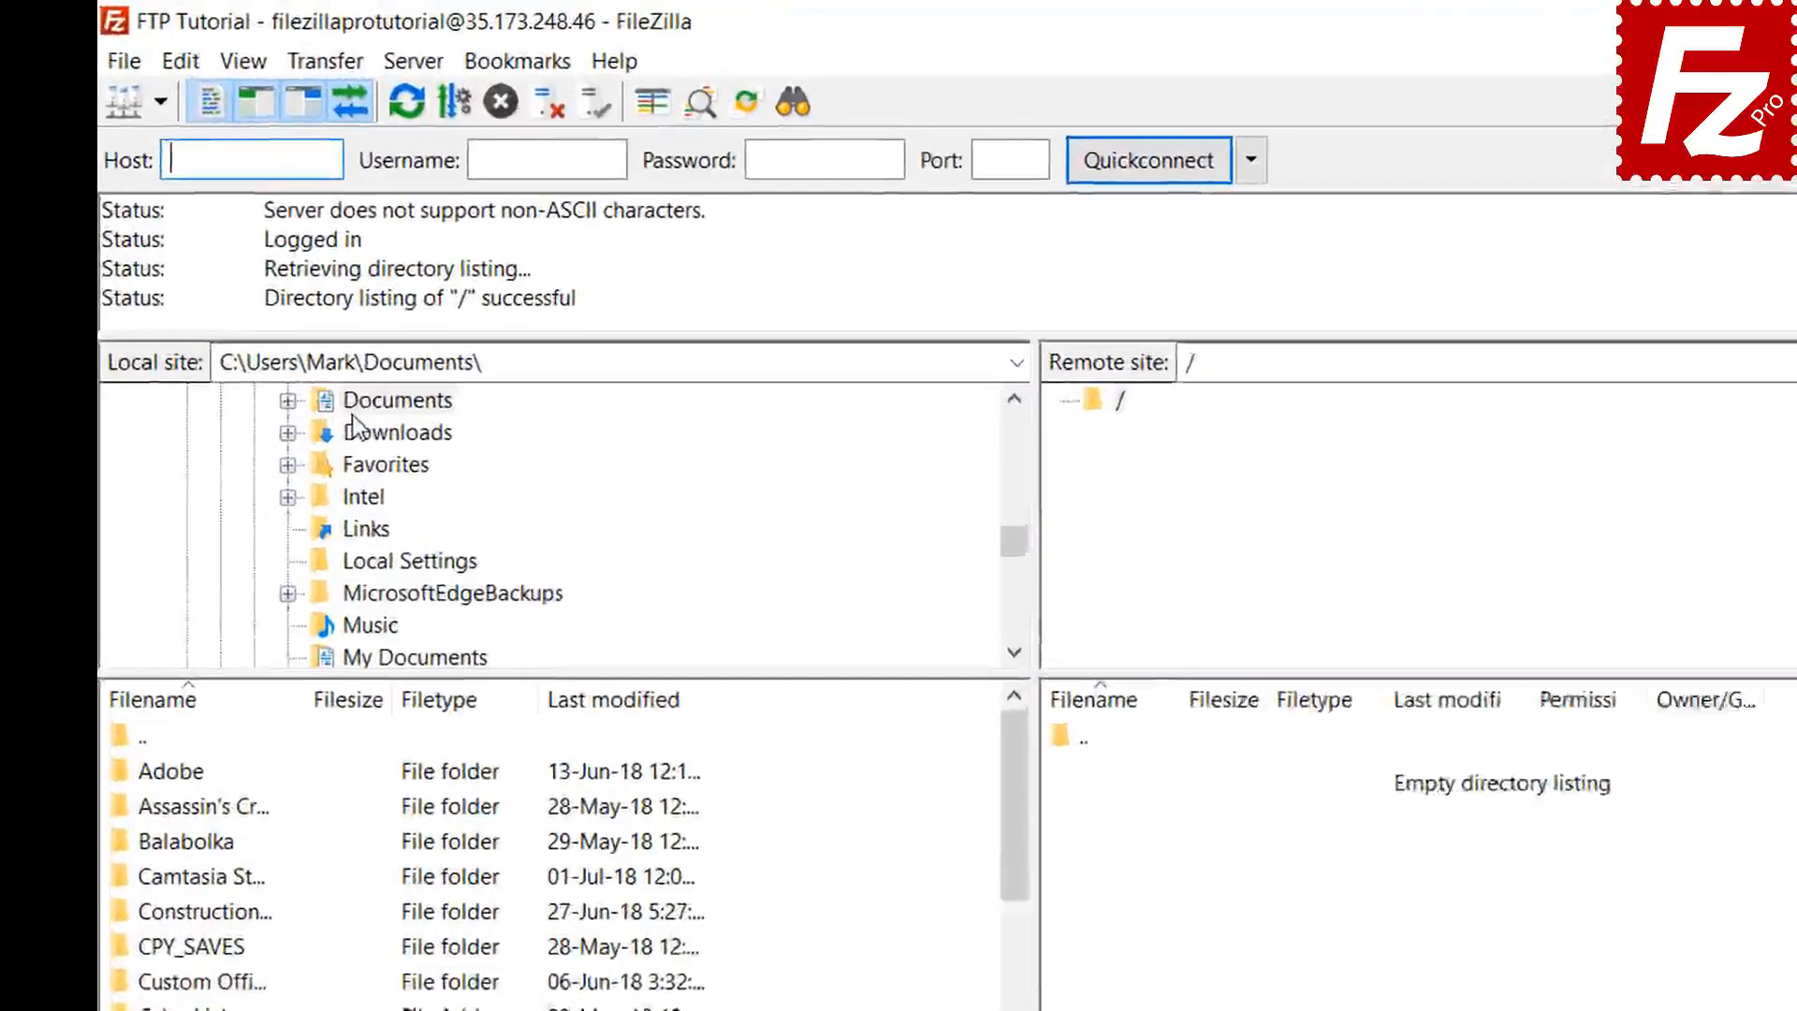
- Open Documents > Construction Project locally and upload Budget.xlsx to the server root
{"action": "double_click", "coordinate": [414, 289]}
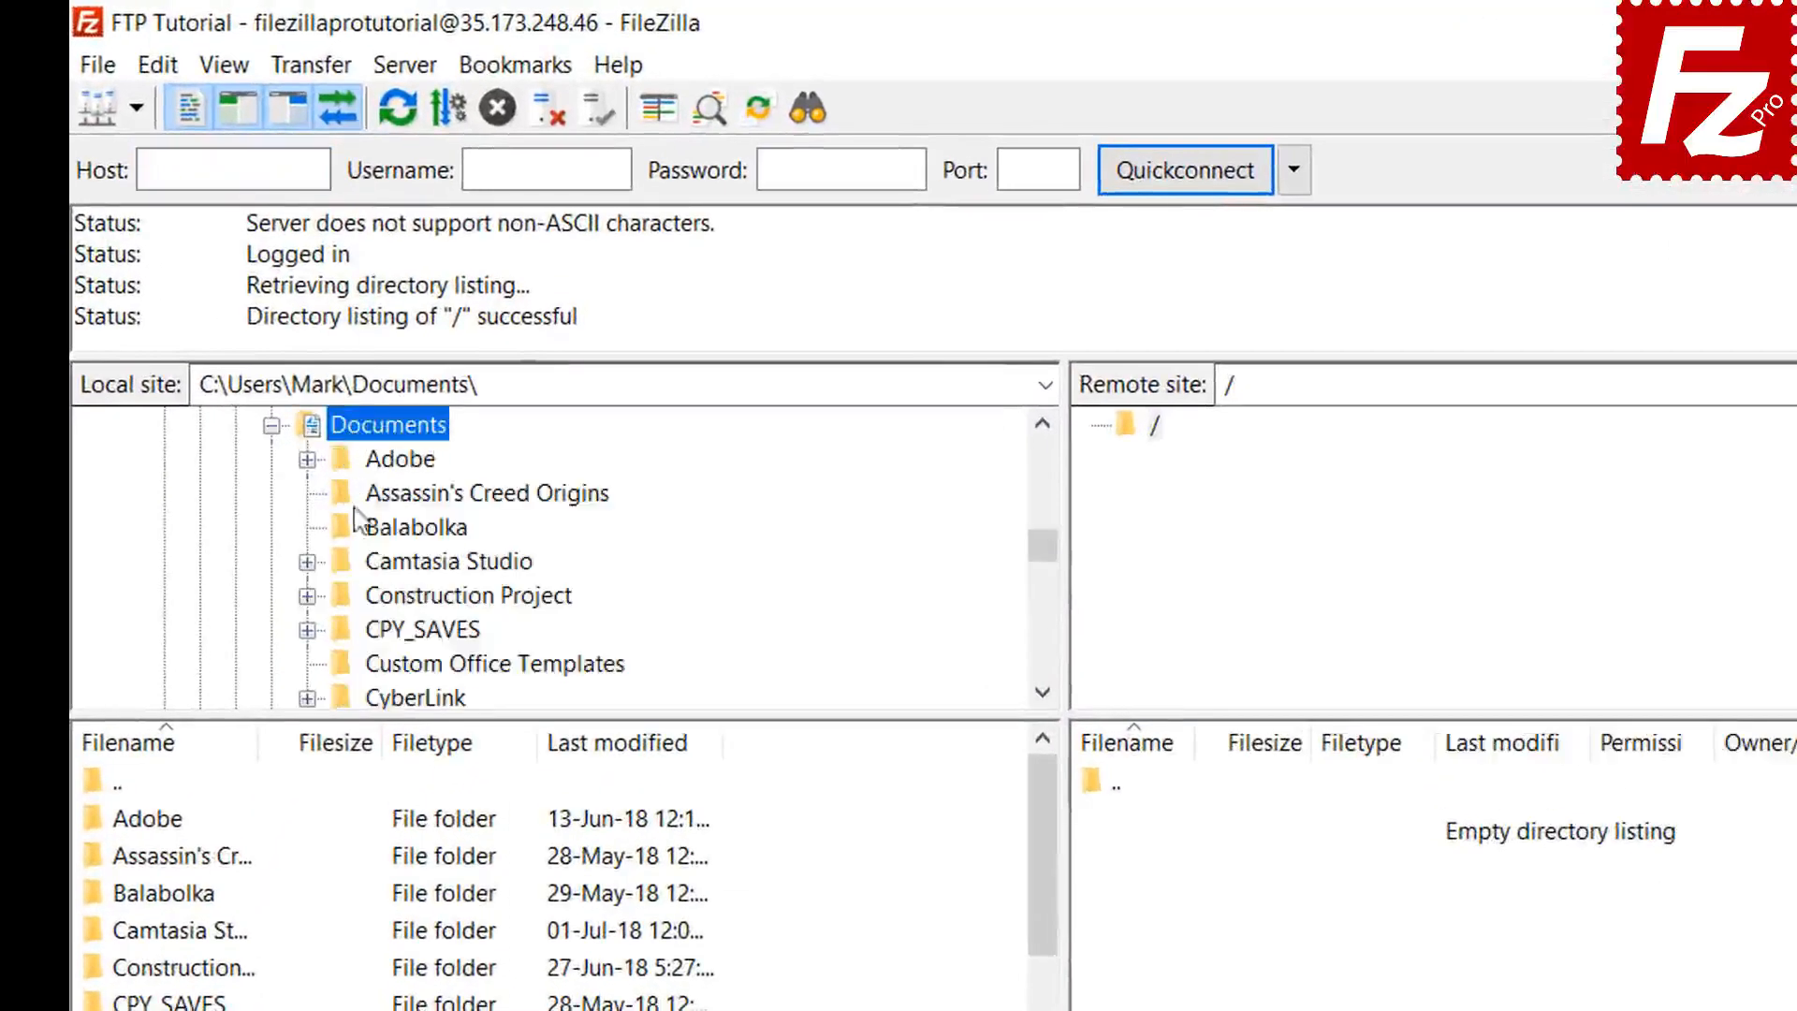
{"action": "double_click", "coordinate": [367, 595]}
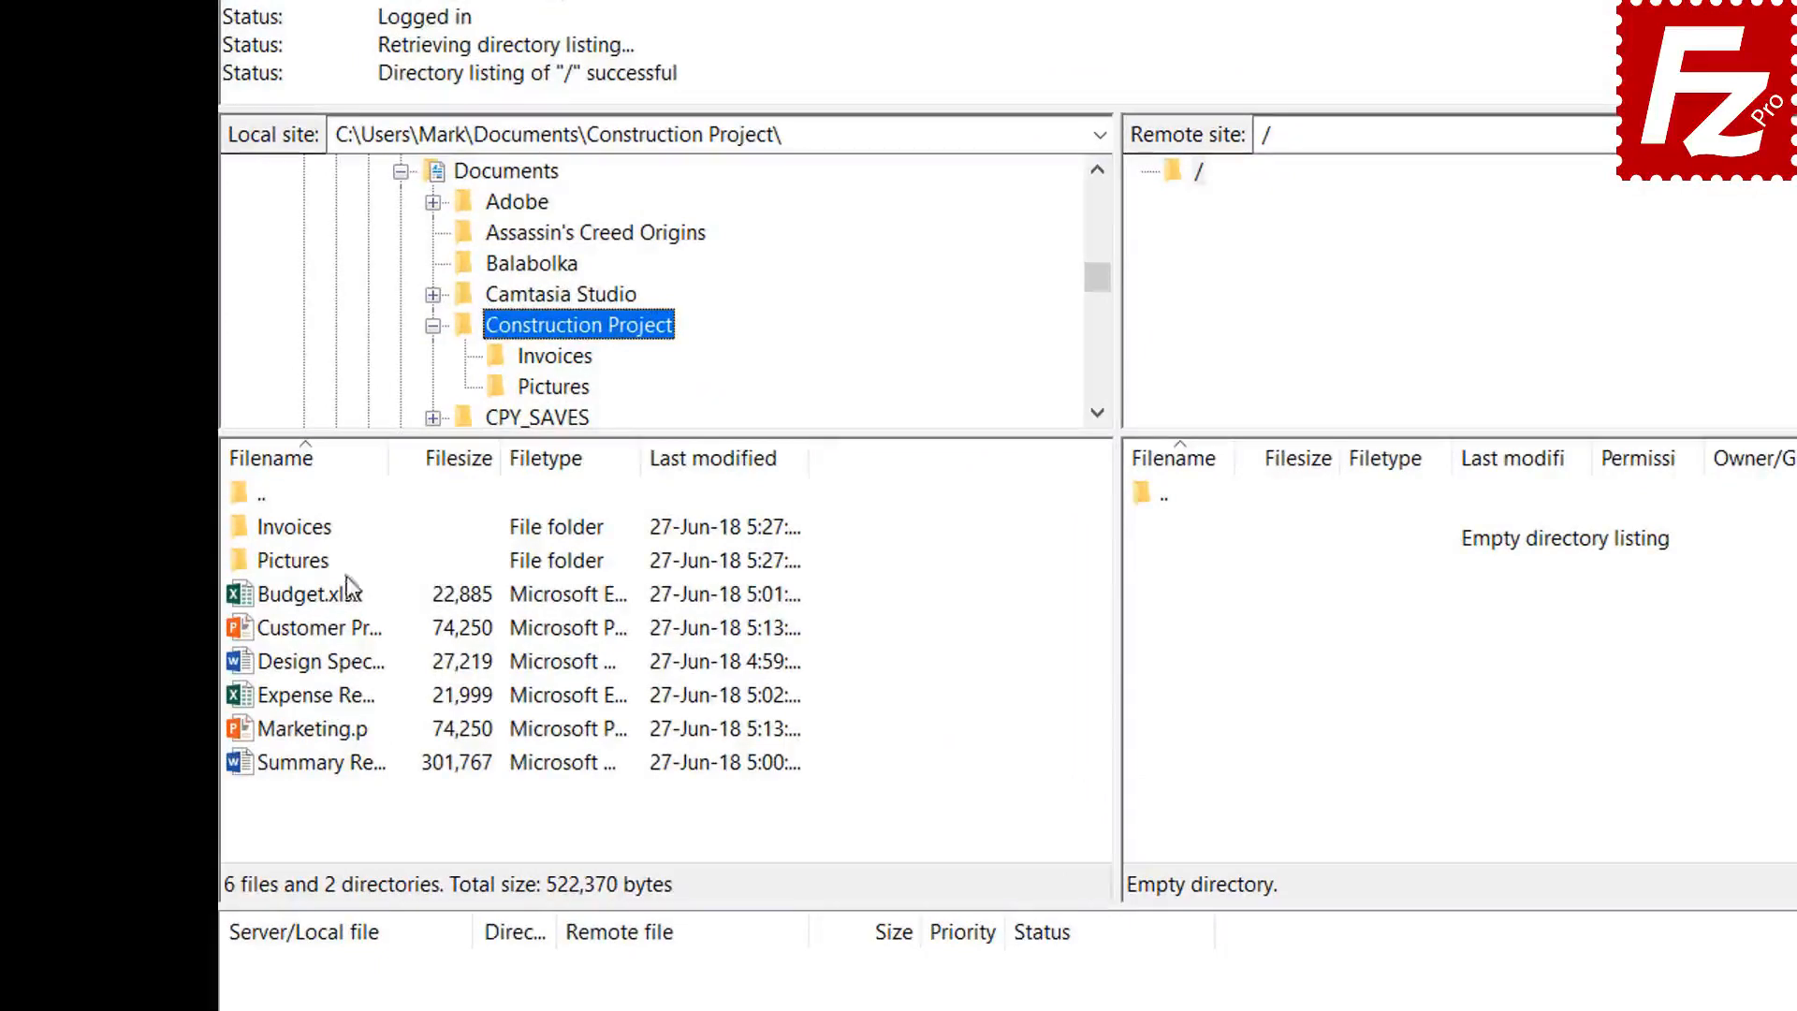
{"action": "double_click", "coordinate": [335, 597]}
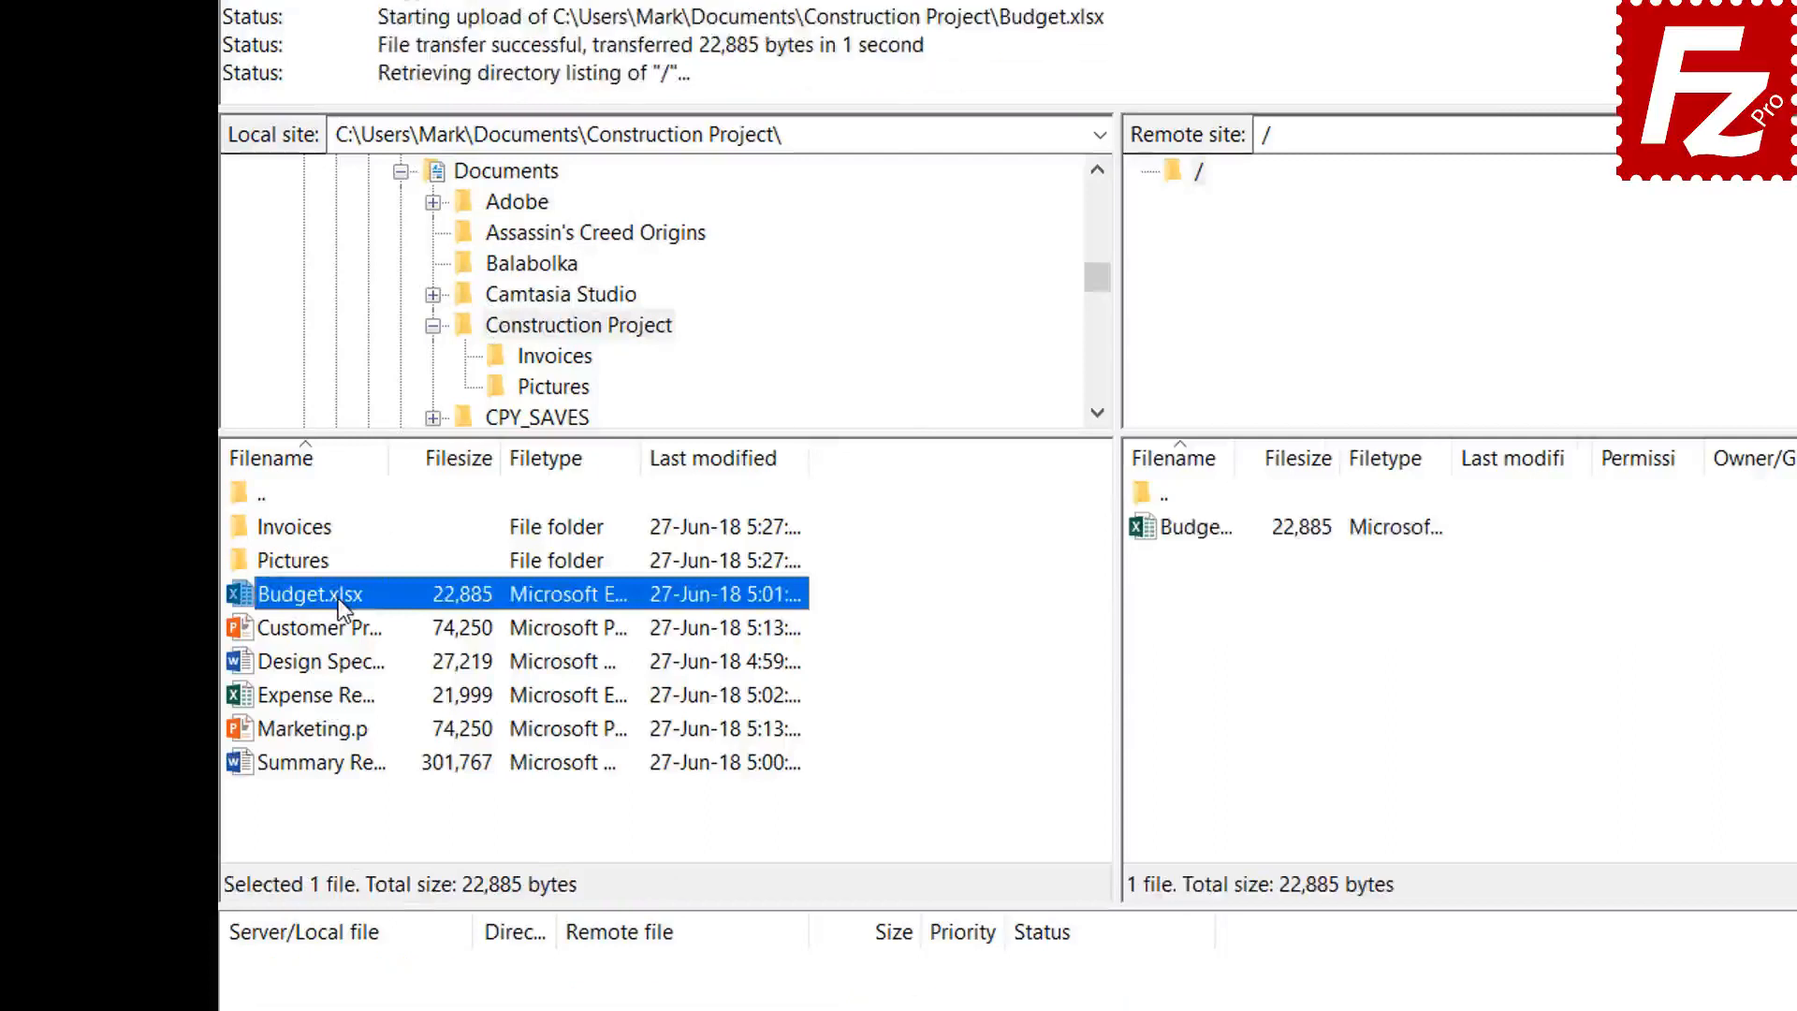
- Upload Customer Presentation.pptx to the server
{"action": "left_click", "coordinate": [339, 625]}
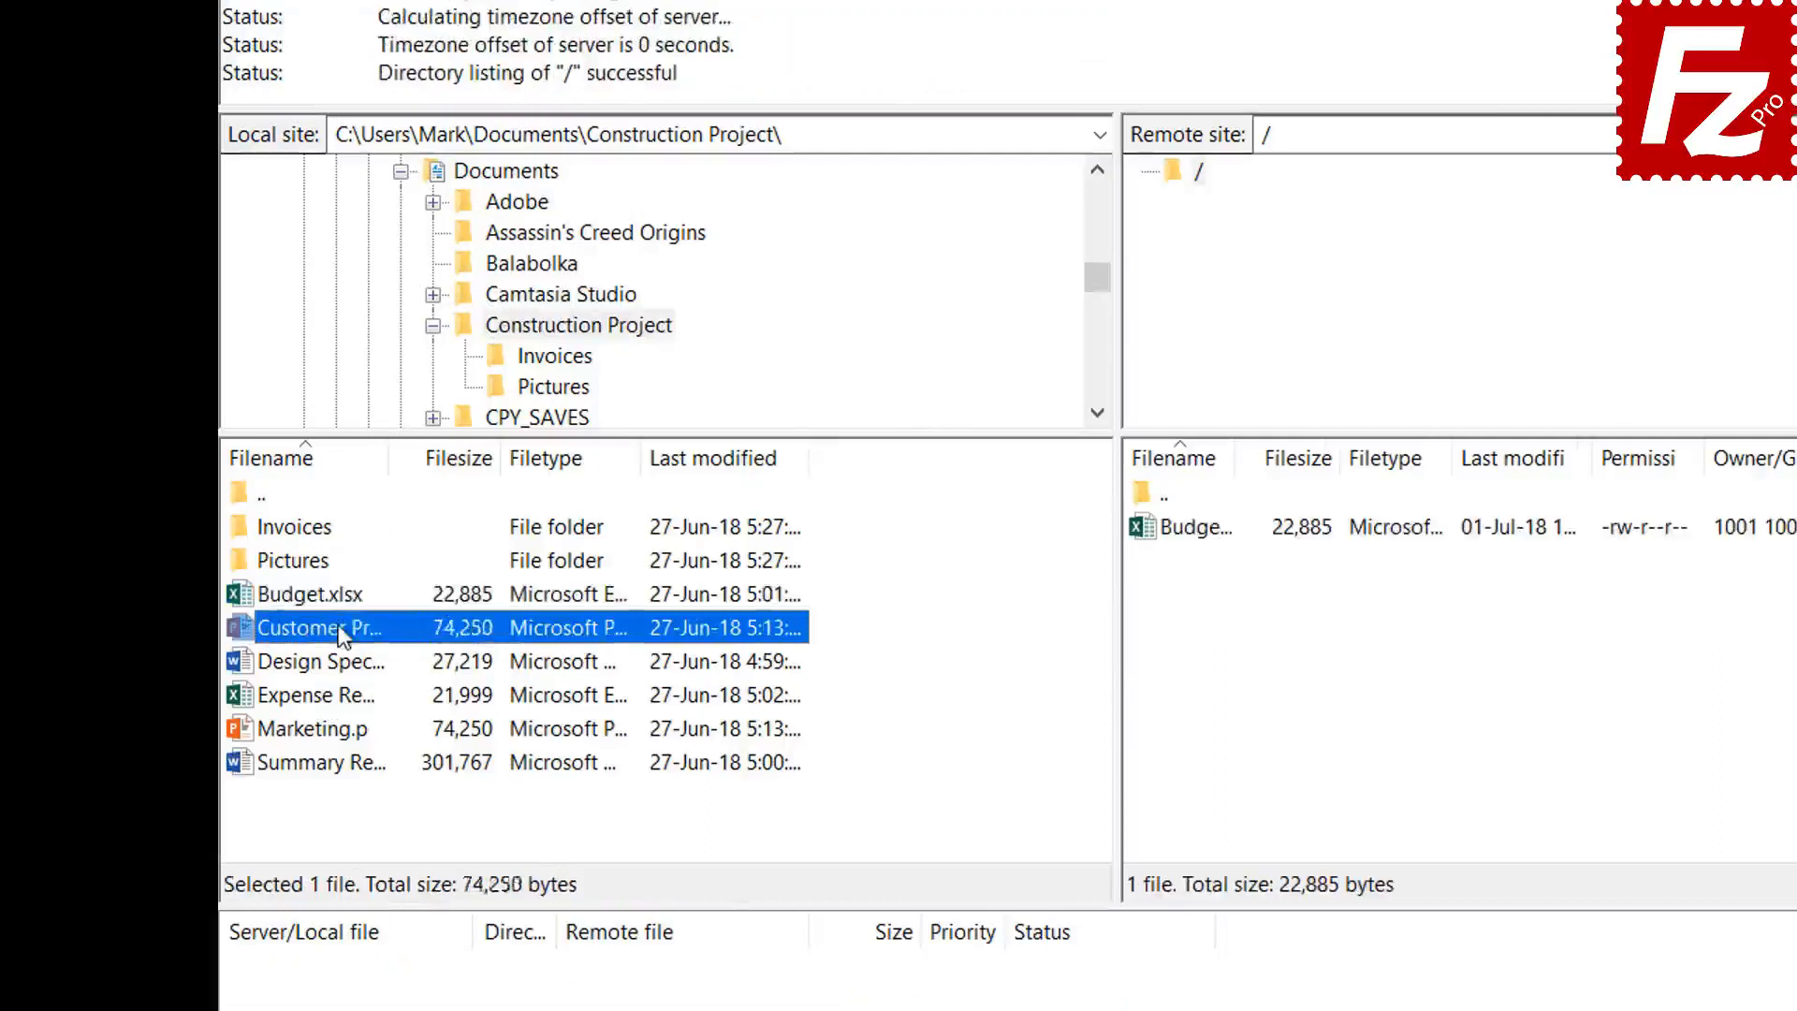
{"action": "right_click", "coordinate": [340, 629]}
{"action": "left_click", "coordinate": [391, 637]}
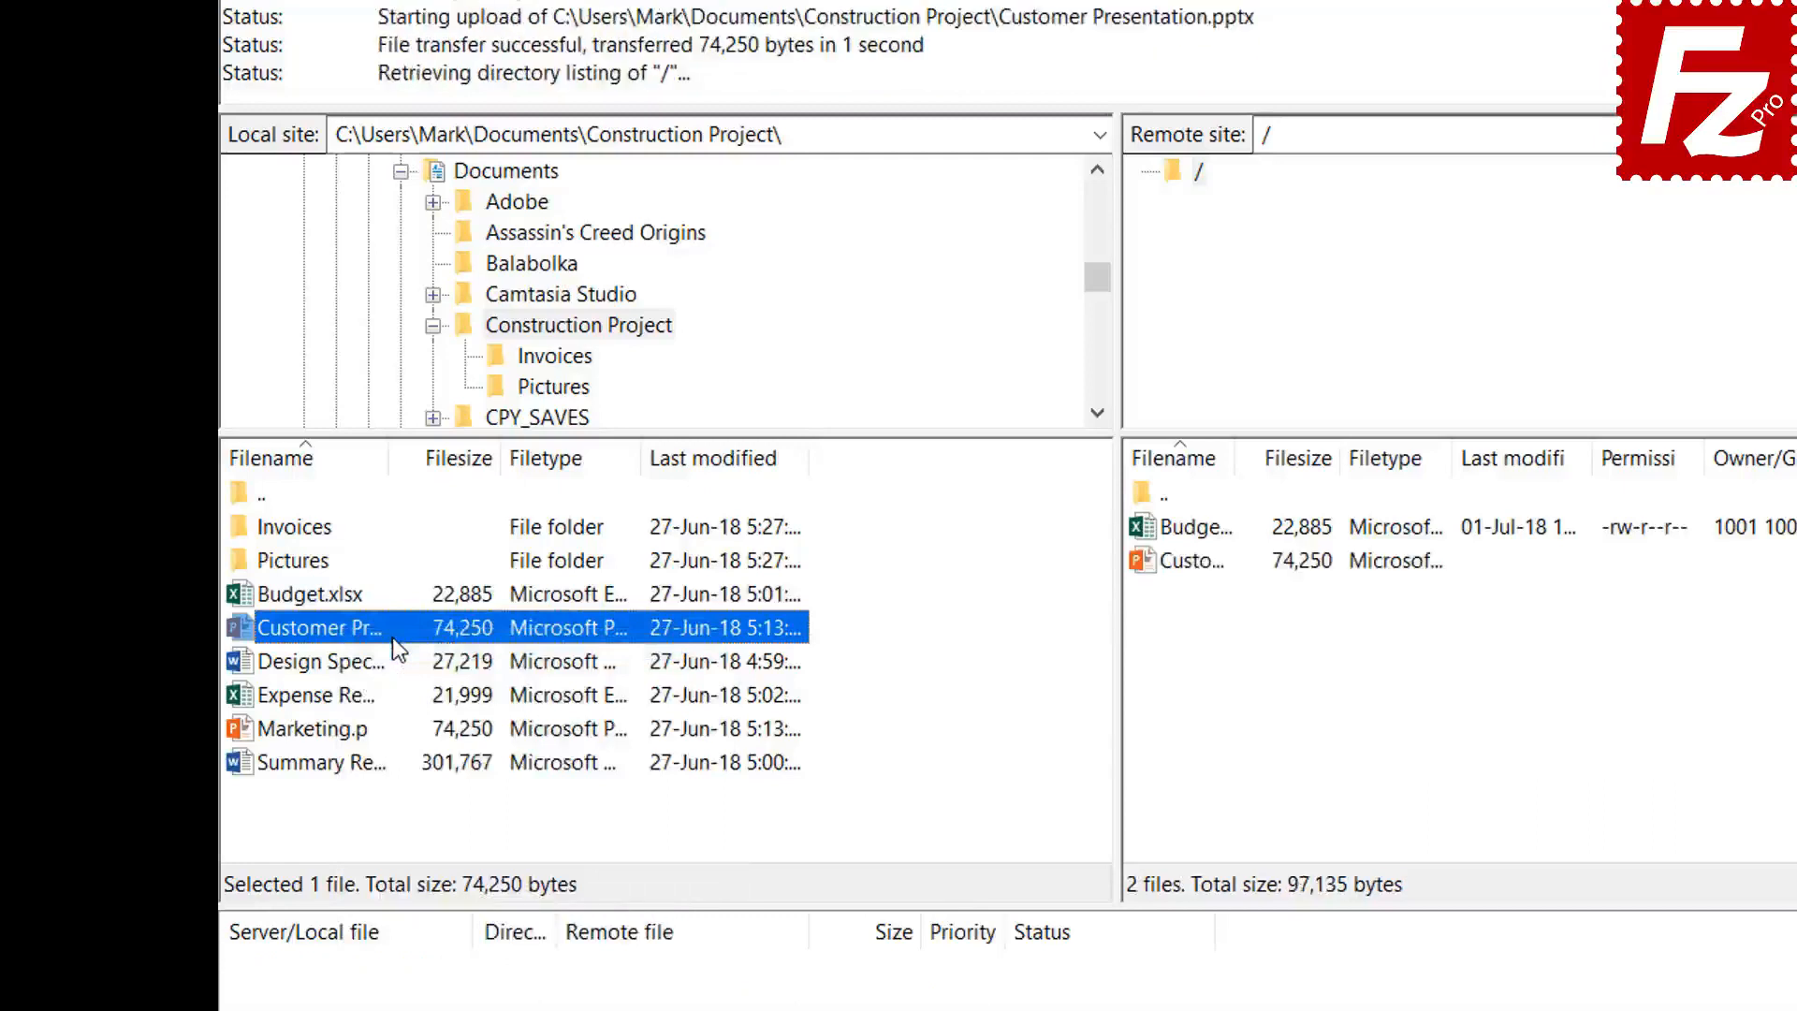
- Select Design Specs.docx, Expense Report.xlsx and Marketing.pptx and upload all three together
{"action": "left_click_drag", "start_coordinate": [352, 663], "coordinate": [342, 699]}
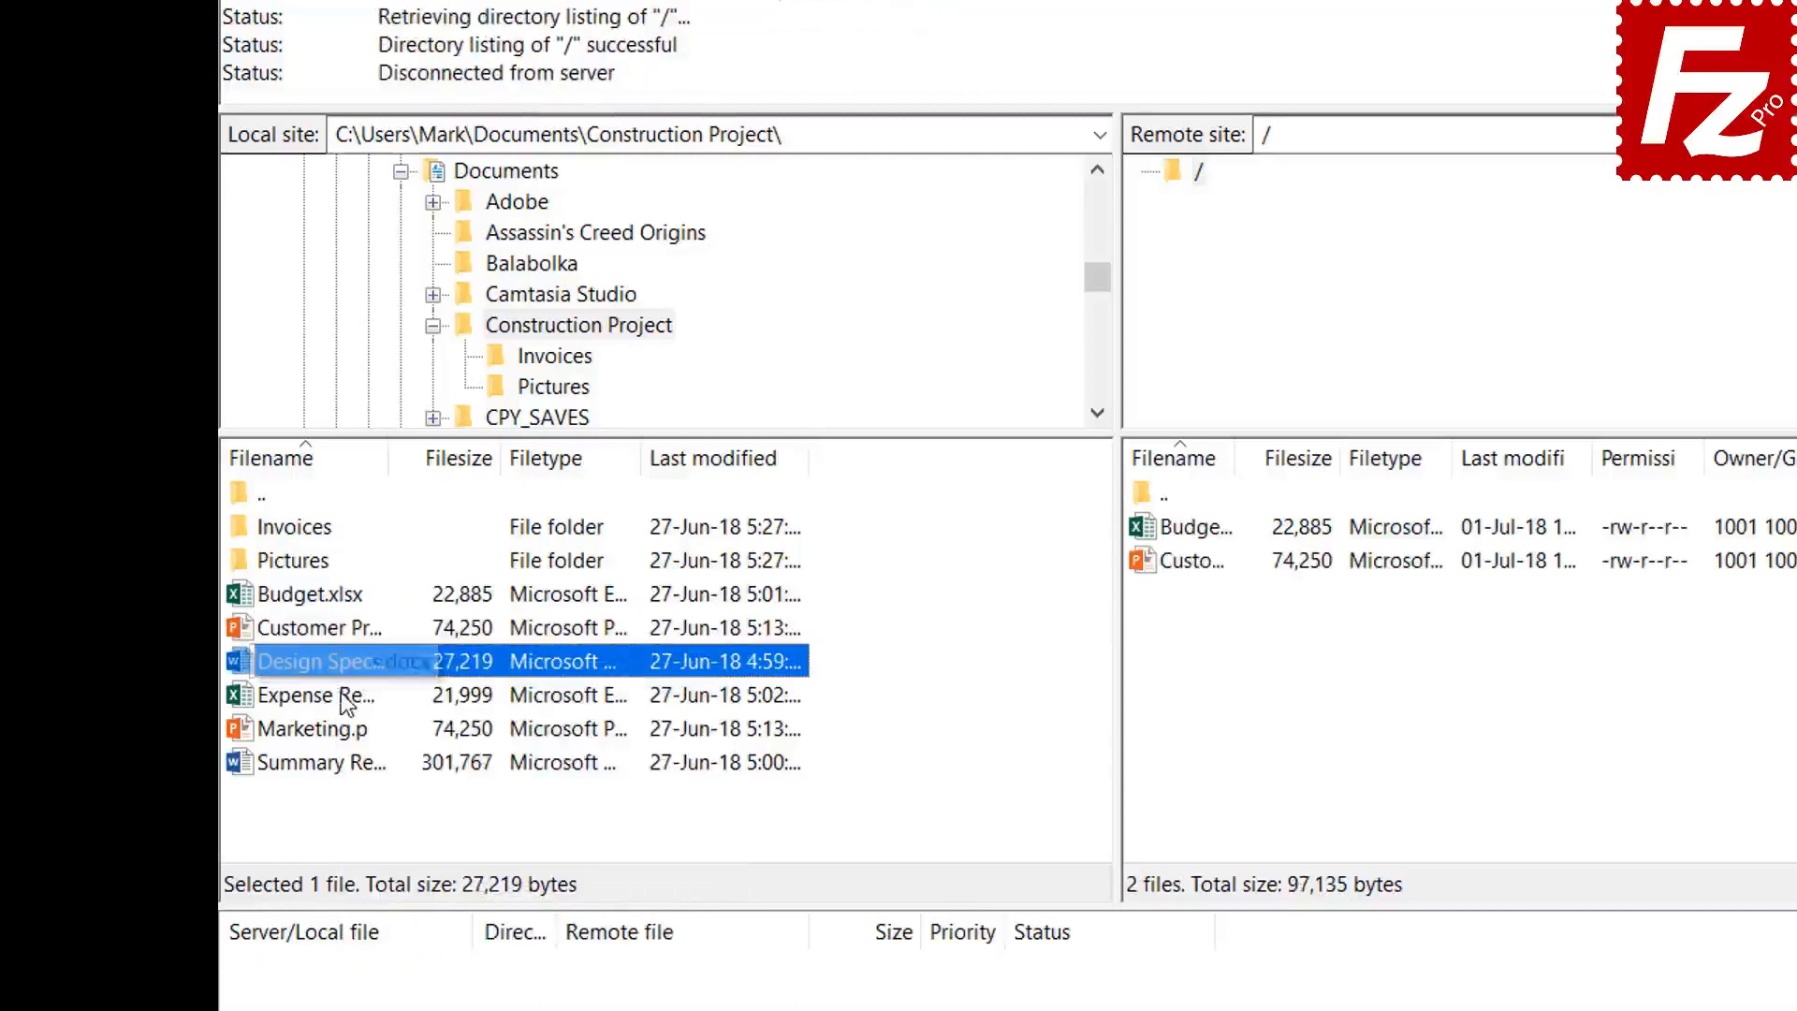
{"action": "left_click", "coordinate": [342, 698], "text": "ctrl"}
{"action": "left_click", "coordinate": [342, 729], "text": "ctrl"}
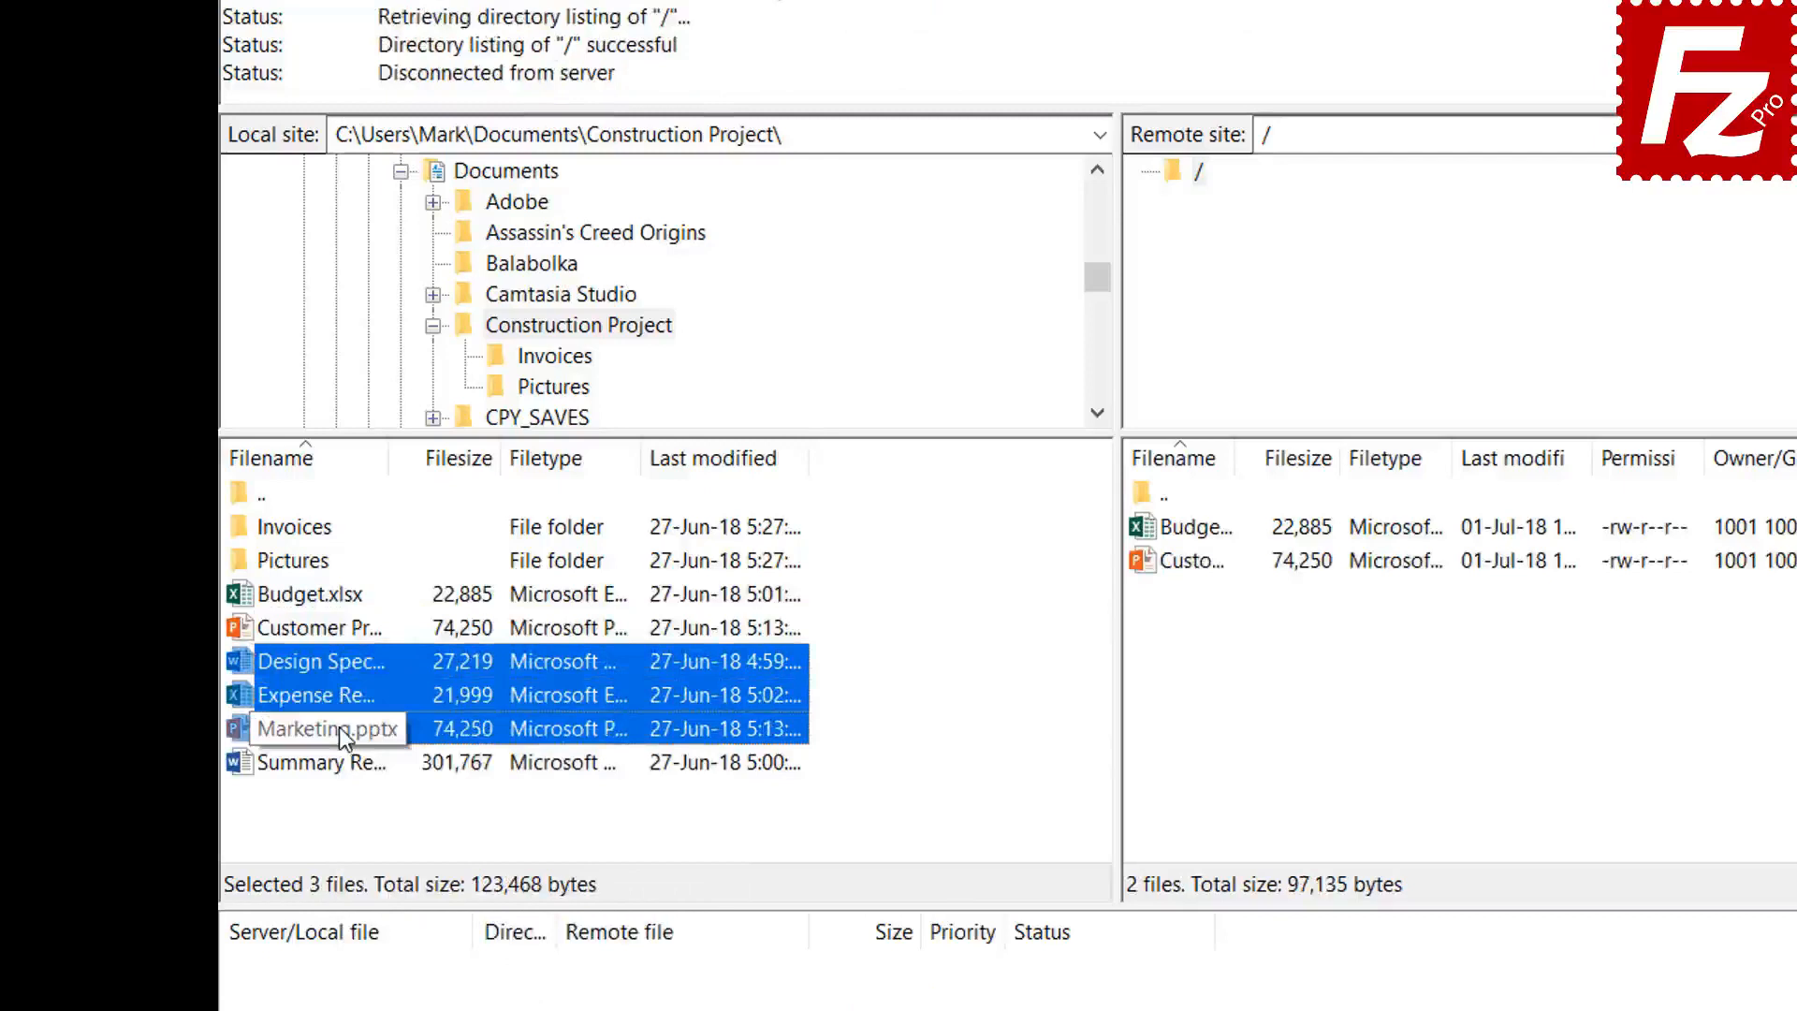
{"action": "right_click", "coordinate": [339, 691]}
{"action": "left_click", "coordinate": [386, 707]}
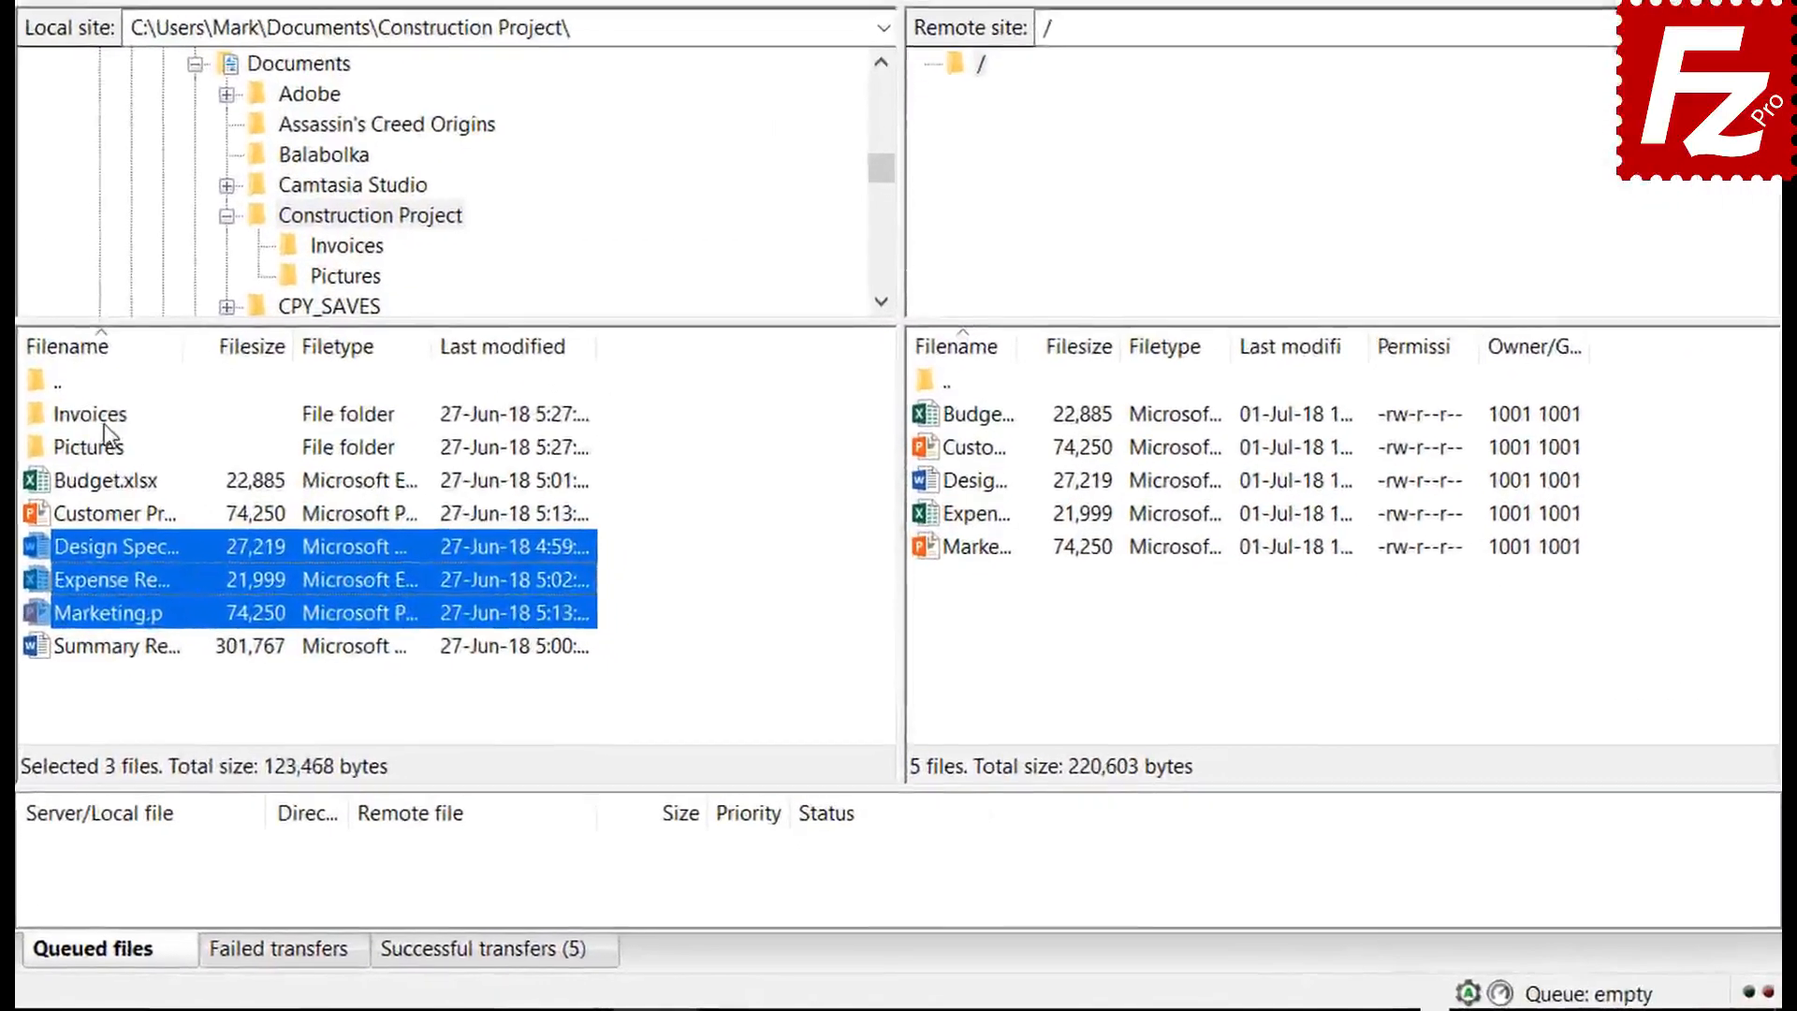
- Queue the Invoices and Pictures folders plus Summary Report.docx, then process the queue
{"action": "left_click", "coordinate": [286, 559]}
{"action": "right_click", "coordinate": [94, 417]}
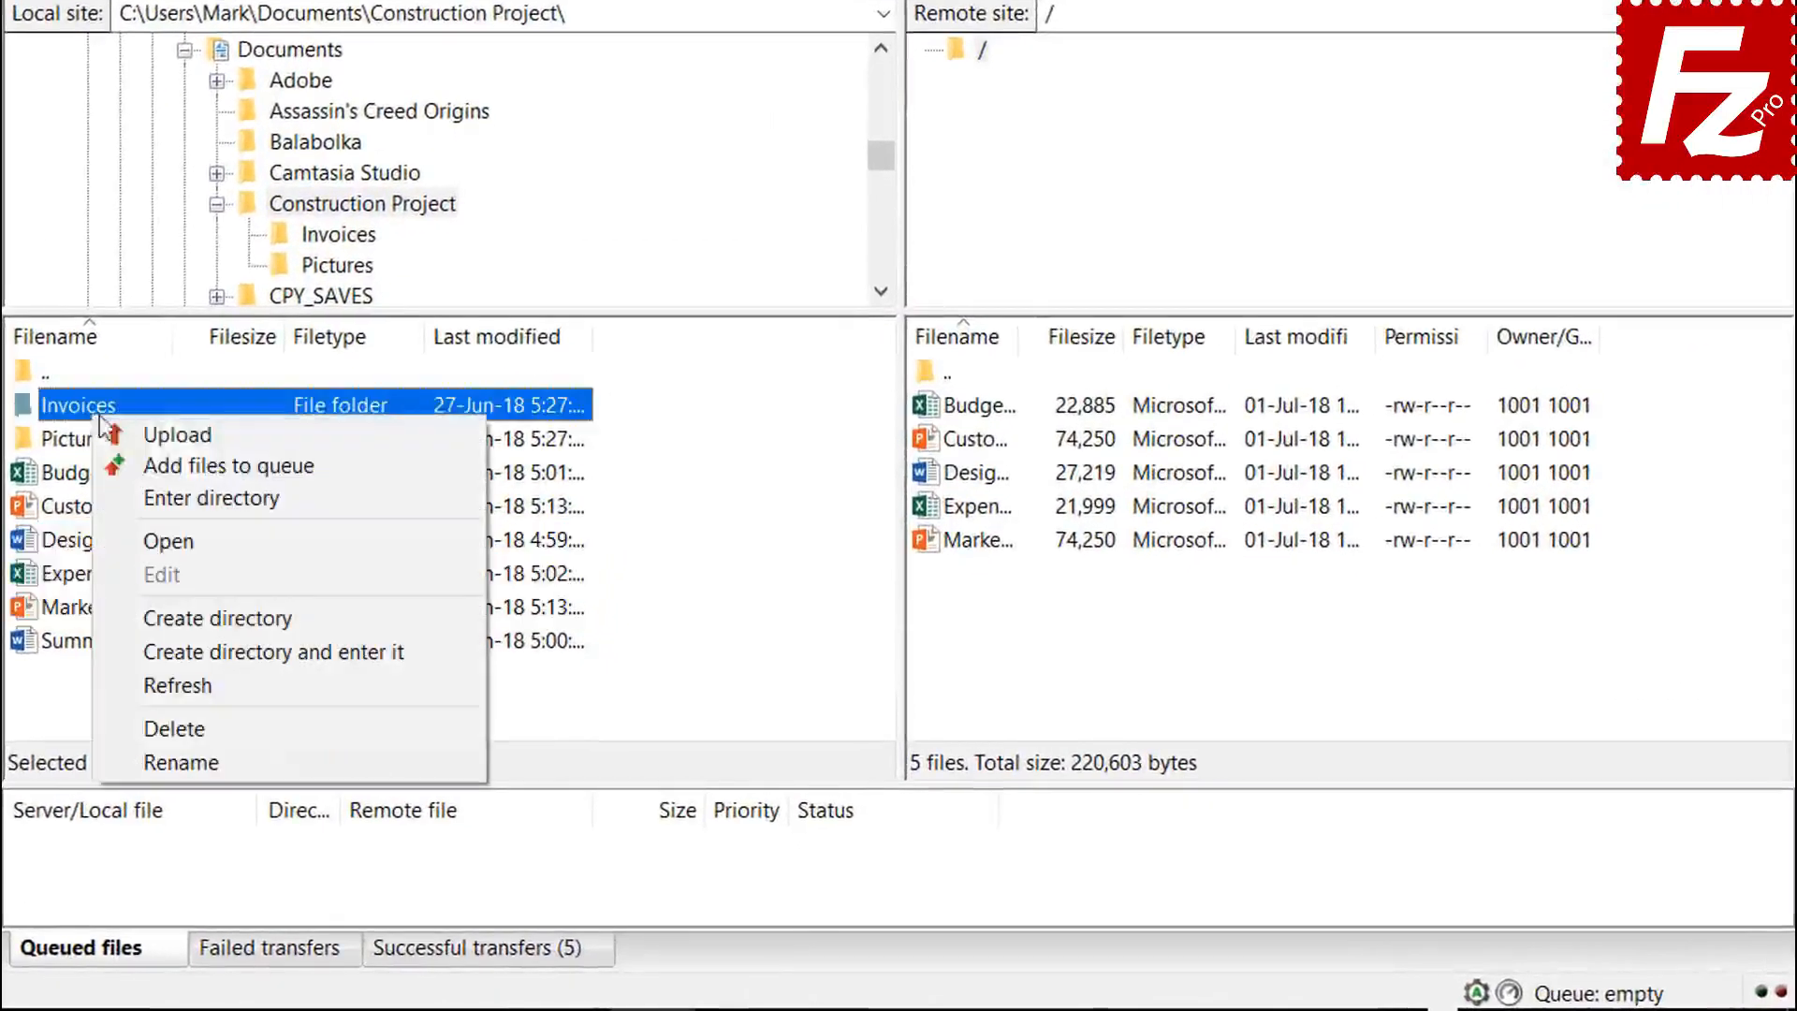
{"action": "left_click", "coordinate": [150, 458]}
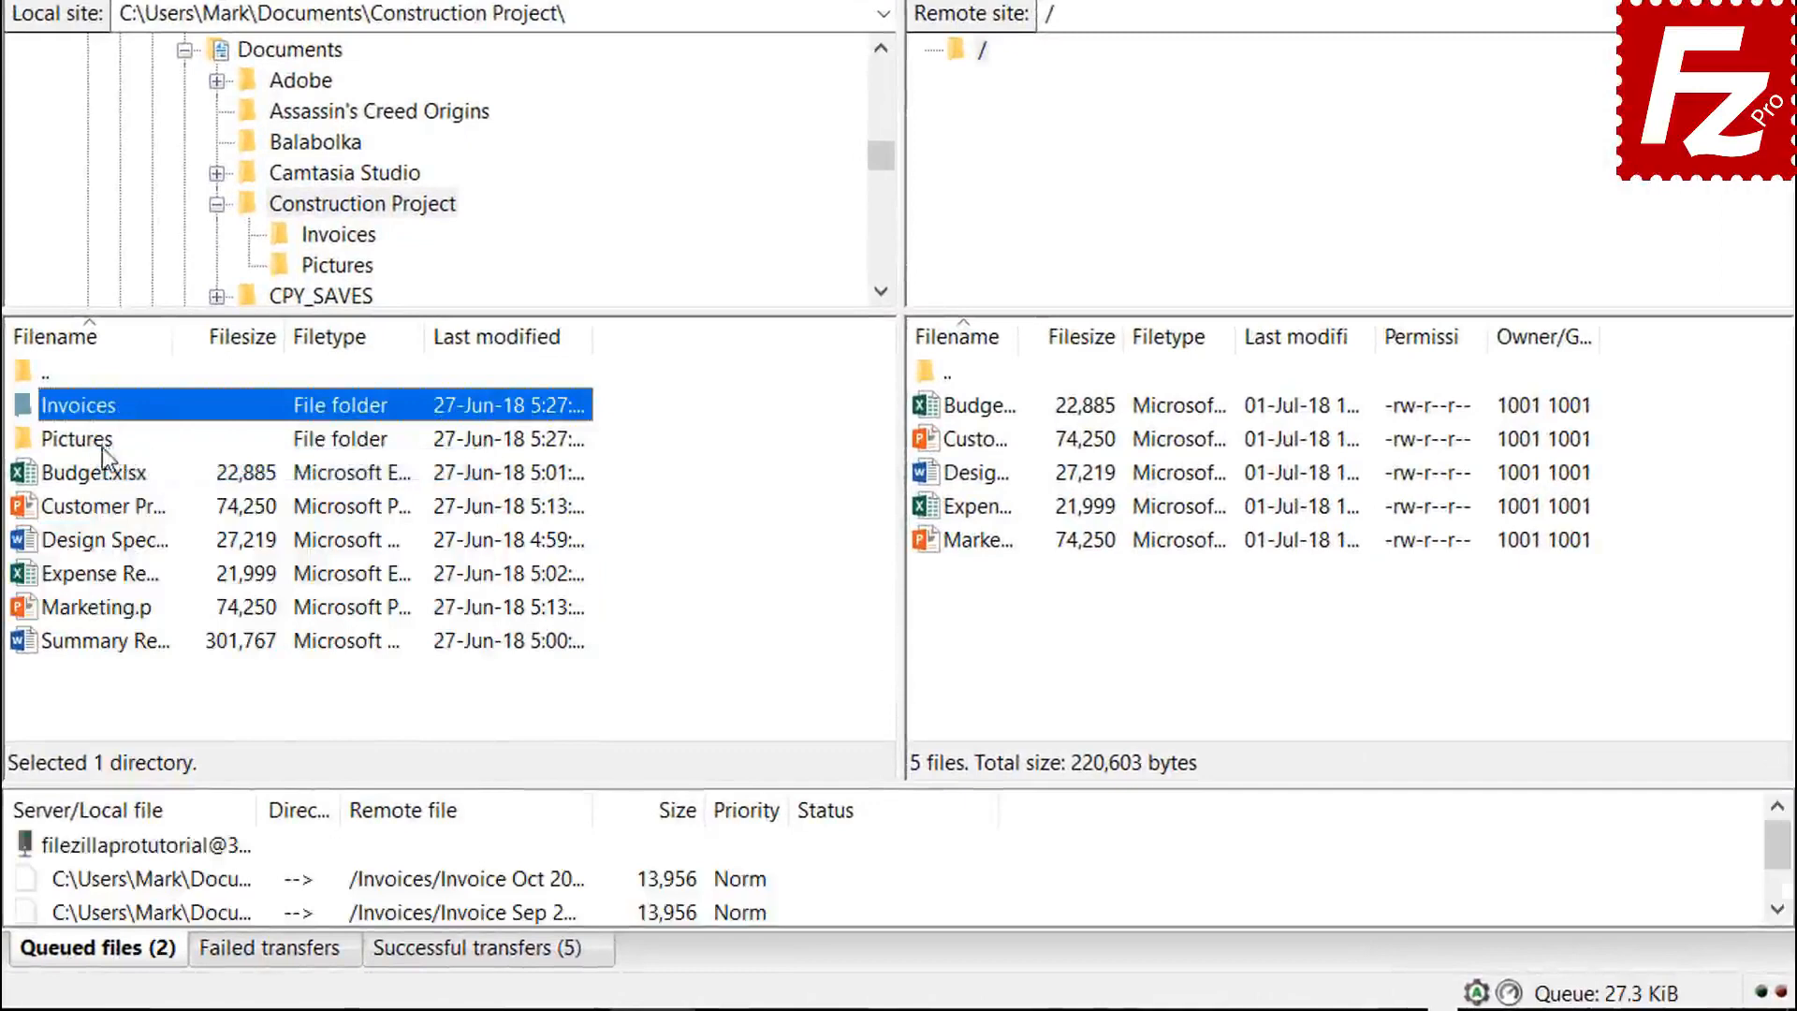
{"action": "right_click", "coordinate": [105, 446]}
{"action": "left_click", "coordinate": [159, 494]}
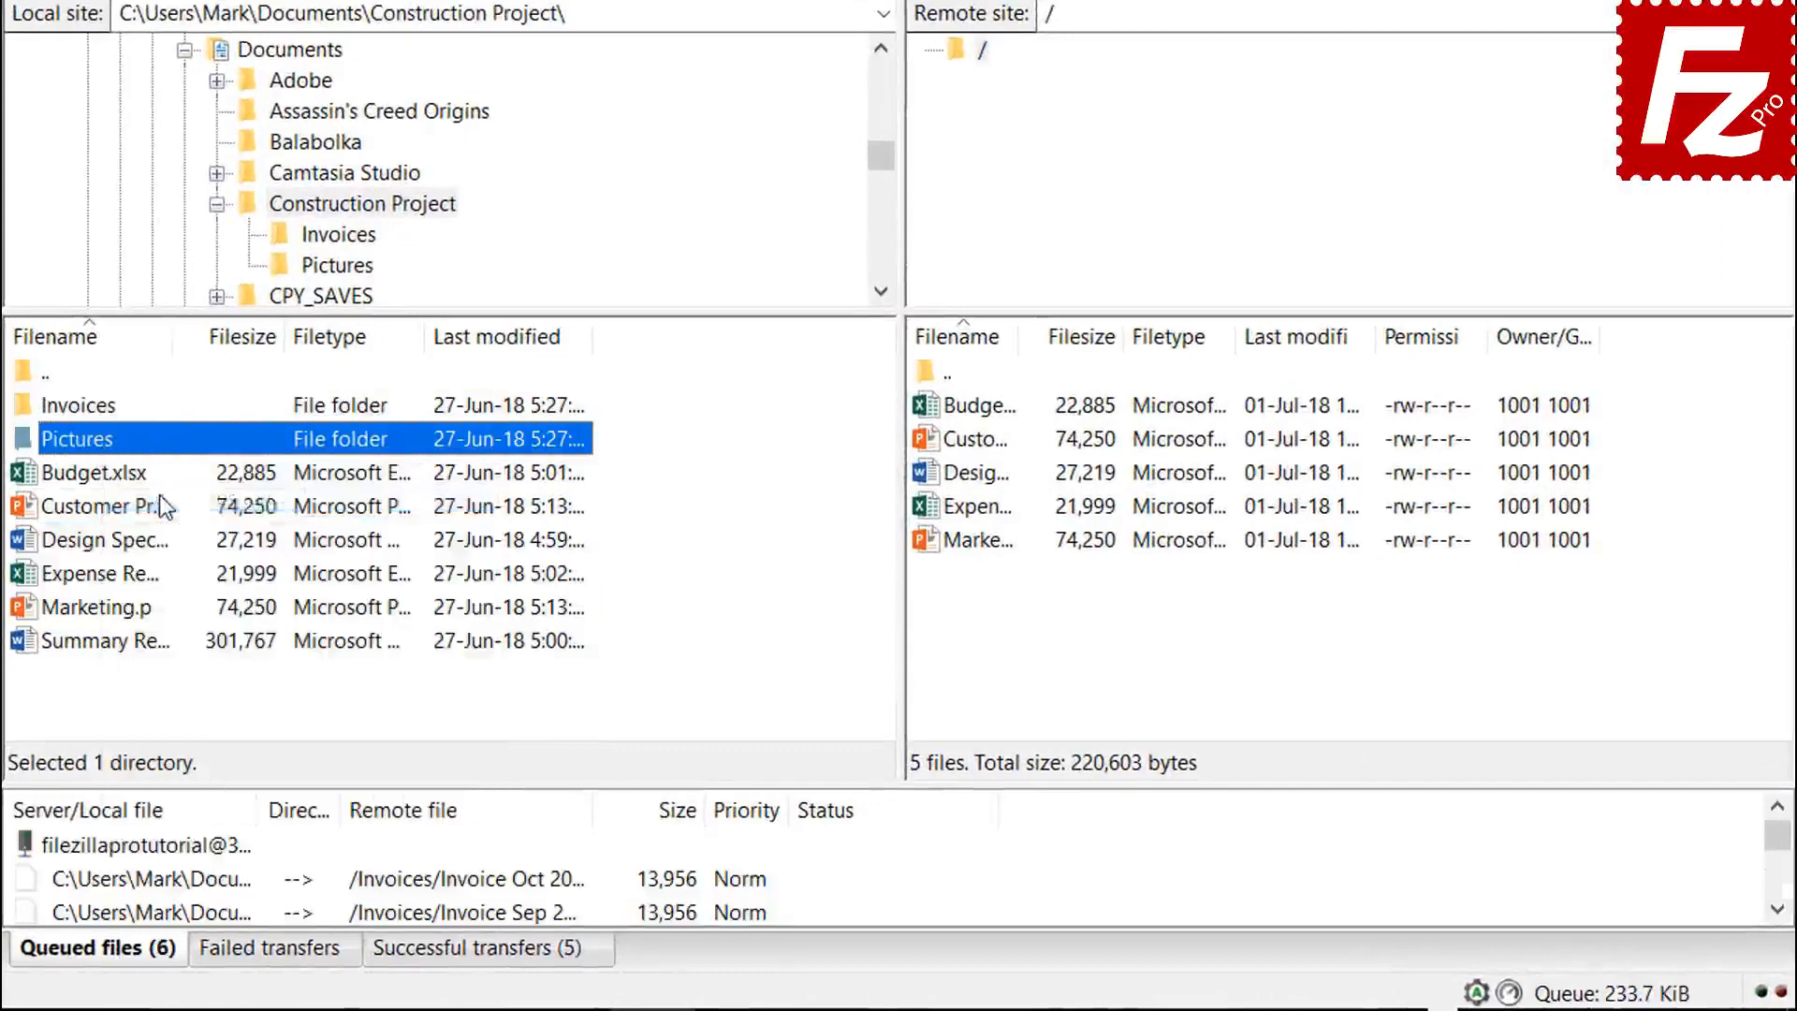
{"action": "right_click", "coordinate": [137, 646]}
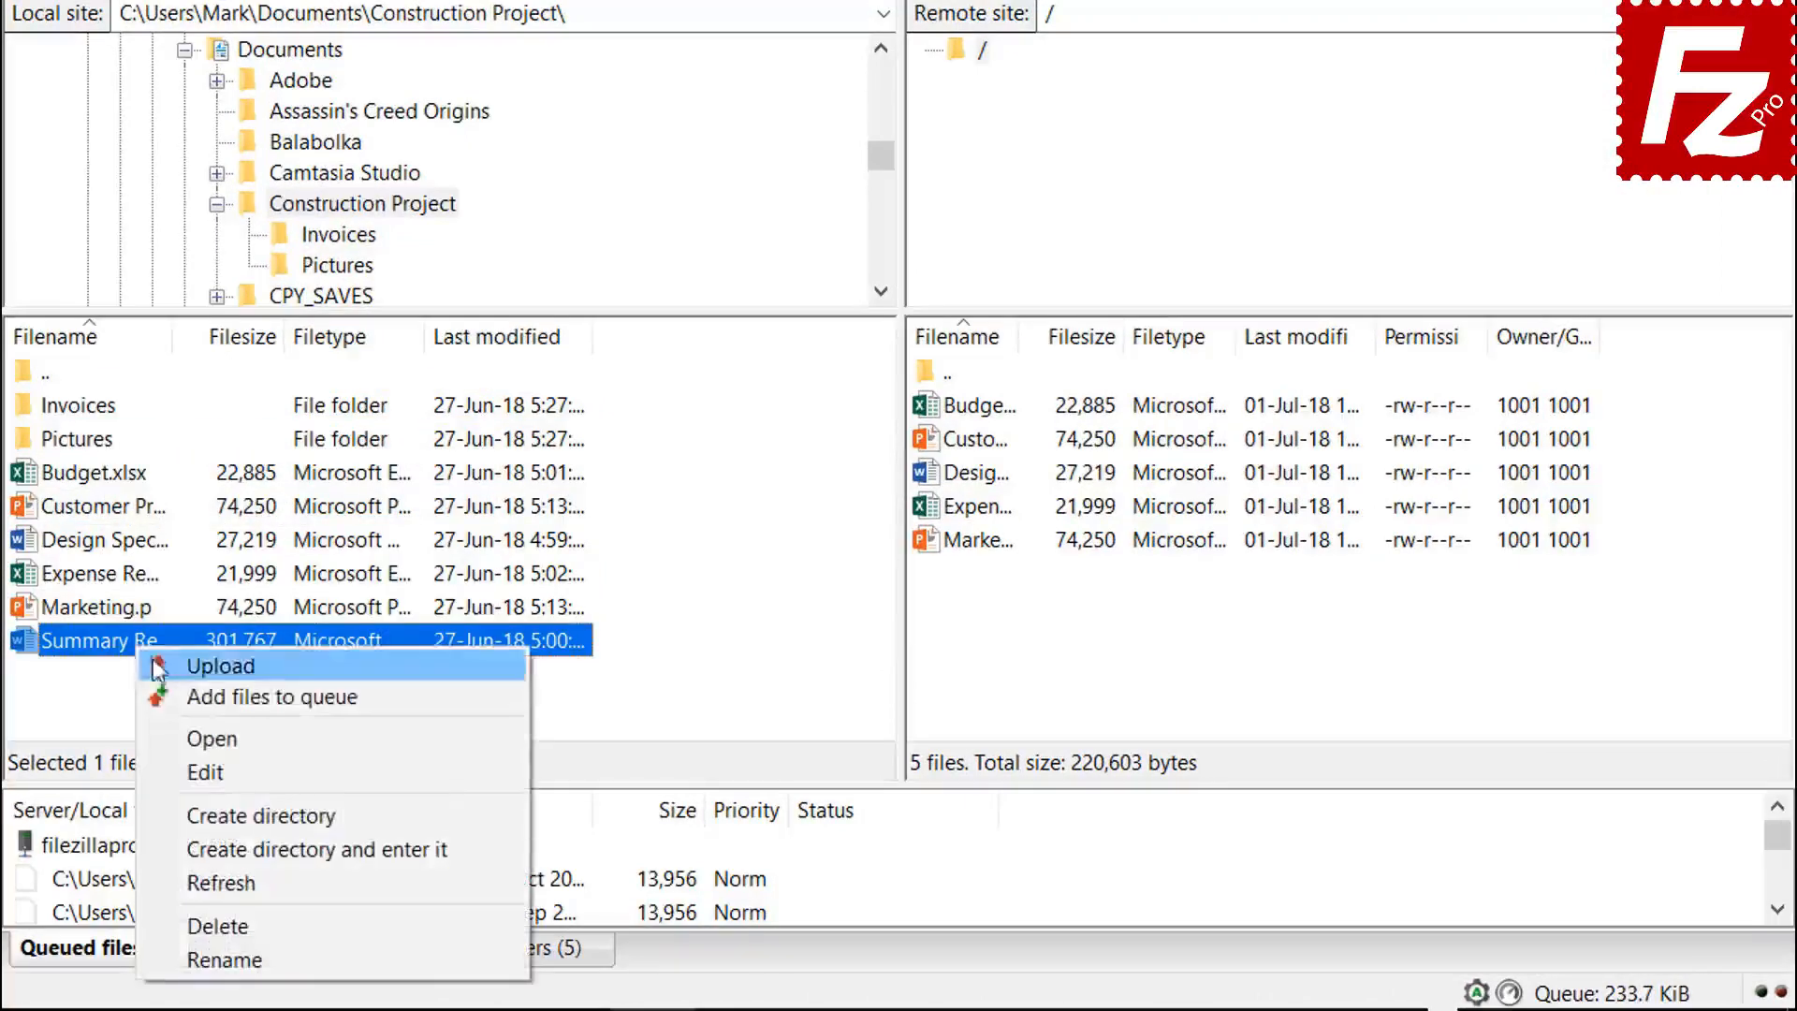
{"action": "left_click", "coordinate": [193, 704]}
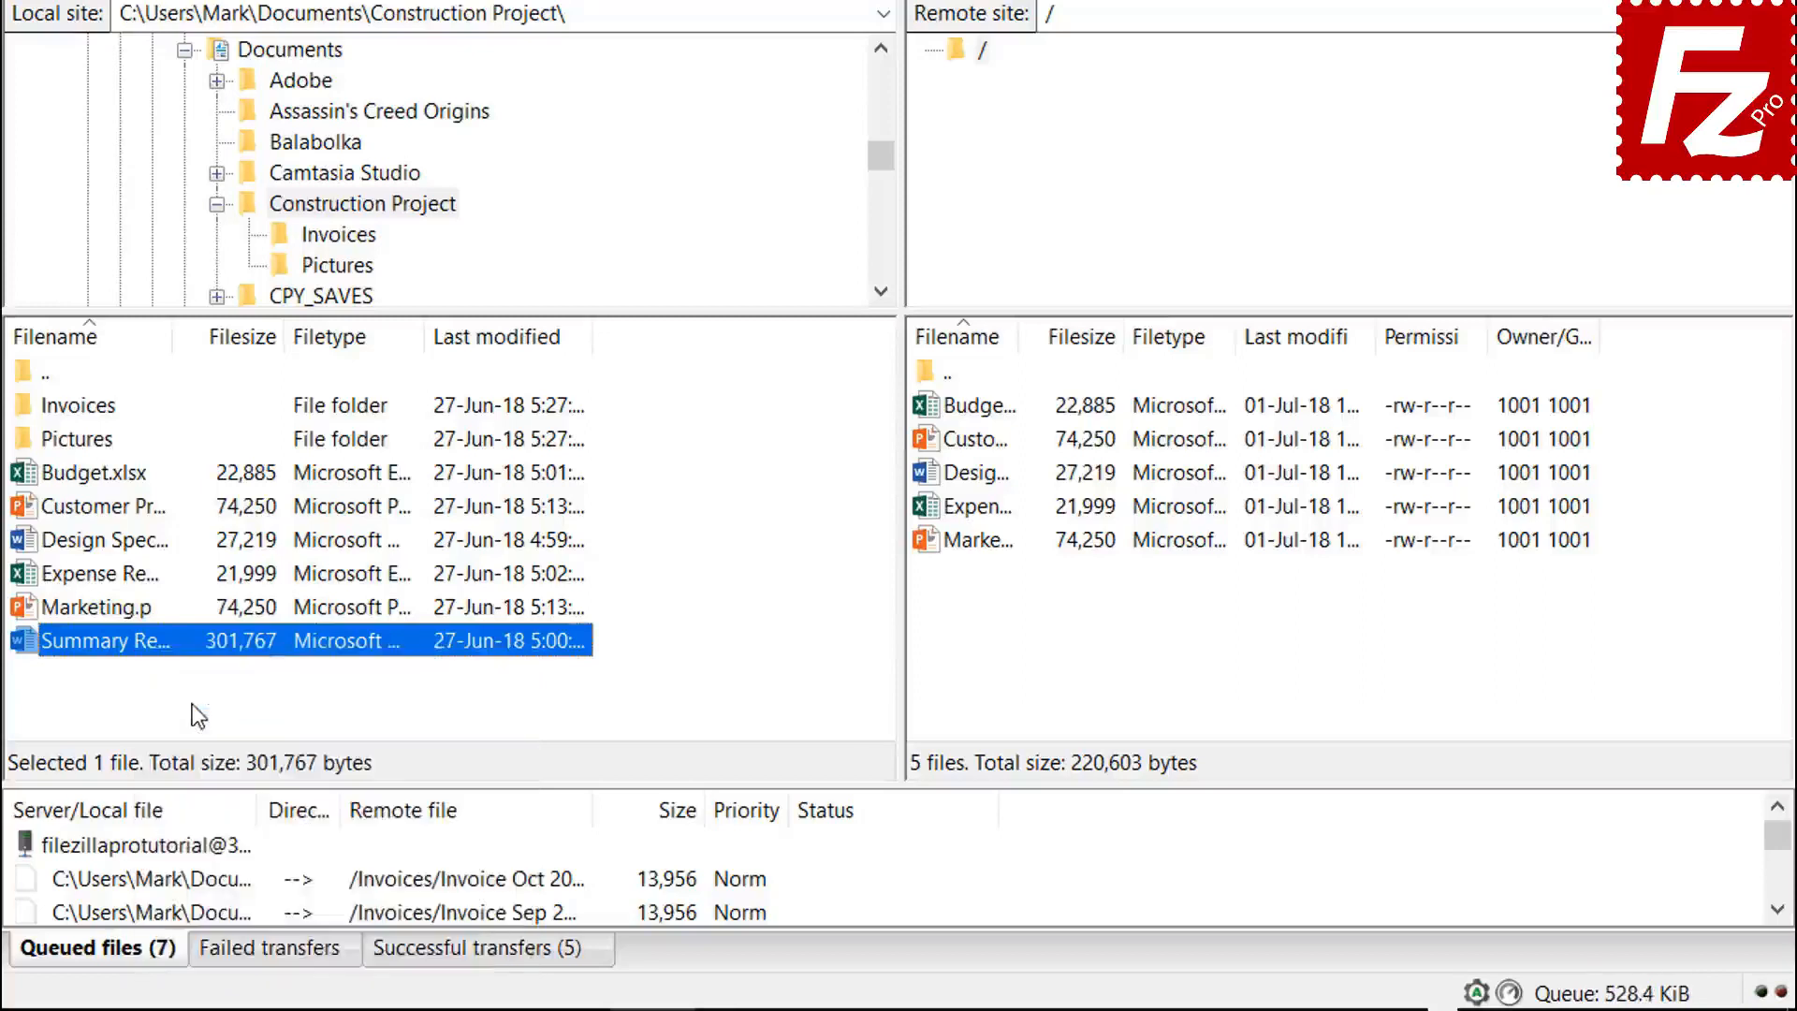
{"action": "right_click", "coordinate": [189, 846]}
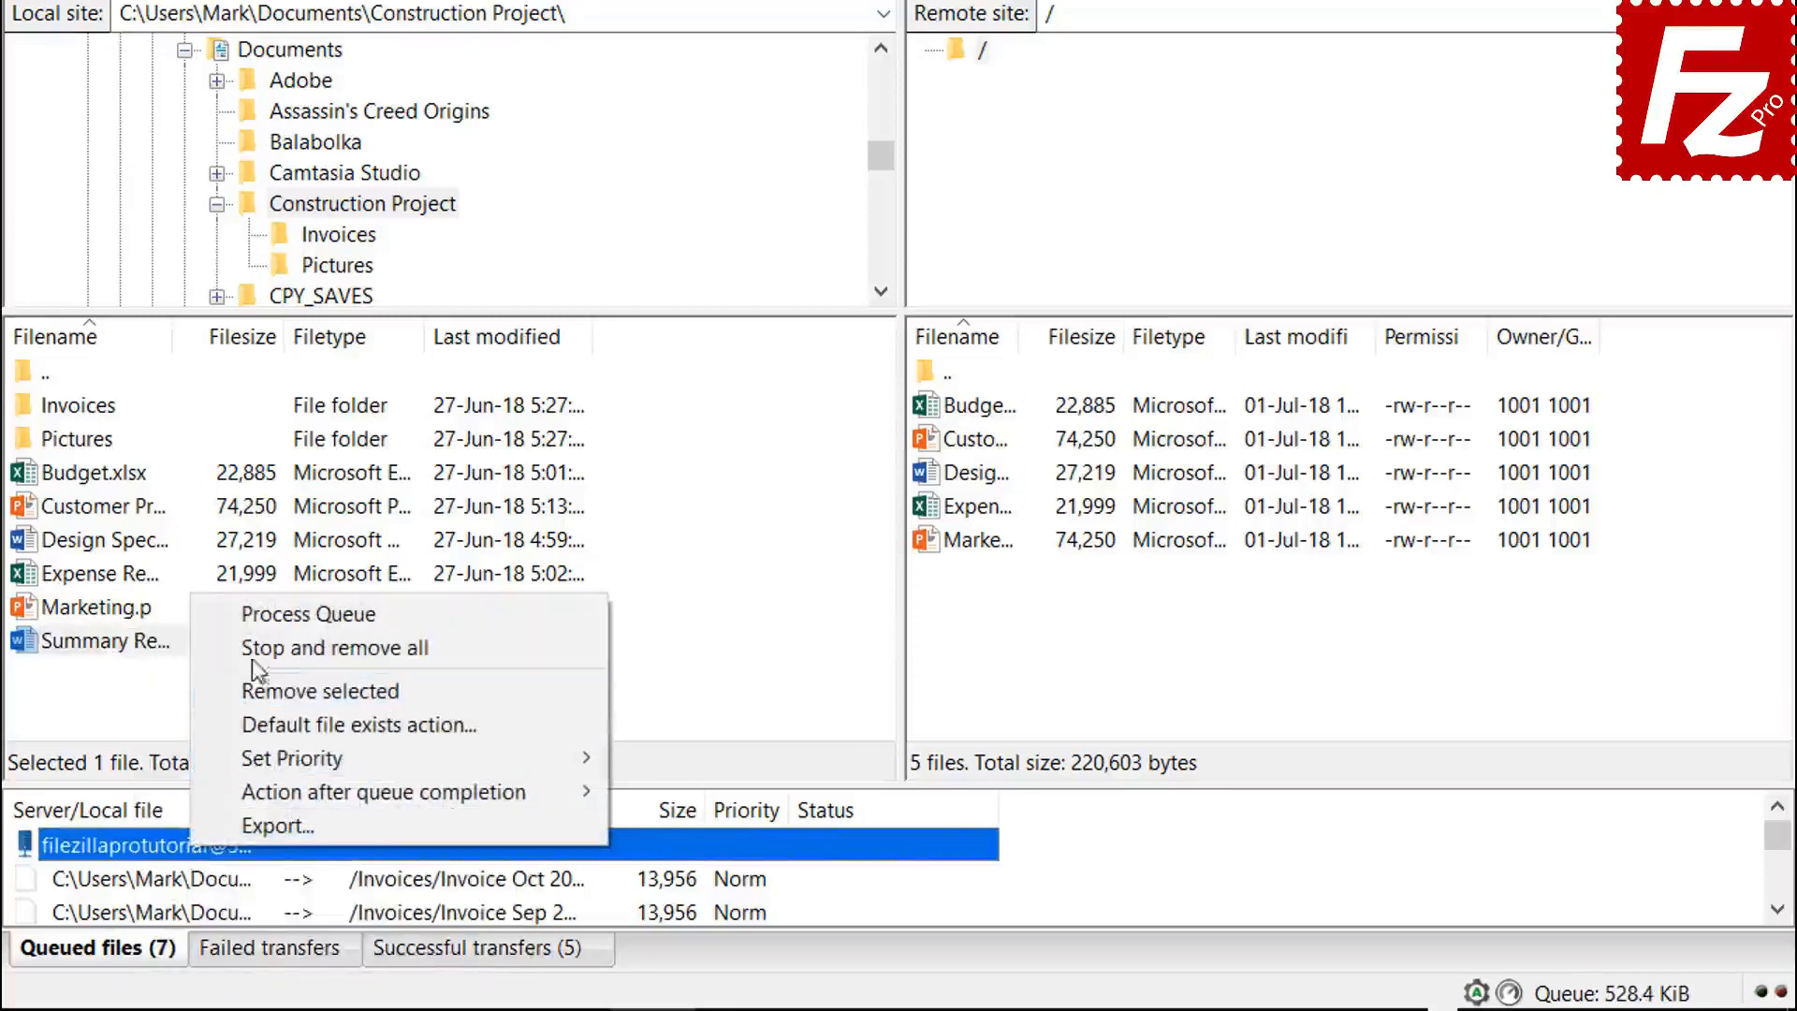
{"action": "left_click", "coordinate": [255, 620]}
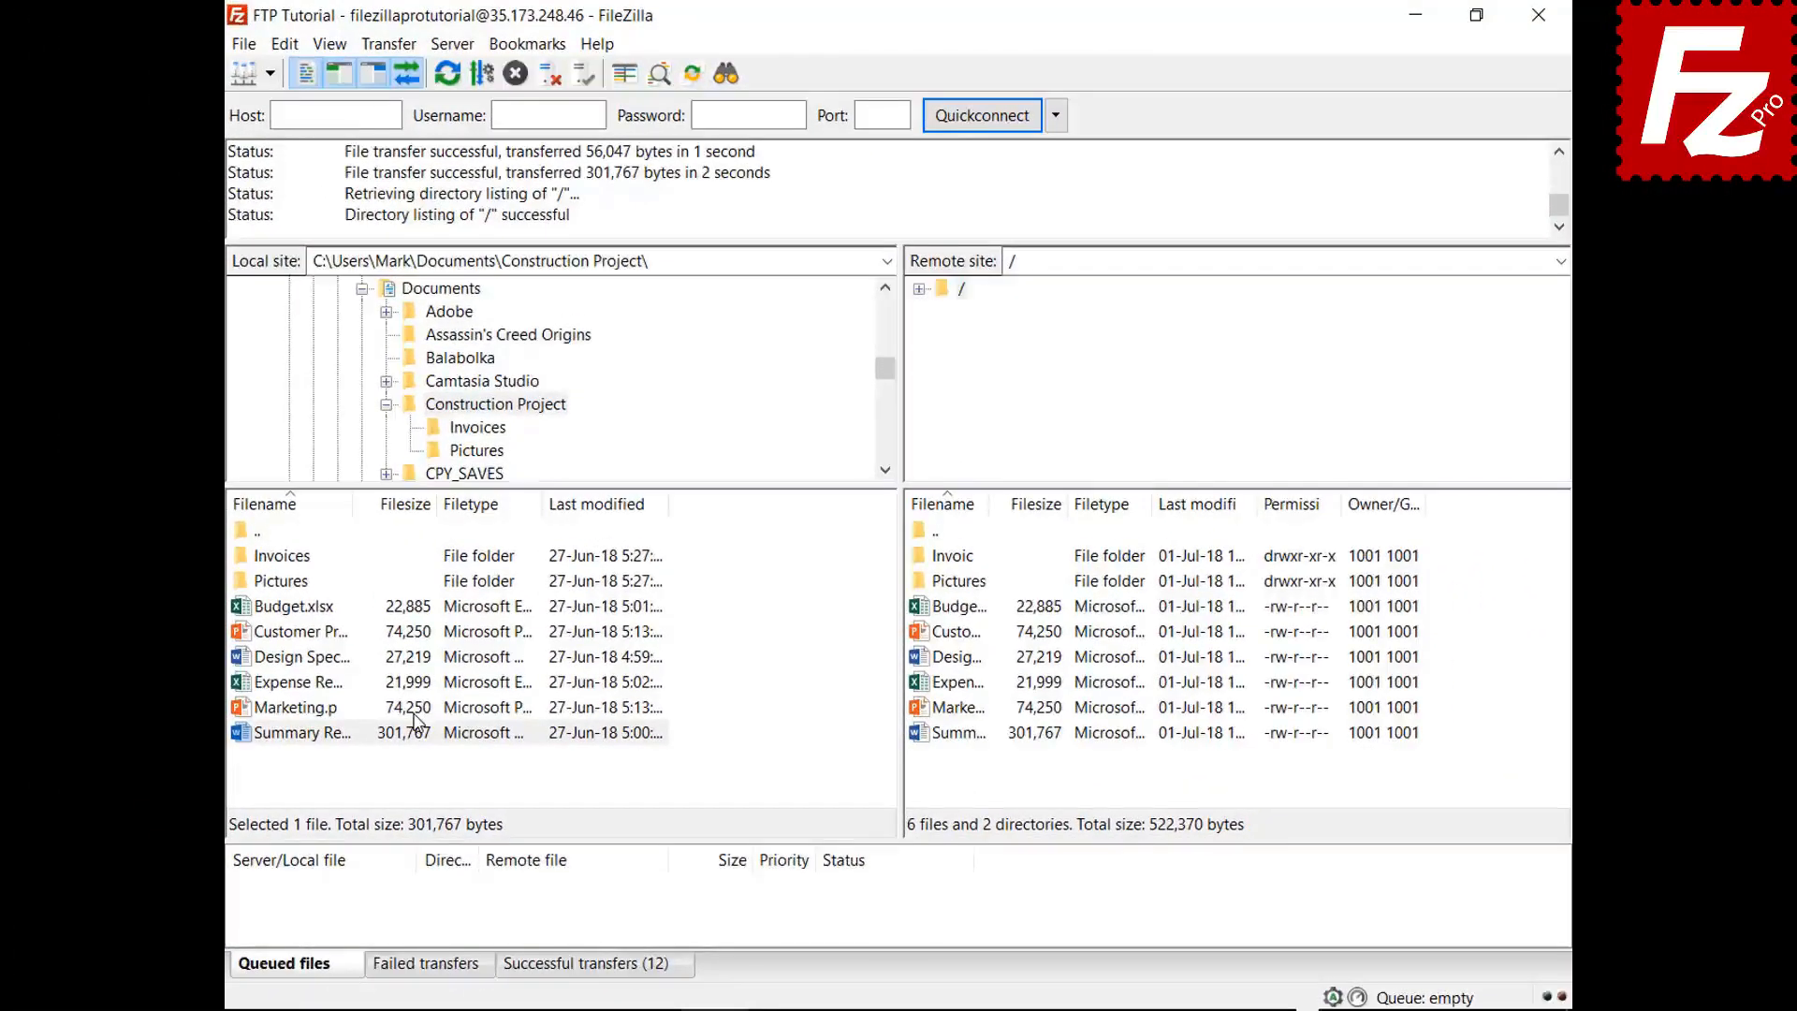
- Create and enter a new local folder named Backup inside Documents
{"action": "left_click", "coordinate": [385, 404]}
{"action": "left_click", "coordinate": [441, 289]}
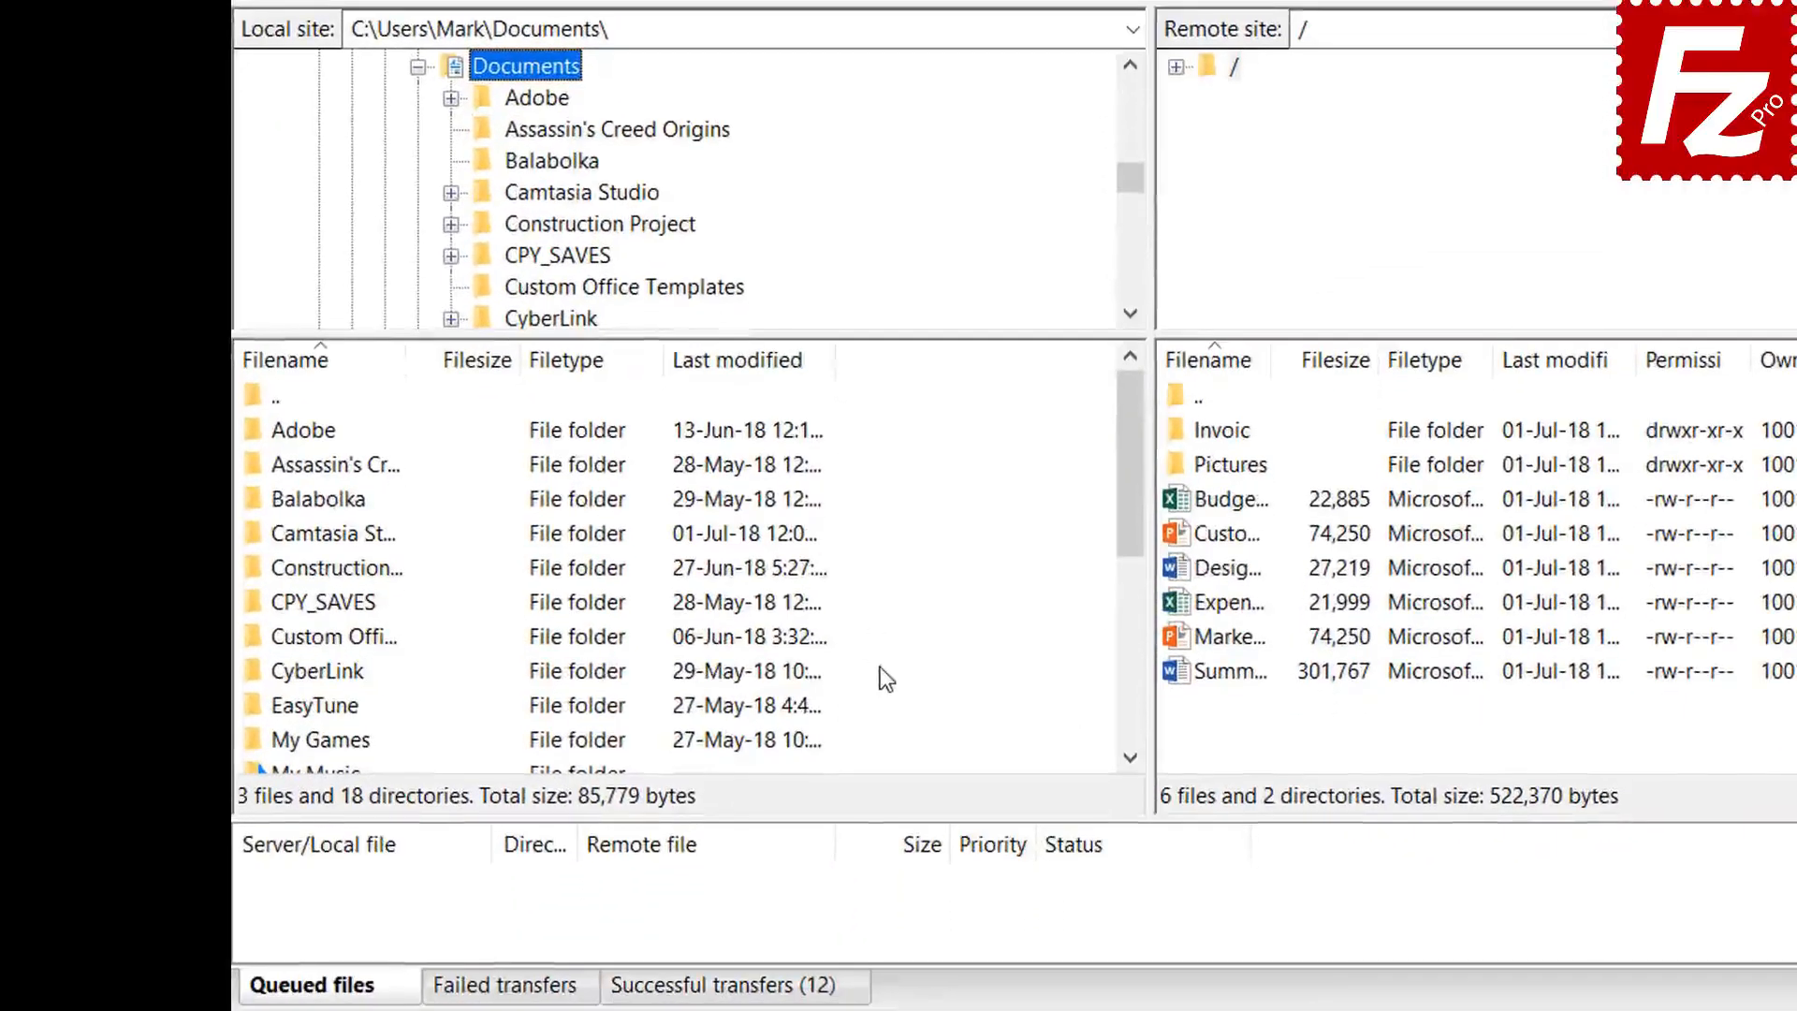
{"action": "right_click", "coordinate": [892, 820]}
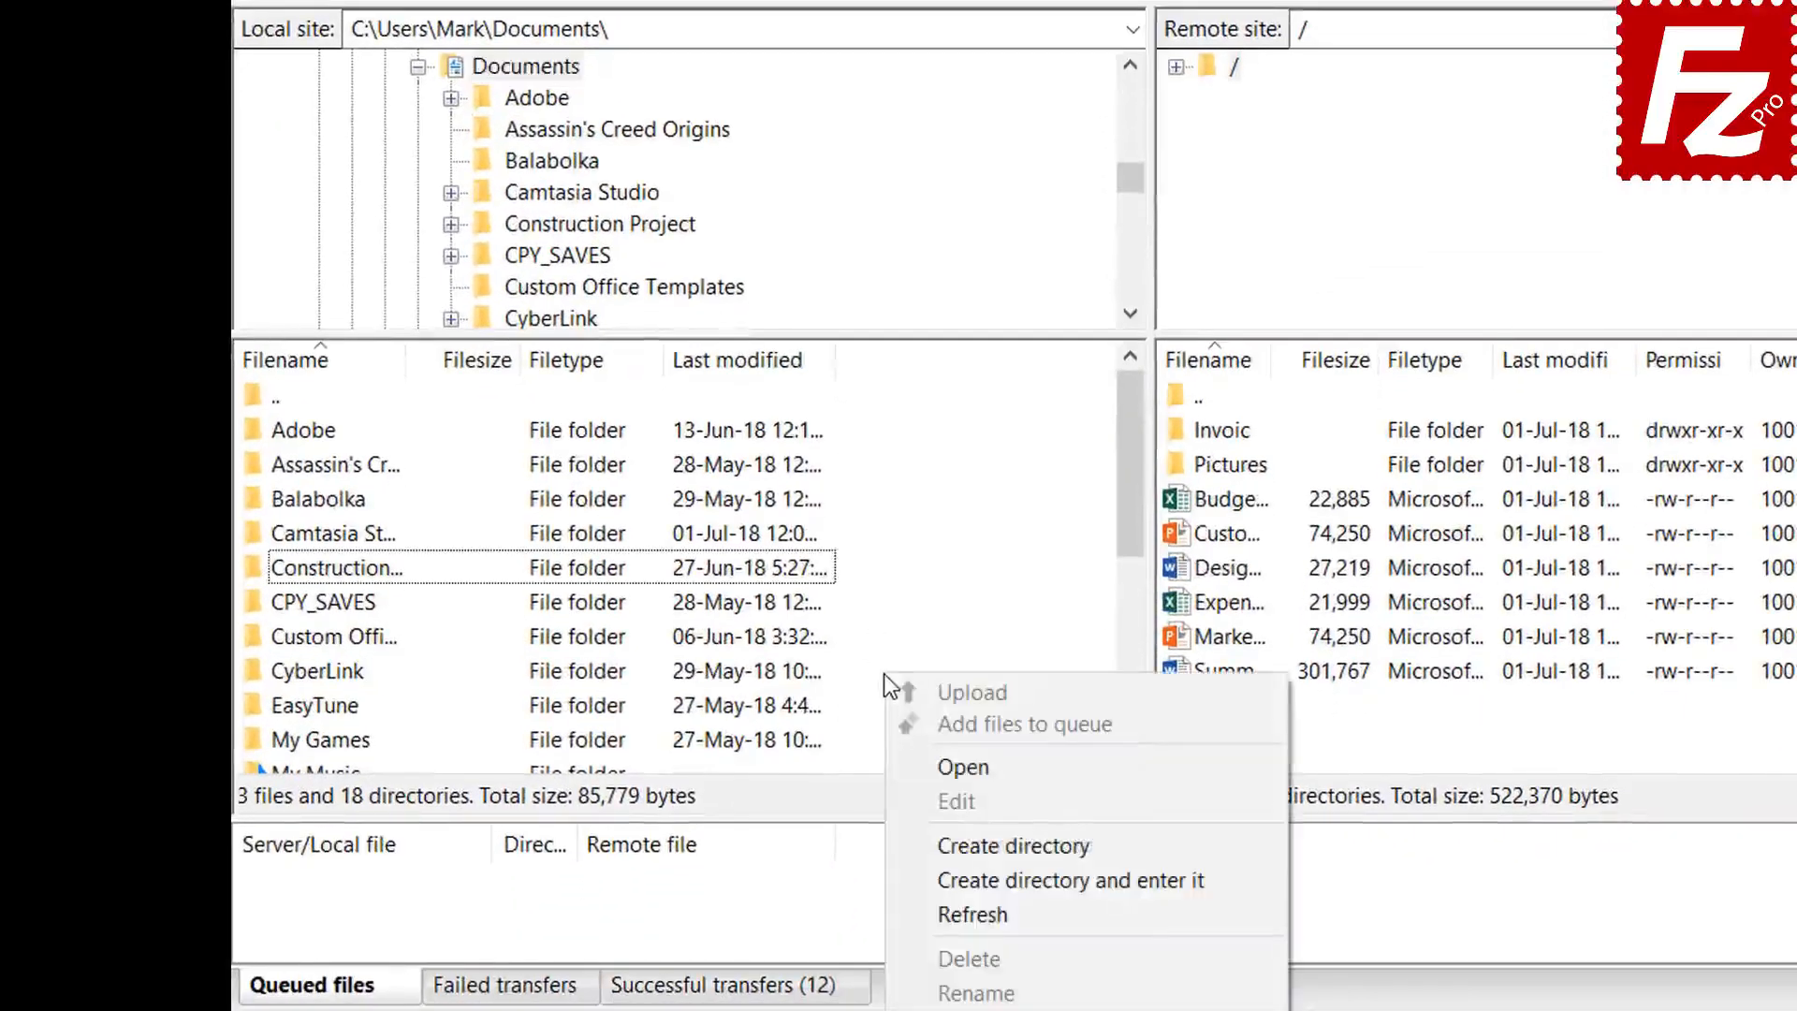
{"action": "left_click", "coordinate": [978, 877]}
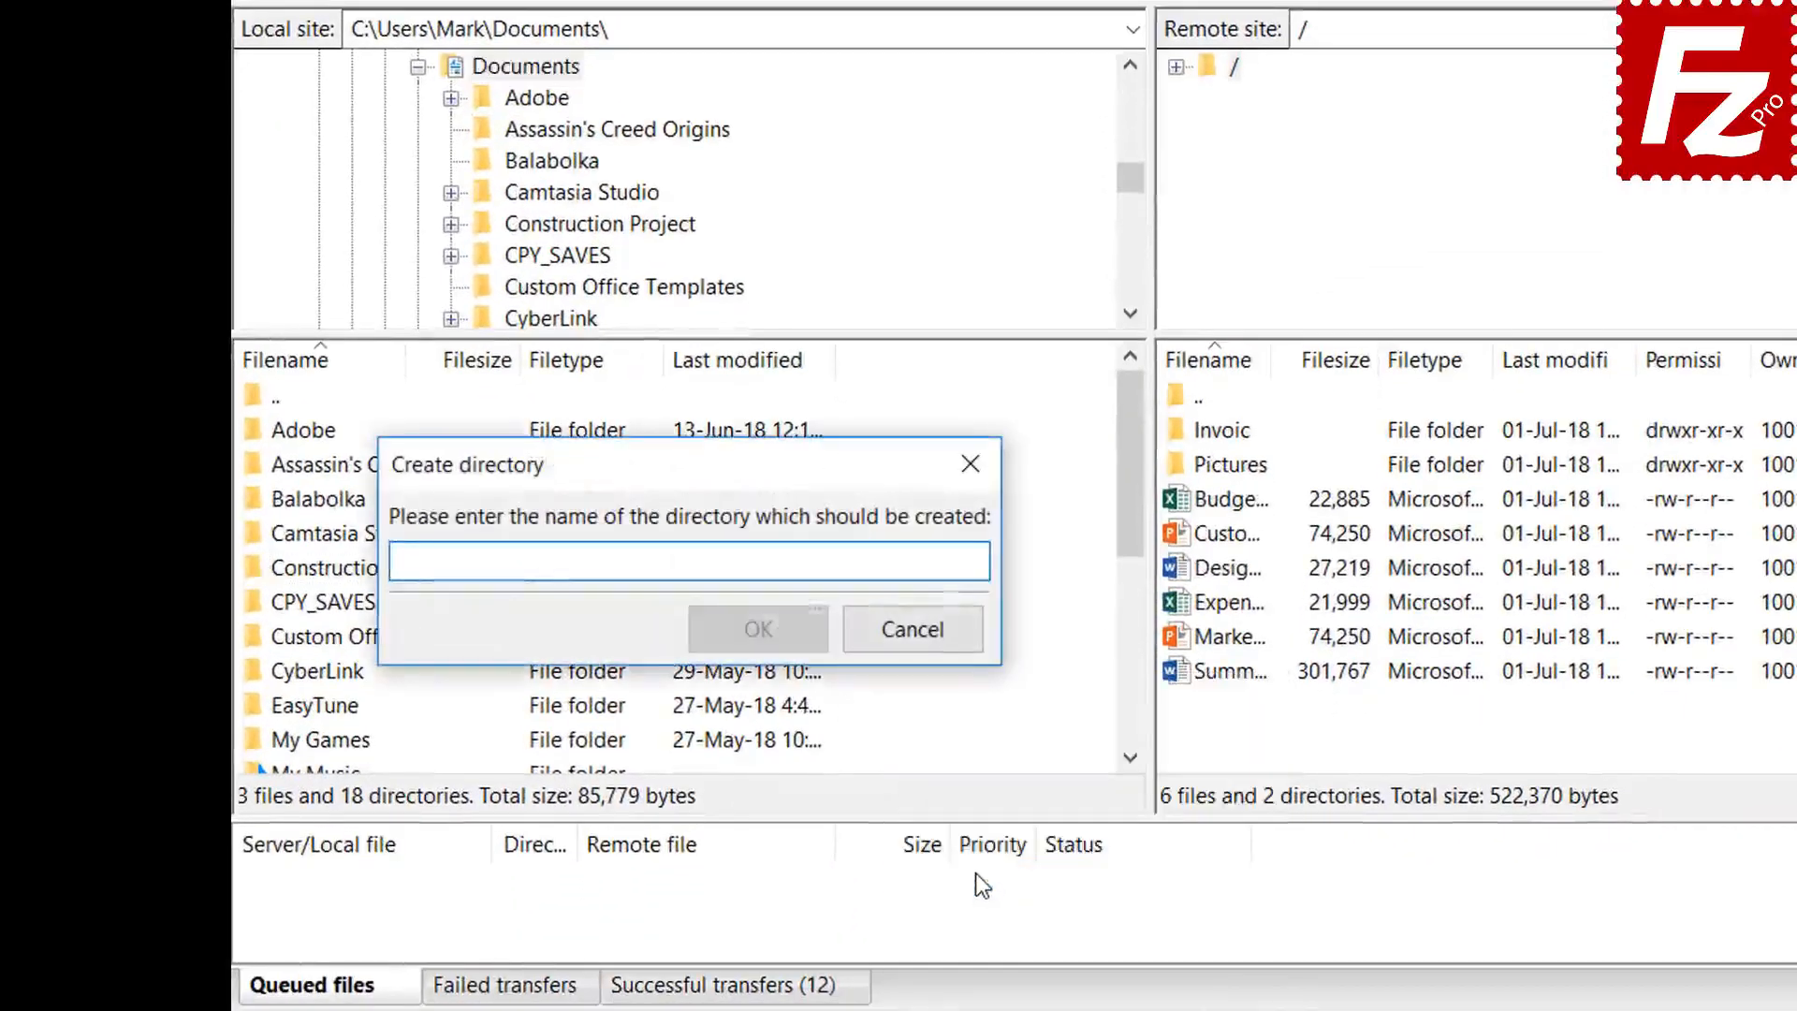
{"action": "type", "text": "Backup"}
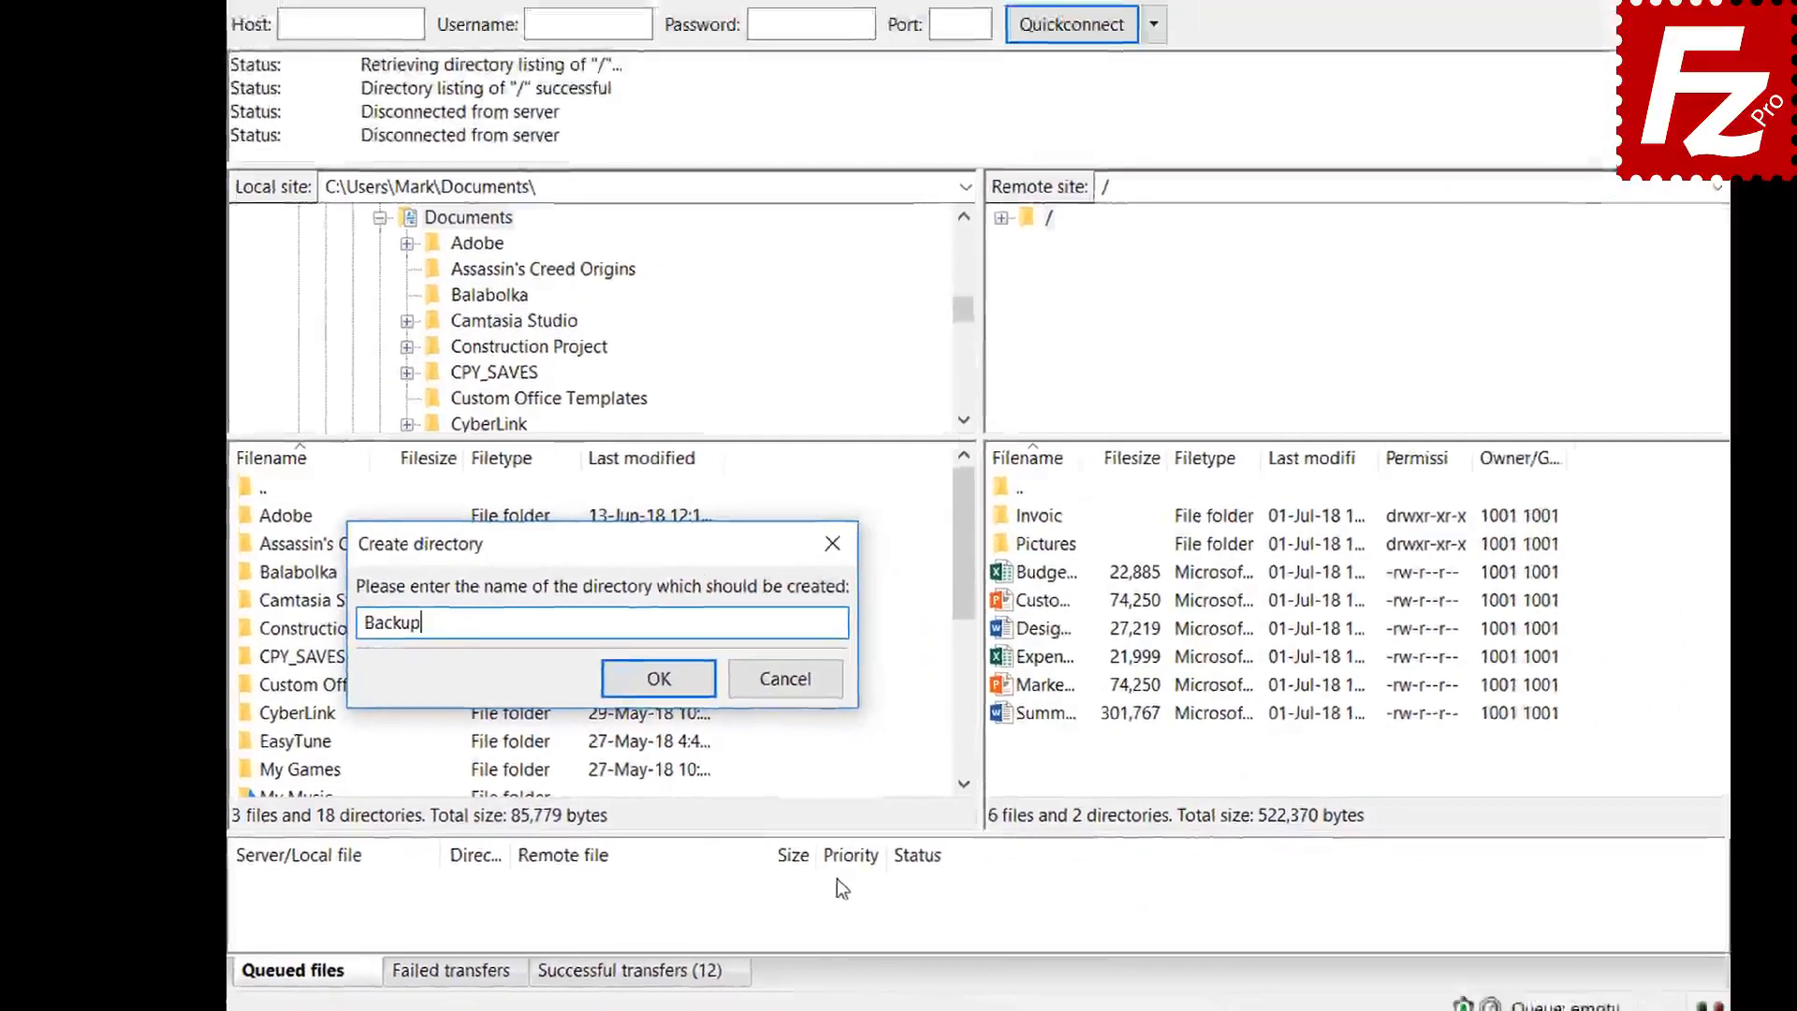
{"action": "key", "text": "Return"}
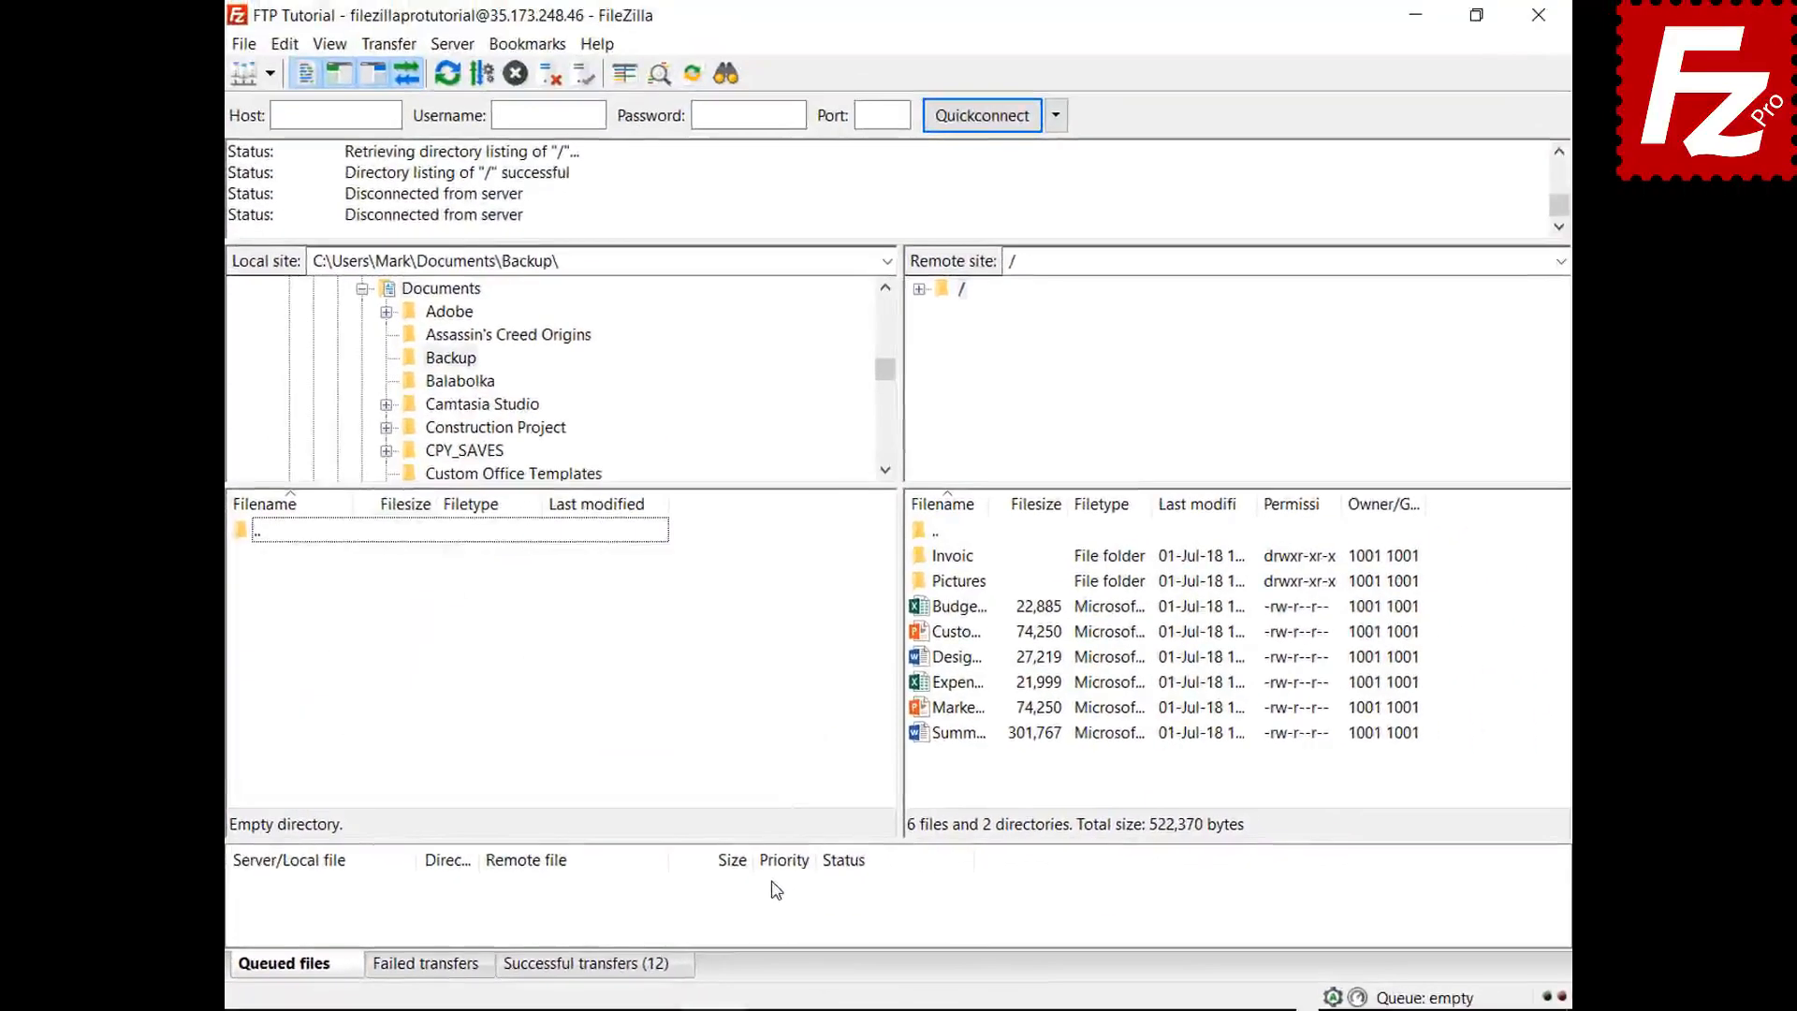
- Download Budget.xlsx, then Customer Presentation, Design Specs, Expense Report and Marketing.pptx into Backup
{"action": "double_click", "coordinate": [973, 609]}
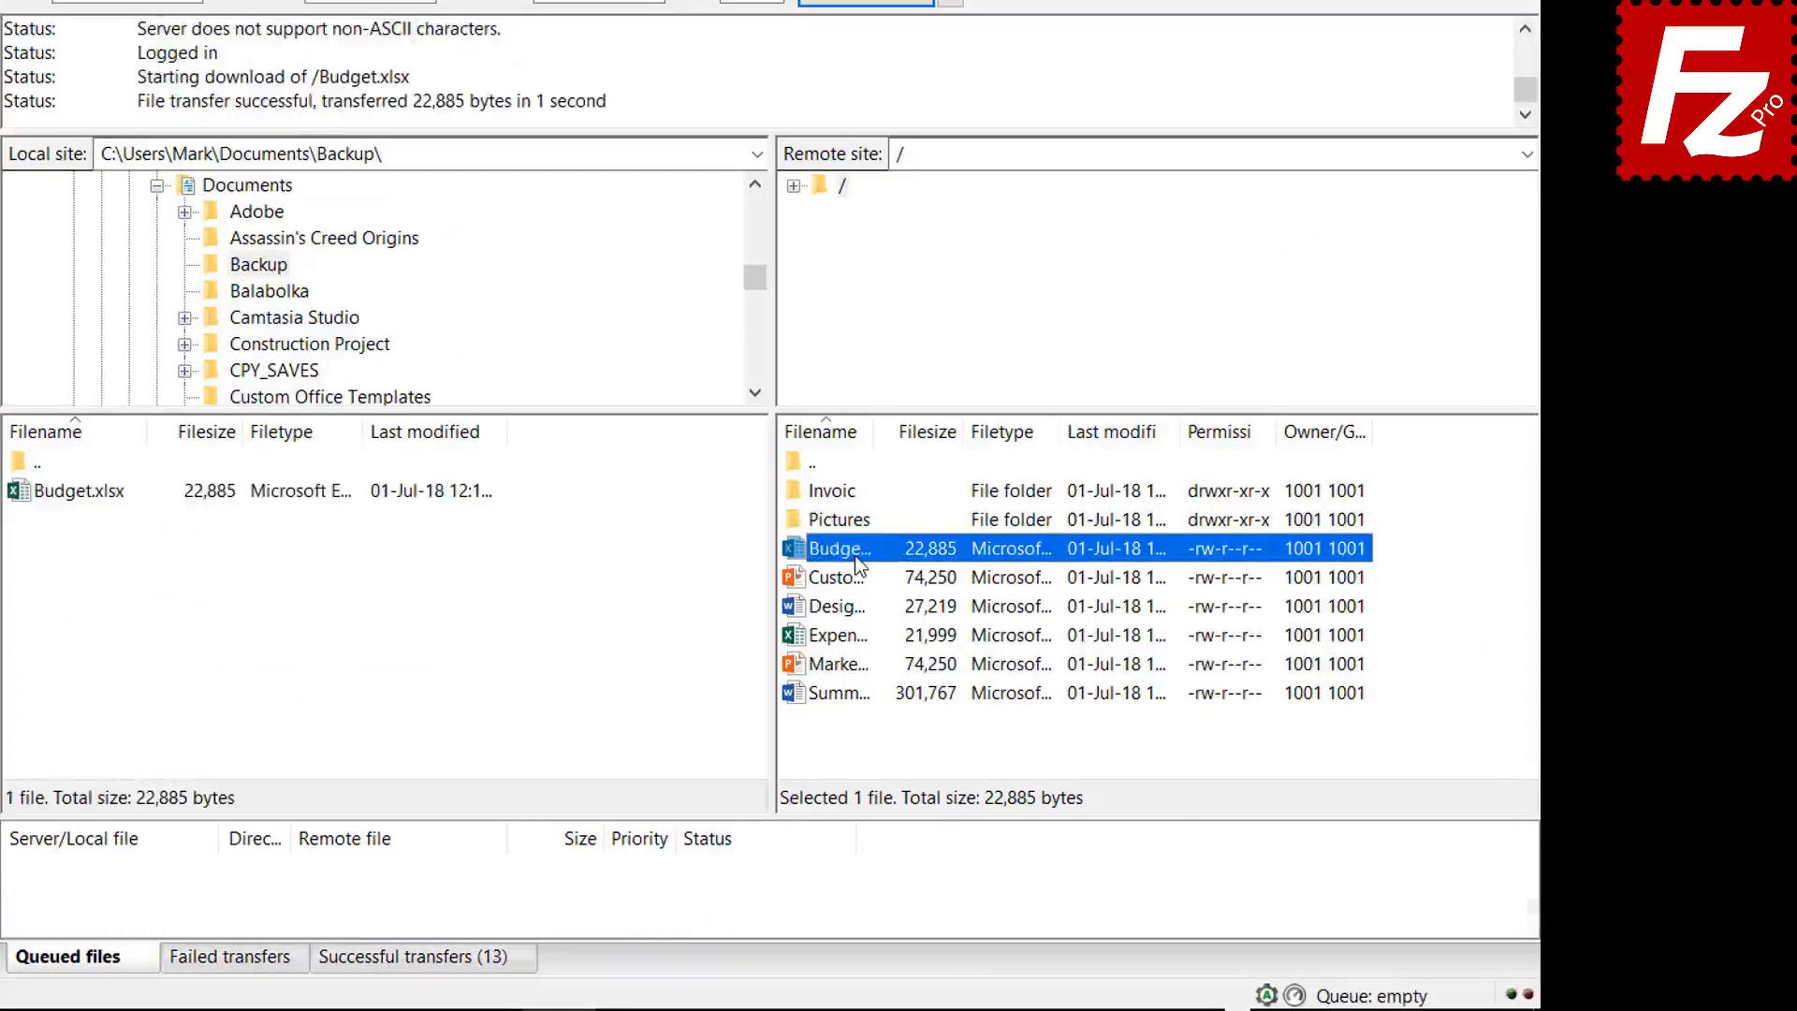
{"action": "left_click", "coordinate": [851, 575]}
{"action": "left_click", "coordinate": [853, 610], "text": "shift"}
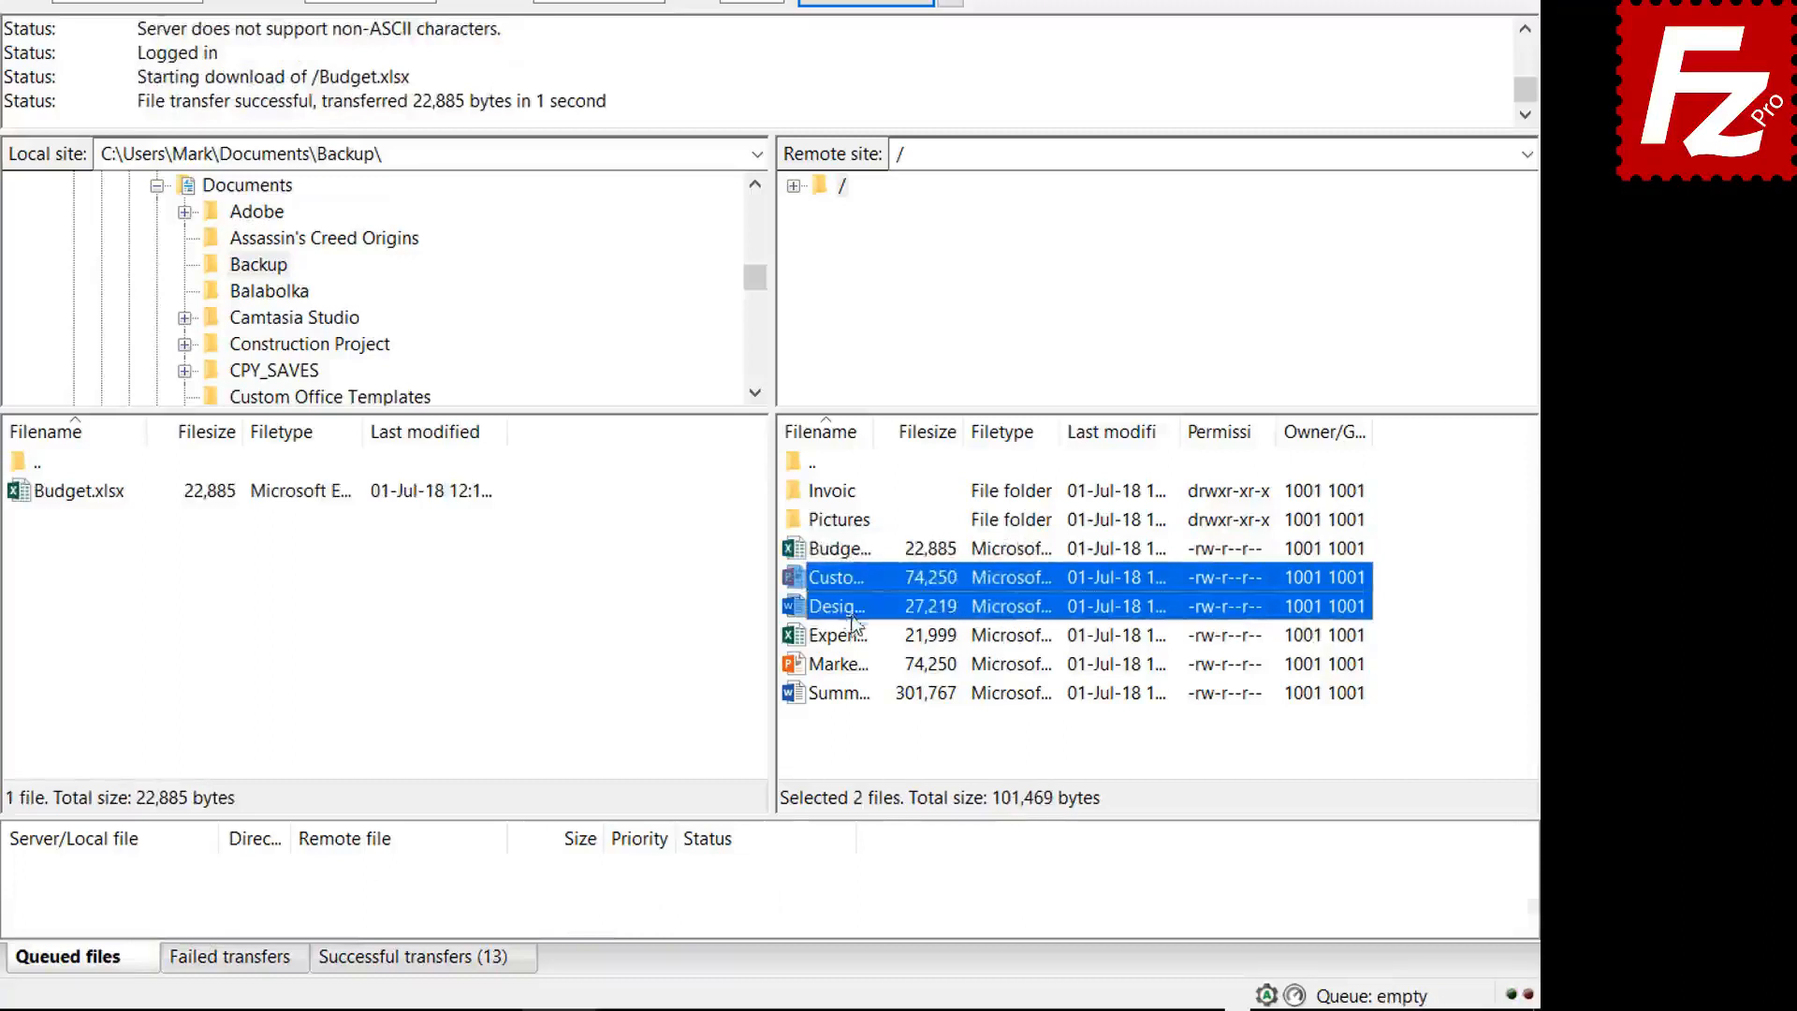
{"action": "left_click", "coordinate": [854, 635], "text": "shift"}
{"action": "left_click", "coordinate": [855, 662], "text": "shift"}
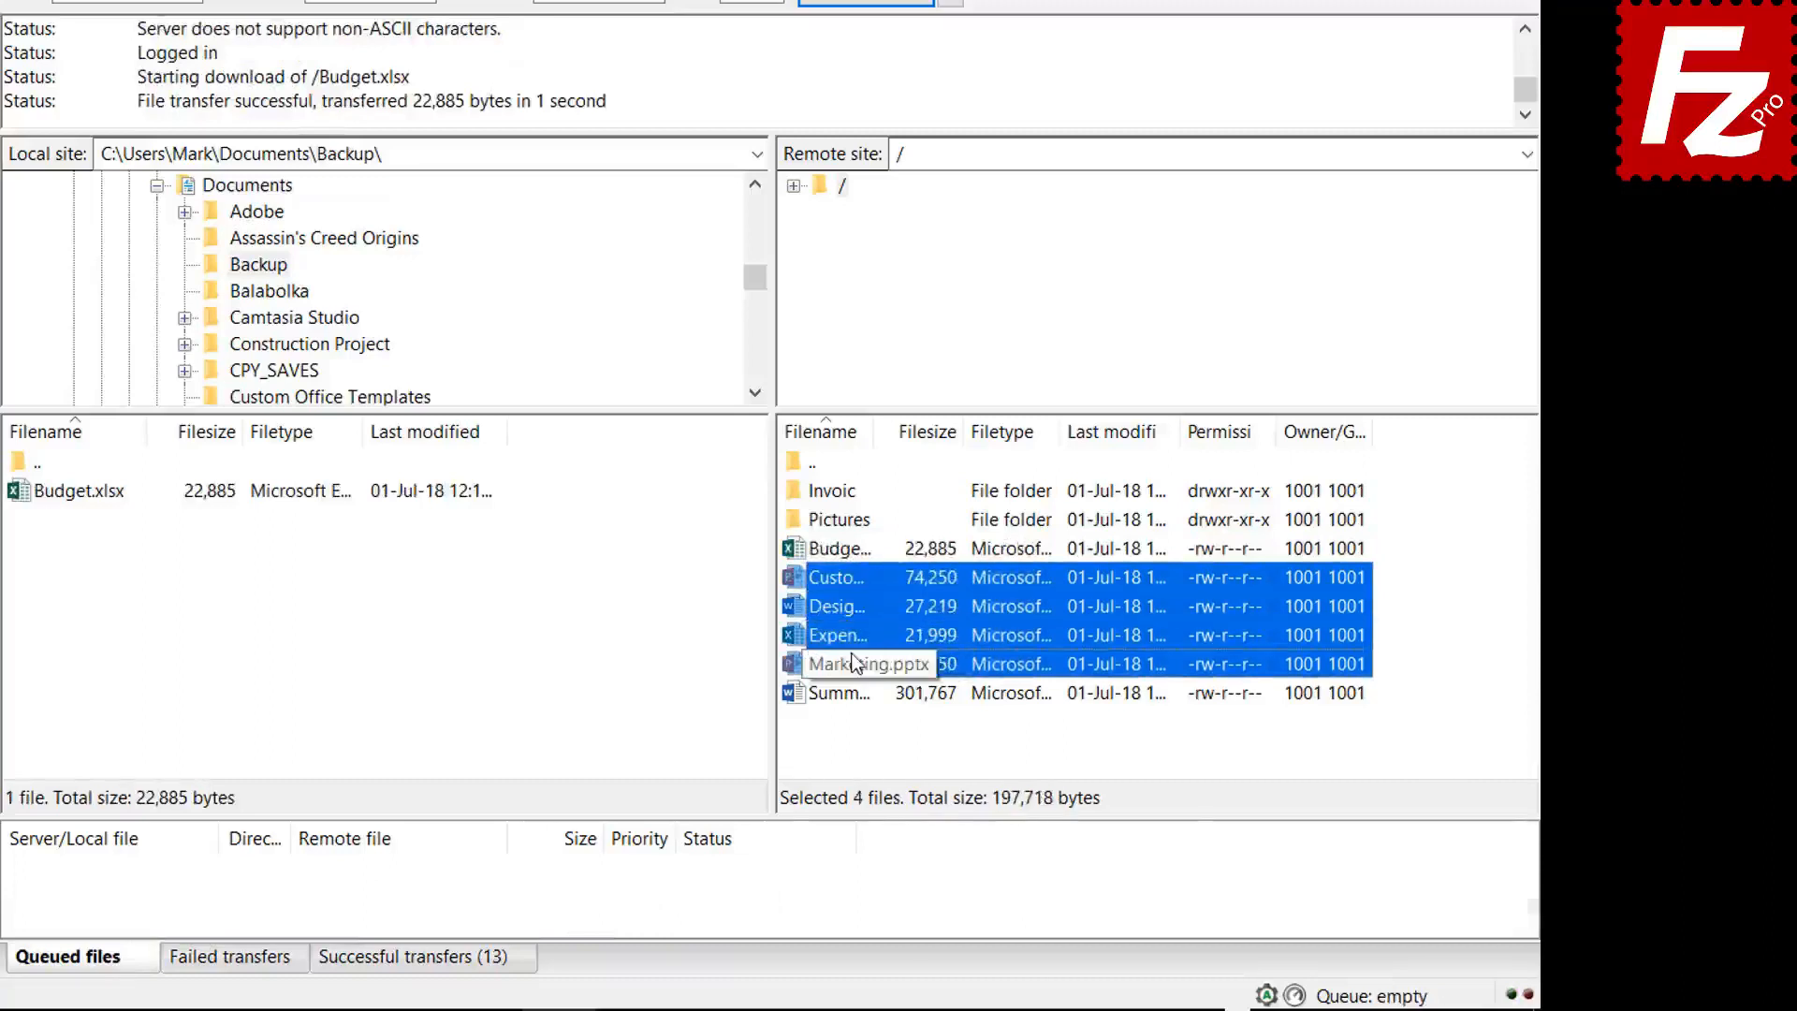
{"action": "right_click", "coordinate": [854, 662]}
{"action": "left_click", "coordinate": [903, 670]}
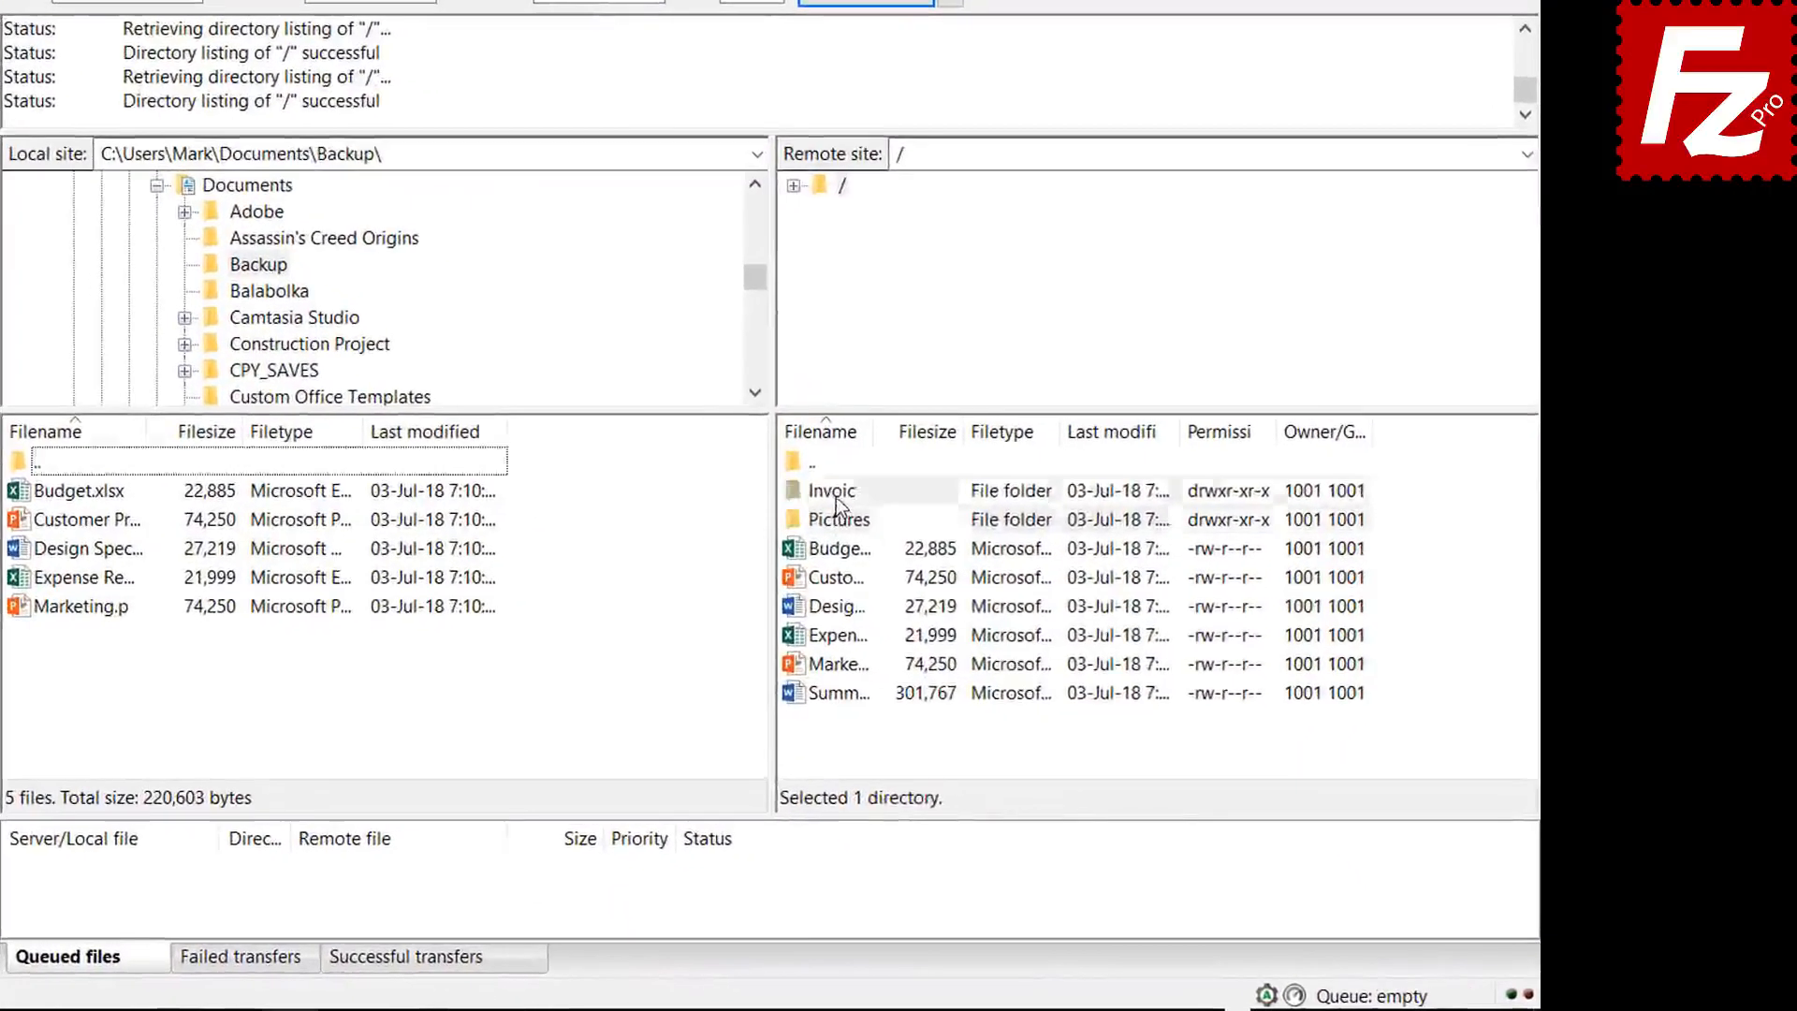
- Queue the server's invoices folder, Pictures folder and summary file, then process the 7-item queue
{"action": "right_click", "coordinate": [961, 559]}
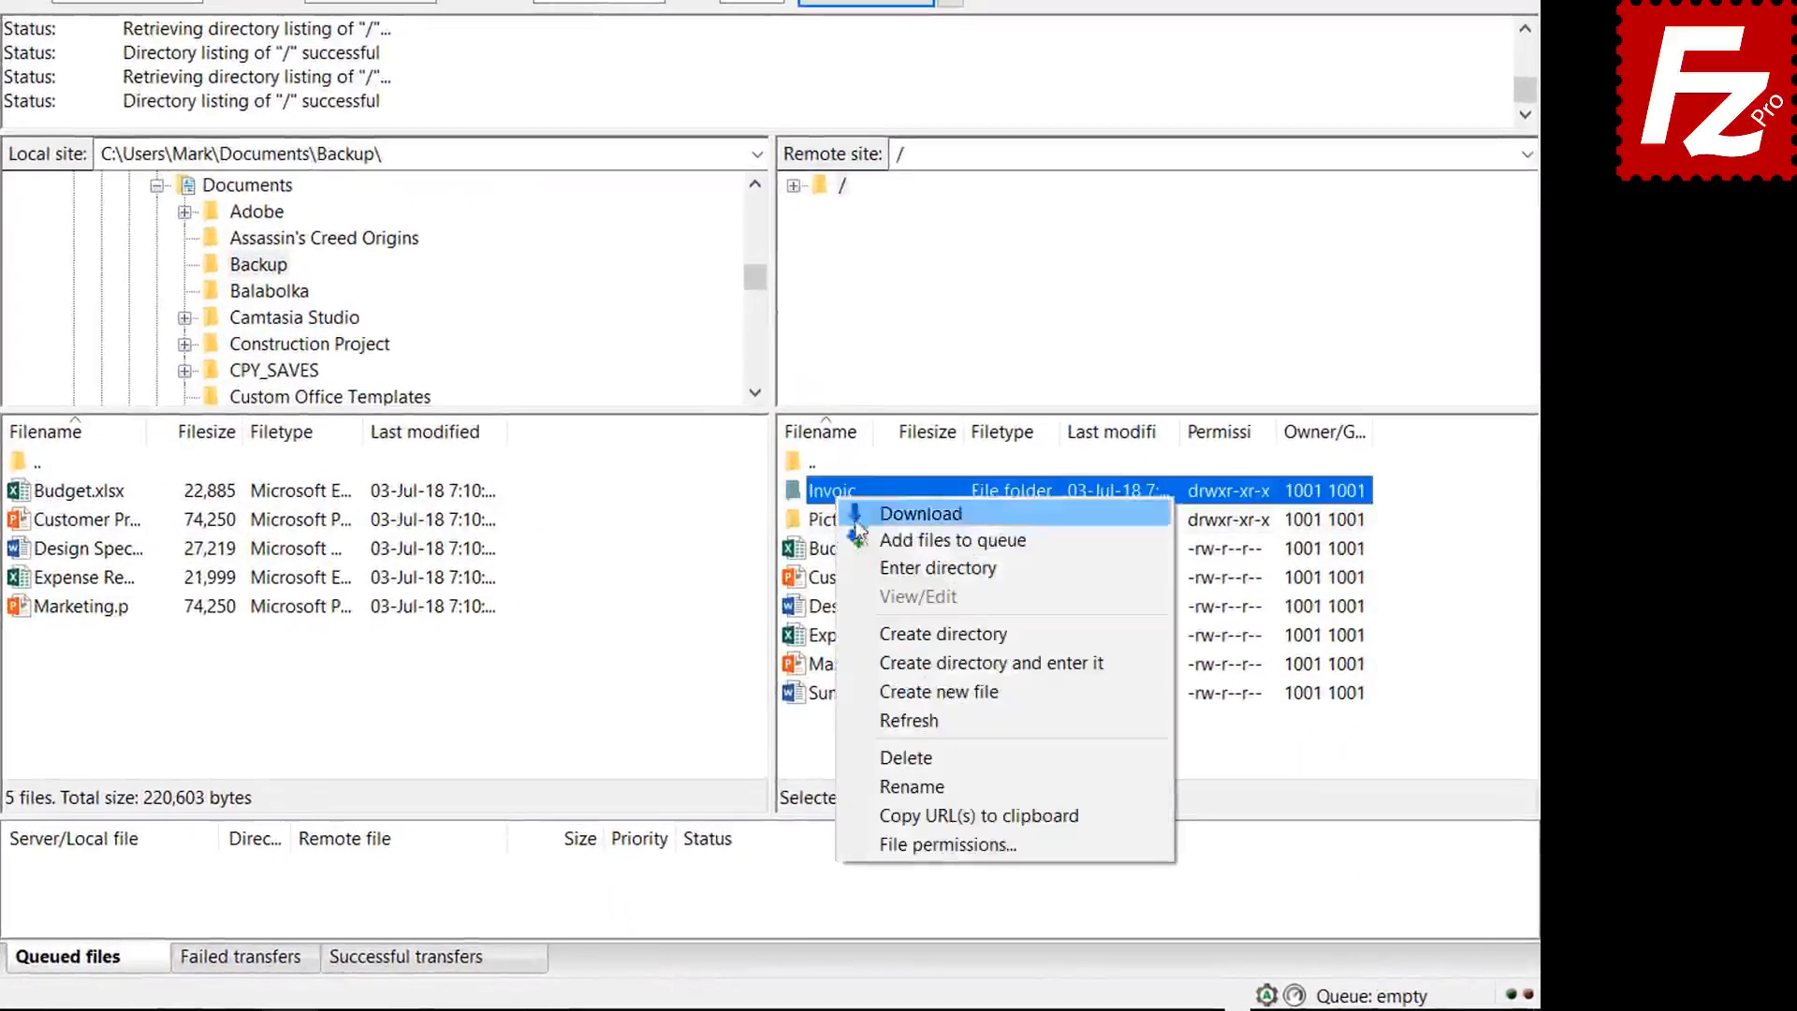
{"action": "left_click", "coordinate": [868, 539]}
{"action": "right_click", "coordinate": [841, 529]}
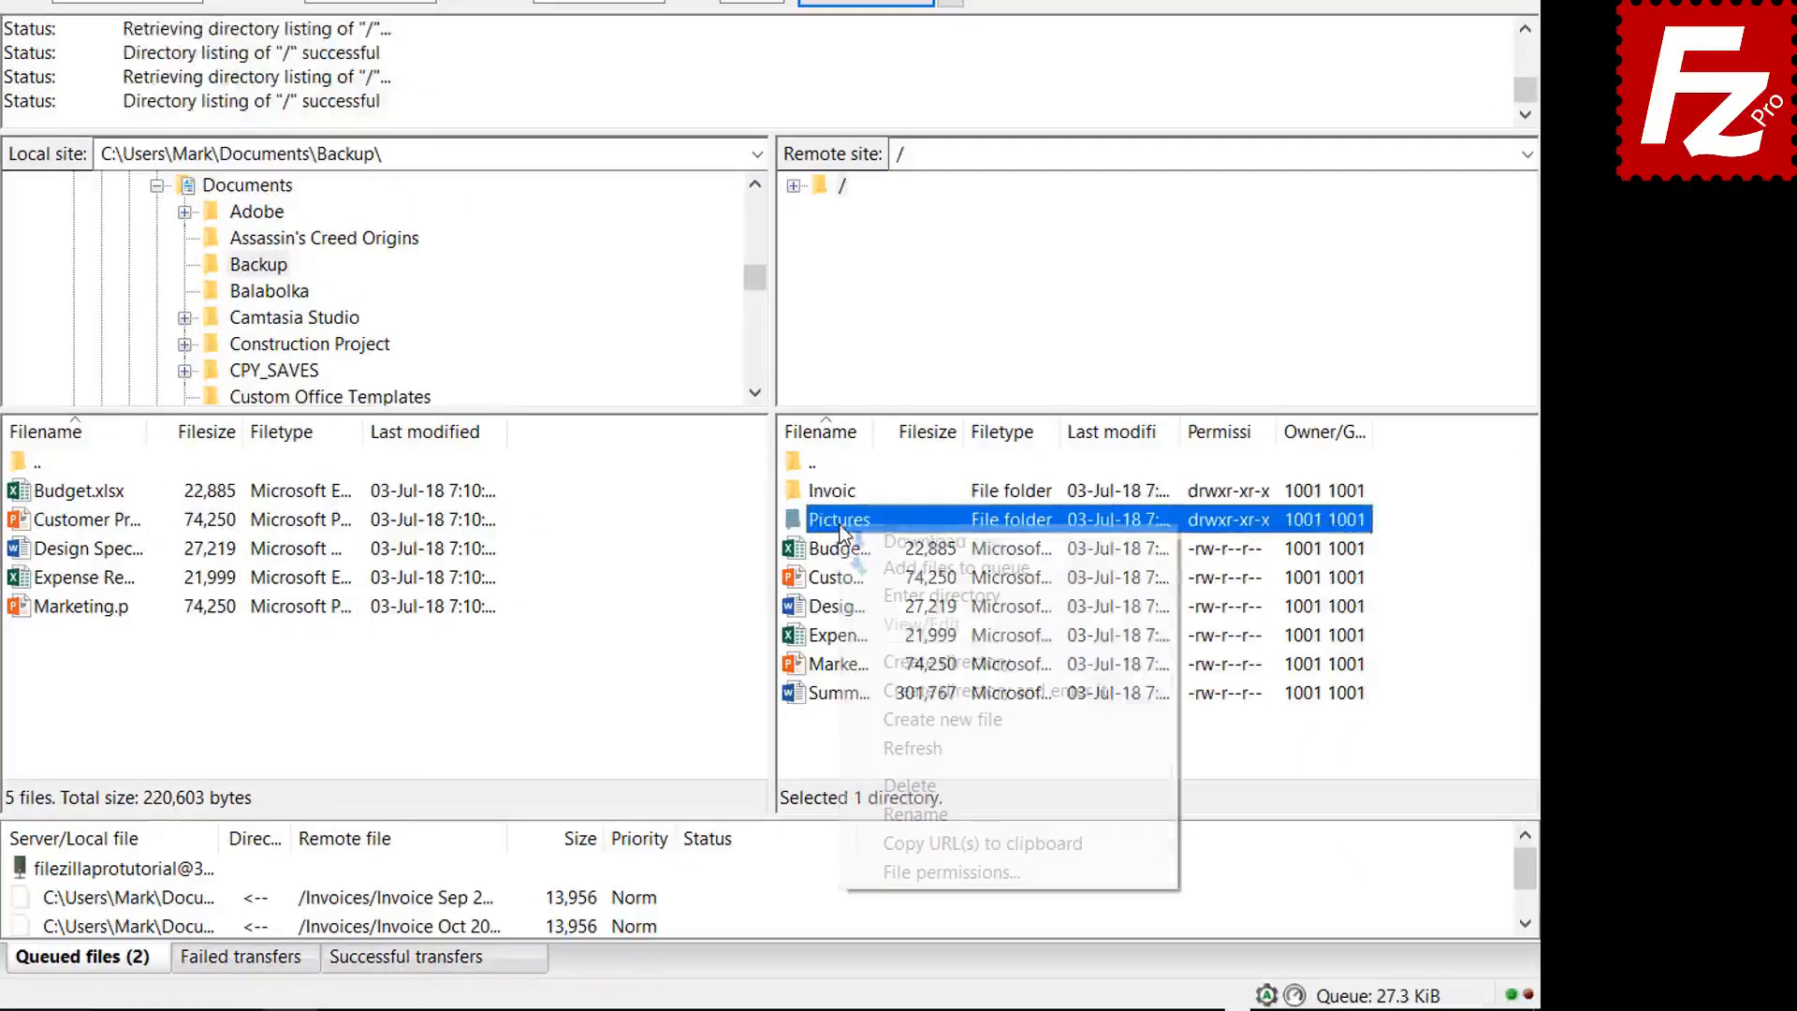
{"action": "left_click", "coordinate": [878, 565]}
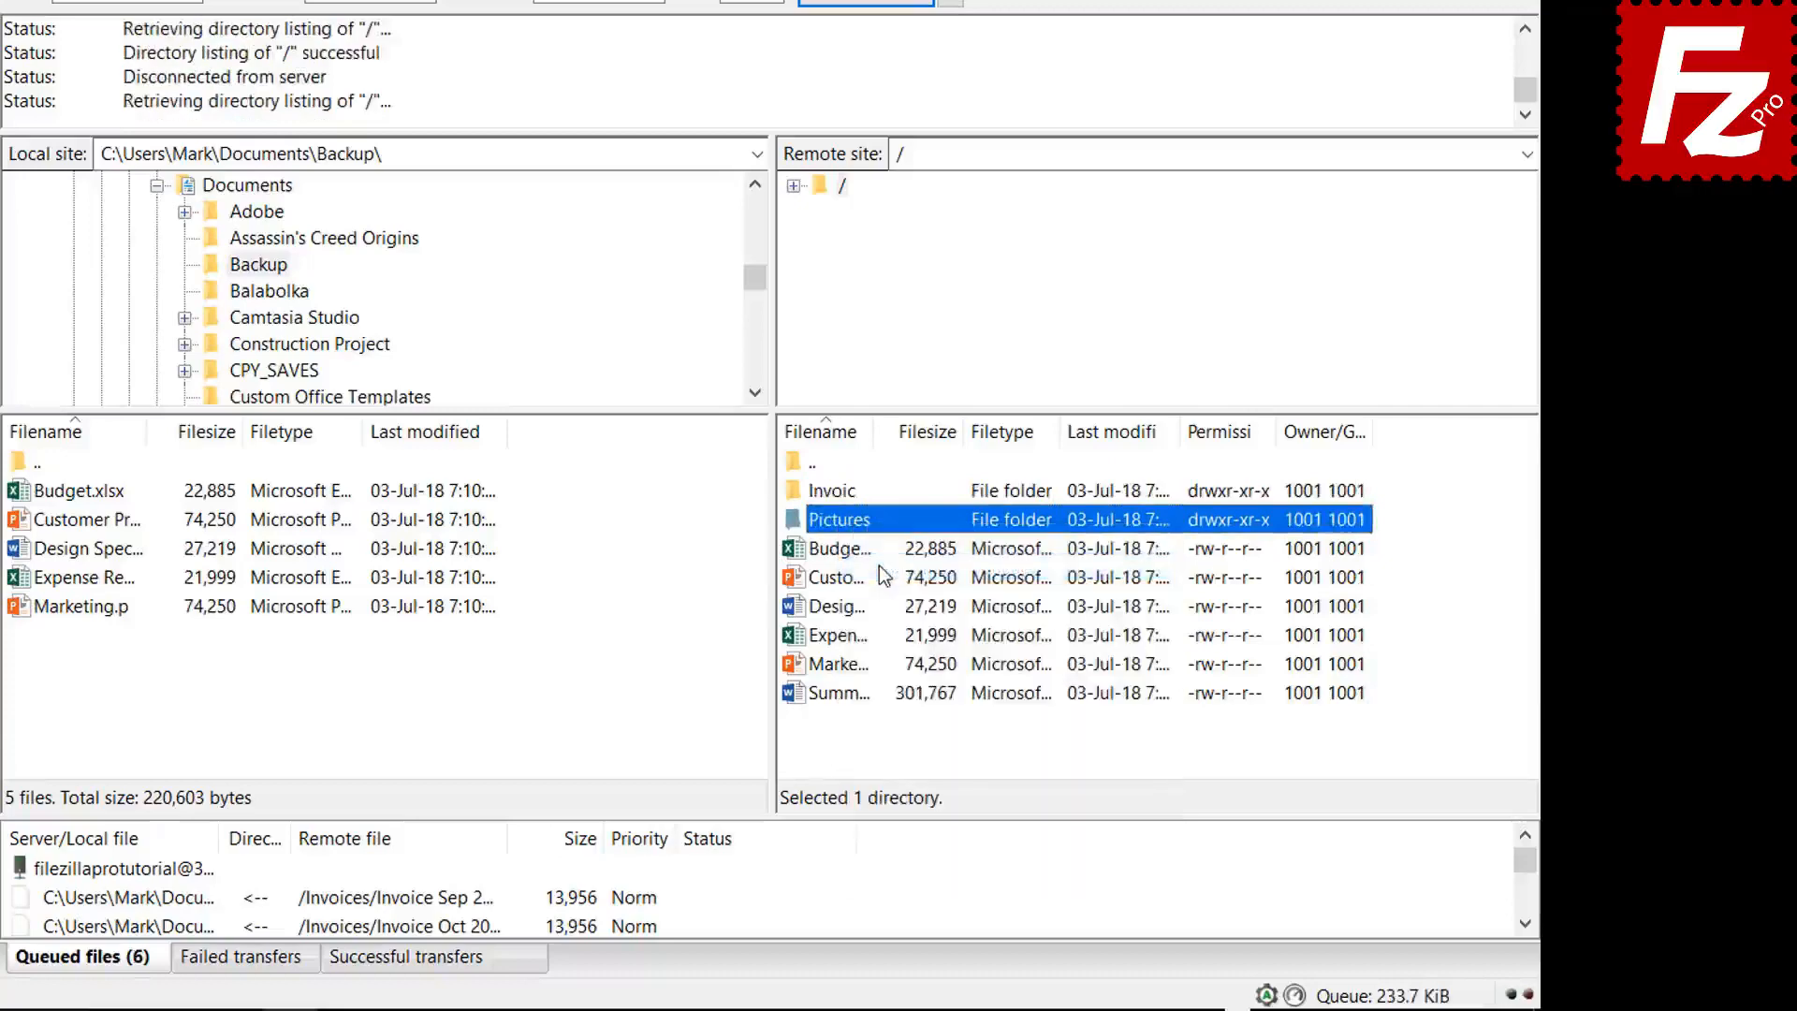
{"action": "right_click", "coordinate": [845, 694]}
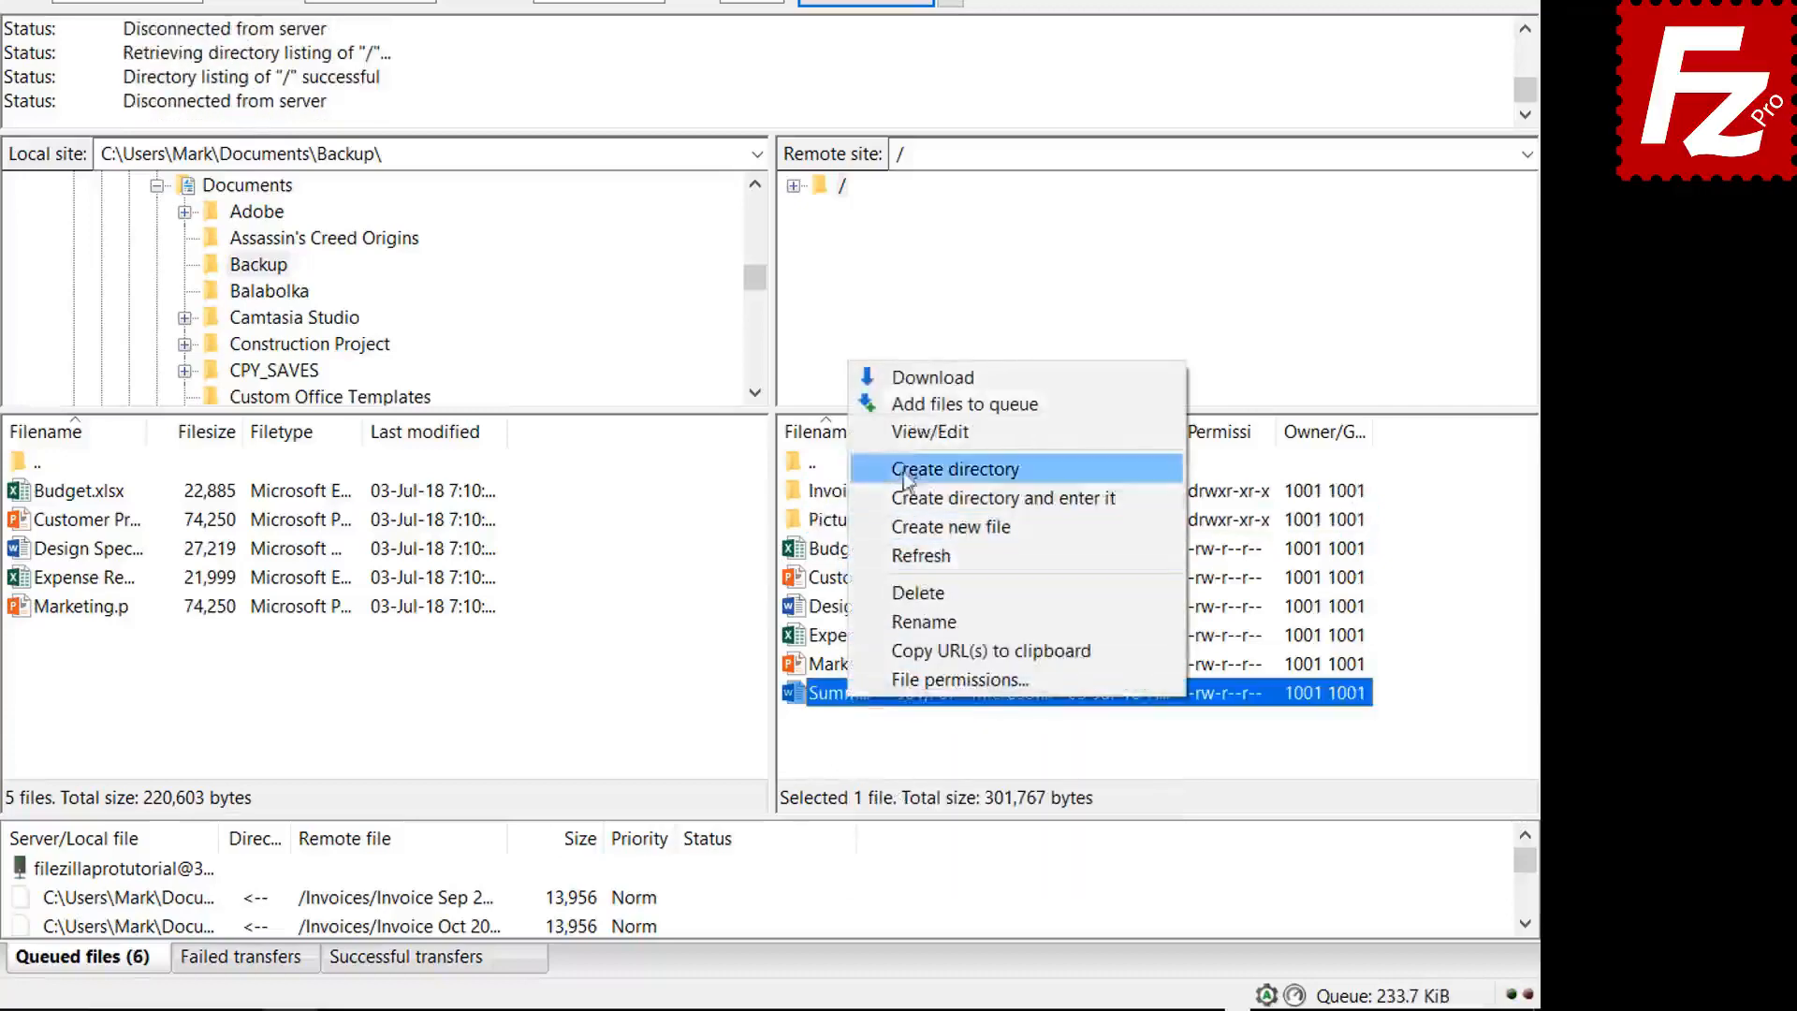
{"action": "left_click", "coordinate": [911, 405]}
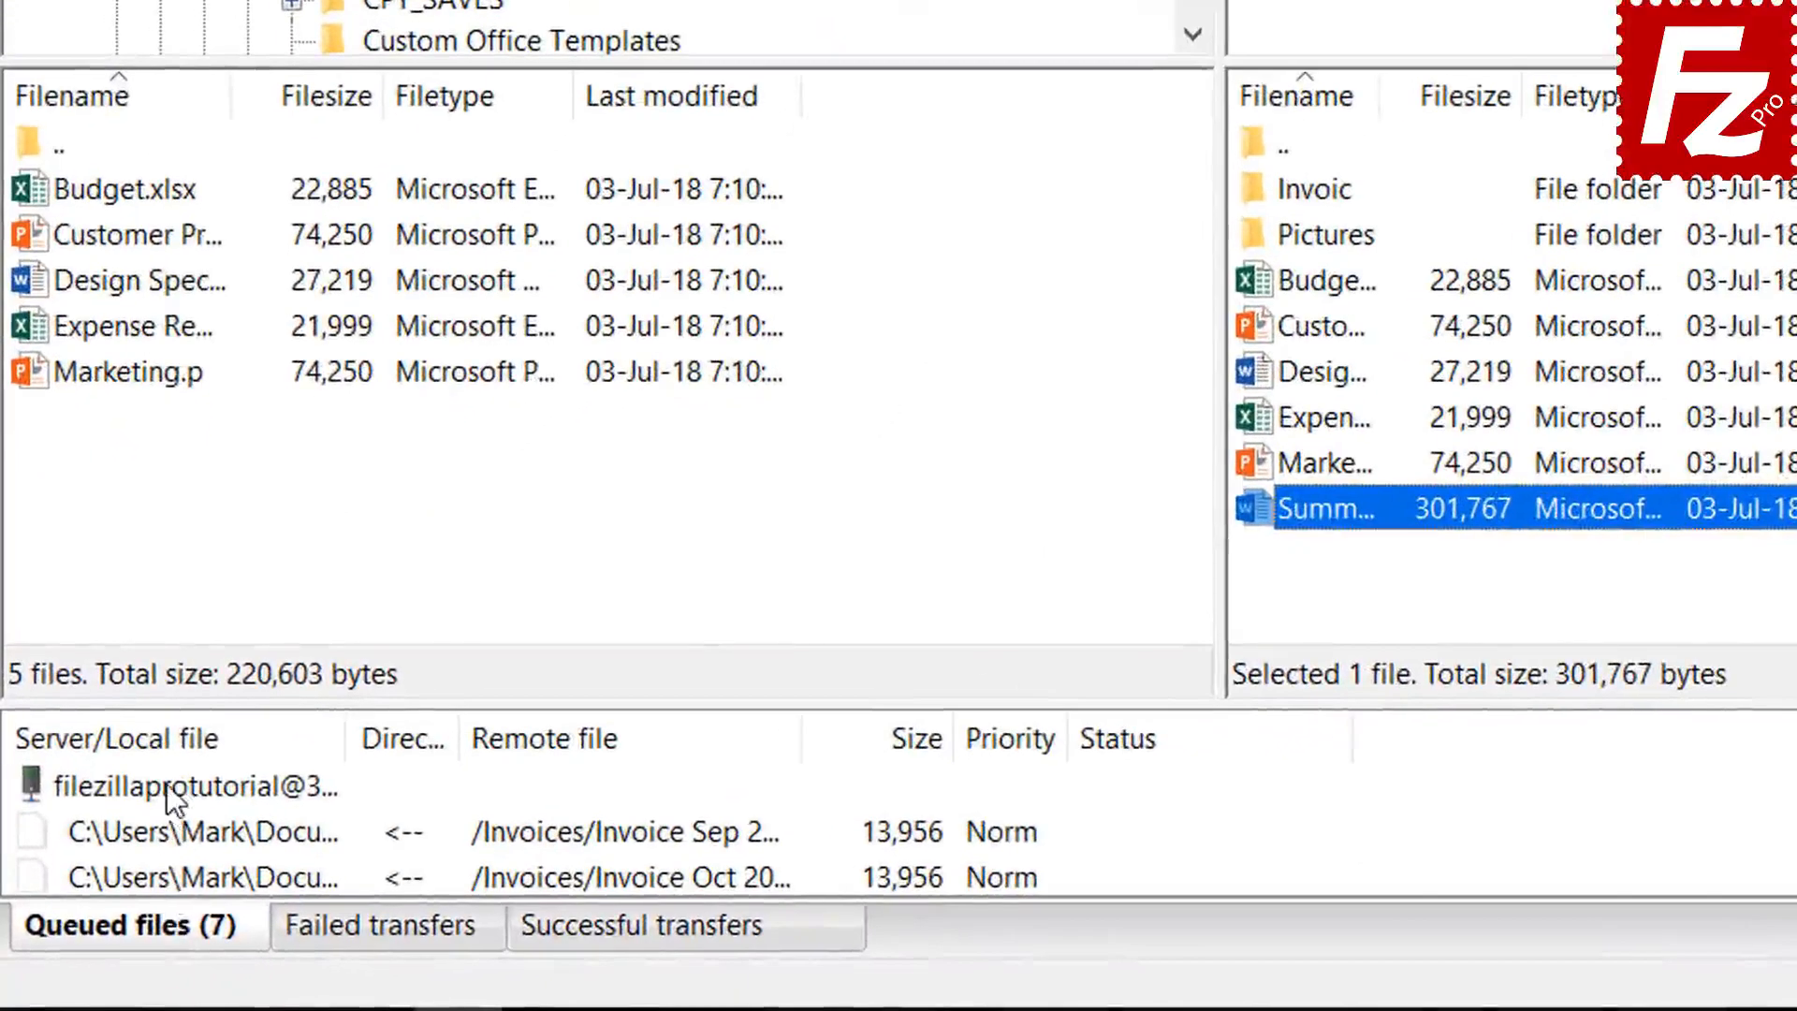
{"action": "right_click", "coordinate": [166, 784]}
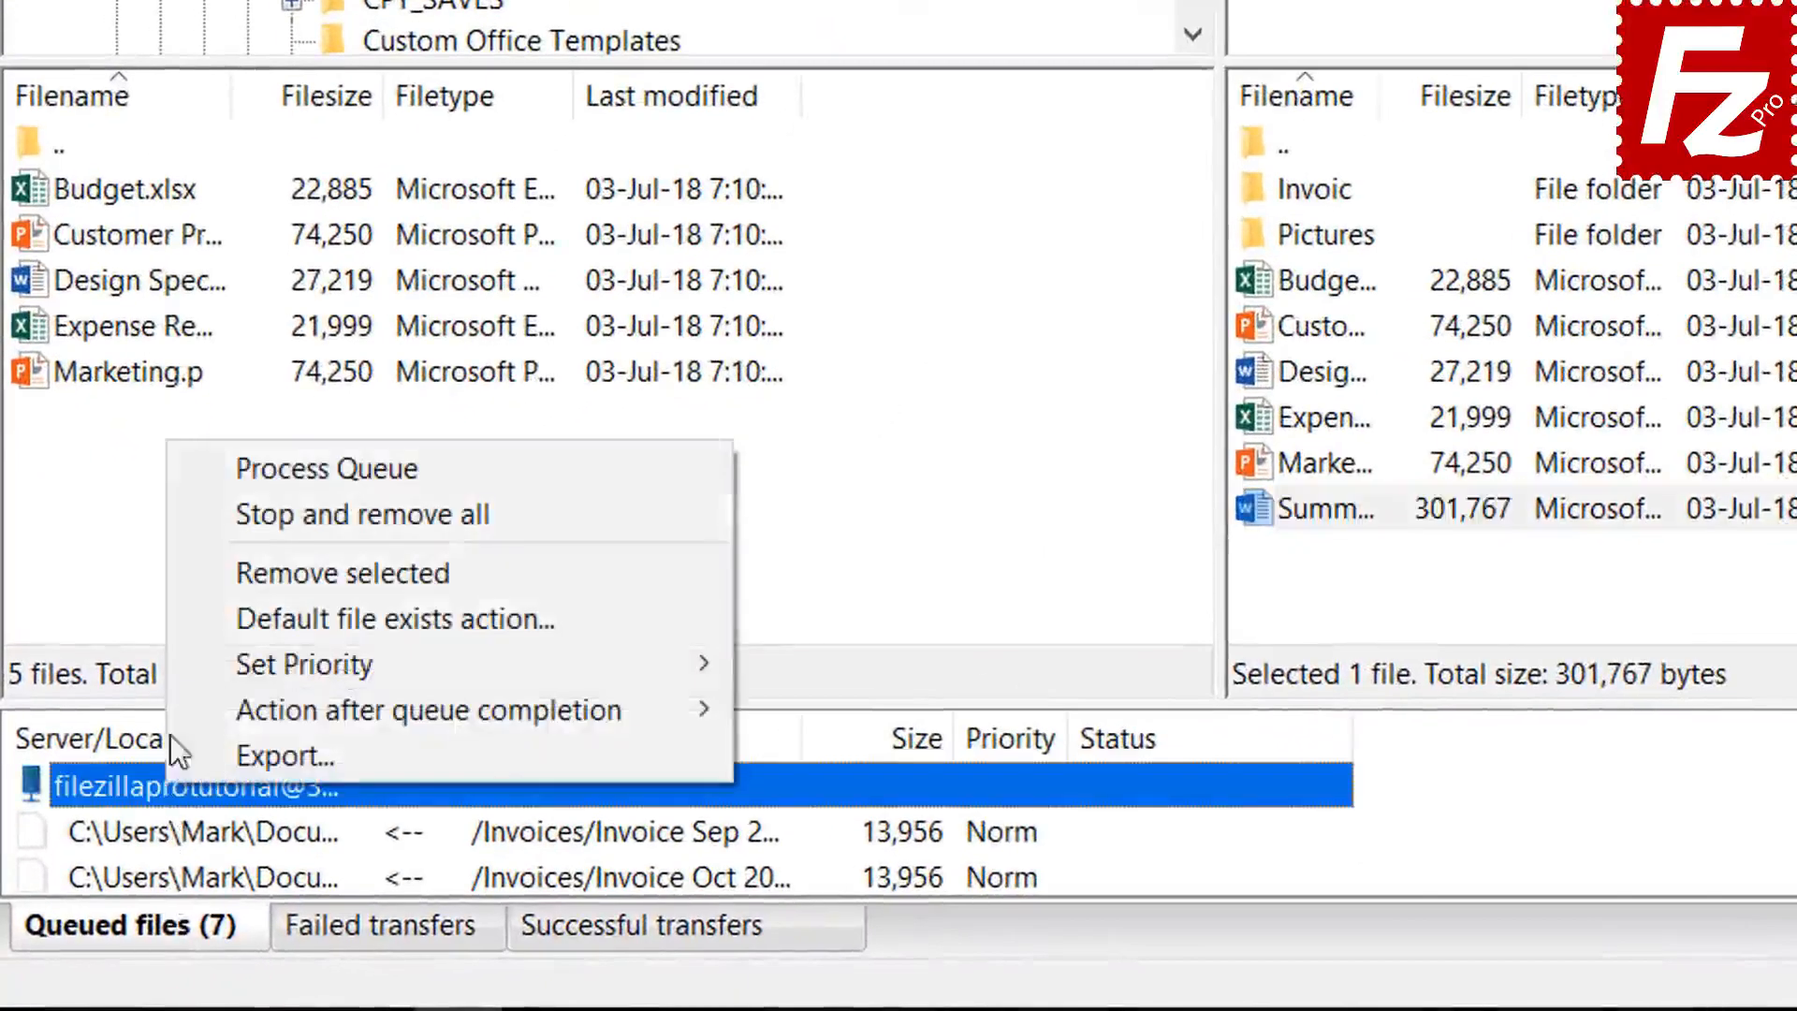
{"action": "left_click", "coordinate": [256, 468]}
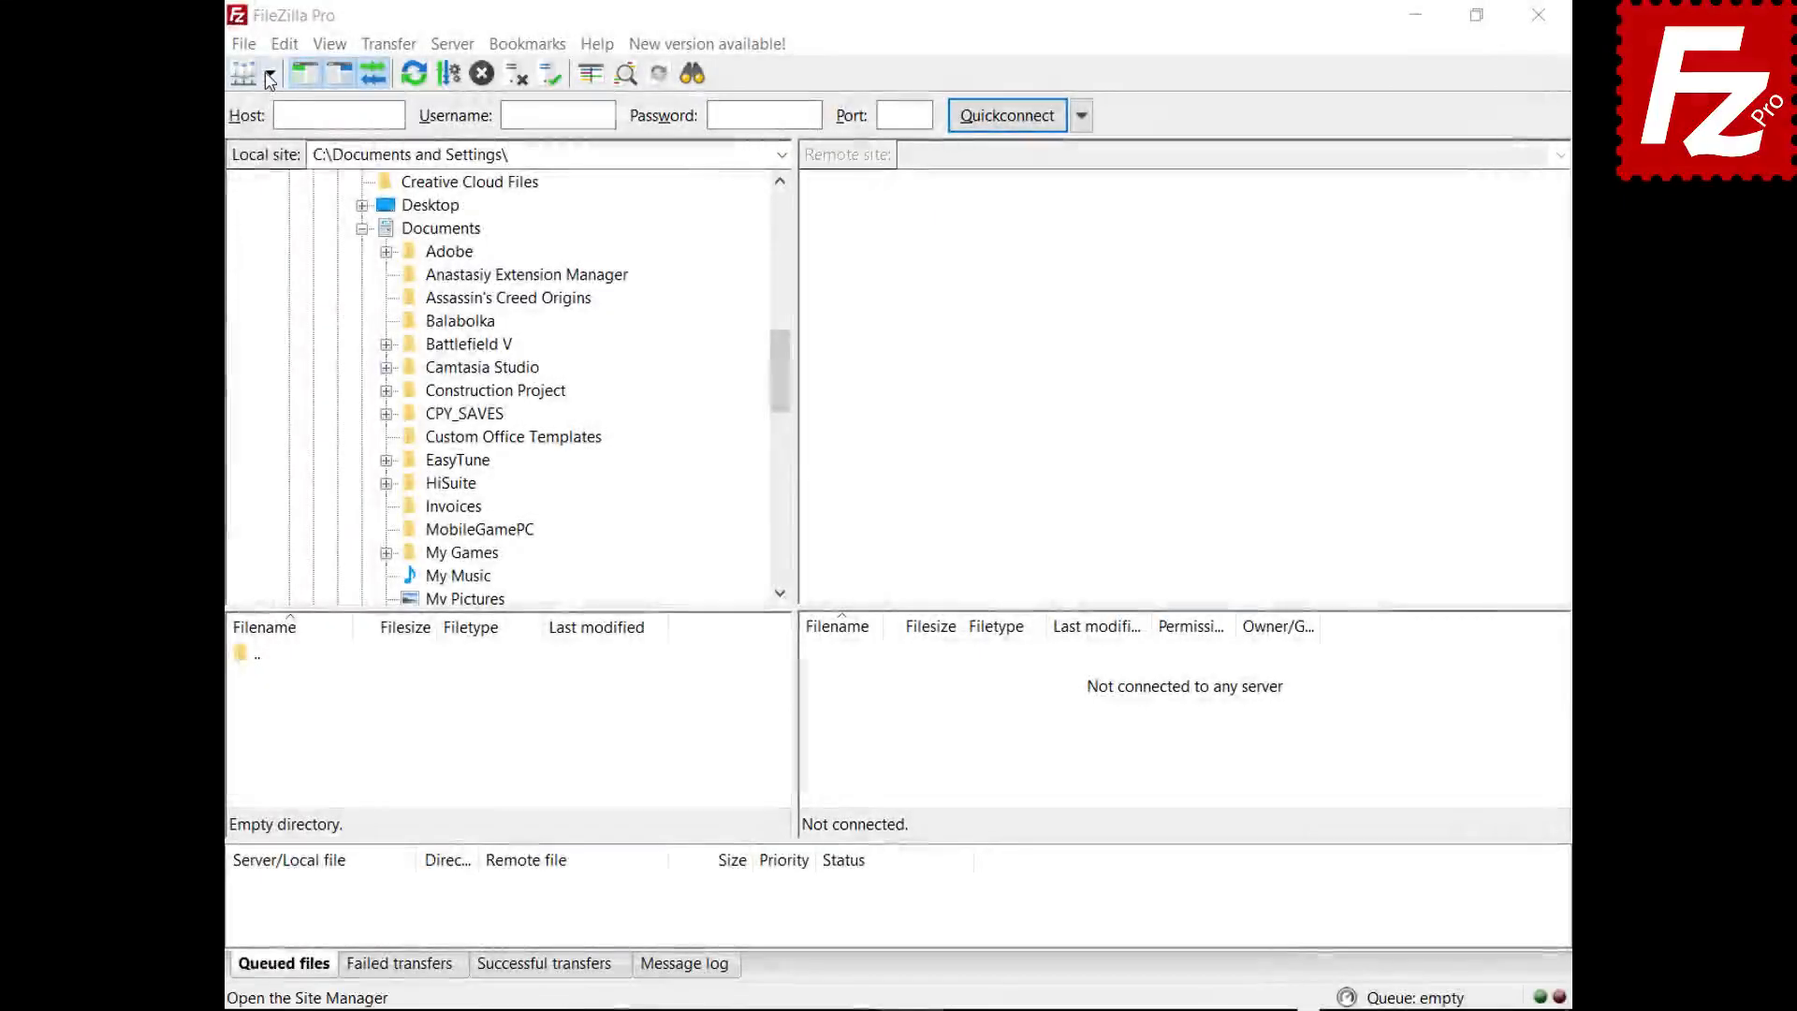
- Connect to the saved FTP site, drag Financial.xlsx into local Documents, and drag the Evaluation file to the server
{"action": "left_click", "coordinate": [270, 74]}
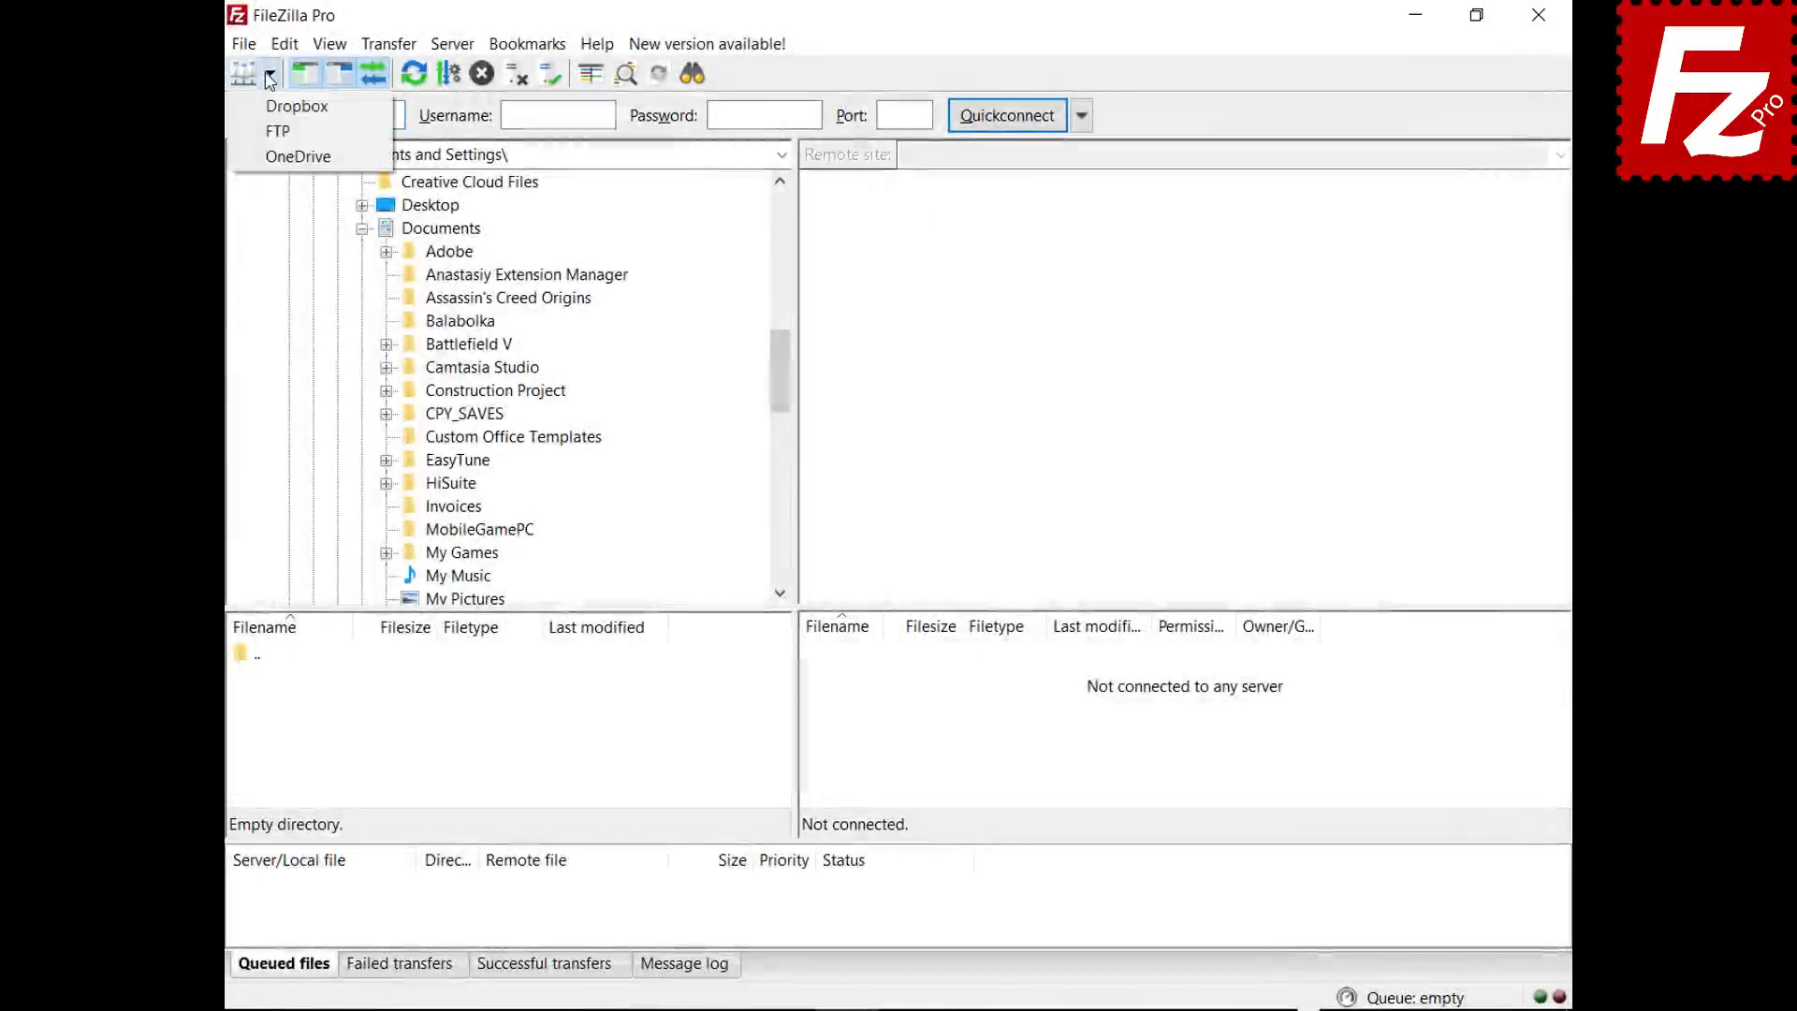
{"action": "left_click", "coordinate": [273, 131]}
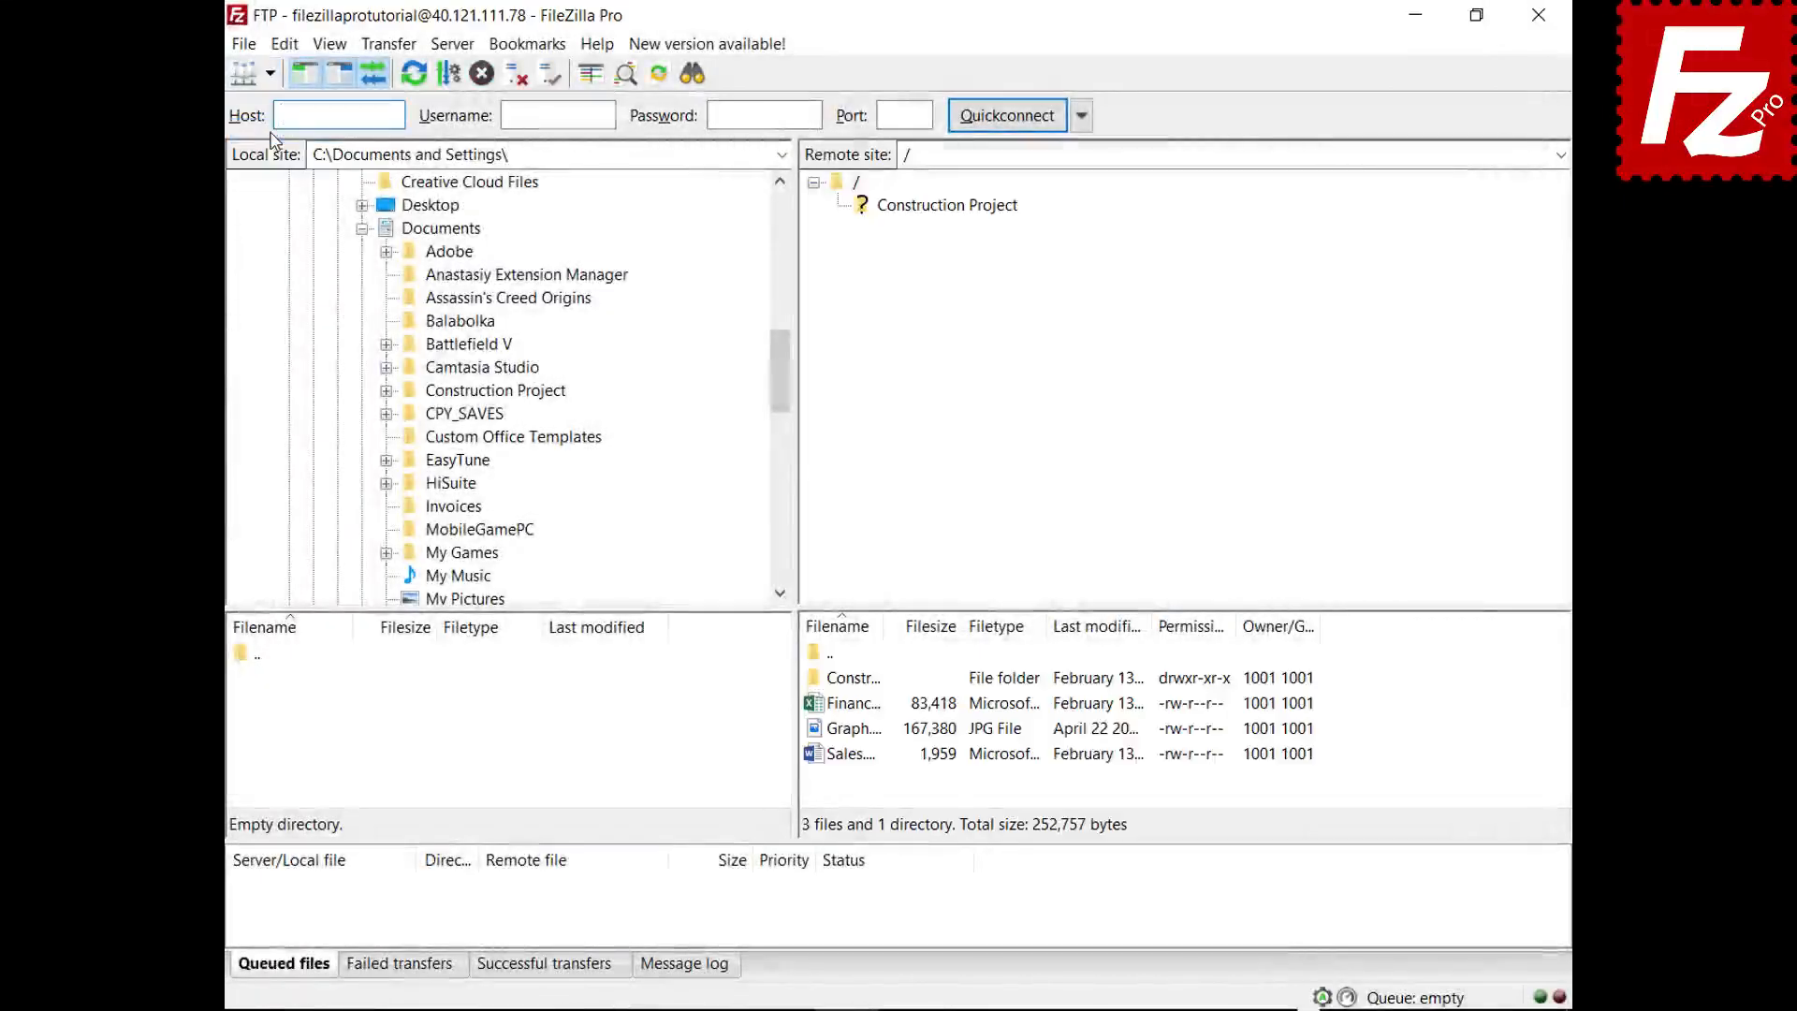
{"action": "left_click", "coordinate": [822, 709]}
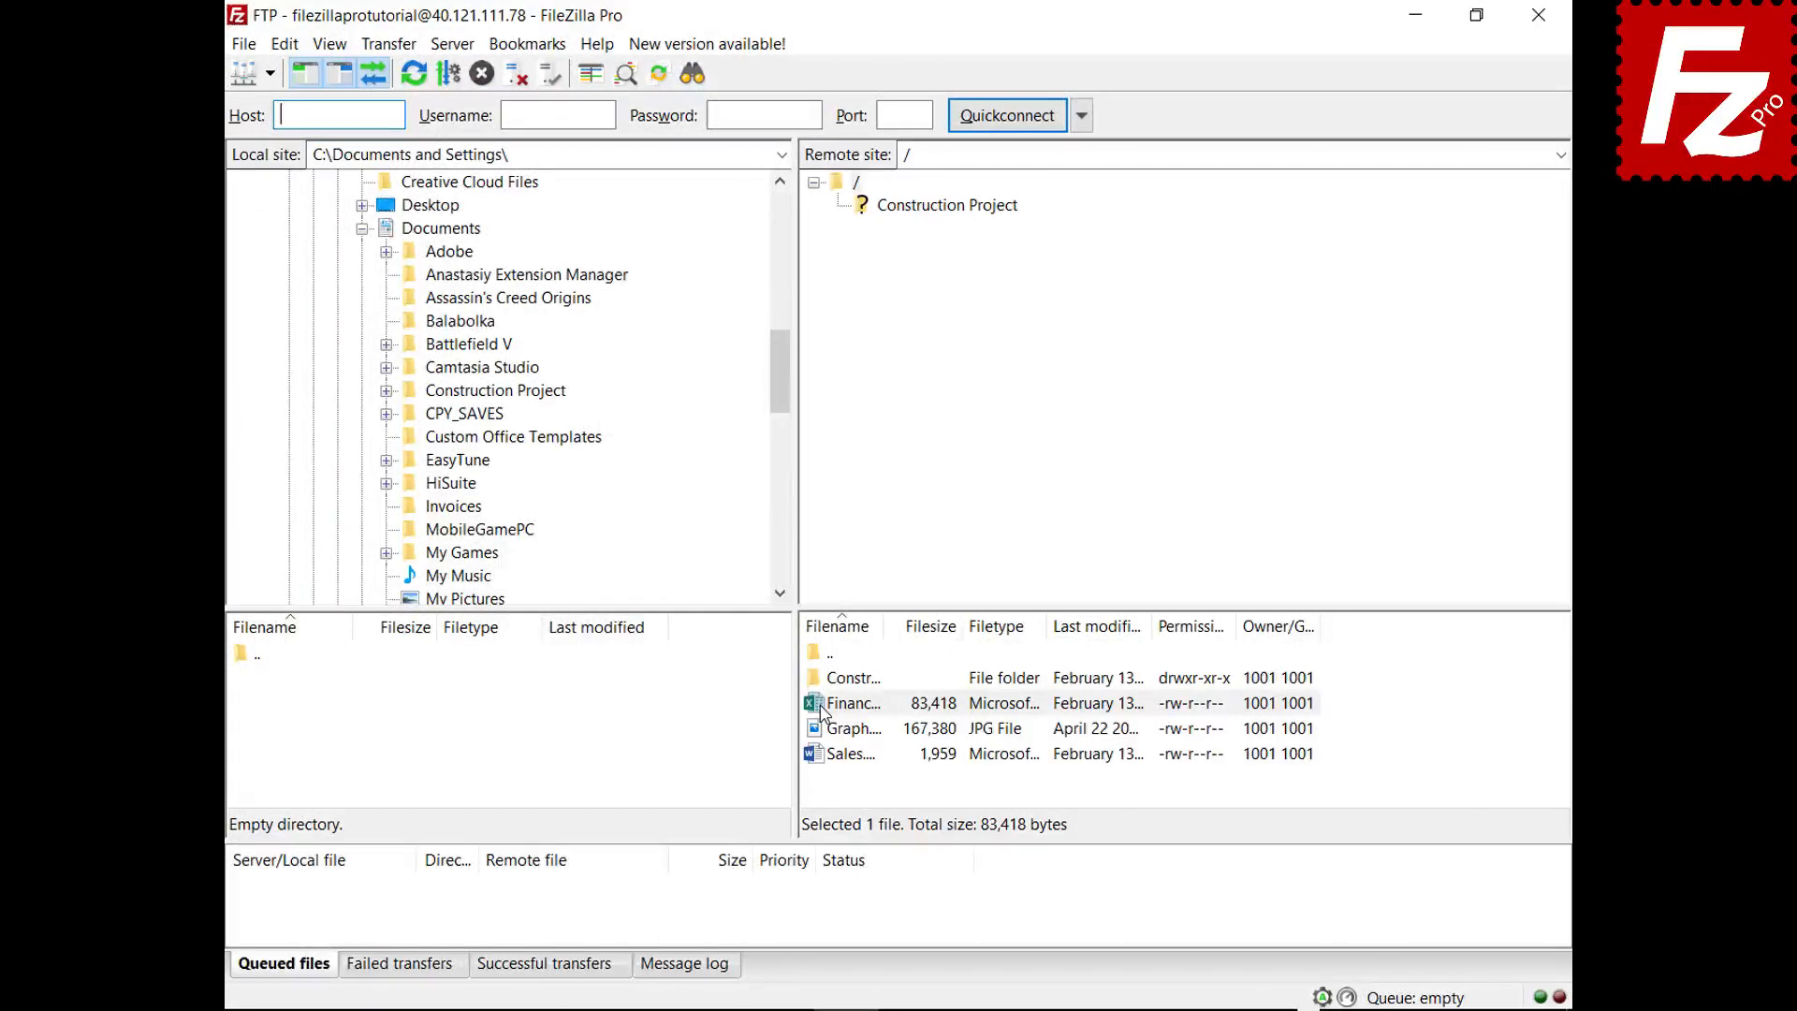
{"action": "left_click_drag", "start_coordinate": [821, 711], "coordinate": [502, 233]}
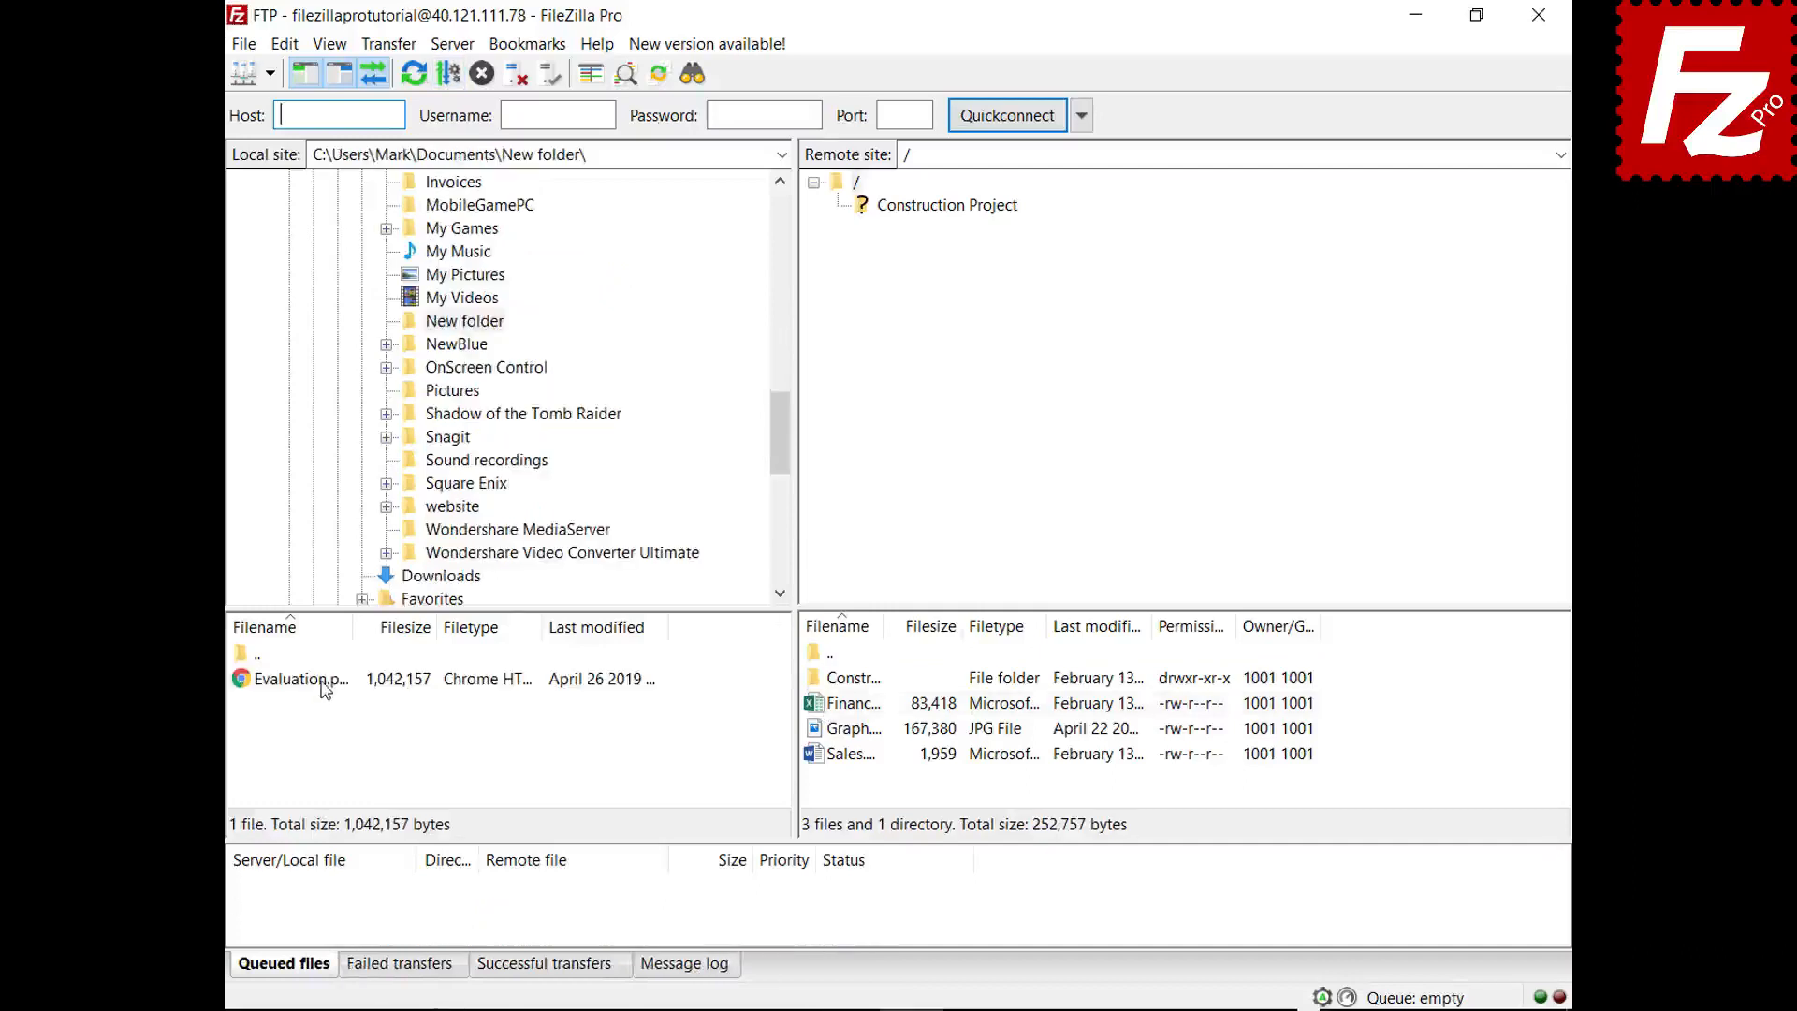
{"action": "left_click", "coordinate": [322, 679]}
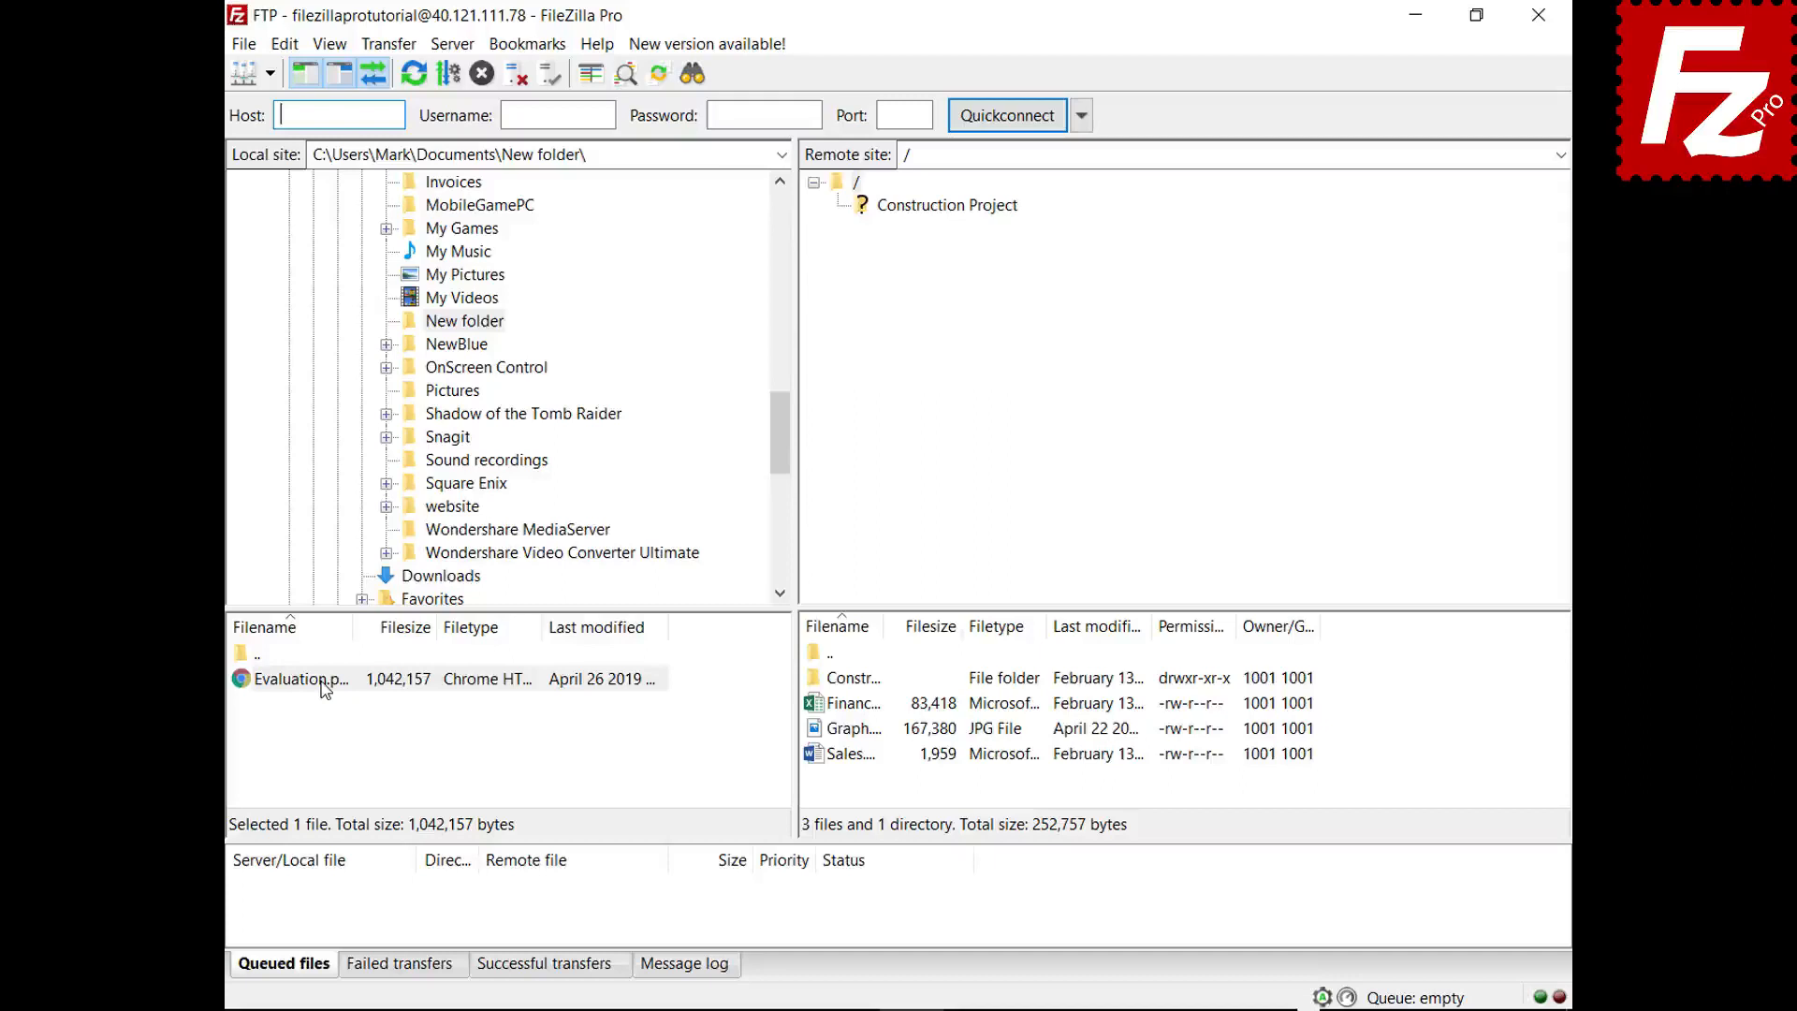
{"action": "left_click_drag", "start_coordinate": [323, 690], "coordinate": [869, 786]}
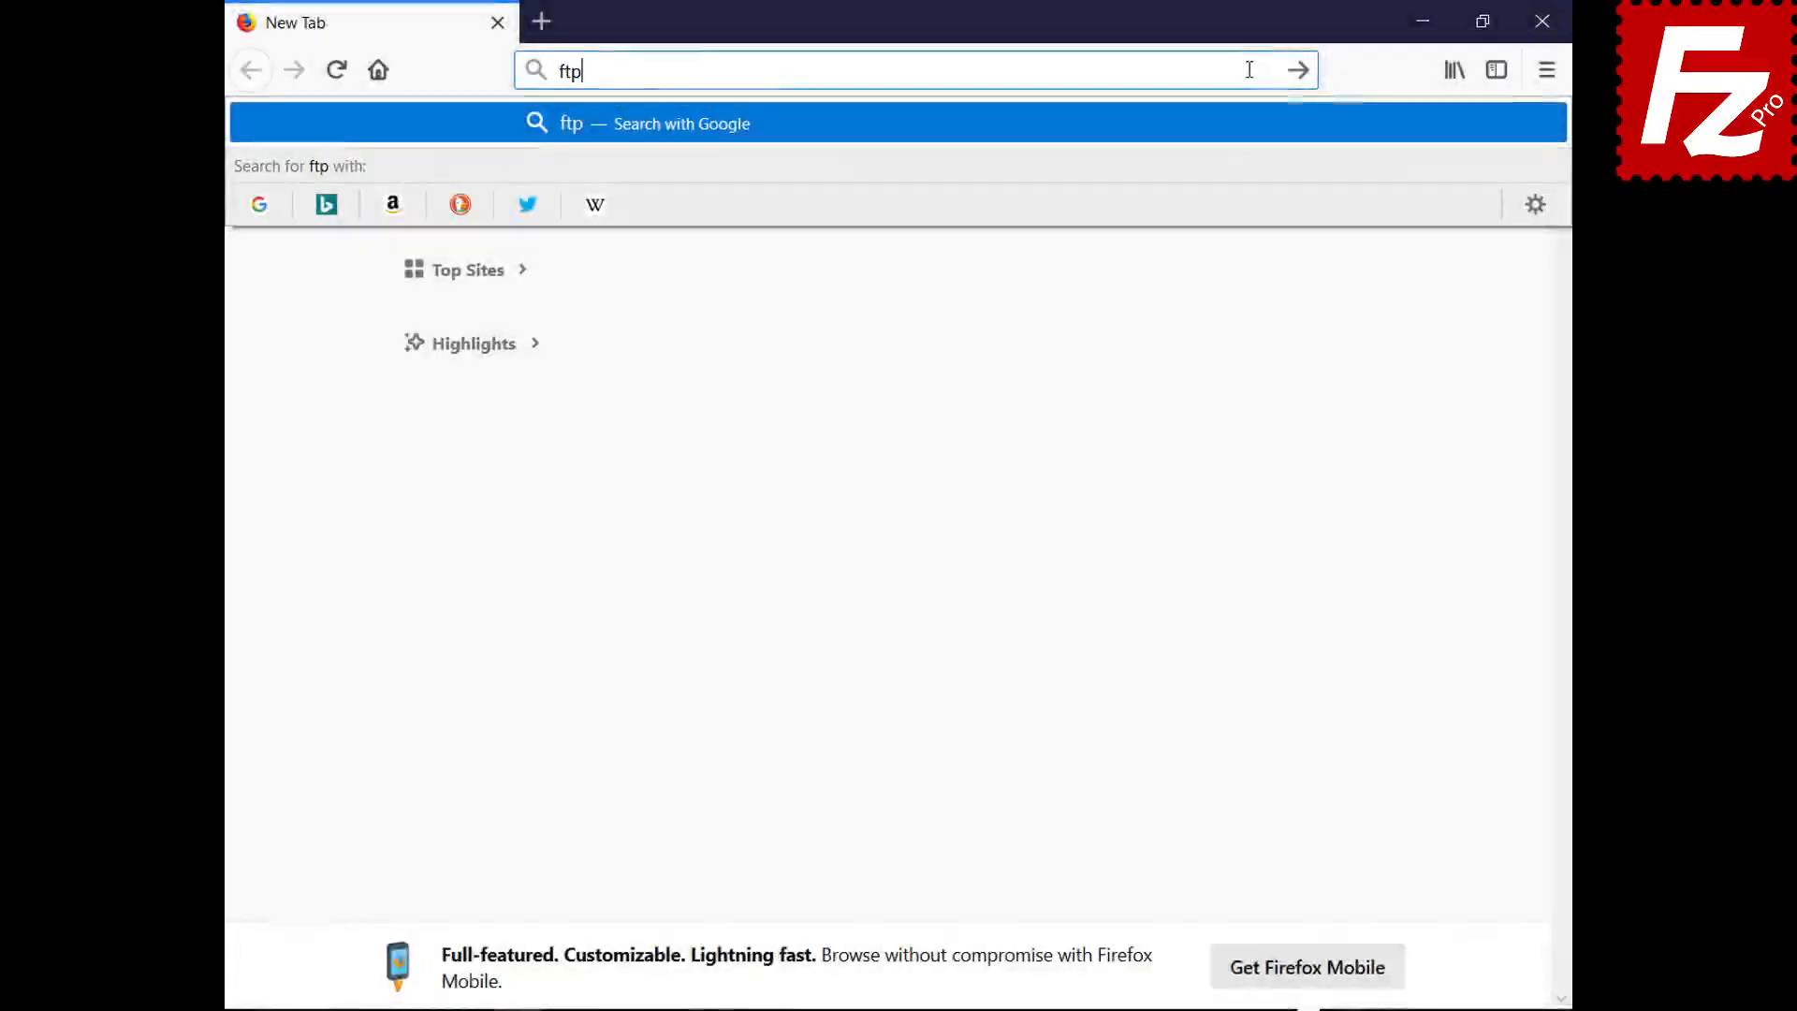
- Load ftptest.net and enter host 40.121.111.78 with the account username and password
{"action": "type", "text": "test.net"}
{"action": "key", "text": "Return"}
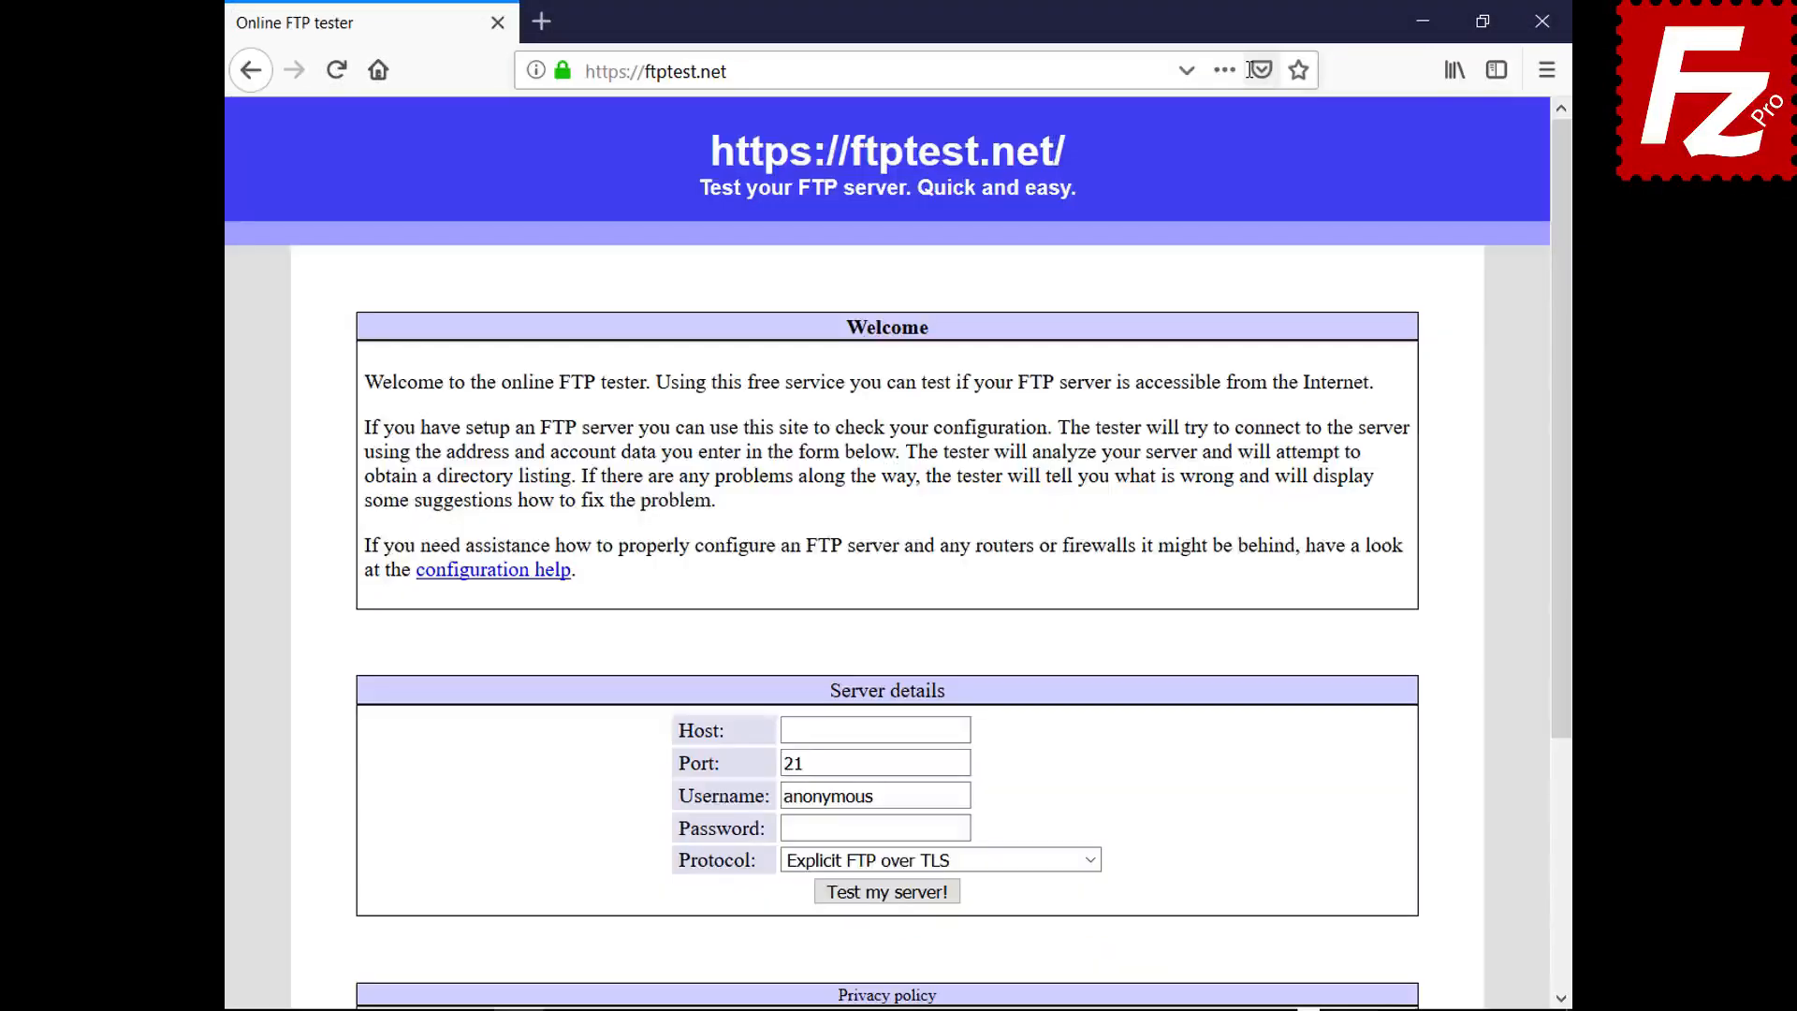
{"action": "left_click", "coordinate": [962, 730]}
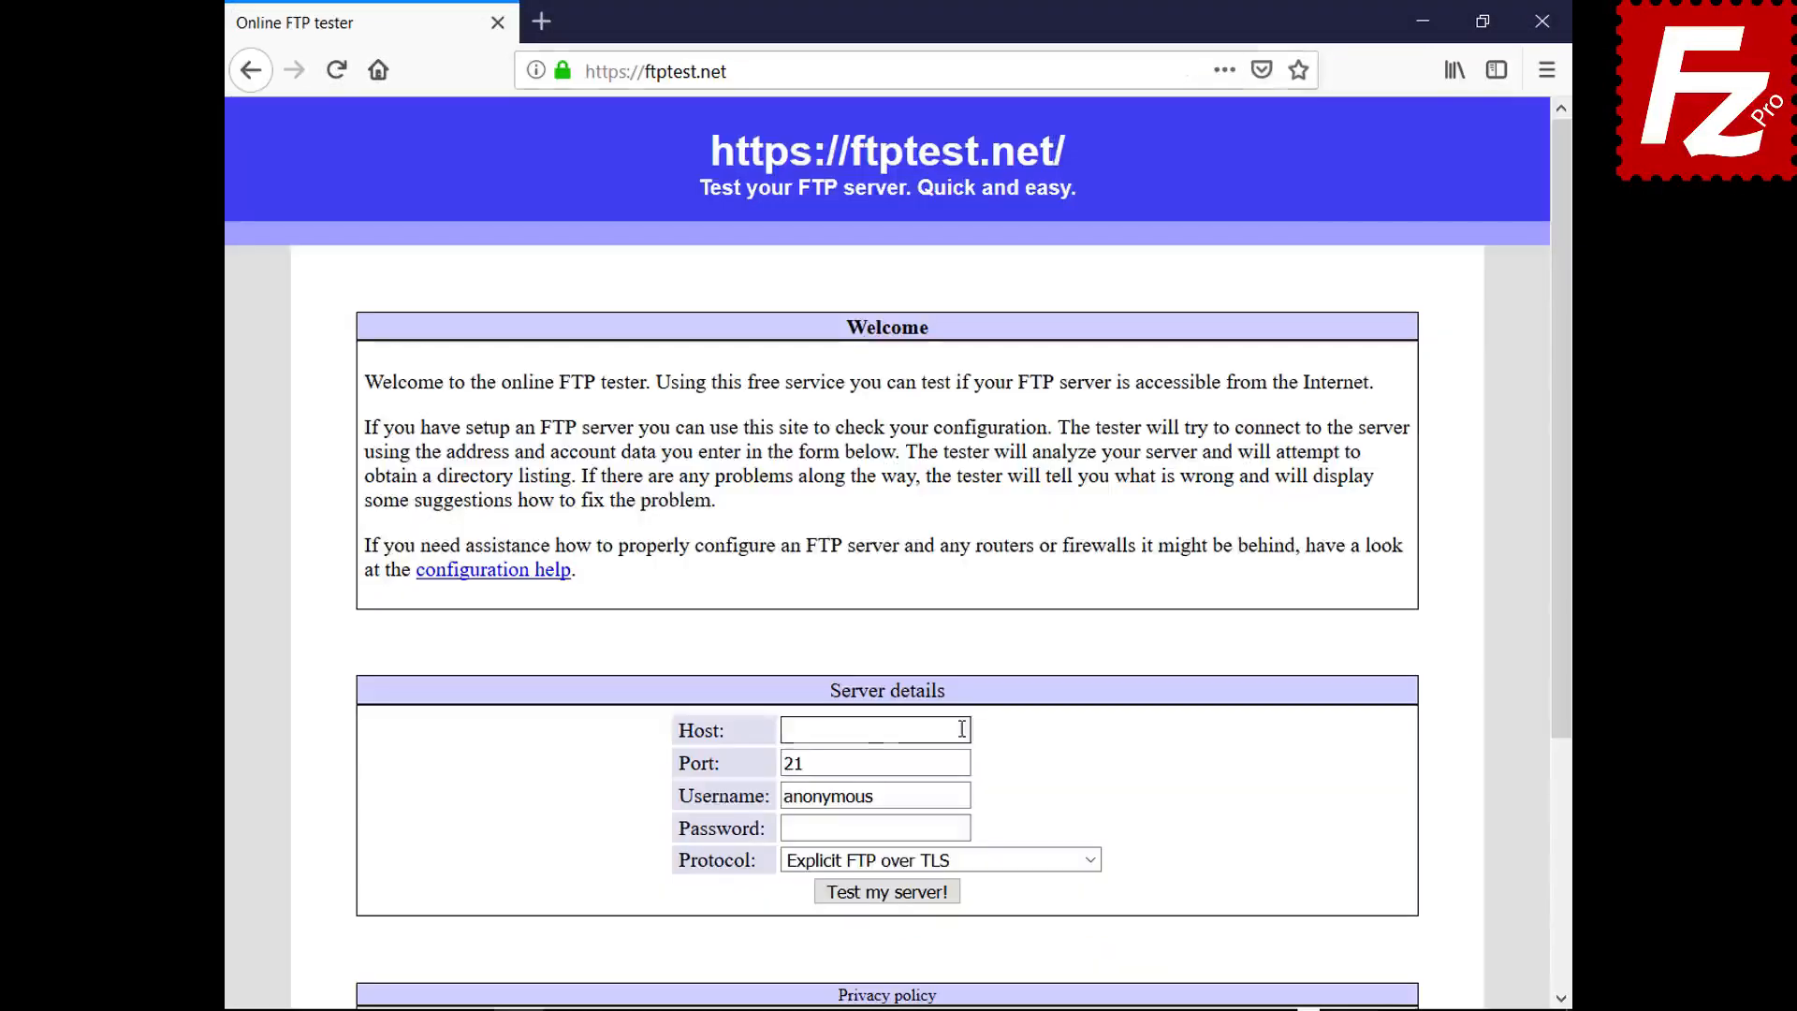
{"action": "type", "text": "40.121.111.78"}
{"action": "left_click", "coordinate": [965, 795]}
{"action": "key", "text": "BackSpace"}
{"action": "key", "text": "BackSpace"}
{"action": "key", "text": "BackSpace"}
{"action": "key", "text": "BackSpace"}
{"action": "key", "text": "BackSpace"}
{"action": "key", "text": "BackSpace"}
{"action": "key", "text": "BackSpace"}
{"action": "key", "text": "BackSpace"}
{"action": "key", "text": "BackSpace"}
{"action": "type", "text": "filezillaprotutorial"}
{"action": "left_click", "coordinate": [965, 828]}
{"action": "type", "text": "•••••••••"}
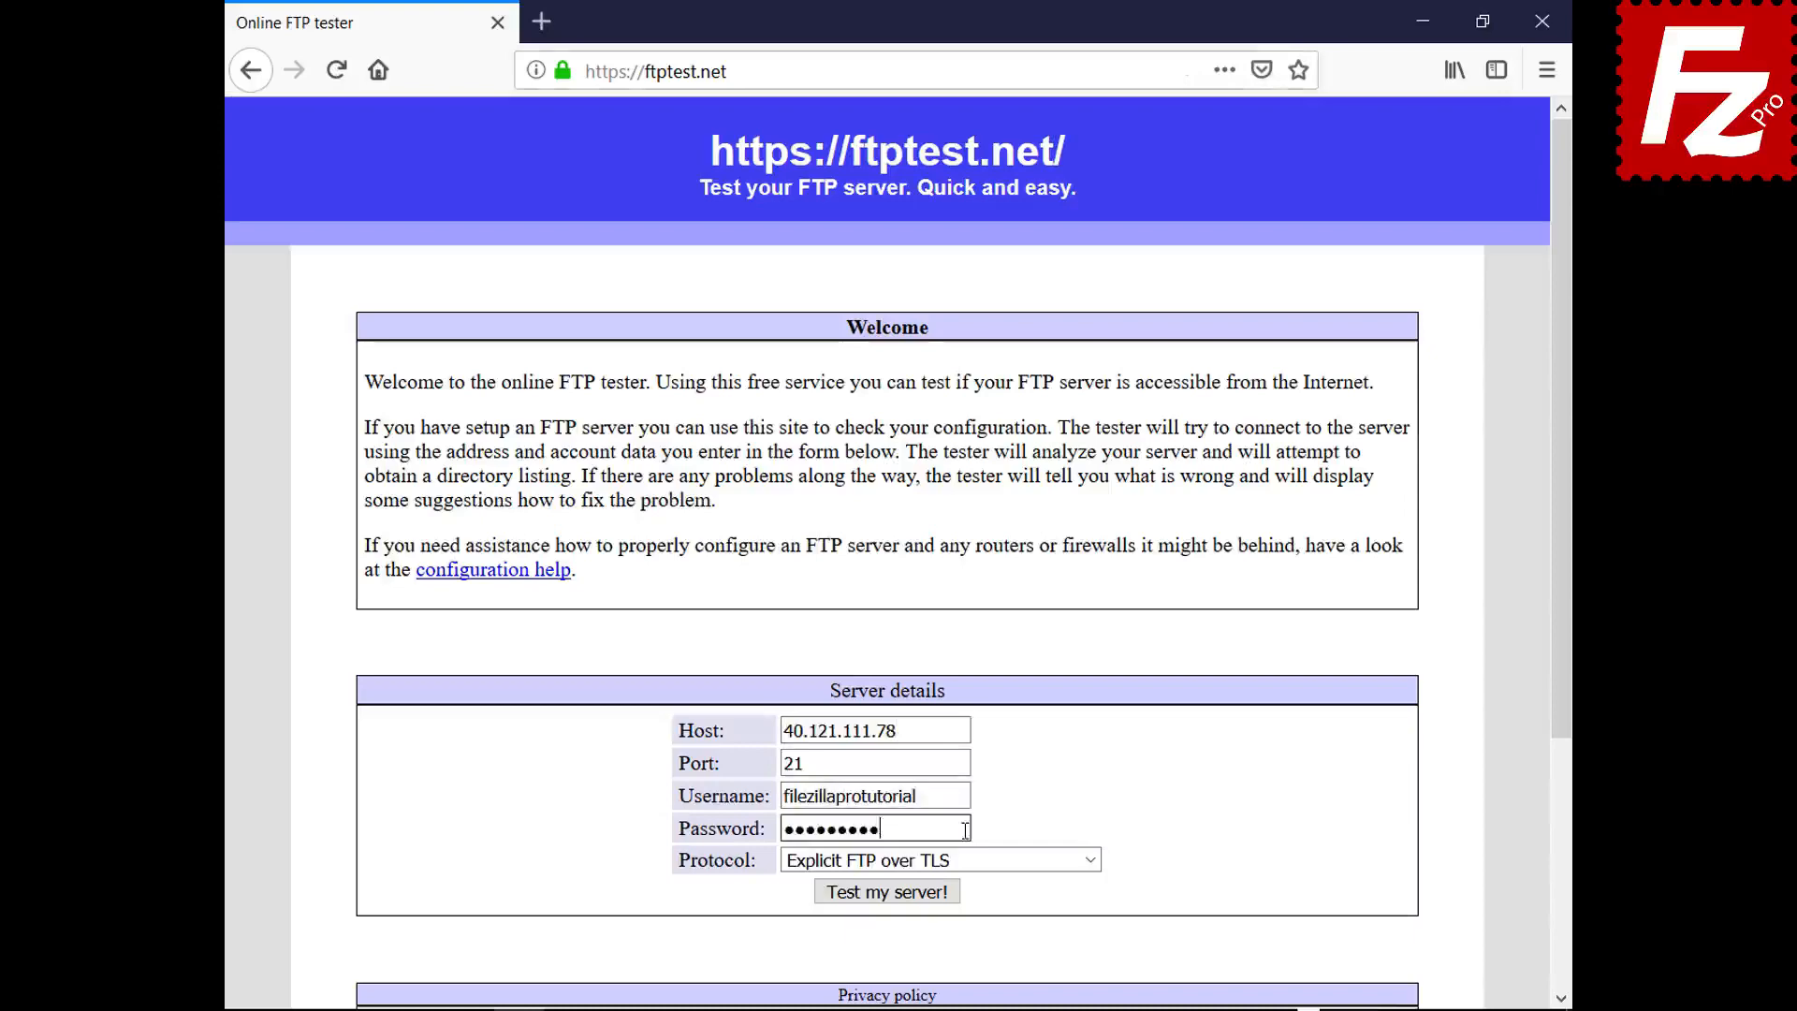
- Set Protocol to 'Allow fallback to plain FTP' and run the server test
{"action": "left_click", "coordinate": [1090, 859]}
{"action": "left_click", "coordinate": [1082, 934]}
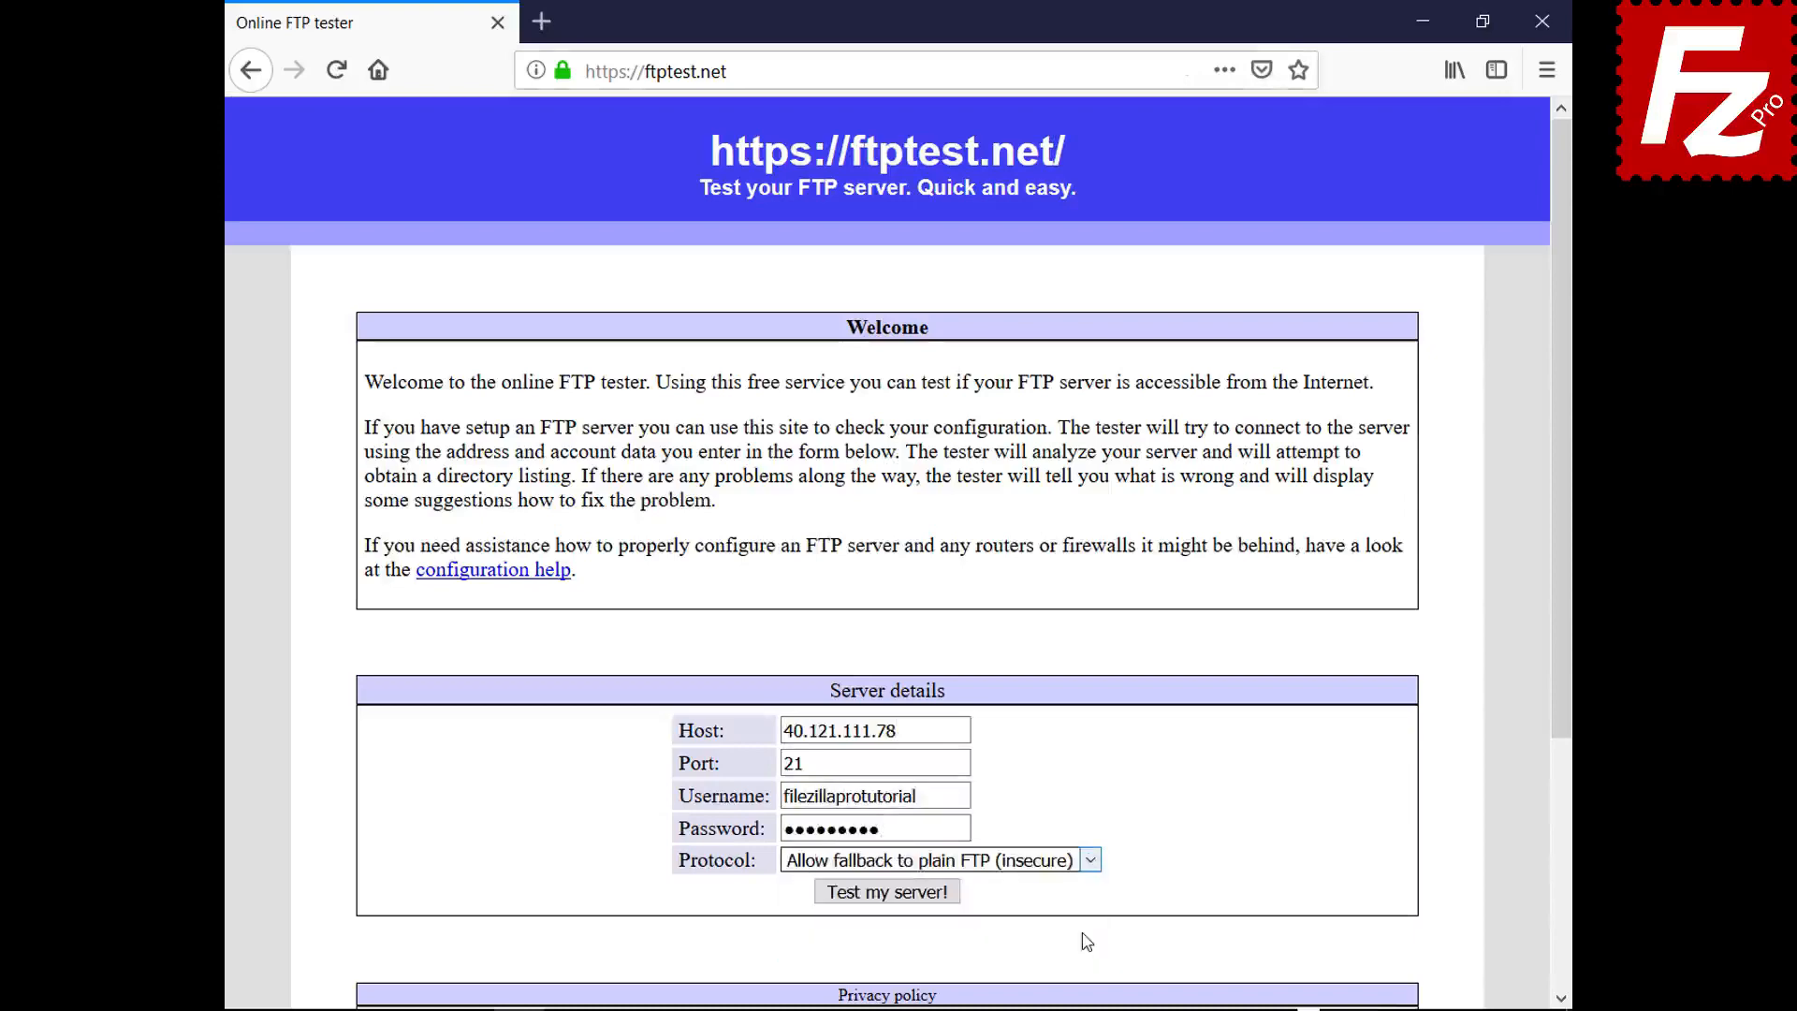
{"action": "left_click", "coordinate": [897, 892]}
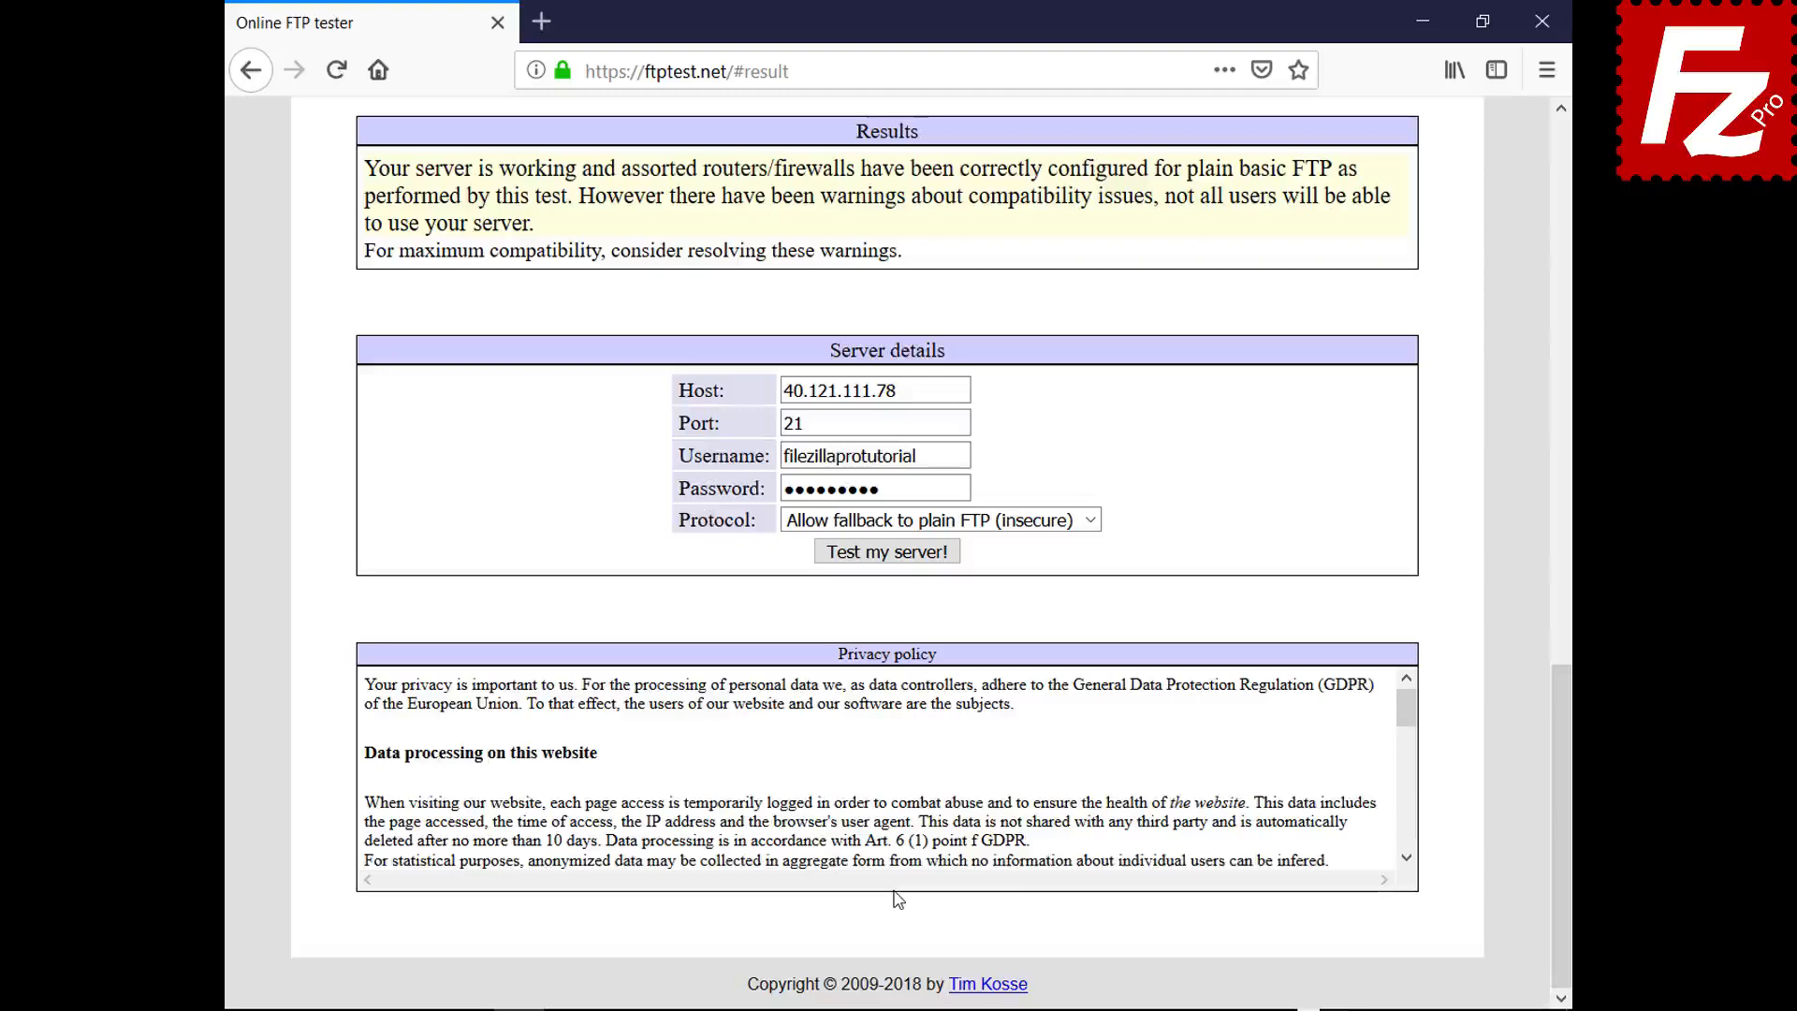
{"action": "left_click_drag", "start_coordinate": [1557, 775], "coordinate": [1476, 234]}
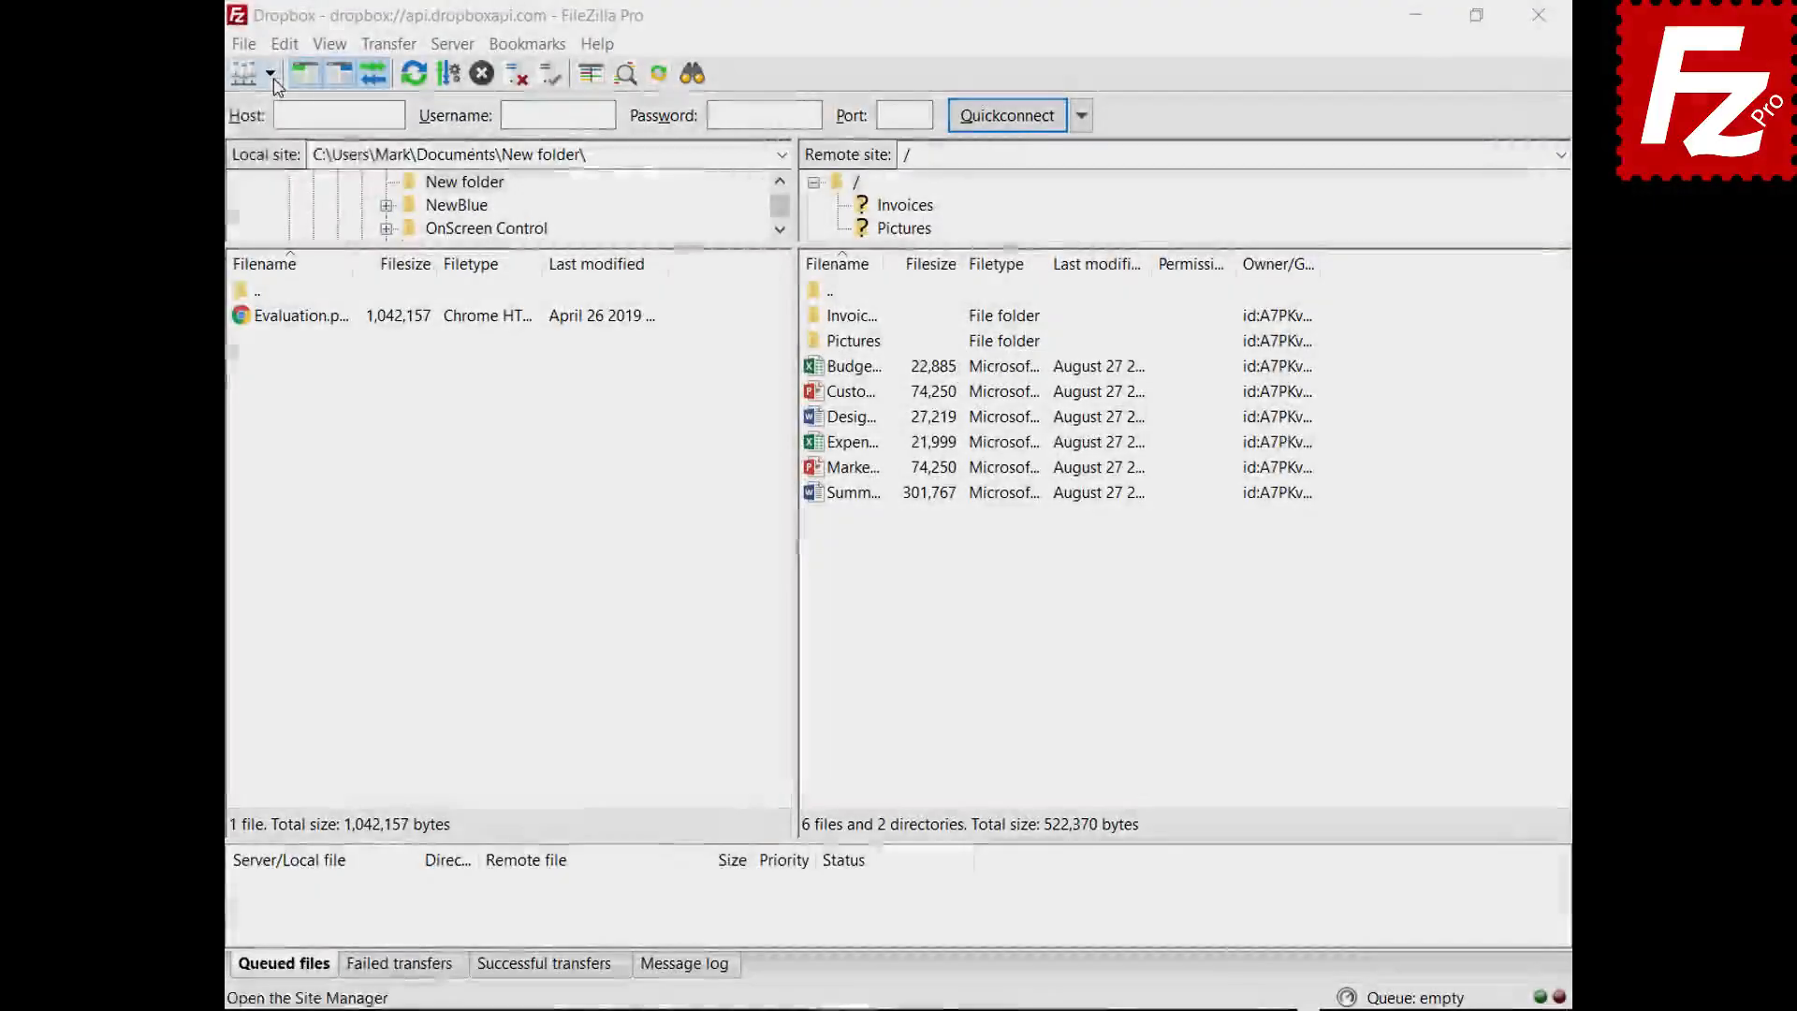
- Connect to the saved OneDrive site in a new tab, then return to the Dropbox tab
{"action": "left_click", "coordinate": [270, 73]}
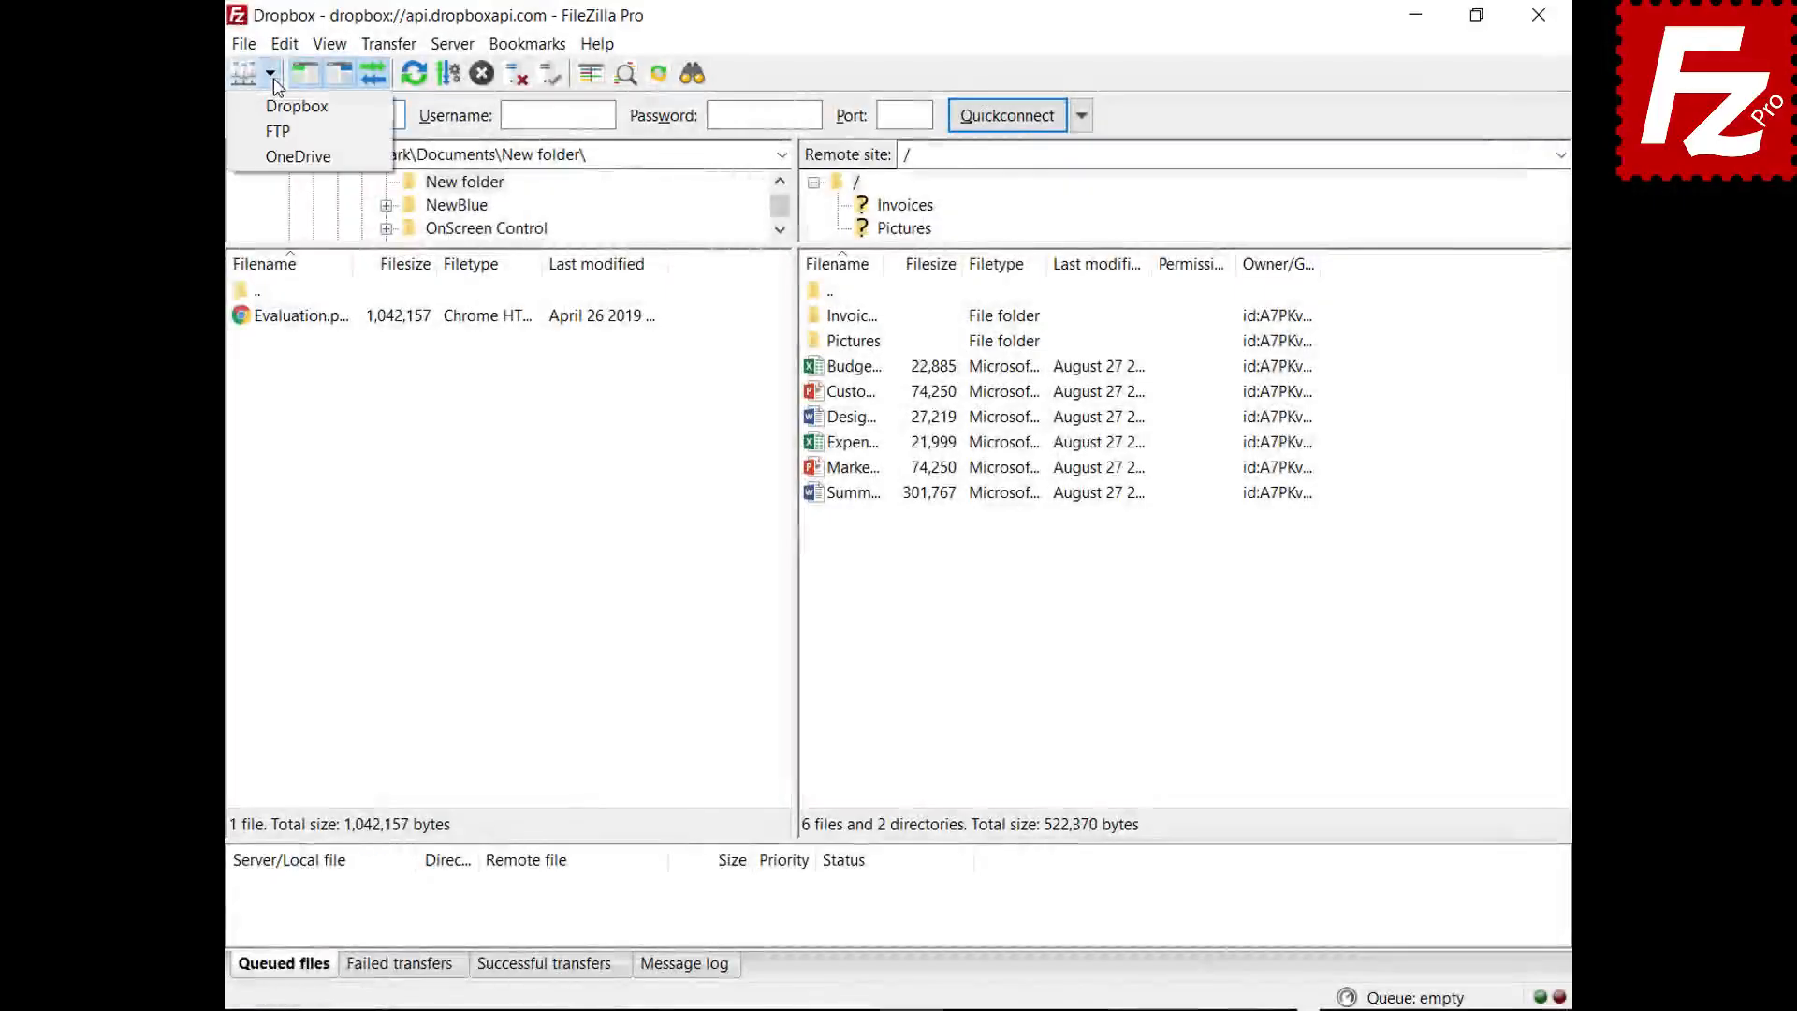
{"action": "left_click", "coordinate": [277, 159]}
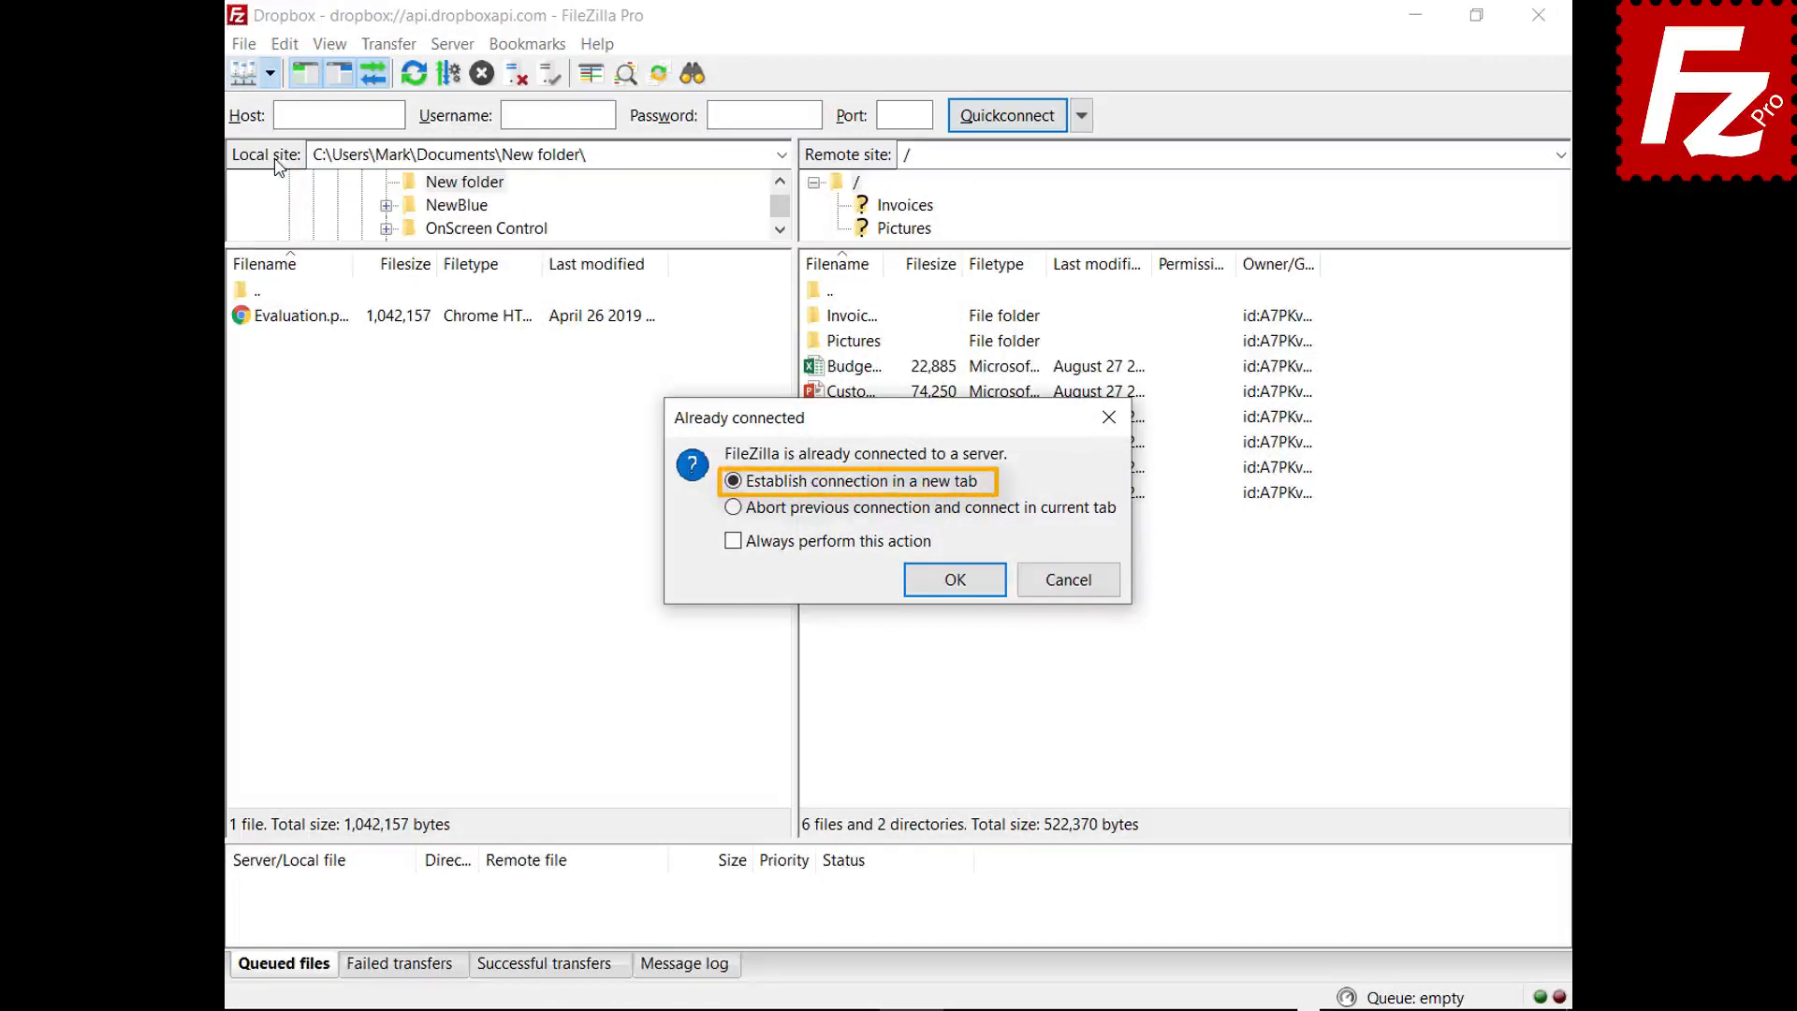
{"action": "left_click", "coordinate": [955, 587]}
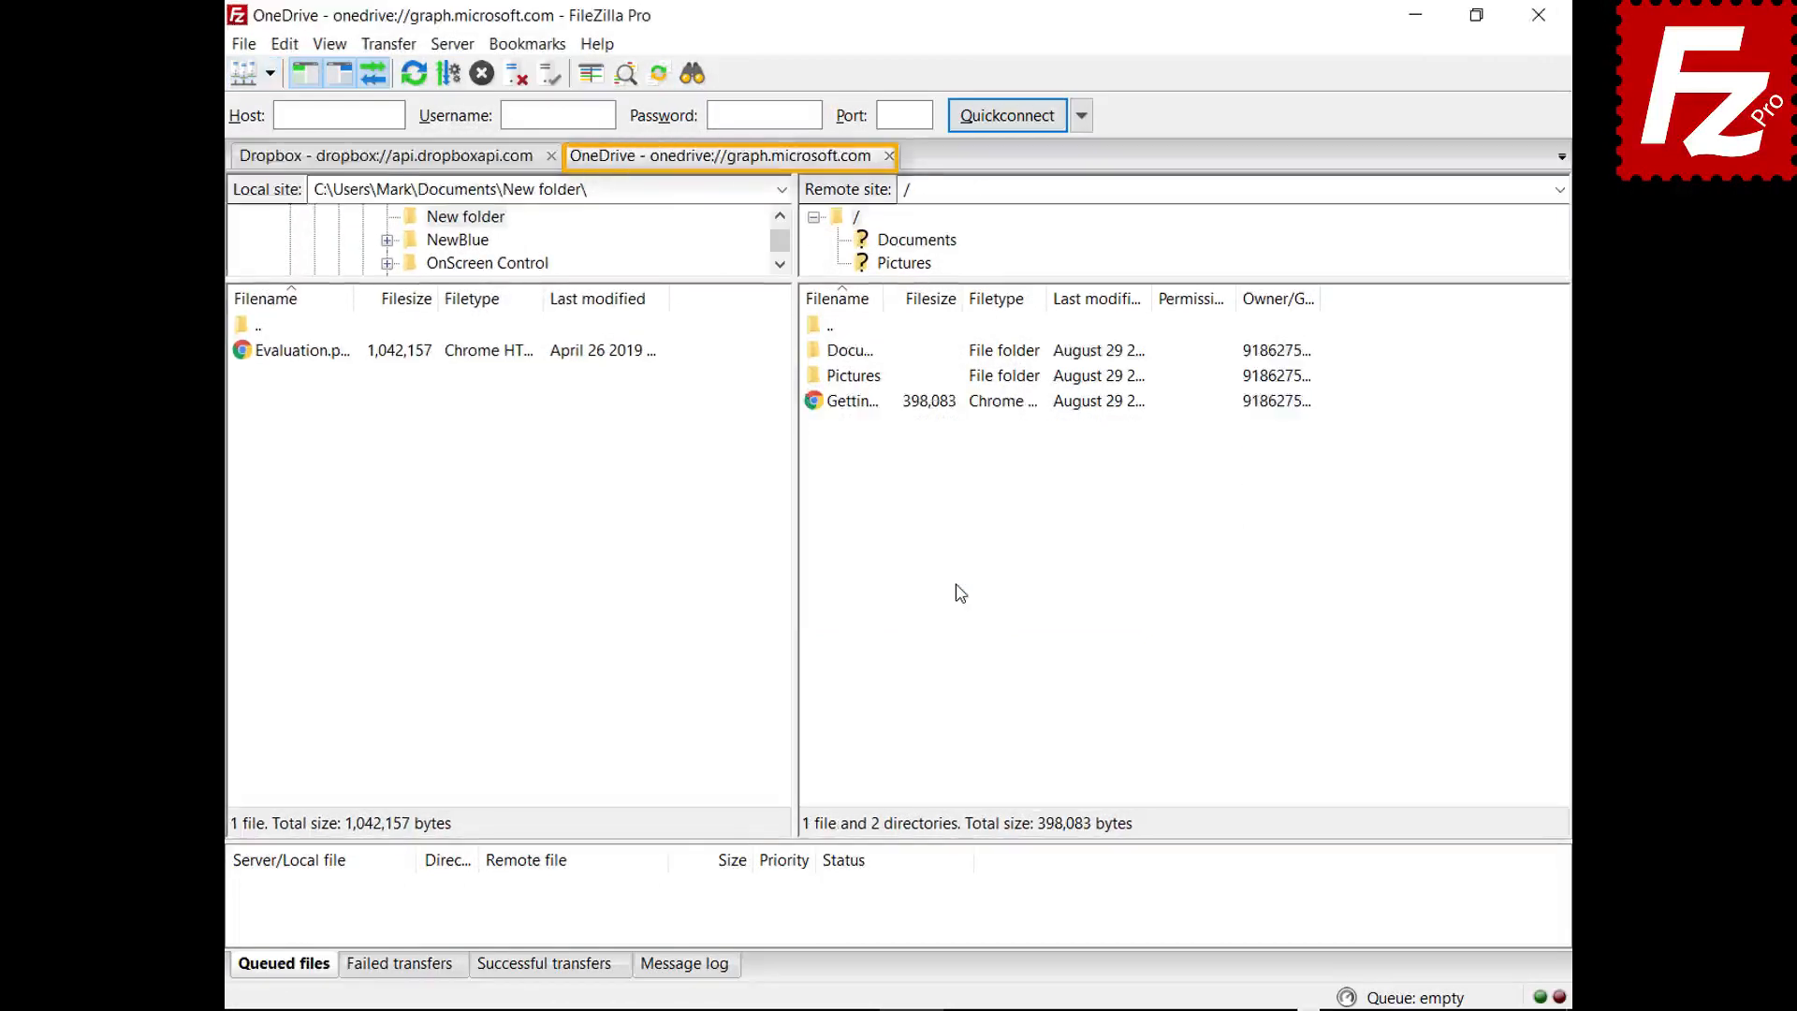
{"action": "left_click", "coordinate": [382, 157]}
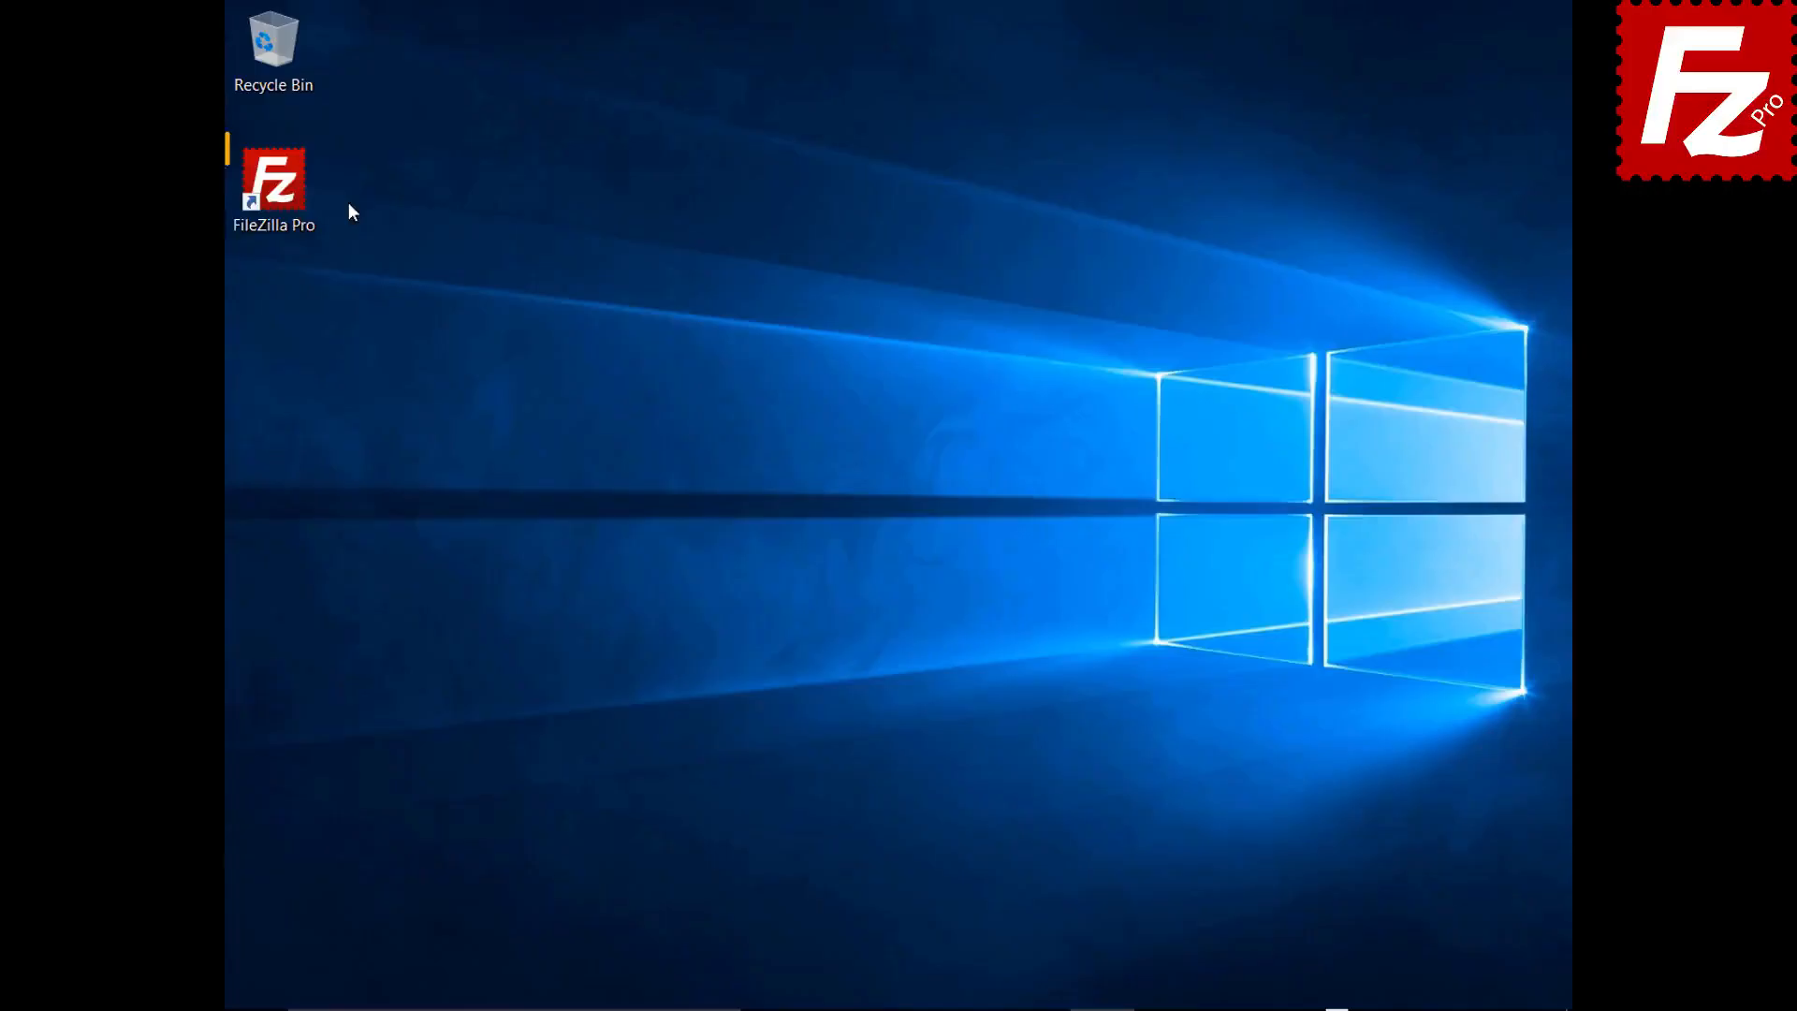
- Launch FileZilla Pro and add a new Site Manager entry named My Server
{"action": "double_click", "coordinate": [284, 194]}
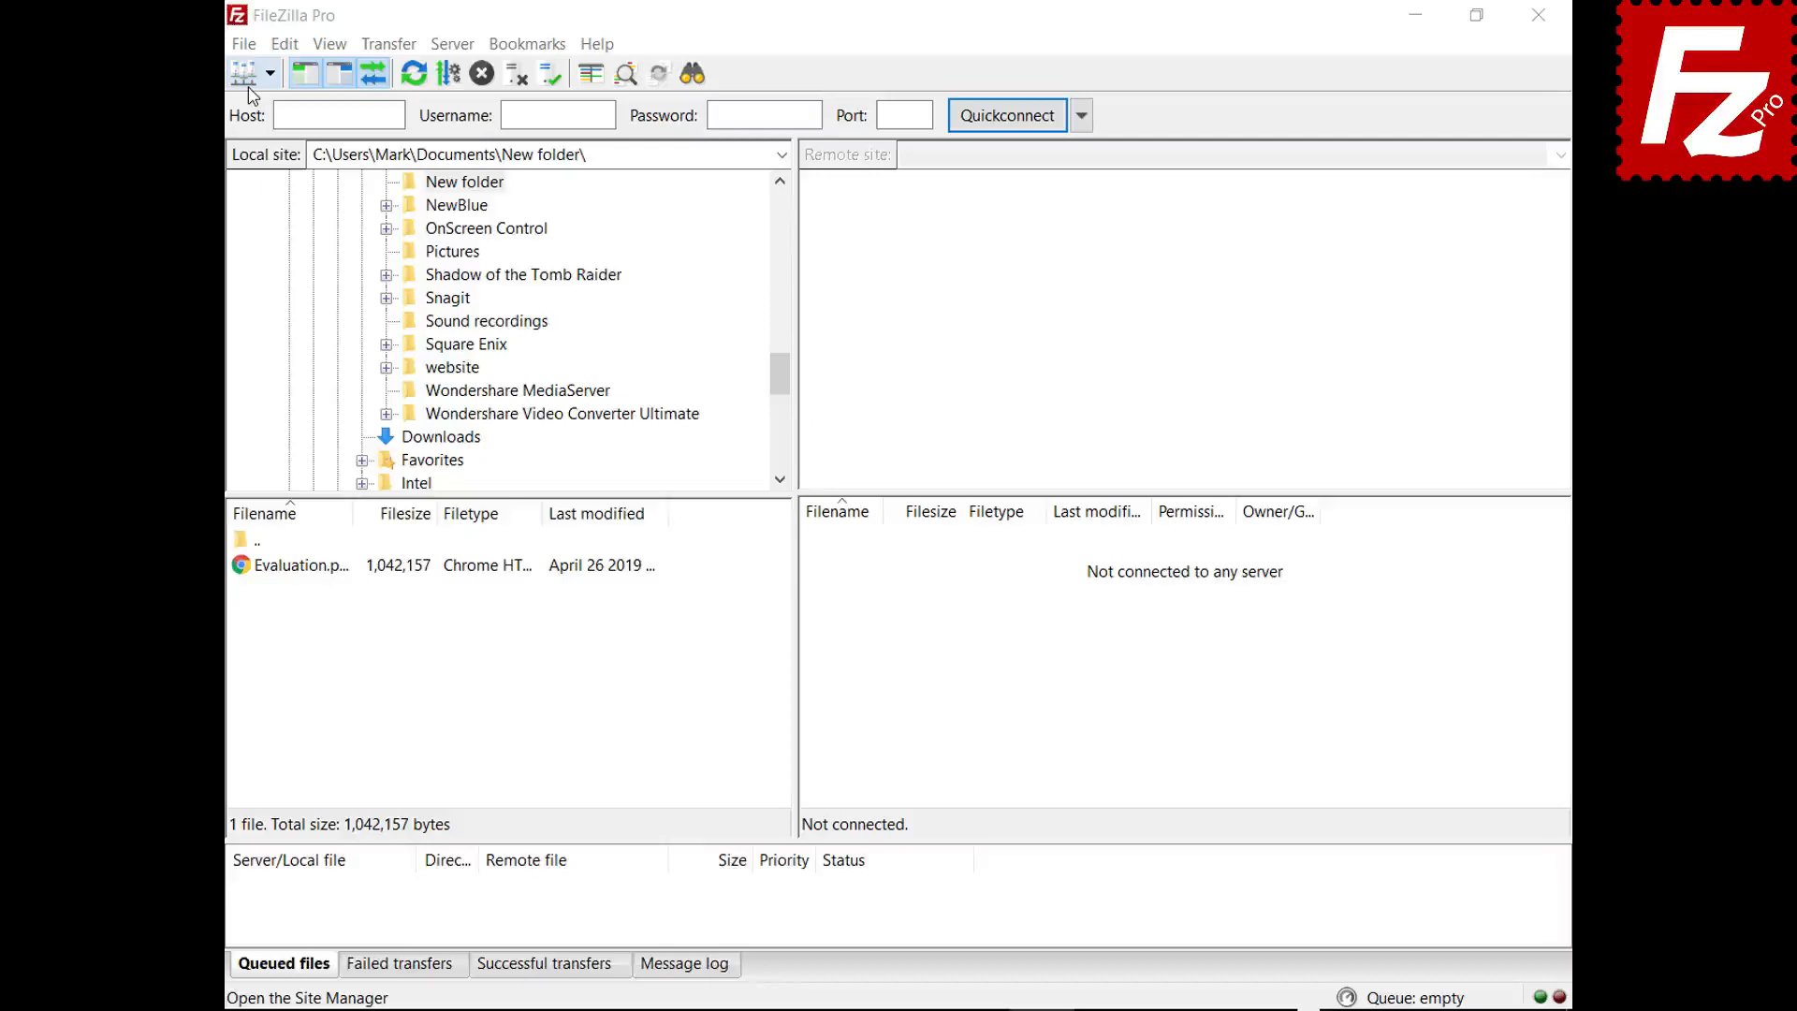
{"action": "left_click", "coordinate": [243, 44]}
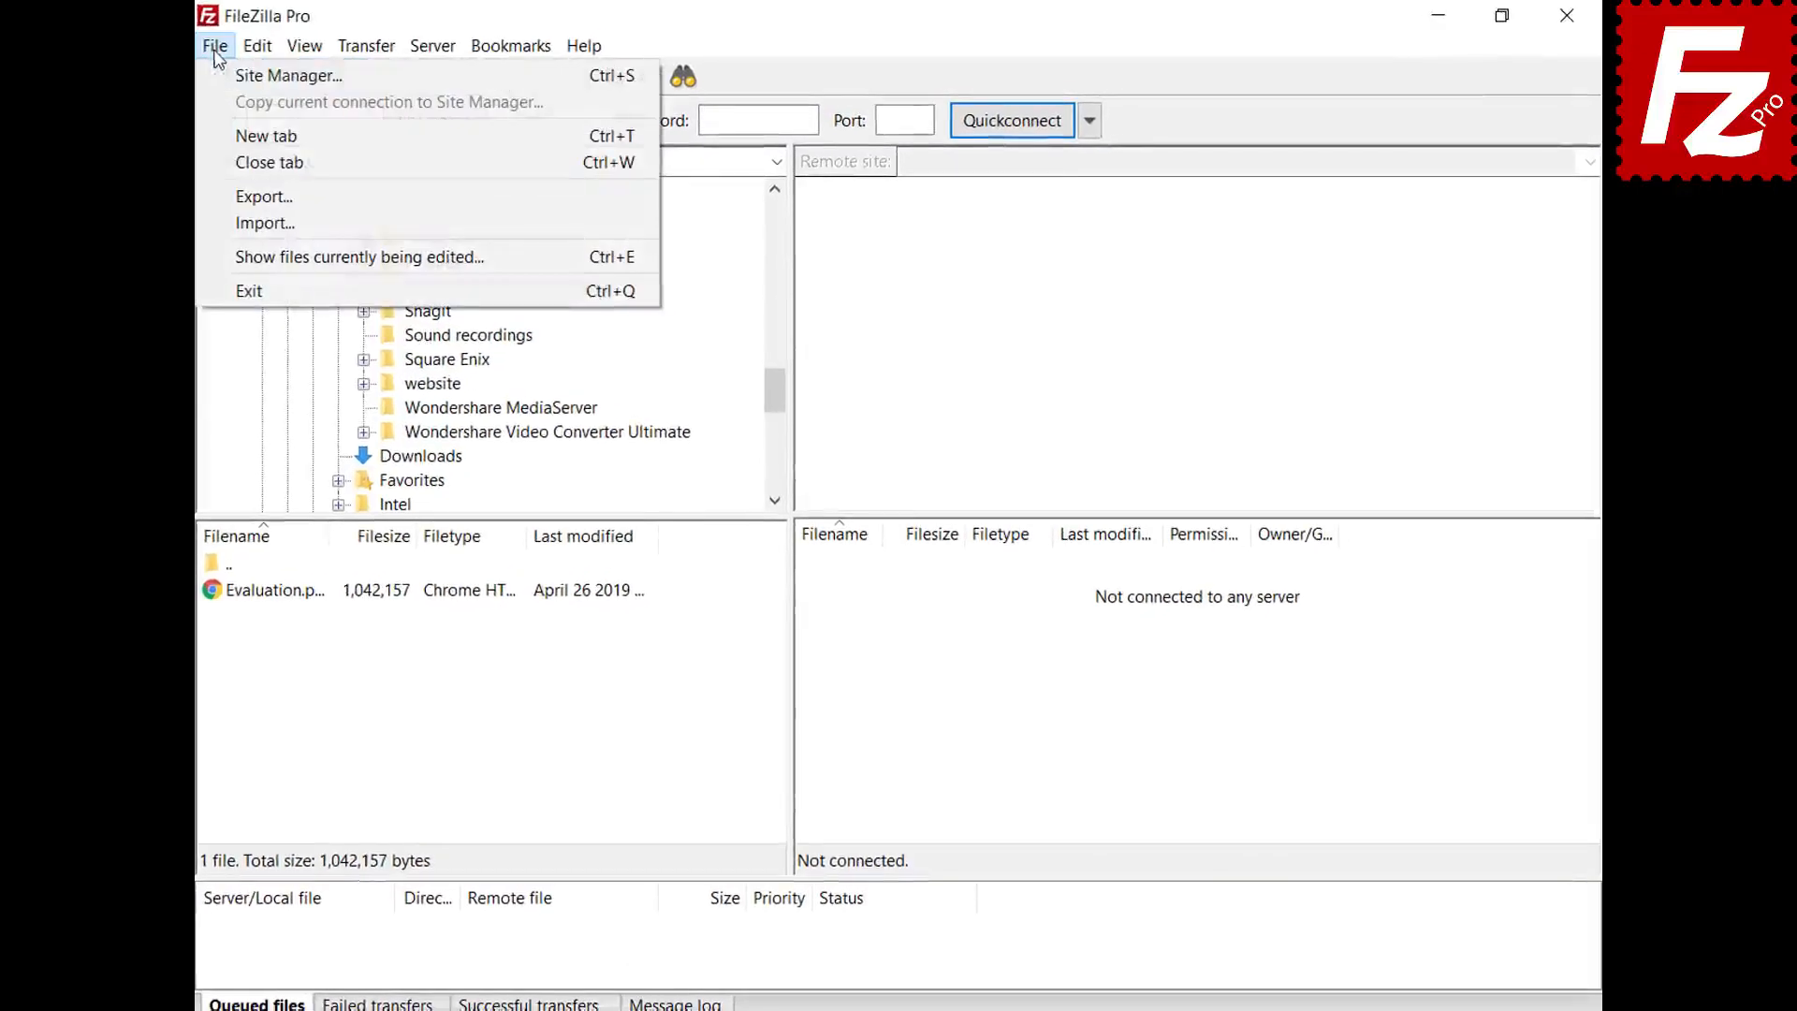
{"action": "left_click", "coordinate": [217, 76]}
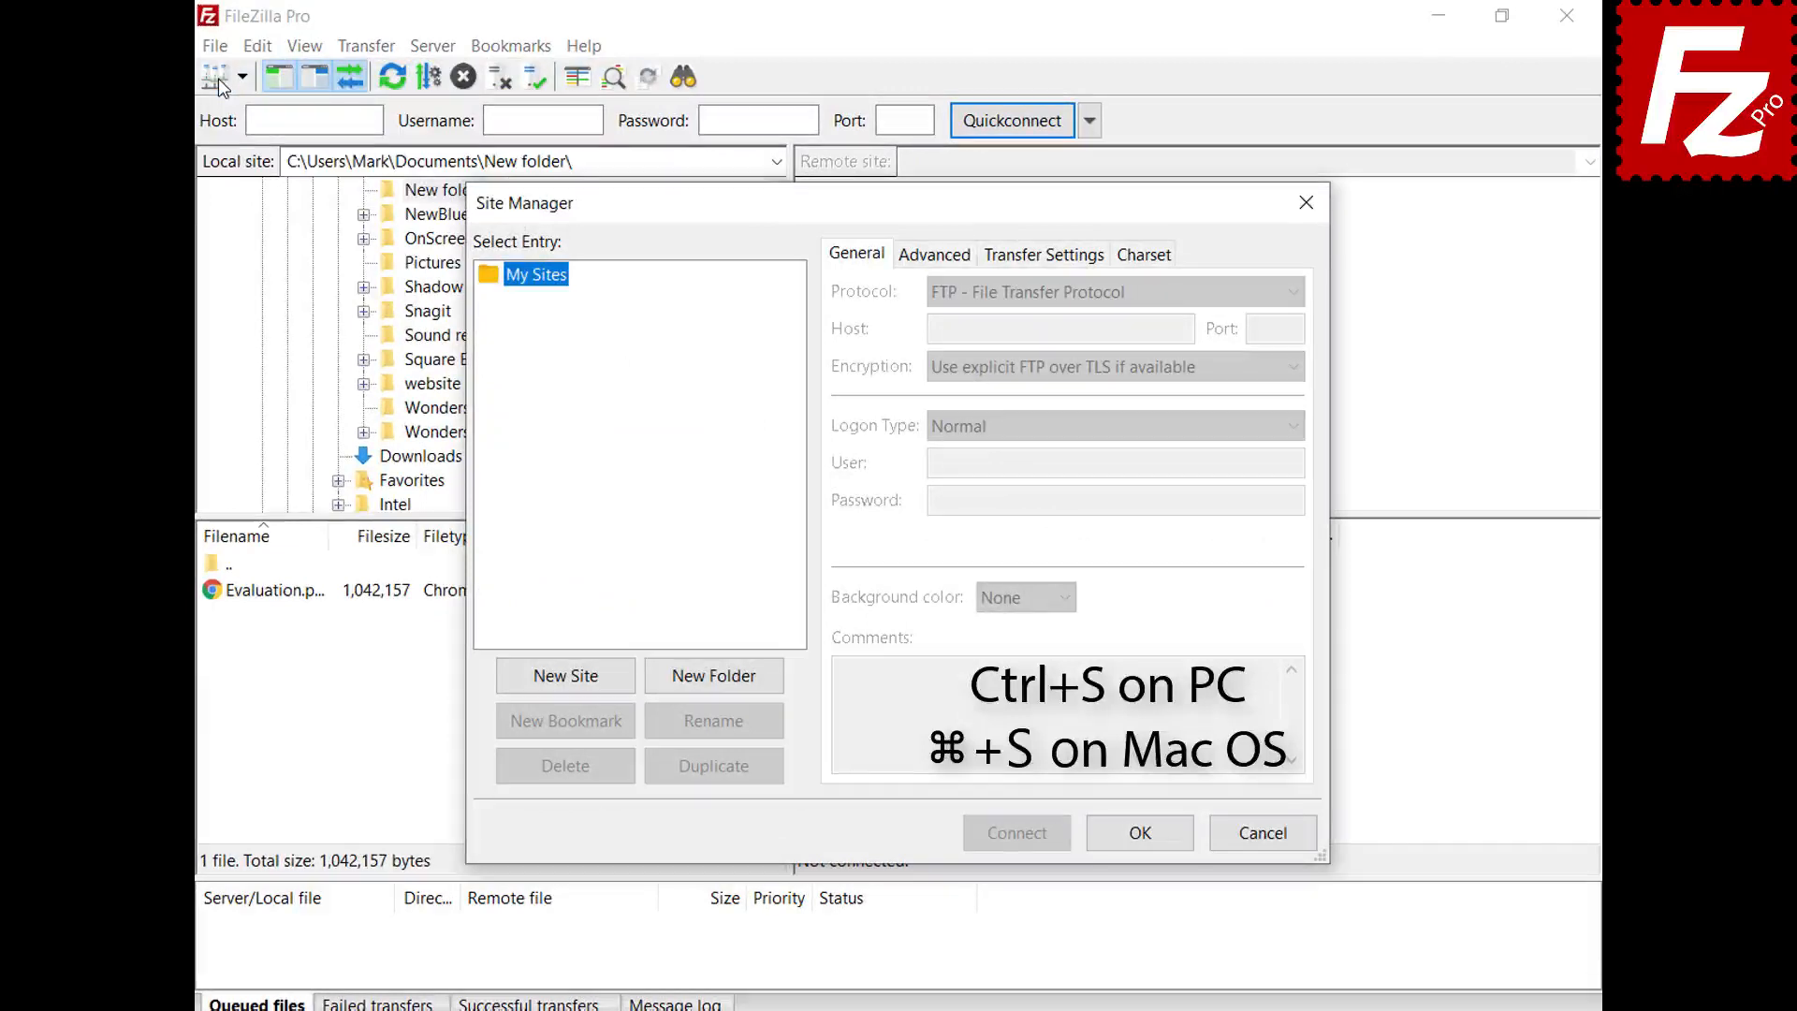
{"action": "left_click", "coordinate": [570, 678]}
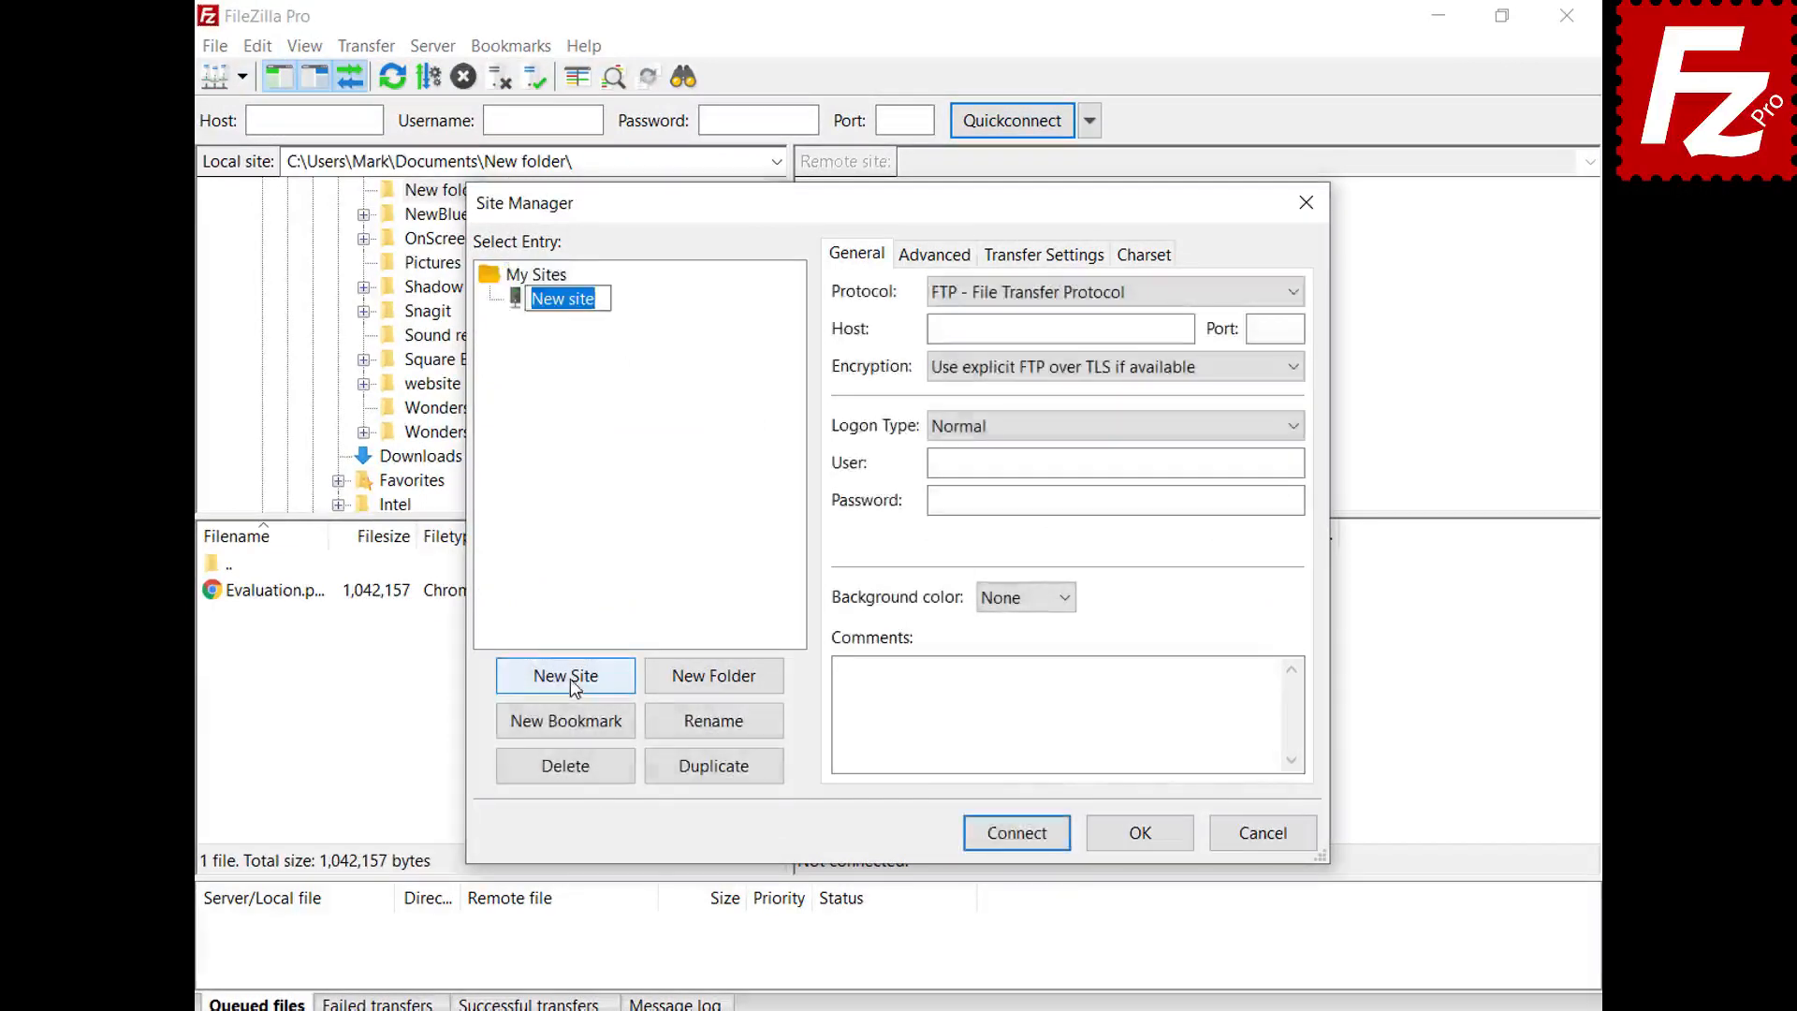
{"action": "type", "text": "My Server"}
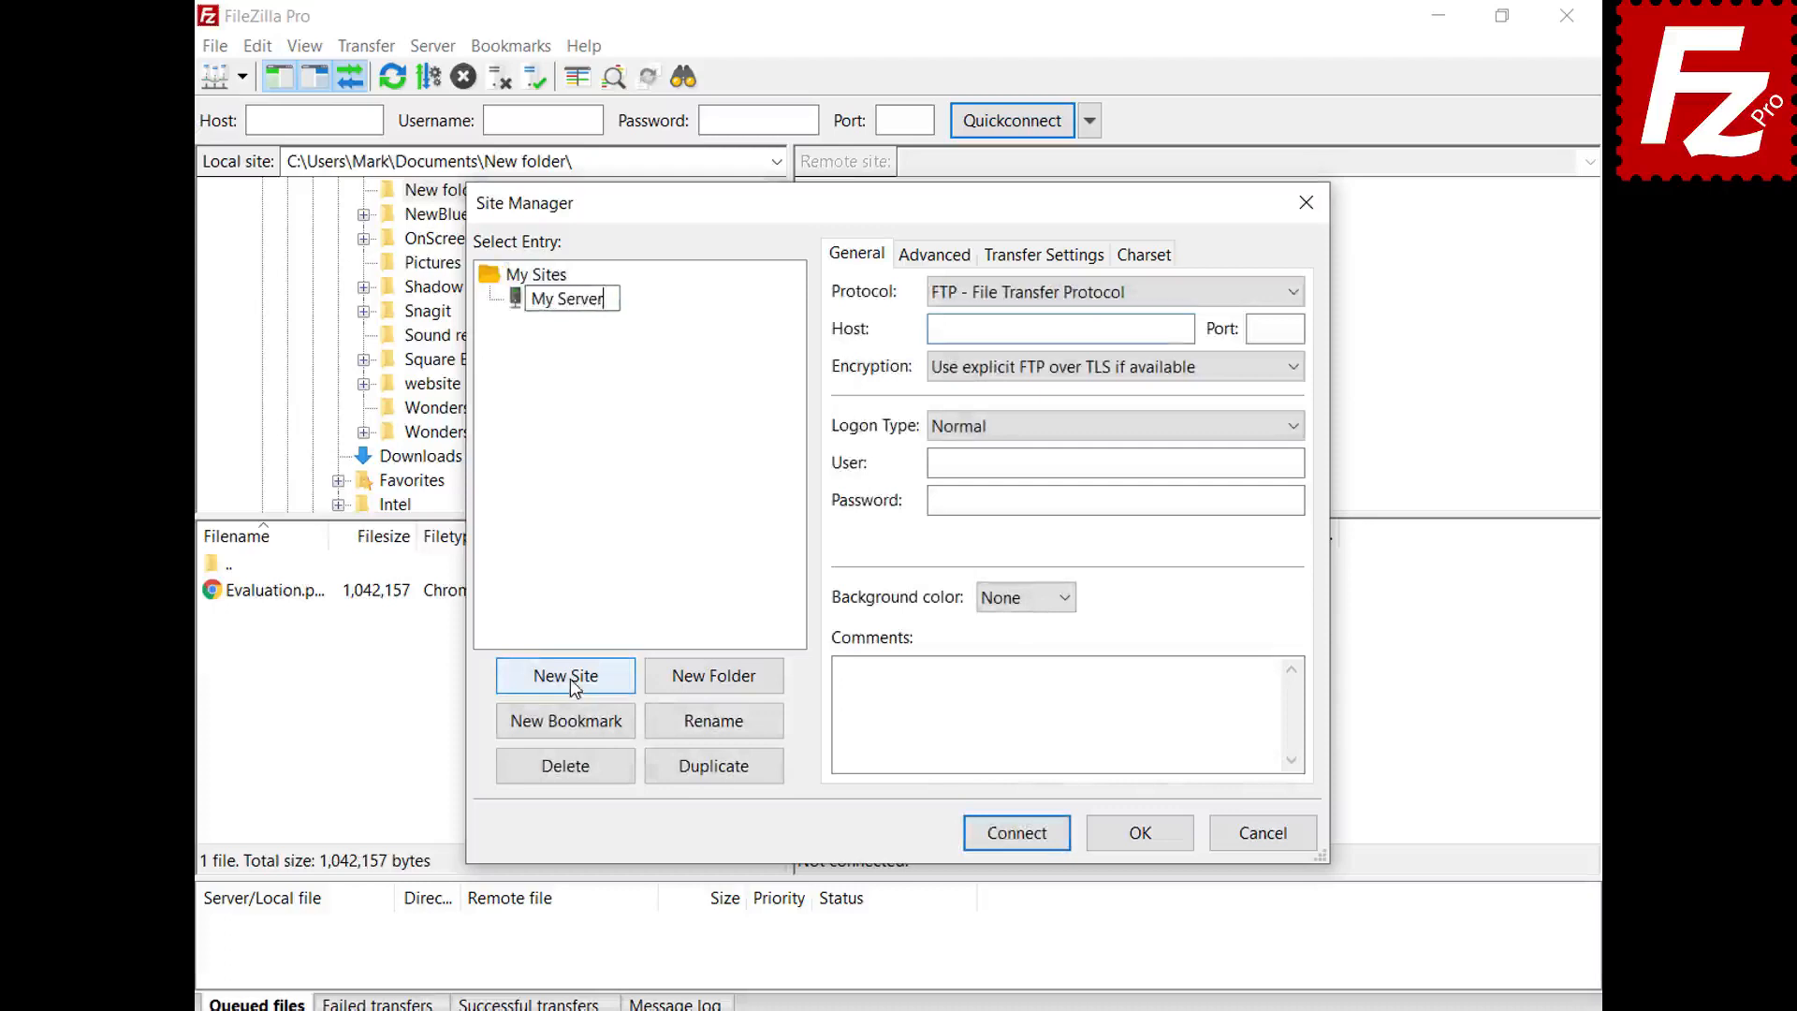
- Enter host 40.121.111.78, port 21, the account username and the pasted password
{"action": "left_click", "coordinate": [1184, 329]}
{"action": "type", "text": "40.121.111.78"}
{"action": "left_click", "coordinate": [1295, 328]}
{"action": "type", "text": "21"}
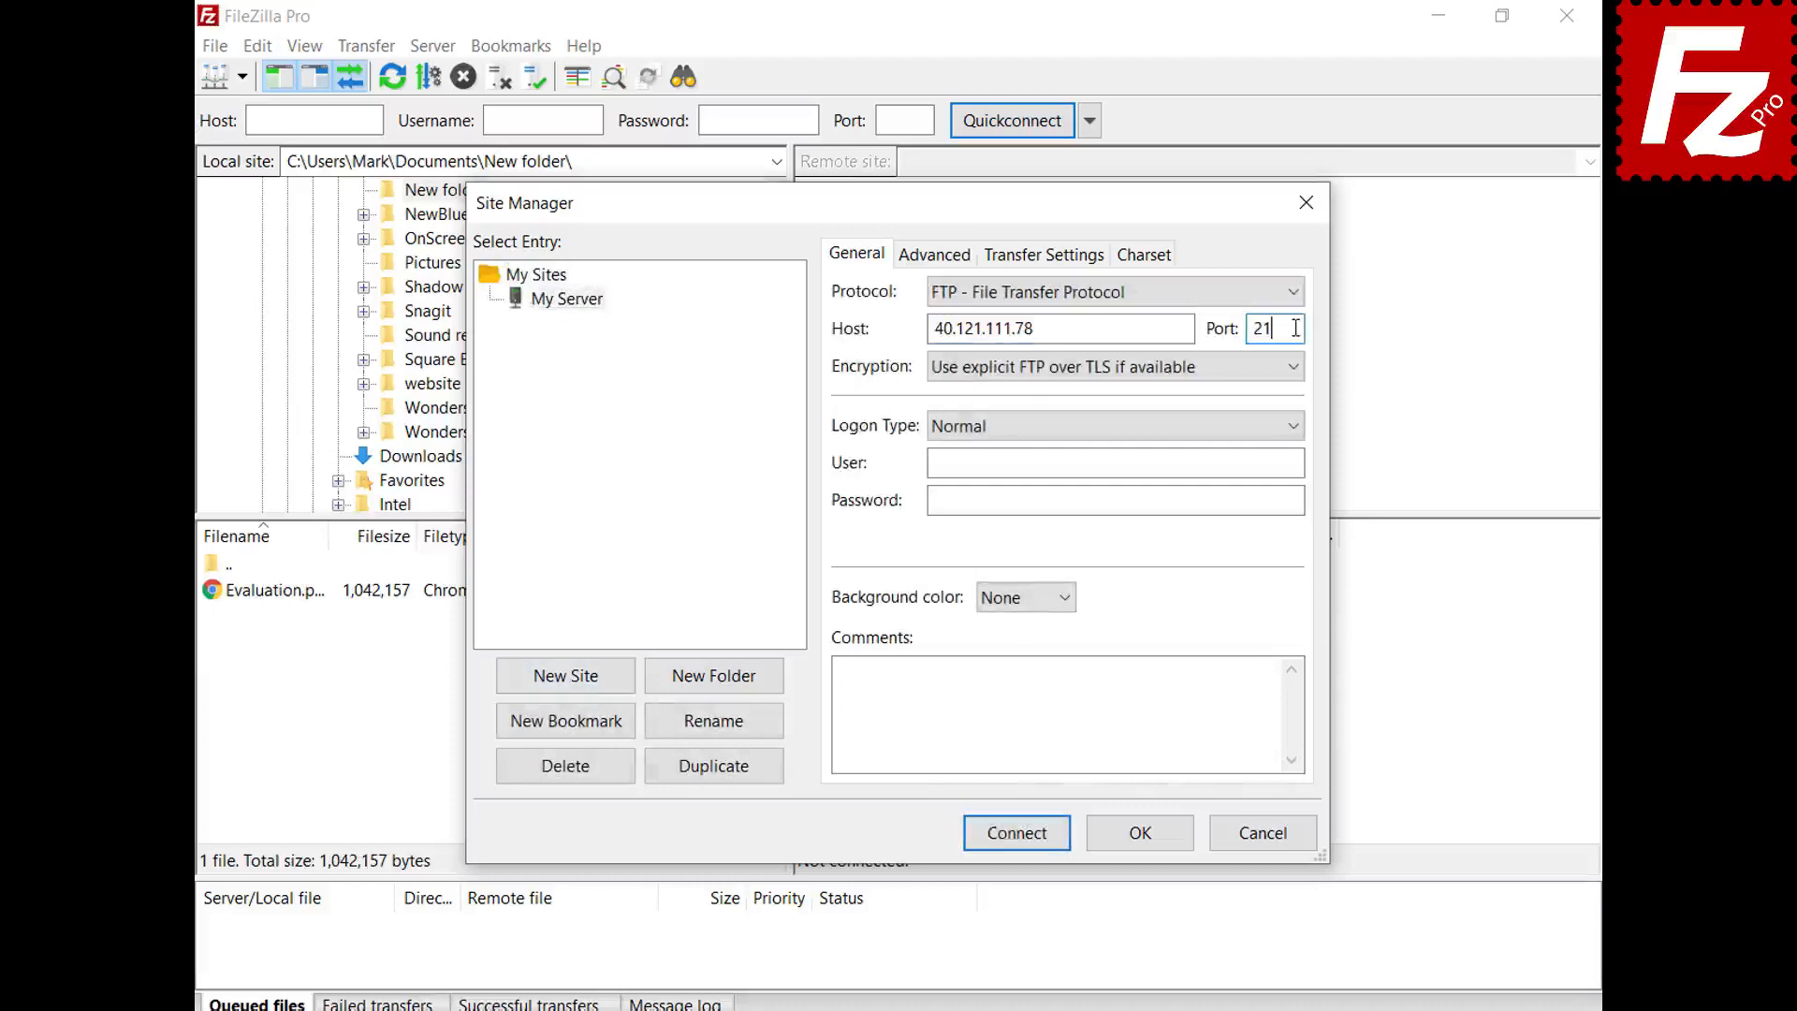
{"action": "left_click", "coordinate": [1296, 462]}
{"action": "type", "text": "filezillaprotutorial"}
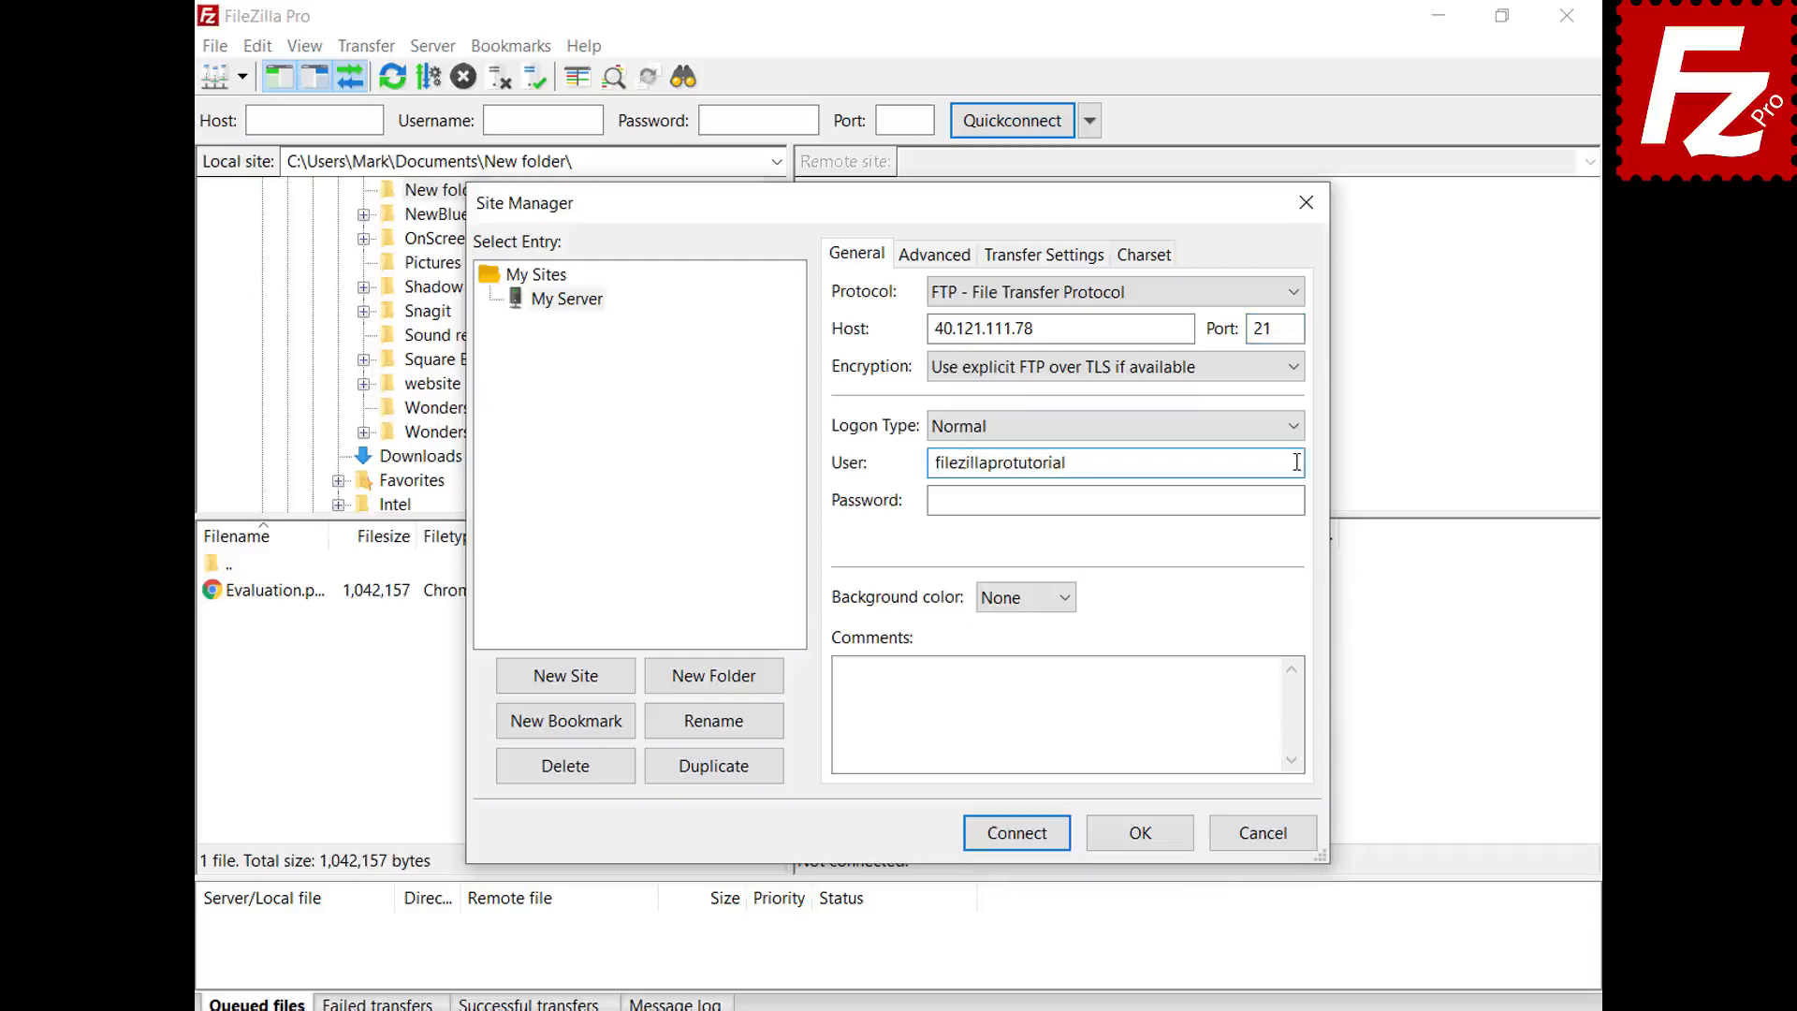
{"action": "left_click", "coordinate": [1298, 498]}
{"action": "key", "text": "ctrl+v"}
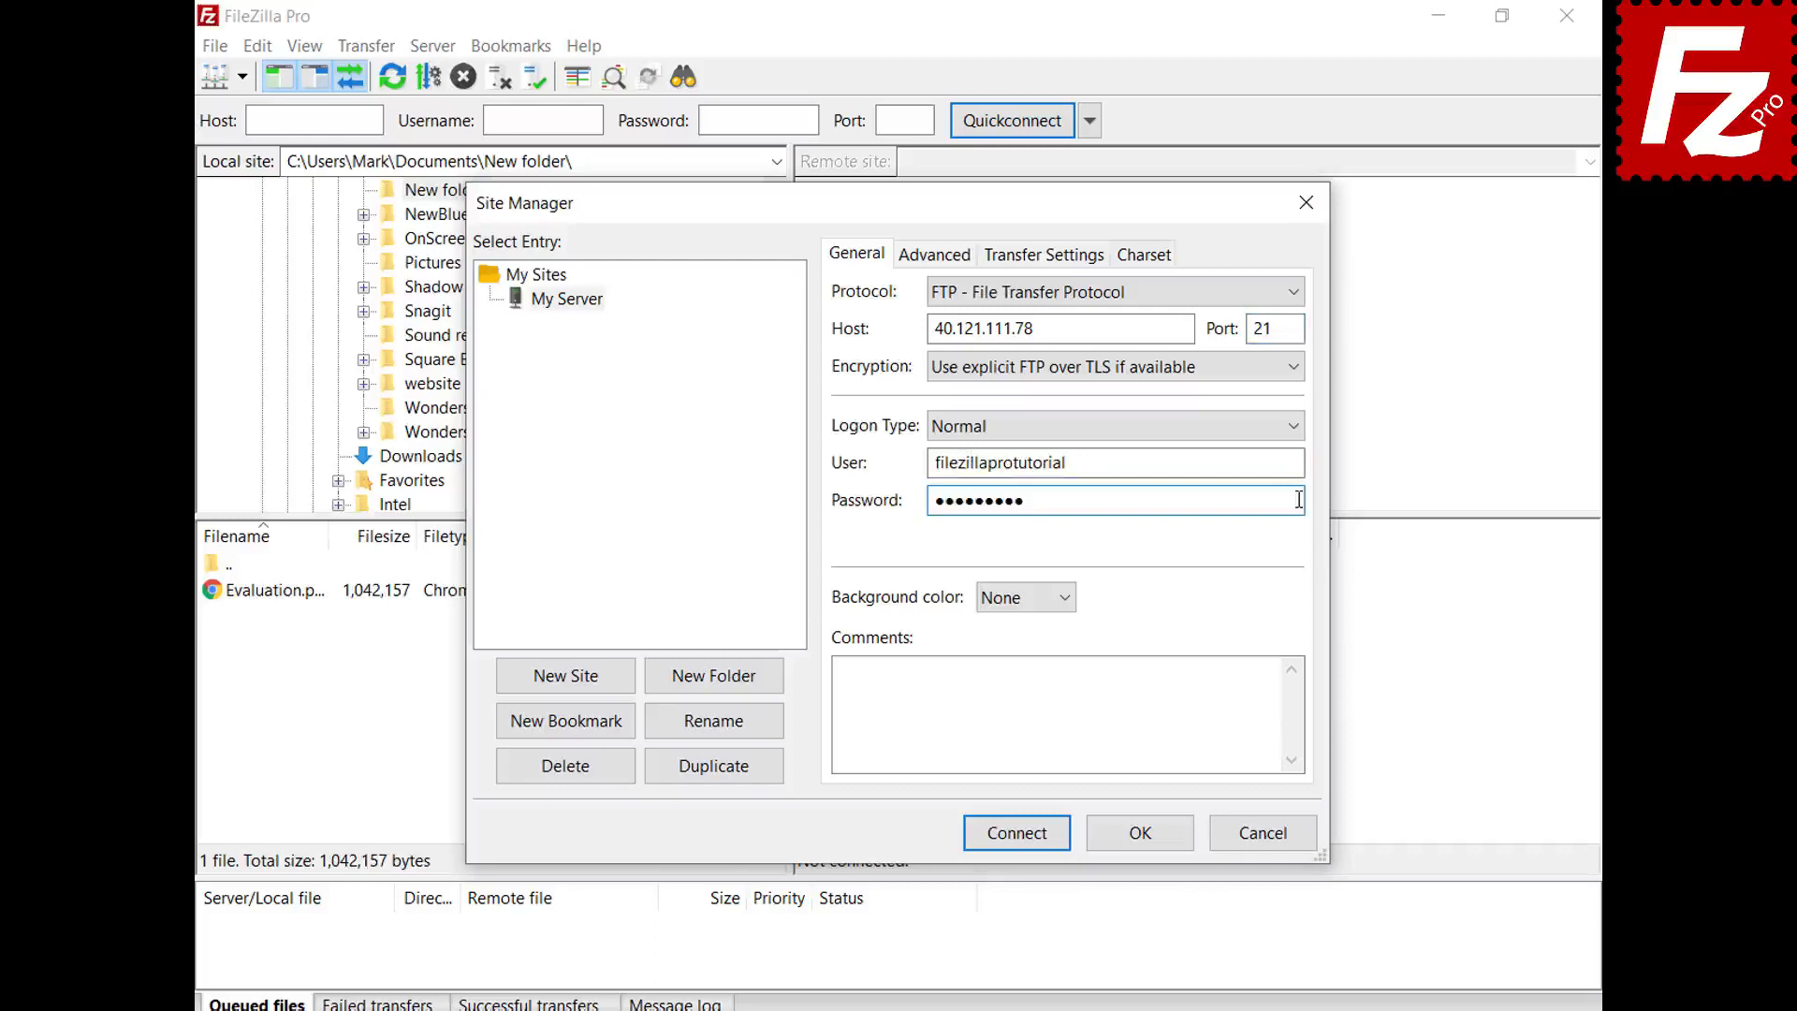
- Set the site's background colour to Green
{"action": "left_click", "coordinate": [1065, 600]}
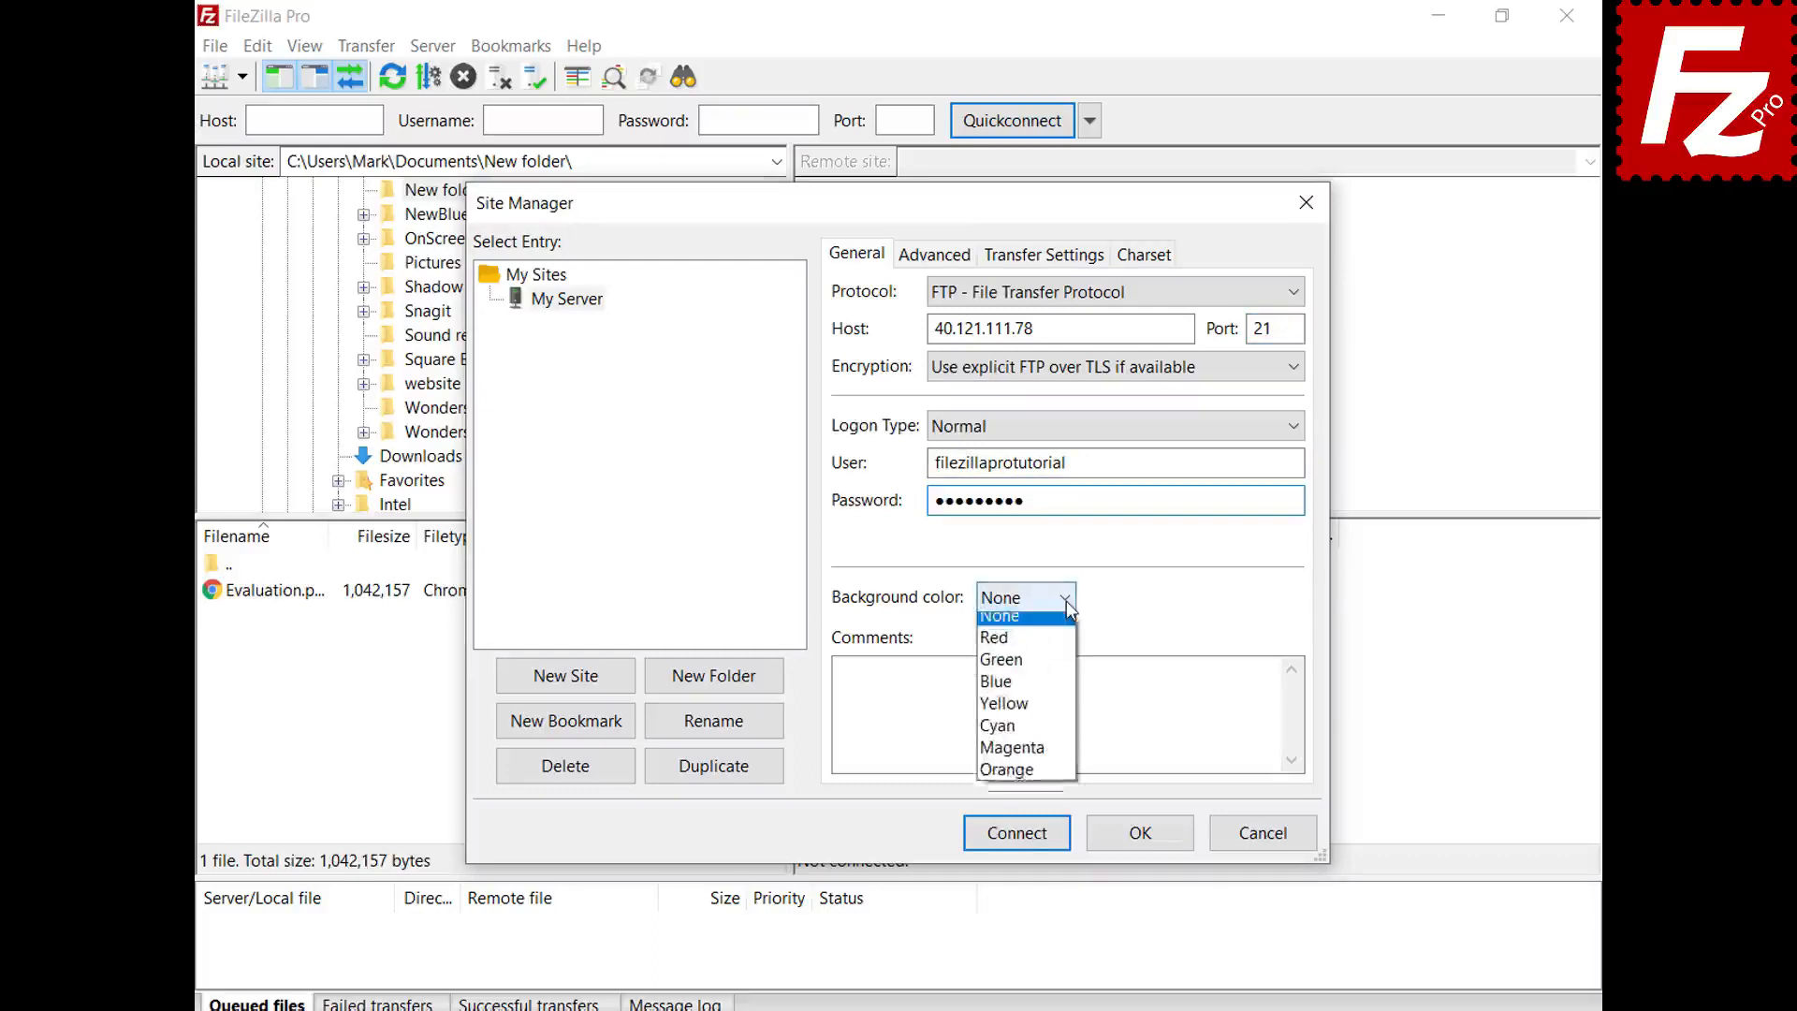
{"action": "left_click", "coordinate": [1062, 670]}
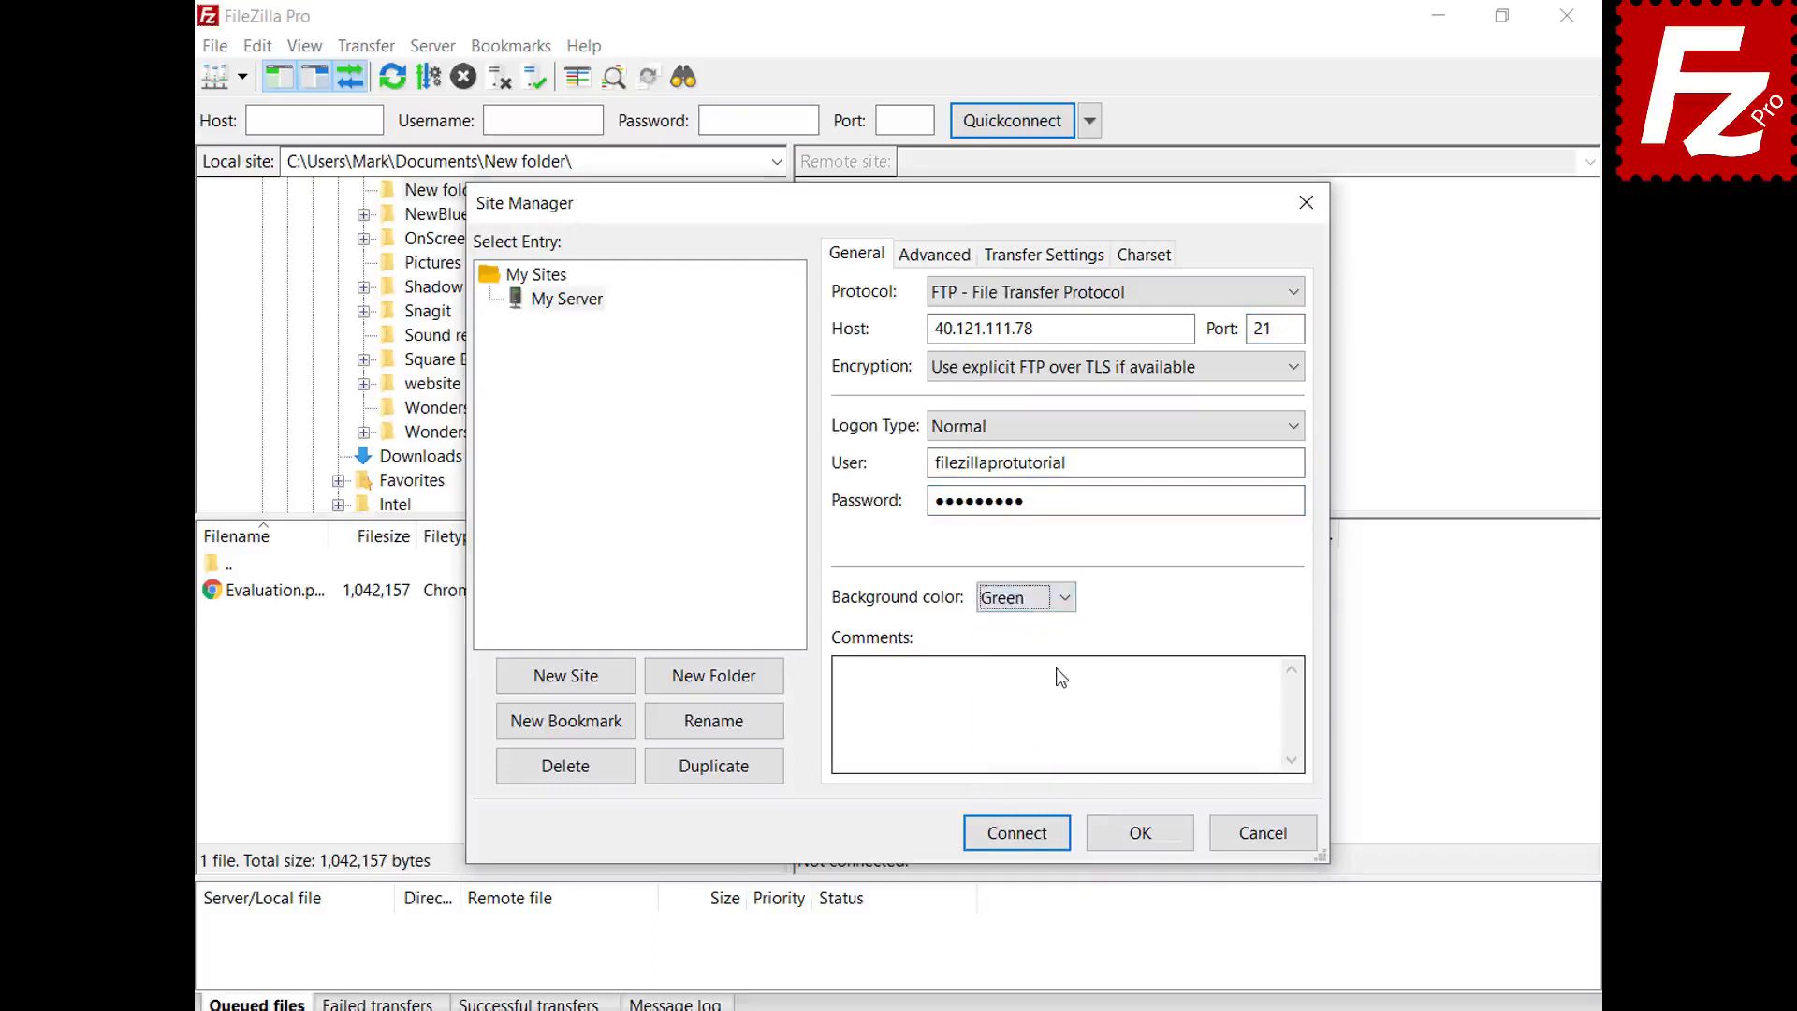
{"action": "left_click", "coordinate": [915, 260]}
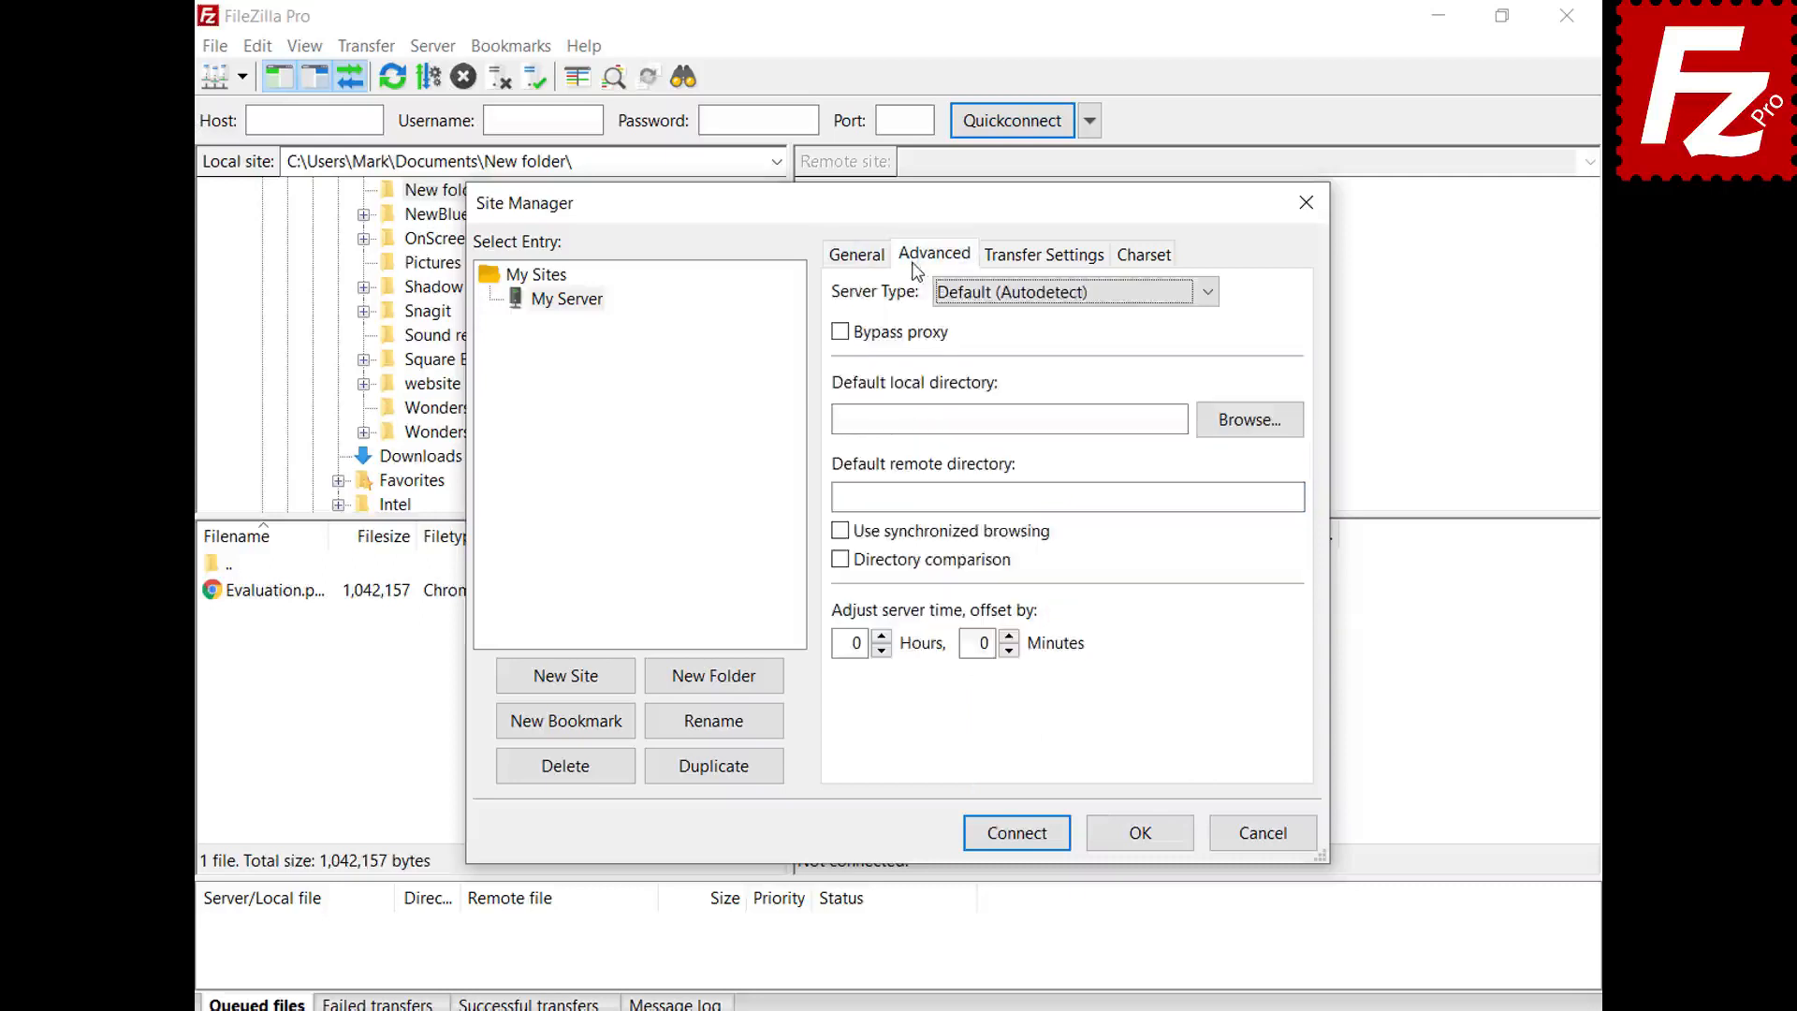
- Keep Server Type on Autodetect, review the Transfer Settings and Charset tabs, and confirm with OK
{"action": "left_click", "coordinate": [1206, 297]}
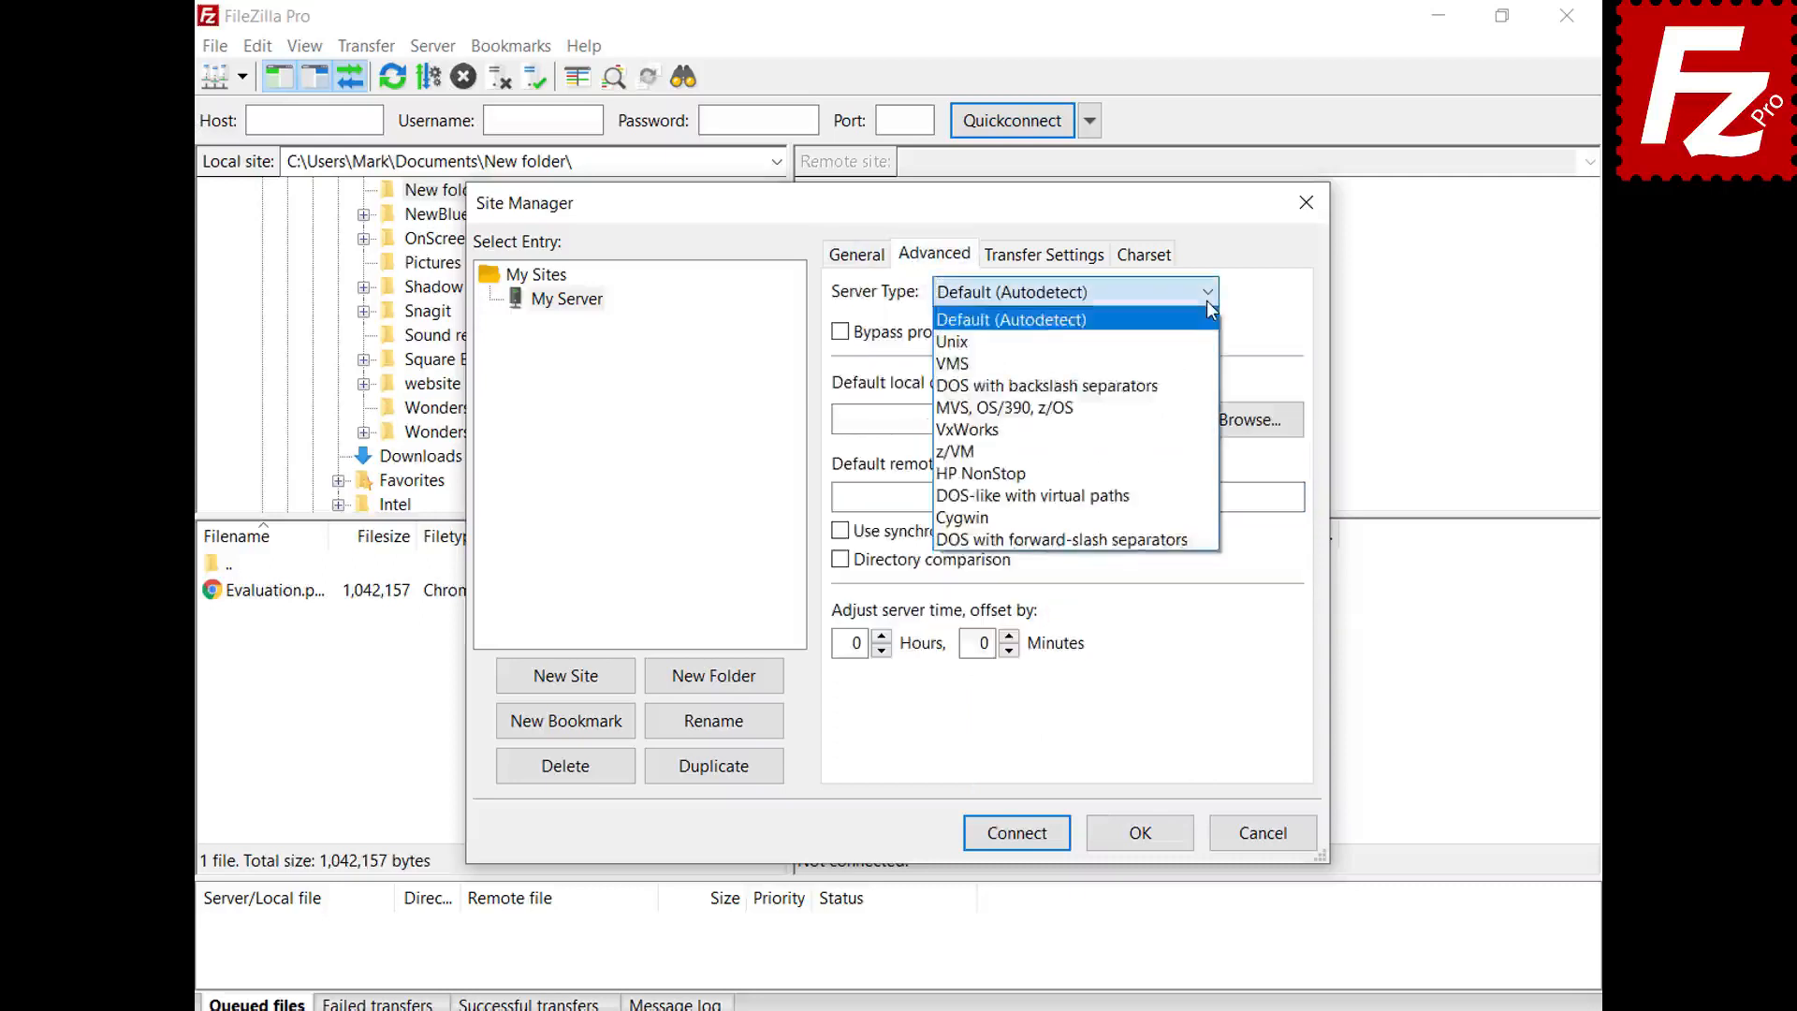
{"action": "left_click", "coordinate": [1206, 300]}
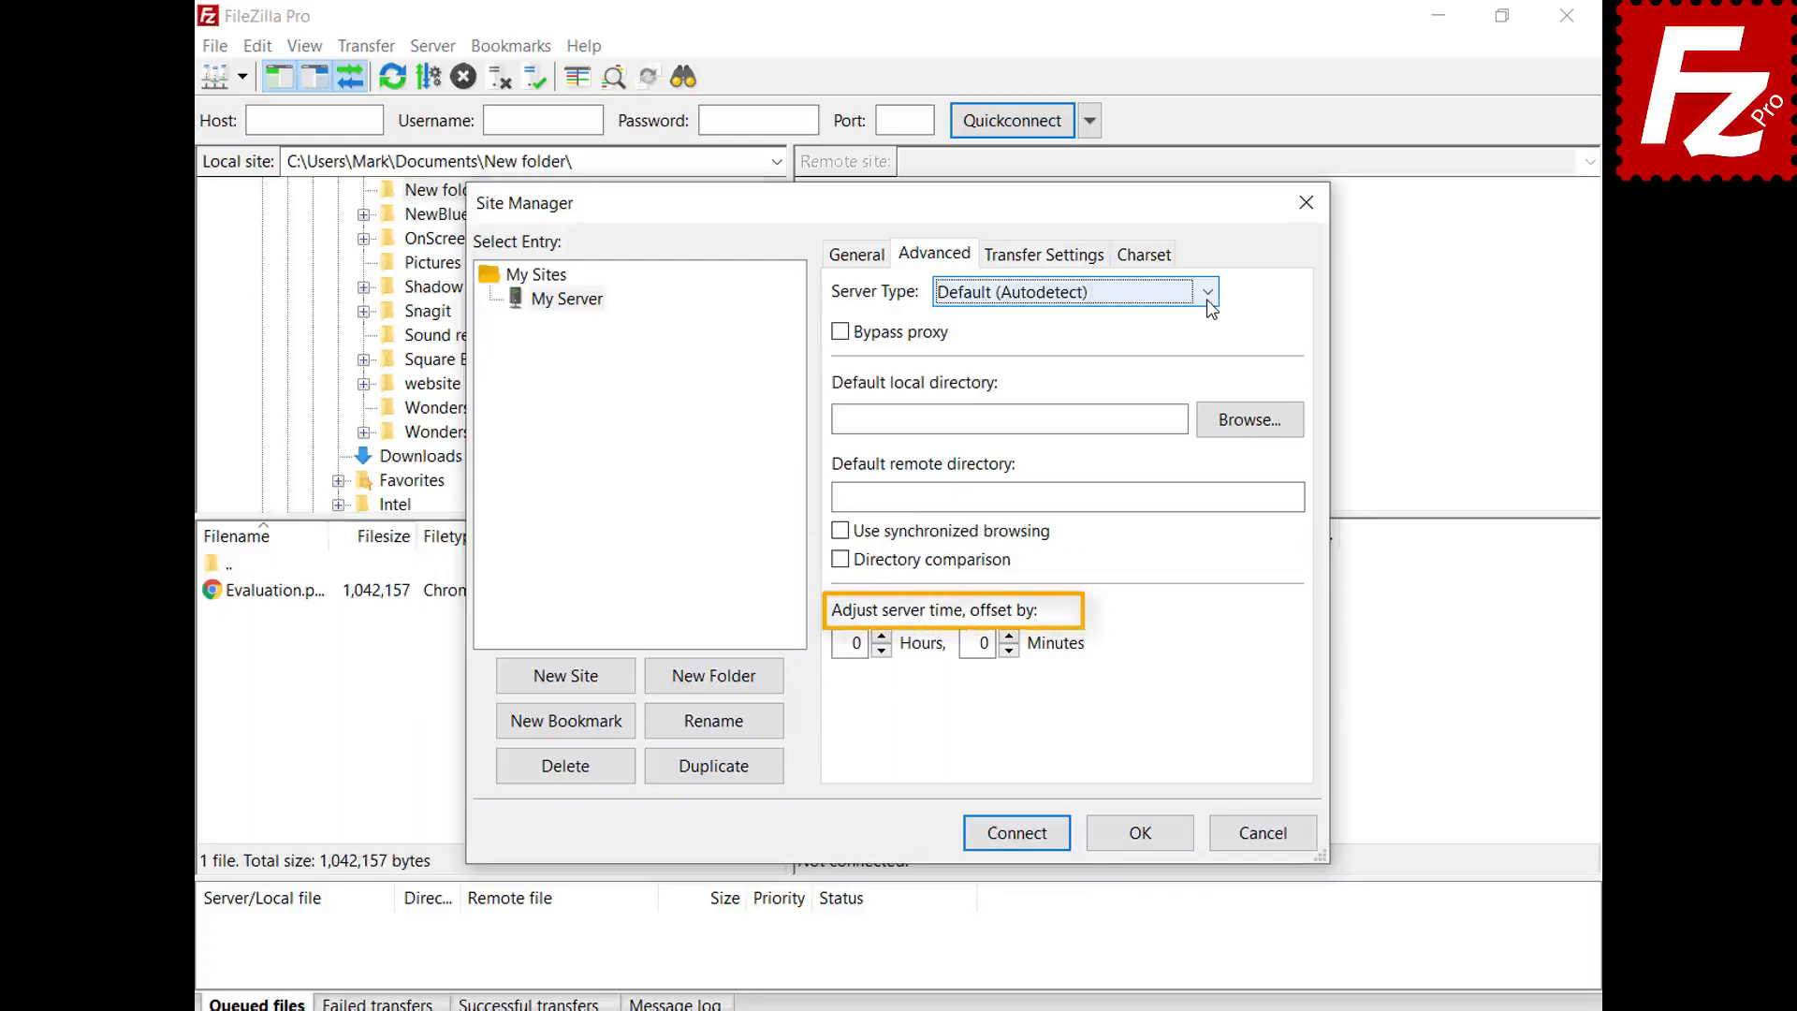
{"action": "left_click", "coordinate": [1044, 254]}
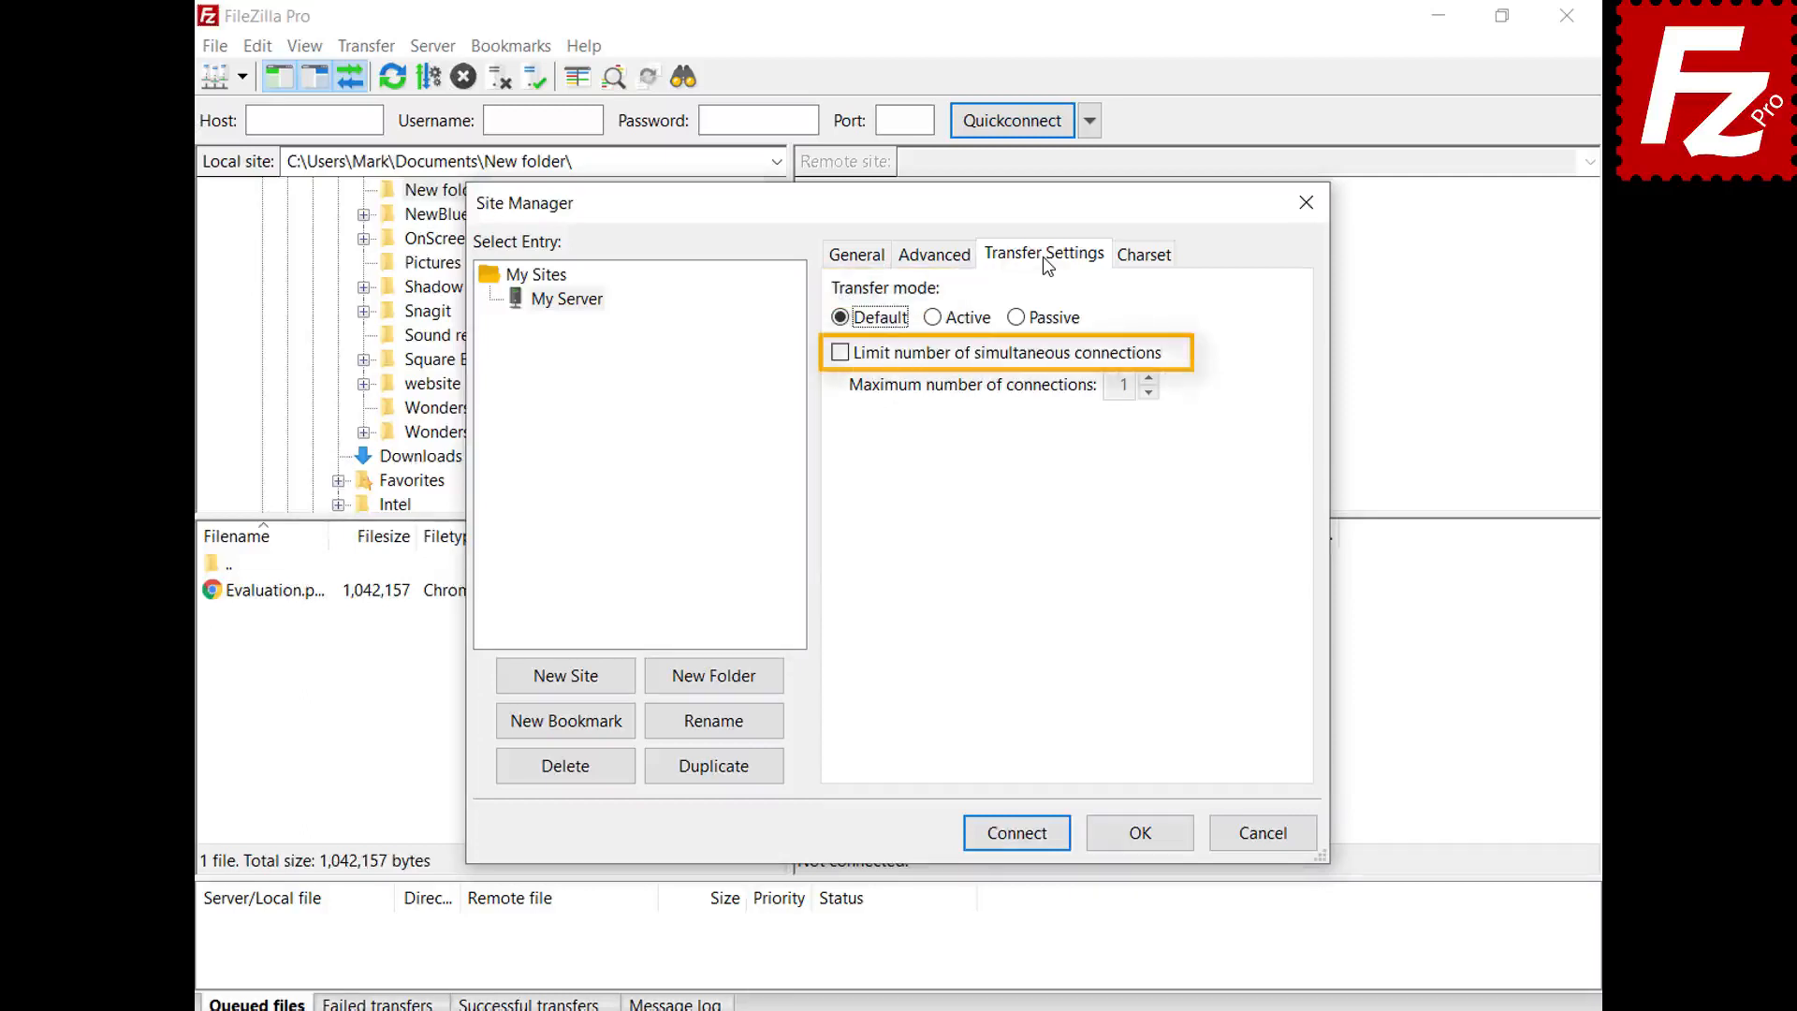
{"action": "left_click", "coordinate": [1144, 262]}
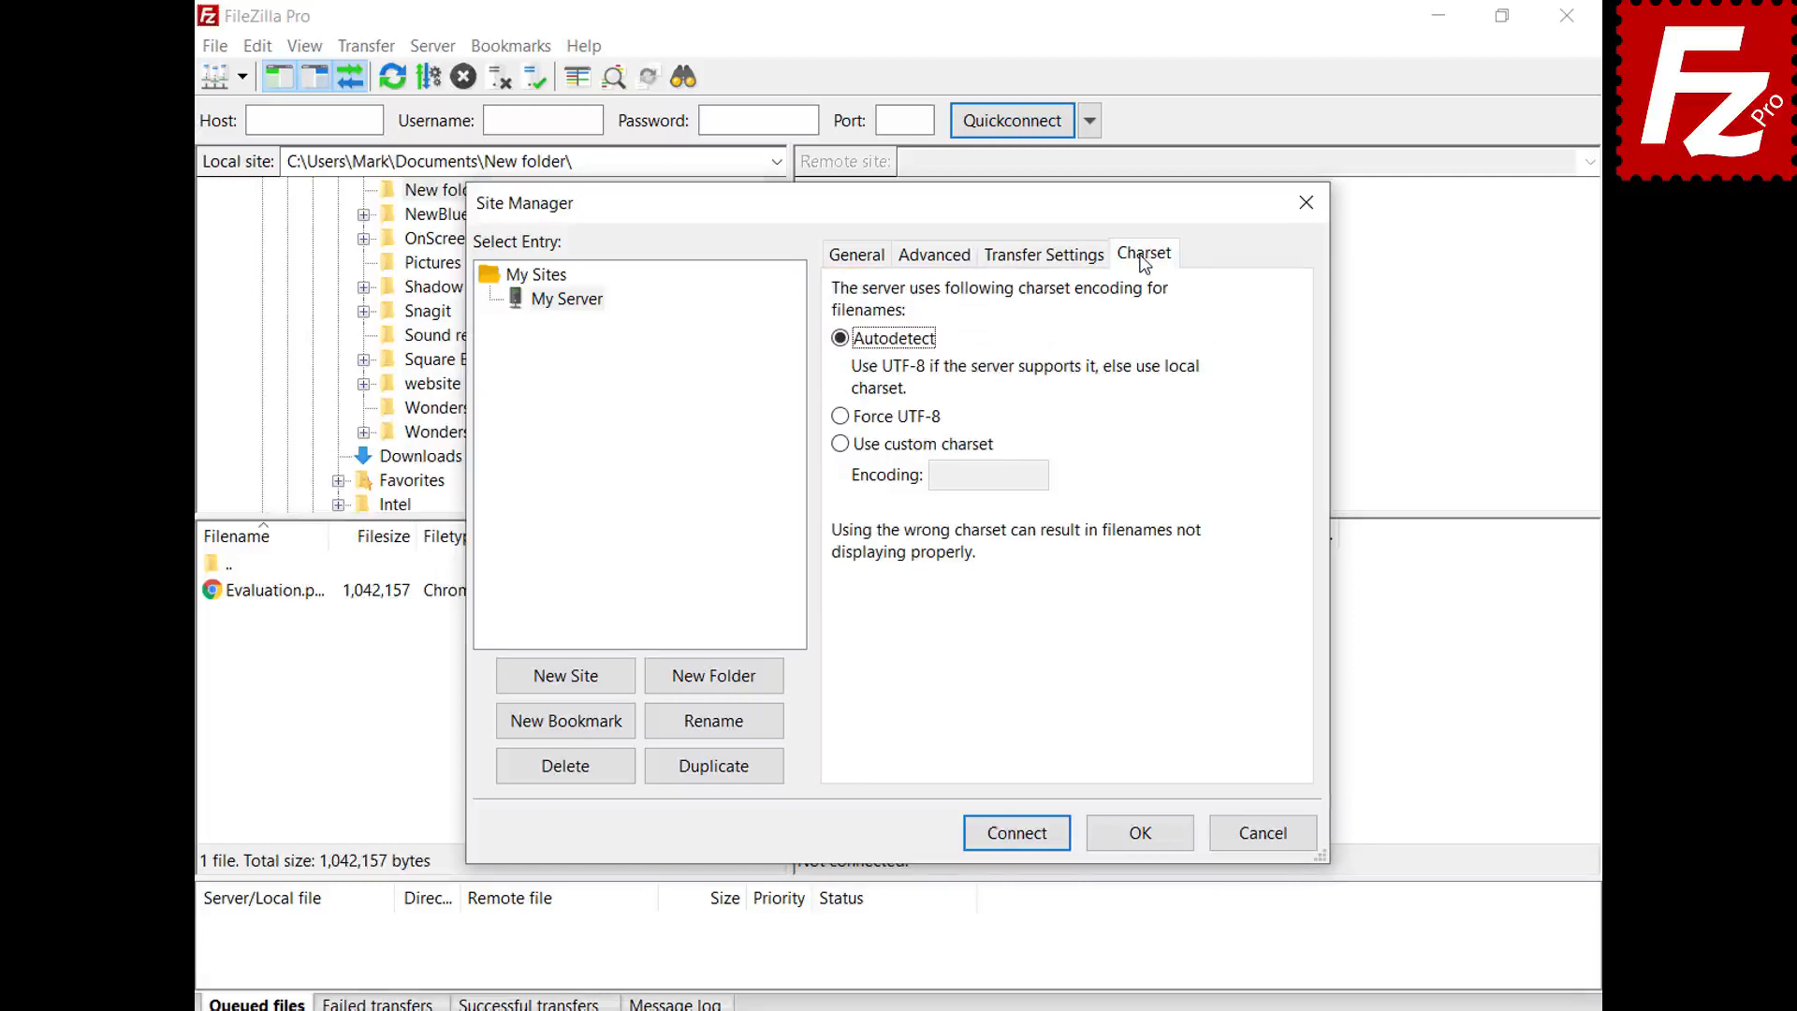
{"action": "left_click", "coordinate": [1140, 833]}
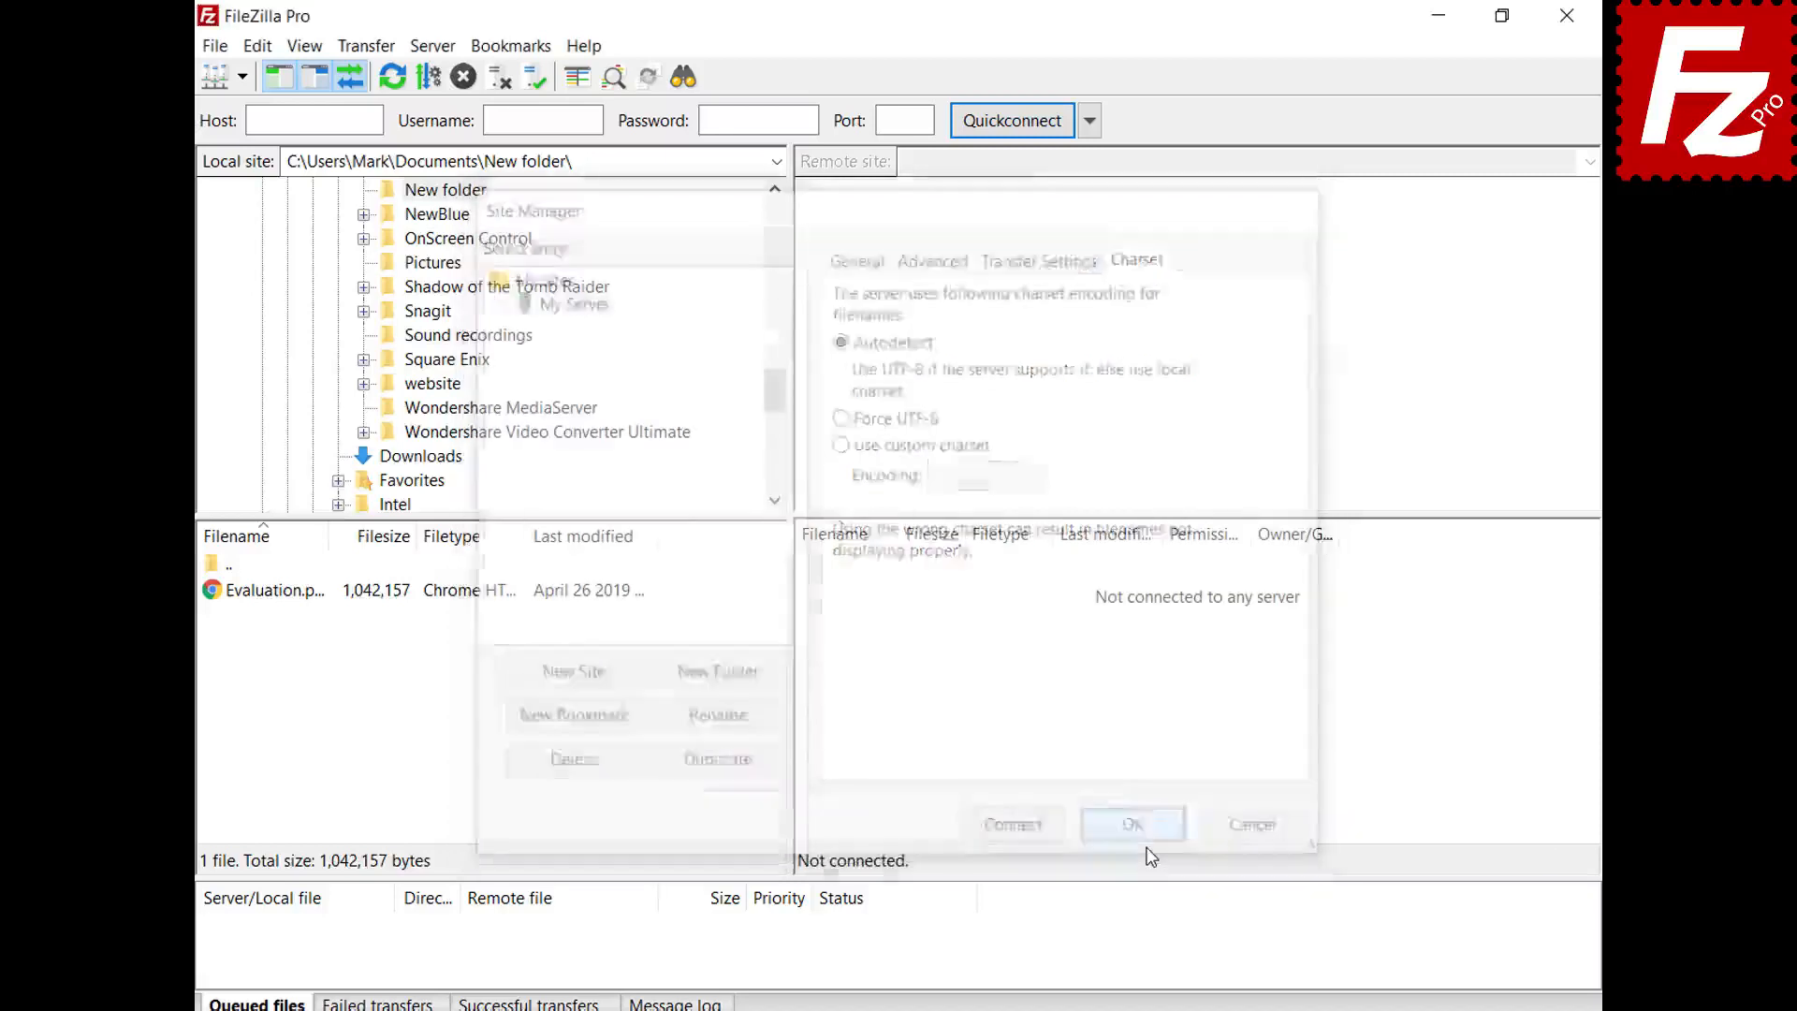
- Connect to the saved My Server site and create a new site folder named Sites
{"action": "left_click", "coordinate": [243, 78]}
{"action": "left_click", "coordinate": [243, 110]}
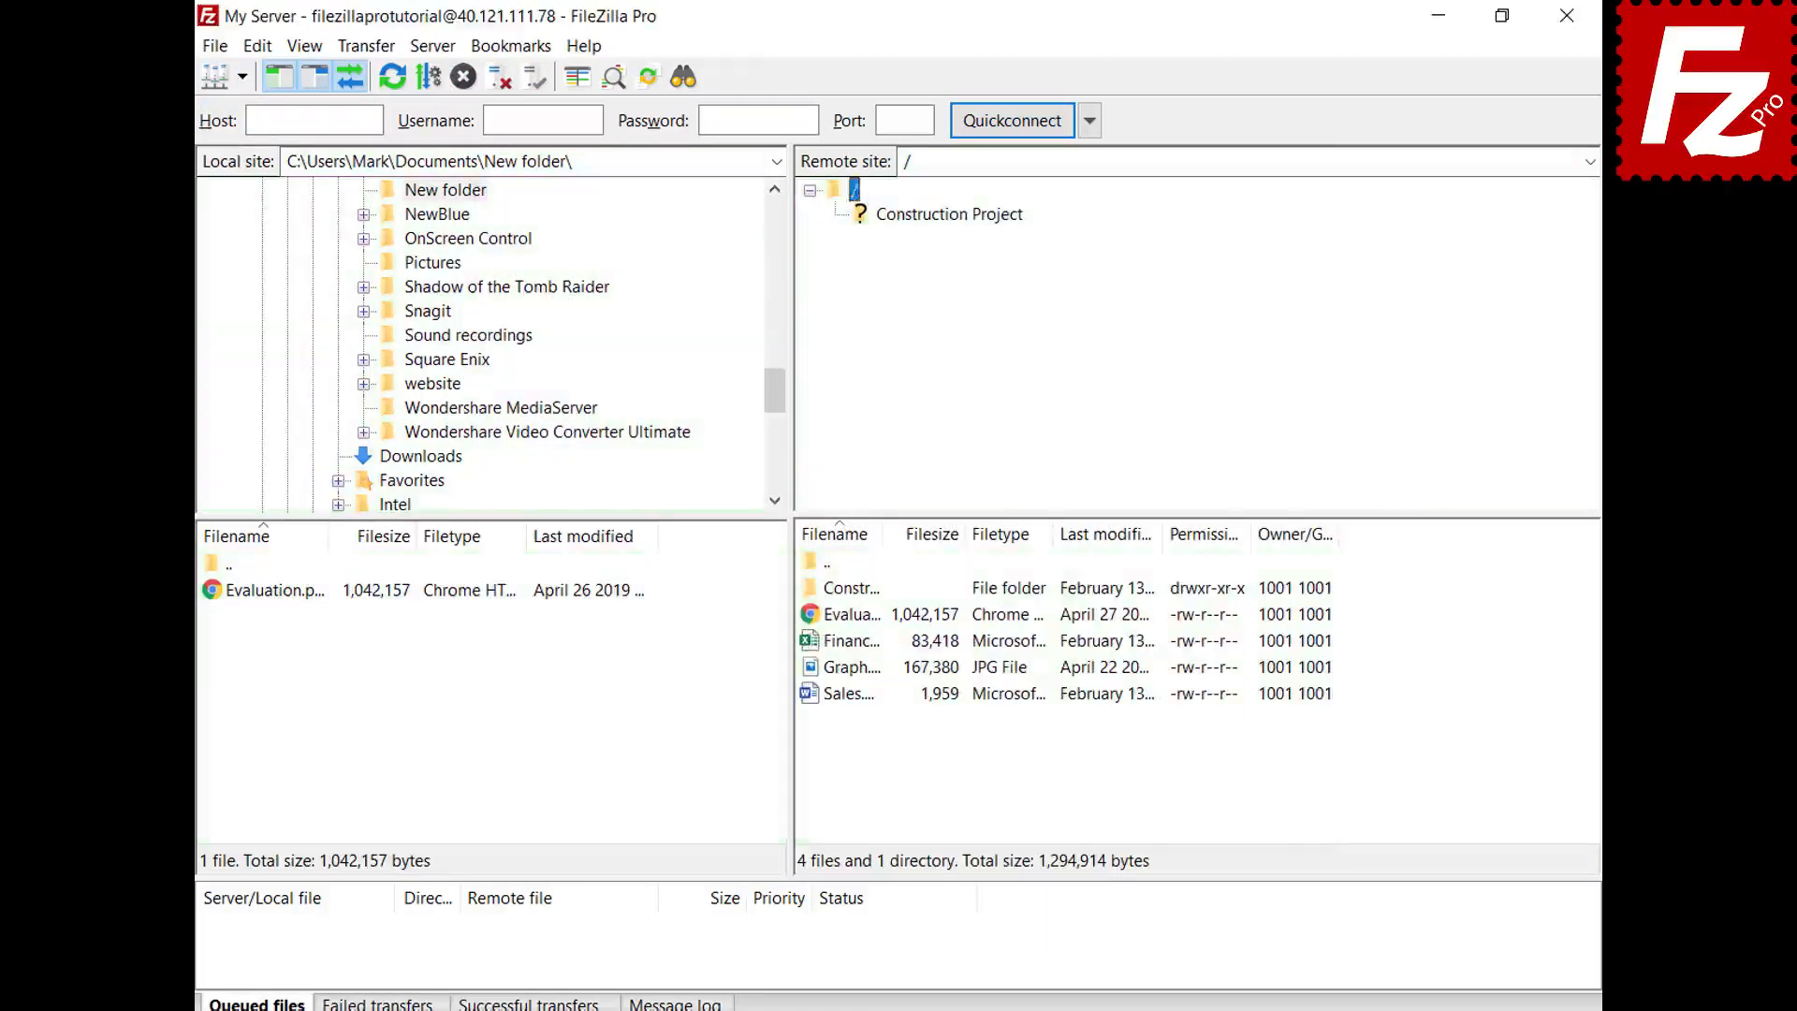
{"action": "key", "text": "ctrl+s"}
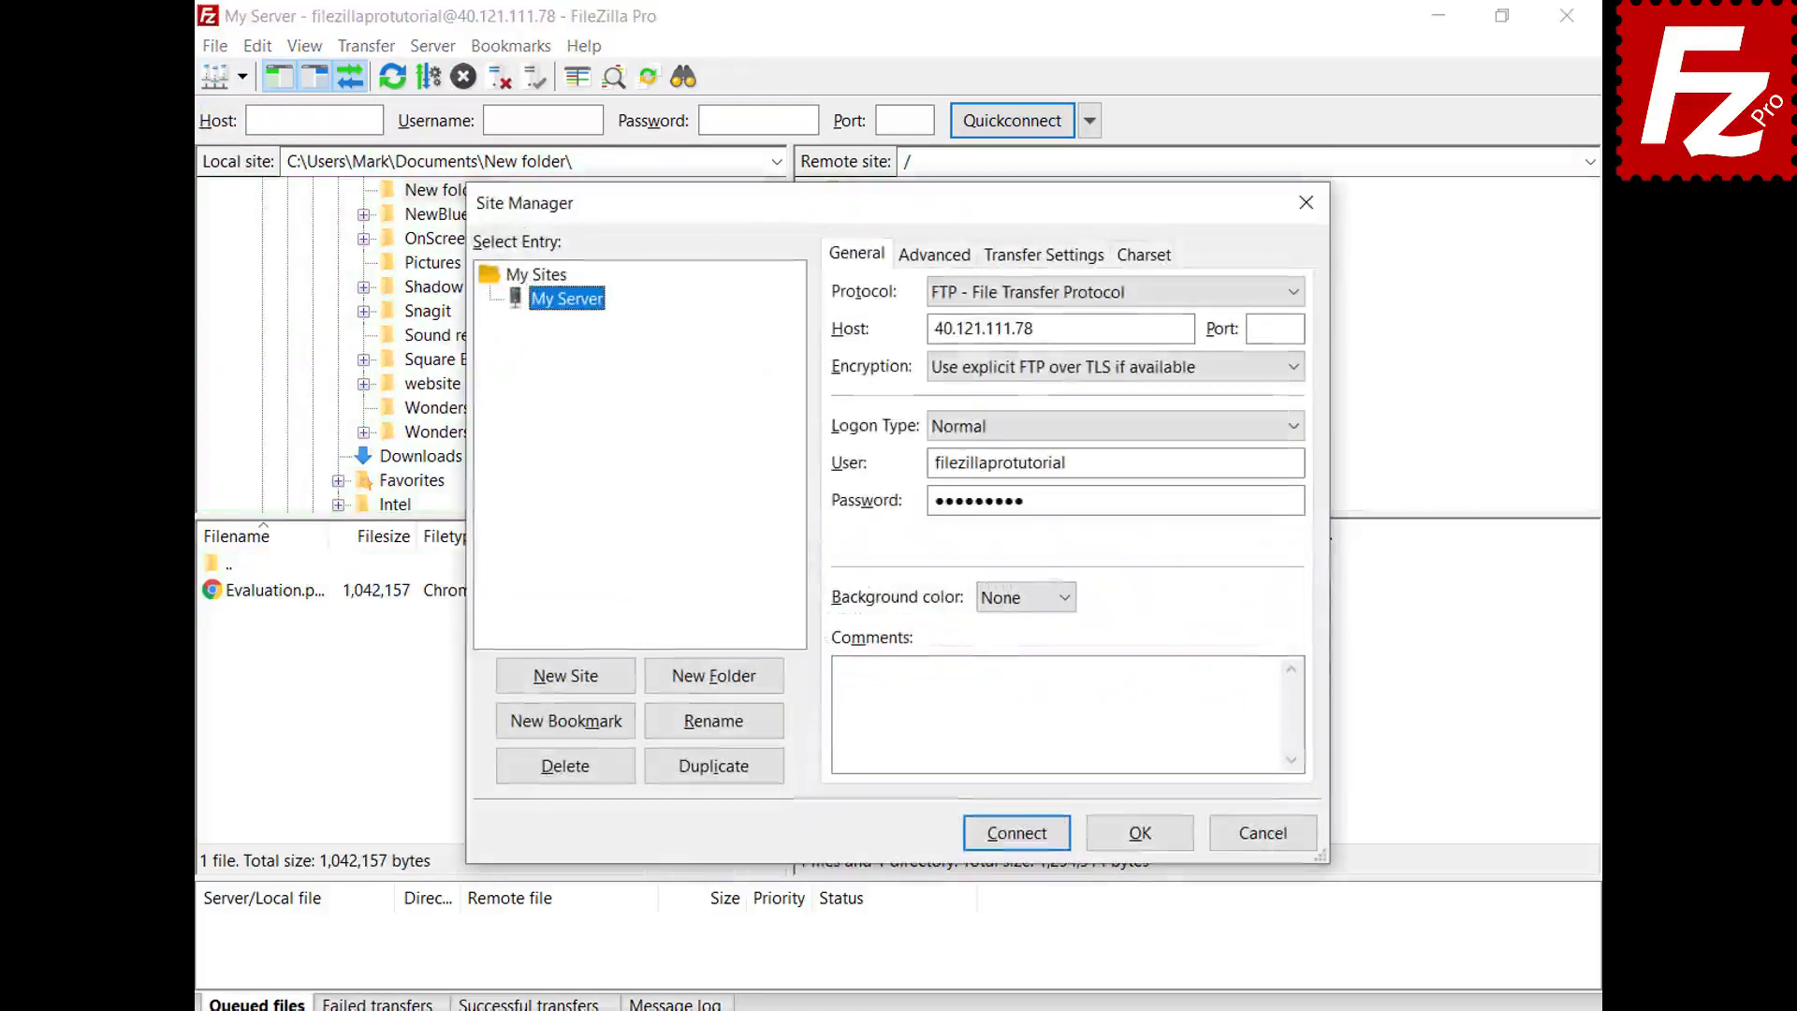
{"action": "left_click", "coordinate": [716, 688]}
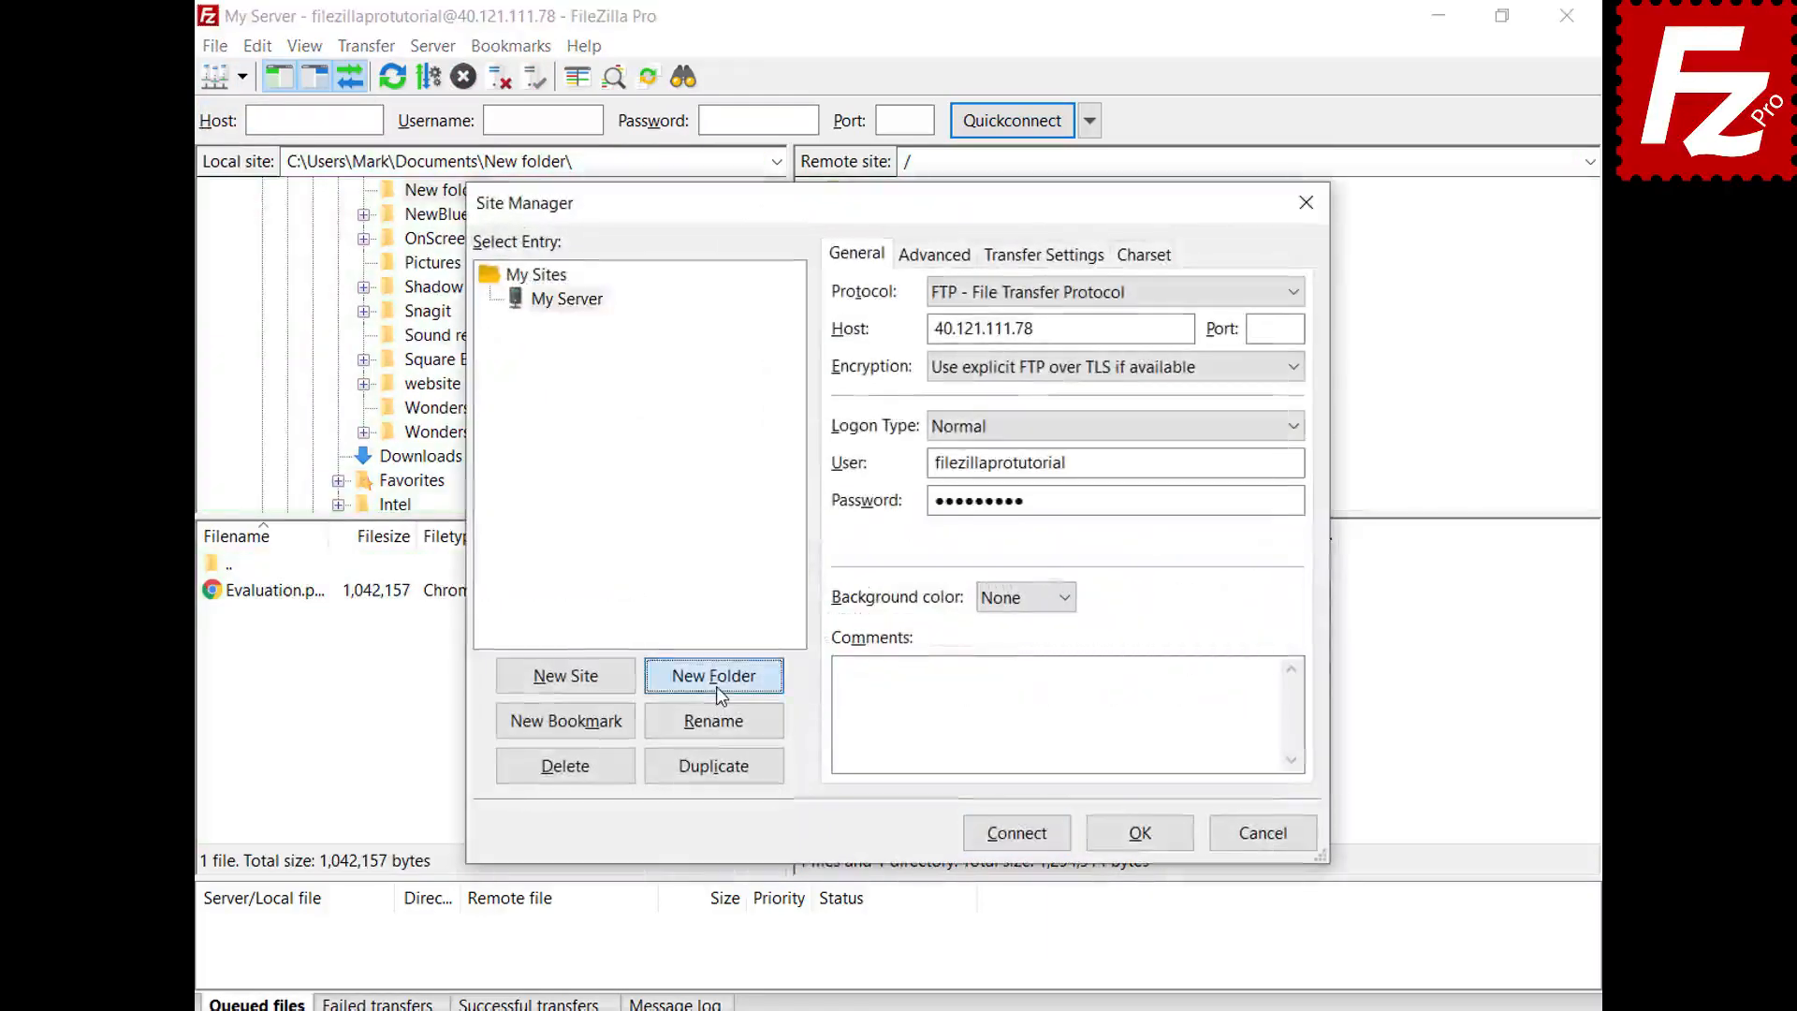
{"action": "type", "text": "Sites"}
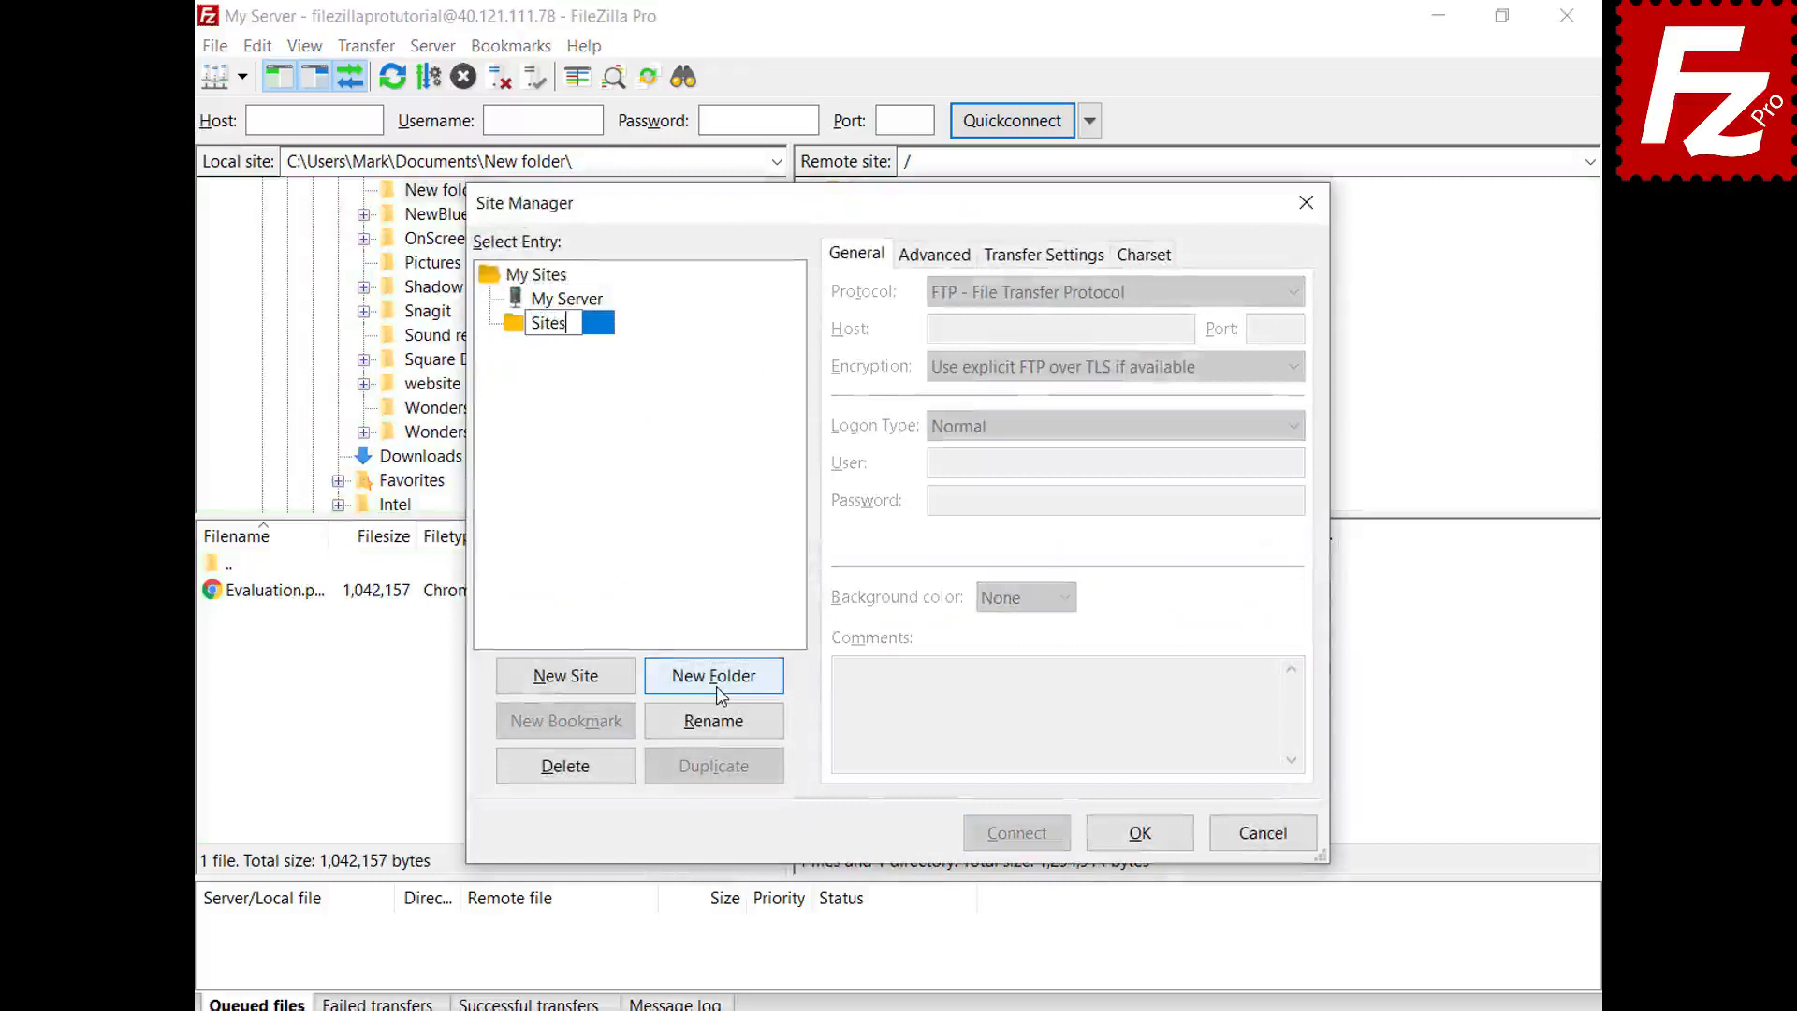
{"action": "key", "text": "Return"}
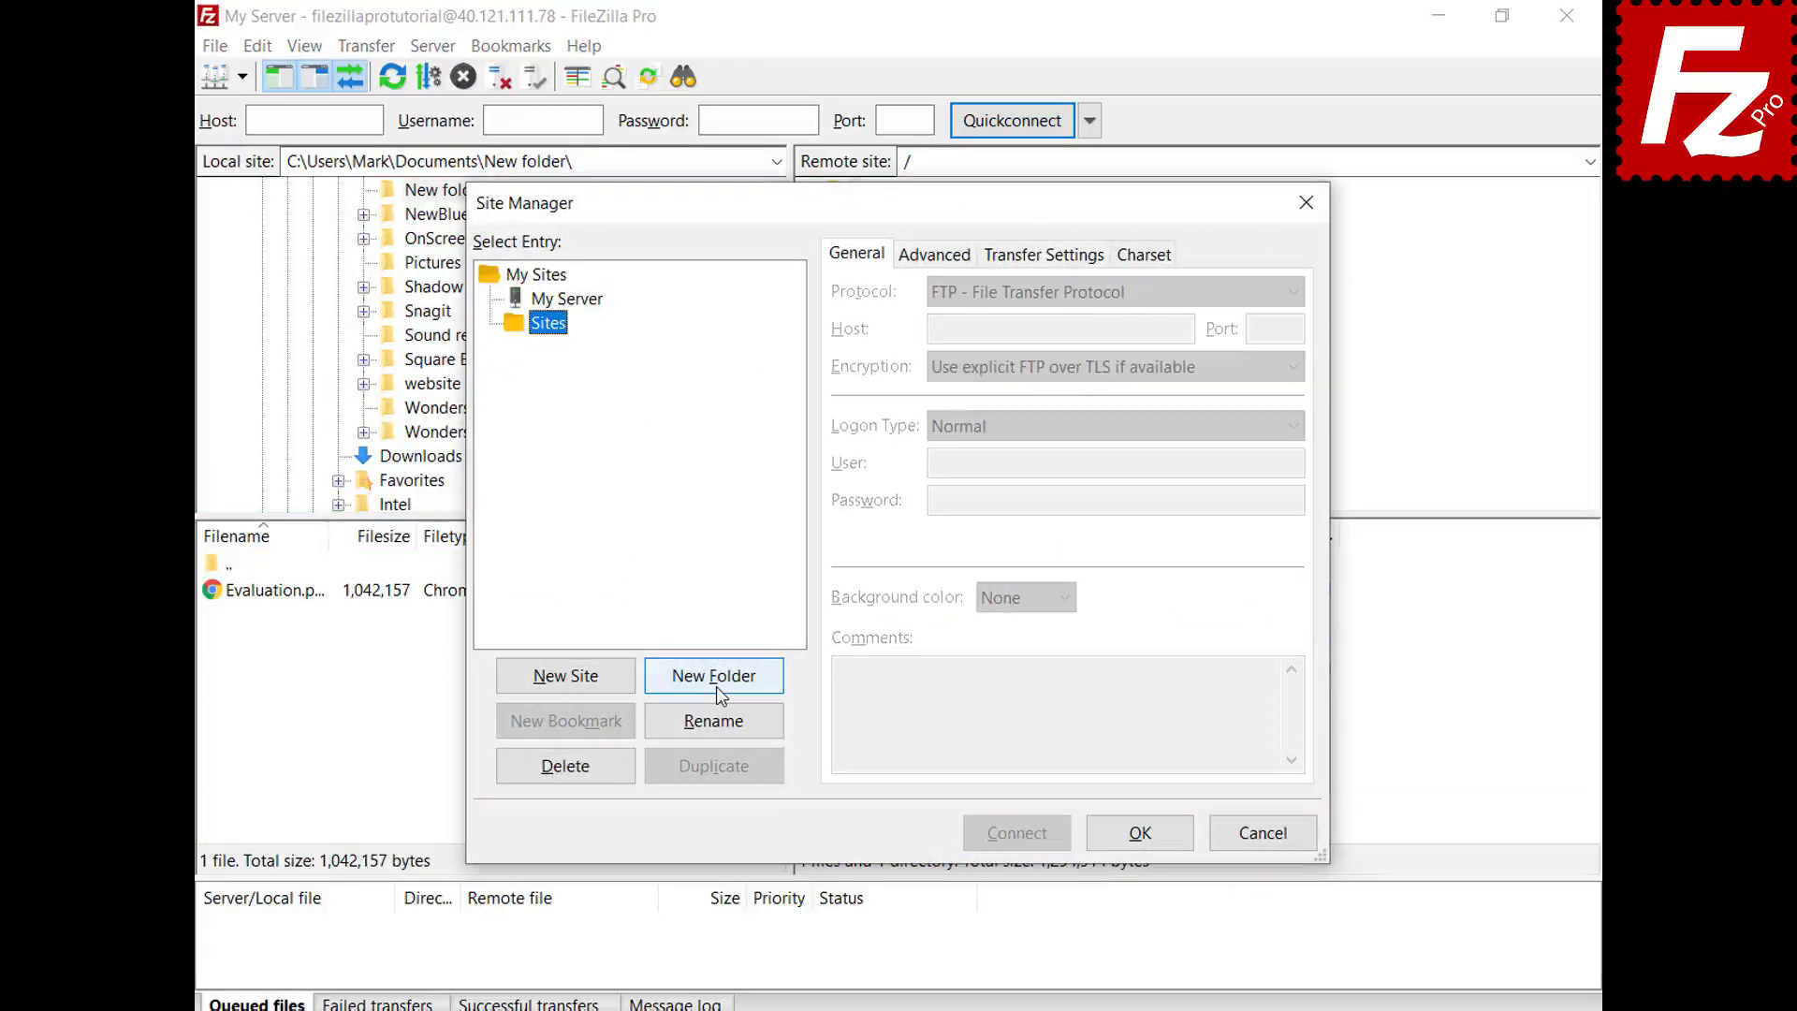
- Move the My Server entry into the Sites folder and keep the change
{"action": "left_click", "coordinate": [591, 307]}
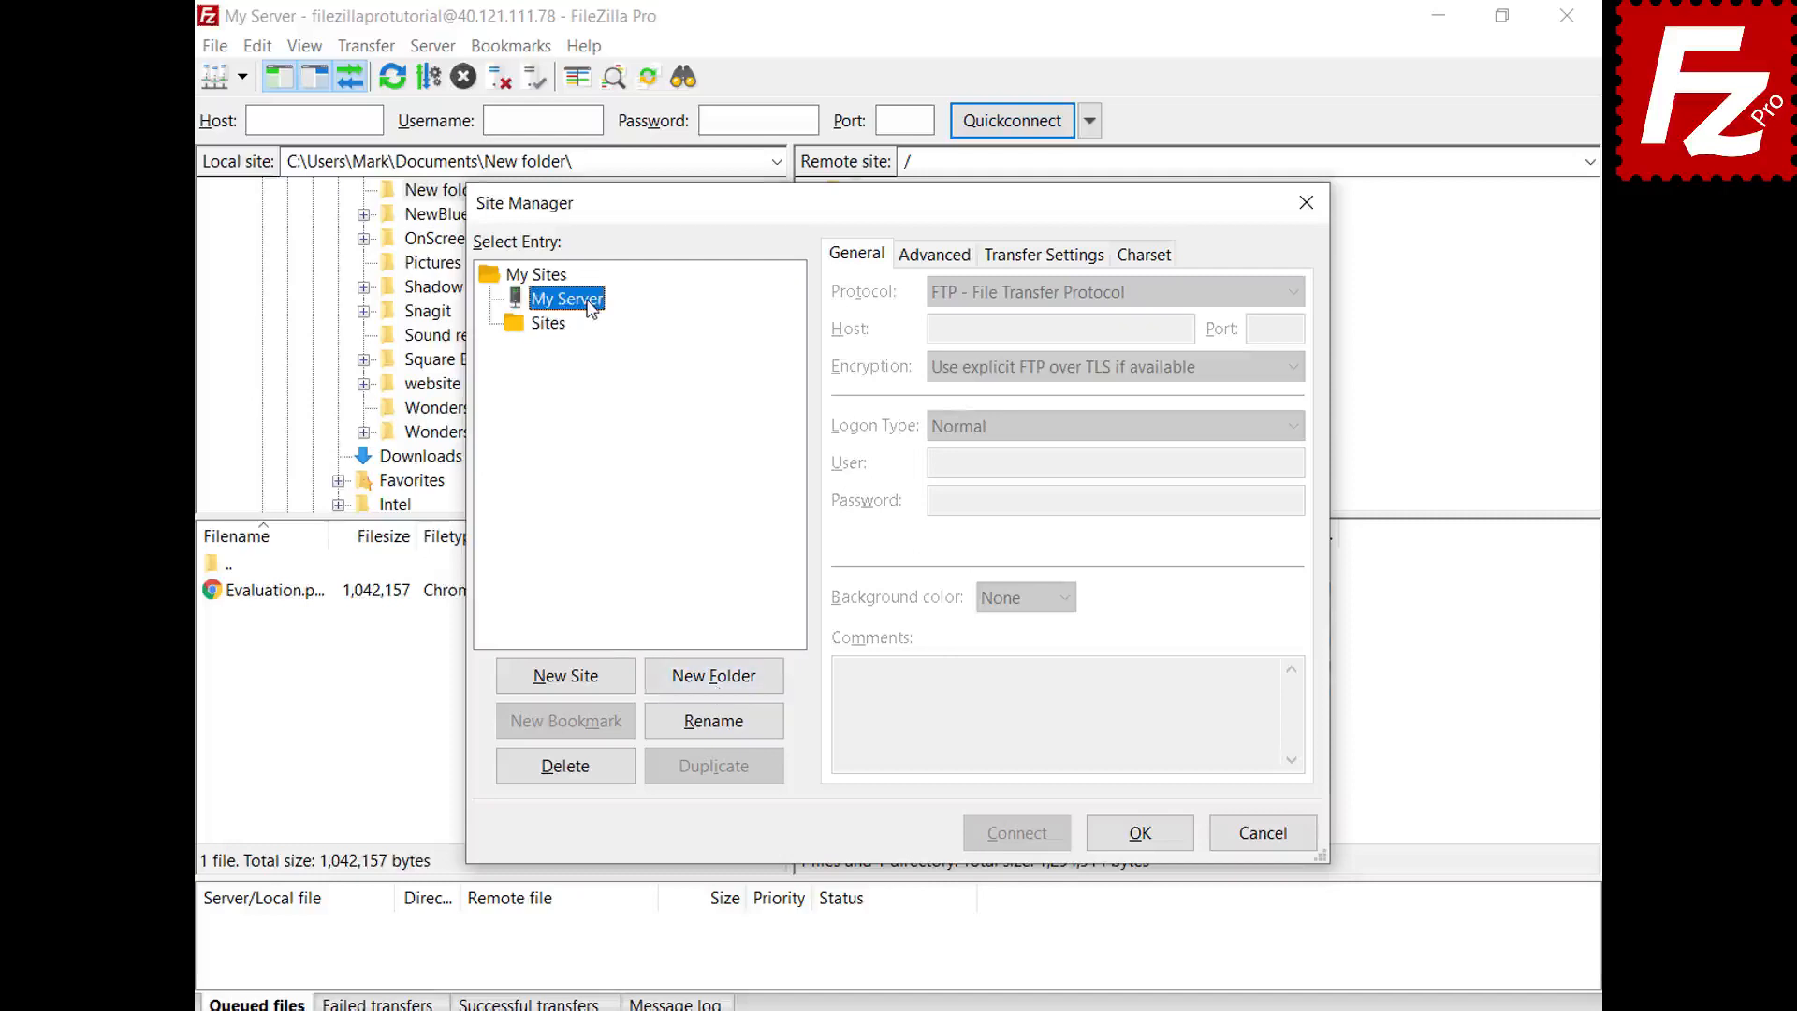
{"action": "left_click_drag", "start_coordinate": [591, 307], "coordinate": [563, 334]}
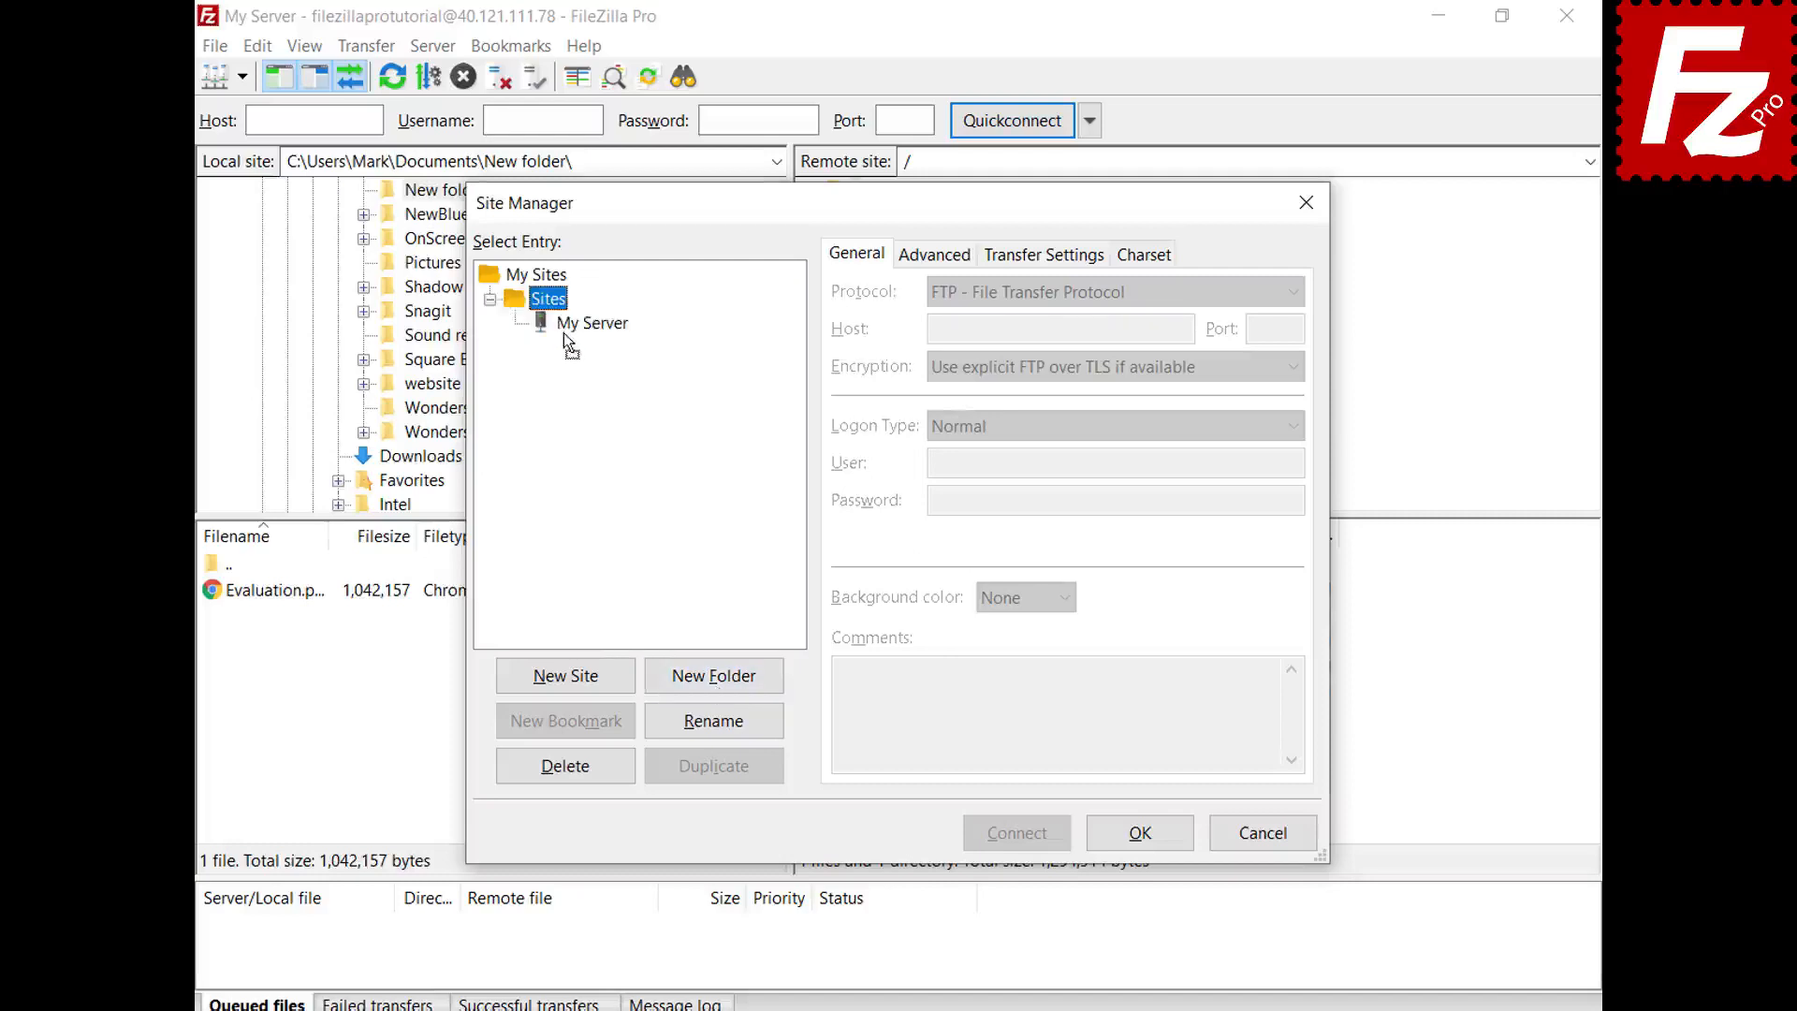
{"action": "left_click", "coordinate": [1138, 835]}
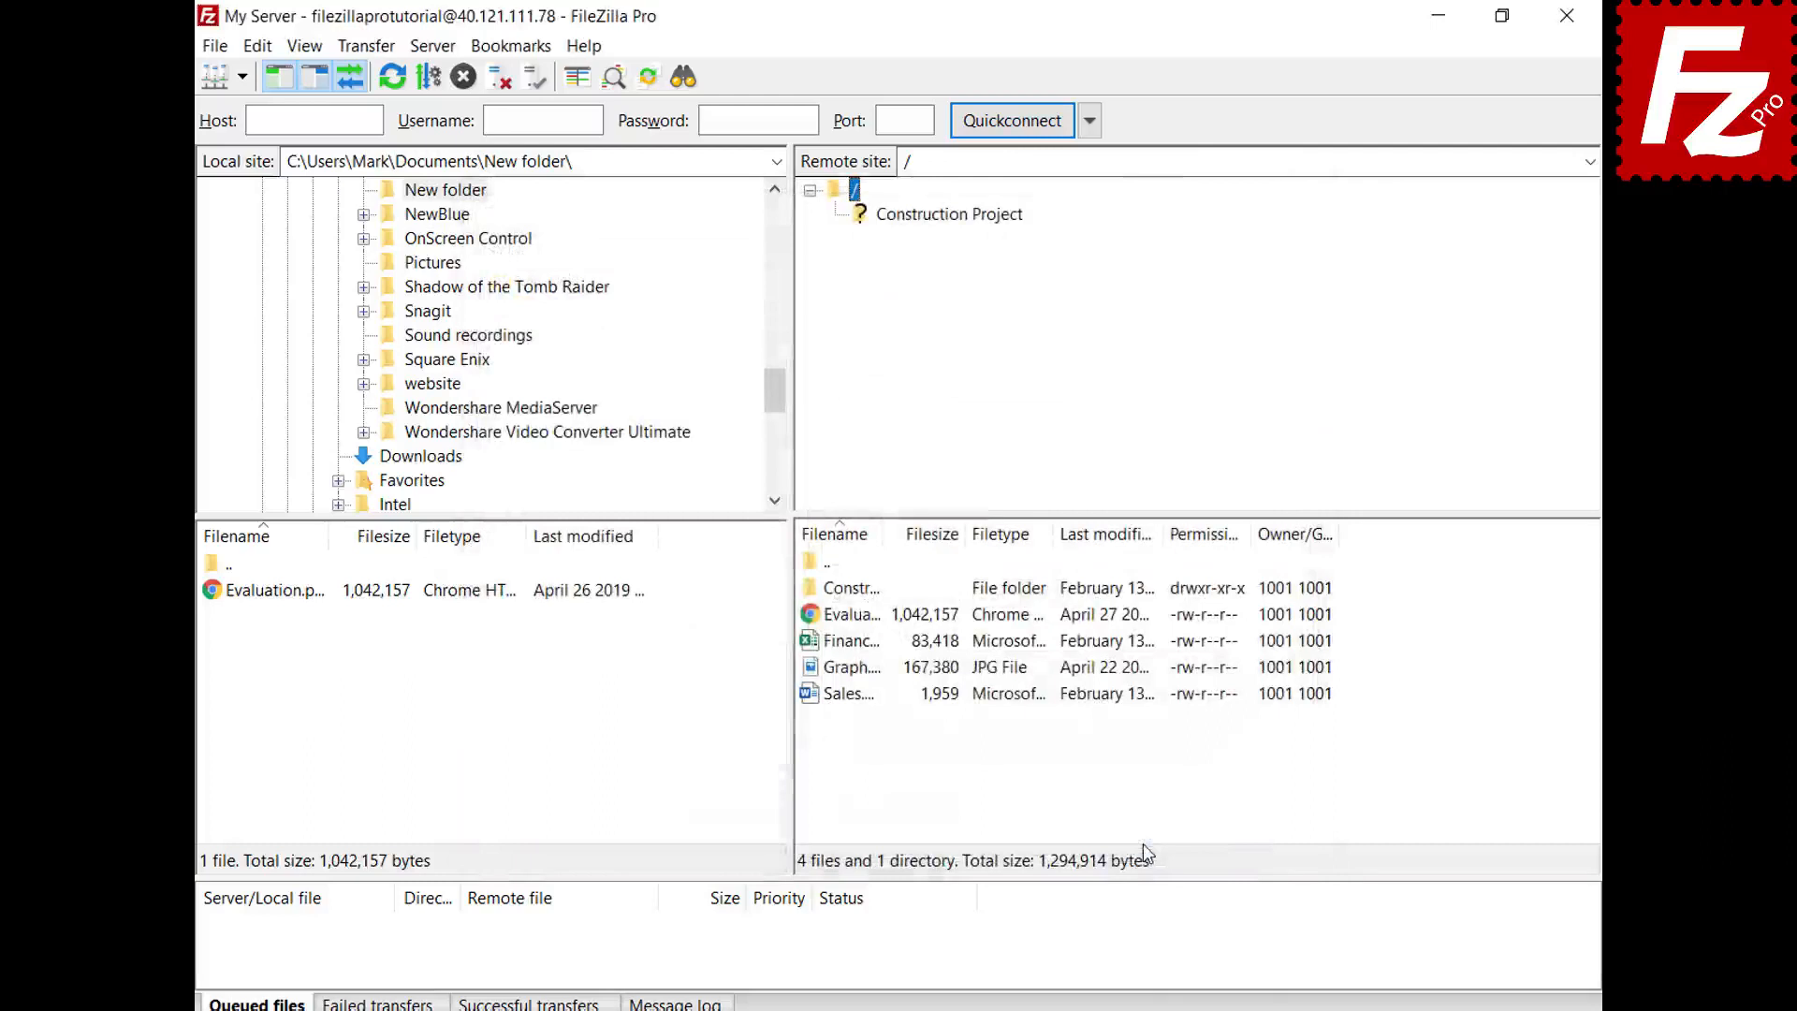
- Check that saved sites are grouped under Sites and review My Server's connection details
{"action": "left_click", "coordinate": [241, 77]}
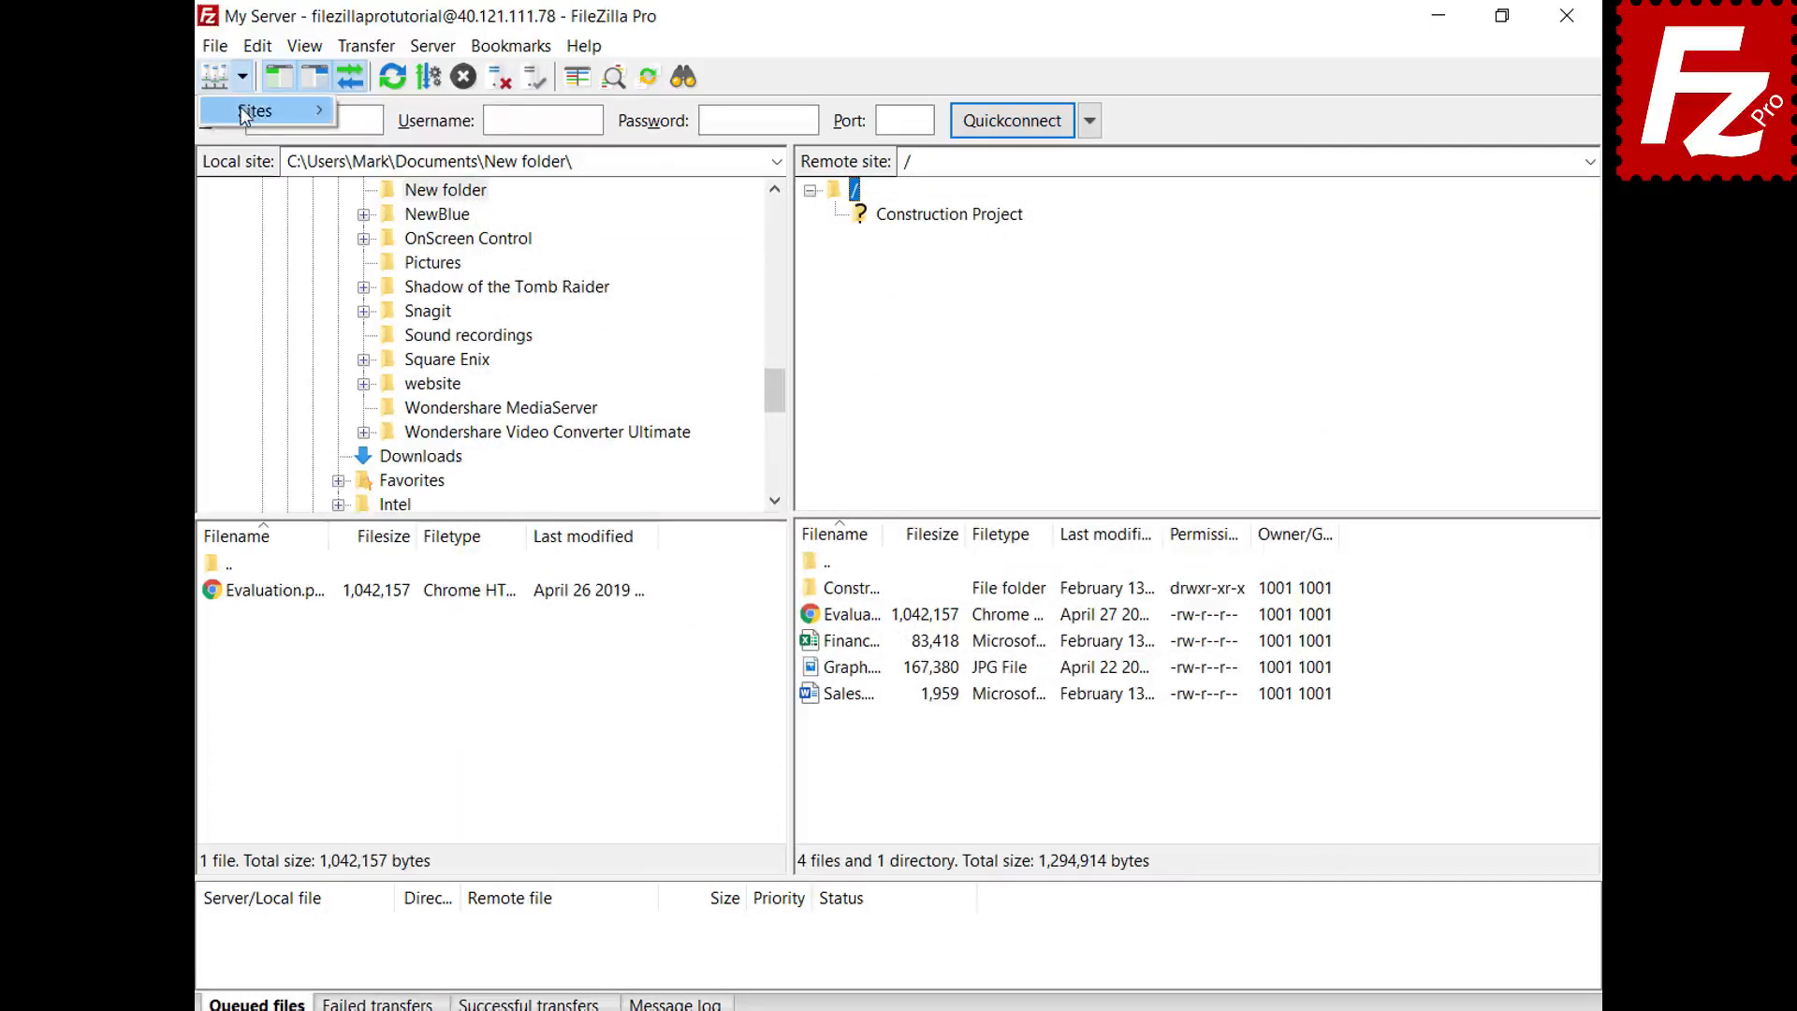
{"action": "left_click", "coordinate": [242, 109]}
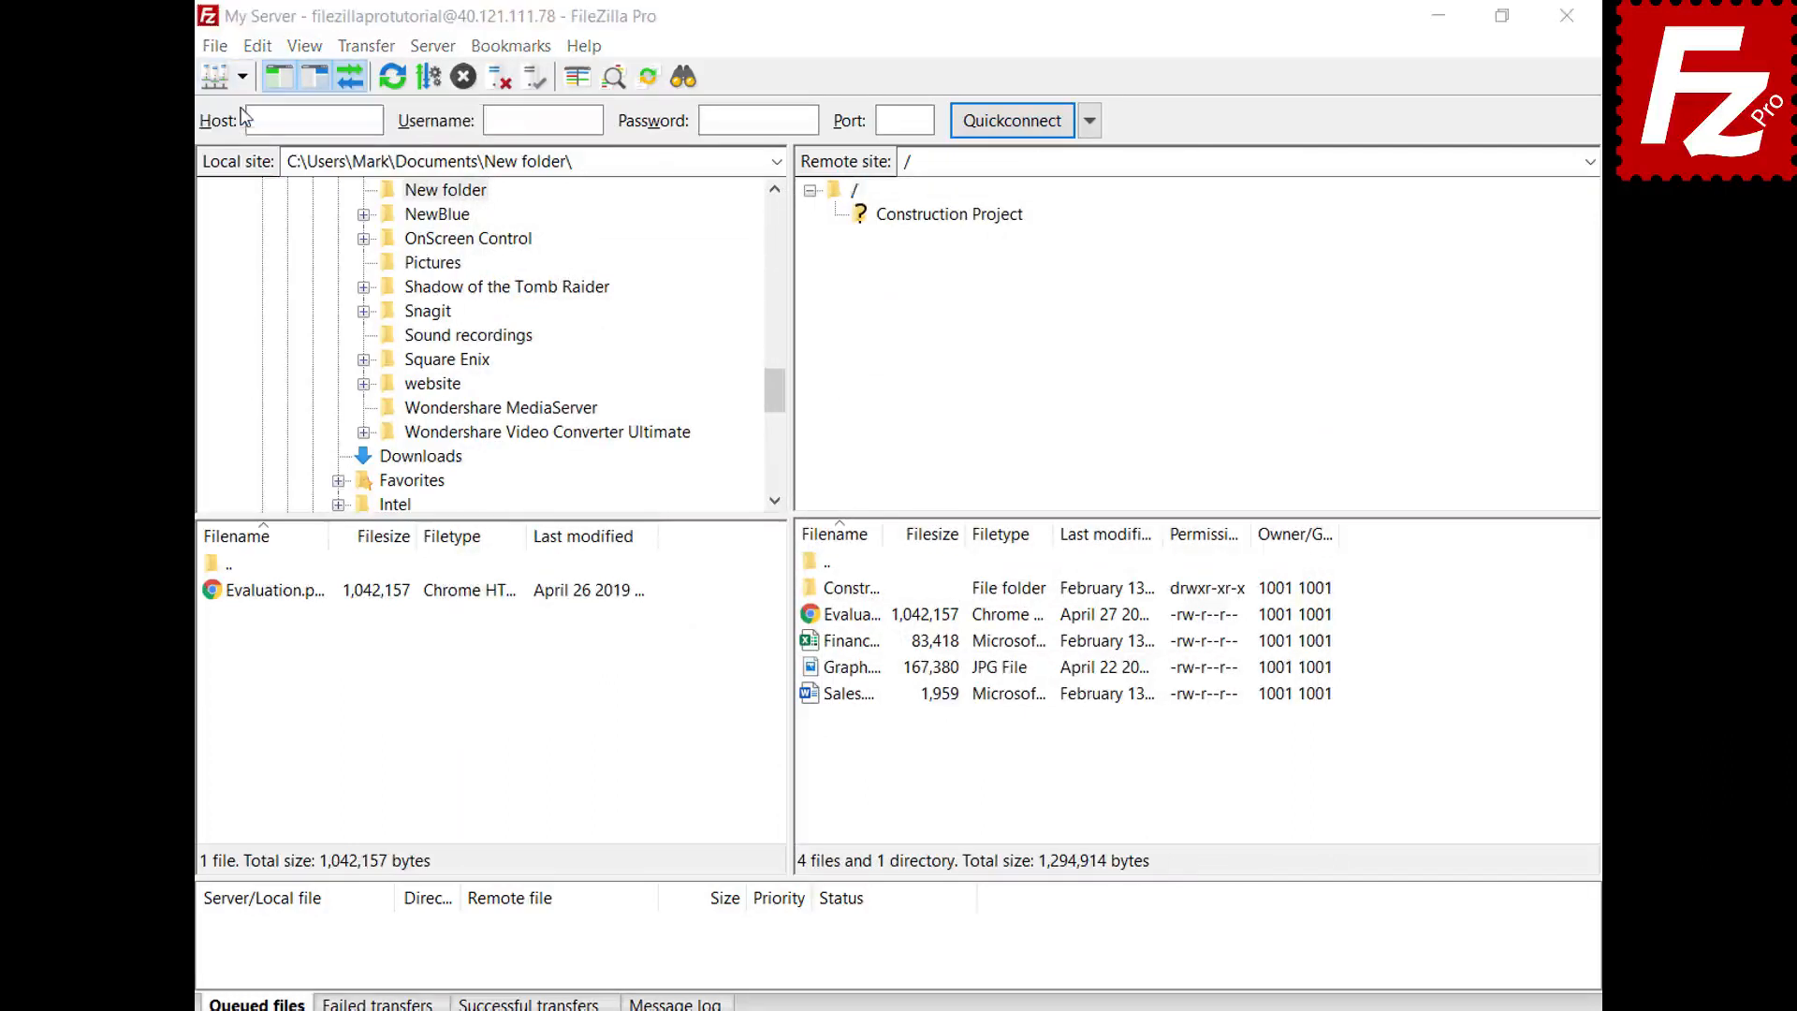
{"action": "left_click", "coordinate": [597, 328]}
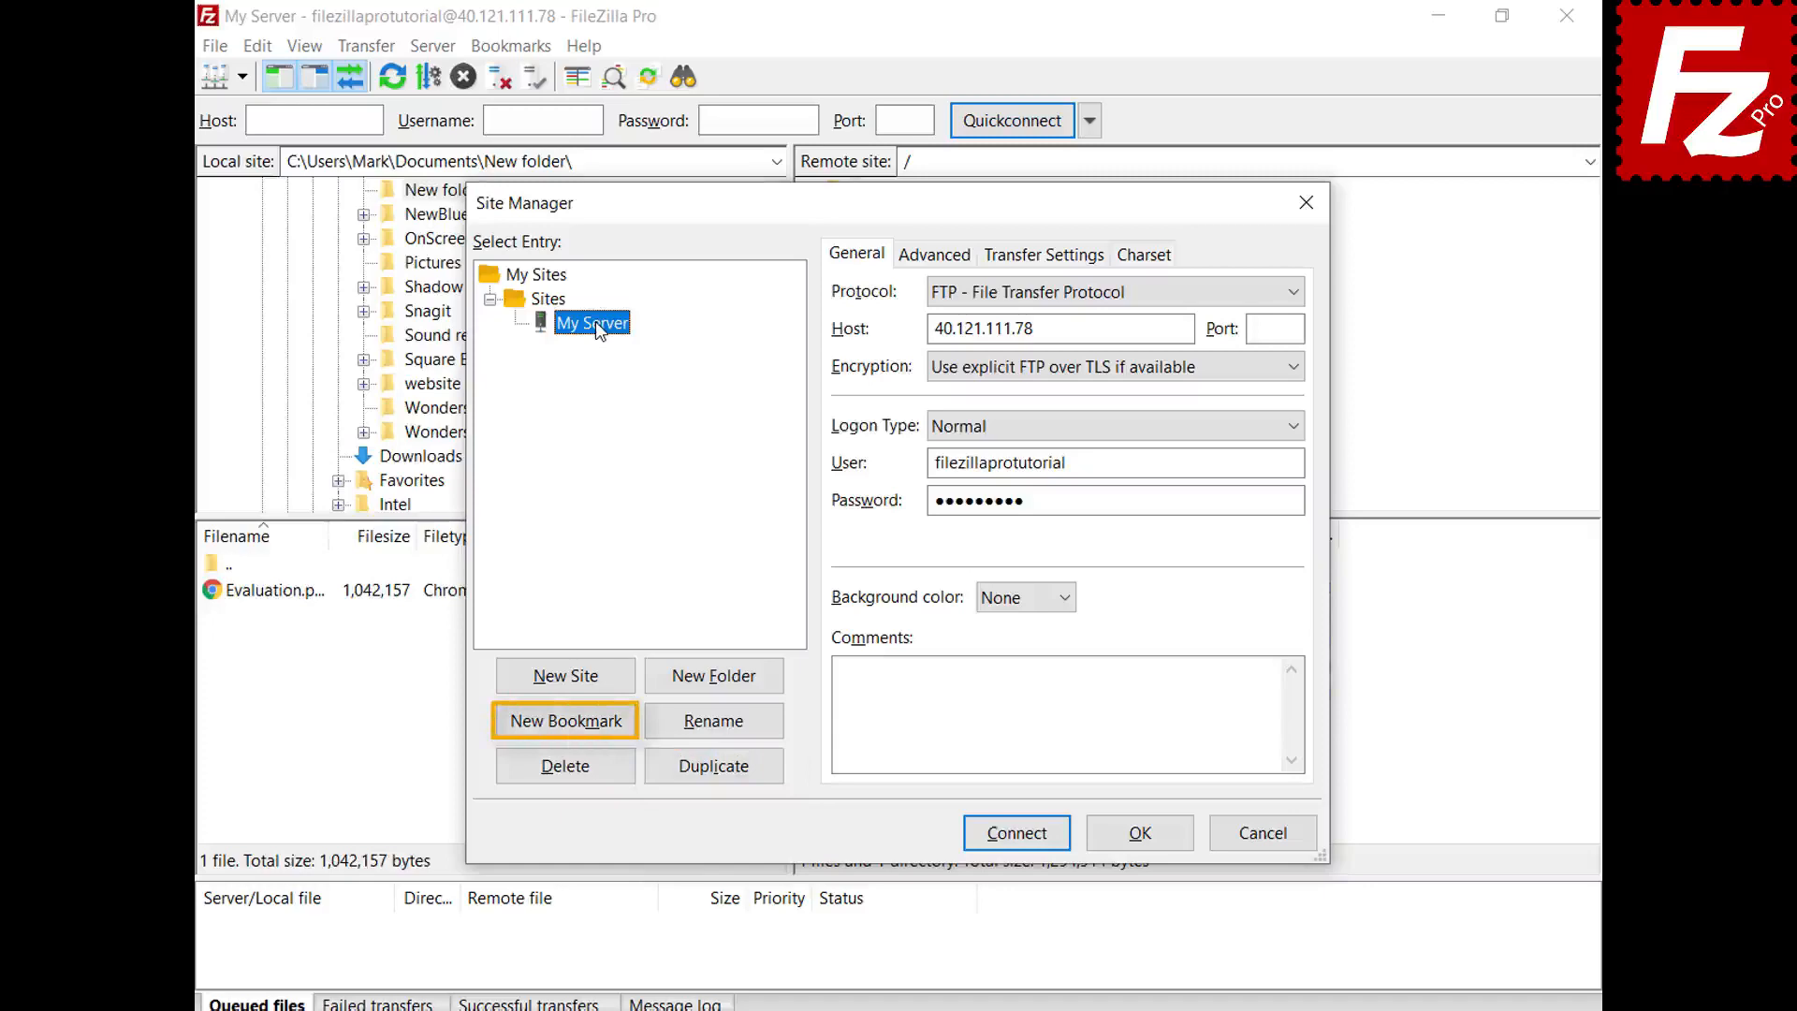
{"action": "left_click", "coordinate": [1149, 839]}
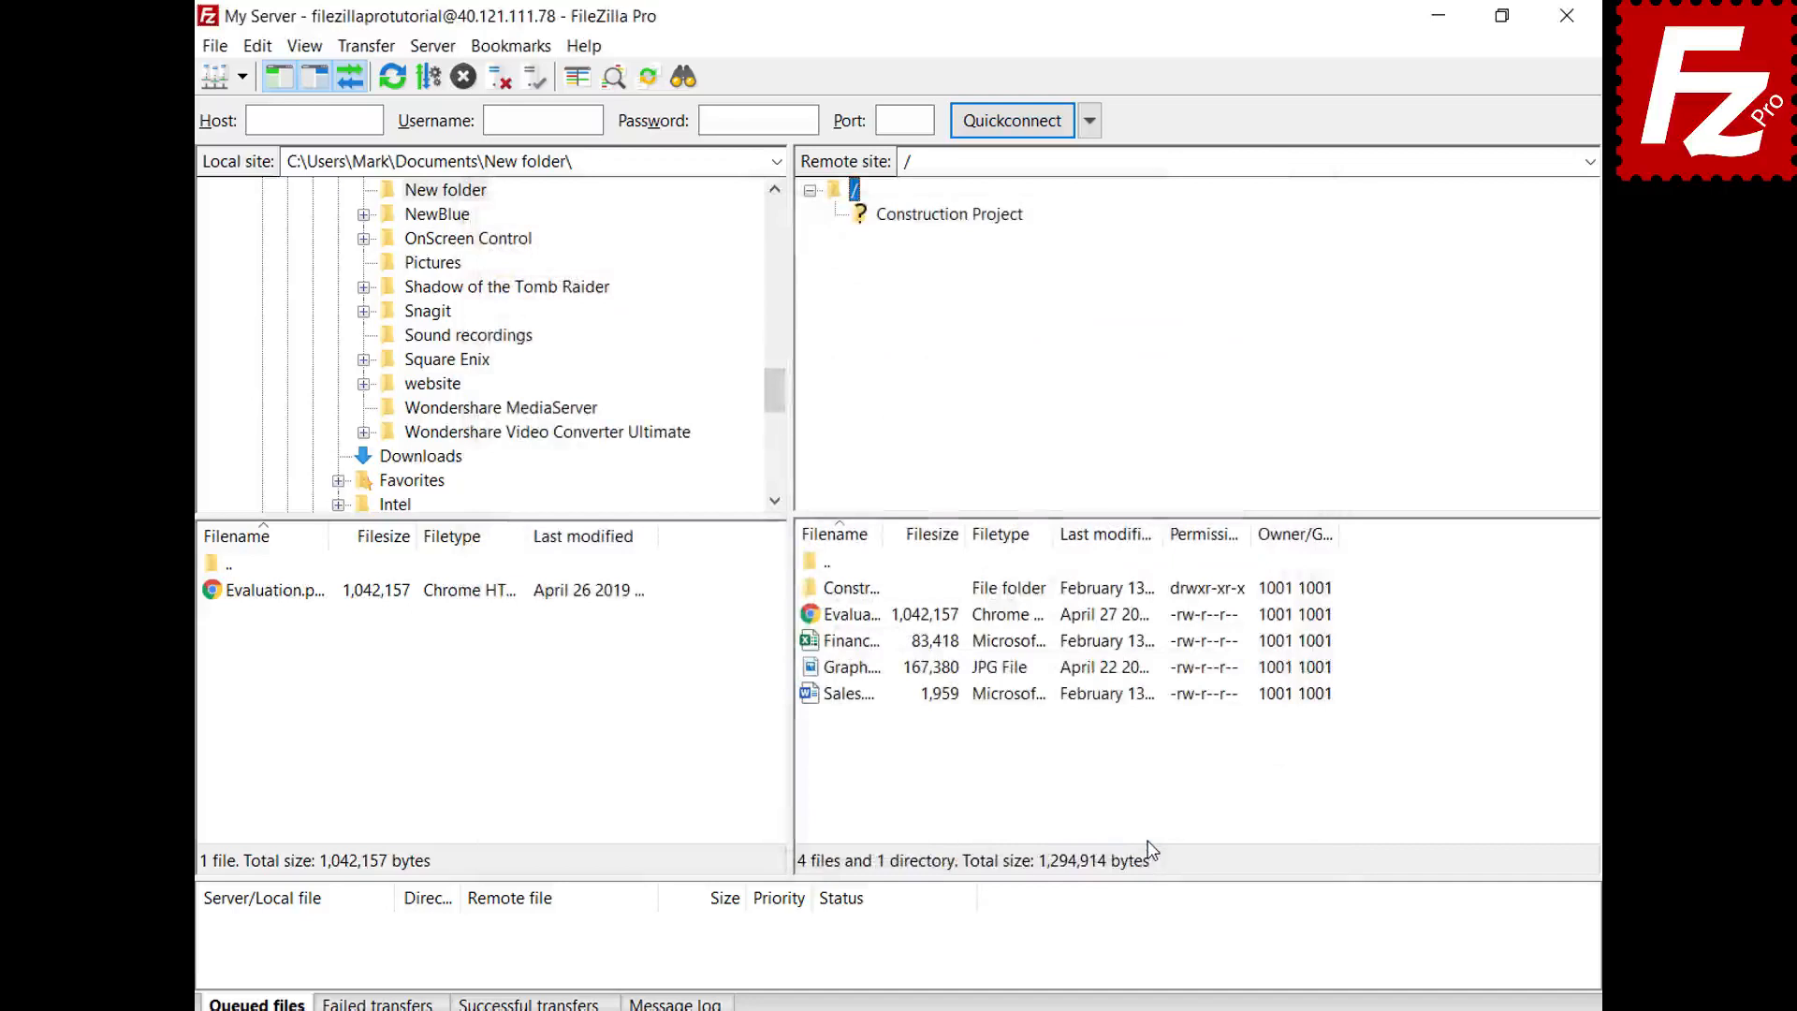
{"action": "left_click", "coordinate": [259, 53]}
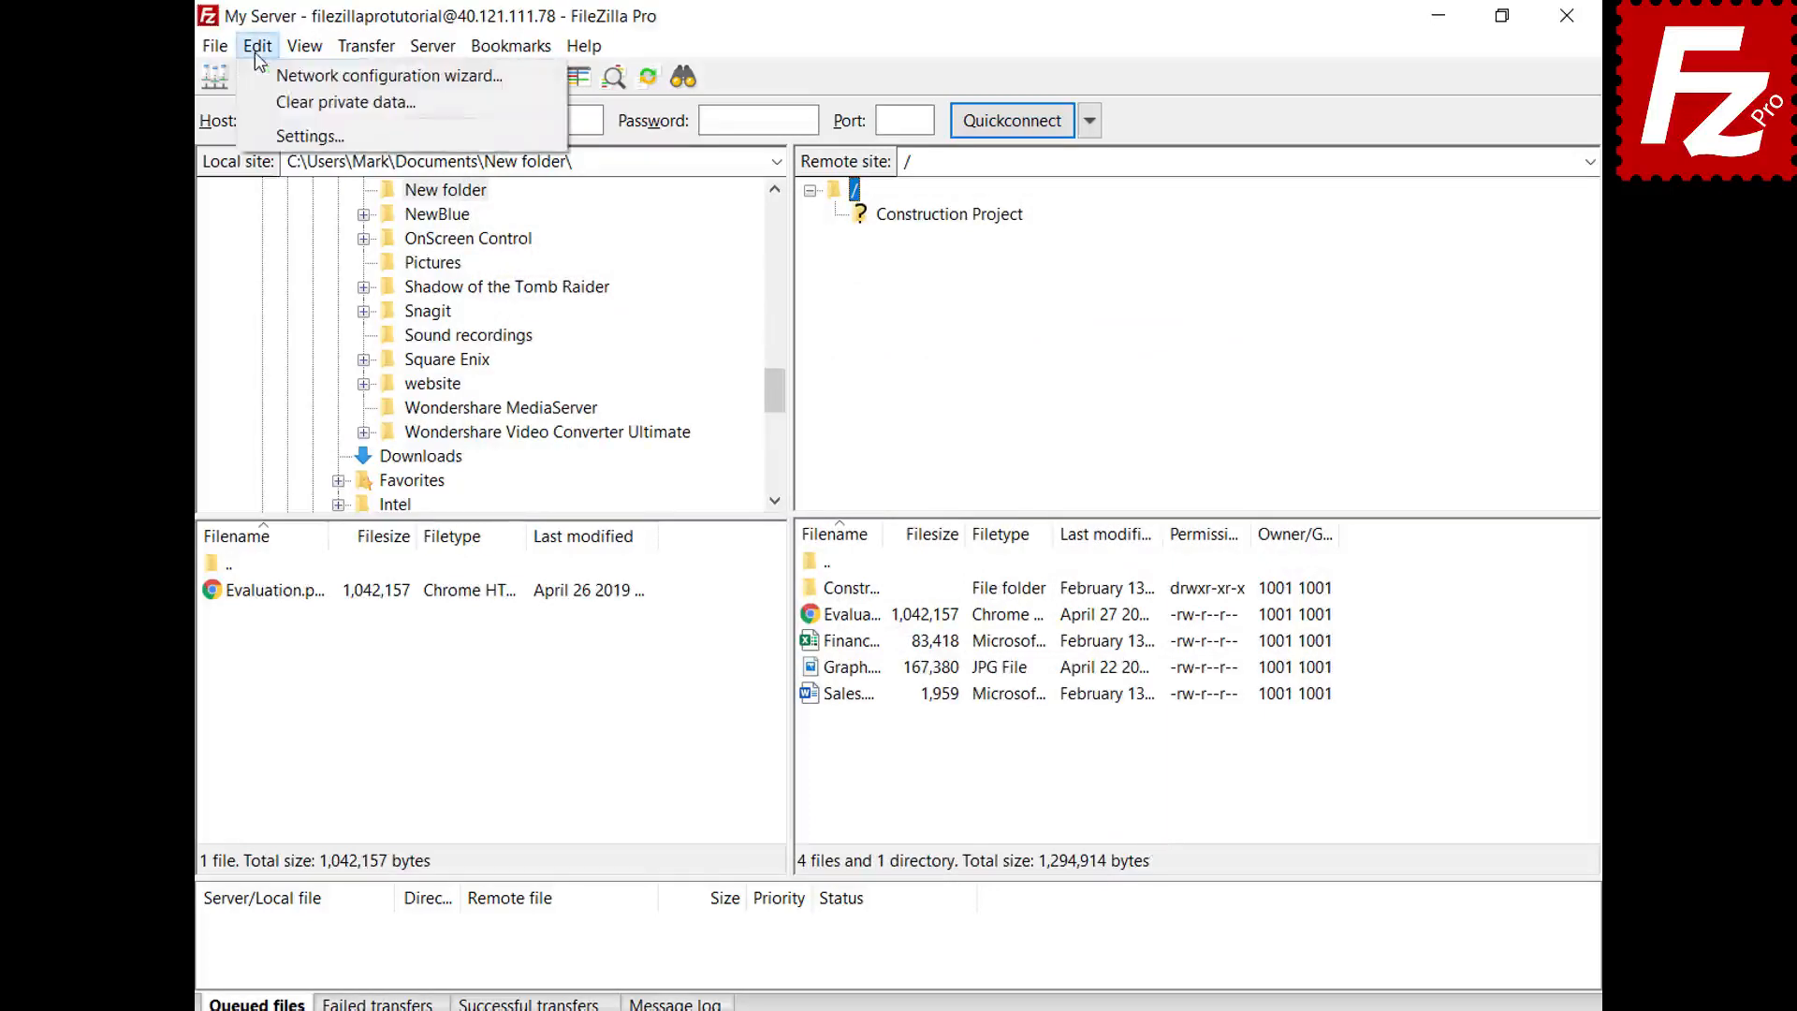
- Open the program Settings and view the Interface page
{"action": "left_click", "coordinate": [269, 138]}
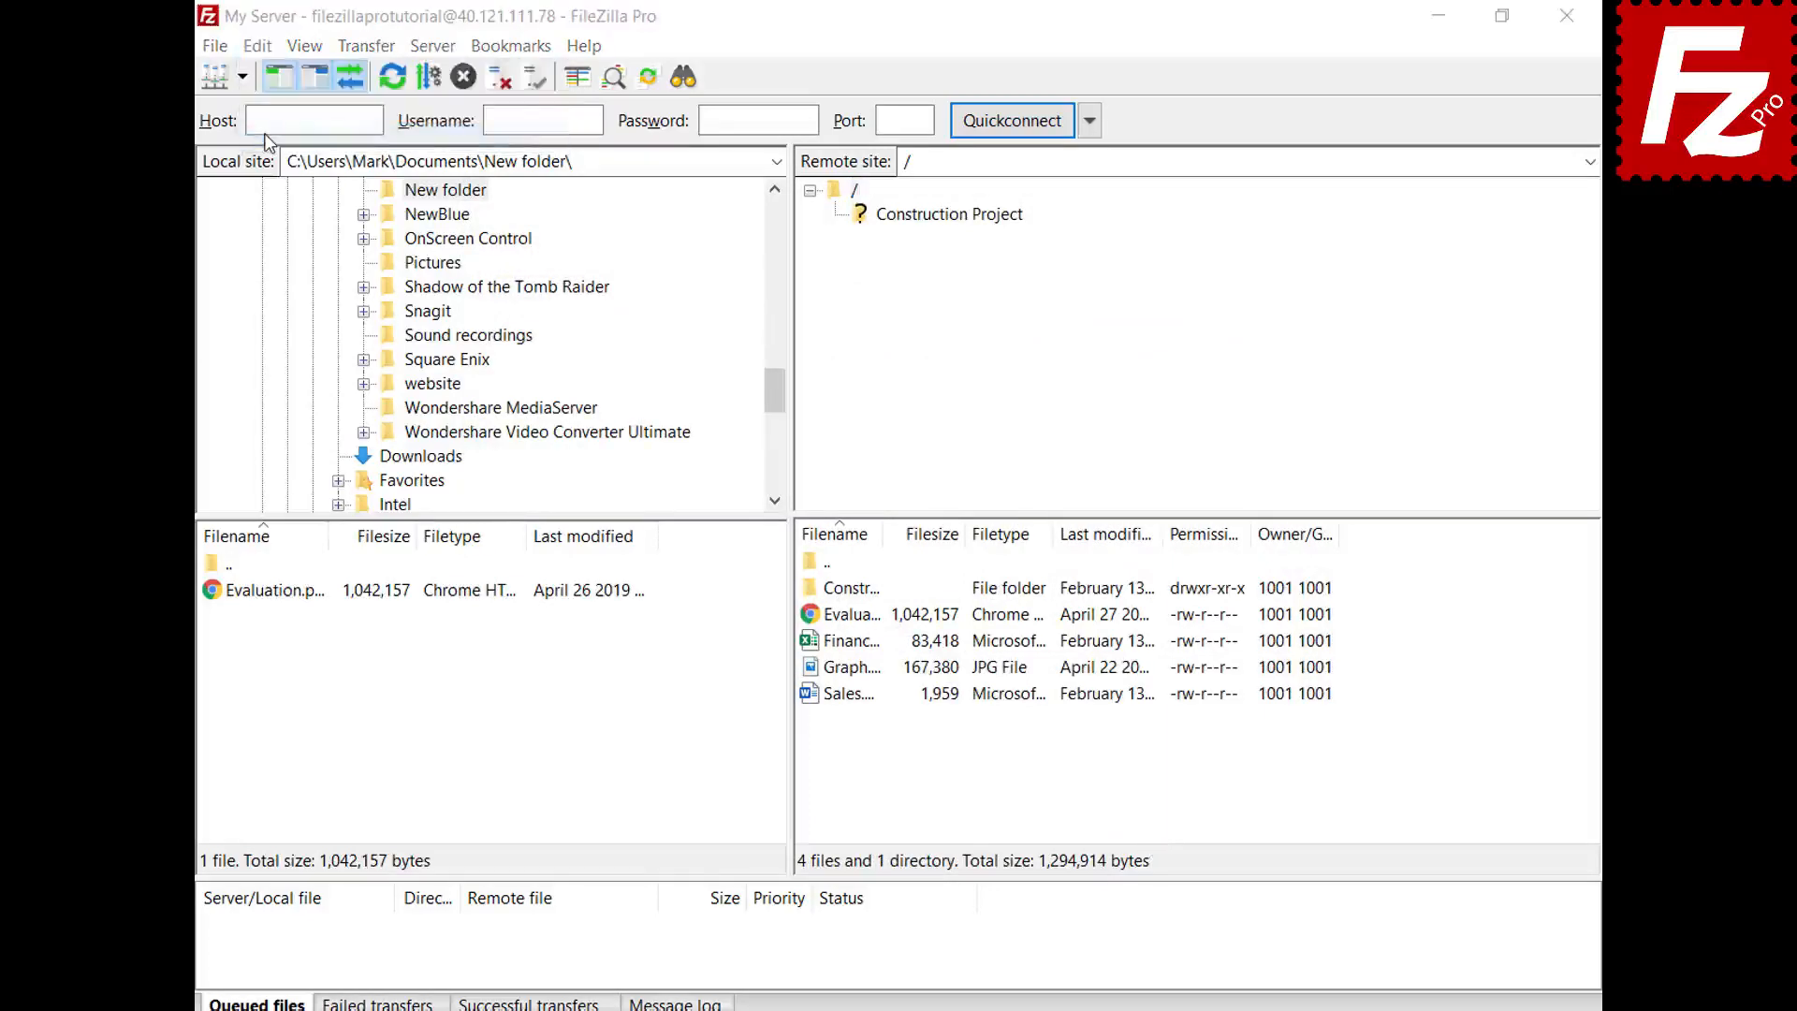
{"action": "left_click", "coordinate": [490, 591]}
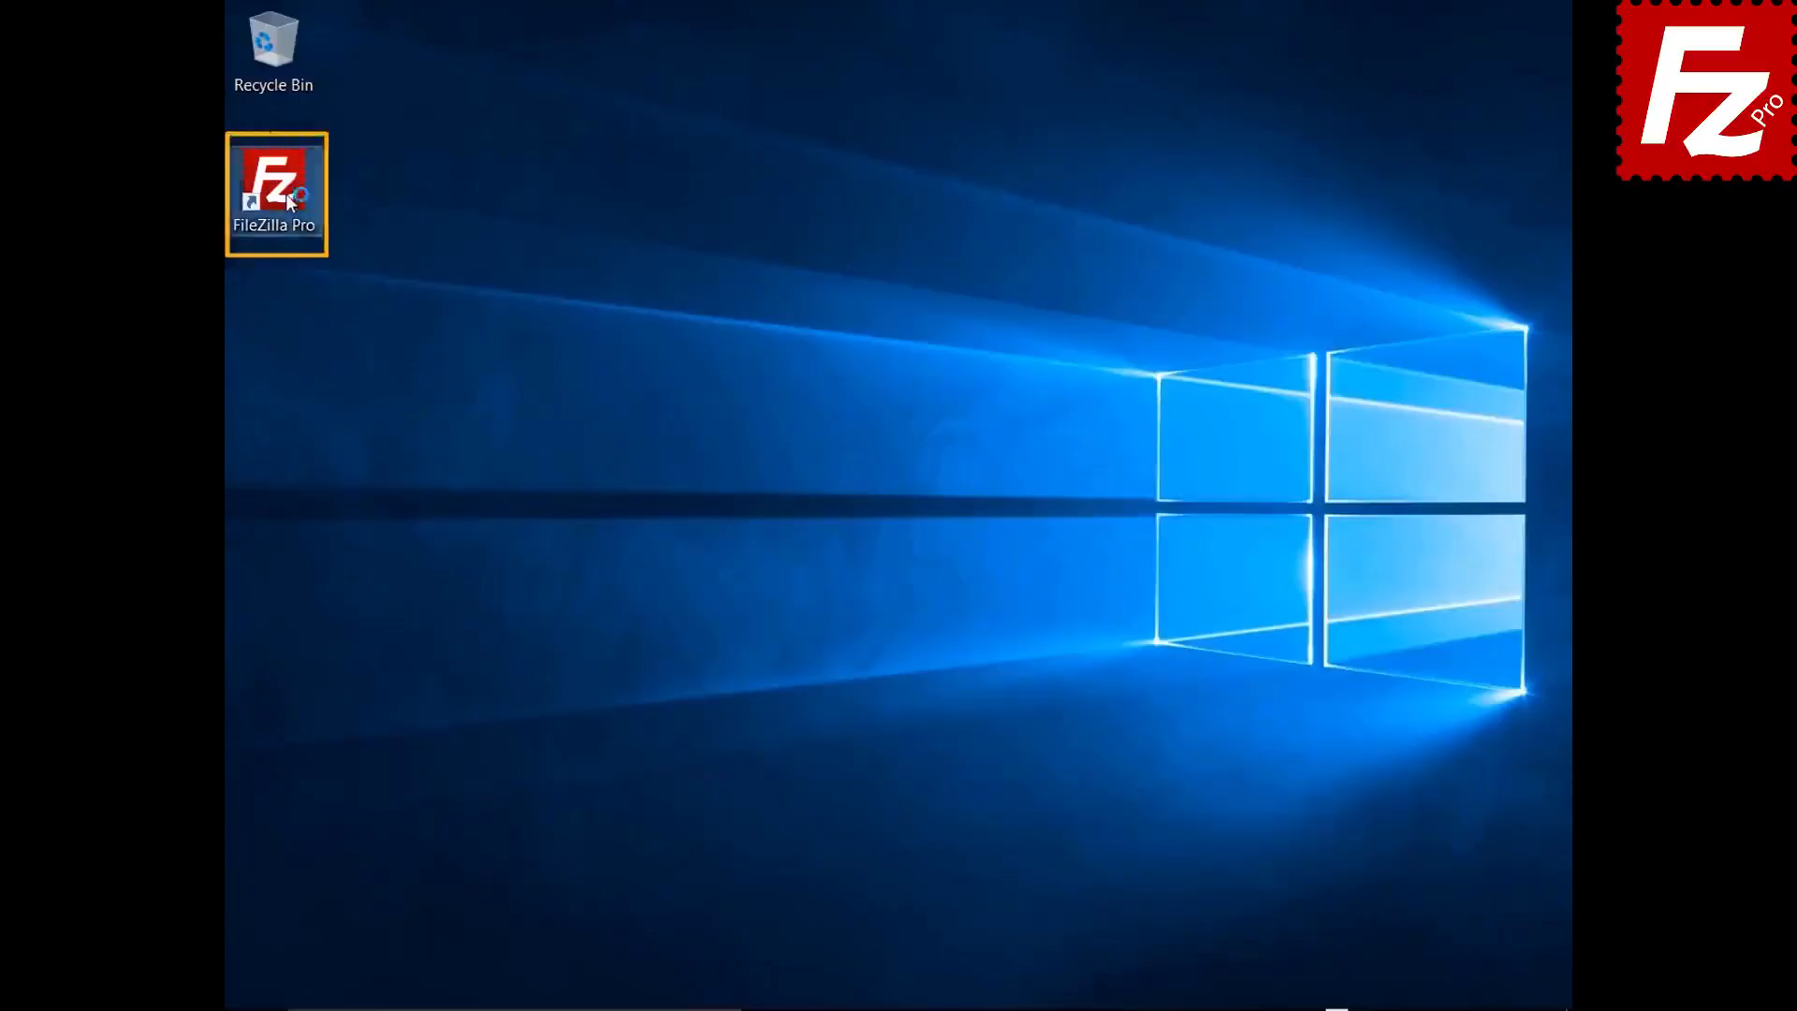
- Relaunch FileZilla Pro and open Settings at the Interface > Passwords page
{"action": "double_click", "coordinate": [274, 187]}
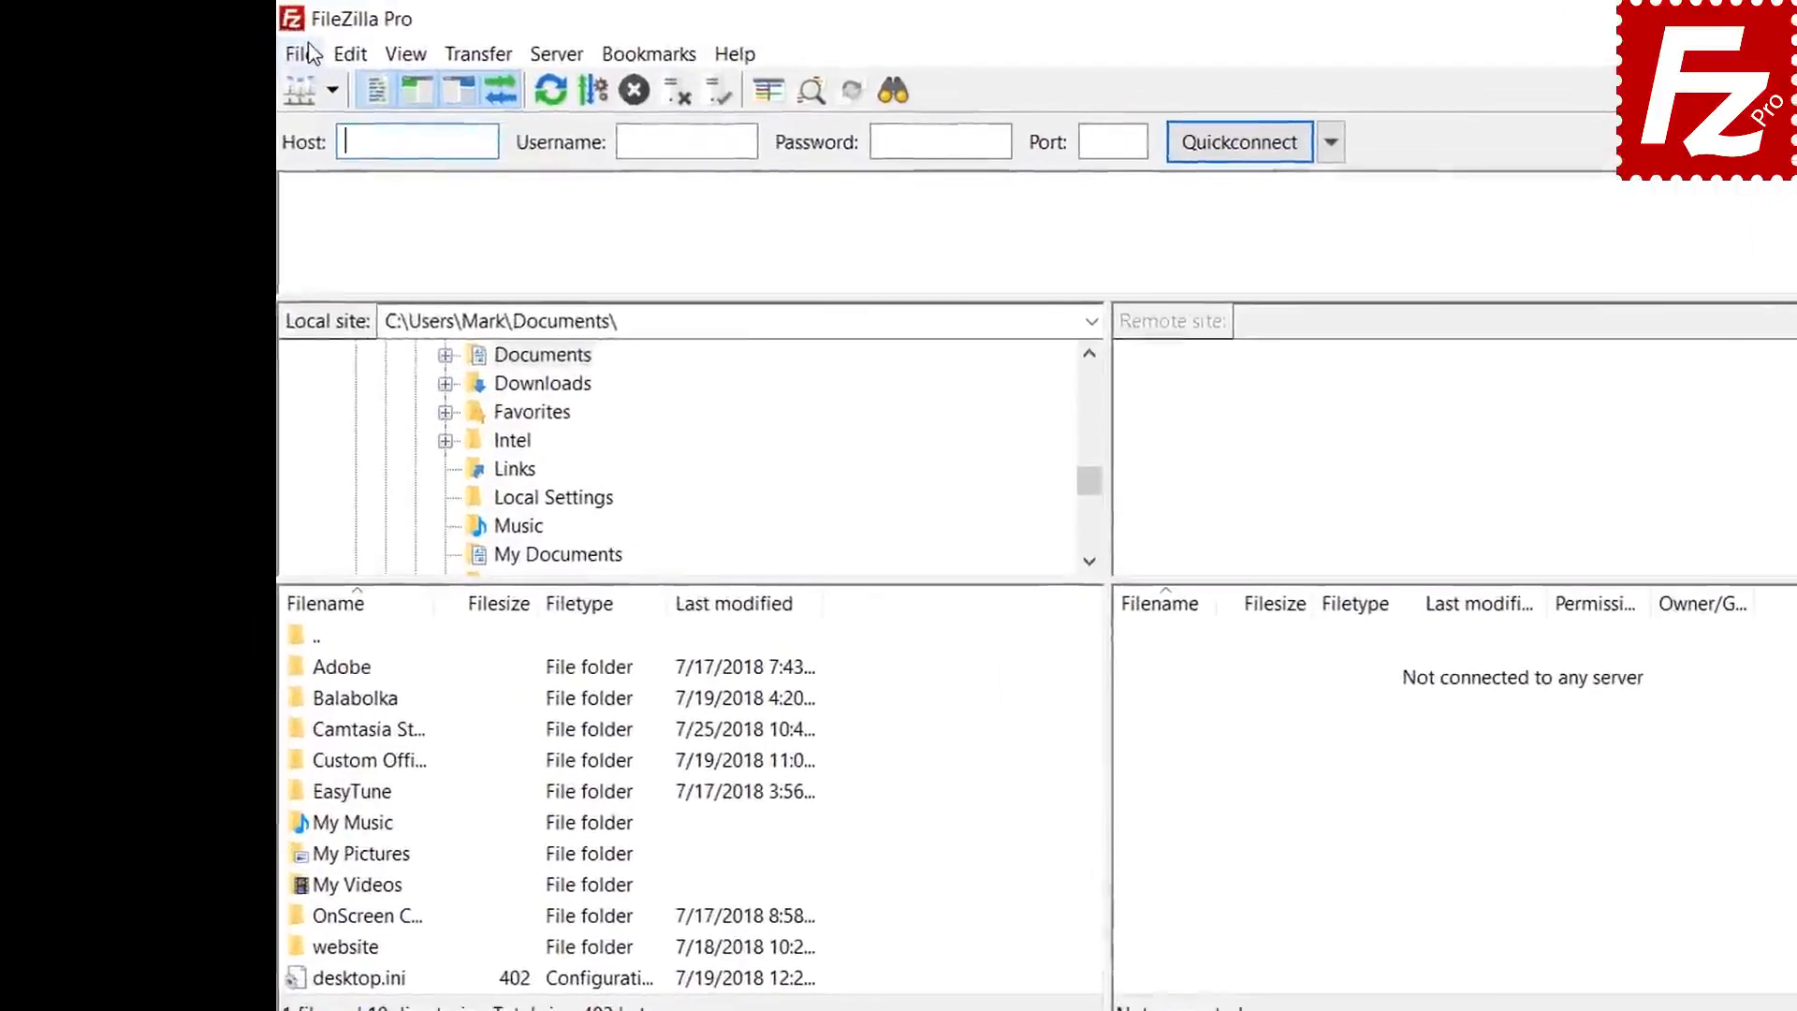
{"action": "left_click", "coordinate": [308, 53]}
{"action": "left_click", "coordinate": [316, 89]}
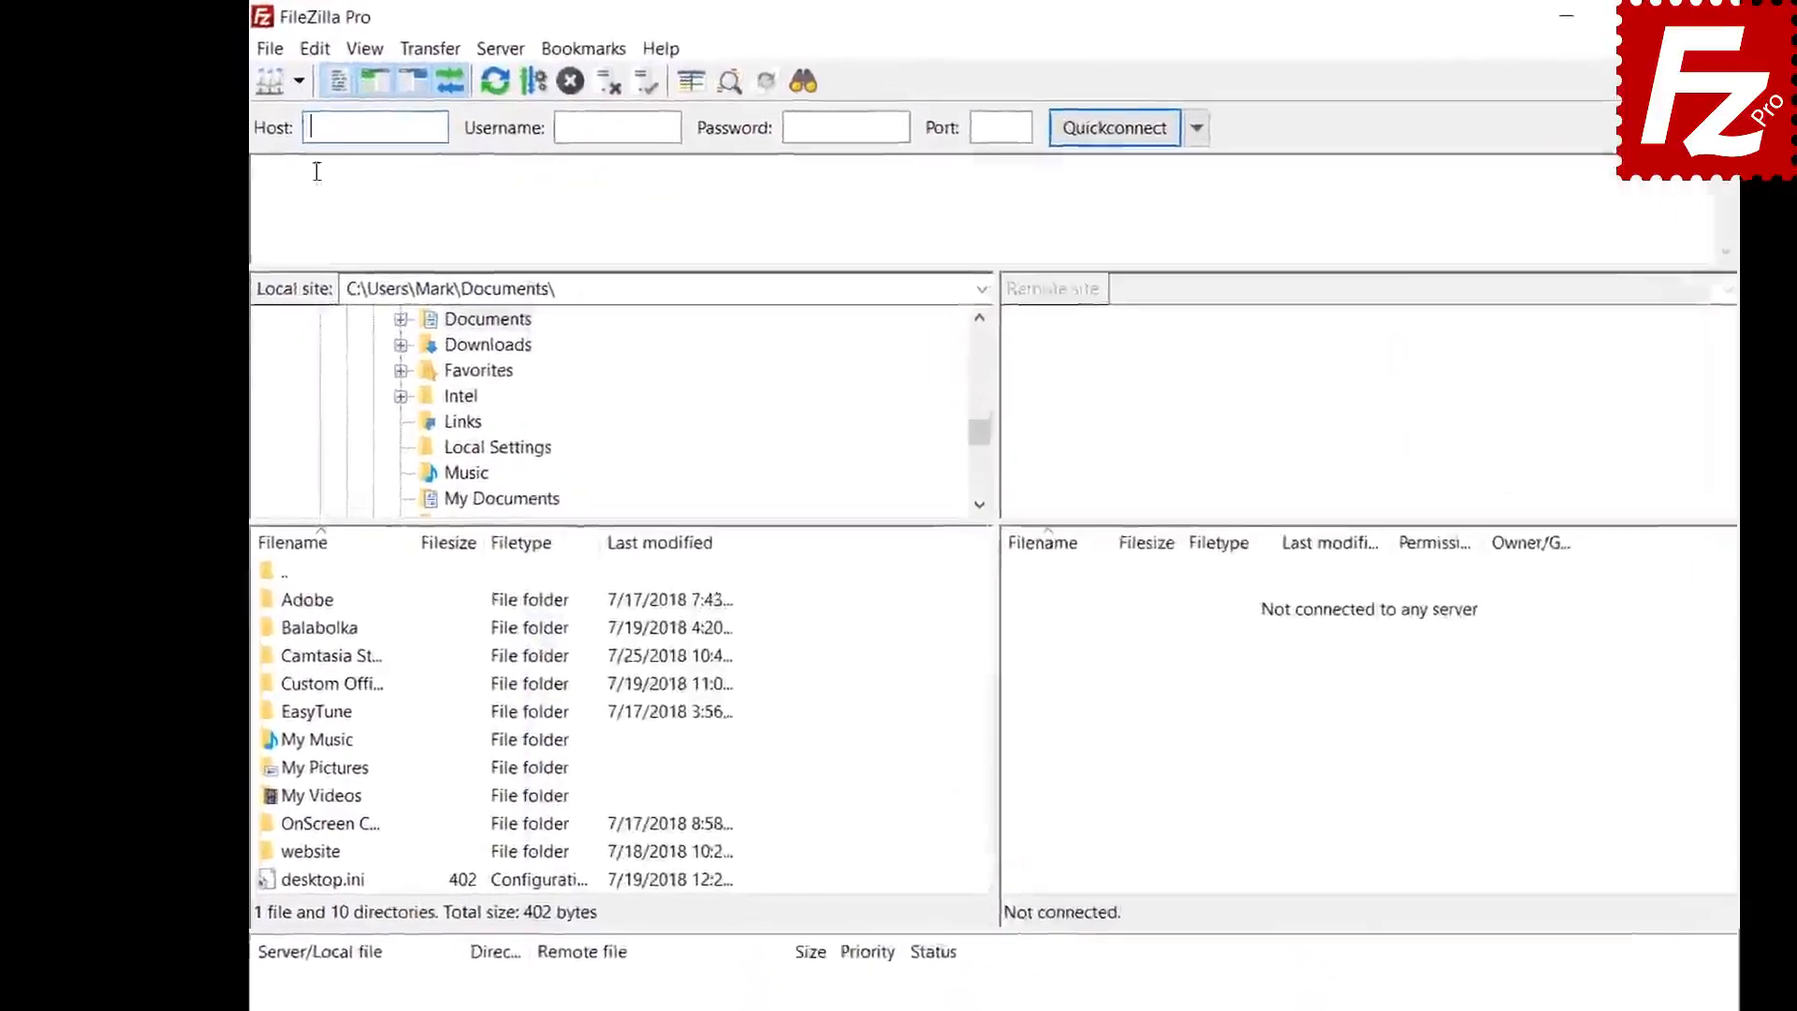
{"action": "left_click", "coordinate": [315, 49]}
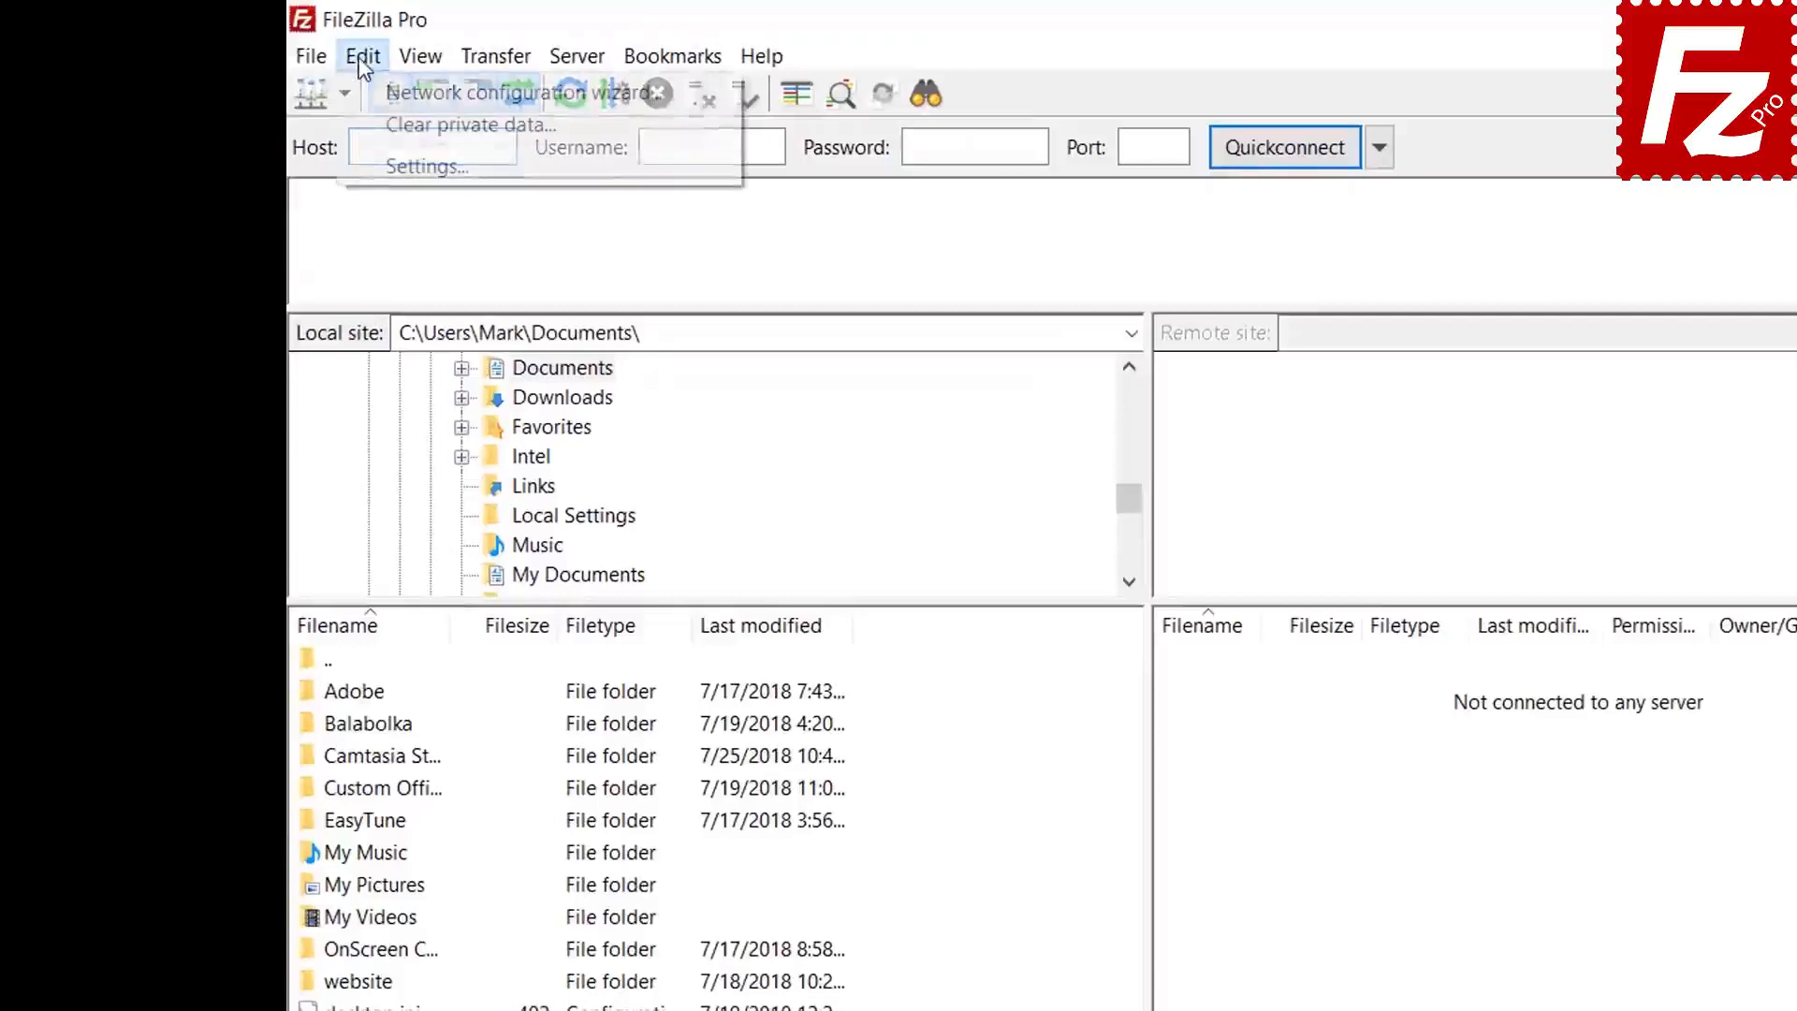
{"action": "left_click", "coordinate": [378, 161]}
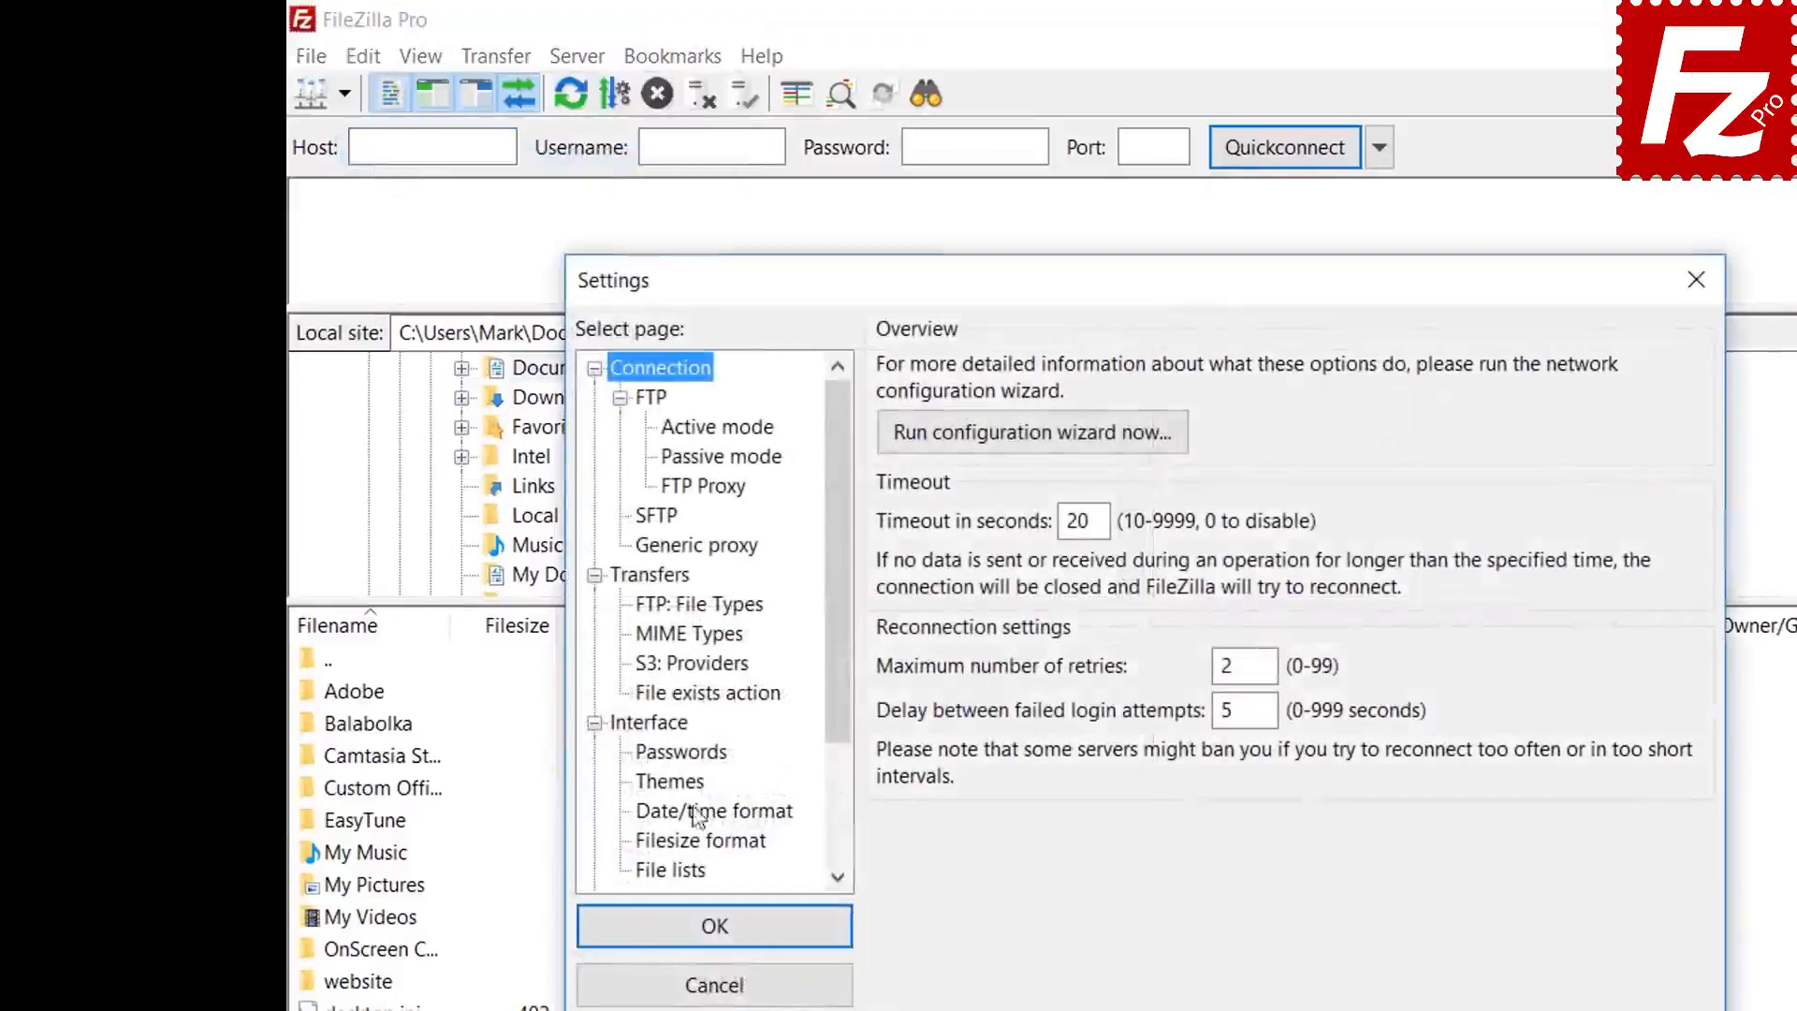
{"action": "left_click", "coordinate": [692, 756]}
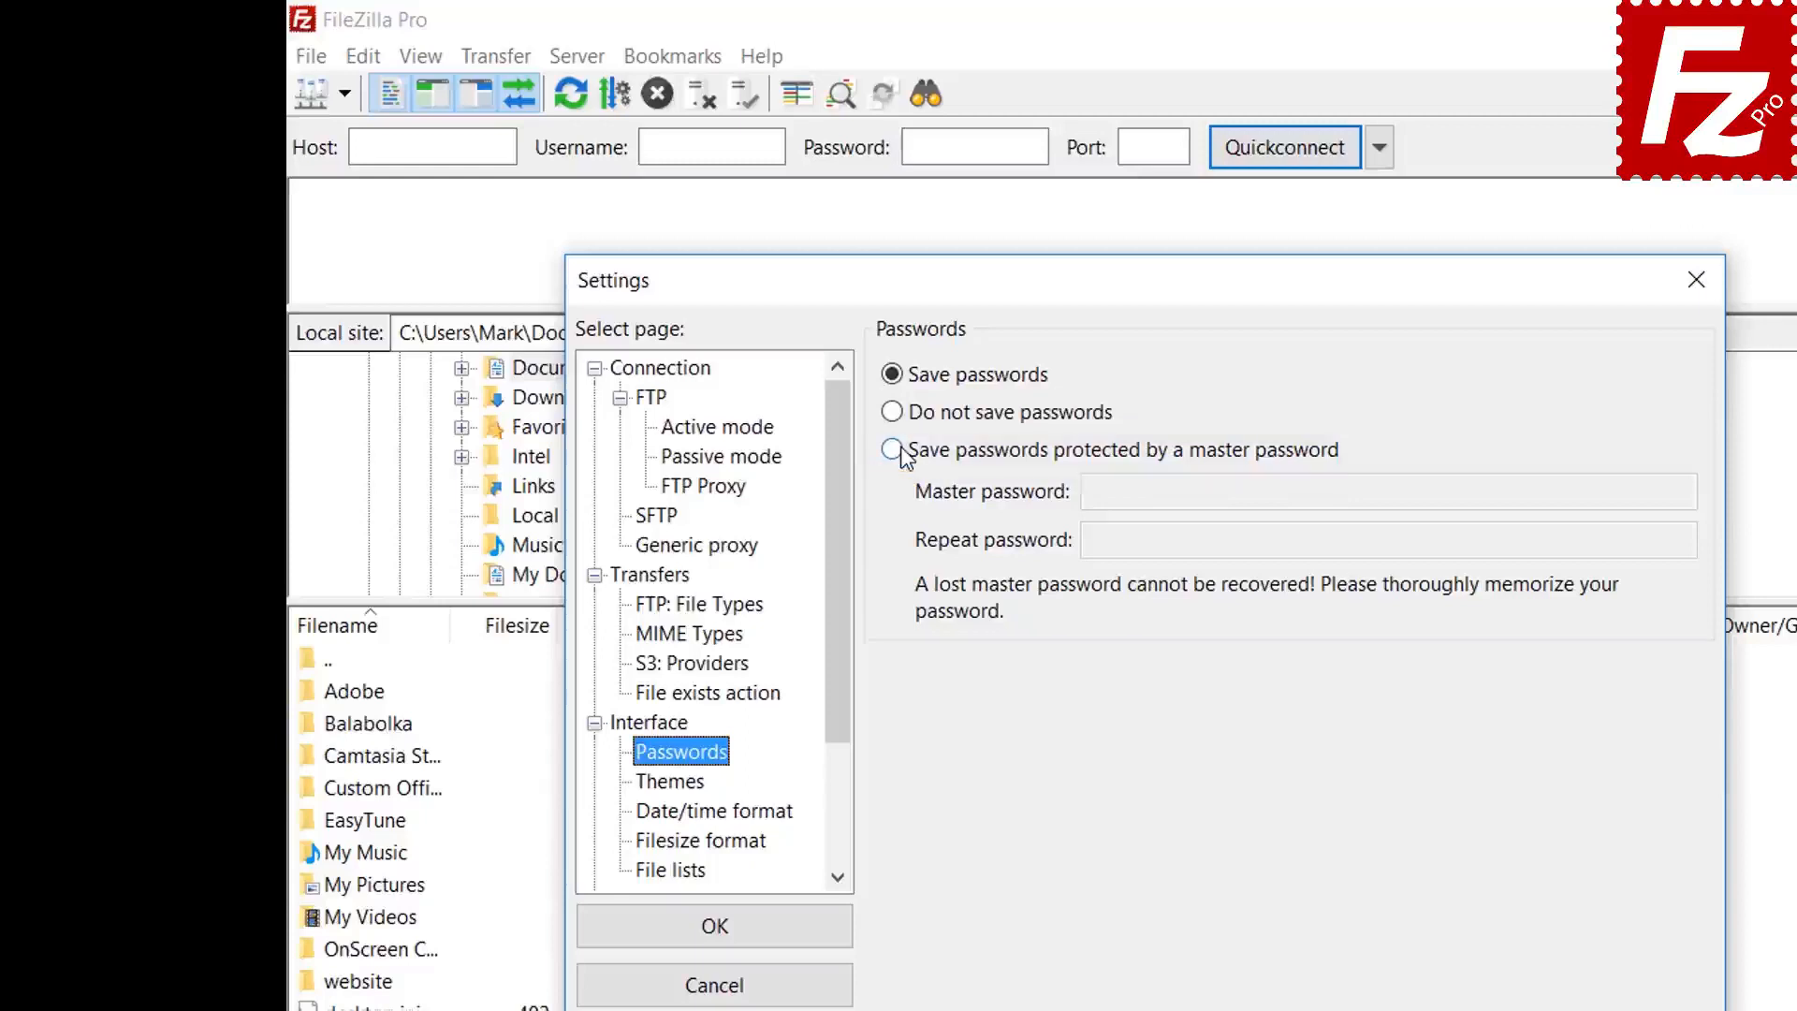
- Choose 'Save passwords protected by a master password', enter the master password twice, and apply
{"action": "left_click", "coordinate": [894, 450]}
{"action": "left_click", "coordinate": [1465, 492]}
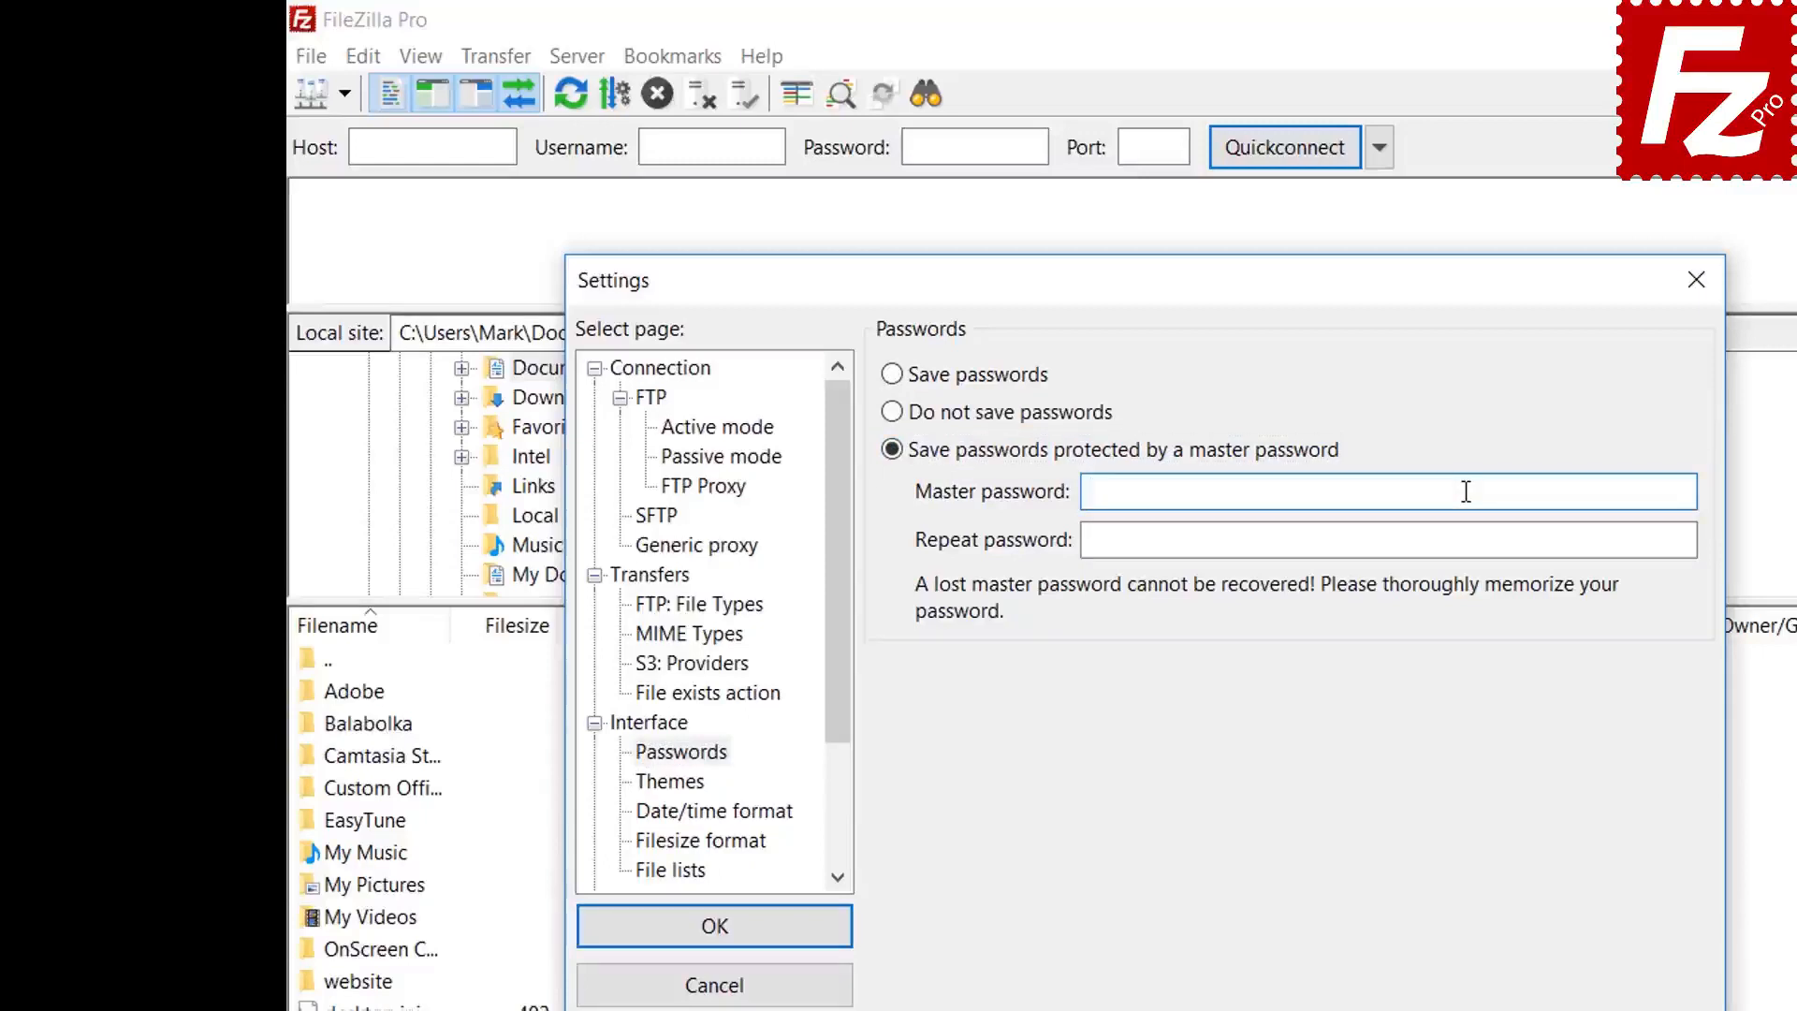
{"action": "type", "text": "••••••••••"}
{"action": "left_click", "coordinate": [1425, 541]}
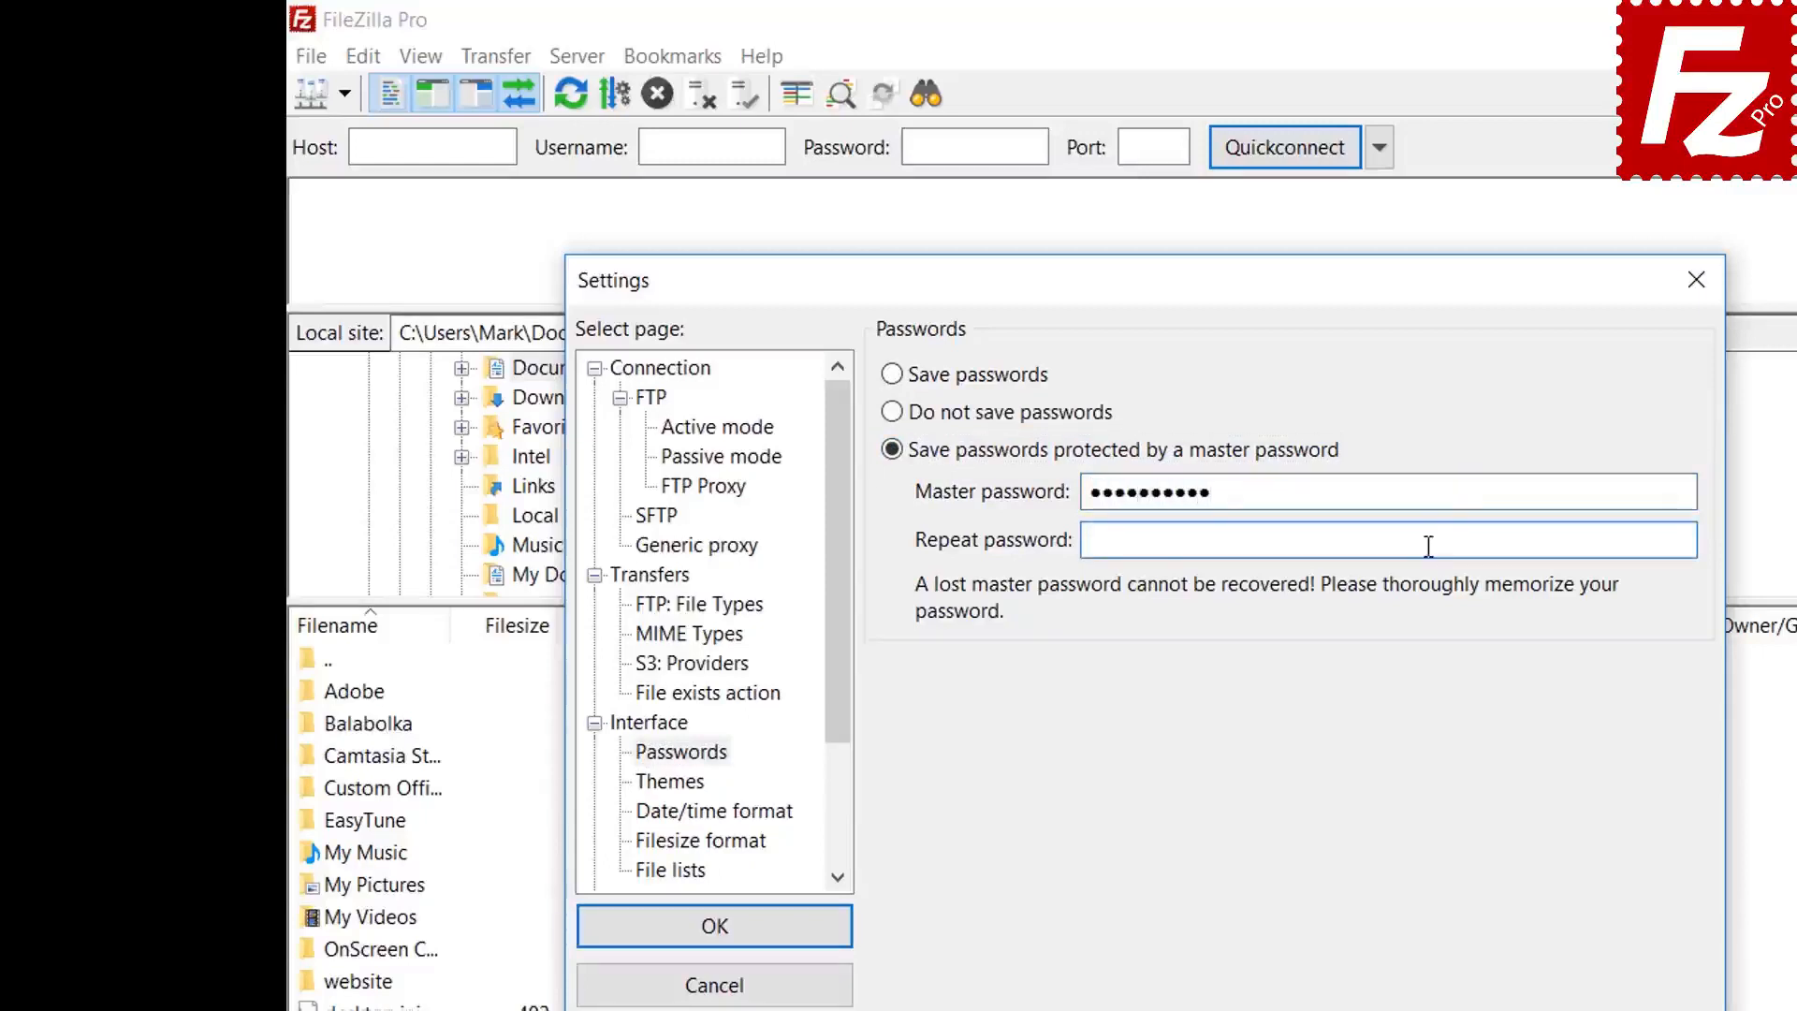
{"action": "type", "text": "••••••••••"}
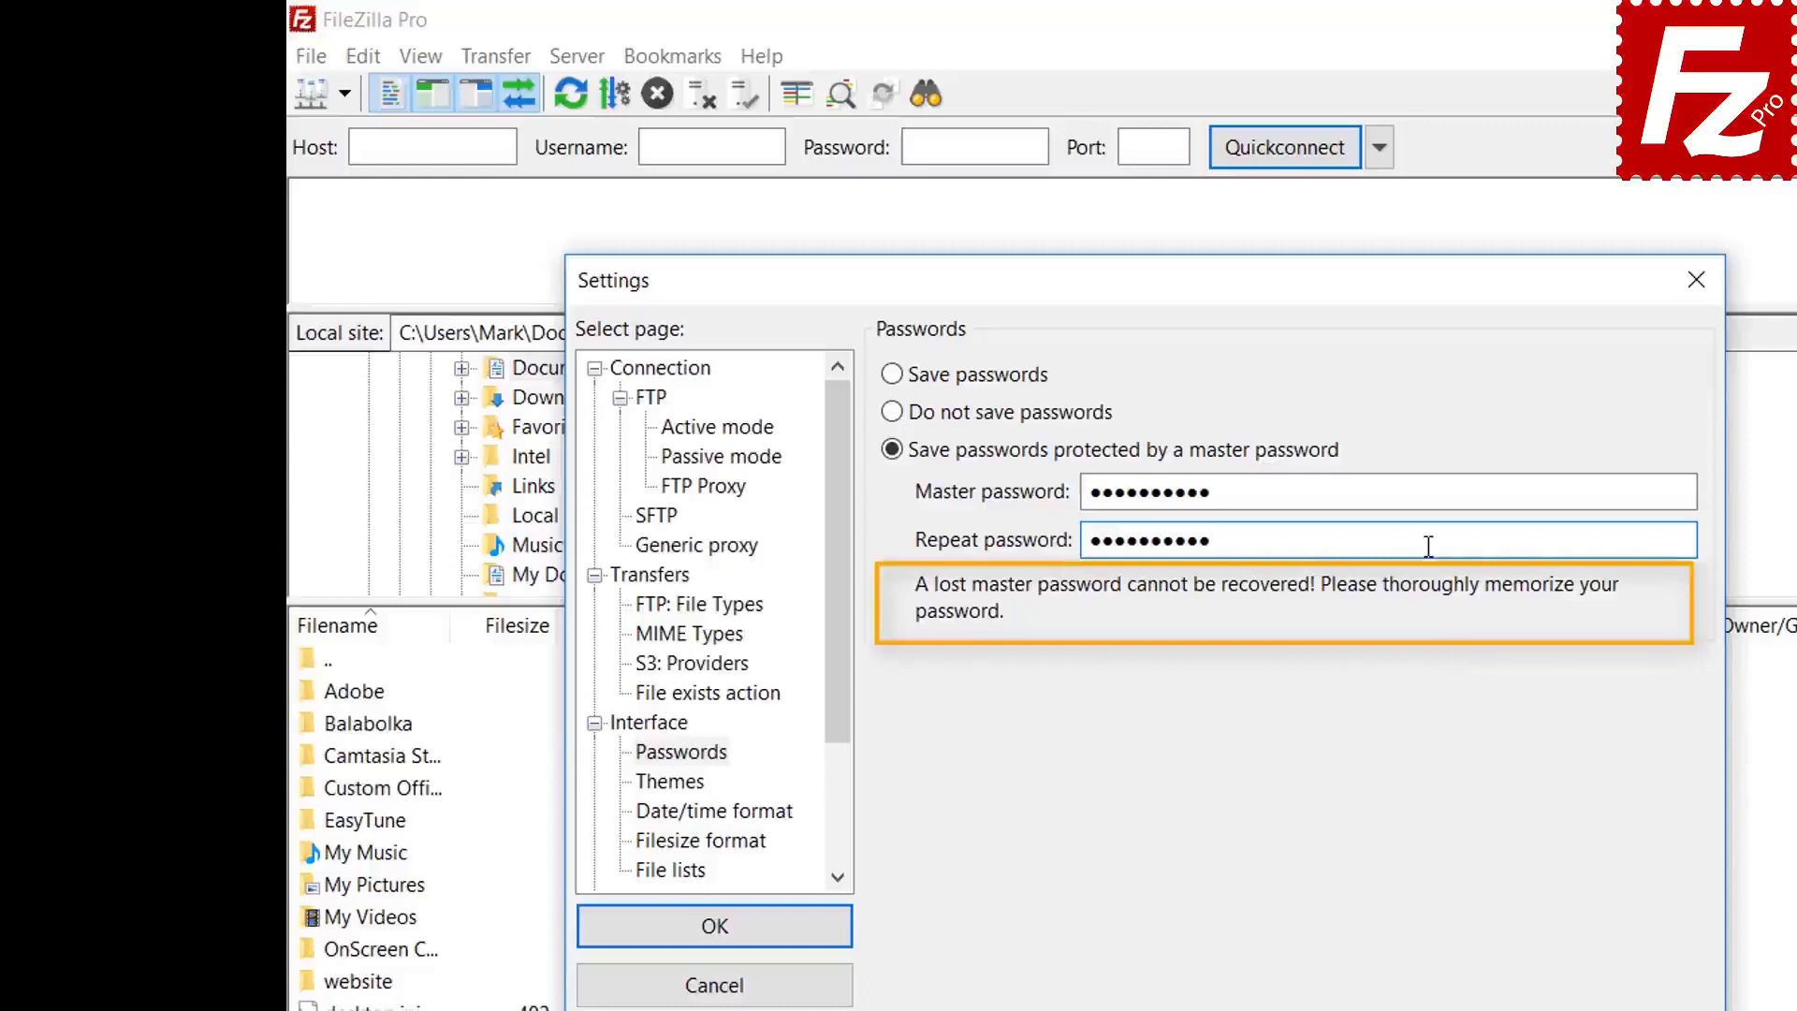
{"action": "left_click", "coordinate": [716, 933]}
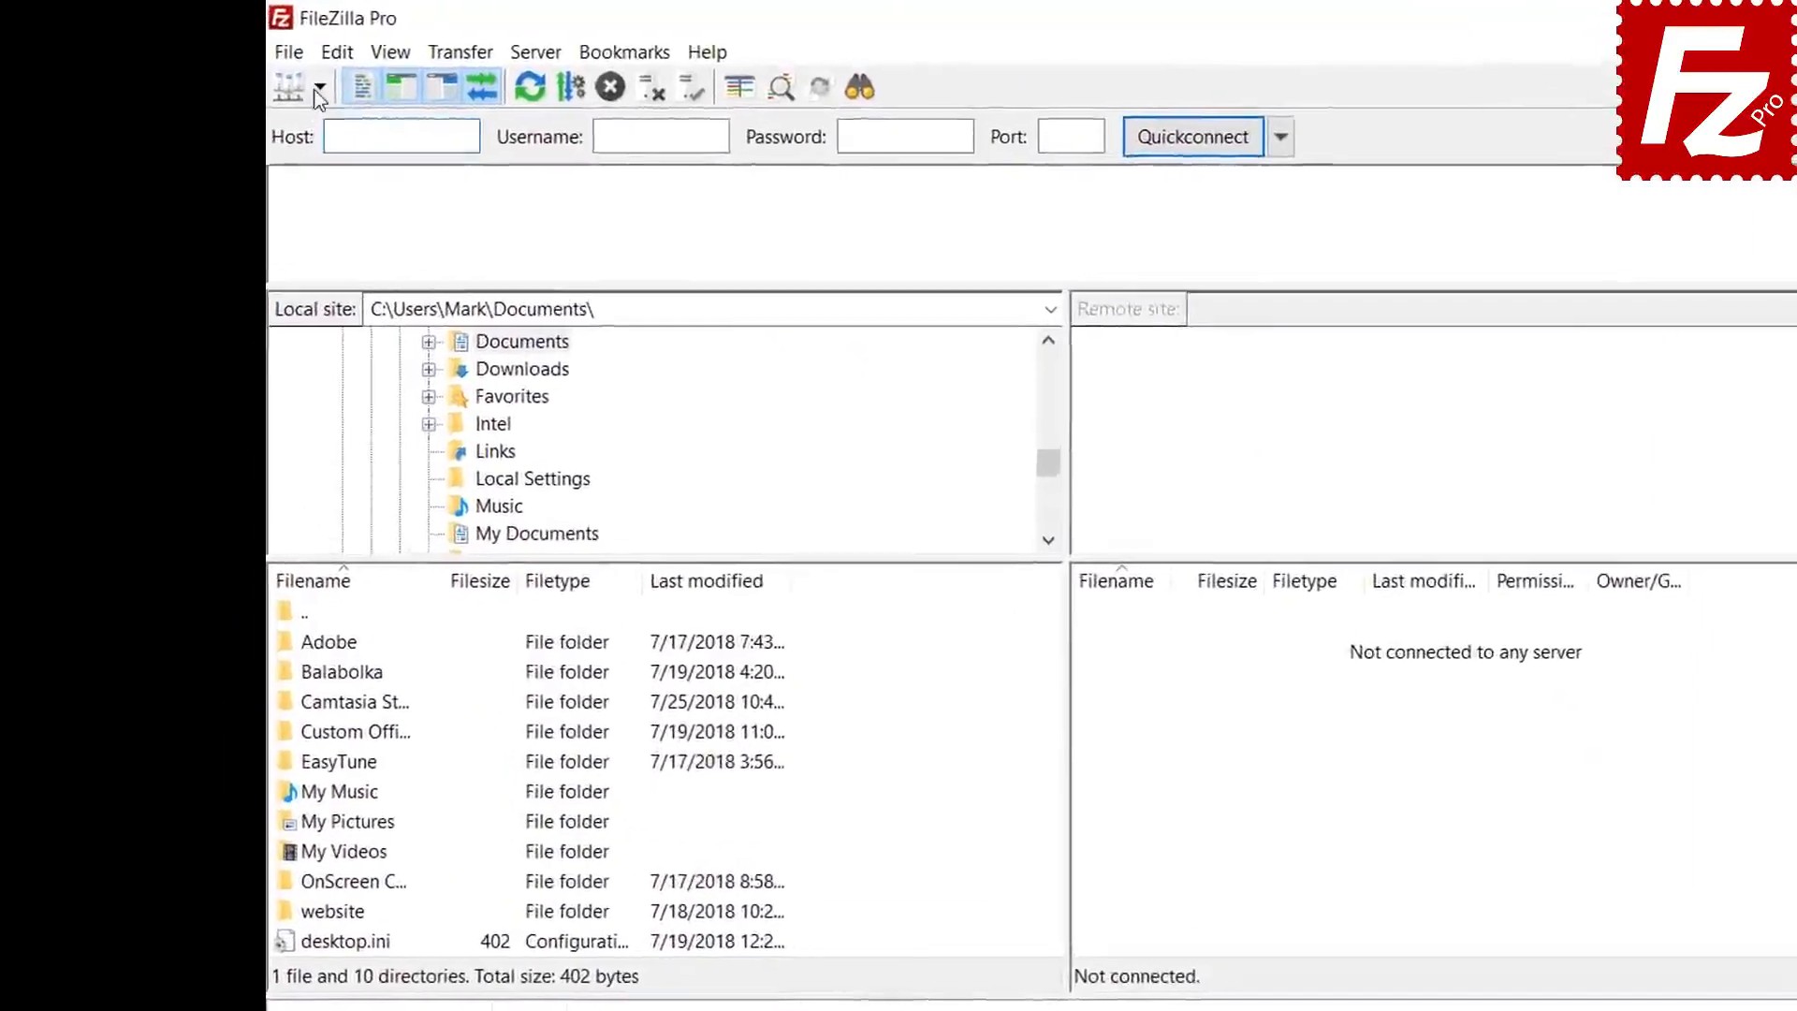
- Connect to the saved FTP Tutorial site, unlocking its login with the master password
{"action": "left_click", "coordinate": [269, 73]}
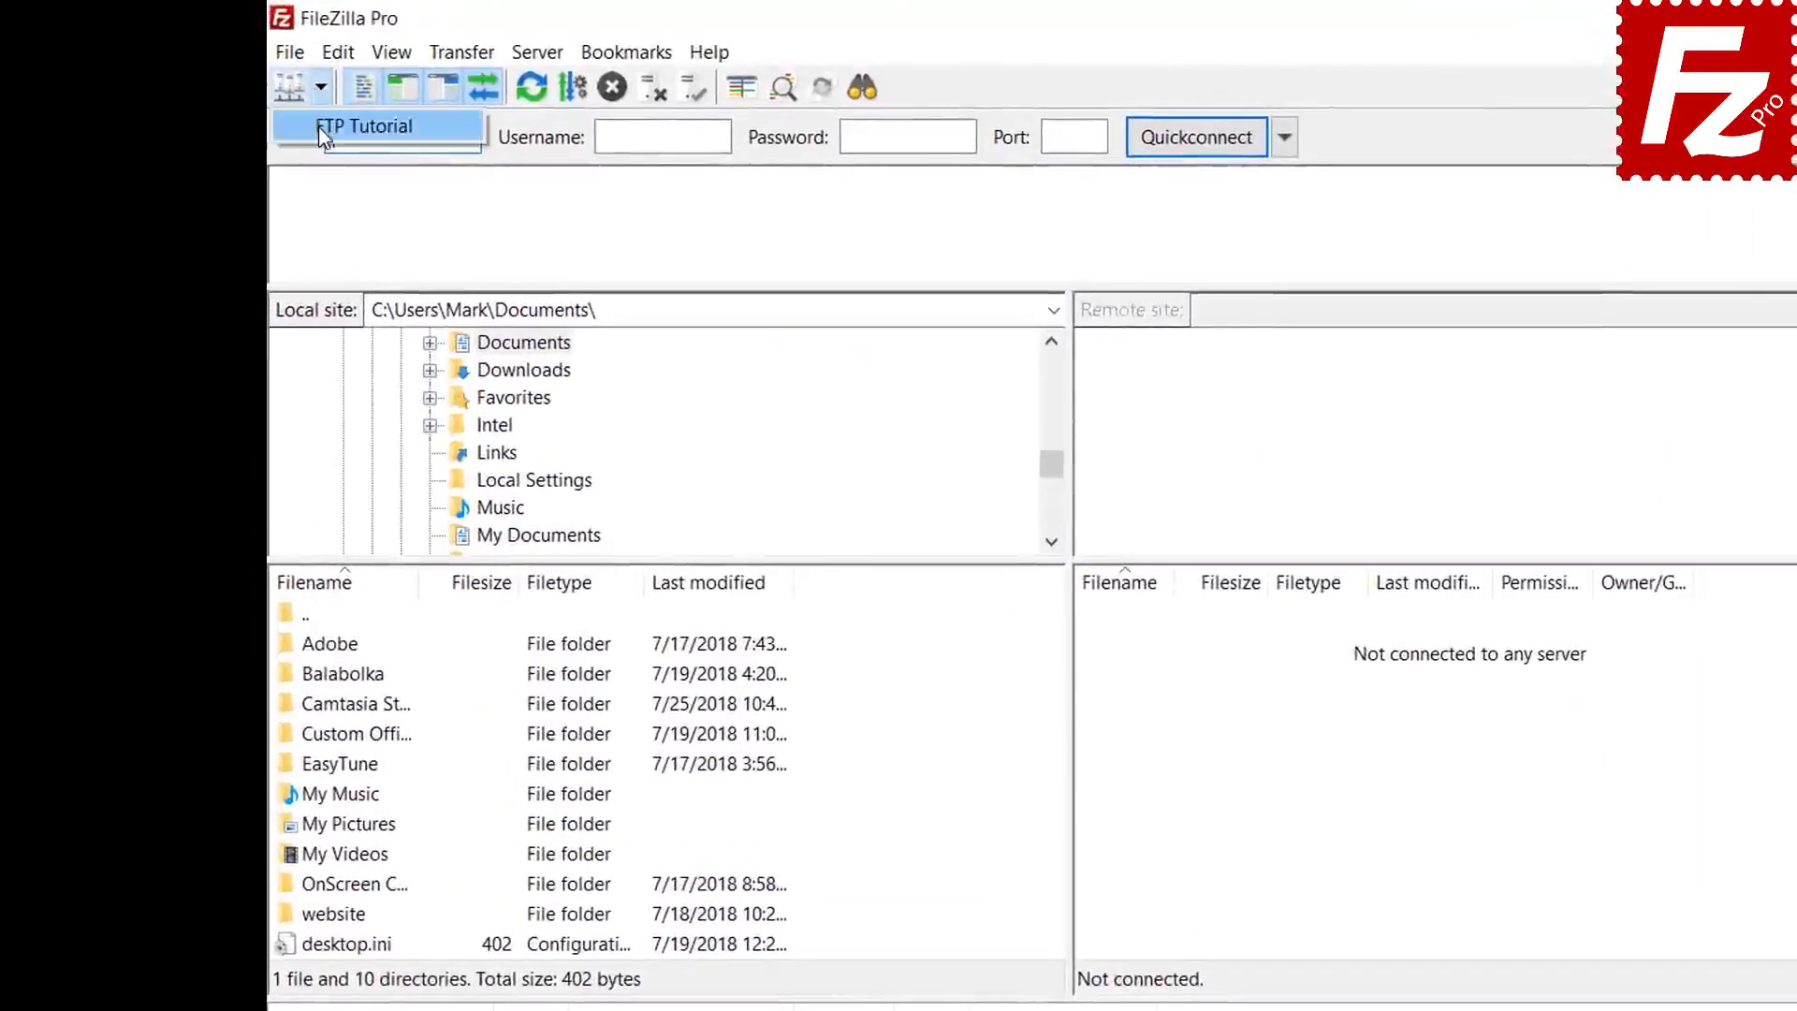
{"action": "left_click", "coordinate": [365, 126]}
{"action": "type", "text": "passwor"}
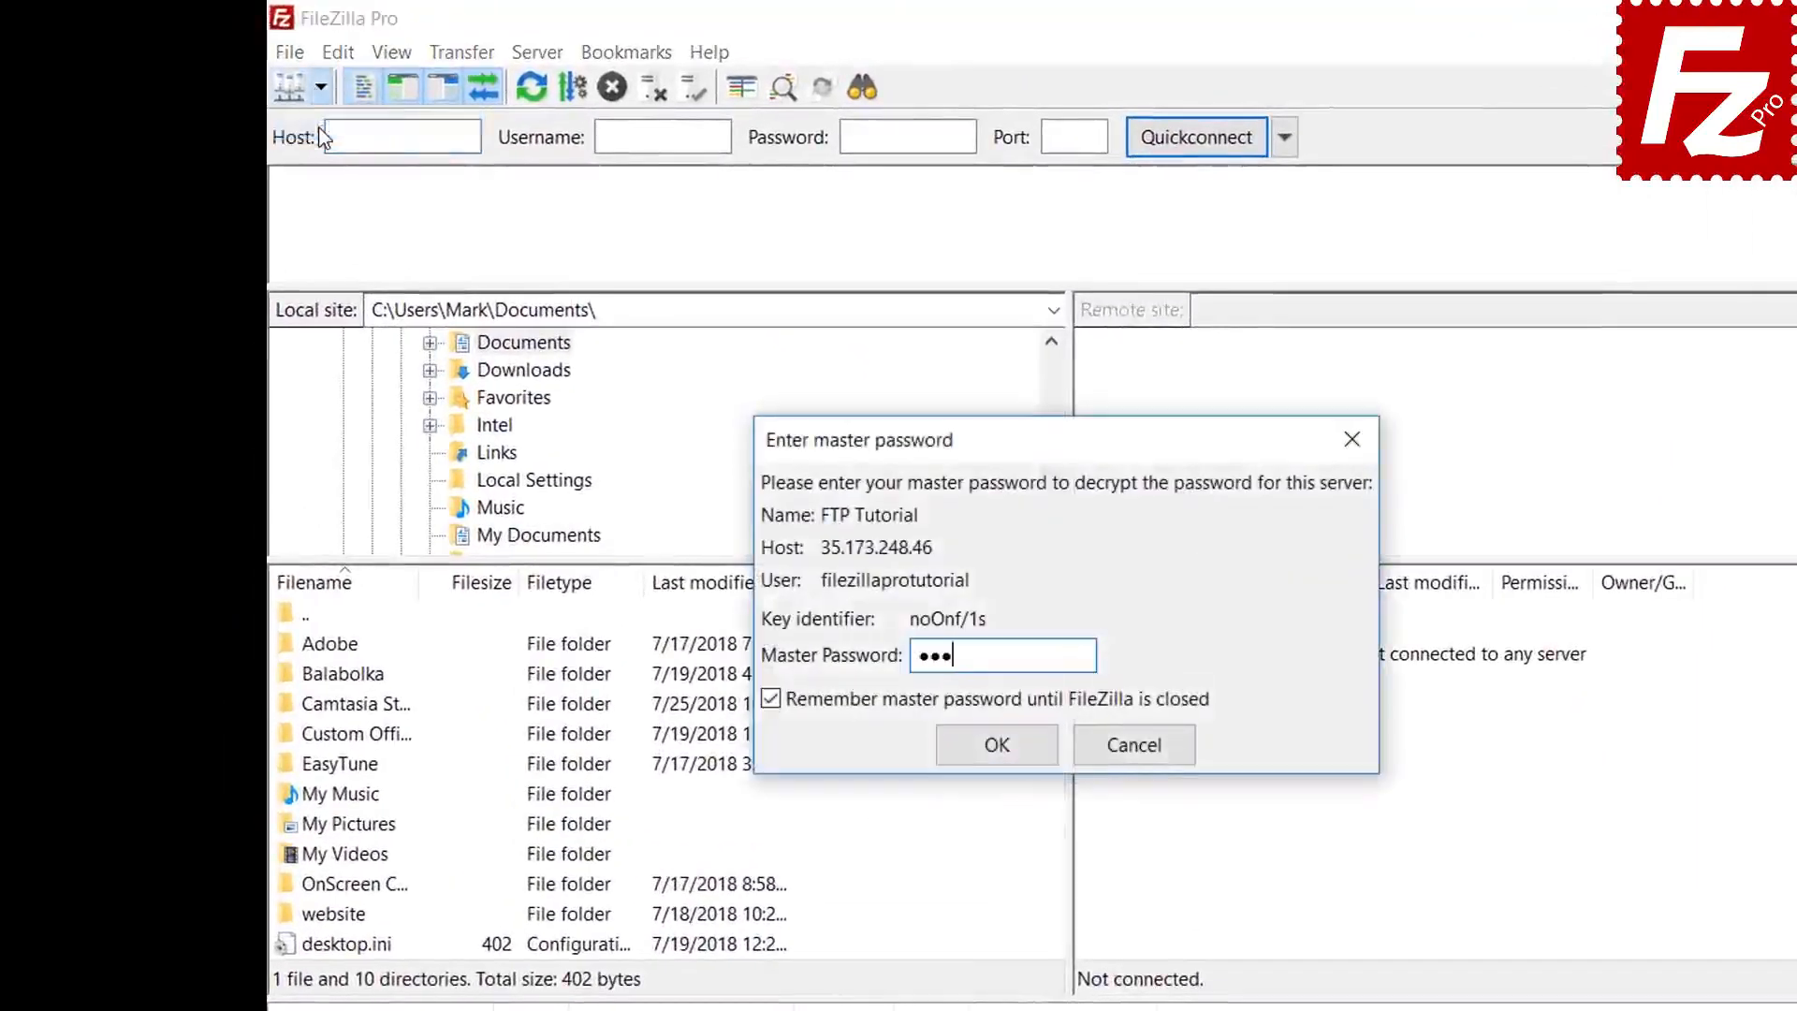
{"action": "type", "text": "•••"}
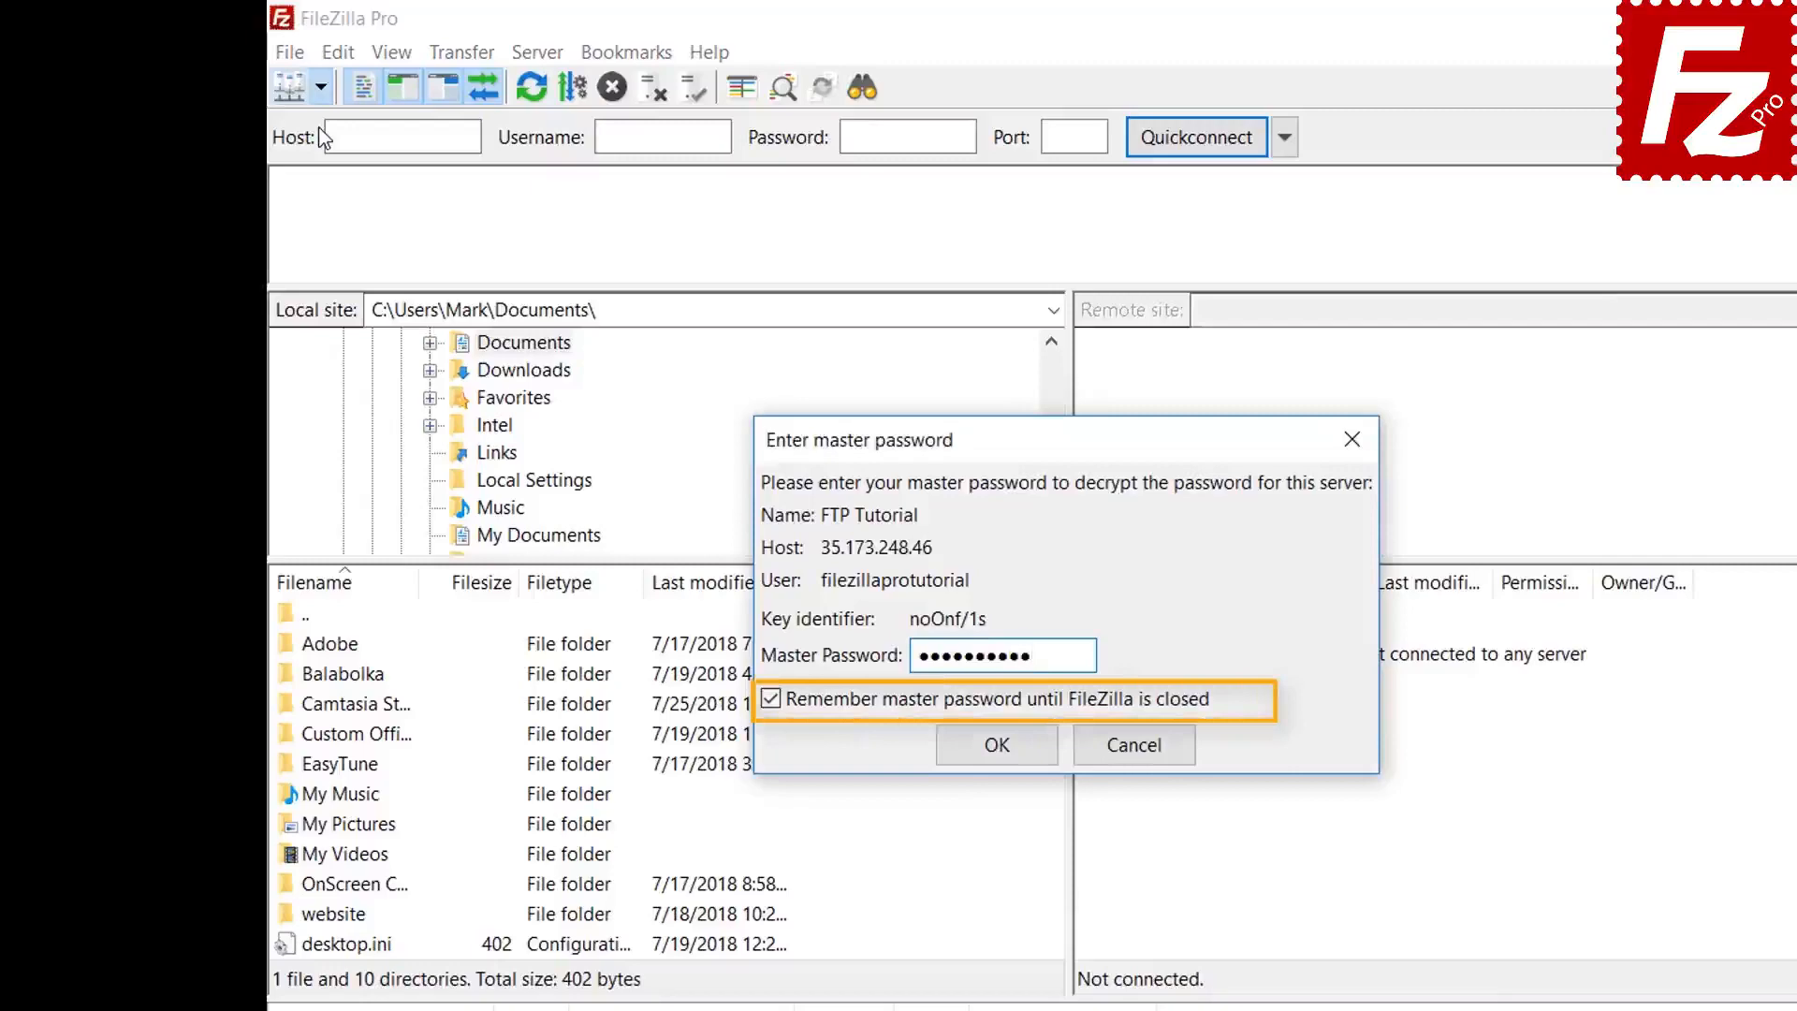
{"action": "left_click", "coordinate": [997, 745]}
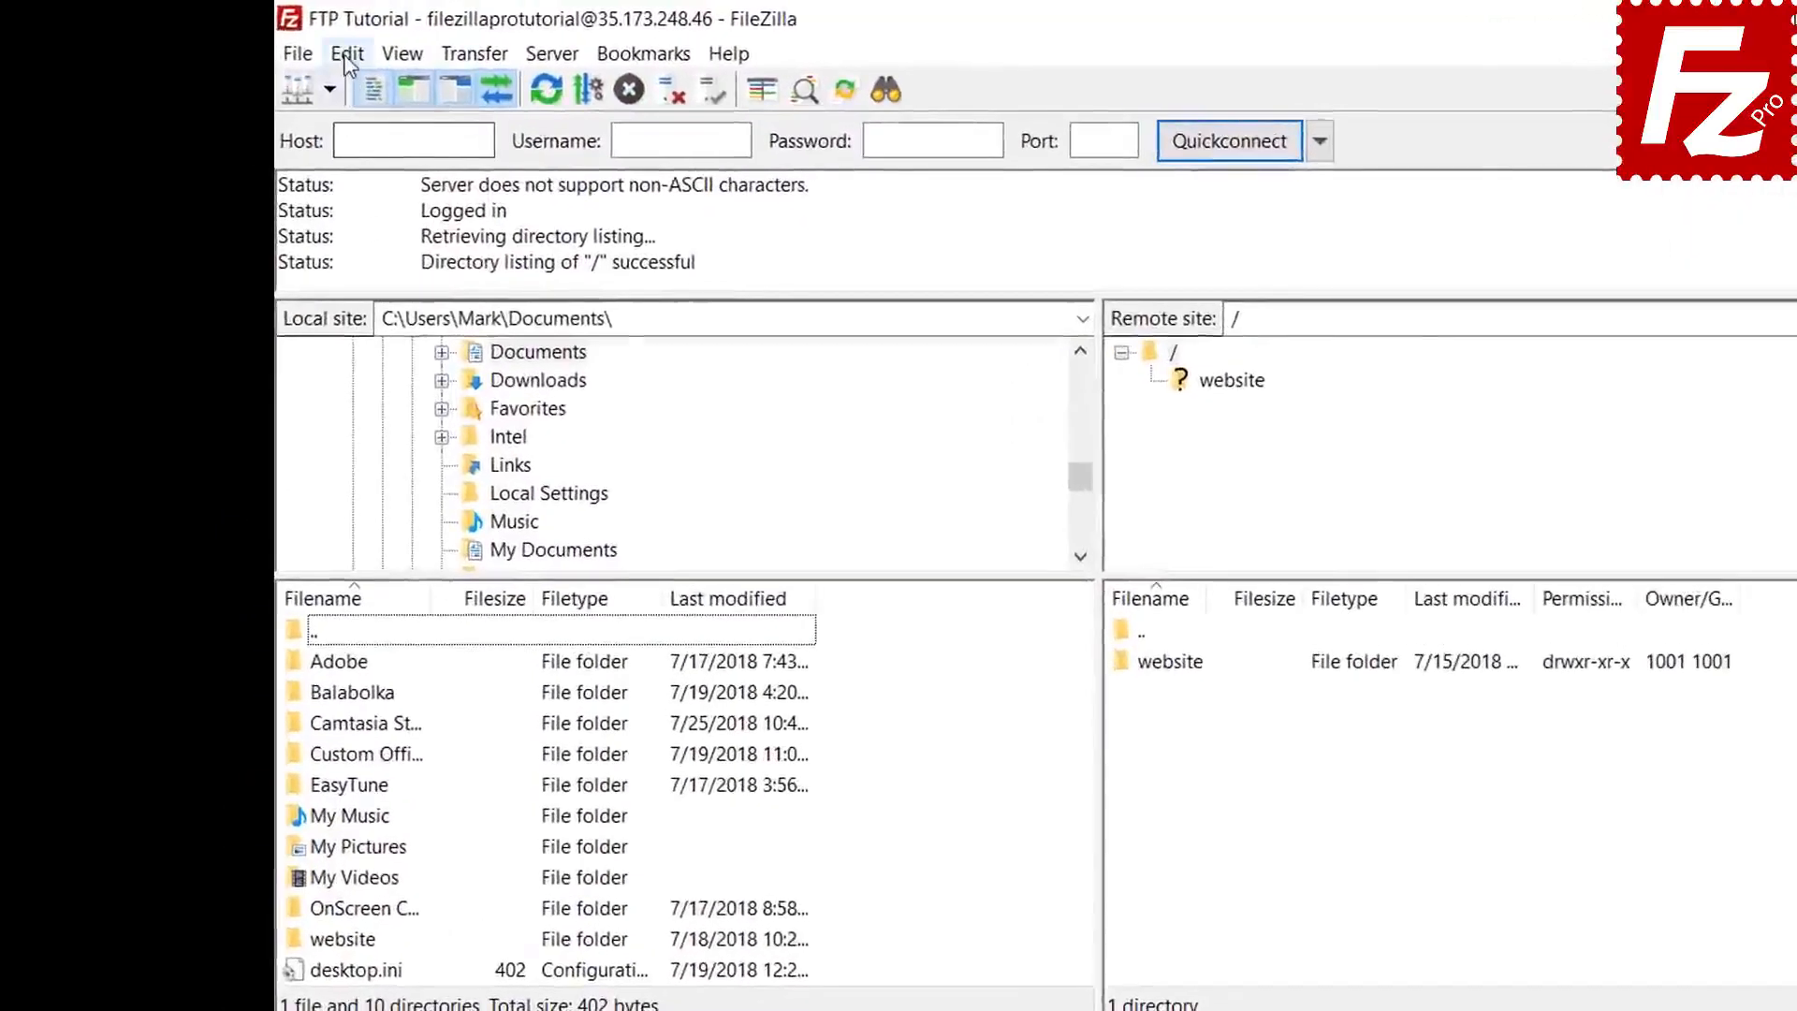
{"action": "left_click", "coordinate": [285, 44]}
{"action": "left_click", "coordinate": [356, 157]}
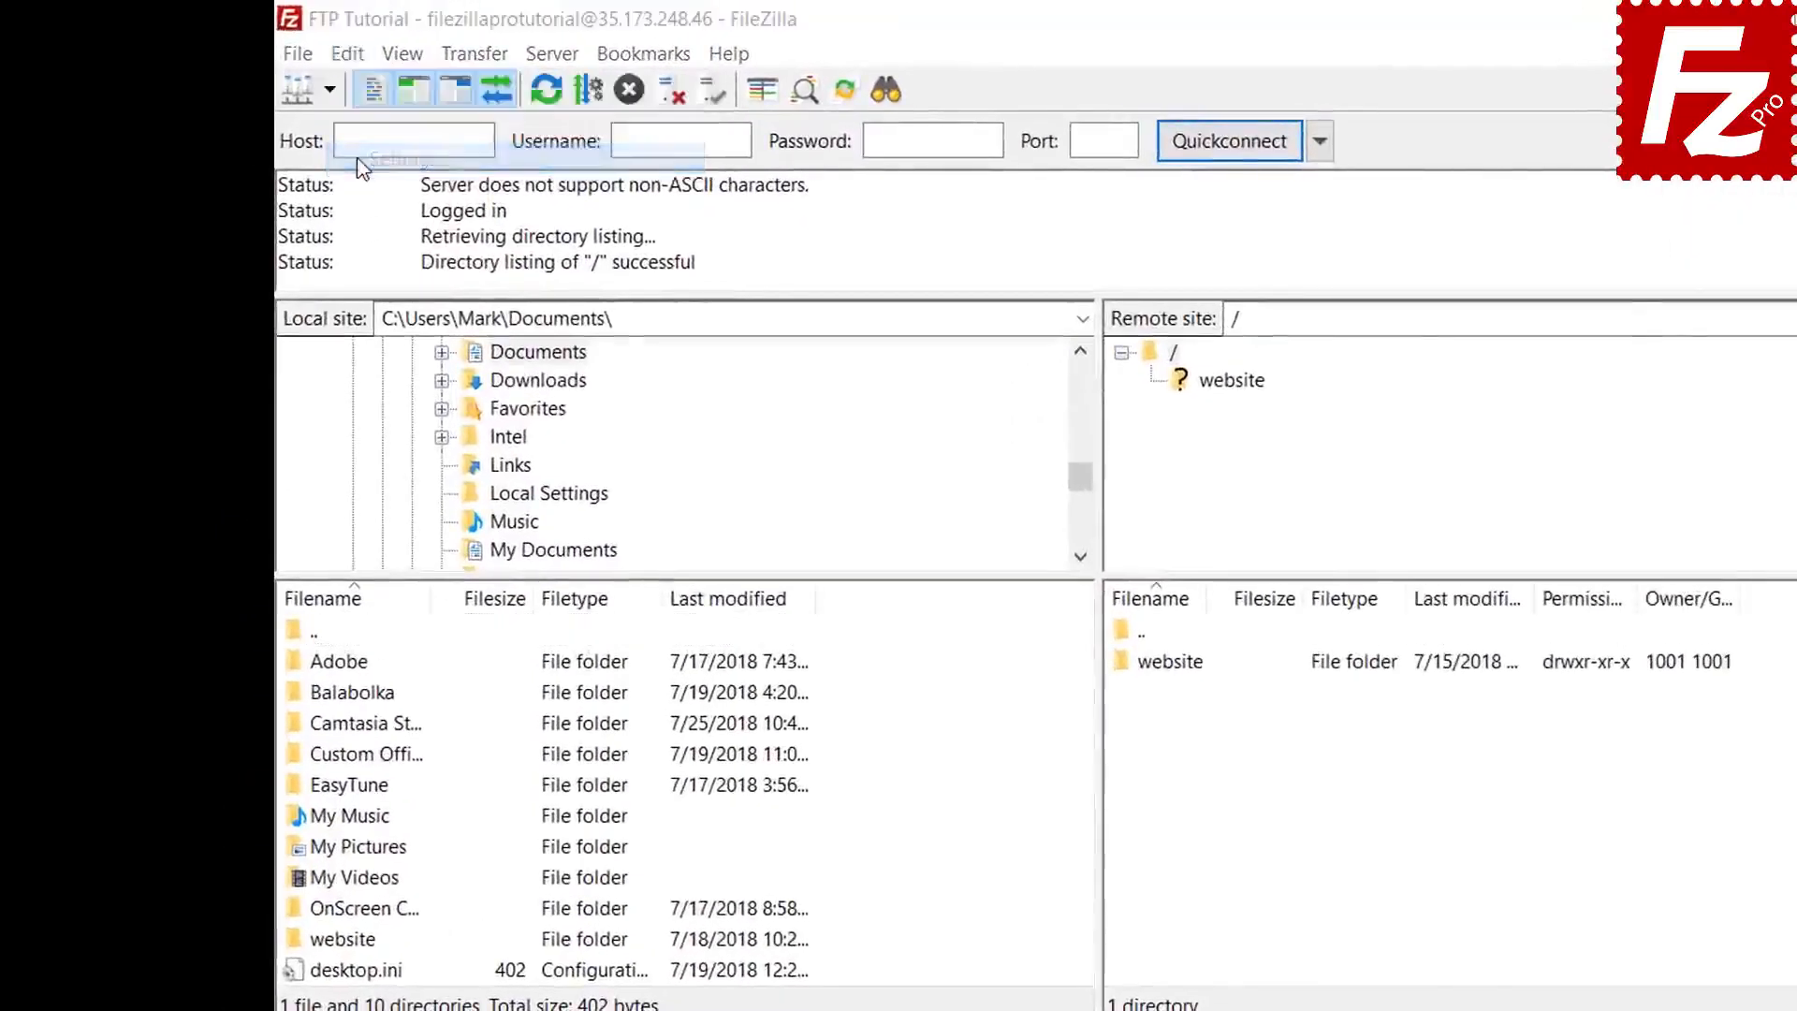
{"action": "left_click", "coordinate": [648, 720]}
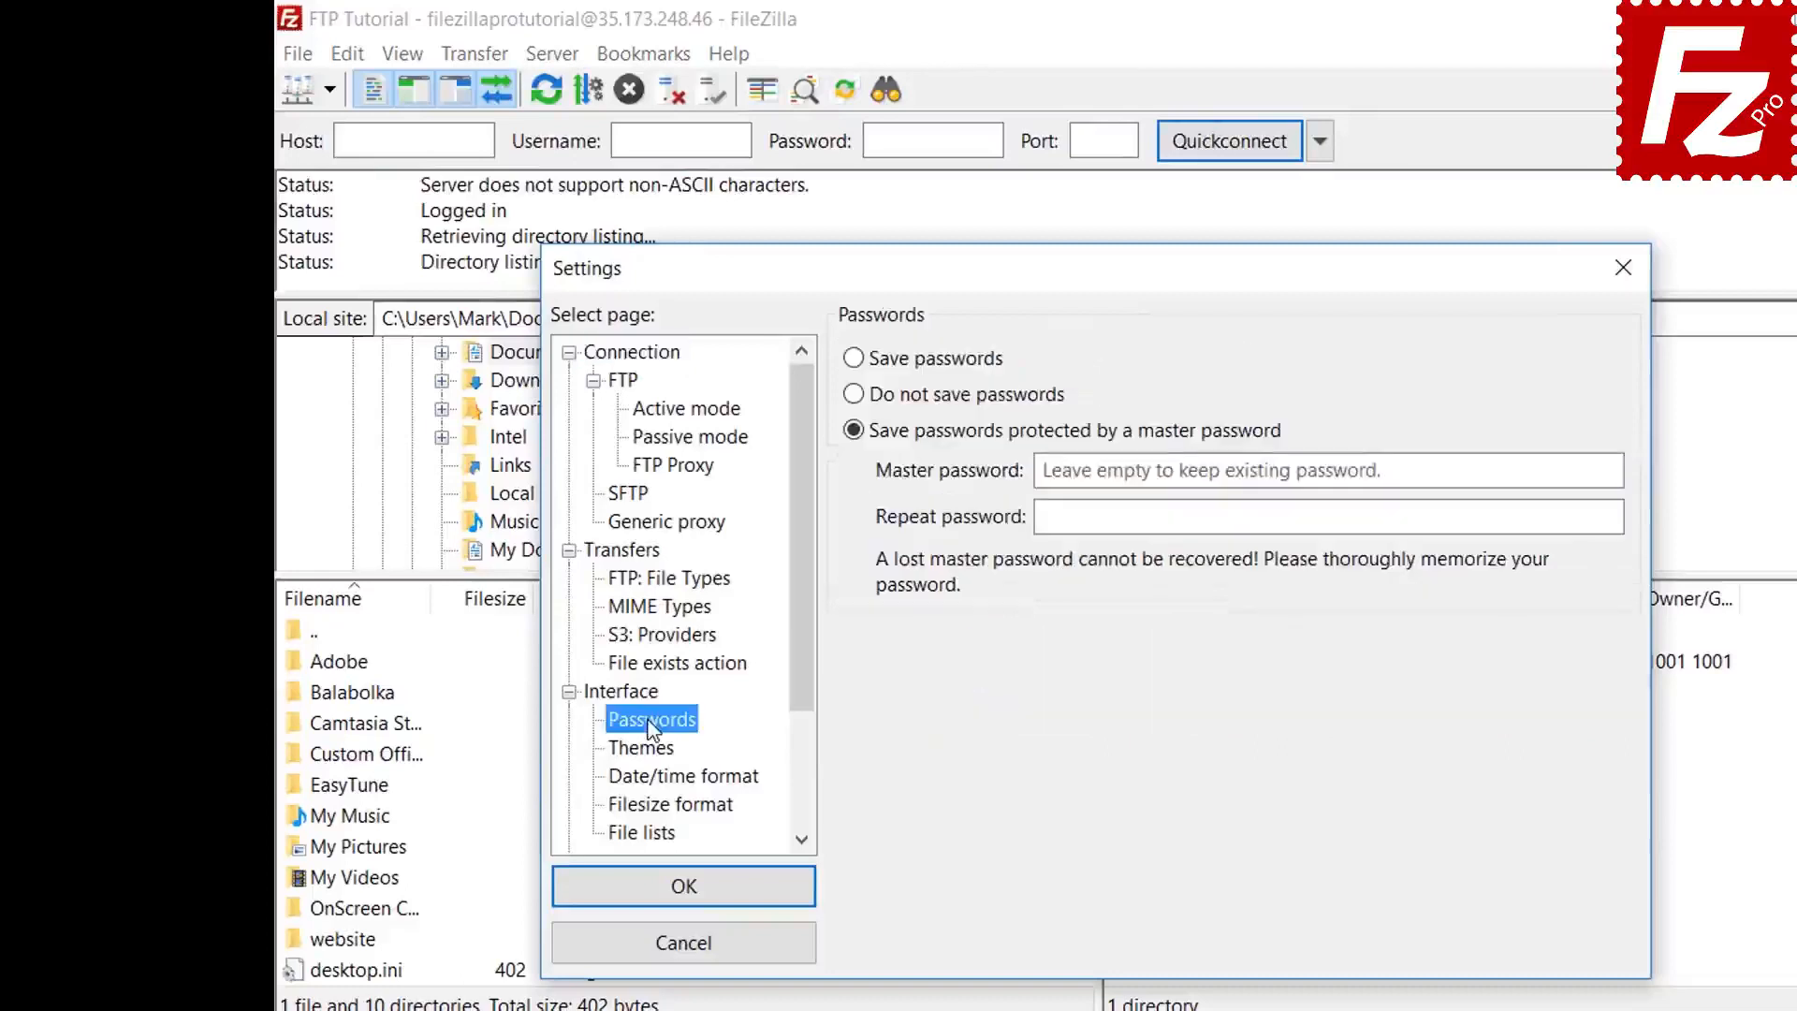
{"action": "left_click", "coordinate": [859, 363]}
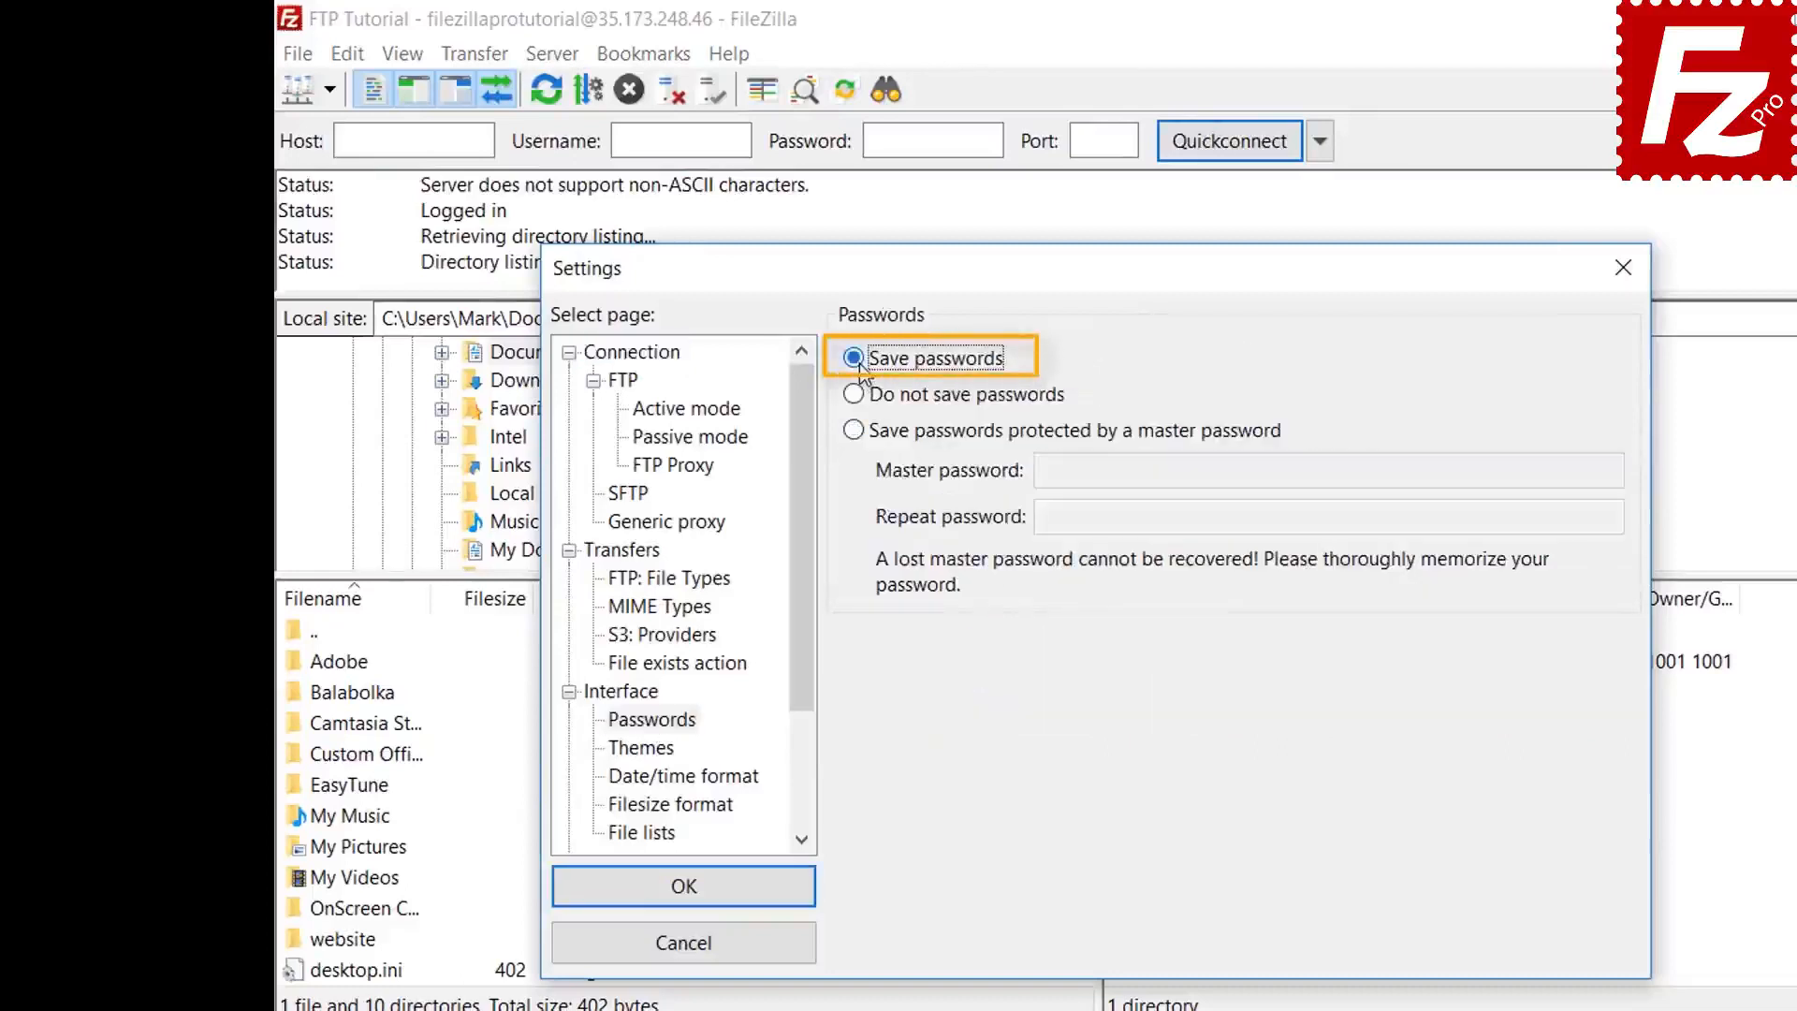
{"action": "left_click", "coordinate": [702, 894]}
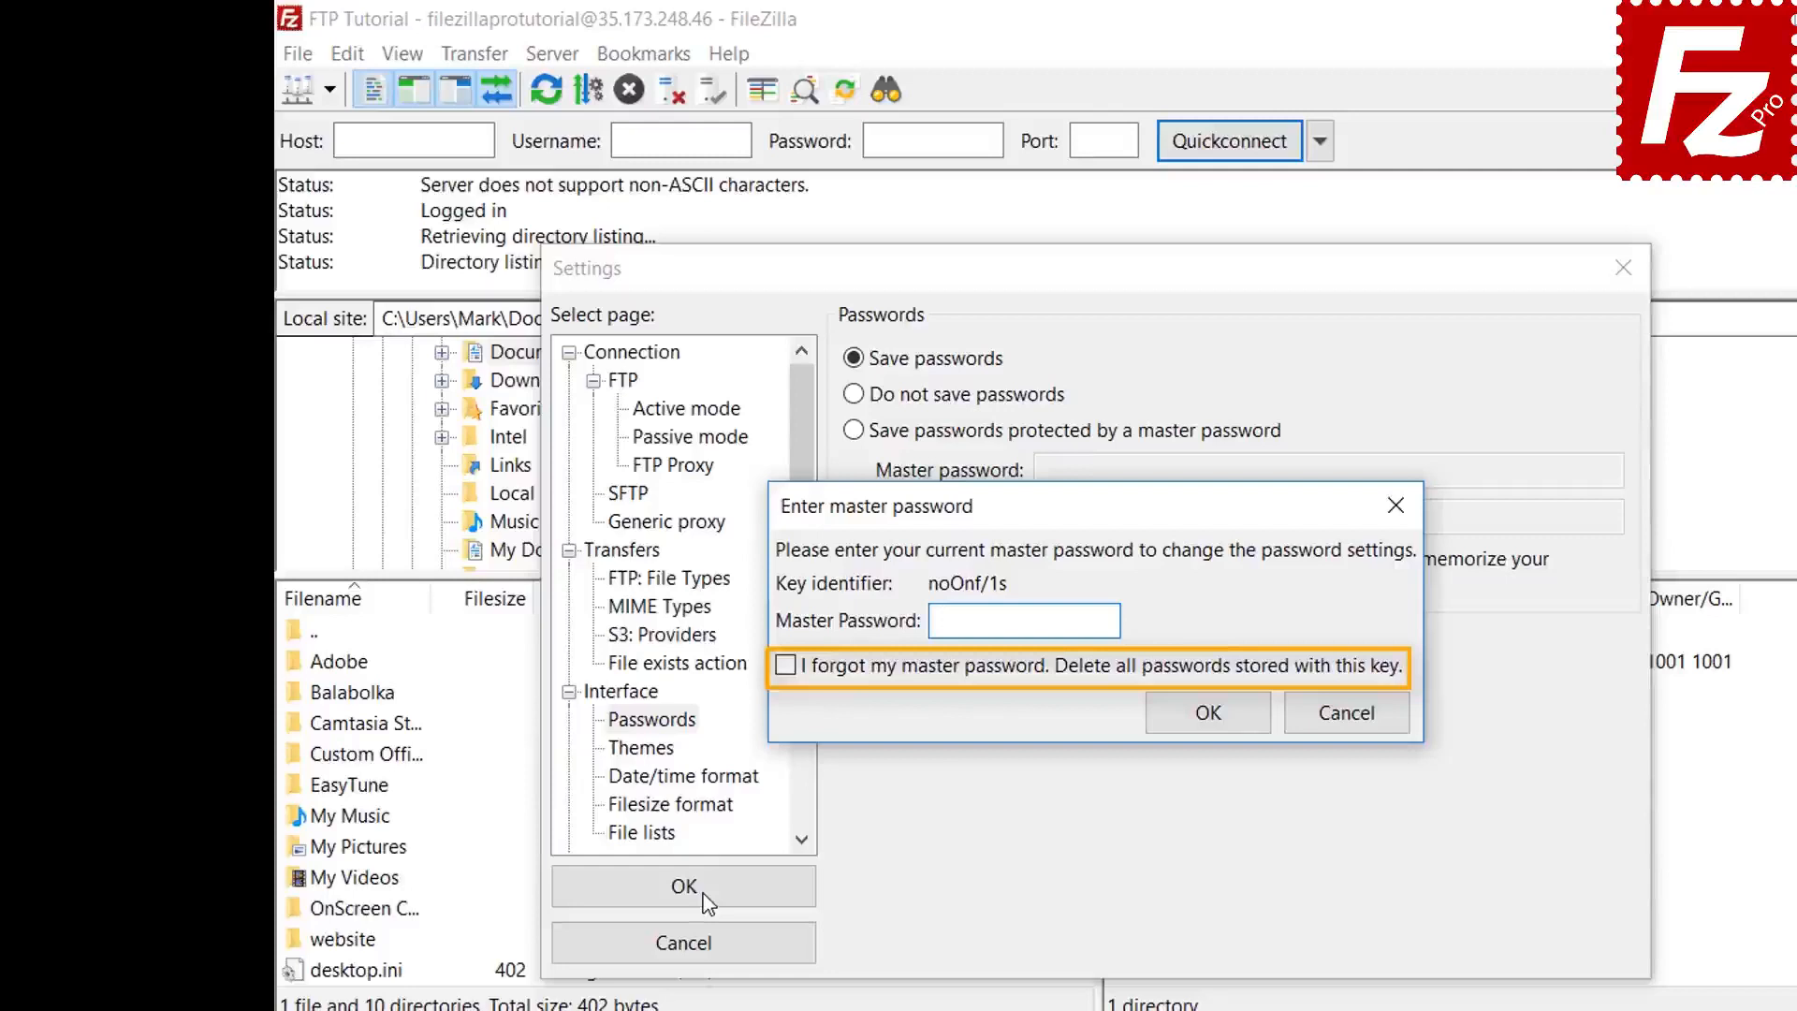
{"action": "left_click", "coordinate": [1346, 713]}
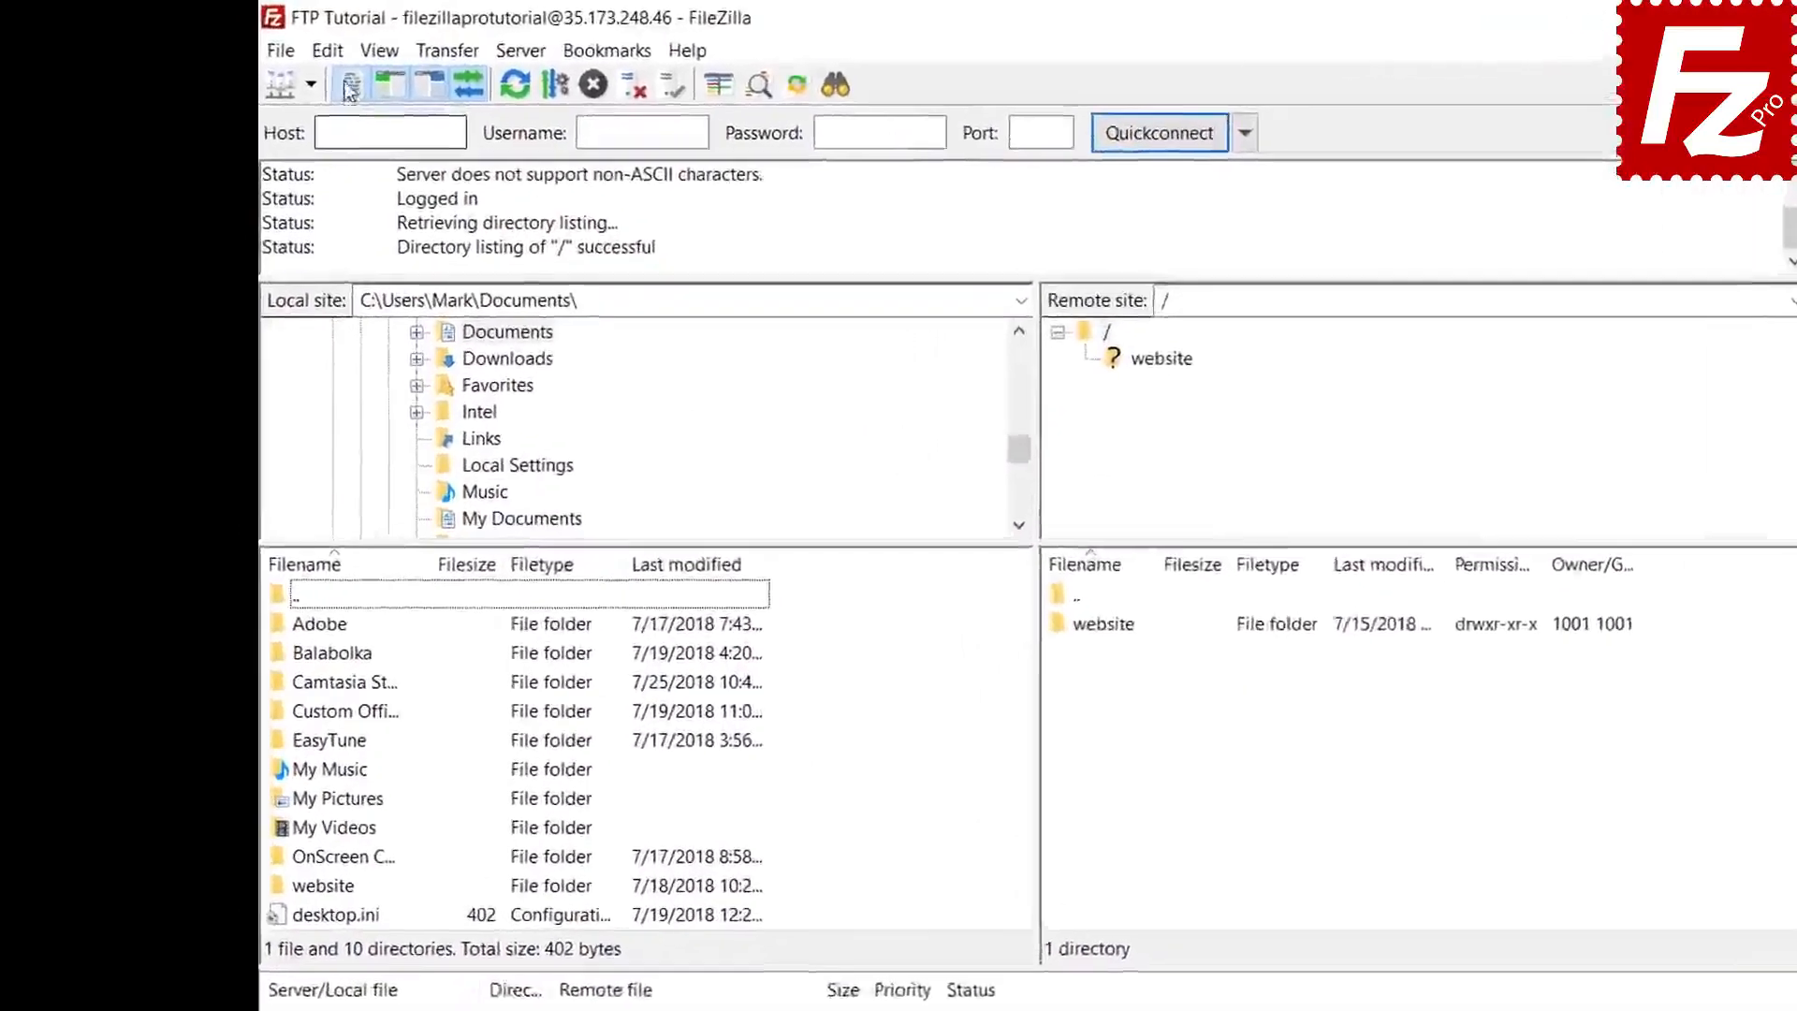
- Clear private data with Quickconnect history and Reconnect information selected
{"action": "left_click", "coordinate": [348, 54]}
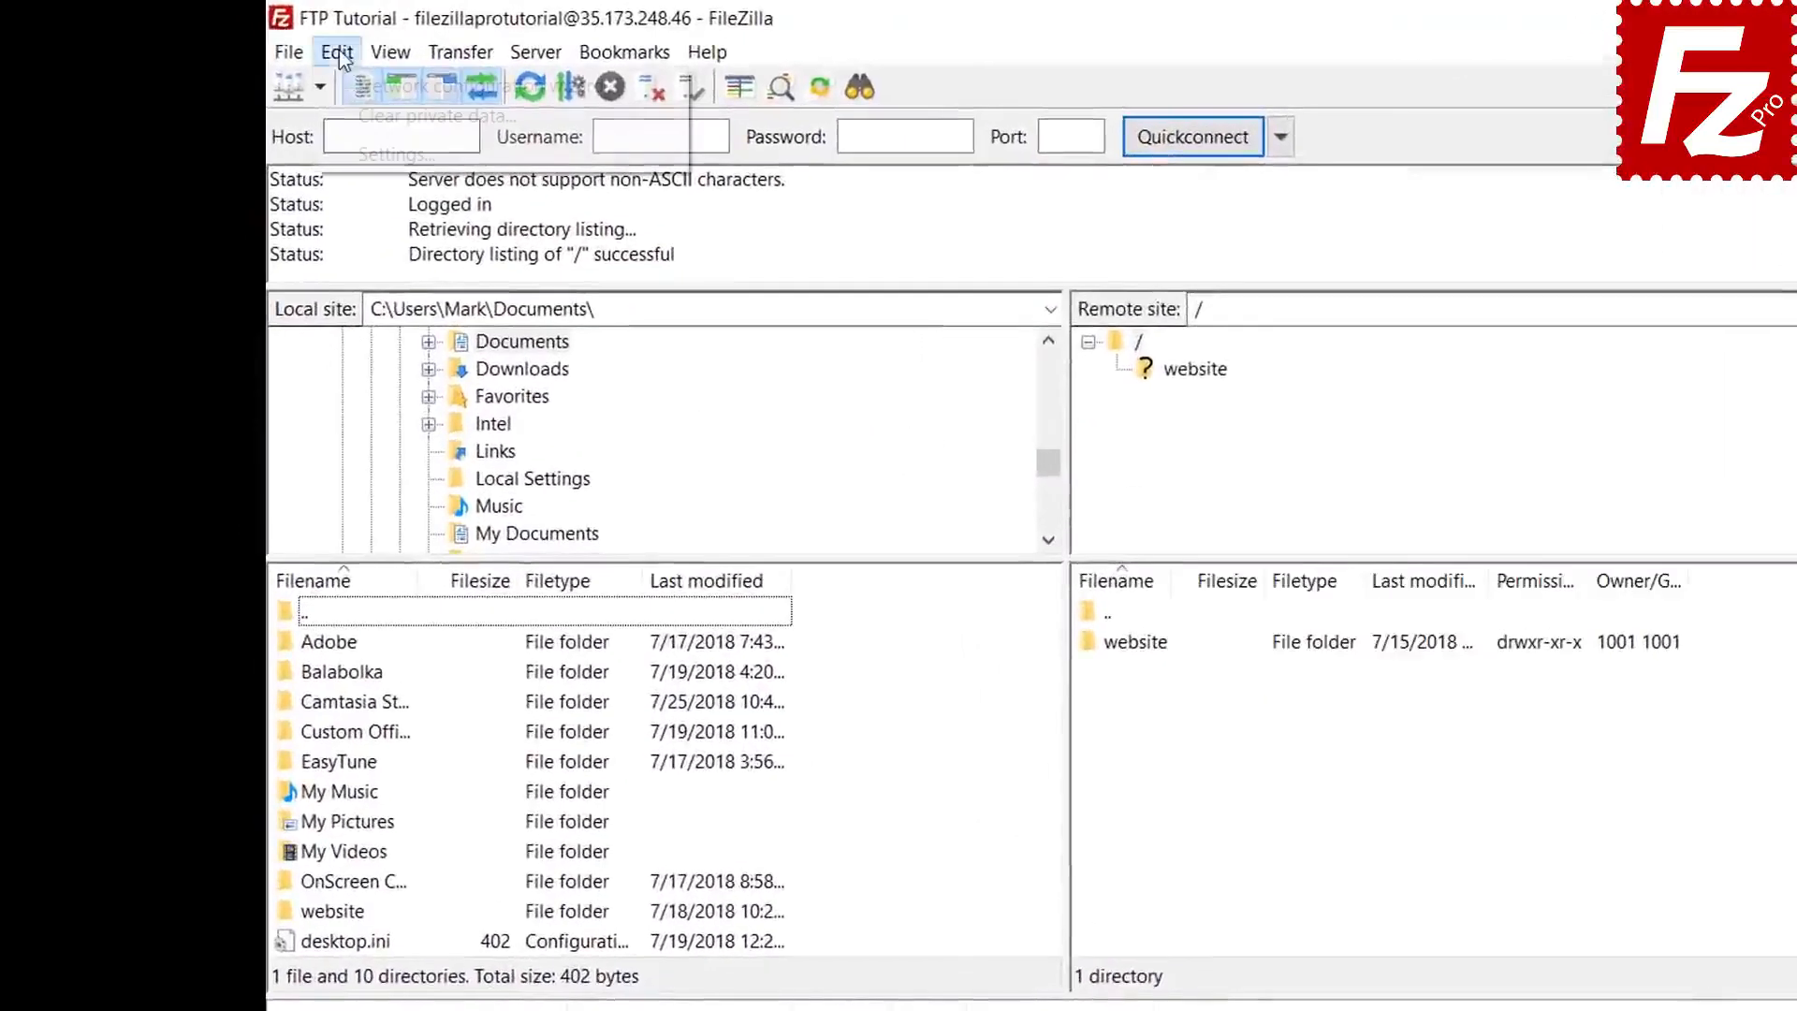
{"action": "left_click", "coordinate": [349, 116]}
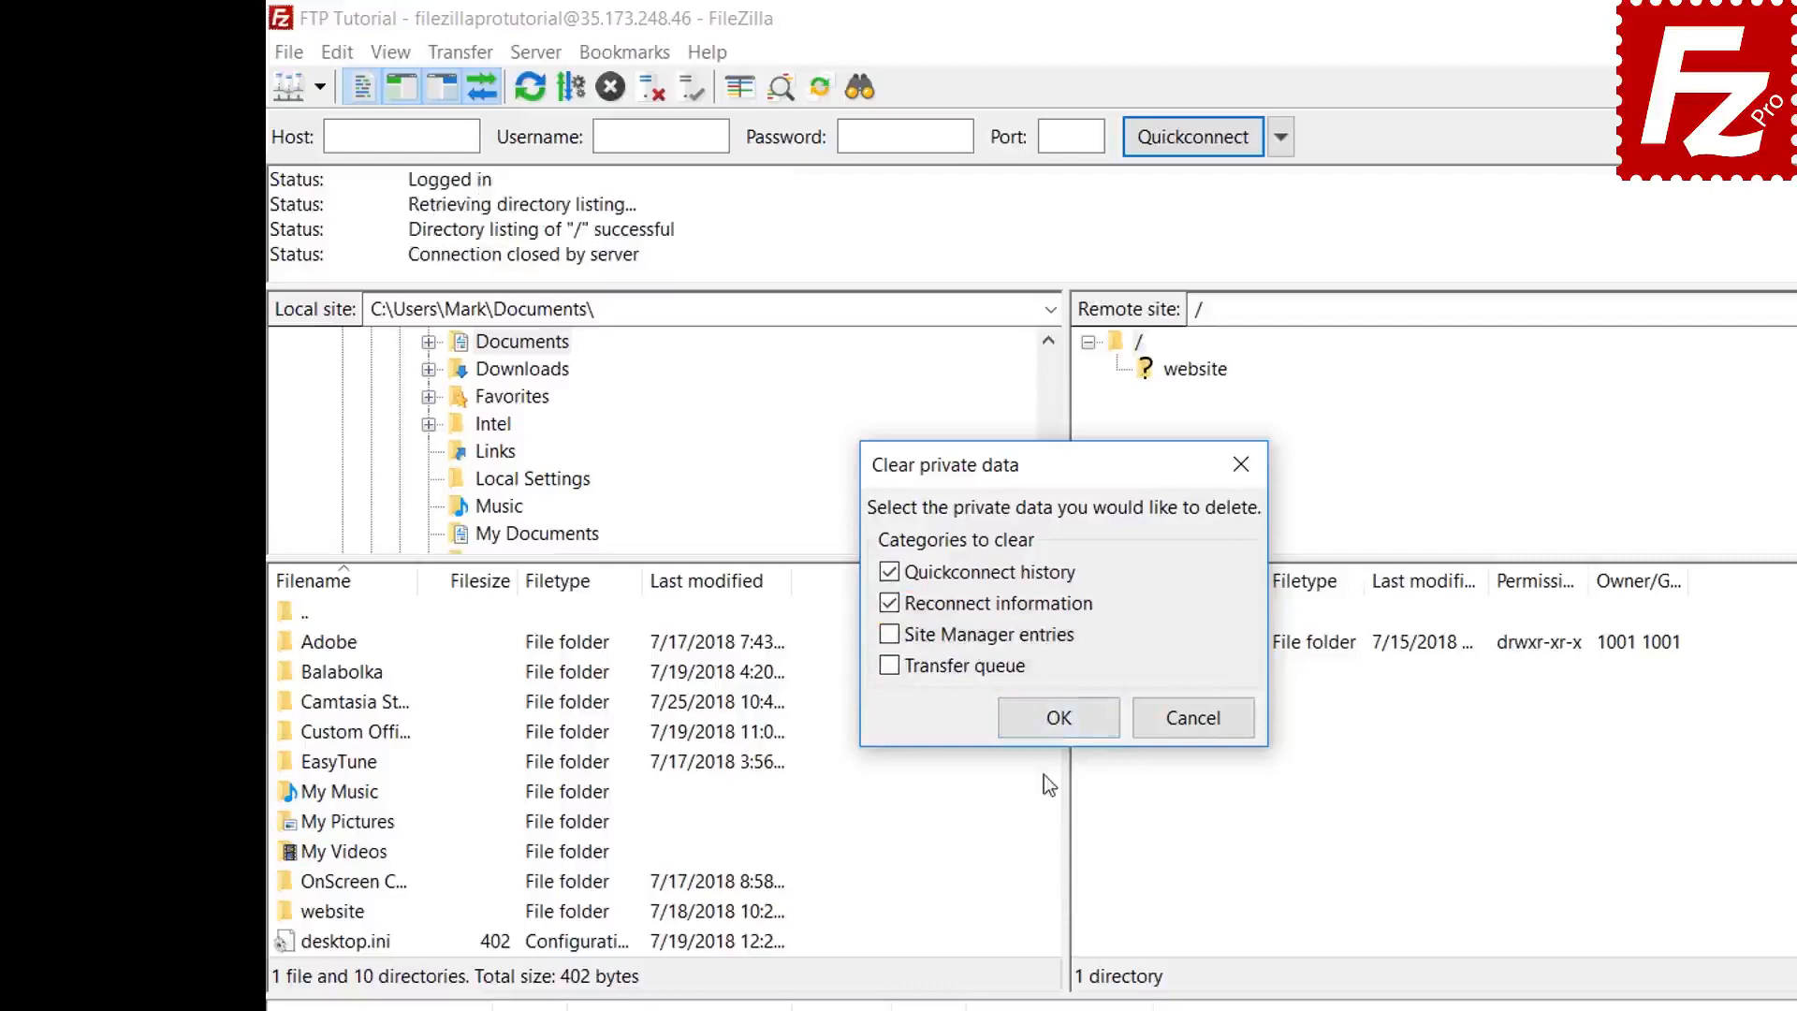
{"action": "left_click", "coordinate": [1056, 719]}
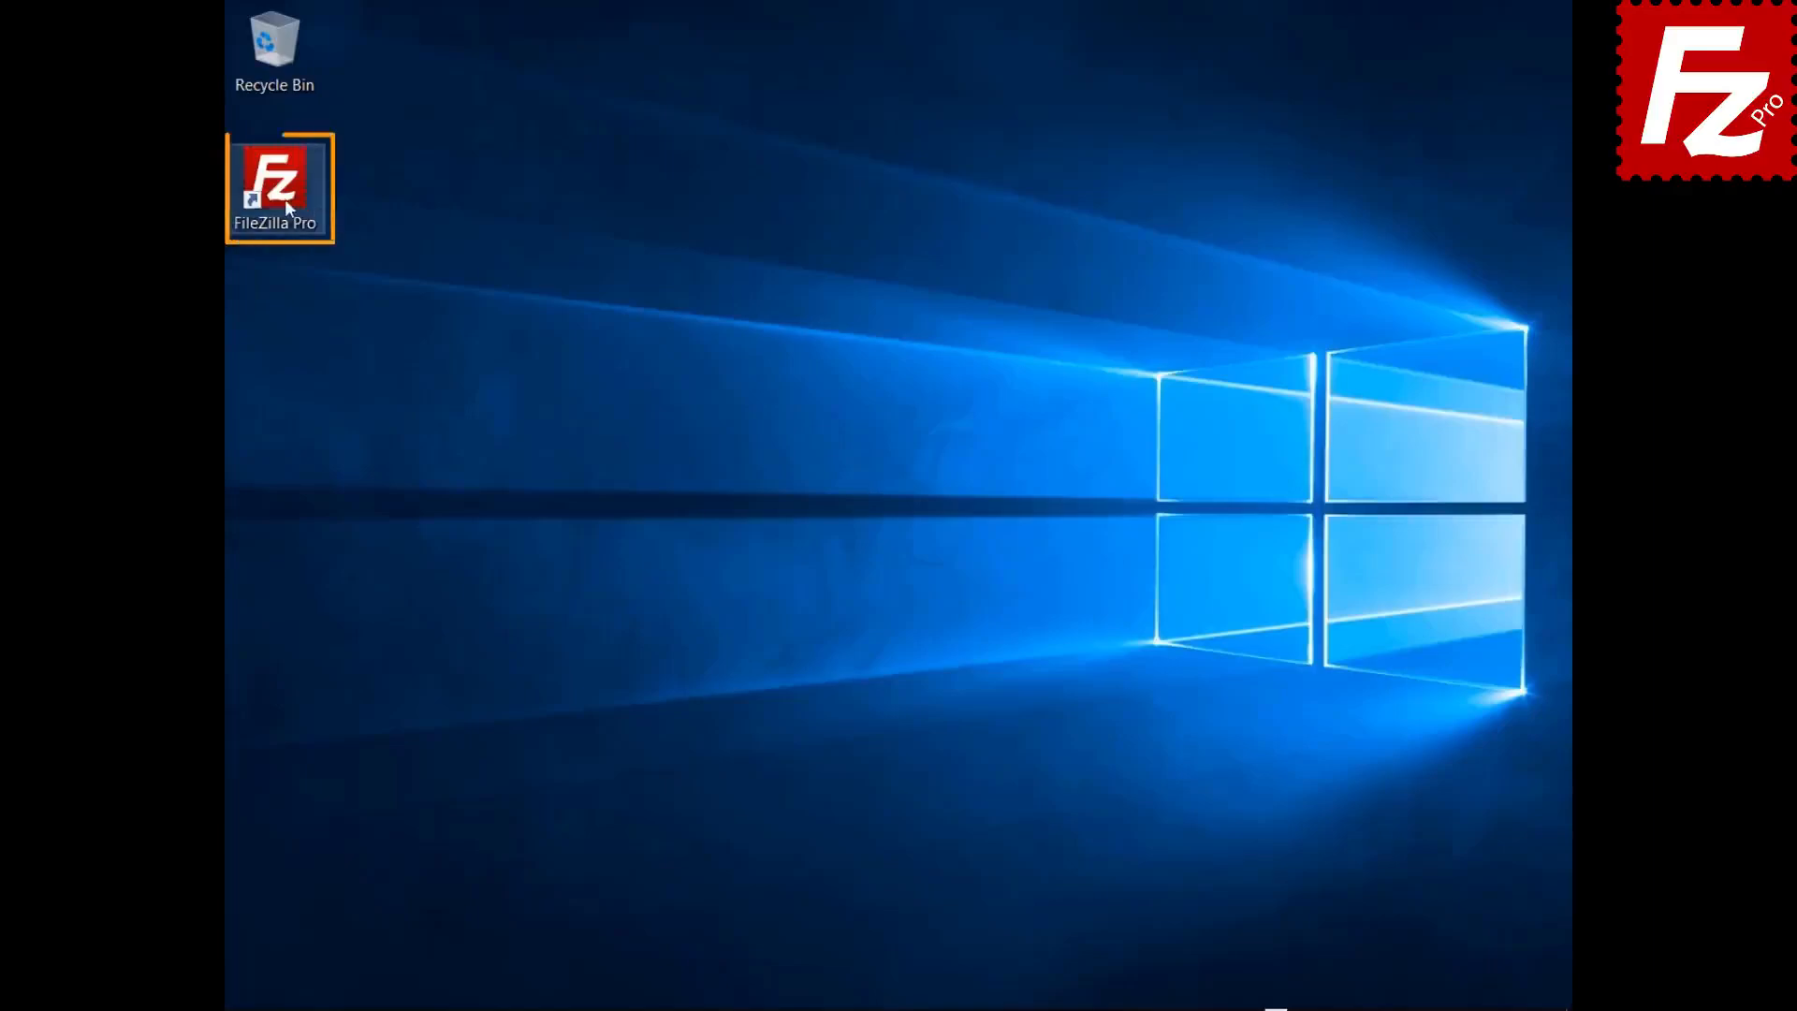
- Relaunch FileZilla Pro, connect to FTP Tutorial, and start a remote file search
{"action": "double_click", "coordinate": [275, 184]}
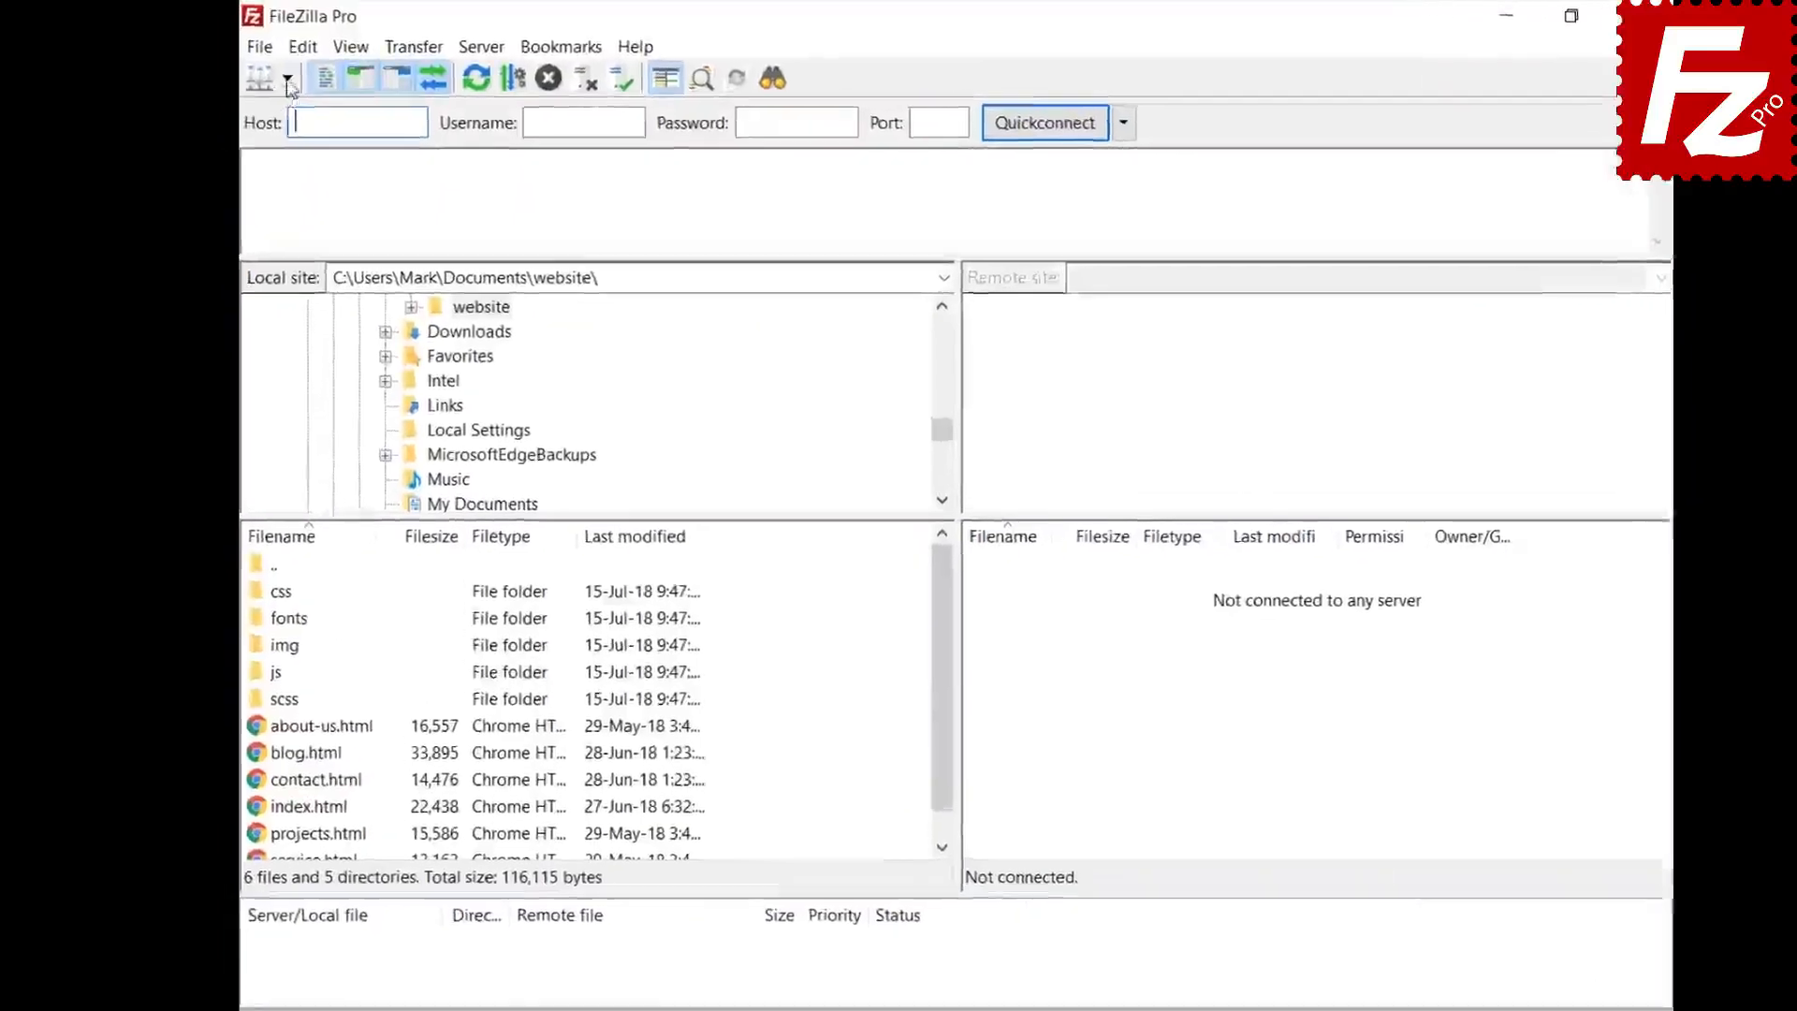
{"action": "left_click", "coordinate": [287, 82]}
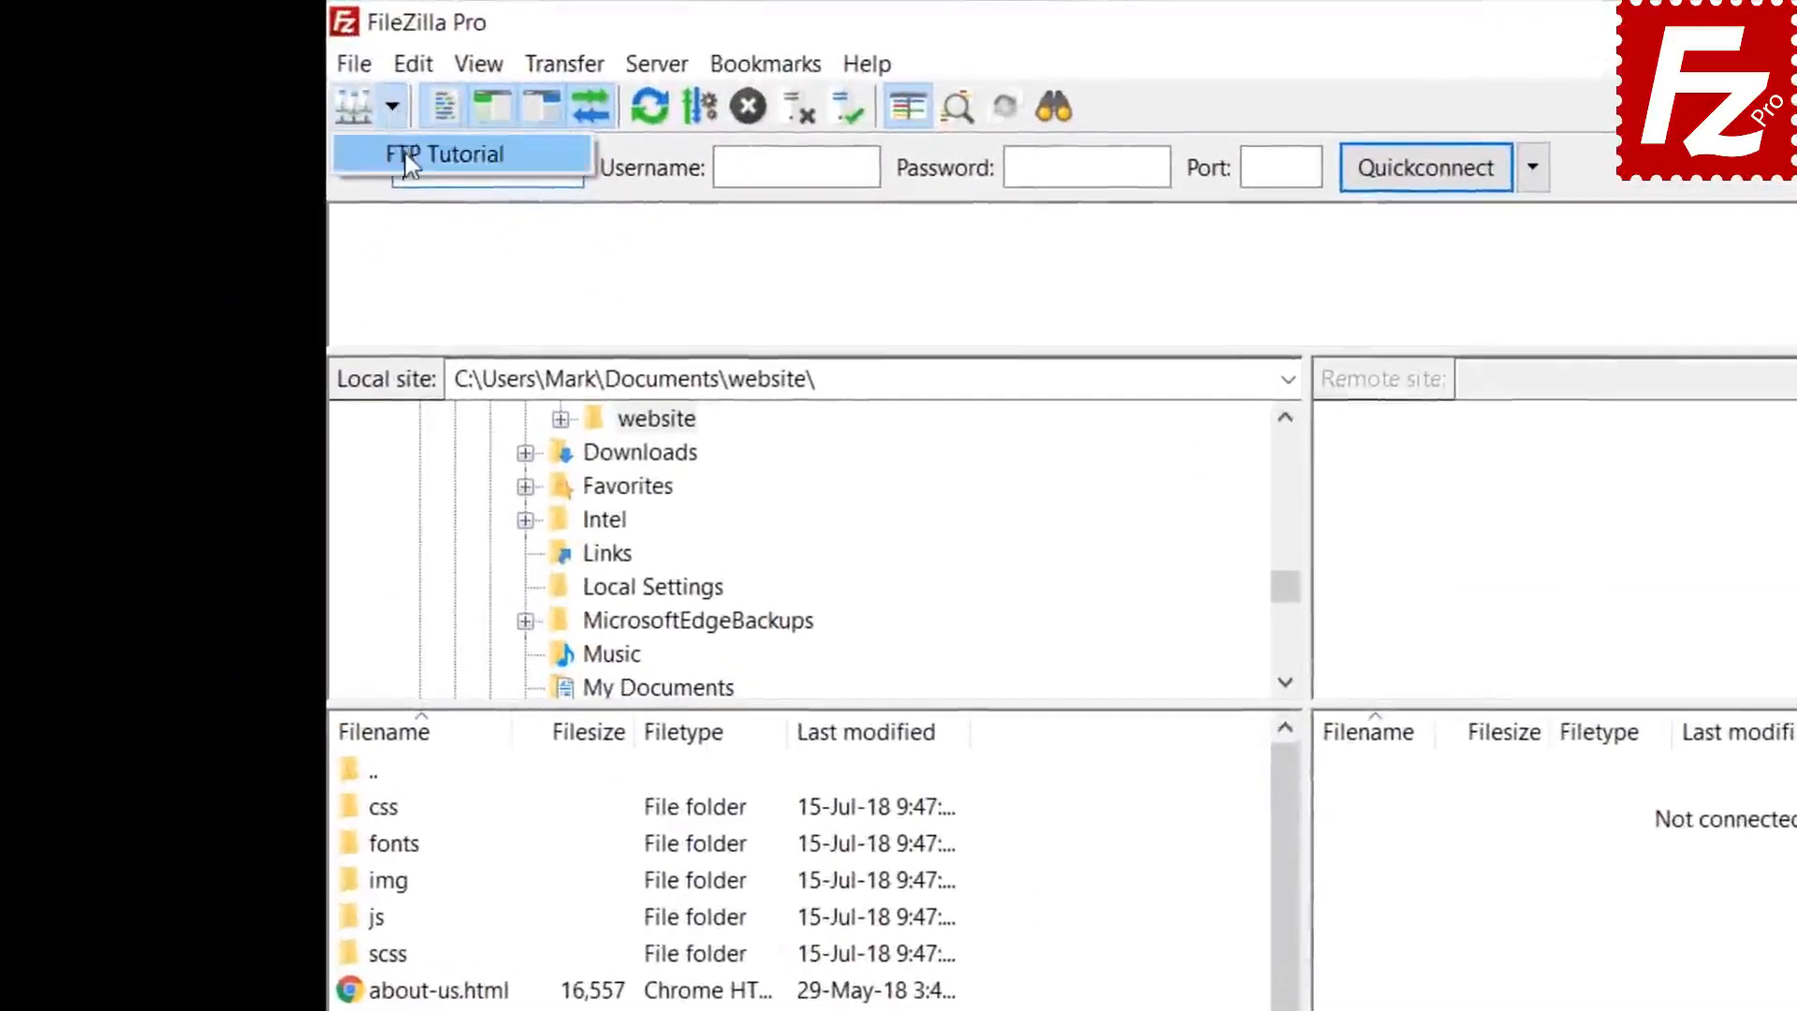
{"action": "left_click", "coordinate": [296, 114]}
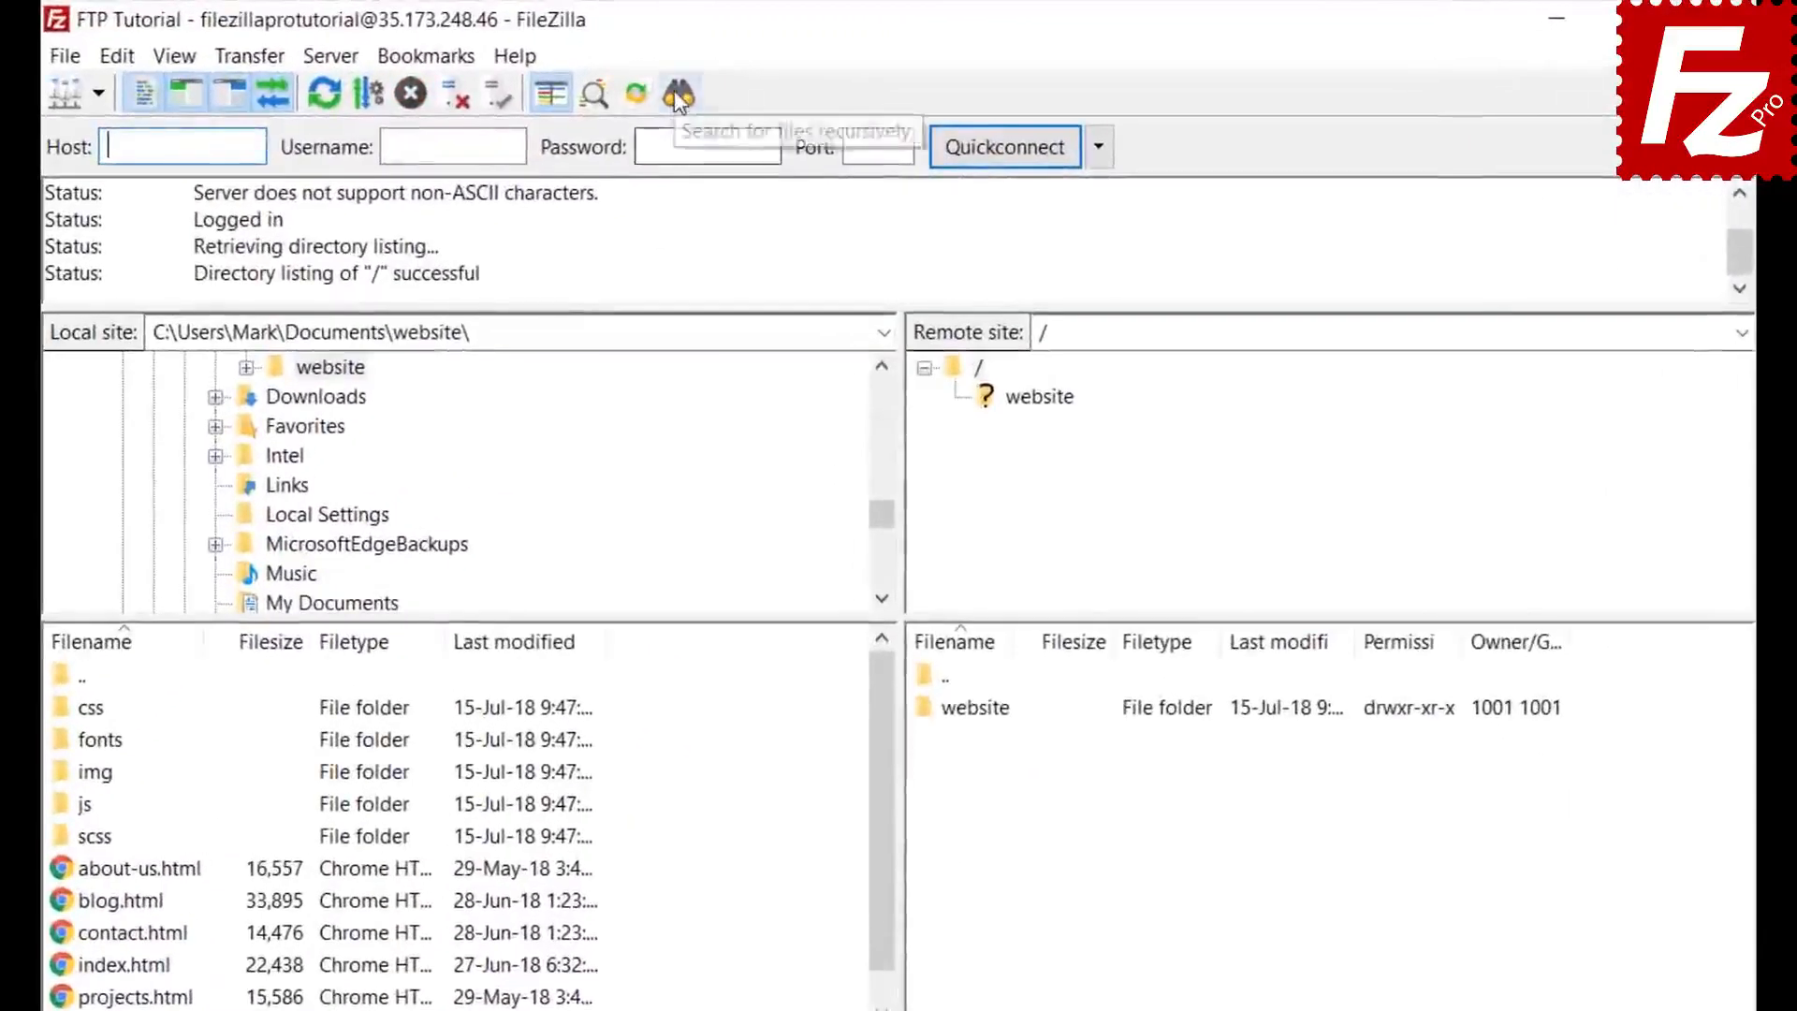
{"action": "left_click", "coordinate": [677, 94]}
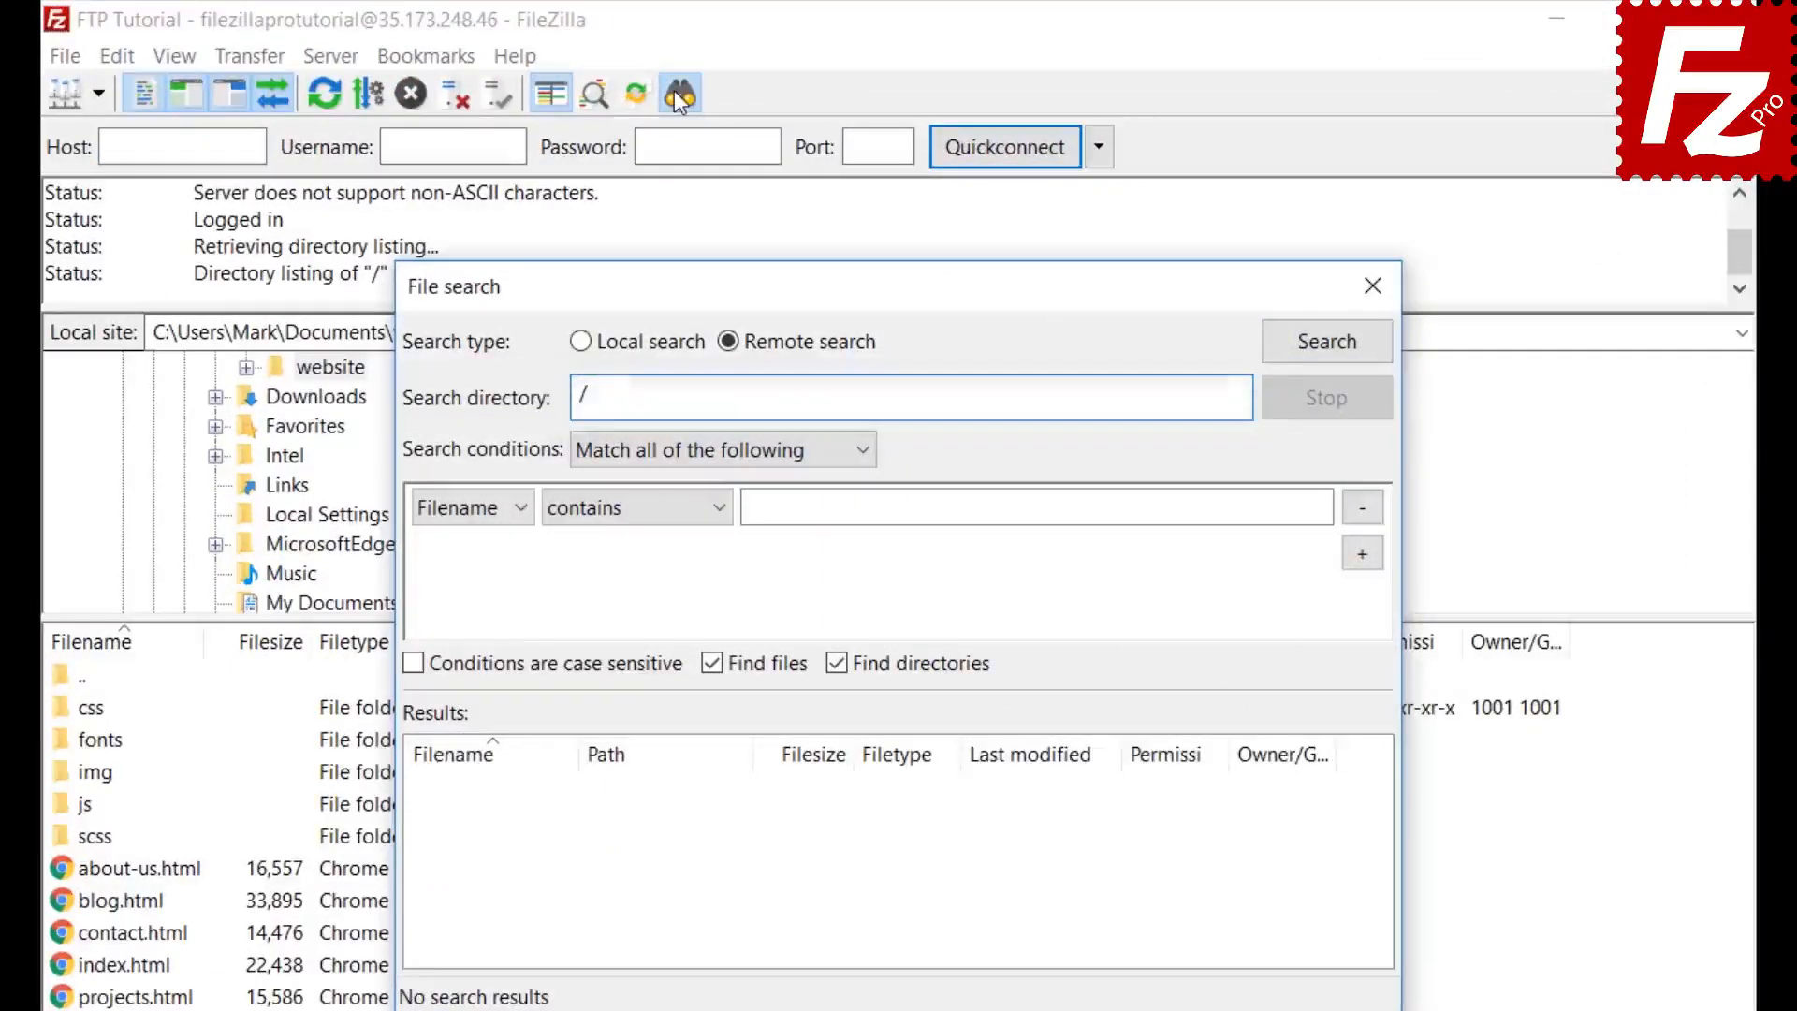
- Set the first condition, matching all, to Filename contains '.jpg'
{"action": "left_click", "coordinate": [658, 451]}
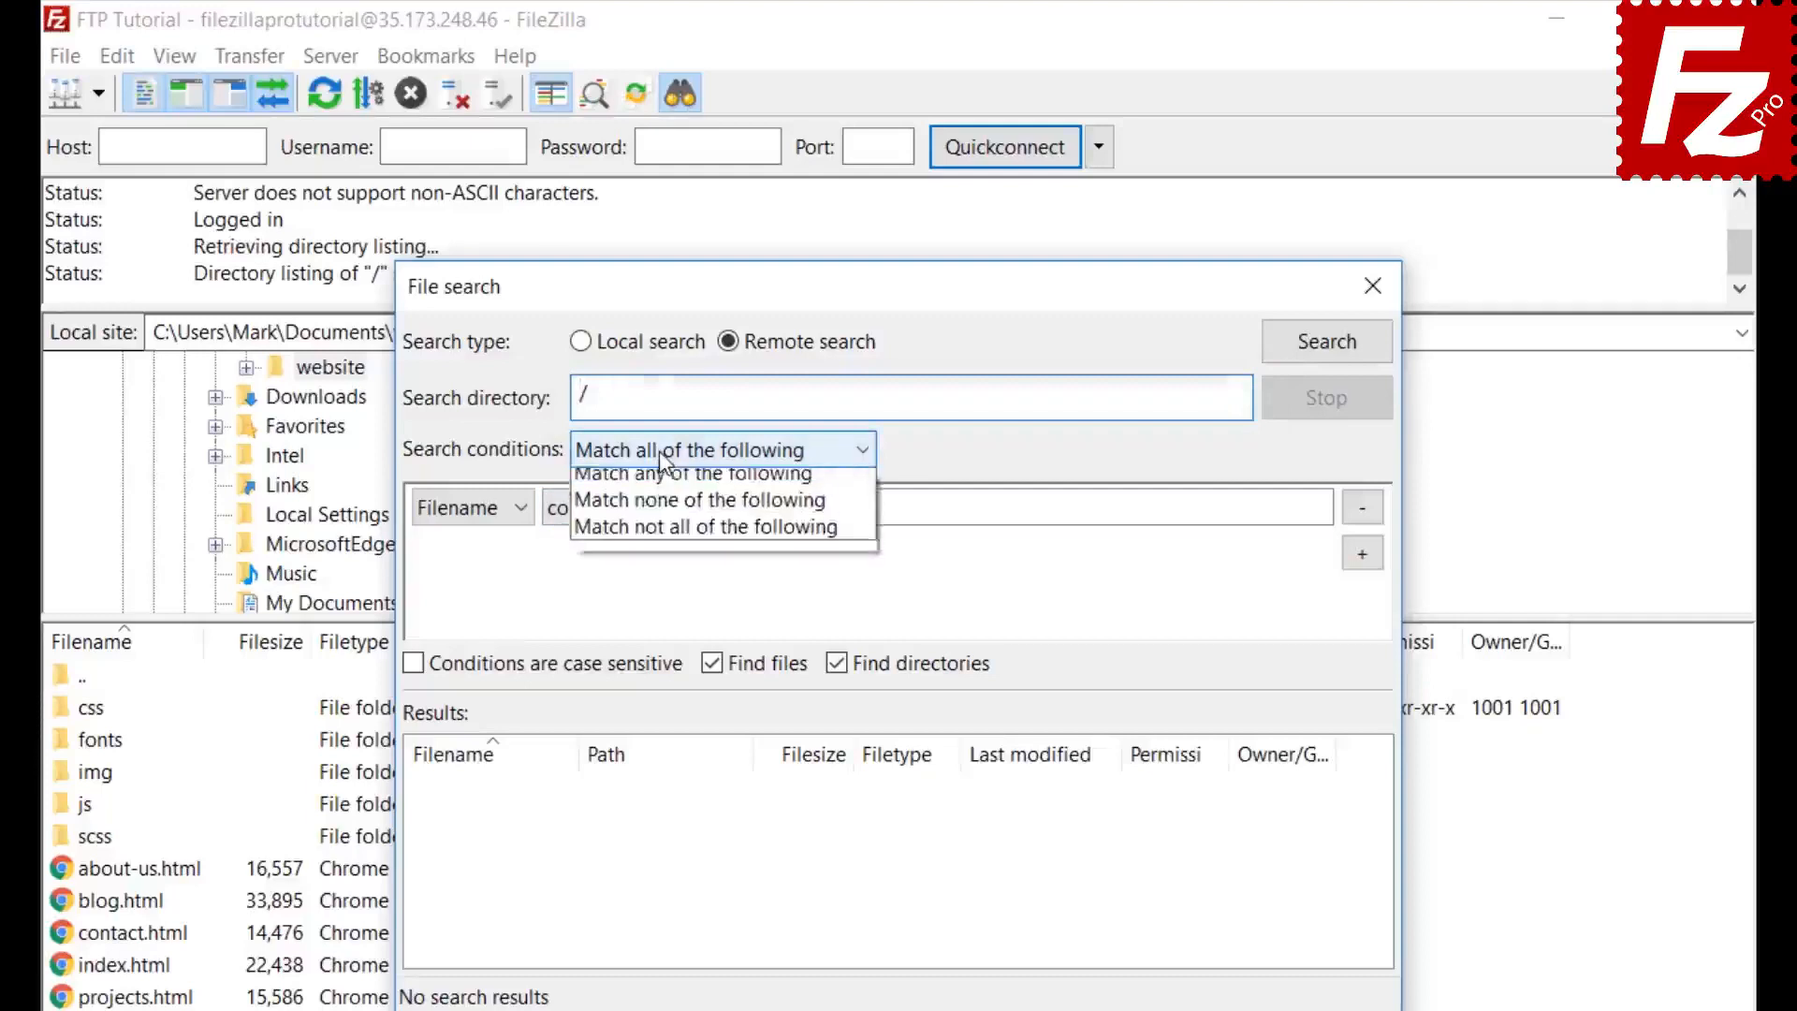
{"action": "left_click", "coordinate": [658, 451]}
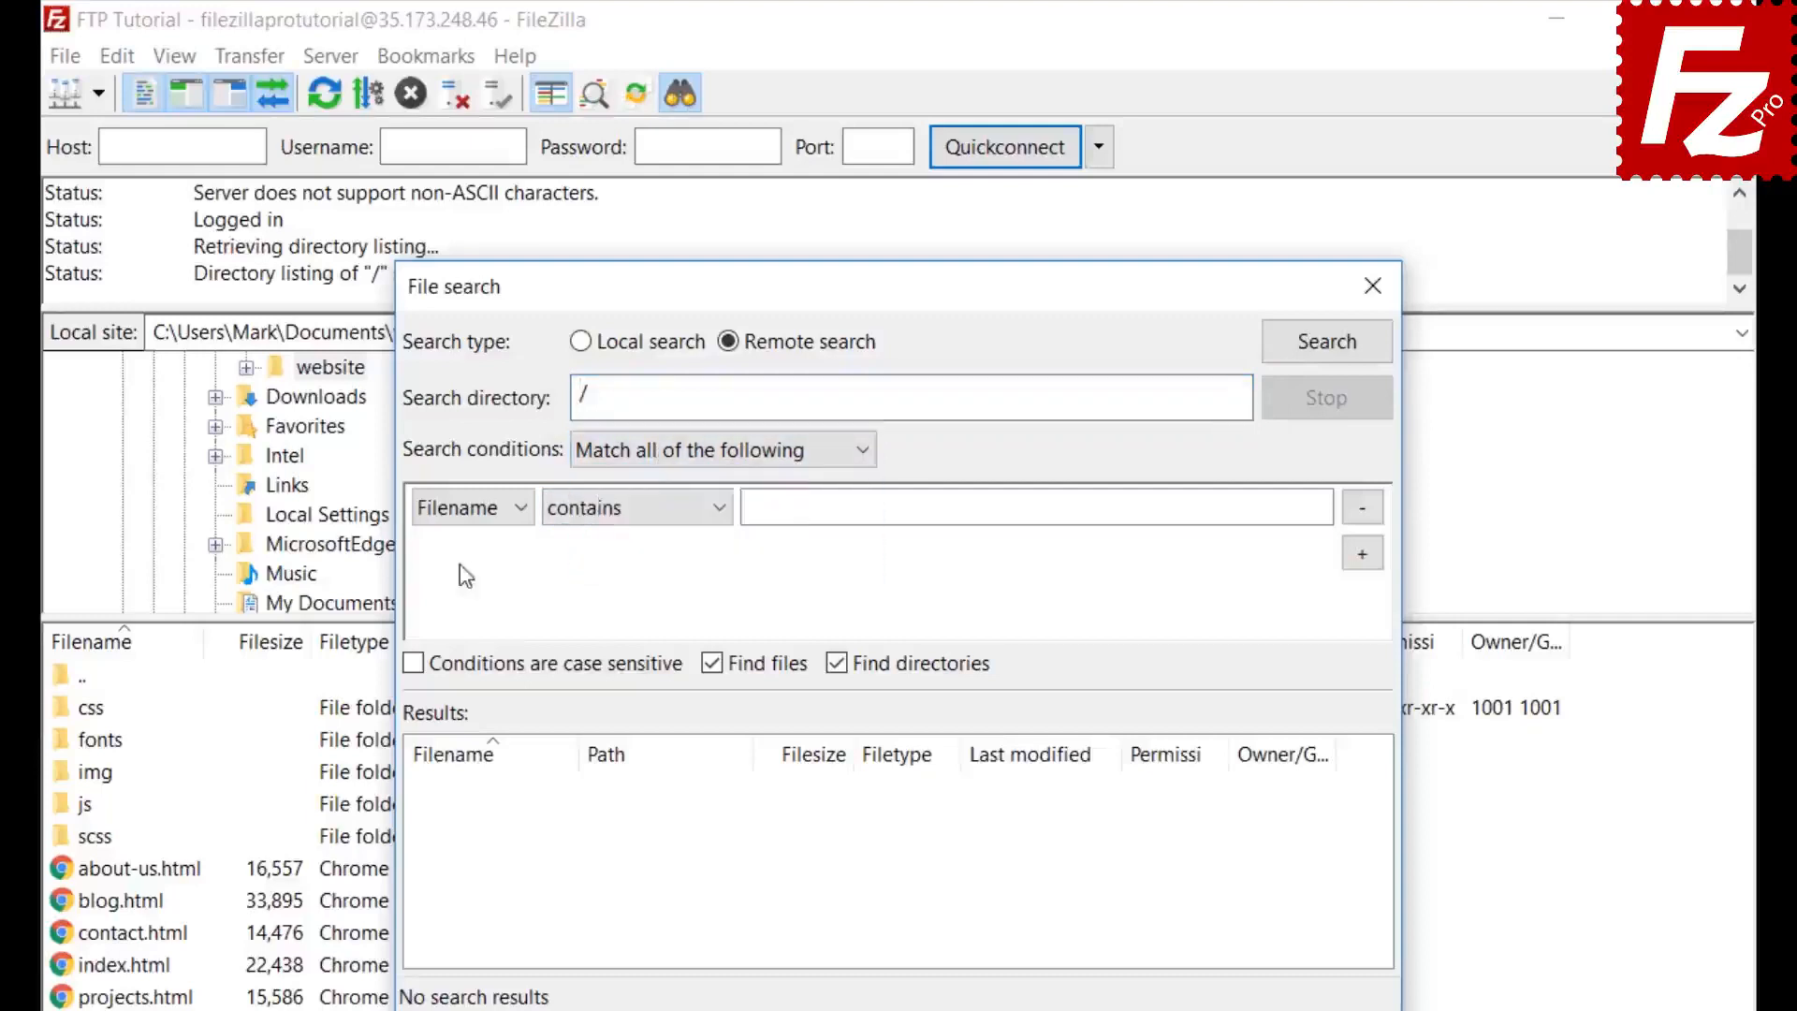
{"action": "left_click", "coordinate": [461, 514]}
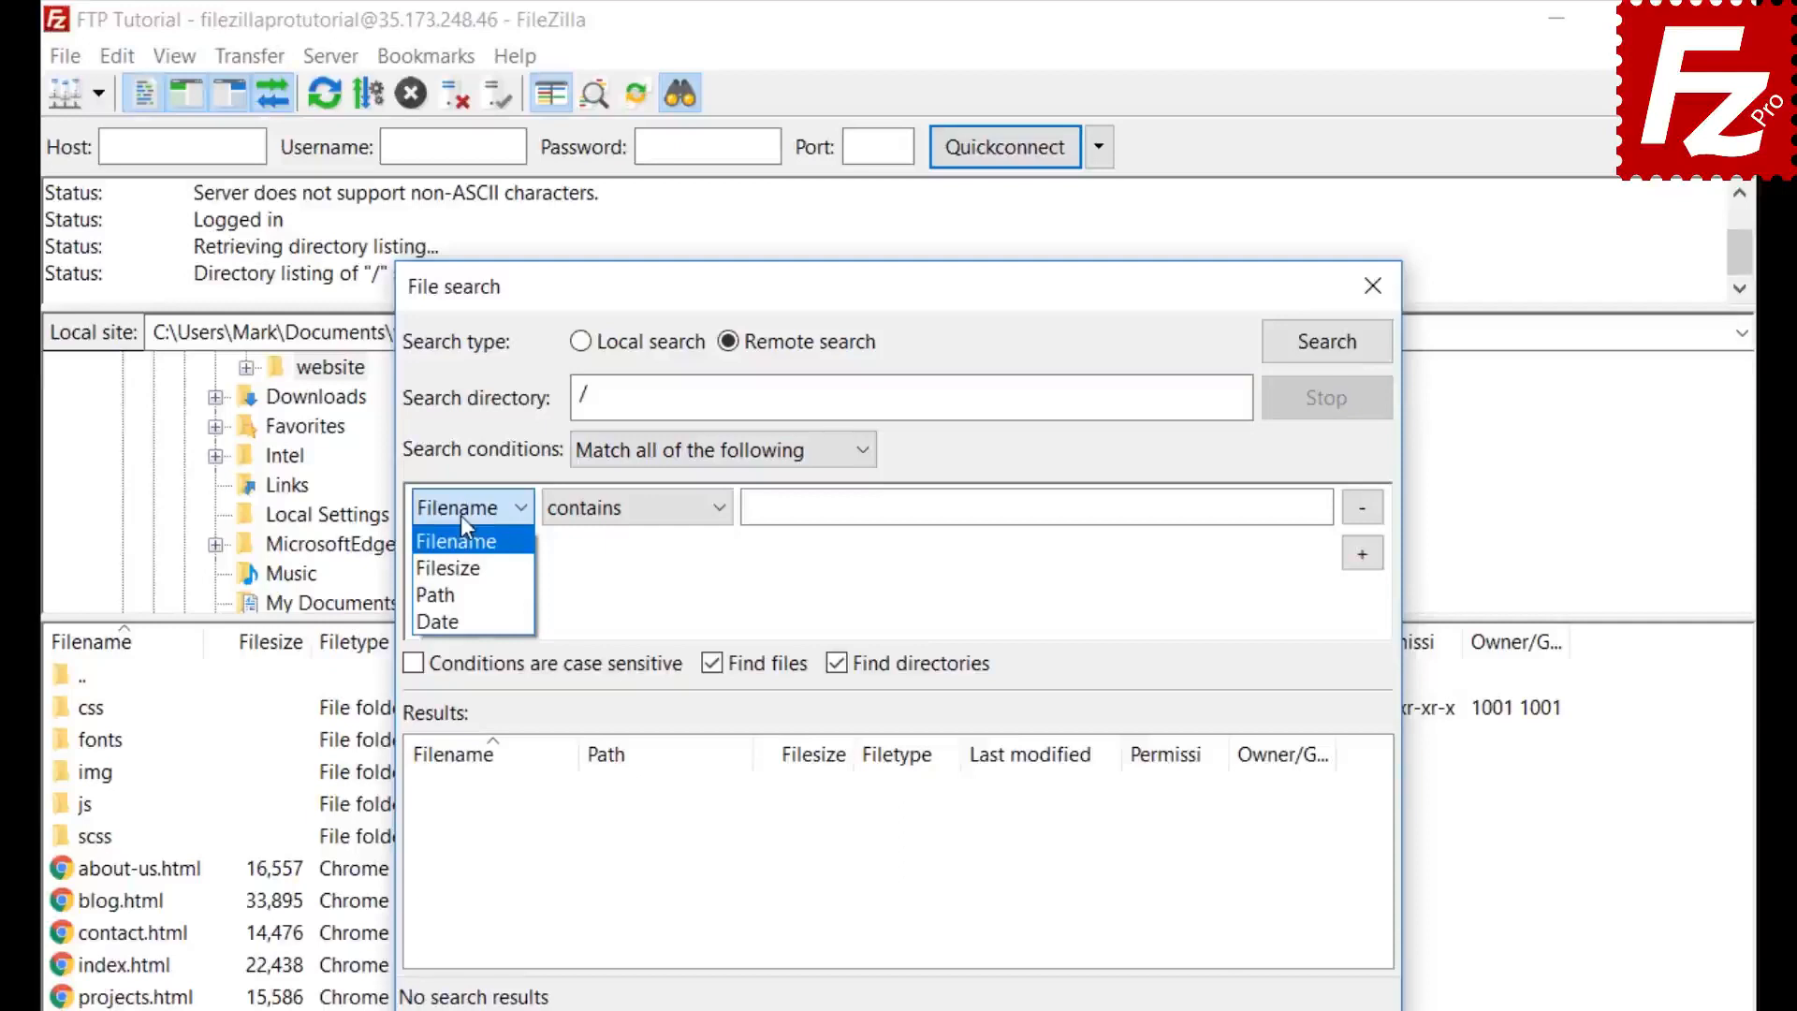
{"action": "left_click", "coordinate": [460, 515]}
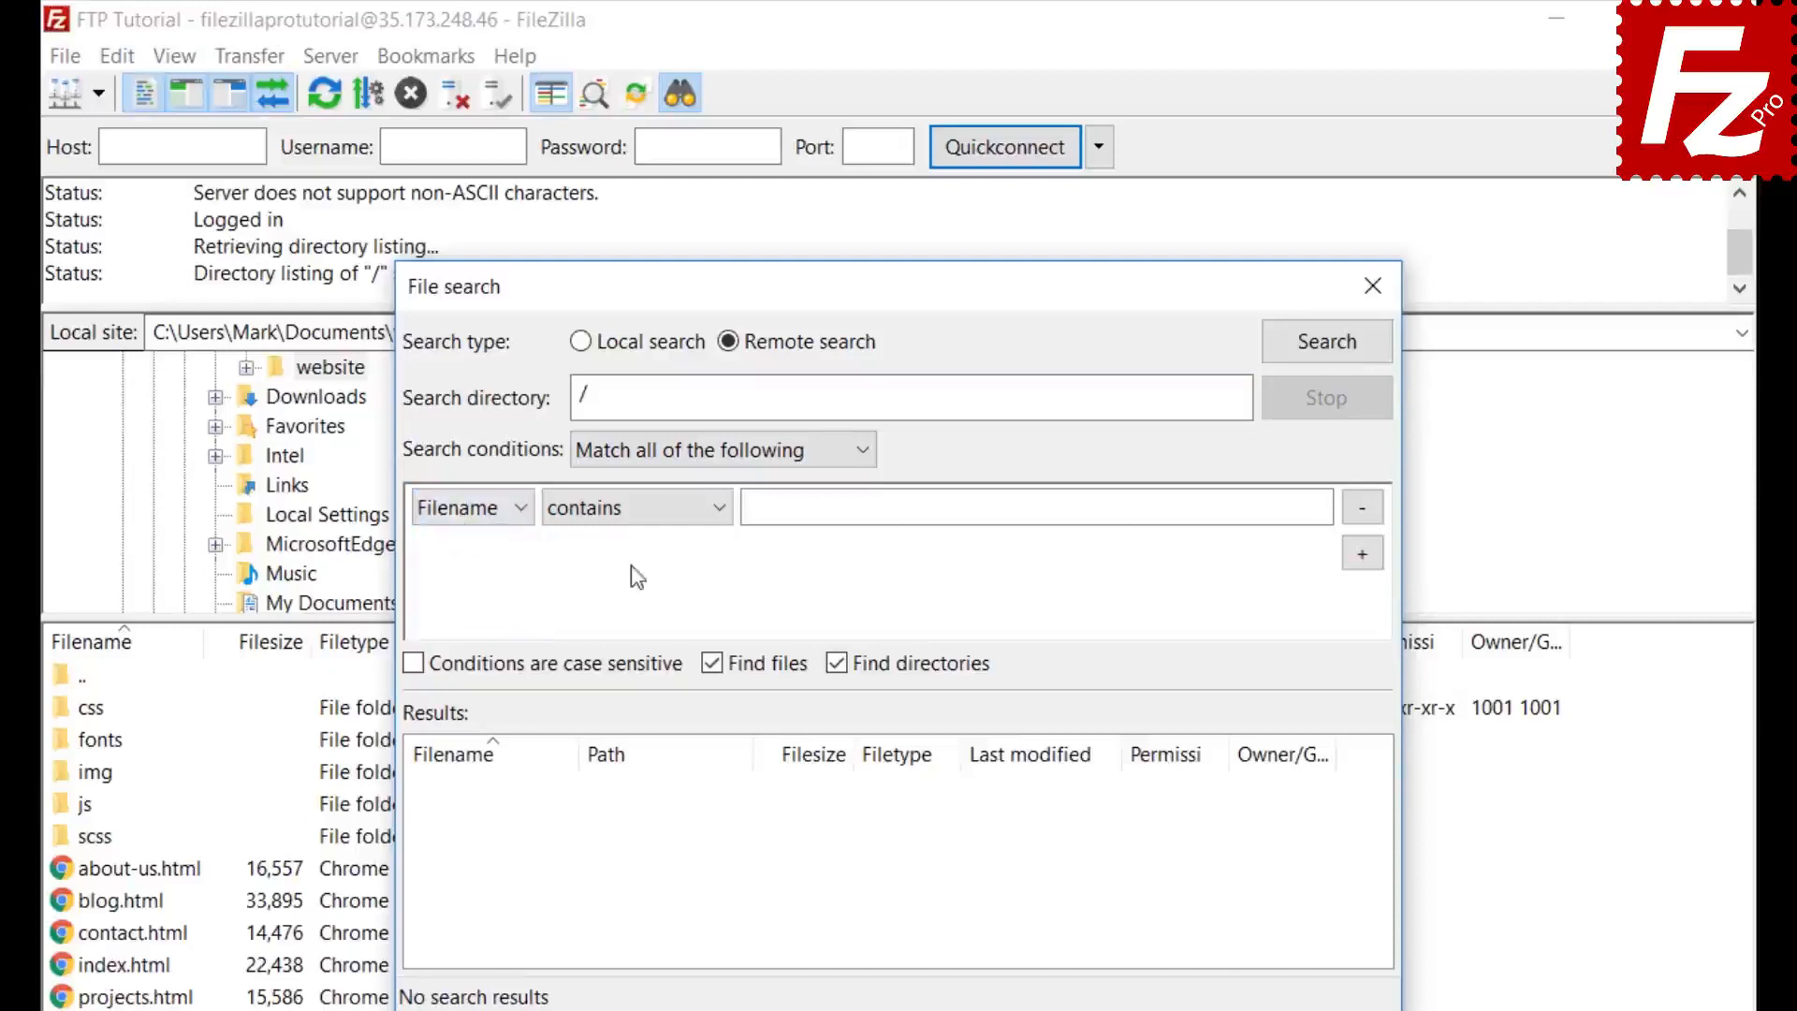
{"action": "left_click", "coordinate": [637, 531]}
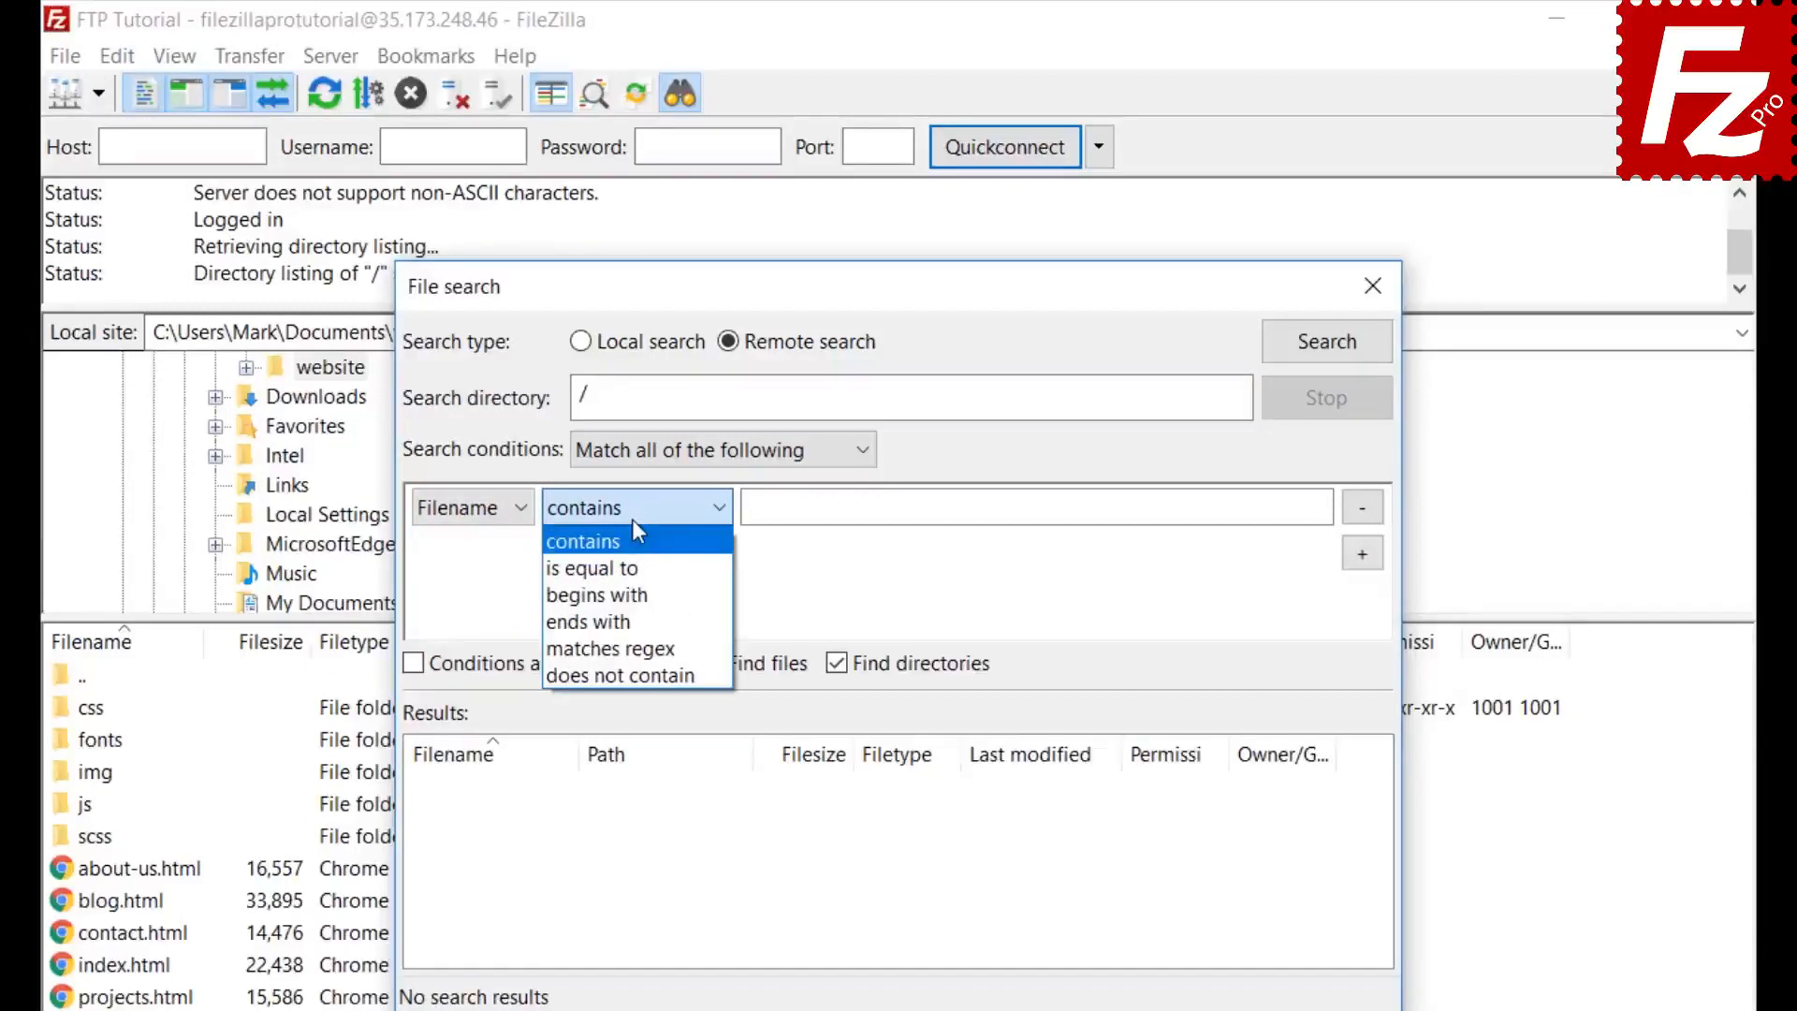
{"action": "left_click", "coordinate": [633, 533]}
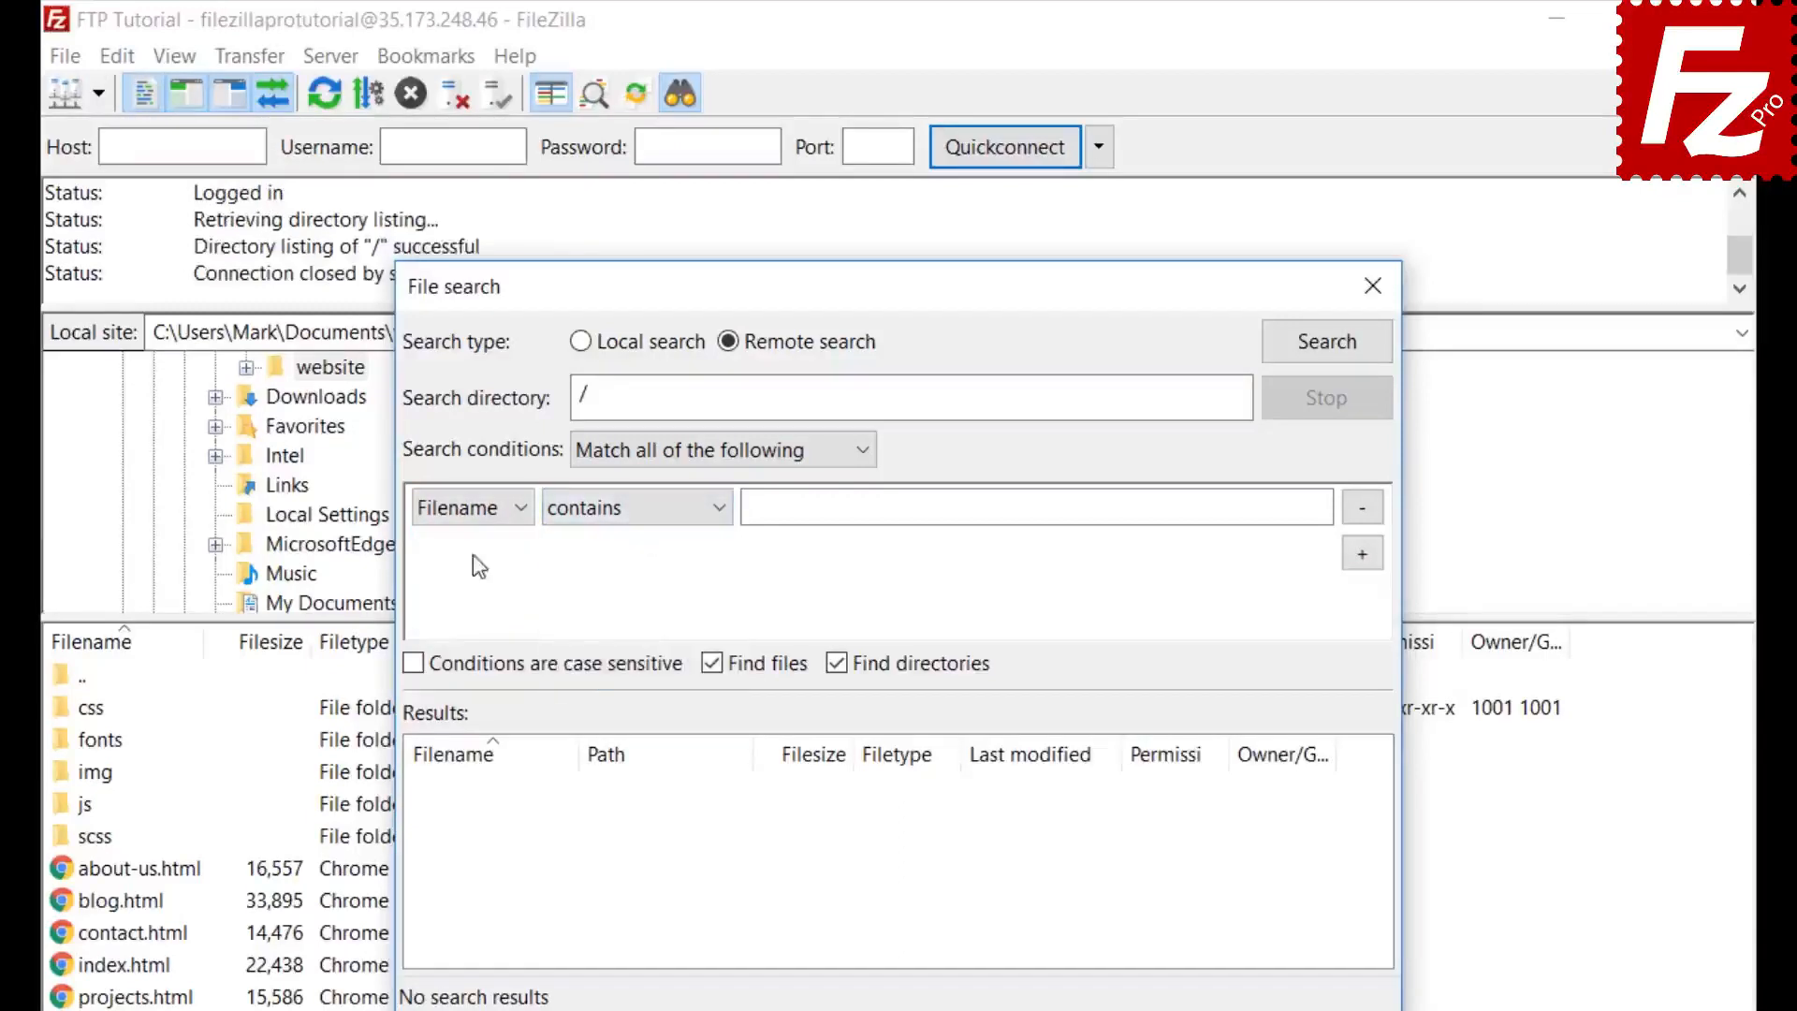
{"action": "left_click", "coordinate": [495, 507]}
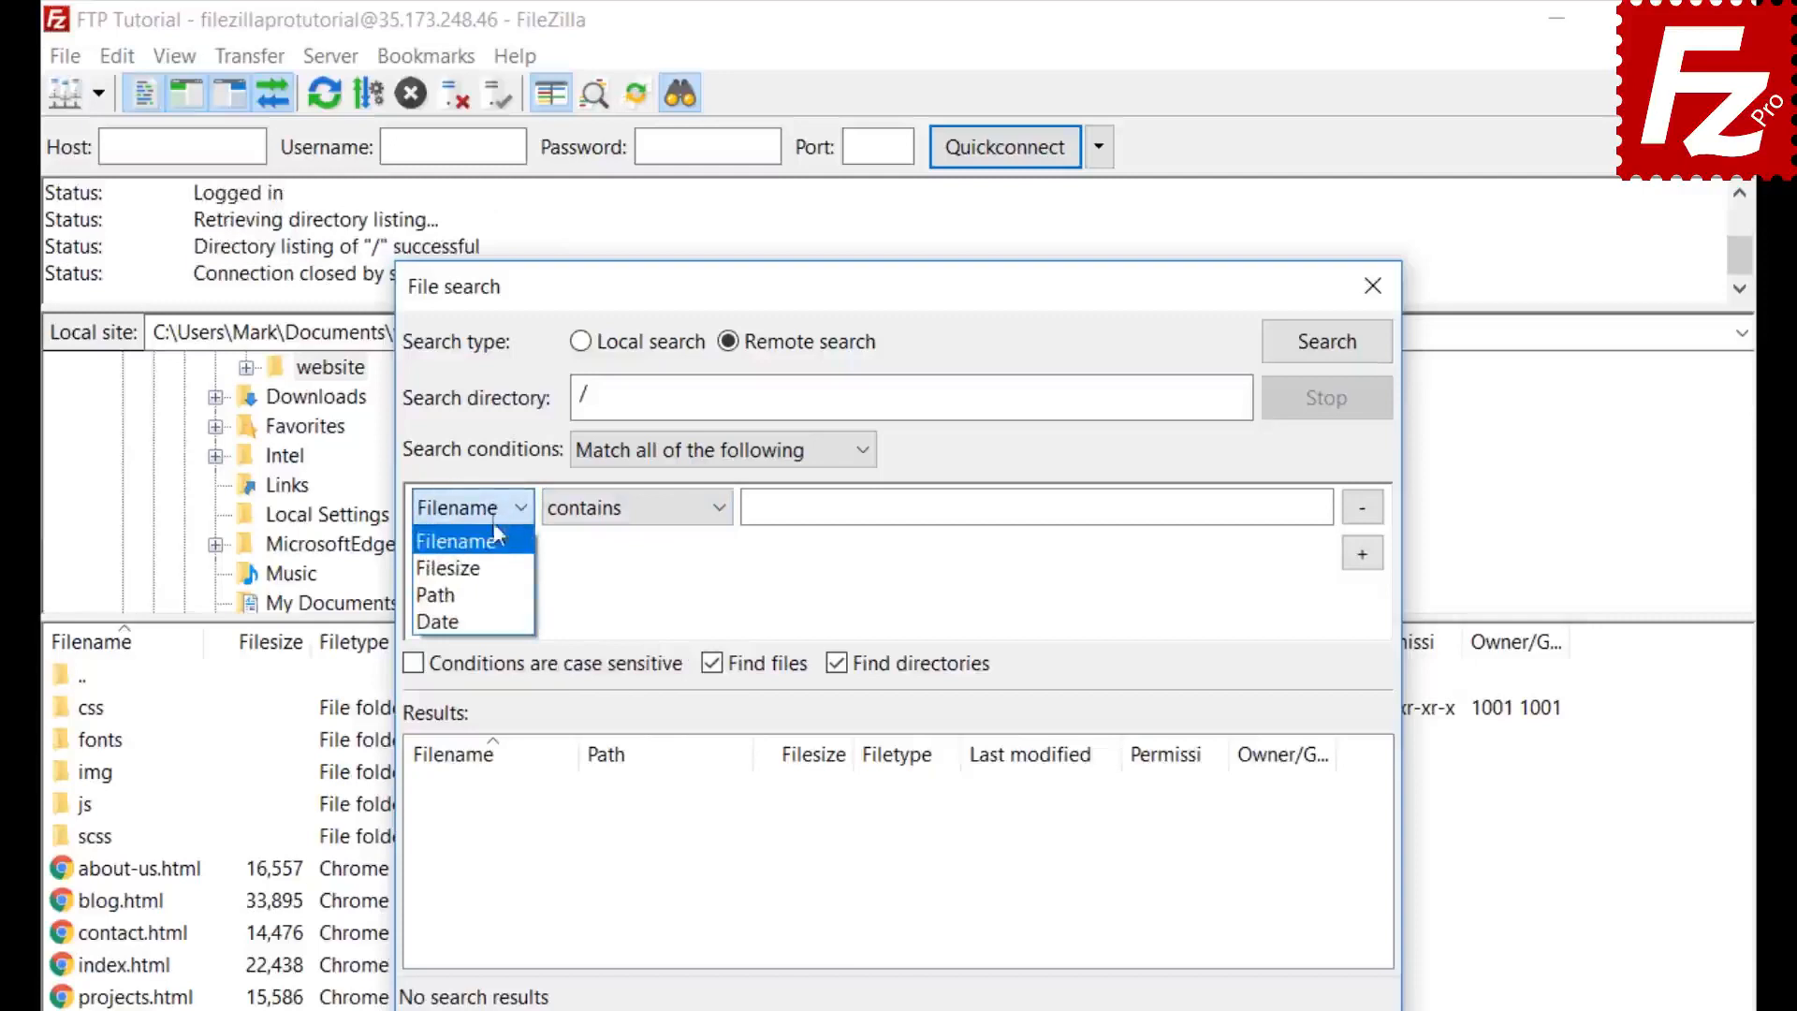
{"action": "left_click", "coordinate": [499, 541]}
{"action": "left_click", "coordinate": [629, 508]}
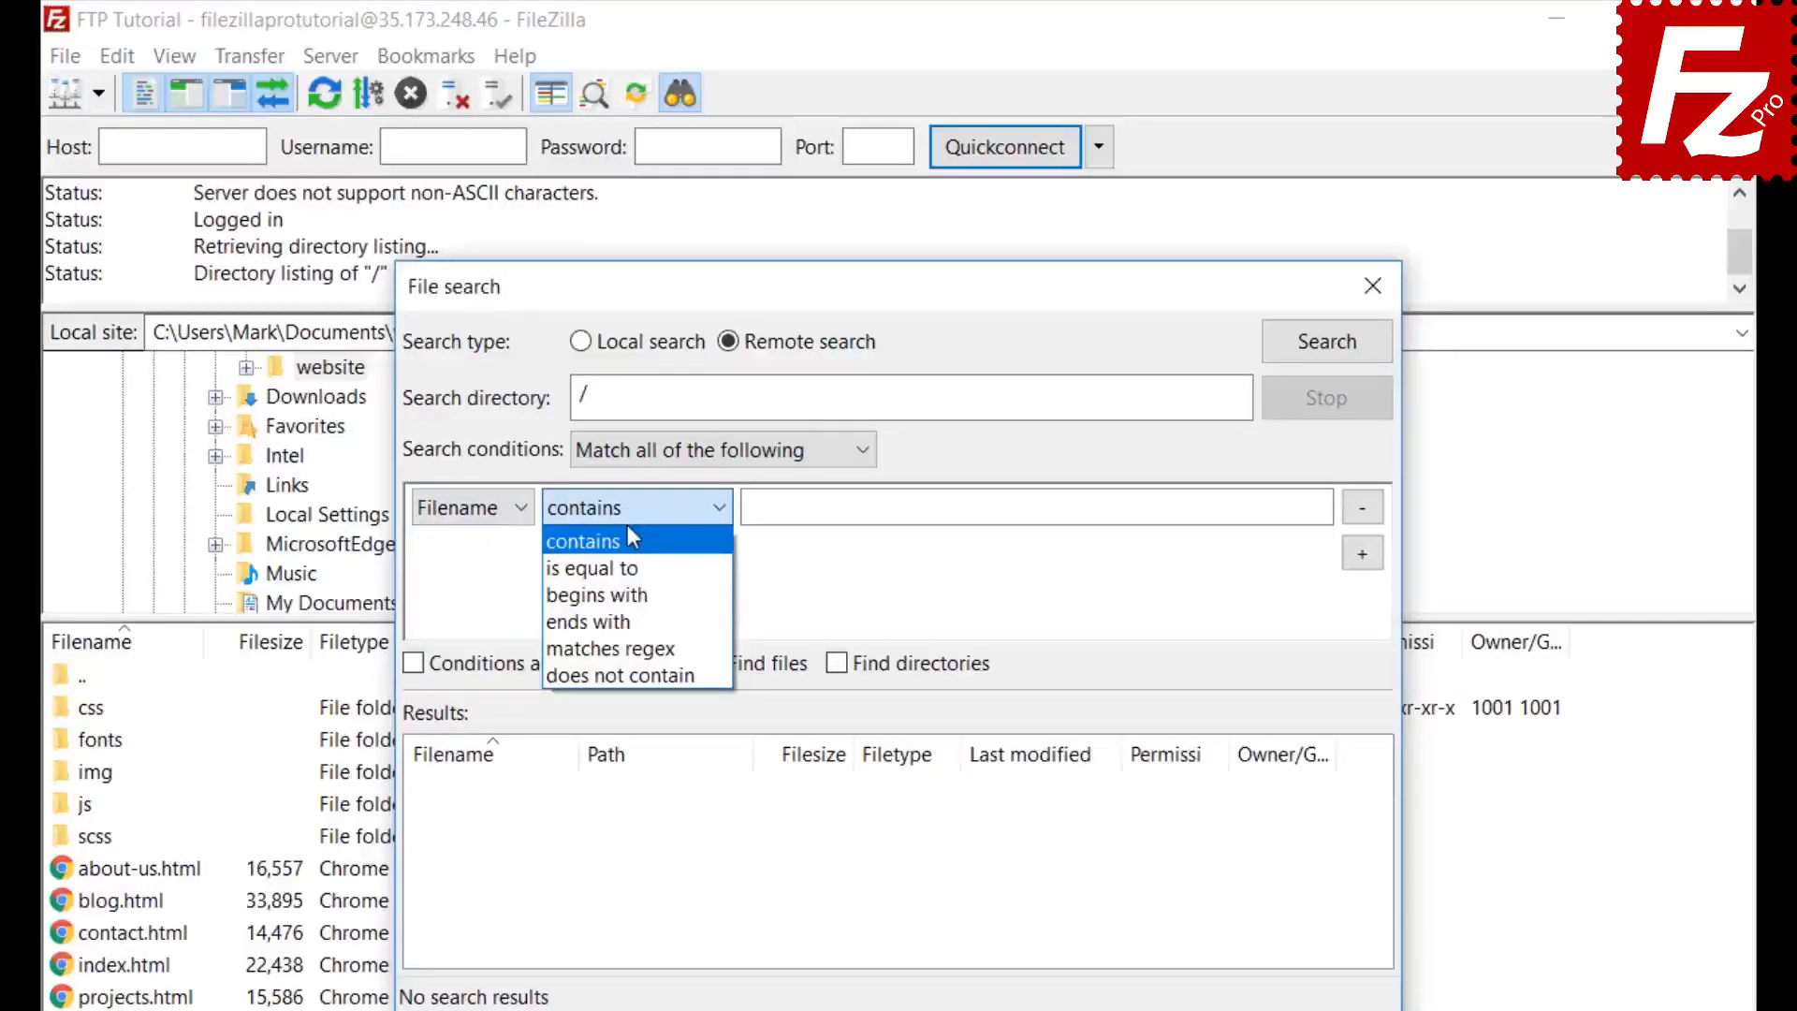
{"action": "left_click", "coordinate": [627, 540]}
{"action": "left_click", "coordinate": [815, 508]}
{"action": "type", "text": ".jpg"}
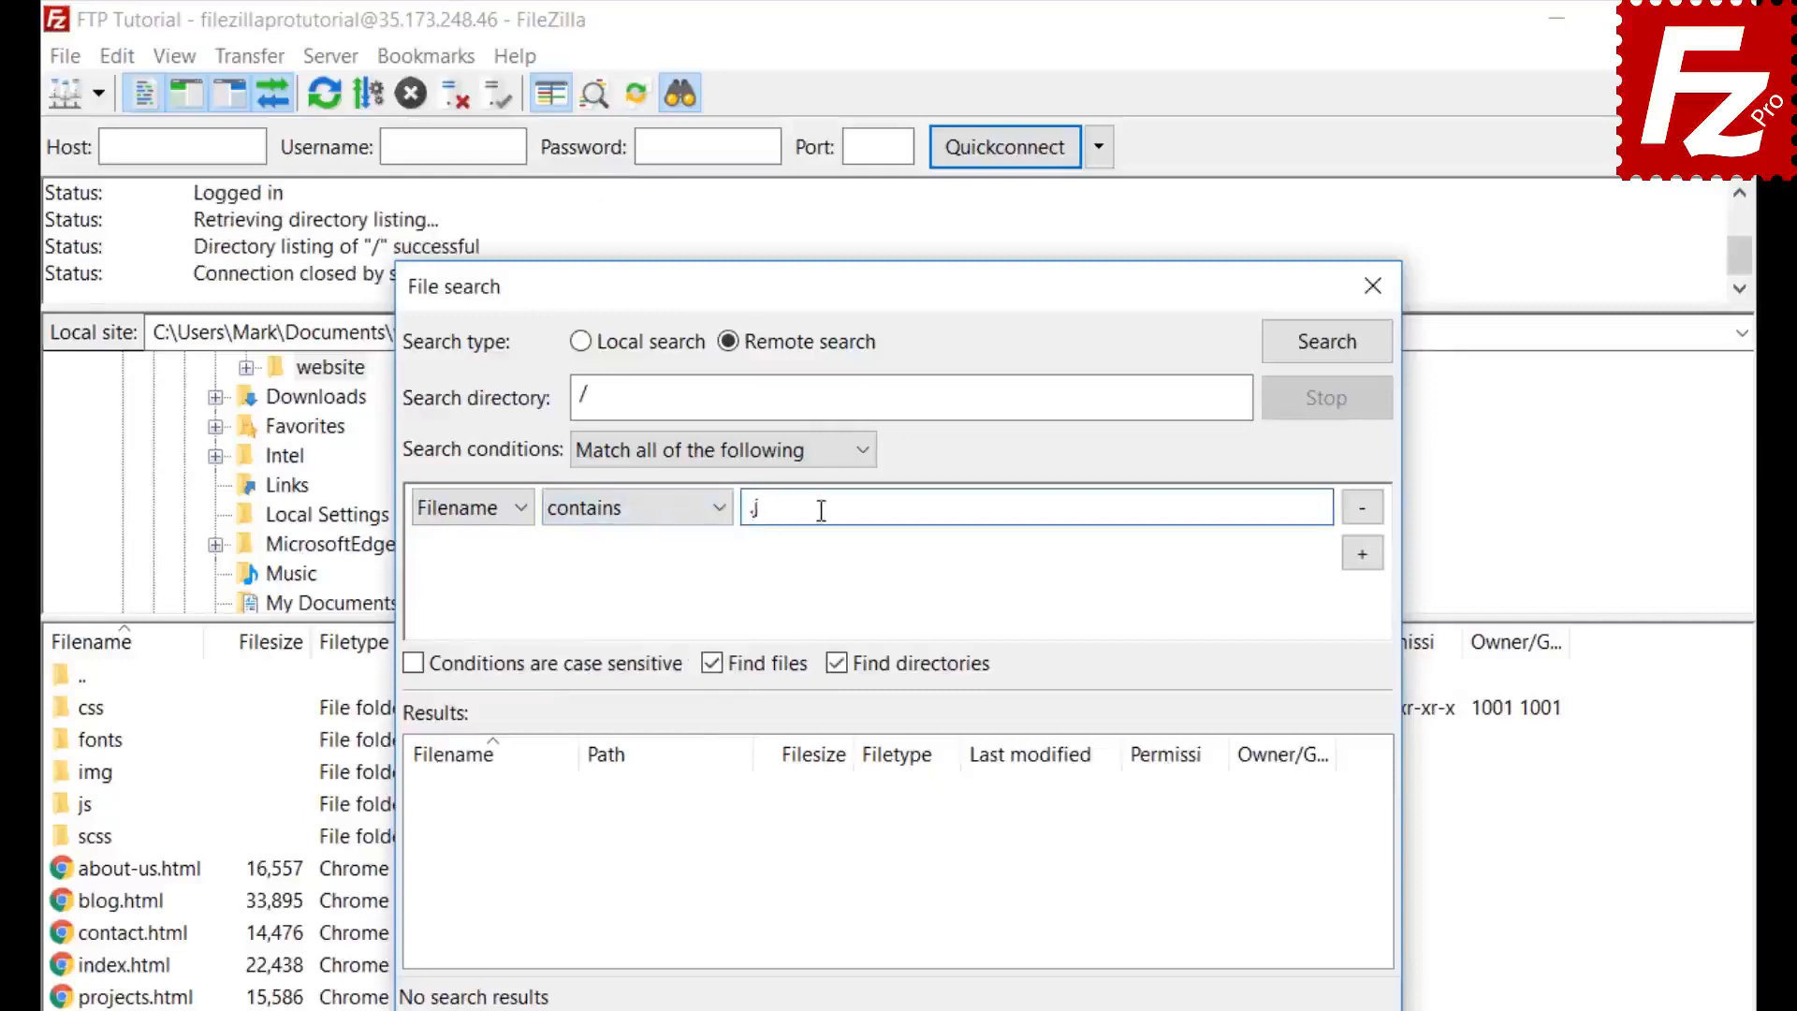
- Add a second condition Filesize greater than 500000 and exclude directories from the results
{"action": "left_click", "coordinate": [1363, 554]}
{"action": "left_click", "coordinate": [471, 554]}
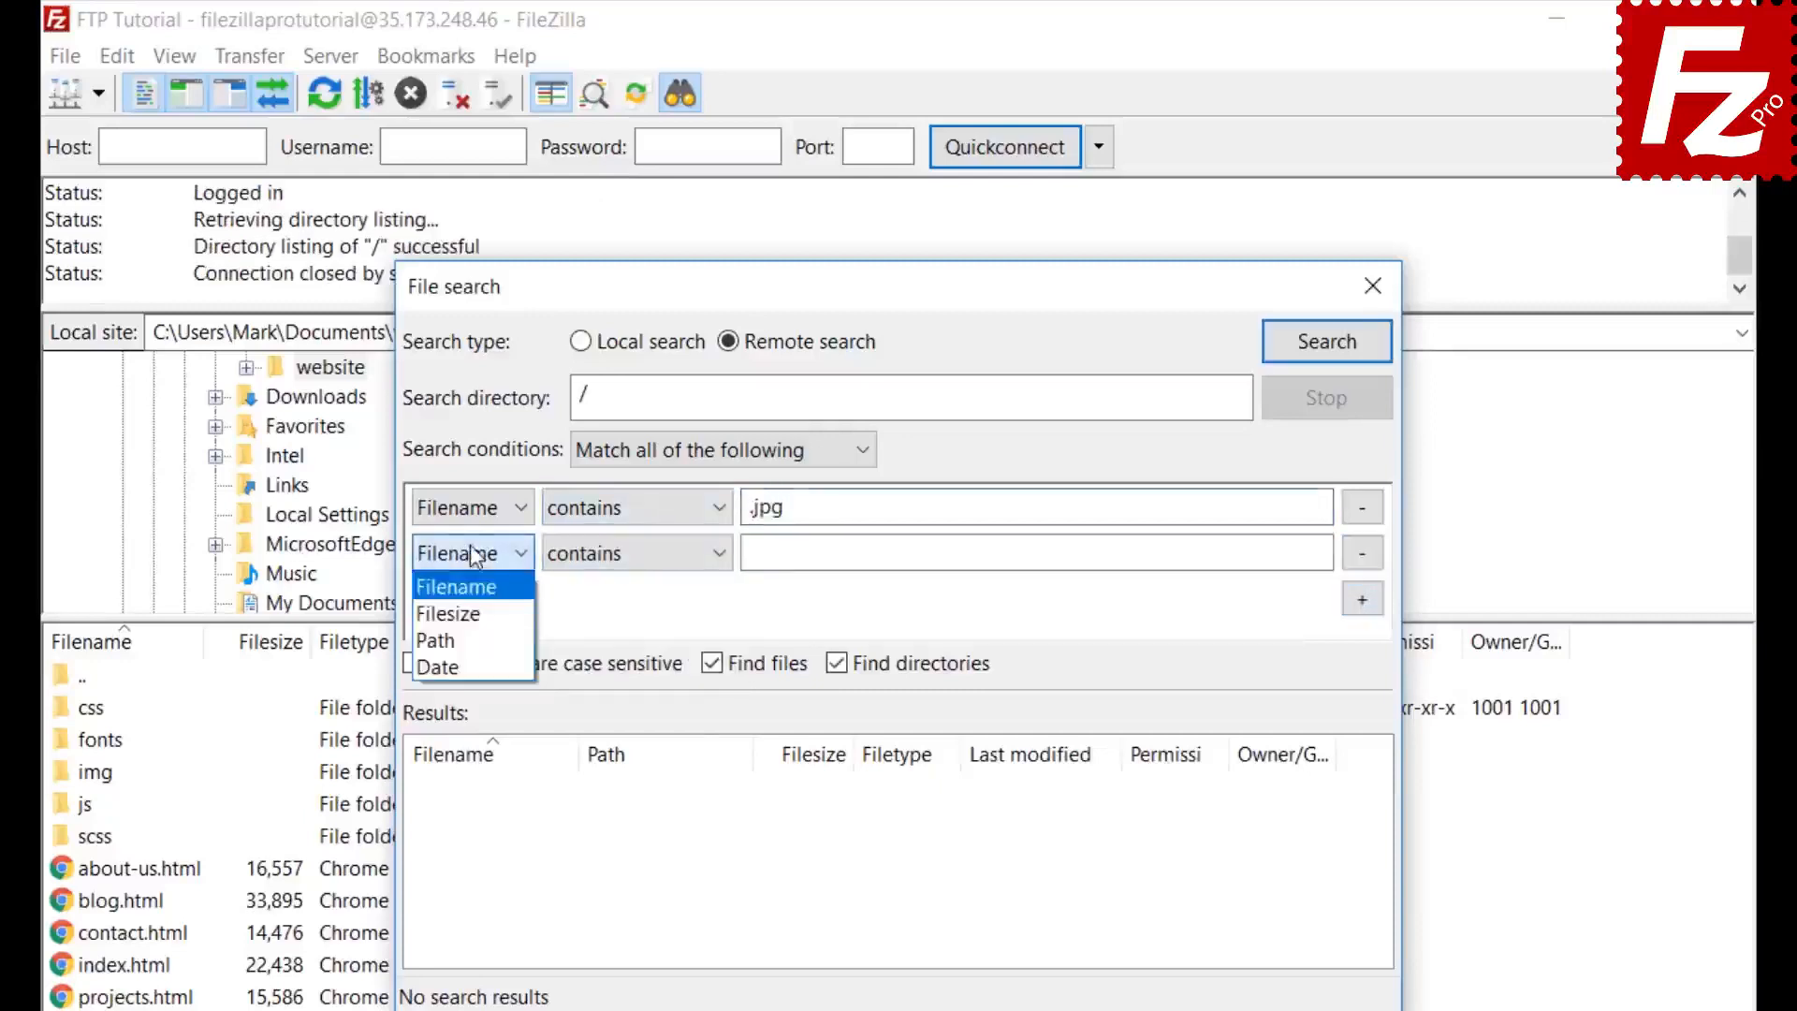
{"action": "left_click", "coordinate": [447, 614]}
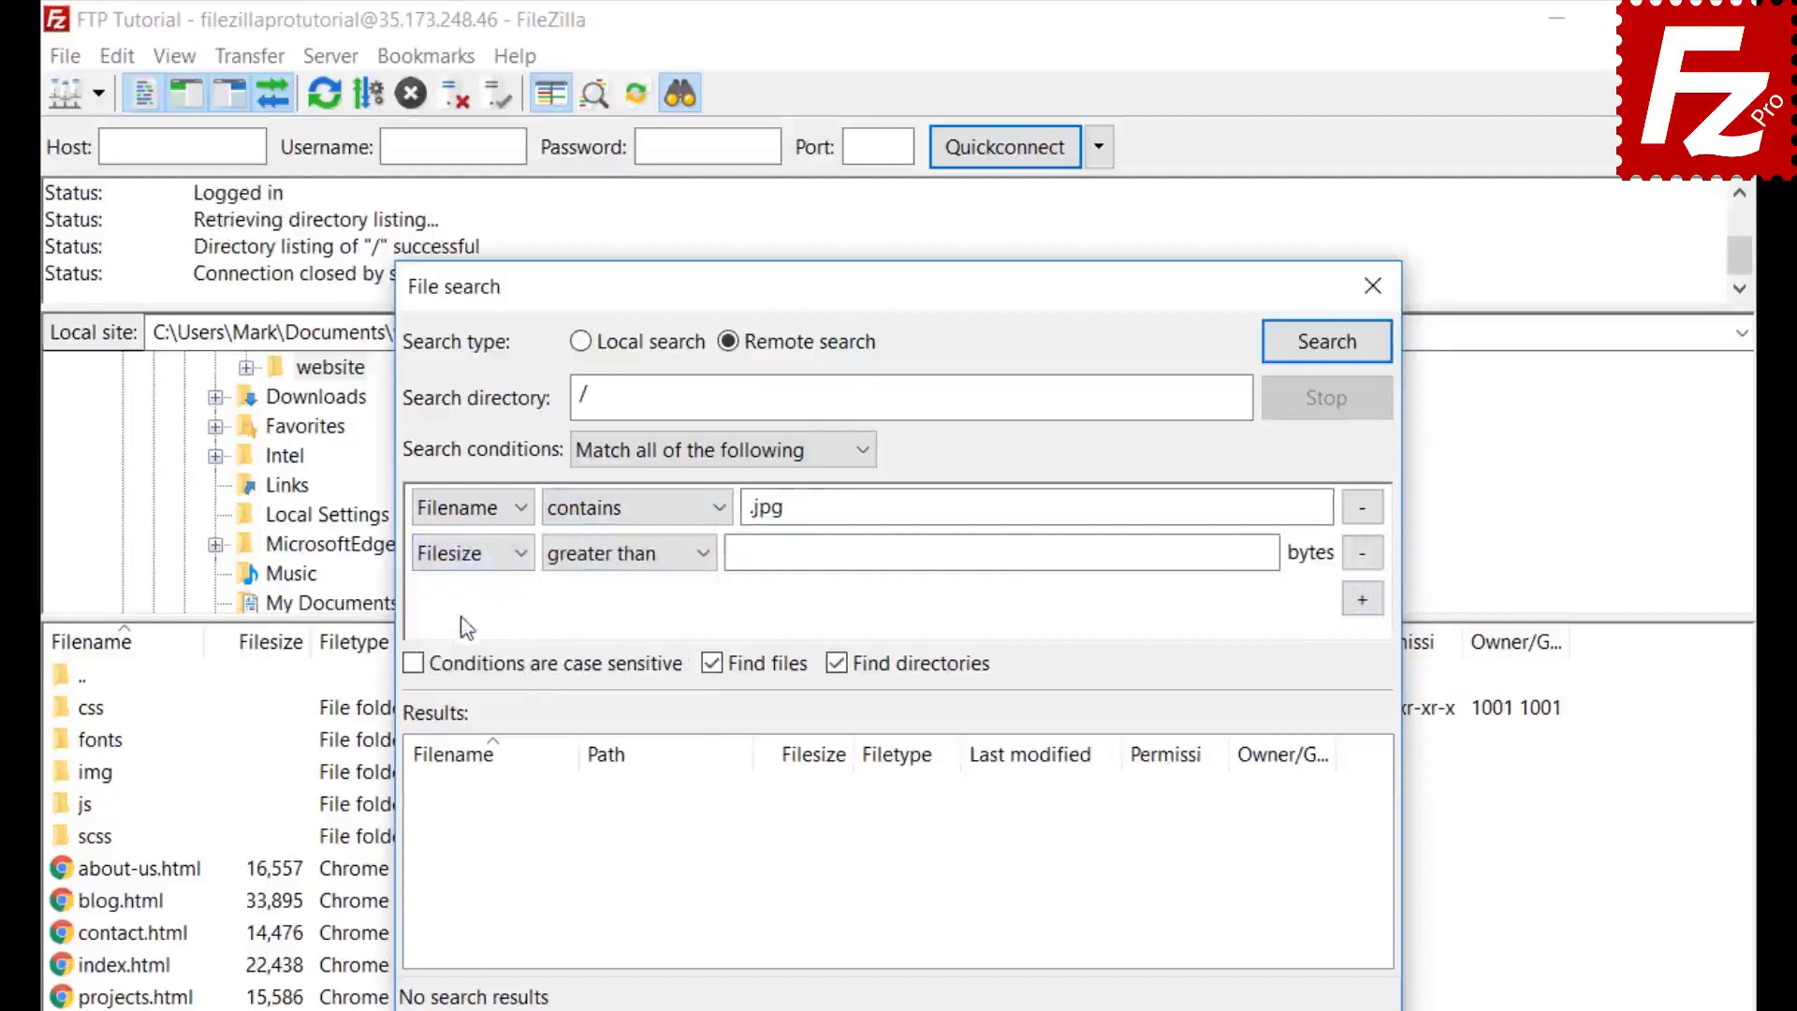
{"action": "left_click", "coordinate": [603, 552]}
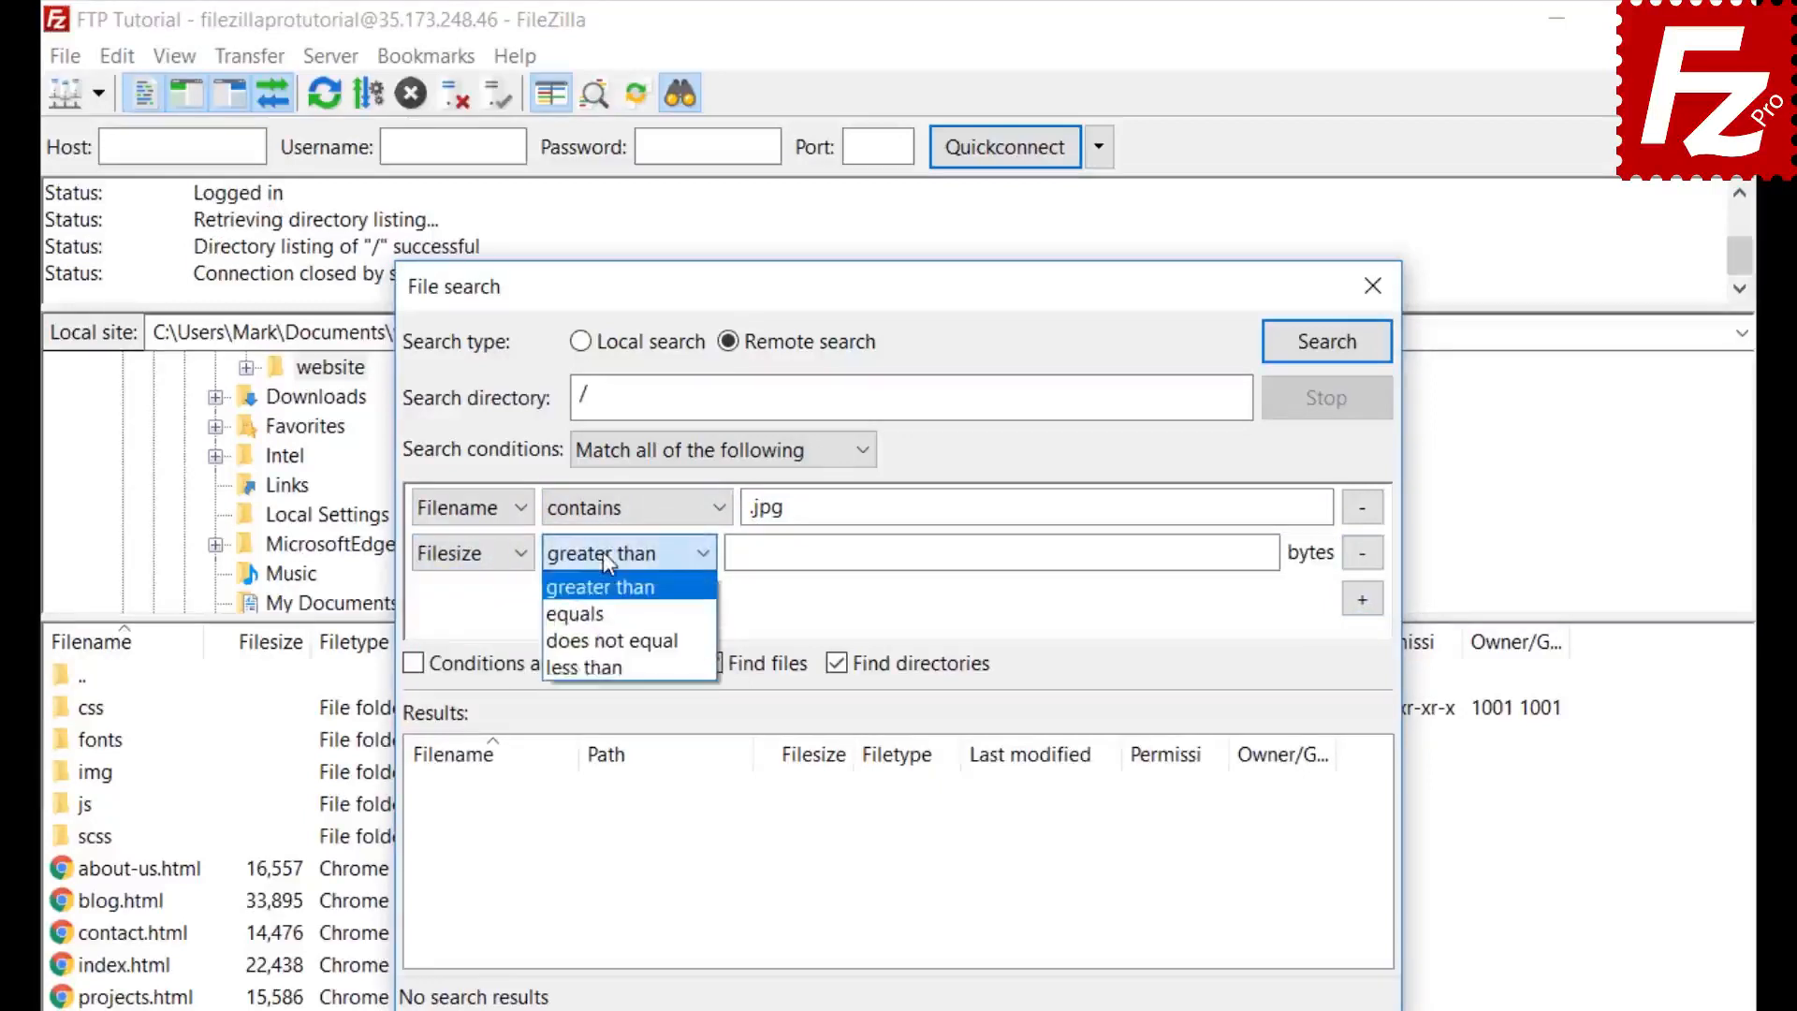
{"action": "left_click", "coordinate": [602, 553]}
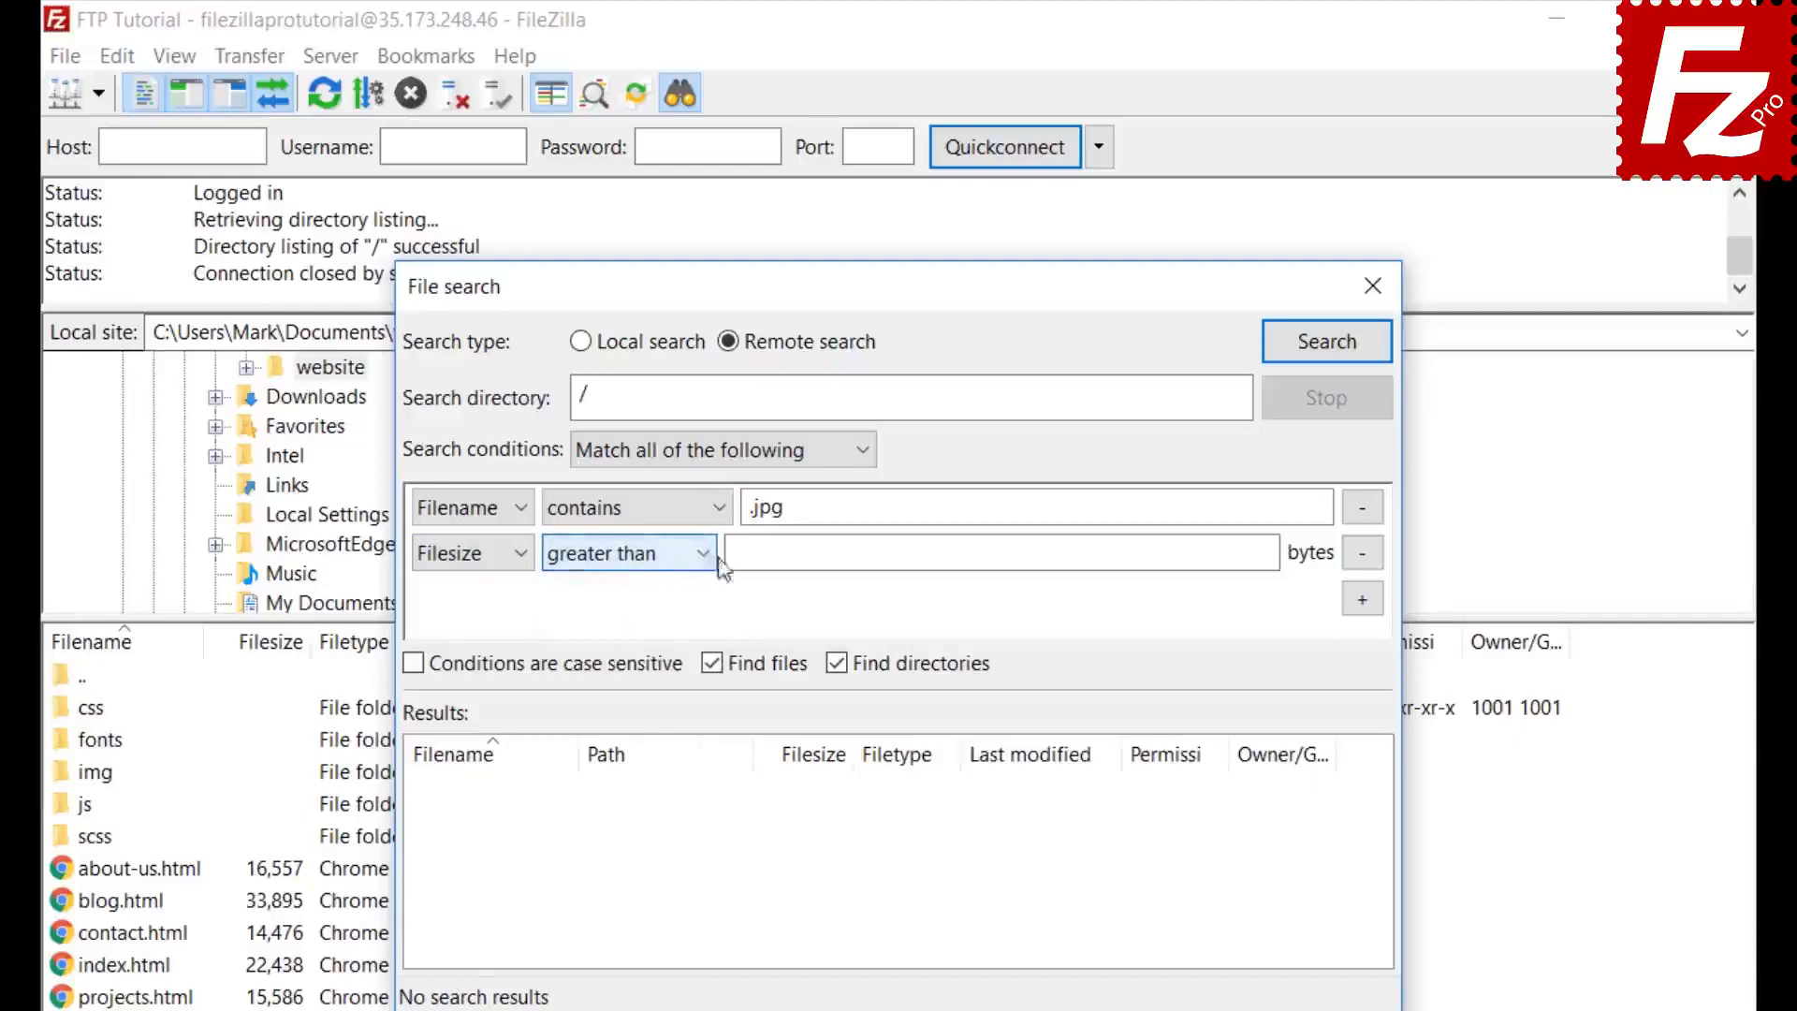
{"action": "left_click", "coordinate": [746, 552]}
{"action": "type", "text": "500000"}
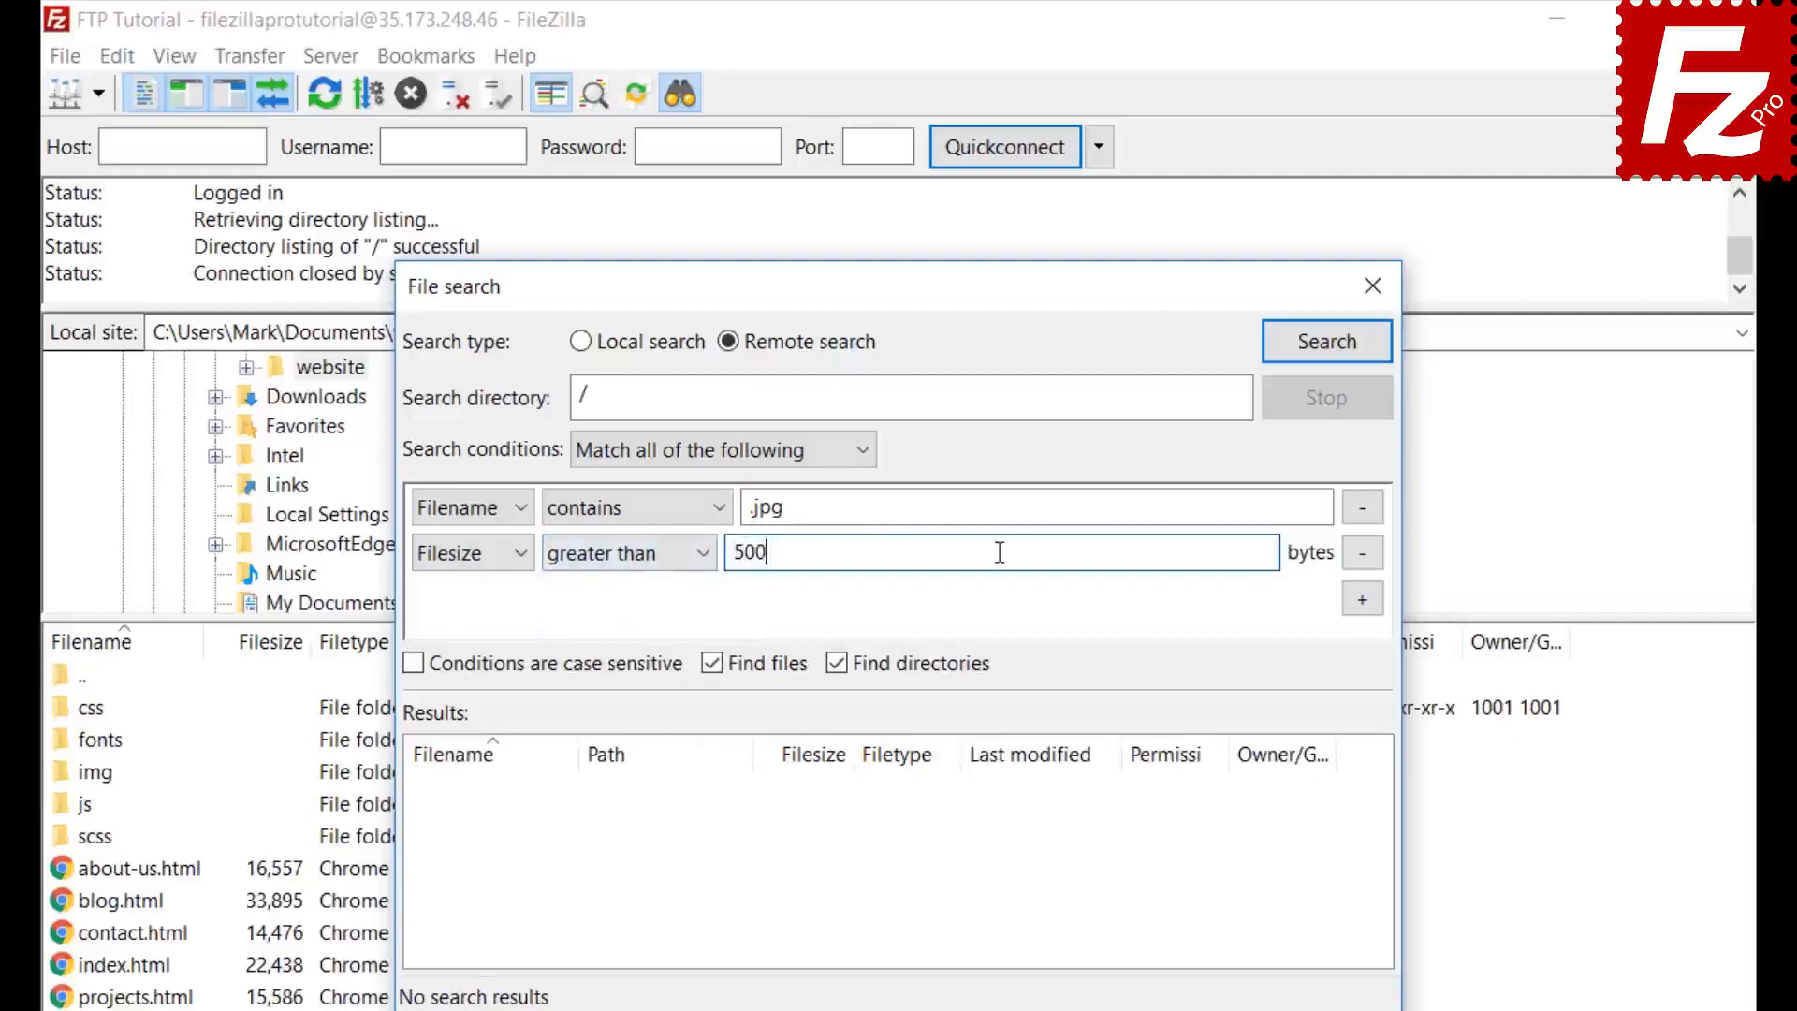
{"action": "left_click", "coordinate": [837, 663]}
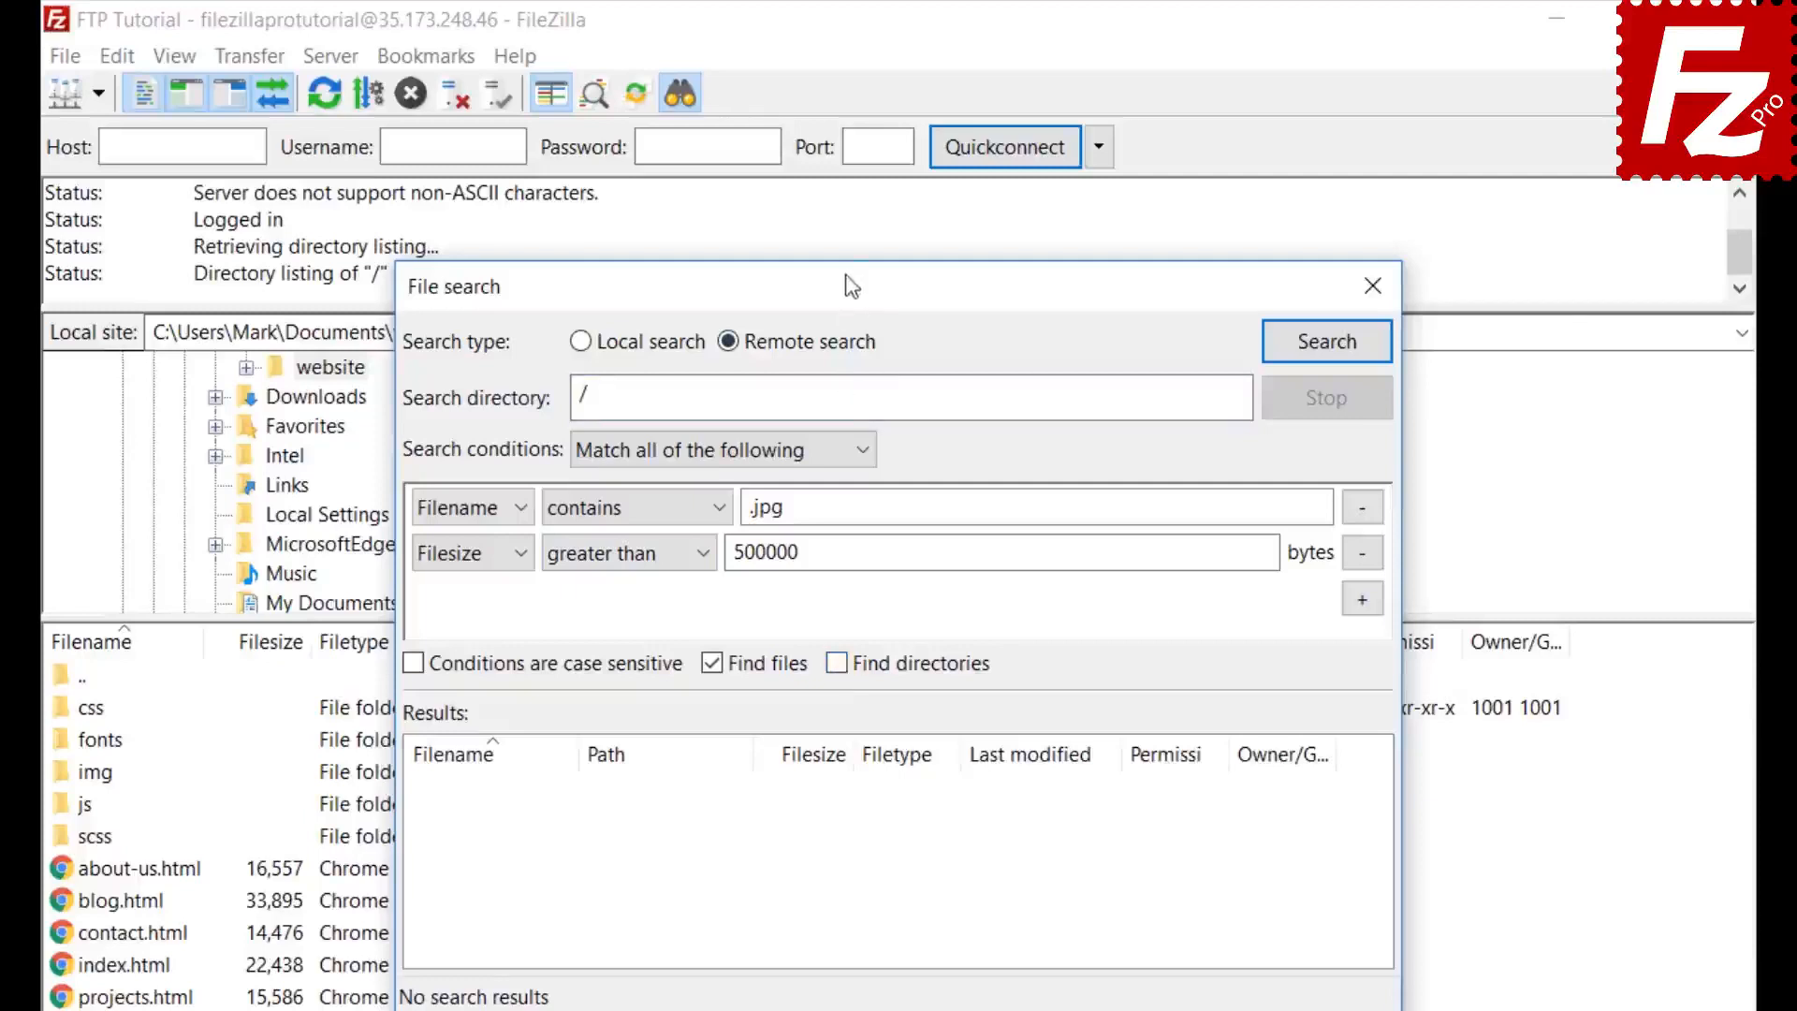
{"action": "left_click_drag", "start_coordinate": [849, 287], "coordinate": [1184, 289]}
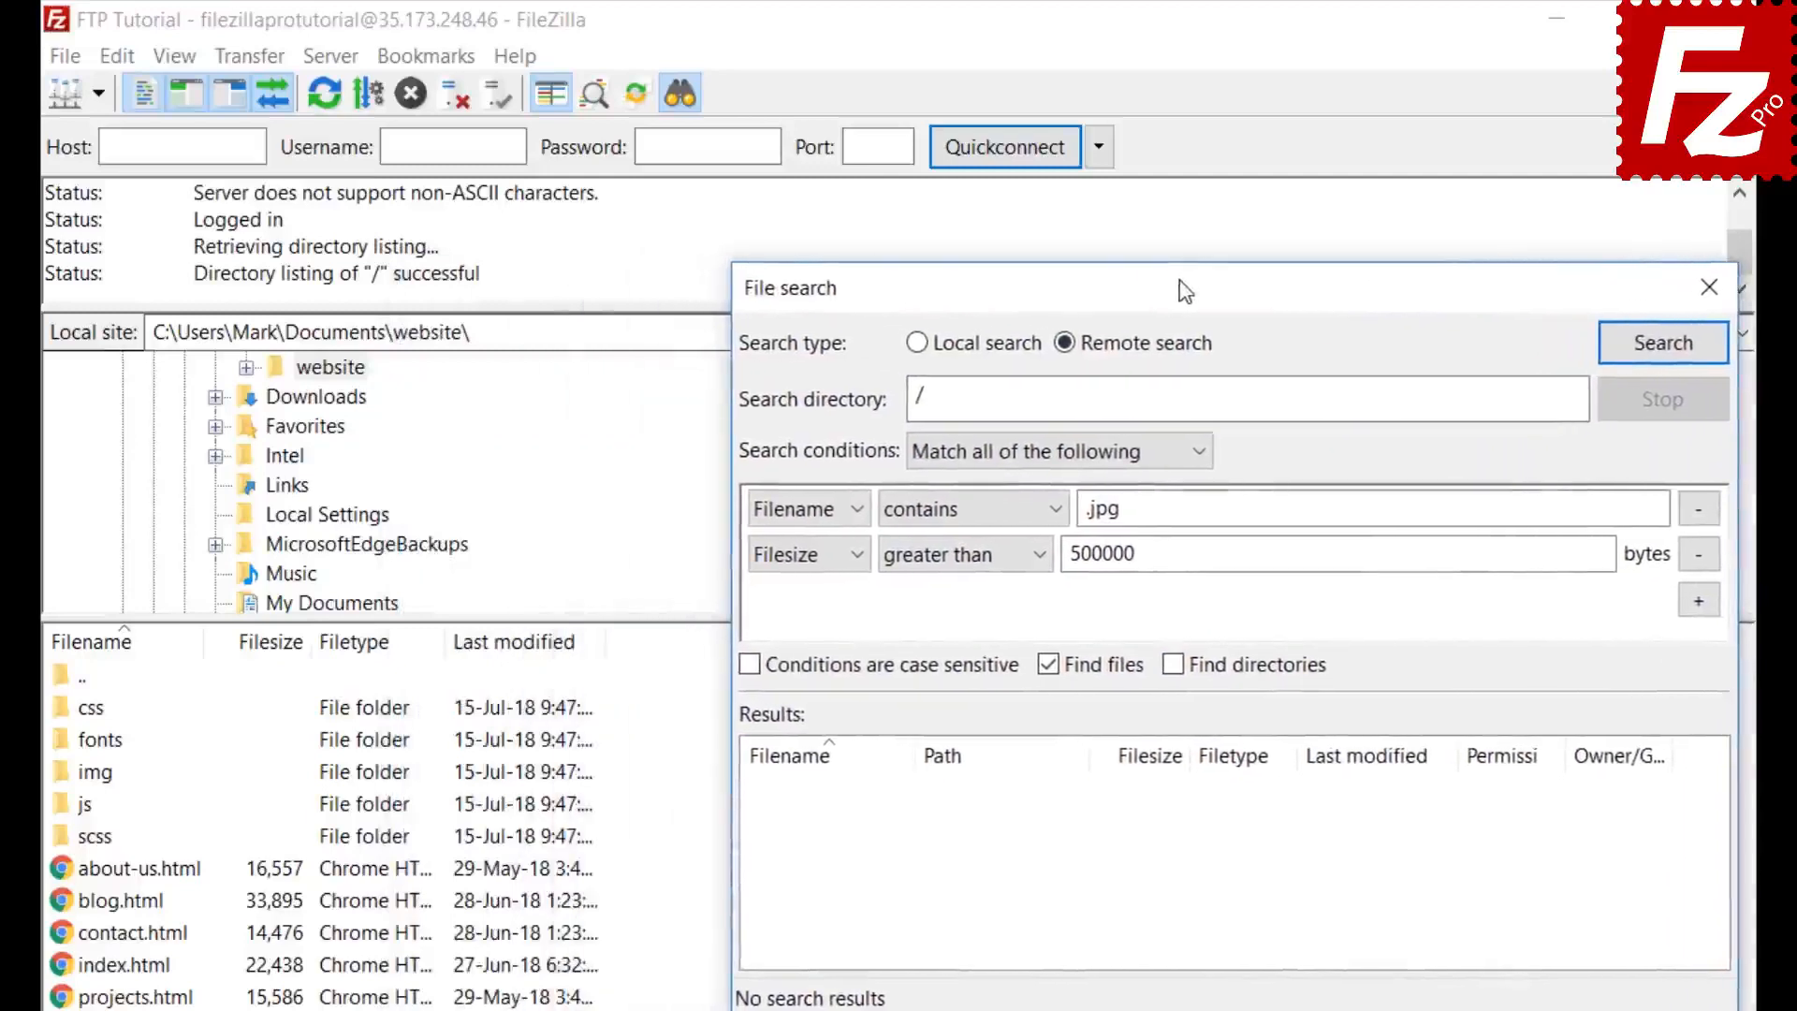
- Run the search and add the found feature-bg.jpg to the queue only, without downloading
{"action": "left_click", "coordinate": [1663, 343]}
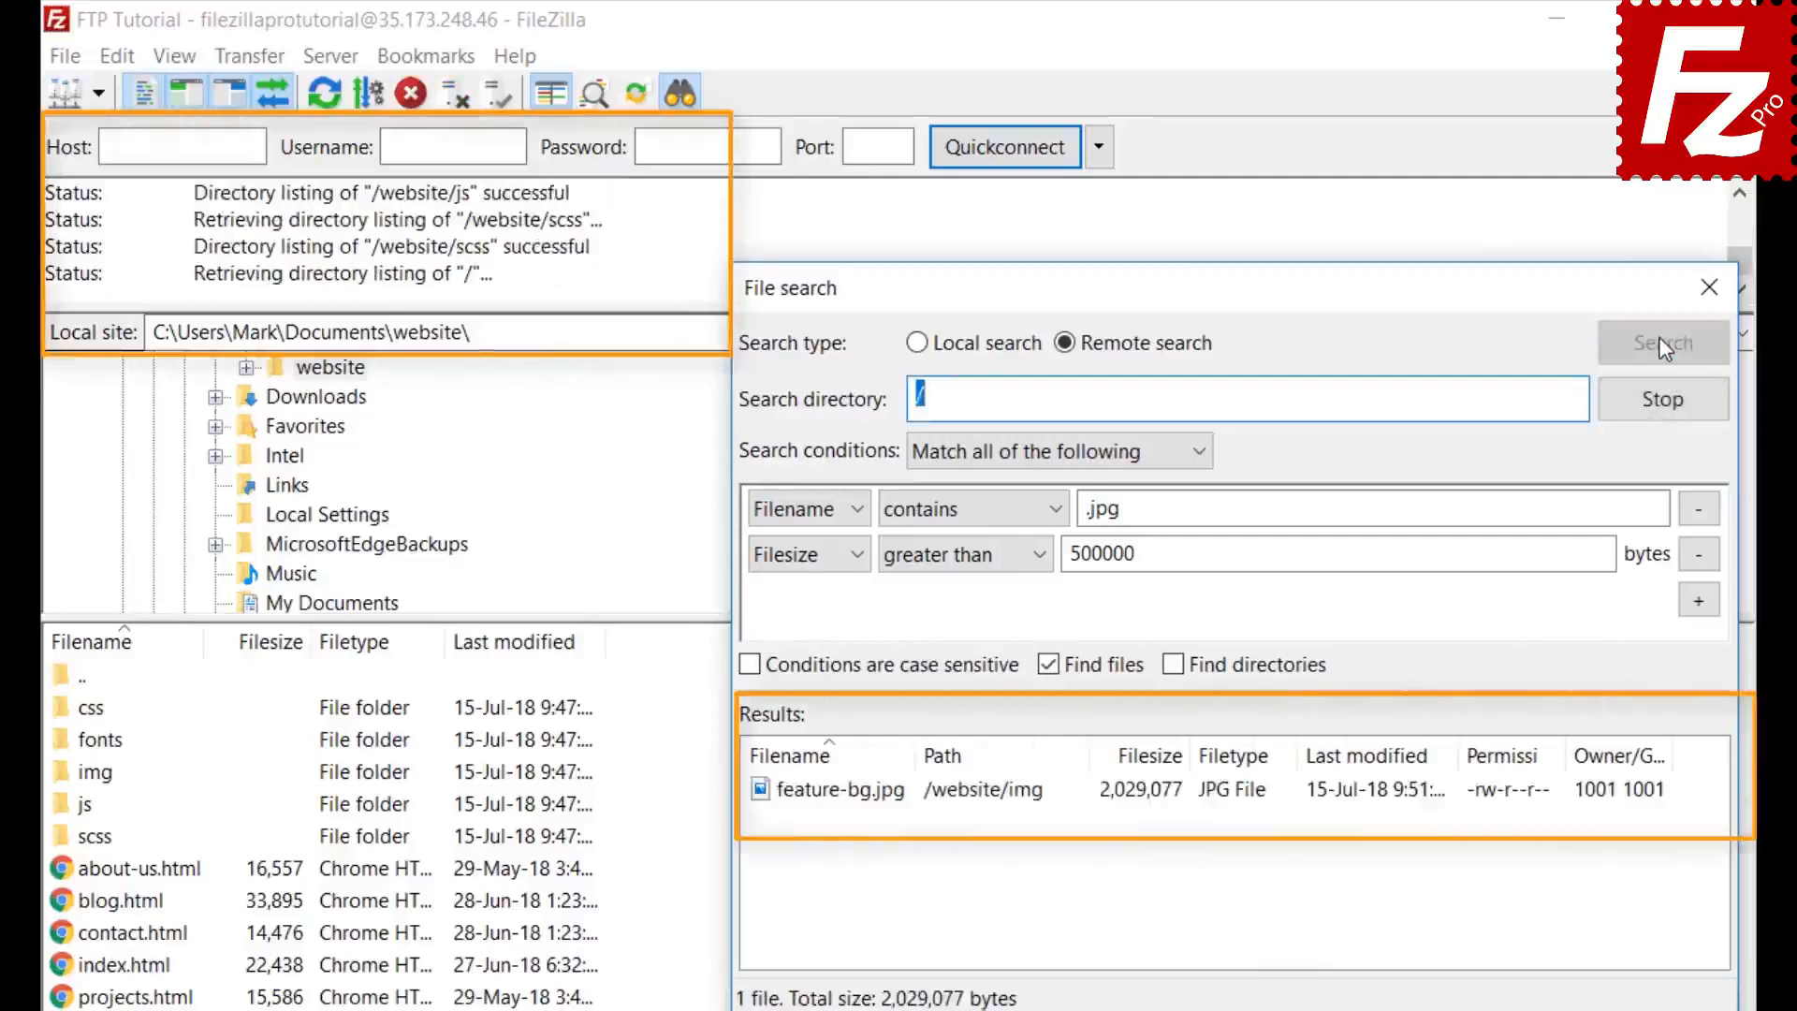
{"action": "left_click", "coordinate": [897, 801]}
{"action": "right_click", "coordinate": [900, 811]}
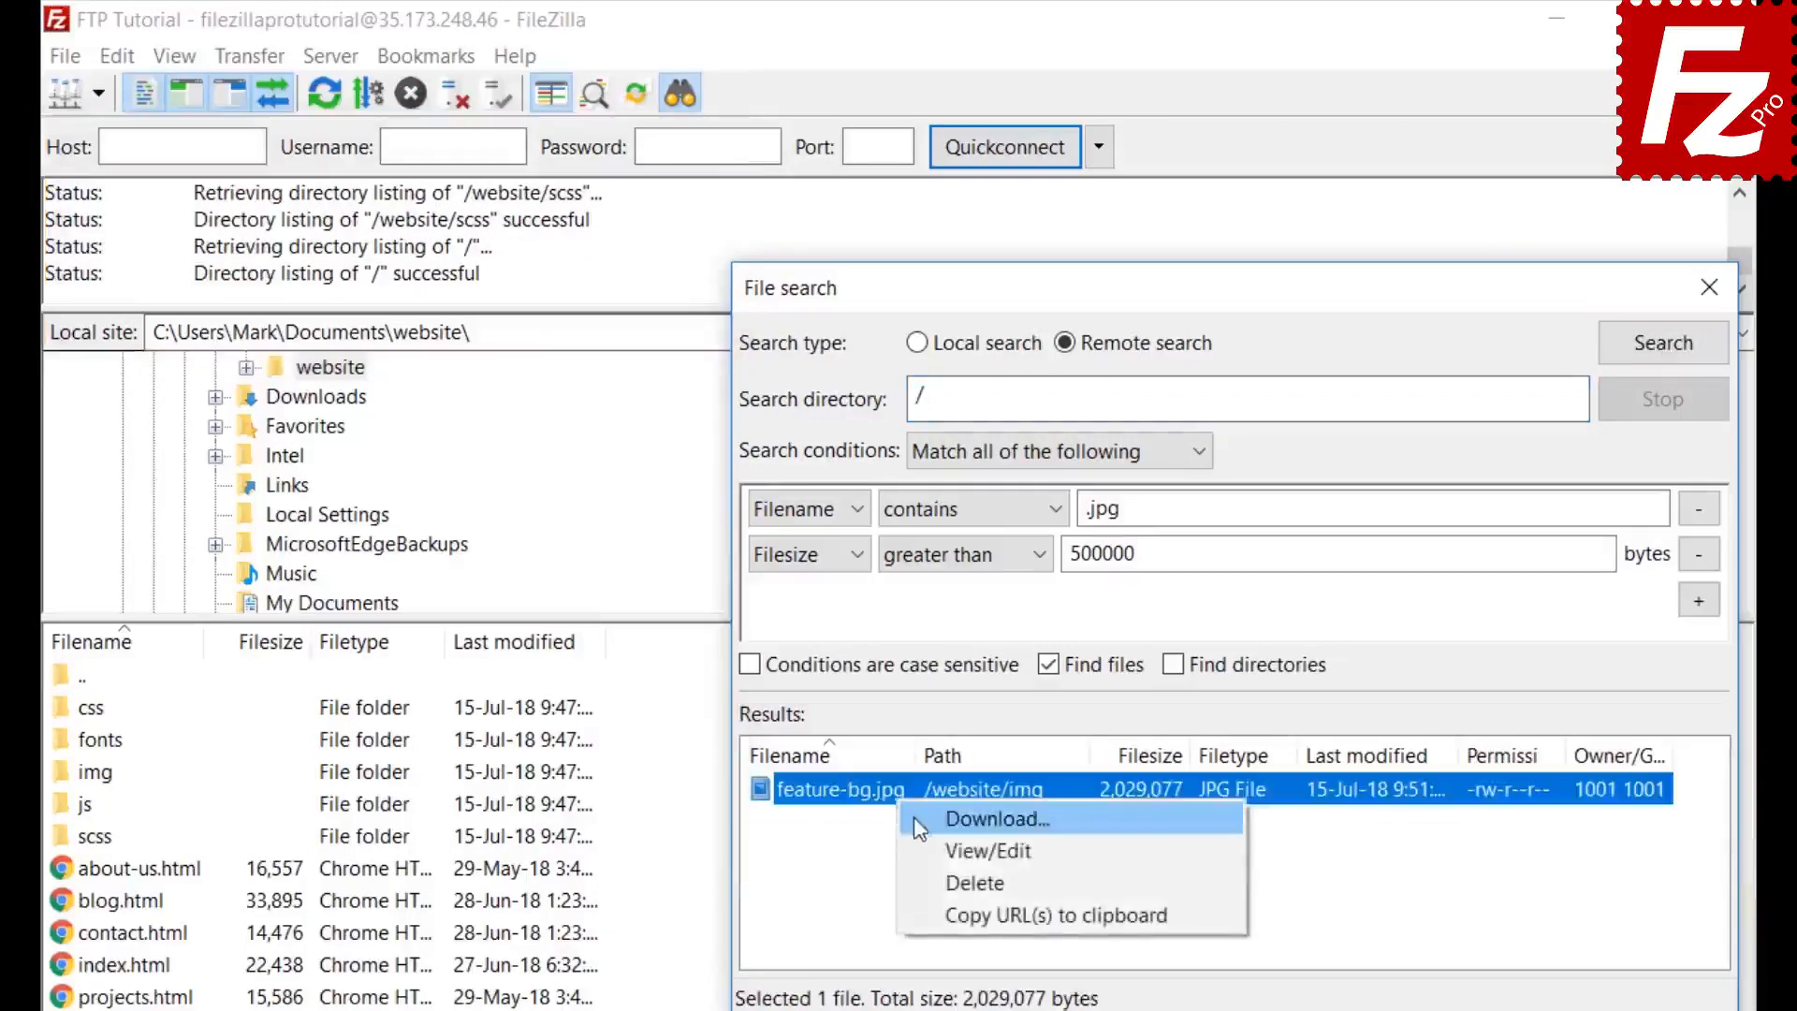
{"action": "left_click", "coordinate": [917, 818]}
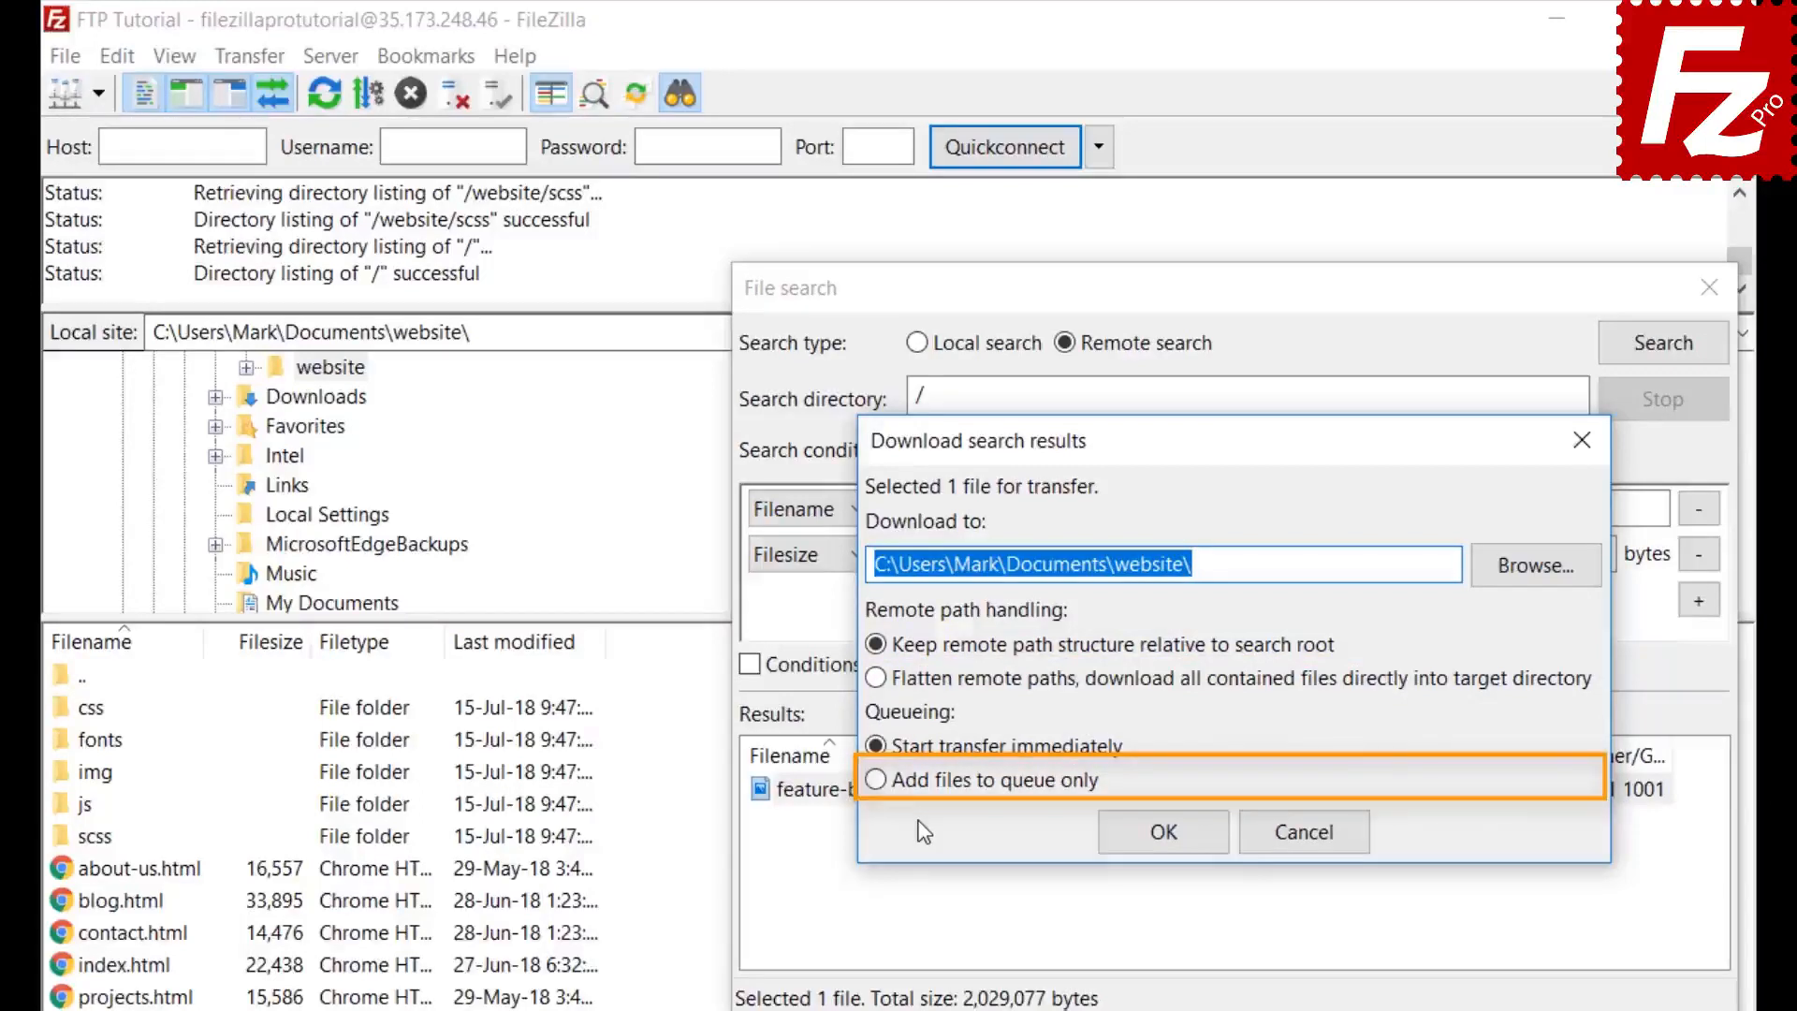
{"action": "left_click", "coordinate": [876, 780]}
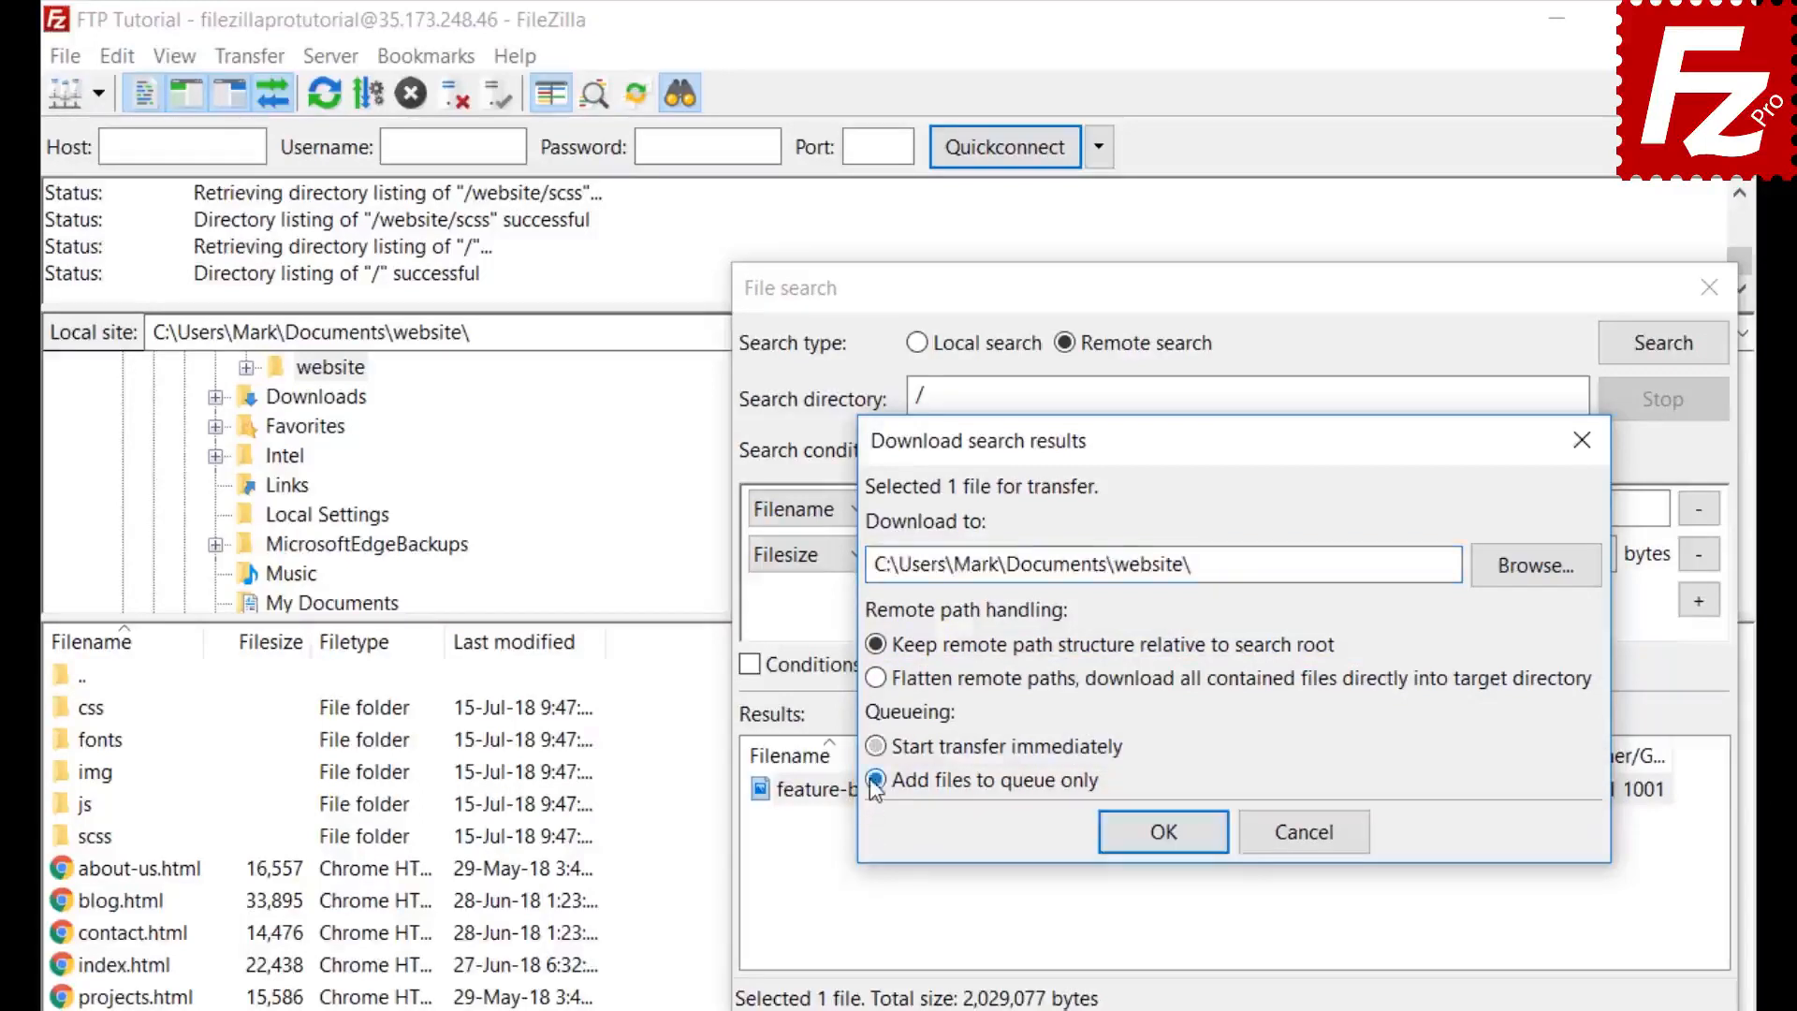
{"action": "left_click", "coordinate": [1170, 843]}
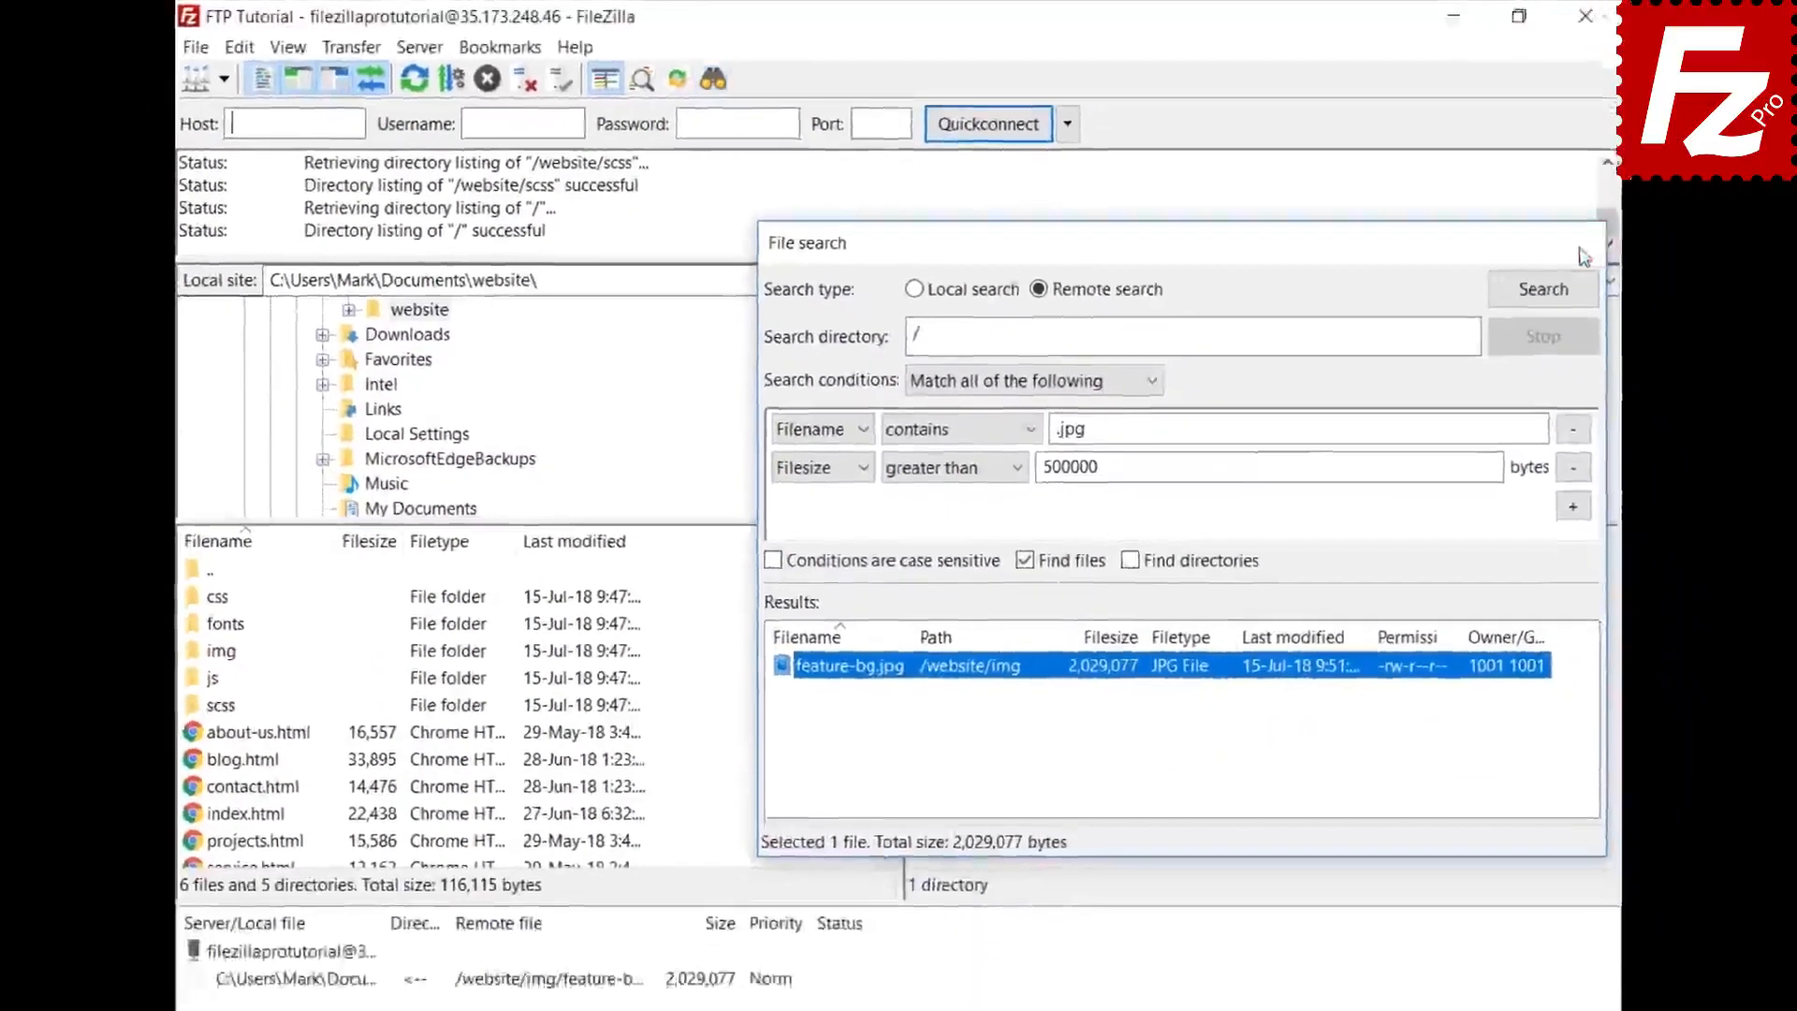
- Close the search and open /website/css on the server, selecting bootstrap.css, then the next file
{"action": "left_click", "coordinate": [1709, 287]}
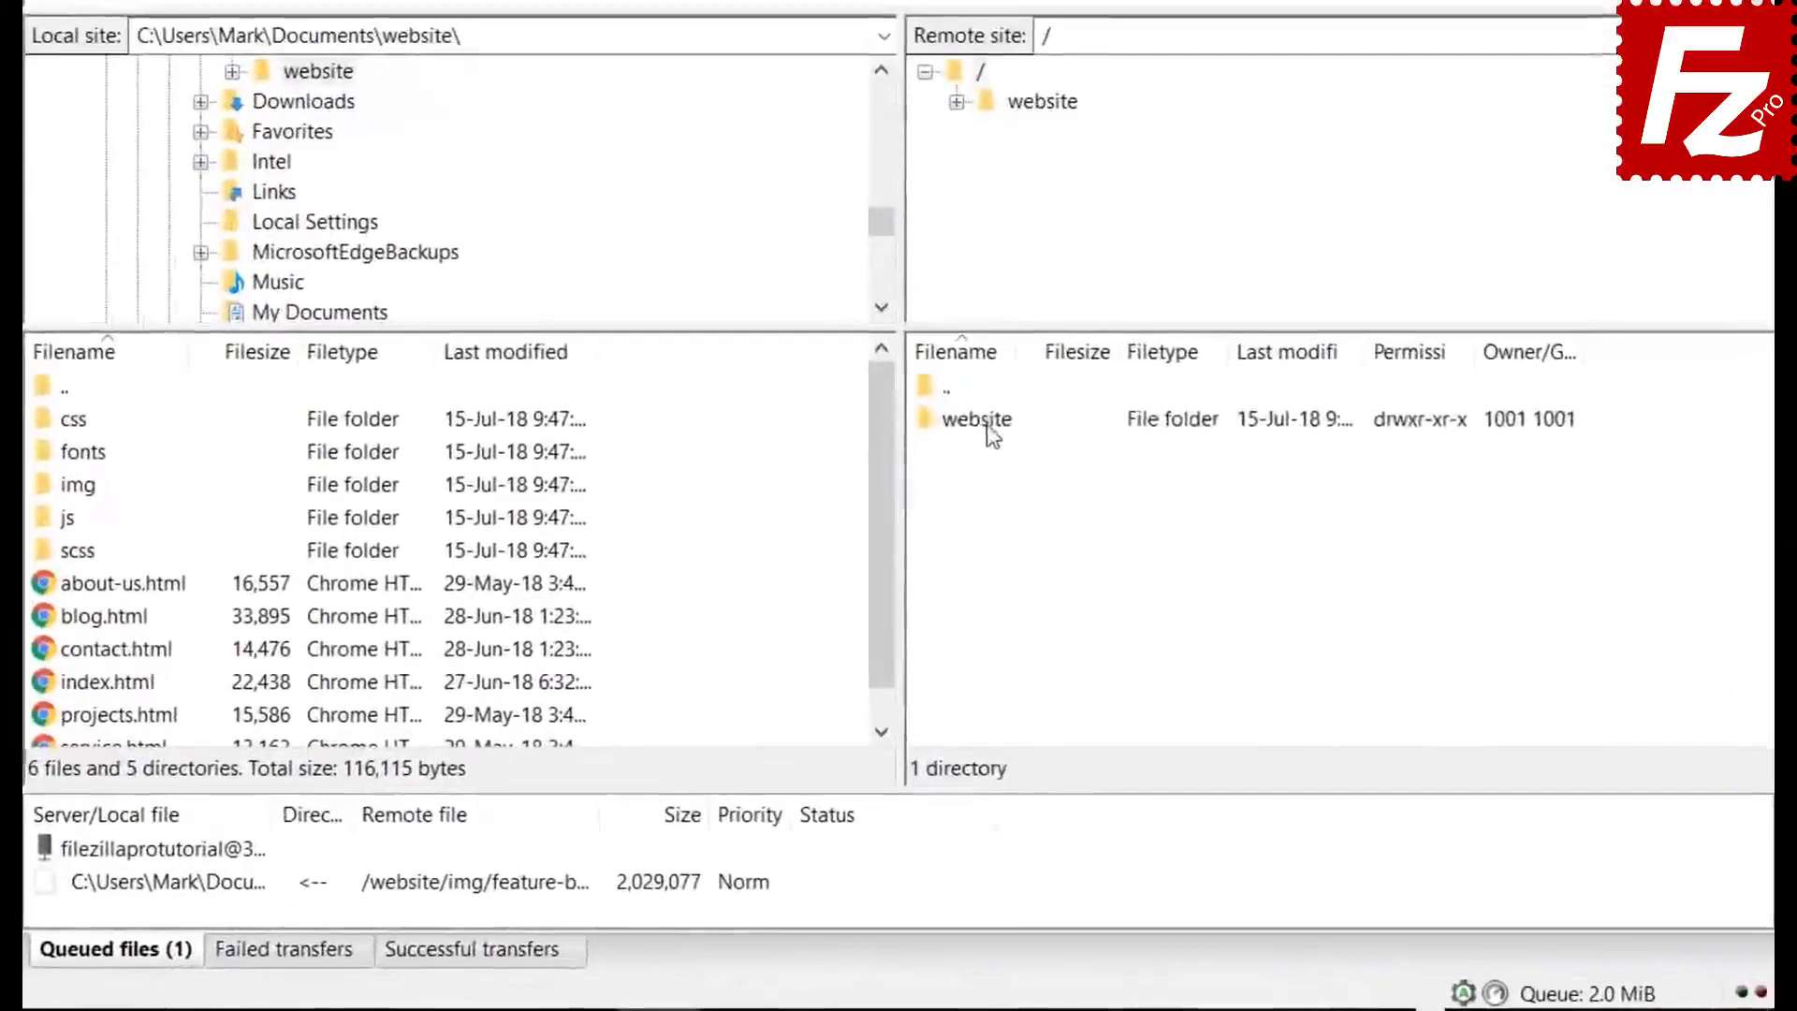
{"action": "double_click", "coordinate": [964, 555]}
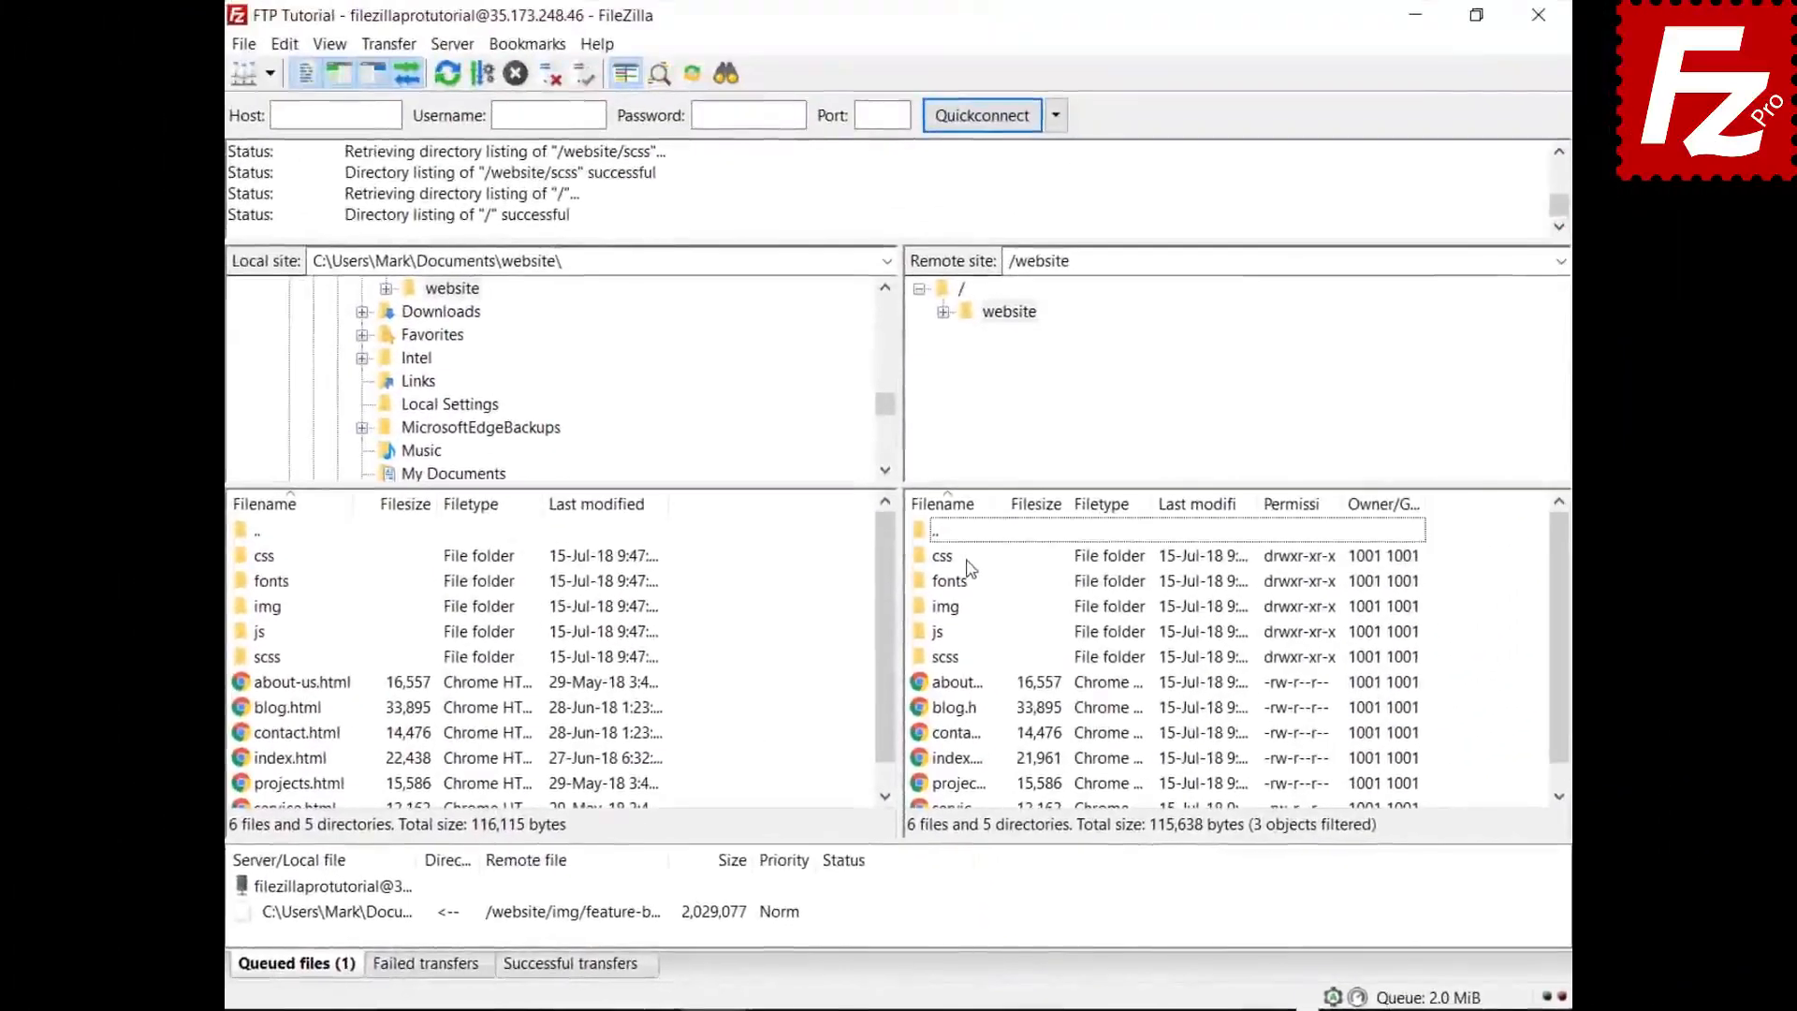
{"action": "double_click", "coordinate": [945, 556]}
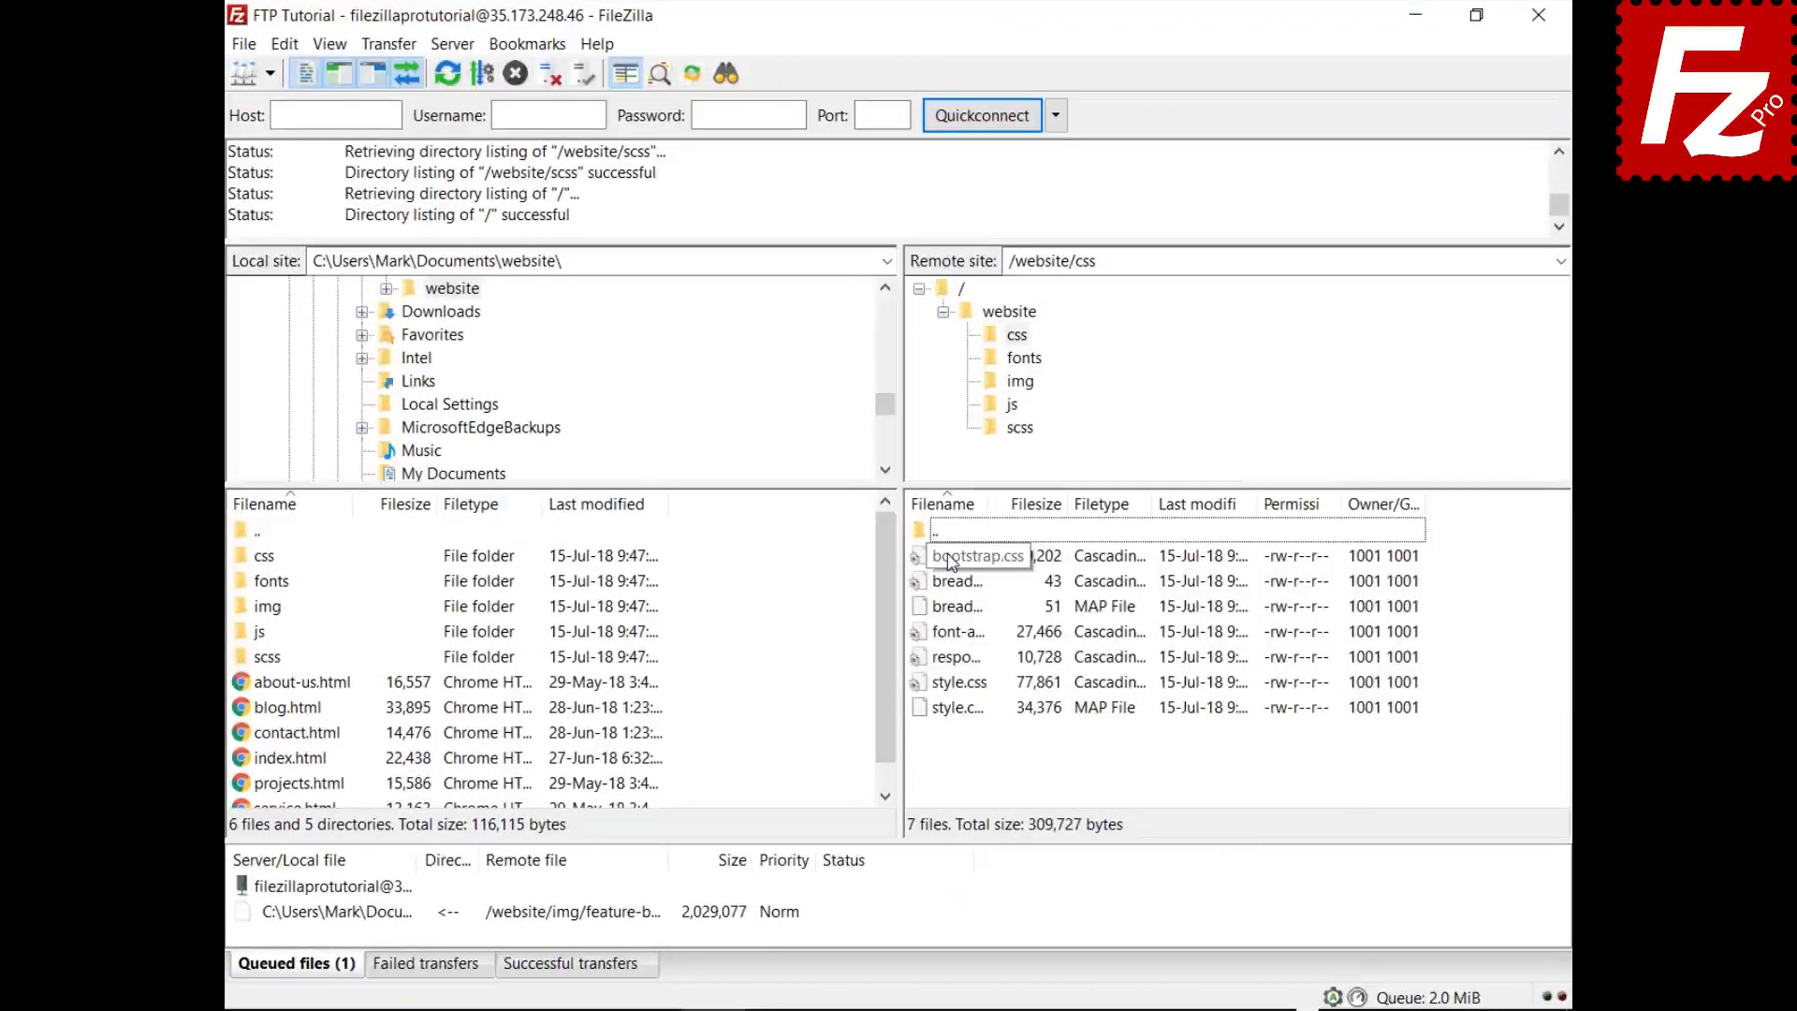
{"action": "left_click", "coordinate": [951, 560]}
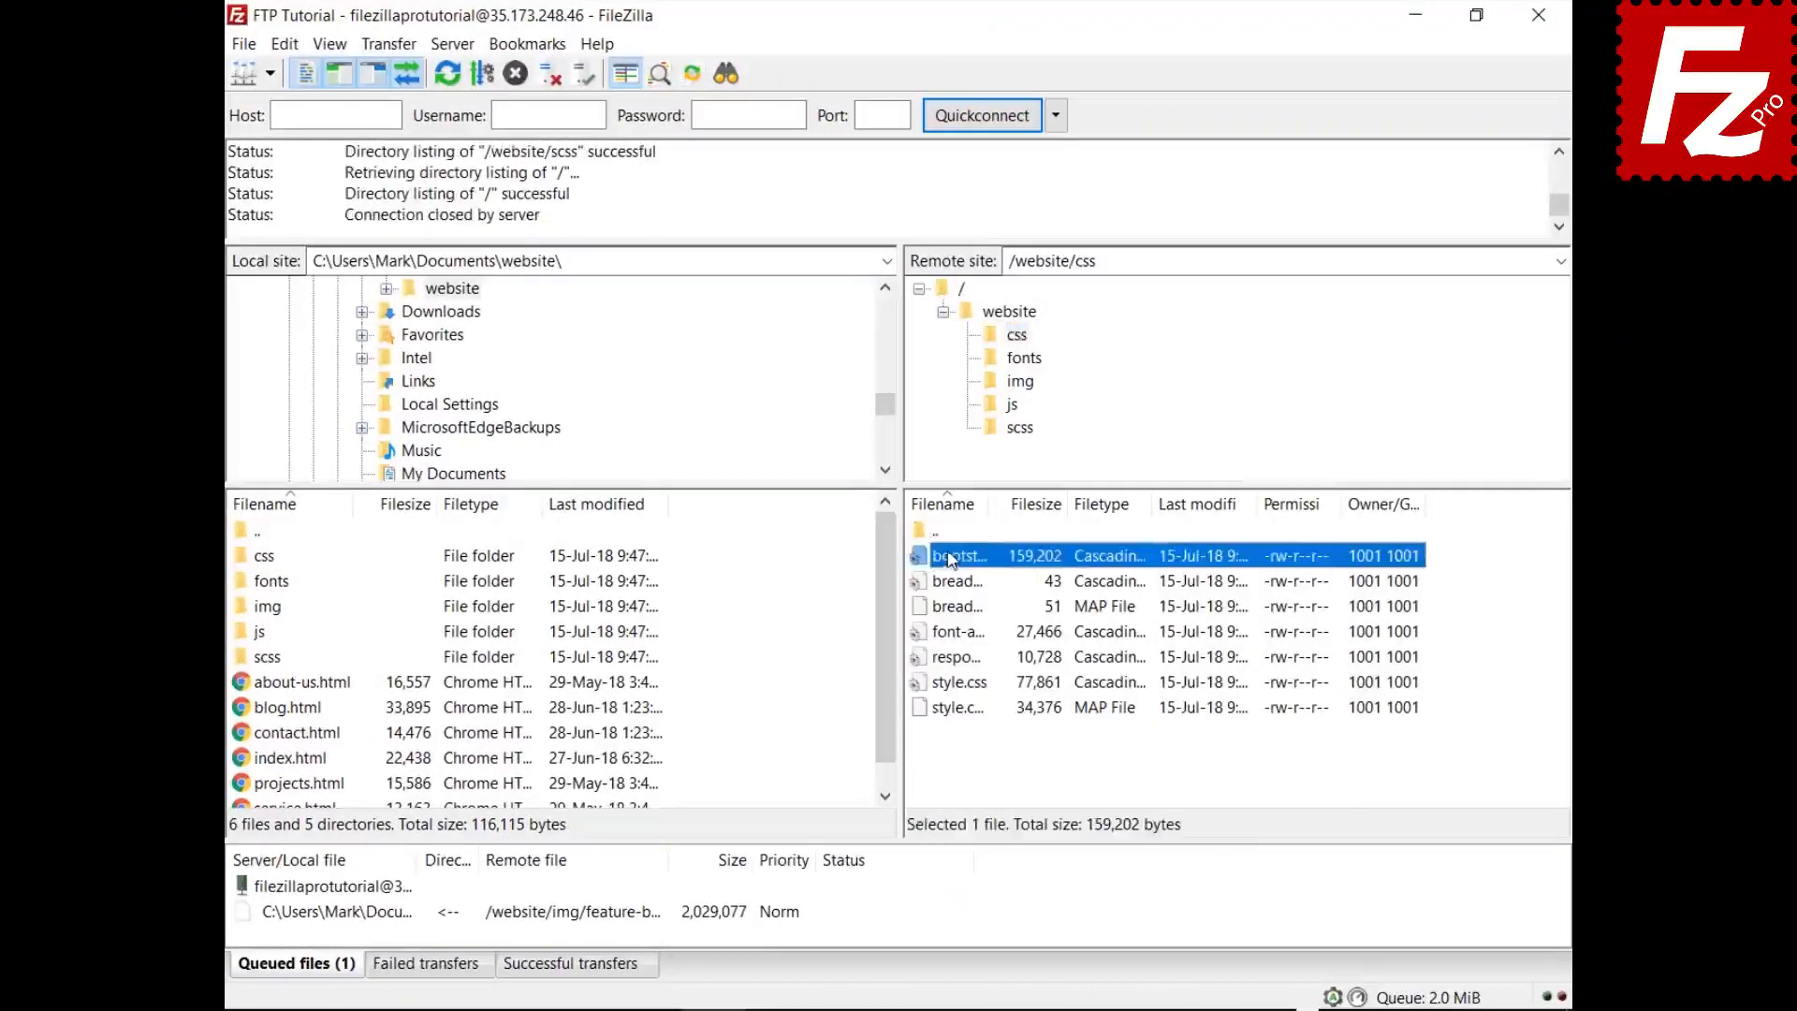
{"action": "key", "text": "Down"}
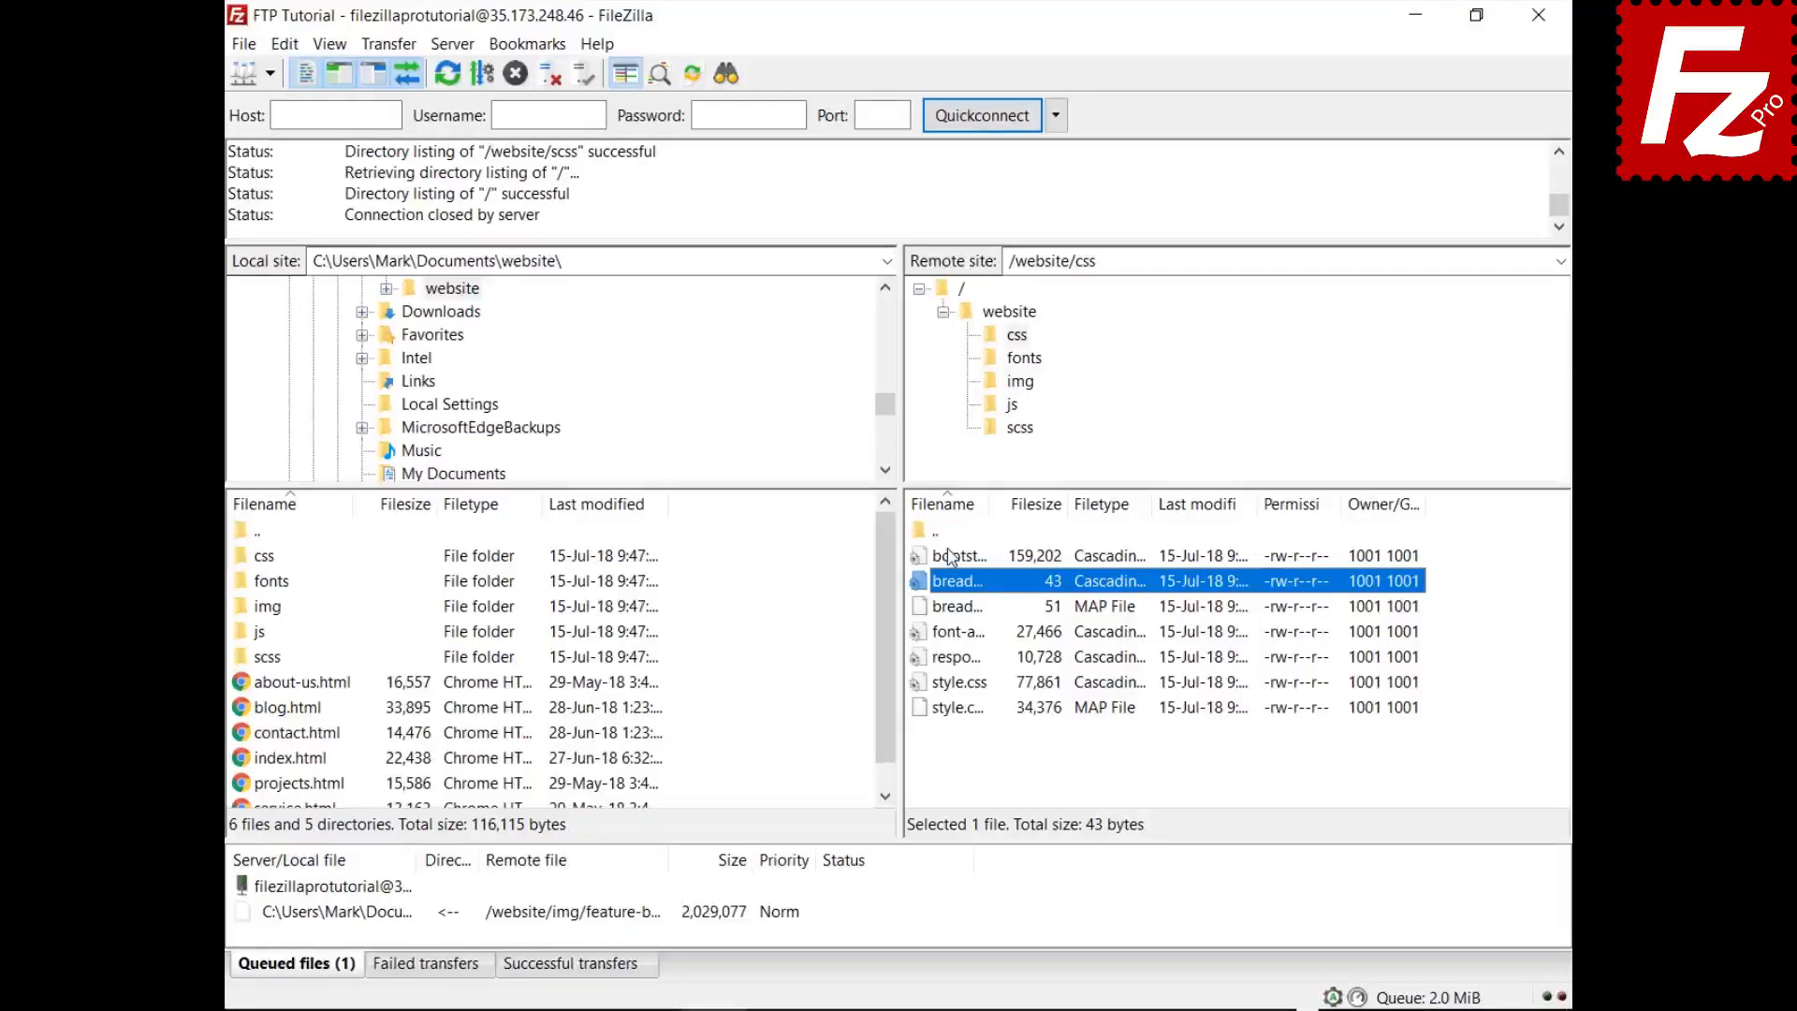
- Quick-filter the remote css listing on 'style' and invert the filter to hide those files
{"action": "key", "text": "ctrl+f"}
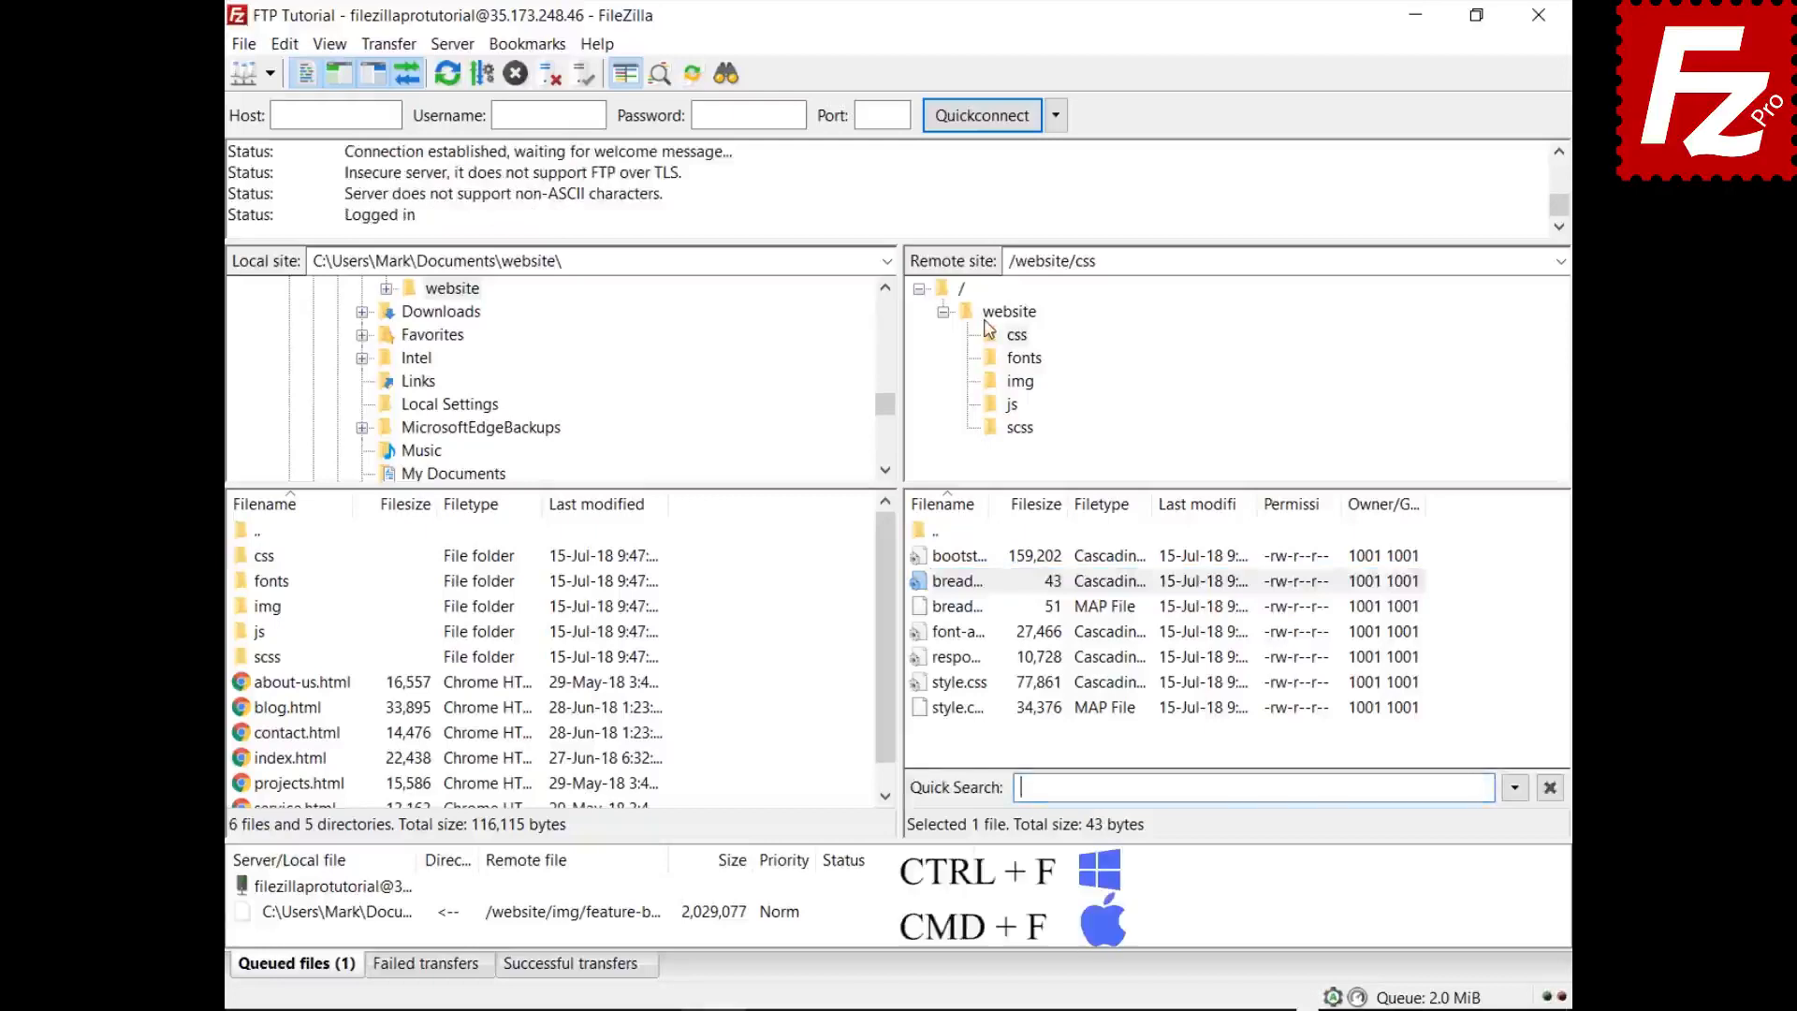
{"action": "type", "text": "style"}
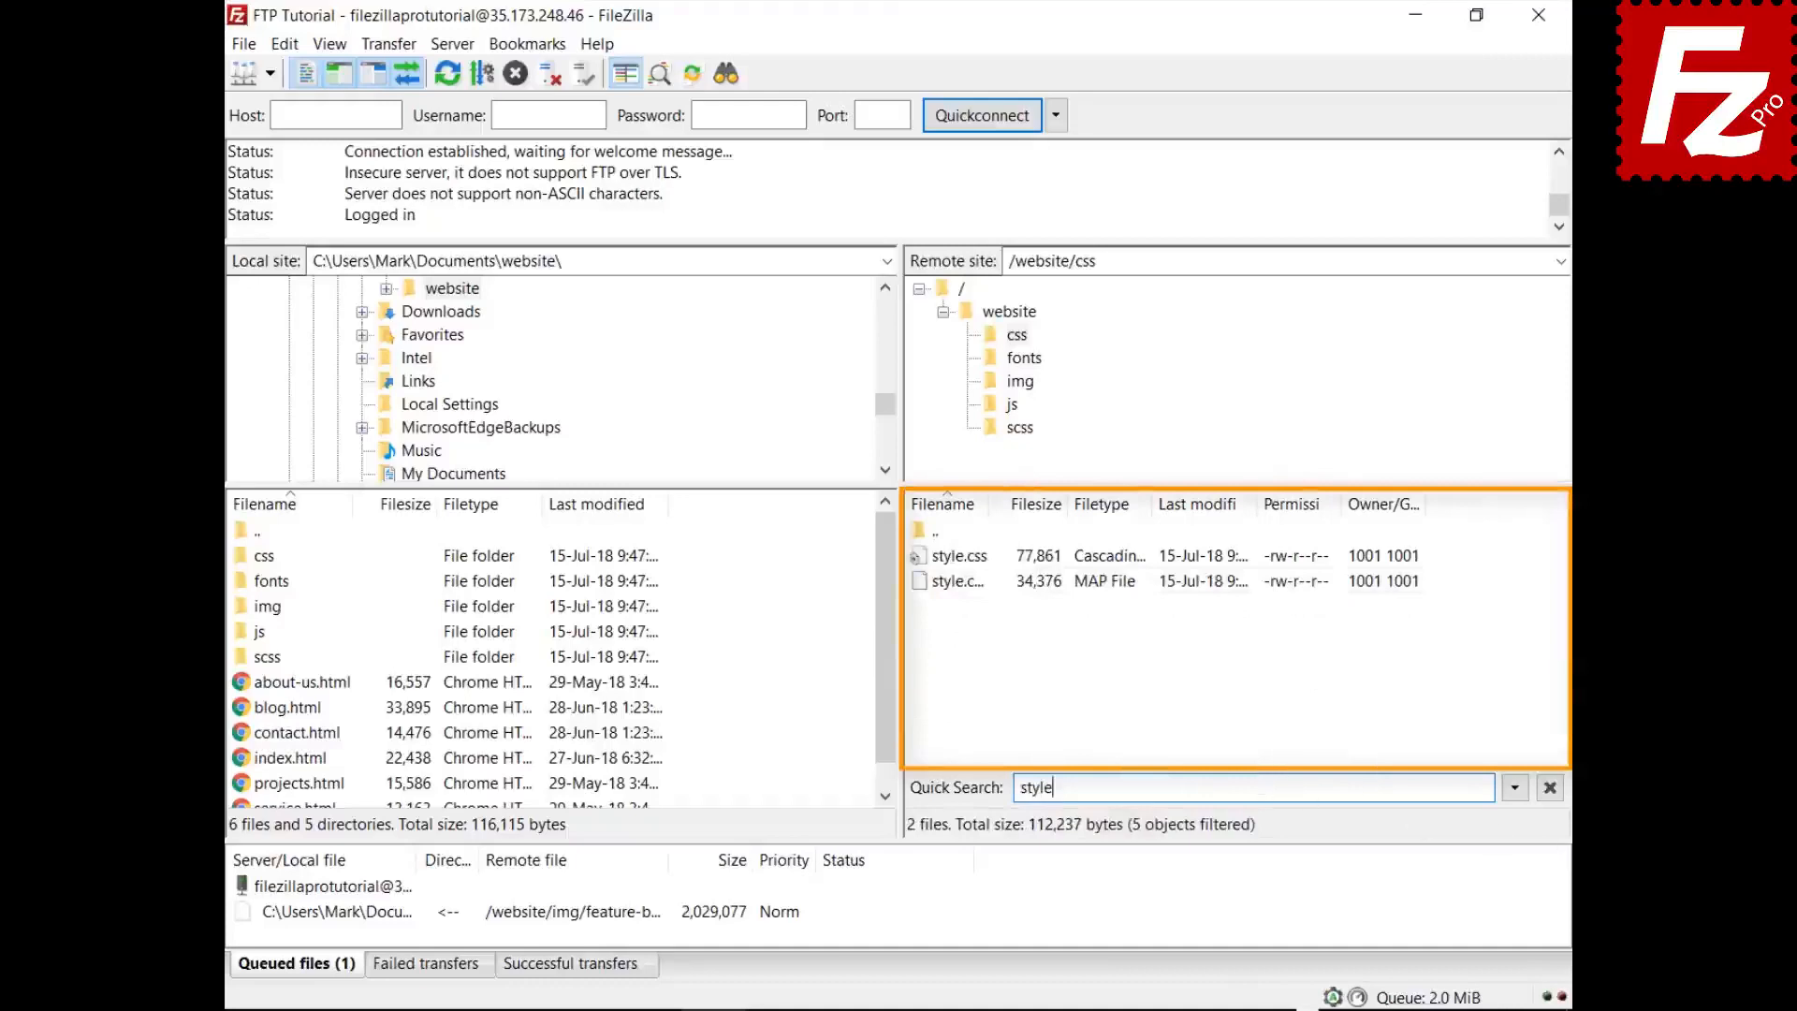
{"action": "left_click", "coordinate": [1516, 791]}
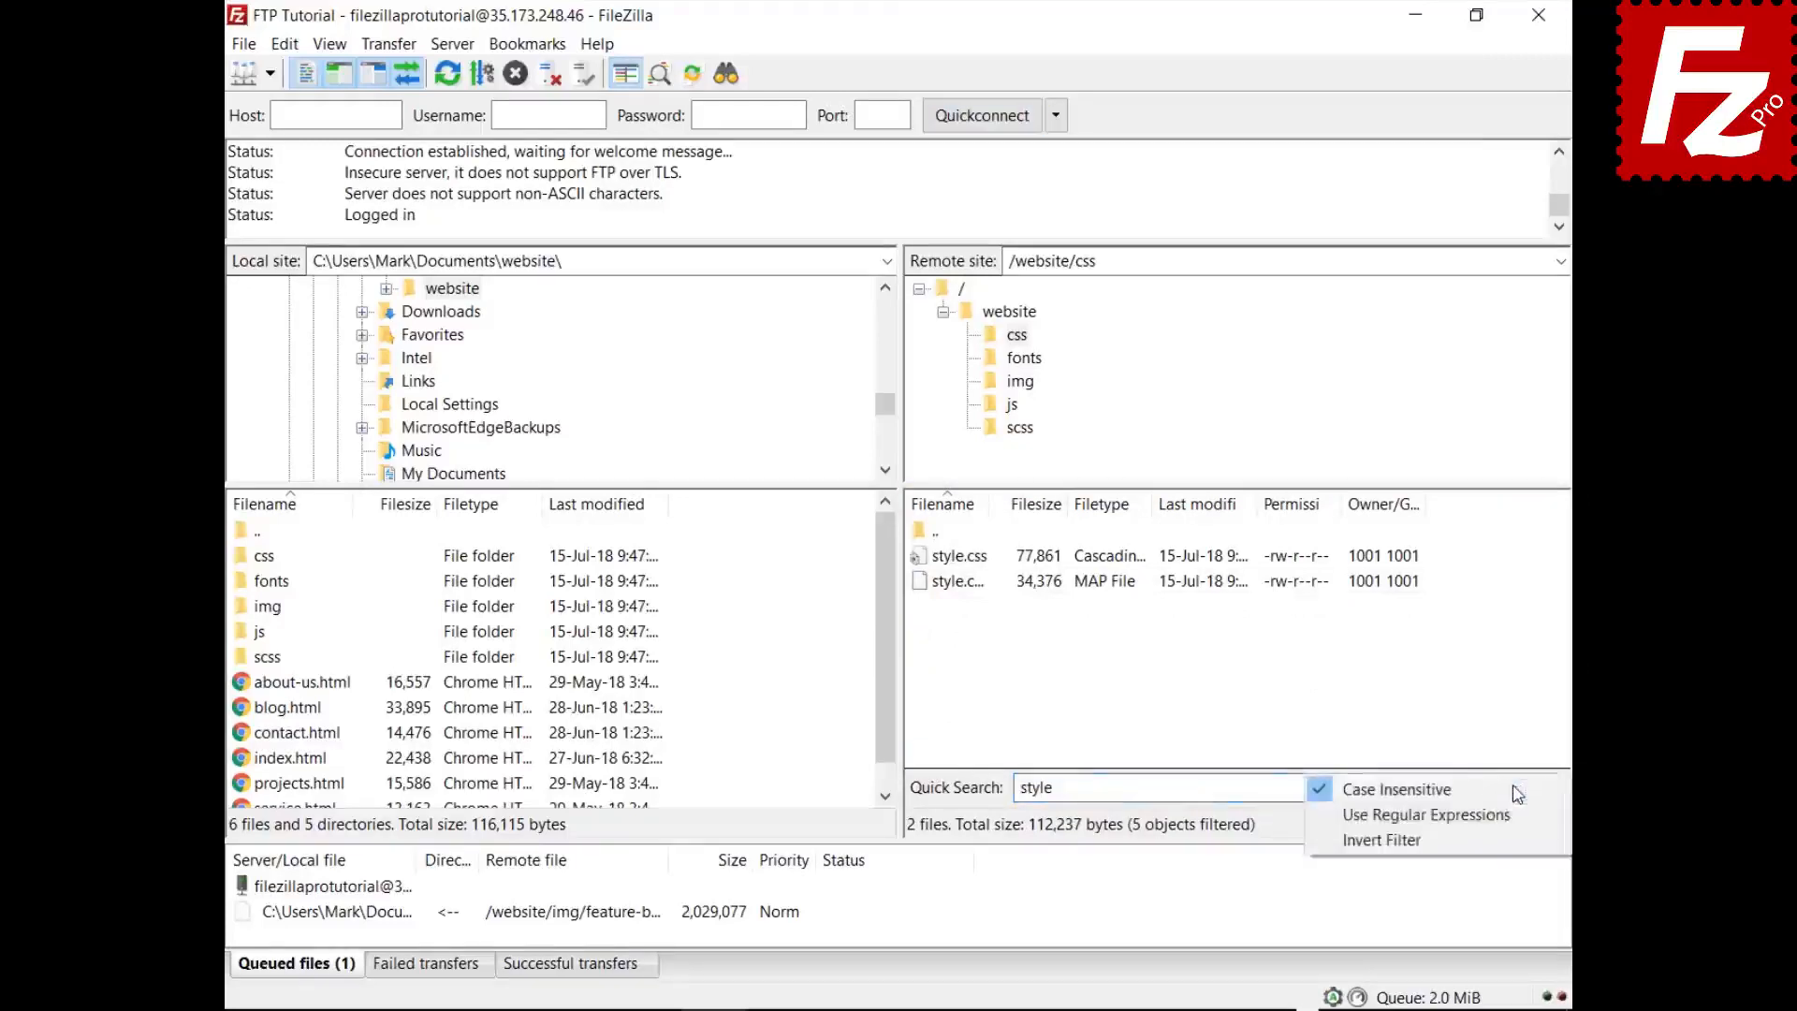
{"action": "left_click", "coordinate": [1508, 841]}
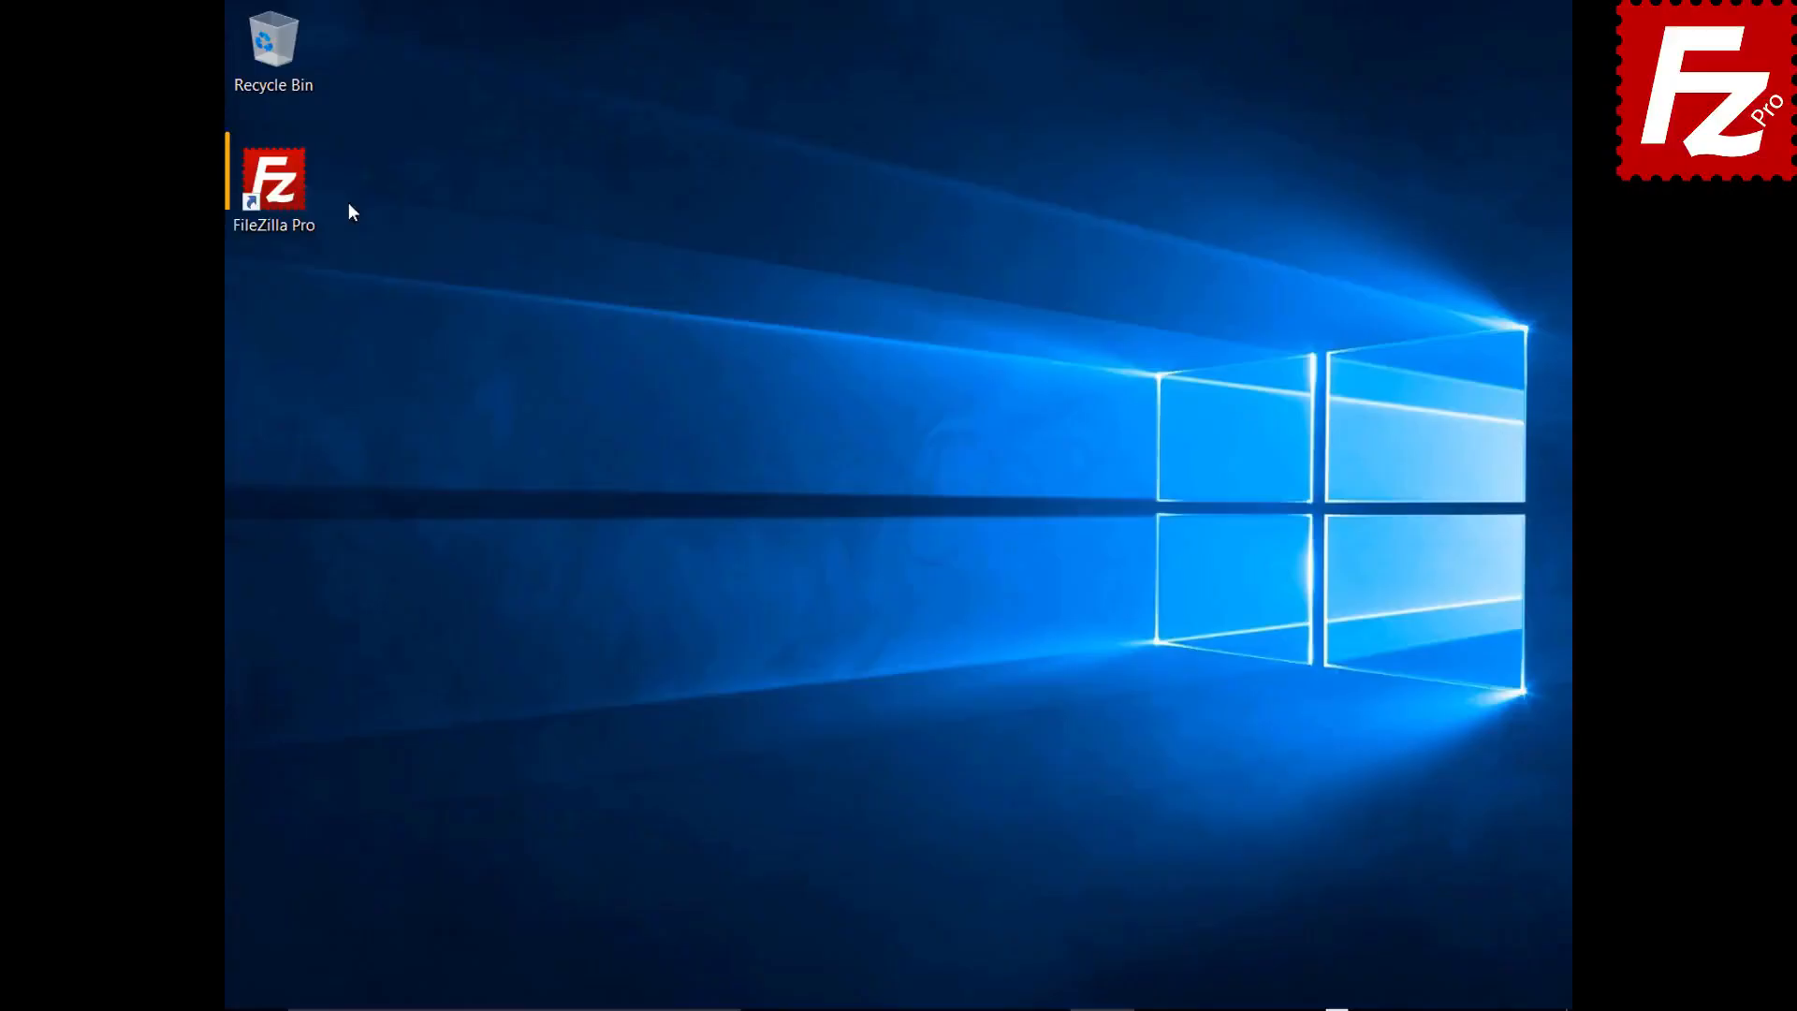
- Relaunch FileZilla Pro from its desktop shortcut
{"action": "double_click", "coordinate": [300, 198]}
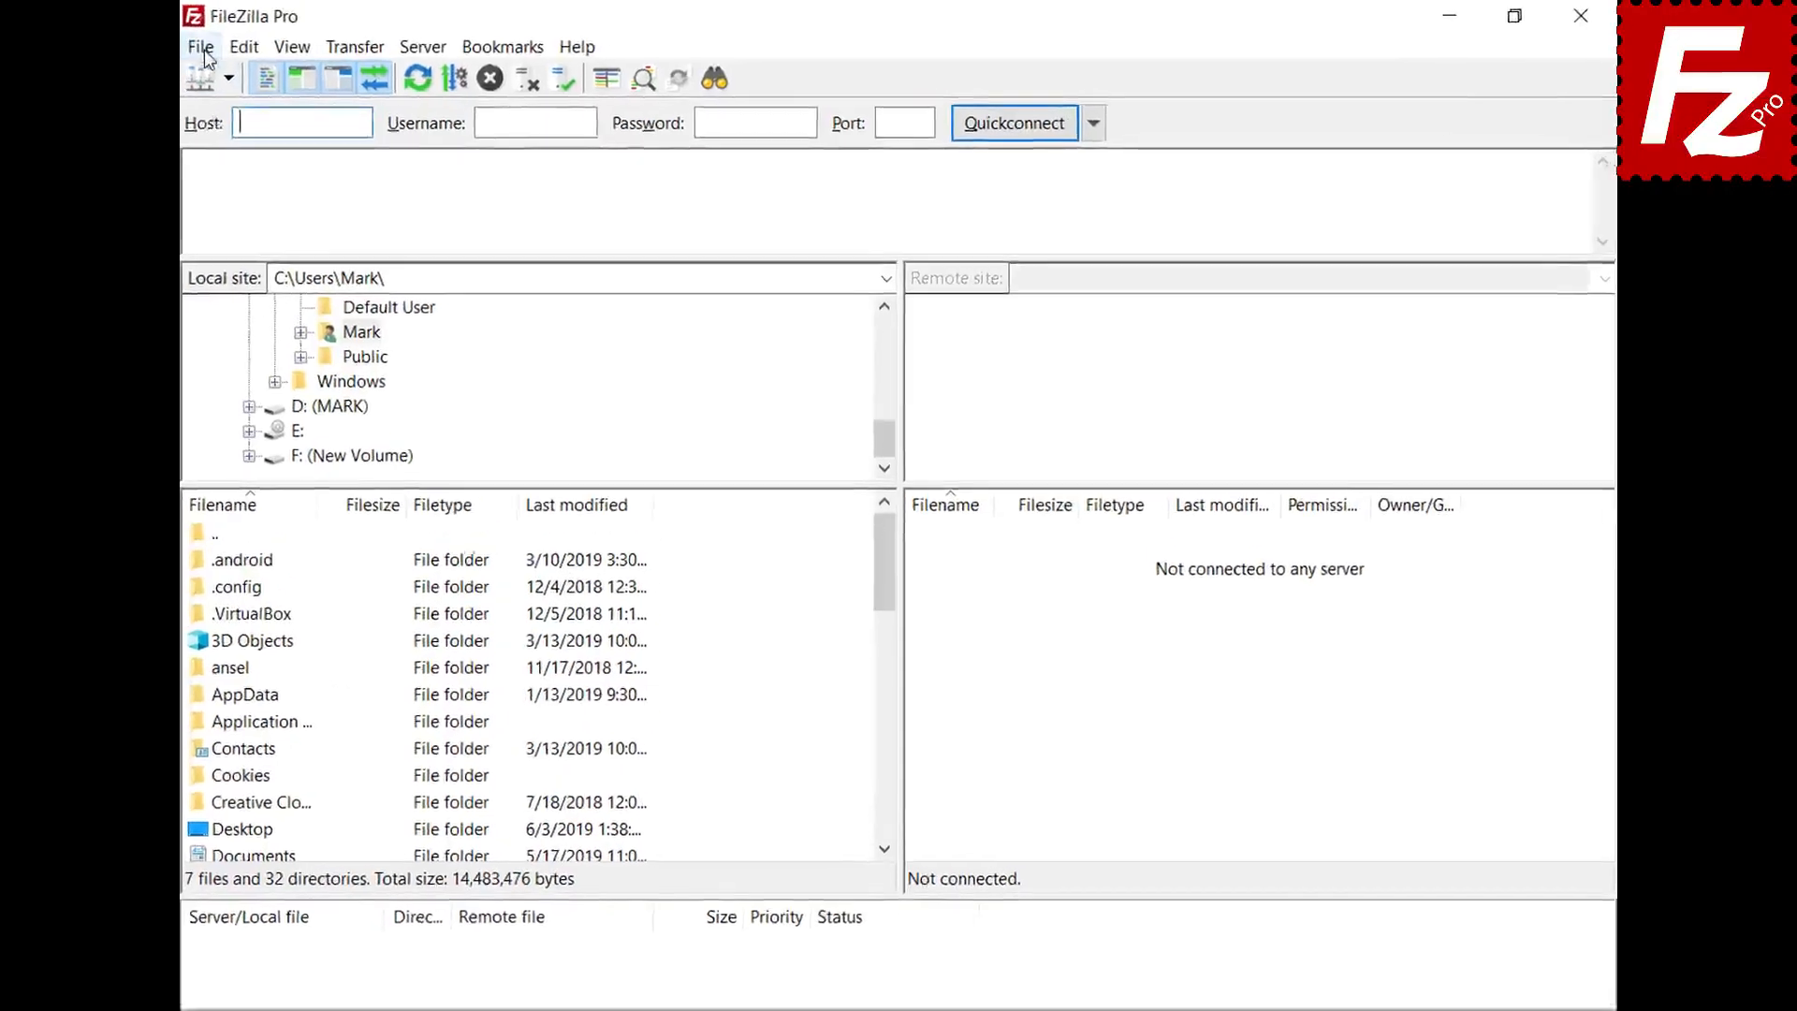
- Create a Site Manager entry named SFTP using the SFTP protocol and host 3.209.179.104
{"action": "left_click", "coordinate": [244, 44]}
{"action": "left_click", "coordinate": [196, 78]}
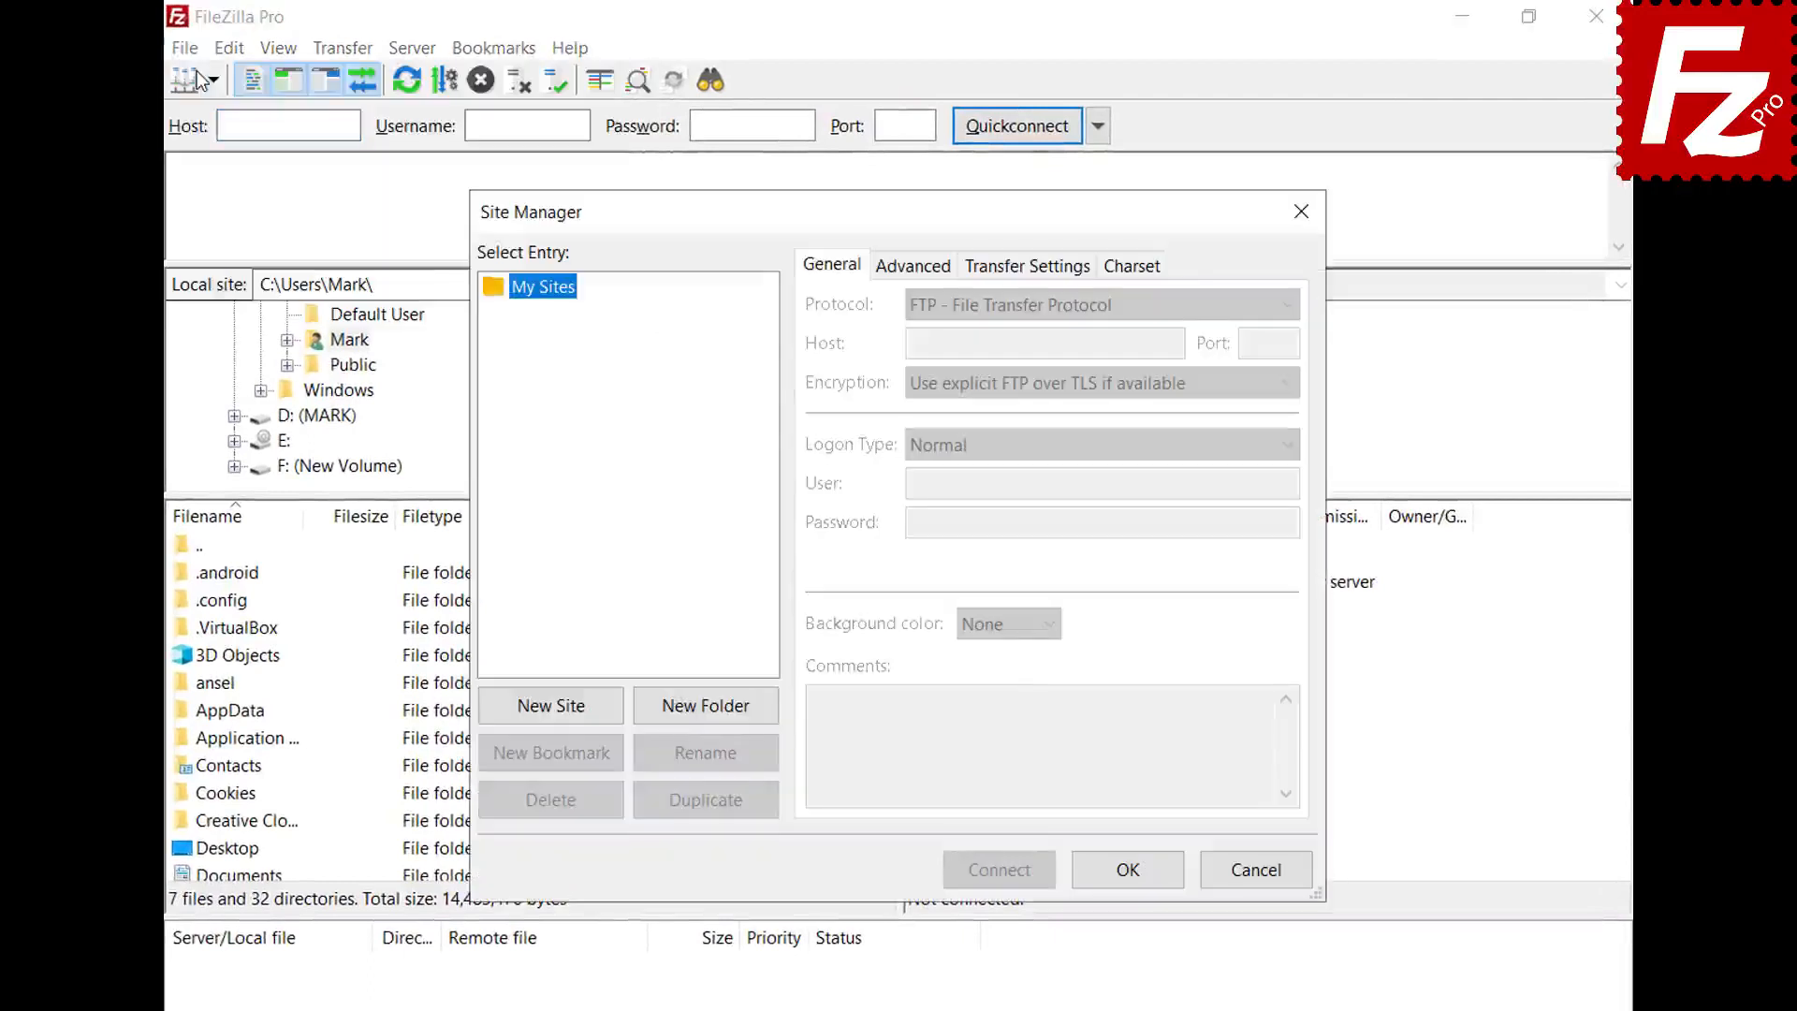
{"action": "left_click", "coordinate": [543, 704]}
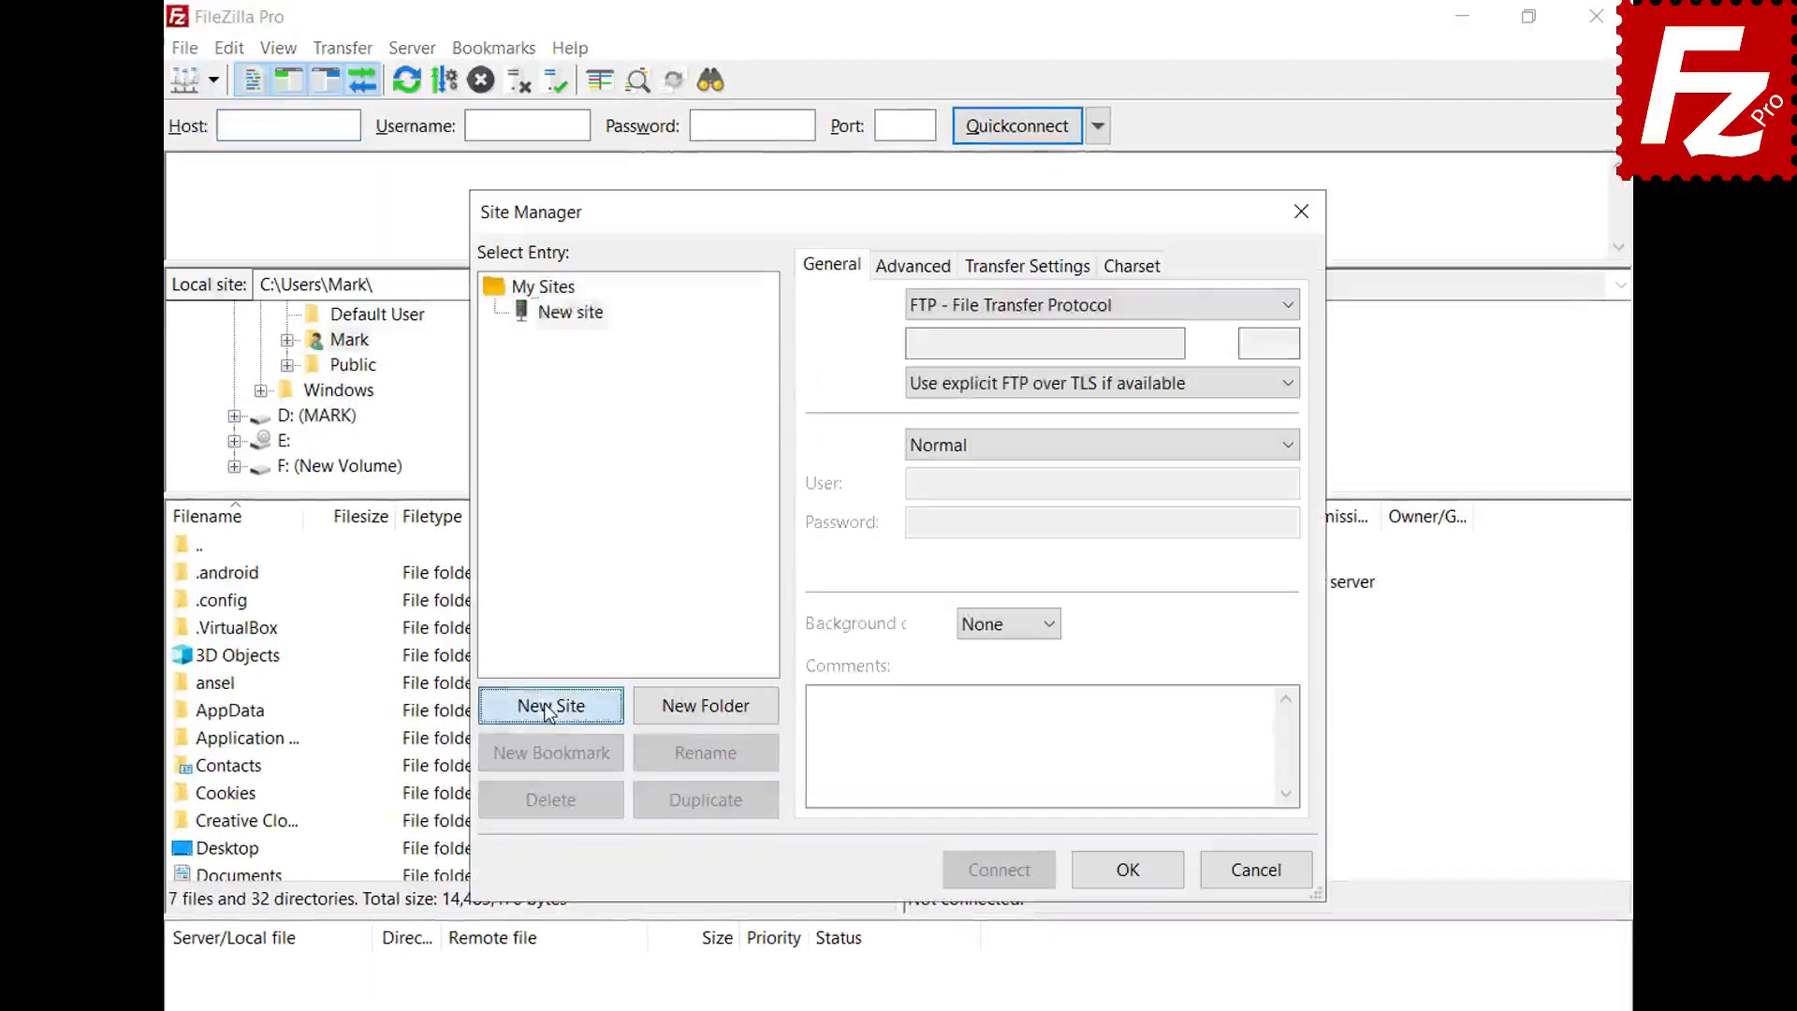
{"action": "type", "text": "SFTP"}
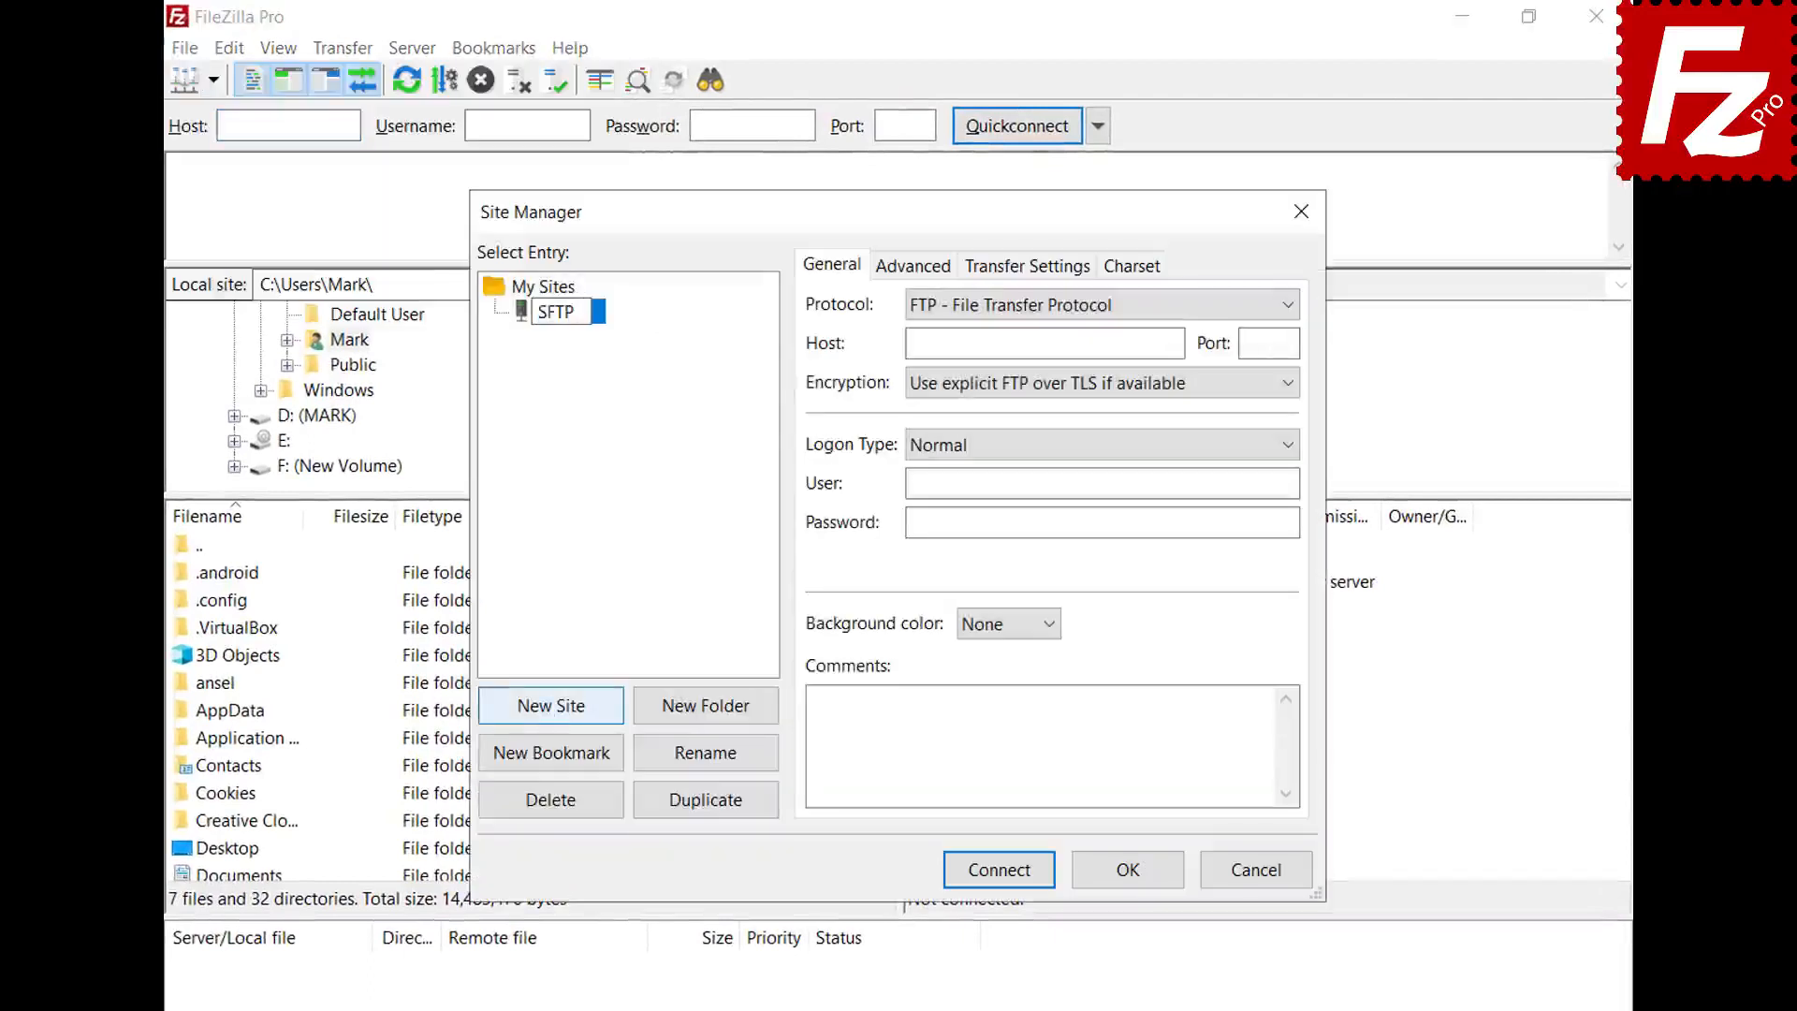
{"action": "key", "text": "Return"}
{"action": "left_click", "coordinate": [1288, 306]}
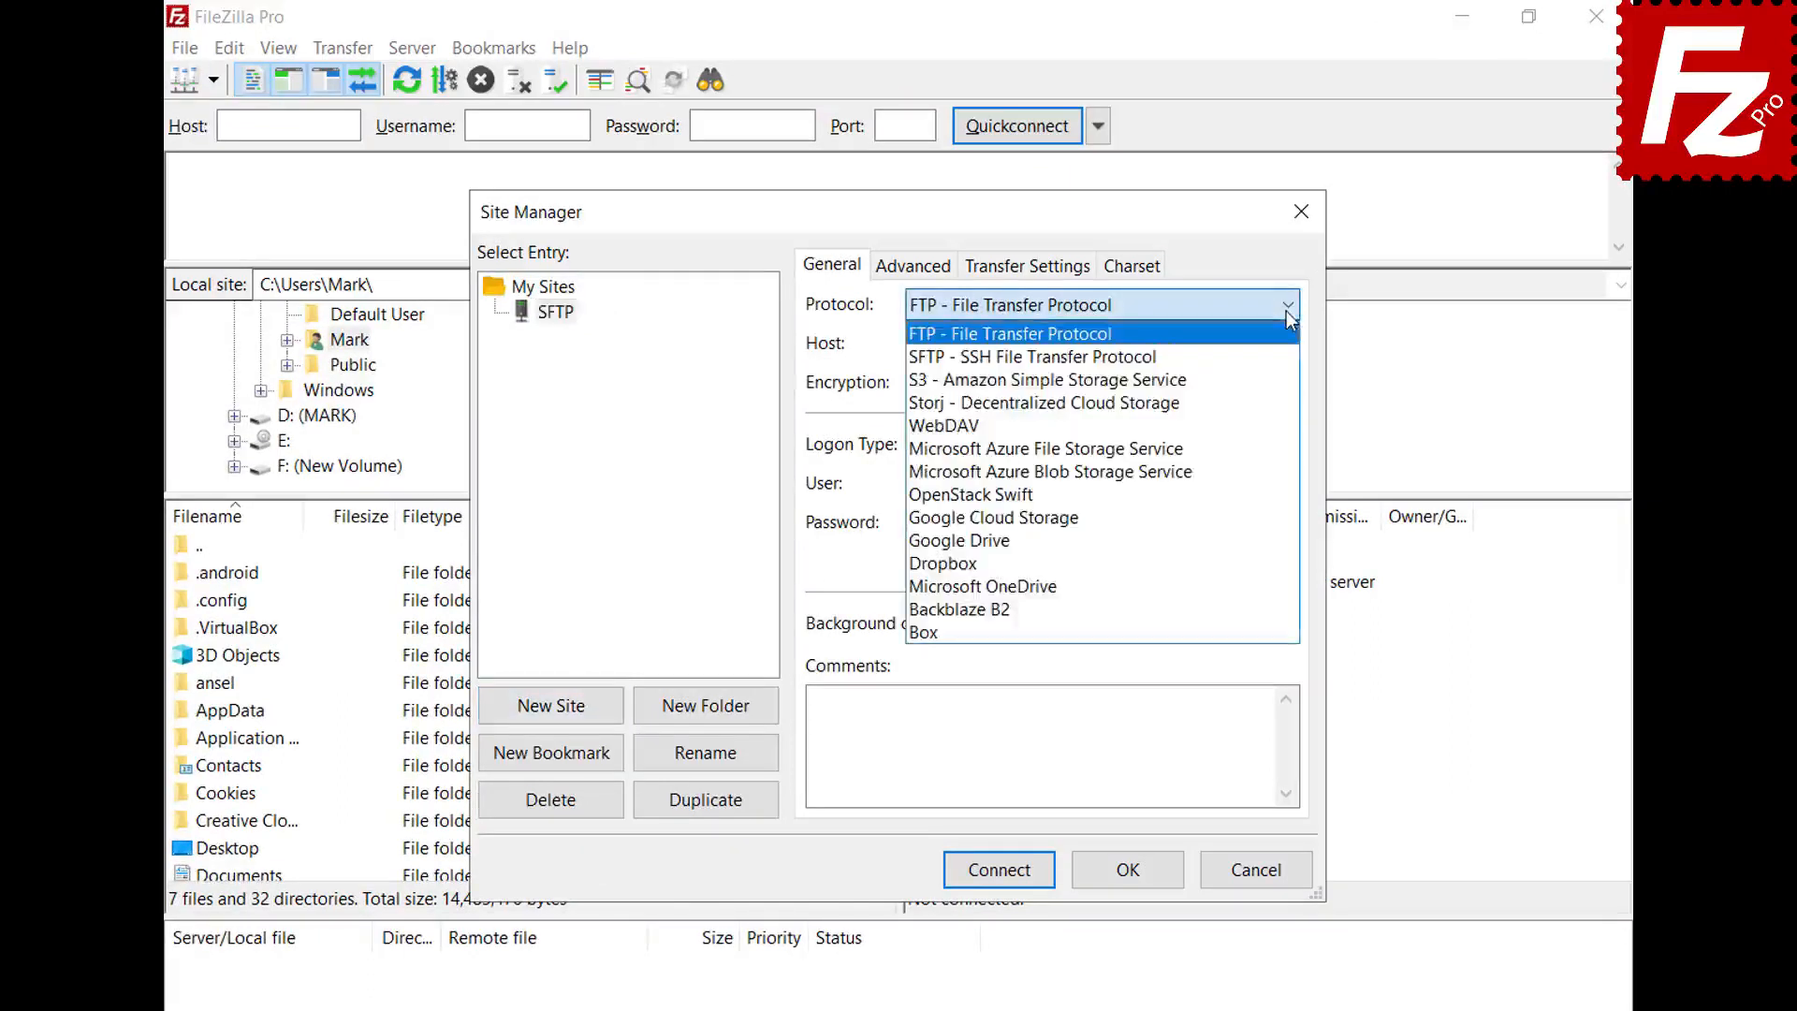
{"action": "left_click", "coordinate": [1288, 357]}
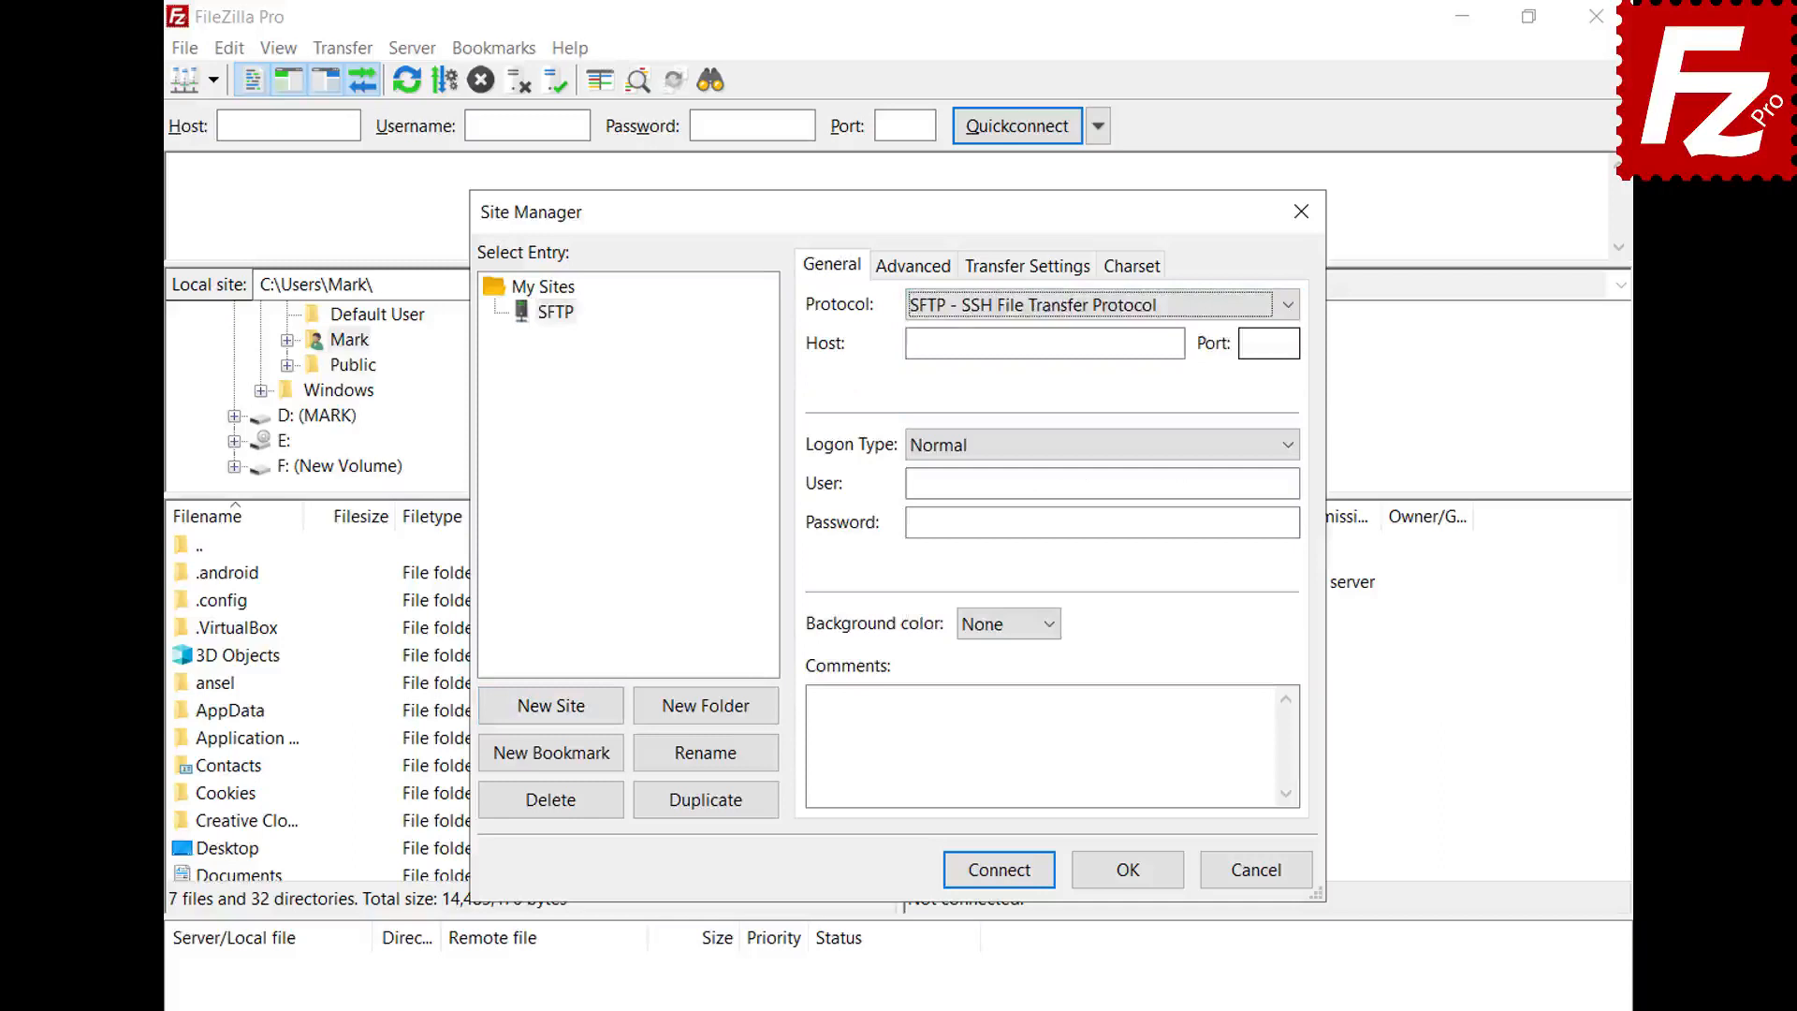
{"action": "left_click", "coordinate": [1178, 343]}
{"action": "type", "text": "3.209.179.104"}
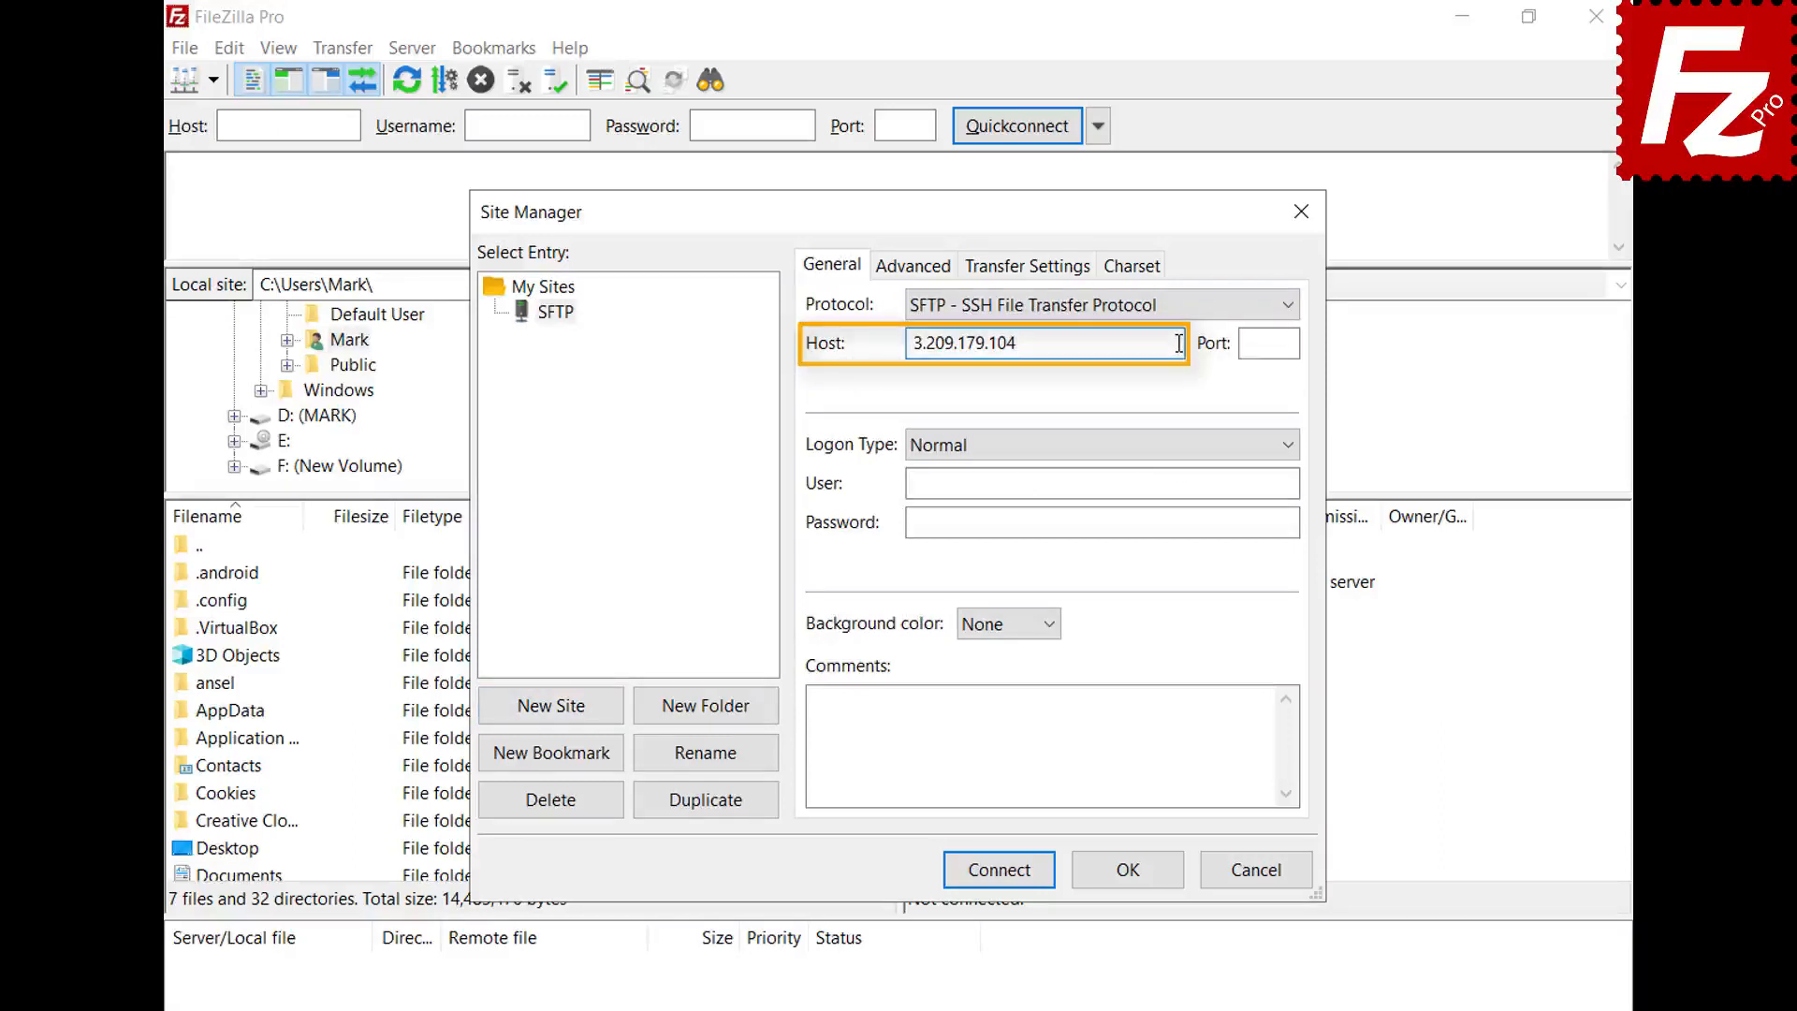
- Set logon type to Key file with user ubuntu and key.ppk, then connect
{"action": "left_click", "coordinate": [1289, 447]}
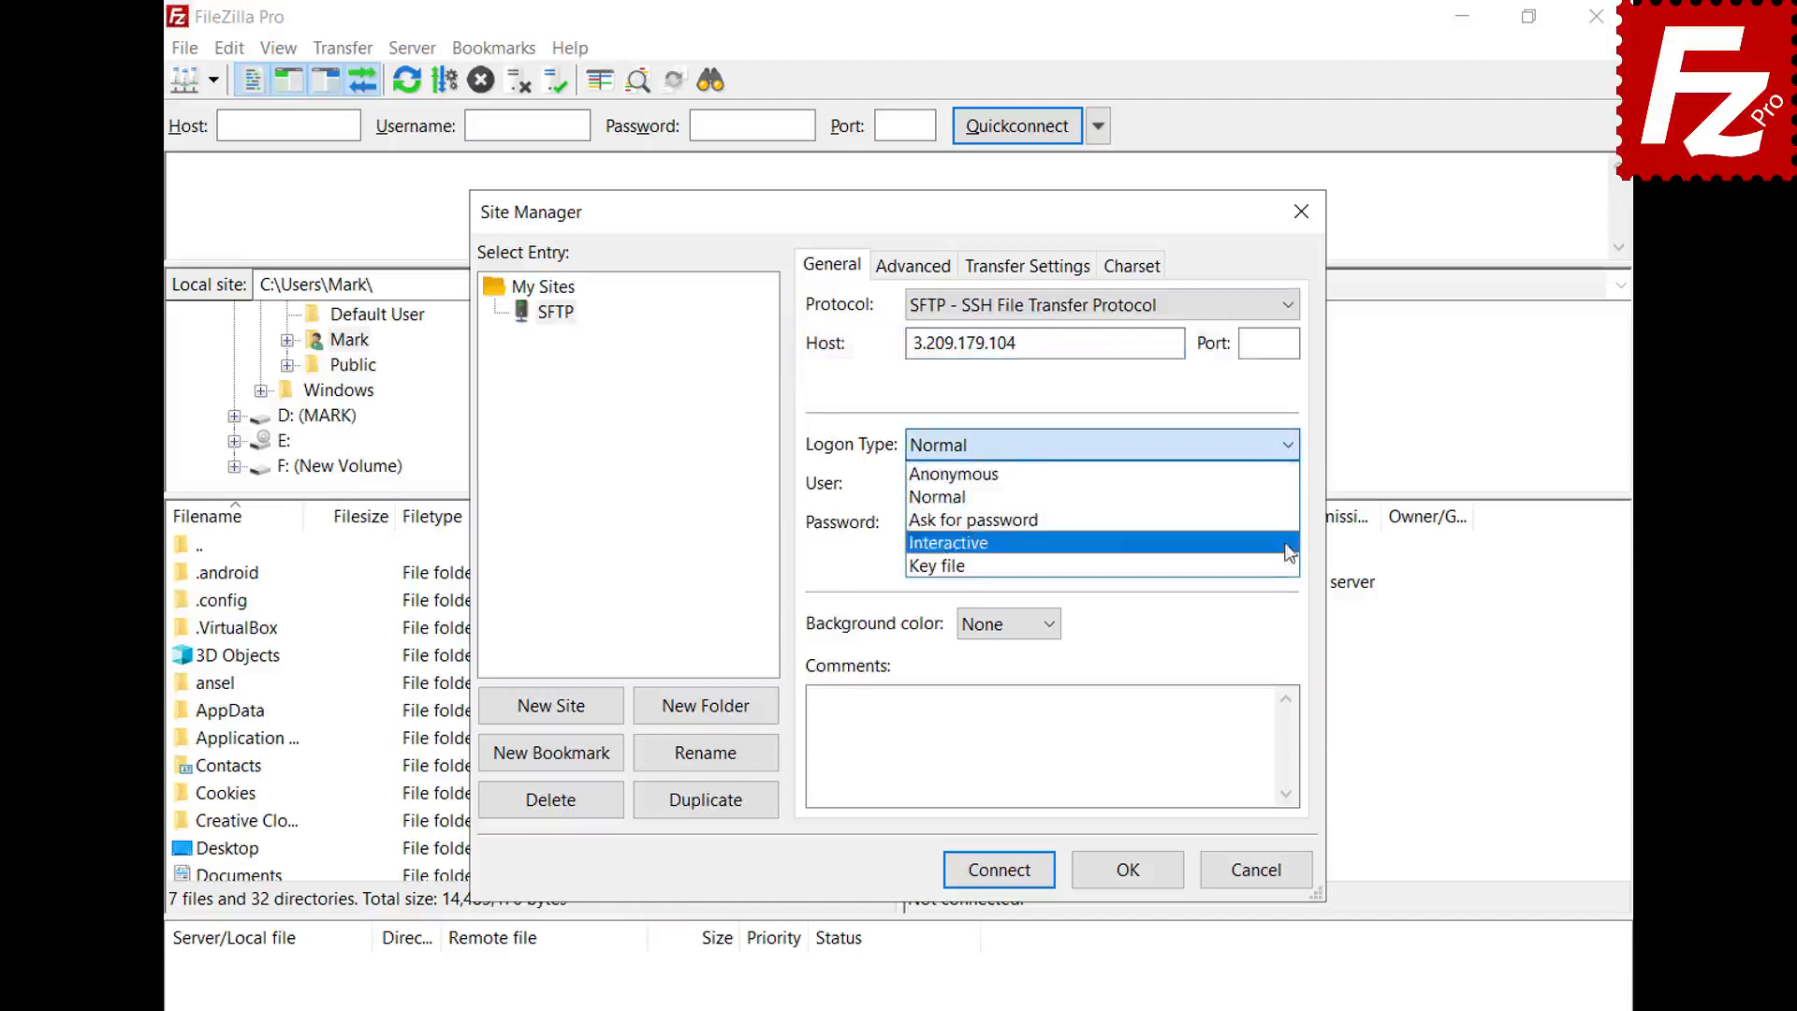
{"action": "left_click", "coordinate": [1290, 565]}
{"action": "left_click", "coordinate": [1289, 483]}
{"action": "type", "text": "ubuntu"}
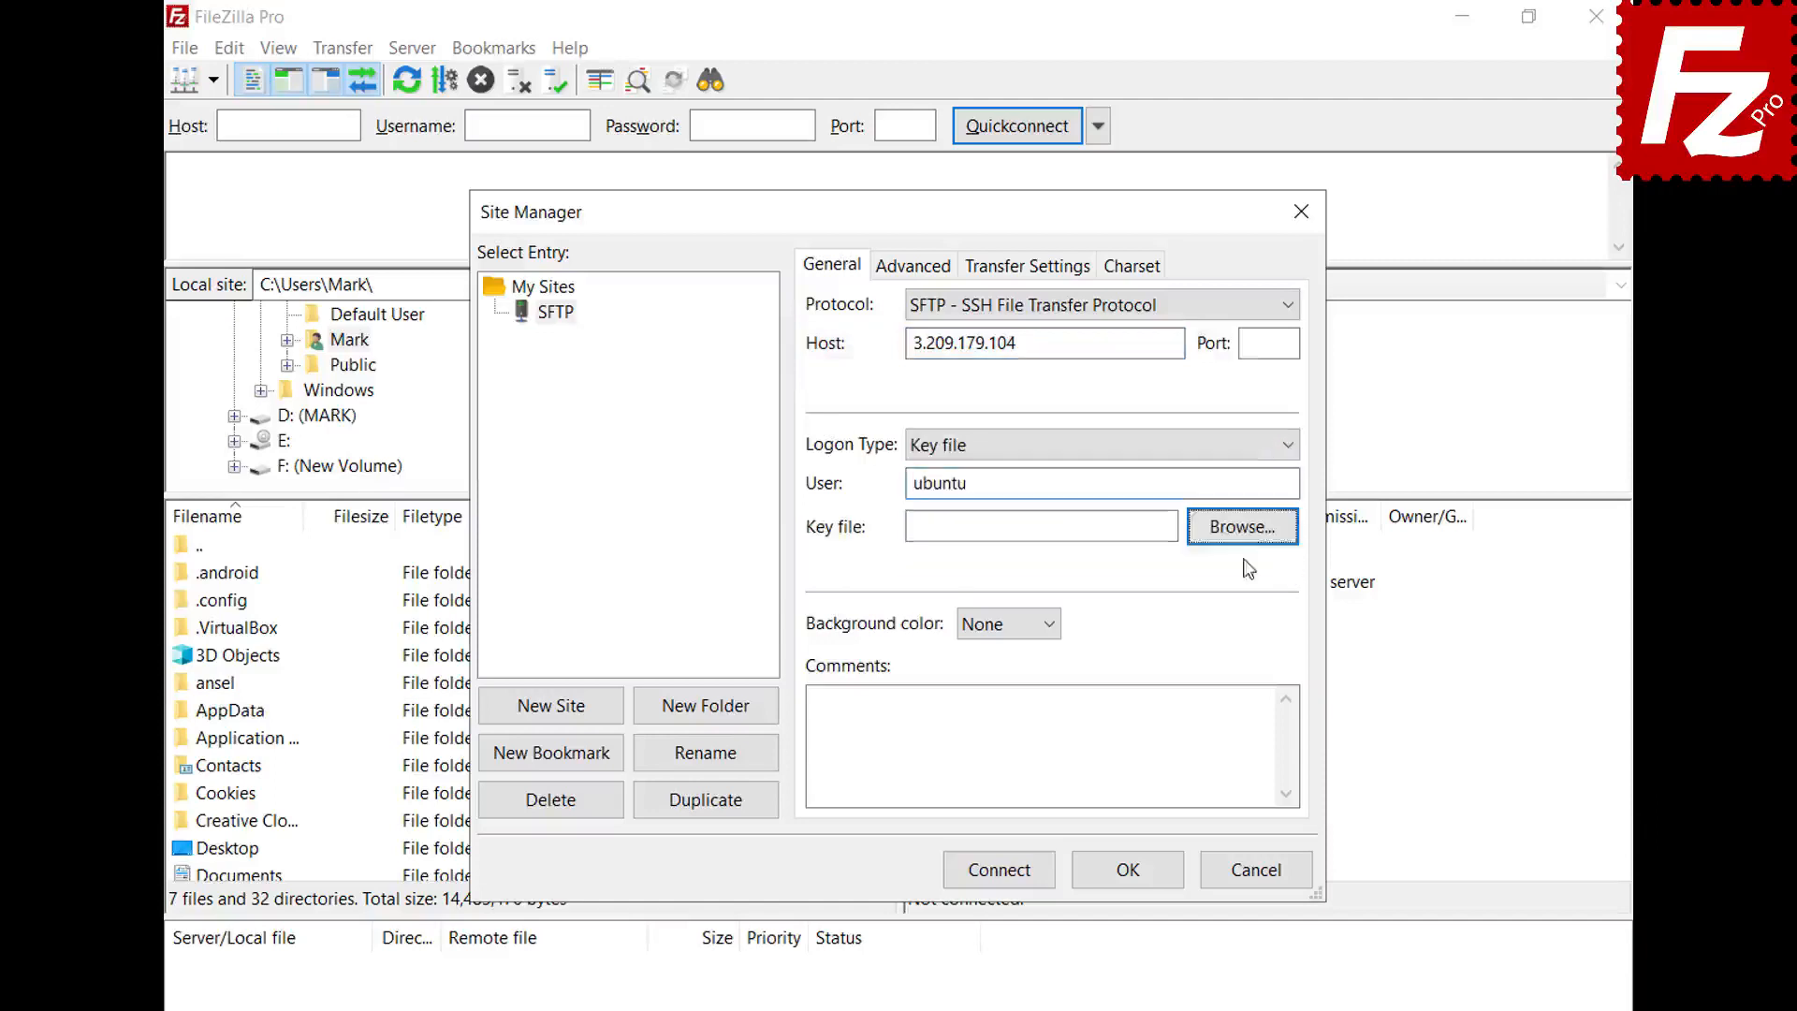
{"action": "left_click", "coordinate": [1243, 526]}
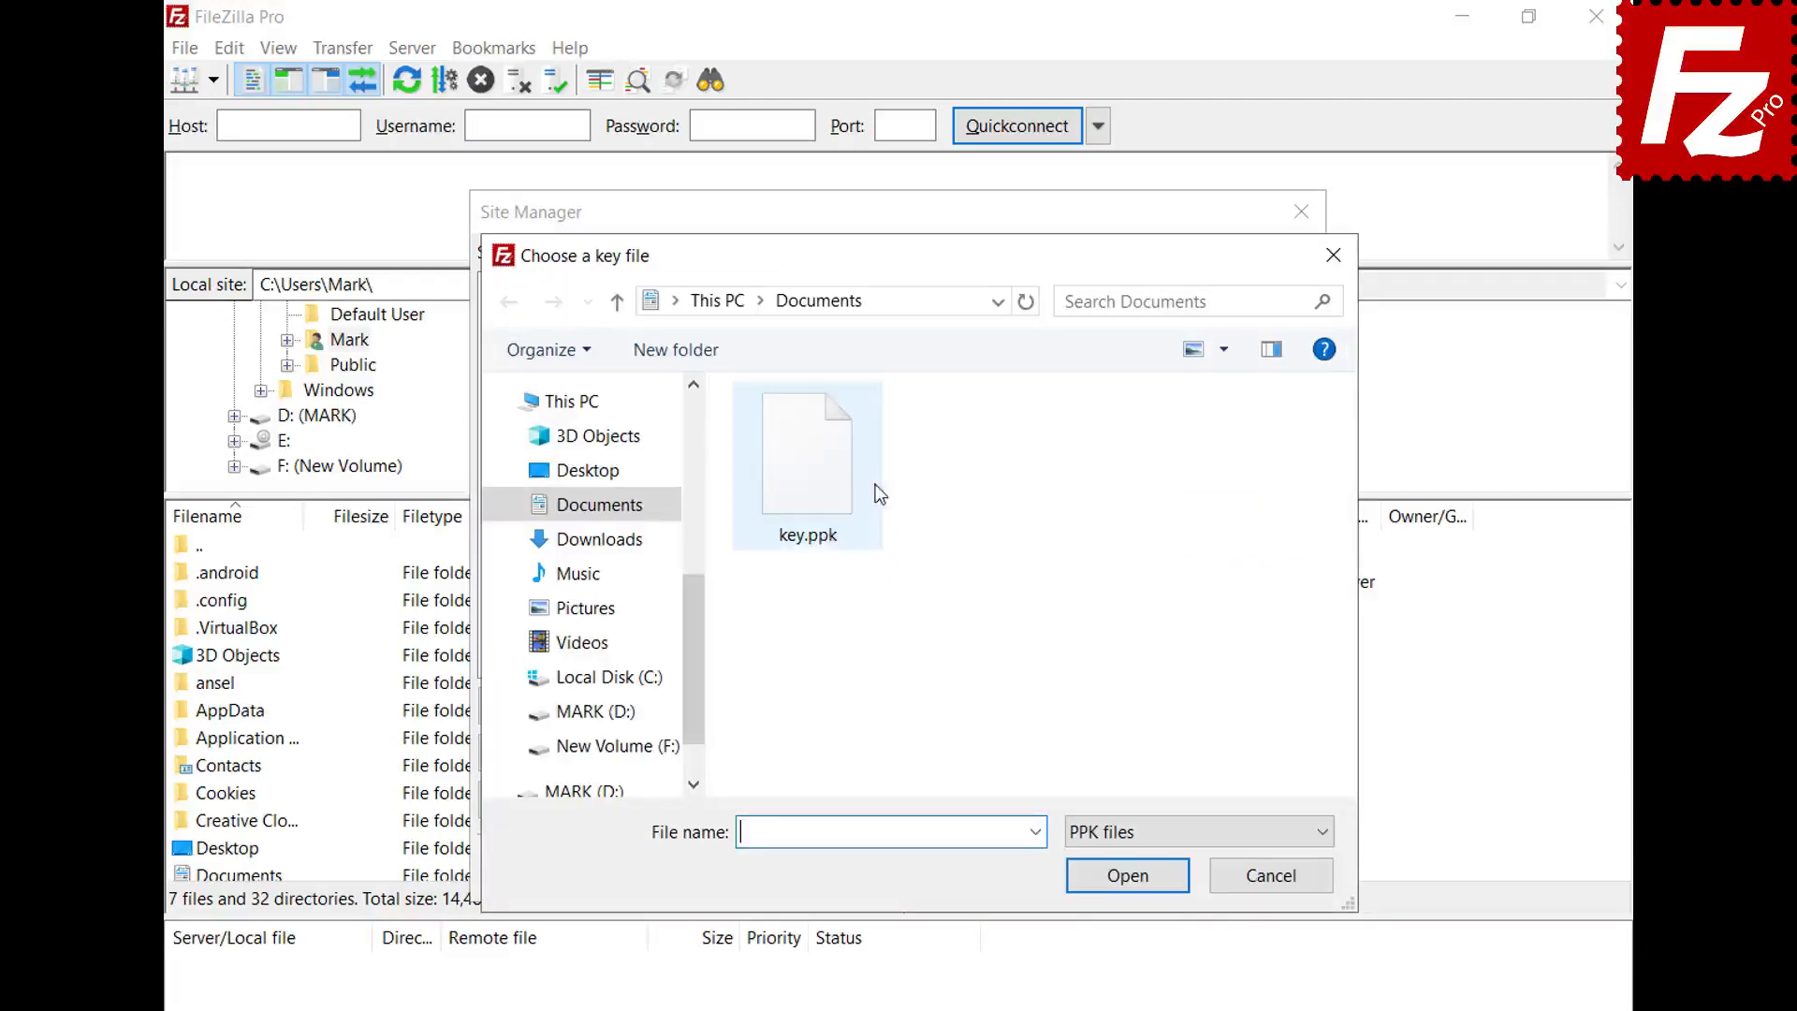
{"action": "double_click", "coordinate": [814, 485]}
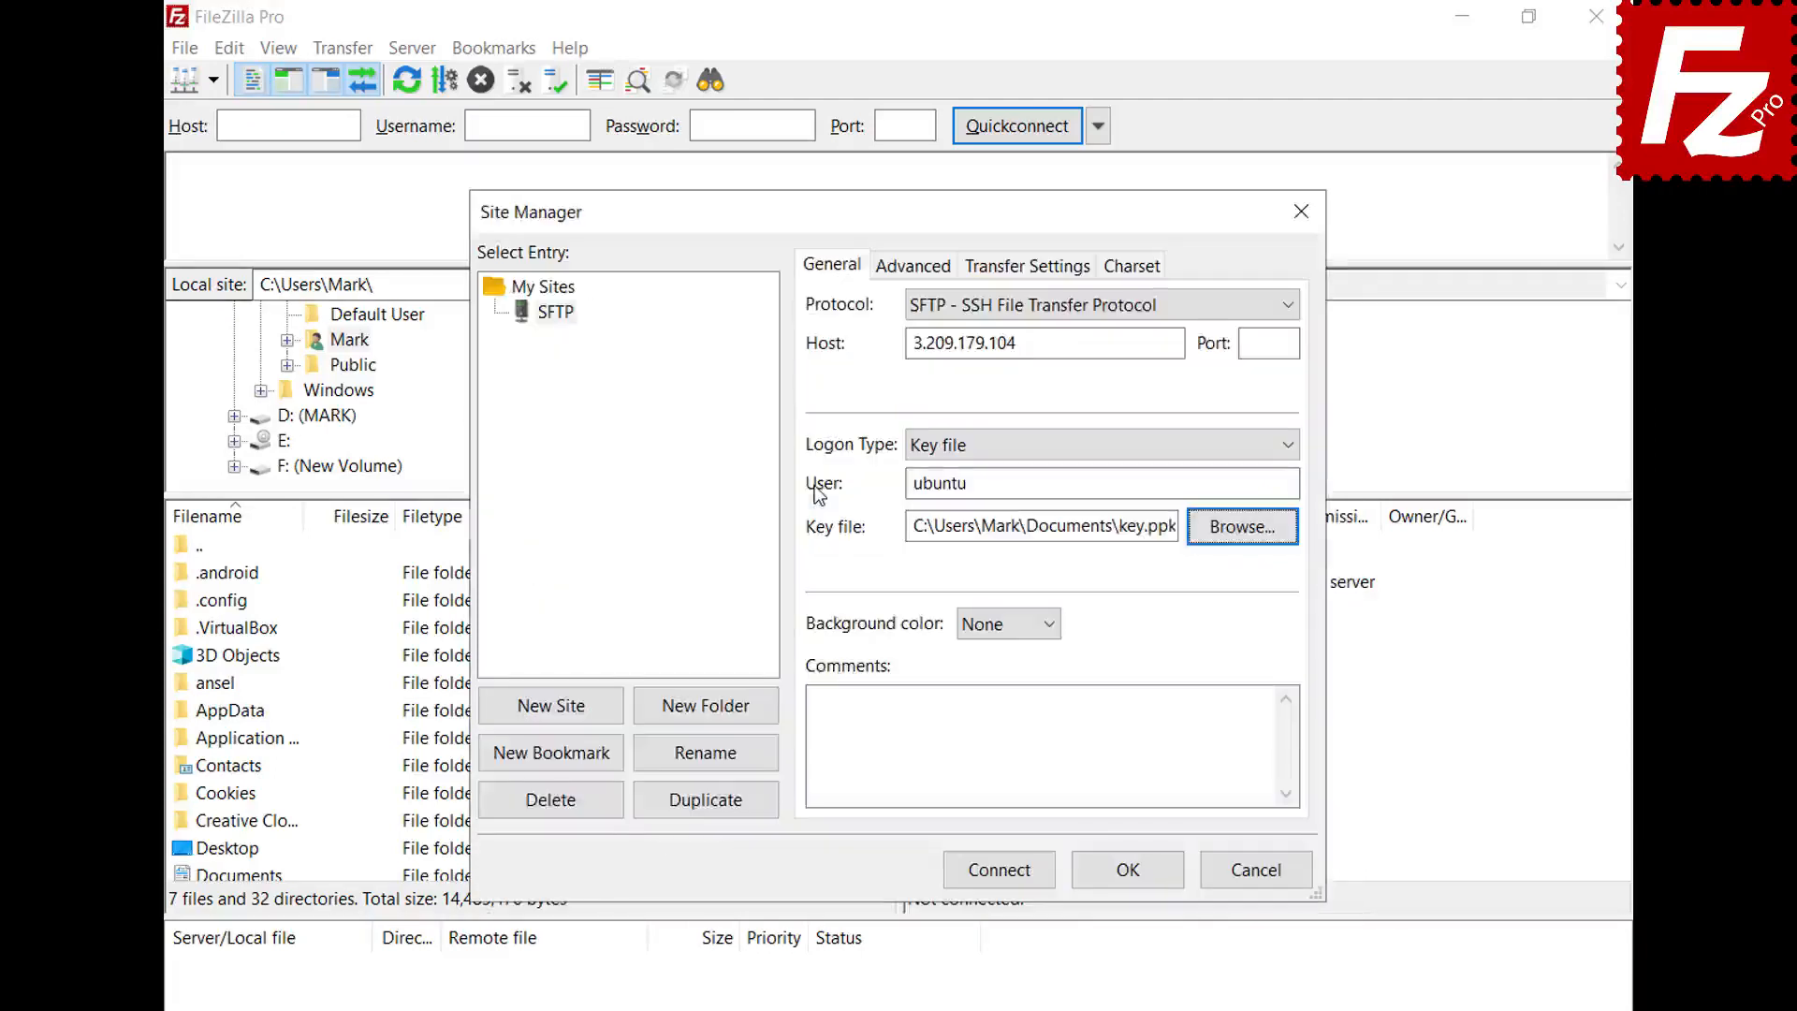
{"action": "left_click", "coordinate": [1003, 877]}
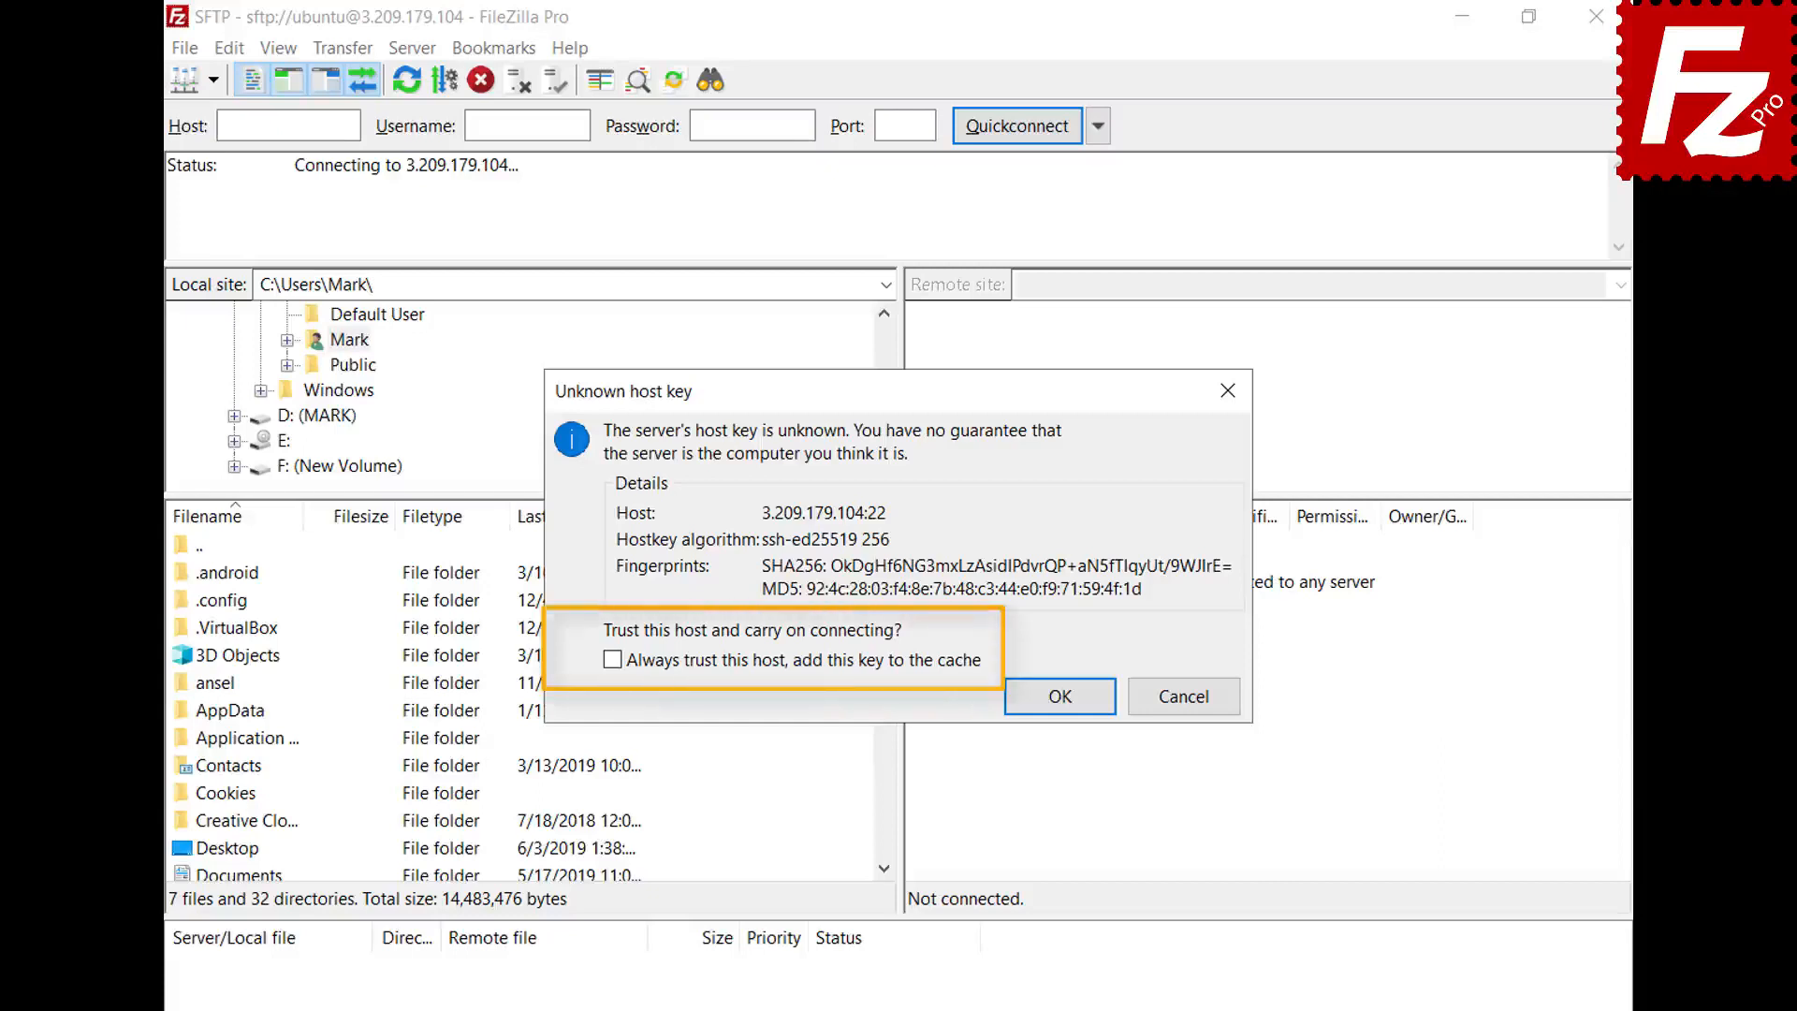
- Always trust the server's host key and enter the key passphrase to log in
{"action": "left_click", "coordinate": [613, 662]}
{"action": "left_click", "coordinate": [1060, 695]}
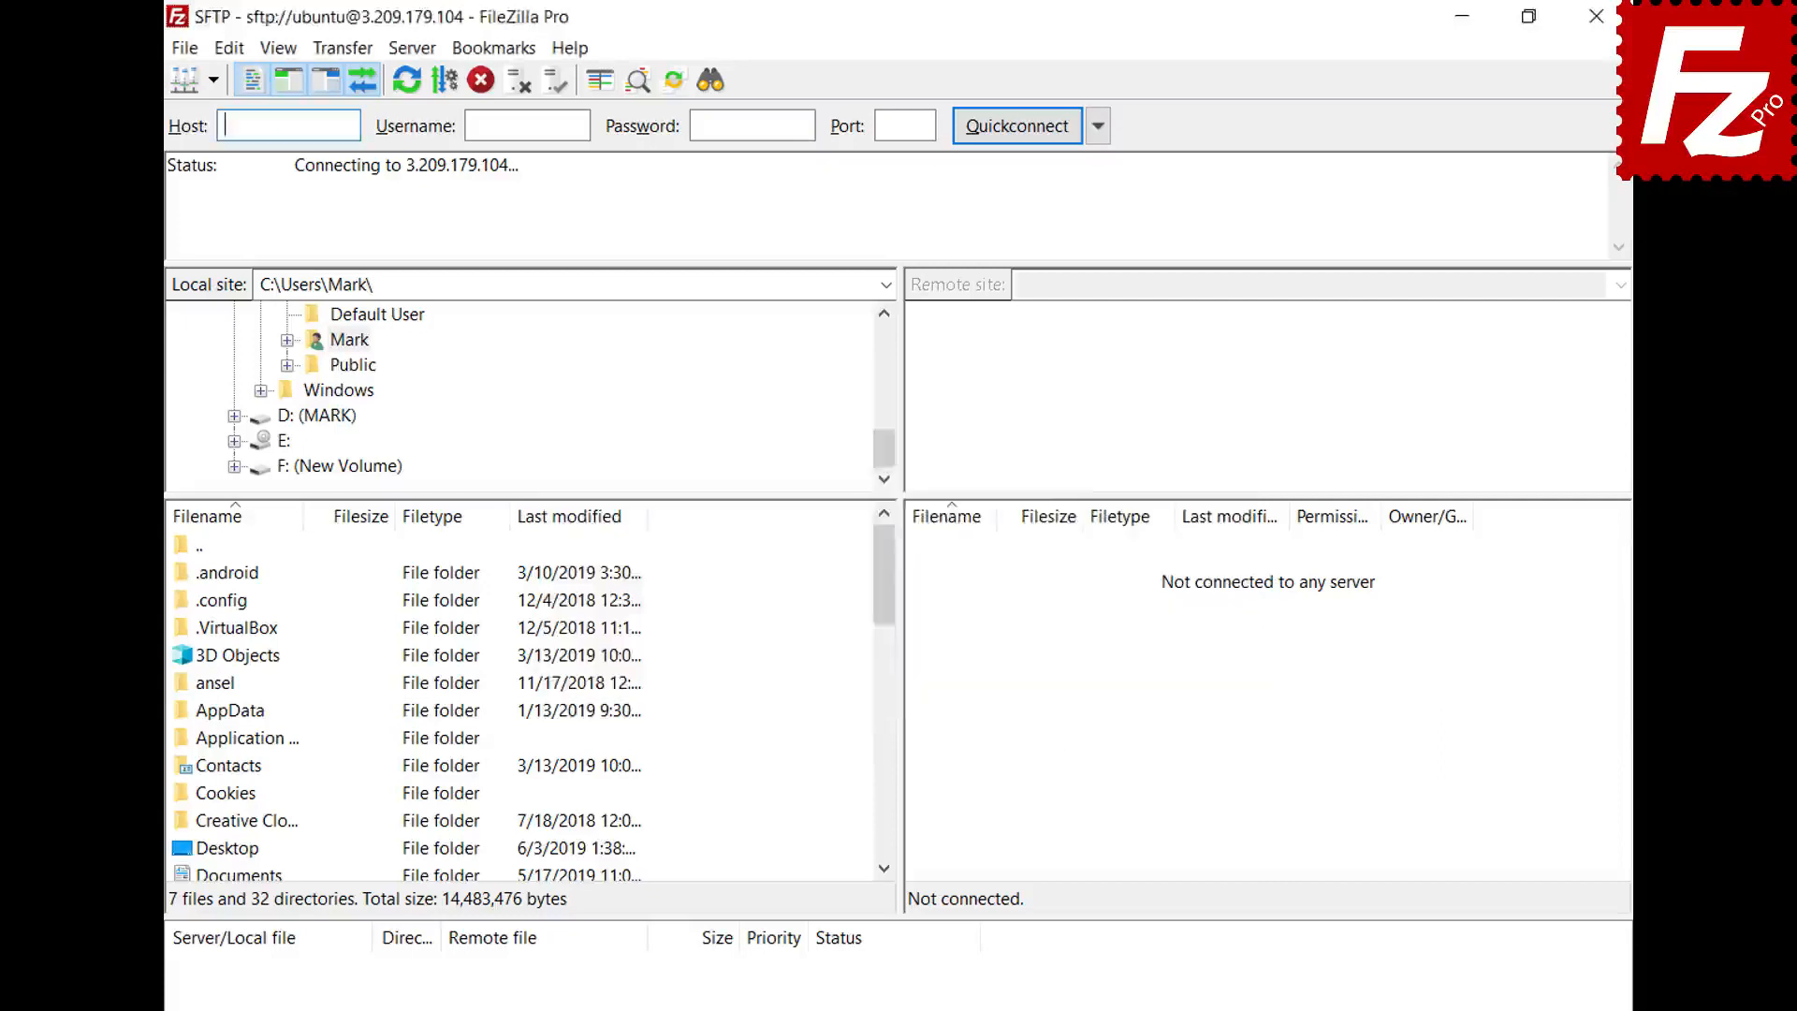
{"action": "type", "text": "******"}
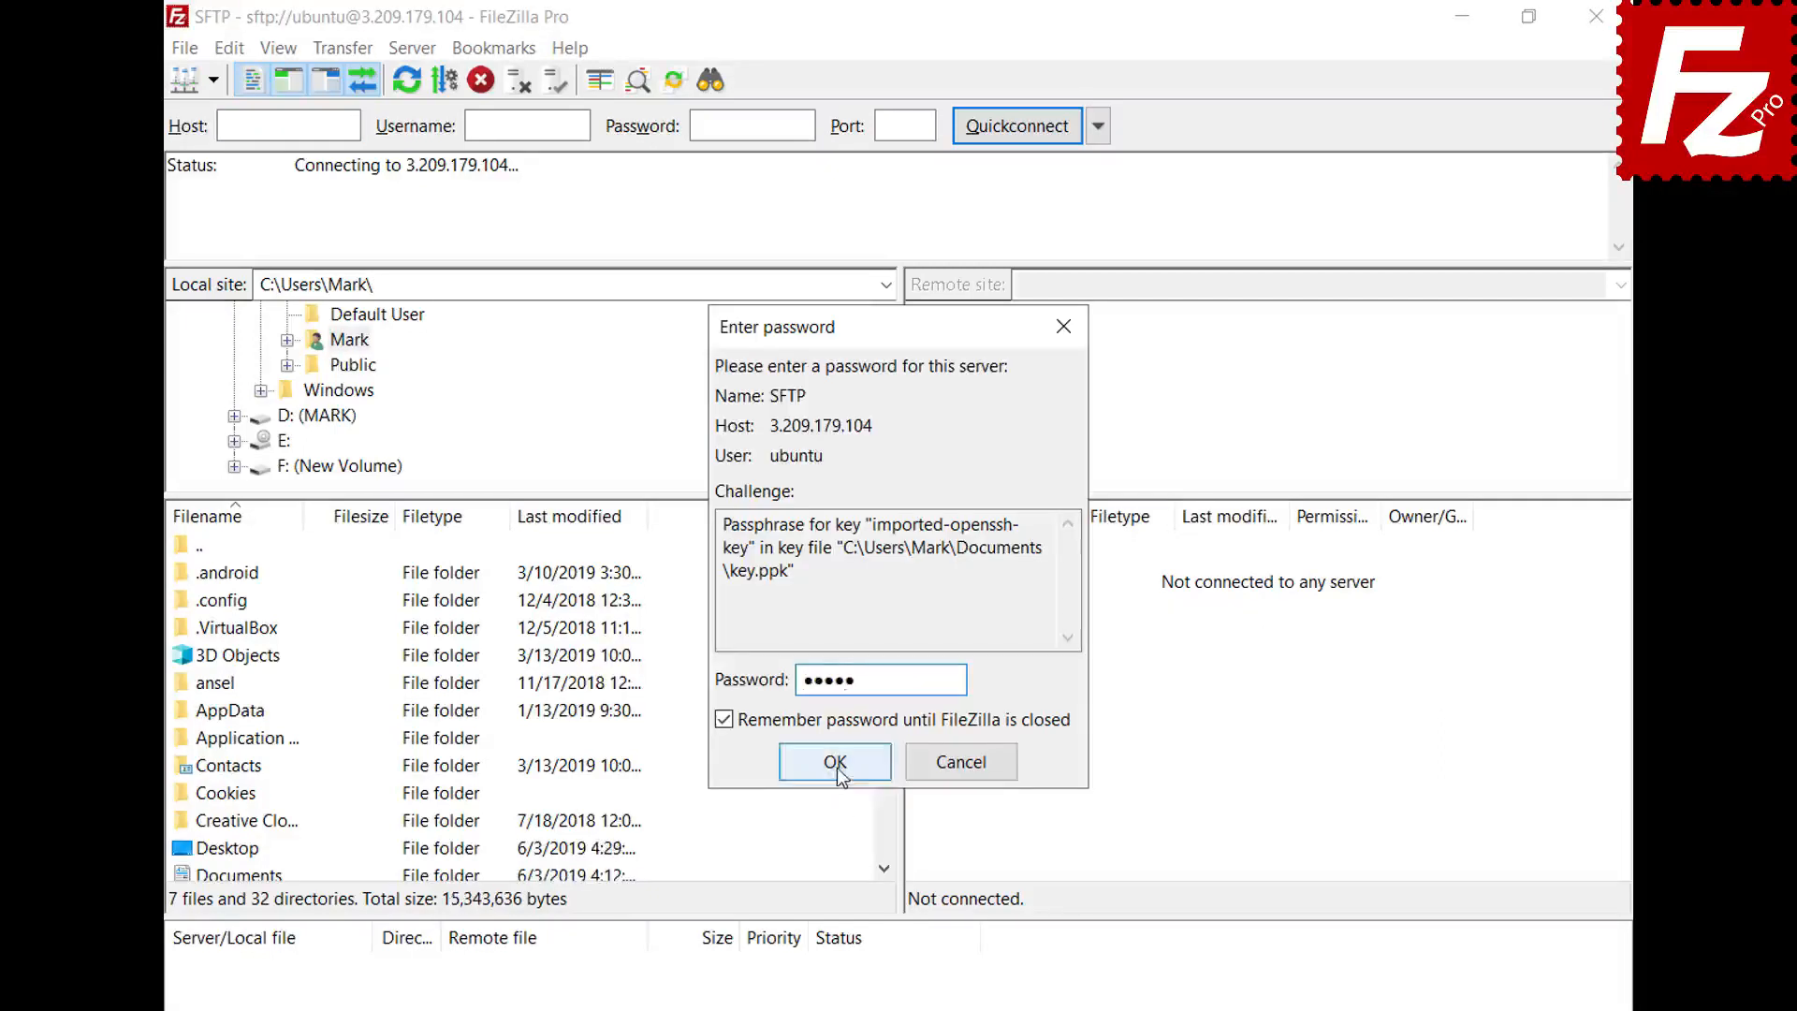
{"action": "left_click", "coordinate": [833, 760]}
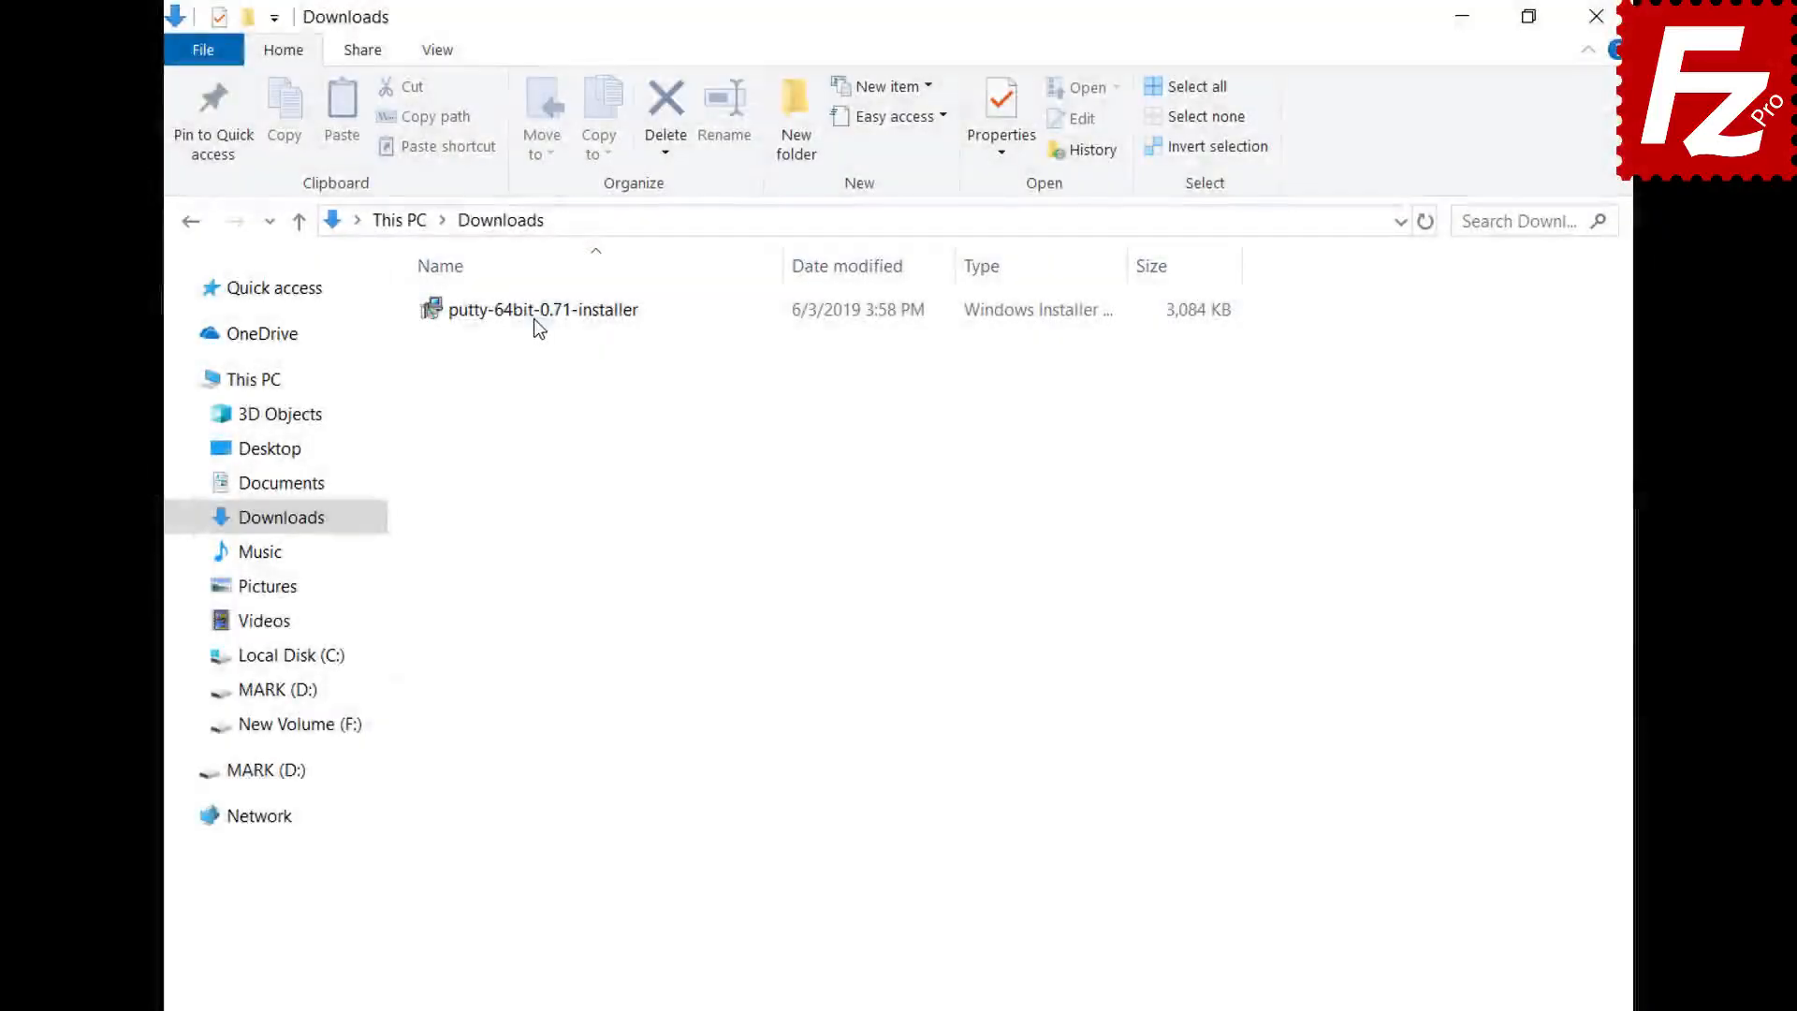
- Run putty-64bit-0.71-installer, installing with the default folder and features, then finish
{"action": "double_click", "coordinate": [534, 318]}
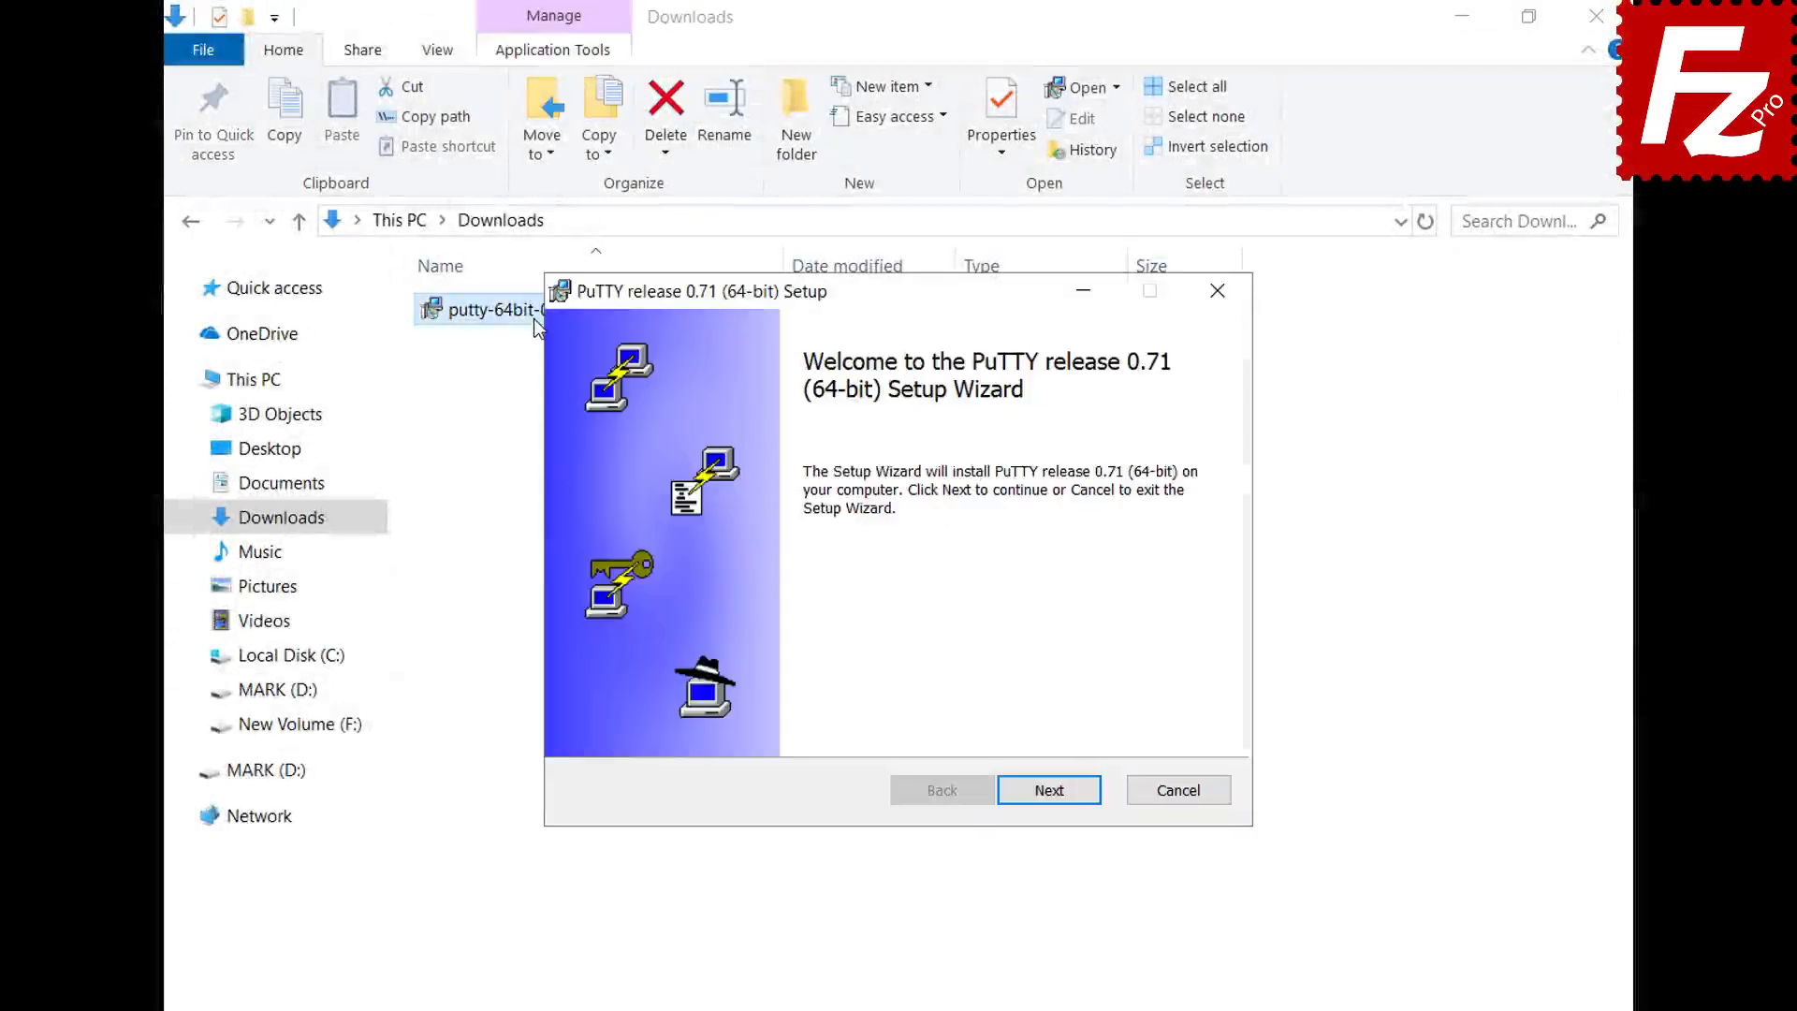
{"action": "left_click", "coordinate": [1056, 807]}
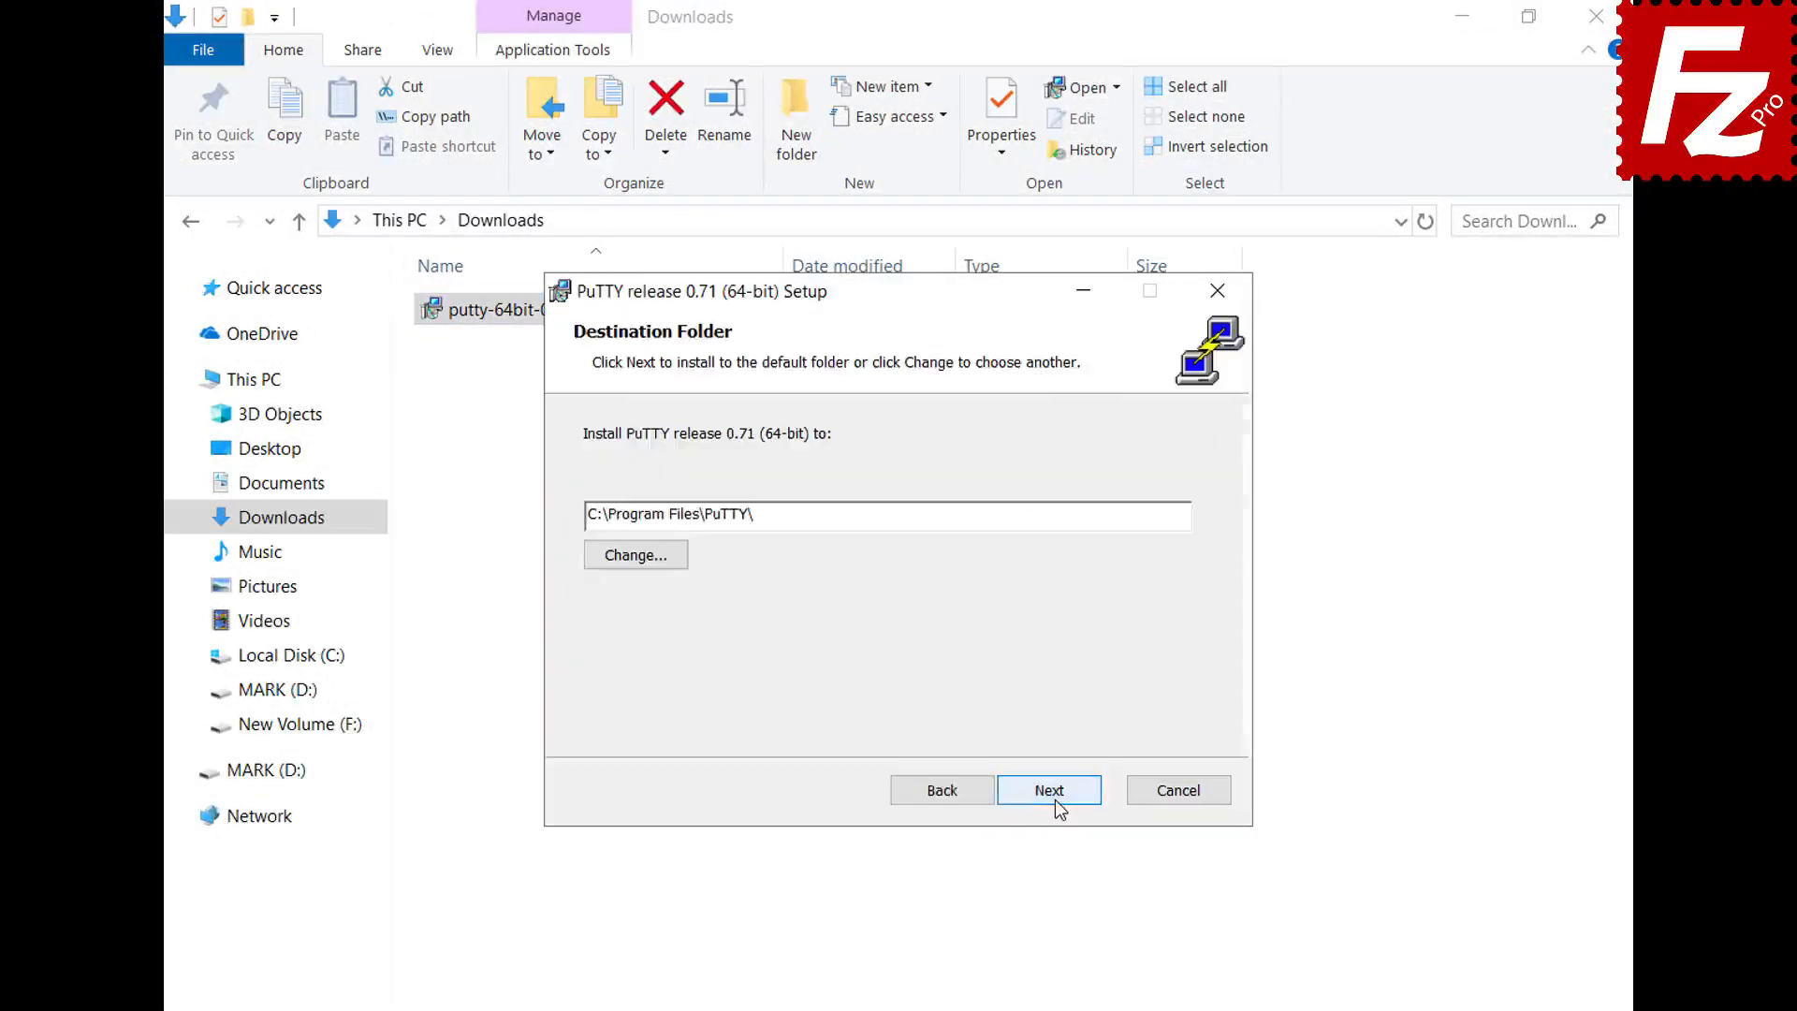
{"action": "left_click", "coordinate": [1054, 800]}
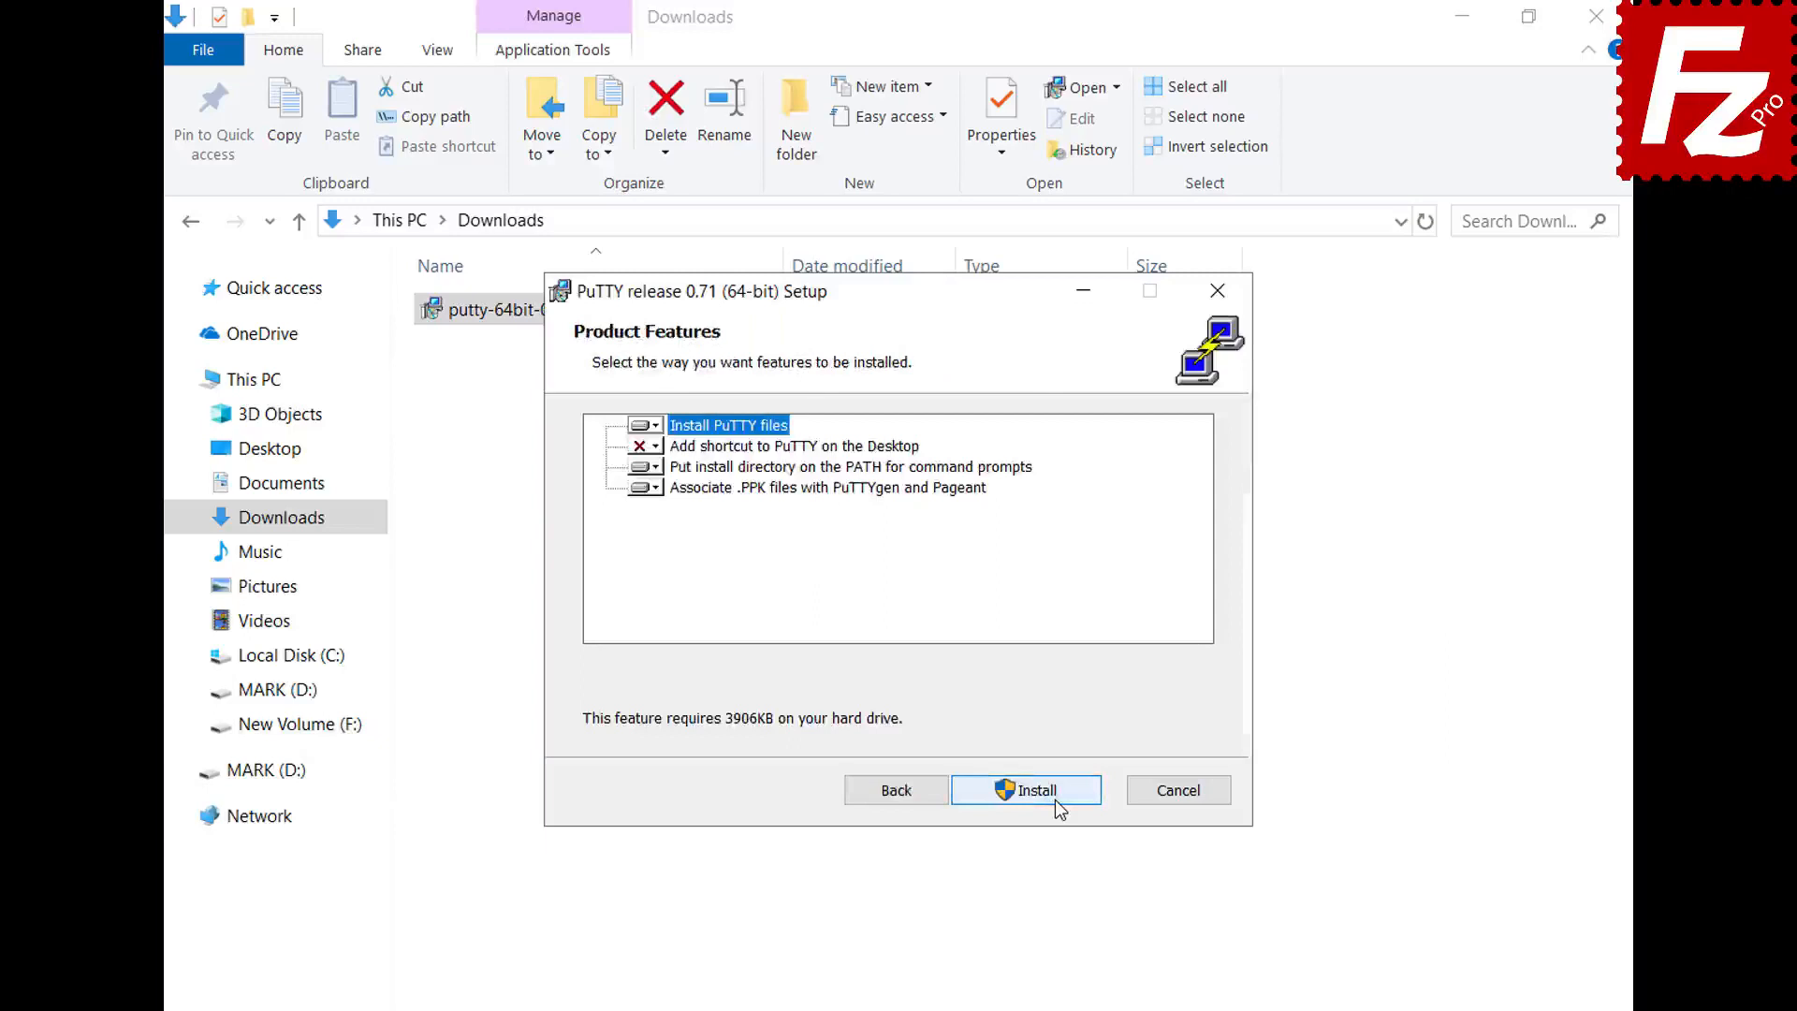
{"action": "left_click", "coordinate": [1054, 801]}
{"action": "left_click", "coordinate": [1049, 791]}
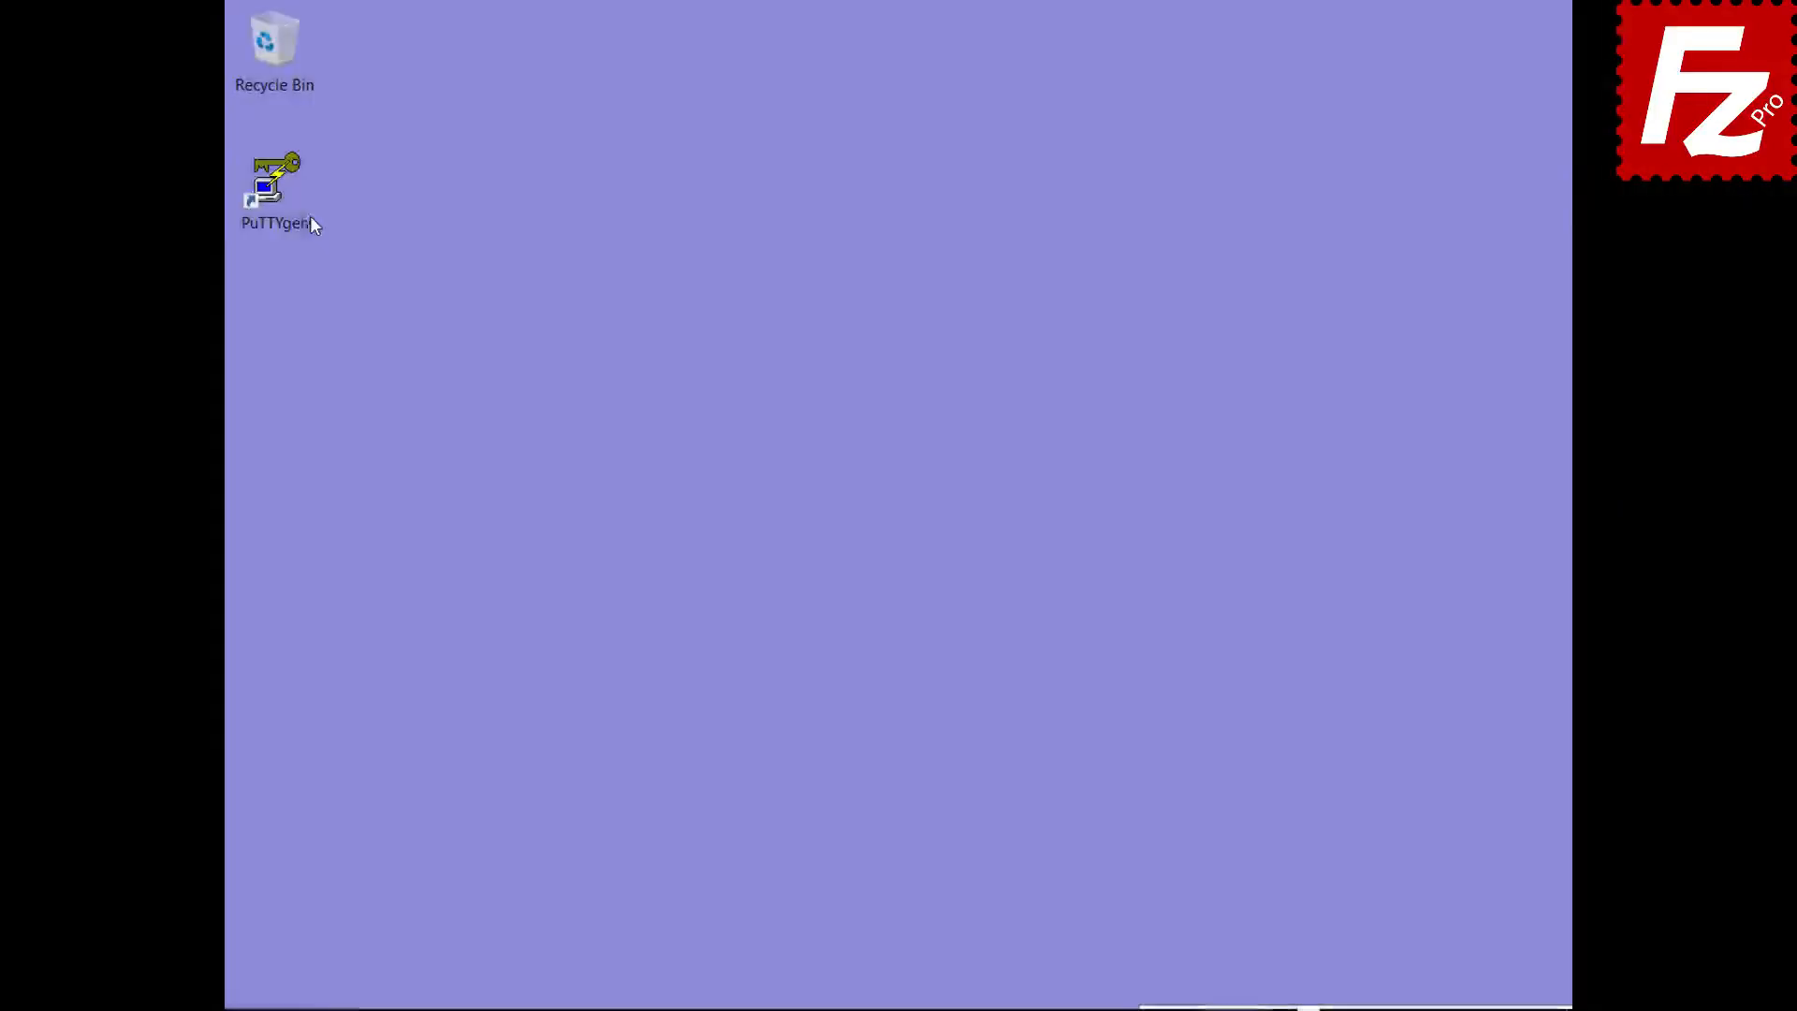
- In PuTTYgen, import the OpenSSH private key, unlocking it with its passphrase
{"action": "double_click", "coordinate": [298, 221]}
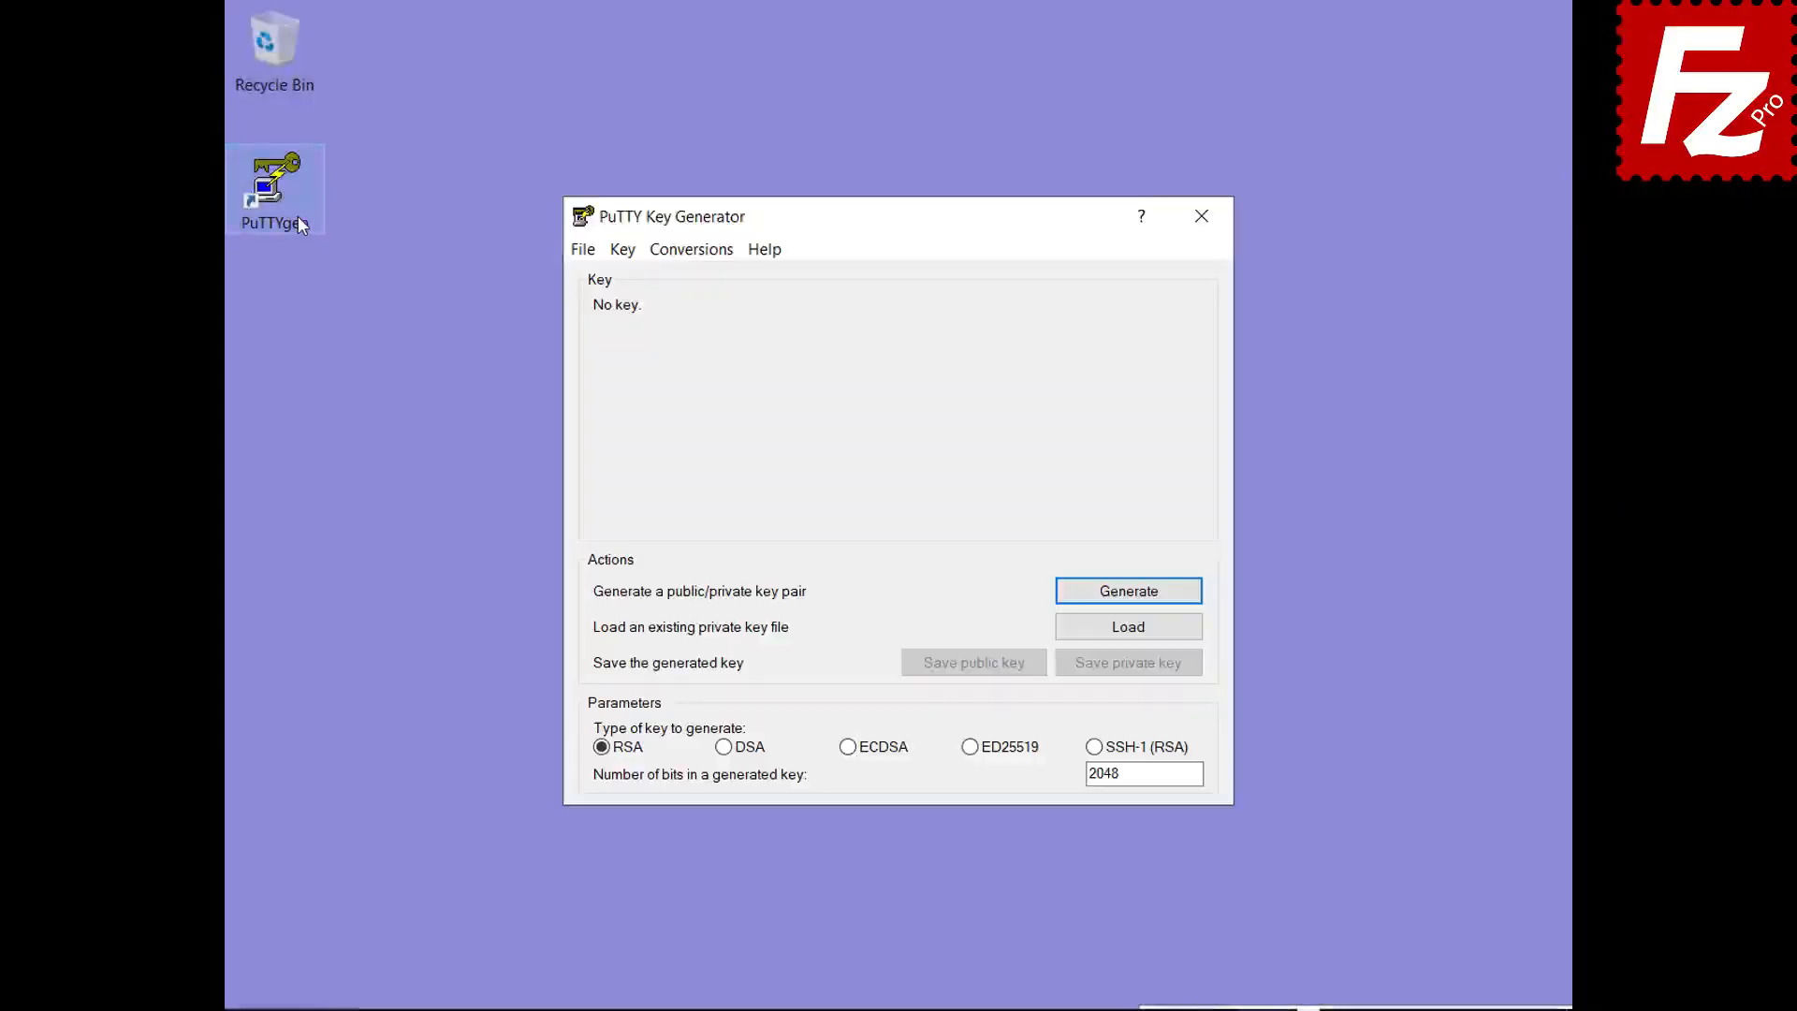
{"action": "left_click", "coordinate": [691, 251]}
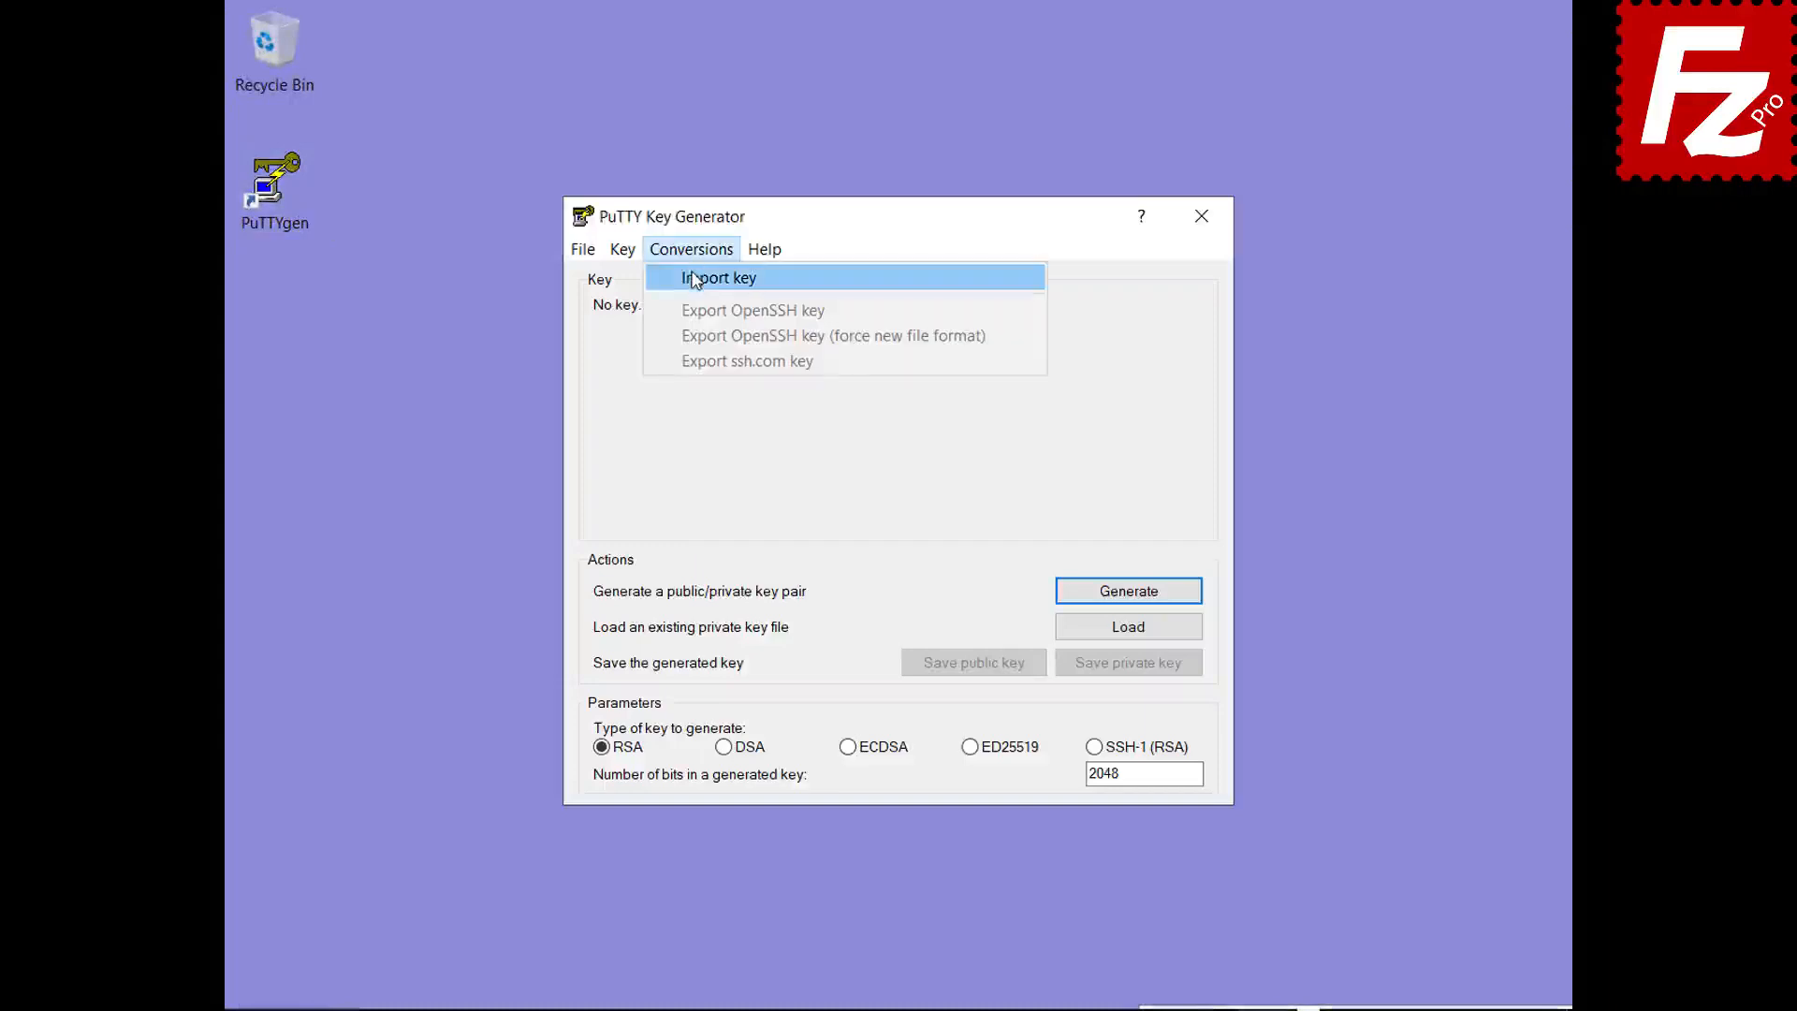
{"action": "left_click", "coordinate": [697, 277]}
{"action": "double_click", "coordinate": [866, 499]}
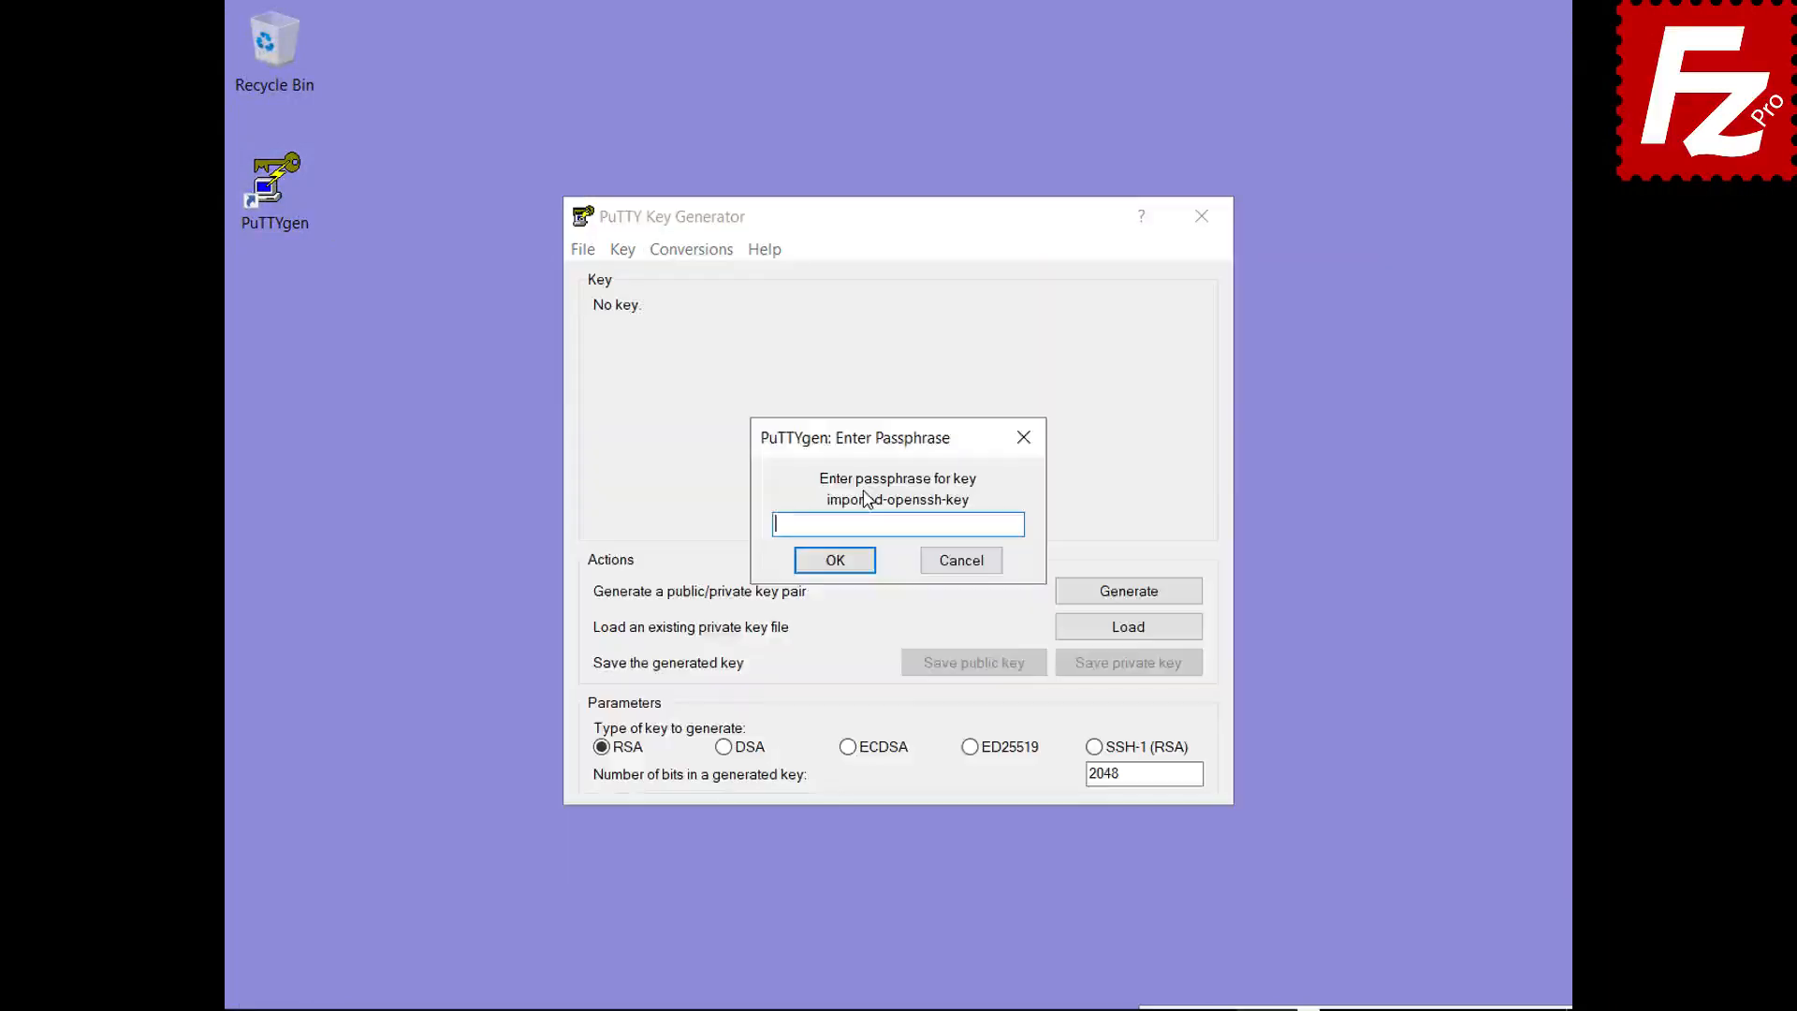
{"action": "type", "text": "•••••"}
{"action": "left_click", "coordinate": [842, 562]}
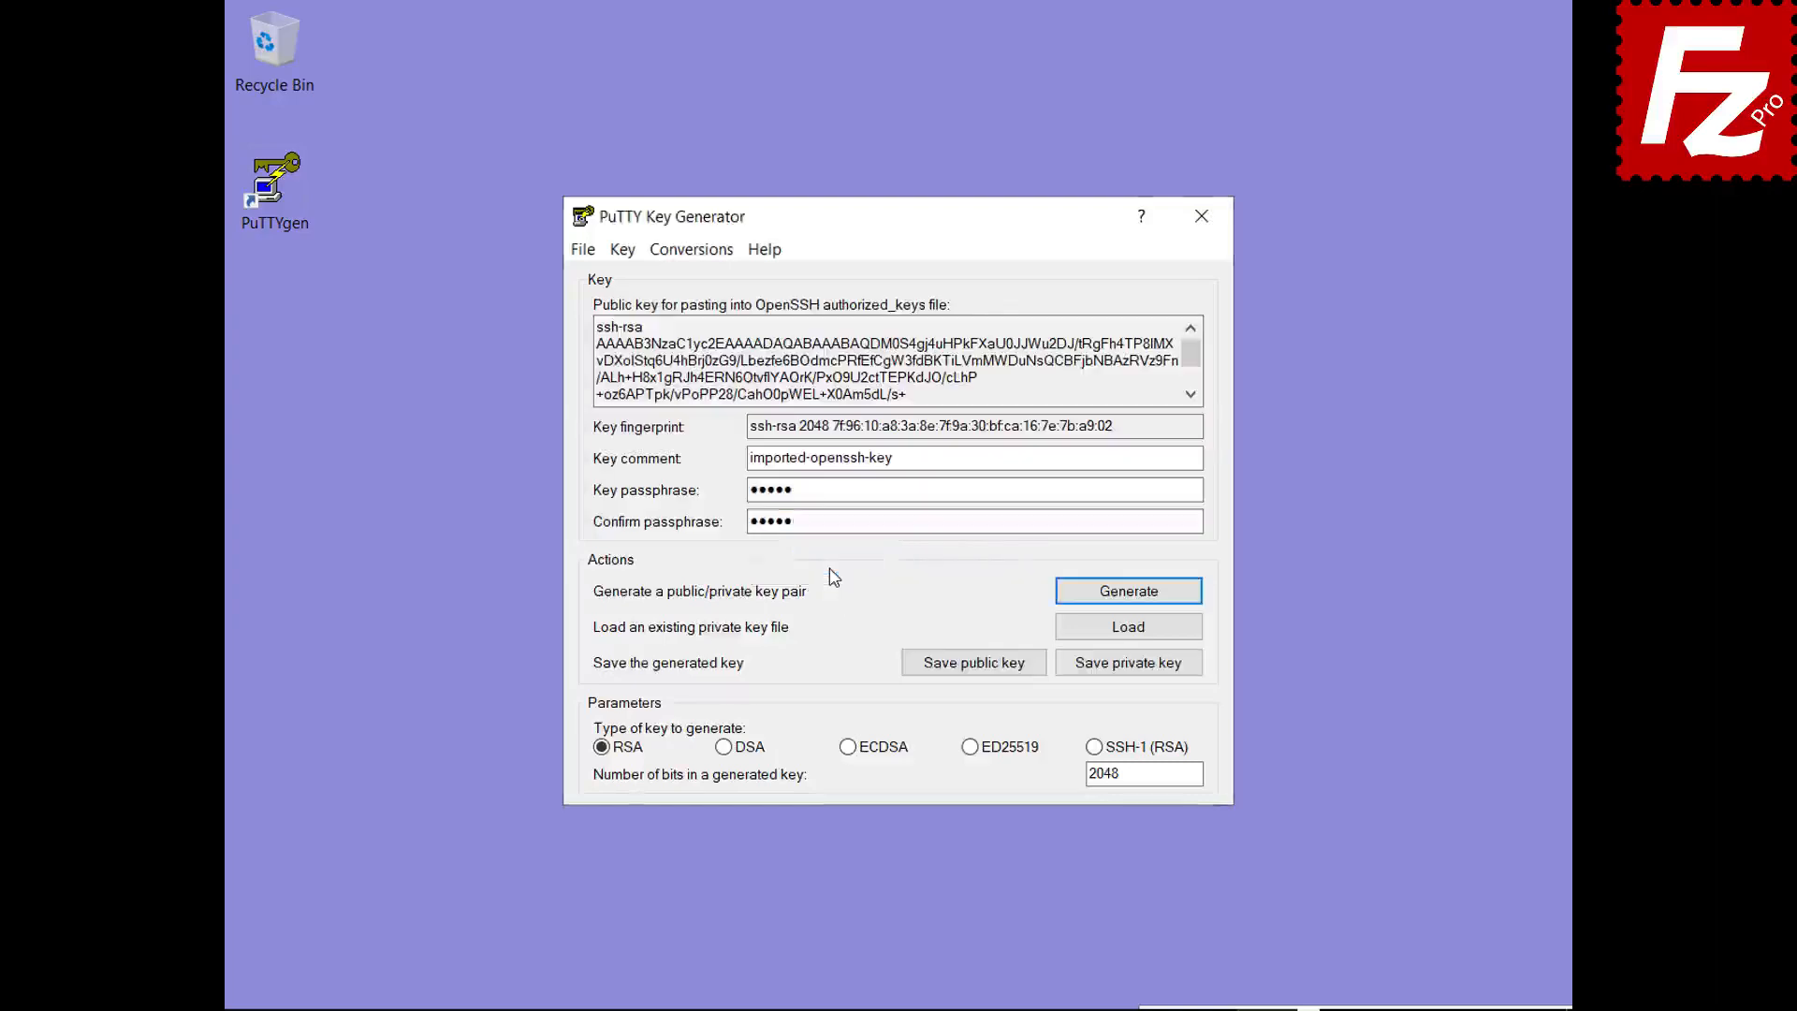
- Save the imported key as key.ppk in PuTTY private key format
{"action": "left_click", "coordinate": [1129, 666]}
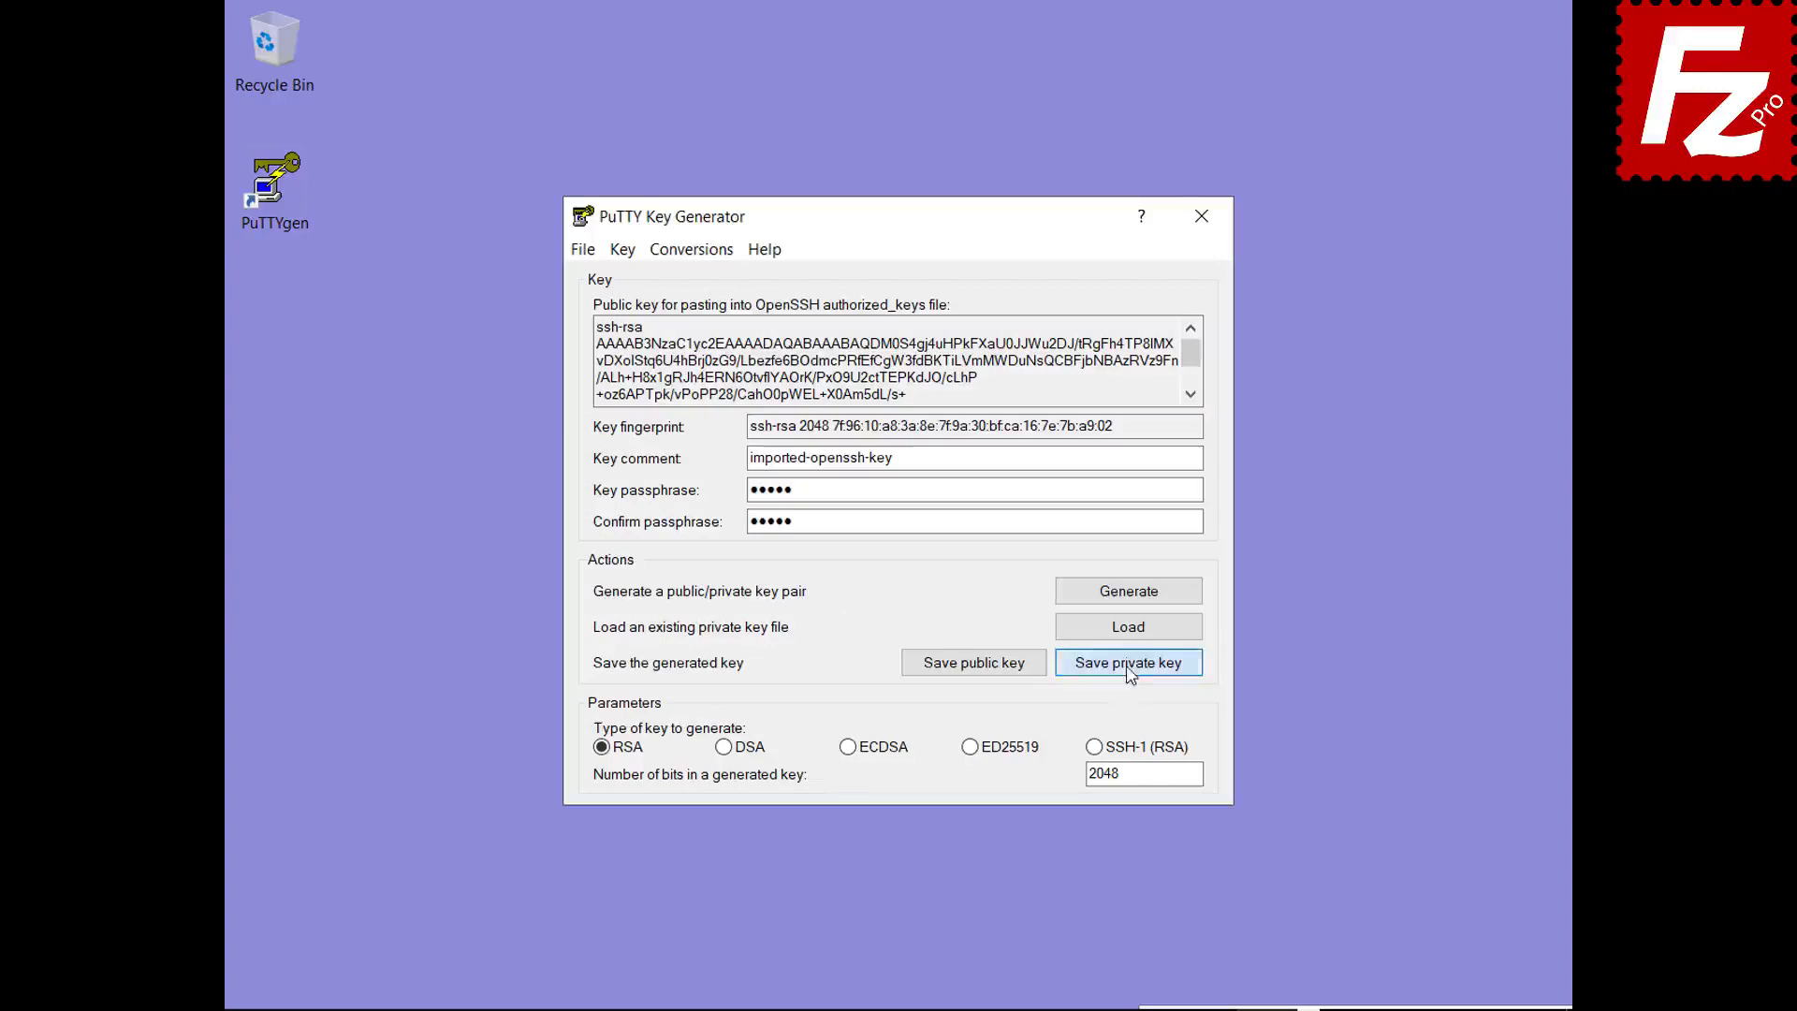
{"action": "type", "text": "key.ppk"}
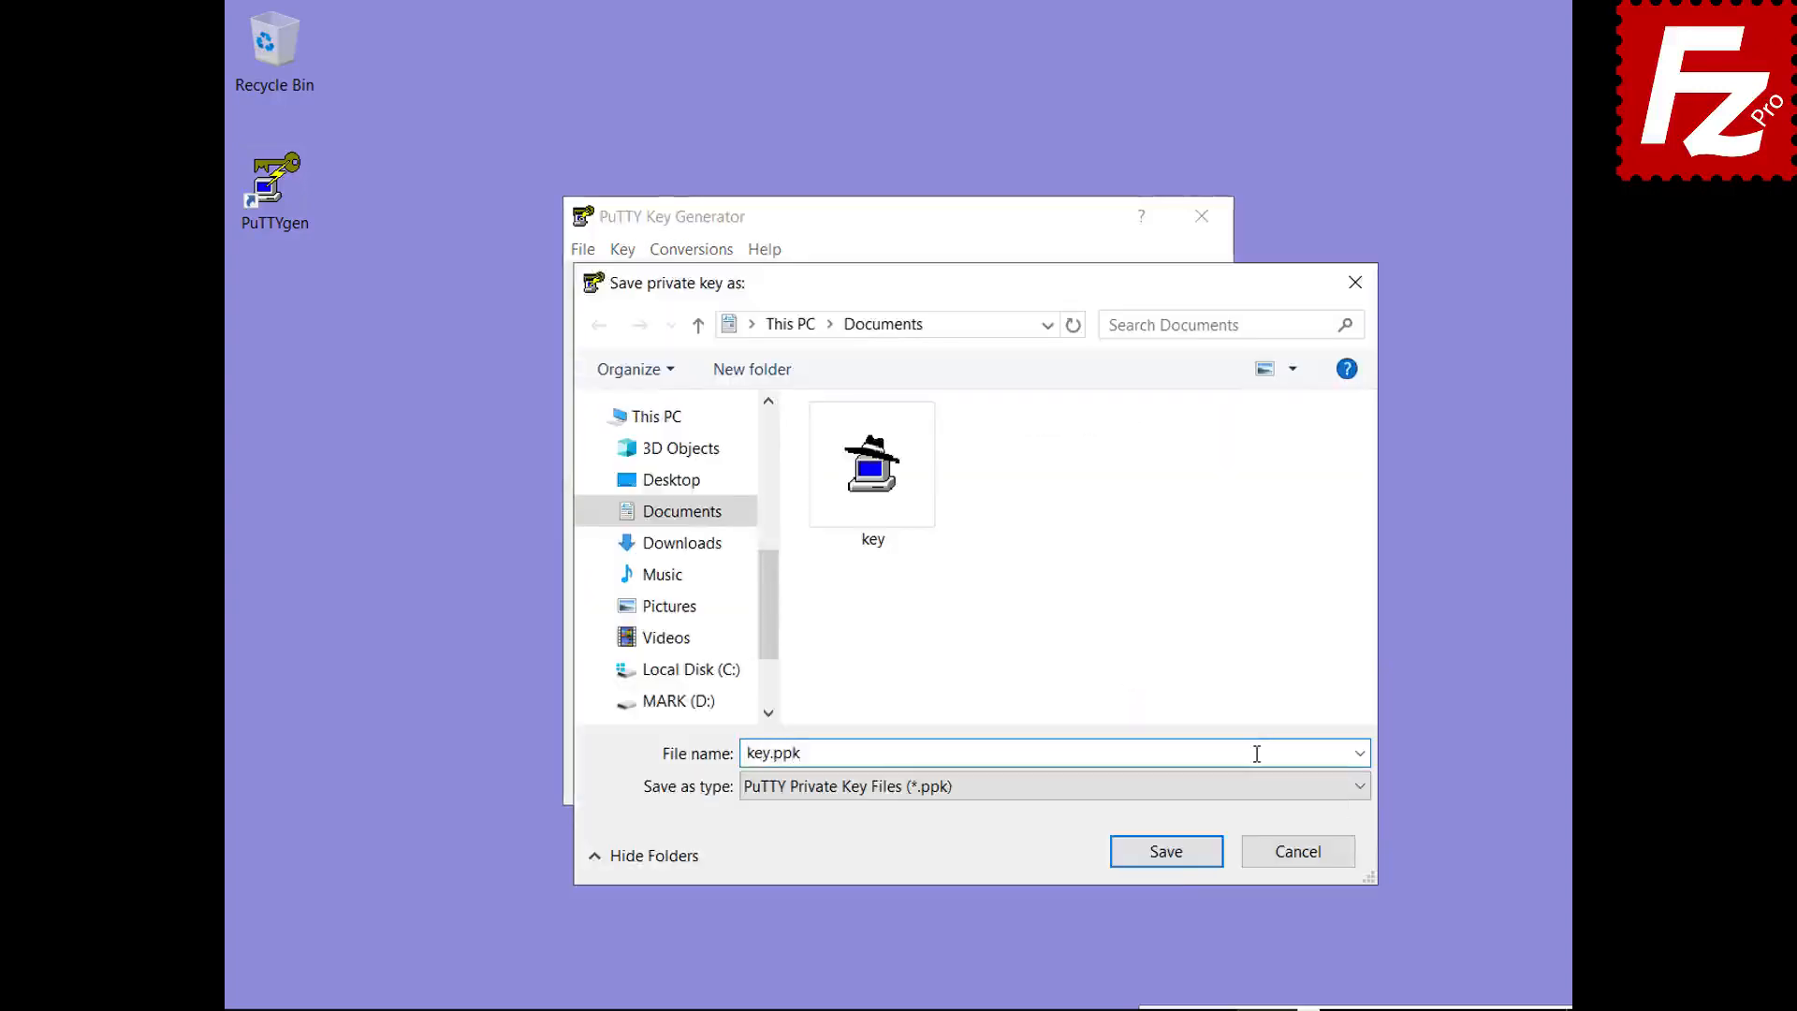
{"action": "left_click", "coordinate": [1173, 859]}
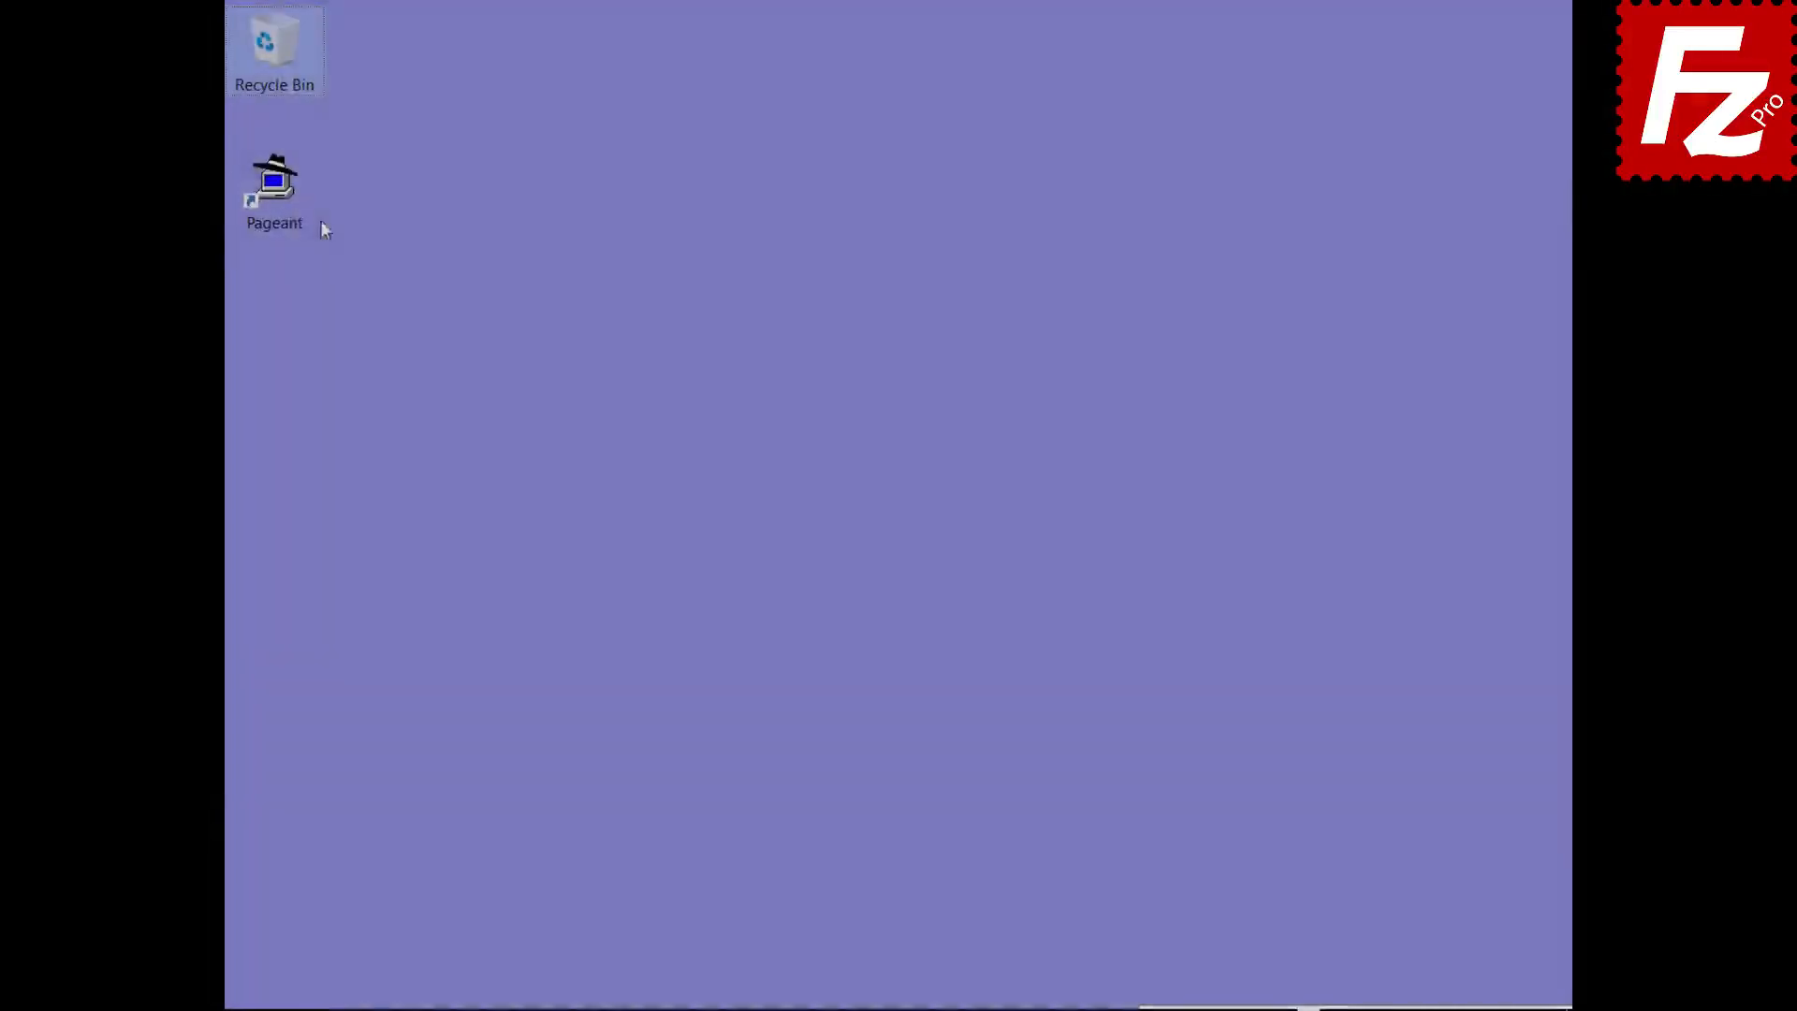
{"action": "left_click", "coordinate": [289, 200]}
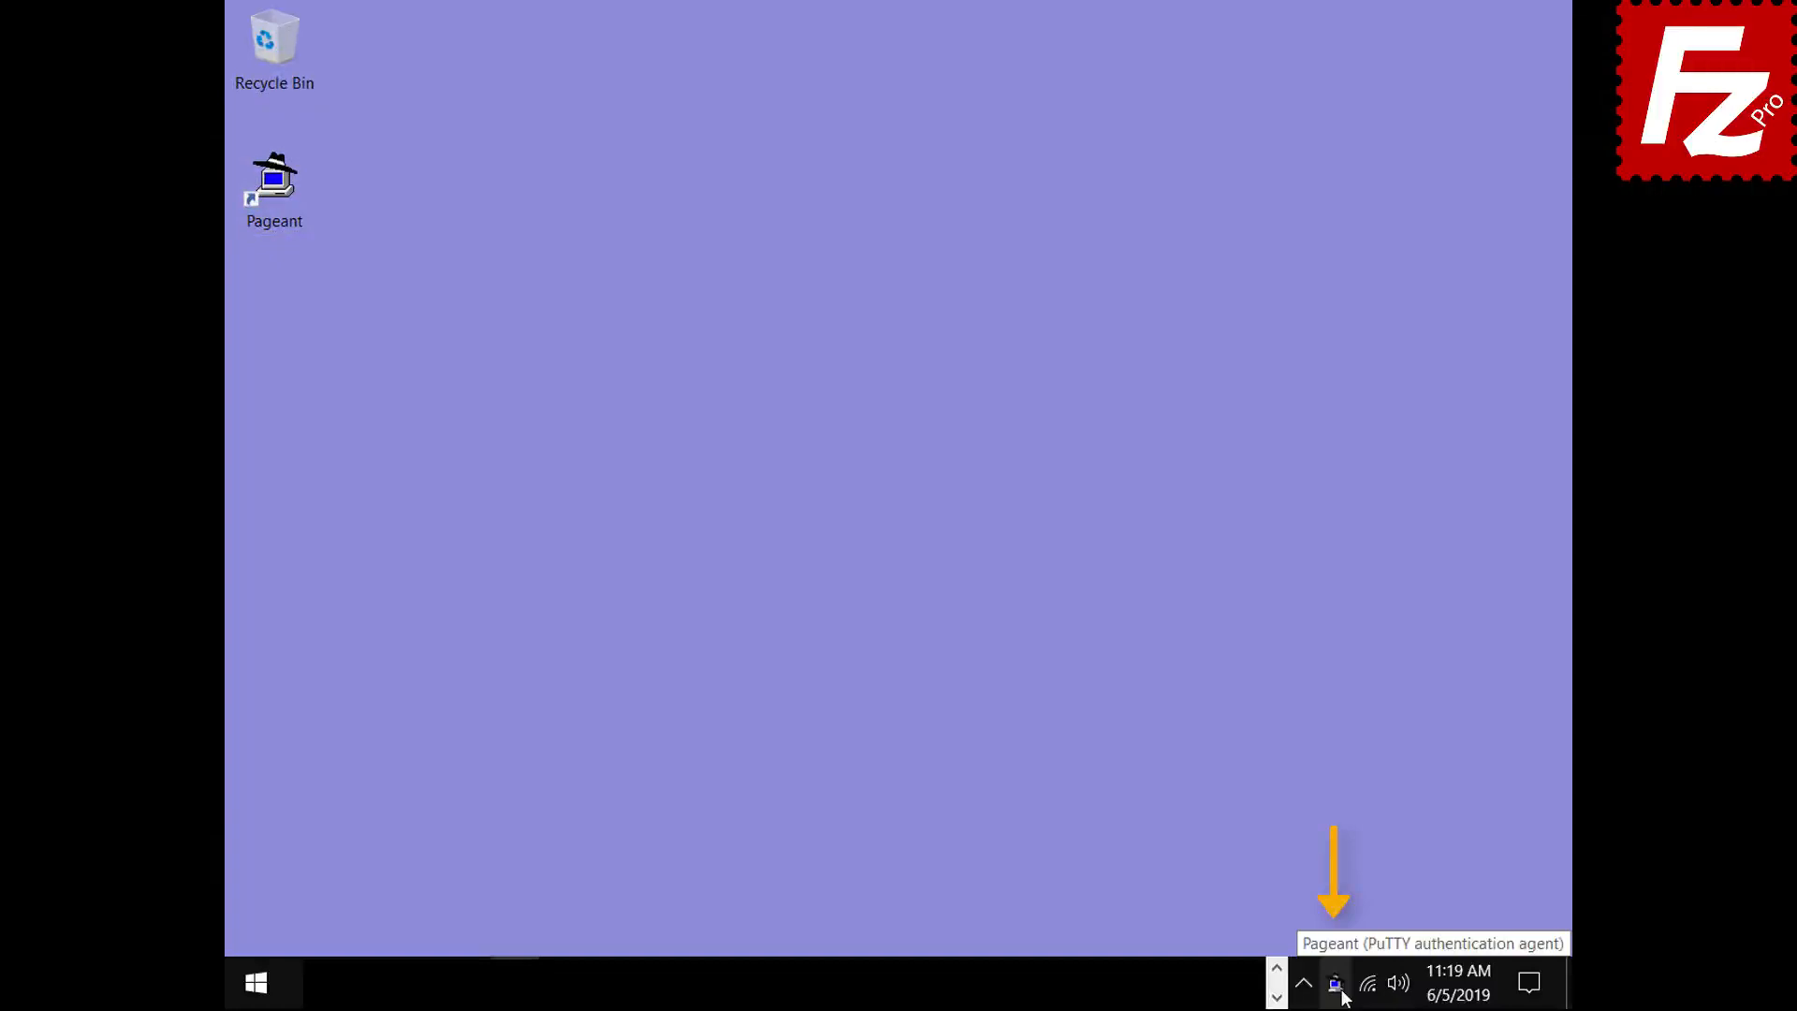
- Add key.ppk from Documents to Pageant and unlock it with its passphrase
{"action": "double_click", "coordinate": [1338, 985]}
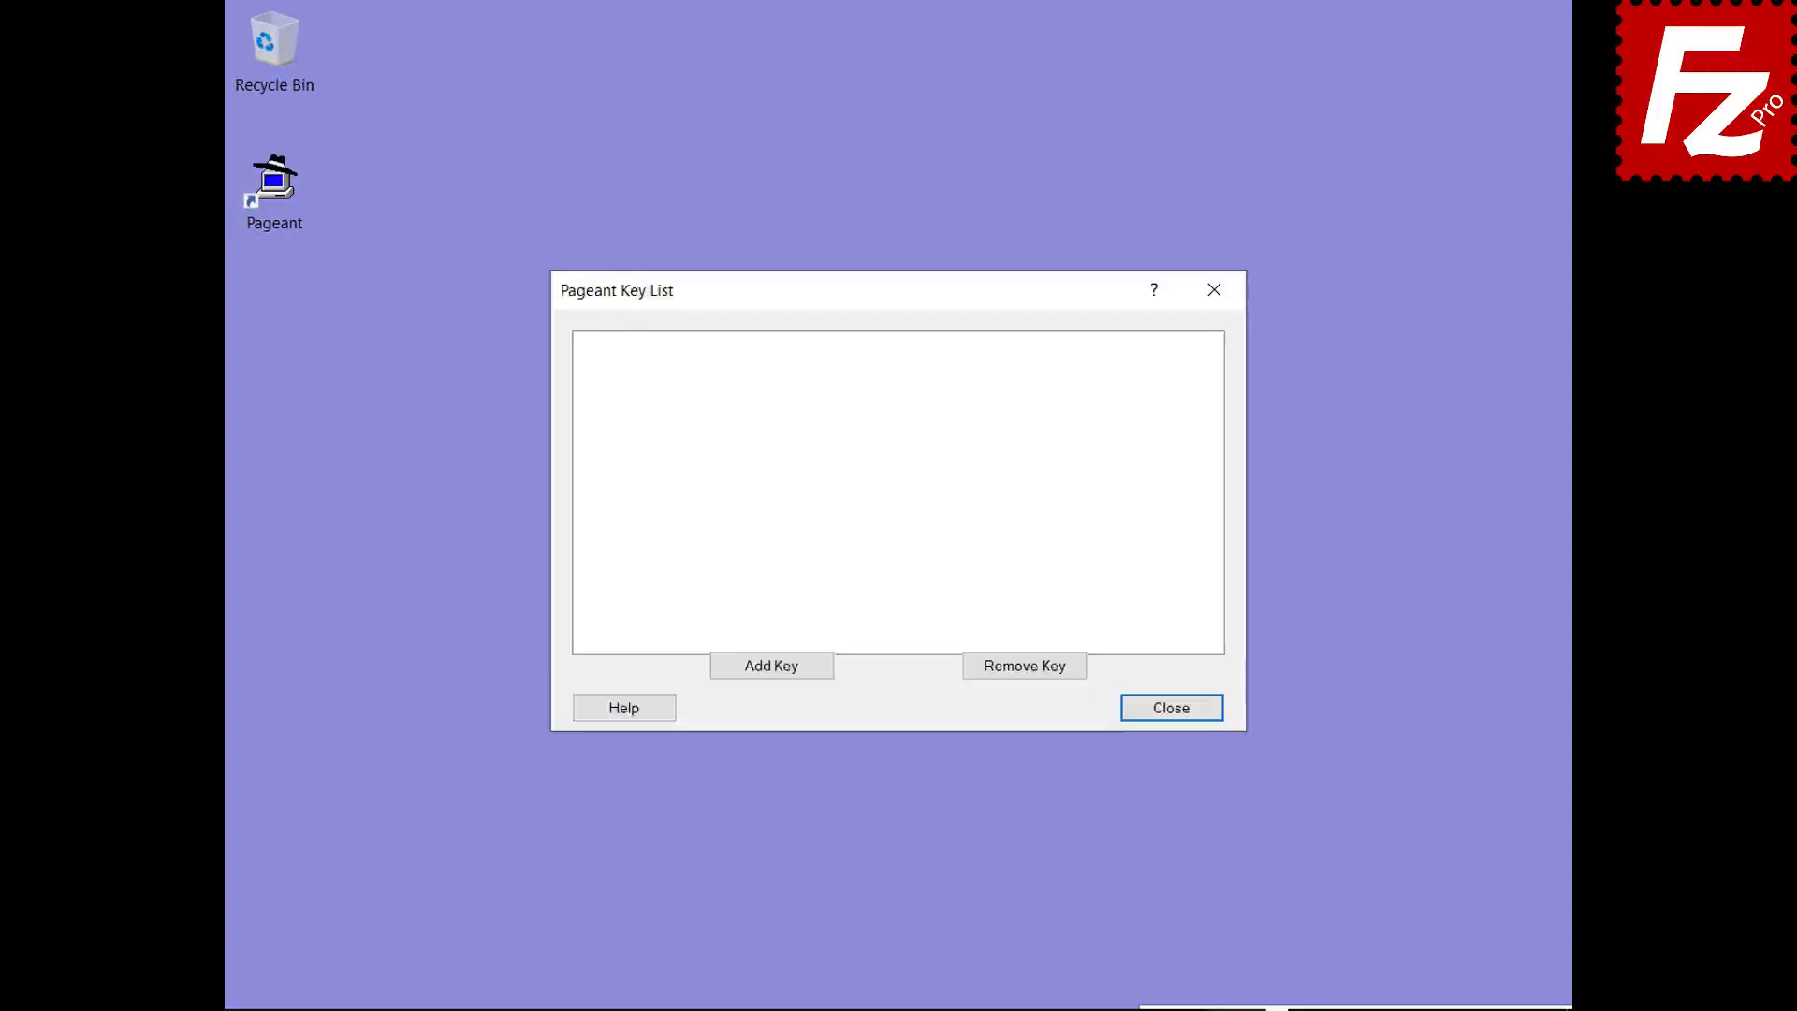
{"action": "left_click", "coordinate": [773, 670]}
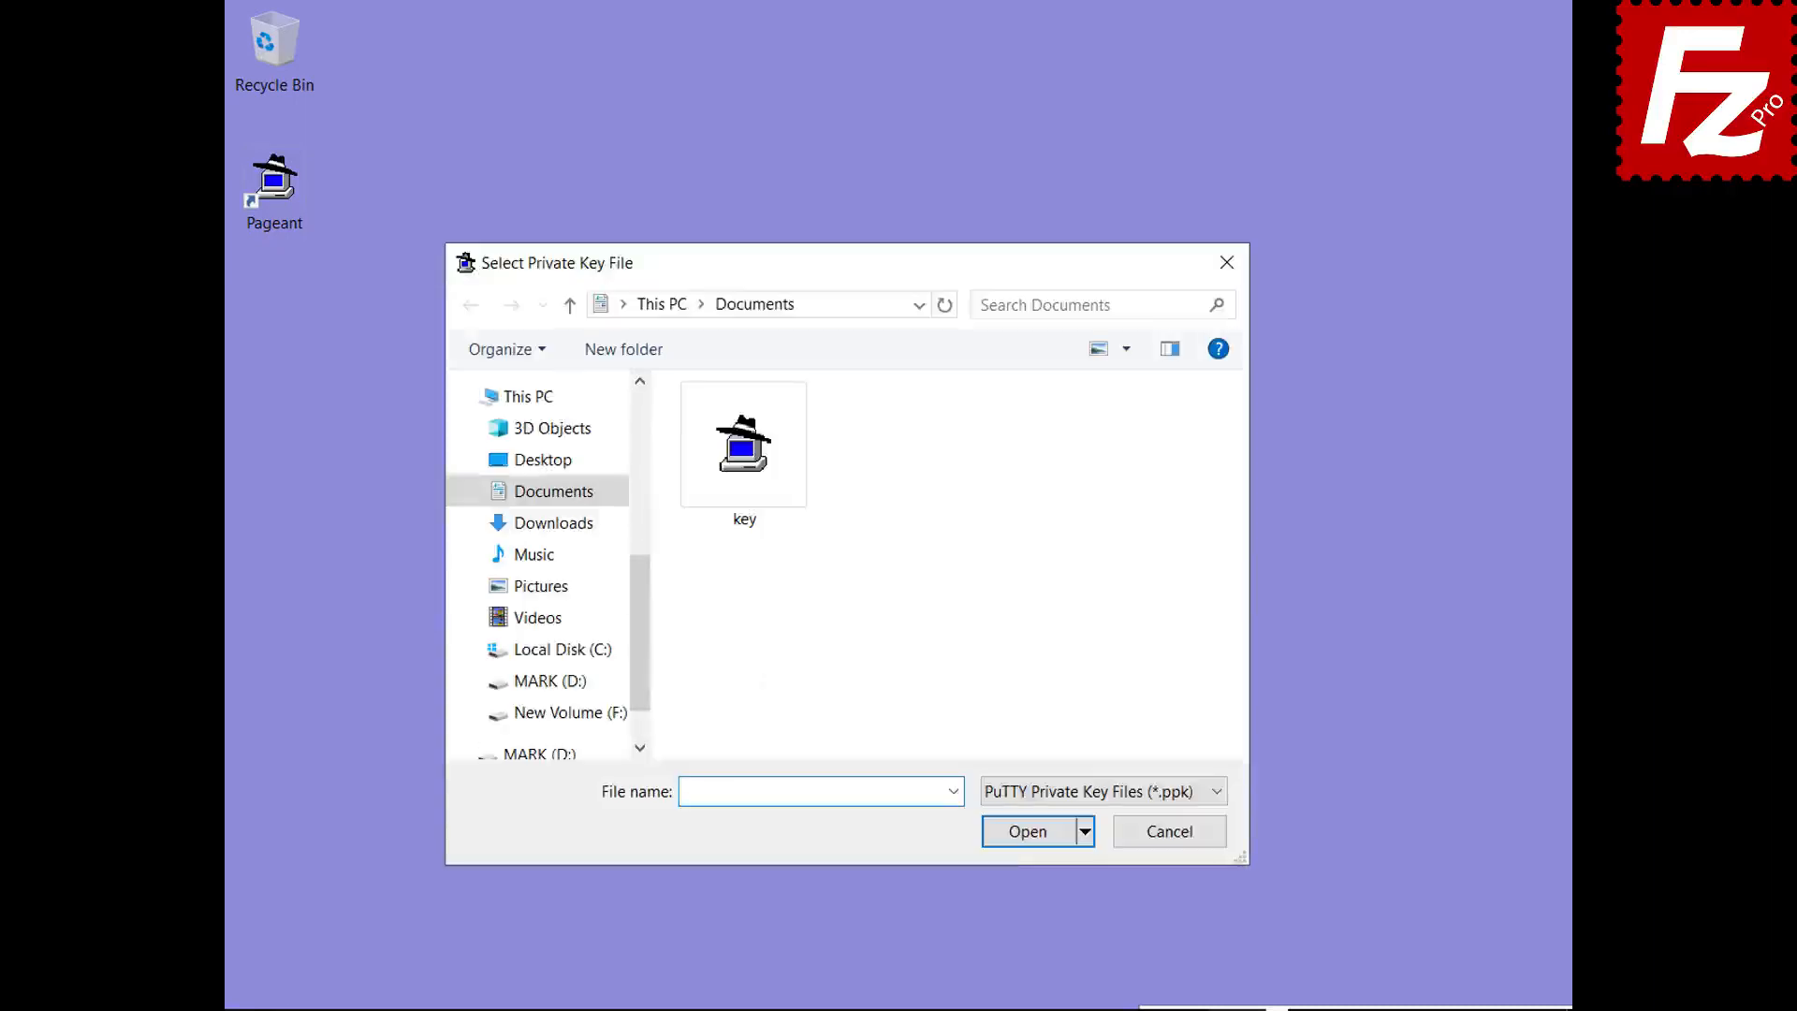
{"action": "double_click", "coordinate": [744, 518]}
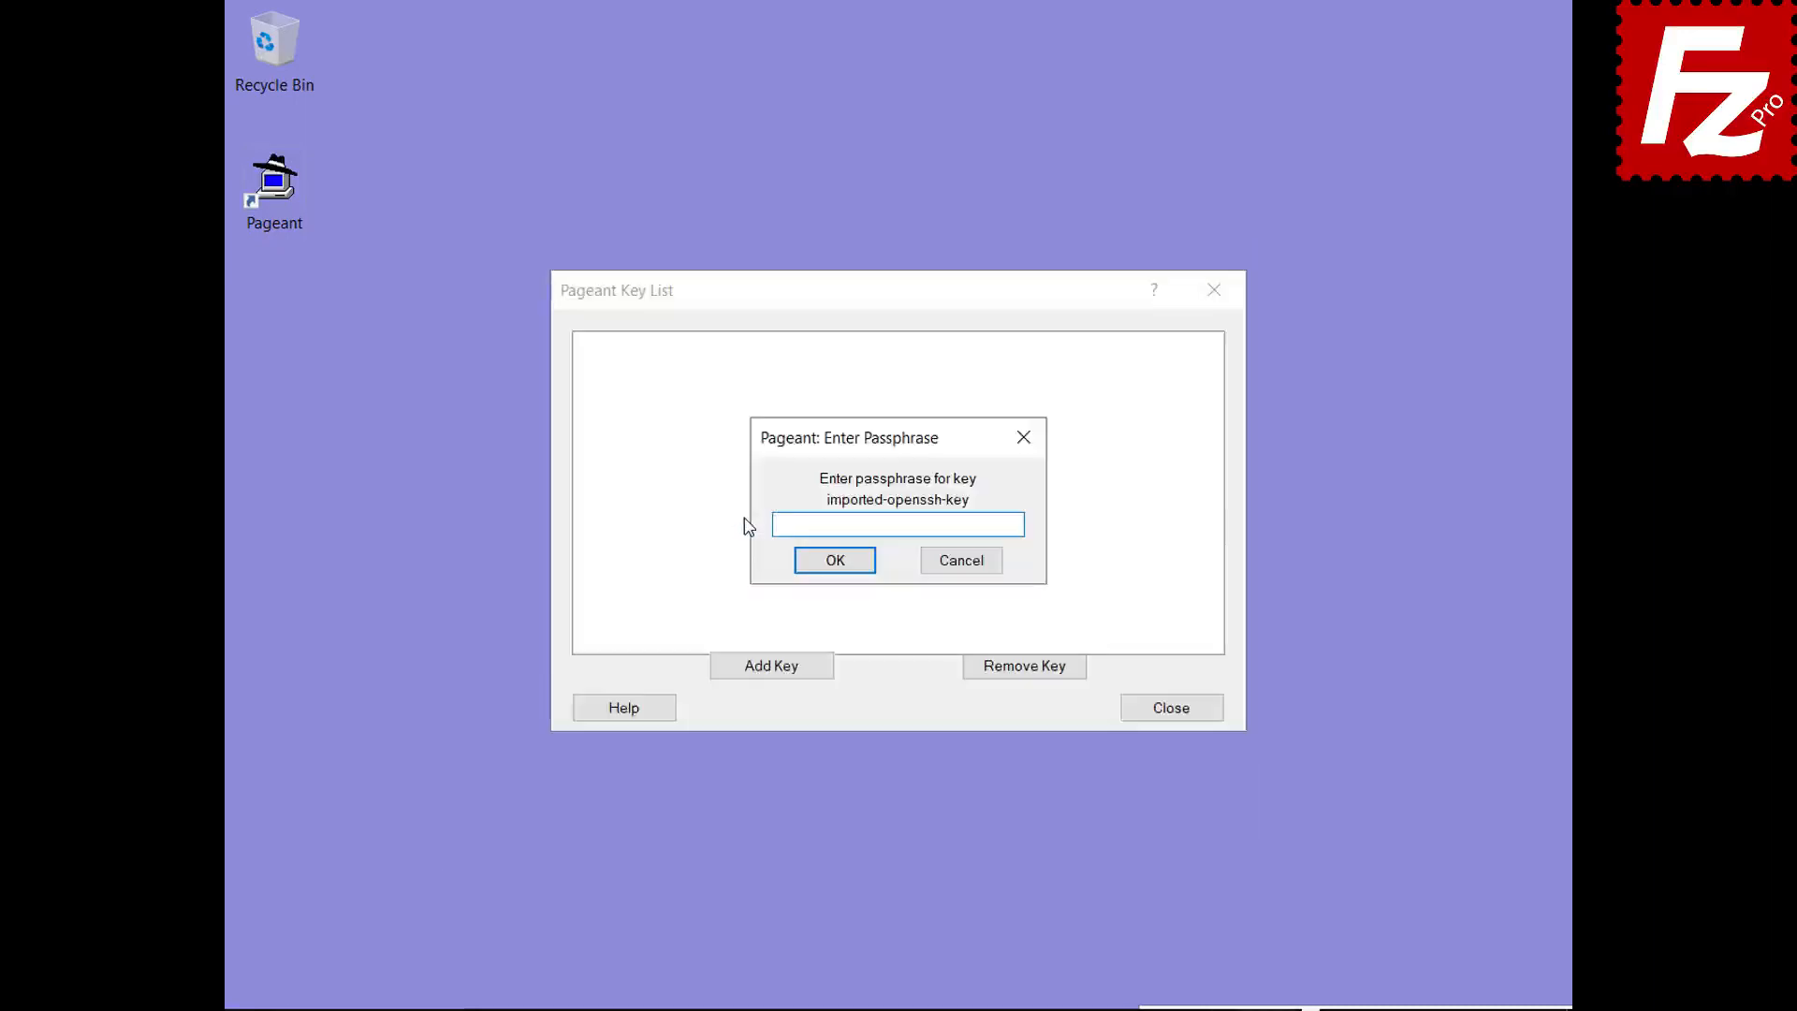
{"action": "type", "text": "••••••"}
{"action": "left_click", "coordinate": [834, 562]}
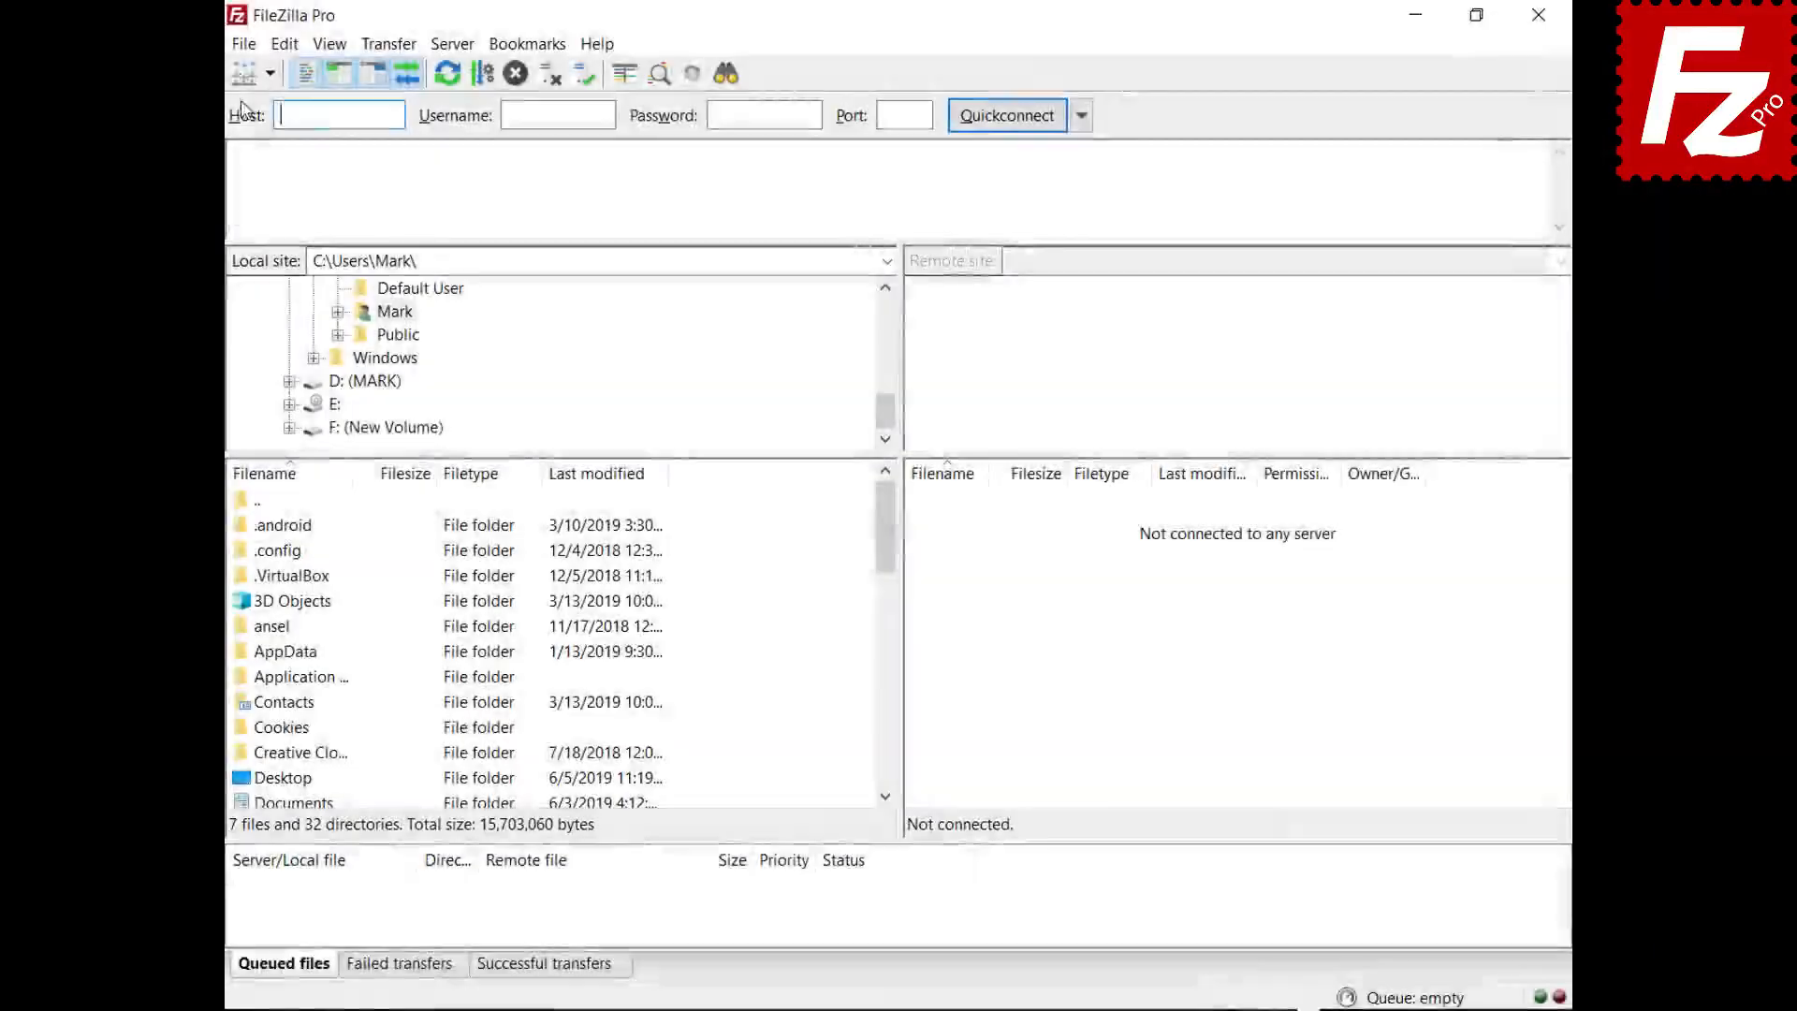
- Switch the saved SFTP site to Normal logon and connect to 3.209.179.104
{"action": "left_click", "coordinate": [232, 42]}
{"action": "left_click", "coordinate": [206, 79]}
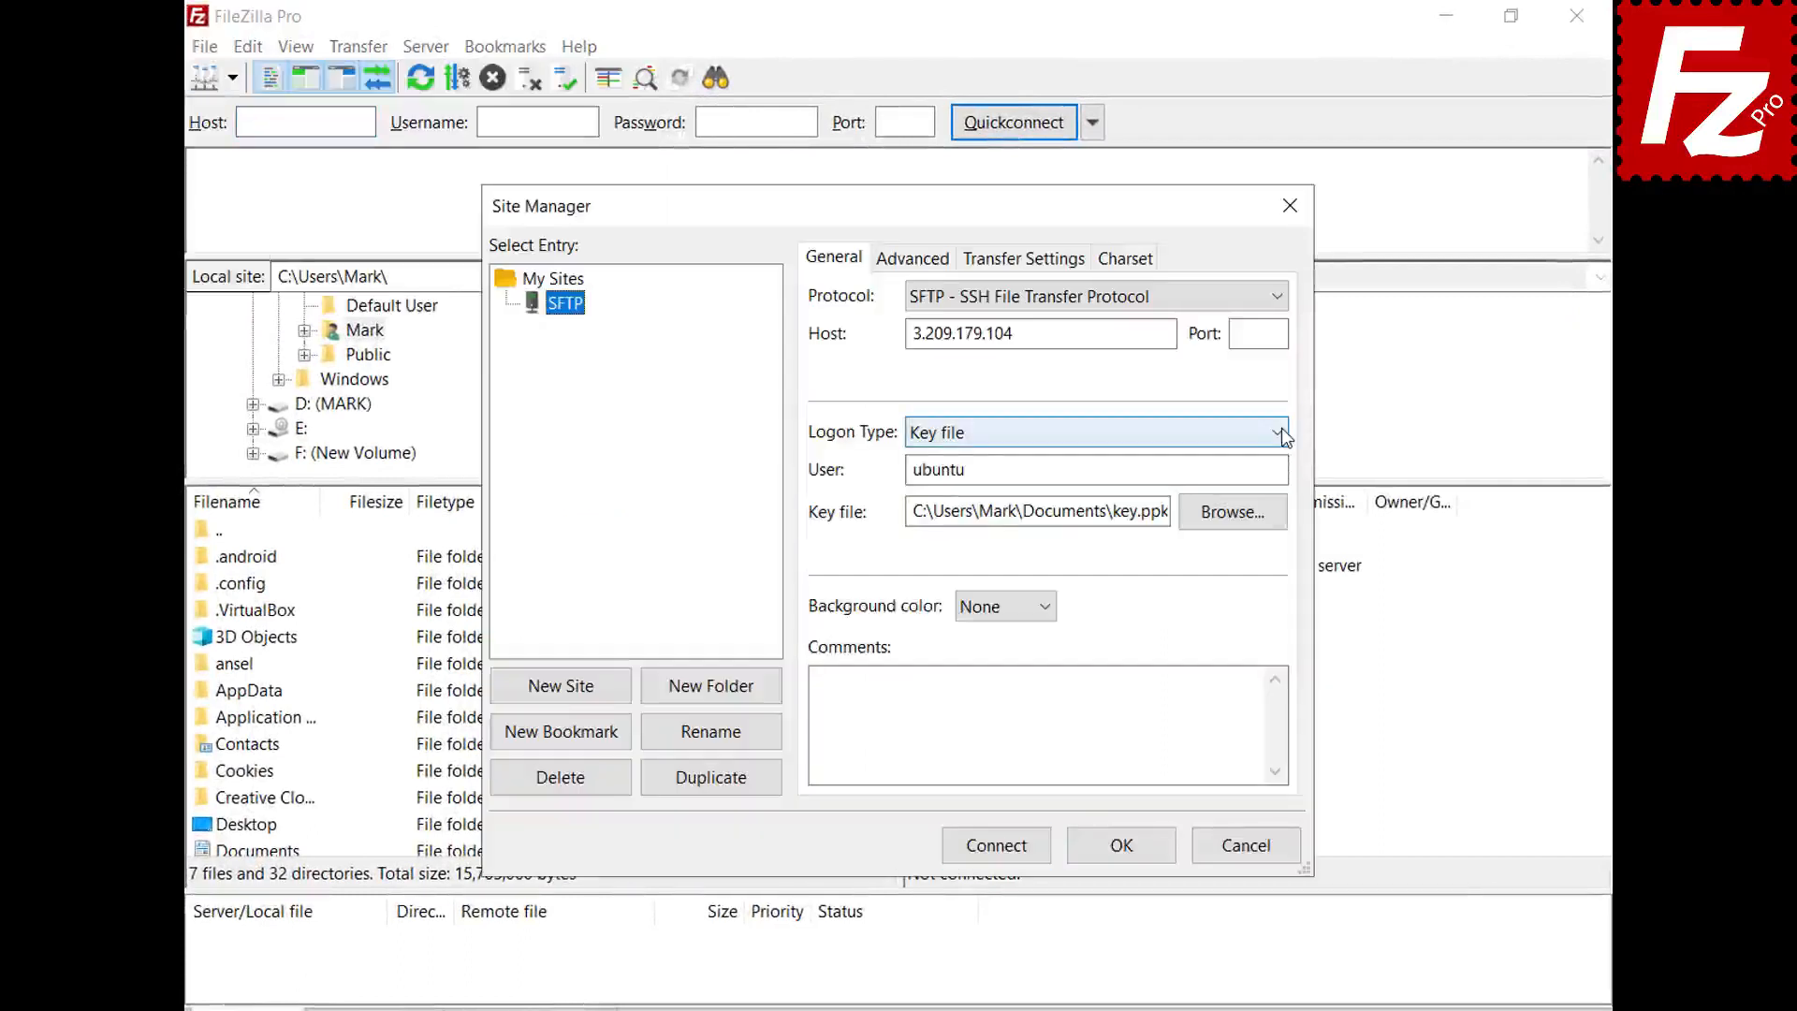
{"action": "left_click", "coordinate": [1282, 429]}
{"action": "left_click", "coordinate": [1280, 483]}
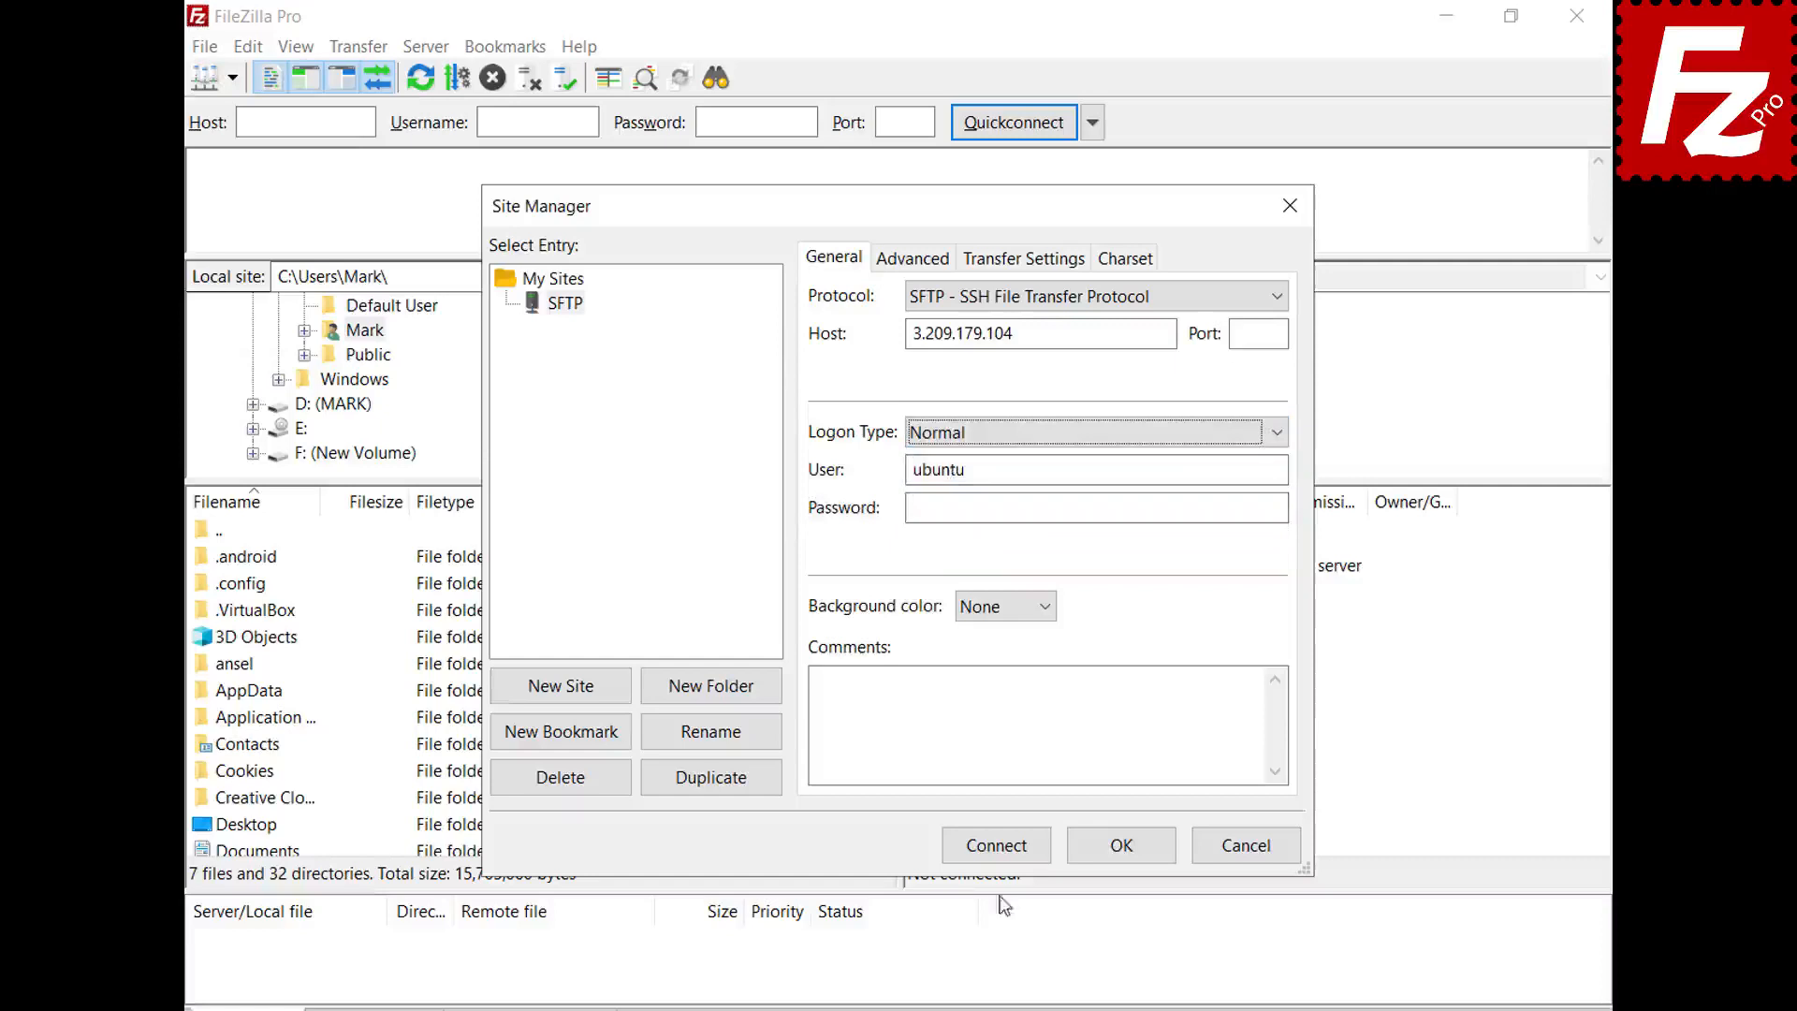
{"action": "left_click", "coordinate": [995, 845]}
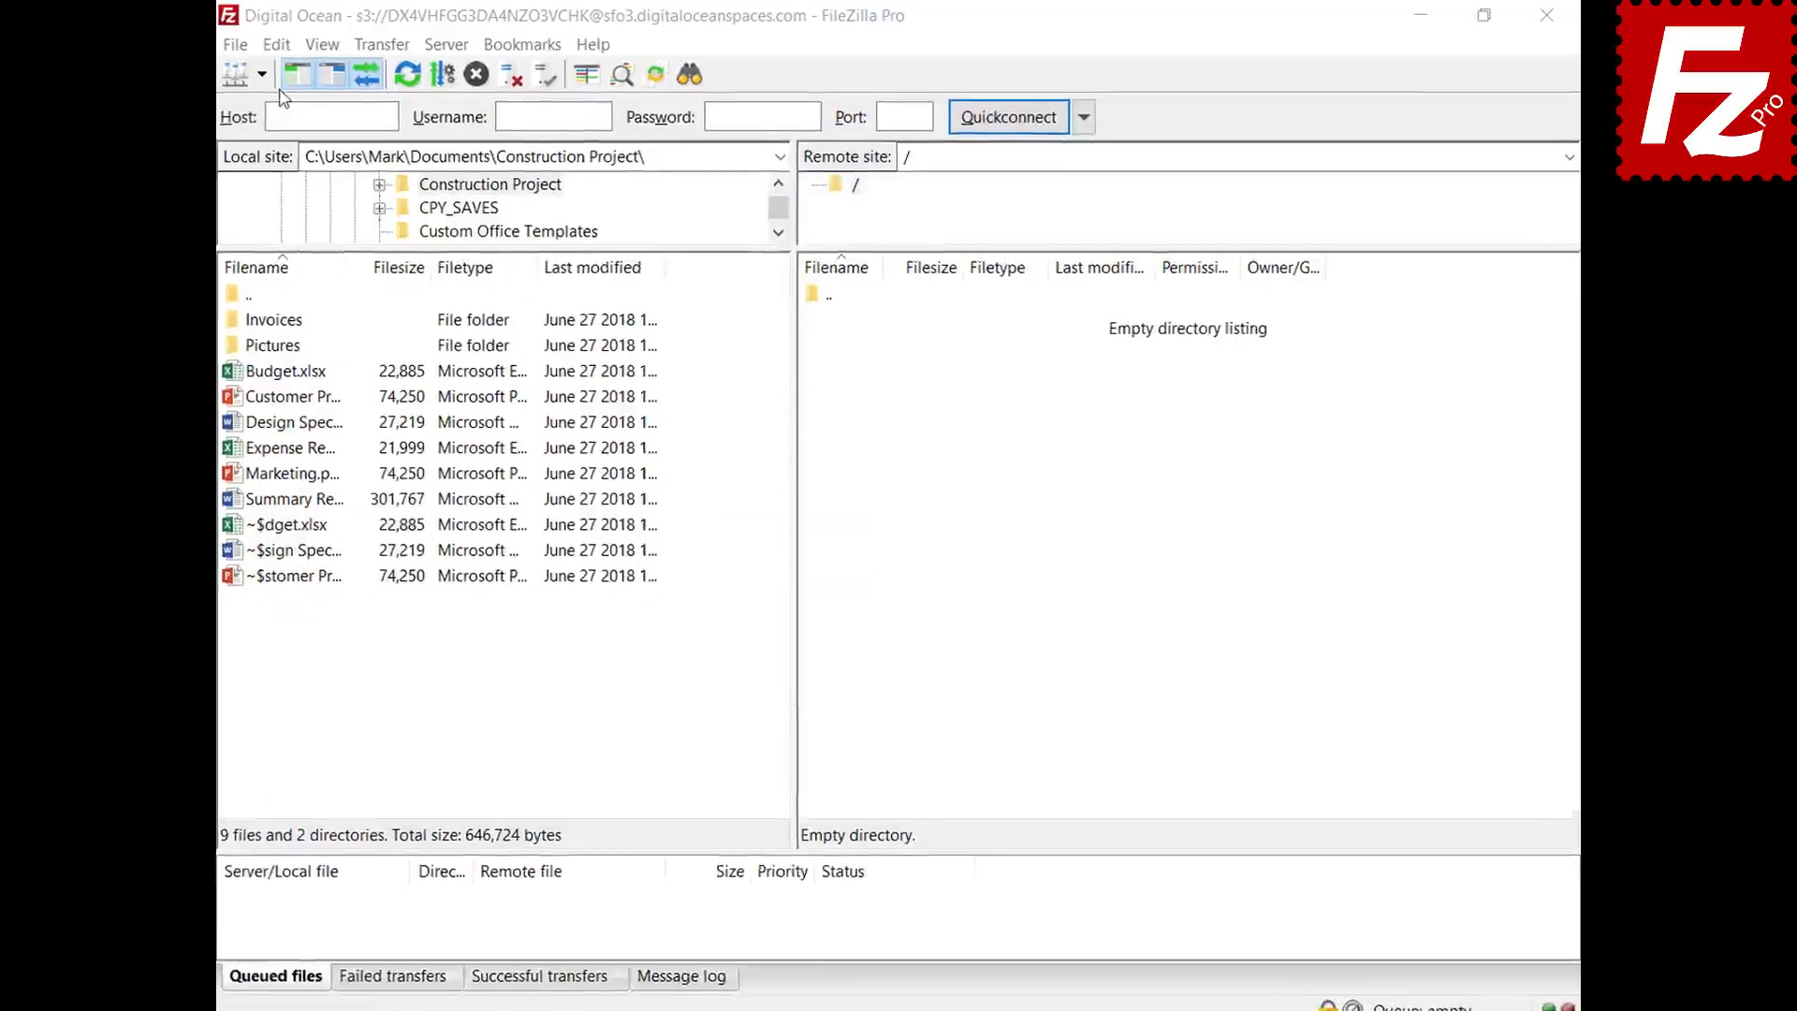
- Add json to the ASCII filetypes under Settings > Transfers > FTP: File Types and save
{"action": "left_click", "coordinate": [281, 47]}
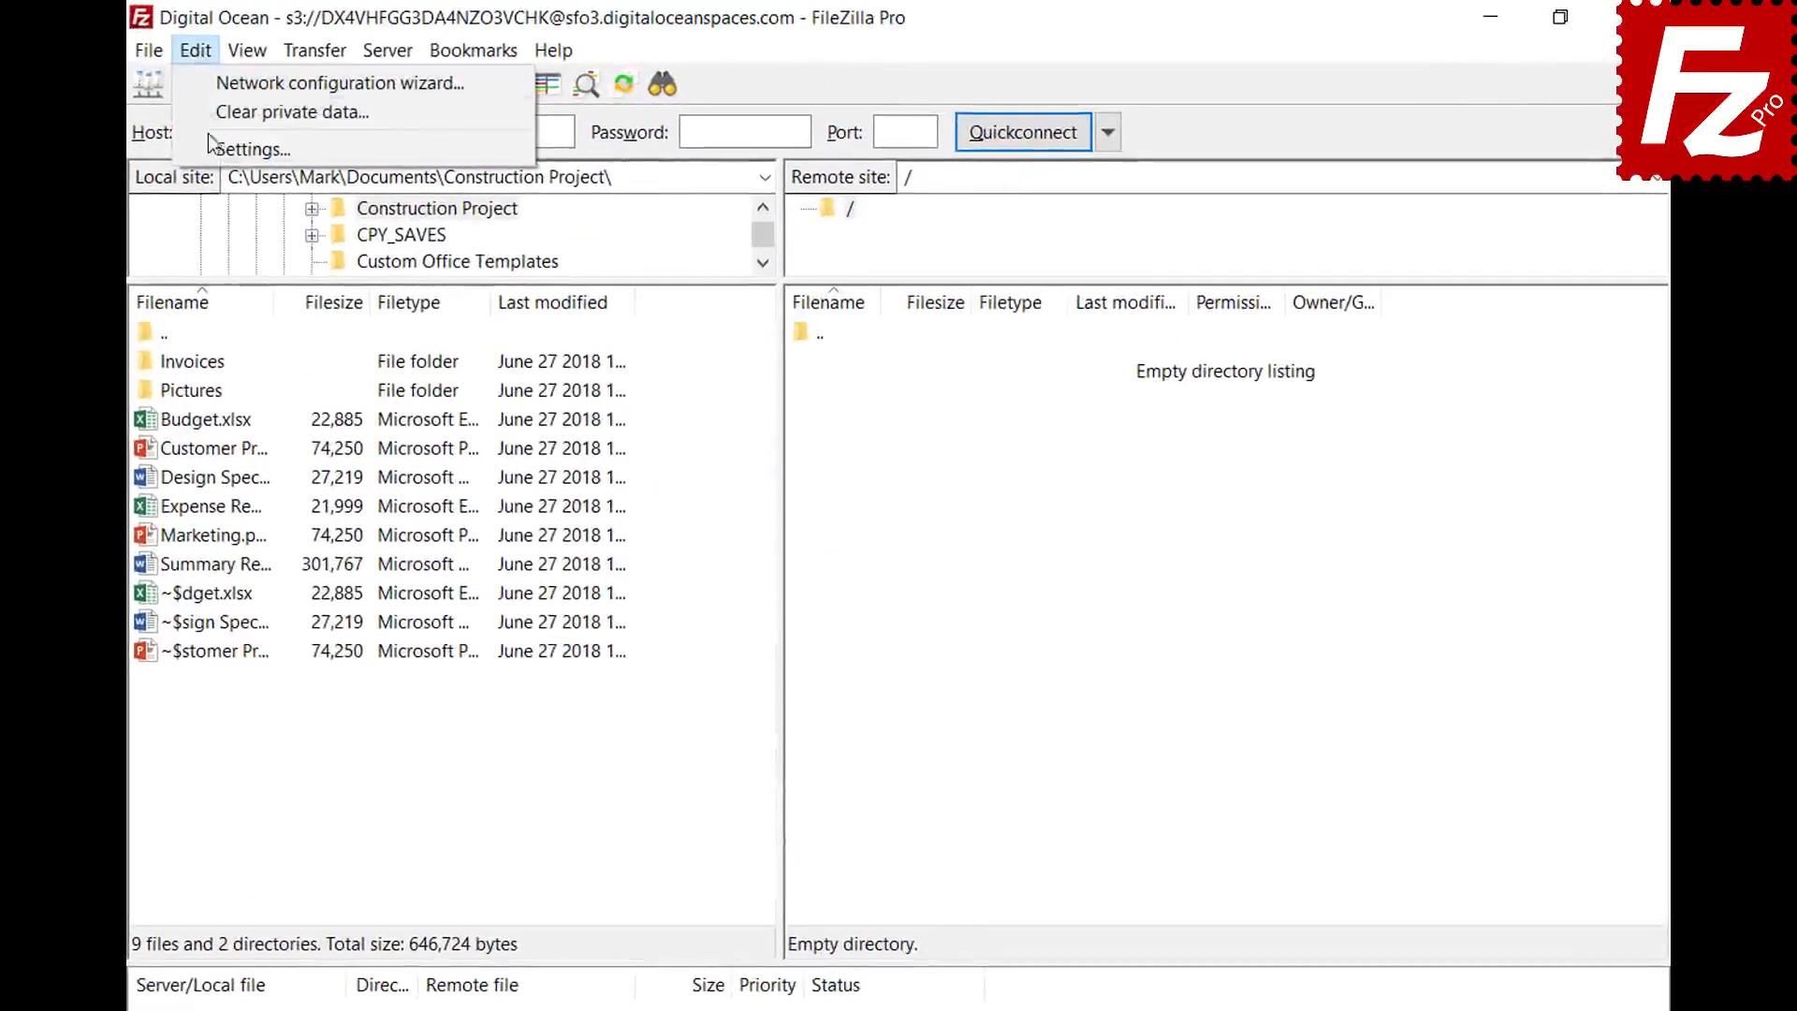
{"action": "left_click", "coordinate": [210, 149]}
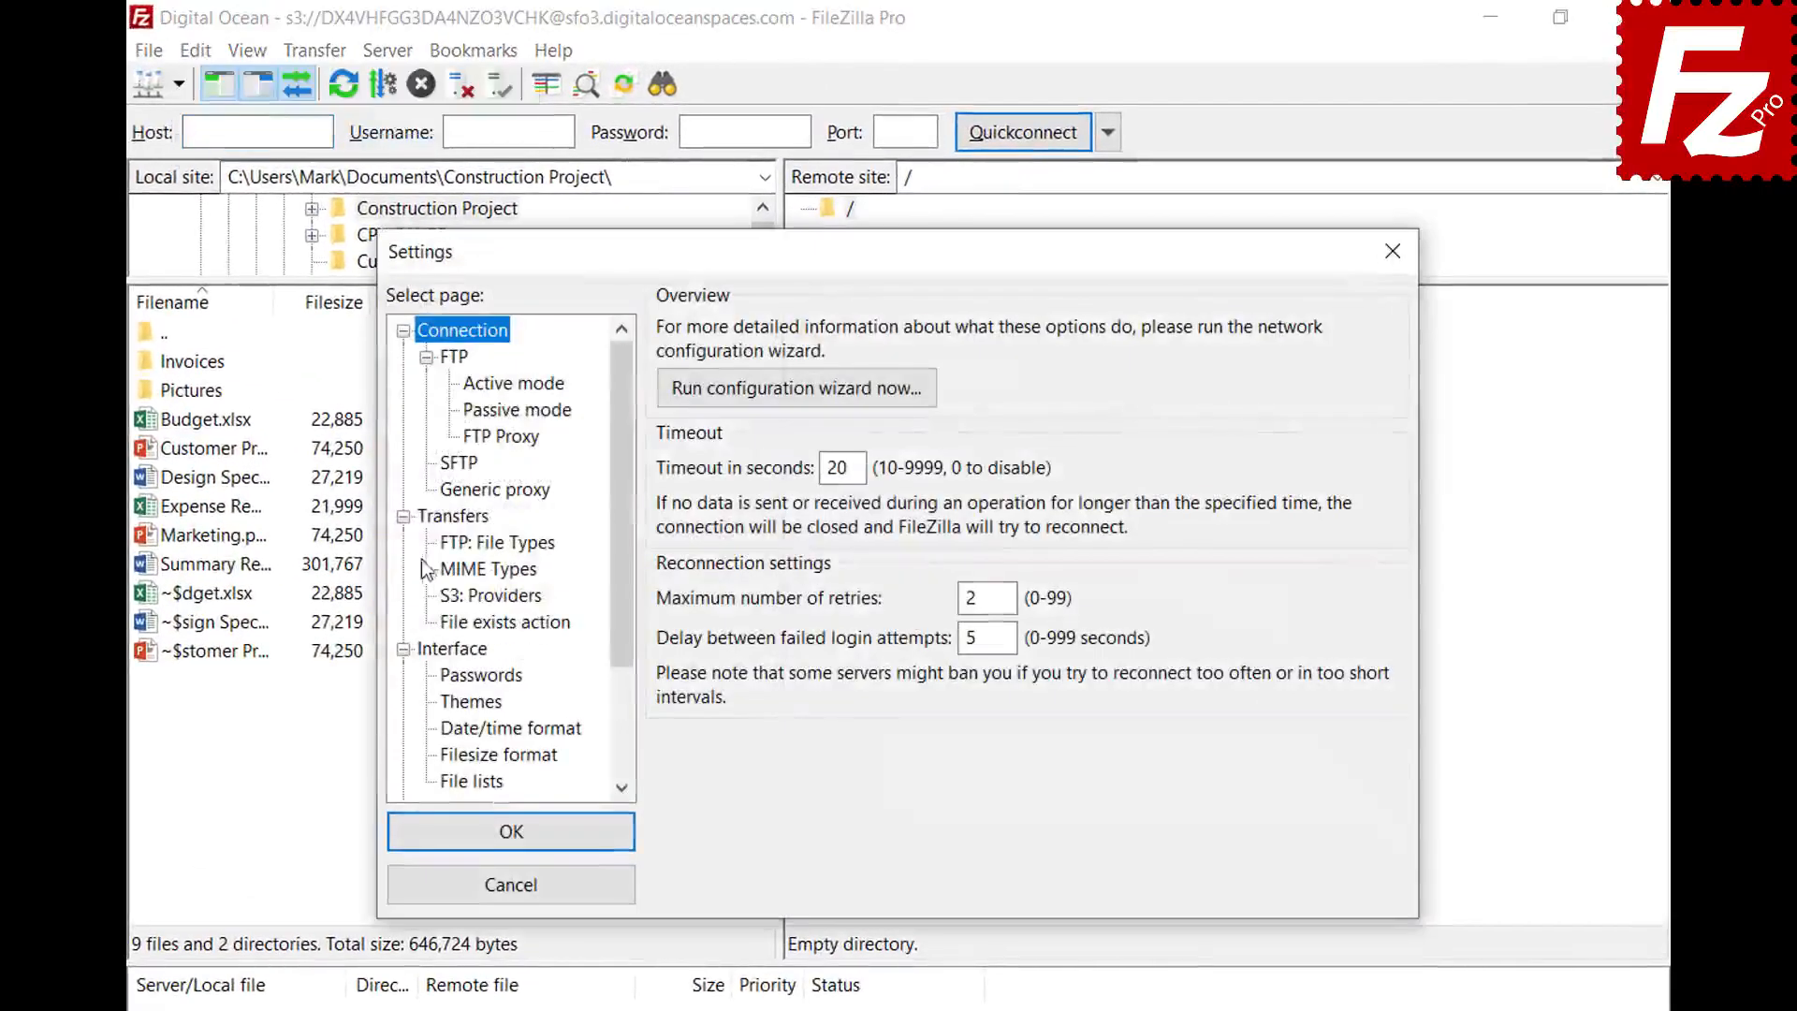
{"action": "left_click", "coordinate": [444, 545]}
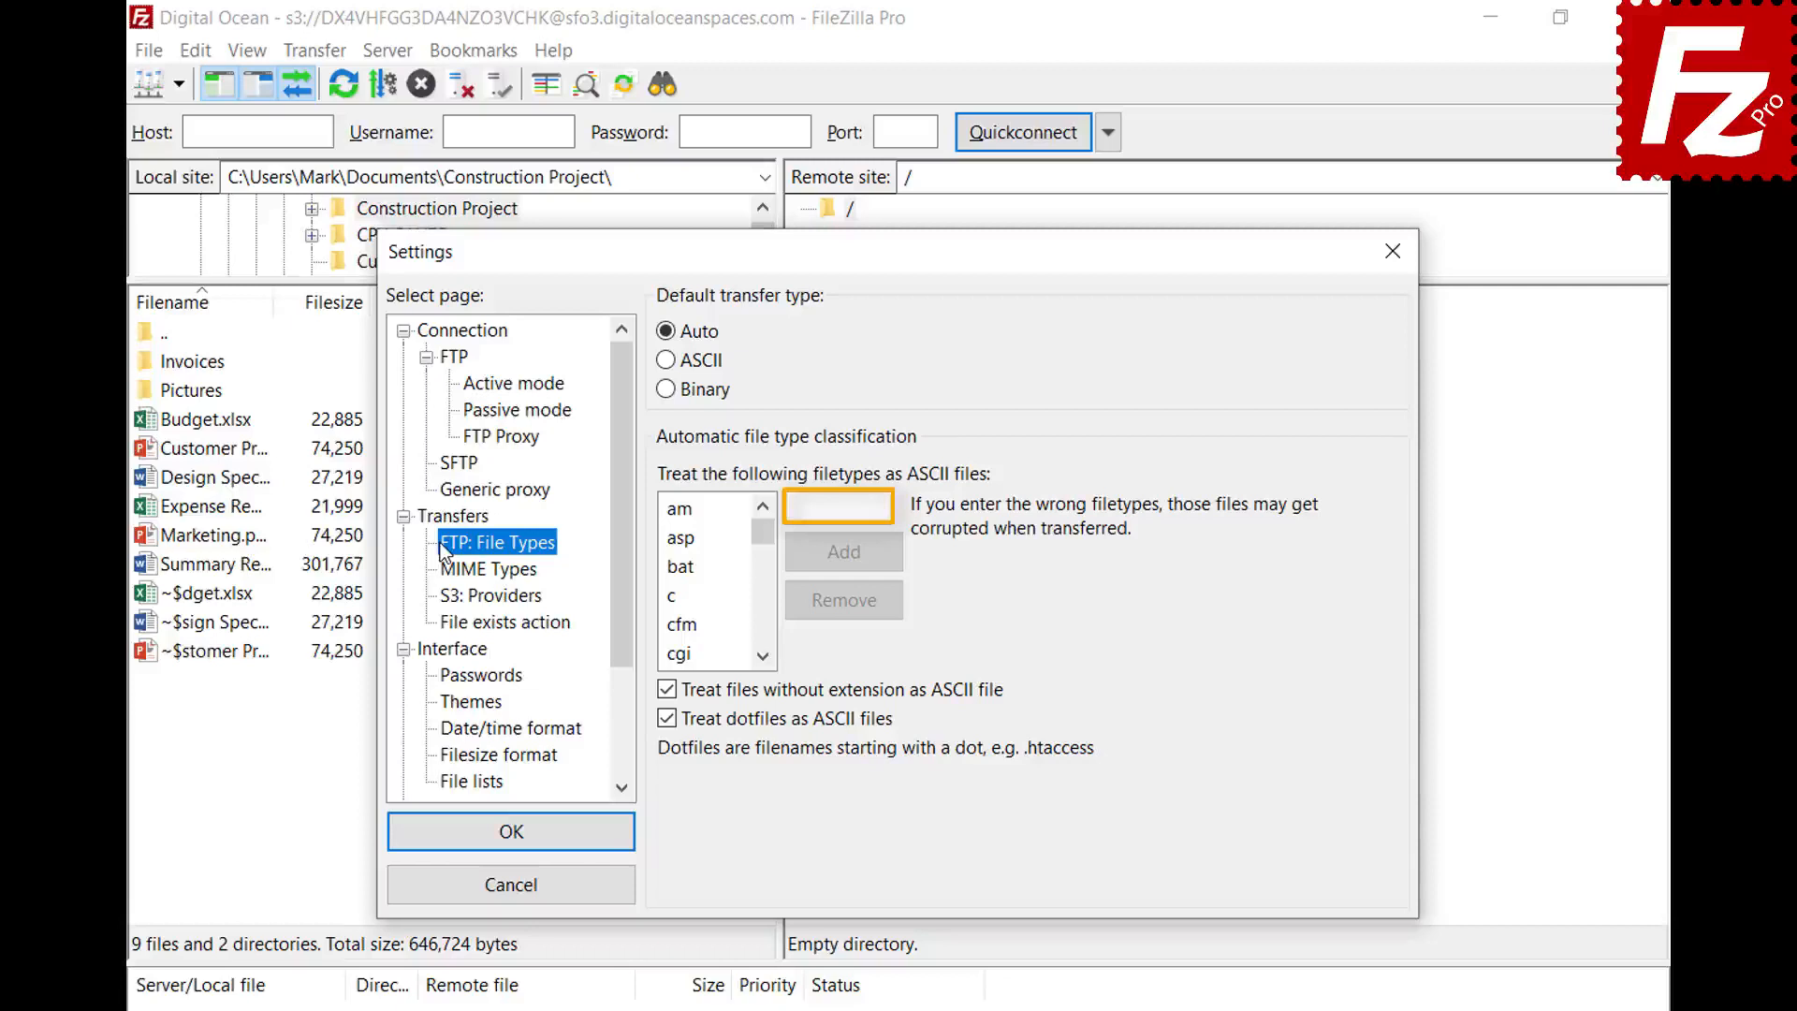
{"action": "left_click", "coordinate": [882, 508]}
{"action": "type", "text": "json"}
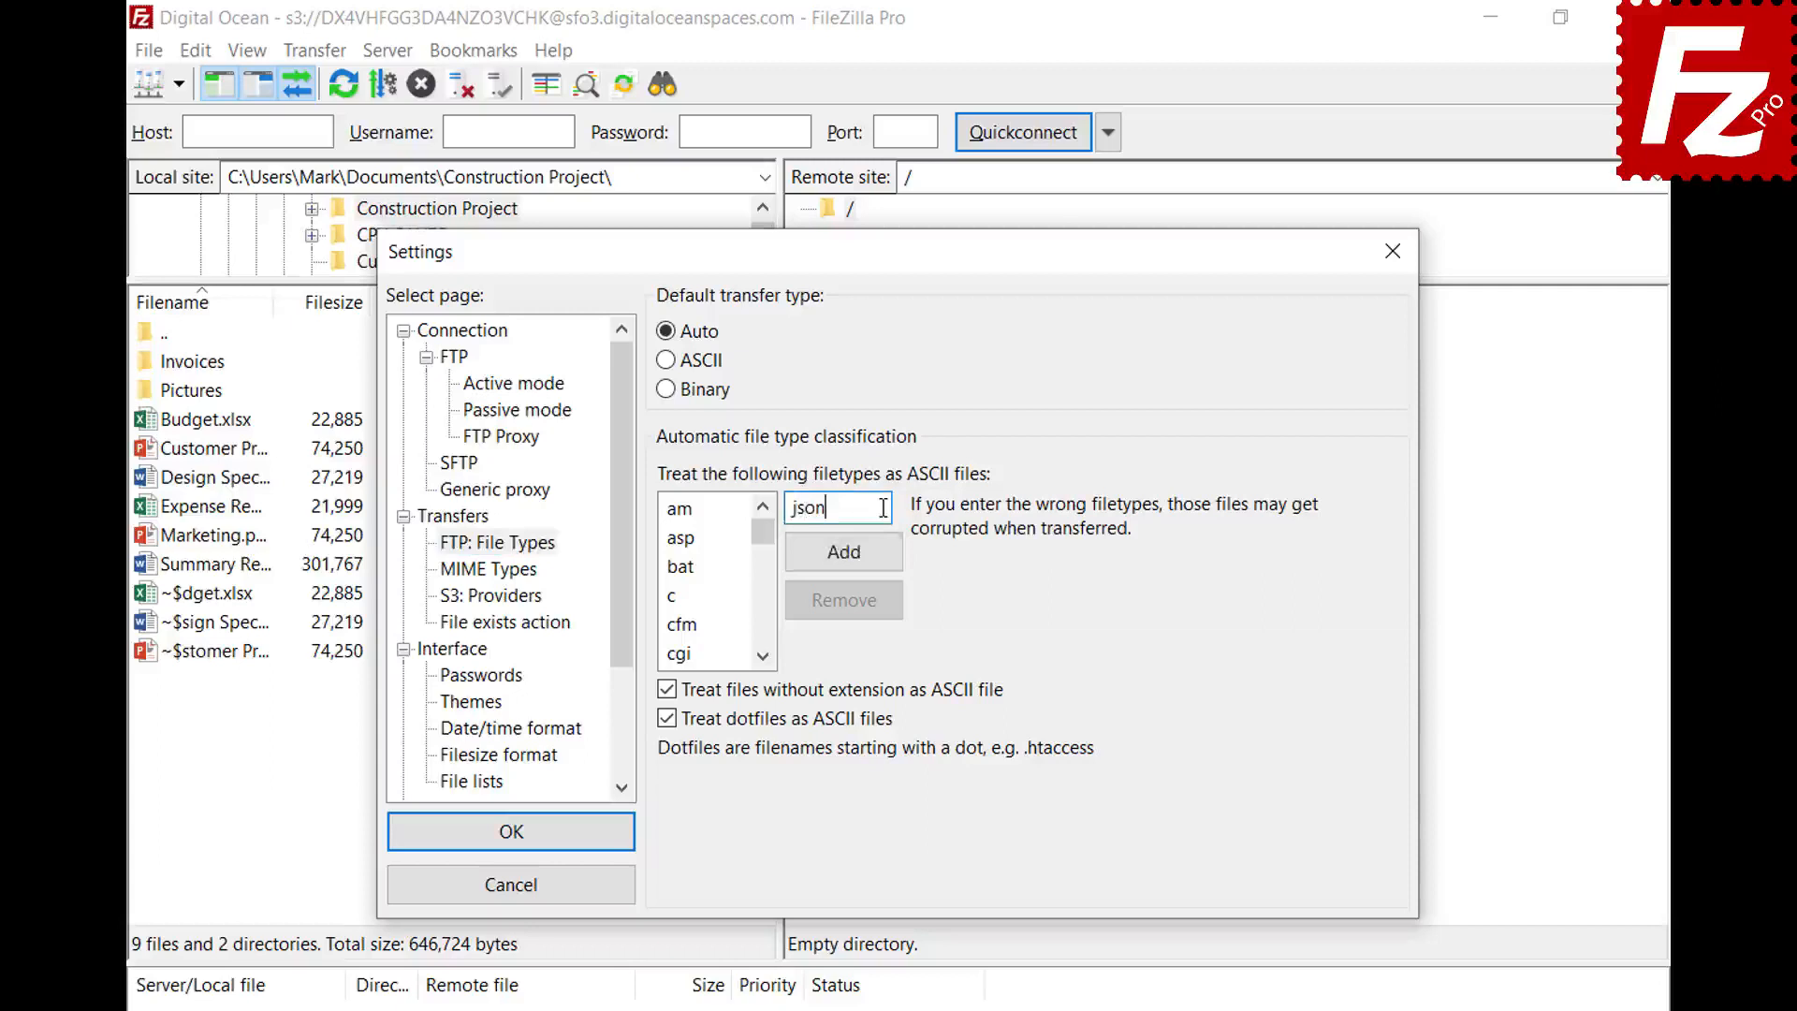
{"action": "left_click", "coordinate": [844, 566]}
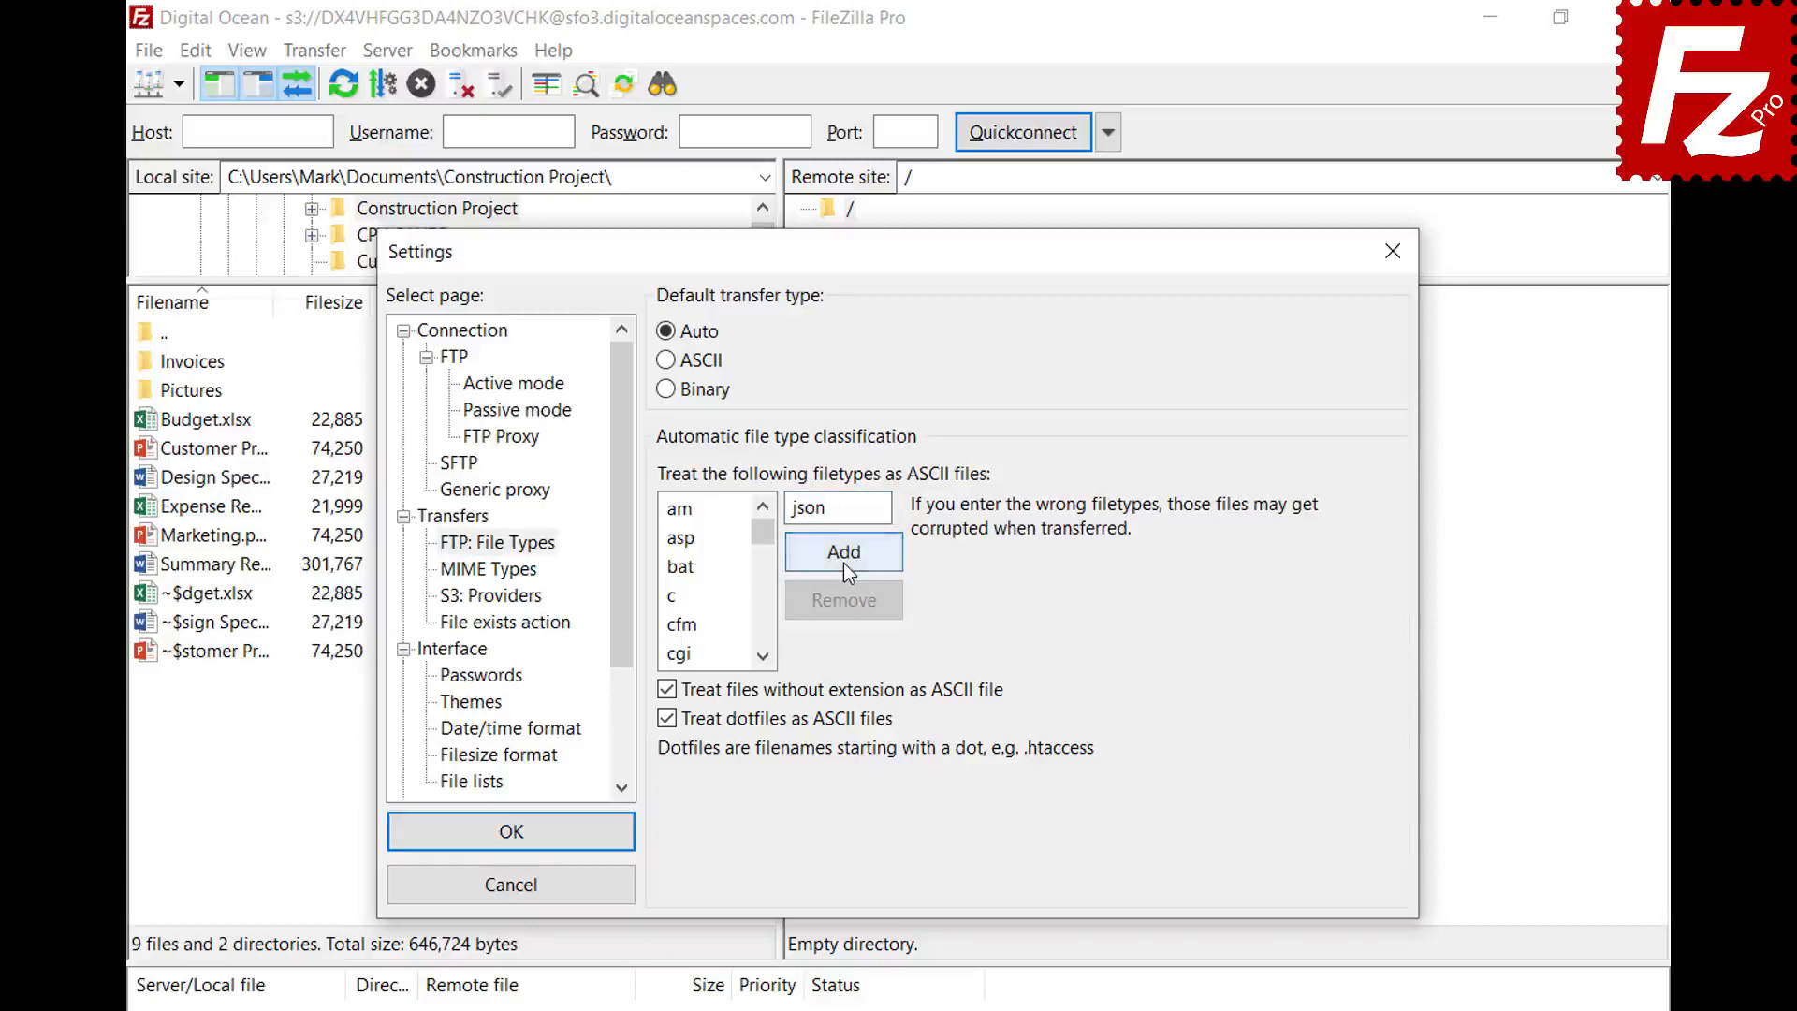
{"action": "left_click_drag", "start_coordinate": [763, 532], "coordinate": [765, 582]}
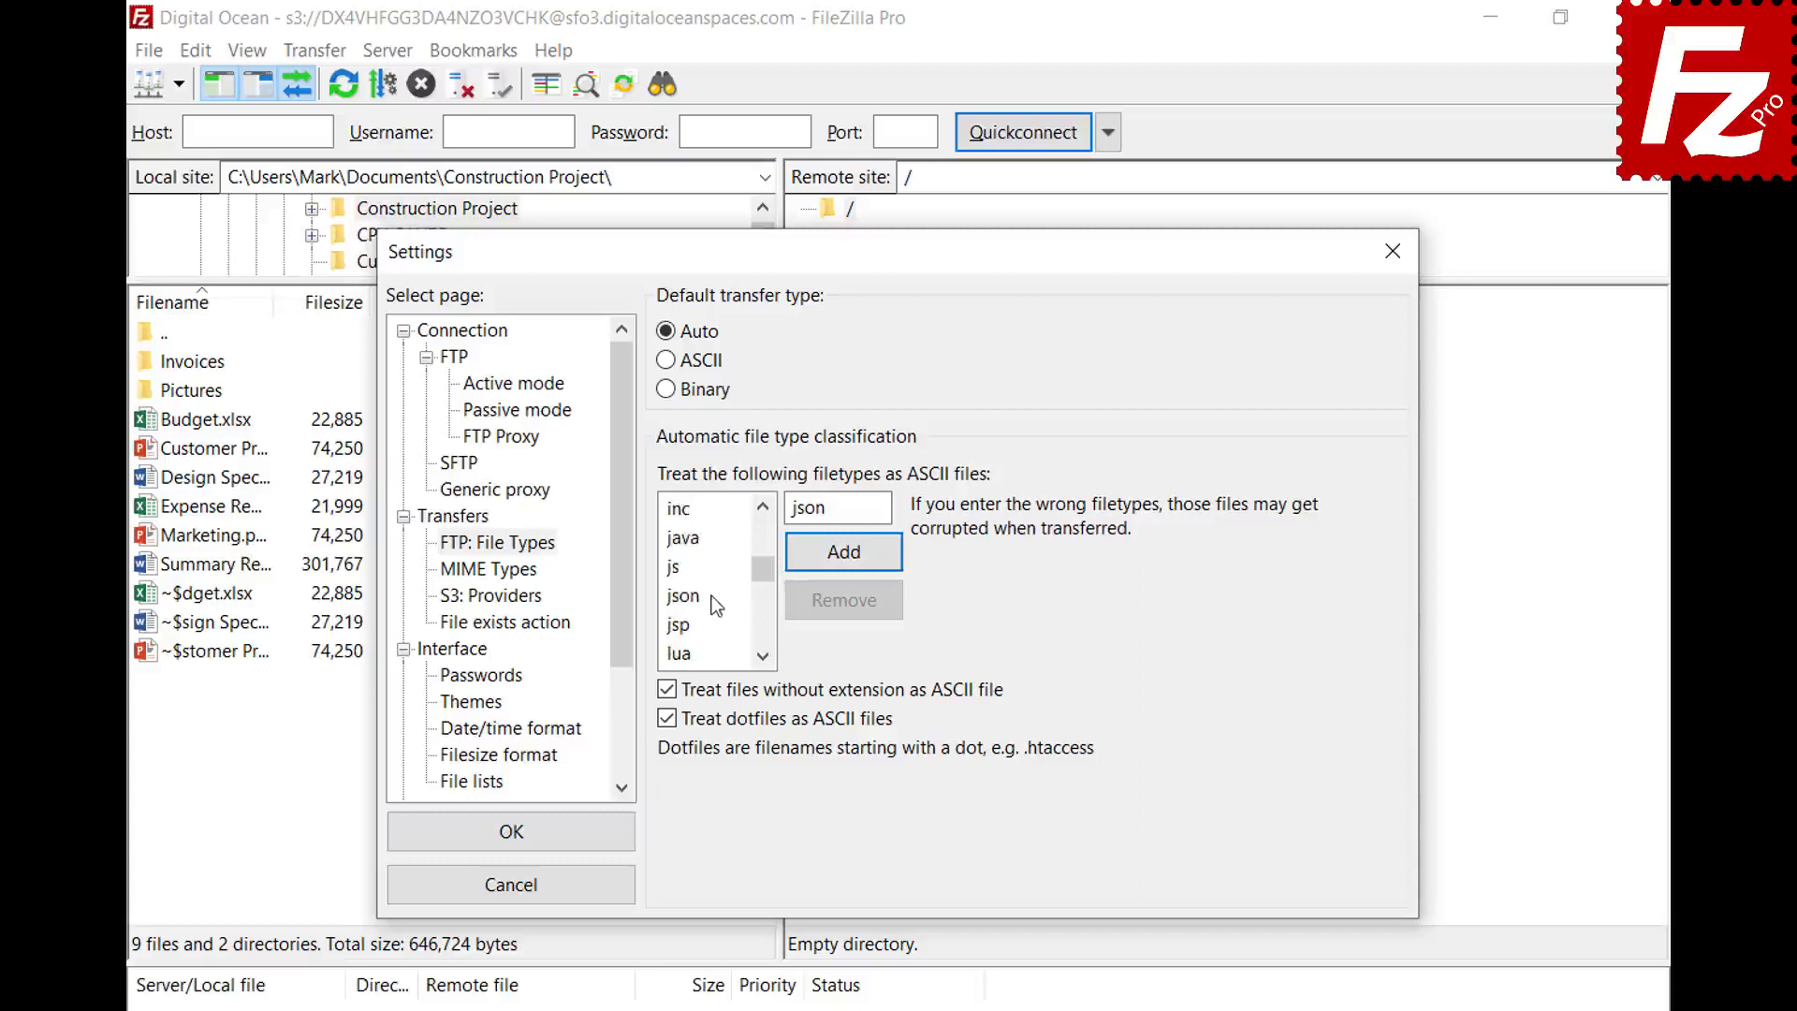
{"action": "left_click", "coordinate": [683, 596]}
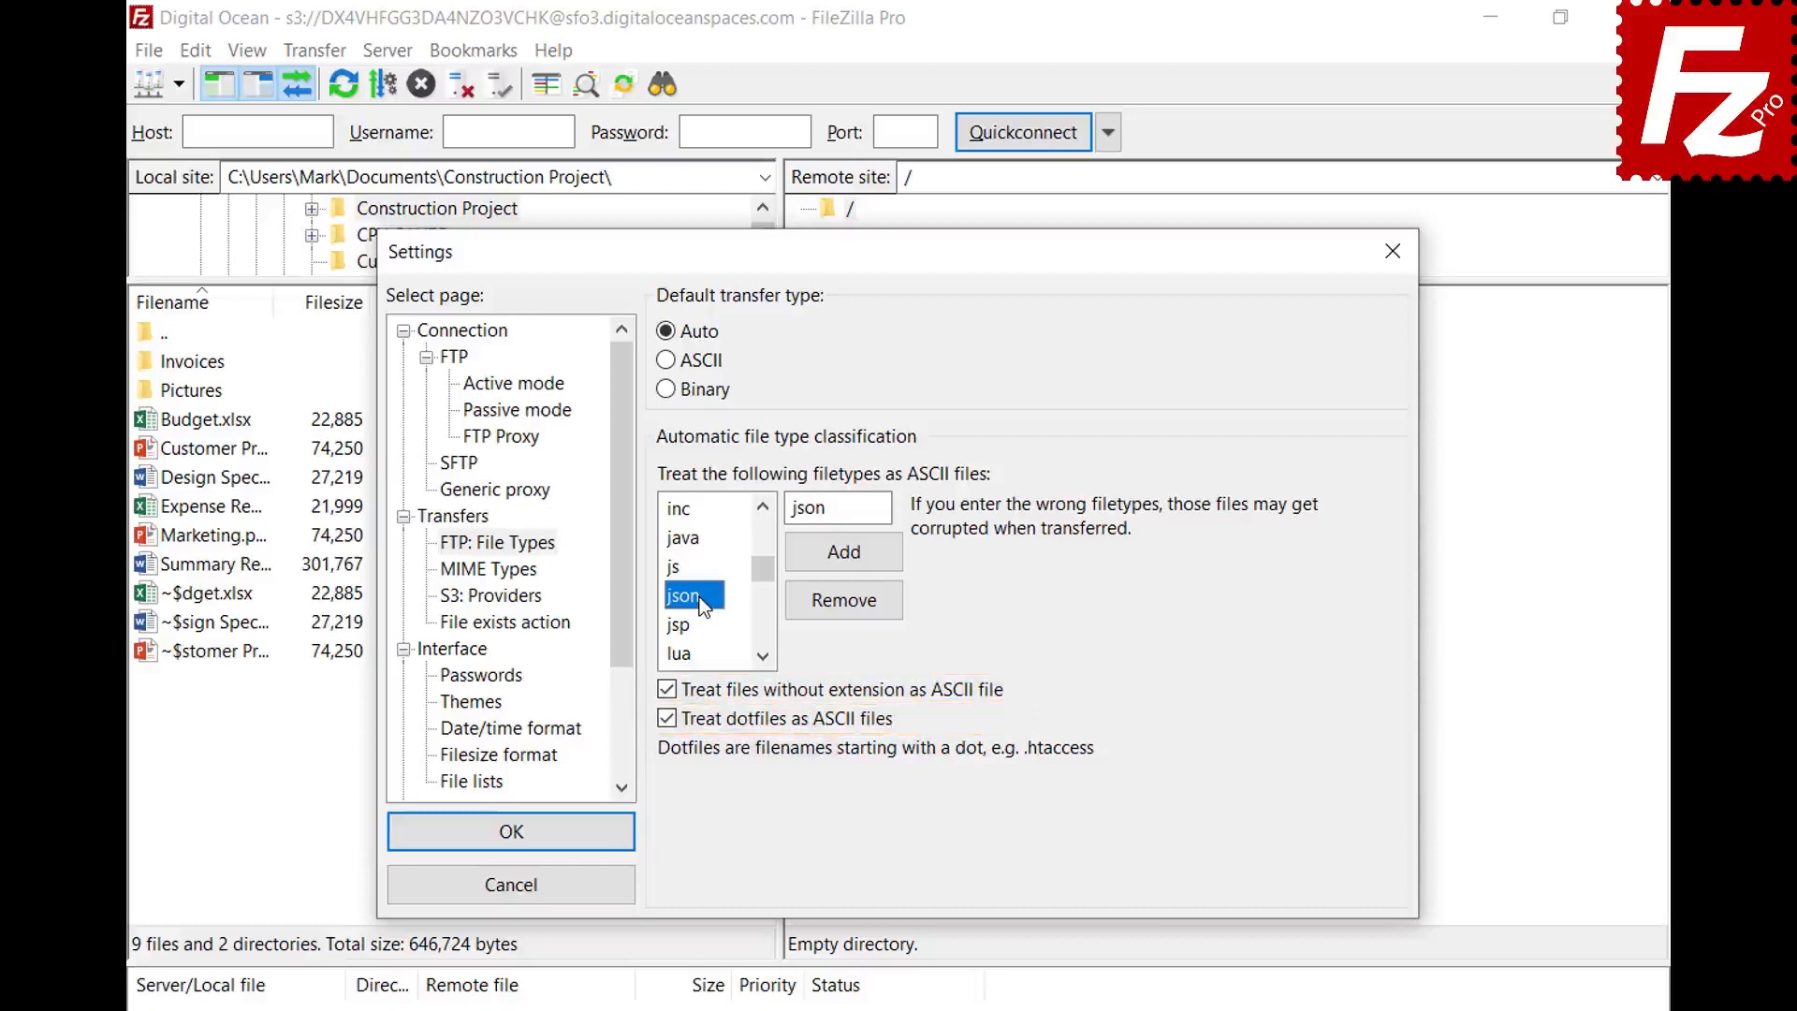
{"action": "left_click", "coordinate": [511, 842]}
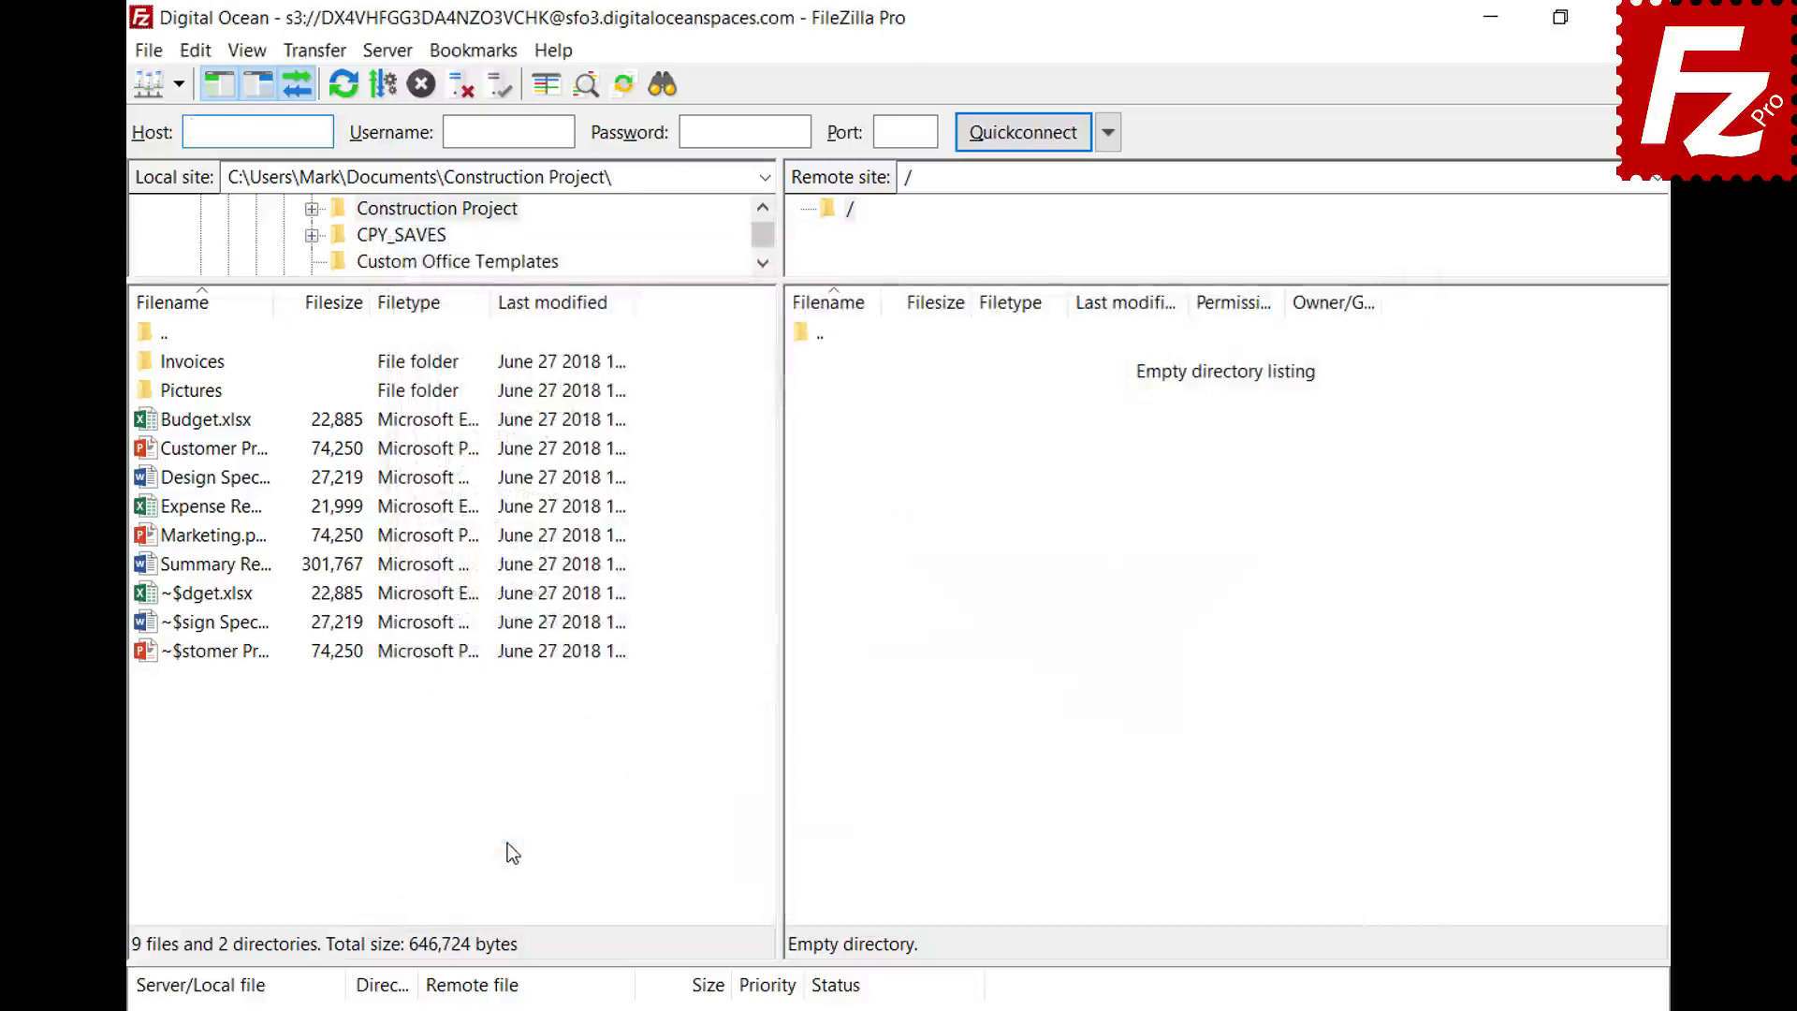
- Connect to the saved FTP site in a new tab and check the current transfer type
{"action": "left_click", "coordinate": [179, 86]}
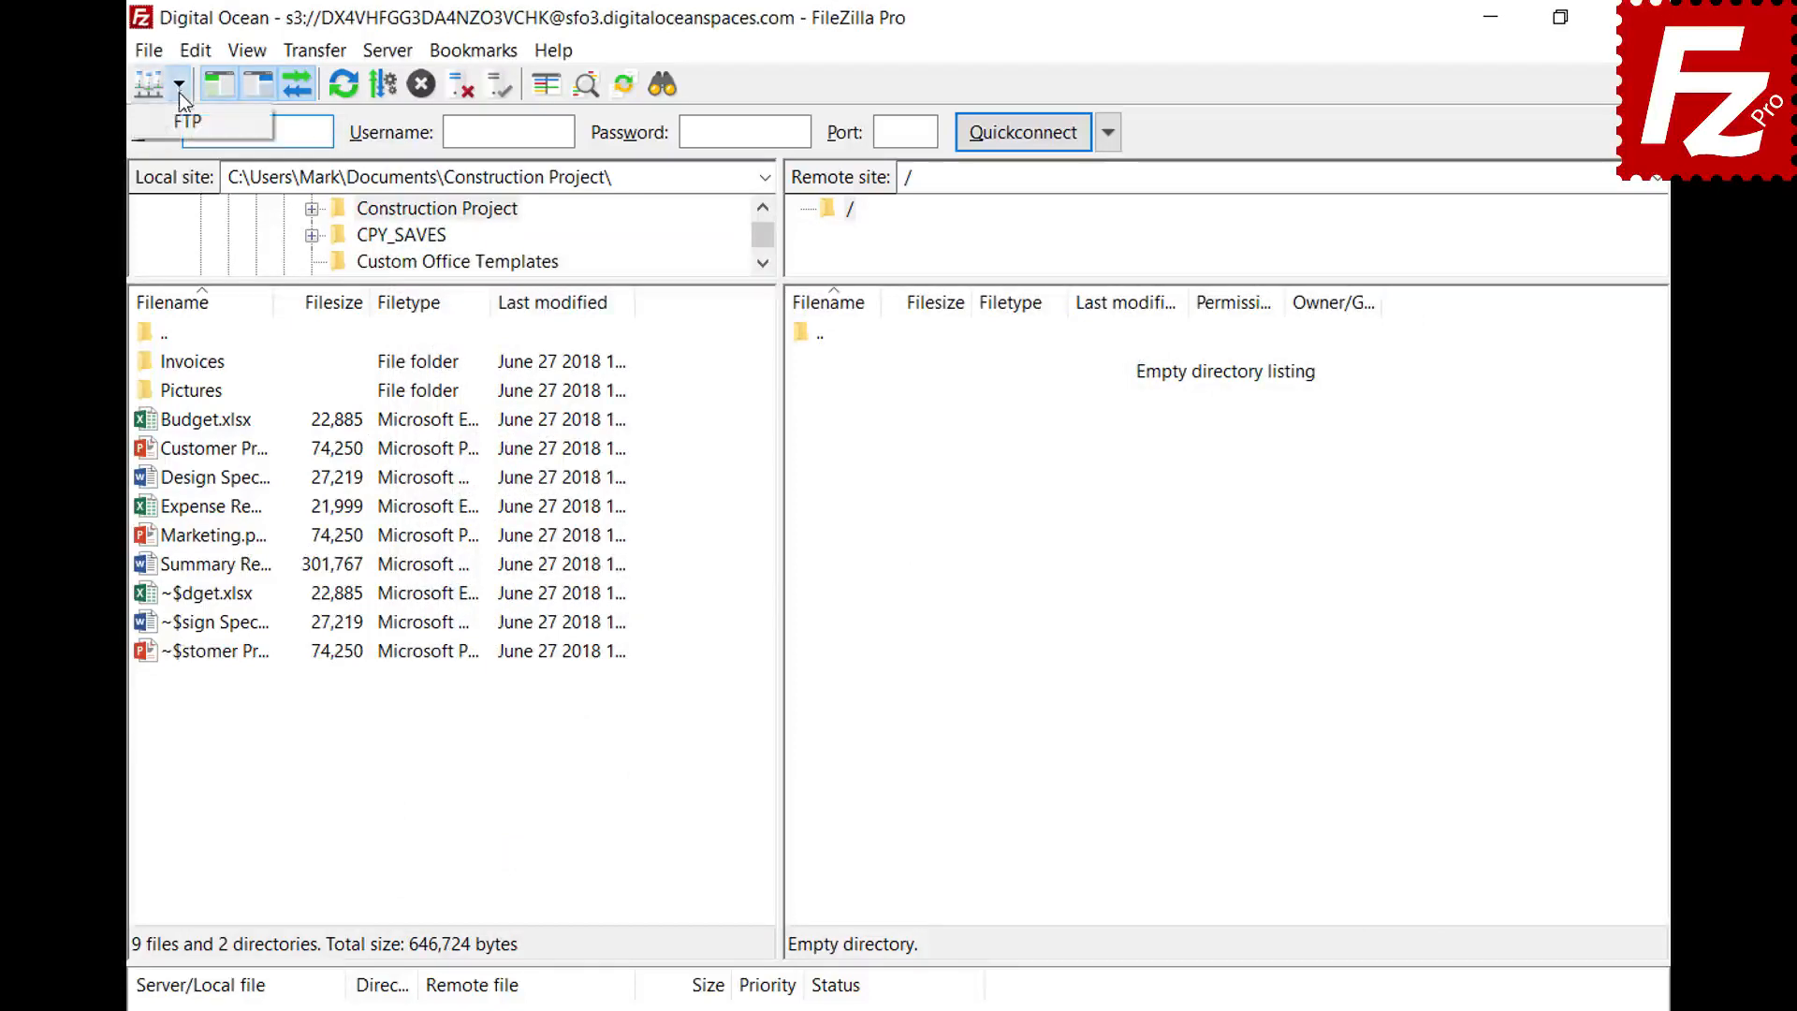
{"action": "left_click", "coordinate": [181, 119]}
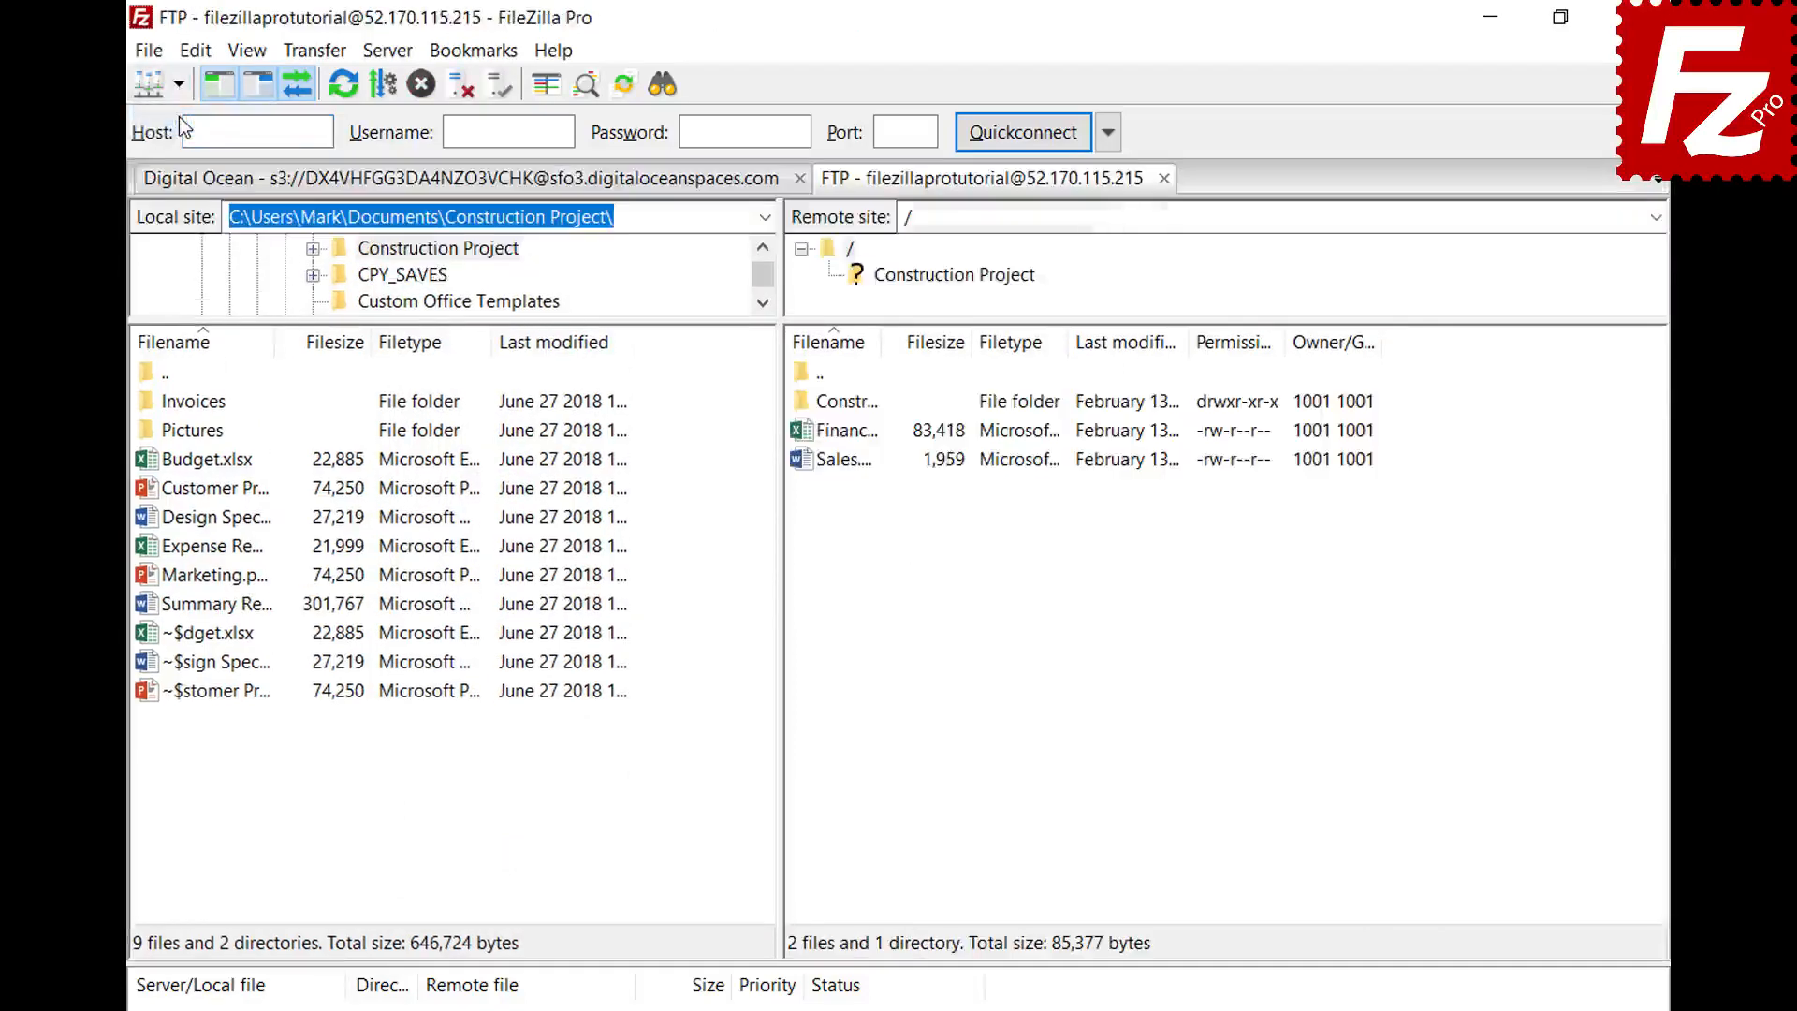
{"action": "left_click", "coordinate": [314, 51]}
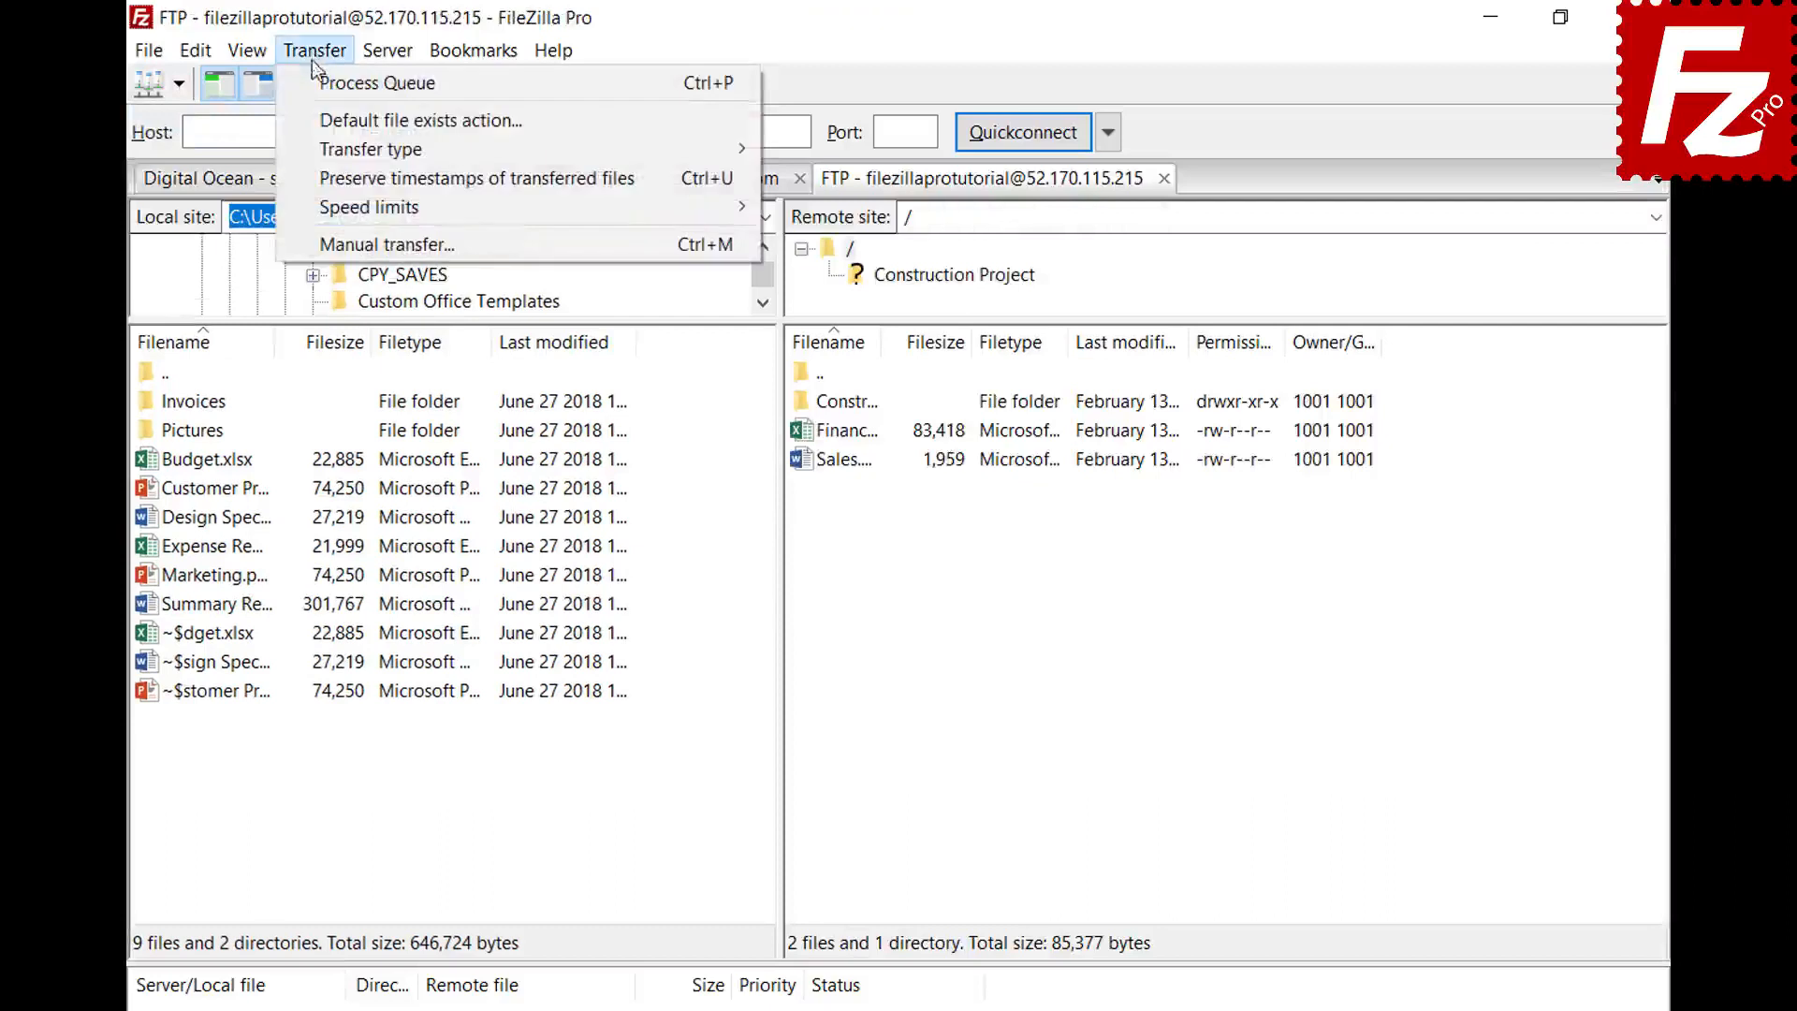
{"action": "mouse_move", "coordinate": [320, 145]}
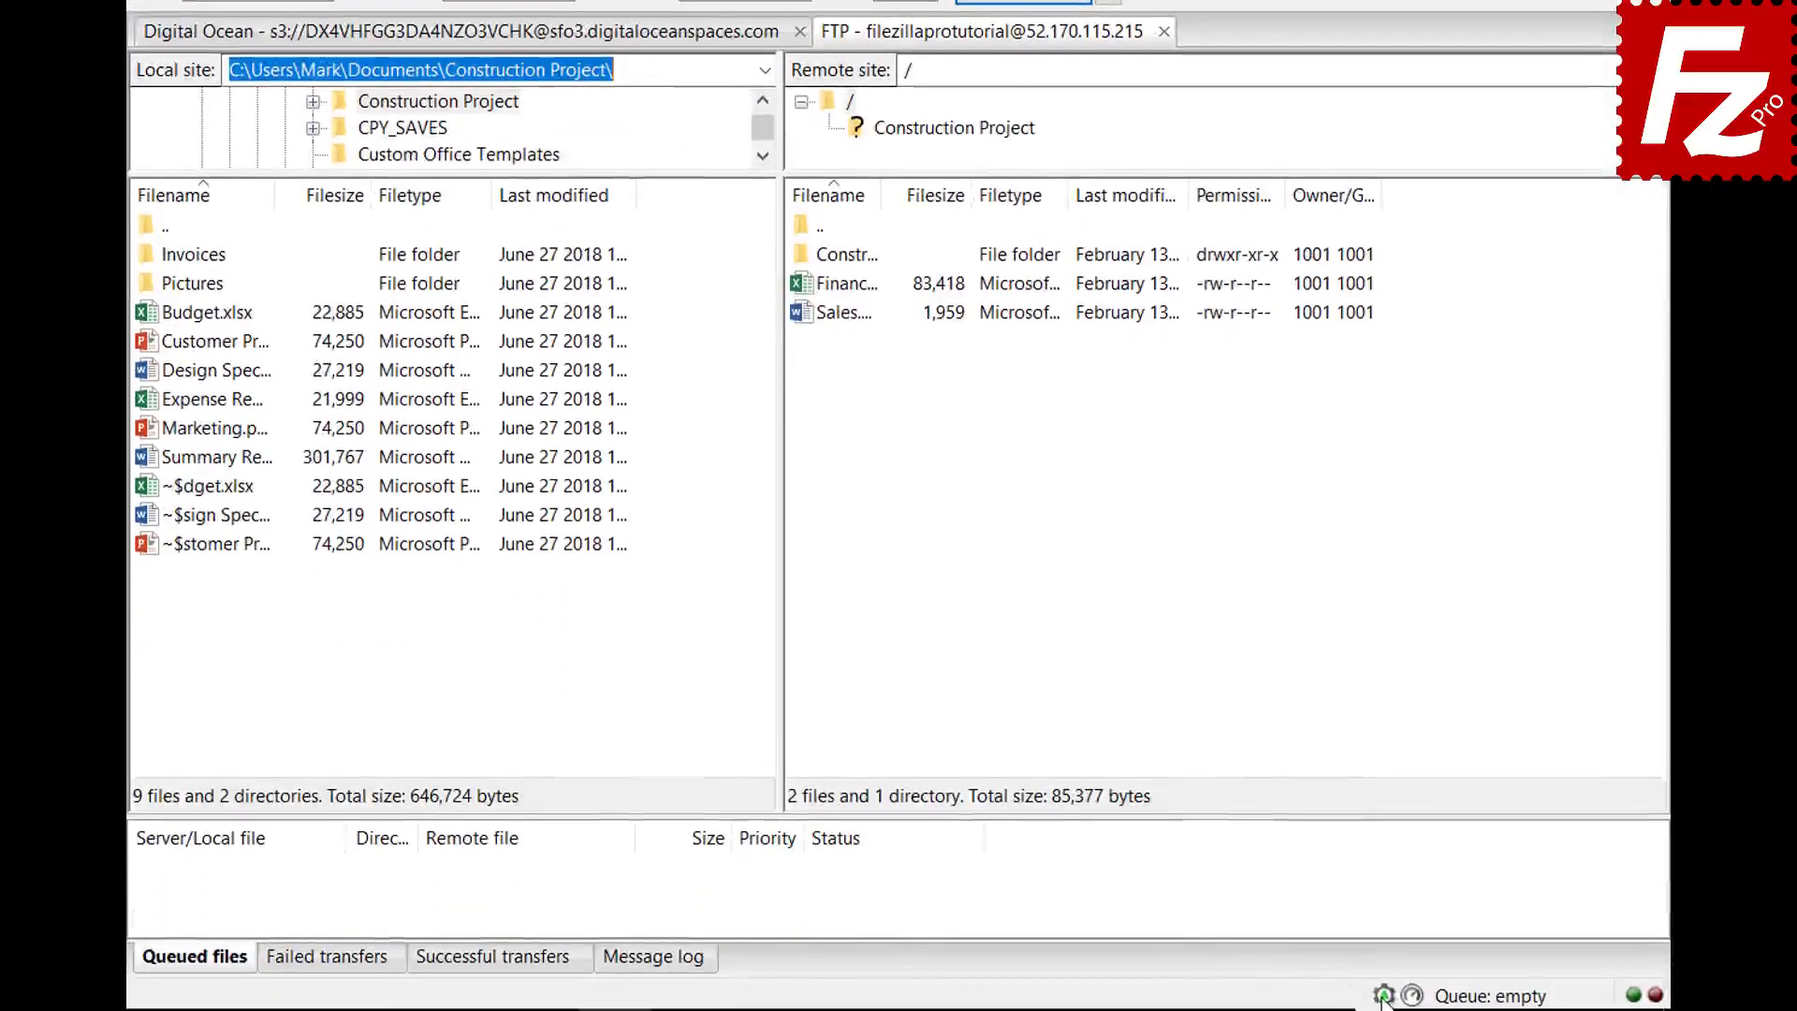
{"action": "left_click", "coordinate": [1383, 995]}
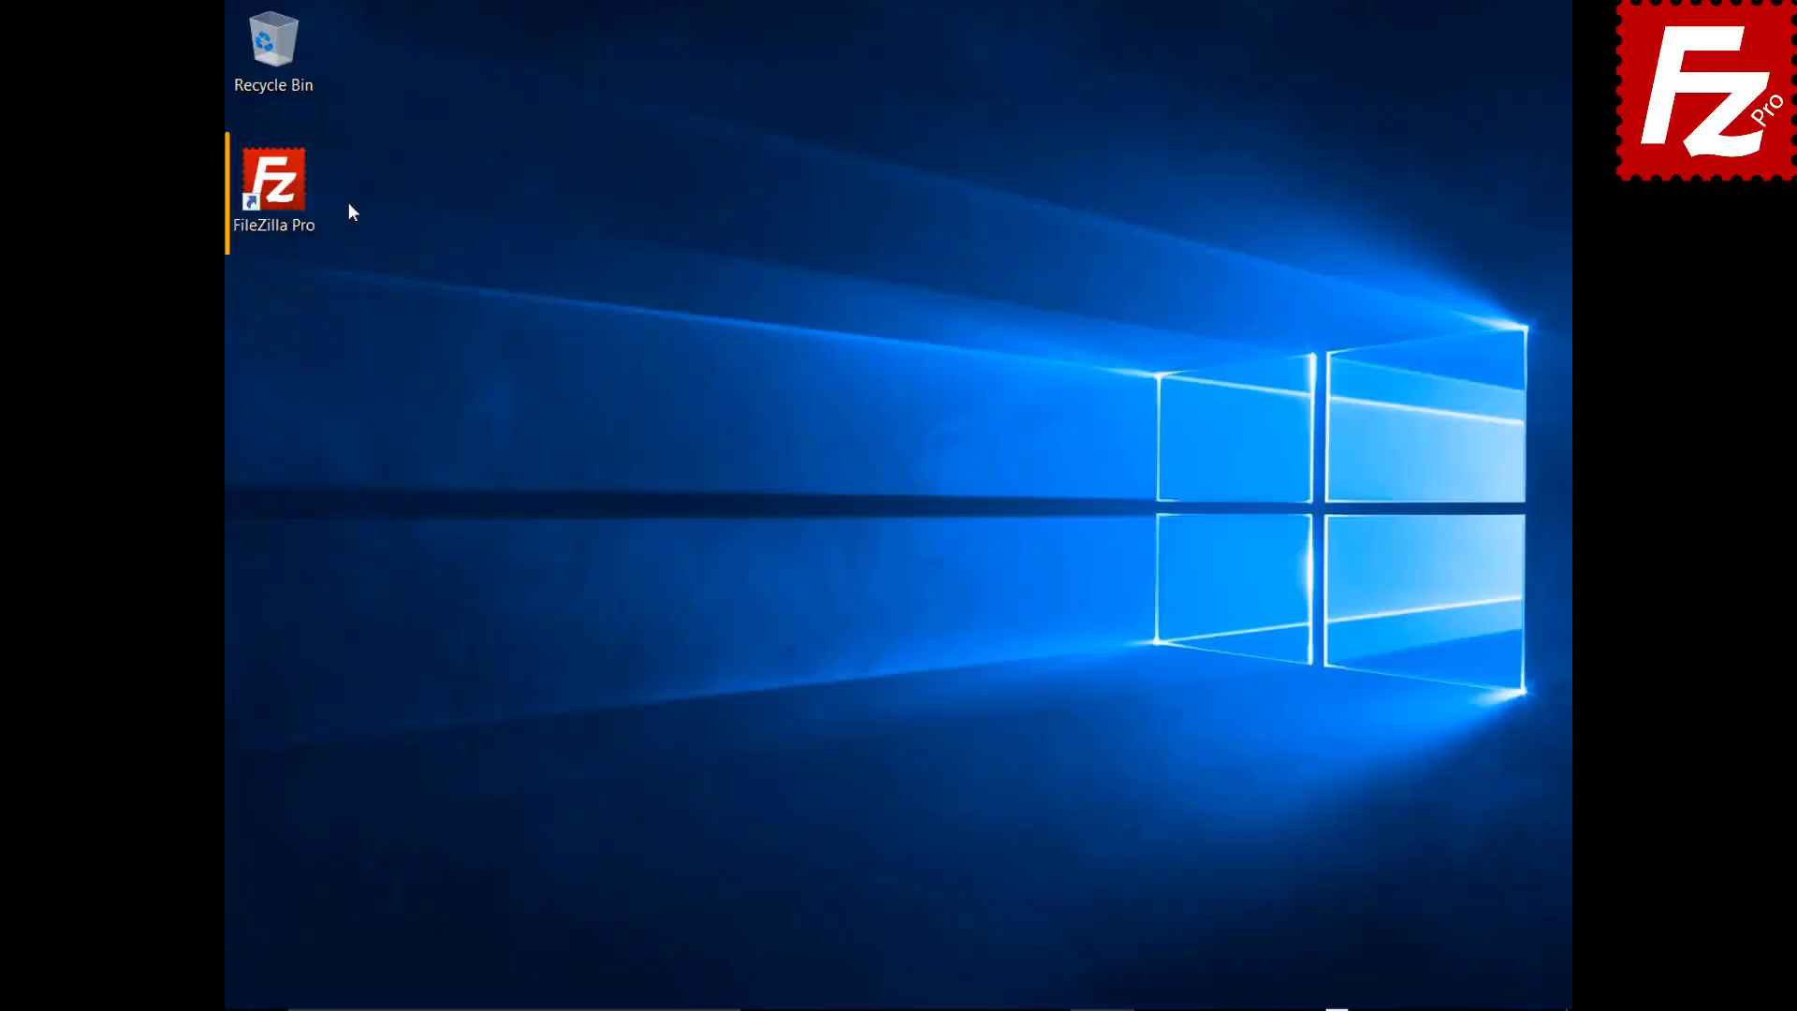
- Relaunch FileZilla Pro, connect to the FTP Tutorial site, and upload Summary Report.docx to the server root
{"action": "double_click", "coordinate": [284, 193]}
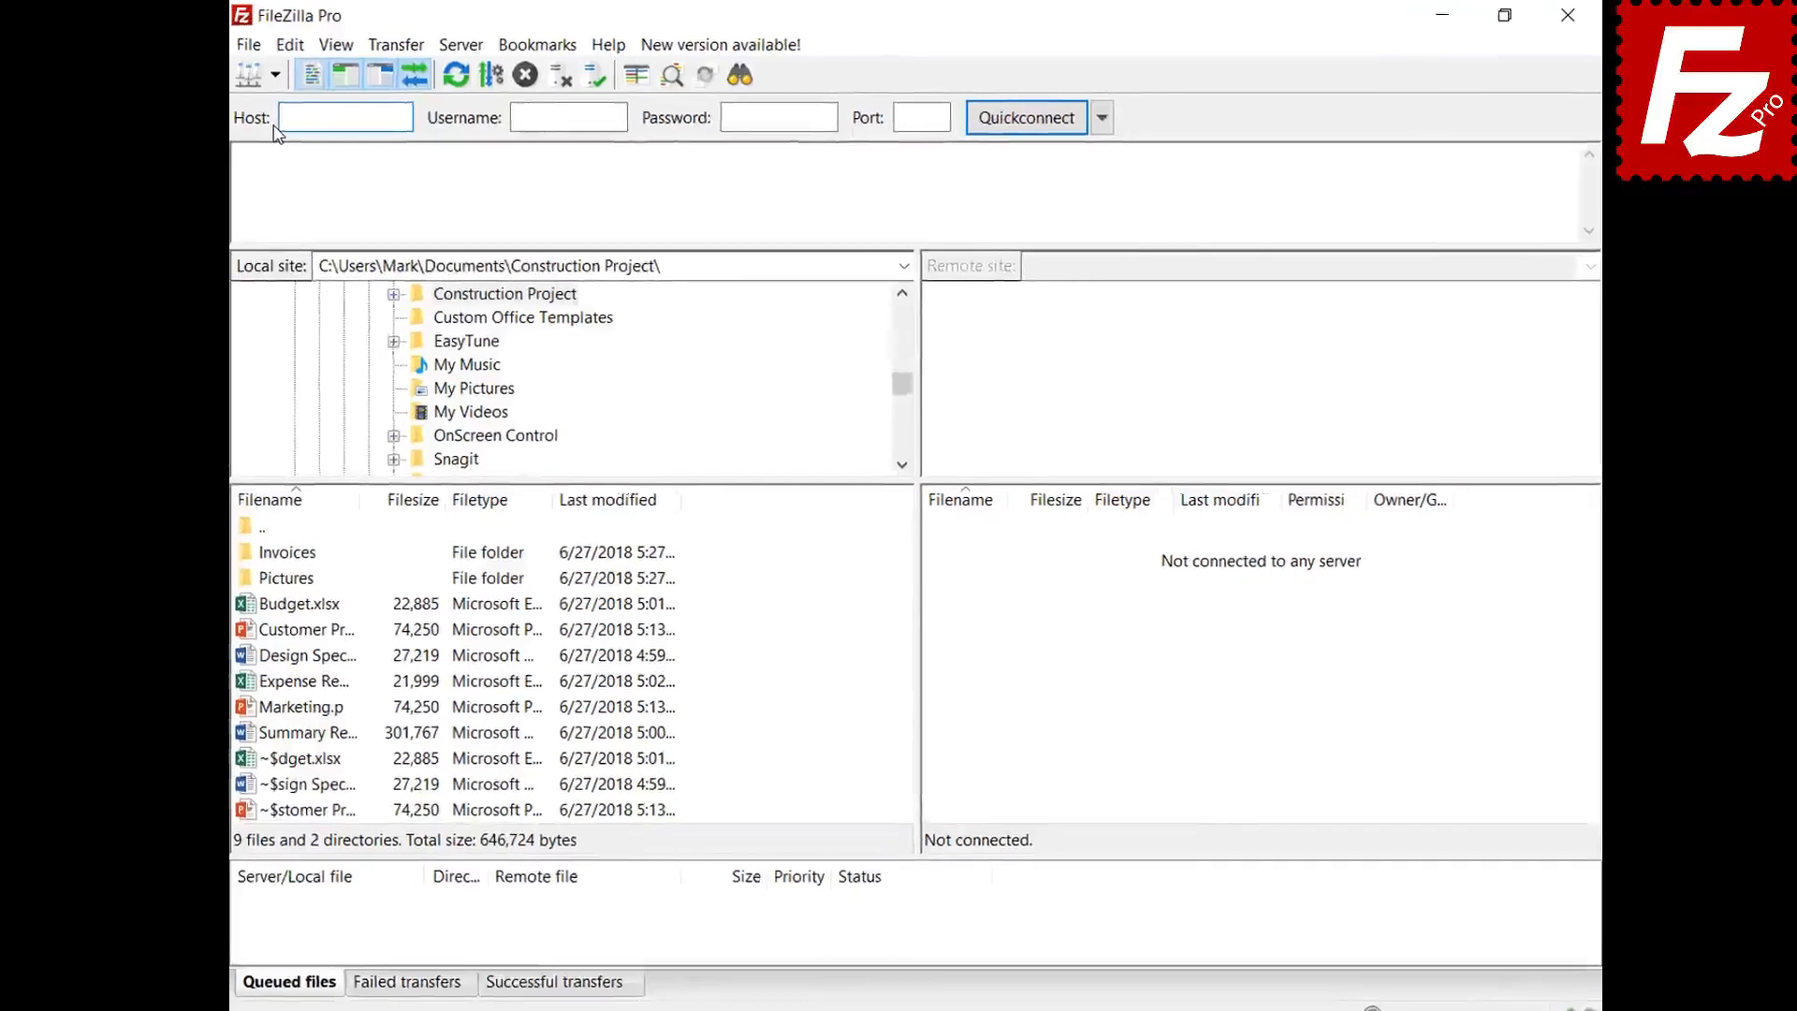
{"action": "left_click", "coordinate": [271, 76]}
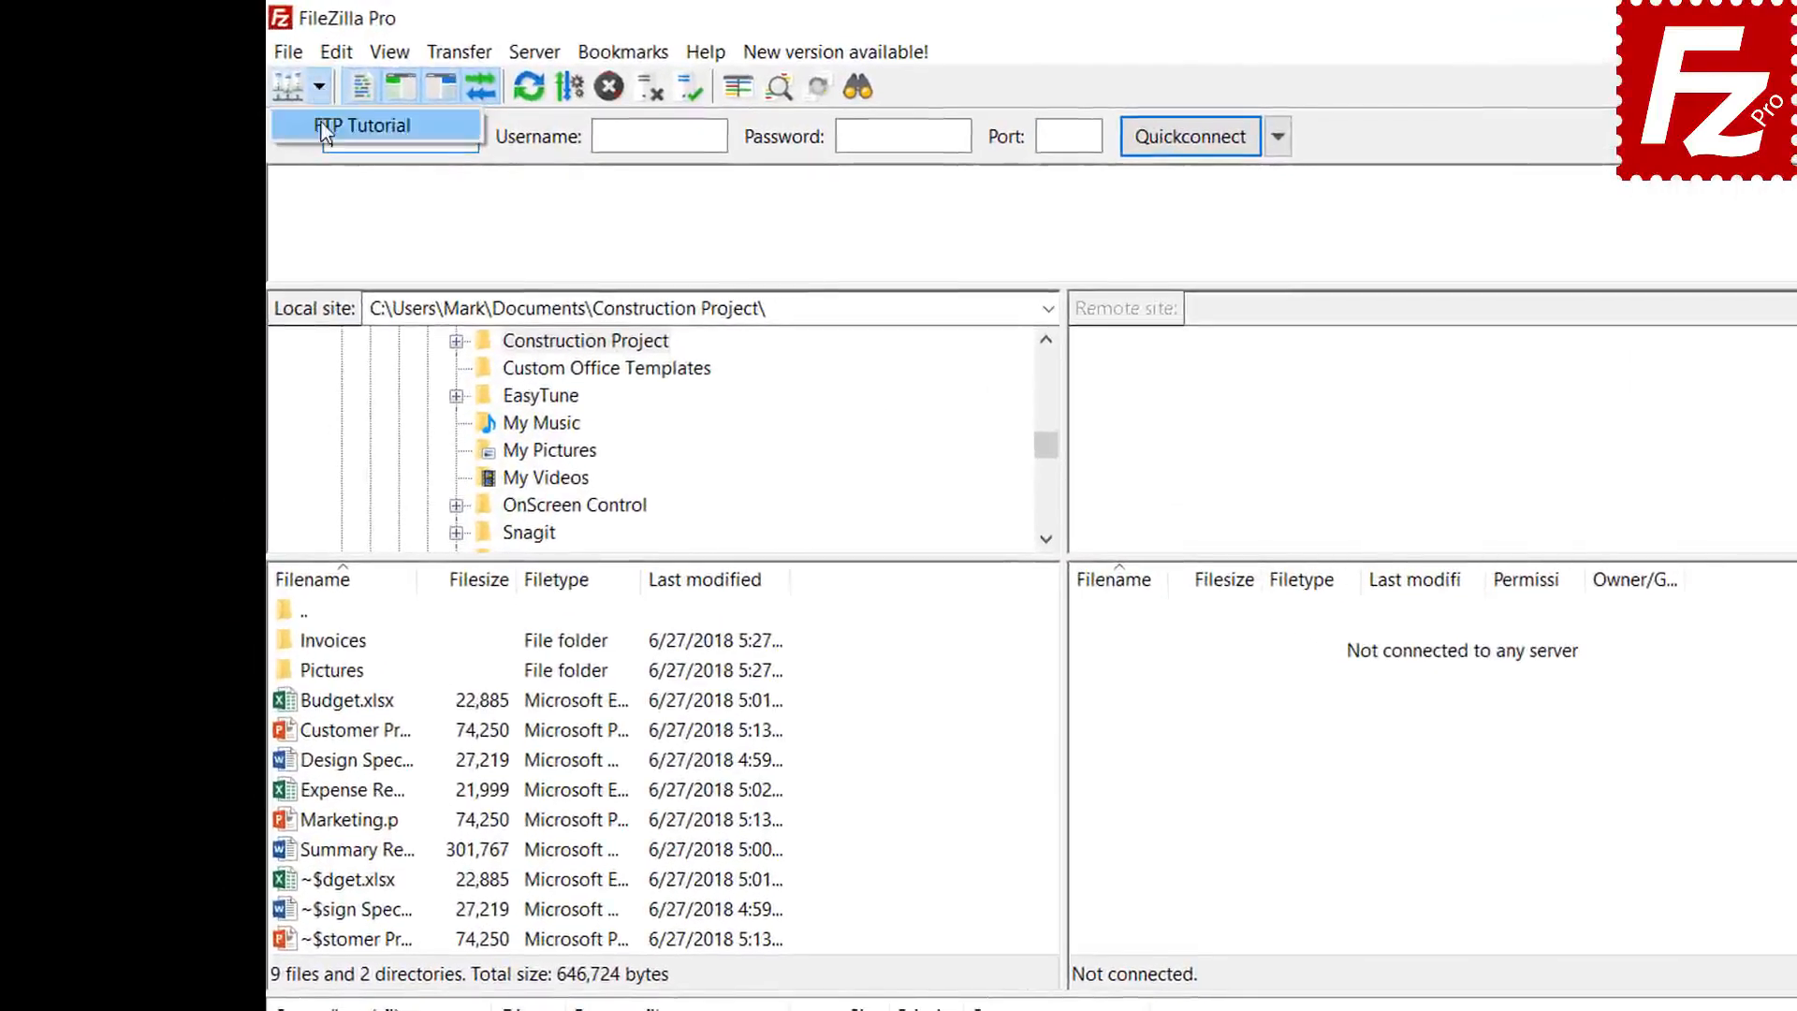
{"action": "left_click", "coordinate": [326, 131]}
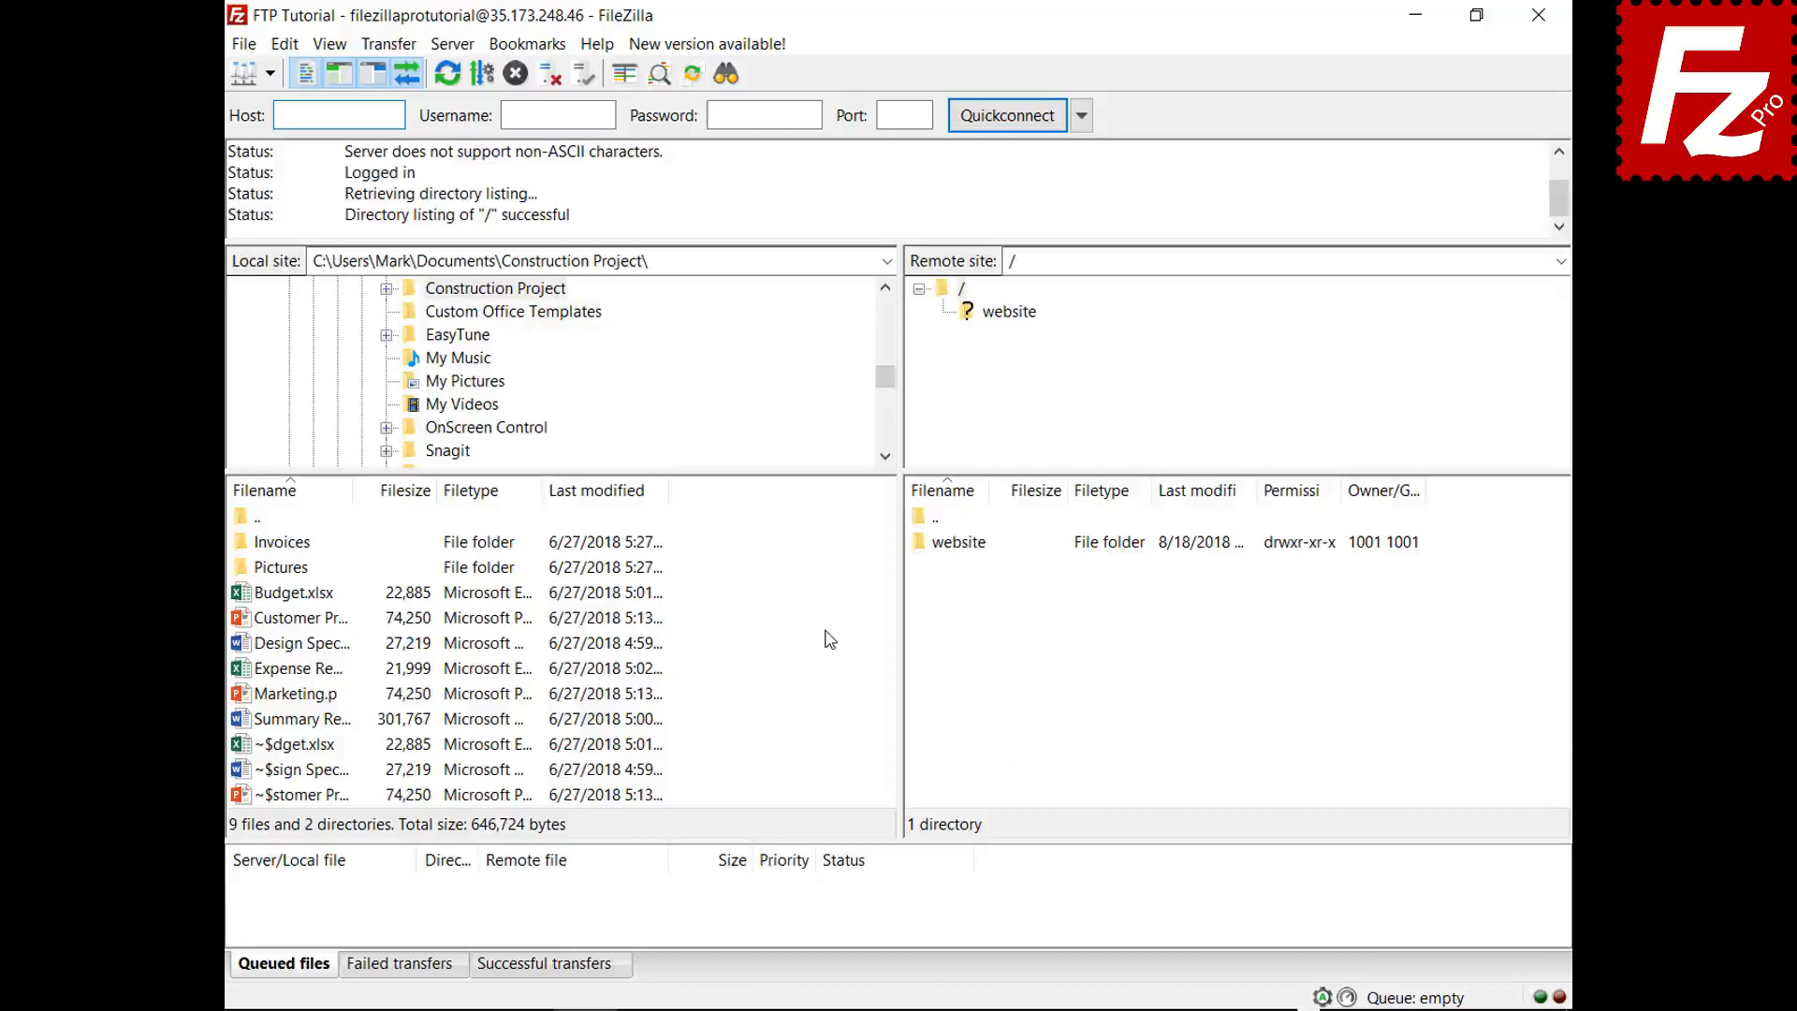
{"action": "right_click", "coordinate": [303, 721]}
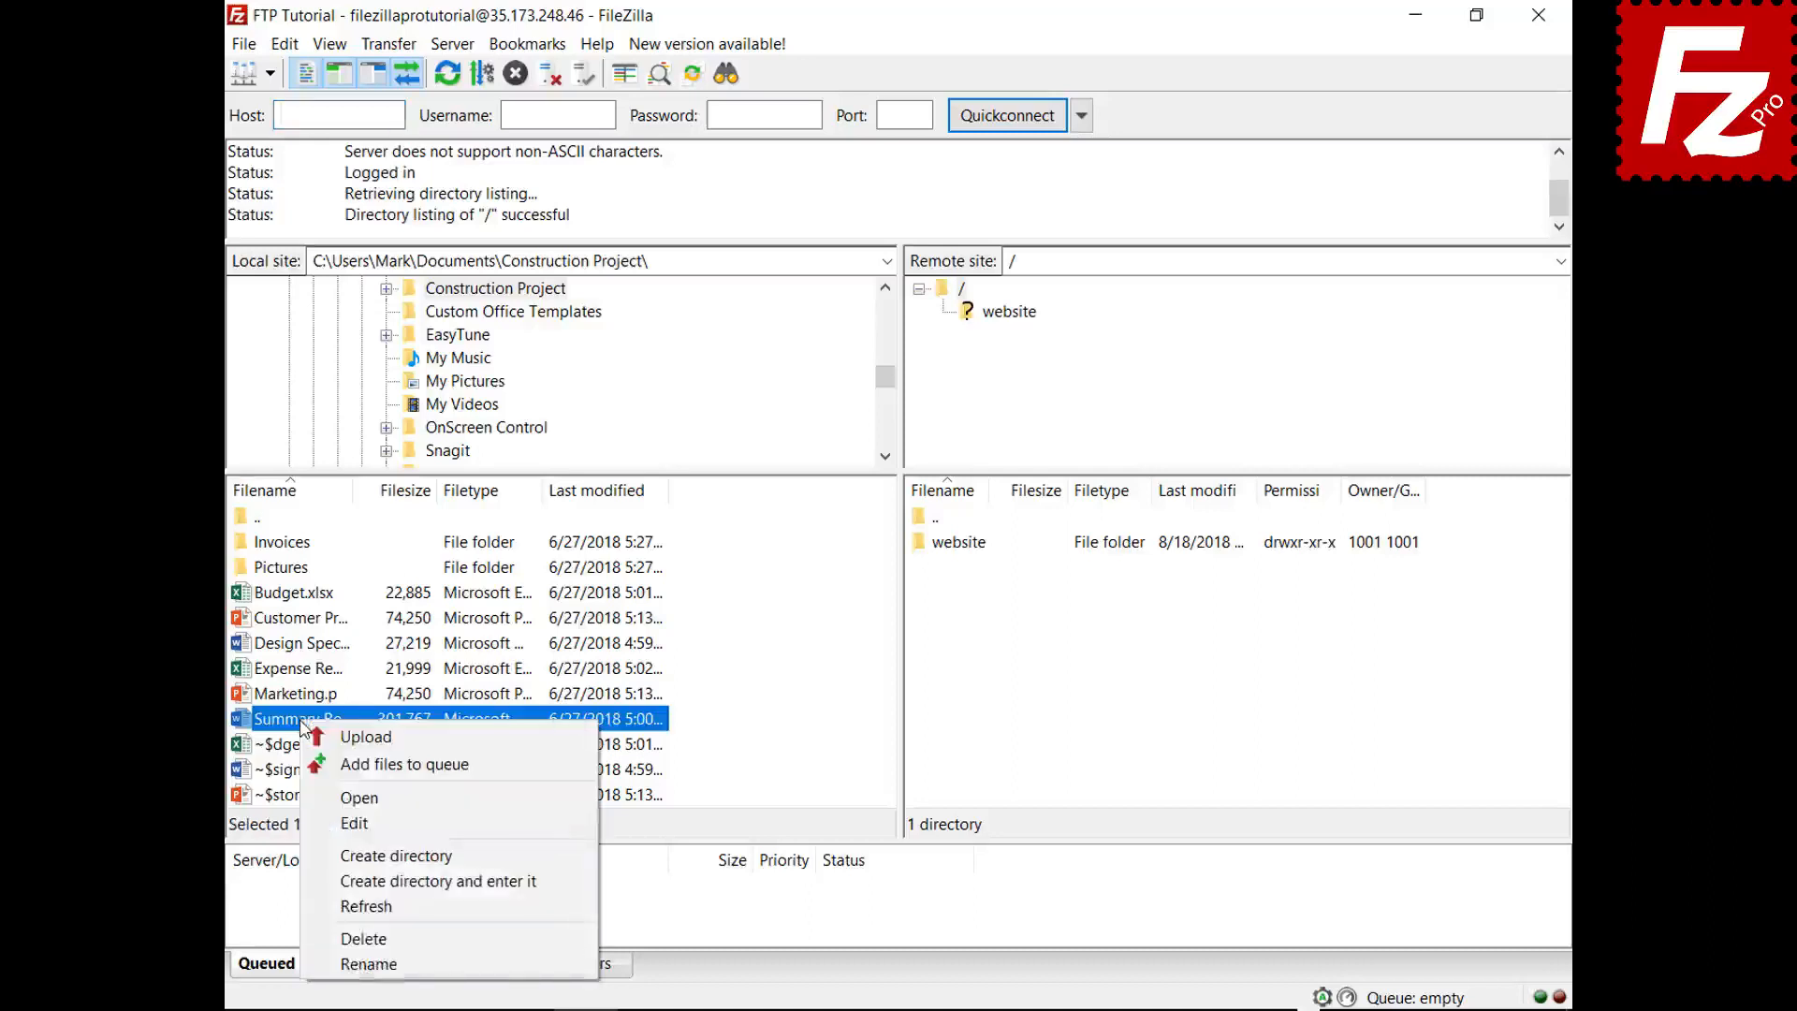
{"action": "left_click", "coordinate": [342, 739]}
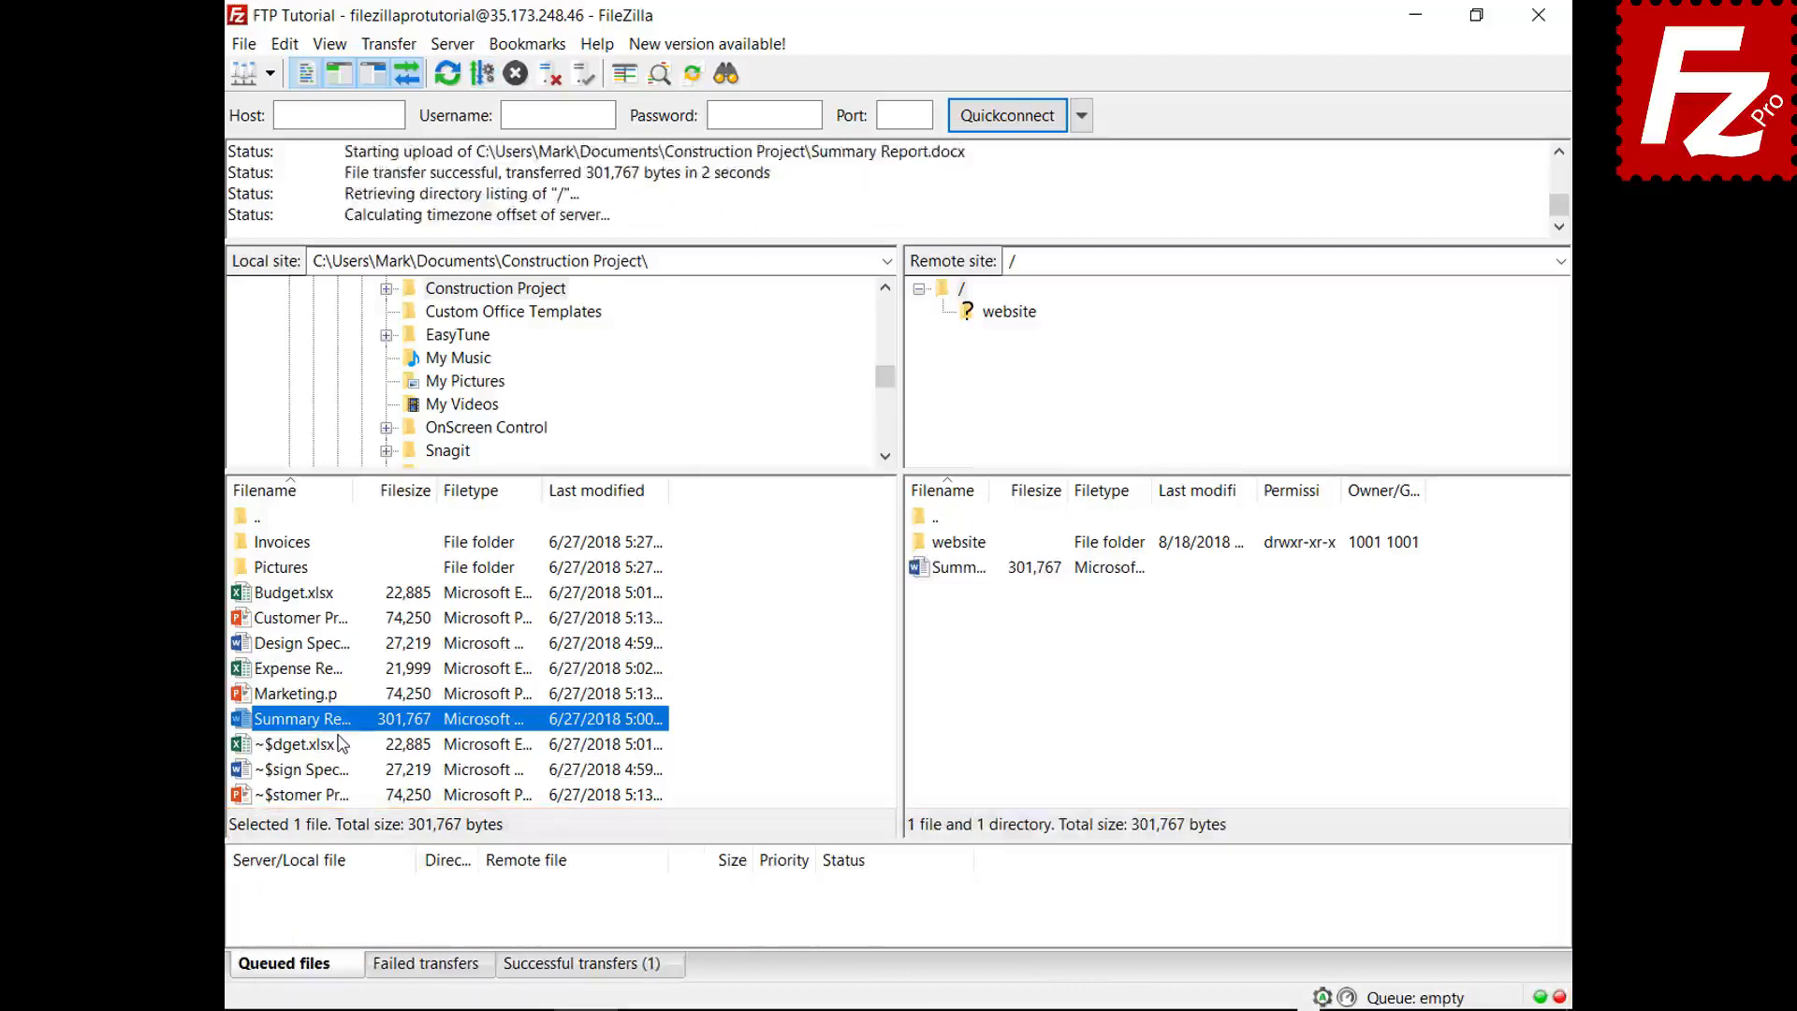
- Add Budget.xlsx and the Invoices folder to the transfer queue, then process the queue
{"action": "right_click", "coordinate": [303, 593]}
{"action": "left_click", "coordinate": [335, 638]}
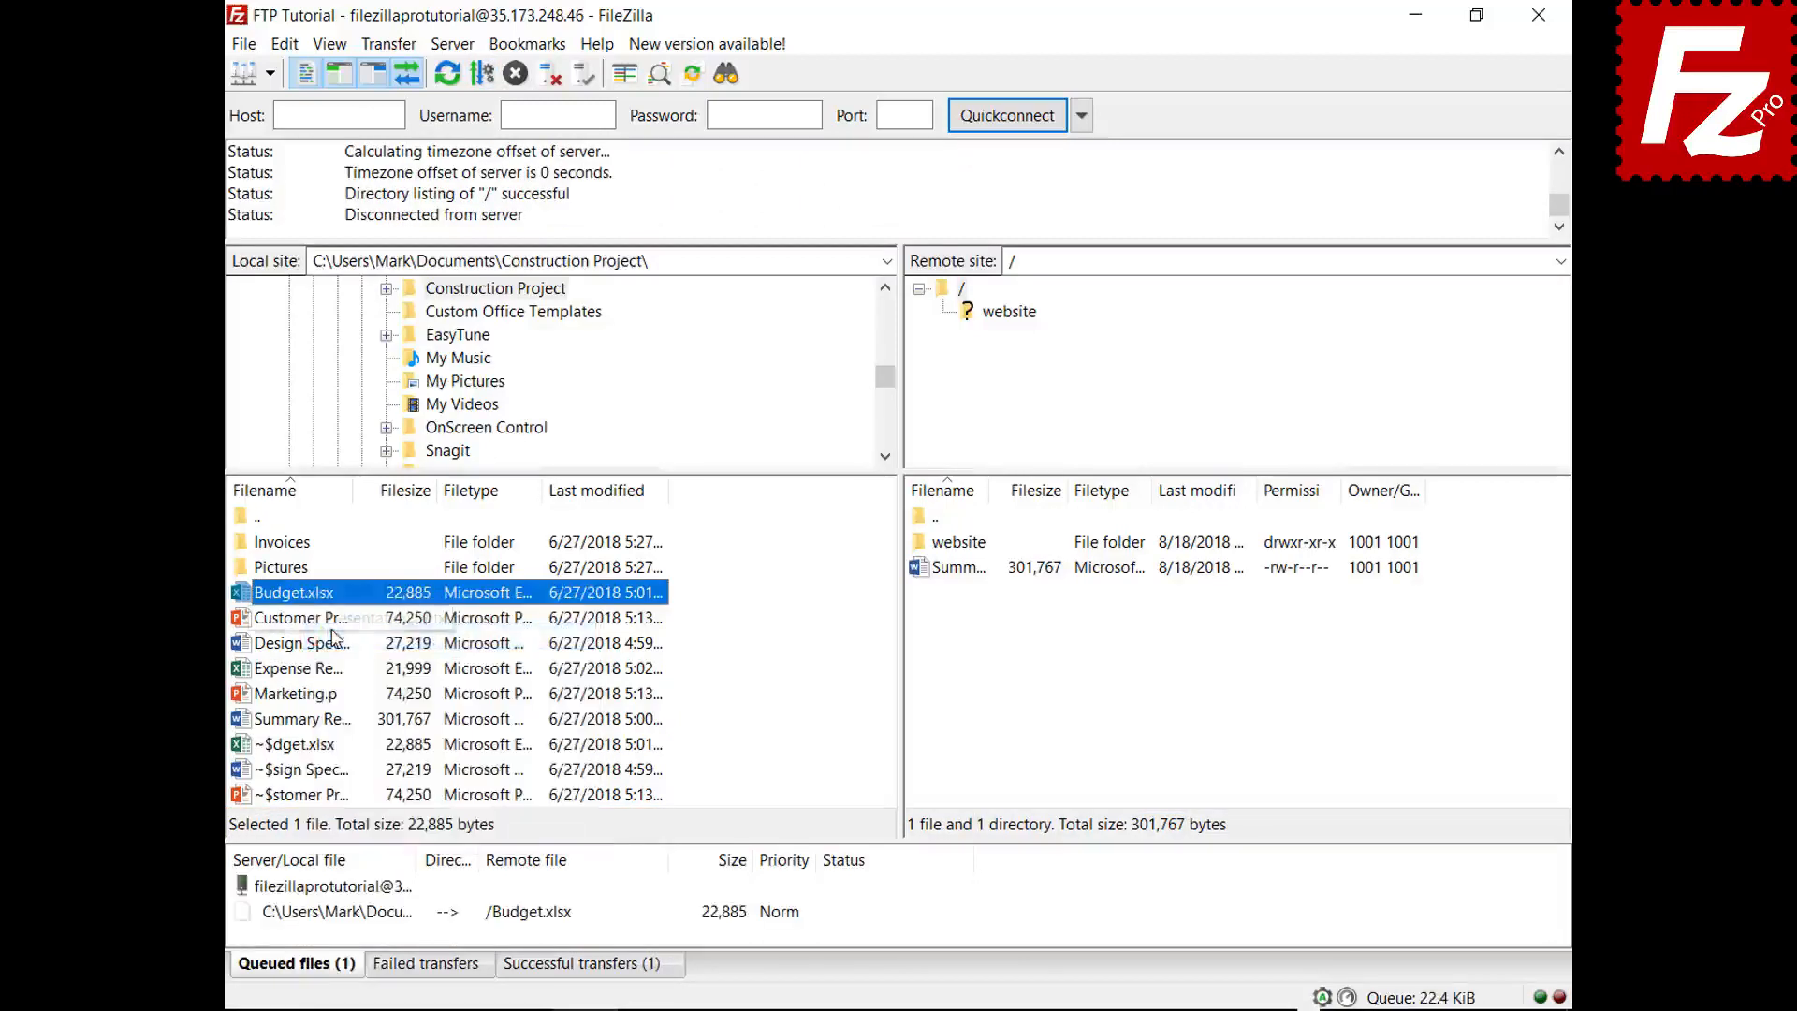
{"action": "right_click", "coordinate": [299, 544]}
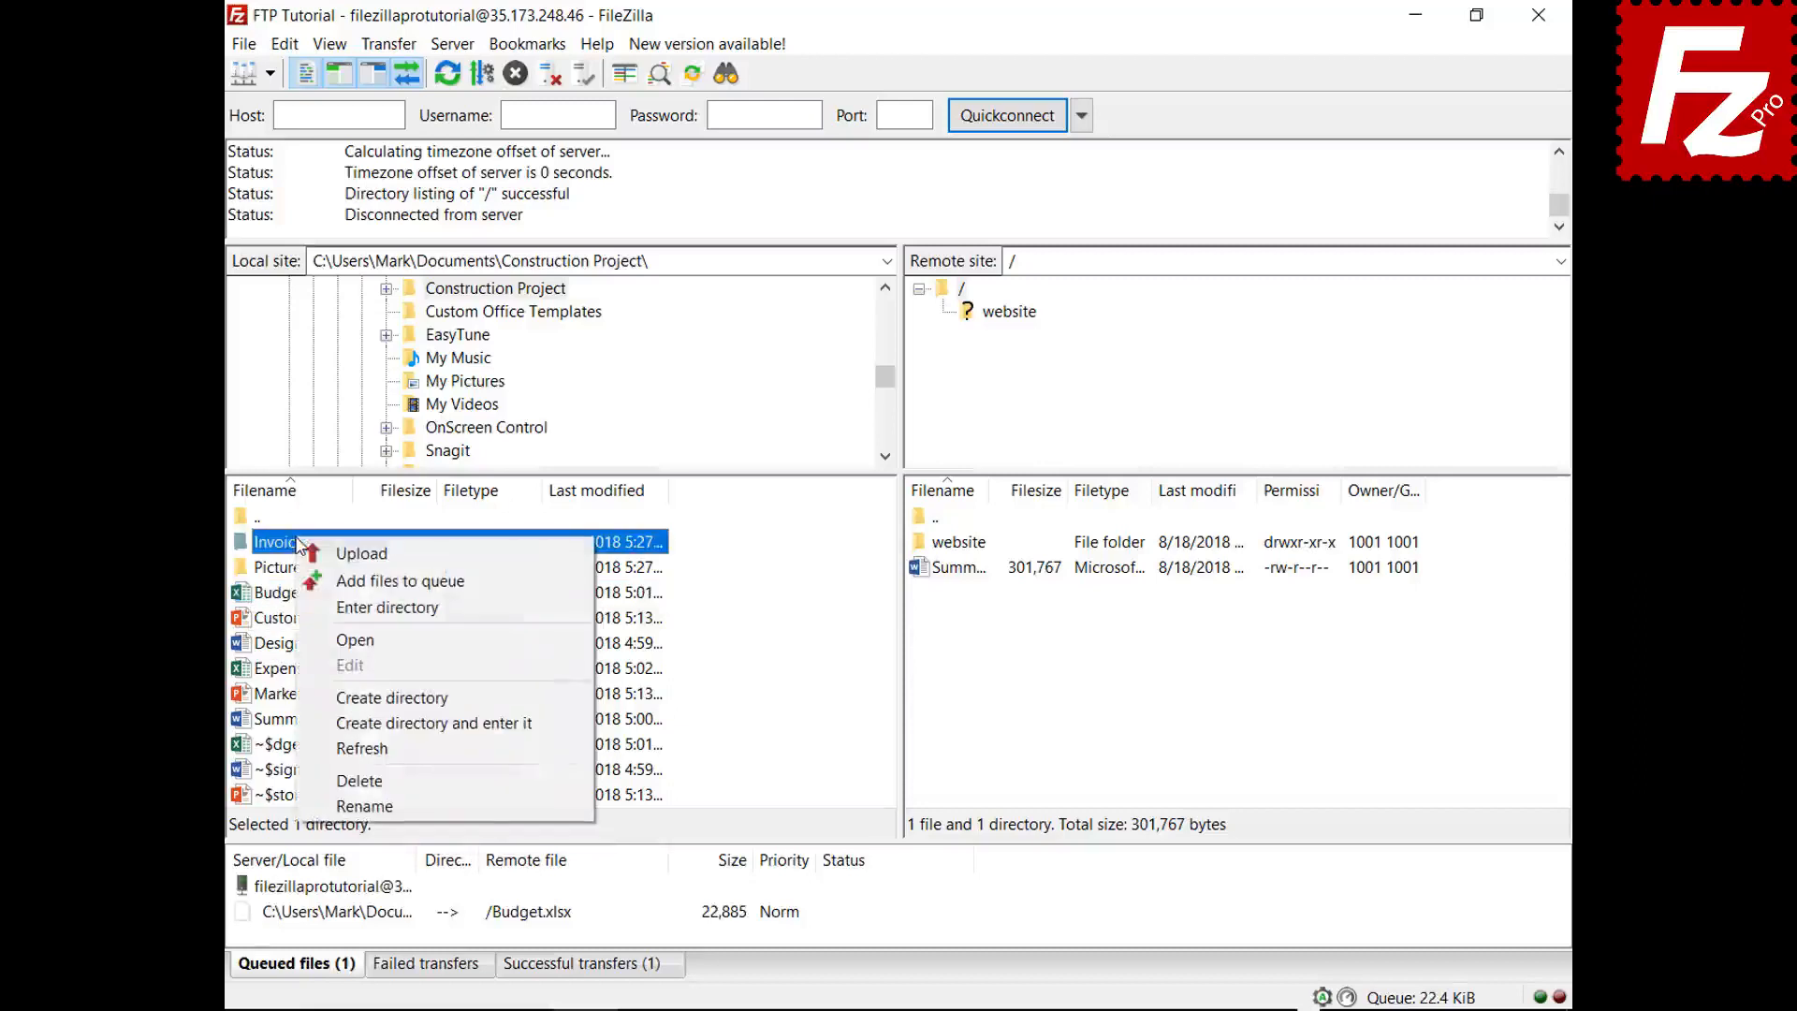
{"action": "left_click", "coordinate": [318, 580]}
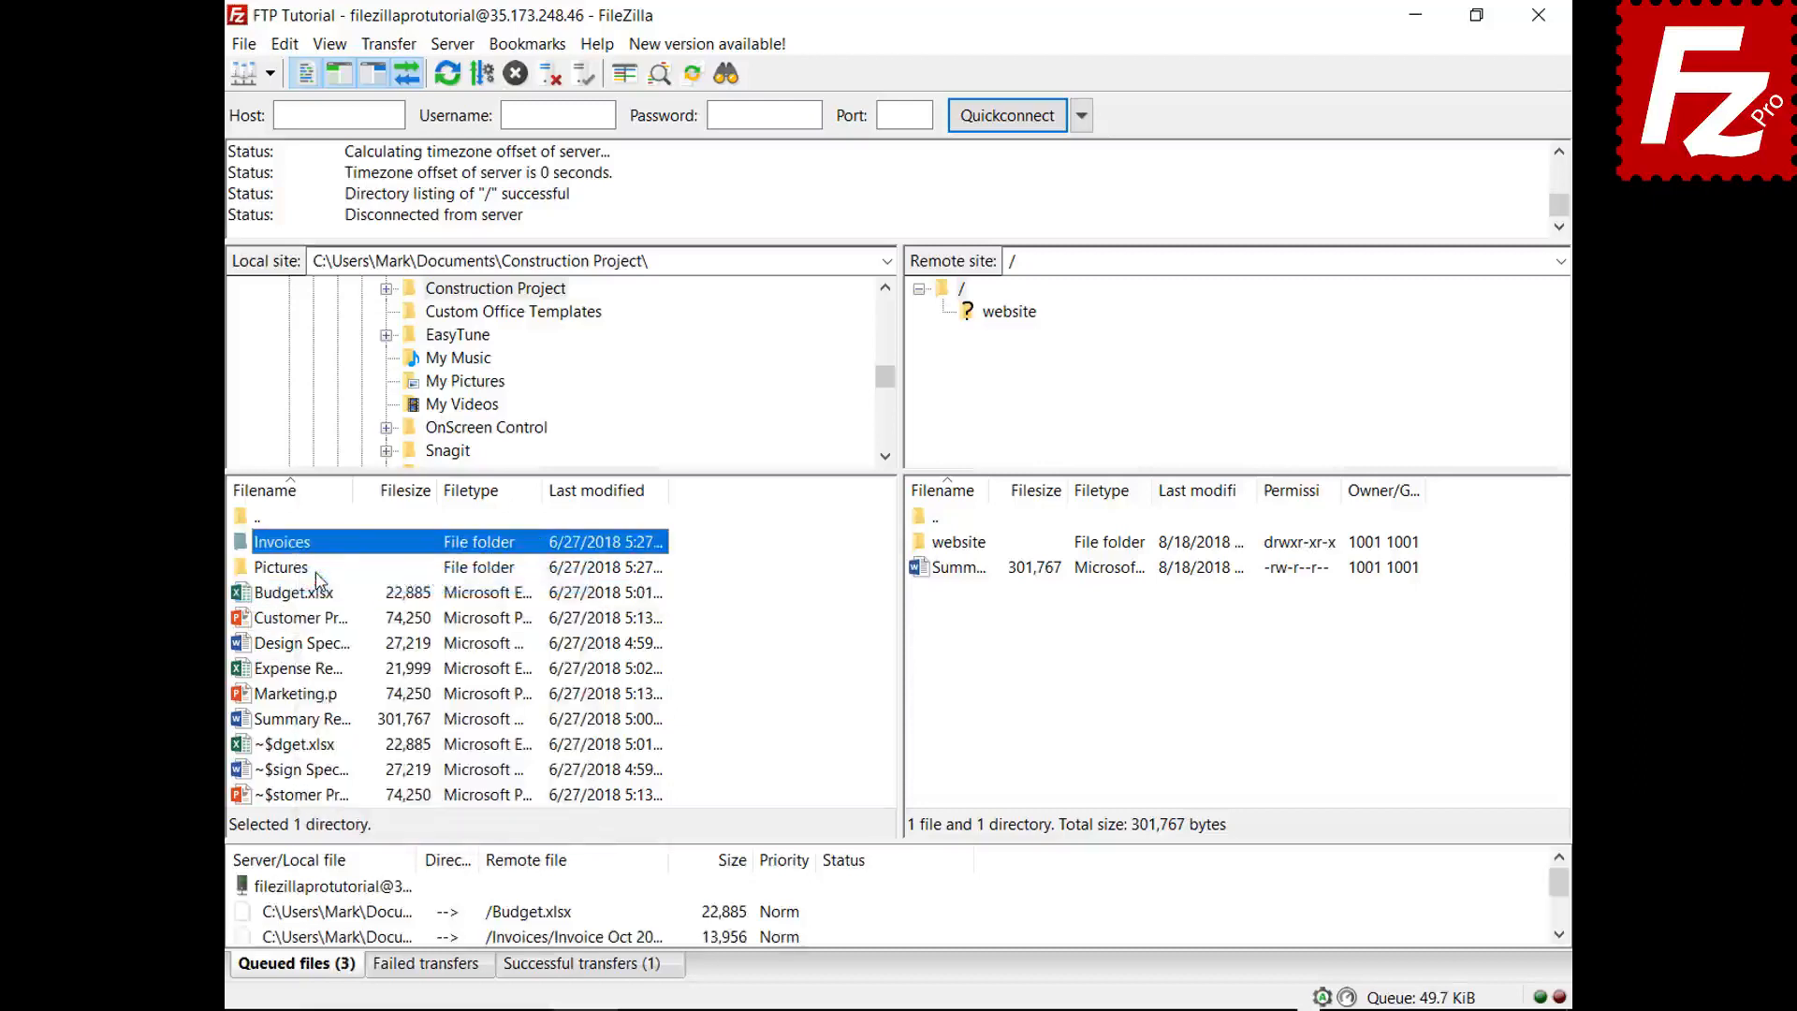
{"action": "right_click", "coordinate": [345, 887]}
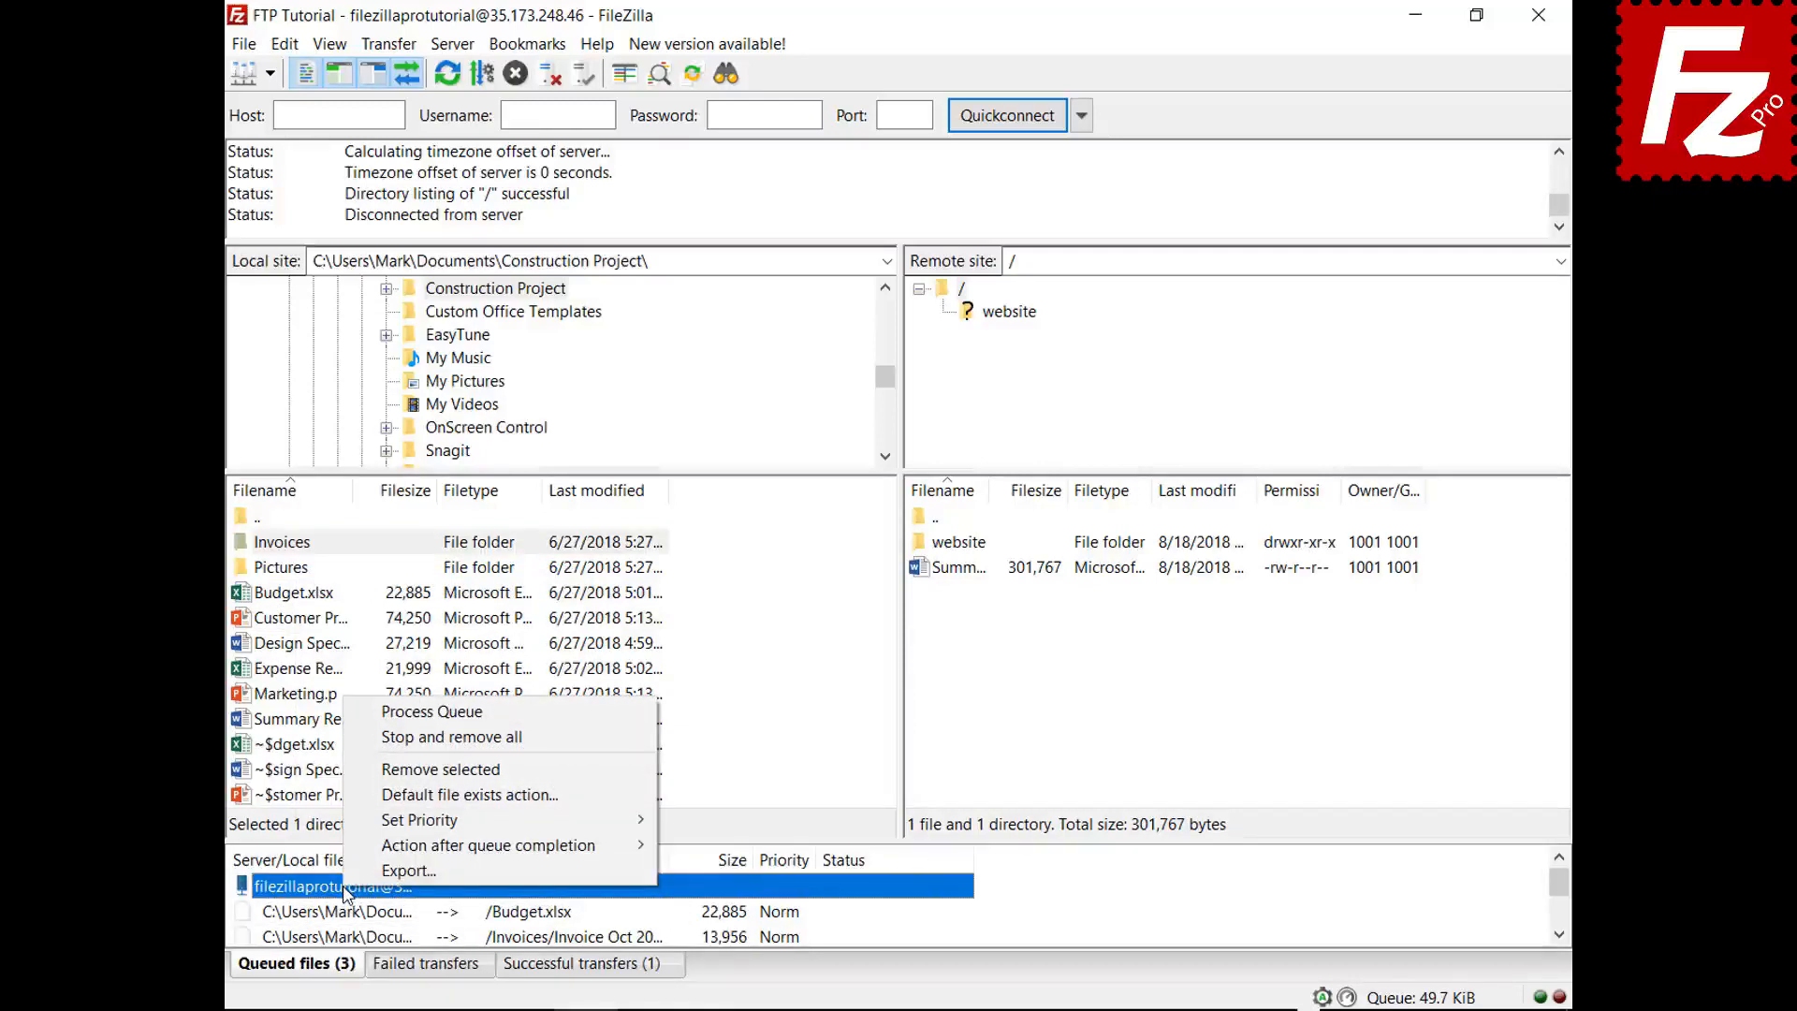
{"action": "left_click", "coordinate": [388, 711]}
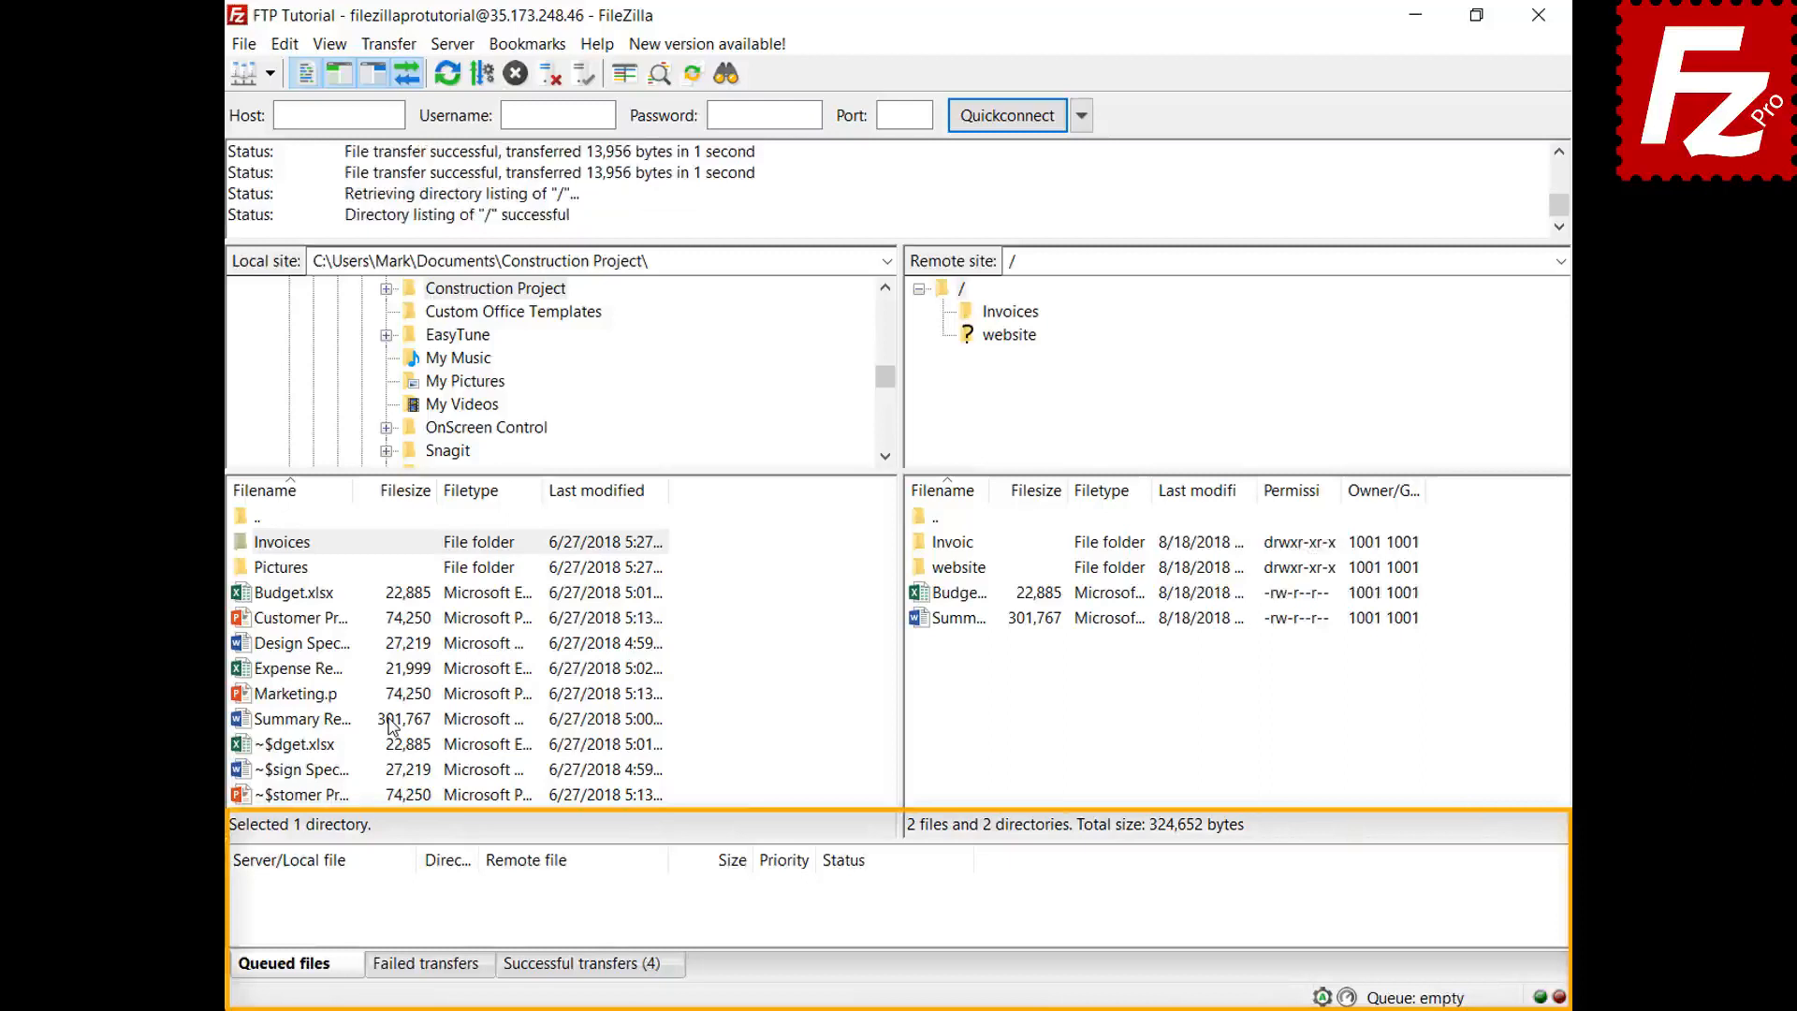
- Add Design Specs.docx and Expense Report.xlsx to the transfer queue
{"action": "right_click", "coordinate": [311, 646]}
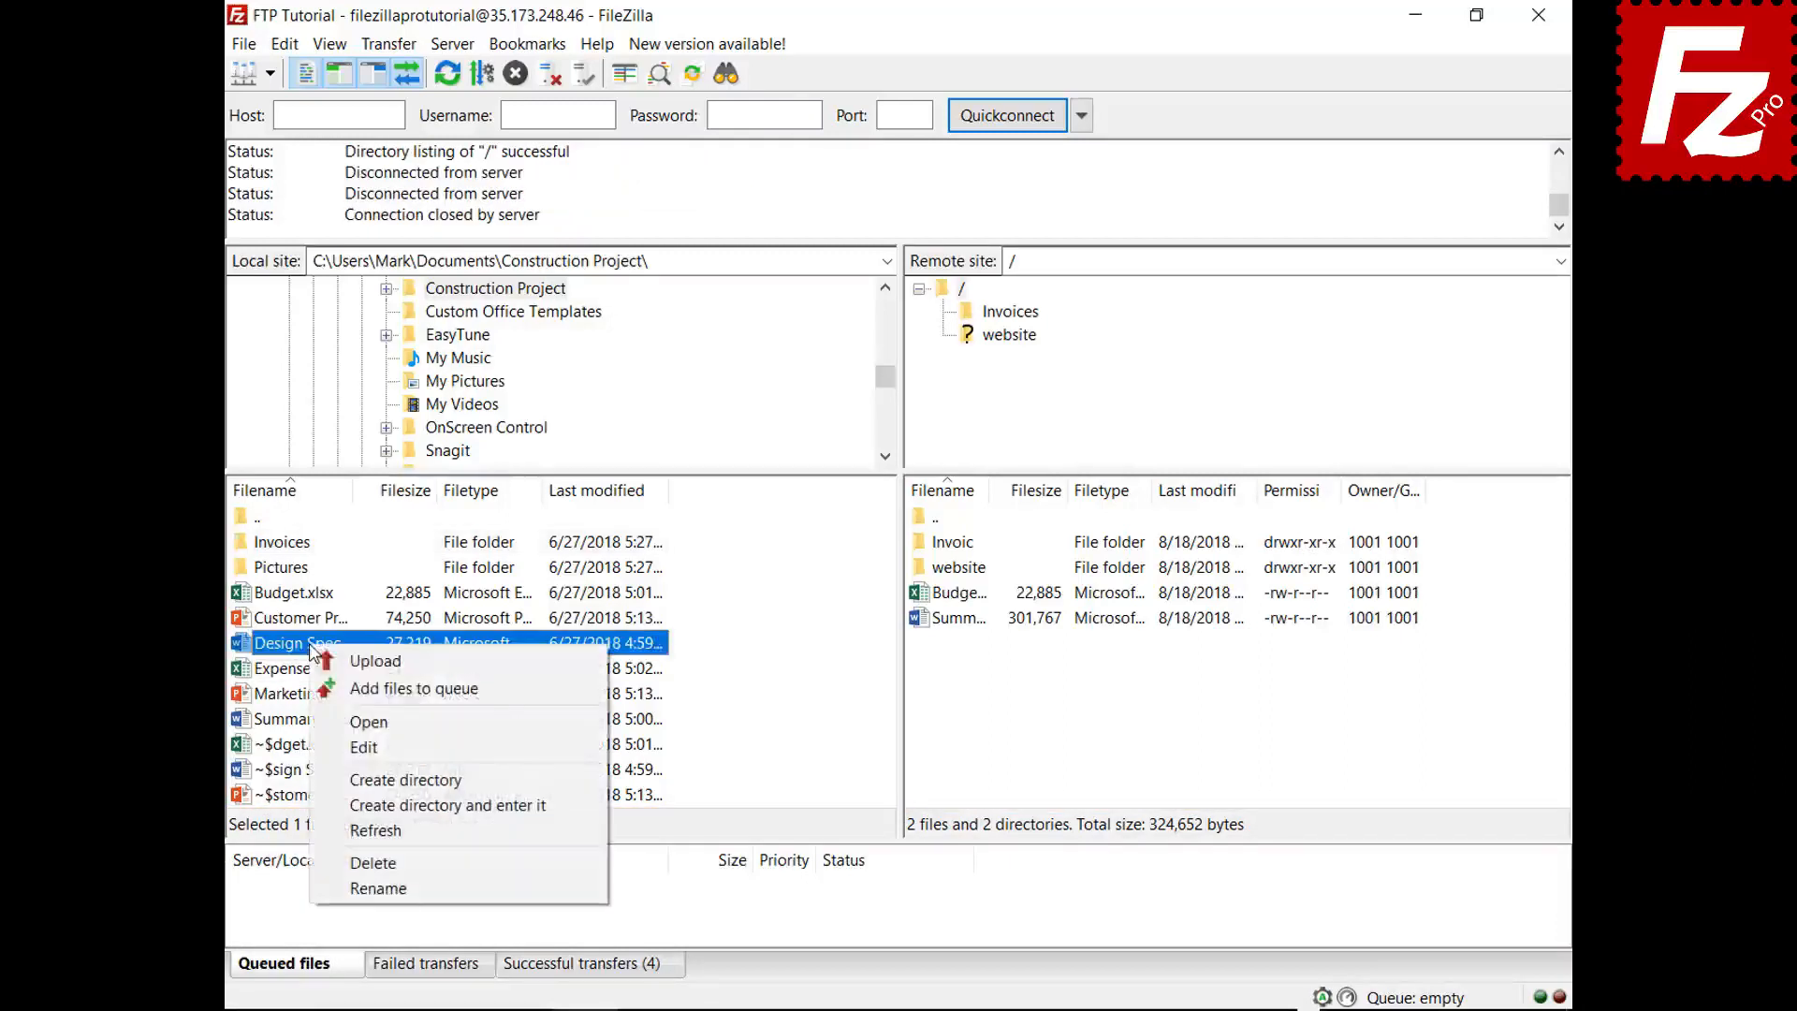
{"action": "left_click", "coordinate": [346, 690]}
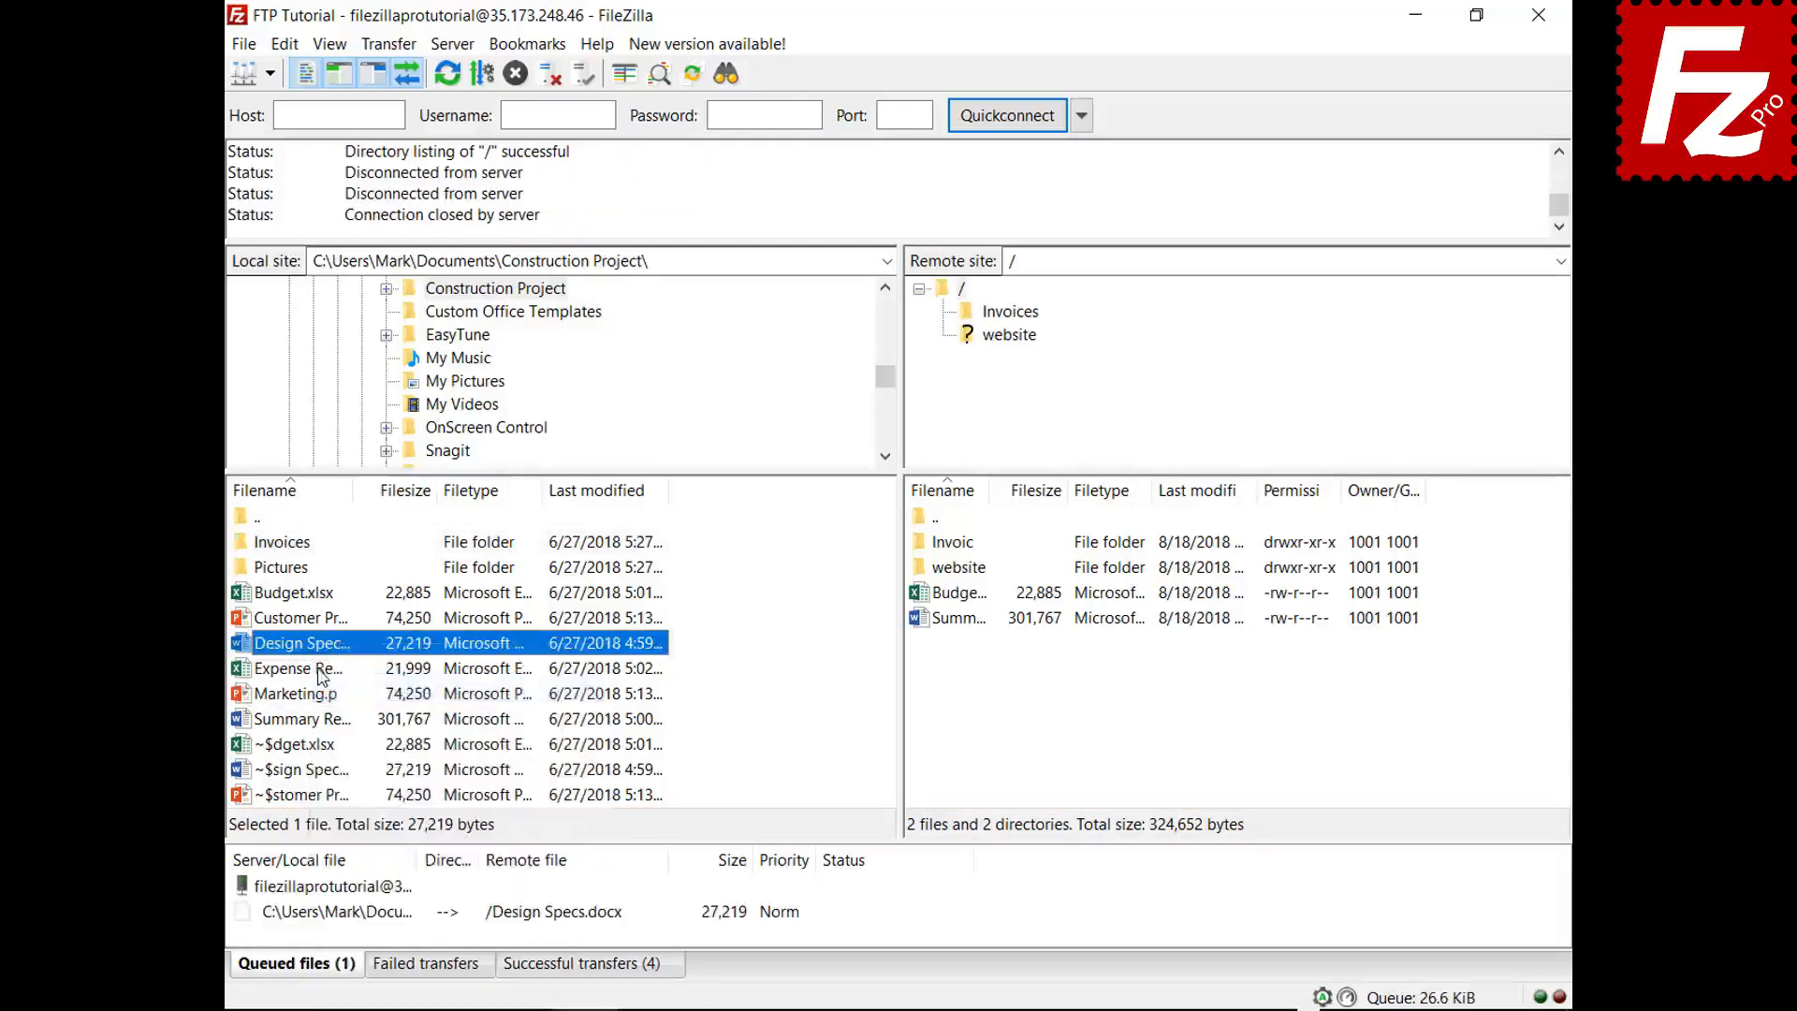
{"action": "right_click", "coordinate": [321, 670]}
{"action": "left_click", "coordinate": [375, 712]}
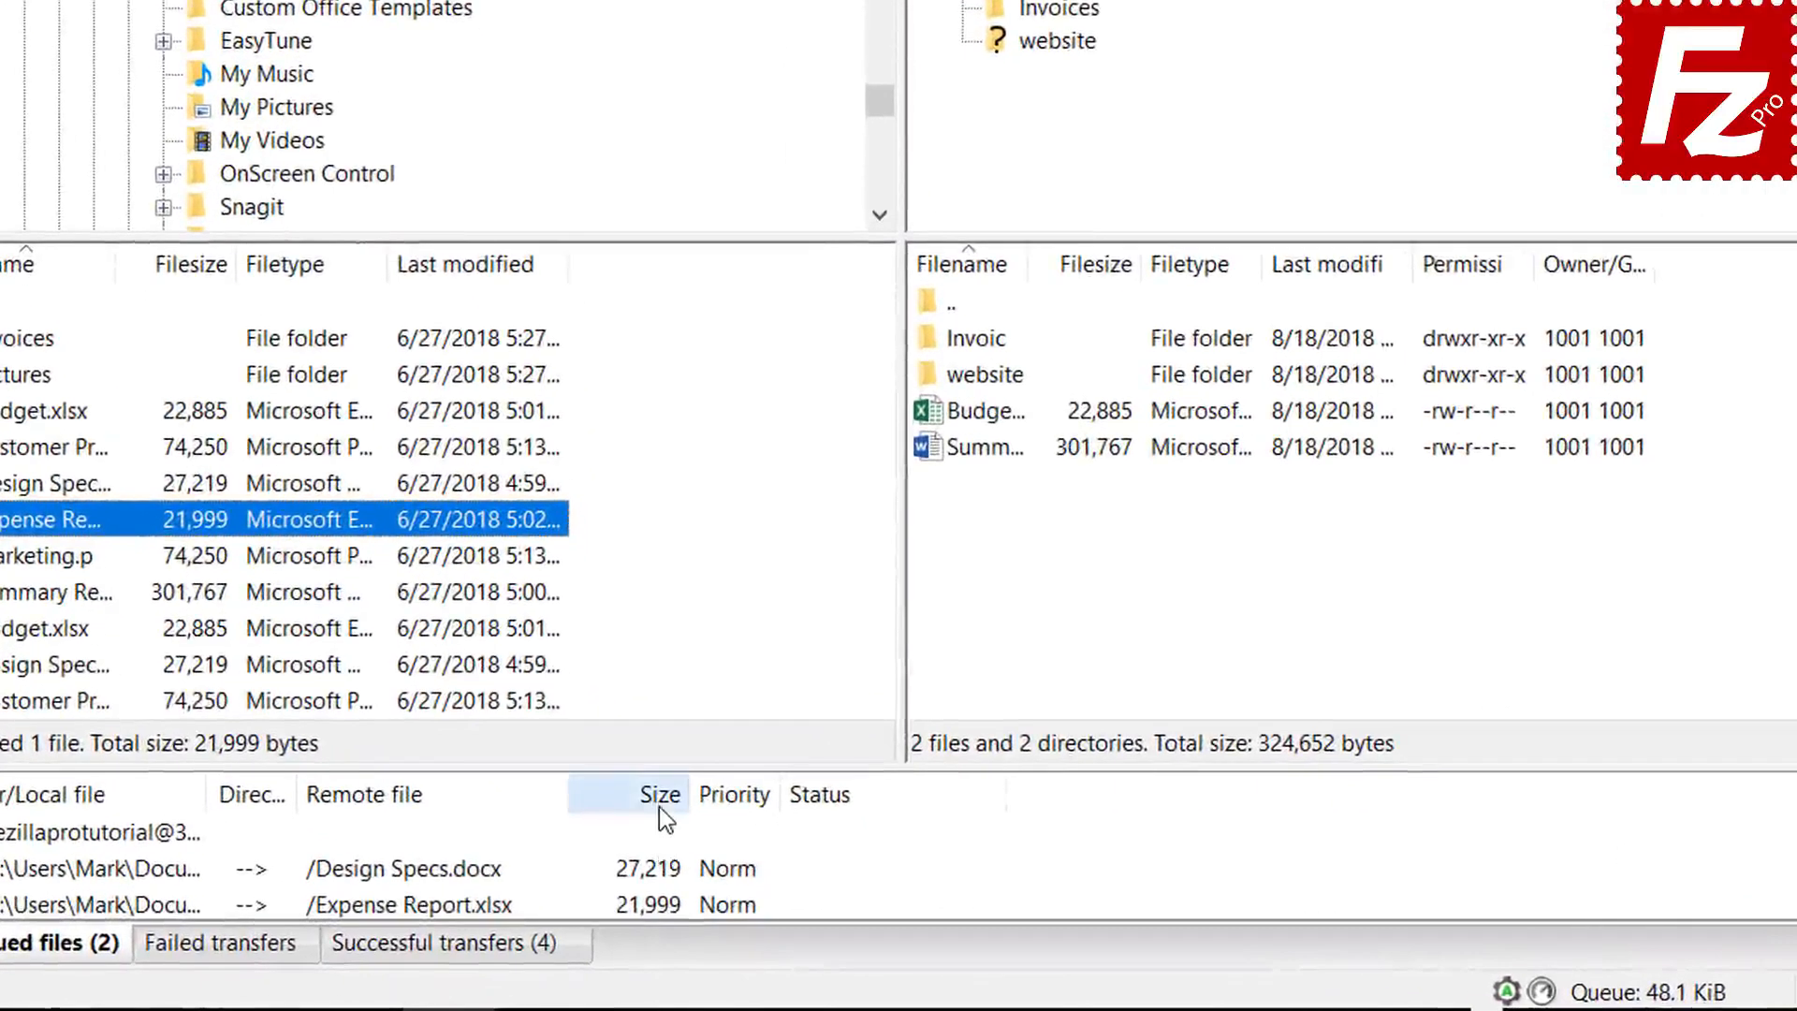
- Sort the queue by size, give Expense Report.xlsx Highest priority, and process the queue
{"action": "left_click", "coordinate": [683, 819]}
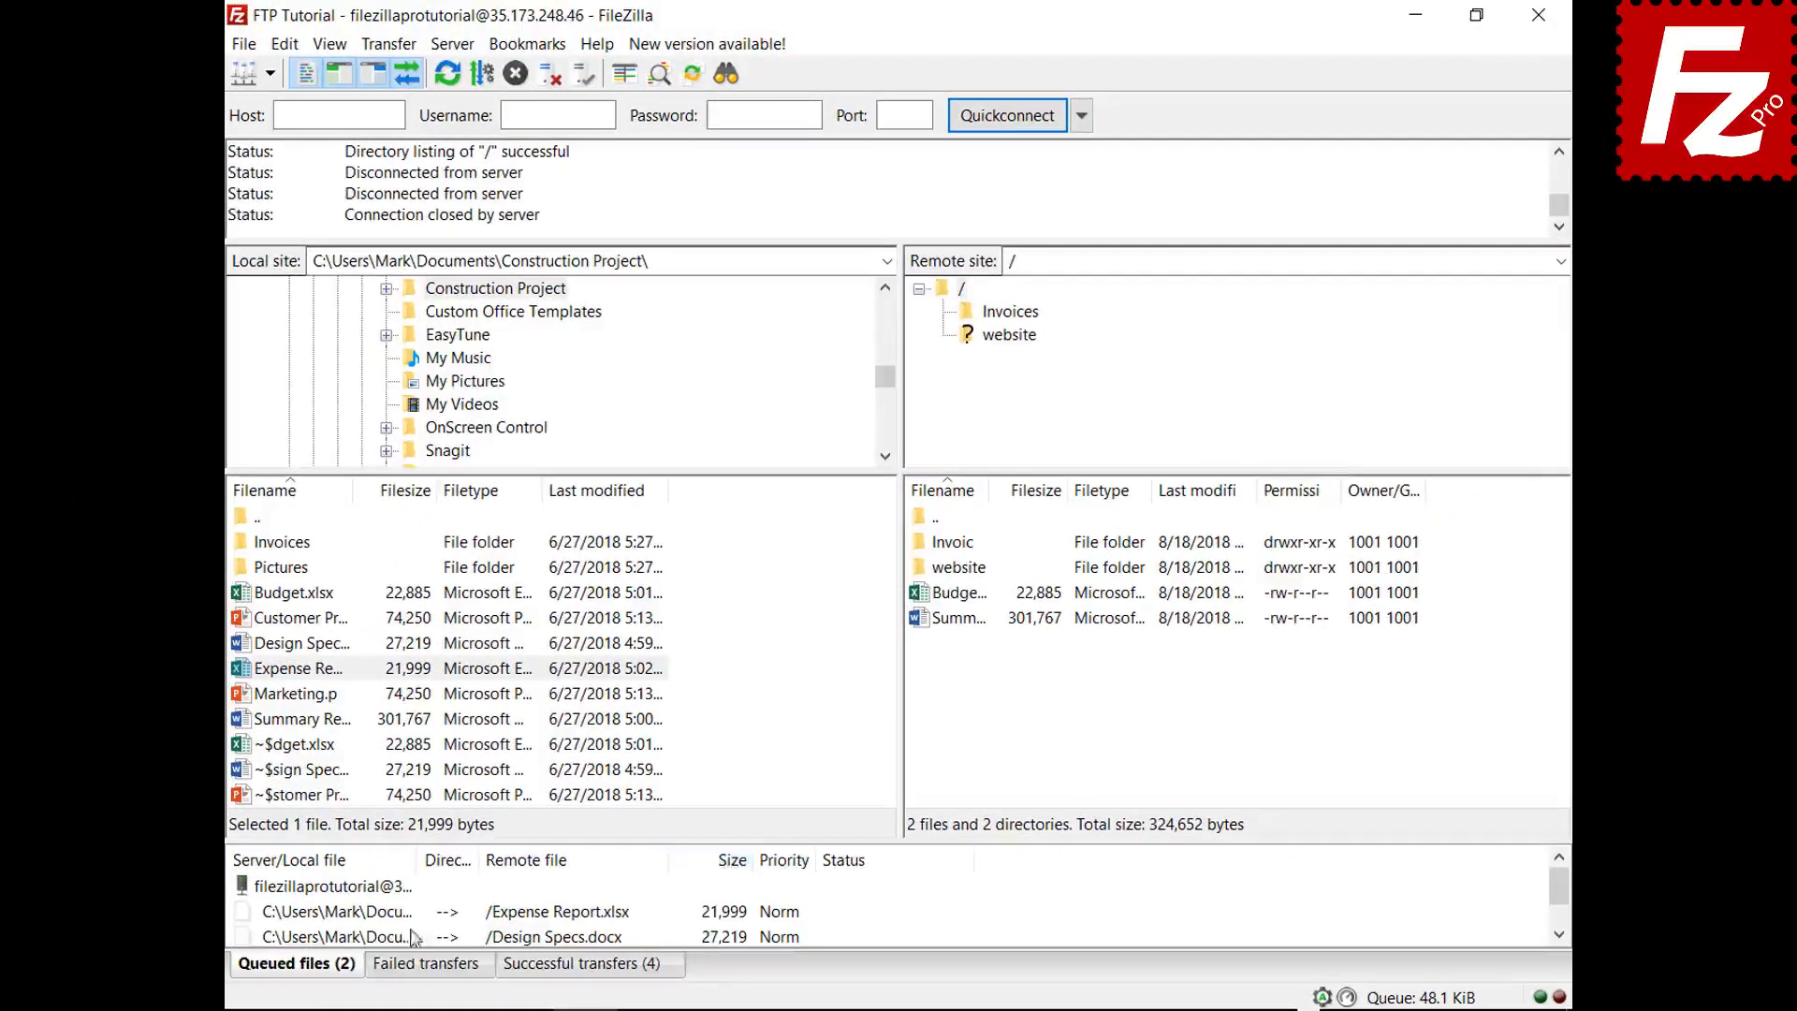
{"action": "left_click", "coordinate": [287, 889]}
{"action": "right_click", "coordinate": [407, 917]}
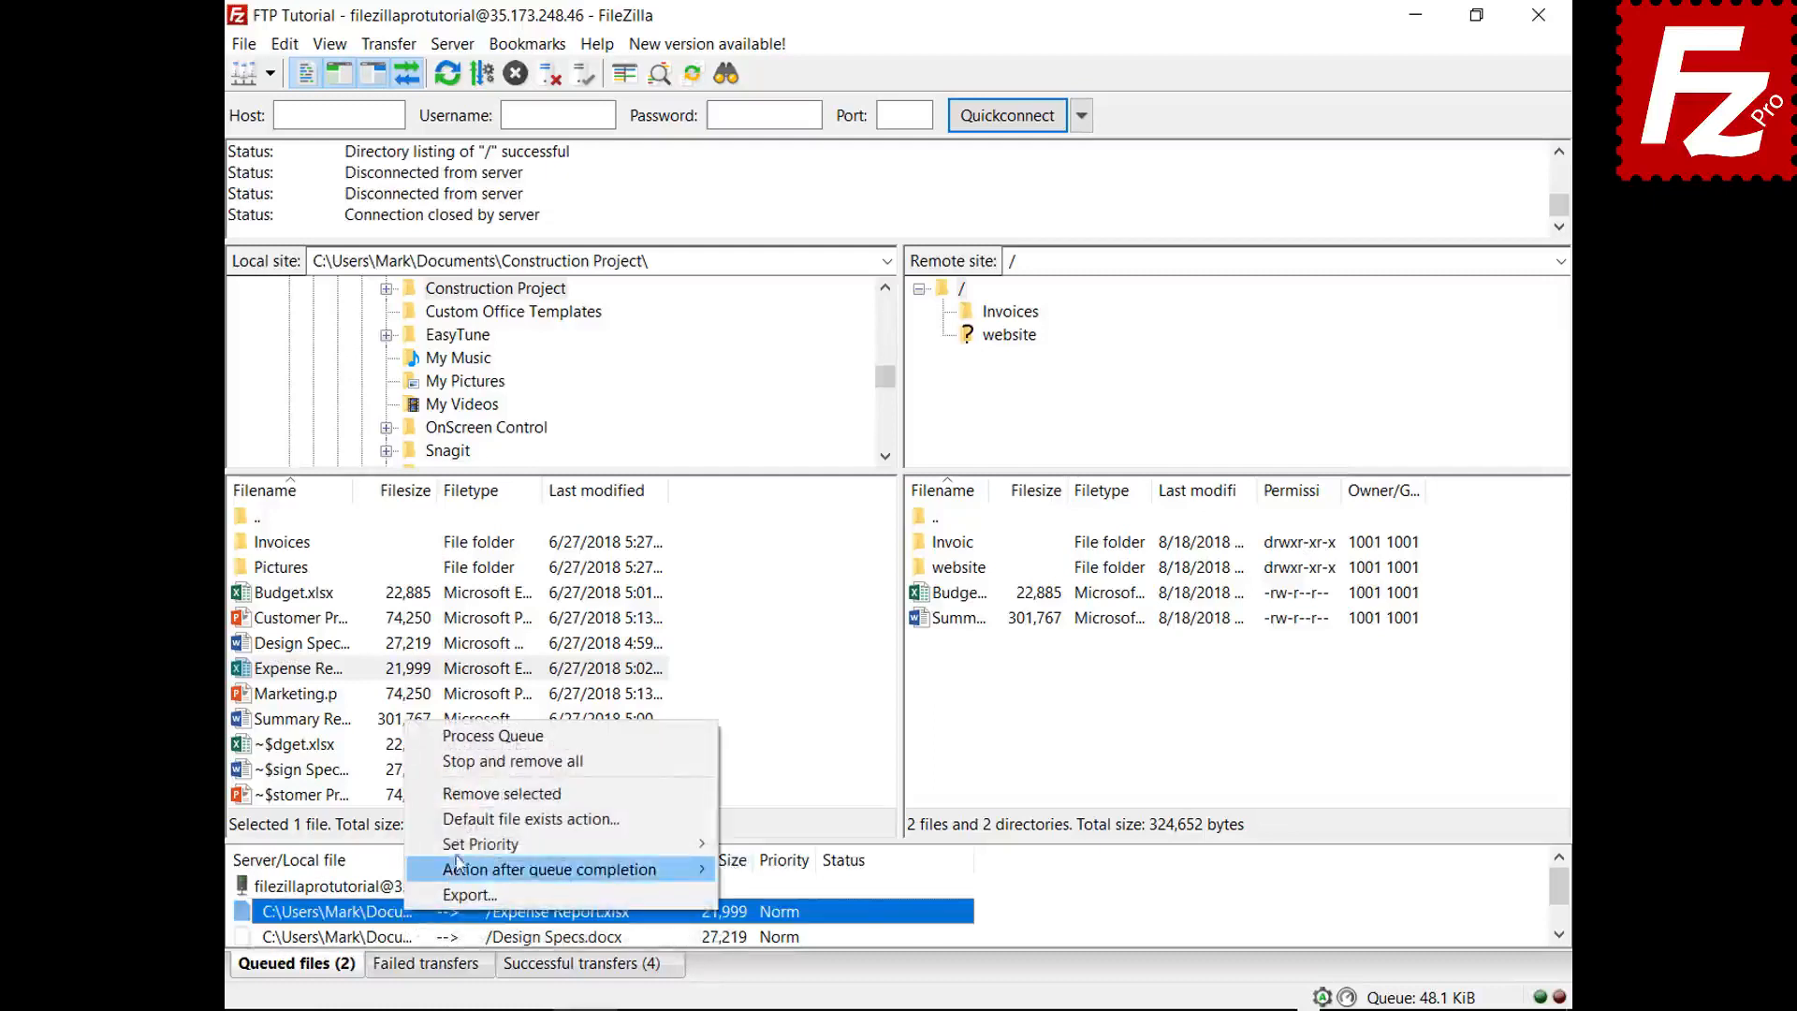
{"action": "mouse_move", "coordinate": [534, 847]}
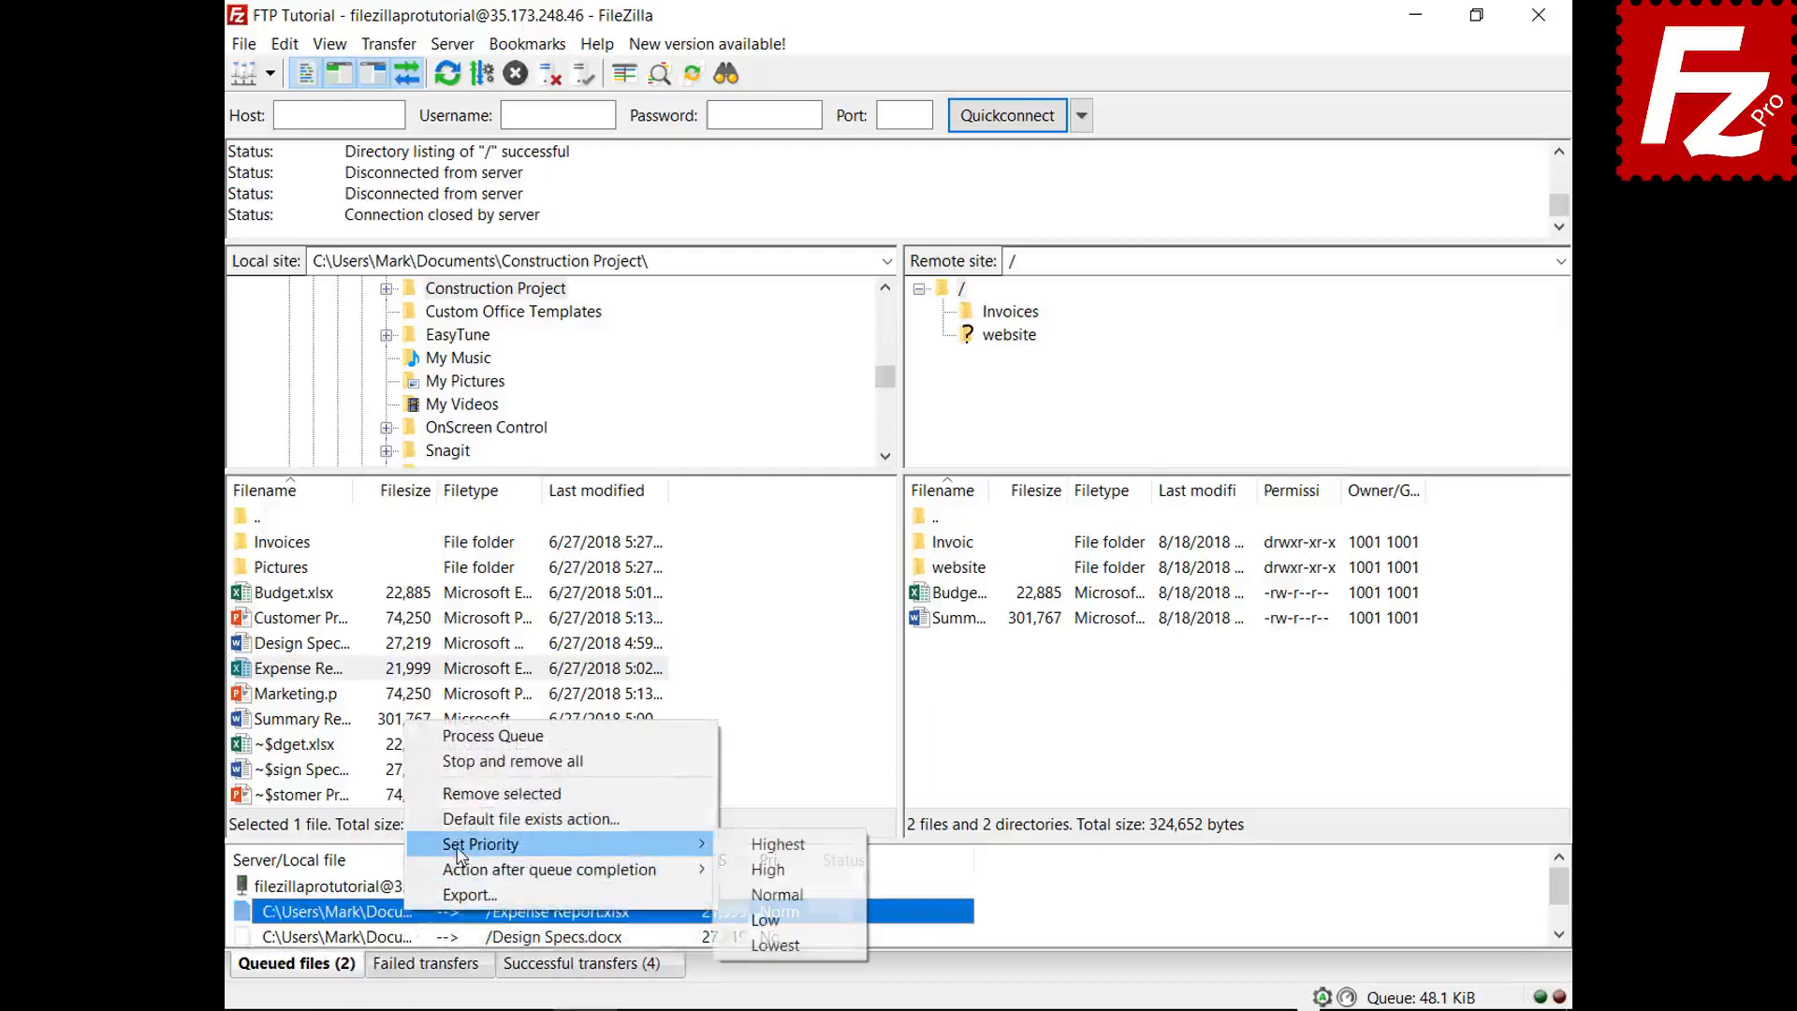
{"action": "left_click", "coordinate": [765, 847]}
{"action": "right_click", "coordinate": [377, 891]}
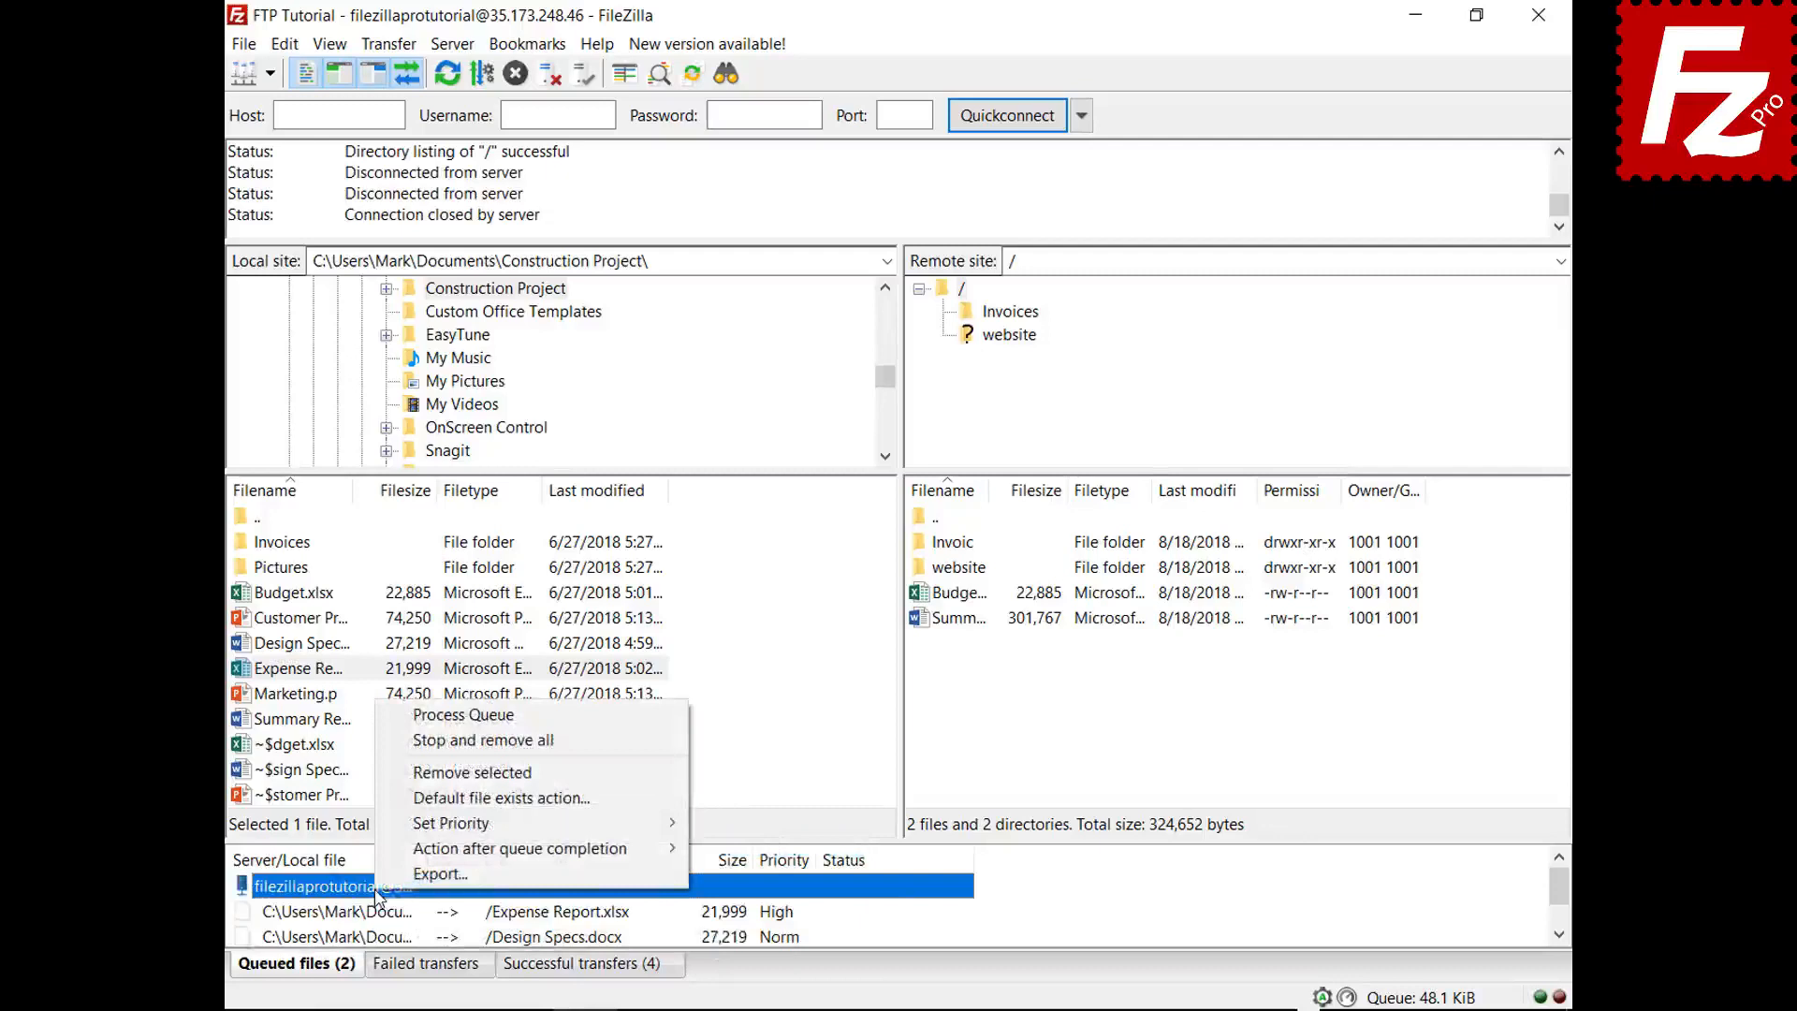
{"action": "left_click", "coordinate": [477, 716]}
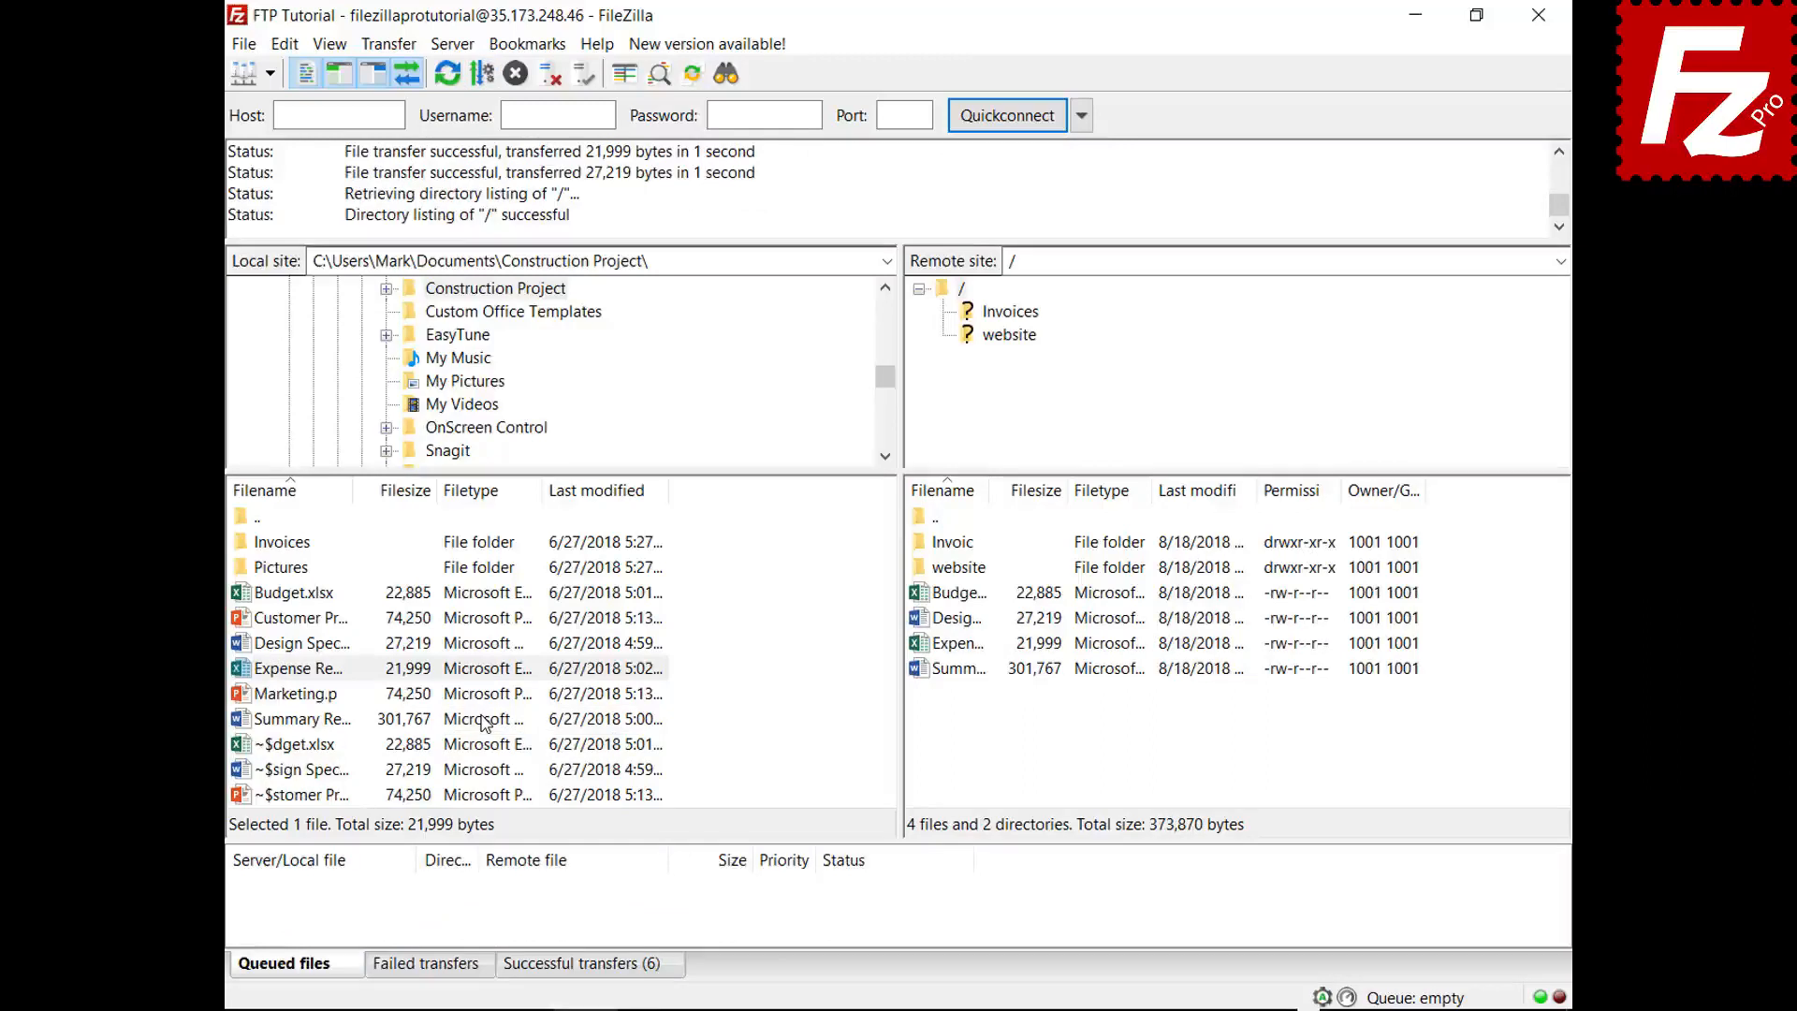
- Queue Budget.xlsx and view the default file-exists options in Settings without saving
{"action": "right_click", "coordinate": [245, 592]}
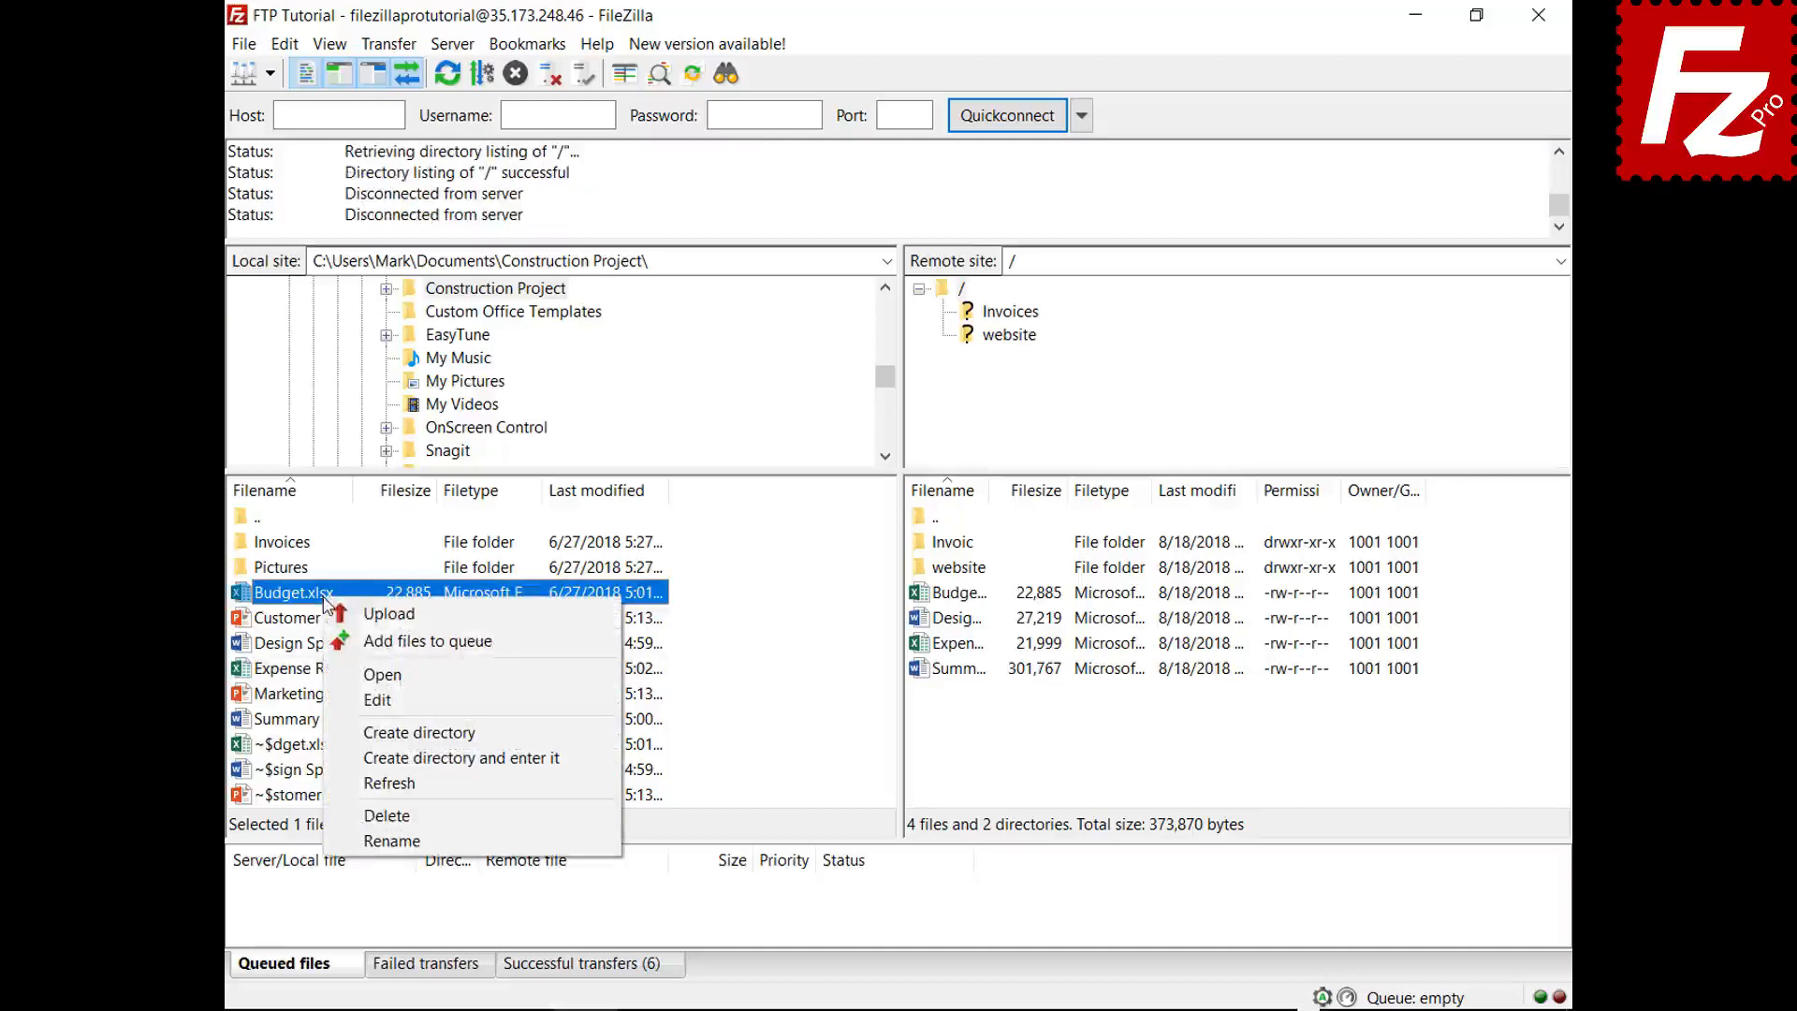
{"action": "left_click", "coordinate": [351, 643]}
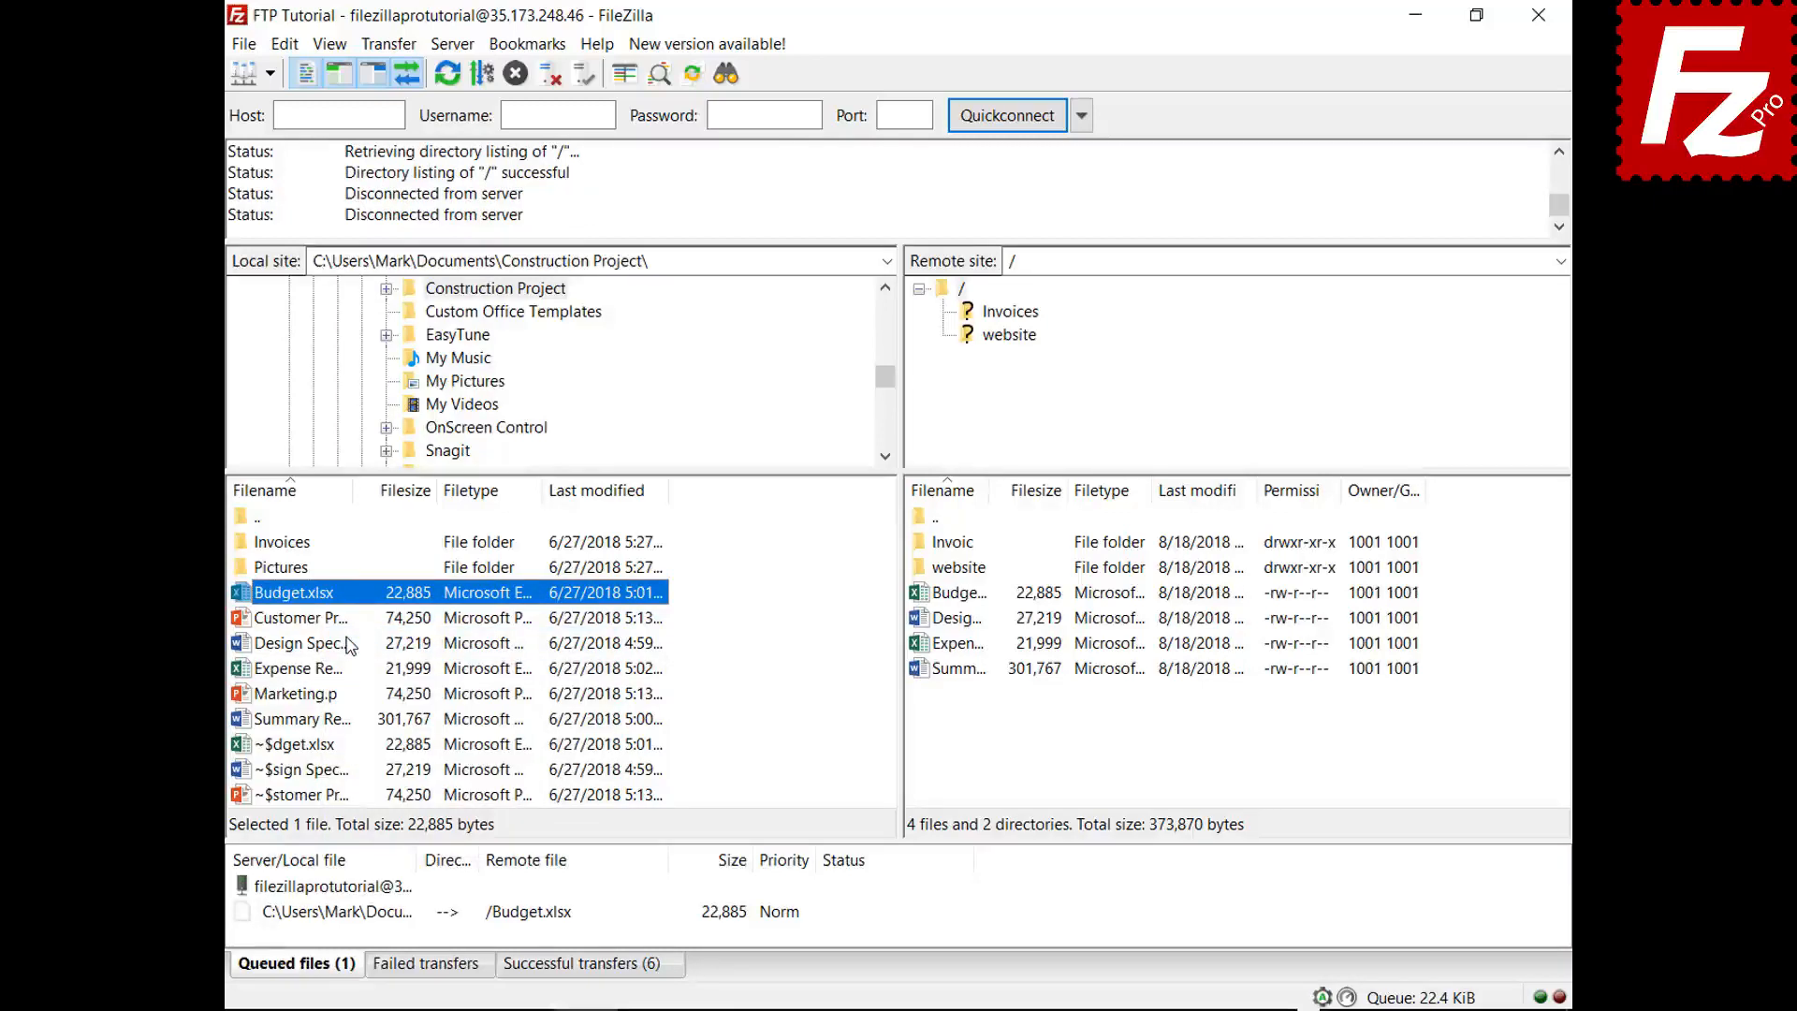
{"action": "left_click", "coordinate": [284, 44]}
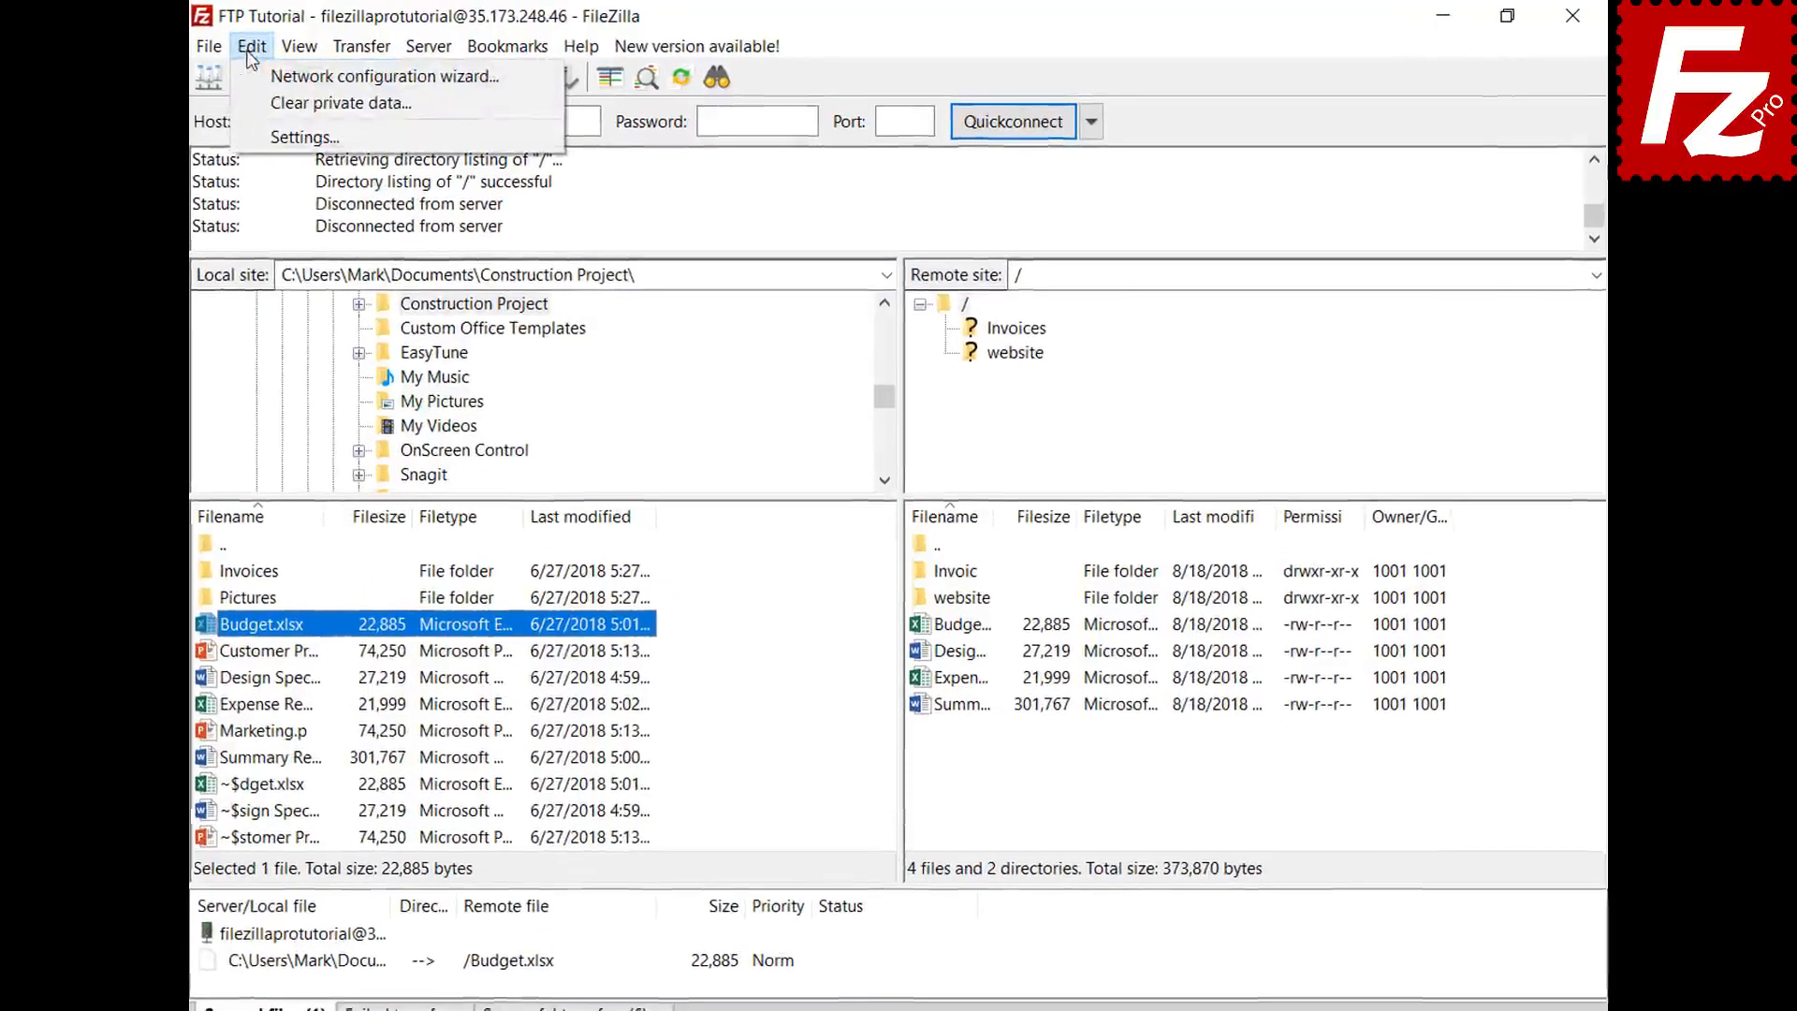
{"action": "left_click", "coordinate": [281, 137]}
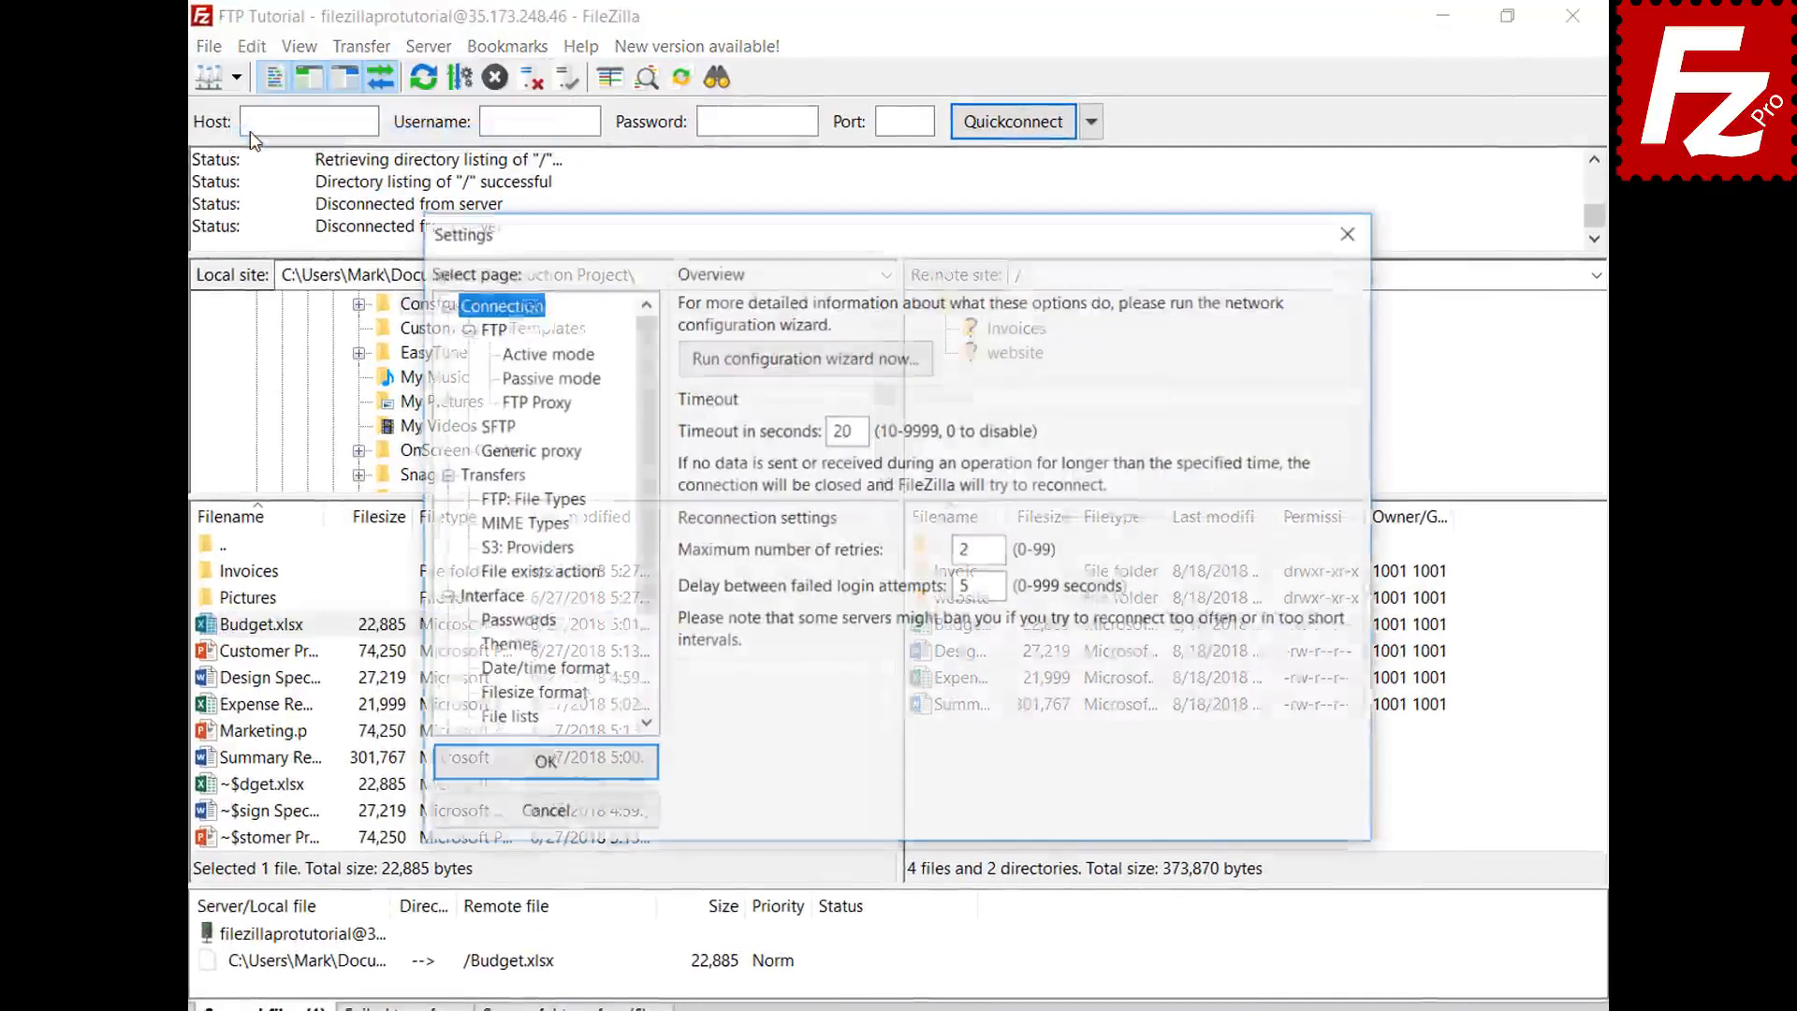
{"action": "left_click", "coordinate": [560, 574]}
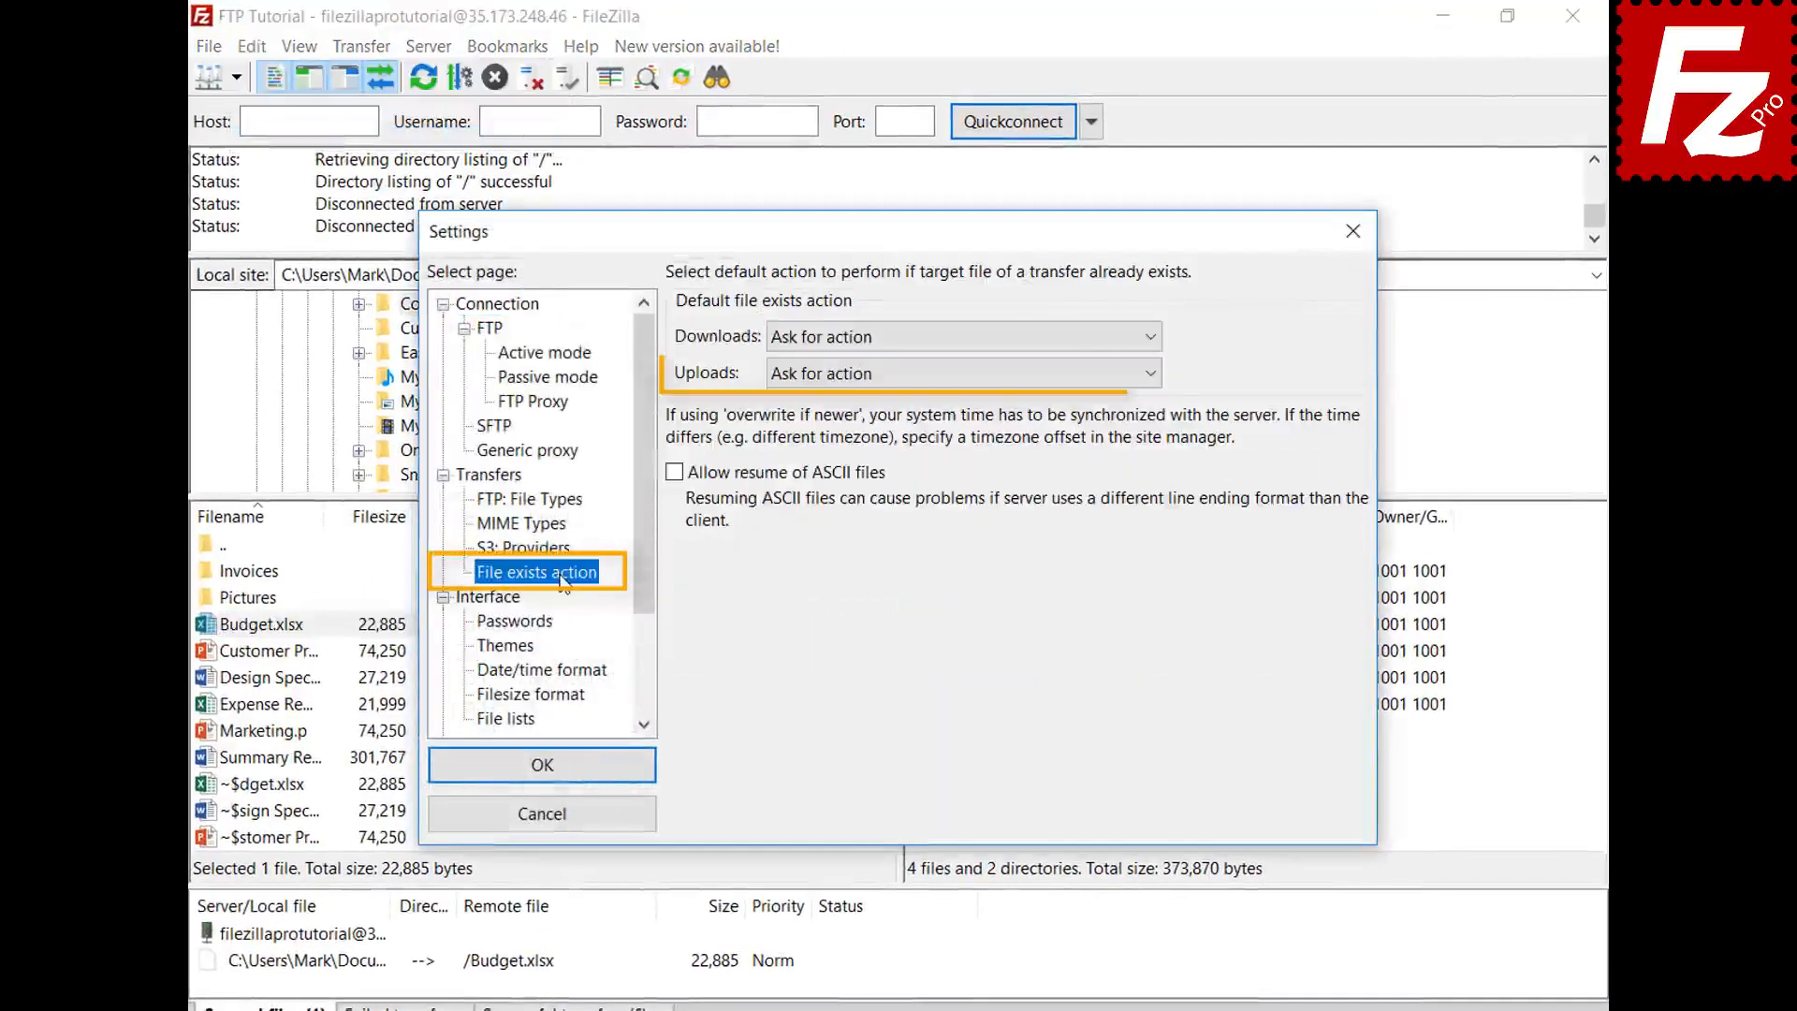
{"action": "left_click", "coordinate": [565, 820]}
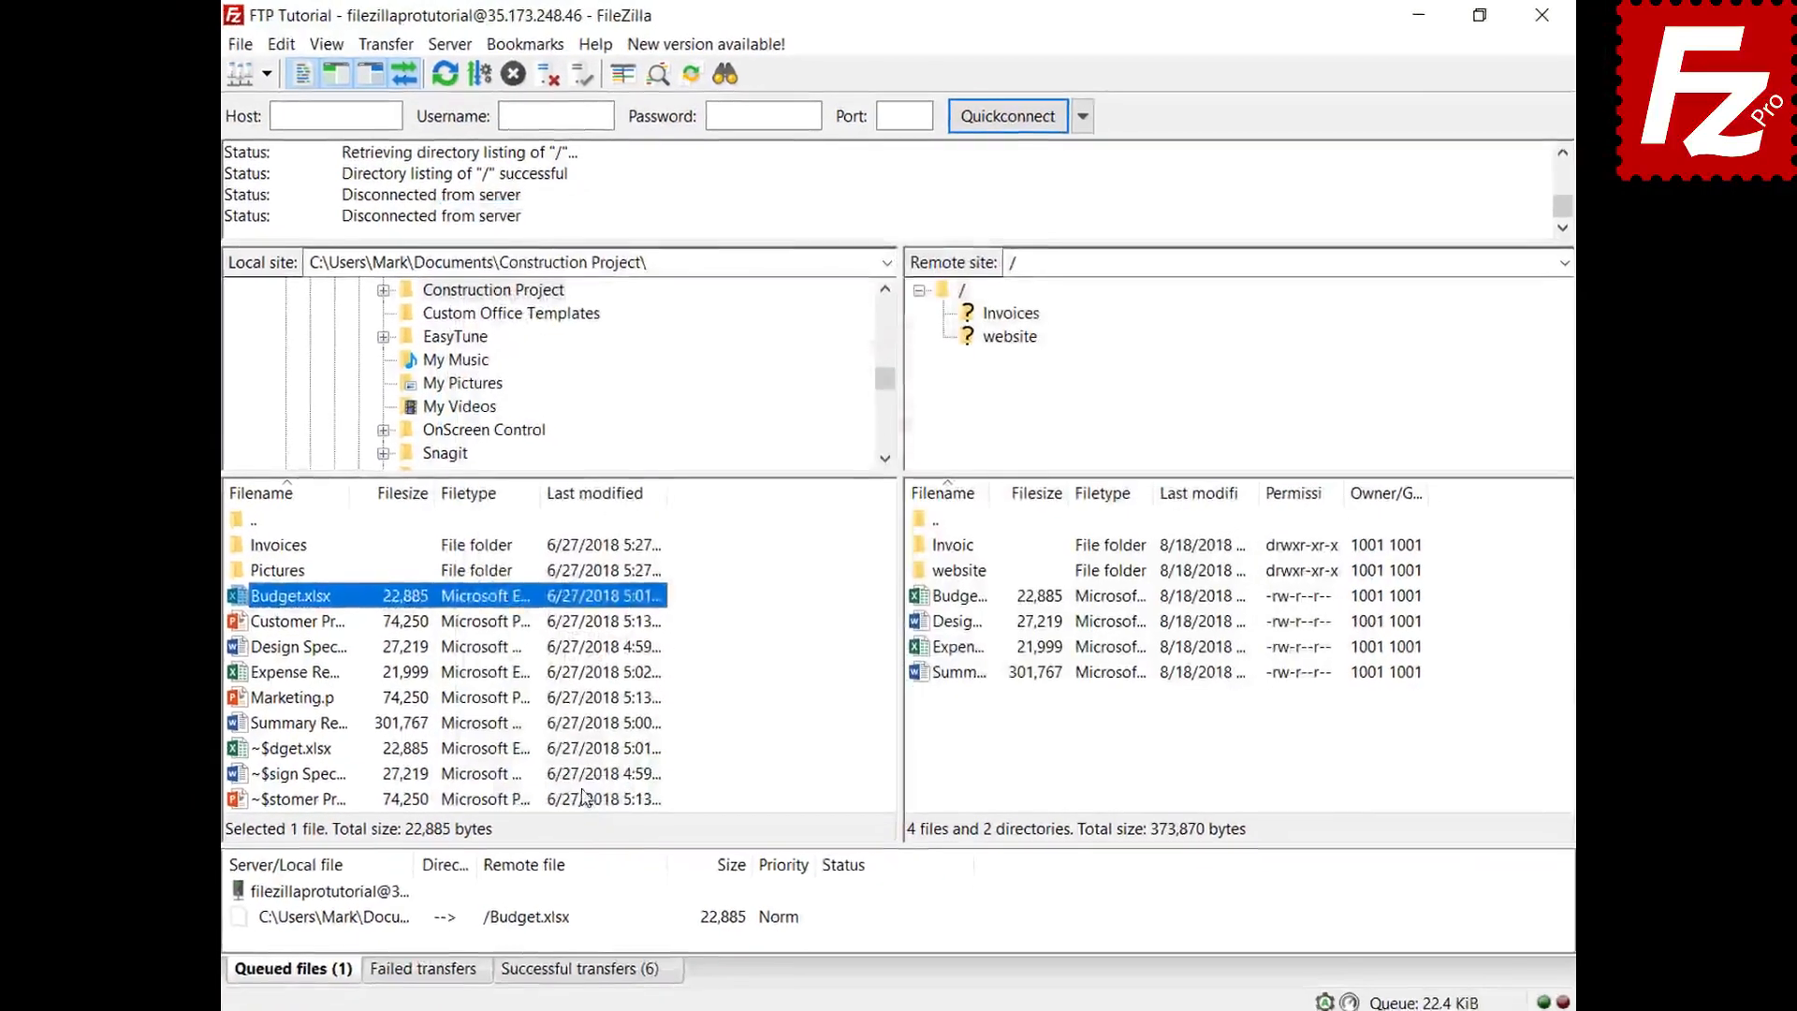
- Set the queue's default file-exists action for uploads to Overwrite file, then process the queue
{"action": "left_click", "coordinate": [378, 965]}
{"action": "right_click", "coordinate": [378, 965]}
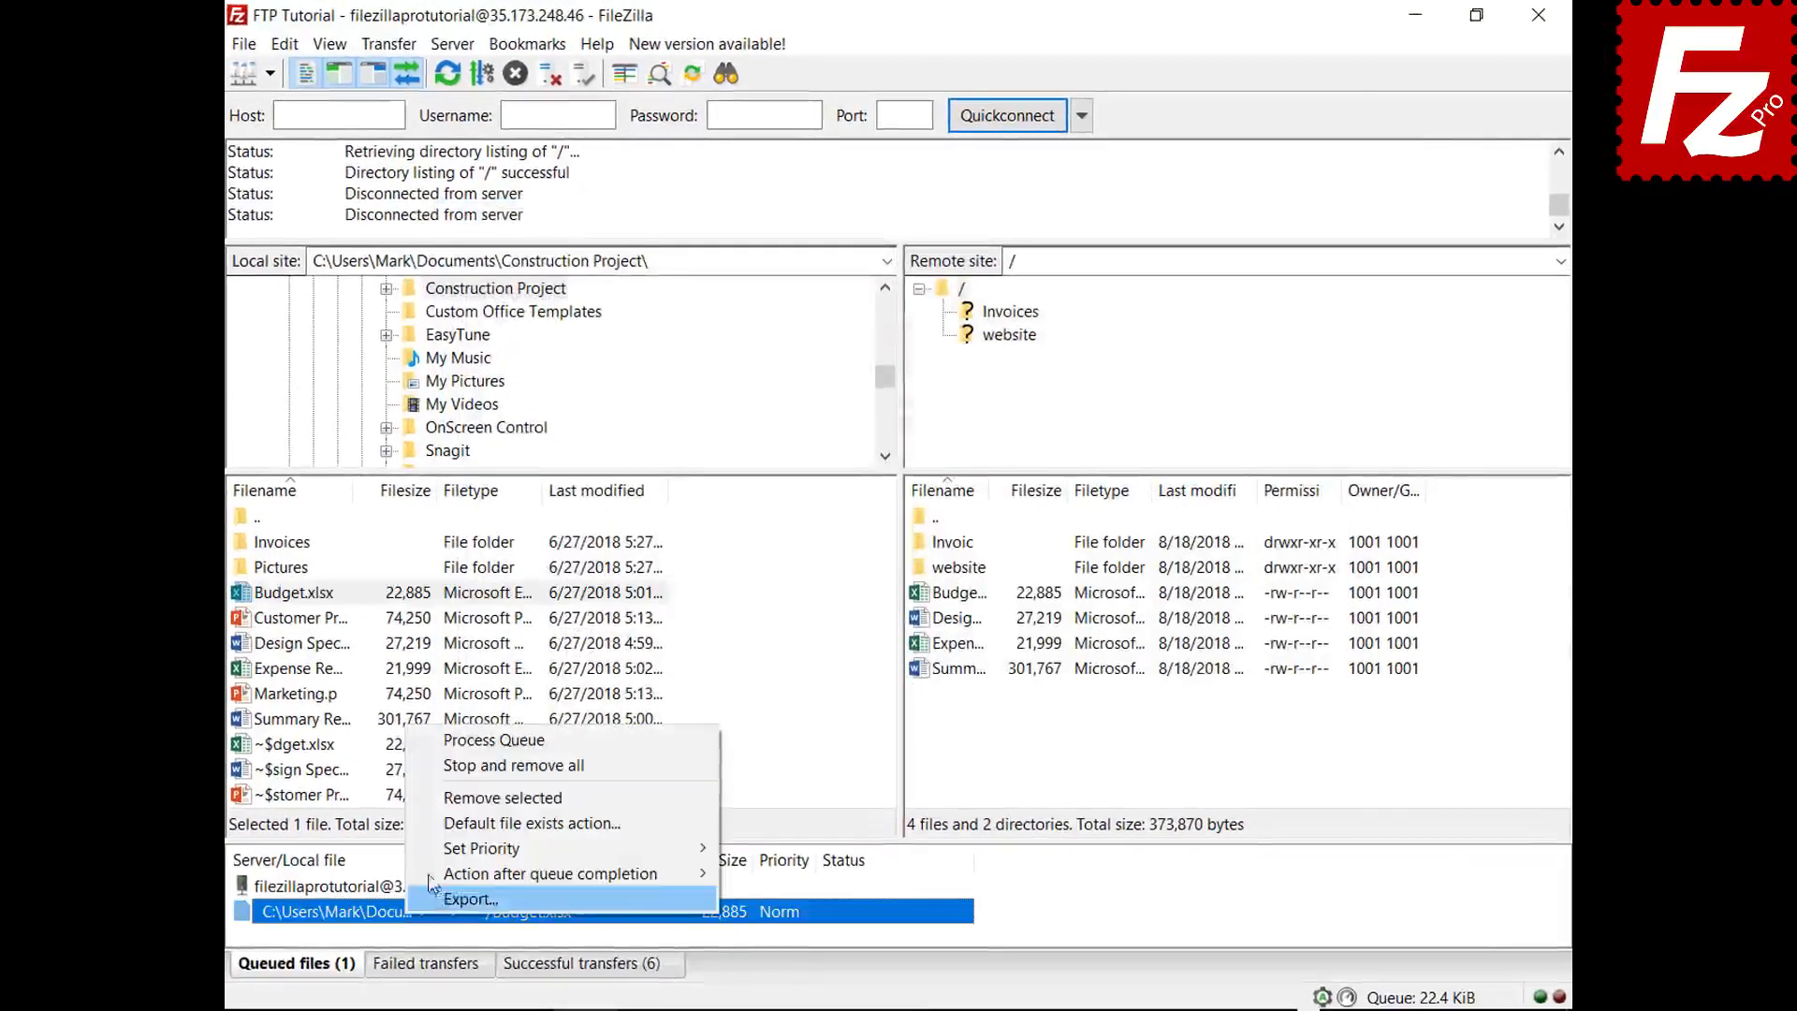
{"action": "left_click", "coordinate": [444, 827]}
{"action": "left_click", "coordinate": [784, 858]}
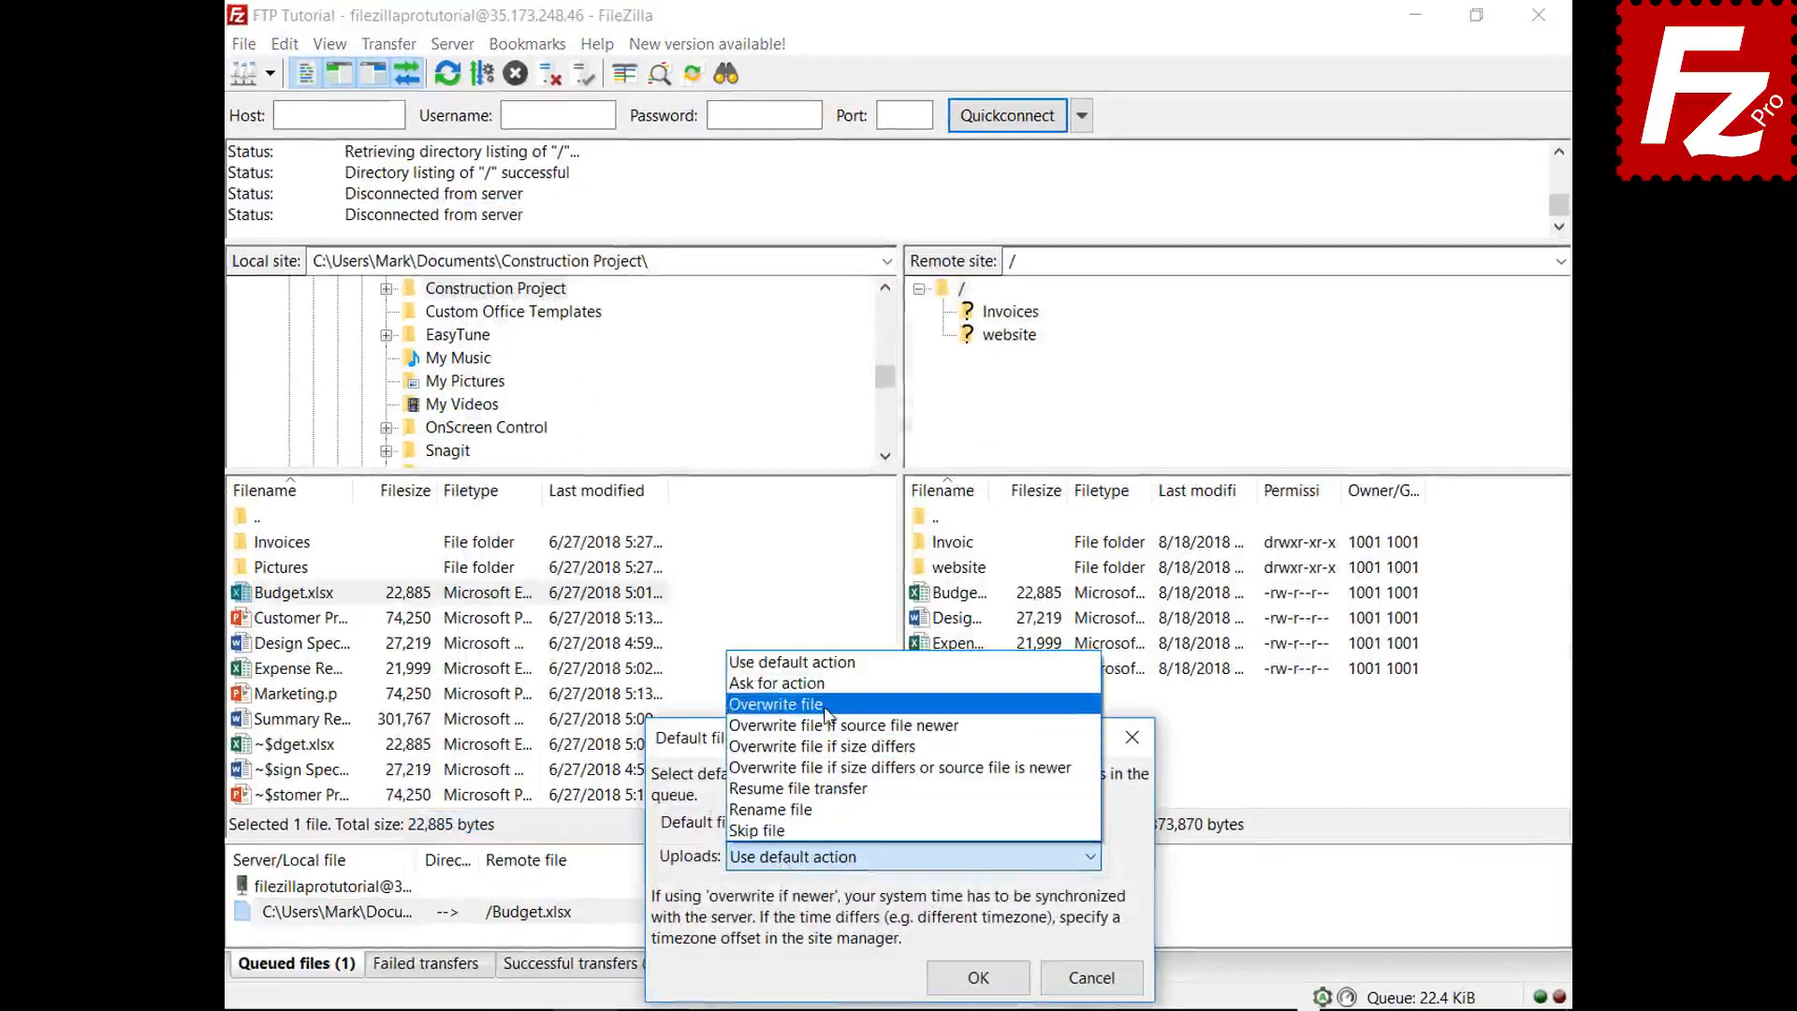
{"action": "left_click", "coordinate": [781, 703]}
{"action": "left_click", "coordinate": [976, 969]}
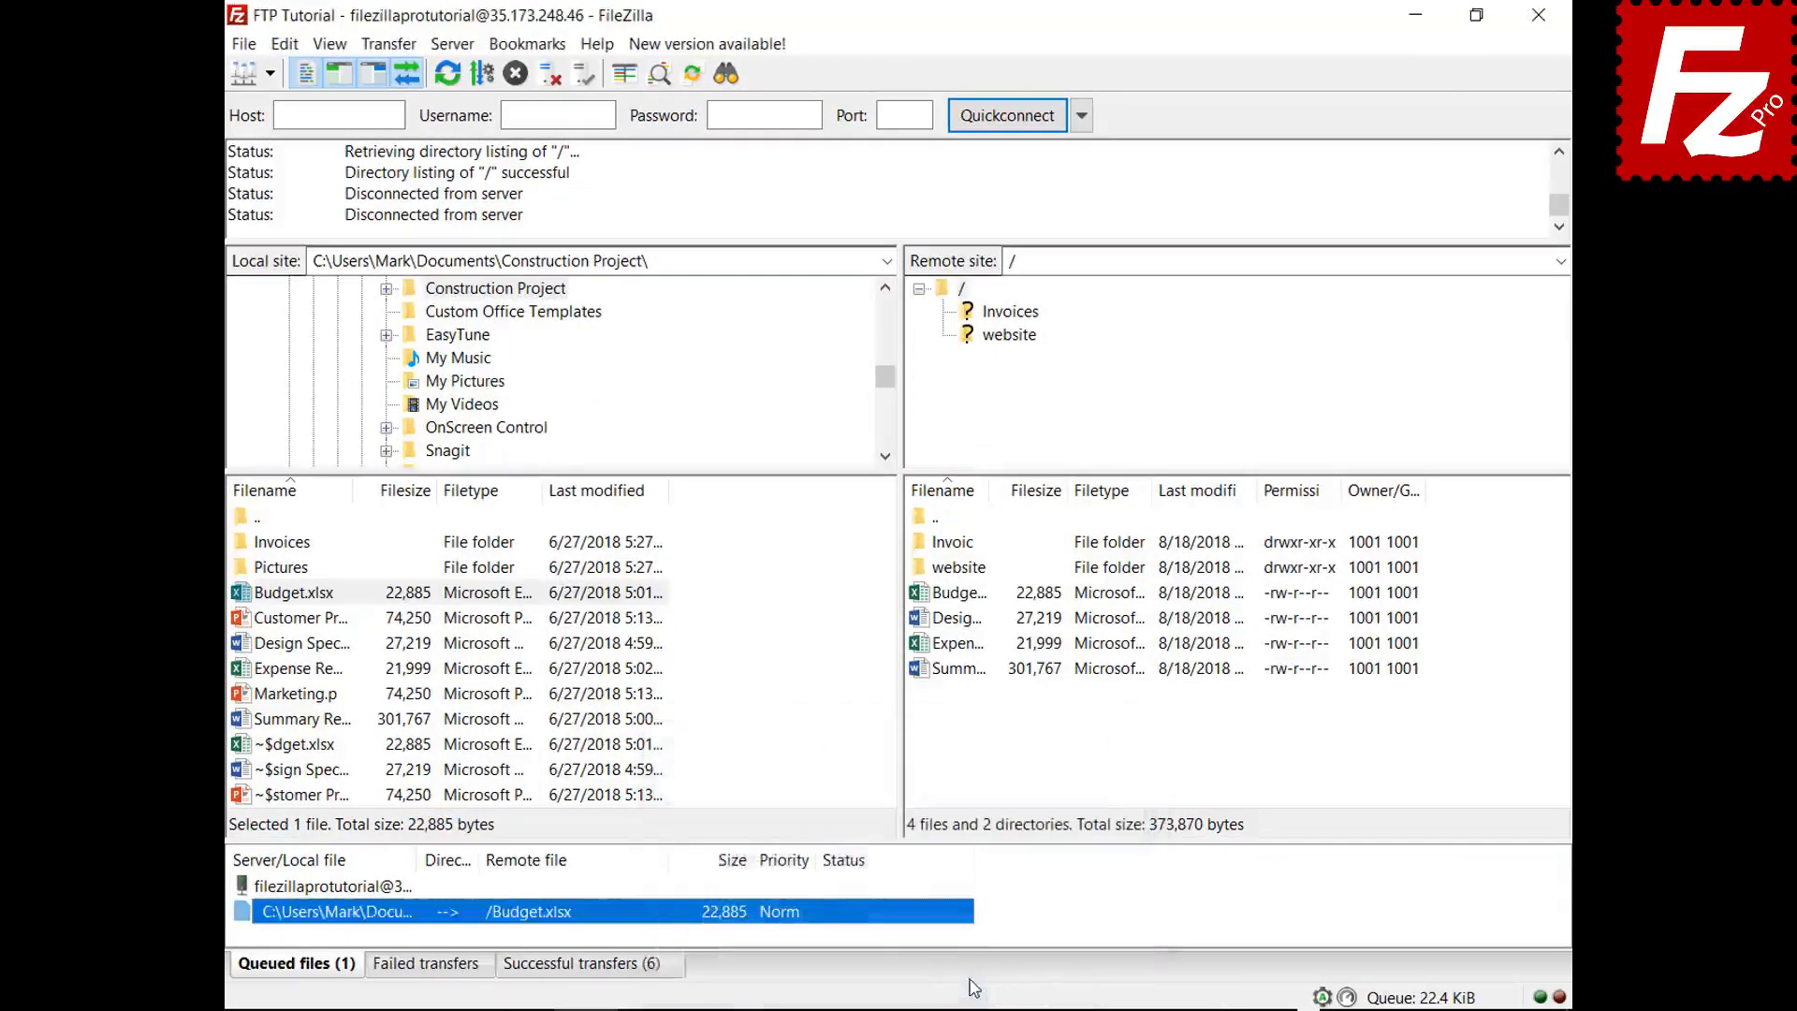
{"action": "right_click", "coordinate": [342, 891]}
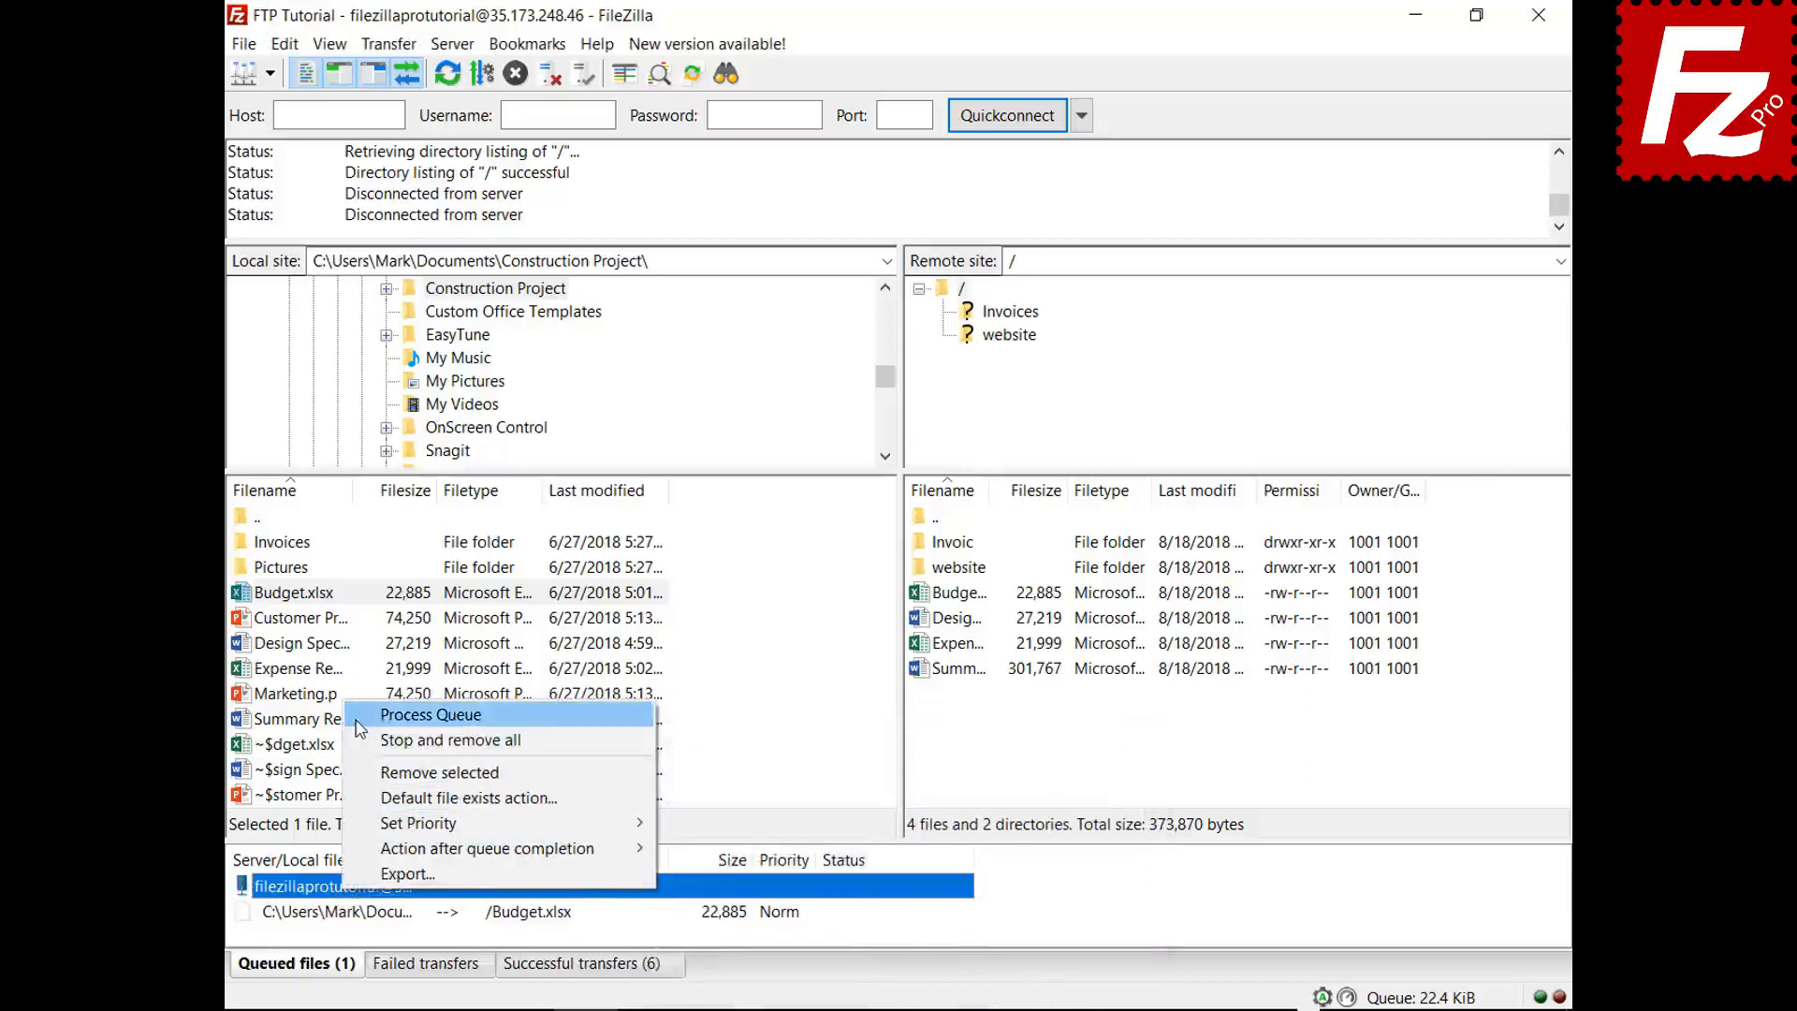
{"action": "left_click", "coordinate": [403, 715]}
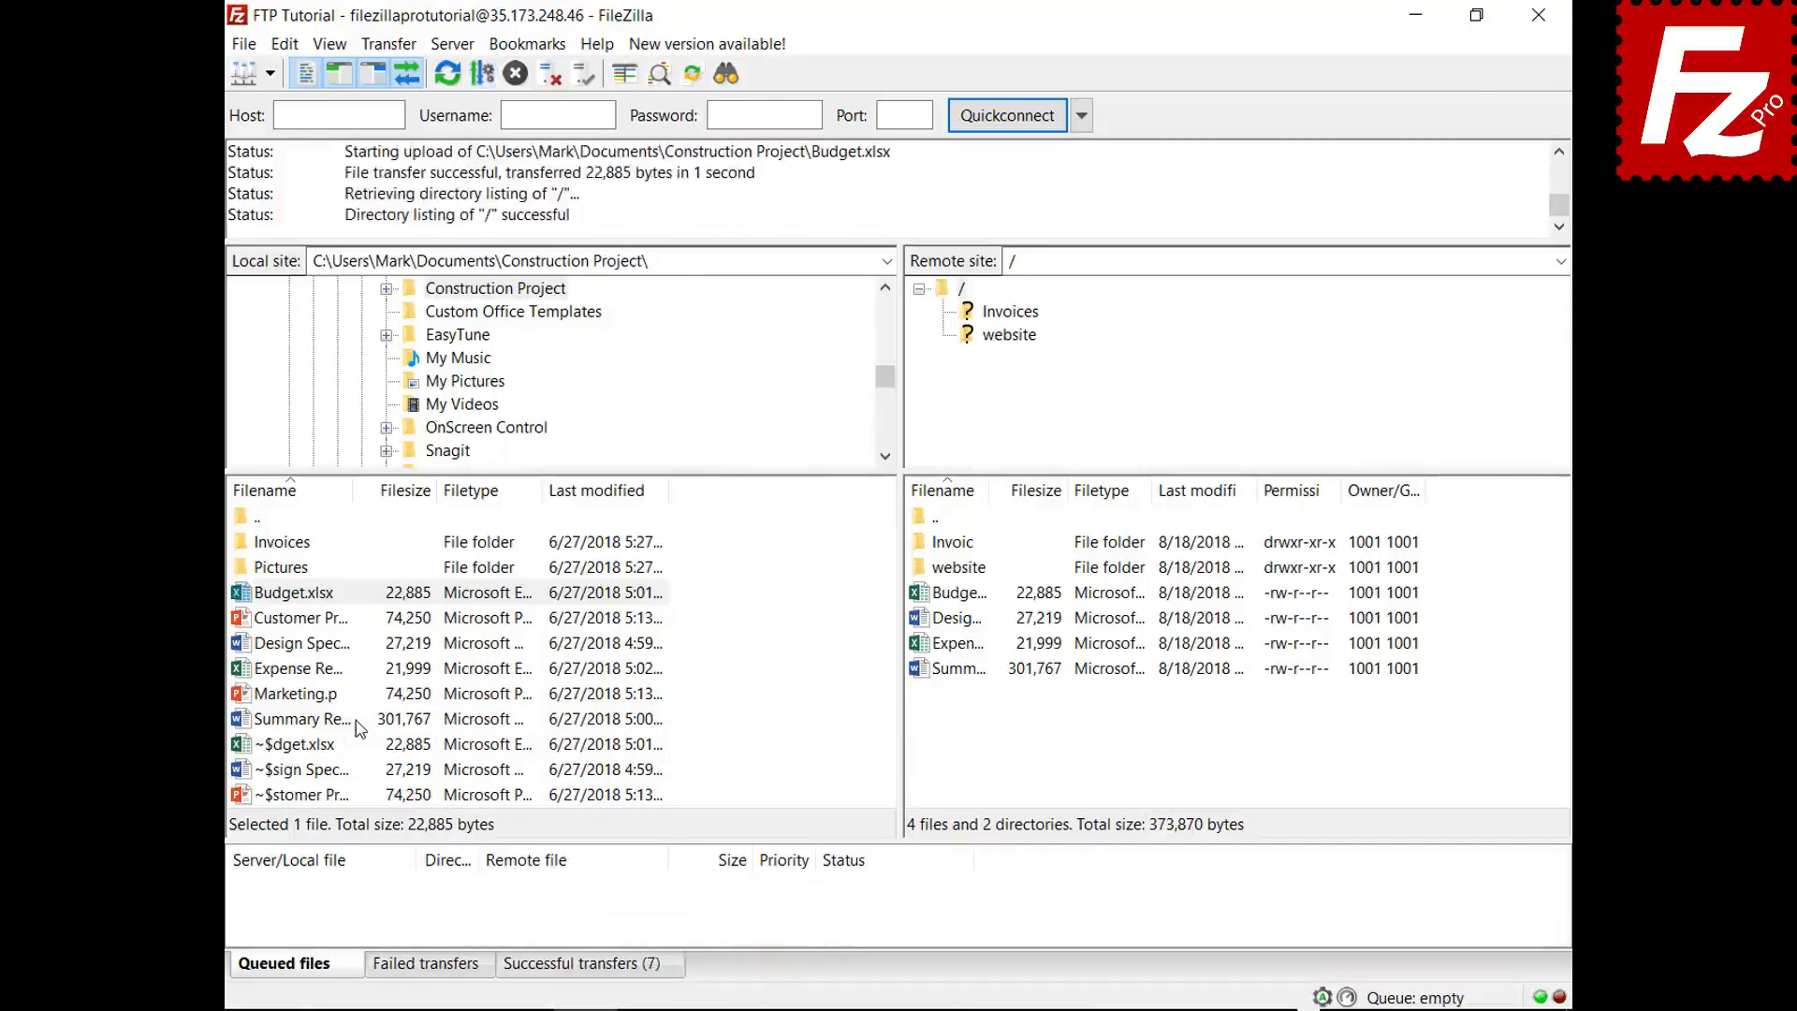
- Queue Marketing.pptx, set the queue to close FileZilla when complete, and process it
{"action": "right_click", "coordinate": [312, 697]}
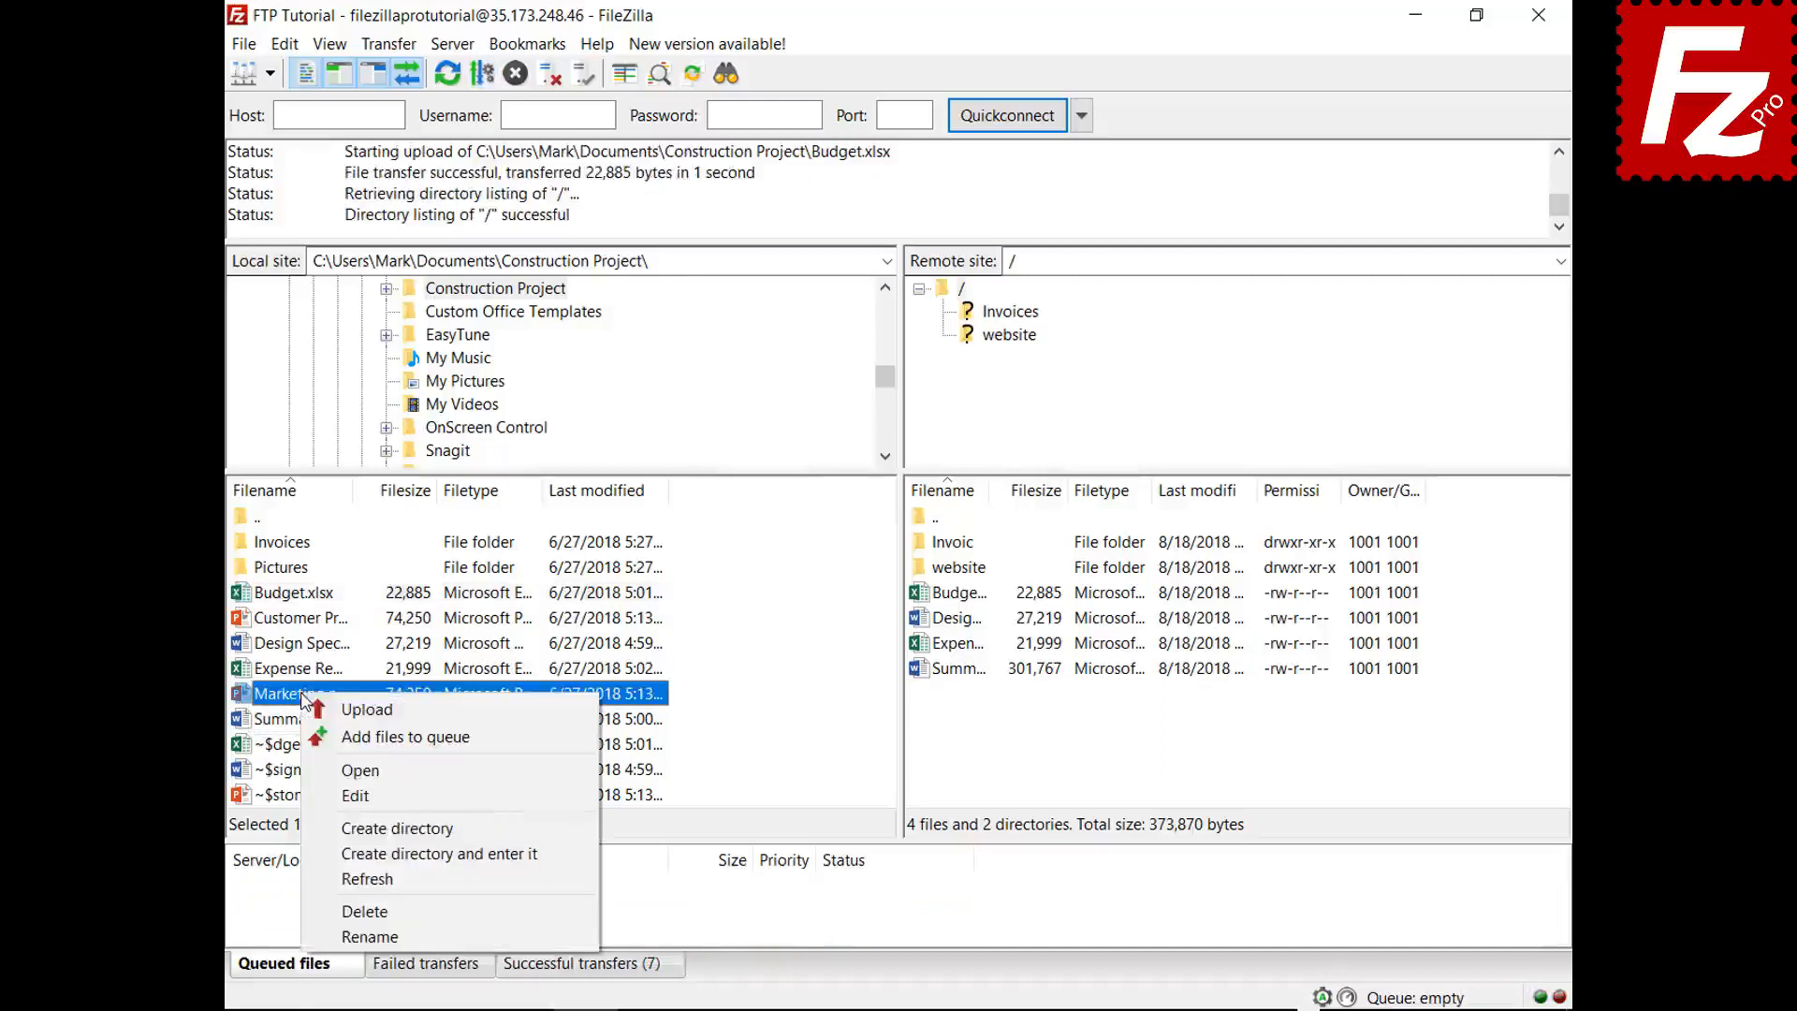
{"action": "left_click", "coordinate": [323, 736]}
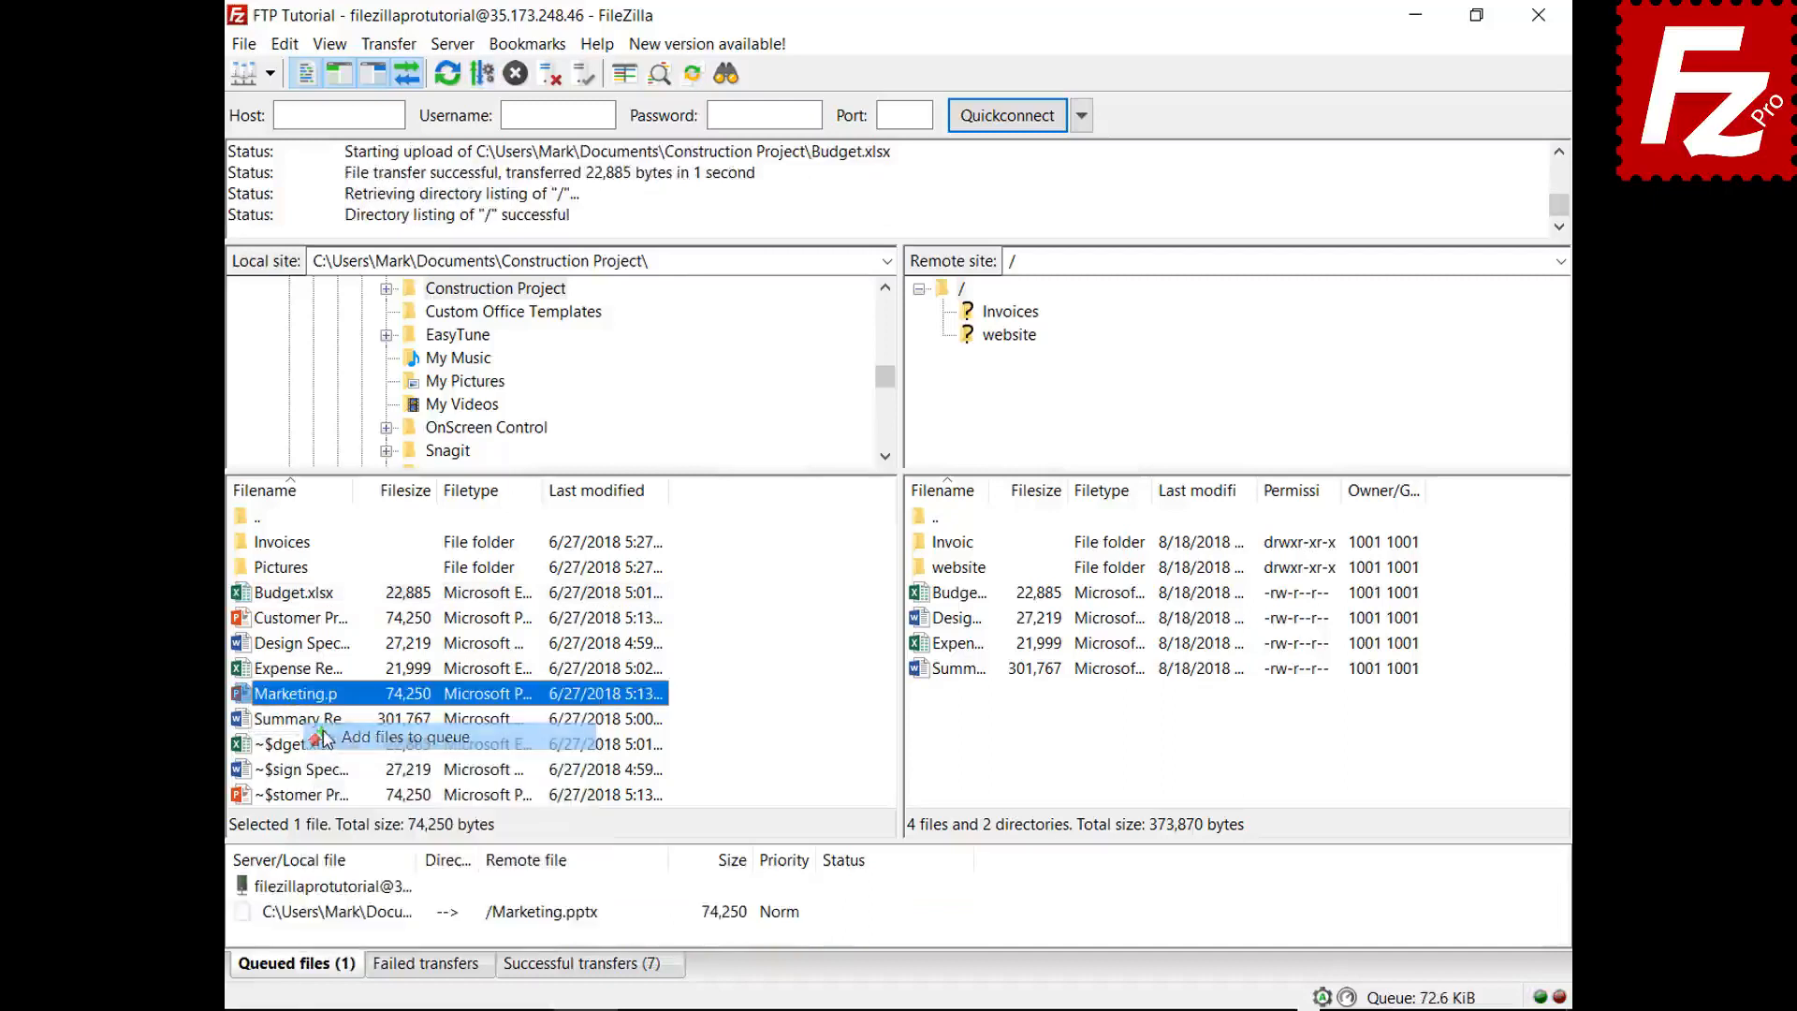
{"action": "right_click", "coordinate": [359, 912]}
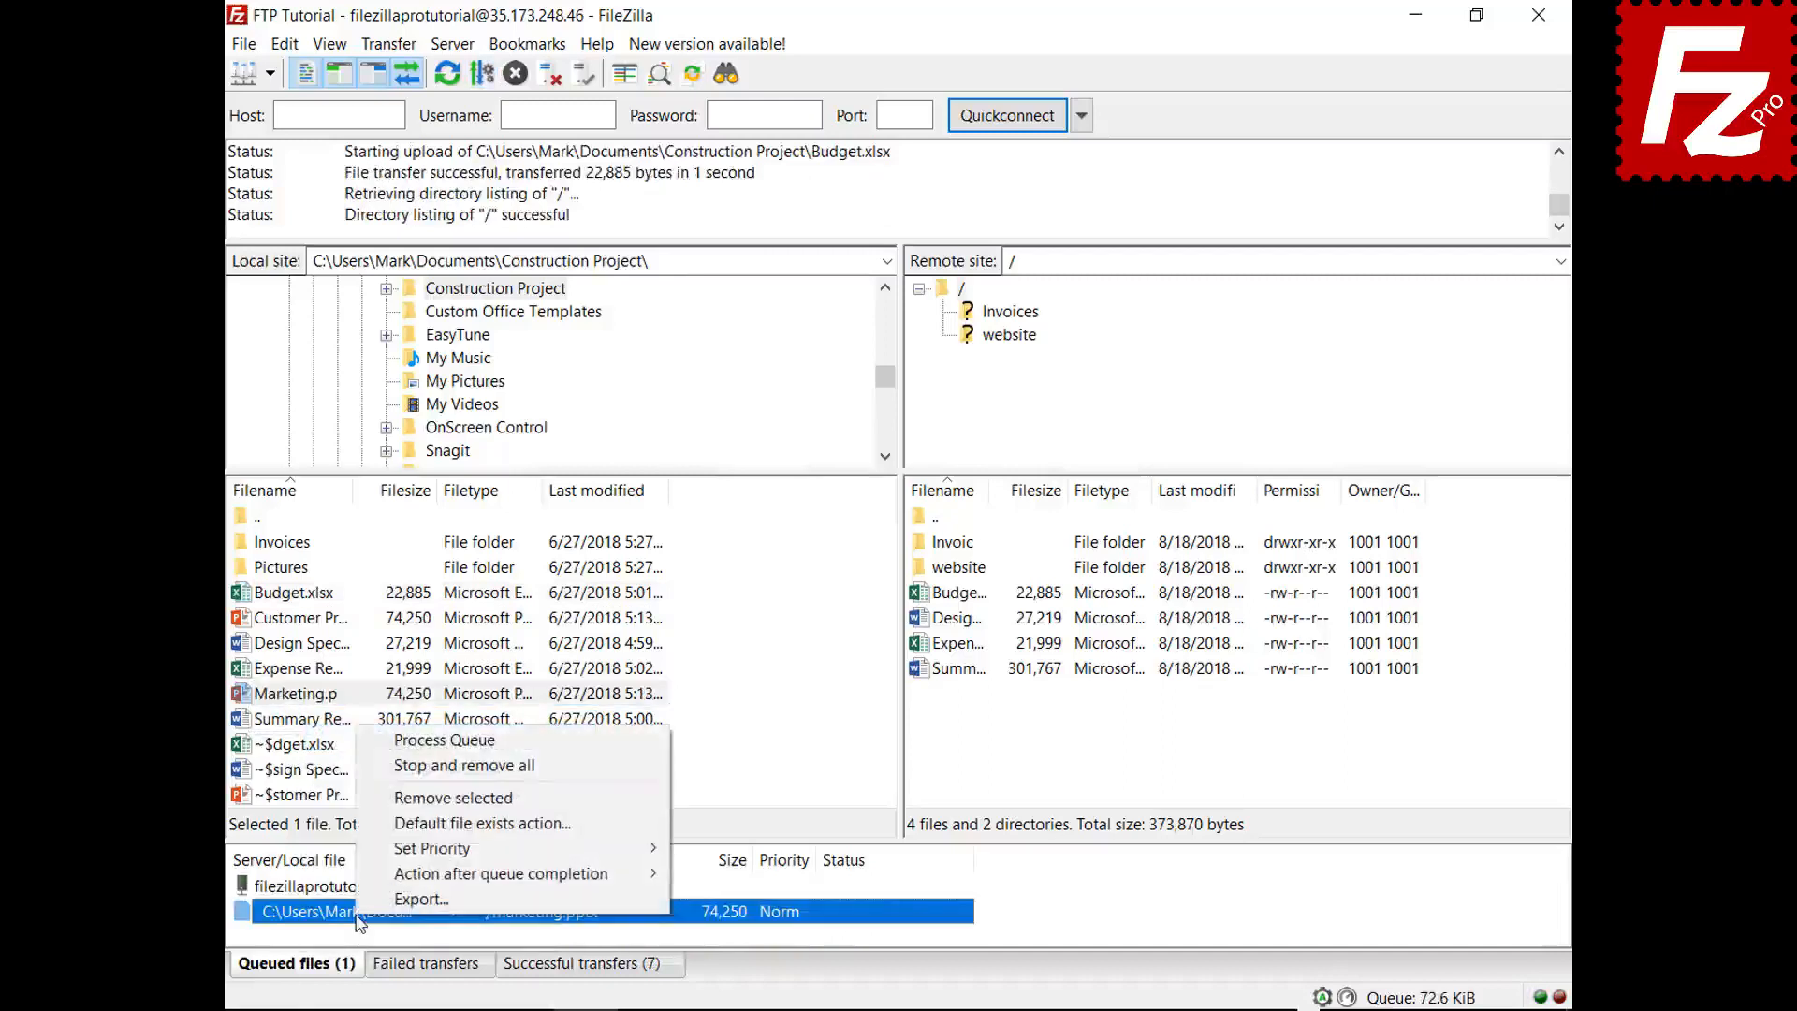
{"action": "mouse_move", "coordinate": [363, 875]}
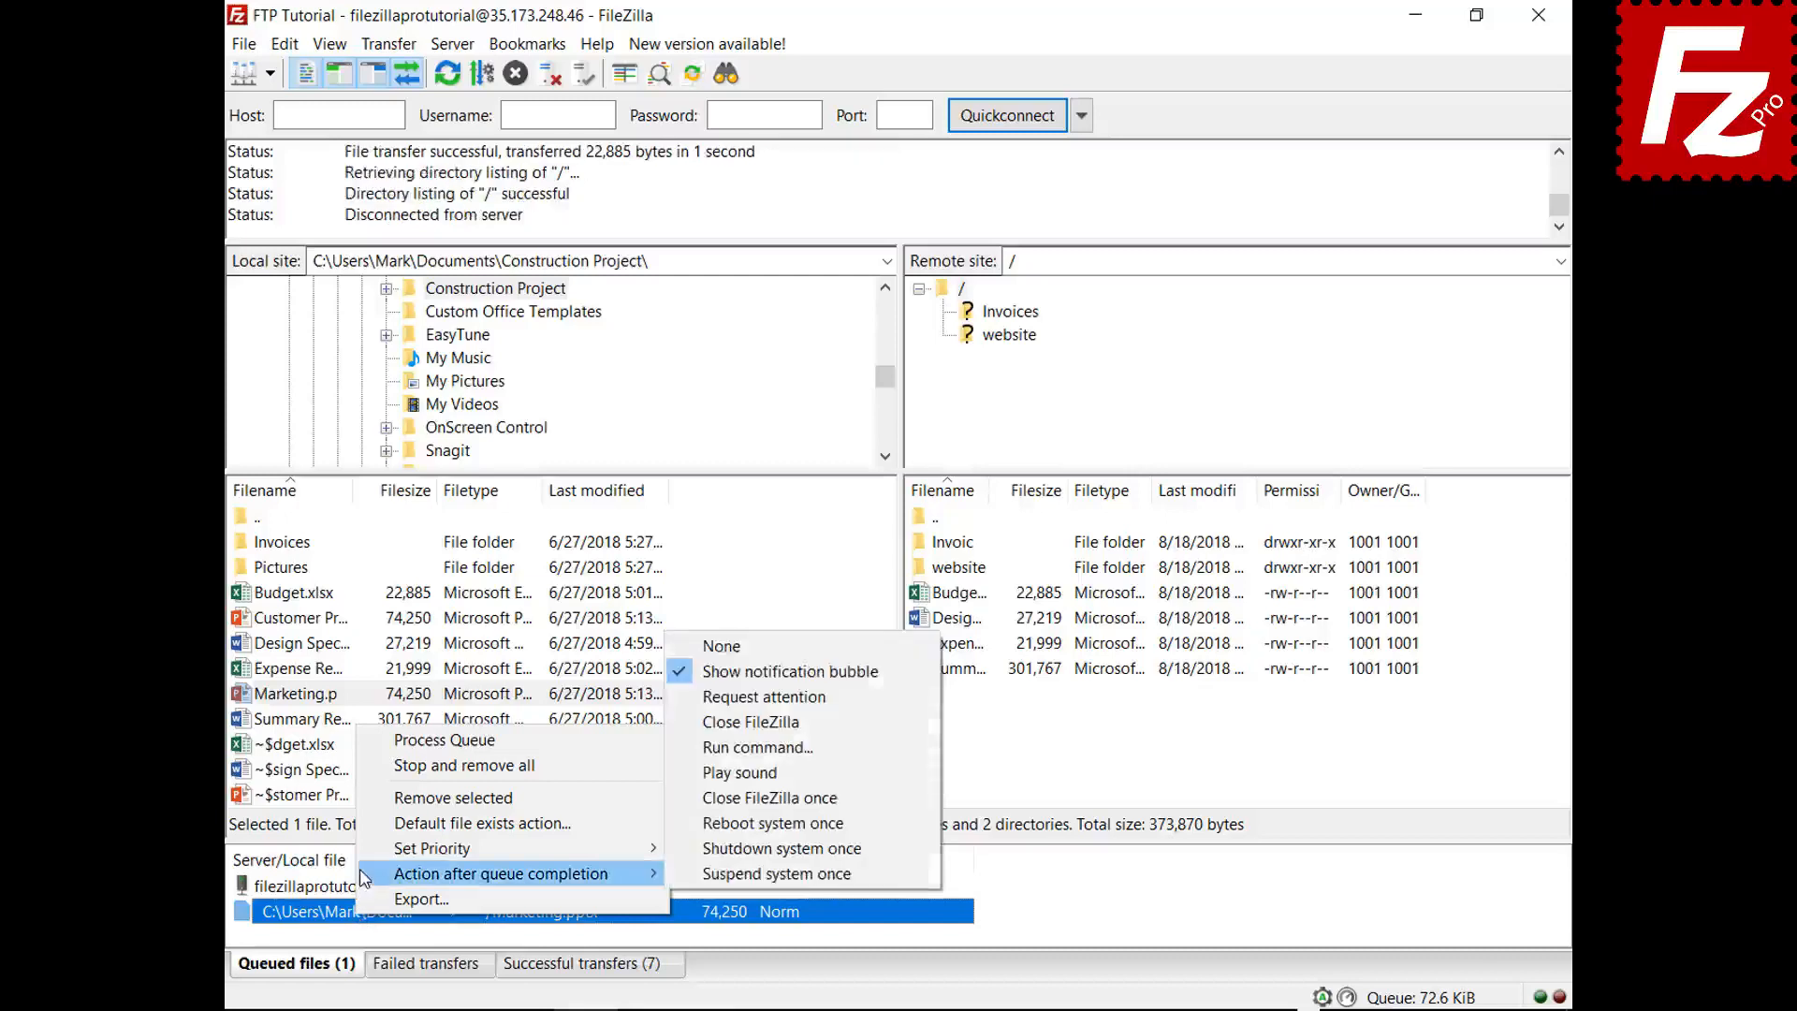
{"action": "left_click", "coordinate": [739, 722]}
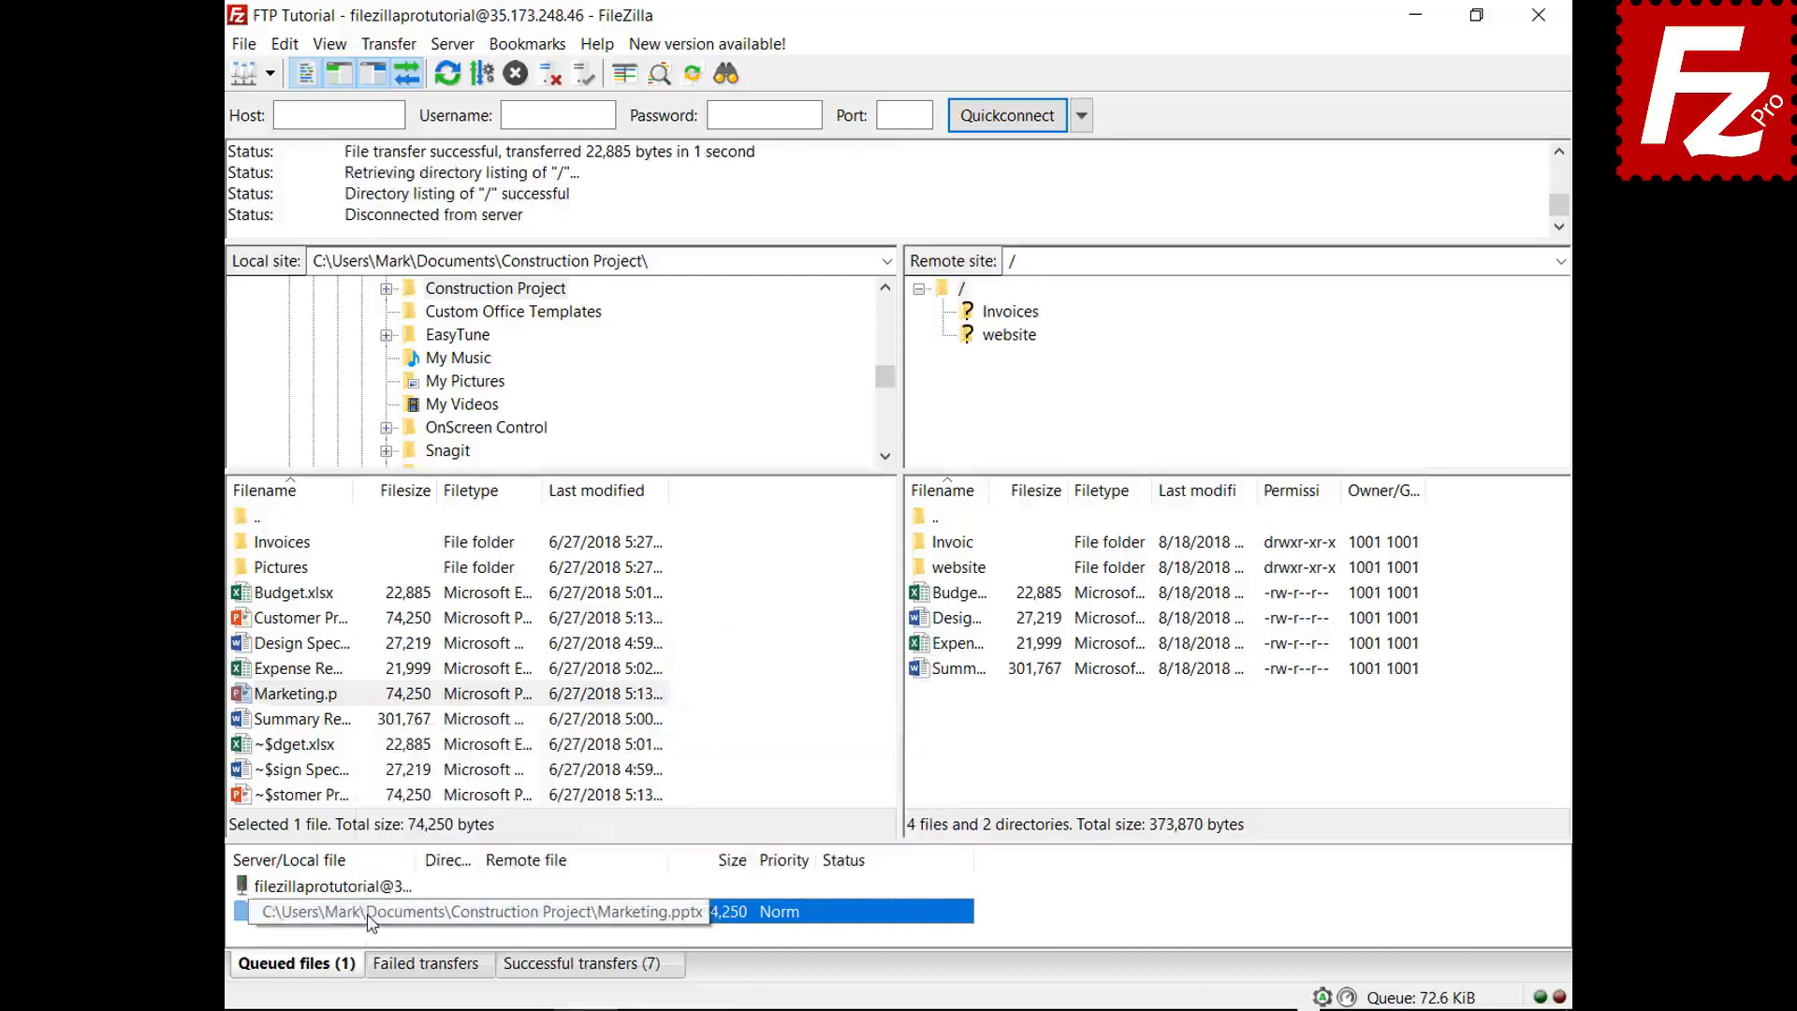
{"action": "right_click", "coordinate": [366, 889]}
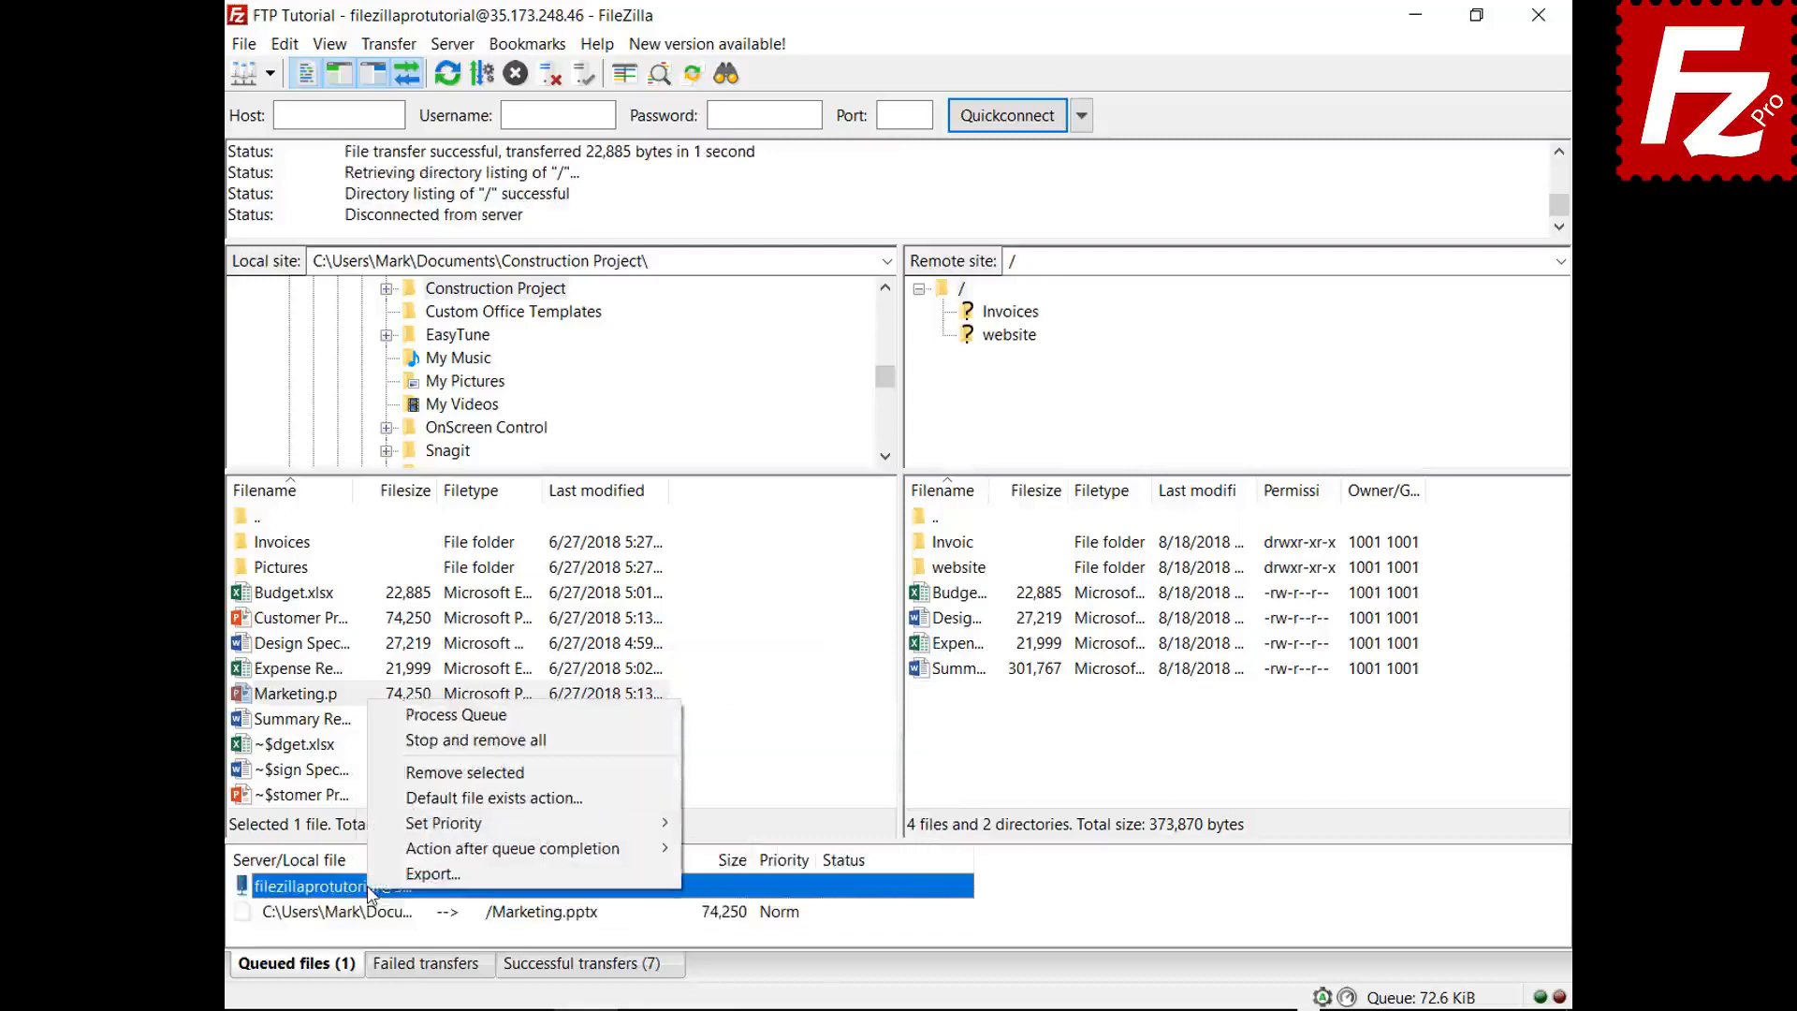
{"action": "left_click", "coordinate": [432, 717]}
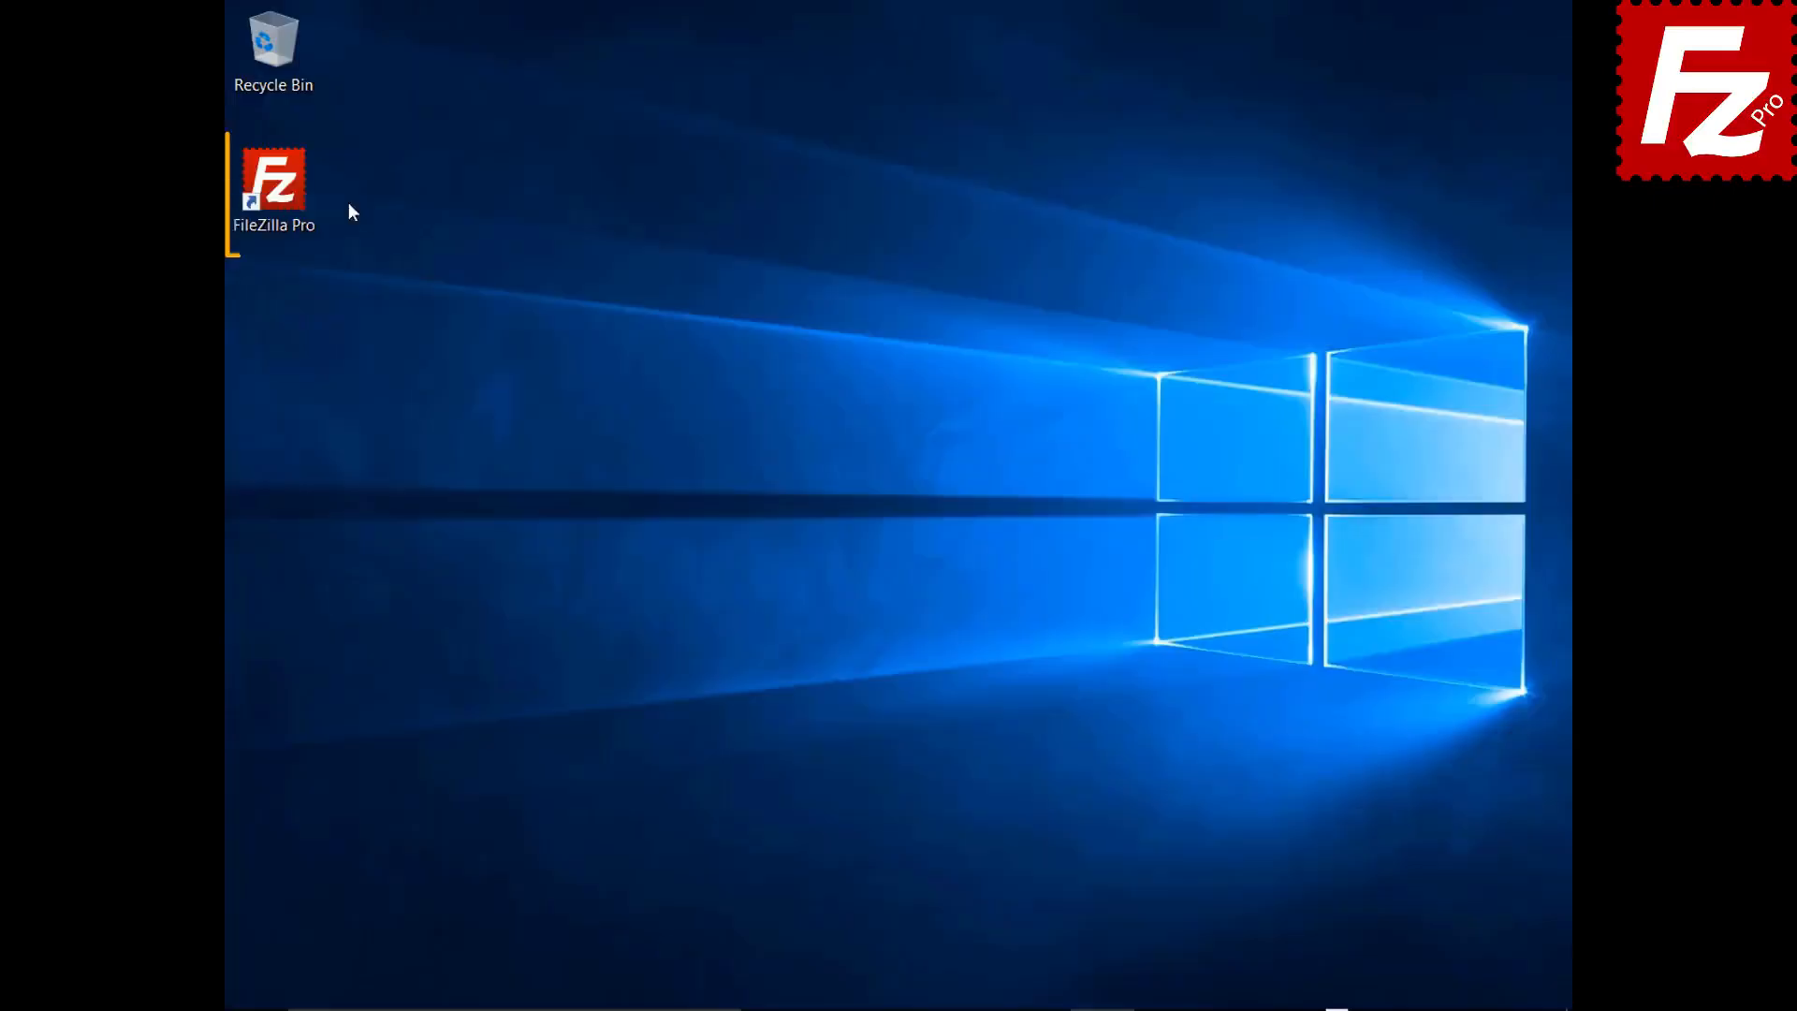
- Relaunch FileZilla Pro, connect to FTP Tutorial, and add the Pictures folder's files to the queue
{"action": "double_click", "coordinate": [274, 190]}
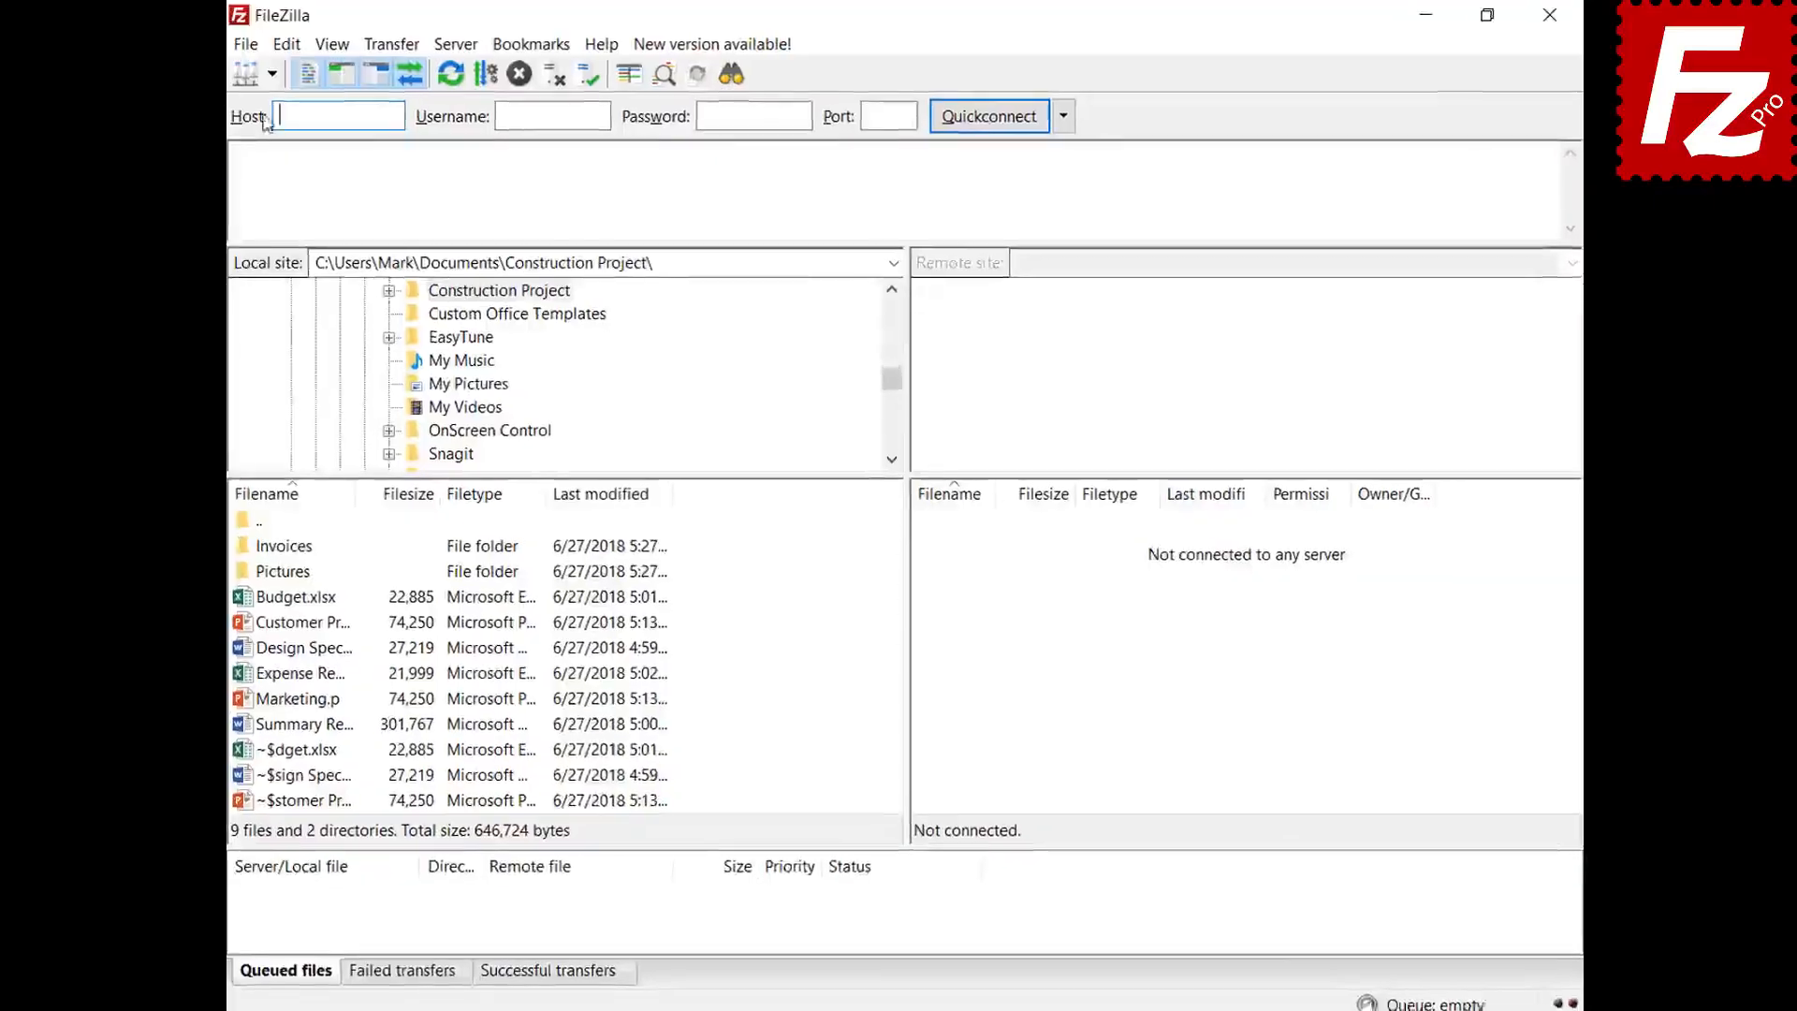
{"action": "left_click", "coordinate": [271, 74]}
{"action": "left_click", "coordinate": [277, 109]}
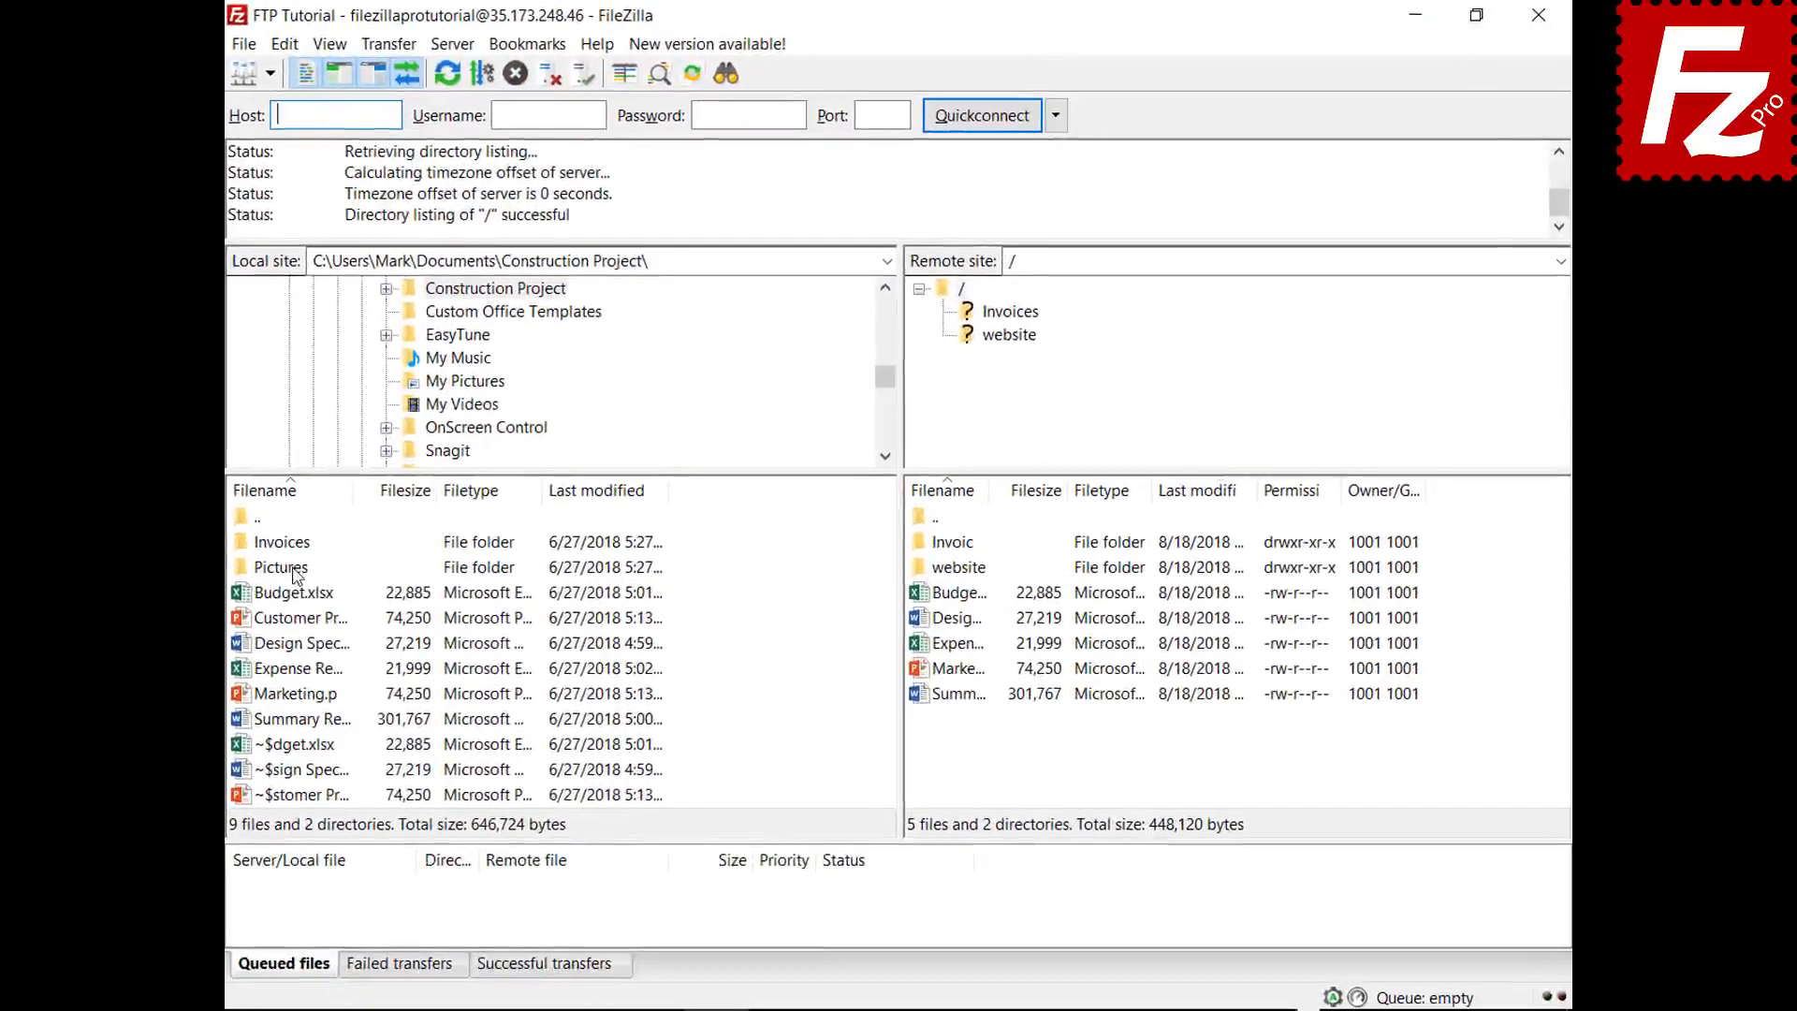
{"action": "right_click", "coordinate": [297, 573]}
{"action": "left_click", "coordinate": [307, 607]}
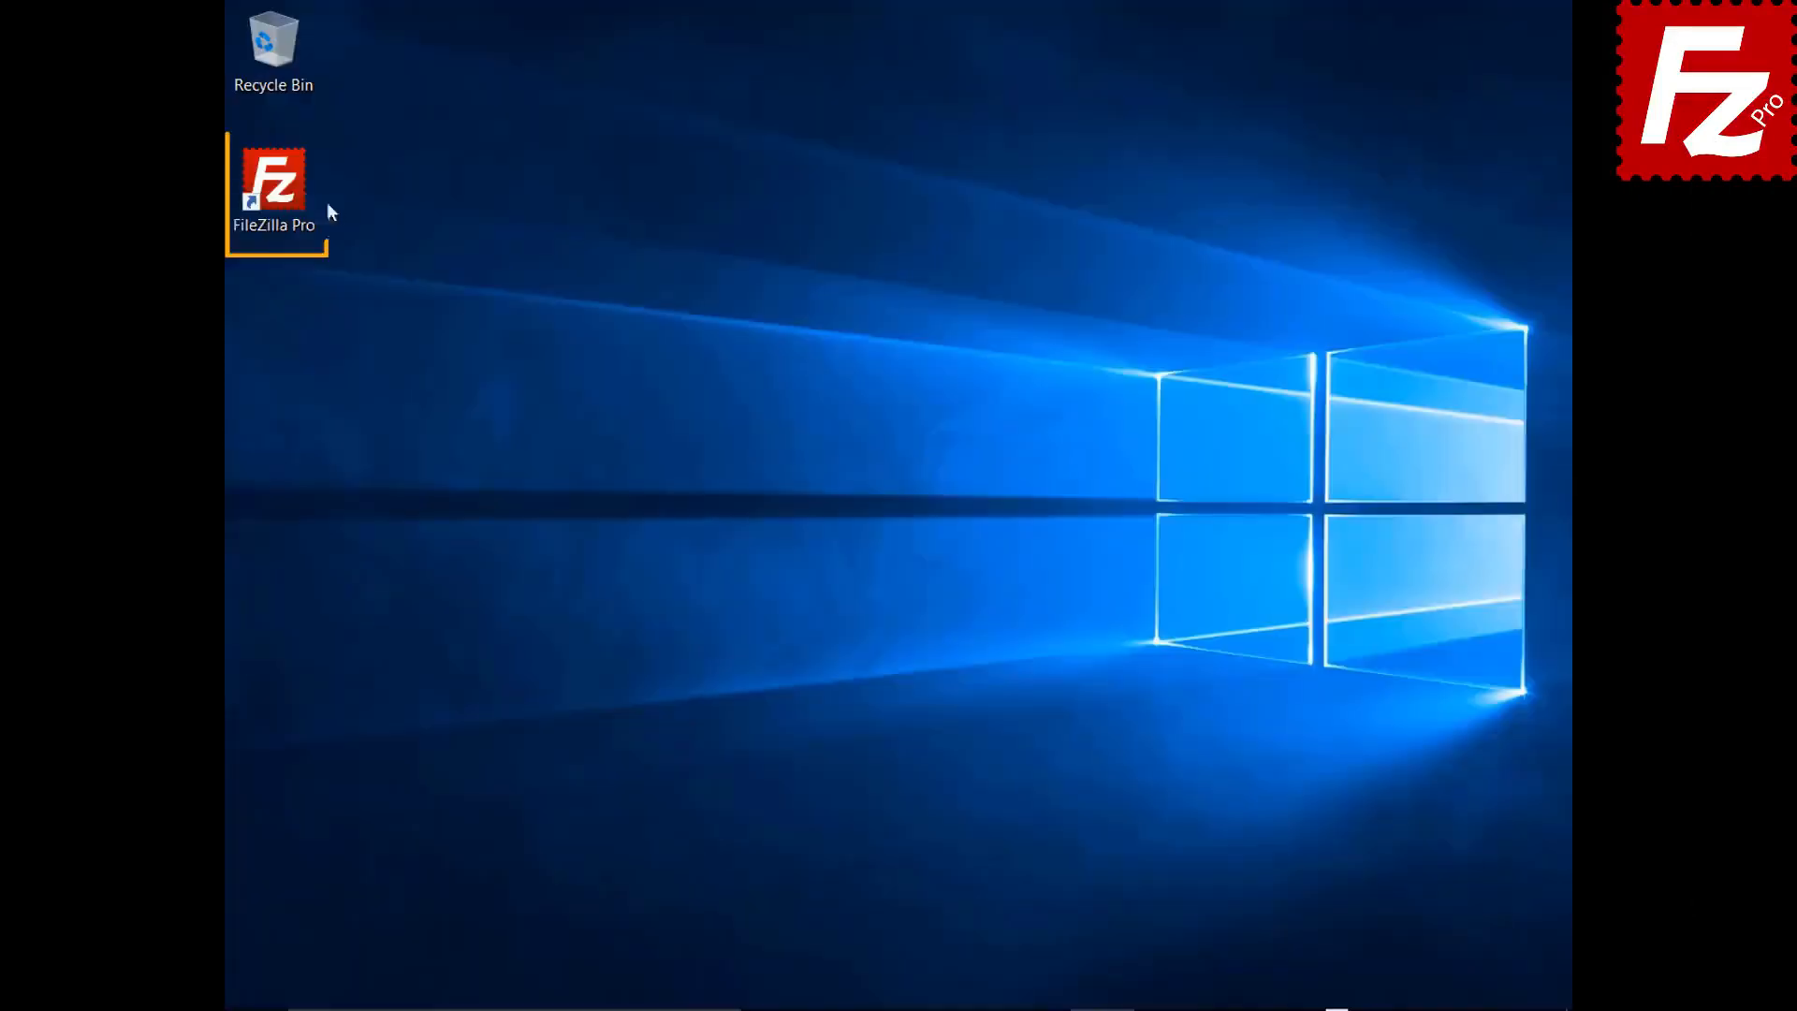
- Relaunch FileZilla Pro and process the saved queue to upload the Pictures files
{"action": "double_click", "coordinate": [276, 188]}
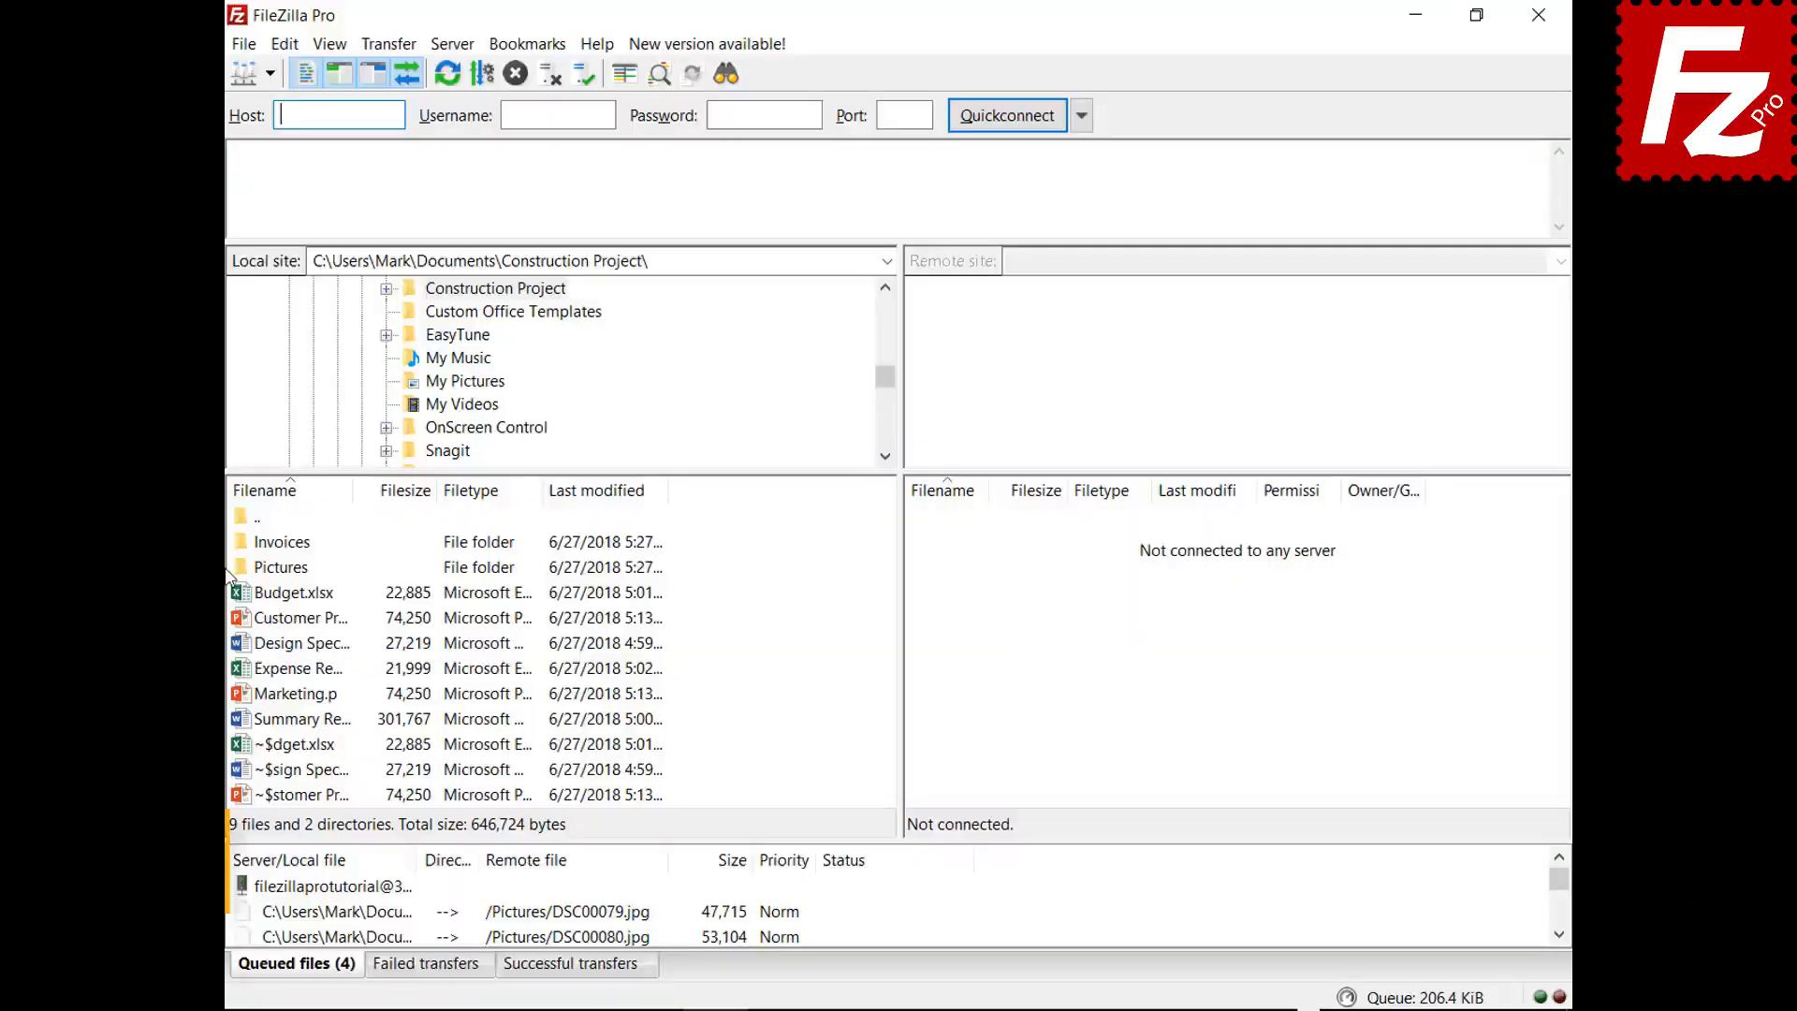
{"action": "right_click", "coordinate": [356, 887]}
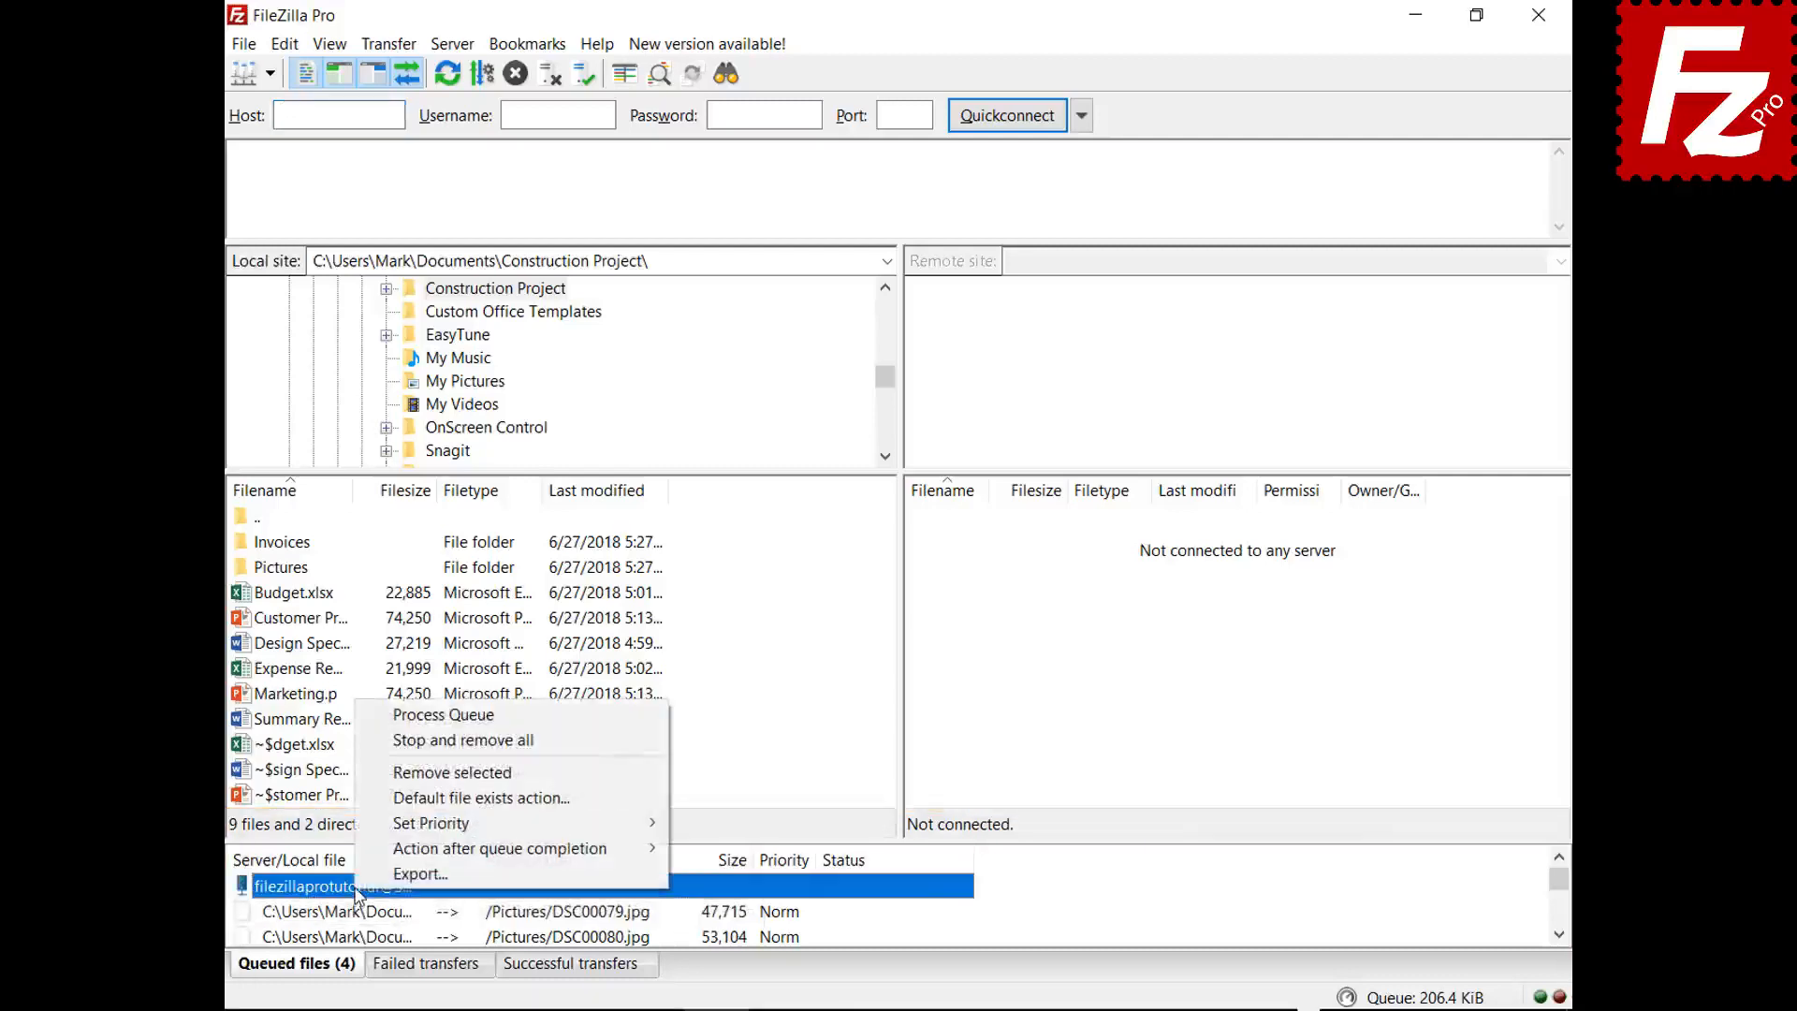
{"action": "left_click", "coordinate": [394, 716]}
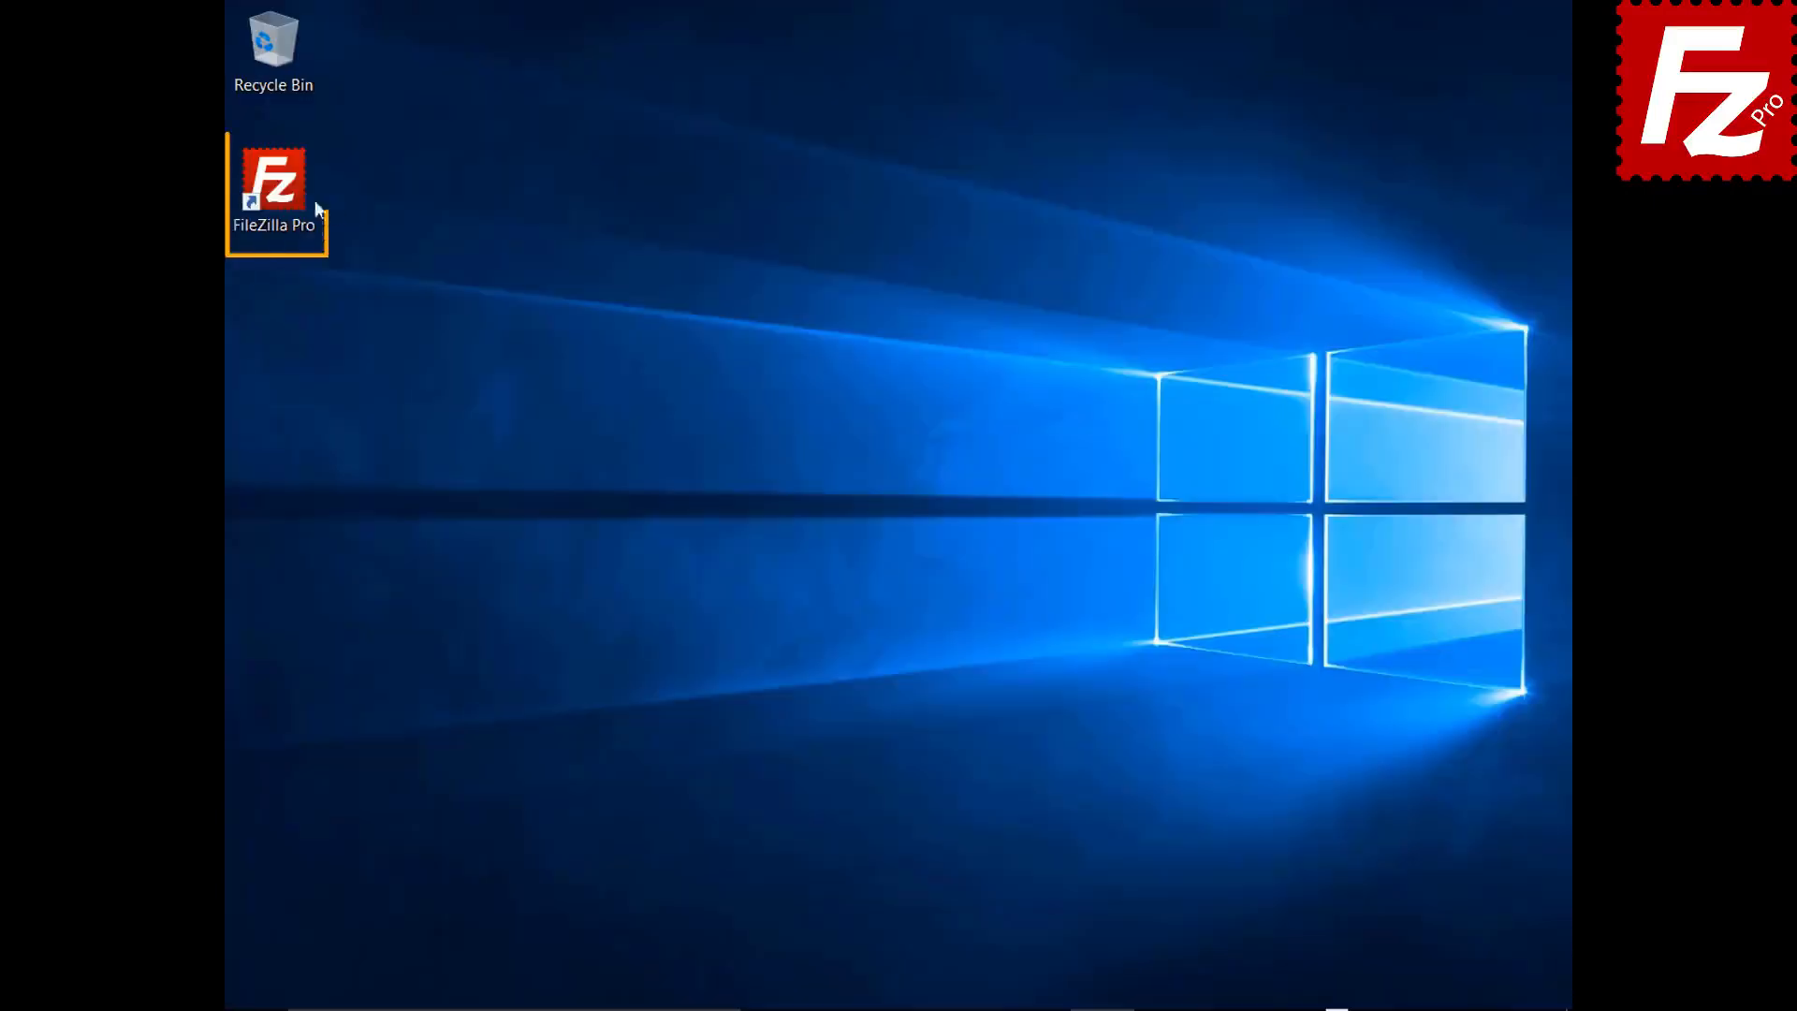
- Reconnect to FTP Tutorial, queue Marketing.pptx, then stop and remove everything from the queue
{"action": "double_click", "coordinate": [285, 193]}
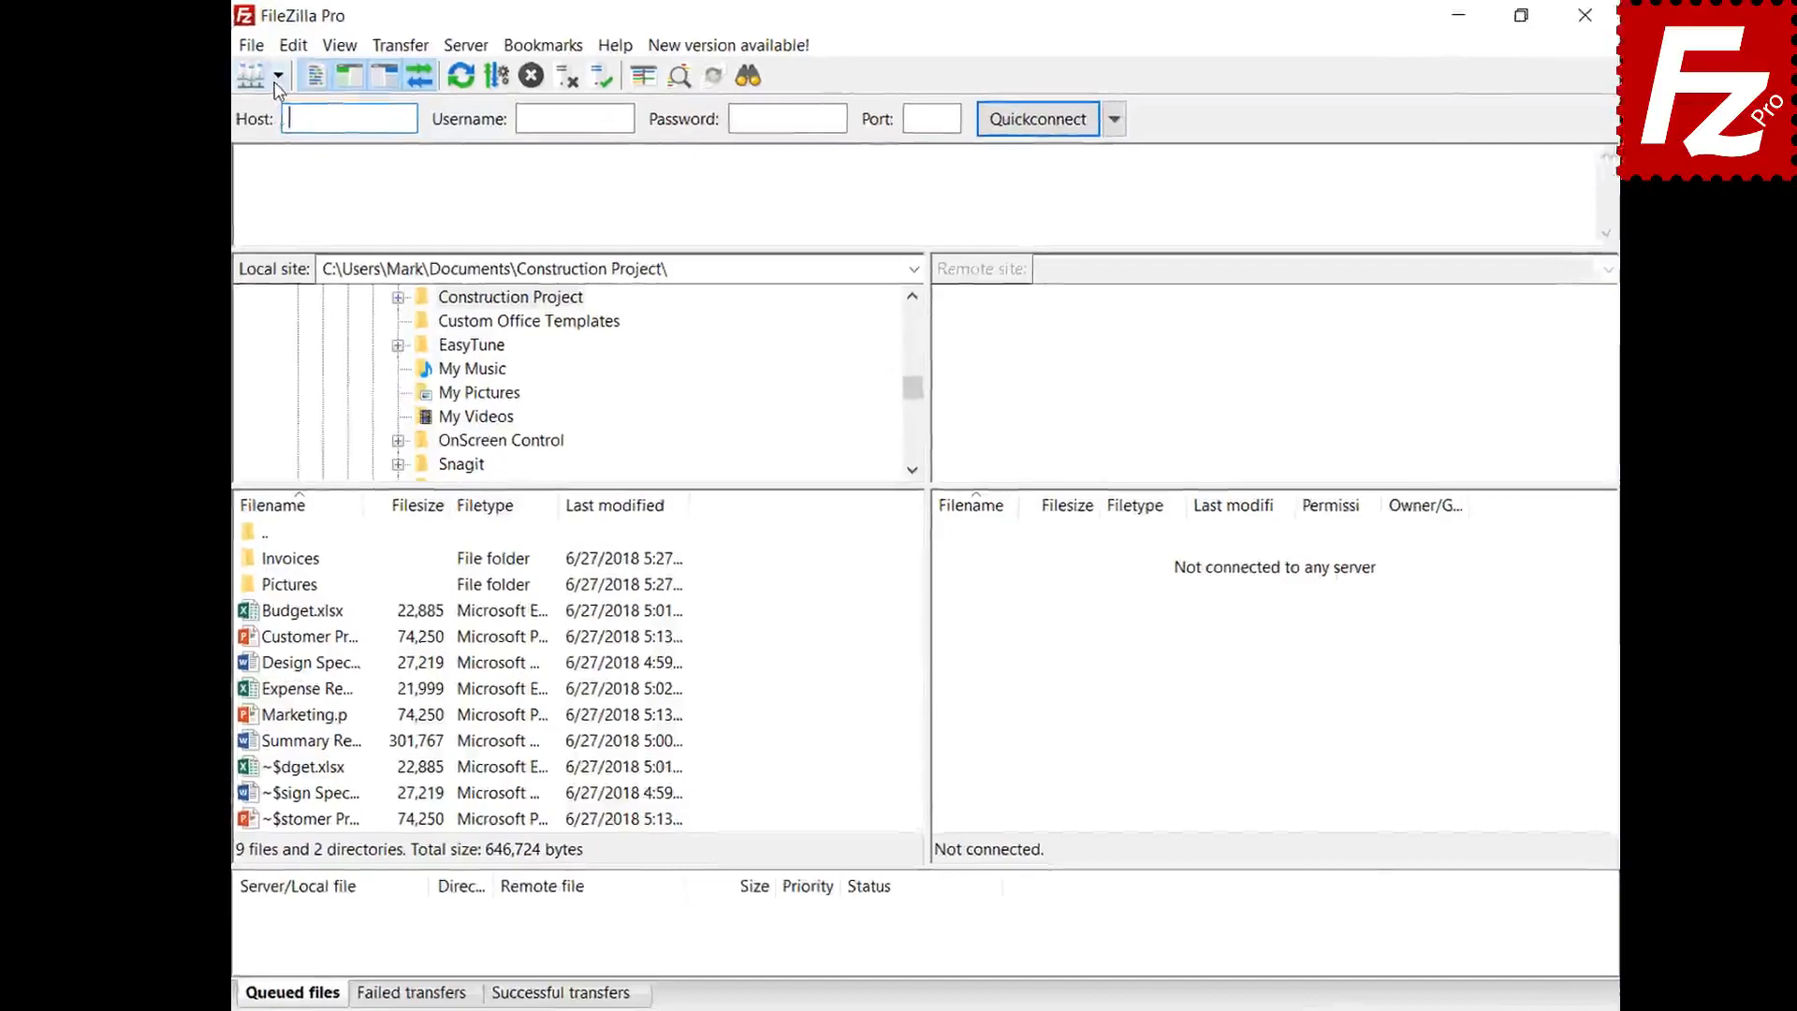
{"action": "left_click", "coordinate": [301, 88]}
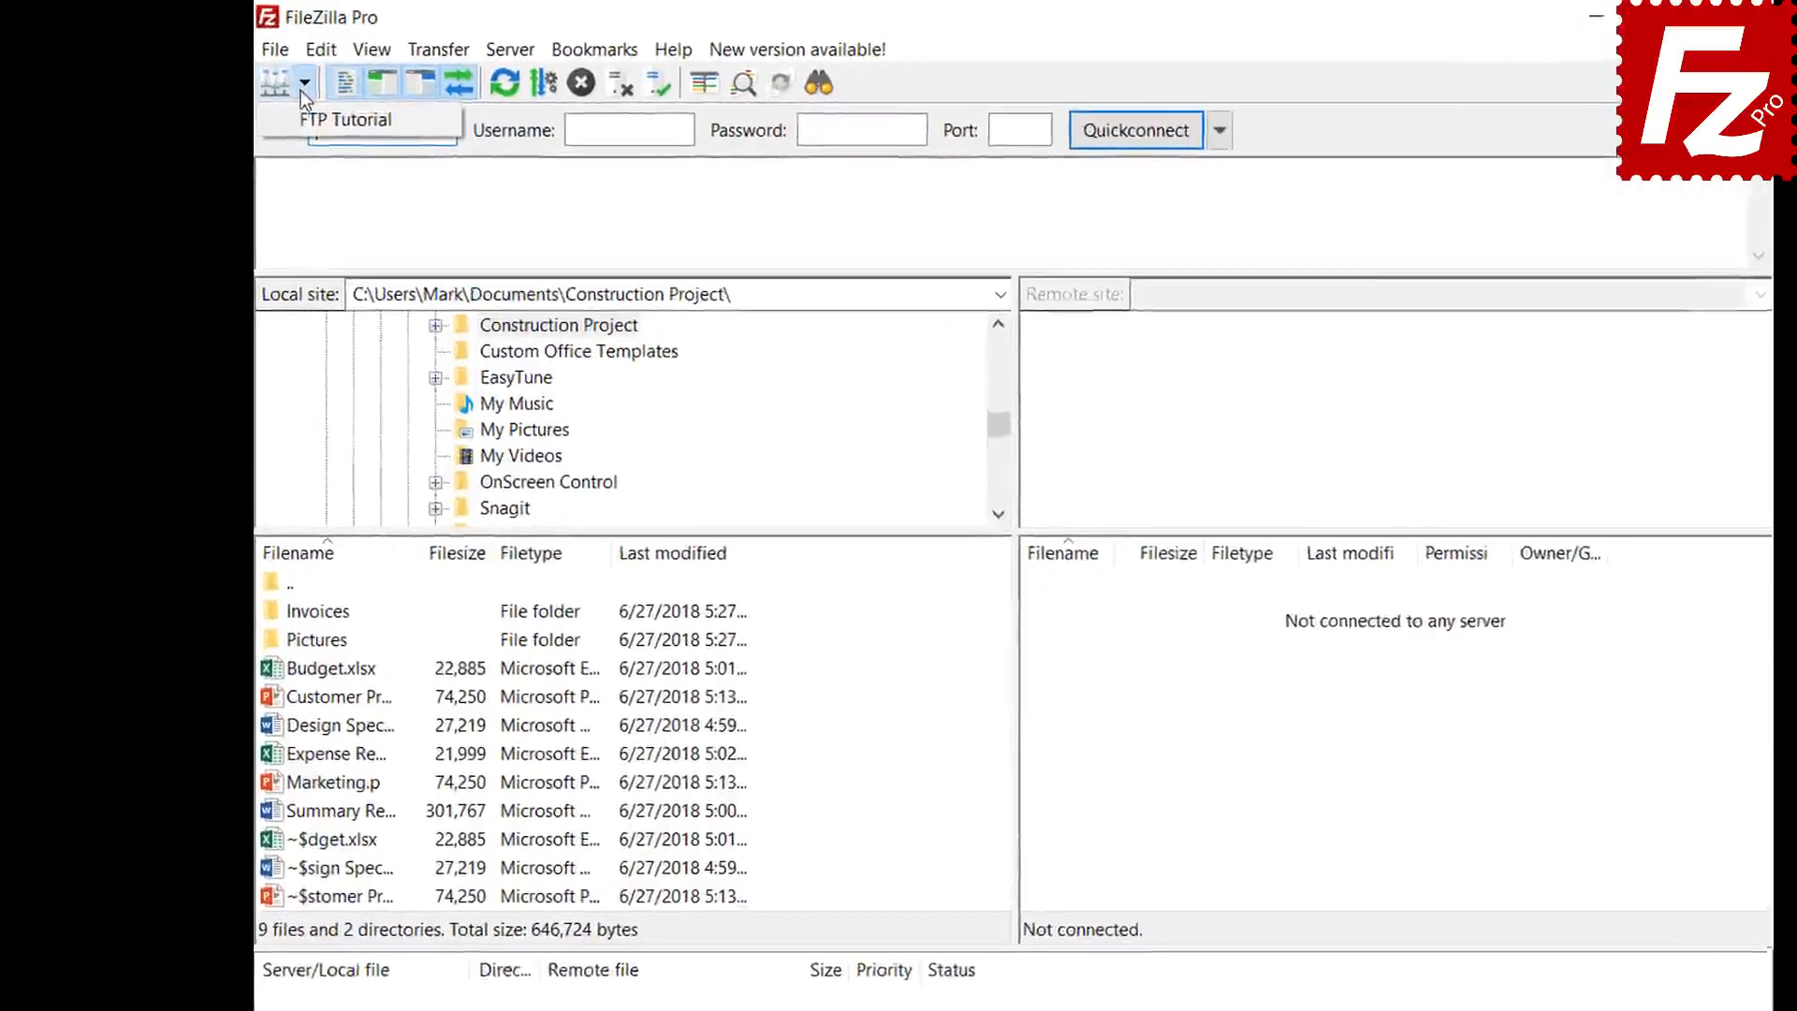
{"action": "left_click", "coordinate": [323, 122]}
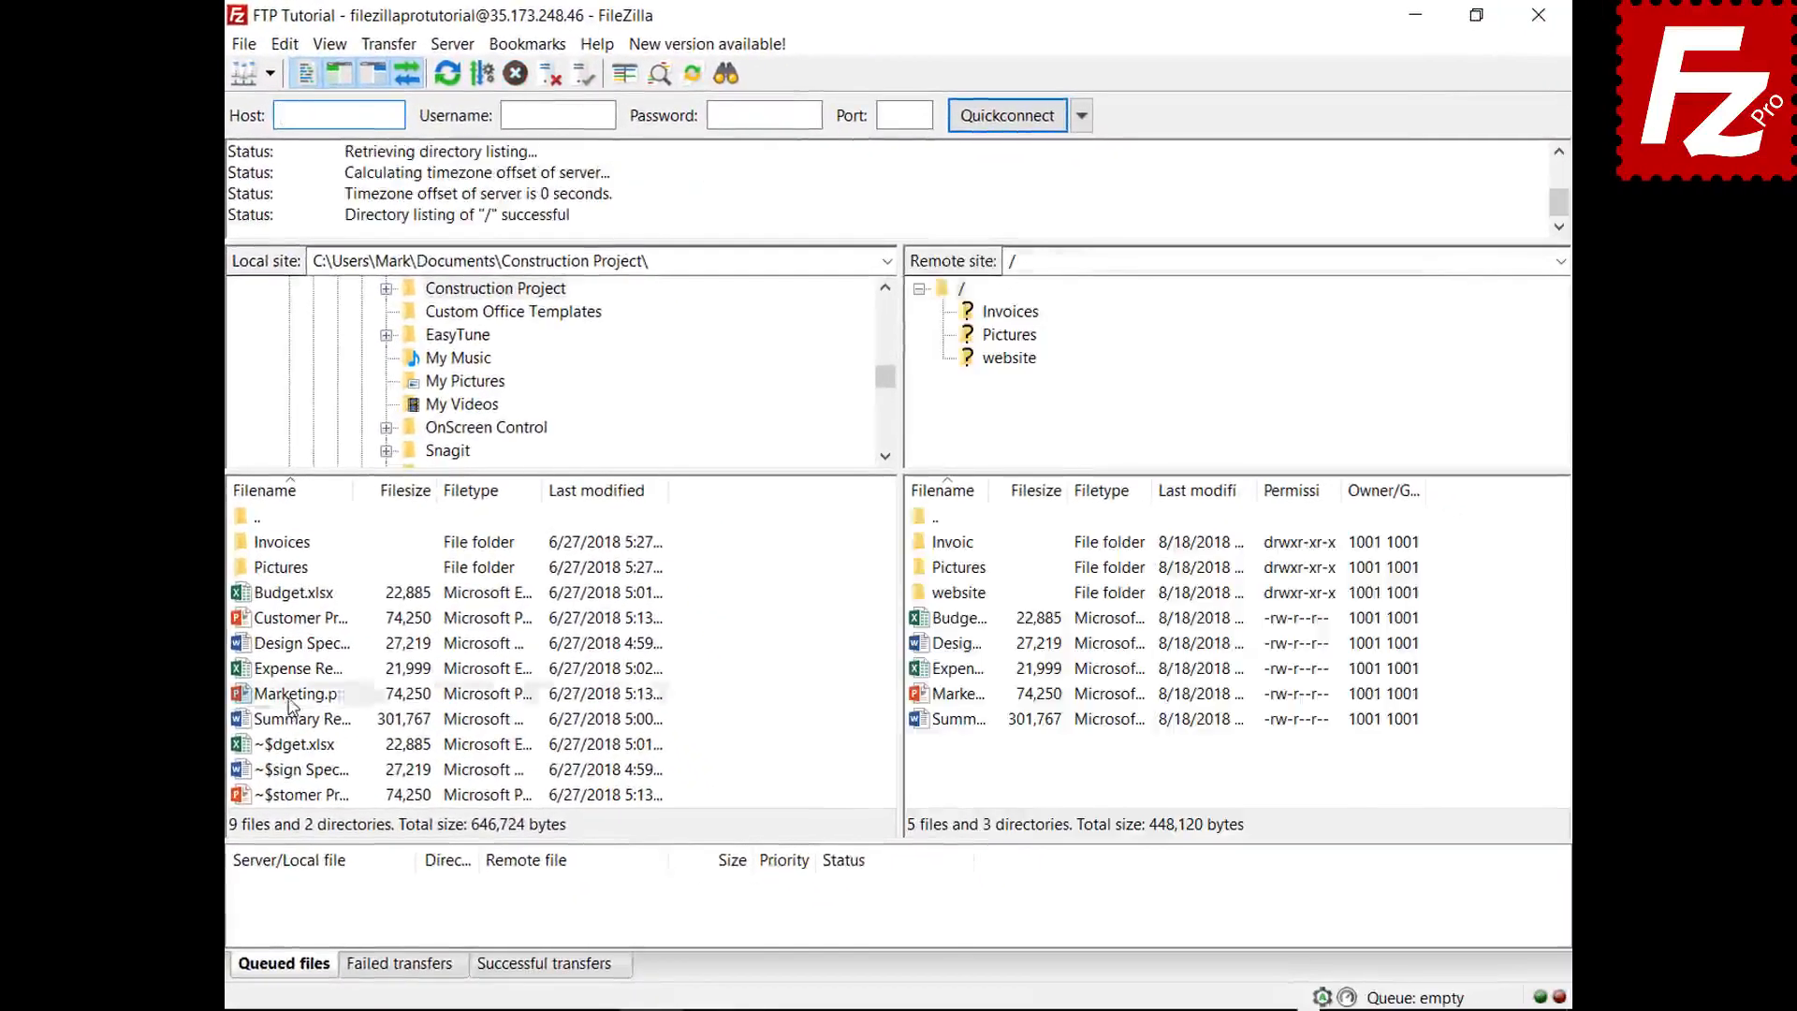
{"action": "right_click", "coordinate": [290, 697]}
{"action": "left_click", "coordinate": [323, 742]}
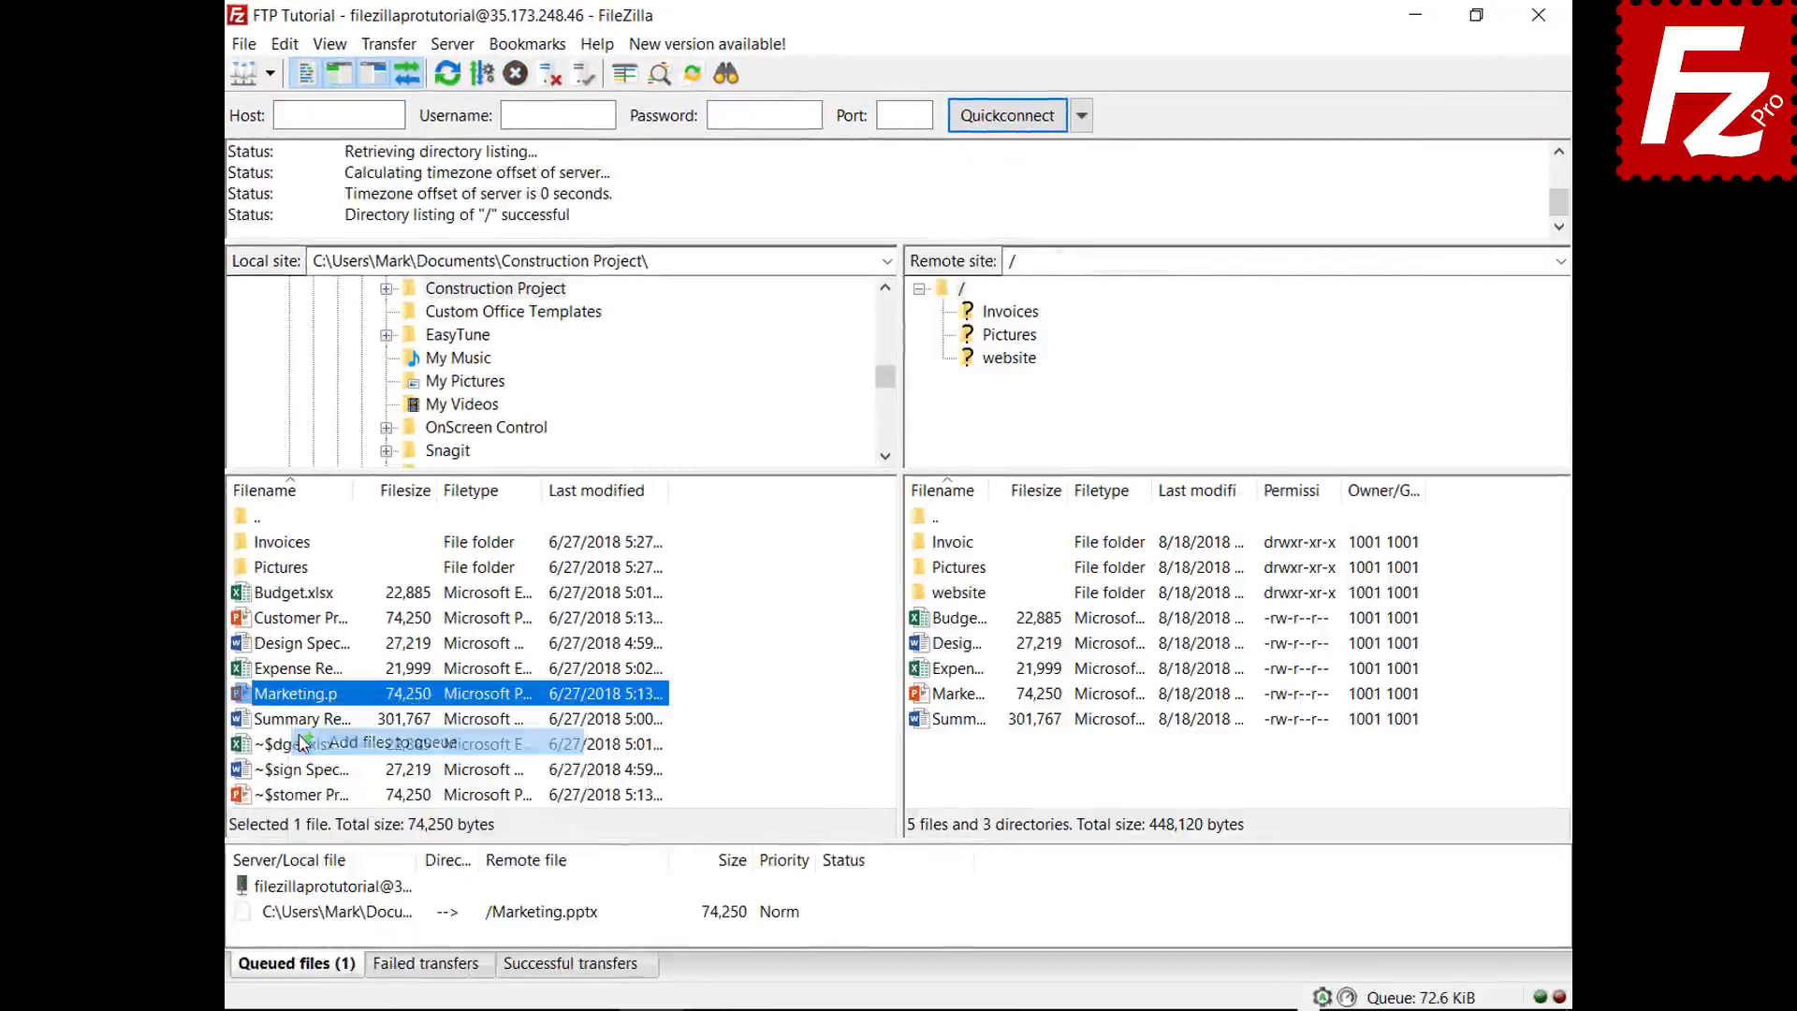
{"action": "right_click", "coordinate": [357, 922]}
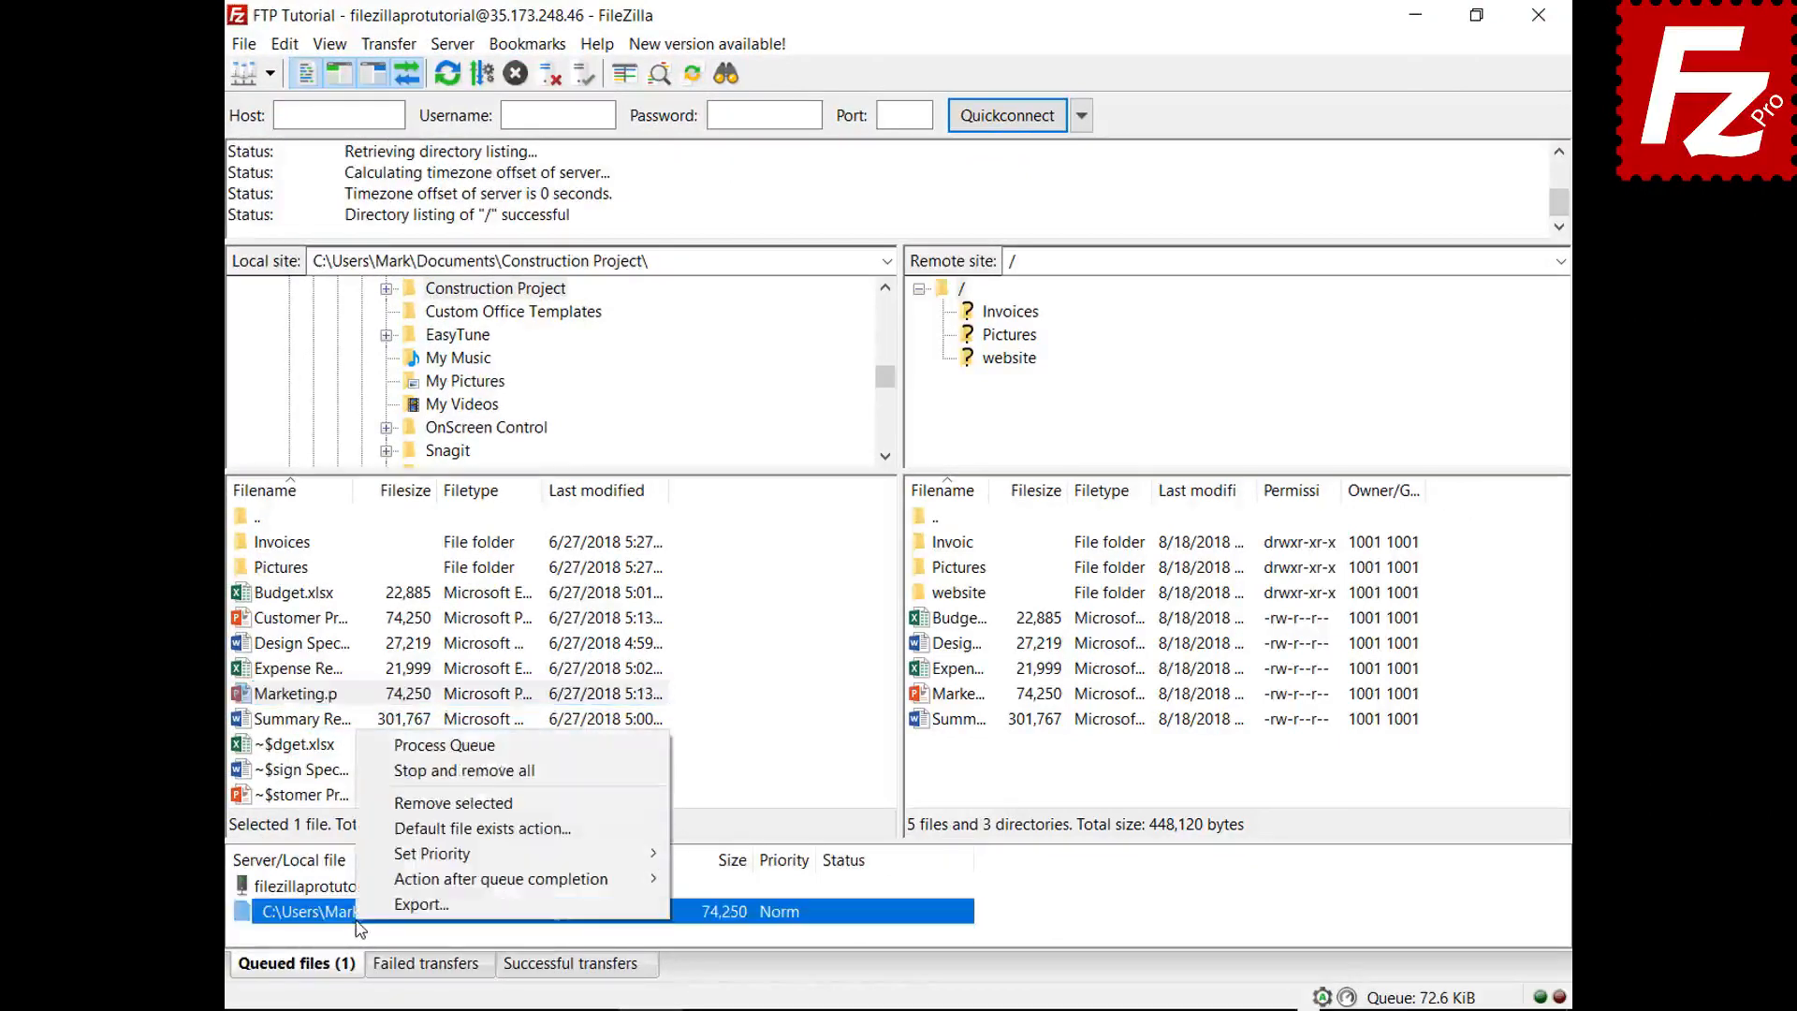
{"action": "left_click", "coordinate": [412, 770]}
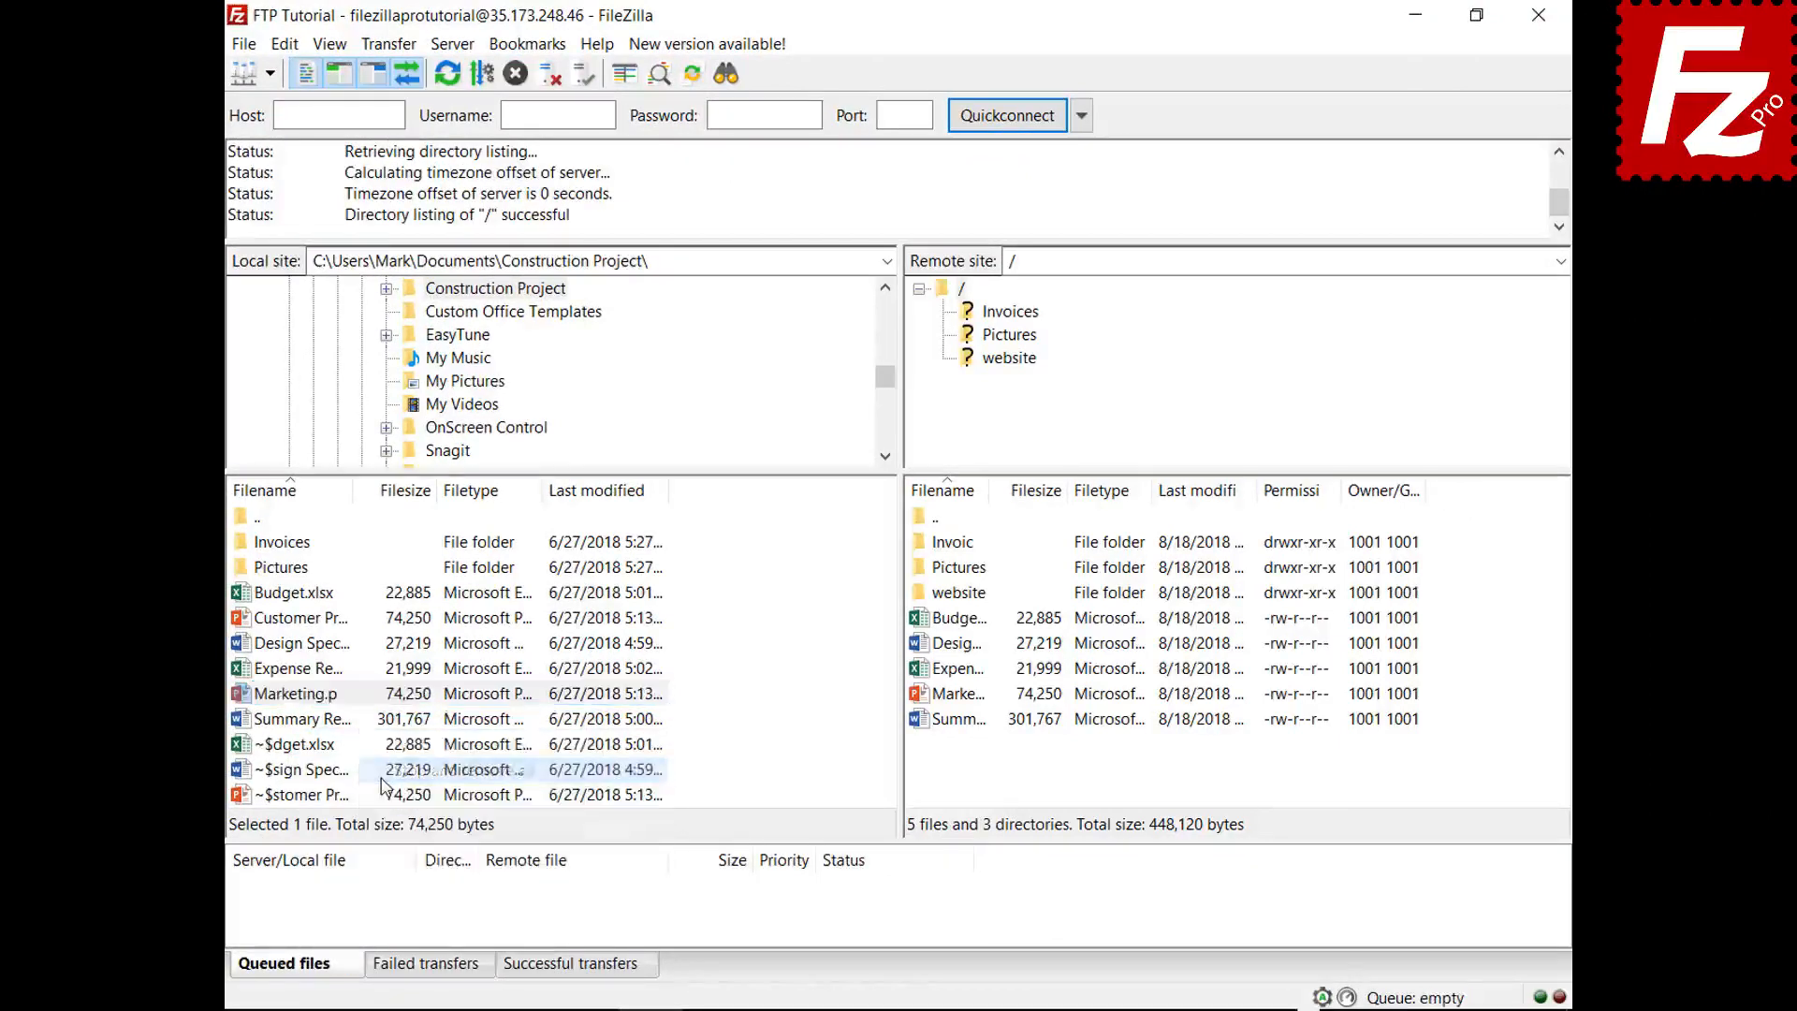
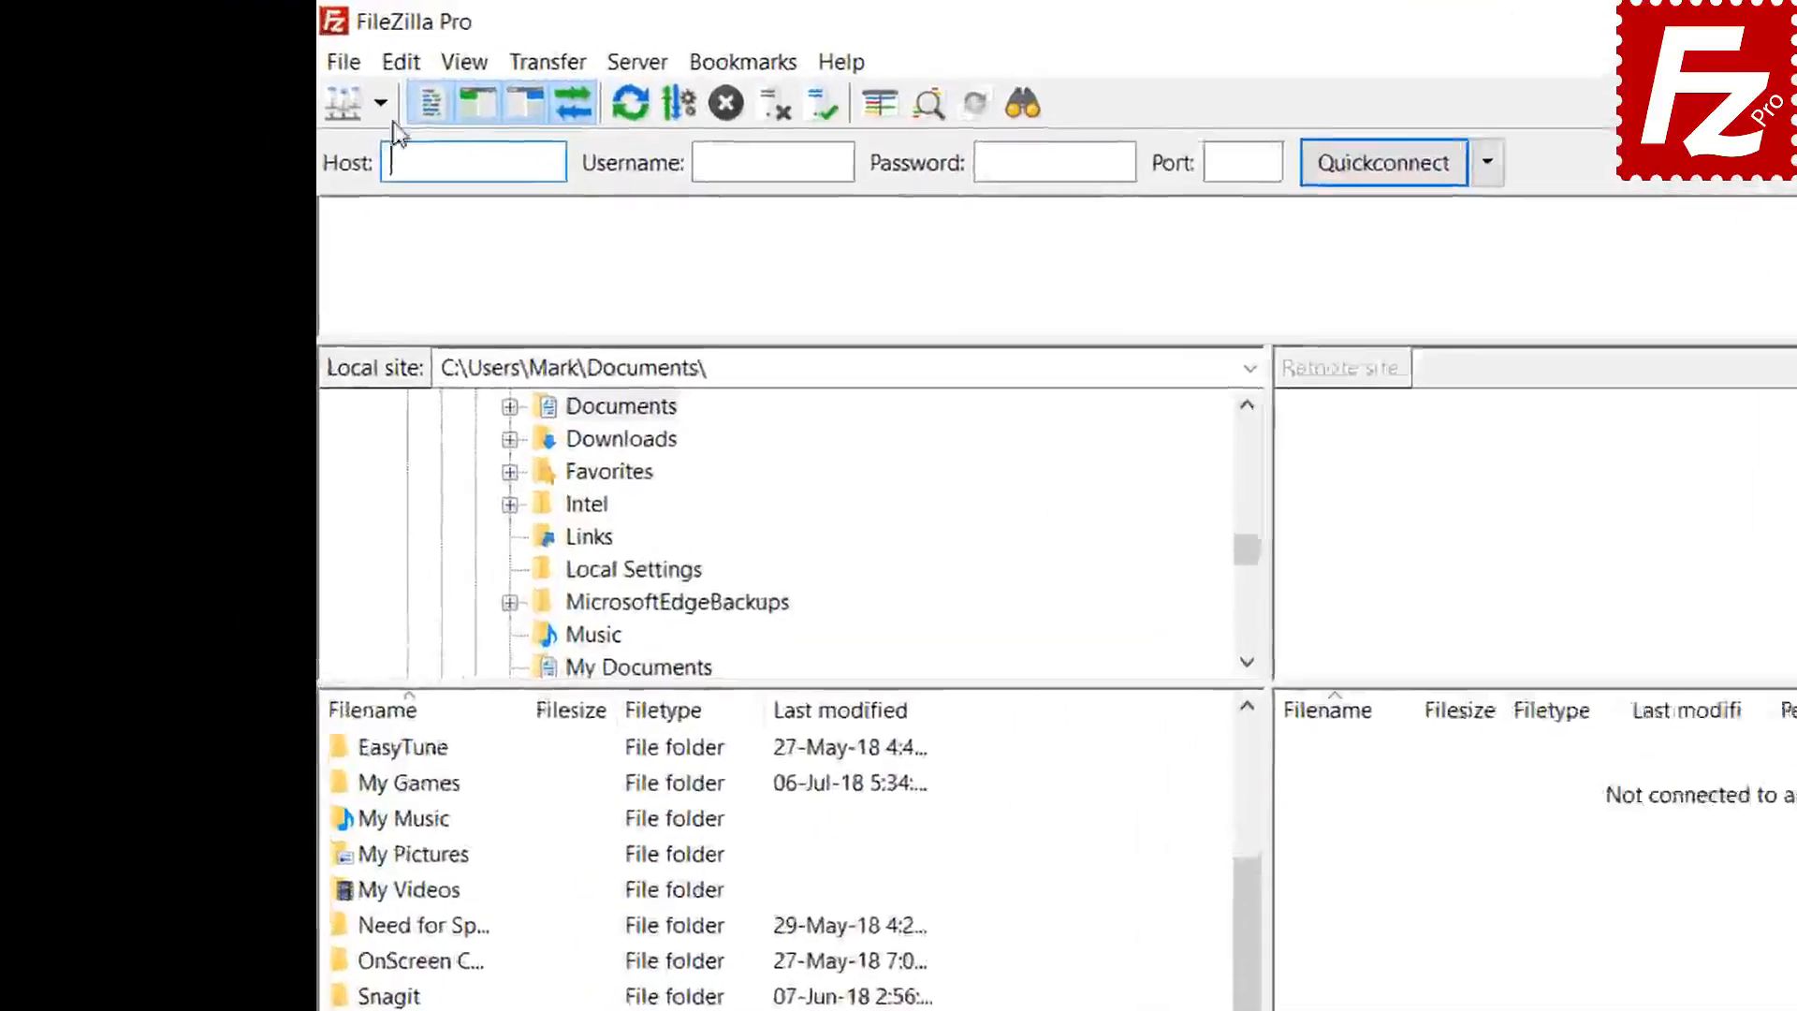
- Connect to FTP Tutorial and open the website folder locally and on the server
{"action": "left_click", "coordinate": [269, 73]}
{"action": "left_click", "coordinate": [489, 184]}
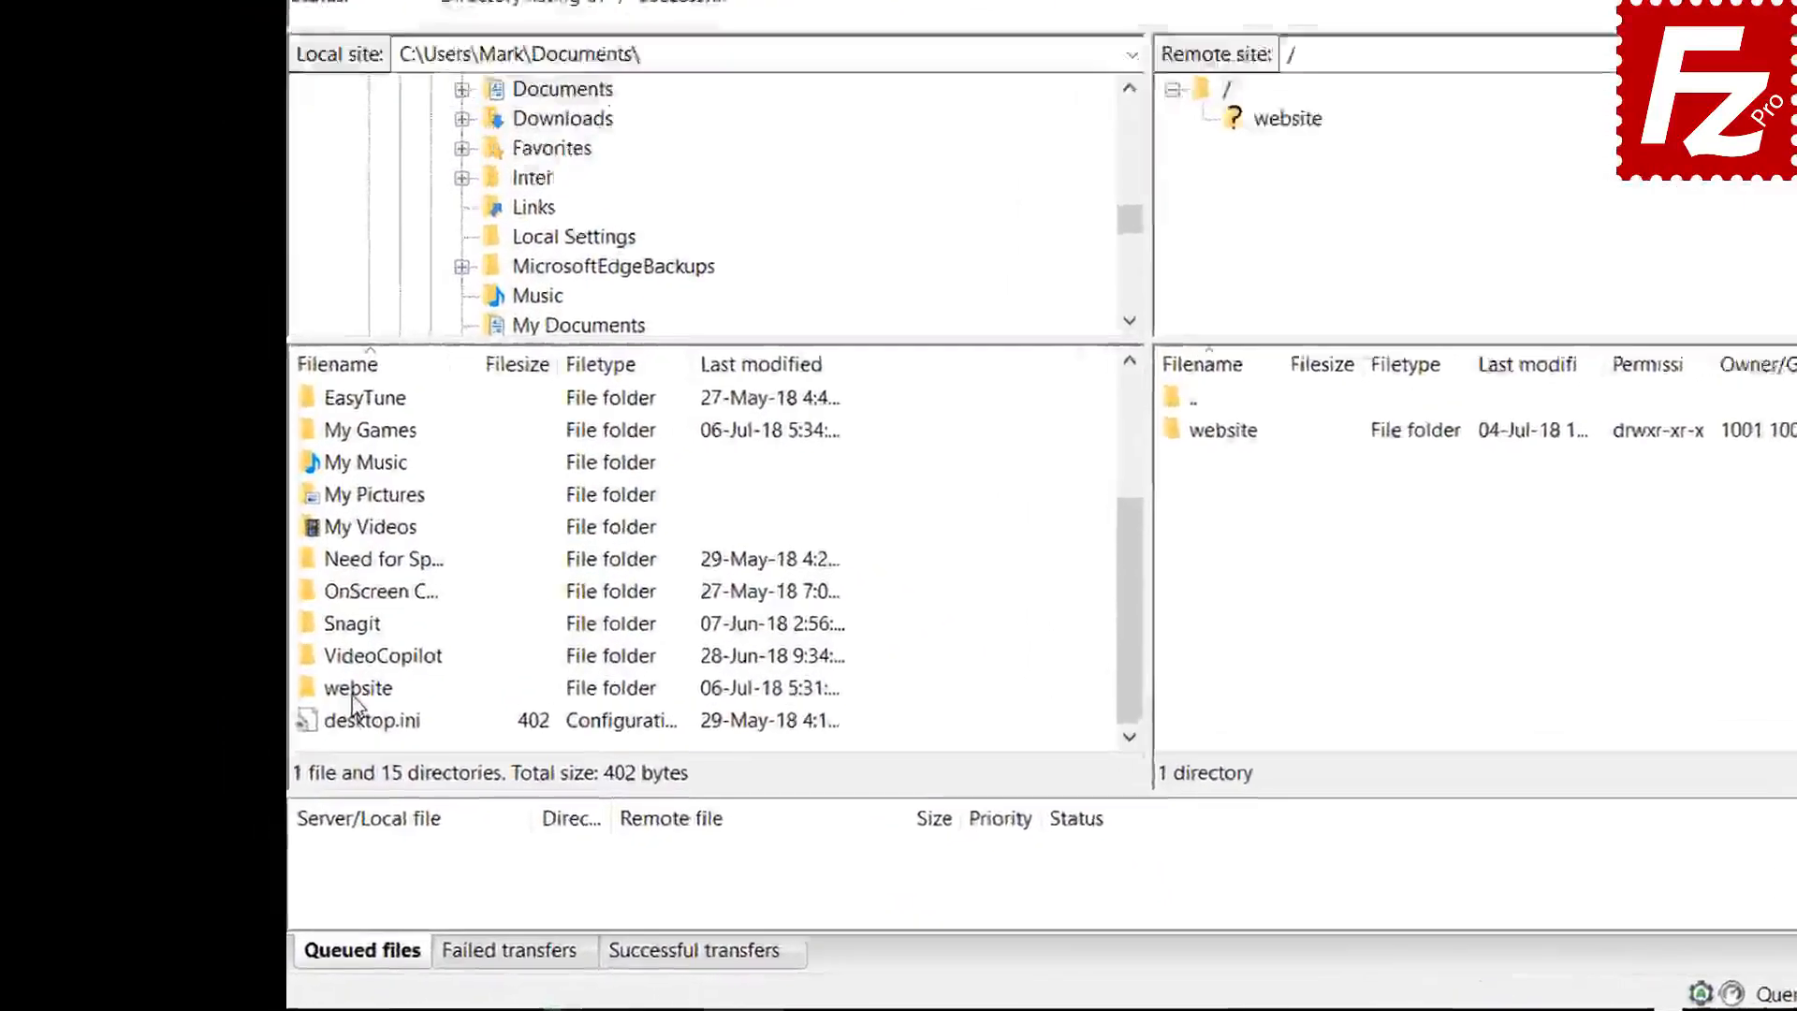
{"action": "double_click", "coordinate": [282, 755]}
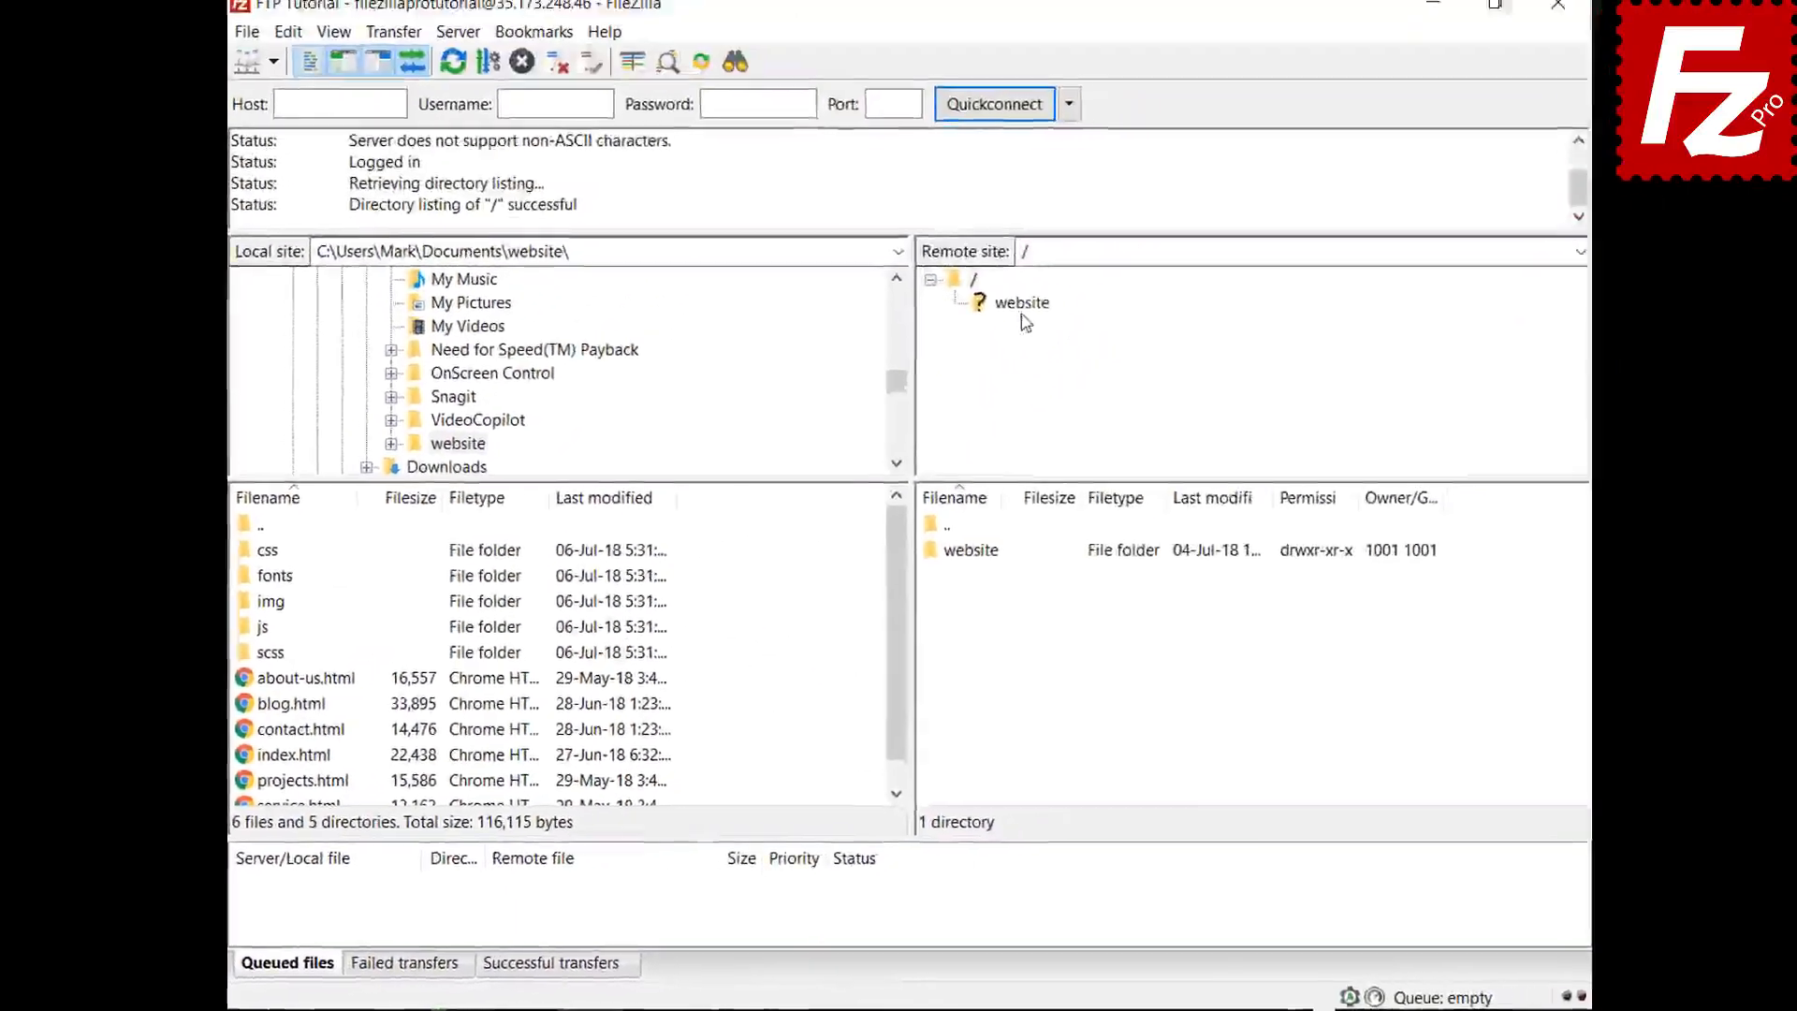
{"action": "left_click", "coordinate": [1423, 25]}
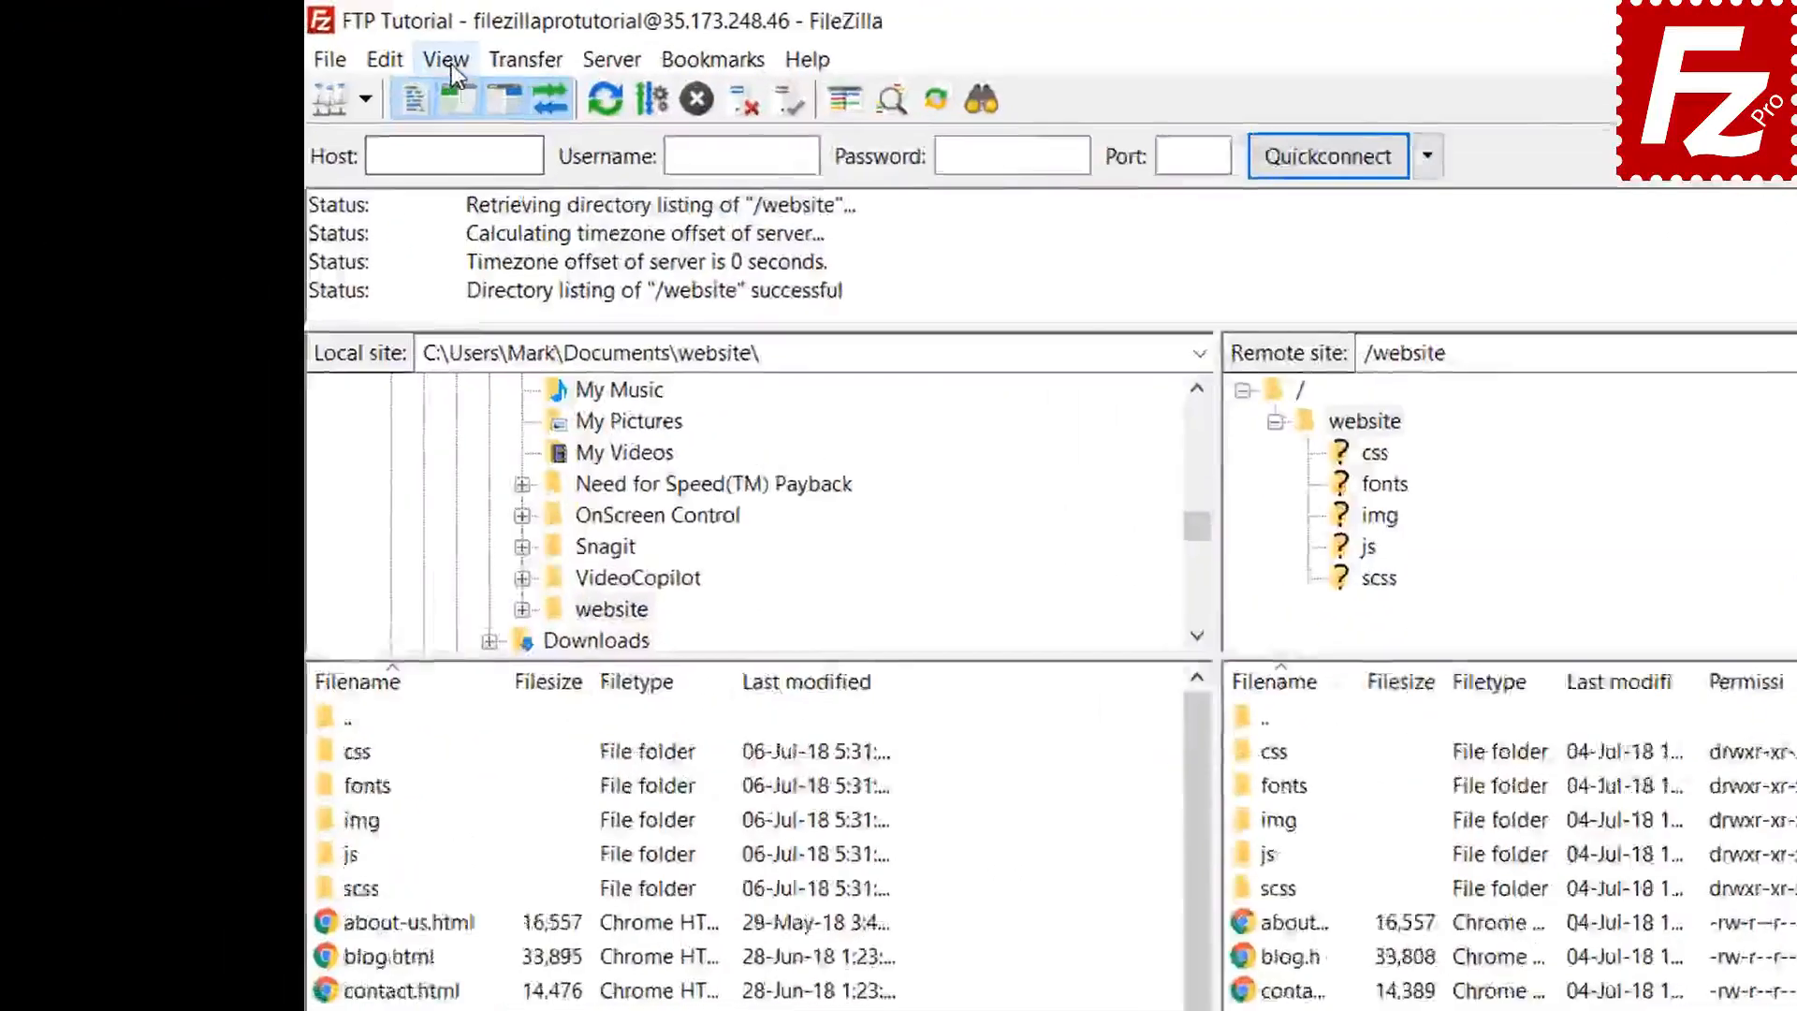
- Enable directory comparison, then switch it to compare by file size
{"action": "left_click", "coordinate": [330, 44]}
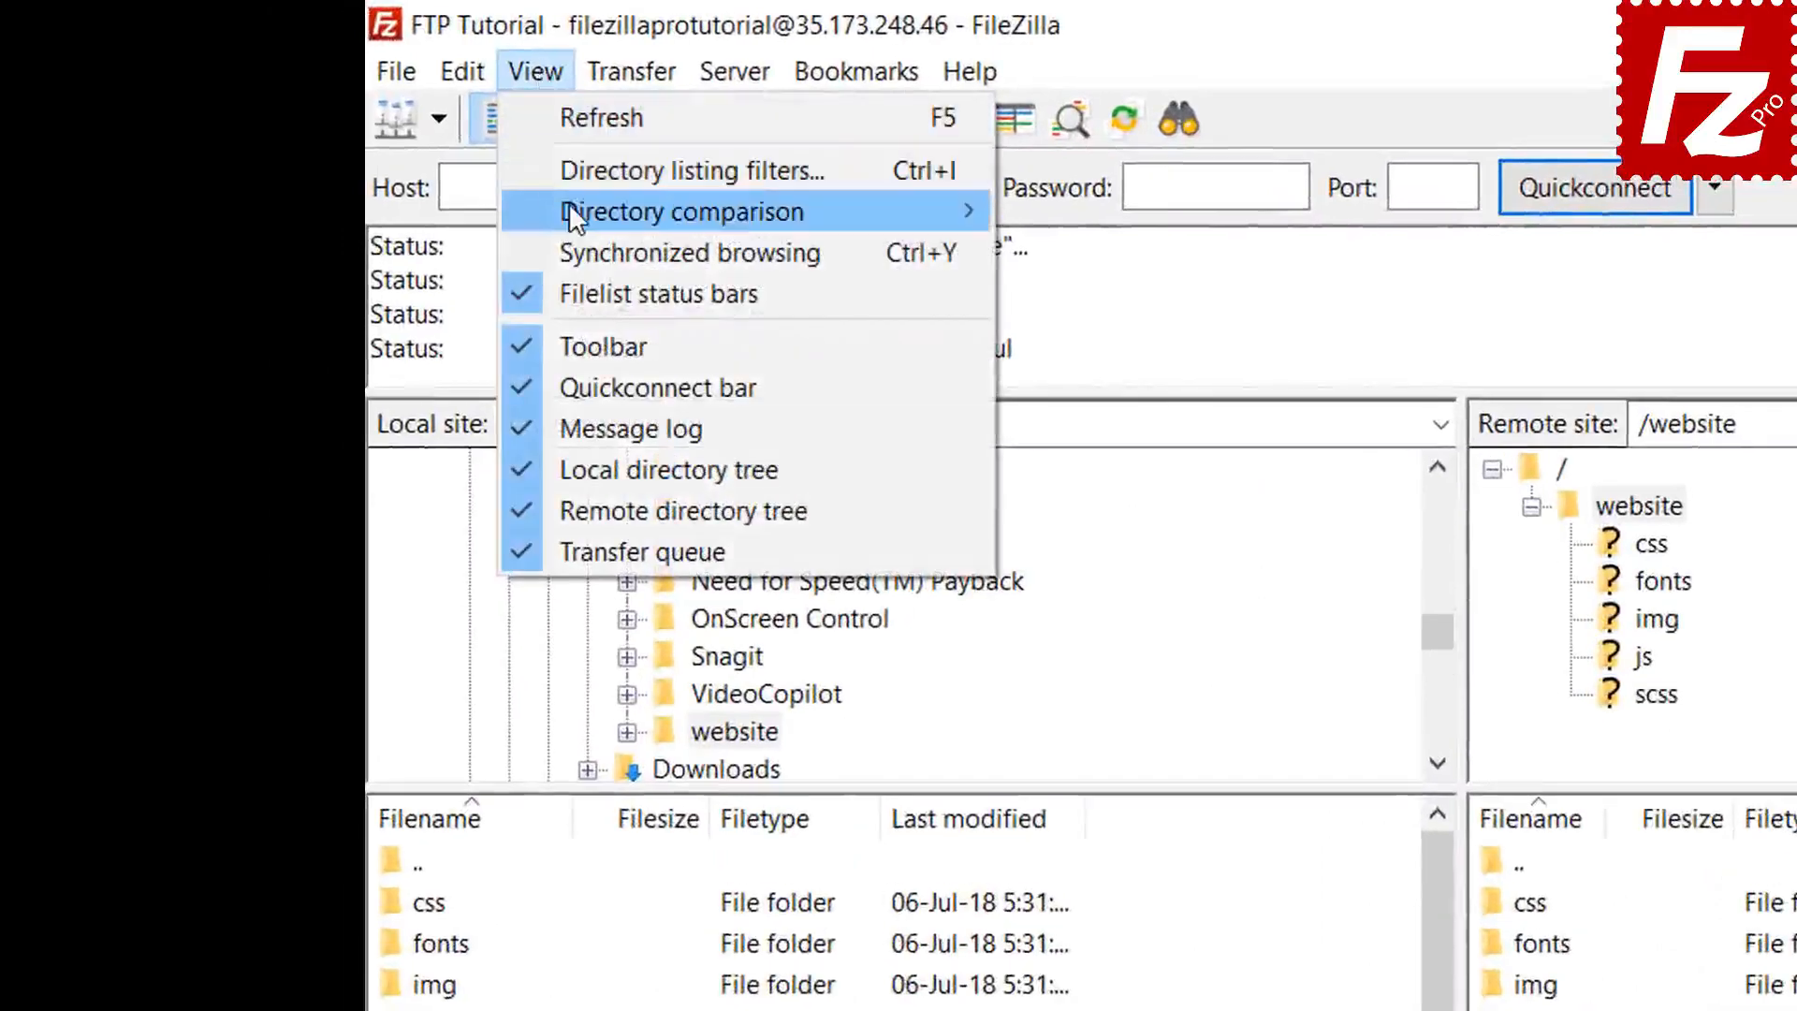
{"action": "mouse_move", "coordinate": [569, 210]}
{"action": "left_click", "coordinate": [1029, 212]}
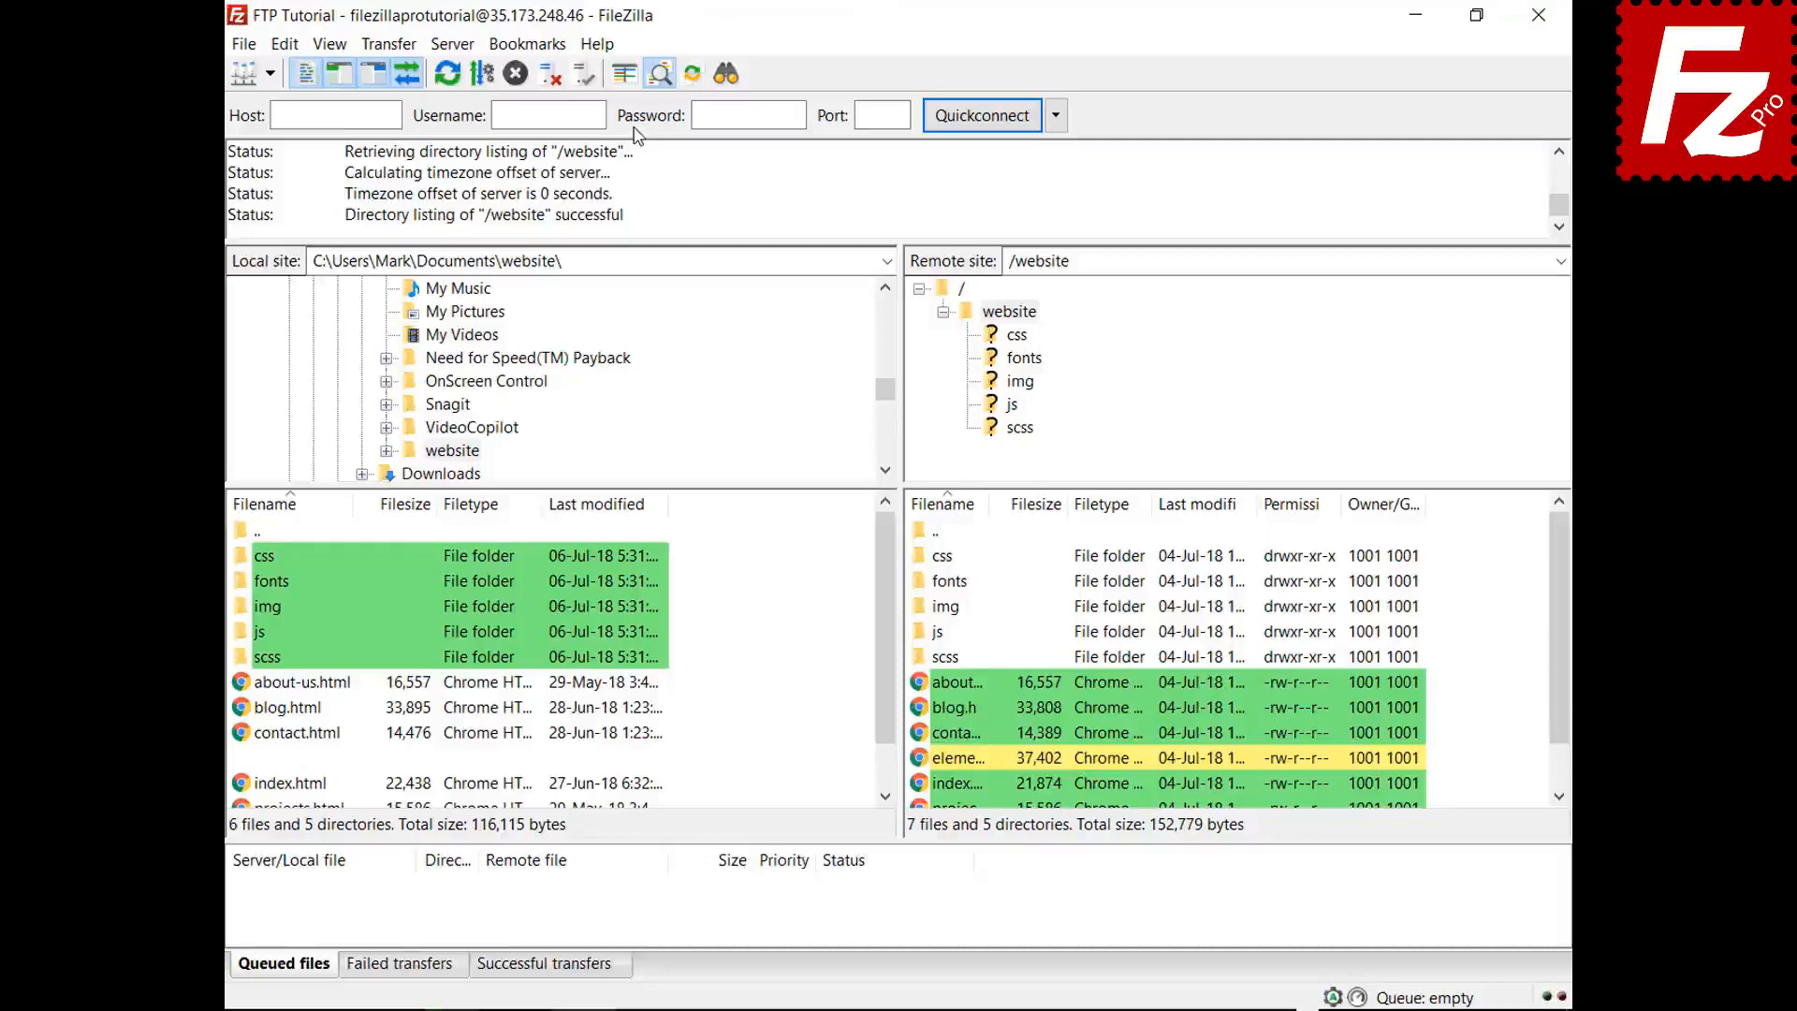
{"action": "scroll", "coordinate": [886, 675], "scroll_direction": "down", "scroll_amount": 3}
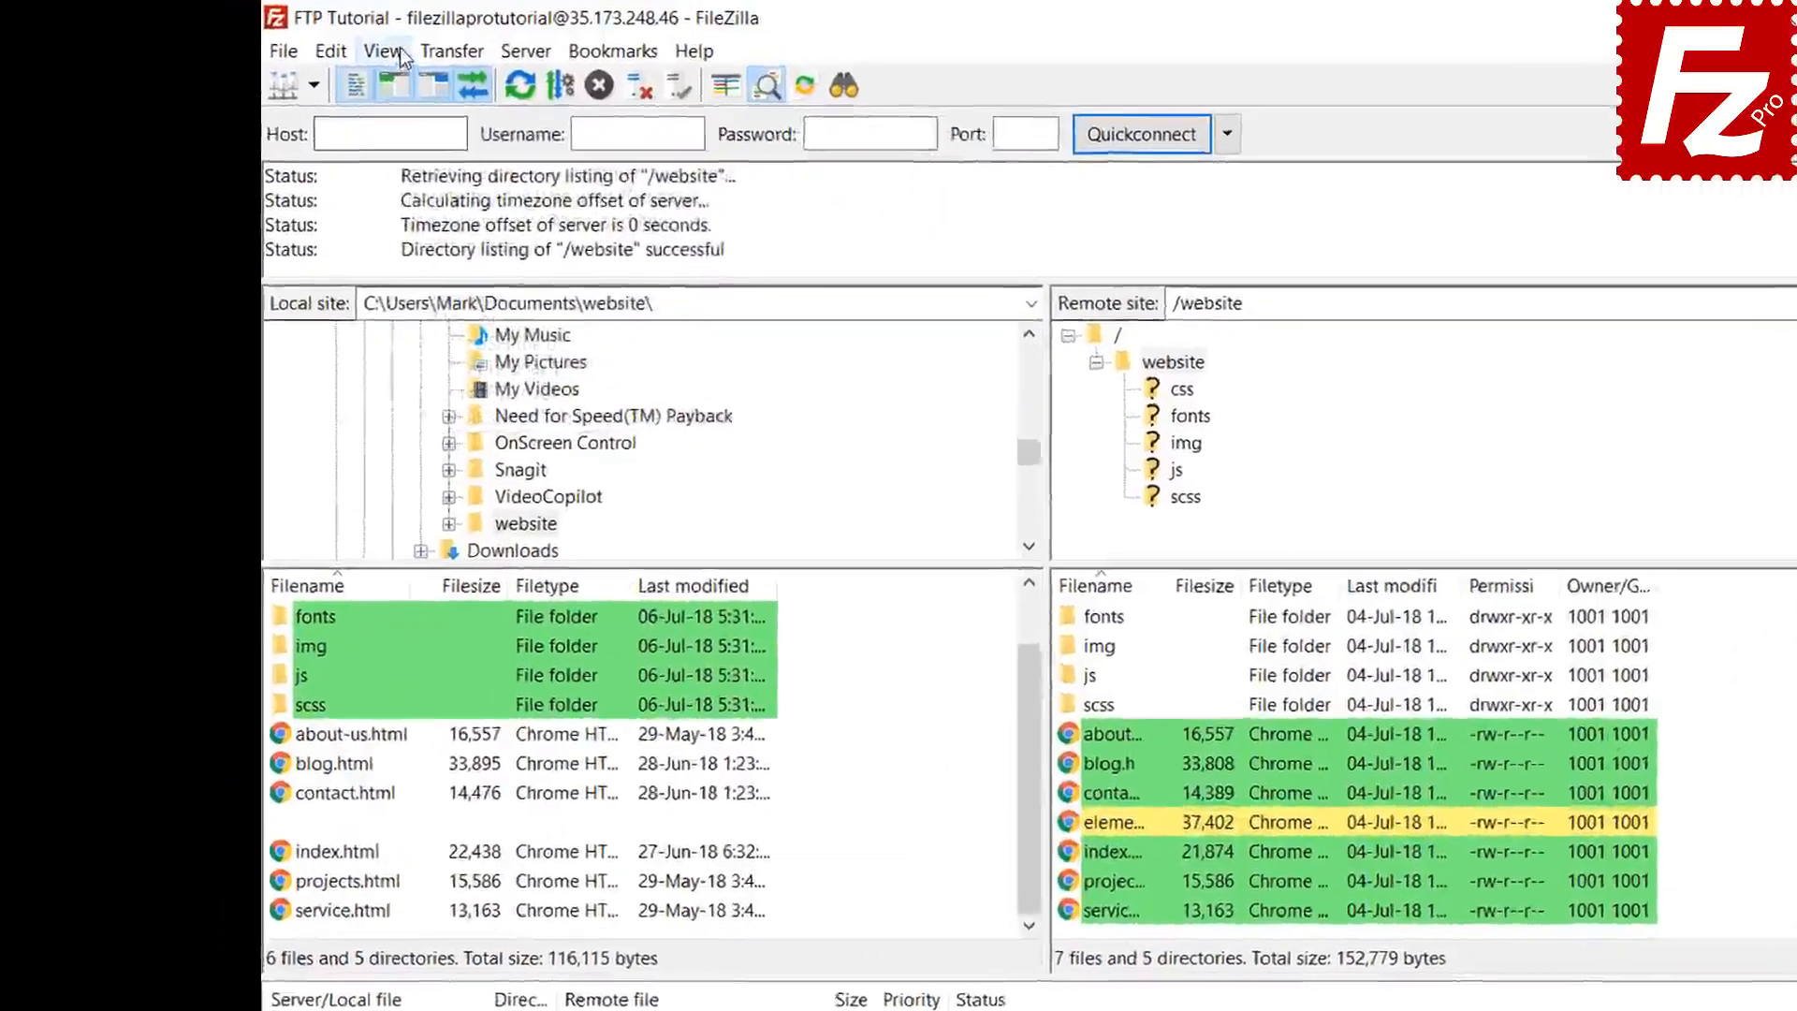
{"action": "left_click", "coordinate": [329, 44]}
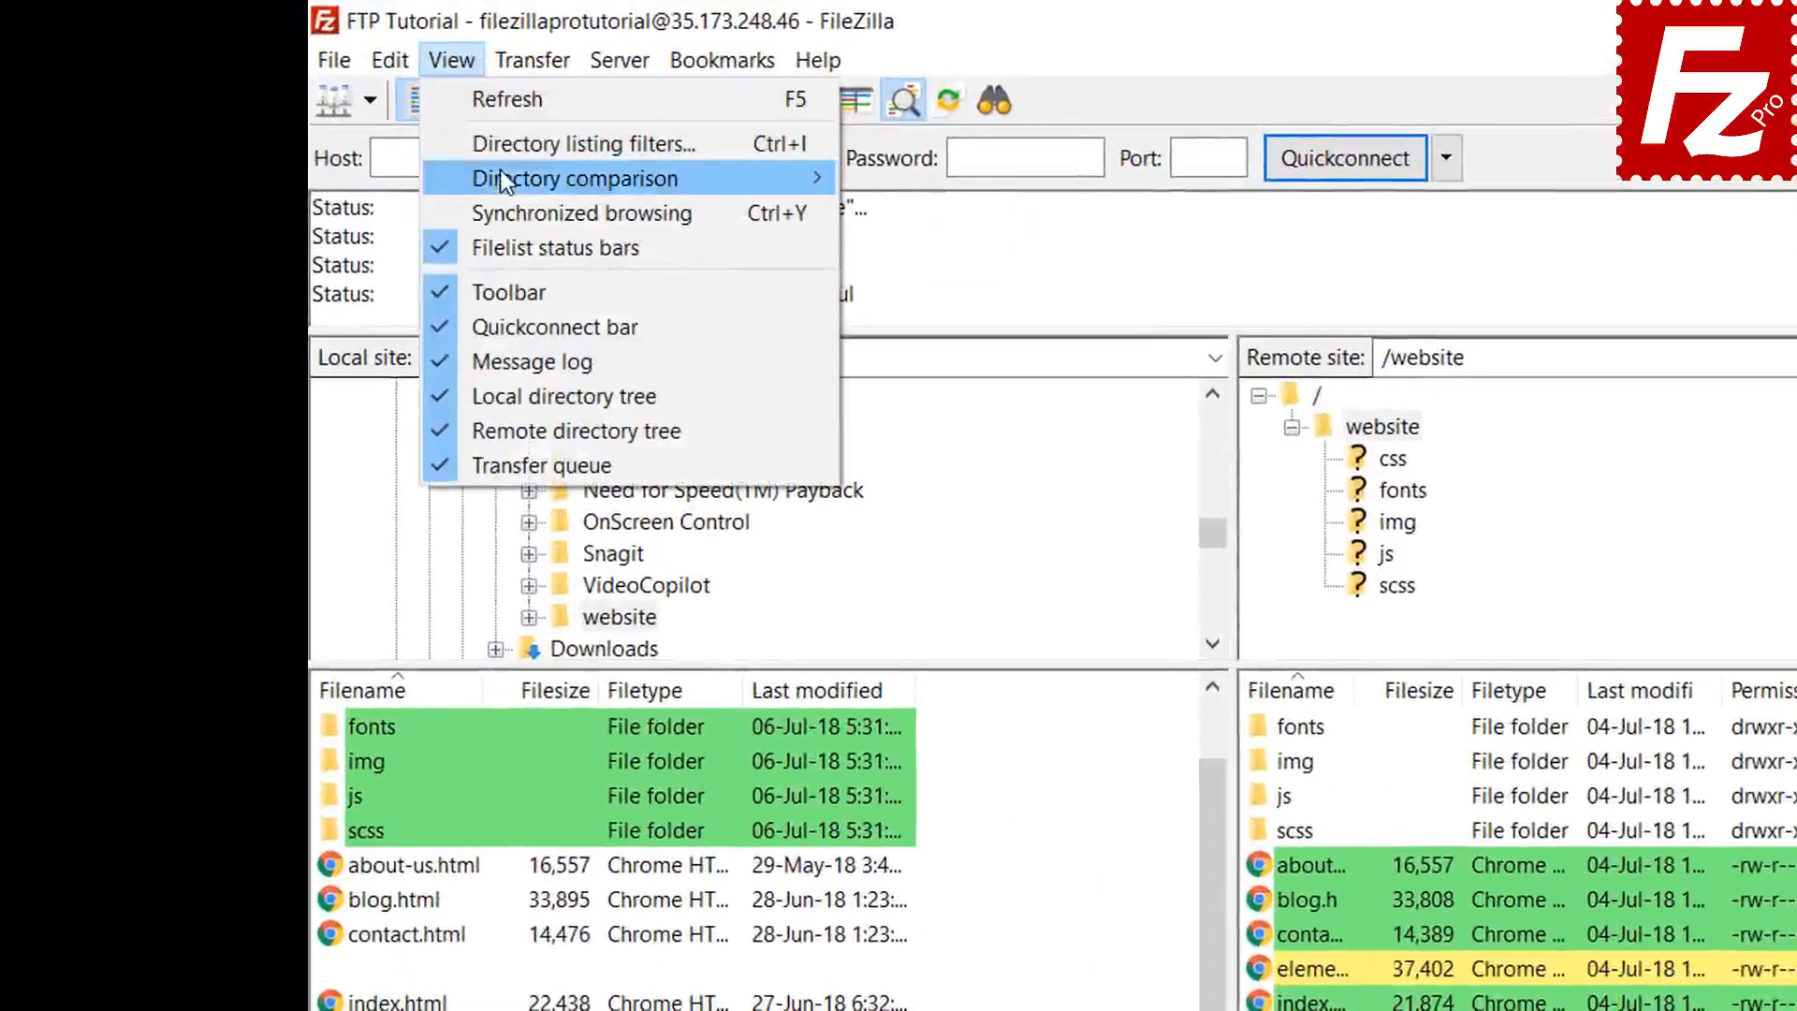
{"action": "mouse_move", "coordinate": [502, 173]}
{"action": "left_click", "coordinate": [945, 222]}
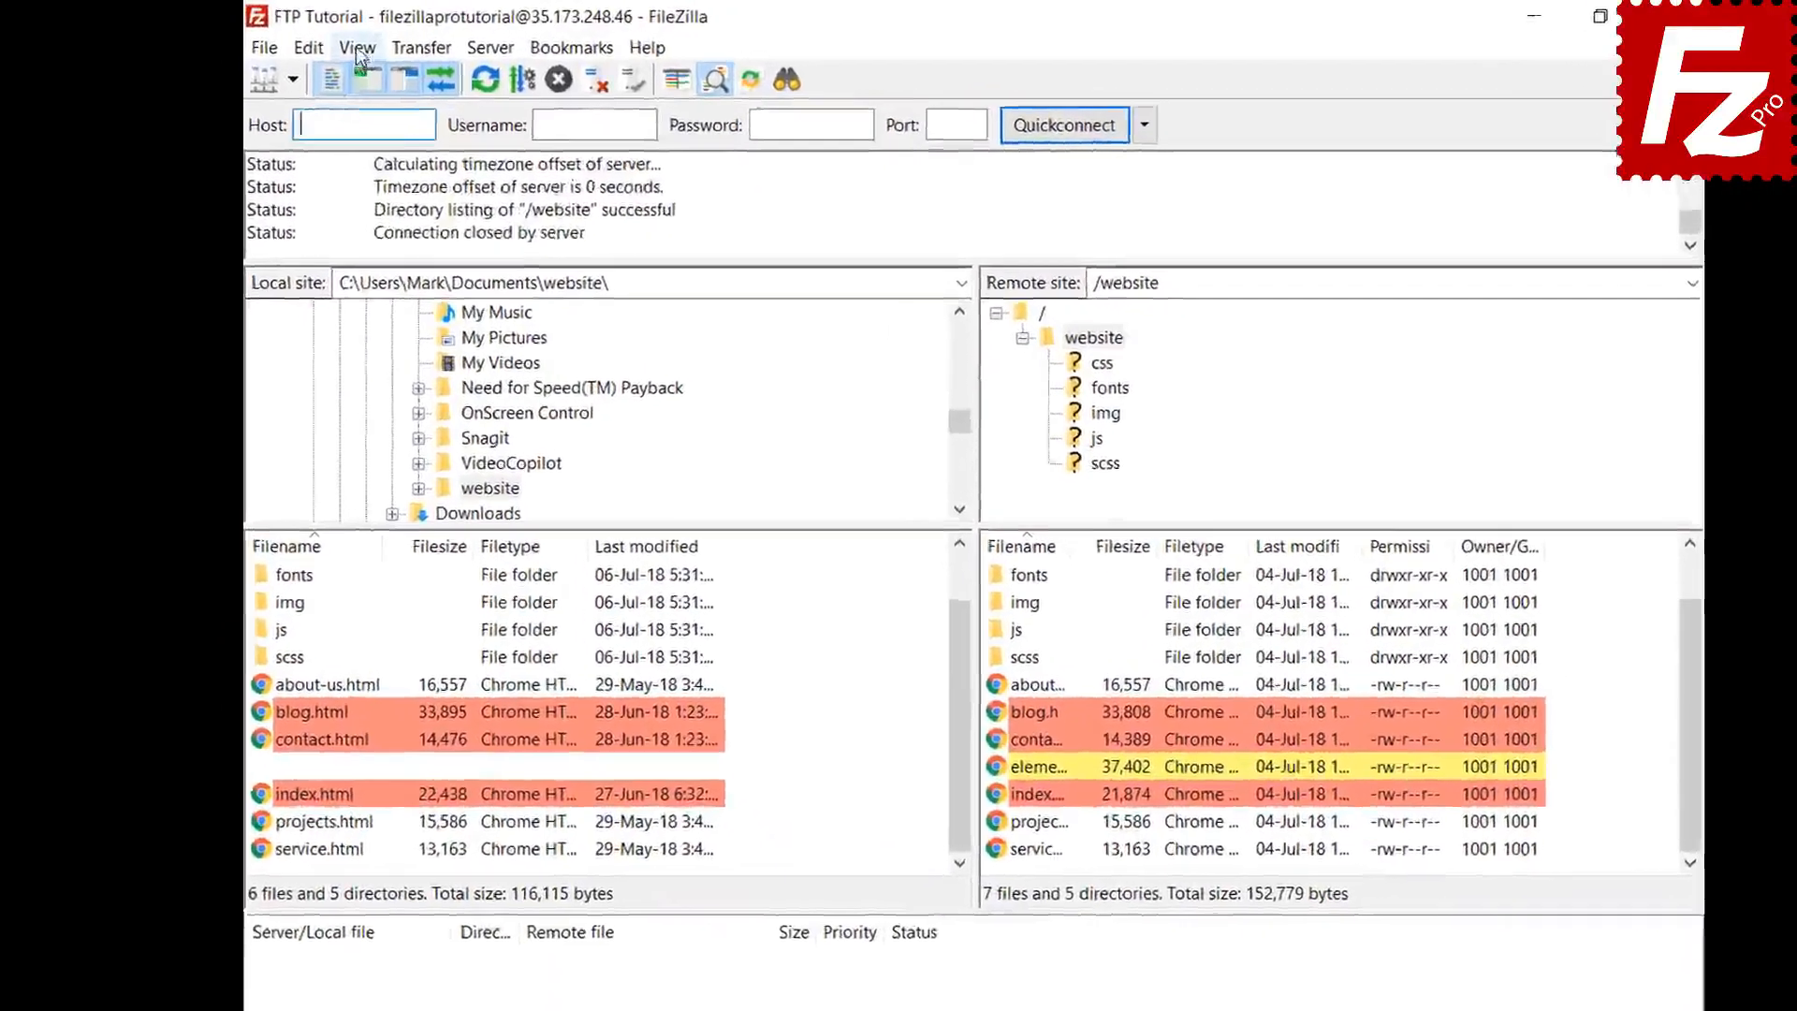
- Enable synchronized browsing, open the local css folder, then the img folder on the server
{"action": "left_click", "coordinate": [329, 44]}
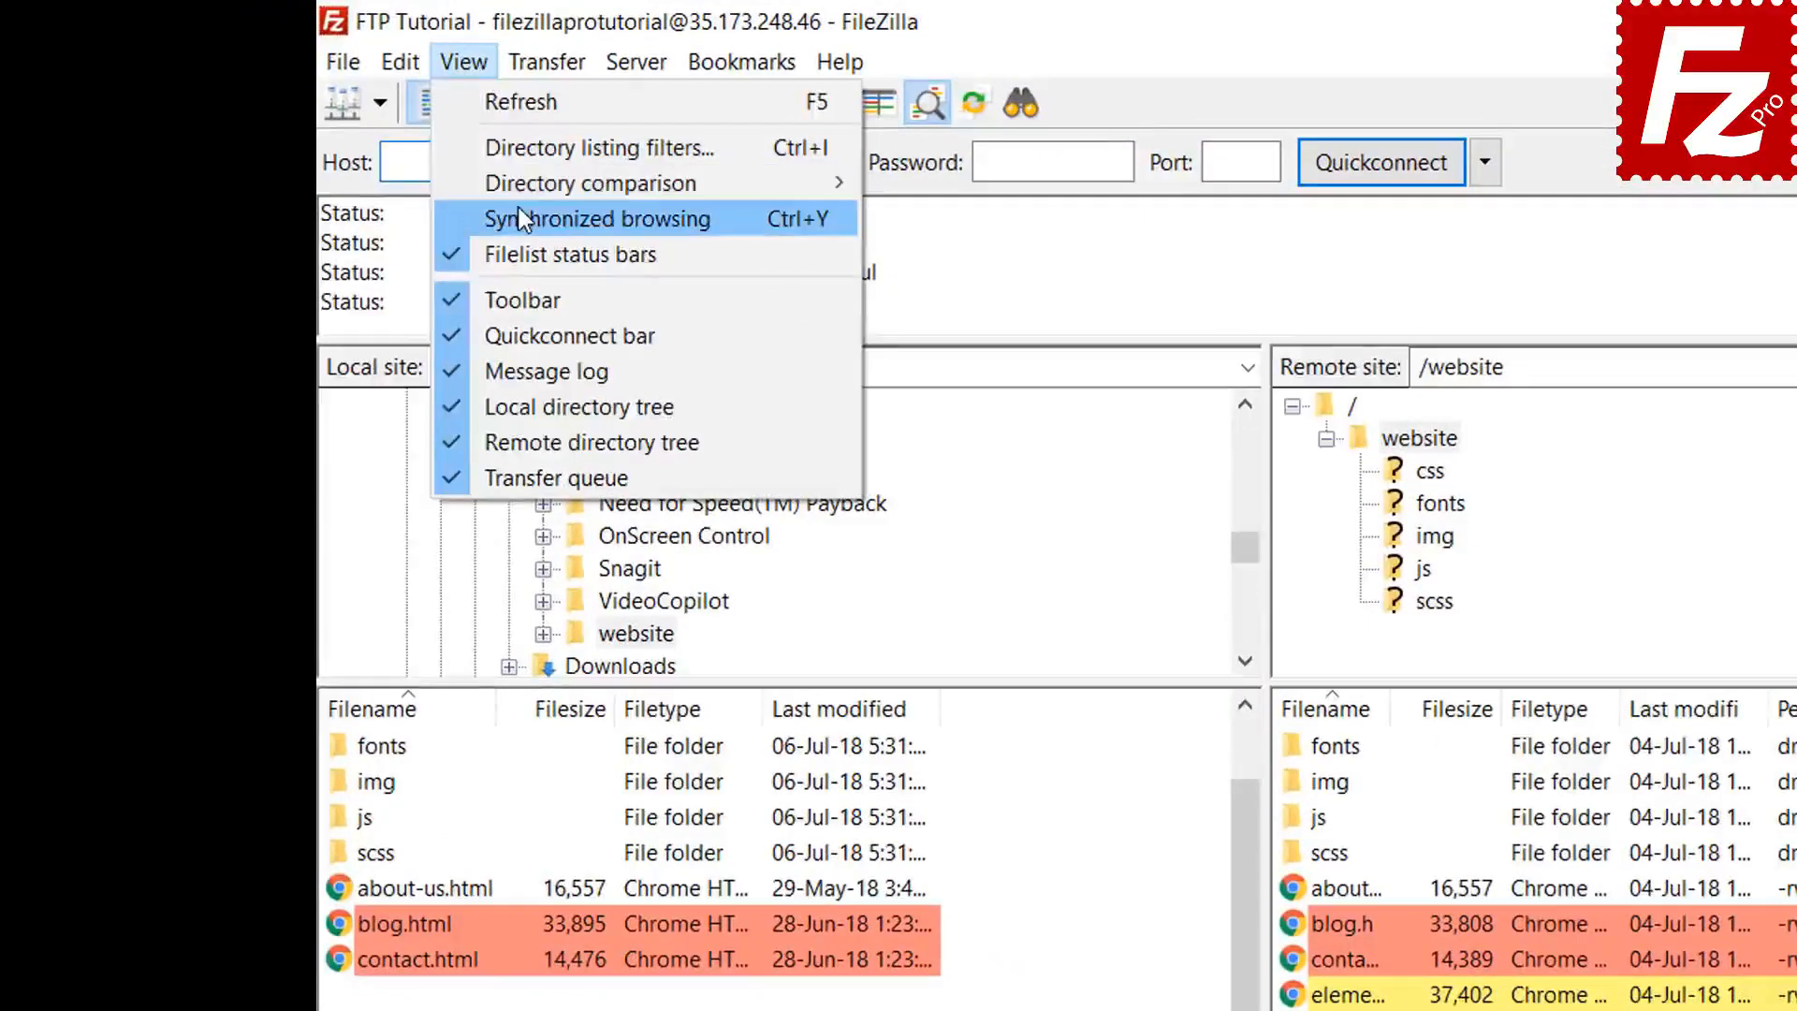
{"action": "left_click", "coordinate": [515, 218]}
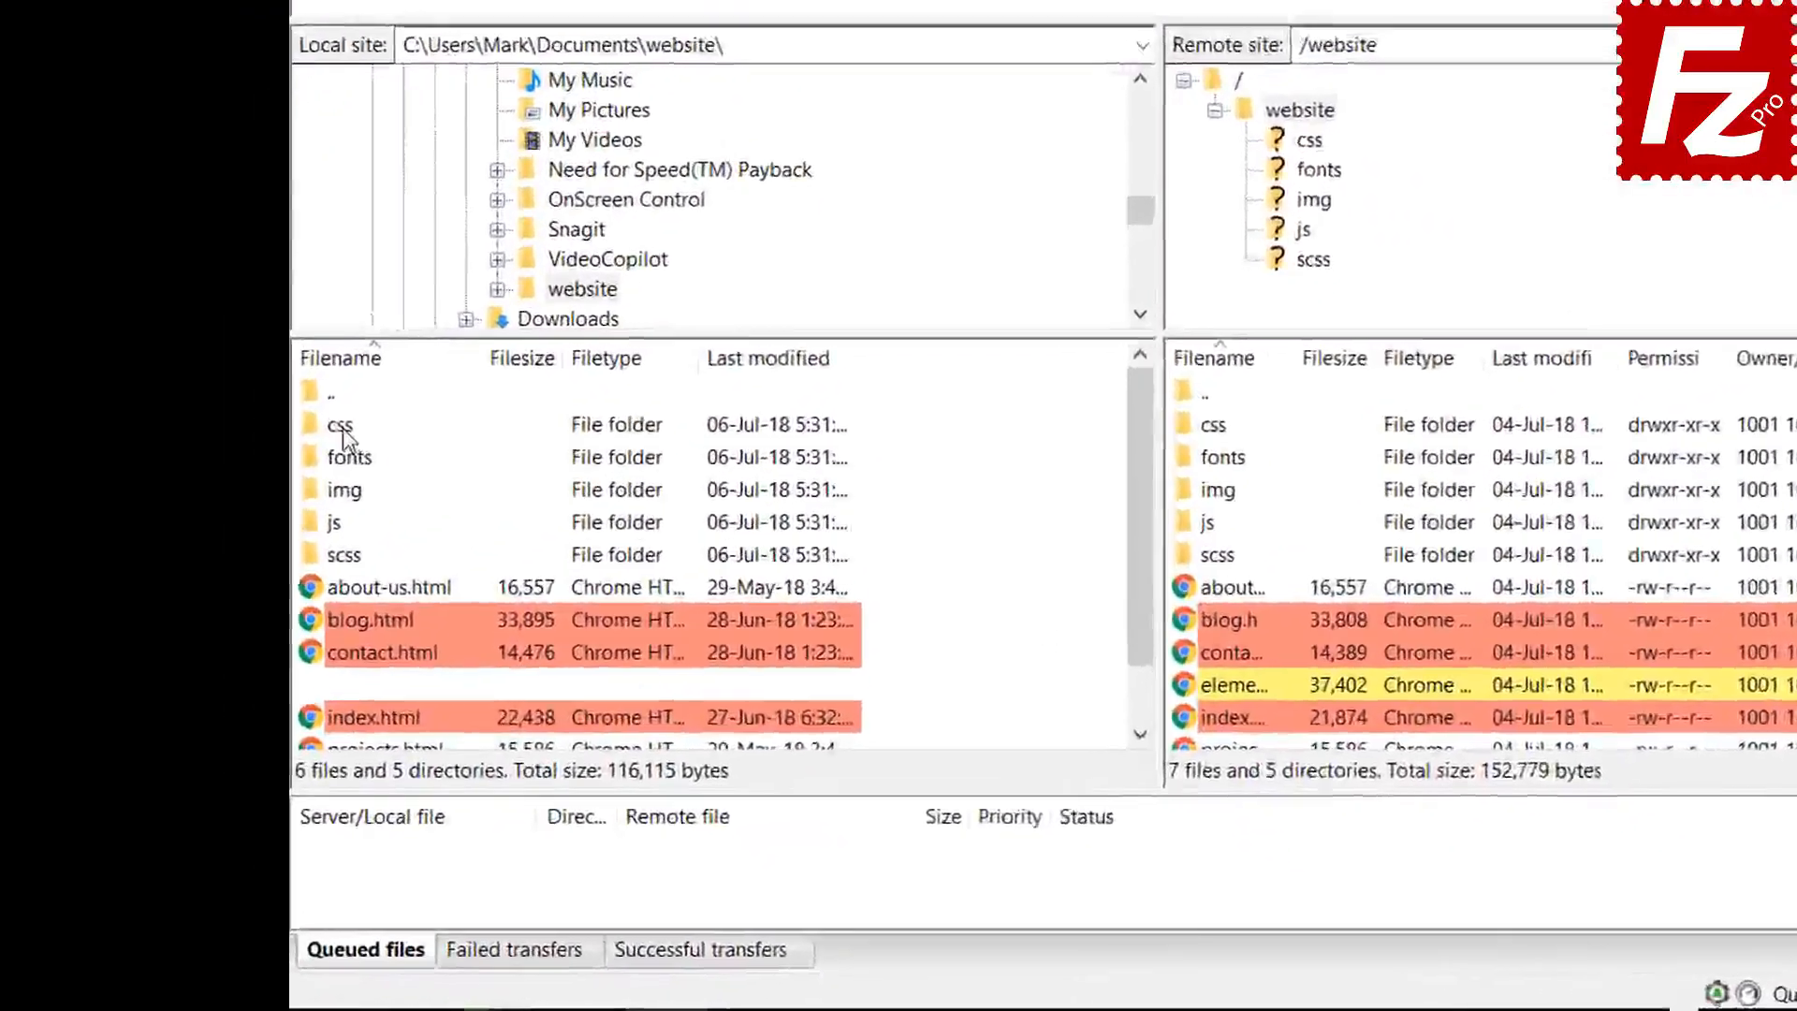
{"action": "left_click", "coordinate": [269, 553]}
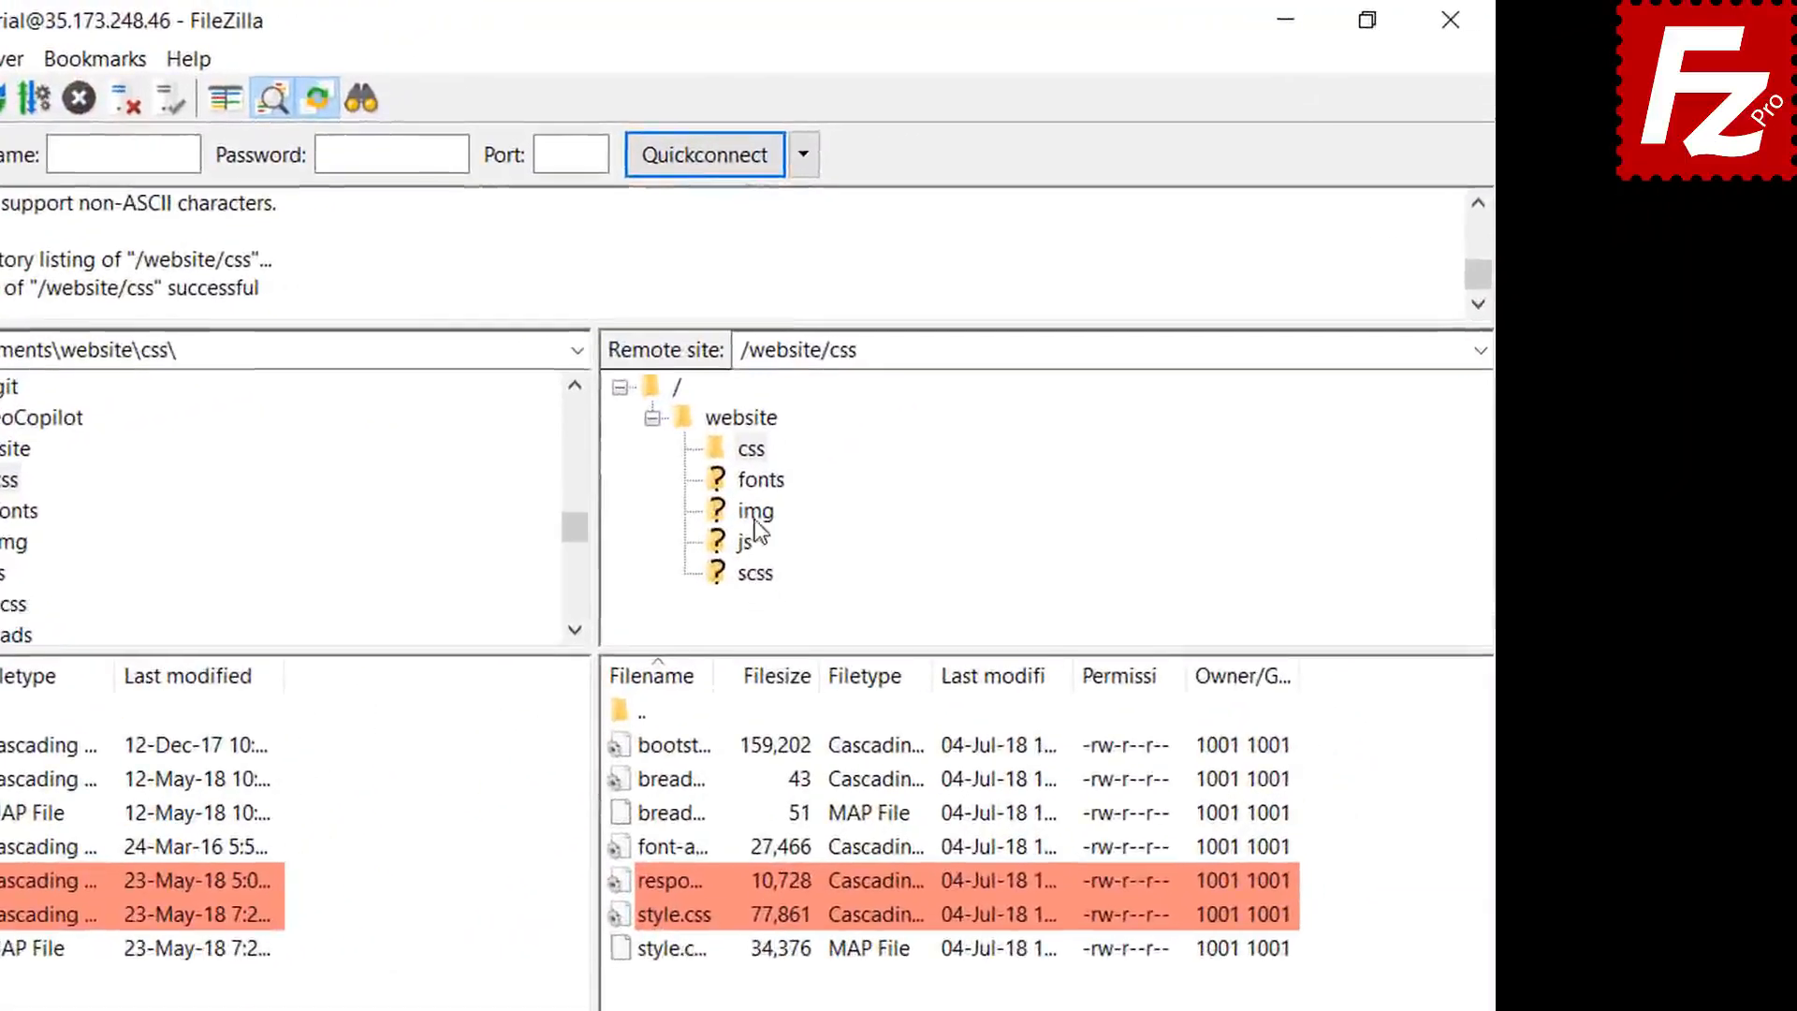
{"action": "left_click", "coordinate": [770, 506]}
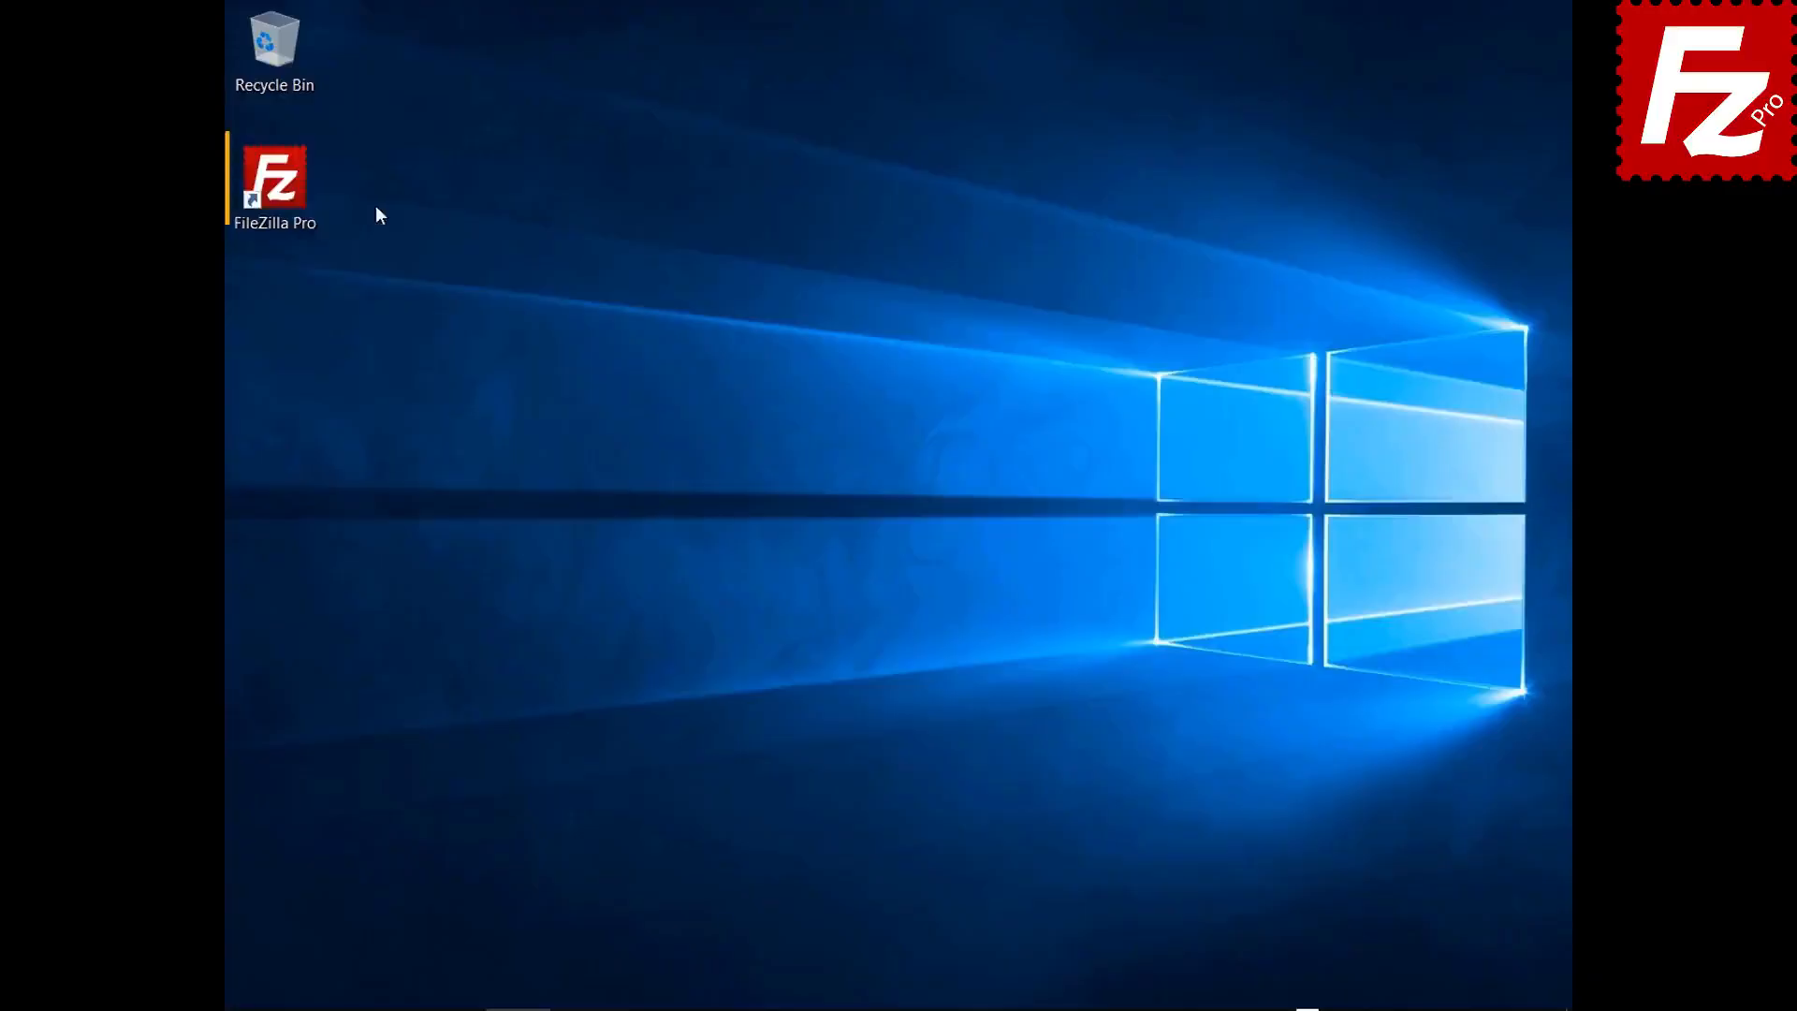
- Launch FileZilla Pro, connect to FTP Tutorial, and open Construction Project in both panes
{"action": "double_click", "coordinate": [286, 188]}
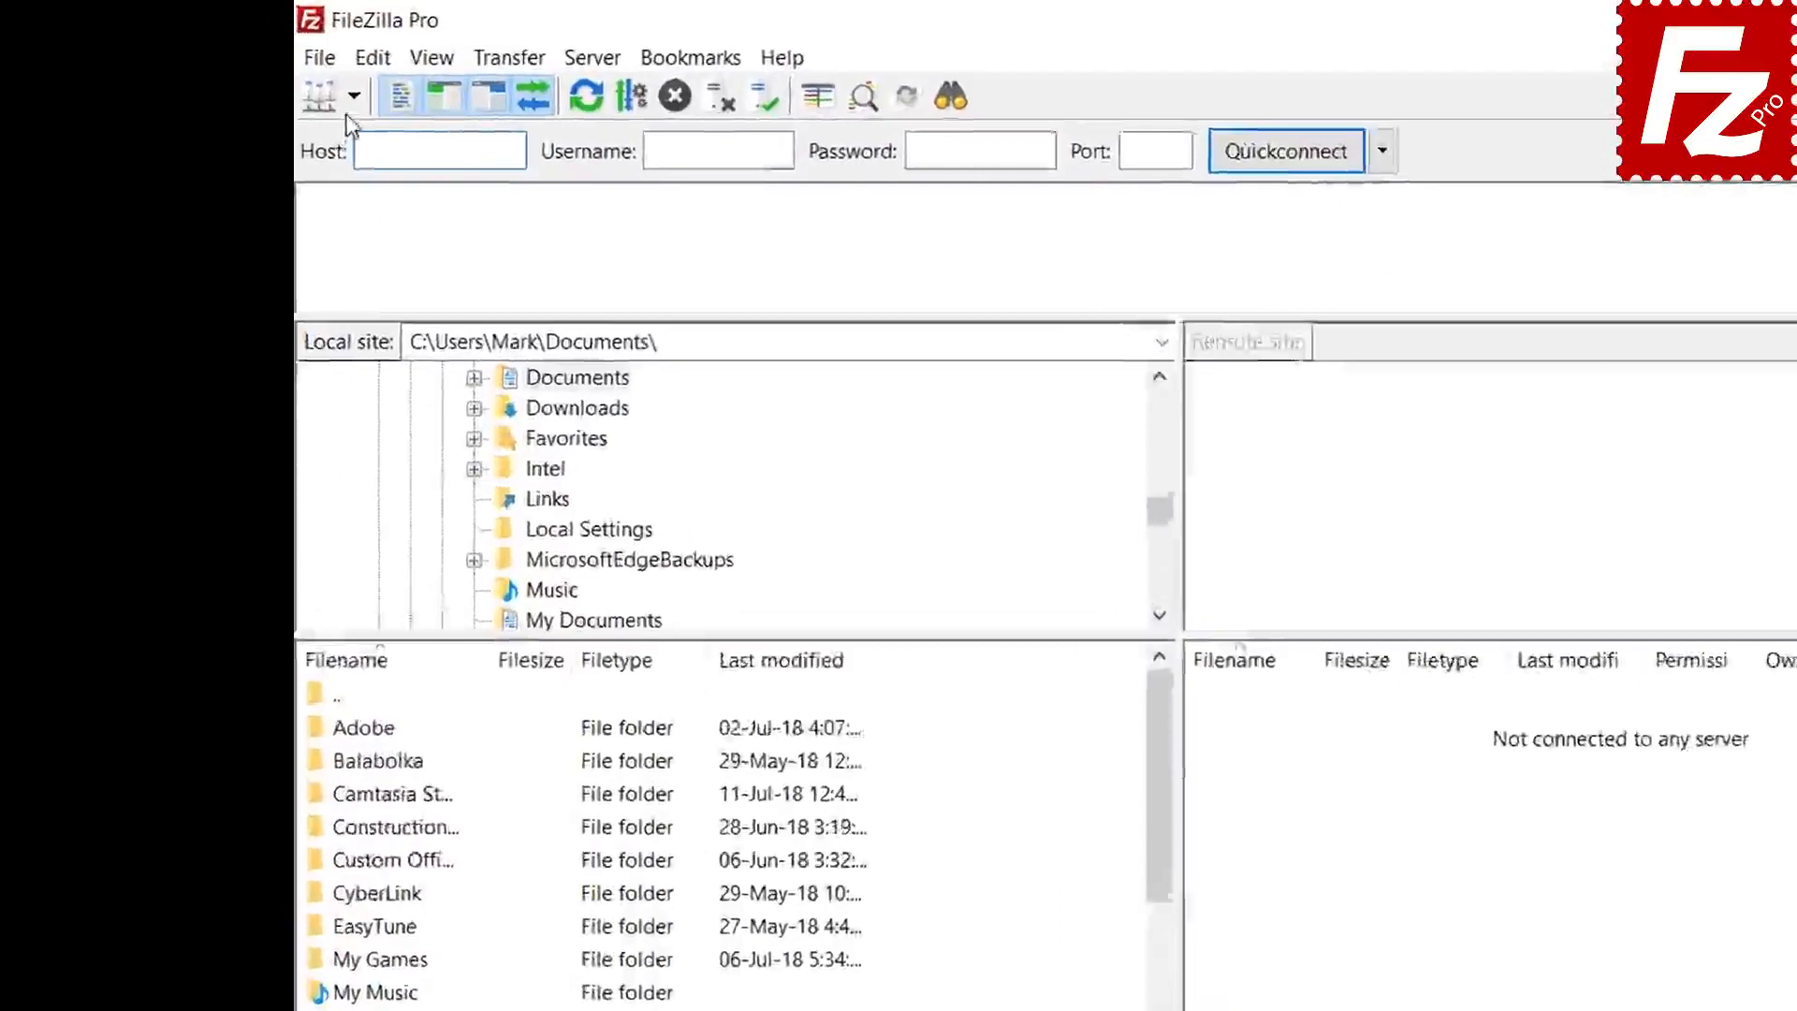
{"action": "left_click", "coordinate": [269, 73]}
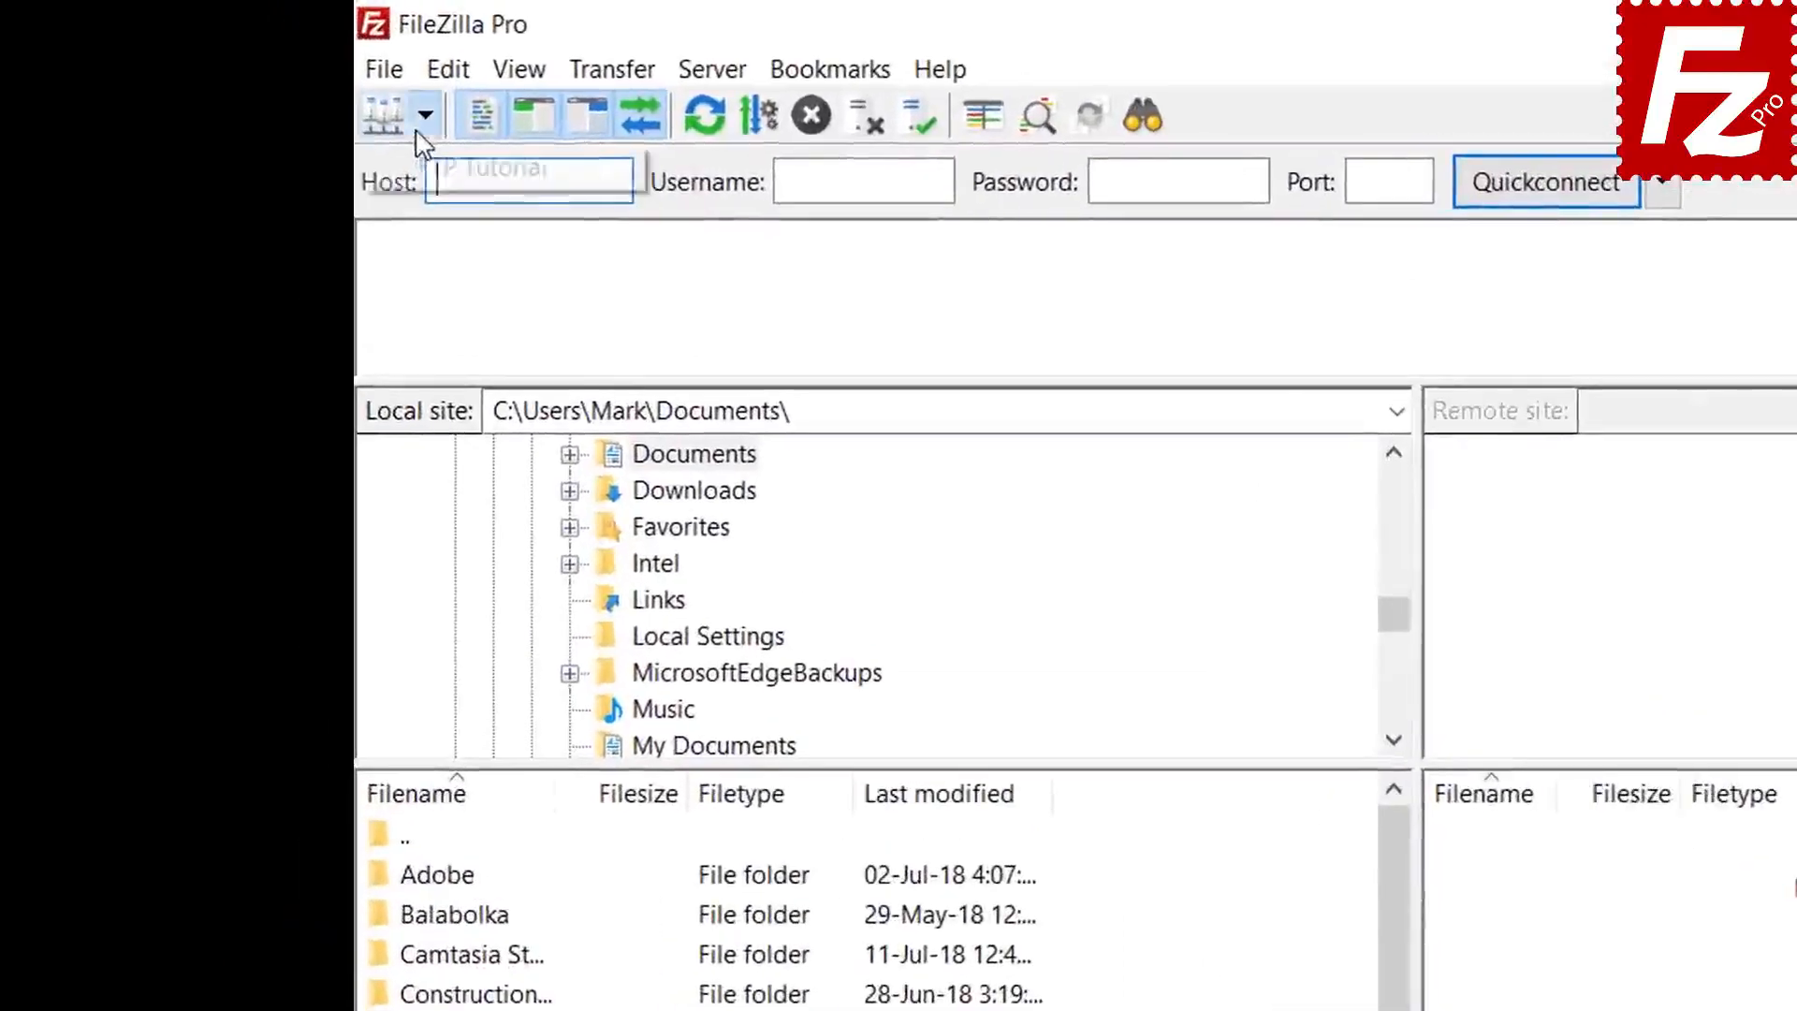
{"action": "left_click", "coordinate": [275, 104]}
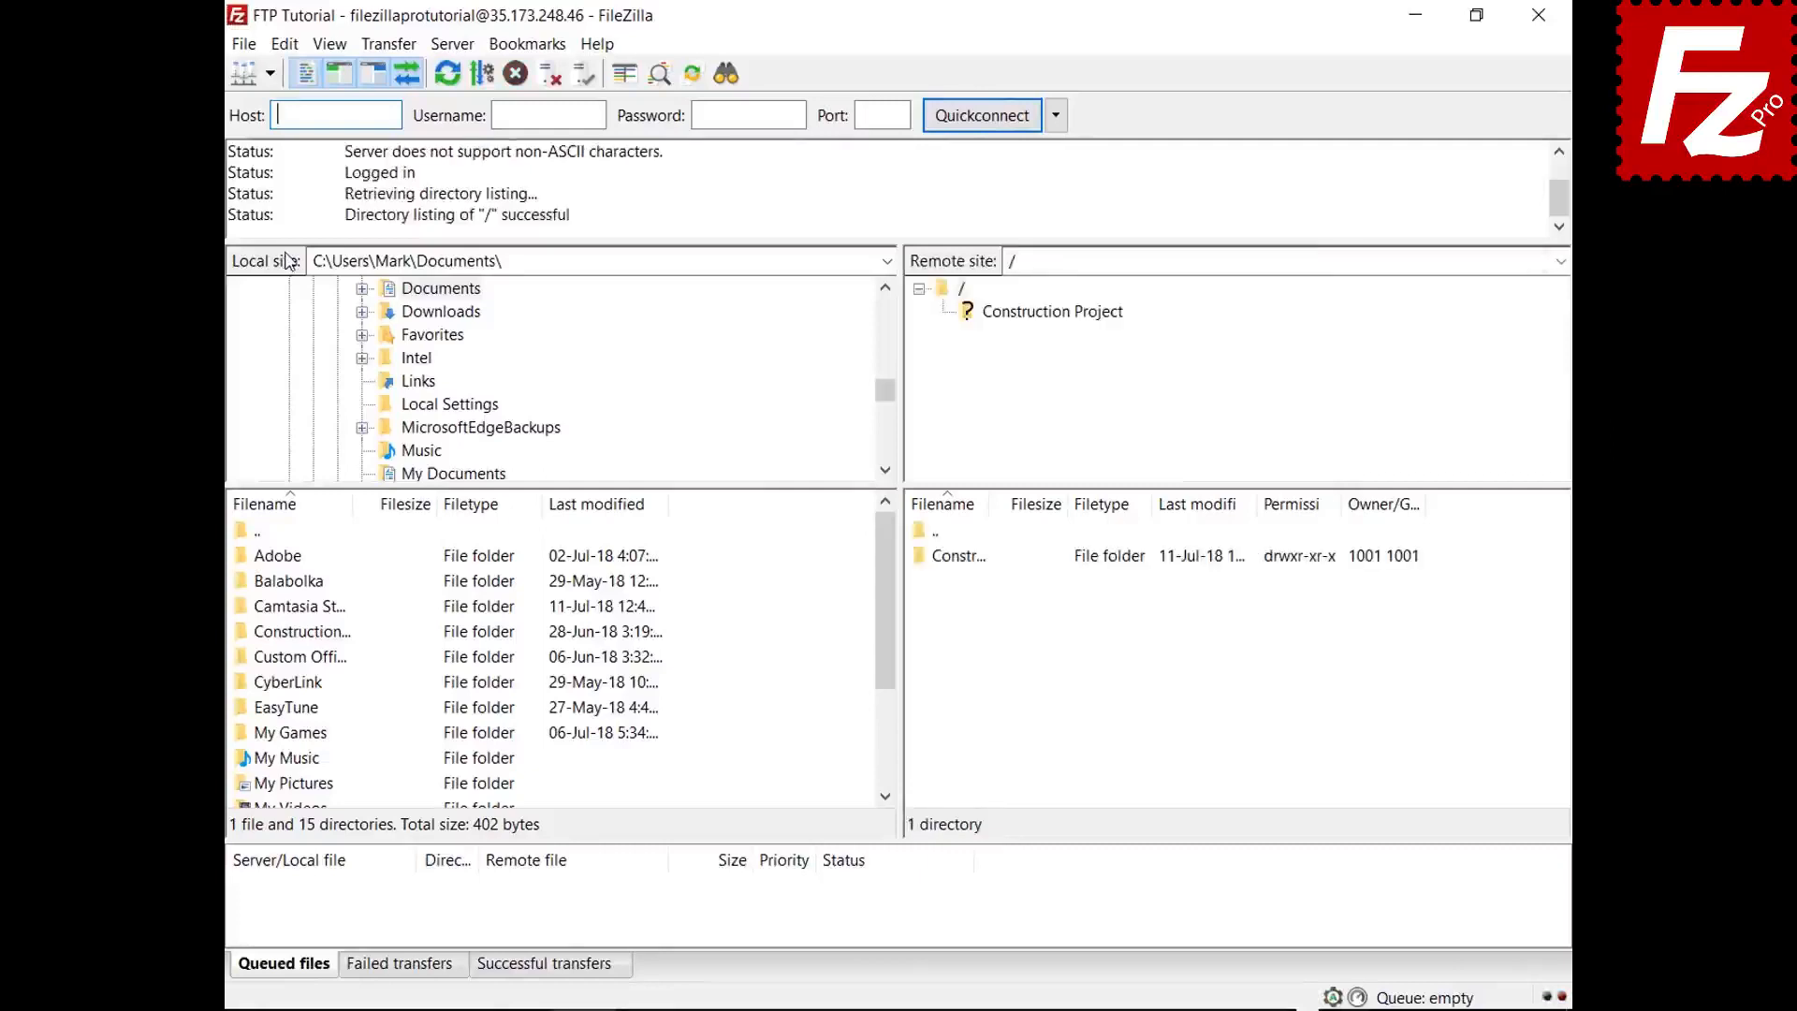
{"action": "double_click", "coordinate": [323, 633]}
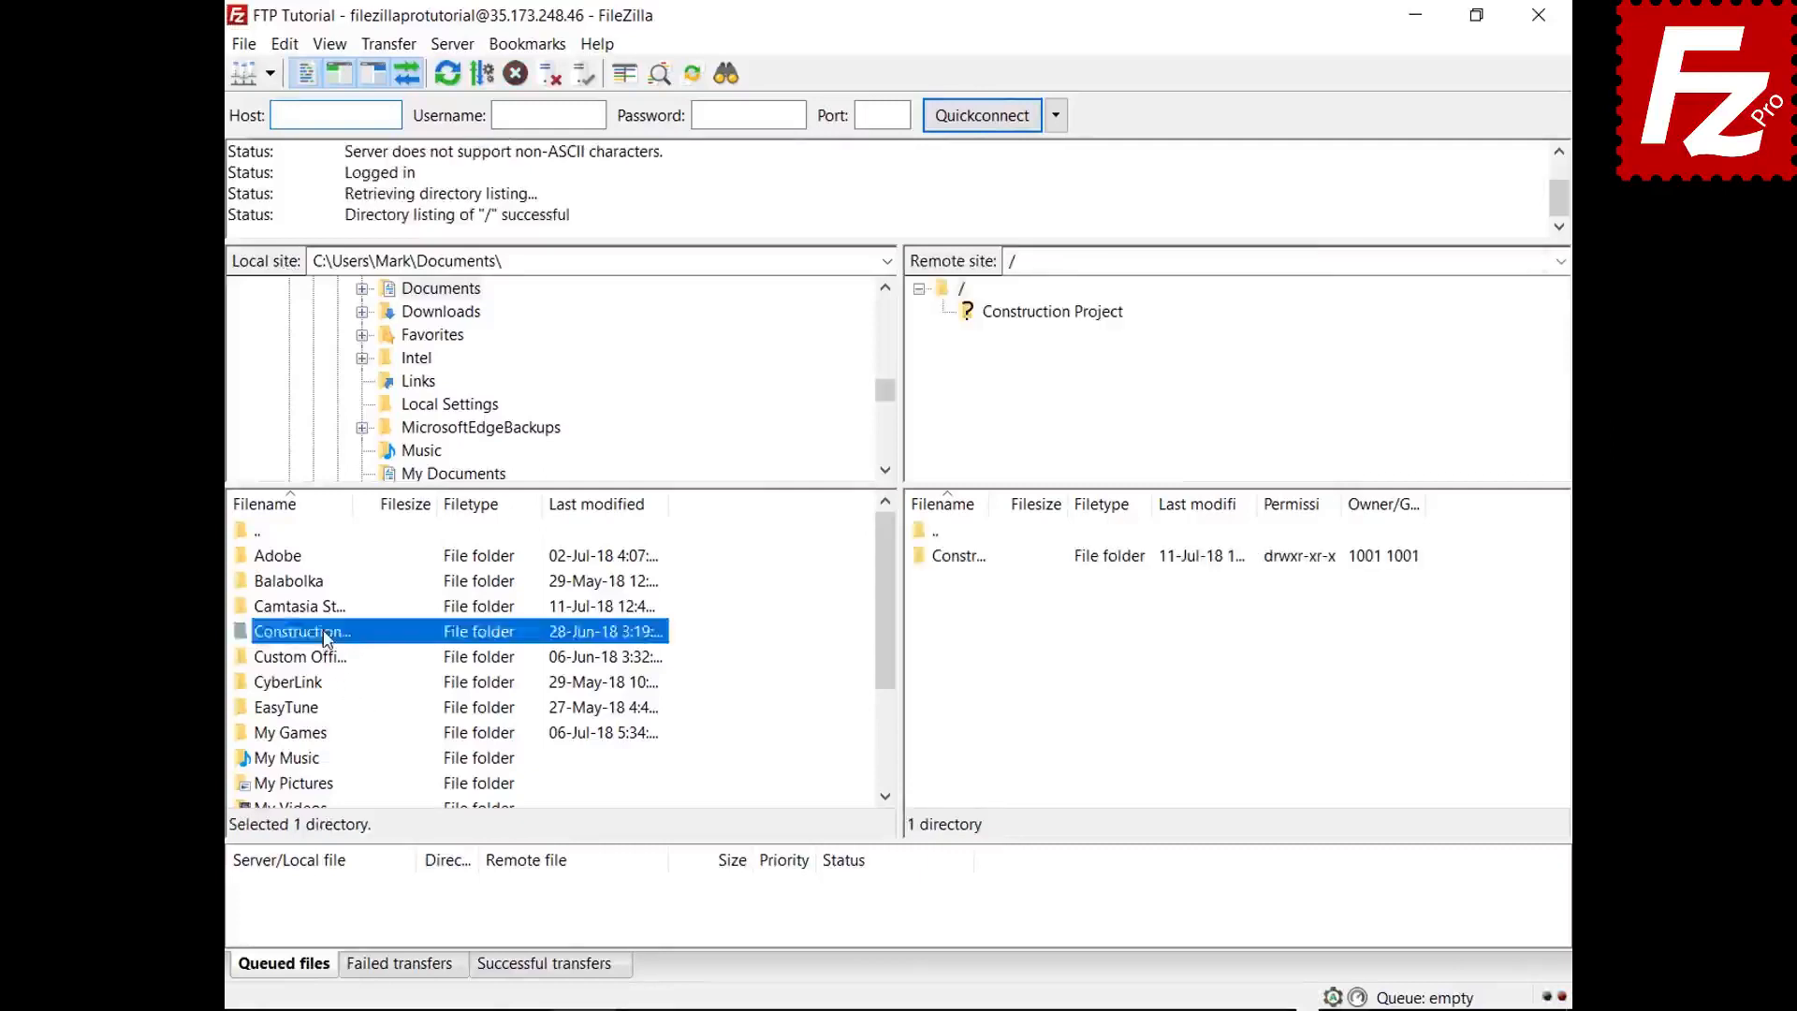
{"action": "double_click", "coordinate": [980, 561]}
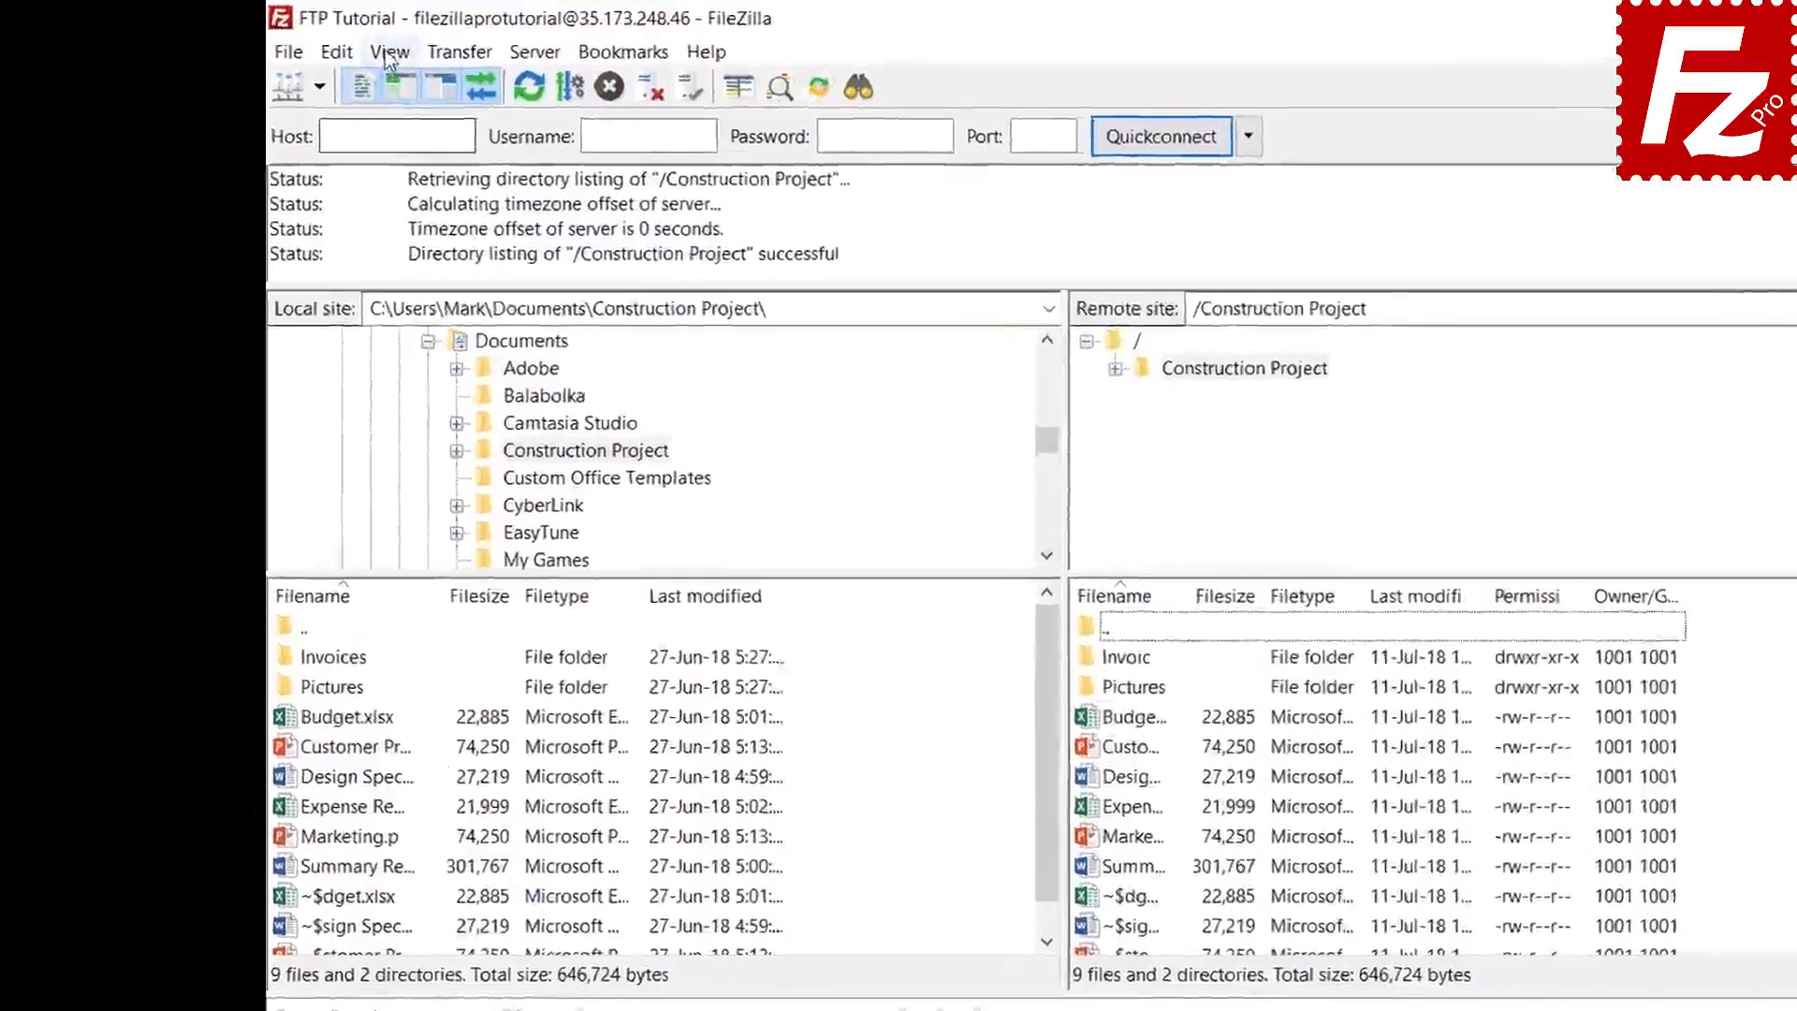
- Create a new filter named 'Microsoft Office Temporaries' in the filter rules editor
{"action": "left_click", "coordinate": [329, 44]}
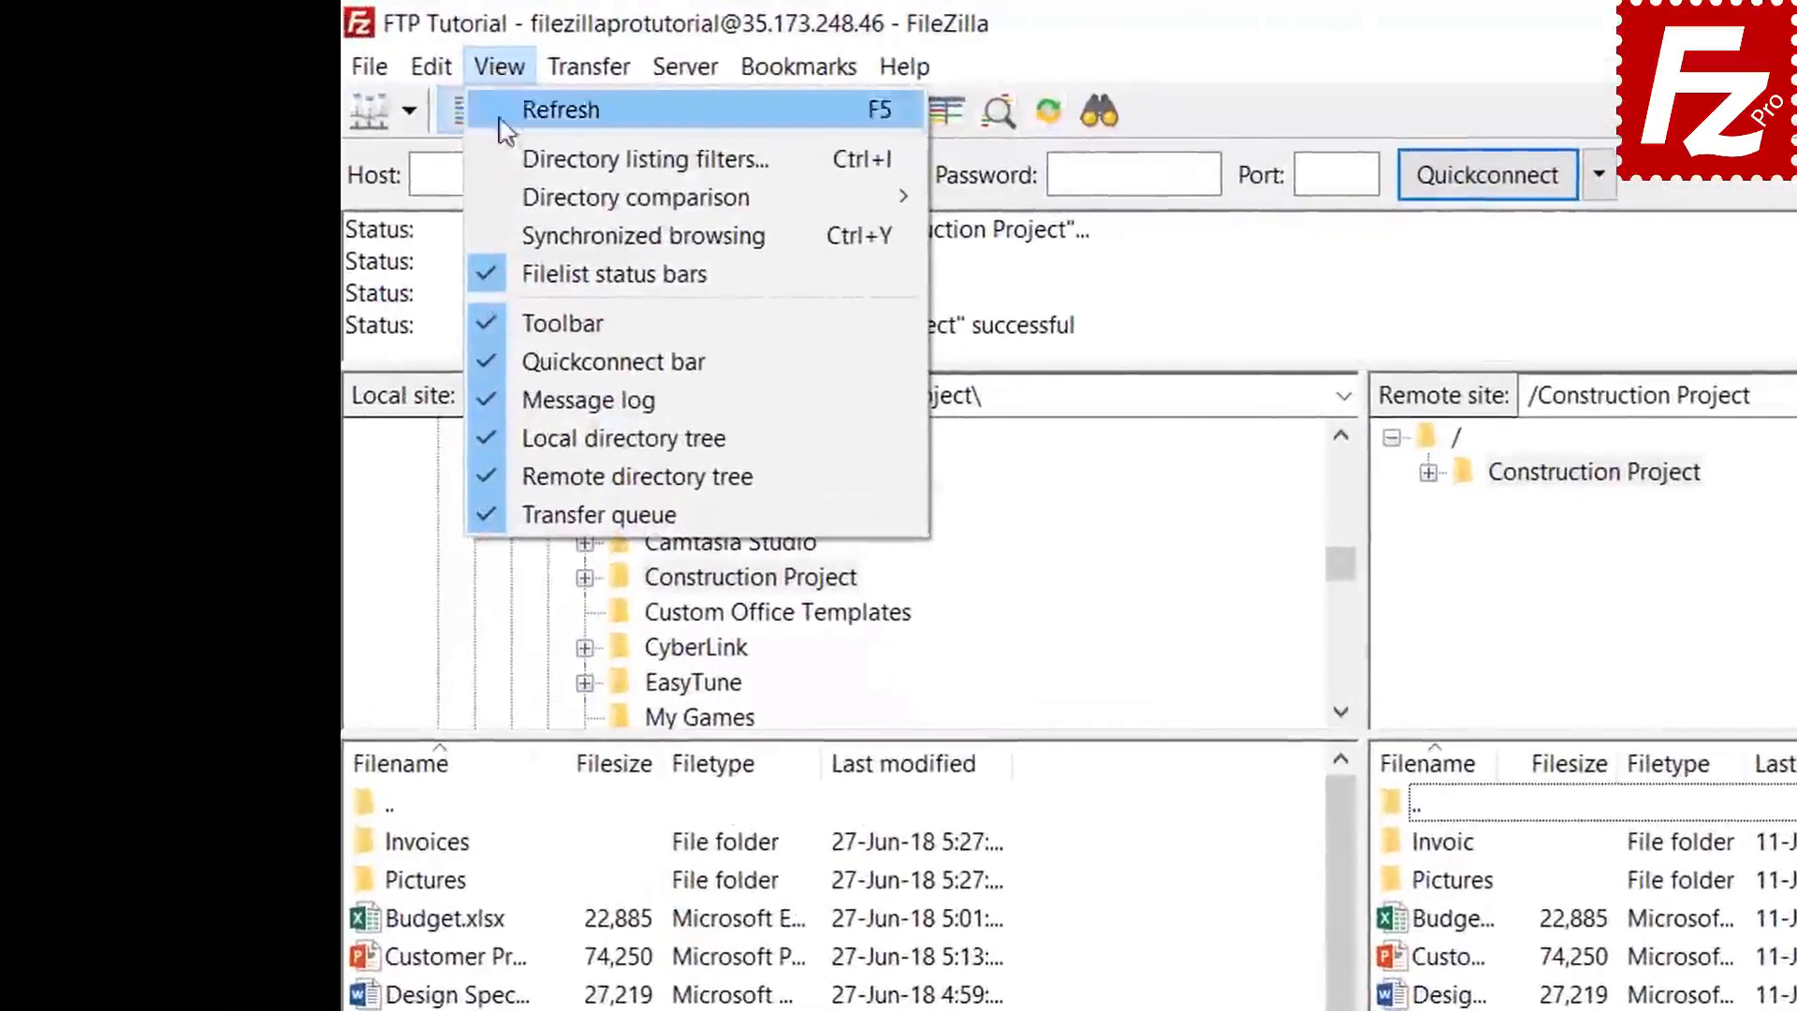
{"action": "left_click", "coordinate": [562, 160]}
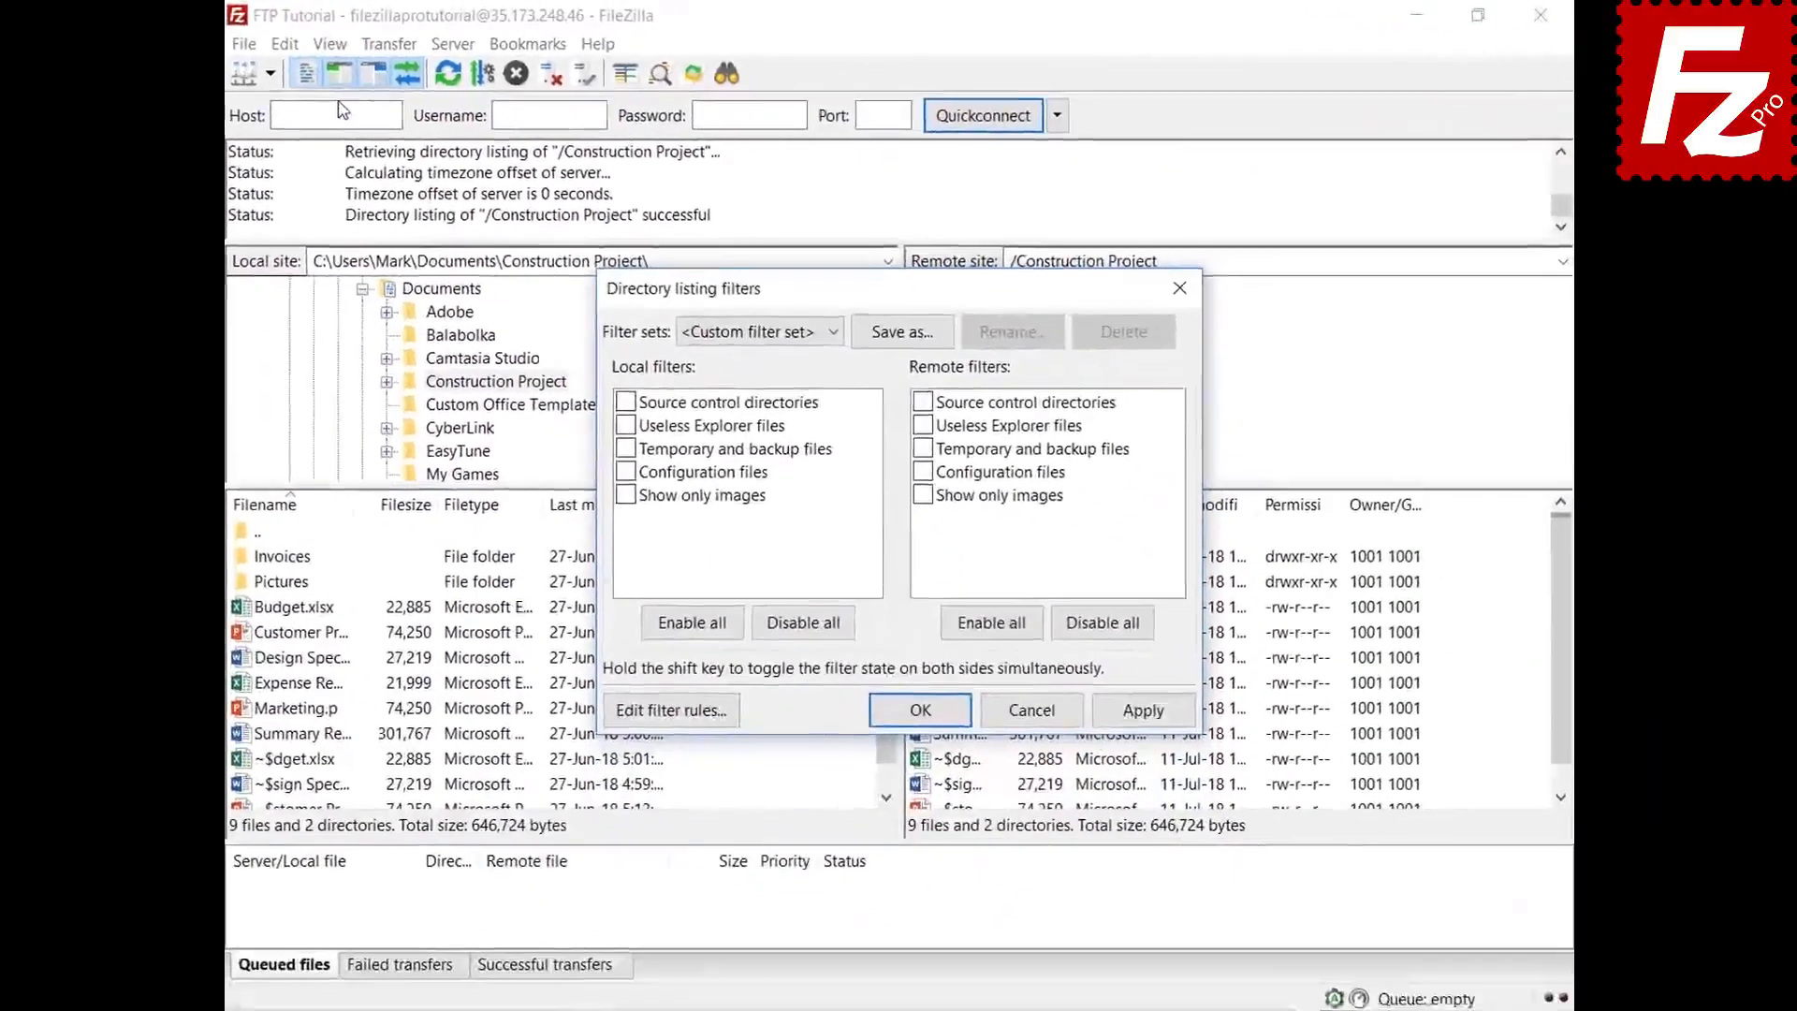
{"action": "left_click_drag", "start_coordinate": [889, 296], "coordinate": [884, 71]}
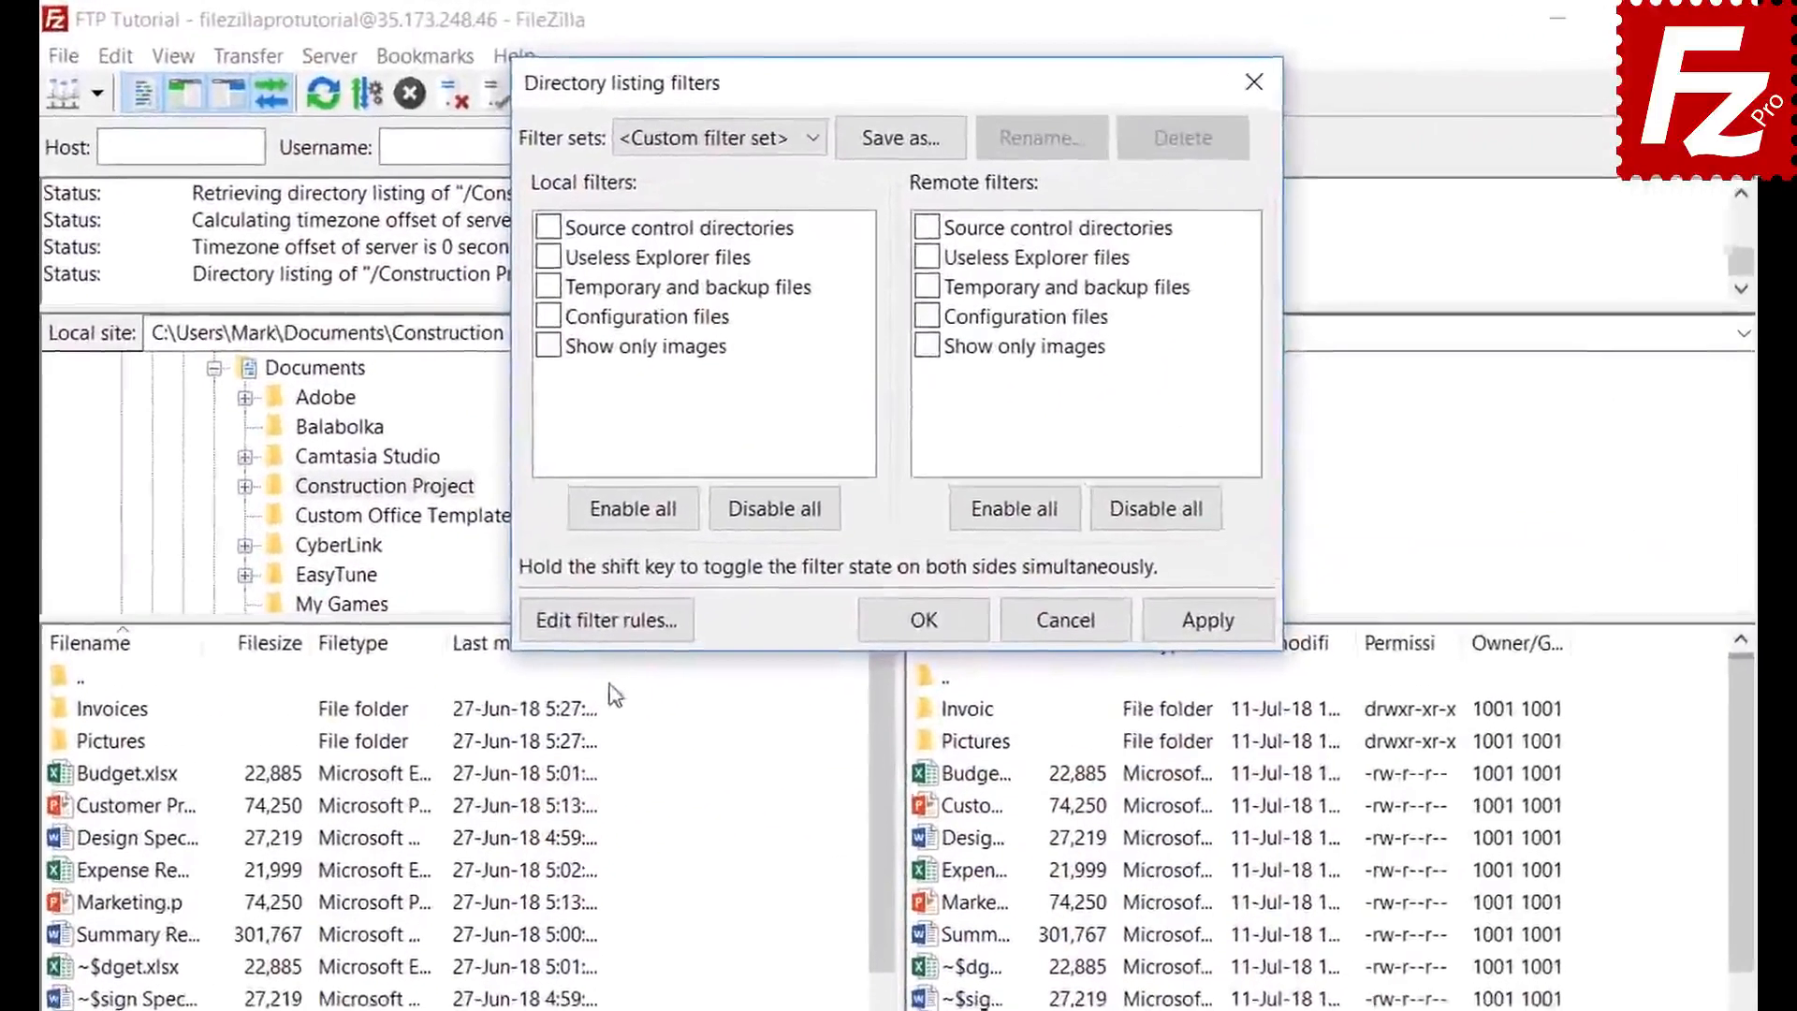
{"action": "left_click", "coordinate": [669, 485]}
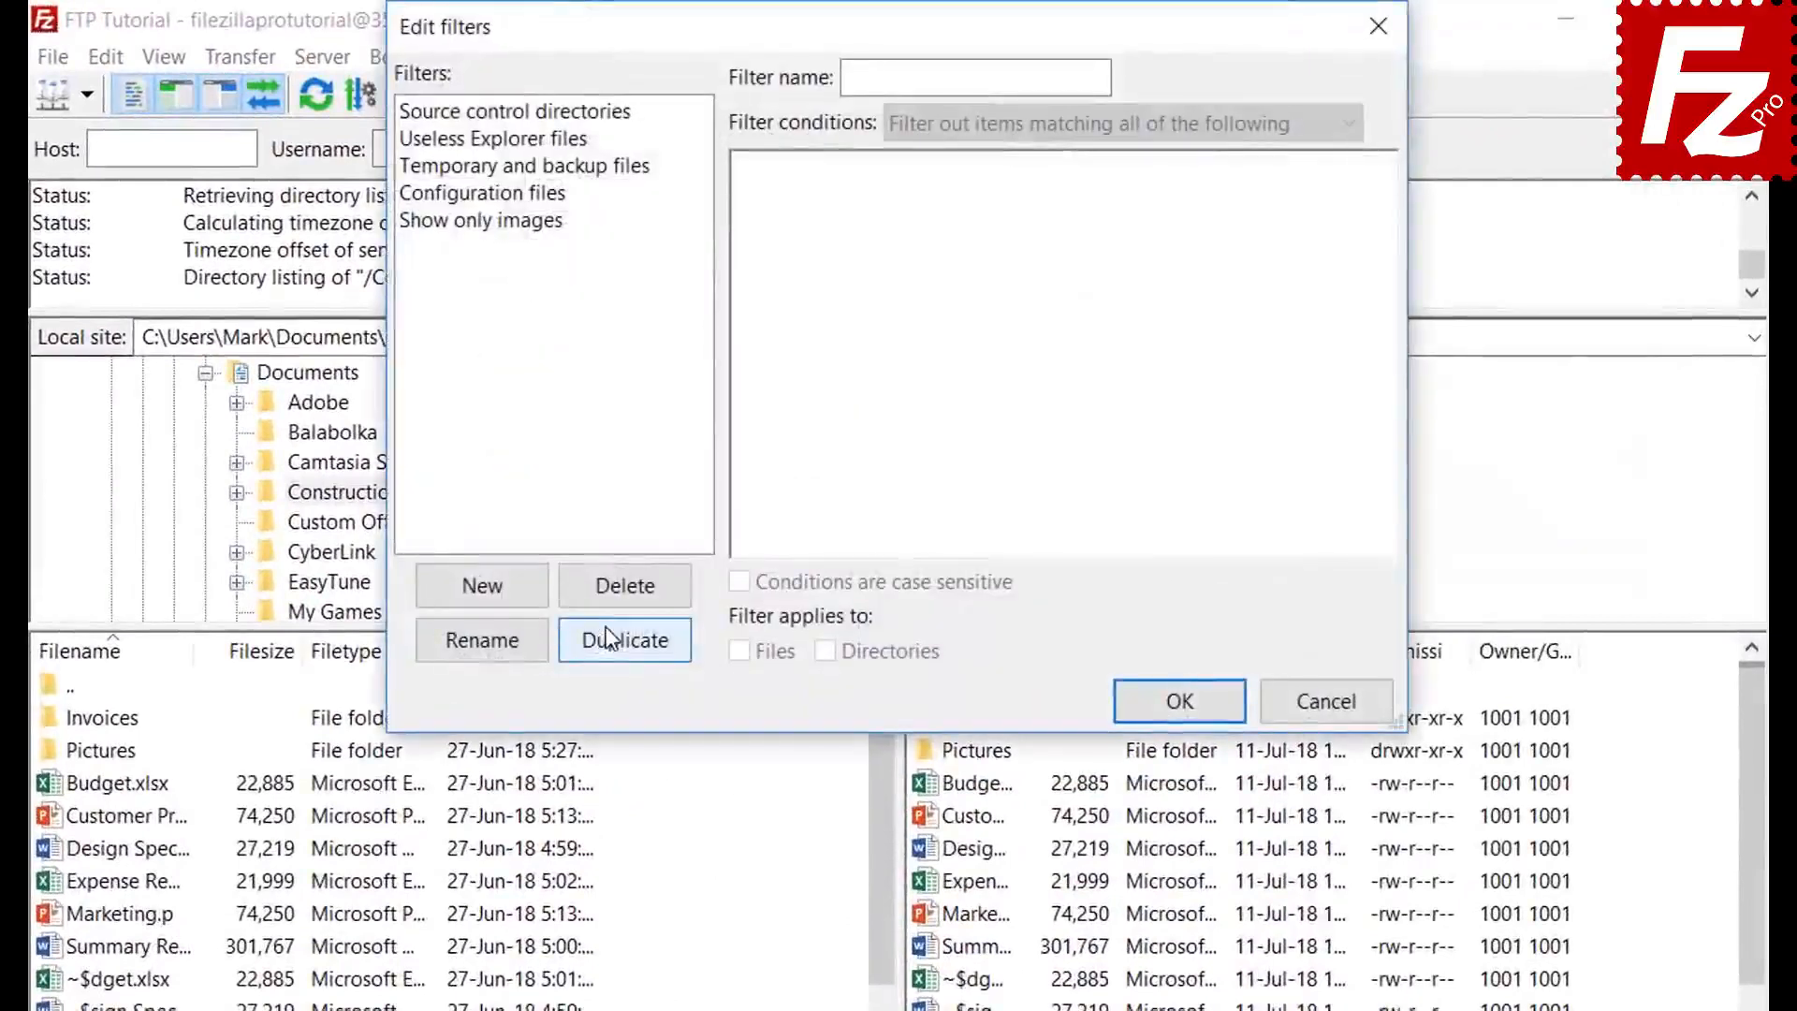
{"action": "left_click", "coordinate": [511, 591]}
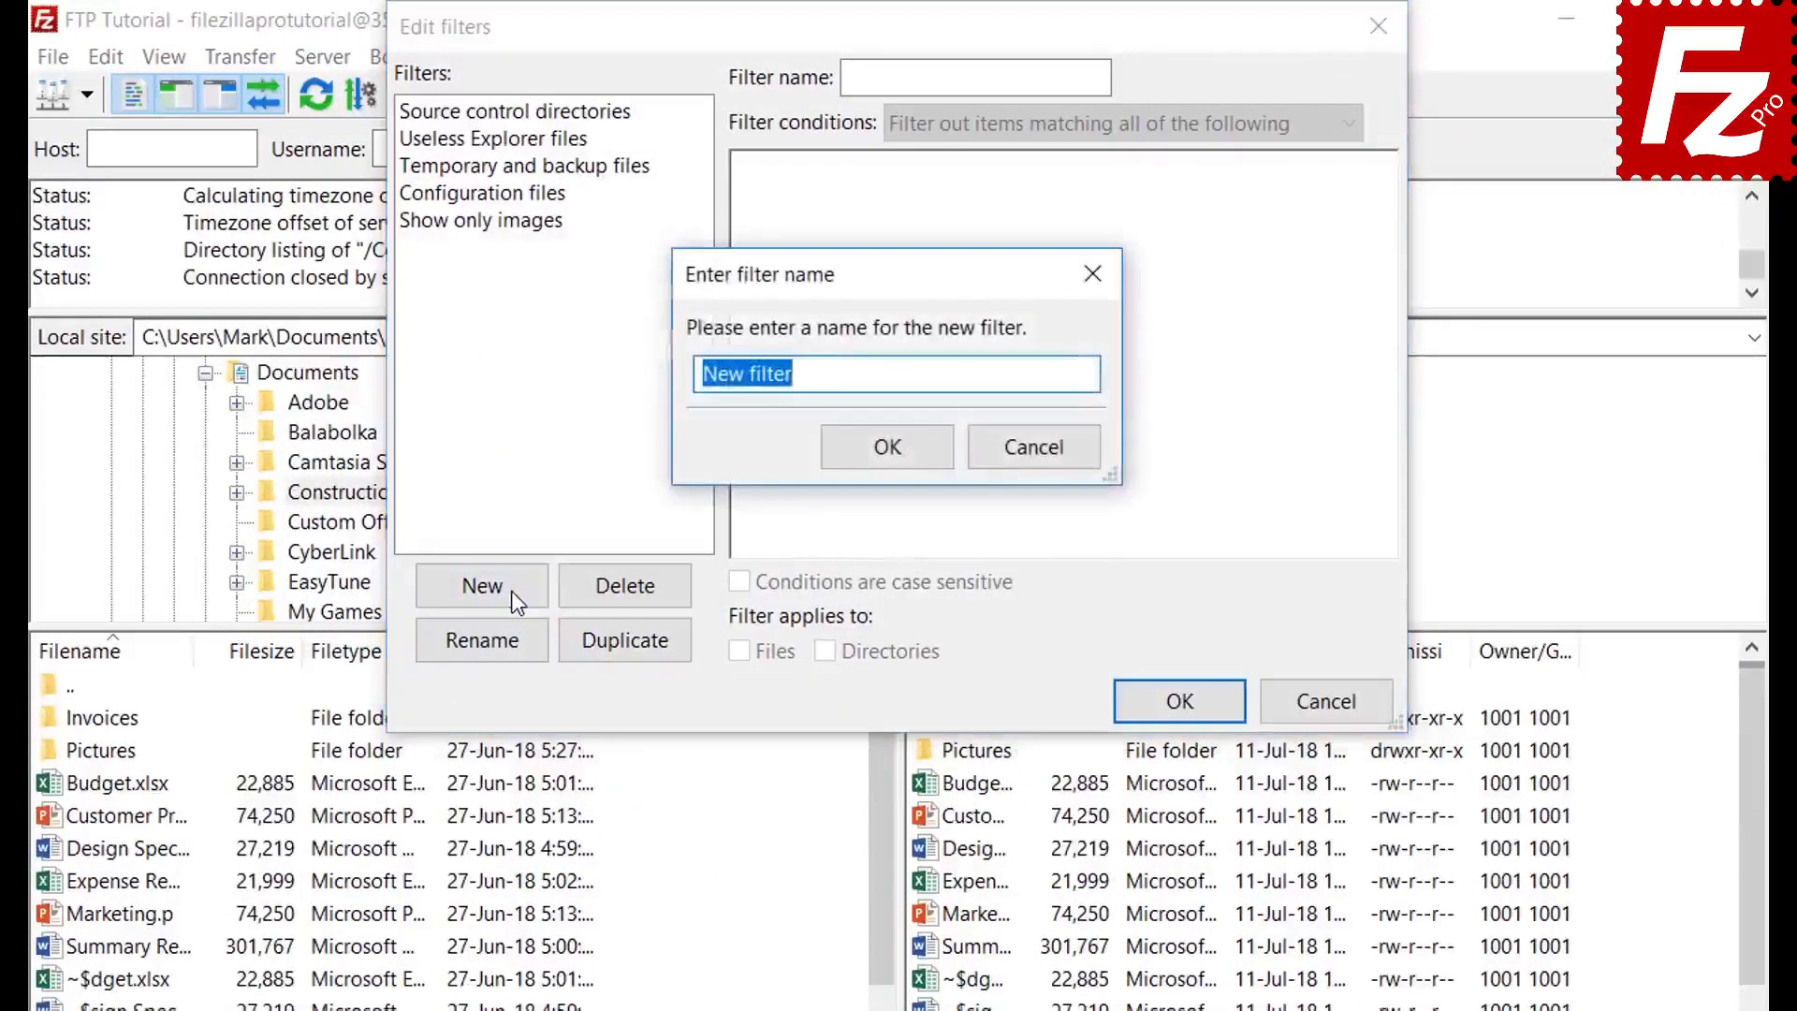
{"action": "key", "text": "BackSpace"}
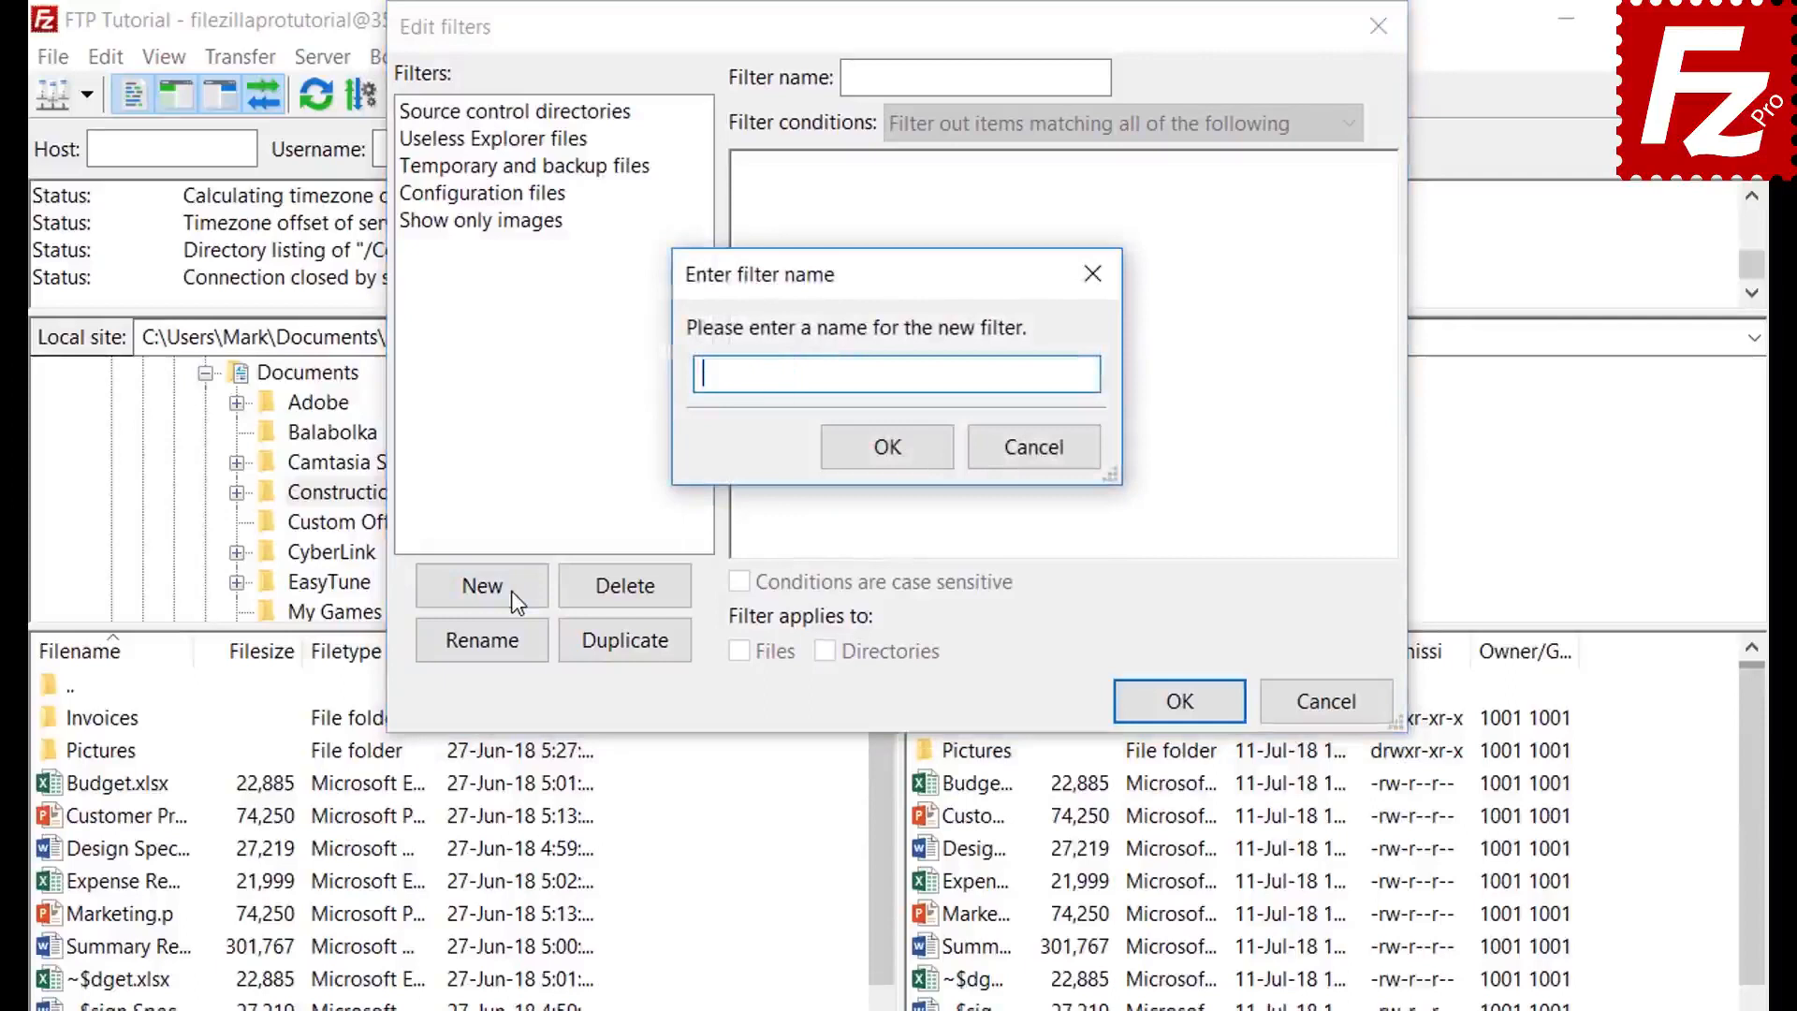
{"action": "type", "text": "Microsoft Office Temporaries"}
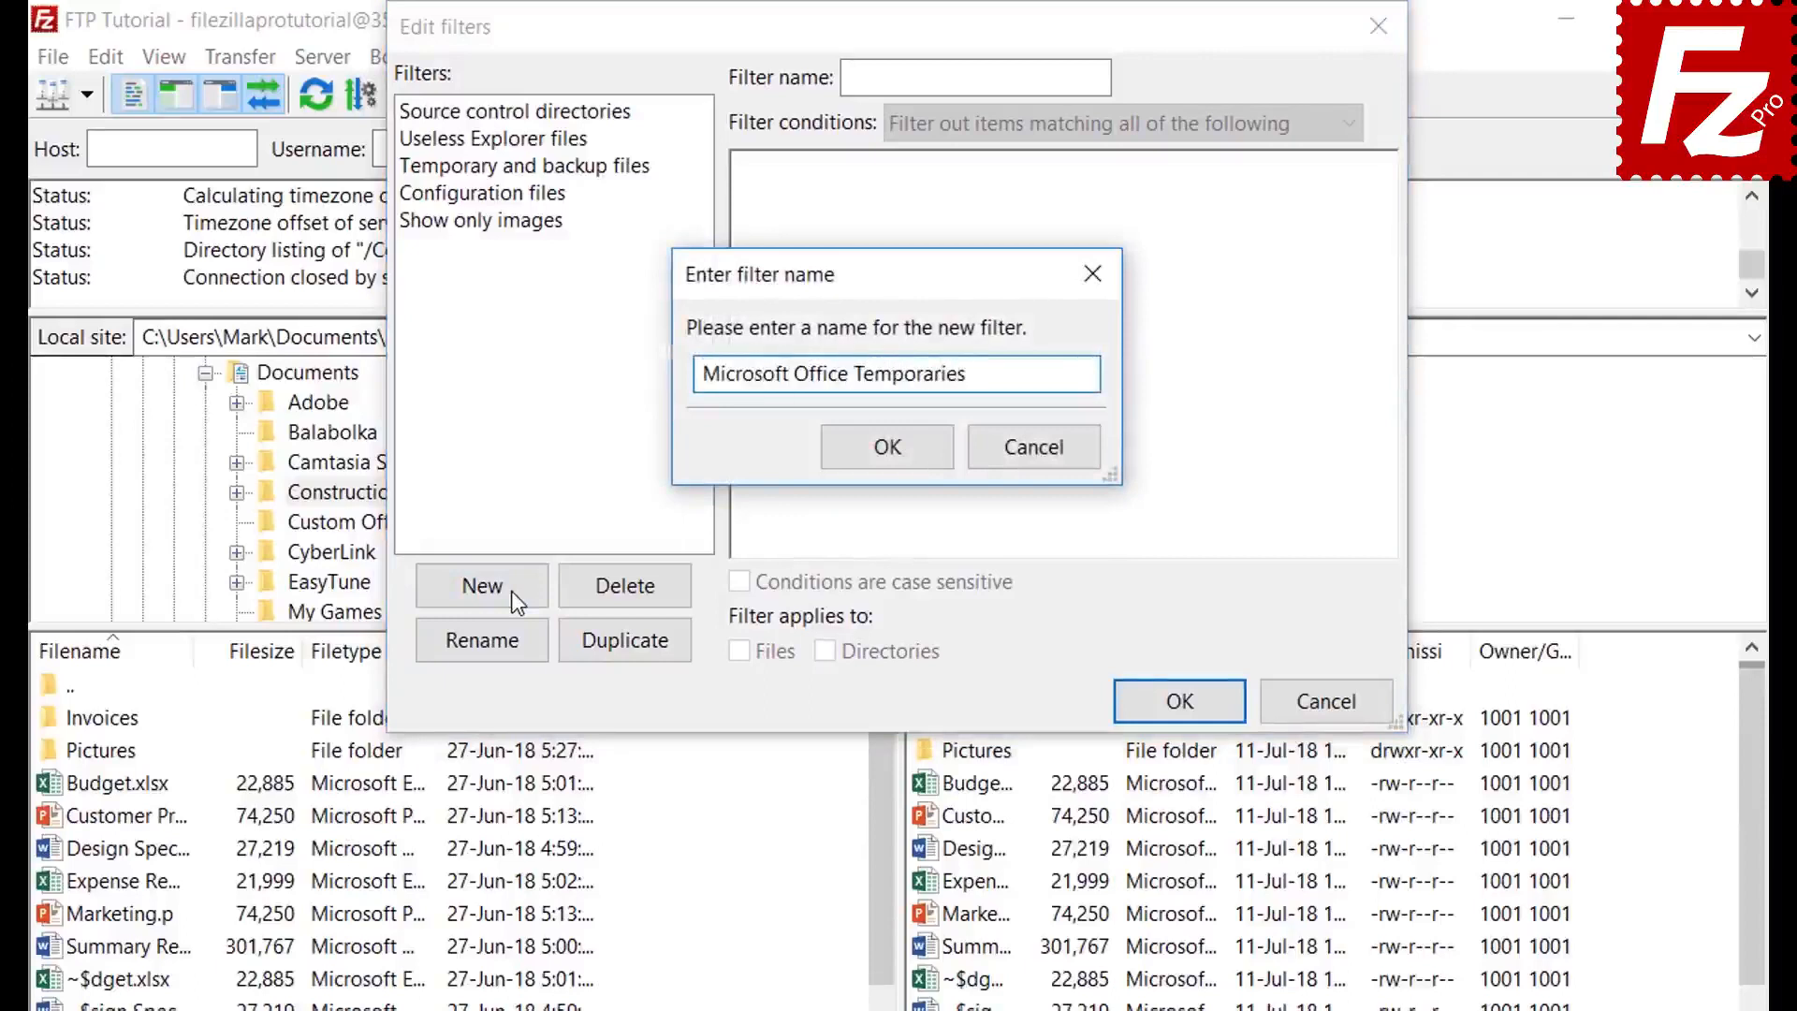
{"action": "left_click", "coordinate": [891, 447]}
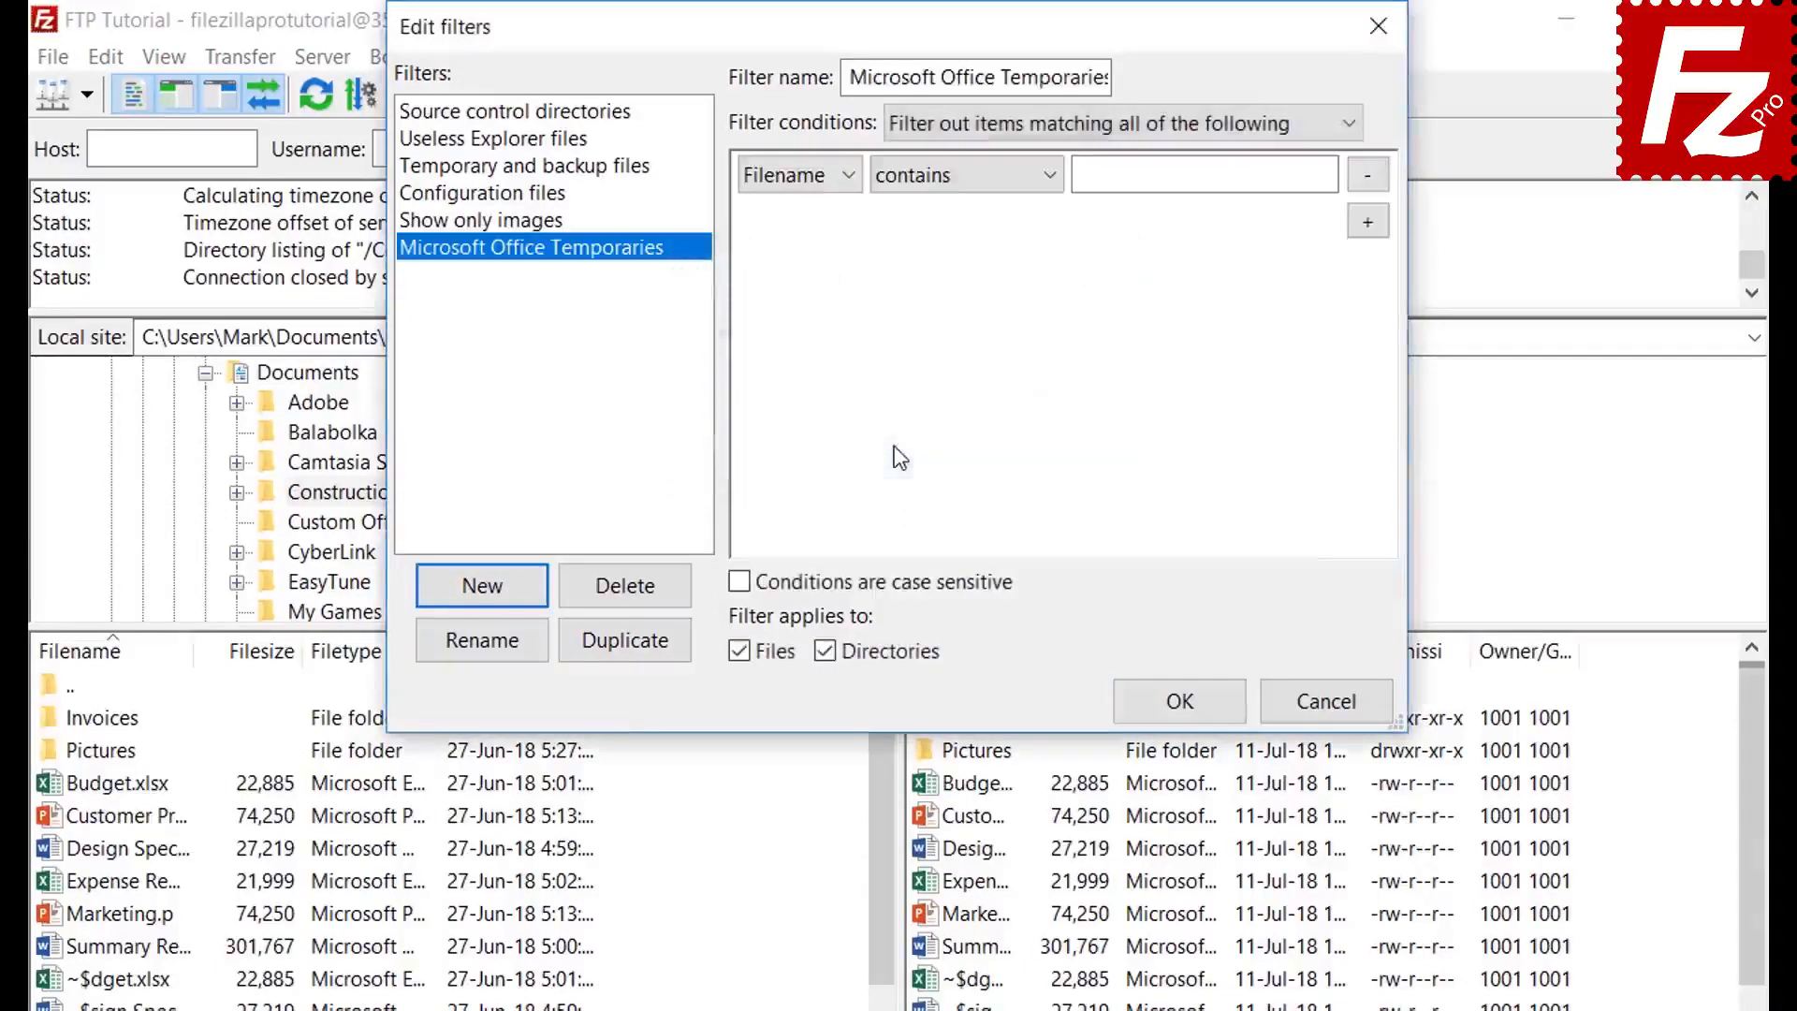
- Explore the condition options, trying file size and file attribute conditions
{"action": "left_click", "coordinate": [987, 124]}
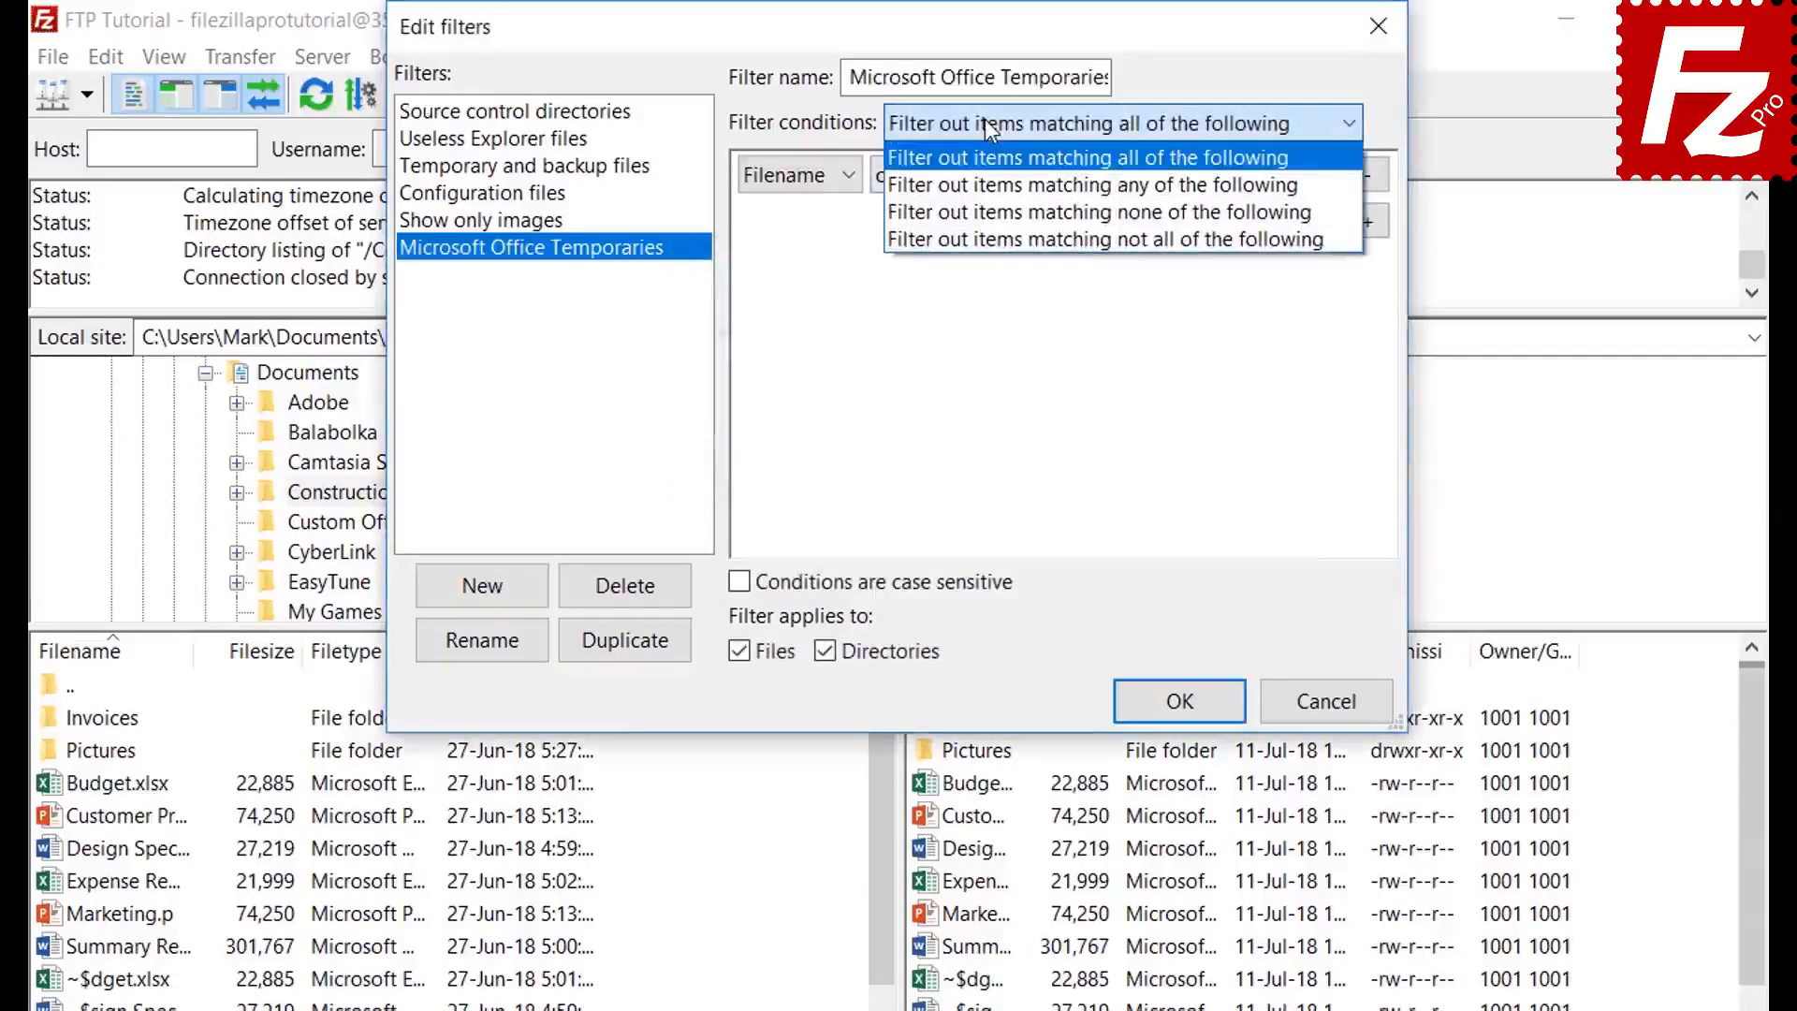
{"action": "left_click", "coordinate": [985, 119]}
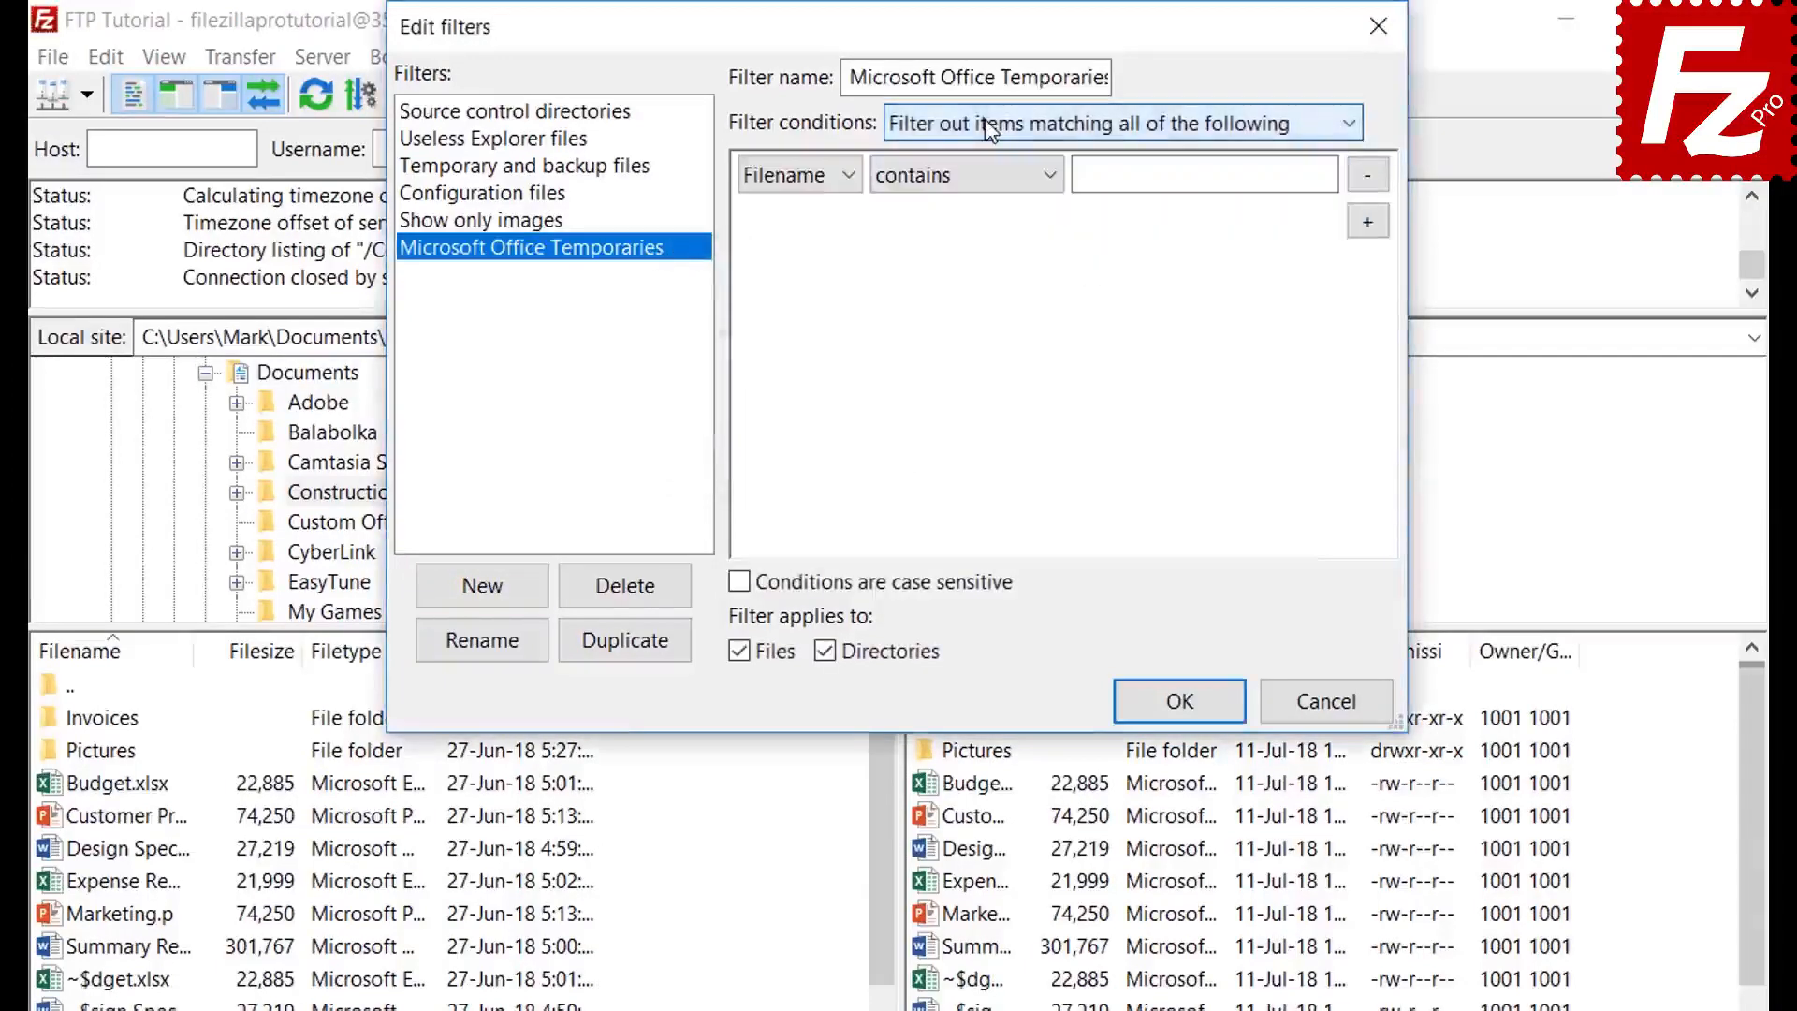
{"action": "left_click", "coordinate": [797, 174]}
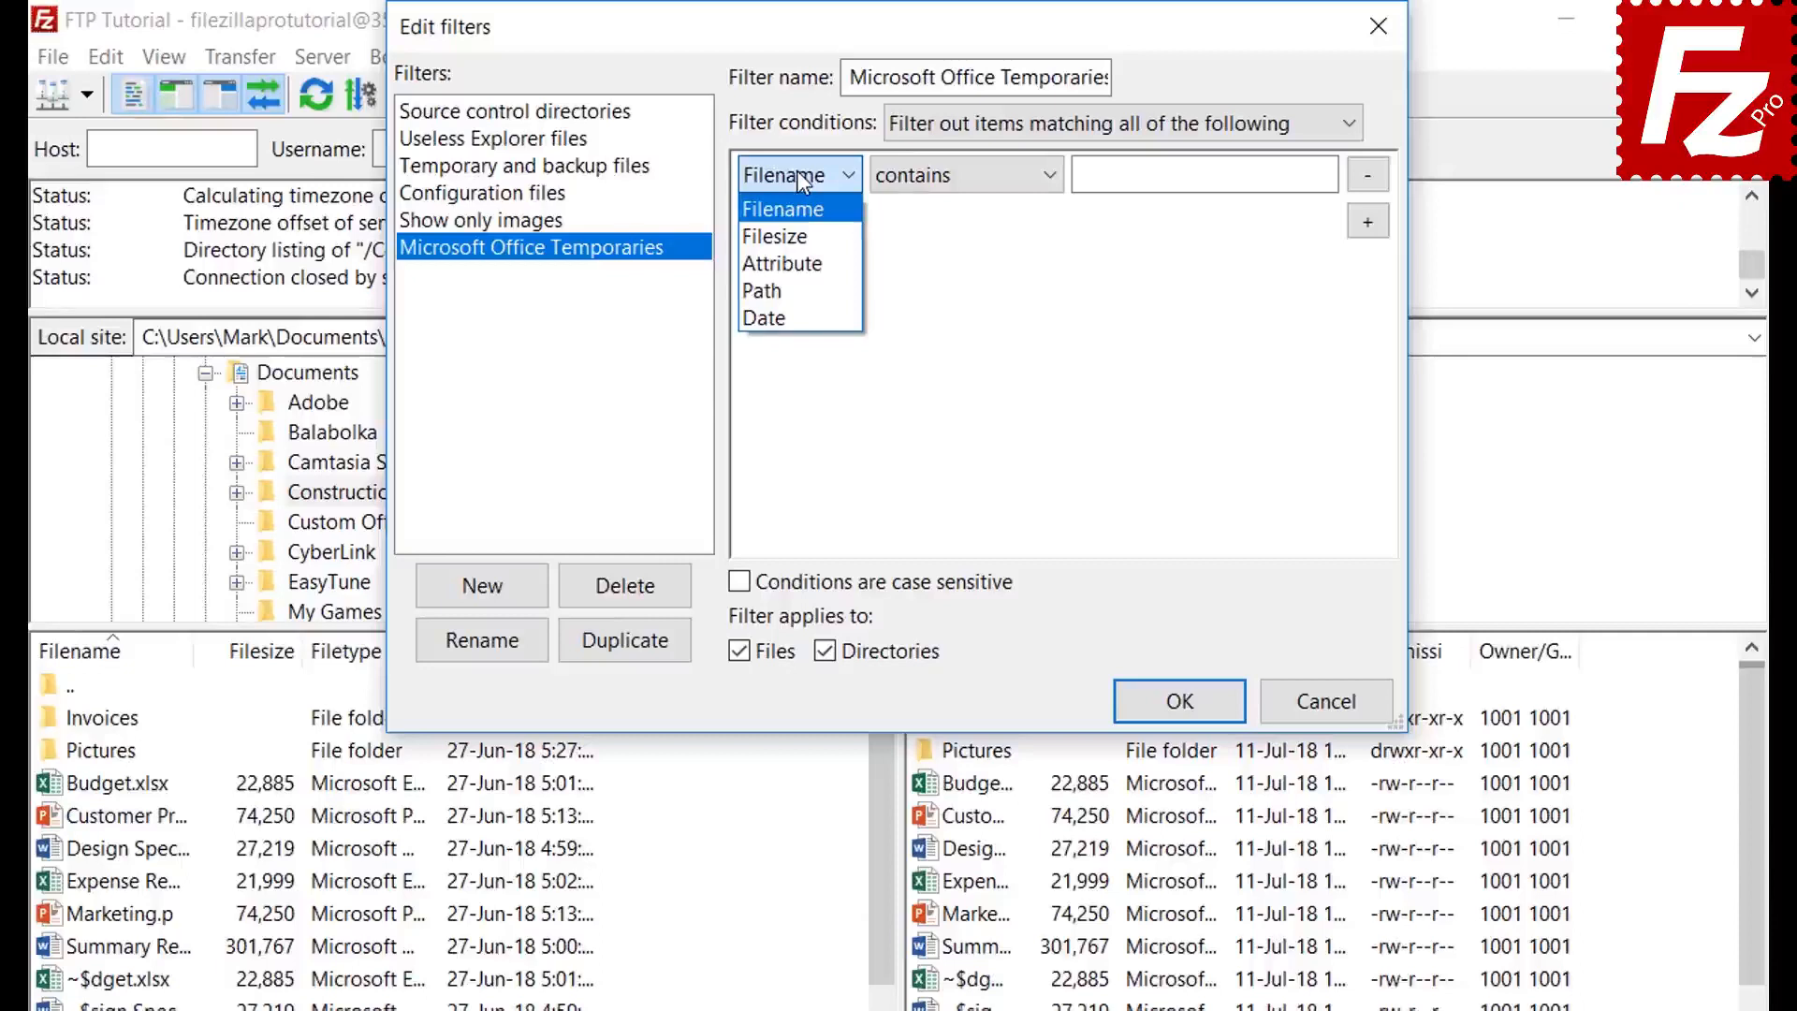
{"action": "left_click", "coordinate": [799, 232]}
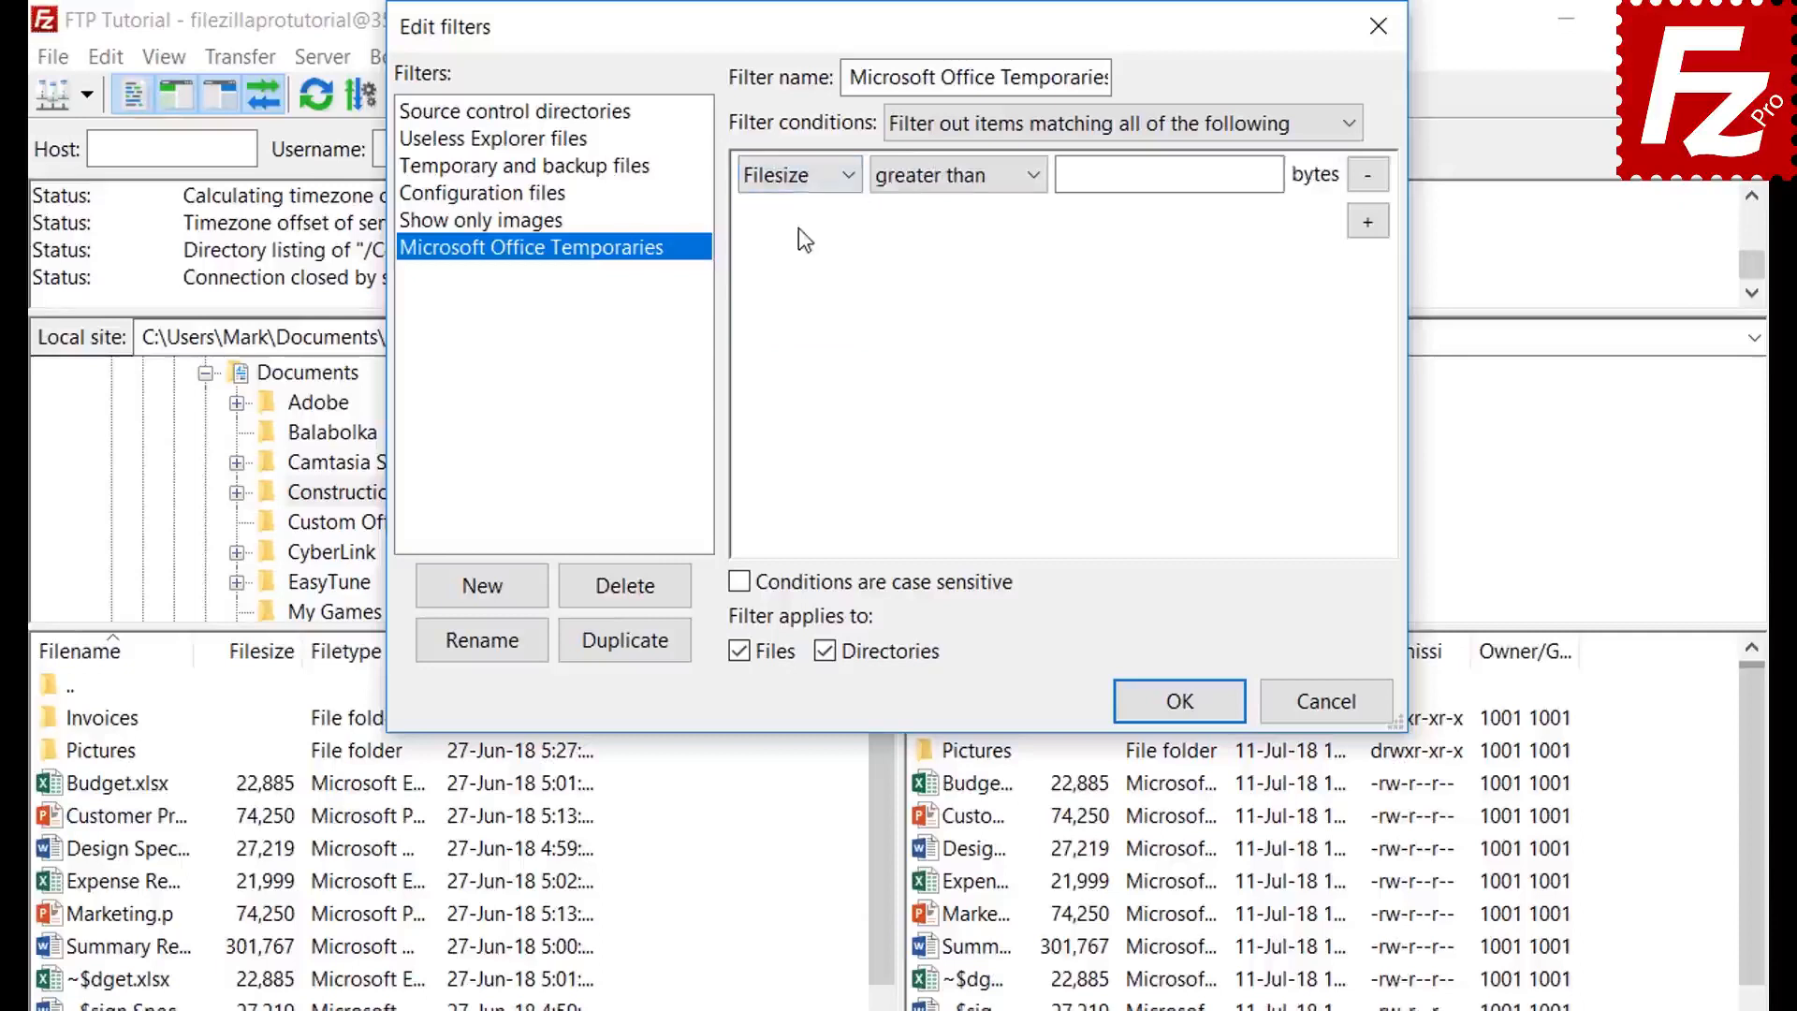
{"action": "left_click", "coordinate": [941, 179]}
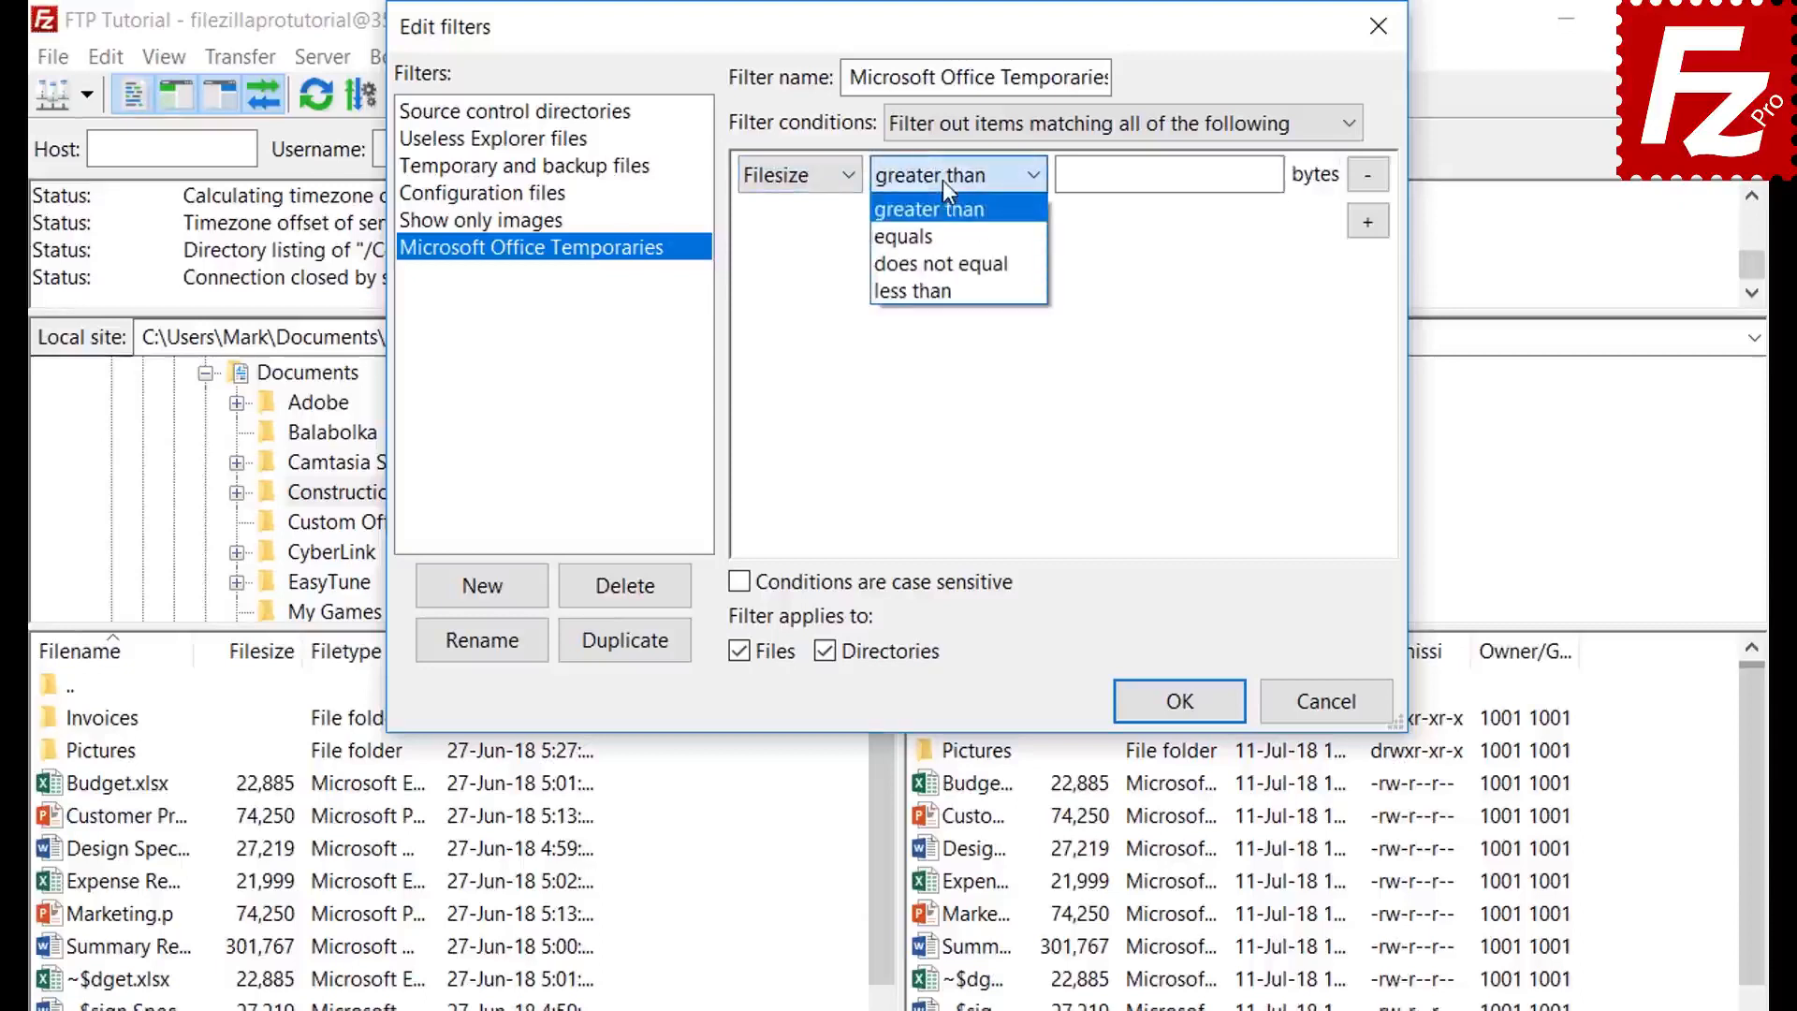
{"action": "left_click", "coordinate": [941, 179]}
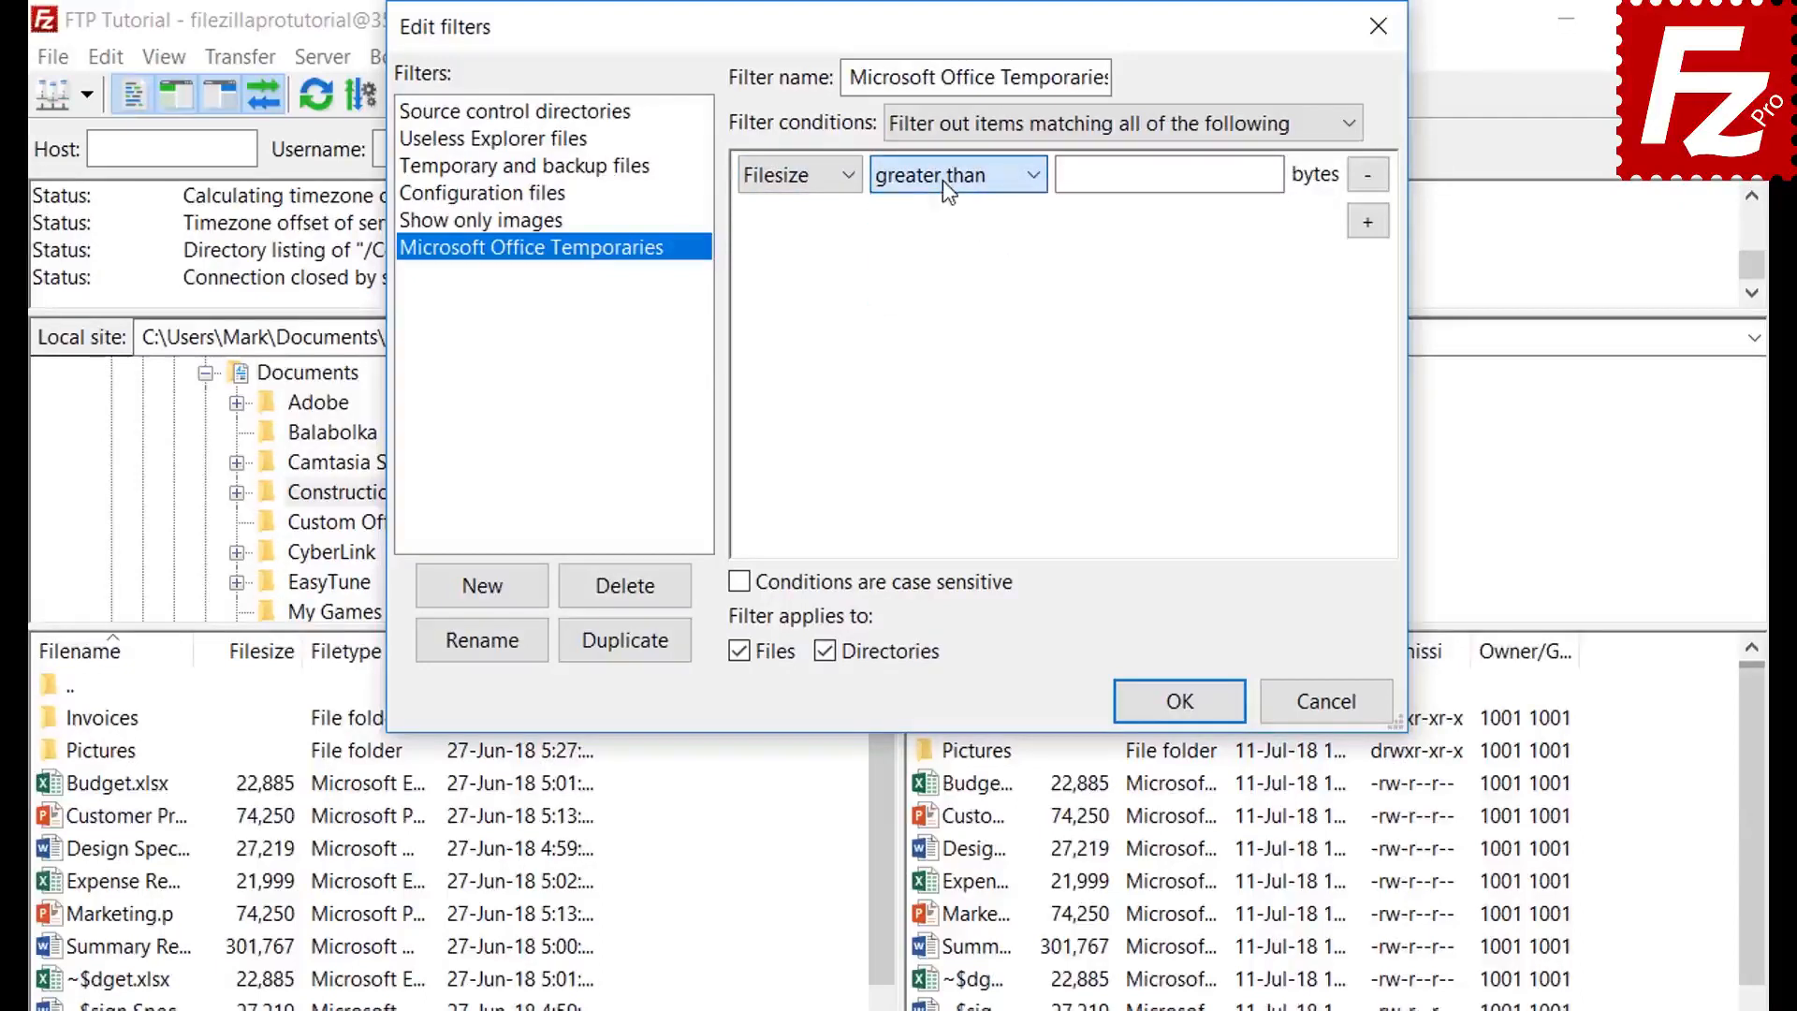
{"action": "left_click", "coordinate": [801, 177]}
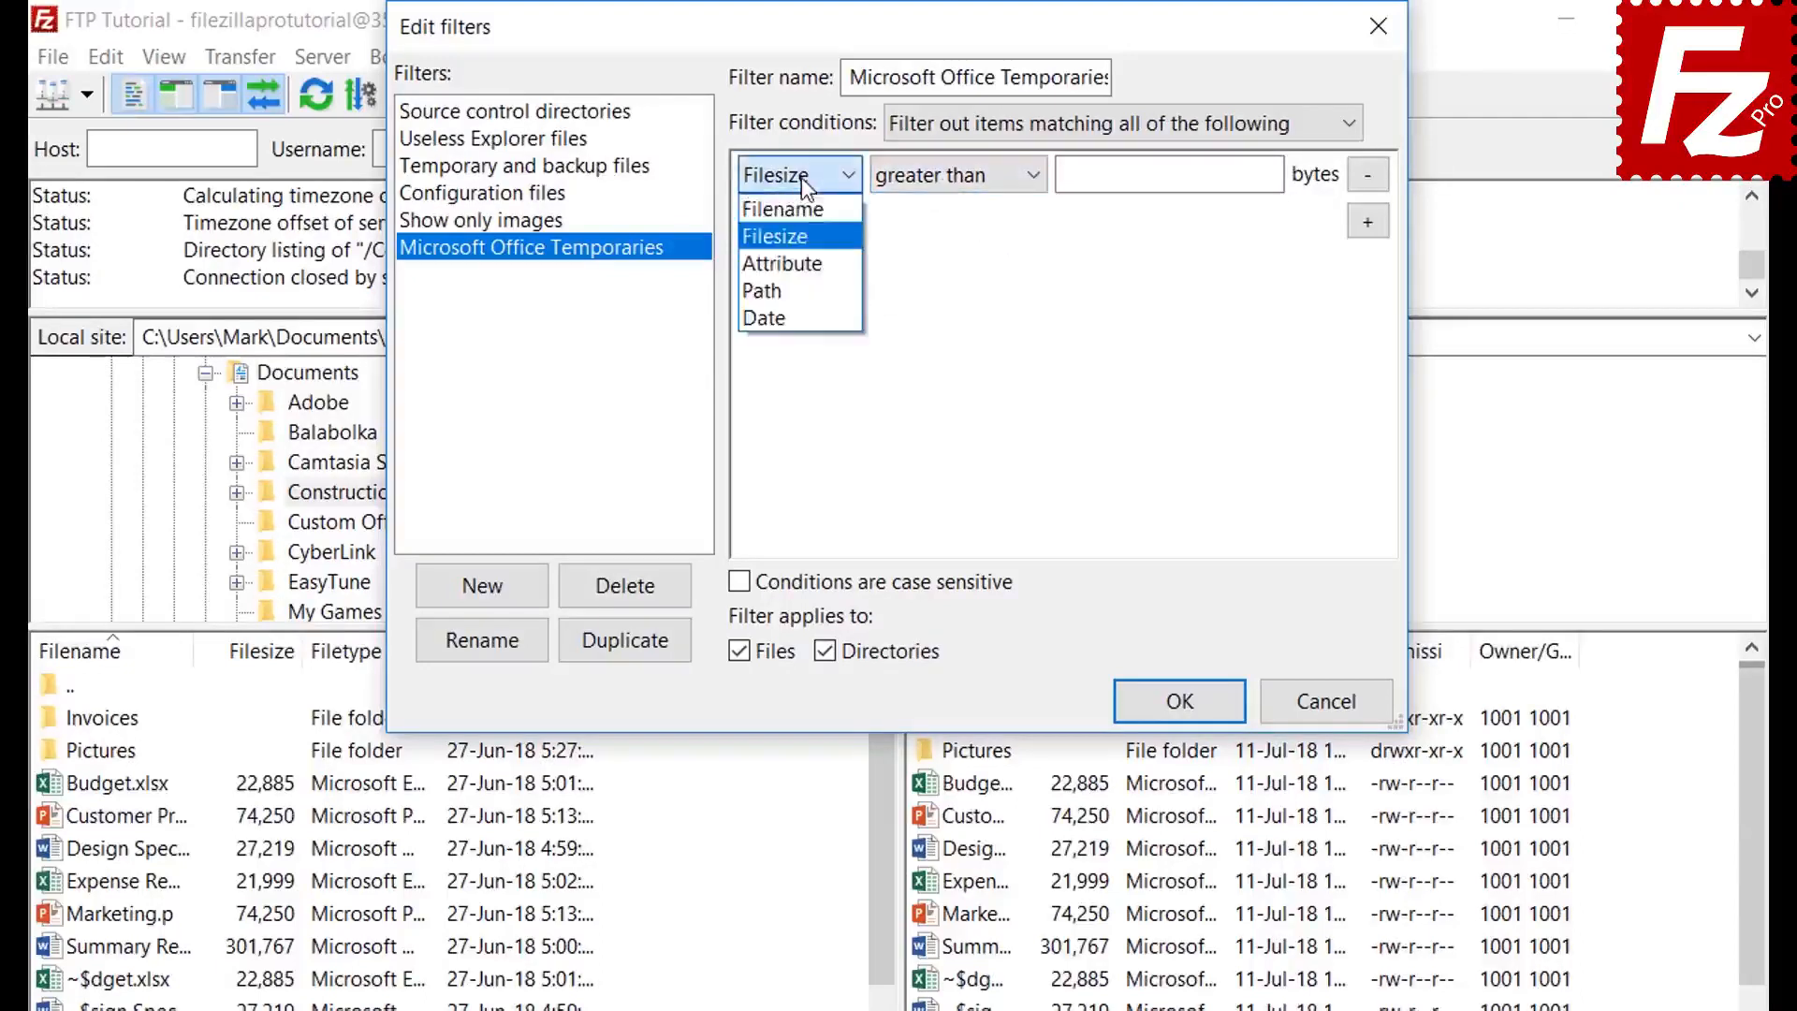
{"action": "left_click", "coordinate": [803, 264]}
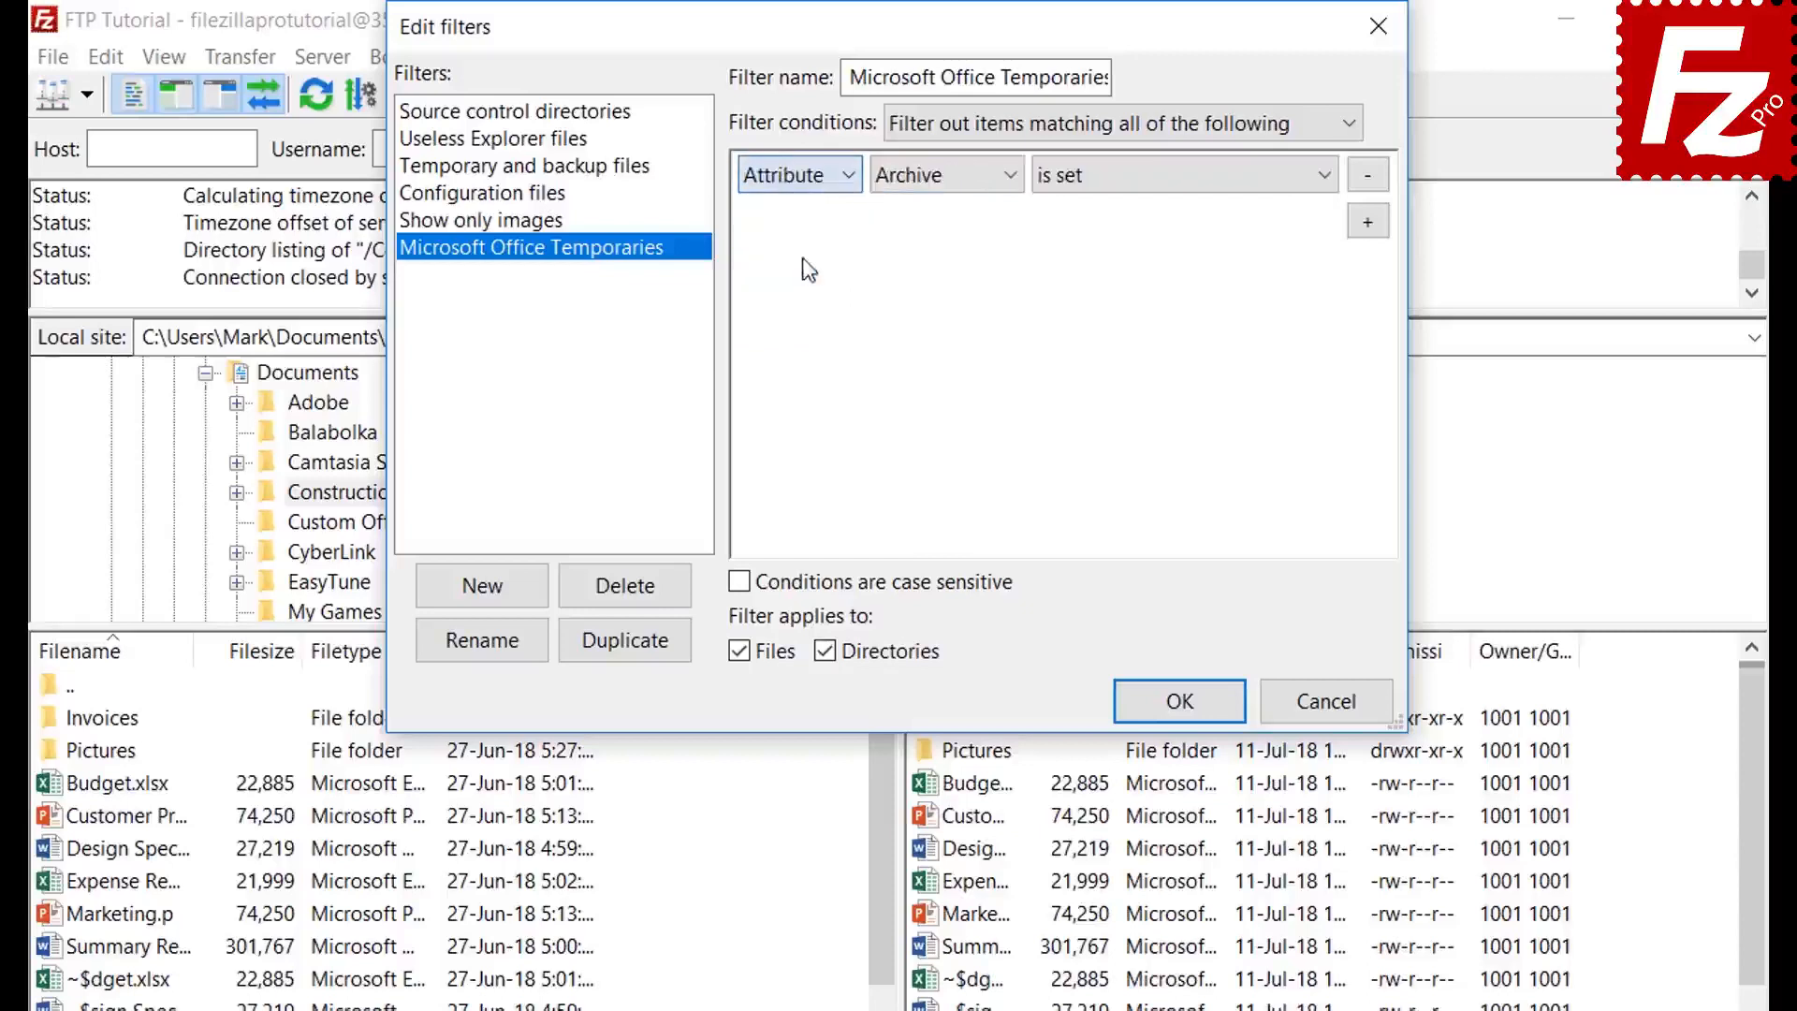
{"action": "left_click", "coordinate": [927, 180]}
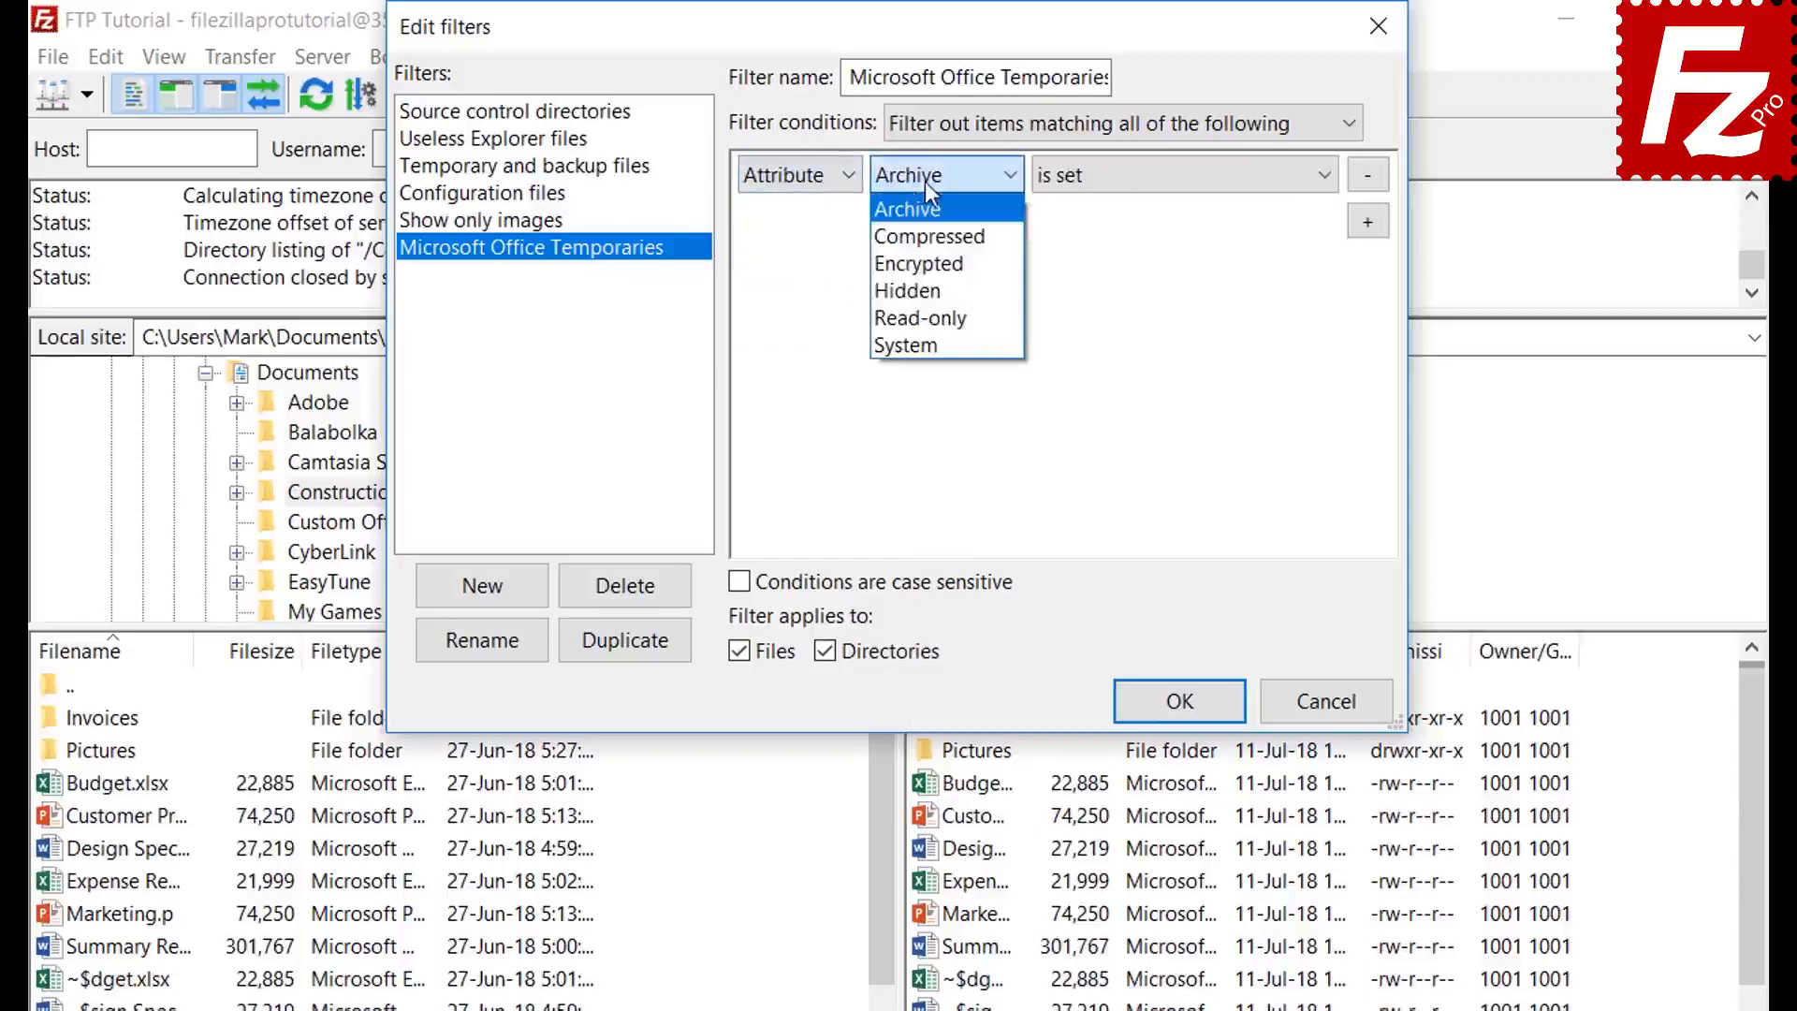
{"action": "left_click", "coordinate": [925, 181]}
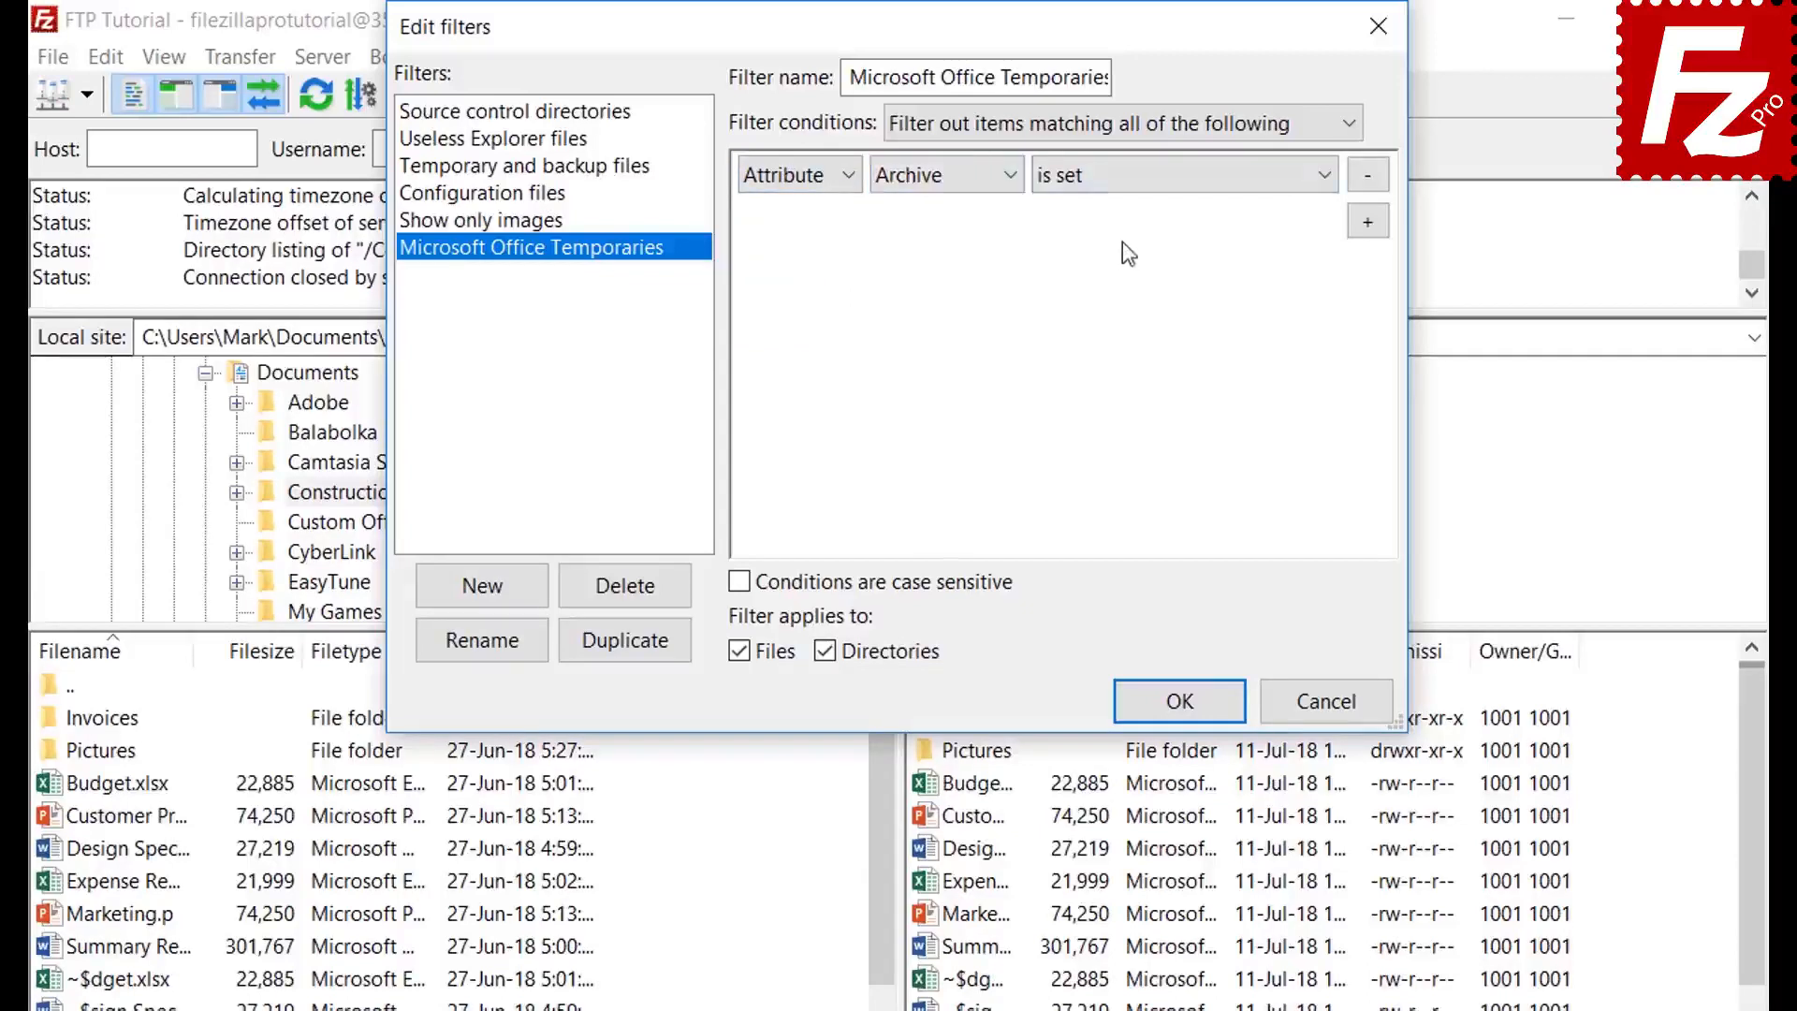
{"action": "left_click", "coordinate": [1119, 182]}
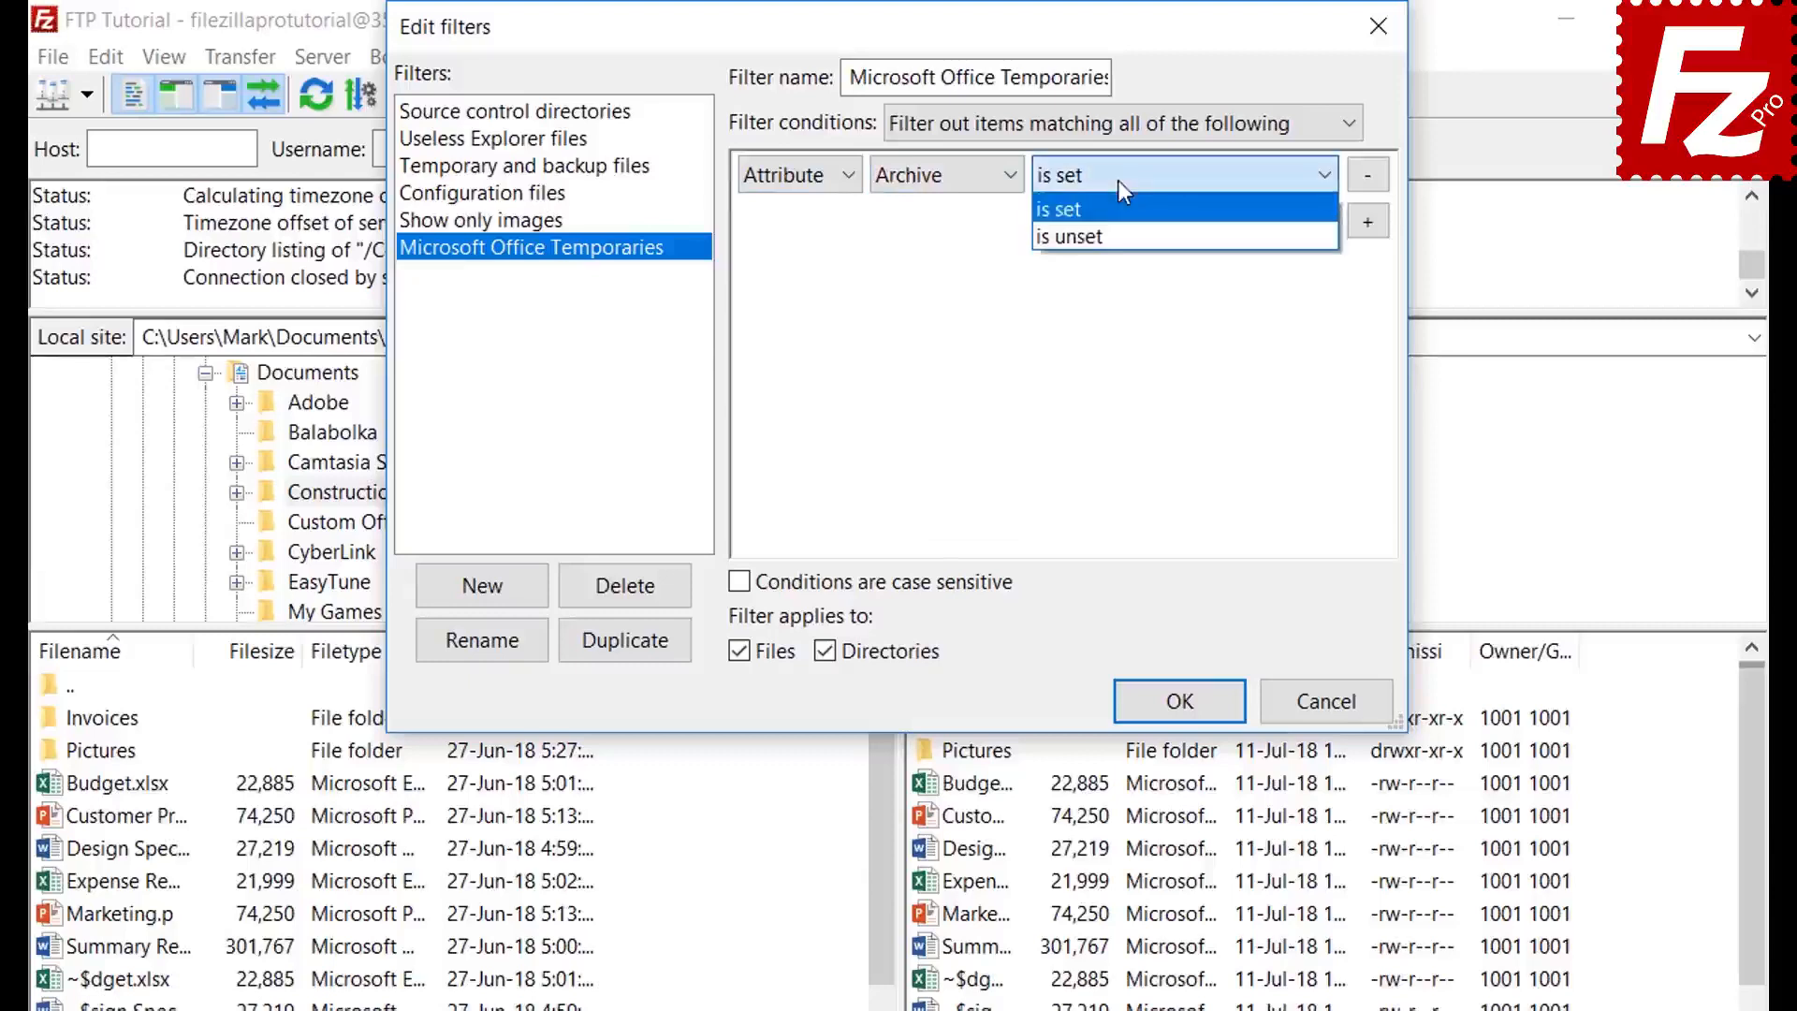
{"action": "left_click", "coordinate": [1118, 180]}
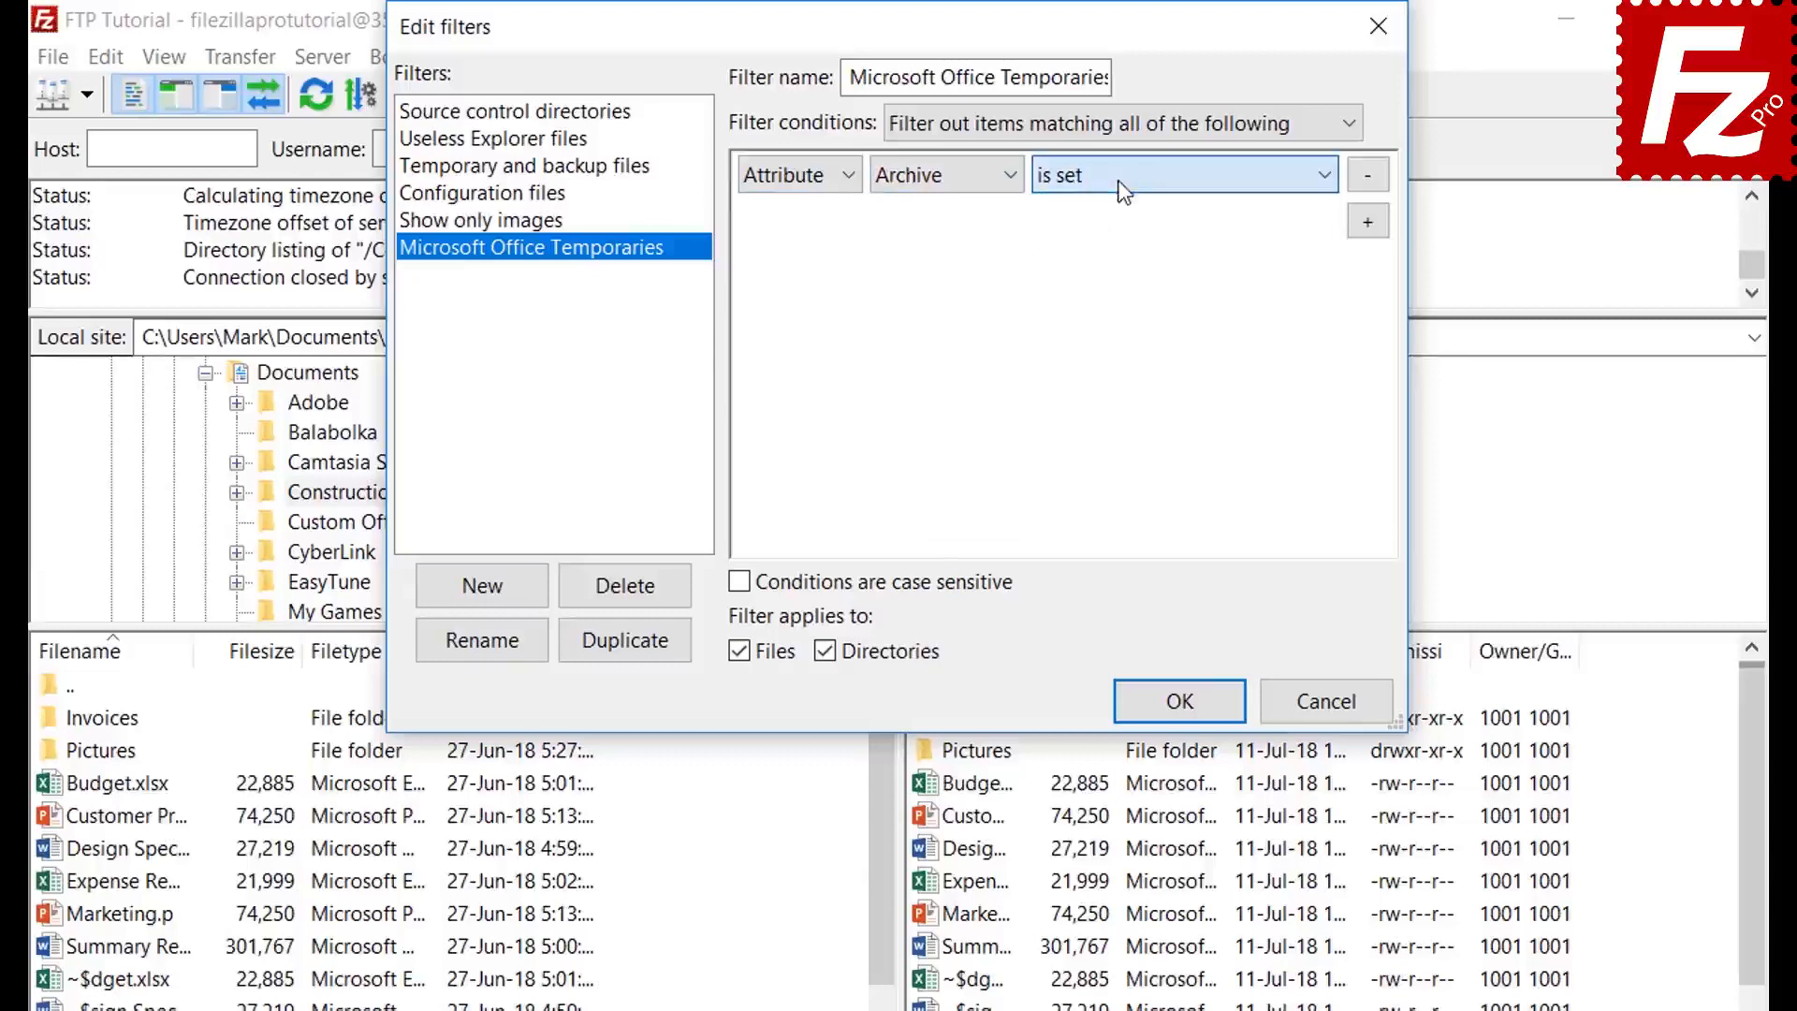
- Try path and date conditions, then set the condition field to Filename
{"action": "left_click", "coordinate": [797, 195]}
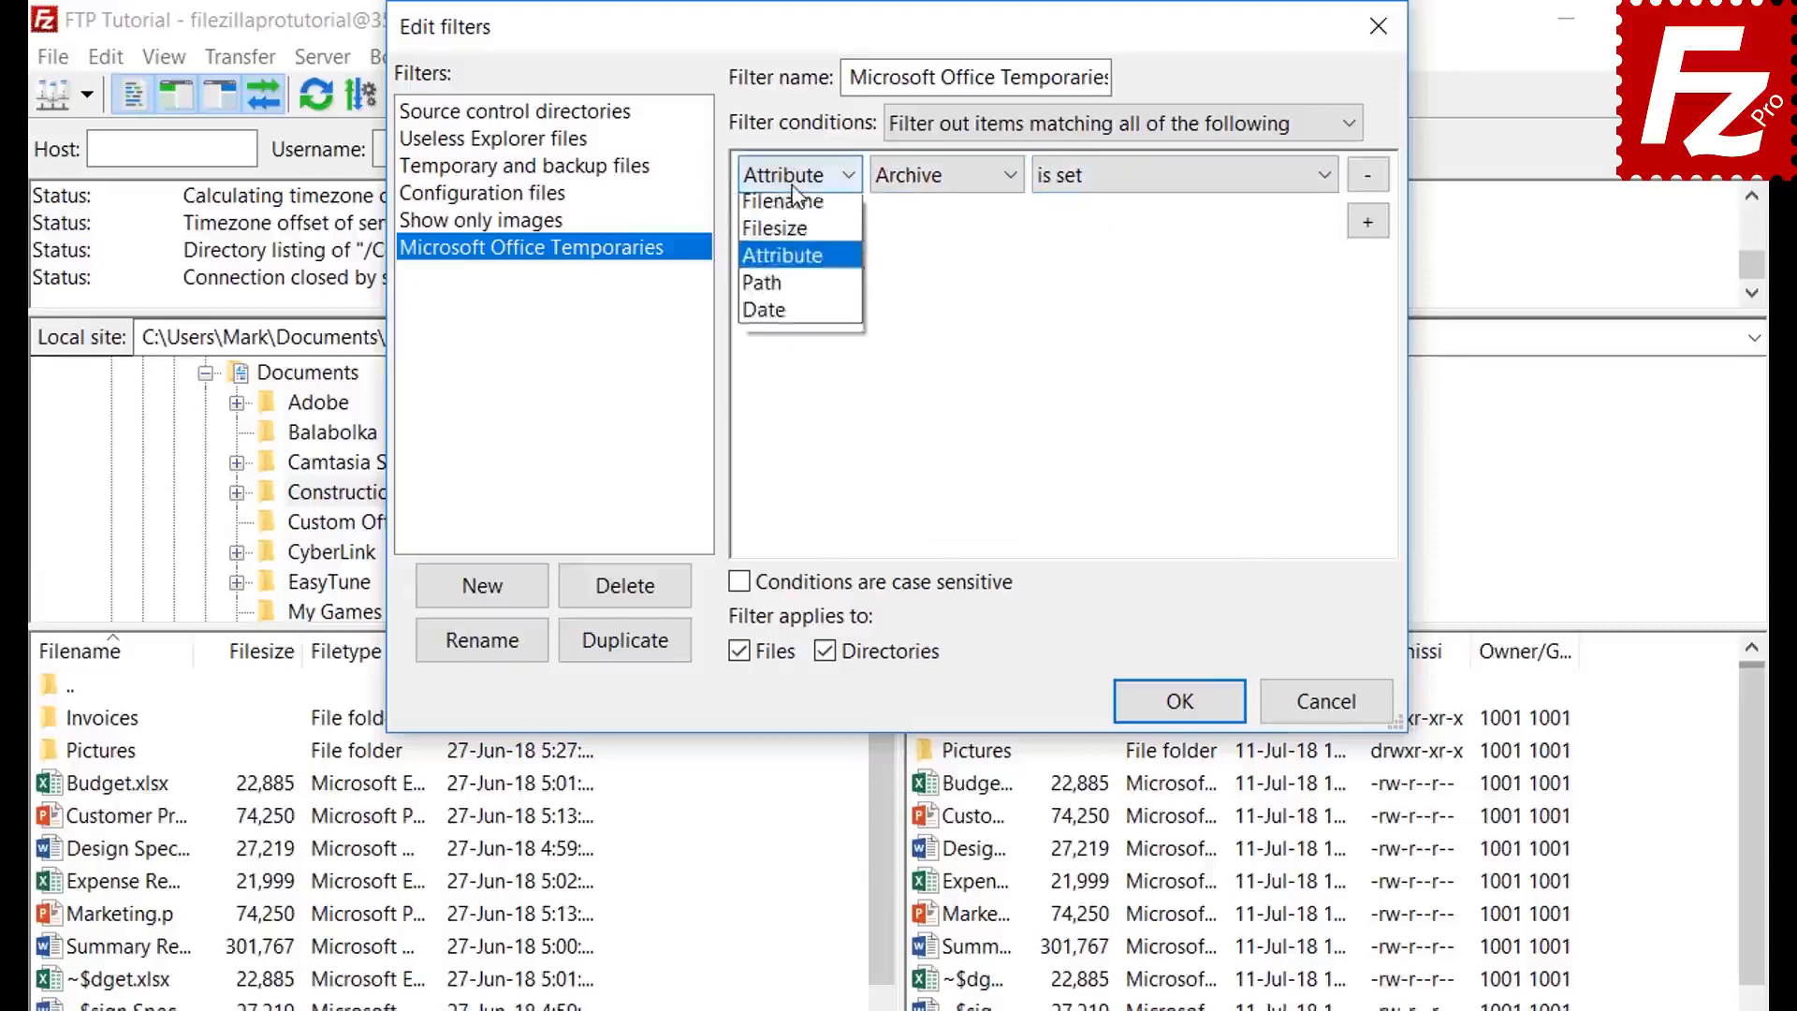
{"action": "left_click", "coordinate": [798, 298]}
{"action": "left_click", "coordinate": [949, 176]}
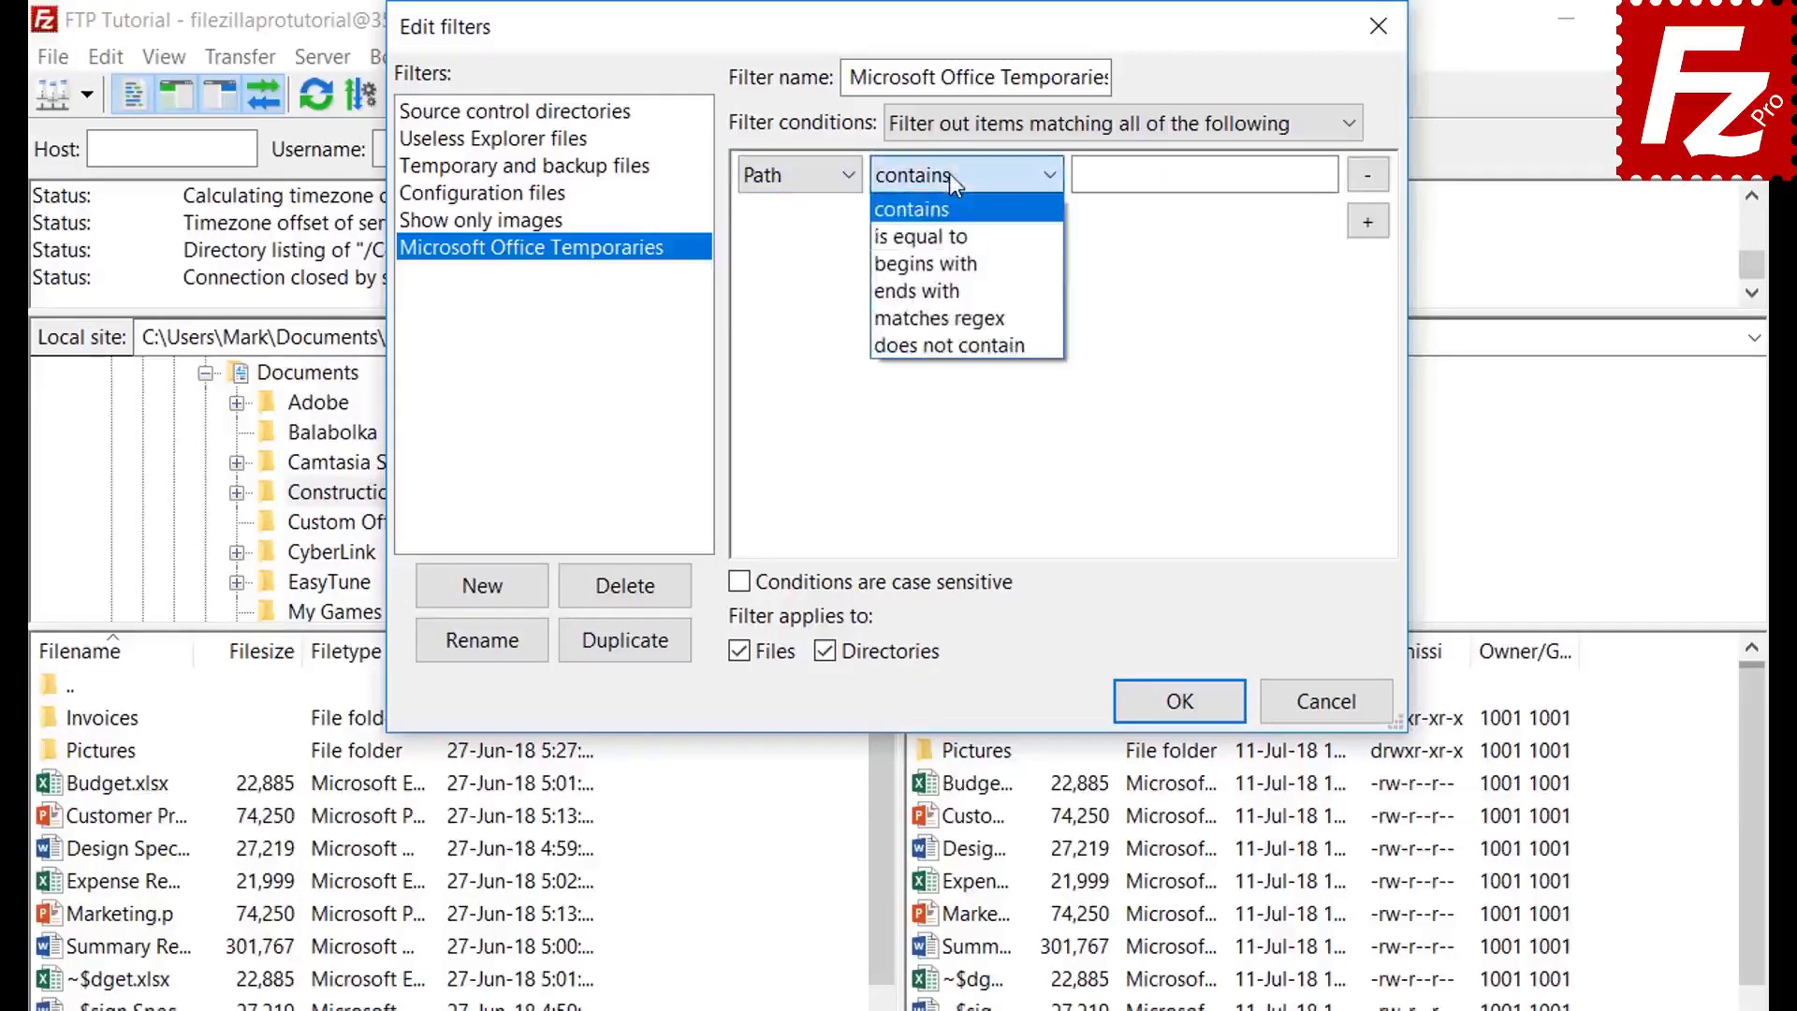
{"action": "left_click", "coordinate": [948, 174]}
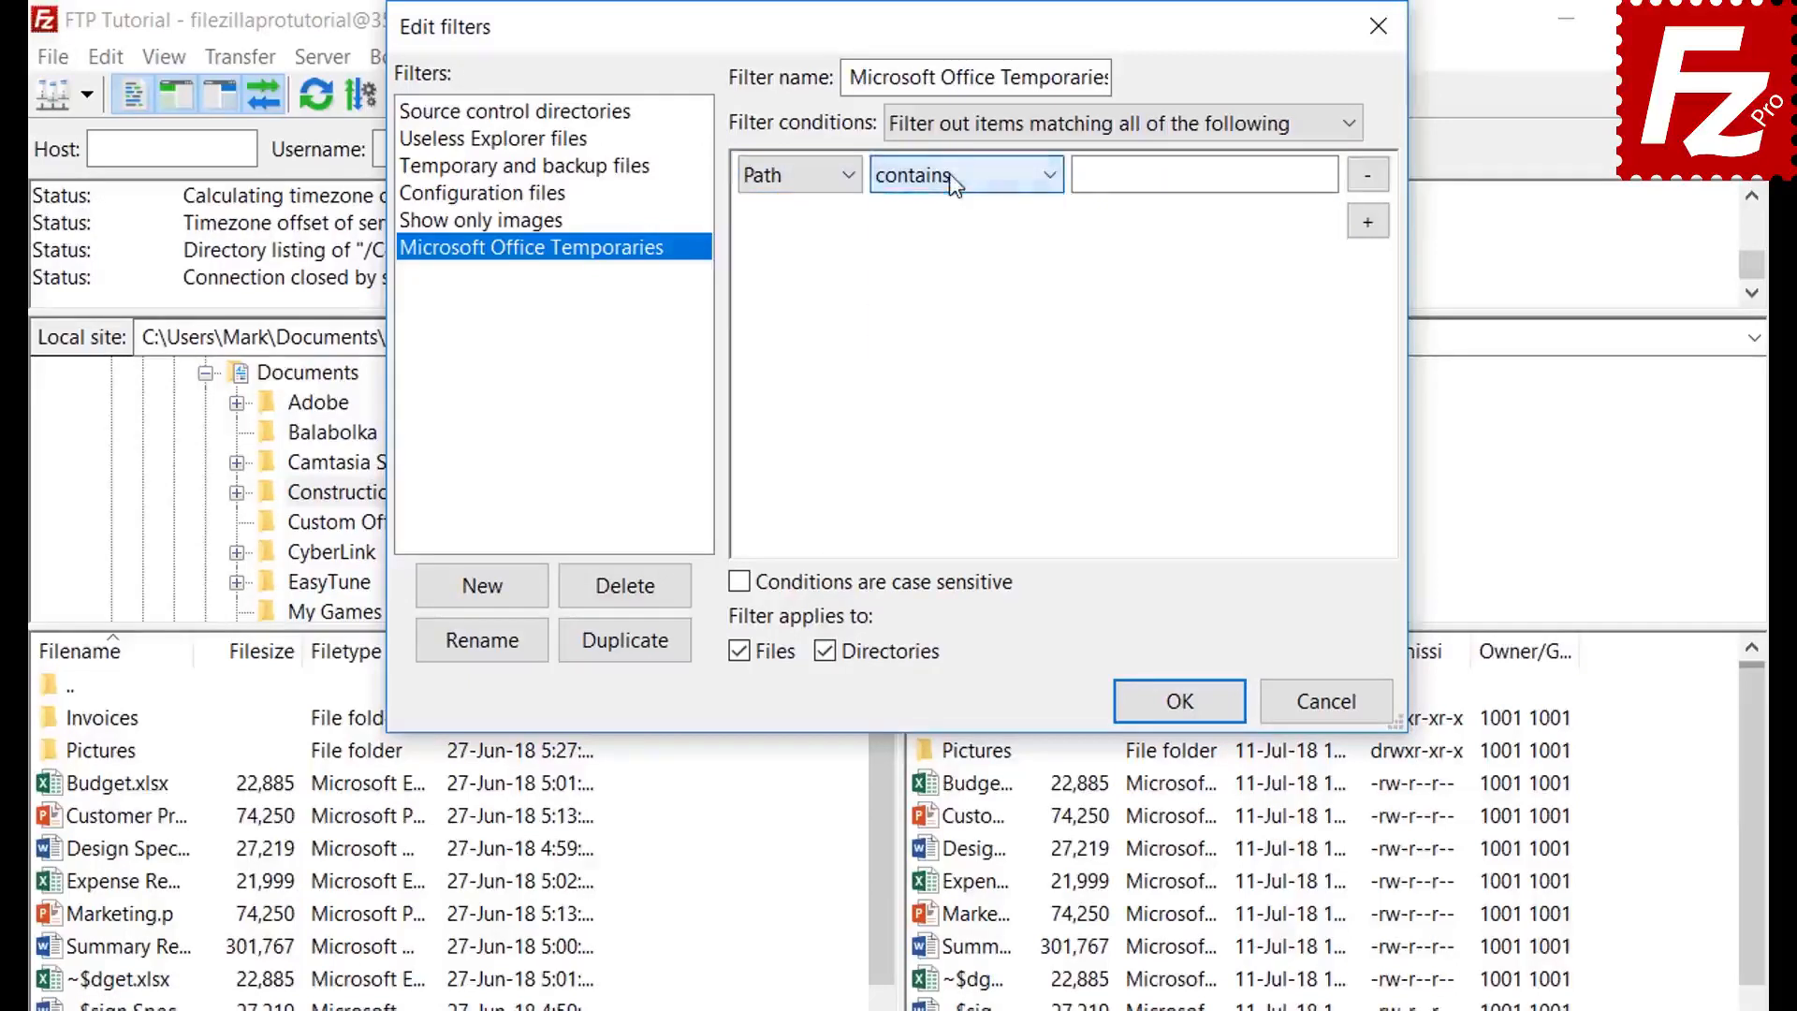
{"action": "left_click", "coordinate": [790, 176]}
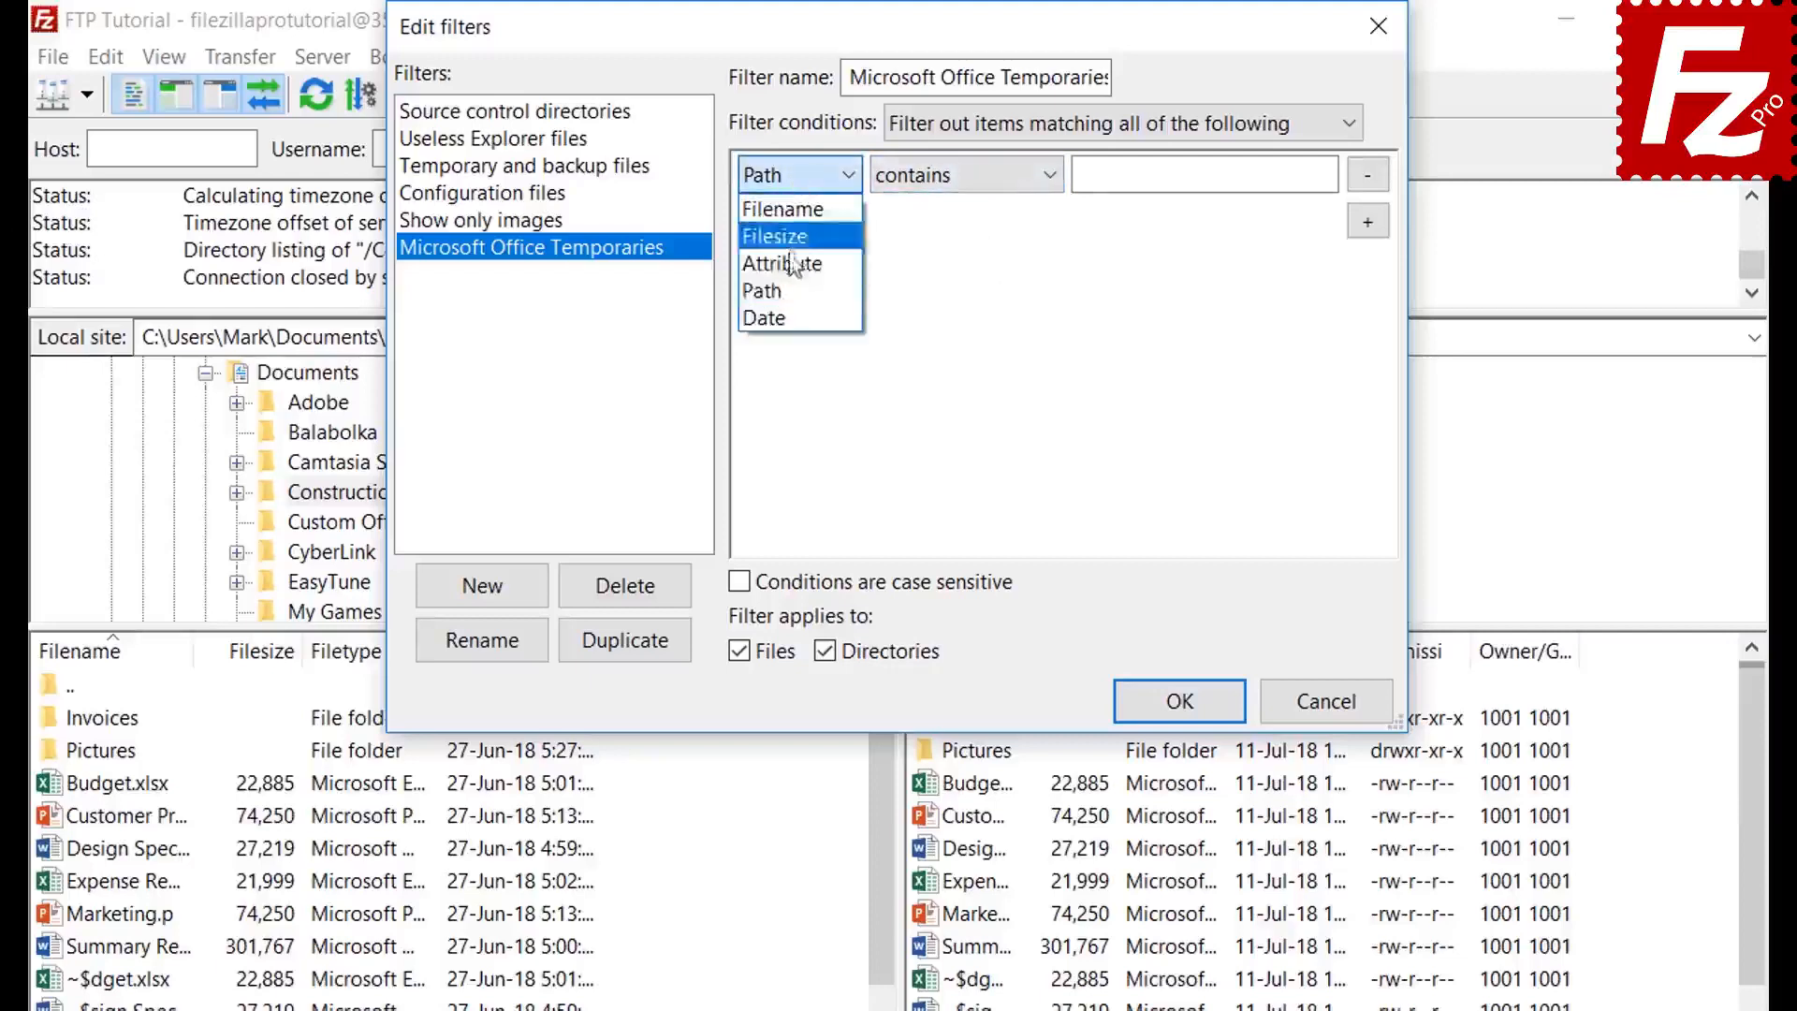
{"action": "left_click", "coordinate": [792, 319]}
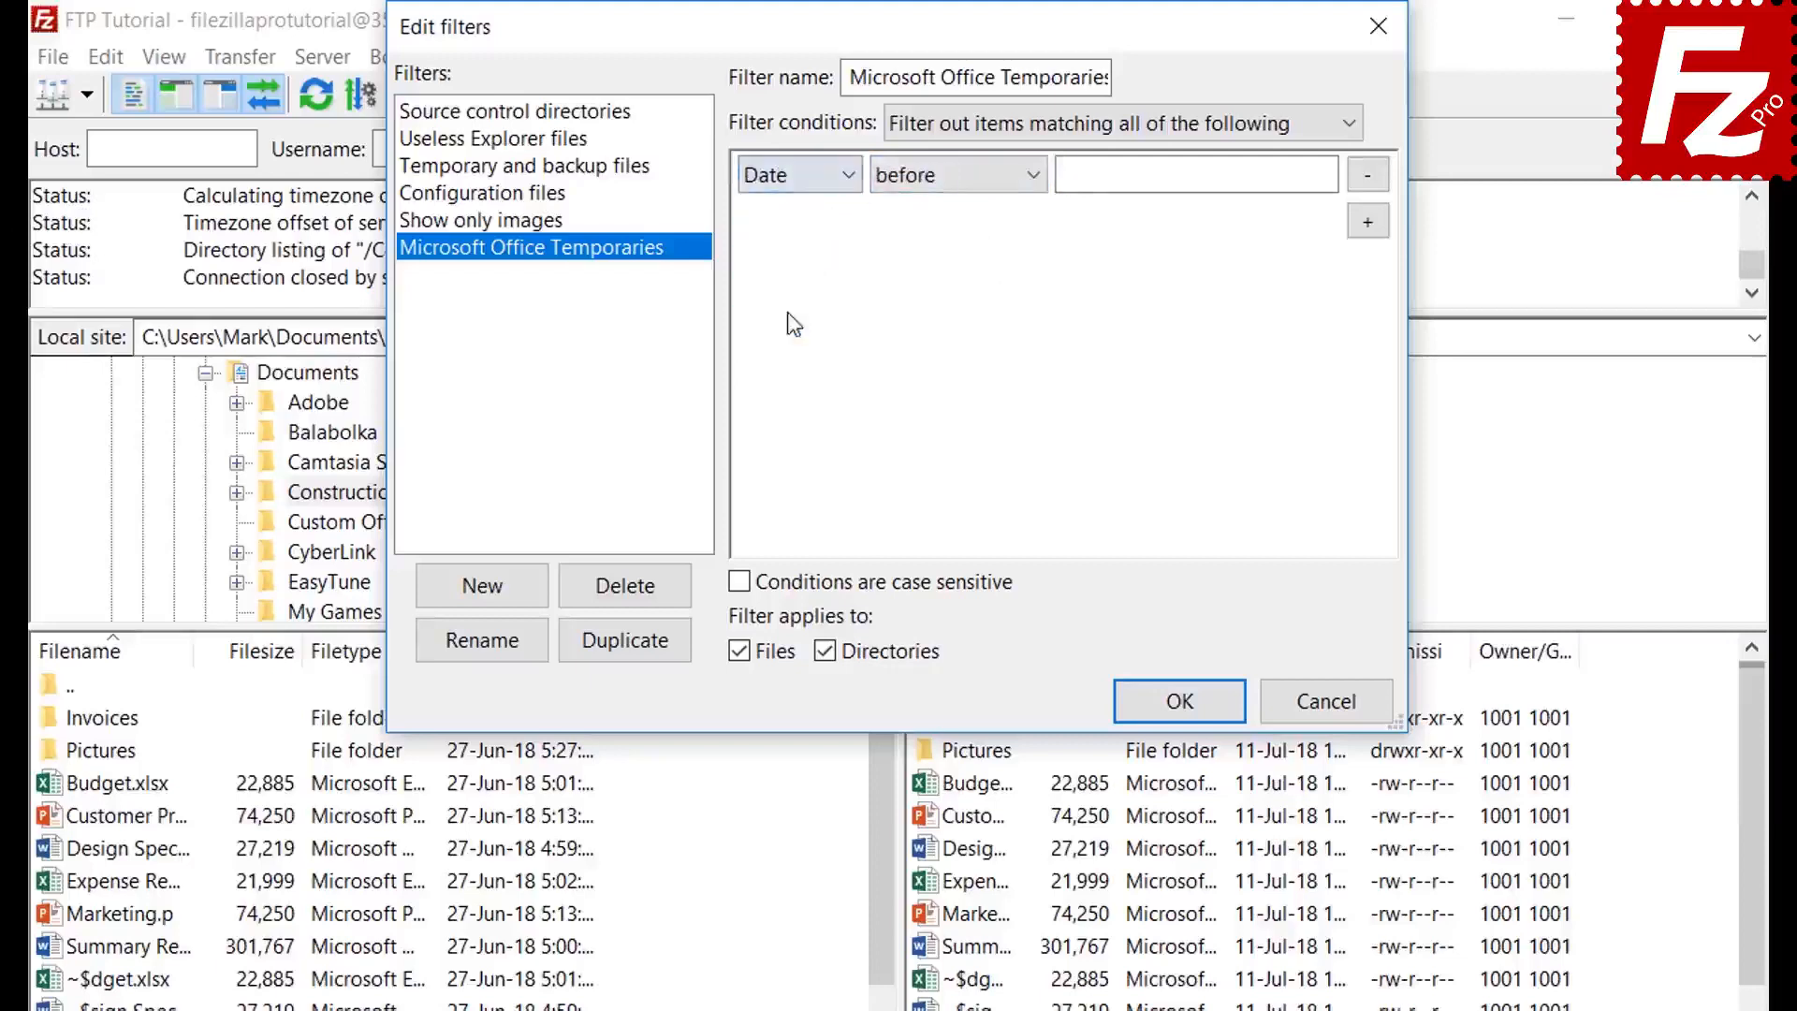
{"action": "left_click", "coordinate": [951, 178]}
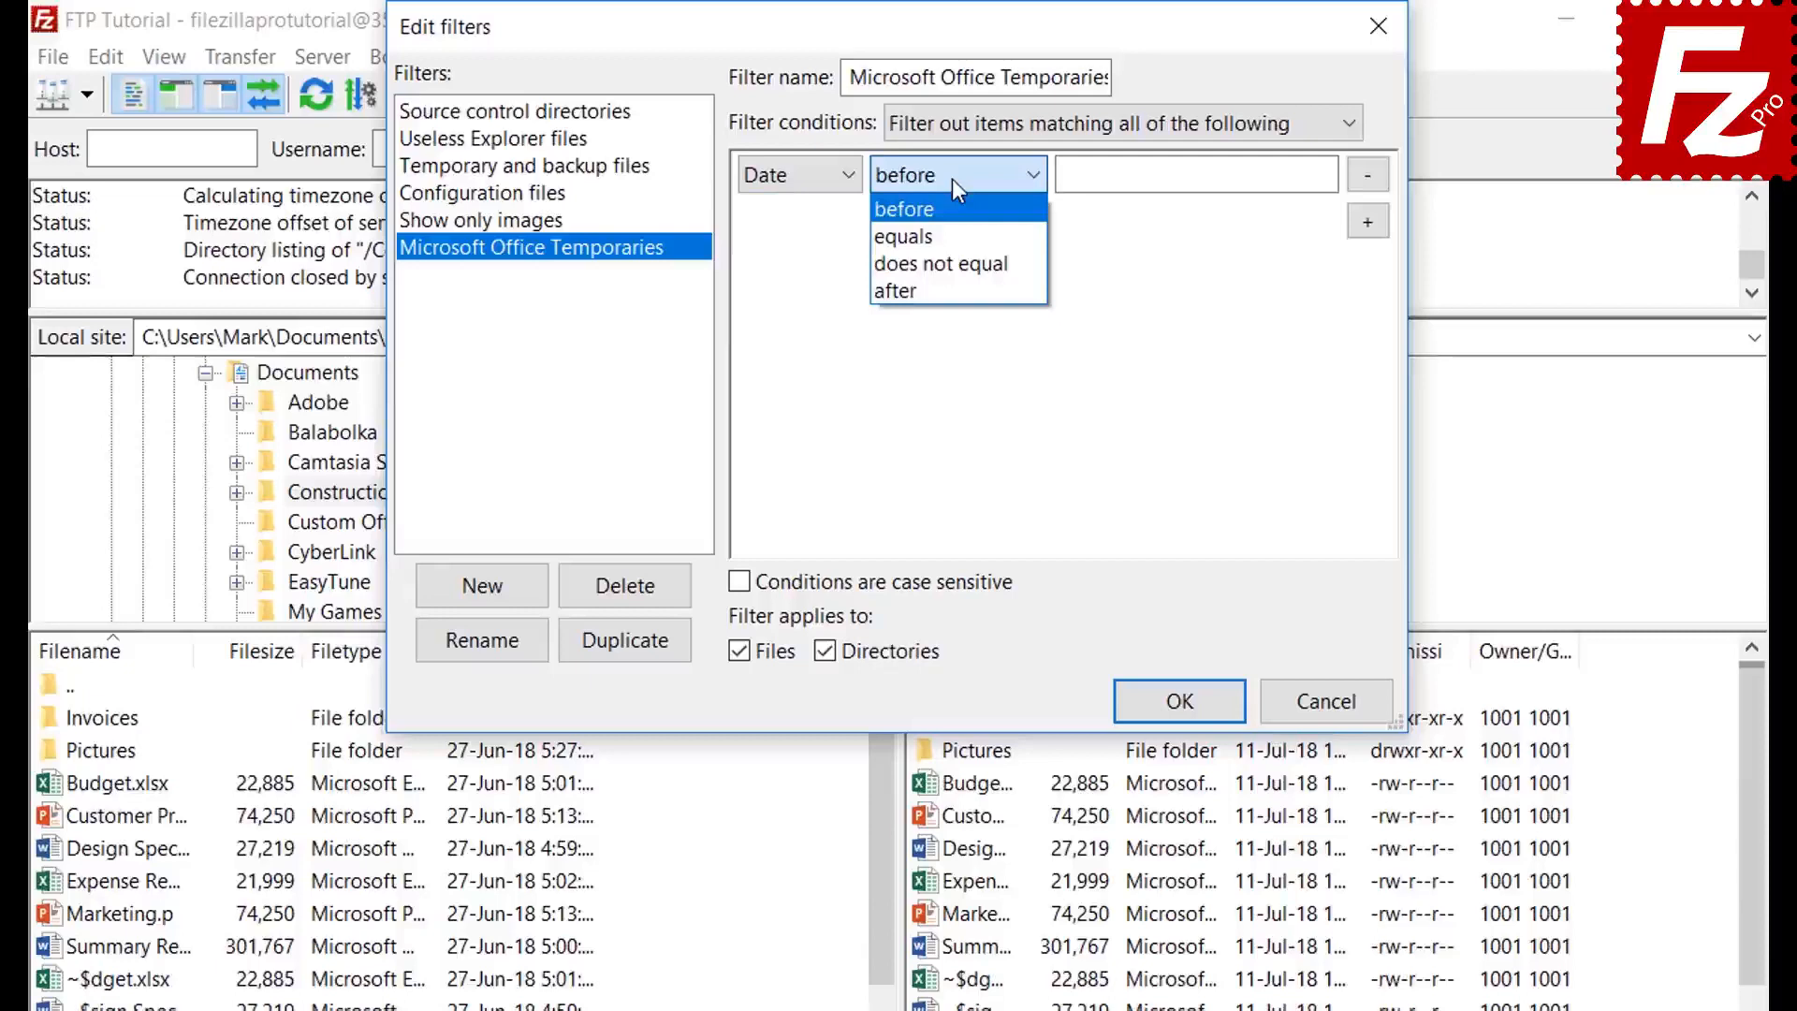
{"action": "left_click", "coordinate": [952, 178]}
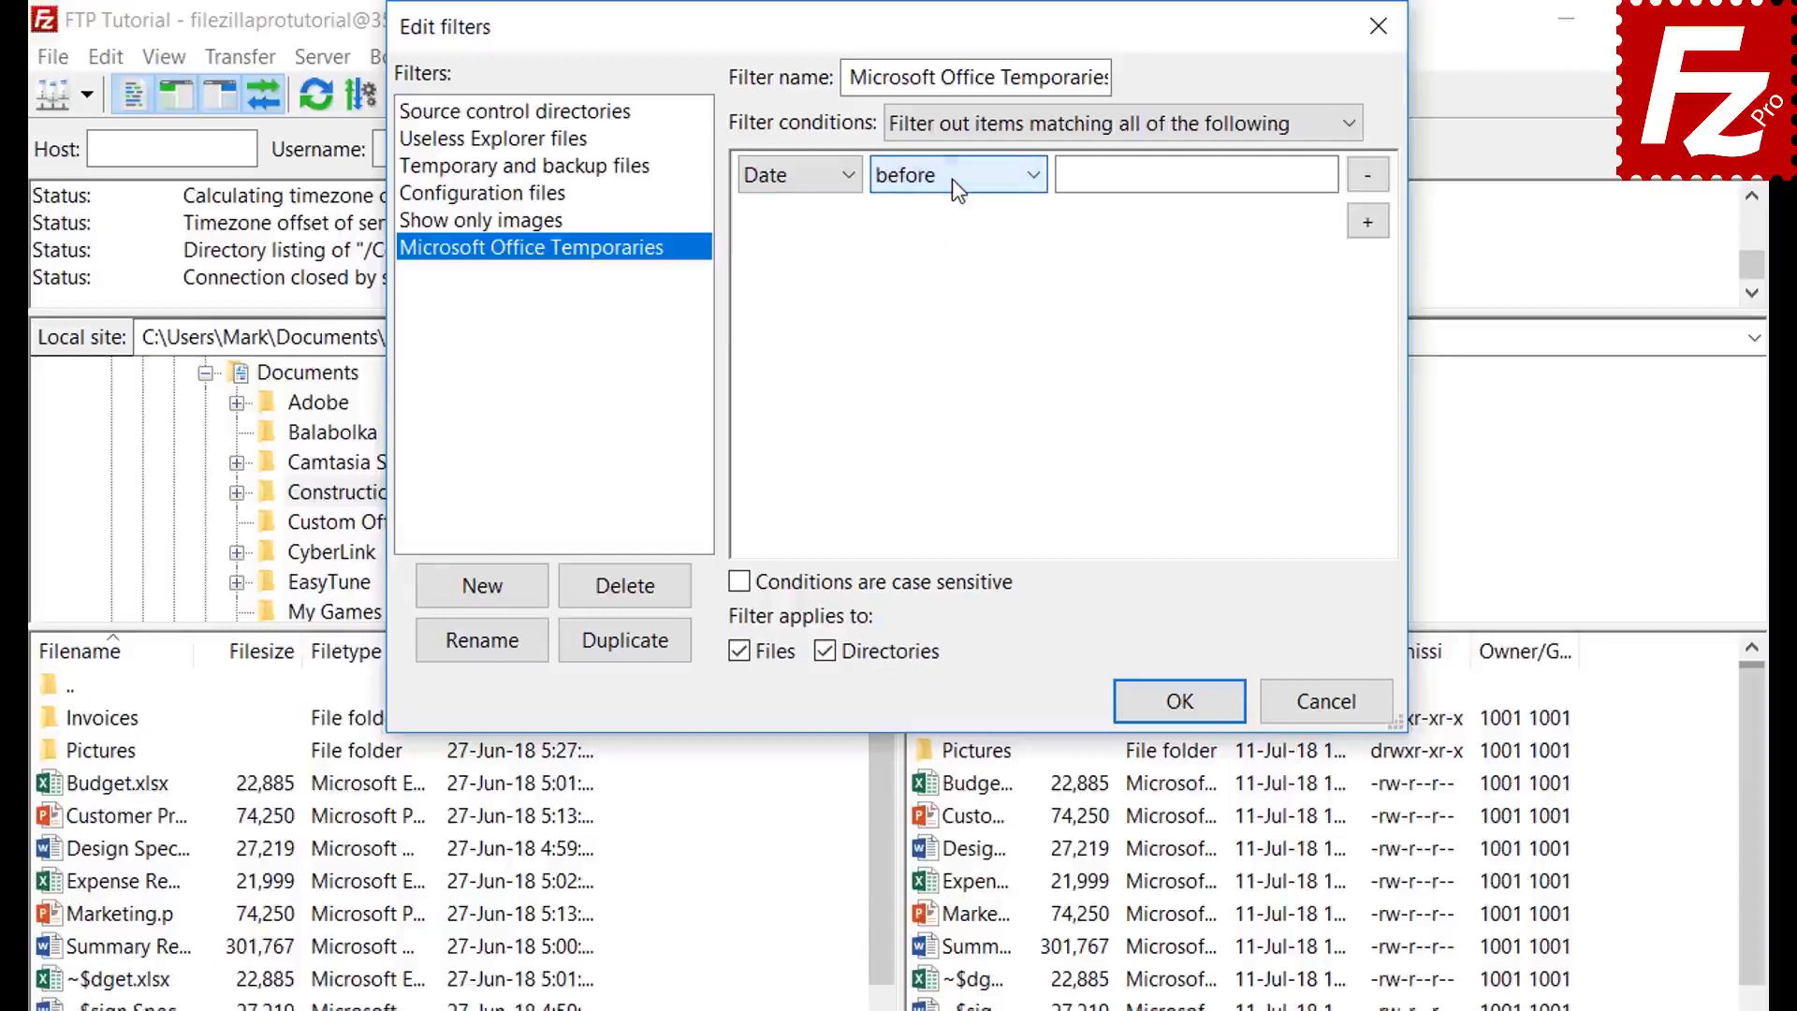
{"action": "left_click", "coordinate": [783, 180]}
{"action": "left_click", "coordinate": [784, 210]}
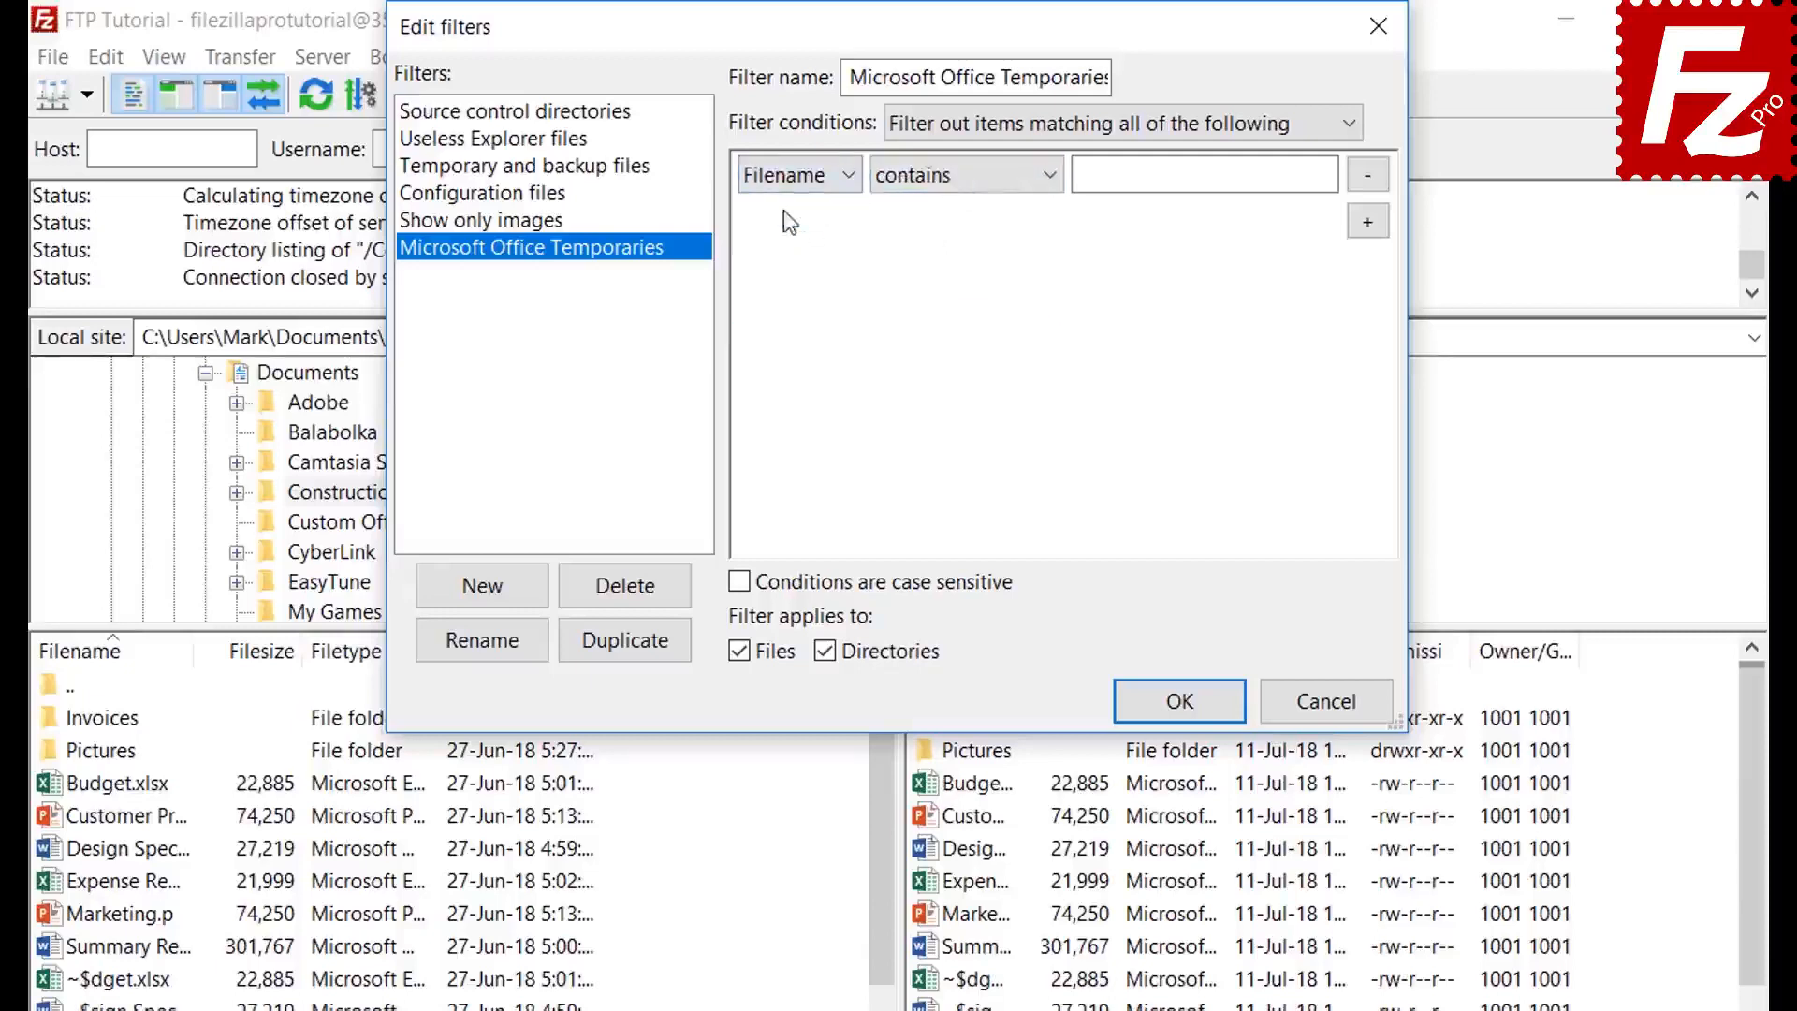
- Make the condition 'begins with ~$', apply it to files only, and save the filter
{"action": "left_click", "coordinate": [937, 186]}
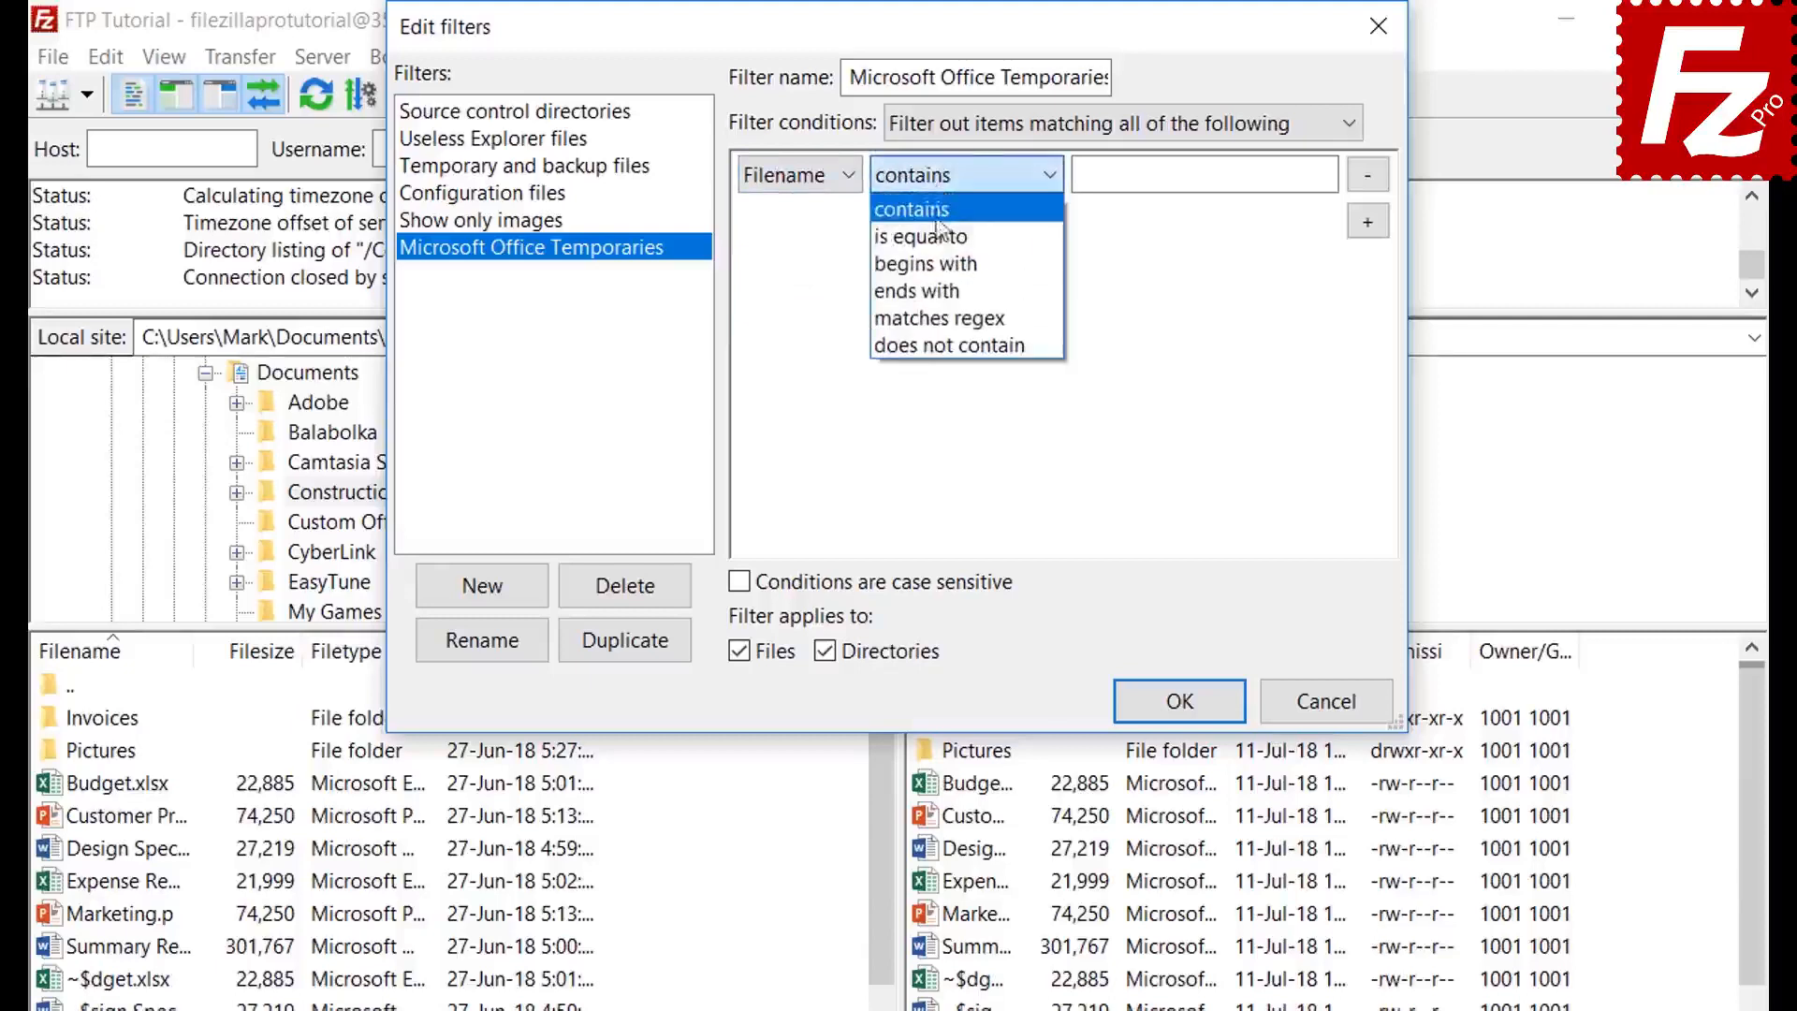
{"action": "left_click", "coordinate": [939, 262]}
{"action": "left_click", "coordinate": [1117, 184]}
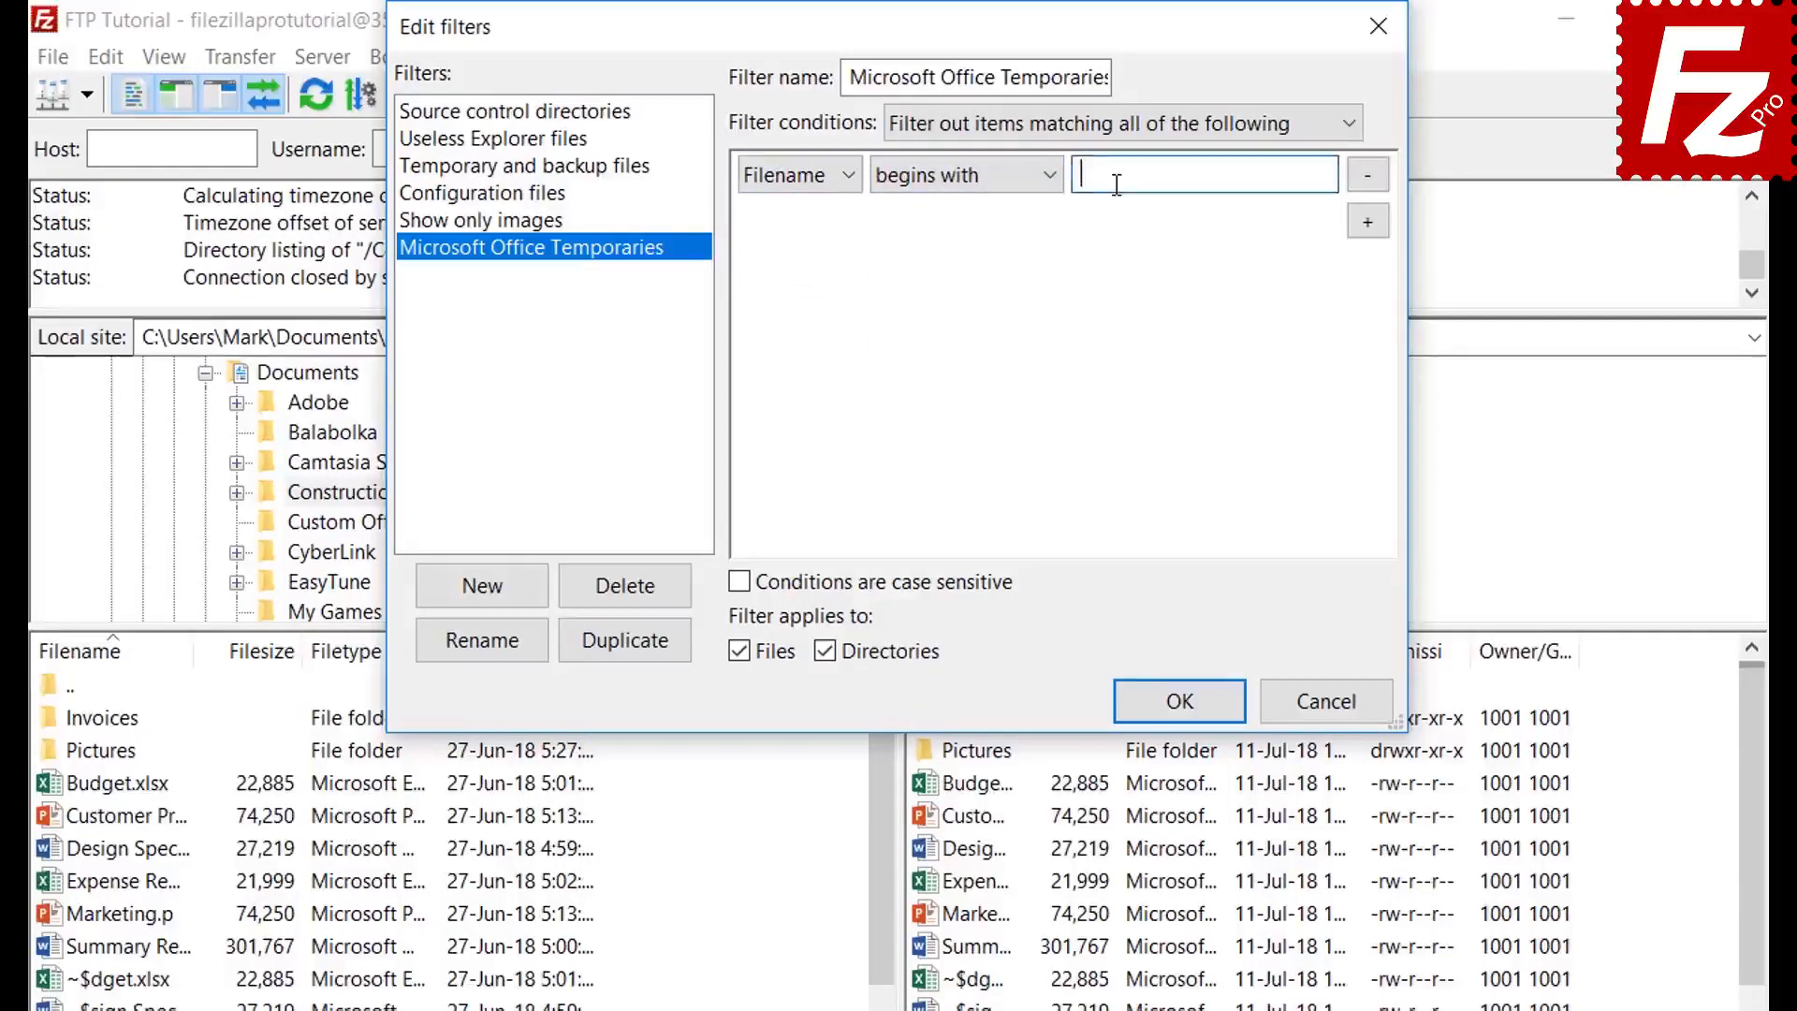
{"action": "type", "text": "~$"}
{"action": "left_click", "coordinate": [825, 650]}
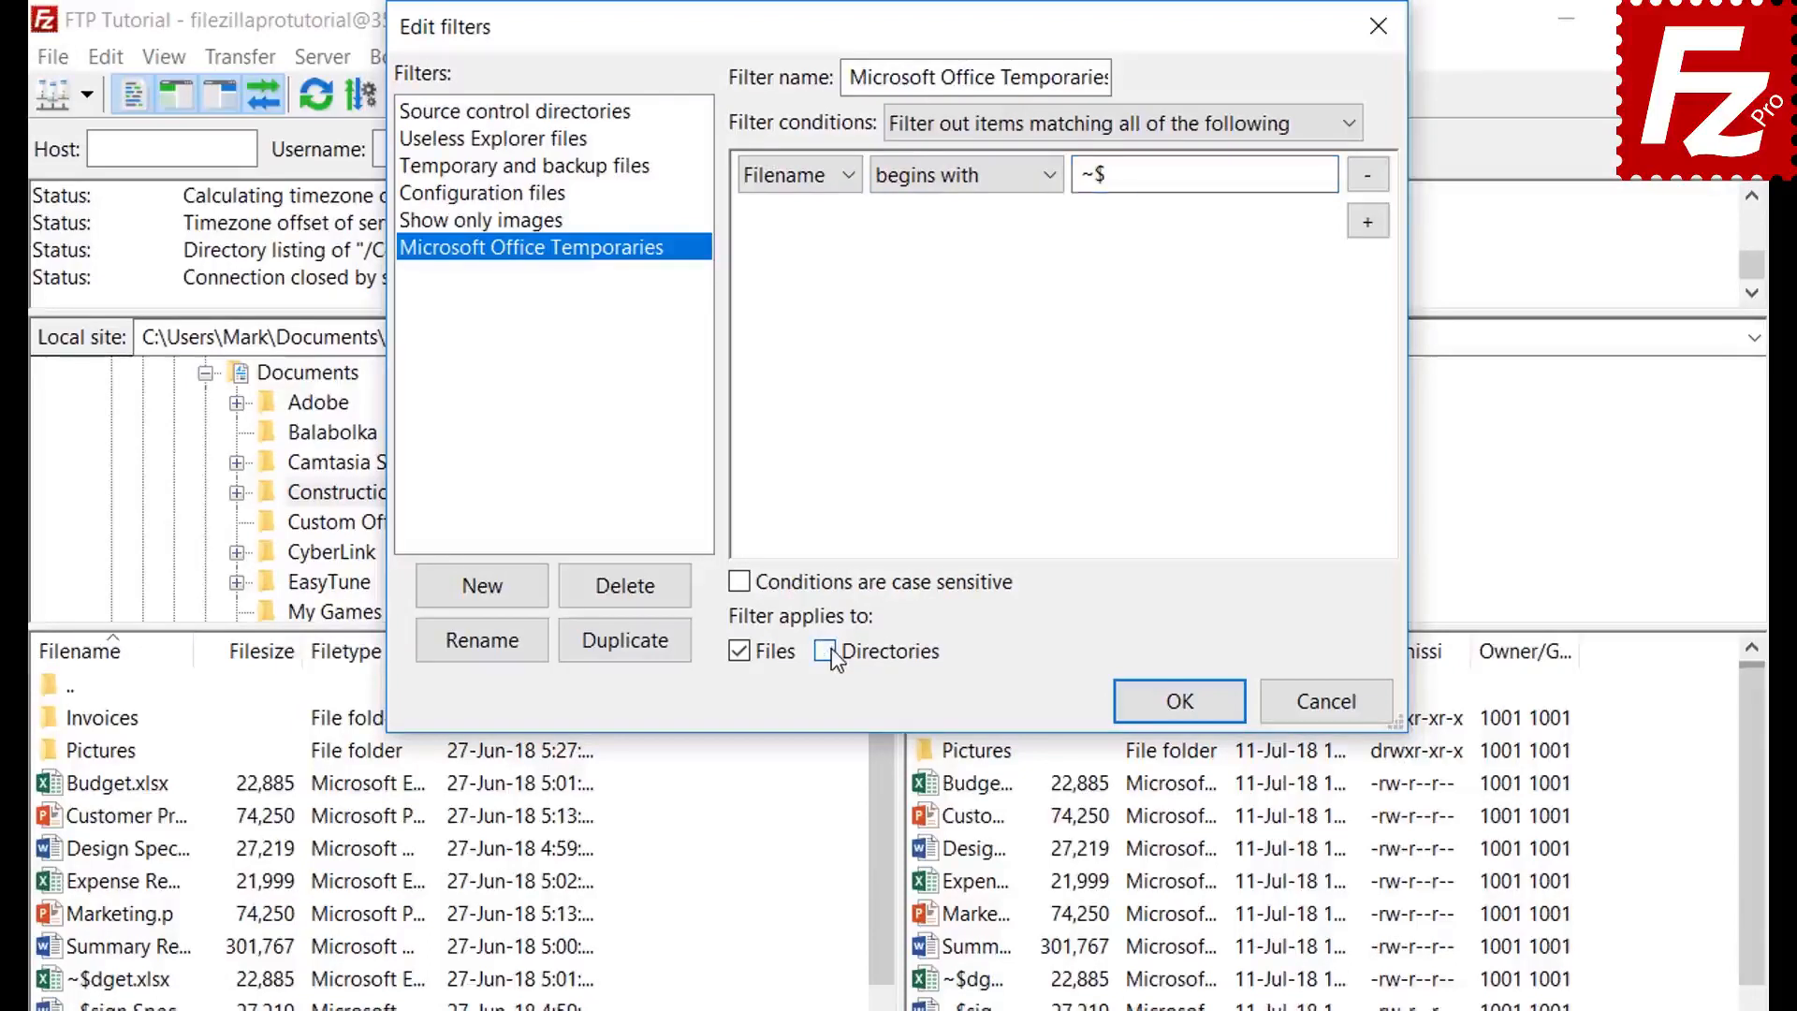
{"action": "left_click", "coordinate": [1177, 702]}
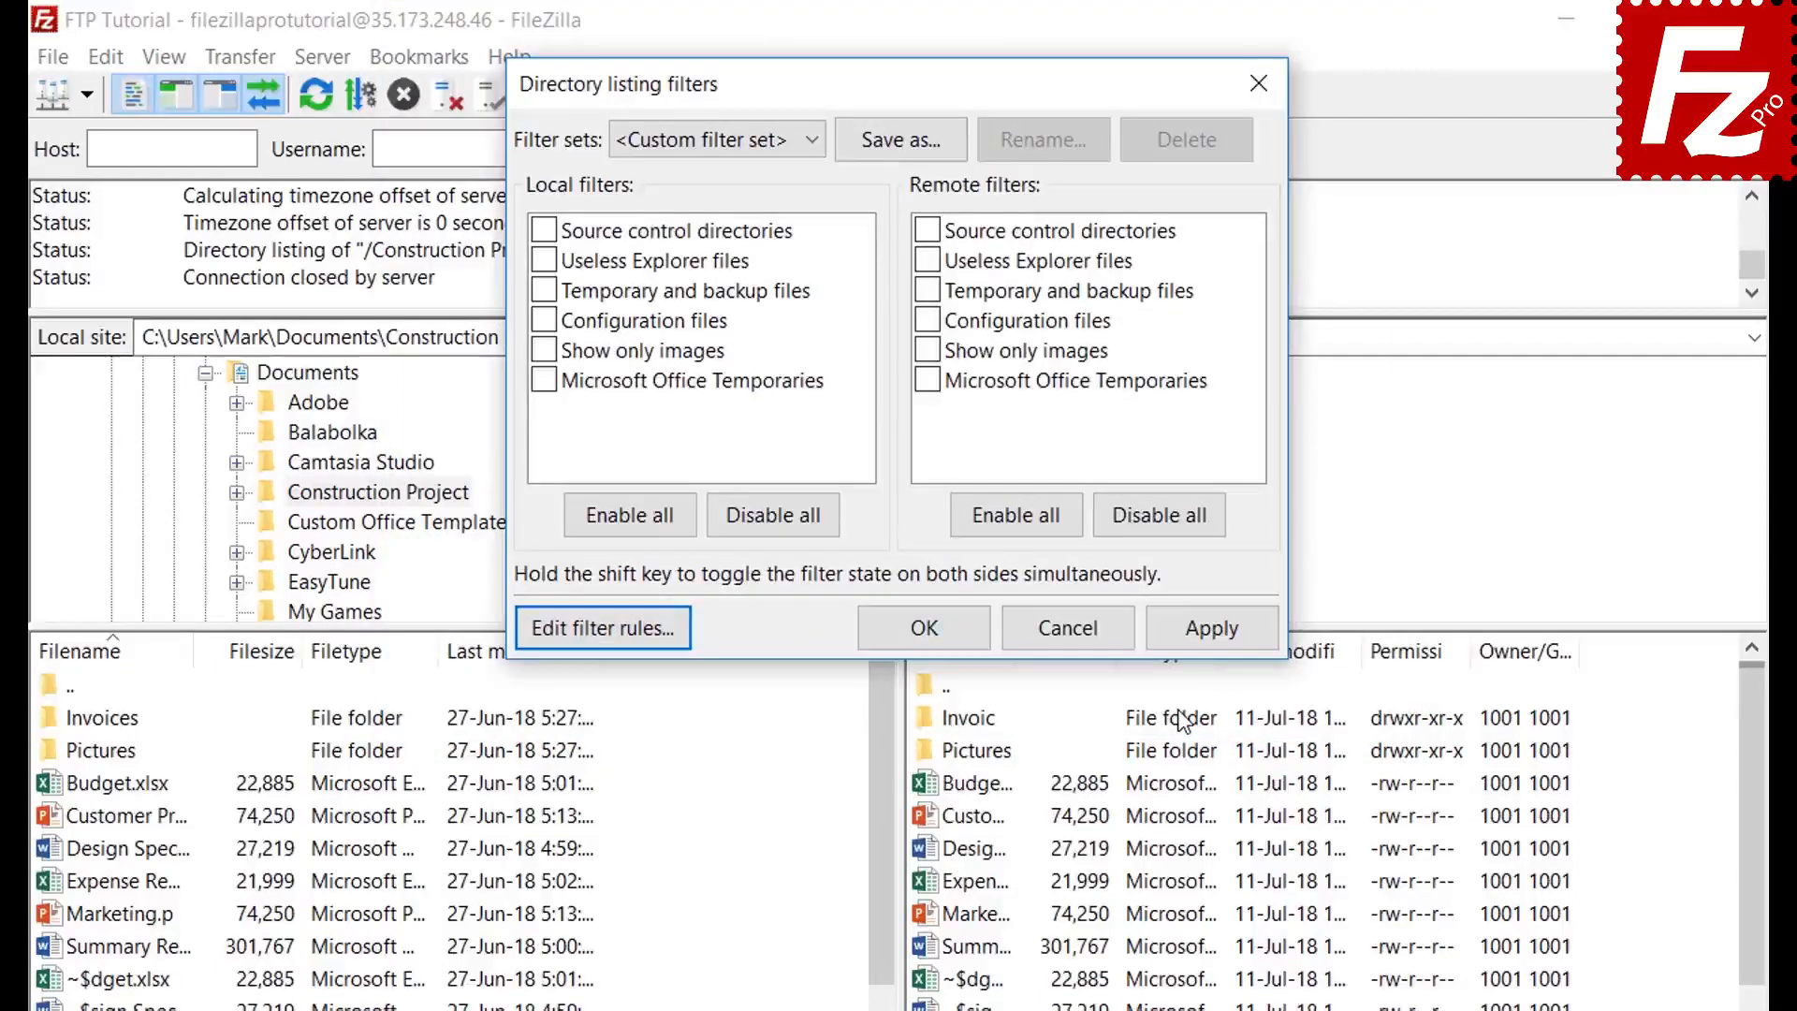
- Apply the Microsoft Office Temporaries filter to the remote listing only, after trying it locally
{"action": "left_click", "coordinate": [544, 380]}
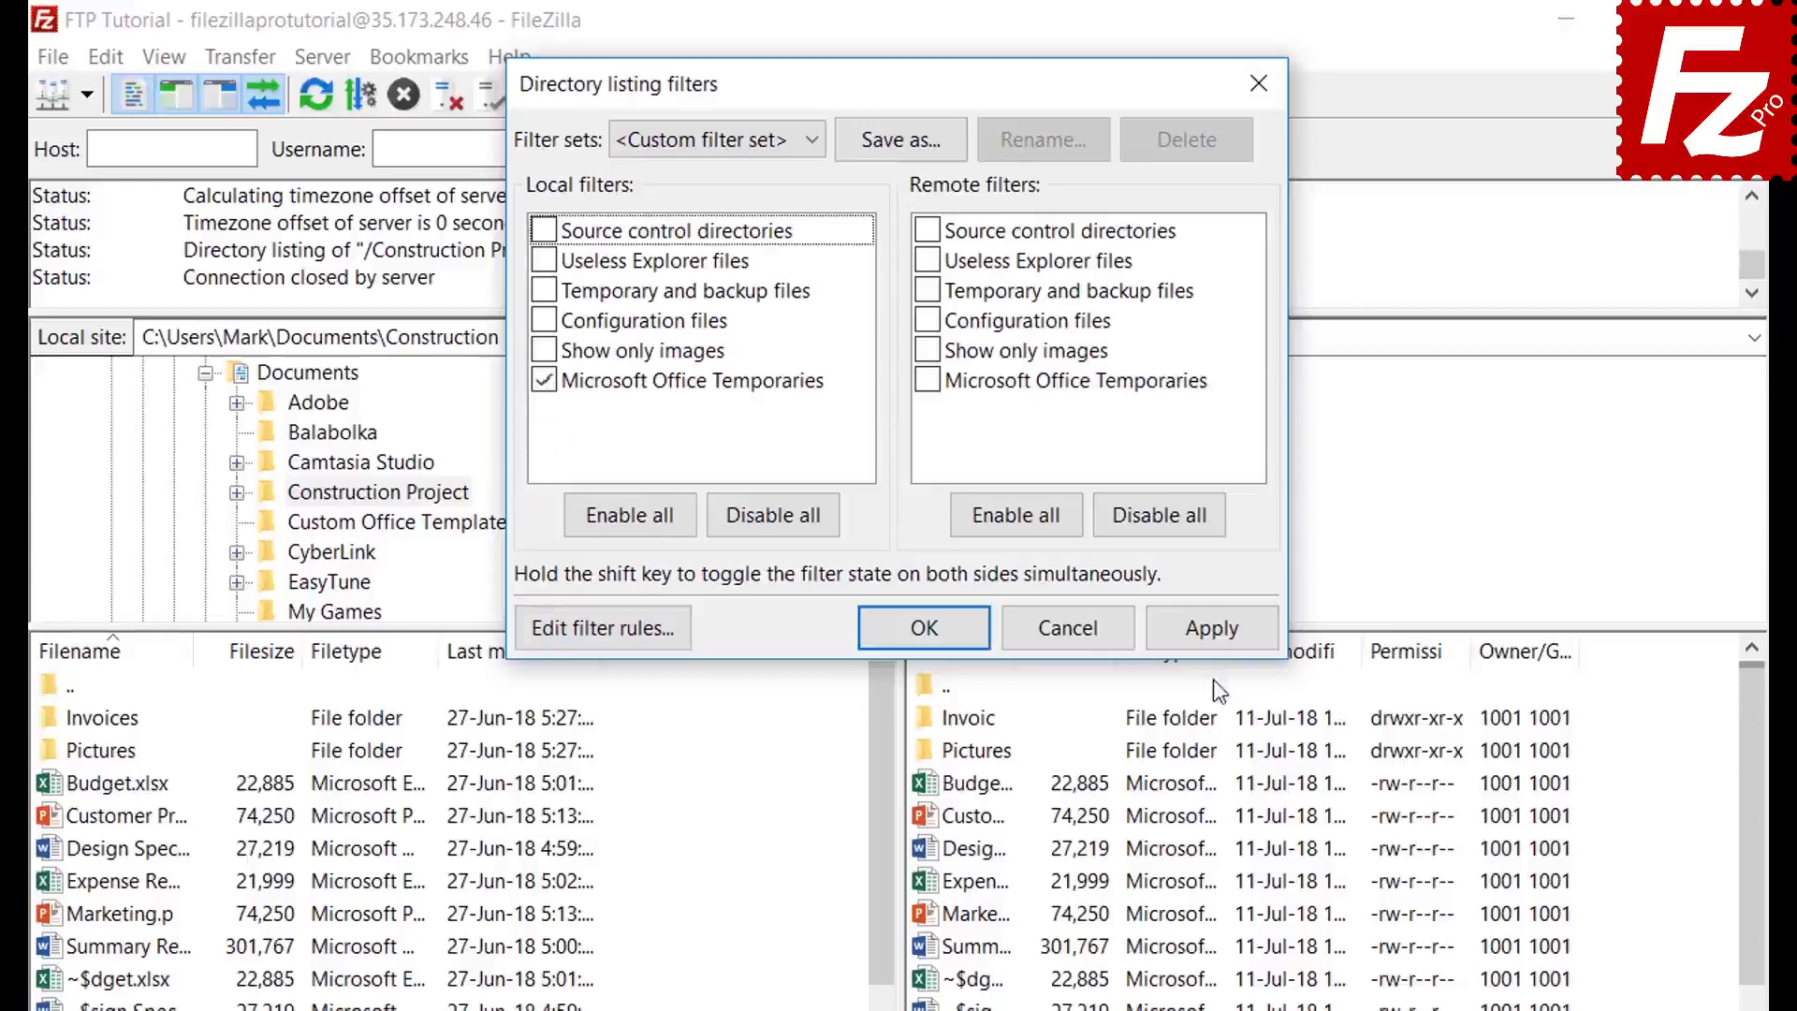
{"action": "left_click", "coordinate": [1212, 627]}
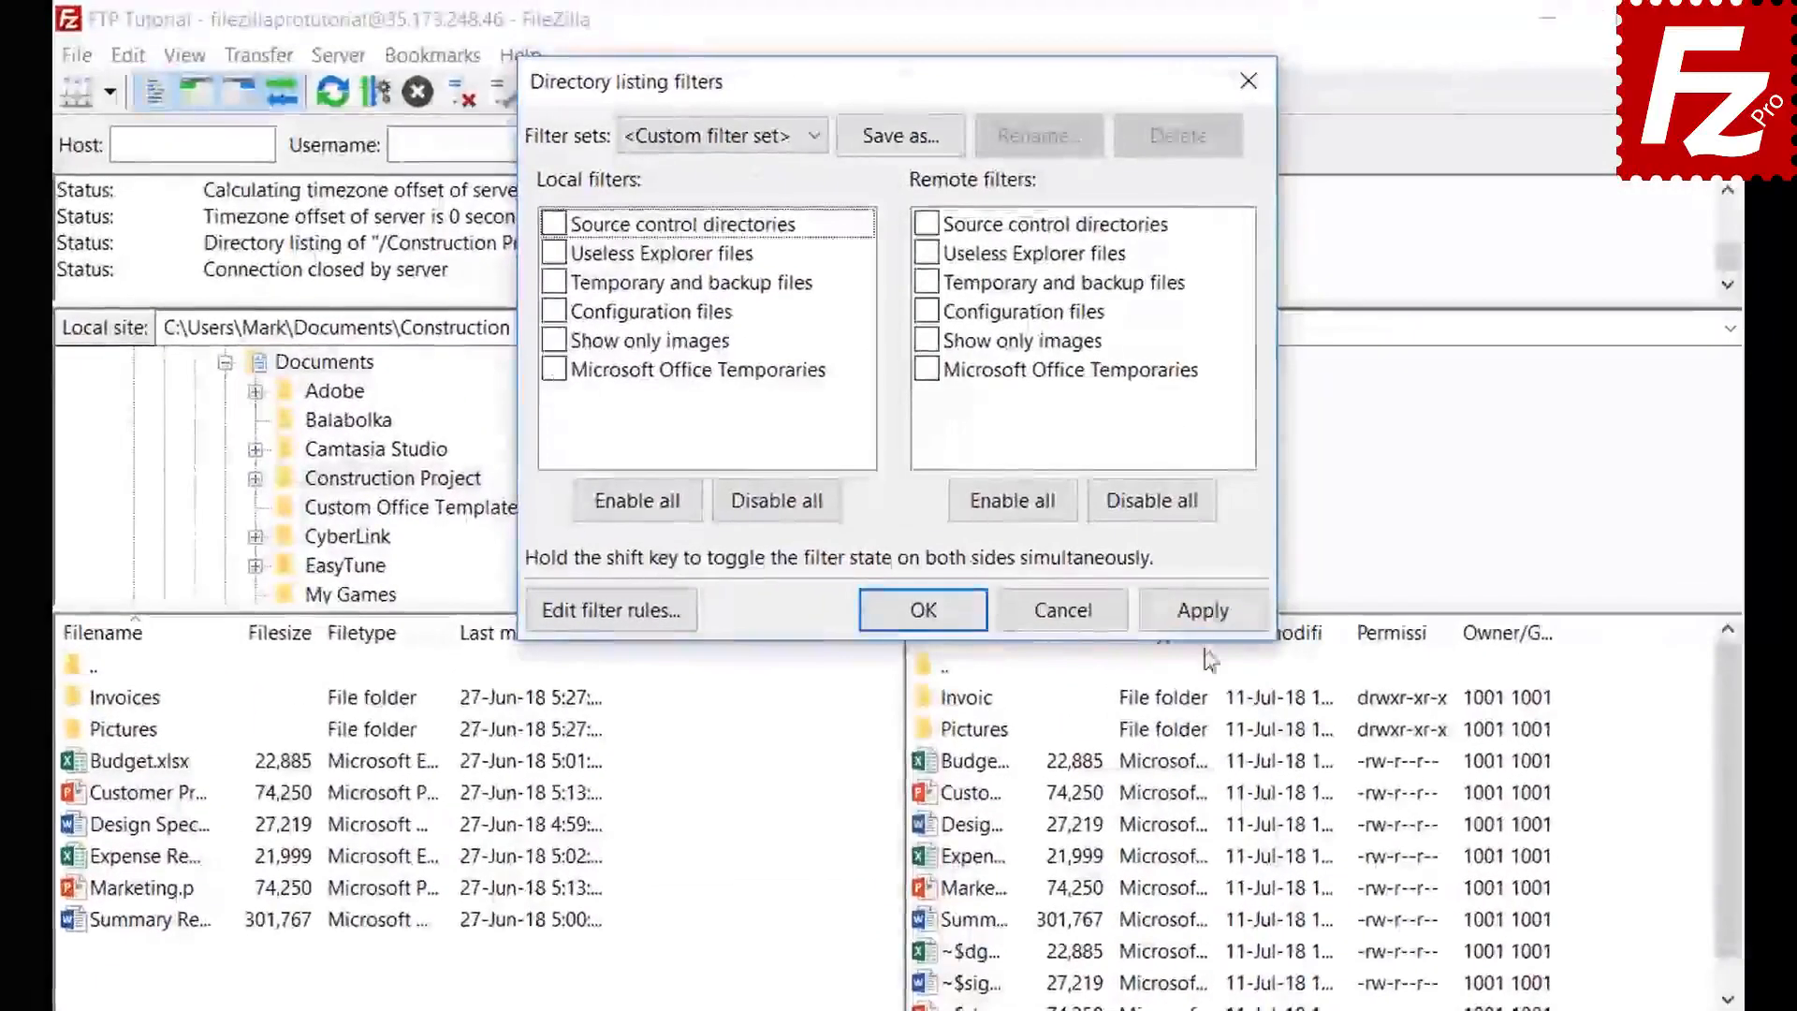
{"action": "left_click", "coordinate": [1205, 618]}
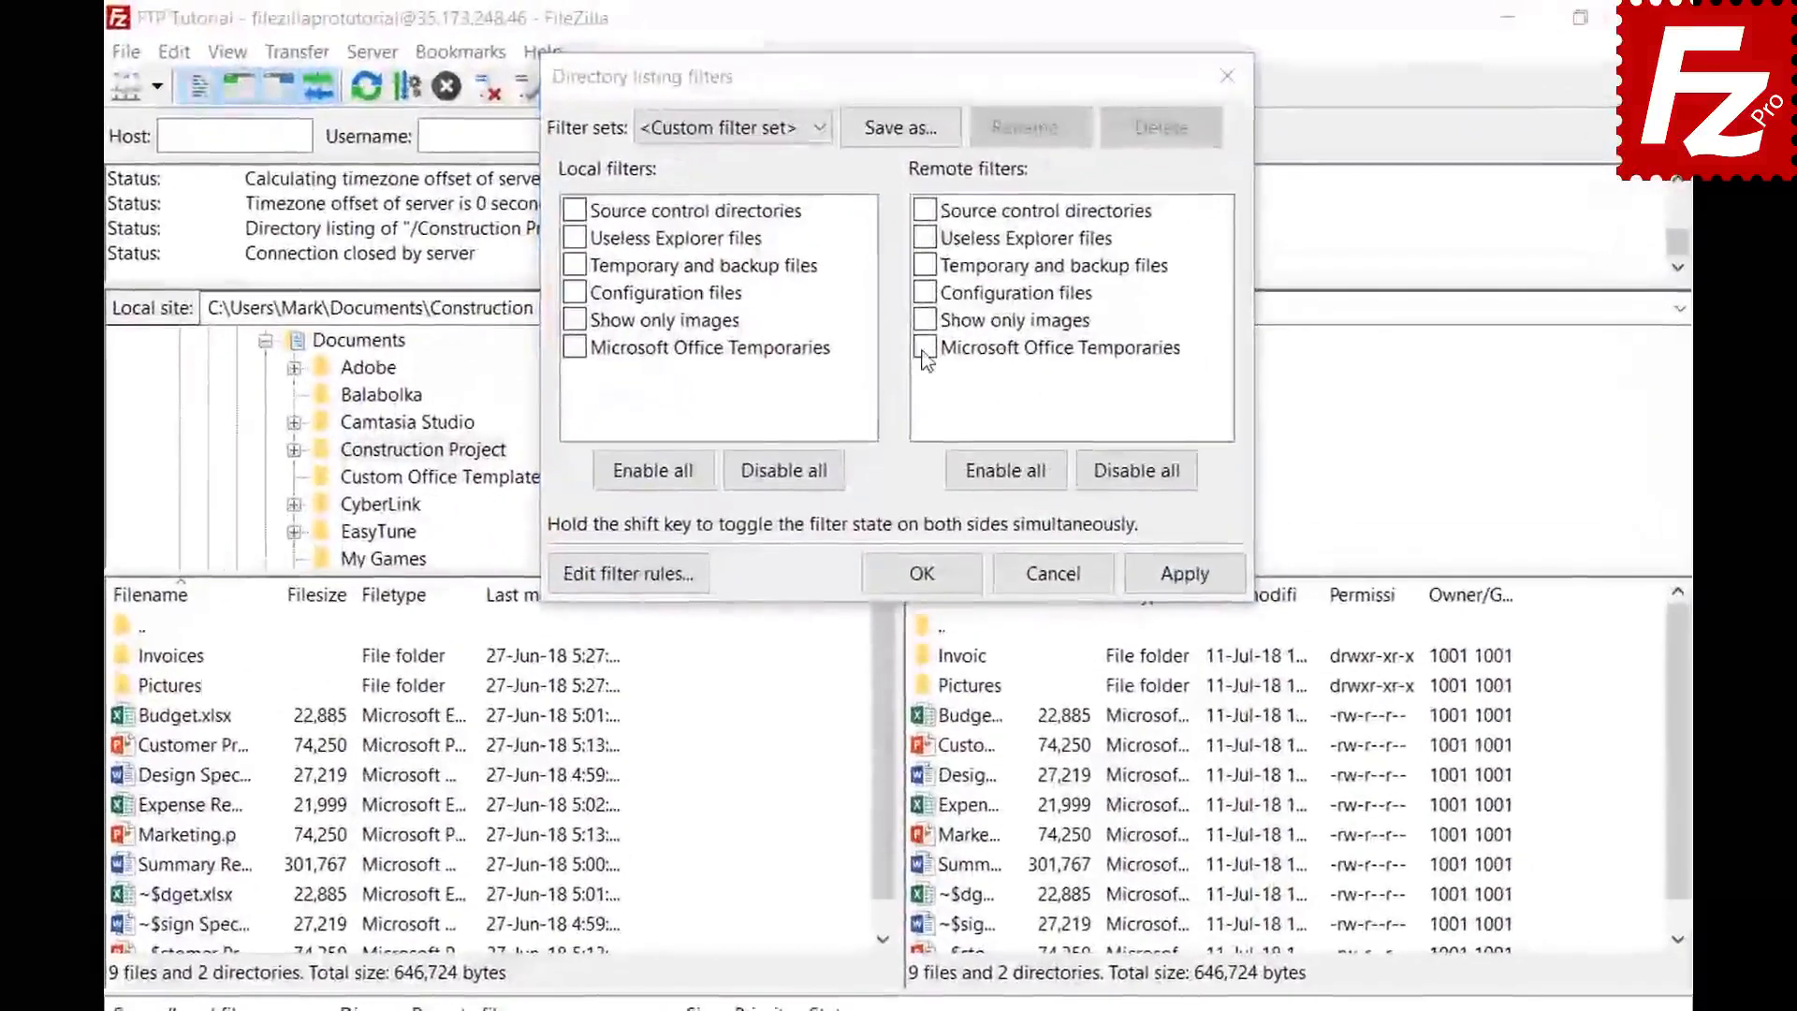
{"action": "left_click", "coordinate": [922, 296]}
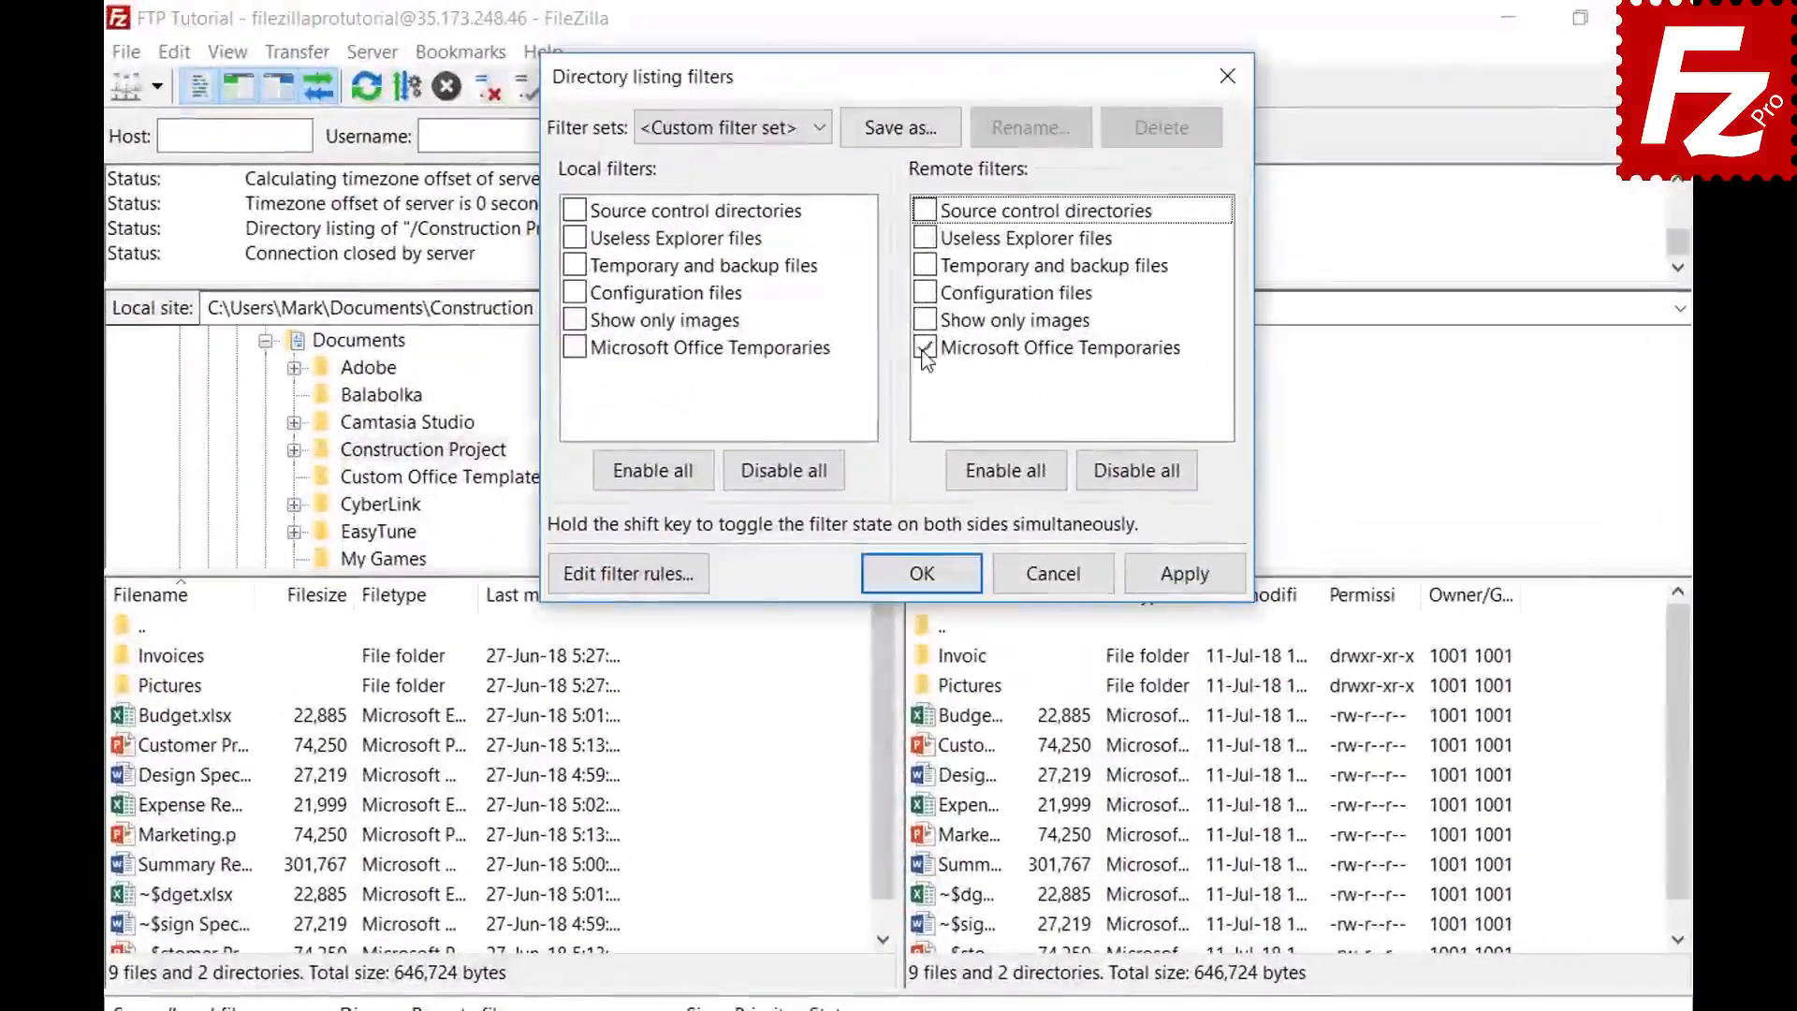
{"action": "left_click", "coordinate": [1185, 574]}
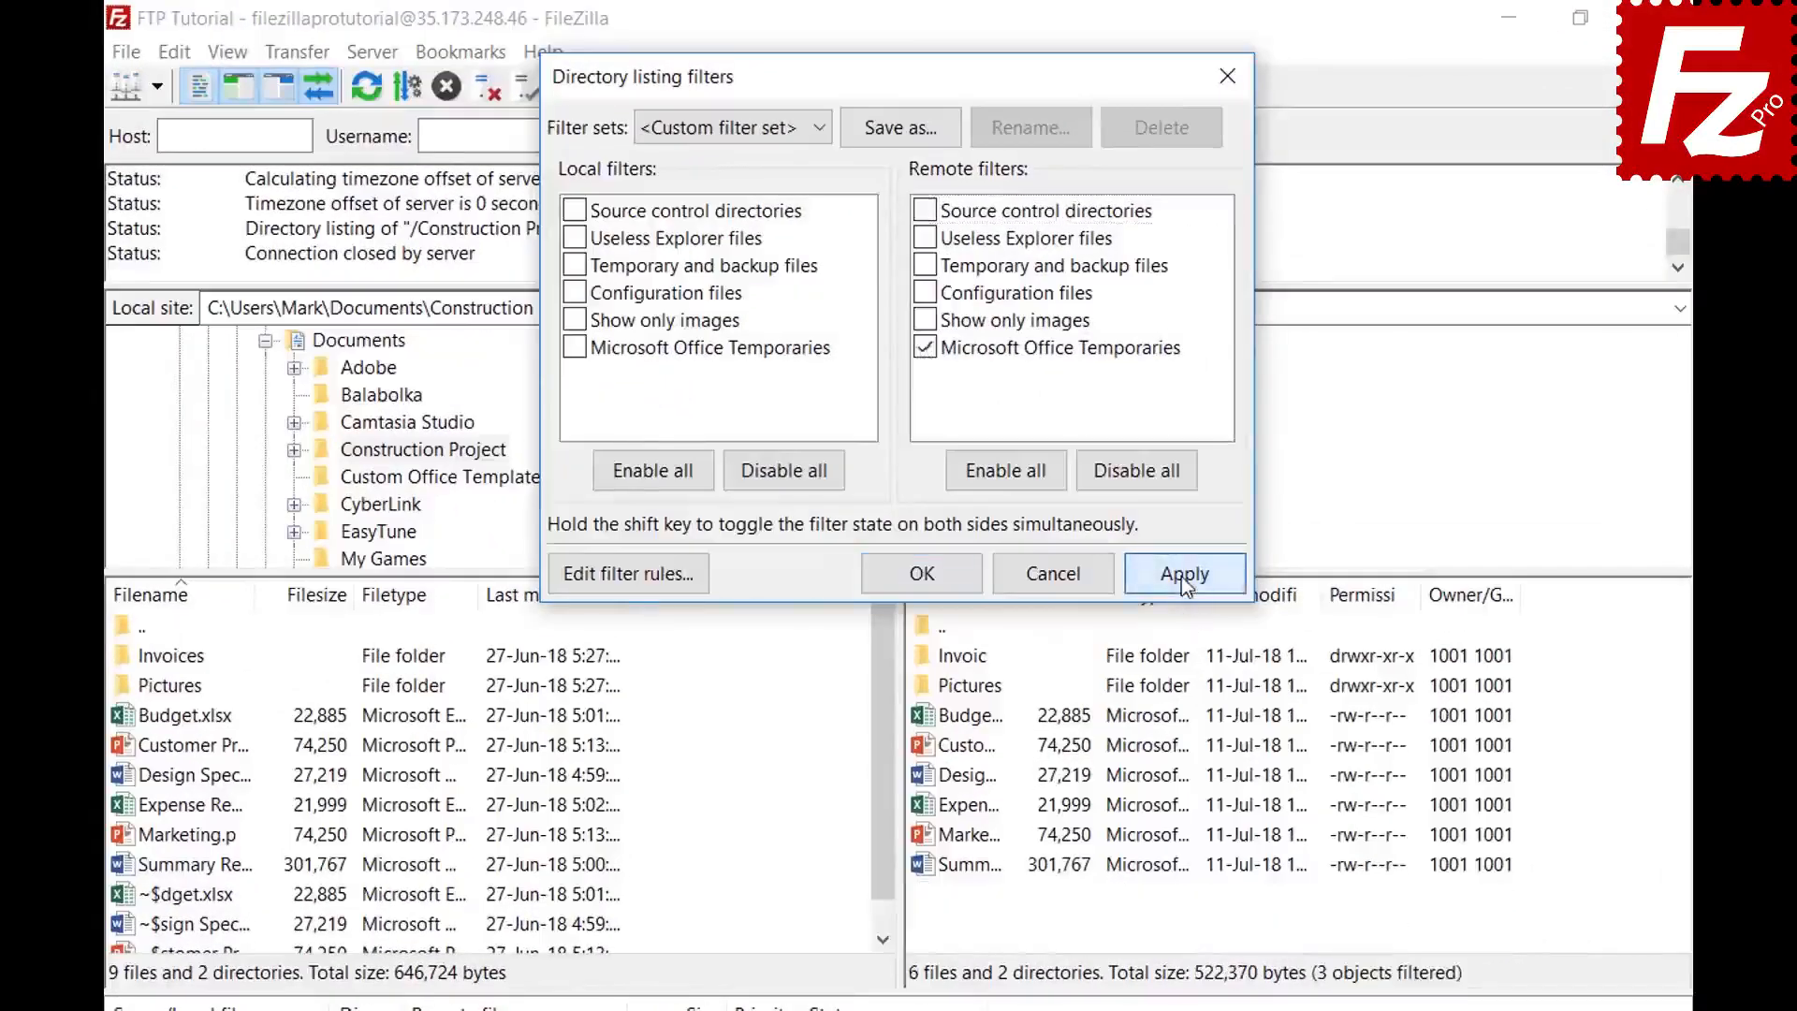
- Save the filters as the 'Project' filter set and close the filter dialog
{"action": "left_click", "coordinate": [900, 128]}
{"action": "type", "text": "Project"}
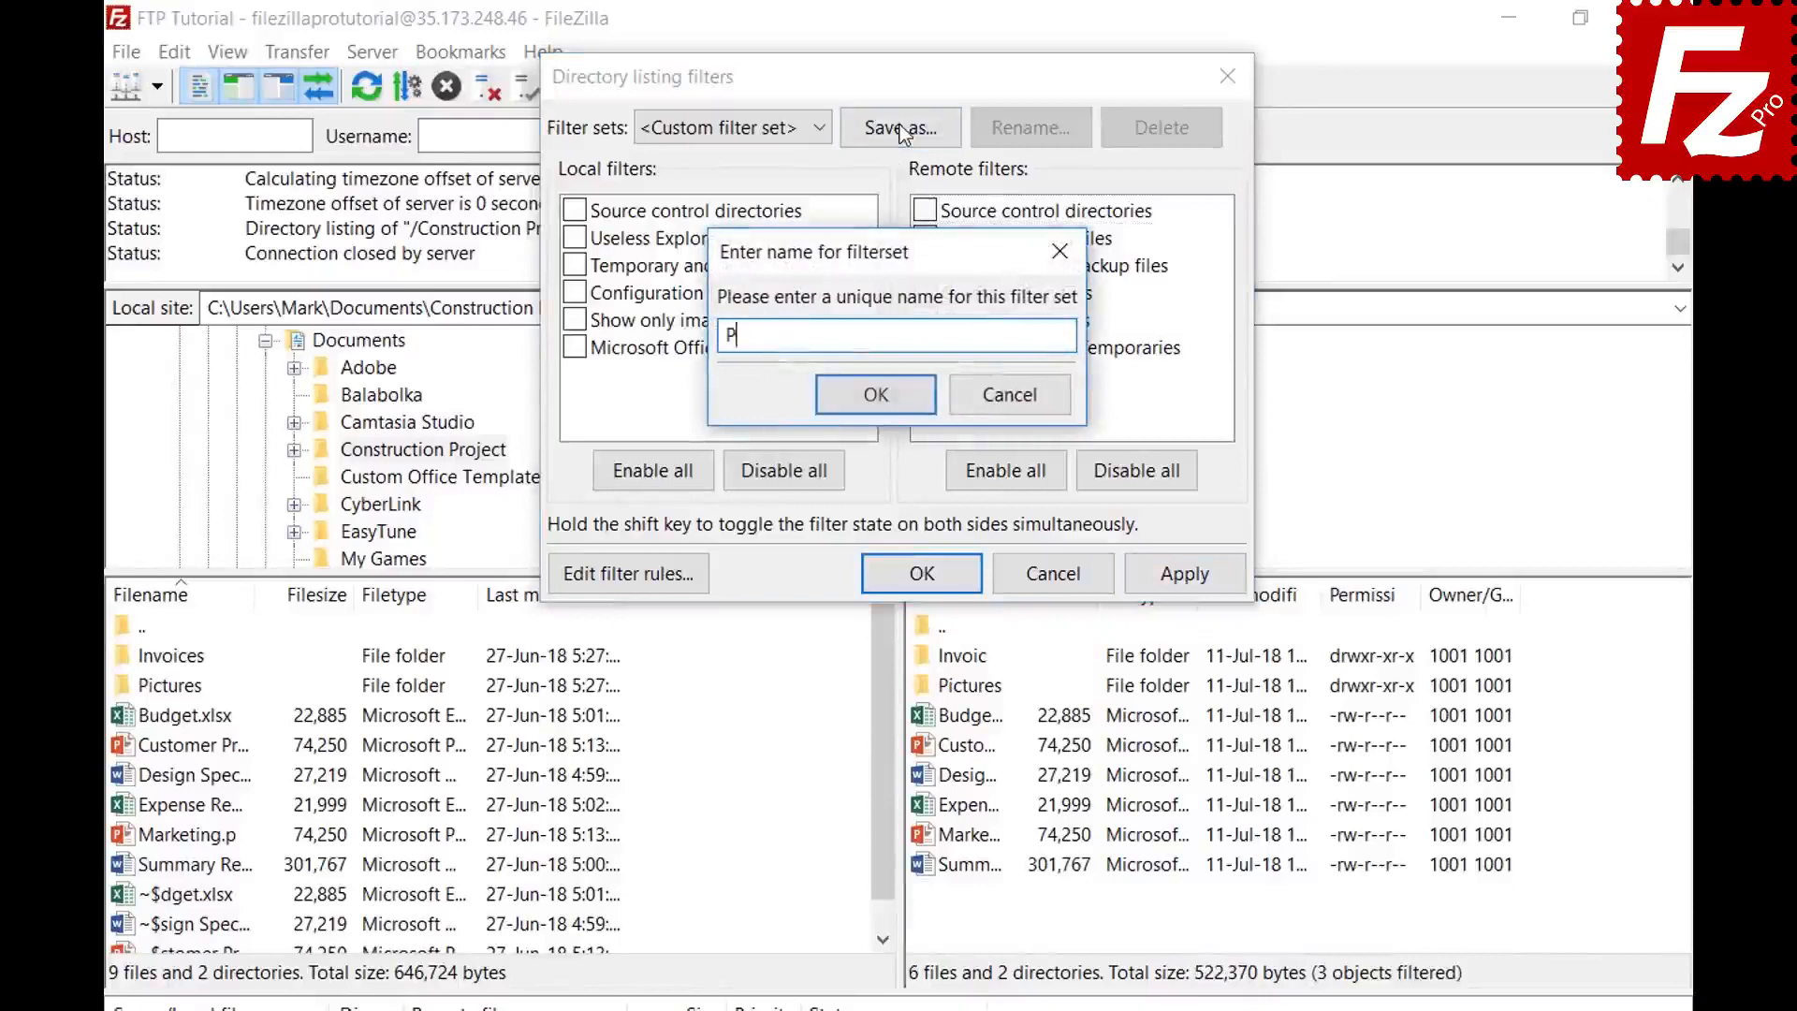
{"action": "left_click", "coordinate": [876, 394]}
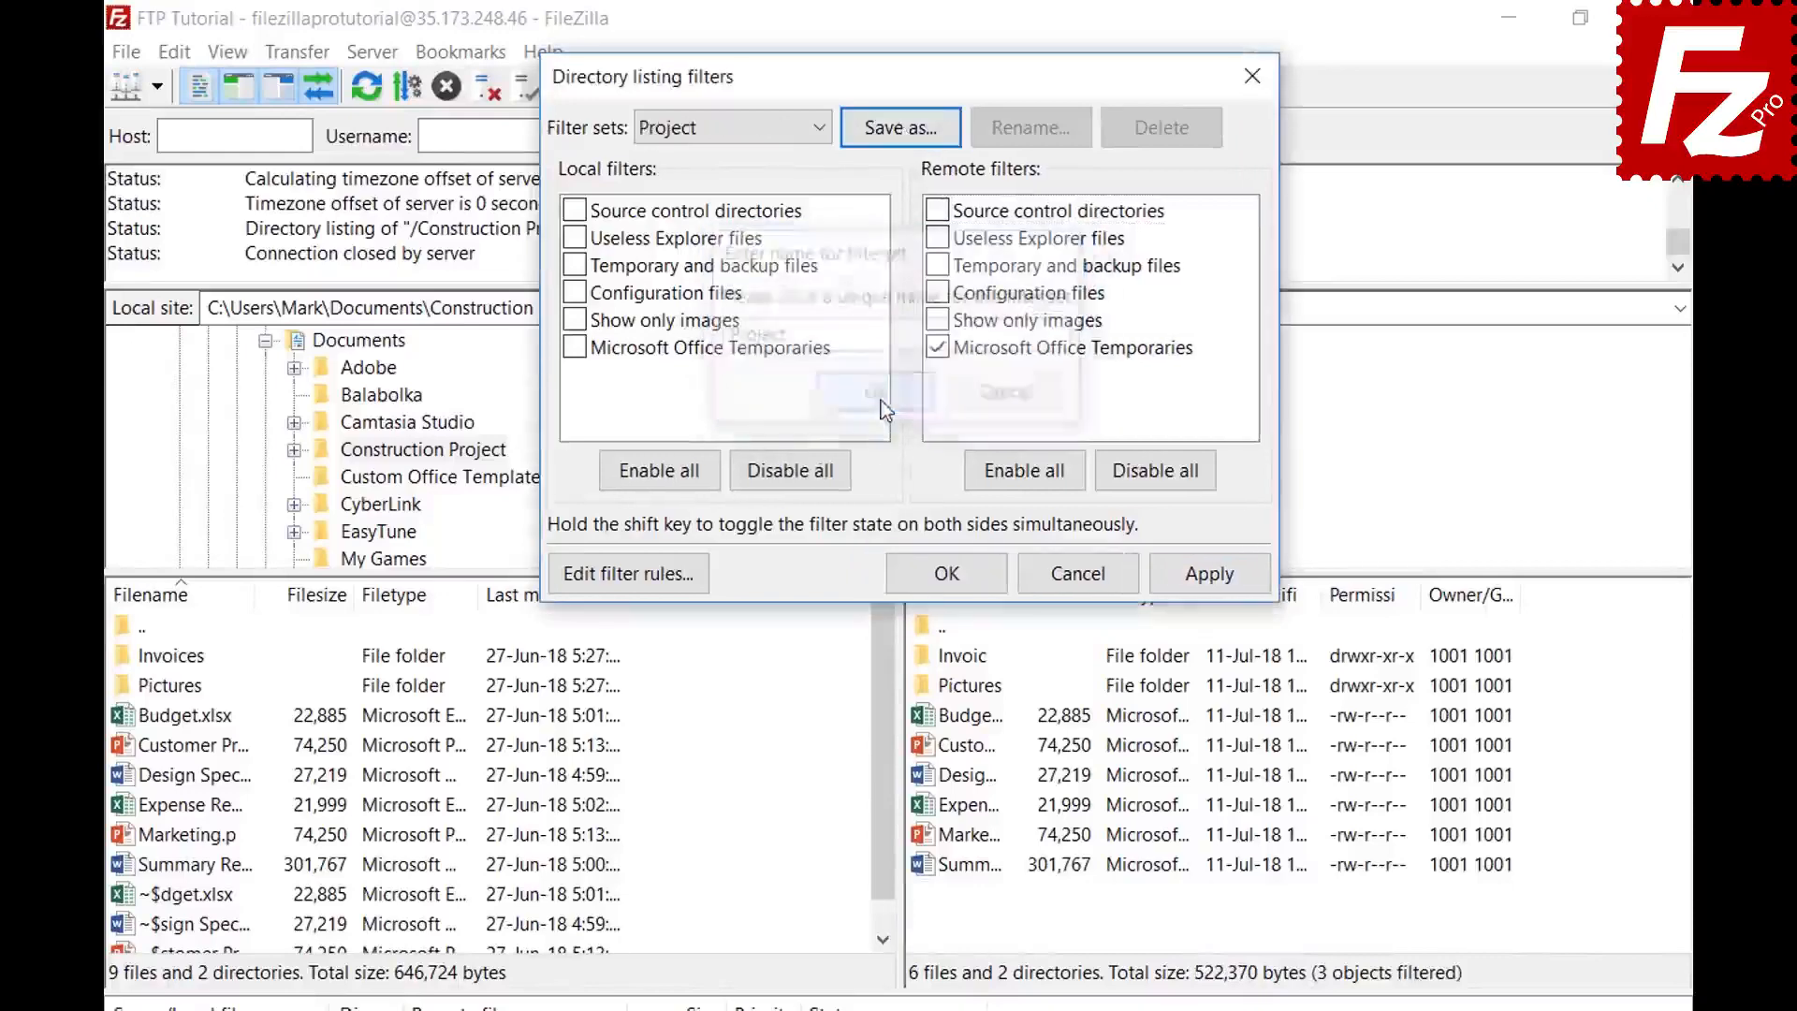
{"action": "left_click", "coordinate": [922, 573]}
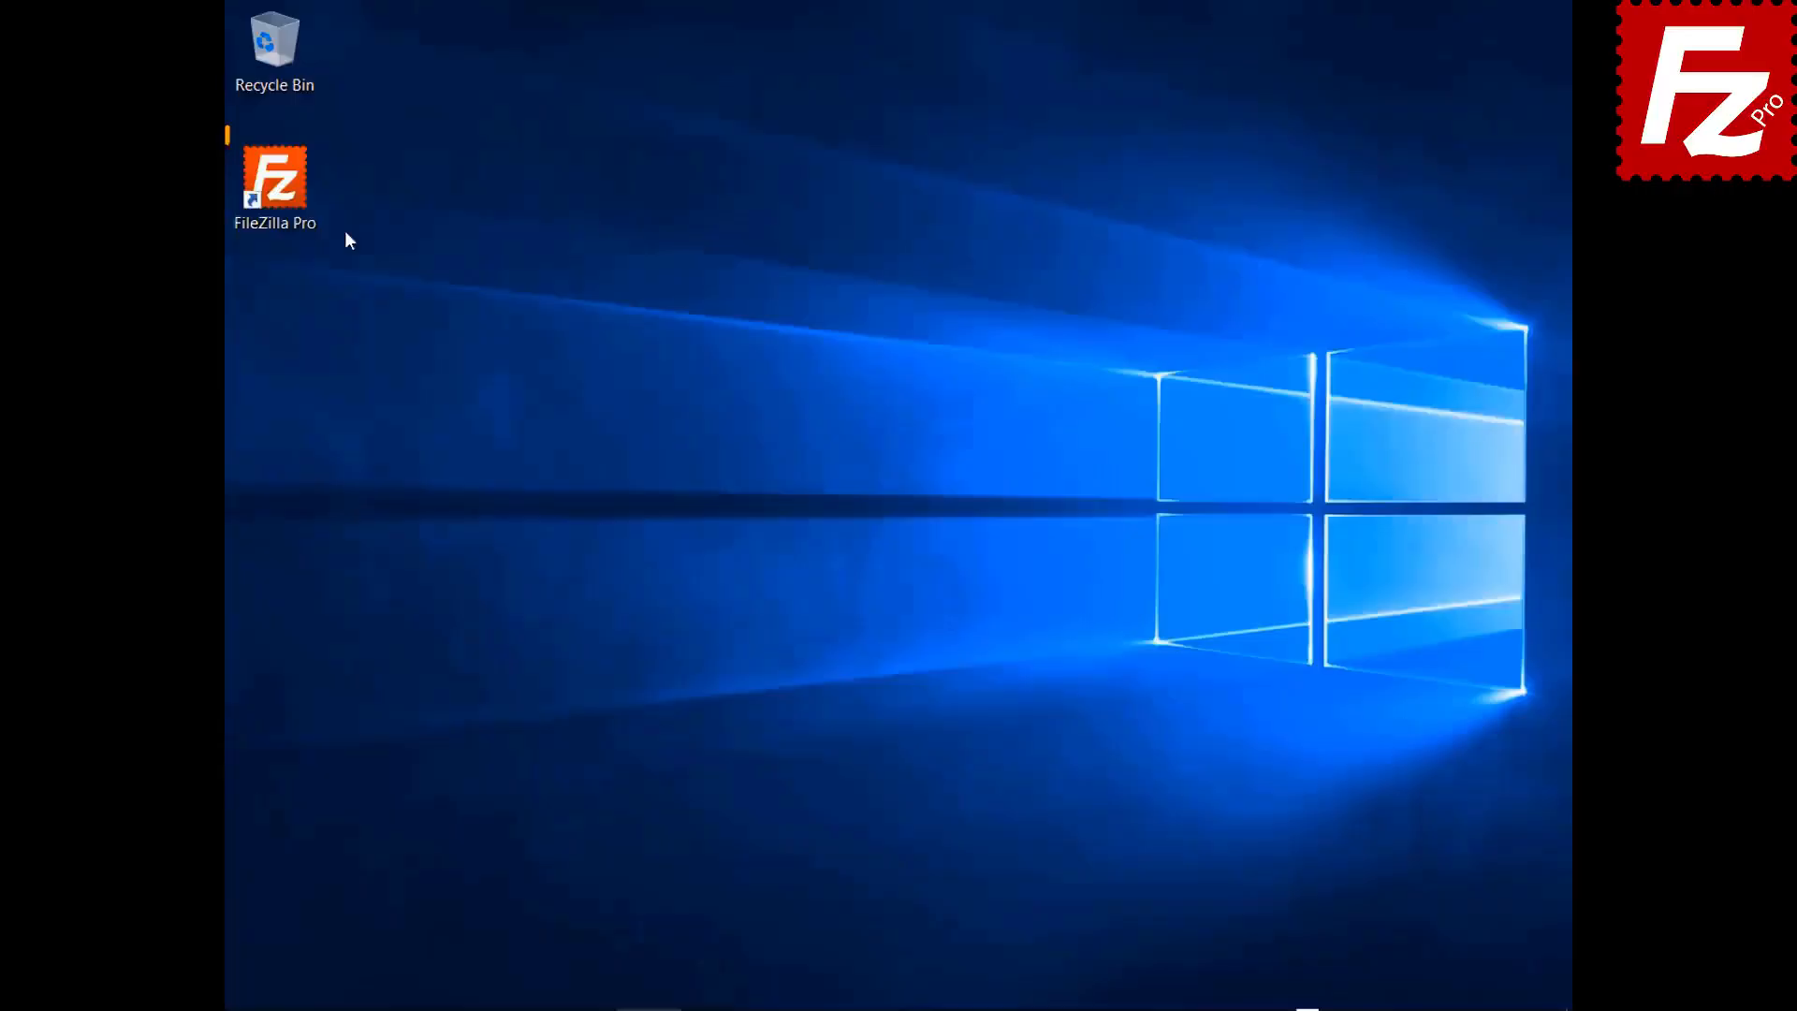
- Relaunch FileZilla Pro, connect to the saved FTP site, and open a new tab
{"action": "double_click", "coordinate": [274, 193]}
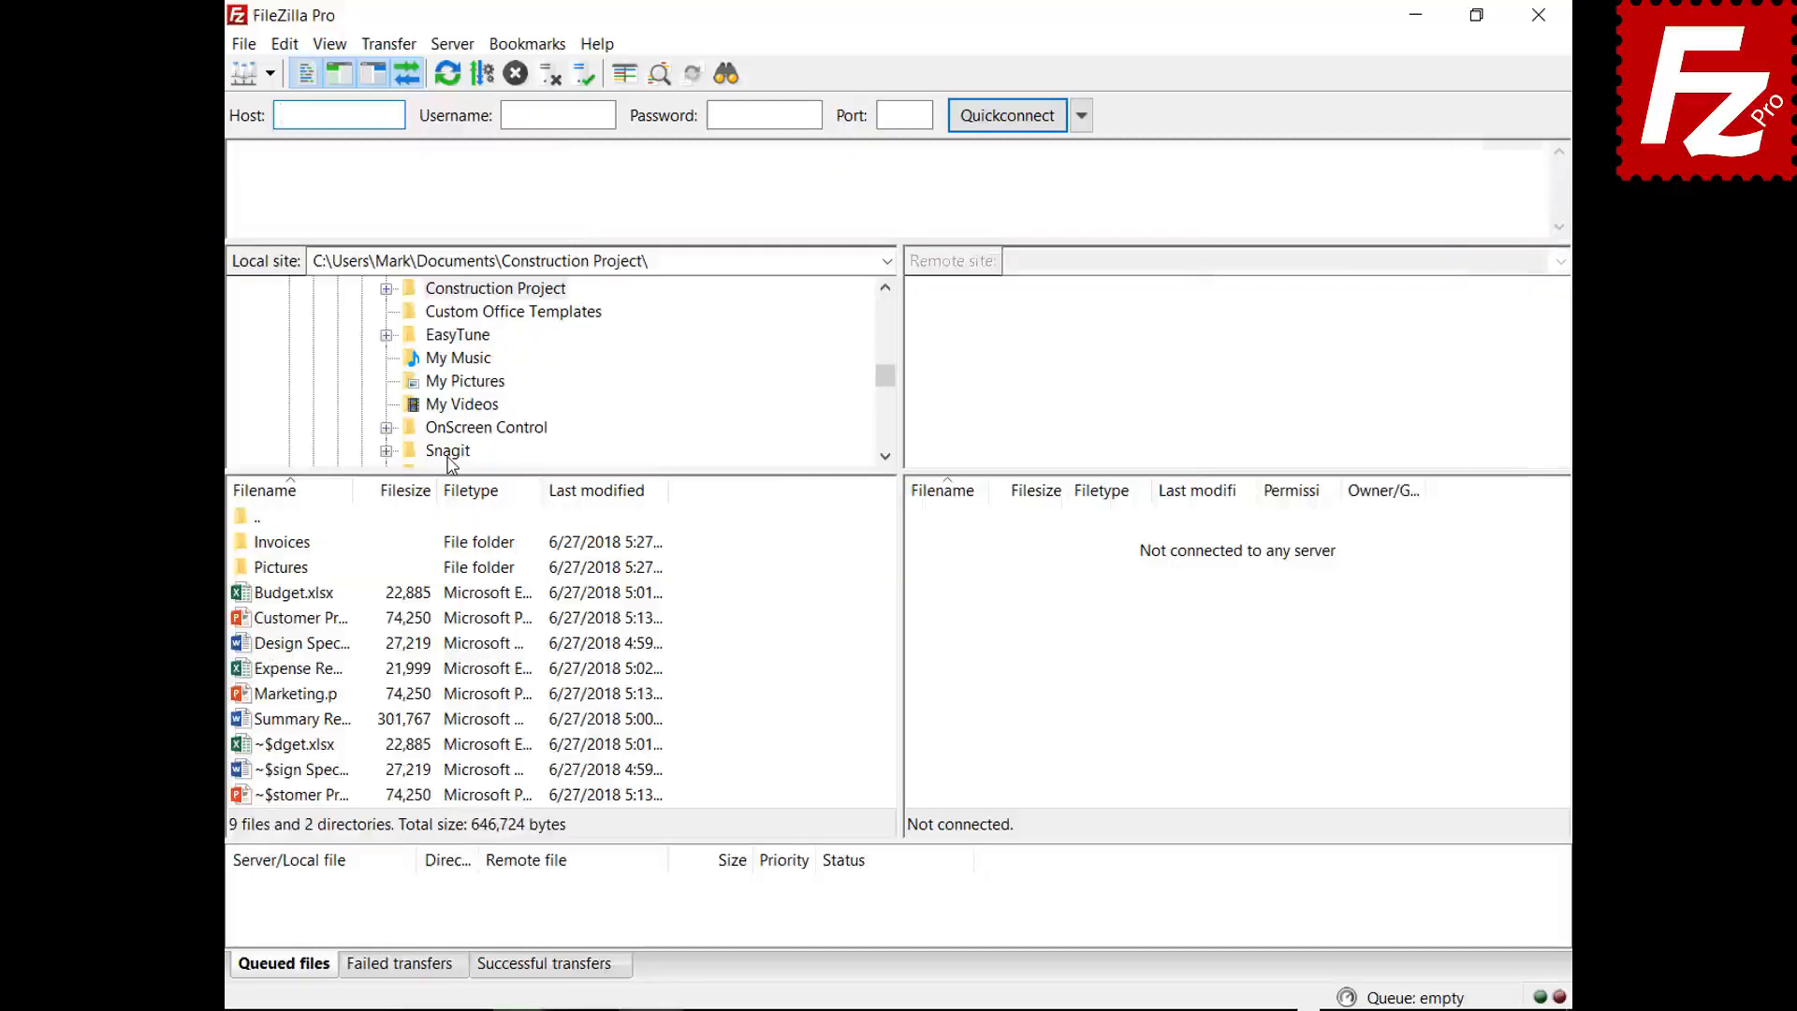
{"action": "left_click", "coordinate": [270, 73]}
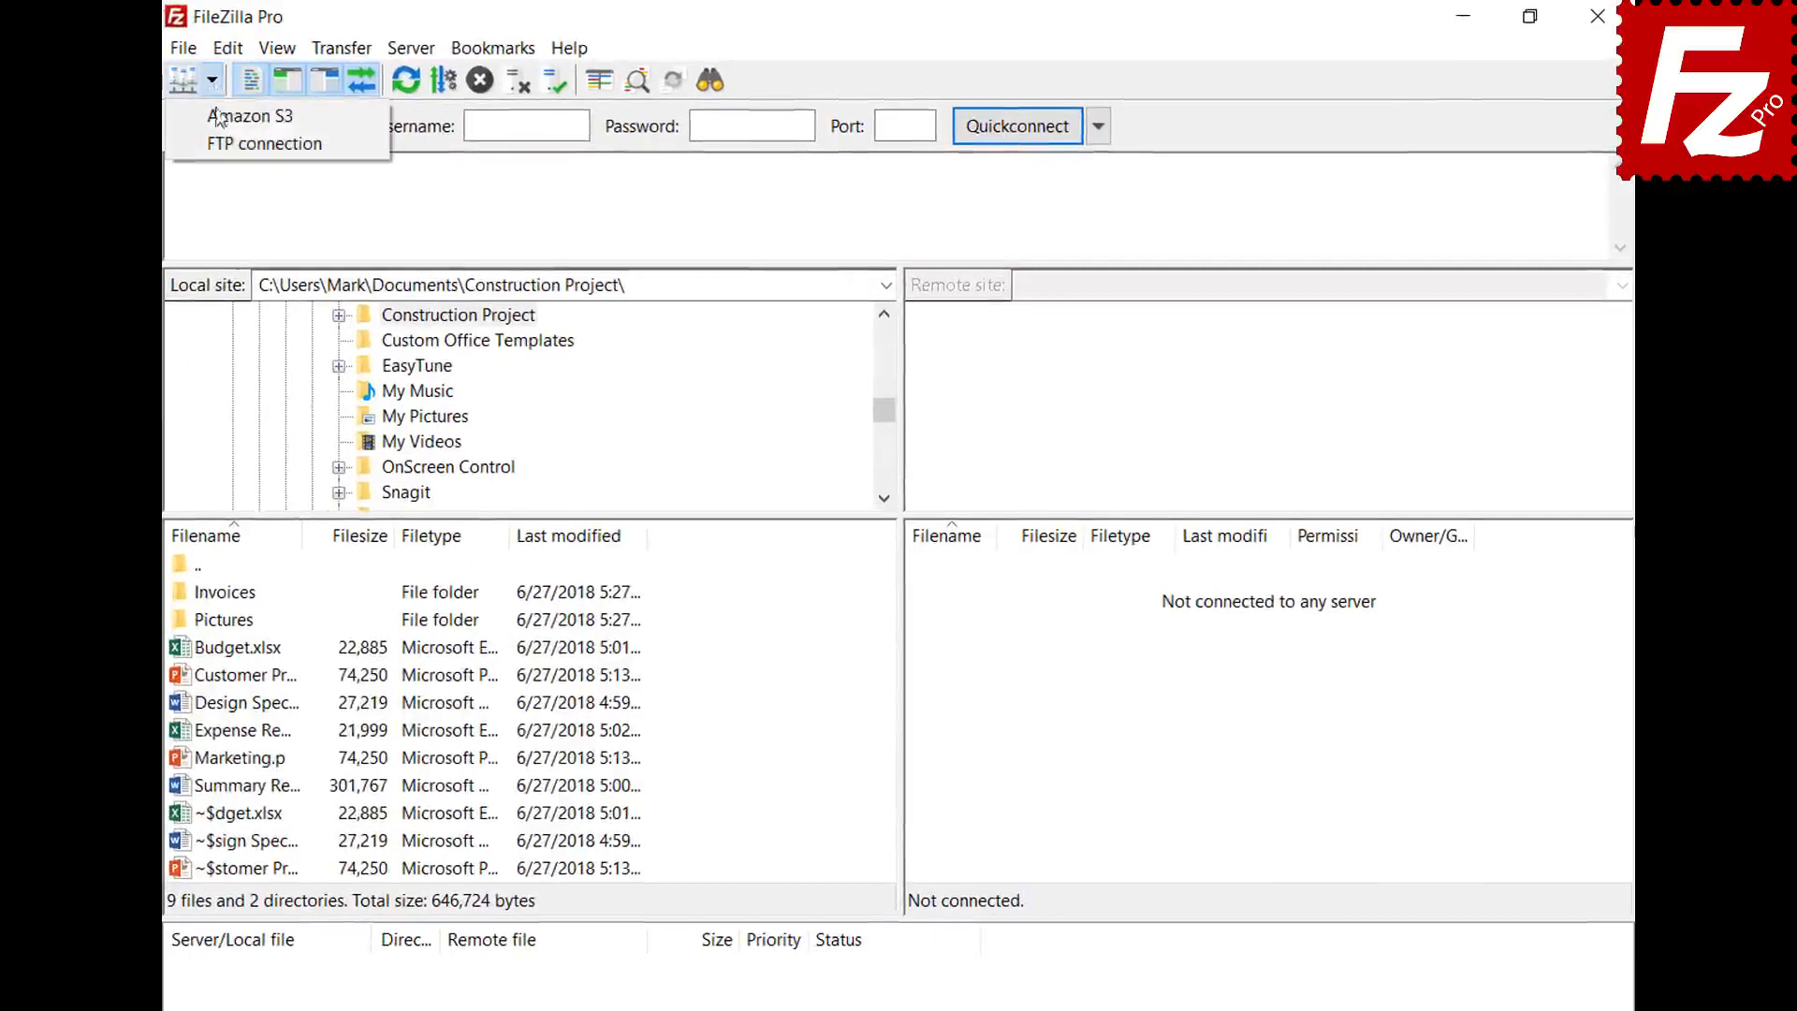
{"action": "left_click", "coordinate": [229, 144]}
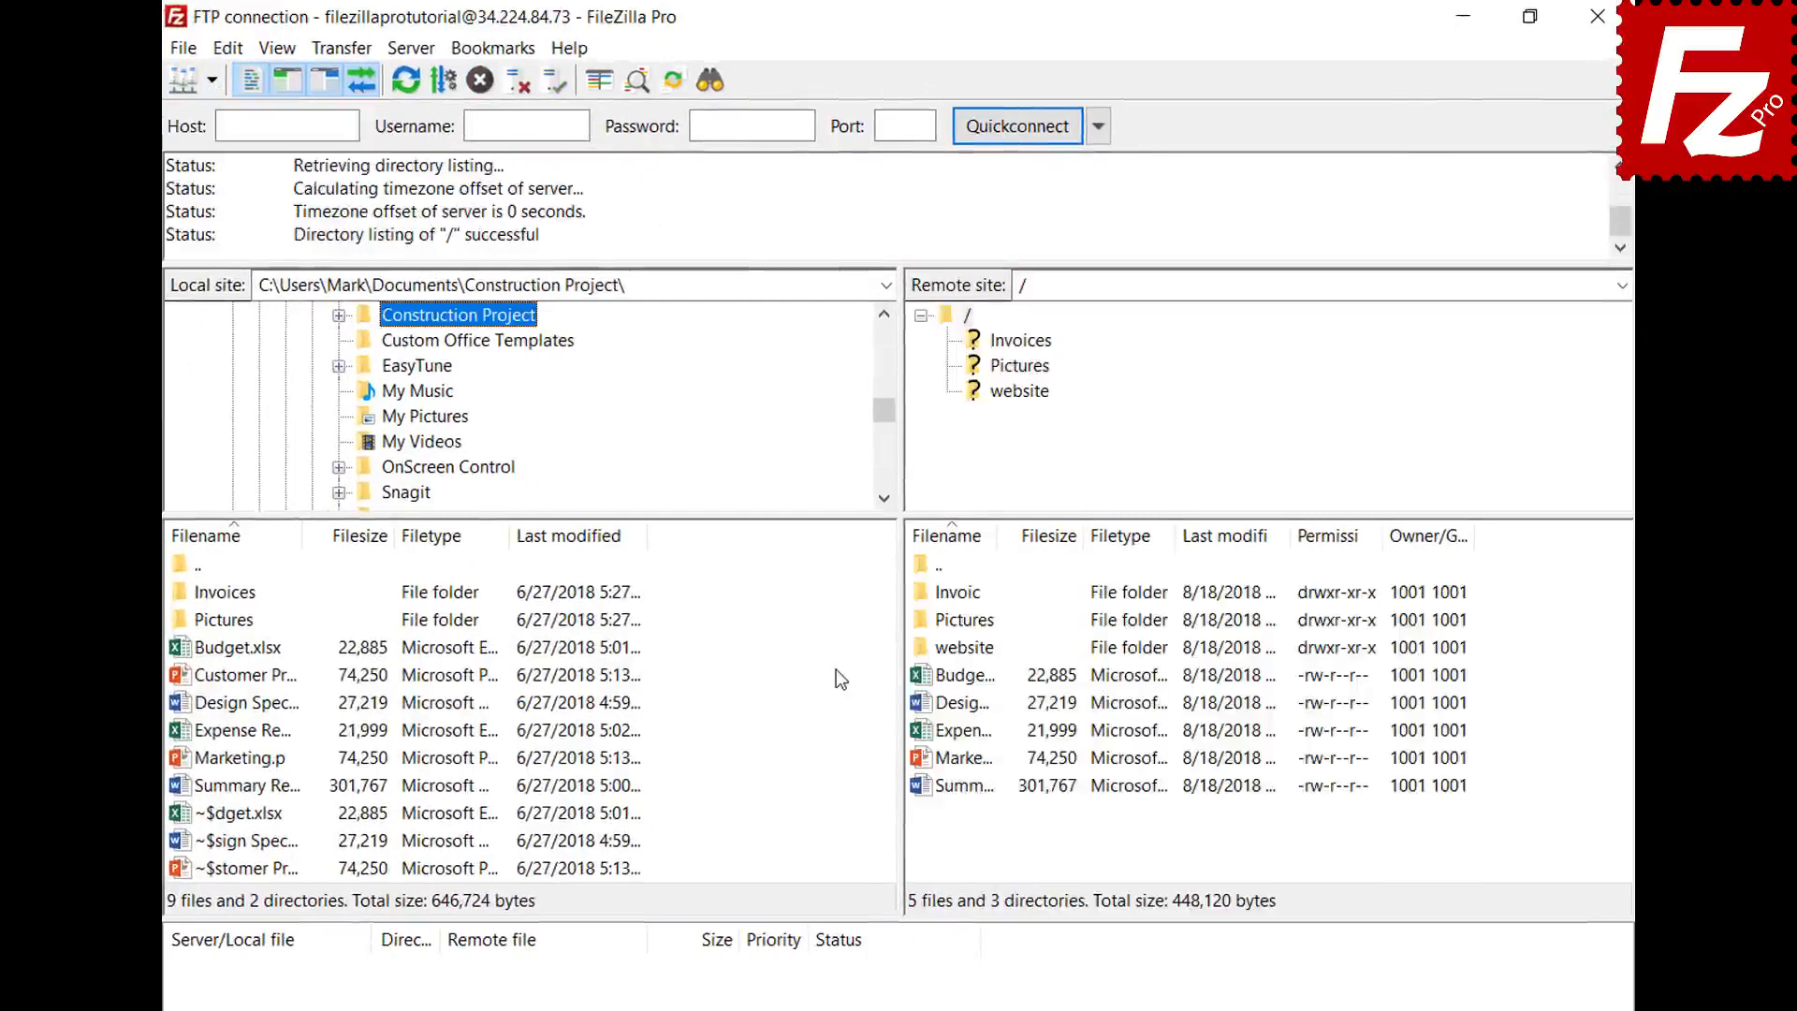
{"action": "left_click", "coordinate": [184, 51]}
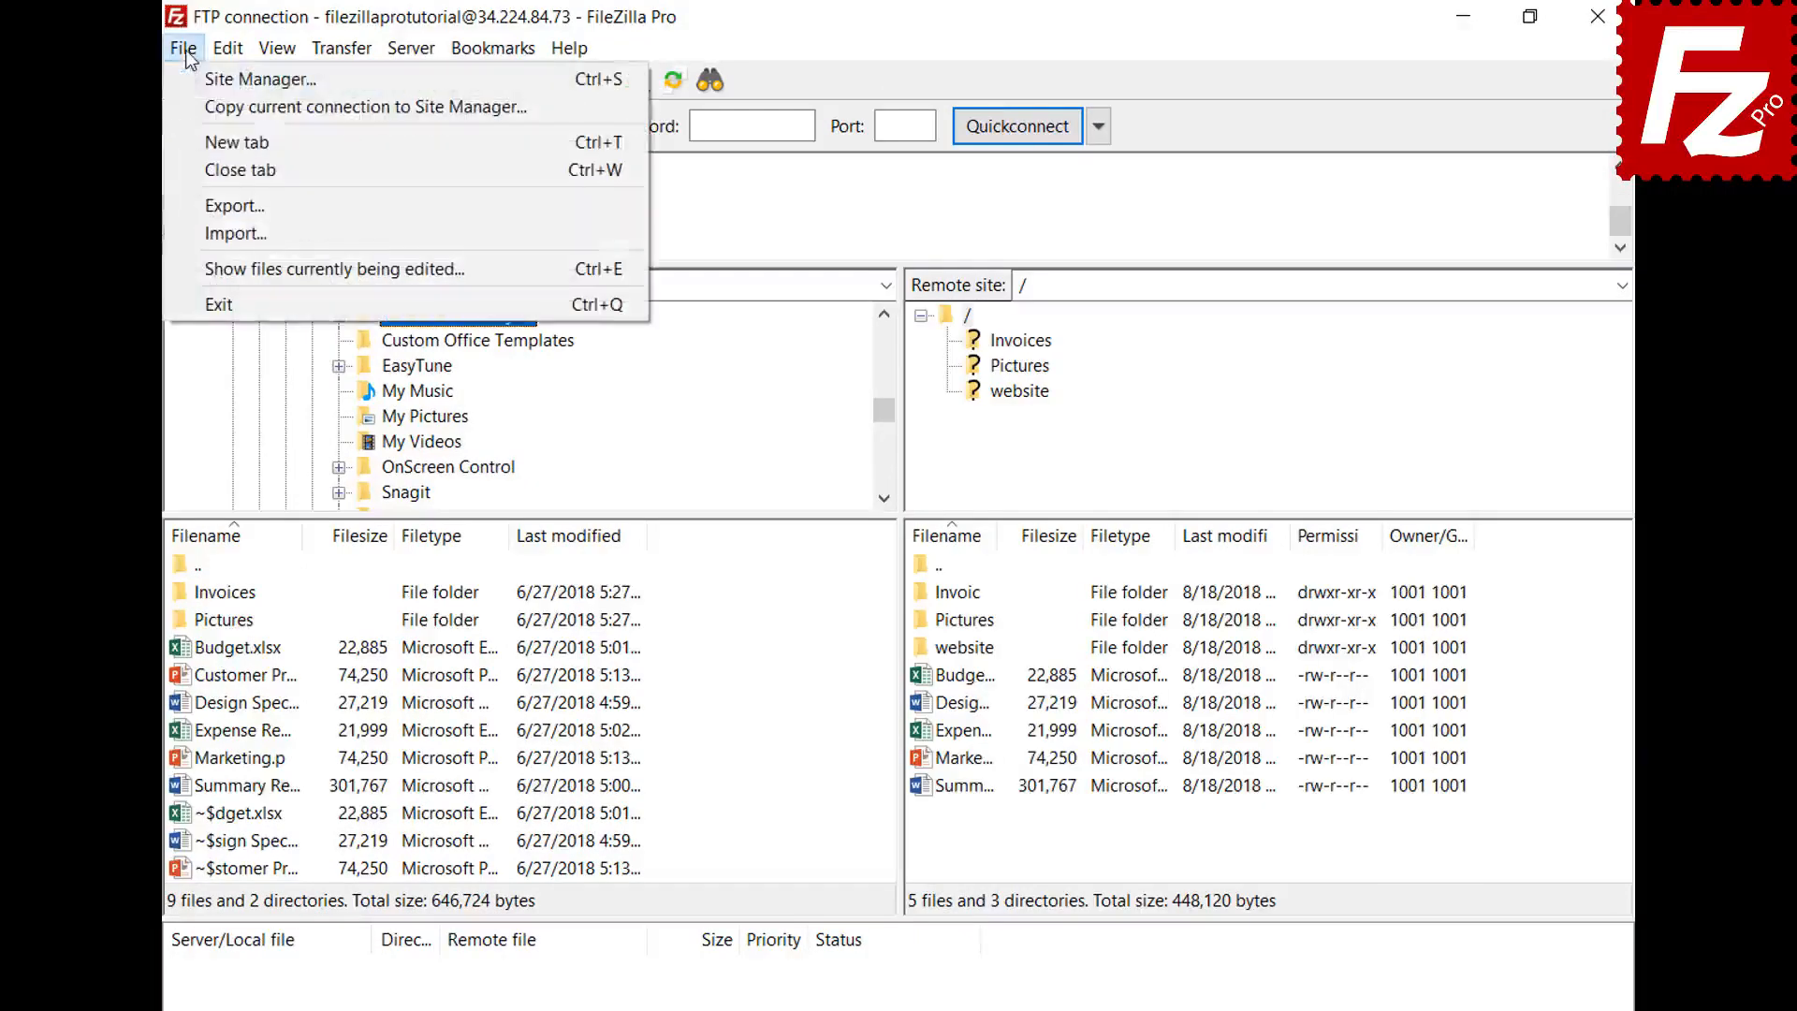
{"action": "left_click", "coordinate": [202, 142]}
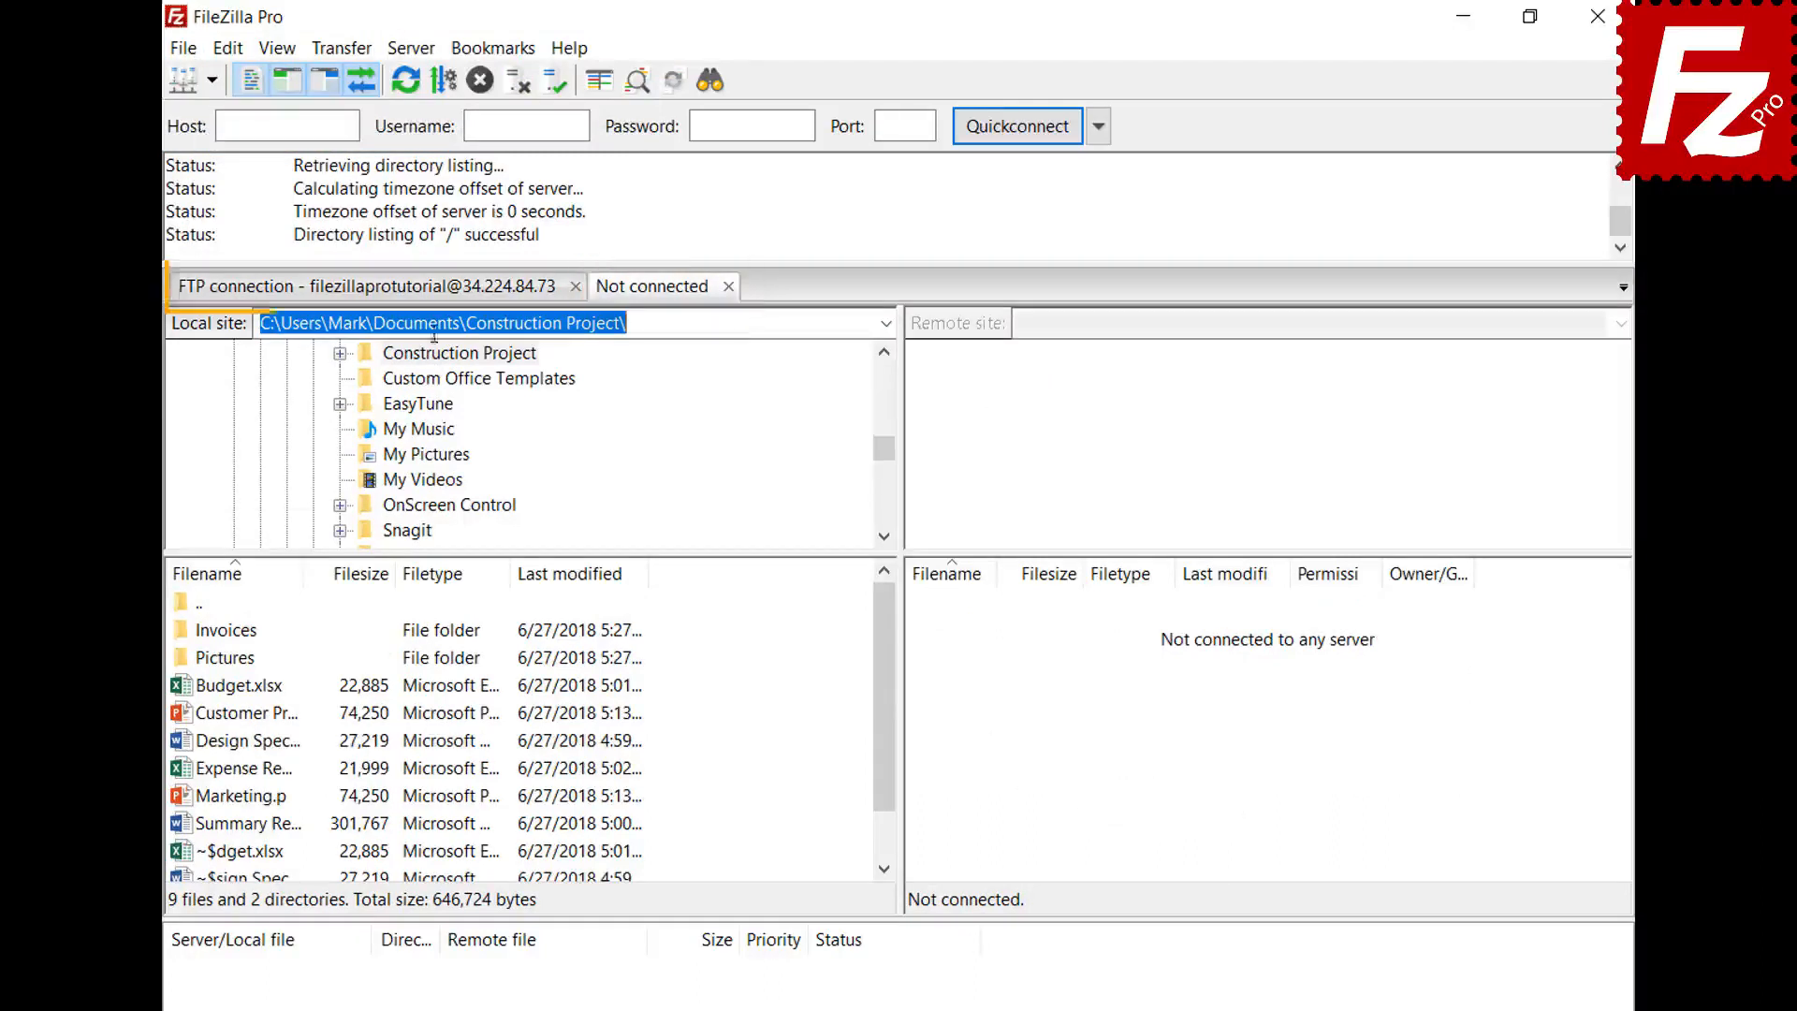
- Connect the new tab to Amazon S3 and switch between the FTP and S3 tabs
{"action": "left_click", "coordinate": [433, 296]}
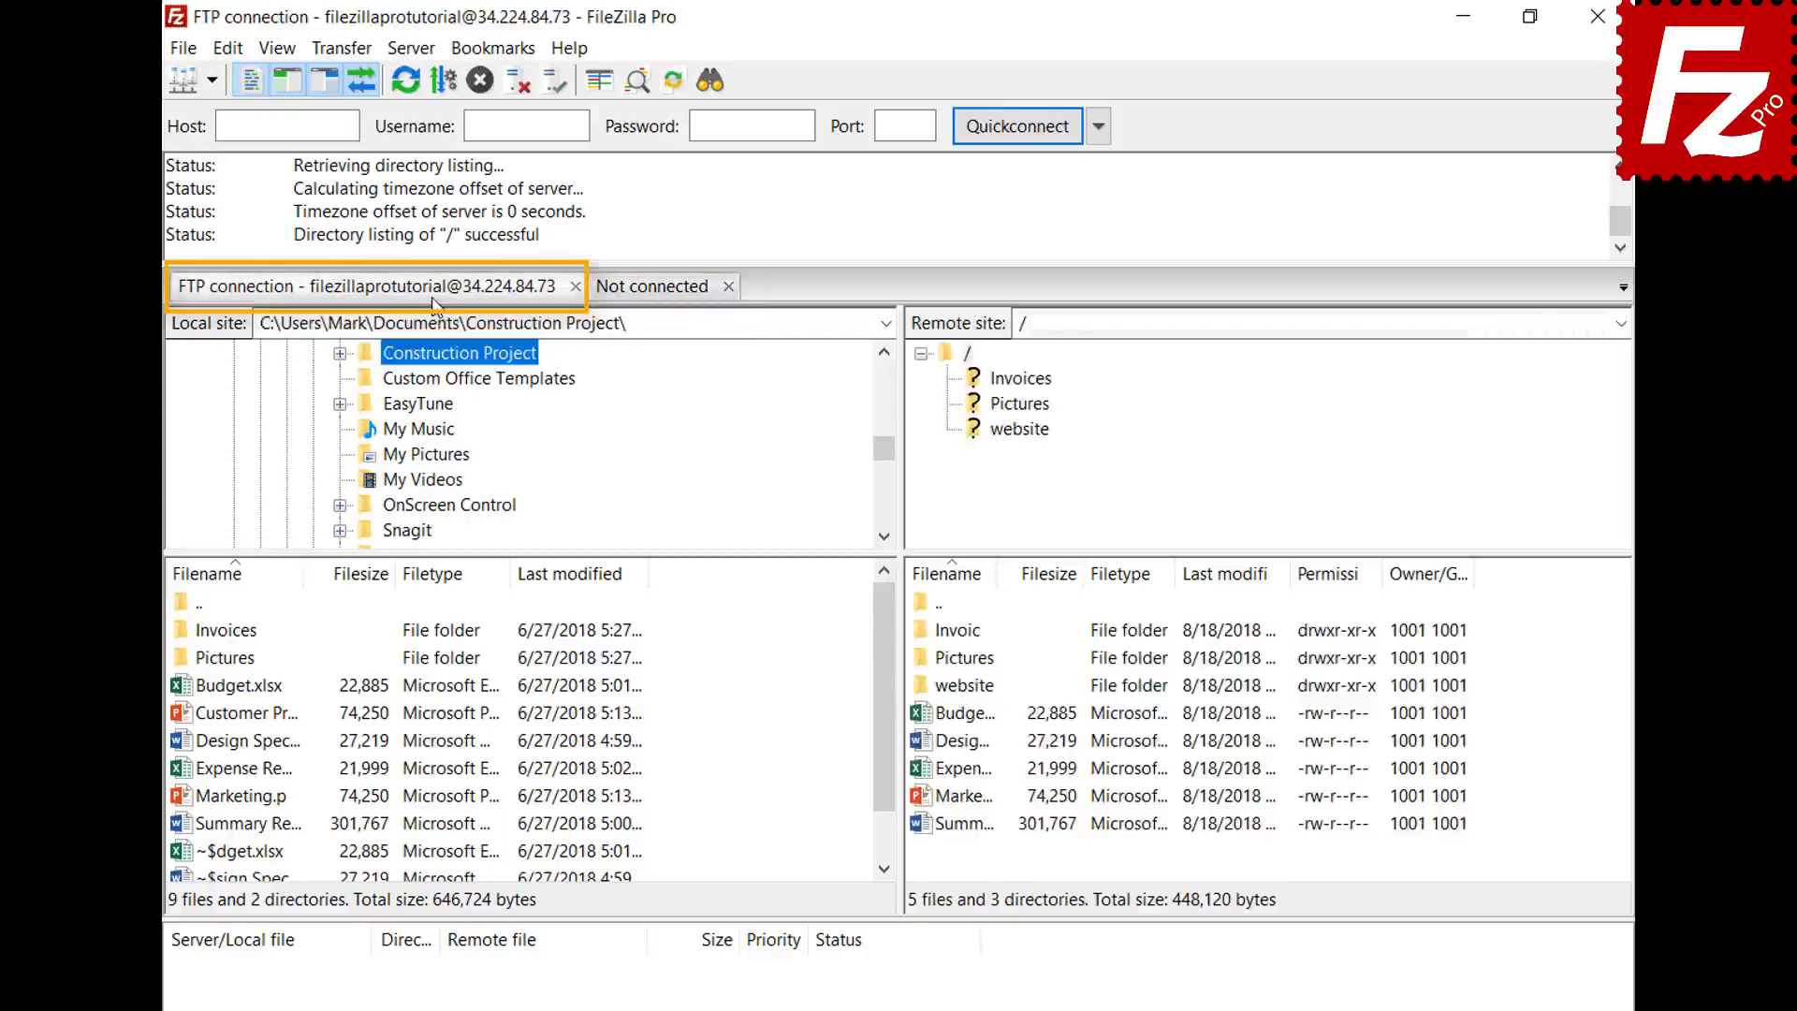
{"action": "left_click", "coordinate": [658, 292]}
{"action": "left_click", "coordinate": [213, 81]}
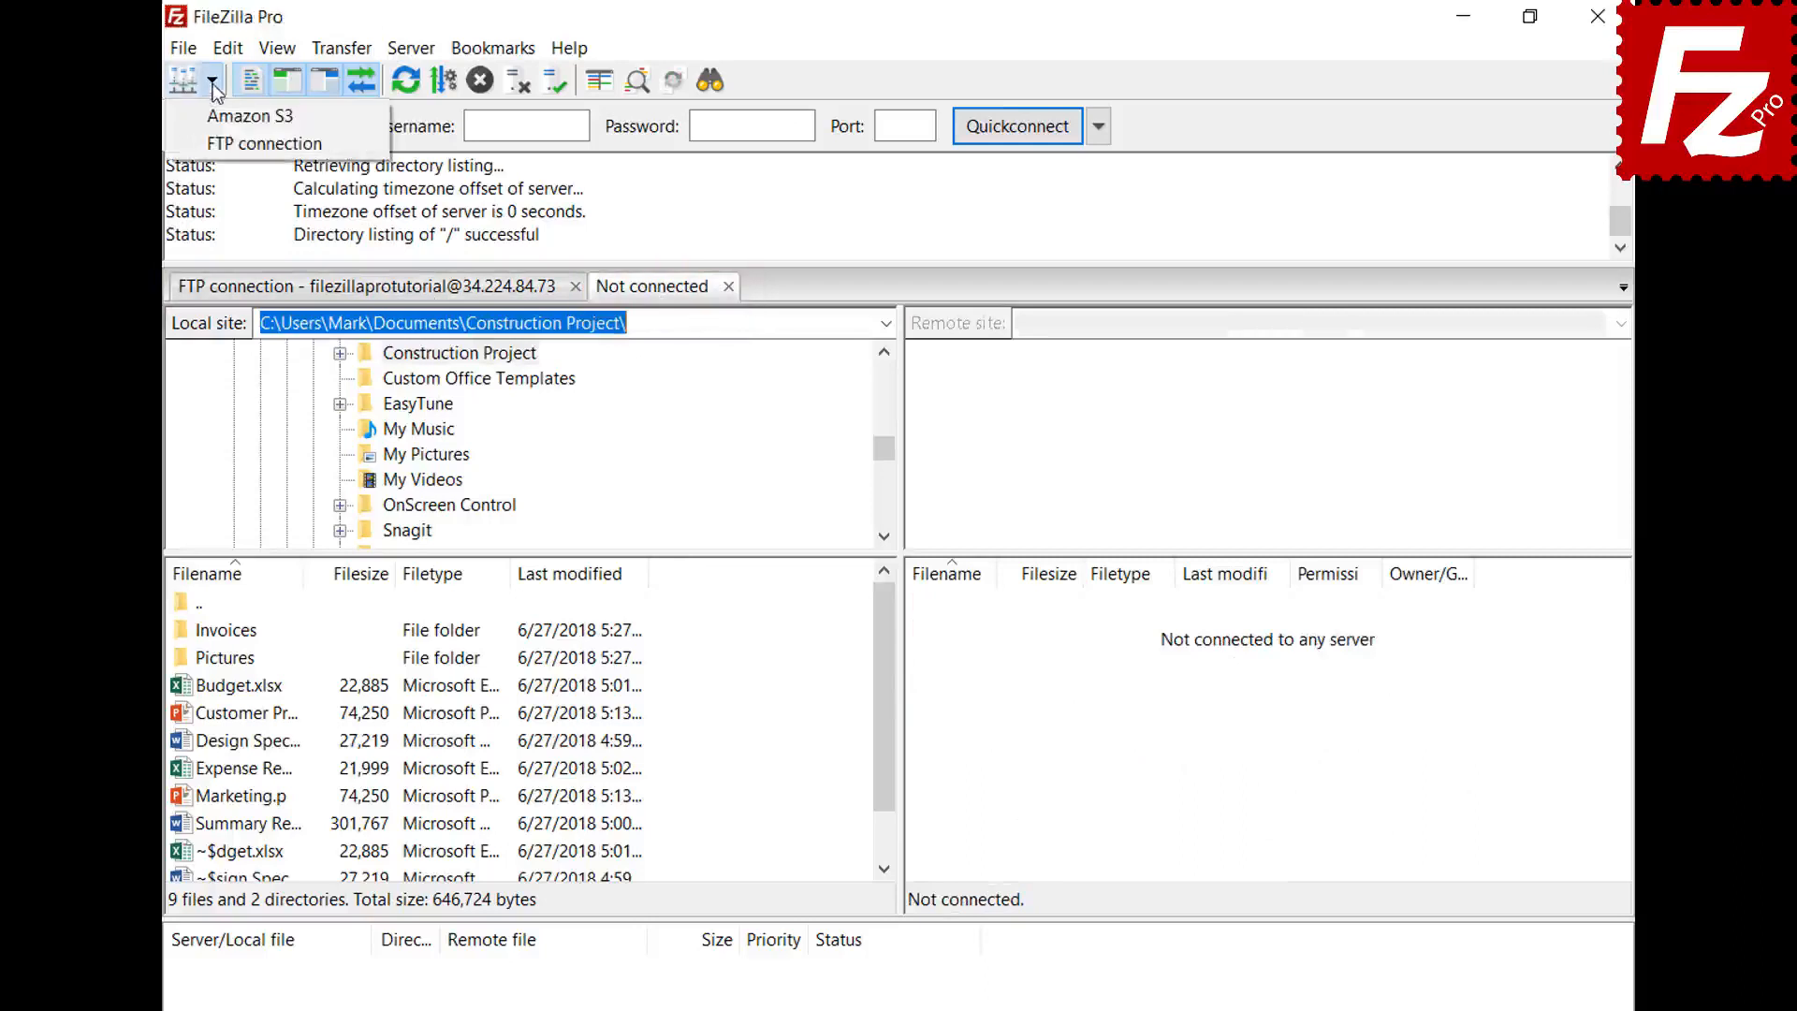
{"action": "left_click", "coordinate": [223, 112]}
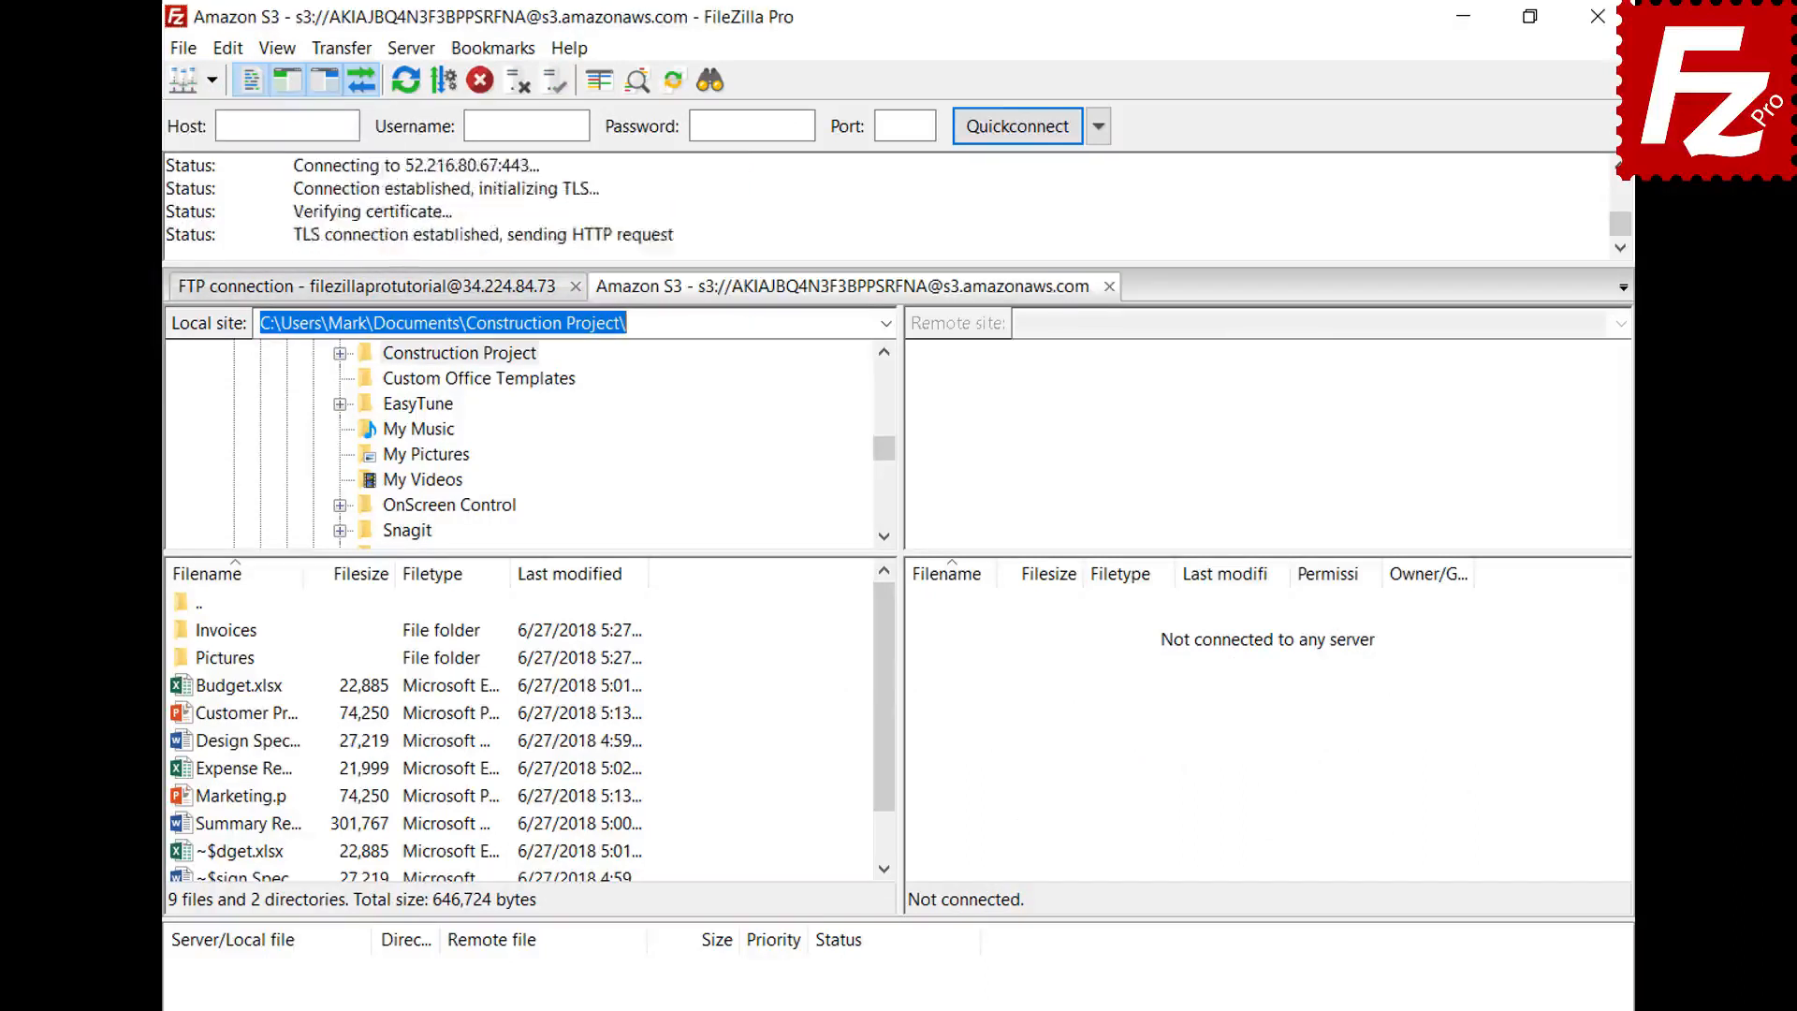
{"action": "left_click", "coordinate": [454, 292]}
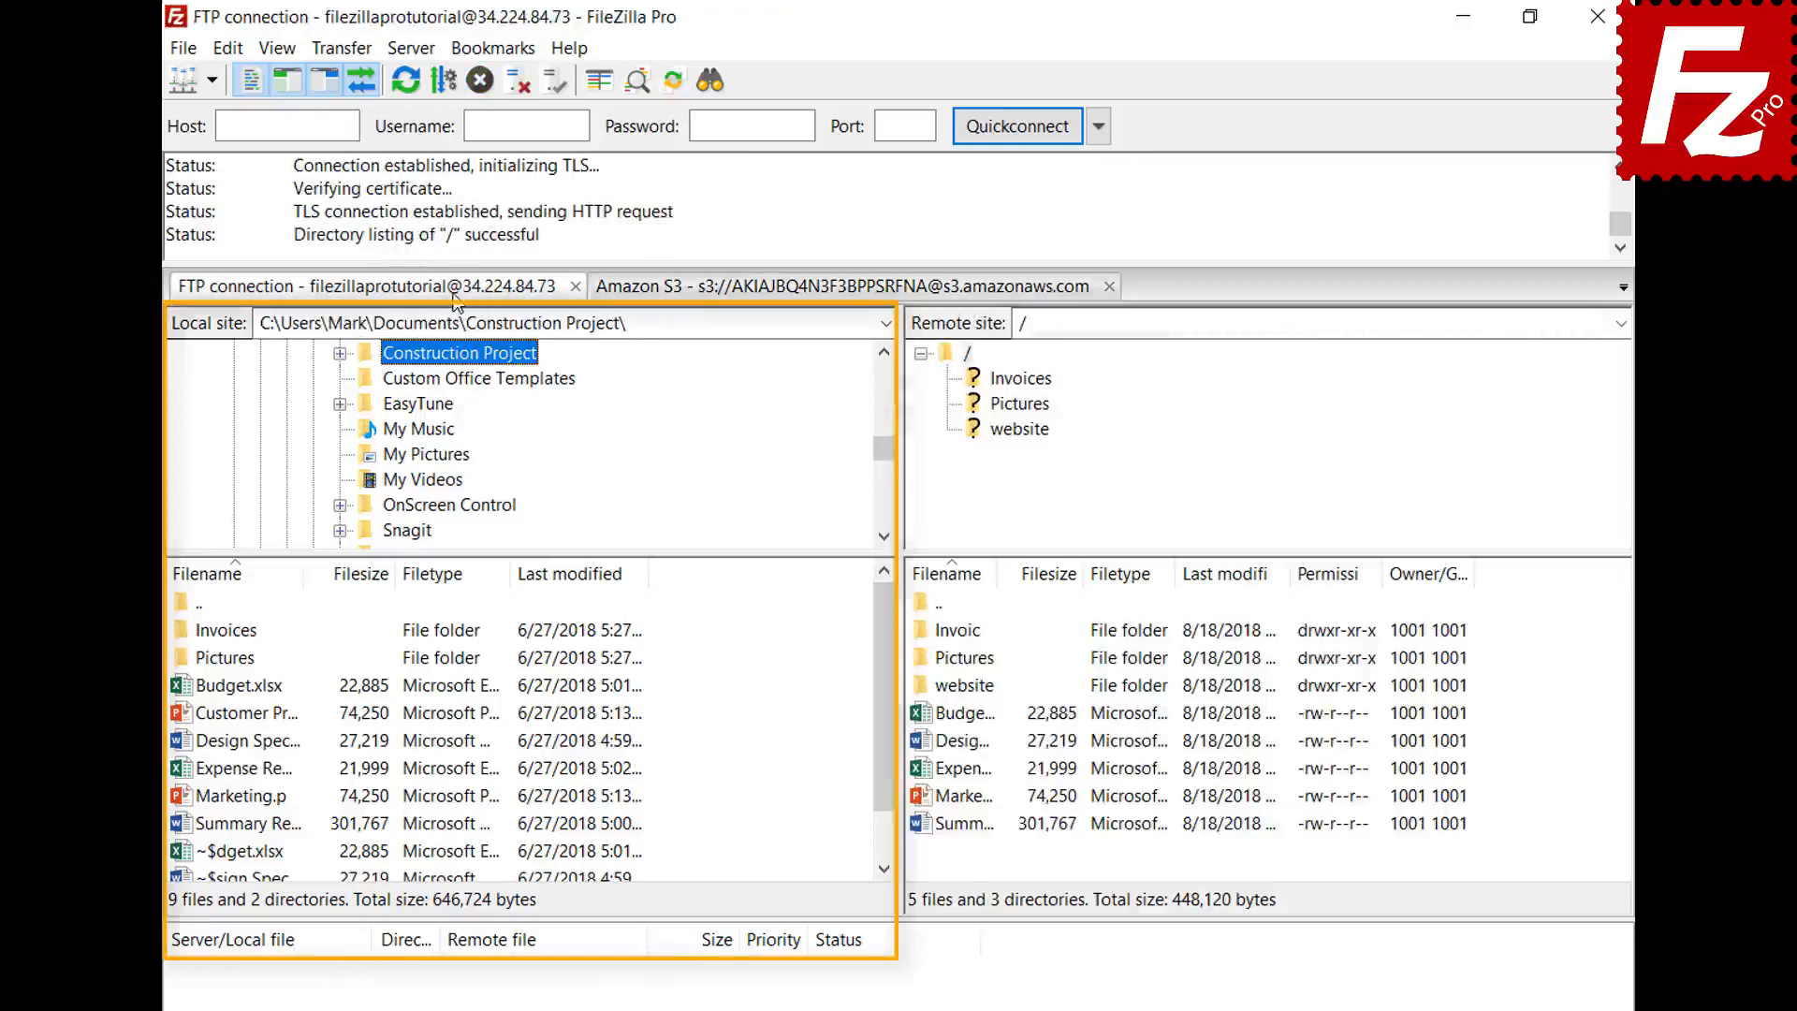
{"action": "left_click", "coordinate": [782, 292]}
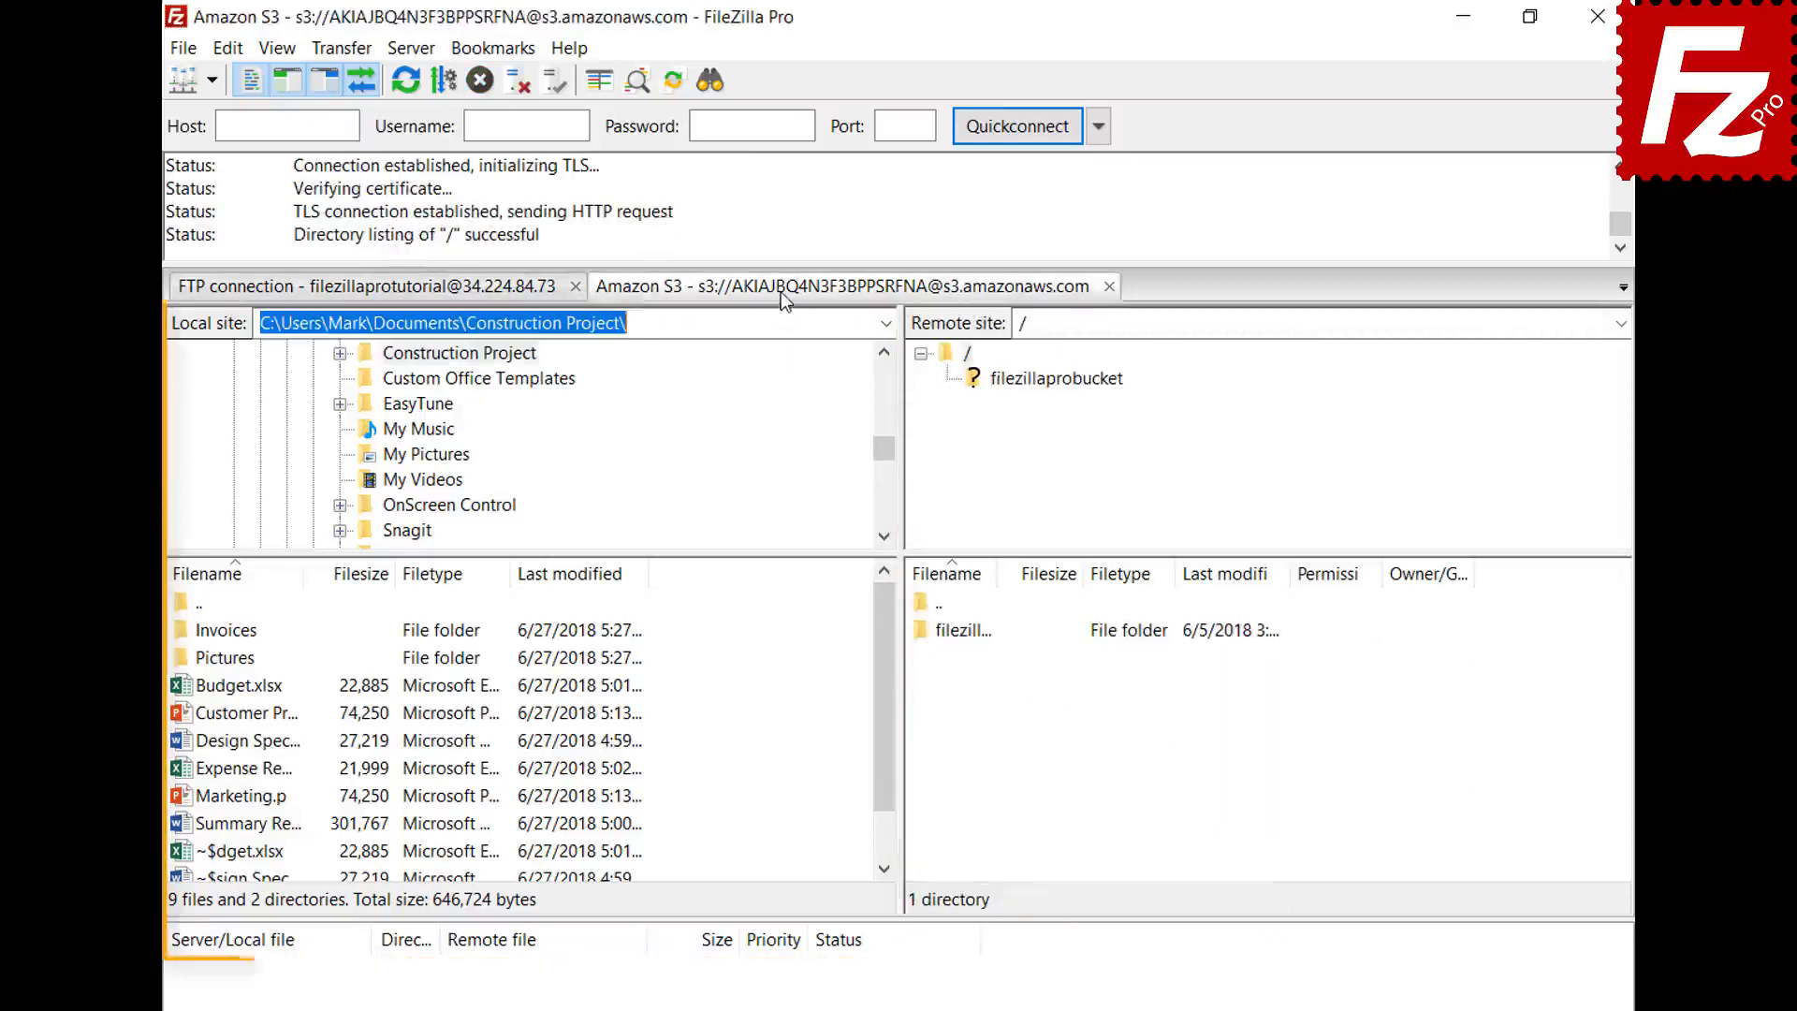
{"action": "left_click", "coordinate": [231, 49]}
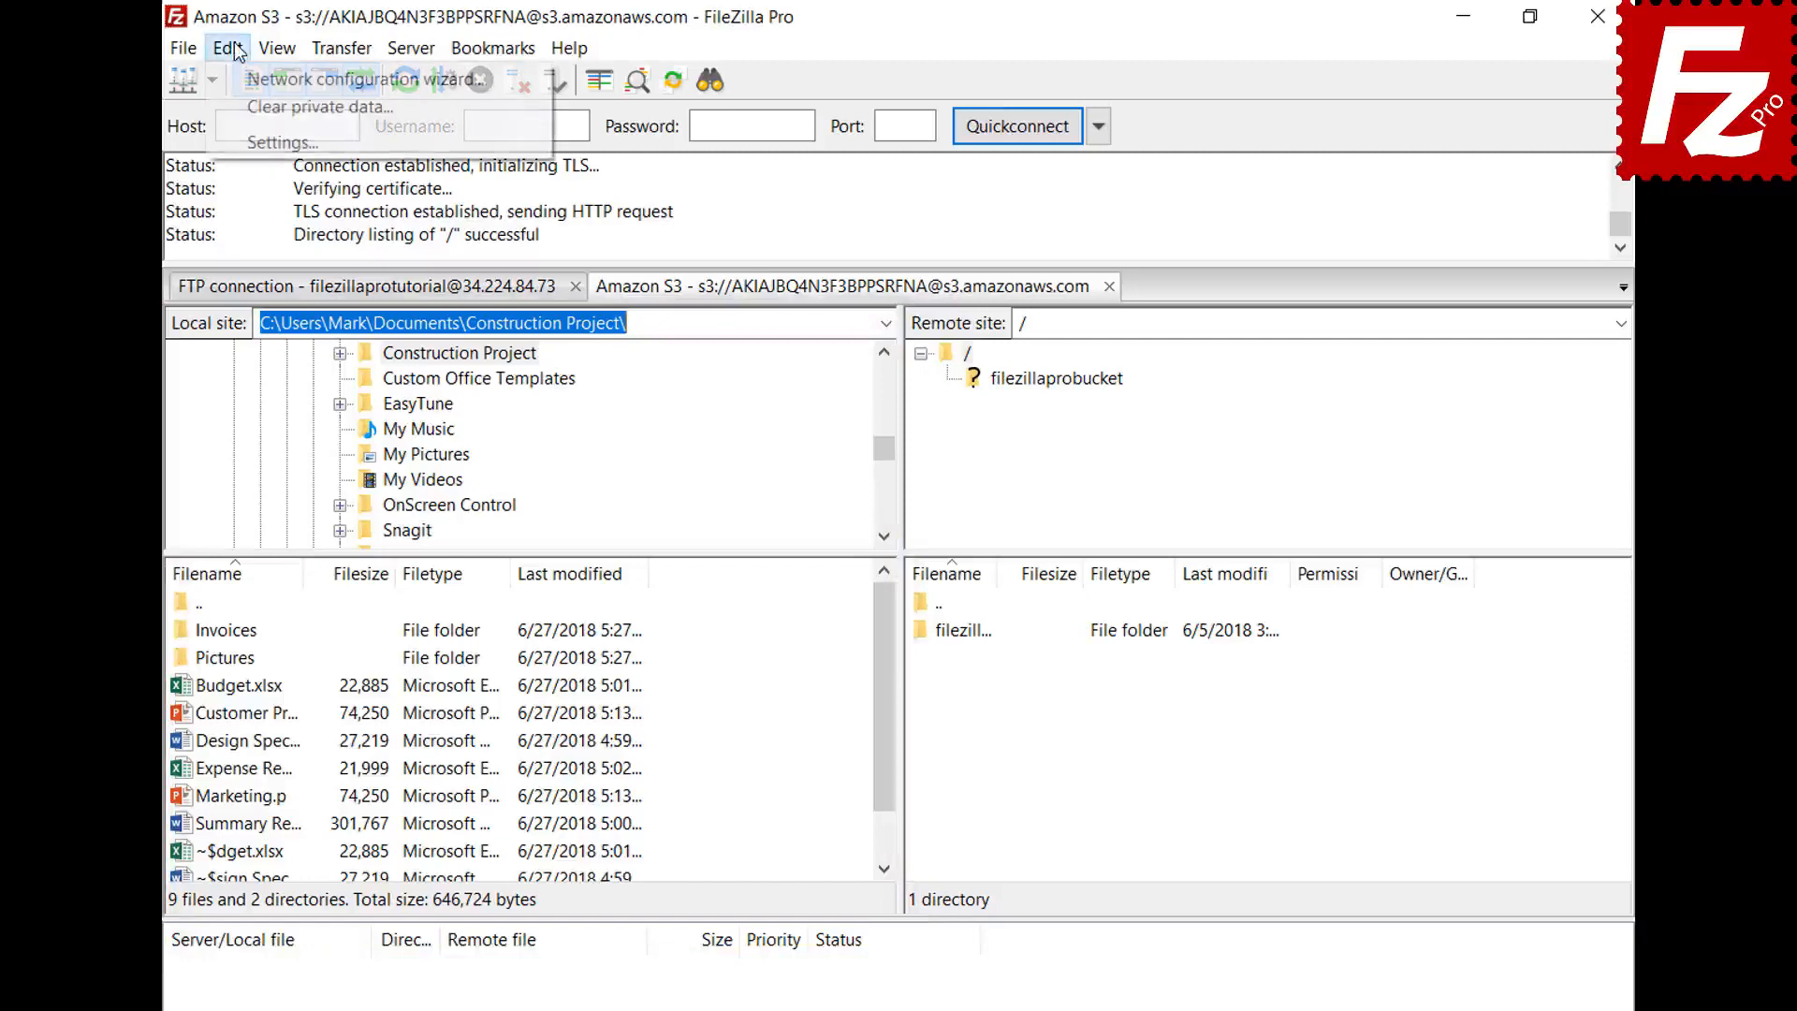
- Set startup to restore tabs and reconnect, then relaunch and close the restored Amazon S3 tab
{"action": "left_click", "coordinate": [252, 142]}
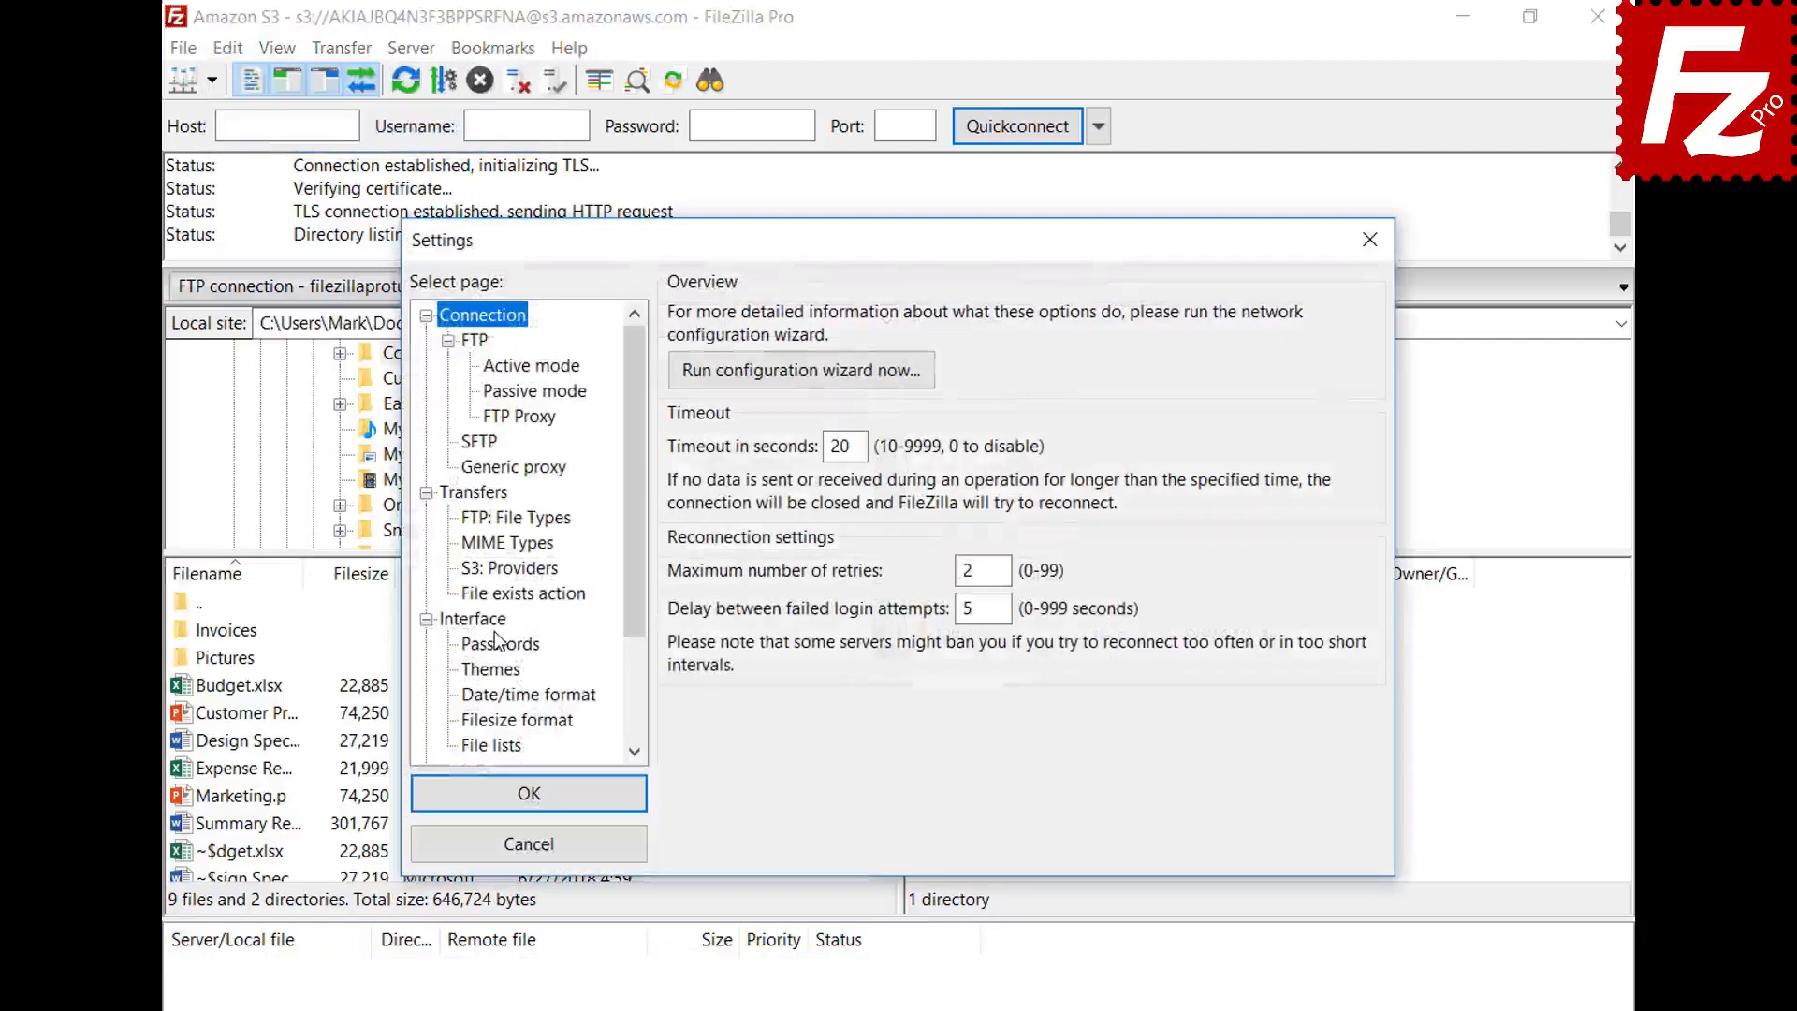
{"action": "left_click", "coordinate": [494, 619]}
{"action": "left_click", "coordinate": [682, 652]}
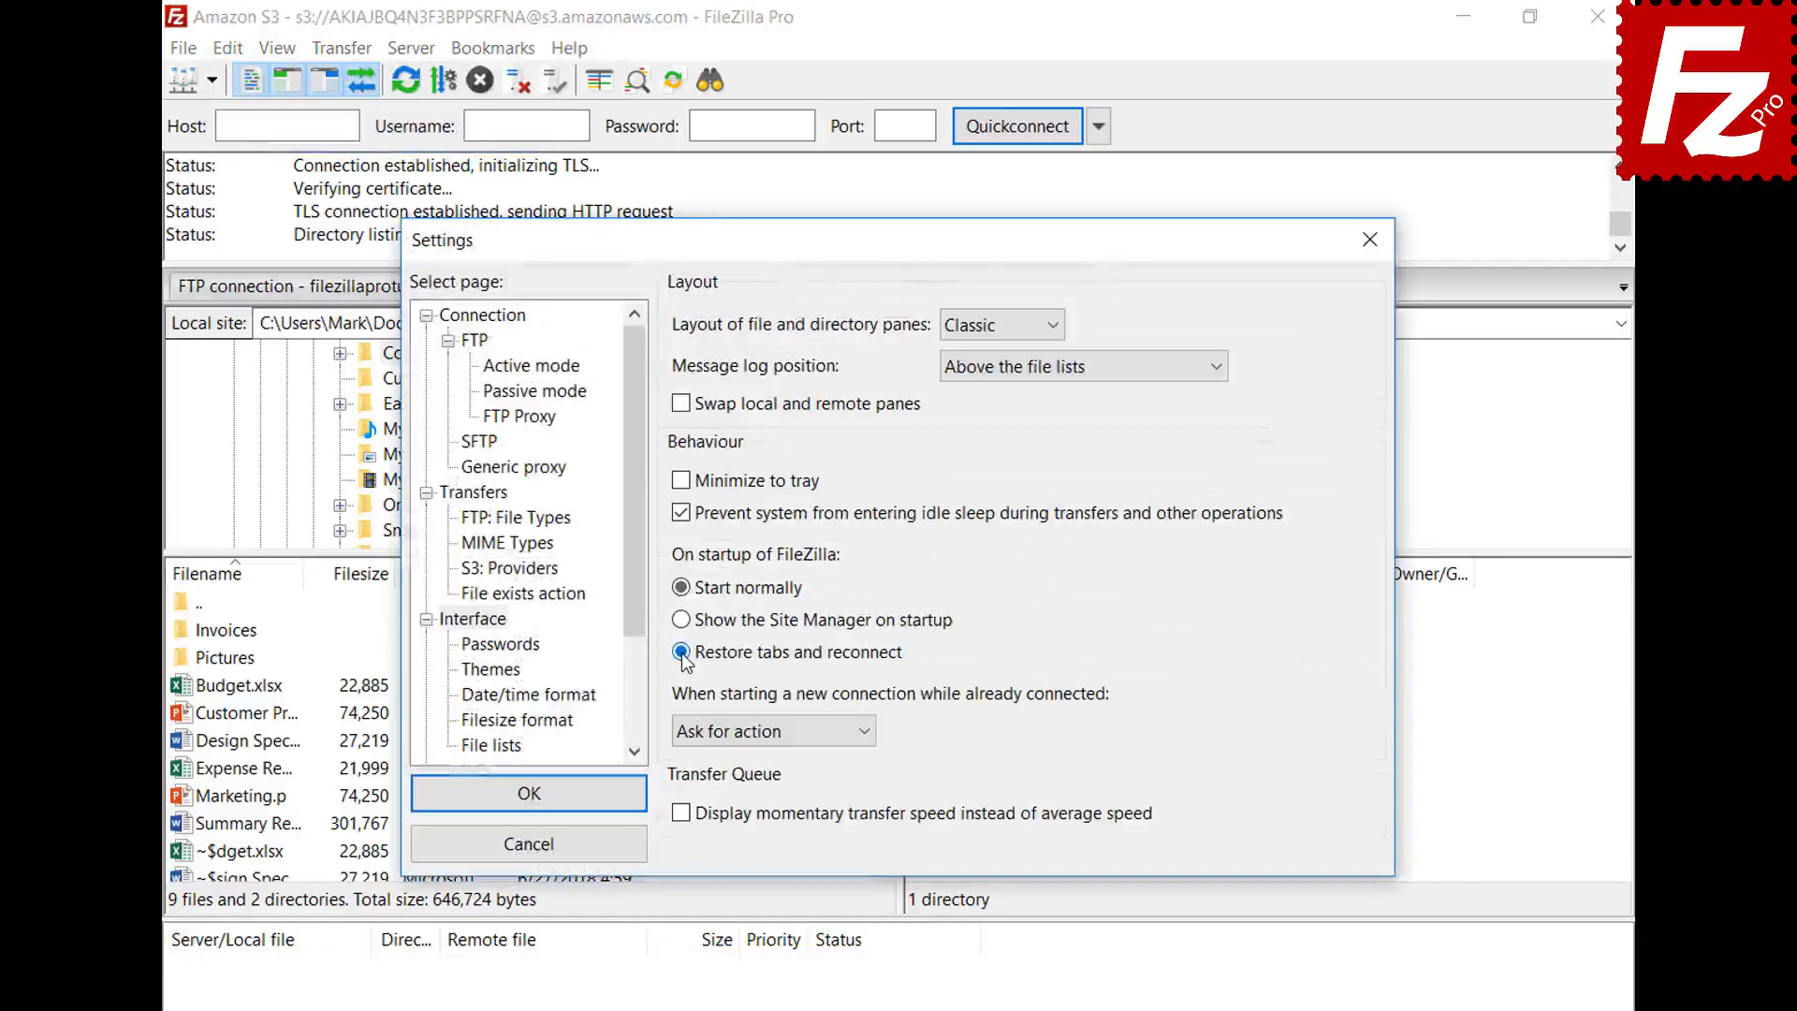
{"action": "left_click", "coordinate": [541, 795]}
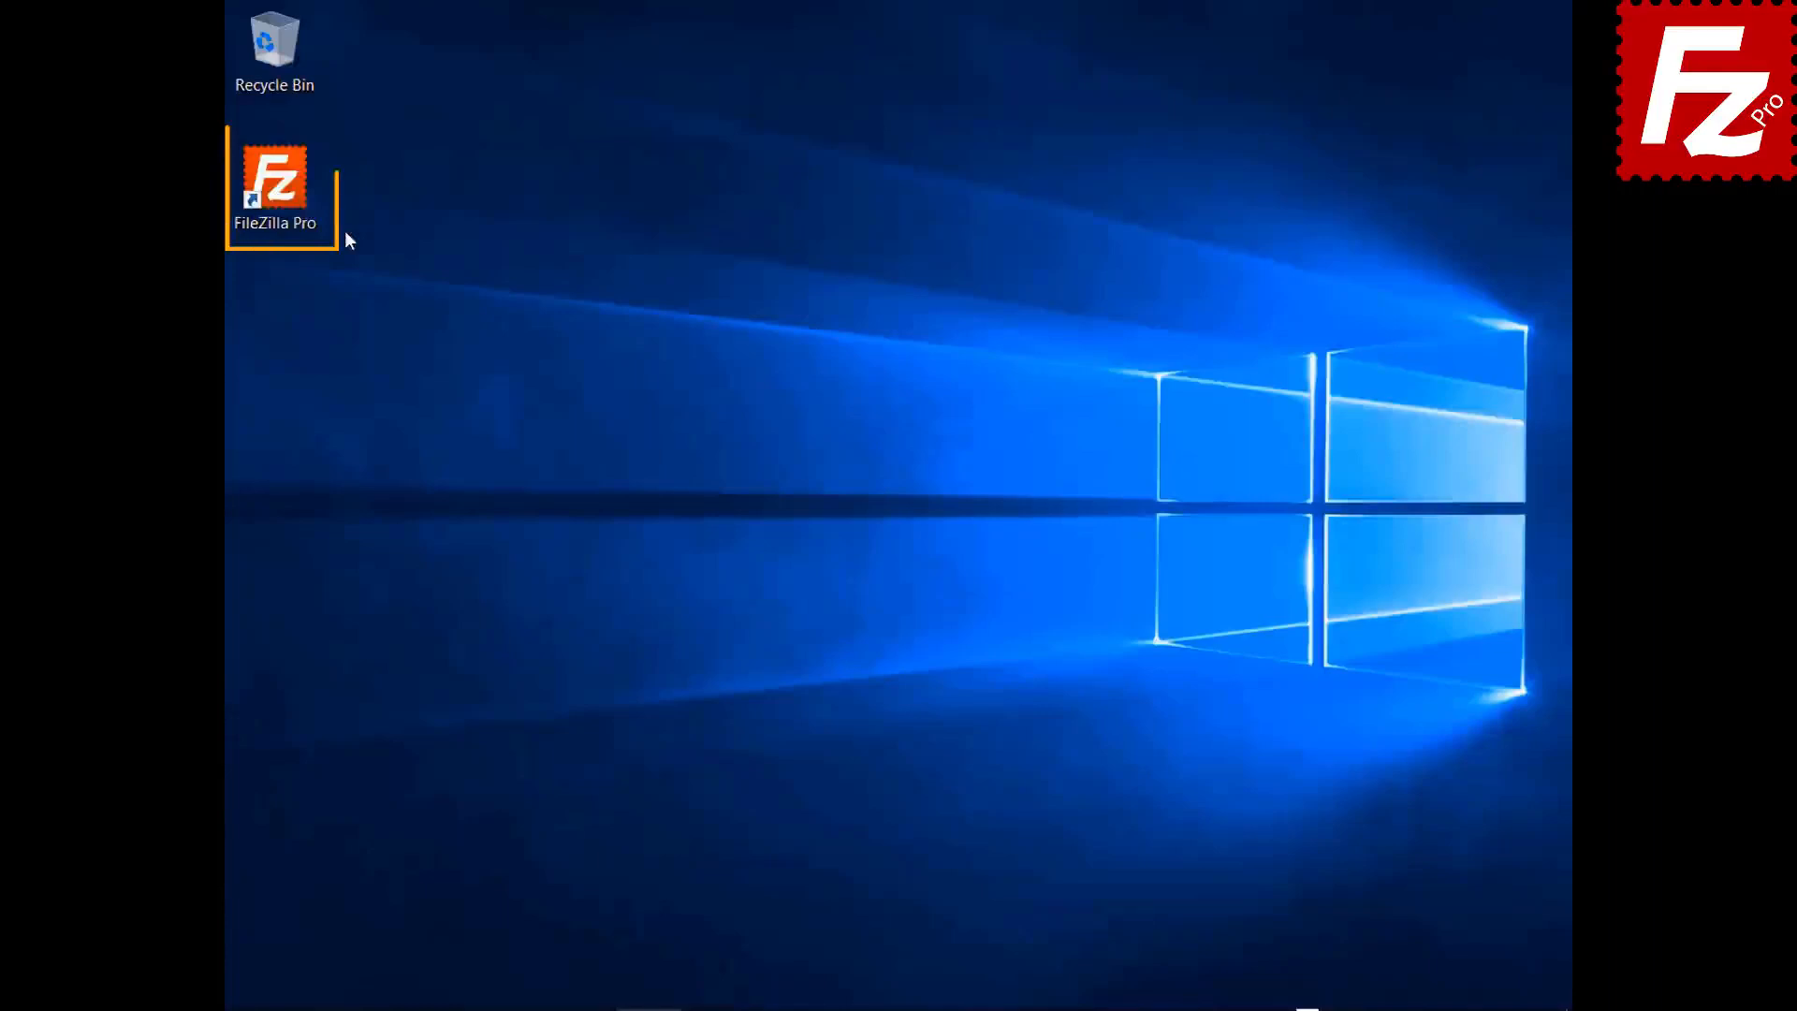
{"action": "double_click", "coordinate": [274, 187]}
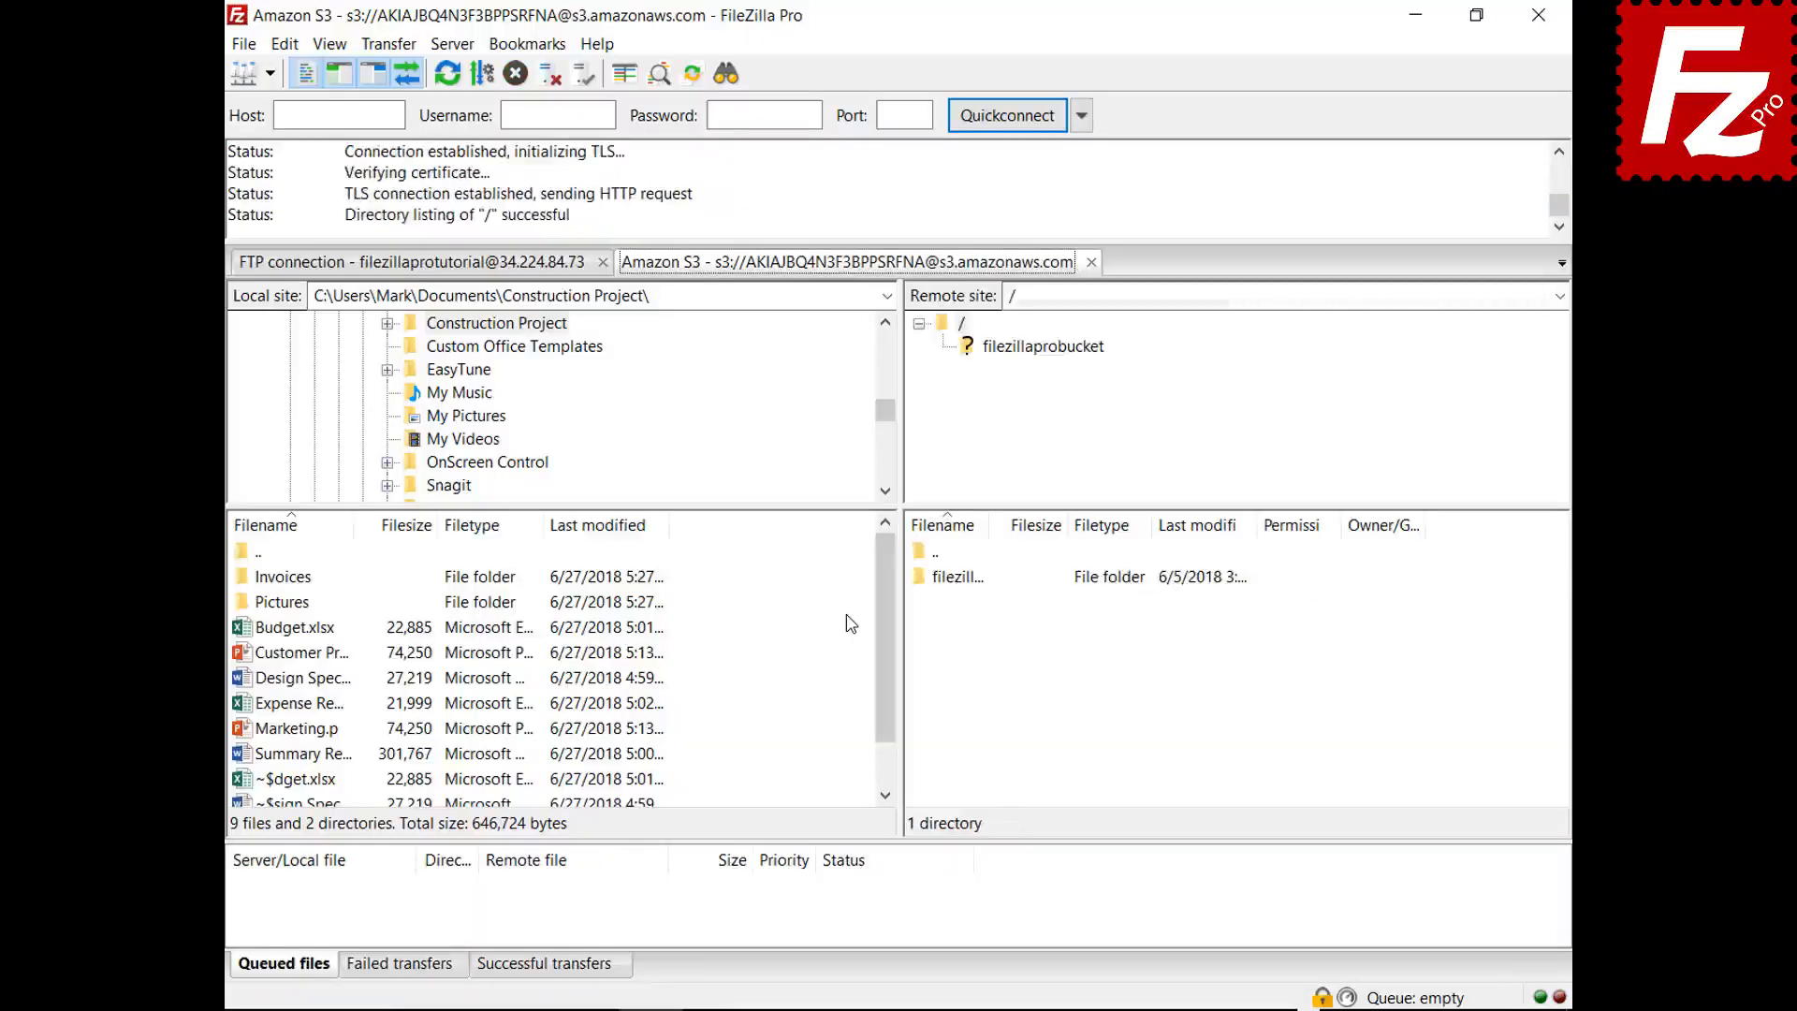
{"action": "left_click", "coordinate": [1091, 262]}
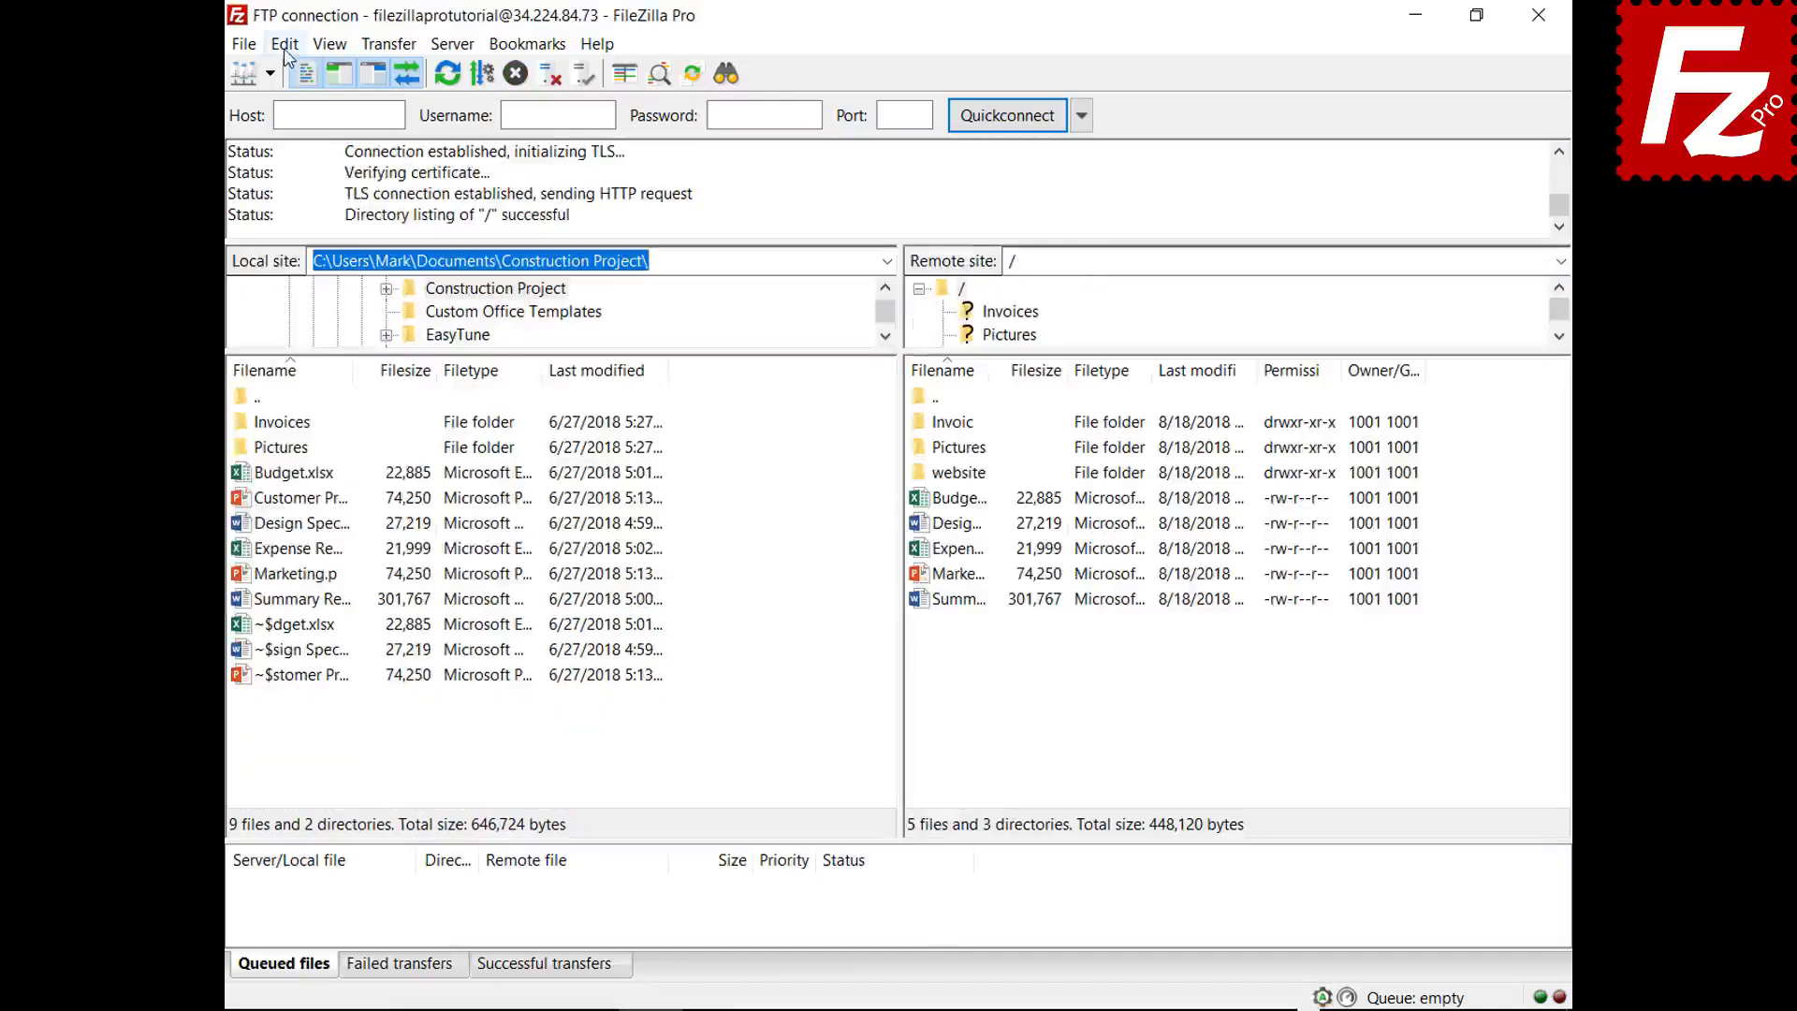
- Set new connections to open in a new tab, then connect to Amazon S3
{"action": "left_click", "coordinate": [285, 47]}
{"action": "left_click", "coordinate": [310, 131]}
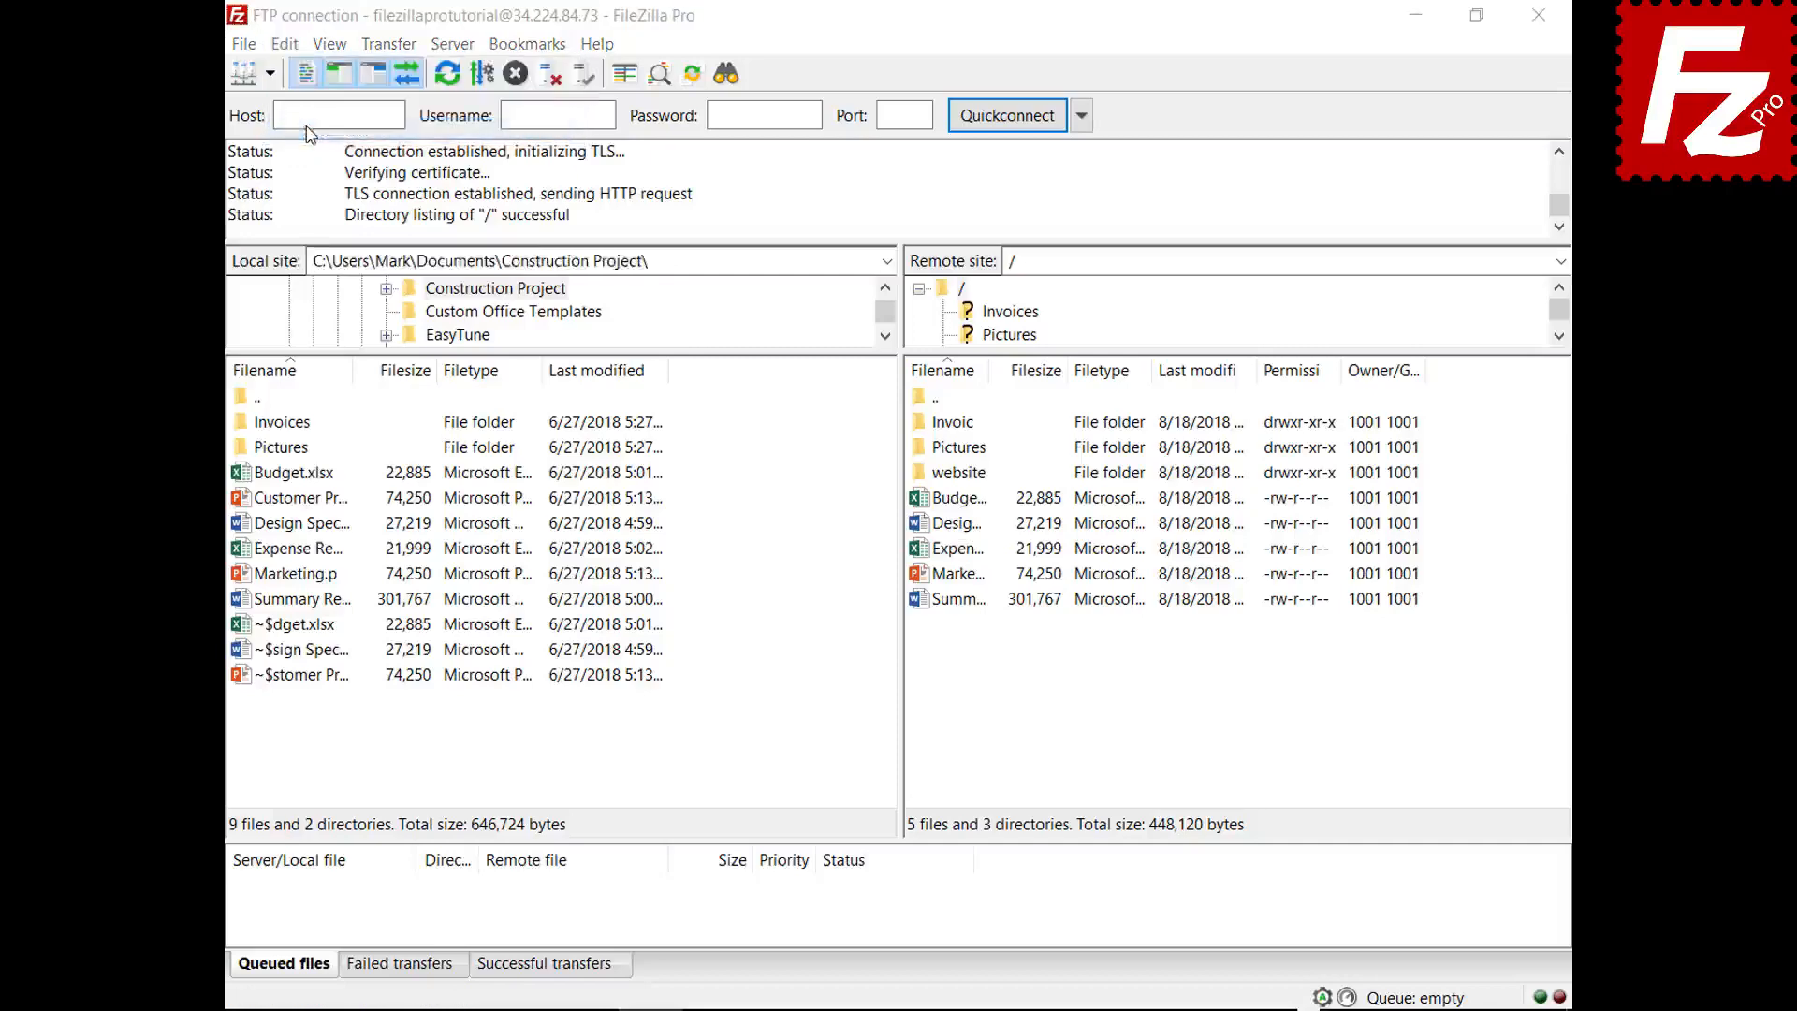
{"action": "left_click", "coordinate": [522, 568]}
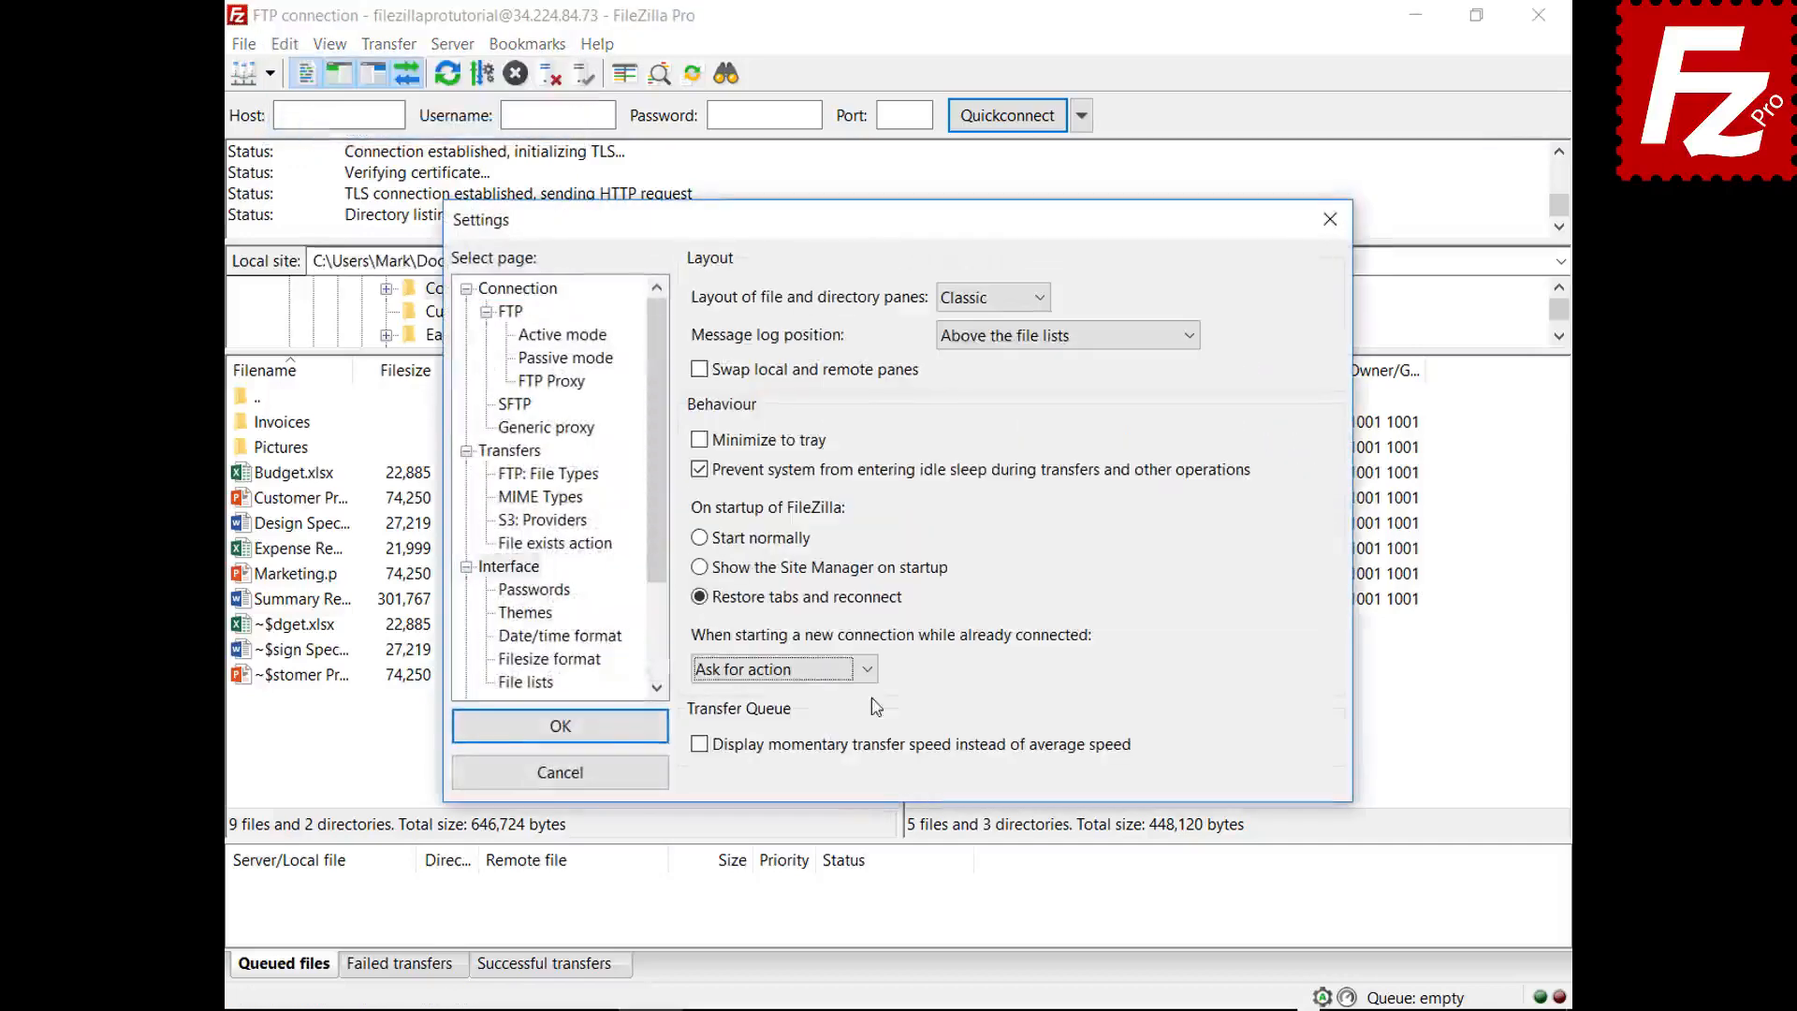
{"action": "left_click", "coordinate": [869, 670]}
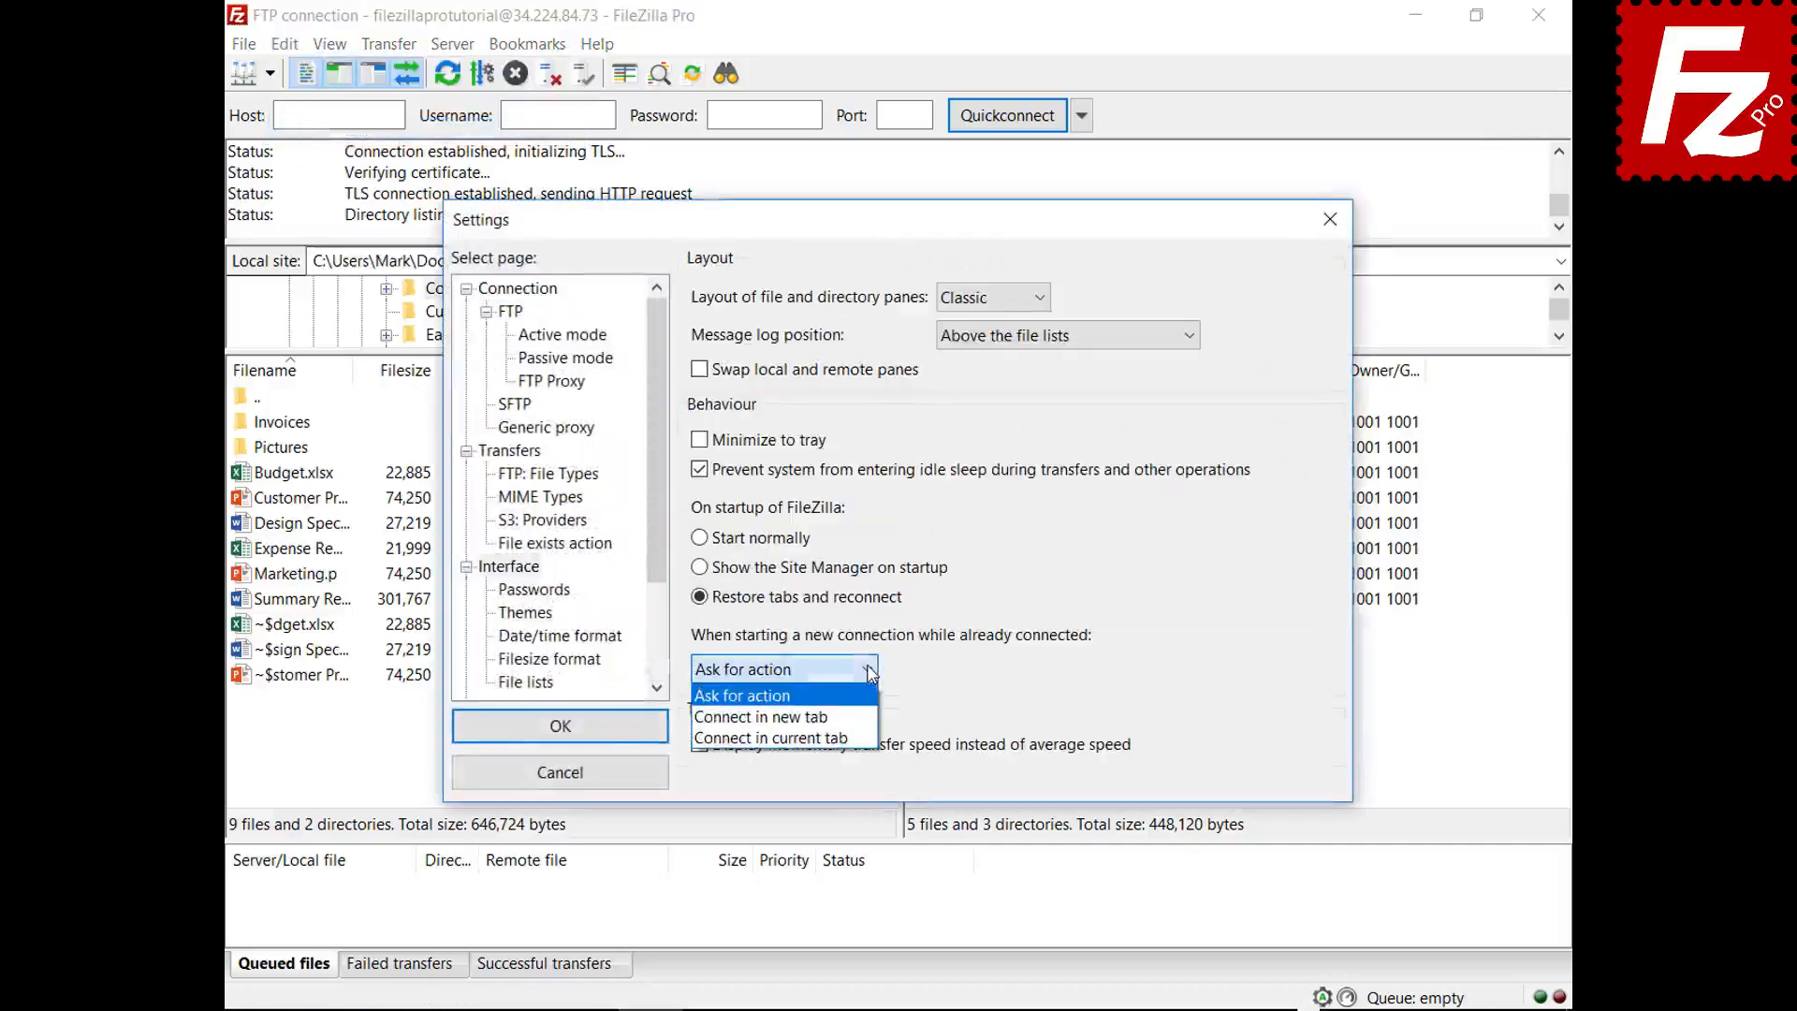
{"action": "left_click", "coordinate": [845, 717]}
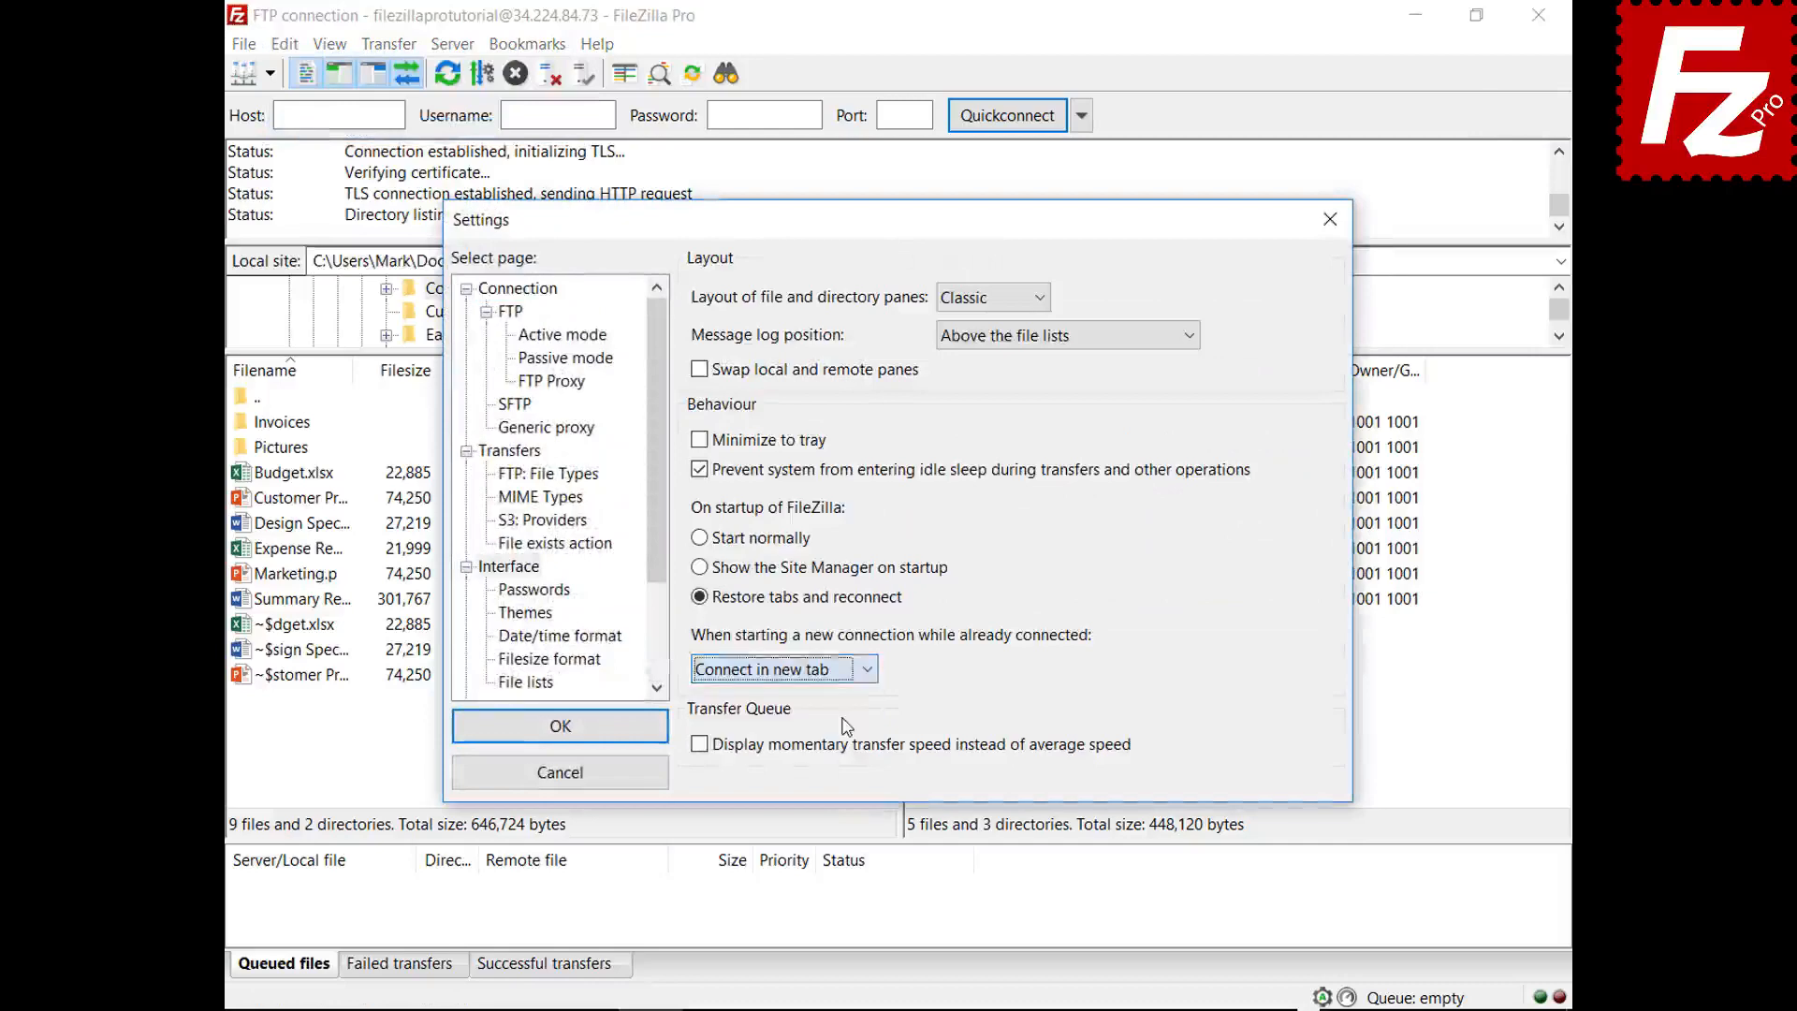
{"action": "left_click", "coordinate": [560, 726]}
{"action": "left_click", "coordinate": [273, 77]}
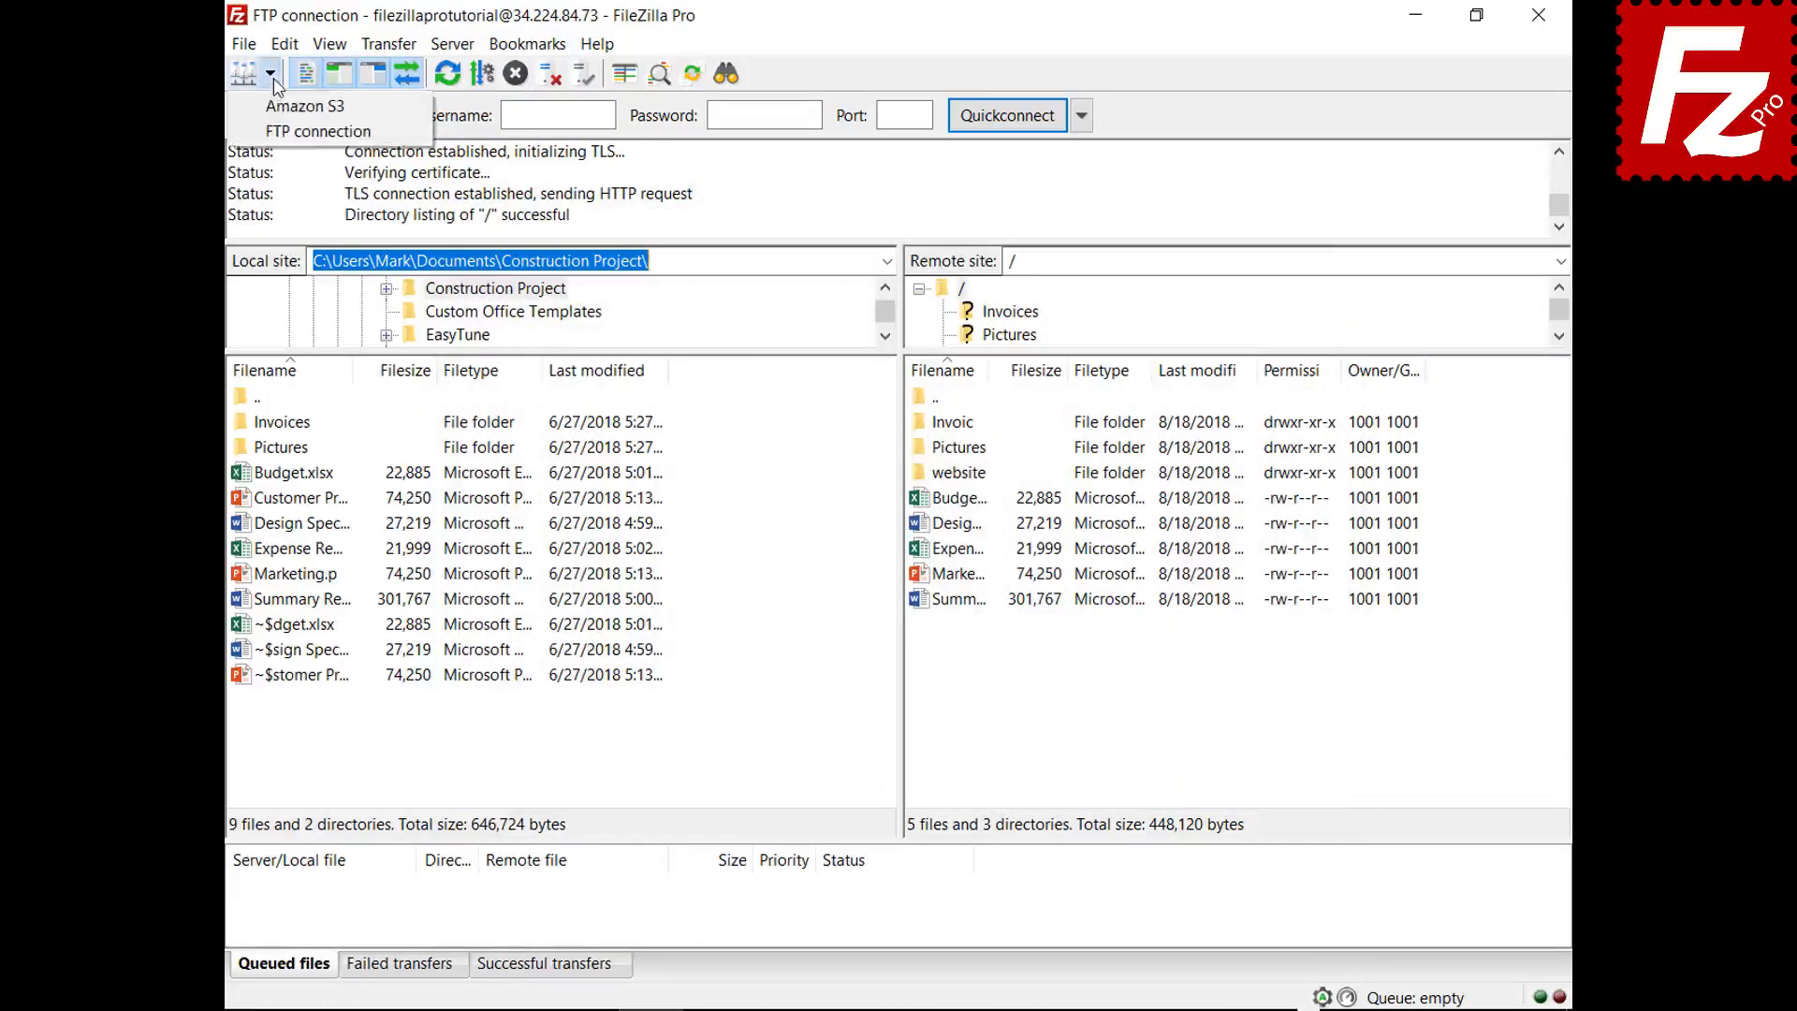
{"action": "left_click", "coordinate": [281, 109]}
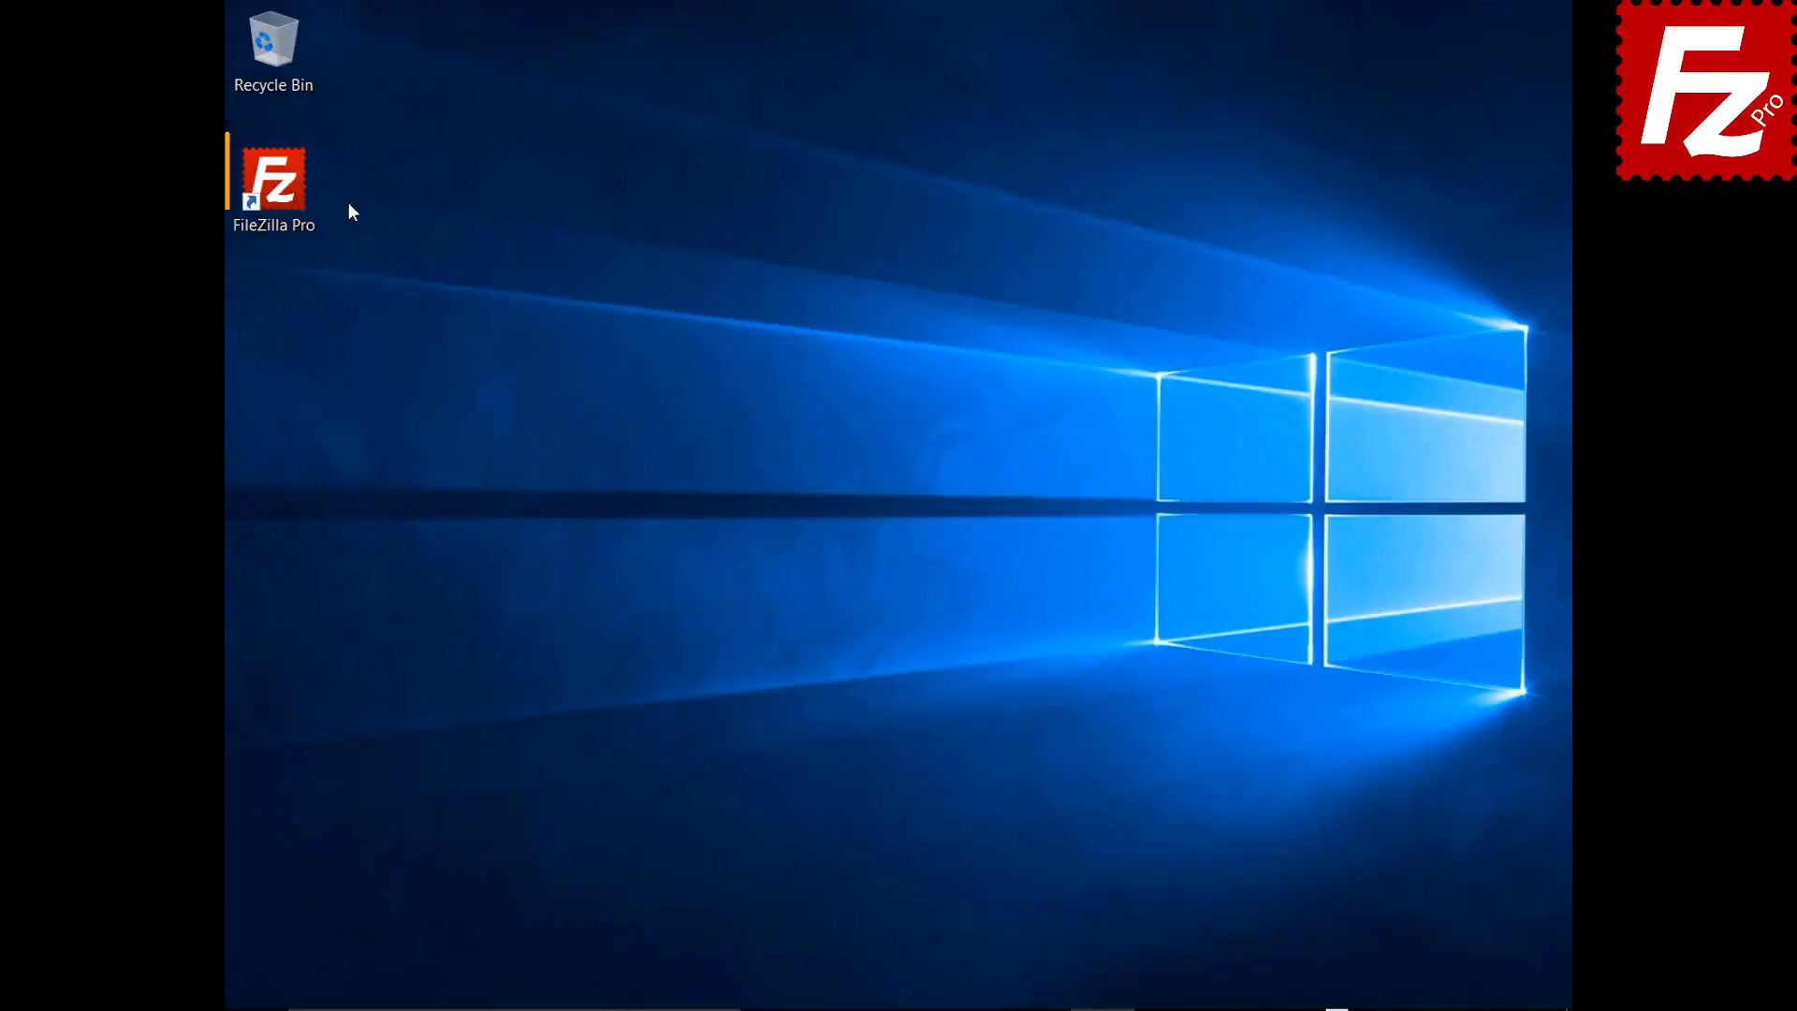
- Launch FileZilla Pro, open Amazon S3 in a second tab, and list filezillaprobucket
{"action": "double_click", "coordinate": [300, 198]}
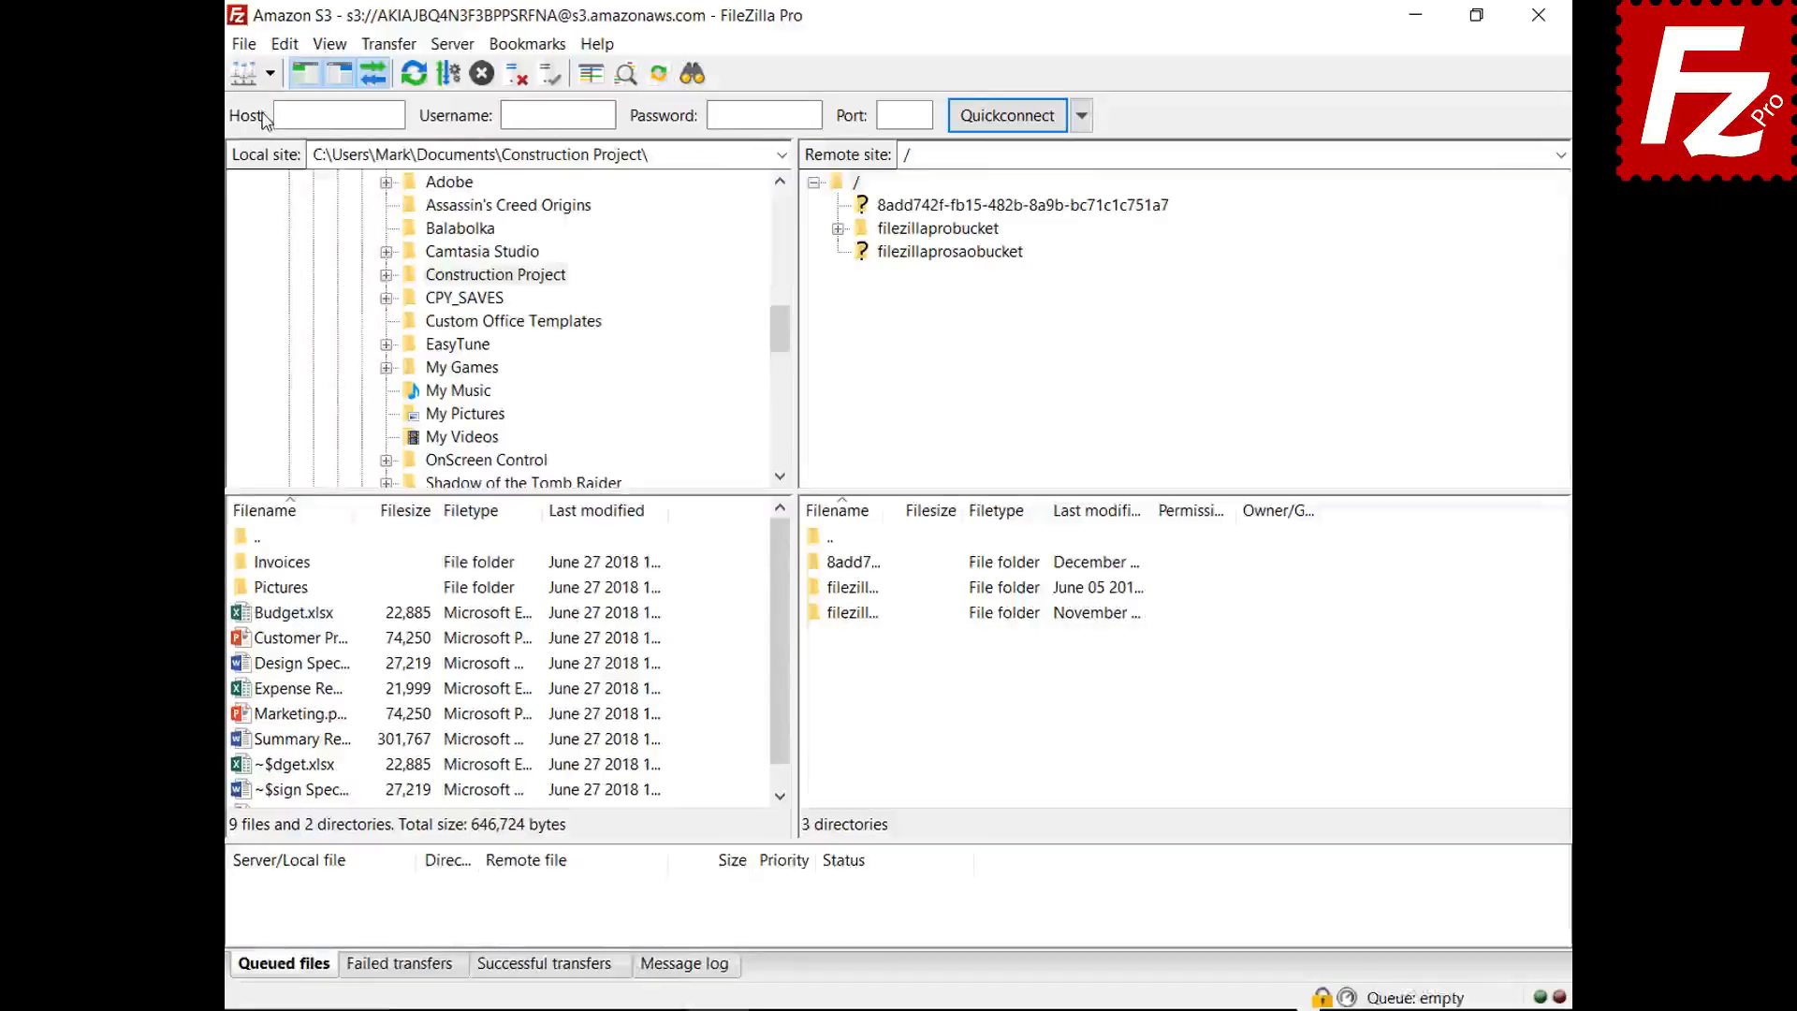
{"action": "left_click", "coordinate": [269, 73]}
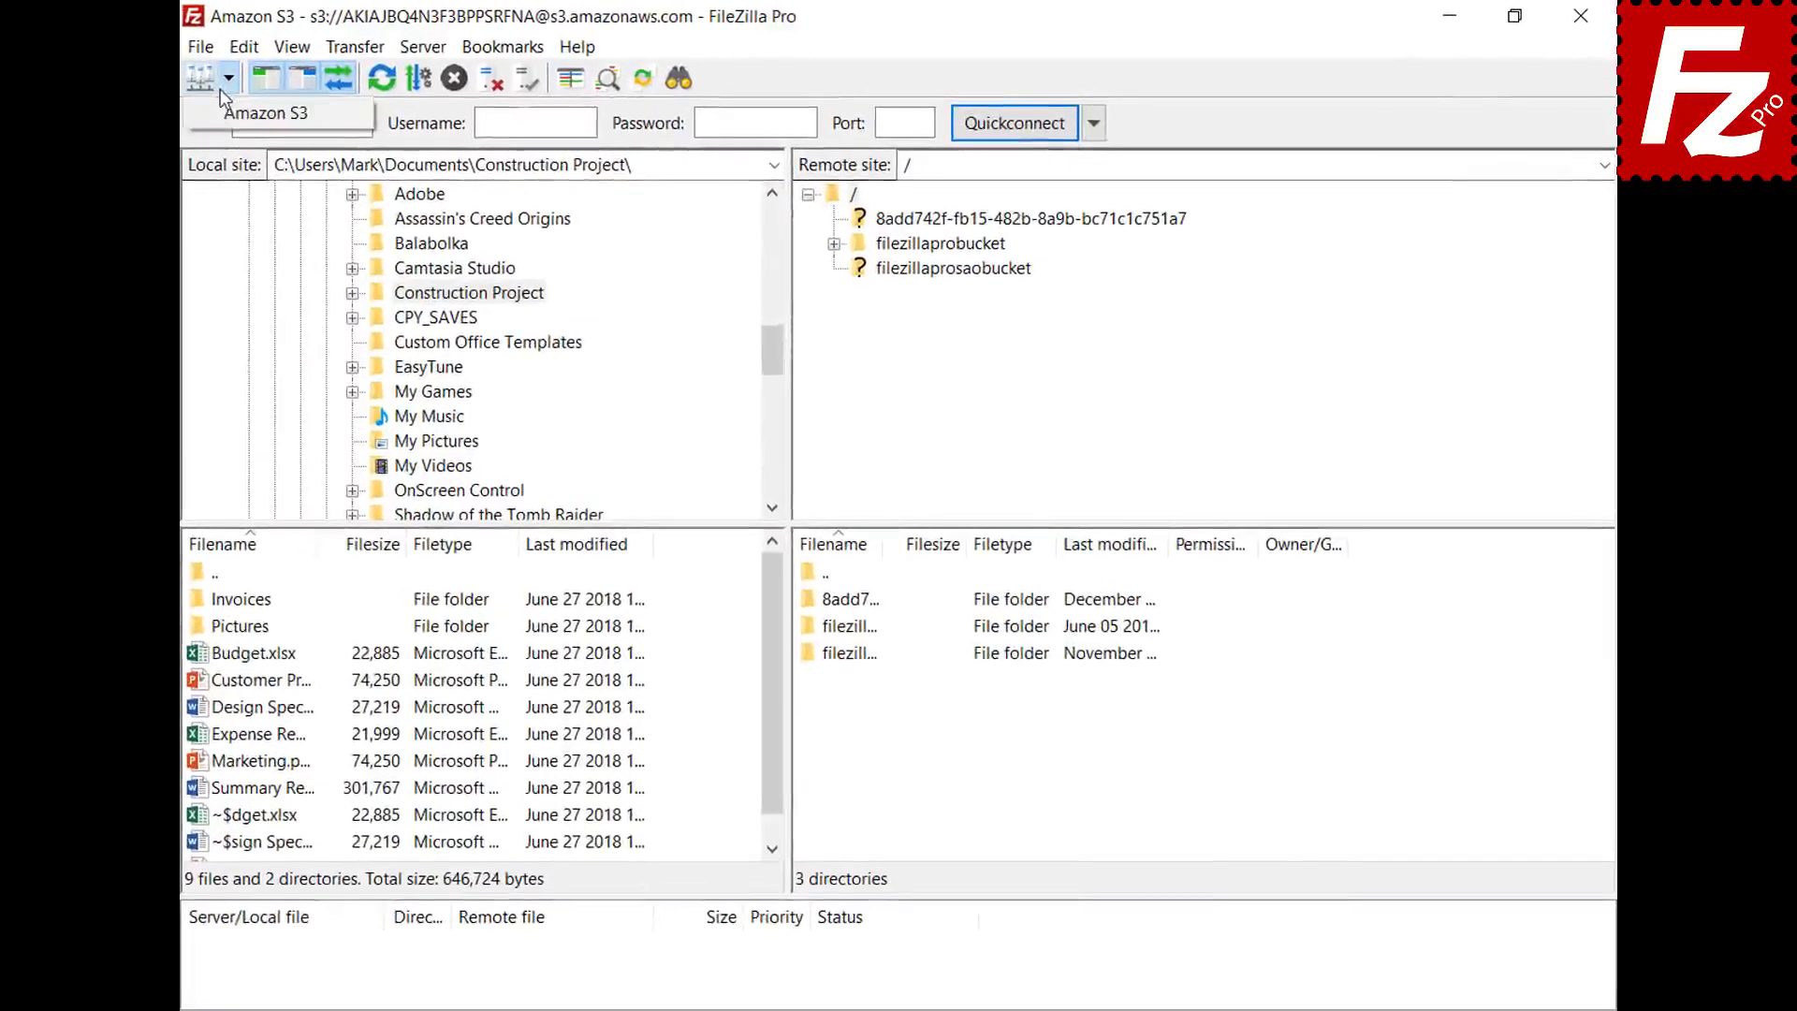
{"action": "left_click", "coordinate": [266, 113]}
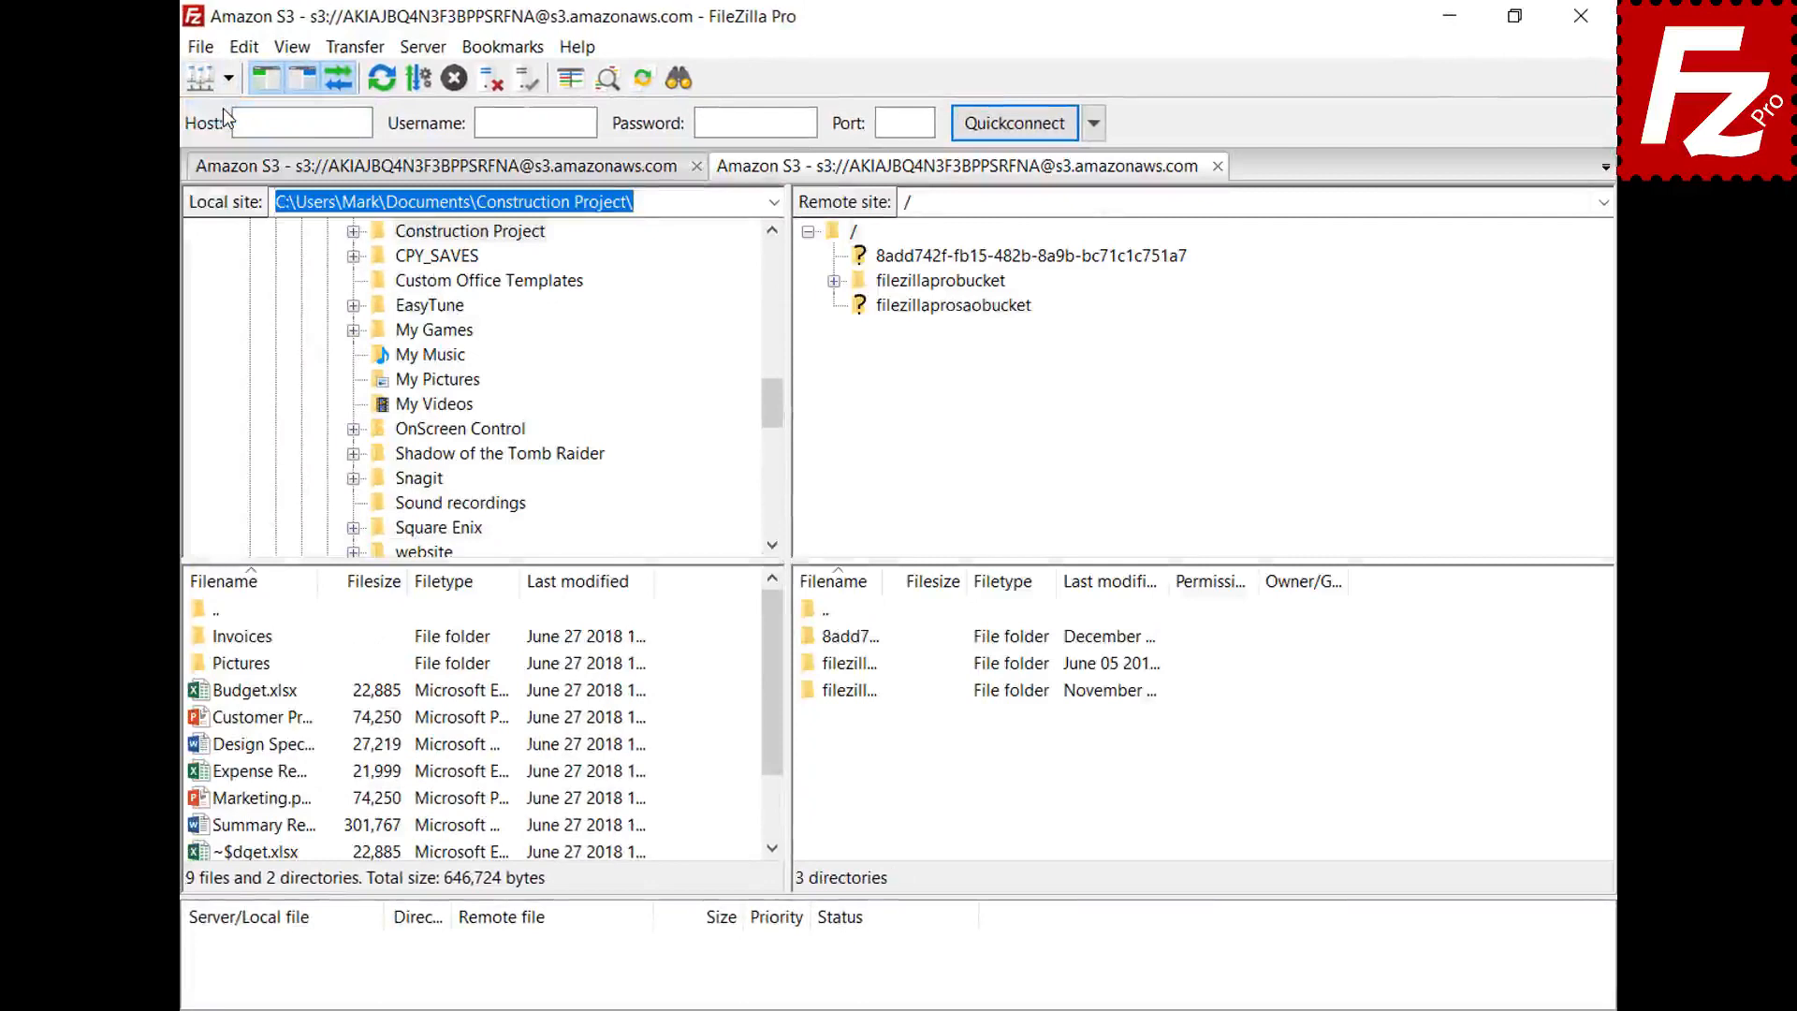
{"action": "left_click", "coordinate": [954, 285]}
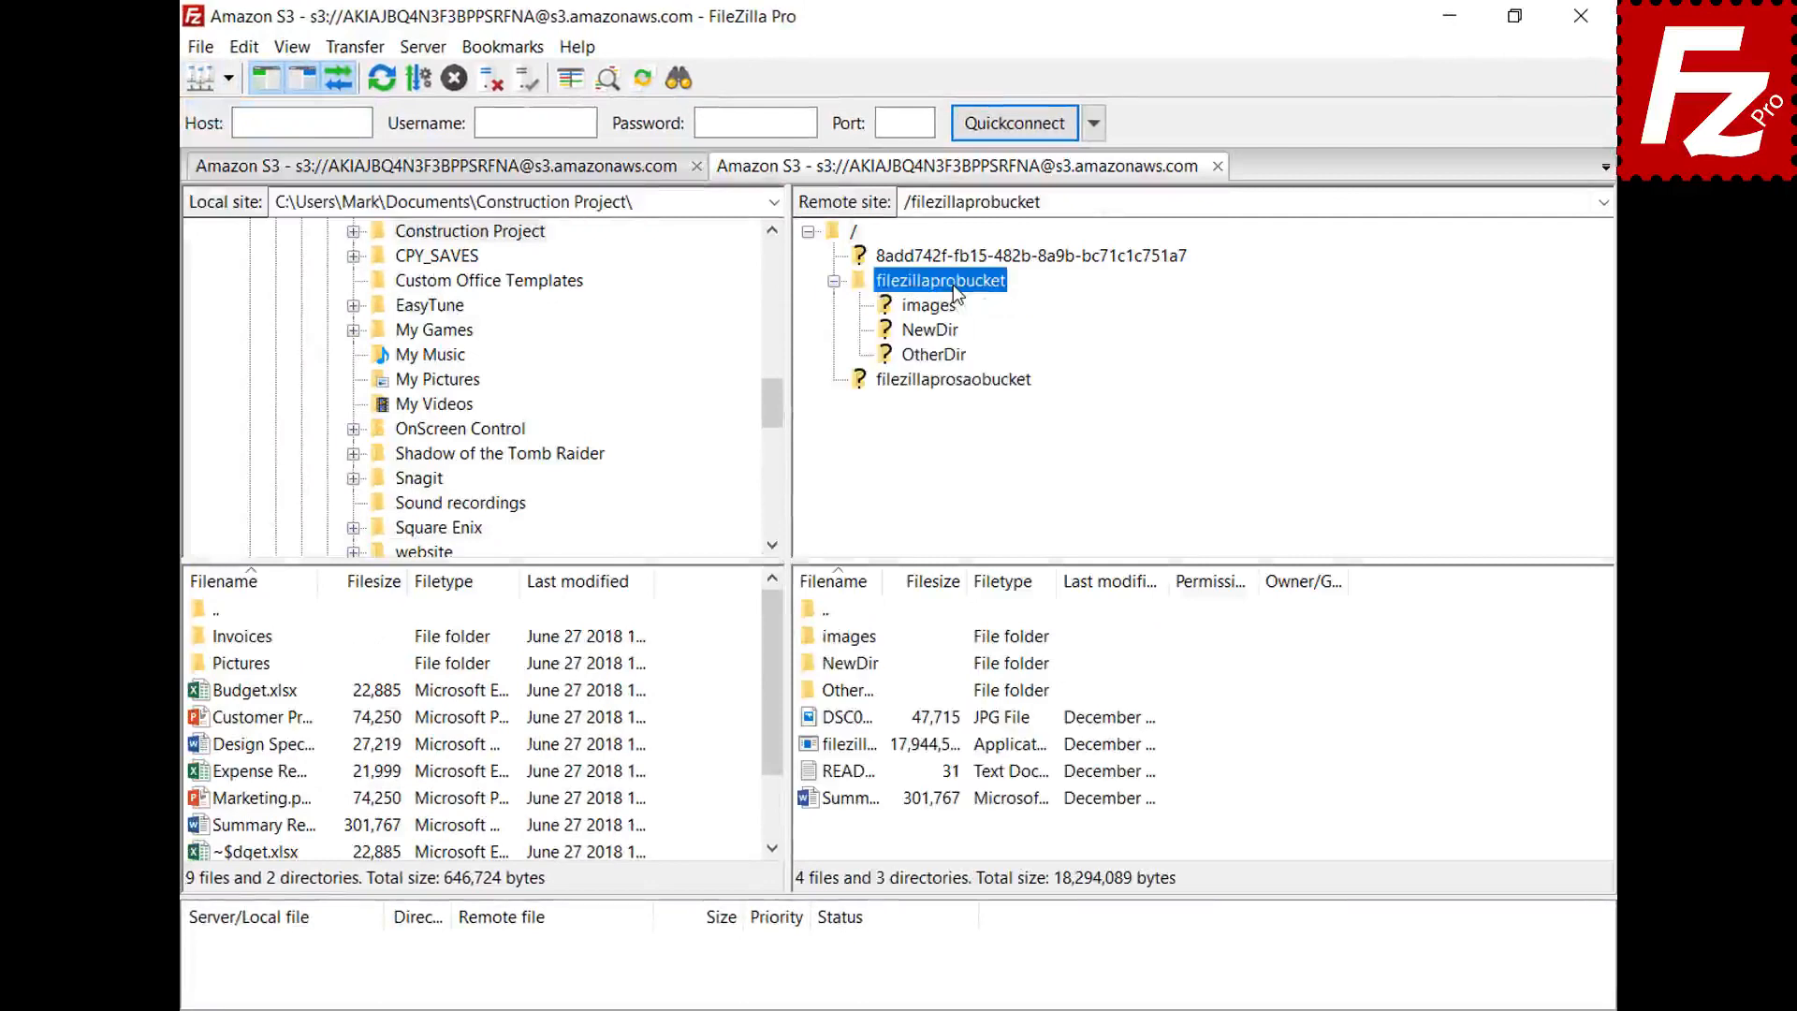
- Add a 'New line' to README.TXT, save it, and upload it back to the bucket
{"action": "right_click", "coordinate": [846, 778]}
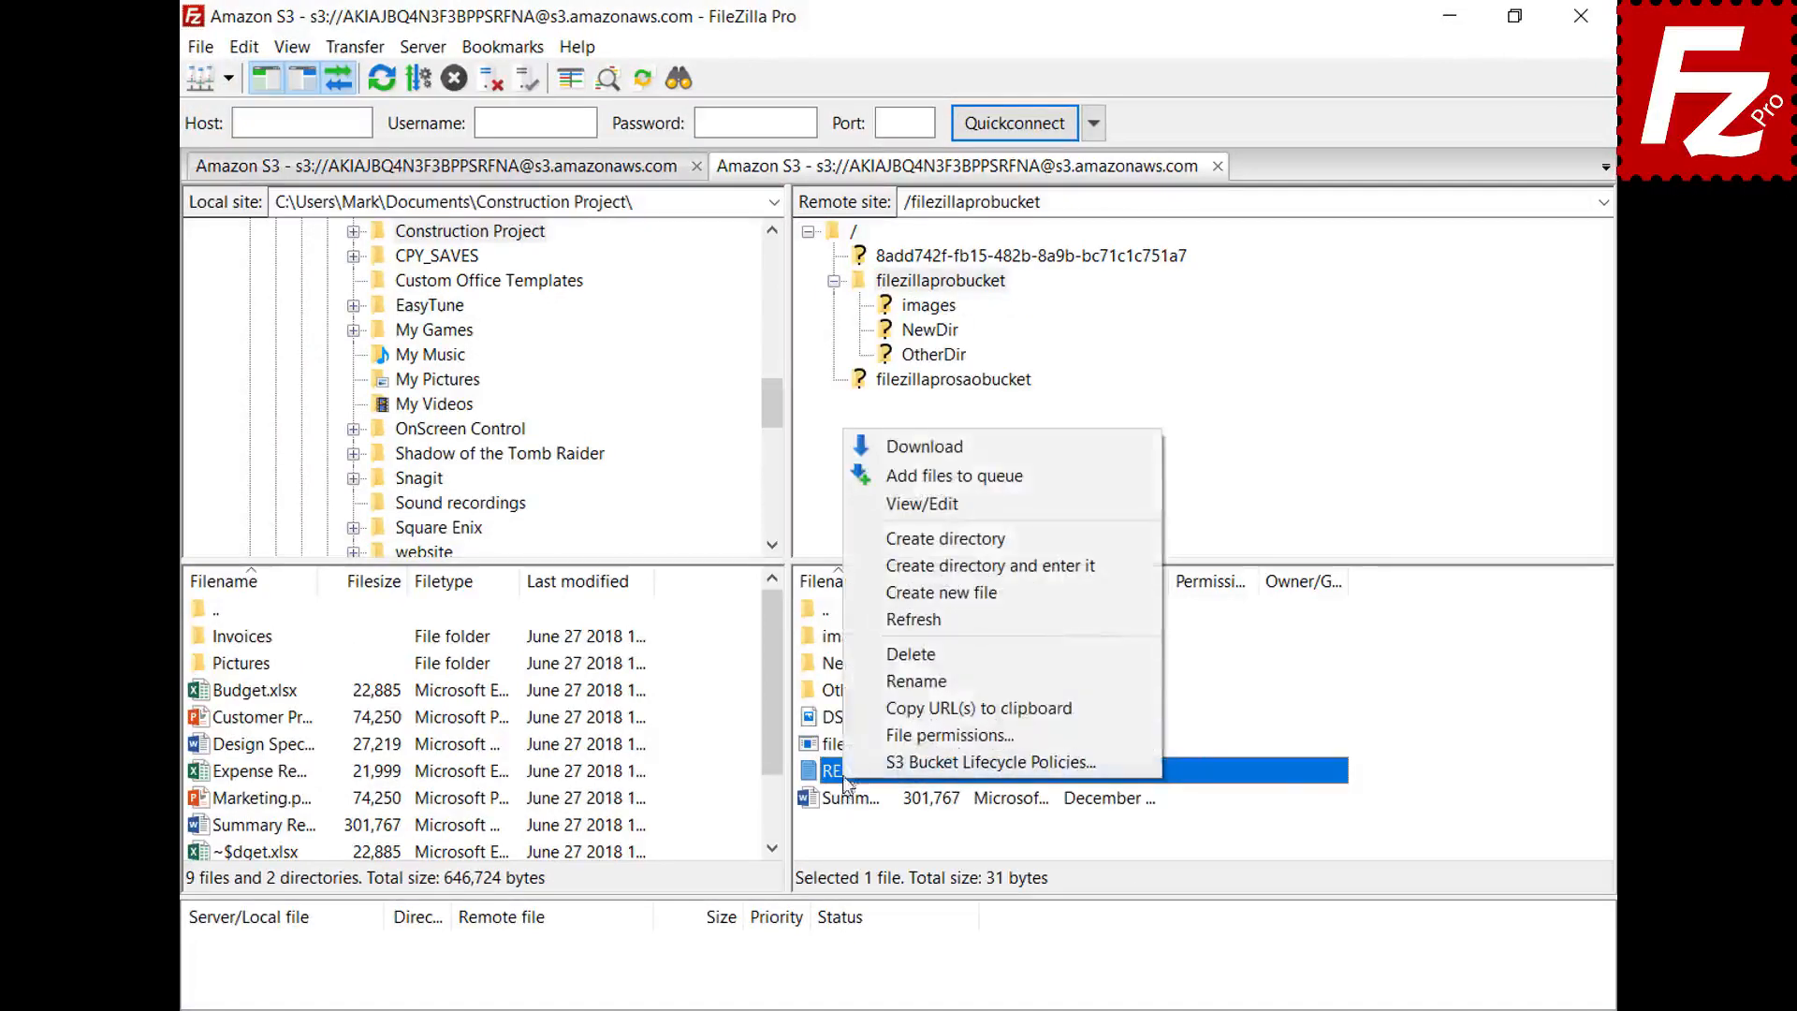
{"action": "left_click", "coordinate": [925, 511]}
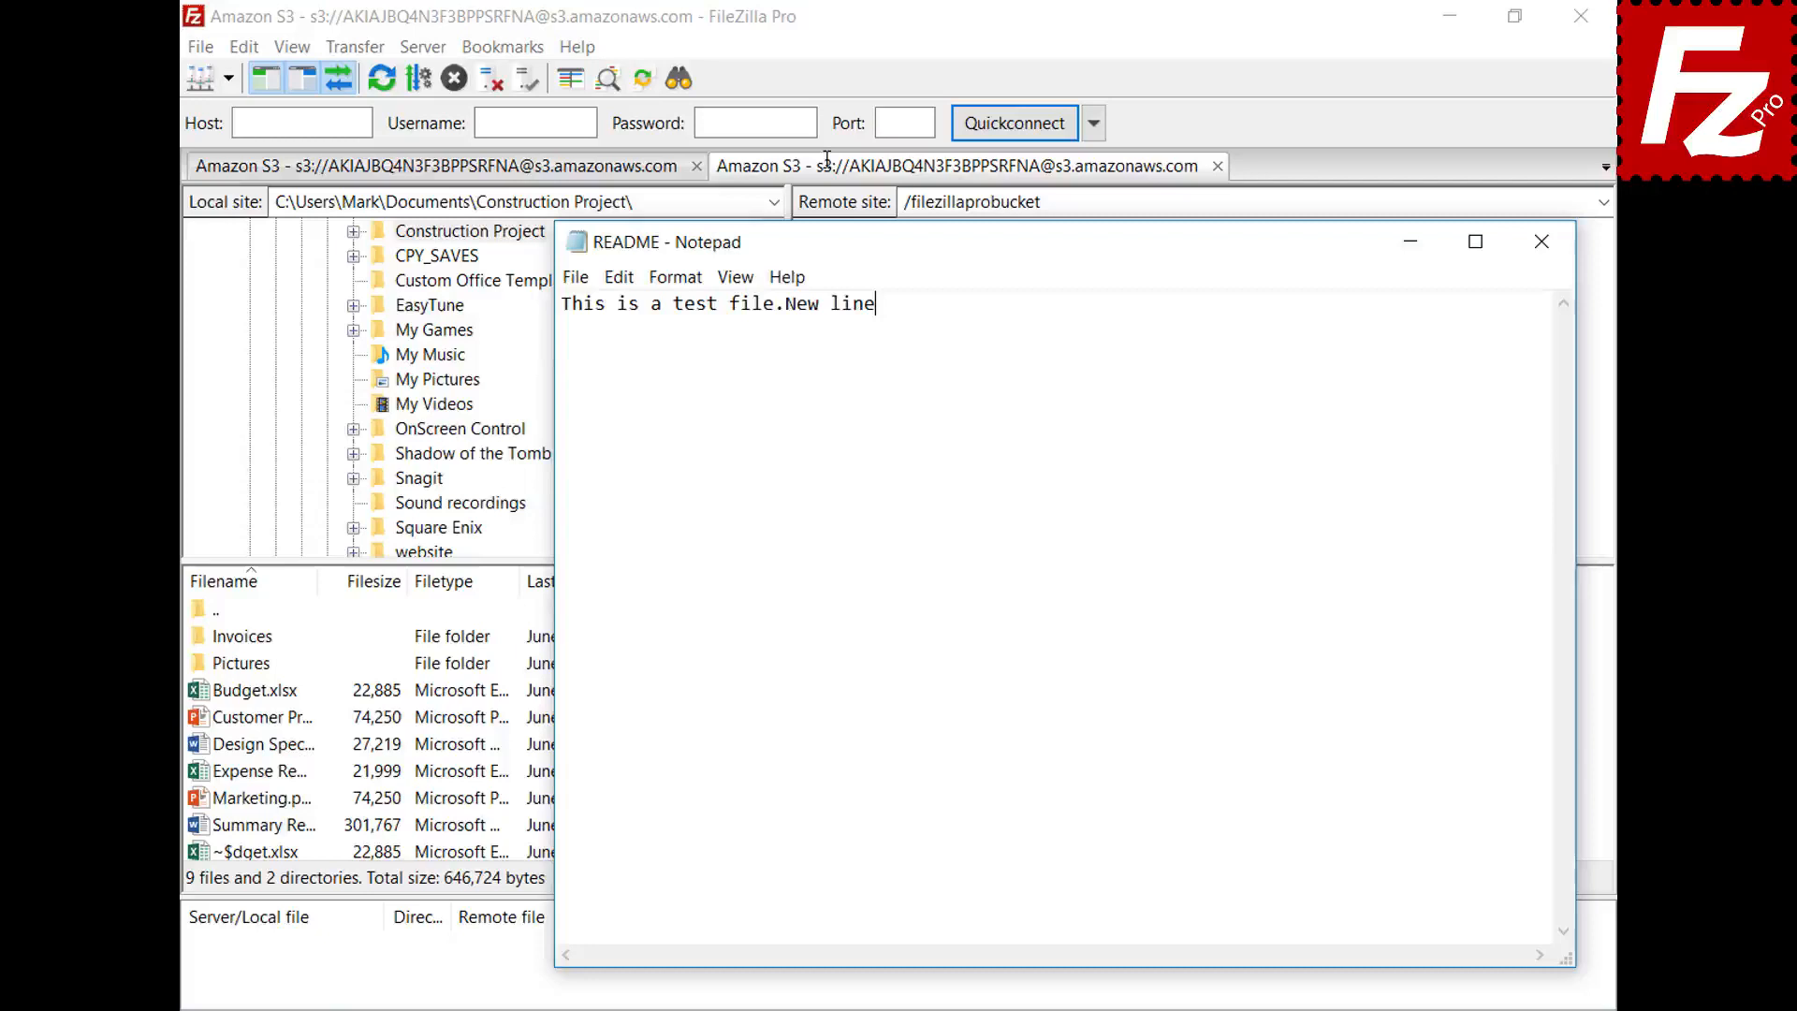
{"action": "key", "text": "Return"}
{"action": "type", "text": "New line"}
{"action": "left_click", "coordinate": [1542, 245]}
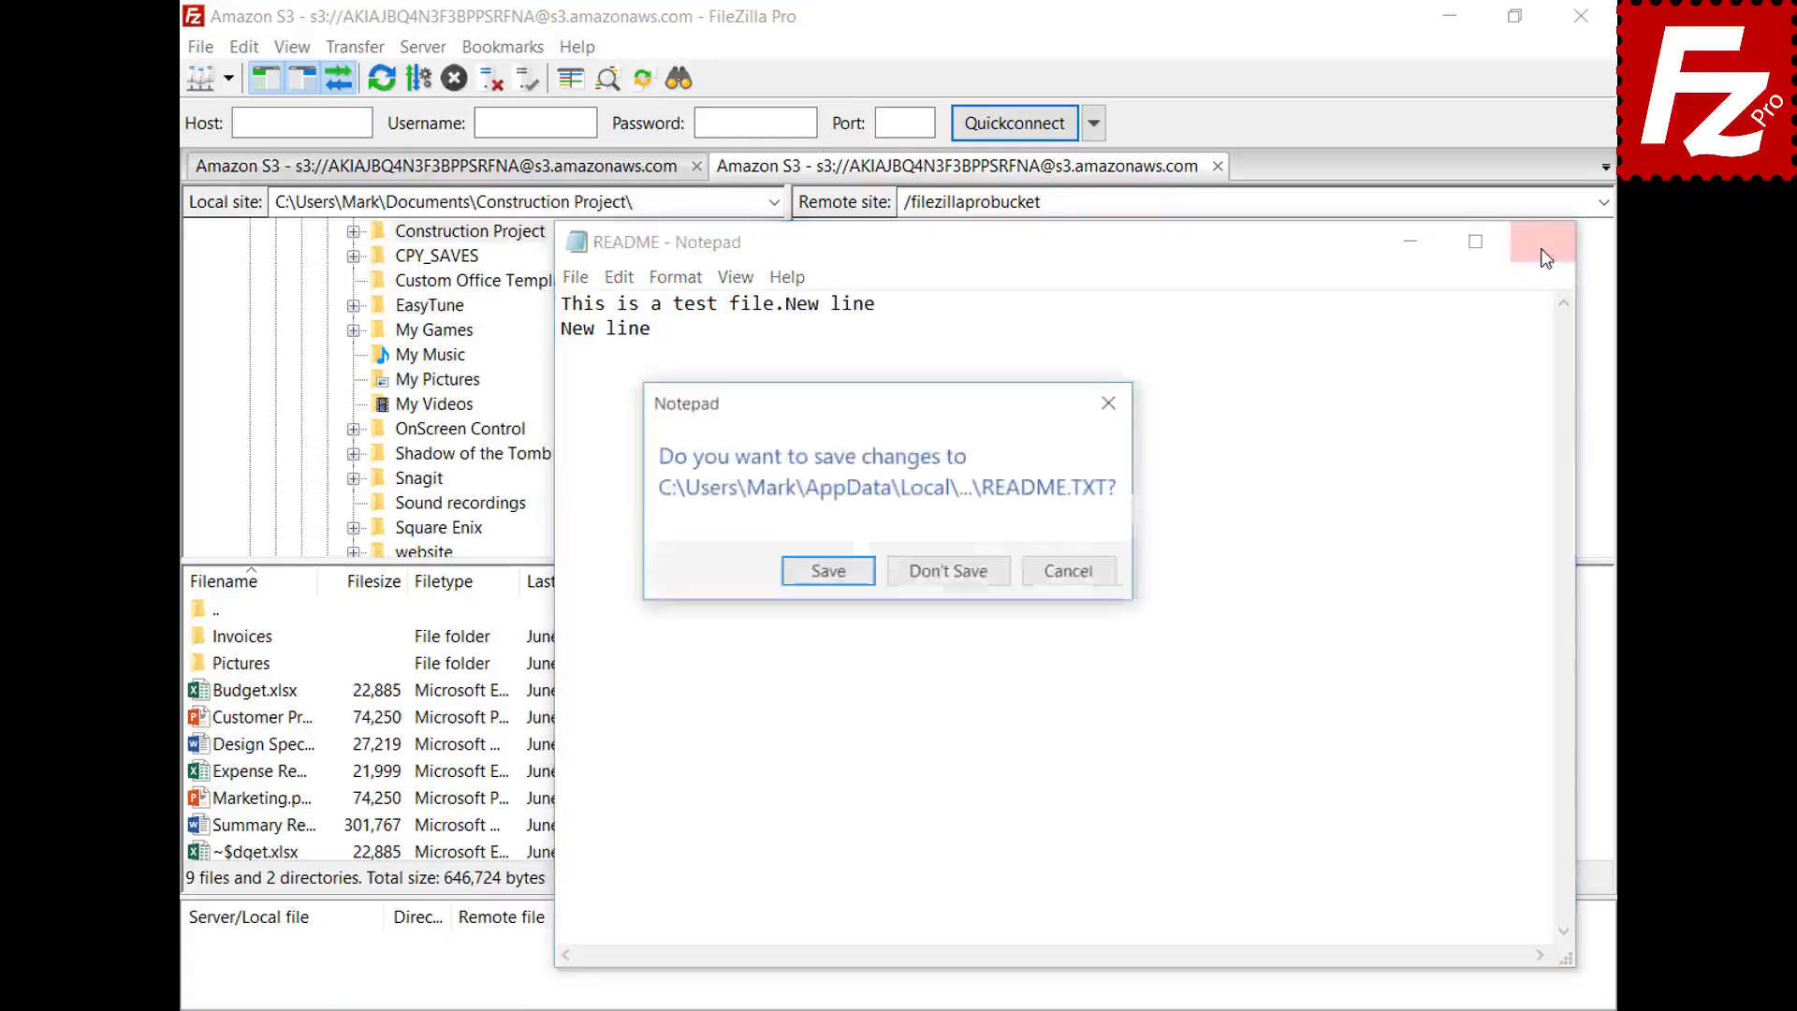
{"action": "left_click", "coordinate": [825, 575]}
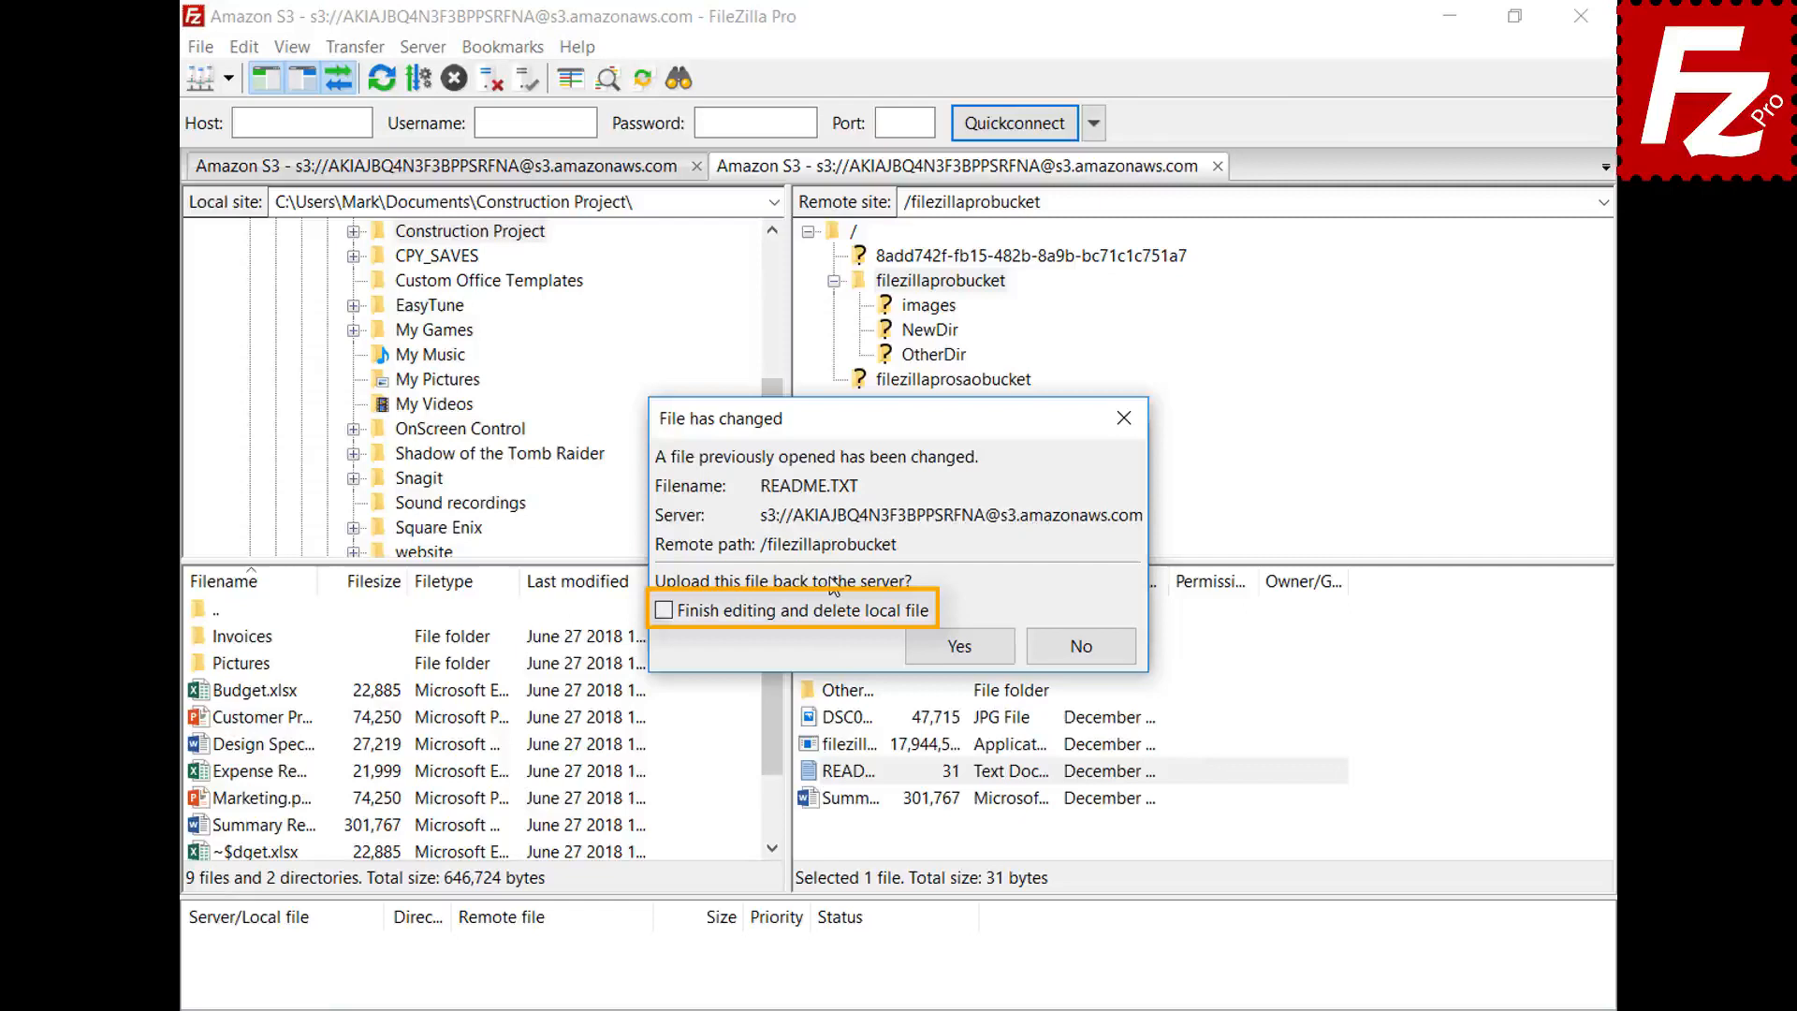
{"action": "left_click", "coordinate": [978, 660]}
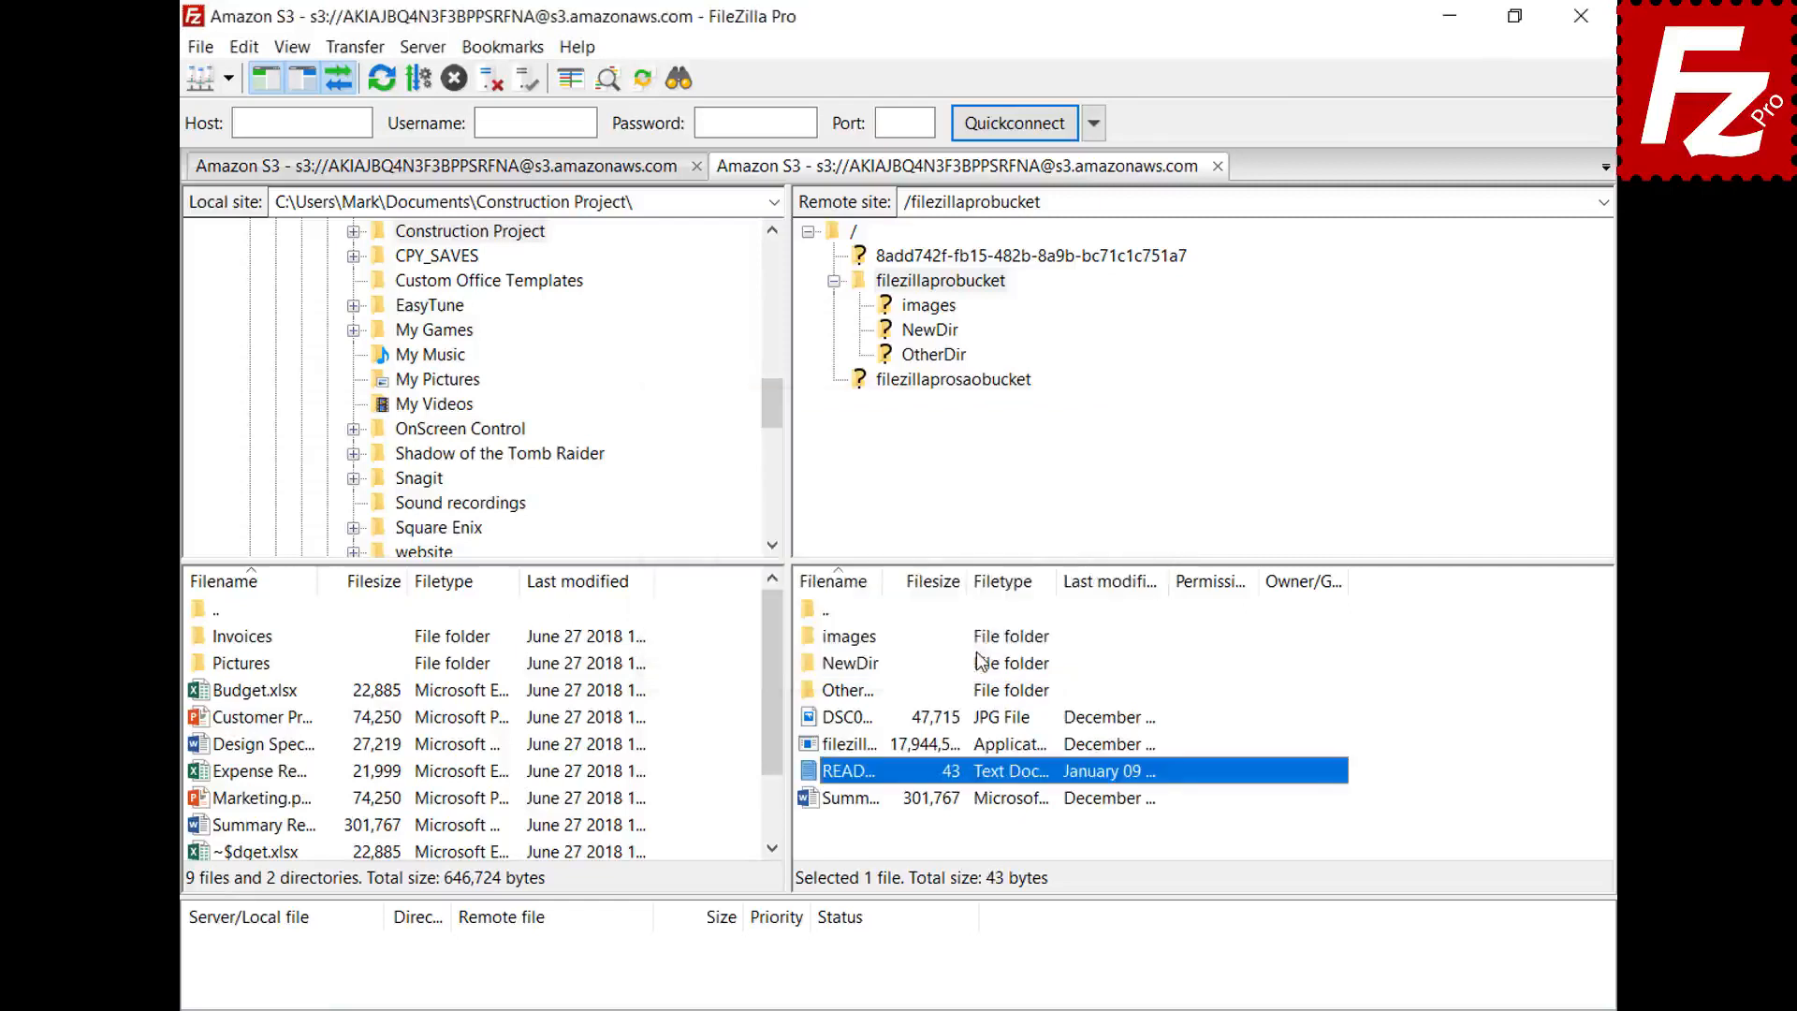
{"action": "left_click", "coordinate": [201, 47]}
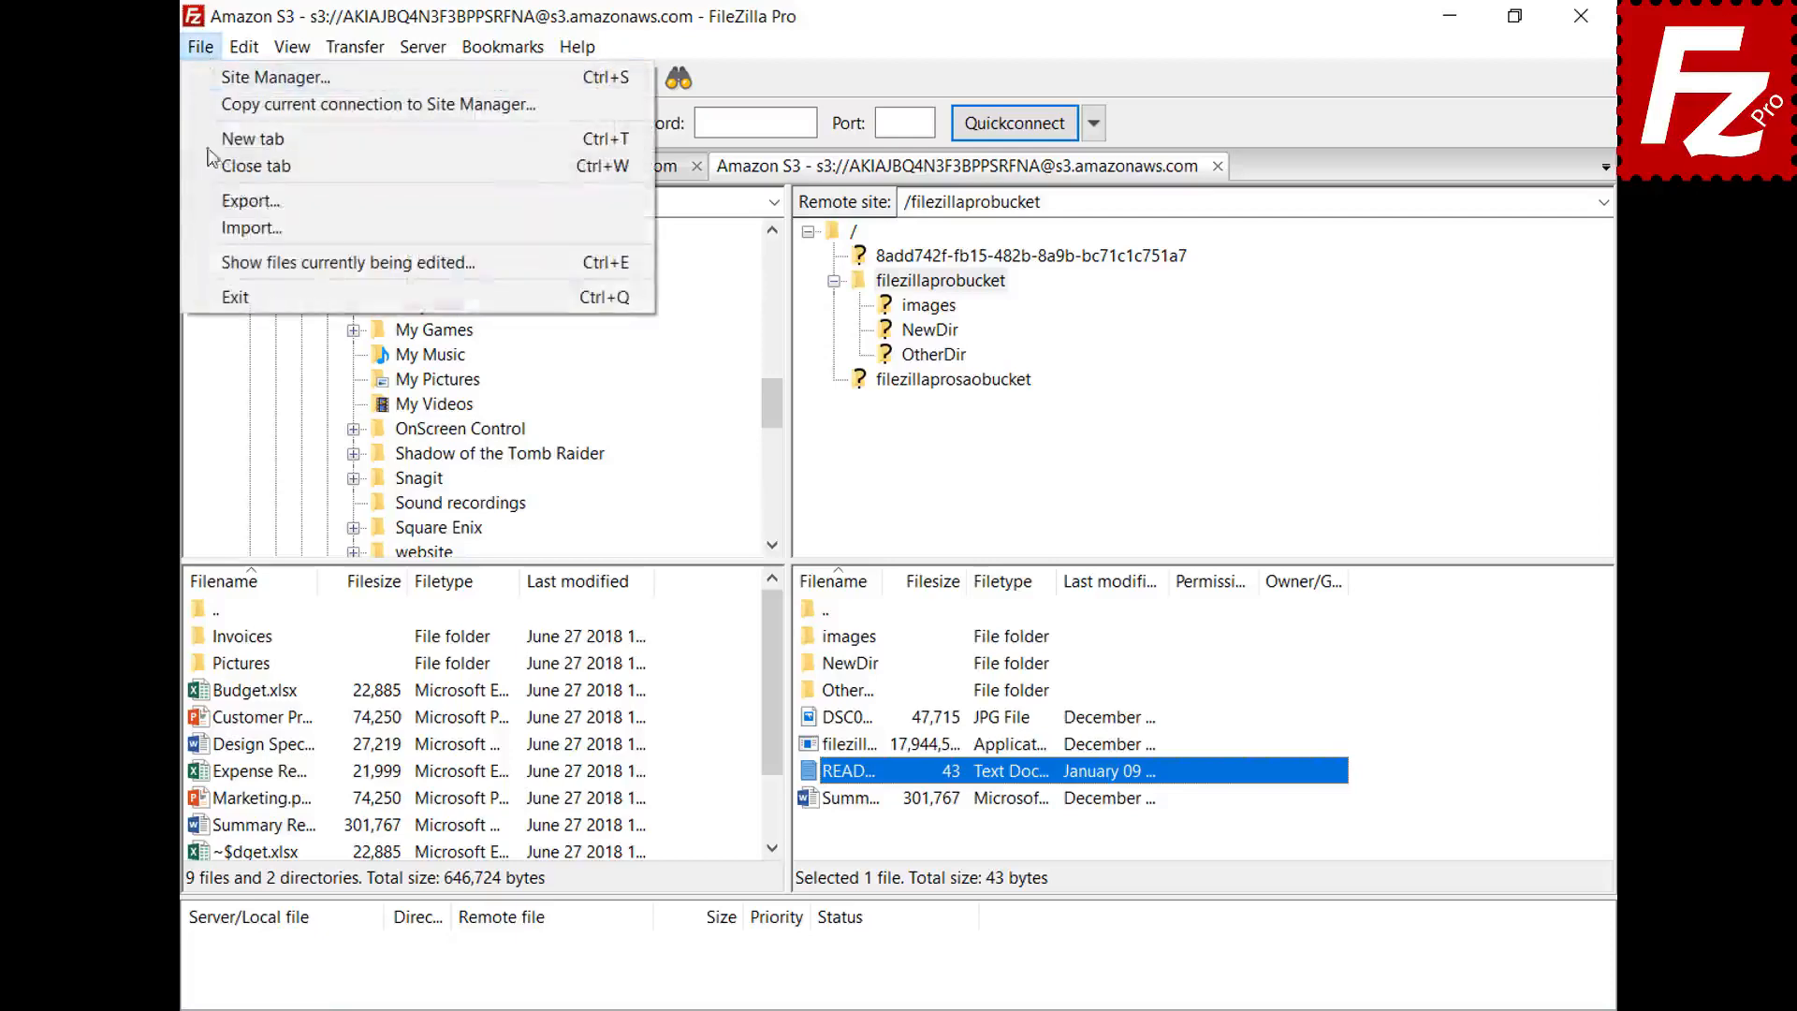
{"action": "left_click", "coordinate": [234, 260]}
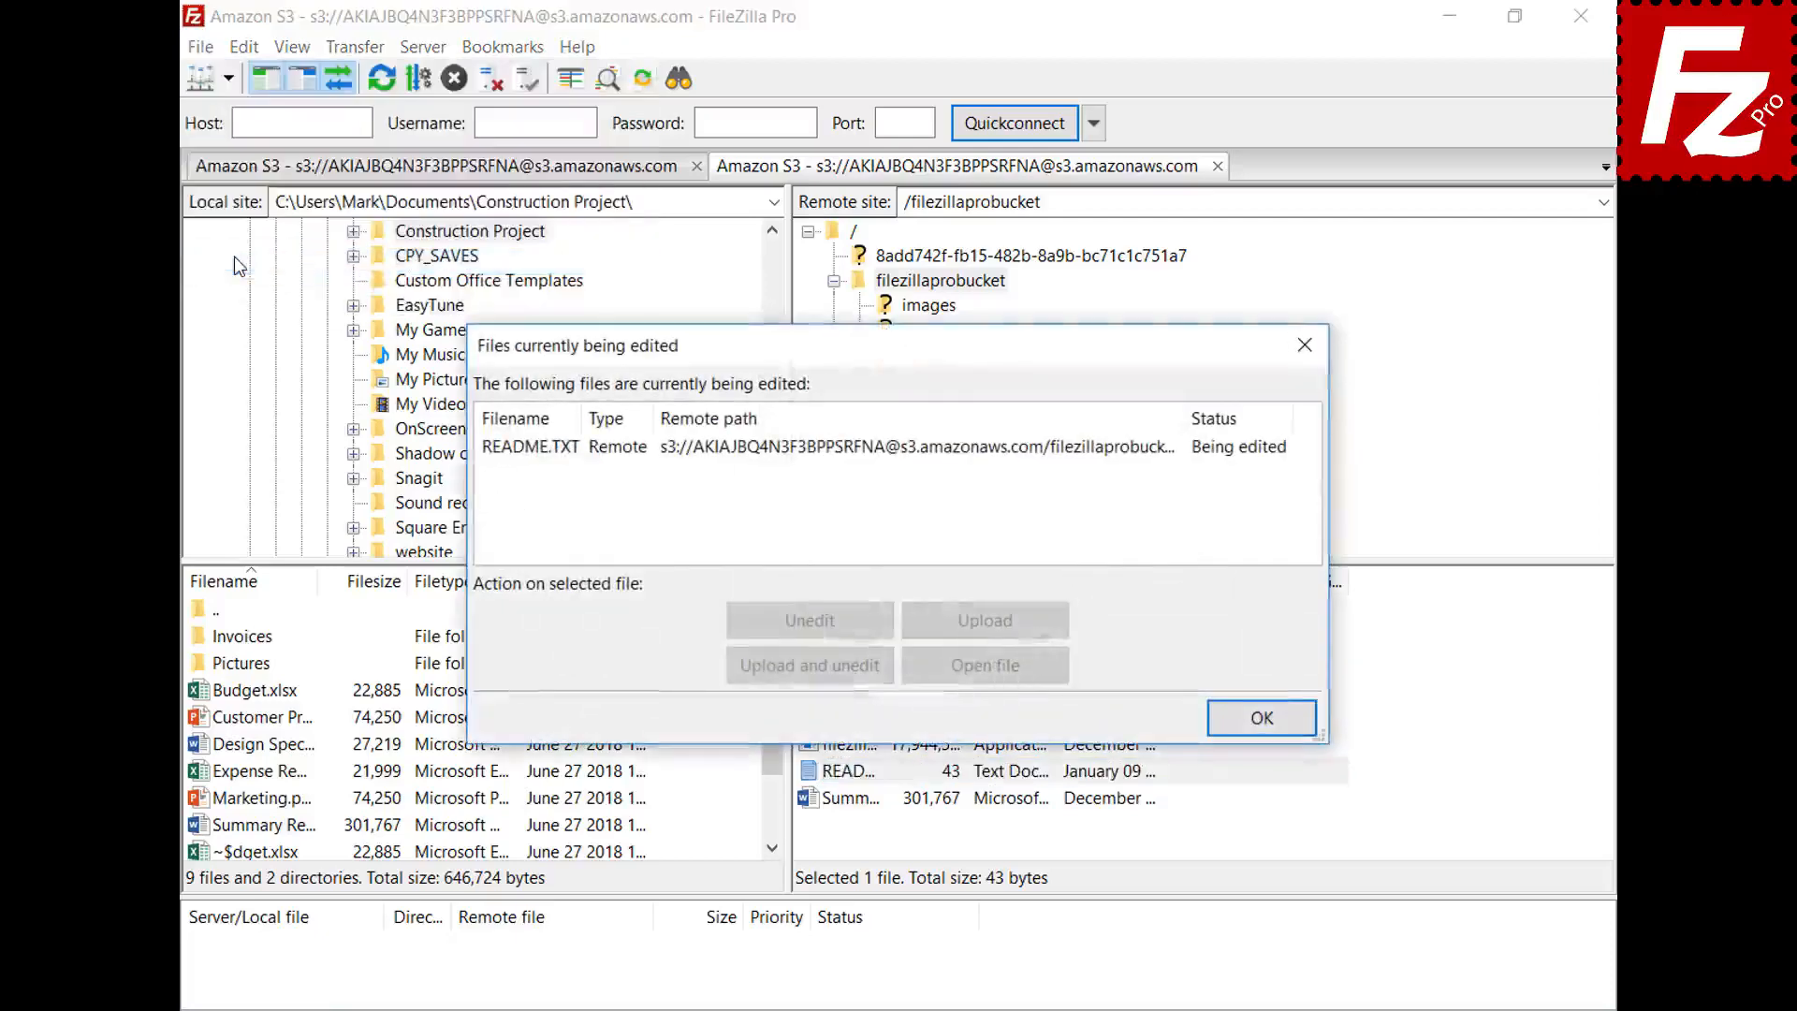
{"action": "left_click", "coordinate": [839, 449]}
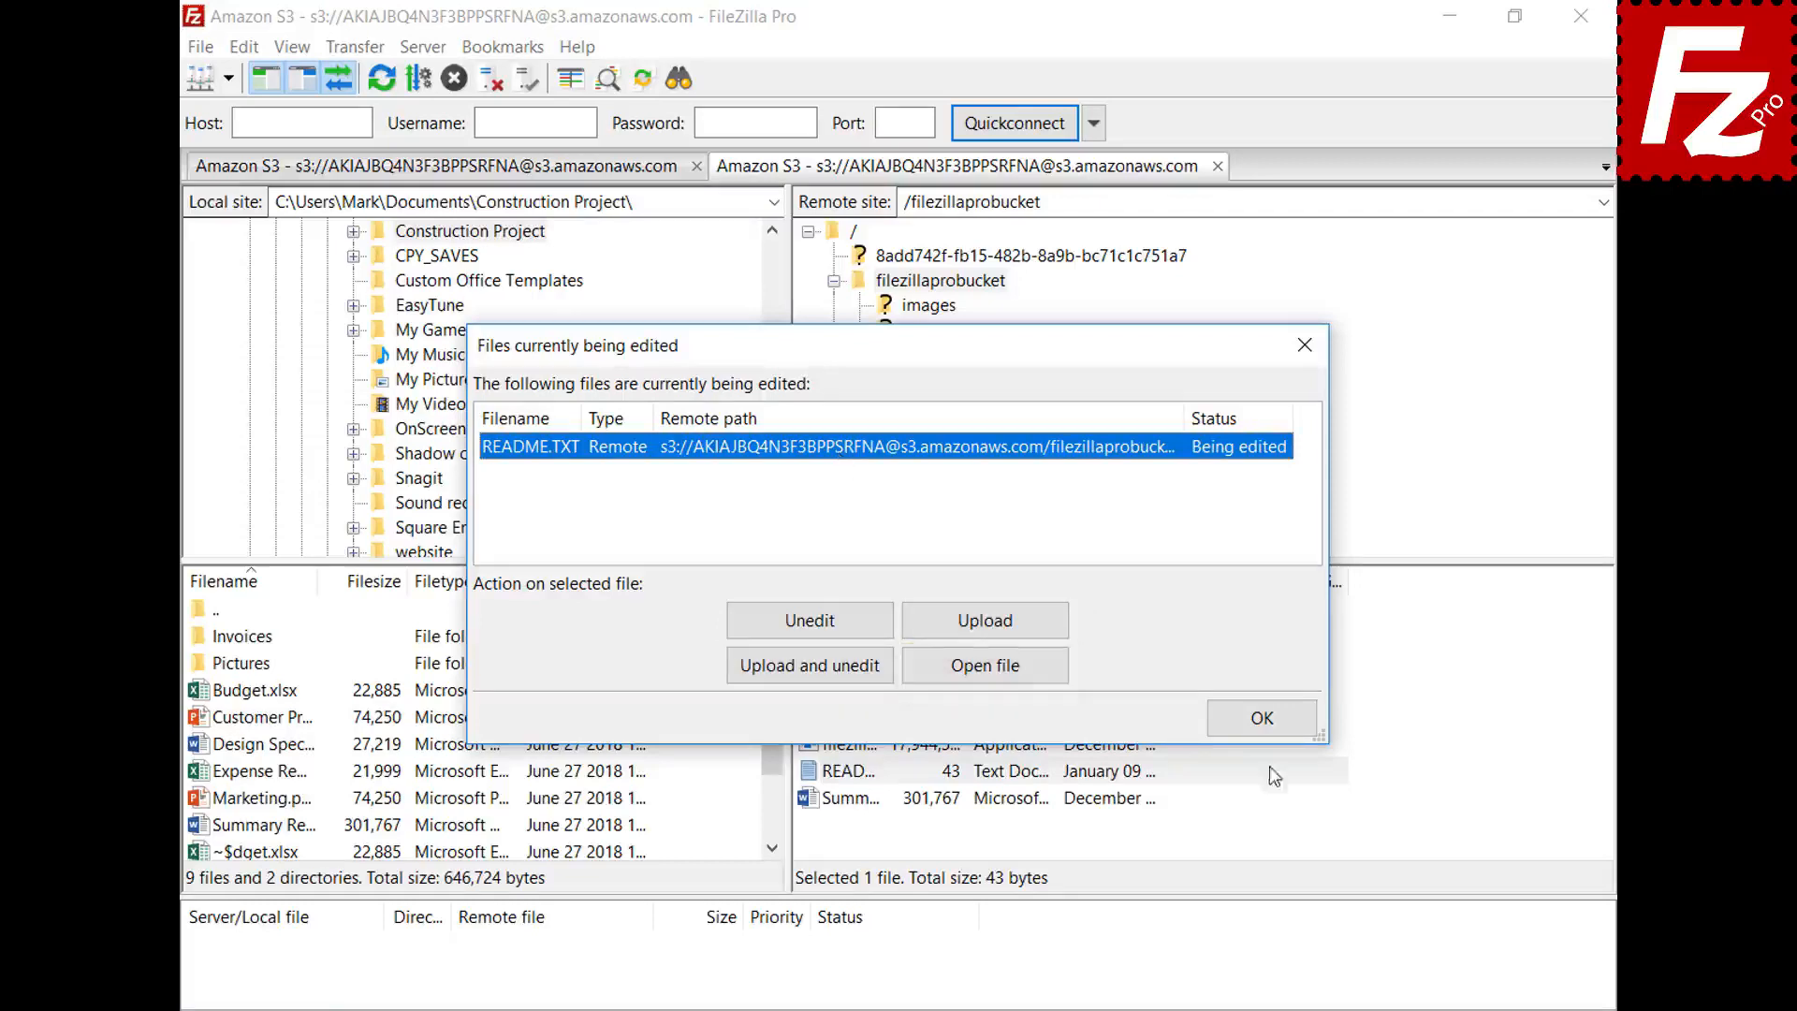
{"action": "left_click", "coordinate": [1262, 718]}
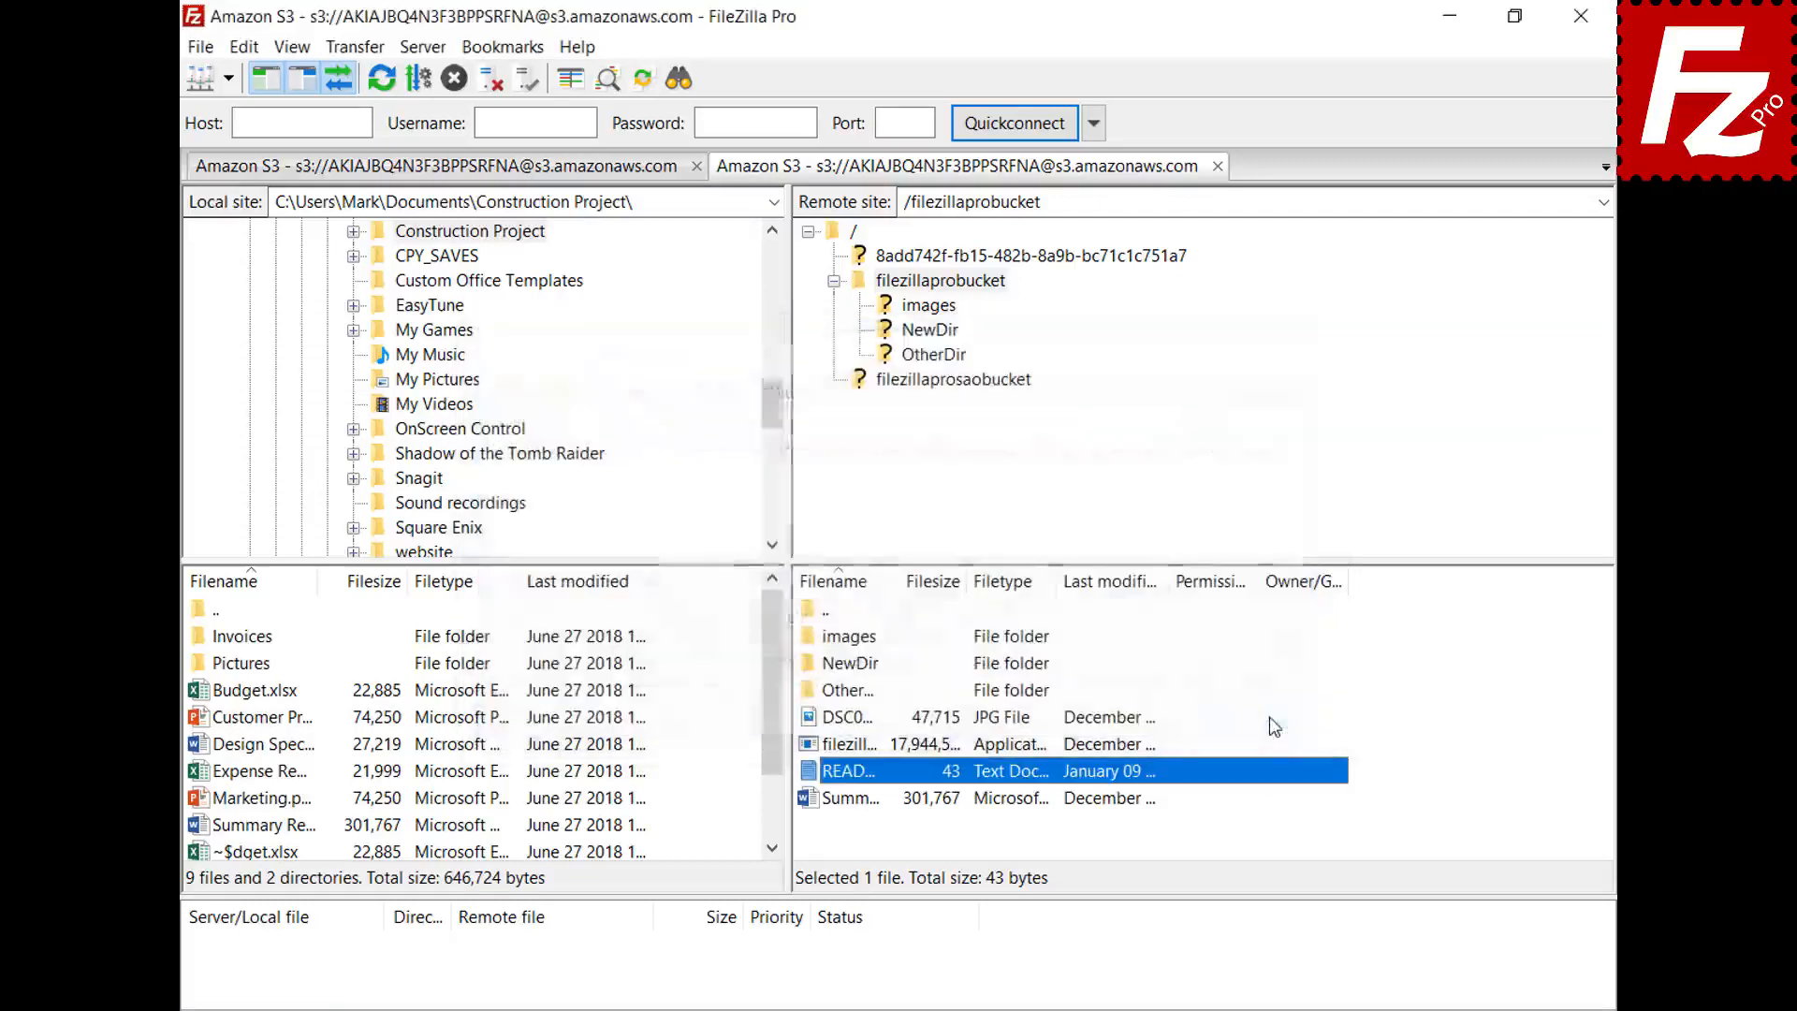
{"action": "left_click", "coordinate": [244, 47]}
{"action": "left_click", "coordinate": [255, 140]}
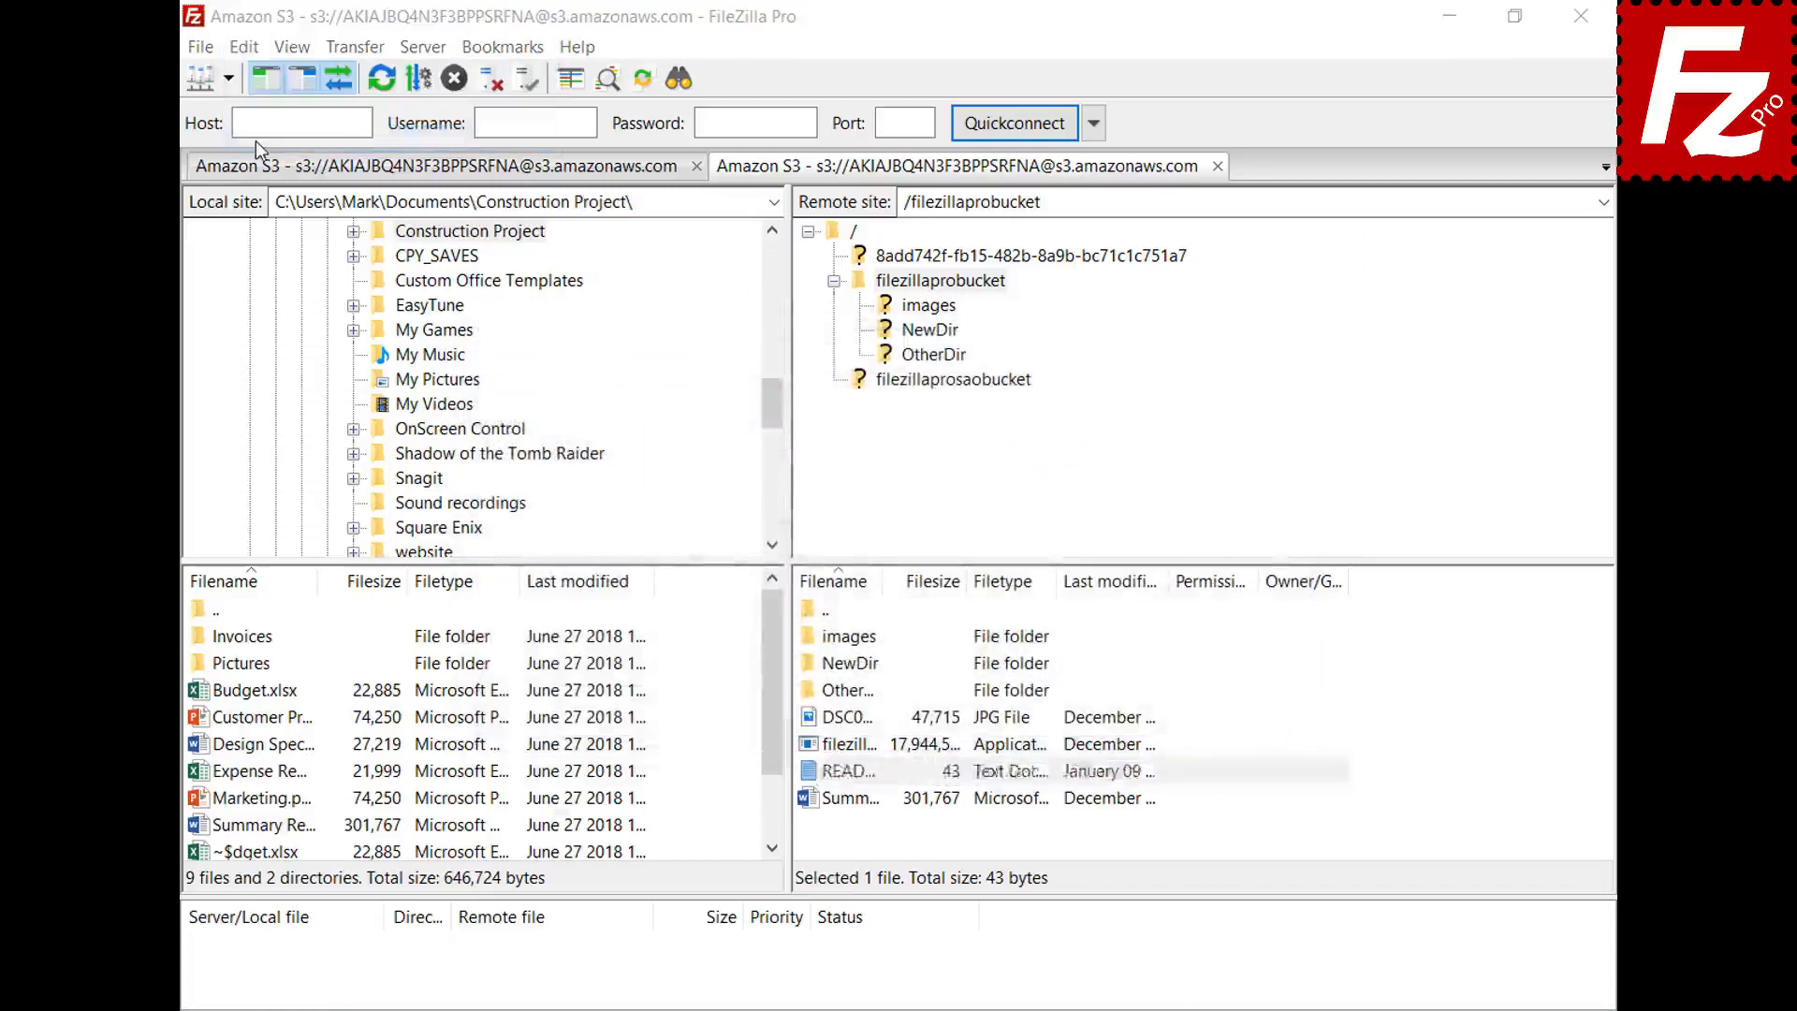
- Add a custom jpg association to C:\Windows\system32\mspaint.exe under File editing > Filetype associations
{"action": "left_click_drag", "start_coordinate": [637, 337], "coordinate": [652, 486]}
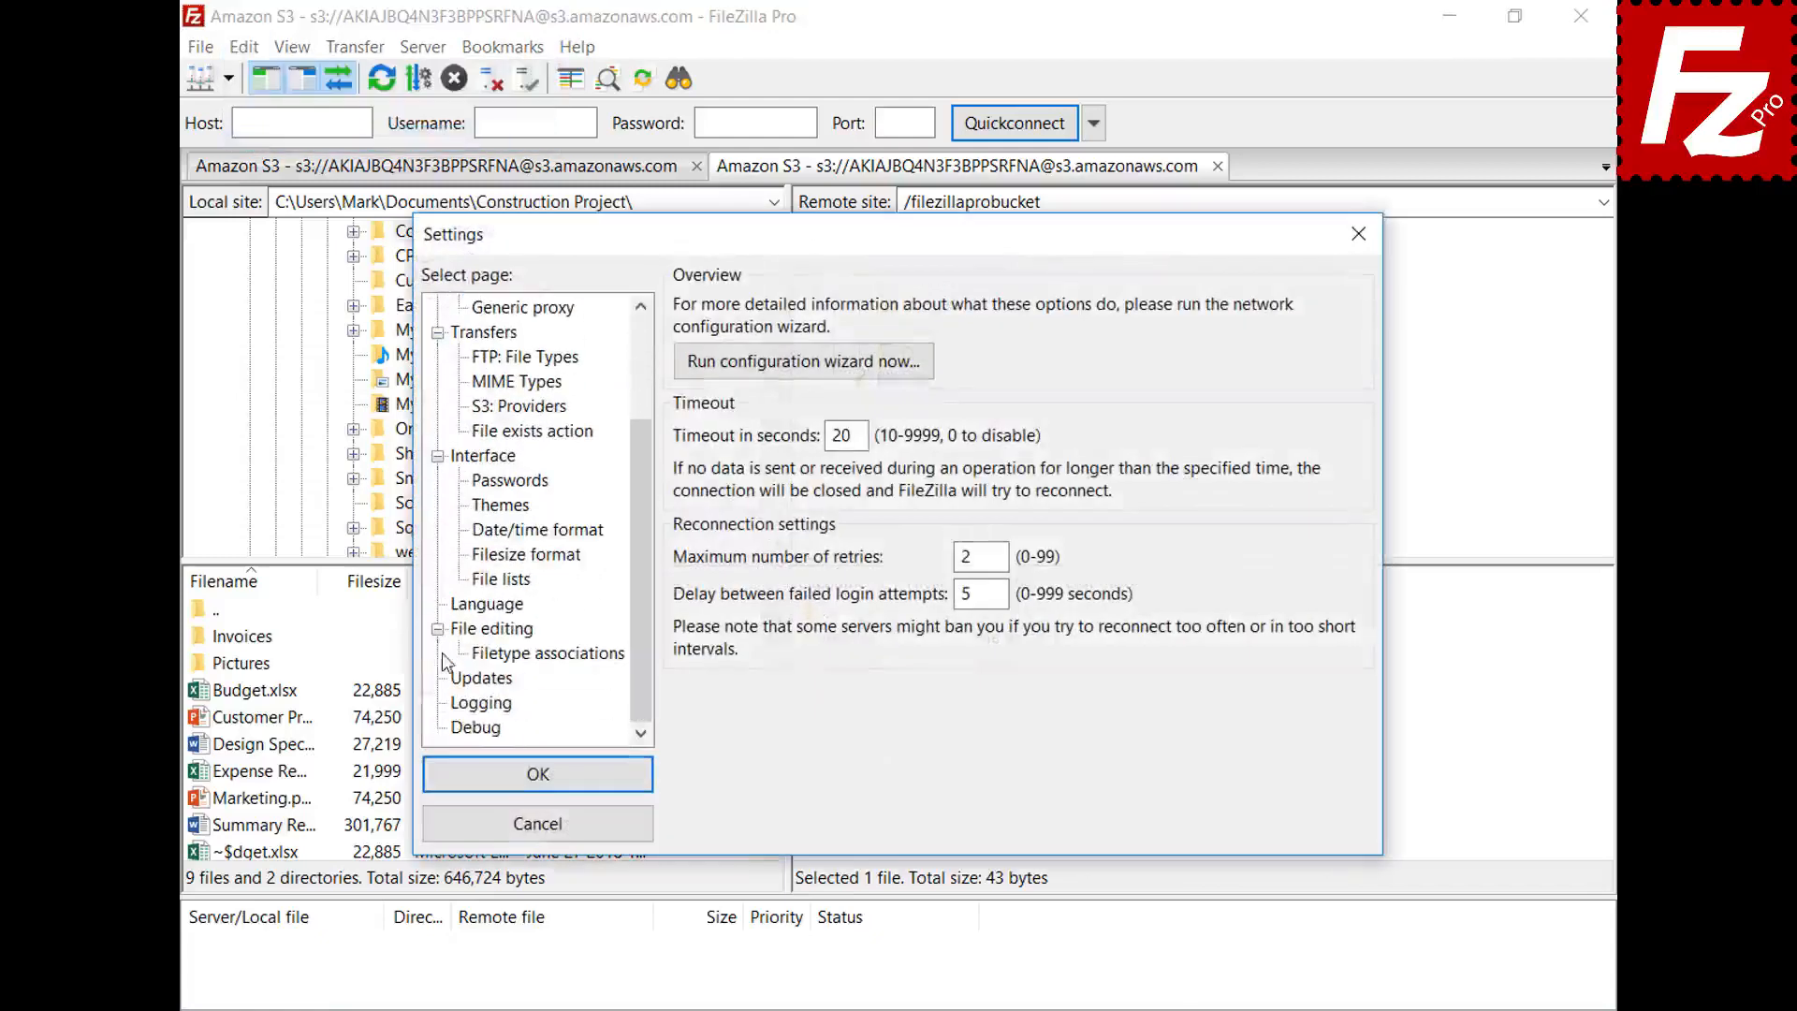
{"action": "left_click", "coordinate": [465, 635]}
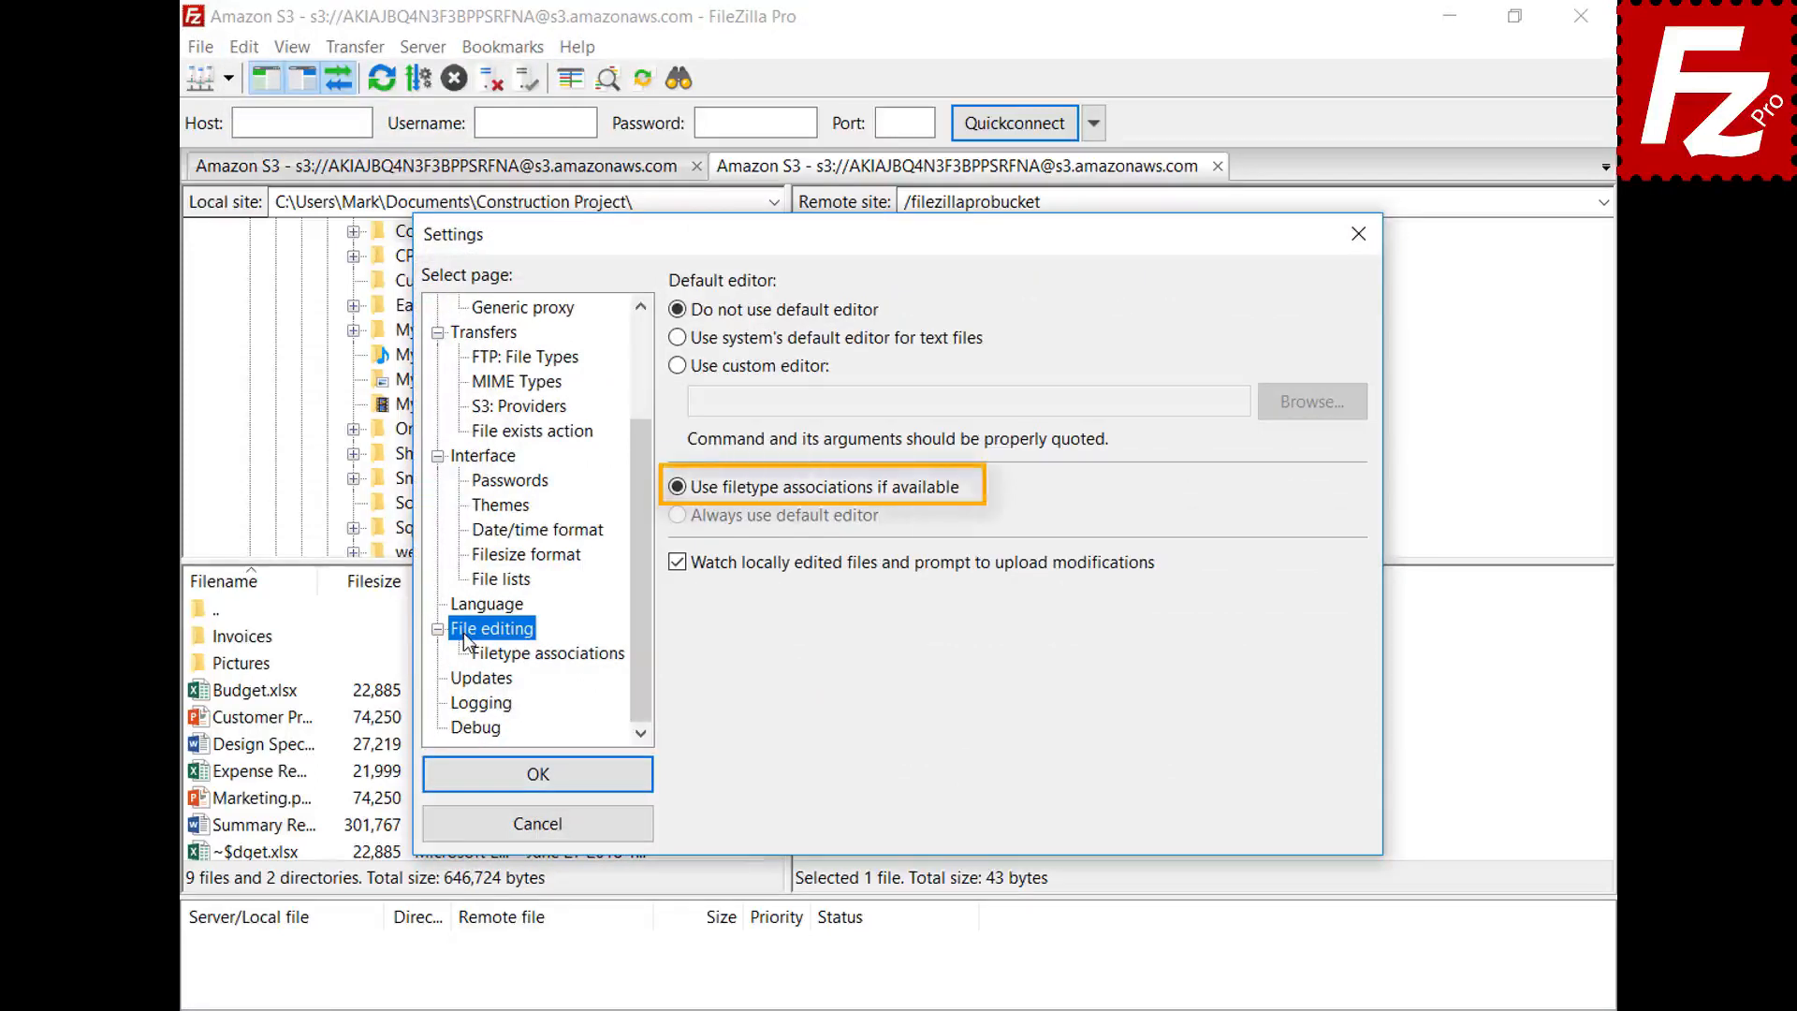
{"action": "left_click", "coordinate": [563, 657]}
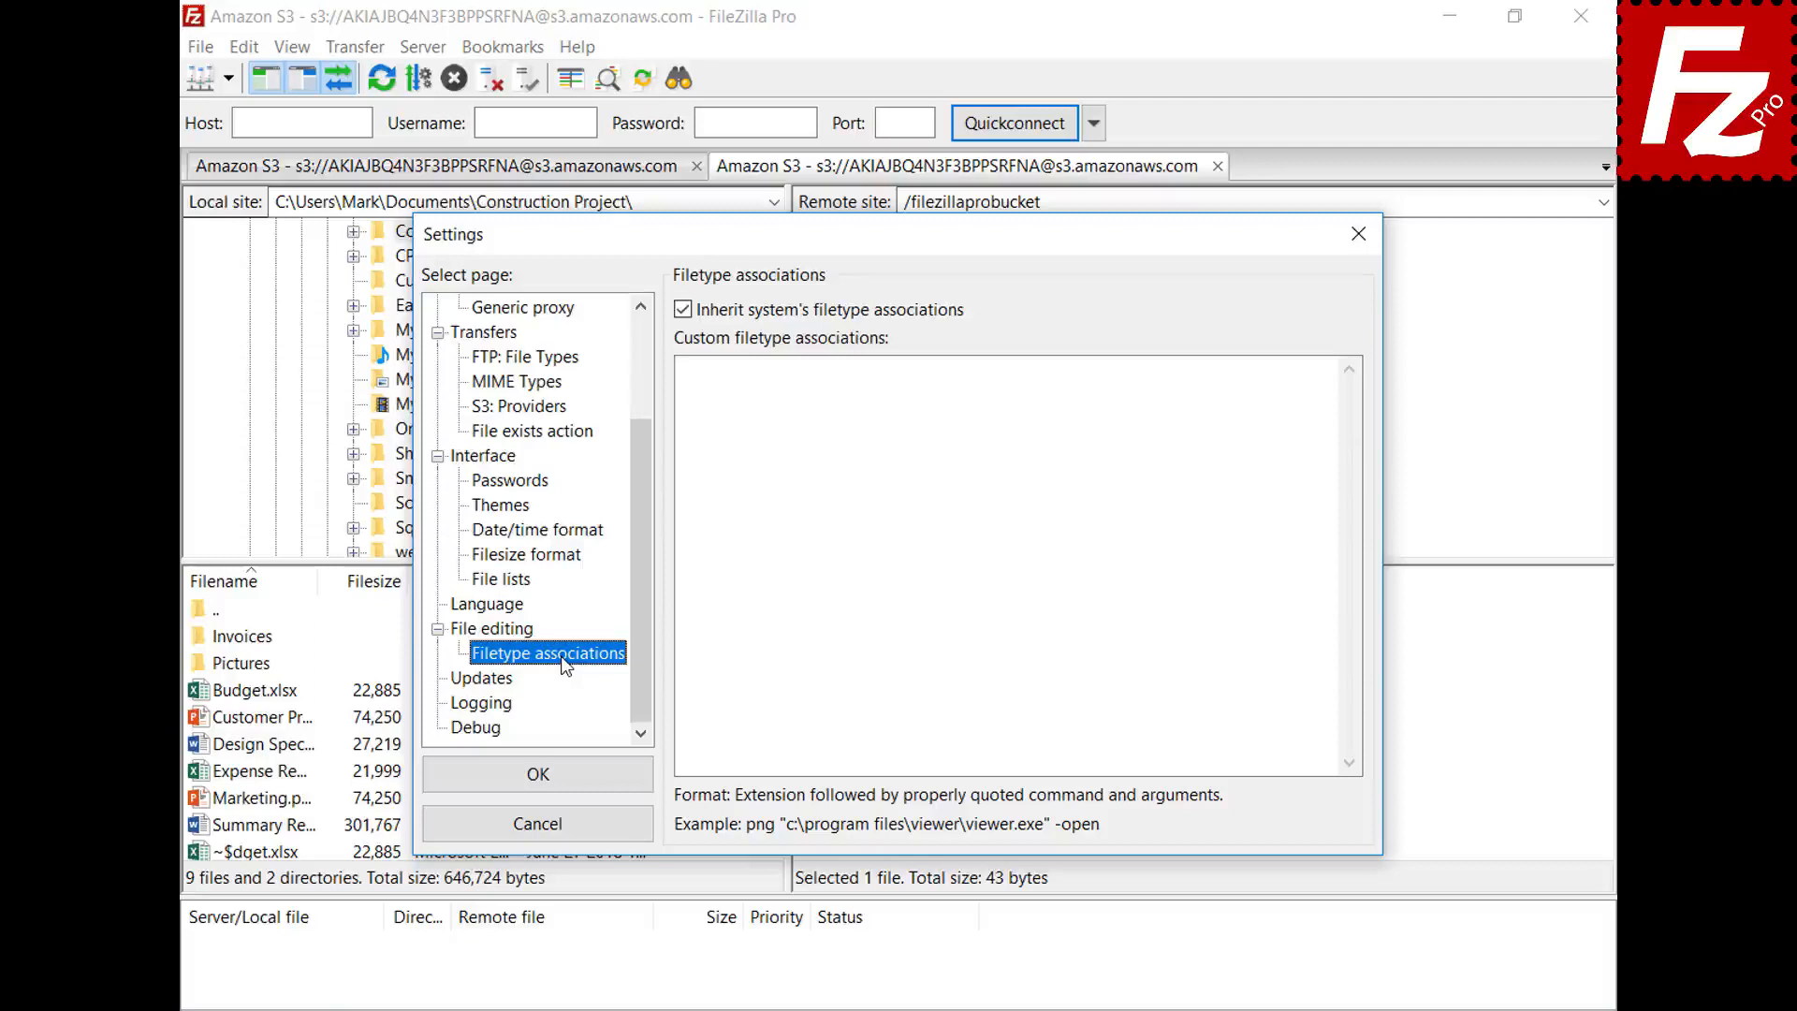
{"action": "left_click", "coordinate": [1295, 390]}
{"action": "type", "text": "jpg \"C:\\Windows\\system32\\mspaint.exe\""}
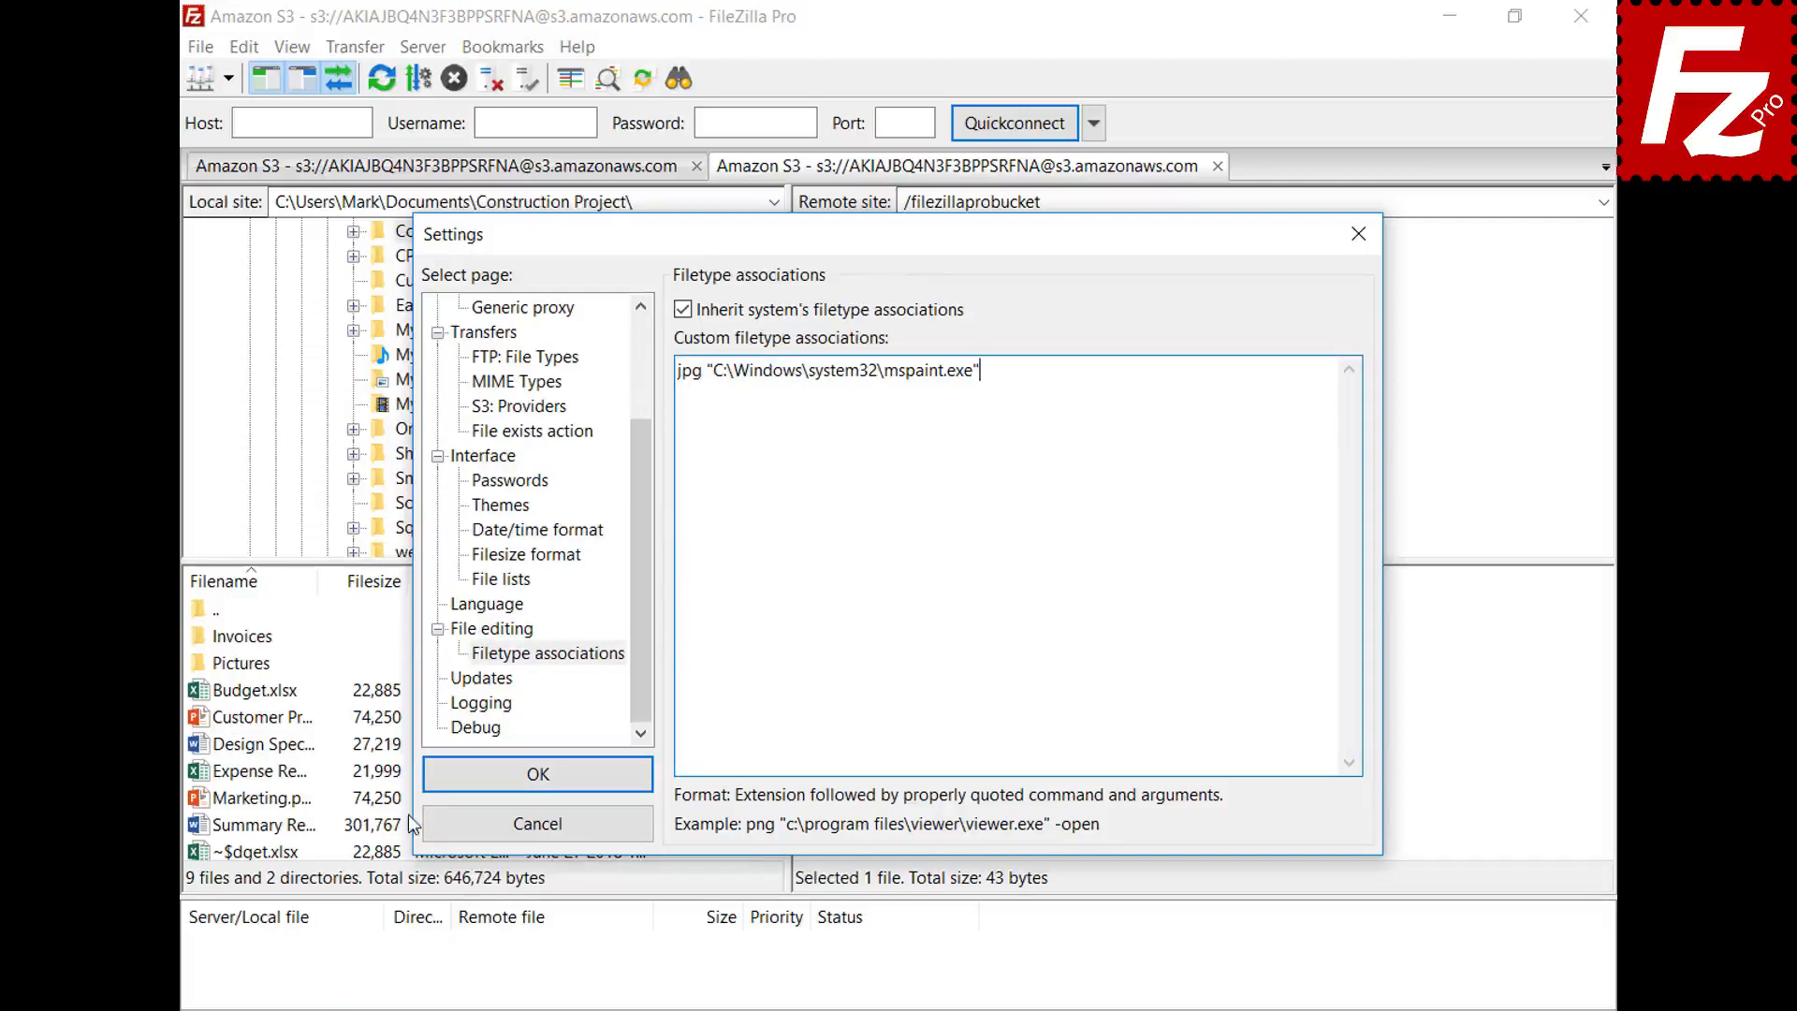
- Save the settings, open the remote photo DSC00079 in Paint, then close Paint
{"action": "left_click", "coordinate": [440, 786]}
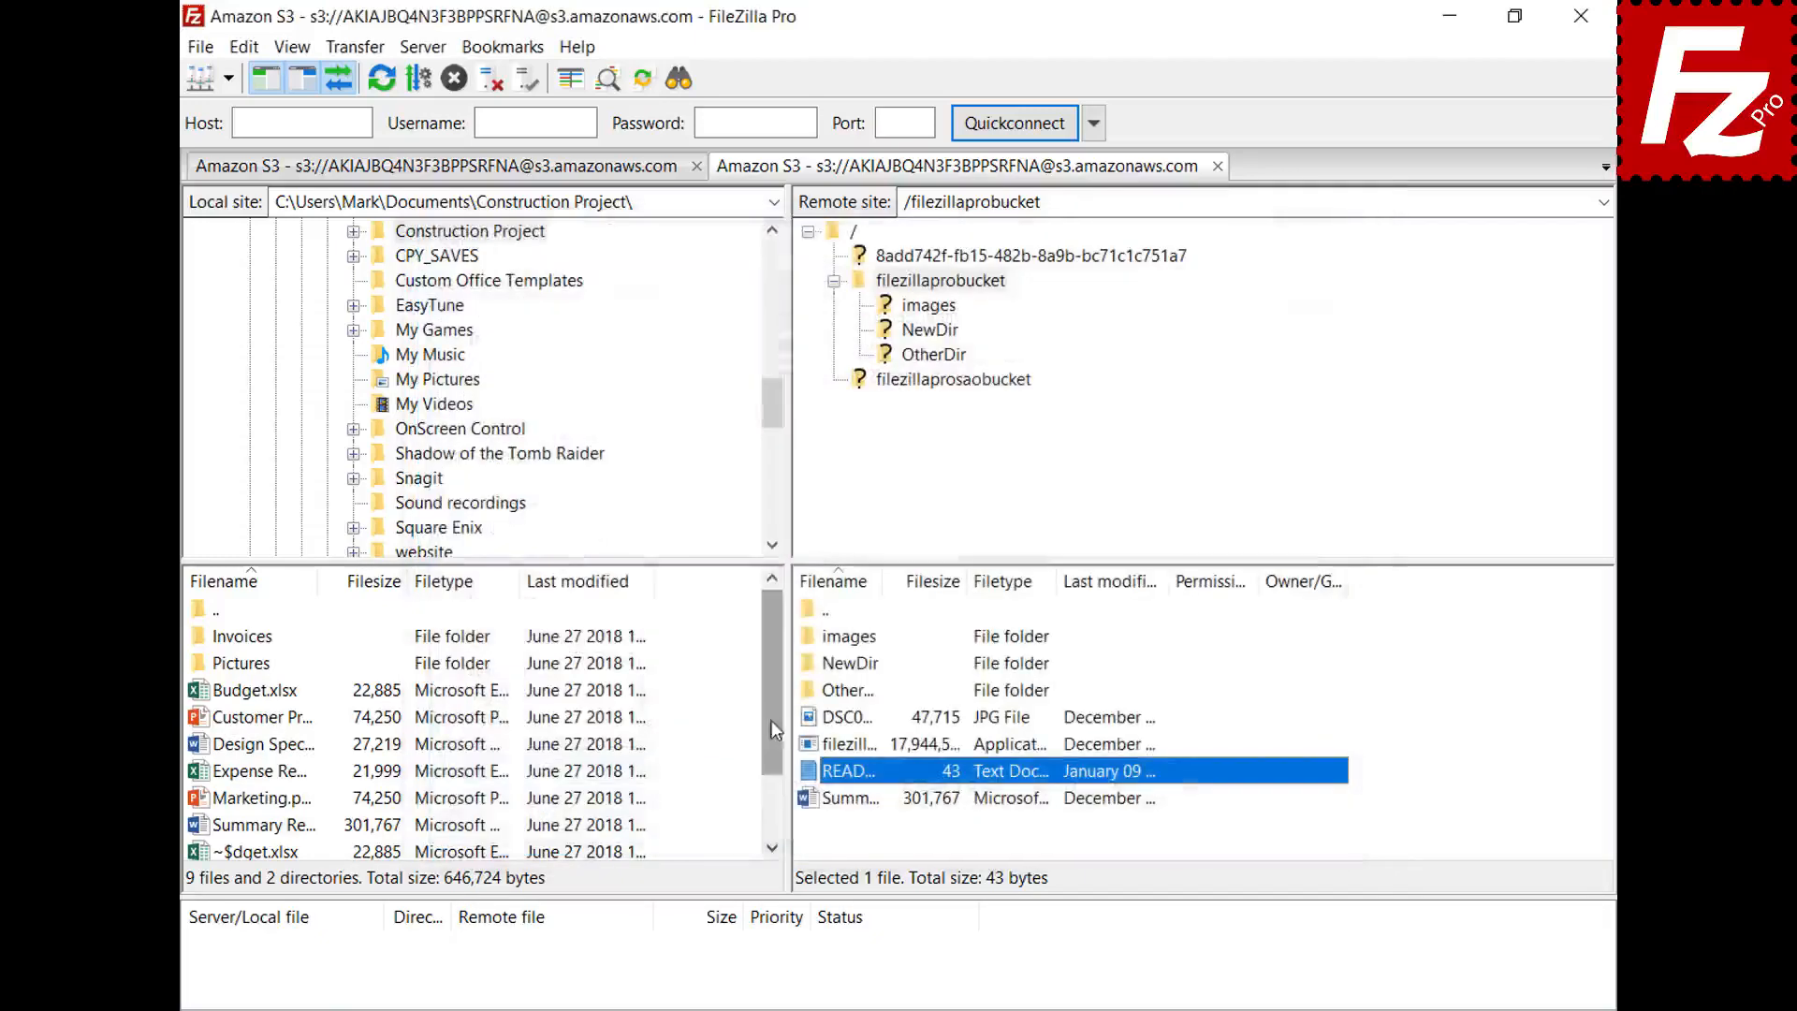
{"action": "right_click", "coordinate": [810, 718]}
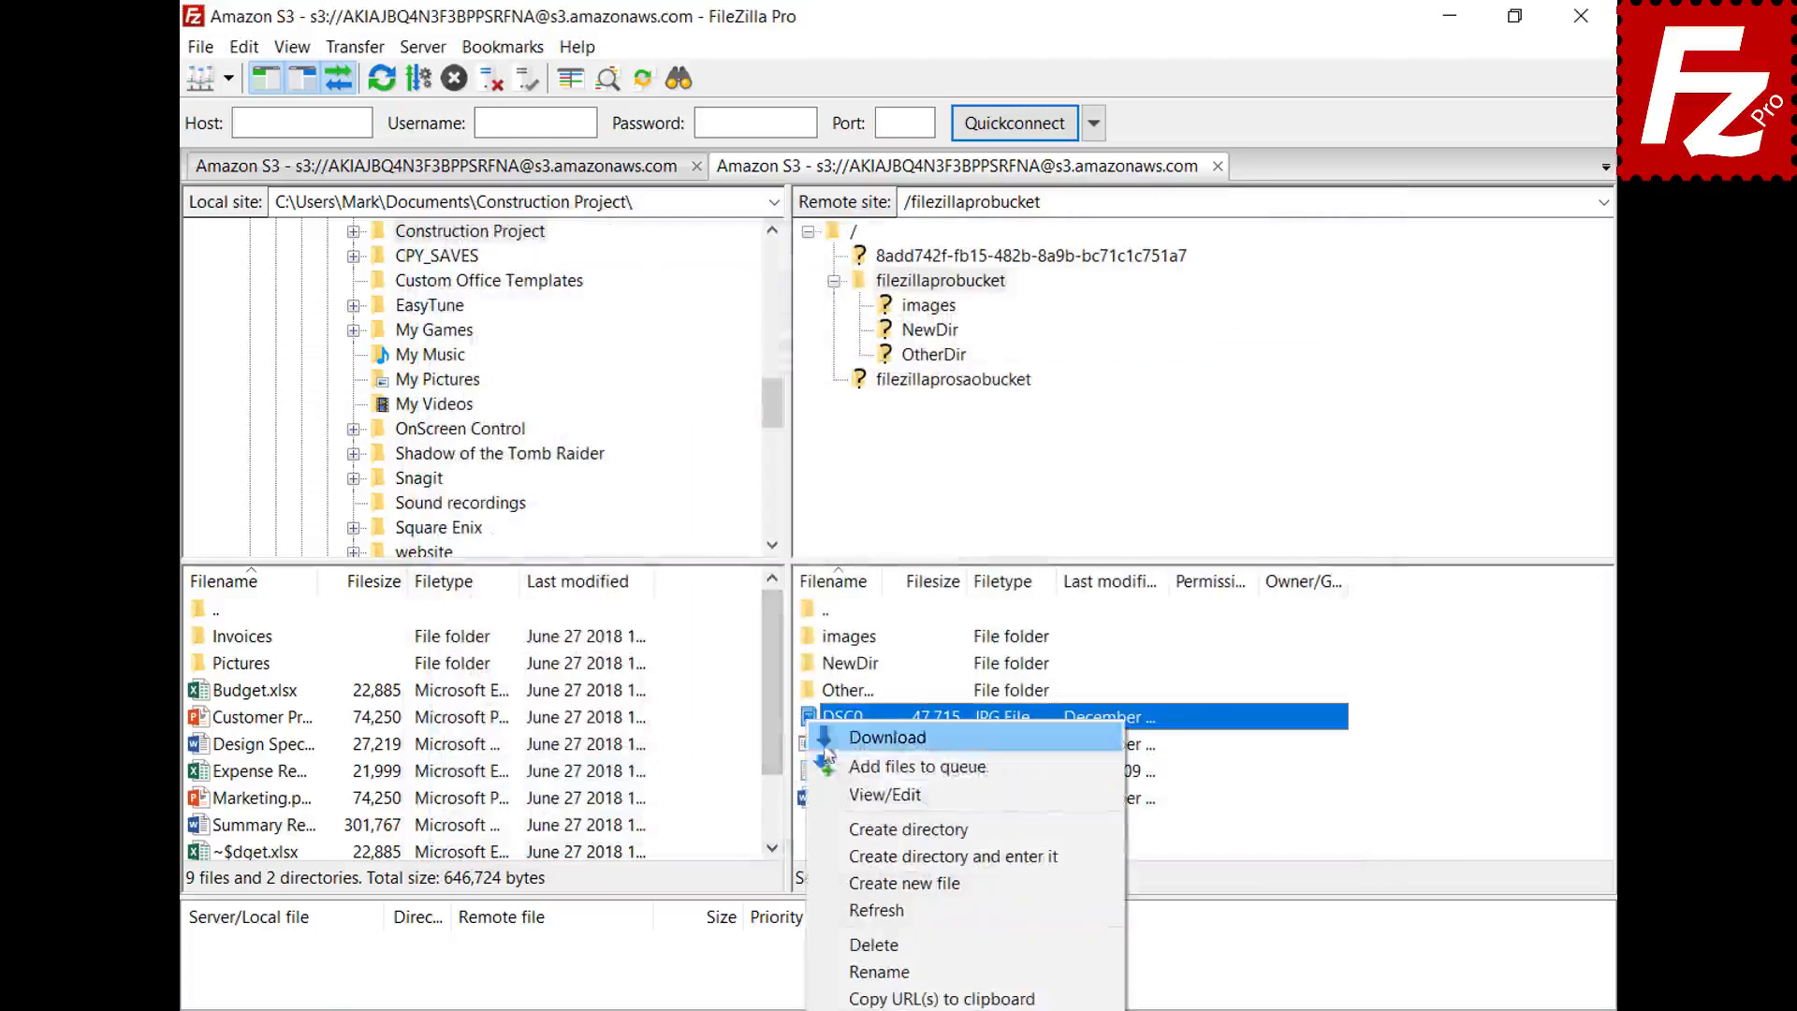
{"action": "left_click", "coordinate": [840, 793]}
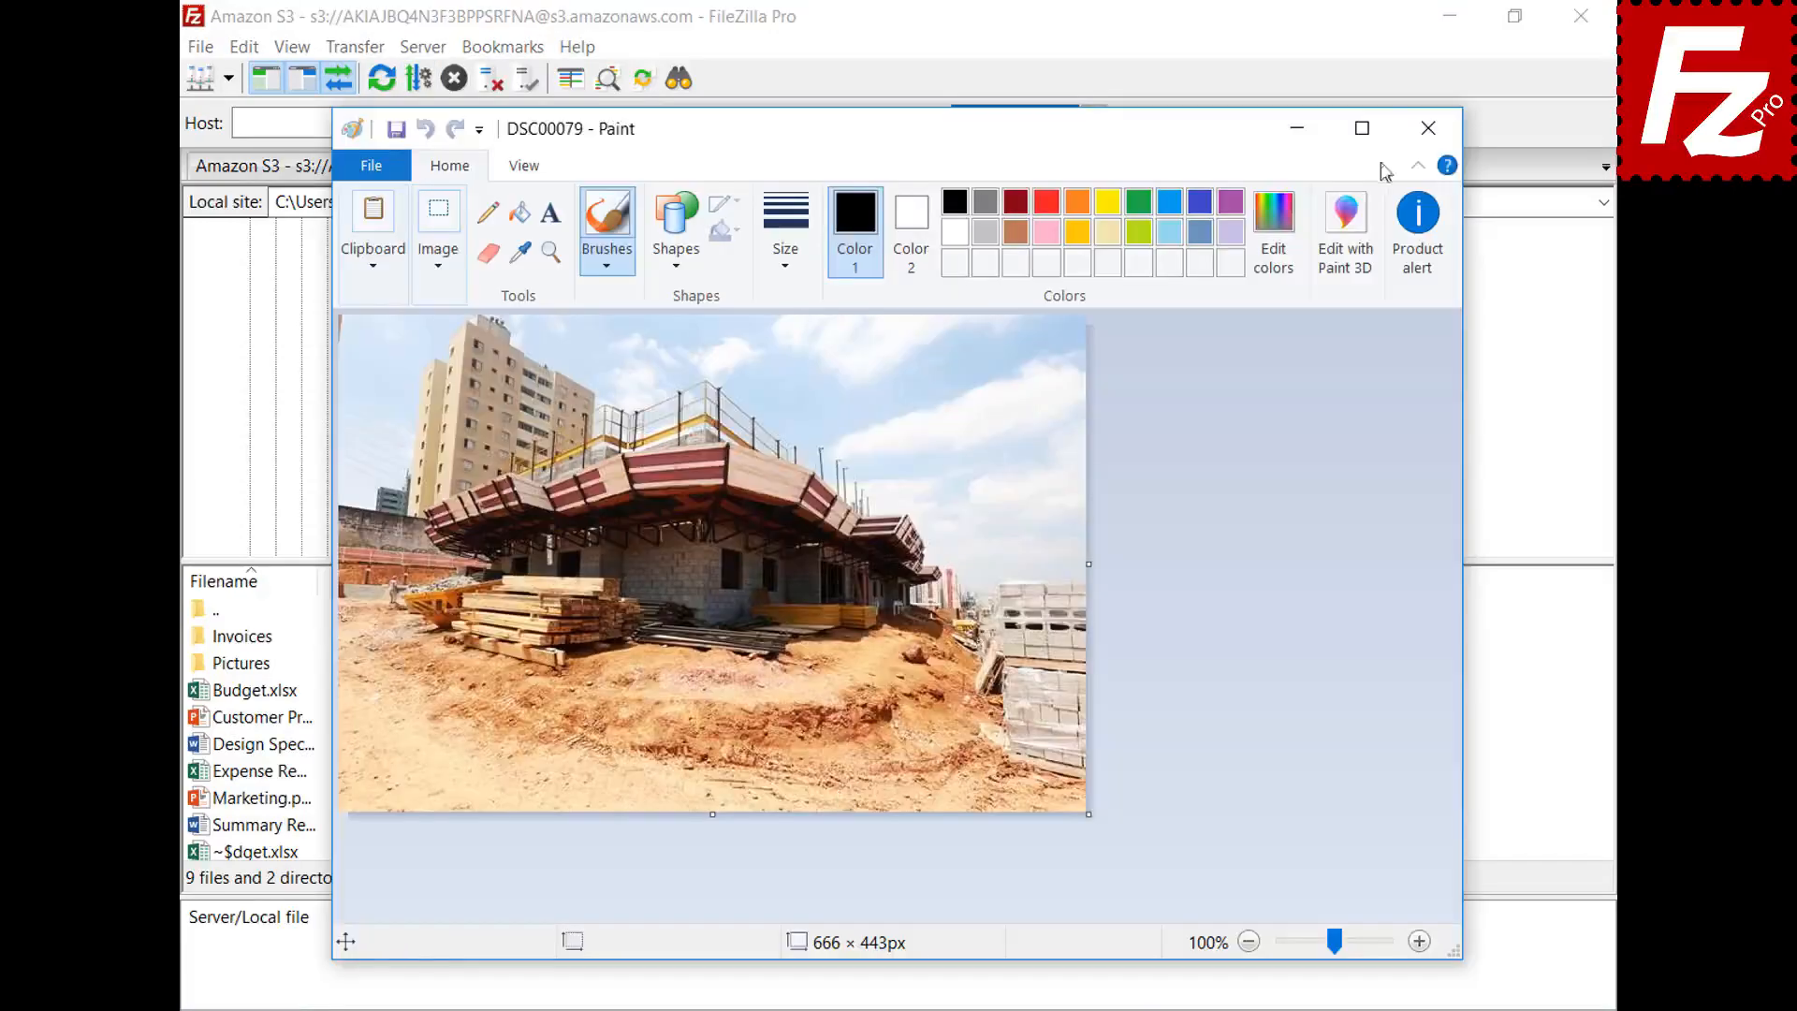
{"action": "left_click", "coordinate": [1428, 128]}
- Reopen the settings and go to the File editing page
{"action": "left_click", "coordinate": [243, 46]}
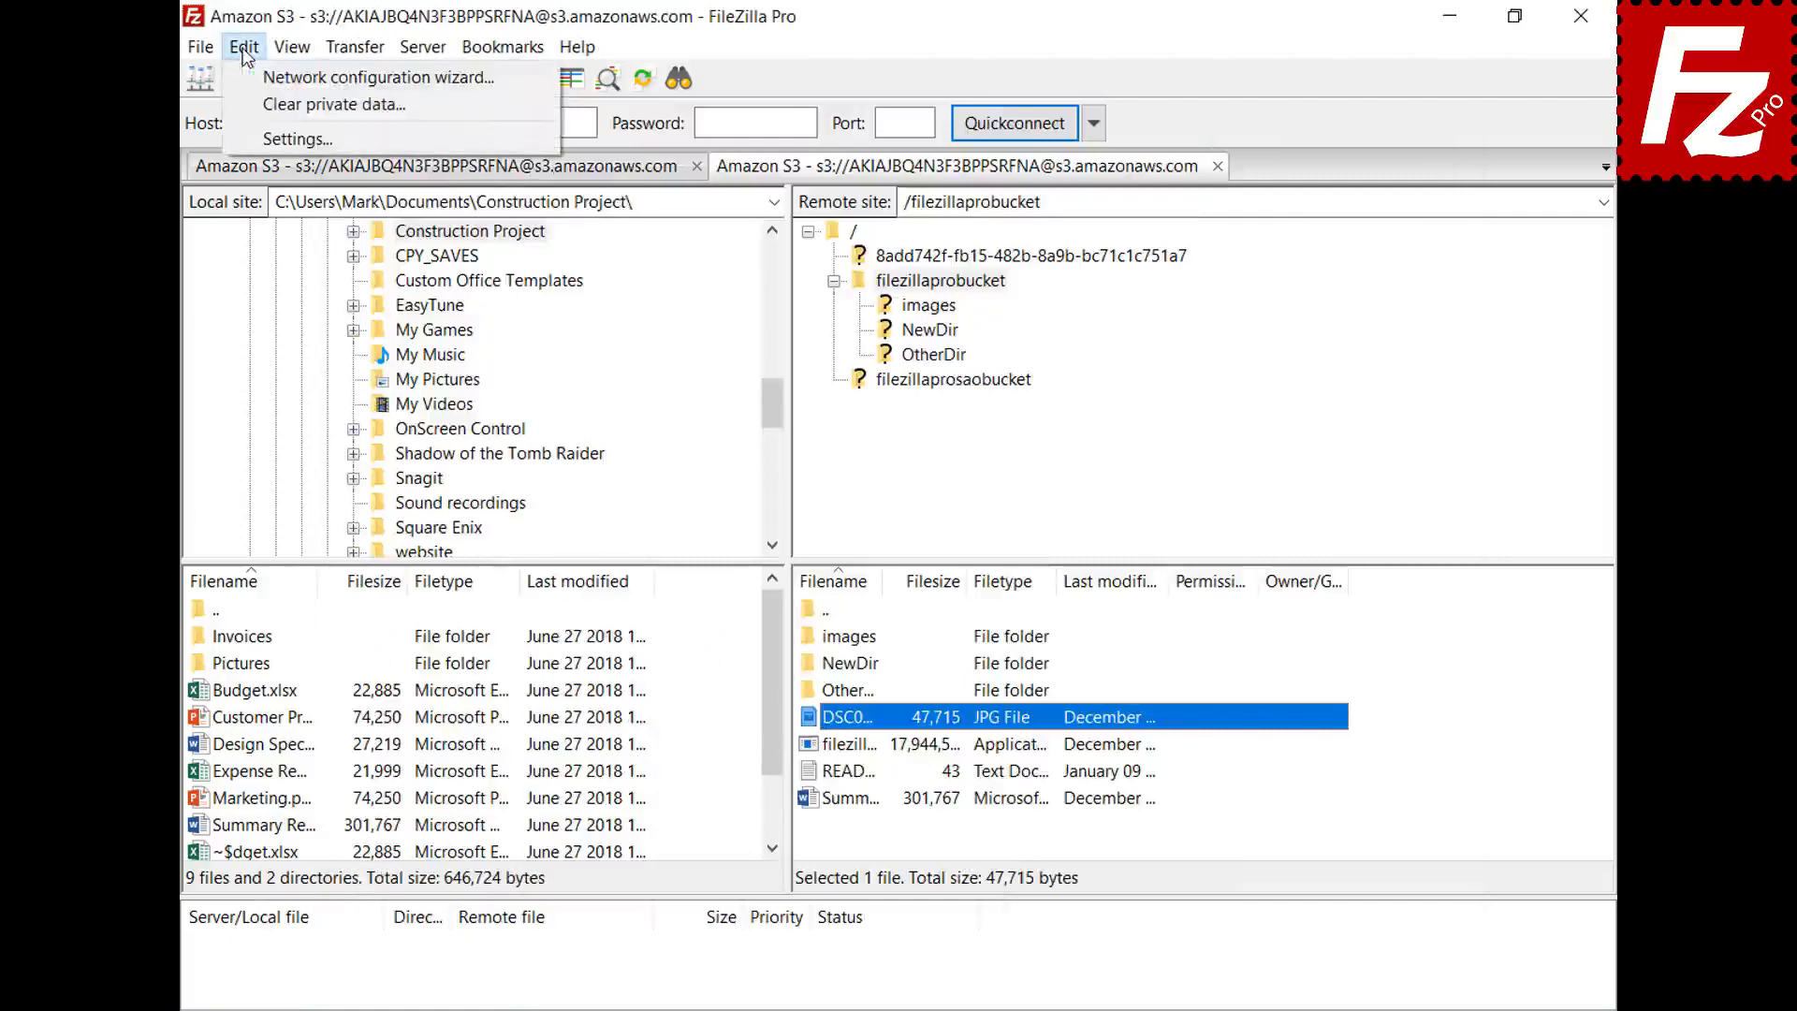
{"action": "left_click", "coordinate": [260, 138]}
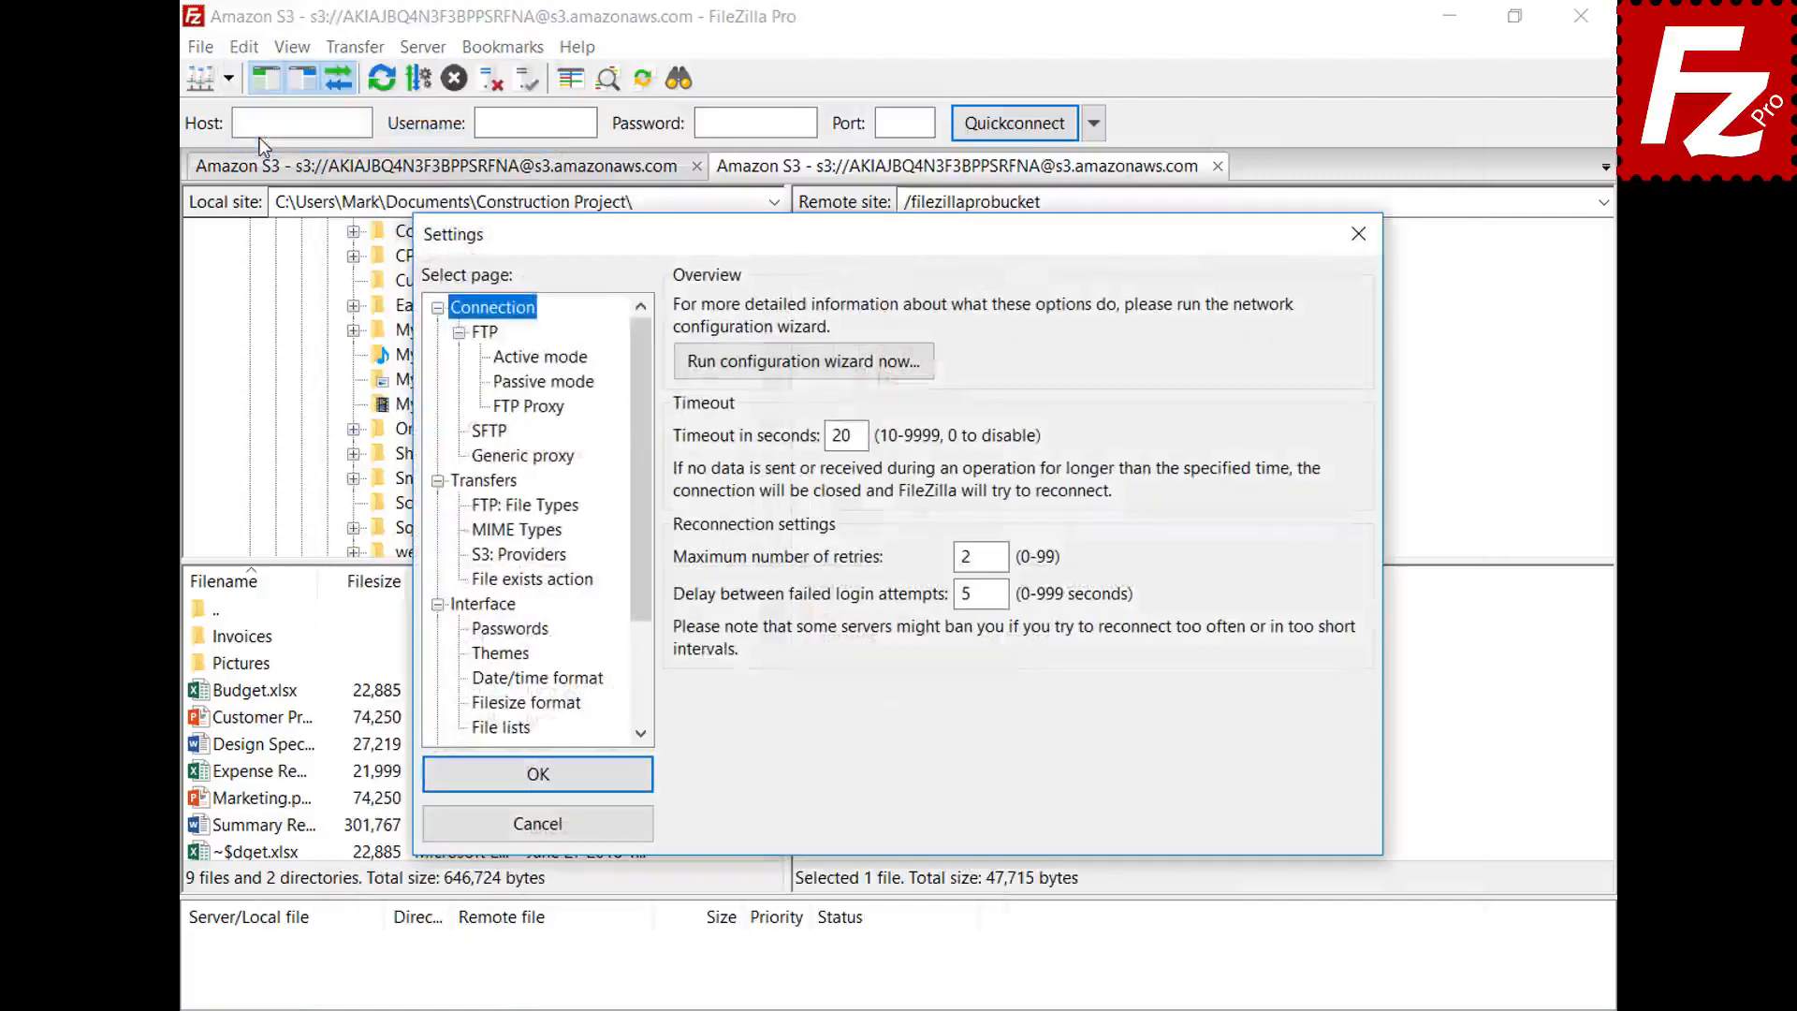
{"action": "left_click_drag", "start_coordinate": [638, 347], "coordinate": [652, 456]}
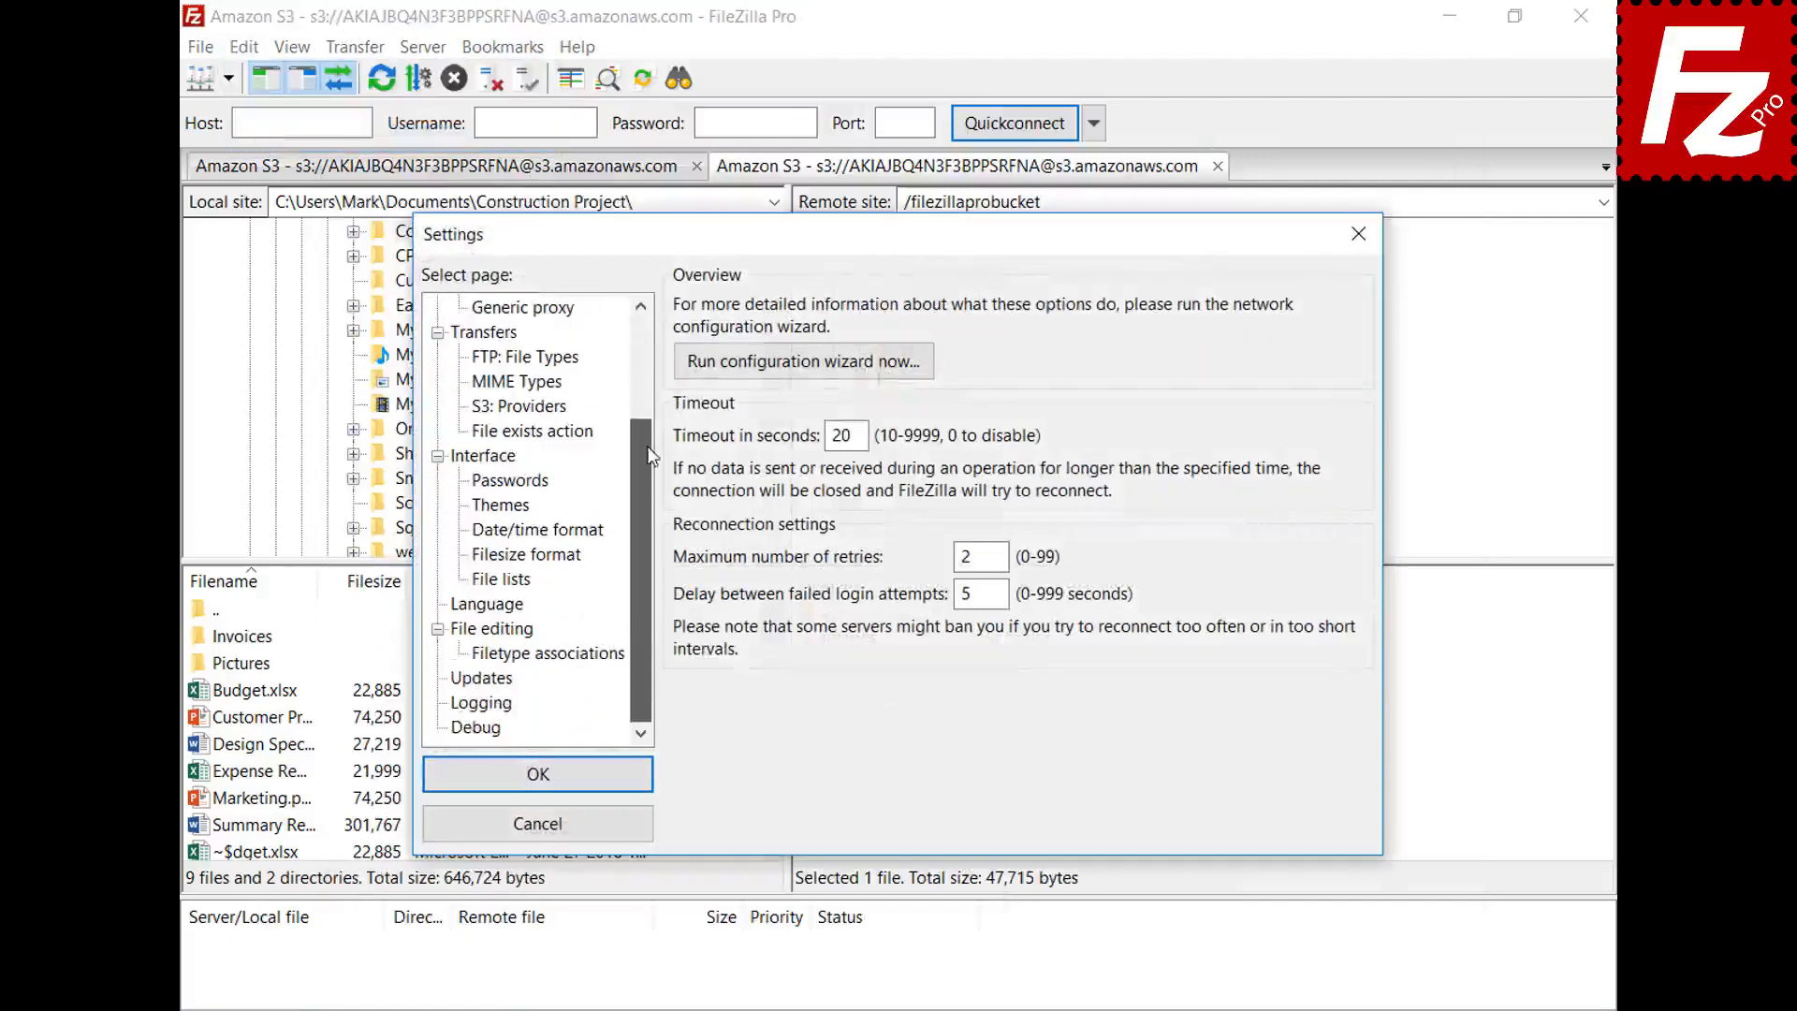
{"action": "left_click", "coordinate": [465, 634]}
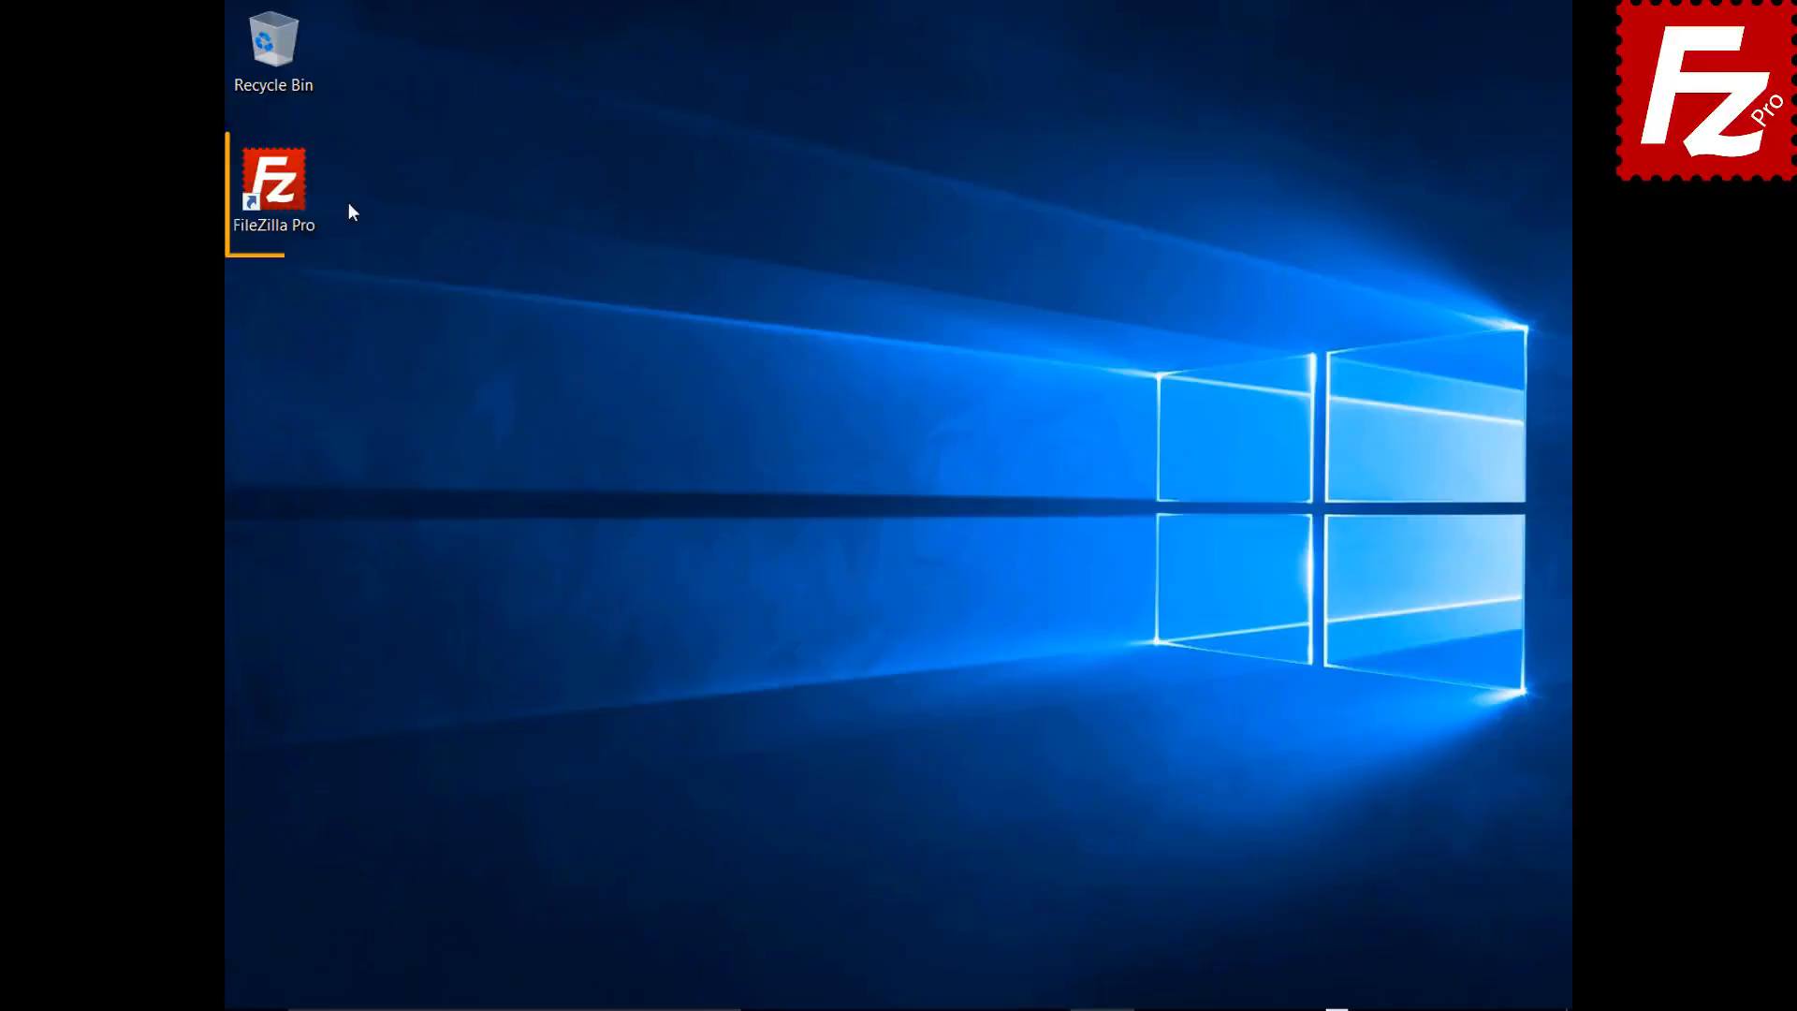
- Relaunch FileZilla Pro from its desktop shortcut
{"action": "double_click", "coordinate": [281, 192]}
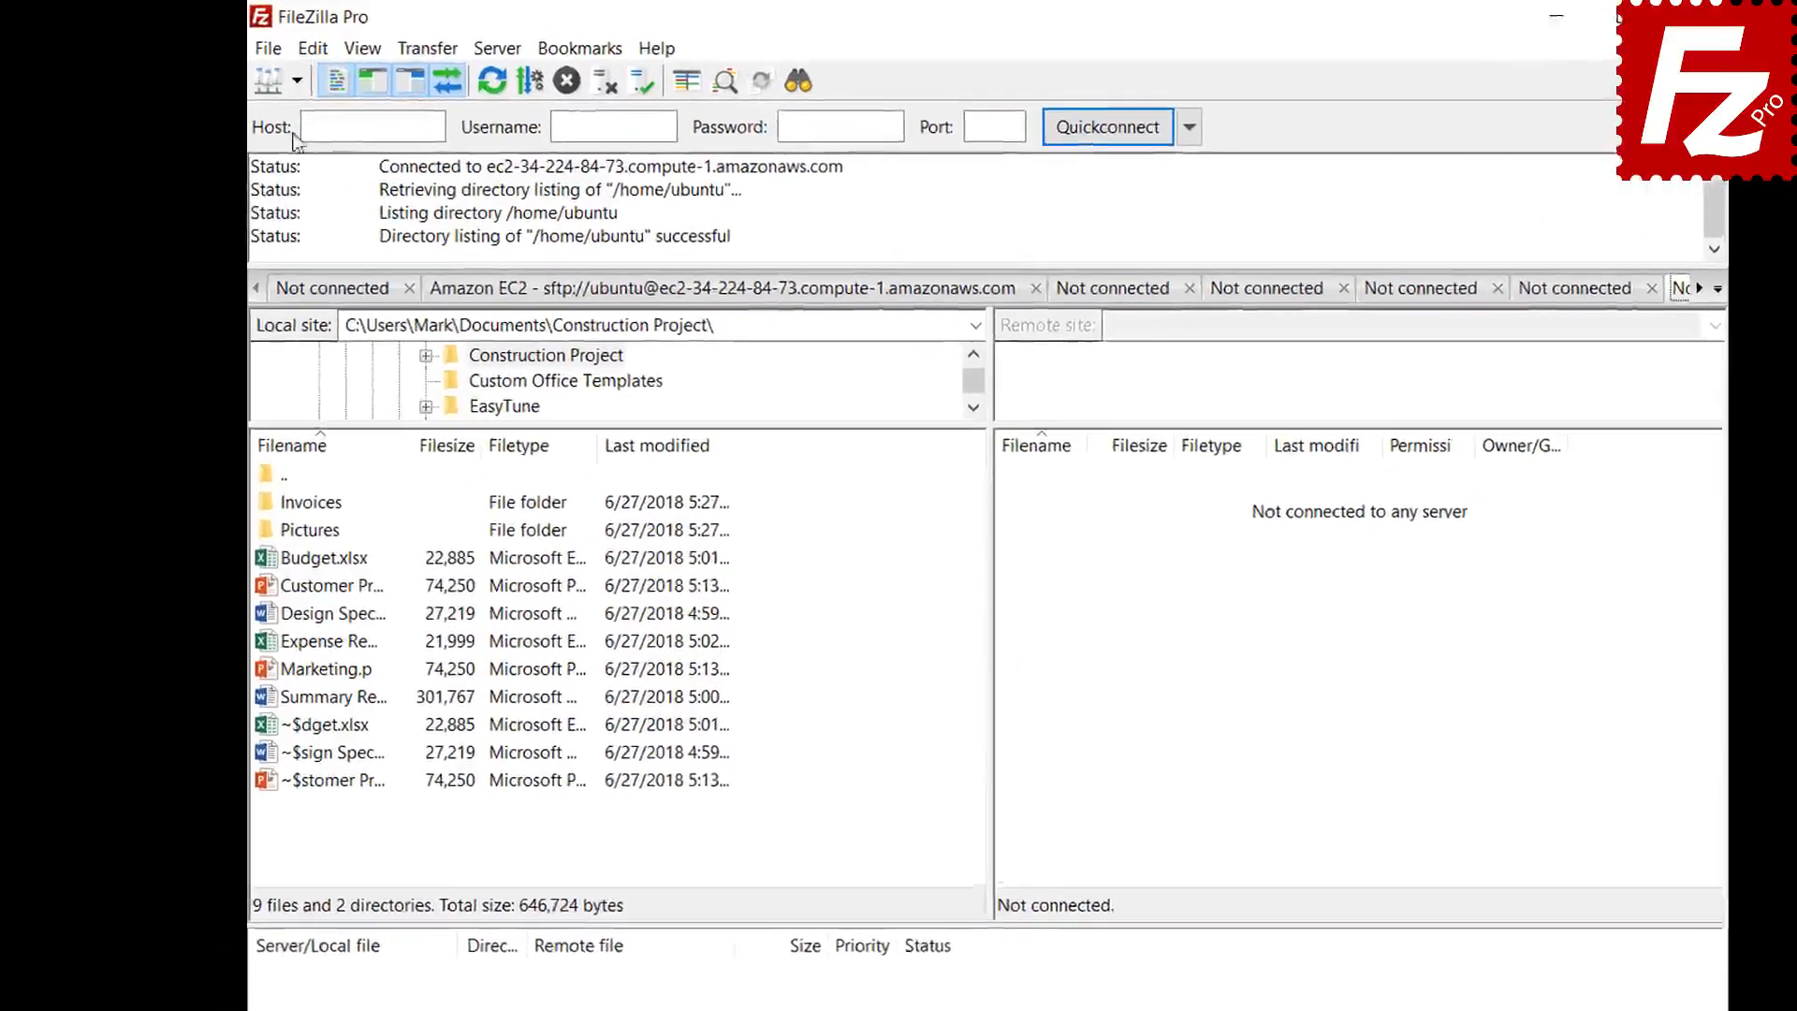
- Connect to the saved FTP site and start a site-specific bookmark named FTP-Pictures
{"action": "left_click", "coordinate": [270, 73]}
{"action": "left_click", "coordinate": [317, 121]}
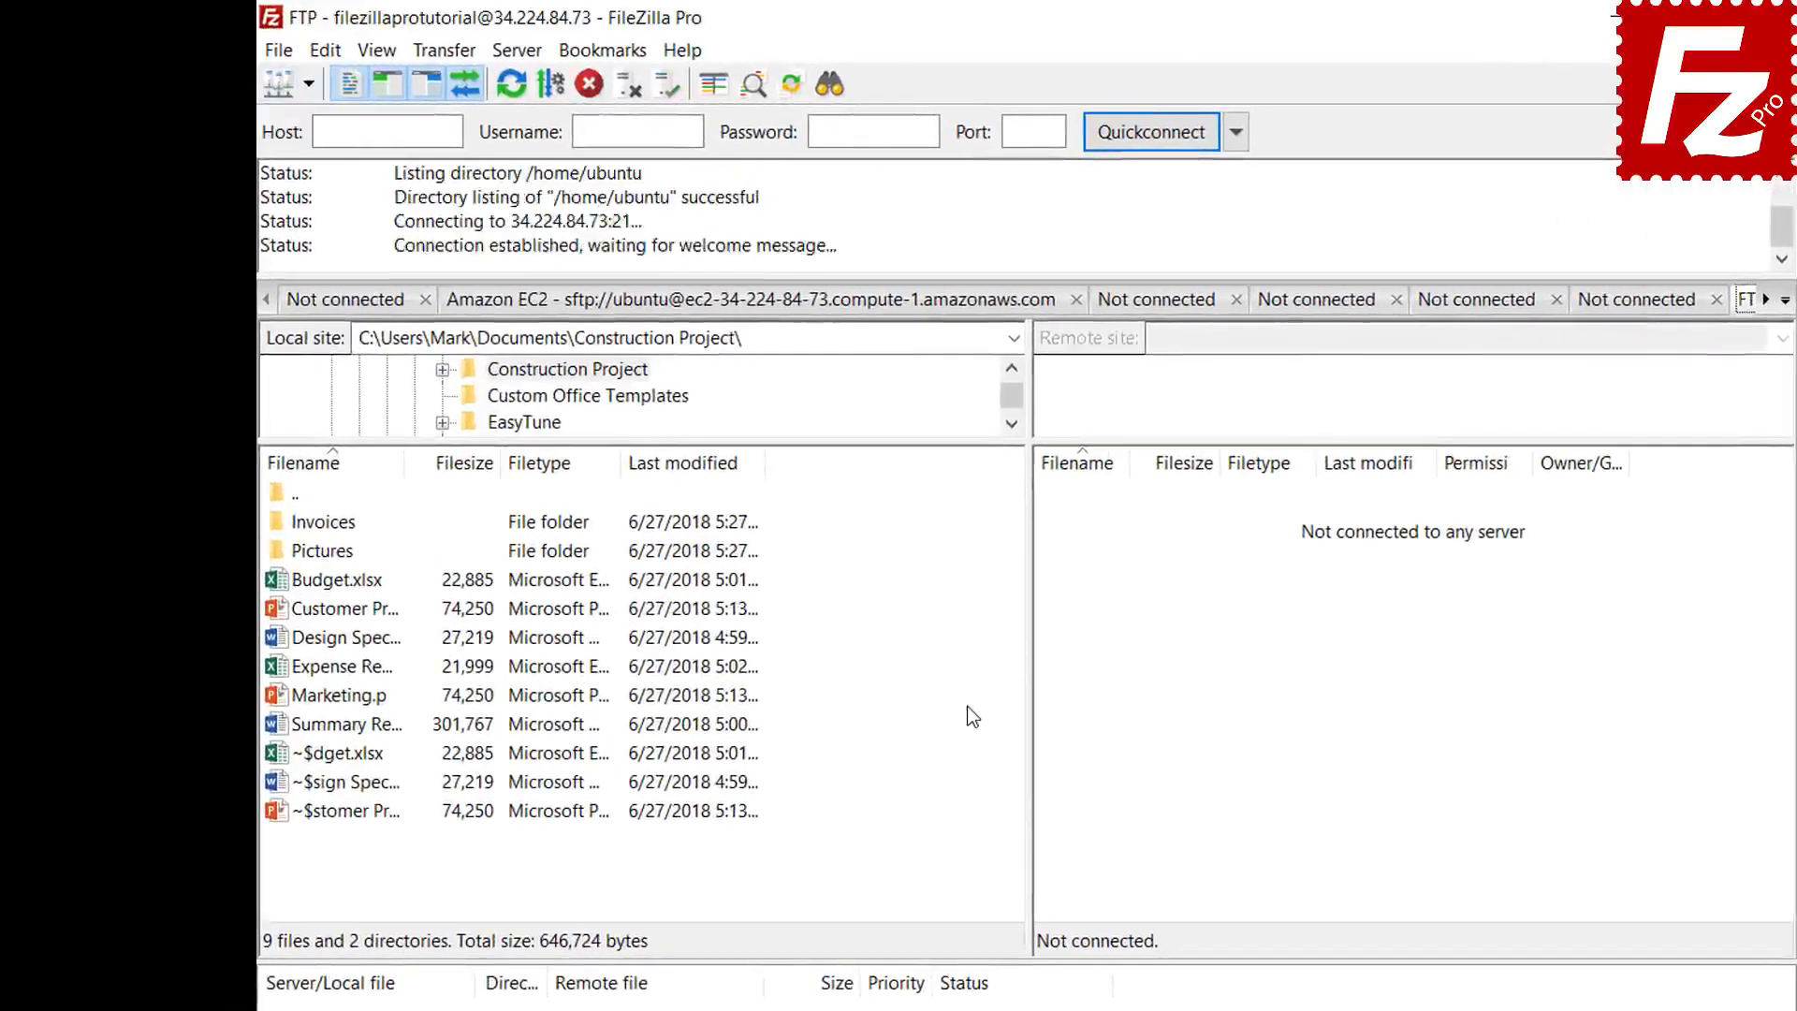
{"action": "left_click", "coordinate": [608, 61]}
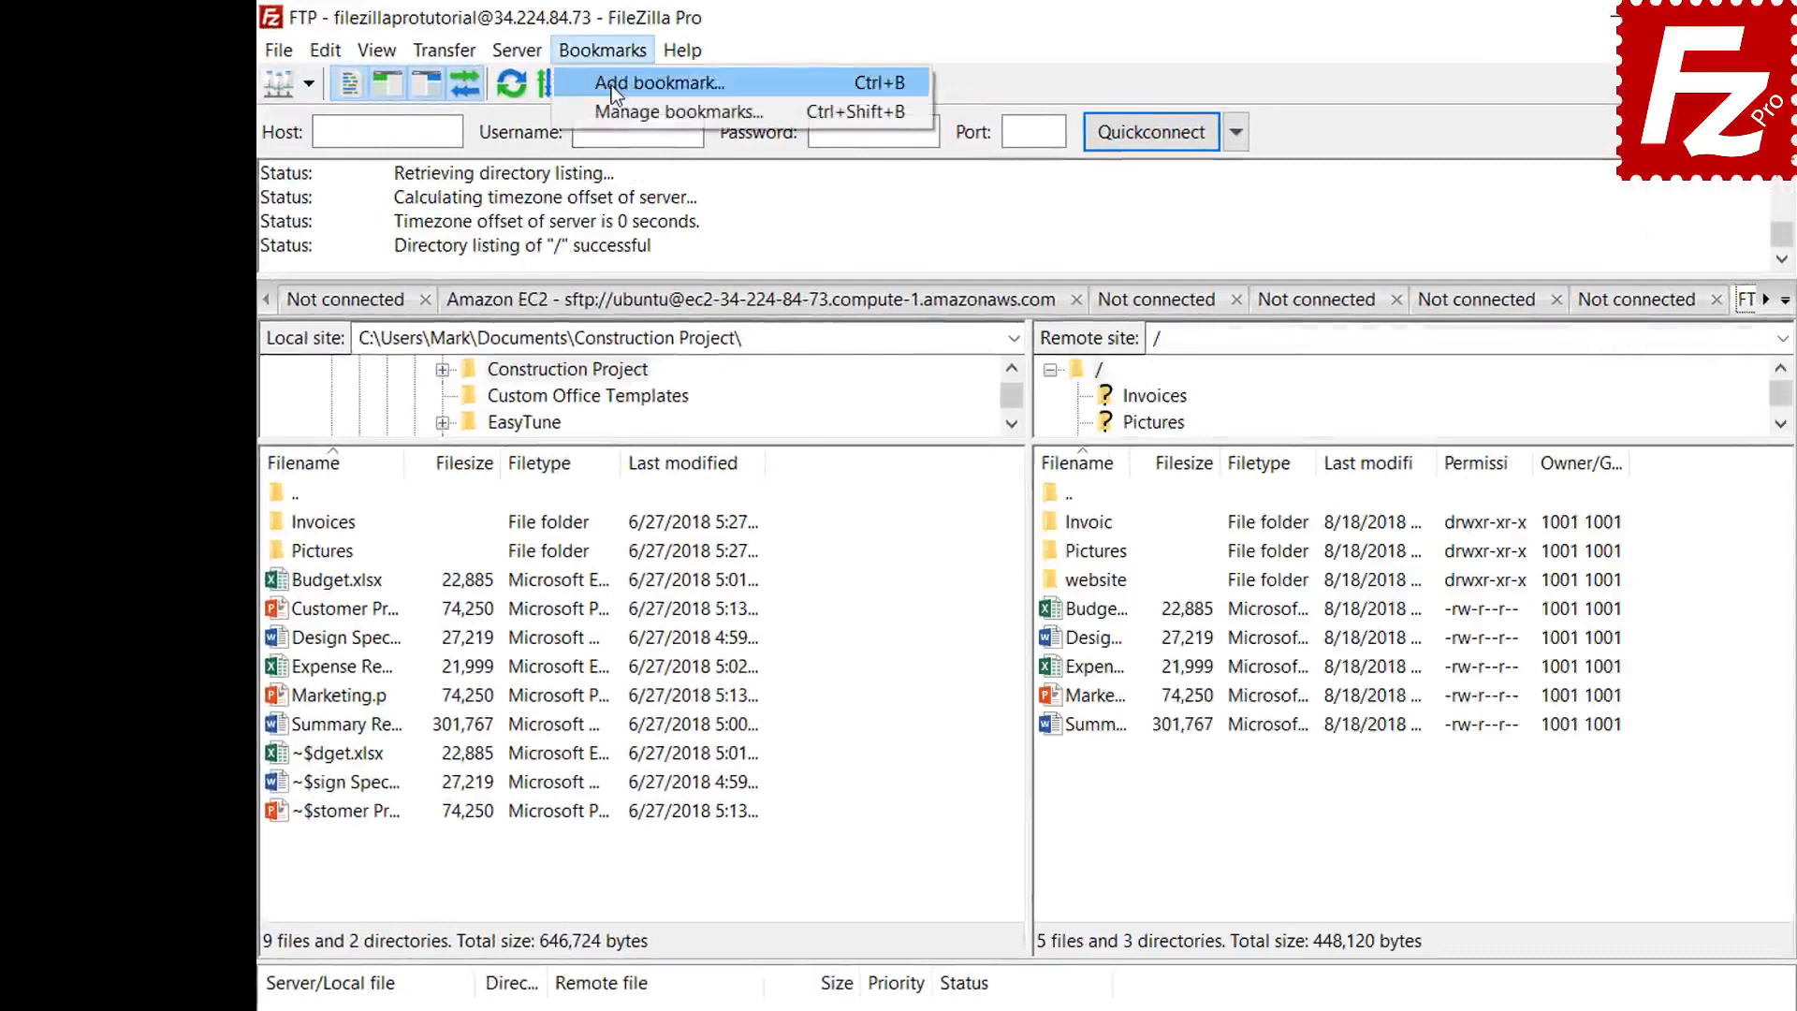
{"action": "left_click", "coordinate": [610, 86]}
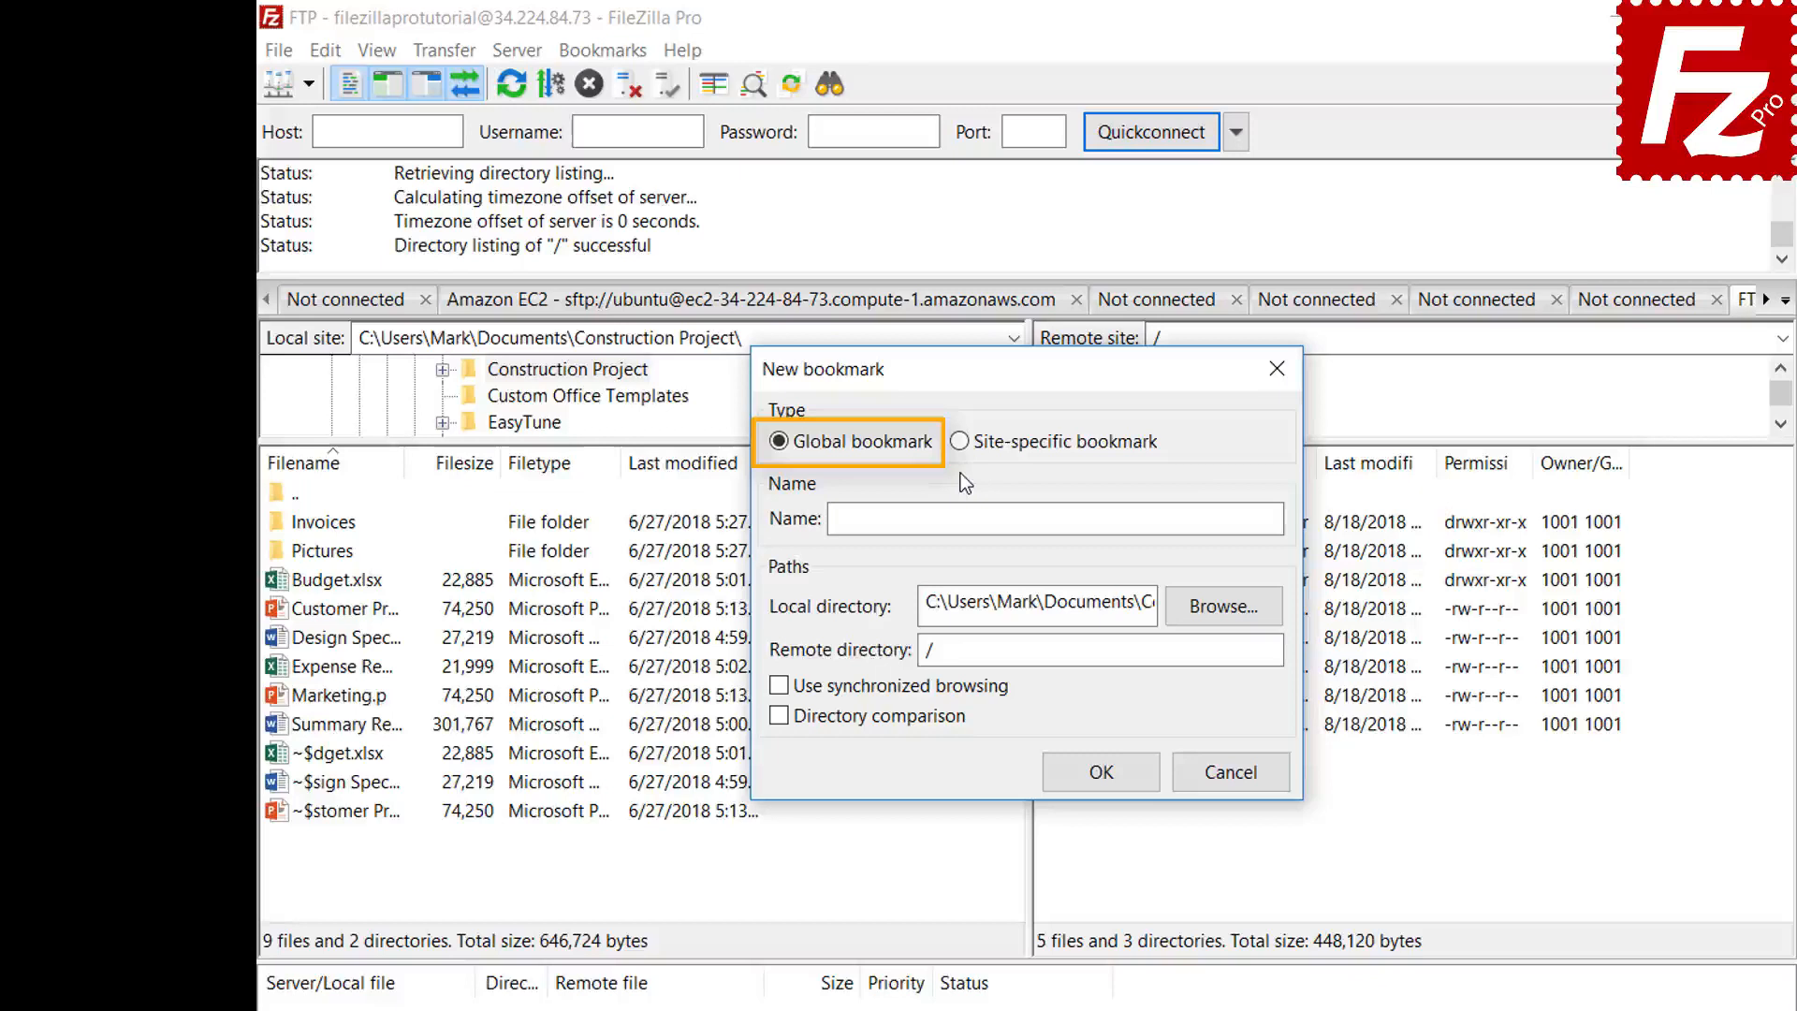
{"action": "left_click", "coordinate": [964, 451]}
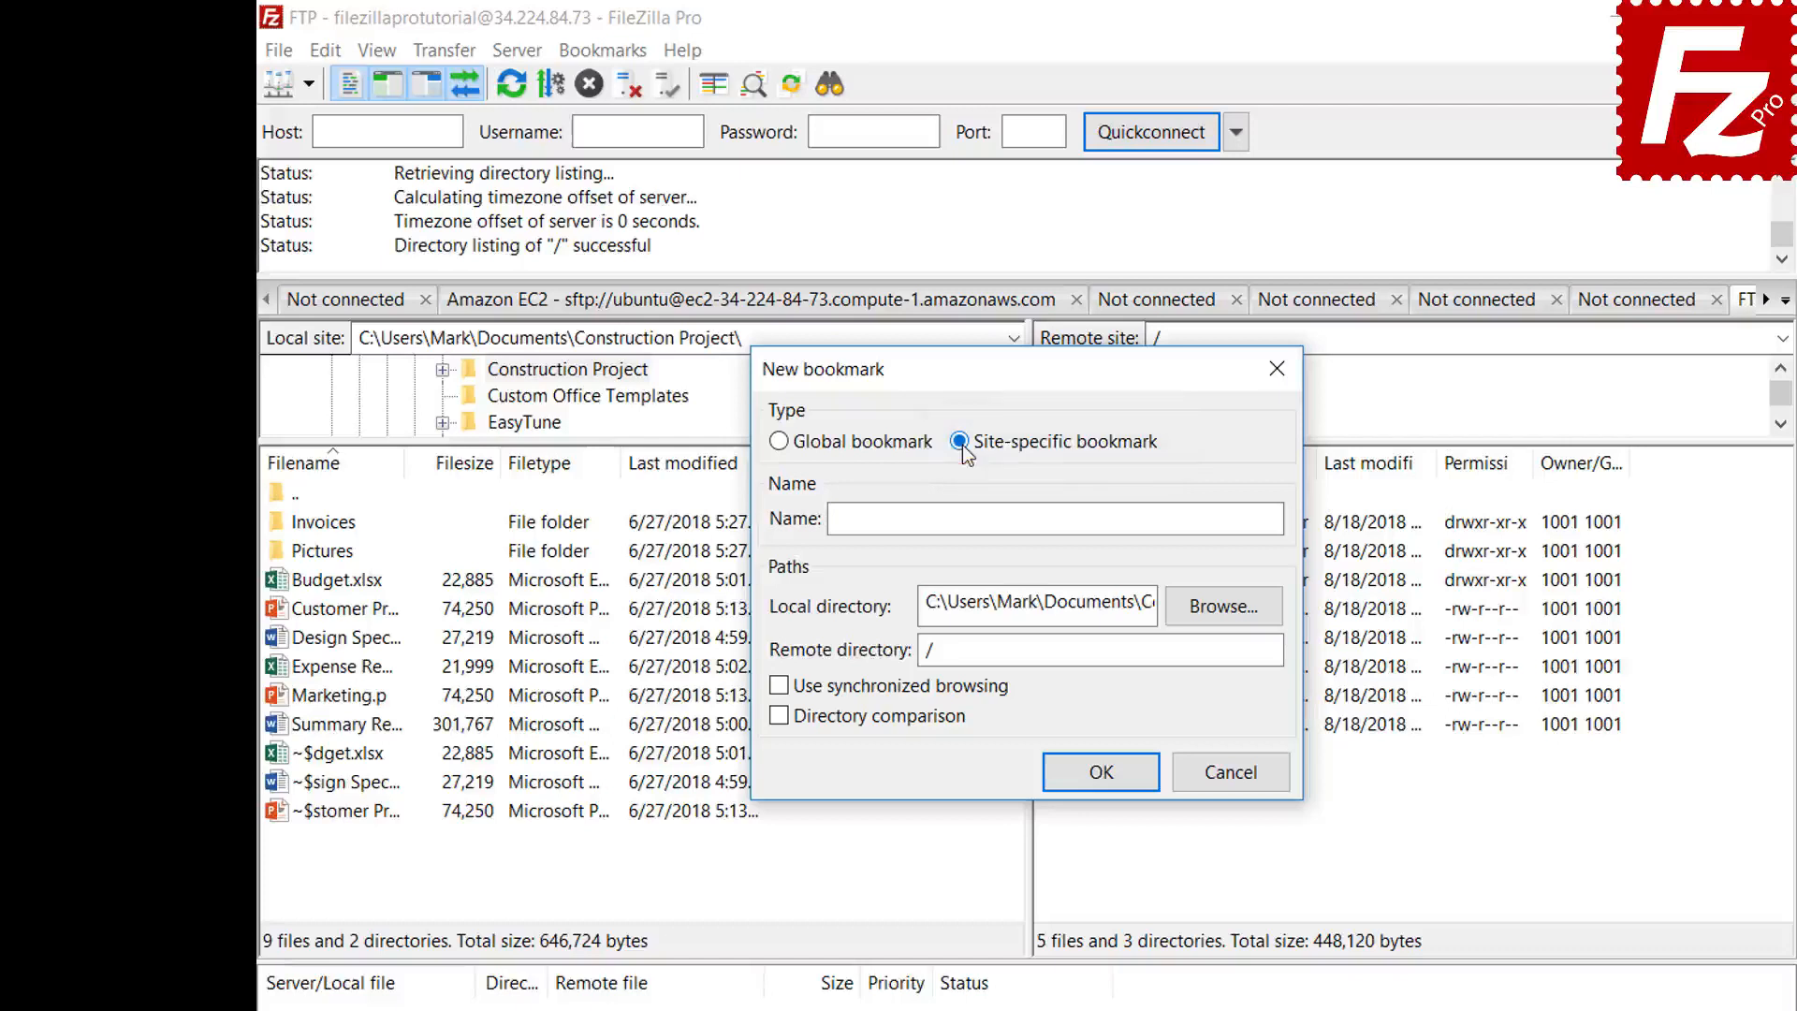
{"action": "left_click", "coordinate": [1189, 514]}
{"action": "type", "text": "FTP-Pictures"}
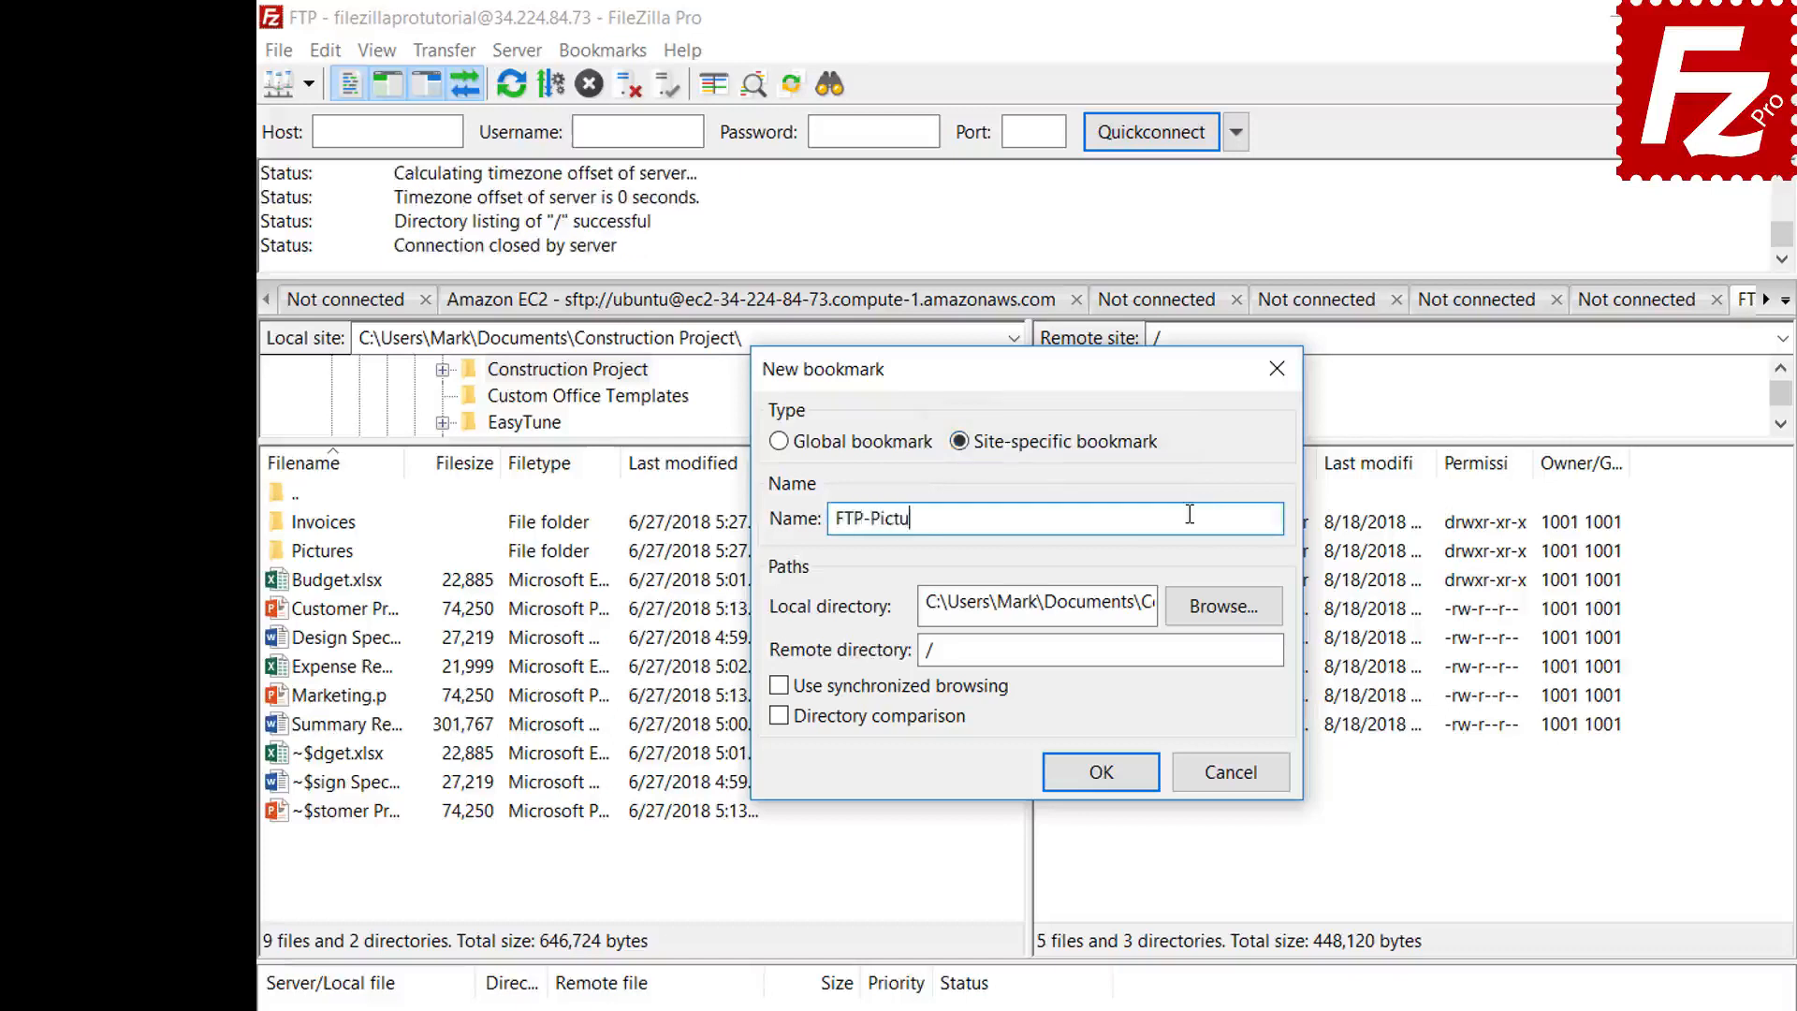
- Point the bookmark to the local Pictures folder and remote /Pictures, then save it
{"action": "left_click", "coordinate": [1223, 610]}
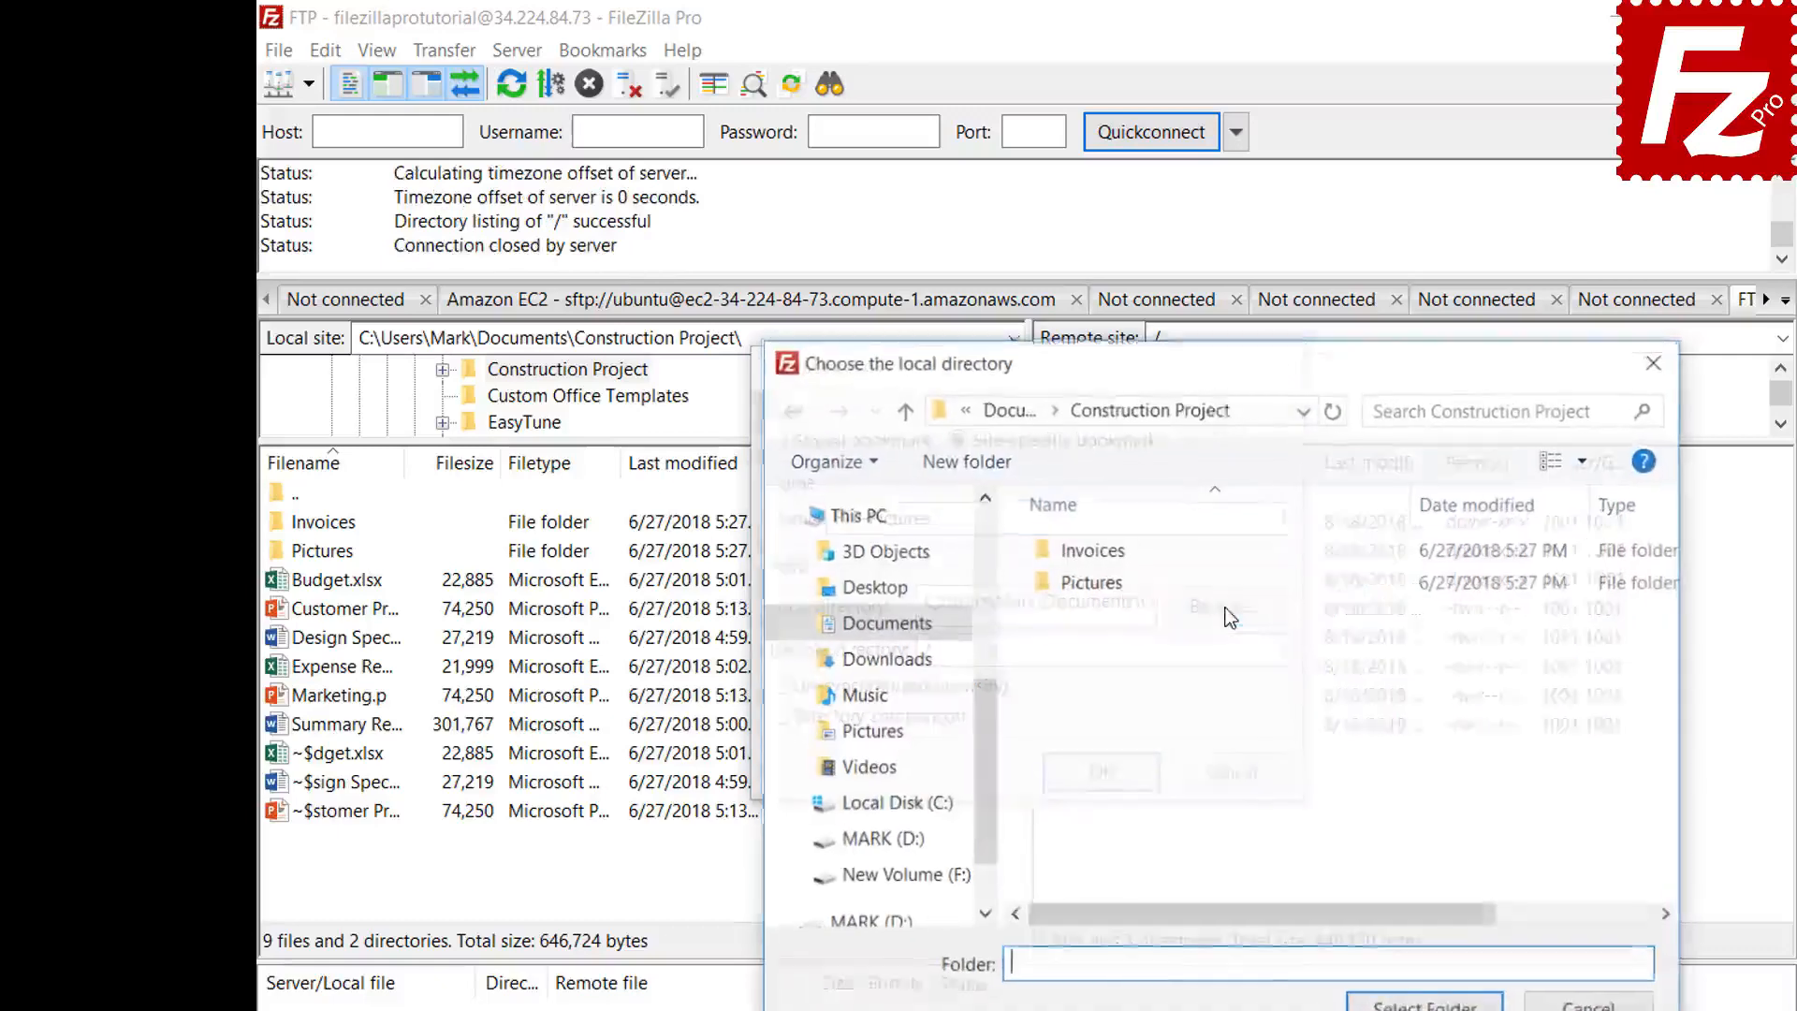
{"action": "double_click", "coordinate": [1093, 584]}
{"action": "left_click", "coordinate": [1426, 1004]}
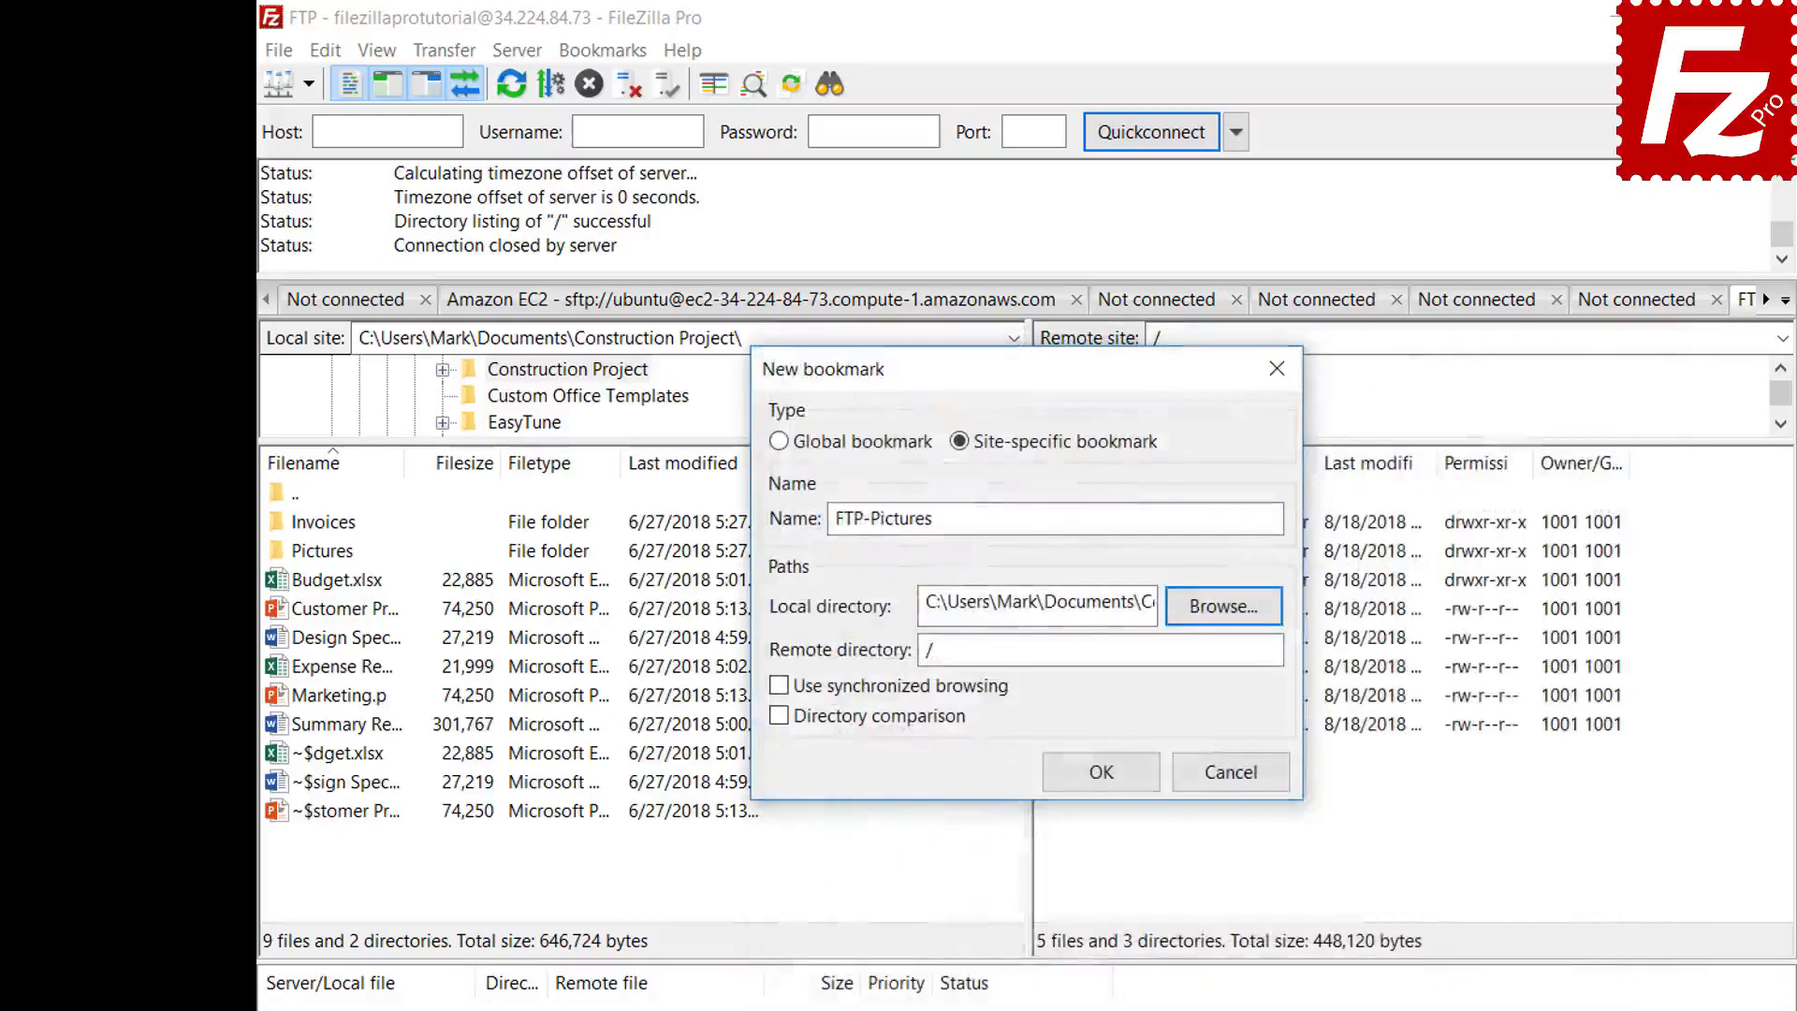
{"action": "left_click", "coordinate": [1228, 655]}
{"action": "type", "text": "Pictures"}
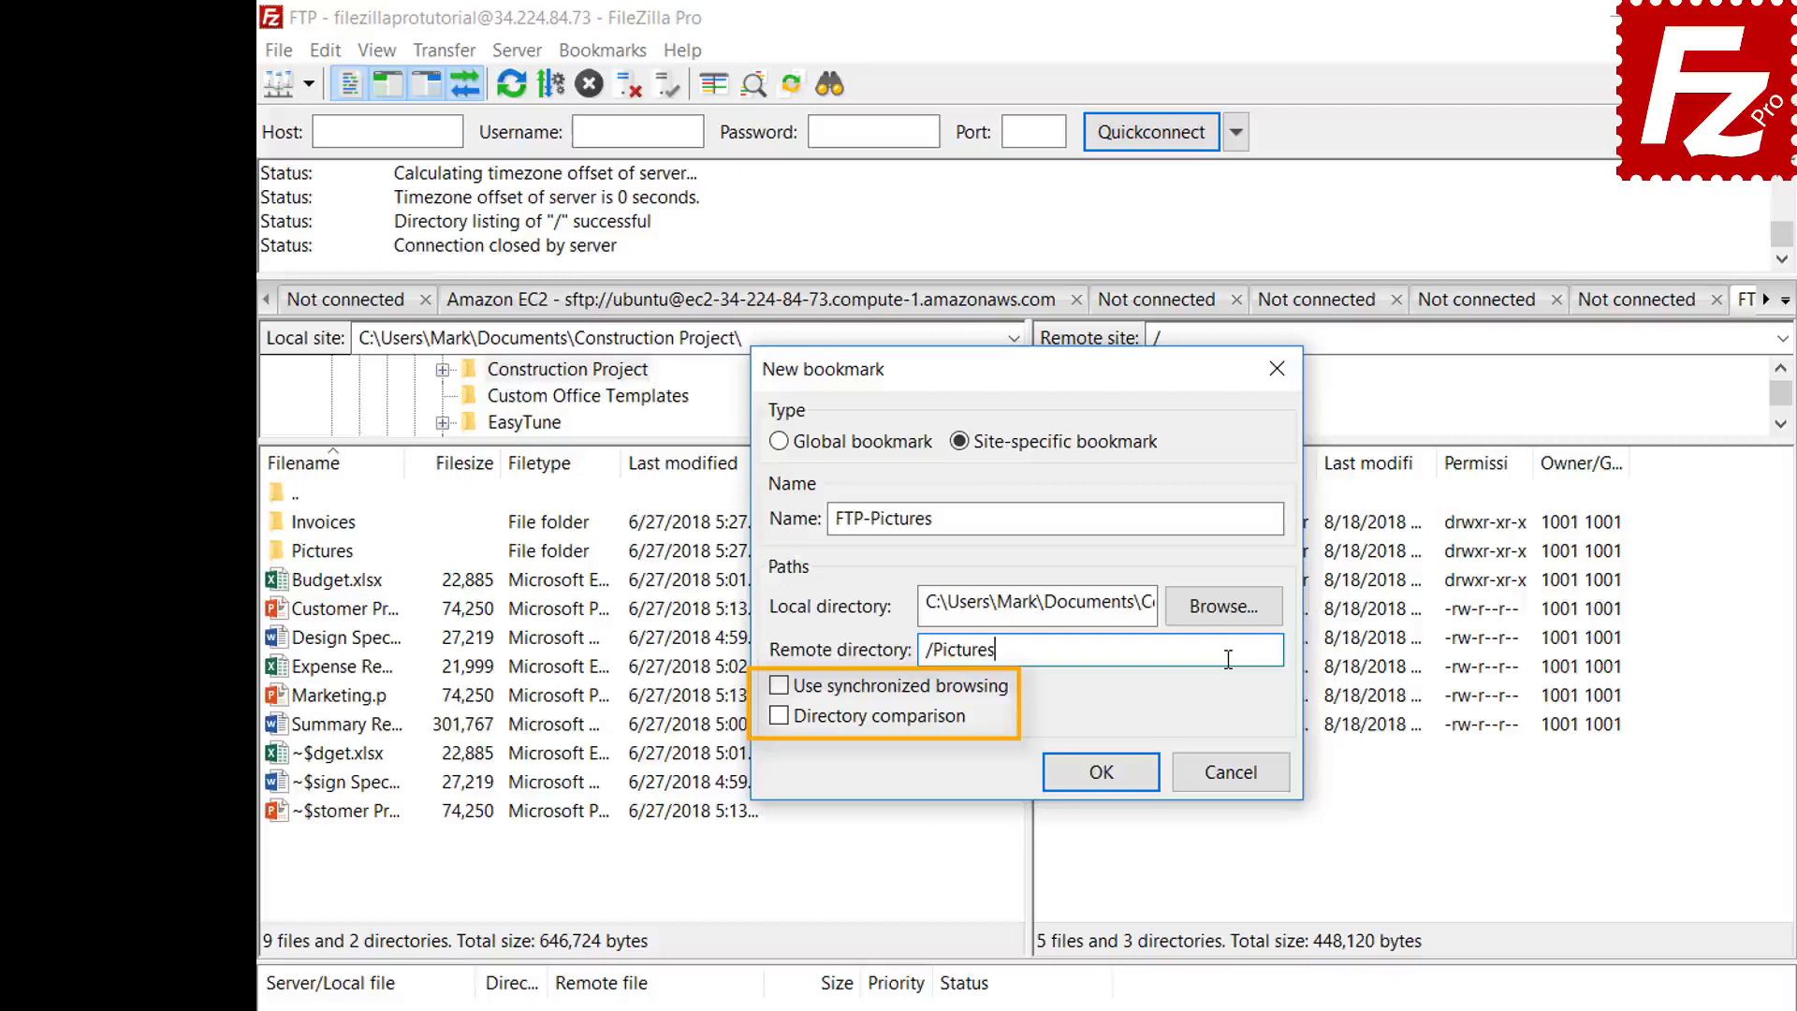
{"action": "left_click", "coordinate": [1117, 785]}
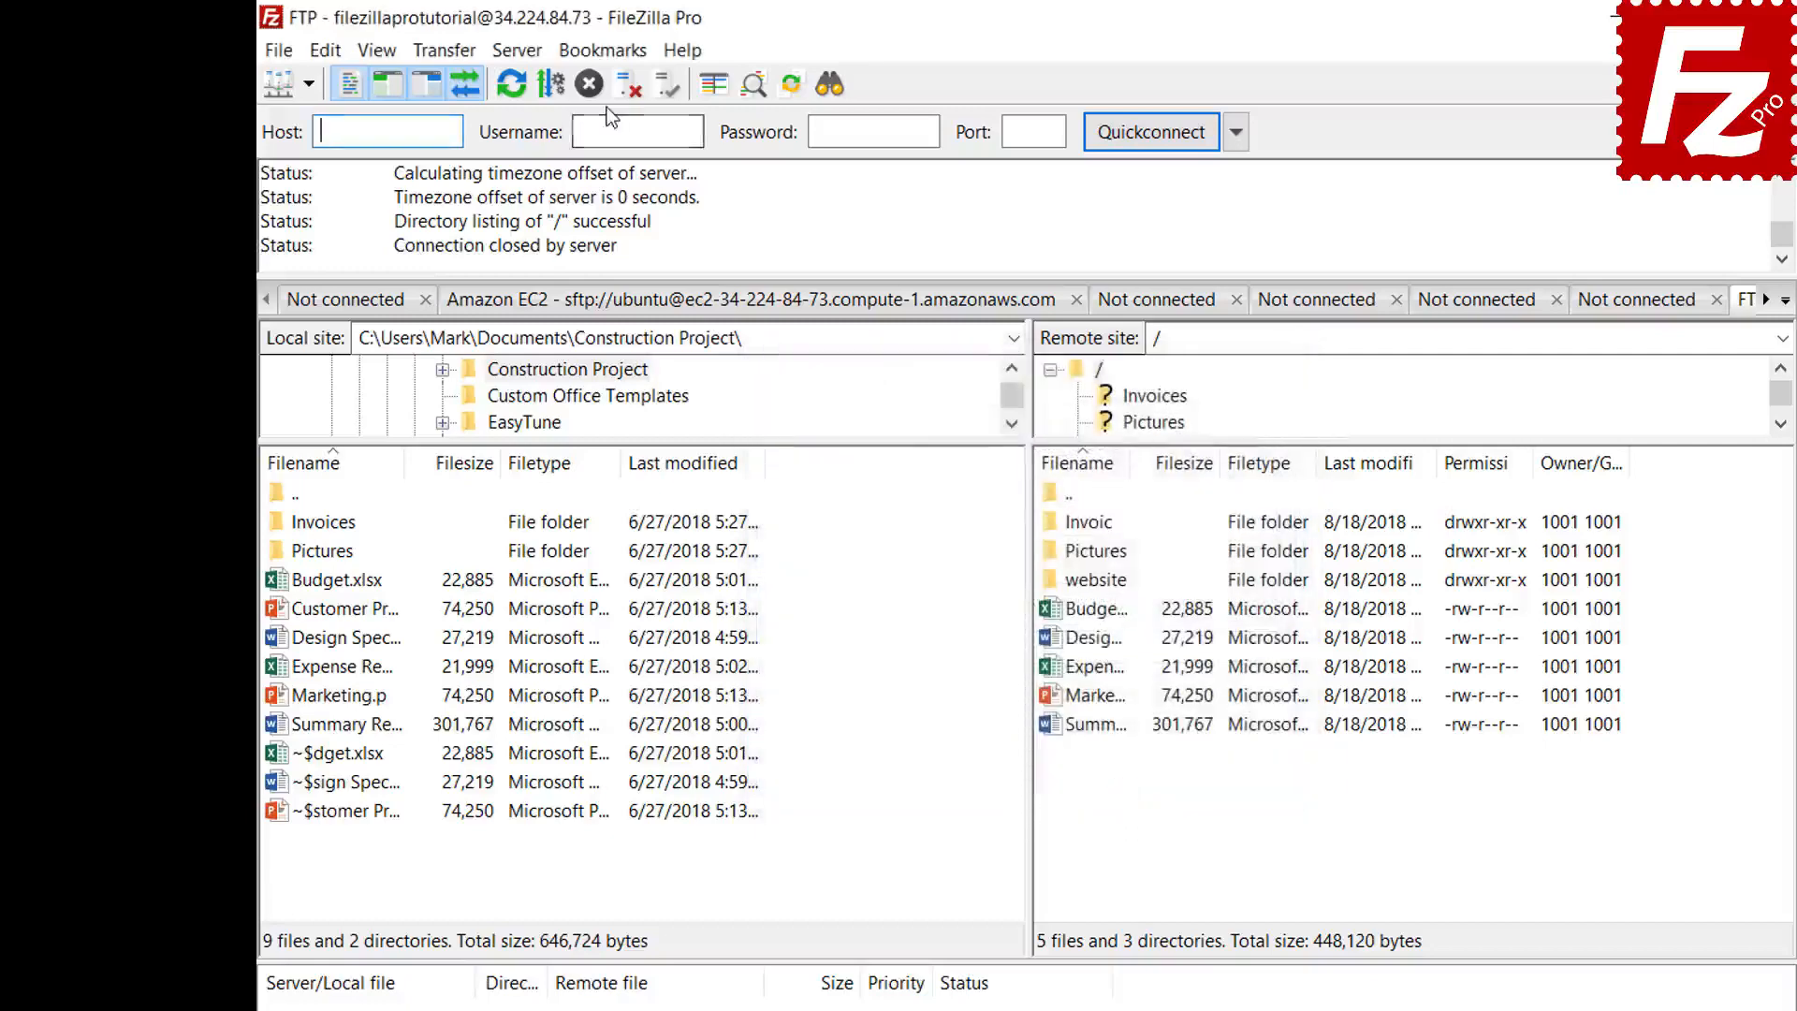
- Jump to the FTP-Pictures bookmarked folders, then disconnect from the FTP server
{"action": "left_click", "coordinate": [606, 54]}
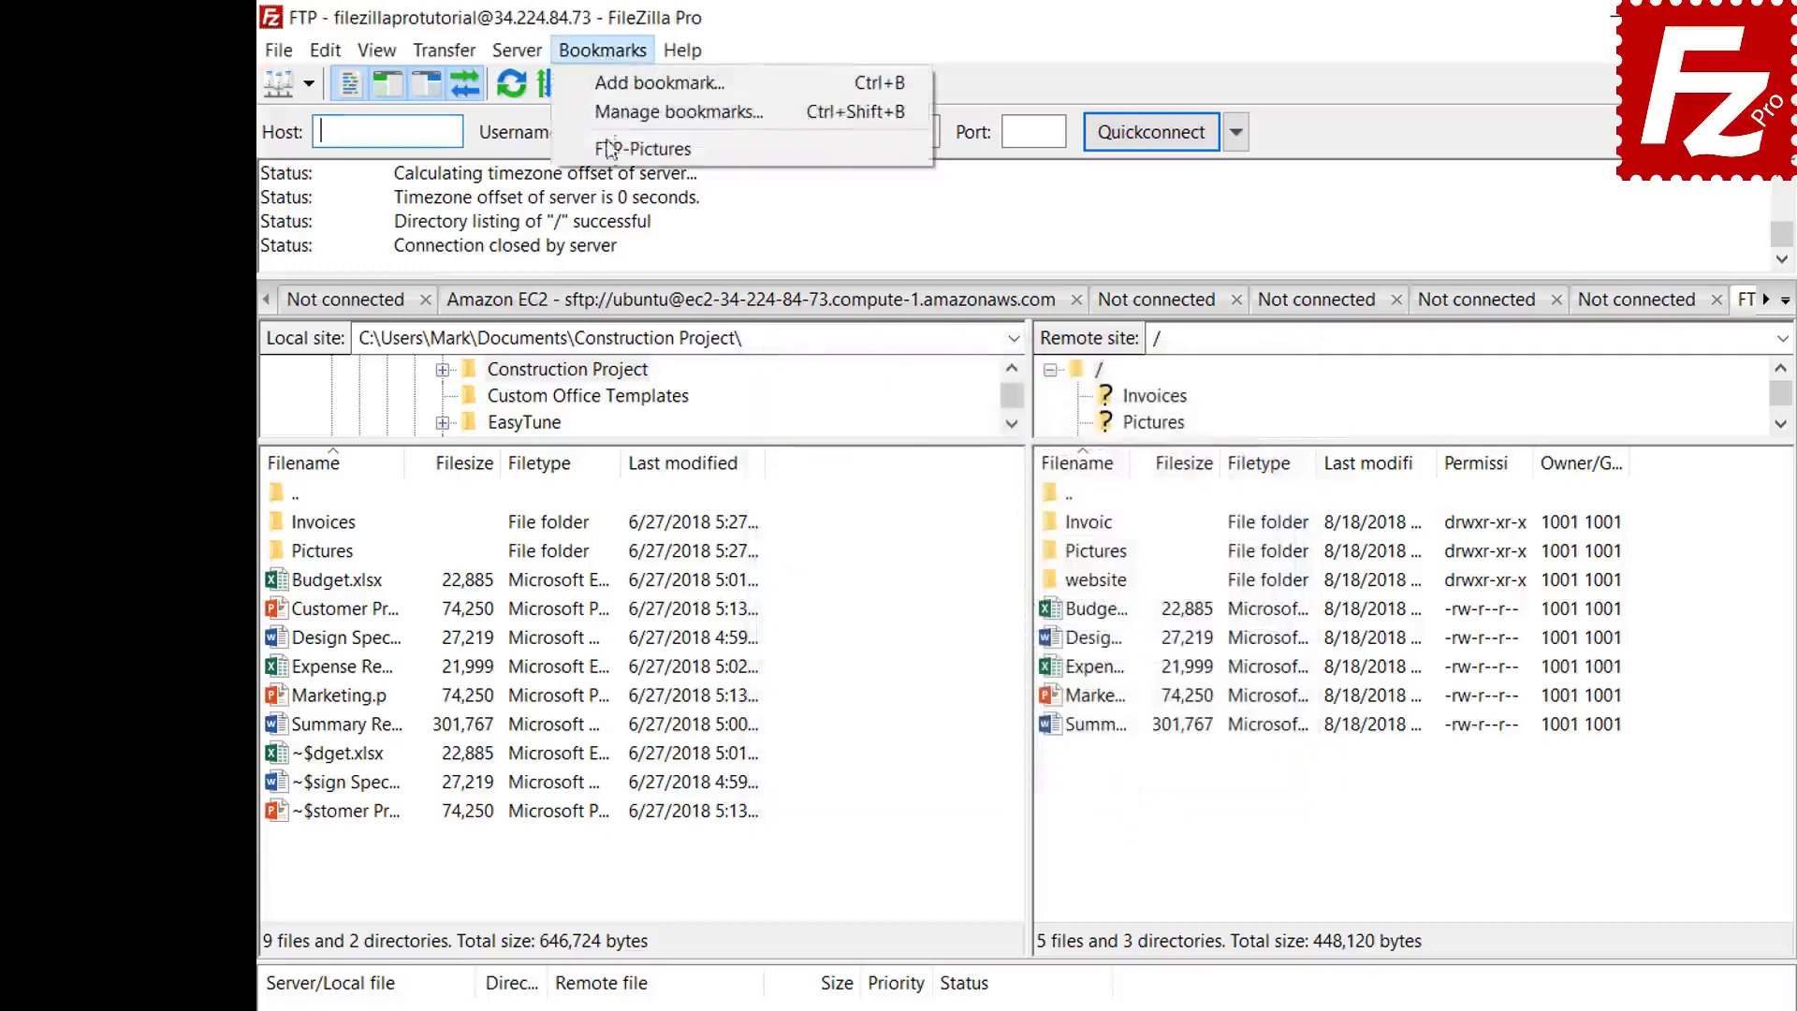
{"action": "left_click", "coordinate": [643, 148]}
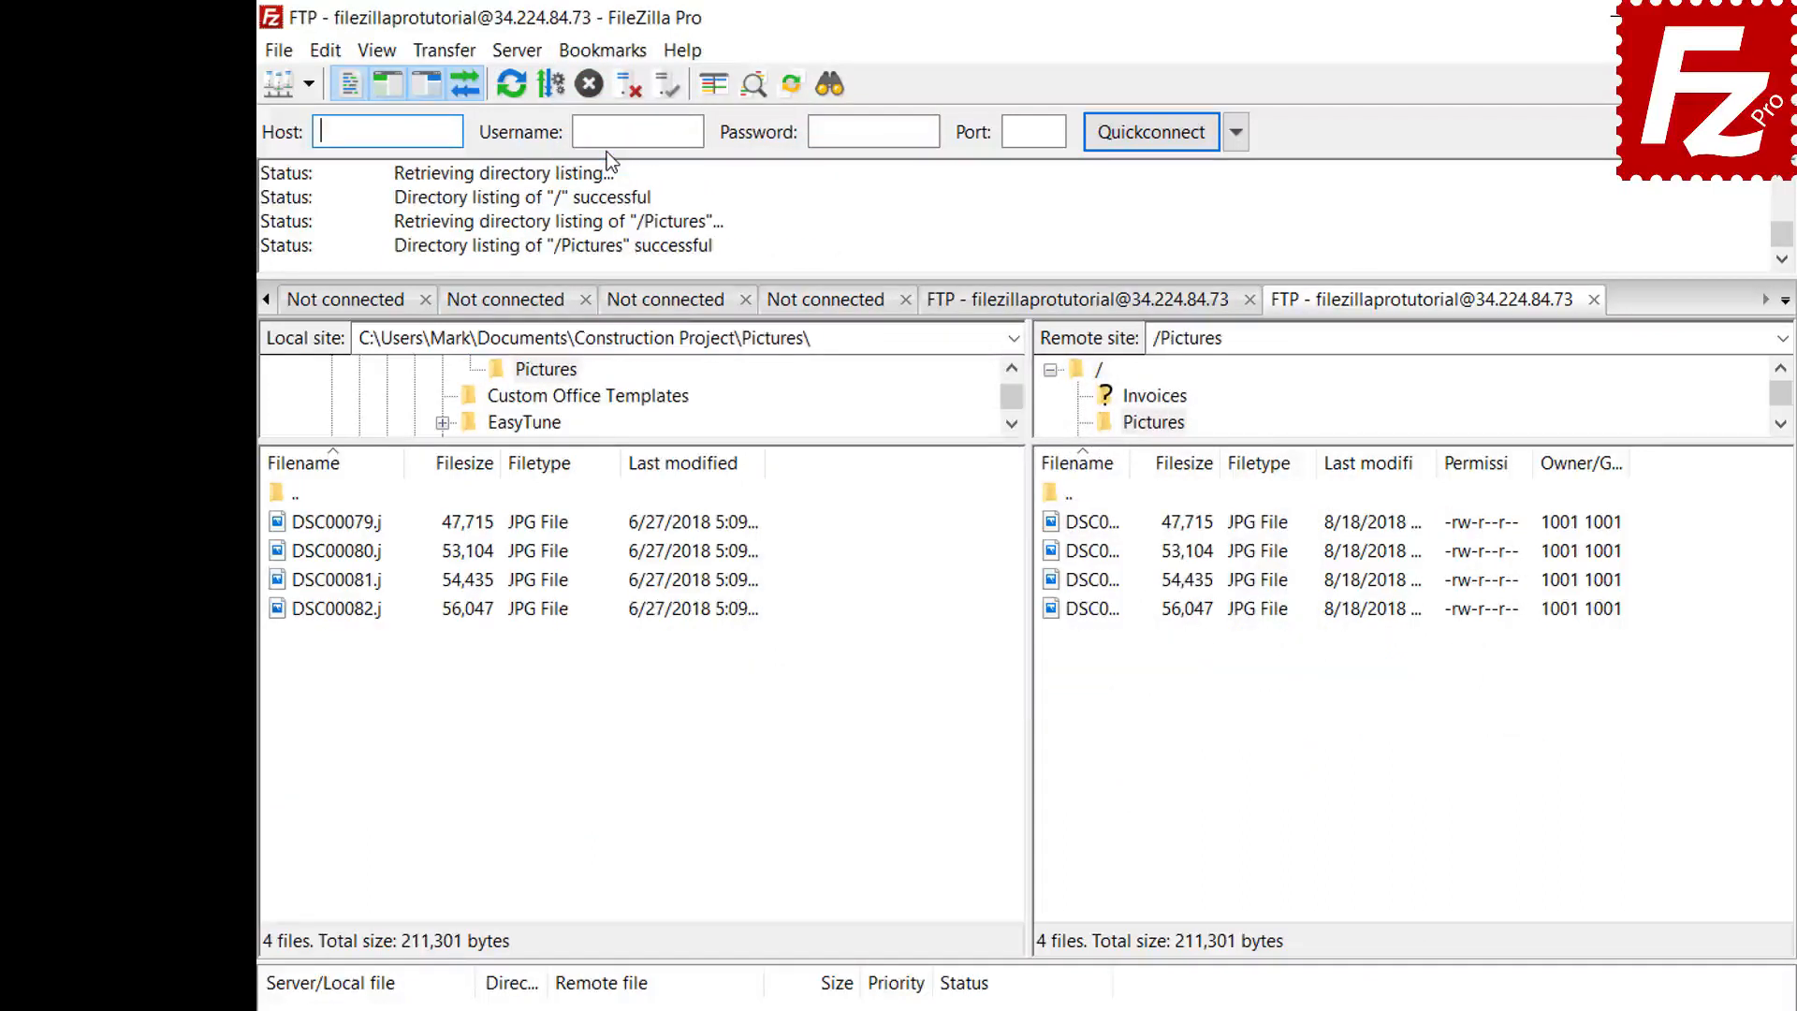
{"action": "left_click", "coordinate": [625, 89]}
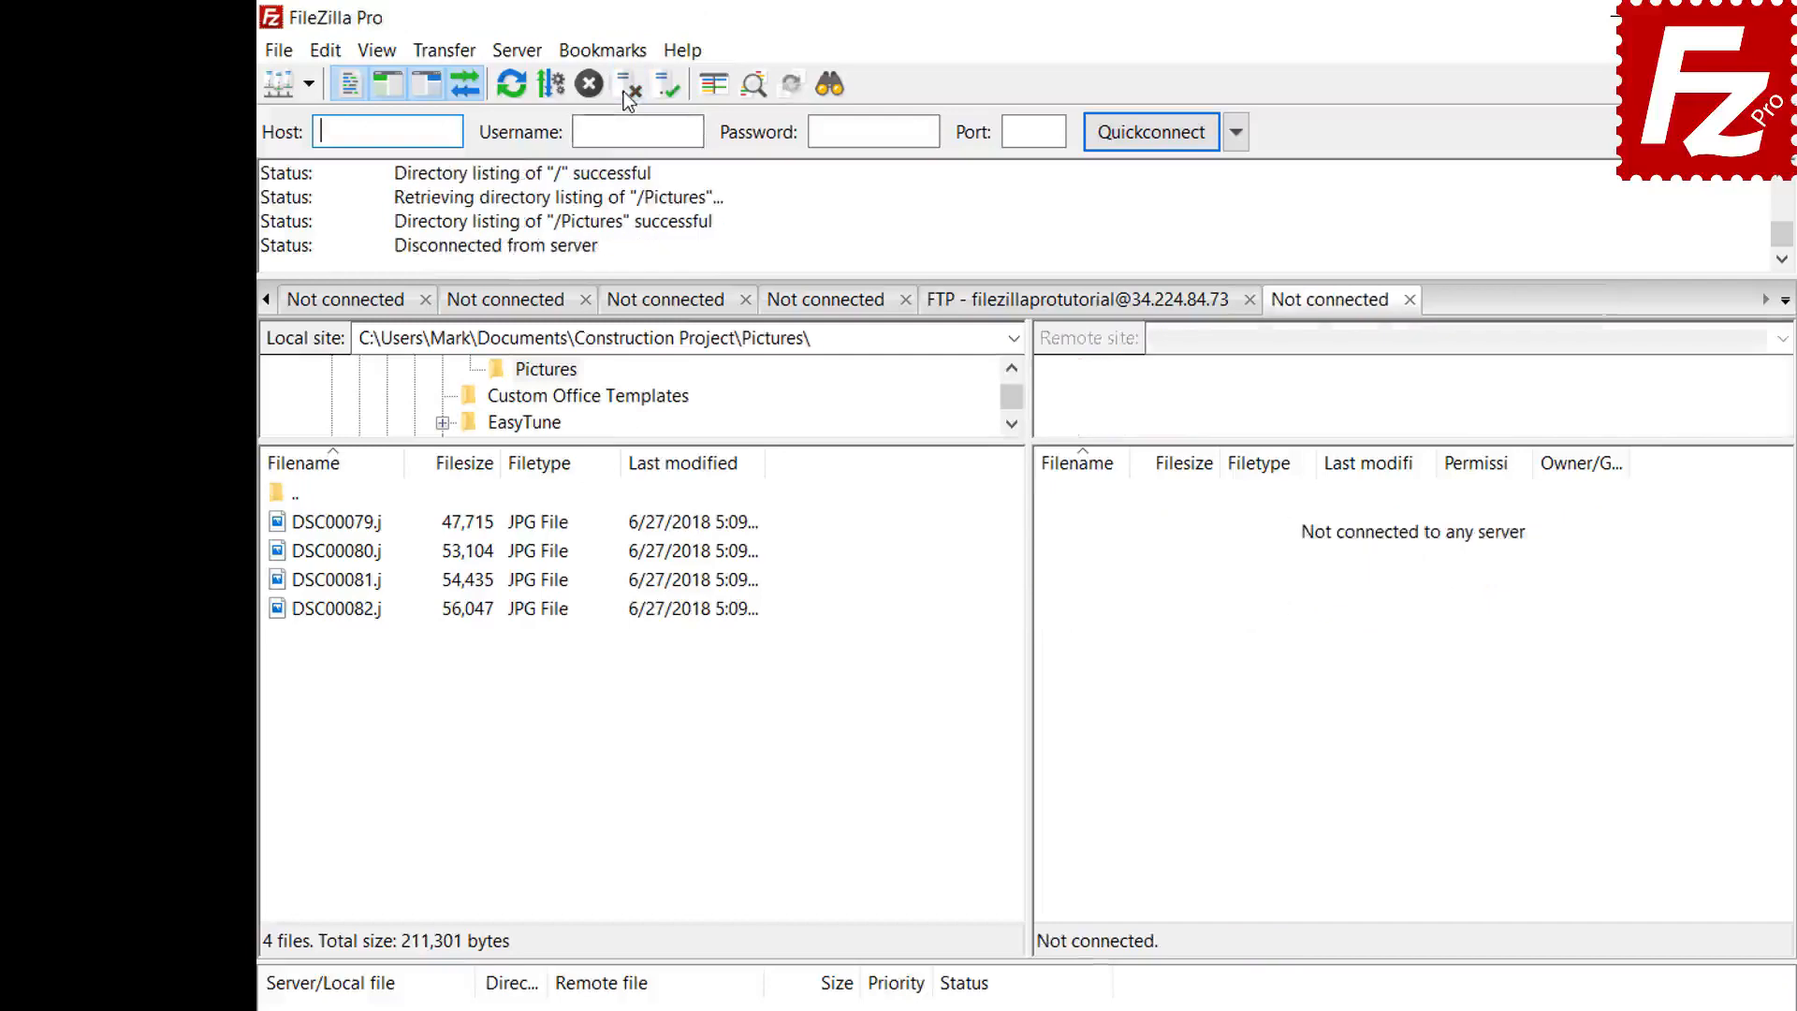
- Reconnect via the FTP-Pictures bookmark in the Site Manager
{"action": "left_click", "coordinate": [279, 53]}
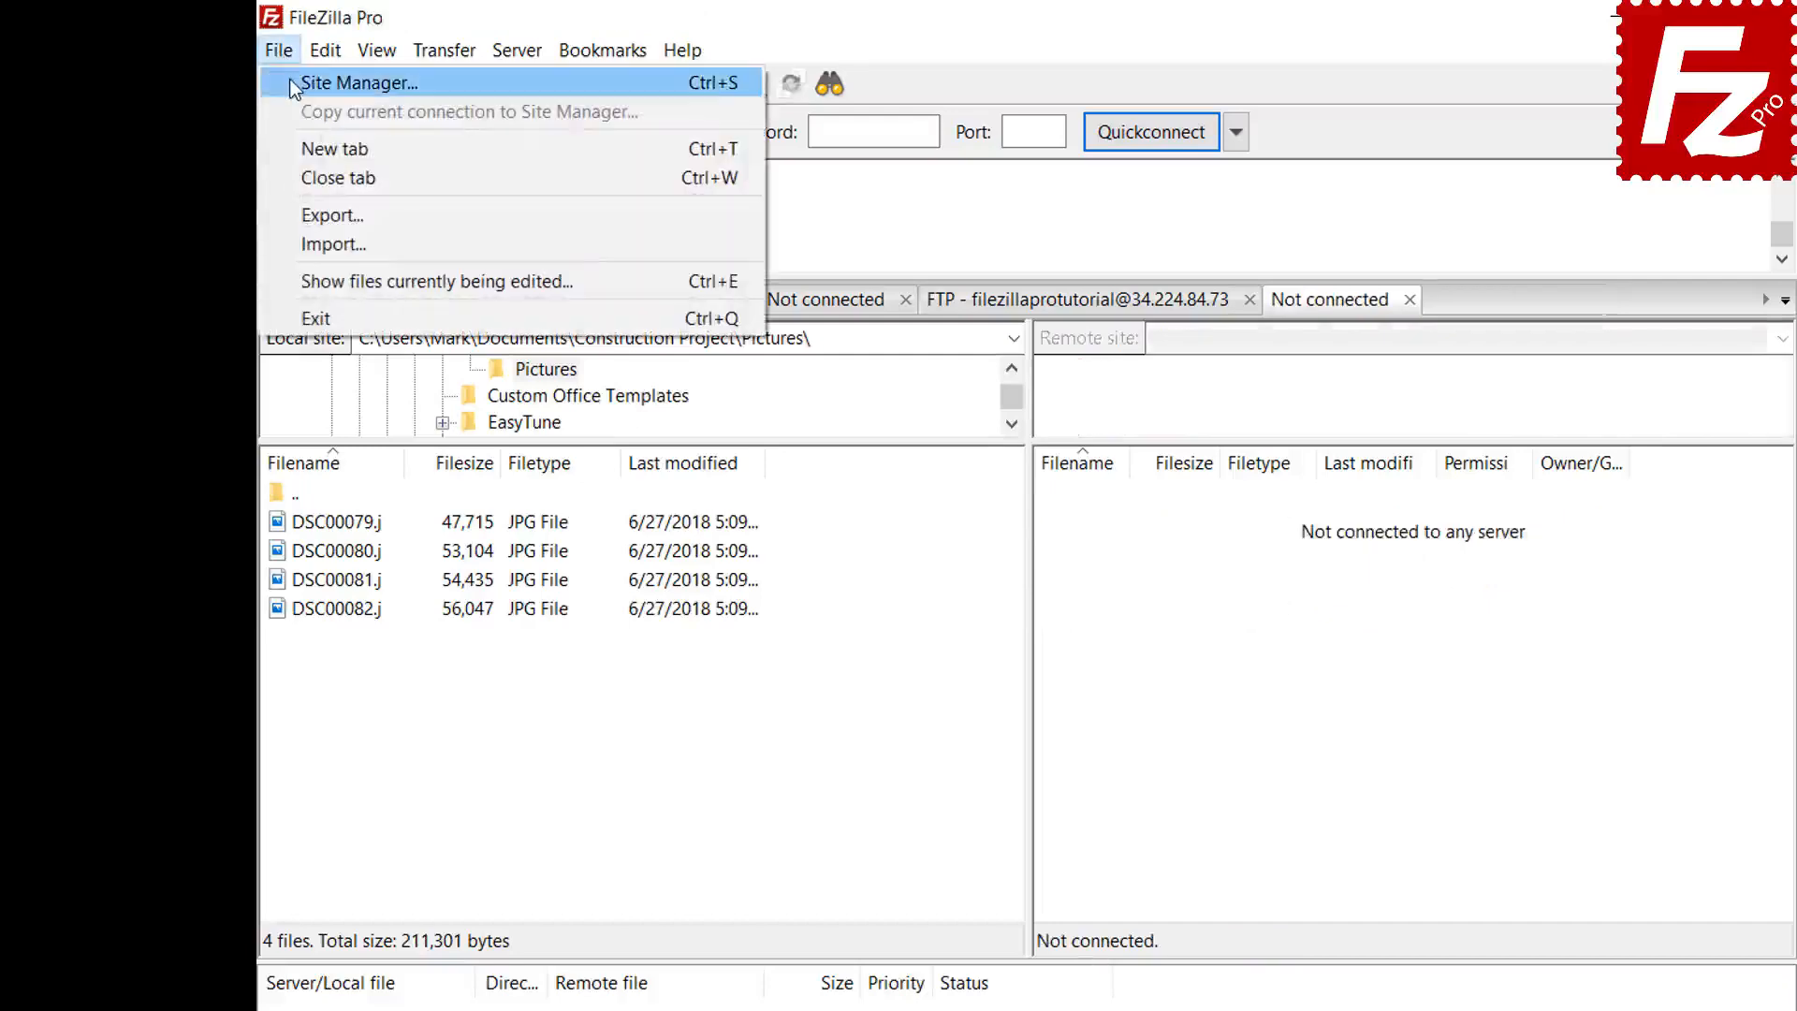
{"action": "left_click", "coordinate": [290, 84]}
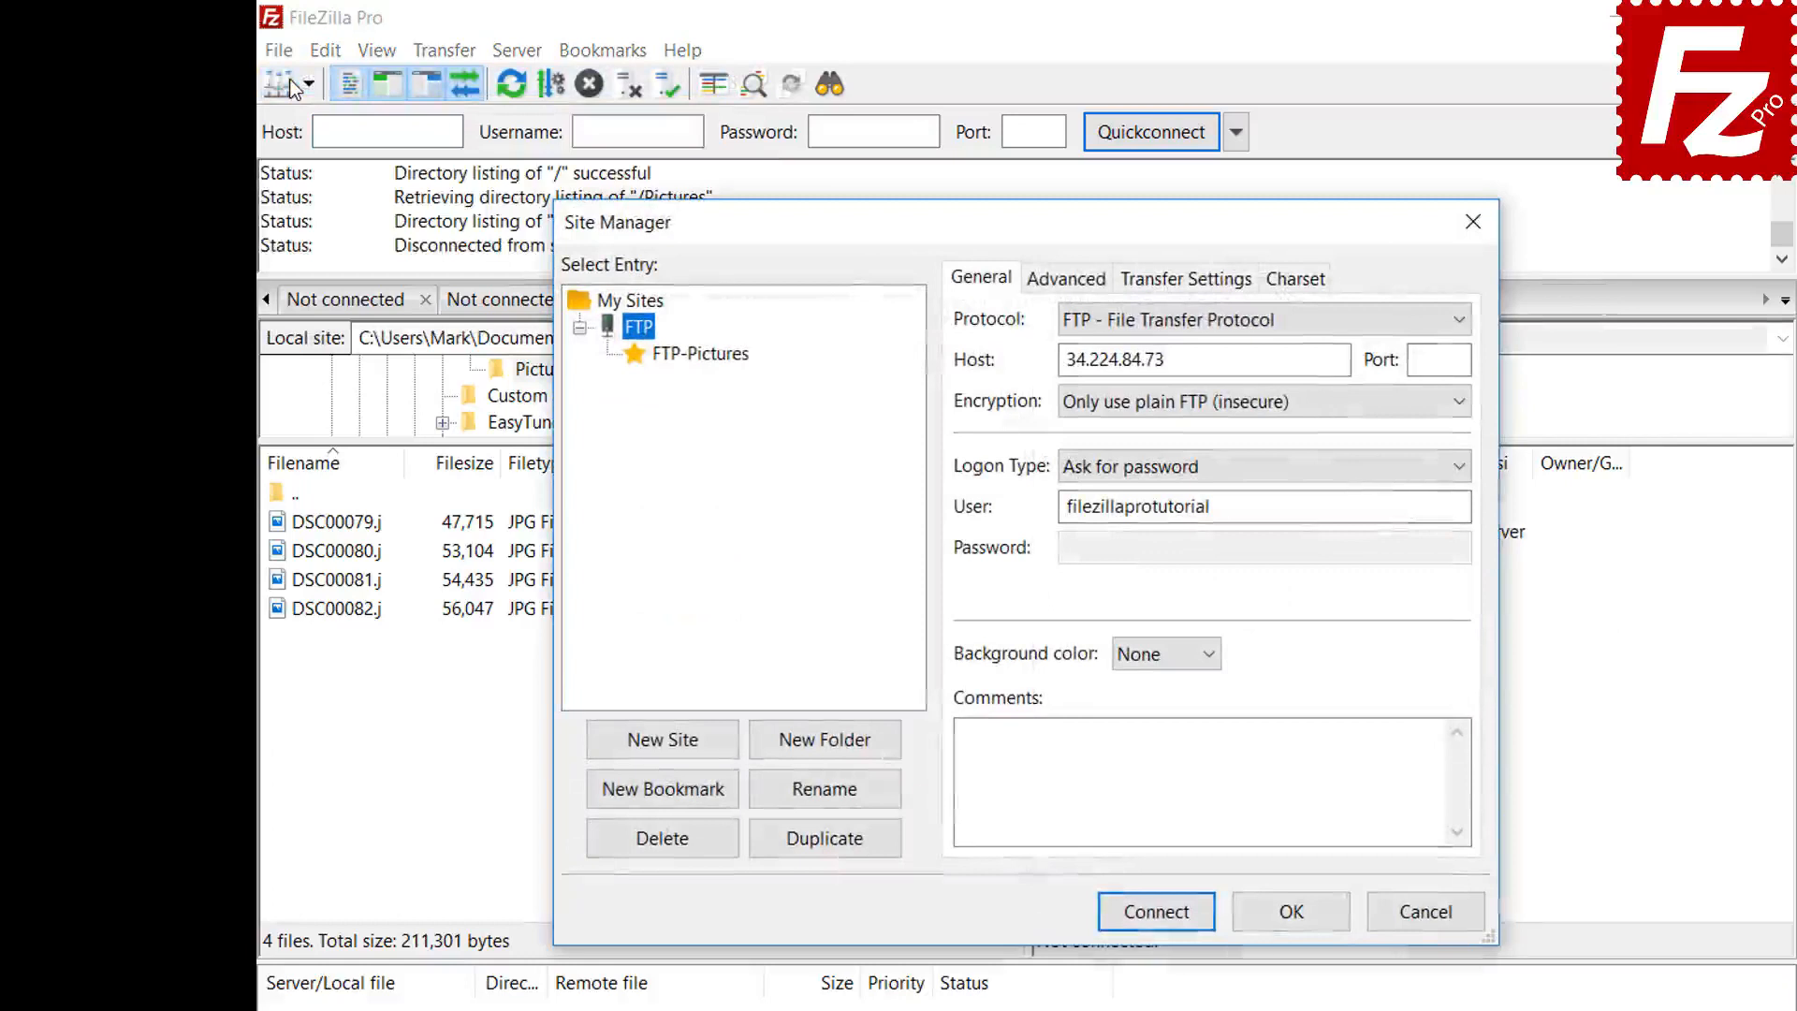
{"action": "left_click", "coordinate": [705, 361]}
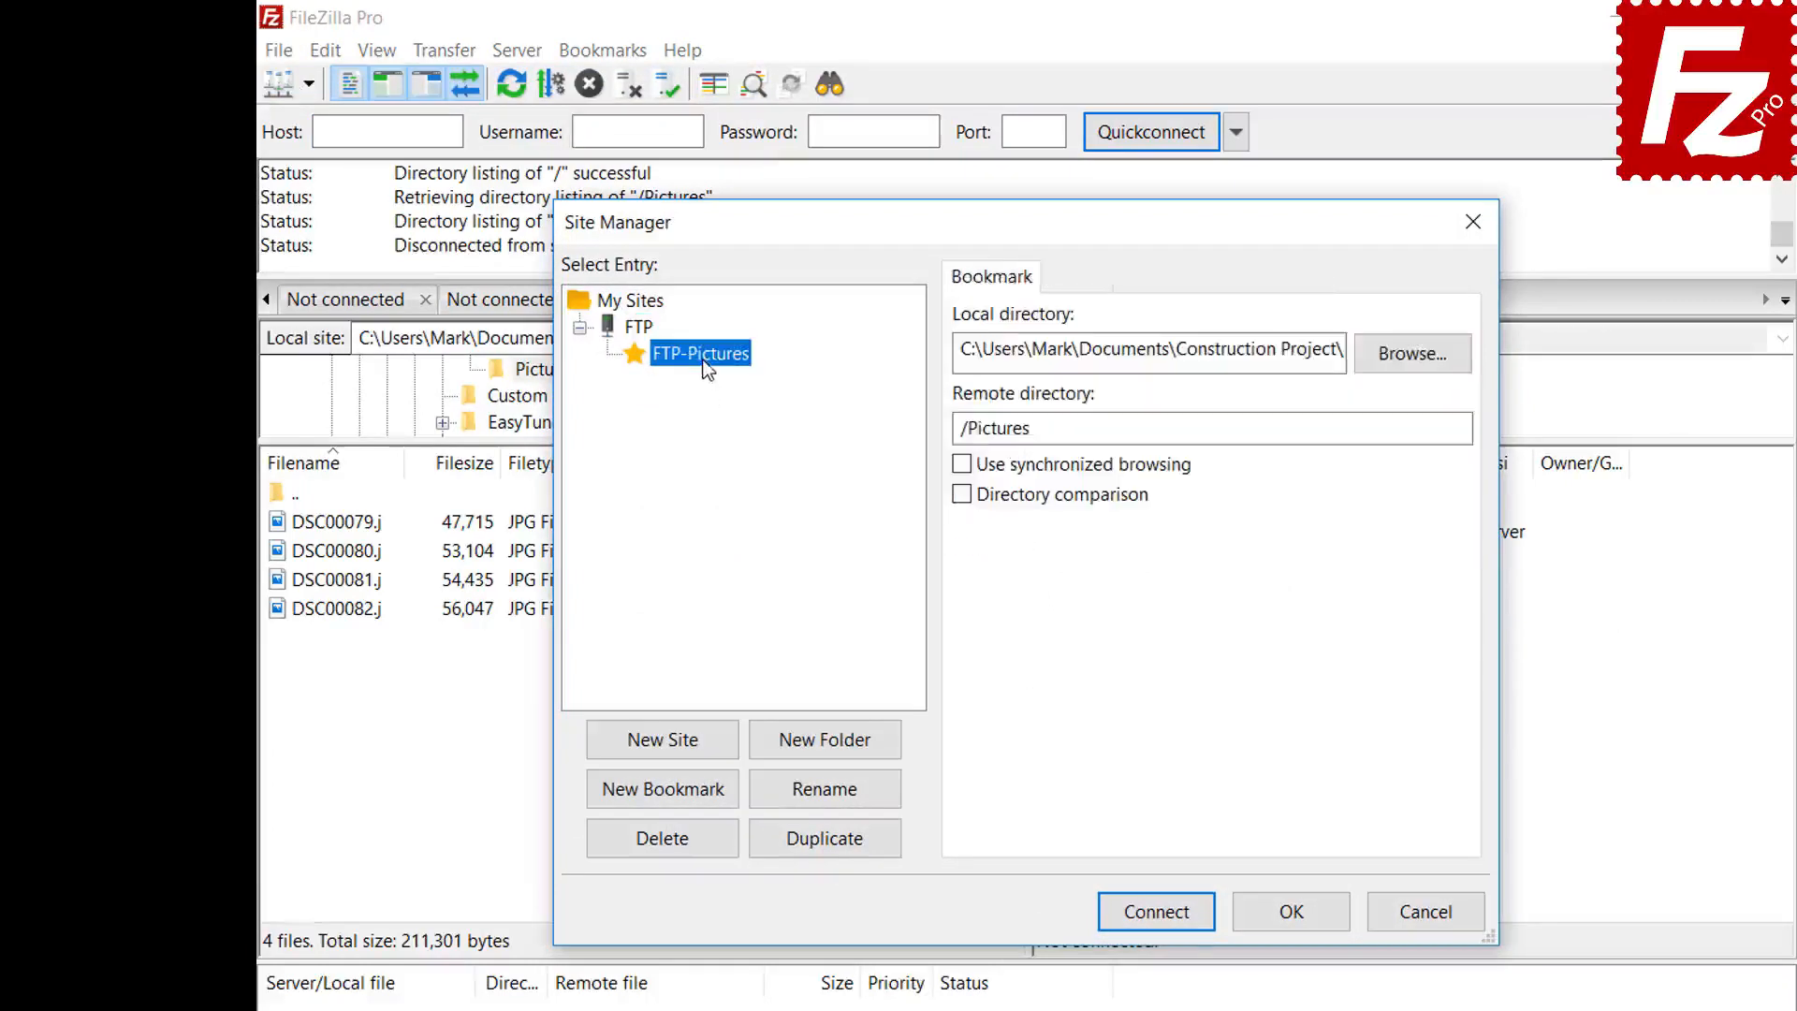
{"action": "left_click", "coordinate": [1156, 911]}
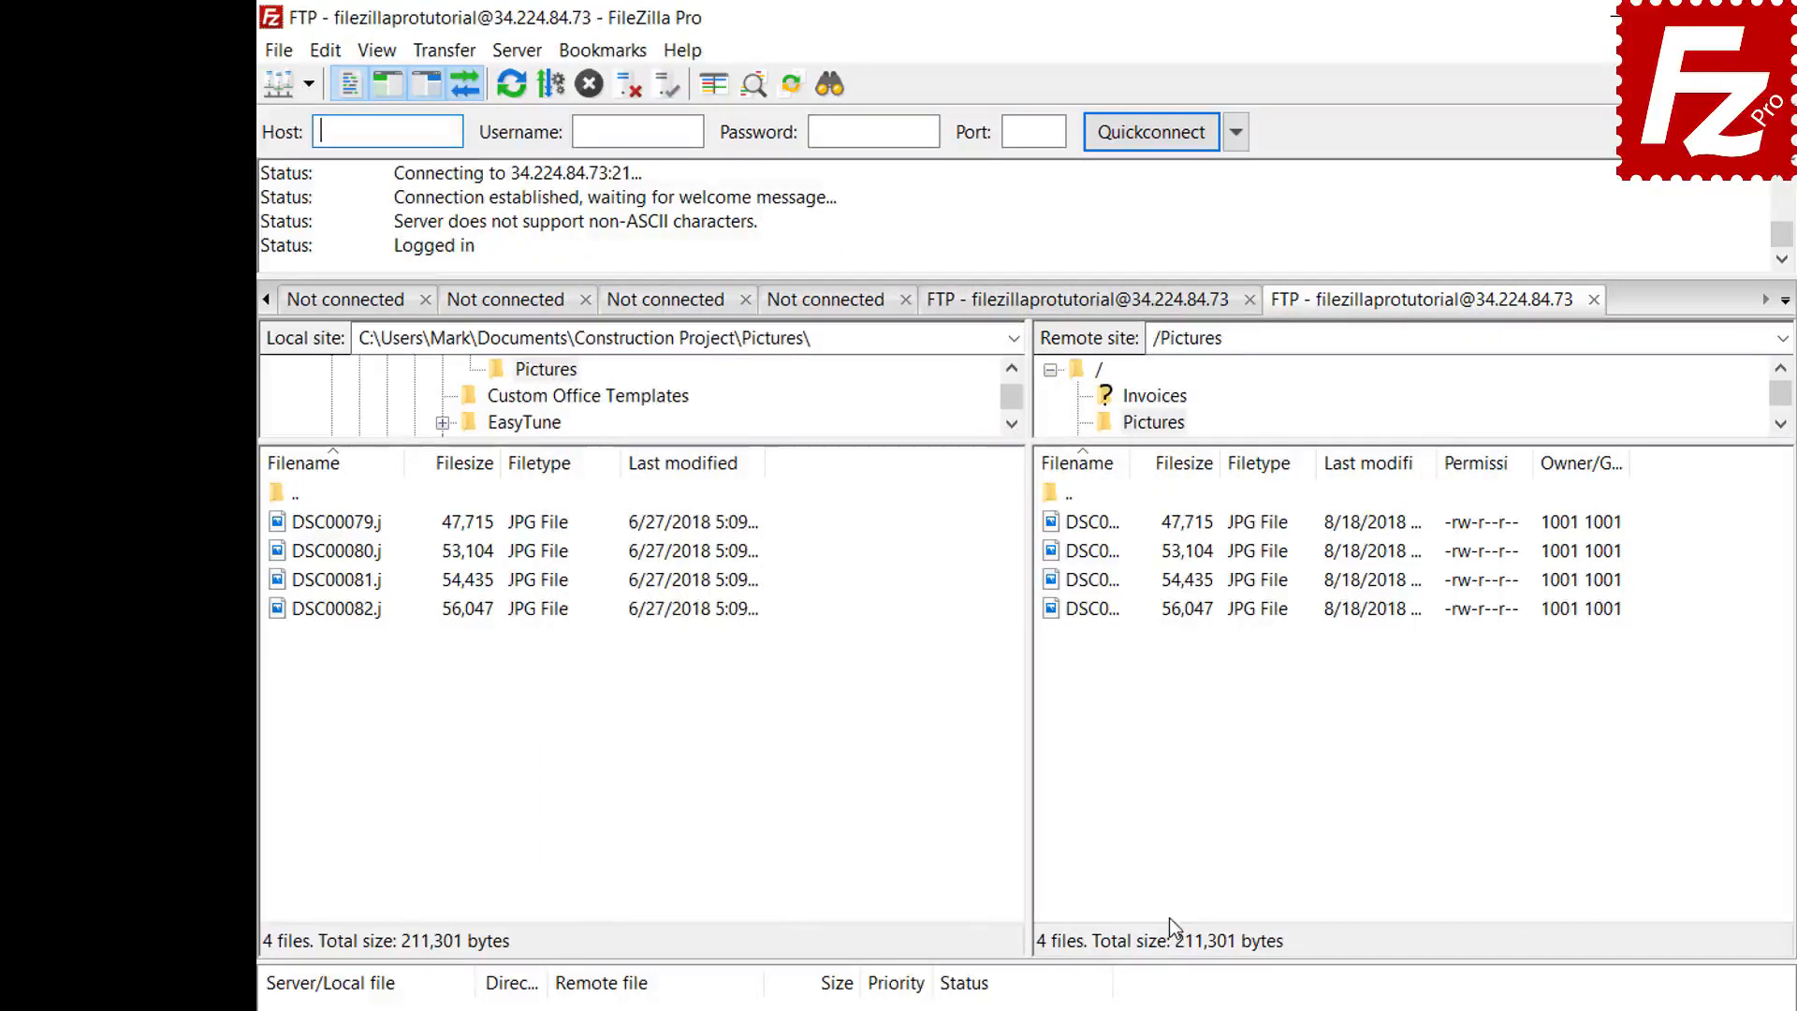
{"action": "left_click", "coordinate": [618, 58]}
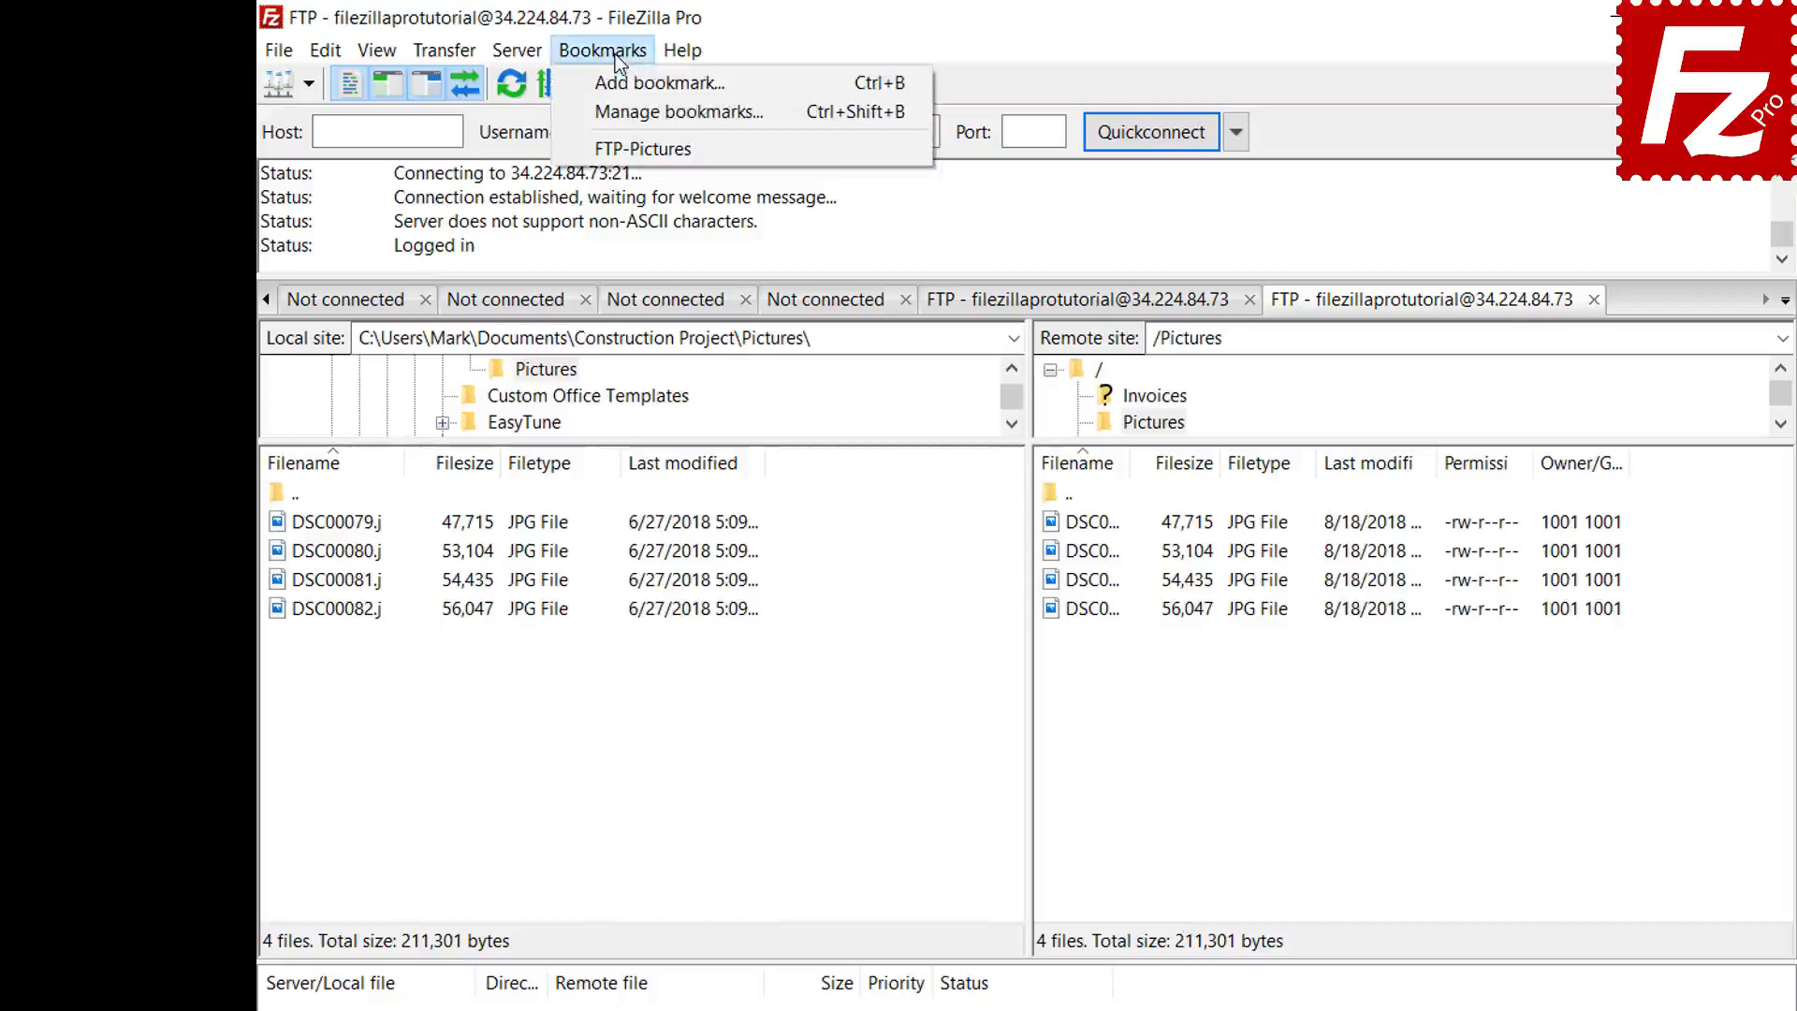
- Select FTP-Pictures in the bookmark manager to view its saved local and remote folders
{"action": "left_click", "coordinate": [619, 107]}
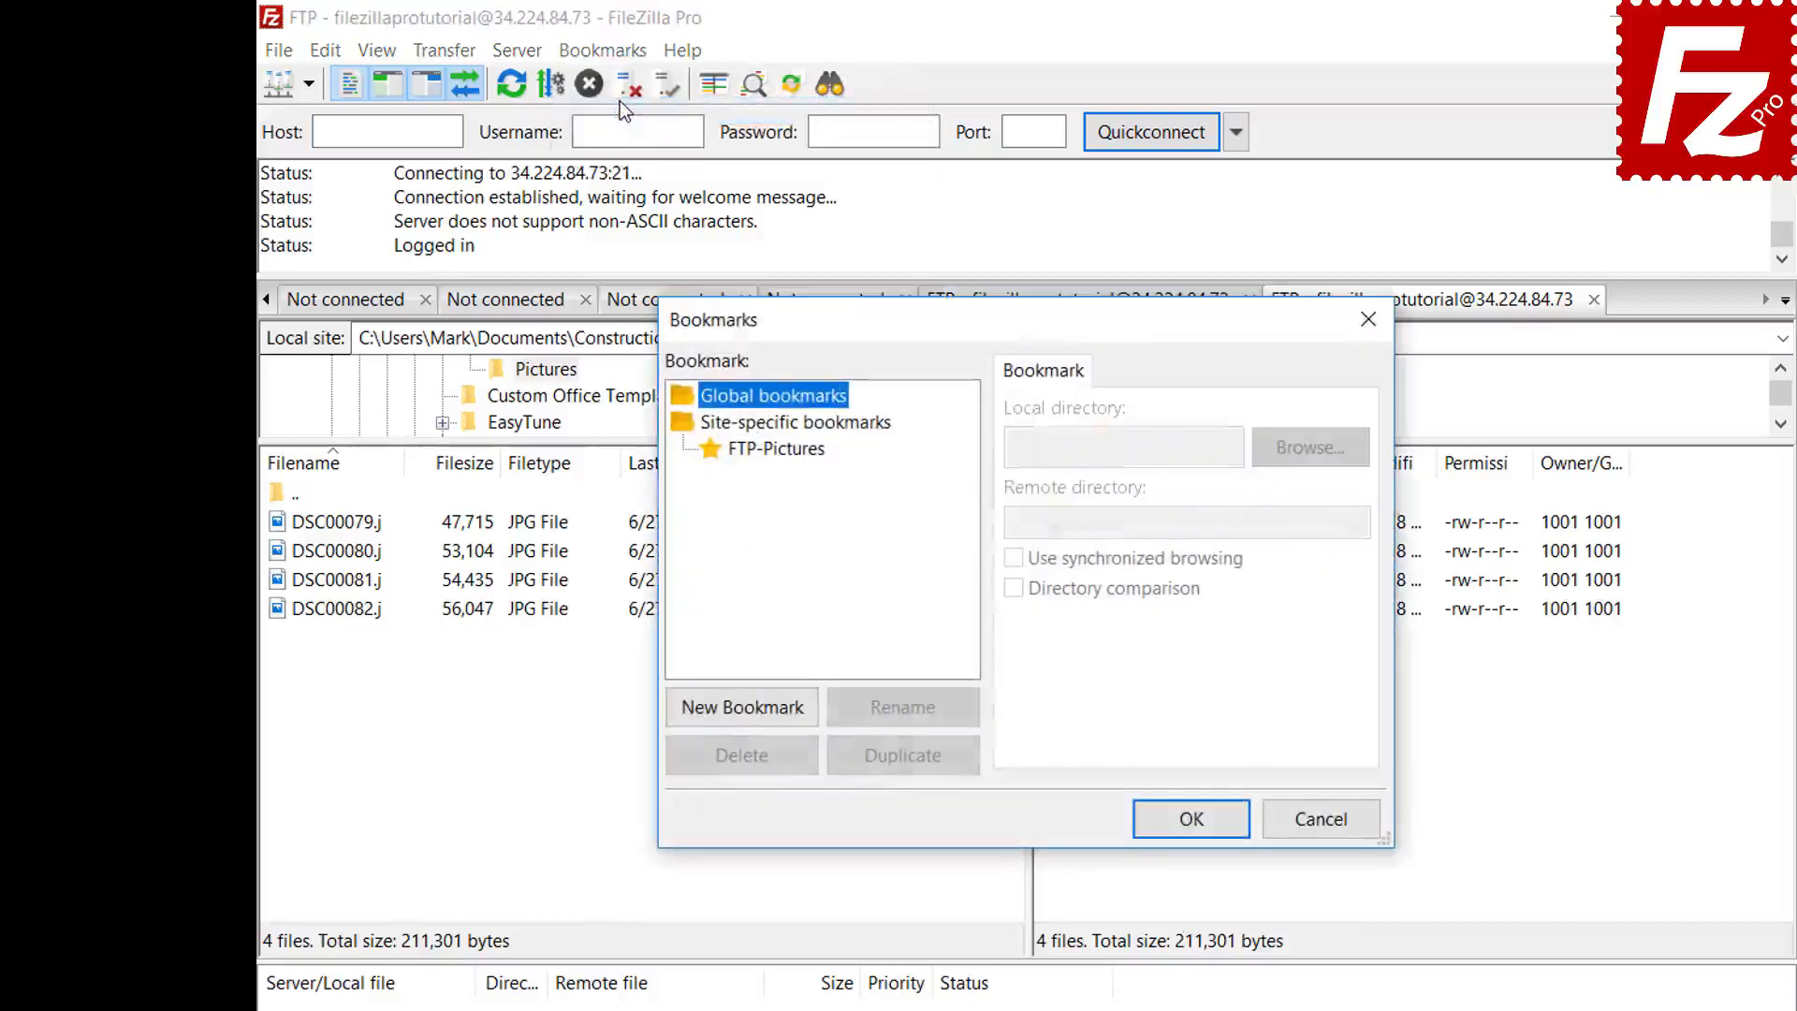
{"action": "left_click", "coordinate": [784, 449]}
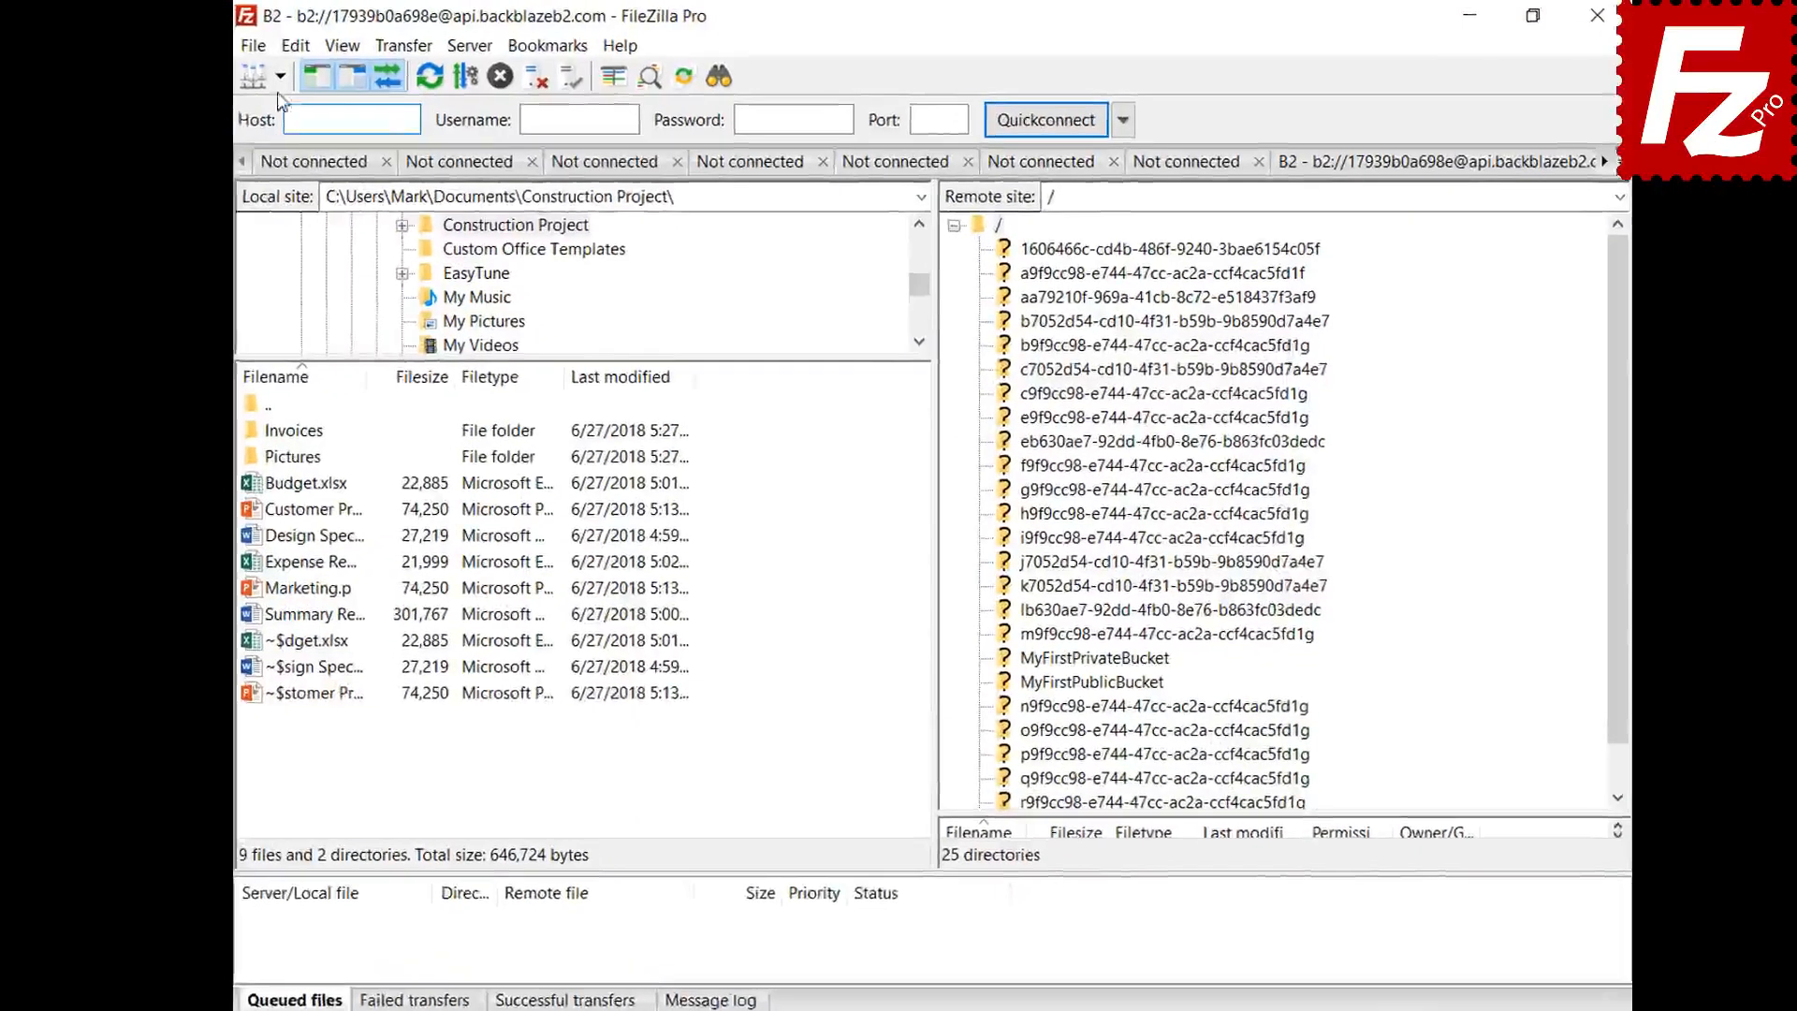
- Connect to the Amazon S3 site and show the Interface settings page
{"action": "left_click", "coordinate": [294, 79]}
{"action": "left_click", "coordinate": [294, 114]}
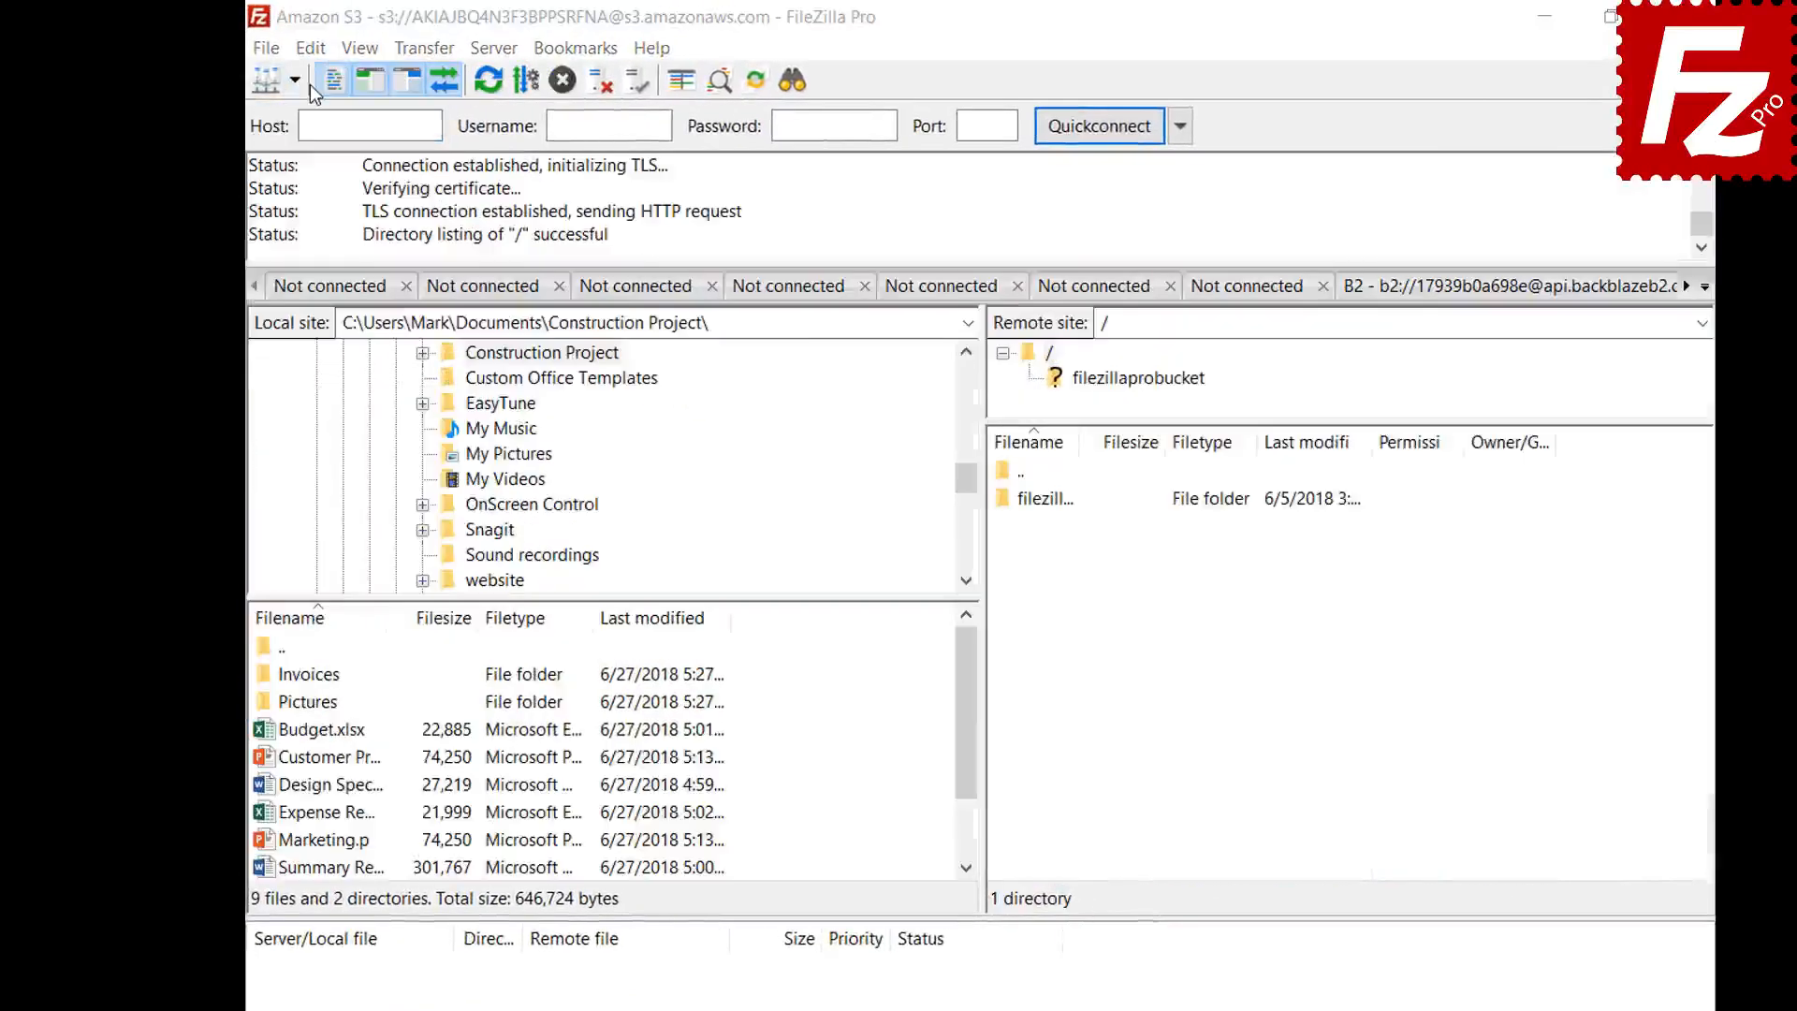
{"action": "left_click", "coordinate": [311, 48]}
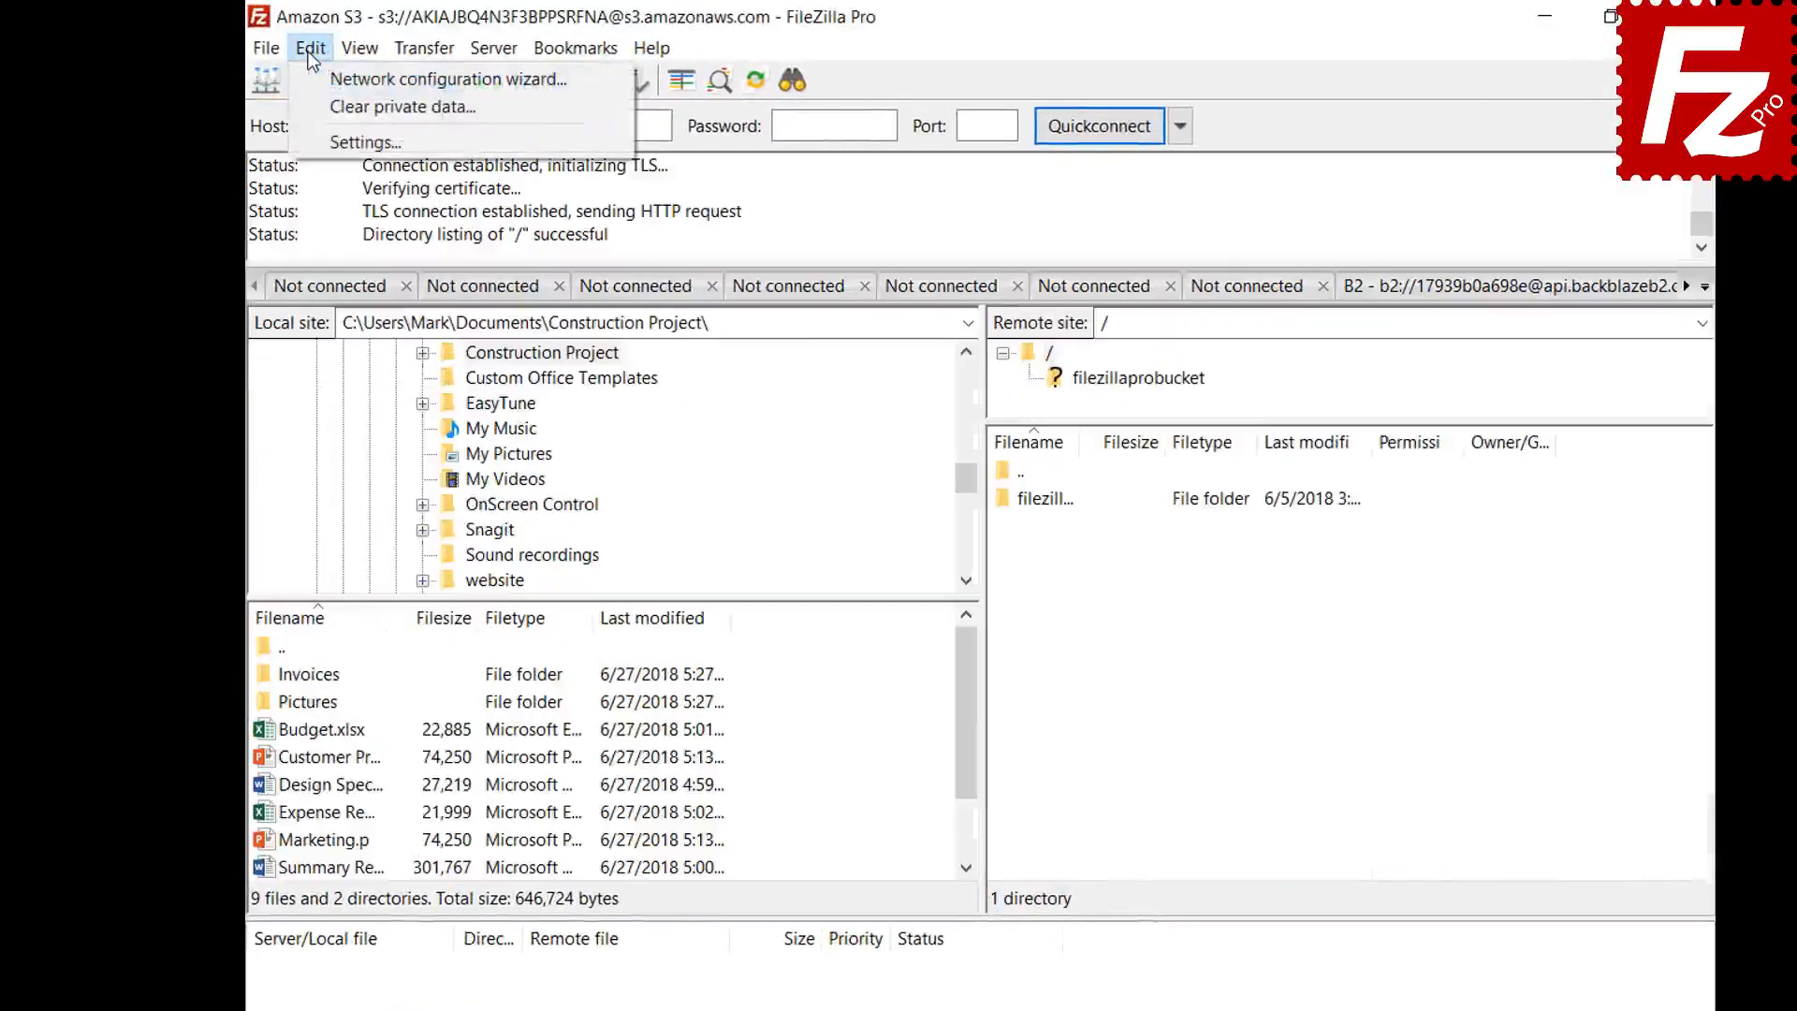
{"action": "left_click", "coordinate": [314, 149]}
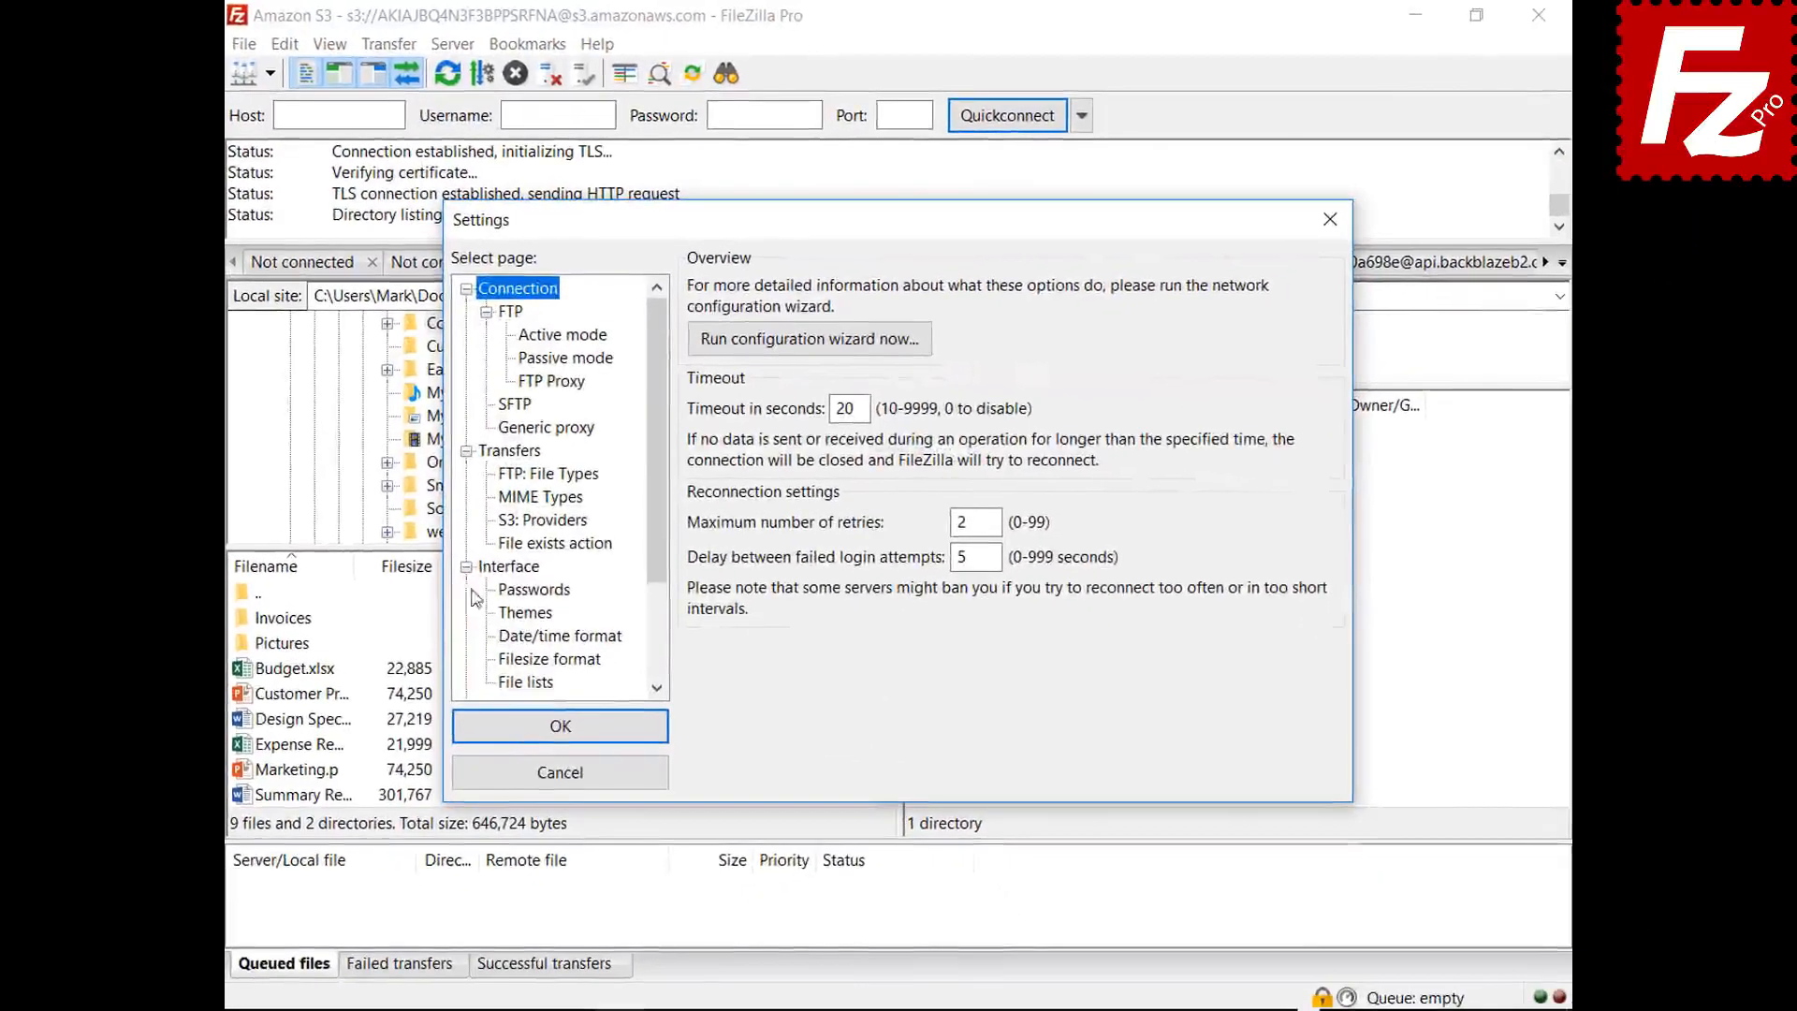
{"action": "left_click", "coordinate": [505, 566]}
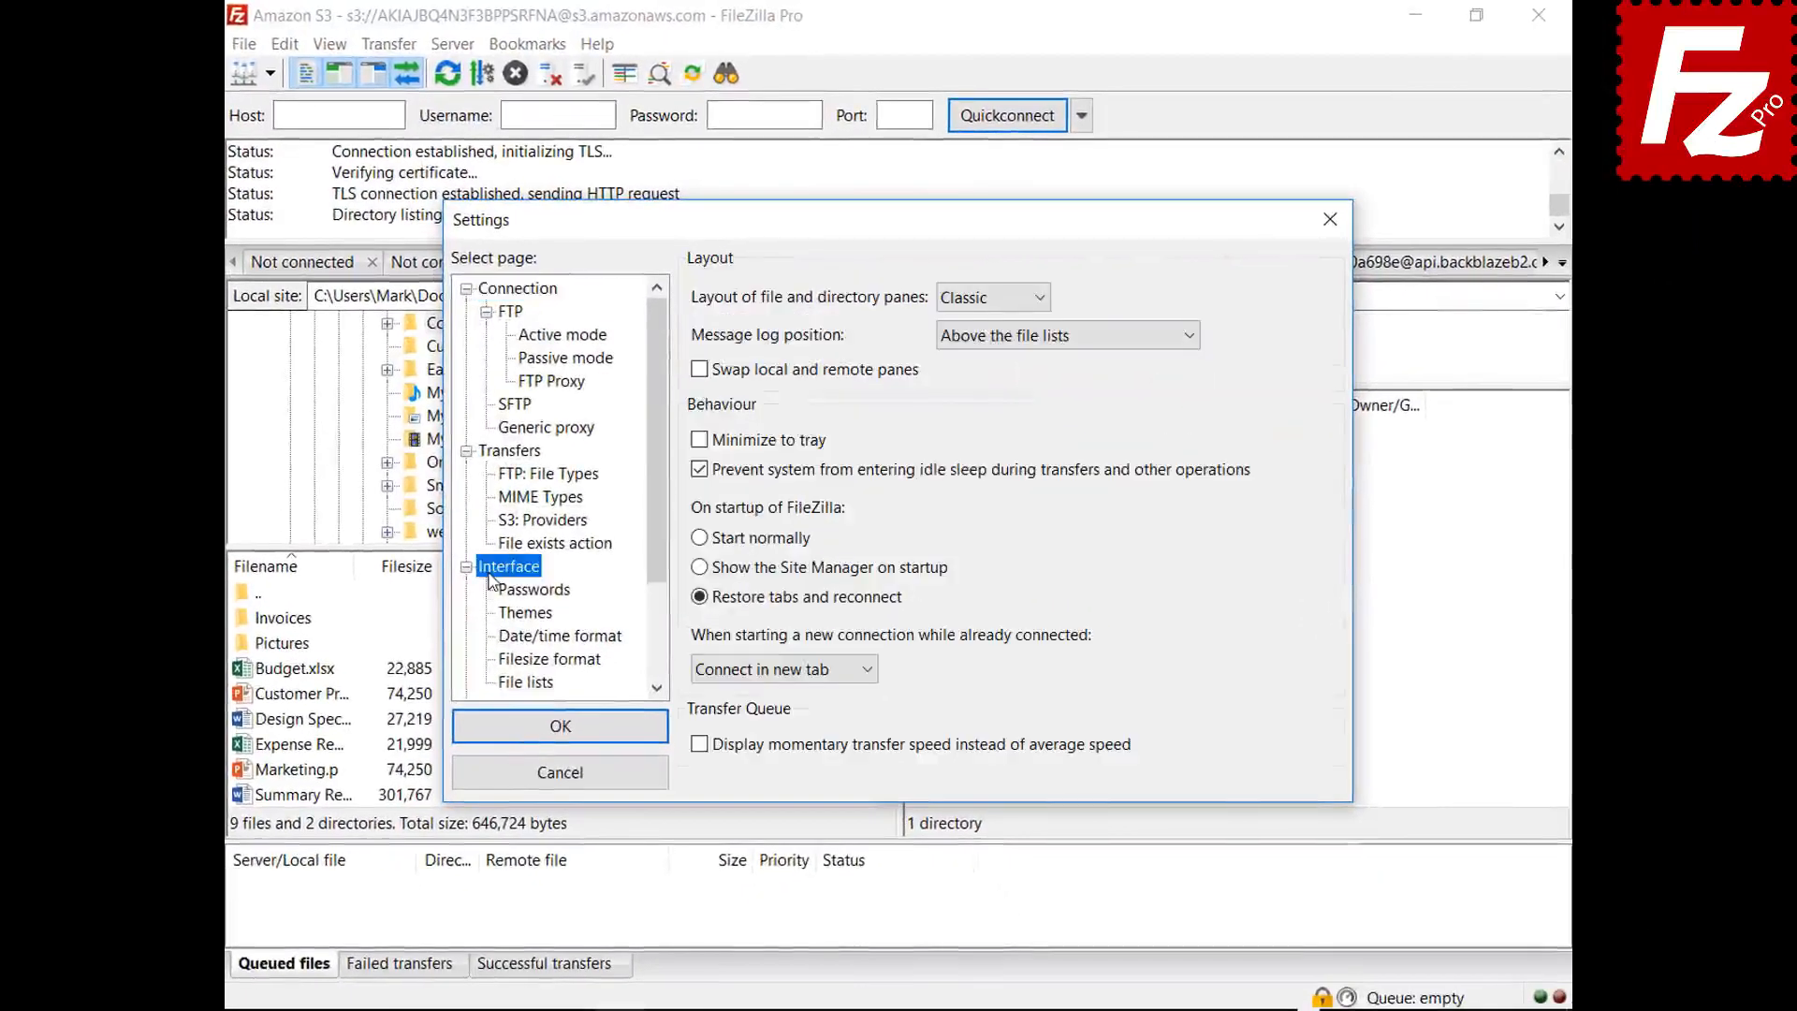
- Preview the Explorer, Widescreen and Blackboard layouts, then return to Classic
{"action": "left_click", "coordinate": [990, 299]}
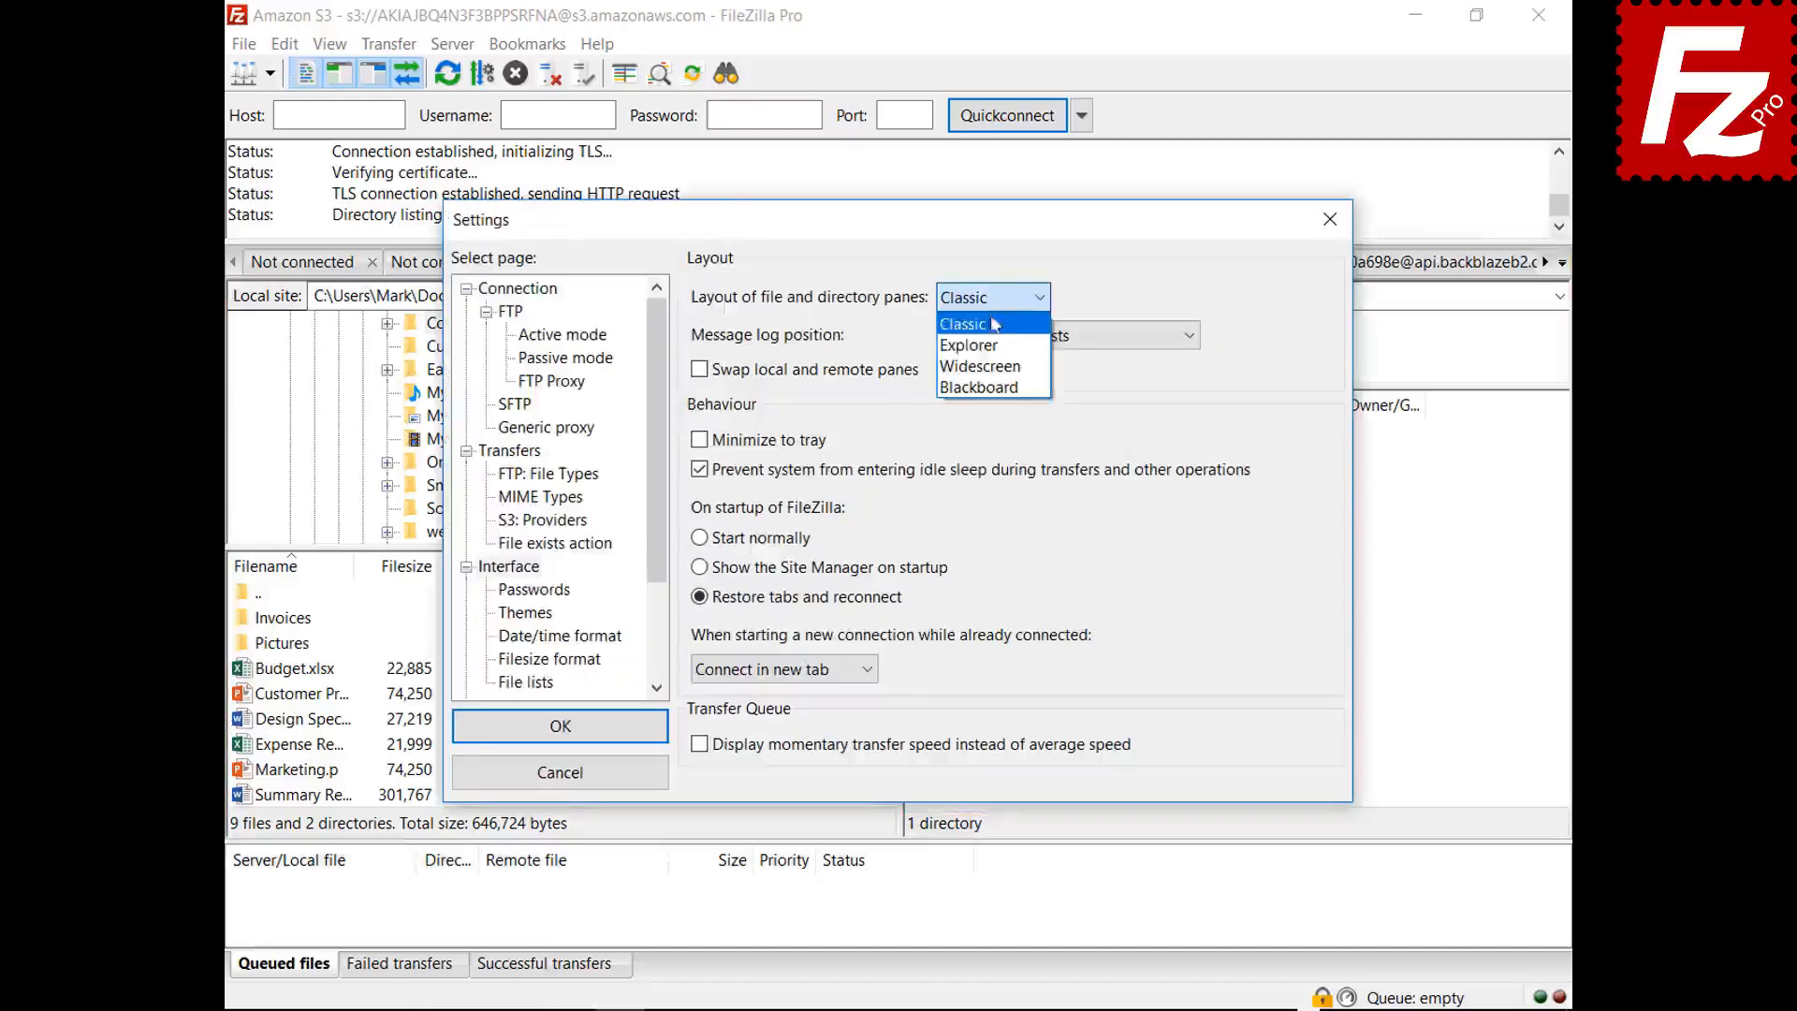
{"action": "left_click", "coordinate": [973, 330]}
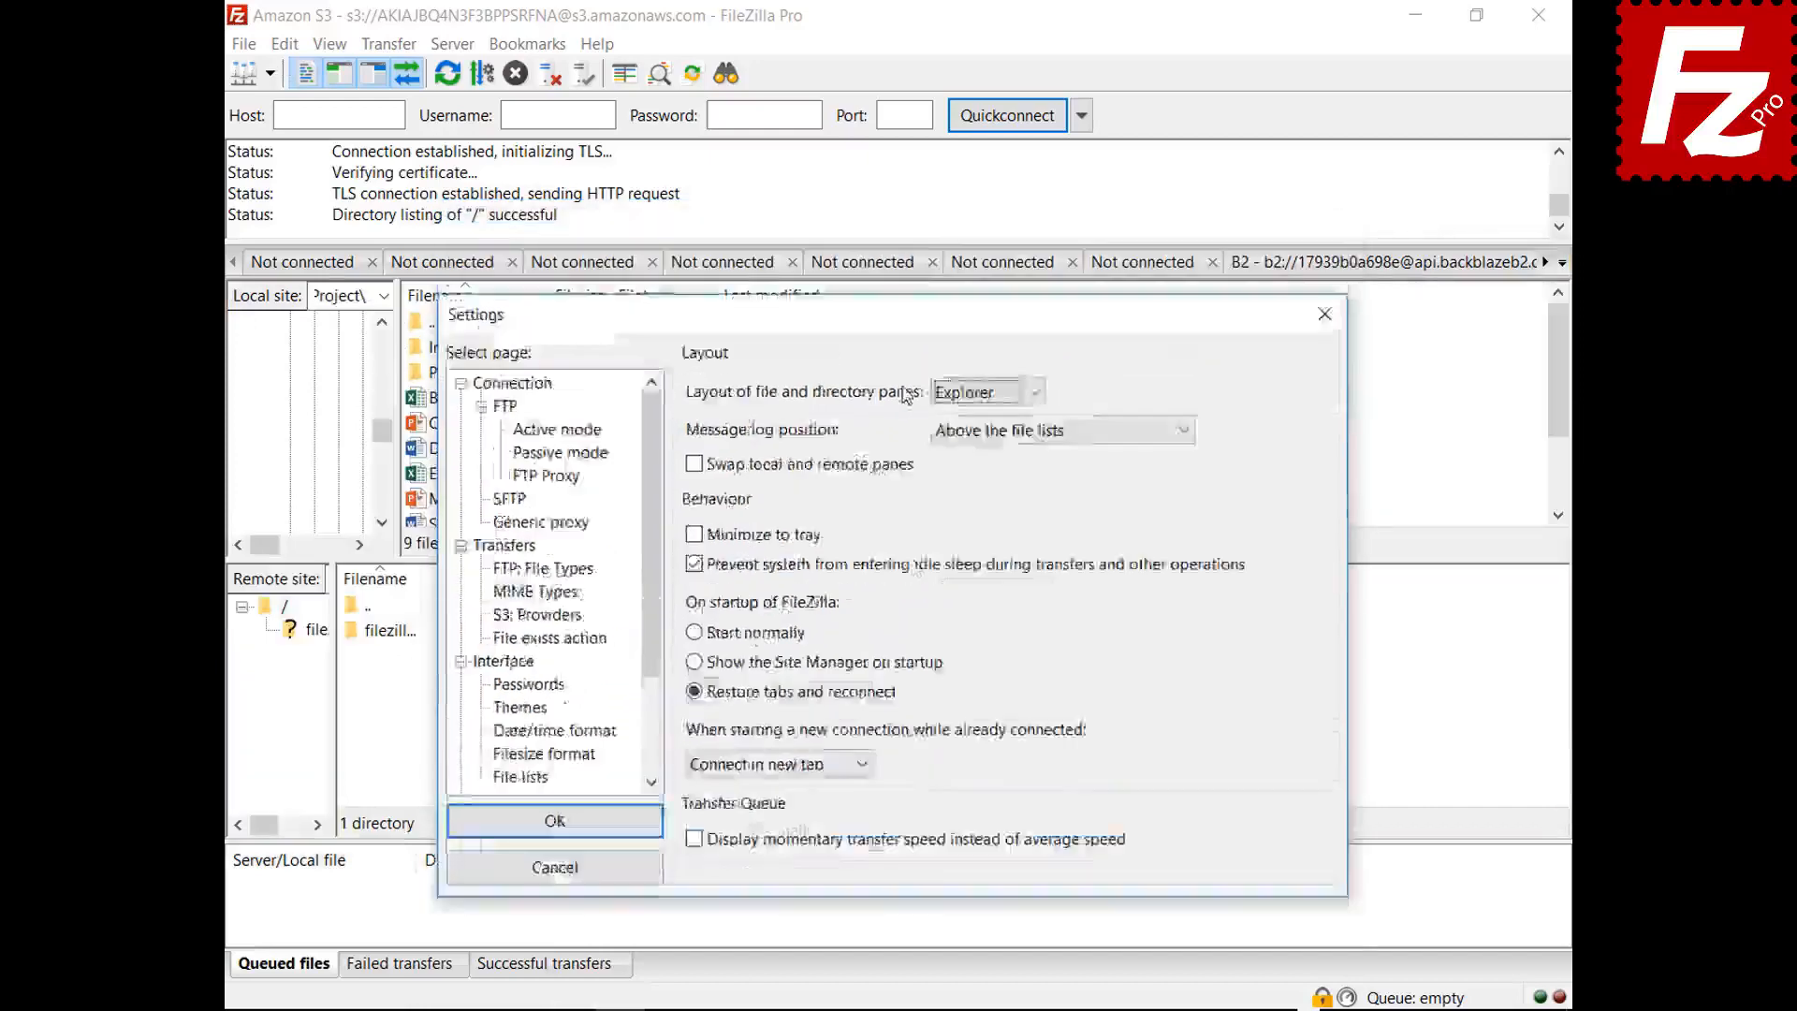
{"action": "key", "text": "Return"}
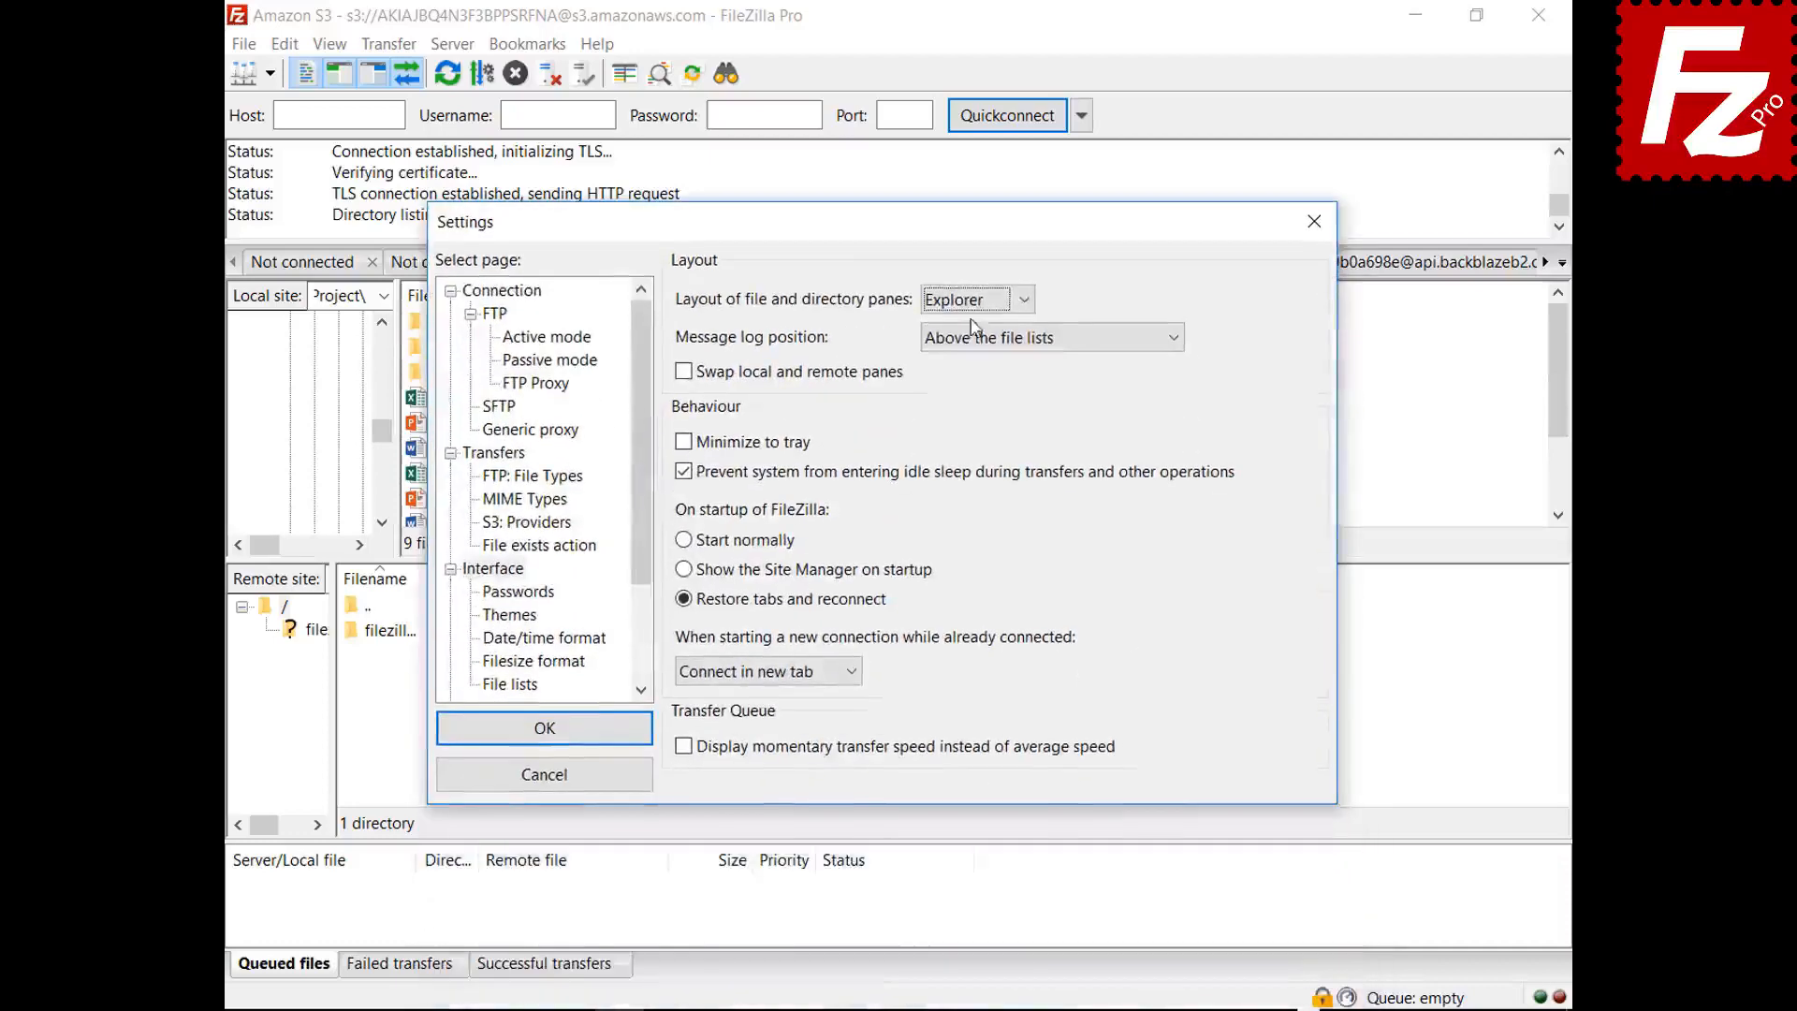
{"action": "left_click", "coordinate": [974, 301]}
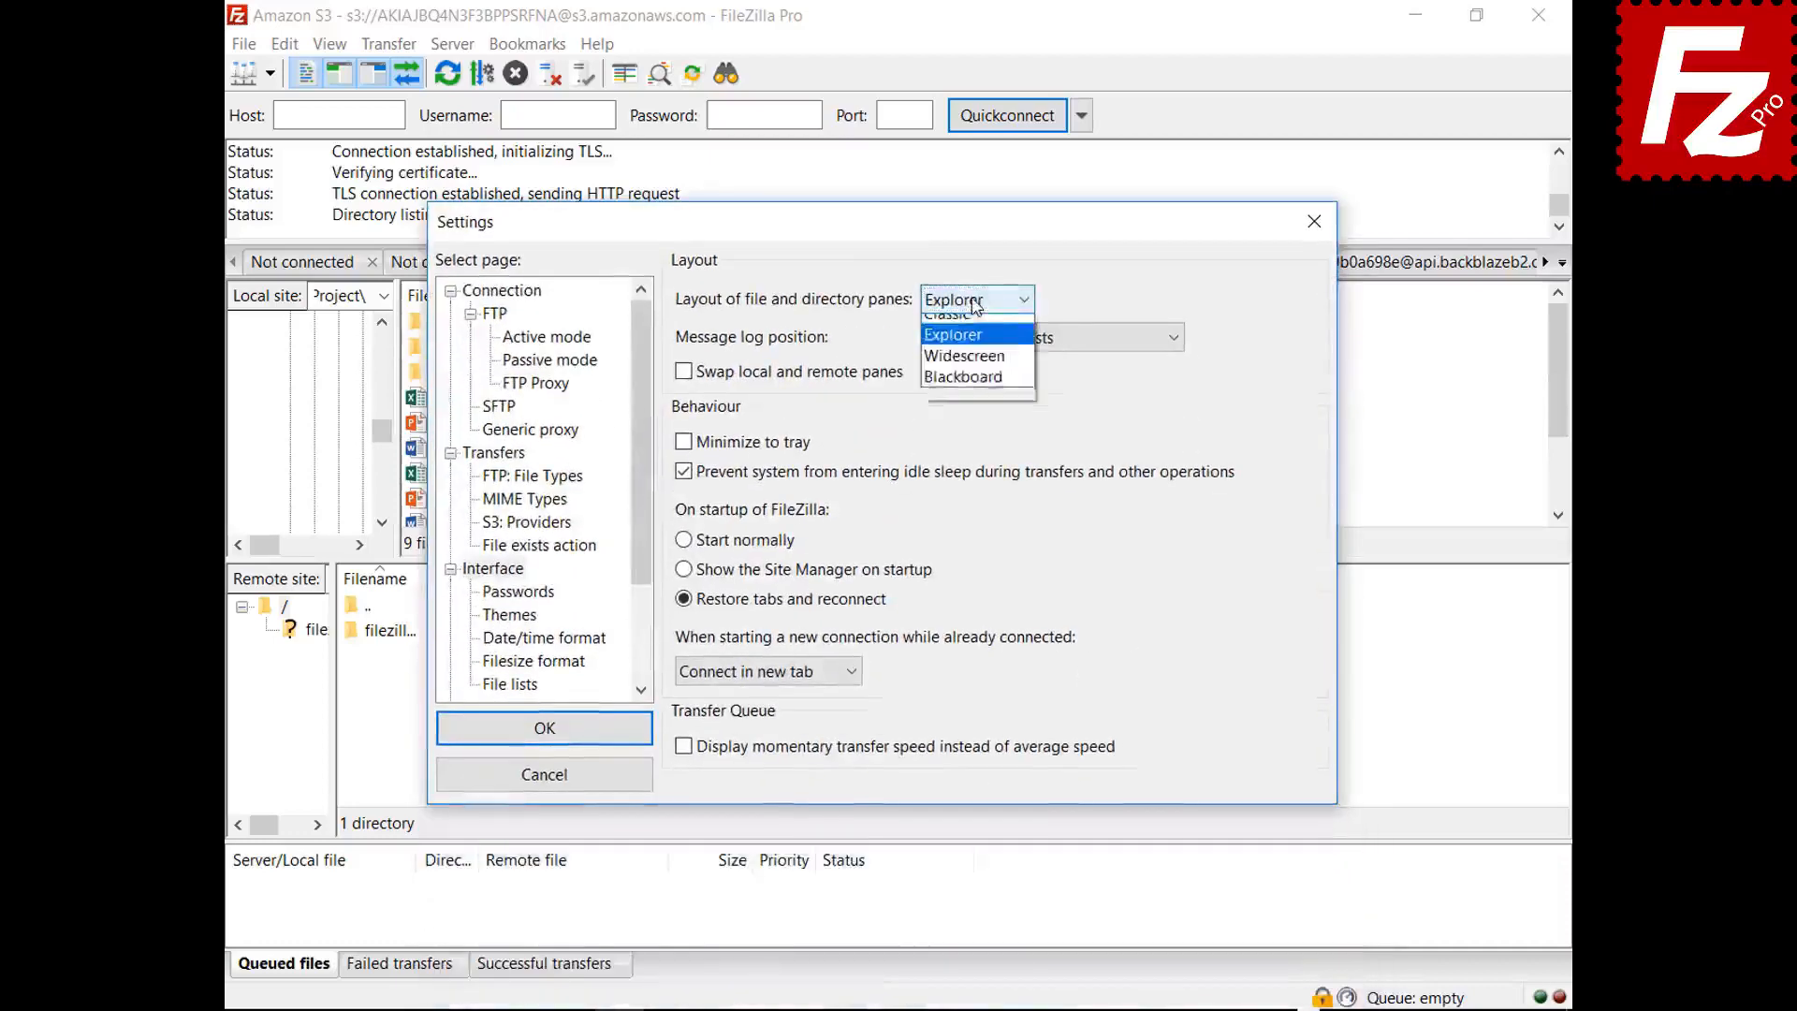
{"action": "left_click", "coordinate": [963, 355]}
{"action": "mouse_move", "coordinate": [907, 234]}
{"action": "left_mouse_down"}
{"action": "mouse_move", "coordinate": [952, 1010]}
{"action": "mouse_move", "coordinate": [892, 239]}
{"action": "left_mouse_up"}
{"action": "left_click", "coordinate": [964, 318]}
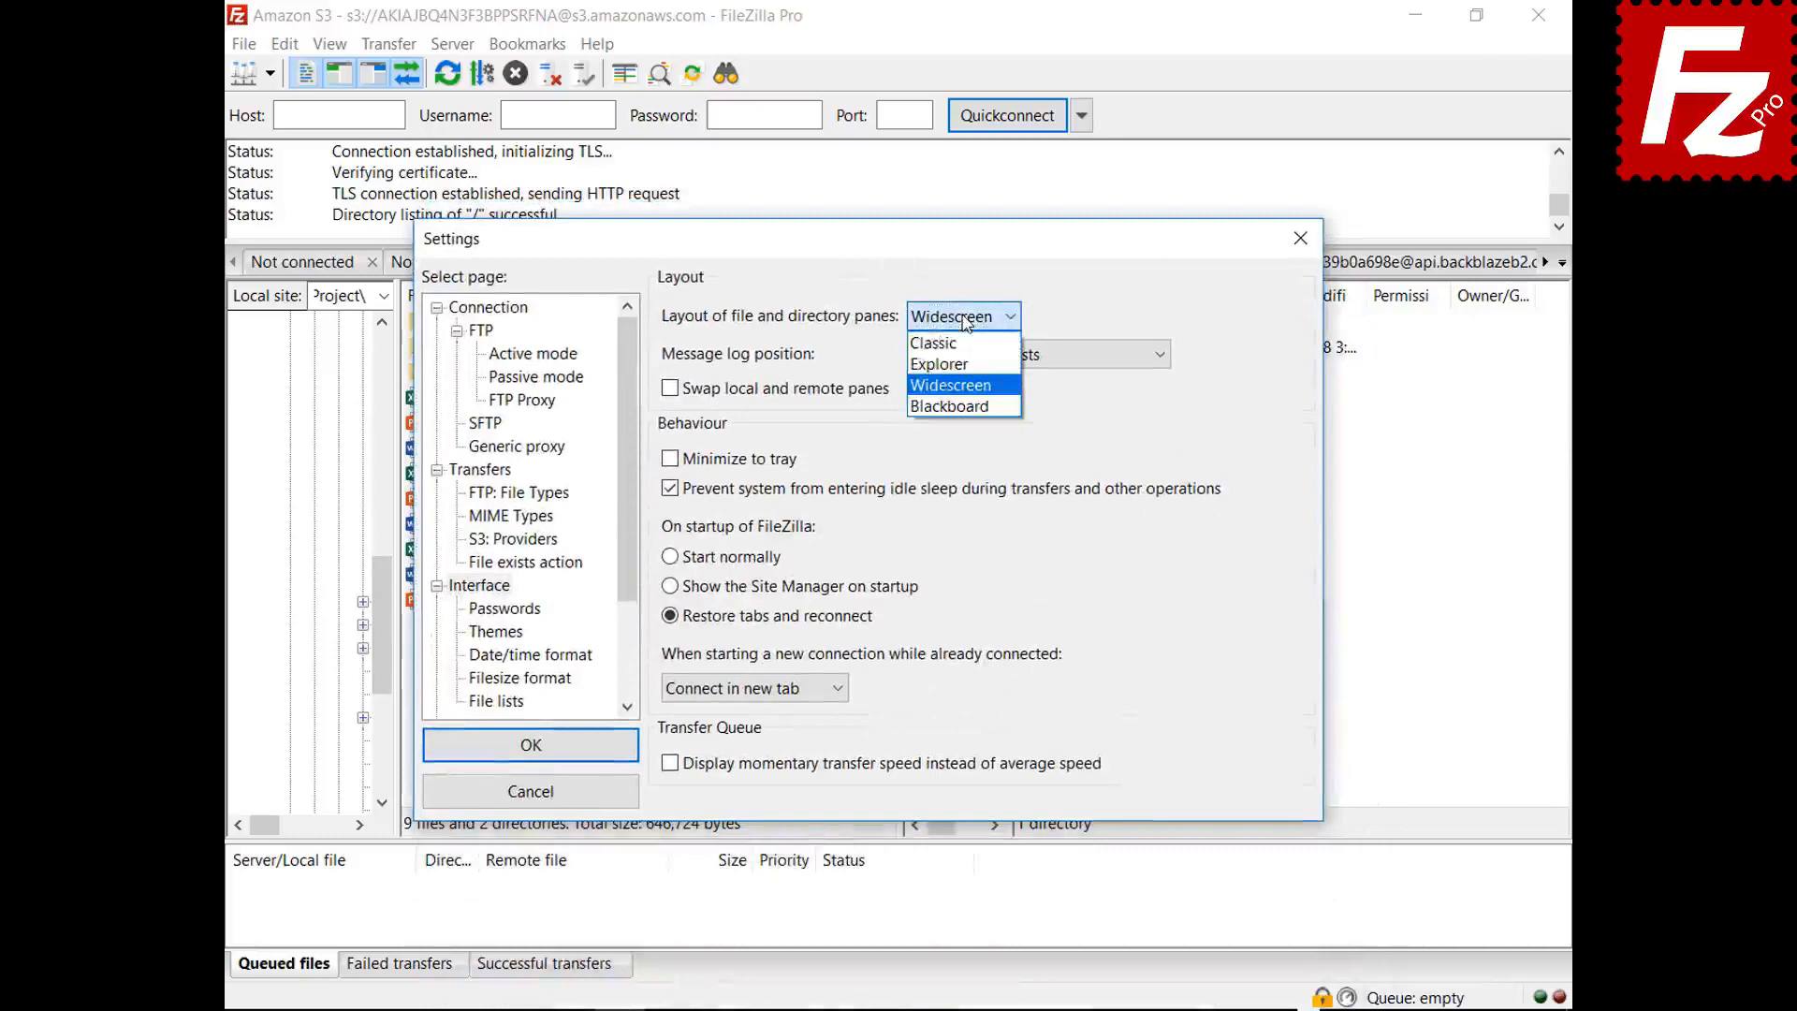
{"action": "left_click", "coordinate": [959, 408]}
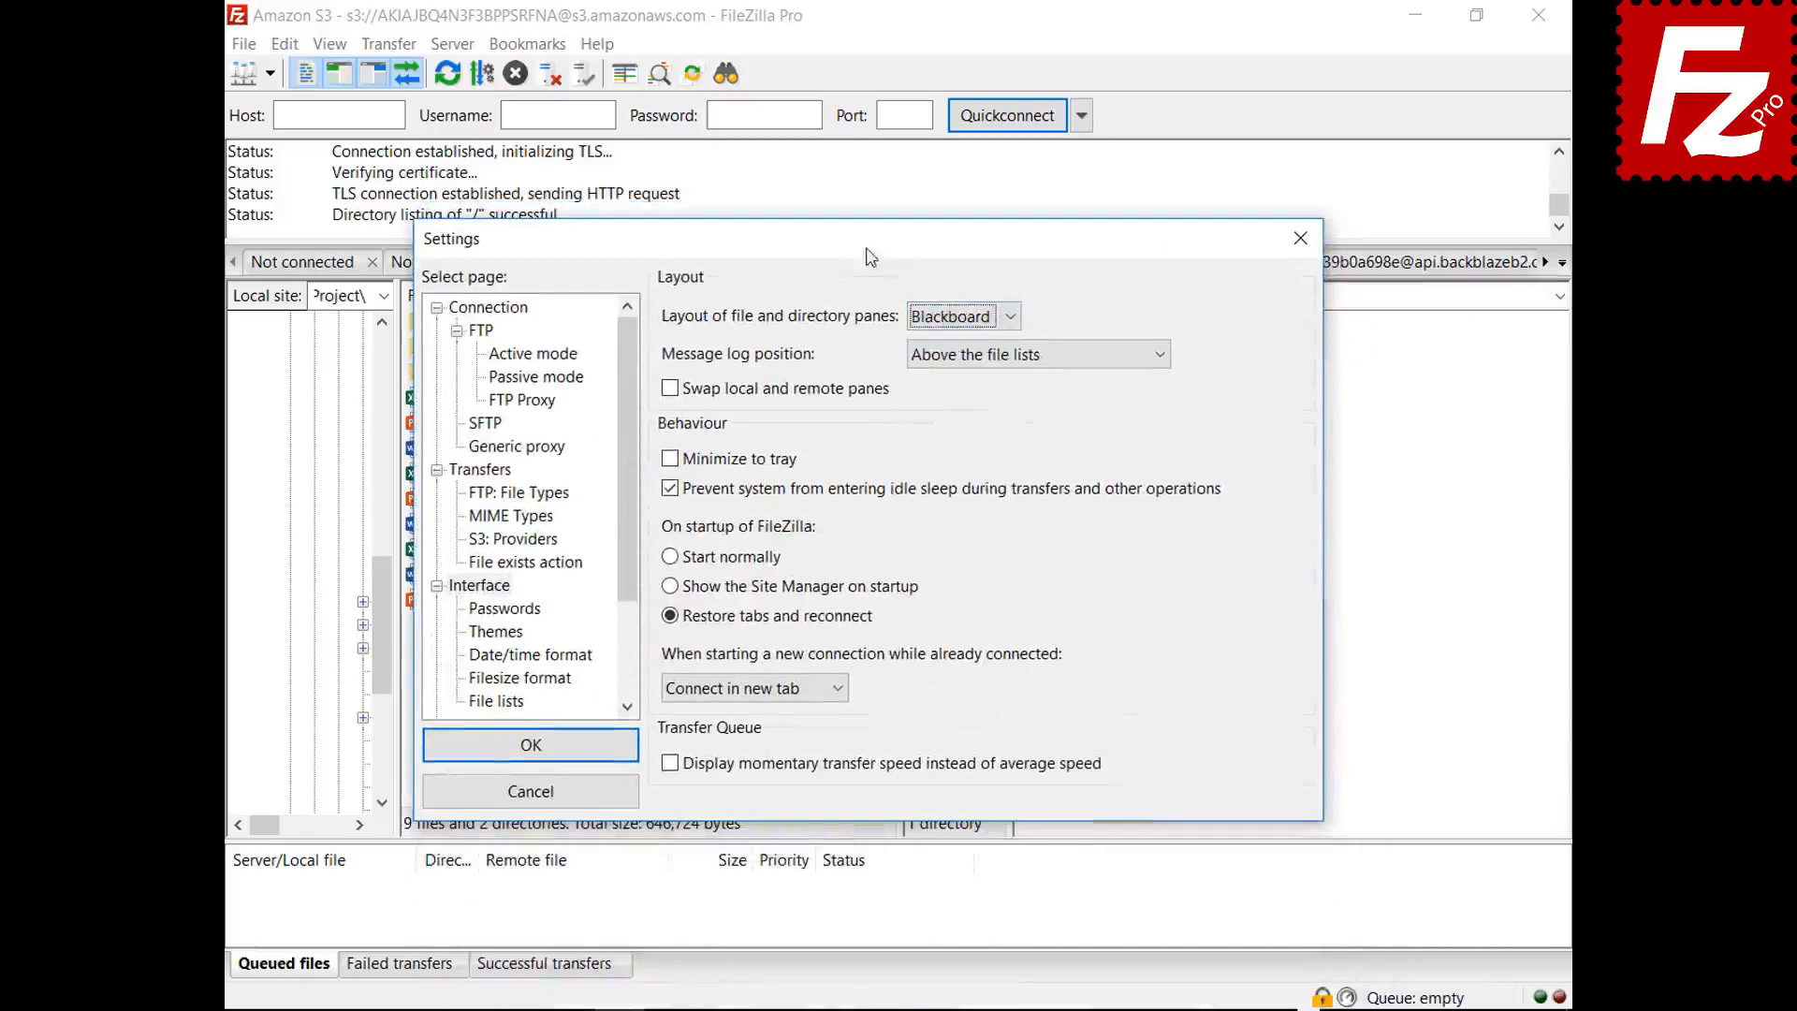
{"action": "left_click_drag", "start_coordinate": [864, 248], "coordinate": [867, 1009]}
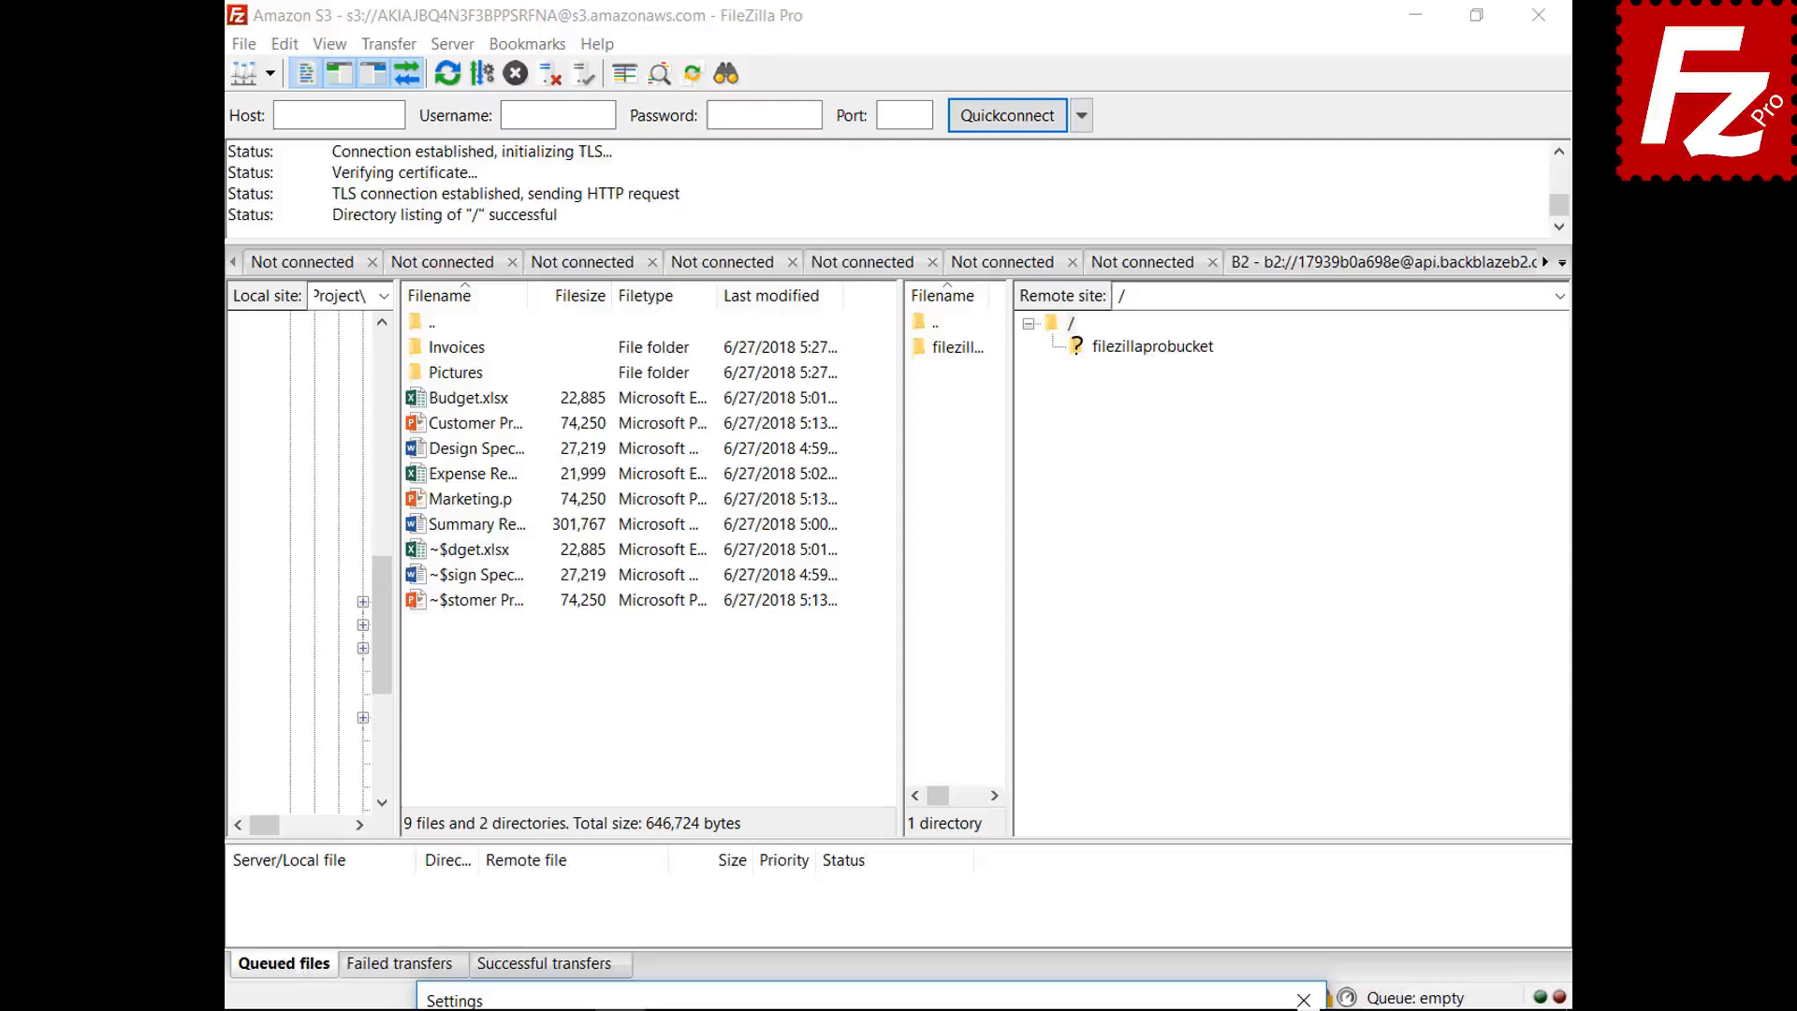
{"action": "left_click_drag", "start_coordinate": [868, 999], "coordinate": [822, 255]}
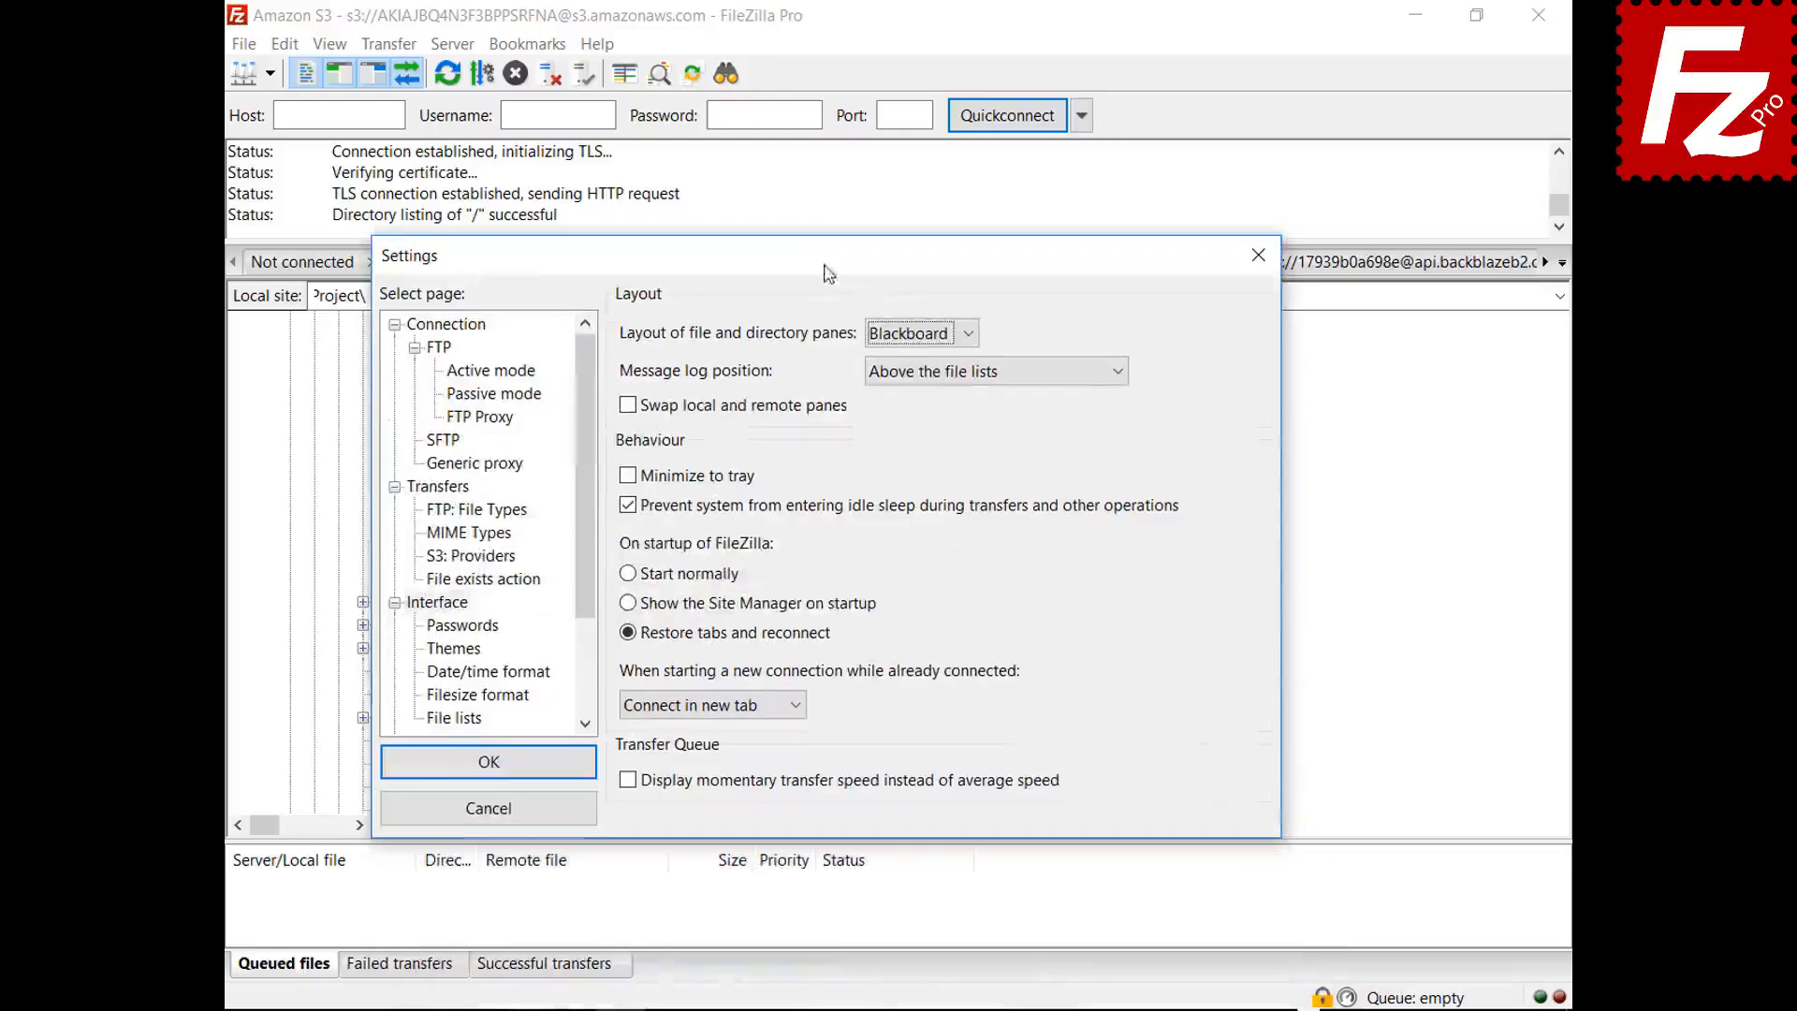
{"action": "left_click", "coordinate": [919, 334]}
{"action": "left_click", "coordinate": [898, 361]}
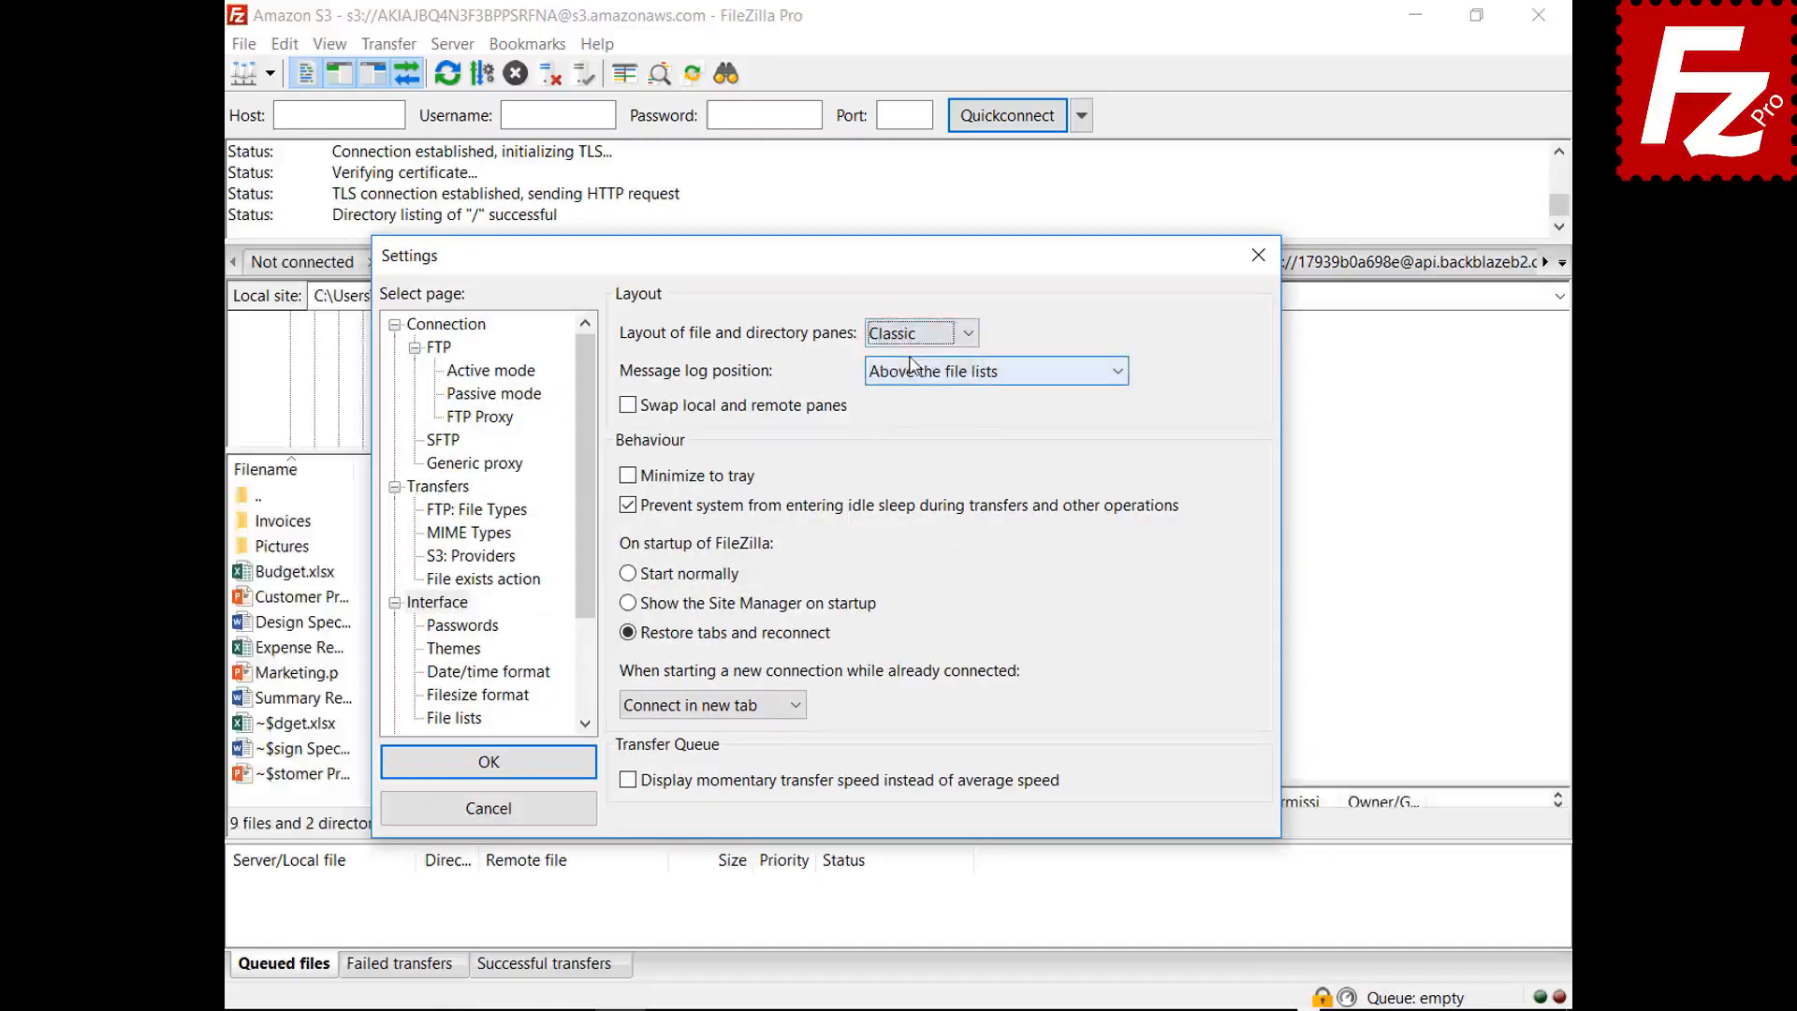
- Set the message log position to 'As tab in the transfer queue pane'
{"action": "left_click", "coordinate": [966, 374]}
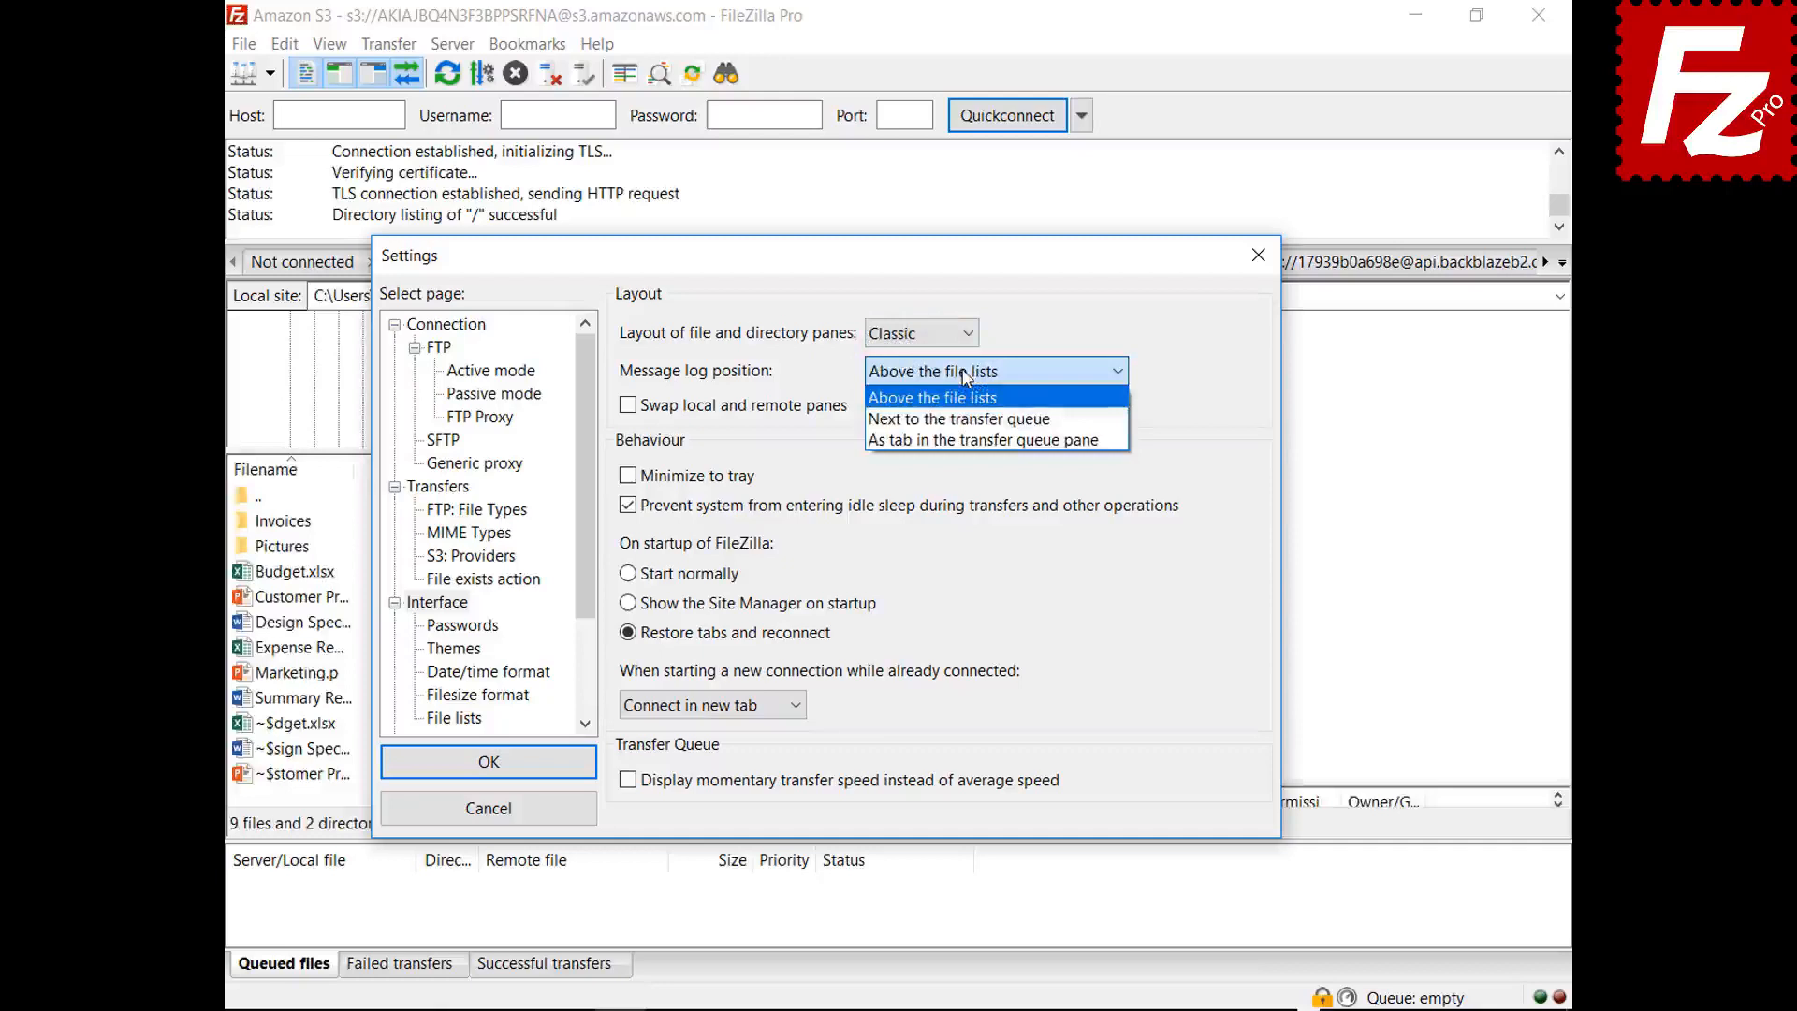
{"action": "left_click", "coordinate": [932, 398]}
{"action": "left_click_drag", "start_coordinate": [889, 256], "coordinate": [936, 1000]}
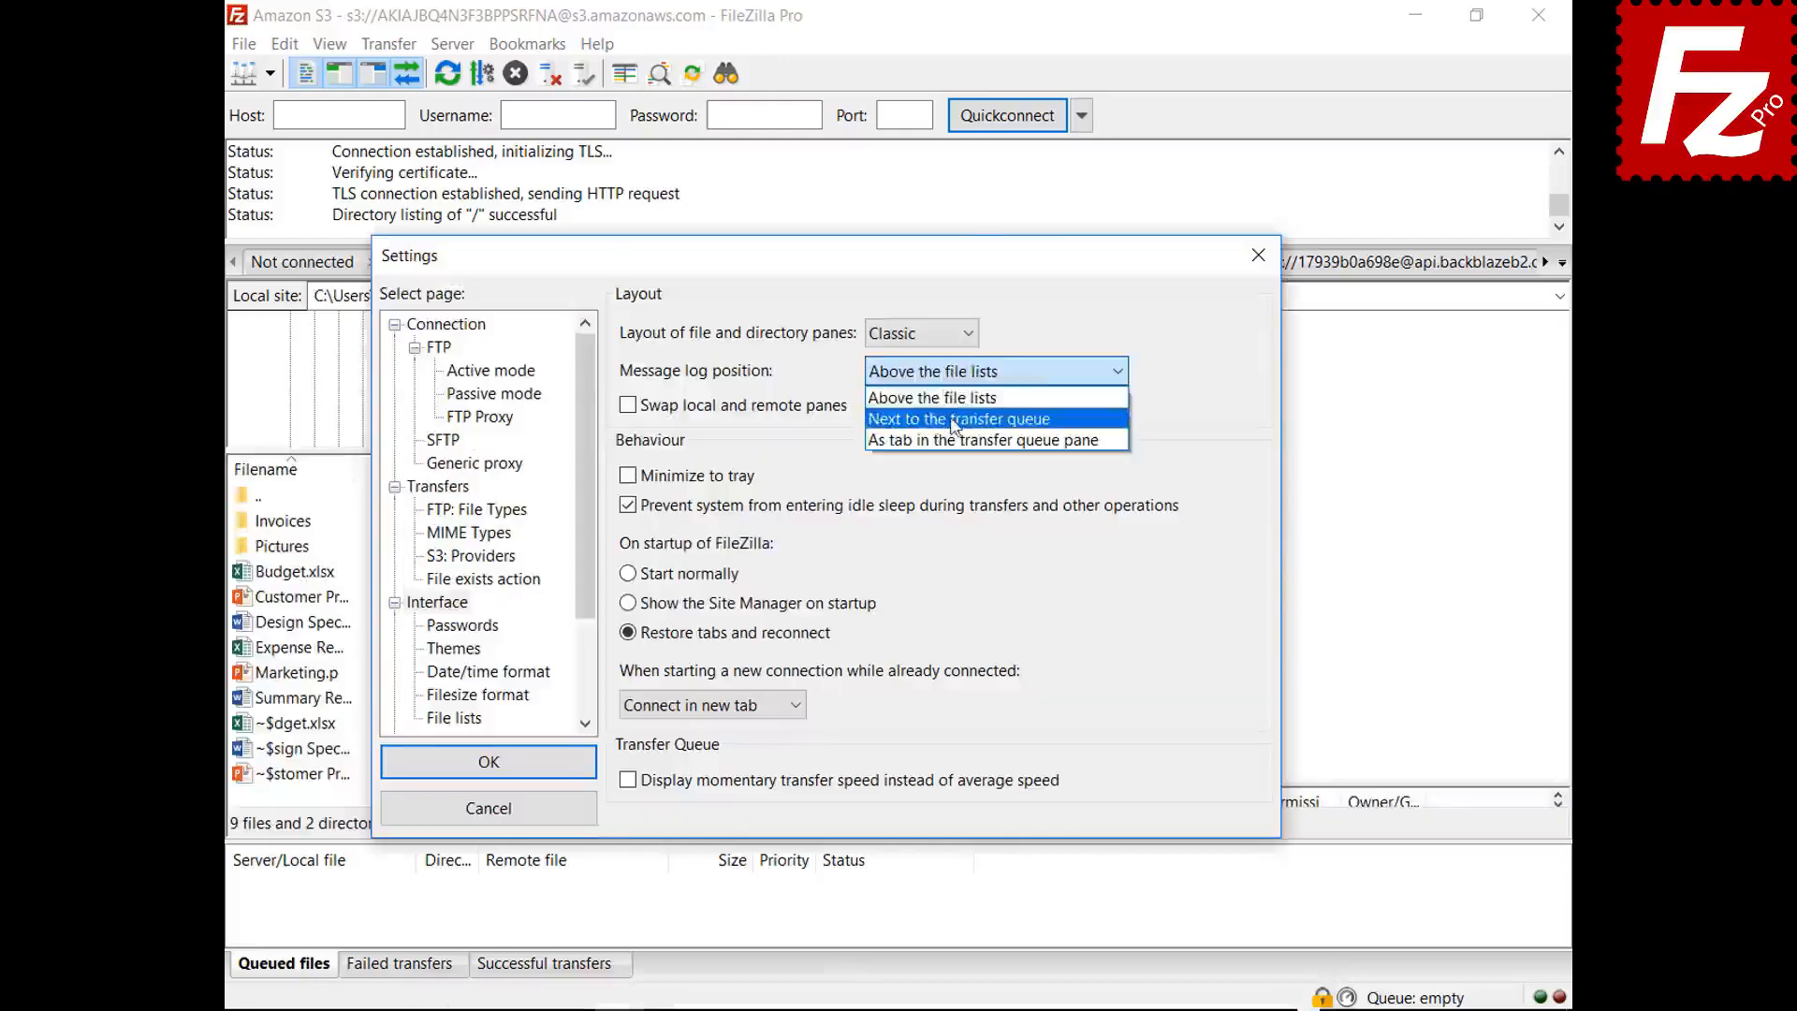
{"action": "left_click", "coordinate": [936, 412]}
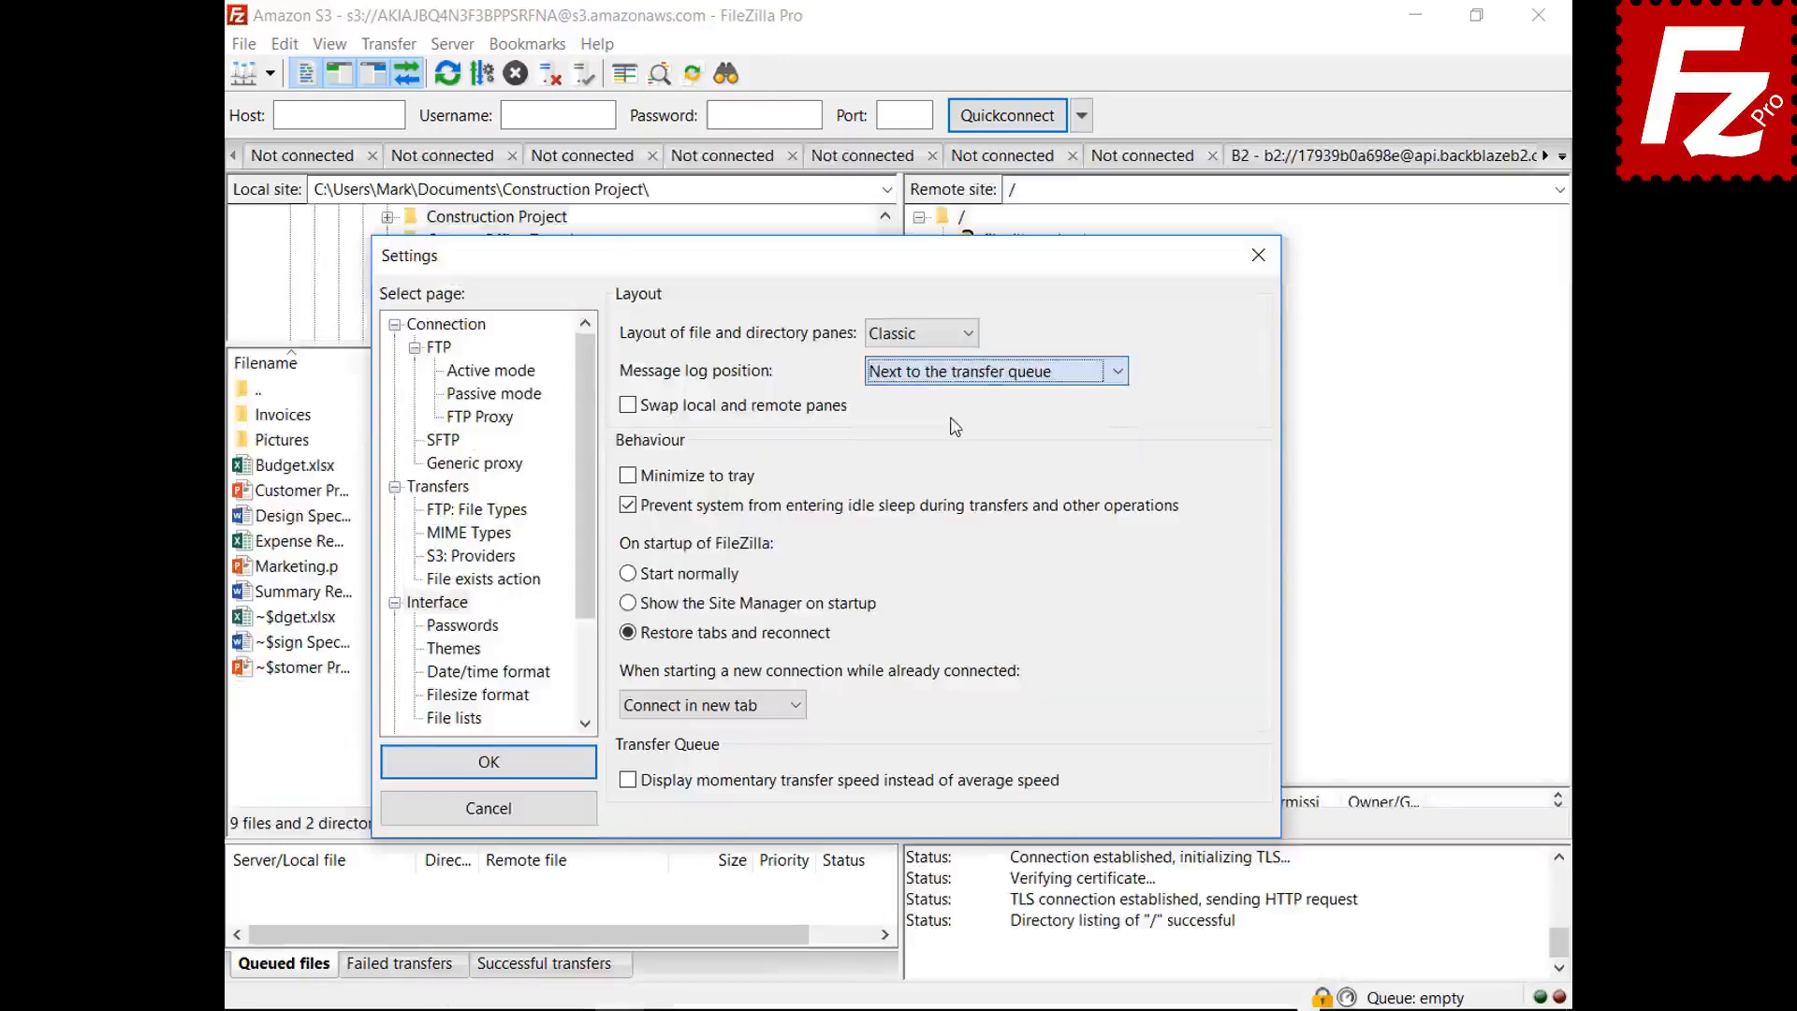
{"action": "left_click_drag", "start_coordinate": [838, 272], "coordinate": [876, 187]}
{"action": "left_click", "coordinate": [1024, 302]}
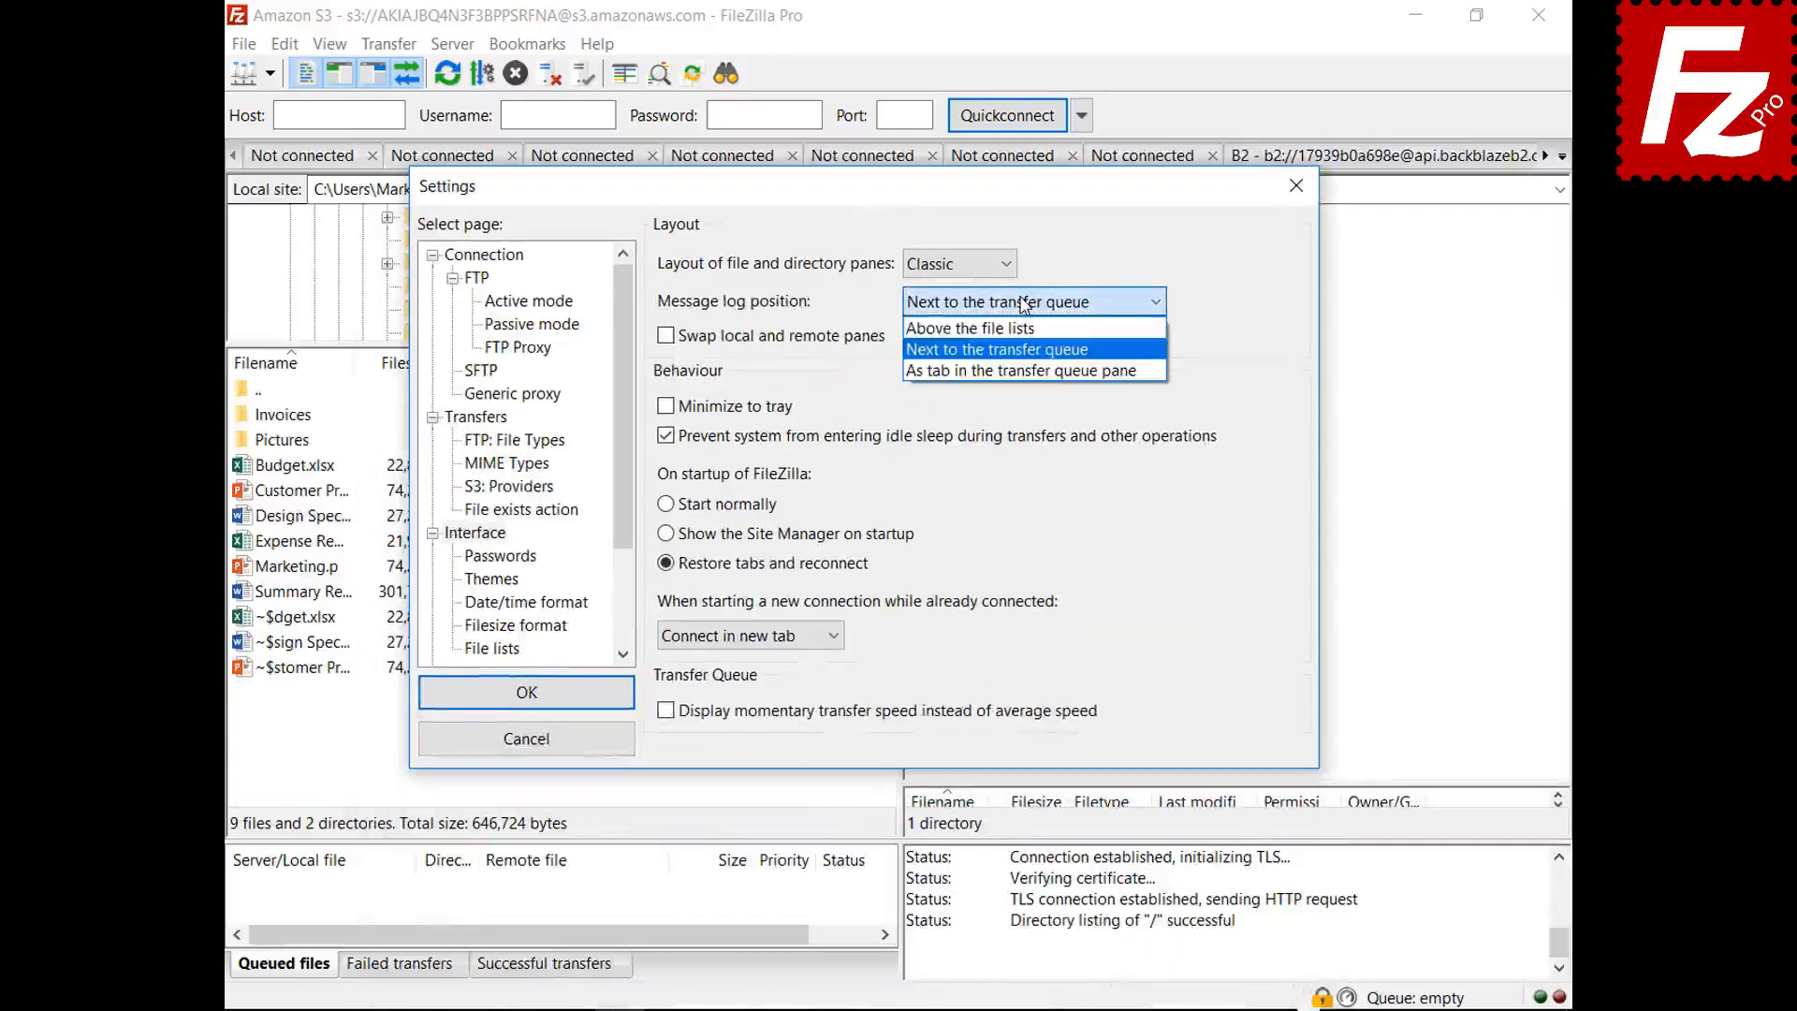
{"action": "left_click", "coordinate": [1013, 371]}
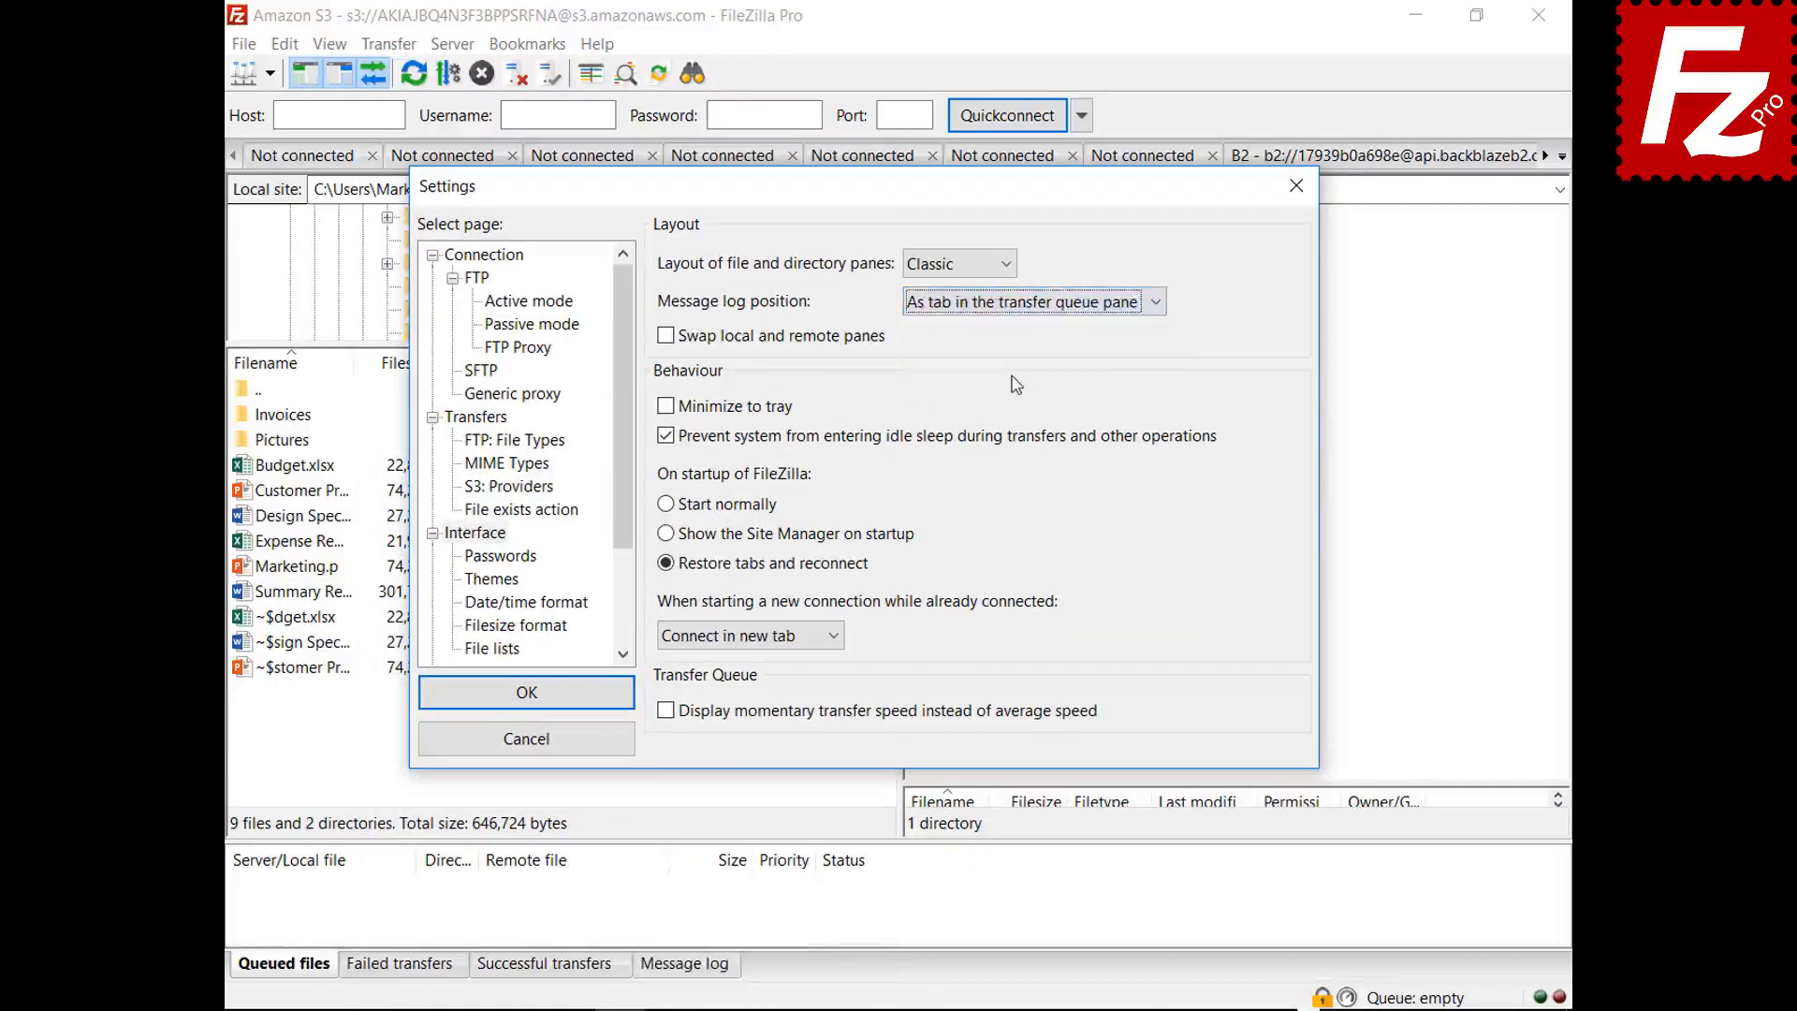
{"action": "left_click", "coordinate": [526, 692]}
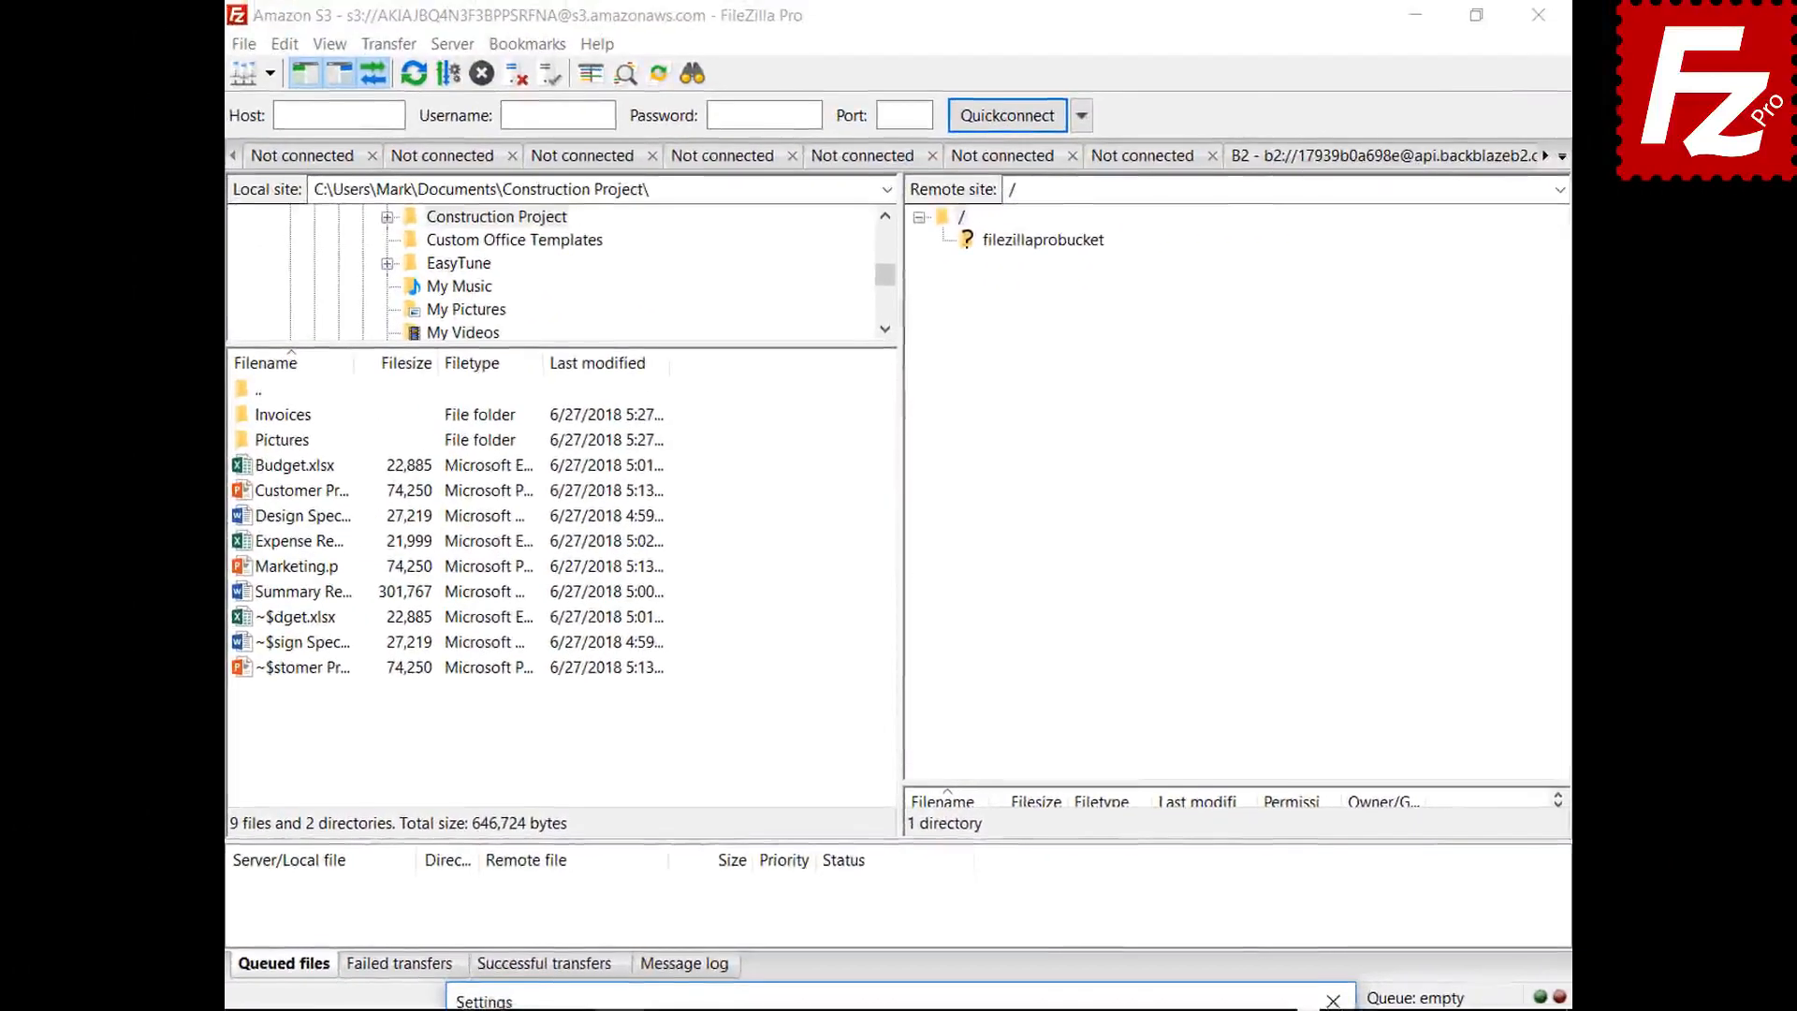
- Enable minimizing to the system tray and confirm the settings with OK
{"action": "left_click_drag", "start_coordinate": [891, 994], "coordinate": [940, 225]}
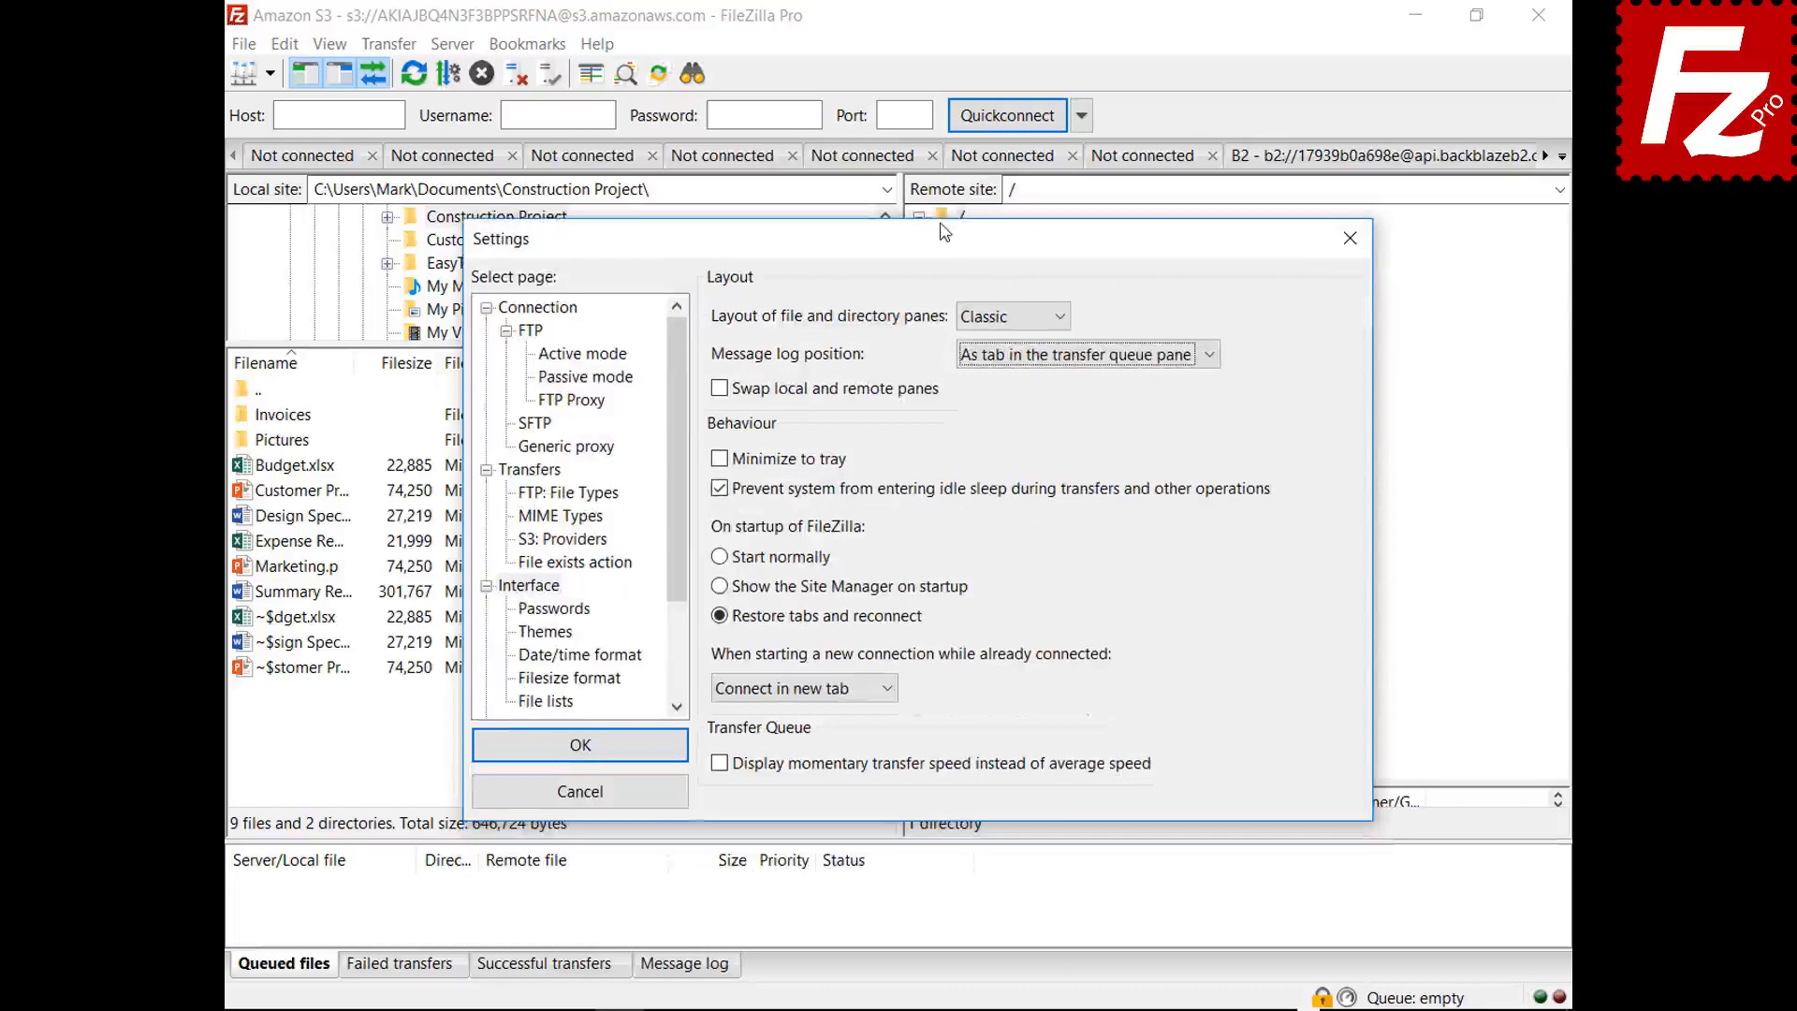
{"action": "left_click", "coordinate": [719, 460]}
{"action": "left_click", "coordinate": [718, 460]}
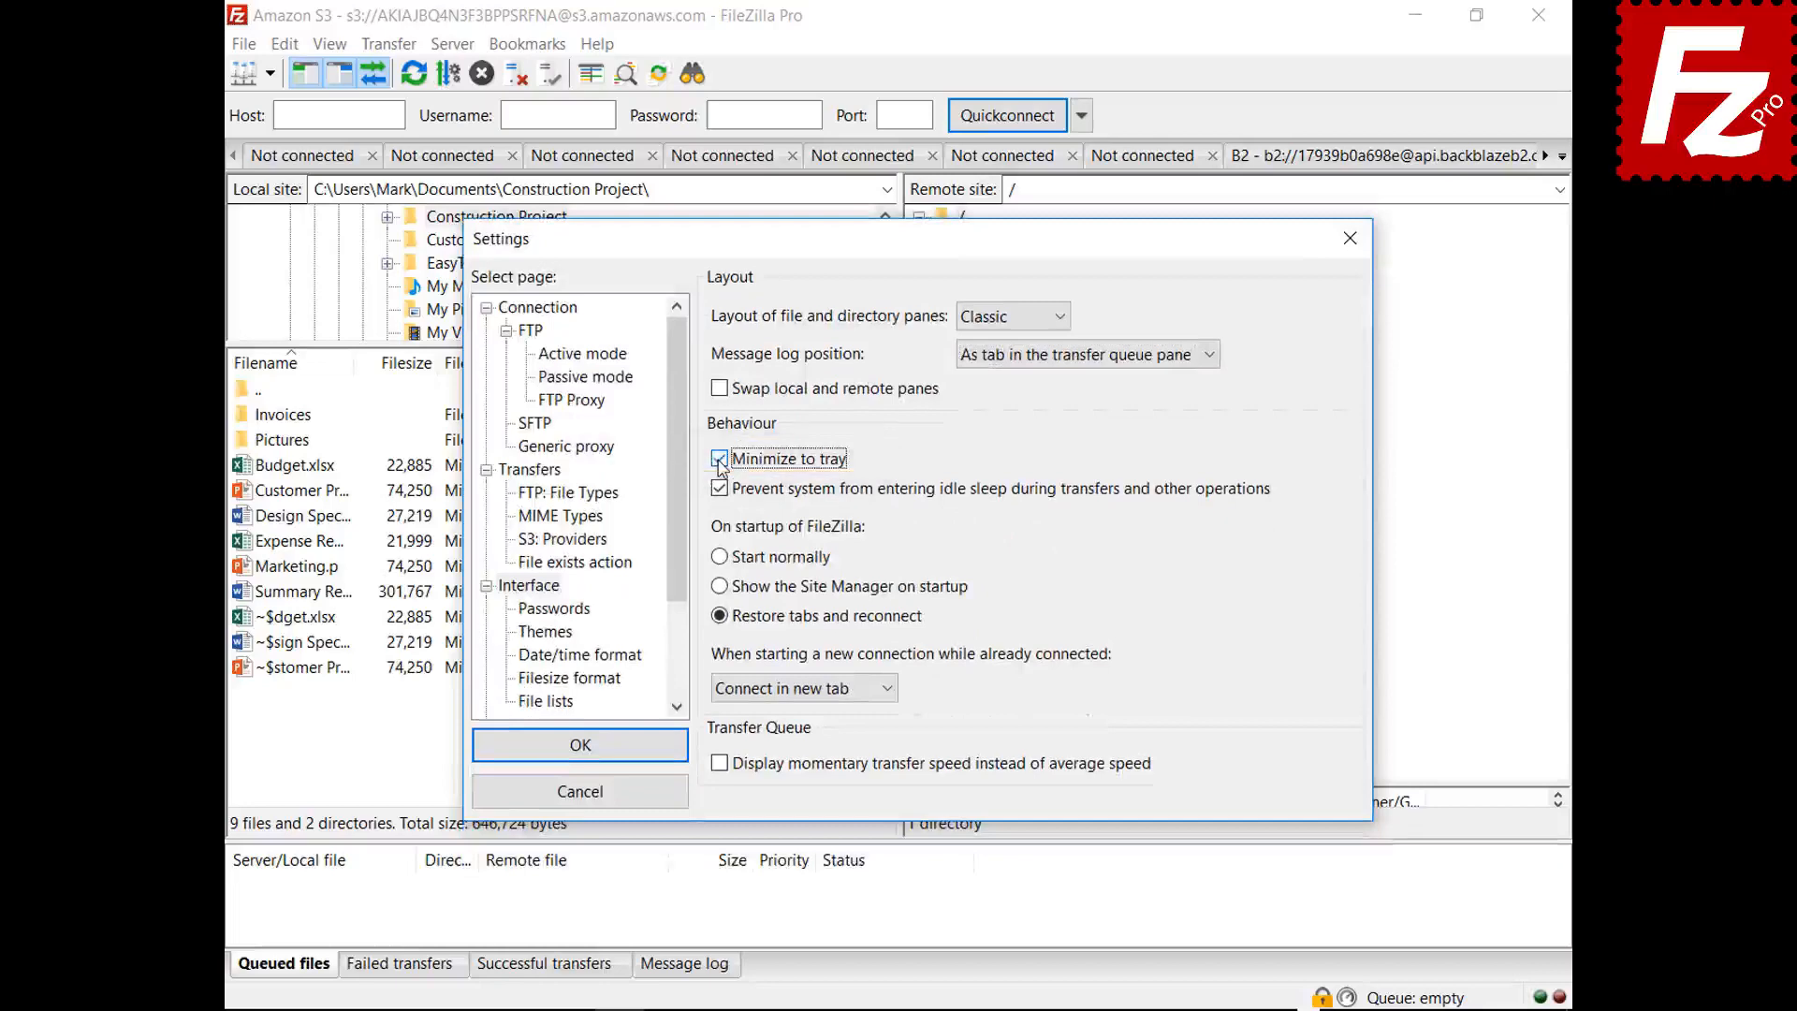
{"action": "left_click", "coordinate": [580, 748]}
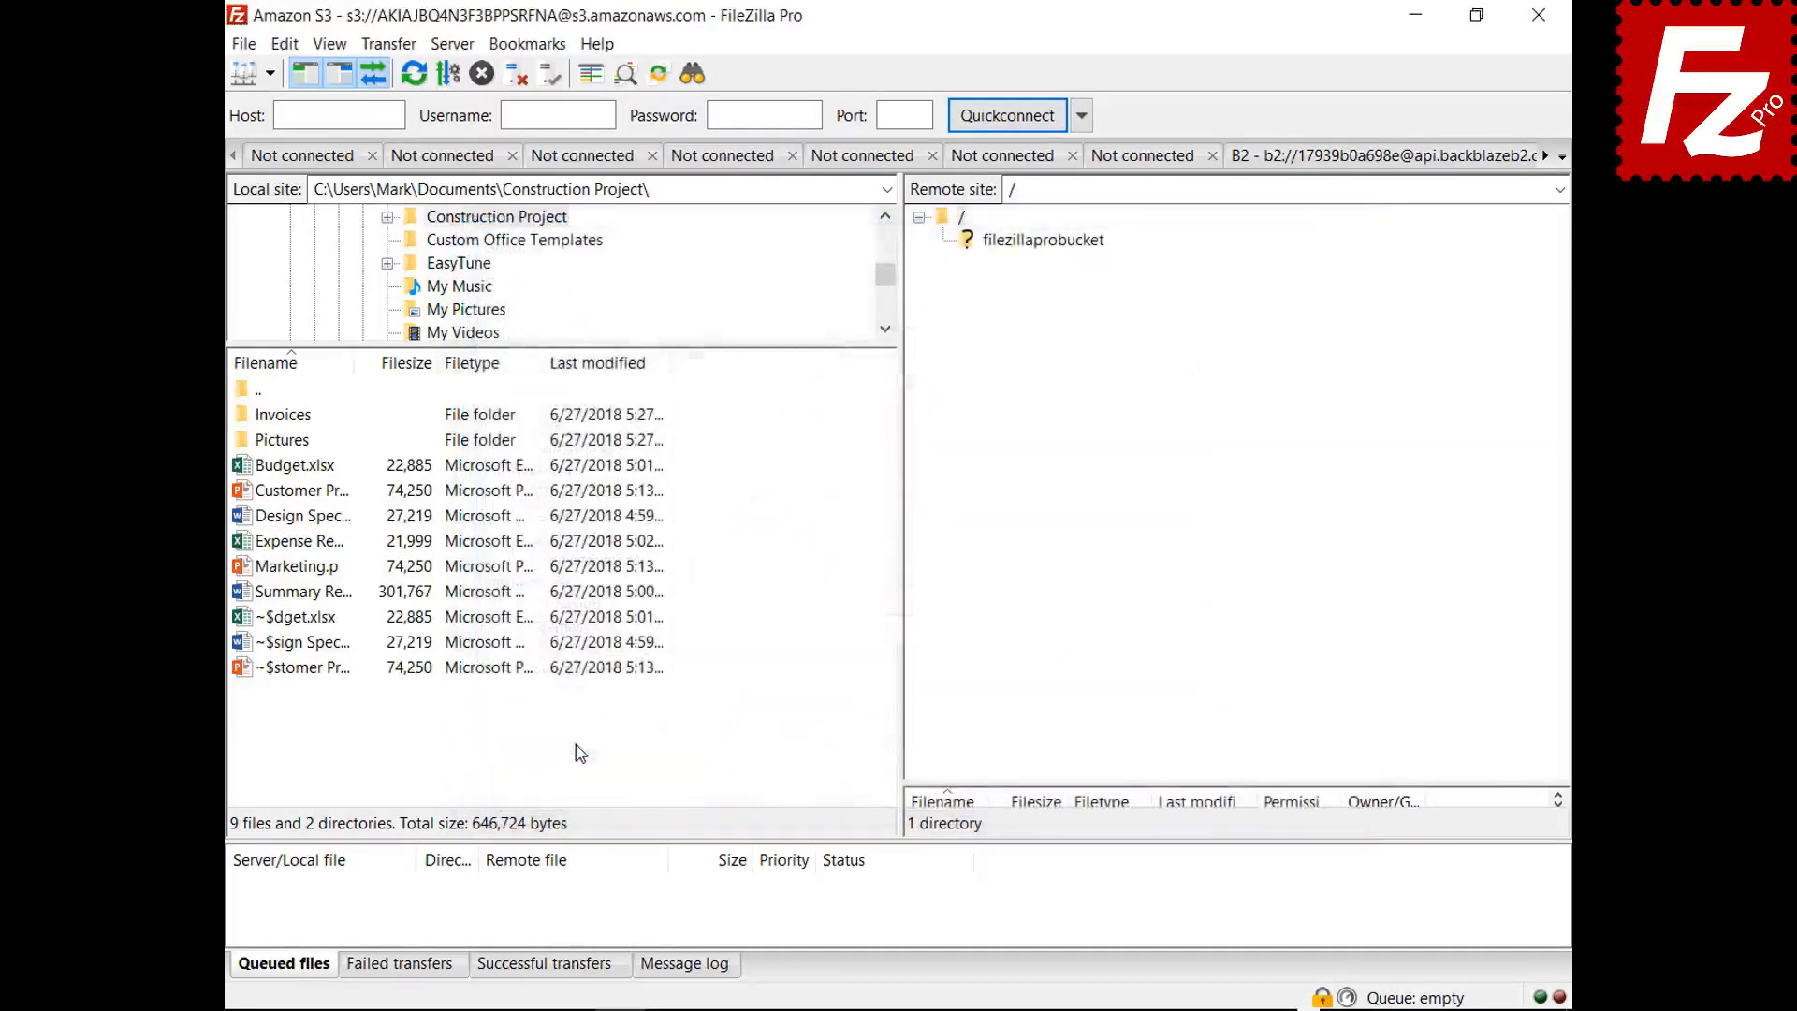
- Minimize FileZilla Pro to the tray, restore it, and reopen Interface settings
{"action": "left_click", "coordinate": [1415, 15]}
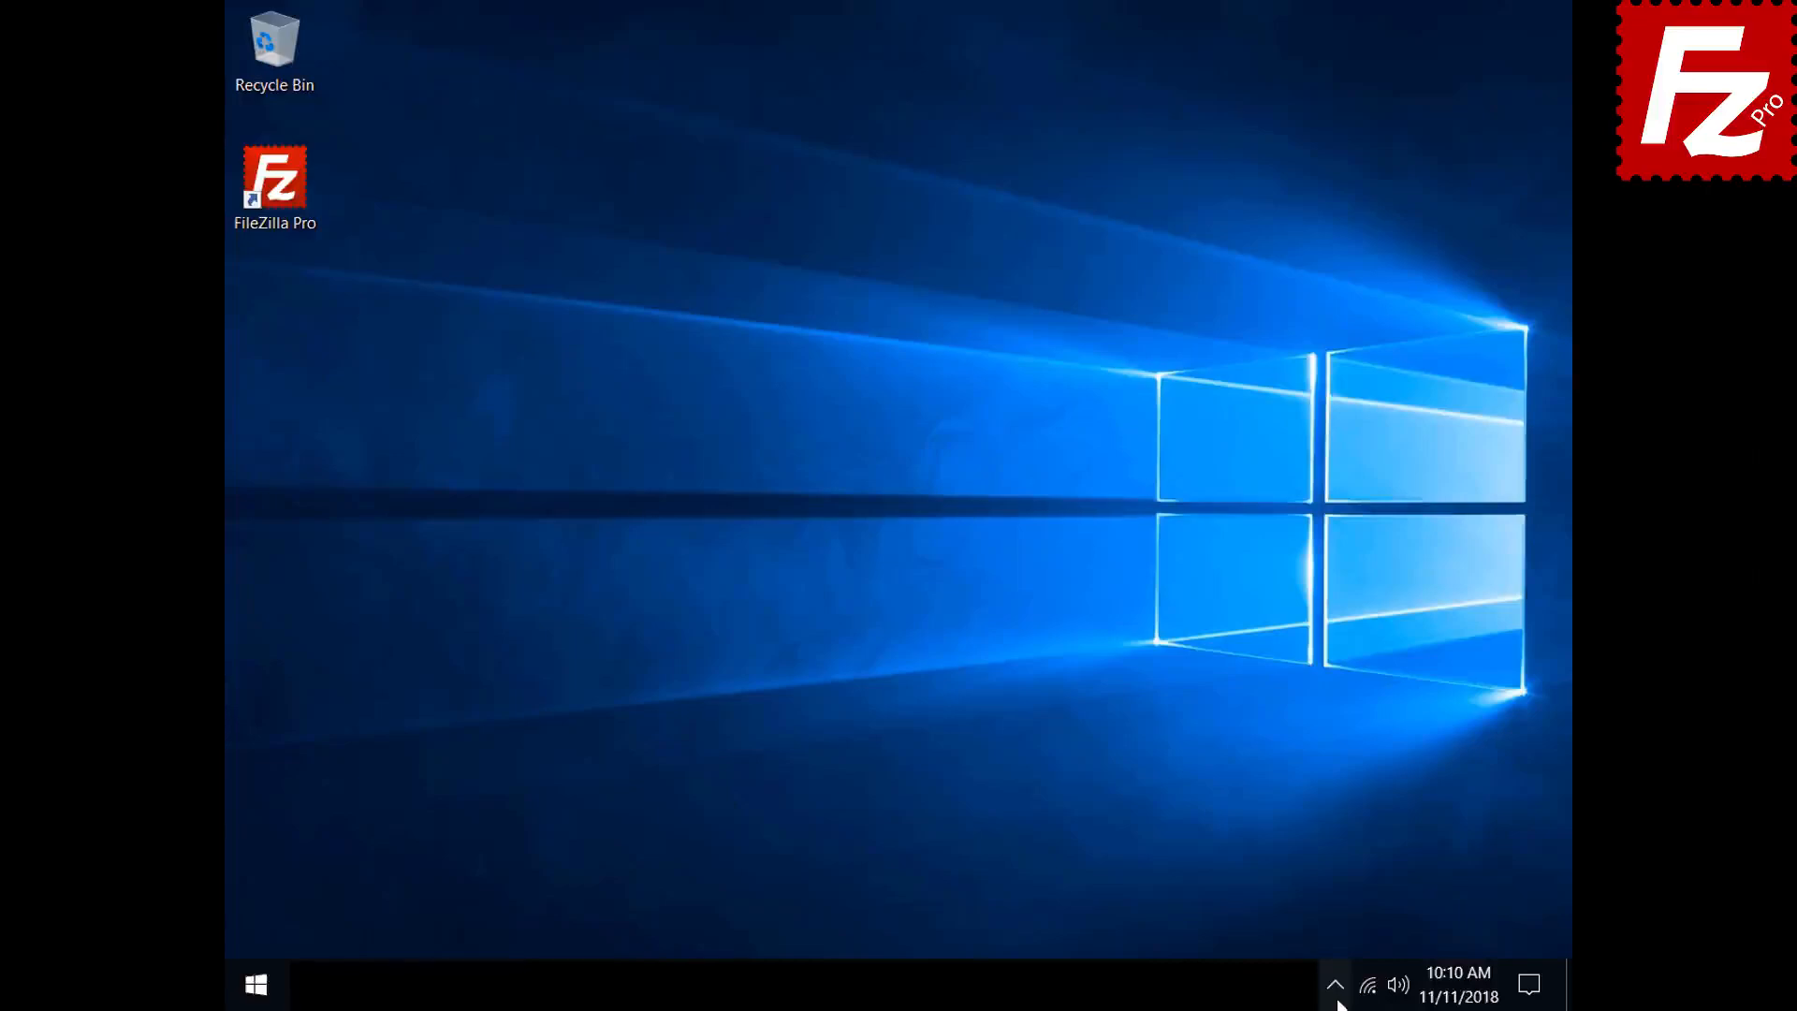
{"action": "left_click", "coordinate": [1337, 997]}
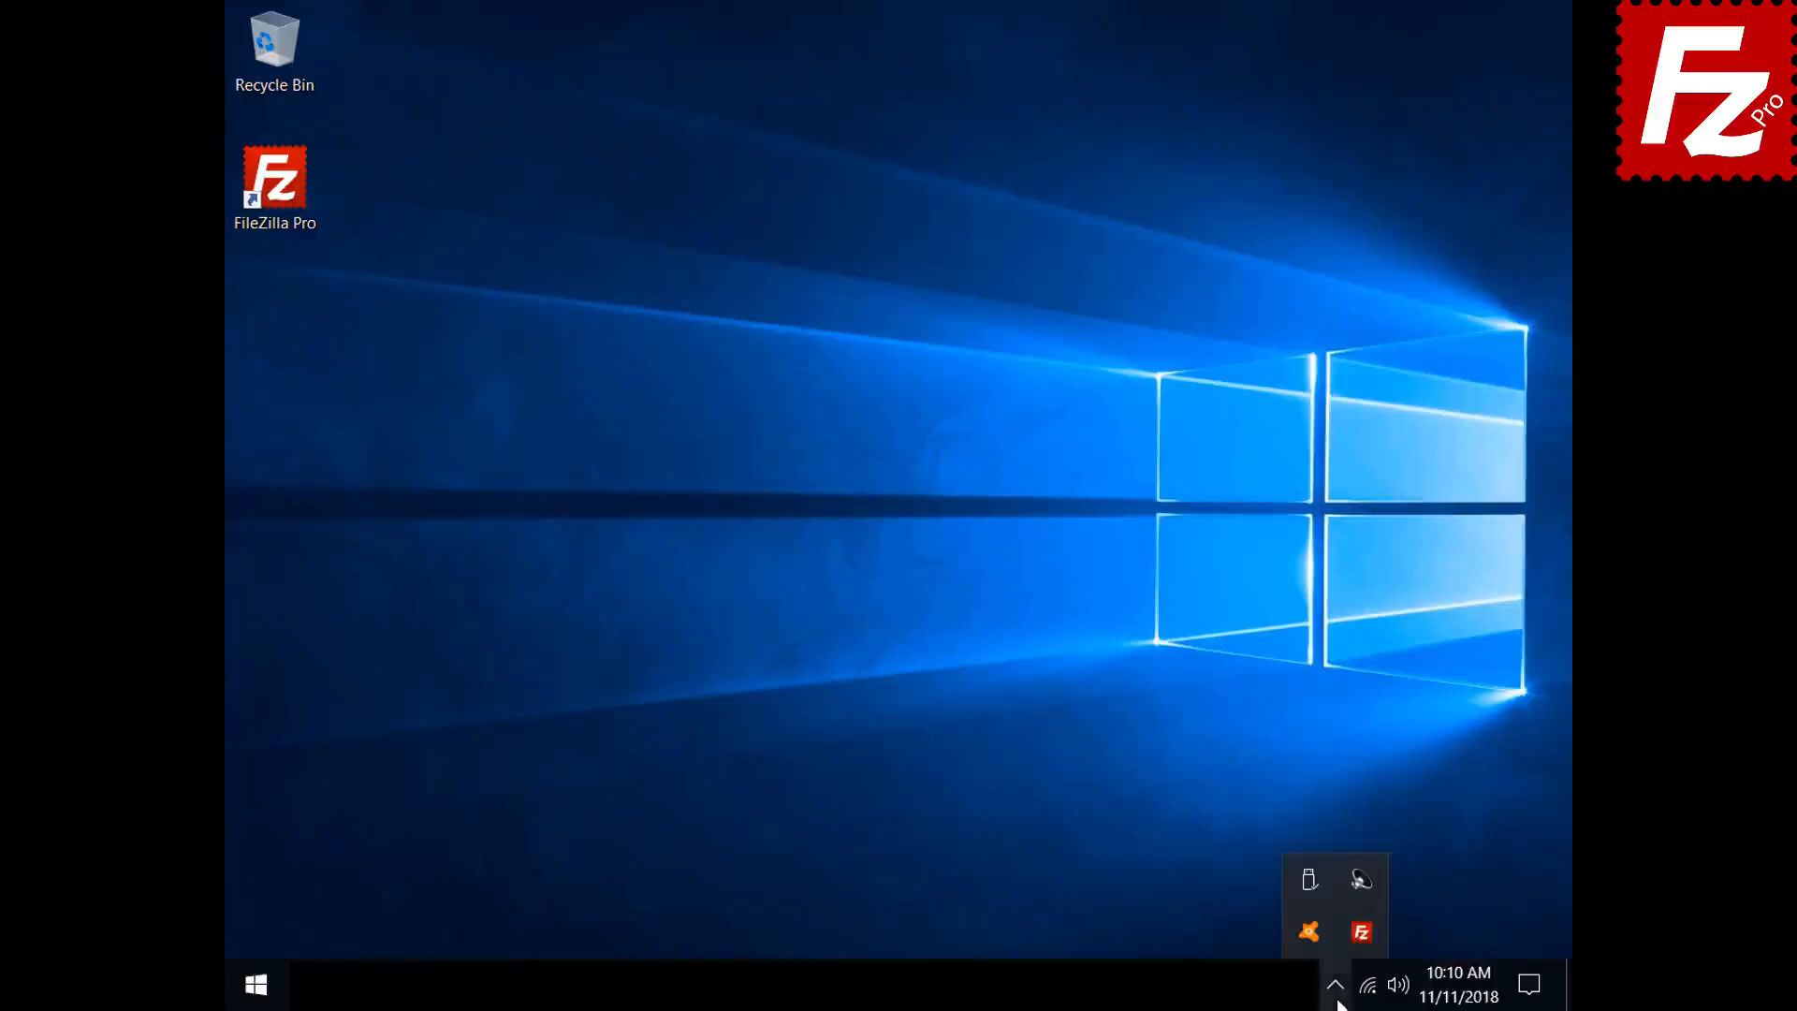
{"action": "left_click", "coordinate": [1353, 936]}
{"action": "left_click", "coordinate": [284, 44]}
{"action": "left_click", "coordinate": [308, 128]}
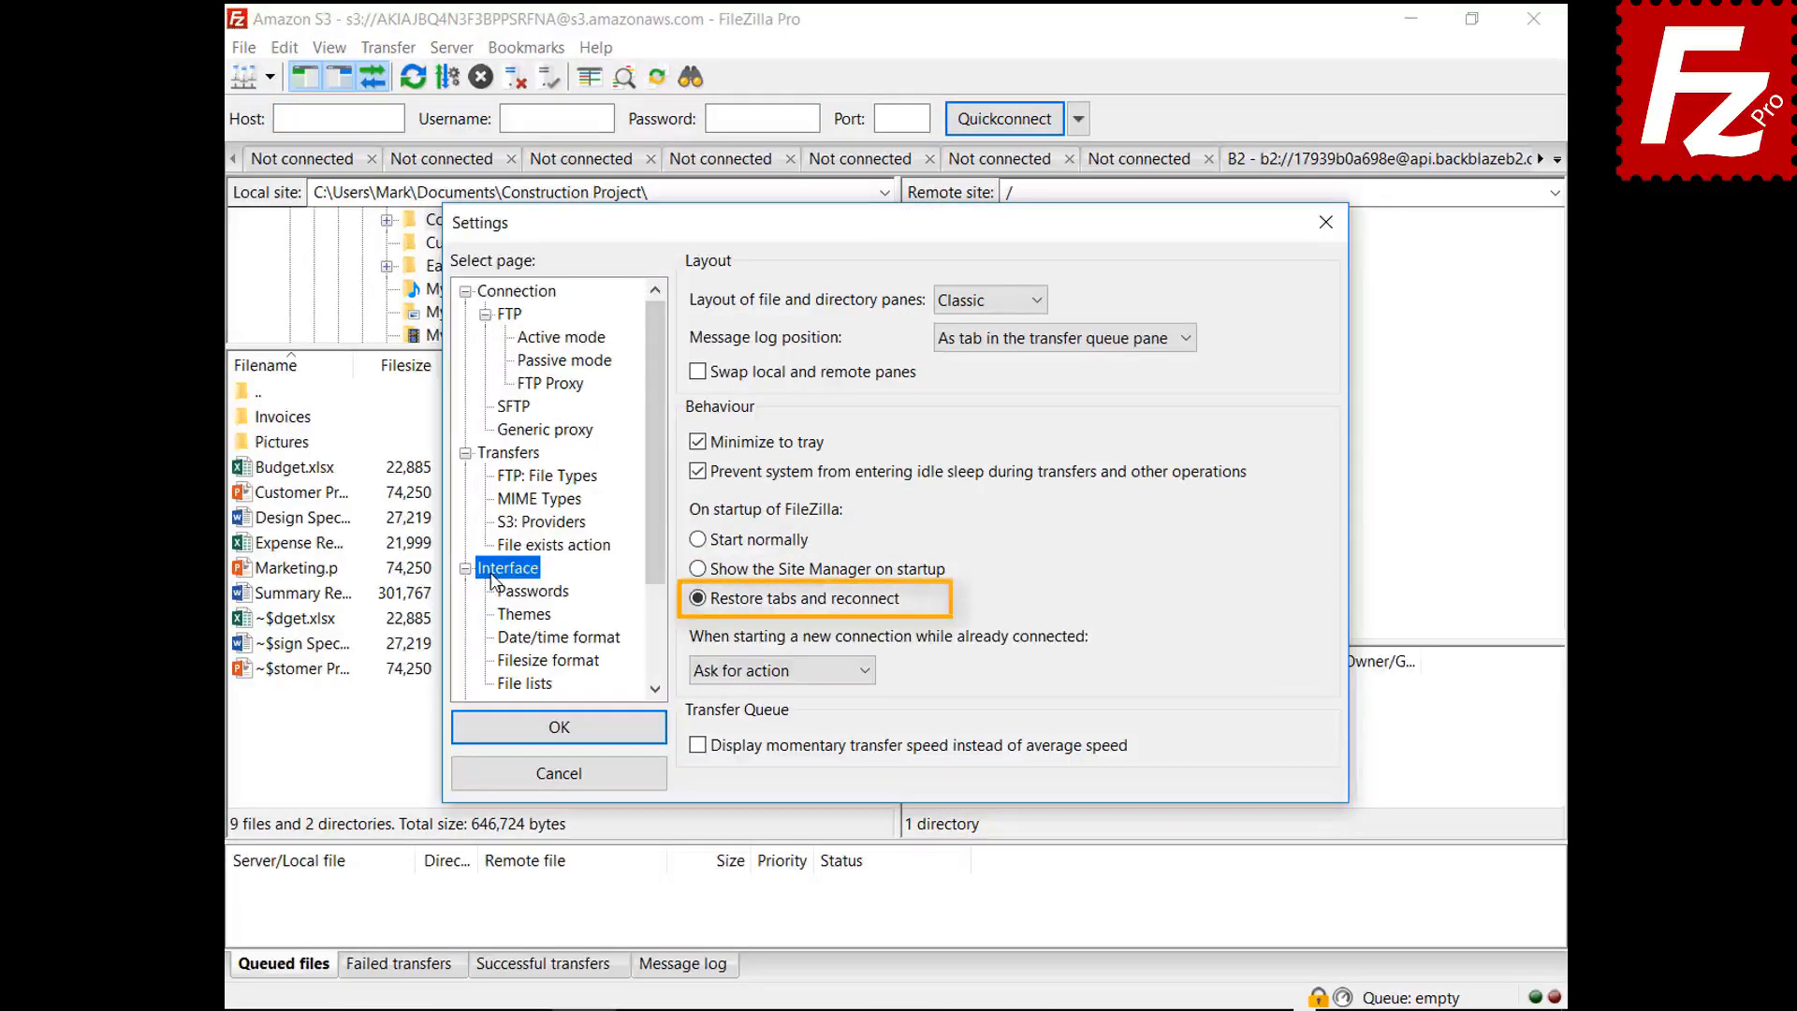
- Set 'When starting a new connection' to 'Connect in current tab'
{"action": "left_click", "coordinate": [773, 674]}
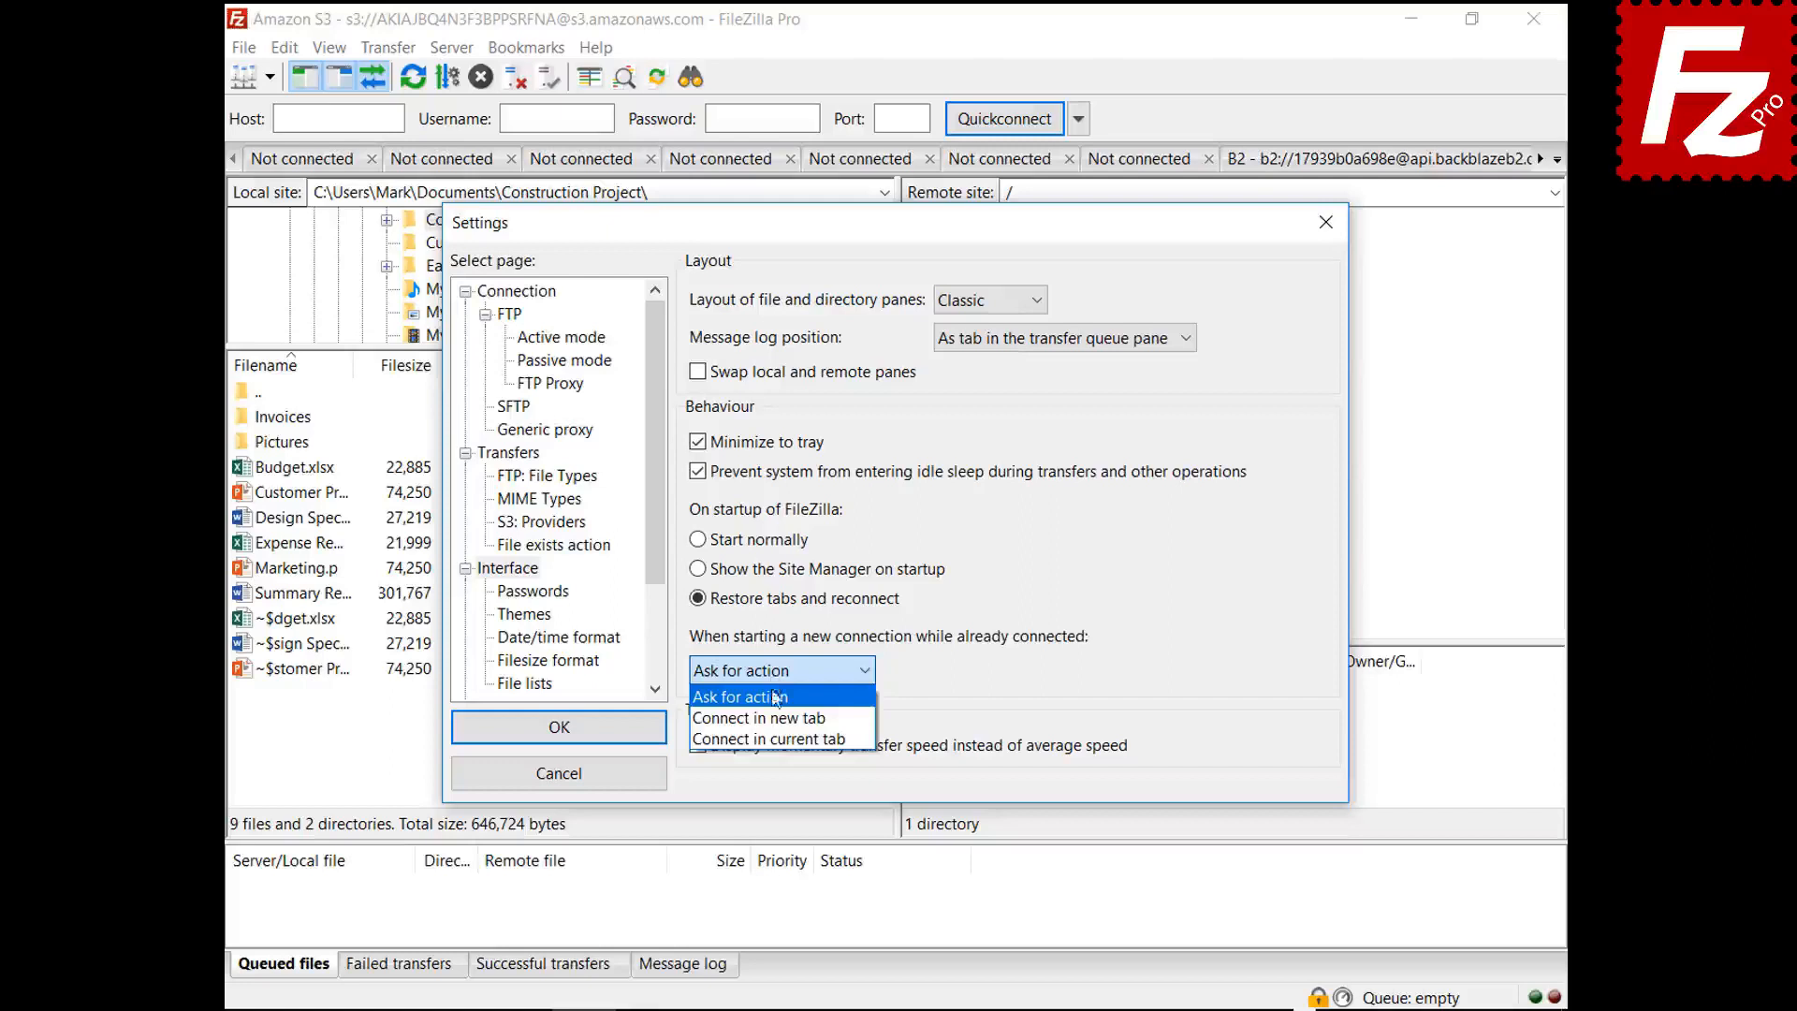
{"action": "left_click", "coordinate": [772, 718]}
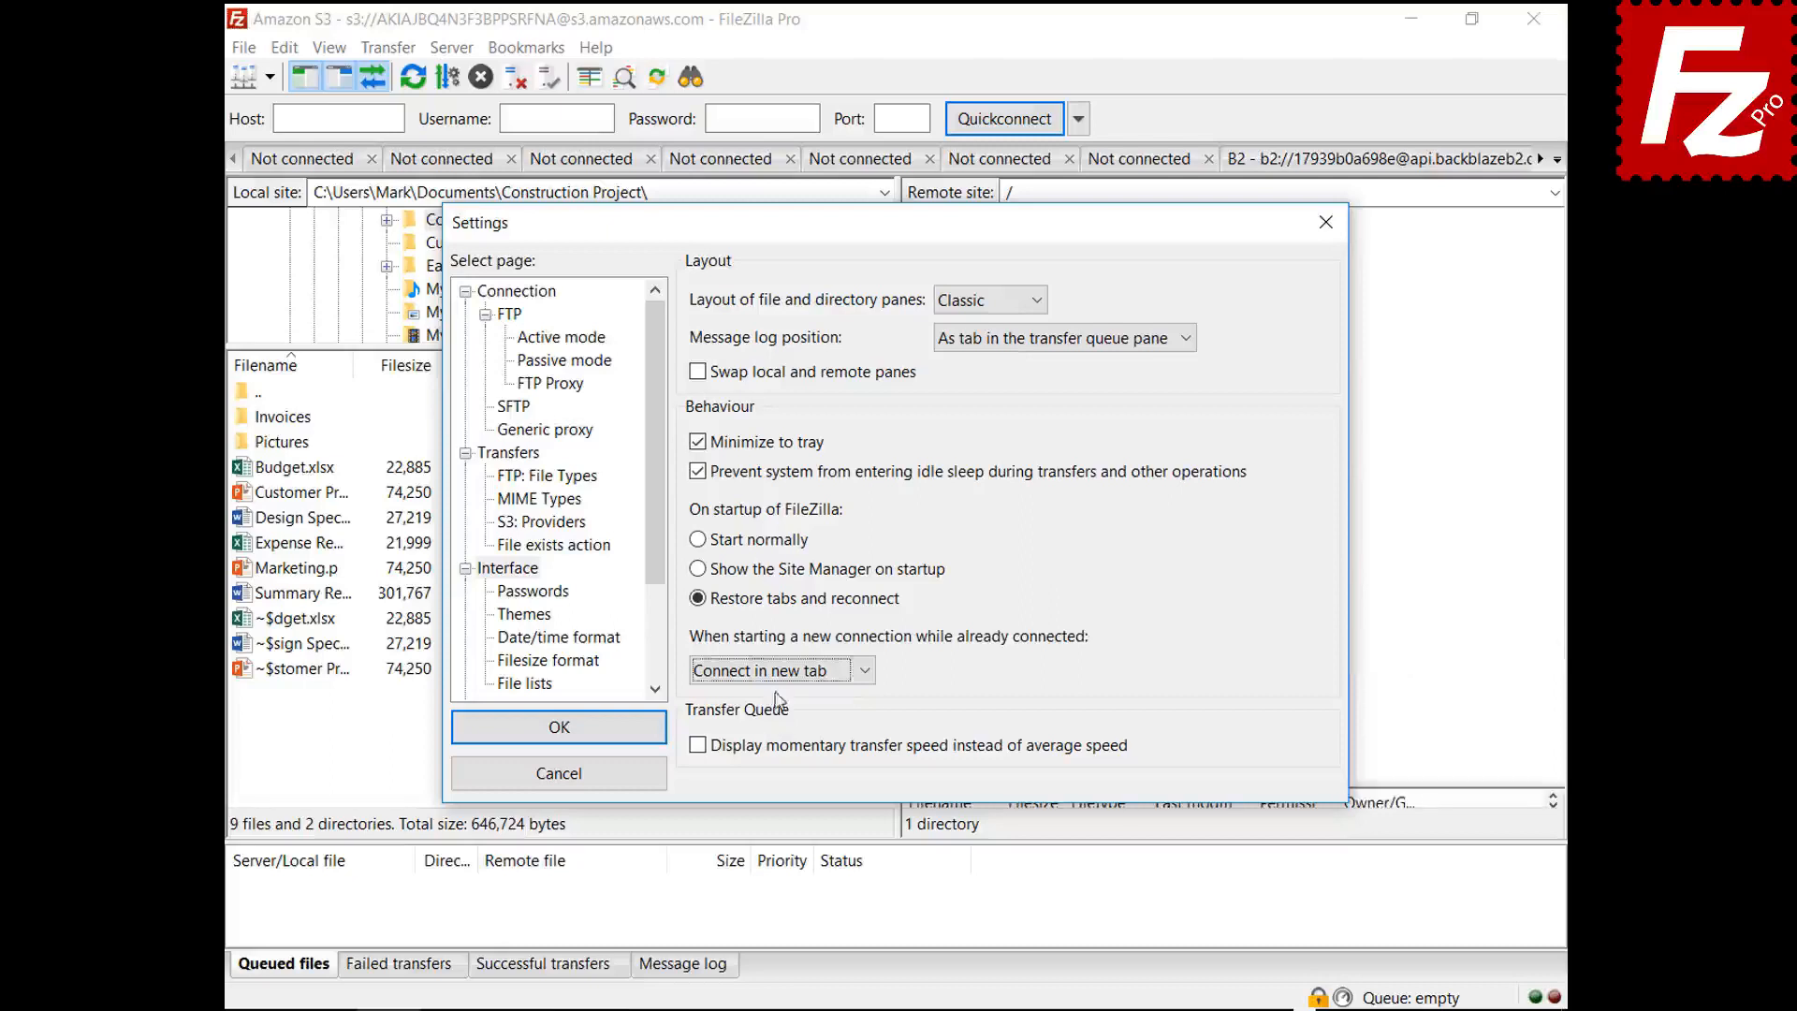
{"action": "left_click", "coordinate": [778, 671]}
{"action": "left_click", "coordinate": [792, 740]}
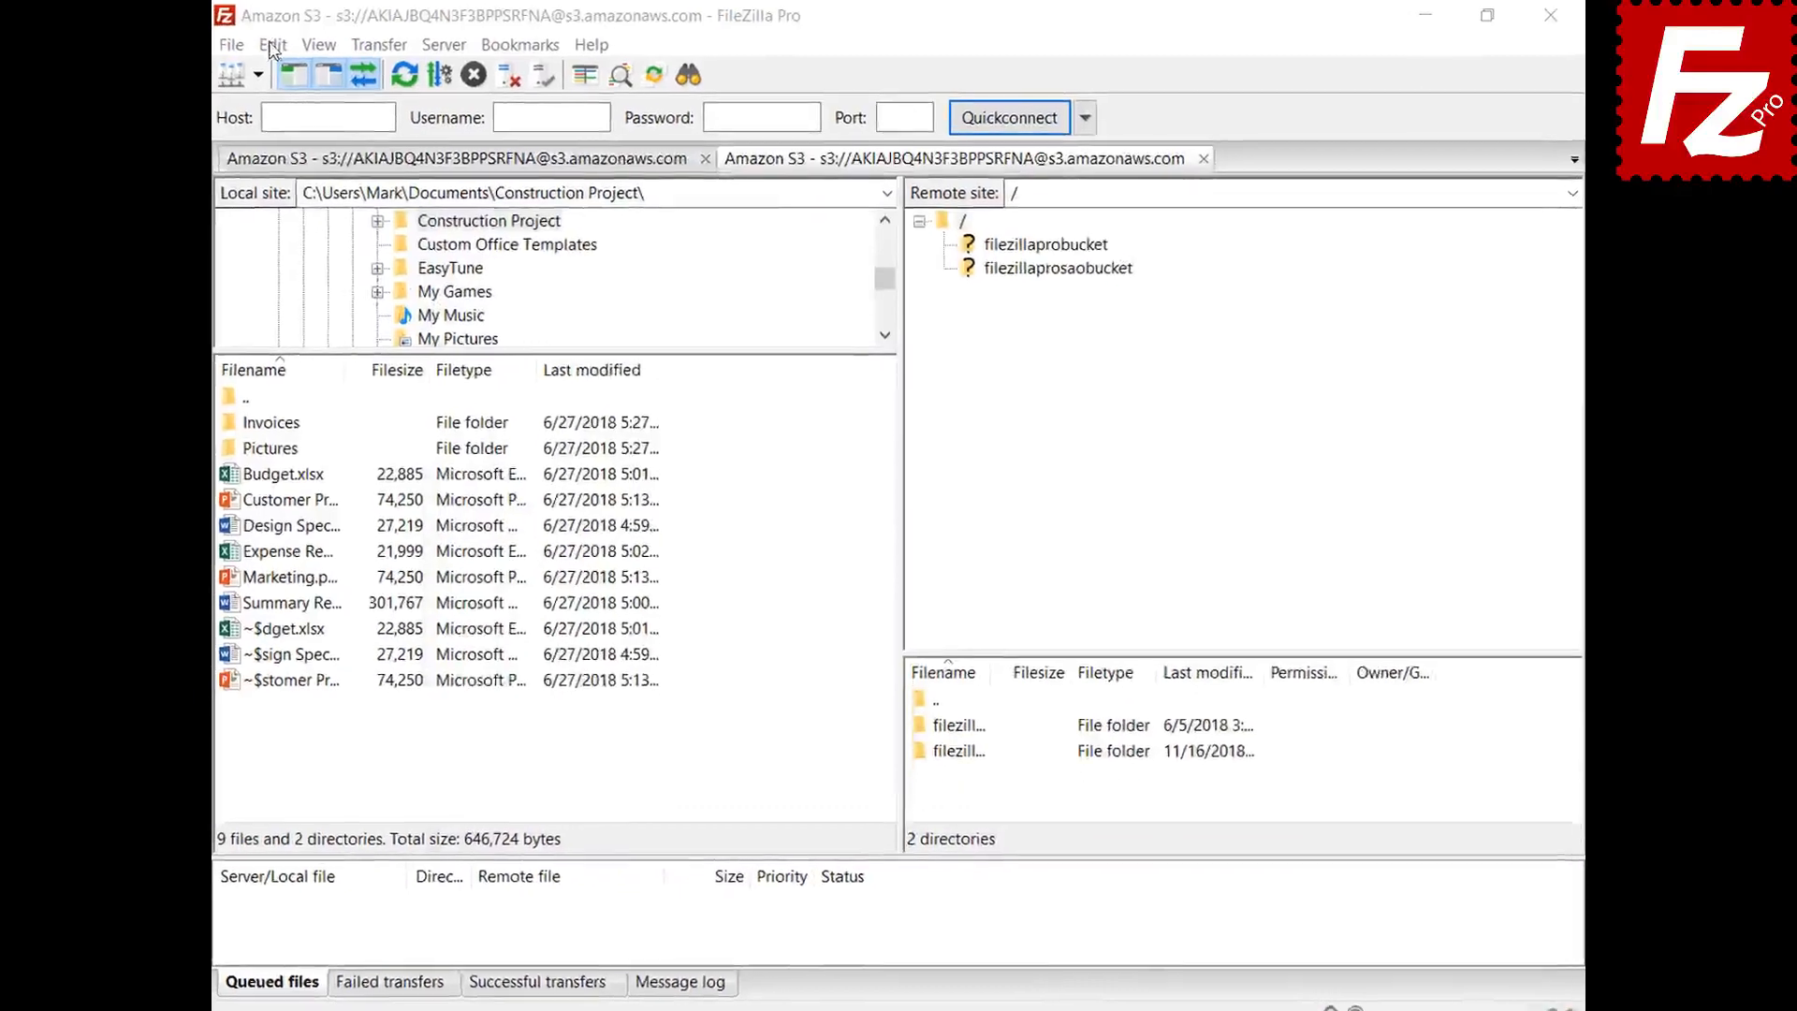
{"action": "left_click", "coordinate": [285, 47]}
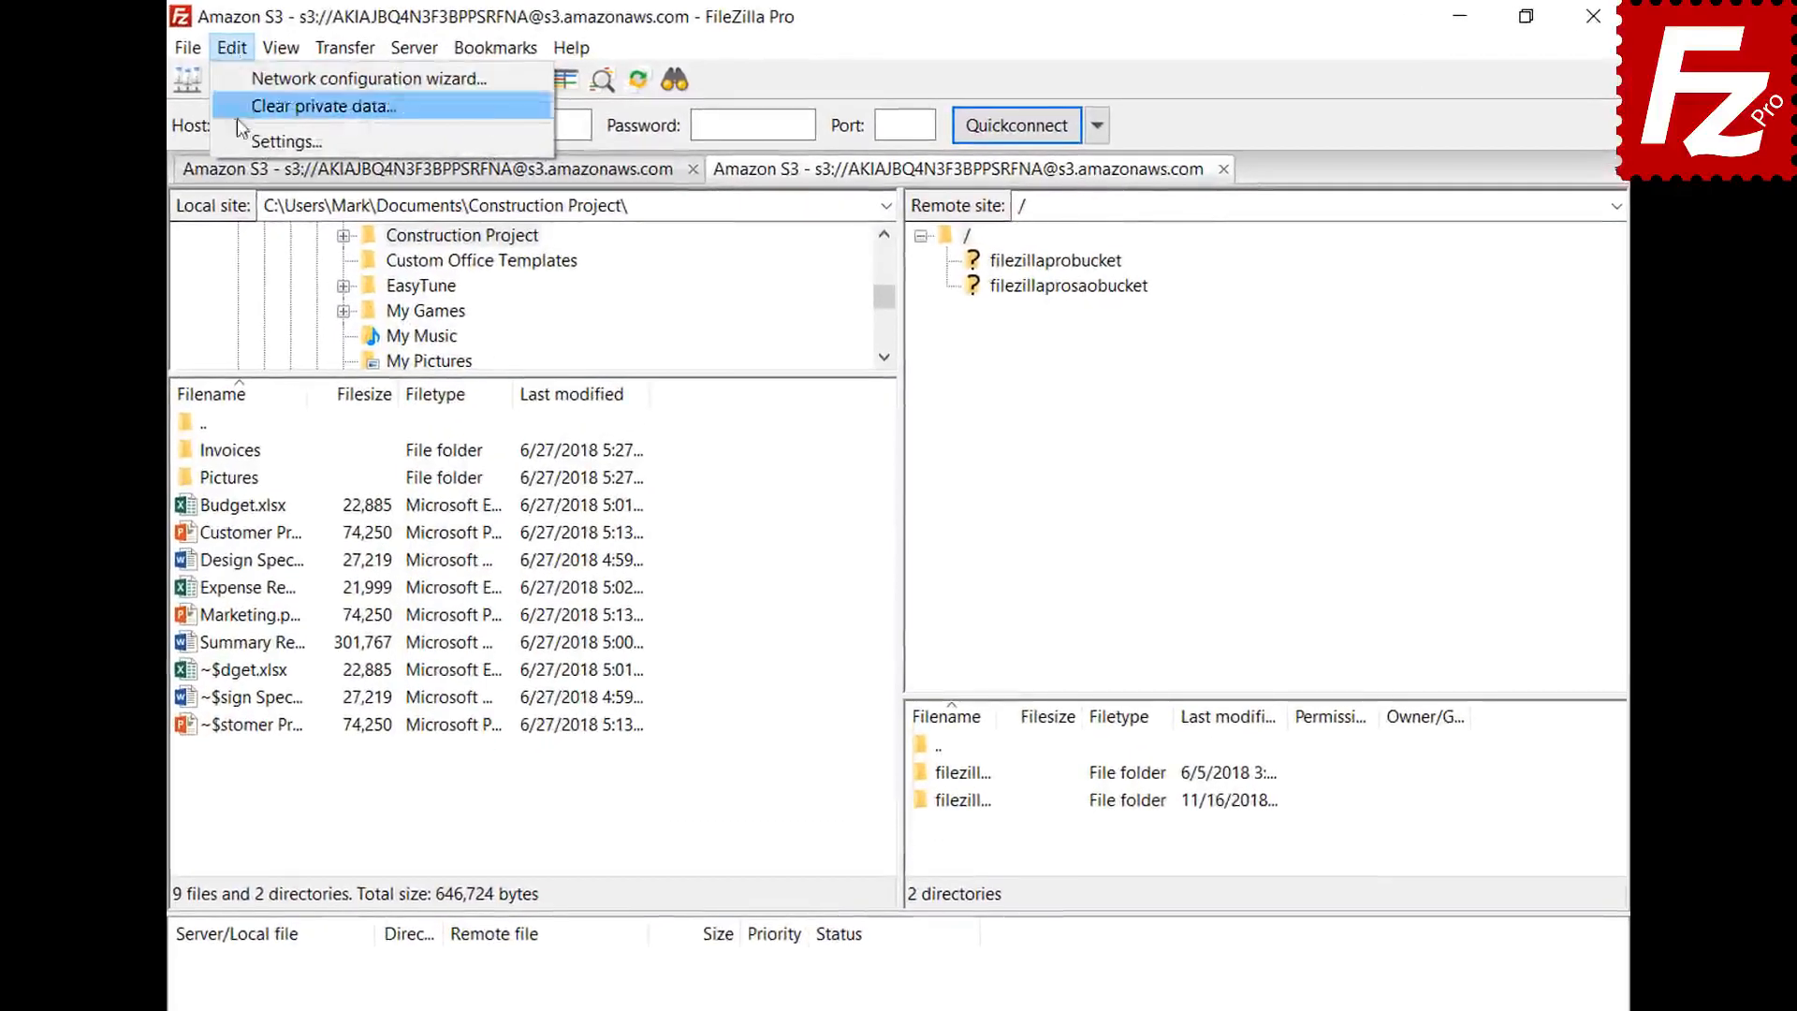
- Apply custom date format %B %d %Y and time format %H:%M:%S
{"action": "left_click", "coordinate": [241, 145]}
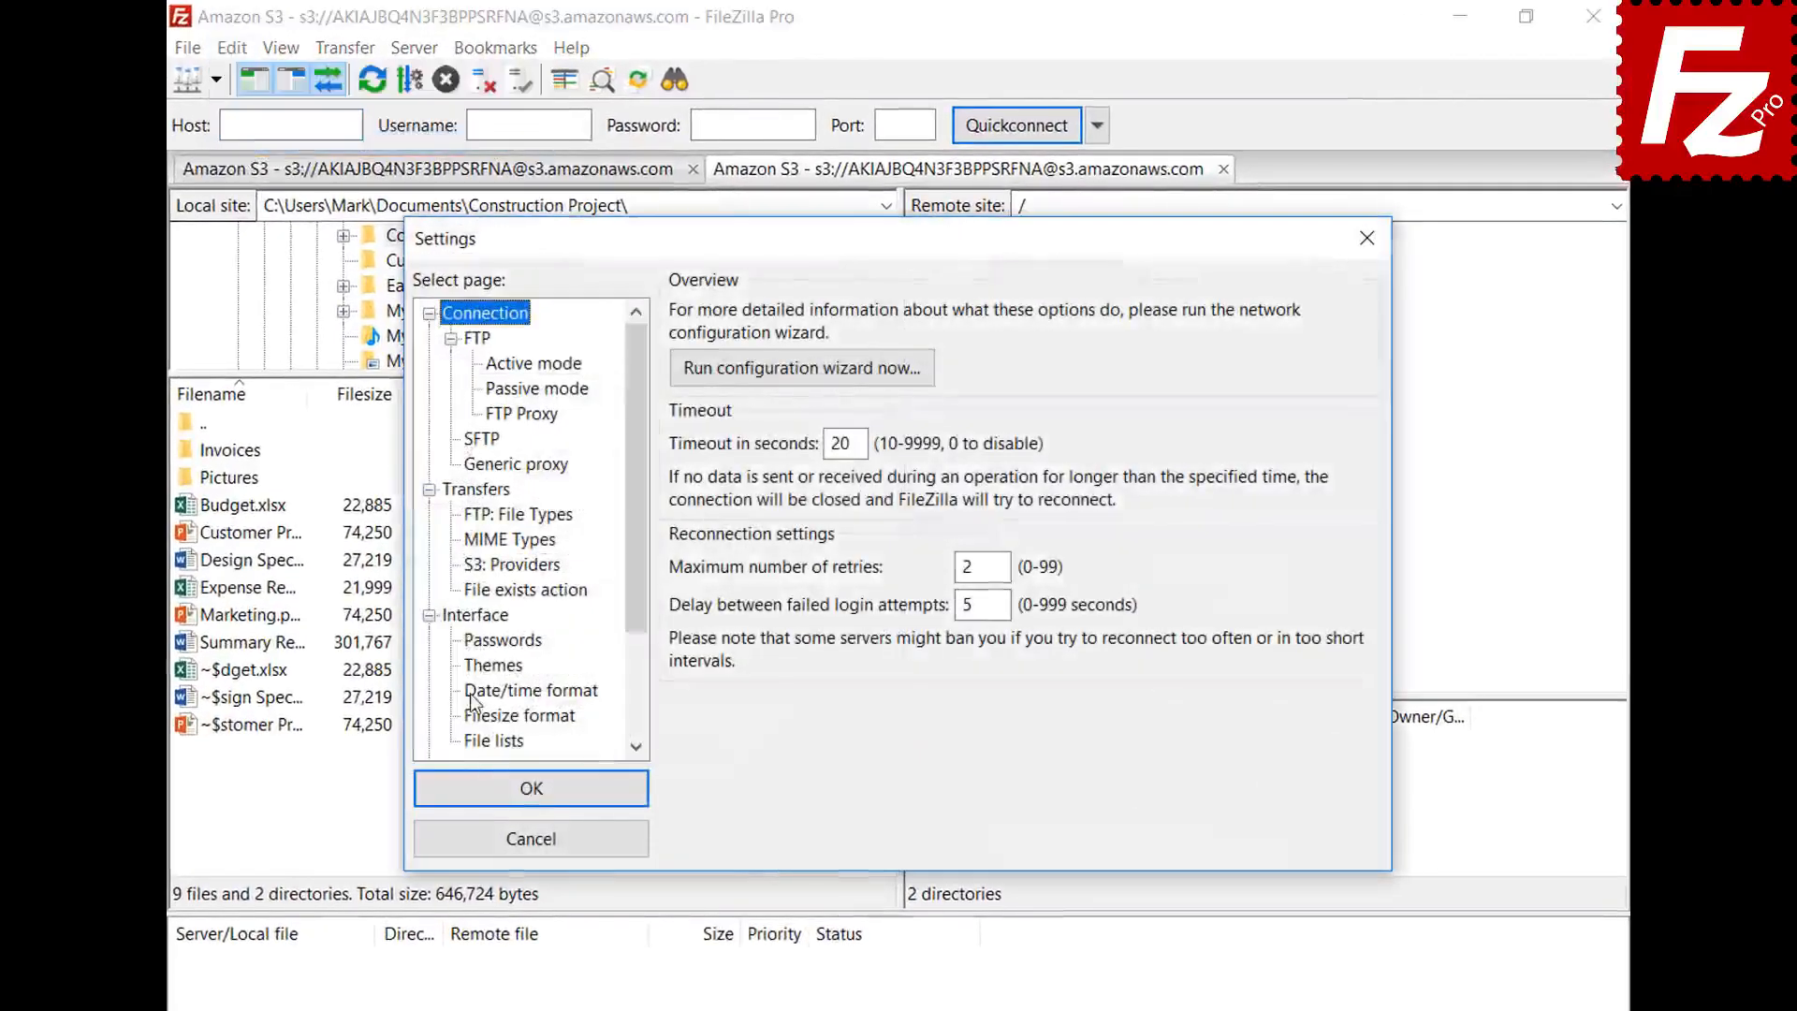
{"action": "left_click", "coordinate": [472, 700]}
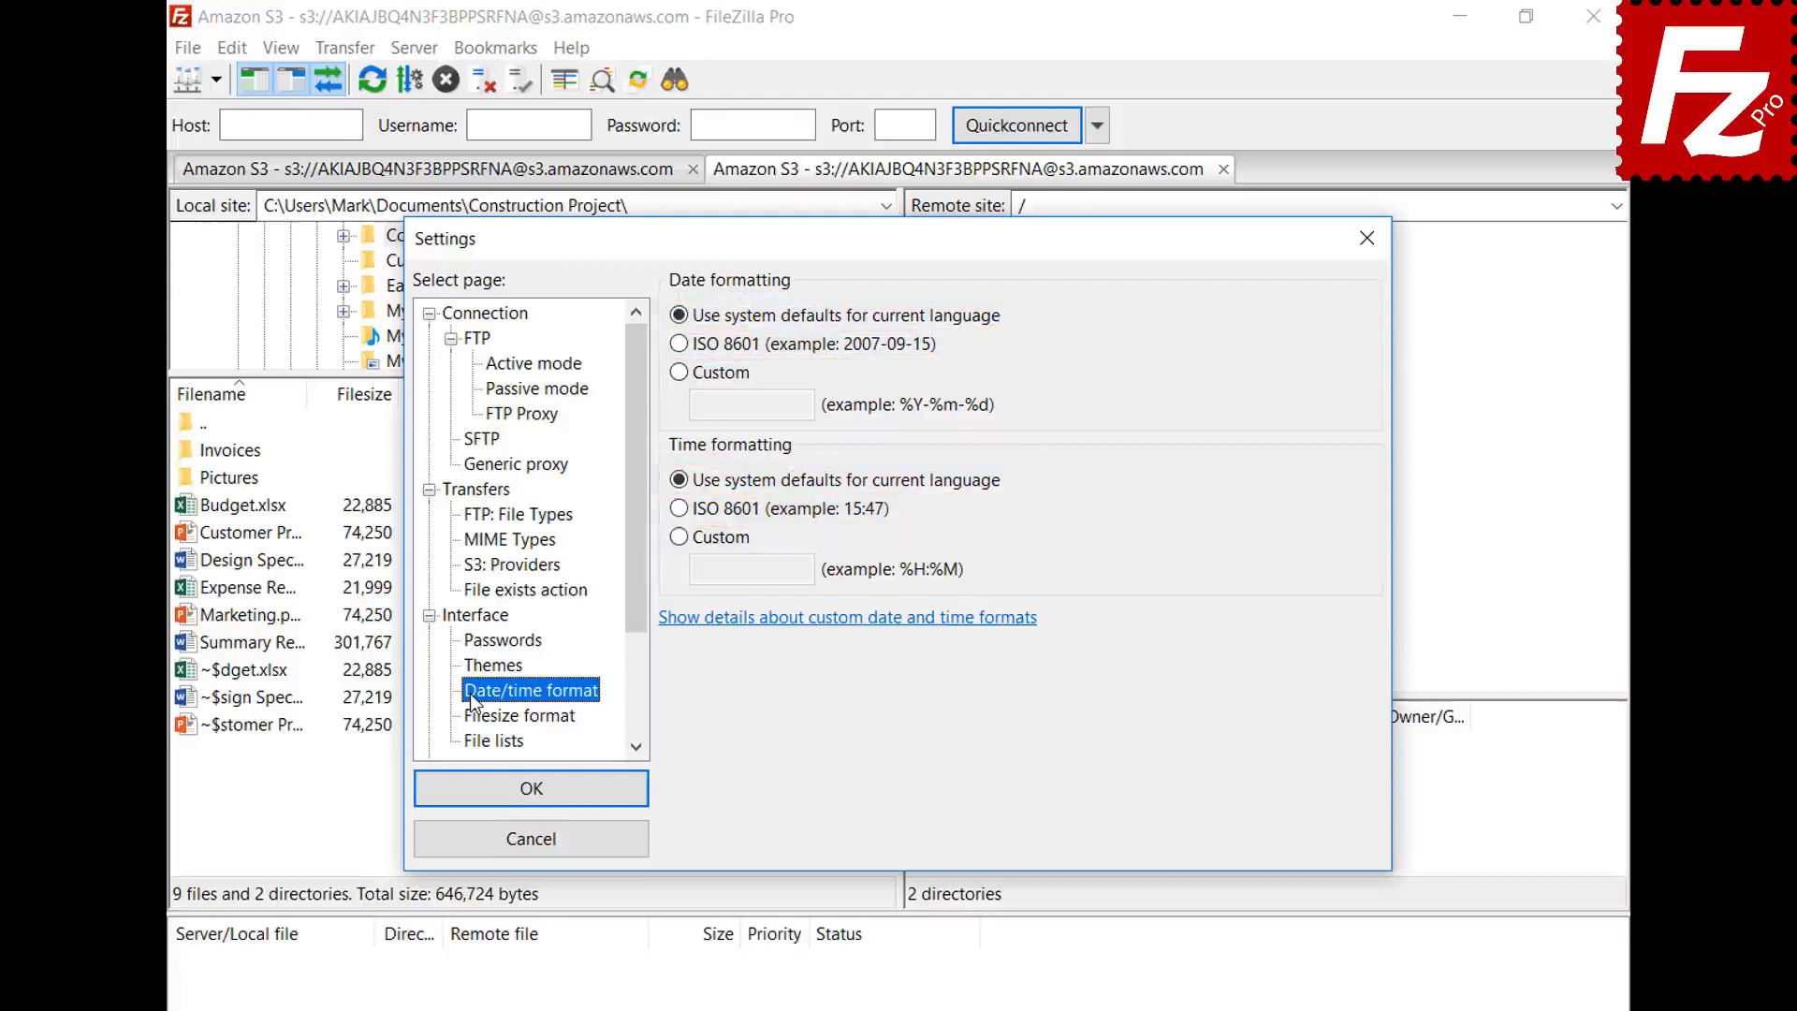
{"action": "left_click", "coordinate": [681, 372]}
{"action": "type", "text": "%B %d %Y"}
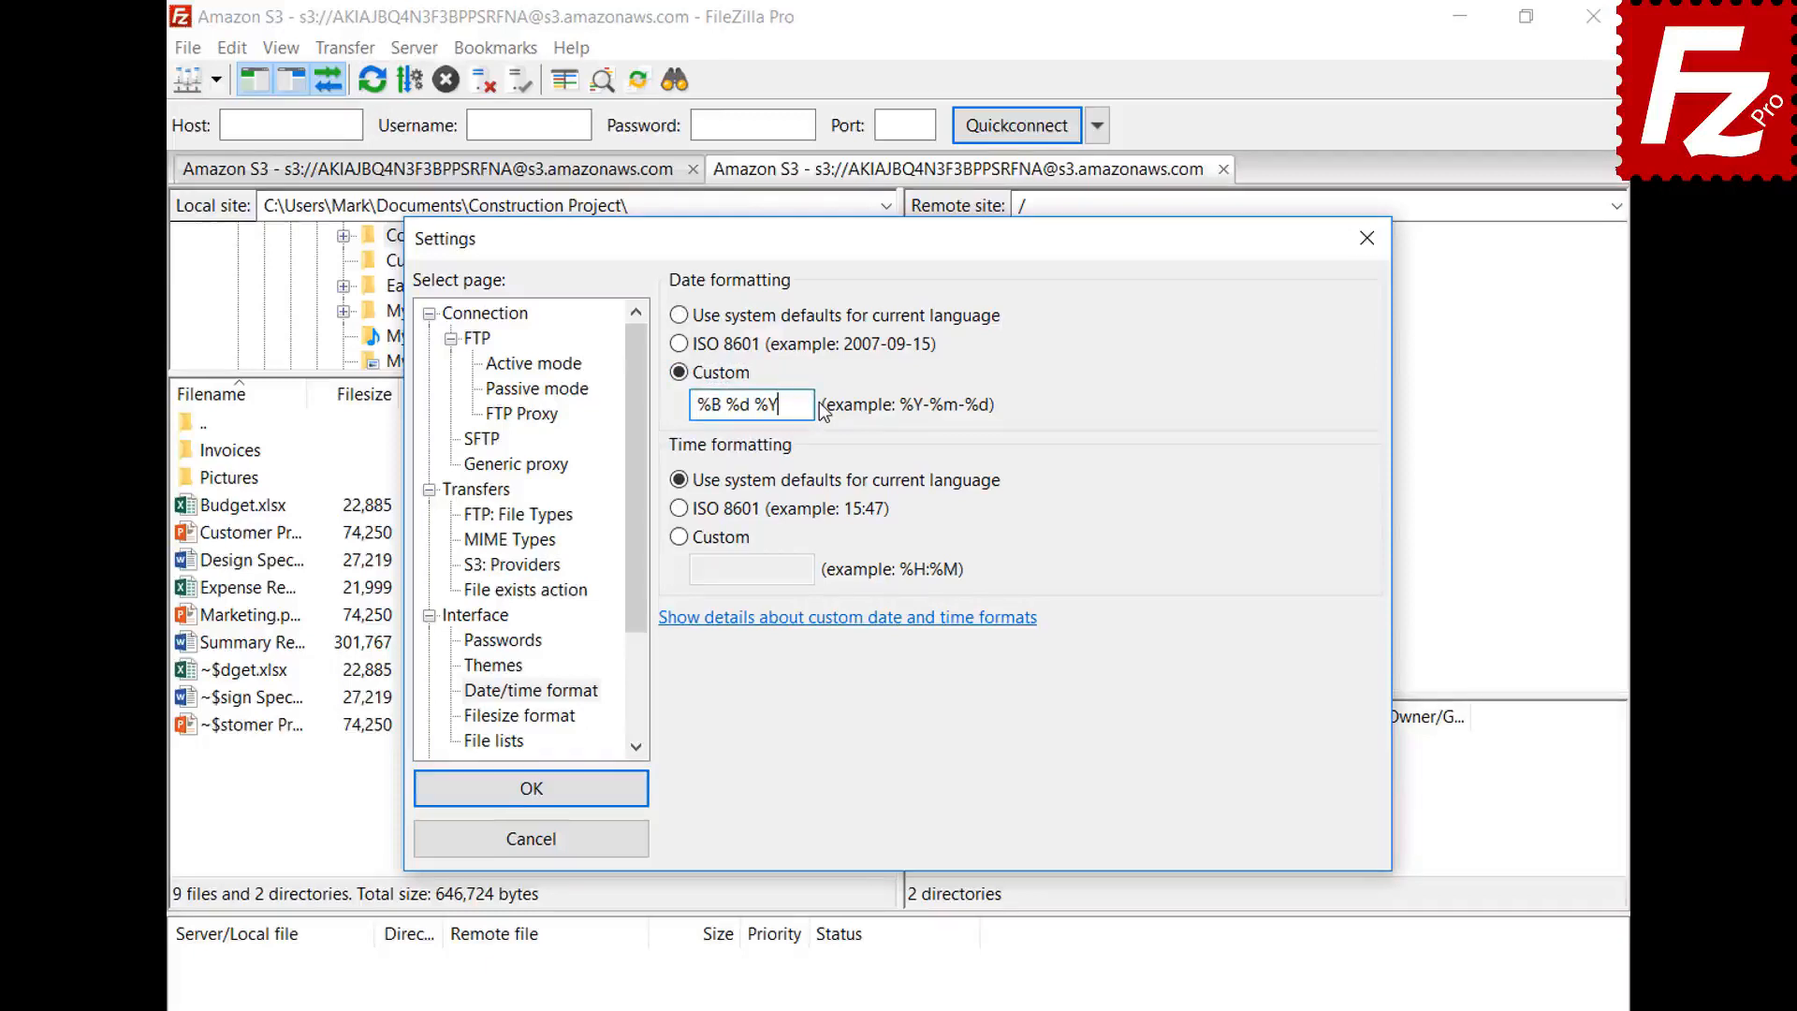
{"action": "left_click", "coordinate": [680, 537]}
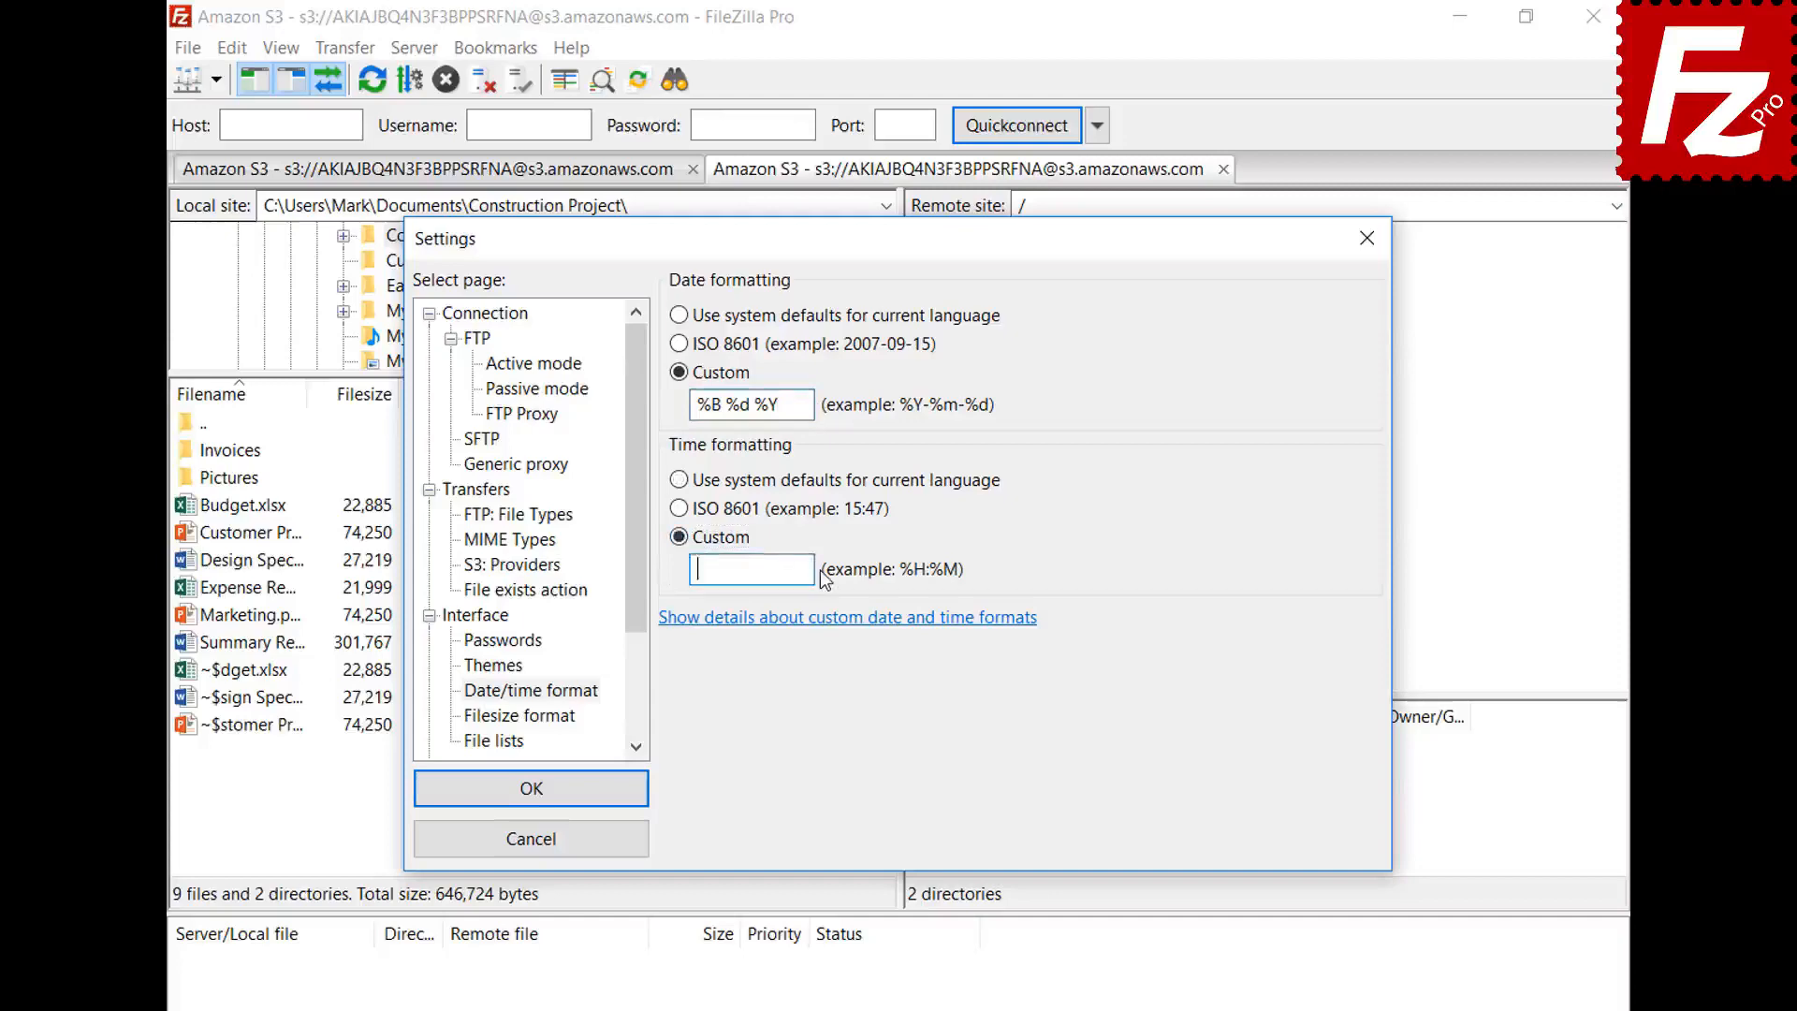
{"action": "type", "text": "%H:%M:%S"}
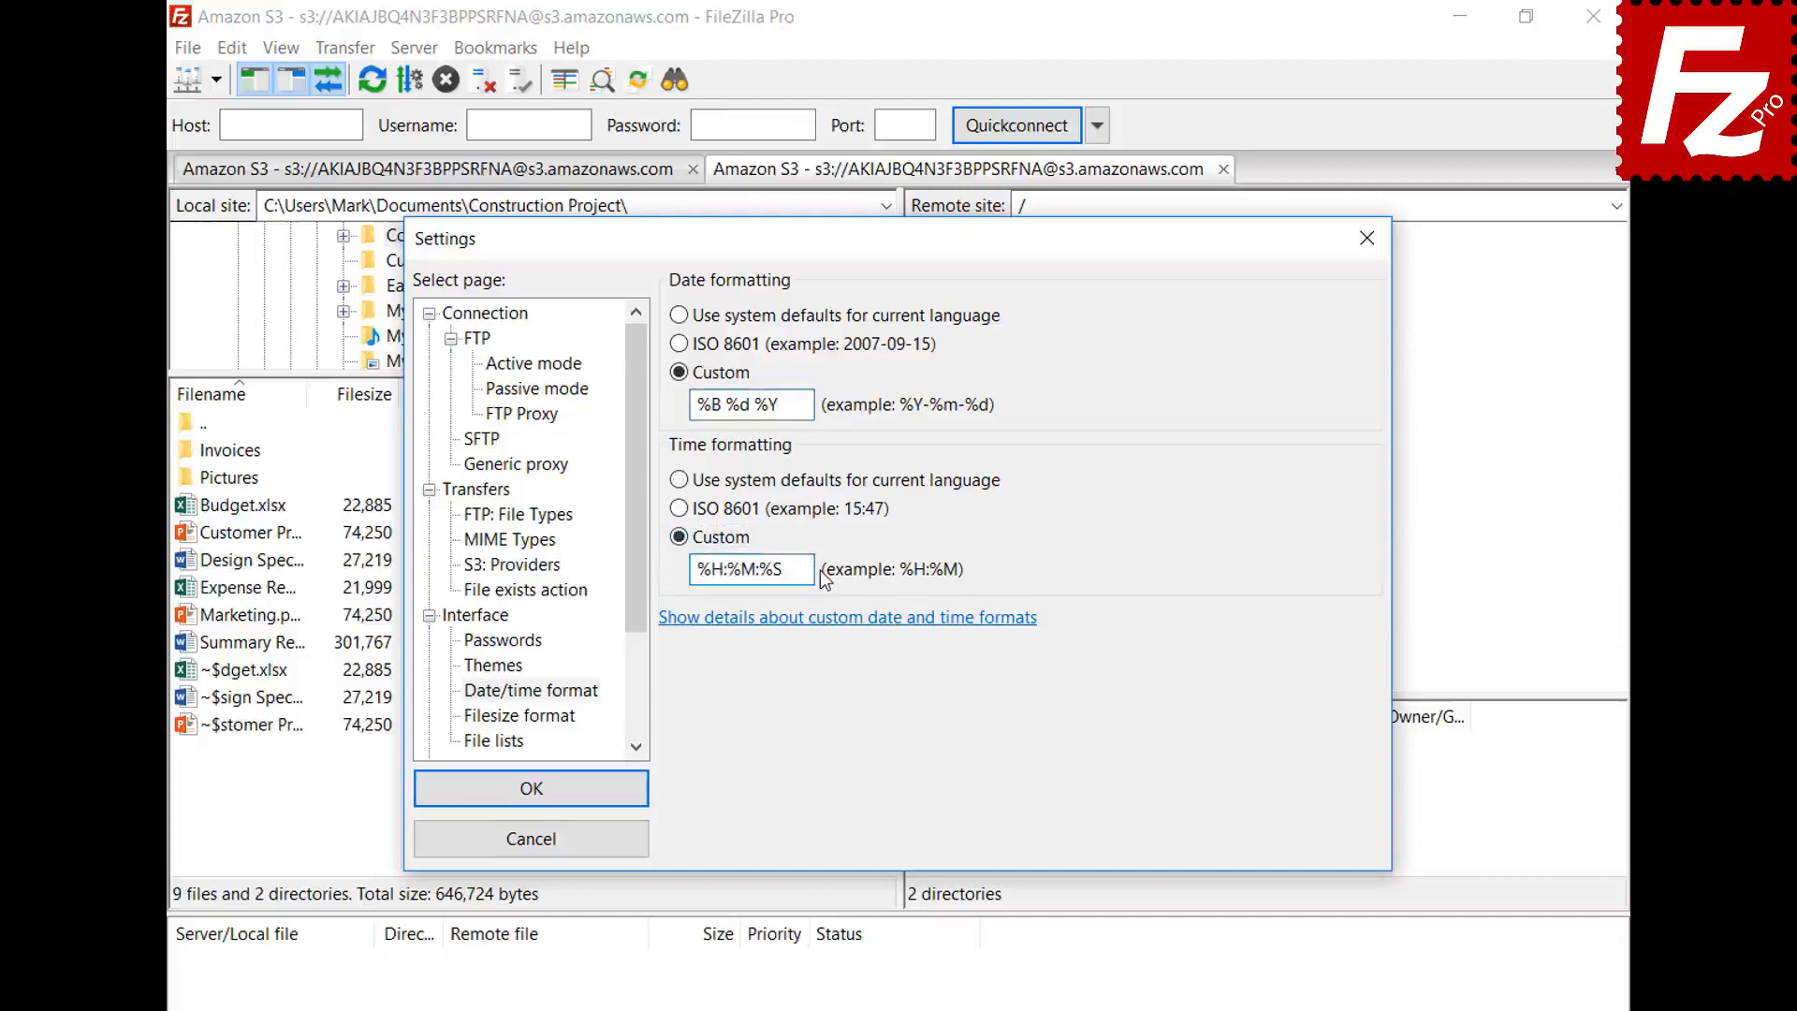
{"action": "left_click", "coordinate": [530, 788]}
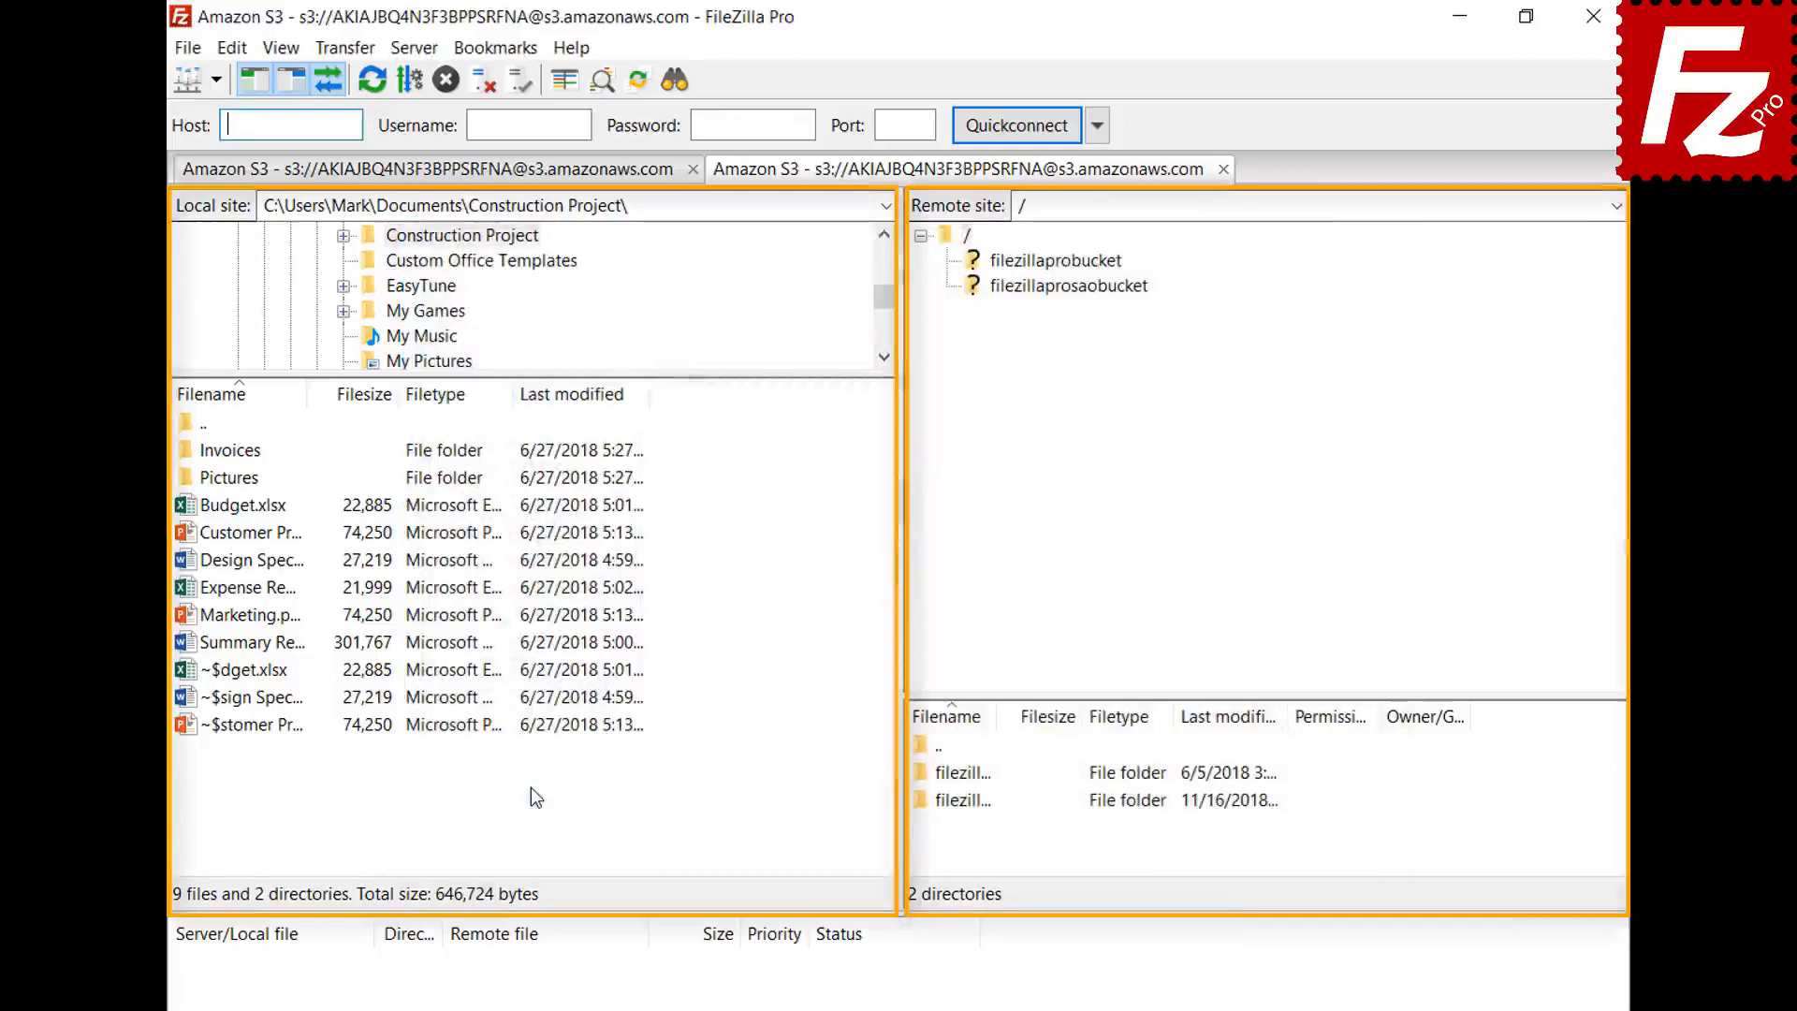
{"action": "left_click", "coordinate": [232, 46]}
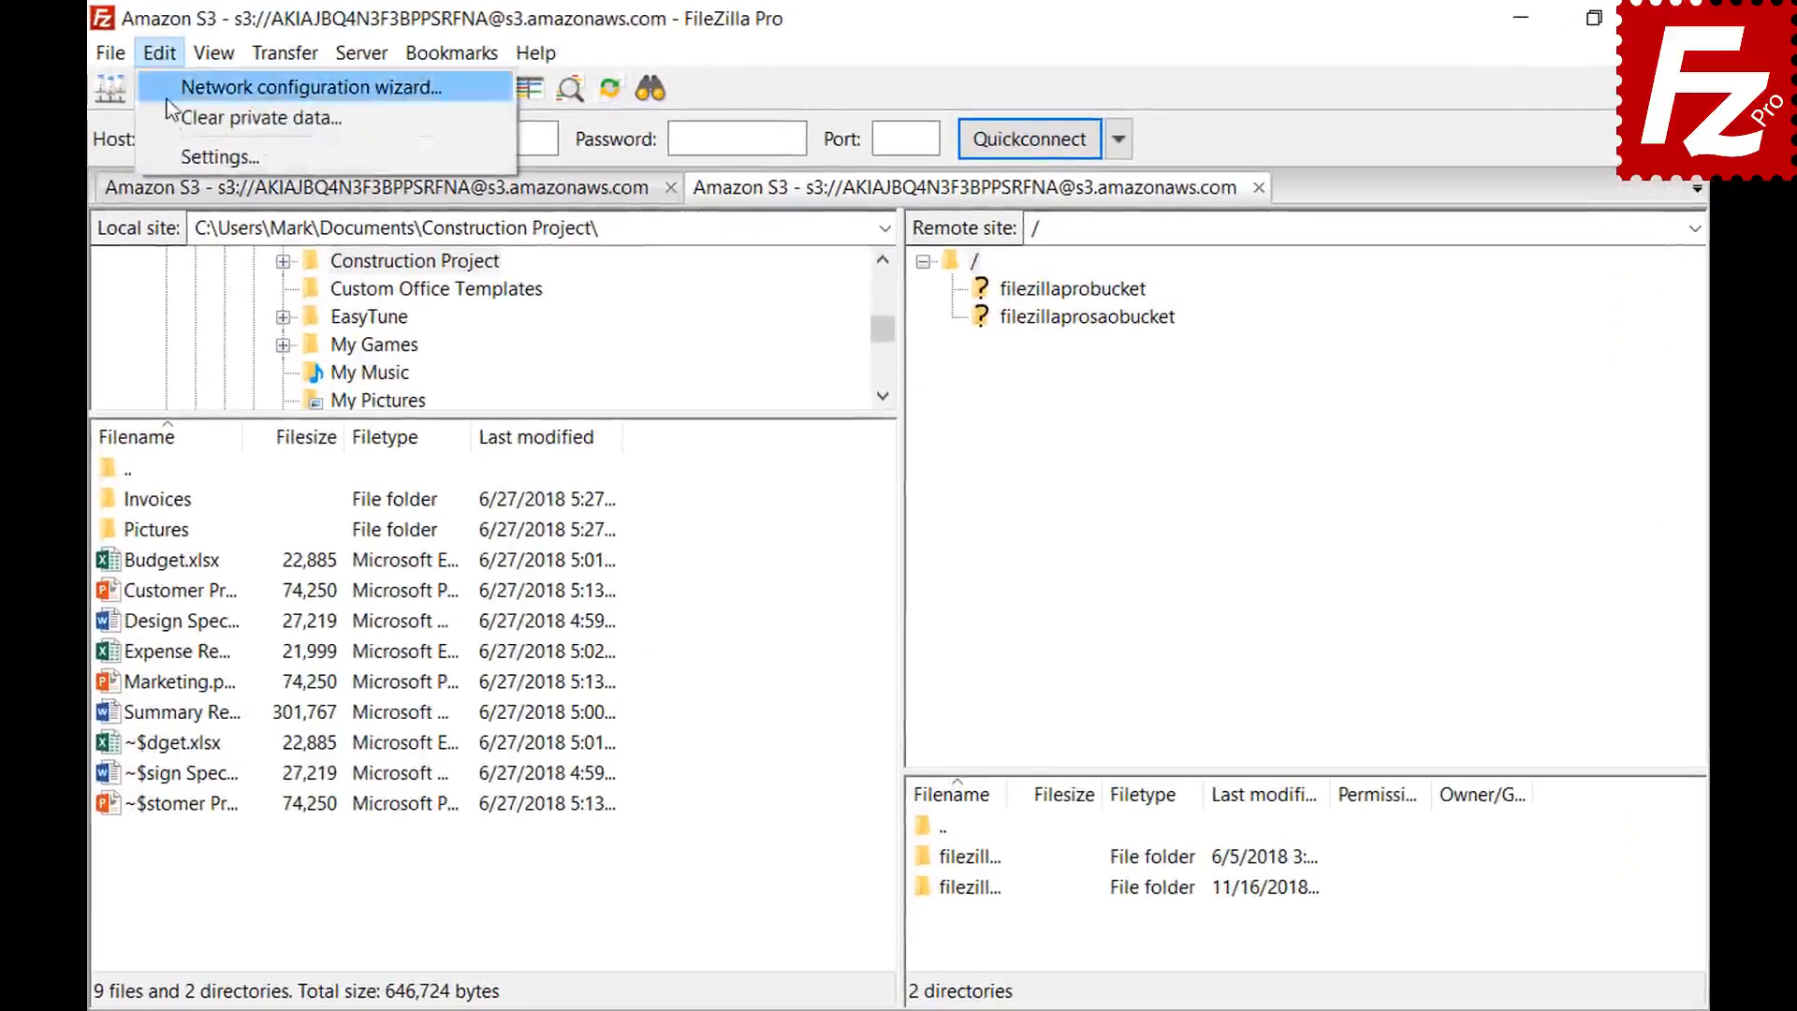
- Keep the thousands separator, choose decimal SI prefixes, and set 2 decimal places
{"action": "left_click", "coordinate": [173, 150]}
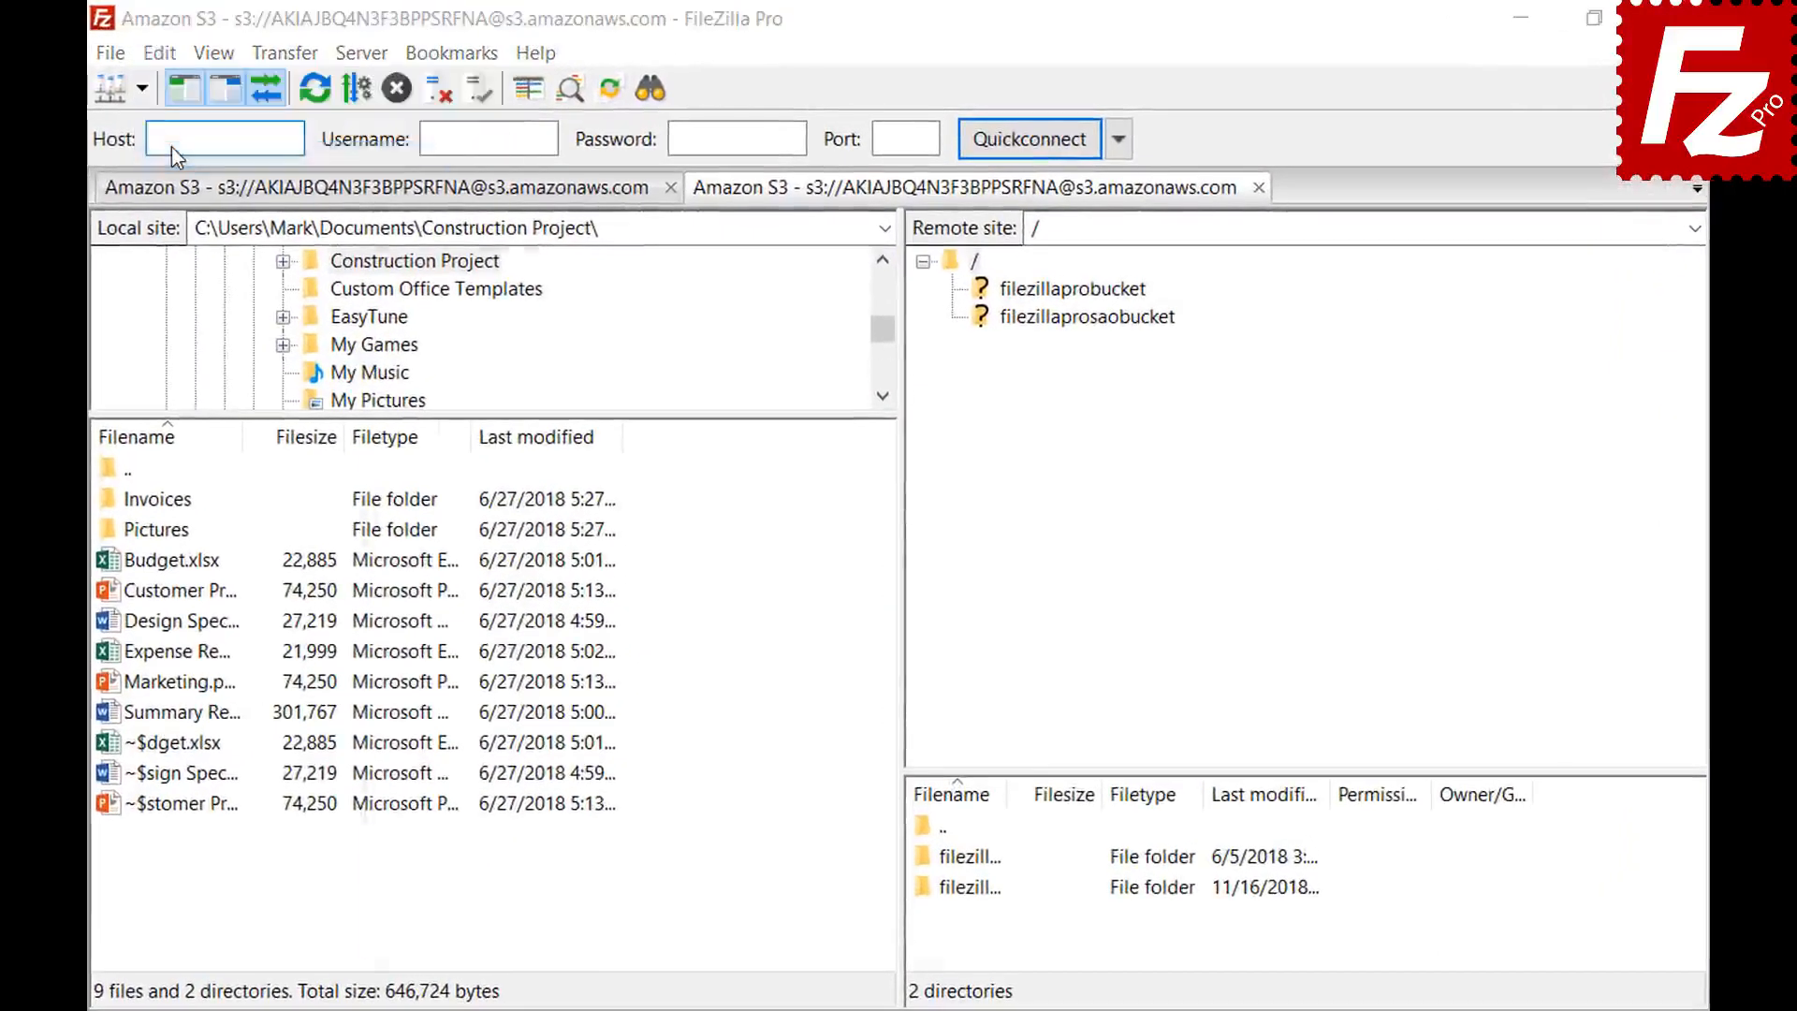
{"action": "left_click", "coordinate": [424, 795]}
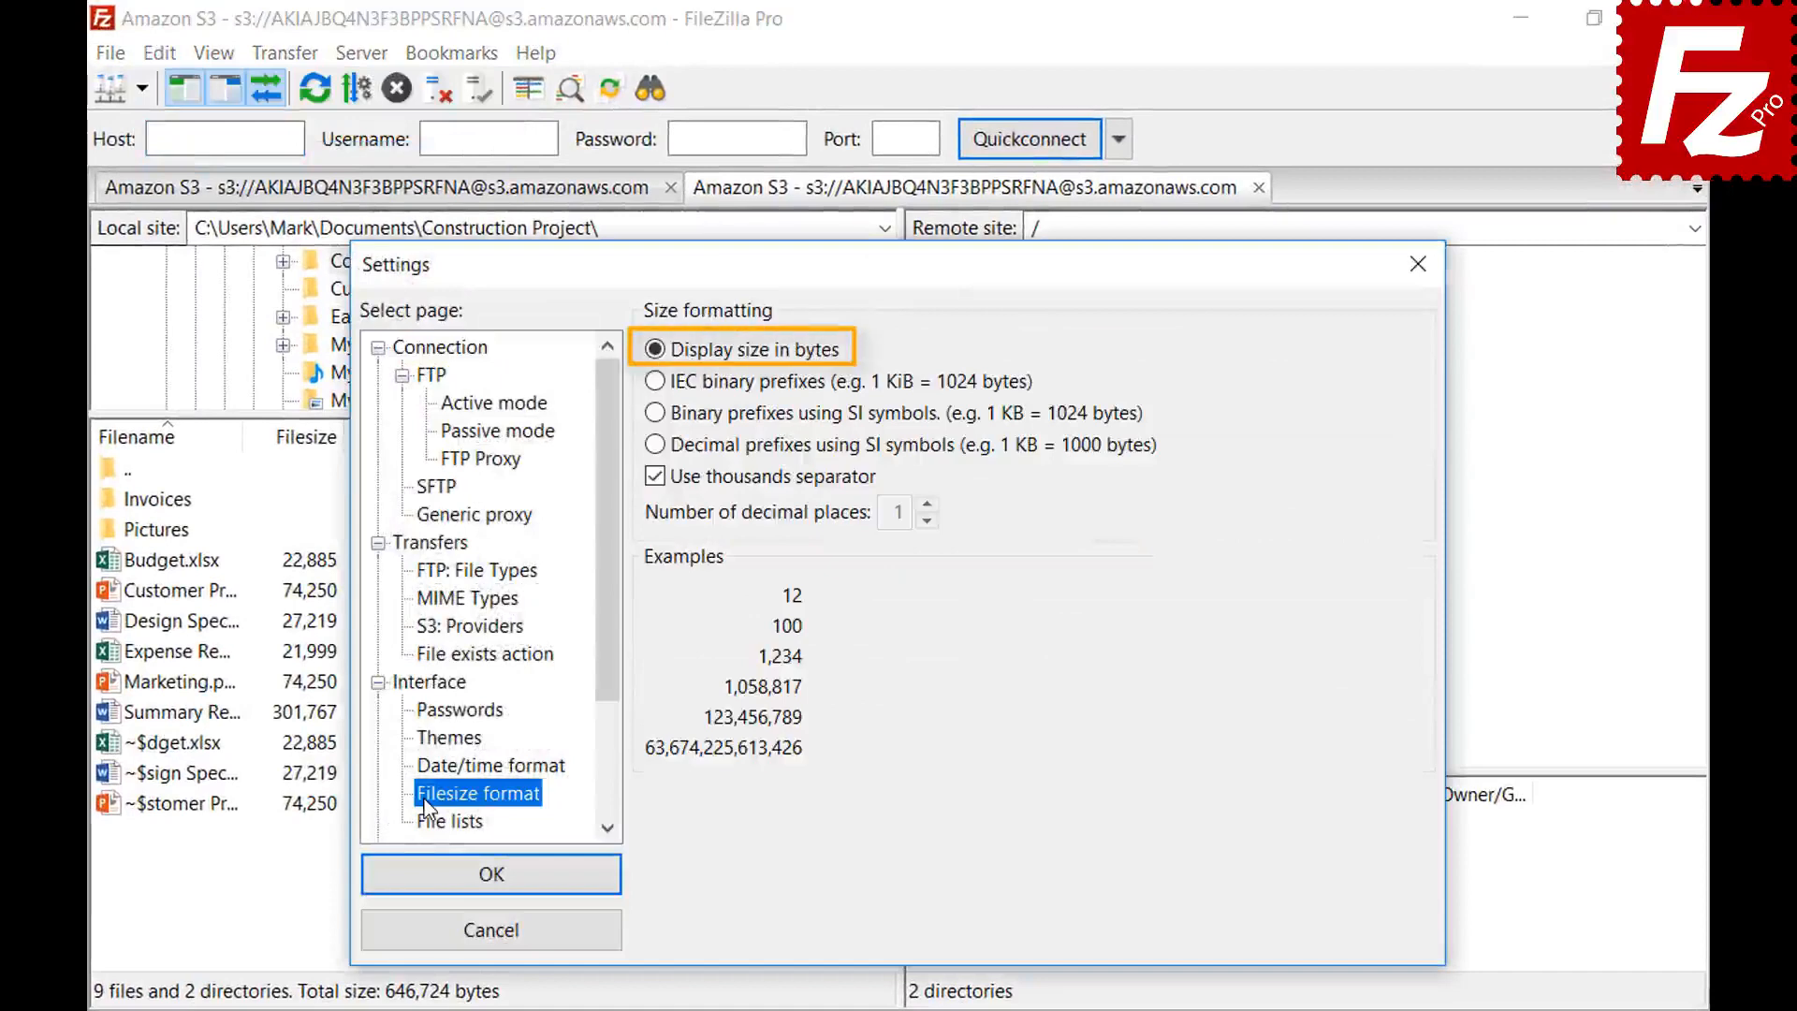
{"action": "left_click", "coordinate": [654, 477]}
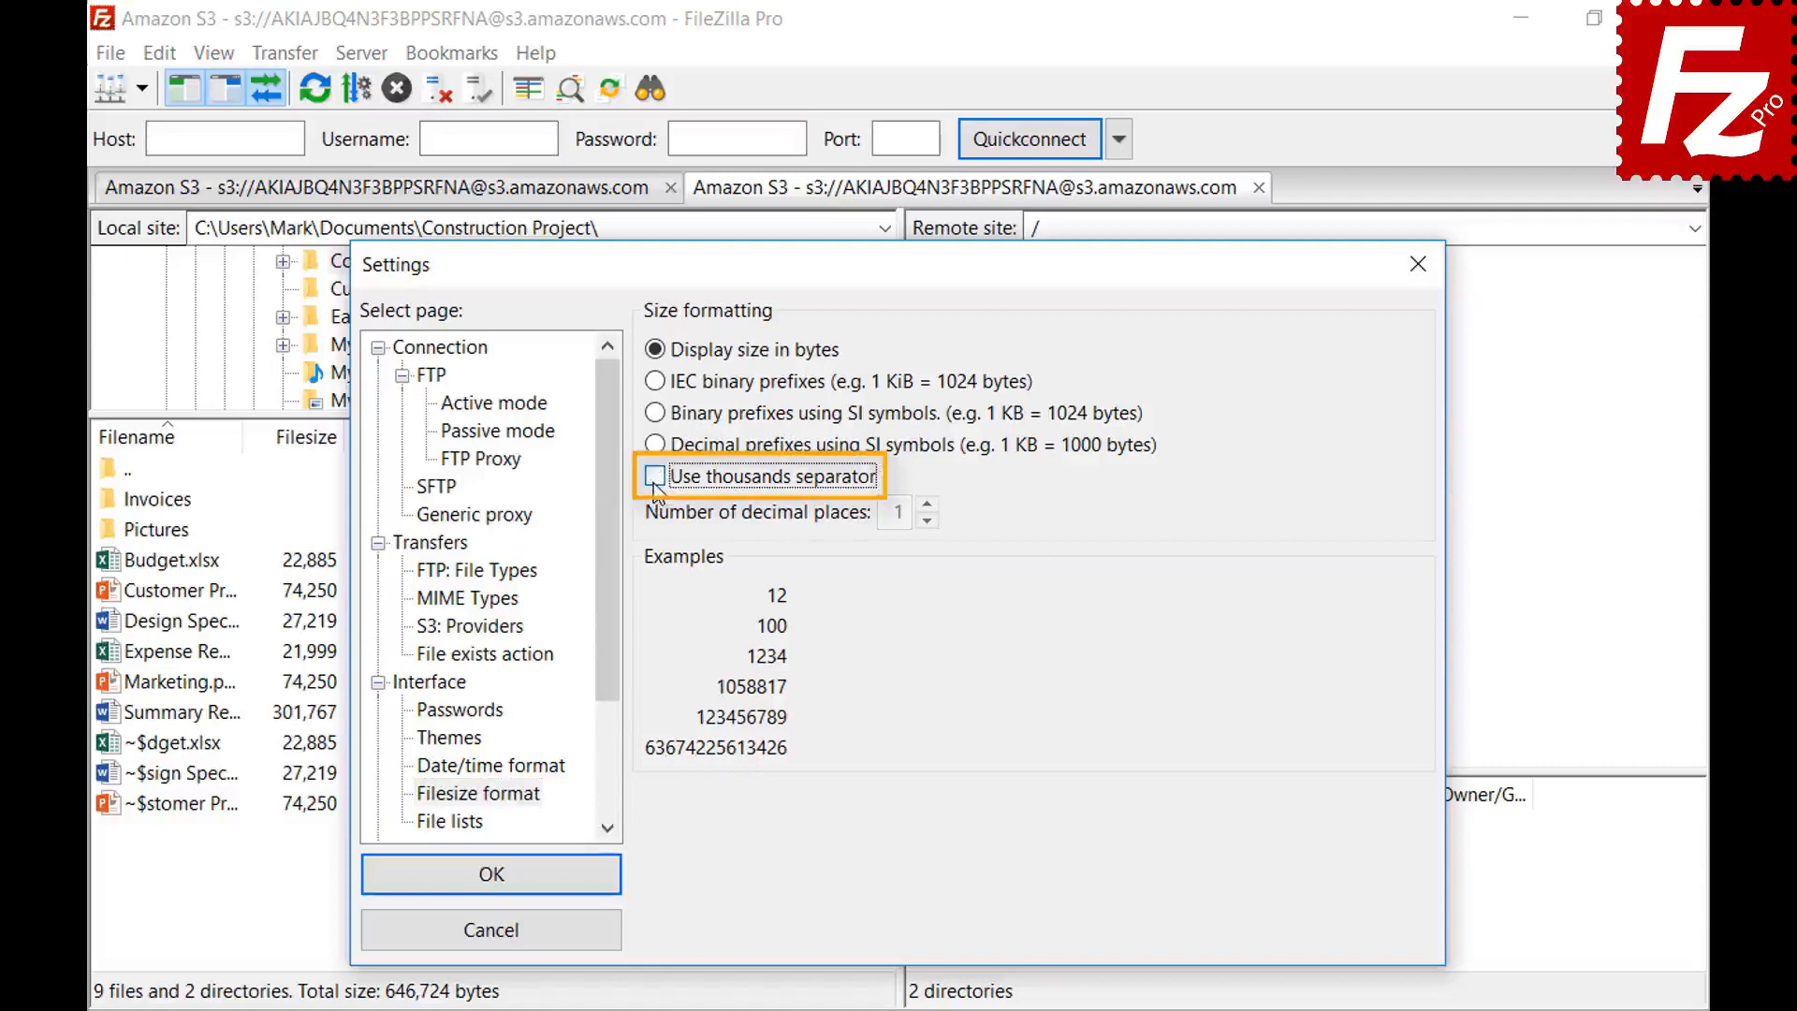
{"action": "left_click", "coordinate": [655, 477]}
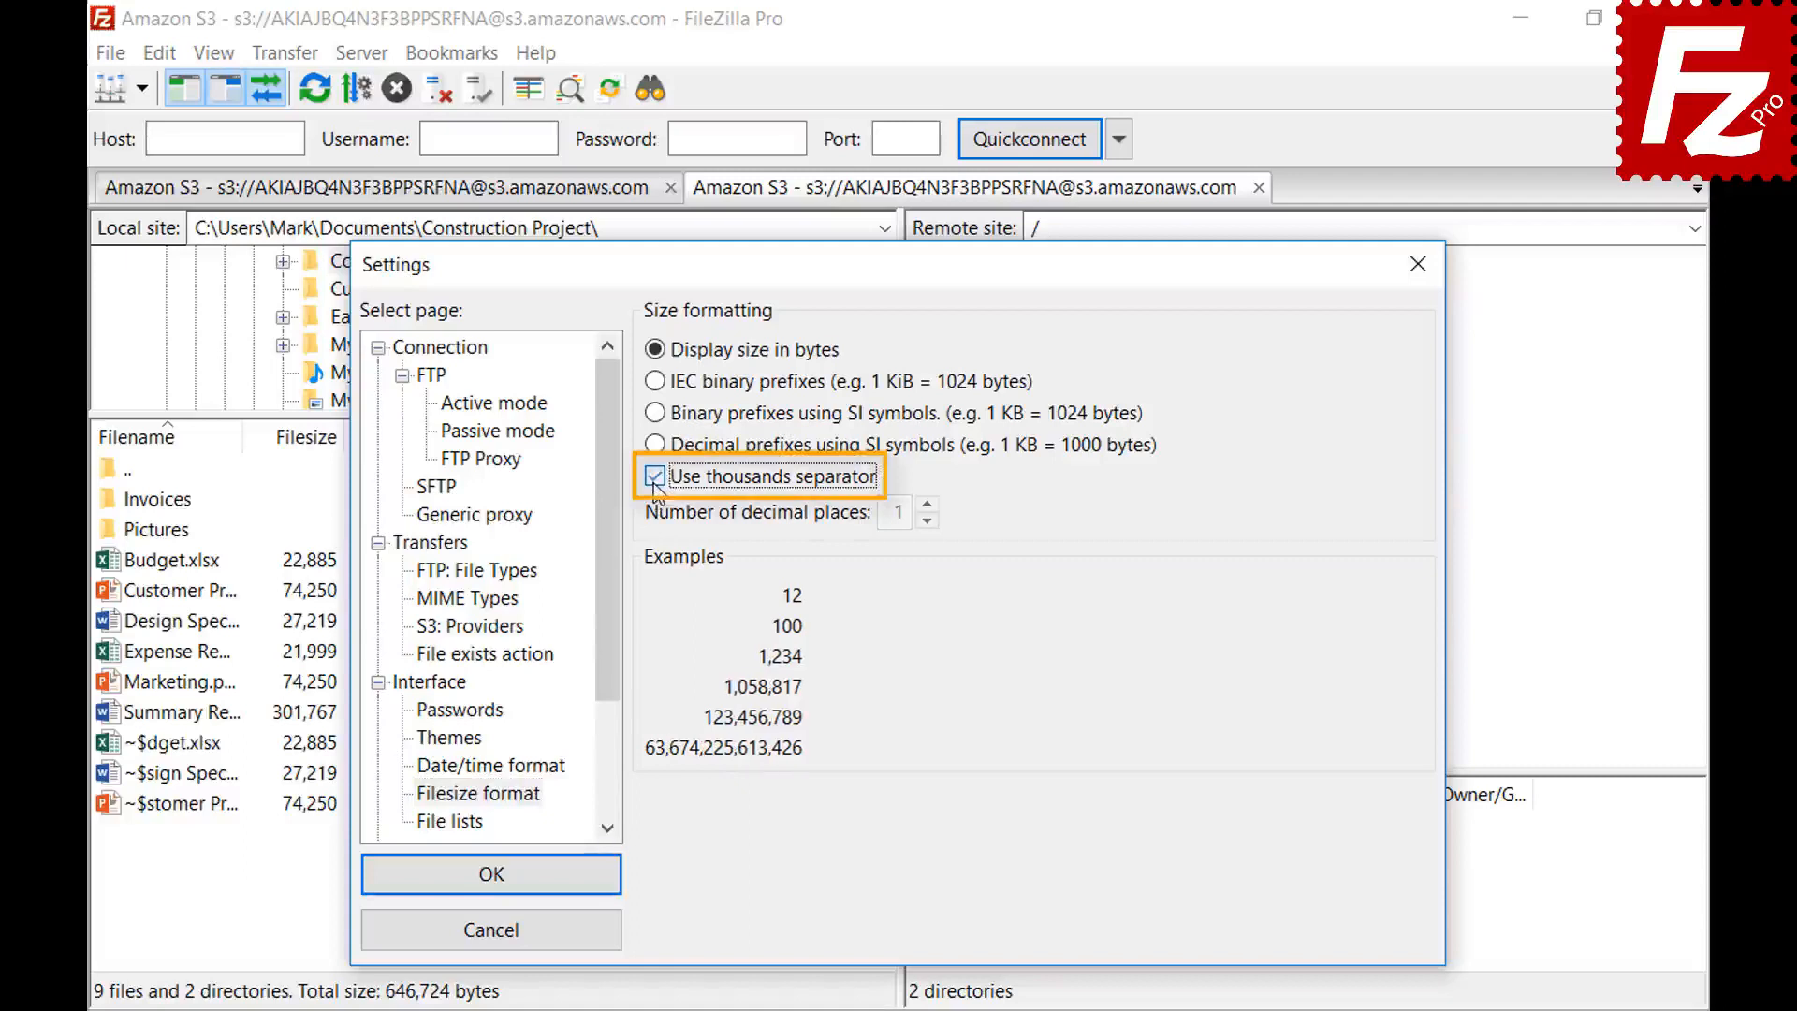
{"action": "left_click", "coordinate": [655, 382]}
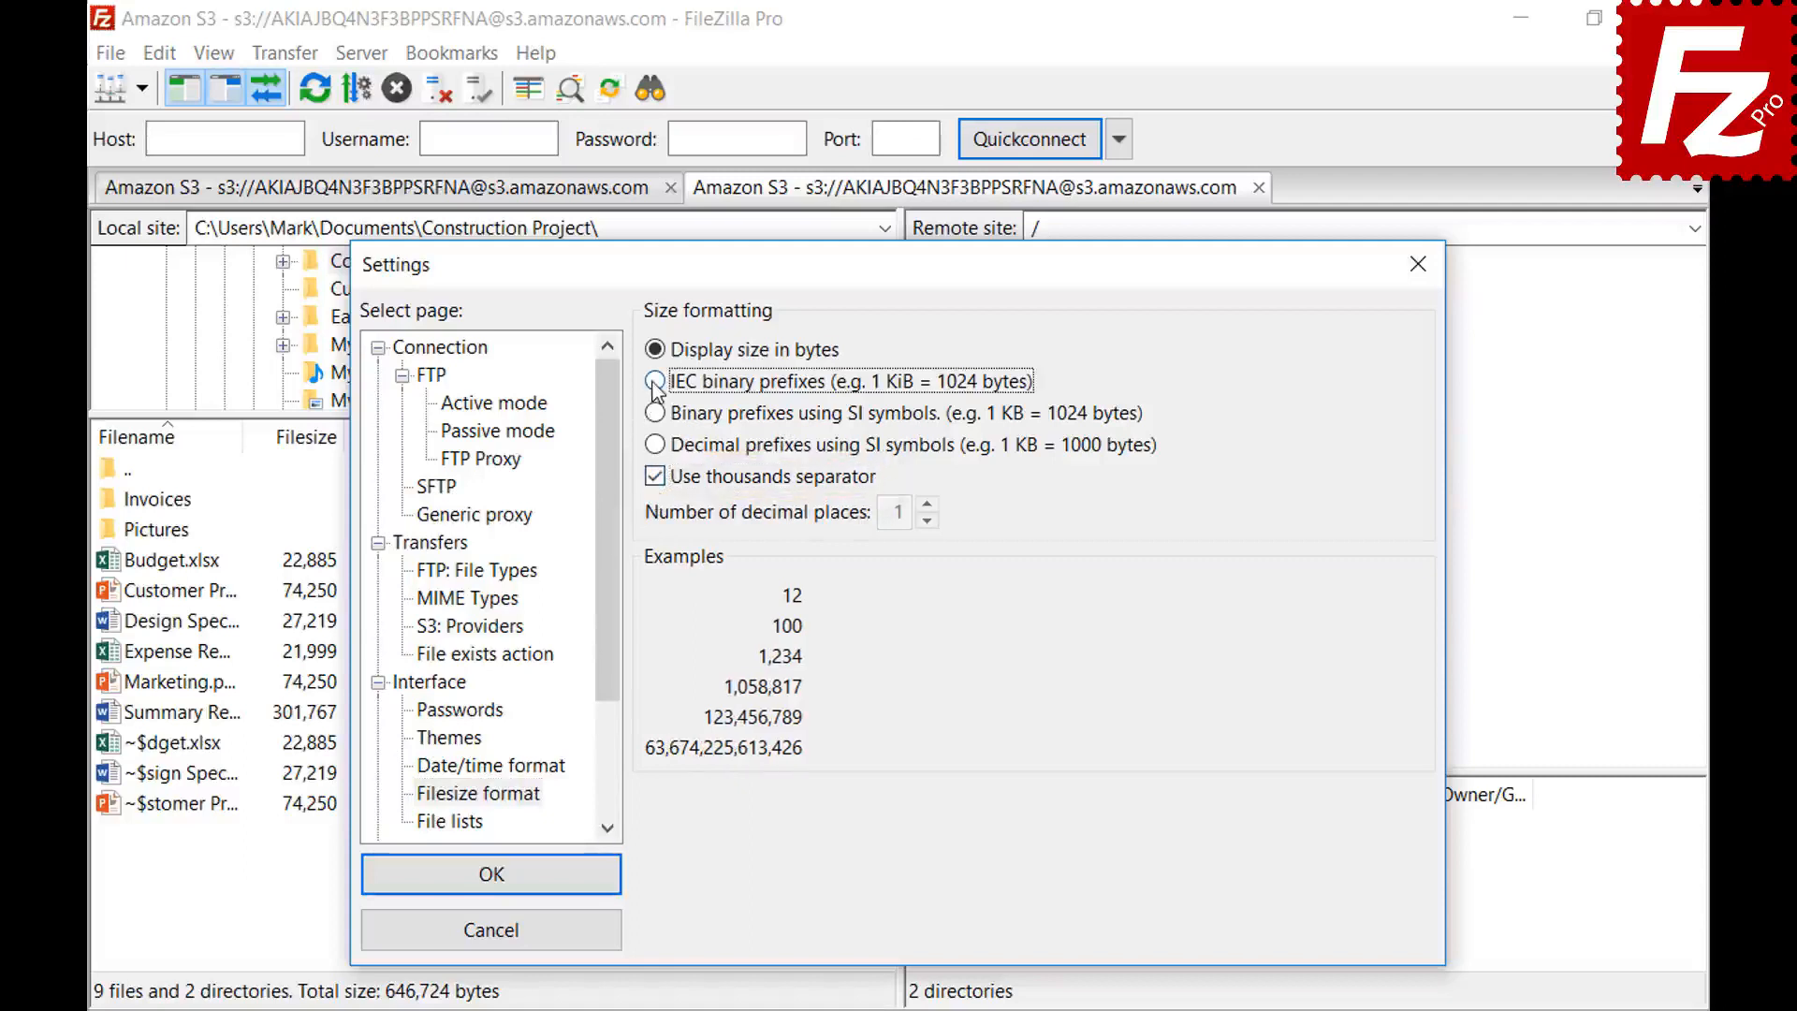
{"action": "left_click", "coordinate": [655, 414]}
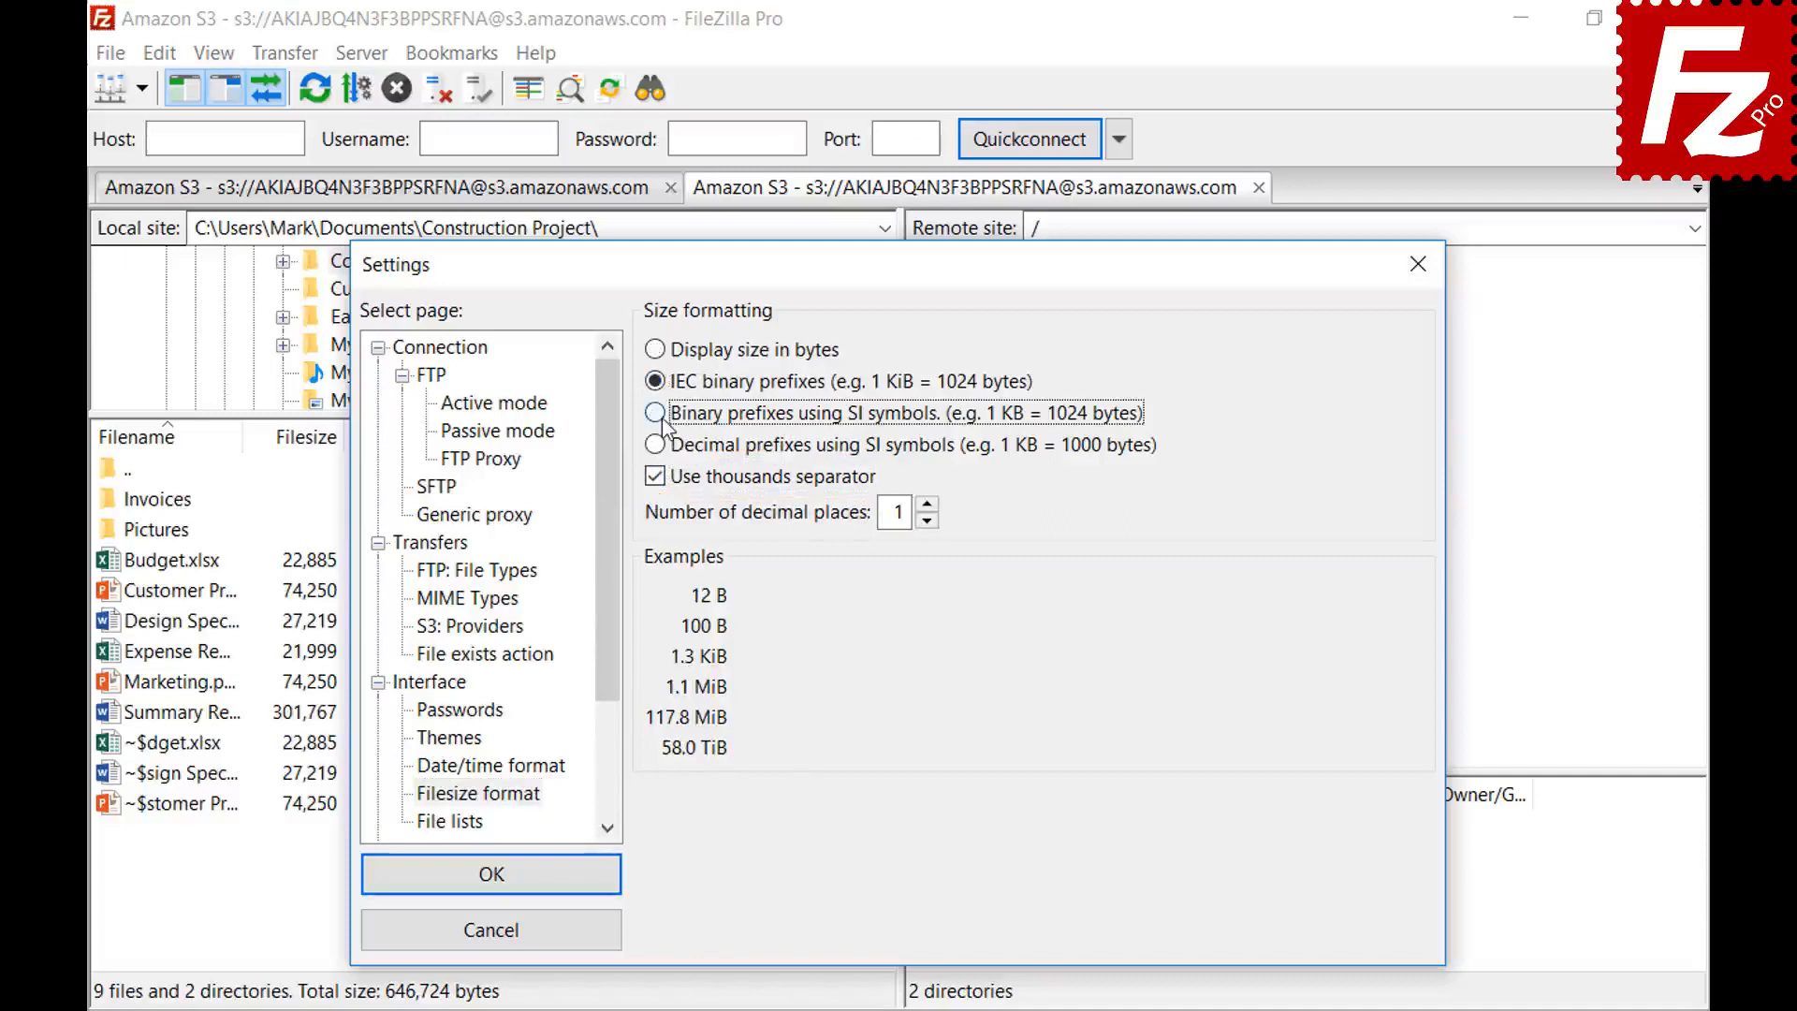
{"action": "left_click", "coordinate": [657, 446]}
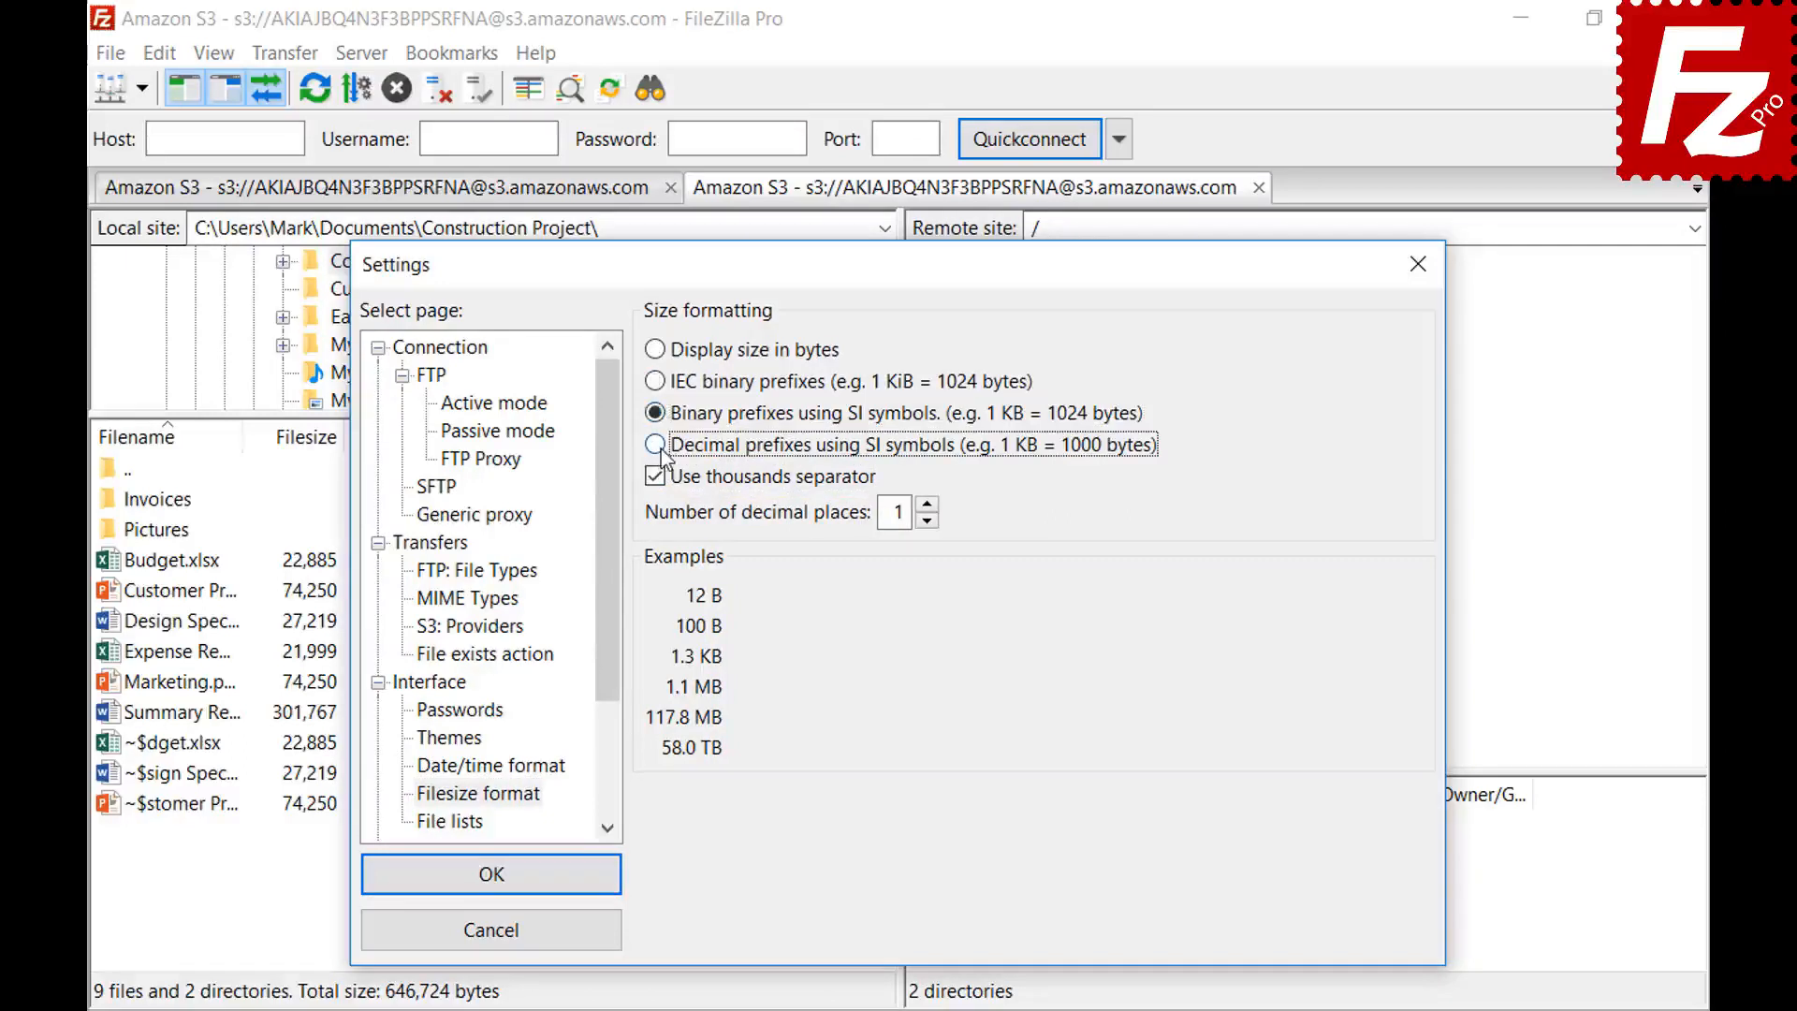
{"action": "left_click", "coordinate": [926, 504]}
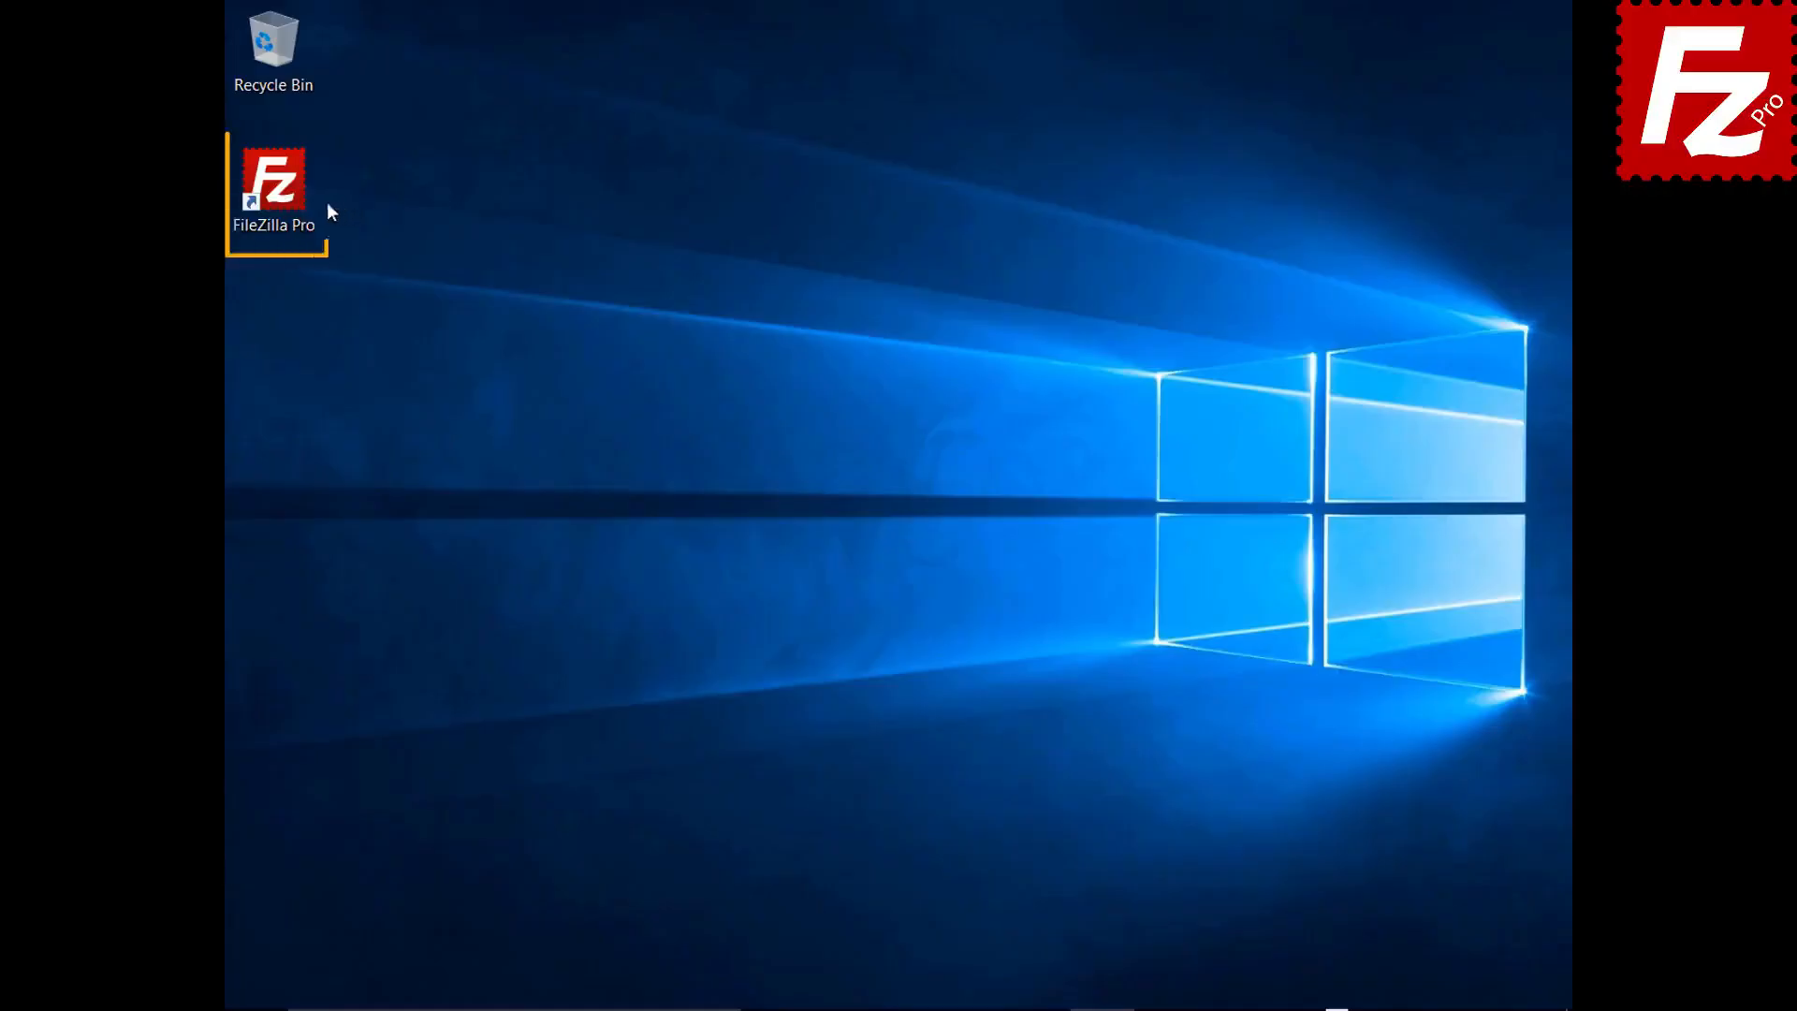
- Relaunch FileZilla Pro and bring up the export options
{"action": "double_click", "coordinate": [286, 194]}
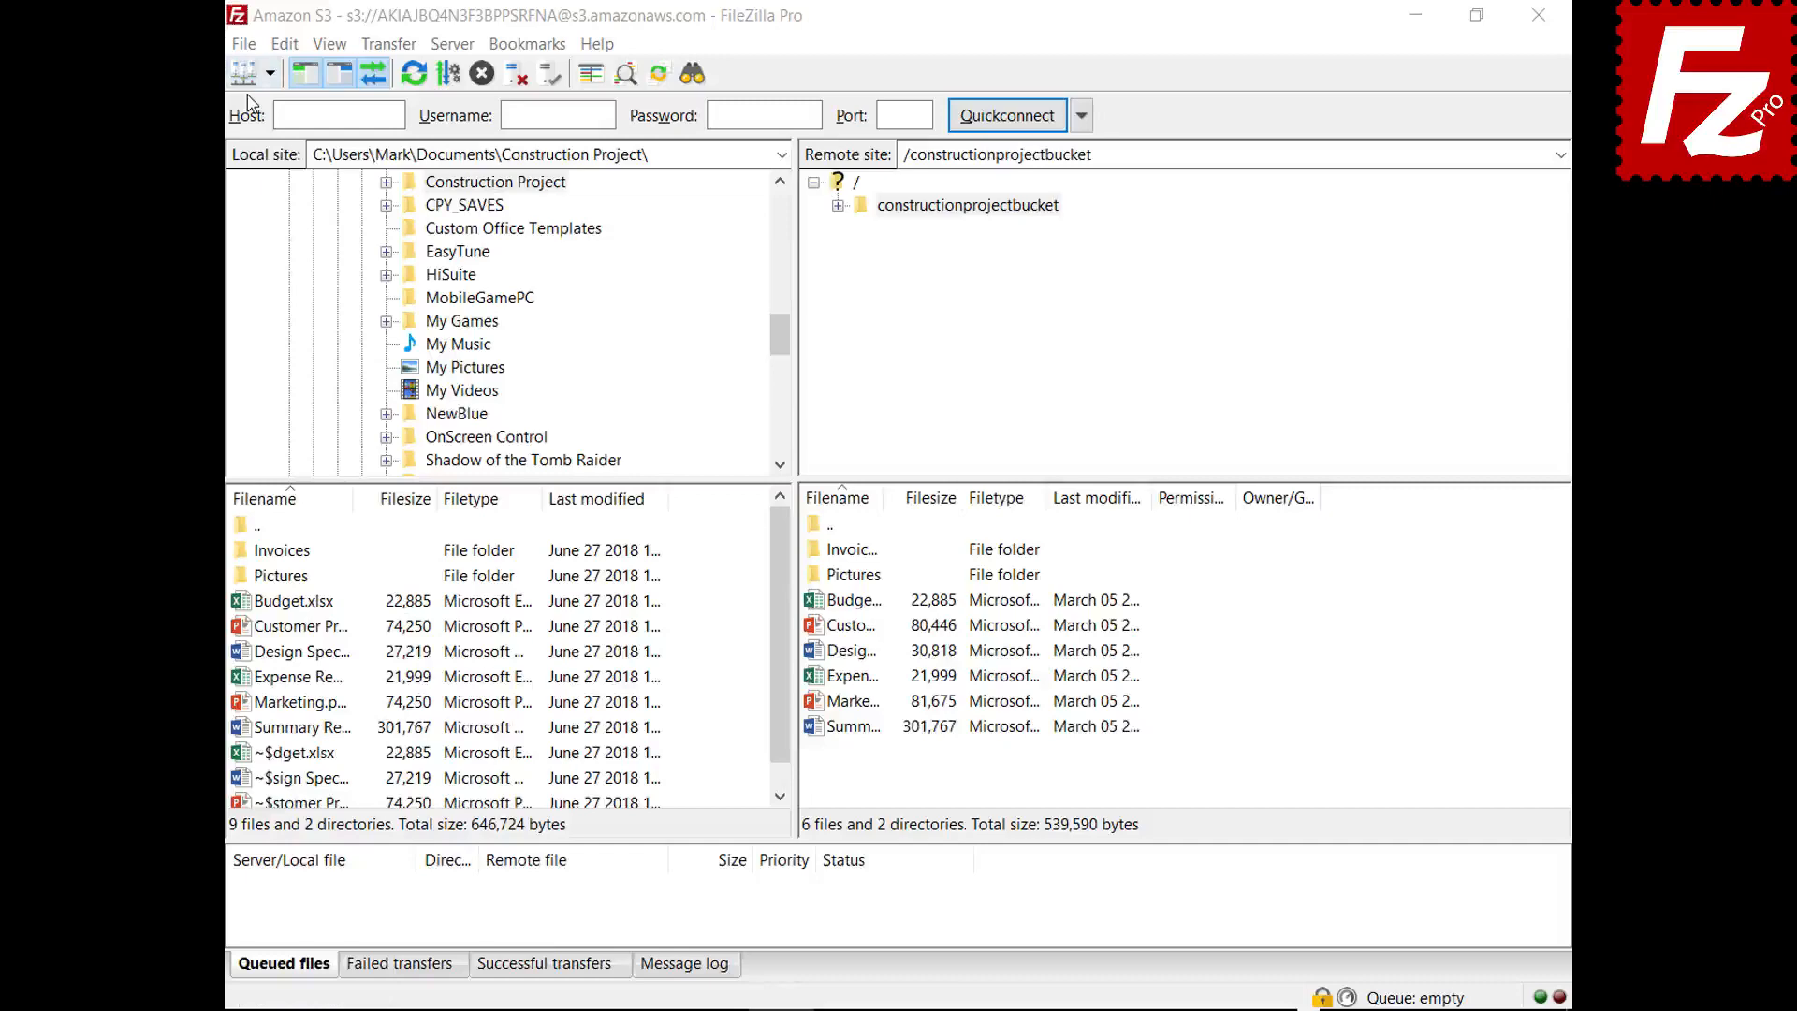
{"action": "left_click", "coordinate": [245, 45]}
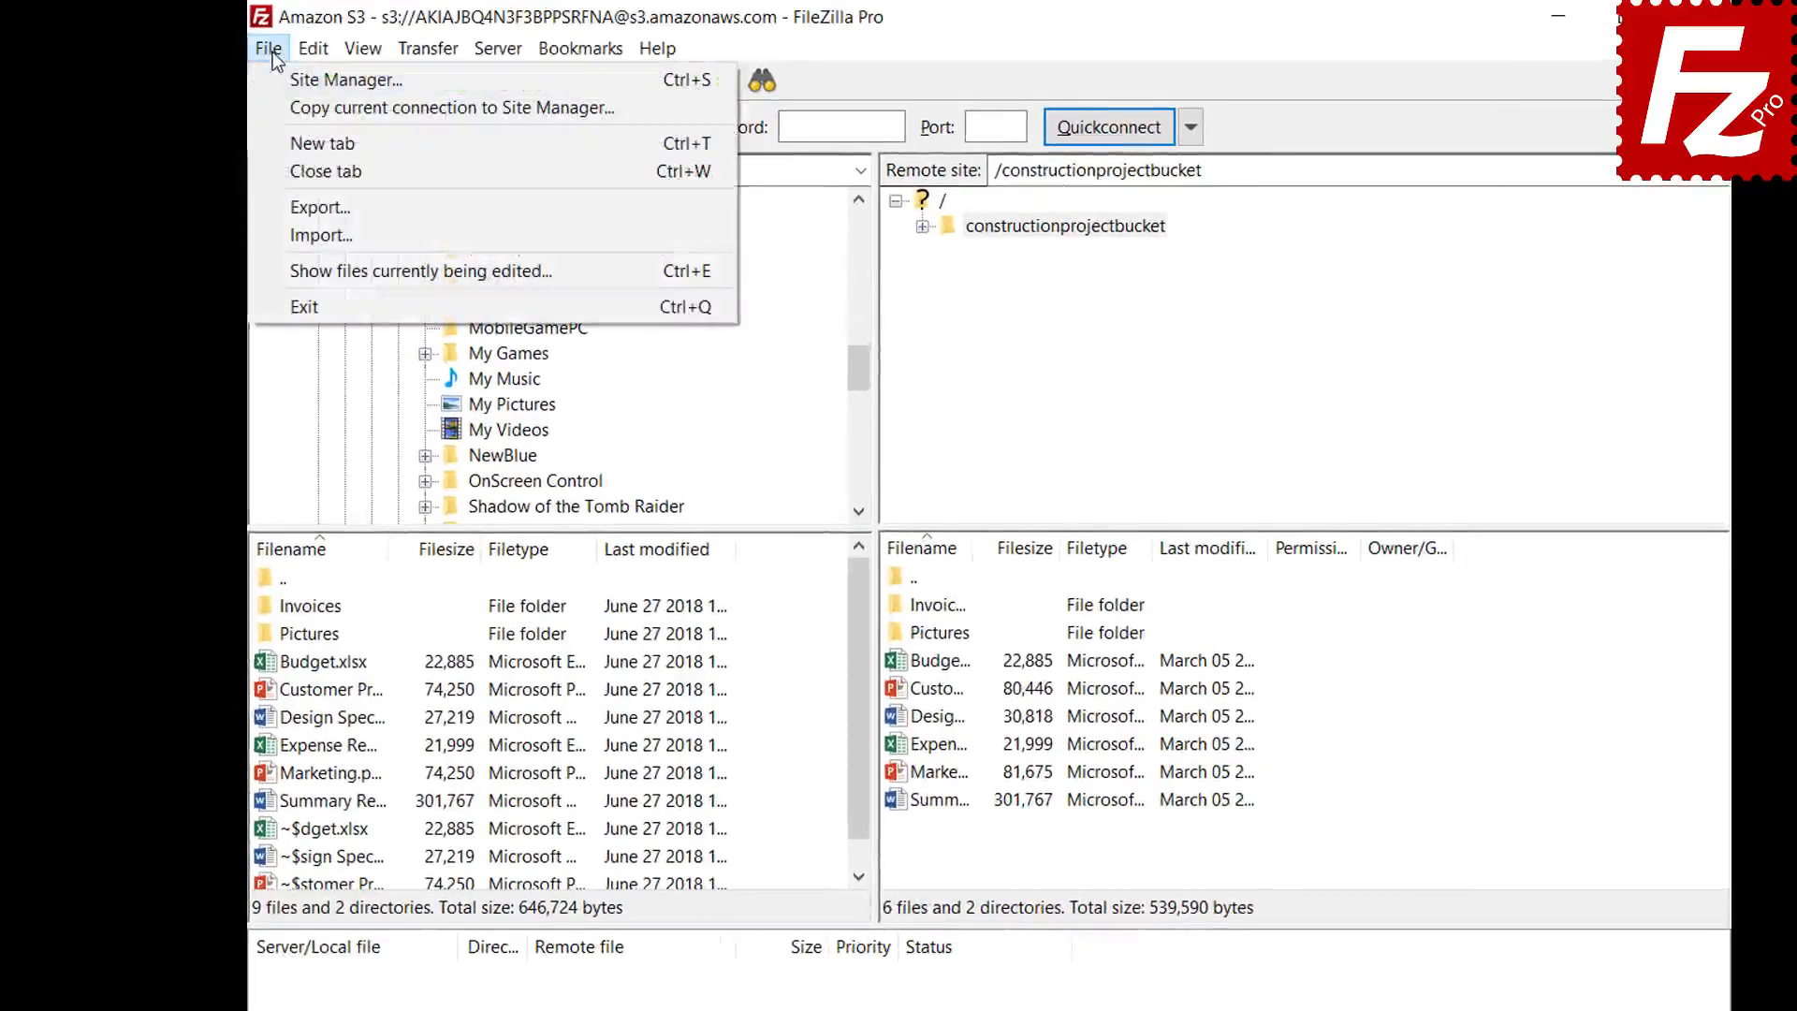
{"action": "left_click", "coordinate": [285, 207]}
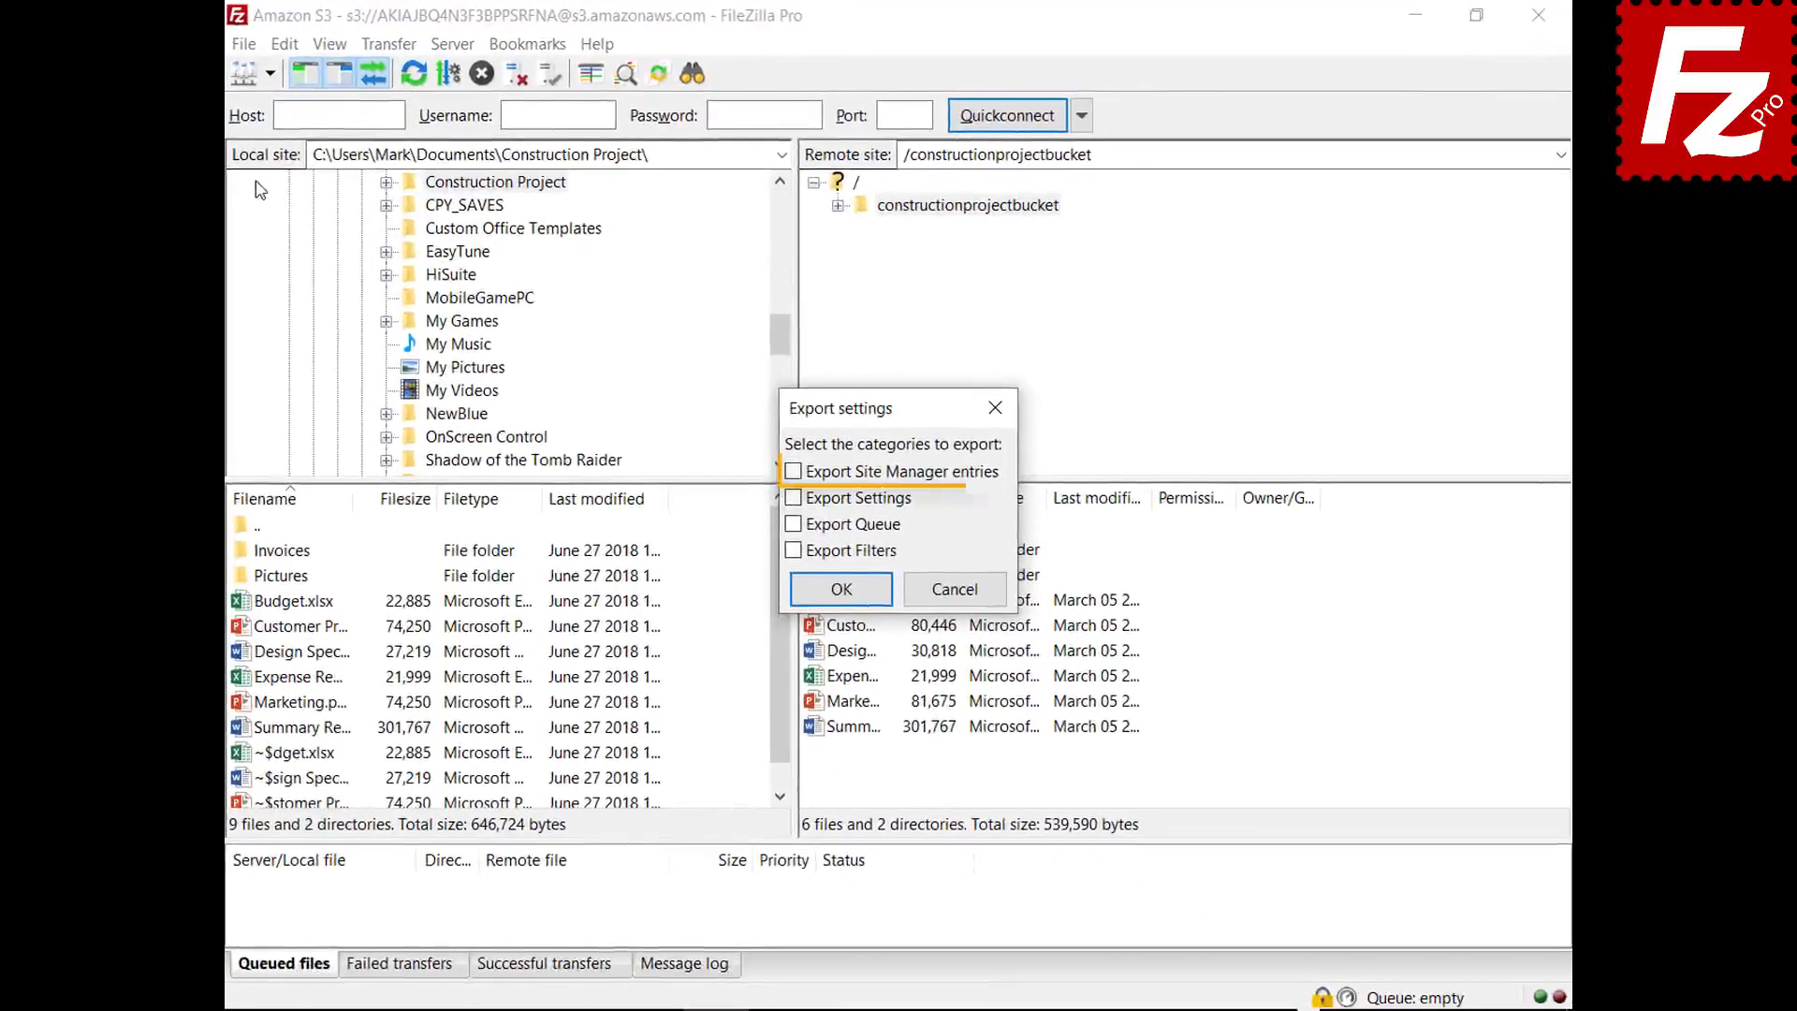
- Export Site Manager entries, settings, transfer queue and filters to an XML file in Documents
{"action": "left_click", "coordinate": [792, 472]}
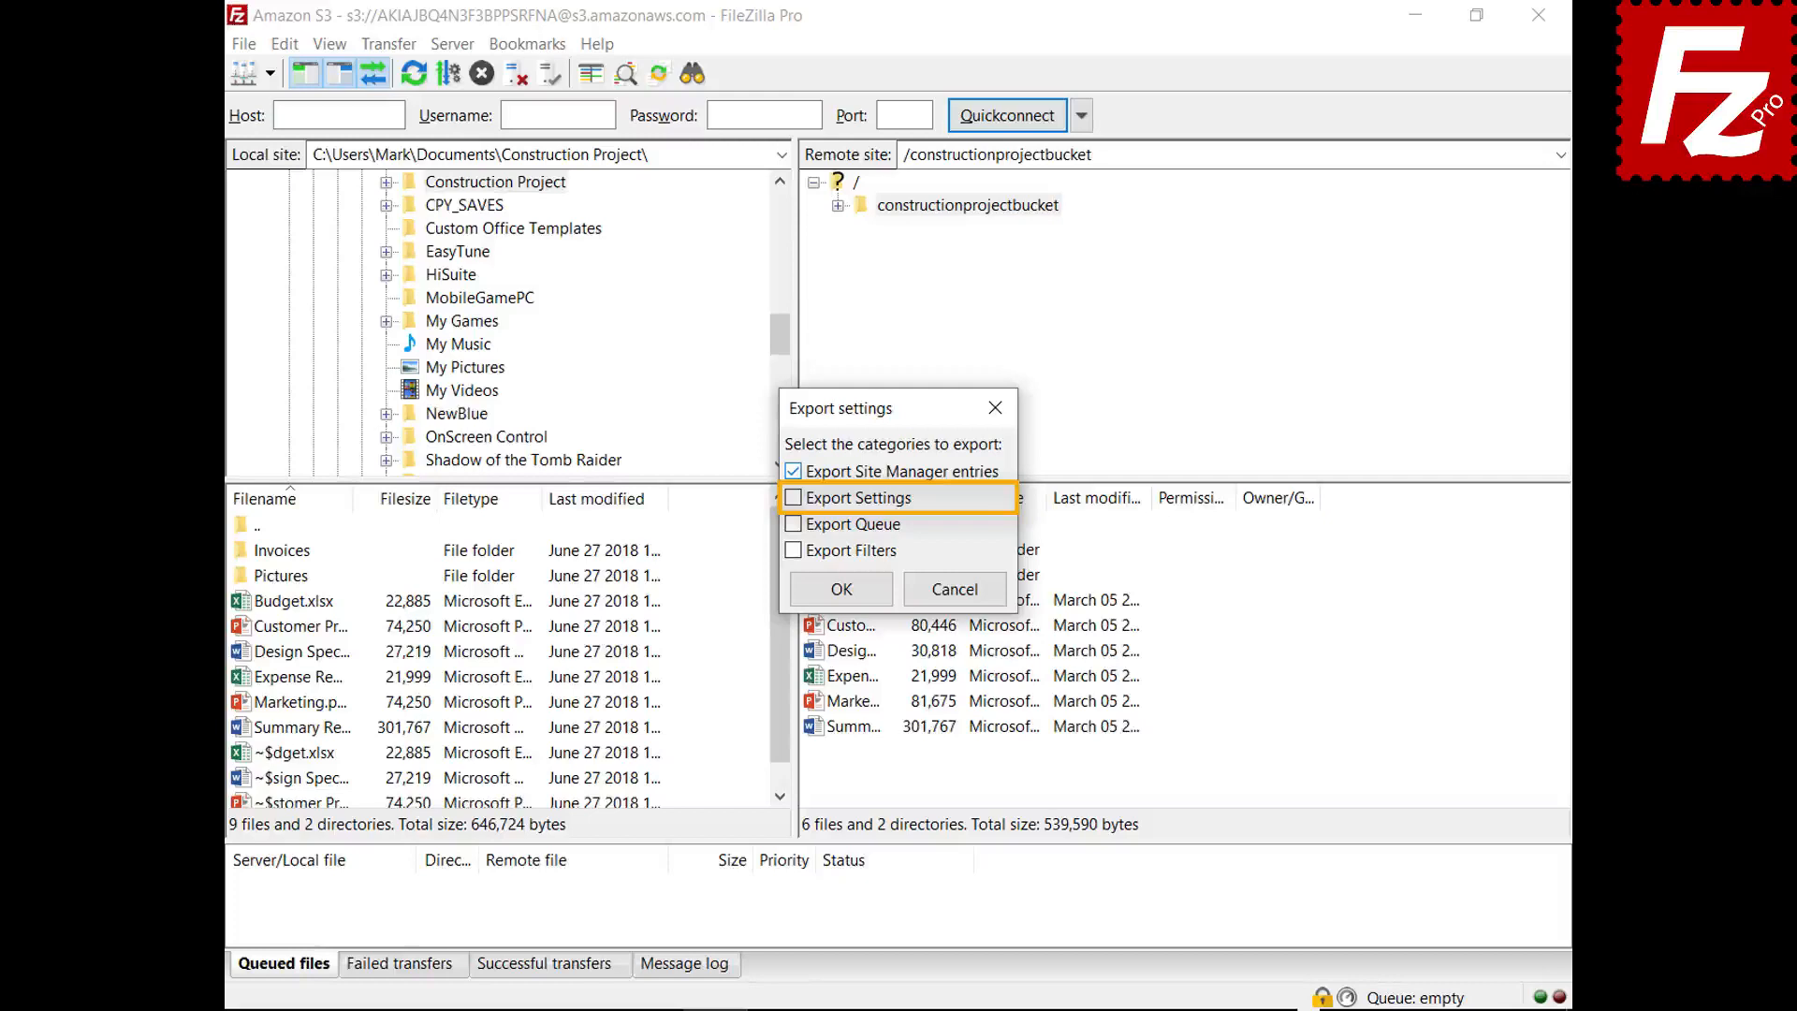
{"action": "left_click", "coordinate": [793, 499]}
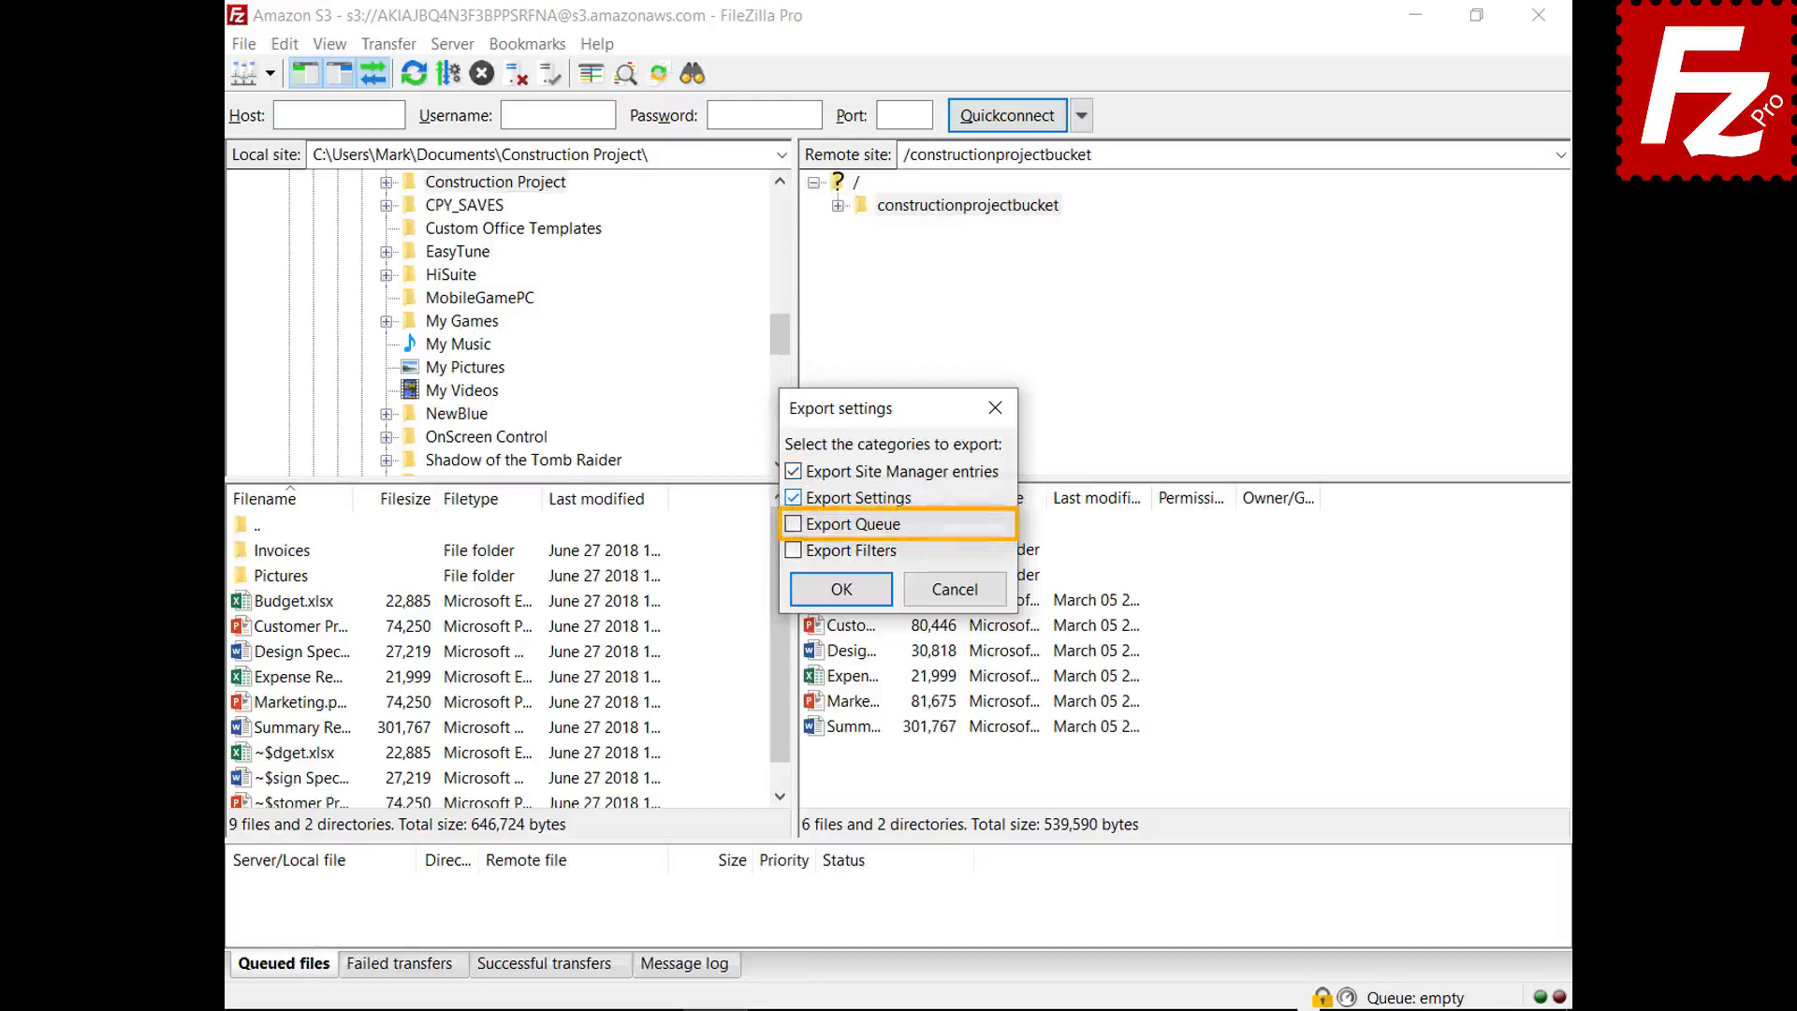
{"action": "left_click", "coordinate": [792, 524]}
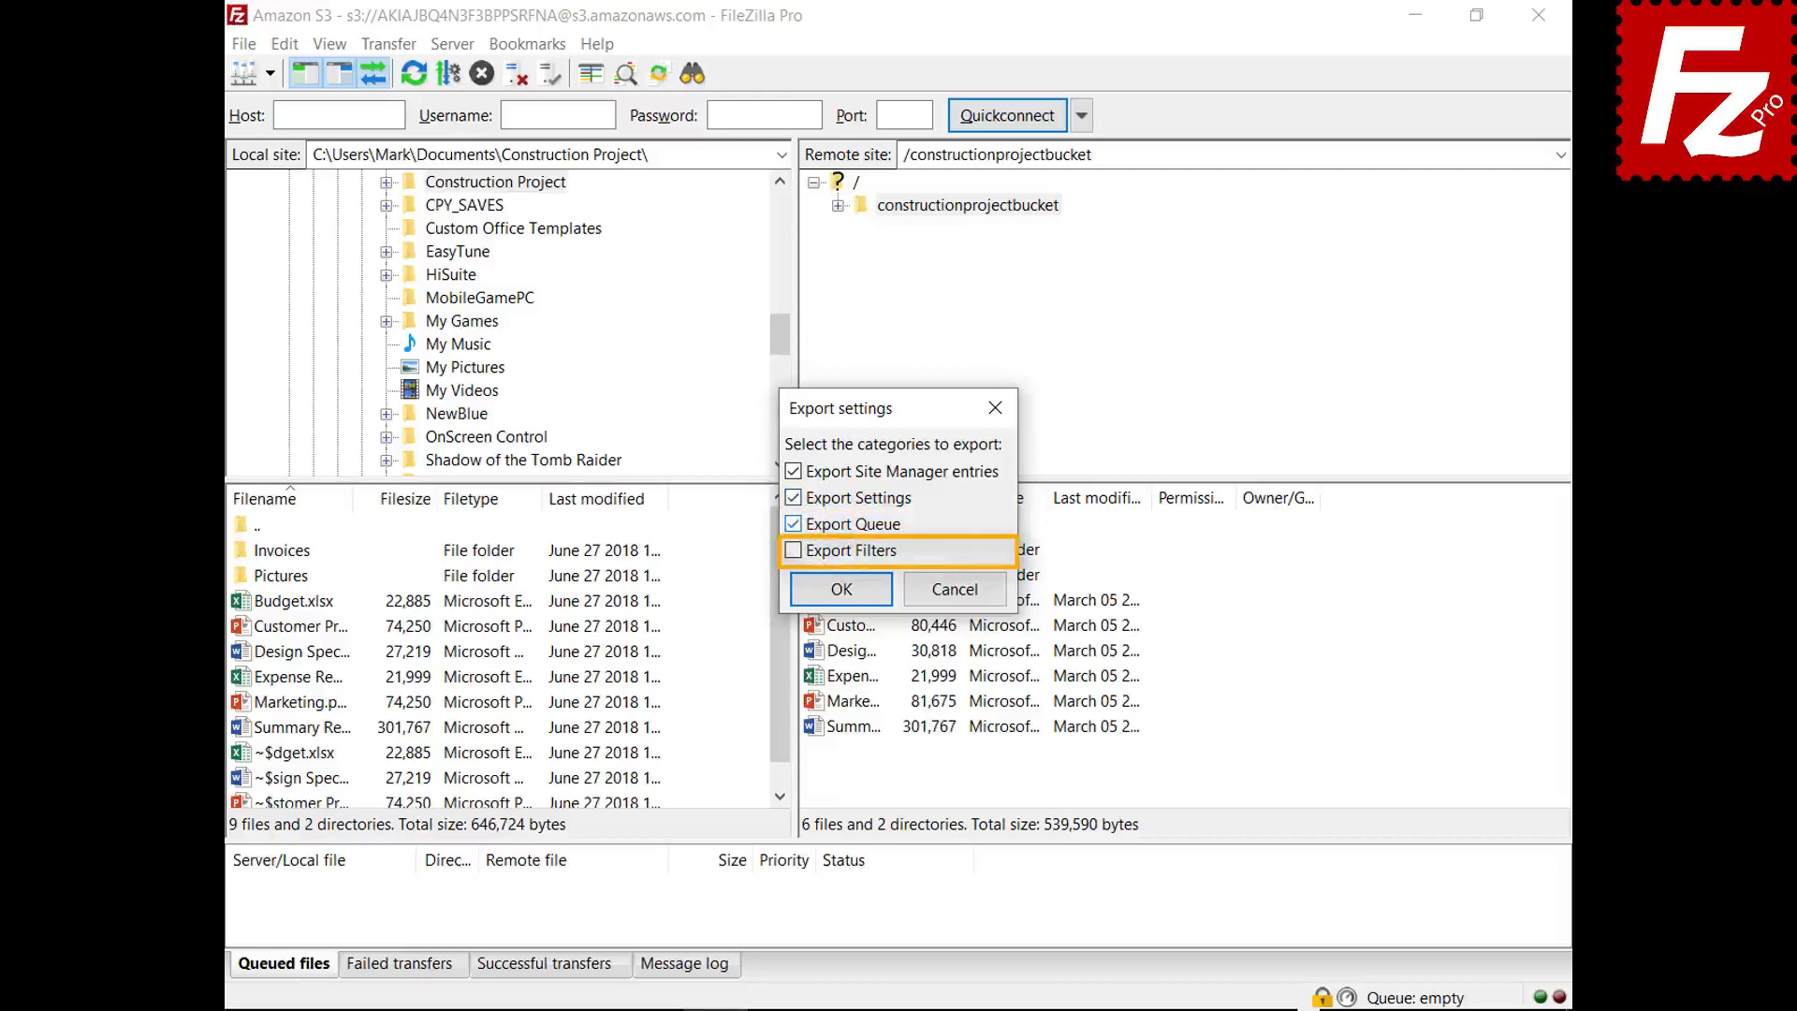
{"action": "left_click", "coordinate": [793, 552]}
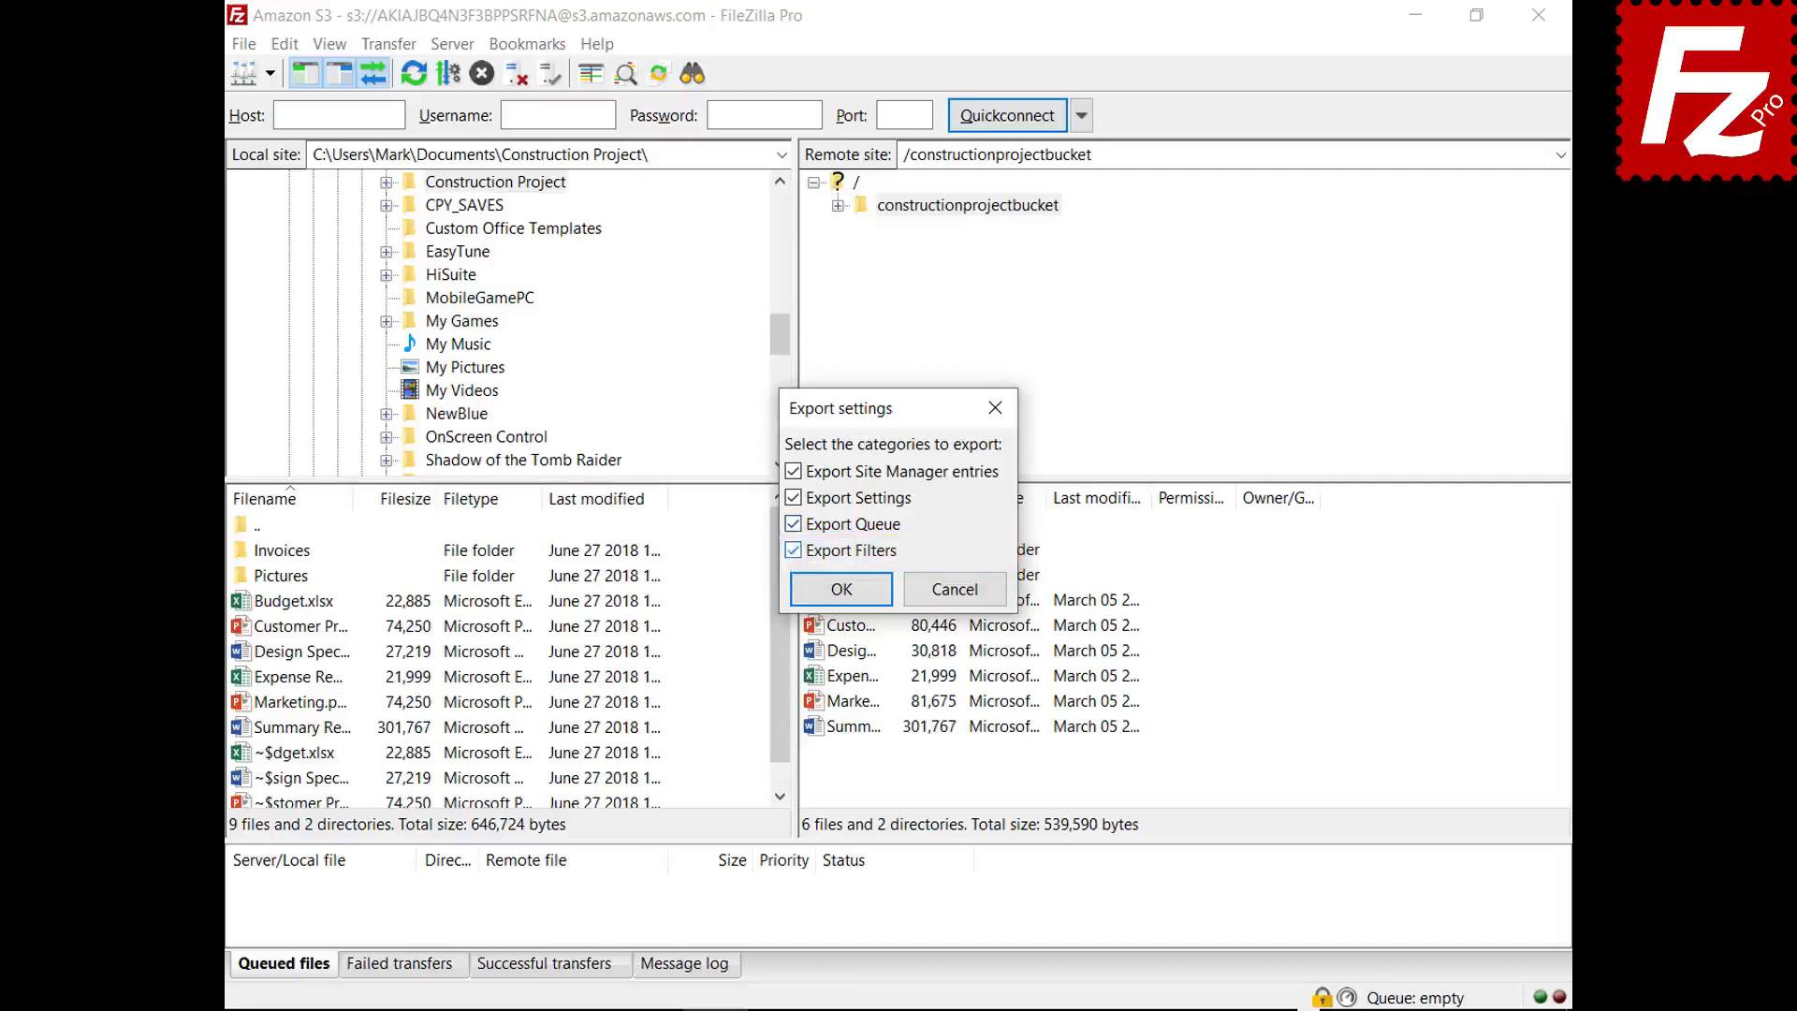
{"action": "left_click", "coordinate": [841, 589]}
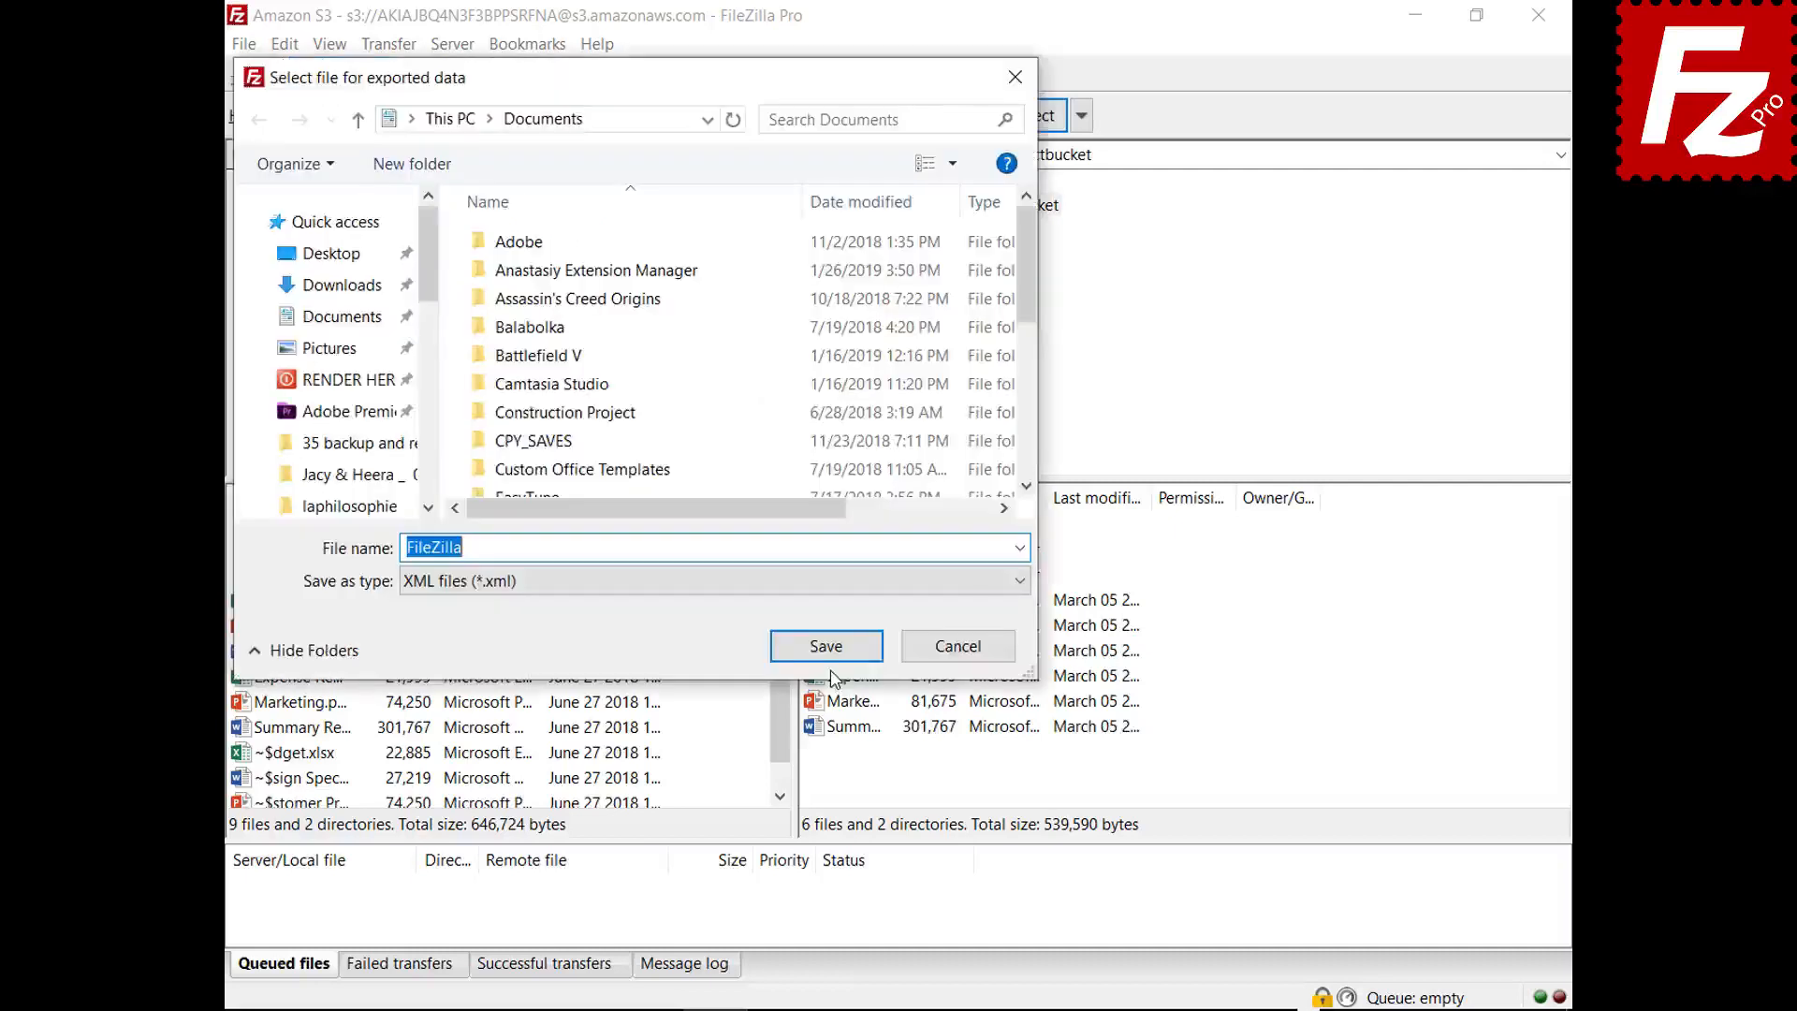
{"action": "left_click", "coordinate": [827, 647]}
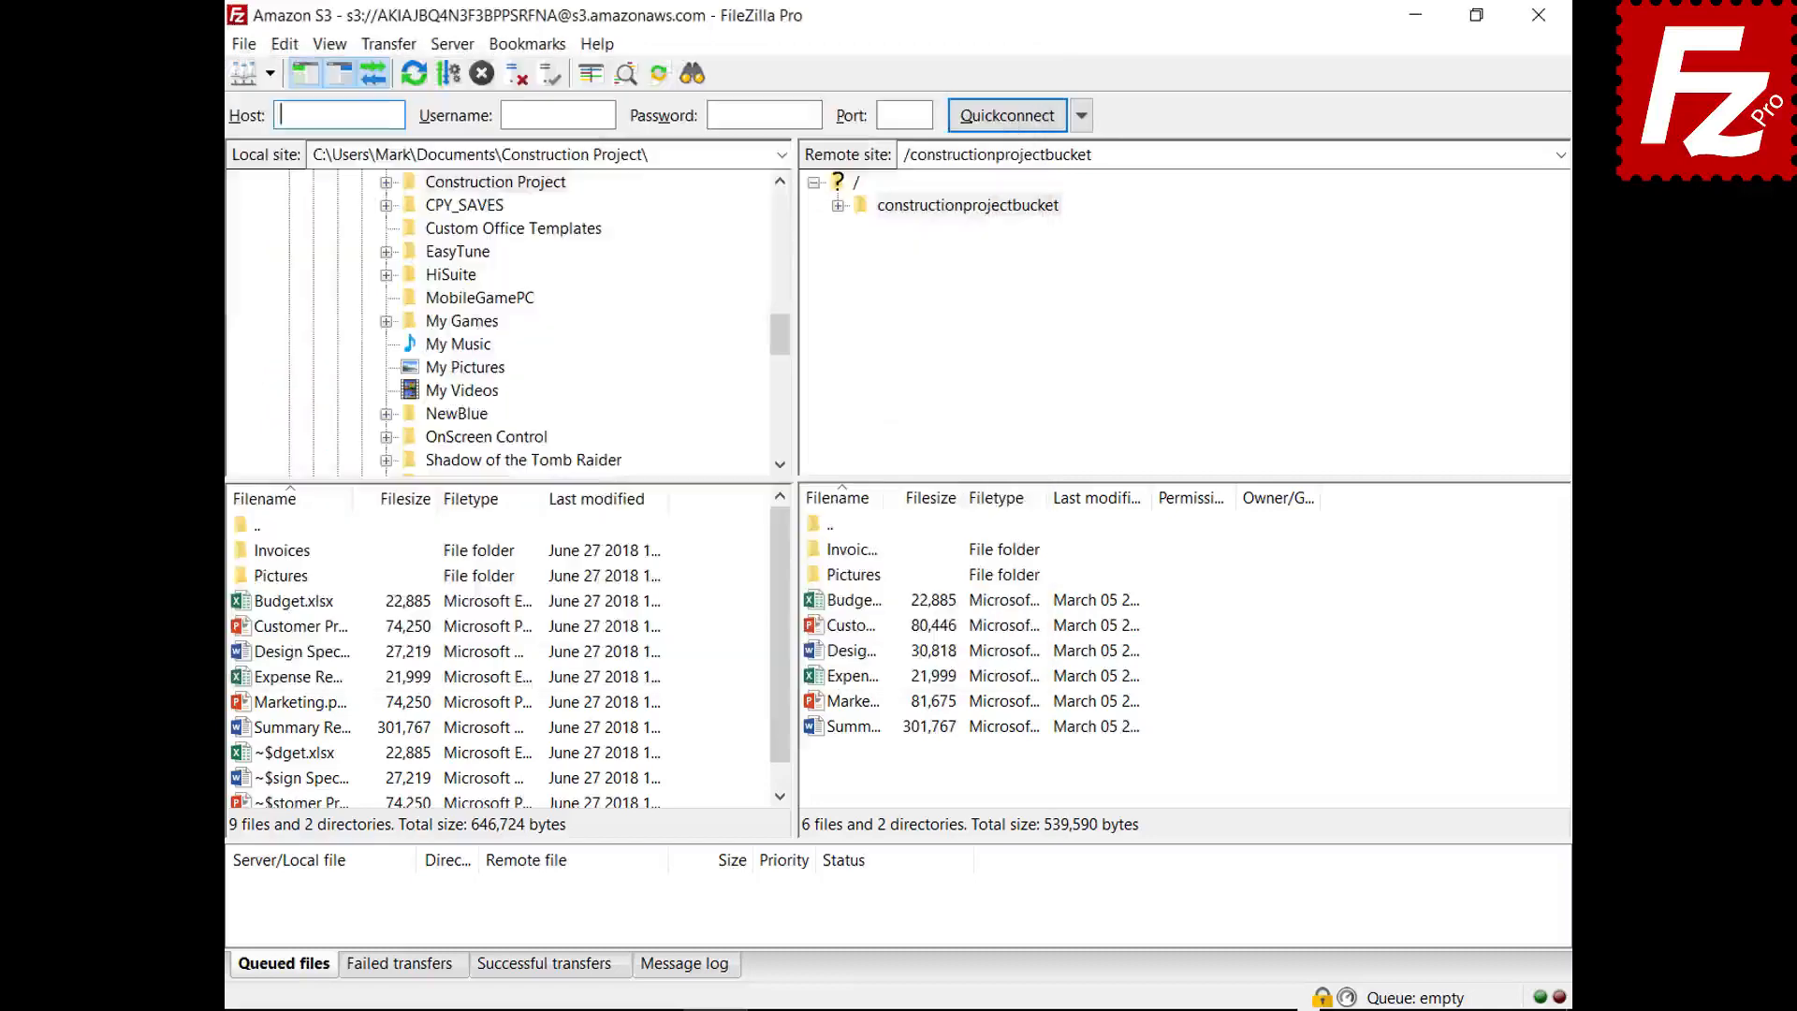
{"action": "left_click", "coordinate": [246, 48]}
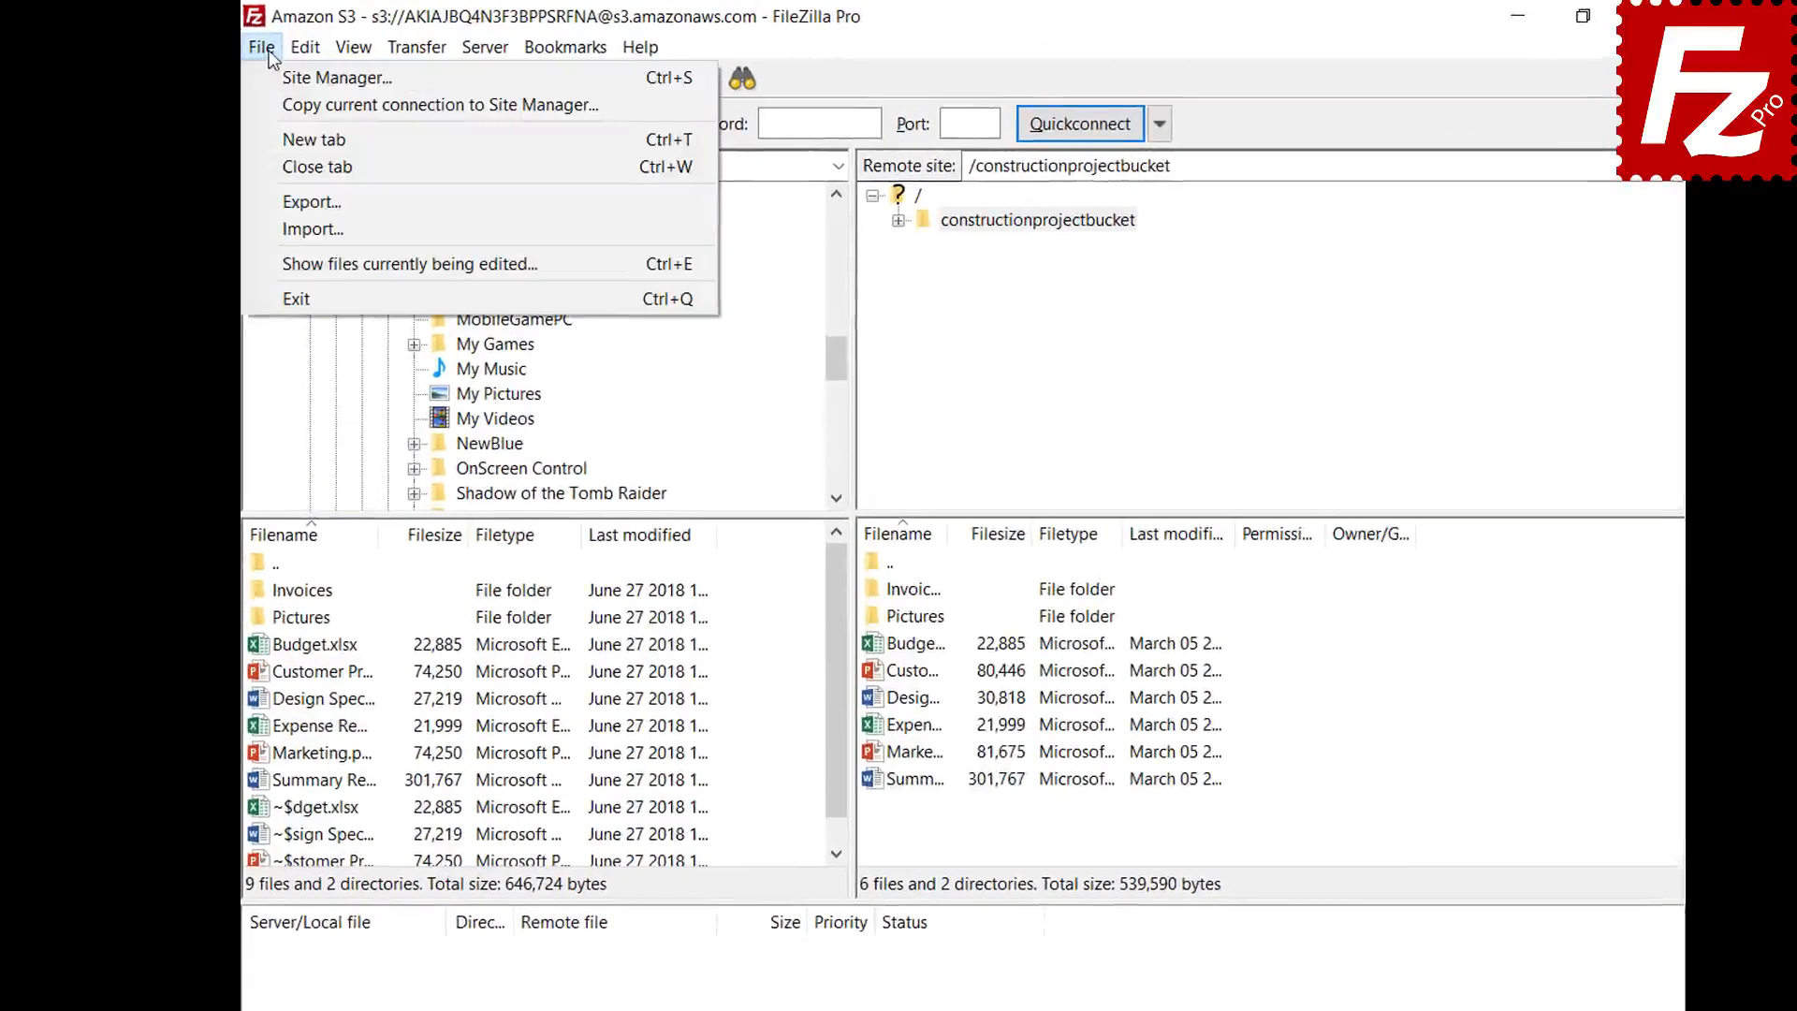
- Start importing saved FileZilla settings with File > Import
{"action": "left_click", "coordinate": [265, 232]}
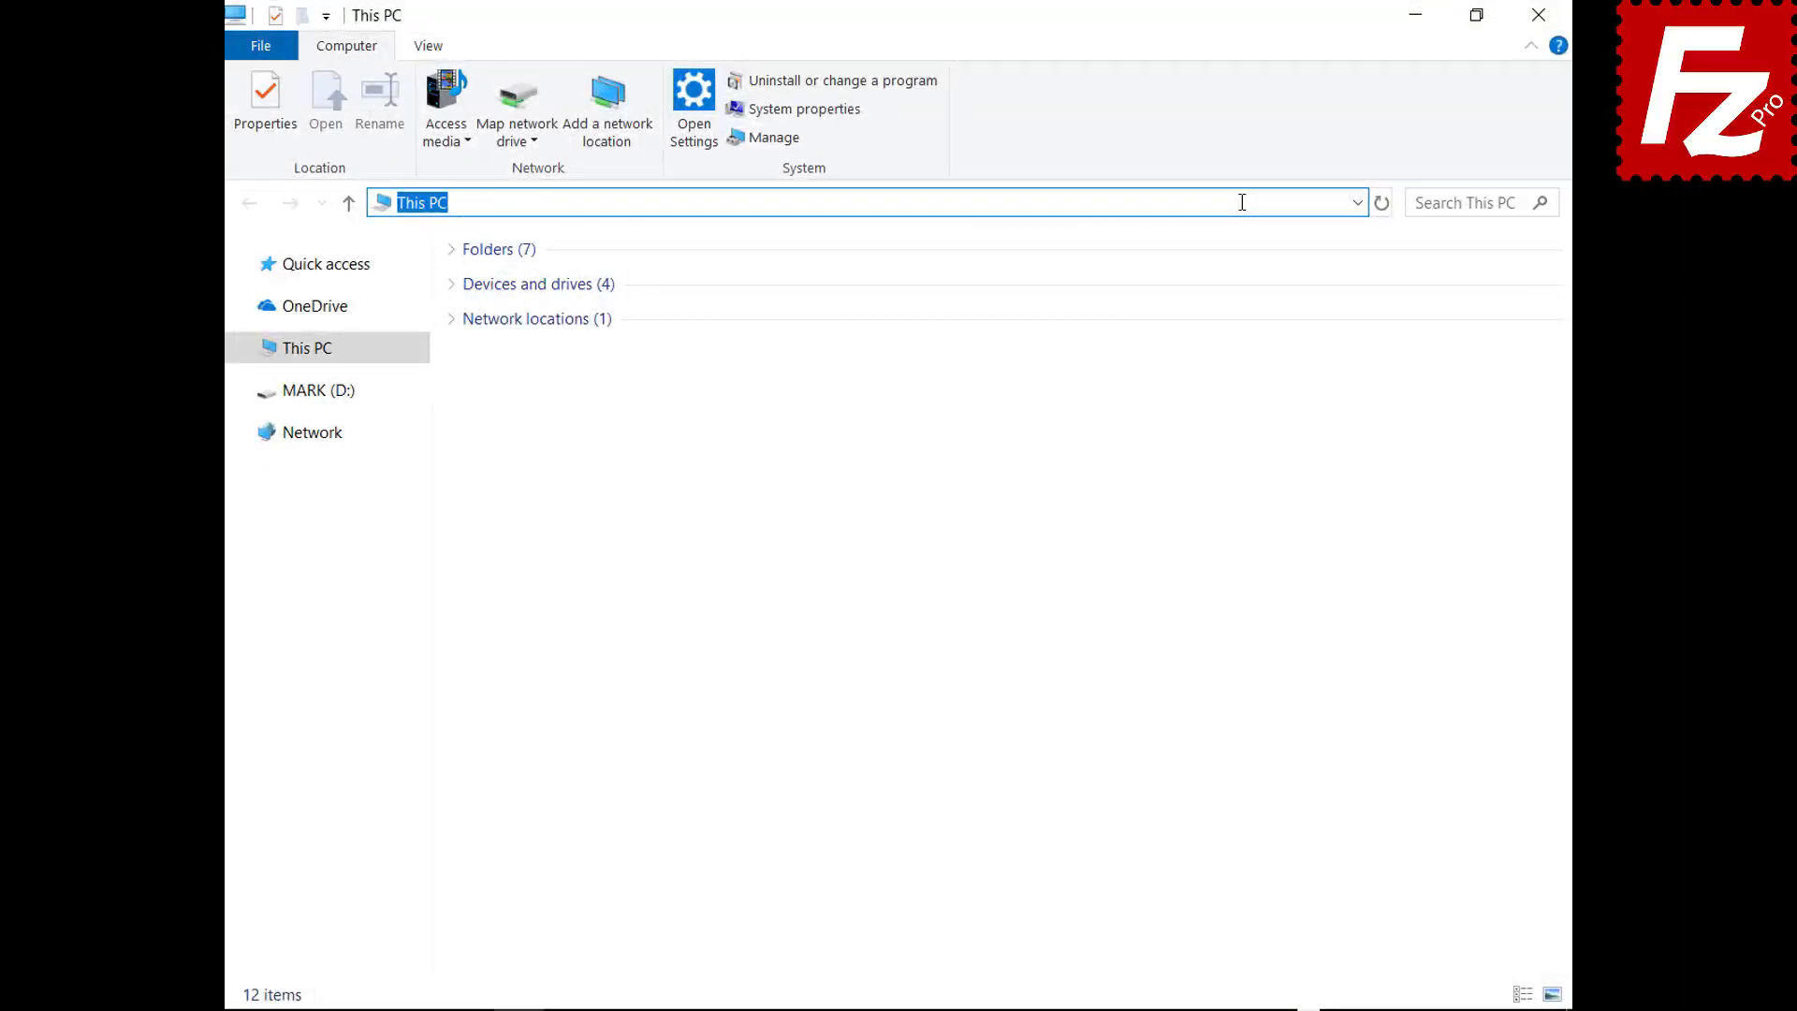
- Go to %APPDATA%\FileZilla and select all seven settings files there
{"action": "type", "text": "%APPDATA%\\FileZilla"}
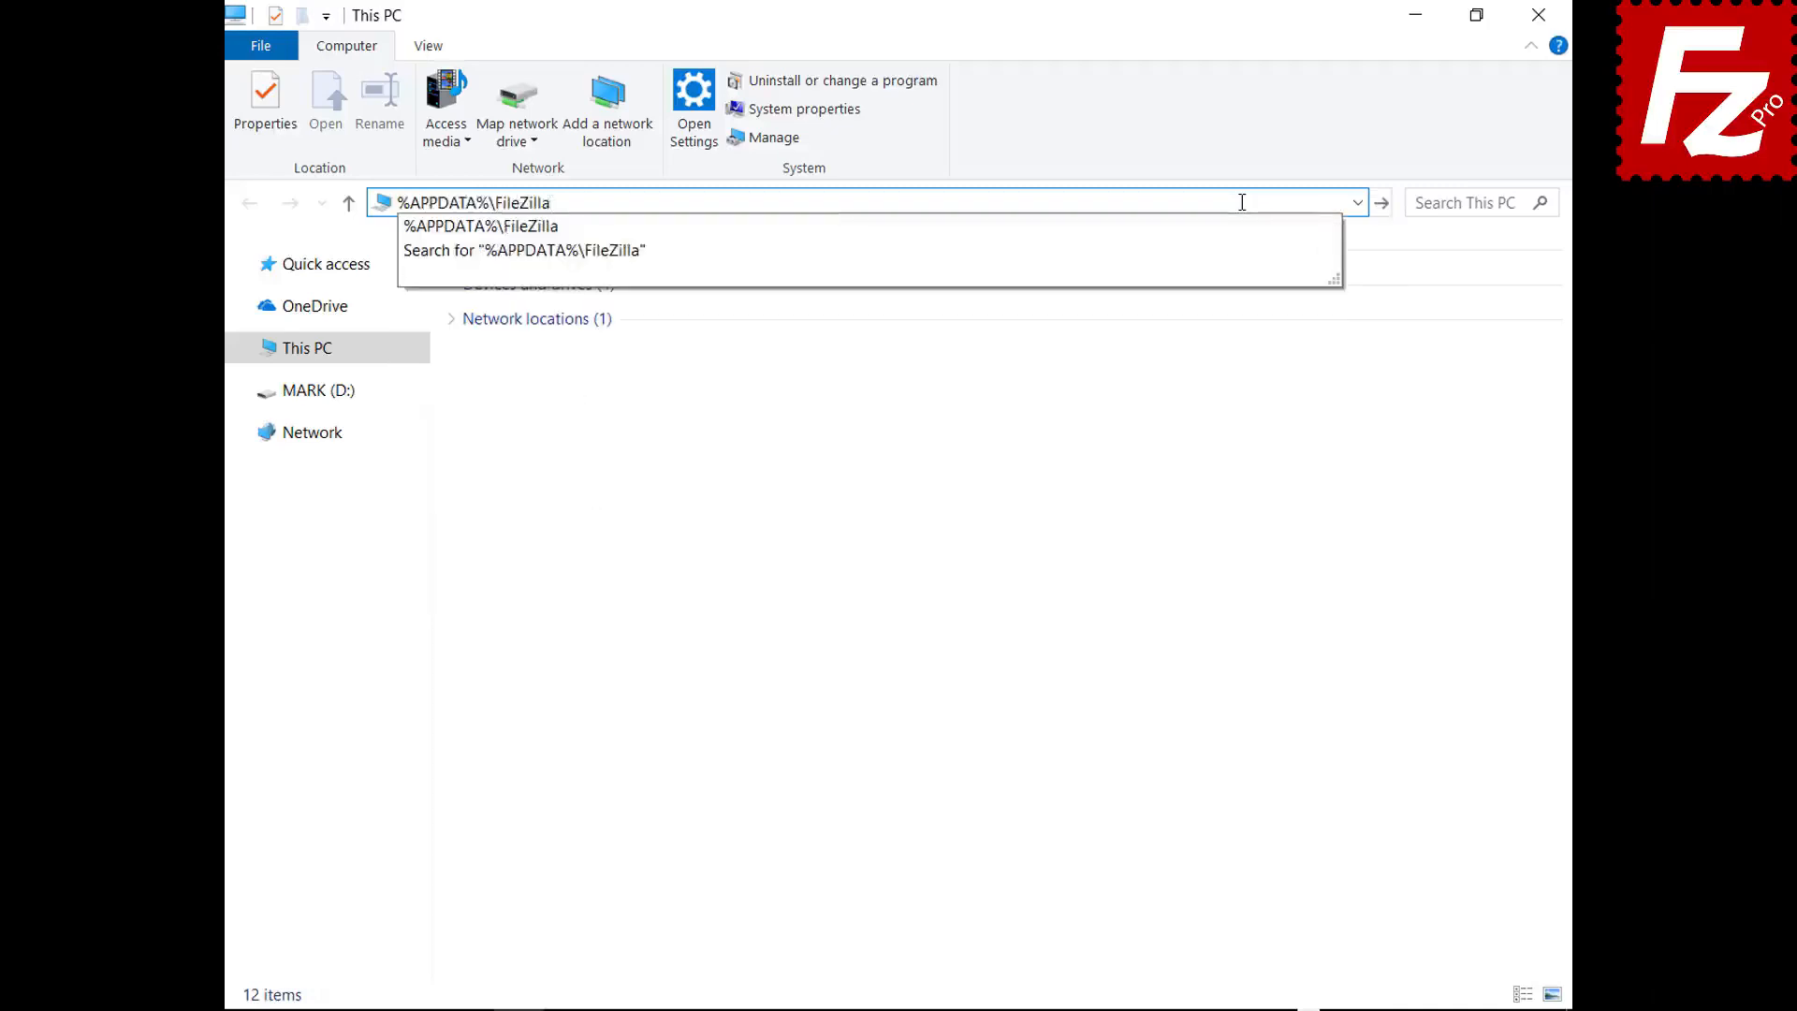
{"action": "key", "text": "Return"}
{"action": "left_click_drag", "start_coordinate": [526, 486], "coordinate": [530, 265]}
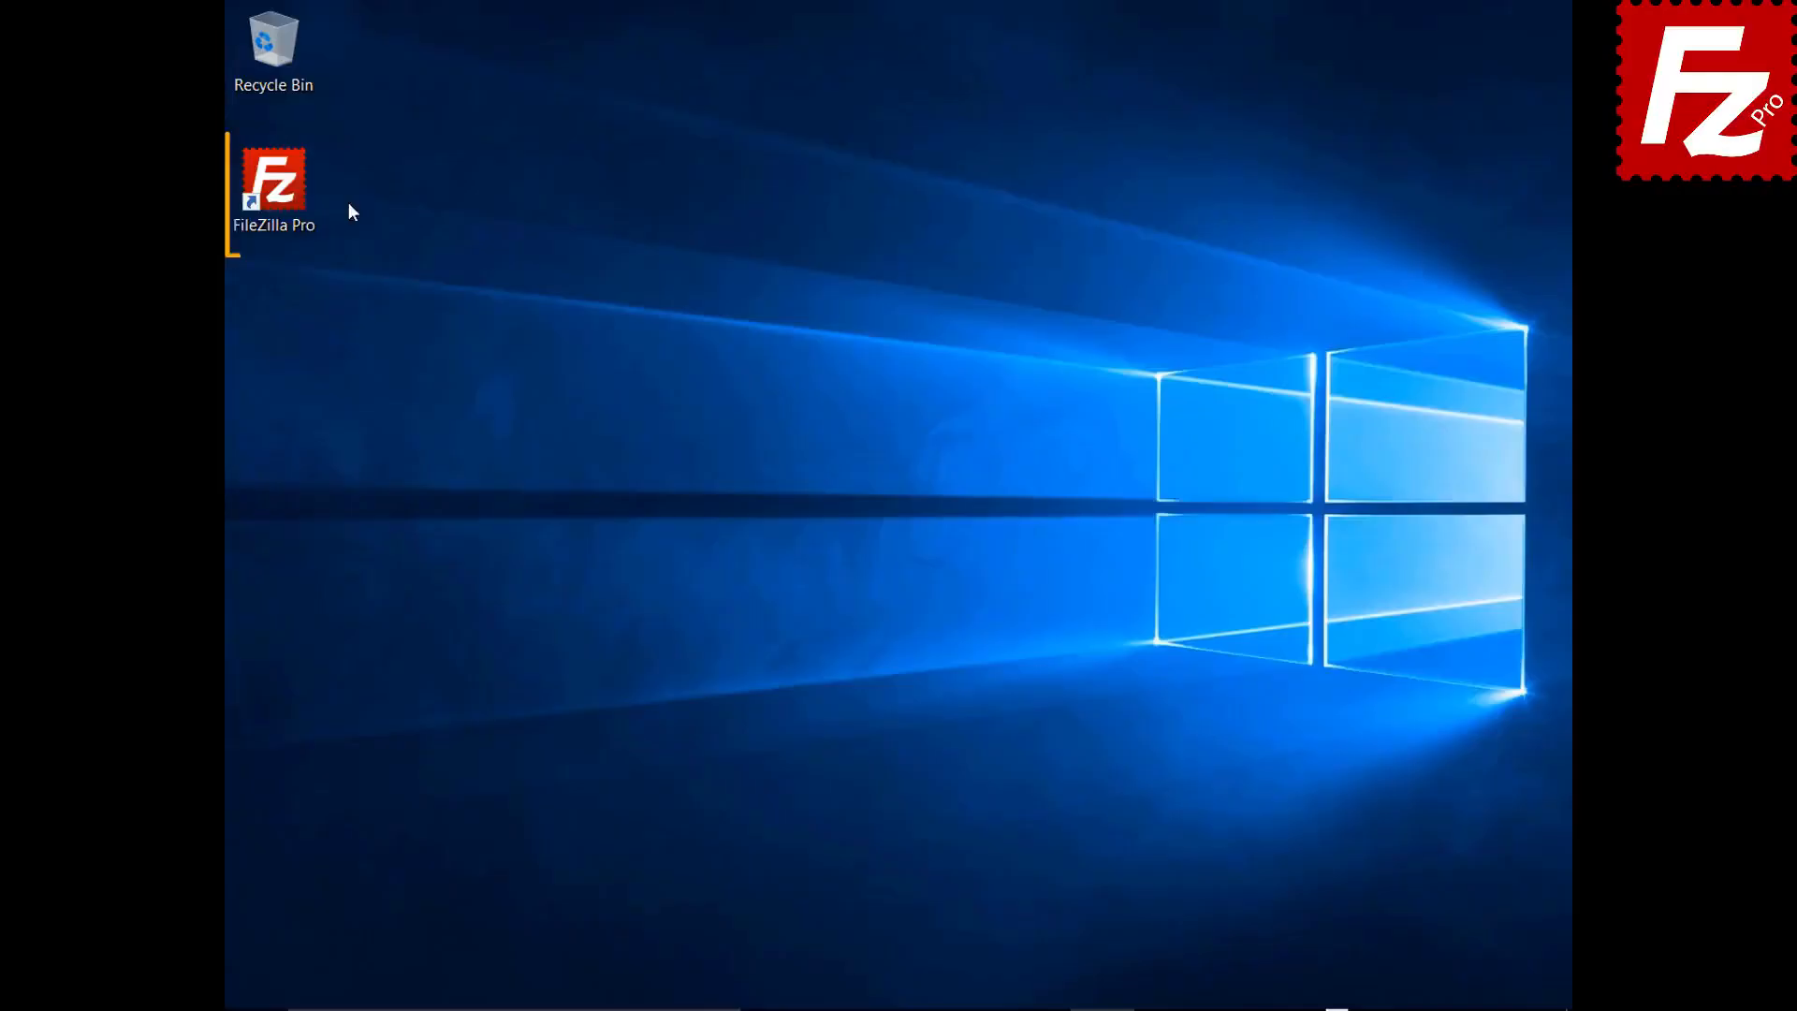
- Relaunch FileZilla Pro and reconnect to the saved Amazon S3 site from the Site Manager list
{"action": "double_click", "coordinate": [284, 192]}
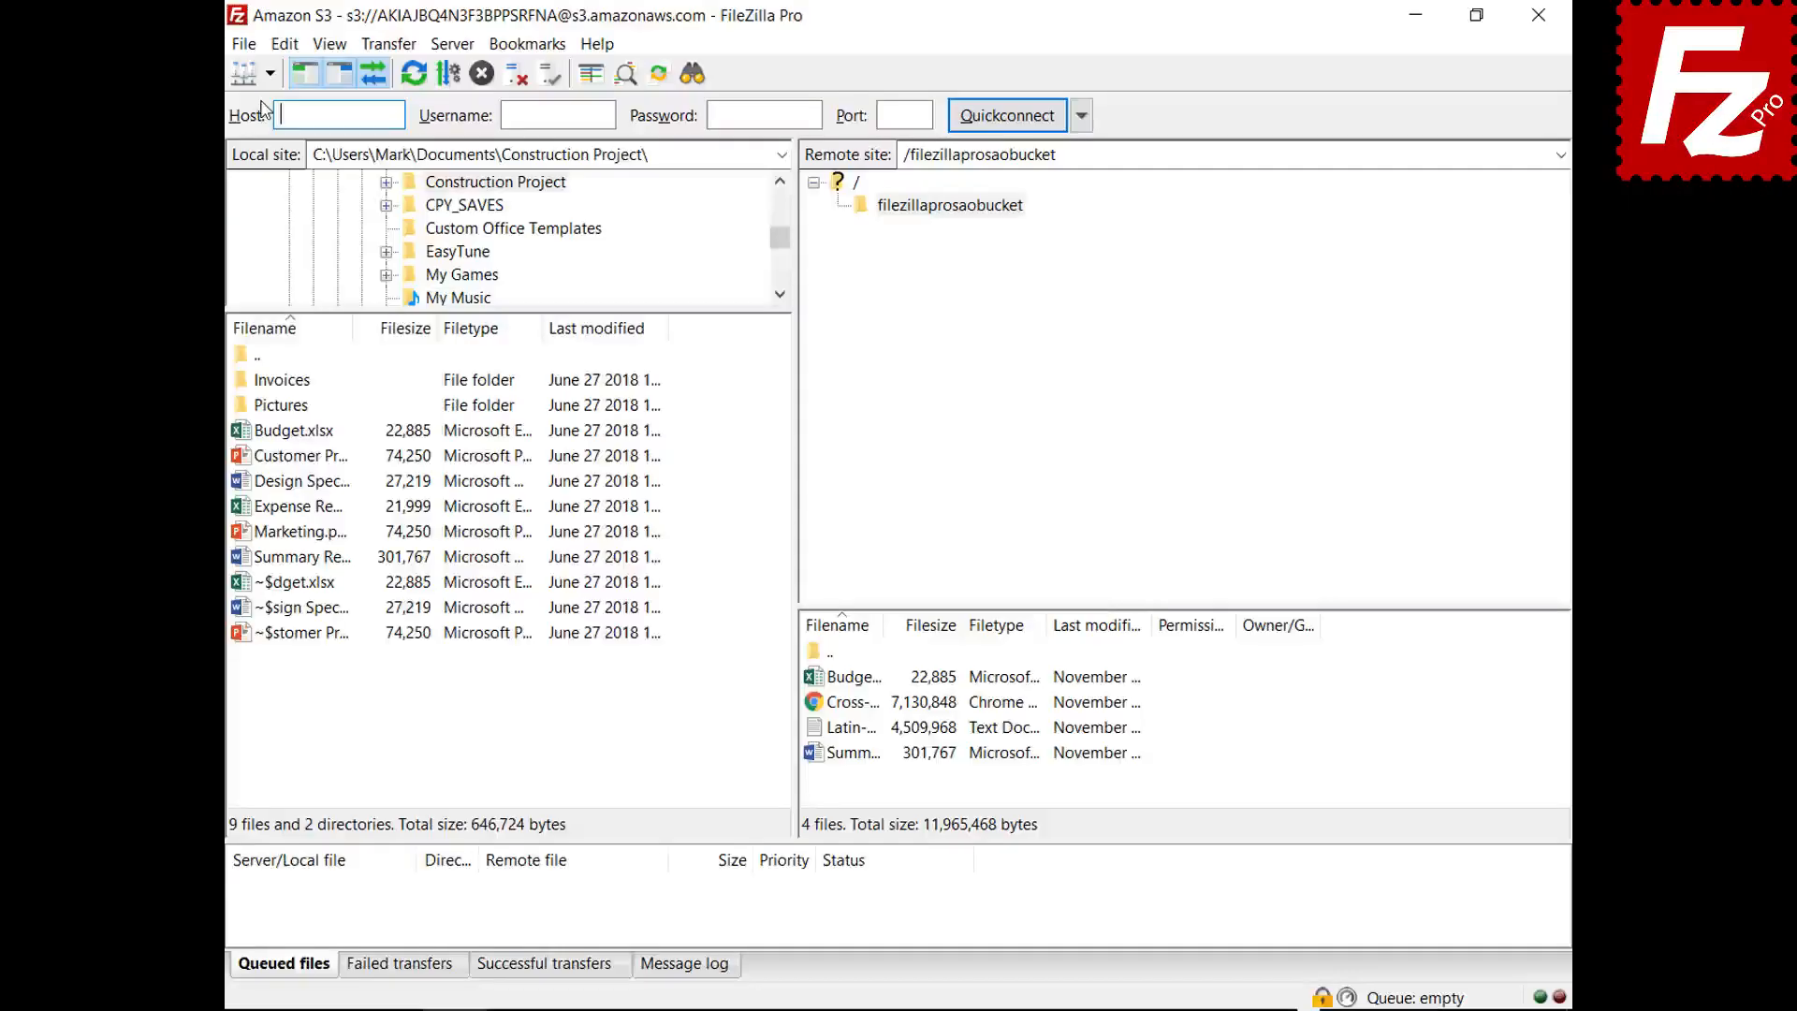
{"action": "left_click", "coordinate": [267, 73]}
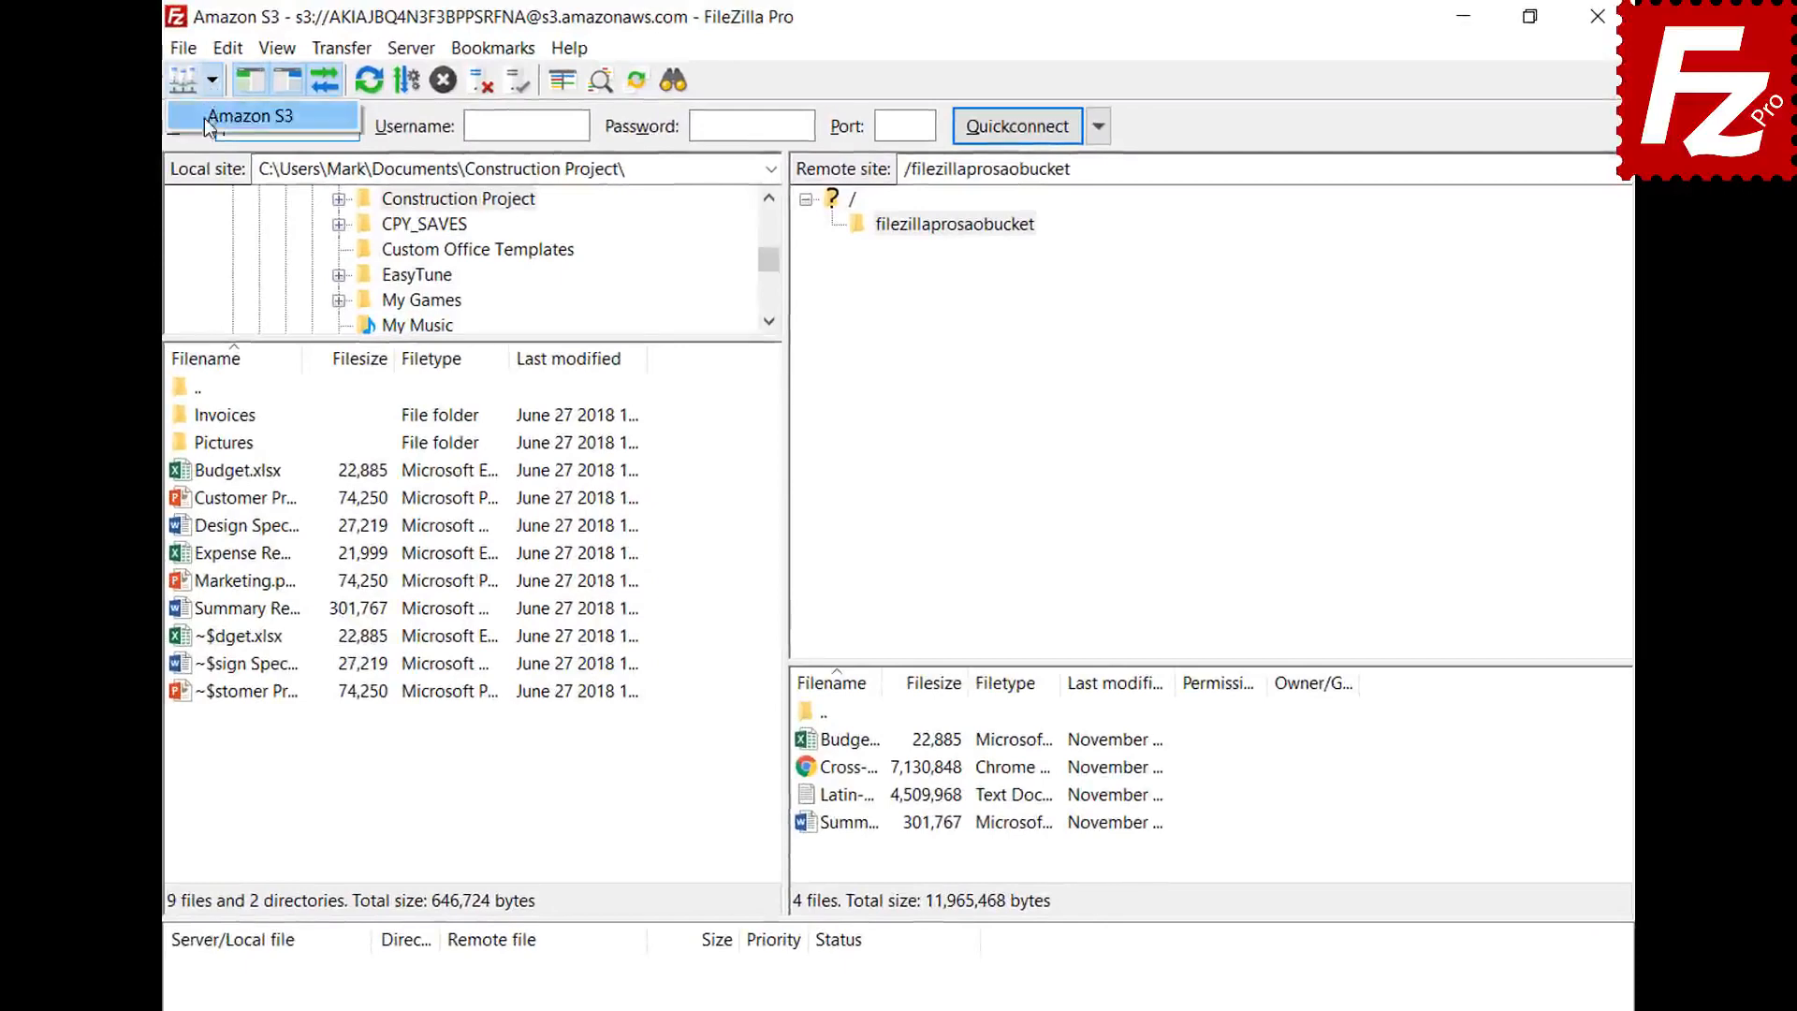
{"action": "left_click", "coordinate": [249, 116]}
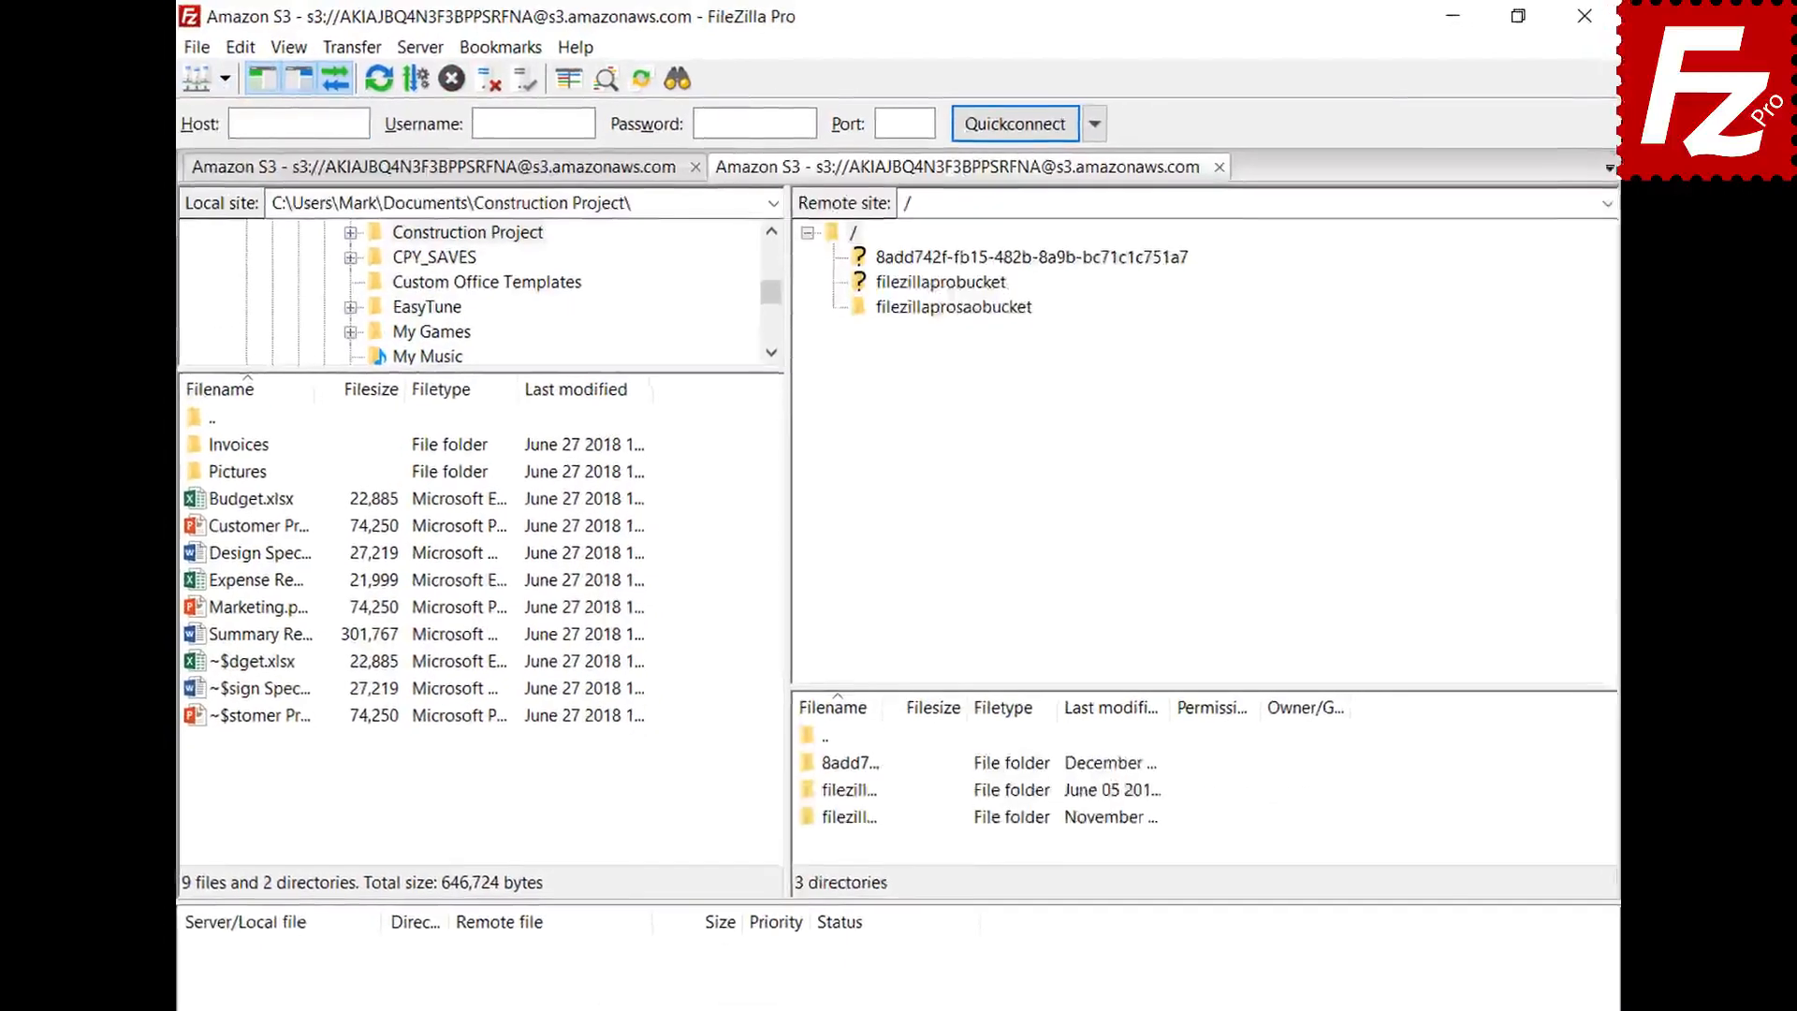
- Enable Show detailed log, open filezillaprosaobucket, then copy the message log to the clipboard
{"action": "left_click", "coordinate": [694, 975]}
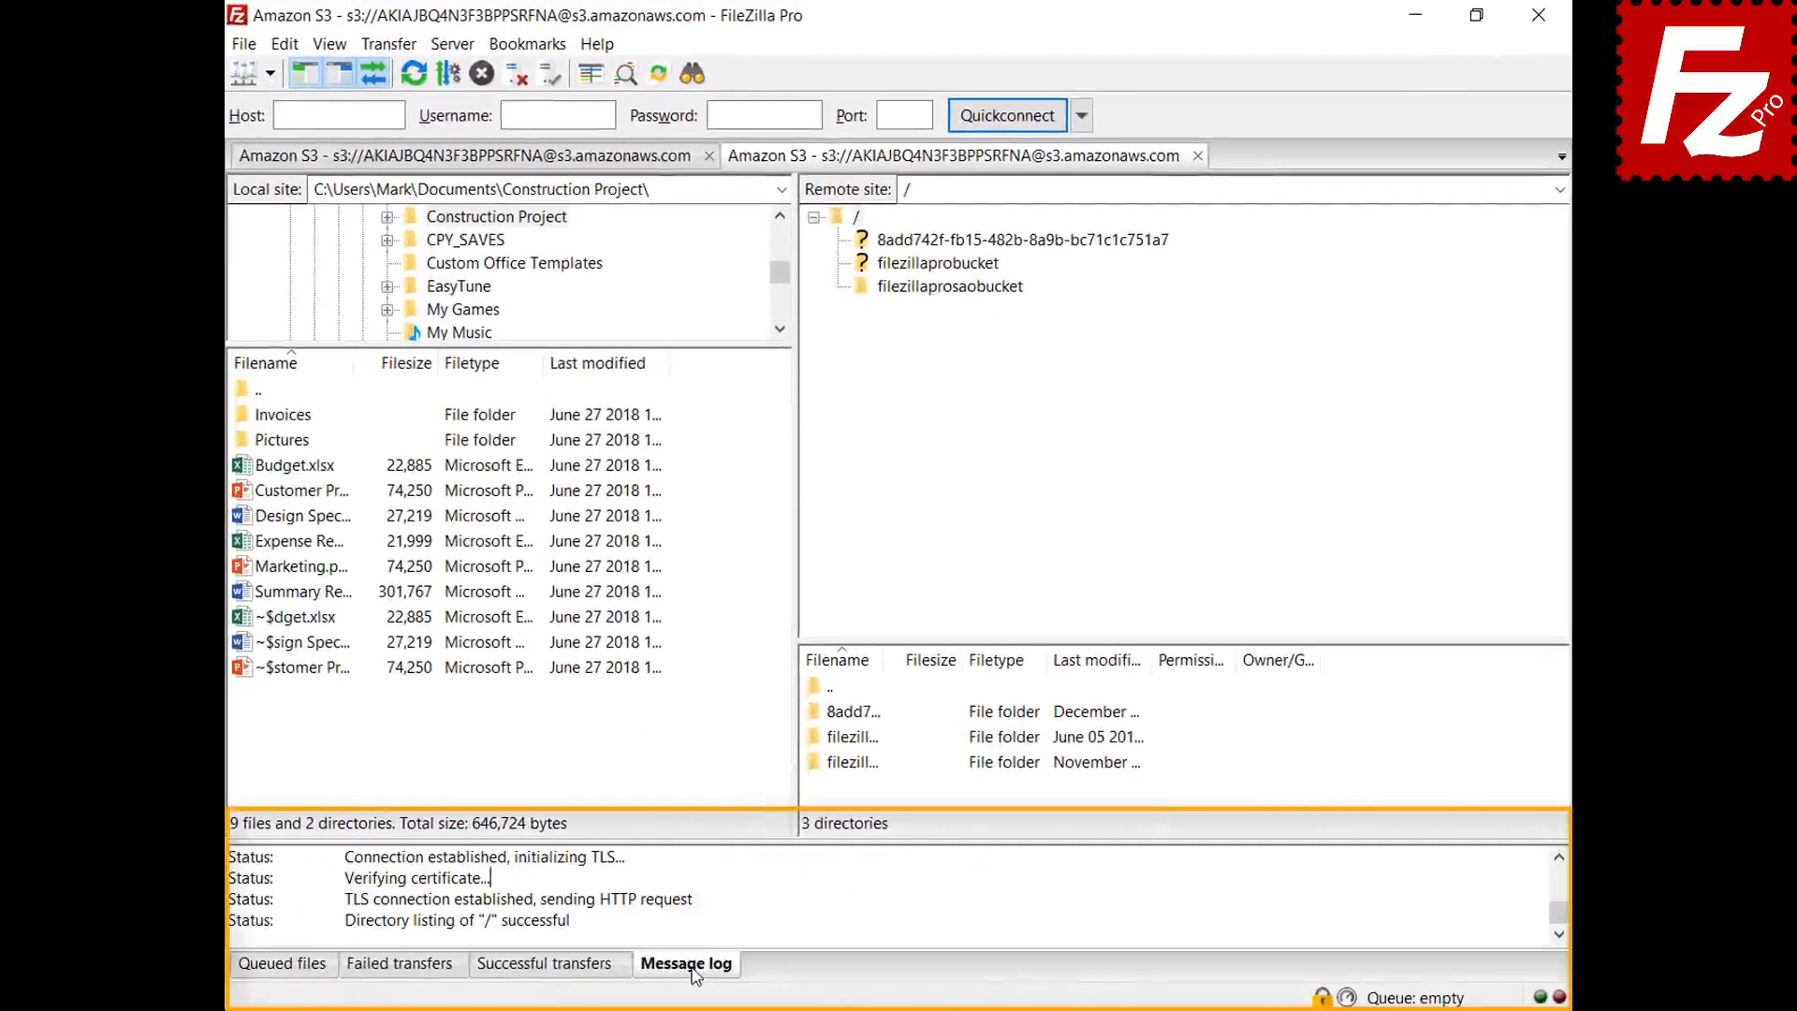
{"action": "right_click", "coordinate": [771, 890]}
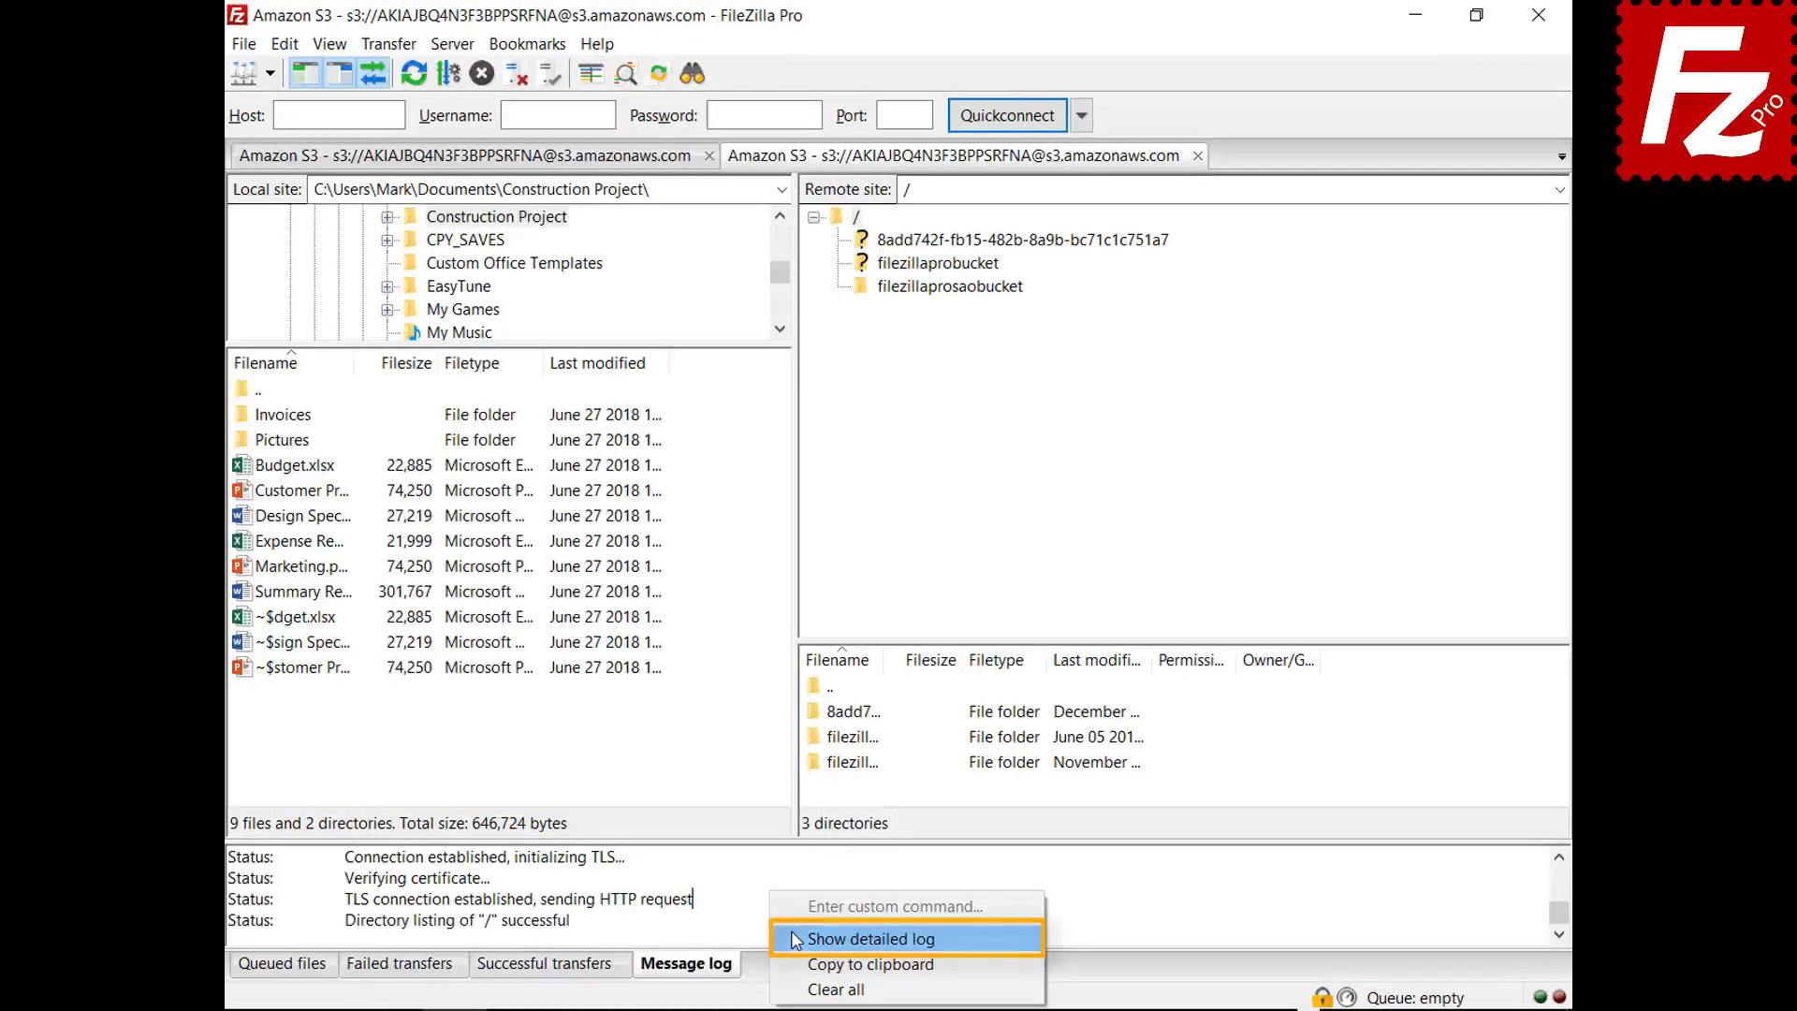
{"action": "left_click", "coordinate": [794, 938]}
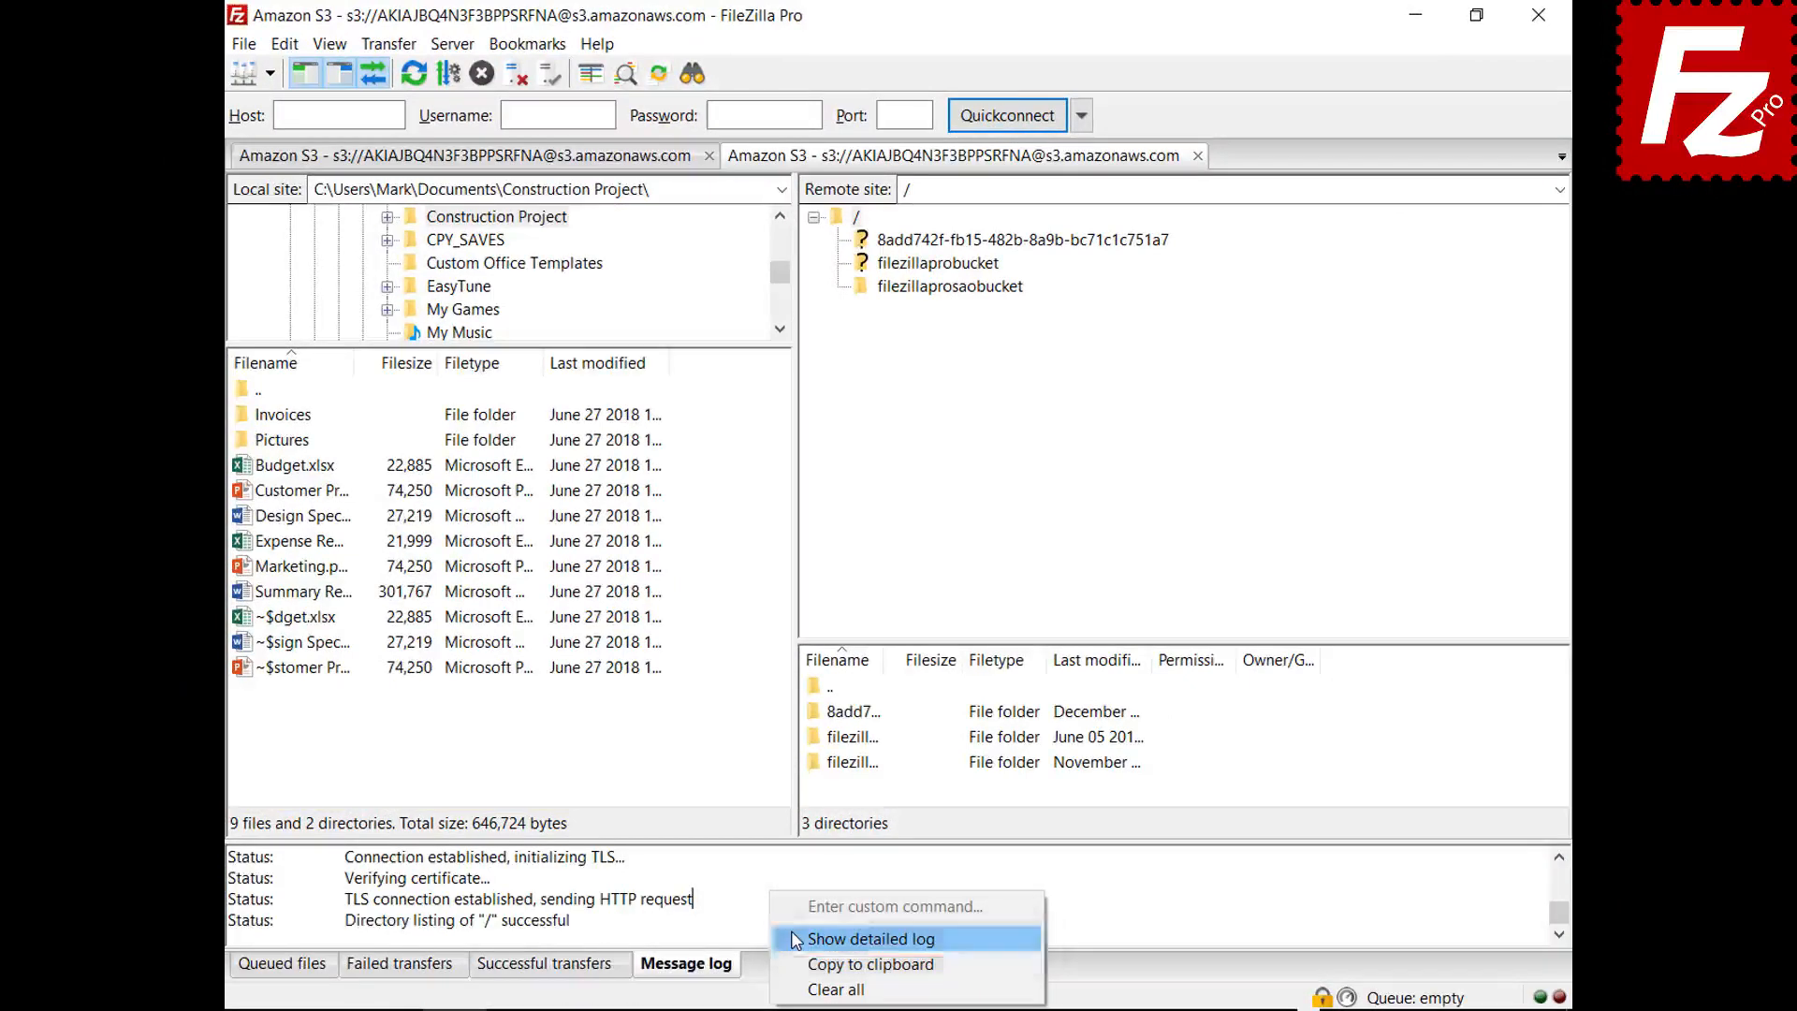
{"action": "left_click", "coordinate": [948, 288]}
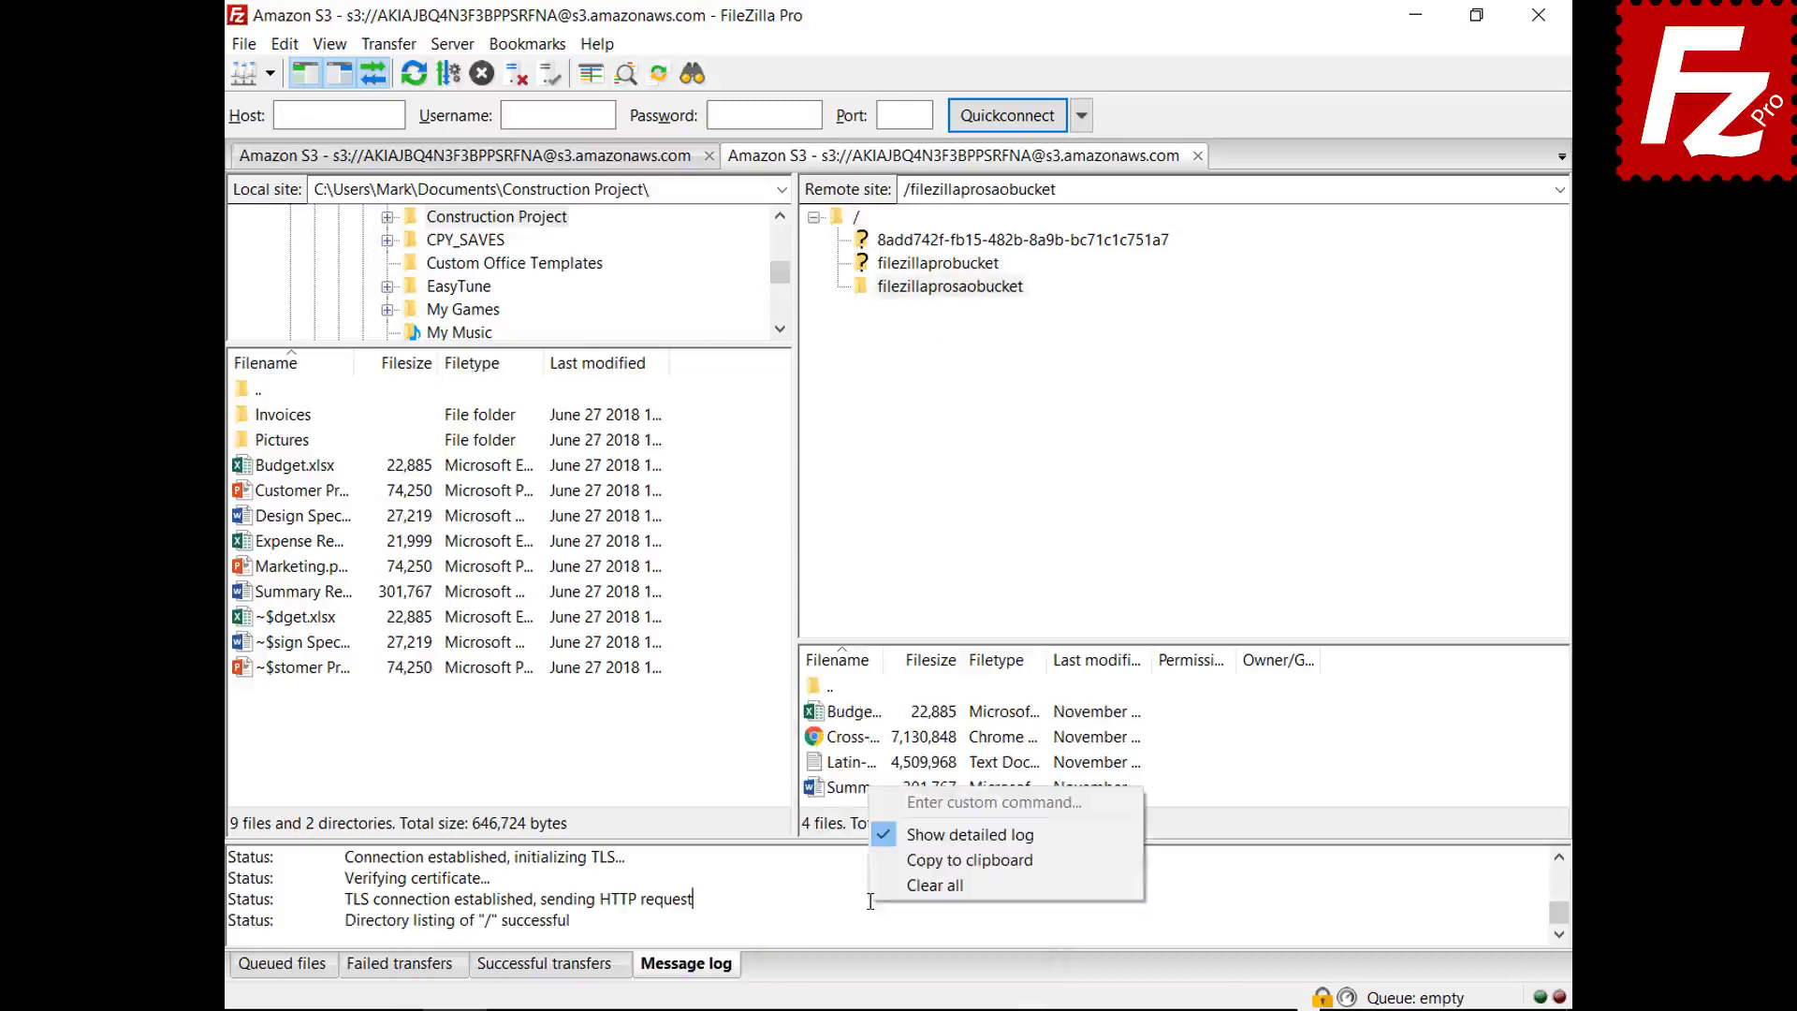
{"action": "left_click", "coordinate": [900, 860]}
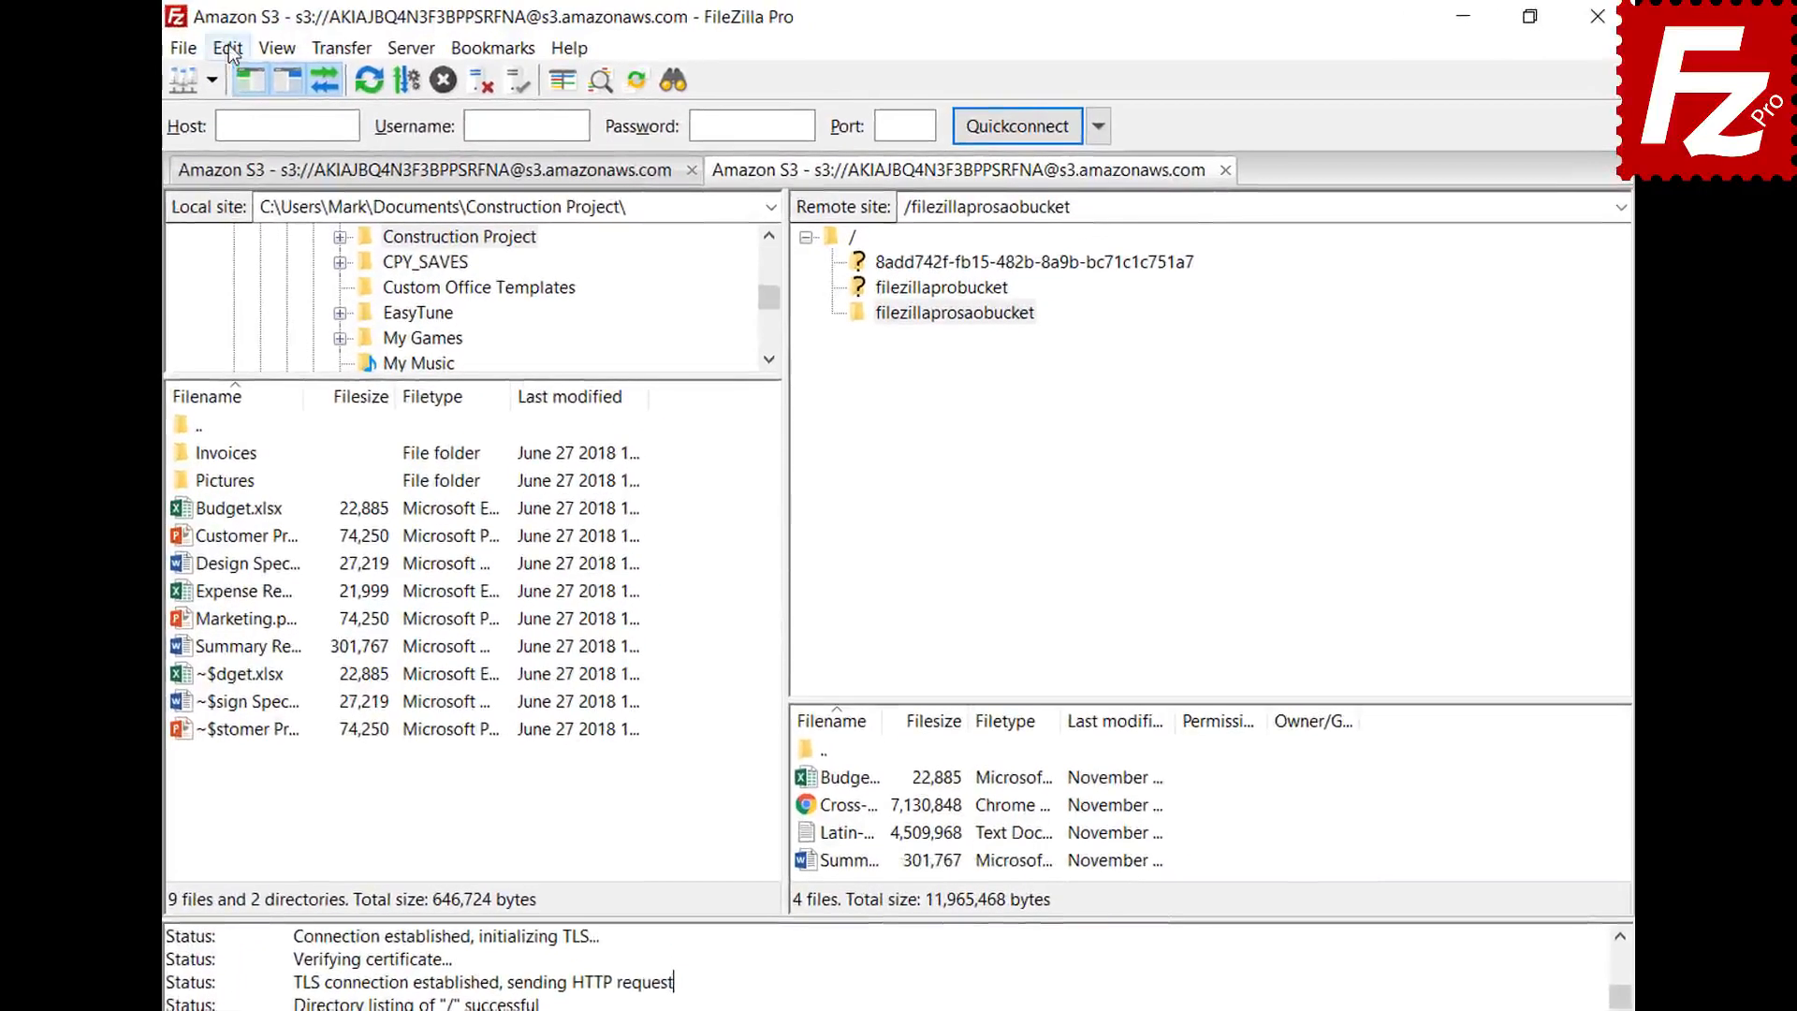
- In Settings > Logging, enable Show timestamps and Log to file as Documents\filezilla.log
{"action": "left_click", "coordinate": [284, 44]}
{"action": "left_click", "coordinate": [238, 140]}
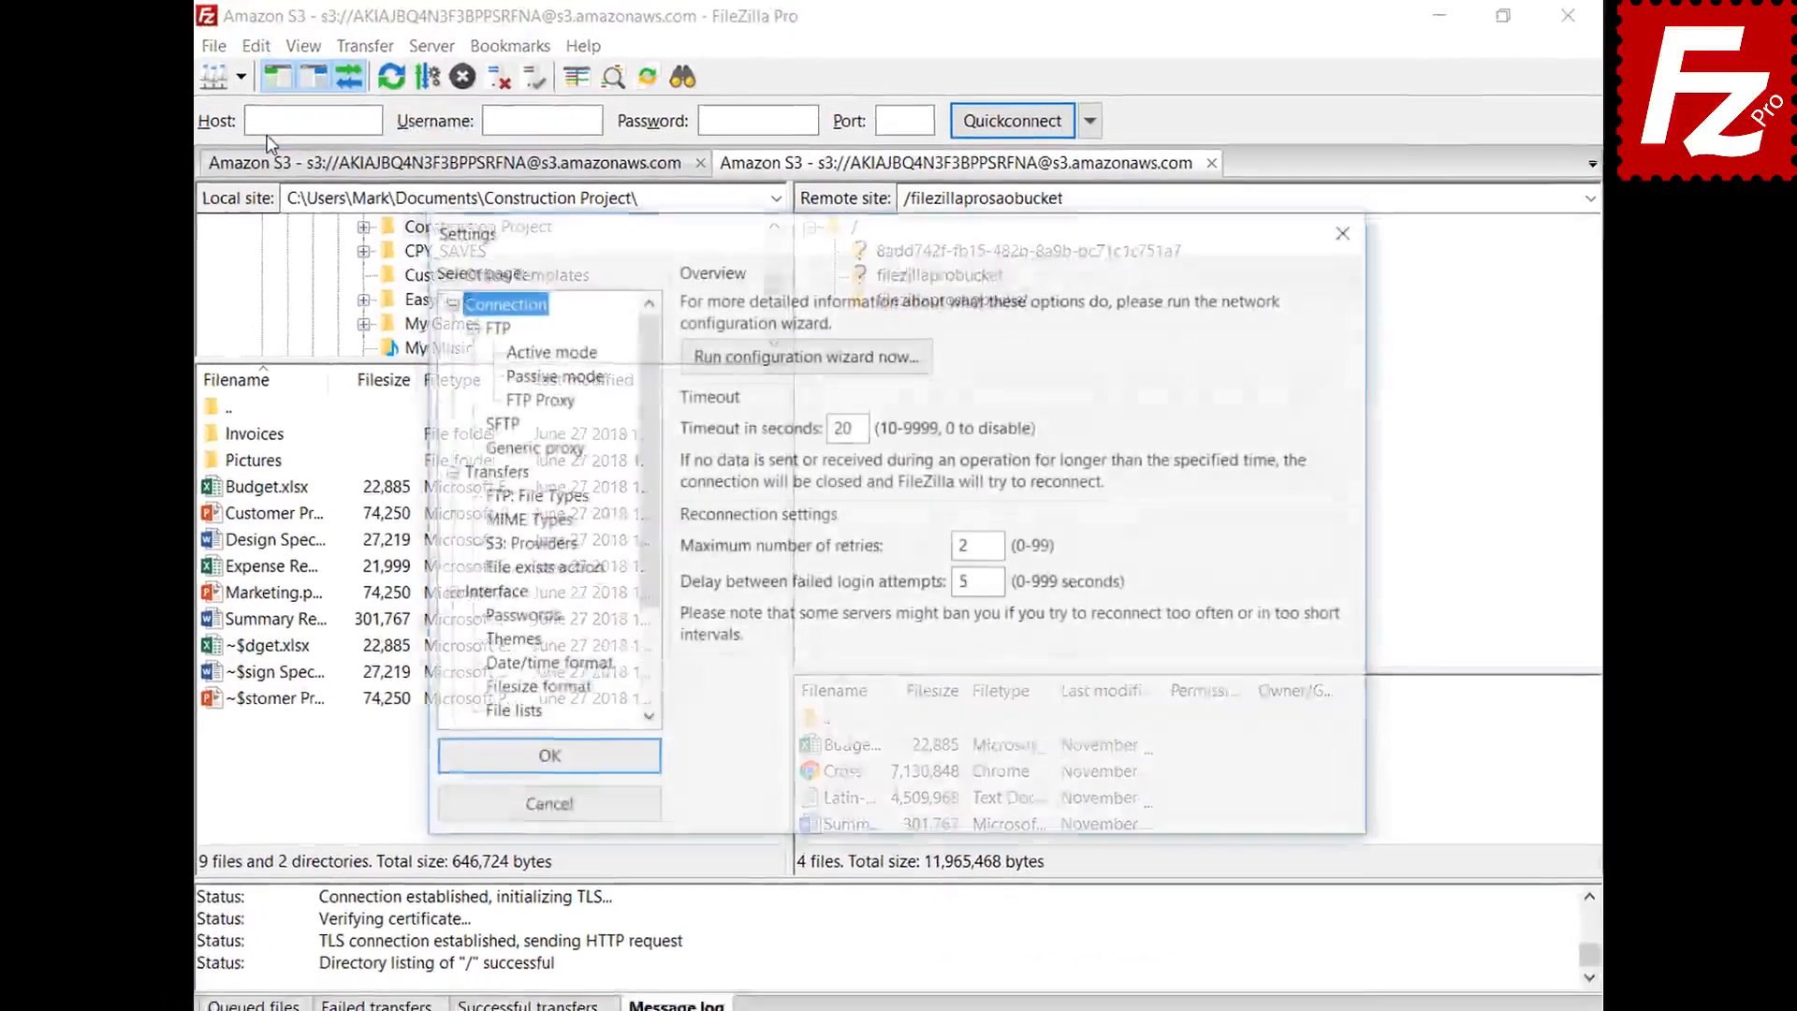
{"action": "left_click_drag", "start_coordinate": [662, 360], "coordinate": [651, 470]}
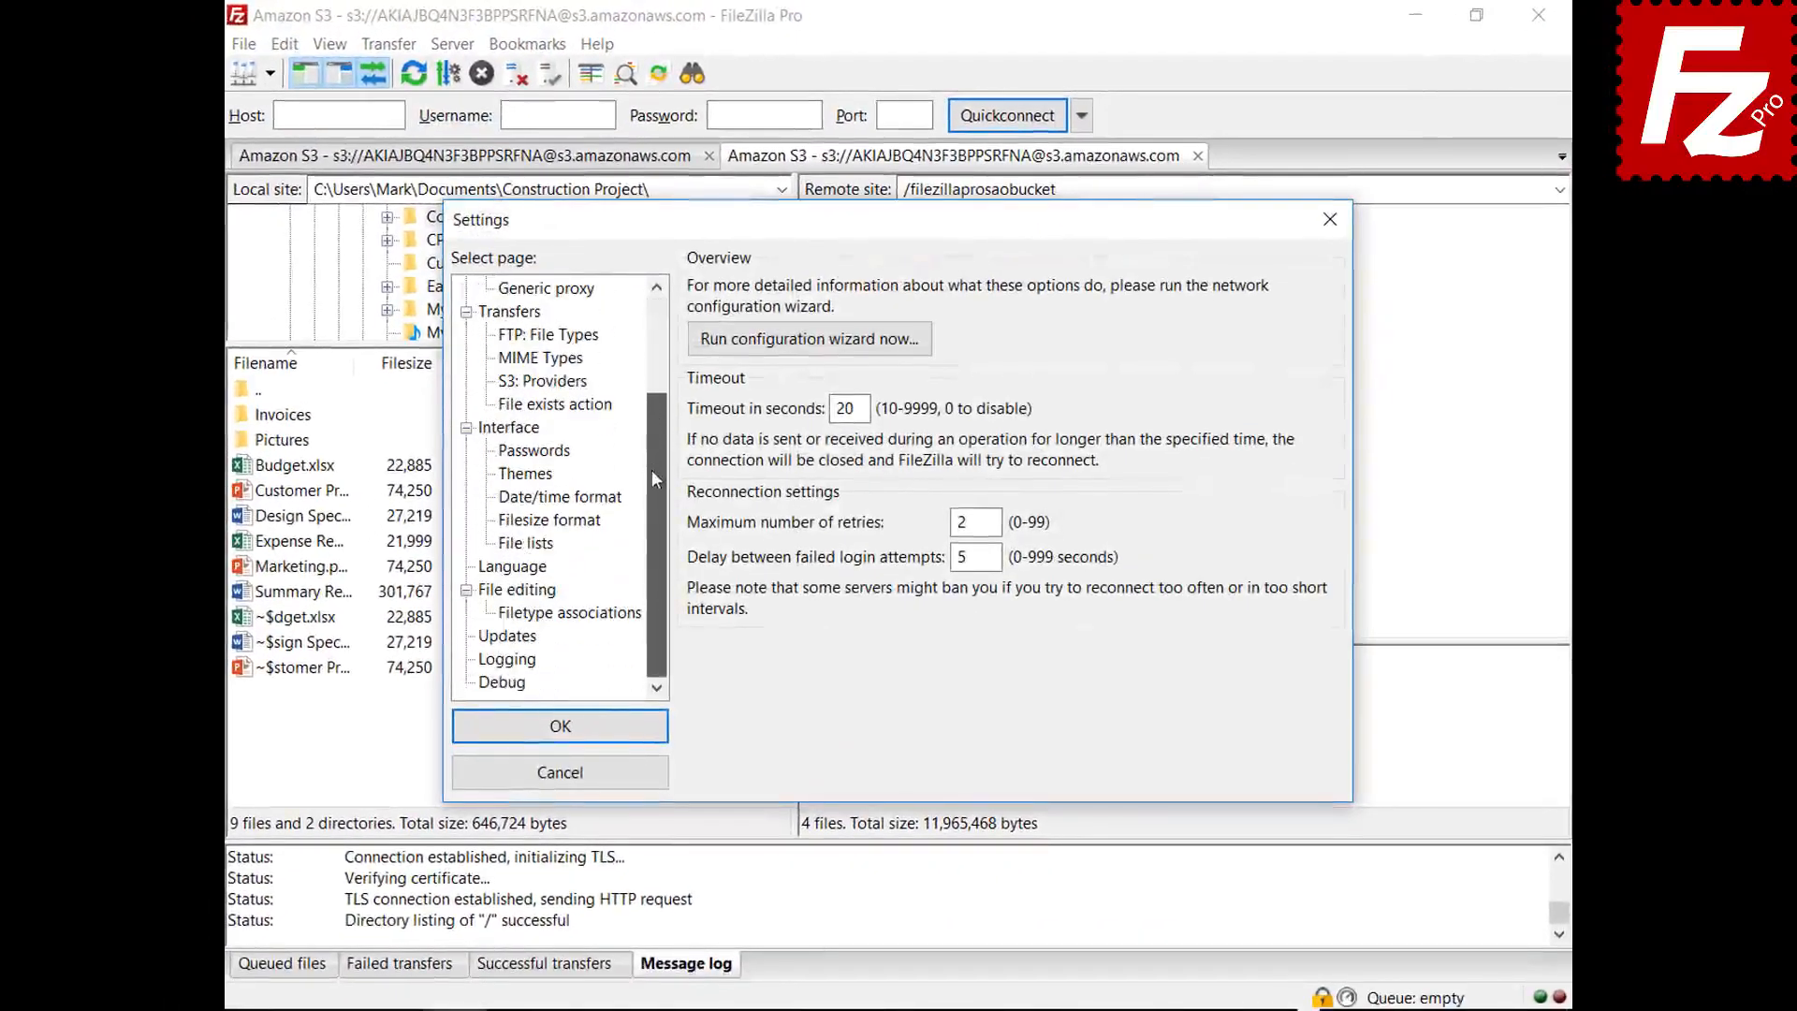
{"action": "left_click", "coordinate": [507, 660]}
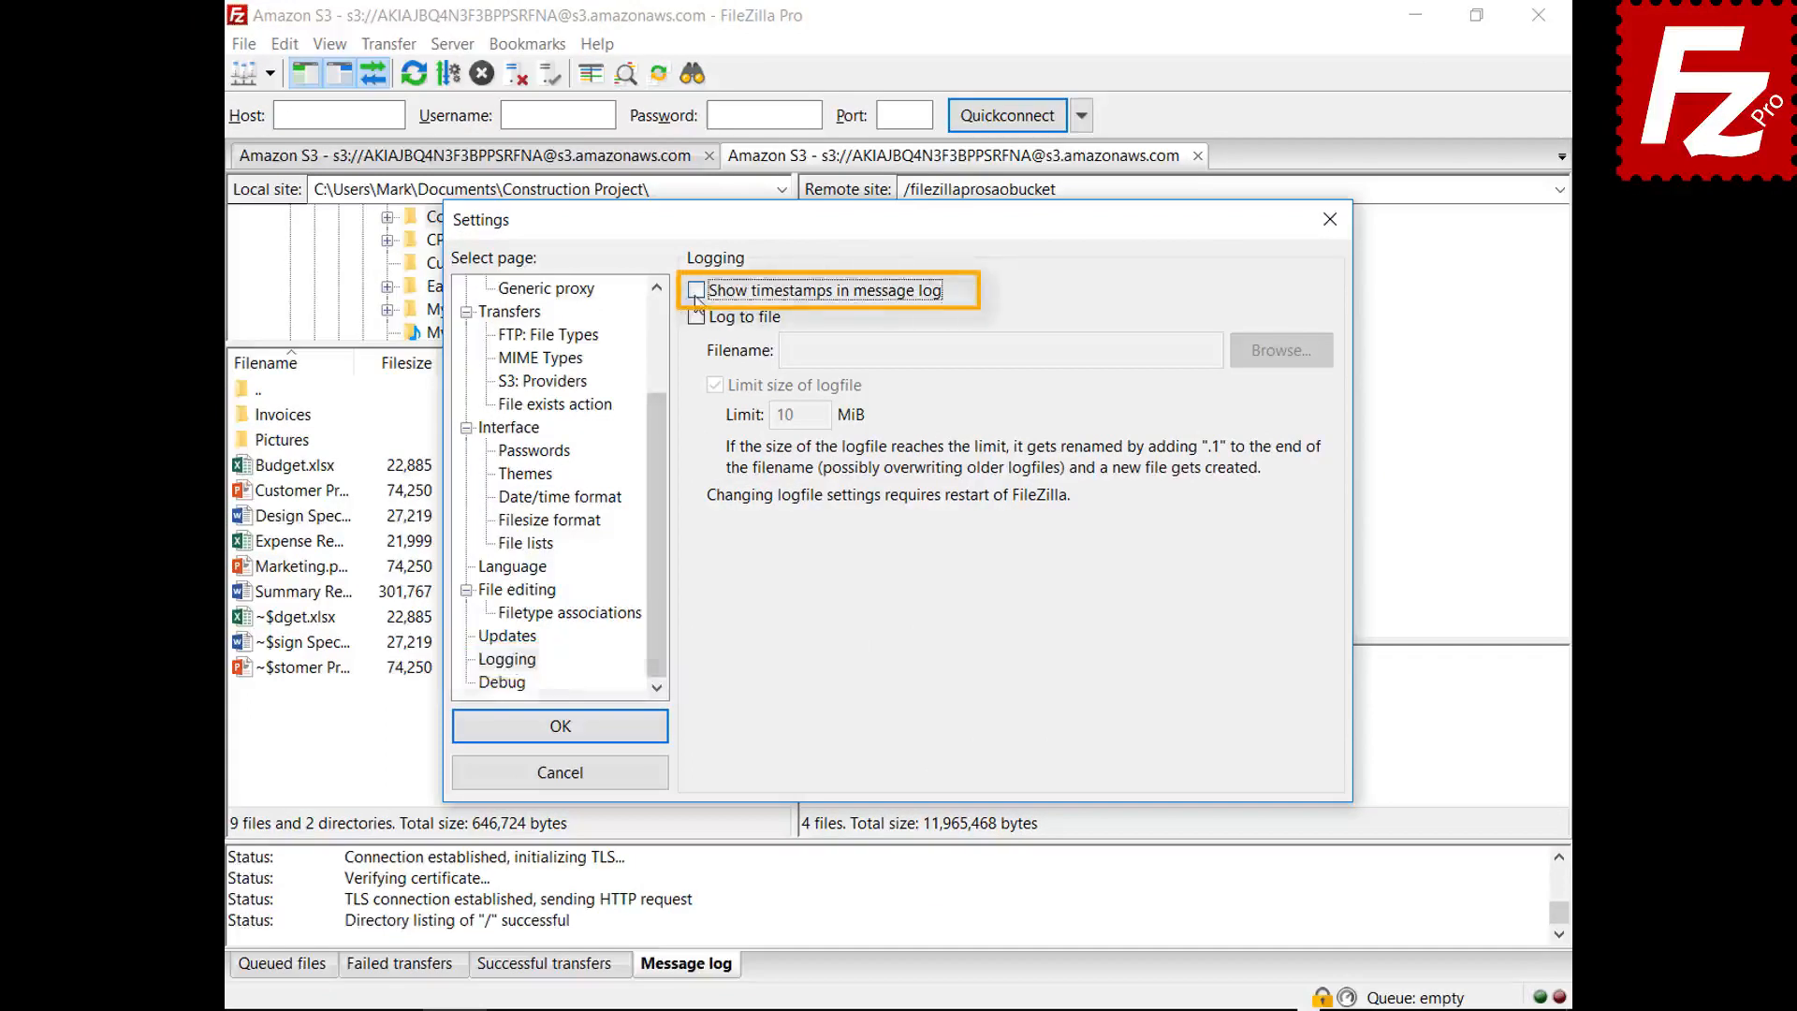
{"action": "left_click", "coordinate": [697, 290]}
{"action": "left_click", "coordinate": [695, 318]}
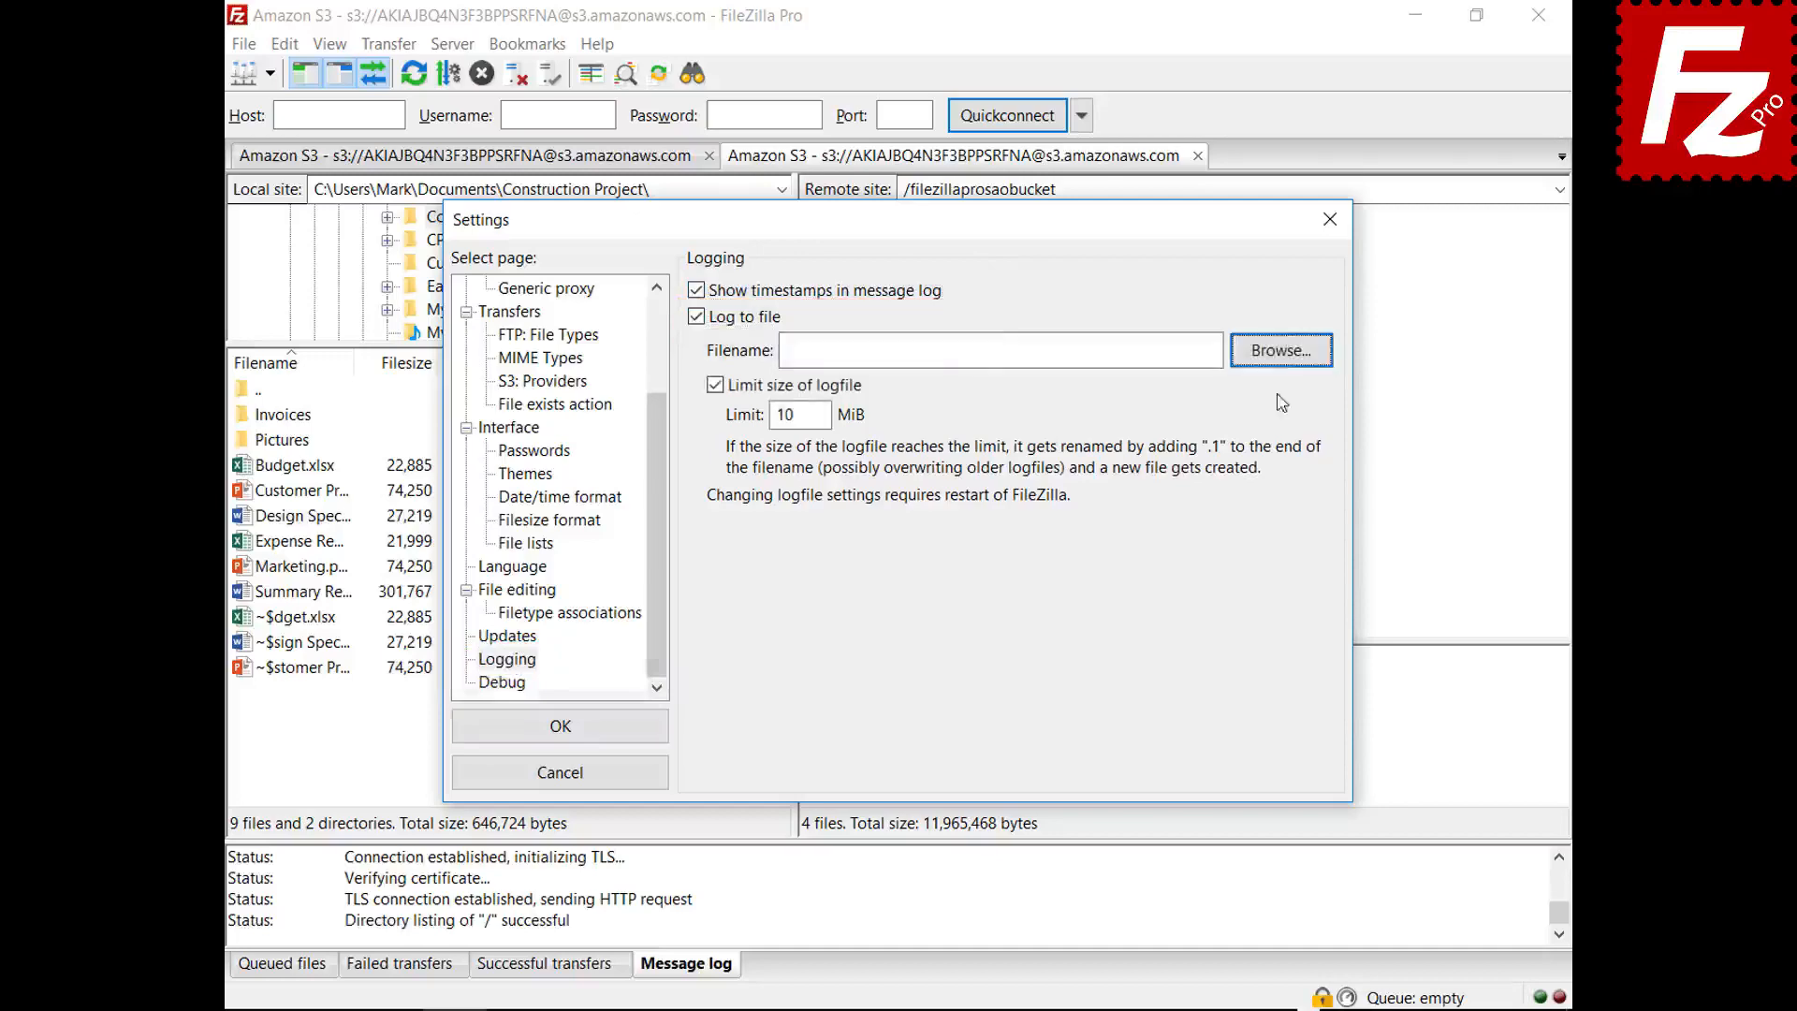
{"action": "left_click", "coordinate": [1278, 359]}
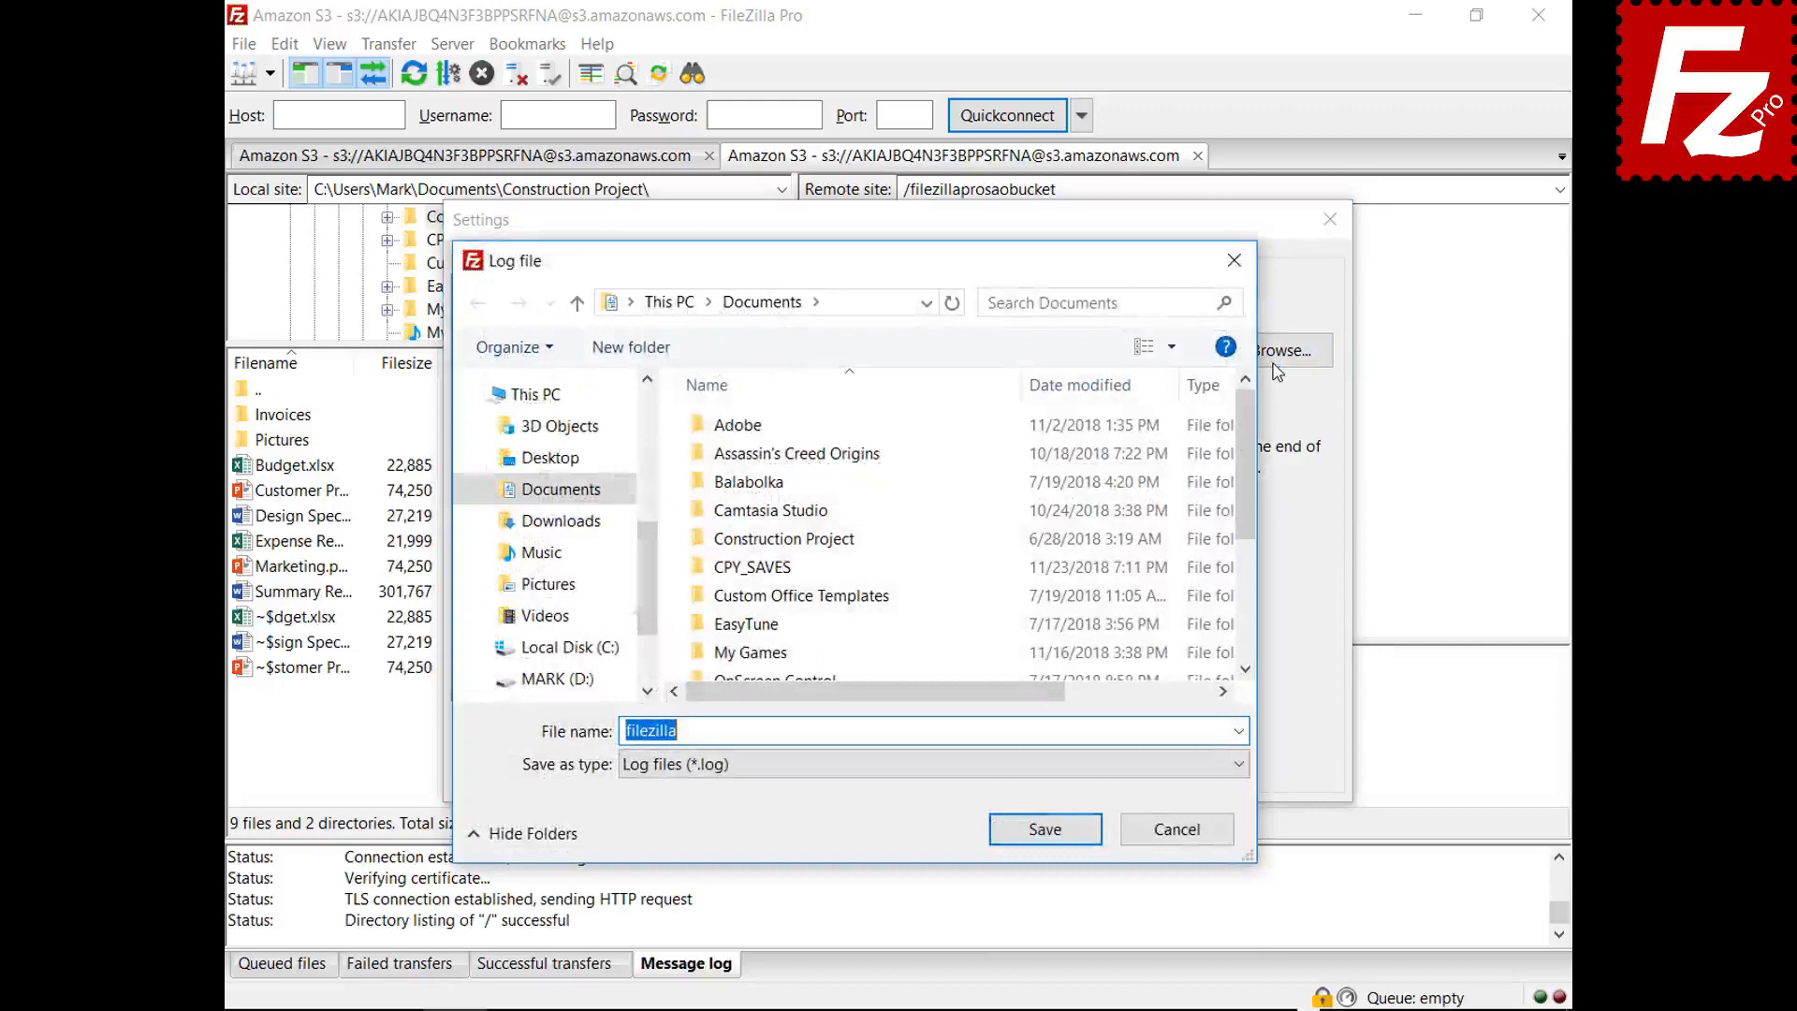
{"action": "left_click", "coordinate": [1044, 828]}
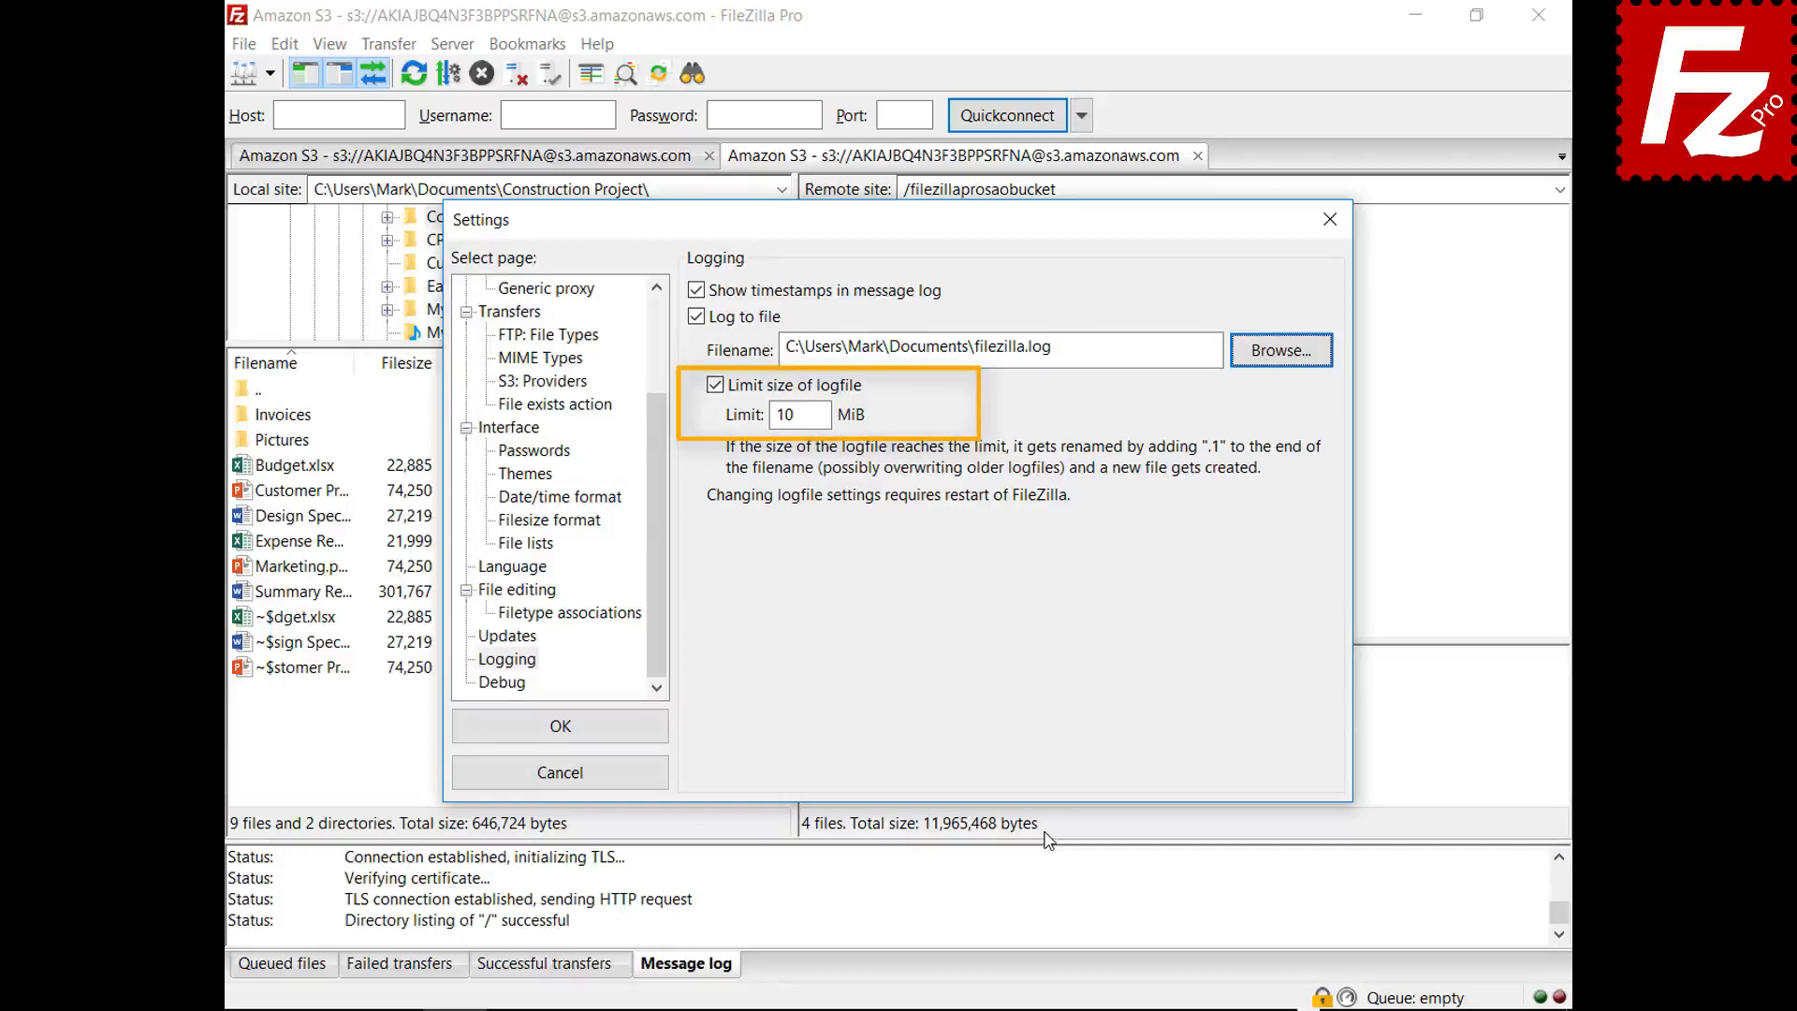
{"action": "left_click", "coordinate": [519, 688]}
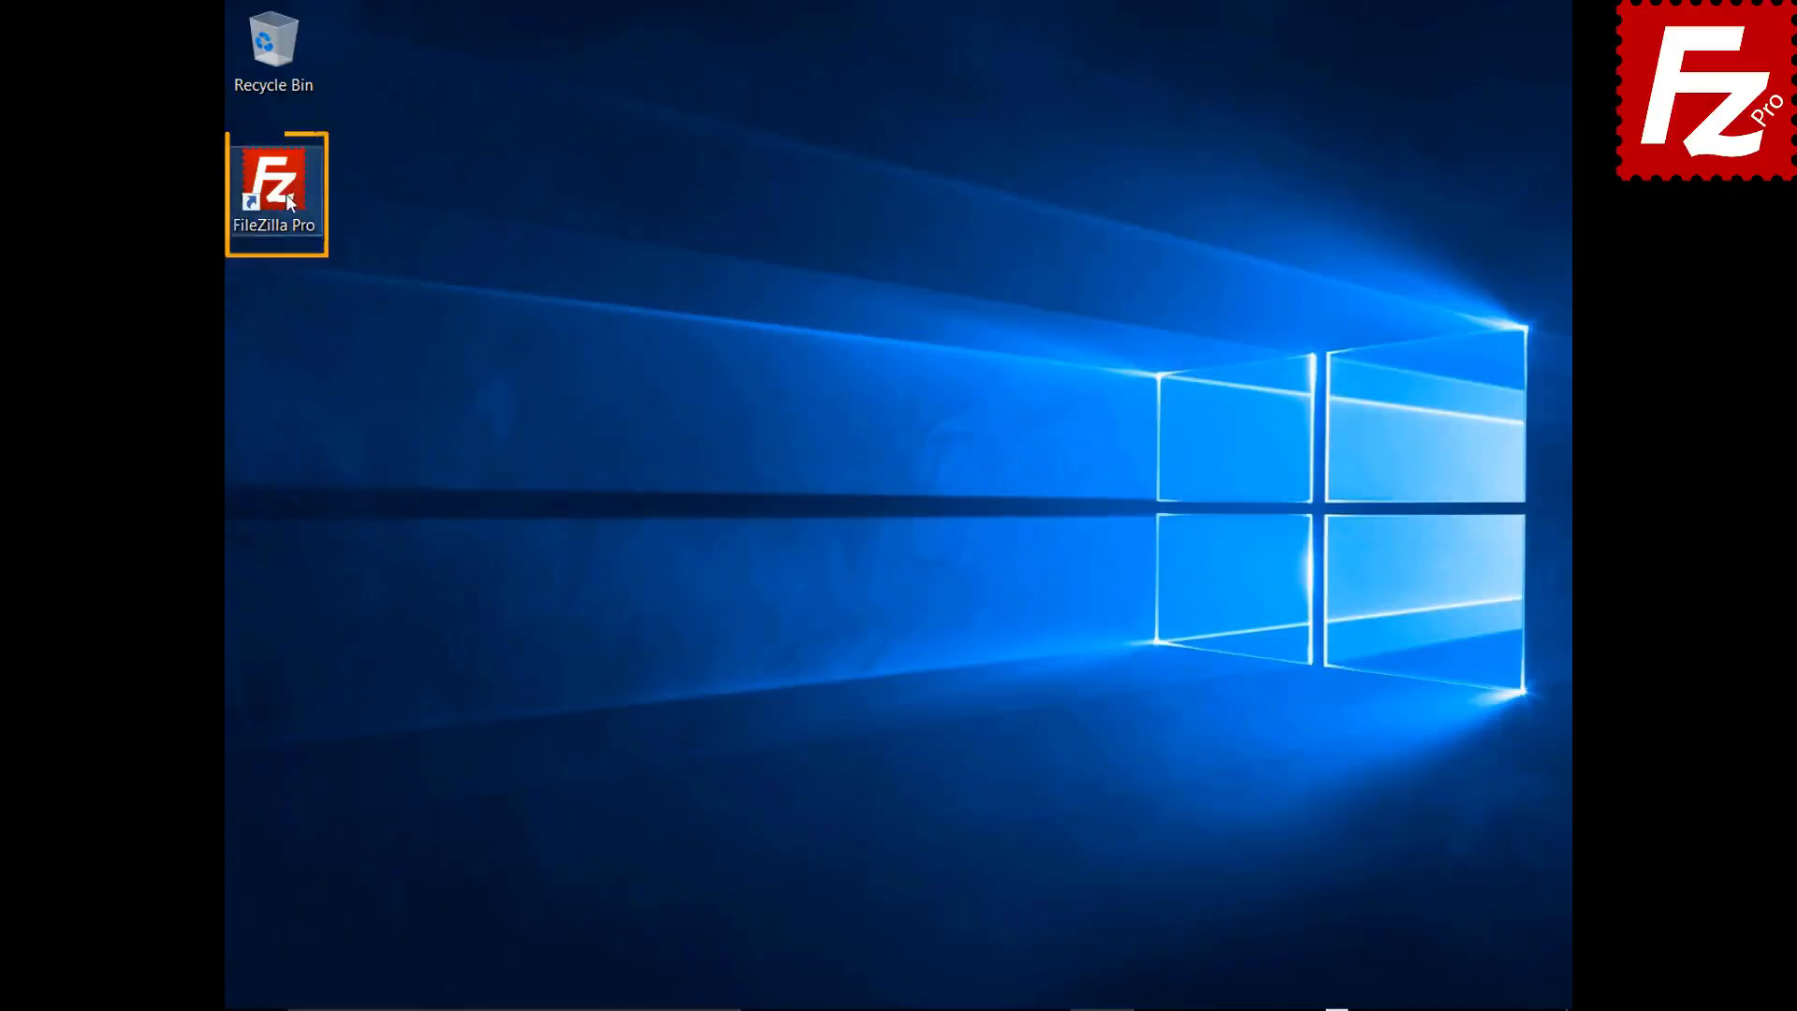
- Relaunch FileZilla Pro and add an SFTP site 'Amazon EC2' with the pasted EC2 hostname
{"action": "double_click", "coordinate": [274, 182]}
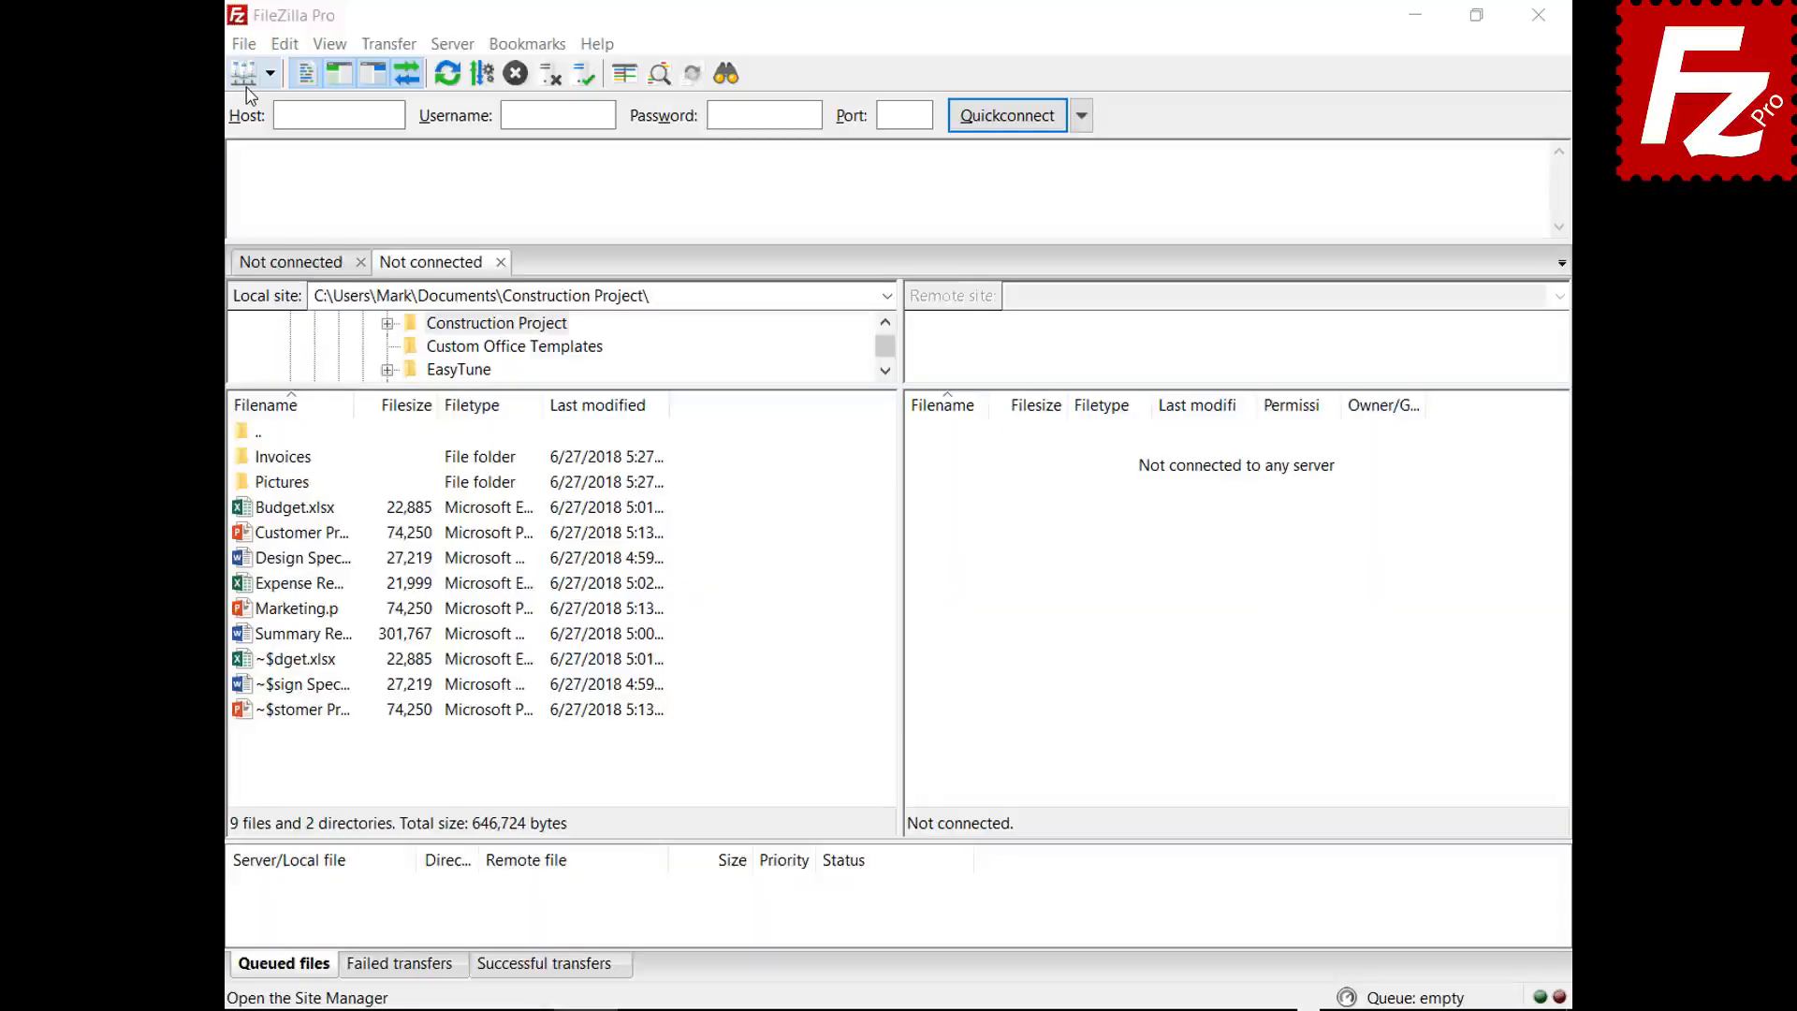
{"action": "left_click", "coordinate": [246, 45]}
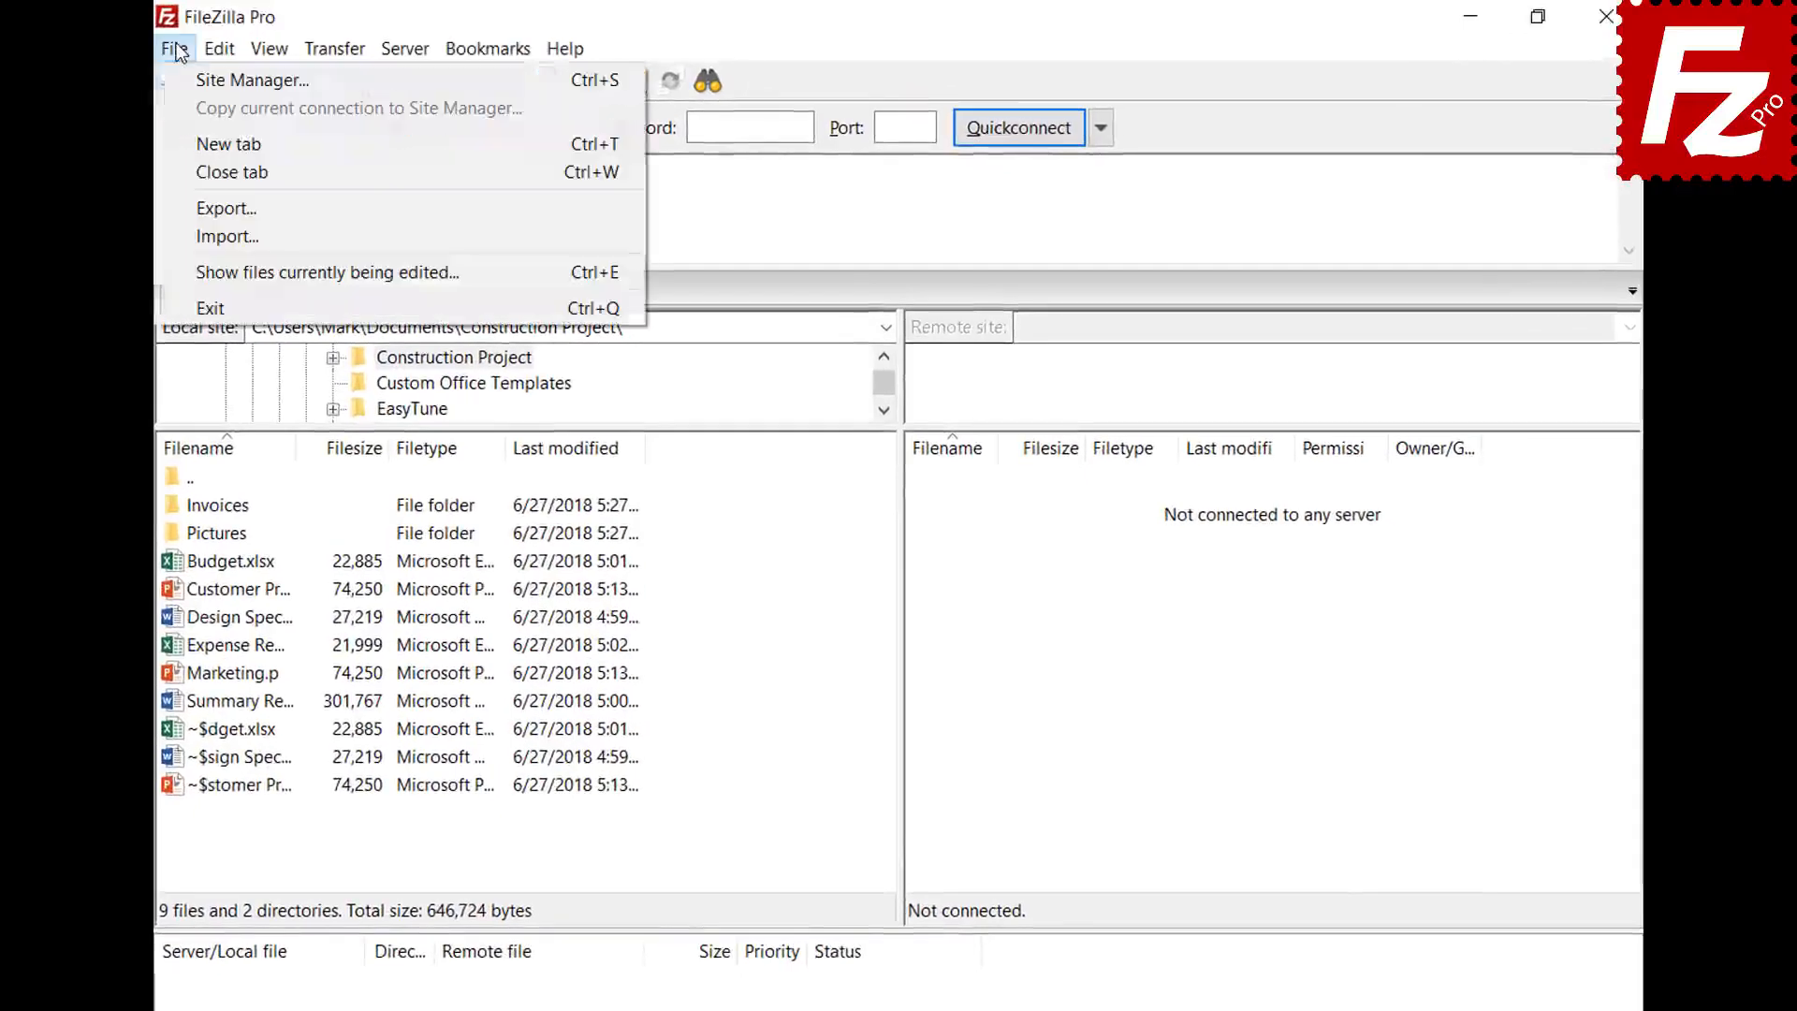
{"action": "left_click", "coordinate": [188, 79]}
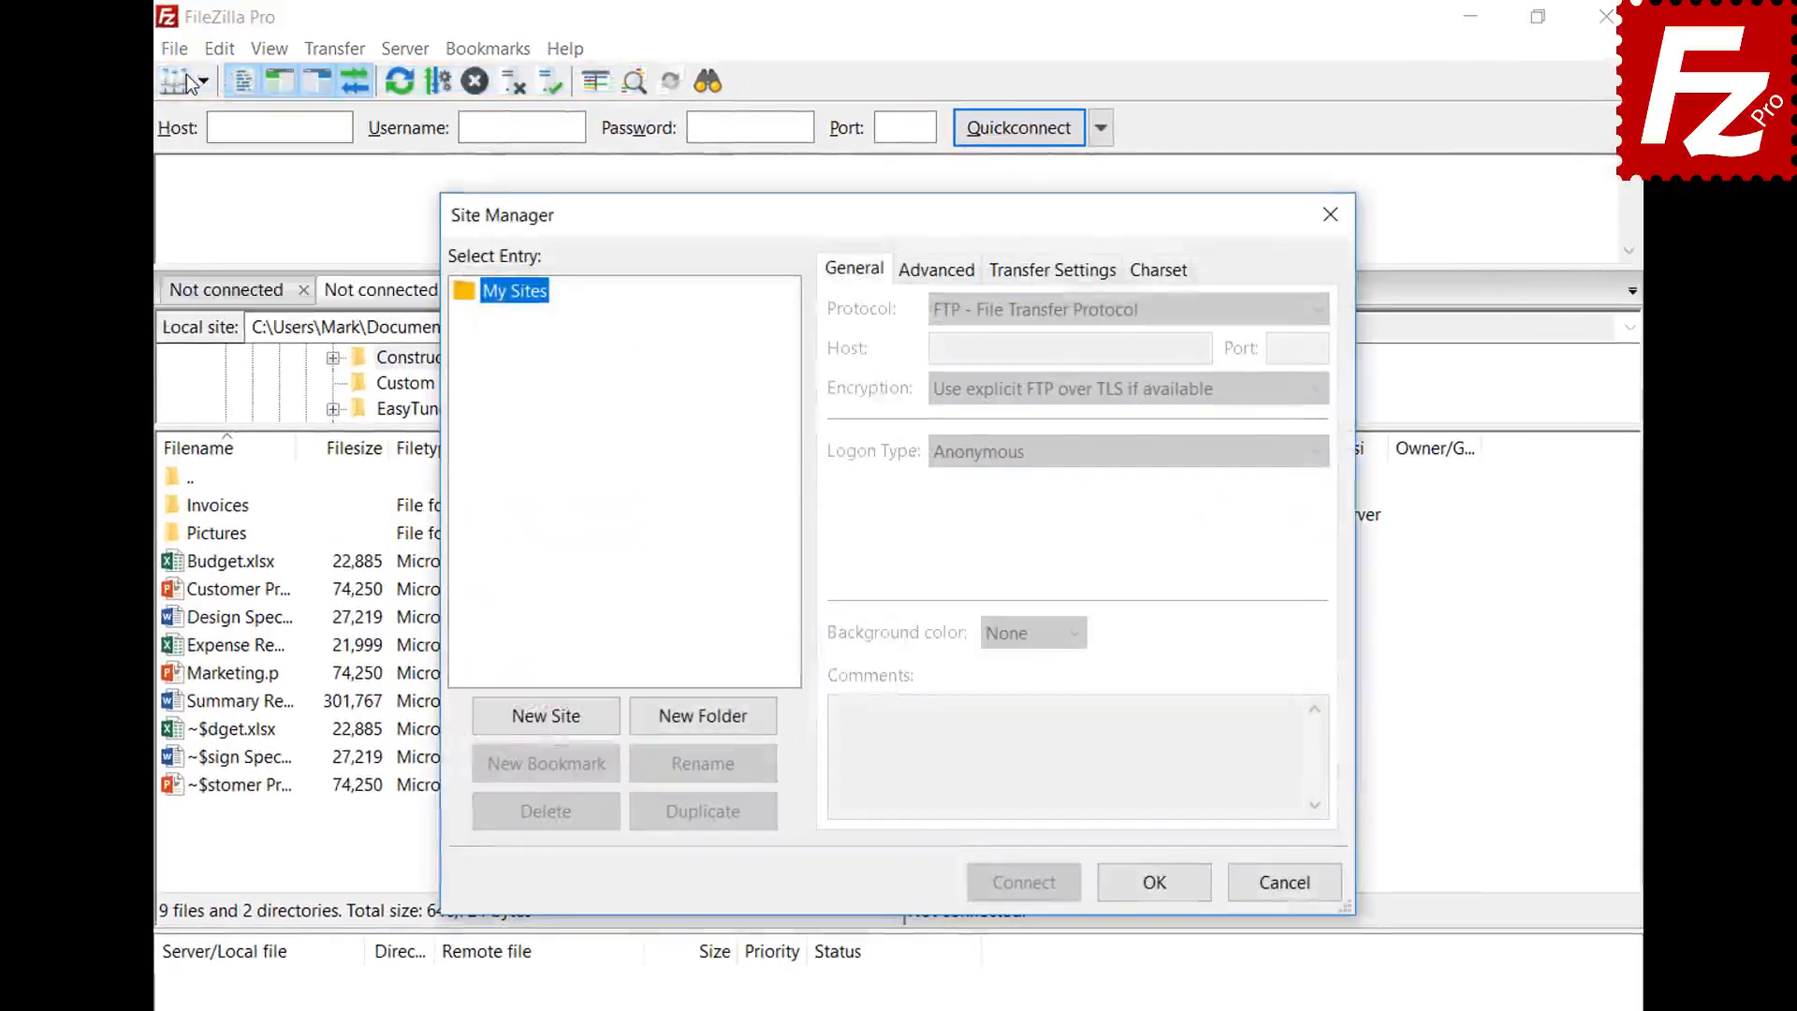
{"action": "left_click", "coordinate": [547, 717]}
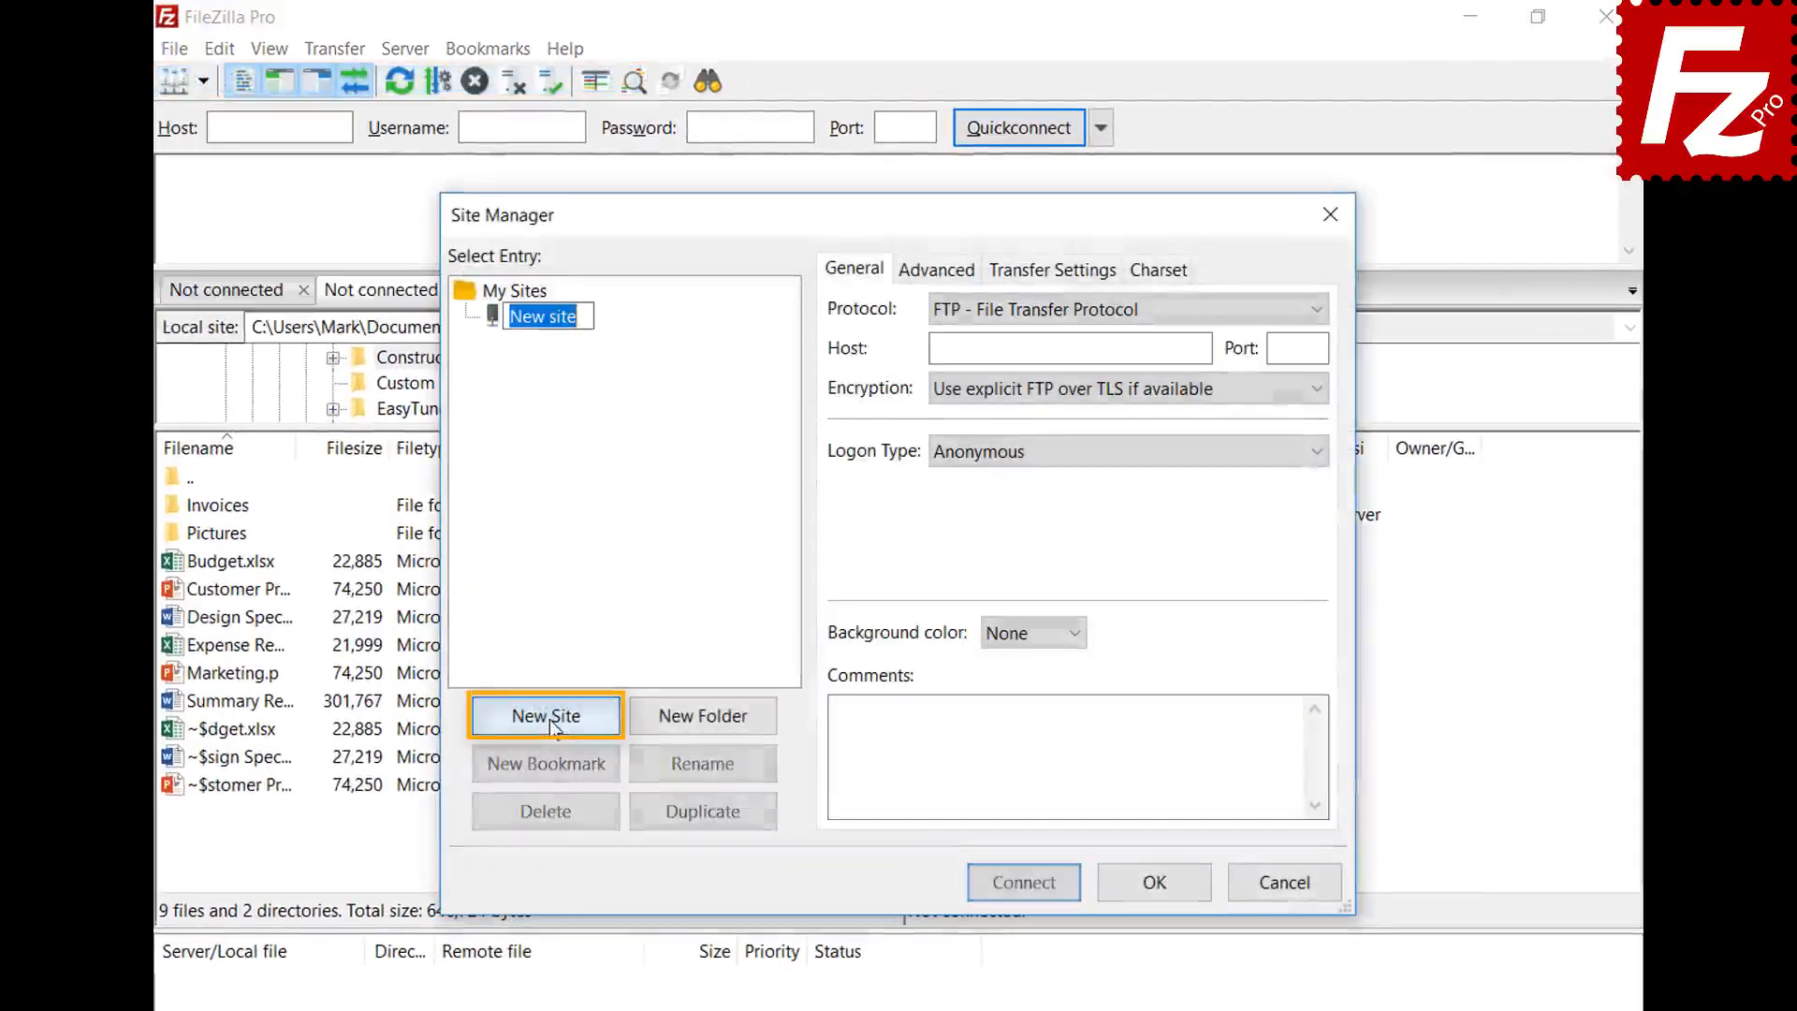
{"action": "type", "text": "Amazon EC2"}
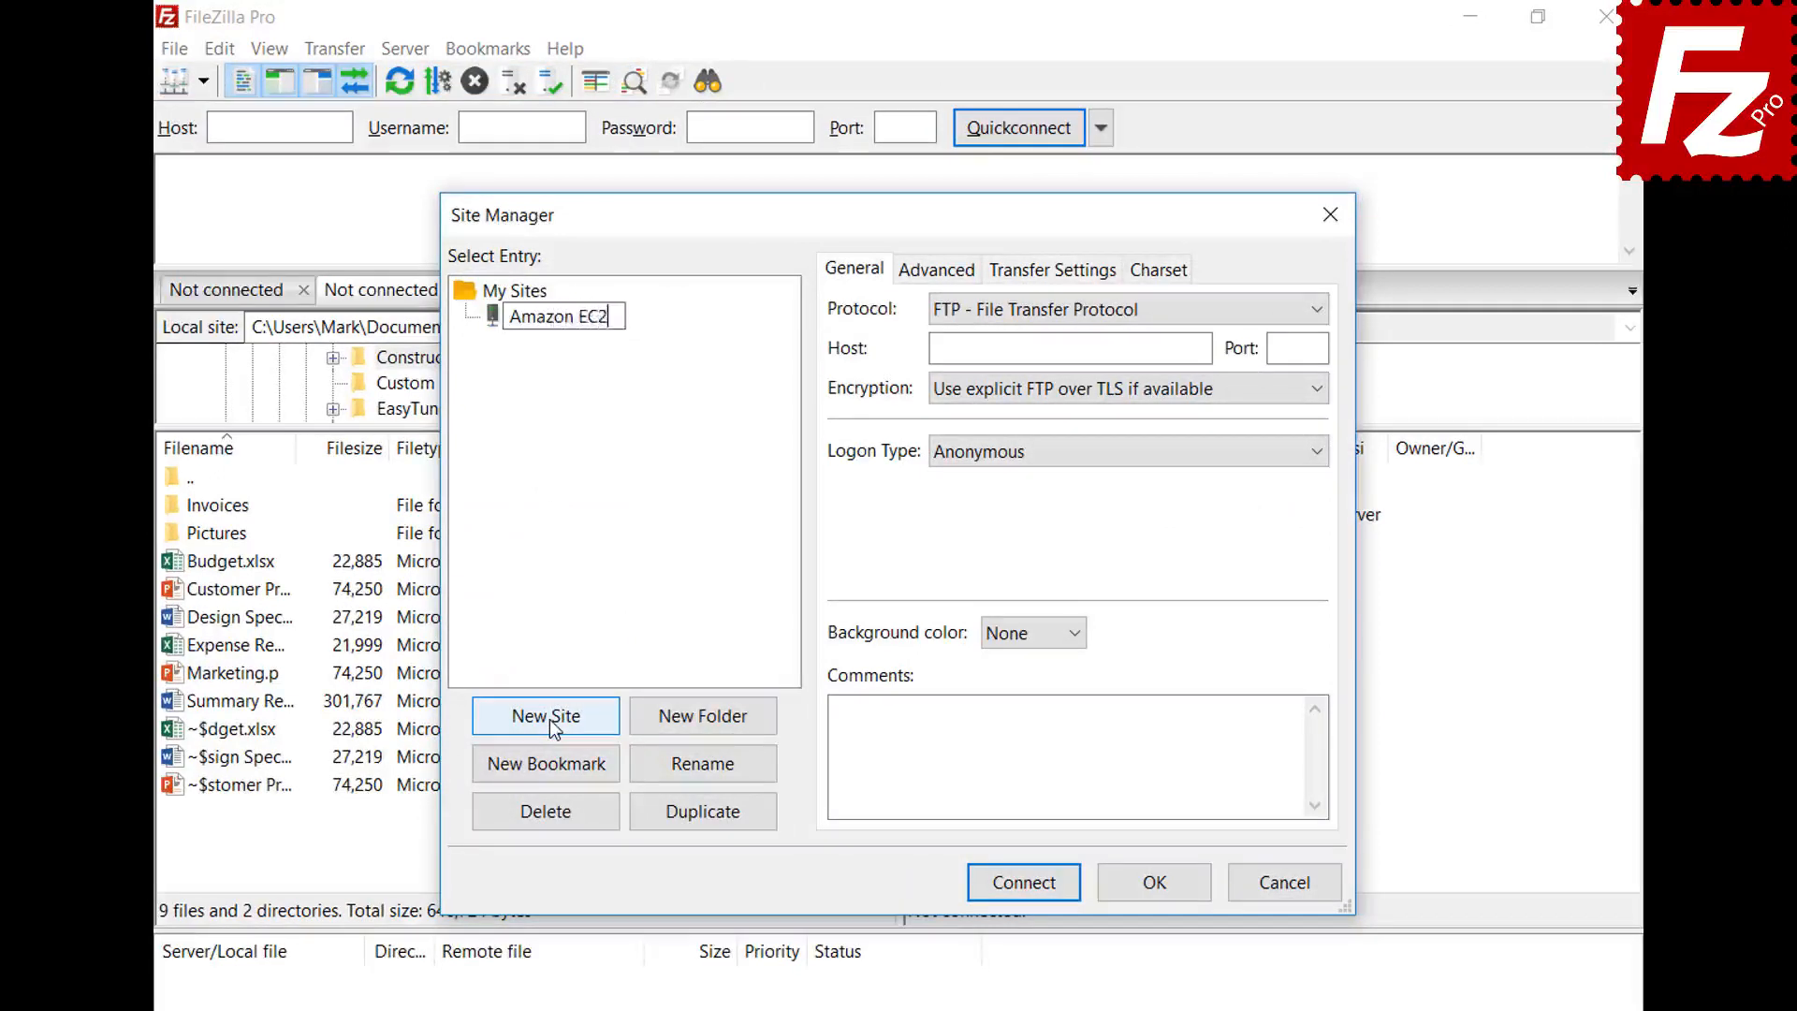
{"action": "key", "text": "Tab"}
{"action": "left_click", "coordinate": [1318, 312]}
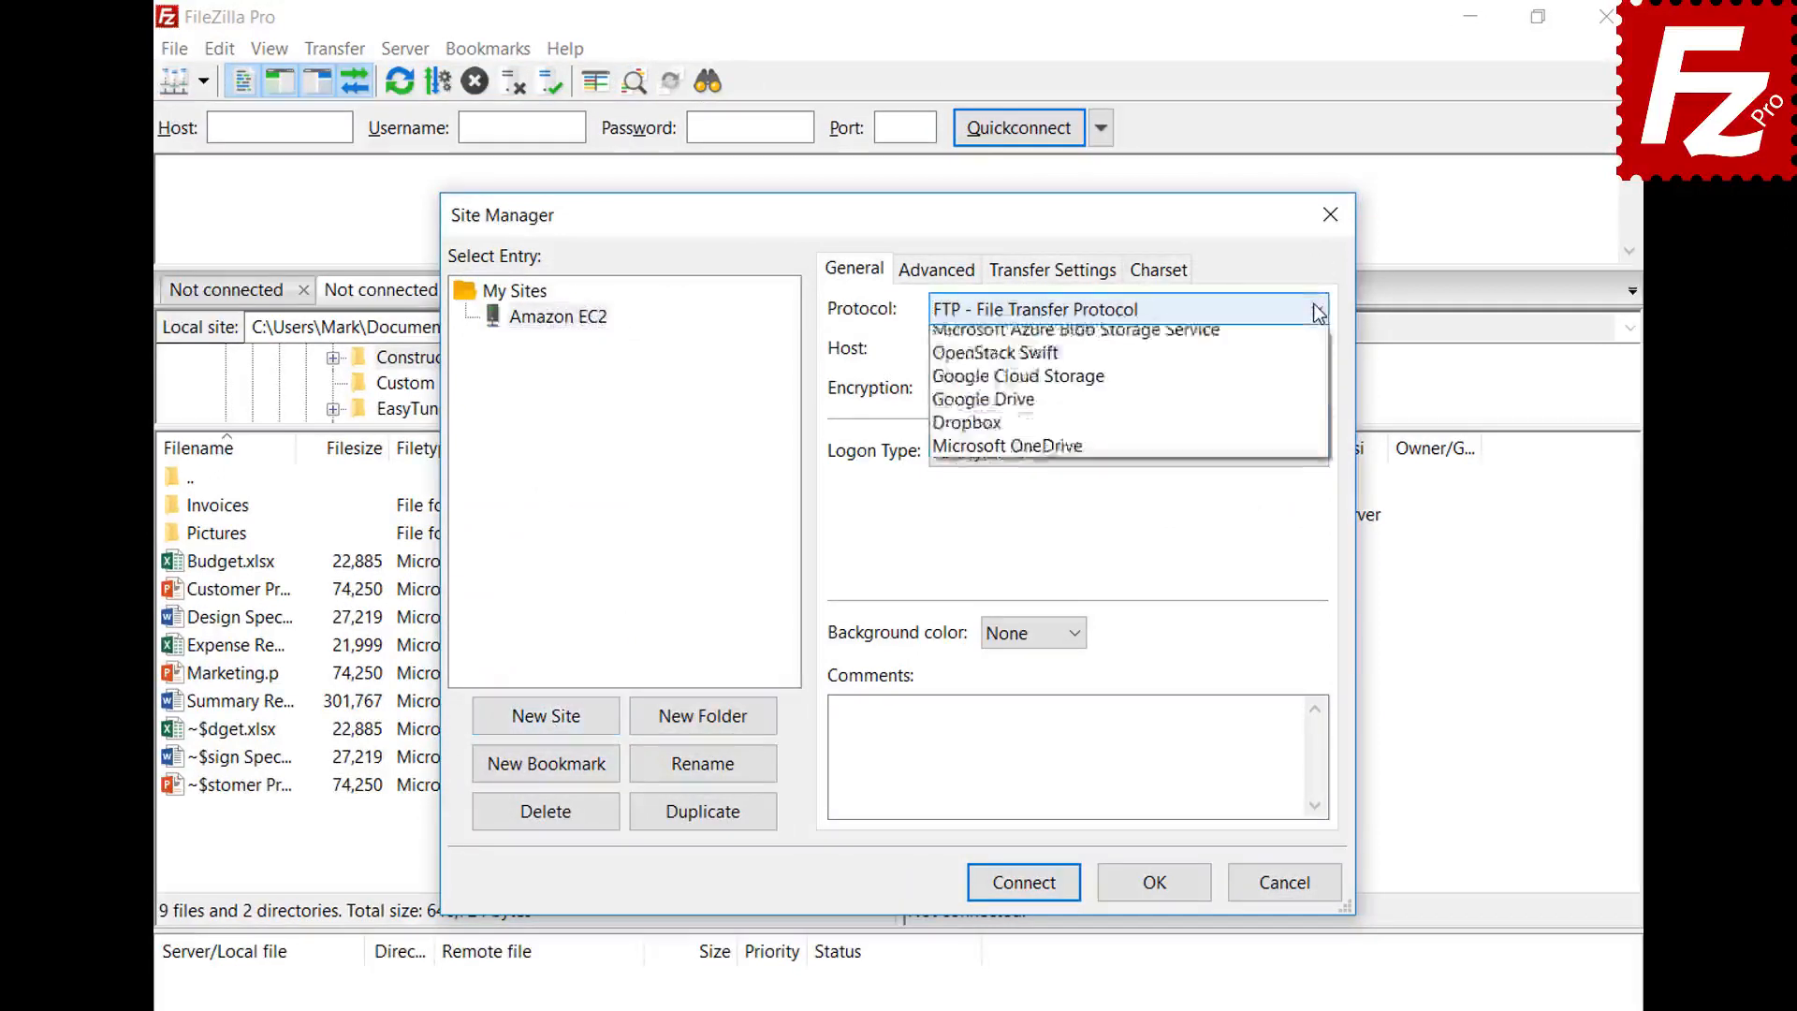
{"action": "left_click", "coordinate": [1318, 362]}
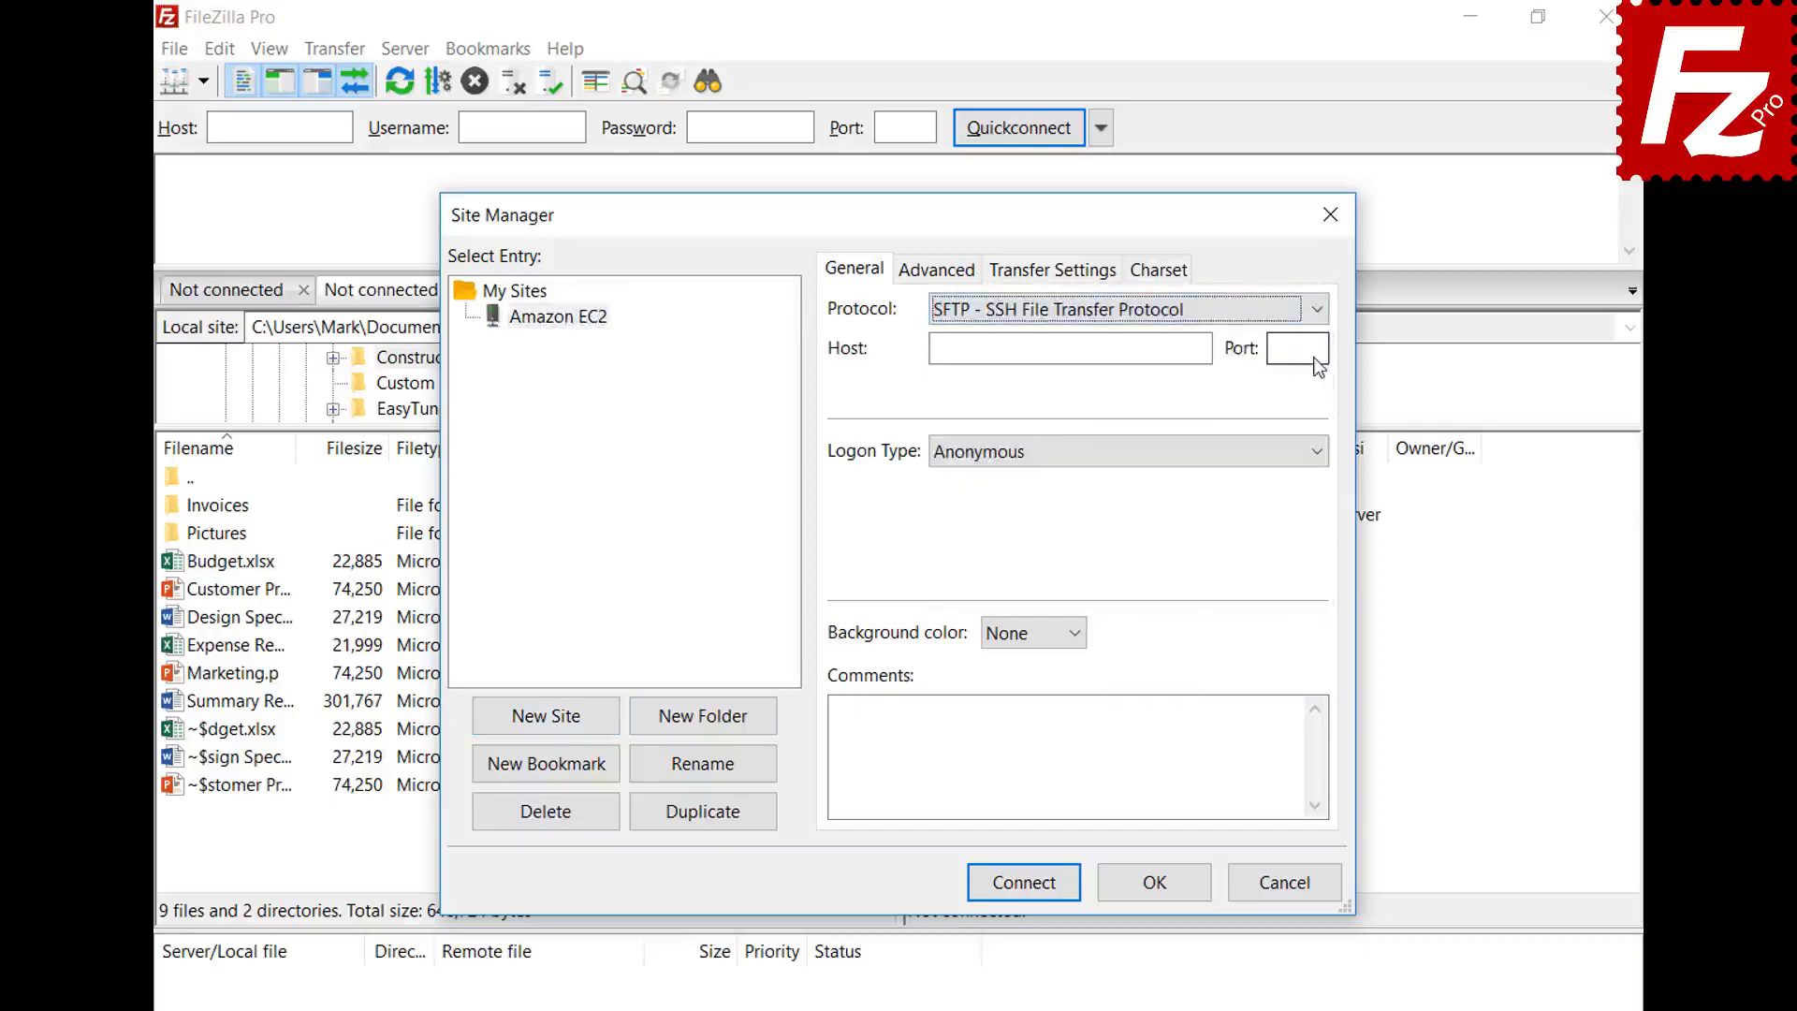
{"action": "left_click", "coordinate": [1126, 350]}
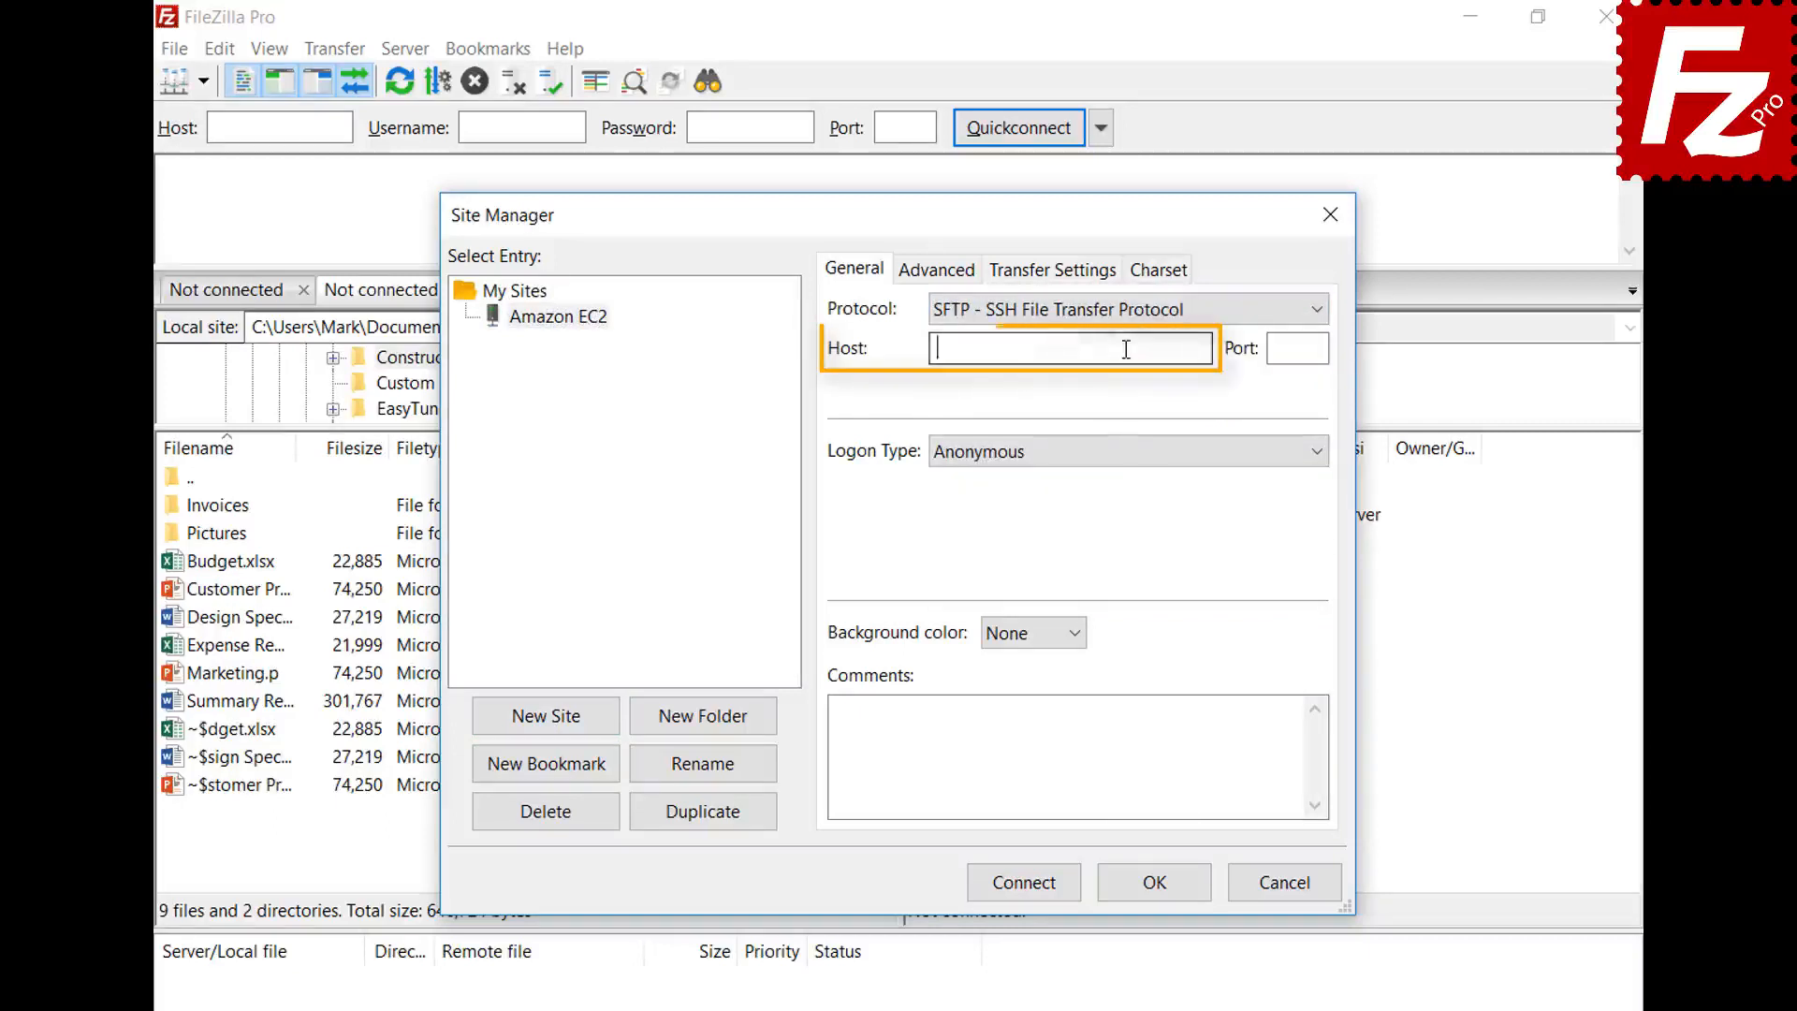
{"action": "key", "text": "ctrl+v"}
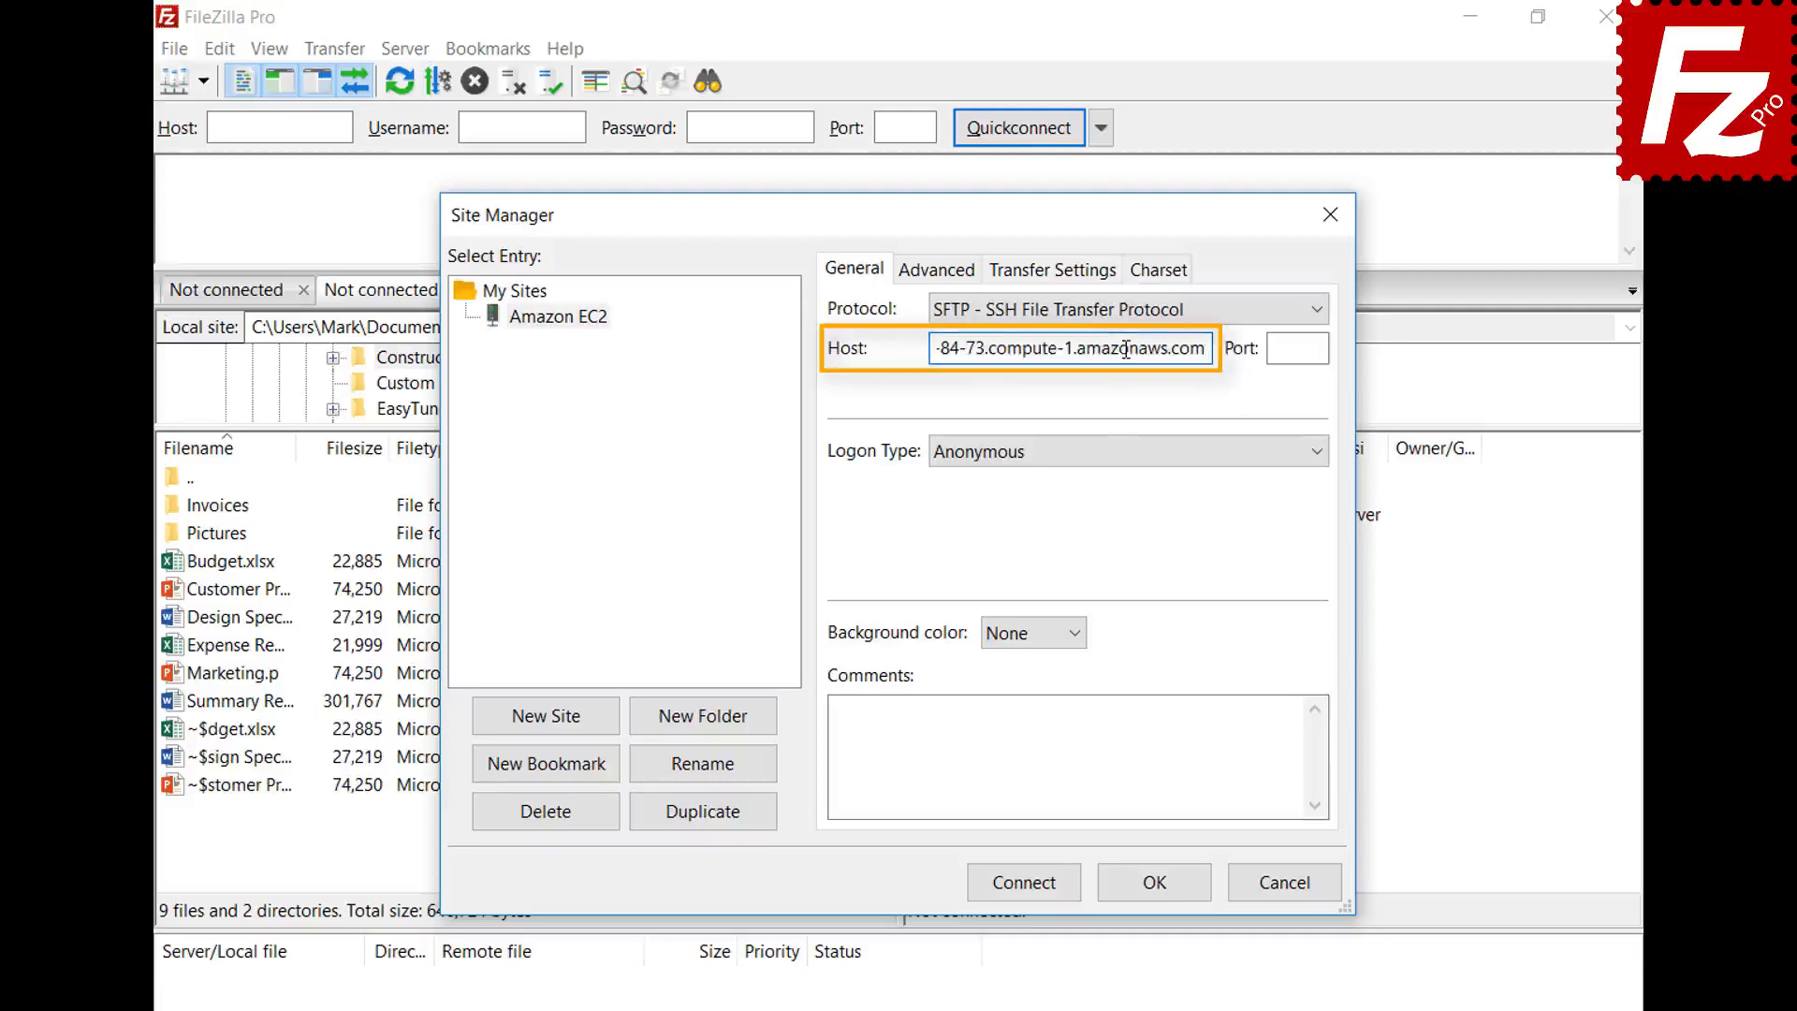
- Use Key file logon as user ubuntu with AWSKeyPair.pem, then connect
{"action": "left_click", "coordinate": [1147, 458]}
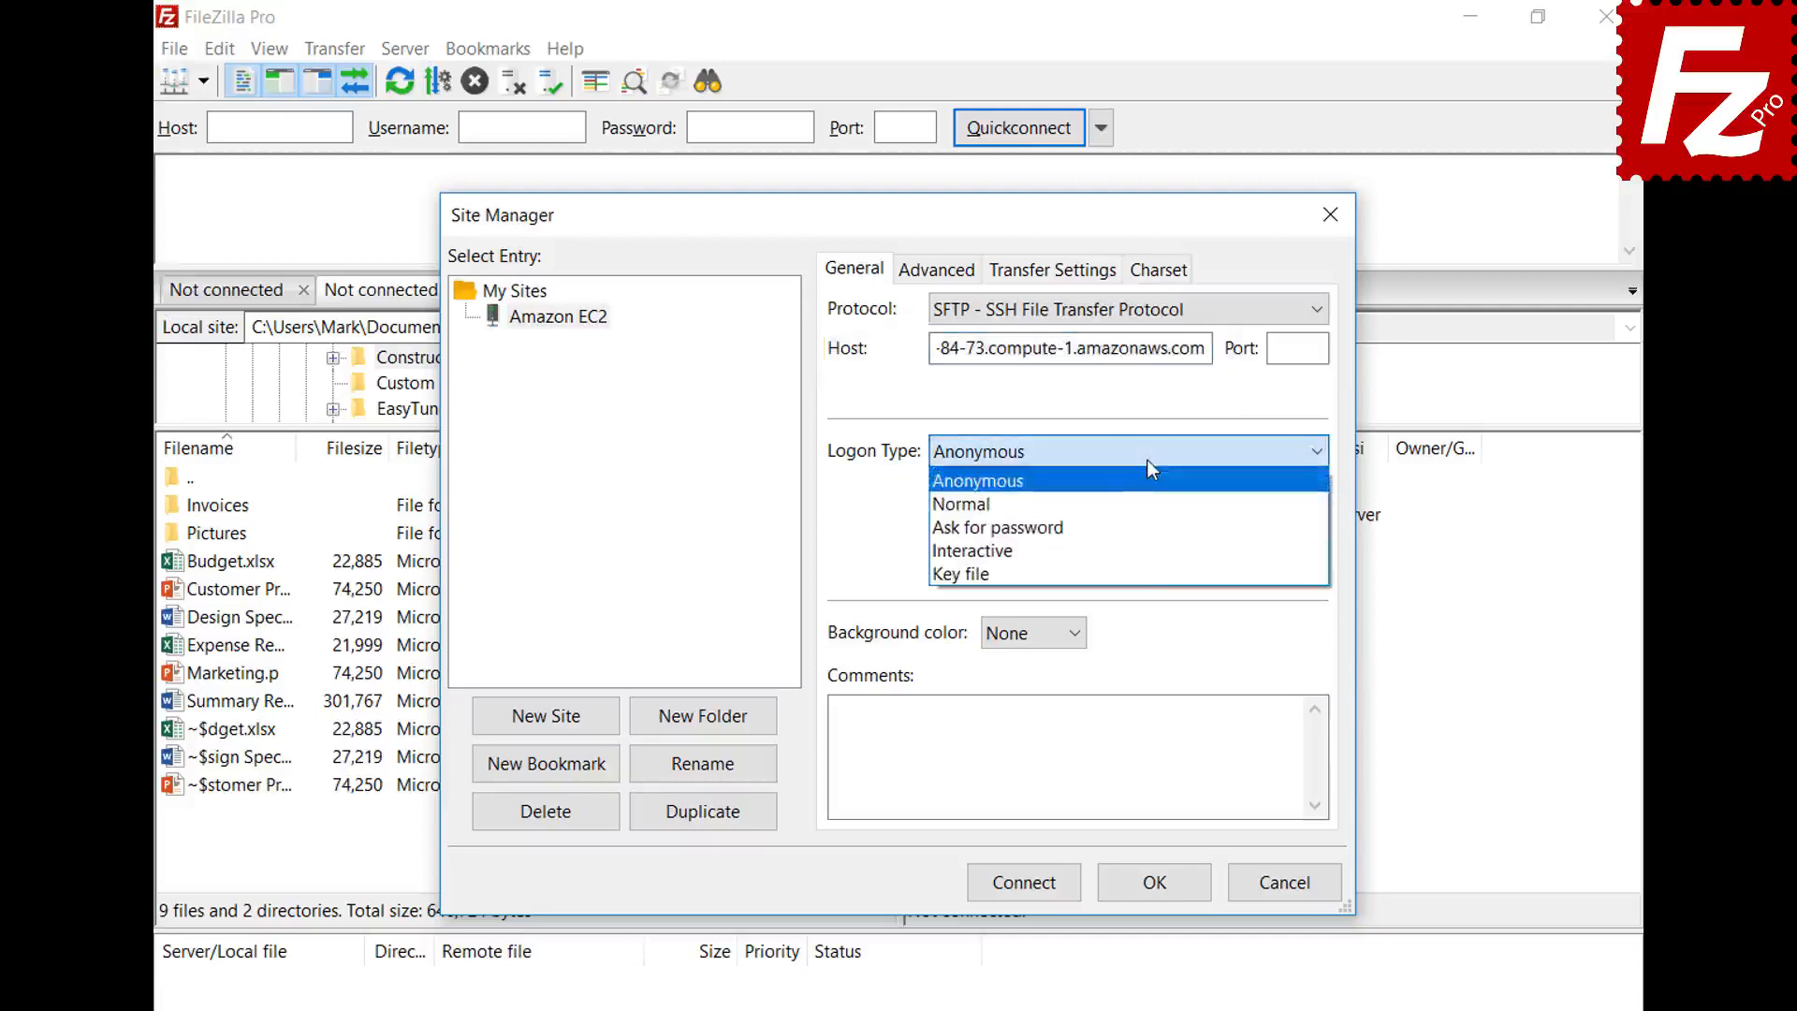
{"action": "left_click", "coordinate": [1147, 574]}
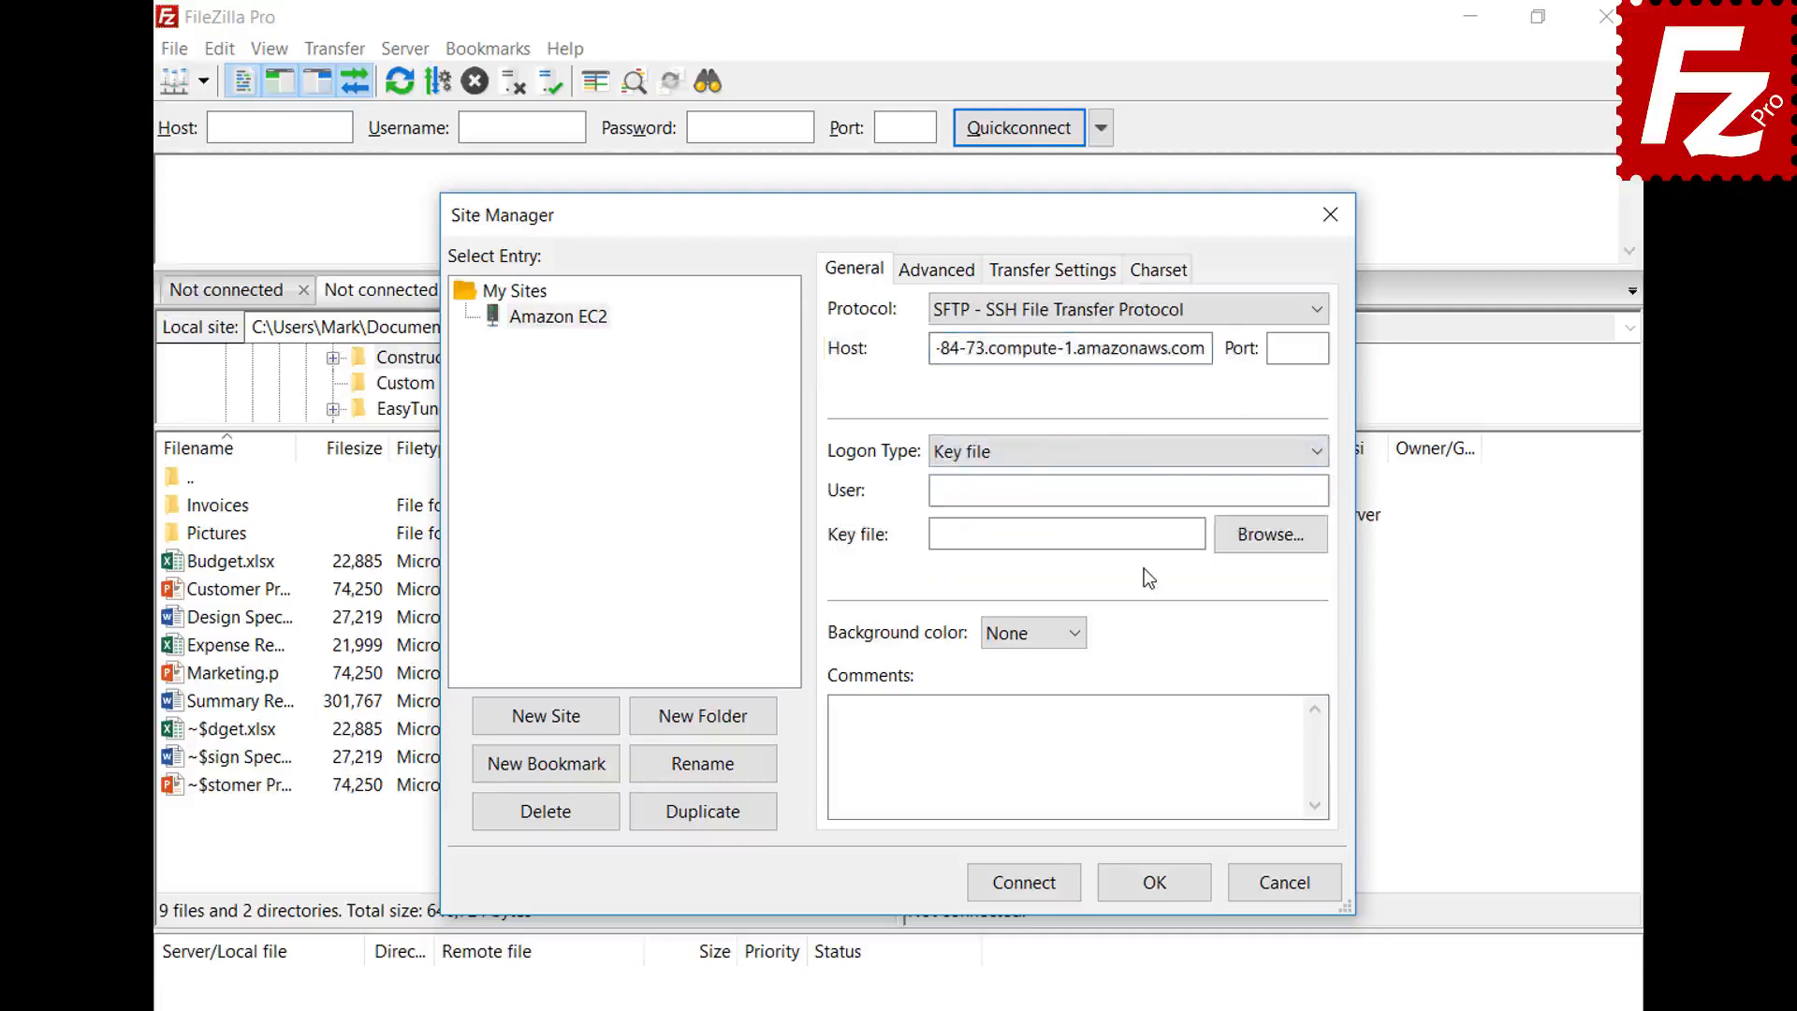
{"action": "left_click", "coordinate": [1156, 493]}
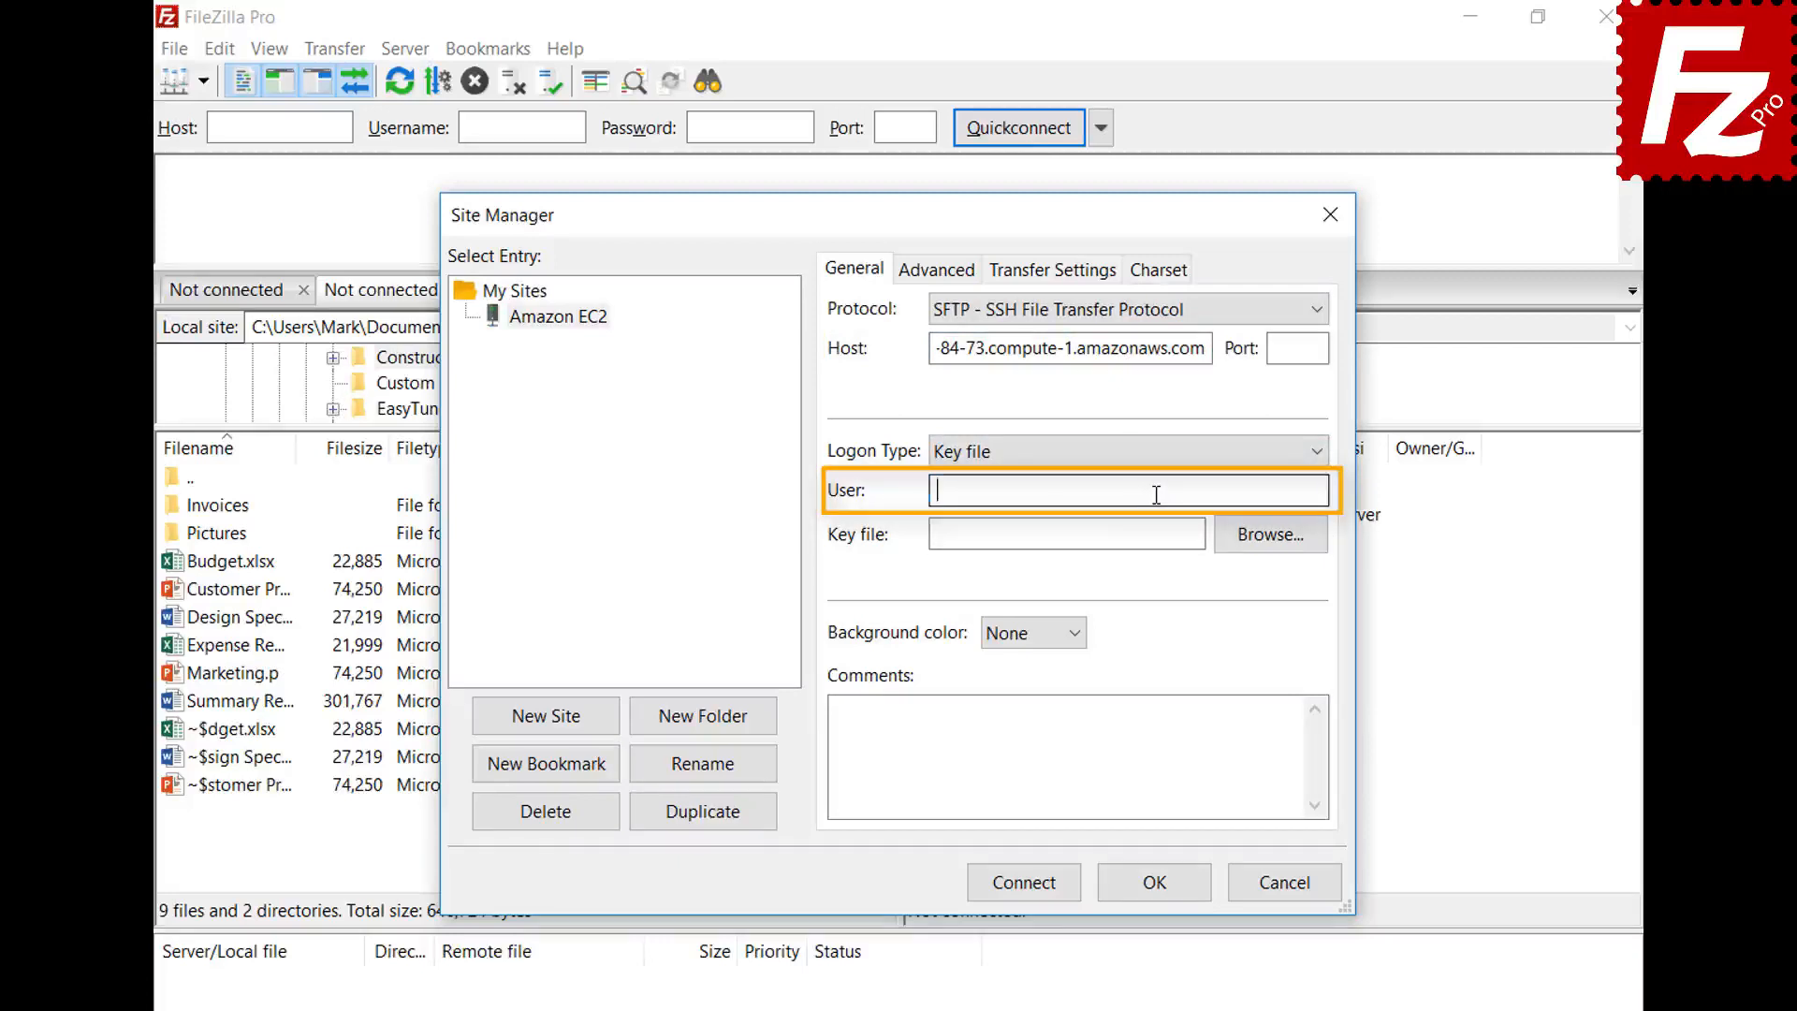
{"action": "type", "text": "ubuntu"}
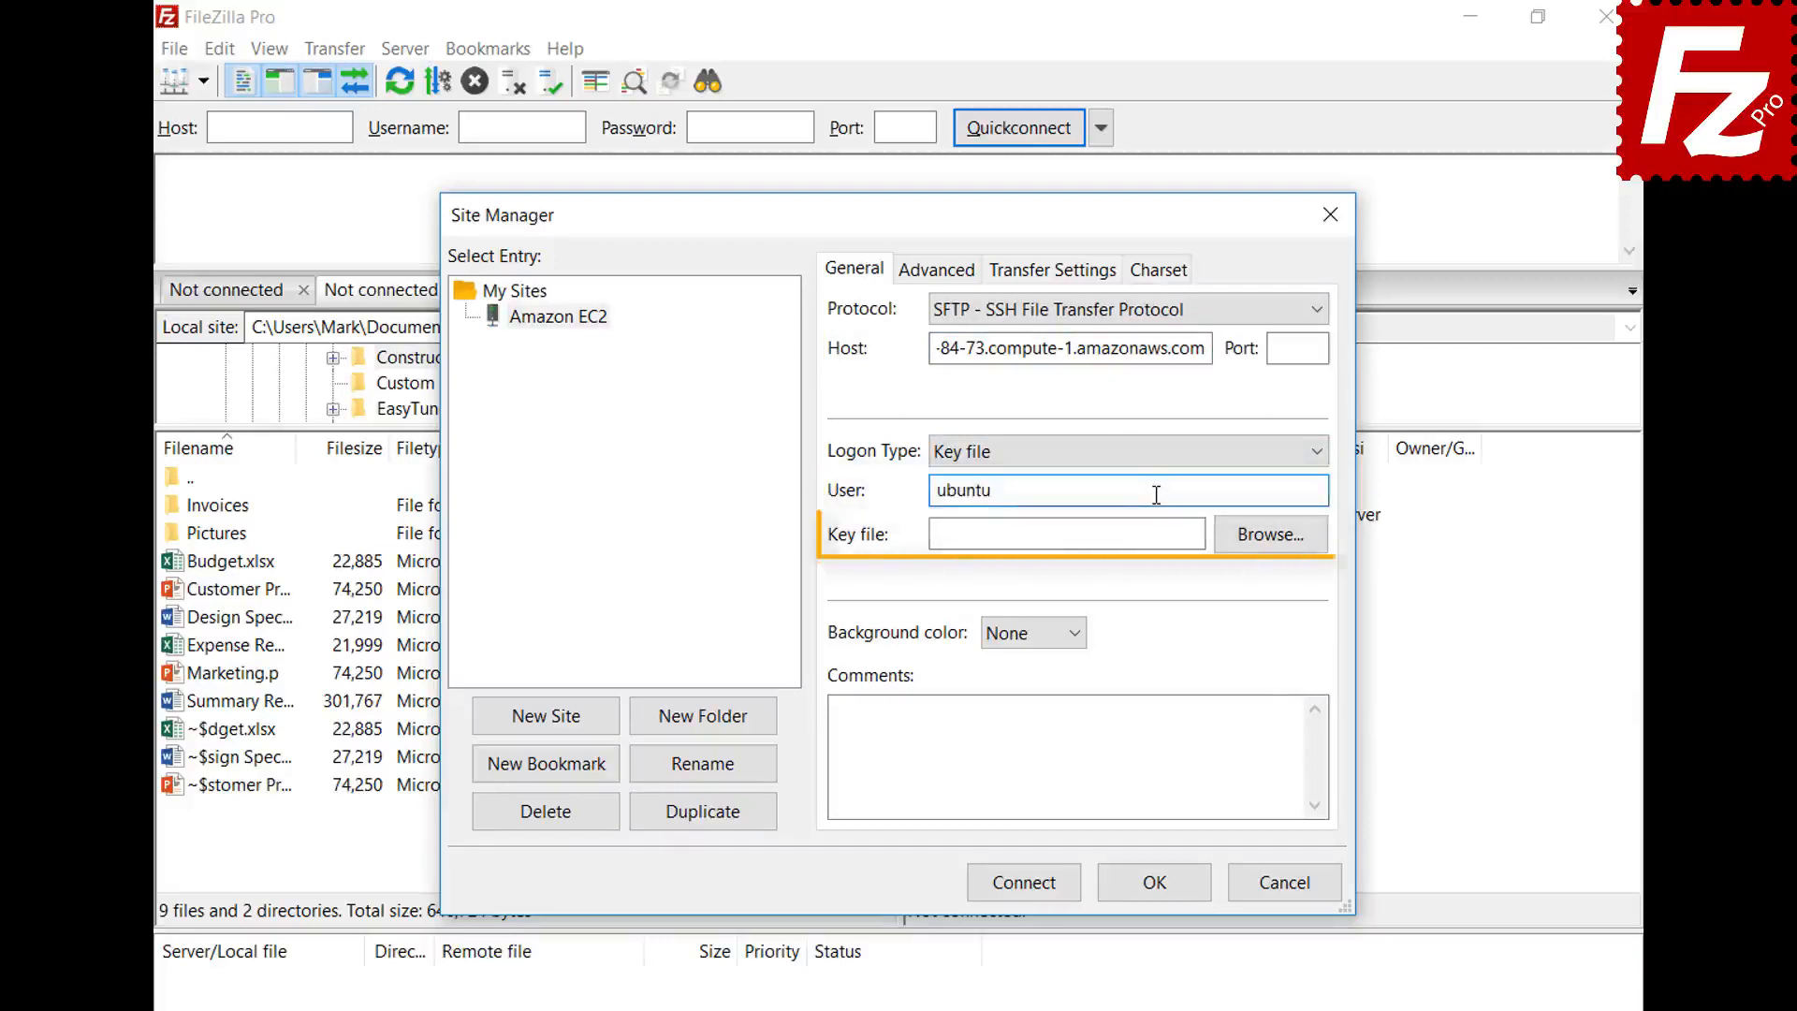
{"action": "left_click", "coordinate": [1270, 534]}
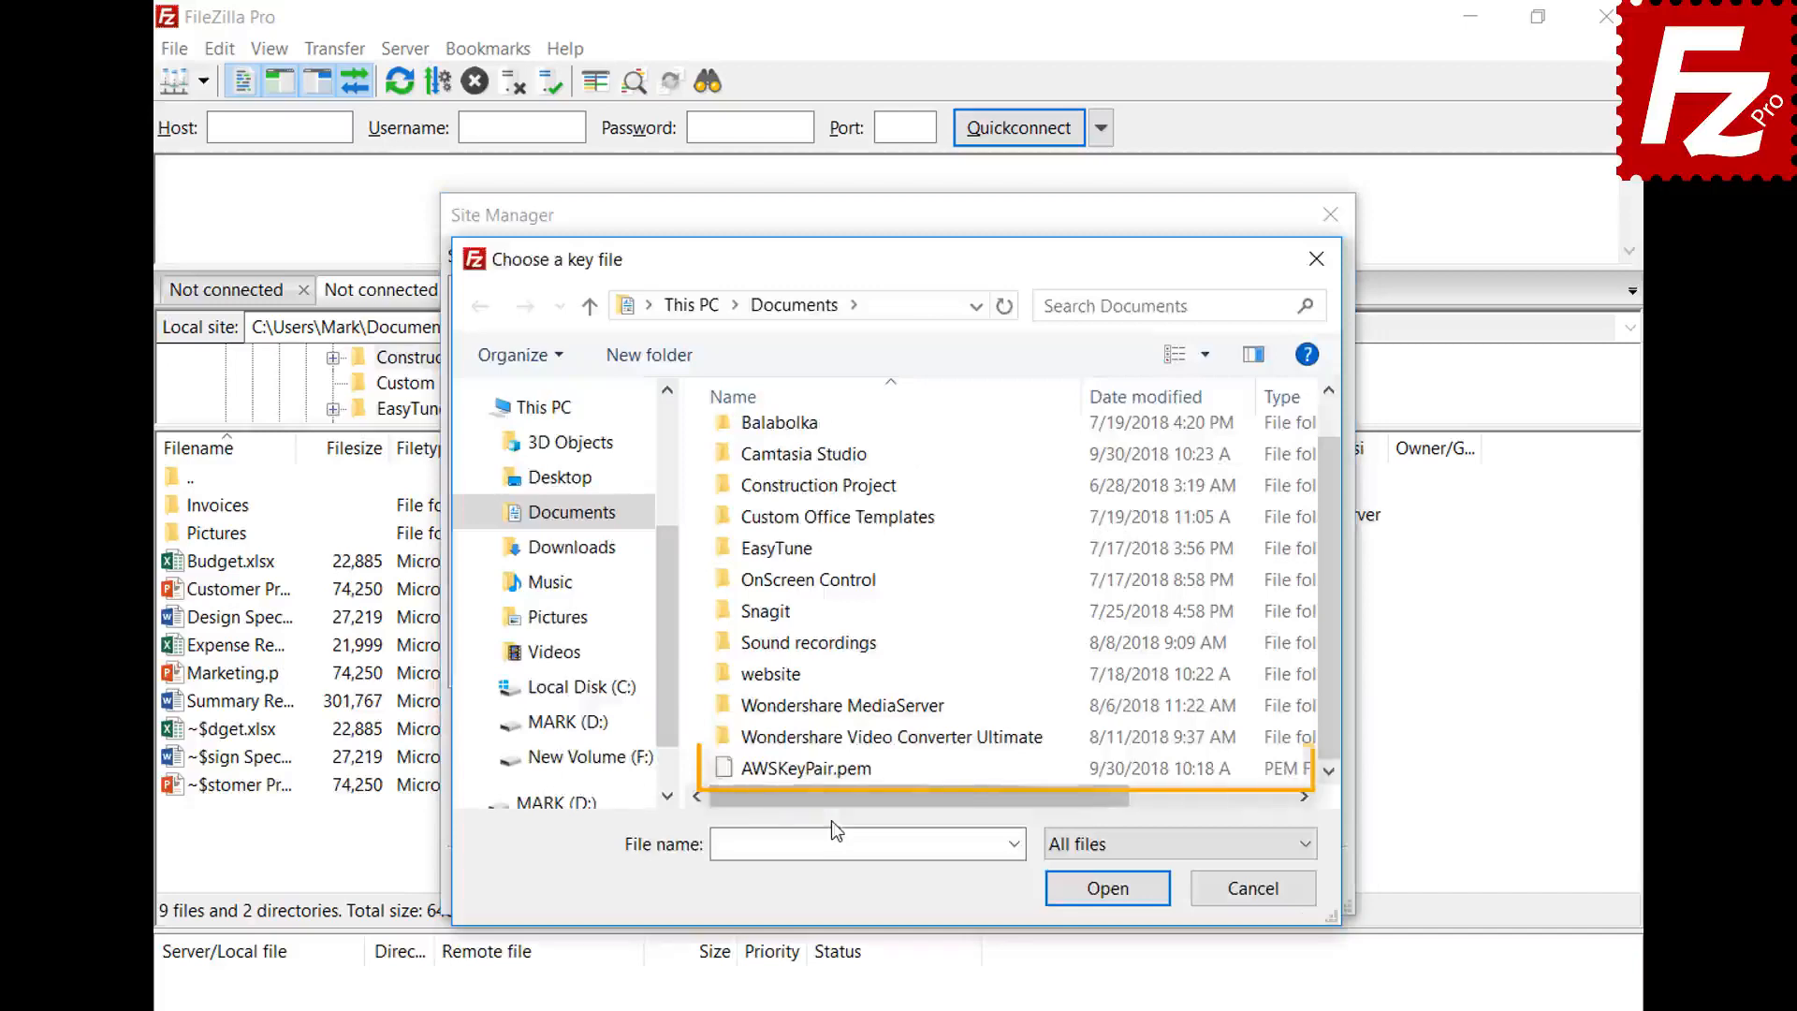
{"action": "double_click", "coordinate": [833, 776]}
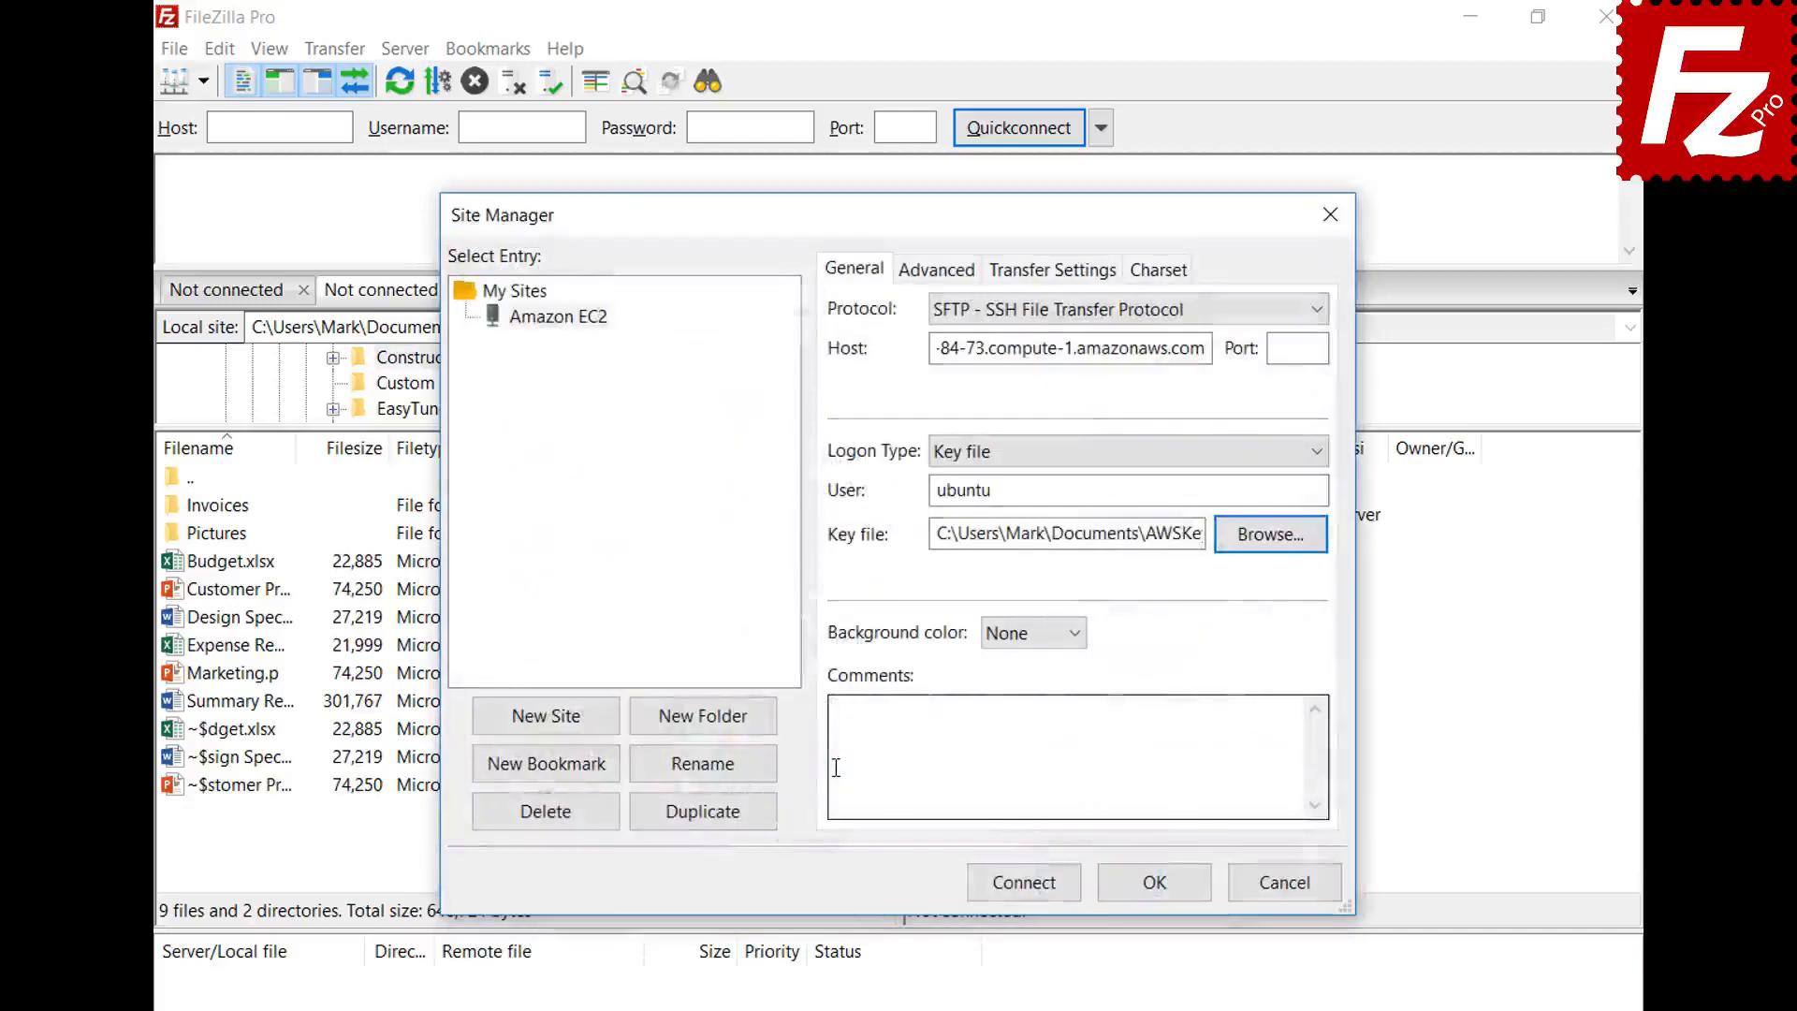
{"action": "left_click", "coordinate": [1027, 885]}
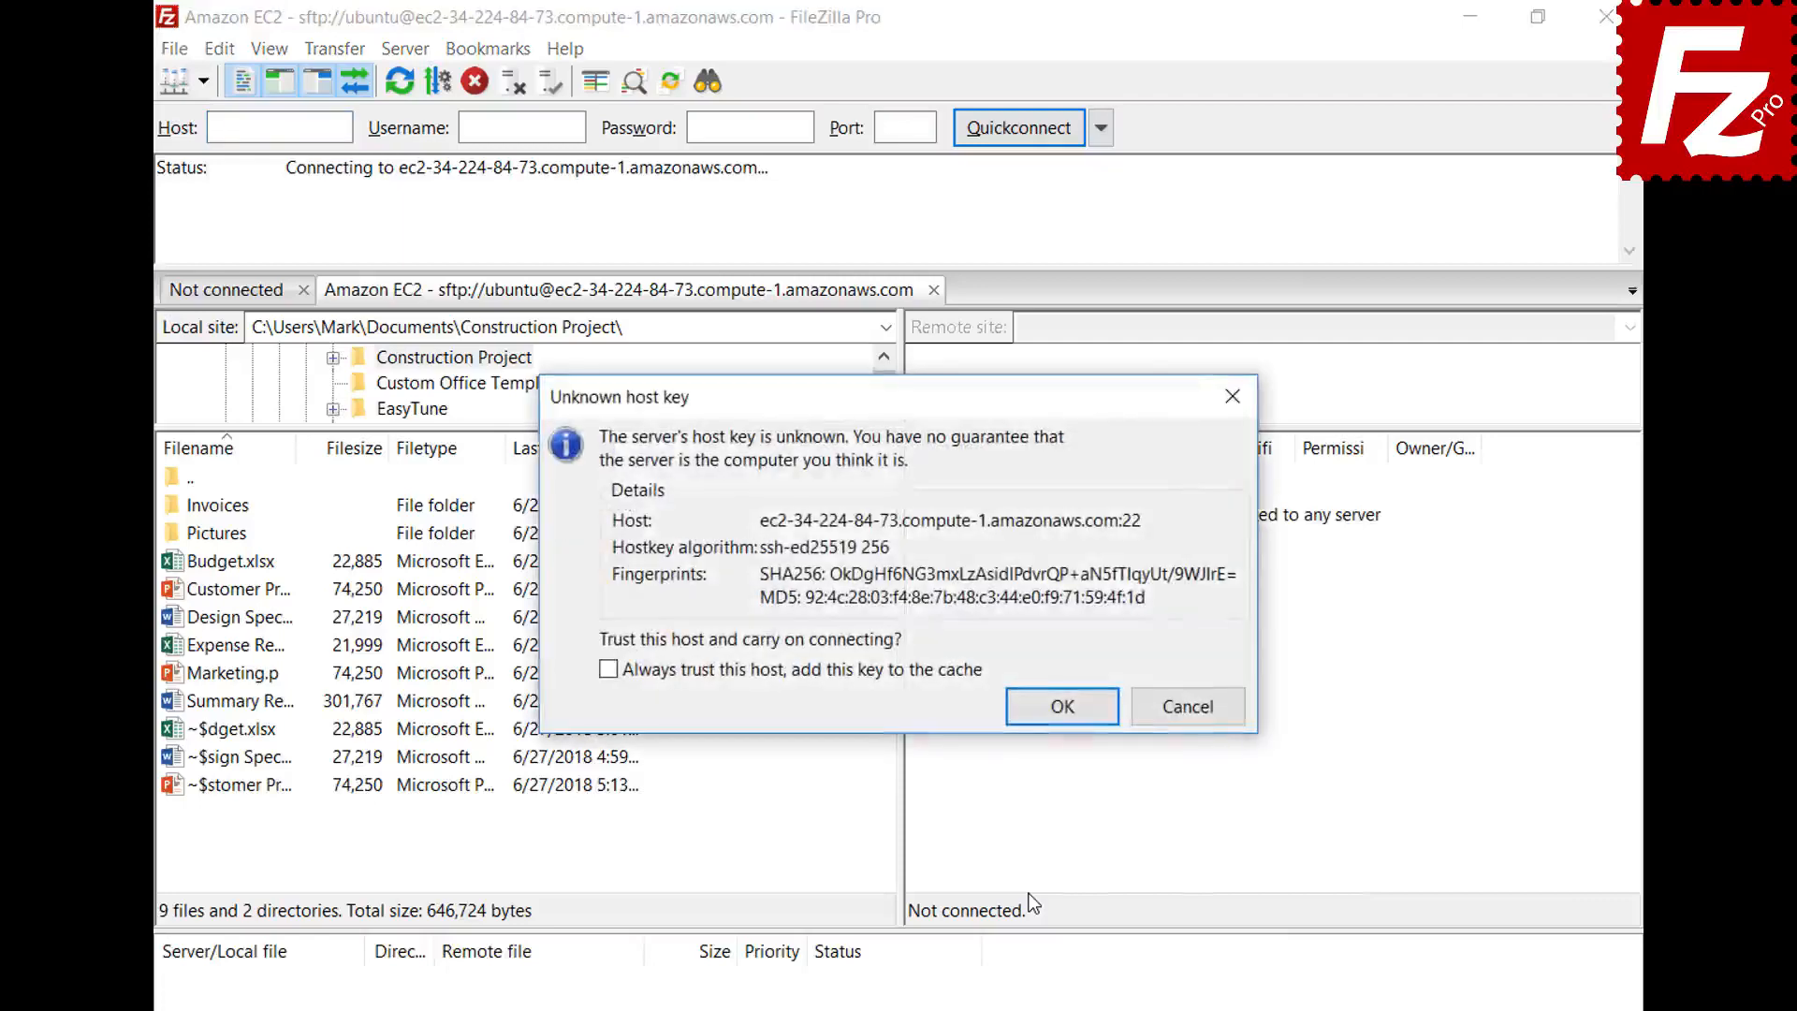
- Always trust the EC2 server's host key and accept it, then relaunch FileZilla Pro
{"action": "left_click", "coordinate": [610, 670]}
{"action": "left_click", "coordinate": [1061, 707]}
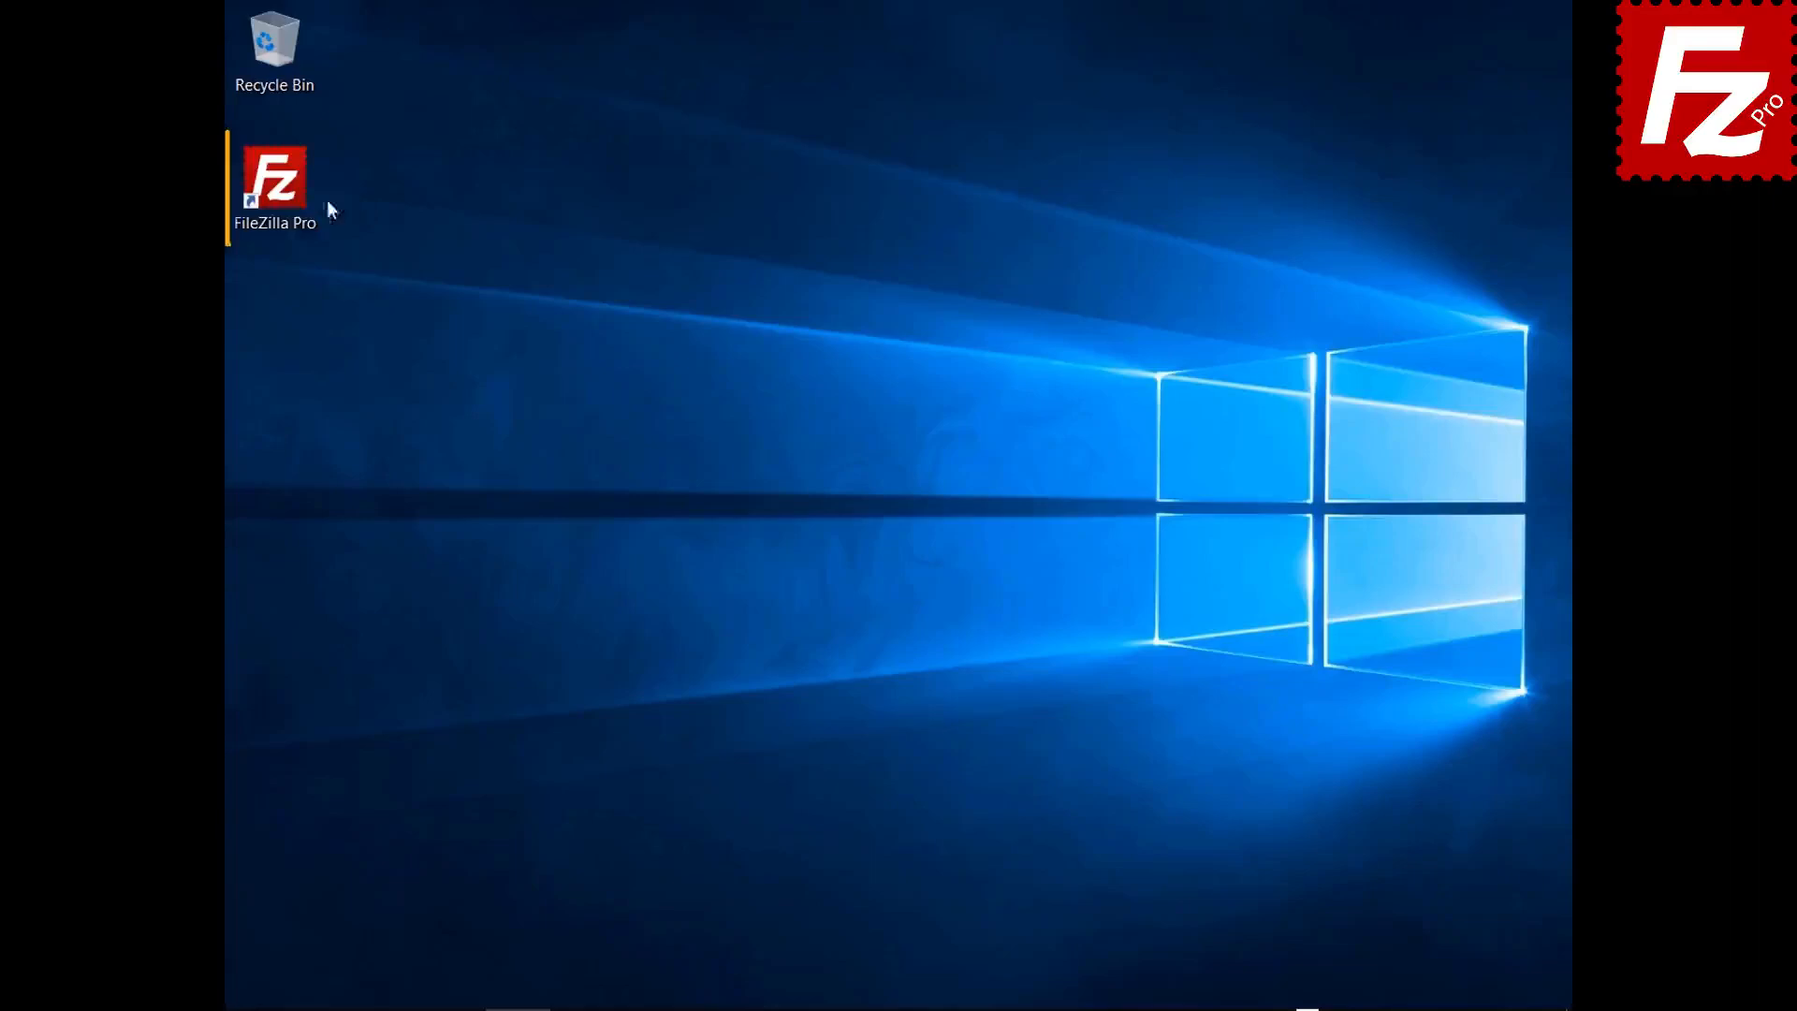
{"action": "double_click", "coordinate": [285, 195]}
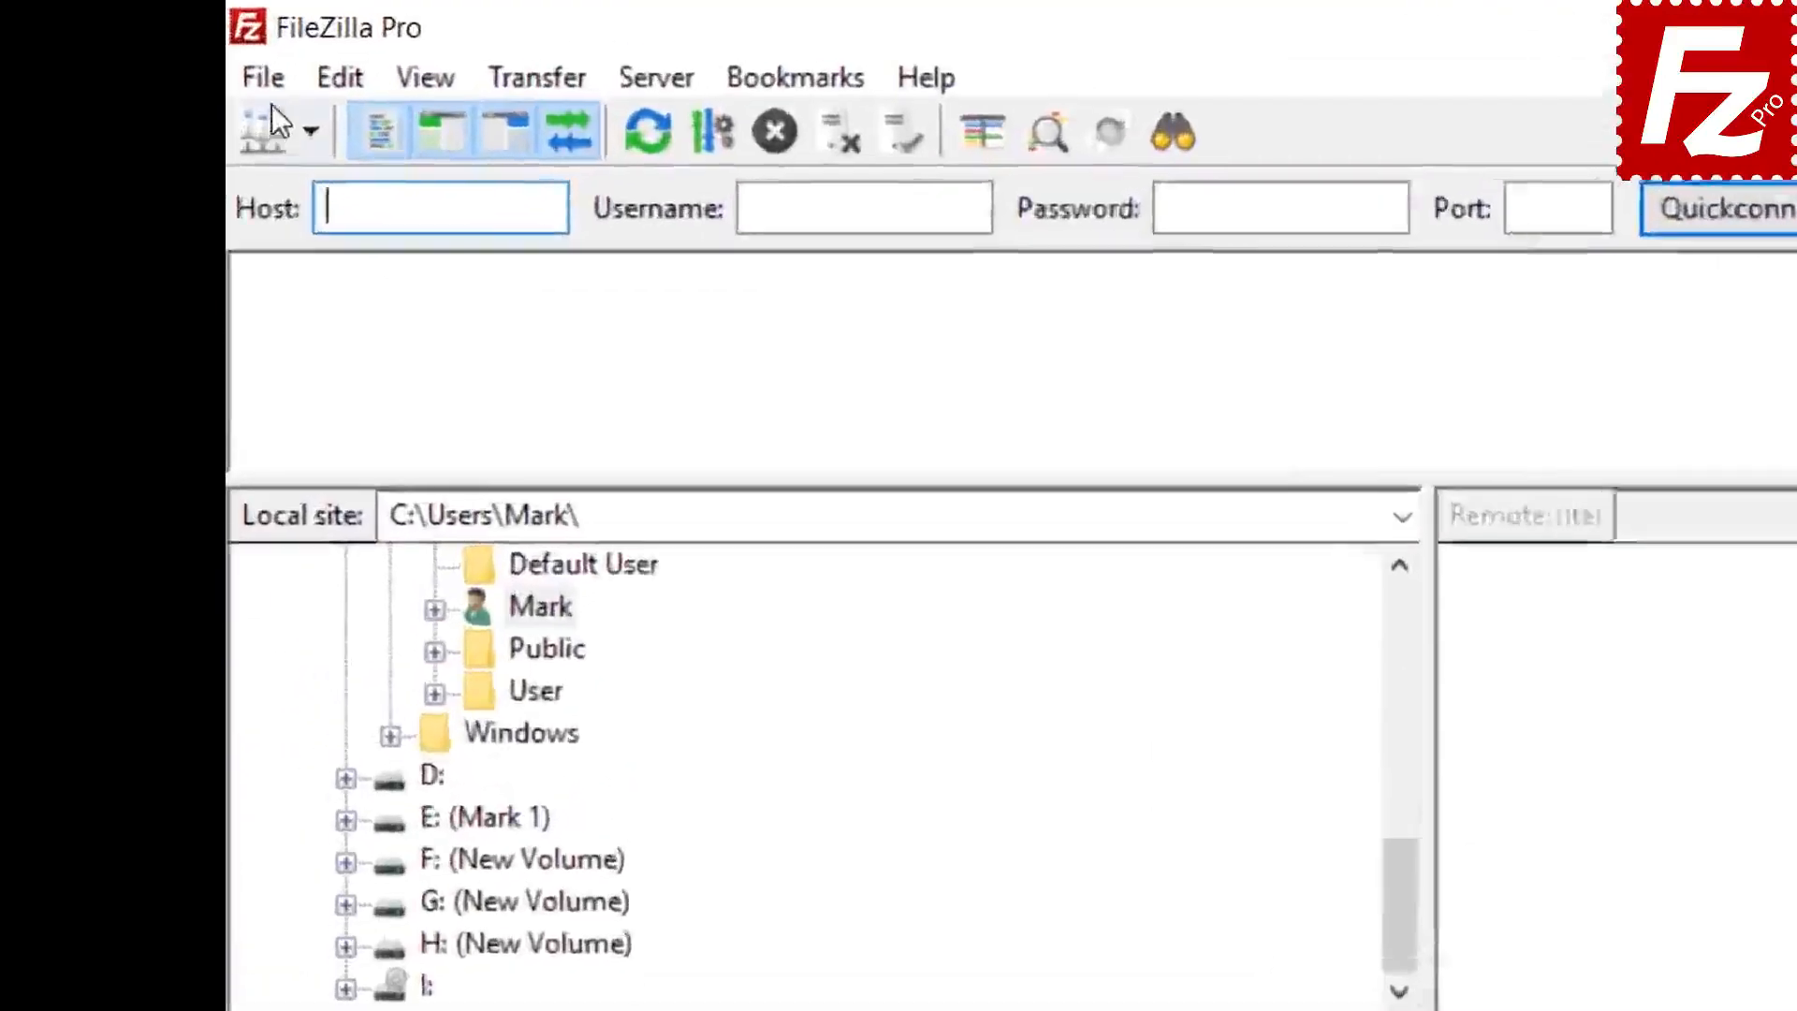
- Add a Site Manager entry named 'S3 Connection' using the Amazon S3 protocol
{"action": "left_click", "coordinate": [266, 81]}
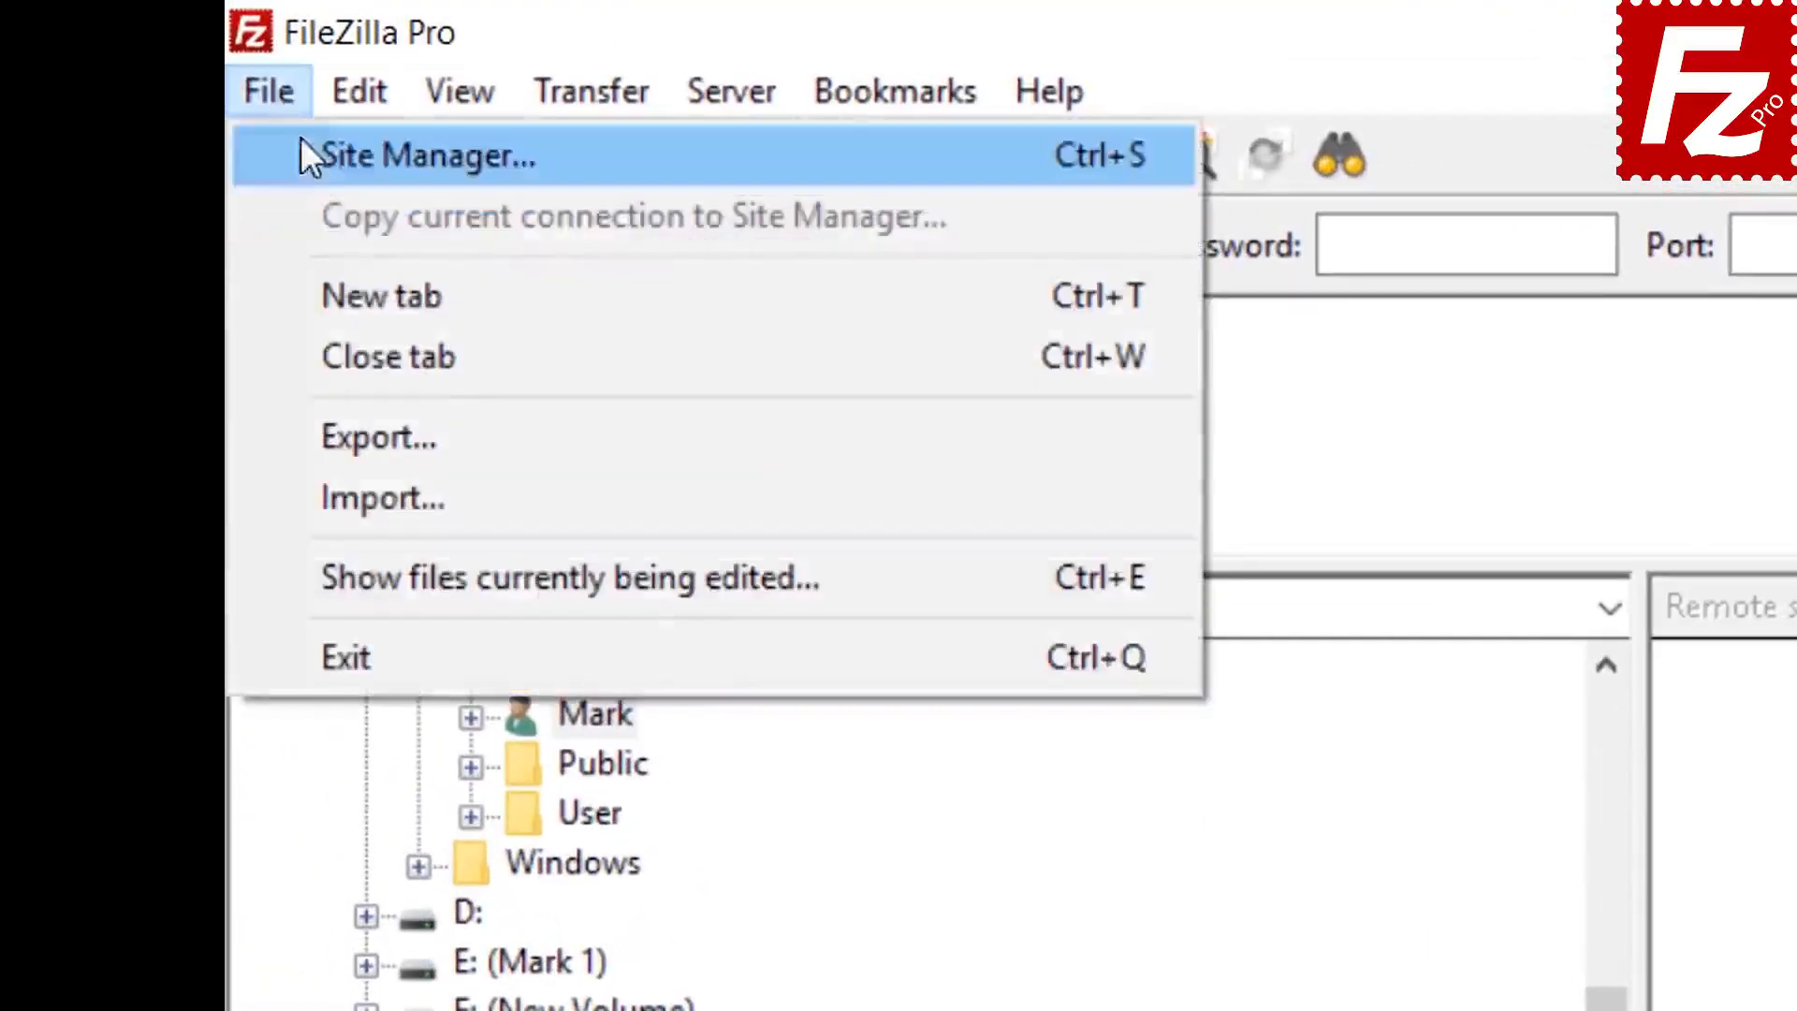
{"action": "left_click", "coordinate": [329, 153]}
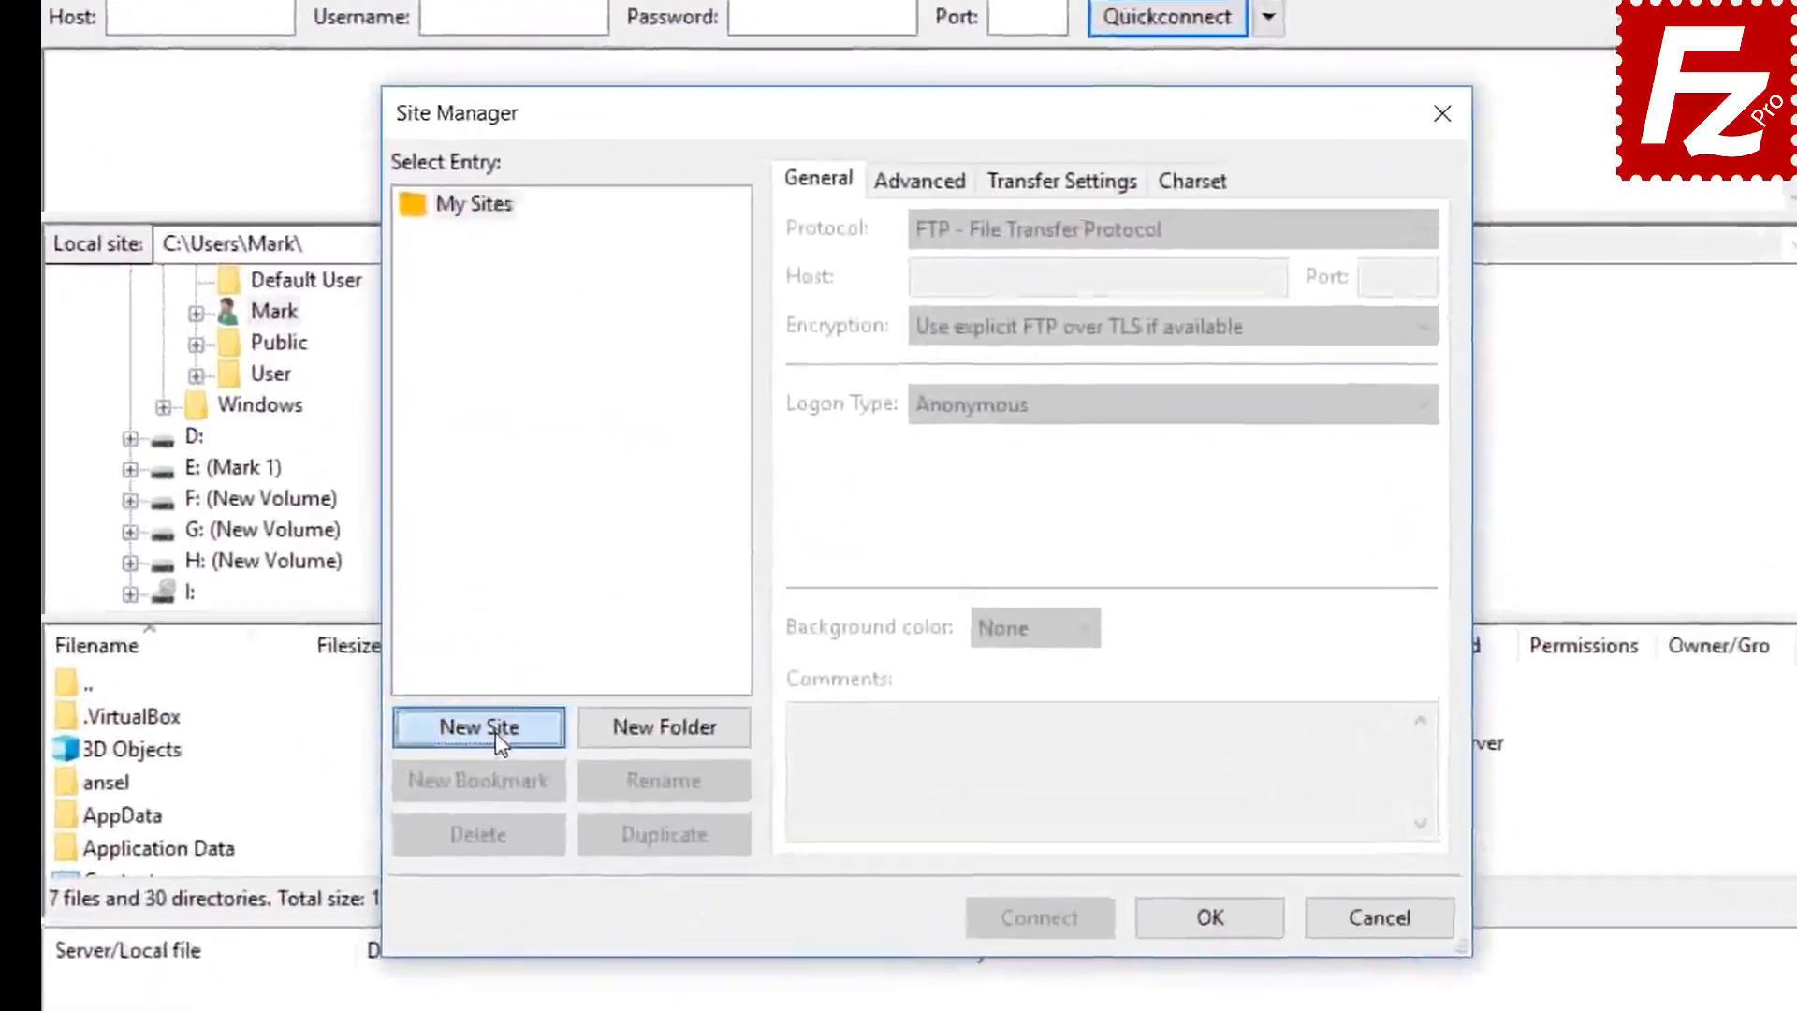
{"action": "left_click", "coordinate": [561, 659]}
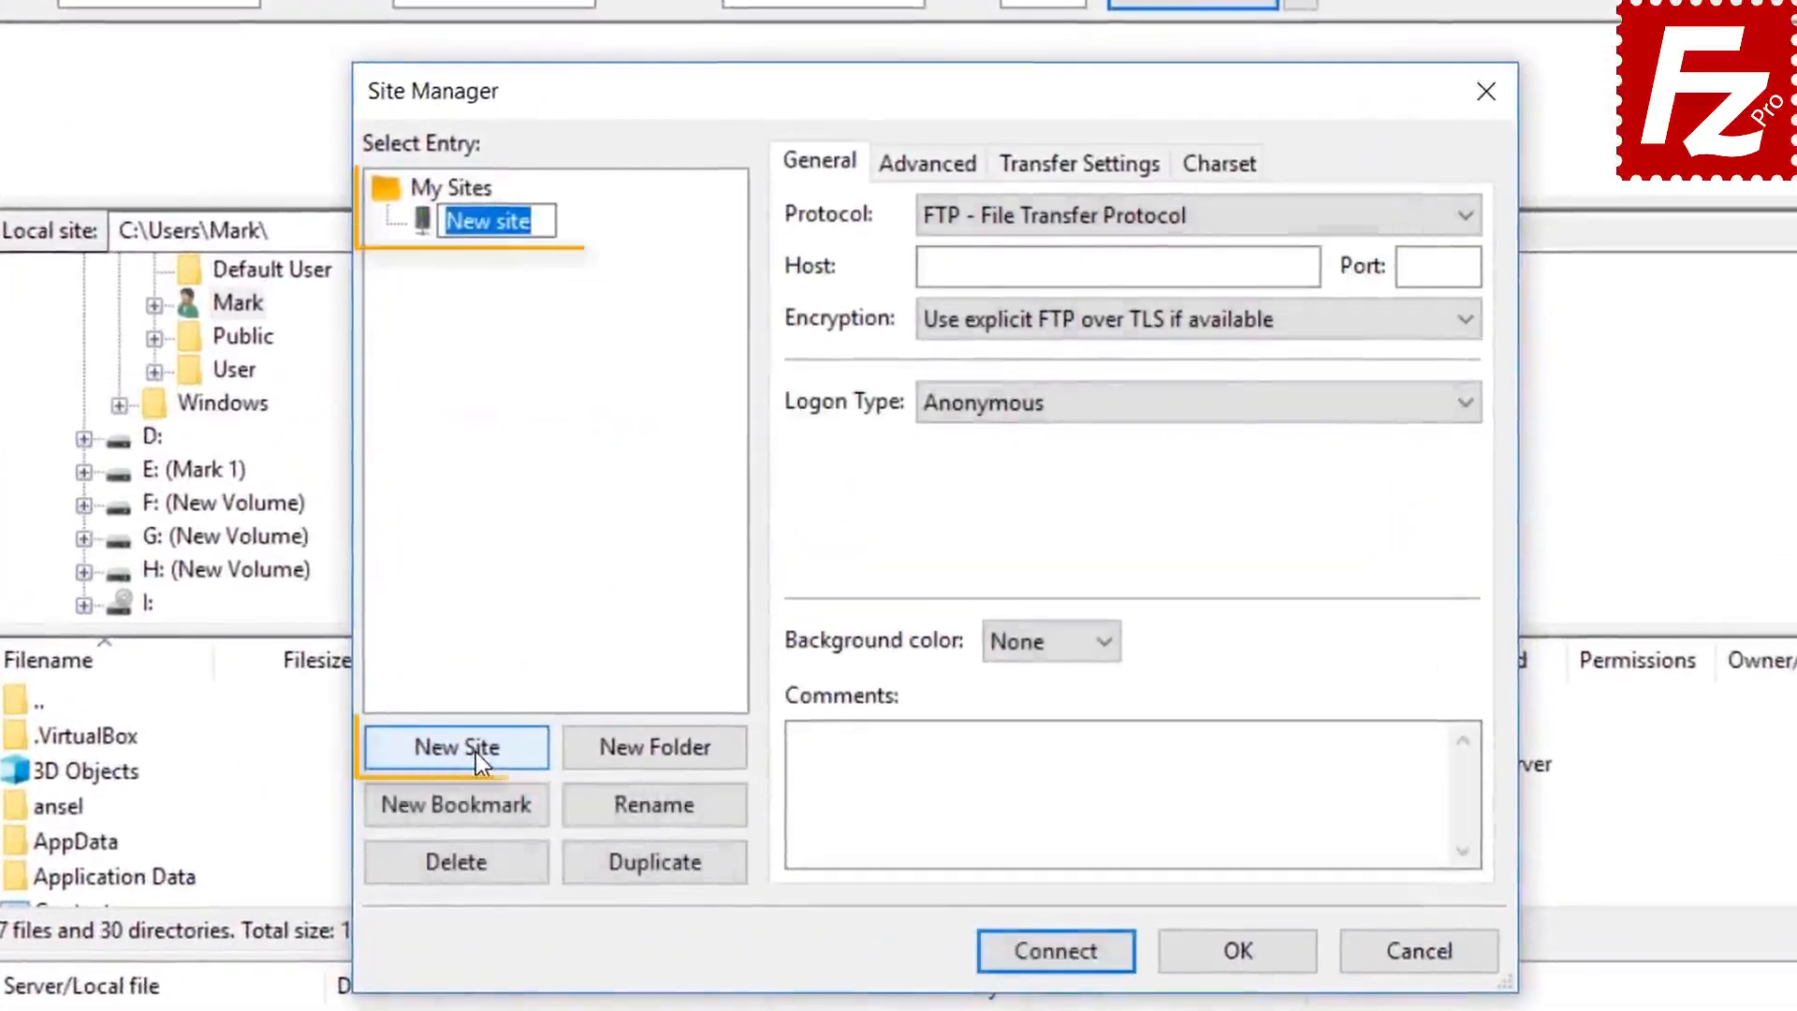
{"action": "type", "text": "S3 C"}
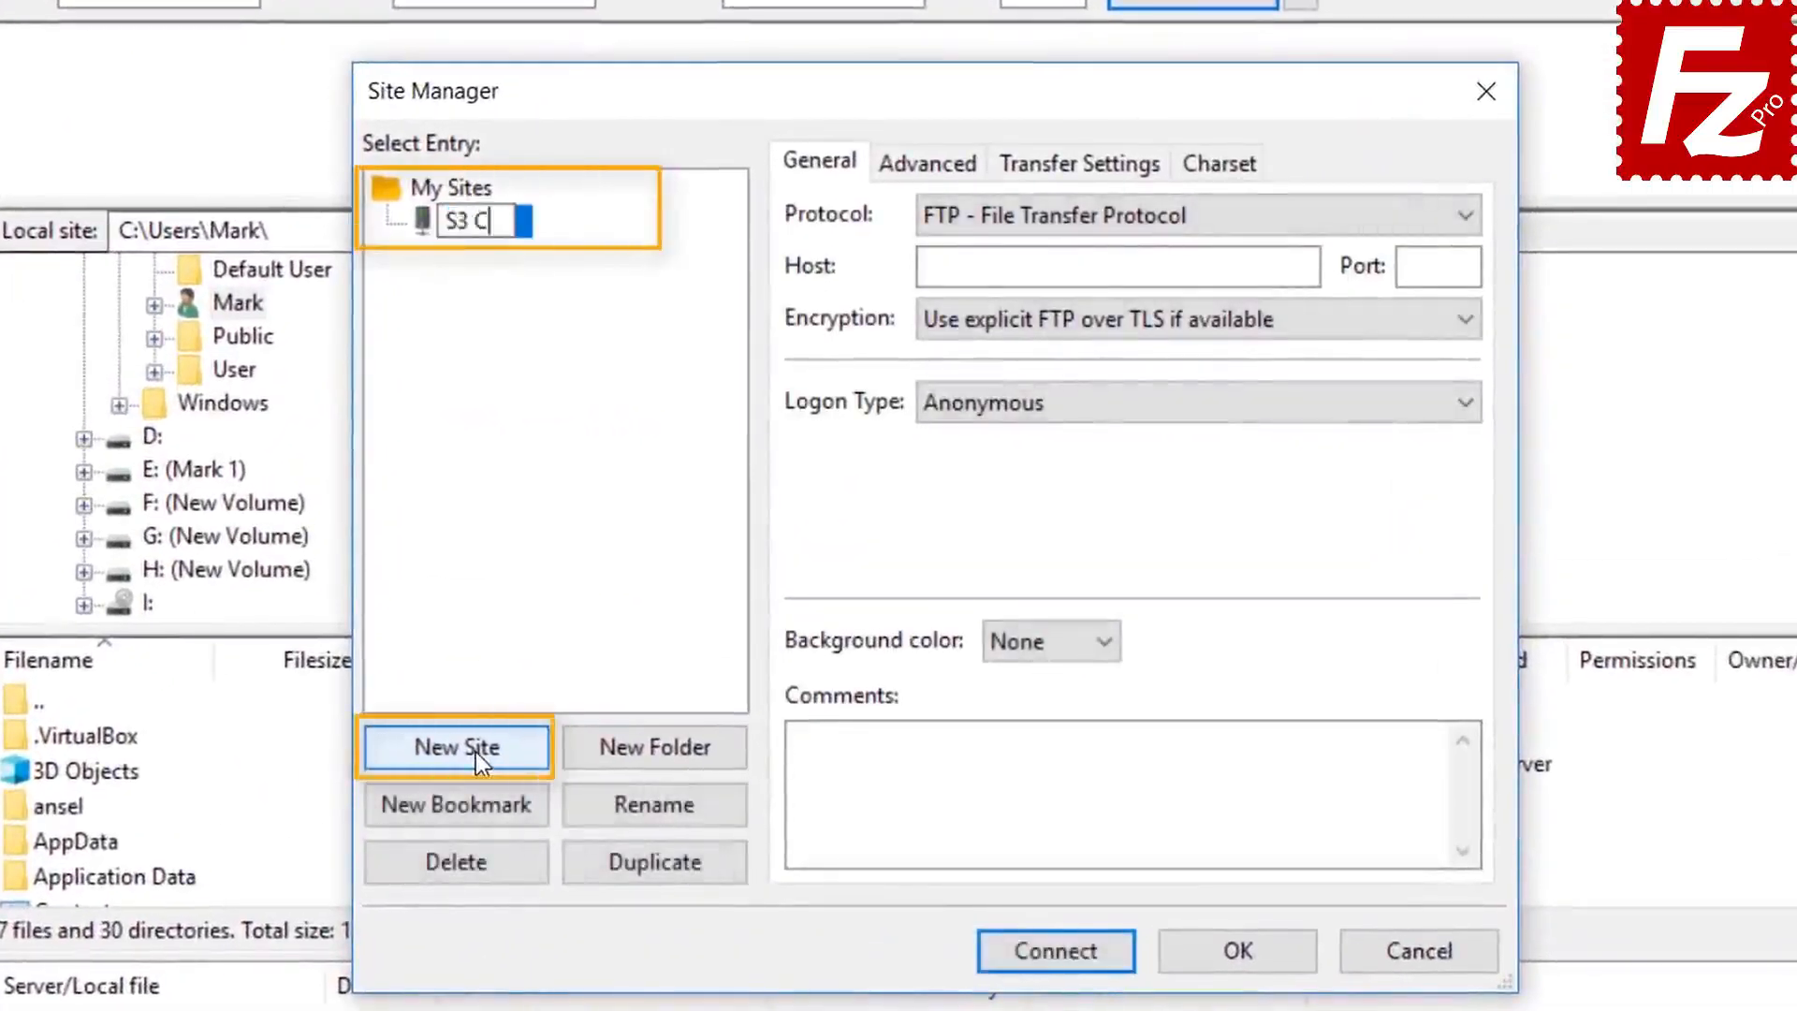
{"action": "type", "text": "onnection"}
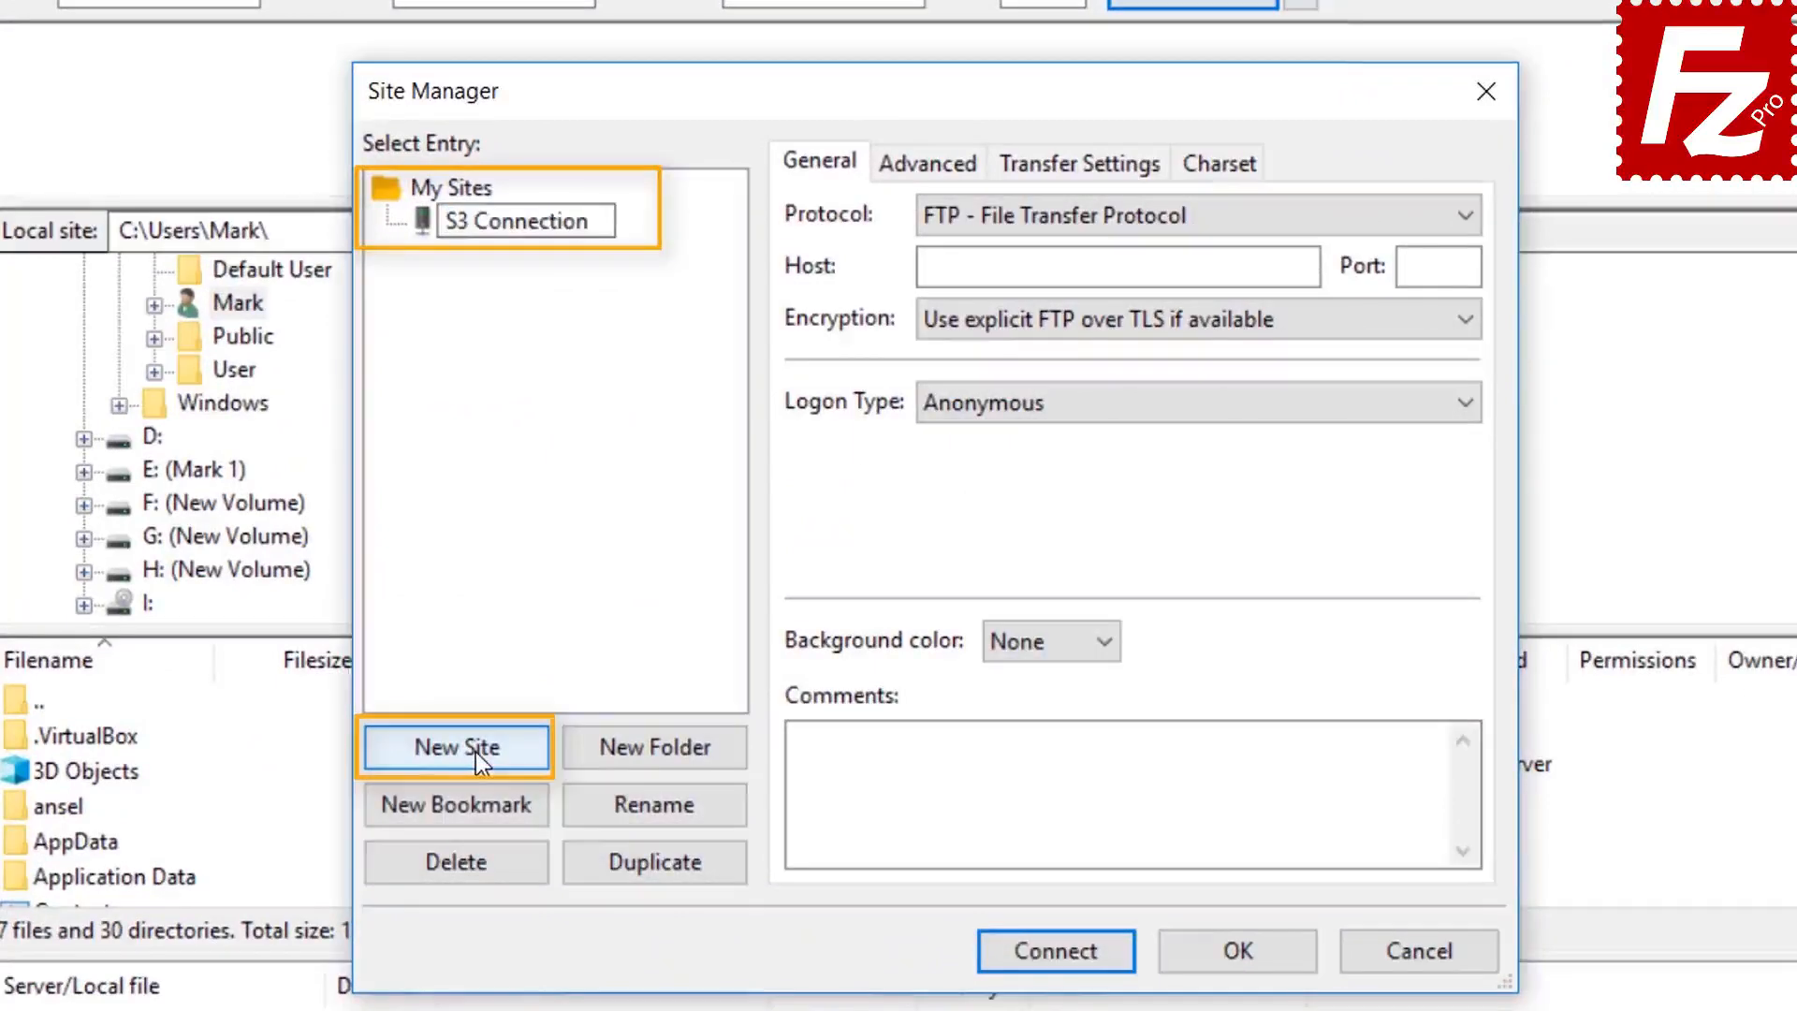
{"action": "key", "text": "Return"}
{"action": "left_click", "coordinate": [1160, 217]}
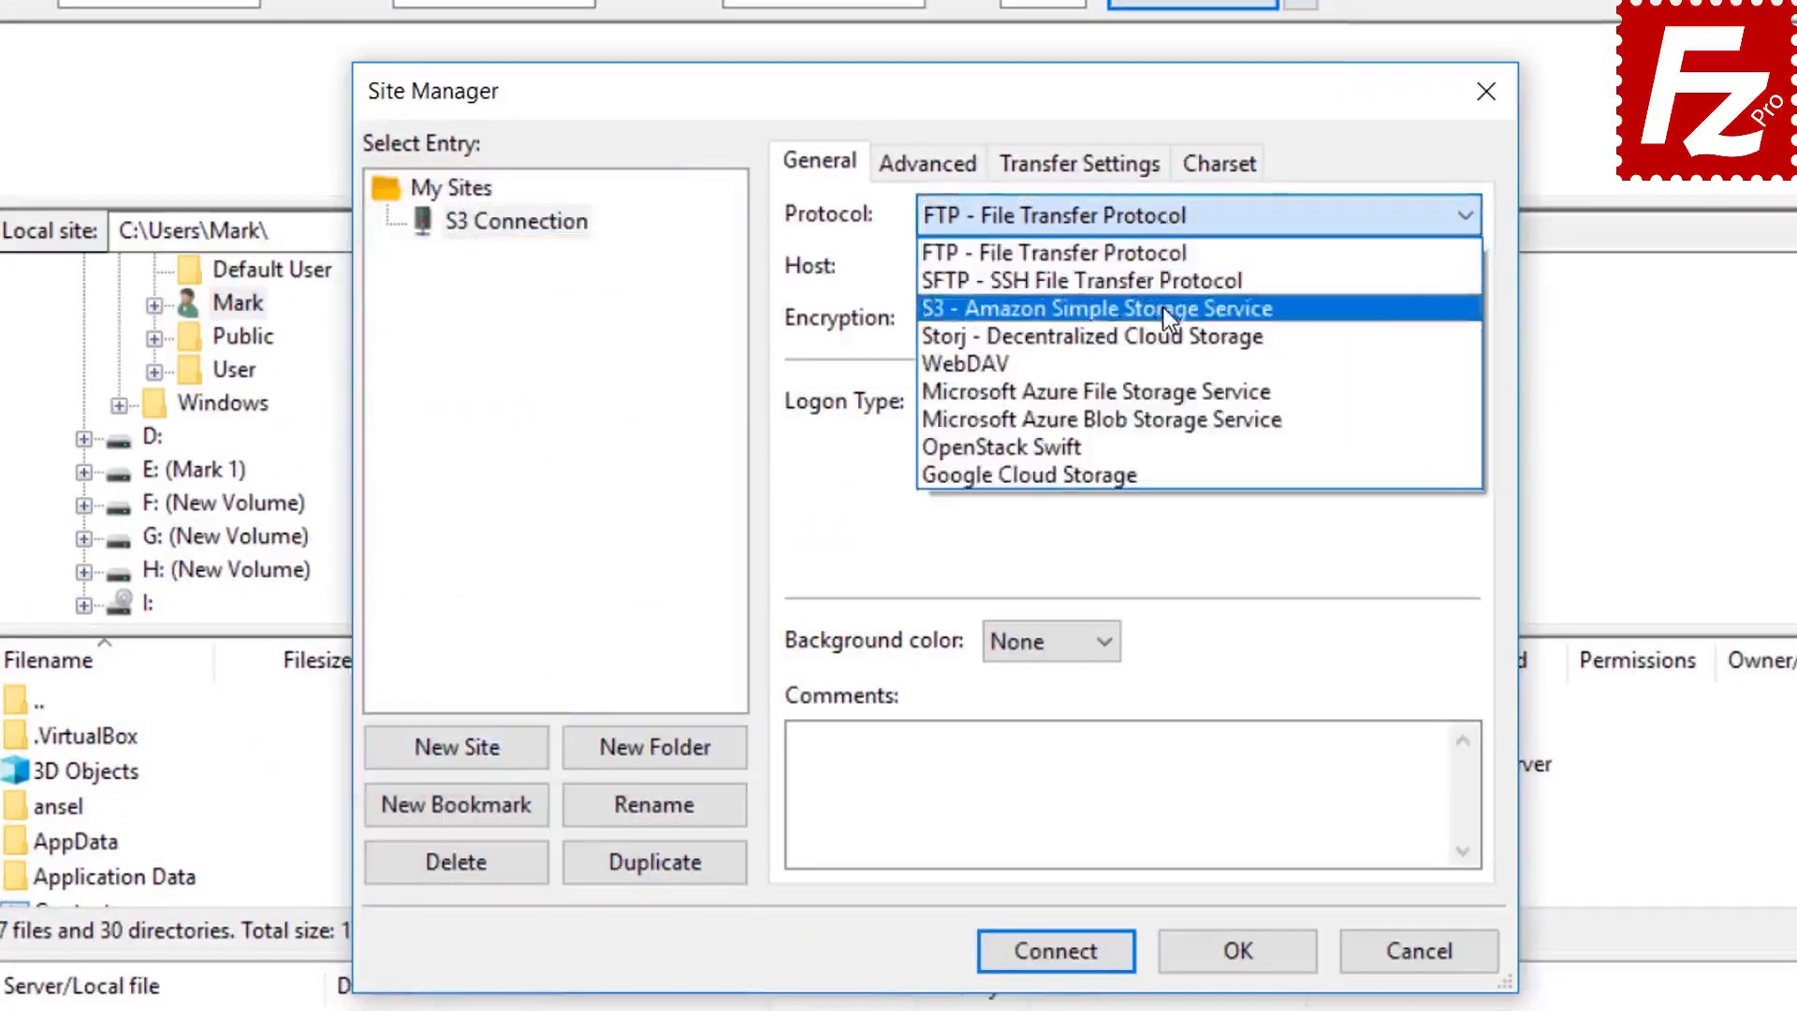
{"action": "left_click", "coordinate": [1164, 308]}
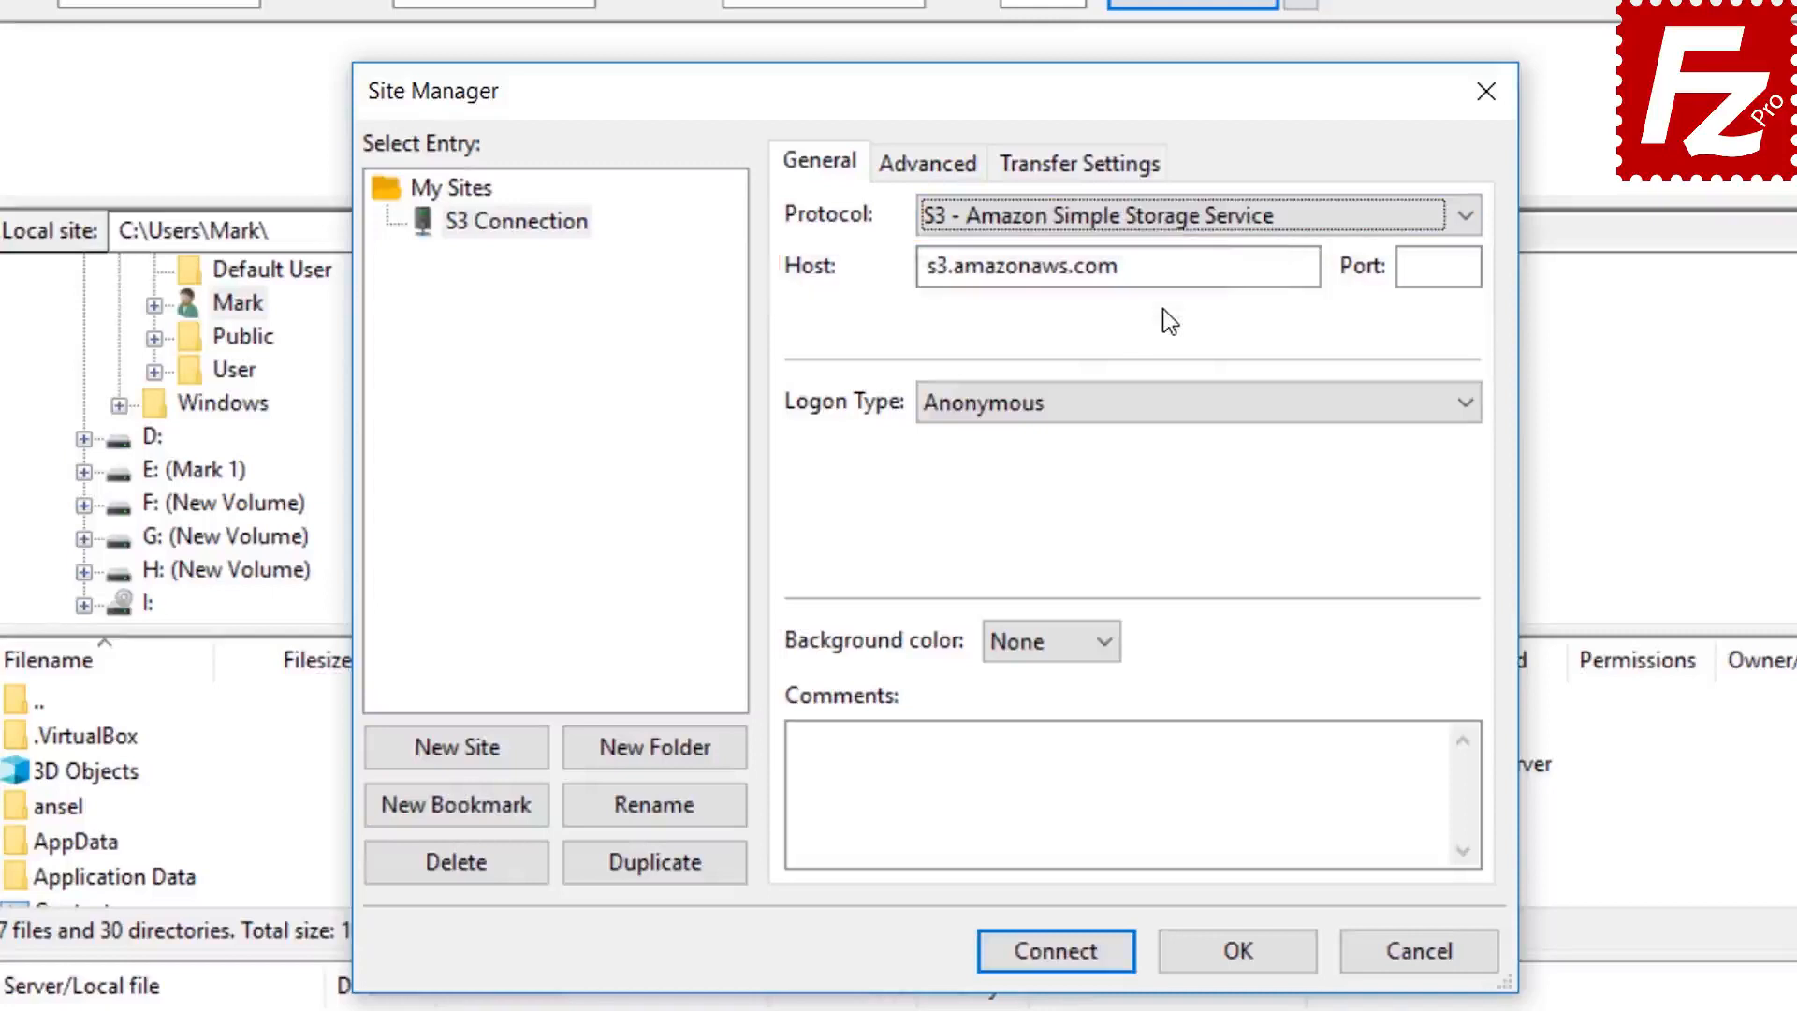
- Set Normal logon with the pasted access key ID and secret key, then connect and save passwords
{"action": "left_click", "coordinate": [1151, 406]}
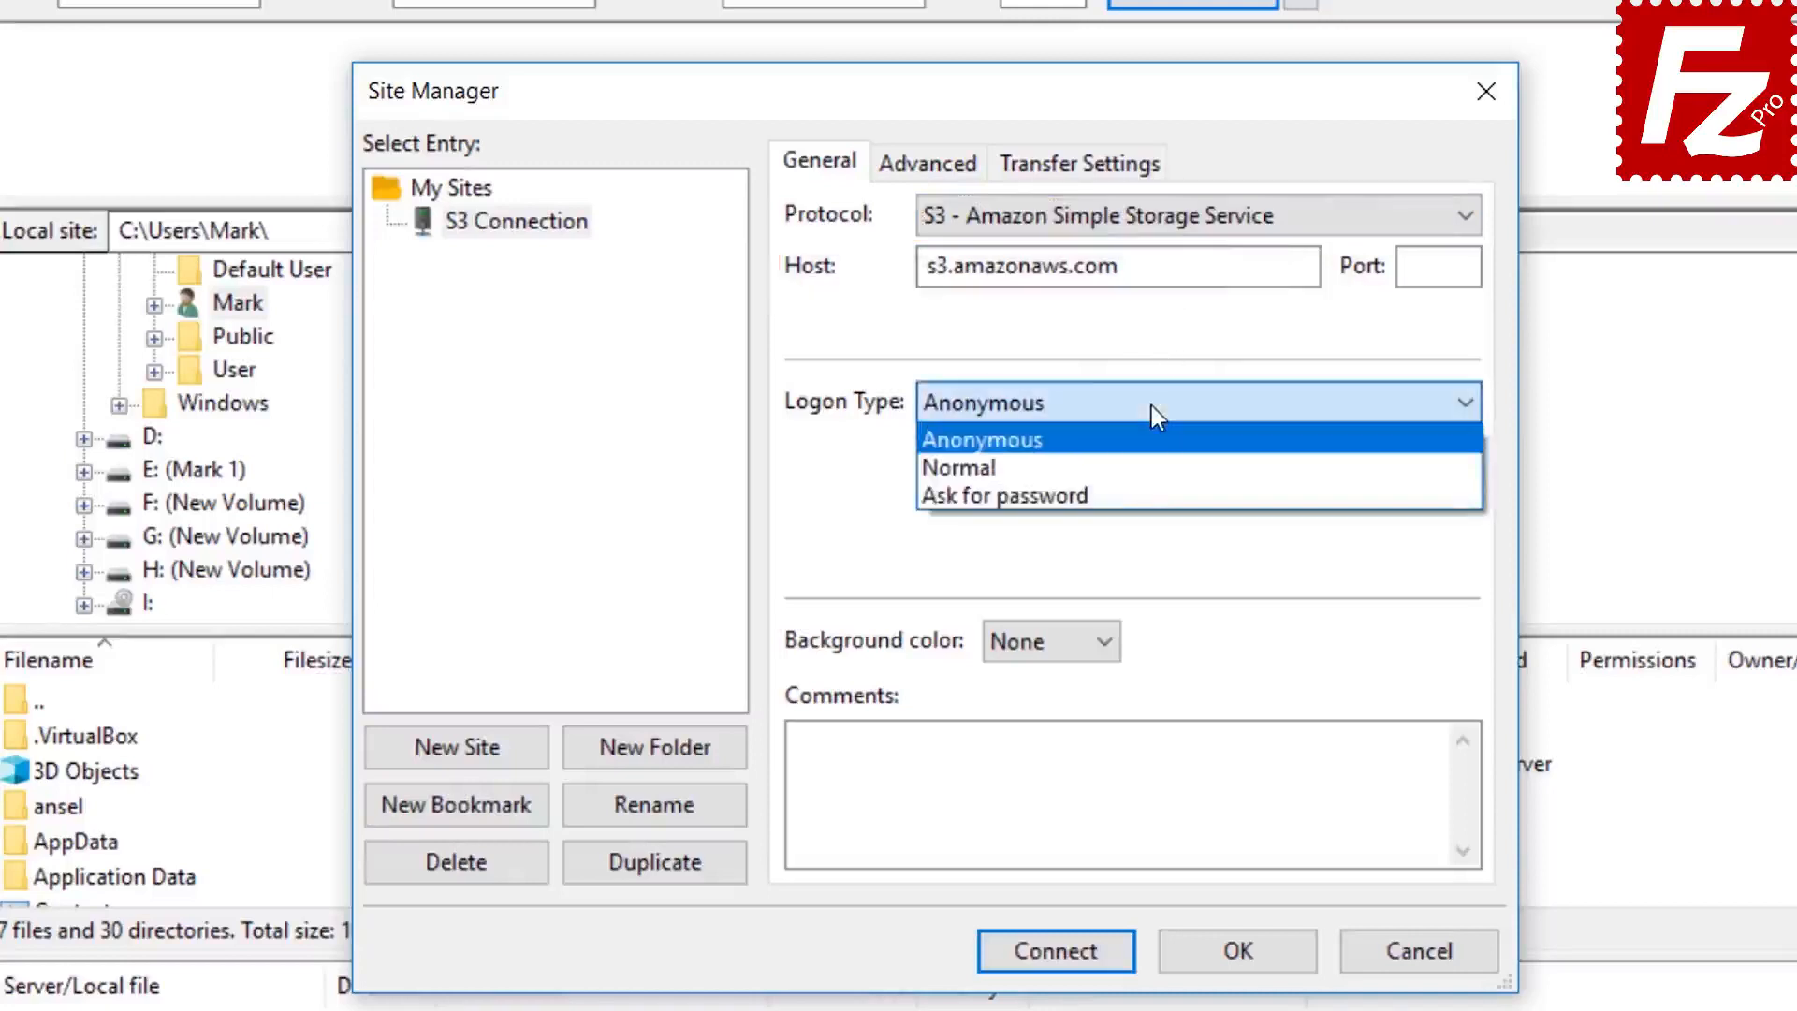
{"action": "left_click", "coordinate": [1151, 462]}
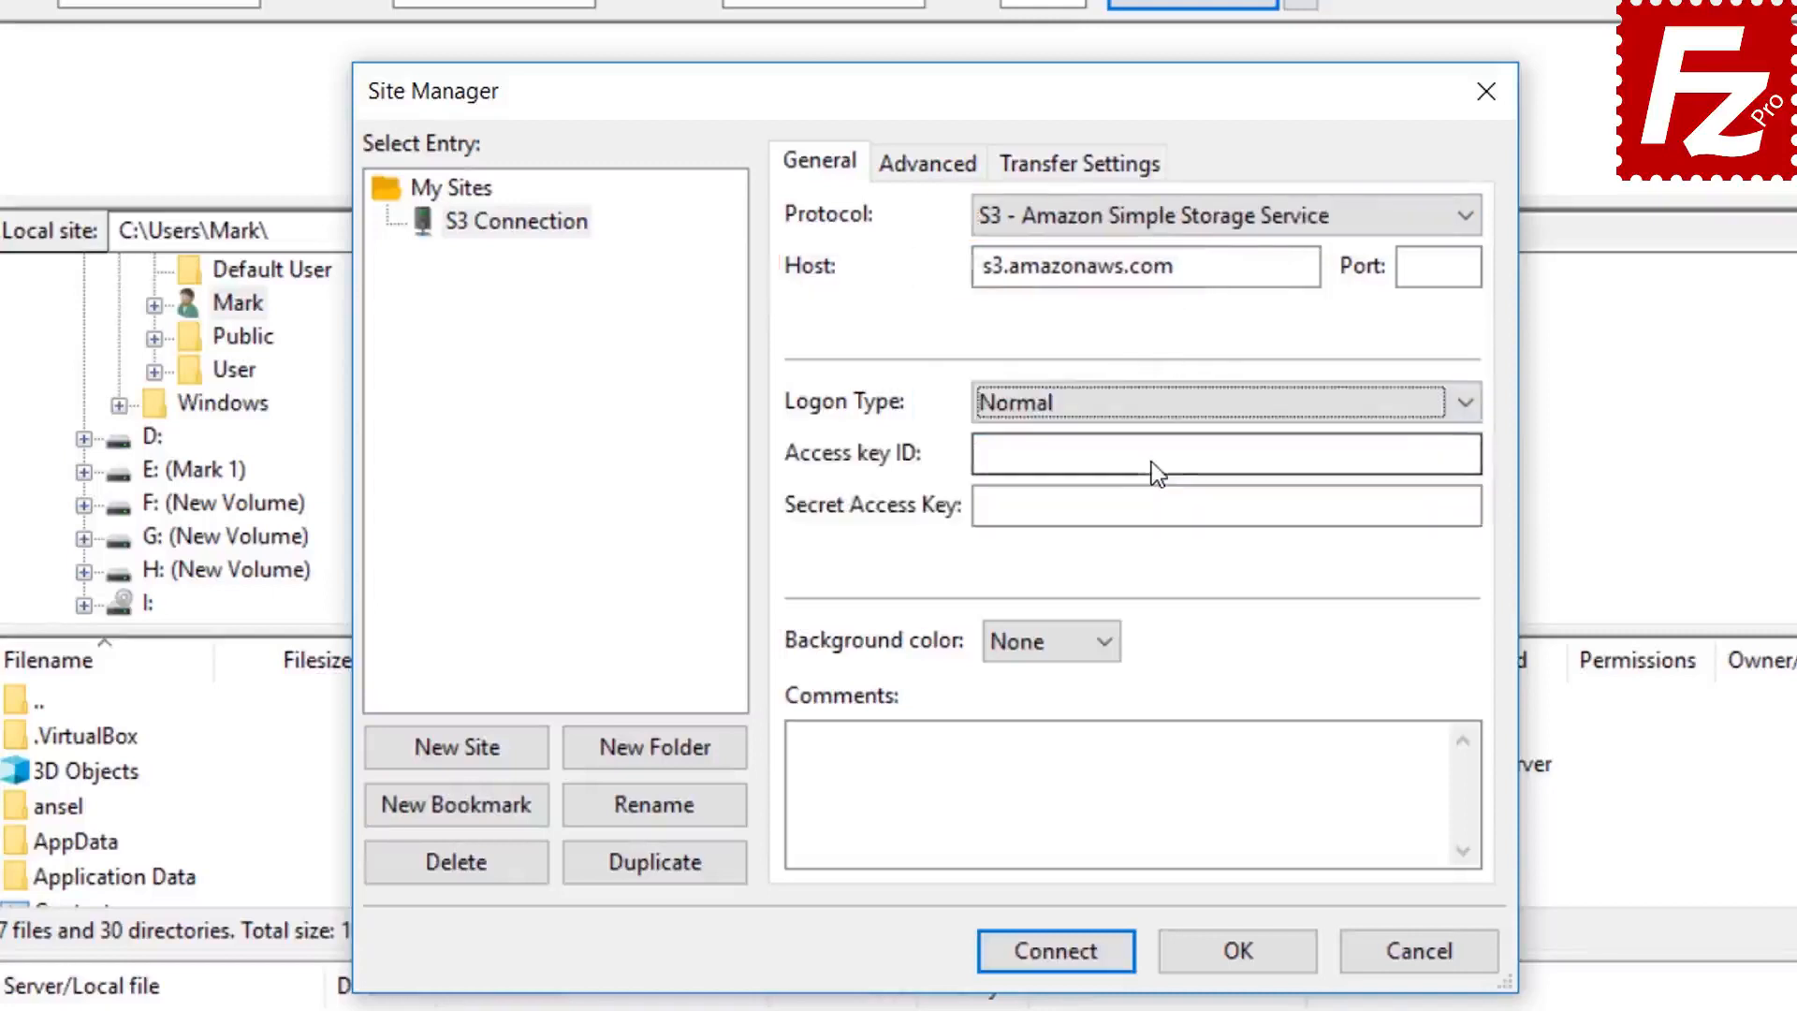
{"action": "left_click", "coordinate": [1151, 463]}
{"action": "key", "text": "ctrl+v"}
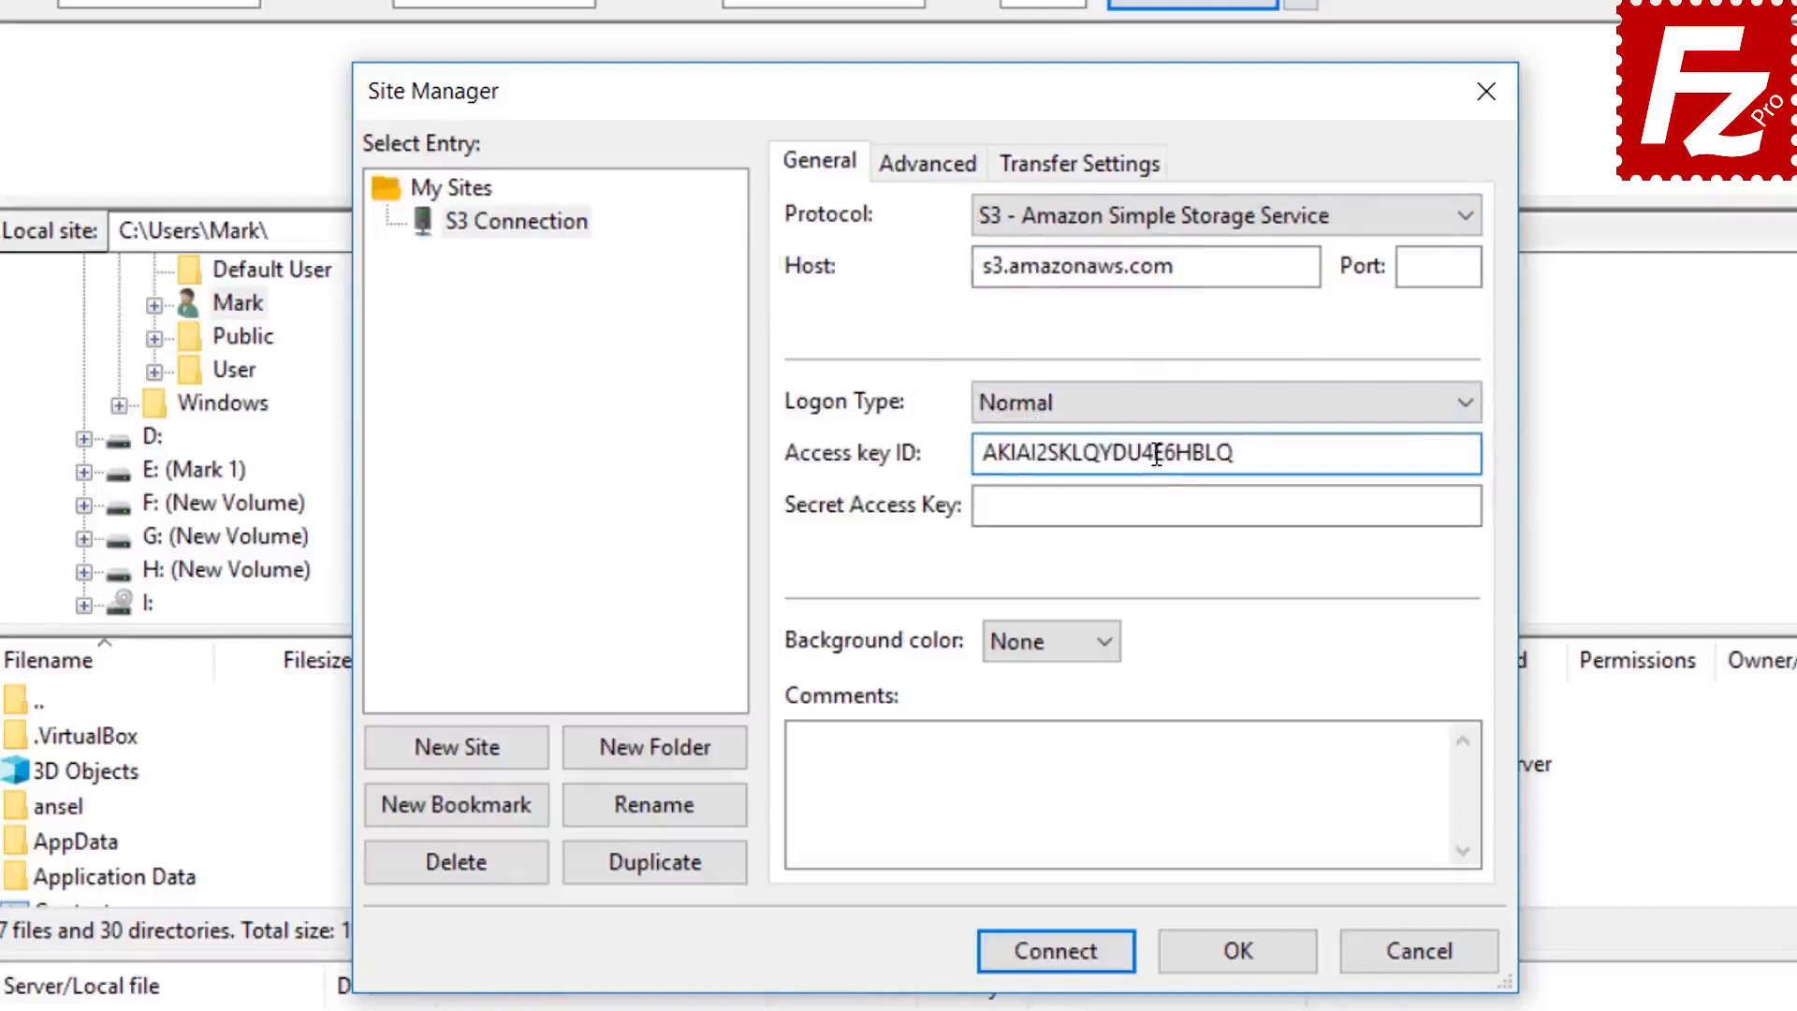
{"action": "left_click", "coordinate": [1164, 505]}
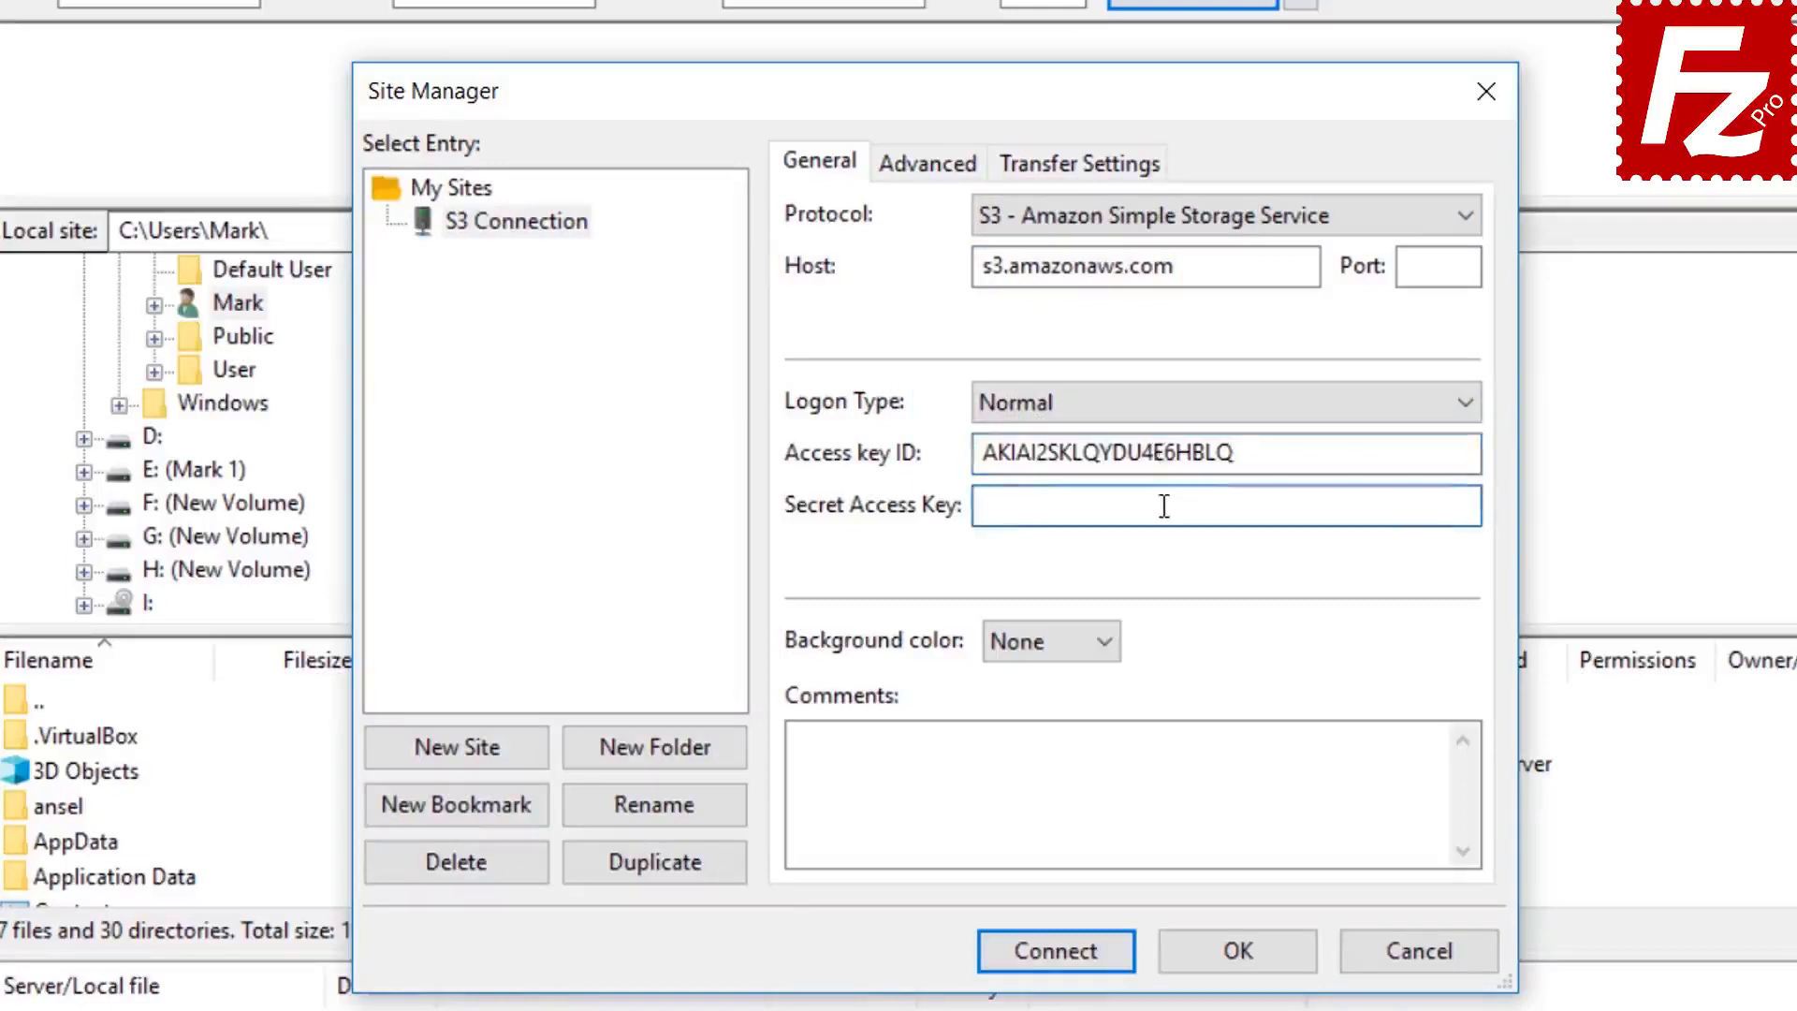
{"action": "key", "text": "ctrl+v"}
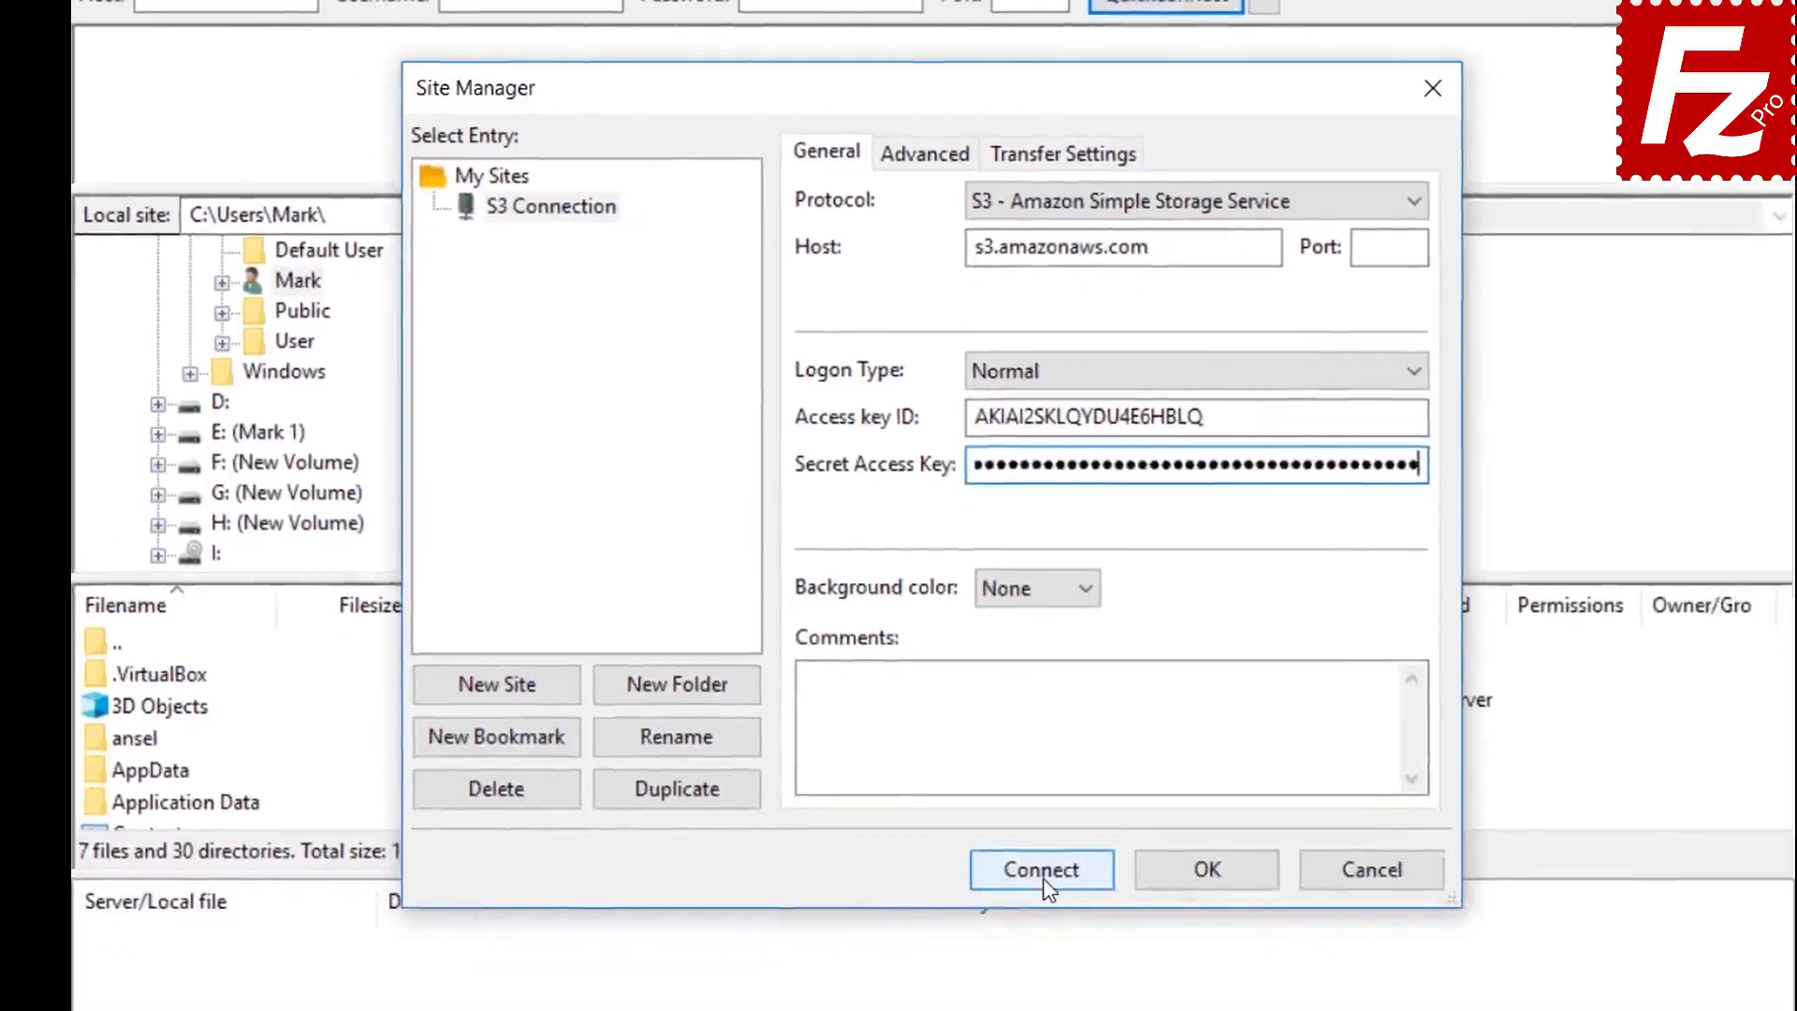
{"action": "left_click", "coordinate": [1063, 948]}
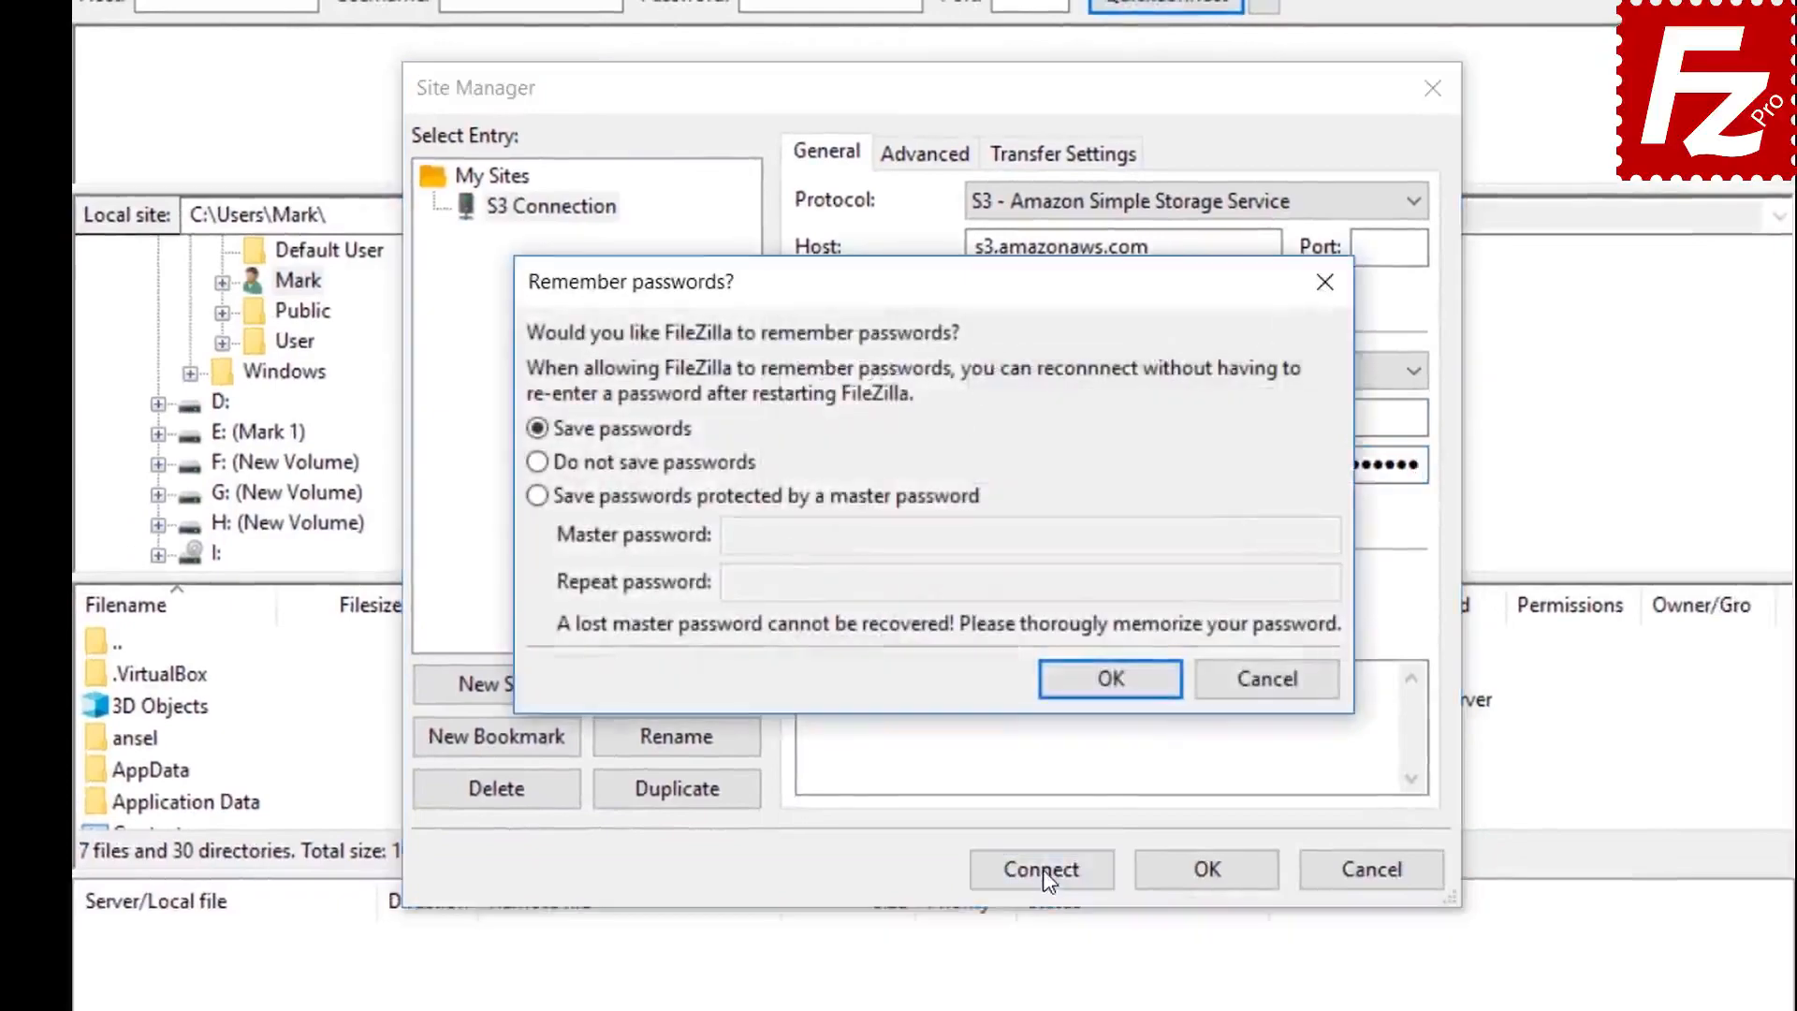
{"action": "left_click", "coordinate": [1115, 685]}
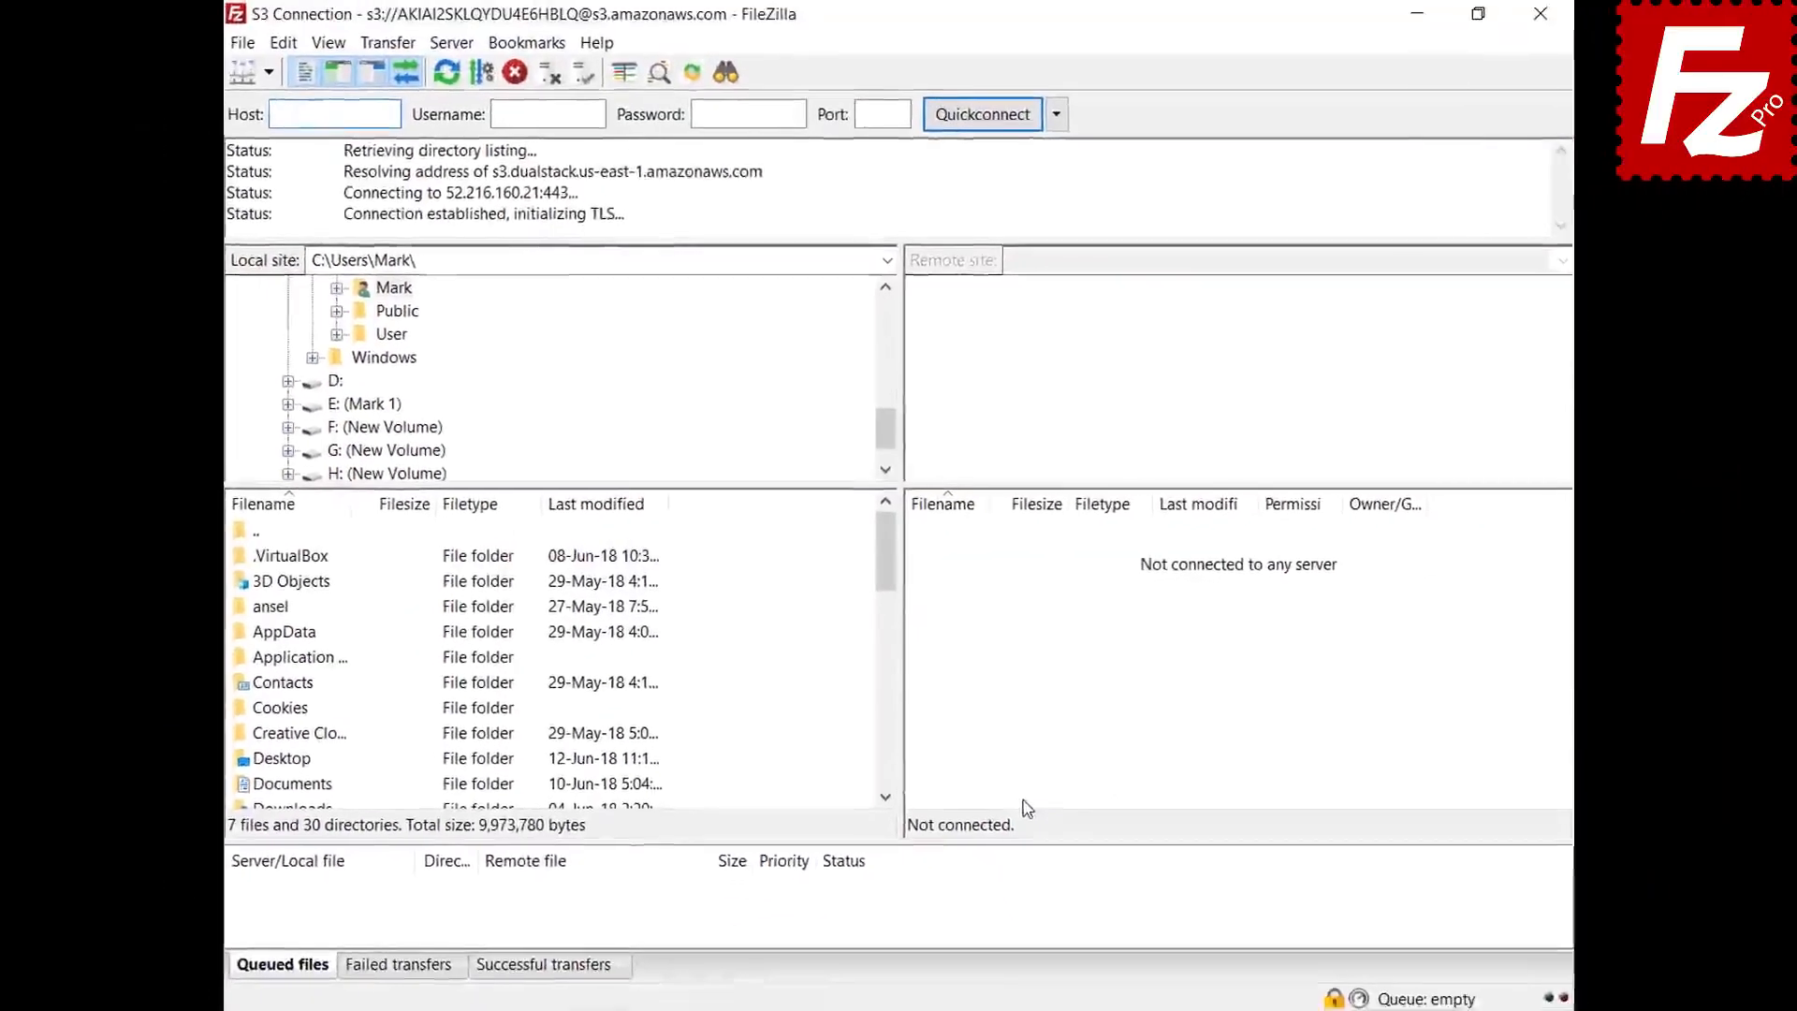
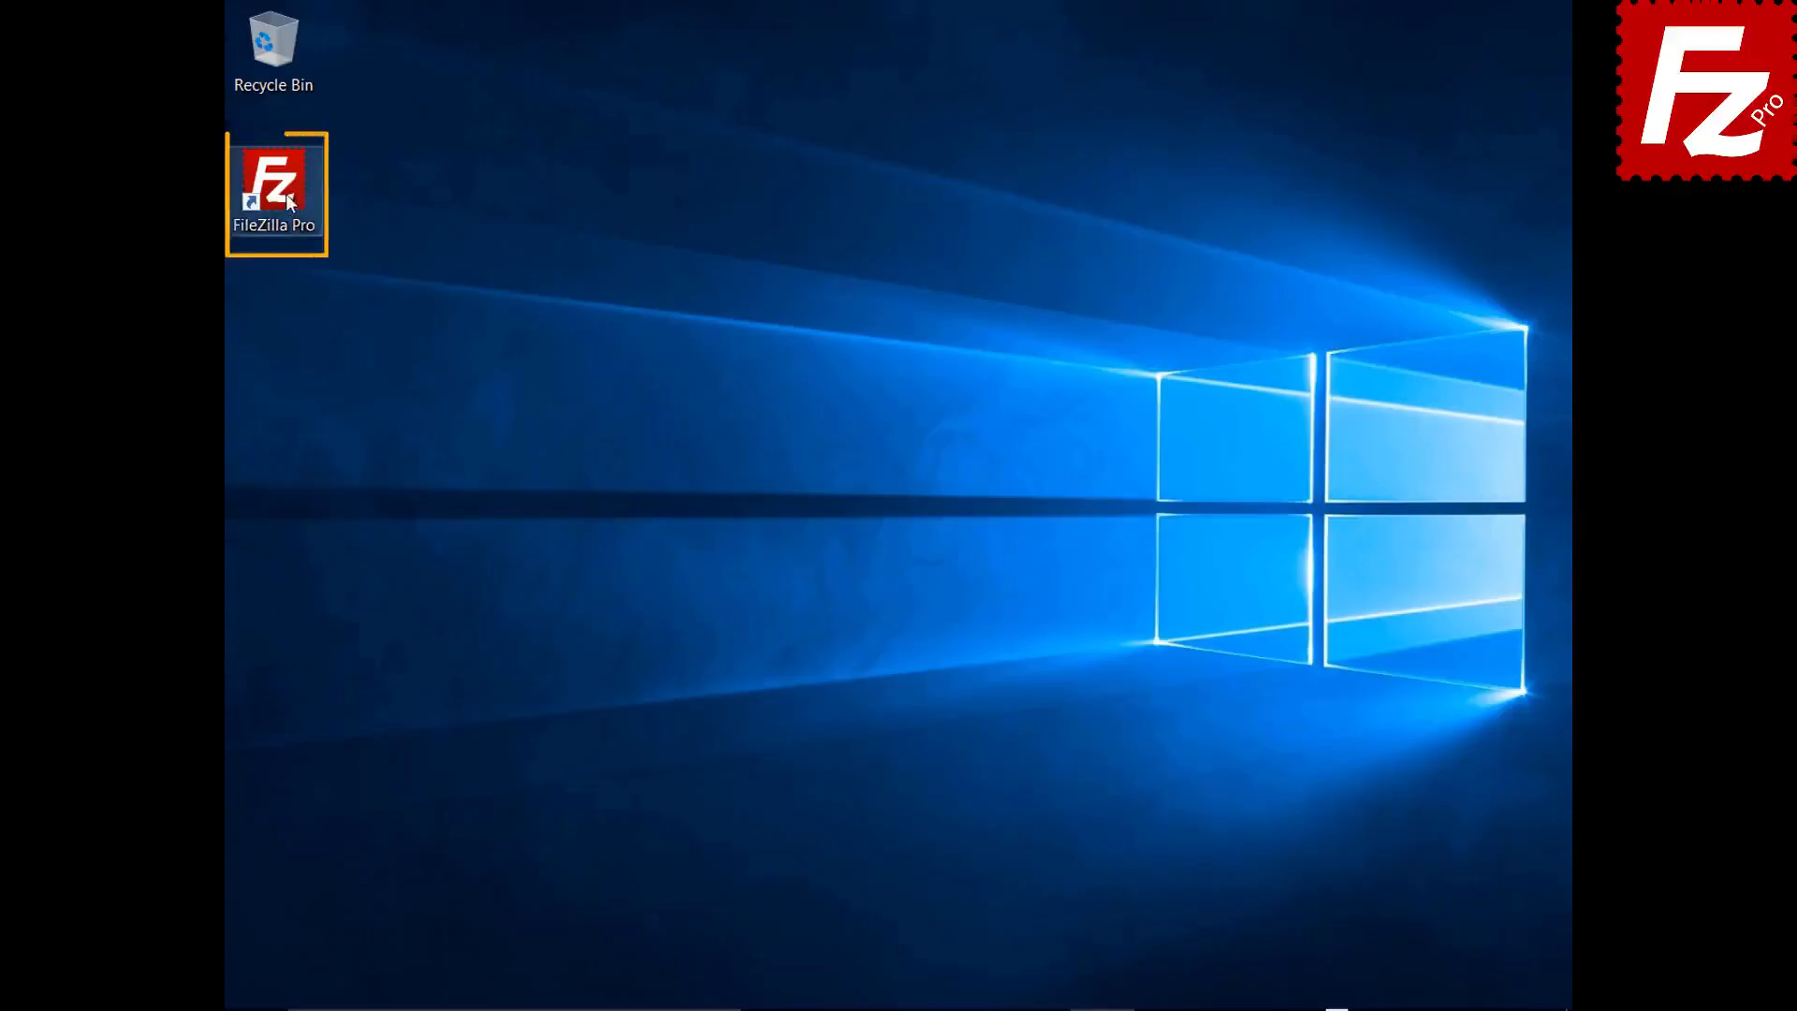
- Launch FileZilla Pro and open the S3: Providers page in Settings
{"action": "double_click", "coordinate": [284, 193]}
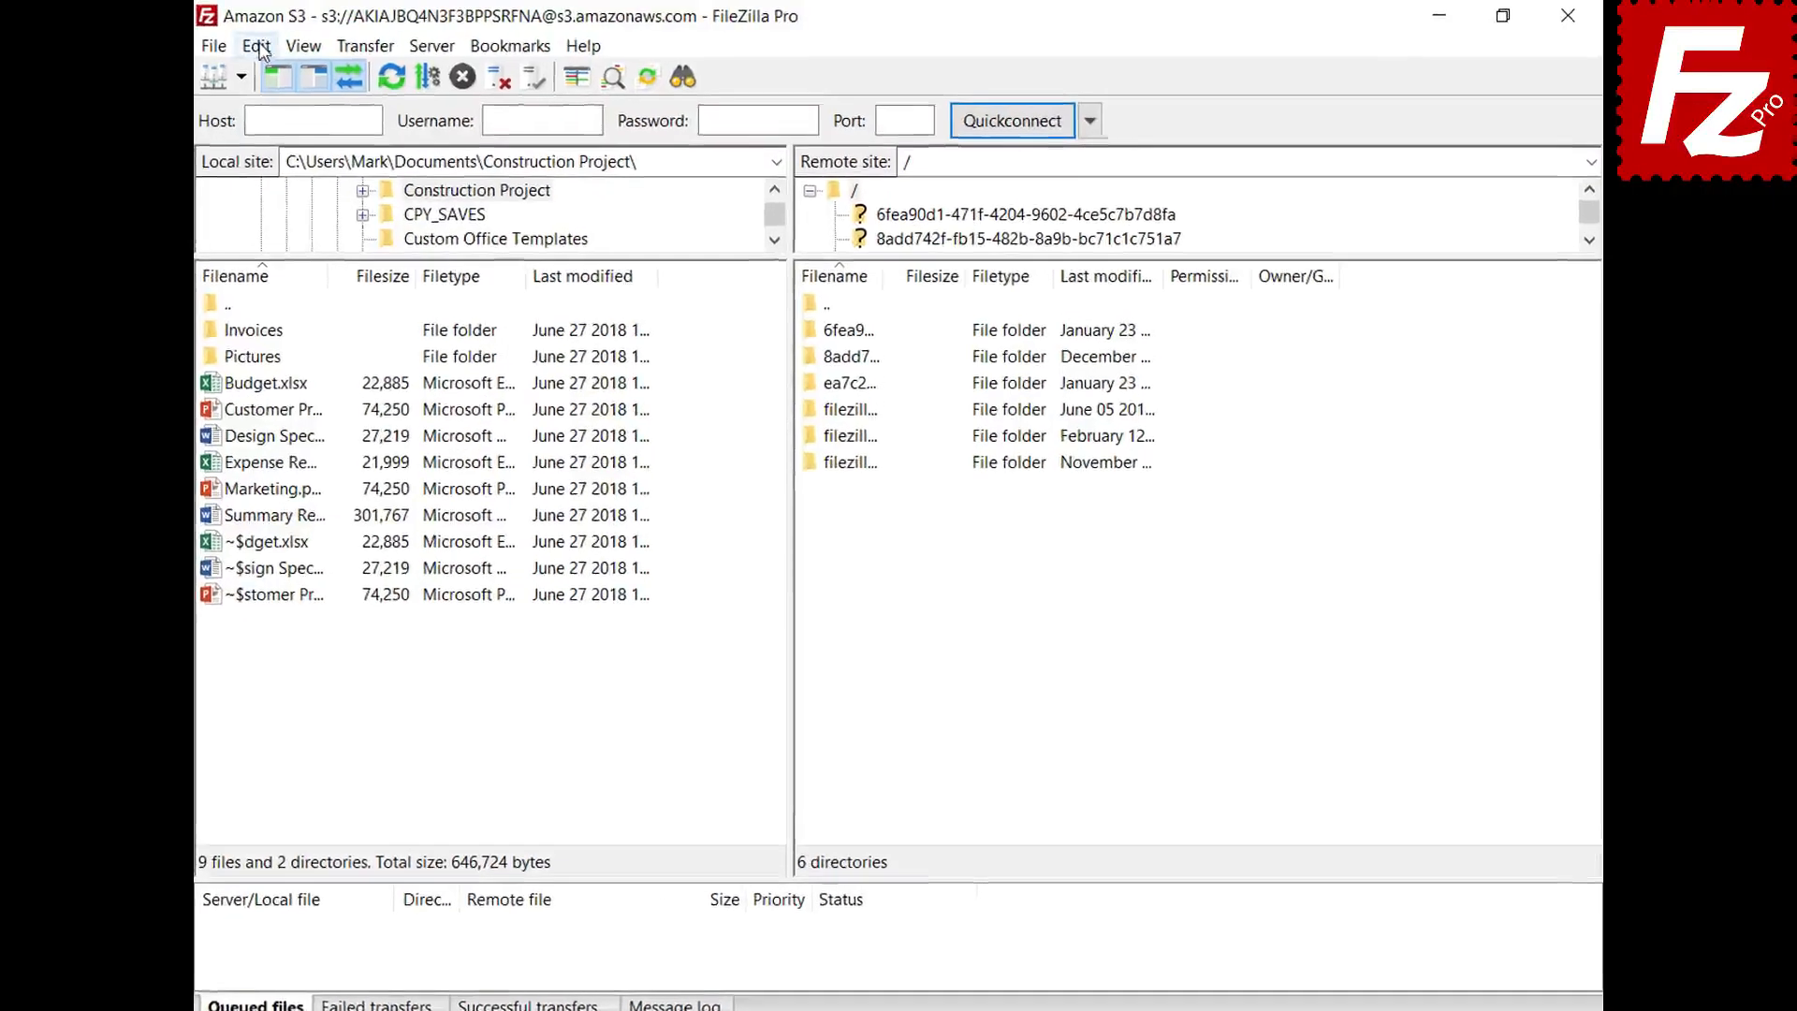
{"action": "left_click", "coordinate": [245, 46]}
{"action": "left_click", "coordinate": [264, 137]}
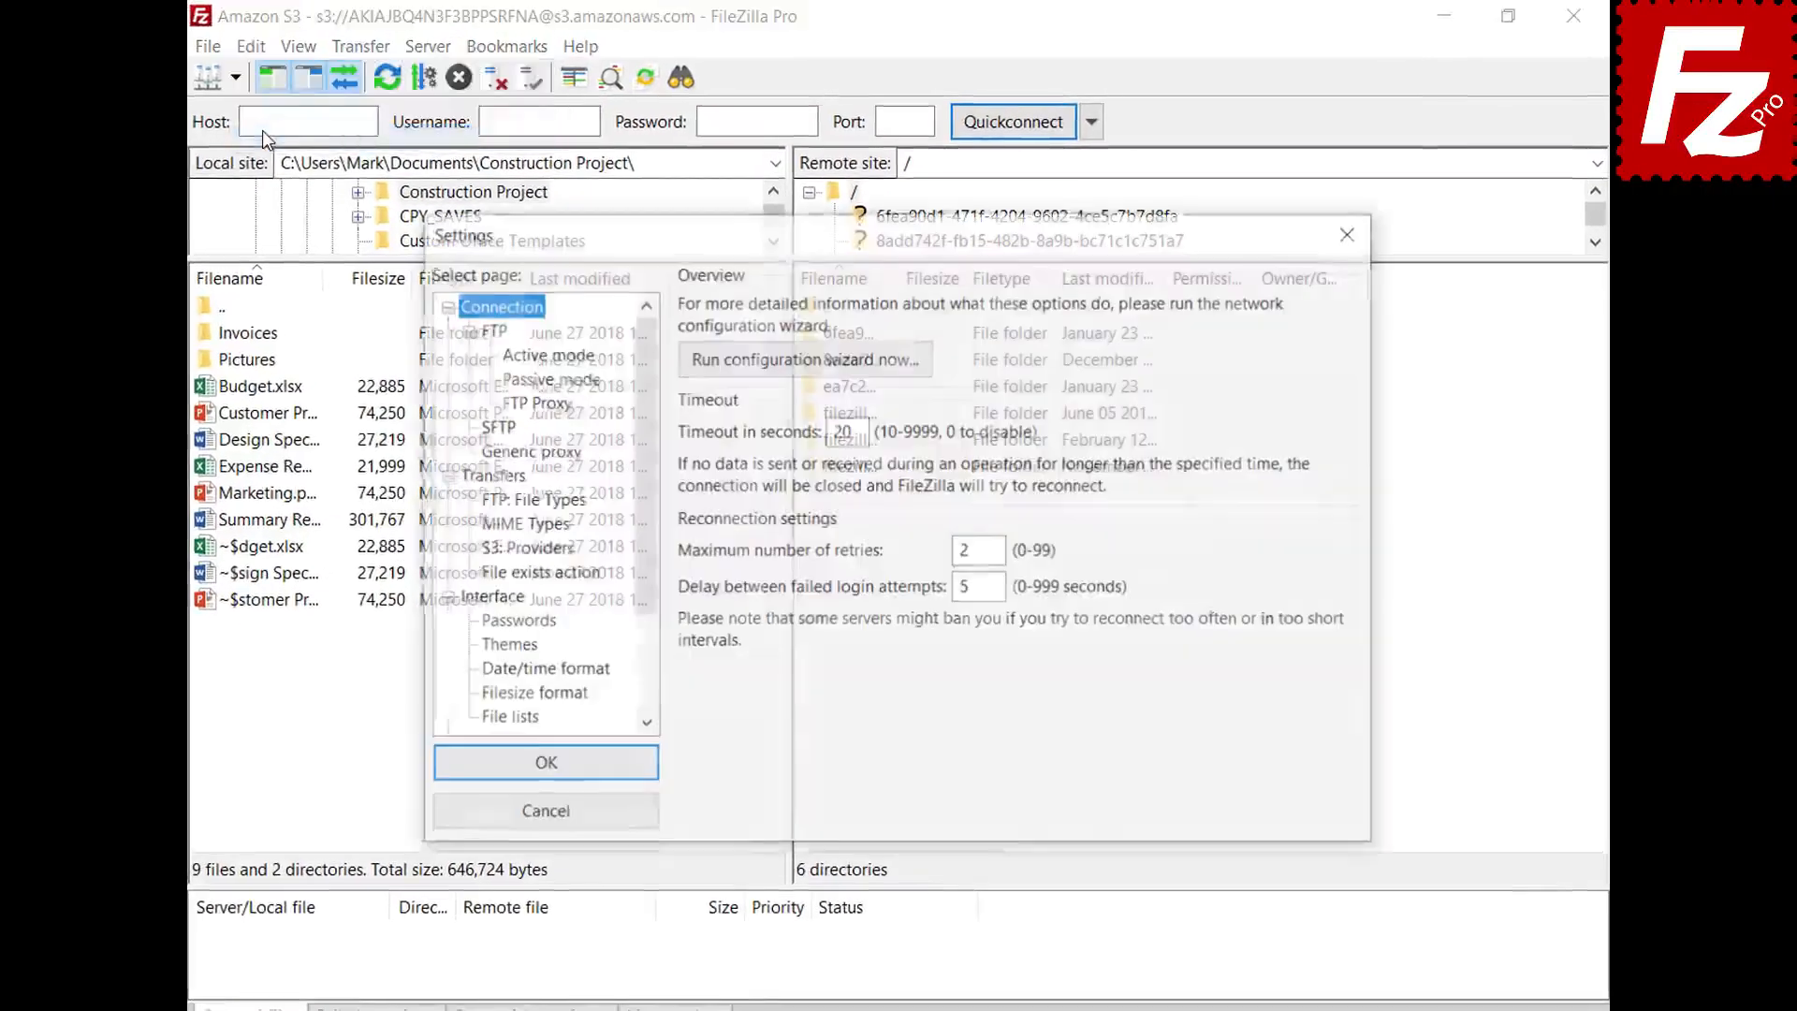
{"action": "left_click", "coordinate": [486, 548]}
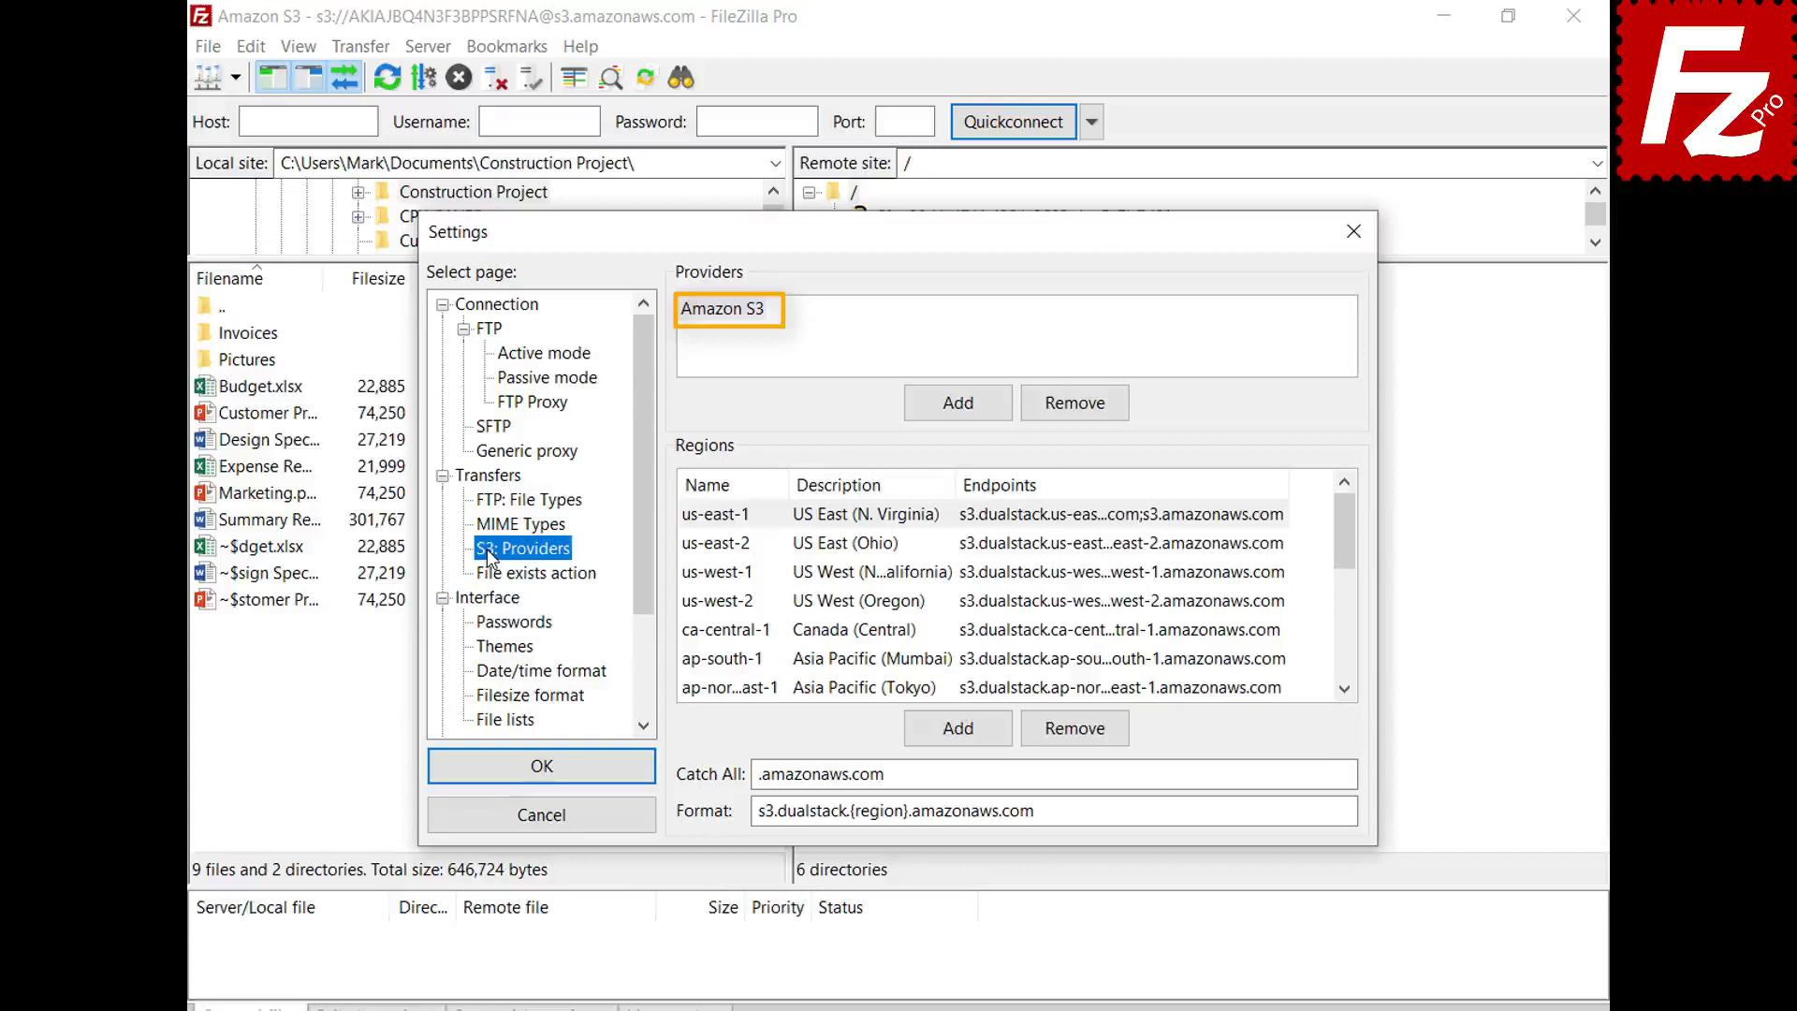
- Add a new S3 provider named DigitalOcean and select it for editing
{"action": "left_click", "coordinate": [958, 417]}
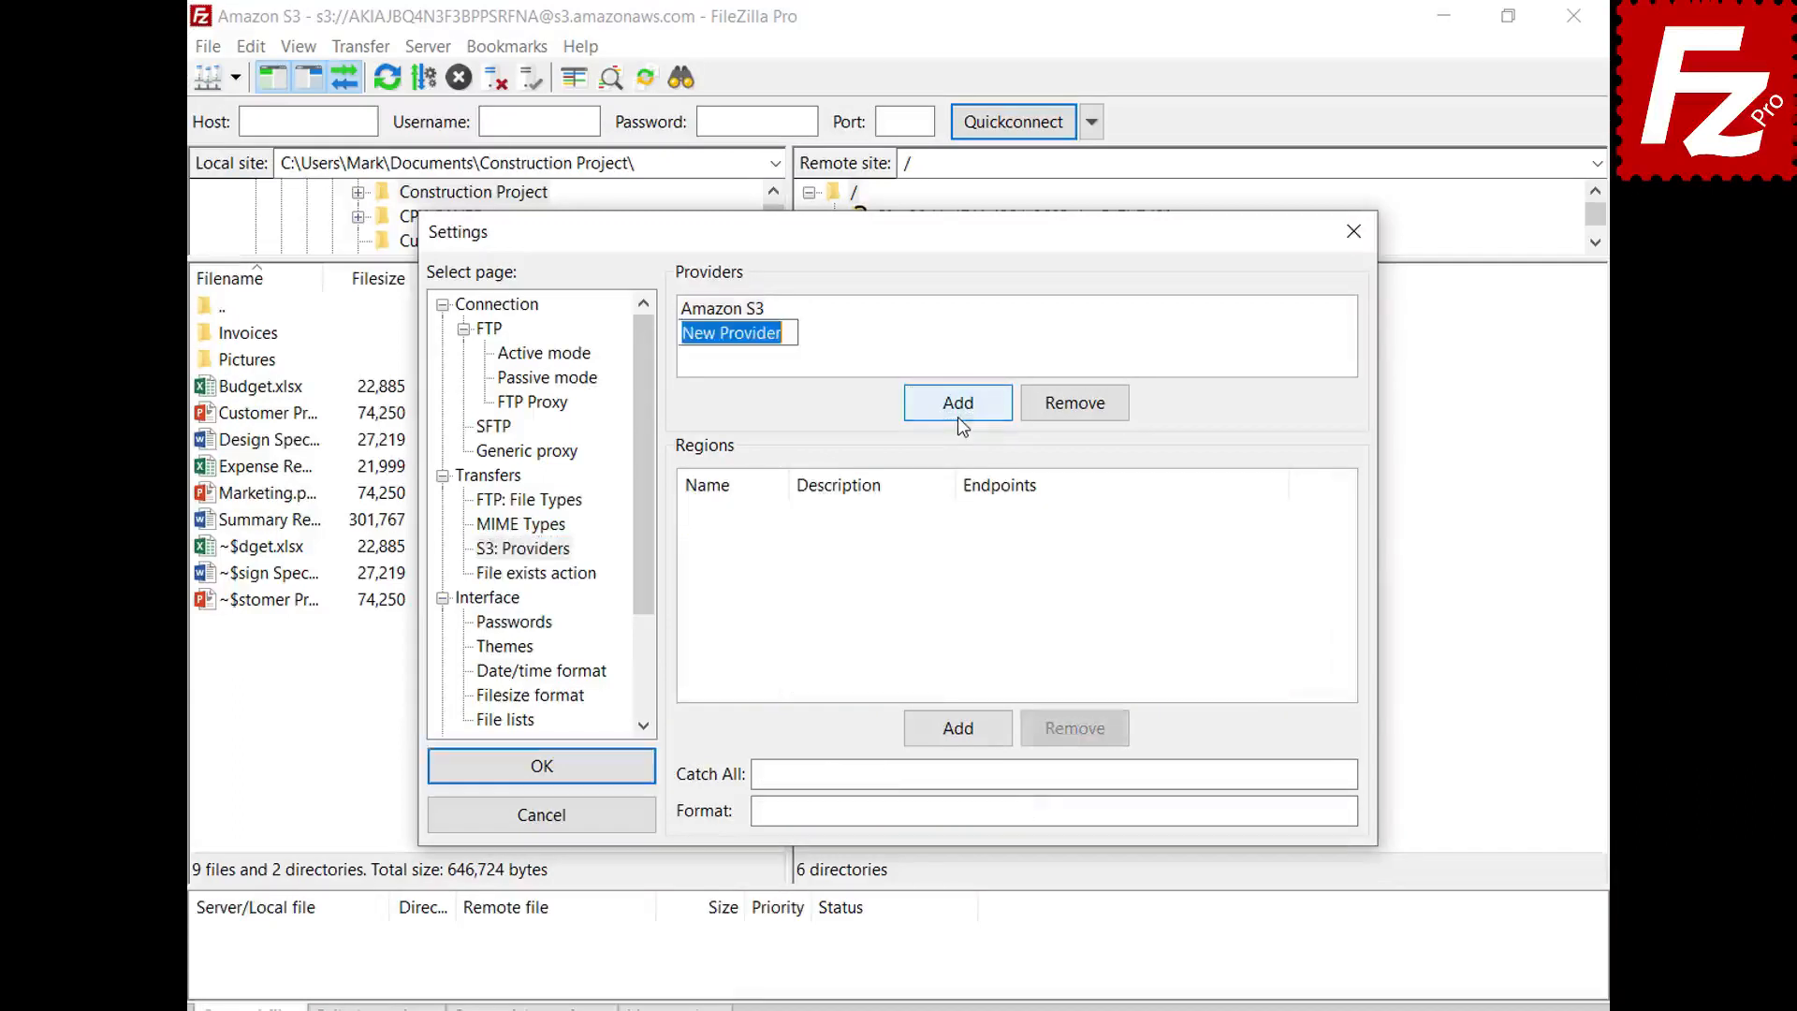
{"action": "type", "text": "Digita"}
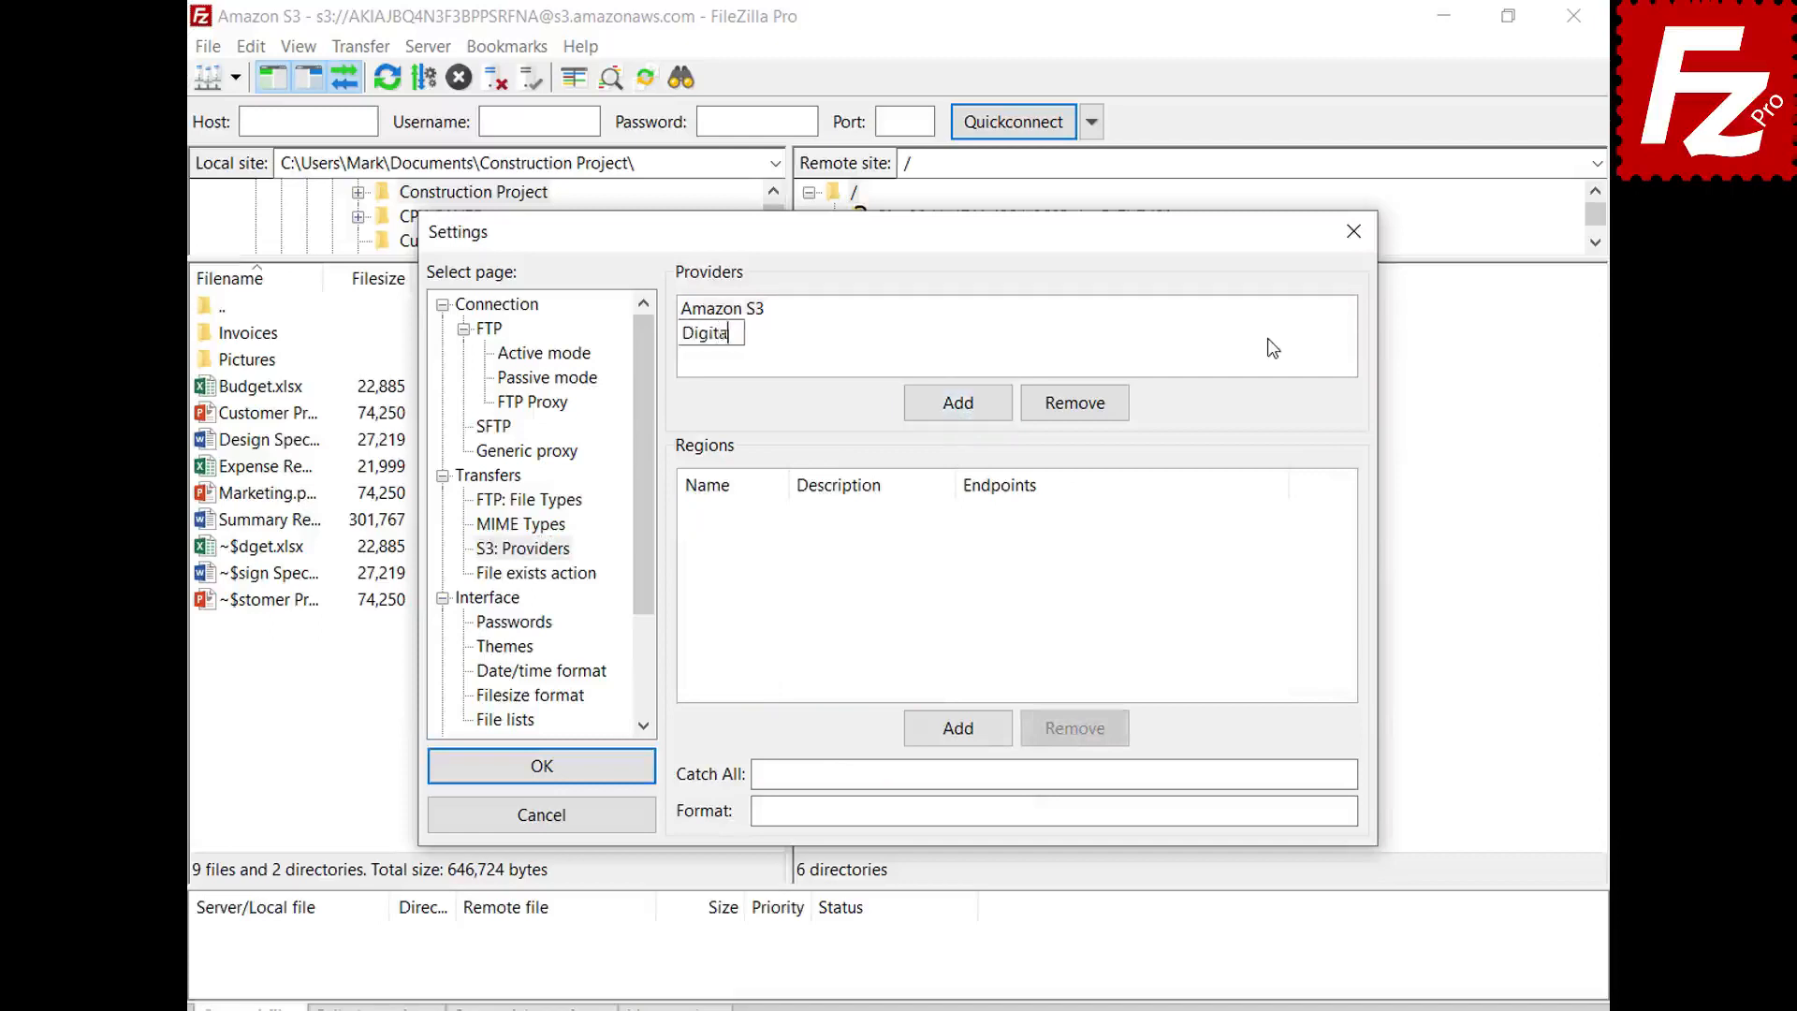
{"action": "type", "text": "lOcean"}
{"action": "key", "text": "Return"}
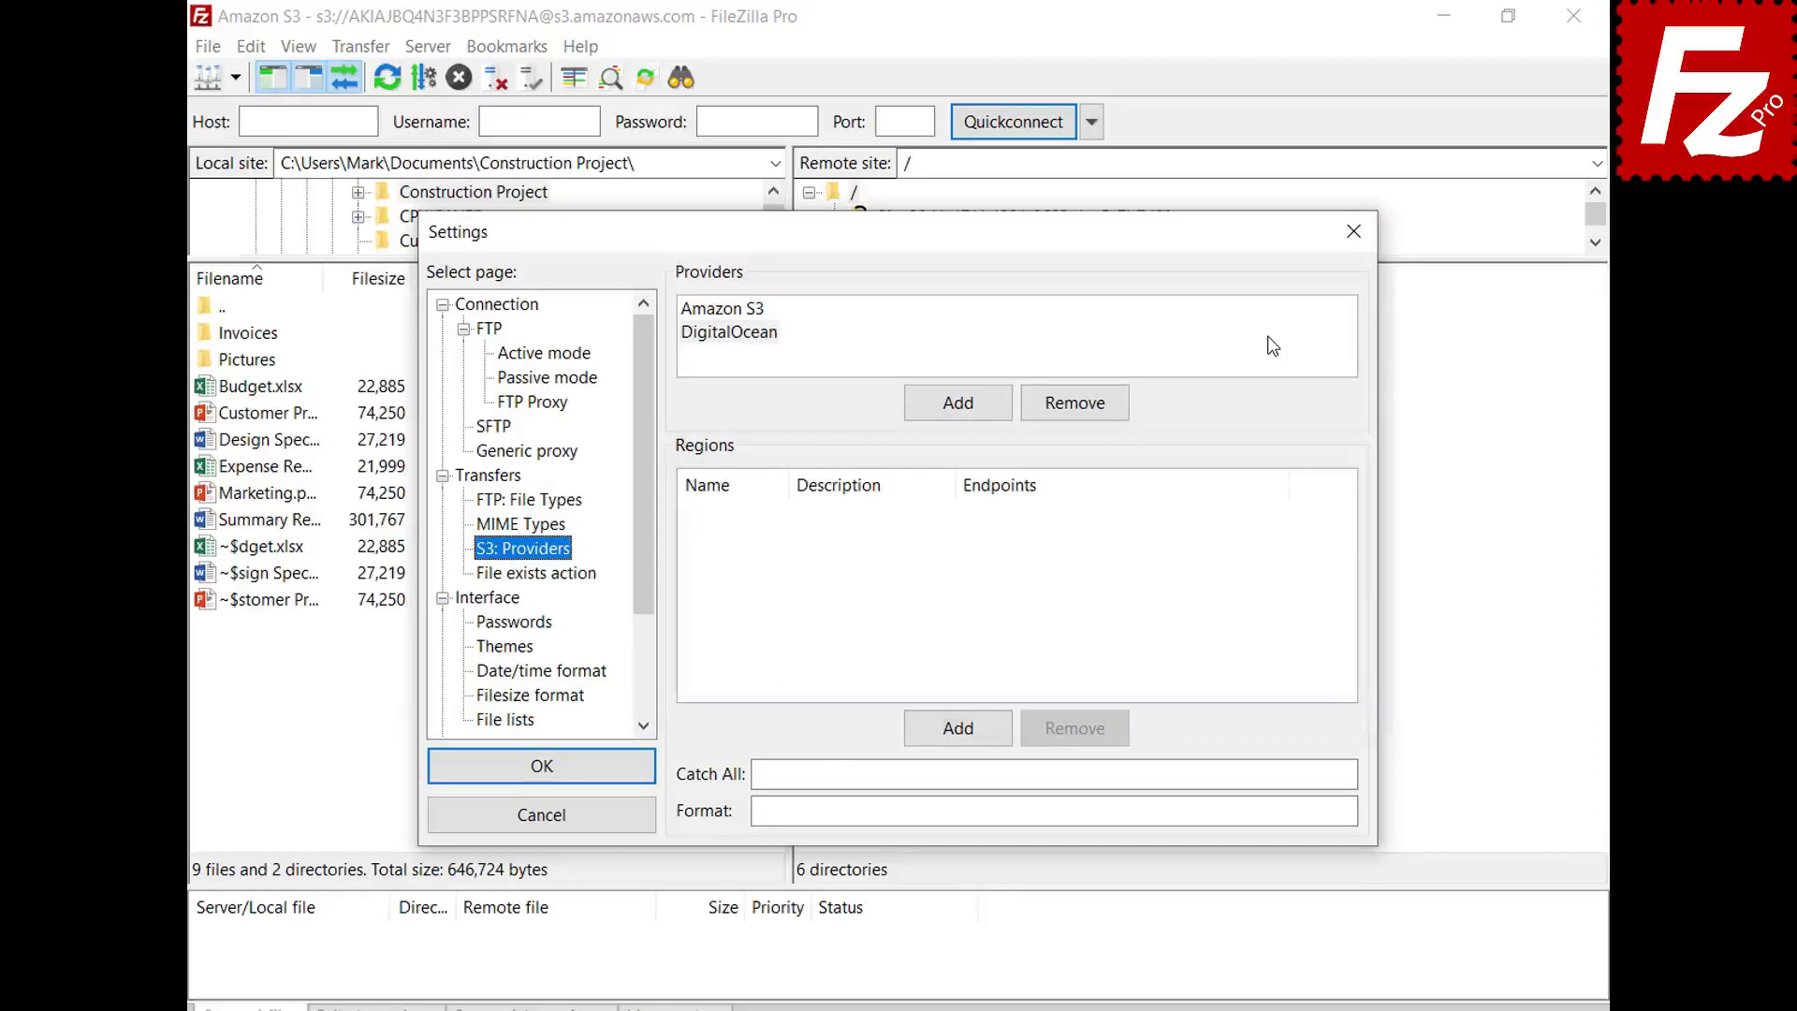
{"action": "left_click", "coordinate": [1272, 346]}
- Add DigitalOcean regions nyc3 (New York 3) and sgp1 (Singapore 1) with their pasted endpoints
{"action": "left_click", "coordinate": [968, 735]}
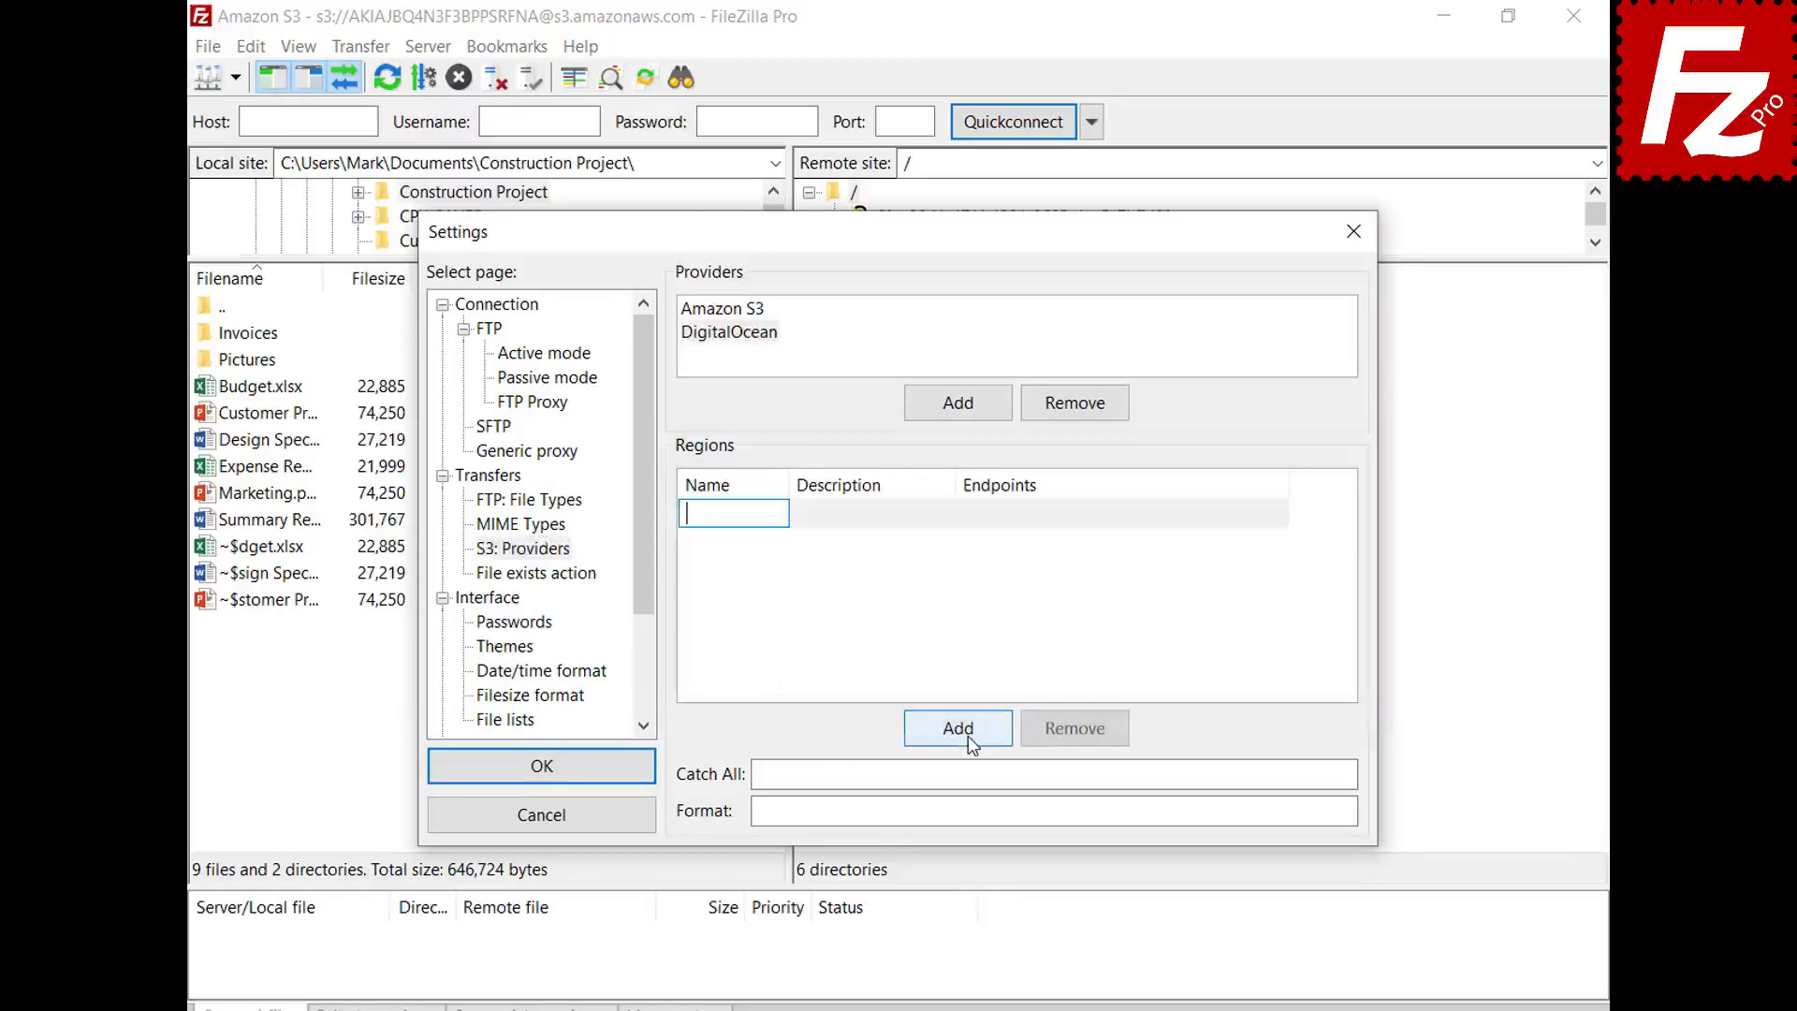
{"action": "type", "text": "nyc3"}
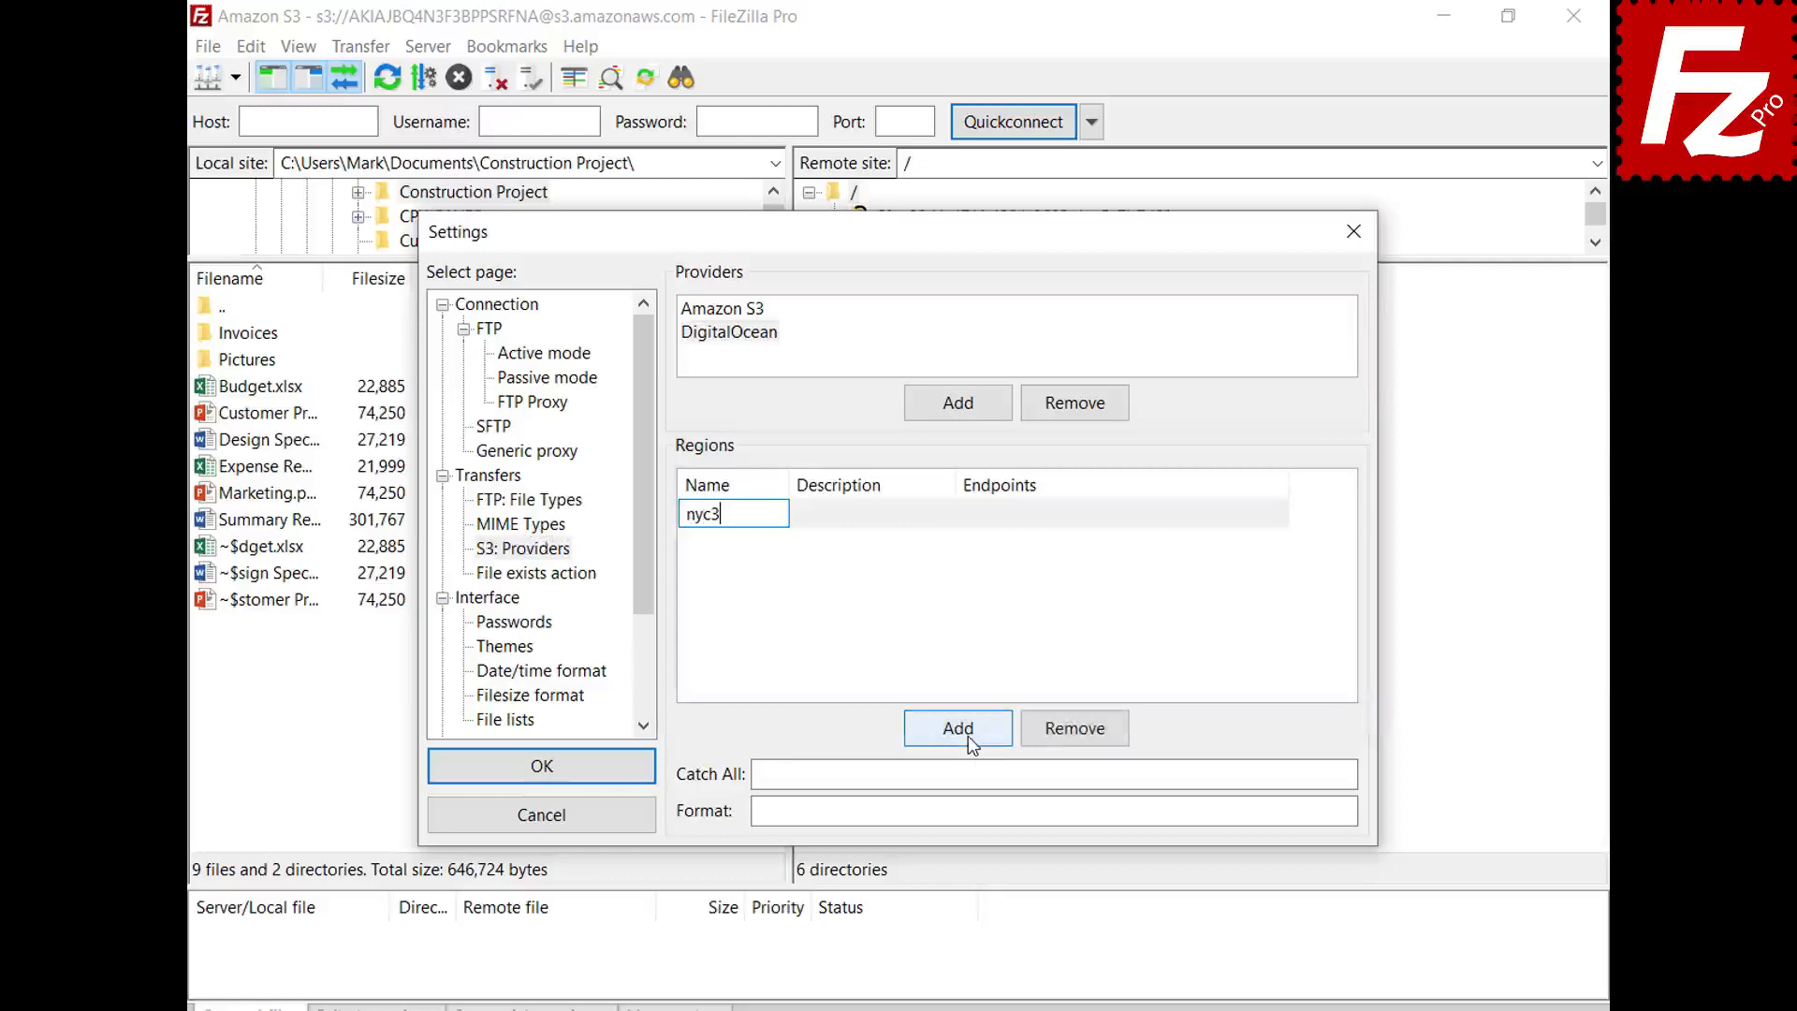
{"action": "key", "text": "Tab"}
{"action": "type", "text": "New York 3"}
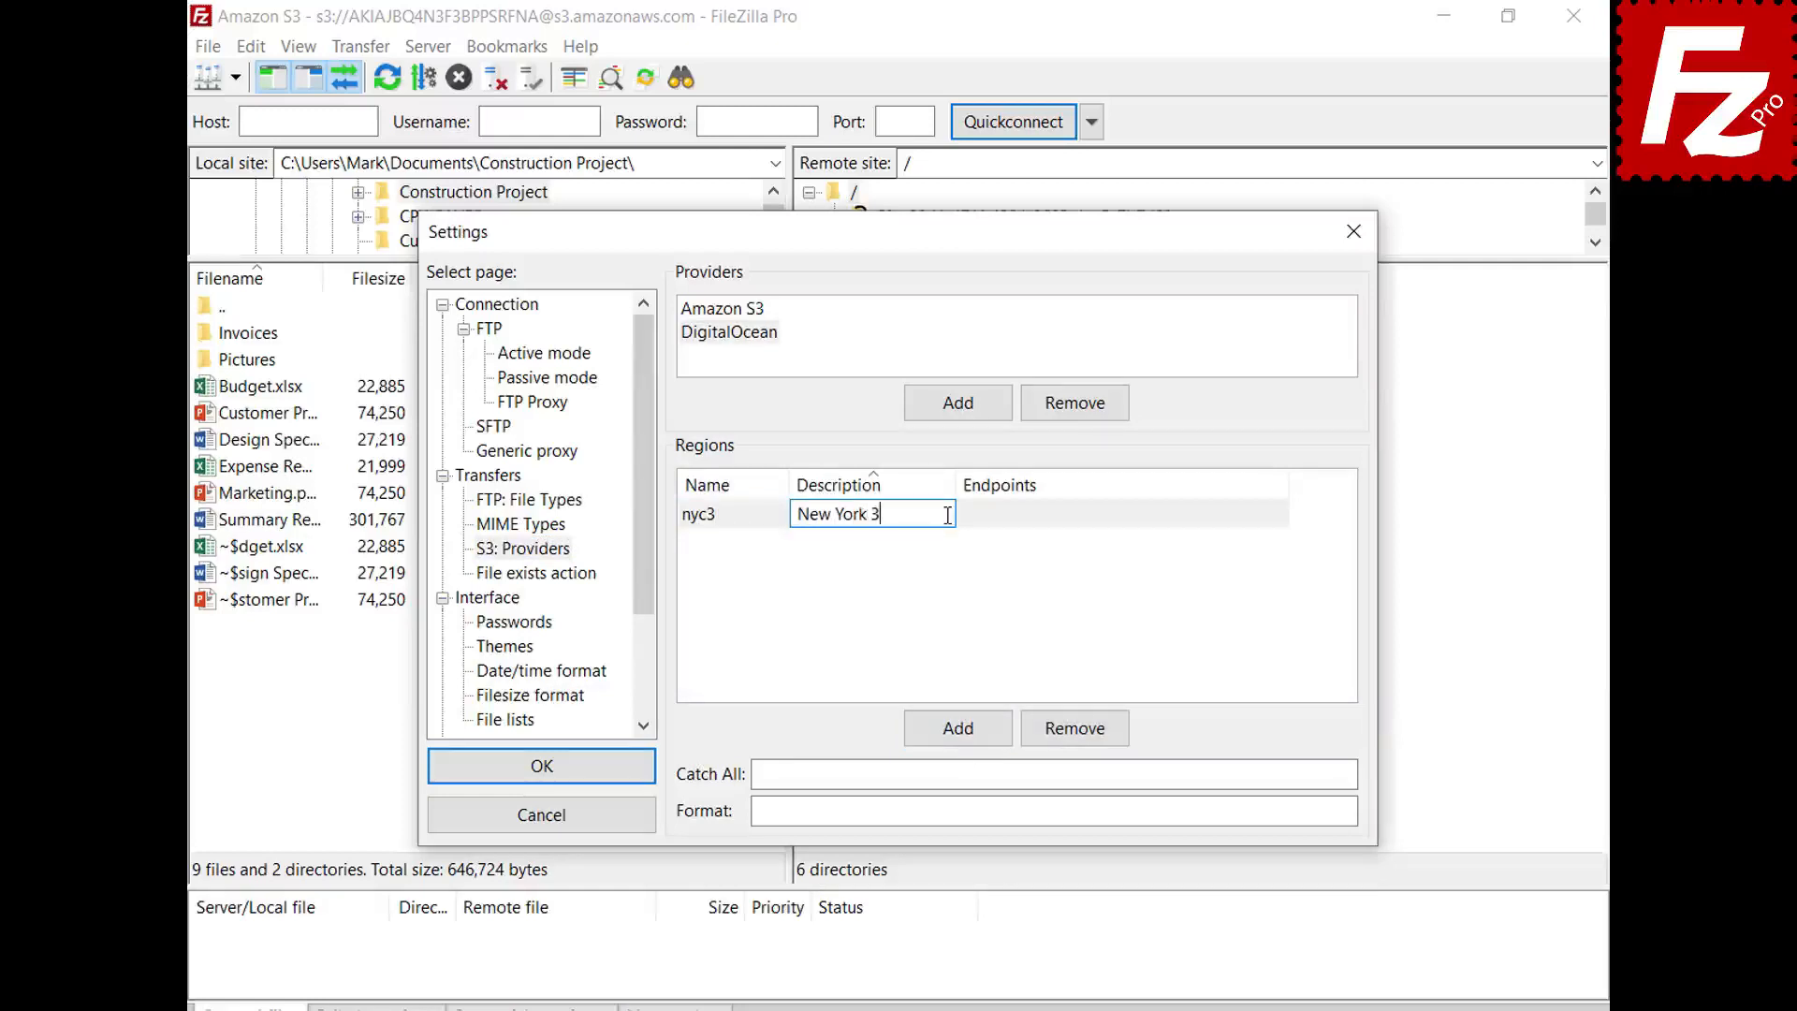
{"action": "key", "text": "Tab"}
{"action": "type", "text": "nyc3.digitaloceanspaces.com"}
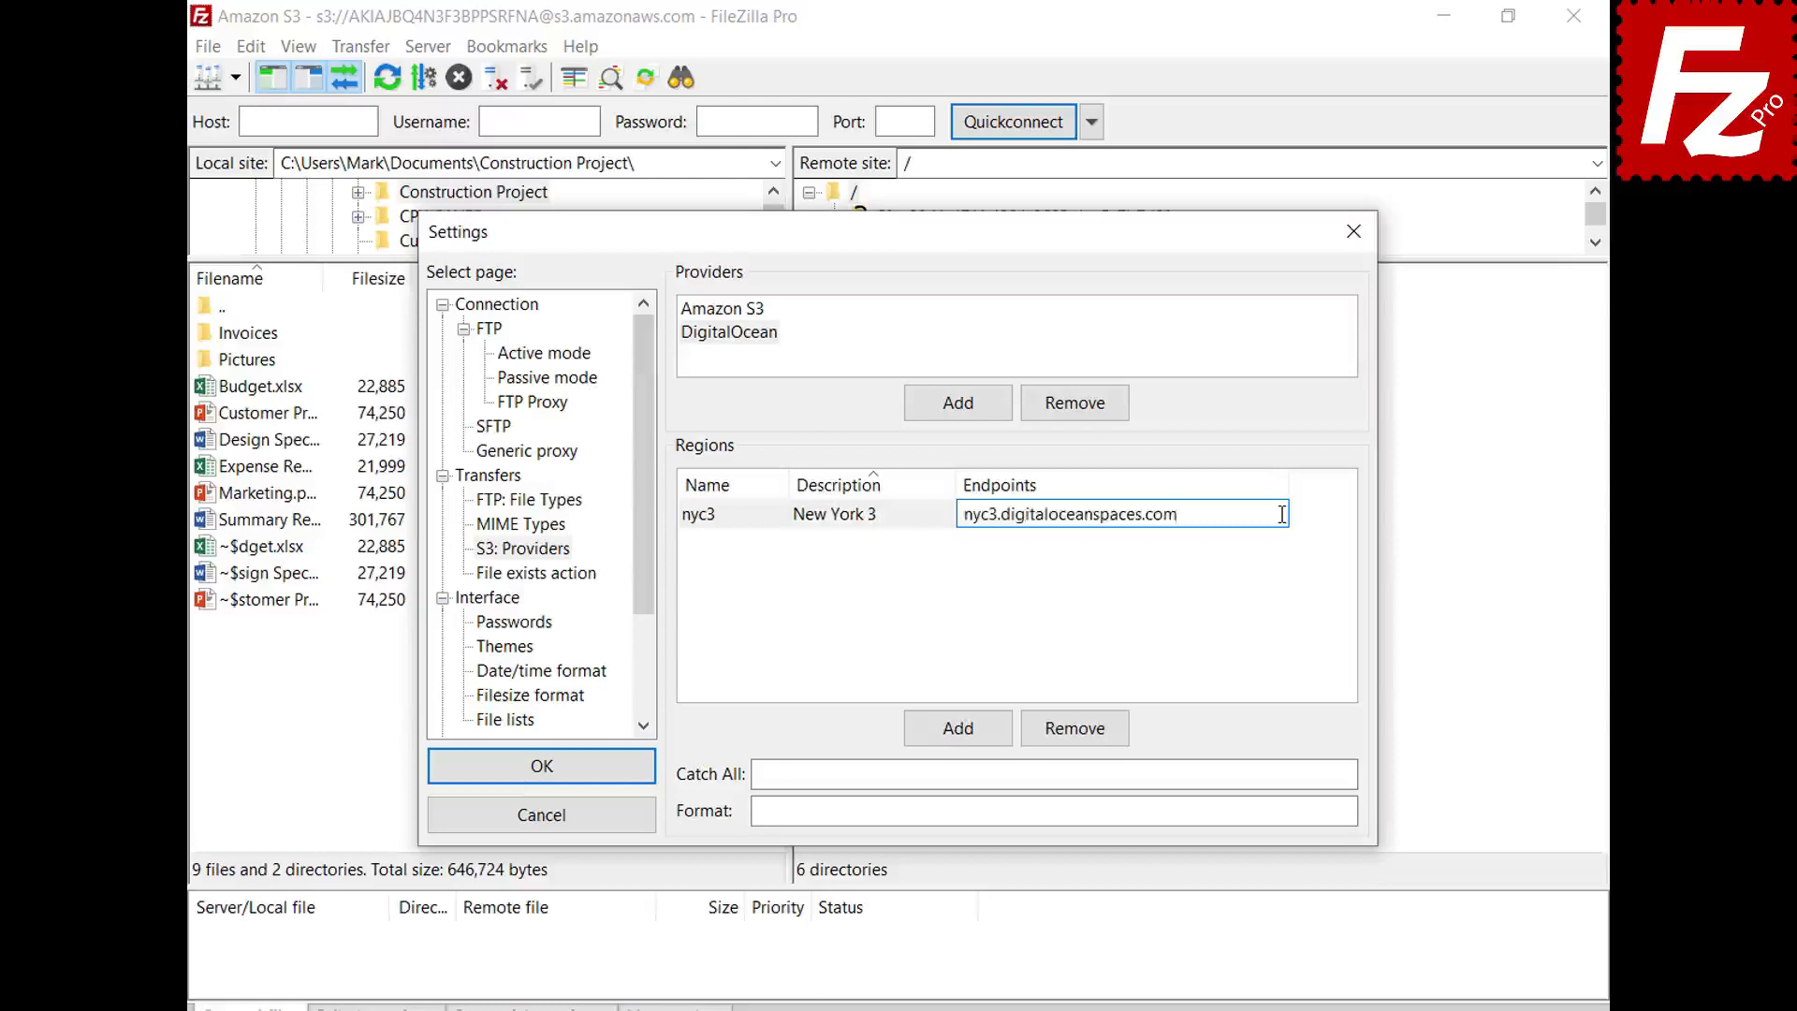
{"action": "key", "text": "Return"}
{"action": "left_click", "coordinate": [962, 737]}
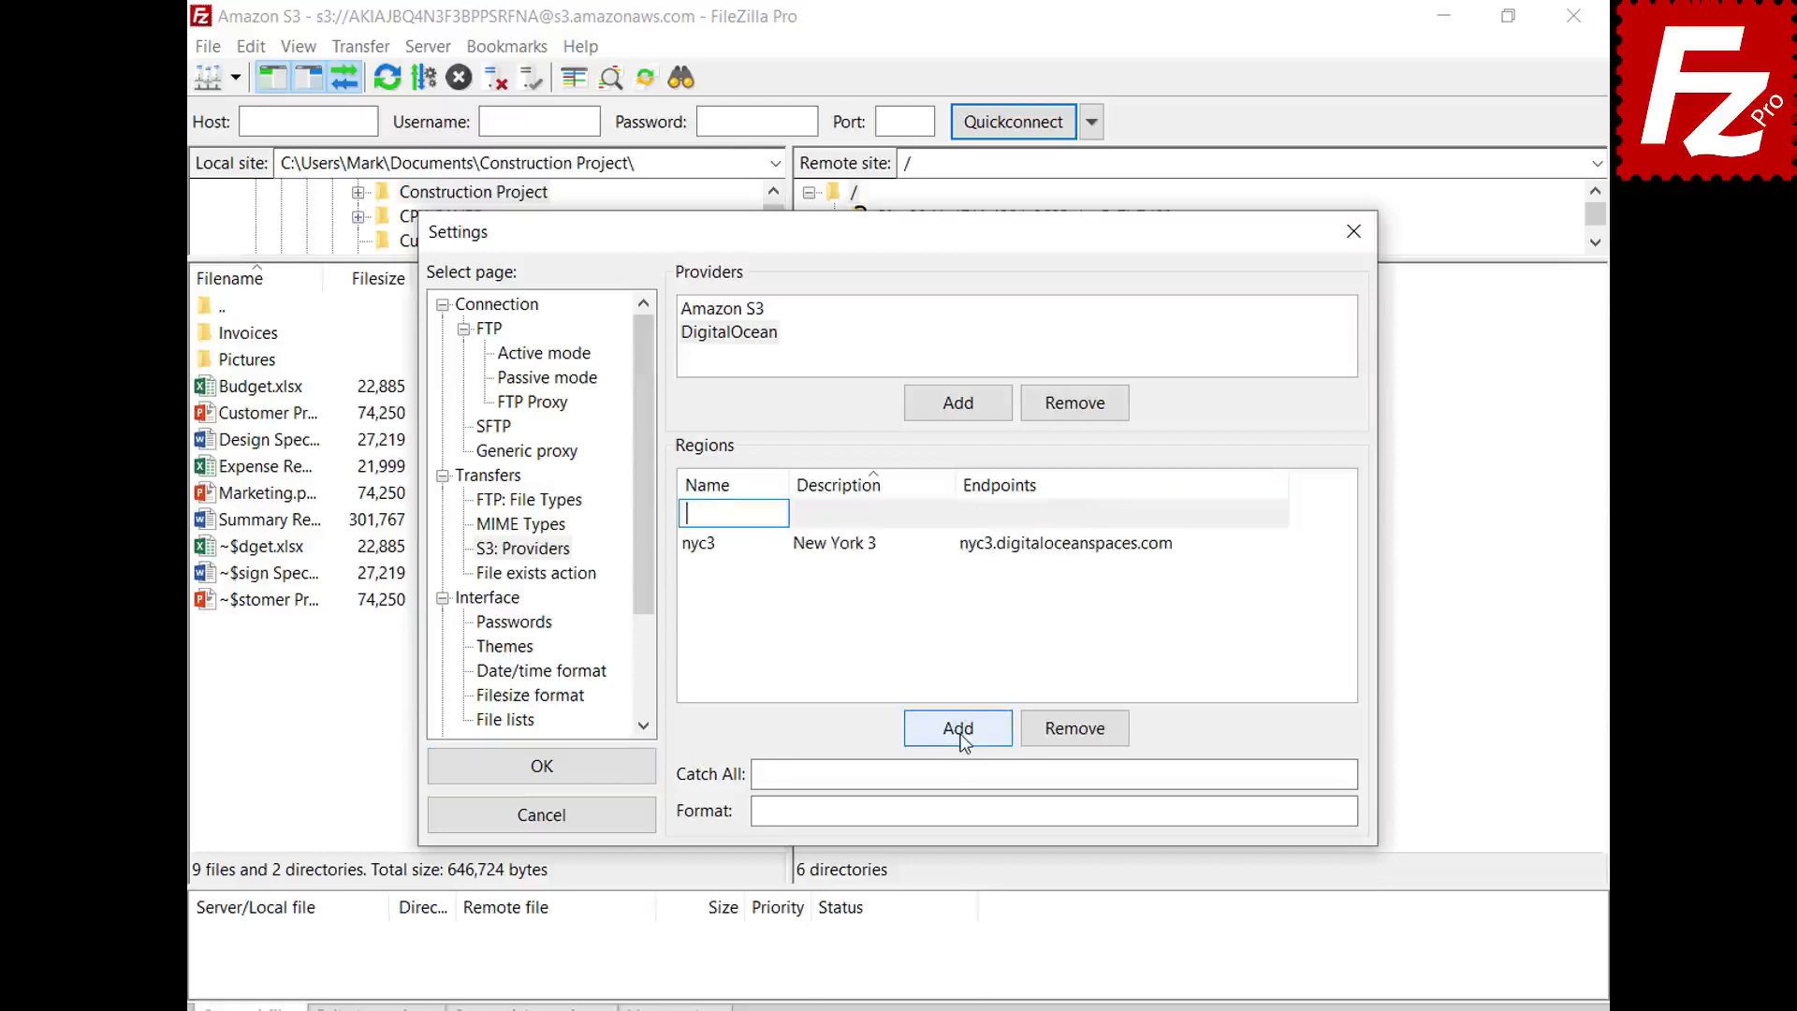
{"action": "type", "text": "sgp1"}
{"action": "key", "text": "Tab"}
{"action": "type", "text": "Singapore 1"}
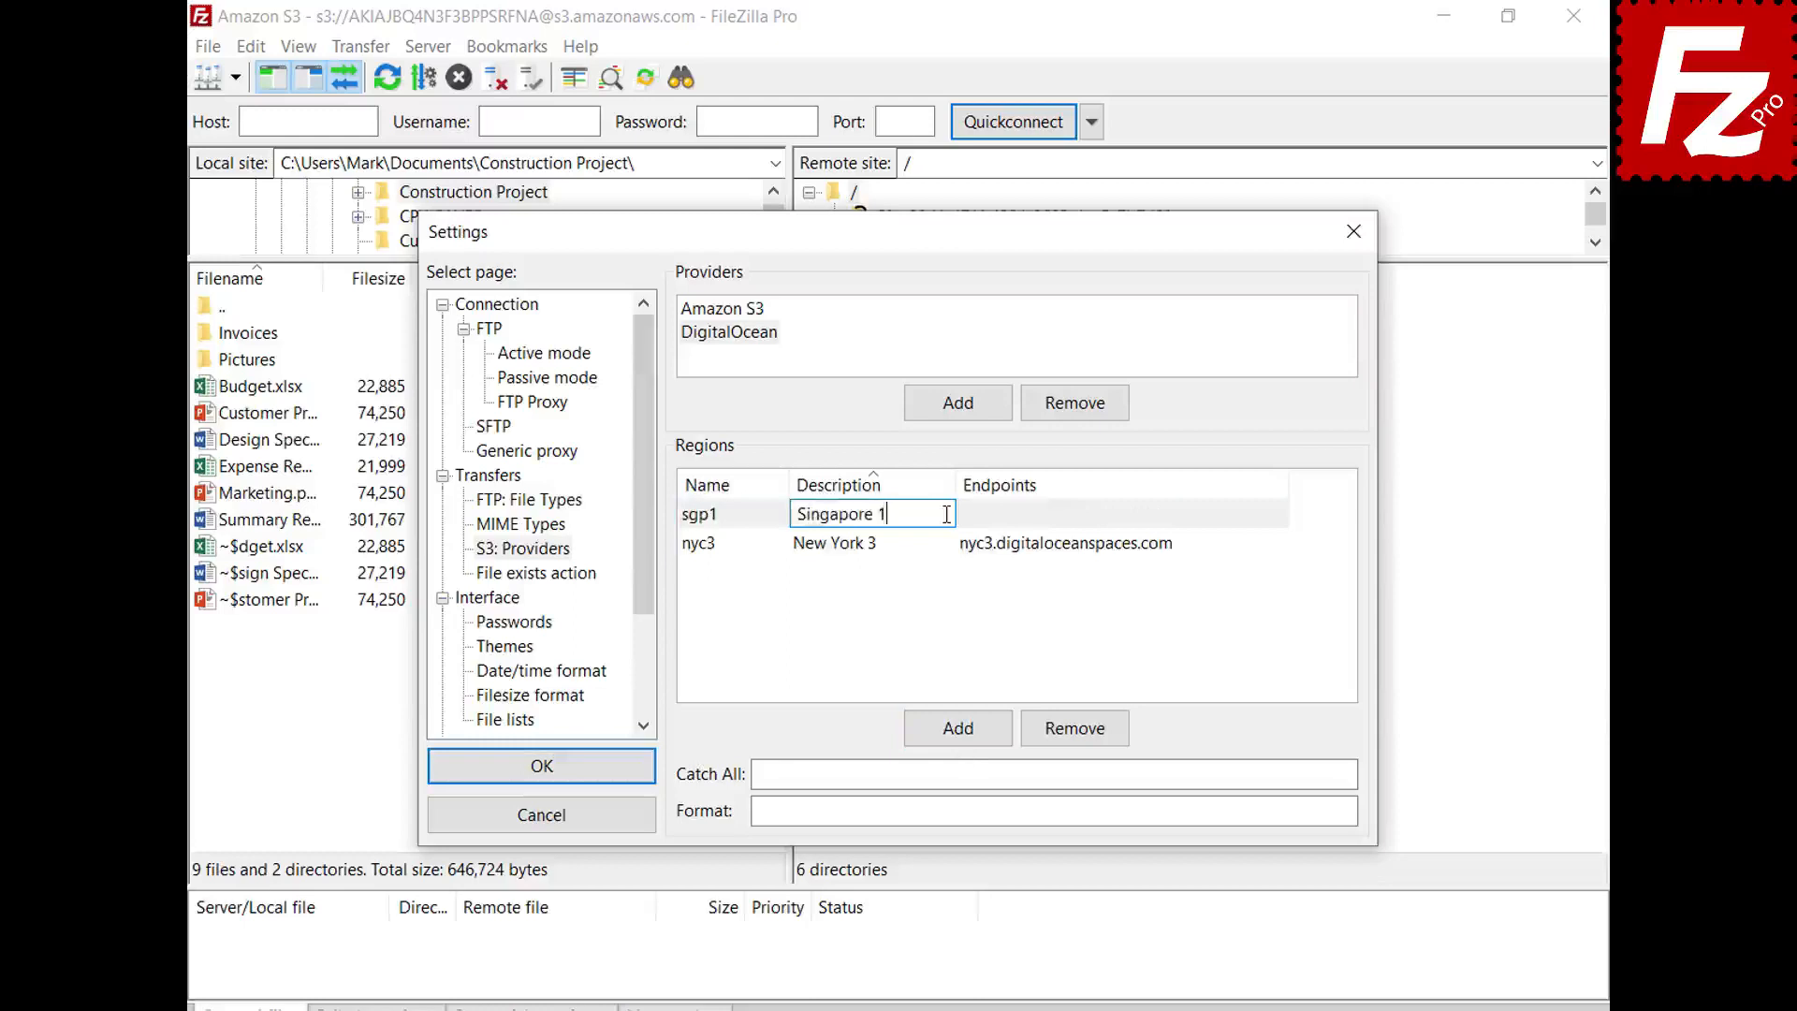
{"action": "key", "text": "Return"}
{"action": "left_click", "coordinate": [1179, 551]}
{"action": "type", "text": "sgp1.digitaloceanspaces.com"}
{"action": "key", "text": "Return"}
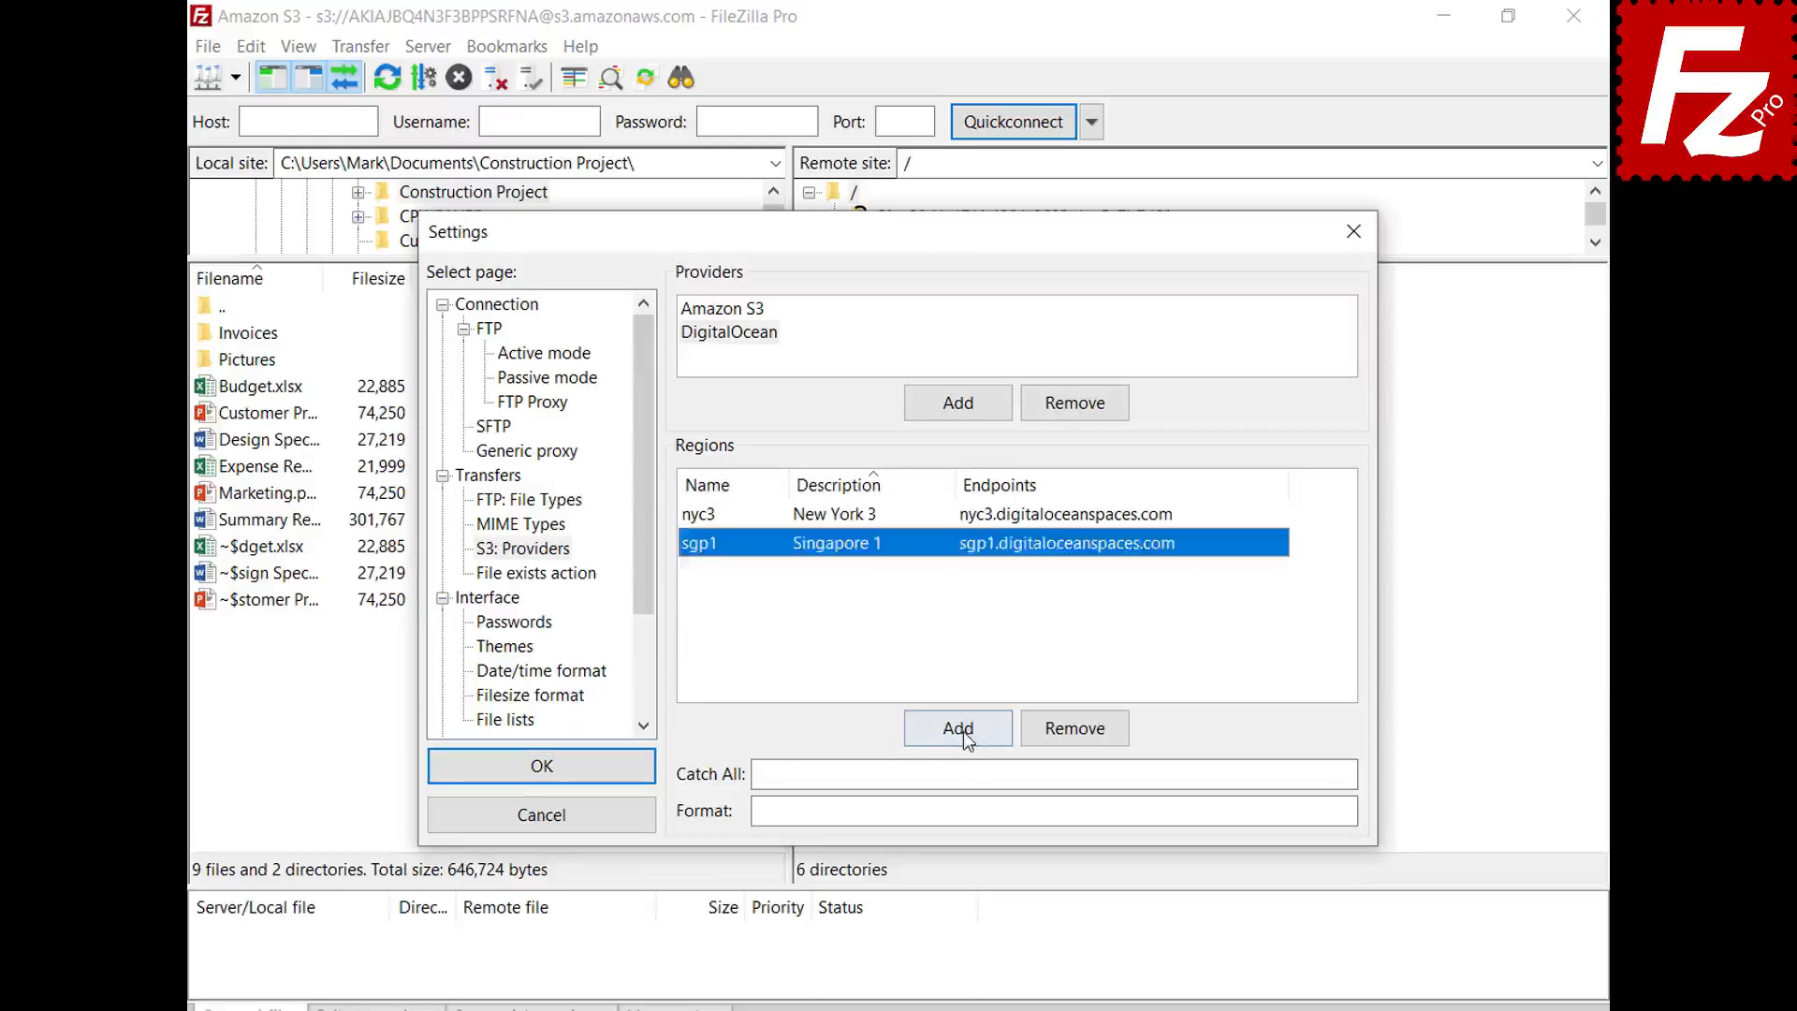
- Add regions ams3 (Amsterdam 3) and sfo2 (San Francisco 2) with their pasted endpoints
{"action": "left_click", "coordinate": [957, 728]}
{"action": "type", "text": "ams3"}
{"action": "key", "text": "Tab"}
{"action": "type", "text": "Amsterdam 3"}
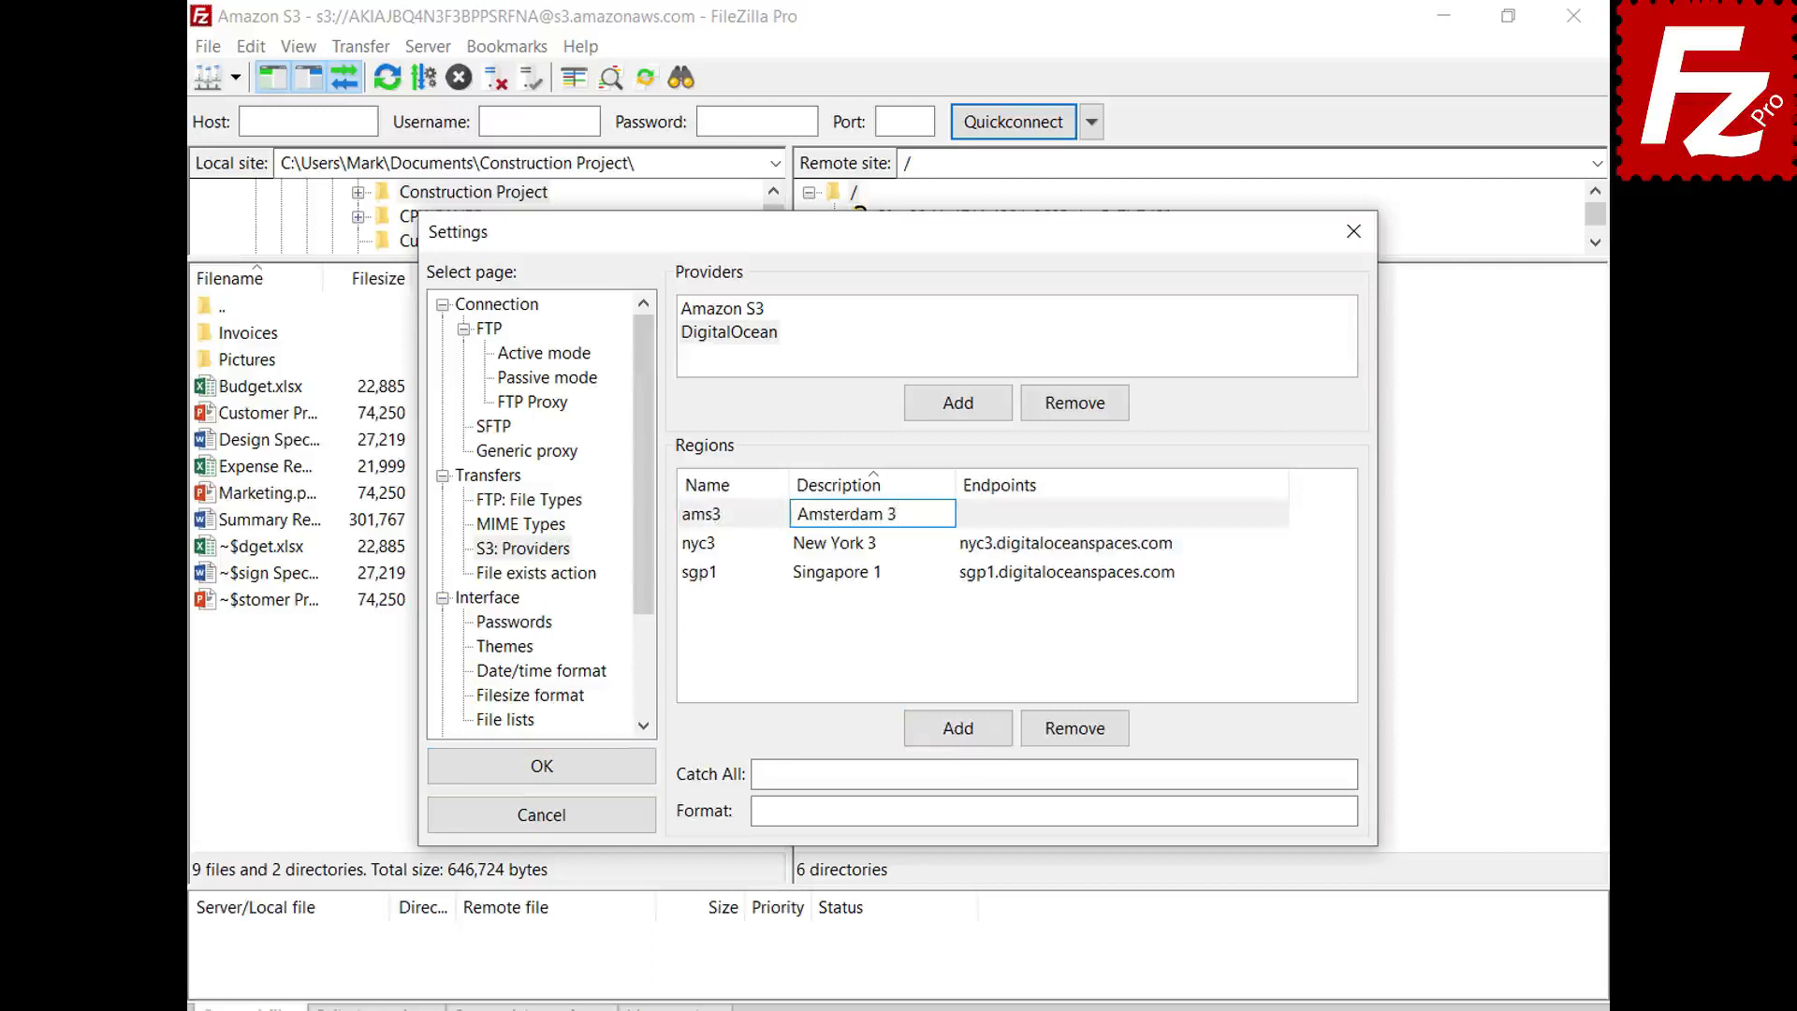
{"action": "key", "text": "Tab"}
{"action": "type", "text": "ams3.digitaloceanspaces.com"}
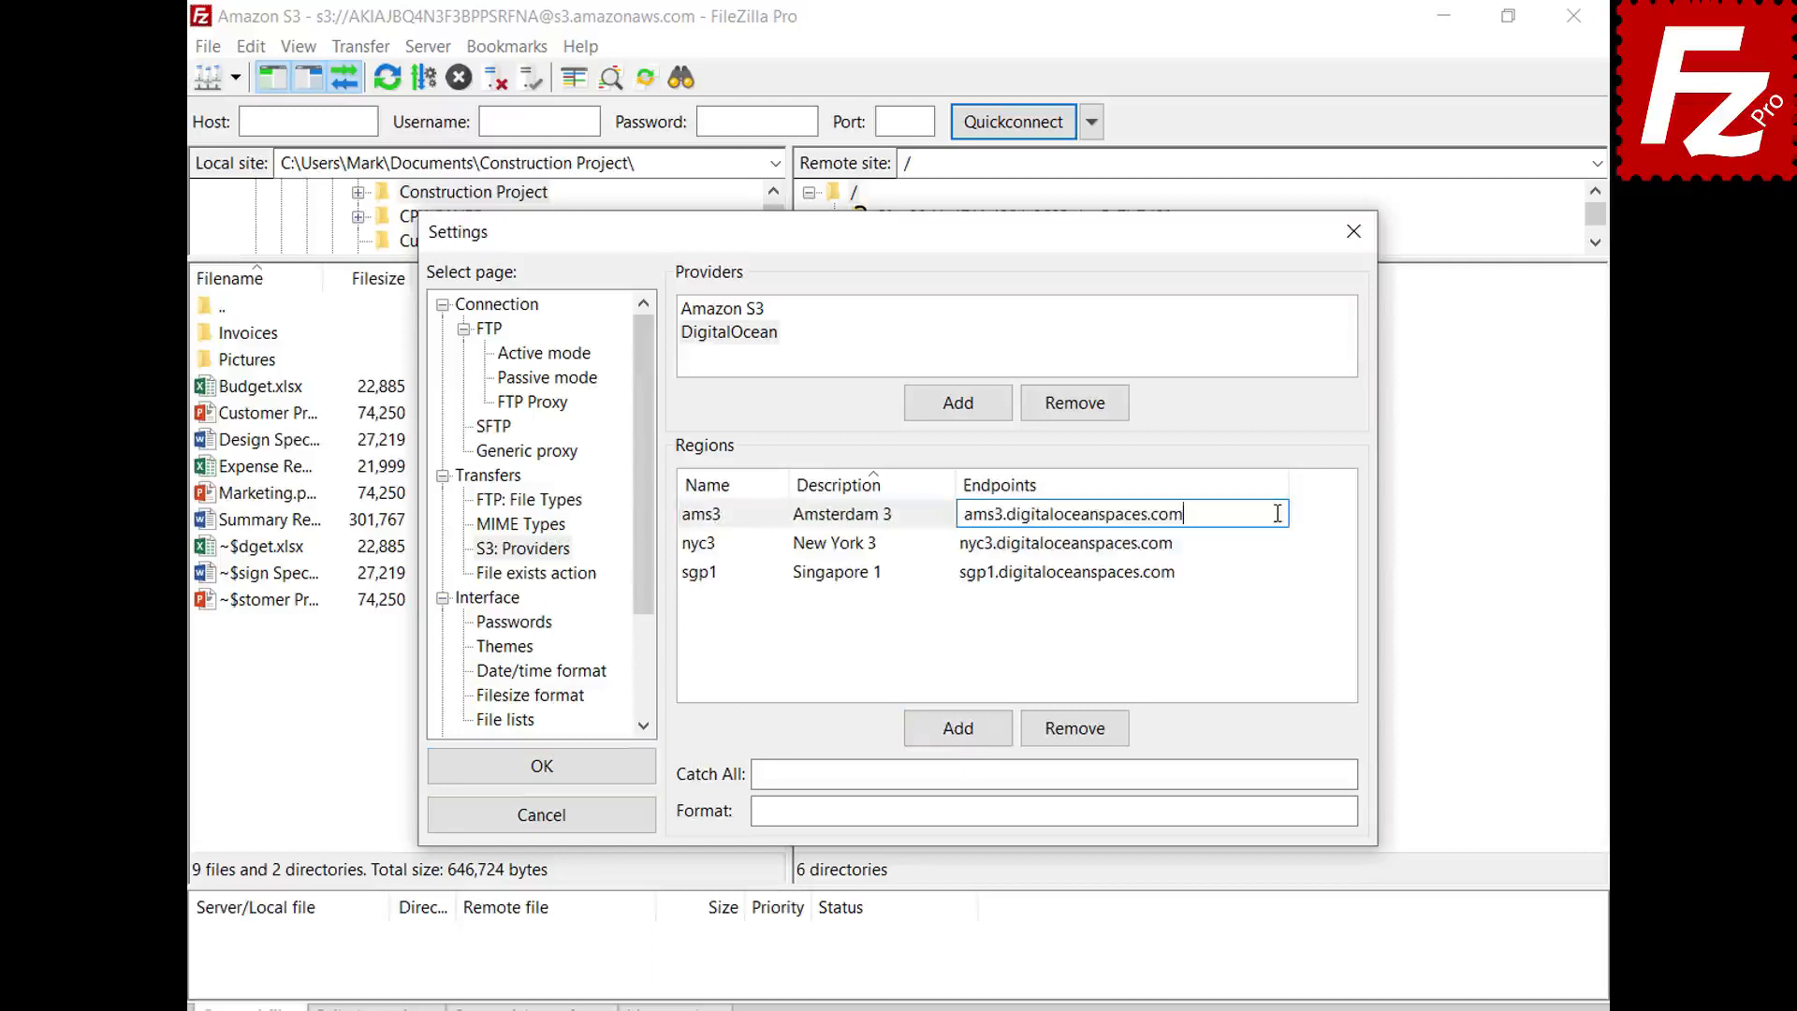
{"action": "key", "text": "Return"}
{"action": "left_click", "coordinate": [955, 739]}
{"action": "type", "text": "sfo2"}
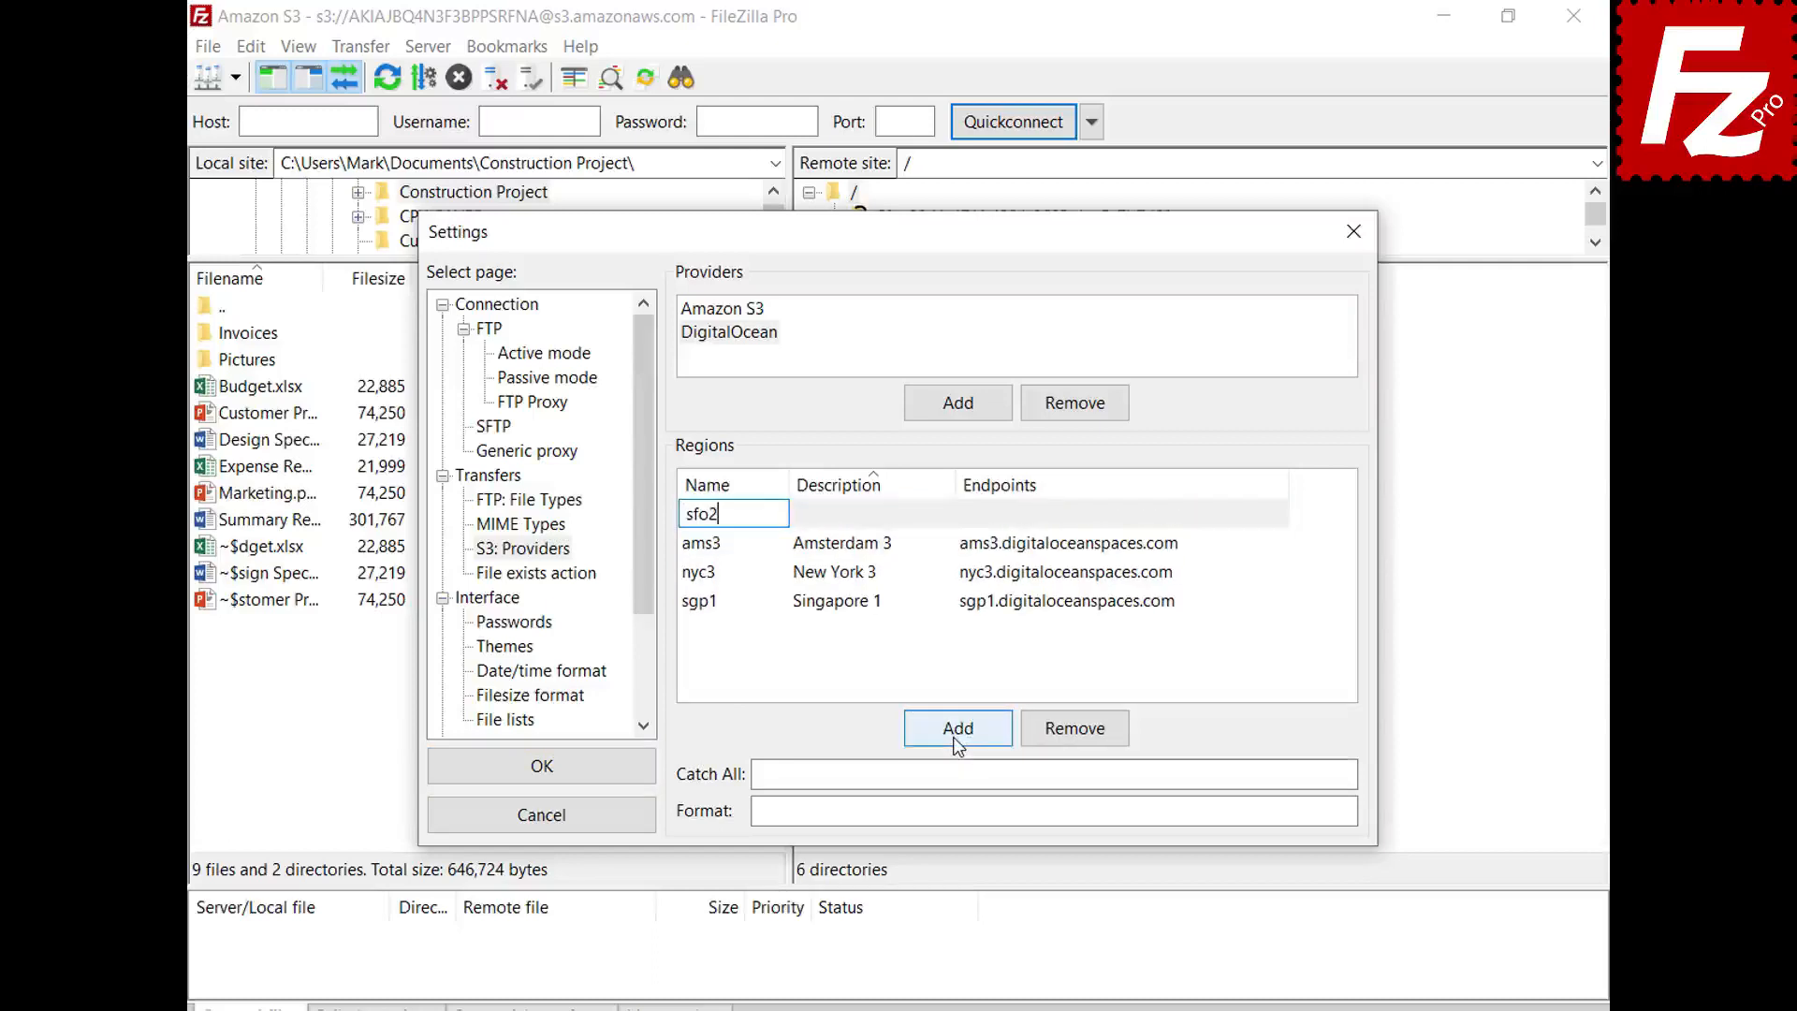
{"action": "key", "text": "Tab"}
{"action": "type", "text": "San Francisco 2"}
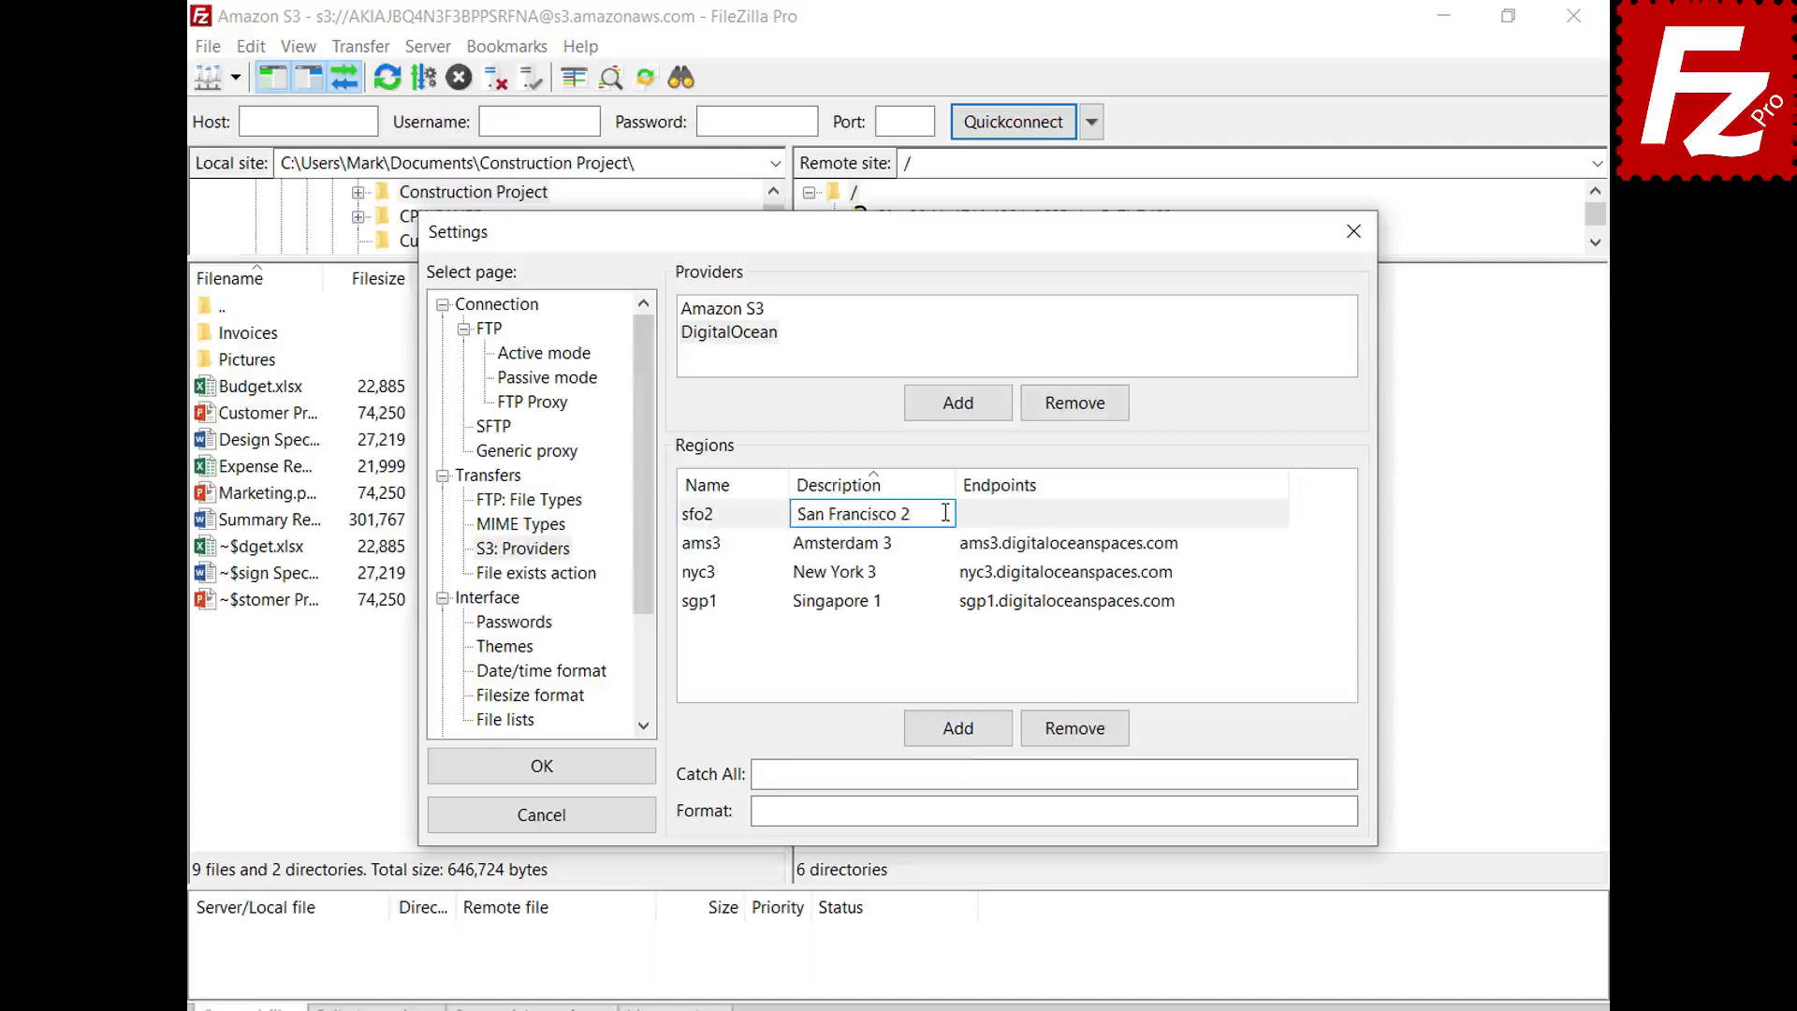
{"action": "key", "text": "Tab"}
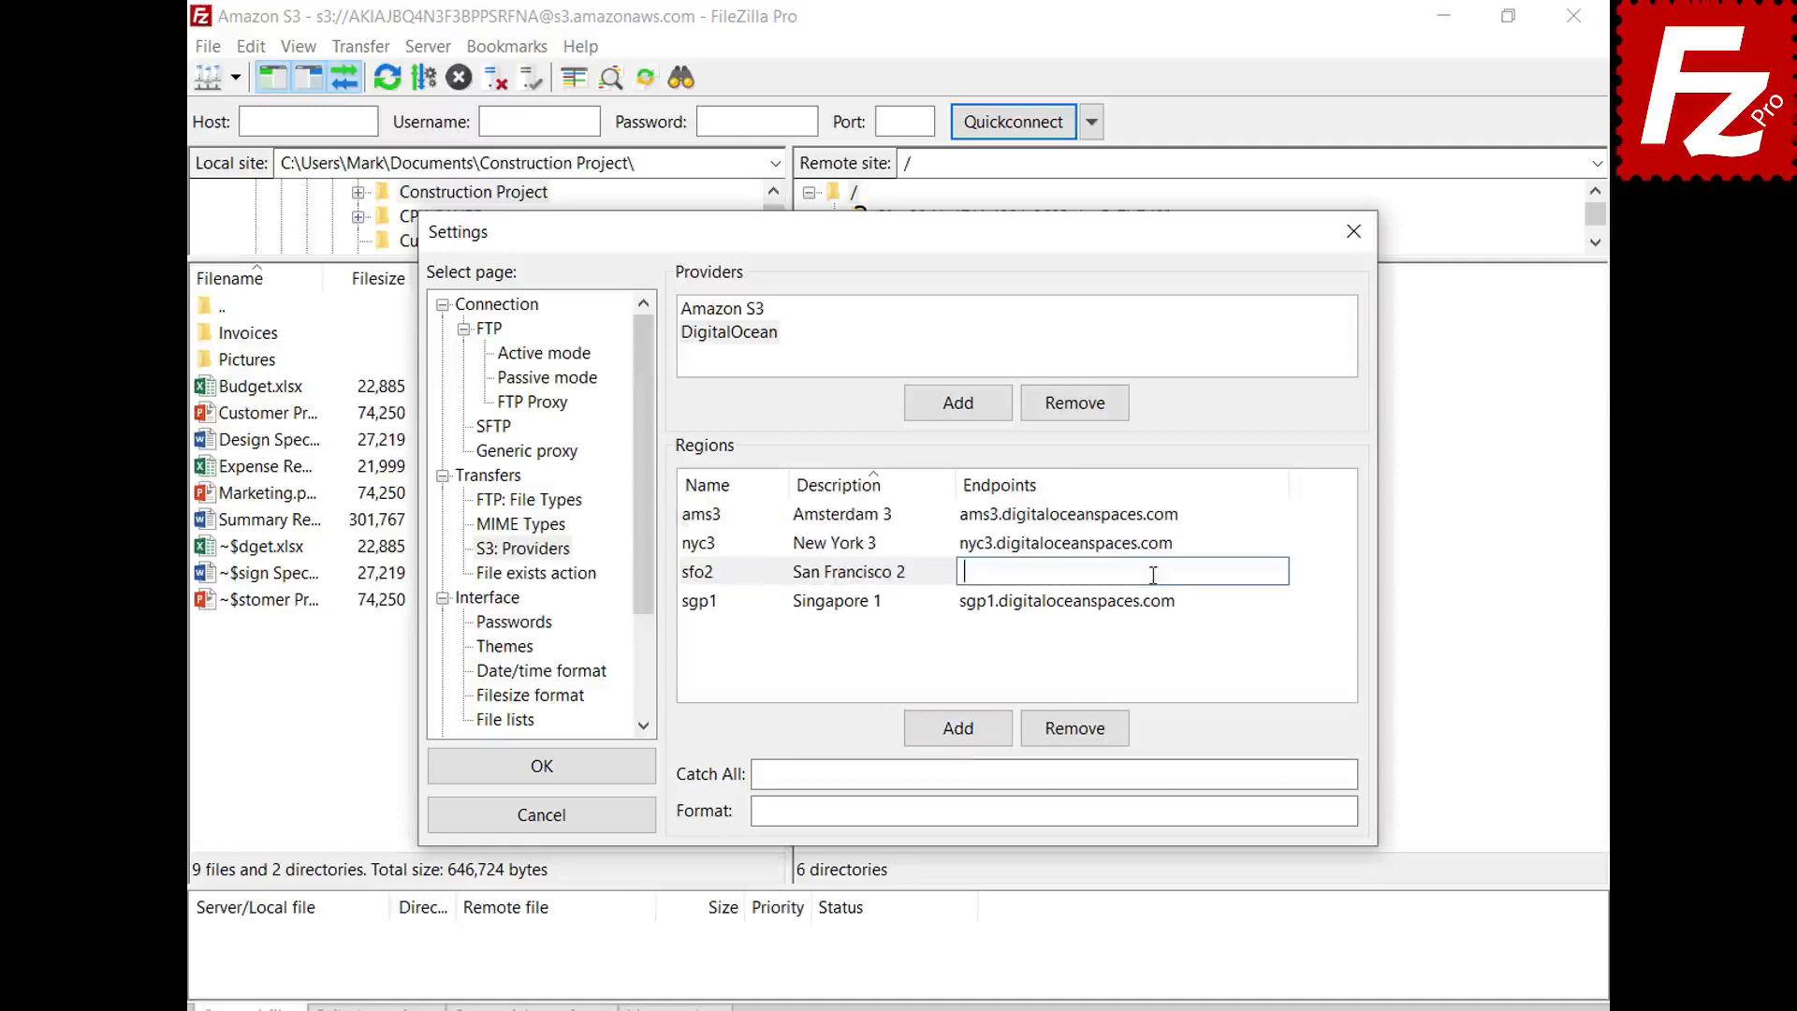
{"action": "type", "text": "sfo2.digitaloceanspaces.com"}
{"action": "key", "text": "Return"}
- Set the catch-all domain to .digitaloceanspaces.com, paste the bucket/region format, and save settings
{"action": "left_click", "coordinate": [1304, 773]}
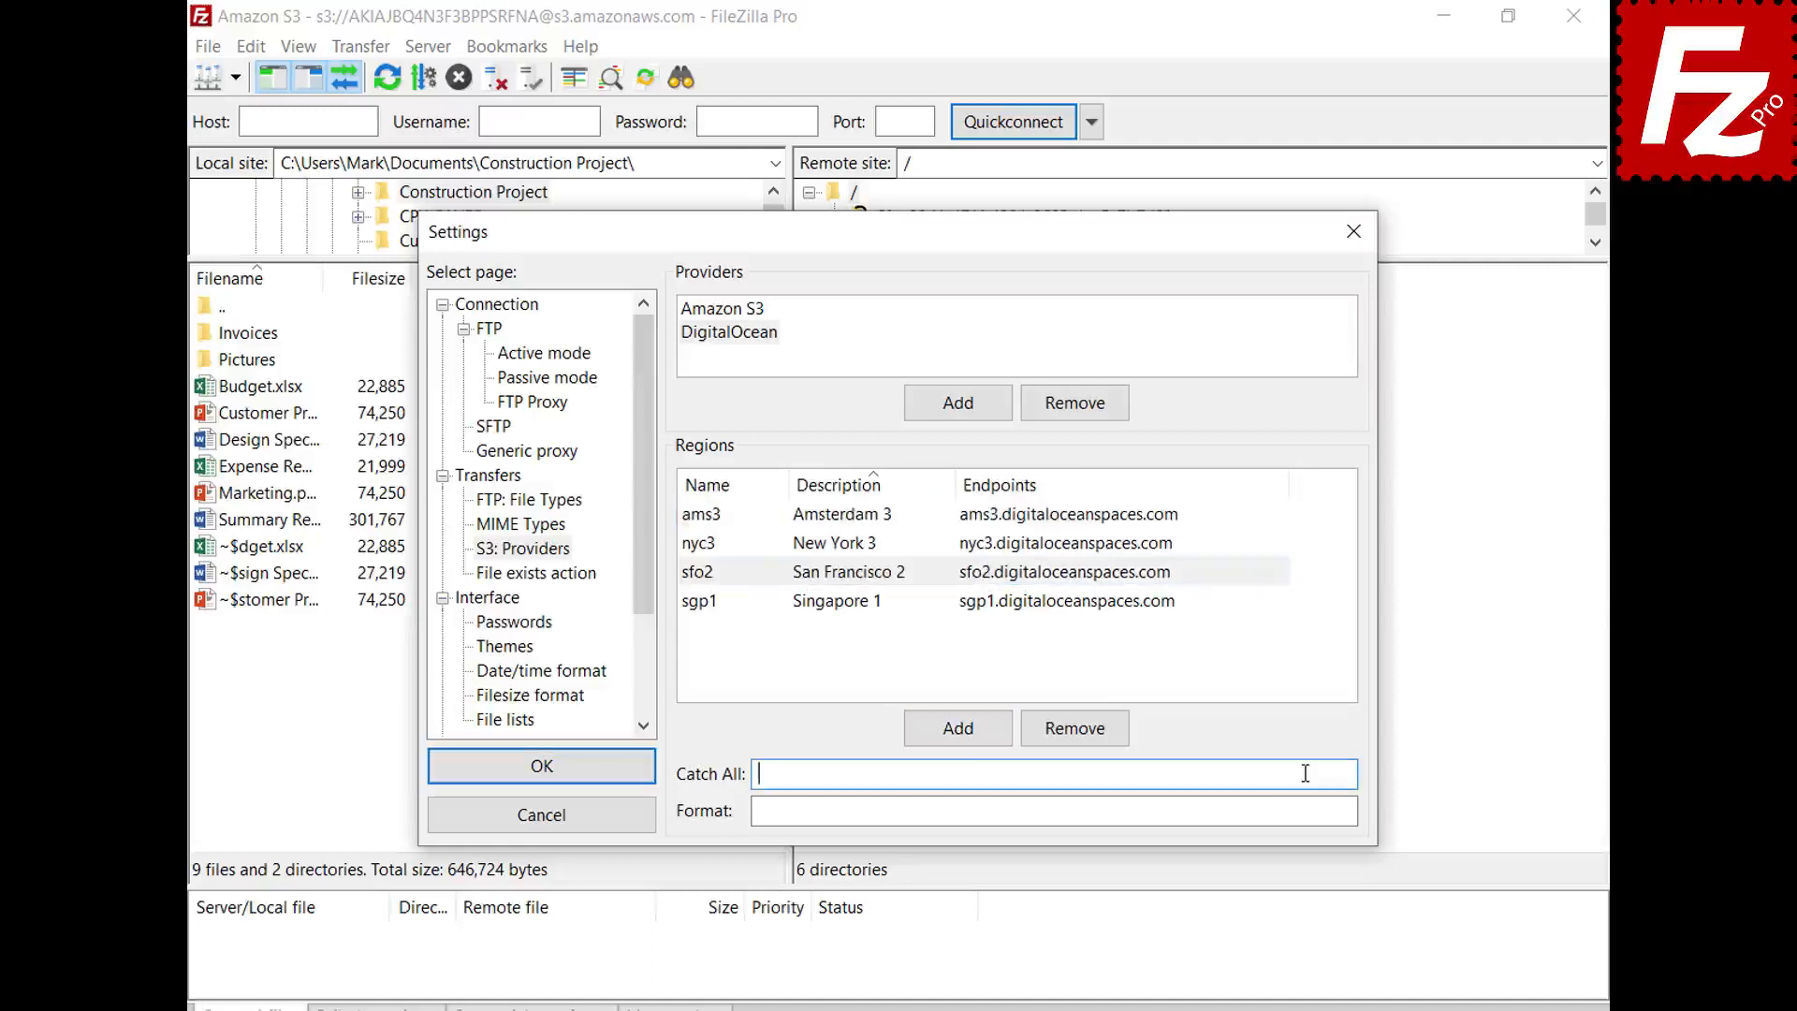
{"action": "type", "text": ".digitaloceanspaces.com"}
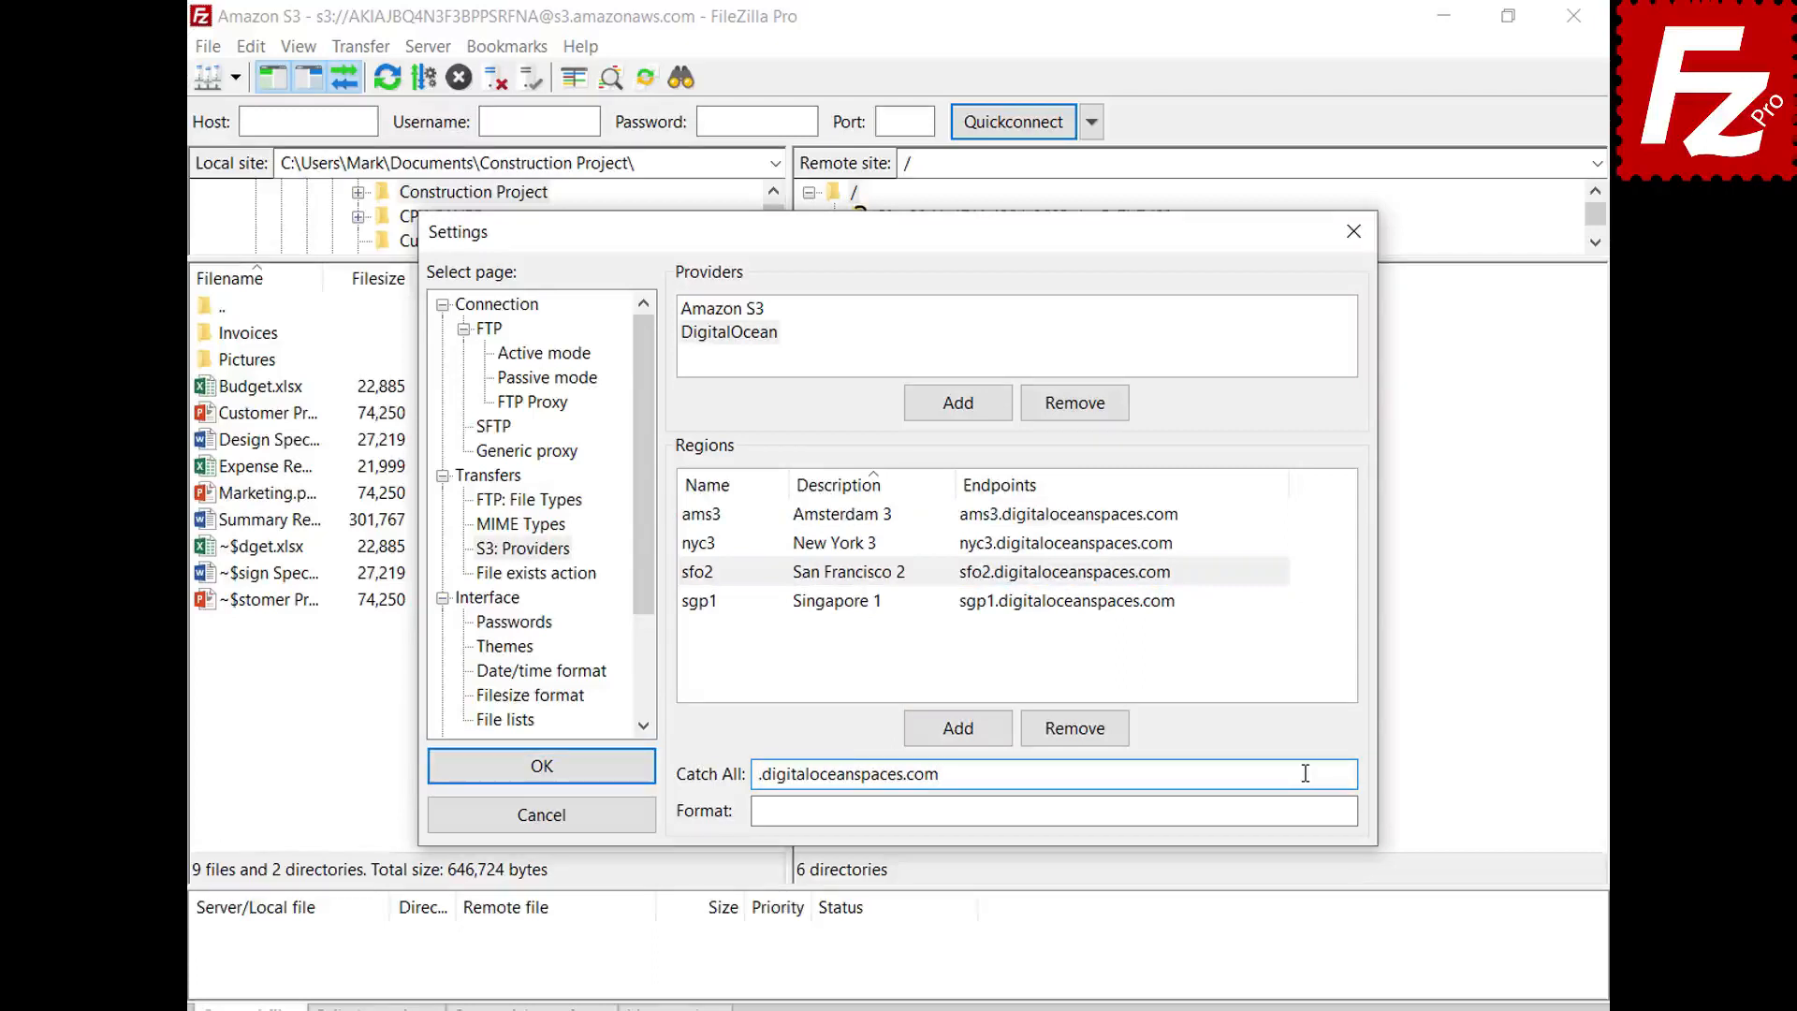
{"action": "left_click", "coordinate": [1310, 810]}
{"action": "type", "text": "{BUCKET}.{REGION}.digitaloceanspaces.com"}
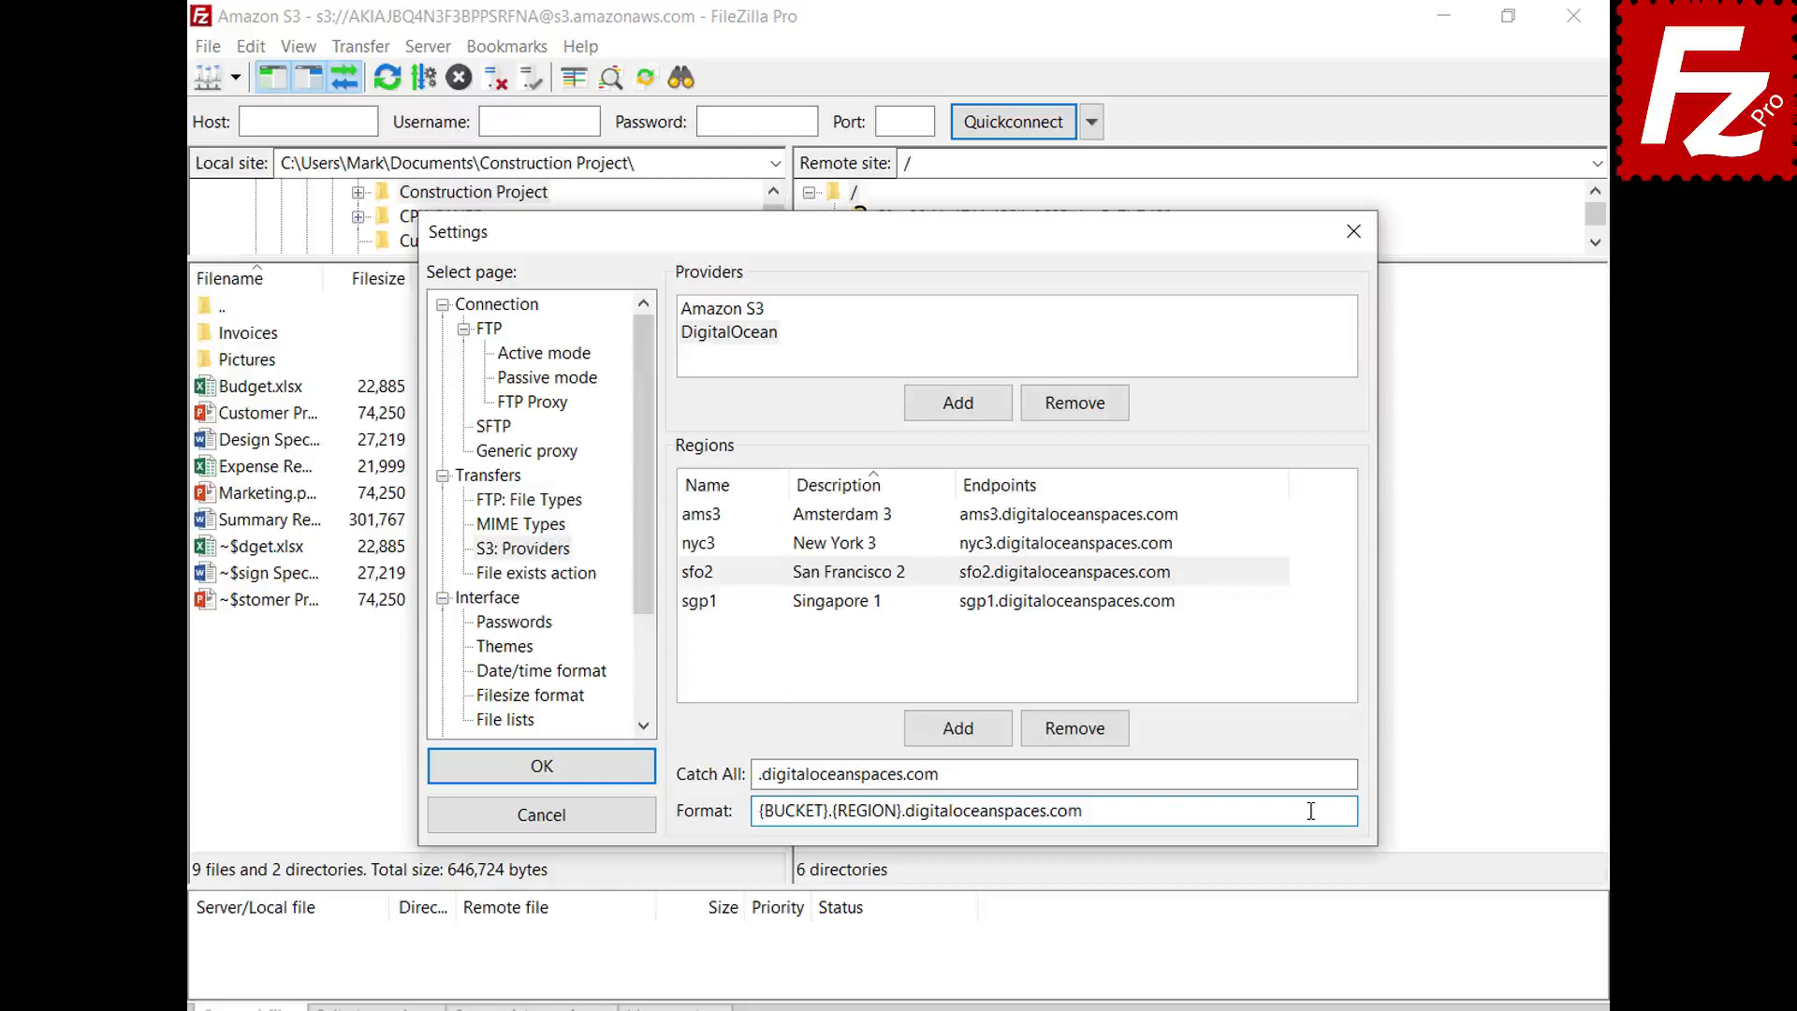
{"action": "left_click", "coordinate": [541, 769]}
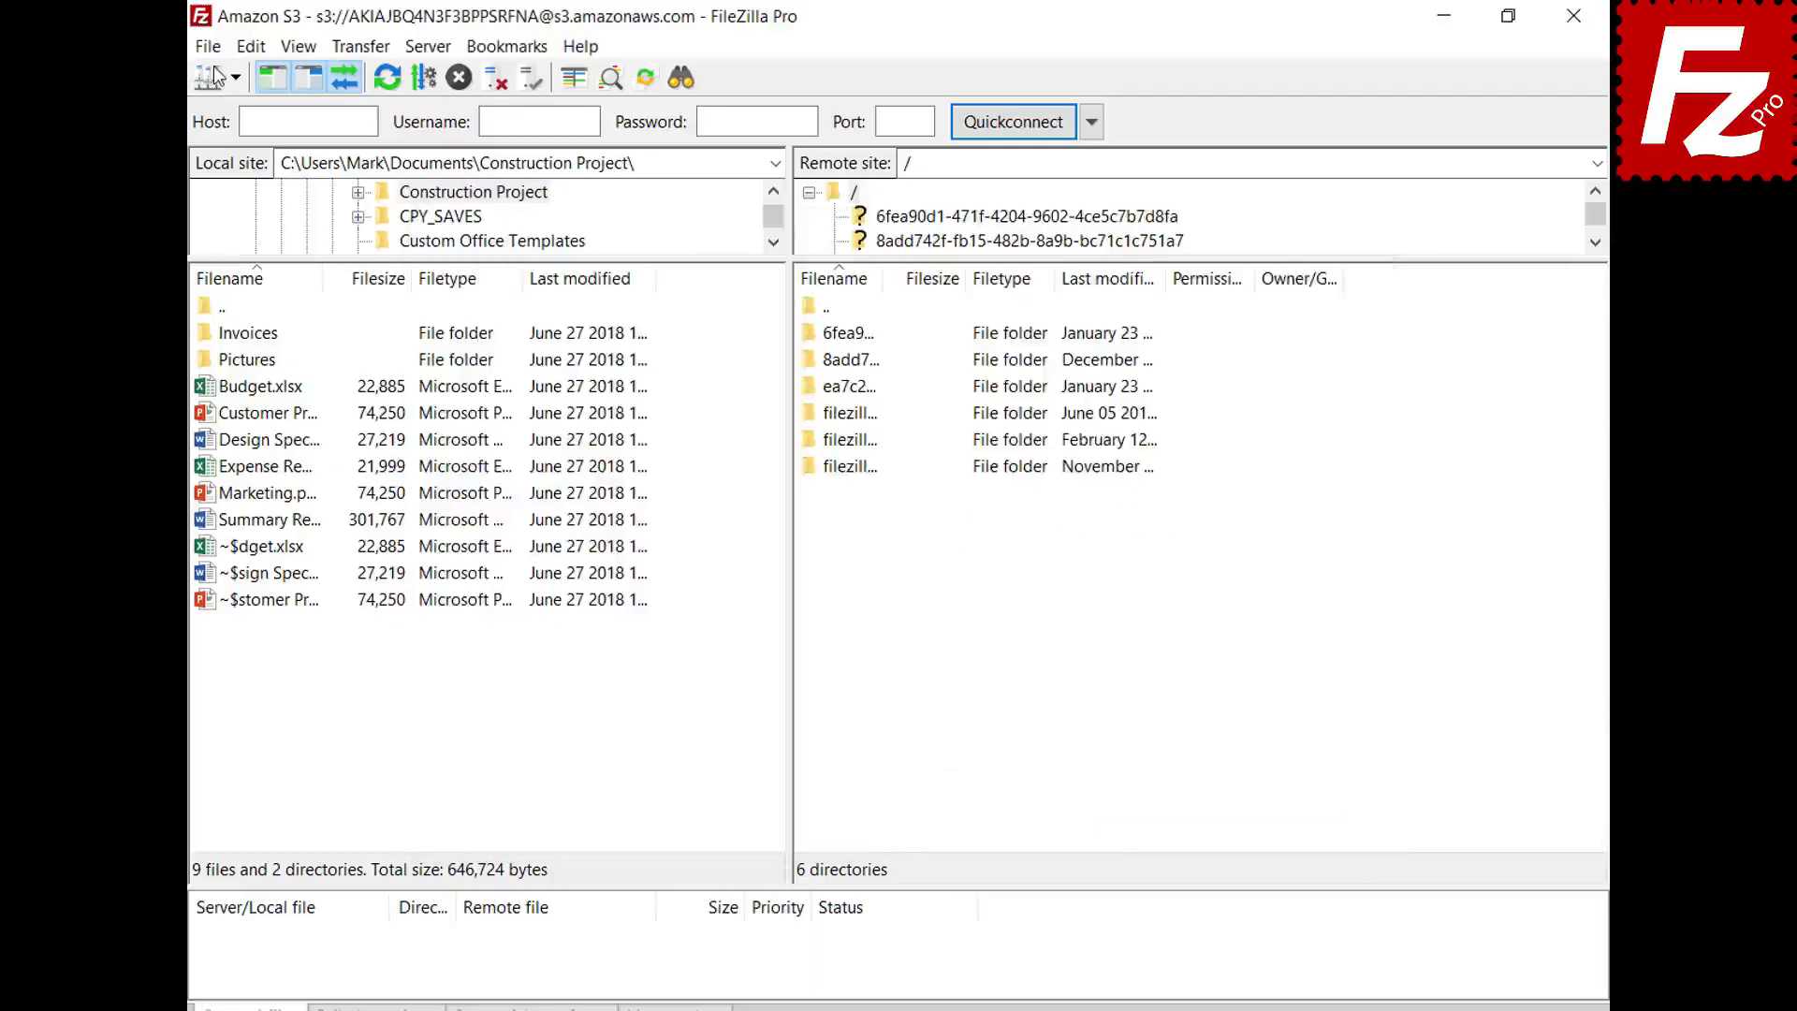
- Create a Site Manager entry named 'Digital Ocean' using the Amazon S3 protocol
{"action": "left_click", "coordinate": [208, 46]}
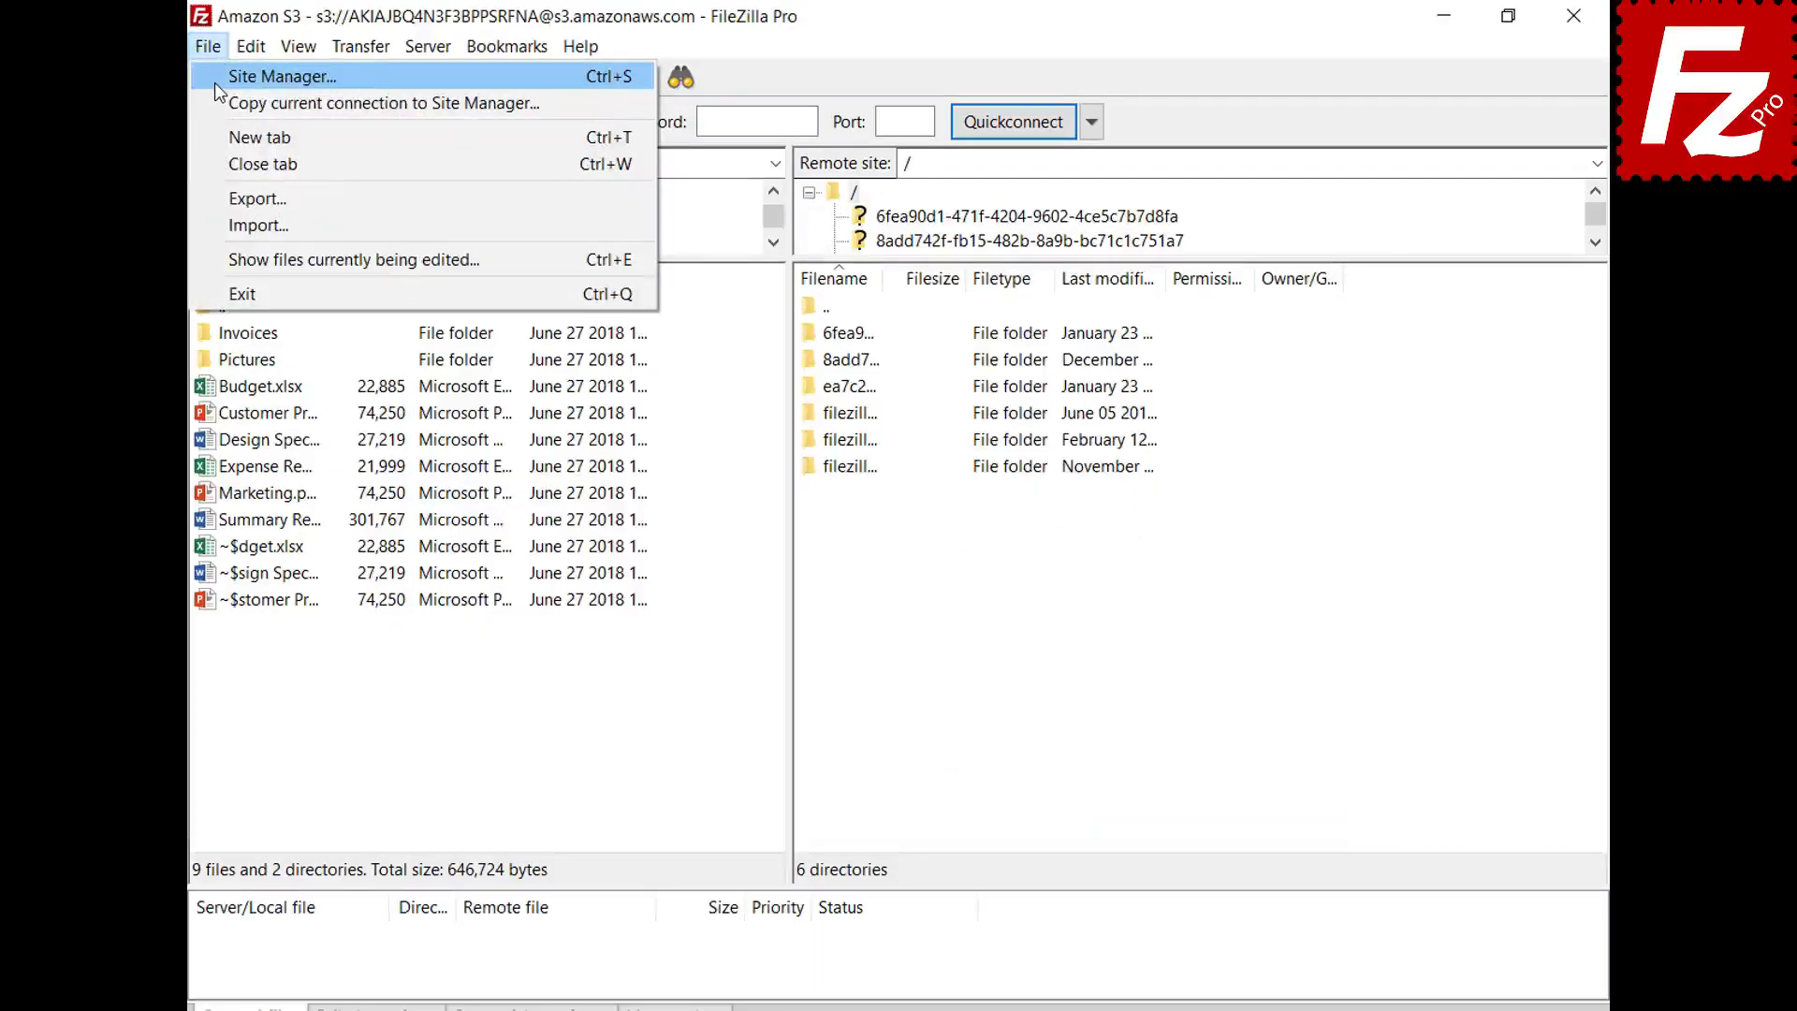
{"action": "left_click", "coordinate": [215, 76]}
{"action": "left_click", "coordinate": [569, 693]}
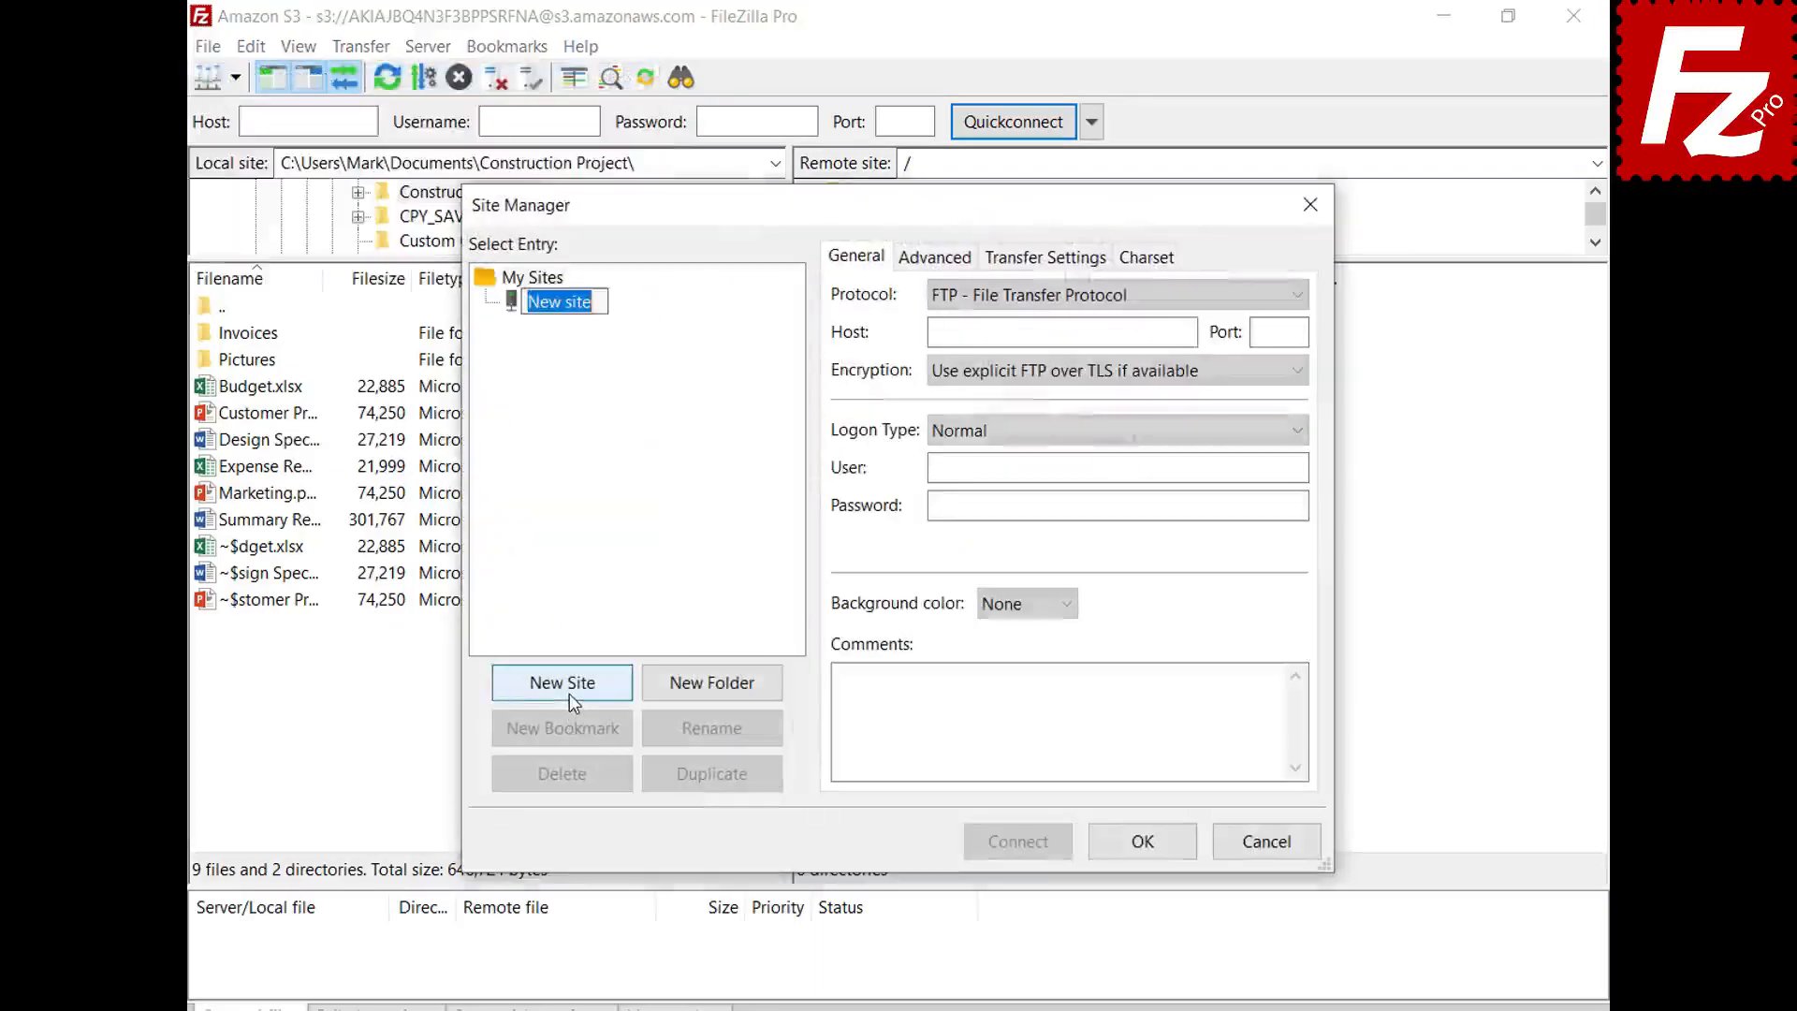
{"action": "type", "text": "Digital Ocean"}
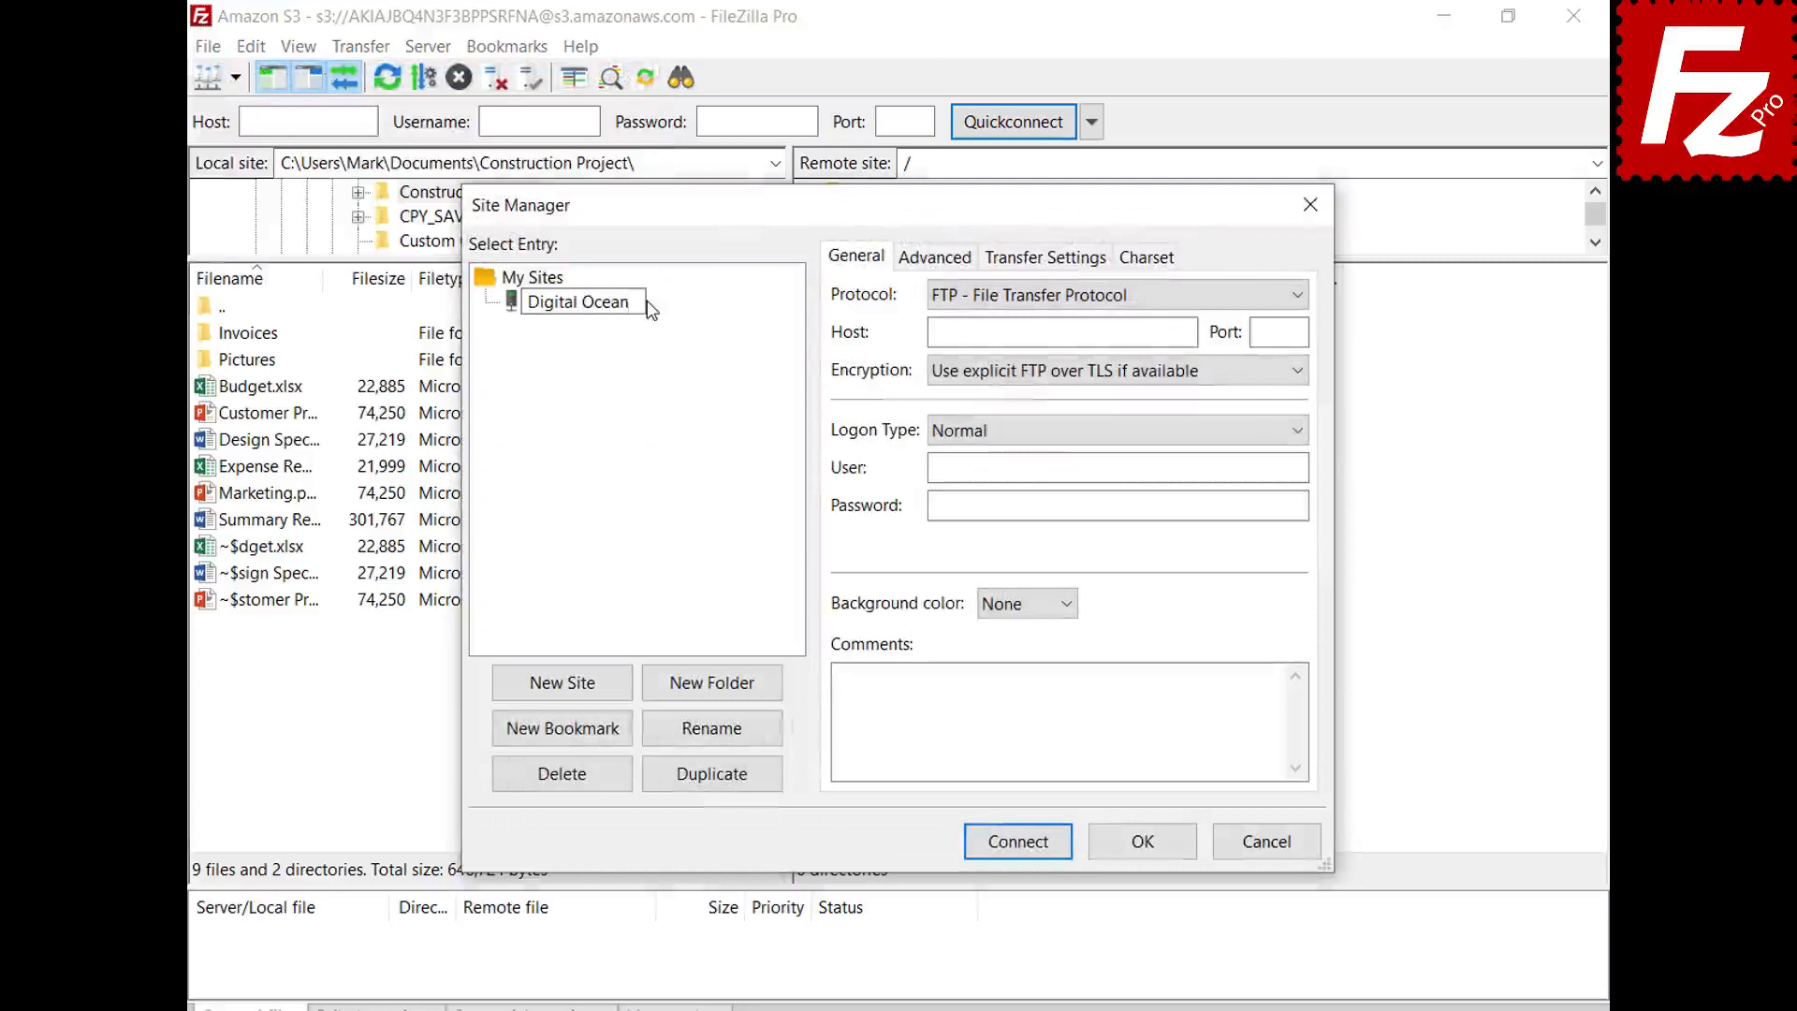
{"action": "key", "text": "Return"}
{"action": "left_click", "coordinate": [1066, 306]}
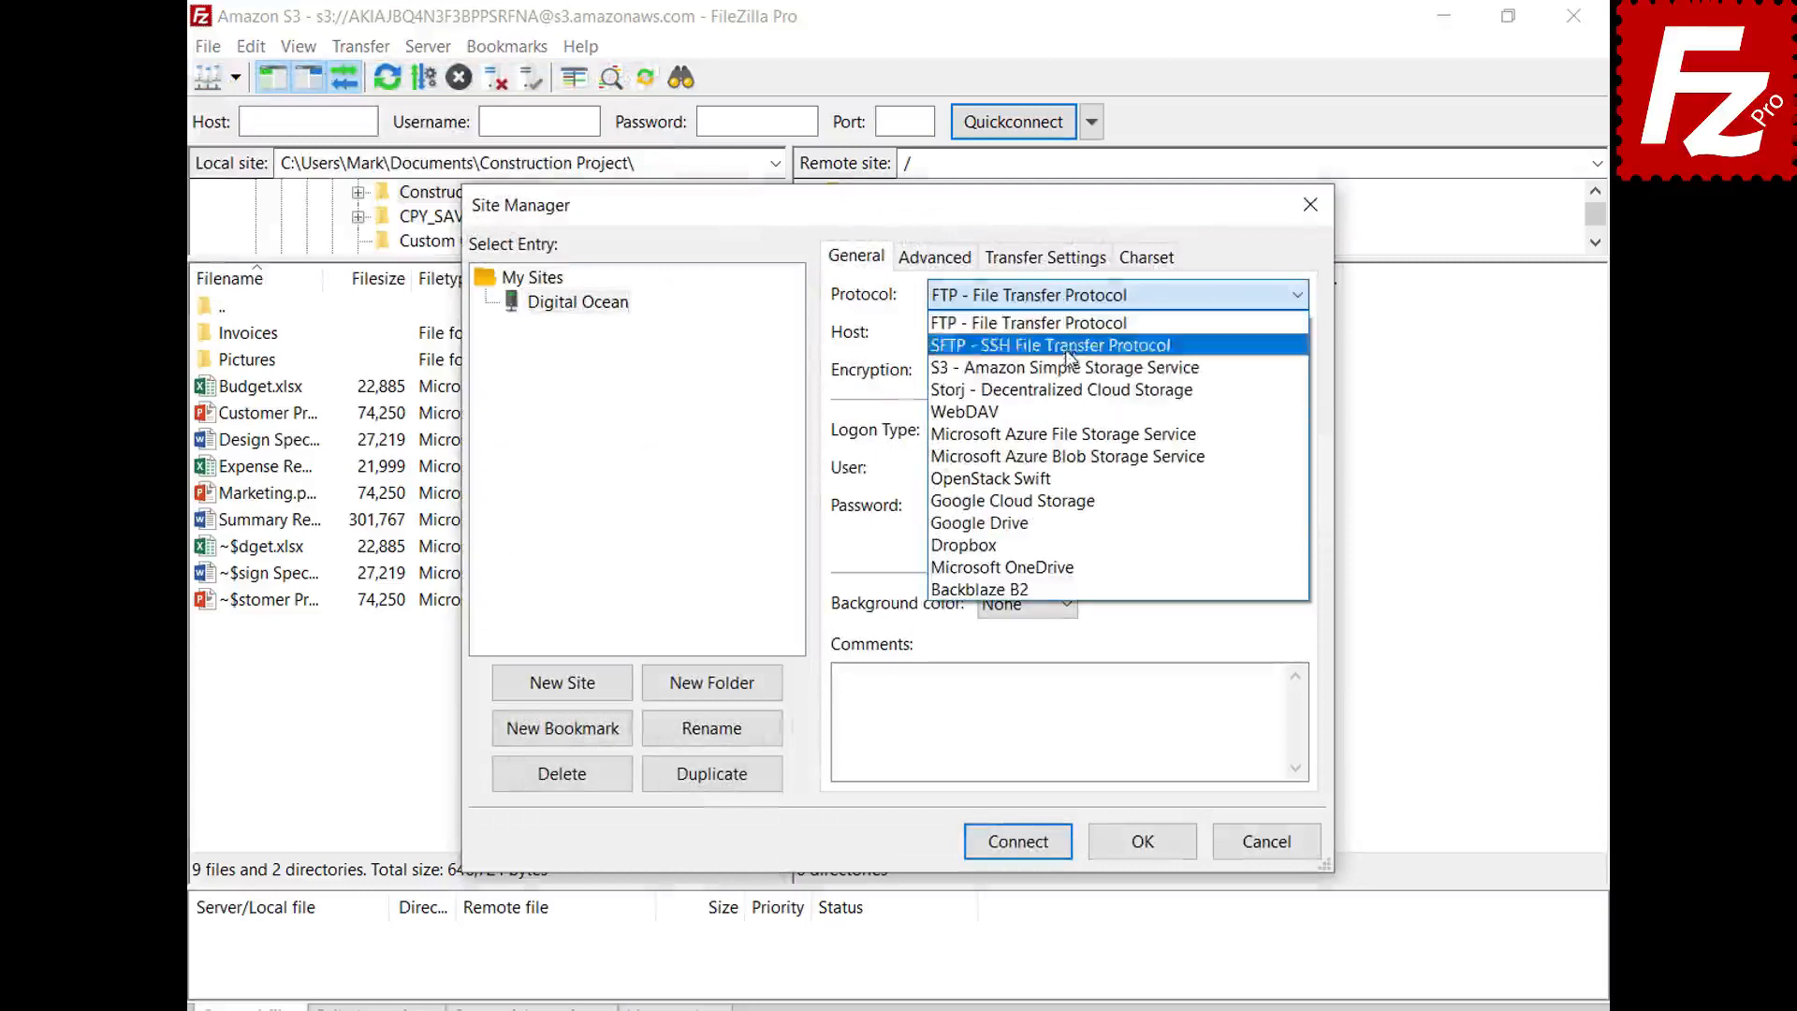
{"action": "left_click", "coordinate": [1076, 363]}
- Set the host to sfo3.digitaloceanspaces.com, paste the access key ID and secret key, and connect
{"action": "double_click", "coordinate": [1187, 332]}
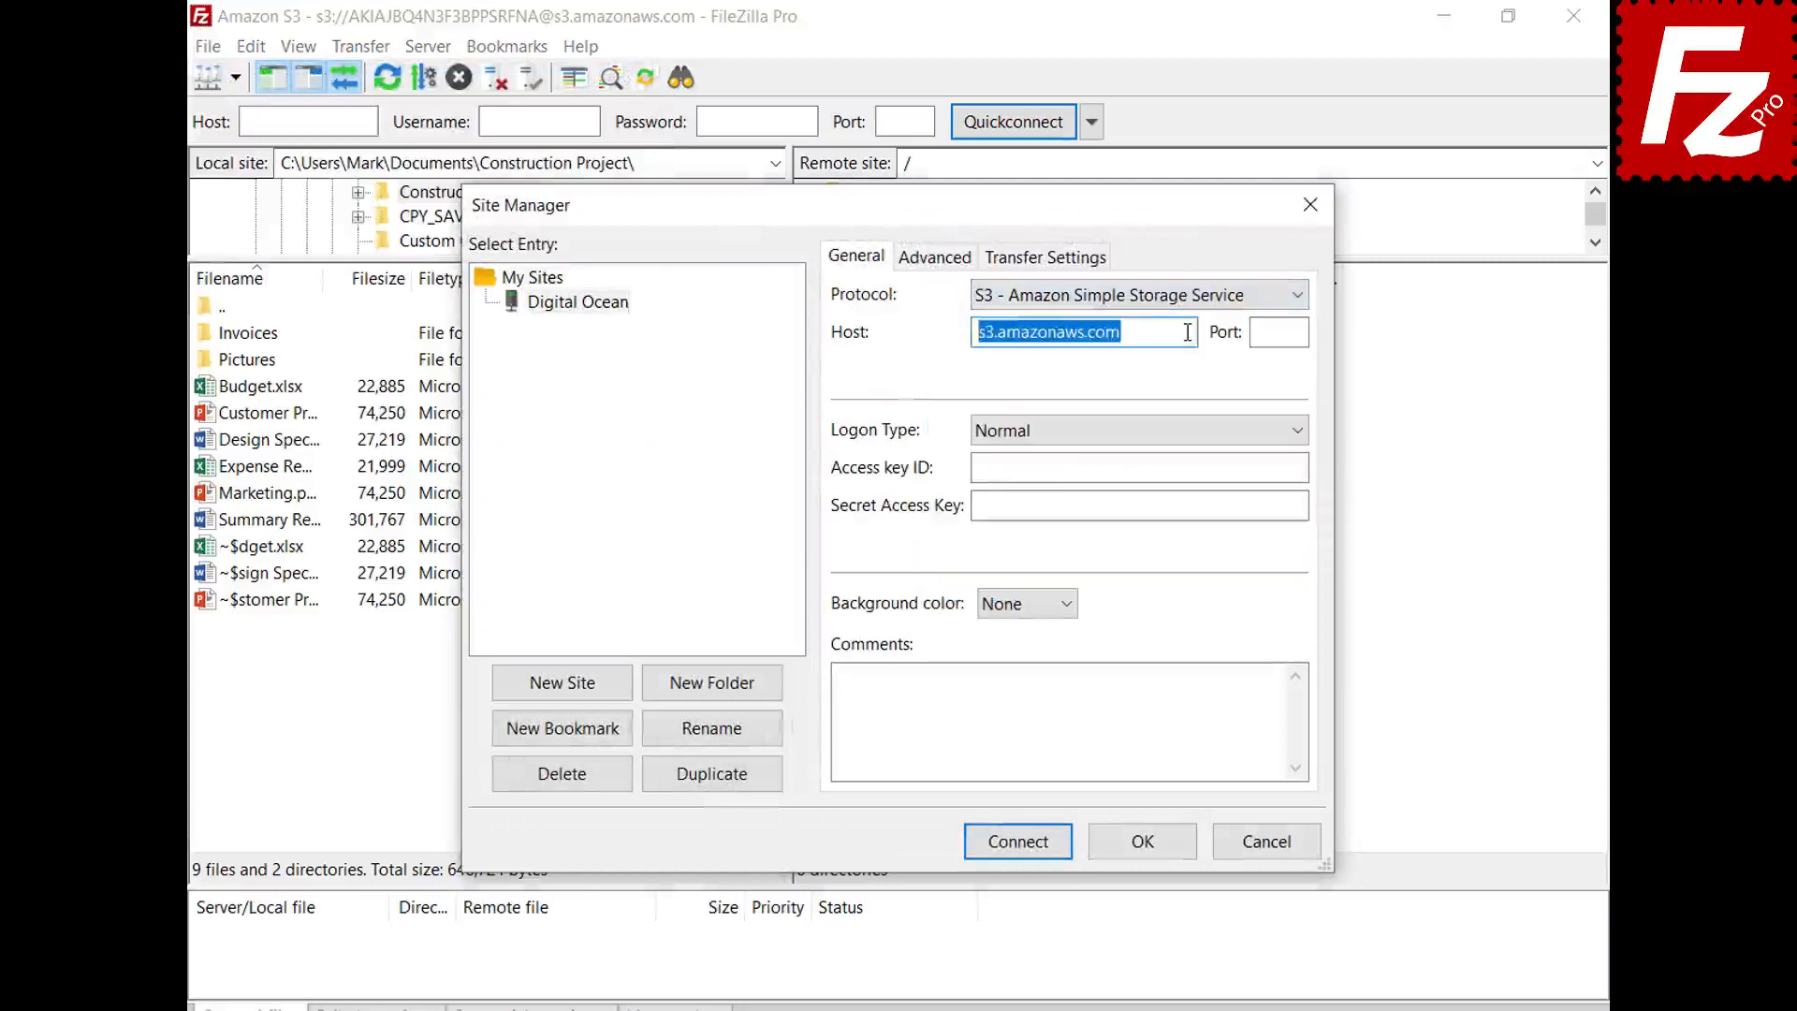
{"action": "type", "text": "sfo3.digitaloceanspaces.com"}
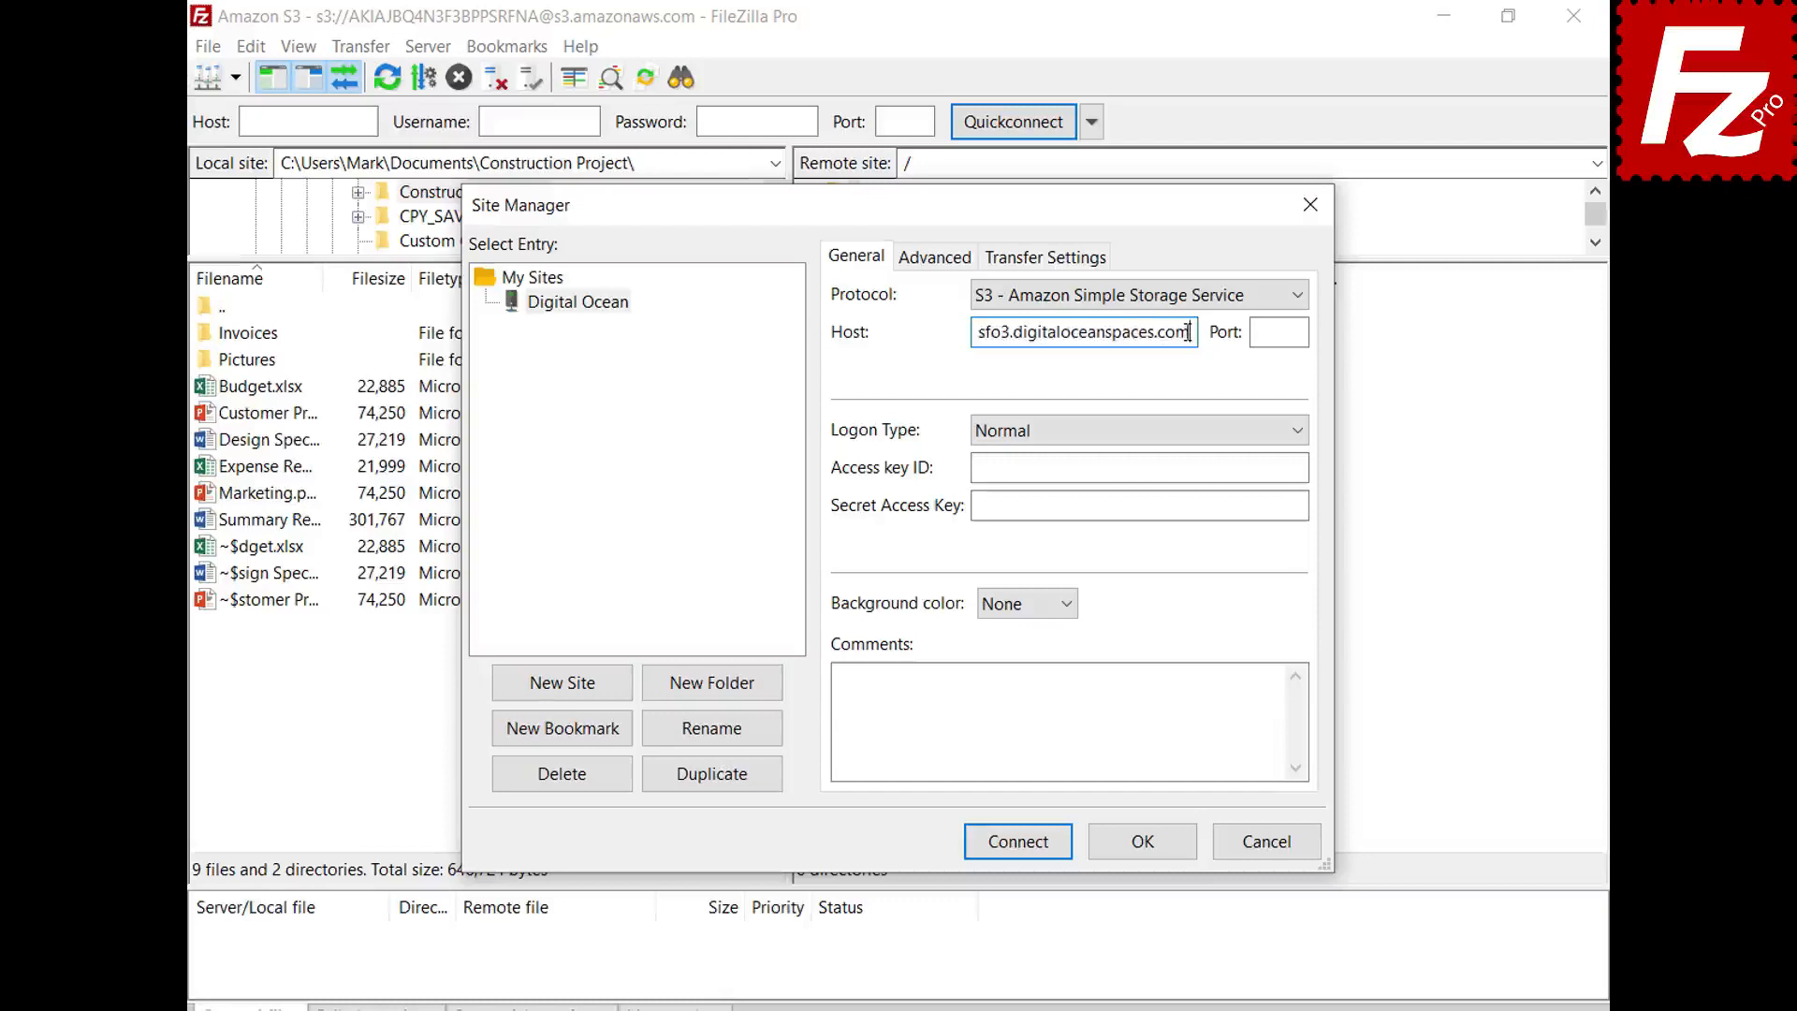
{"action": "left_click", "coordinate": [1304, 468]}
{"action": "key", "text": "ctrl+v"}
{"action": "left_click", "coordinate": [1298, 506]}
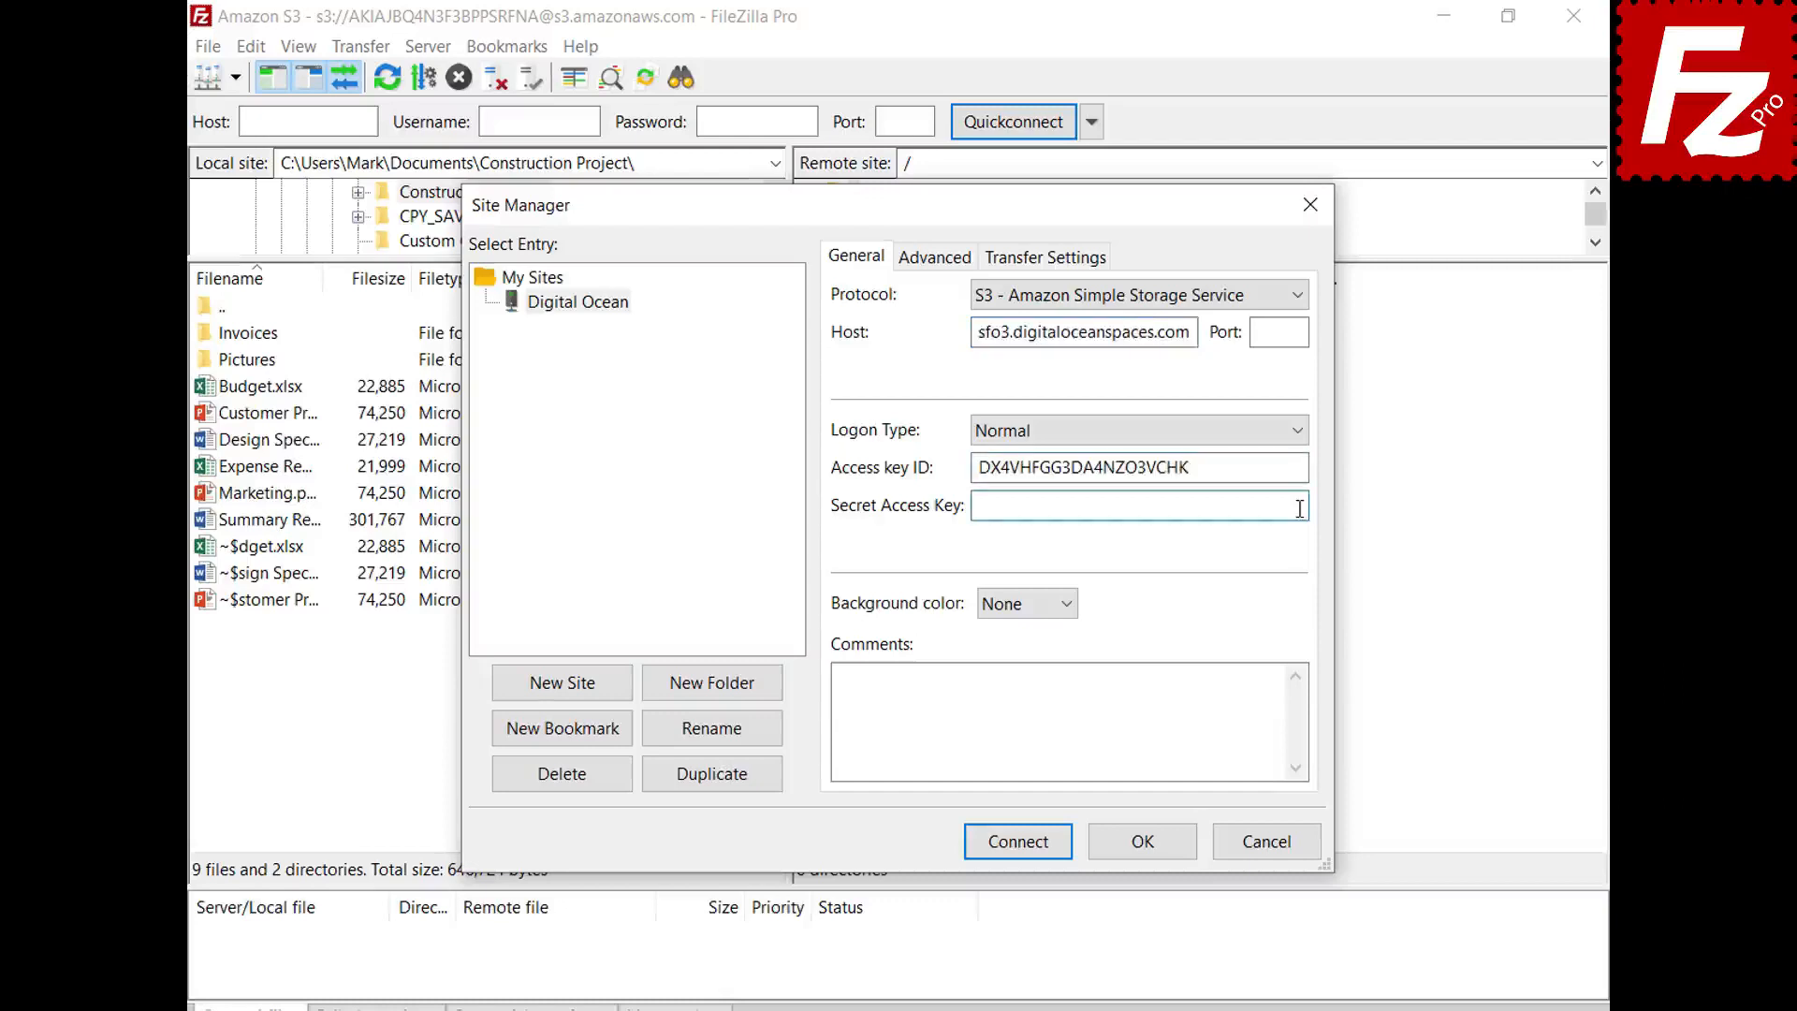
{"action": "key", "text": "ctrl+v"}
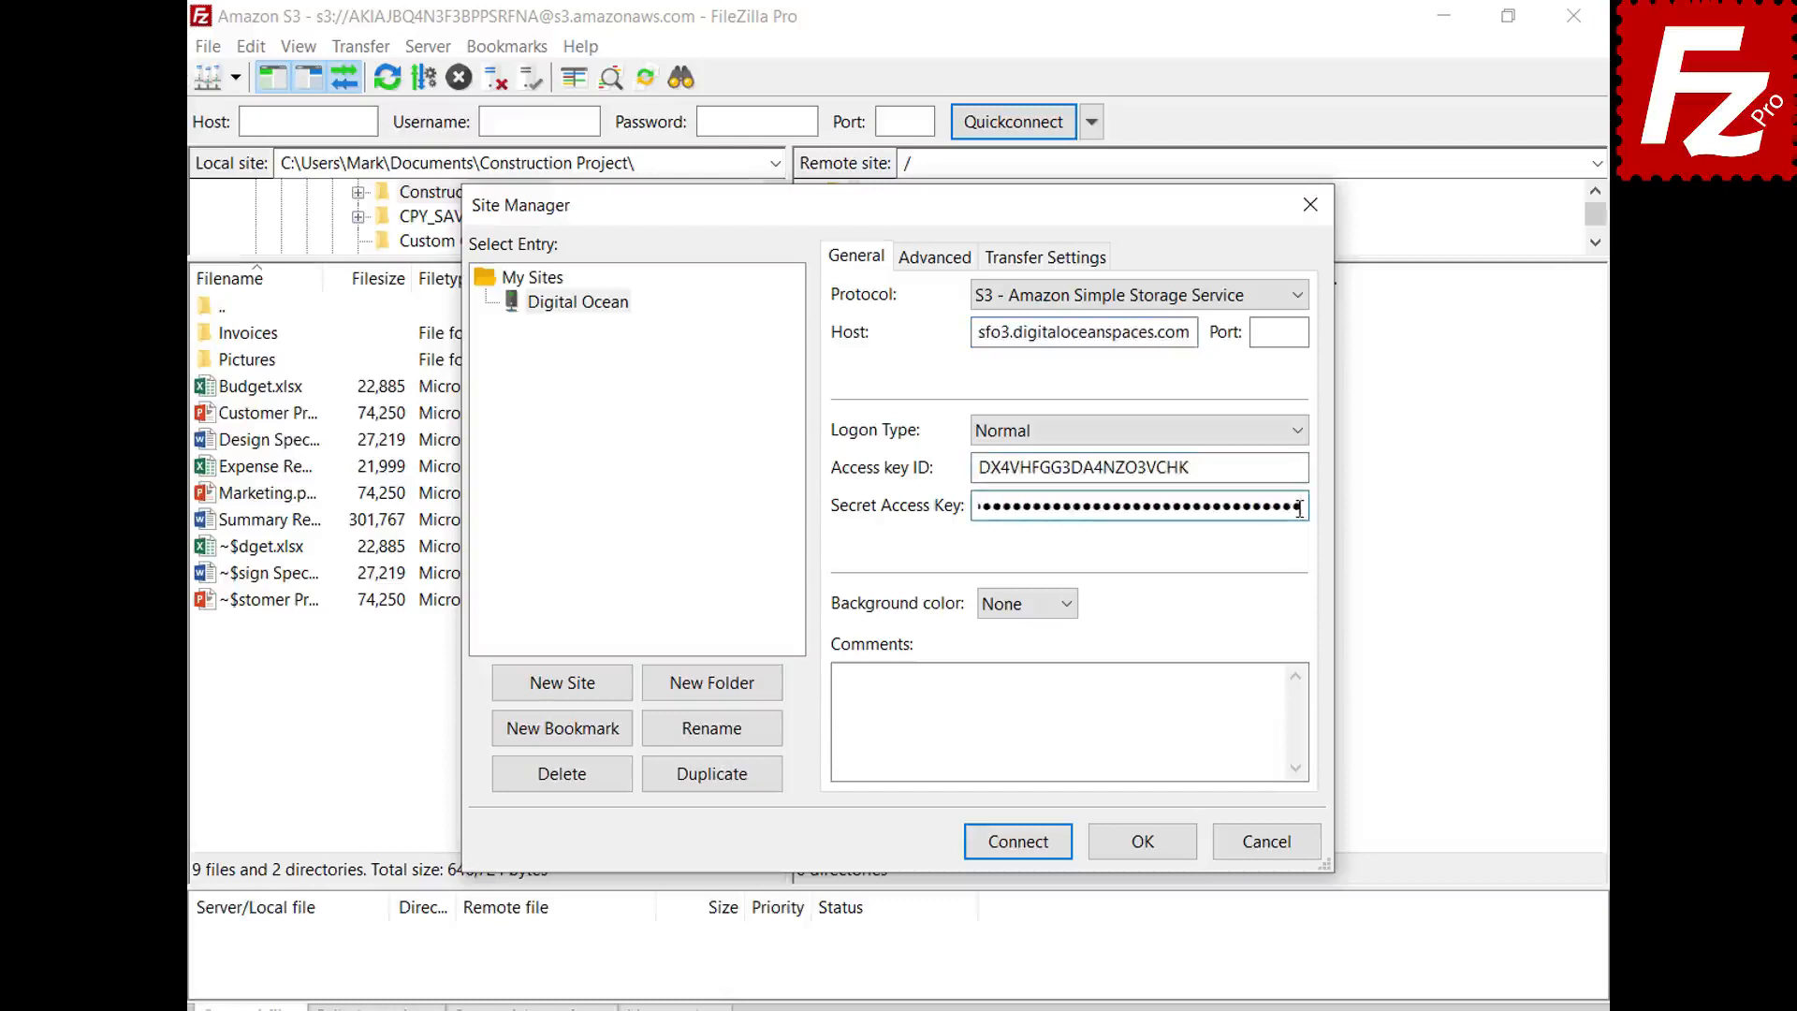
{"action": "left_click", "coordinate": [1019, 845]}
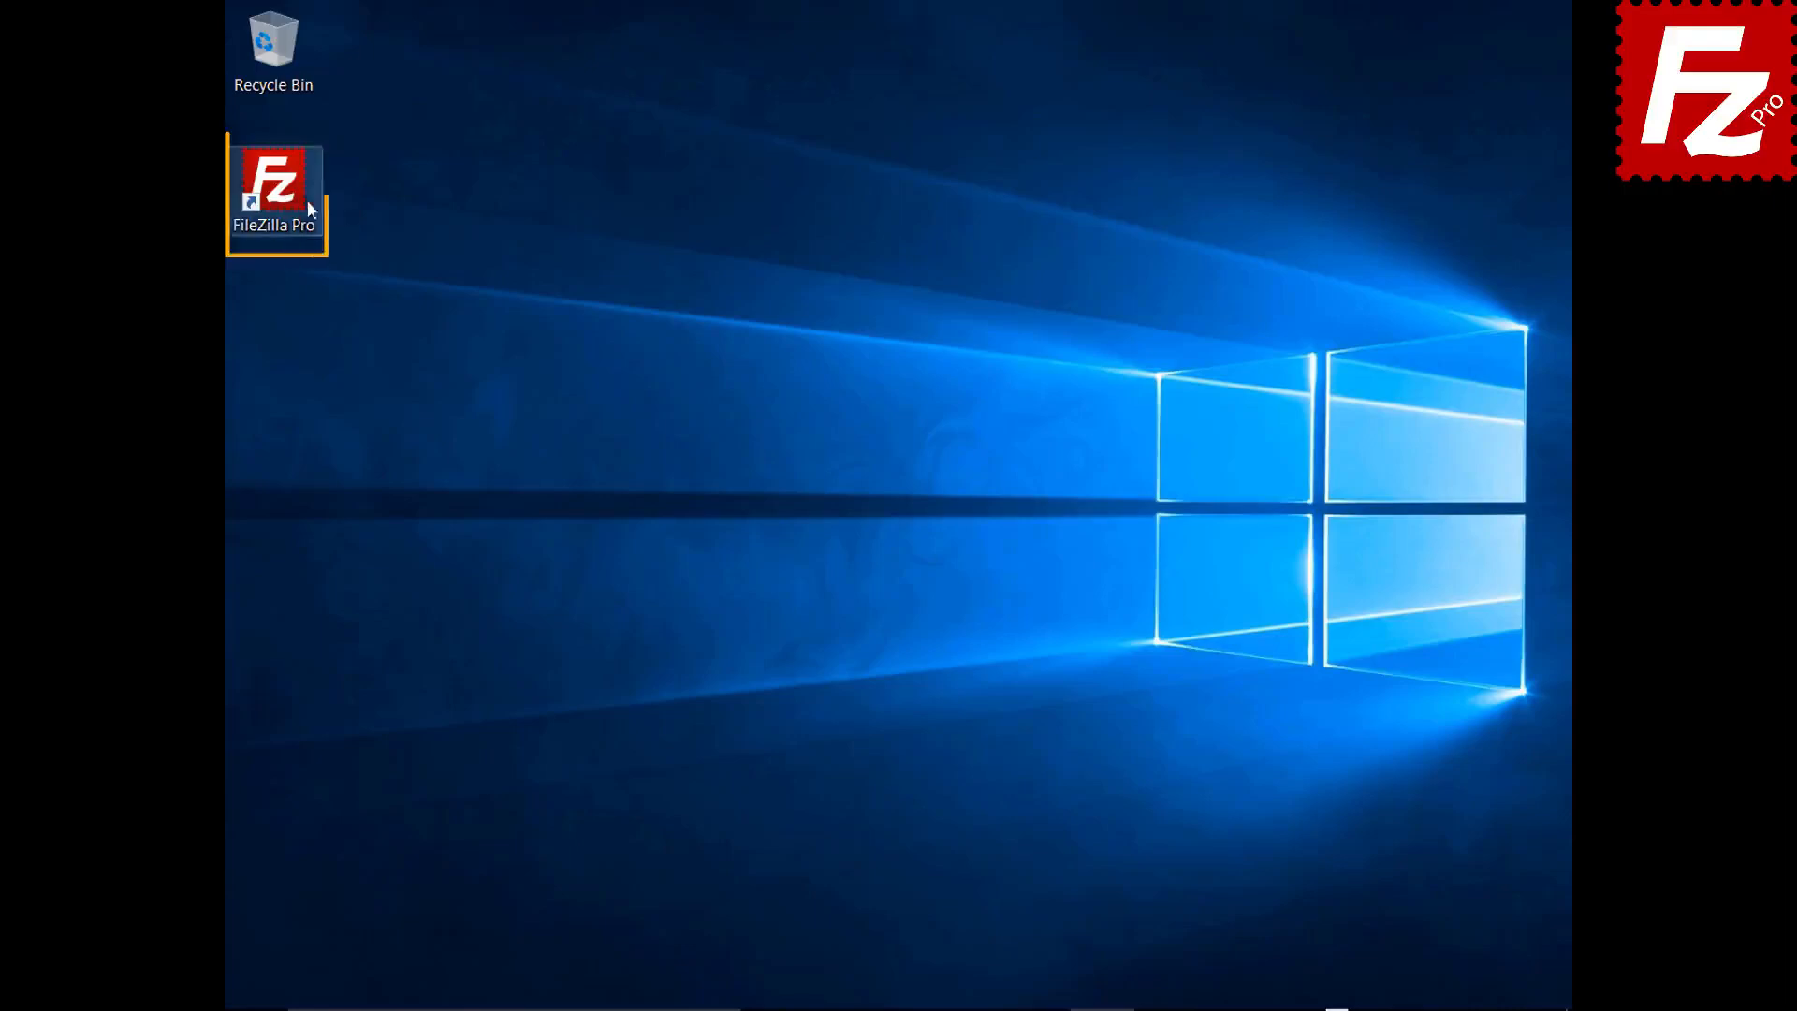
- Relaunch FileZilla Pro and connect to the saved Amazon S3 site
{"action": "double_click", "coordinate": [285, 193]}
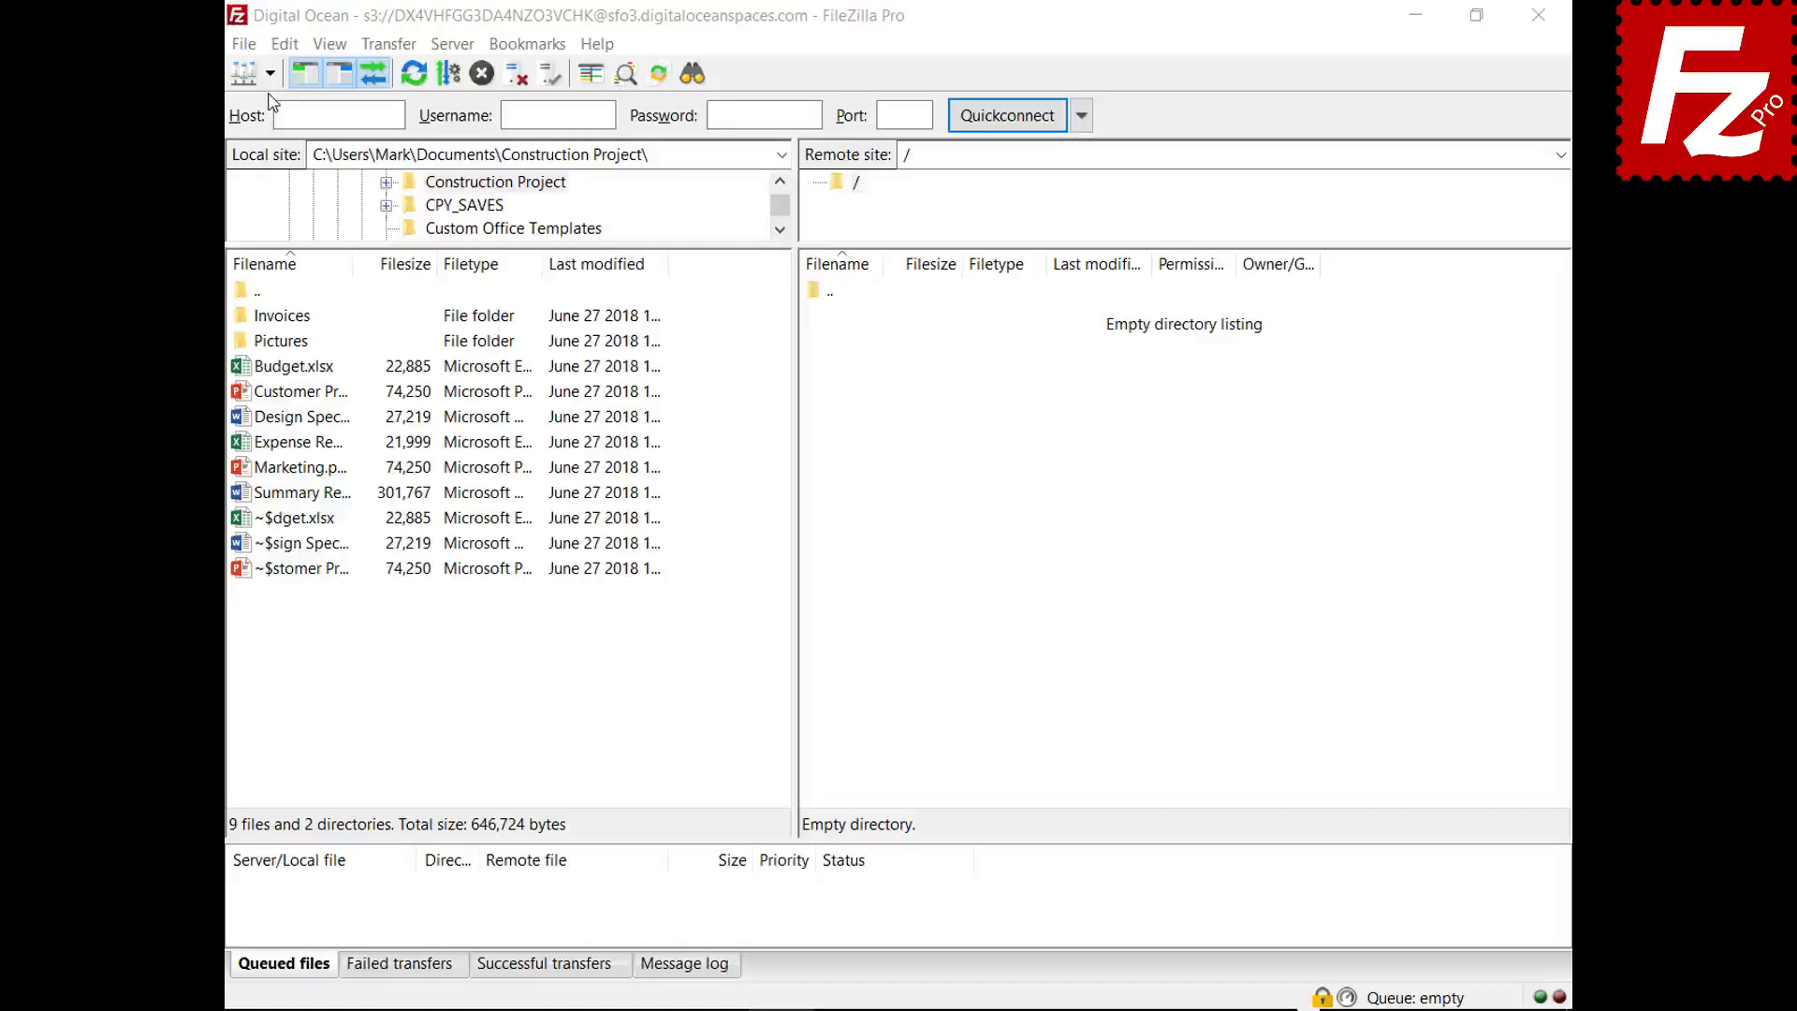
{"action": "left_click", "coordinate": [270, 74]}
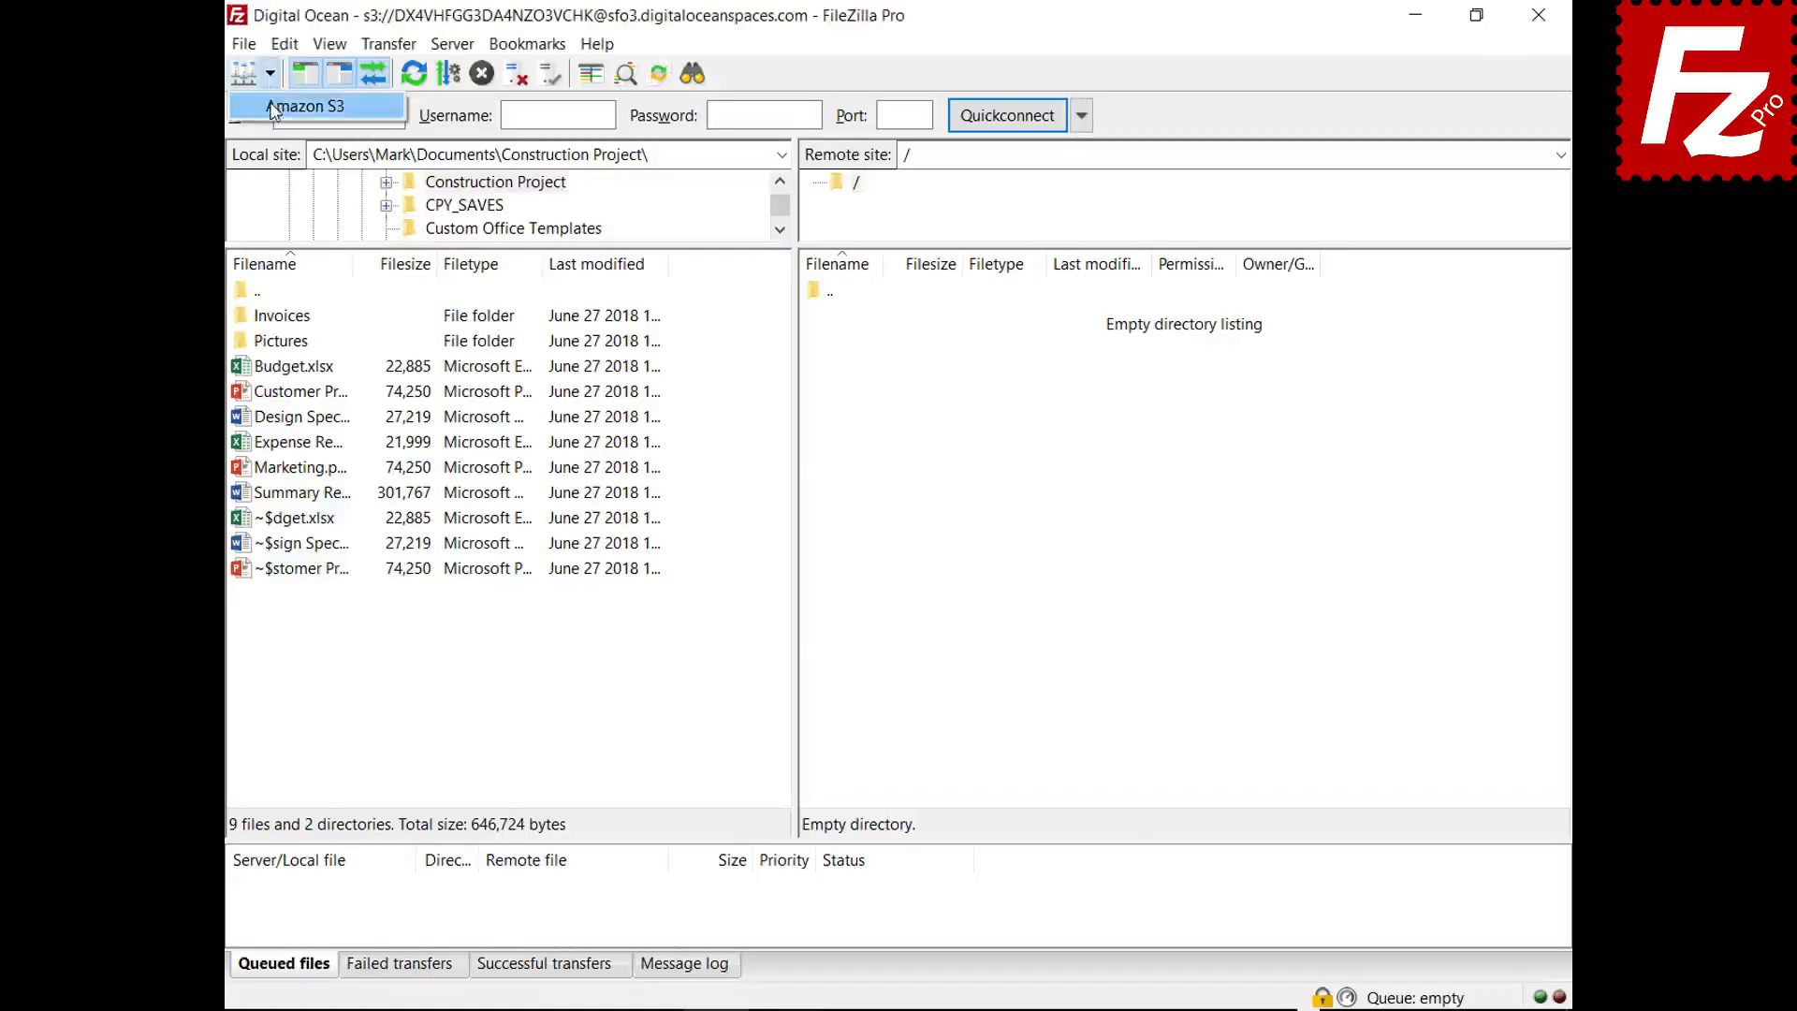
{"action": "left_click", "coordinate": [276, 109]}
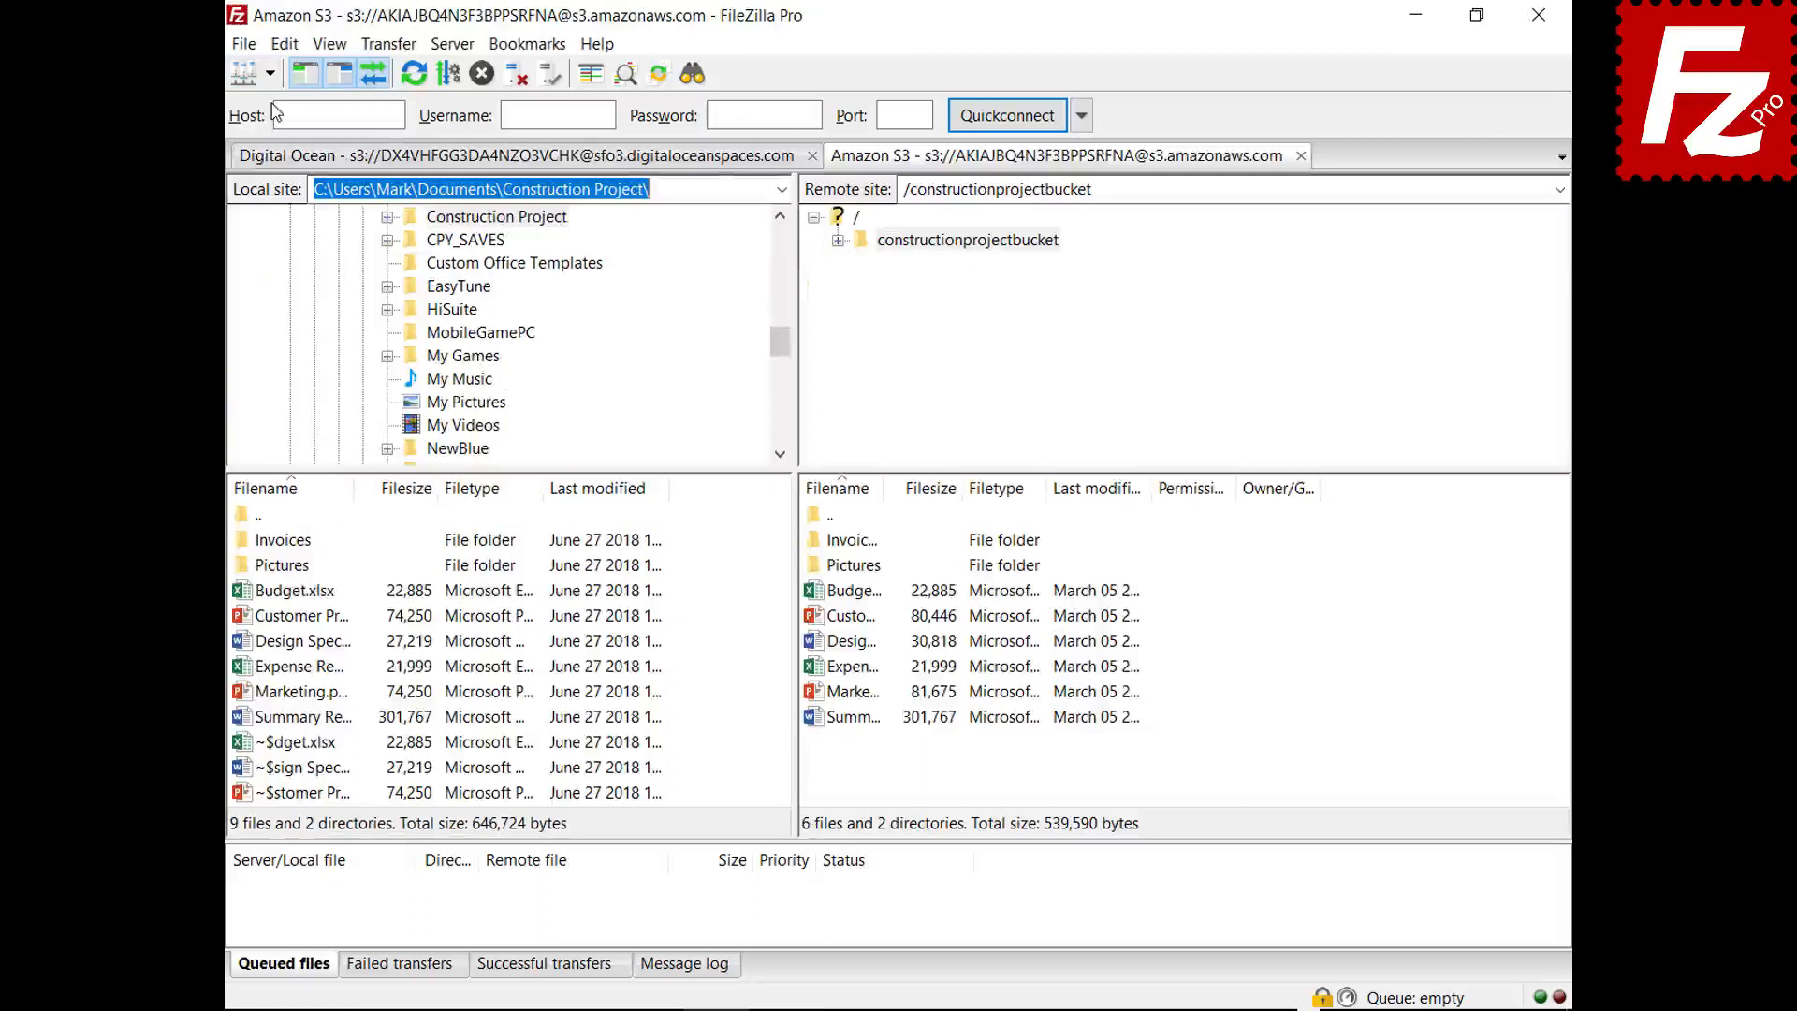
- Review Budget.xlsx's S3 server-side encryption options, trying AWS KMS, then cancel
{"action": "right_click", "coordinate": [816, 603]}
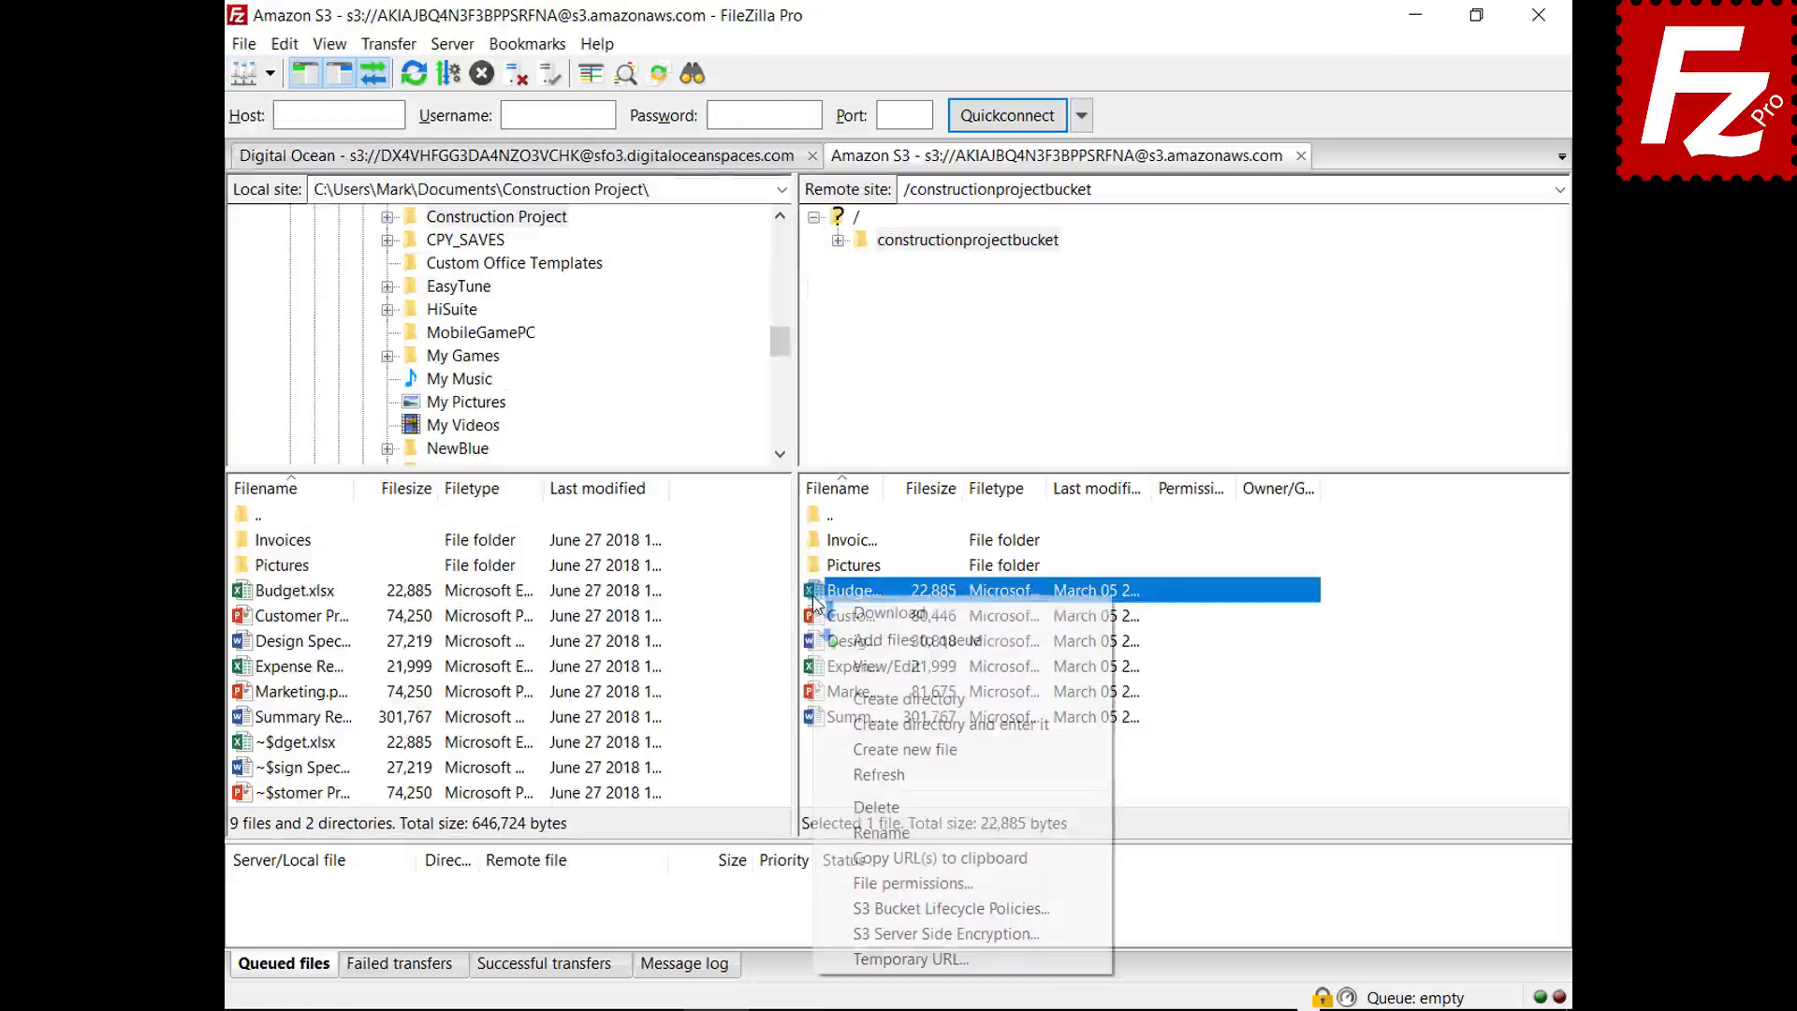
{"action": "left_click", "coordinate": [845, 932]}
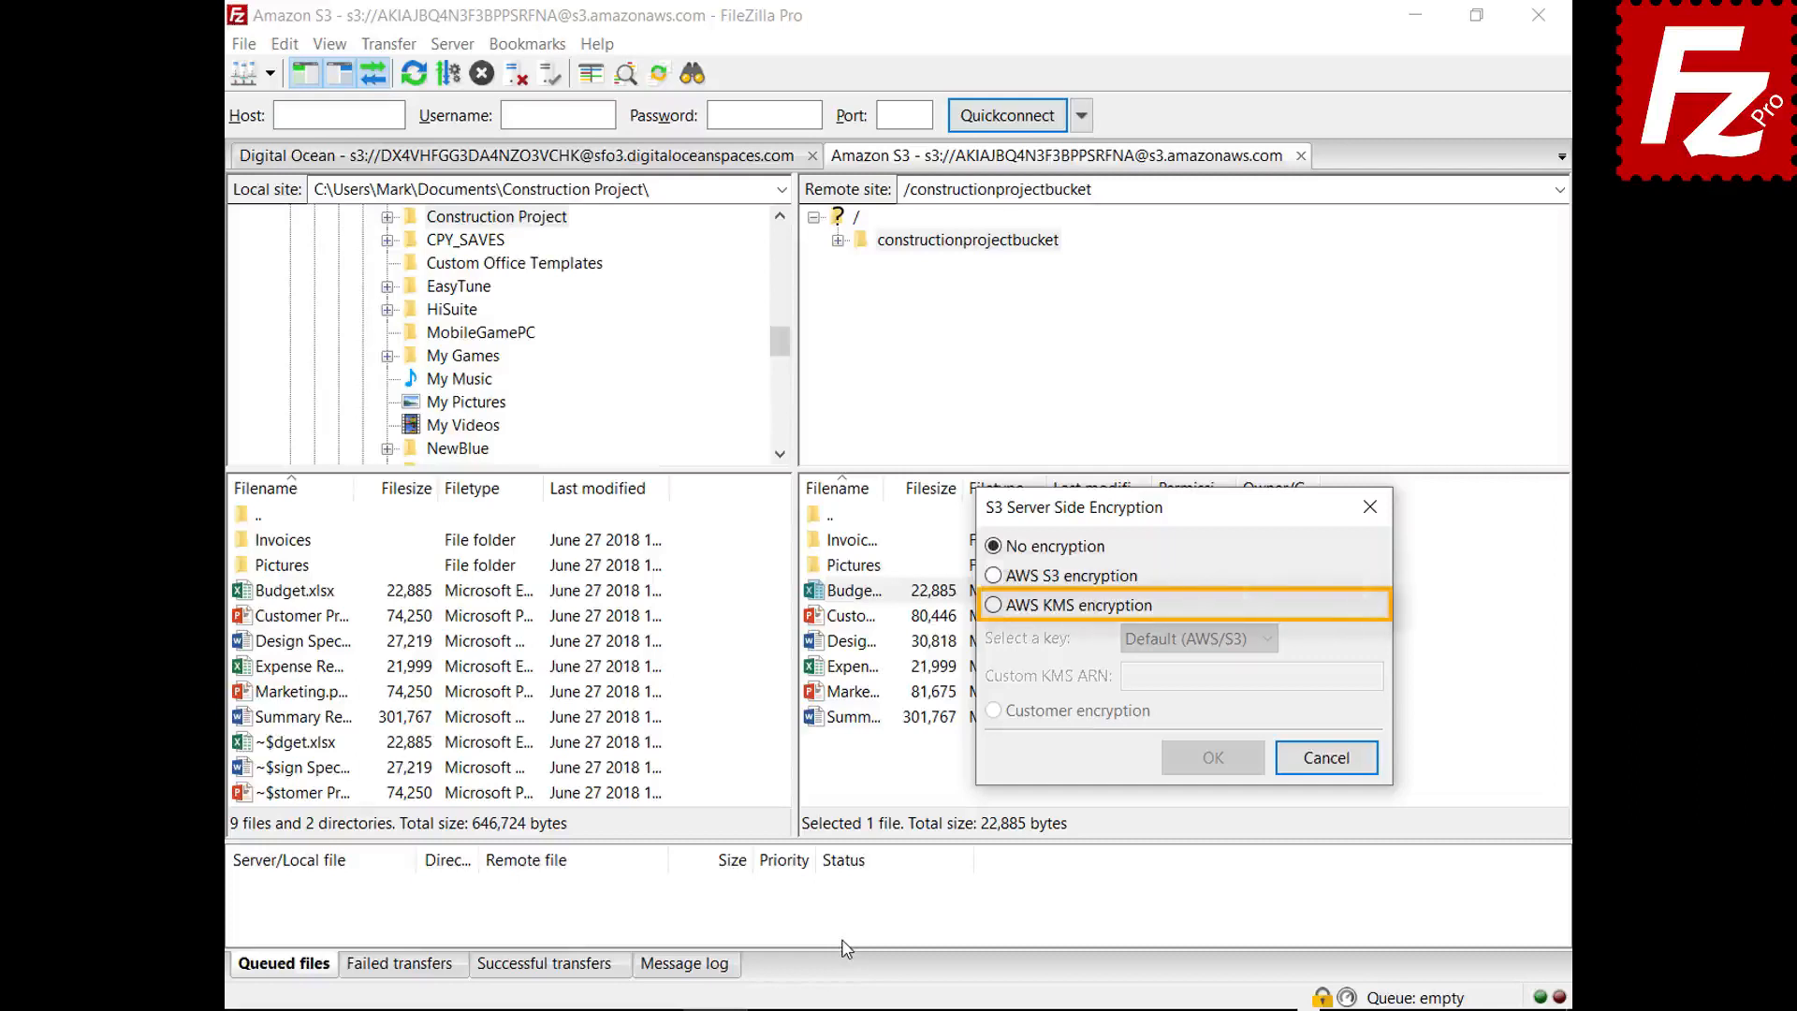
{"action": "left_click", "coordinate": [993, 605]}
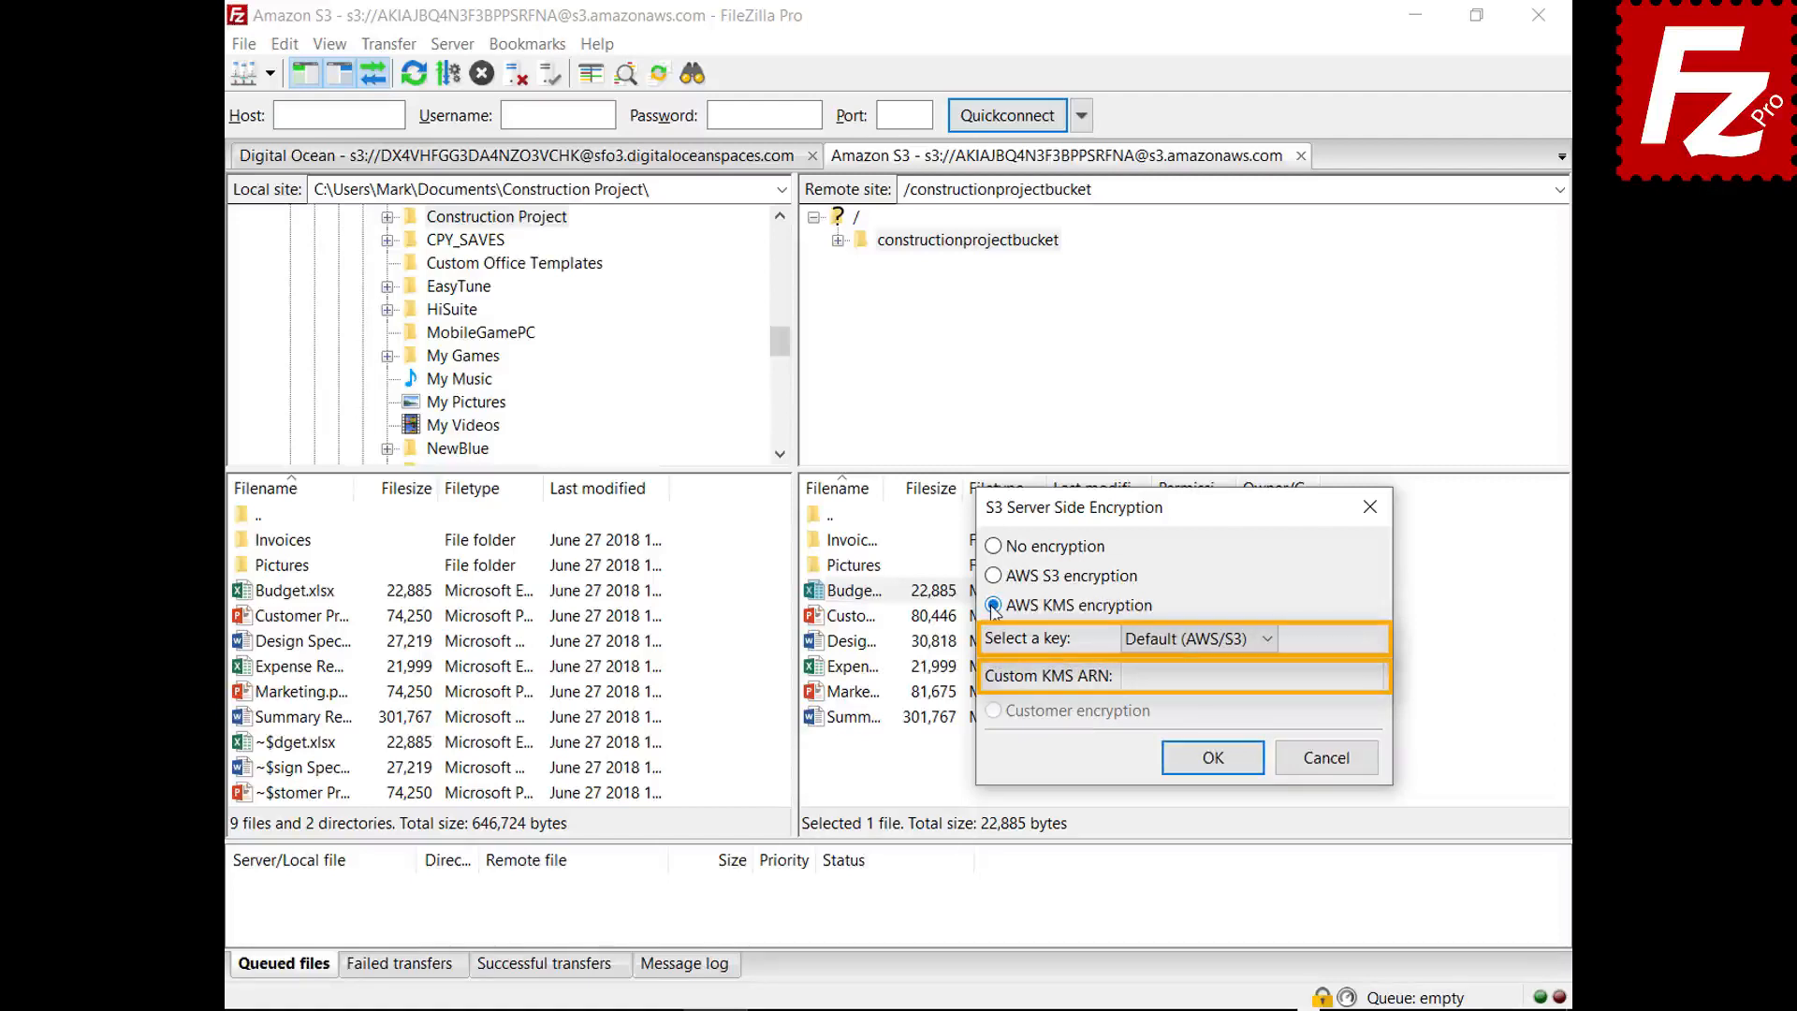
{"action": "left_click", "coordinate": [1335, 765]}
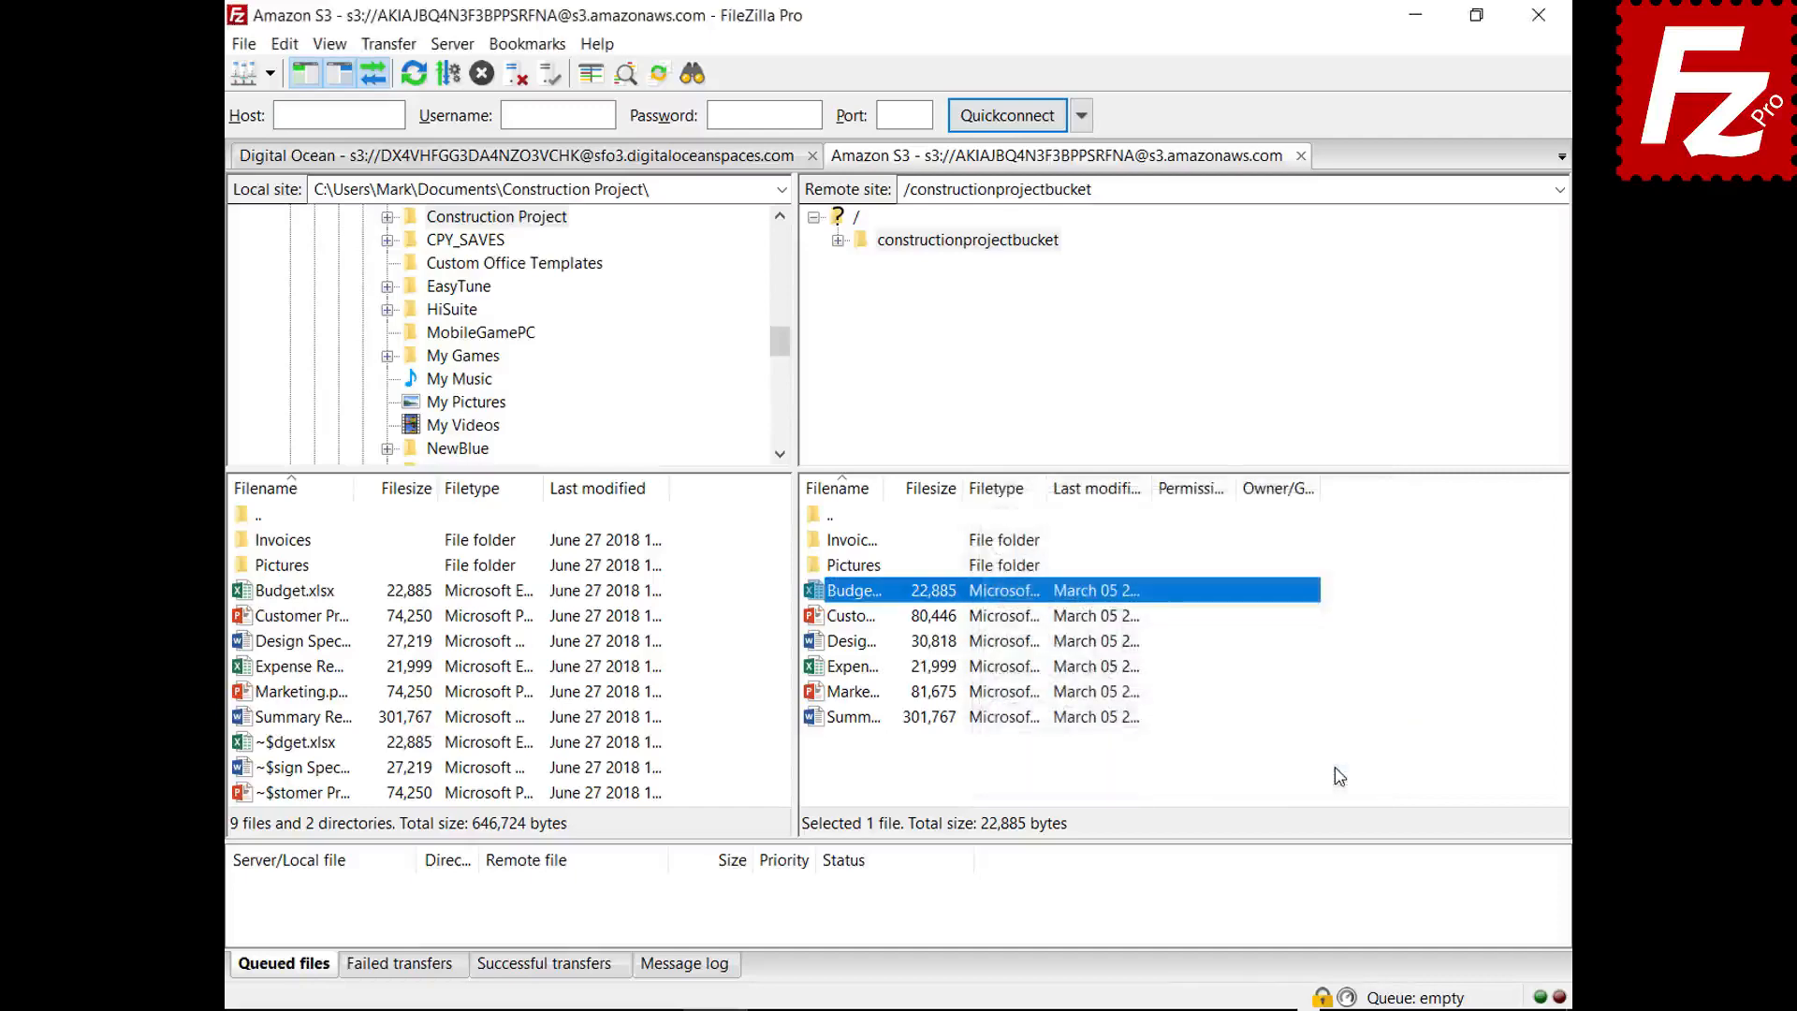
{"action": "left_click", "coordinate": [243, 44]}
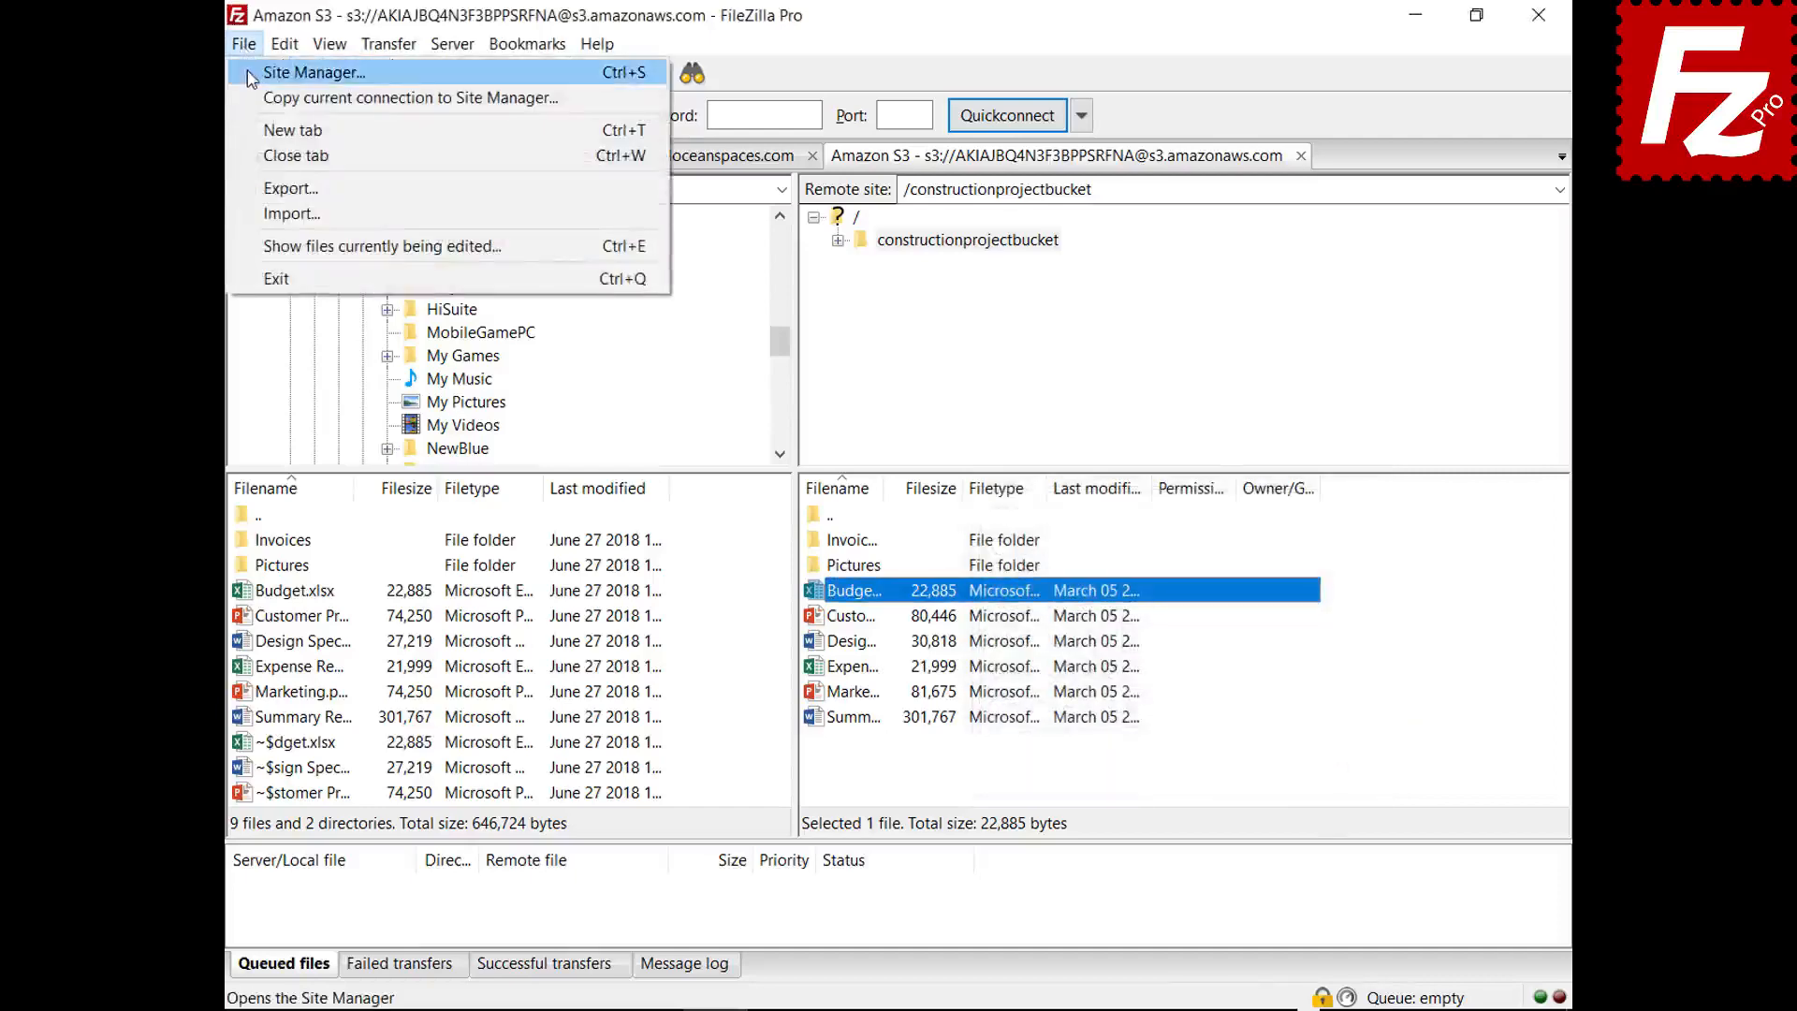
{"action": "left_click", "coordinate": [251, 75]}
{"action": "left_click", "coordinate": [1147, 249]}
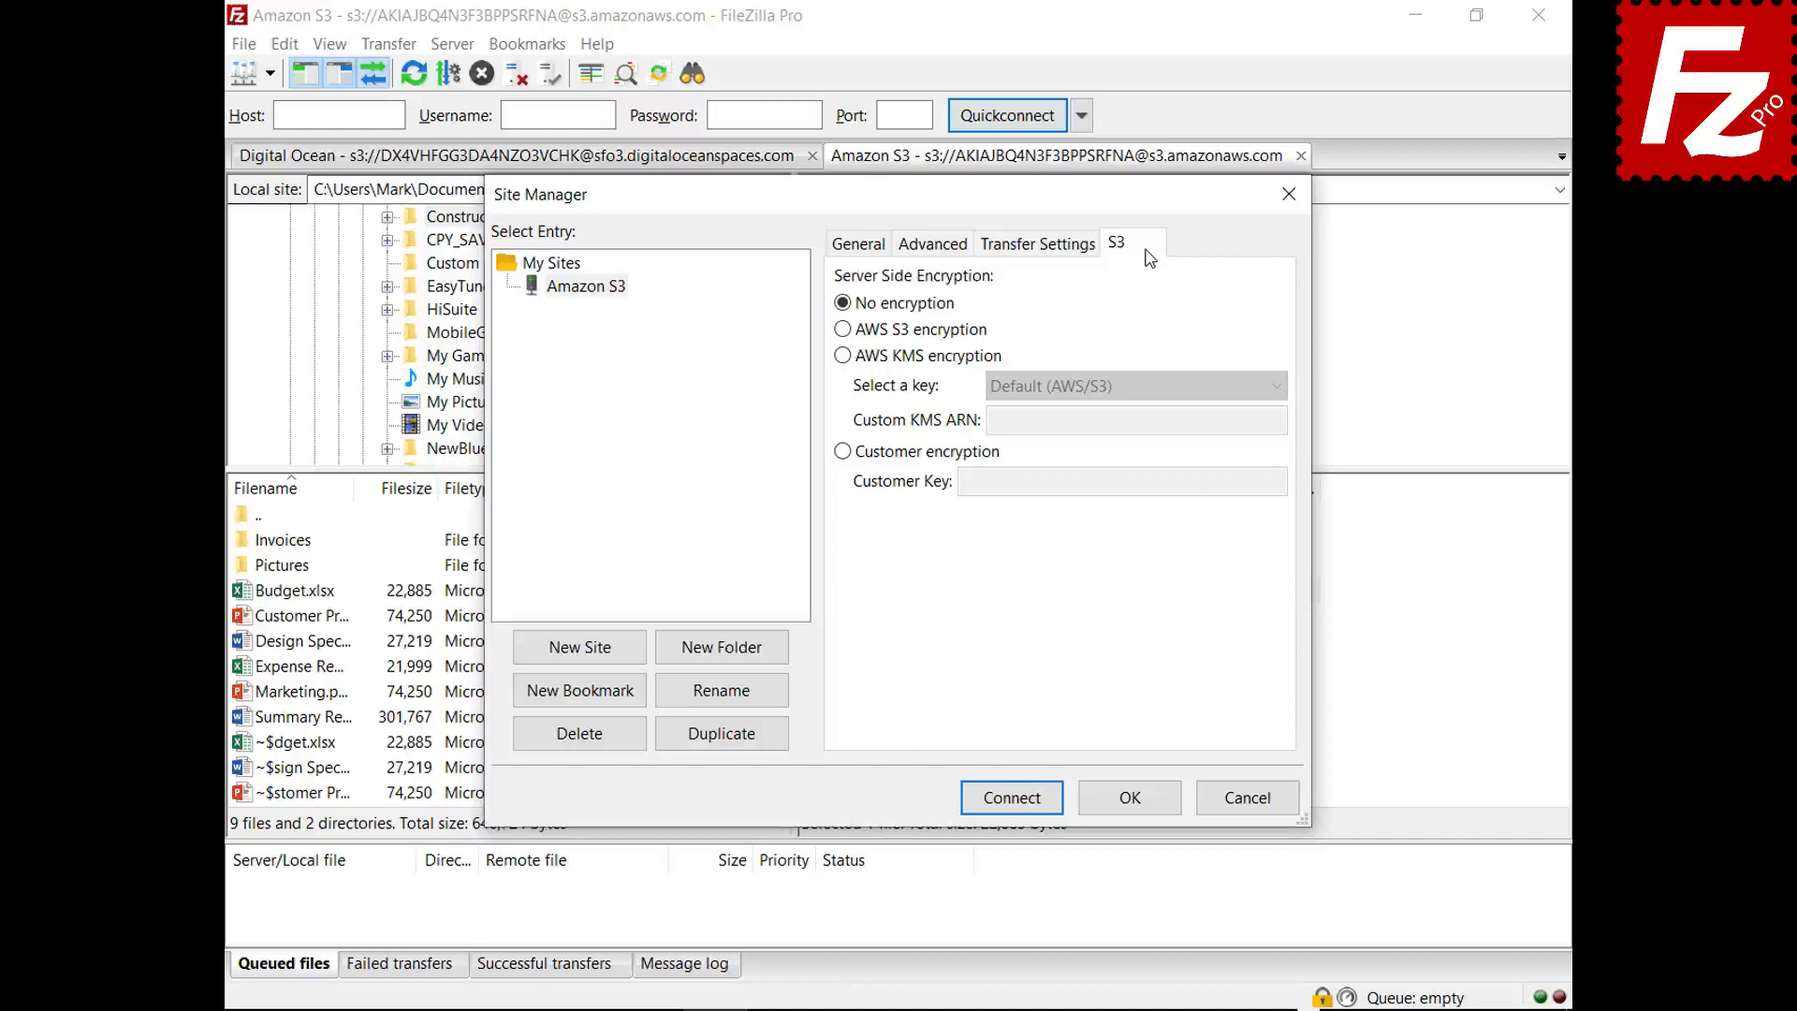
{"action": "left_click", "coordinate": [842, 329]}
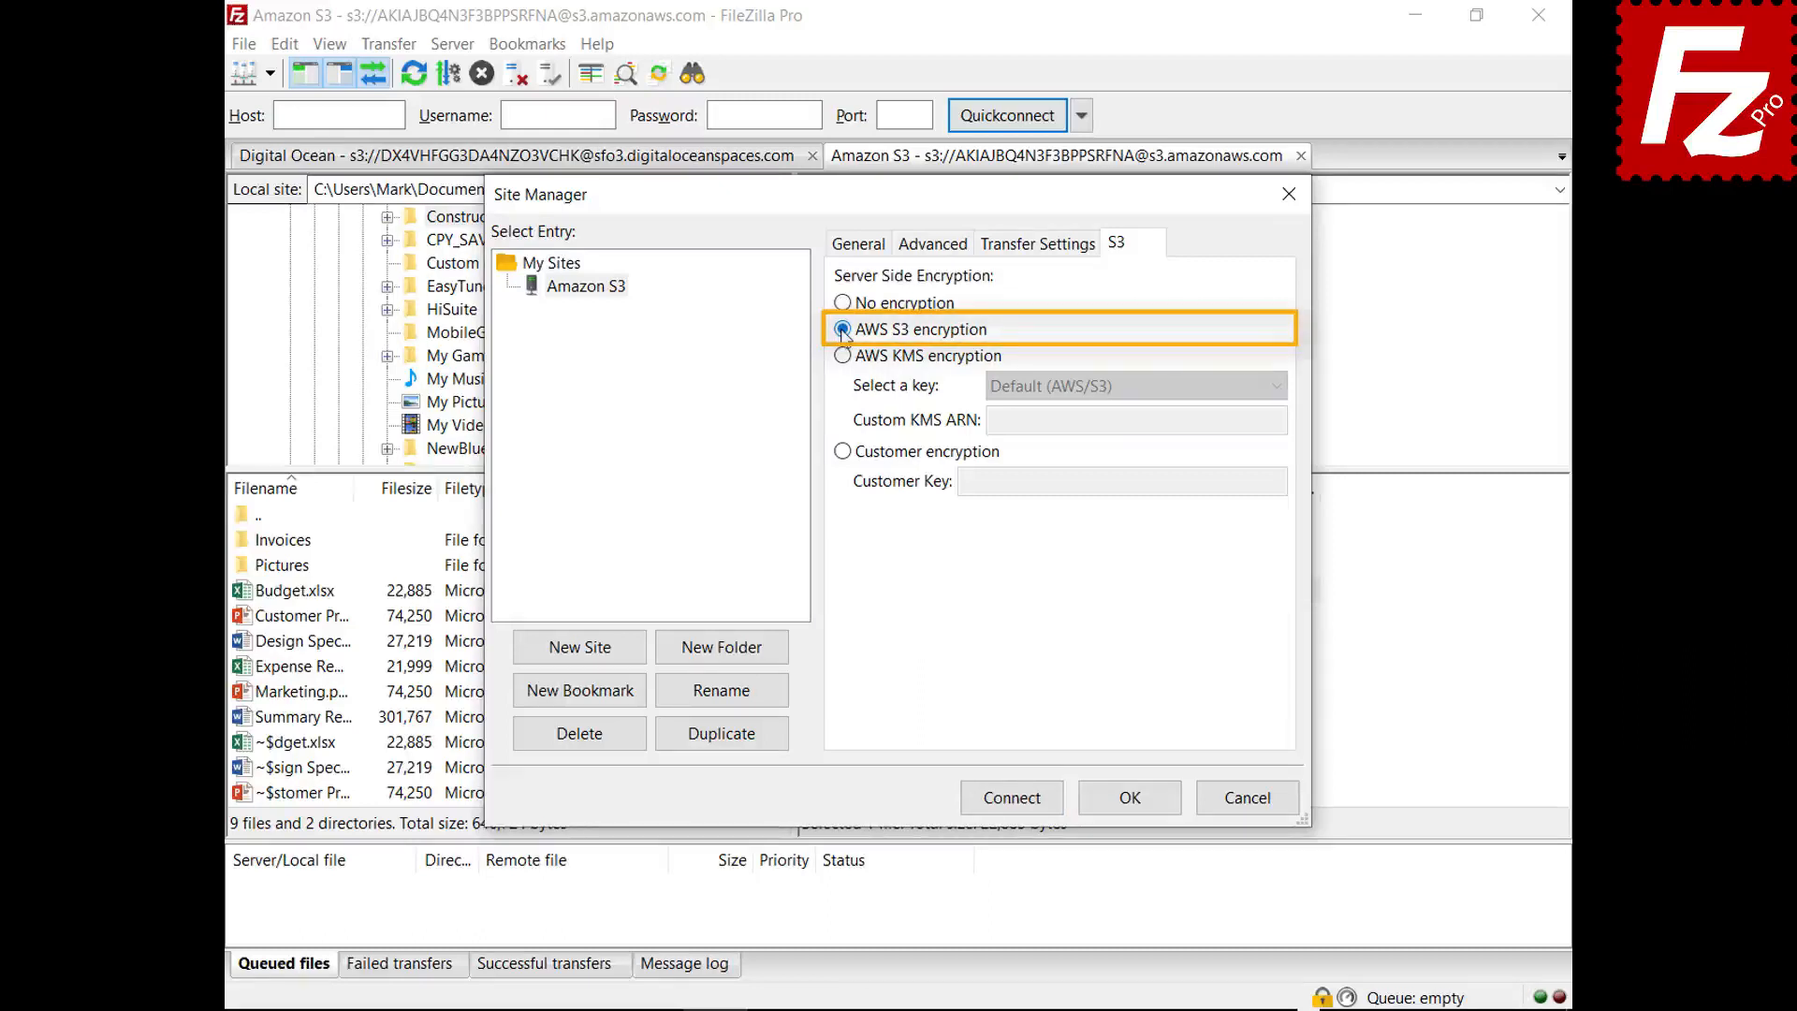
{"action": "left_click", "coordinate": [843, 356]}
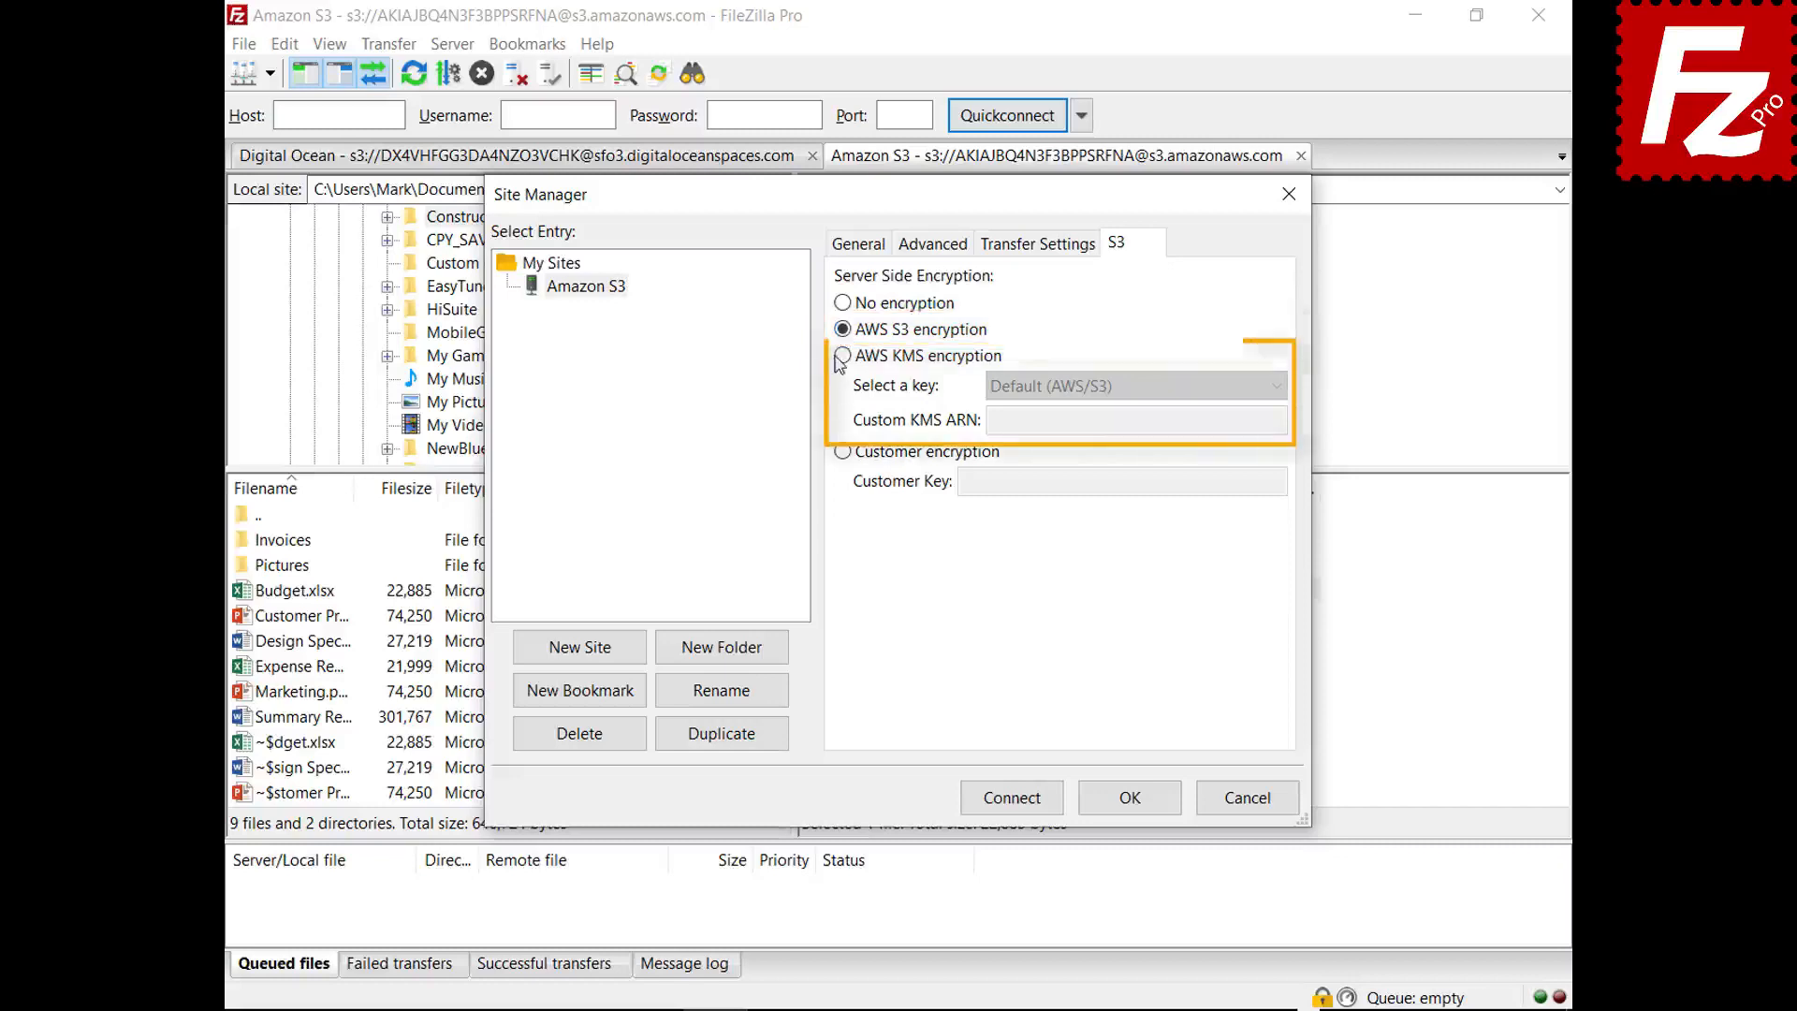
{"action": "left_click", "coordinate": [1276, 387]}
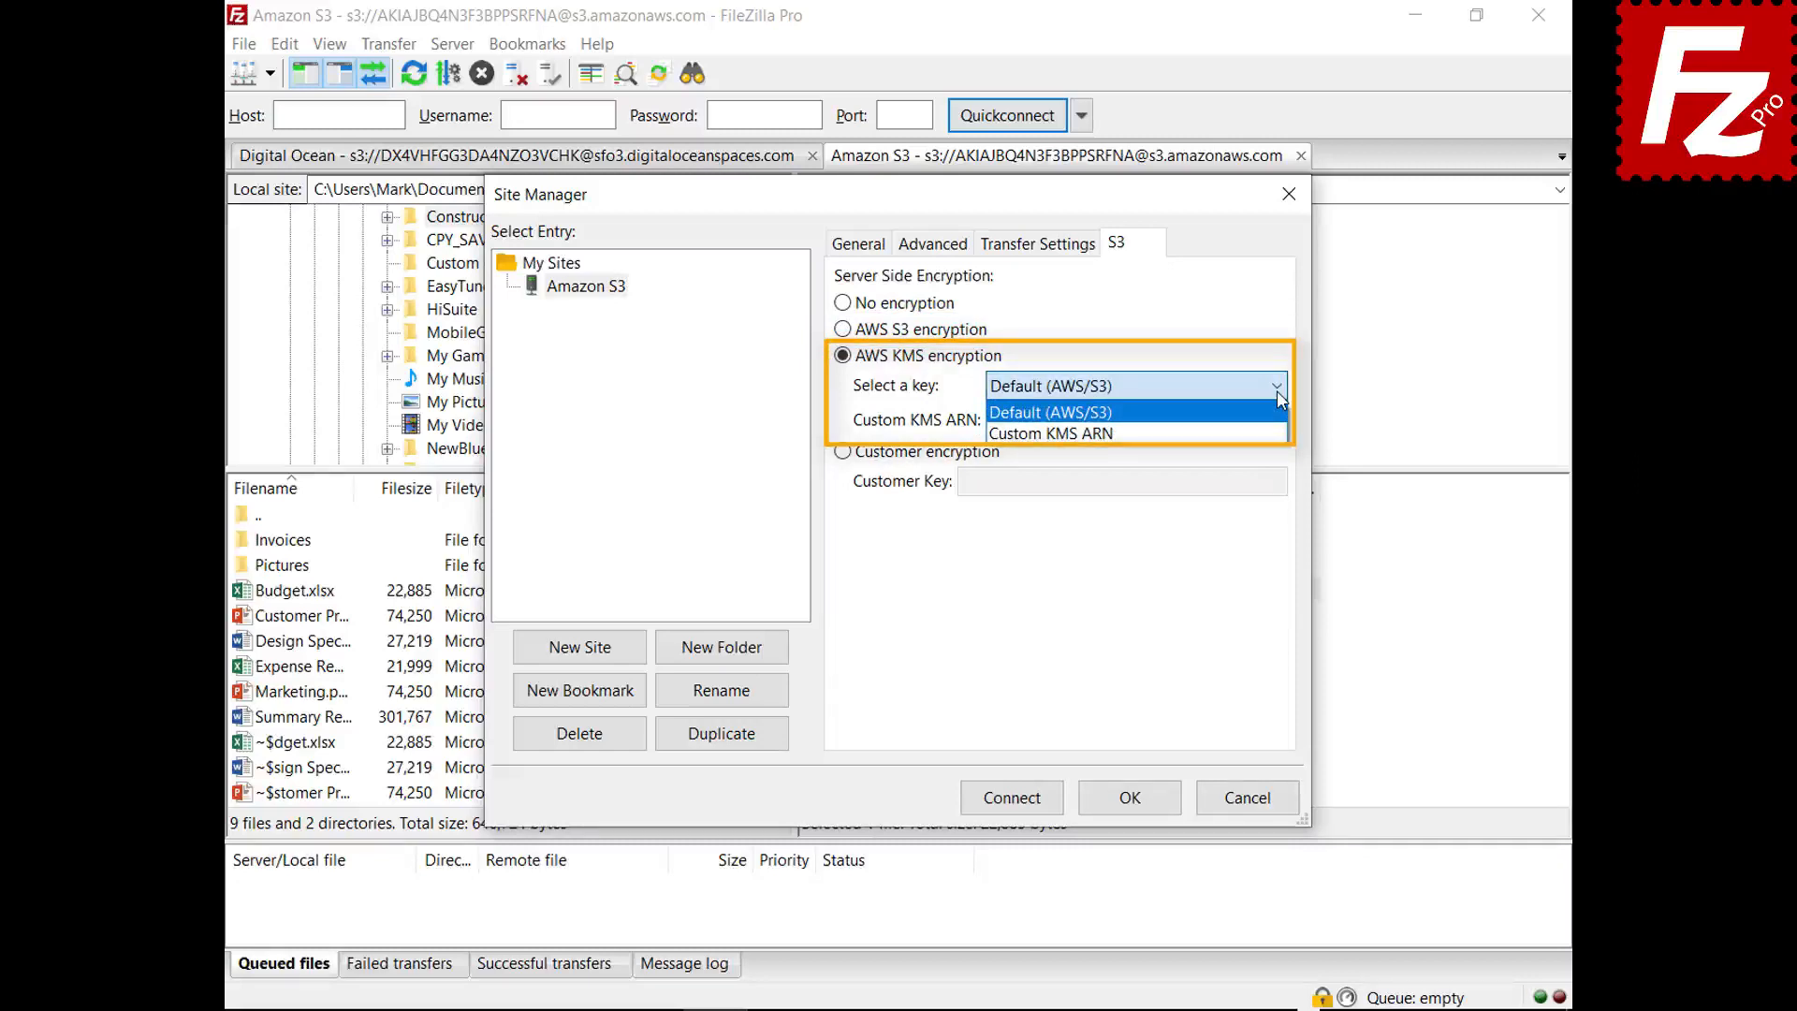
{"action": "left_click", "coordinate": [1276, 390]}
{"action": "left_click", "coordinate": [842, 451]}
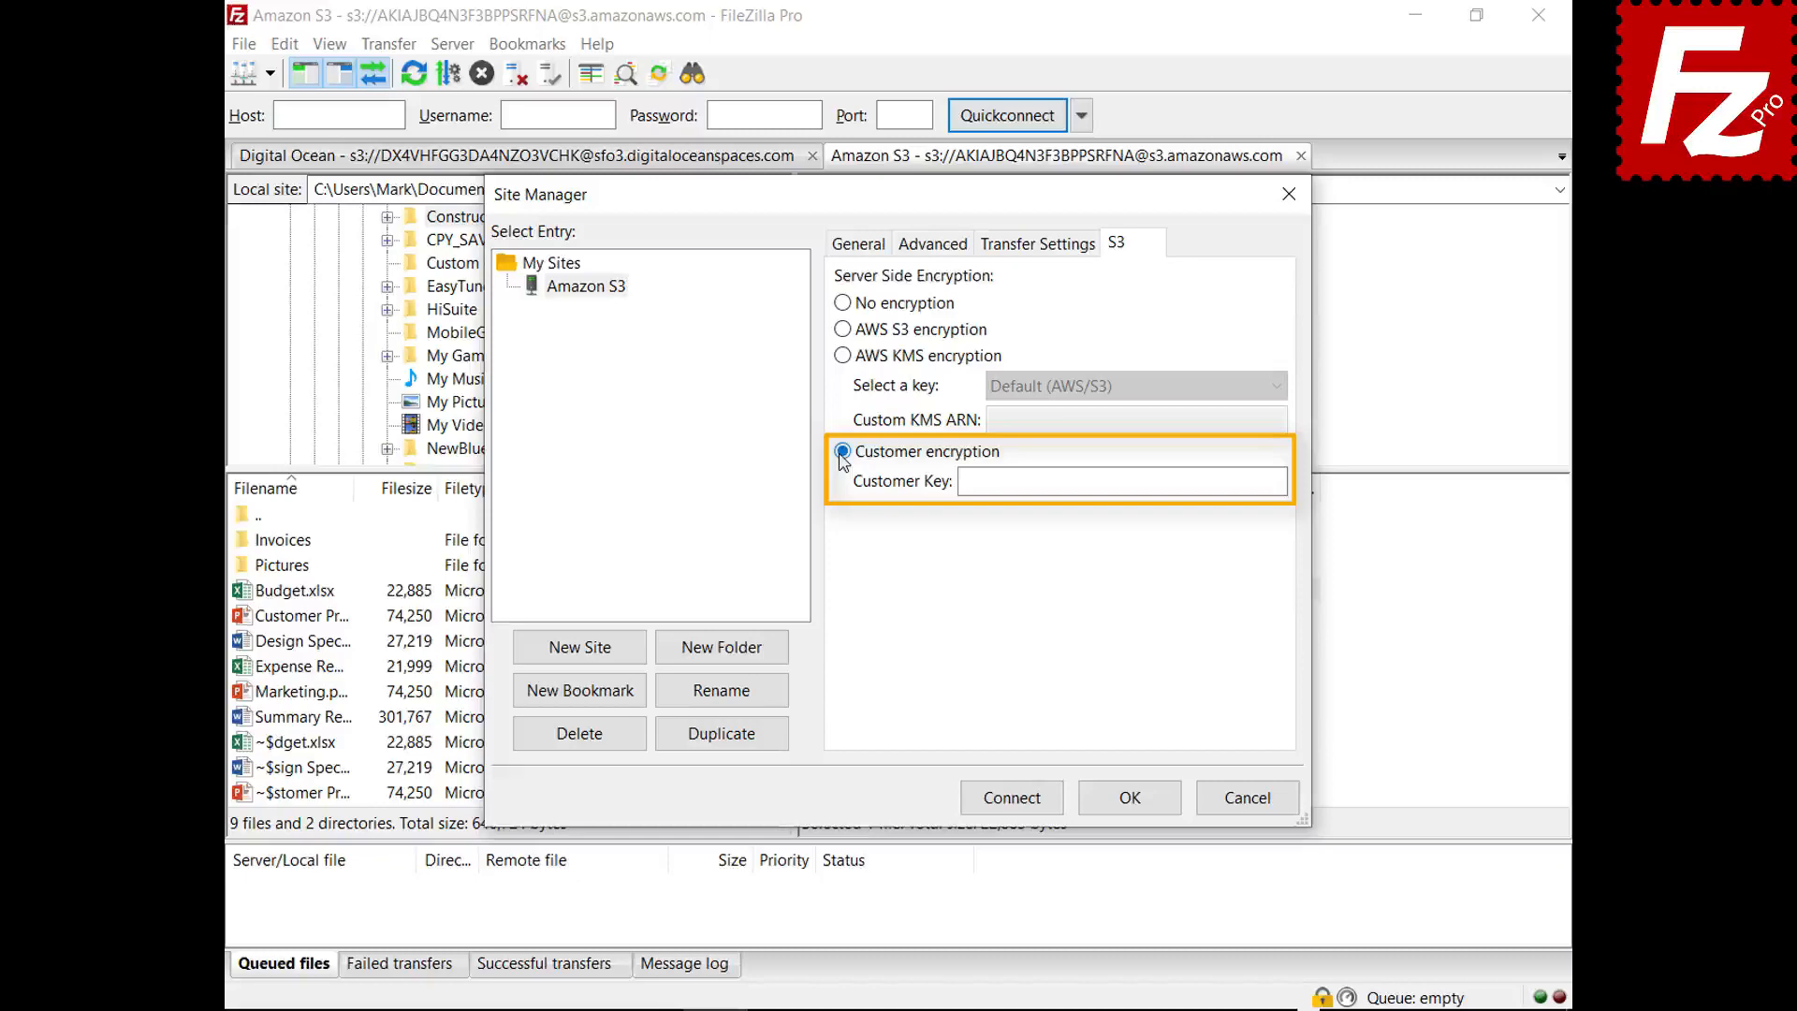
{"action": "left_click", "coordinate": [1256, 808]}
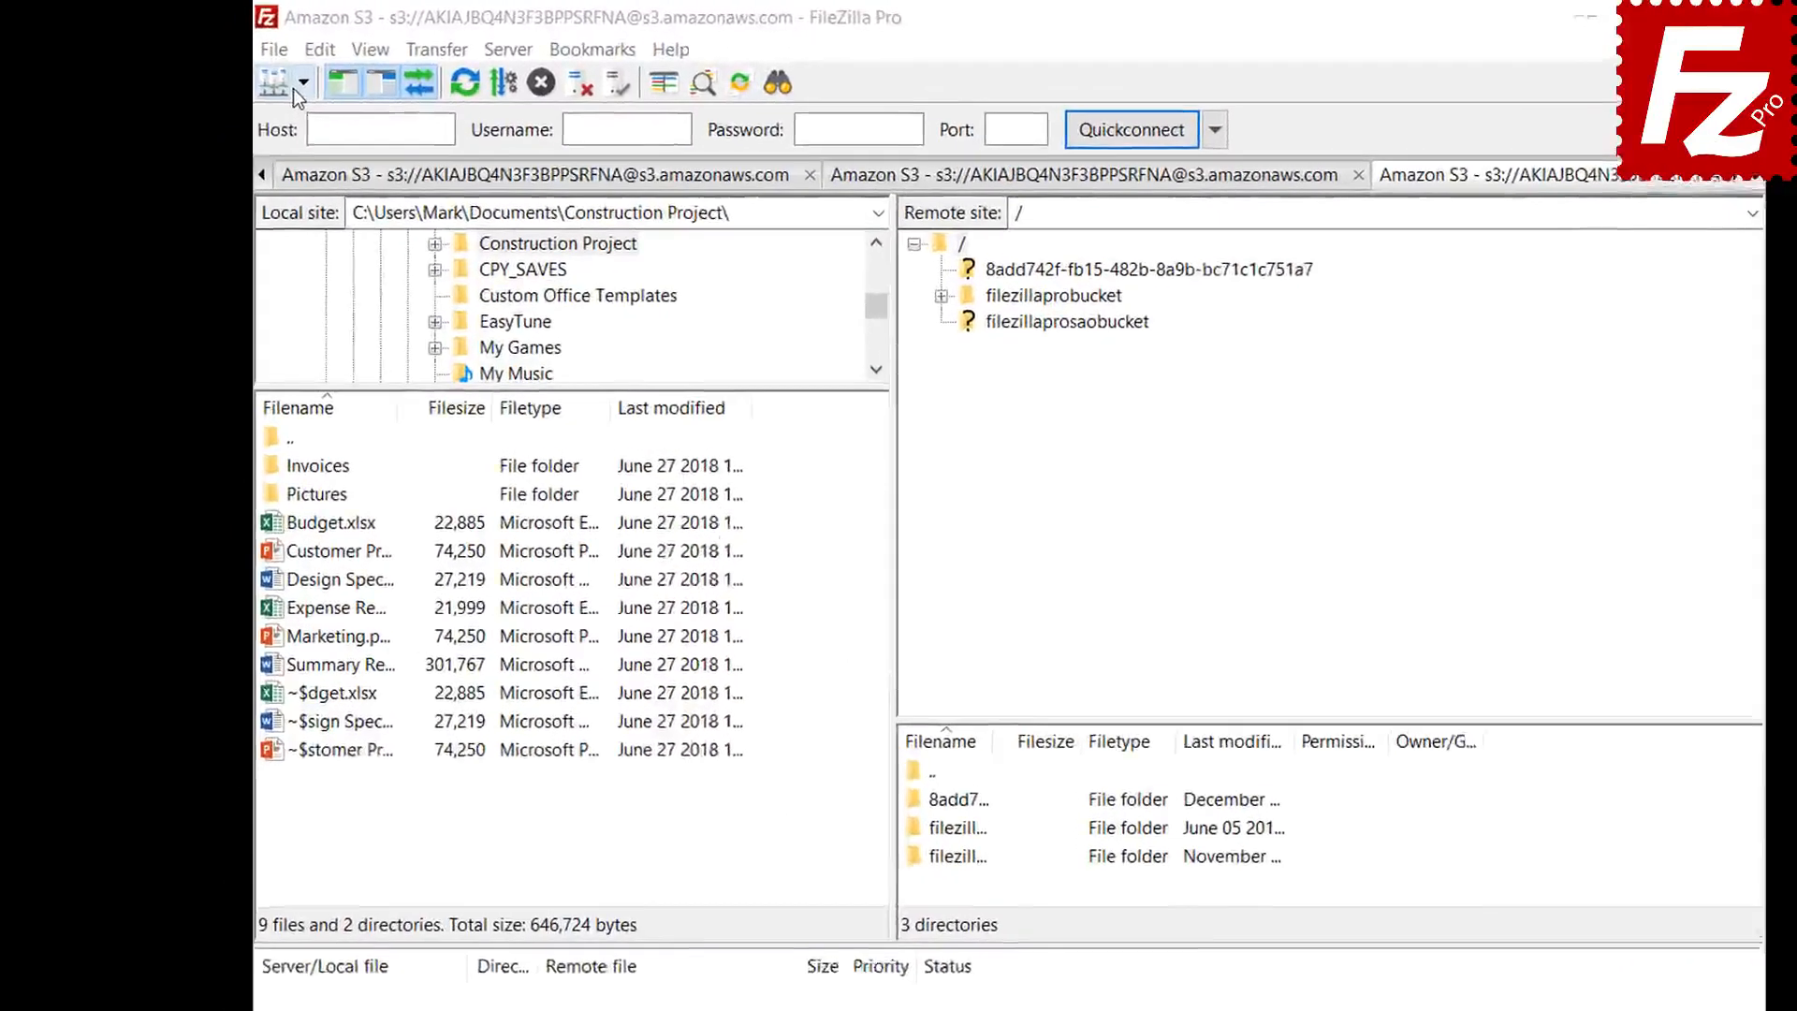
- Reconnect to Amazon S3 and open the lifecycle policies of filezillaprobucket
{"action": "left_click", "coordinate": [298, 90]}
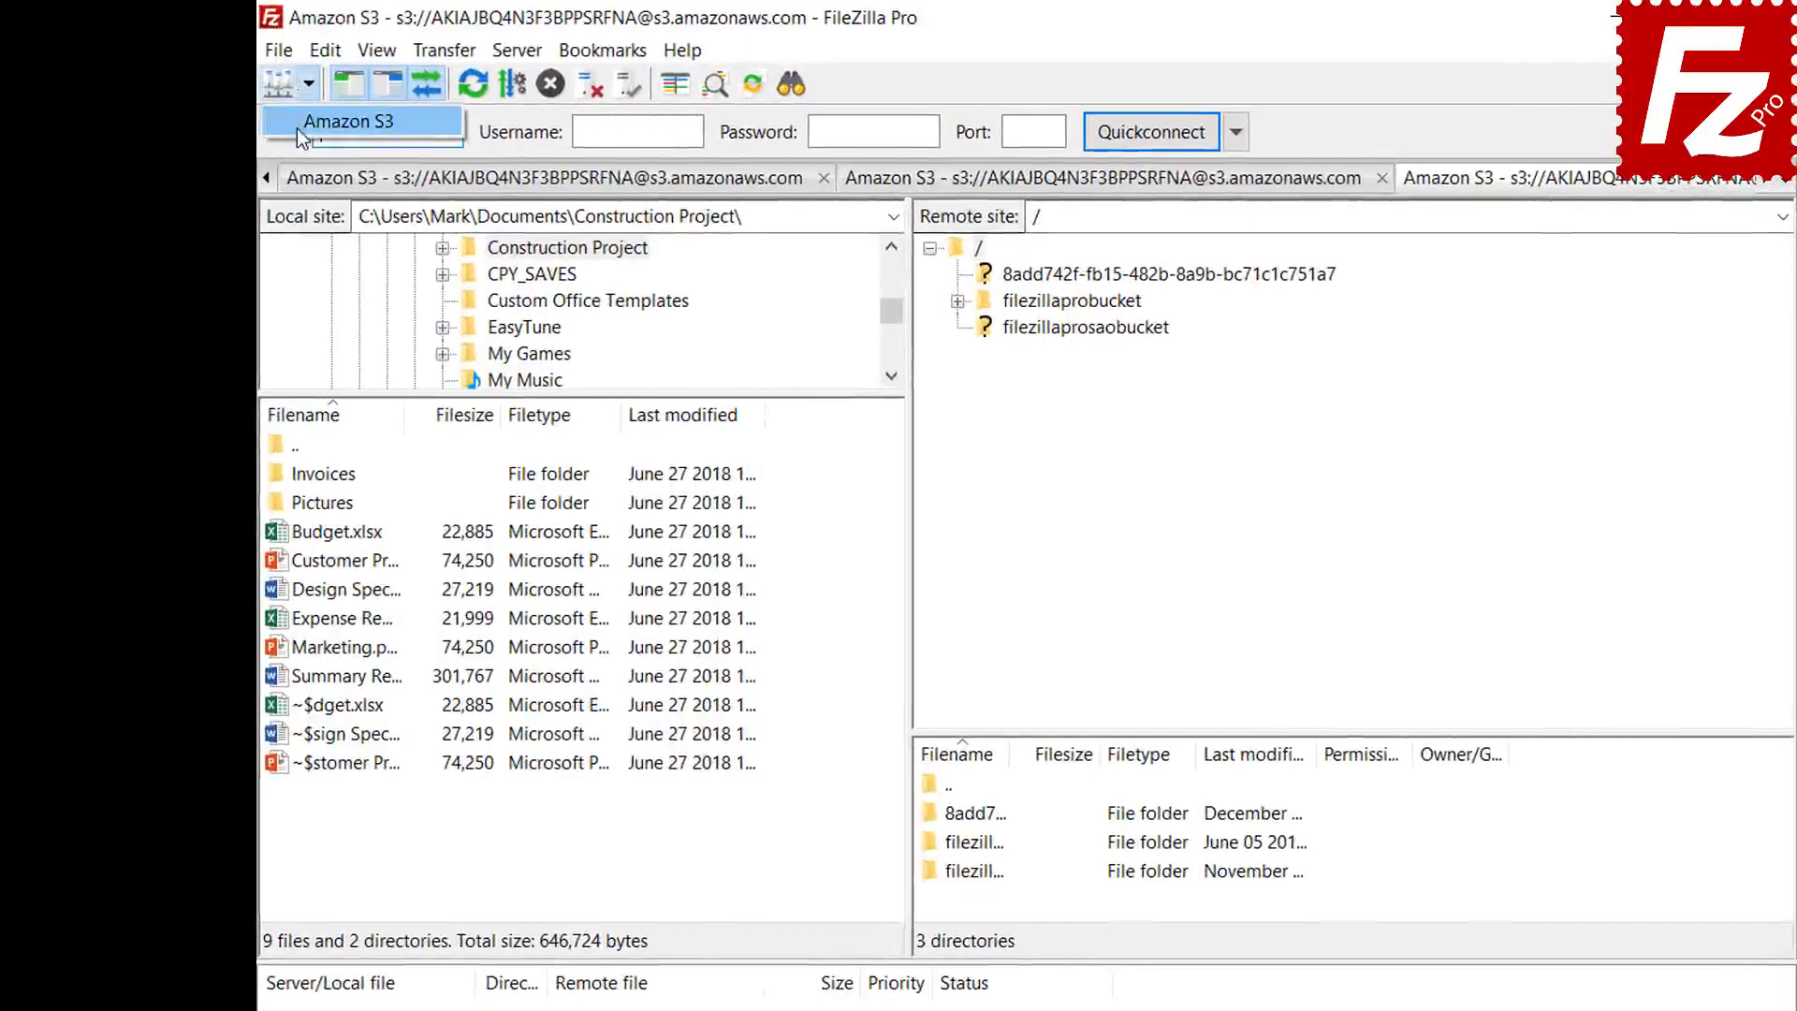
{"action": "left_click", "coordinate": [298, 129]}
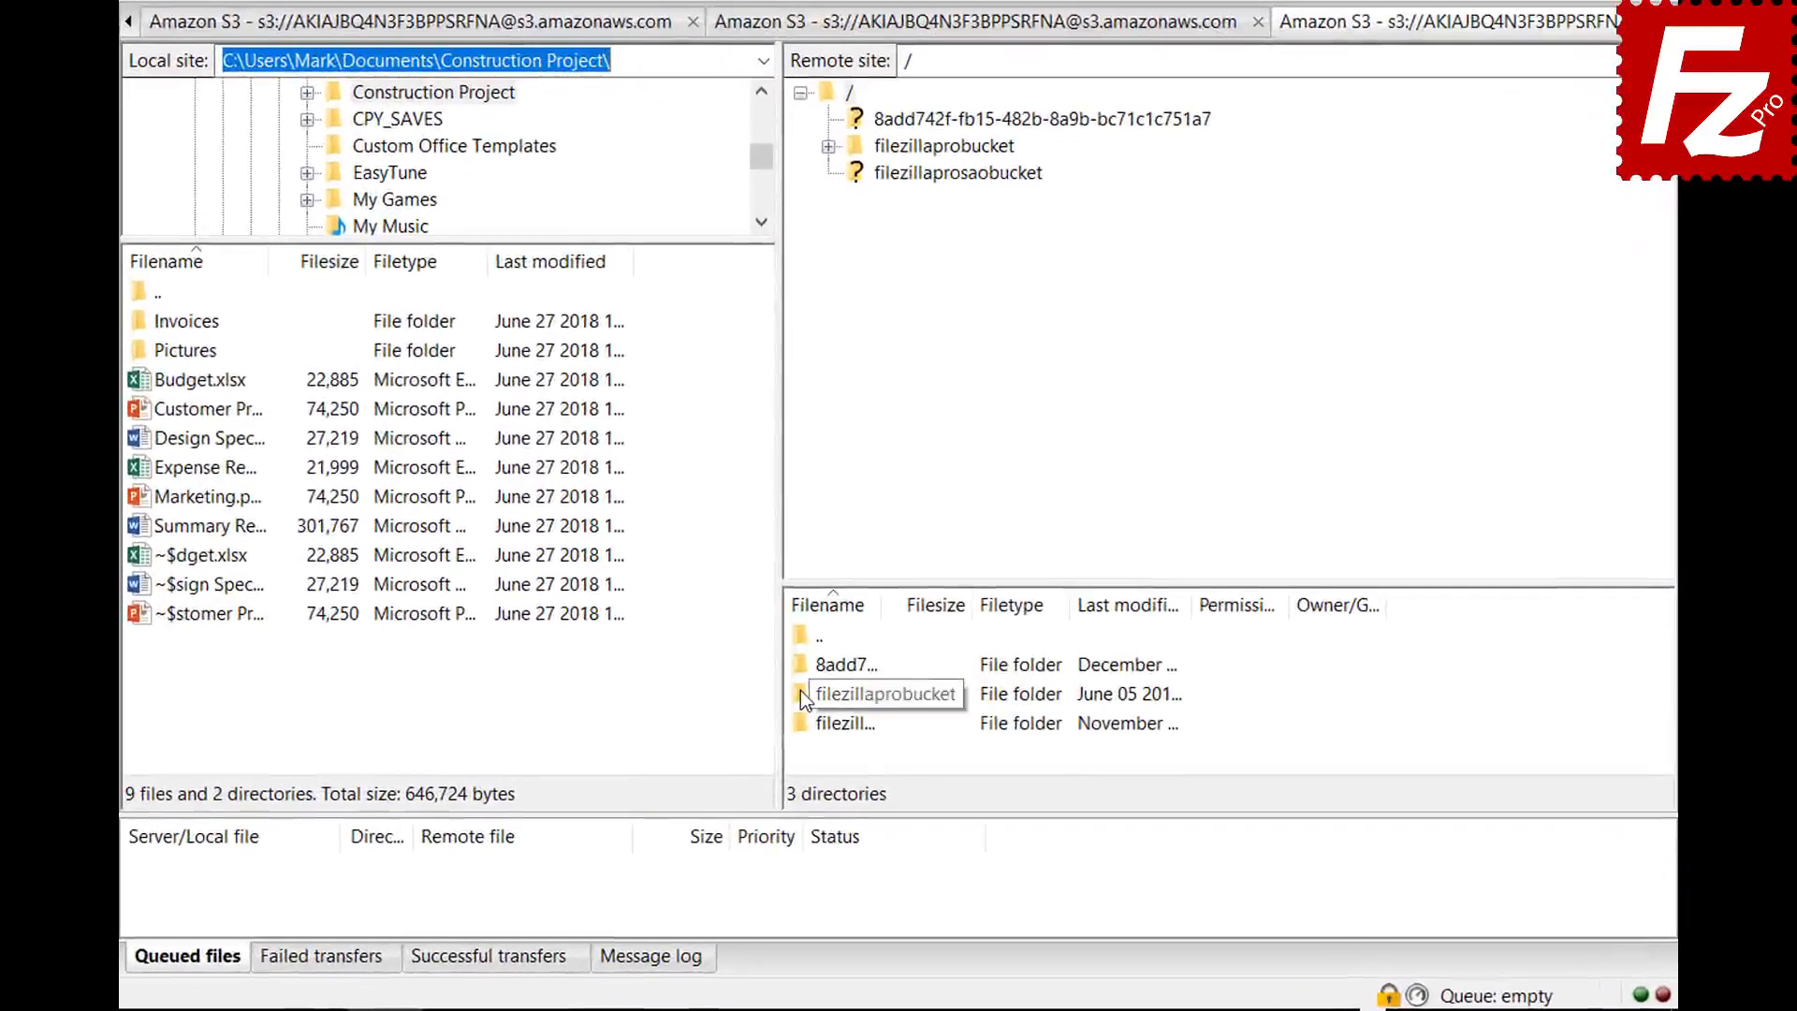
{"action": "right_click", "coordinate": [800, 689]}
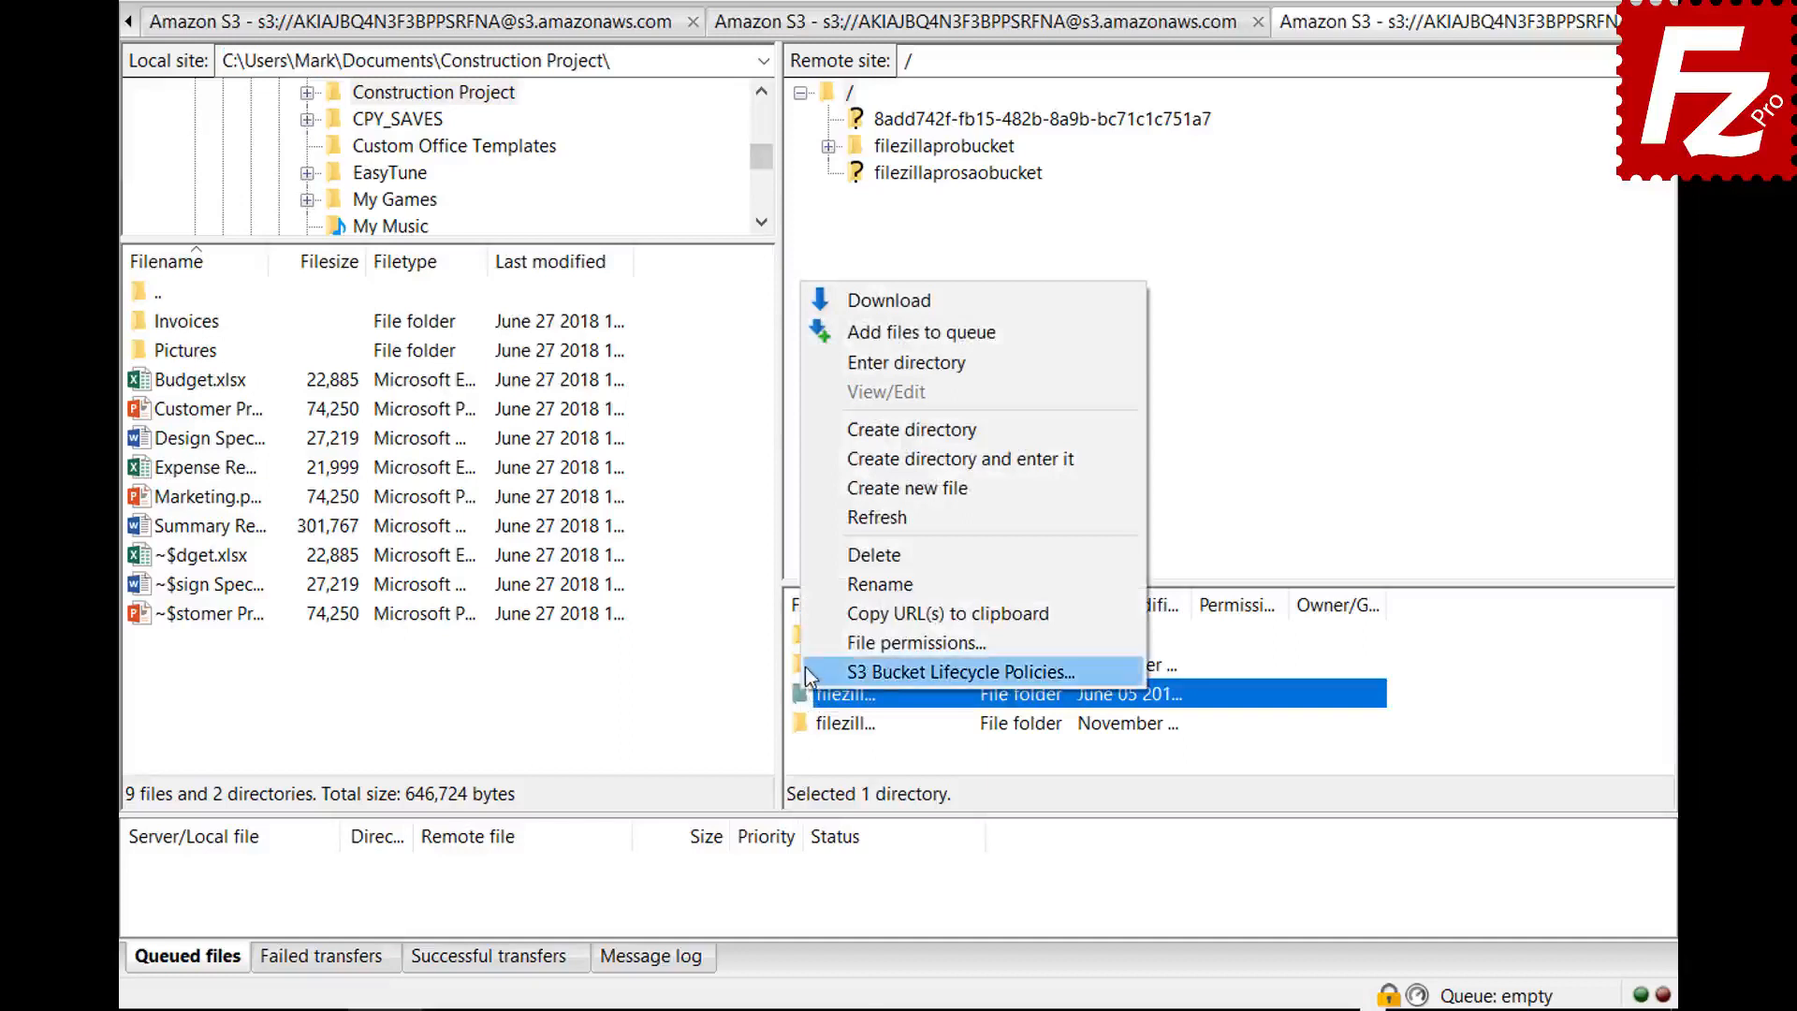
{"action": "left_click", "coordinate": [805, 667]}
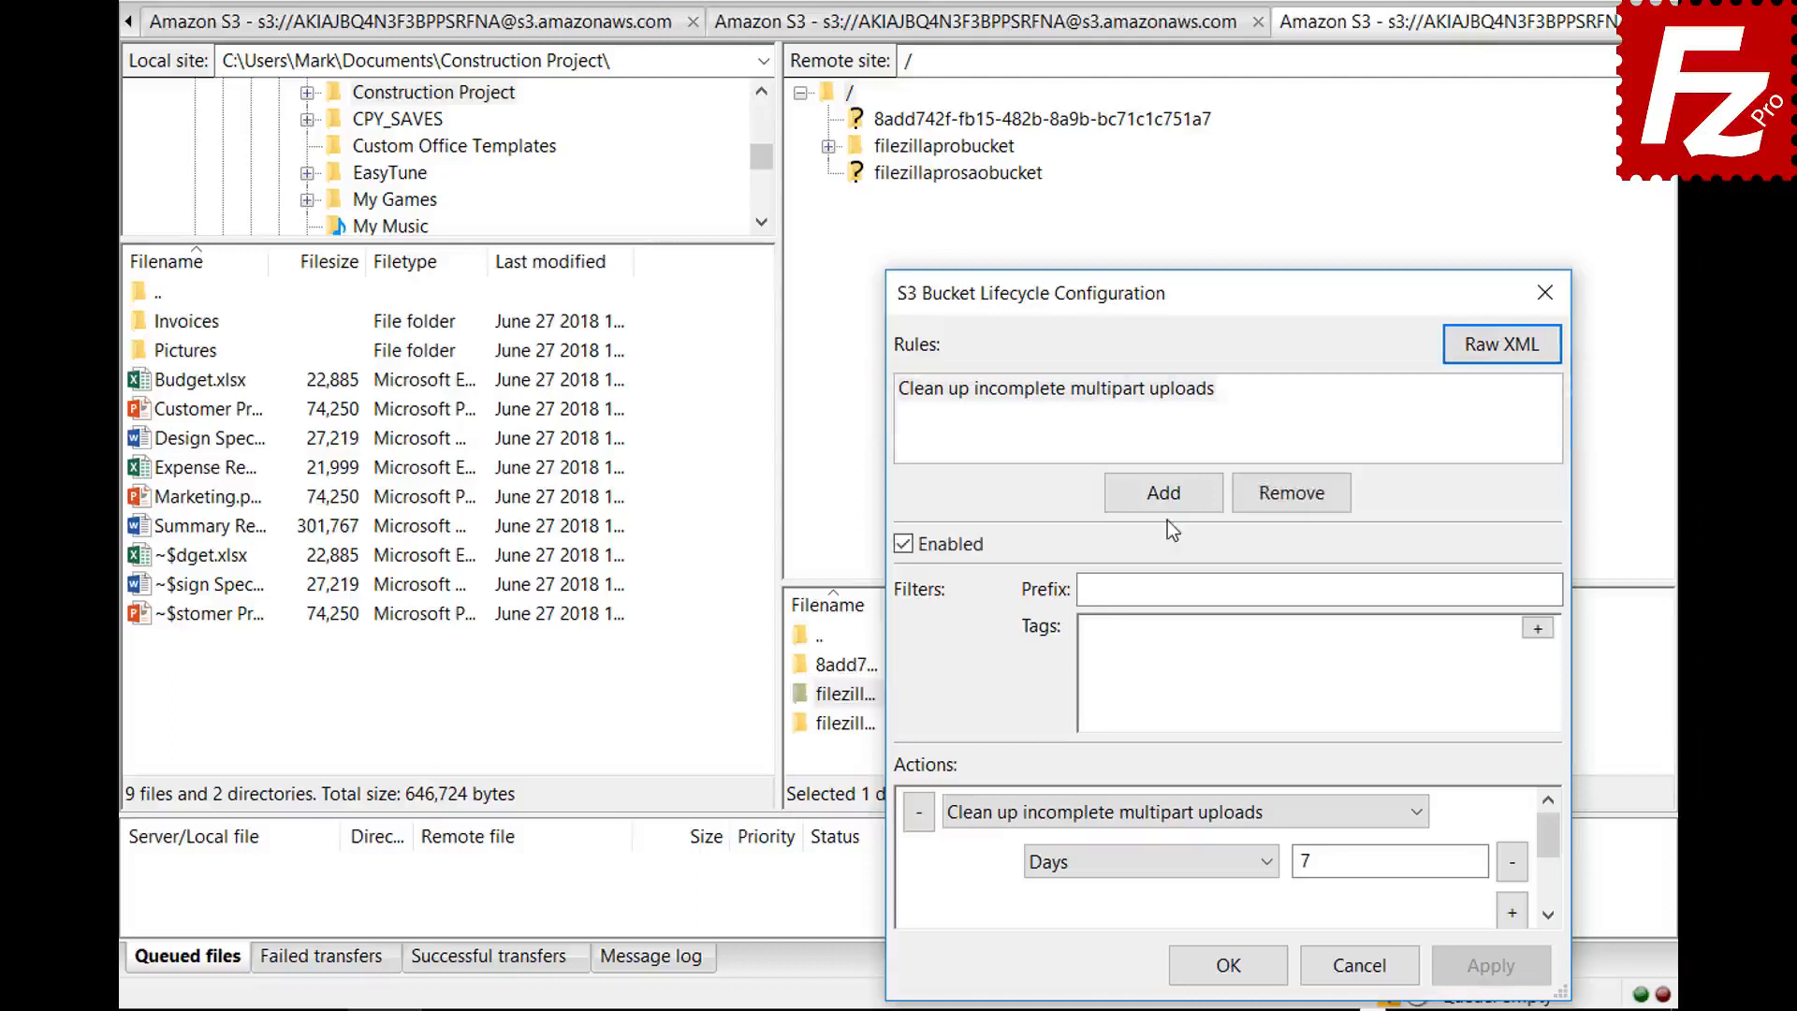
- Add an enabled lifecycle rule 'Archive old site images' filtered on prefix images/
{"action": "left_click", "coordinate": [1161, 492]}
{"action": "type", "text": "Archive old site images"}
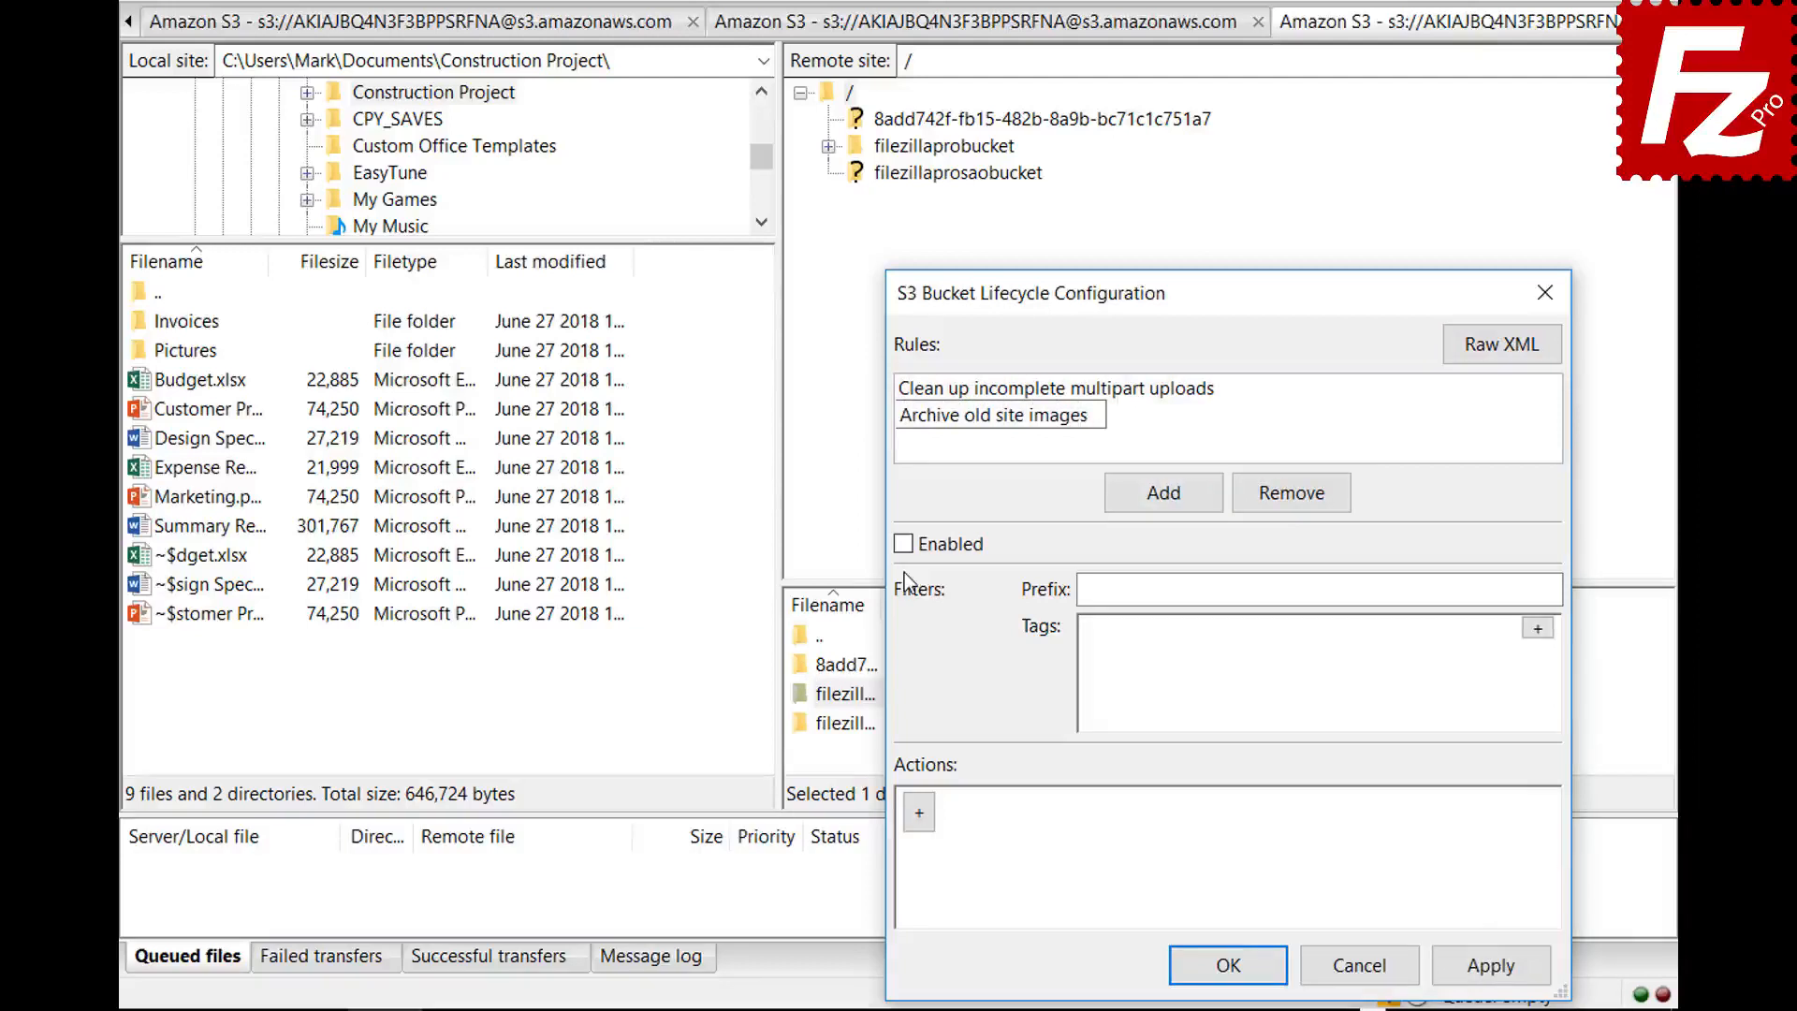
{"action": "key", "text": "Return"}
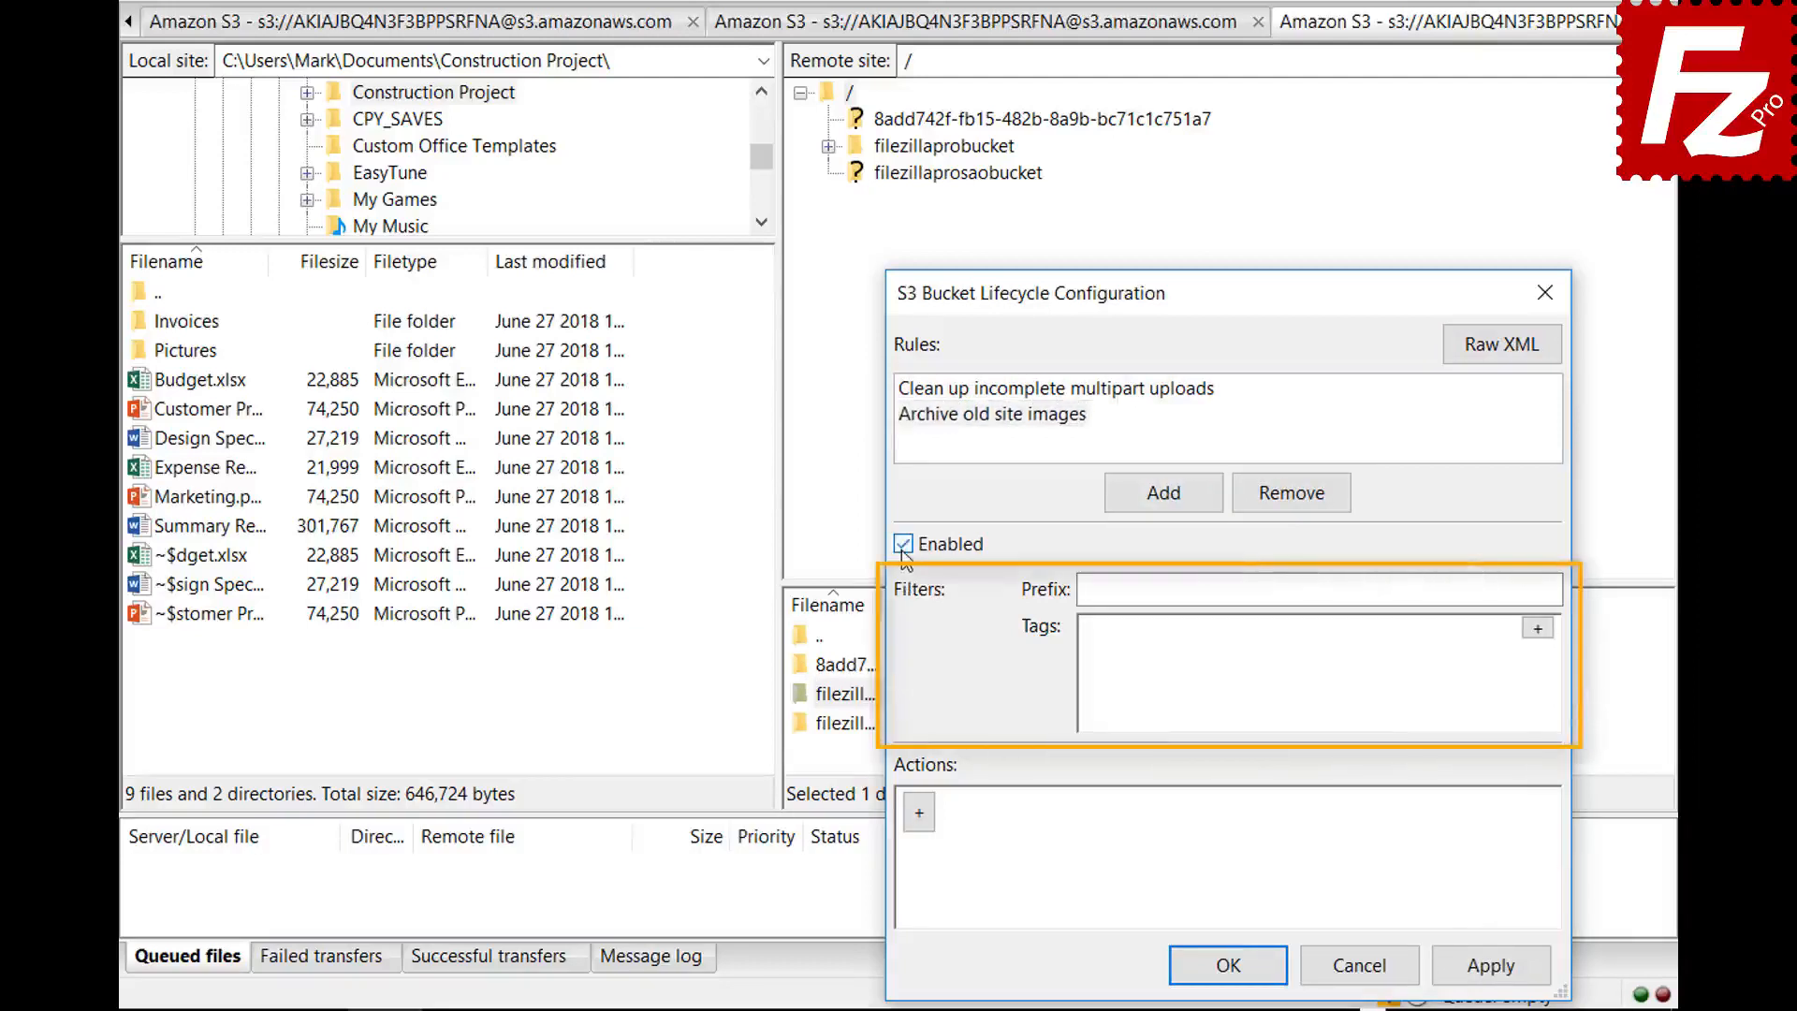
{"action": "left_click", "coordinate": [1376, 590]}
{"action": "type", "text": "images/"}
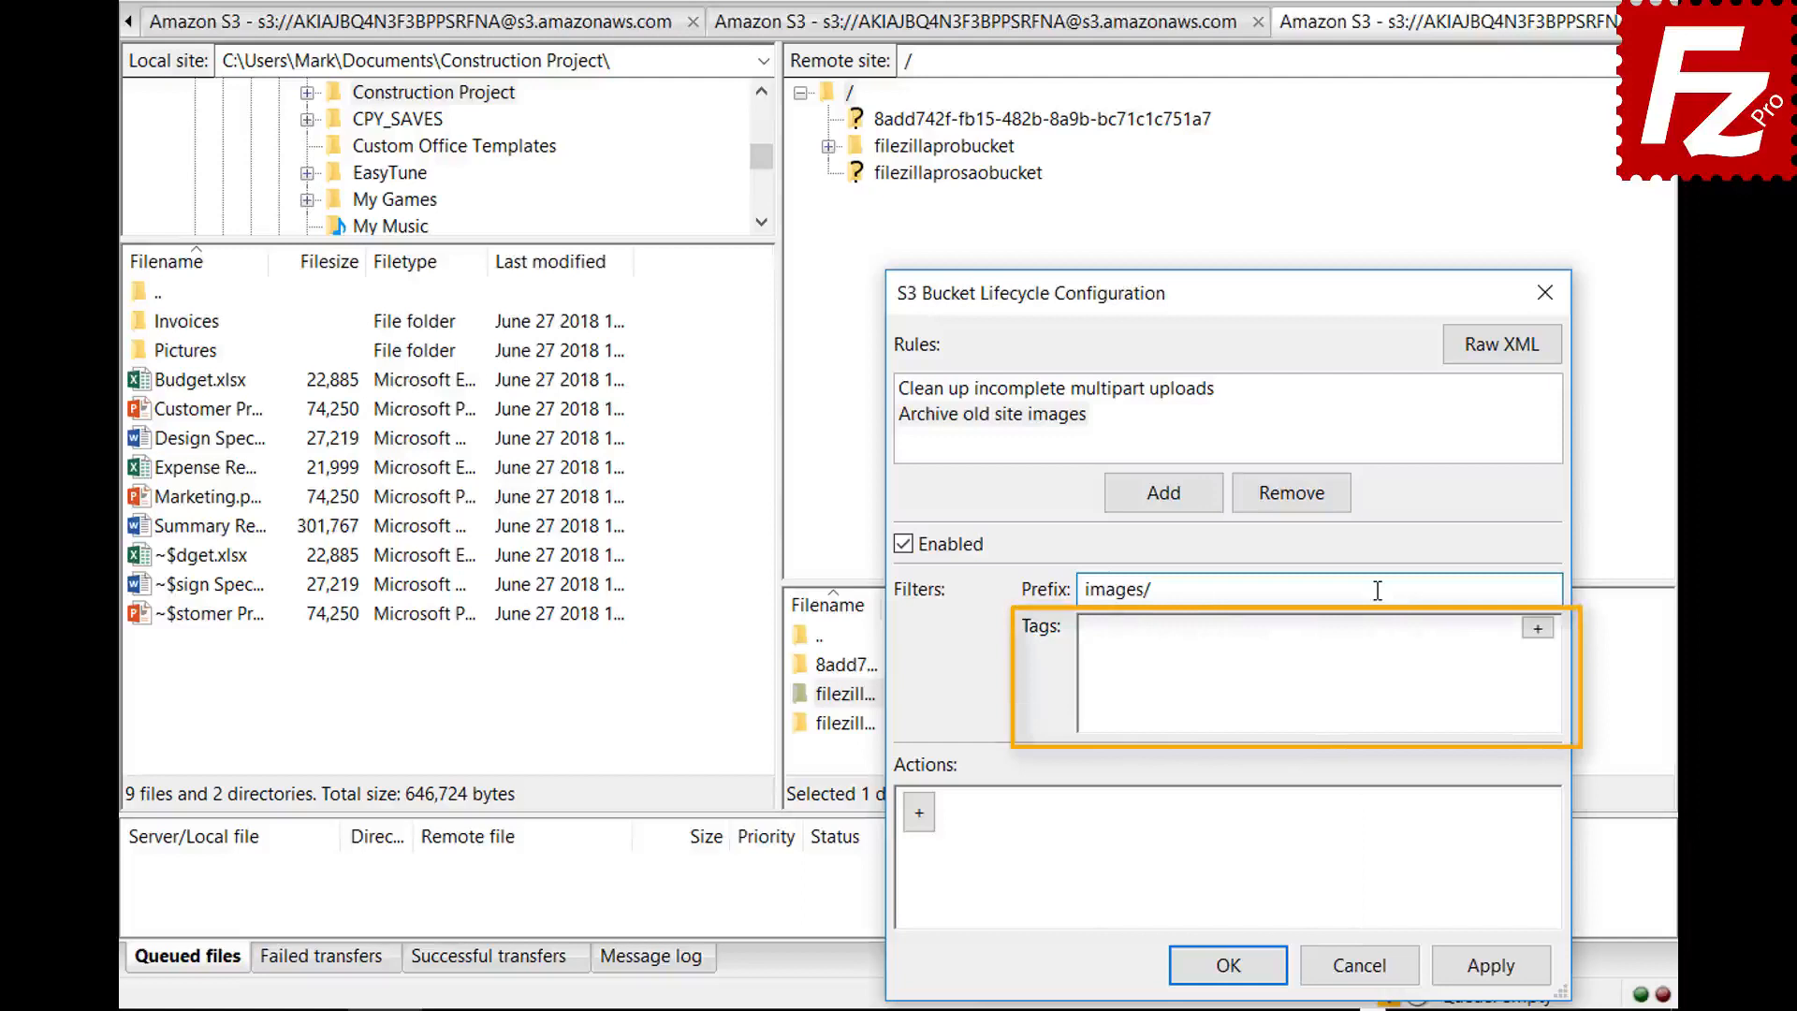
- Add a tag filter location=site to the rule and start a new action row
{"action": "left_click", "coordinate": [1537, 628]}
{"action": "left_click", "coordinate": [1333, 636]}
{"action": "type", "text": "location"}
{"action": "left_click", "coordinate": [1422, 638]}
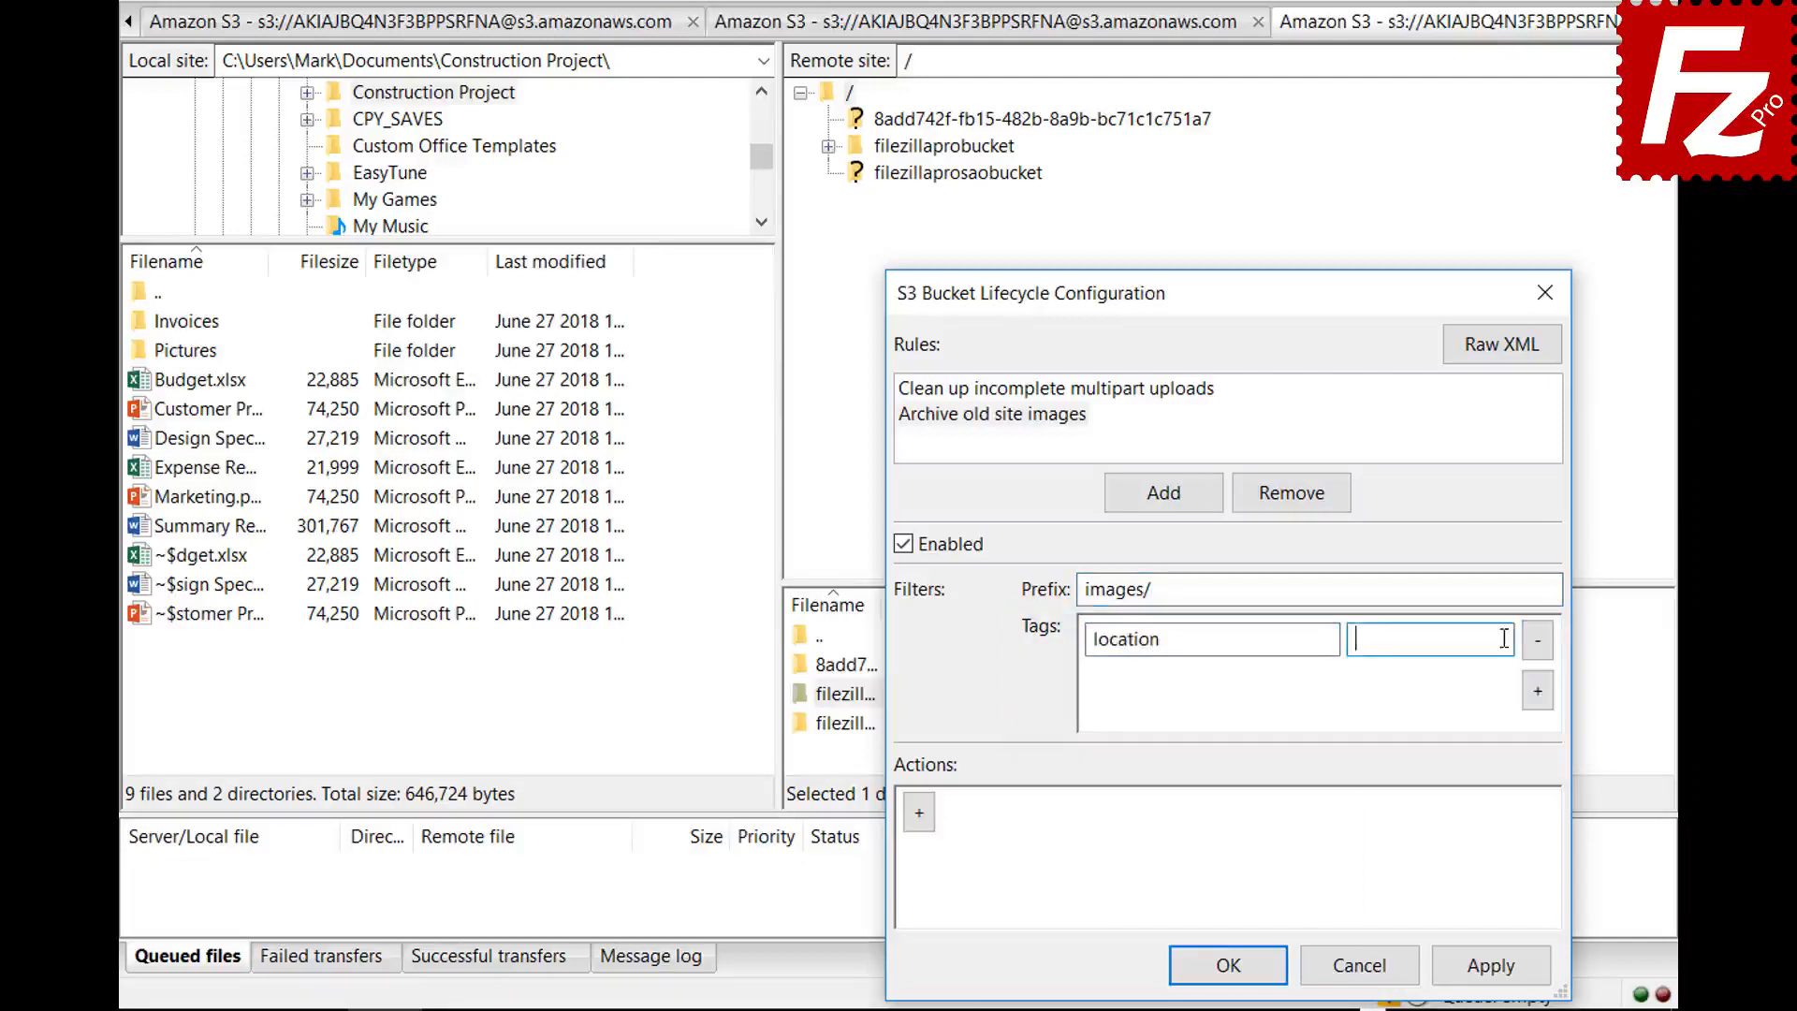
{"action": "type", "text": "site"}
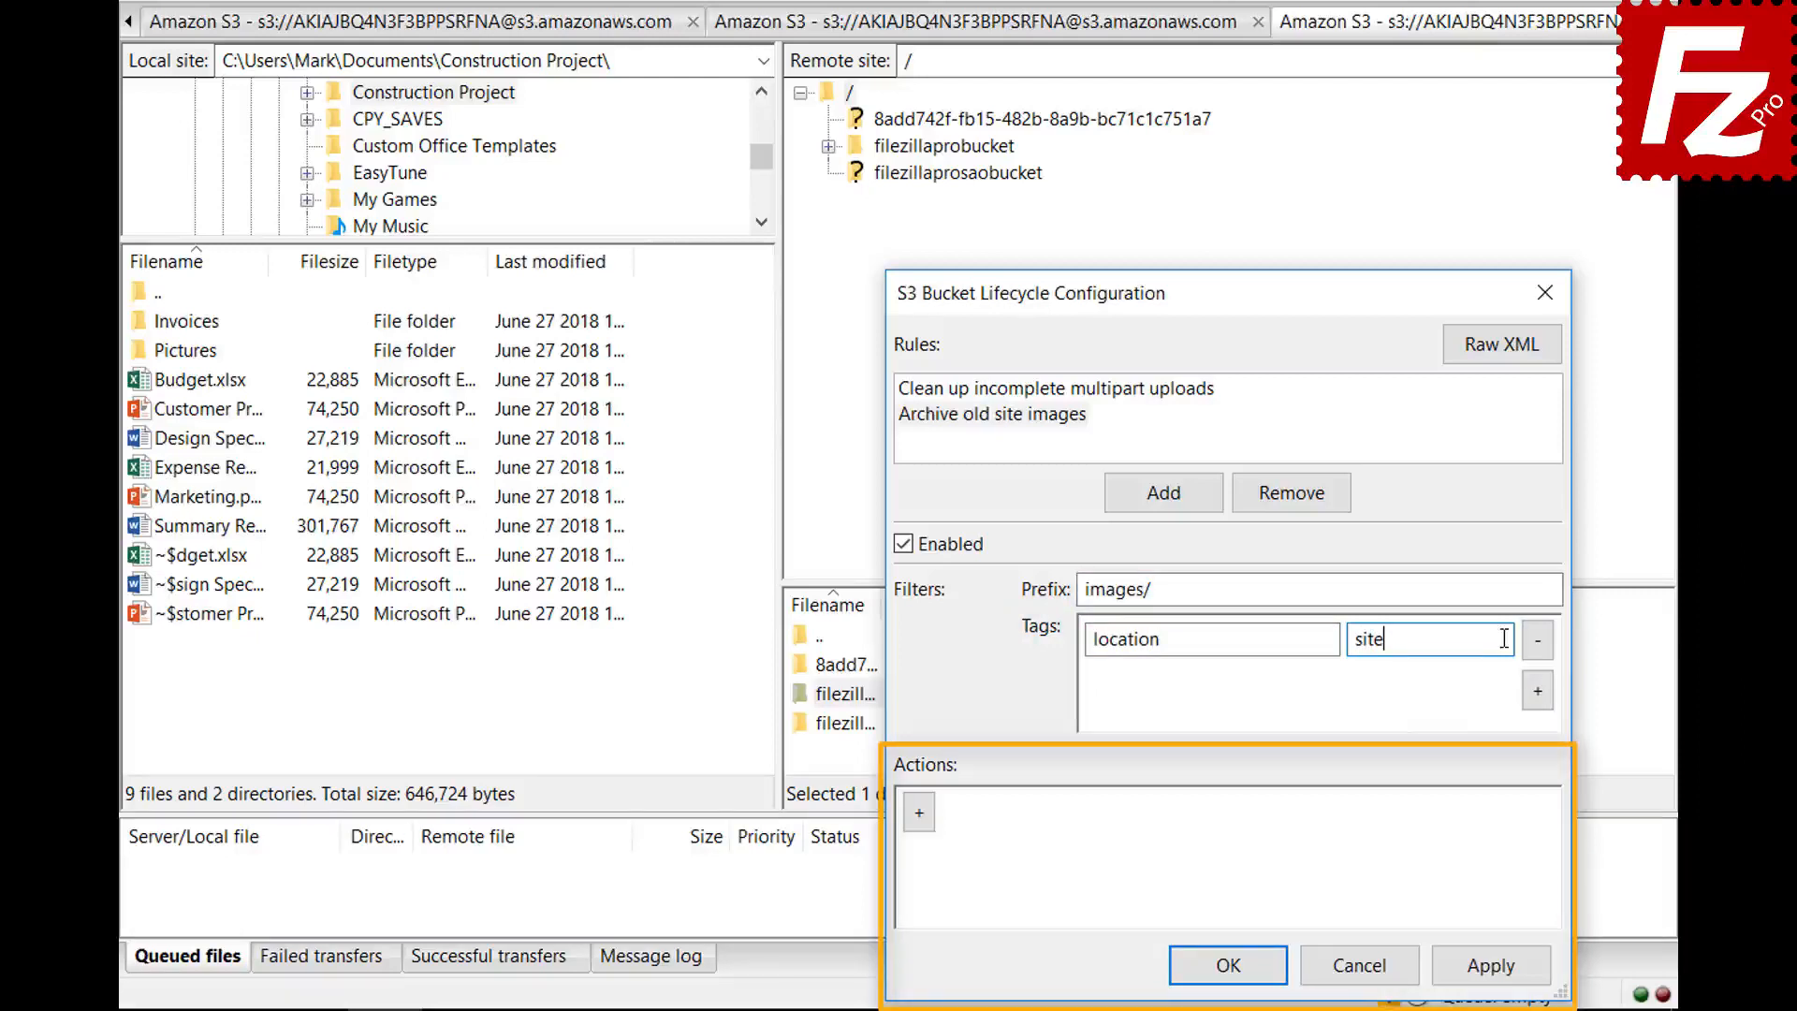
{"action": "left_click", "coordinate": [919, 821]}
{"action": "left_click", "coordinate": [1417, 814]}
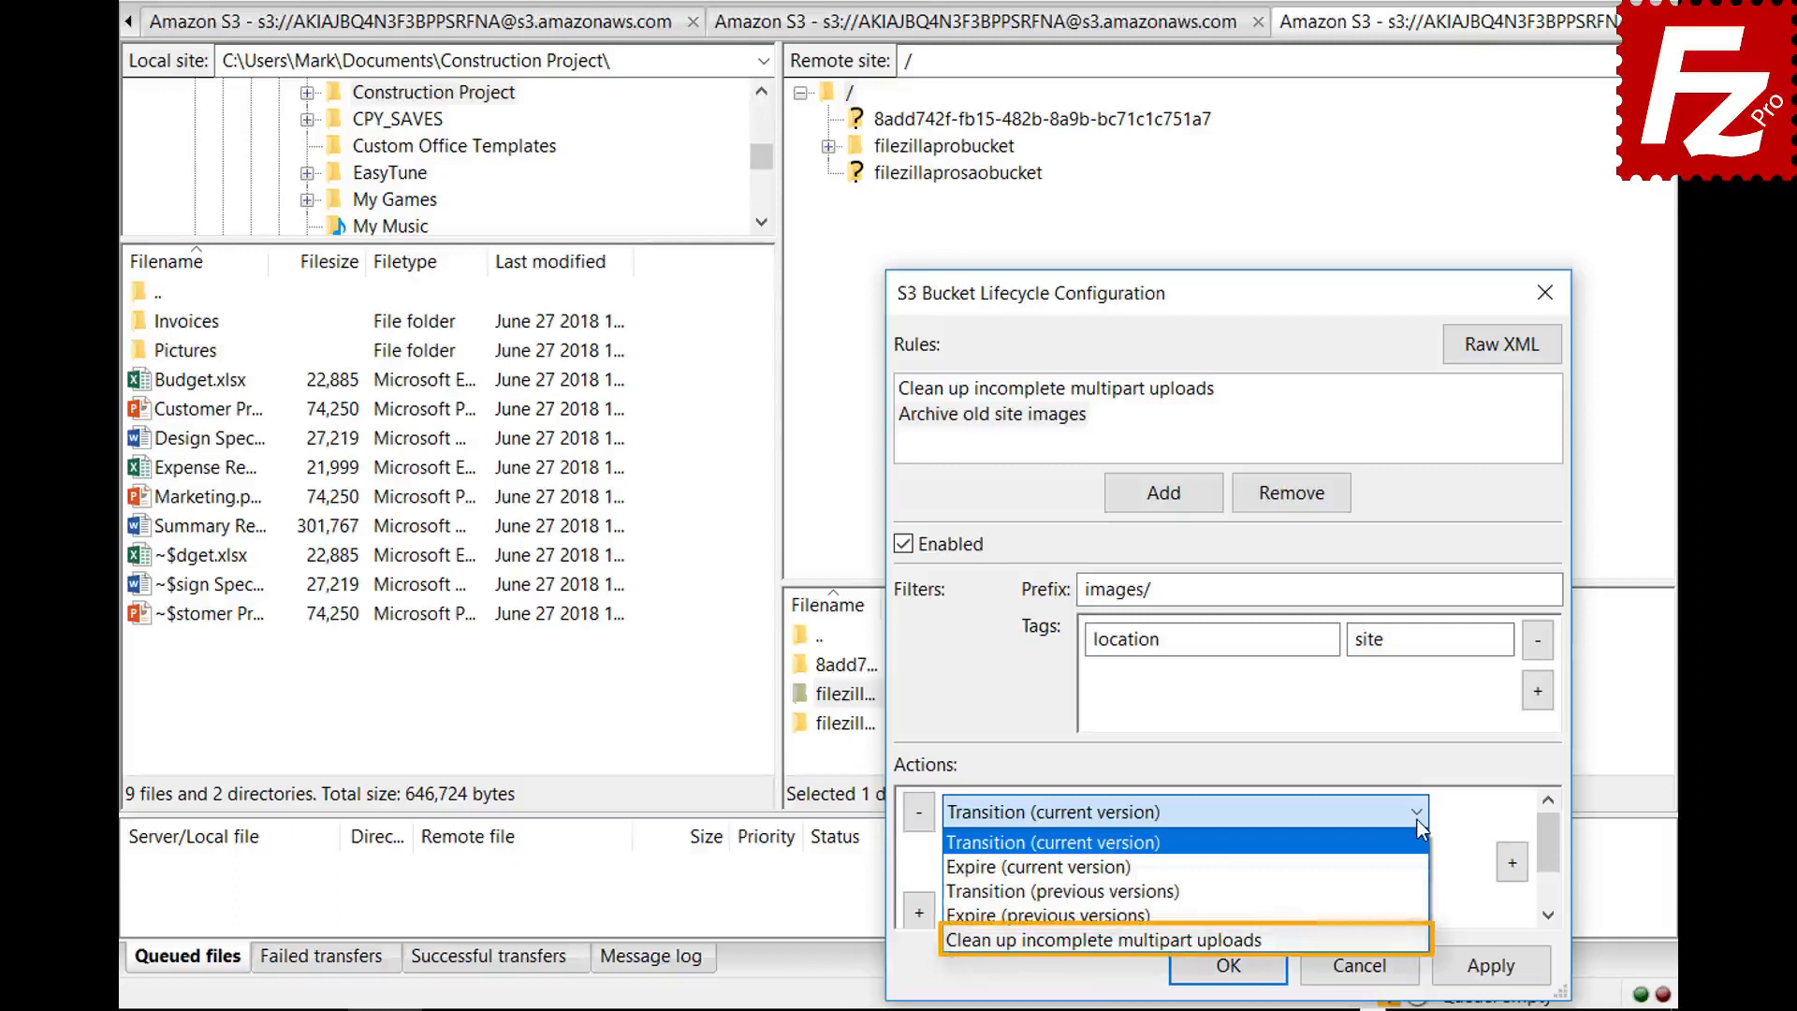
- Make the Transition (current version) action move objects to Glacier after 30 days, then save
{"action": "left_click", "coordinate": [1417, 814]}
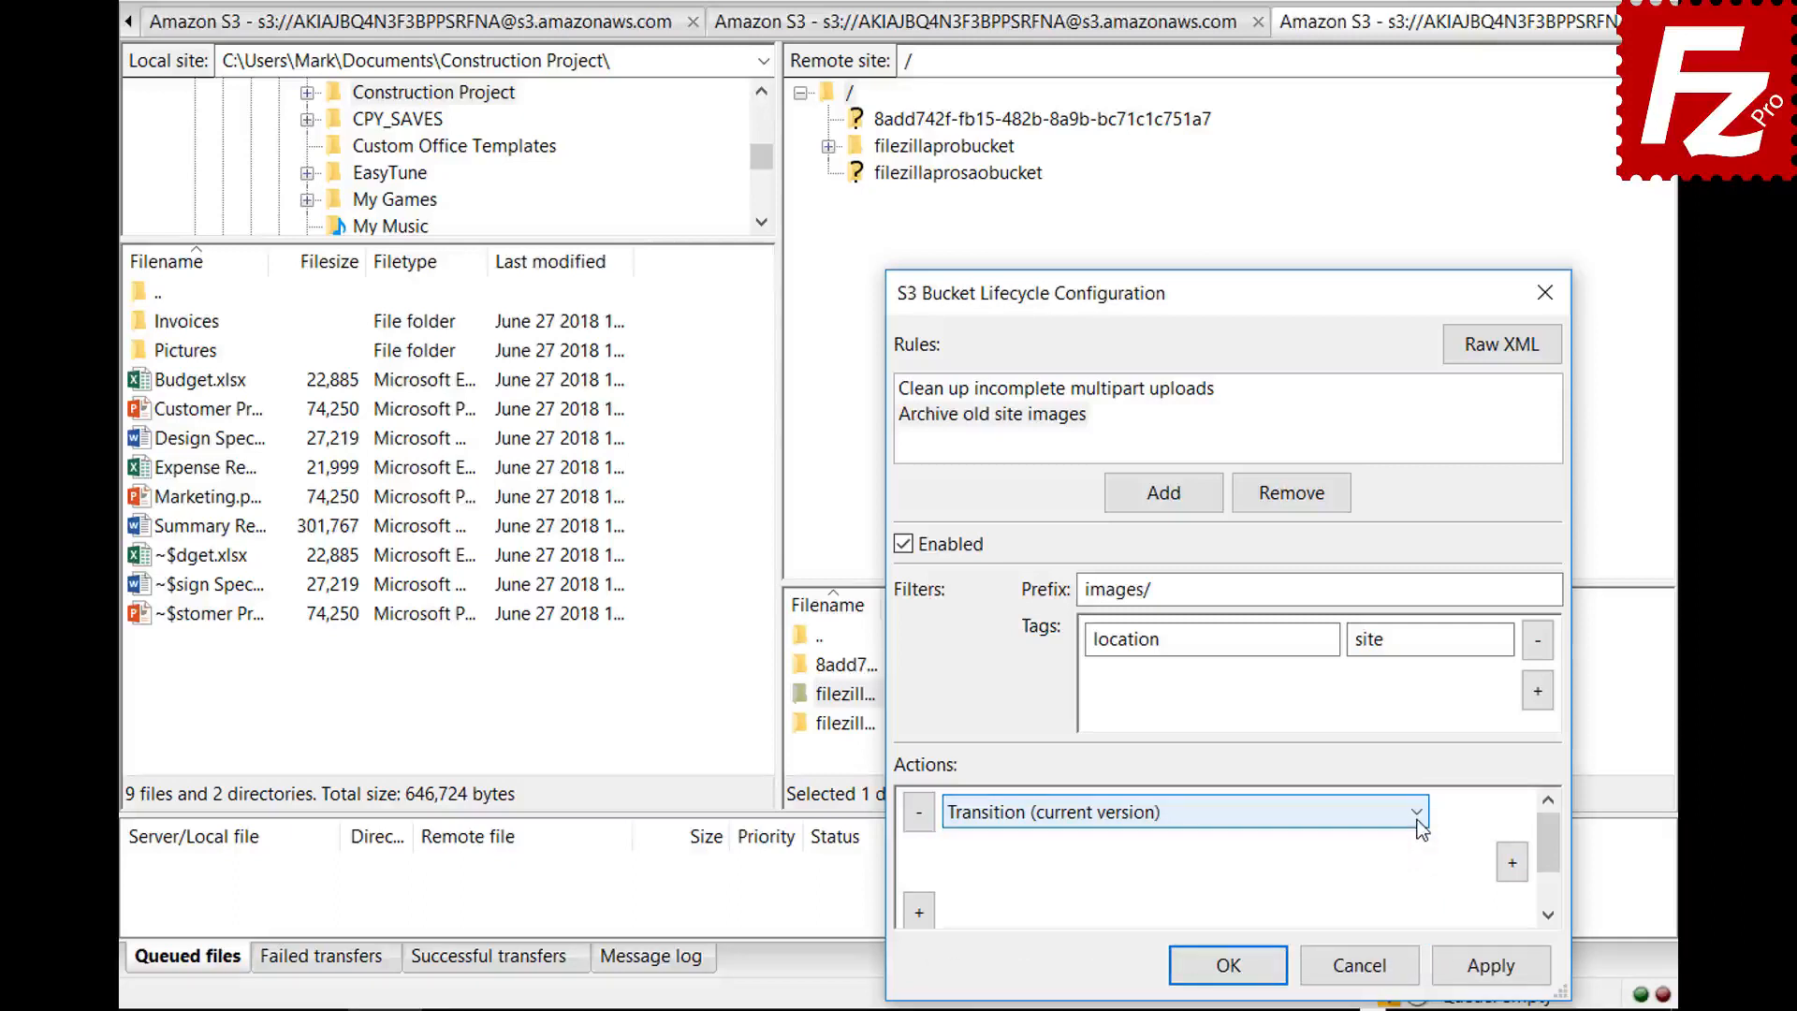
{"action": "left_click", "coordinate": [1512, 862]}
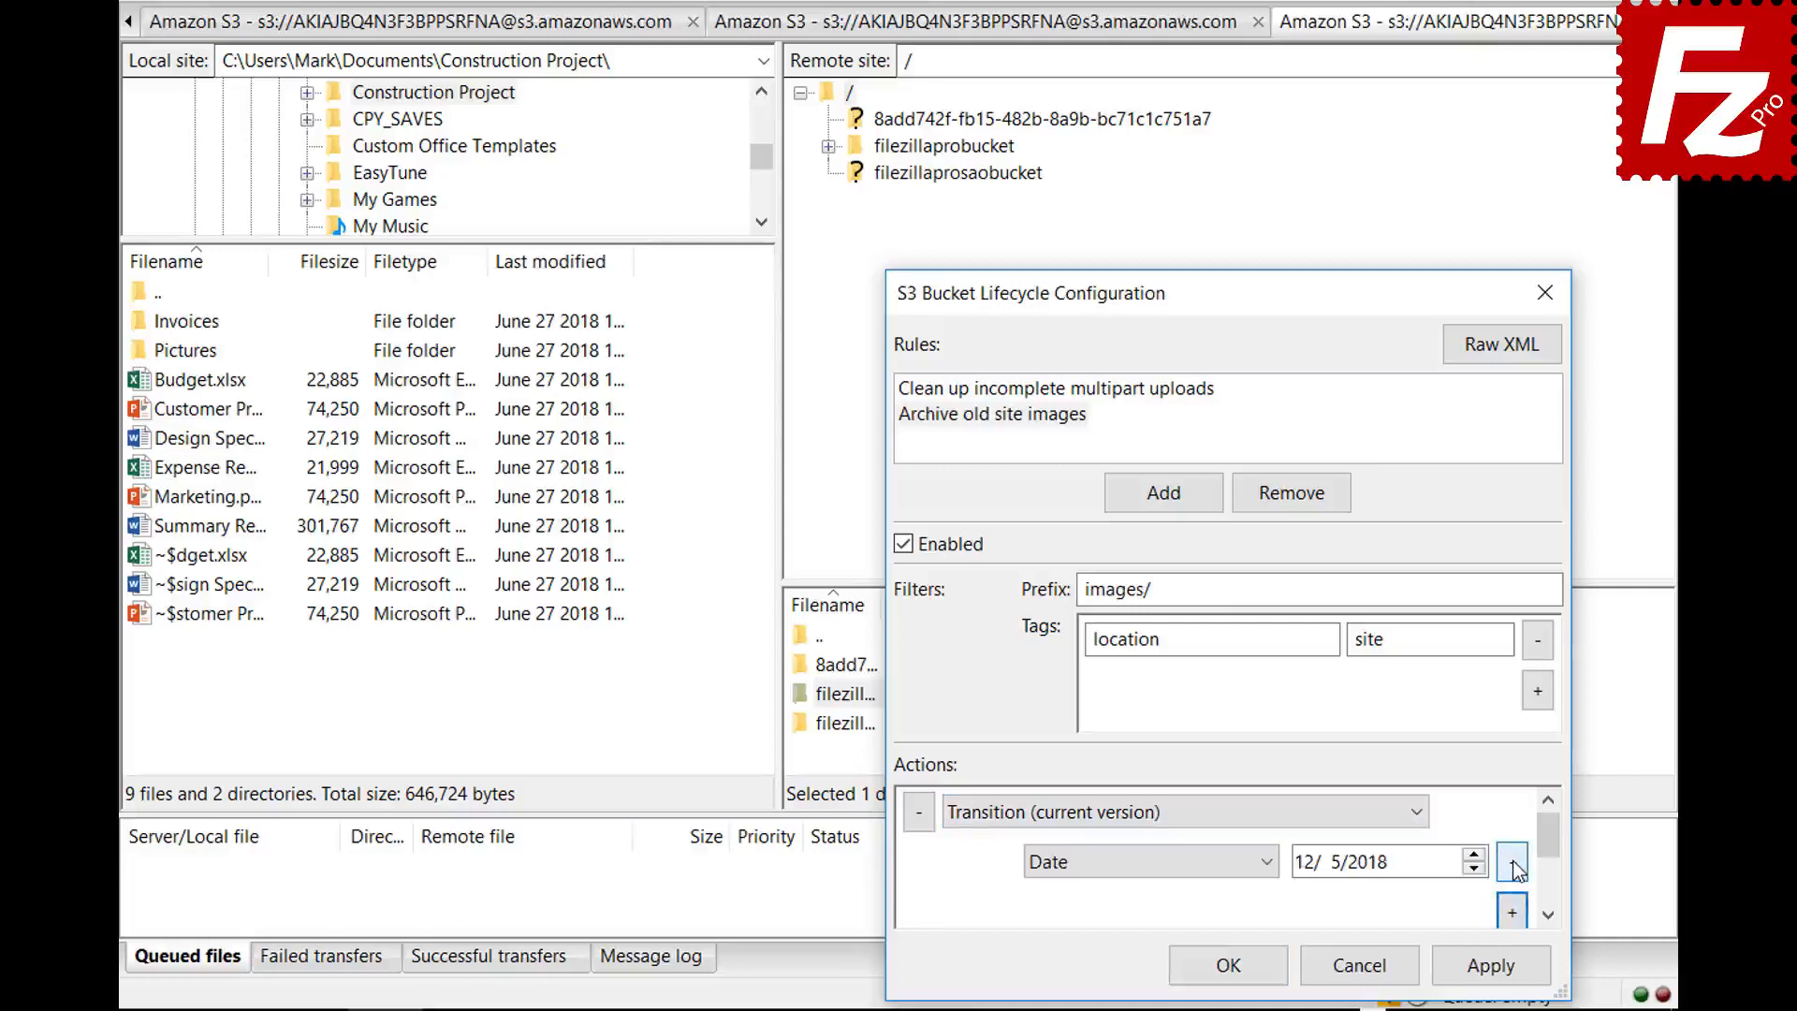
{"action": "left_click", "coordinate": [1269, 863]}
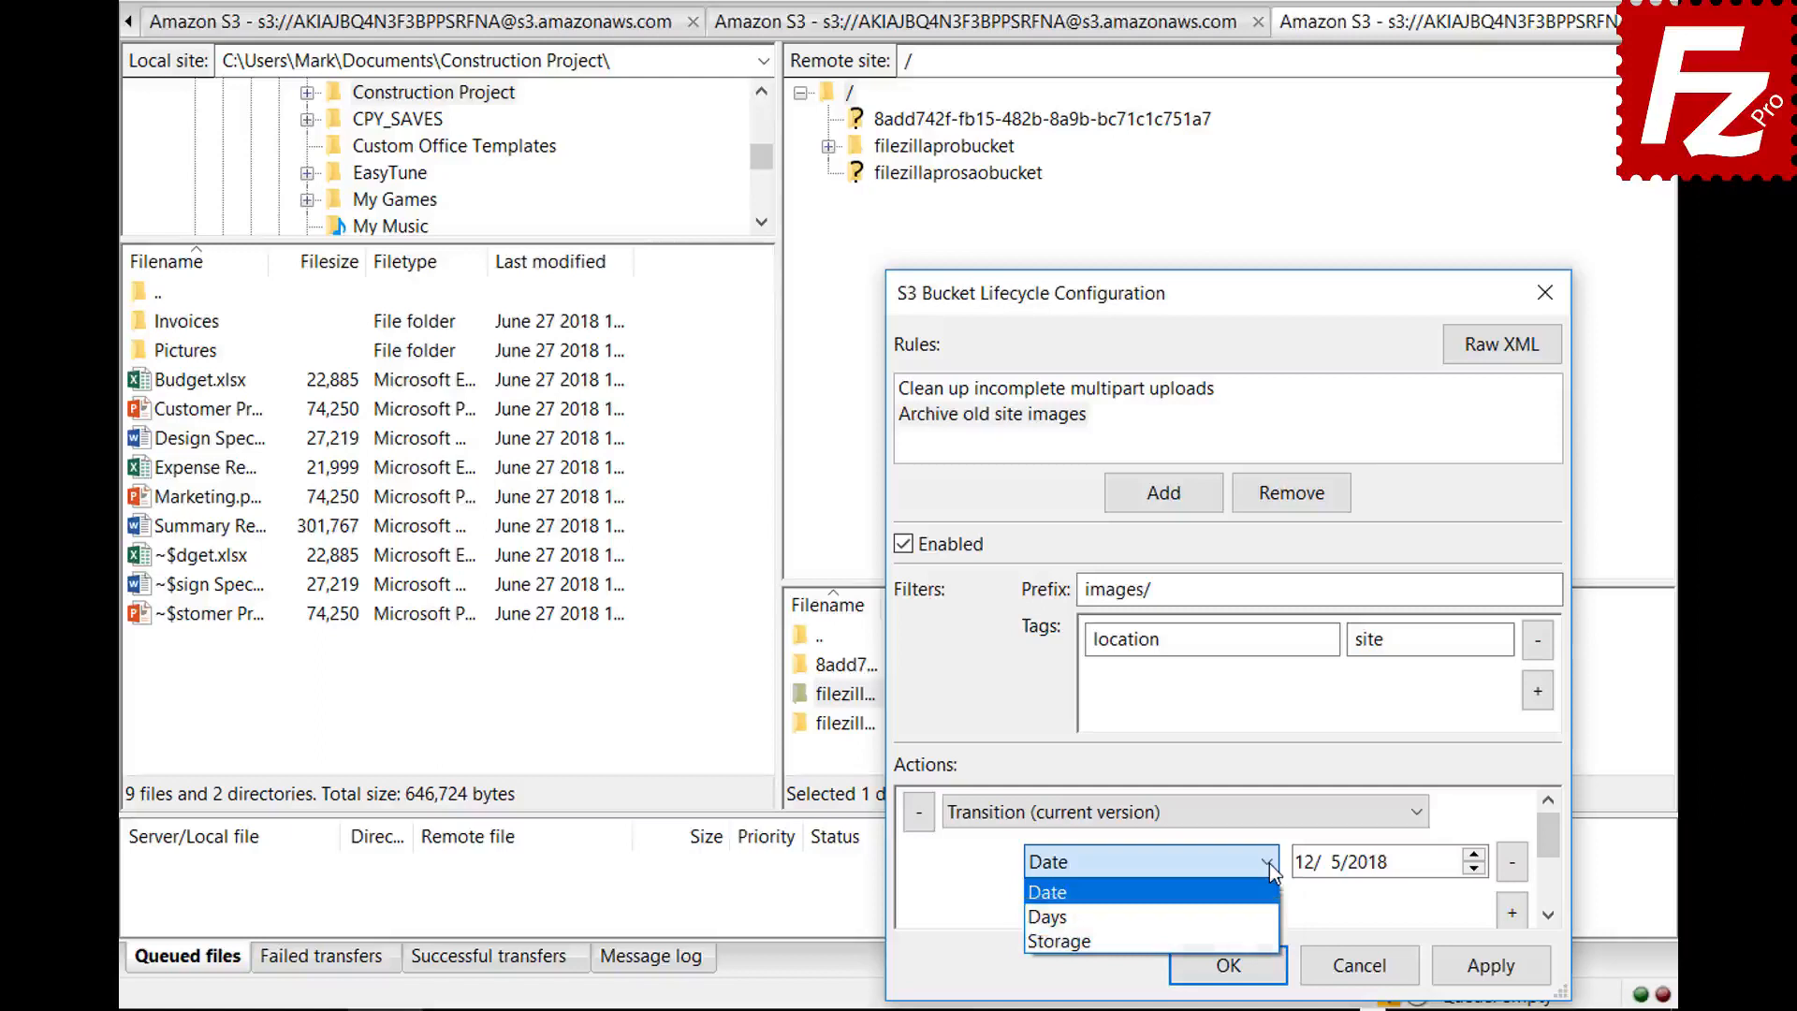
{"action": "left_click", "coordinate": [1272, 918]}
{"action": "scroll", "coordinate": [1404, 898], "scroll_direction": "down", "scroll_amount": 1}
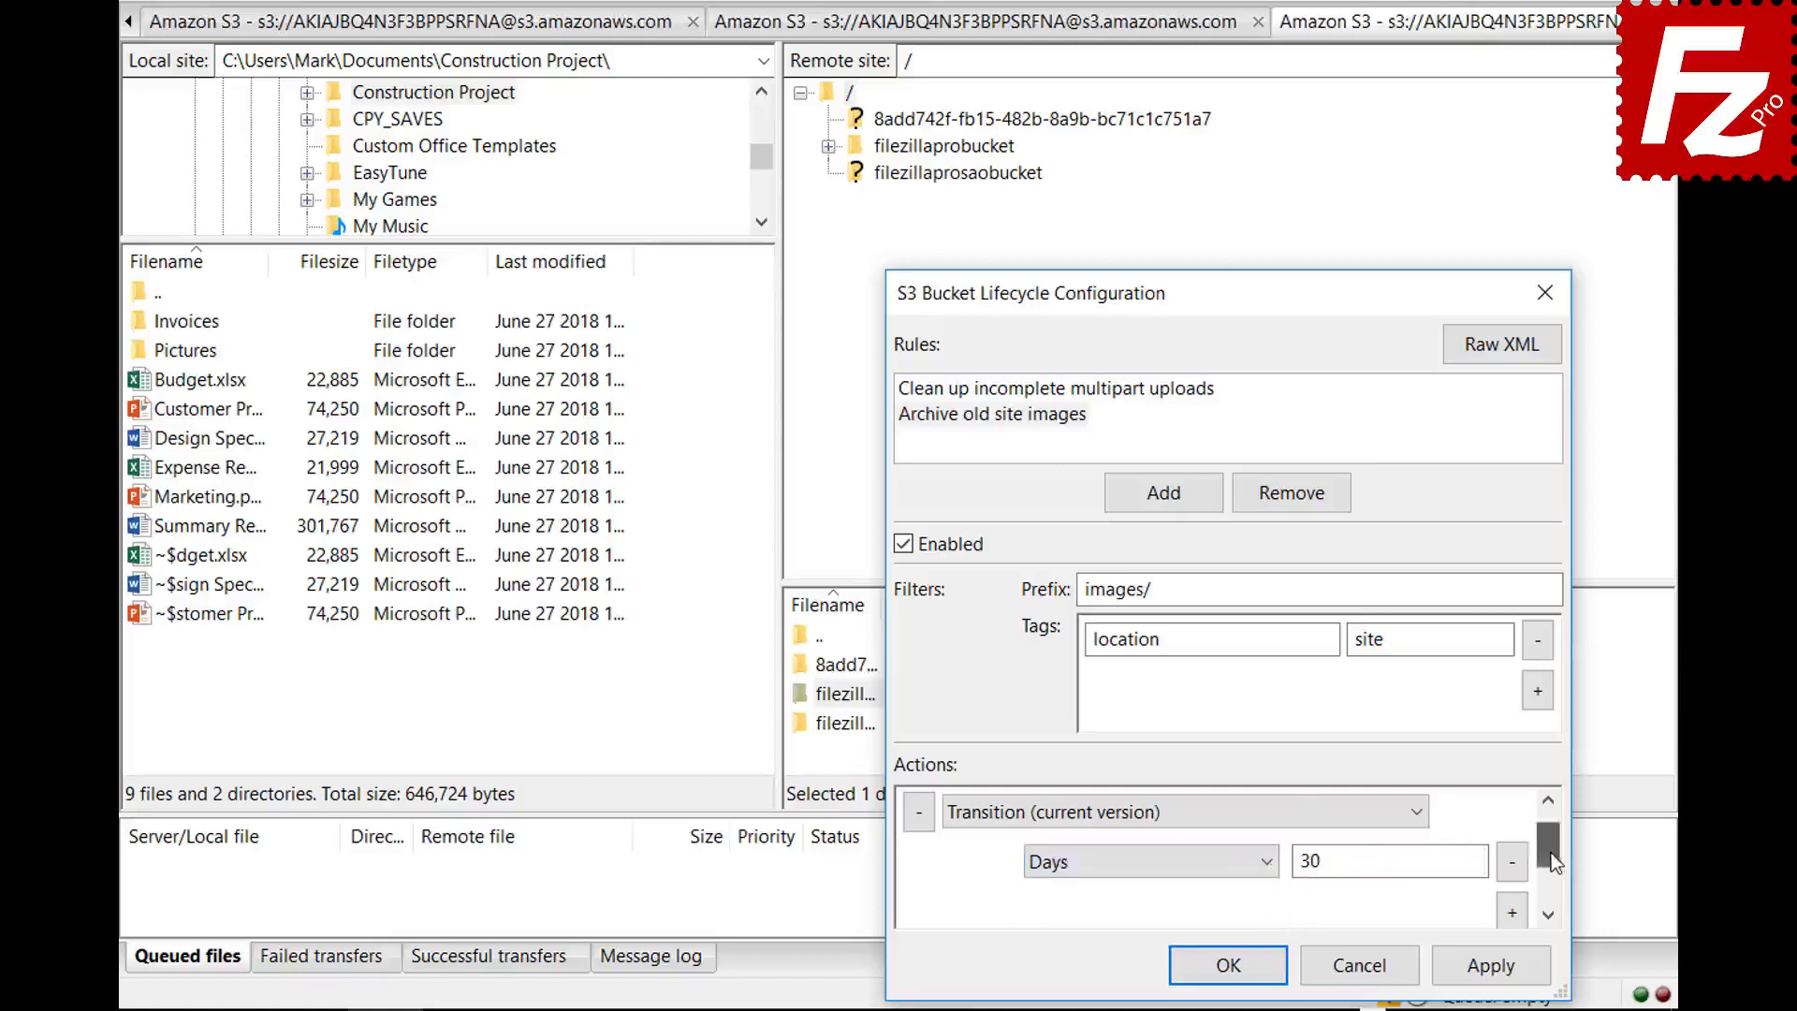
{"action": "left_click", "coordinate": [1512, 863]}
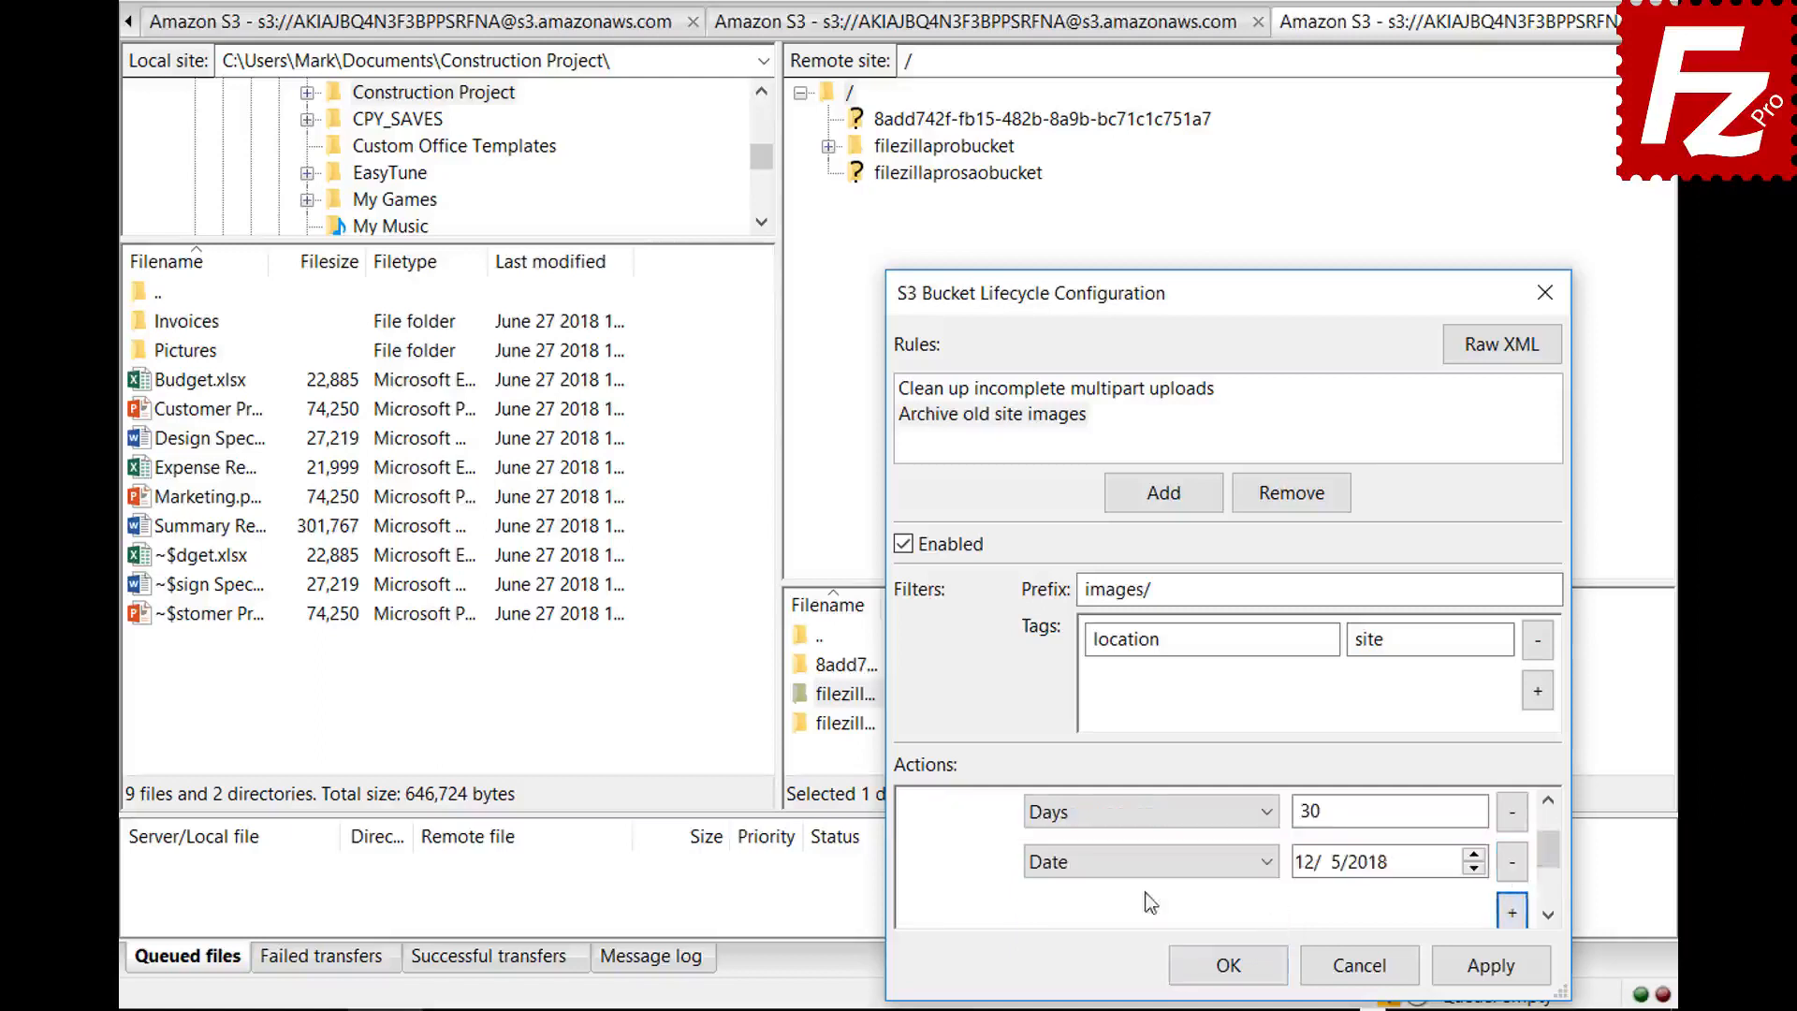
{"action": "left_click", "coordinate": [1144, 861]}
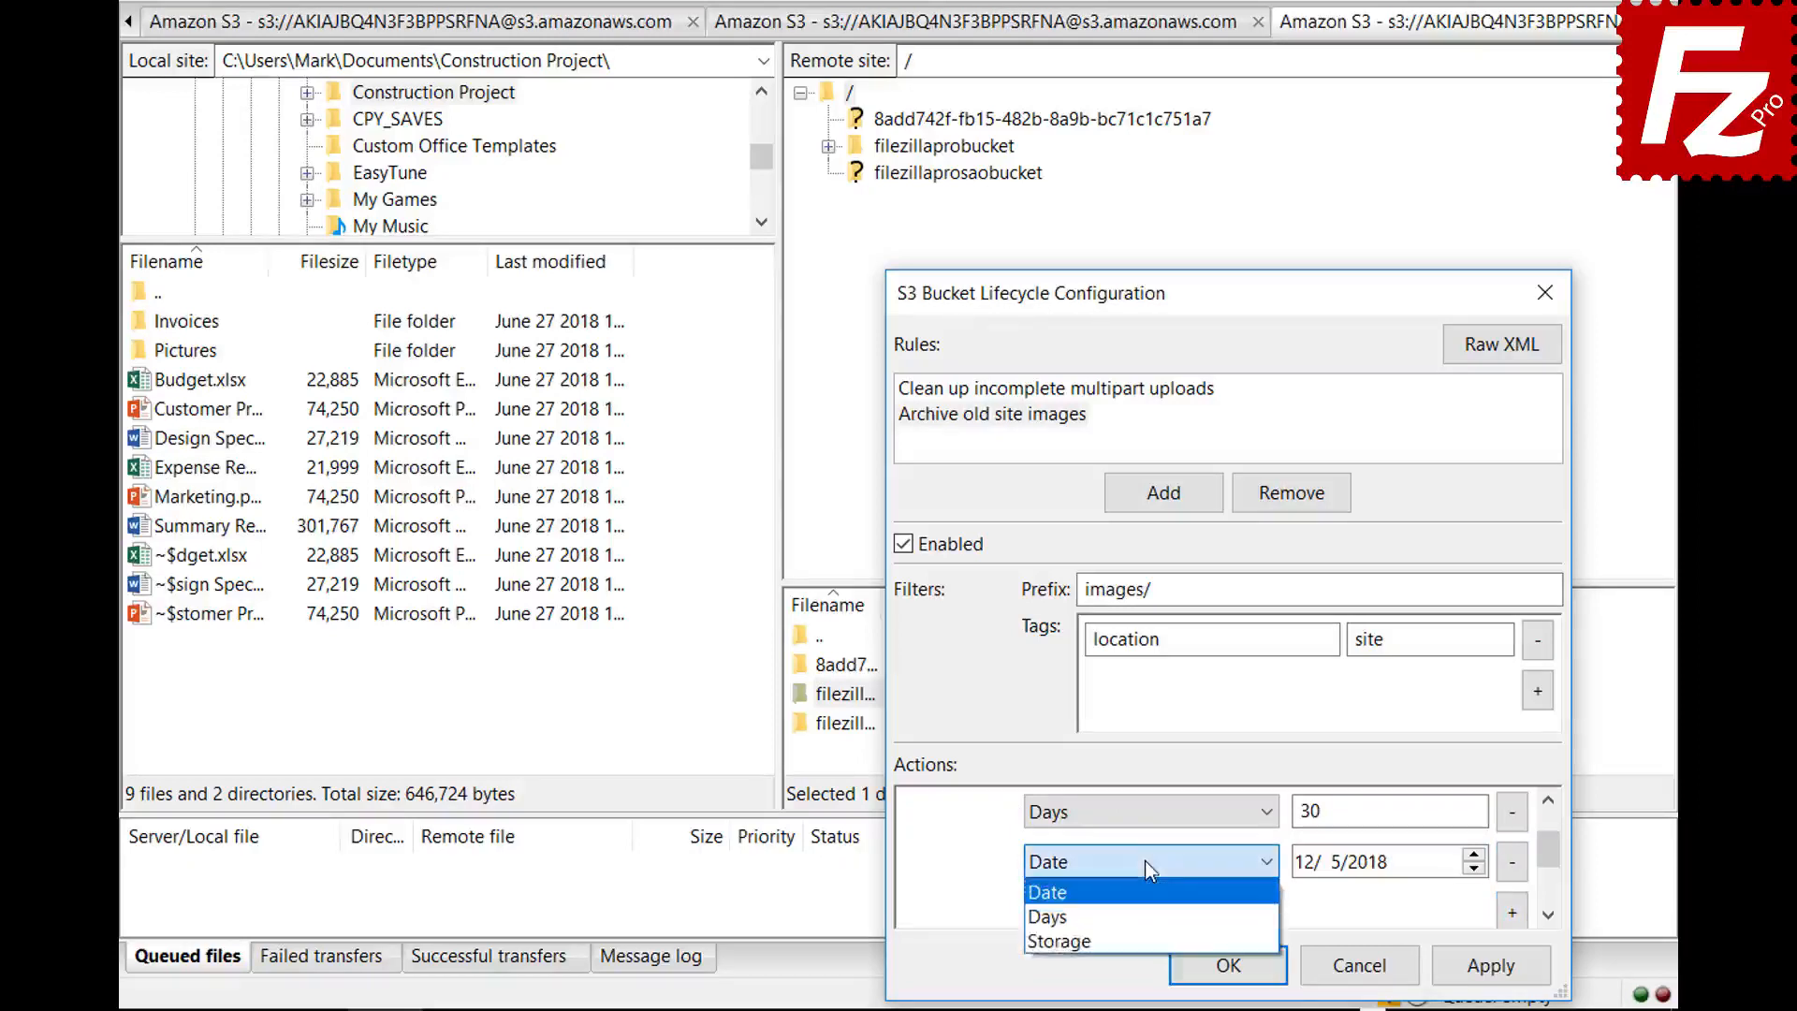
{"action": "left_click", "coordinate": [1148, 932]}
{"action": "left_click", "coordinate": [1350, 870]}
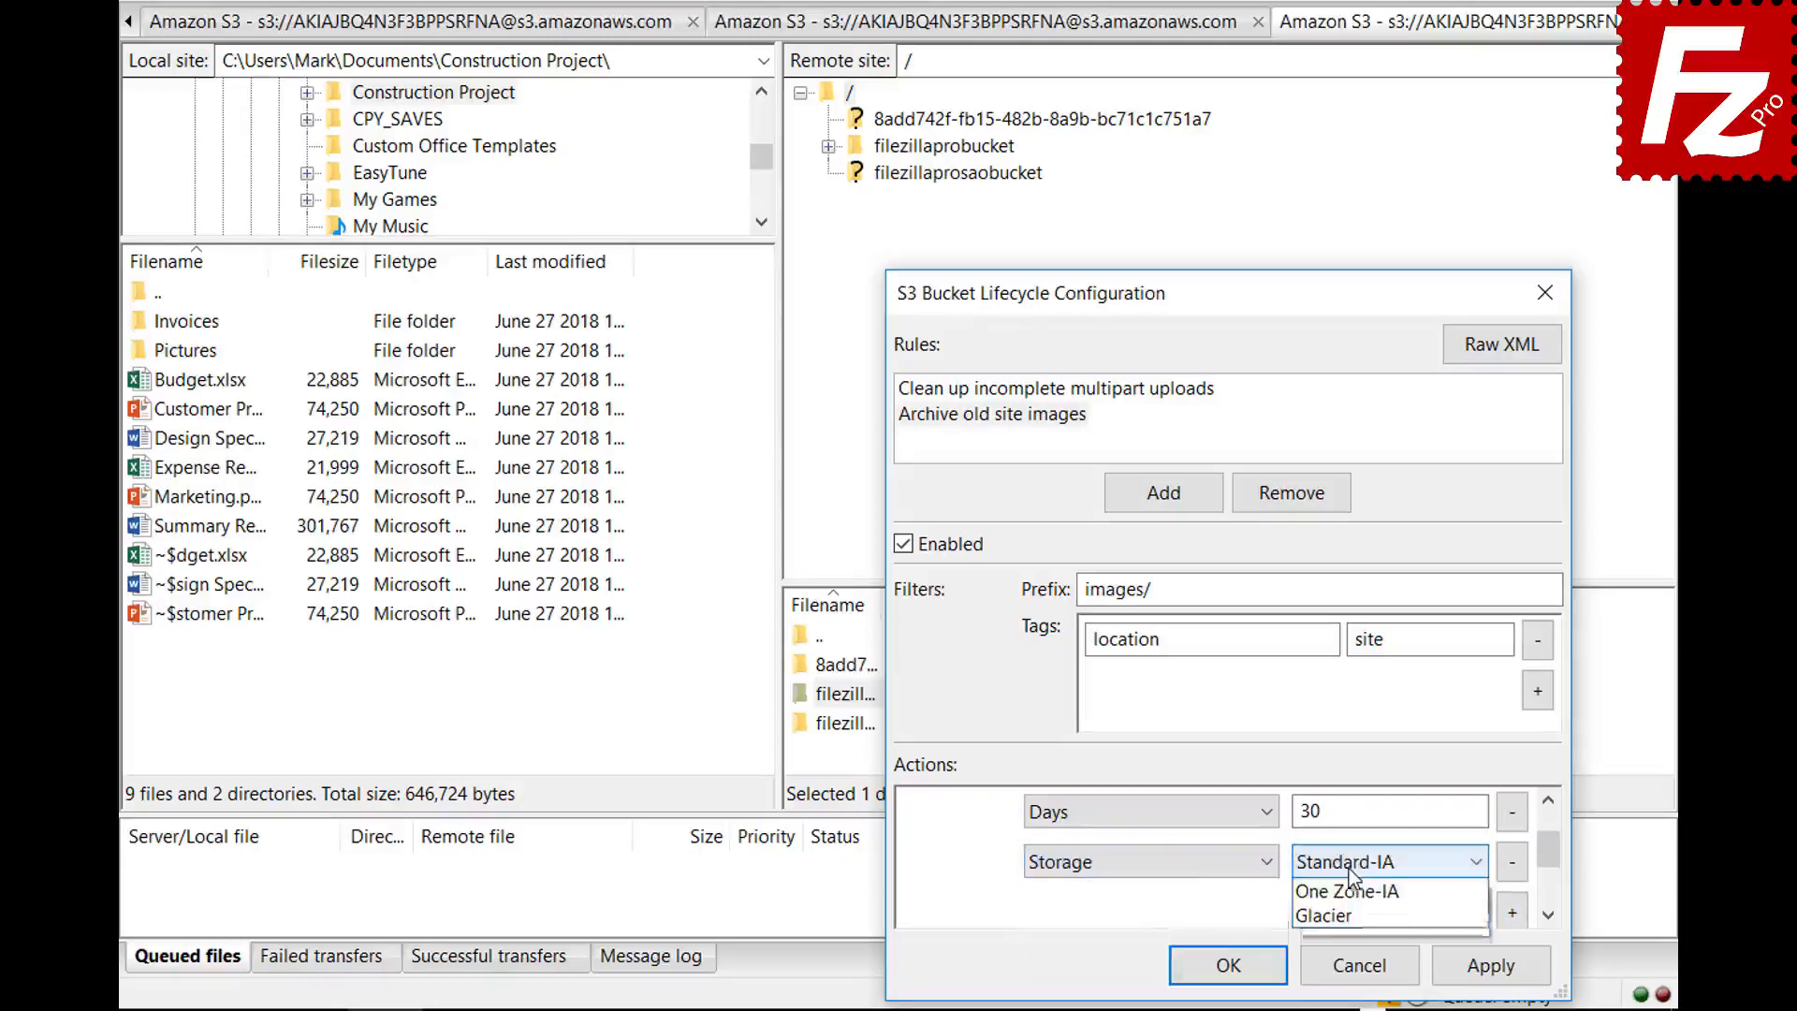
{"action": "left_click", "coordinate": [1349, 940]}
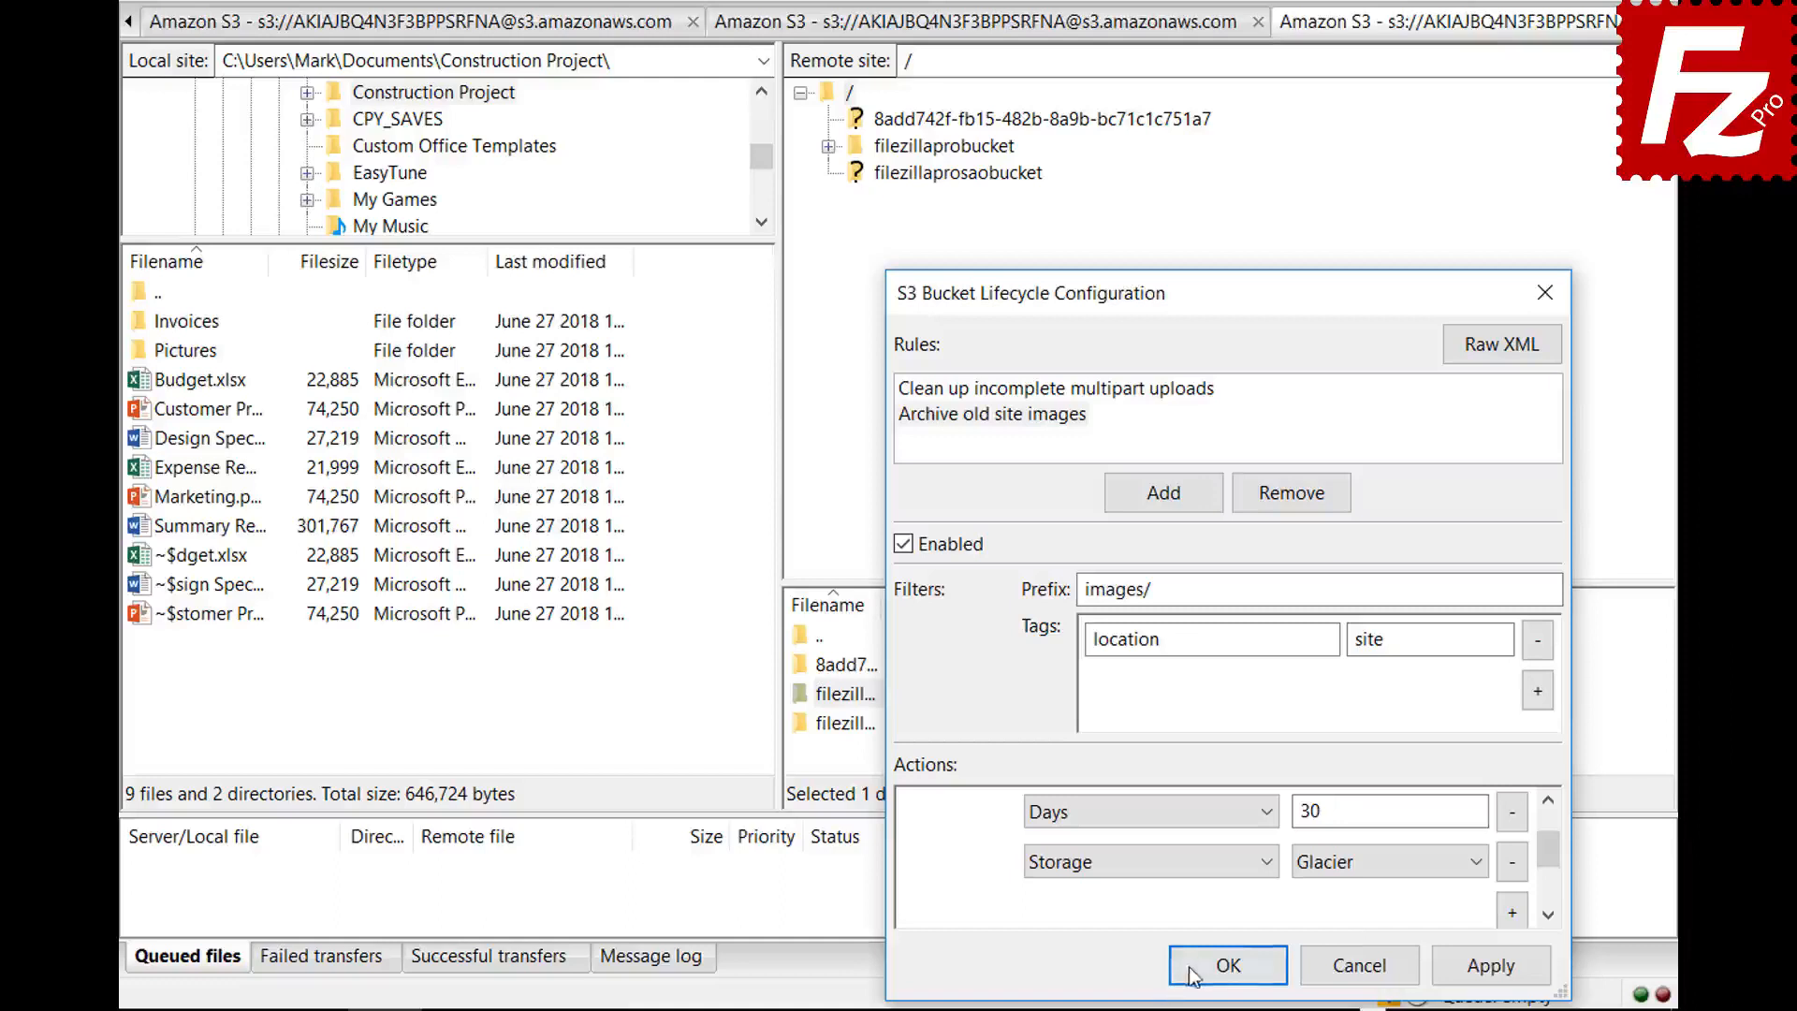
{"action": "left_click", "coordinate": [1221, 964]}
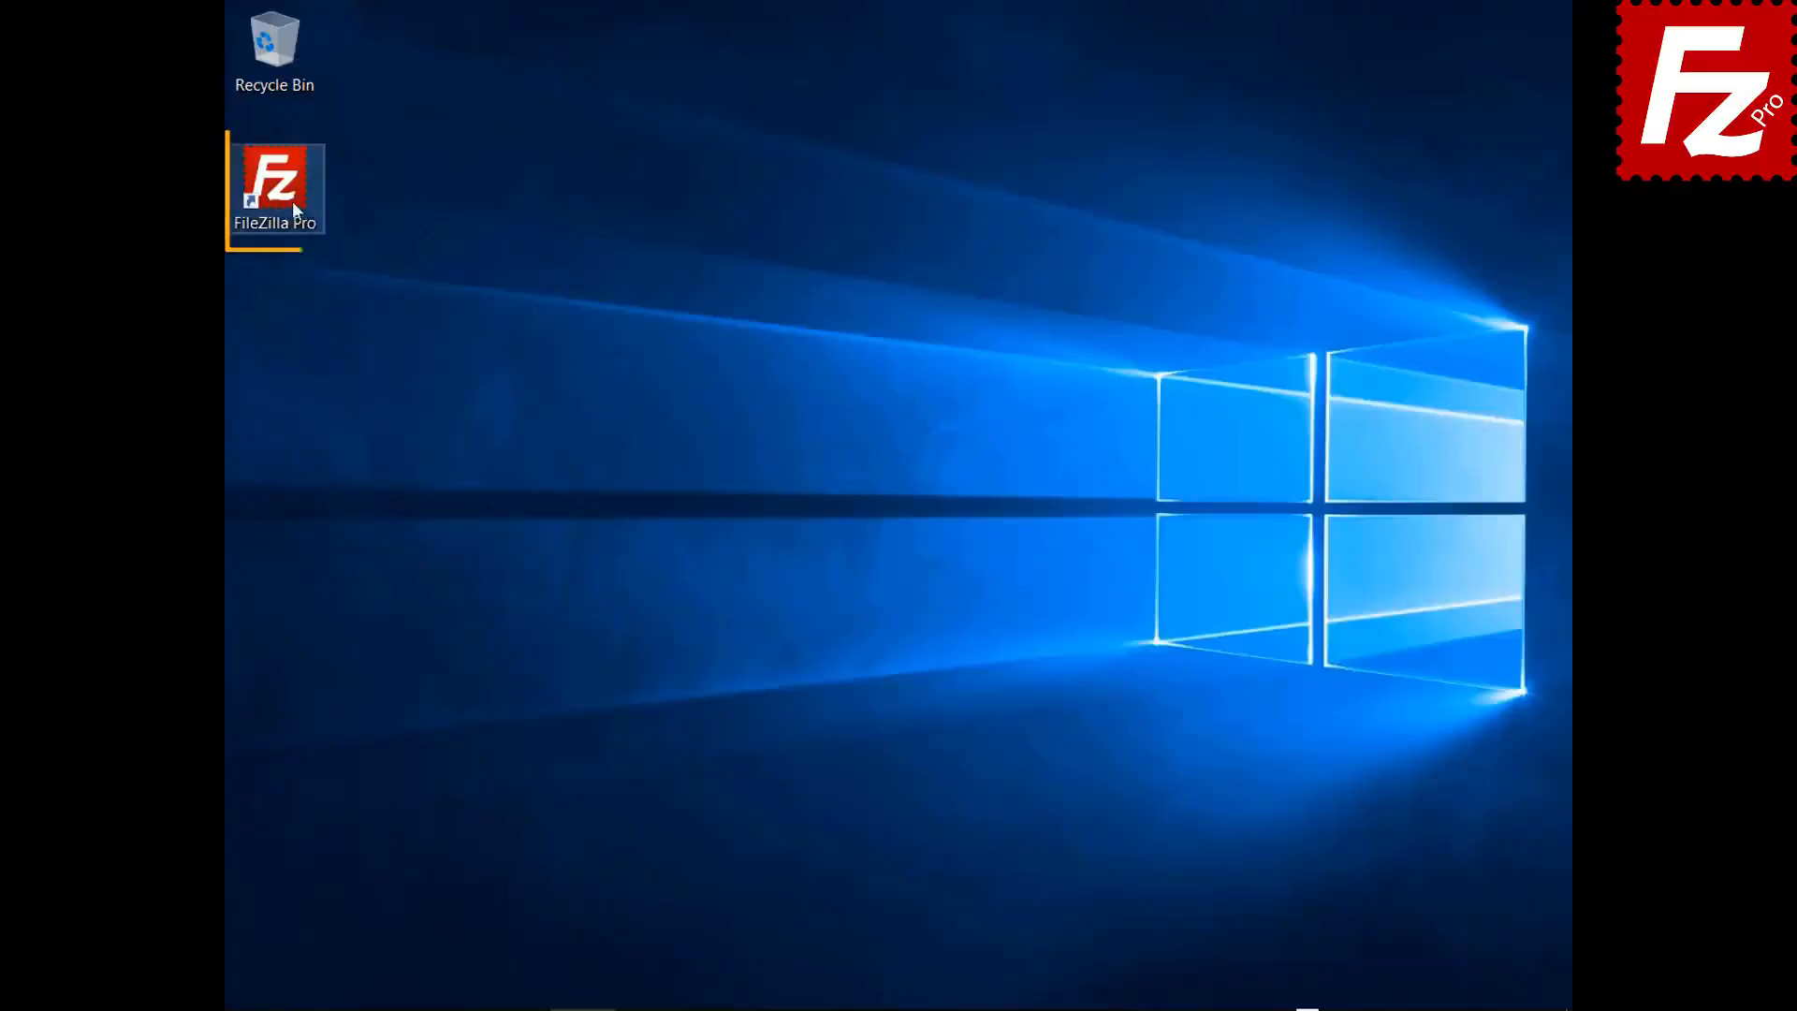
- Launch FileZilla Pro and add a site 'Azure File Connection' using Microsoft Azure File Storage Service
{"action": "double_click", "coordinate": [290, 201]}
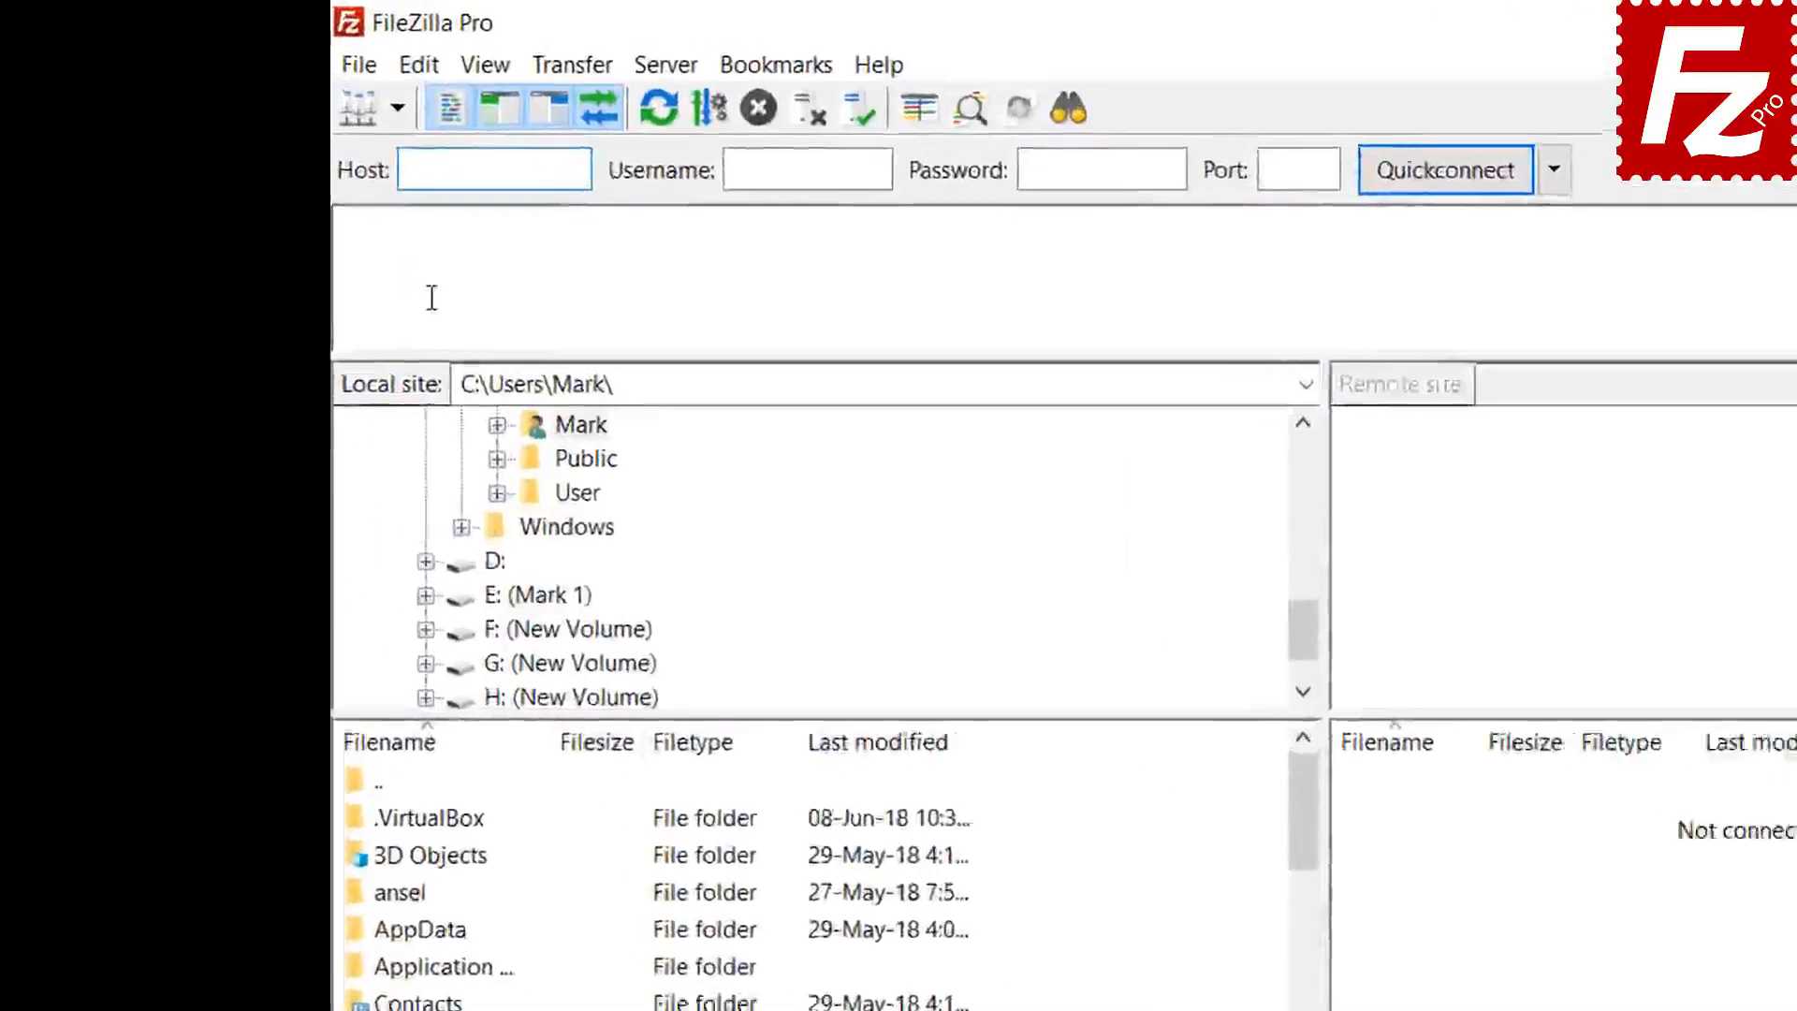
{"action": "left_click", "coordinate": [419, 81]}
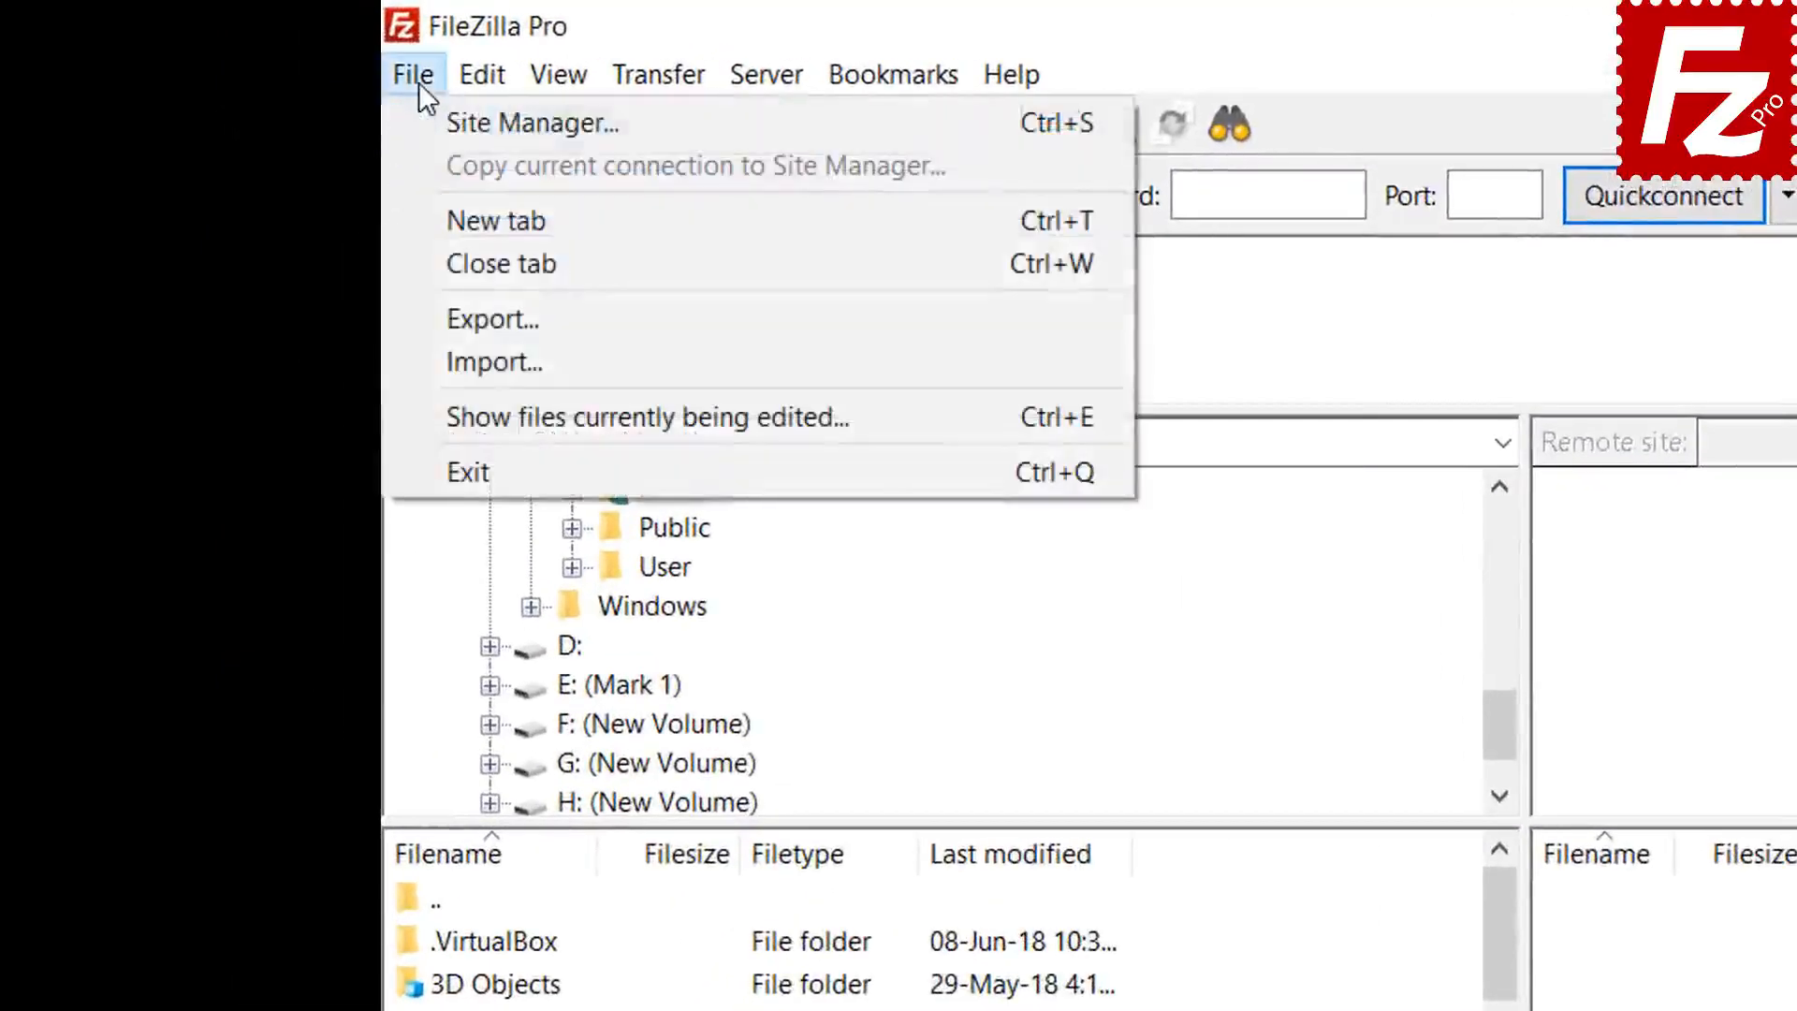
{"action": "left_click", "coordinate": [451, 122]}
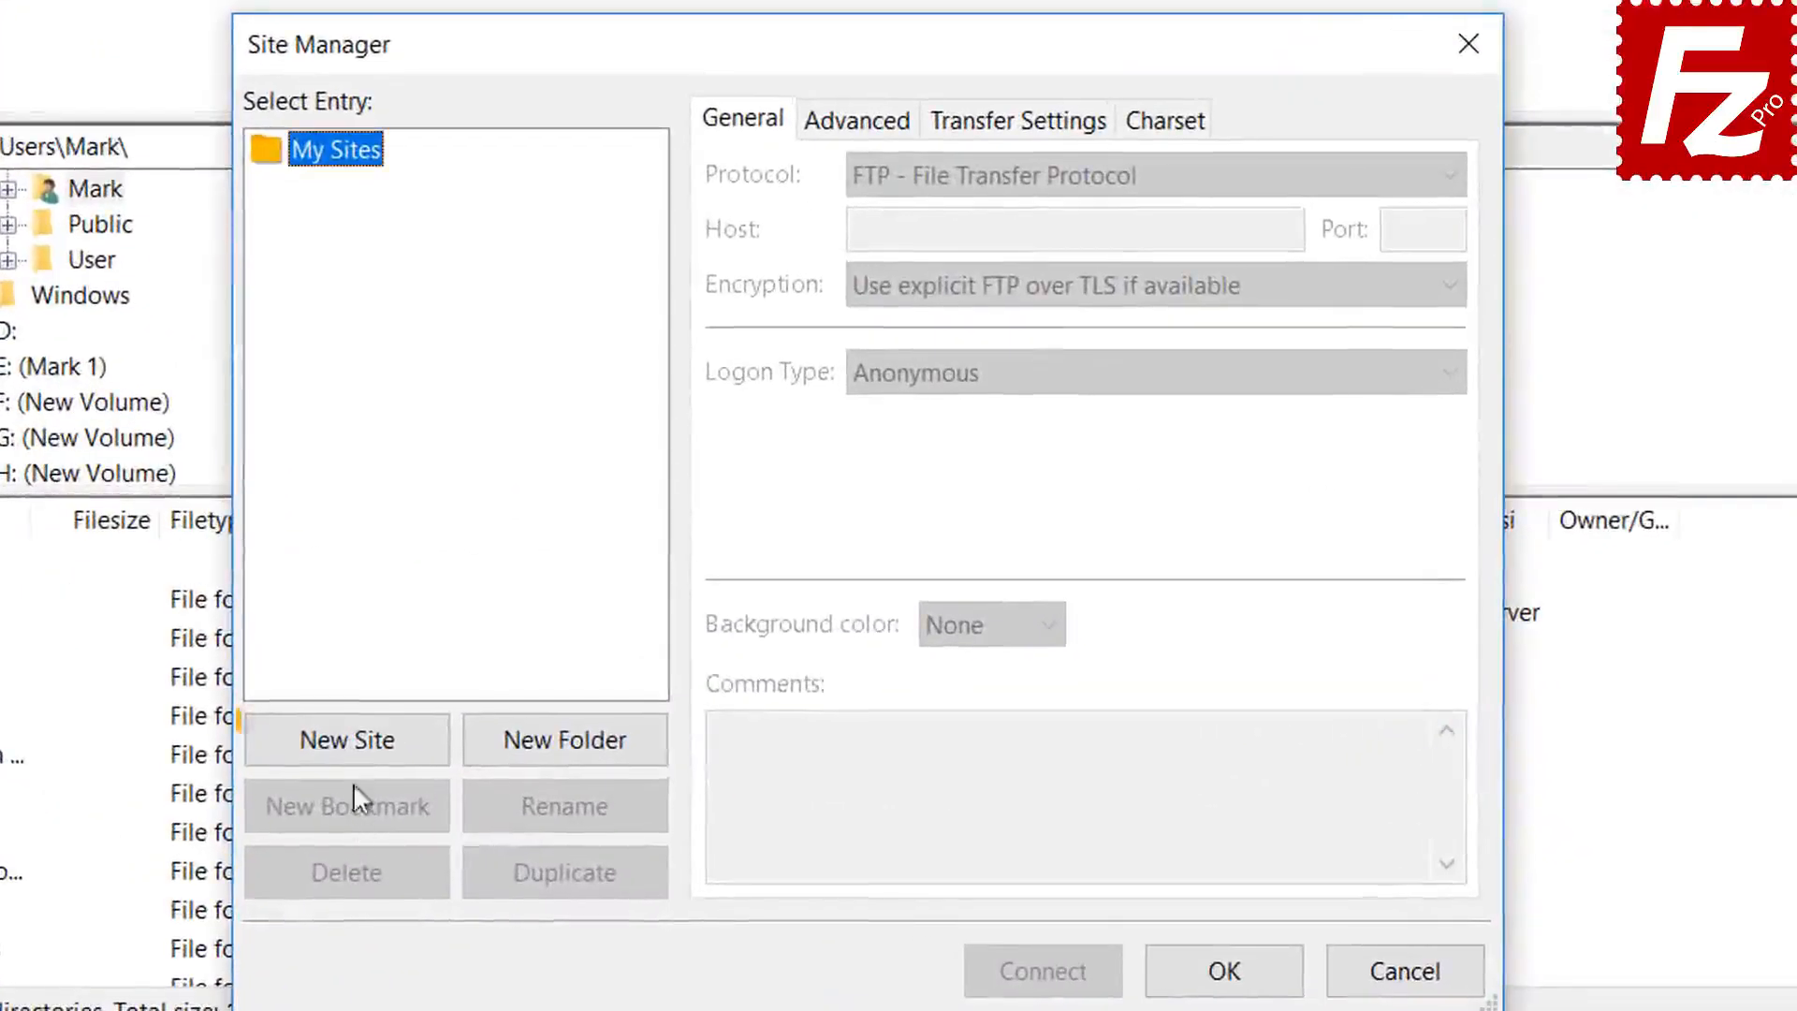
{"action": "left_click", "coordinate": [356, 745]}
{"action": "type", "text": "A"}
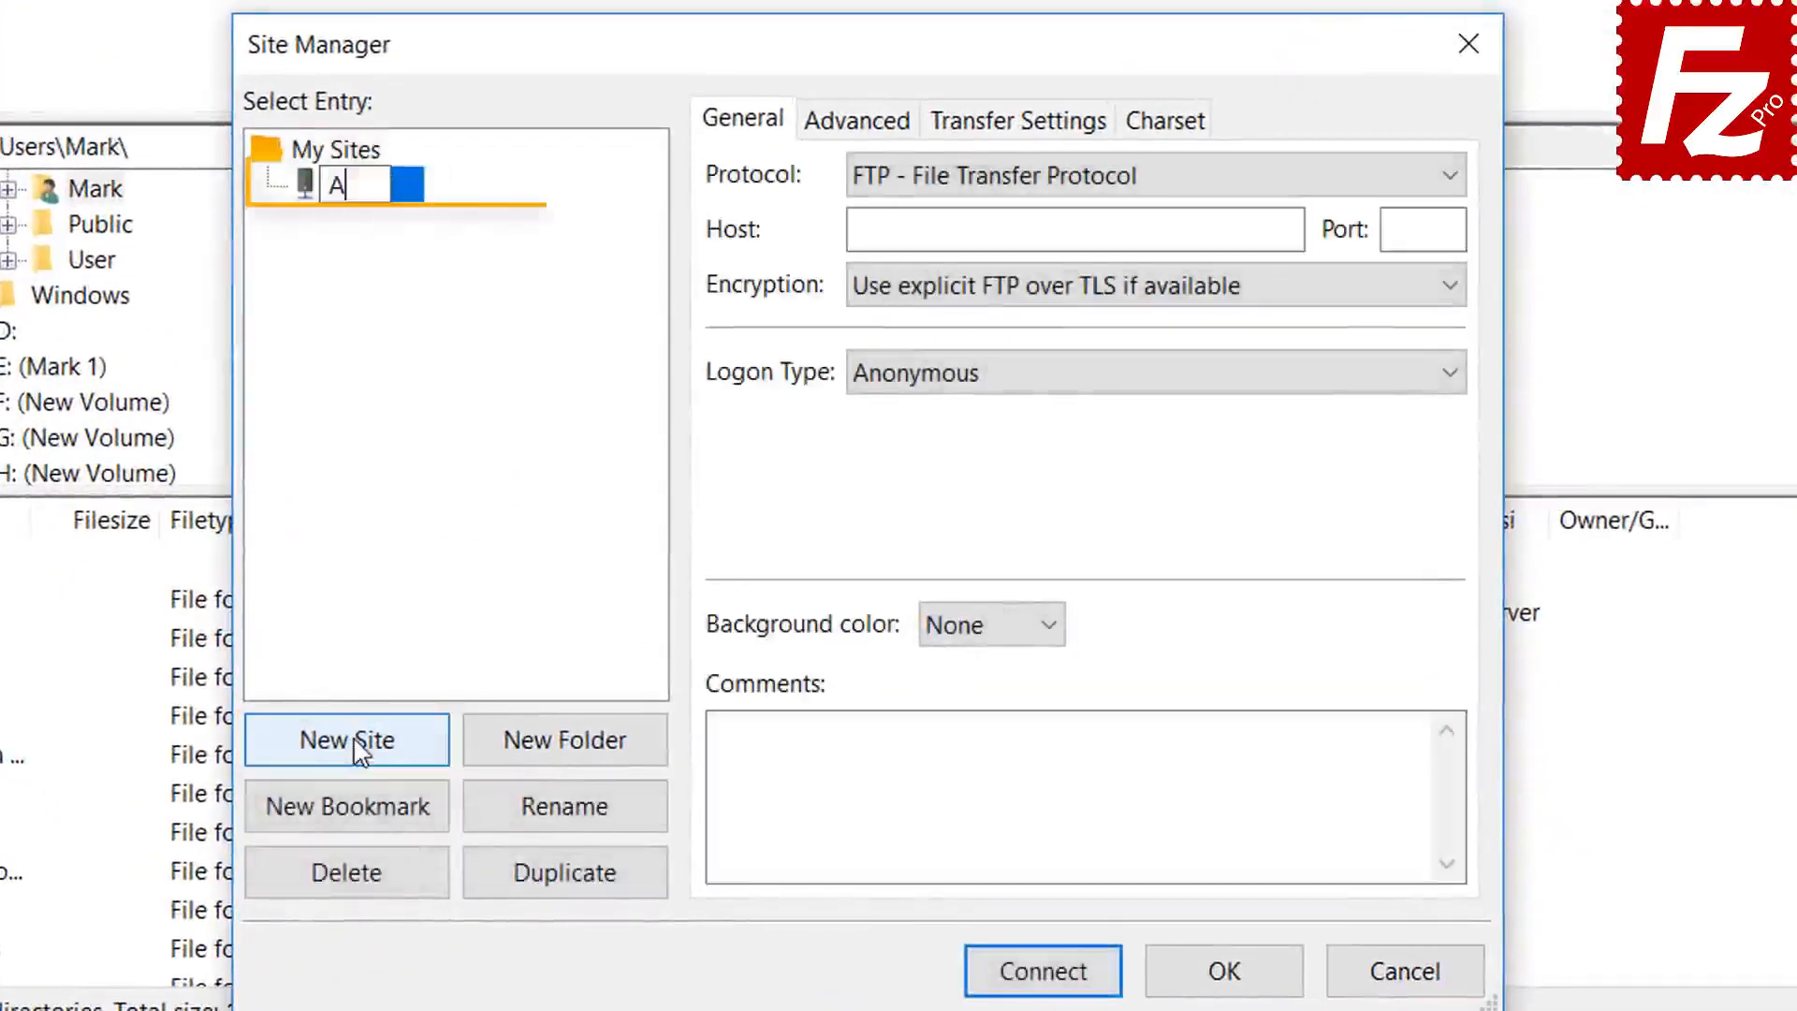
{"action": "type", "text": "zure F"}
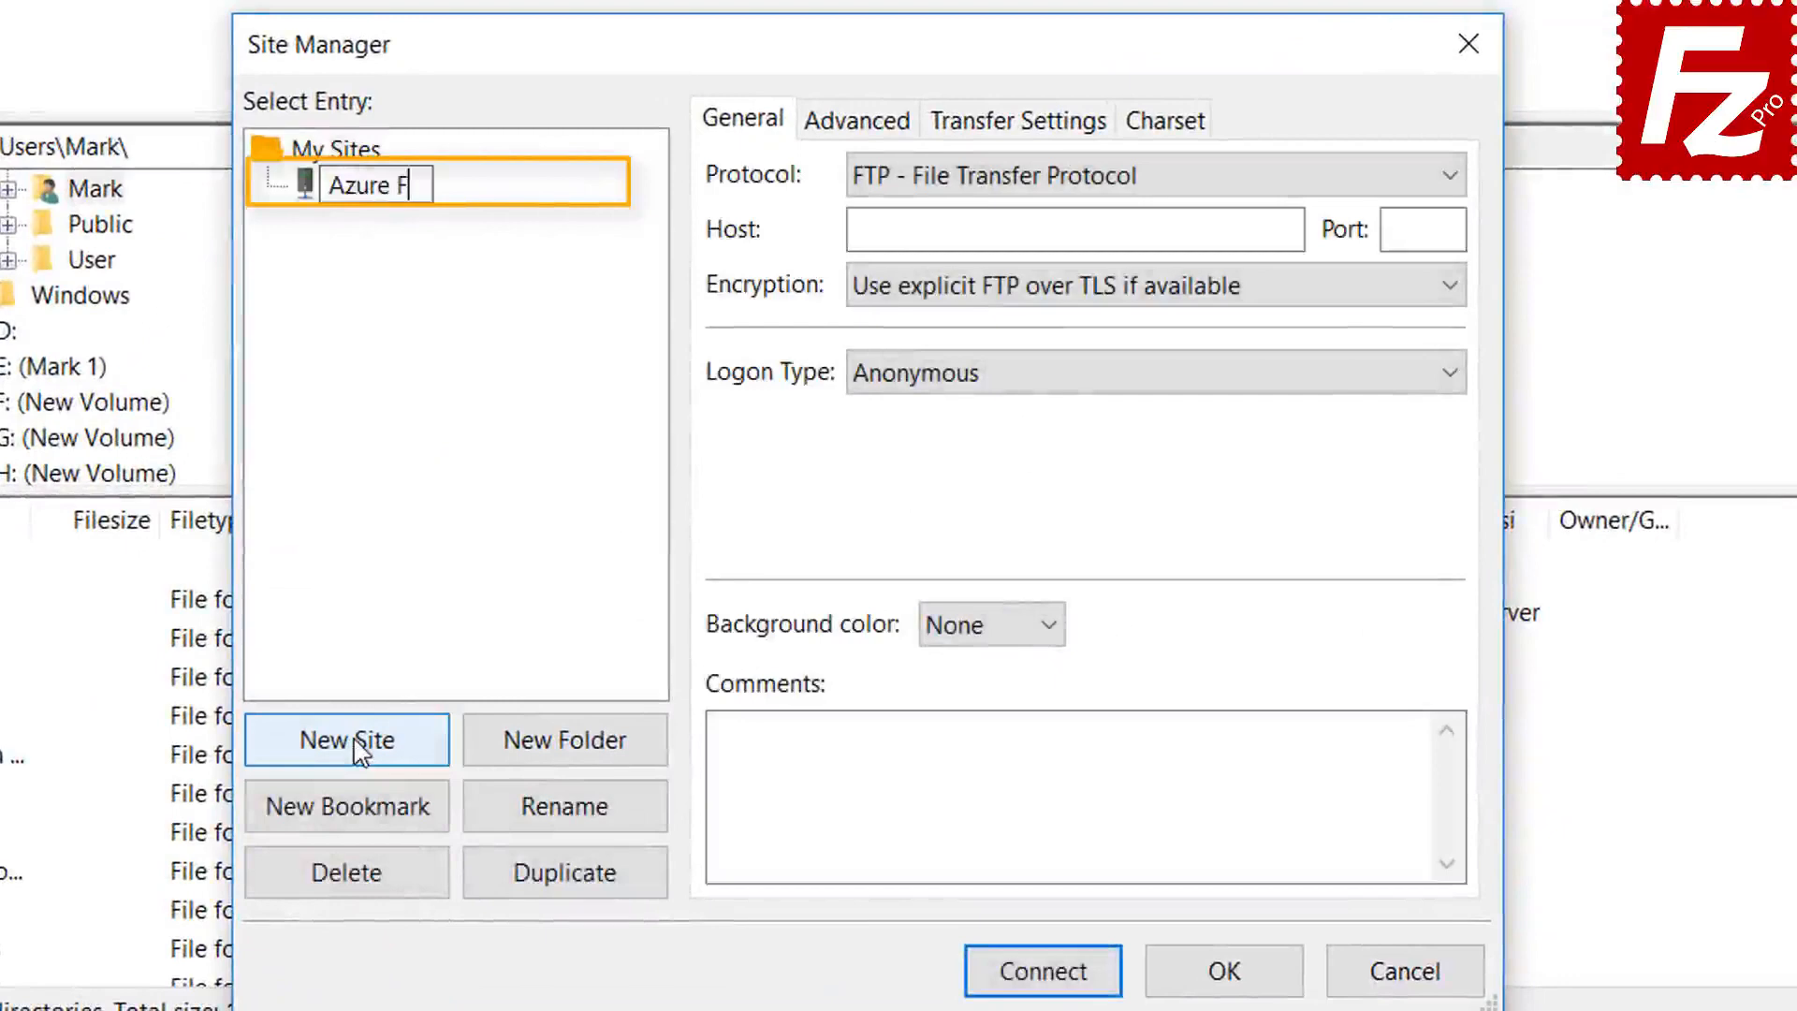
{"action": "type", "text": "ile C"}
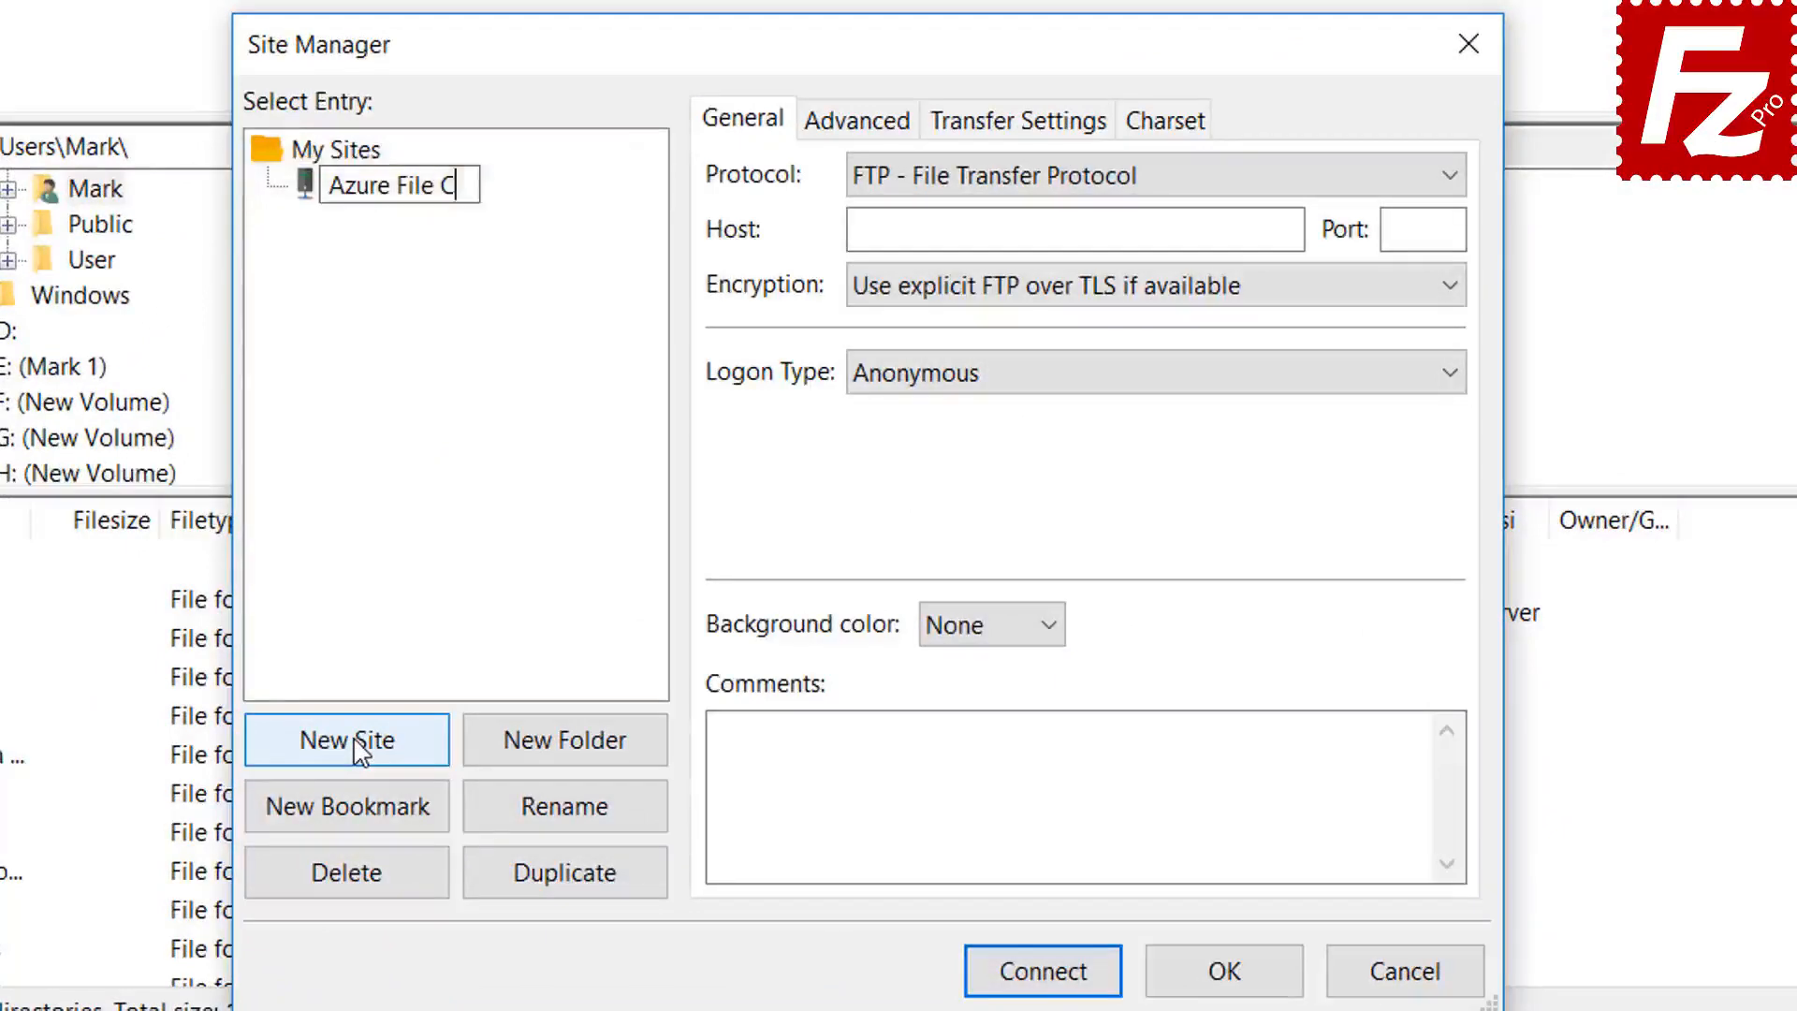
{"action": "type", "text": "onnection"}
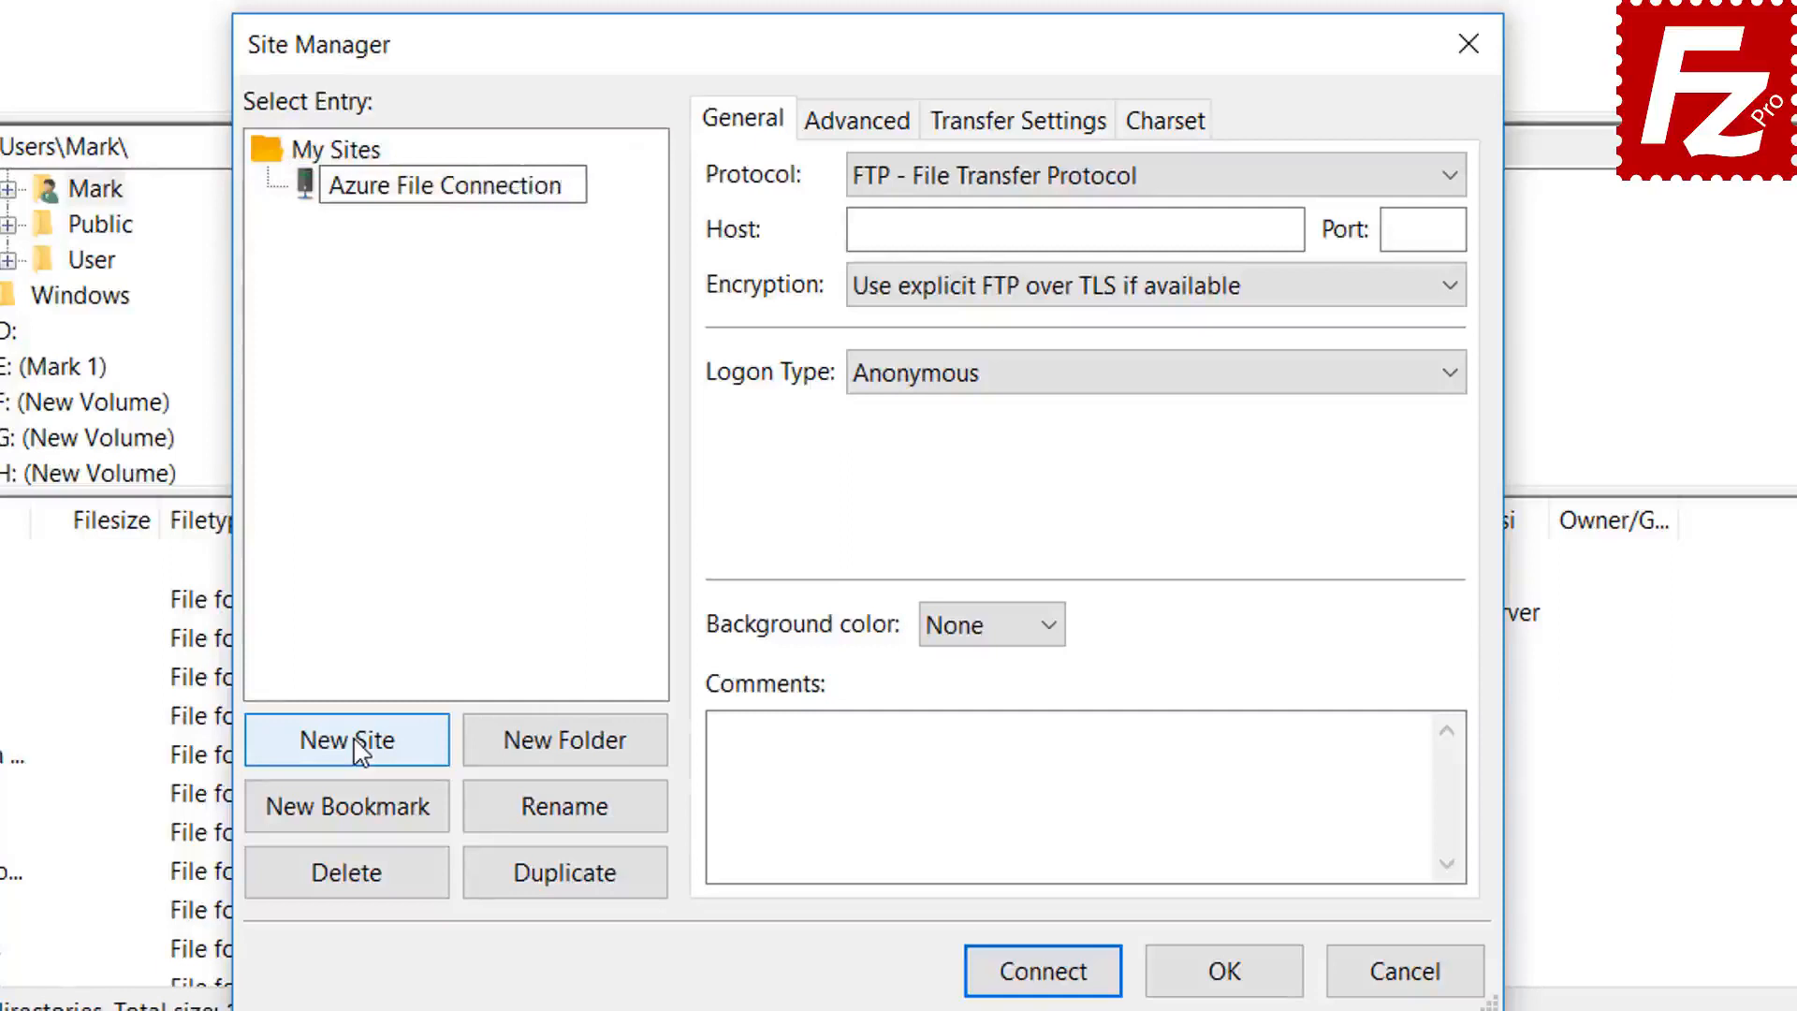
{"action": "key", "text": "Return"}
{"action": "left_click", "coordinate": [1146, 182]}
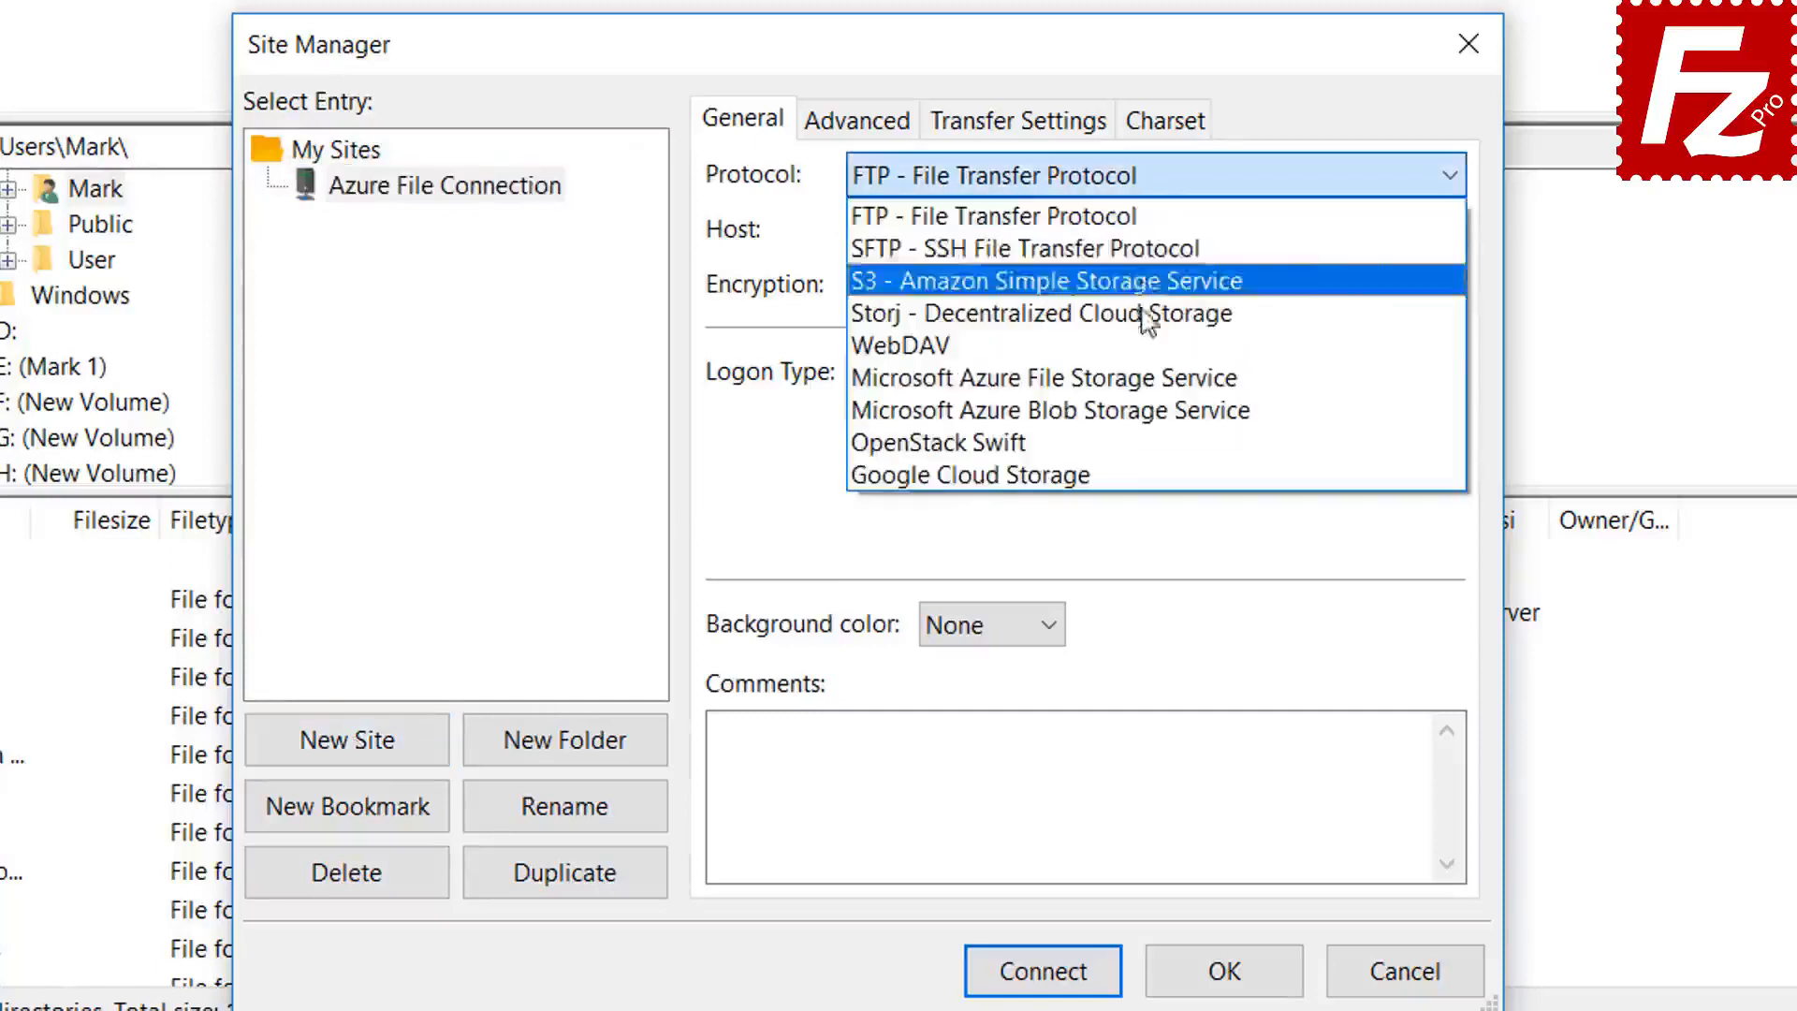
{"action": "left_click", "coordinate": [1143, 378]}
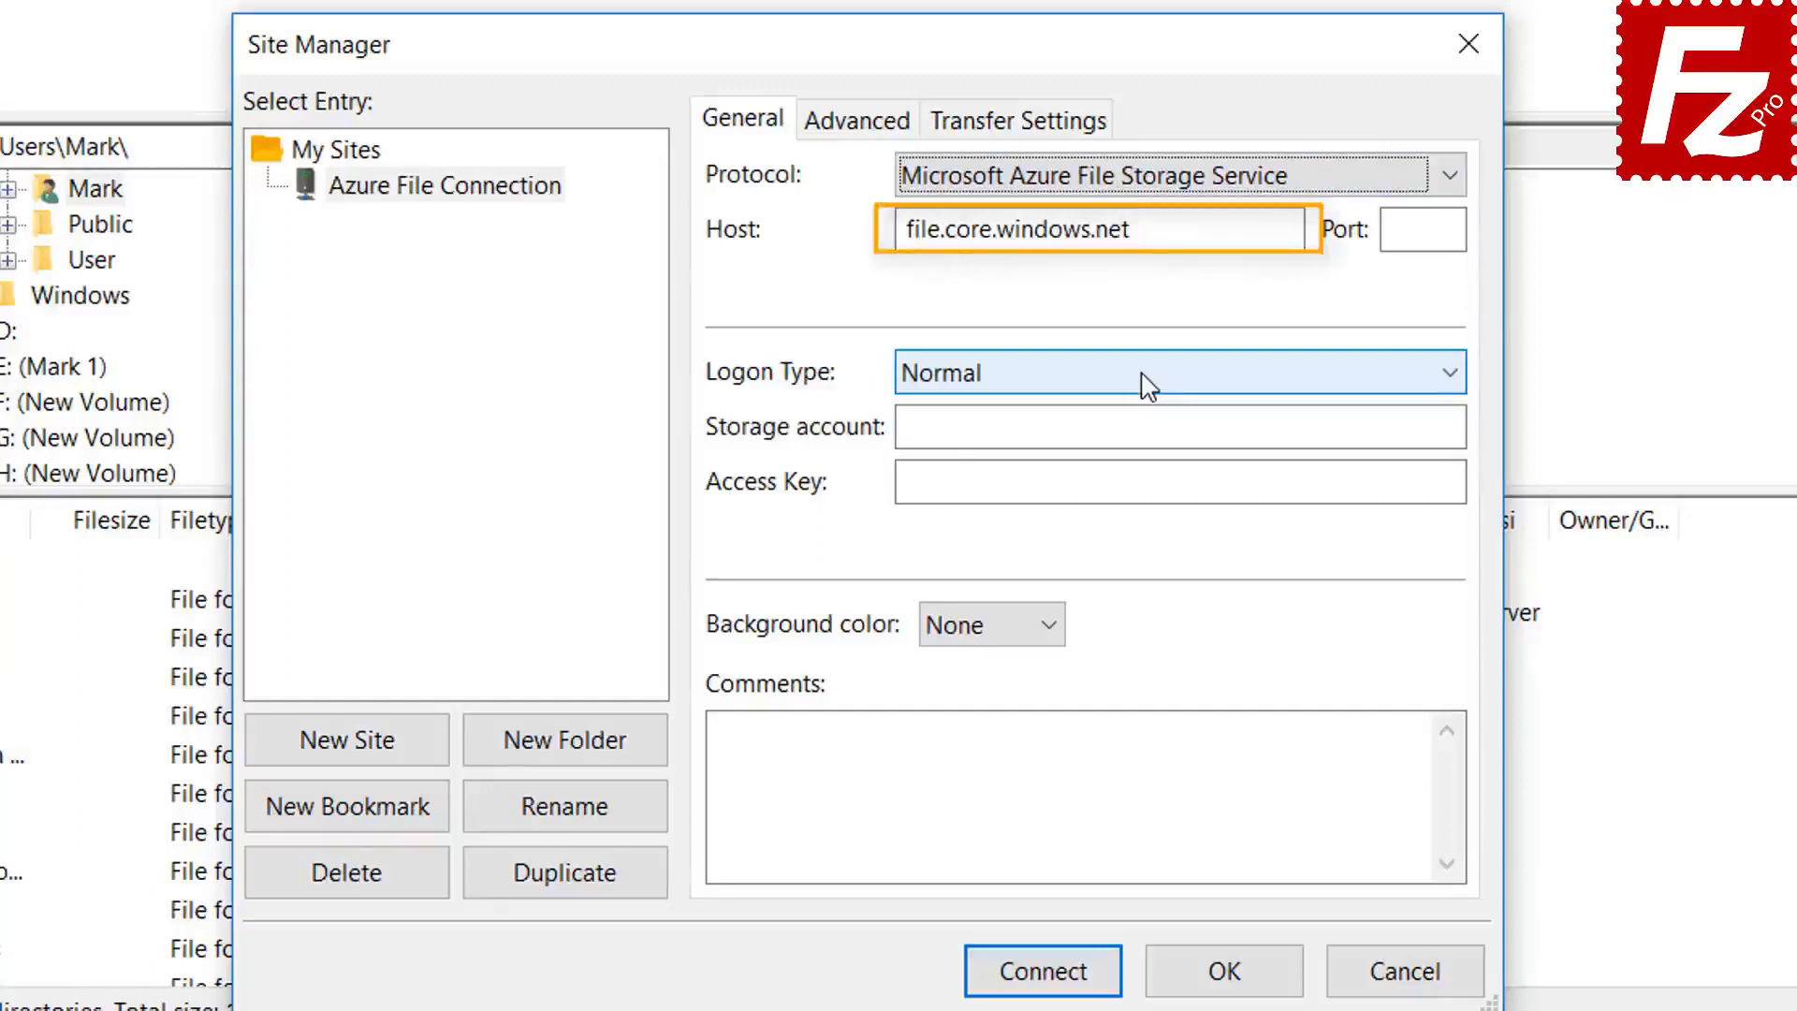
{"action": "left_click", "coordinate": [1100, 188]}
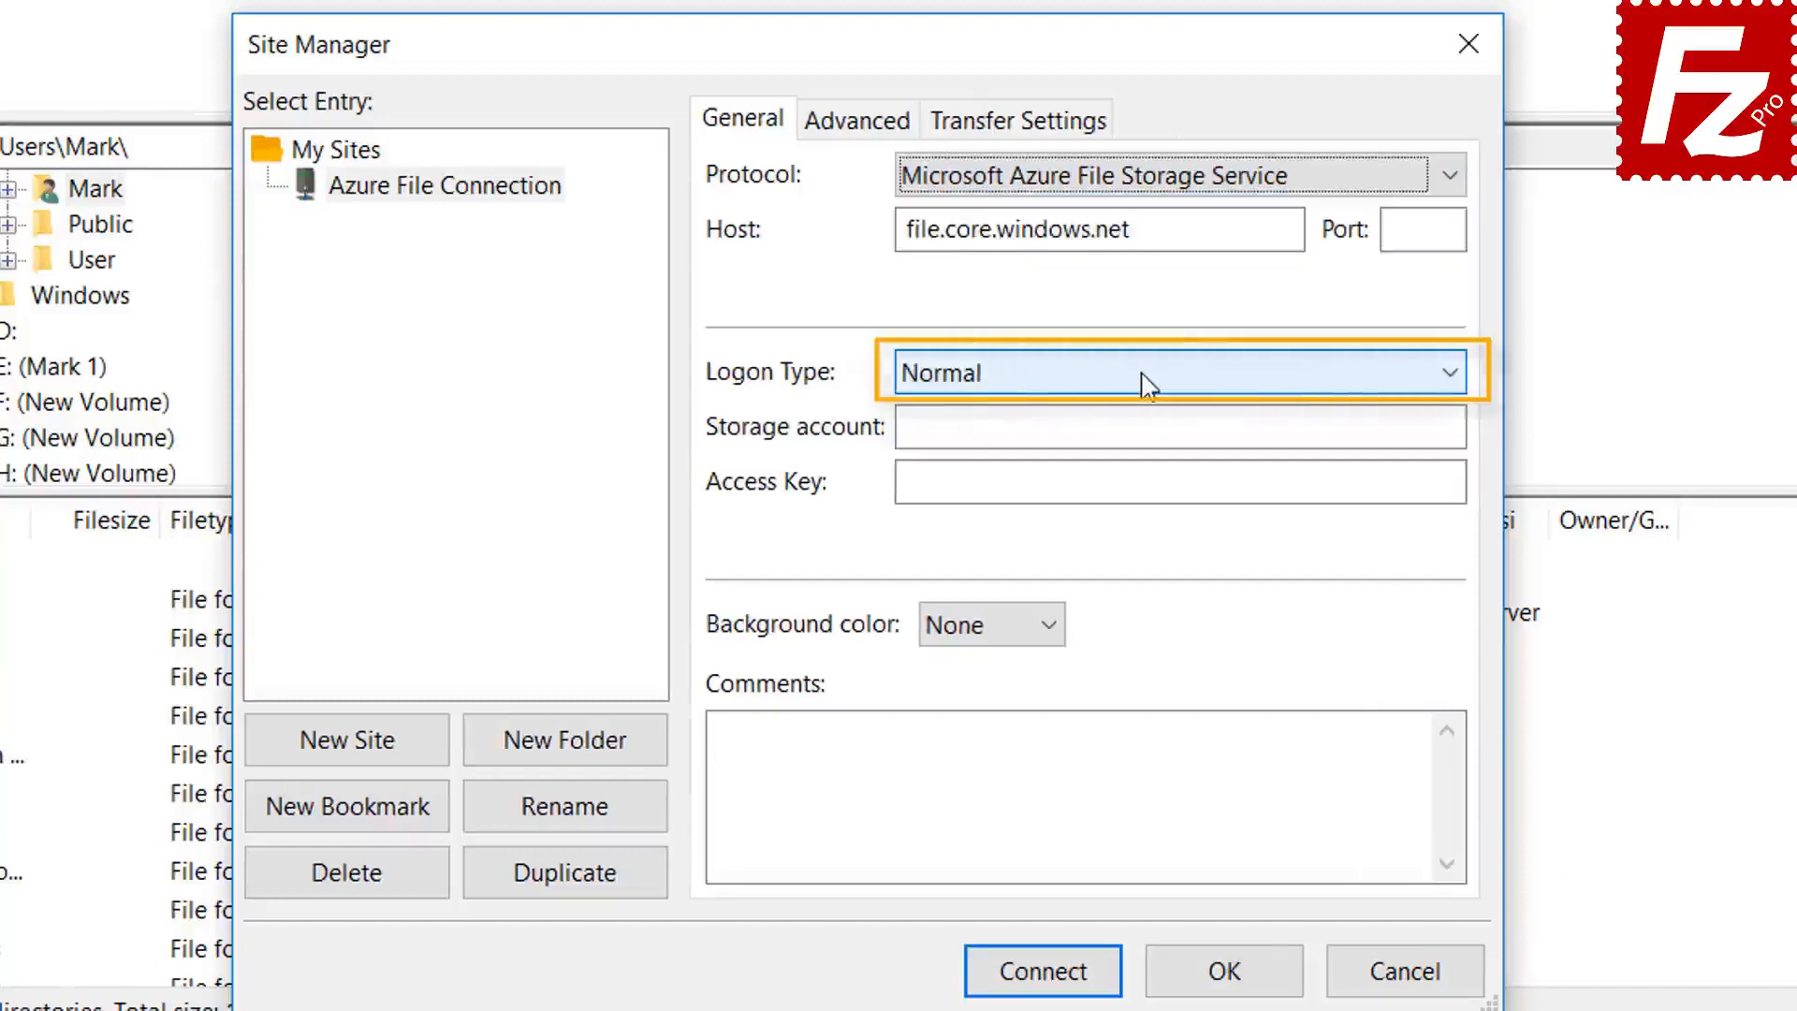
- Enter the storage account name, paste the storage access key, and connect
{"action": "left_click", "coordinate": [1120, 427]}
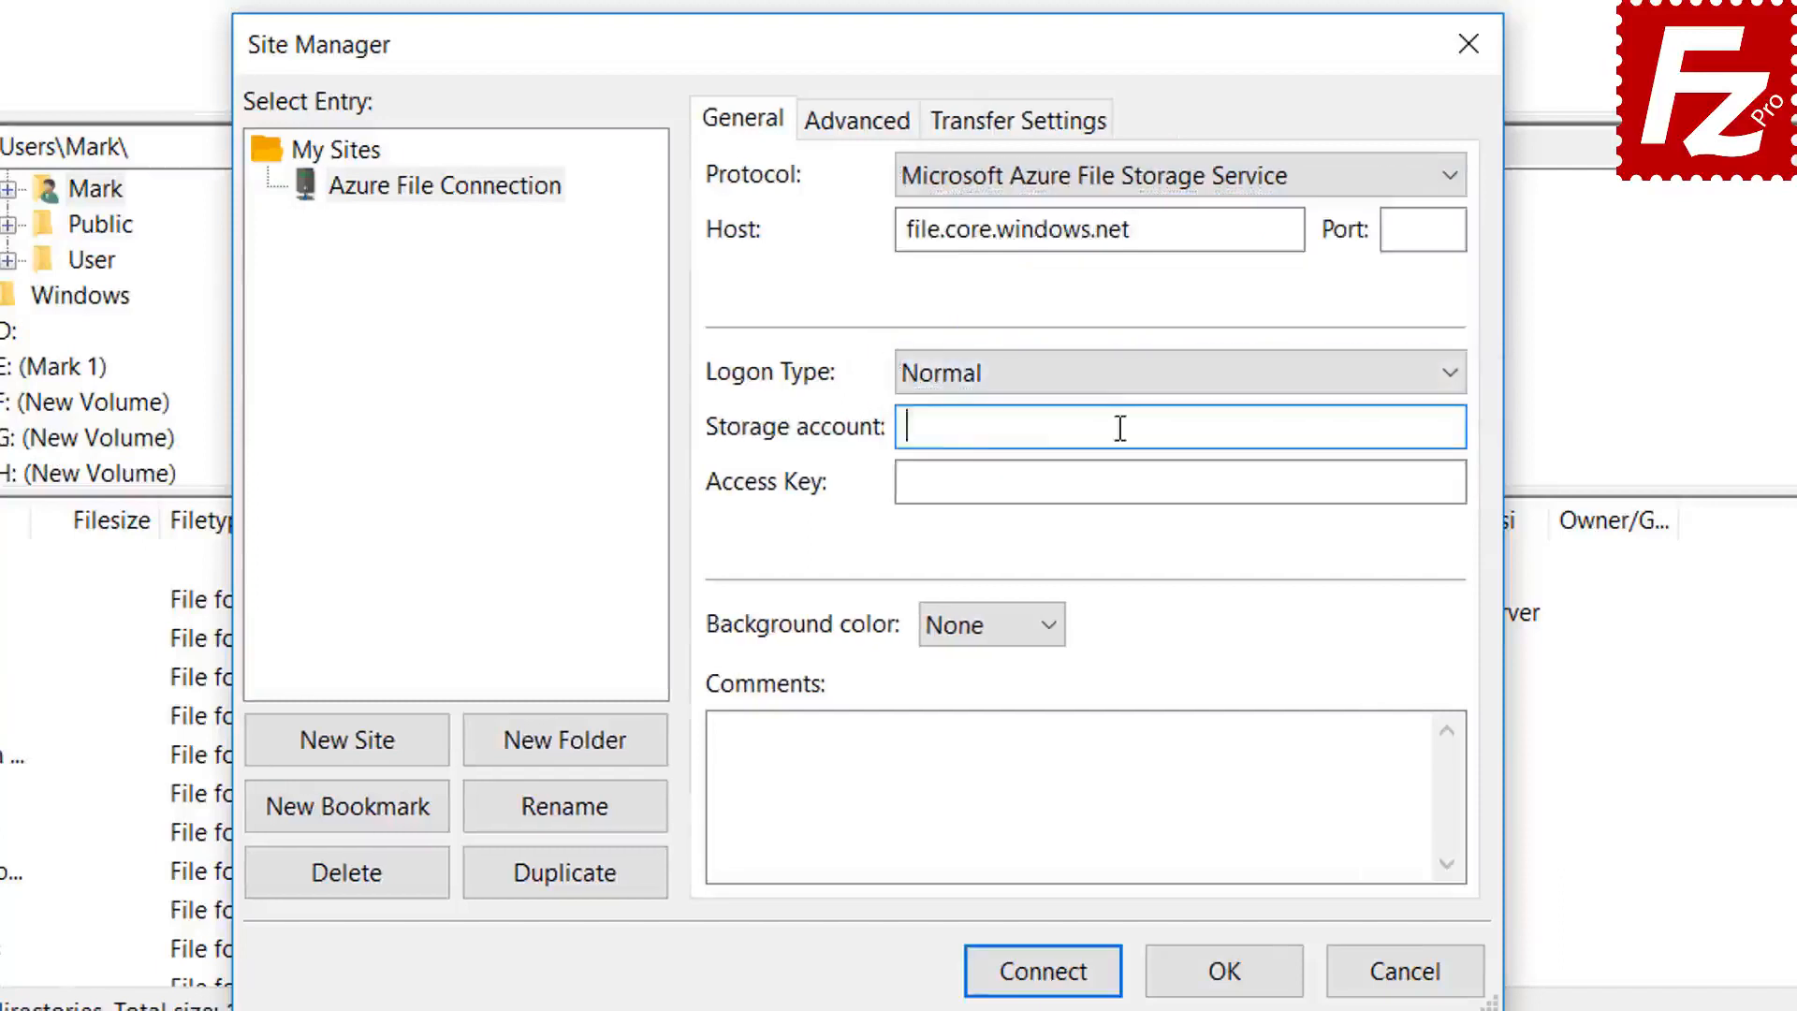
{"action": "left_click", "coordinate": [987, 482]}
{"action": "key", "text": "ctrl+v"}
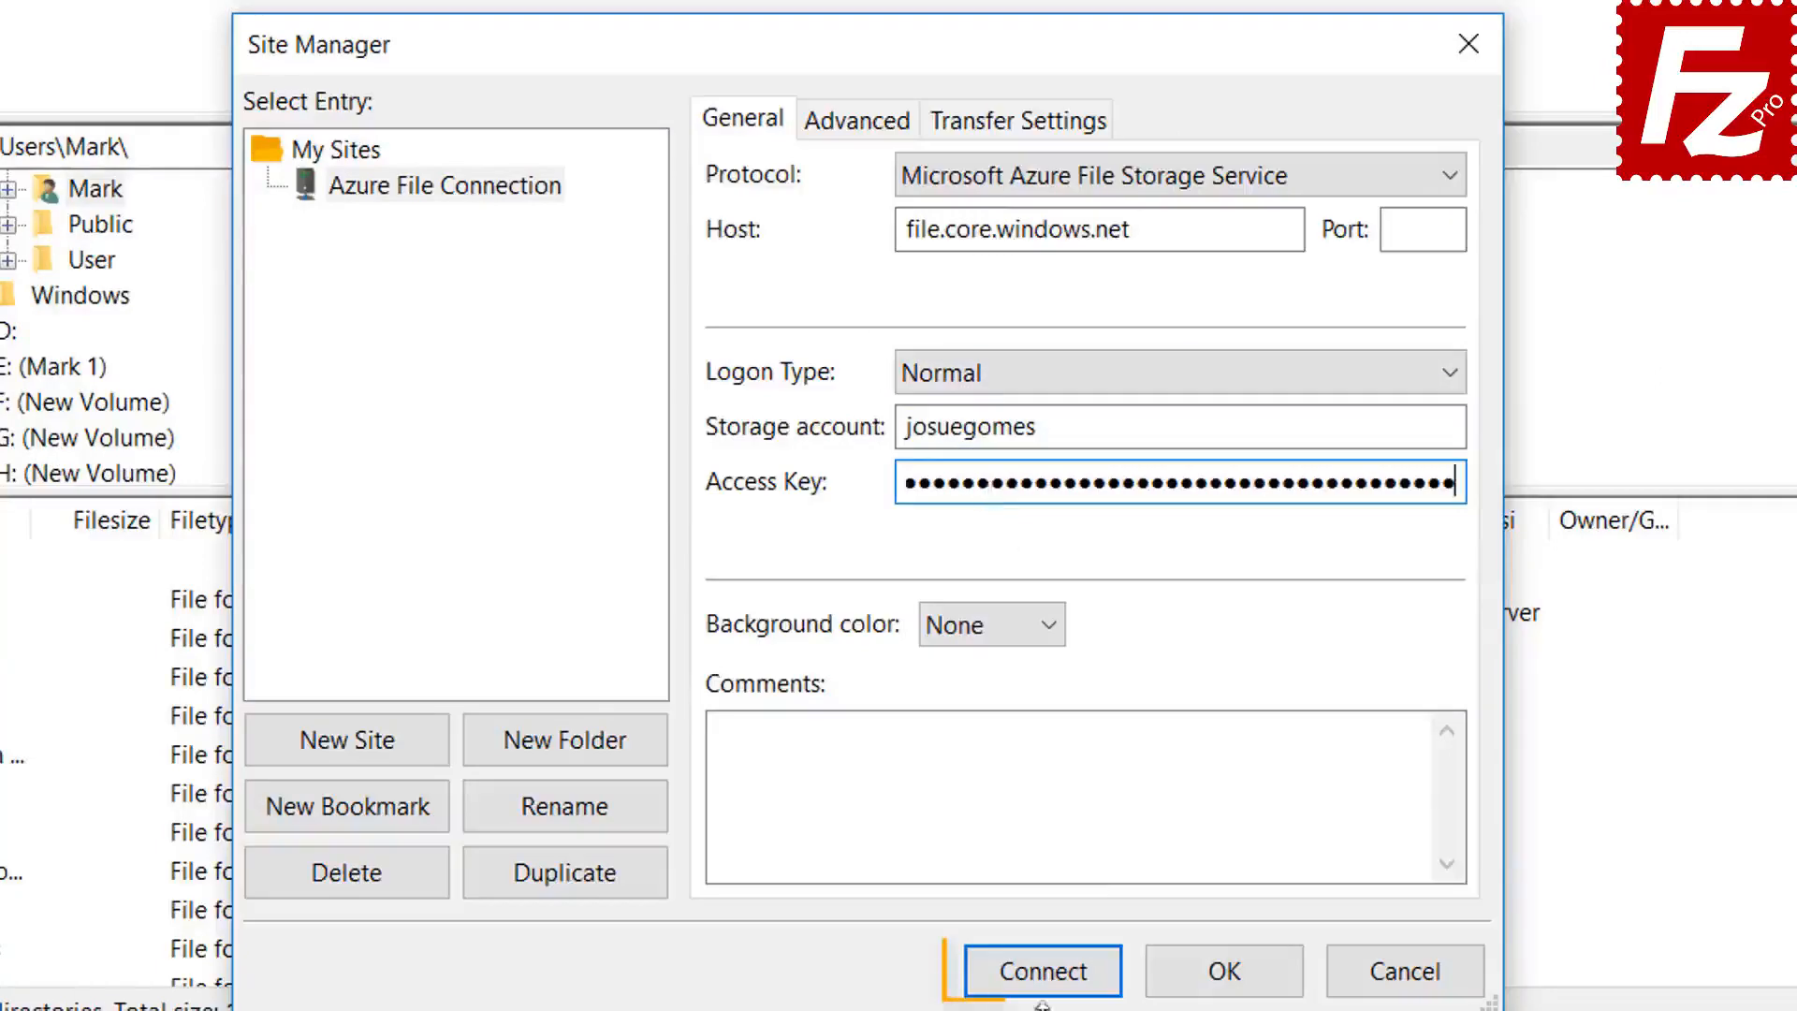
{"action": "left_click", "coordinate": [1043, 971]}
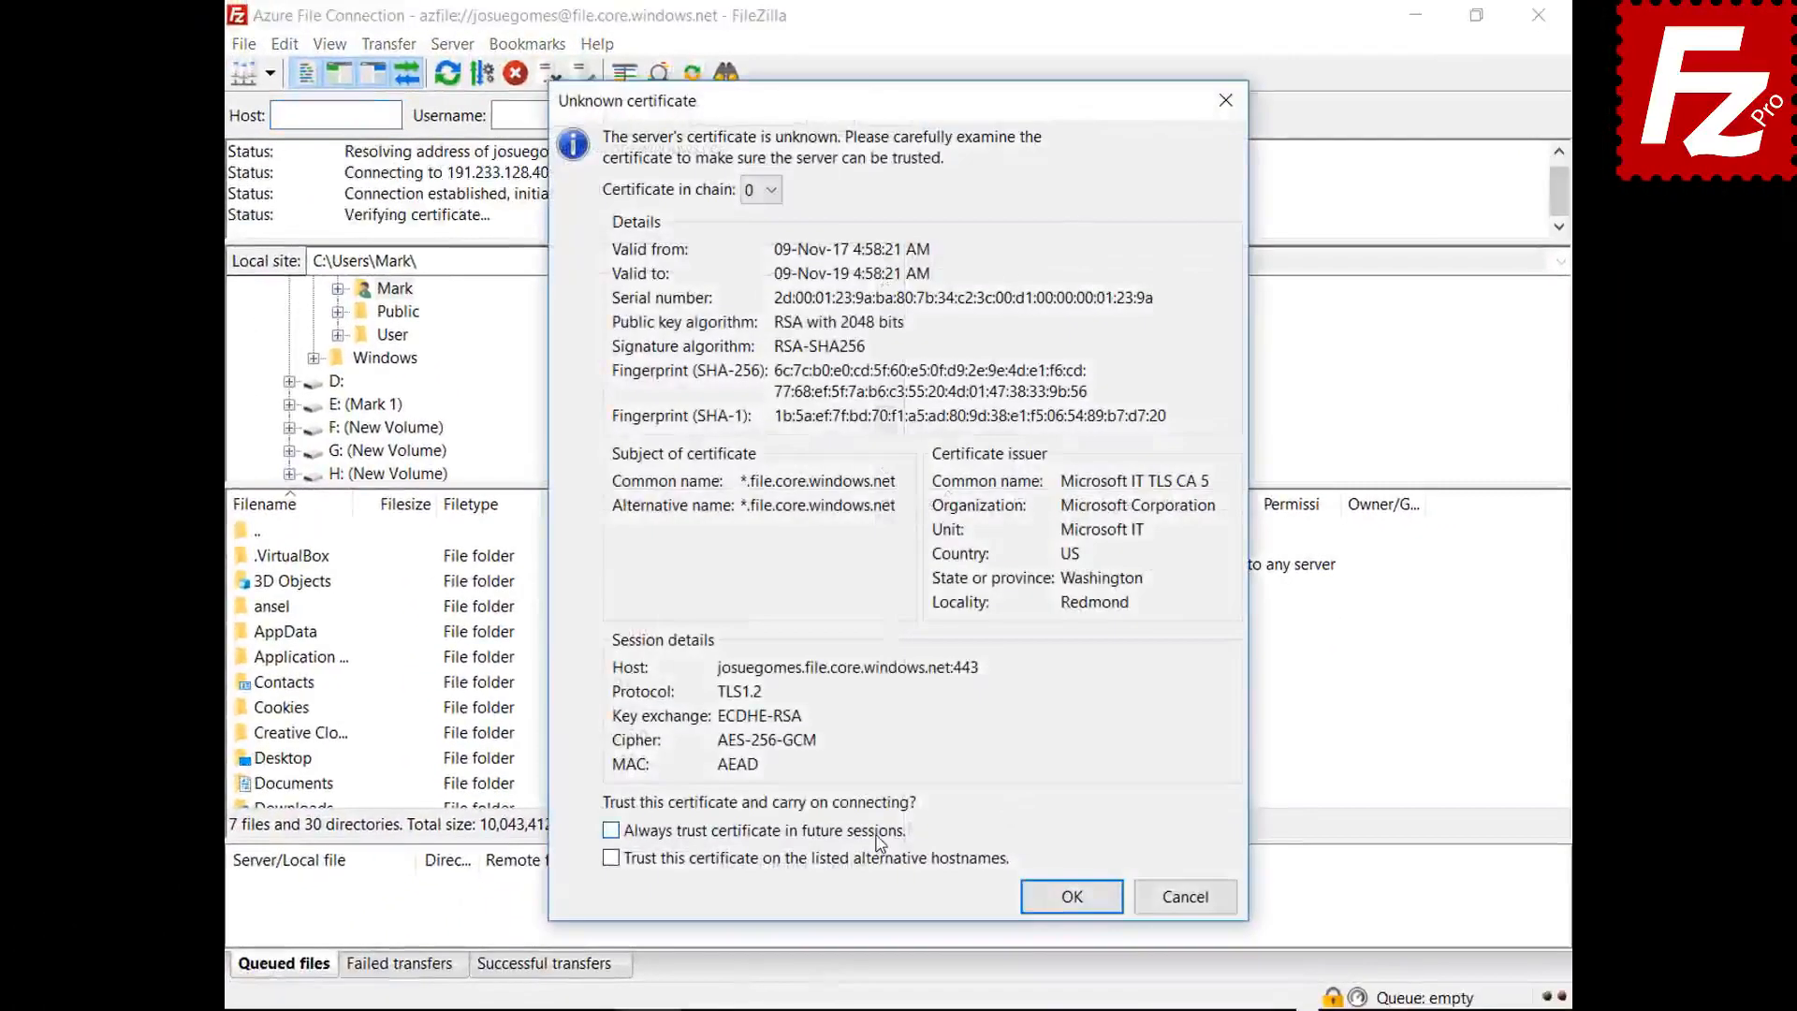
- Always trust the Azure server's unknown certificate in future sessions and accept it
{"action": "left_click", "coordinate": [879, 836]}
{"action": "left_click", "coordinate": [1054, 900]}
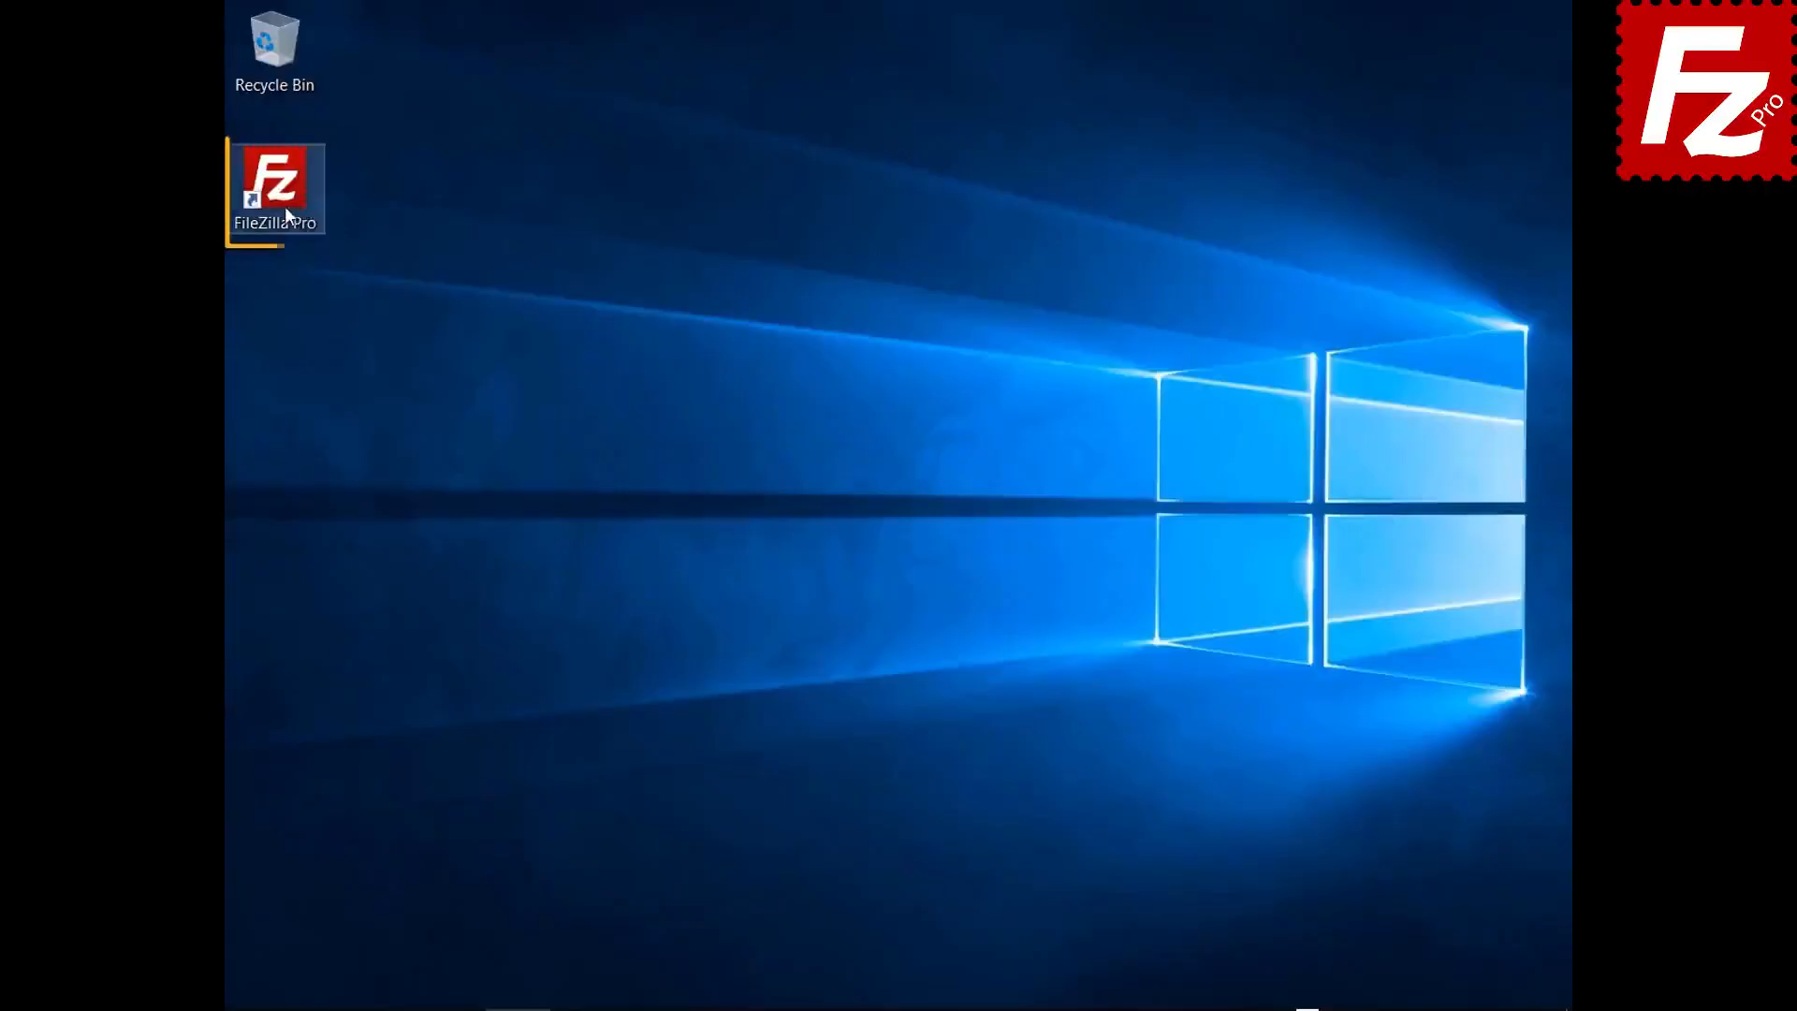
- Relaunch FileZilla Pro and add a 'Google Cloud Connection' site using Google Cloud Storage
{"action": "double_click", "coordinate": [284, 205]}
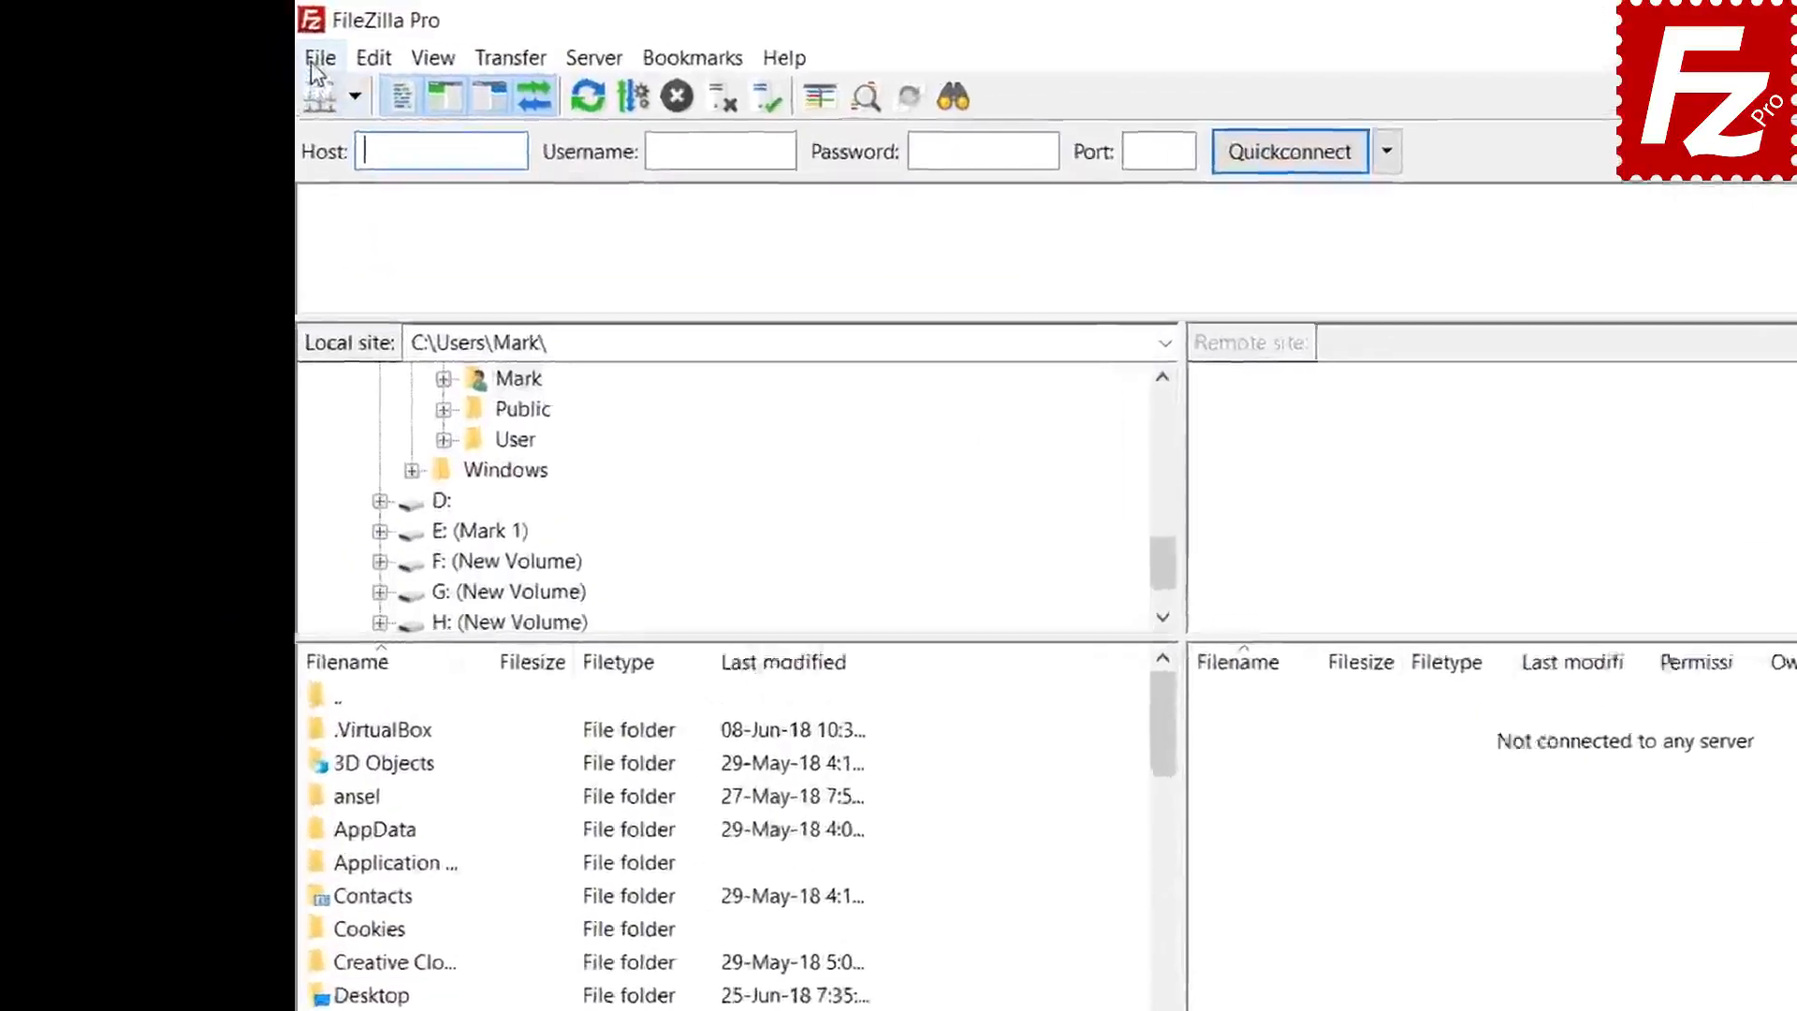
{"action": "left_click", "coordinate": [244, 44]}
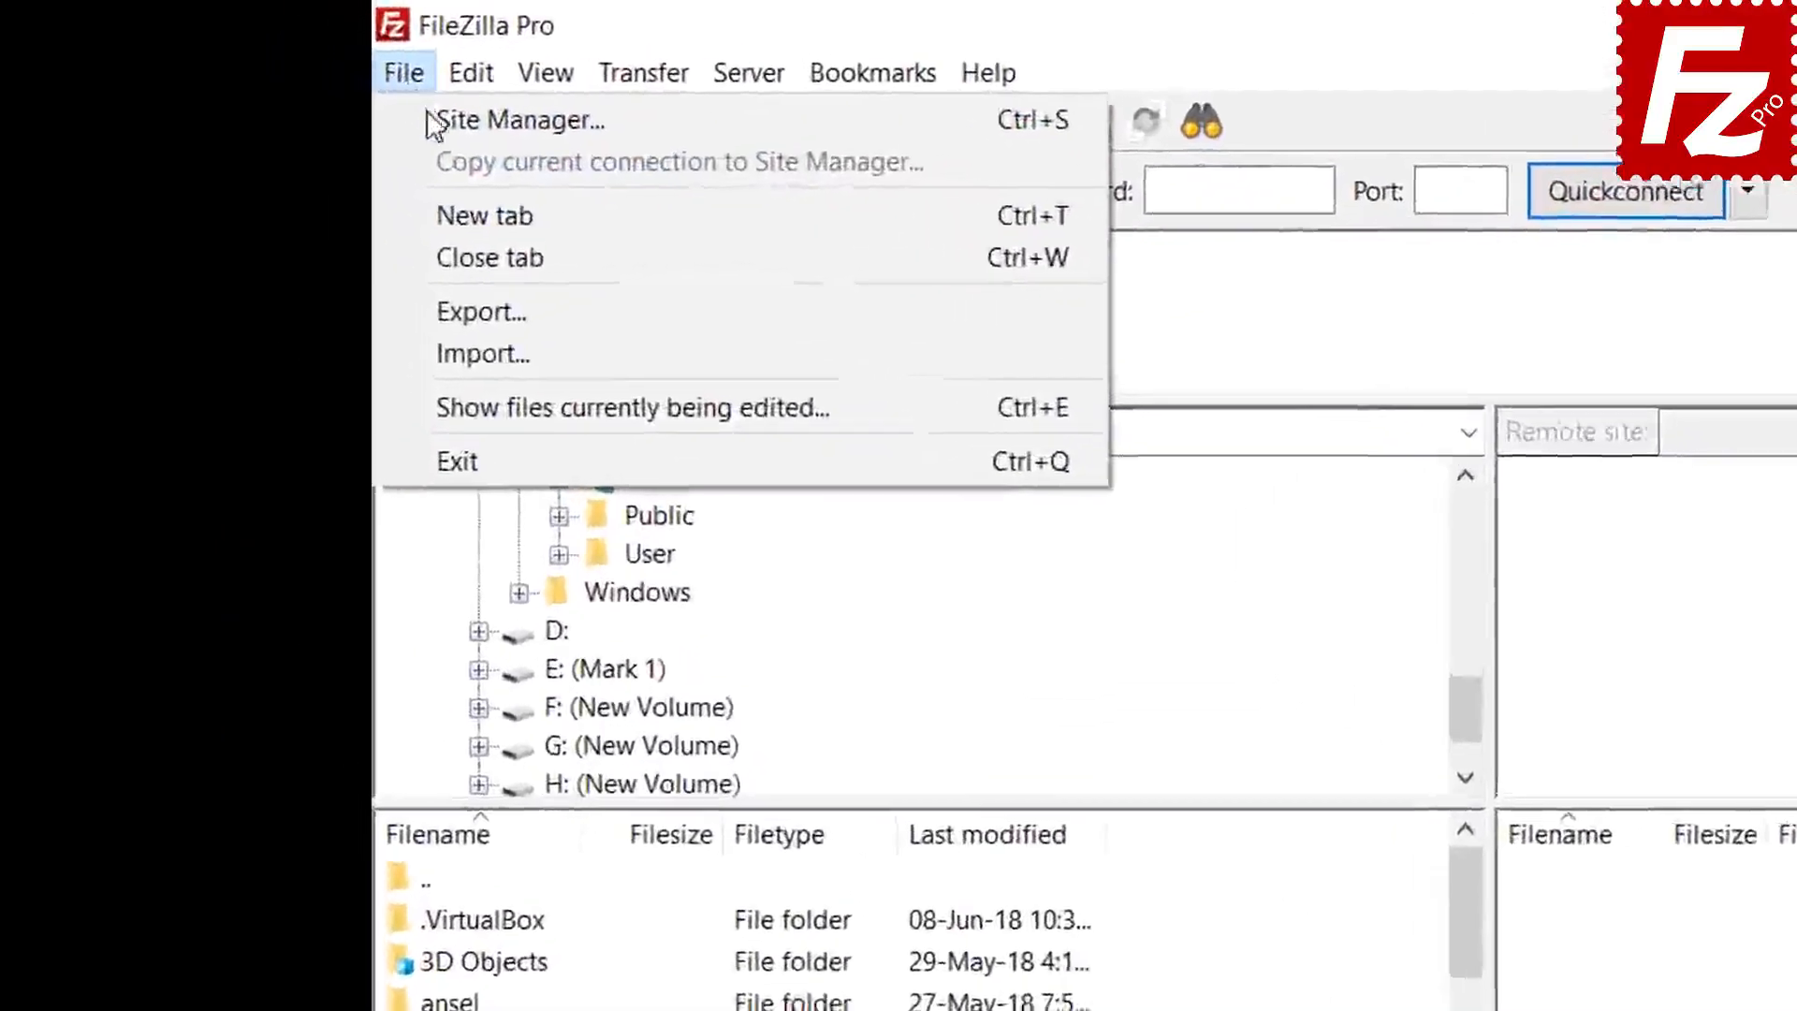
{"action": "left_click", "coordinate": [263, 79]}
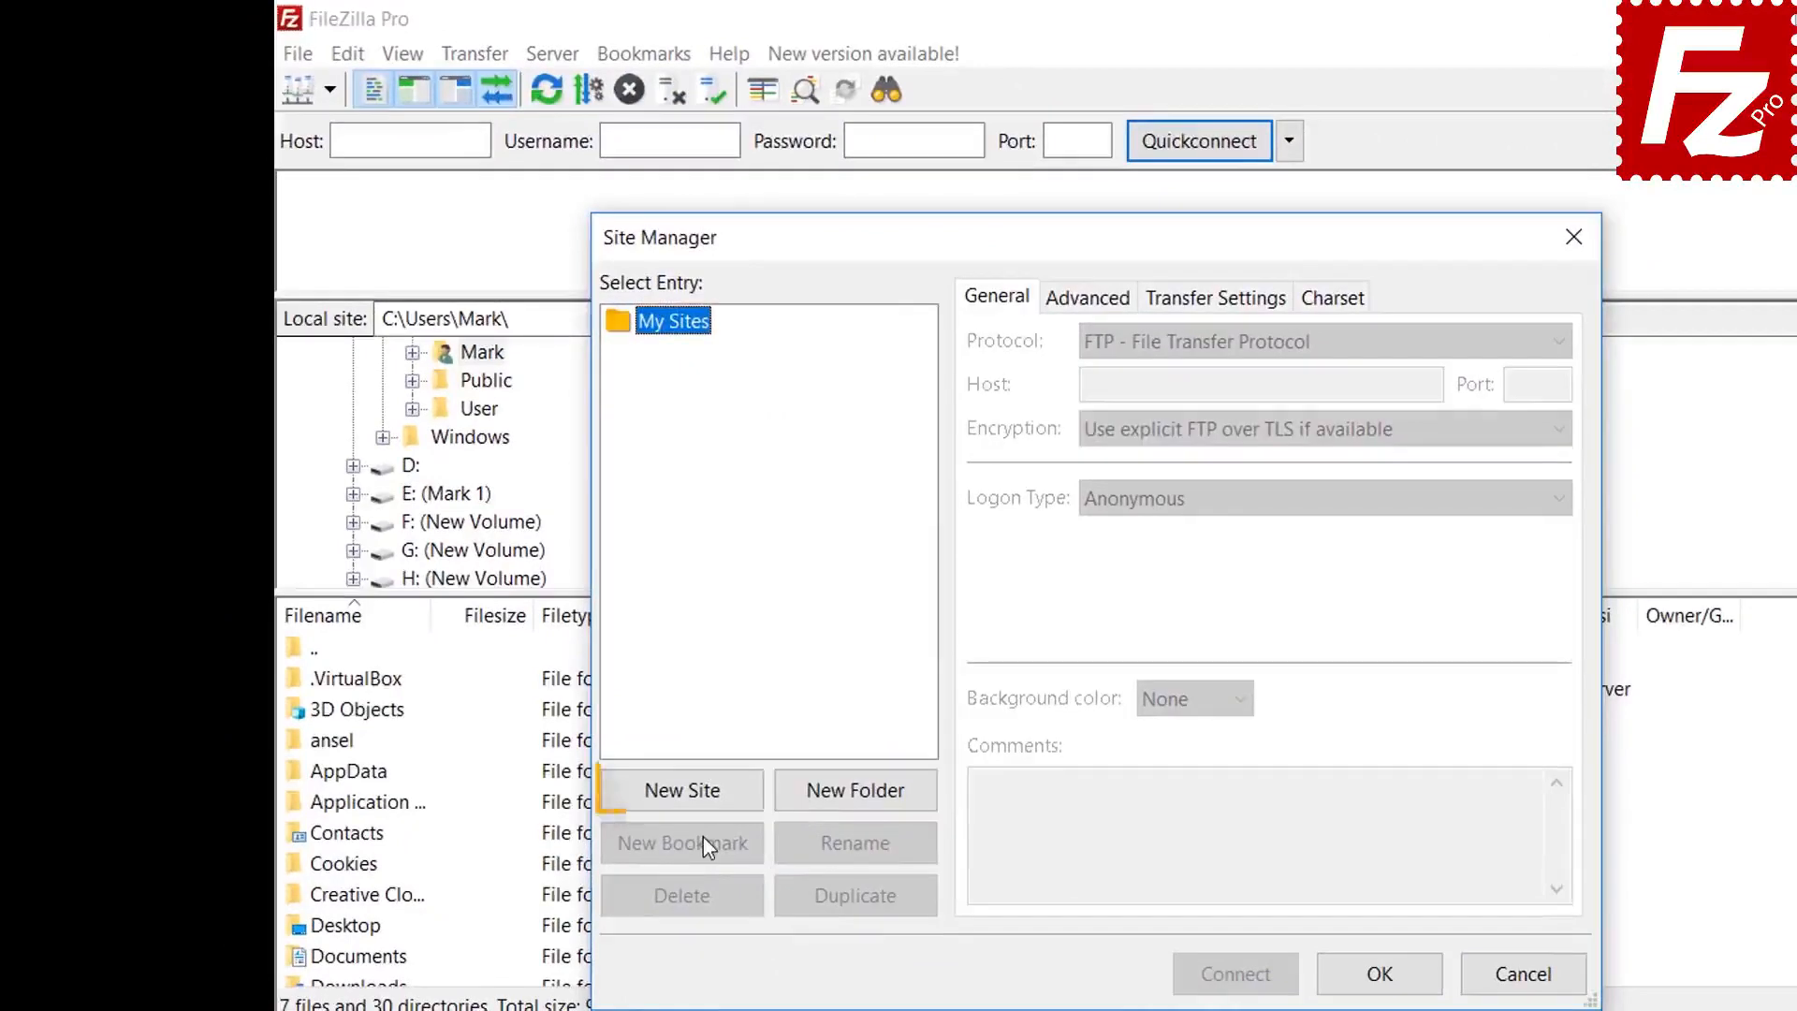
{"action": "left_click", "coordinate": [698, 794]}
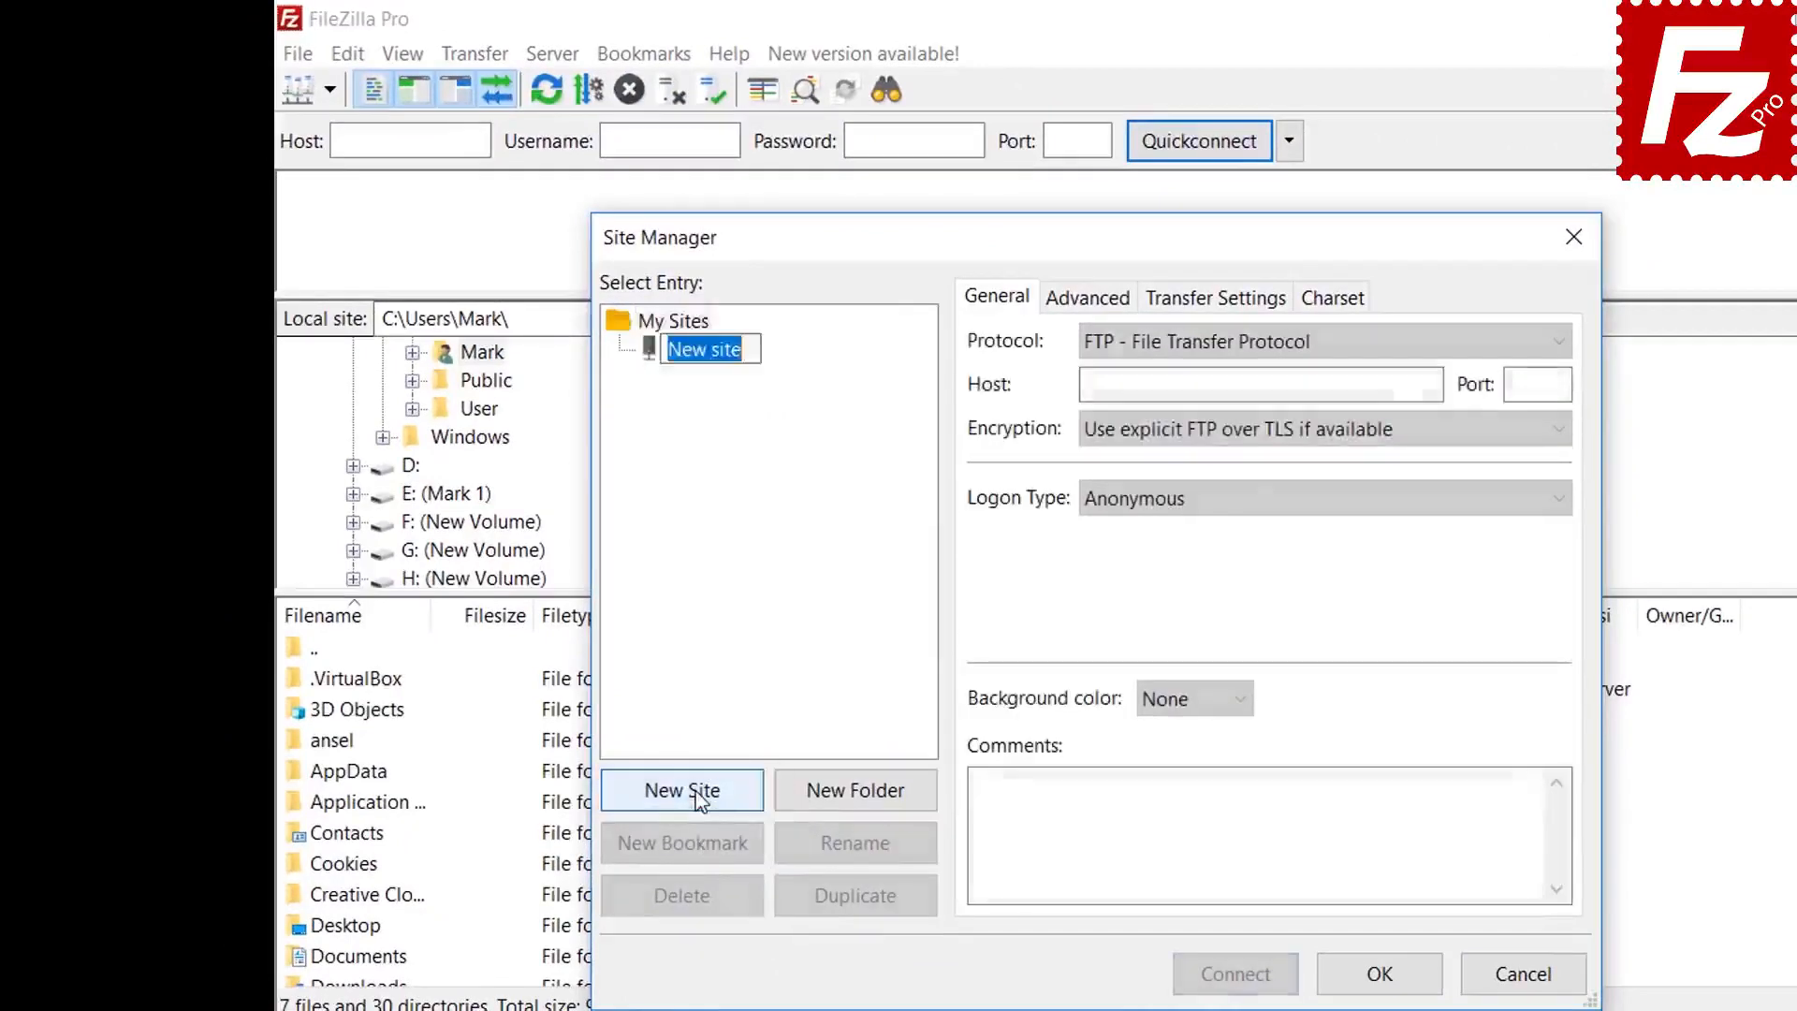
{"action": "type", "text": "Google Clou"}
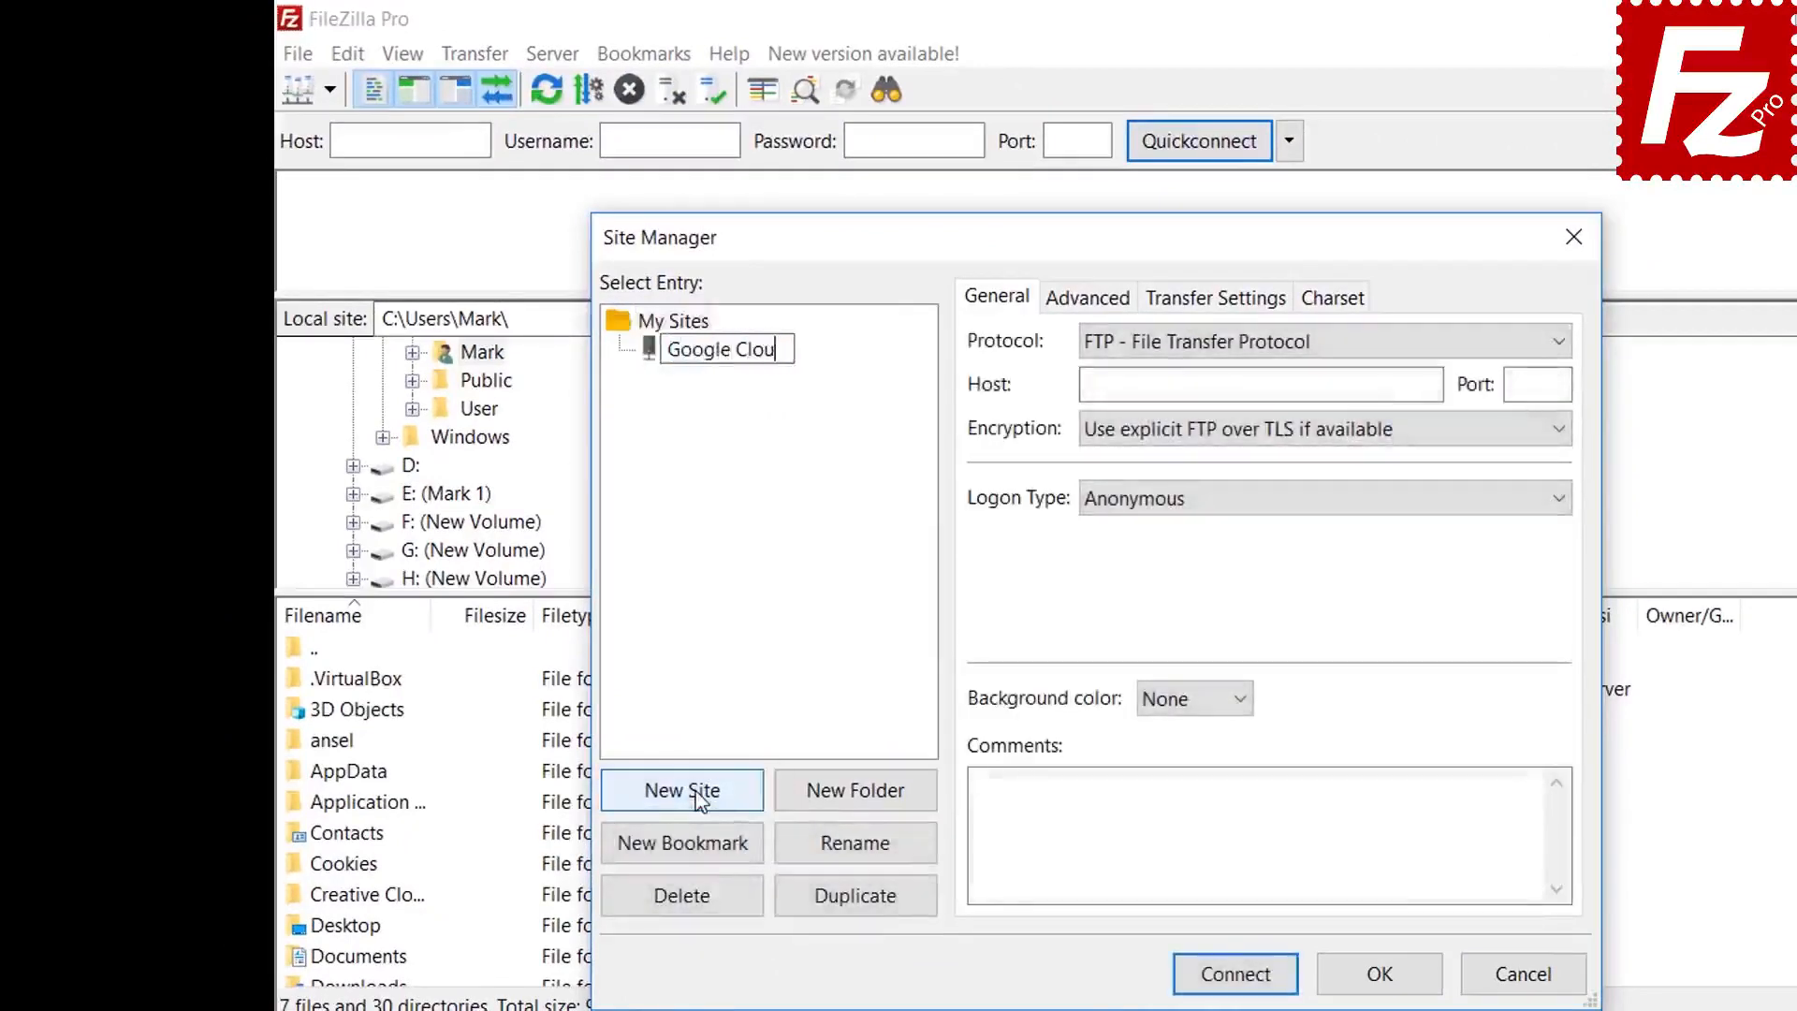
{"action": "type", "text": "d Connection"}
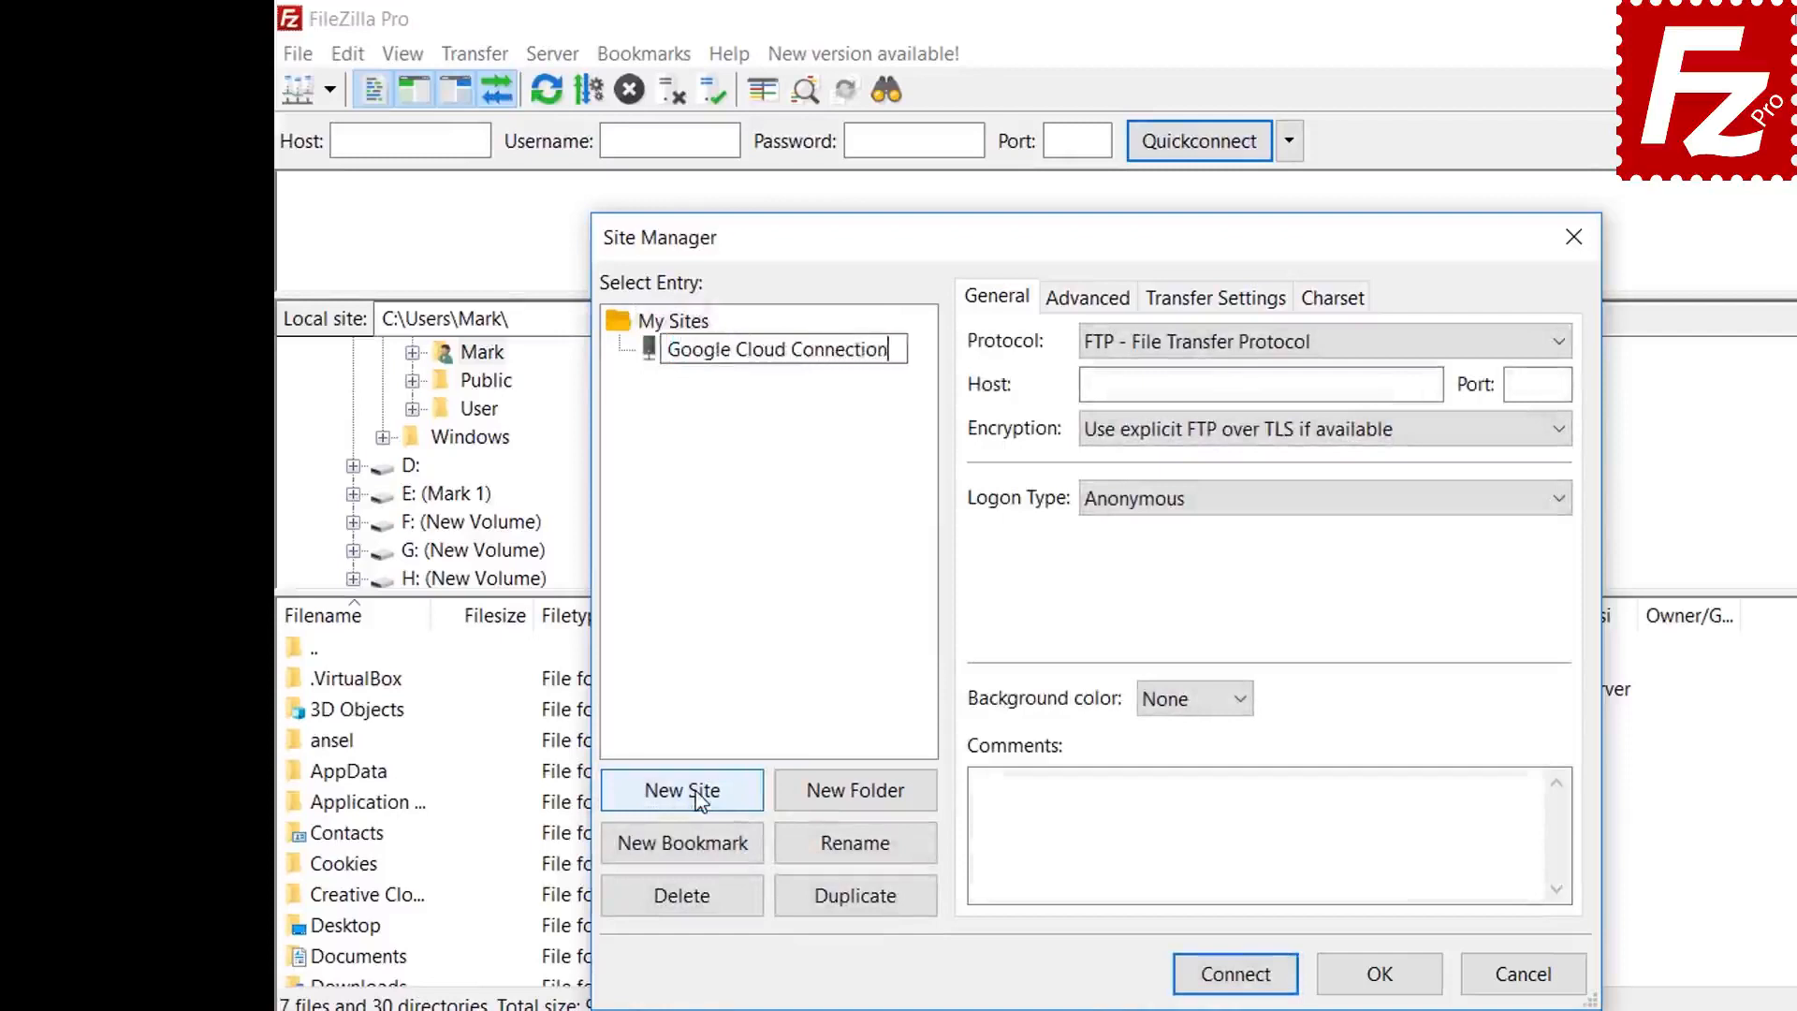
{"action": "key", "text": "Tab"}
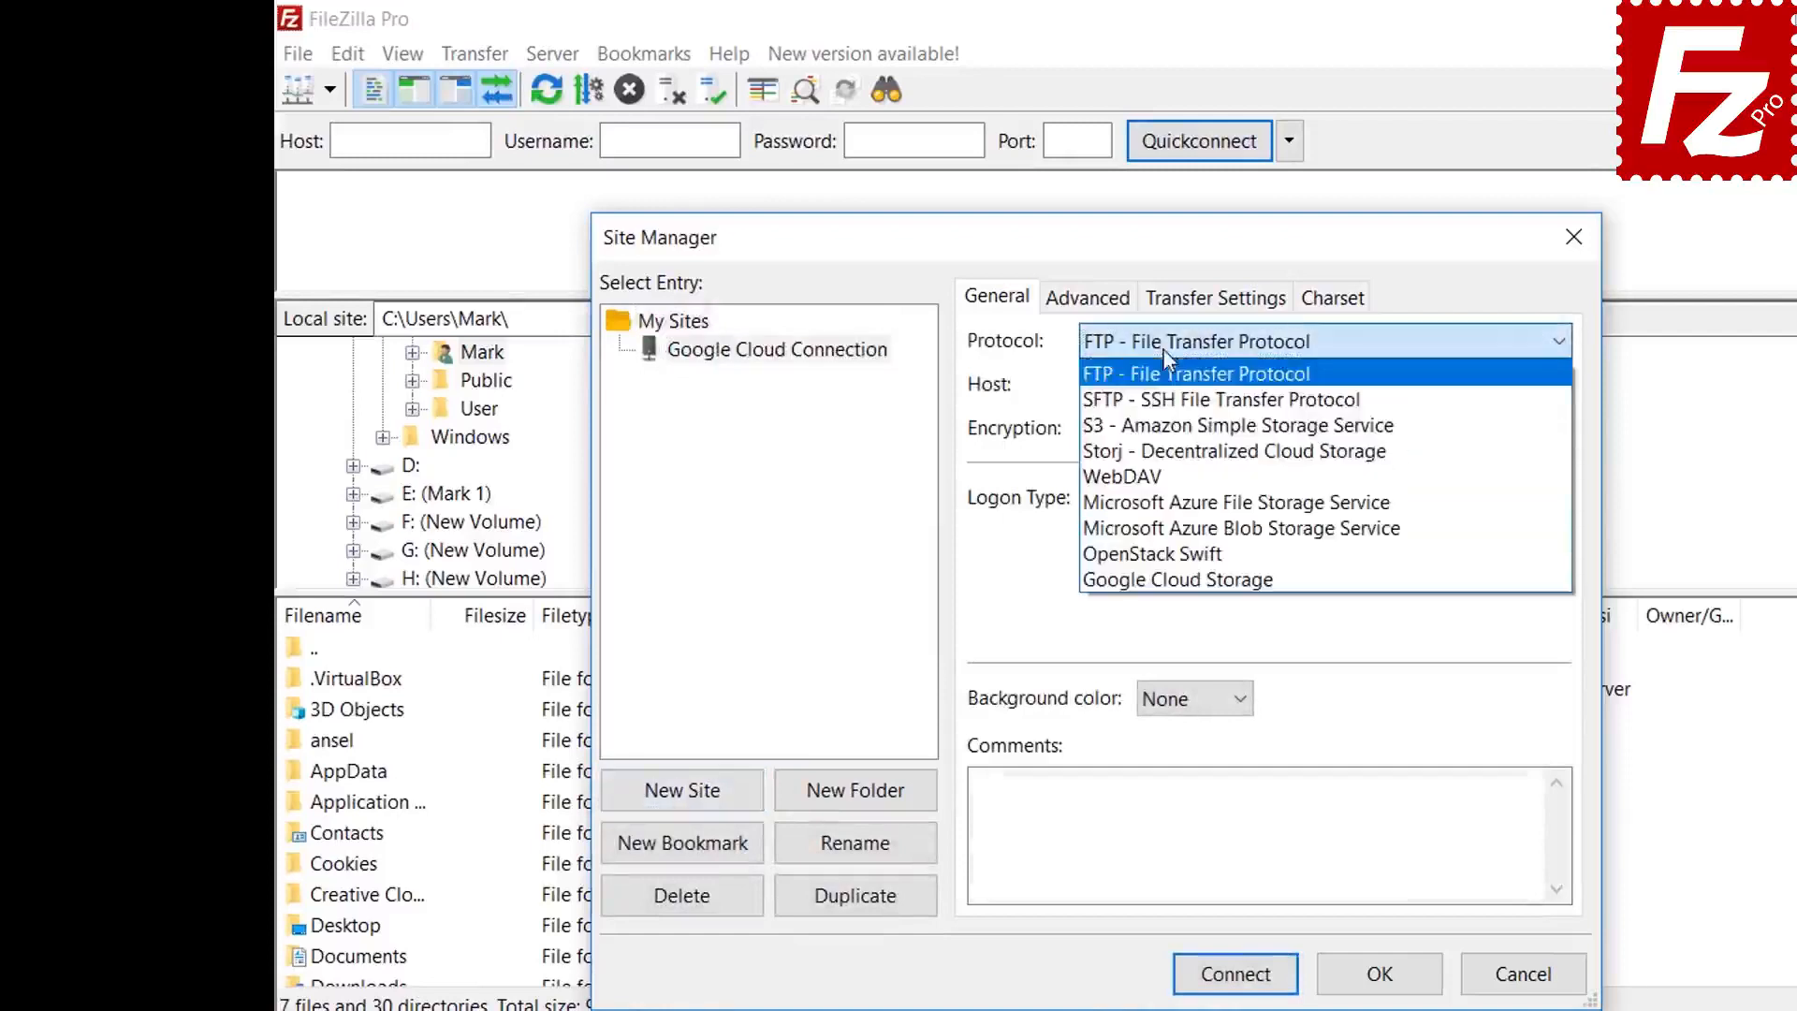
{"action": "left_click", "coordinate": [1163, 343]}
{"action": "left_click", "coordinate": [1153, 580]}
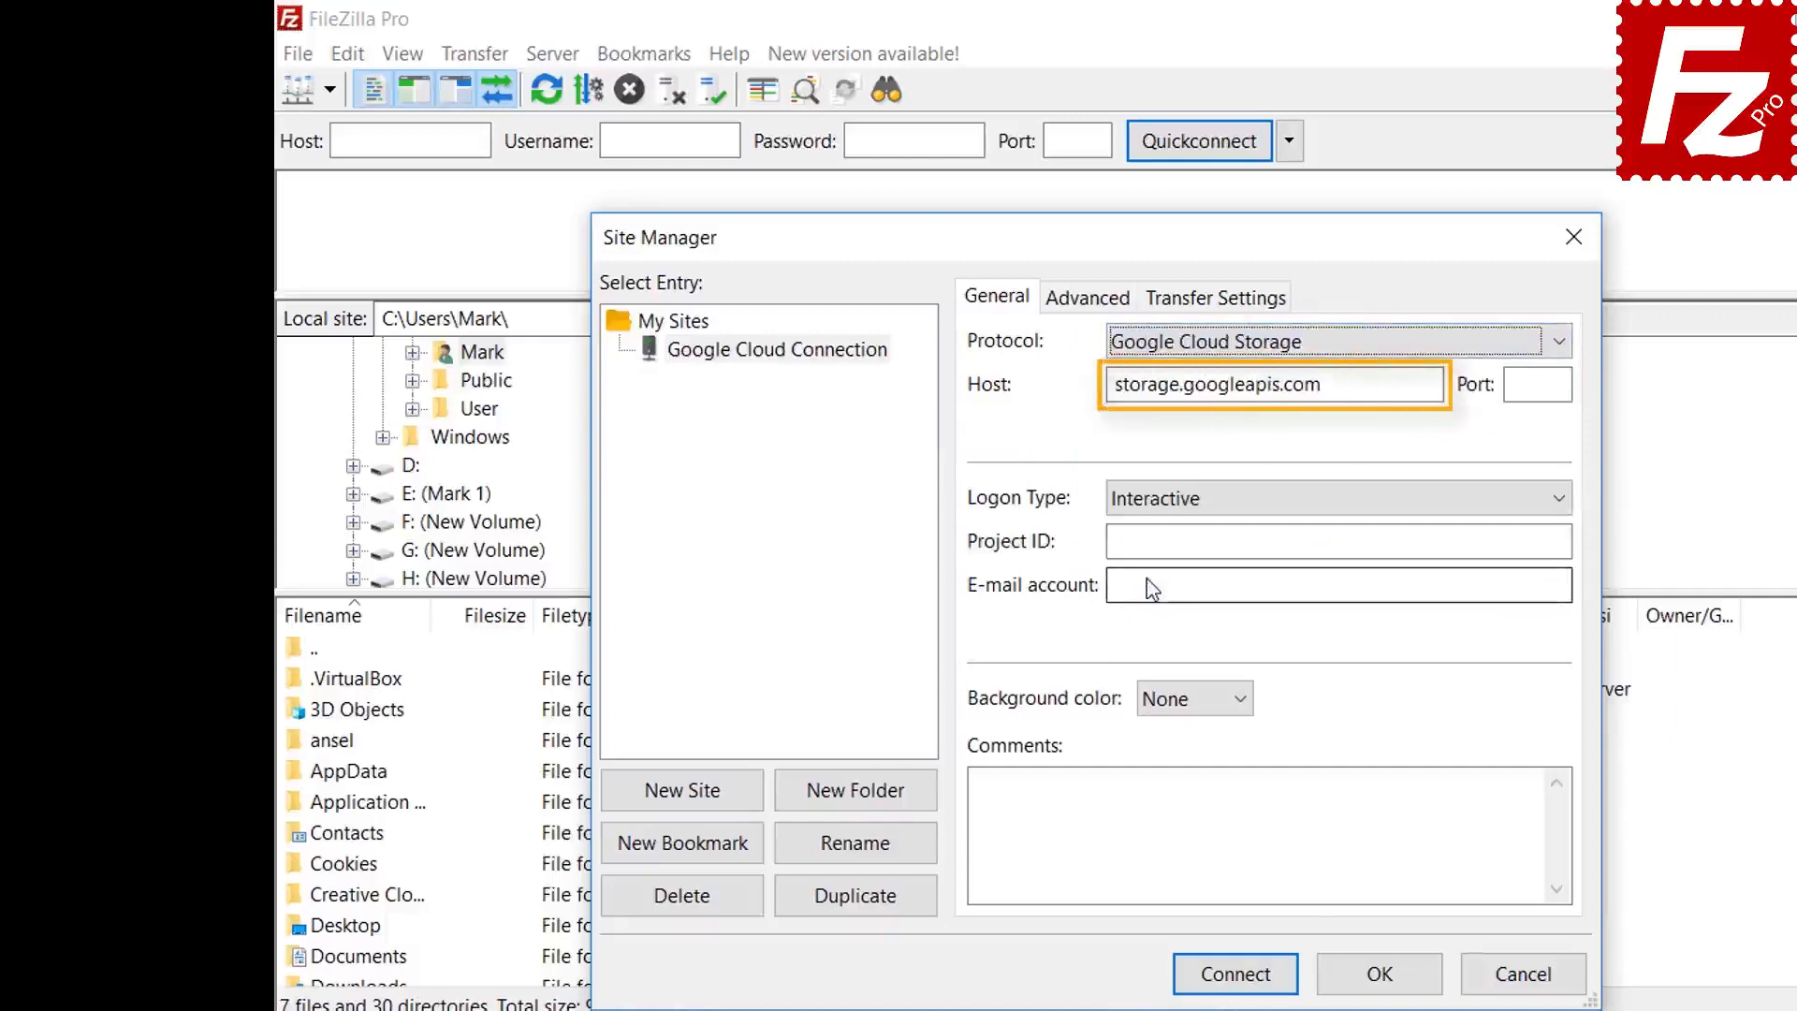
- Enter project ID filezilla-pro and the account's e-mail address, then connect
{"action": "type", "text": "filezill"}
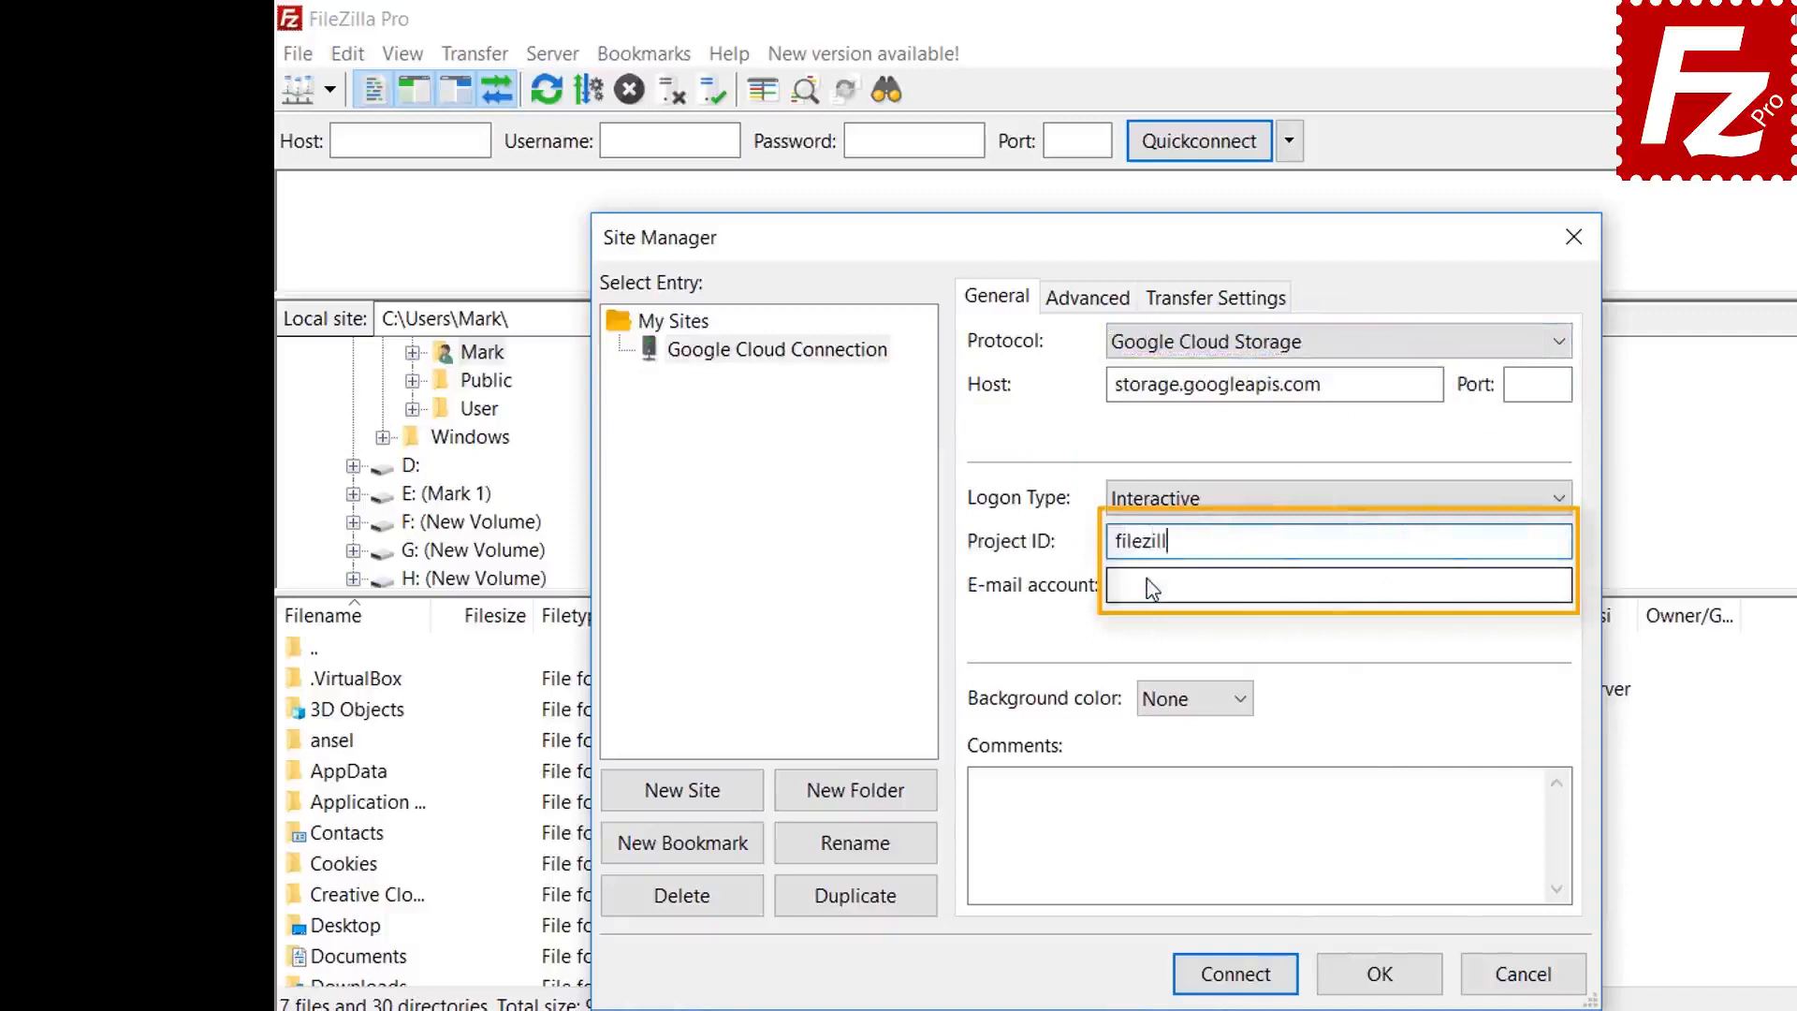
{"action": "type", "text": "a-pro"}
{"action": "key", "text": "Tab"}
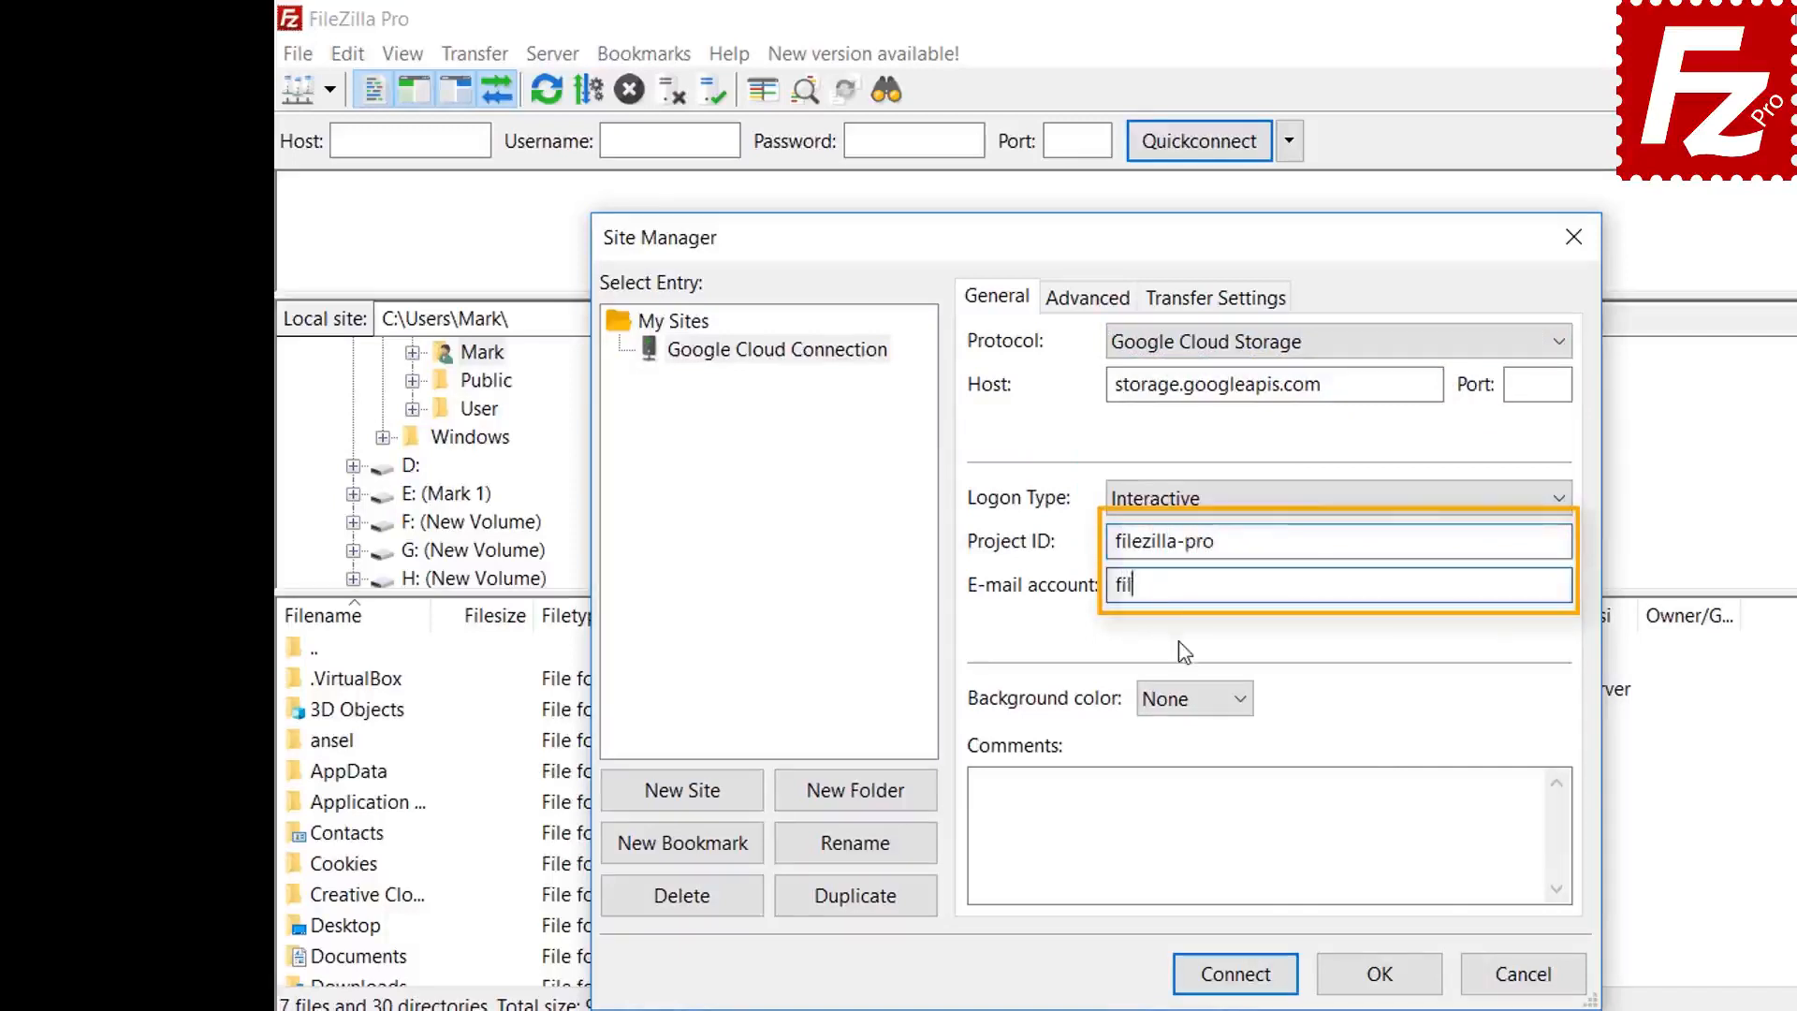
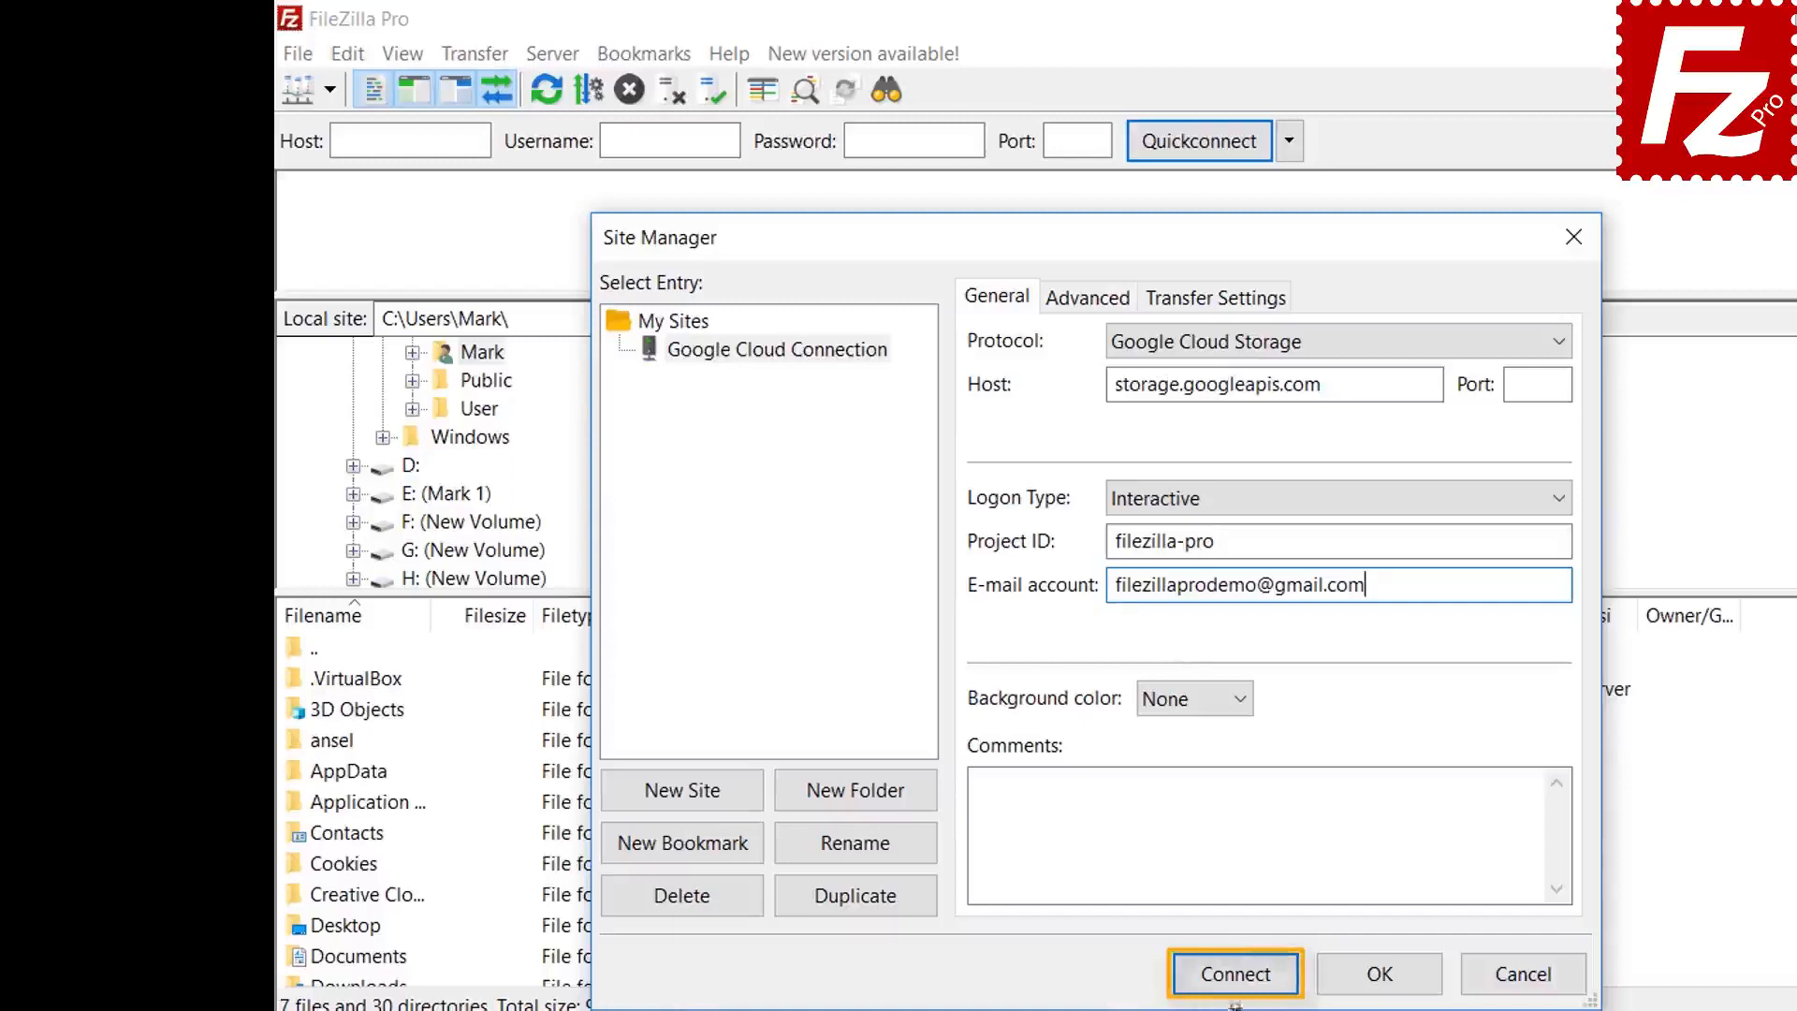
{"action": "left_click", "coordinate": [1235, 973]}
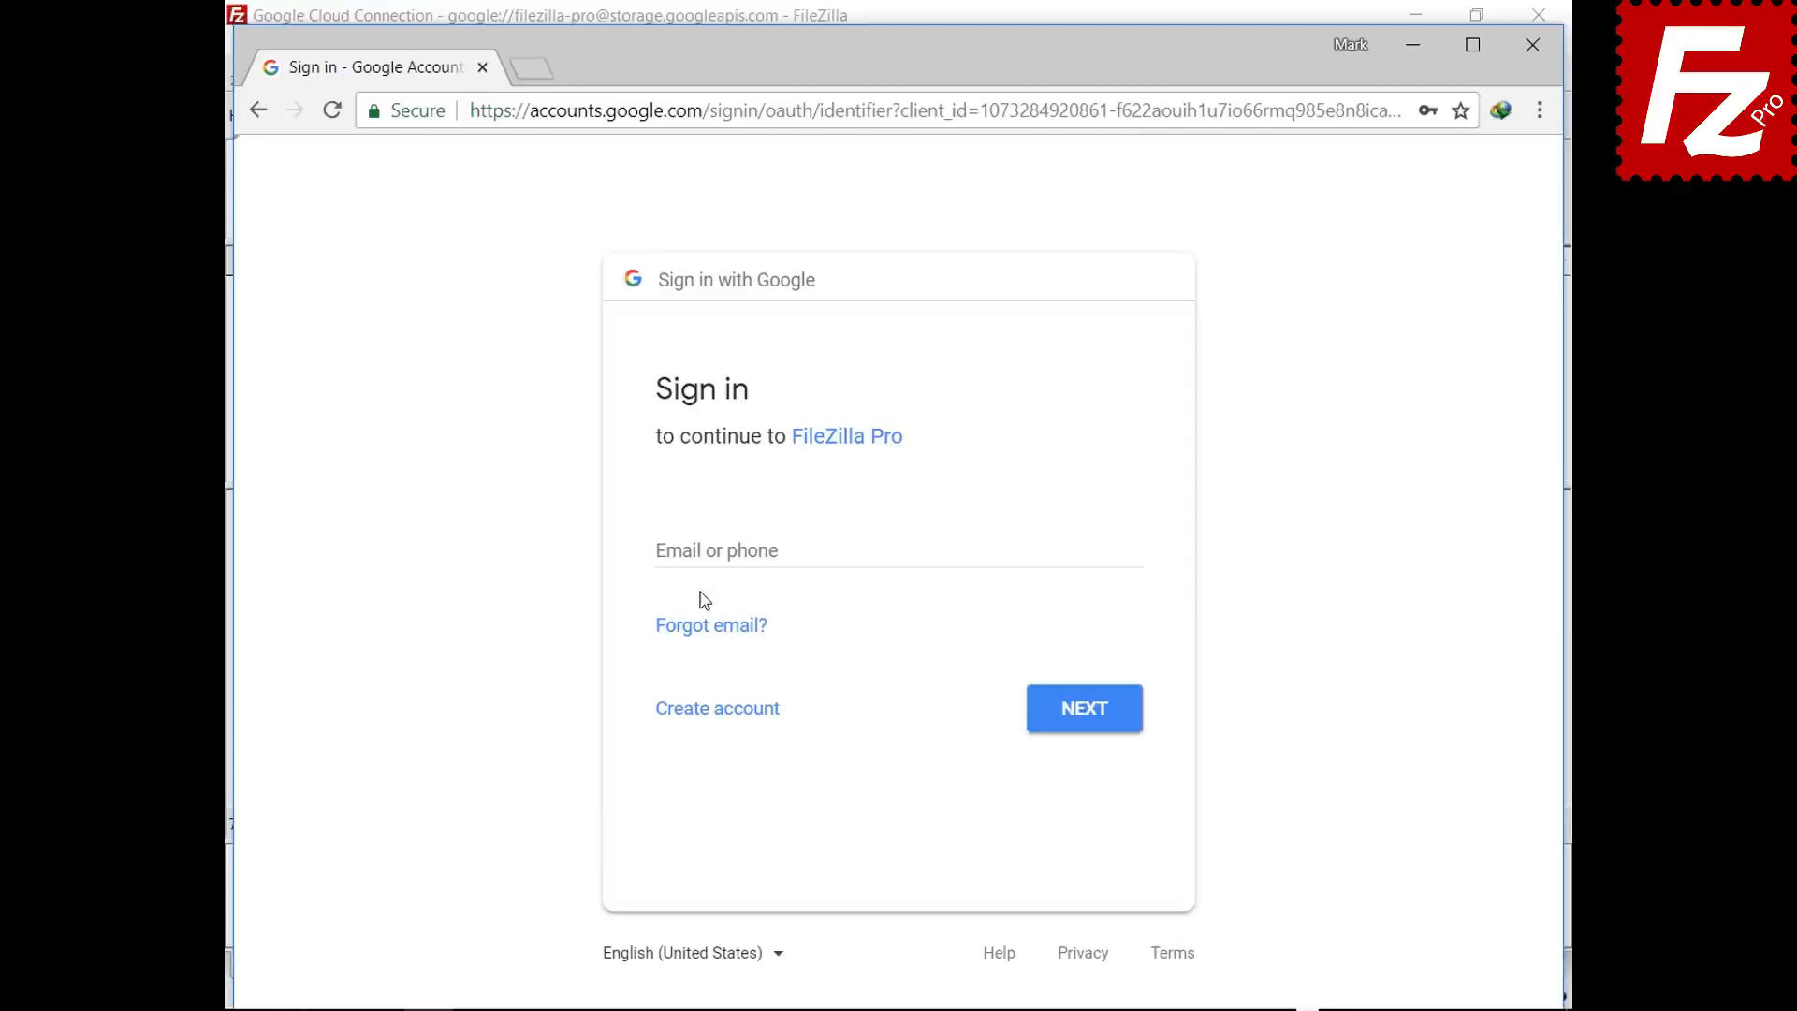
- Sign in with the Google account e-mail and password, allow FileZilla Pro Cloud Storage access, and close the page
{"action": "left_click", "coordinate": [709, 550]}
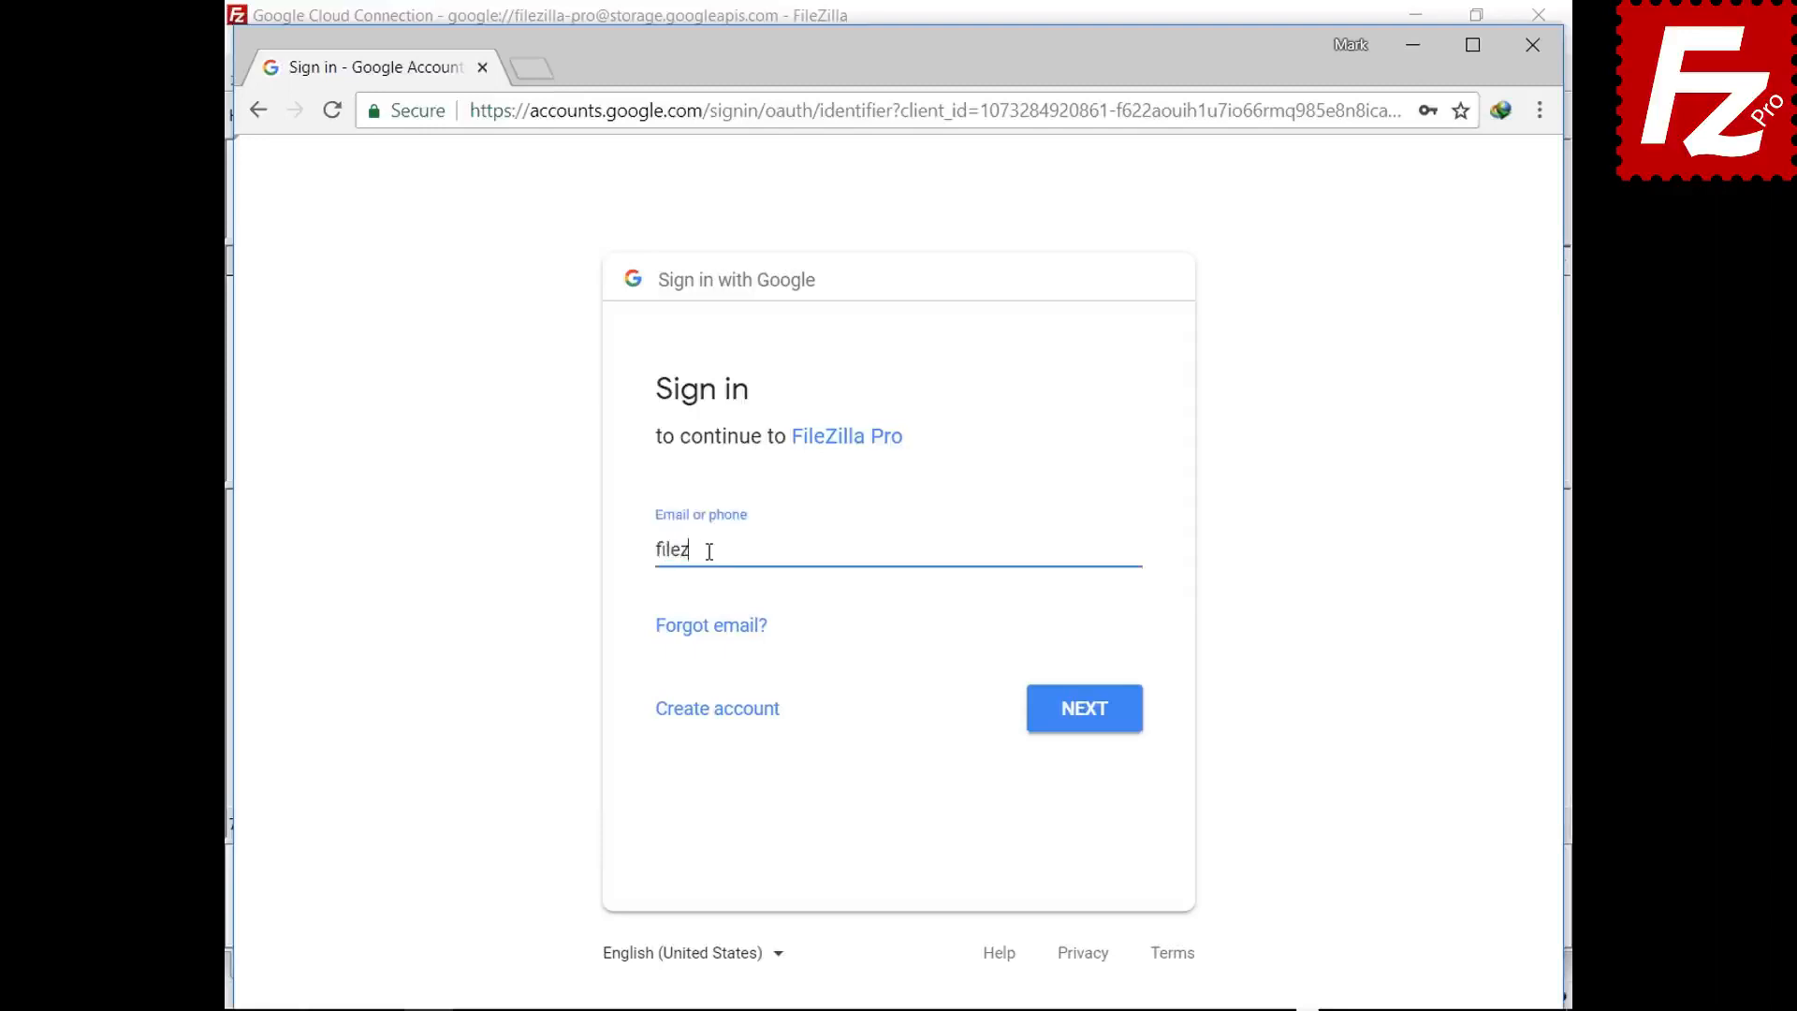
{"action": "left_click", "coordinate": [1079, 717]}
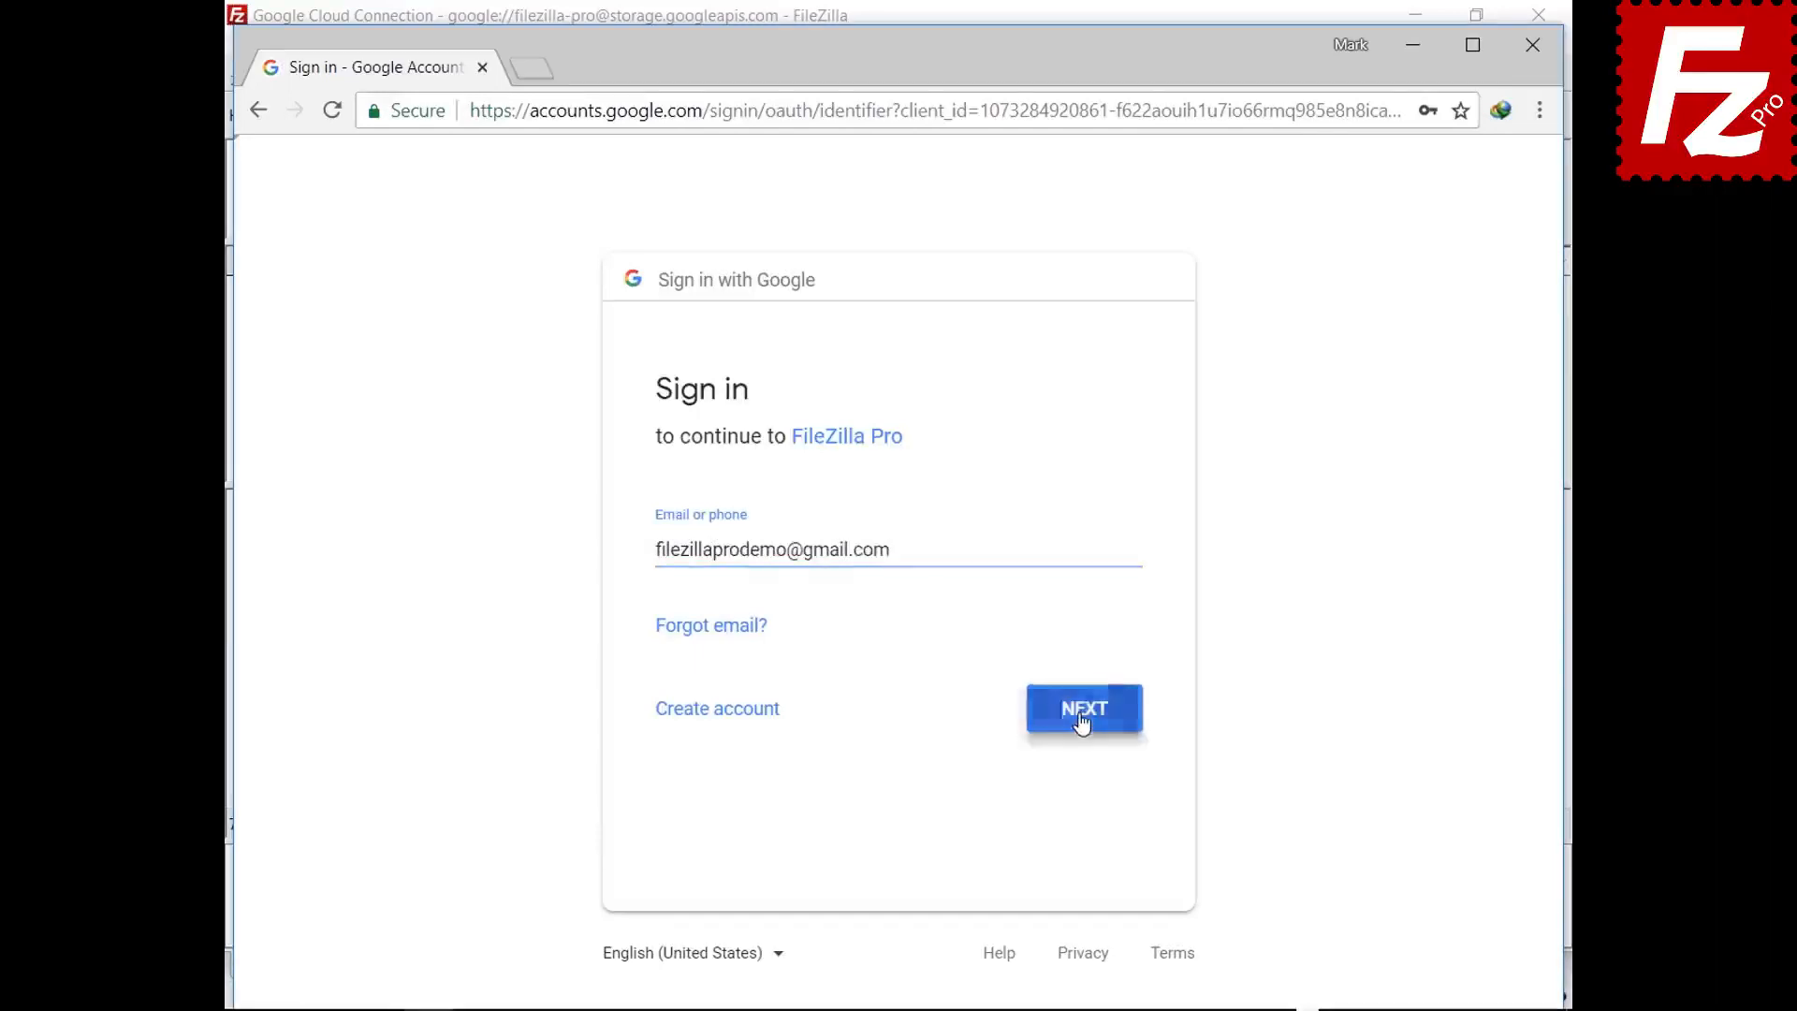
{"action": "type", "text": "•••••••••"}
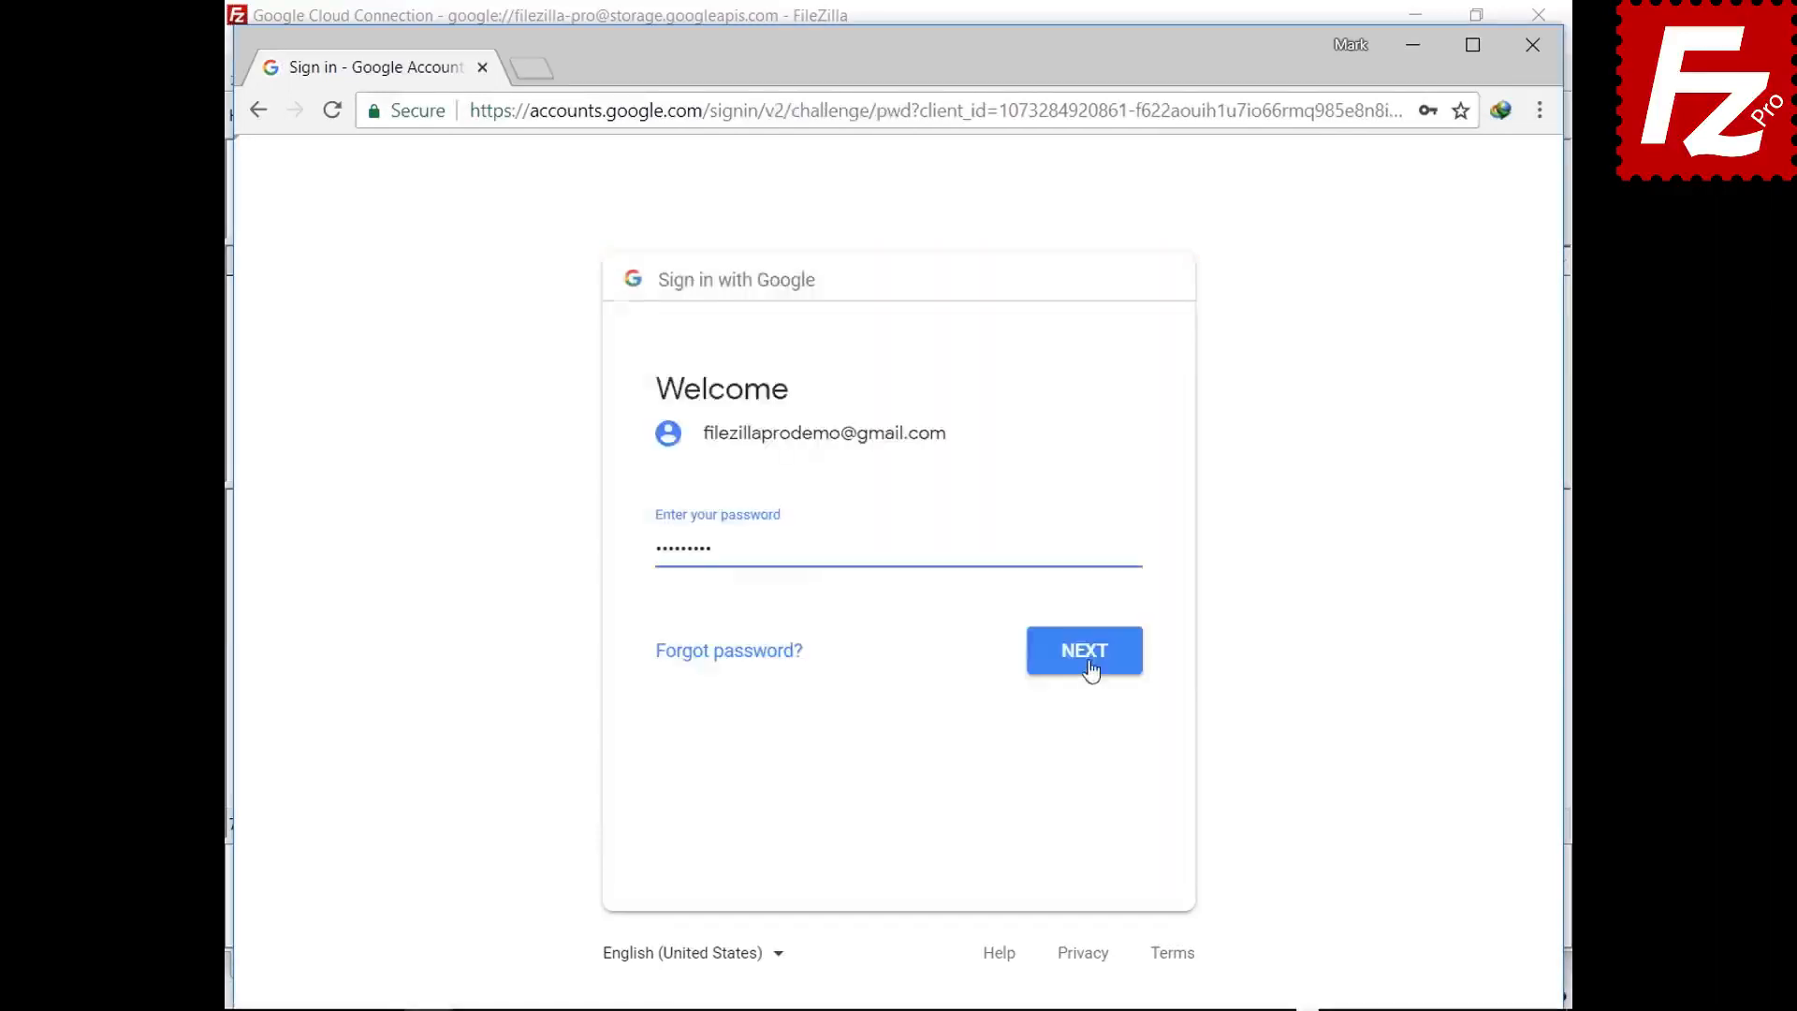
{"action": "left_click", "coordinate": [1086, 666]}
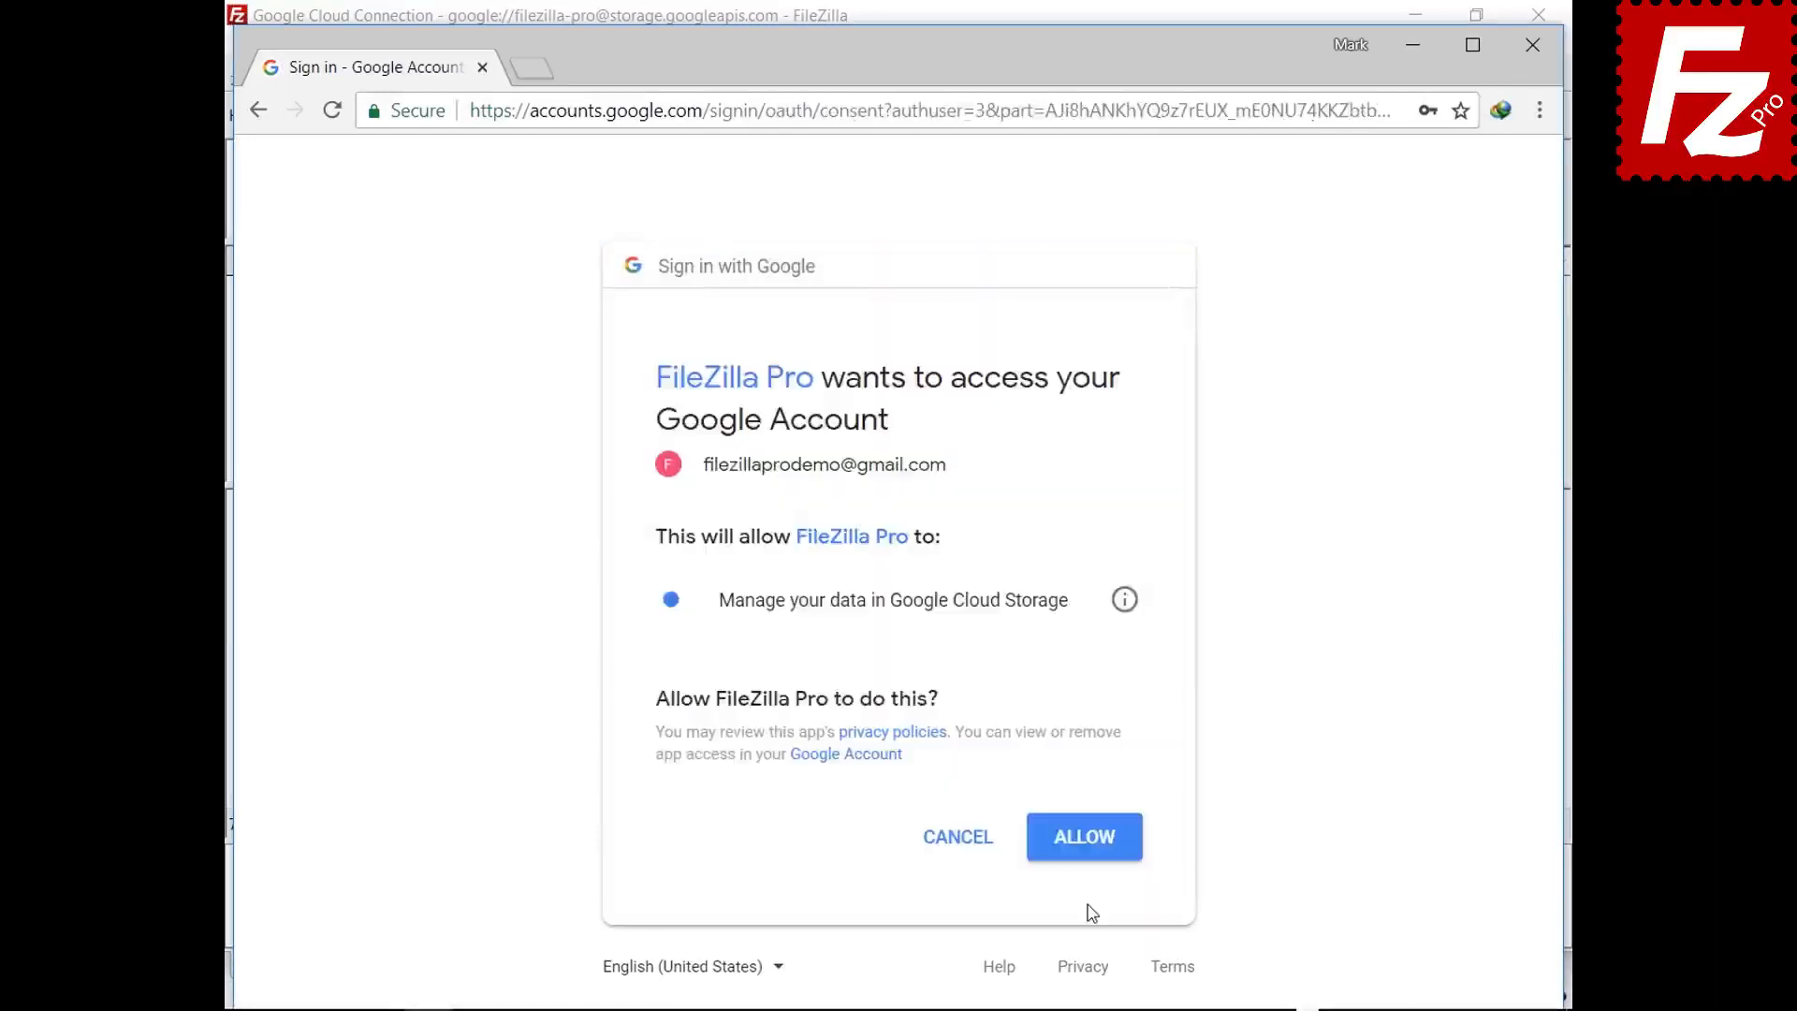
{"action": "left_click", "coordinate": [1085, 854]}
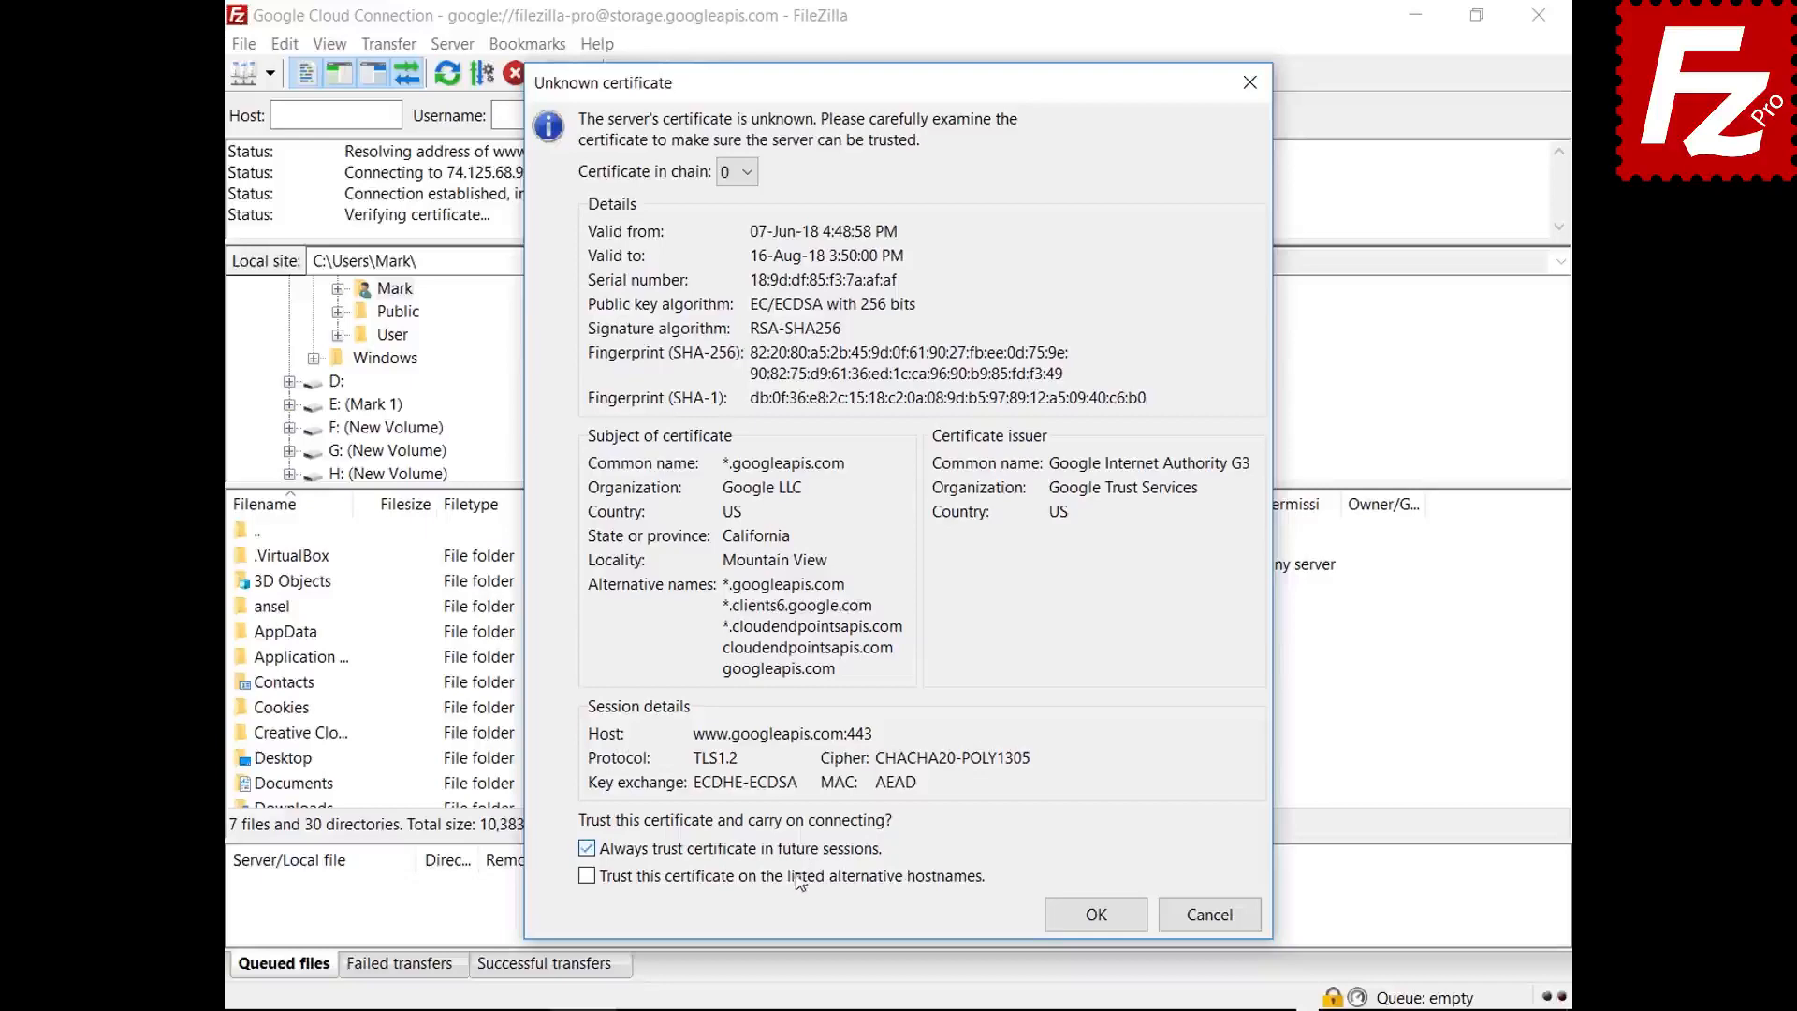
{"action": "left_click", "coordinate": [587, 875]}
{"action": "left_click", "coordinate": [1061, 927]}
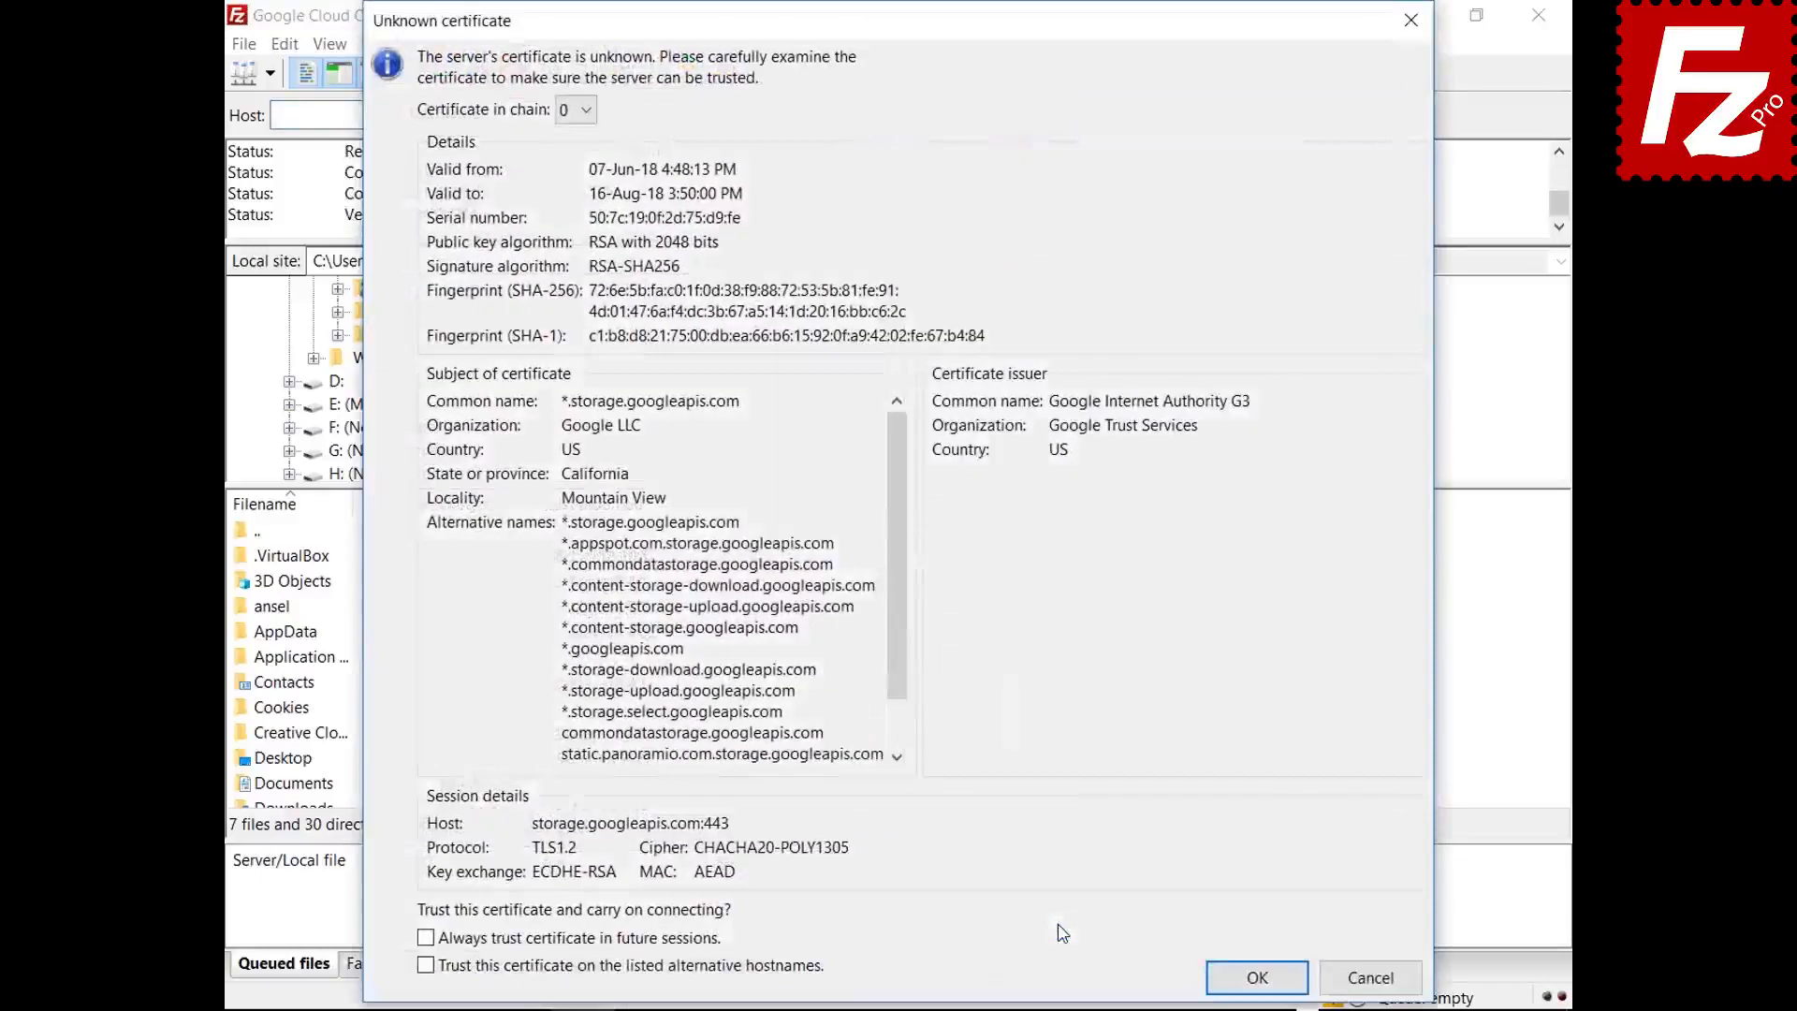
{"action": "left_click", "coordinate": [1247, 971]}
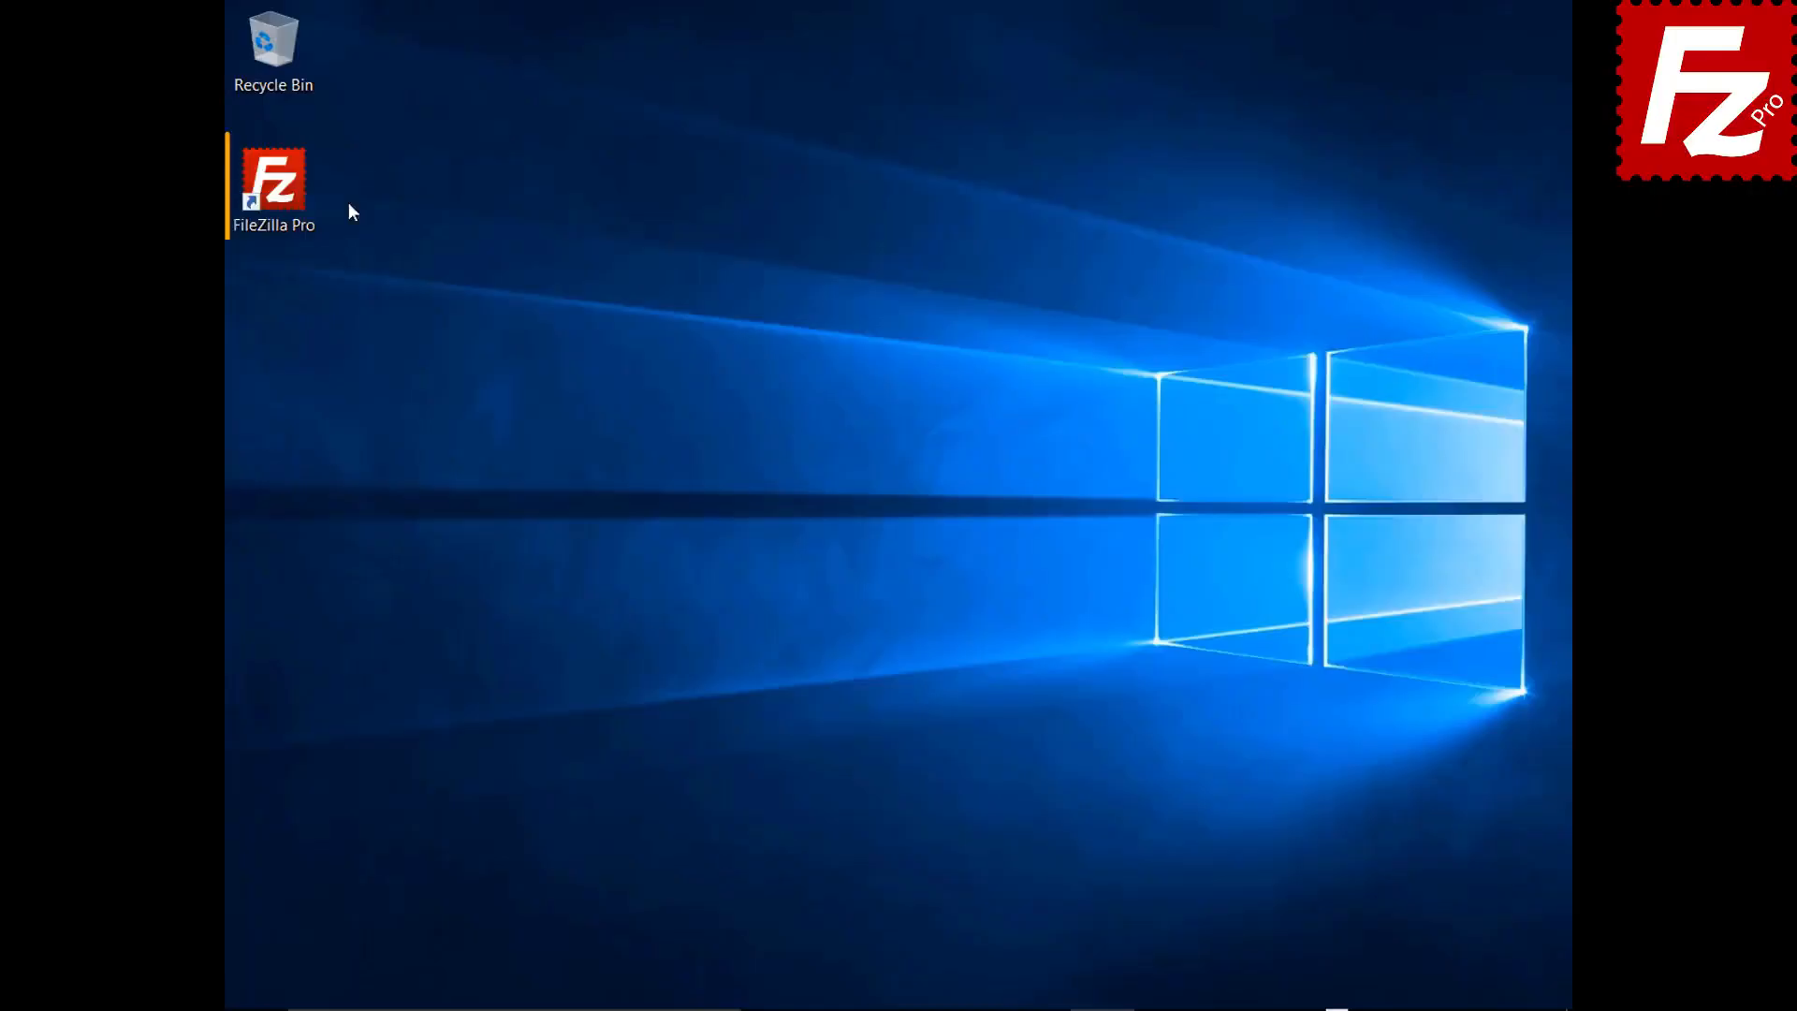
- Launch FileZilla Pro and add a new Site Manager entry named 'Google Drive'
{"action": "double_click", "coordinate": [285, 193]}
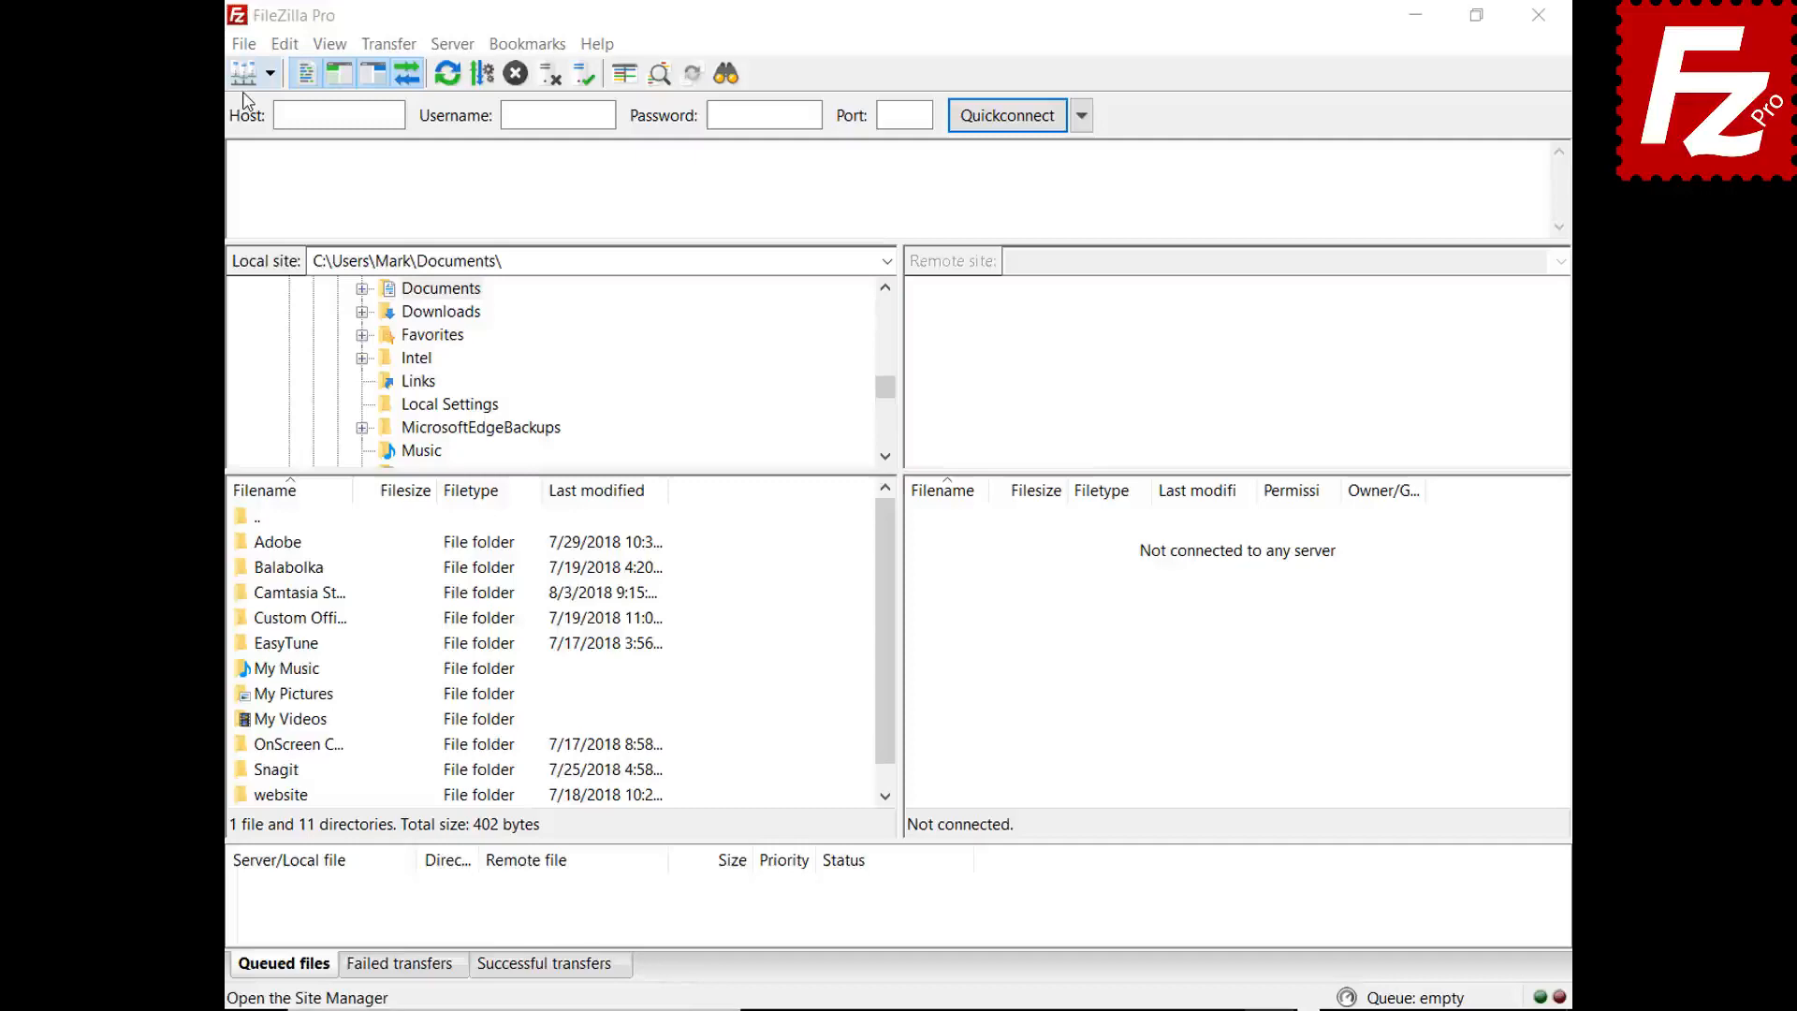
{"action": "left_click", "coordinate": [243, 44]}
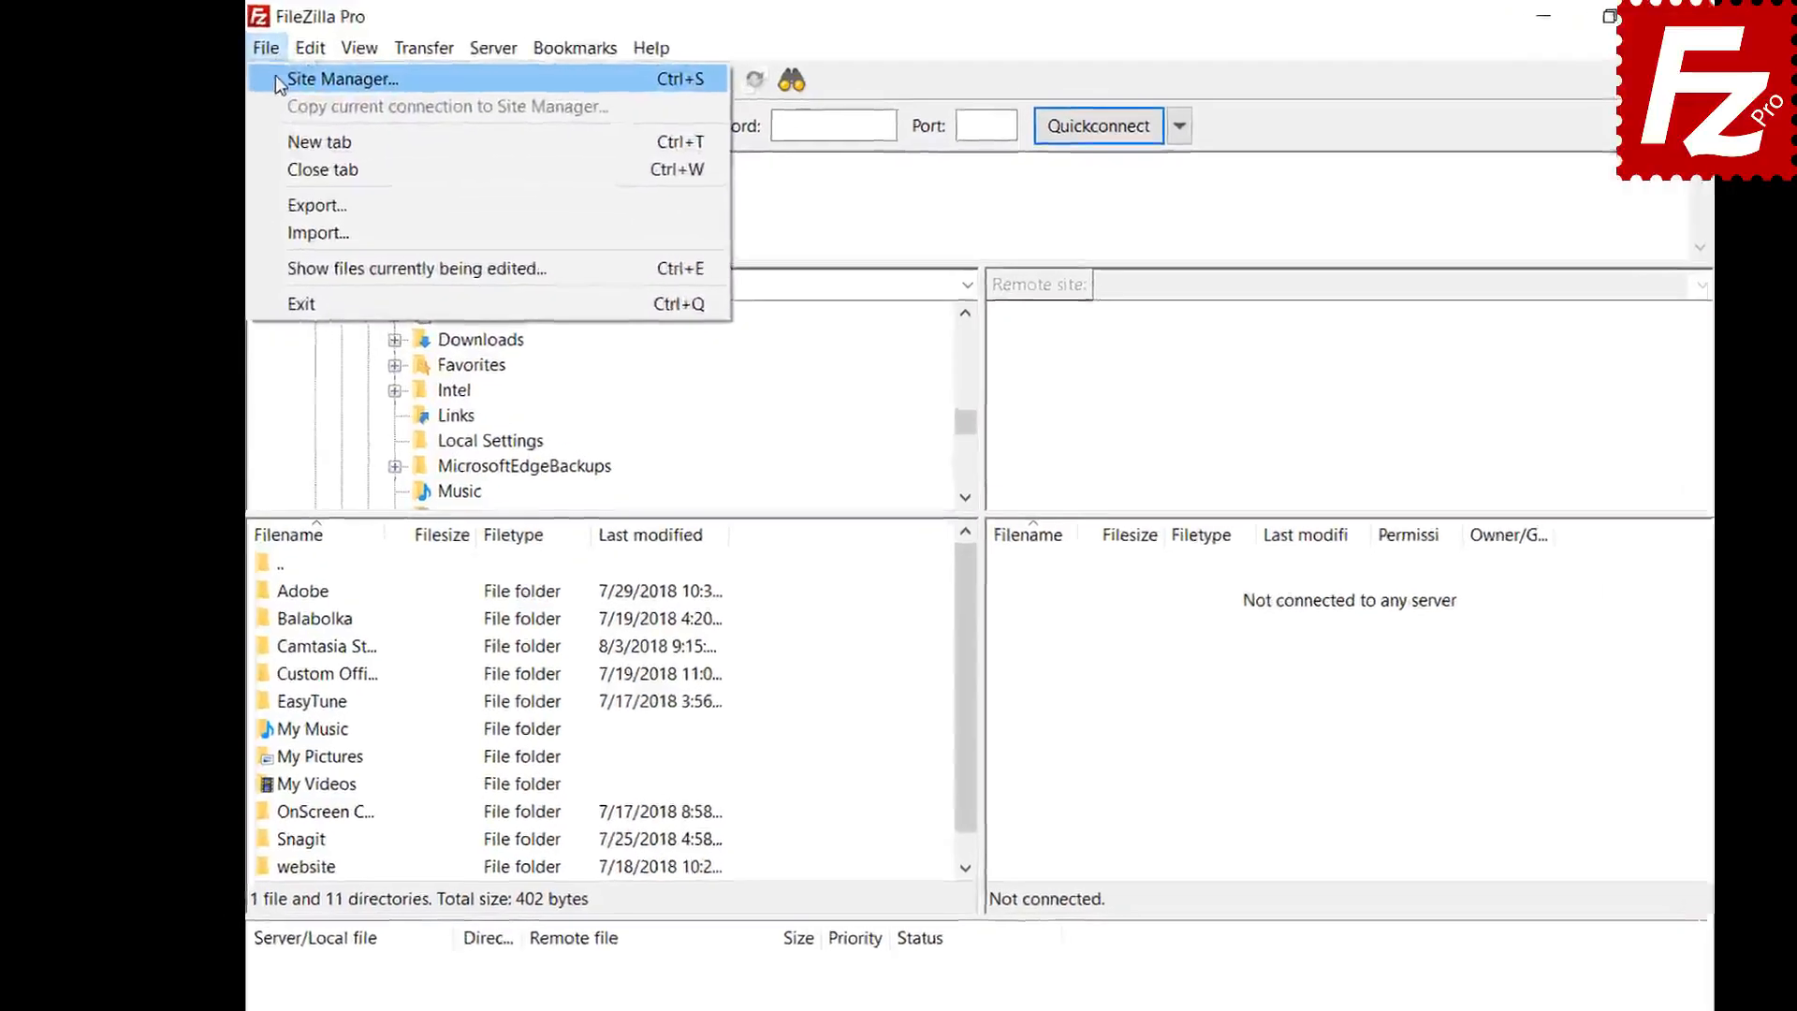
{"action": "left_click", "coordinate": [281, 79]}
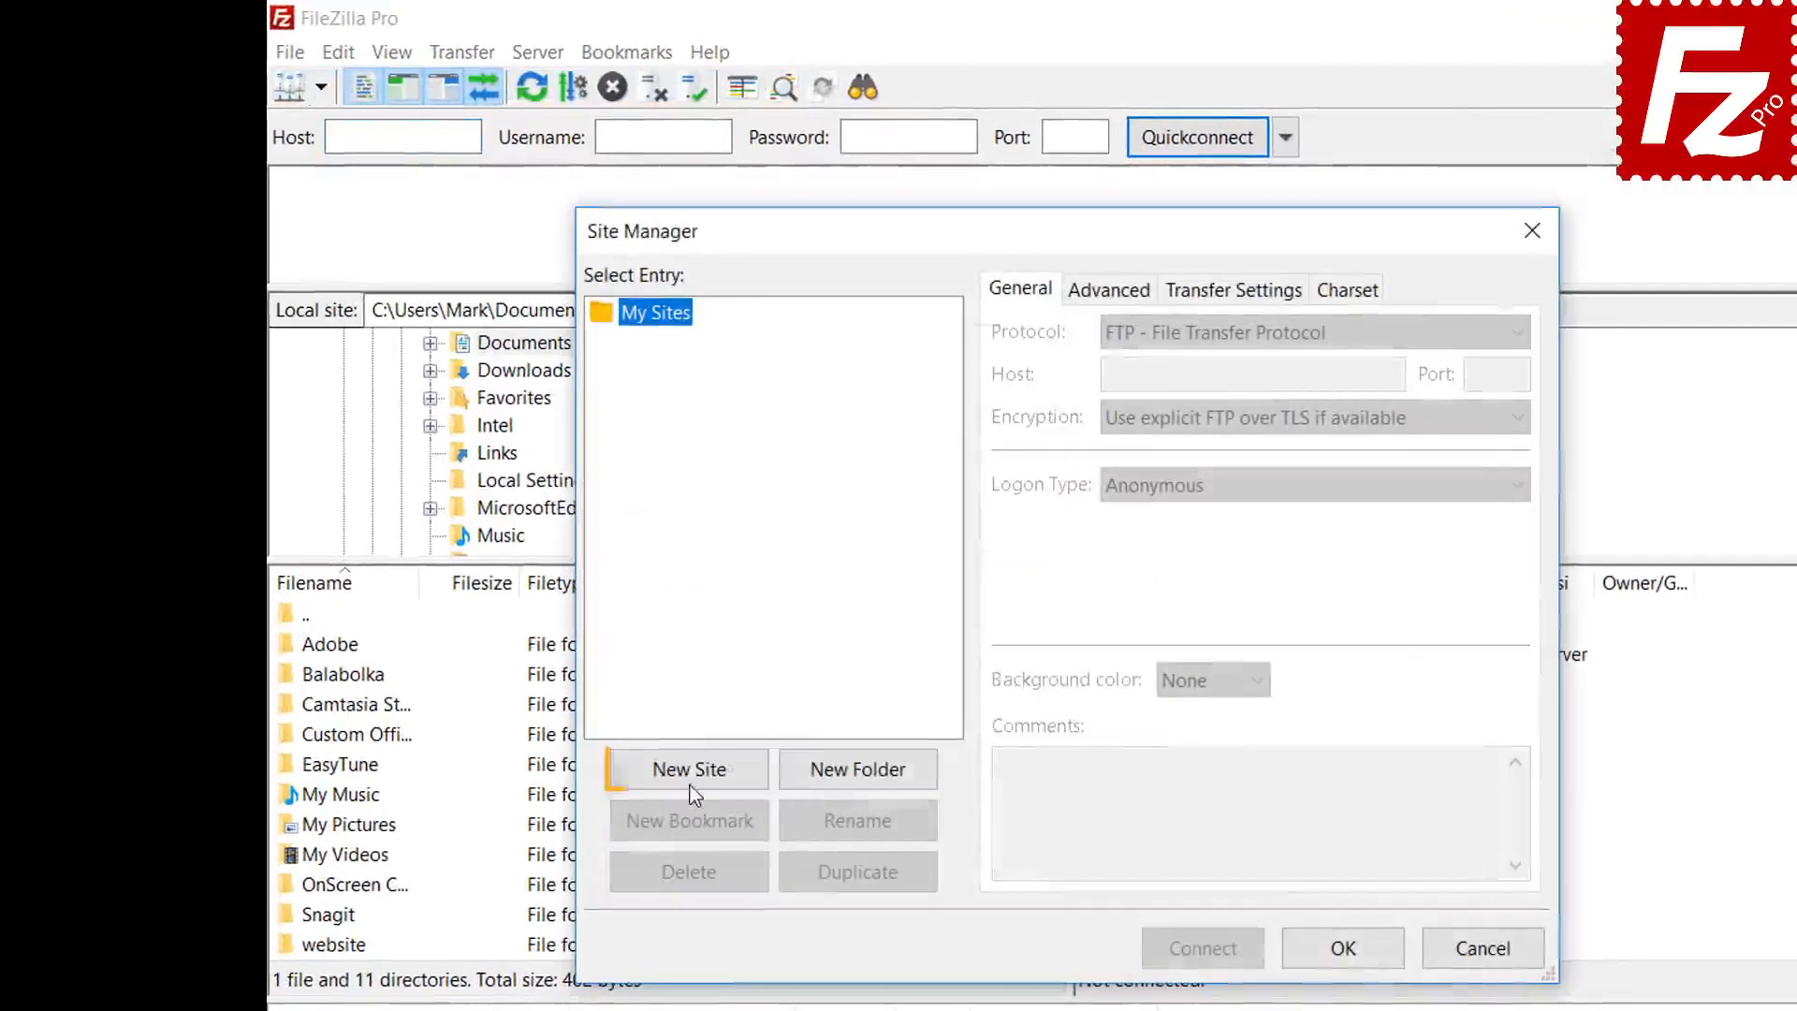
{"action": "left_click", "coordinate": [689, 769]}
{"action": "type", "text": "Goo"}
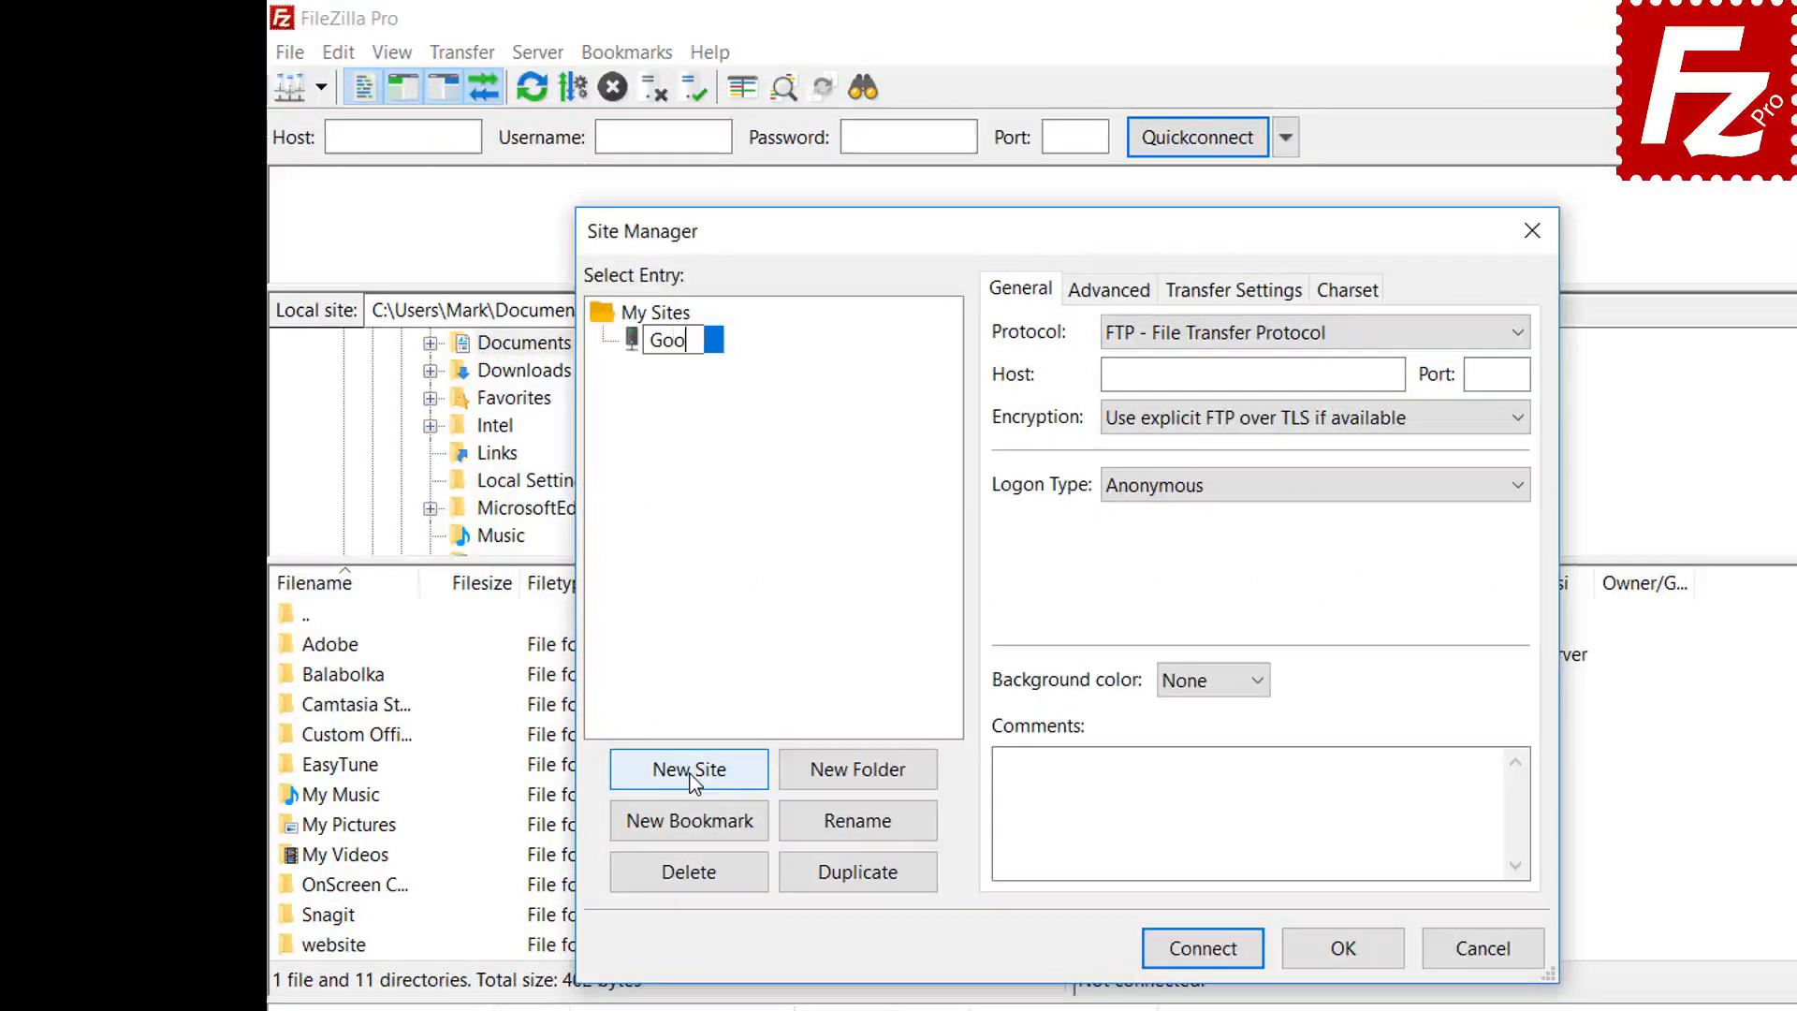
{"action": "type", "text": "gle Drive"}
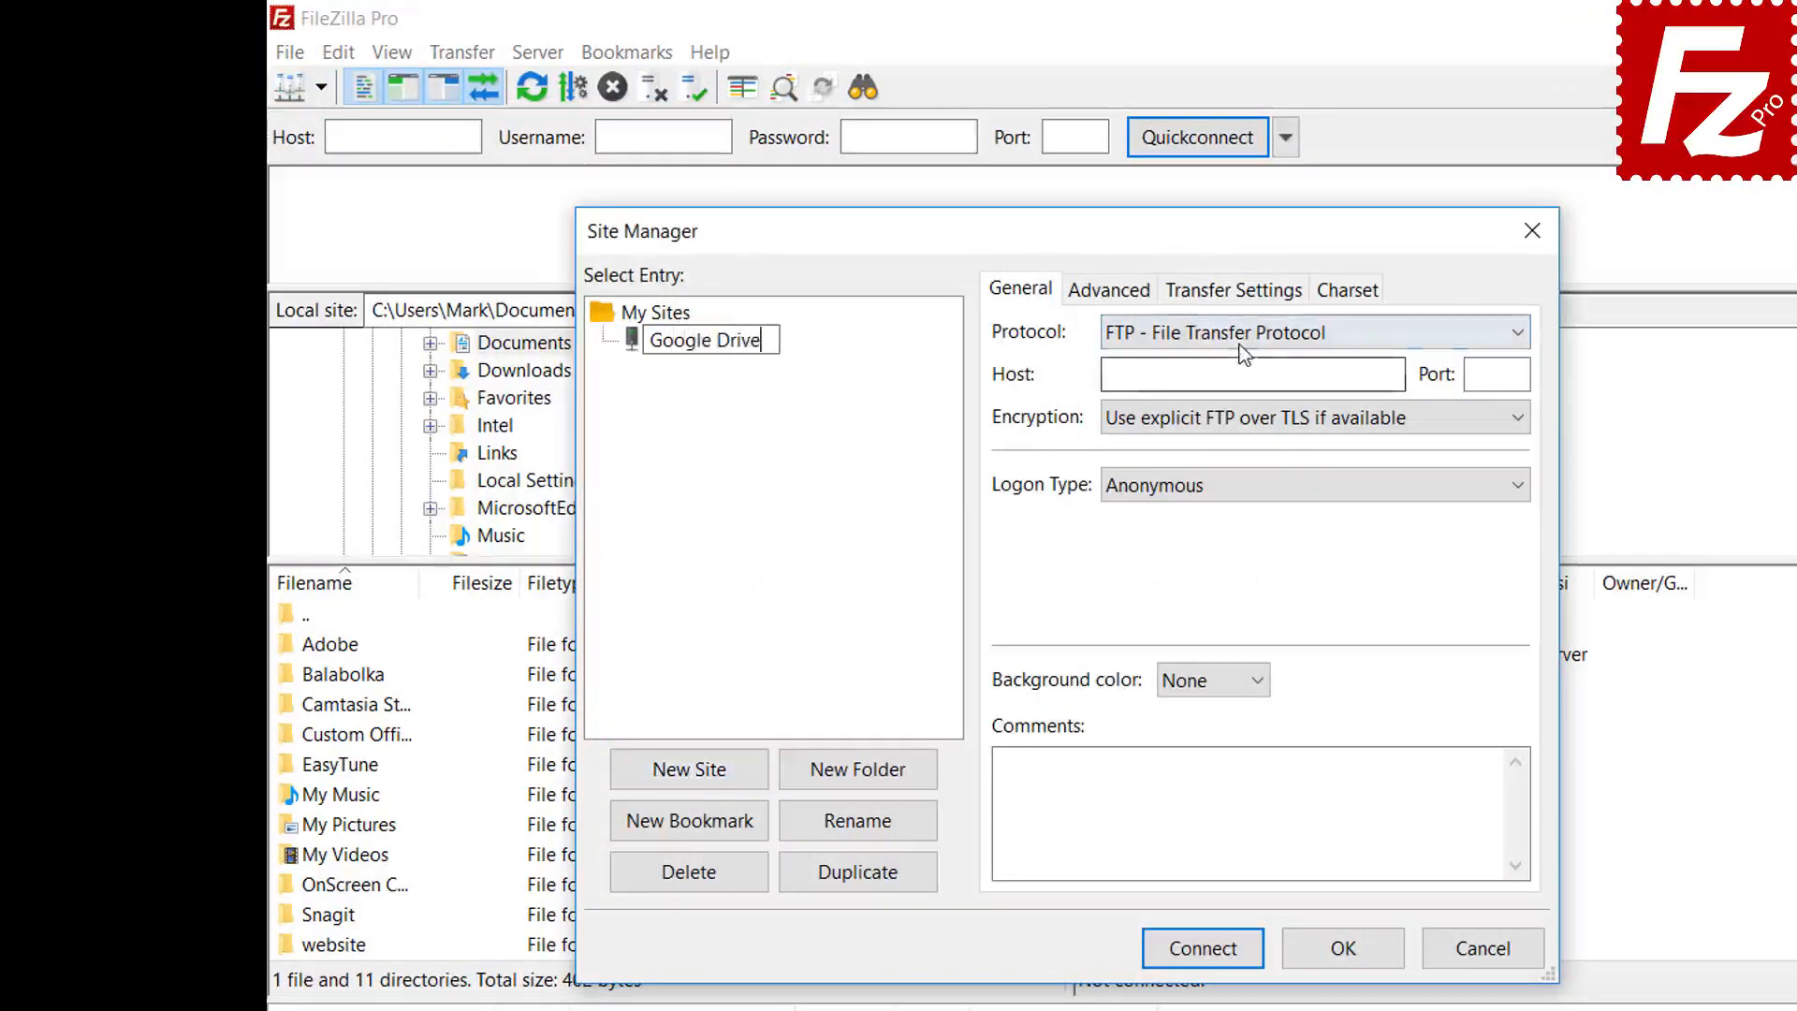
- Set the site's protocol to Google Drive, enter the account e-mail as user, and connect
{"action": "left_click", "coordinate": [1243, 353]}
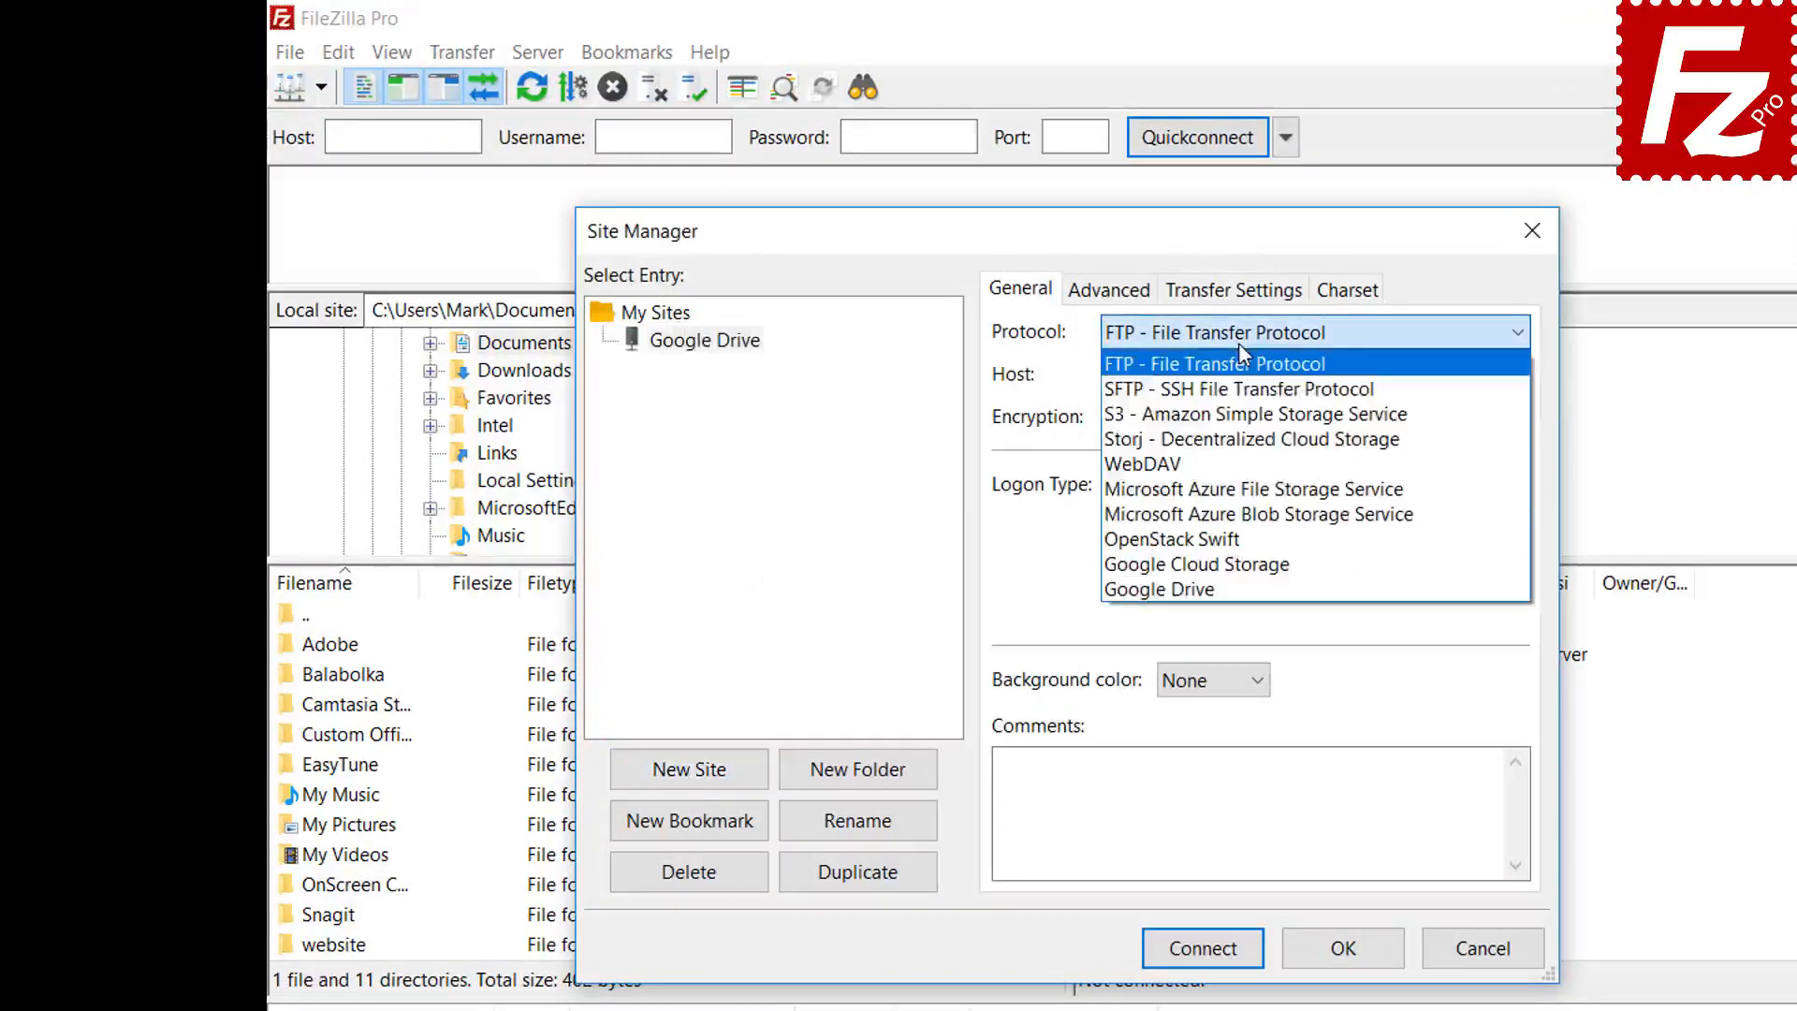
{"action": "left_click", "coordinate": [1235, 588]}
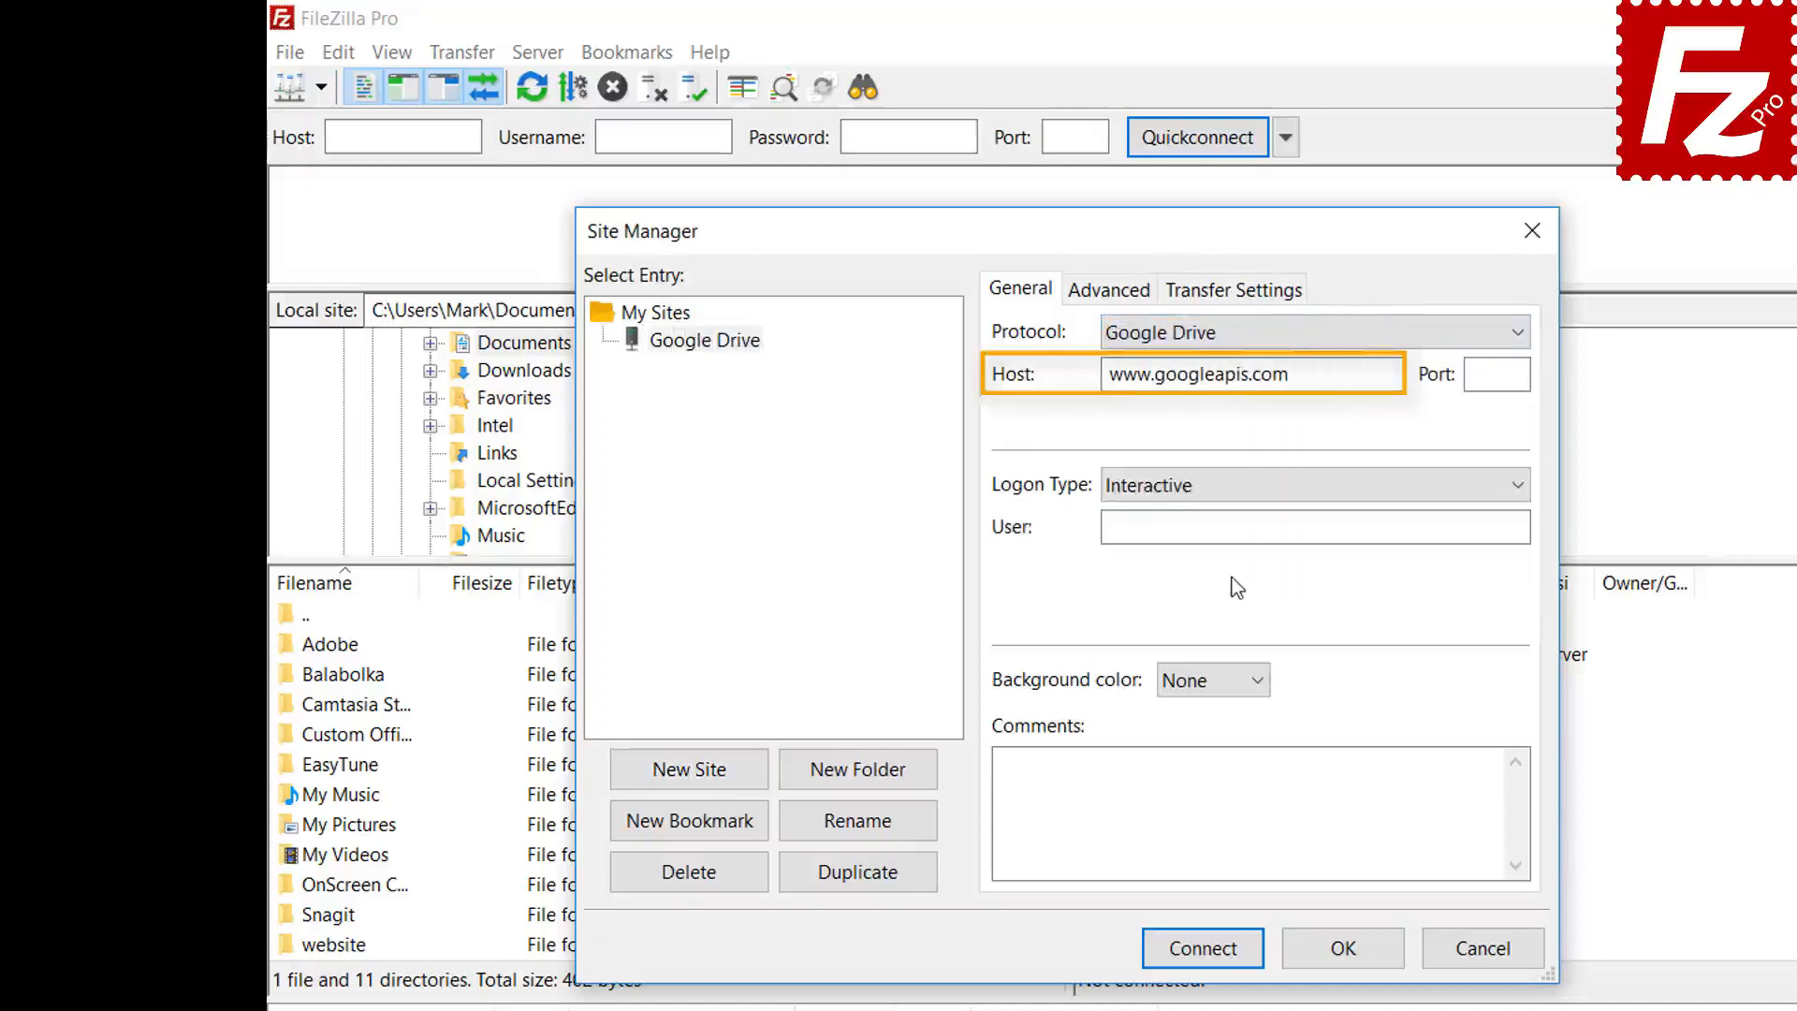
{"action": "left_click", "coordinate": [1351, 525]}
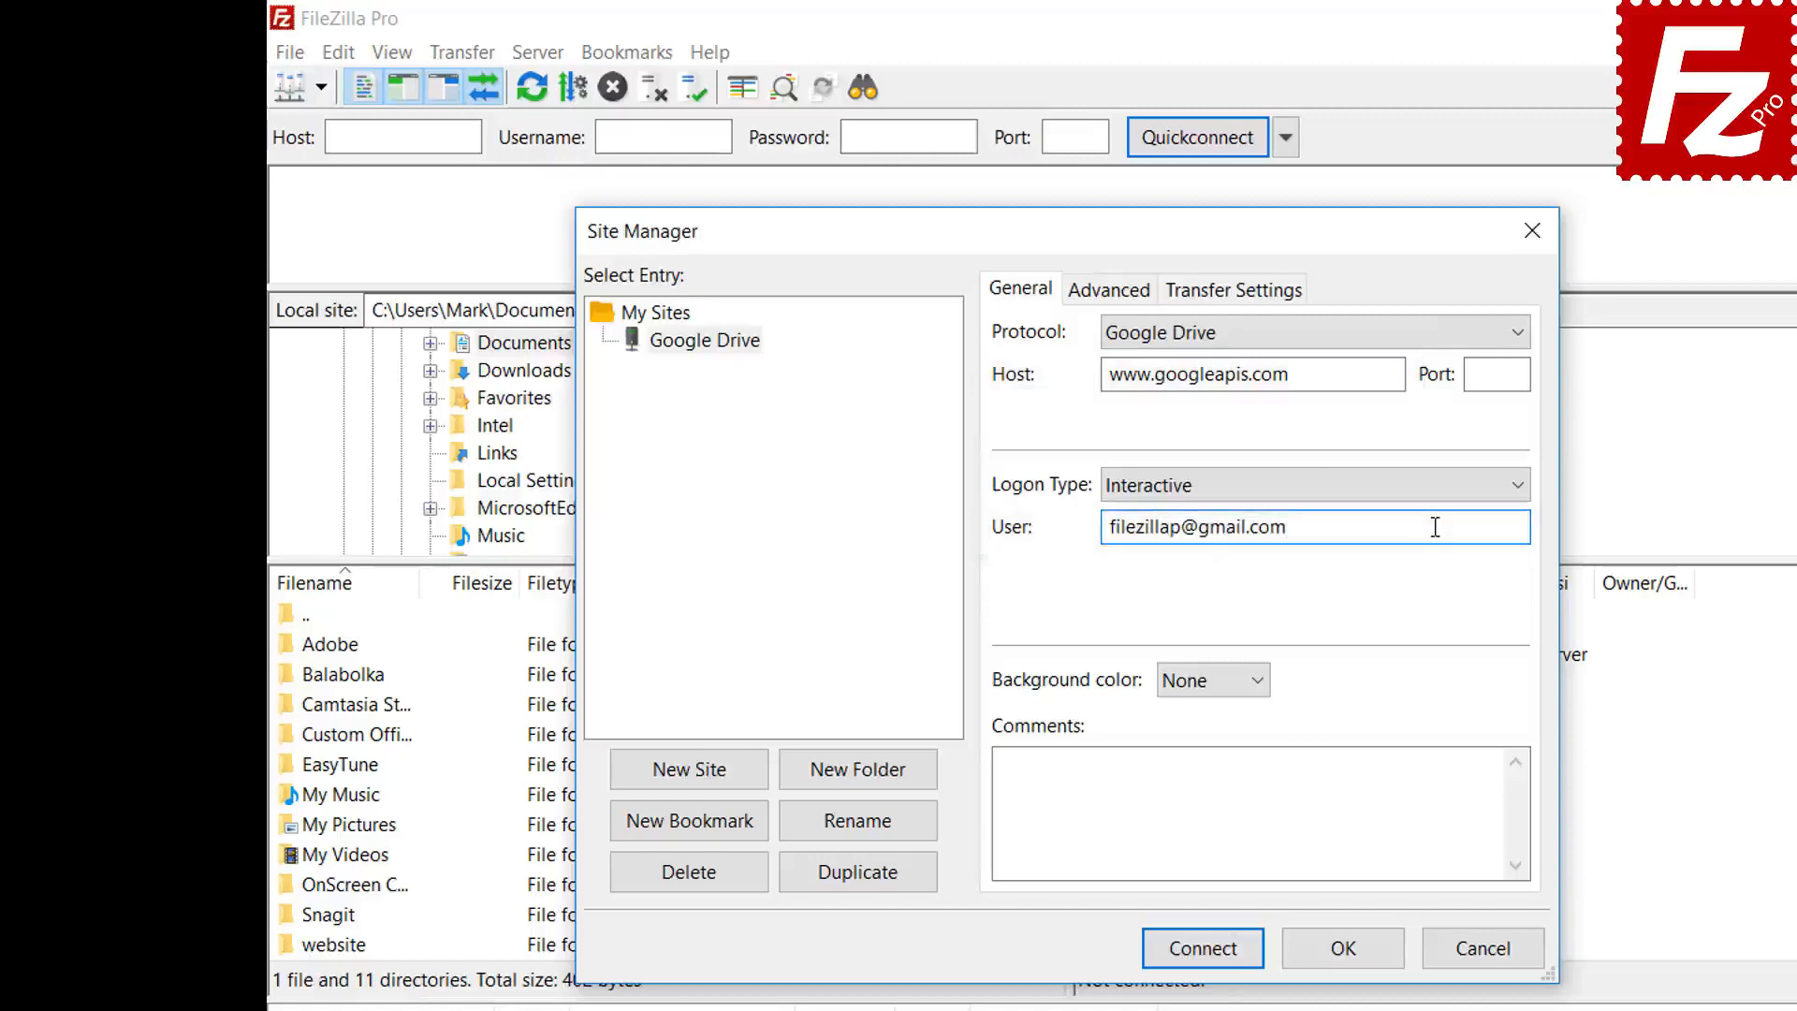
{"action": "left_click", "coordinate": [1202, 948]}
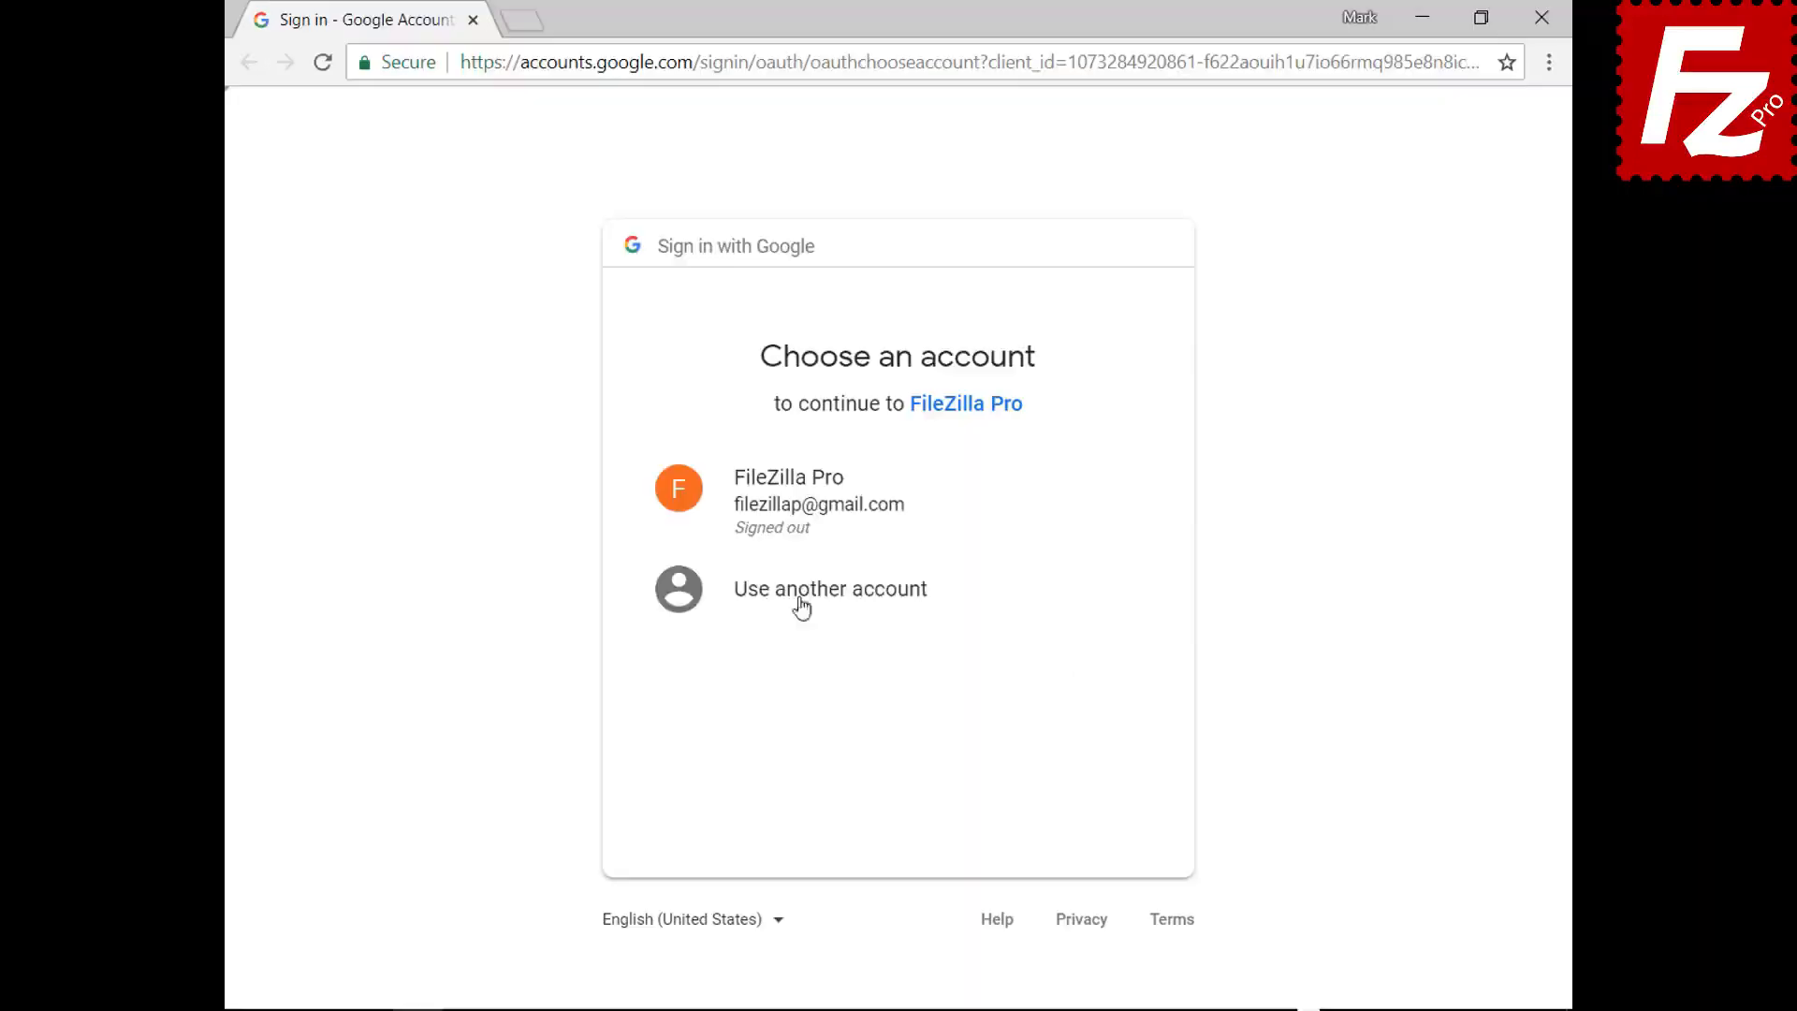
- Choose the FileZilla Pro Google account, paste its password, allow Google Drive access, and close the page
{"action": "left_click", "coordinate": [794, 521]}
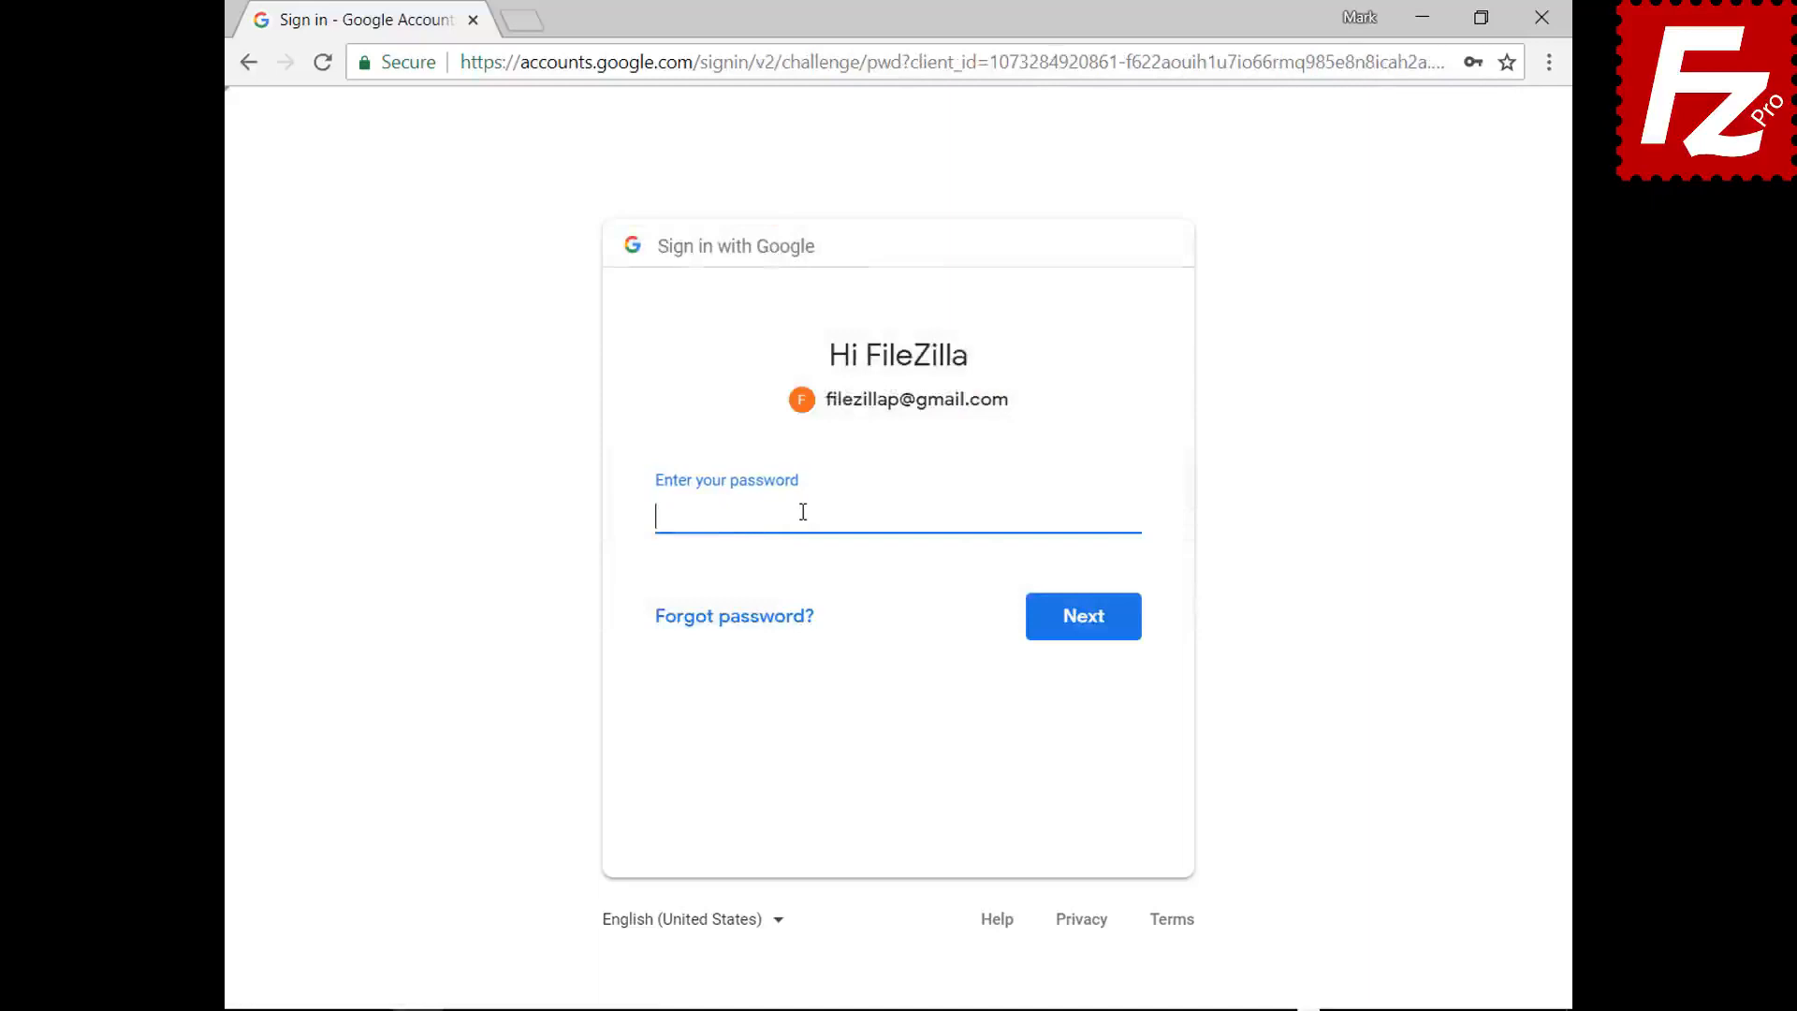
{"action": "key", "text": "ctrl+v"}
{"action": "left_click", "coordinate": [1087, 630]}
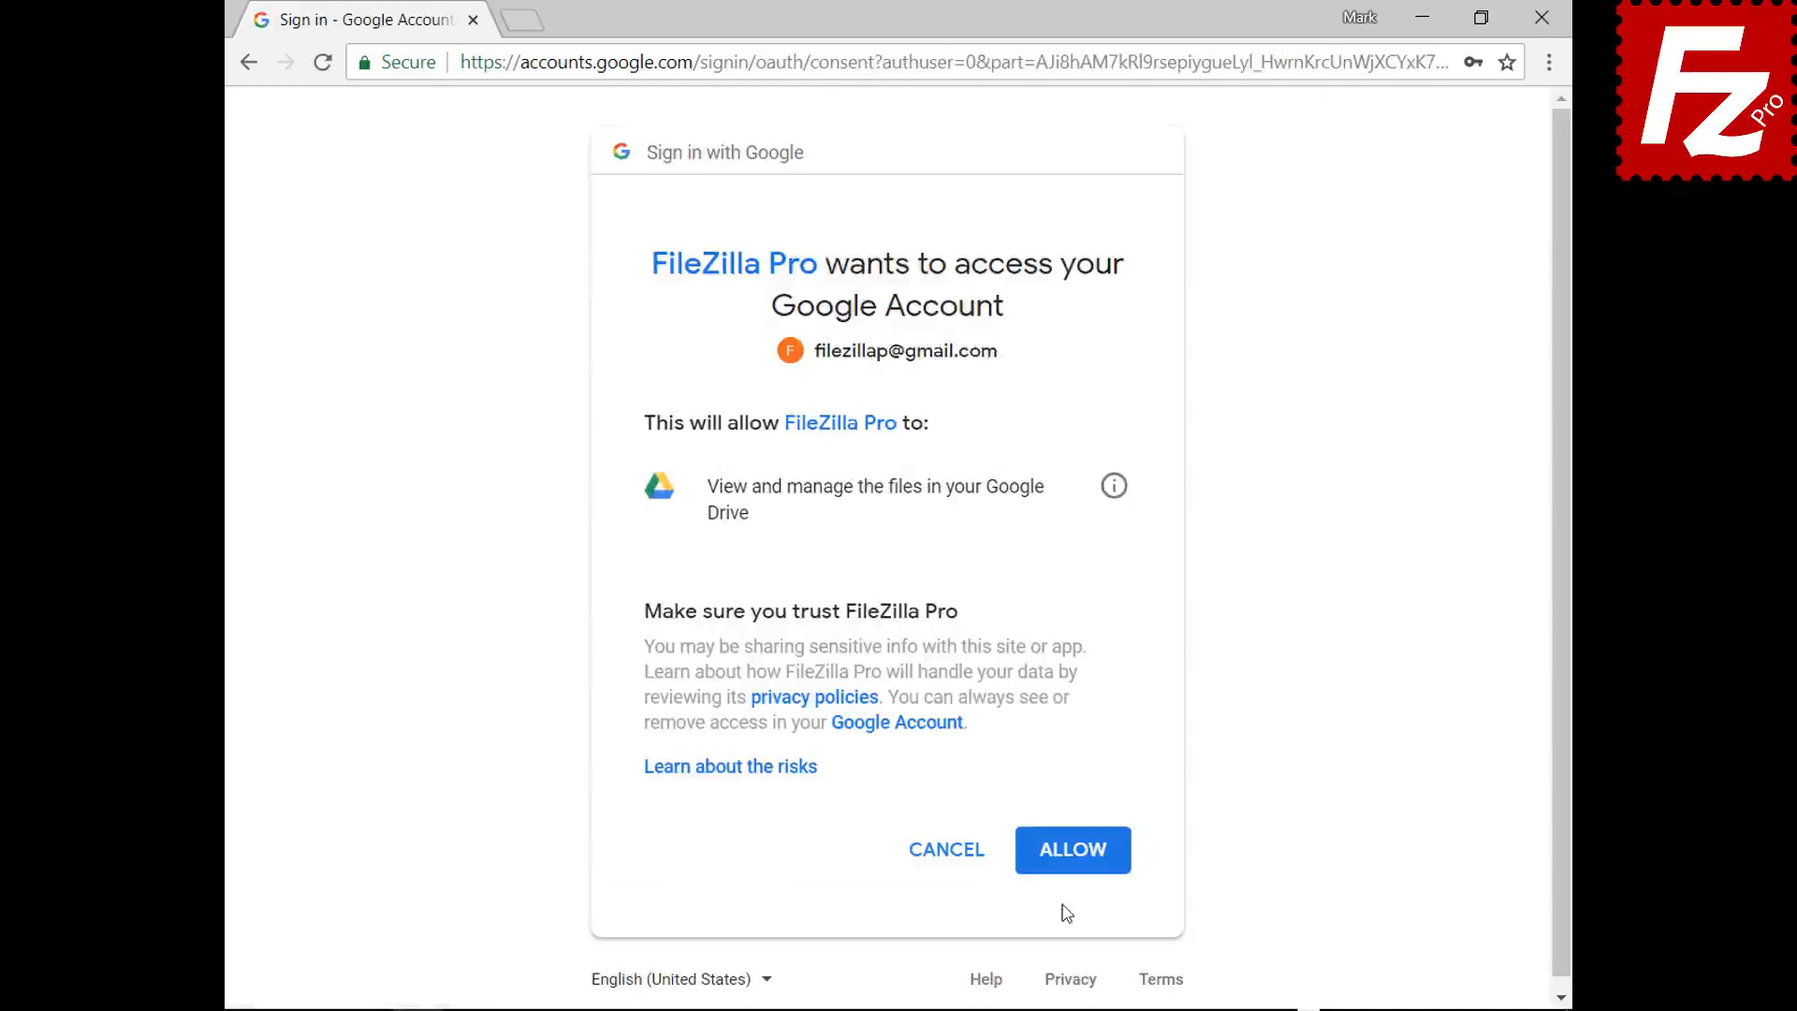
{"action": "left_click", "coordinate": [1075, 851]}
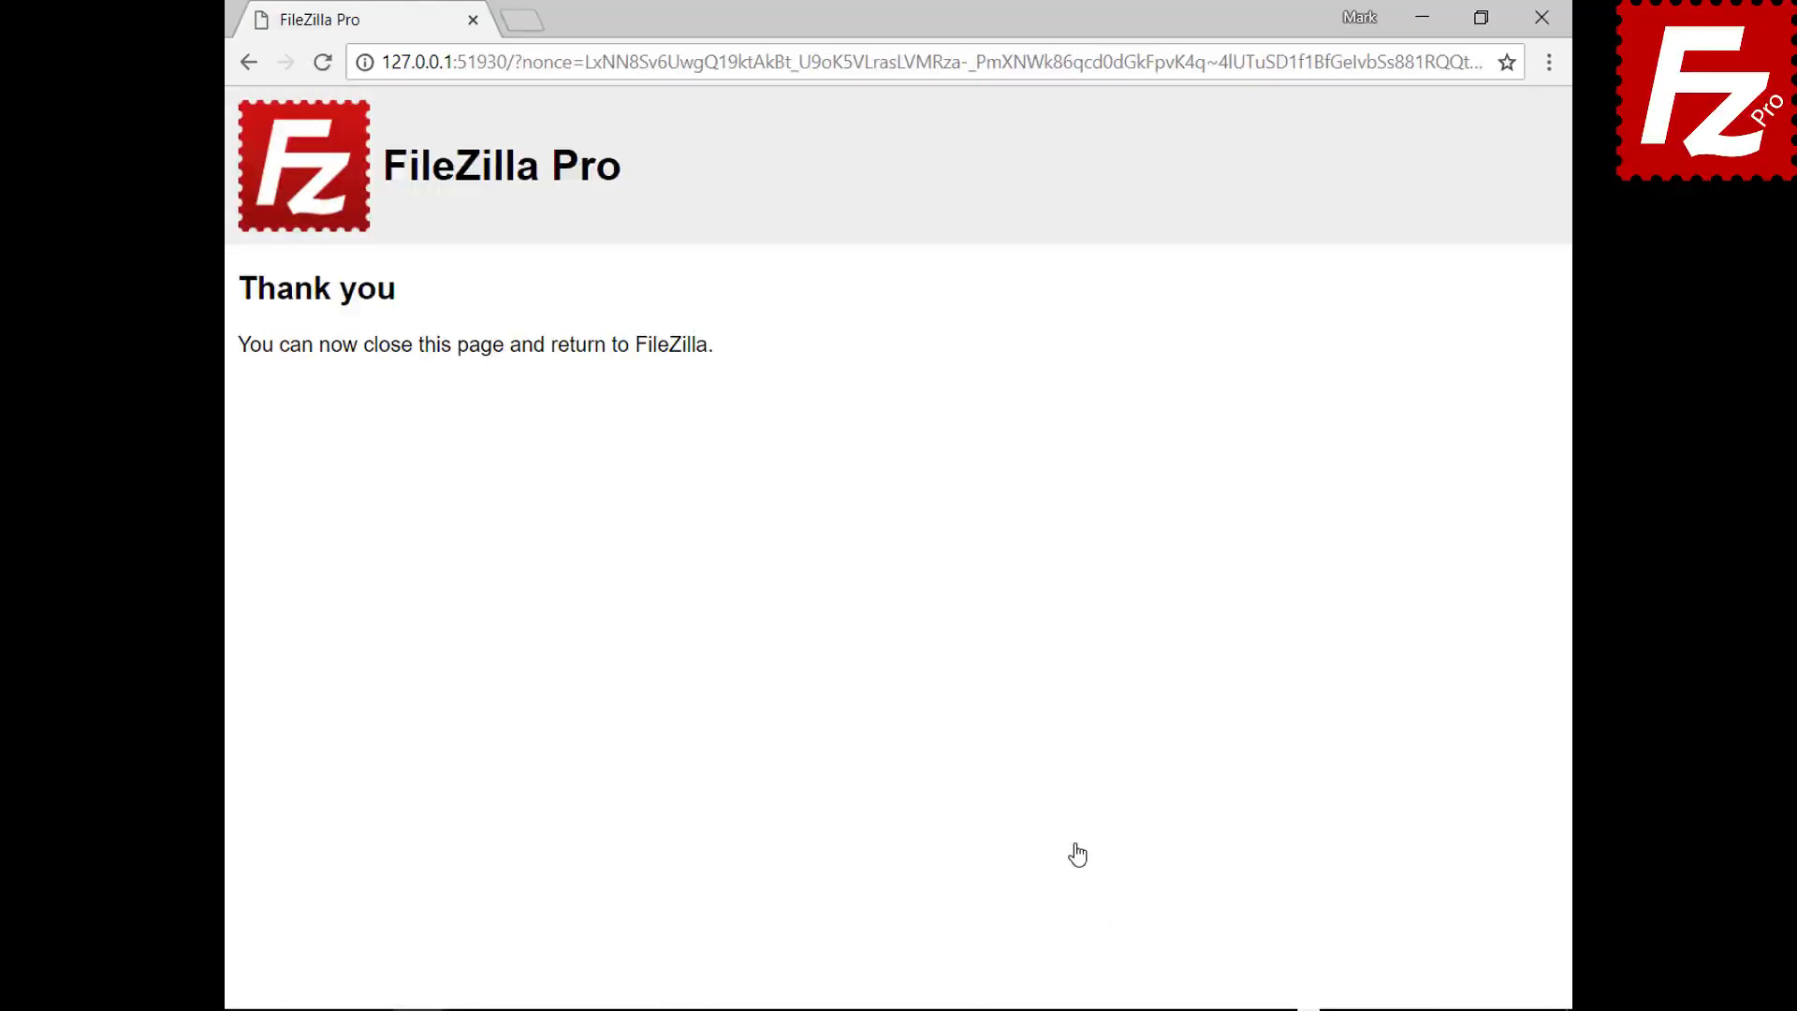
{"action": "left_click", "coordinate": [1542, 28]}
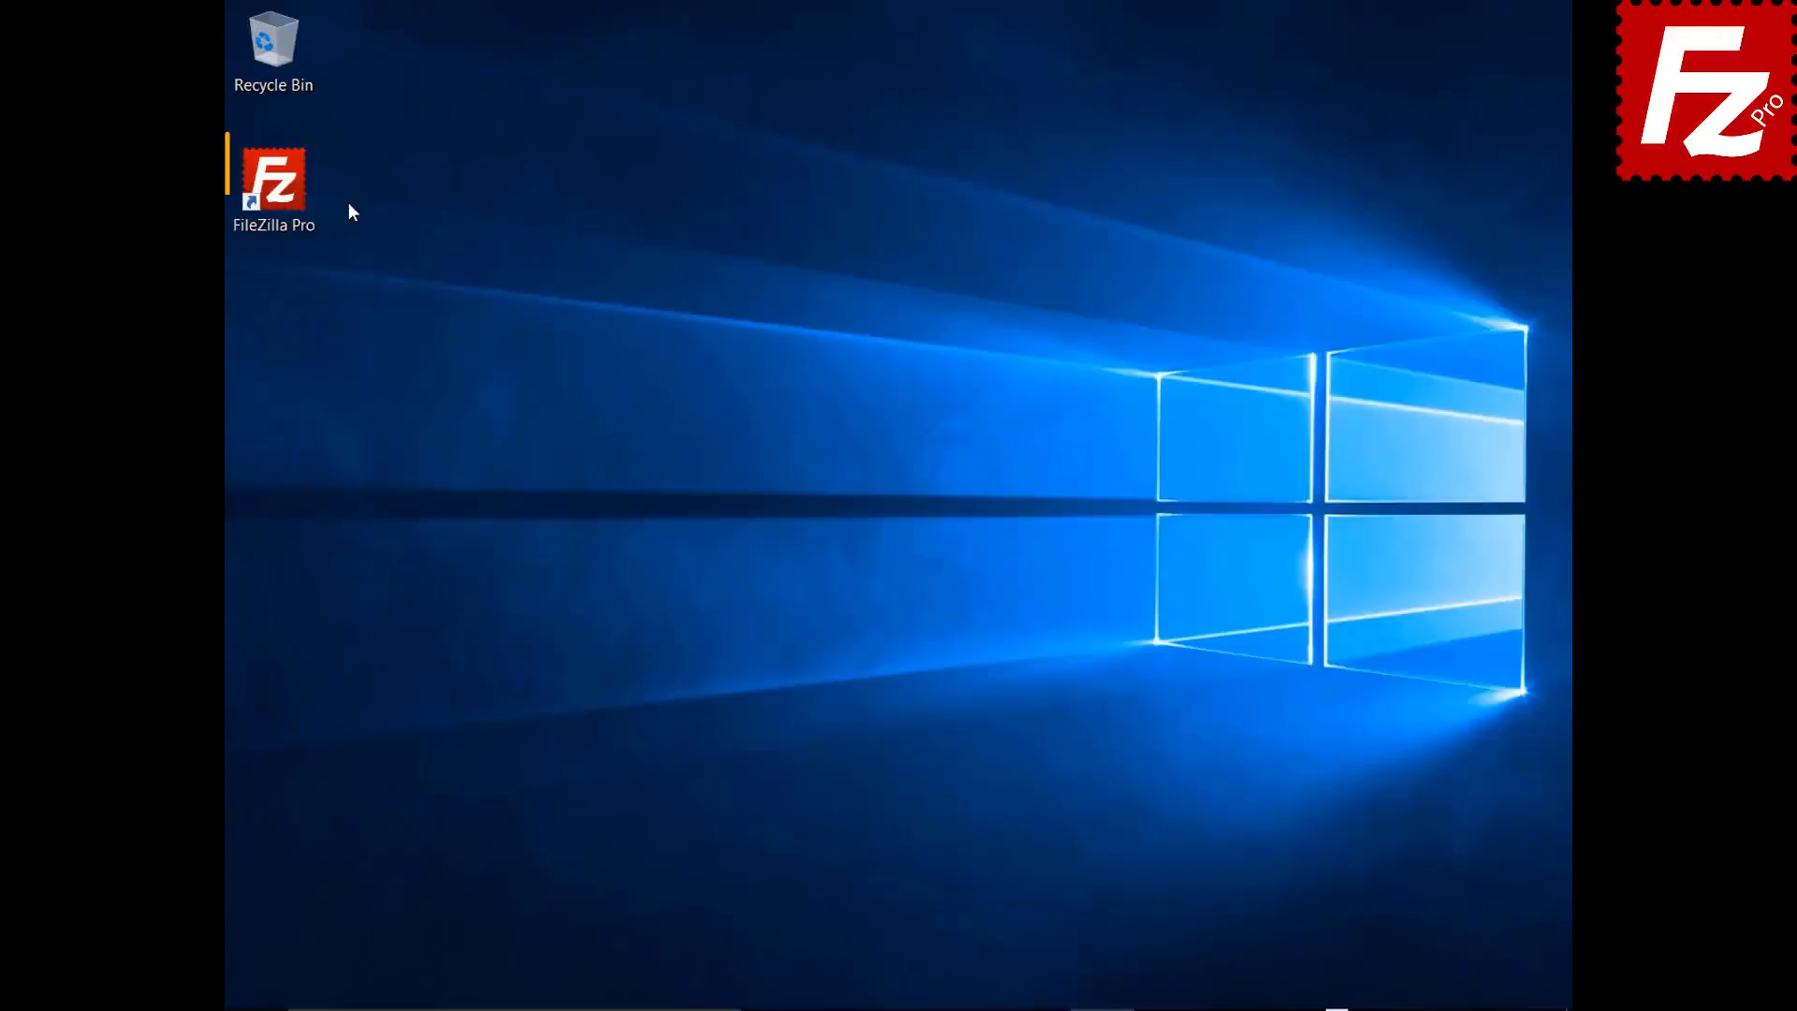
- In Site Manager, add a new site named 'Dropbox' using the Dropbox protocol
{"action": "left_click", "coordinate": [284, 193]}
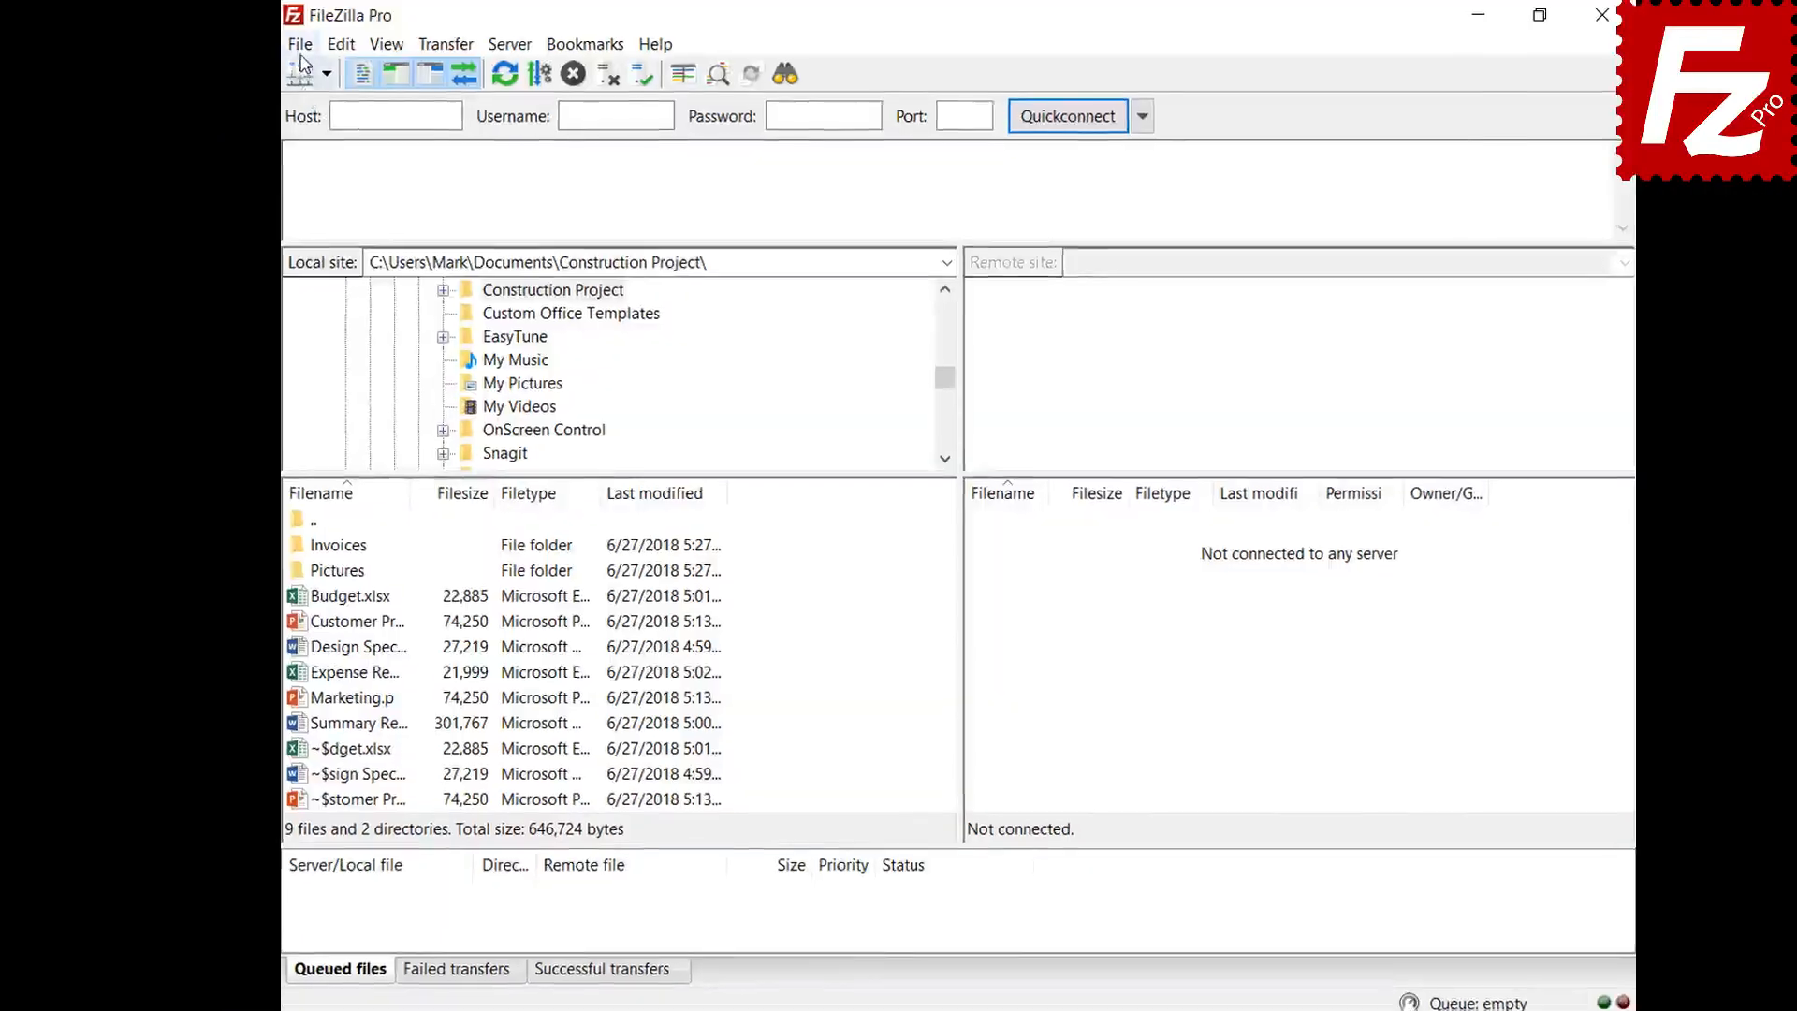
{"action": "left_click", "coordinate": [277, 49]}
{"action": "left_click", "coordinate": [253, 79]}
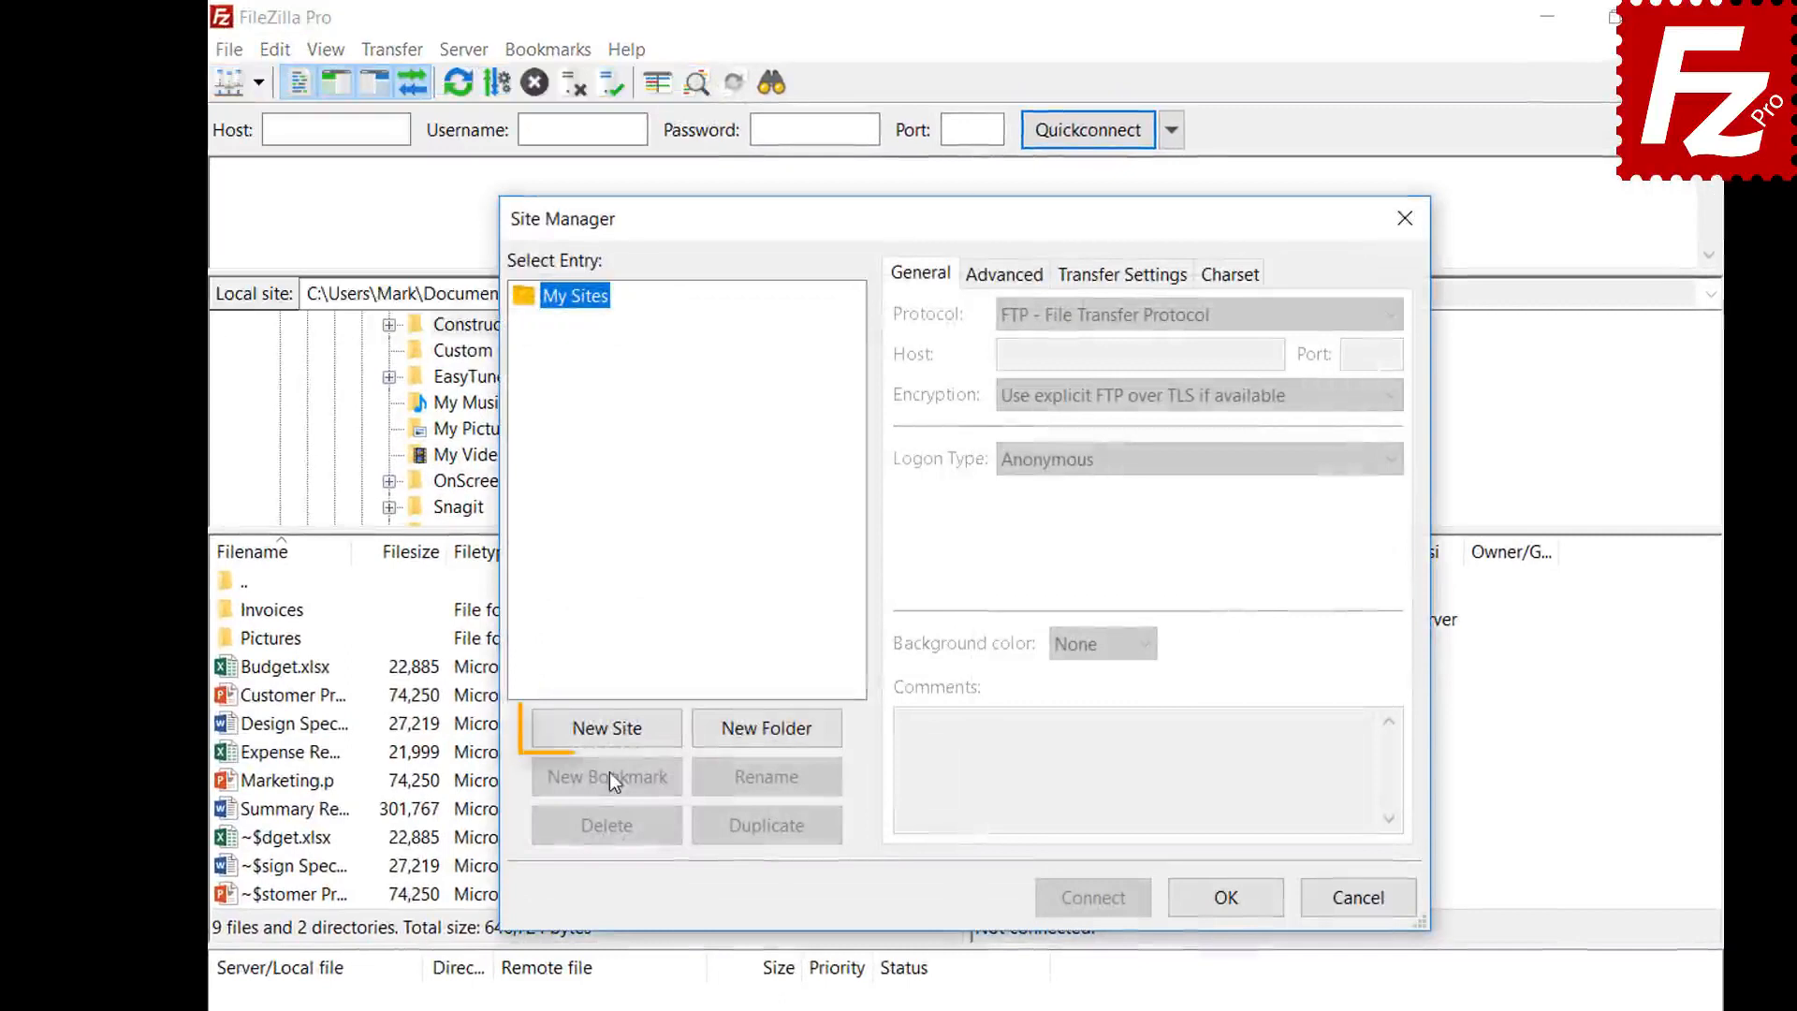
{"action": "left_click", "coordinate": [609, 734]}
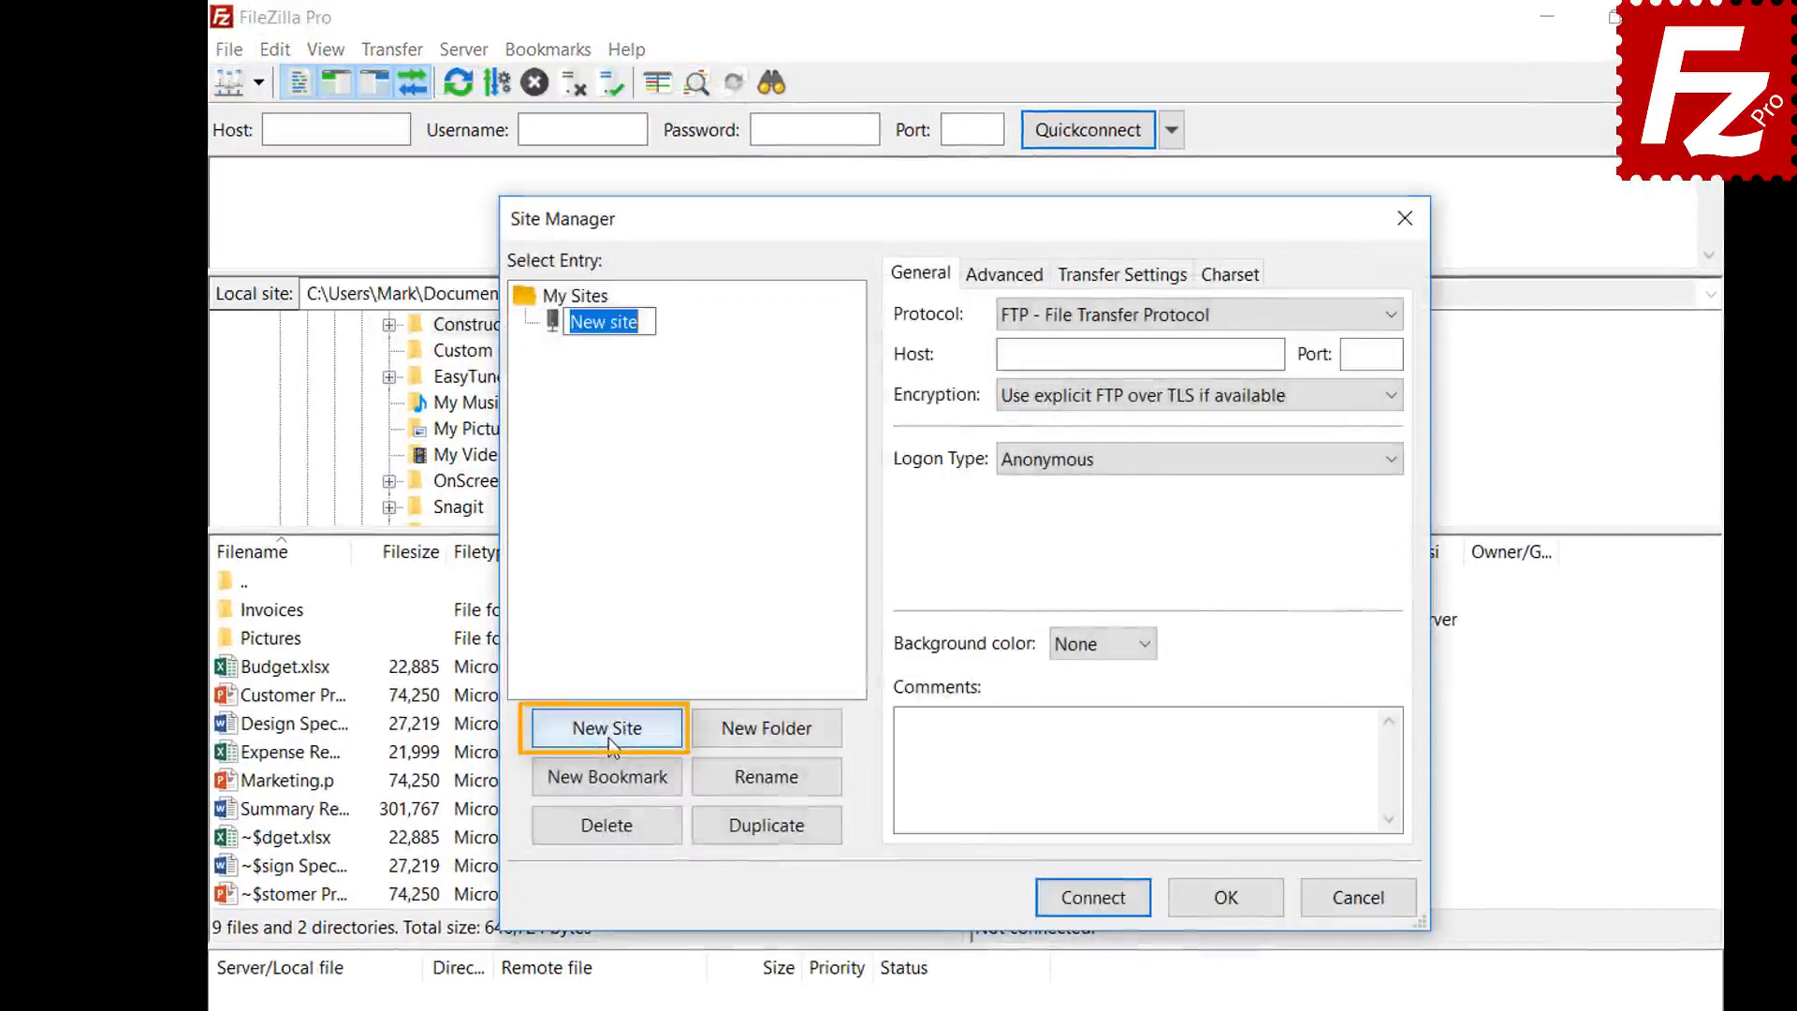
{"action": "type", "text": "Drop"}
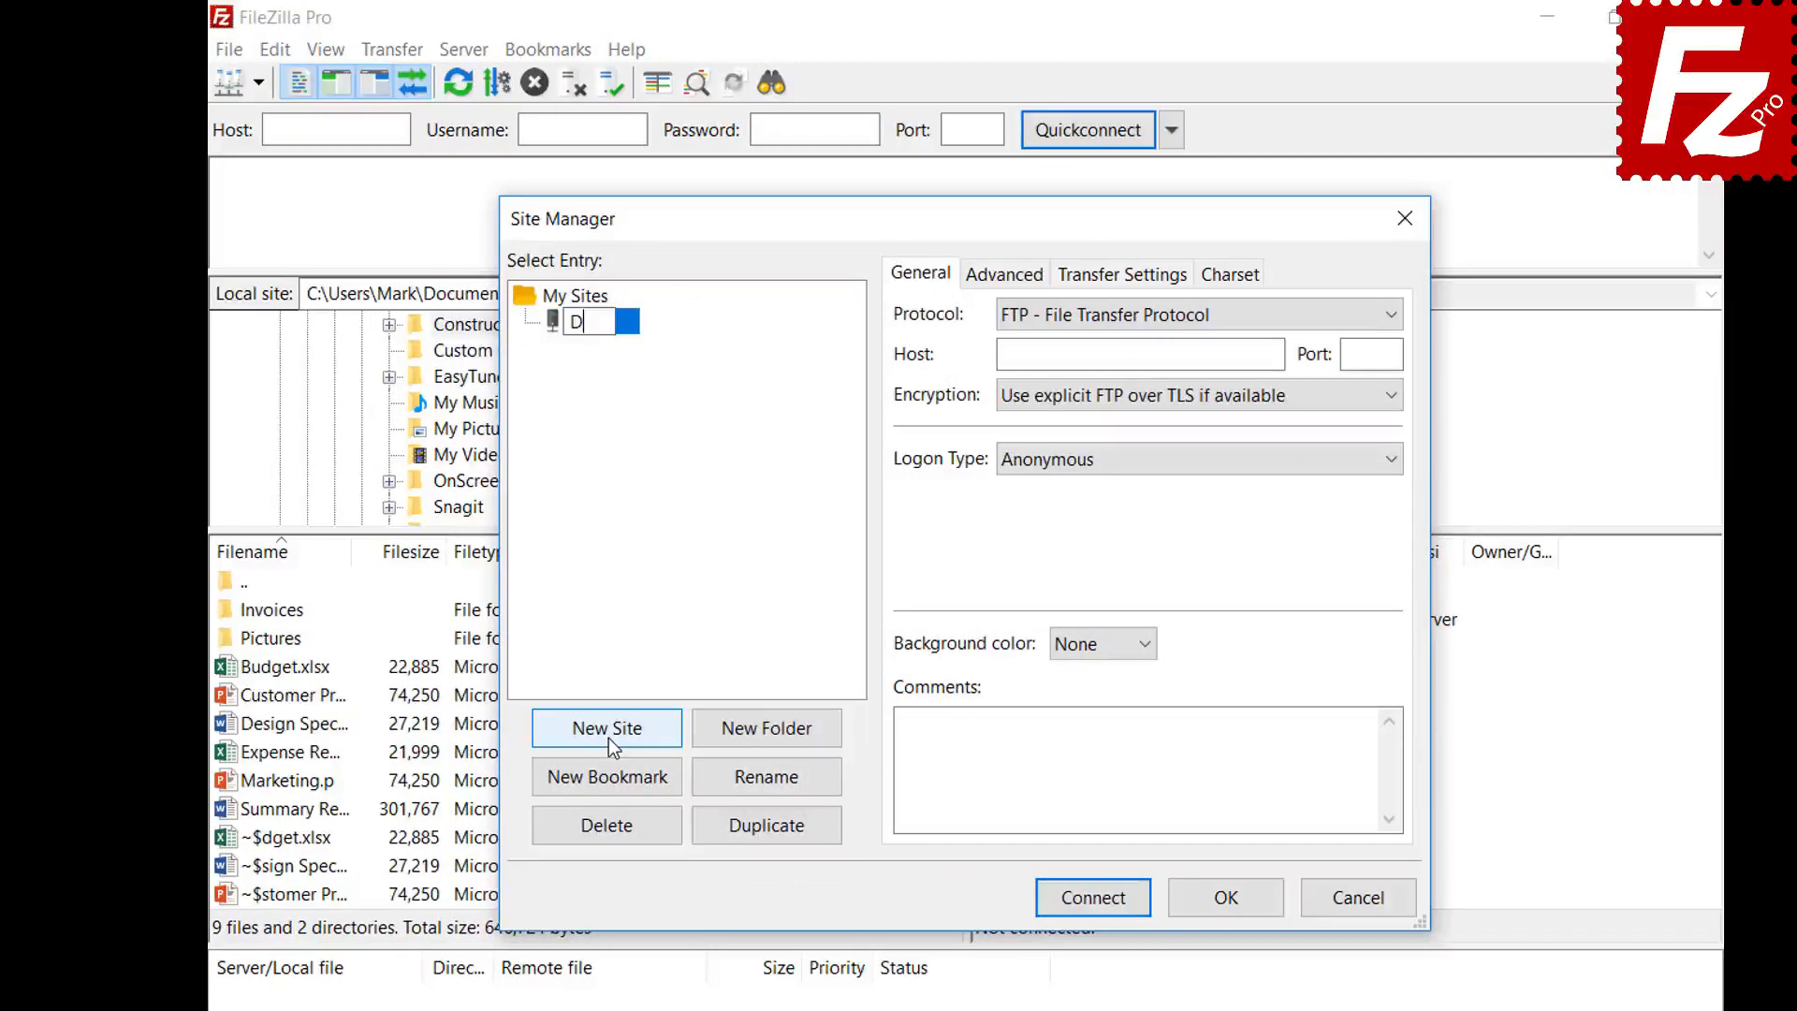
{"action": "type", "text": "box"}
{"action": "key", "text": "Return"}
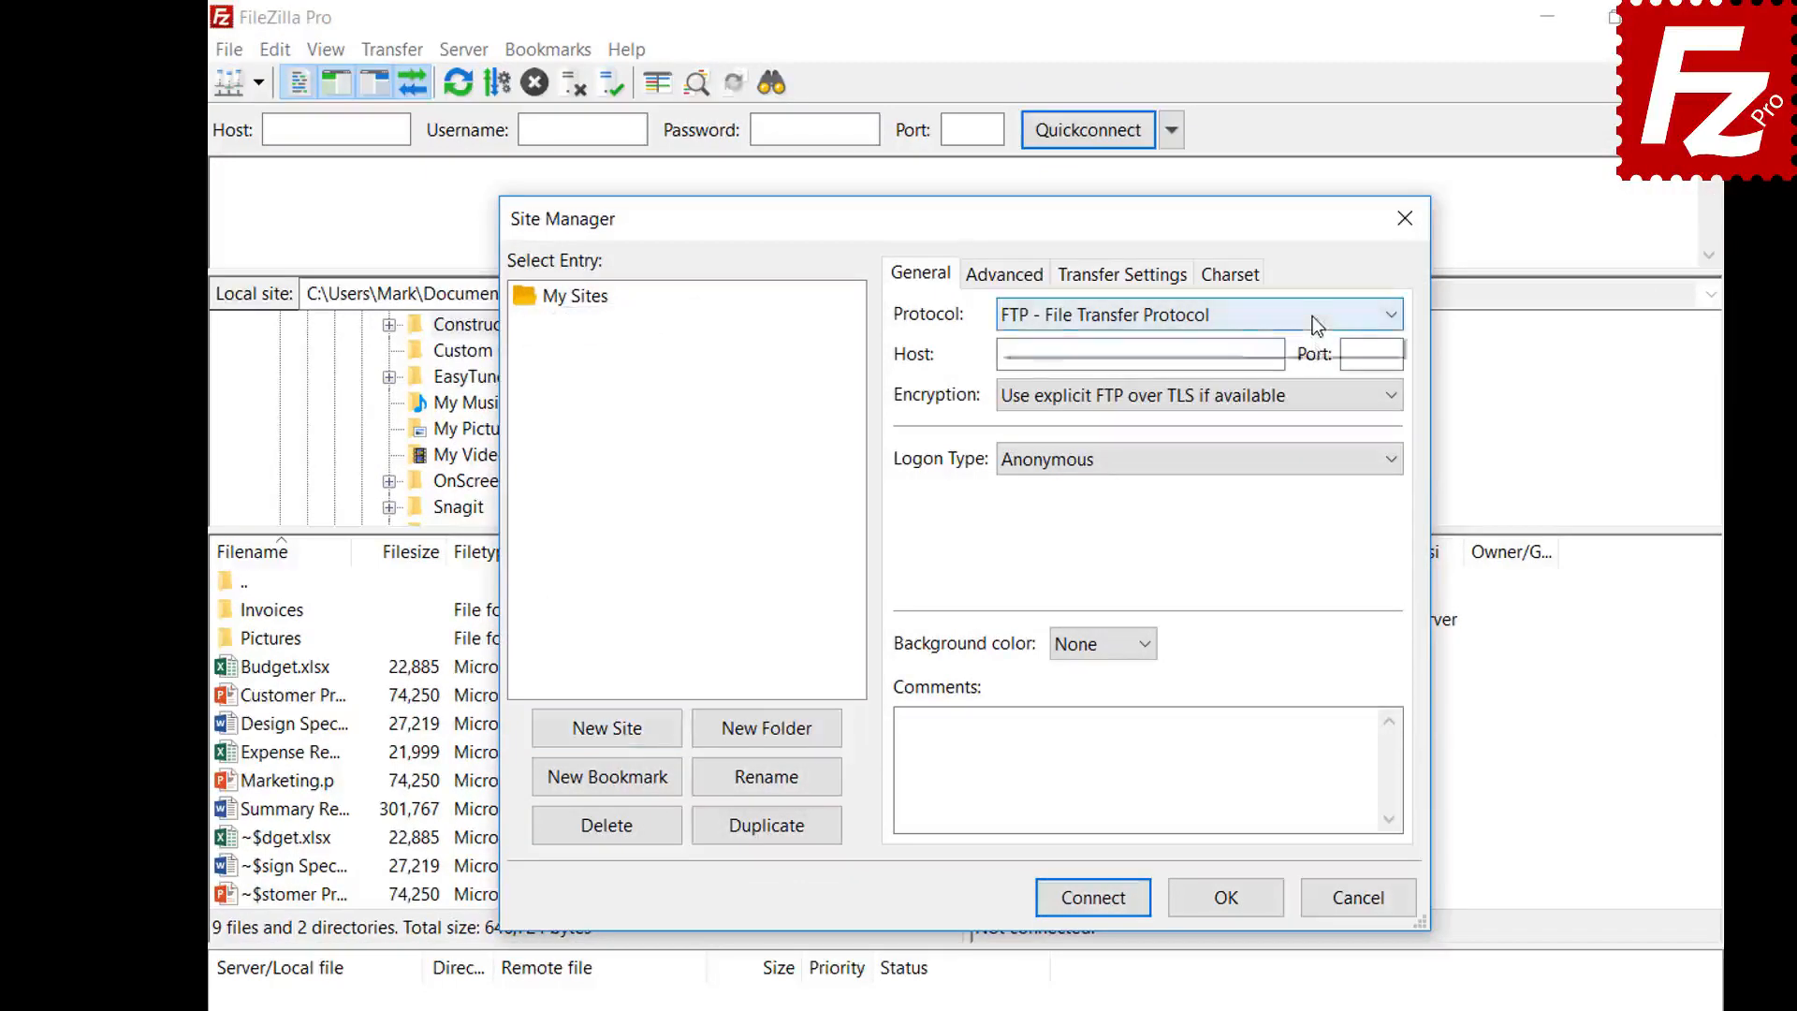
{"action": "left_click", "coordinate": [1315, 318]}
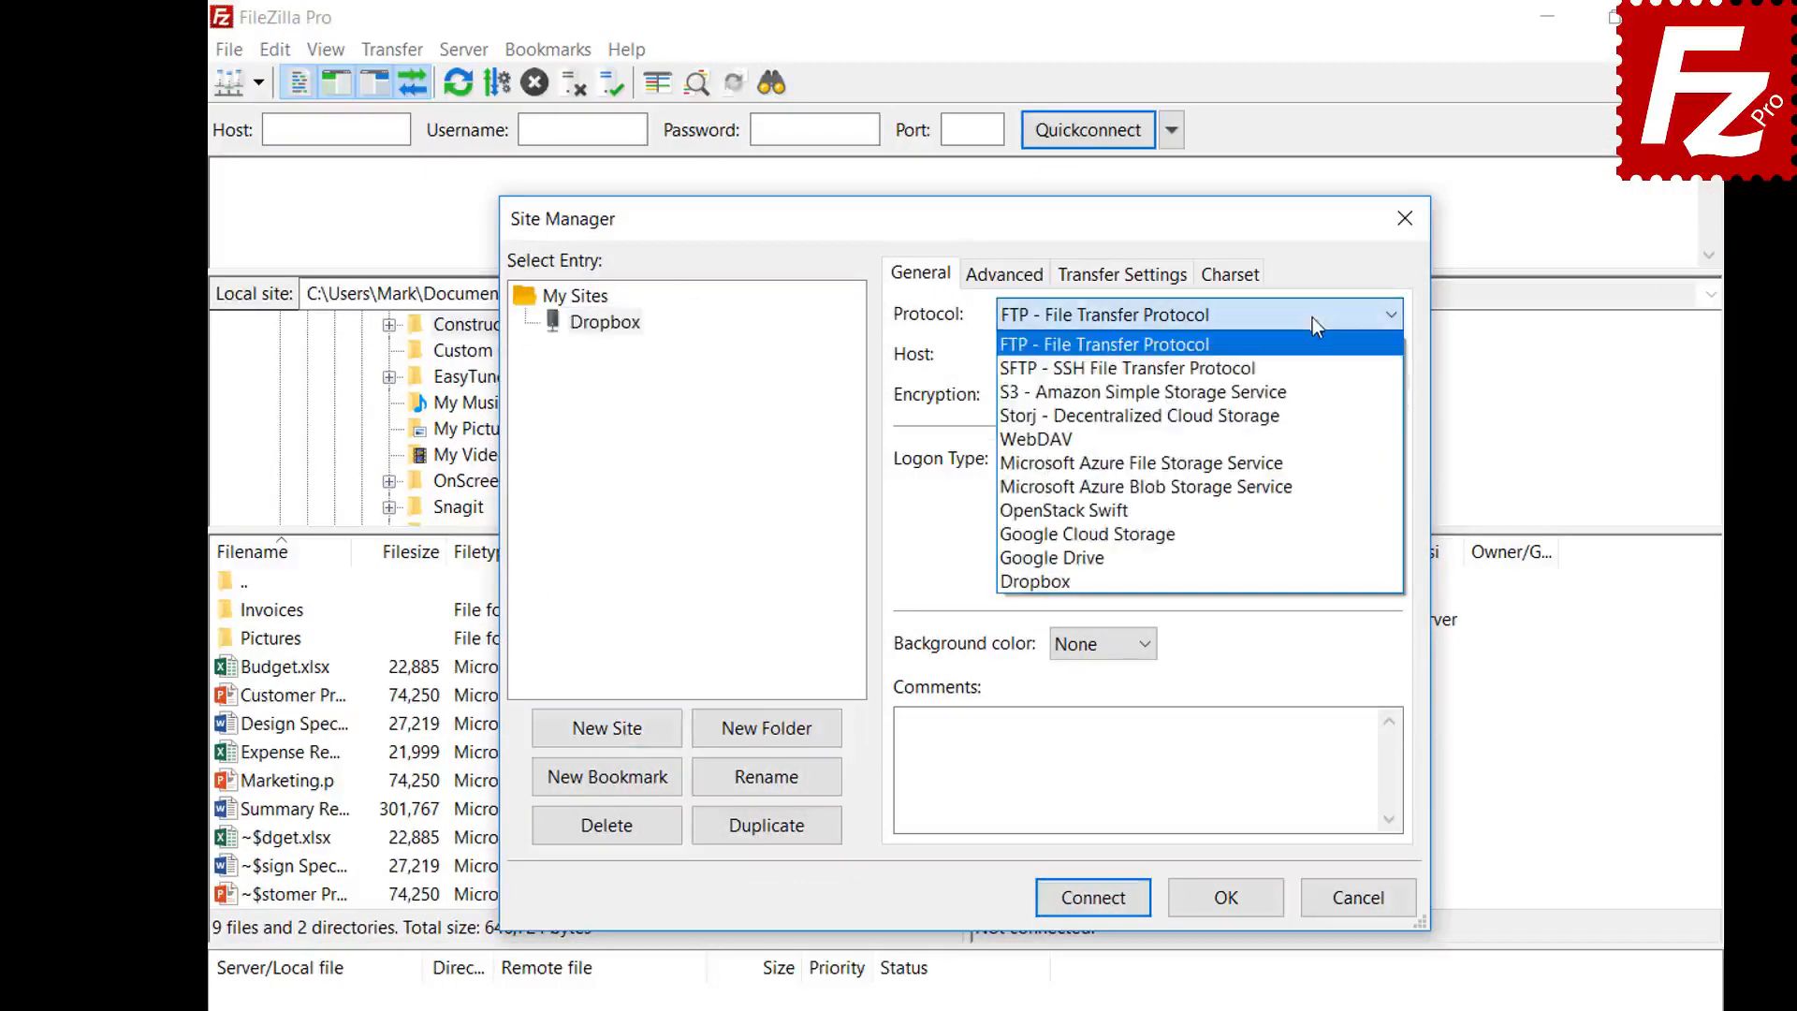
{"action": "left_click", "coordinate": [1312, 582]}
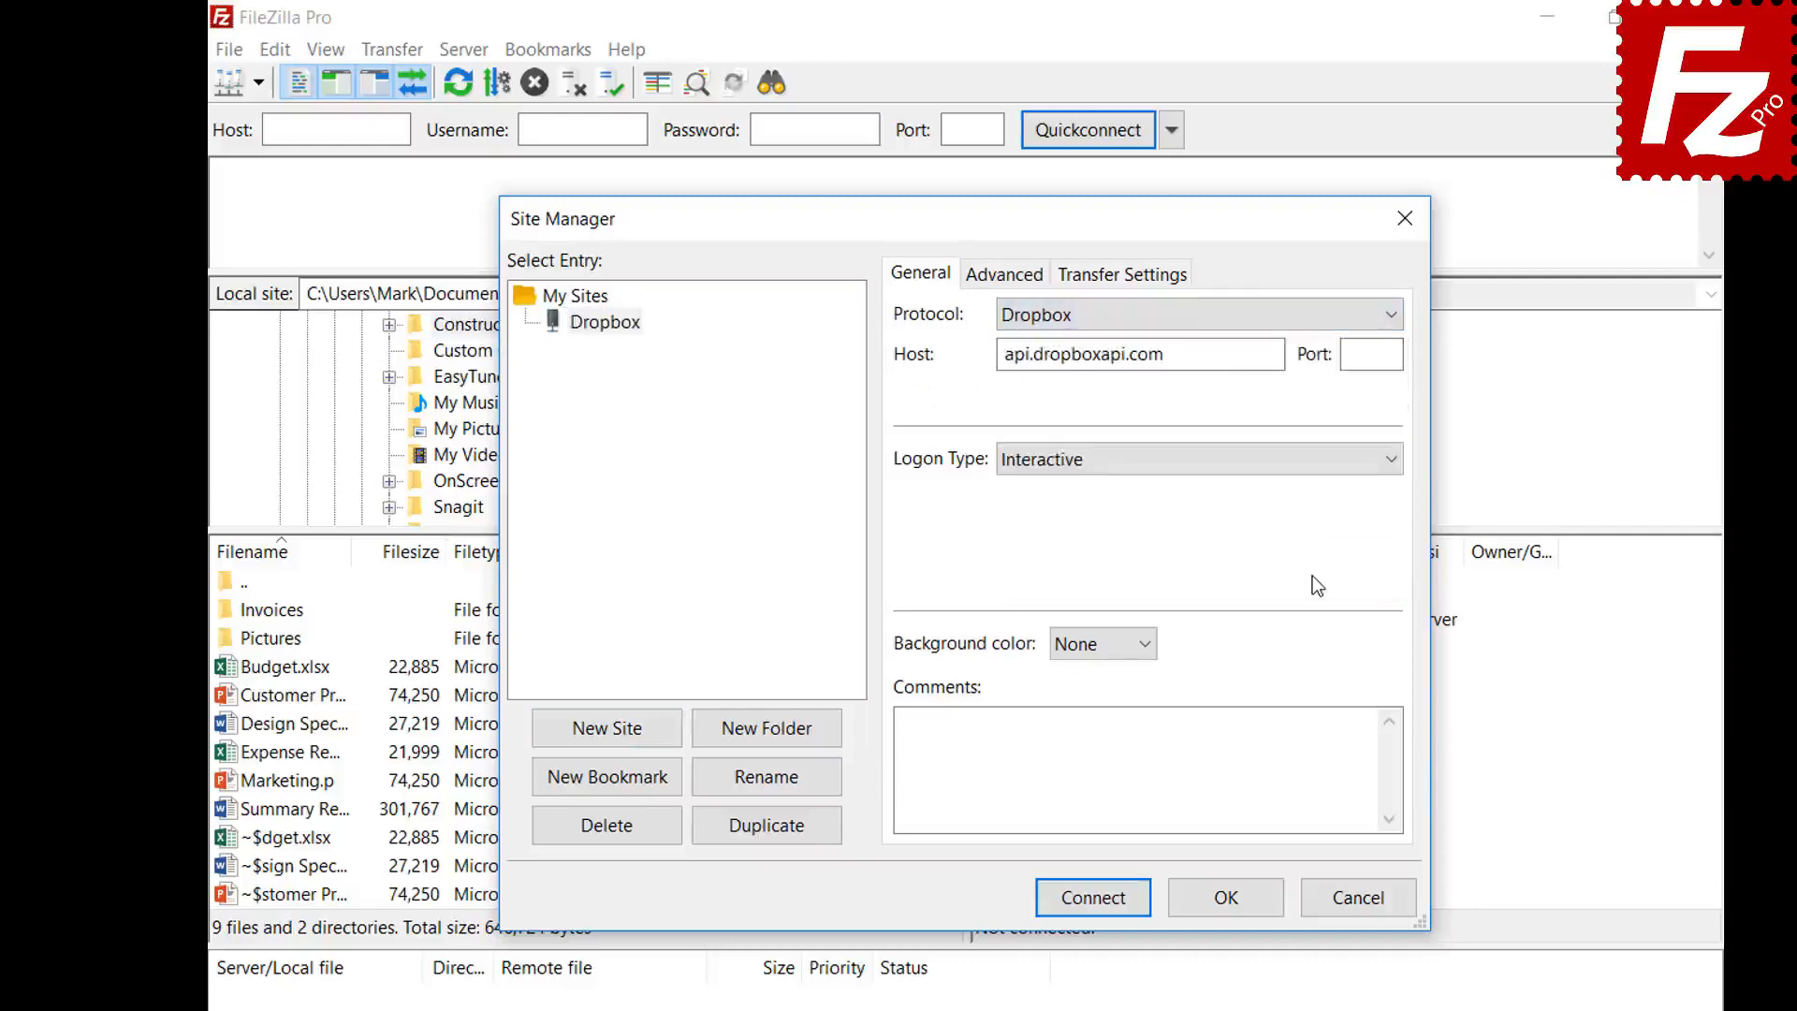
- Connect the Dropbox site and allow FileZilla Pro access to the Dropbox files
{"action": "left_click", "coordinate": [1089, 900]}
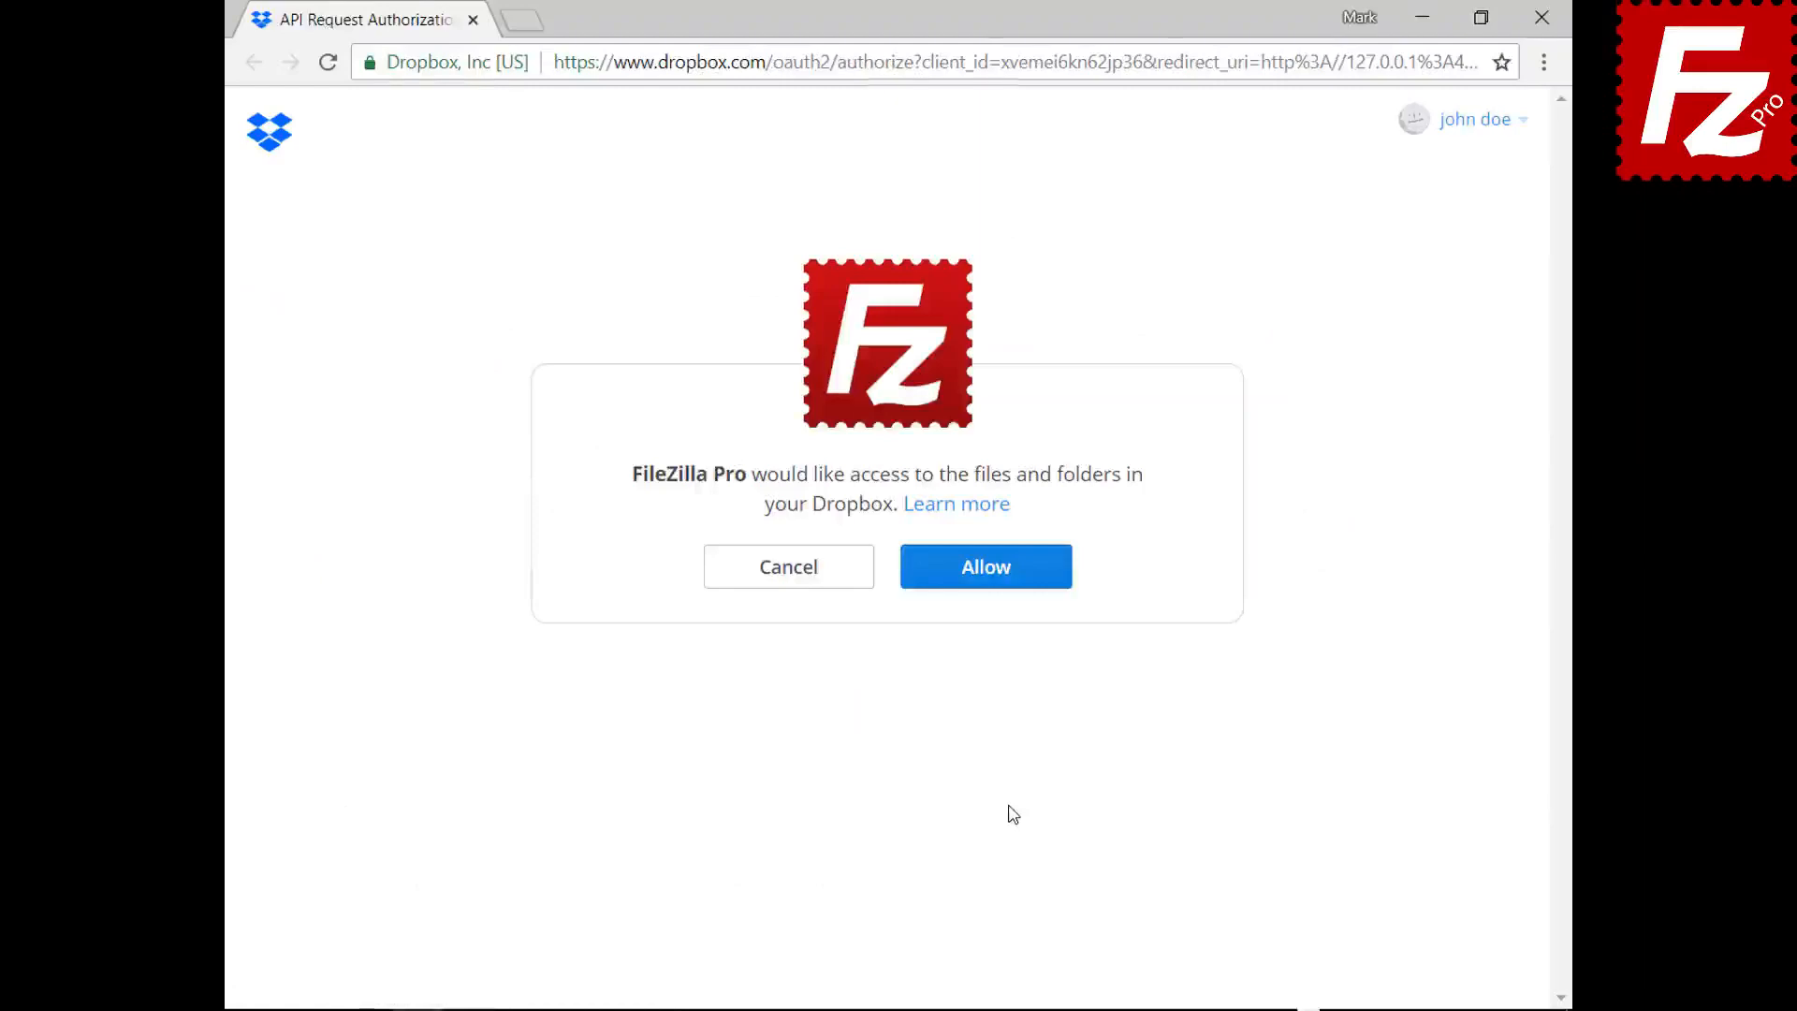
{"action": "left_click", "coordinate": [998, 577]}
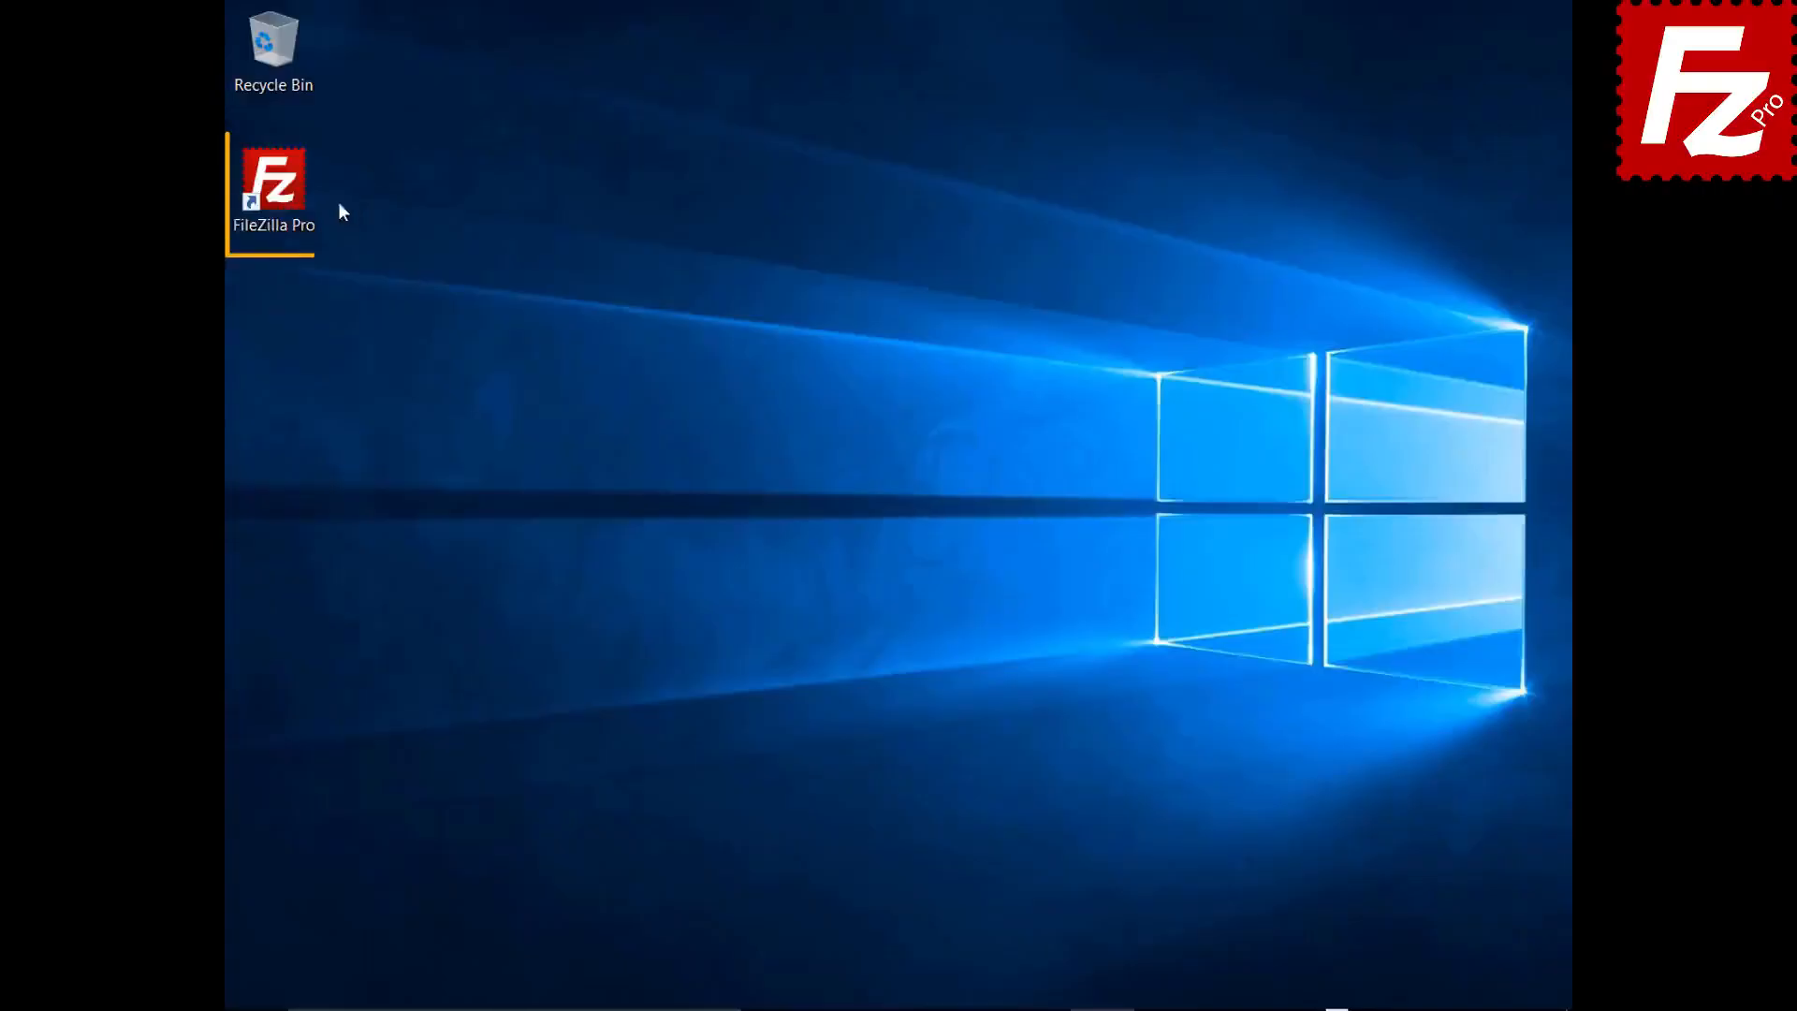
- Launch FileZilla Pro and add a Site Manager entry named 'OneDrive' using the Microsoft OneDrive protocol
{"action": "double_click", "coordinate": [283, 192]}
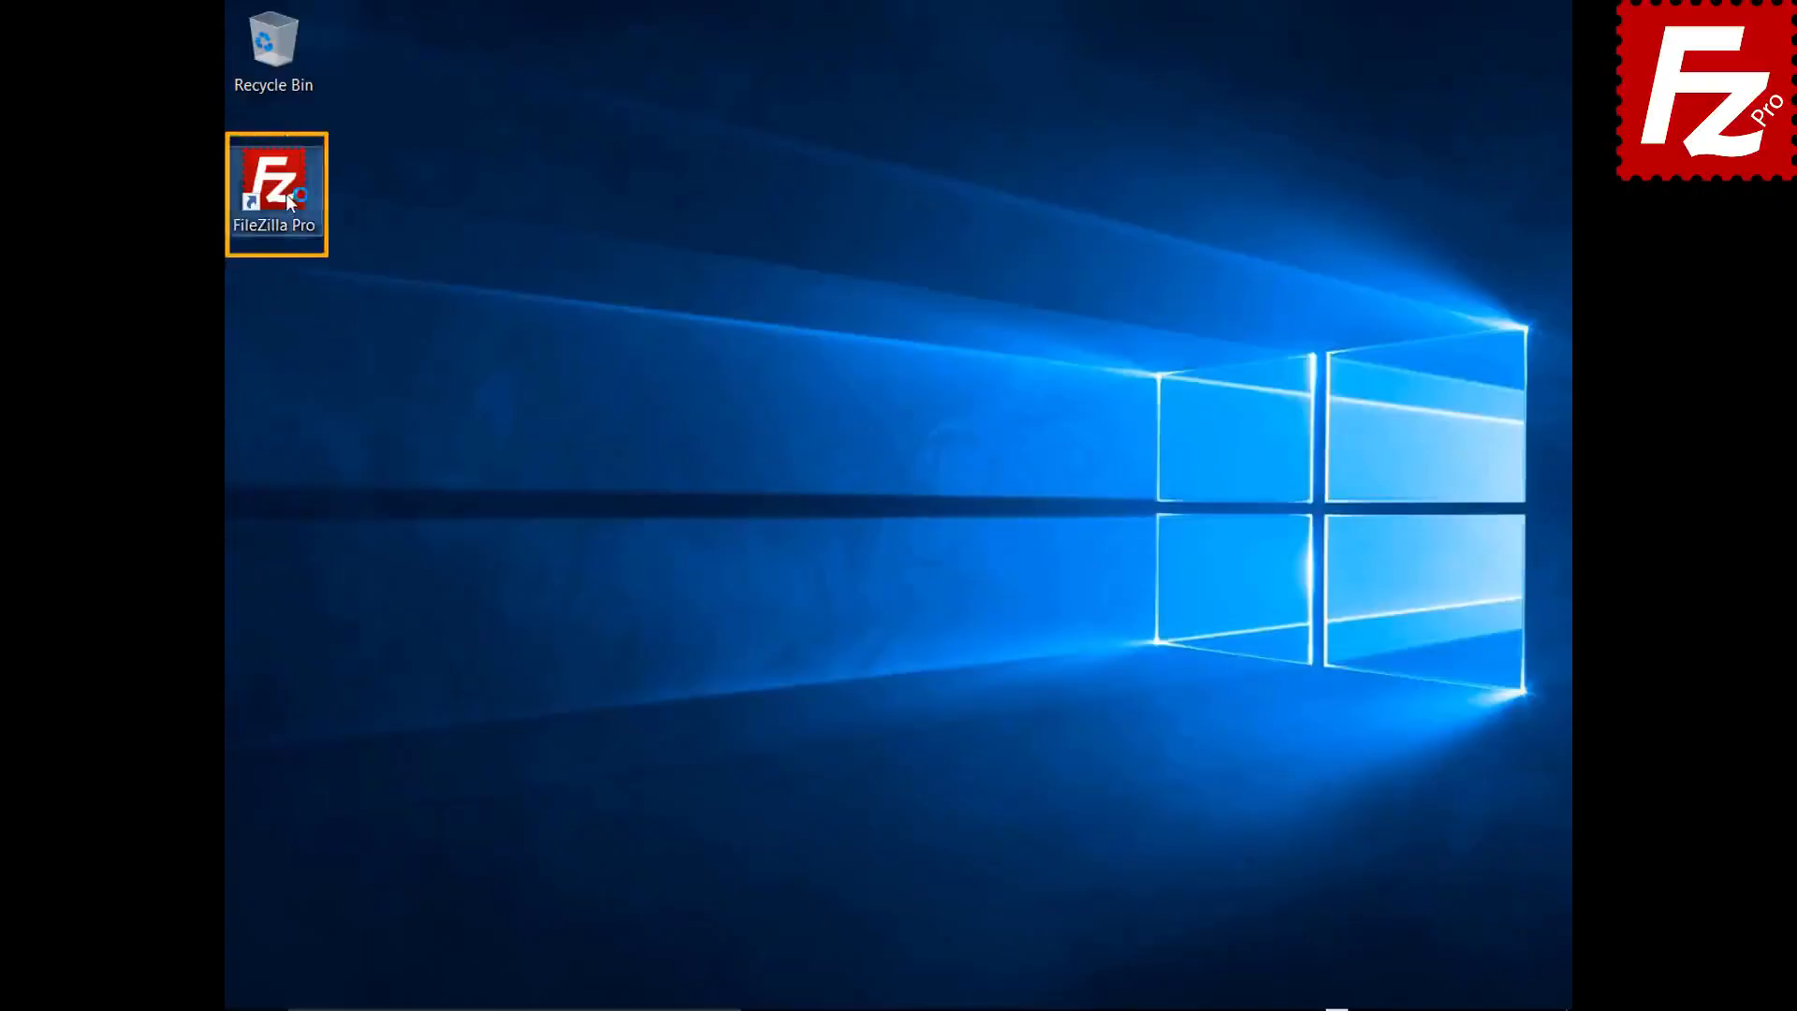
{"action": "left_click", "coordinate": [198, 51]}
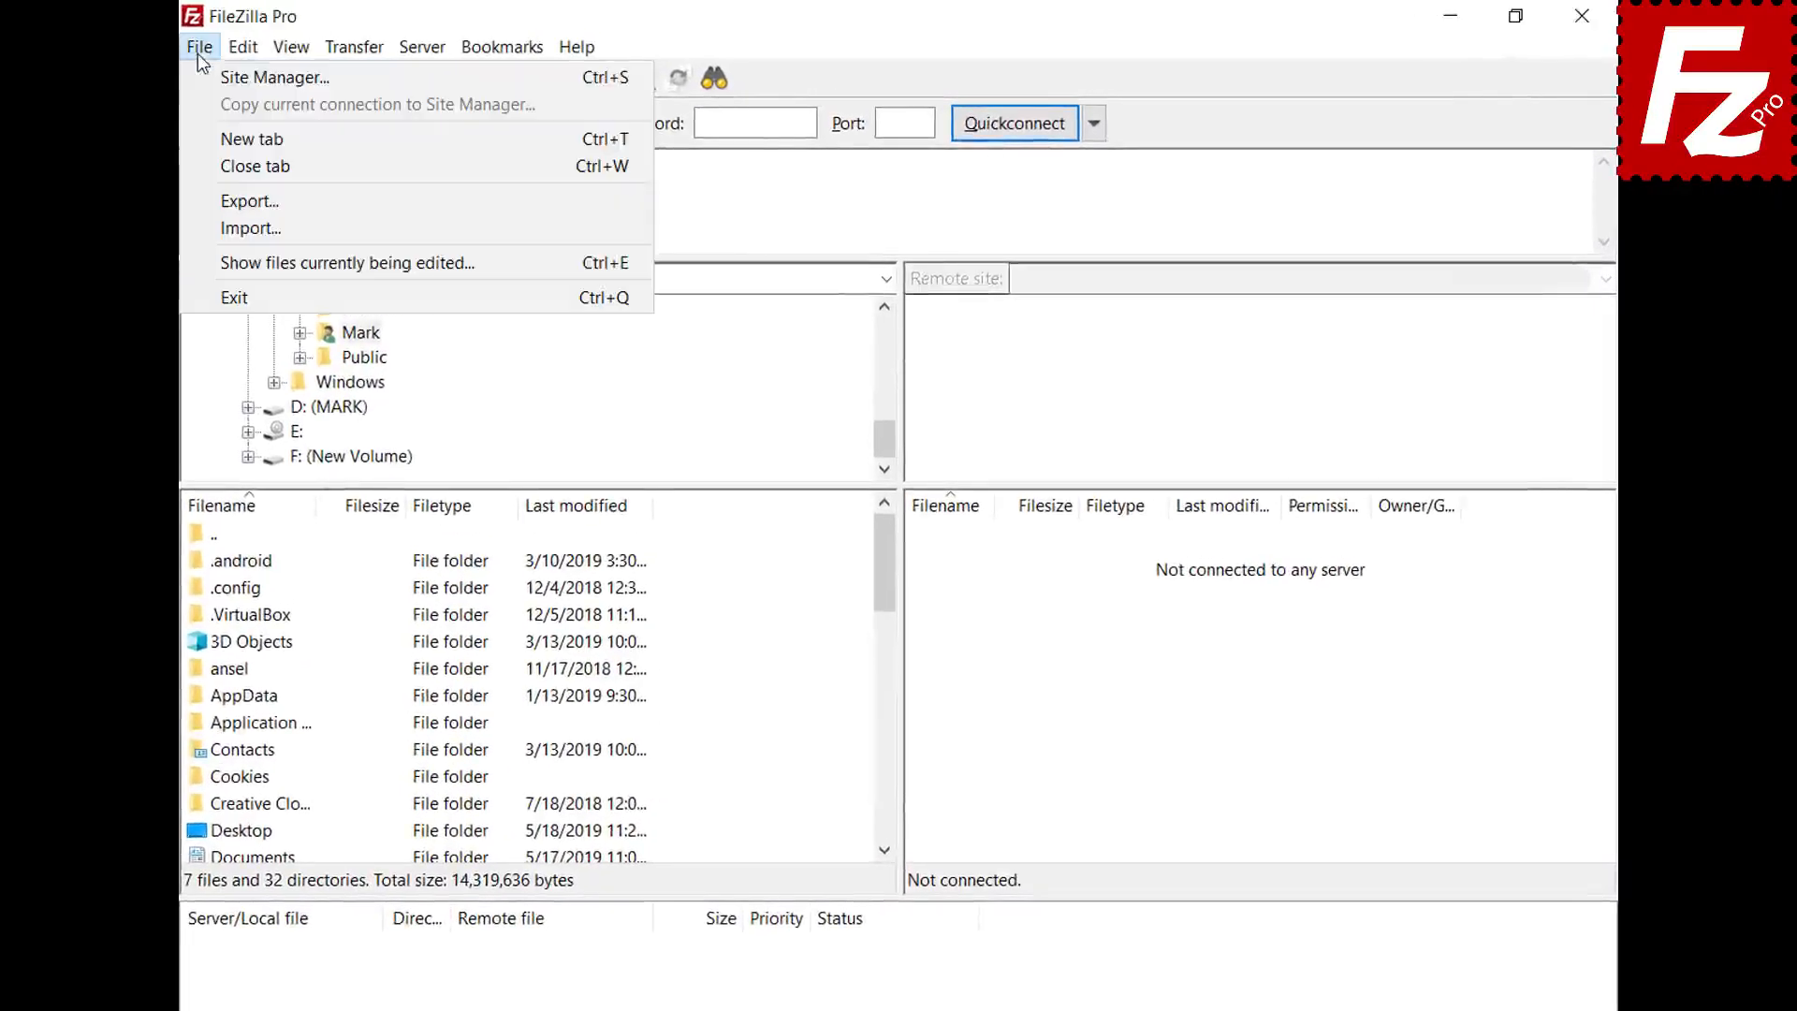
{"action": "left_click", "coordinate": [199, 72]}
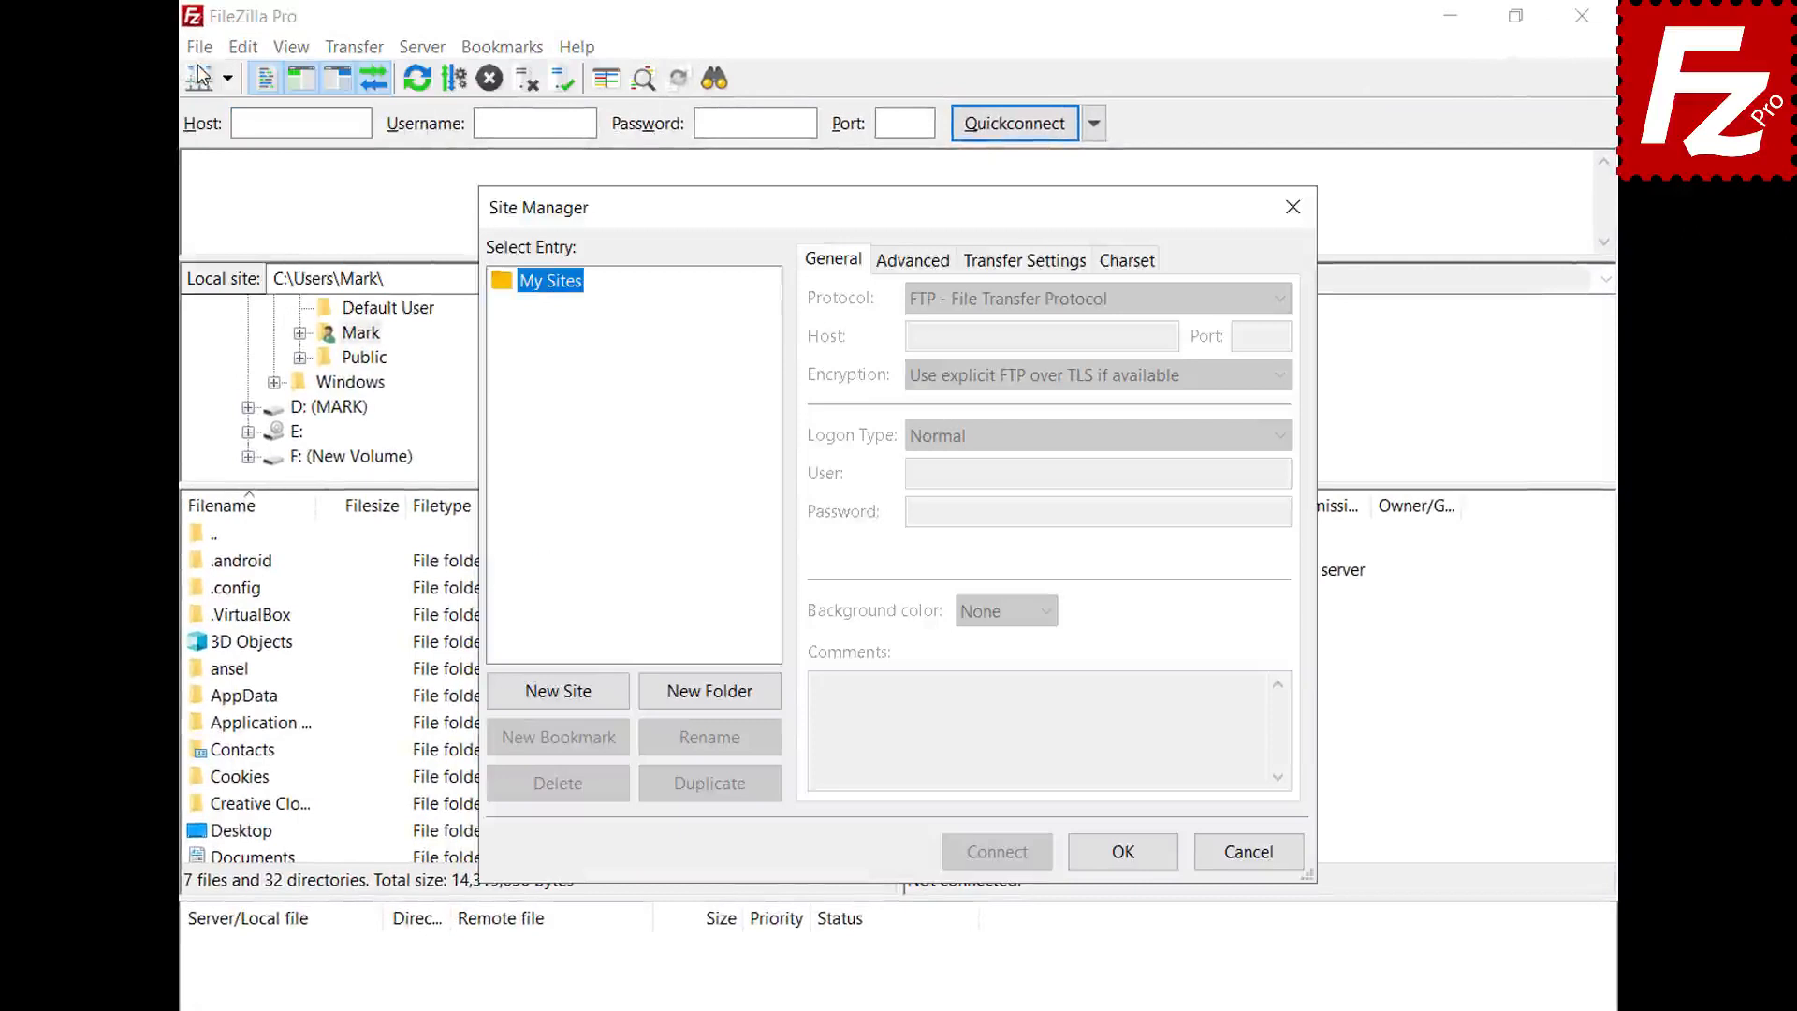
{"action": "left_click", "coordinate": [558, 693]}
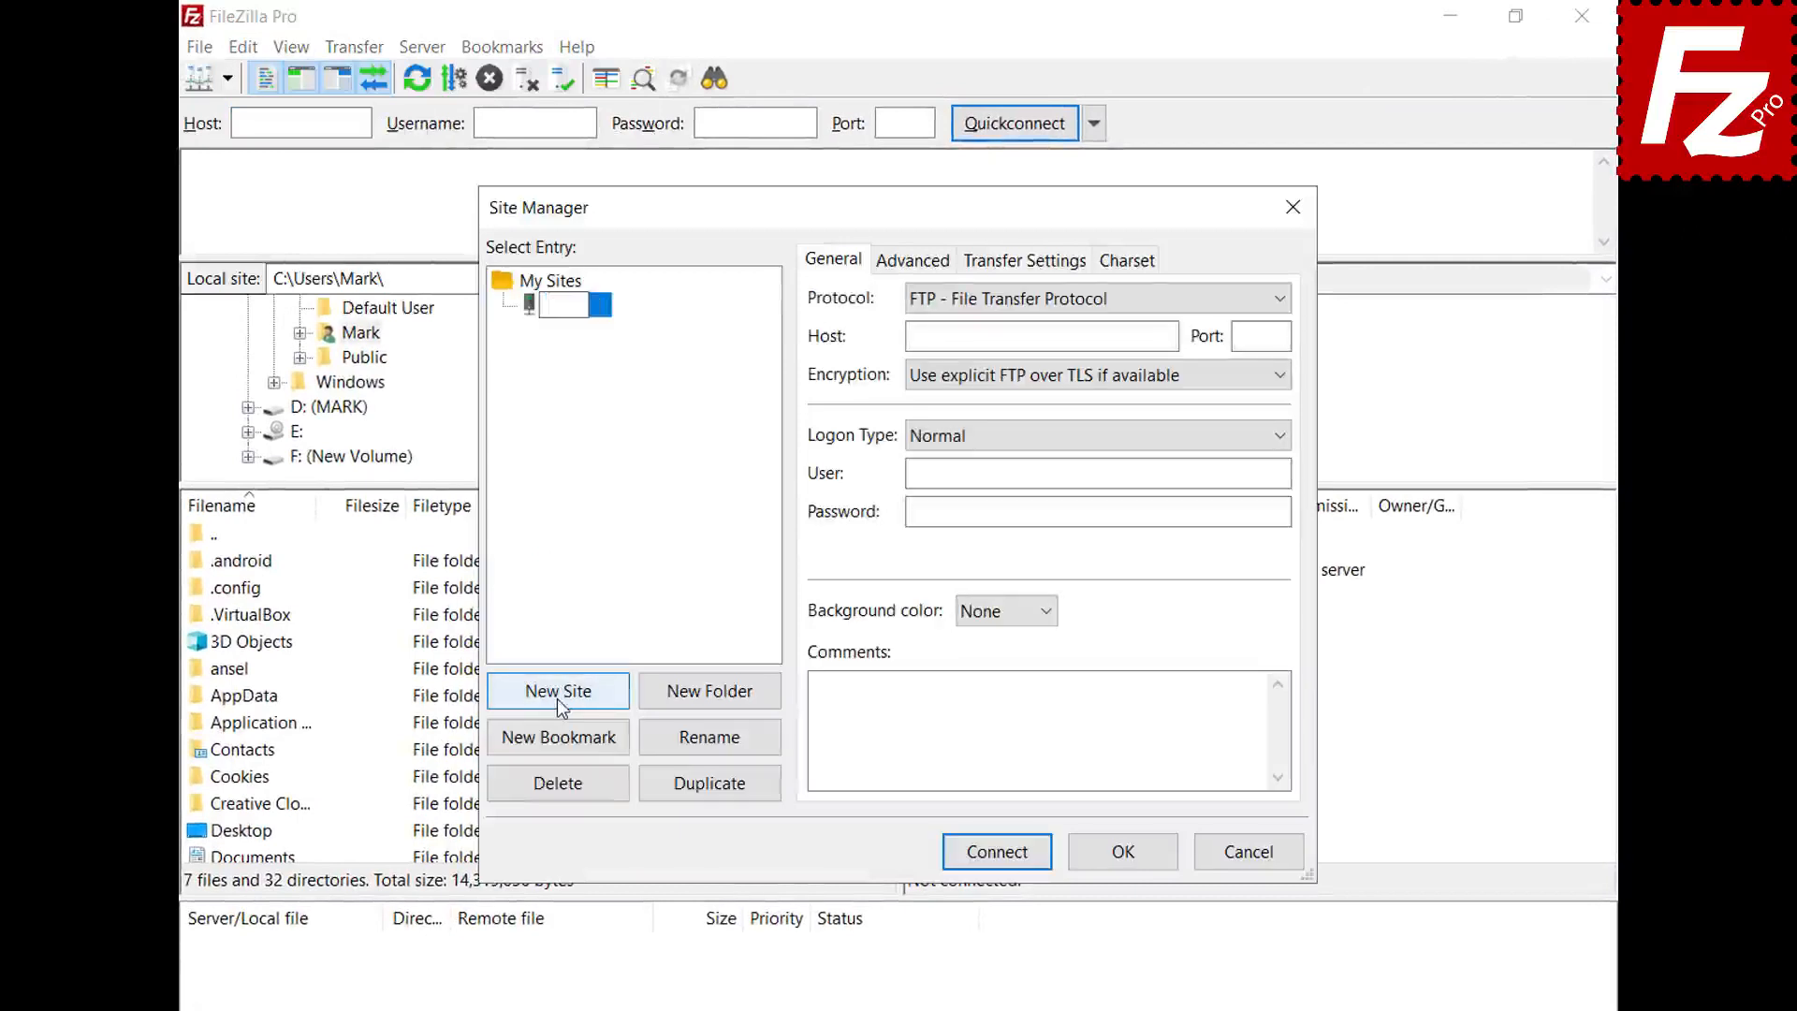
{"action": "type", "text": "OneDrive"}
{"action": "left_click", "coordinate": [1278, 306]}
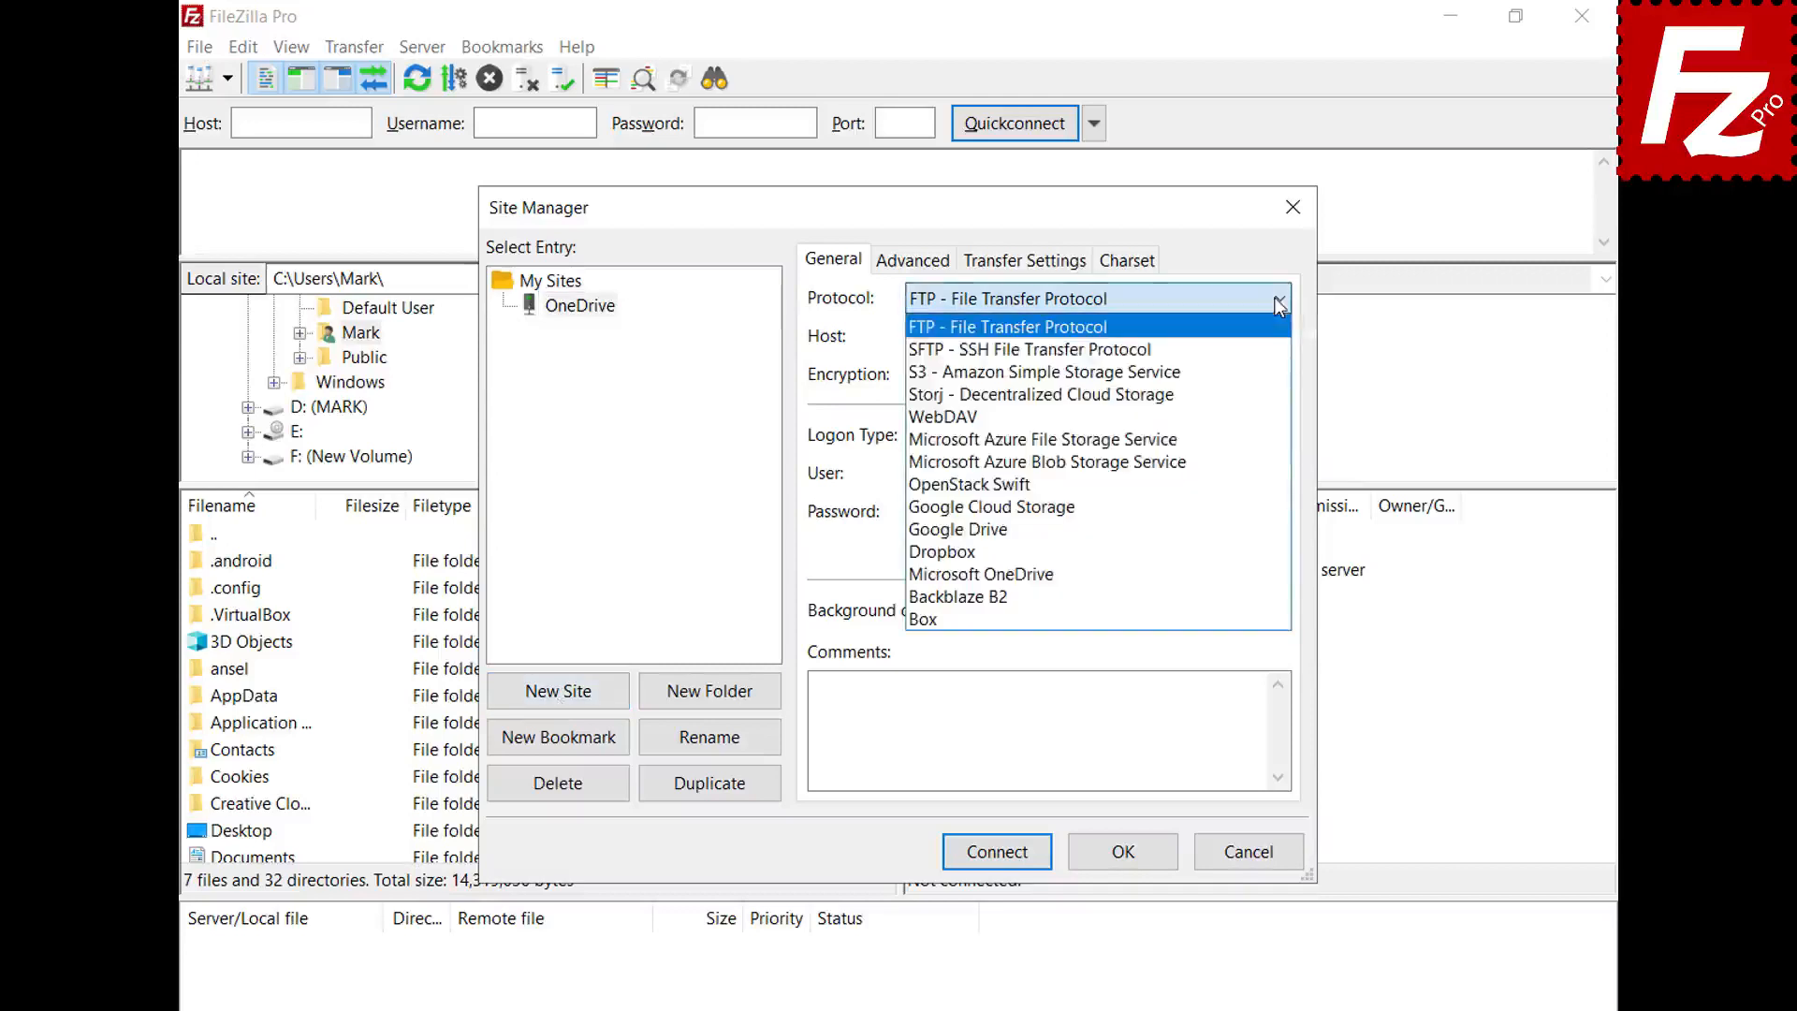
{"action": "left_click", "coordinate": [1284, 573]}
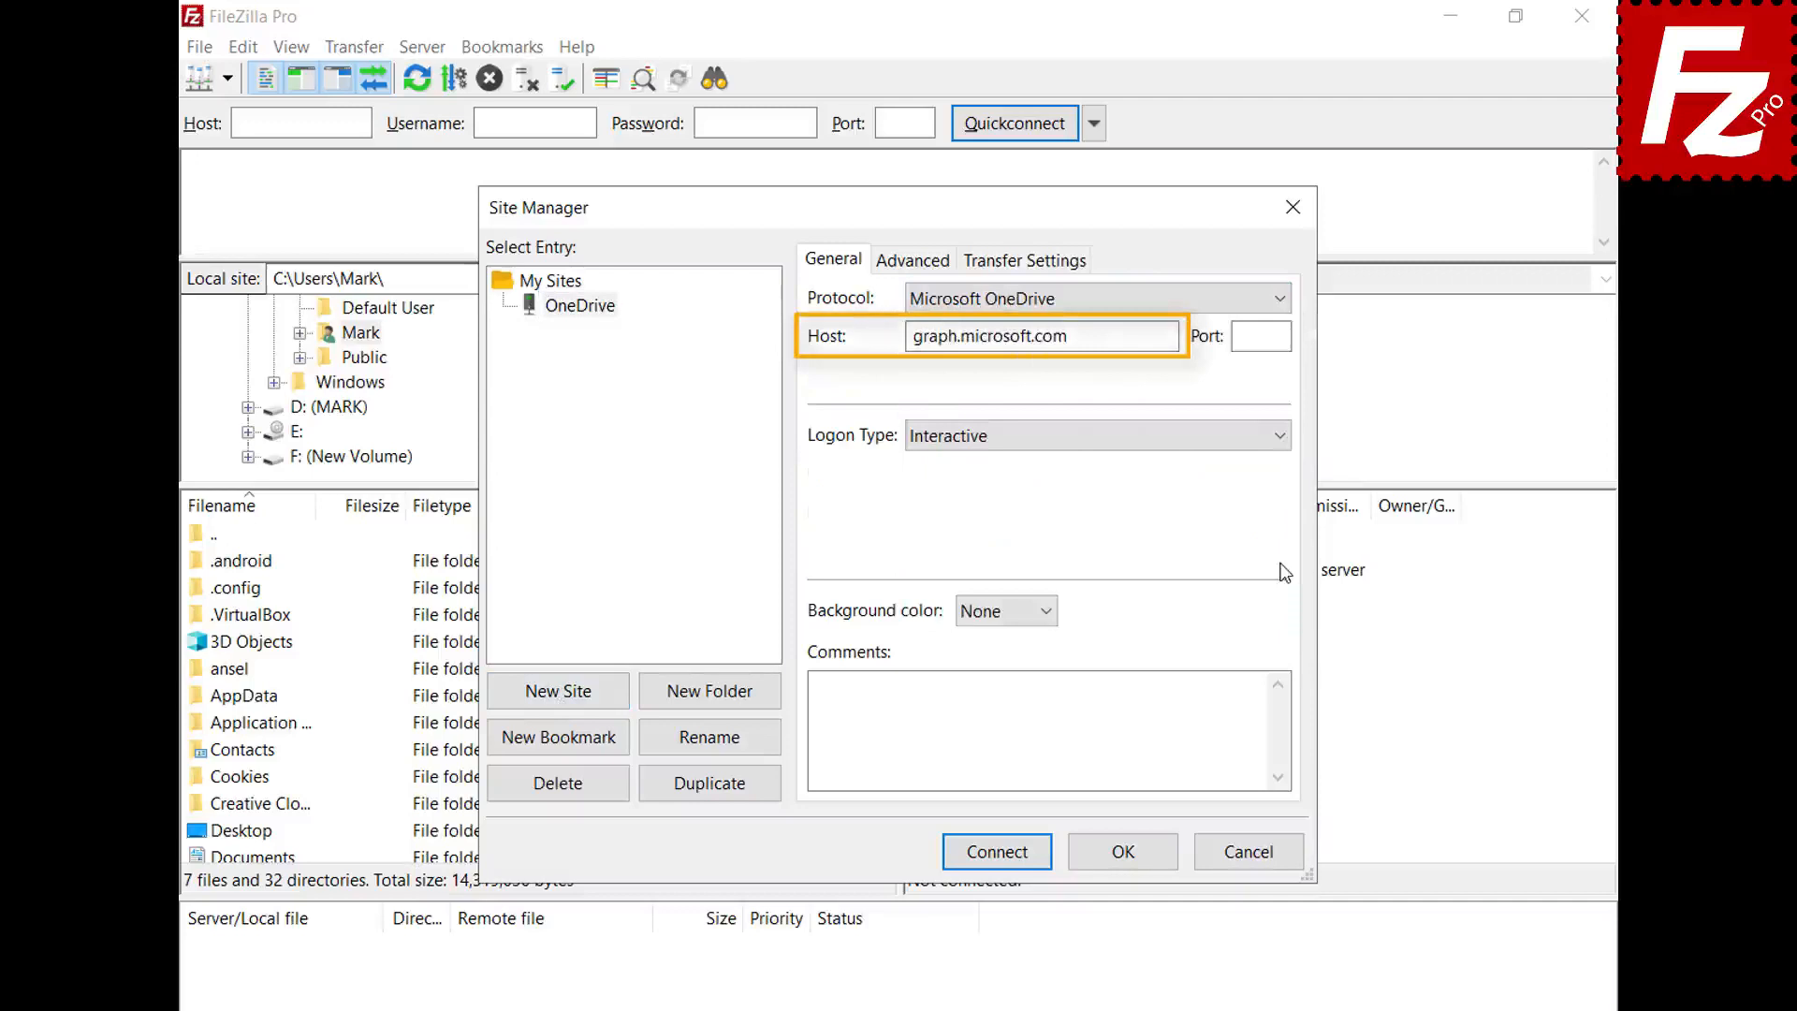
- Connect the OneDrive site, sign in with the Microsoft e-mail and password, and grant file access
{"action": "left_click", "coordinate": [997, 854]}
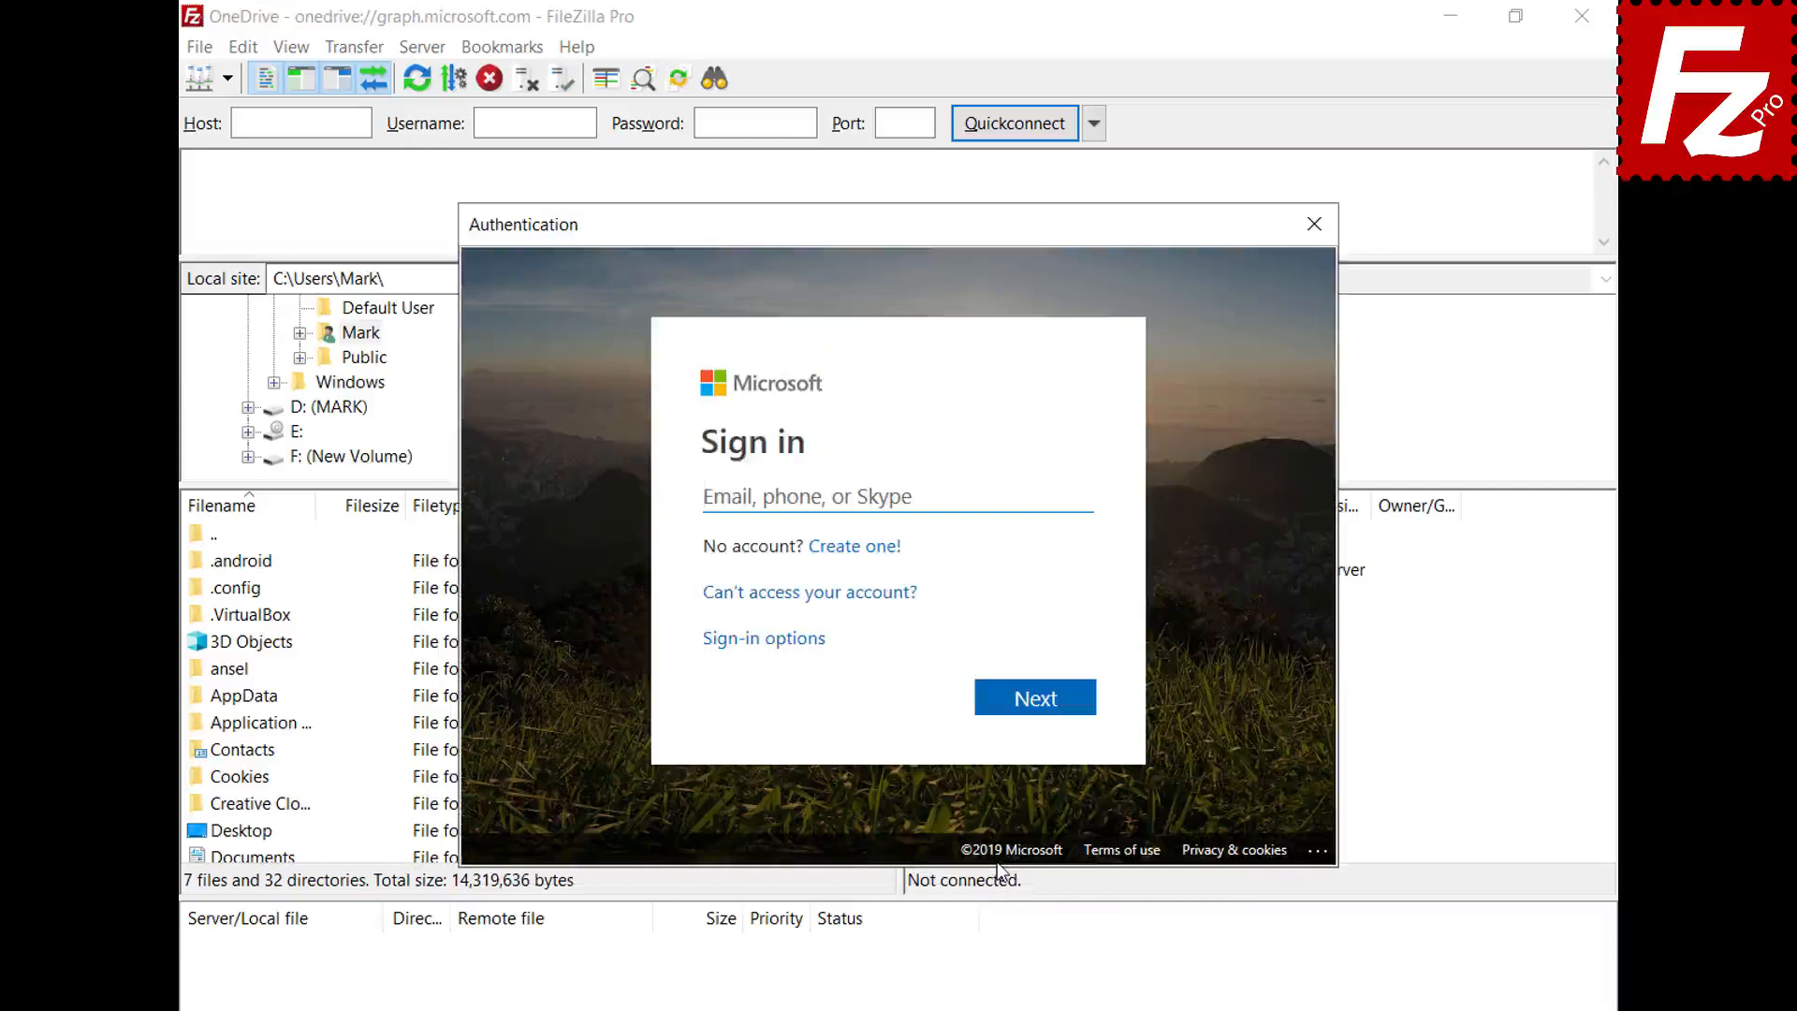
{"action": "key", "text": "ctrl+v"}
{"action": "left_click", "coordinate": [1035, 709]}
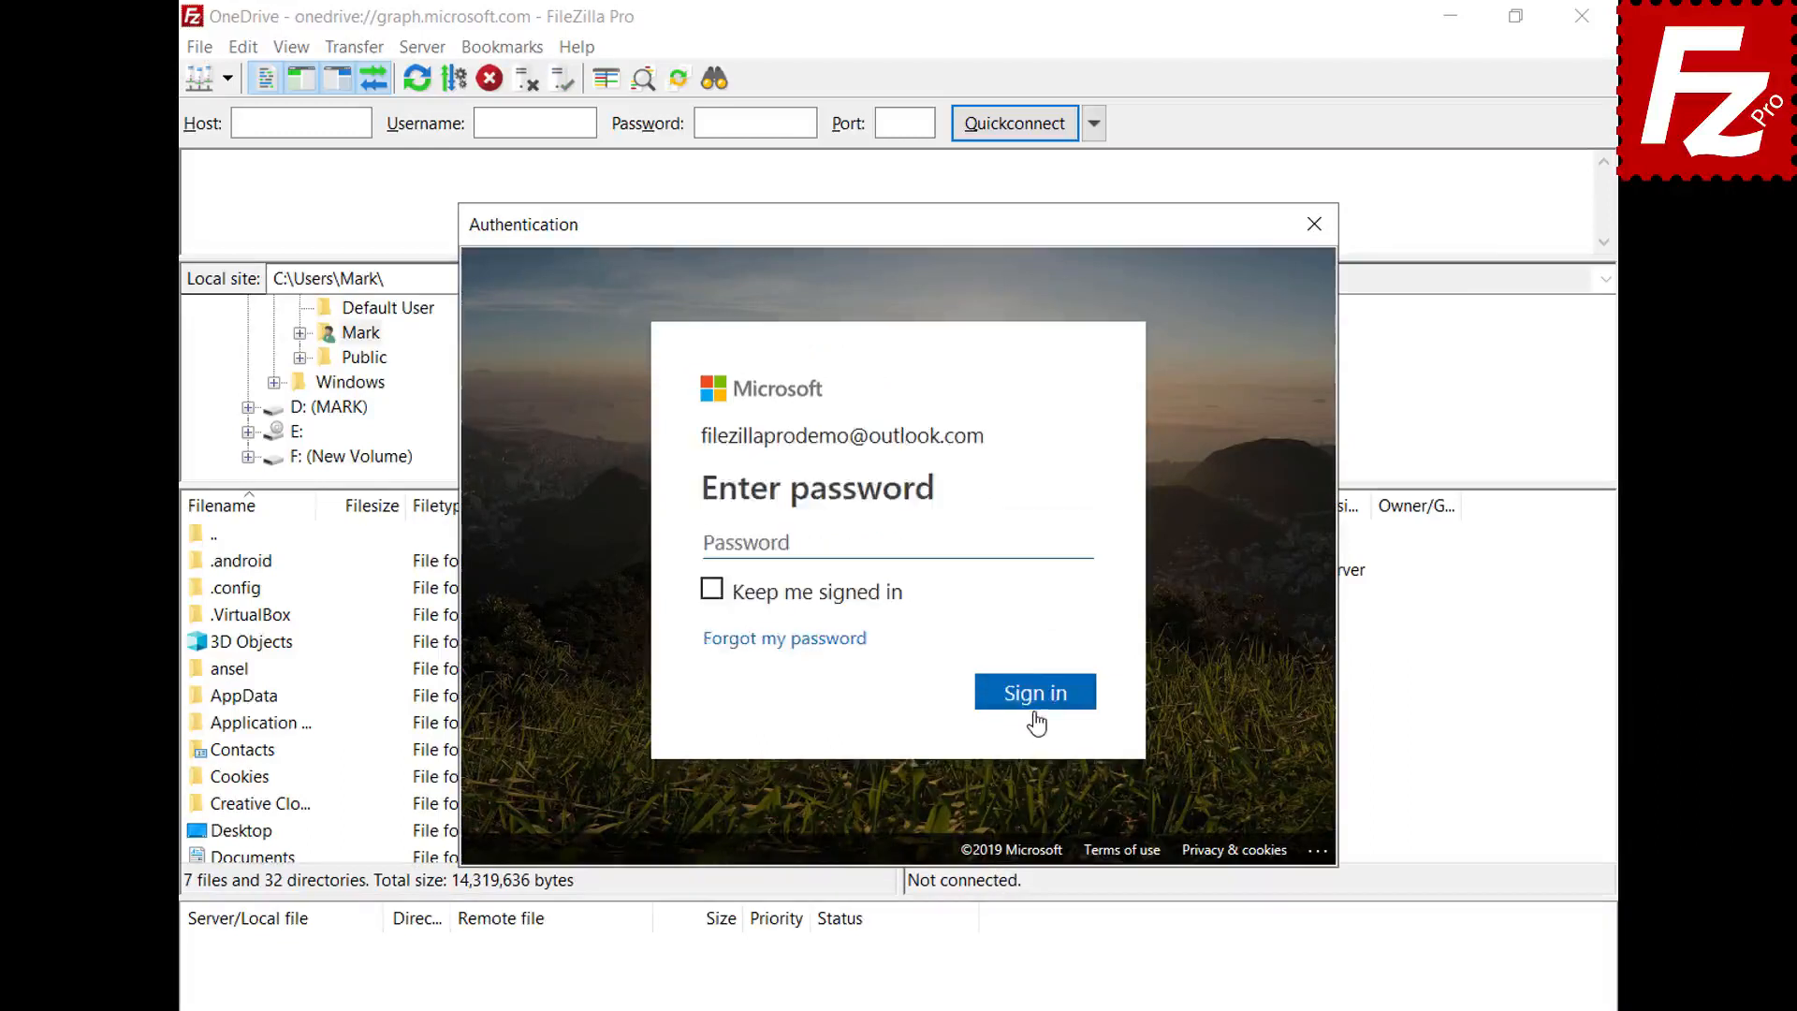
{"action": "key", "text": "ctrl+v"}
{"action": "left_click", "coordinate": [1044, 702]}
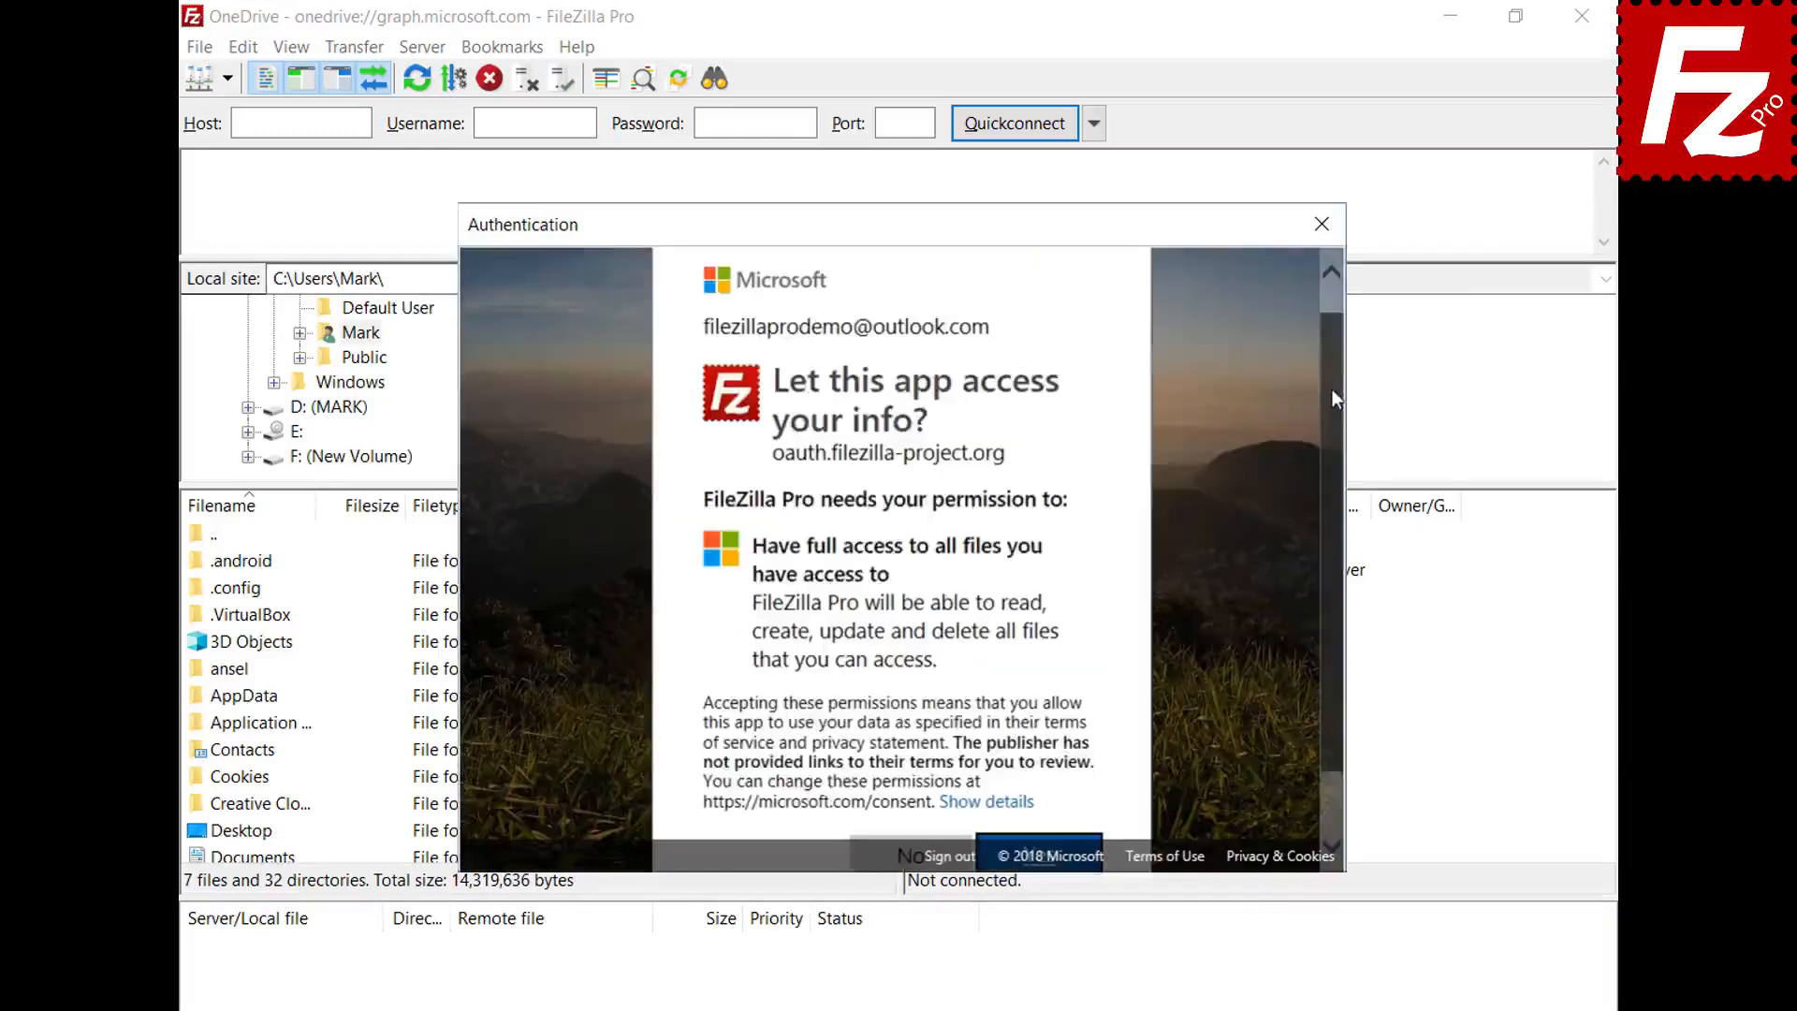
{"action": "scroll", "coordinate": [1333, 397], "scroll_direction": "down", "scroll_amount": 2}
{"action": "left_click", "coordinate": [1039, 774]}
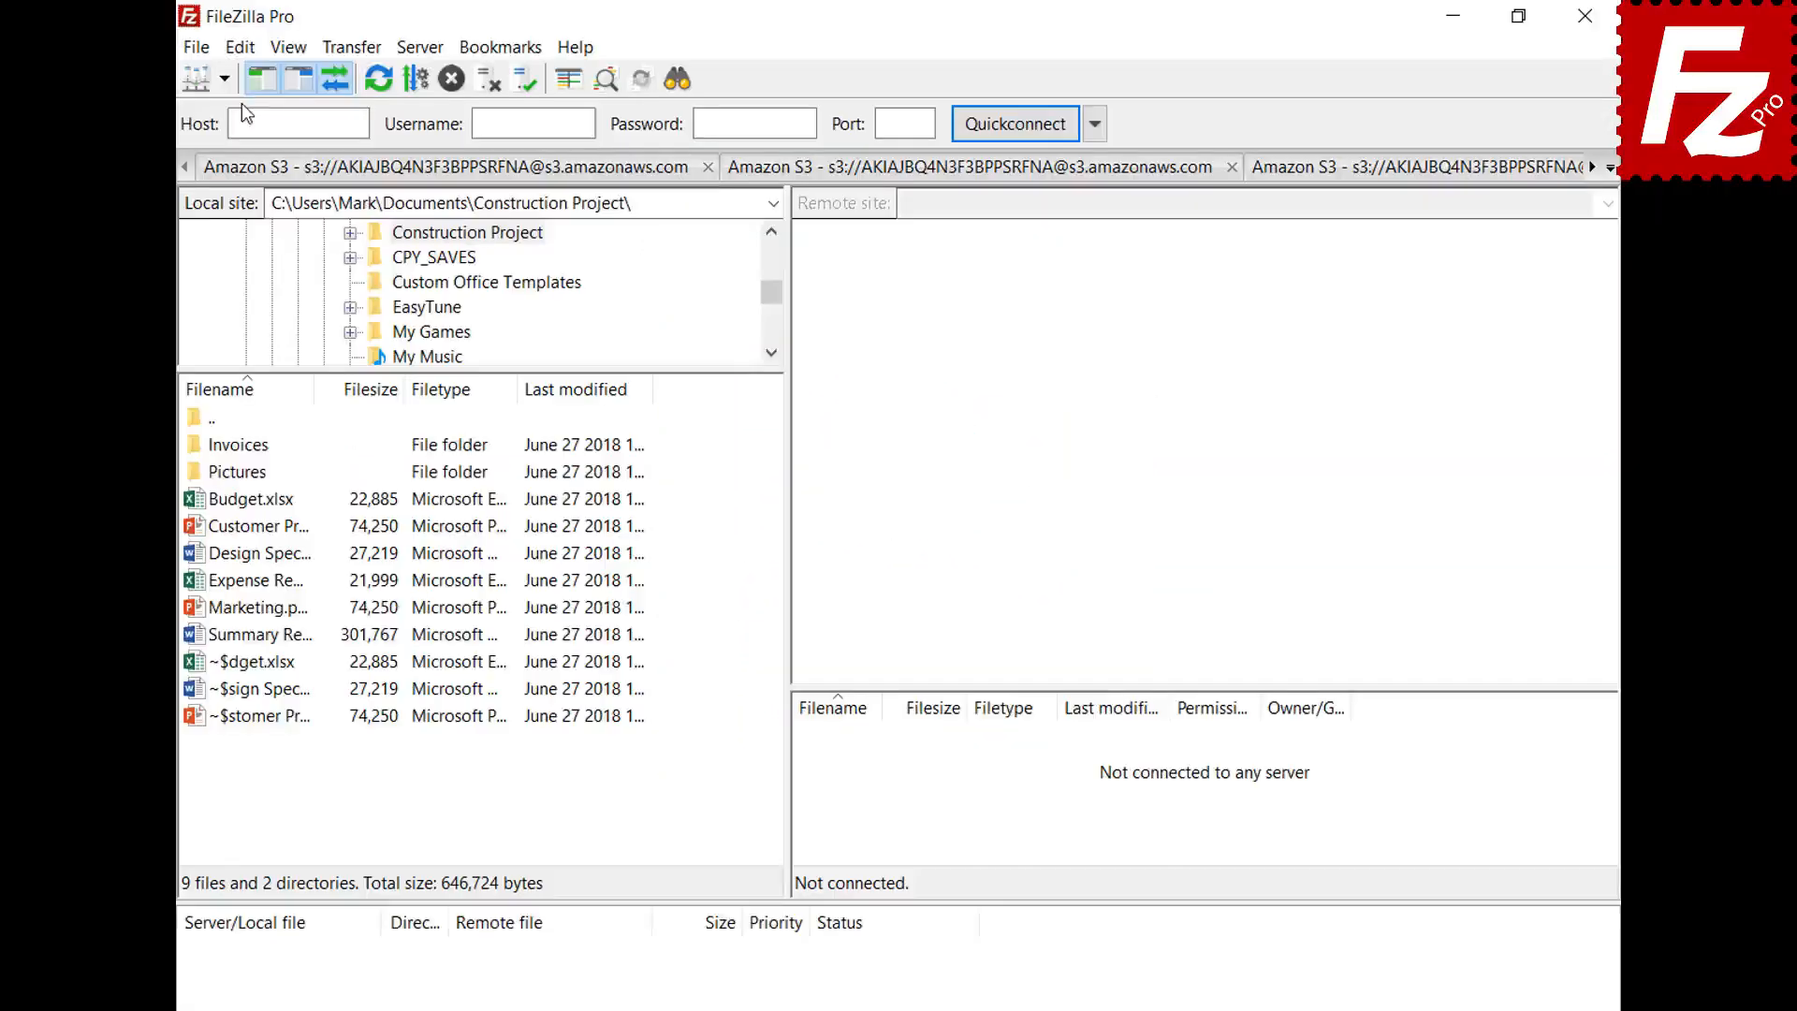
- Under Settings > Interface > Passwords, protect saved passwords with a master password entered twice
{"action": "left_click", "coordinate": [240, 49]}
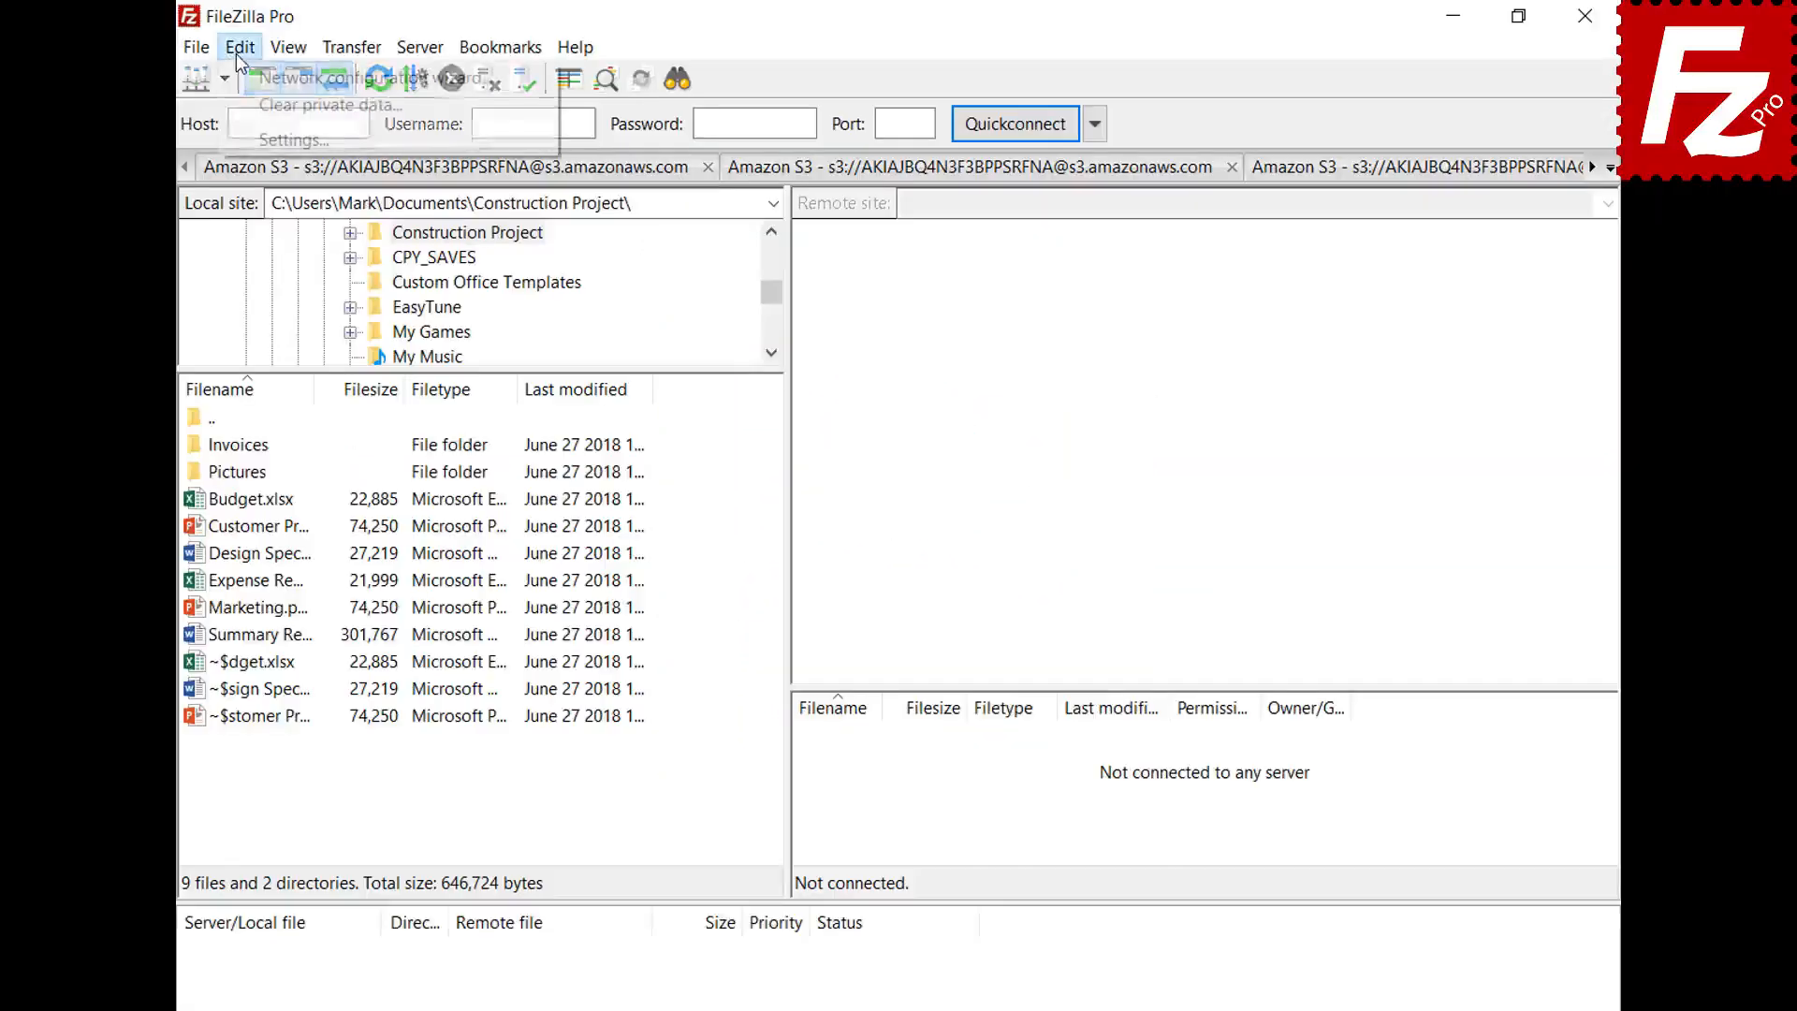
{"action": "left_click", "coordinate": [249, 137]}
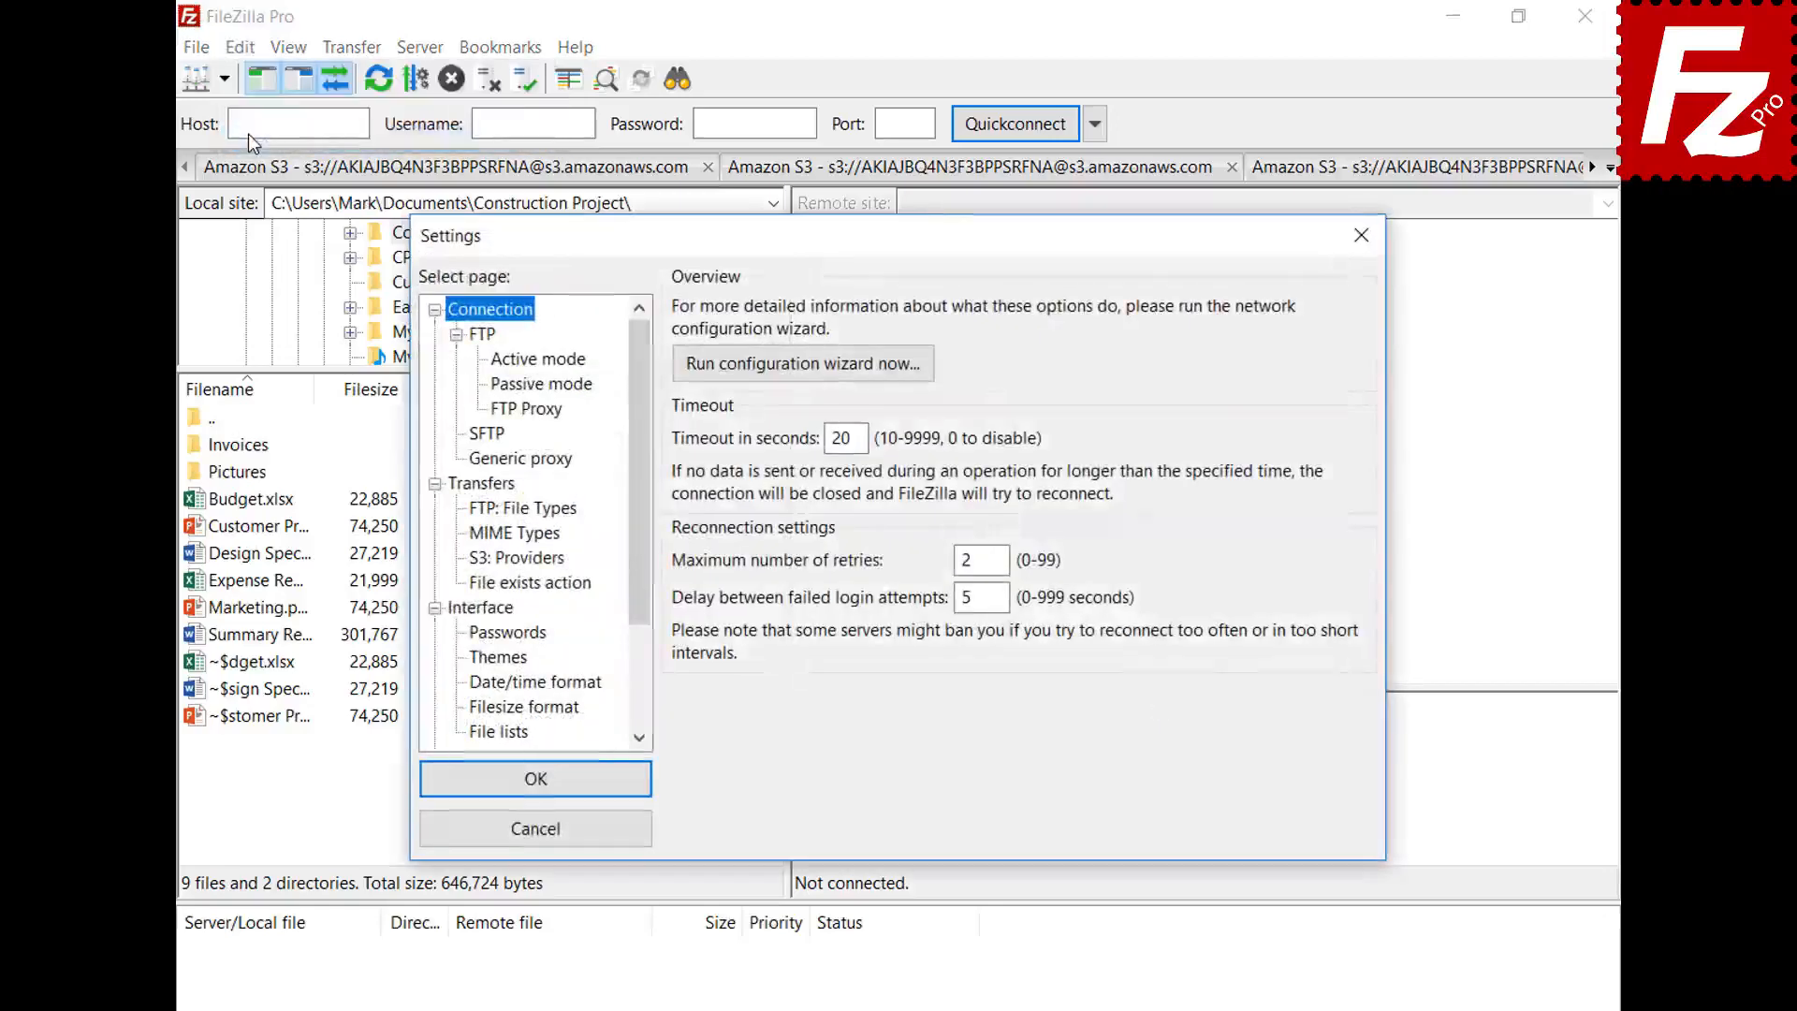
{"action": "left_click", "coordinate": [470, 636]}
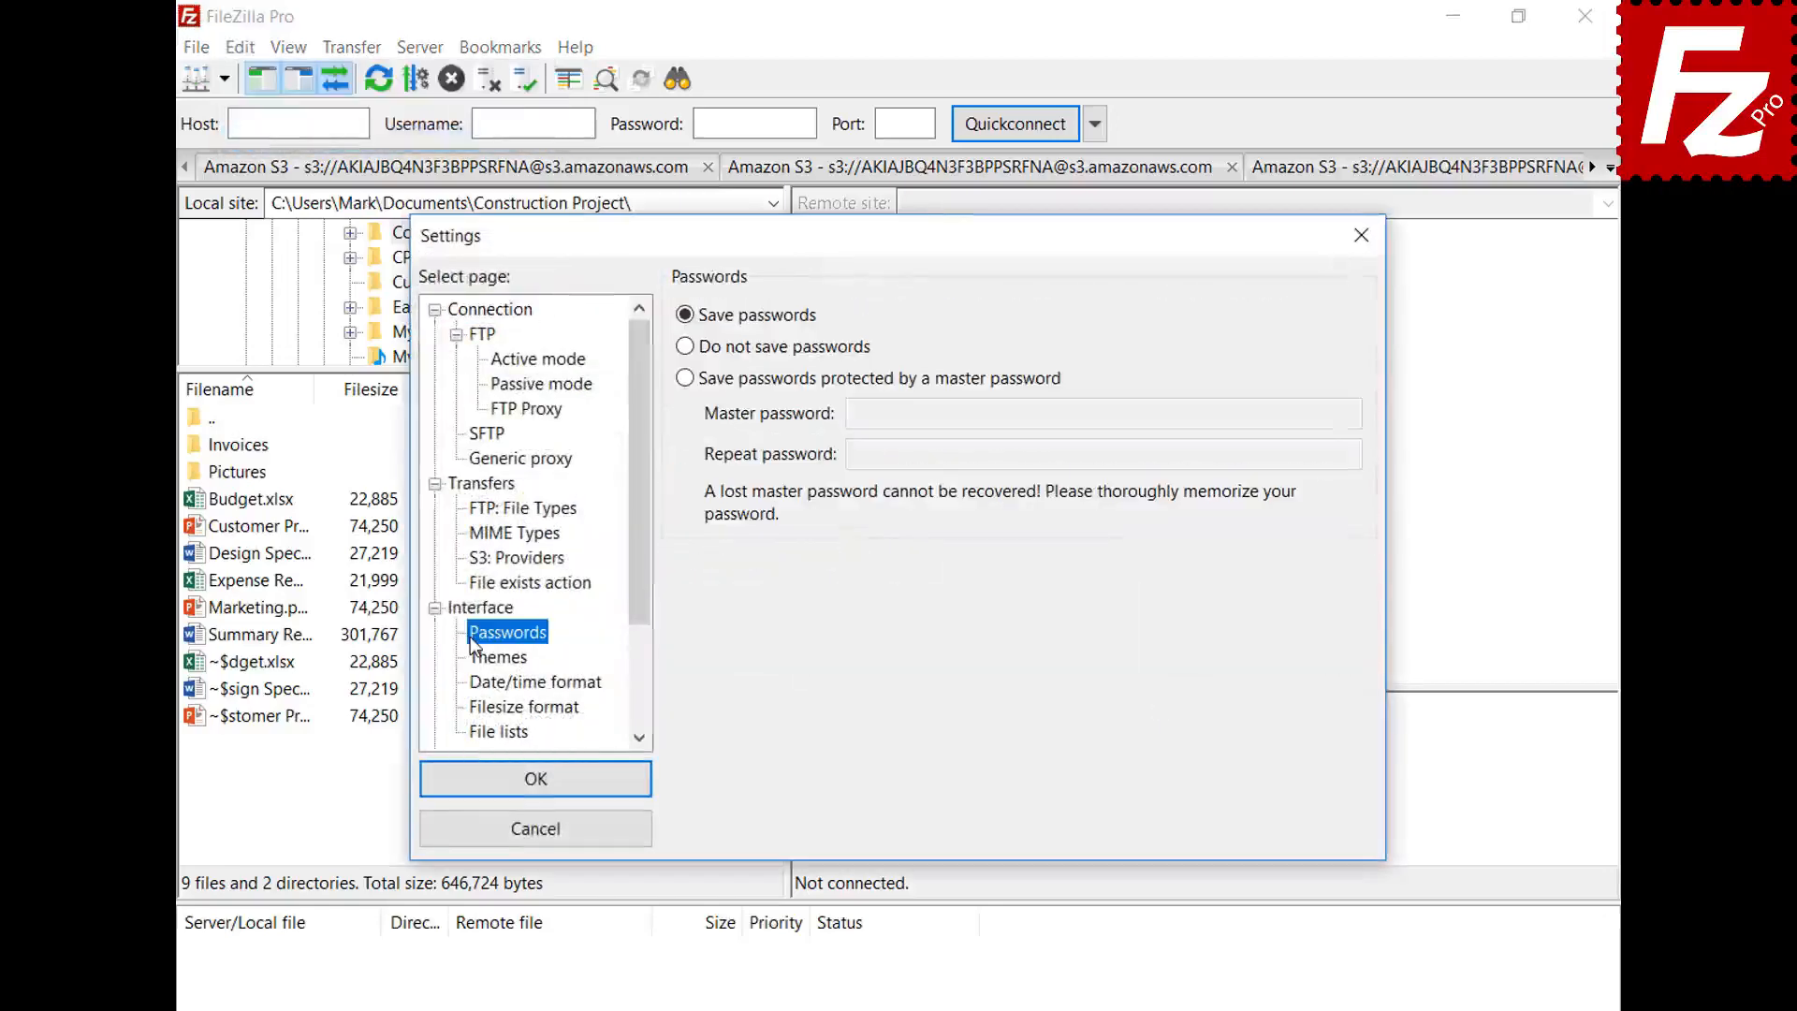
{"action": "left_click", "coordinate": [686, 378]}
{"action": "left_click", "coordinate": [1312, 413]}
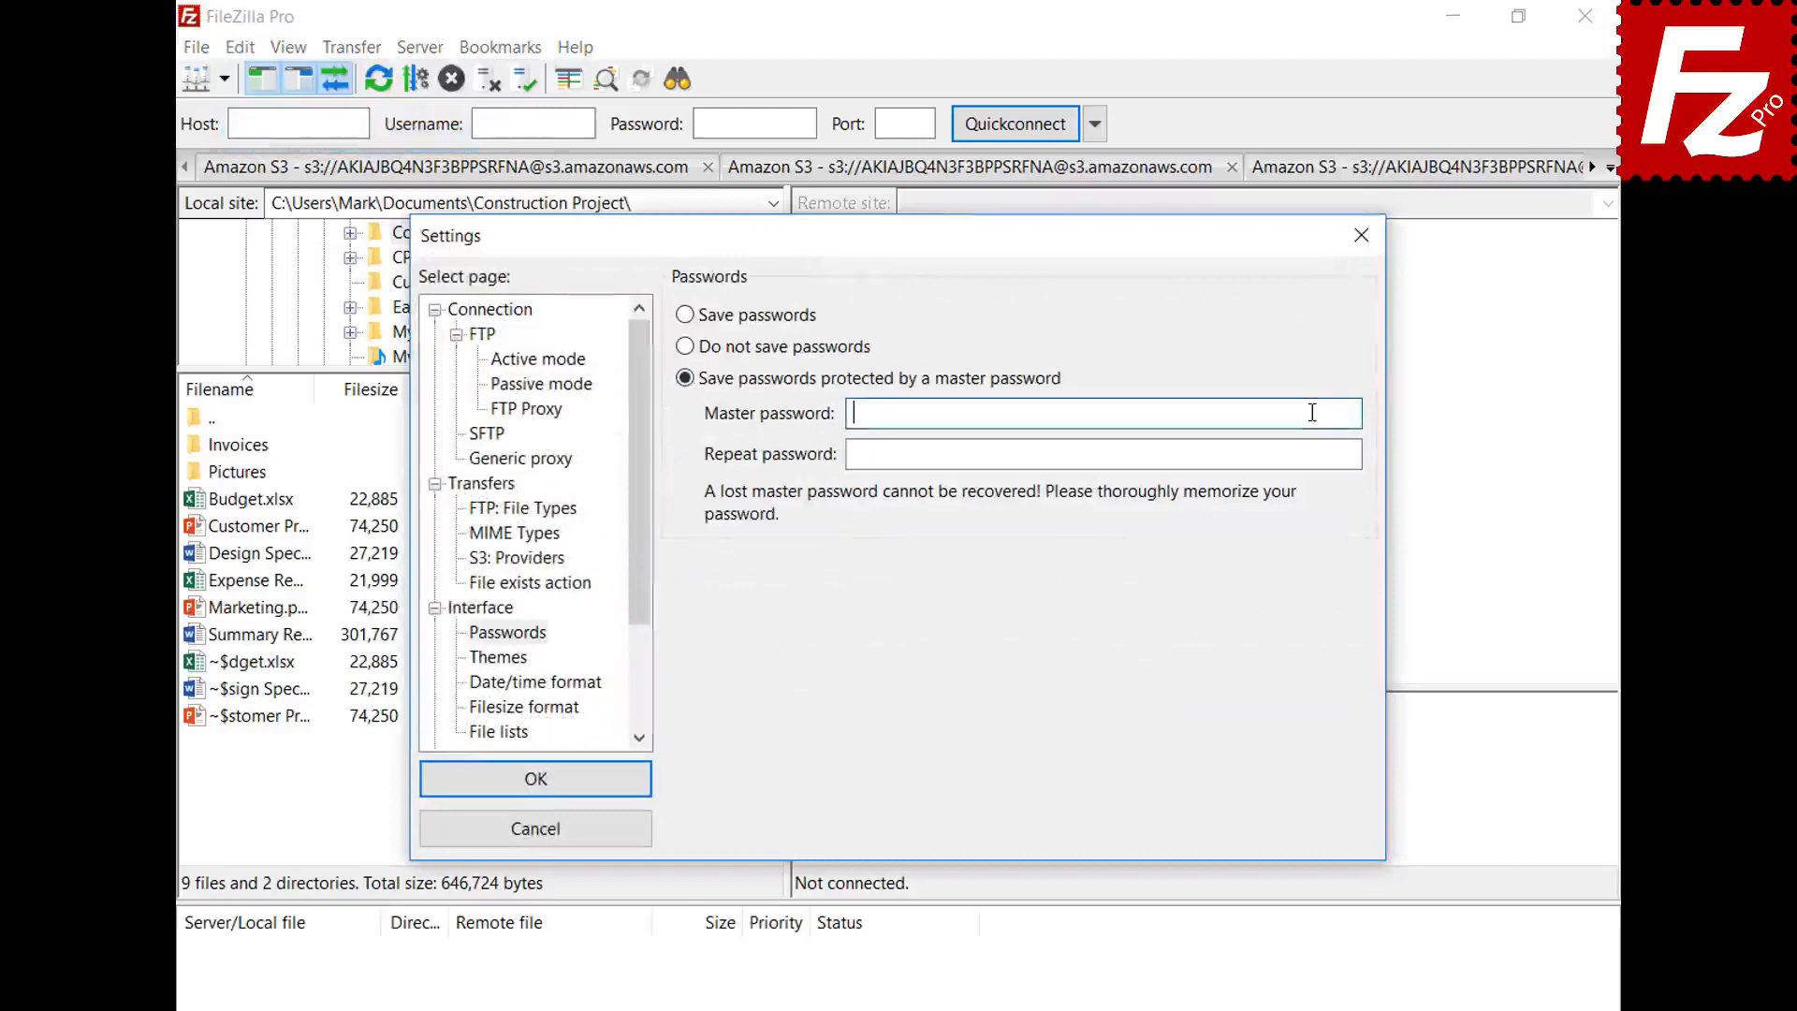
{"action": "key", "text": "ctrl+v"}
{"action": "left_click", "coordinate": [1310, 453]}
{"action": "key", "text": "ctrl+v"}
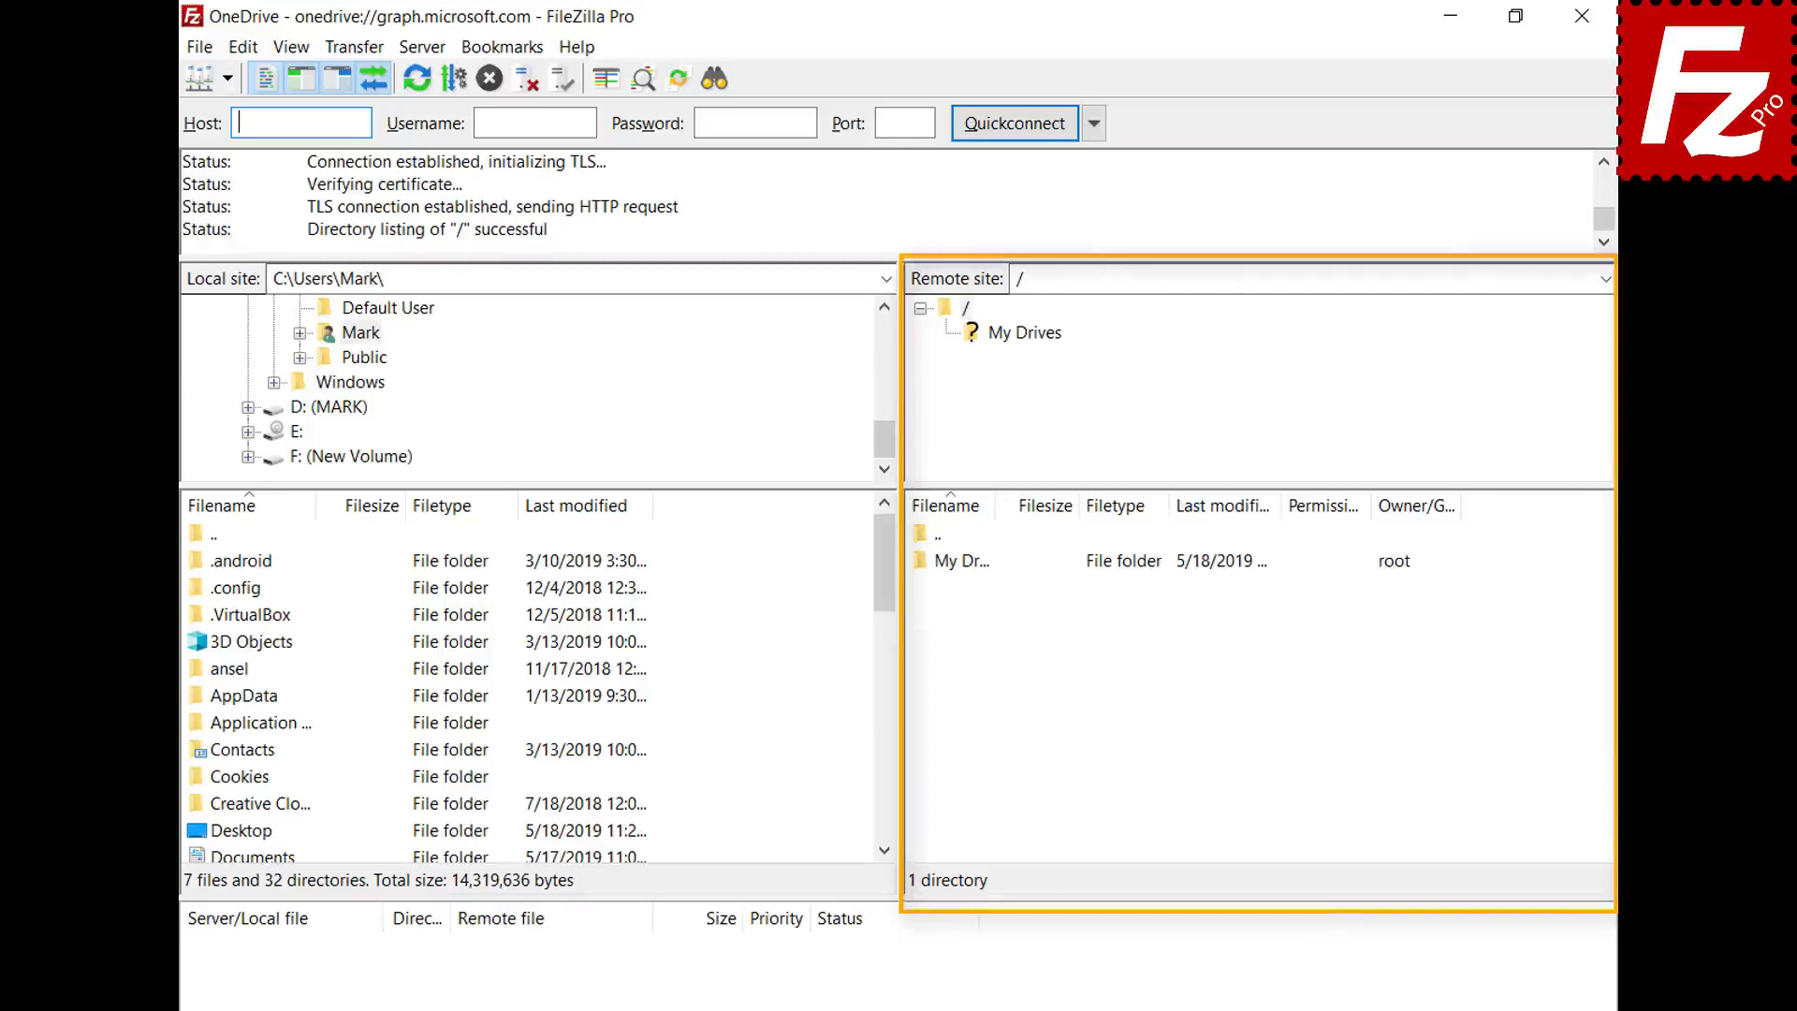
- Open the remote My Drives folder and then its OneDrive folder
{"action": "double_click", "coordinate": [969, 561]}
{"action": "double_click", "coordinate": [970, 561]}
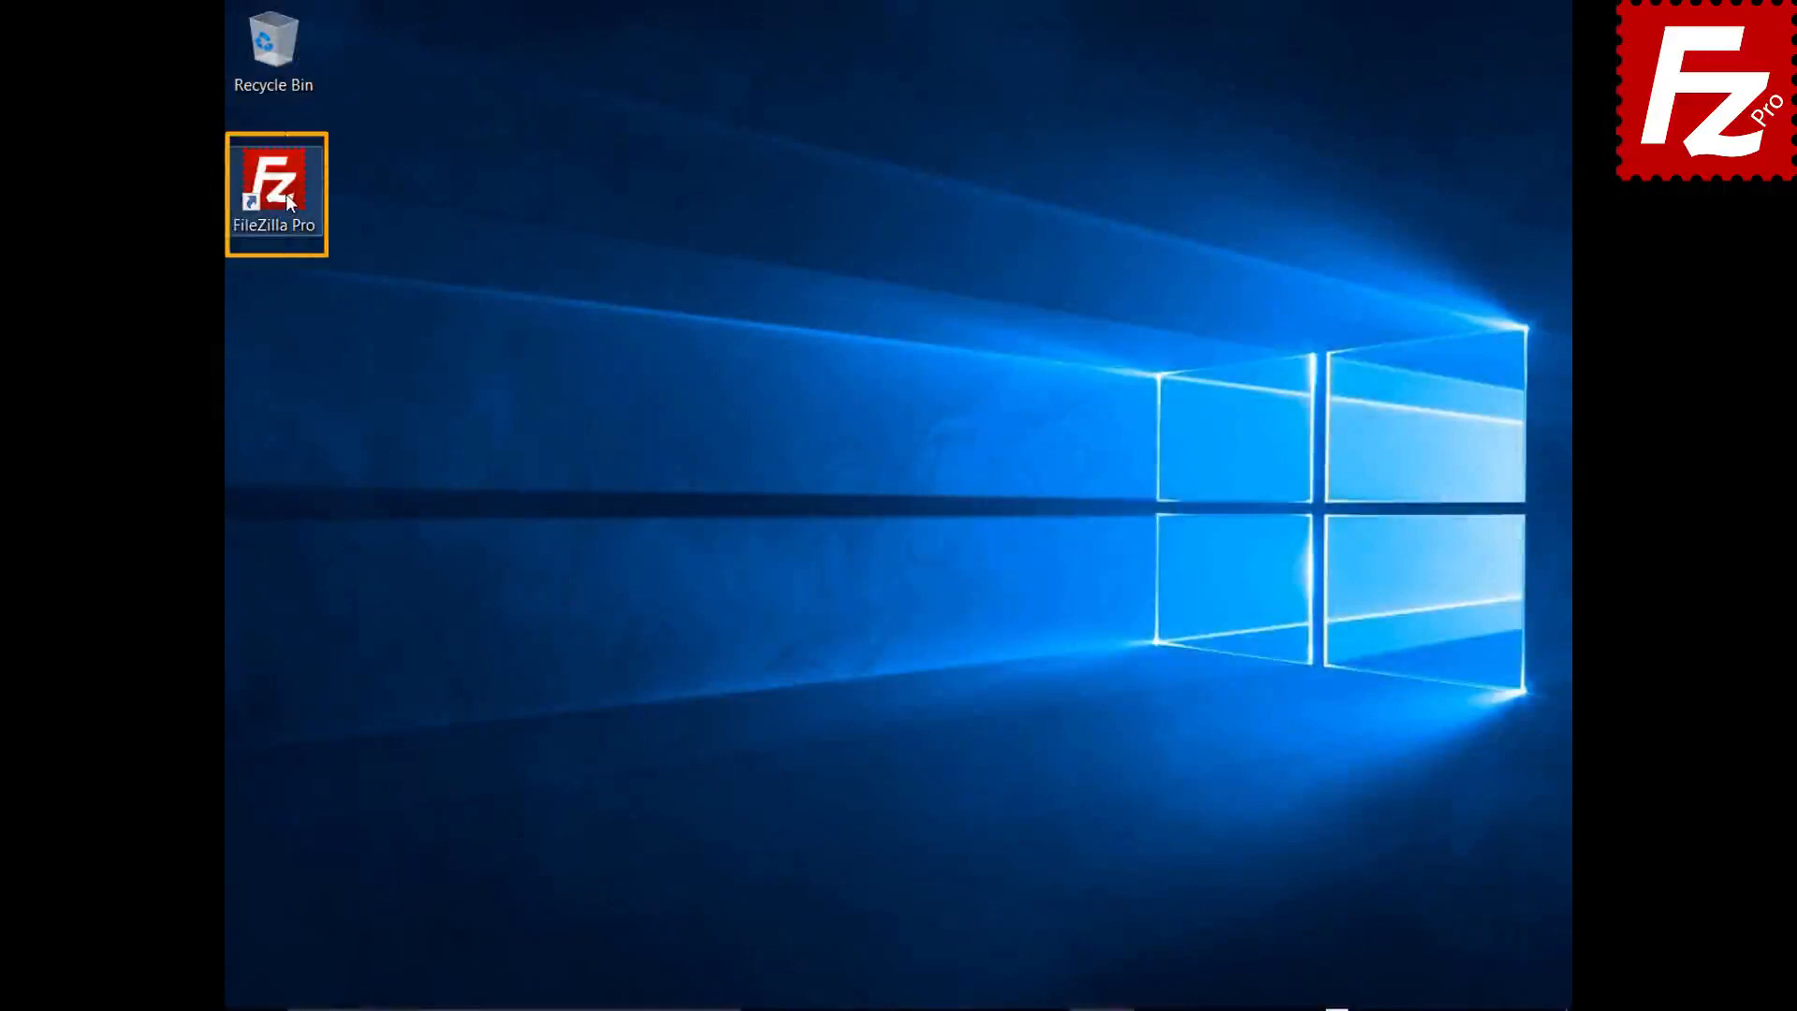
- Relaunch FileZilla Pro and bring up the Site Manager
{"action": "double_click", "coordinate": [285, 194]}
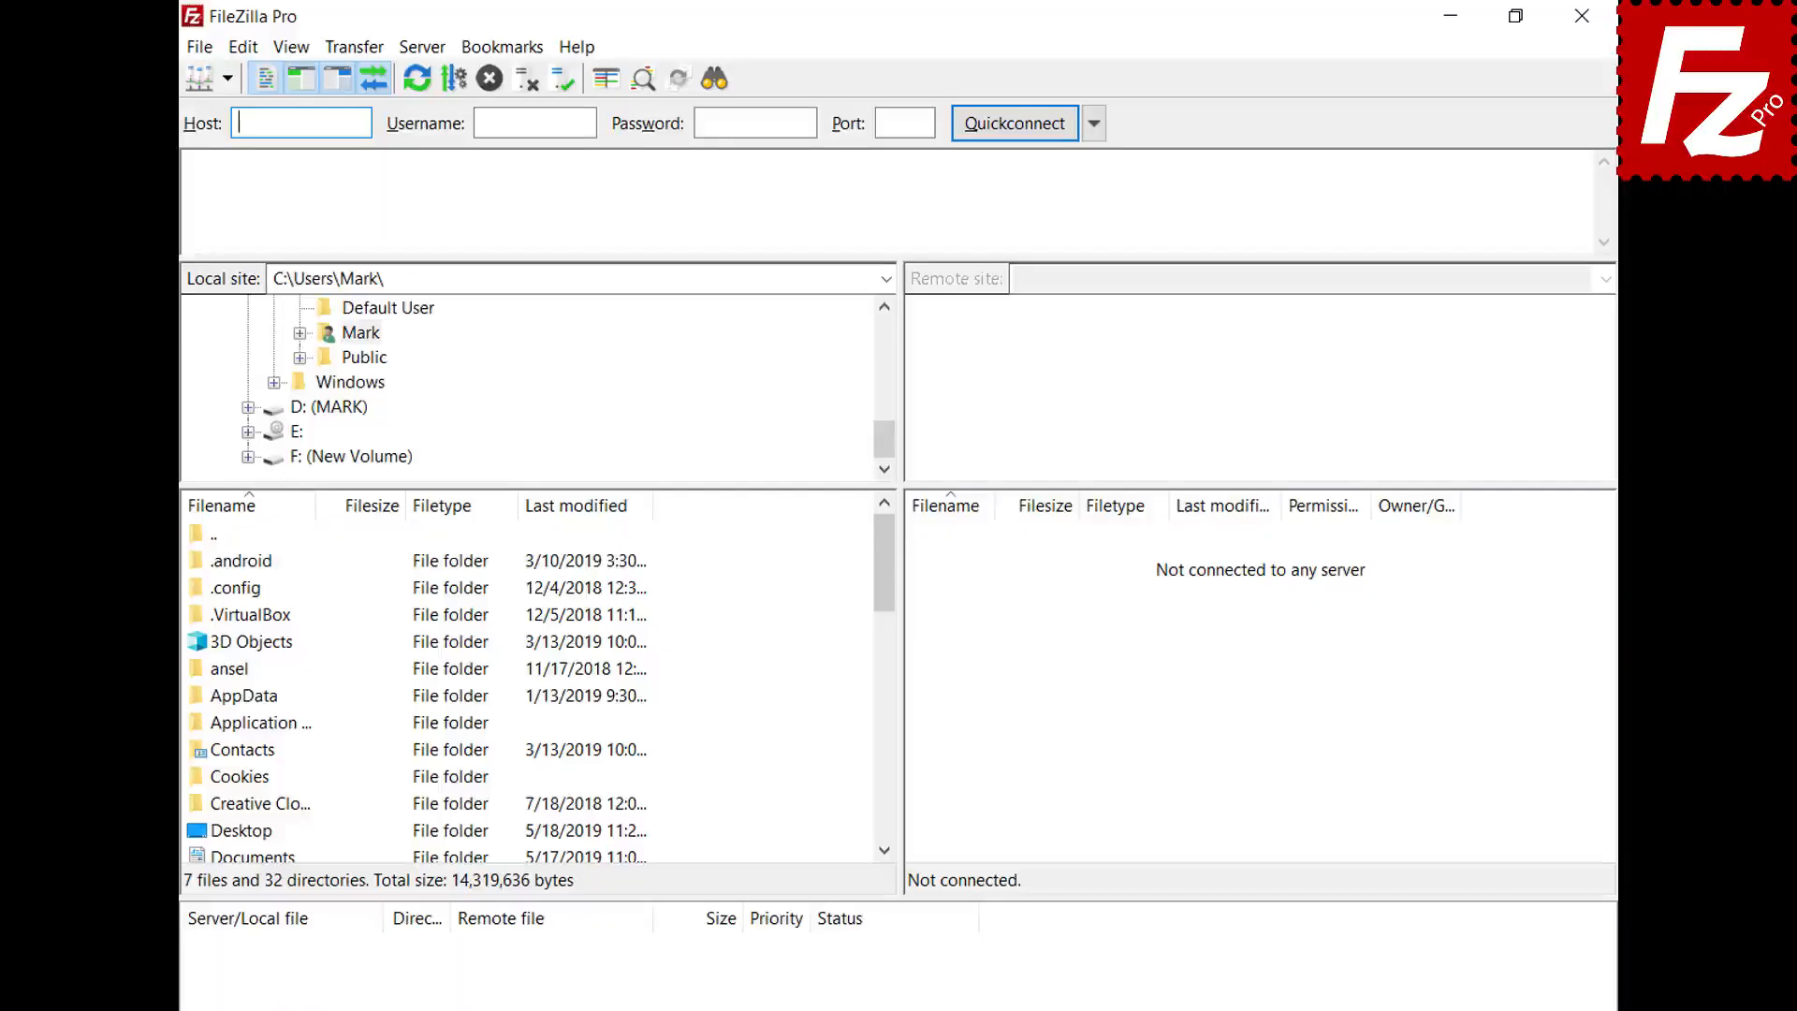
{"action": "left_click", "coordinate": [204, 51]}
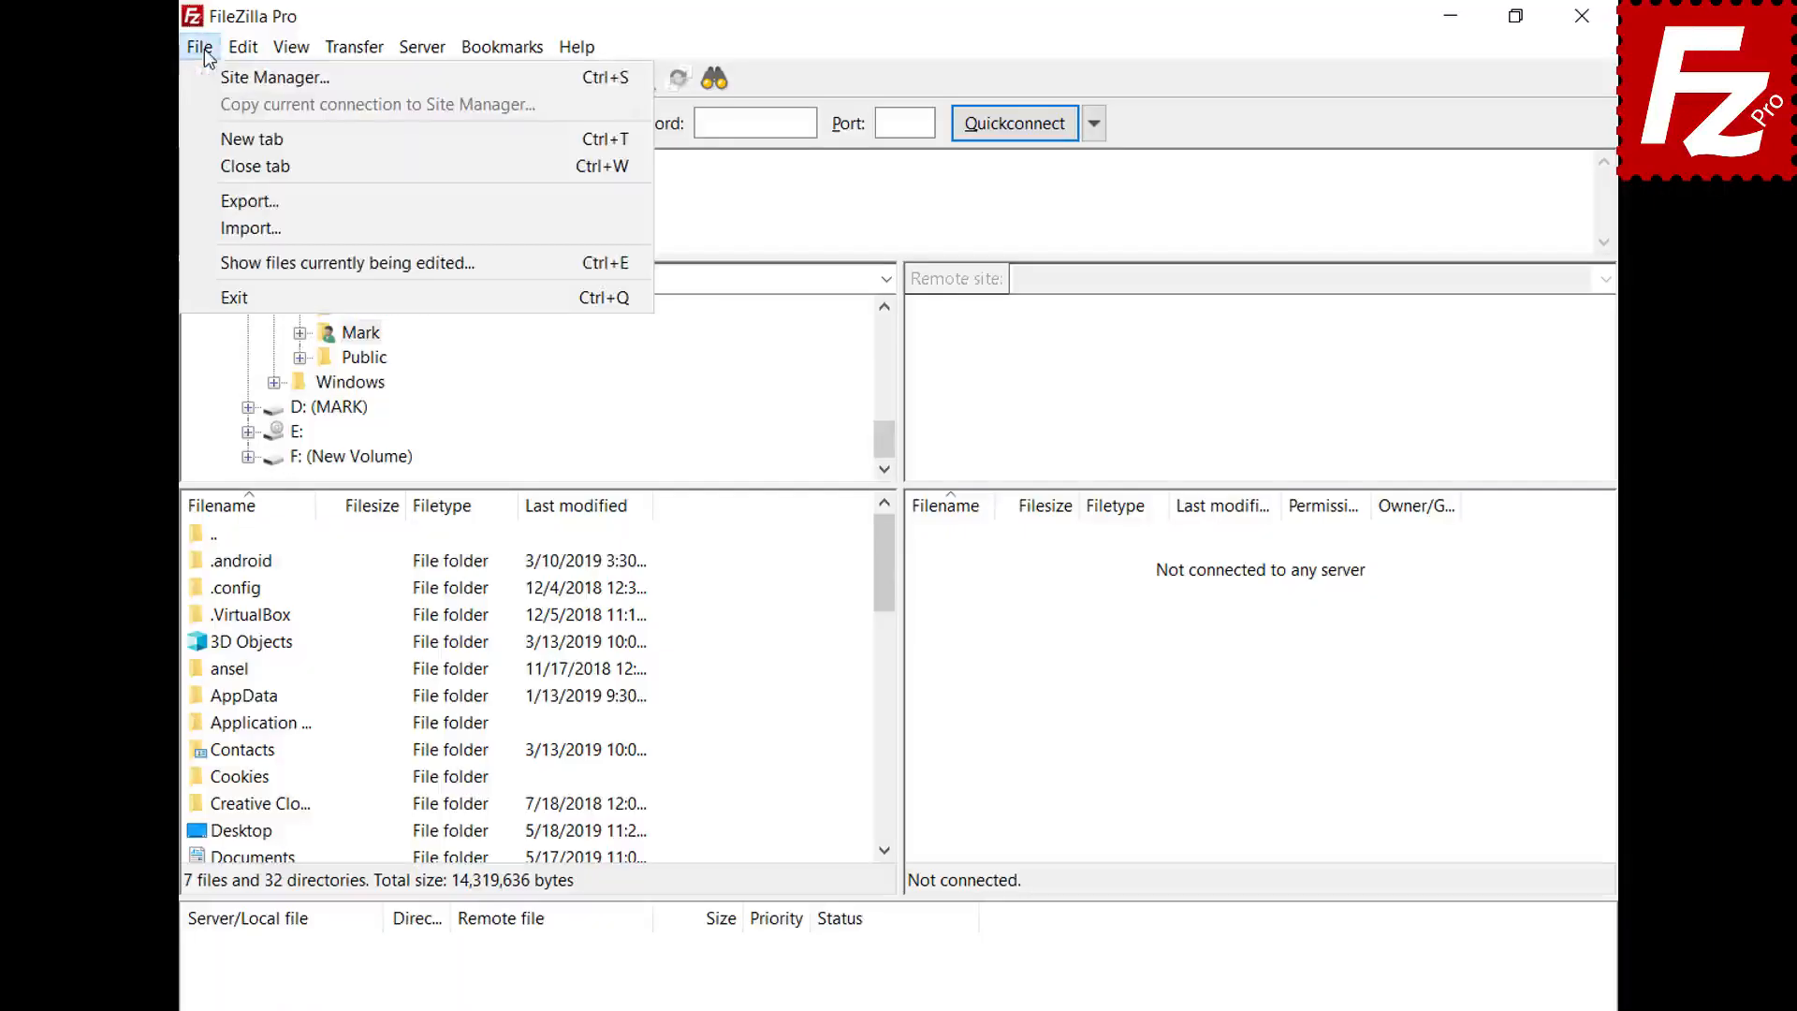
{"action": "left_click", "coordinate": [204, 80]}
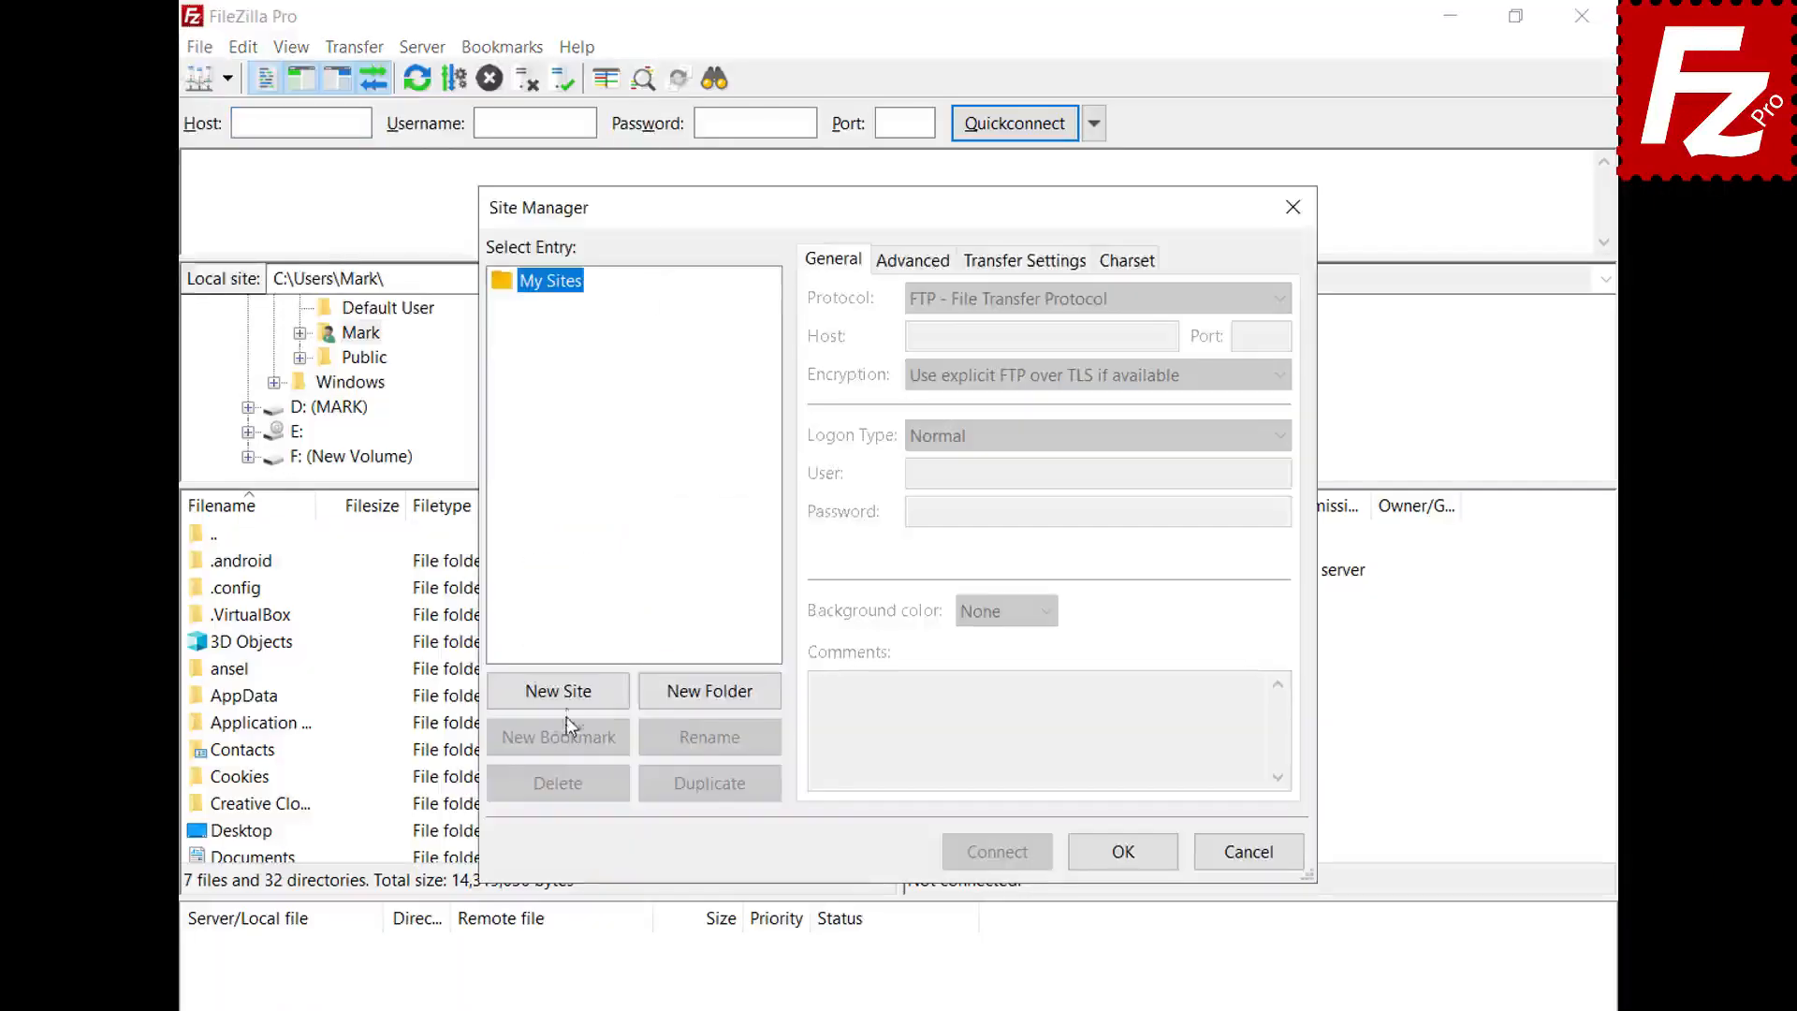
- Add a new site named 'OneDrive for Business' using the Microsoft OneDrive protocol
{"action": "left_click", "coordinate": [571, 701]}
{"action": "type", "text": "OneD"}
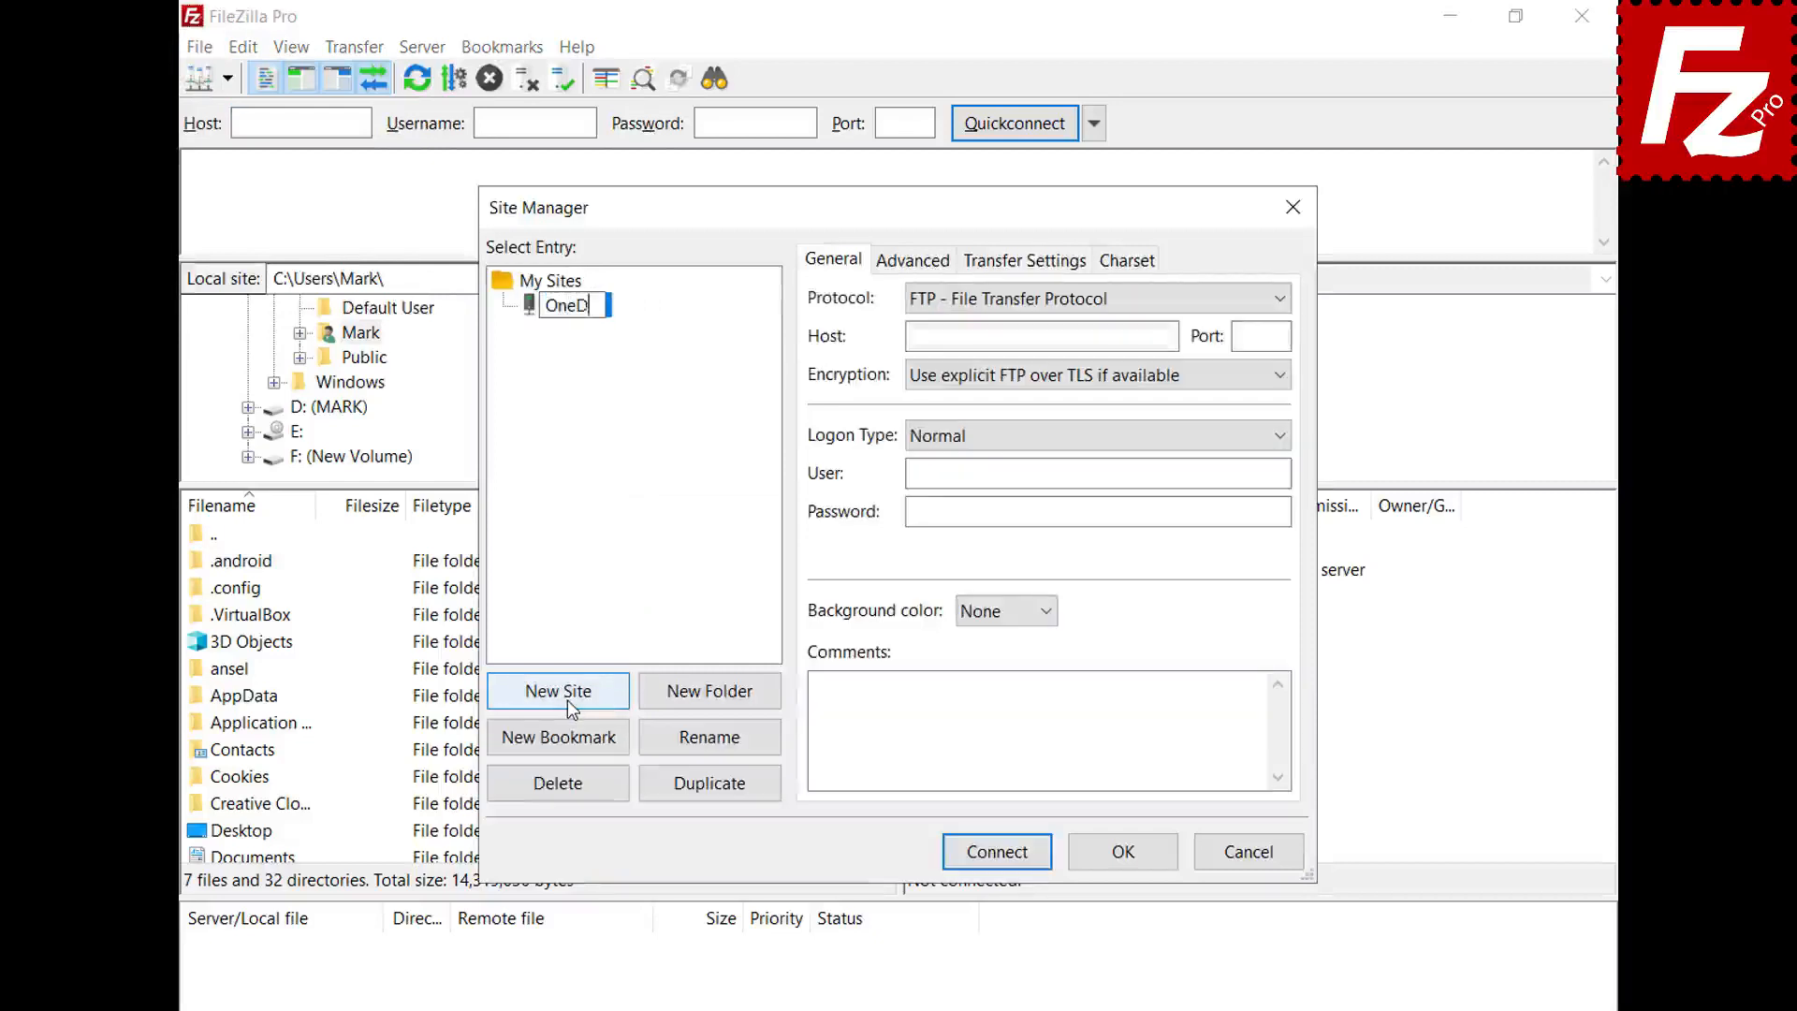
{"action": "type", "text": "rive for B"}
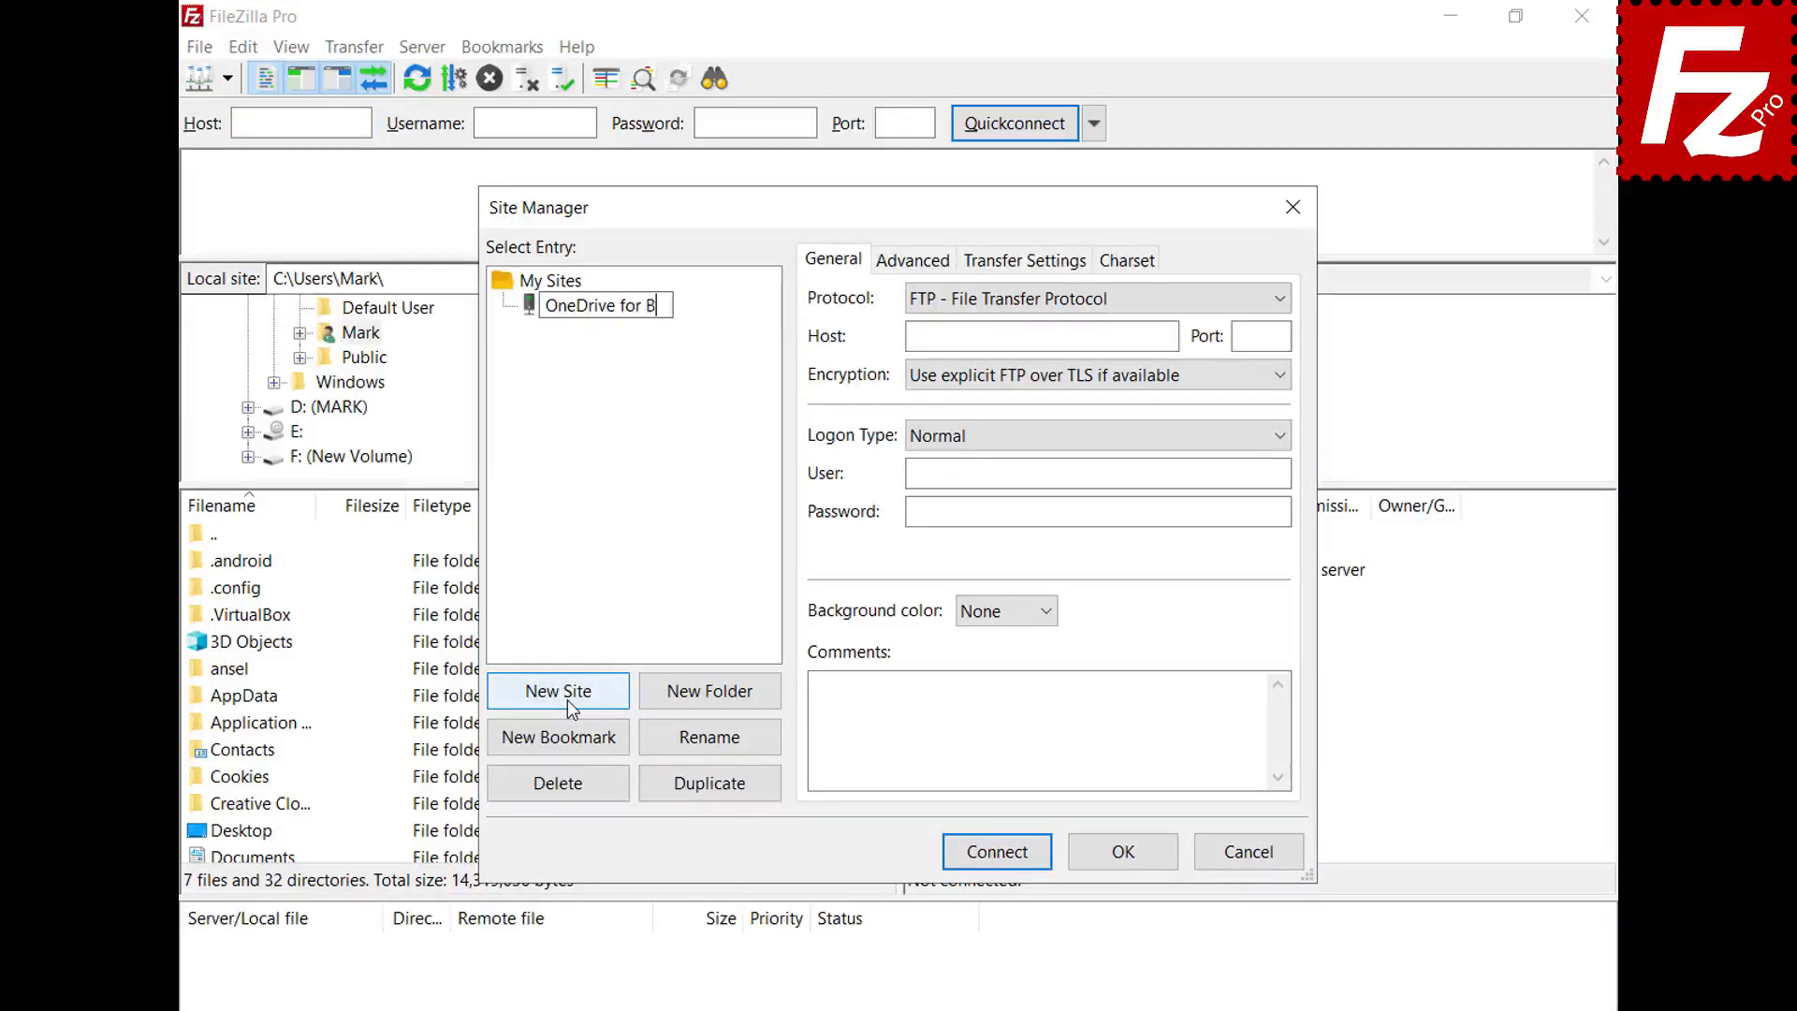
{"action": "type", "text": "usiness"}
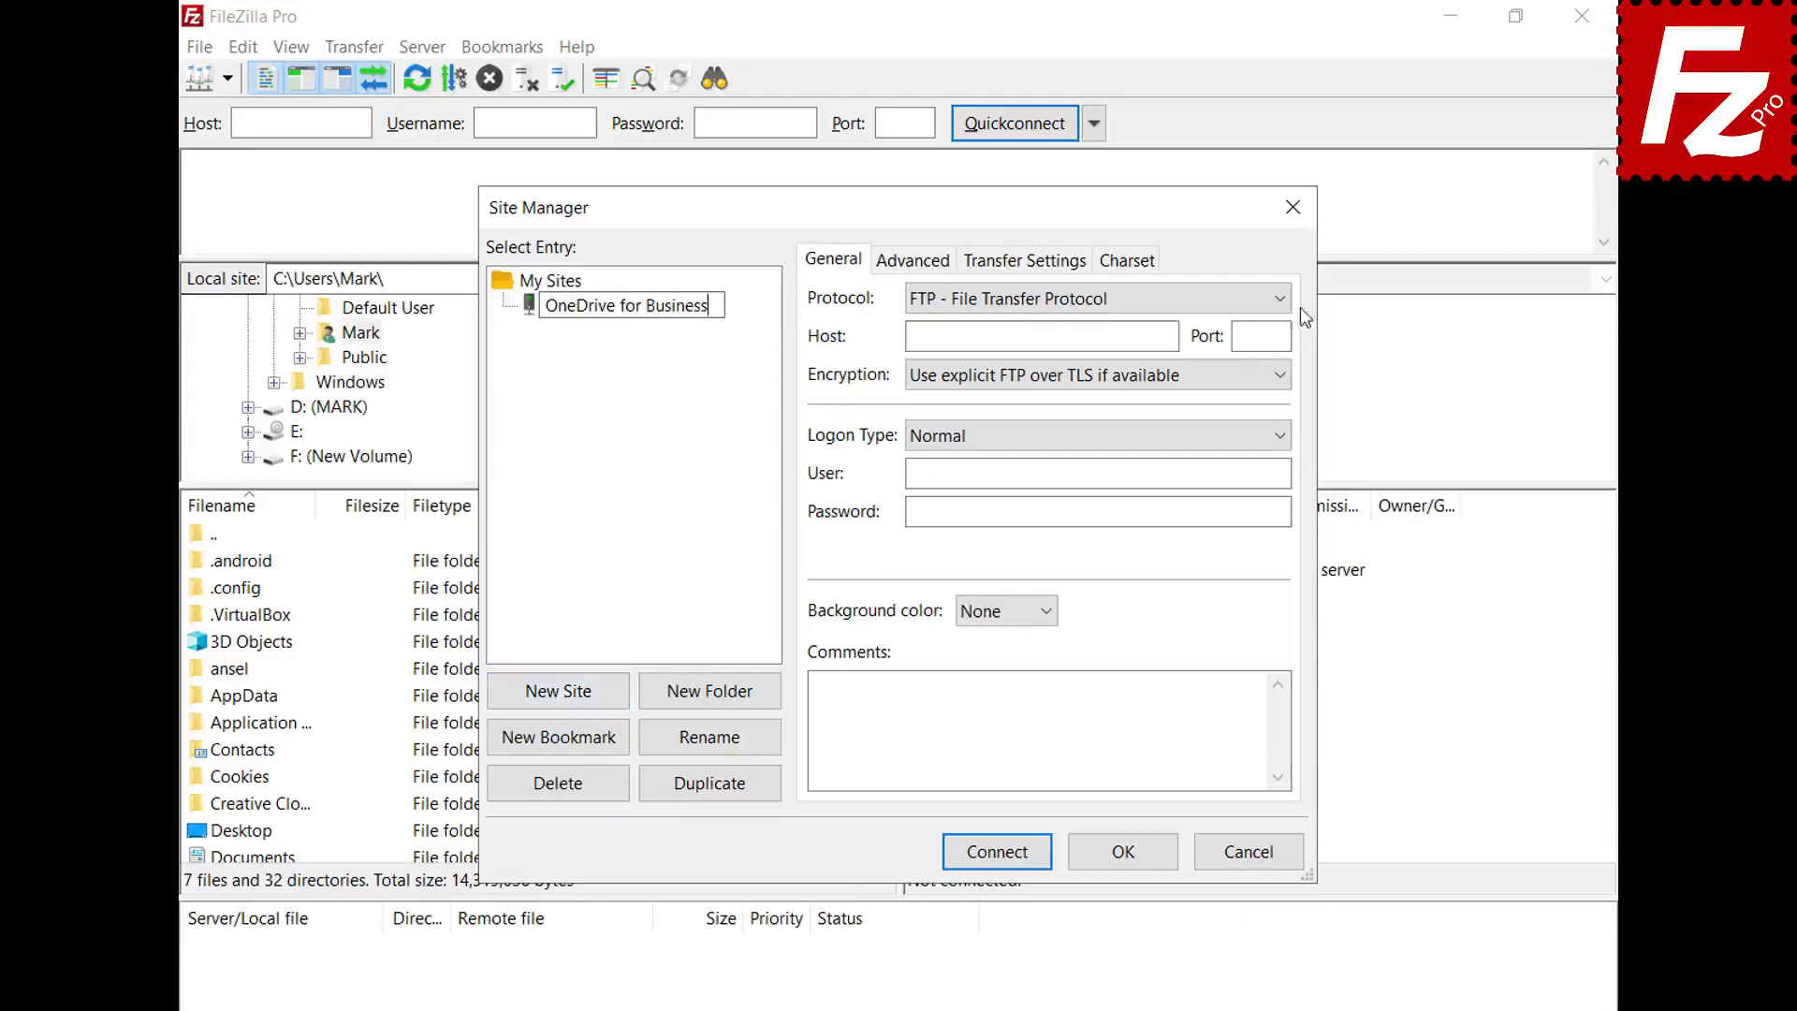
{"action": "left_click", "coordinate": [1287, 300]}
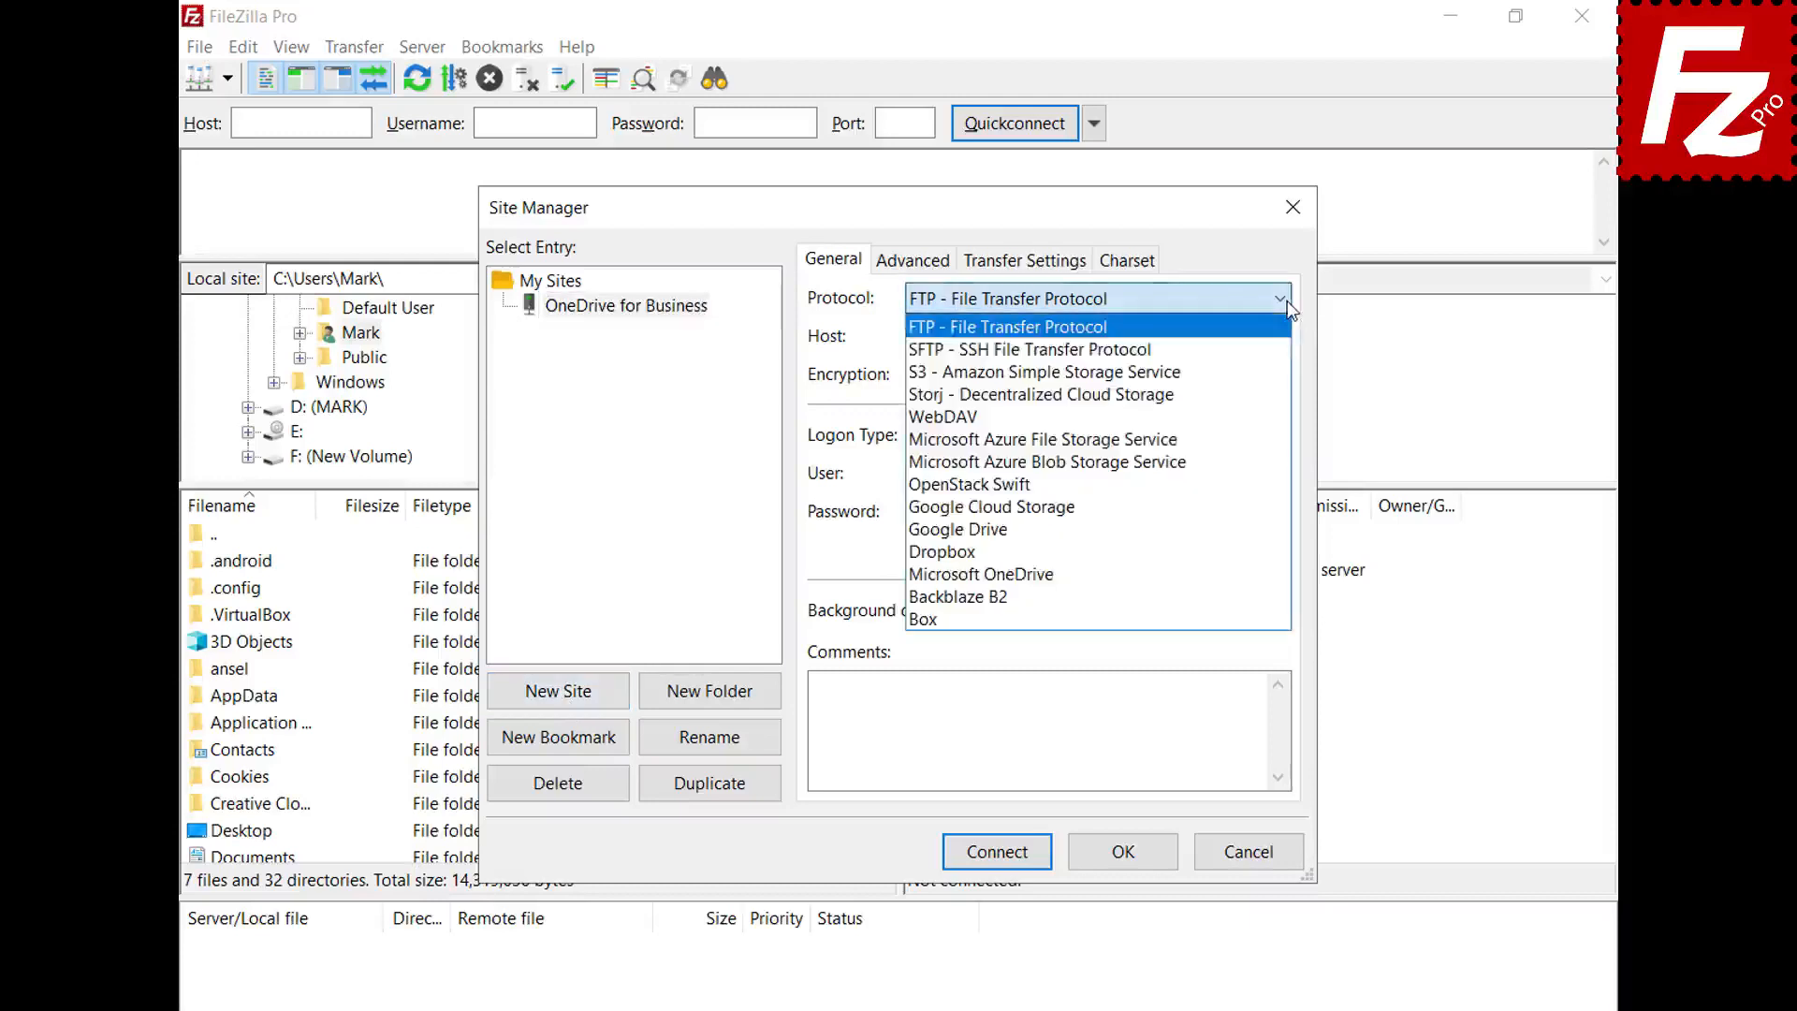
{"action": "left_click", "coordinate": [1260, 573]}
- Connect and sign in with the work account e-mail and password, accepting permissions with organization-wide consent
{"action": "left_click", "coordinate": [996, 851]}
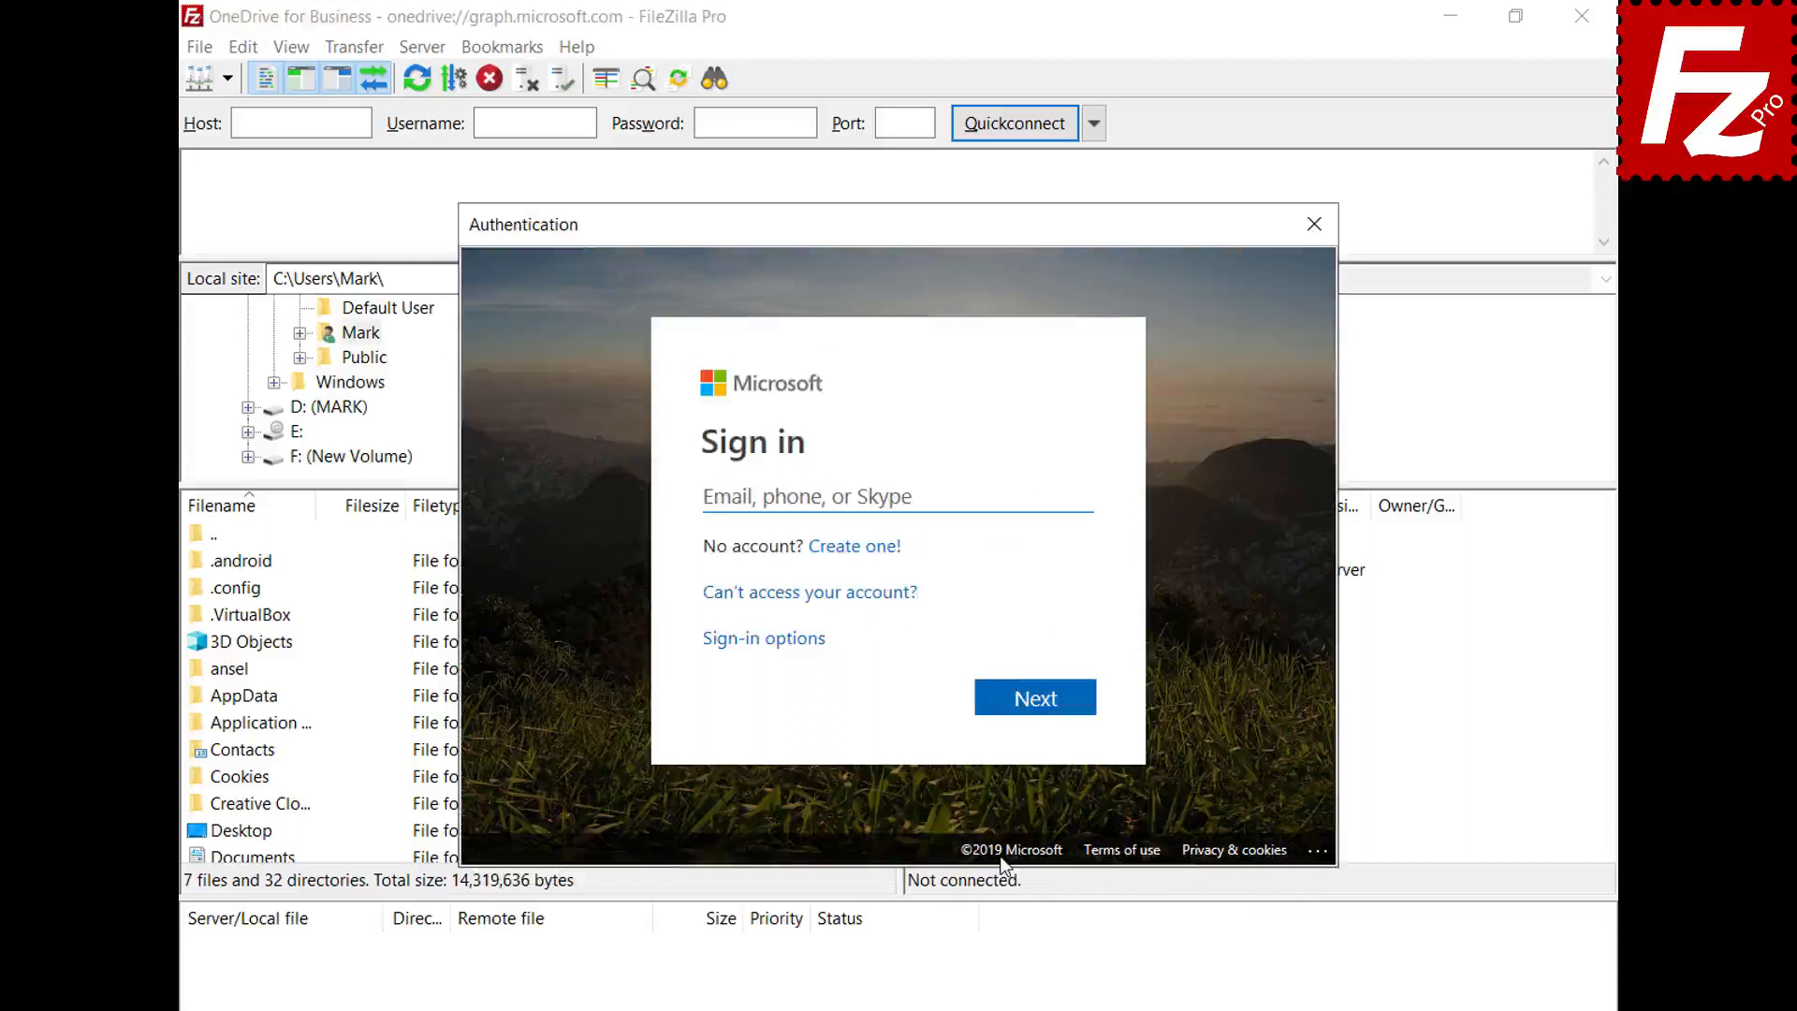
{"action": "key", "text": "ctrl+v"}
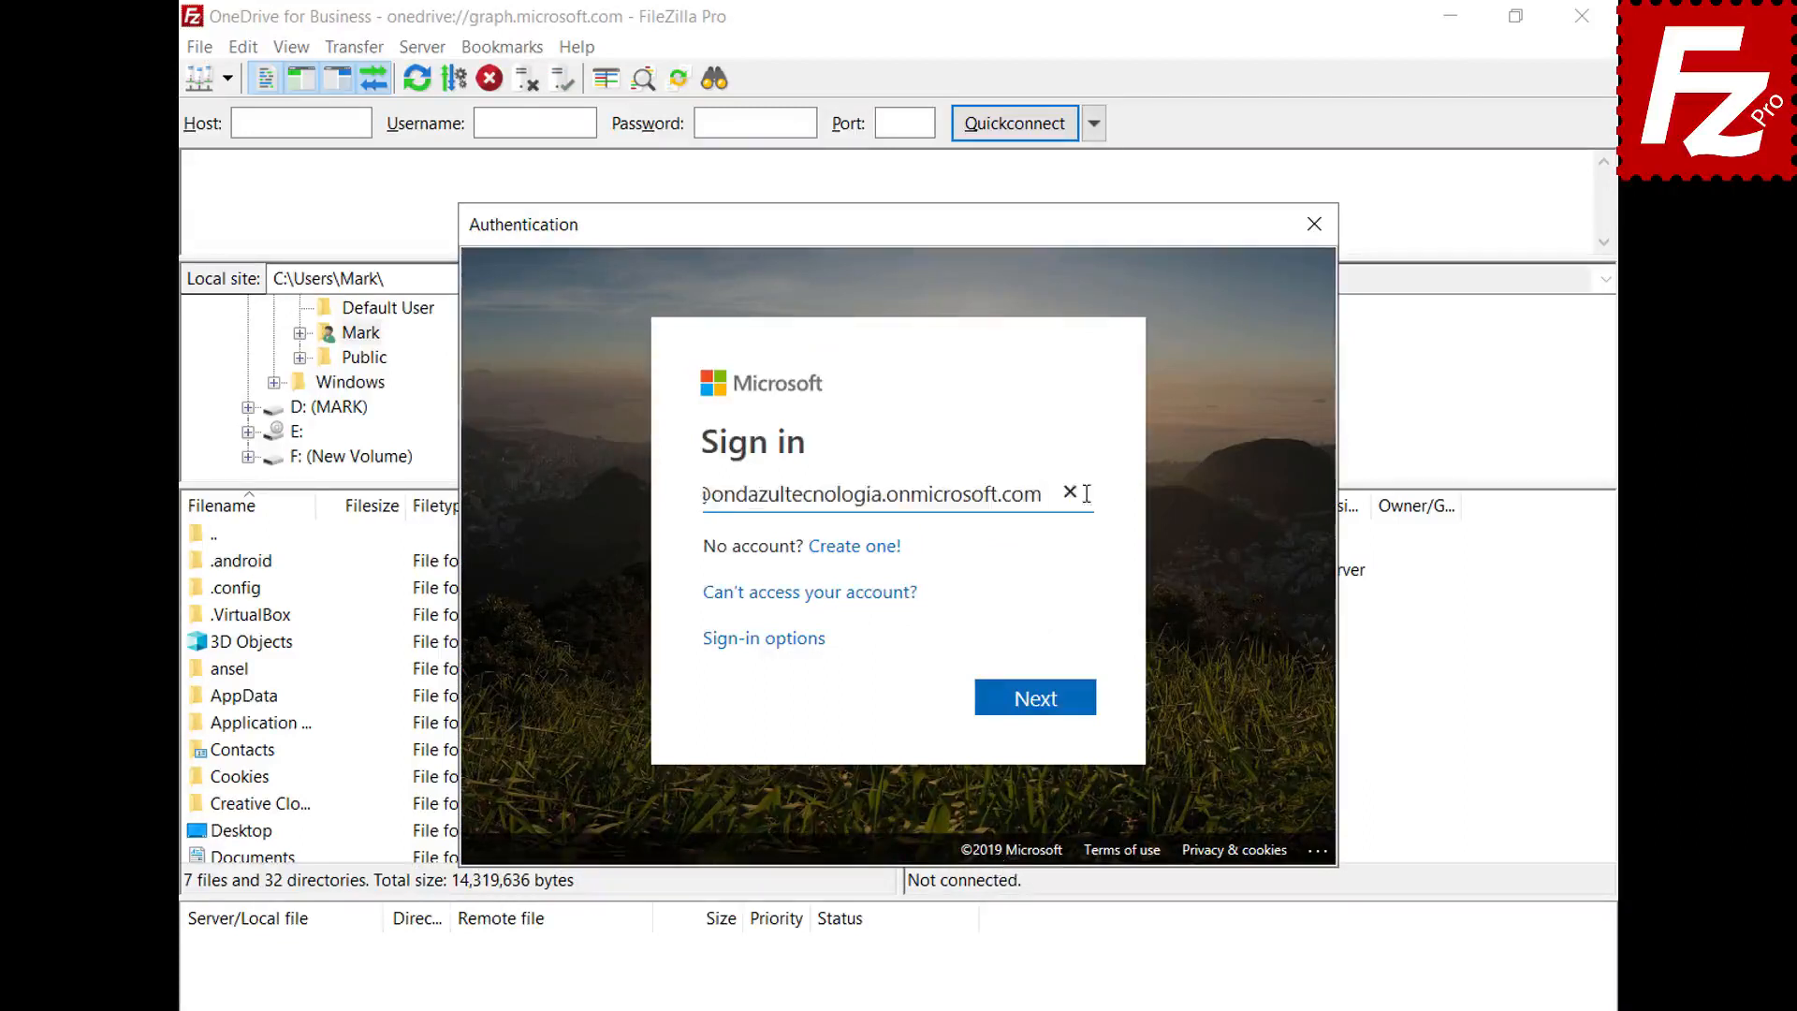
{"action": "left_click", "coordinate": [1045, 718]}
{"action": "key", "text": "ctrl+v"}
{"action": "left_click", "coordinate": [1035, 671]}
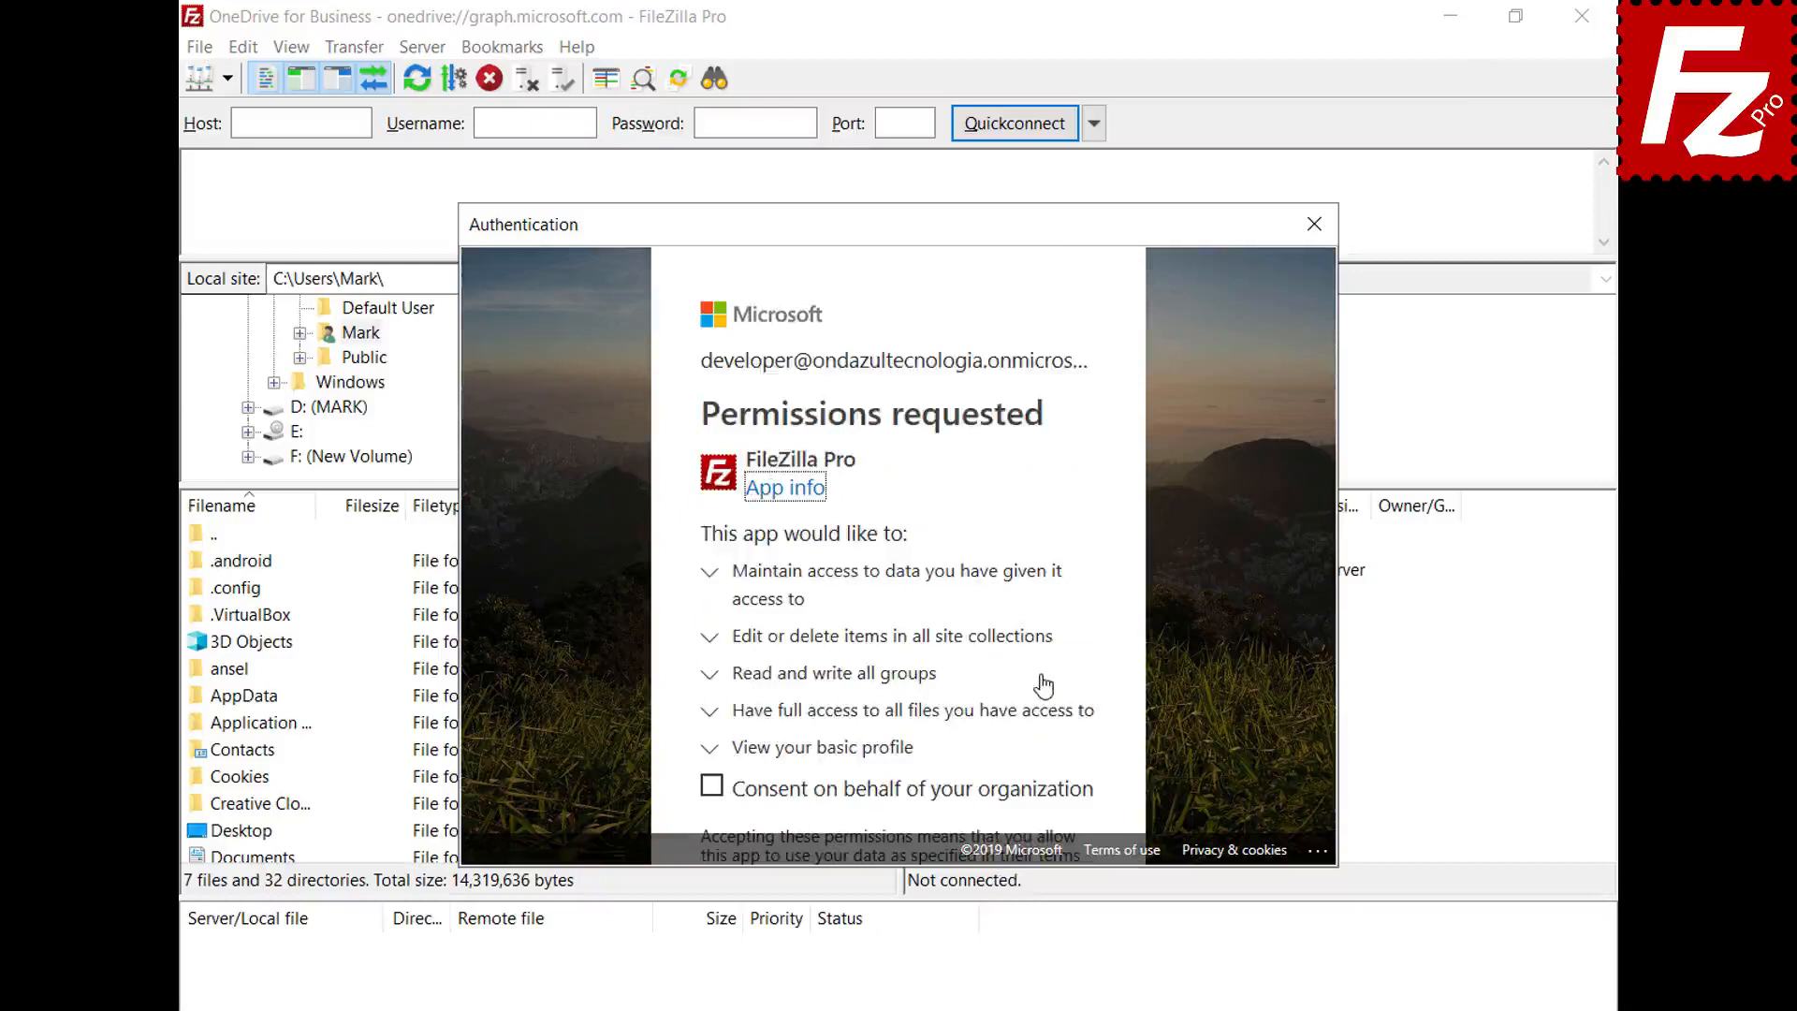
{"action": "left_click", "coordinate": [711, 787]}
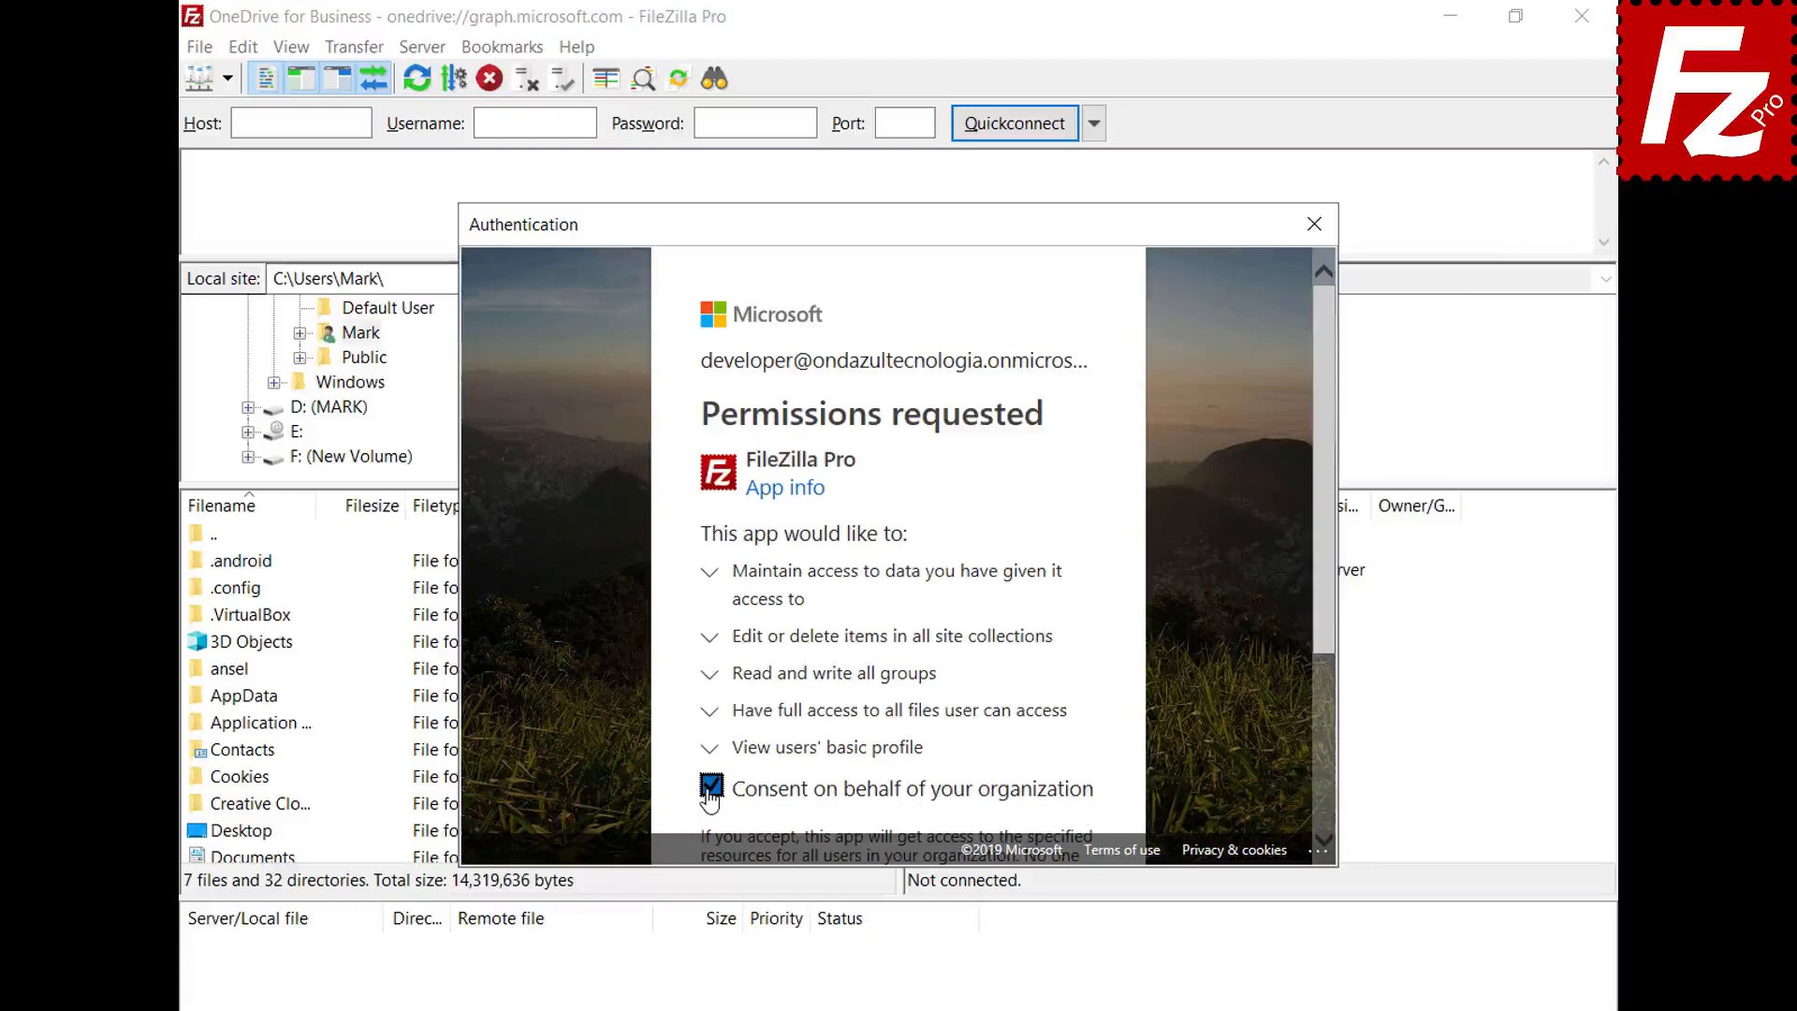
{"action": "left_click_drag", "start_coordinate": [1322, 620], "coordinate": [1322, 821]}
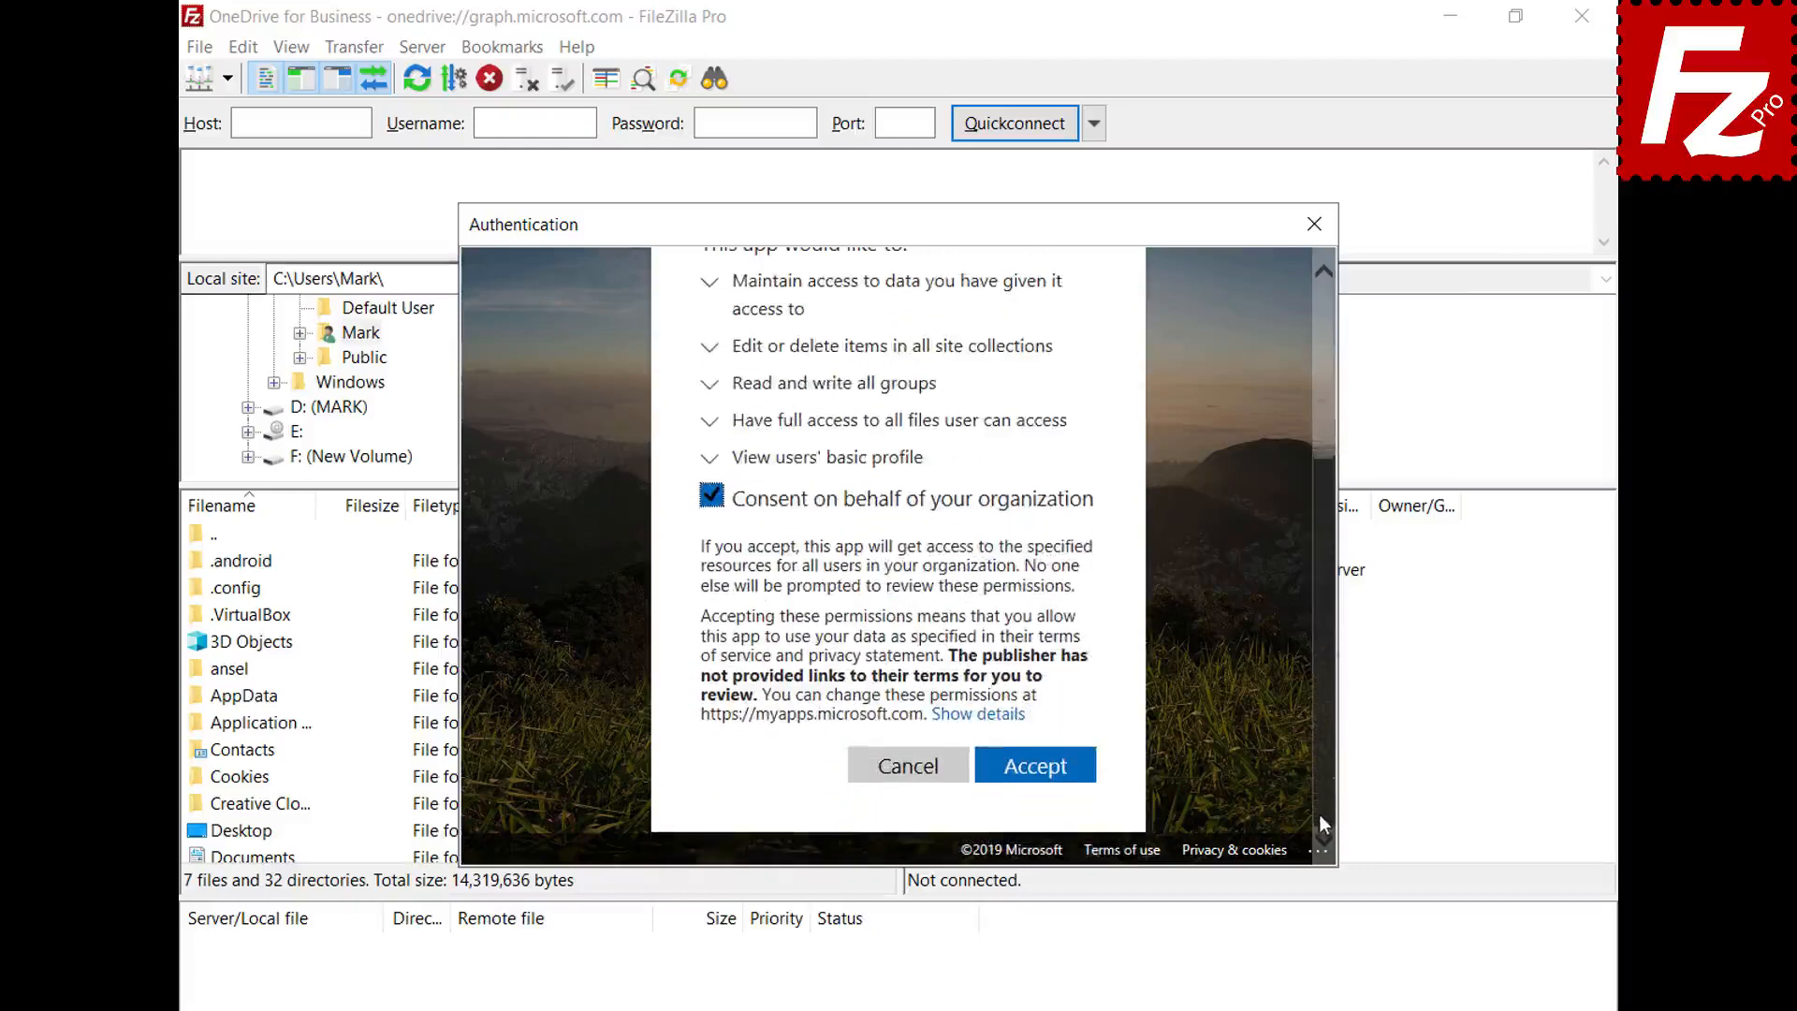
{"action": "left_click", "coordinate": [1032, 766]}
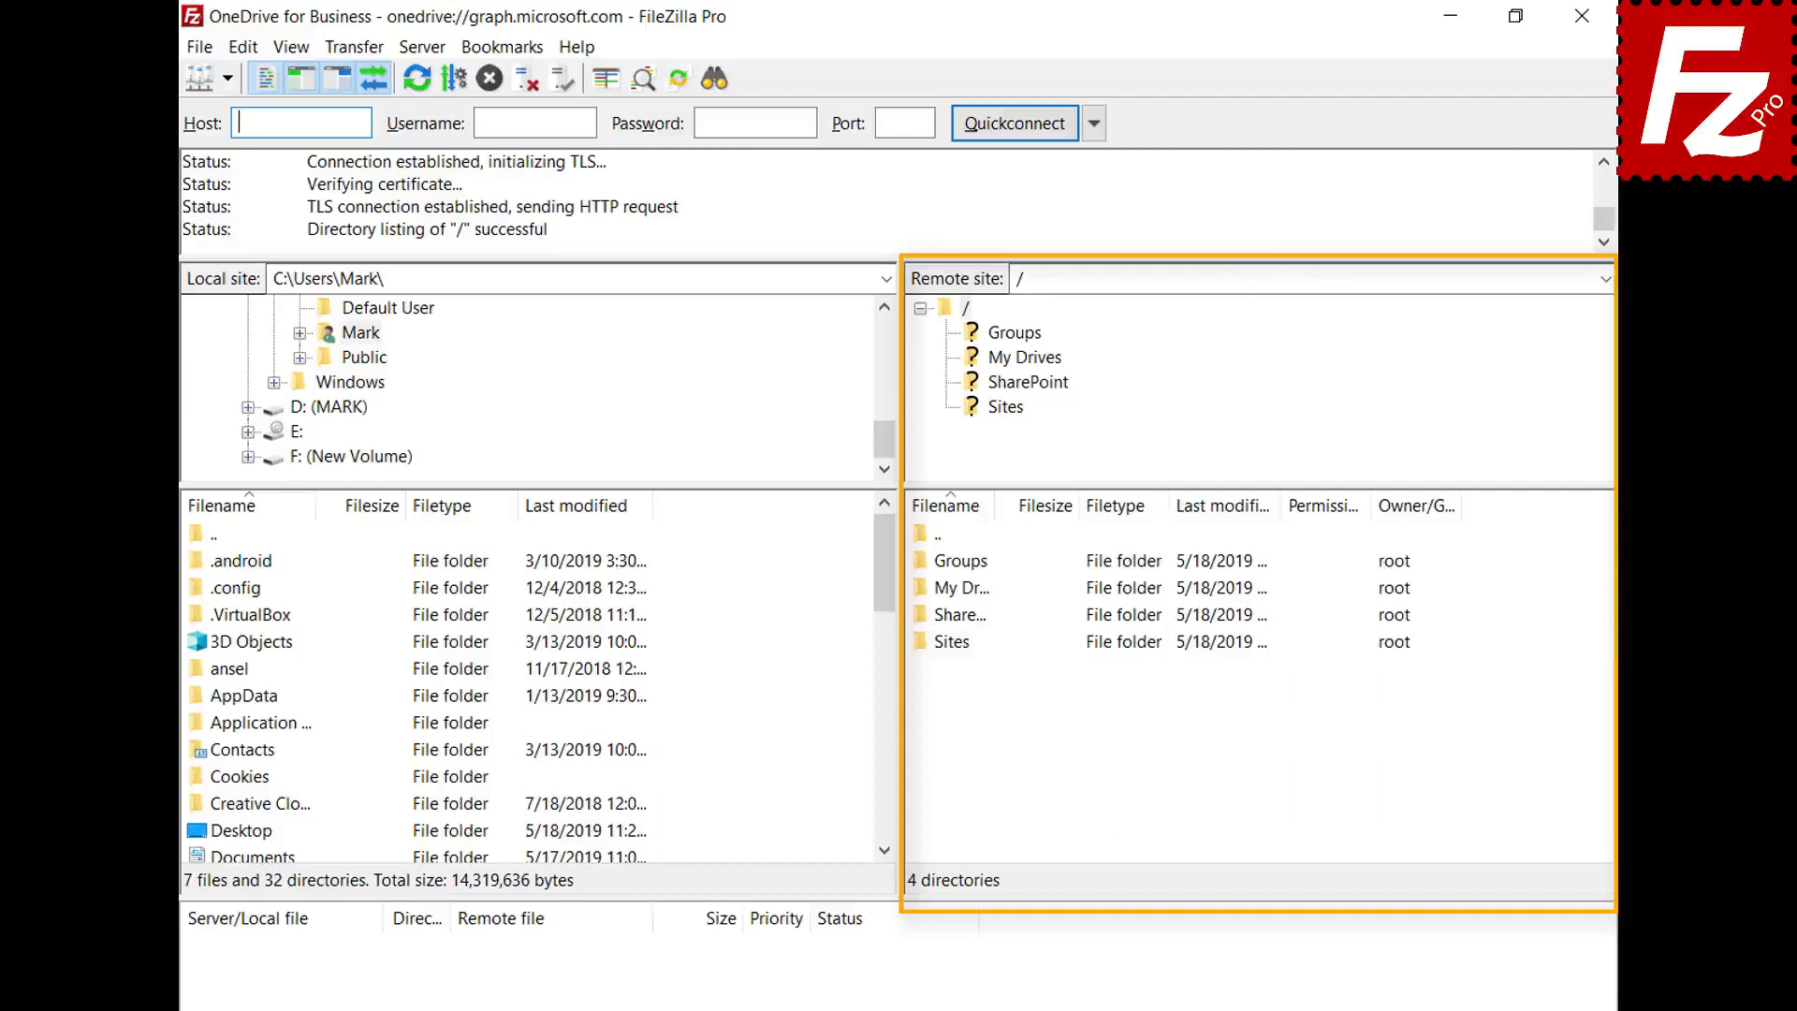
- Browse the remote side into My Drives/OneDrive to list its contents
{"action": "double_click", "coordinate": [950, 588]}
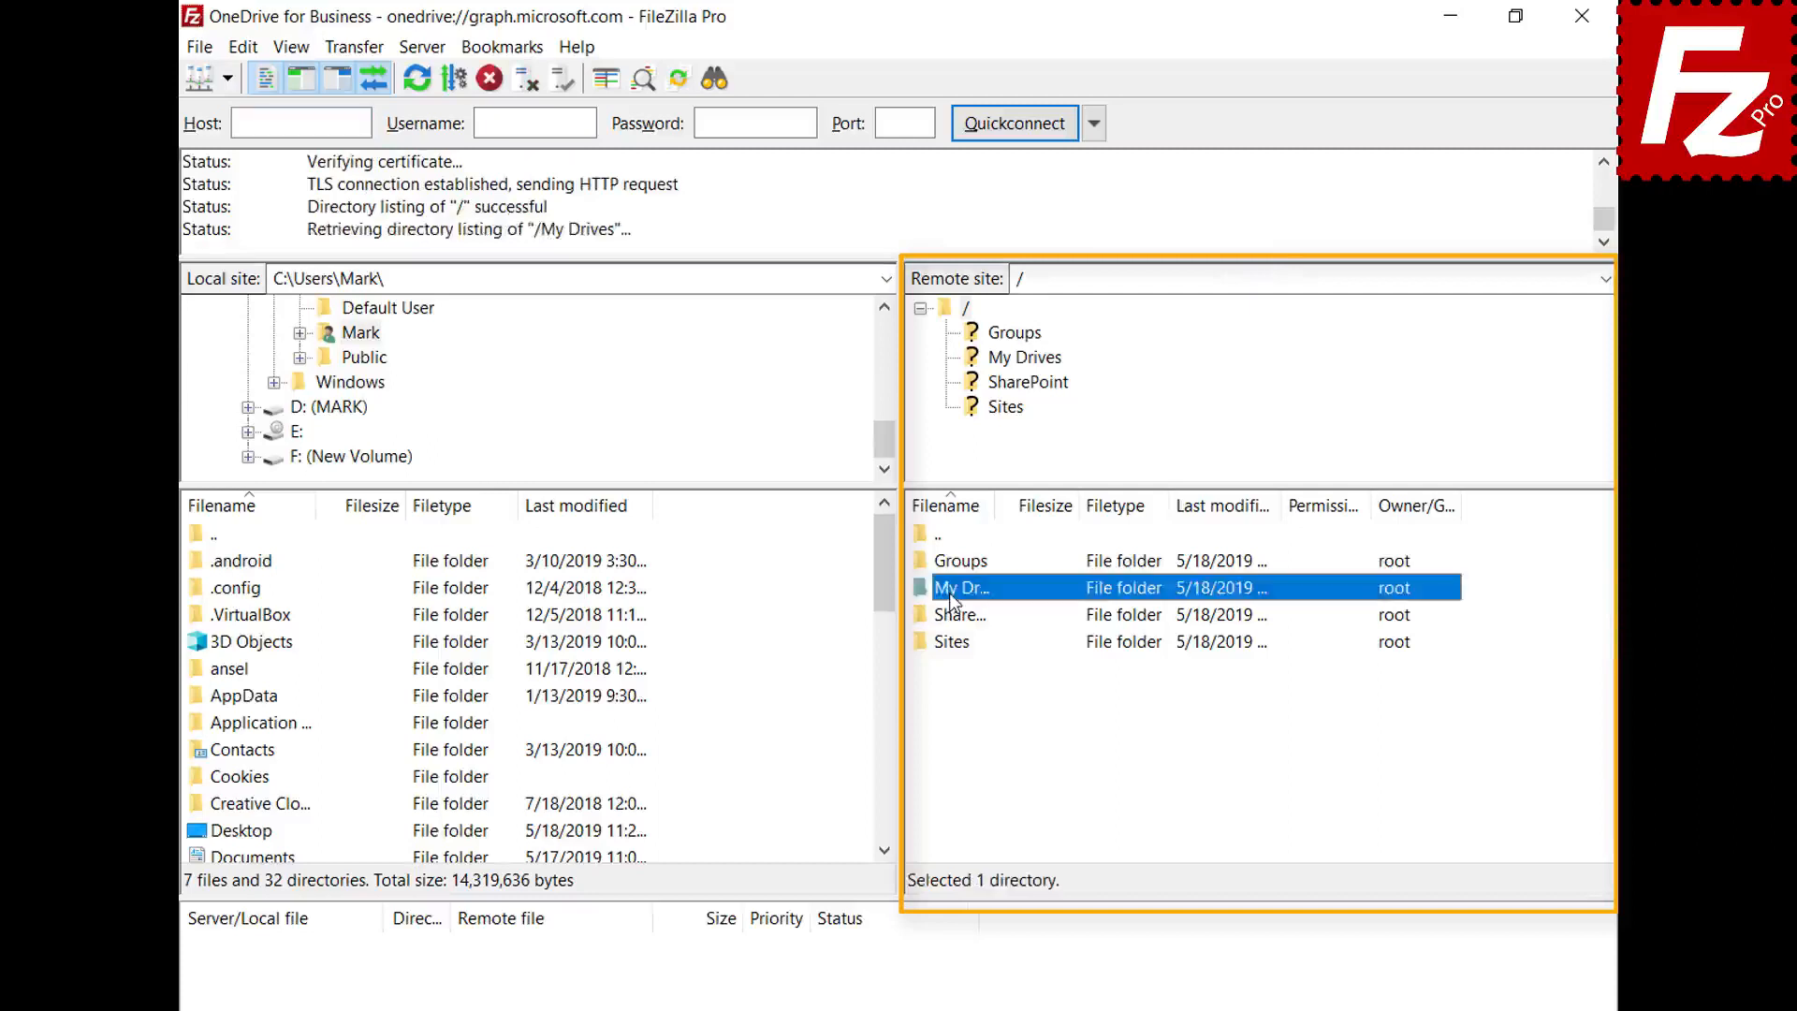
{"action": "left_click", "coordinate": [954, 566]}
{"action": "double_click", "coordinate": [956, 566]}
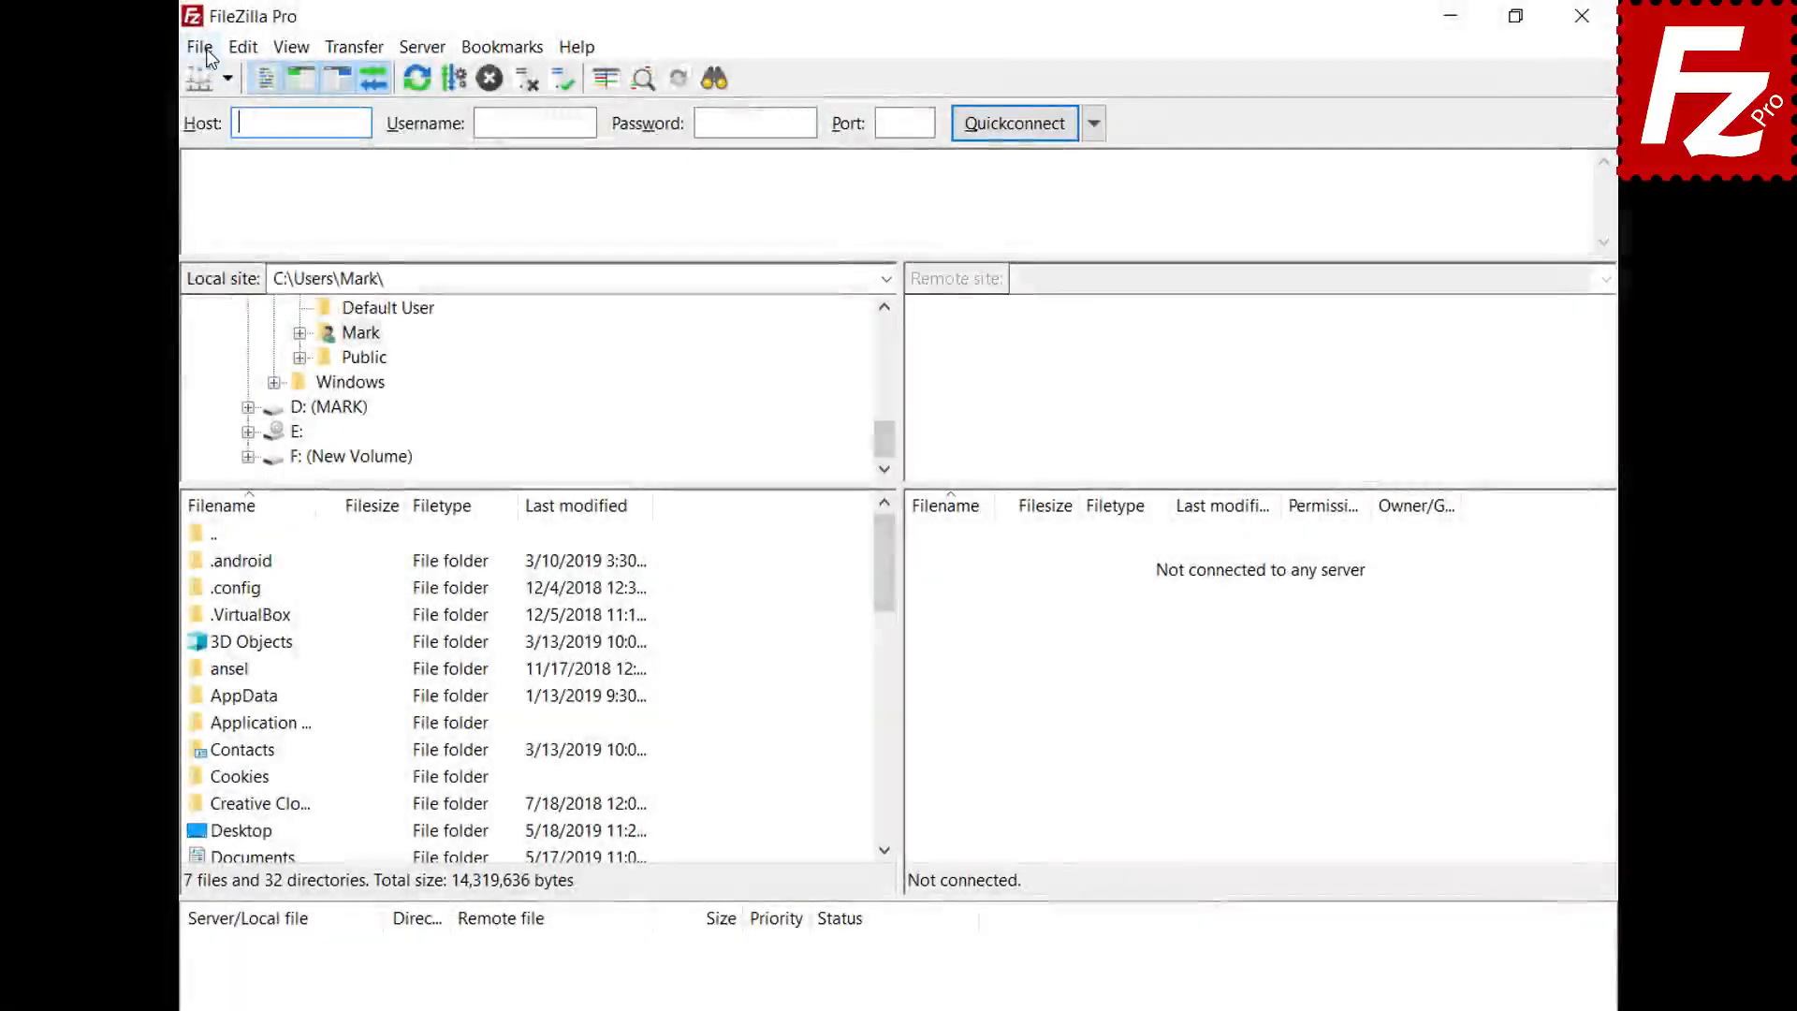
- In the Site Manager, recreate the 'OneDrive for Business' site with the Microsoft OneDrive protocol
{"action": "left_click", "coordinate": [200, 47]}
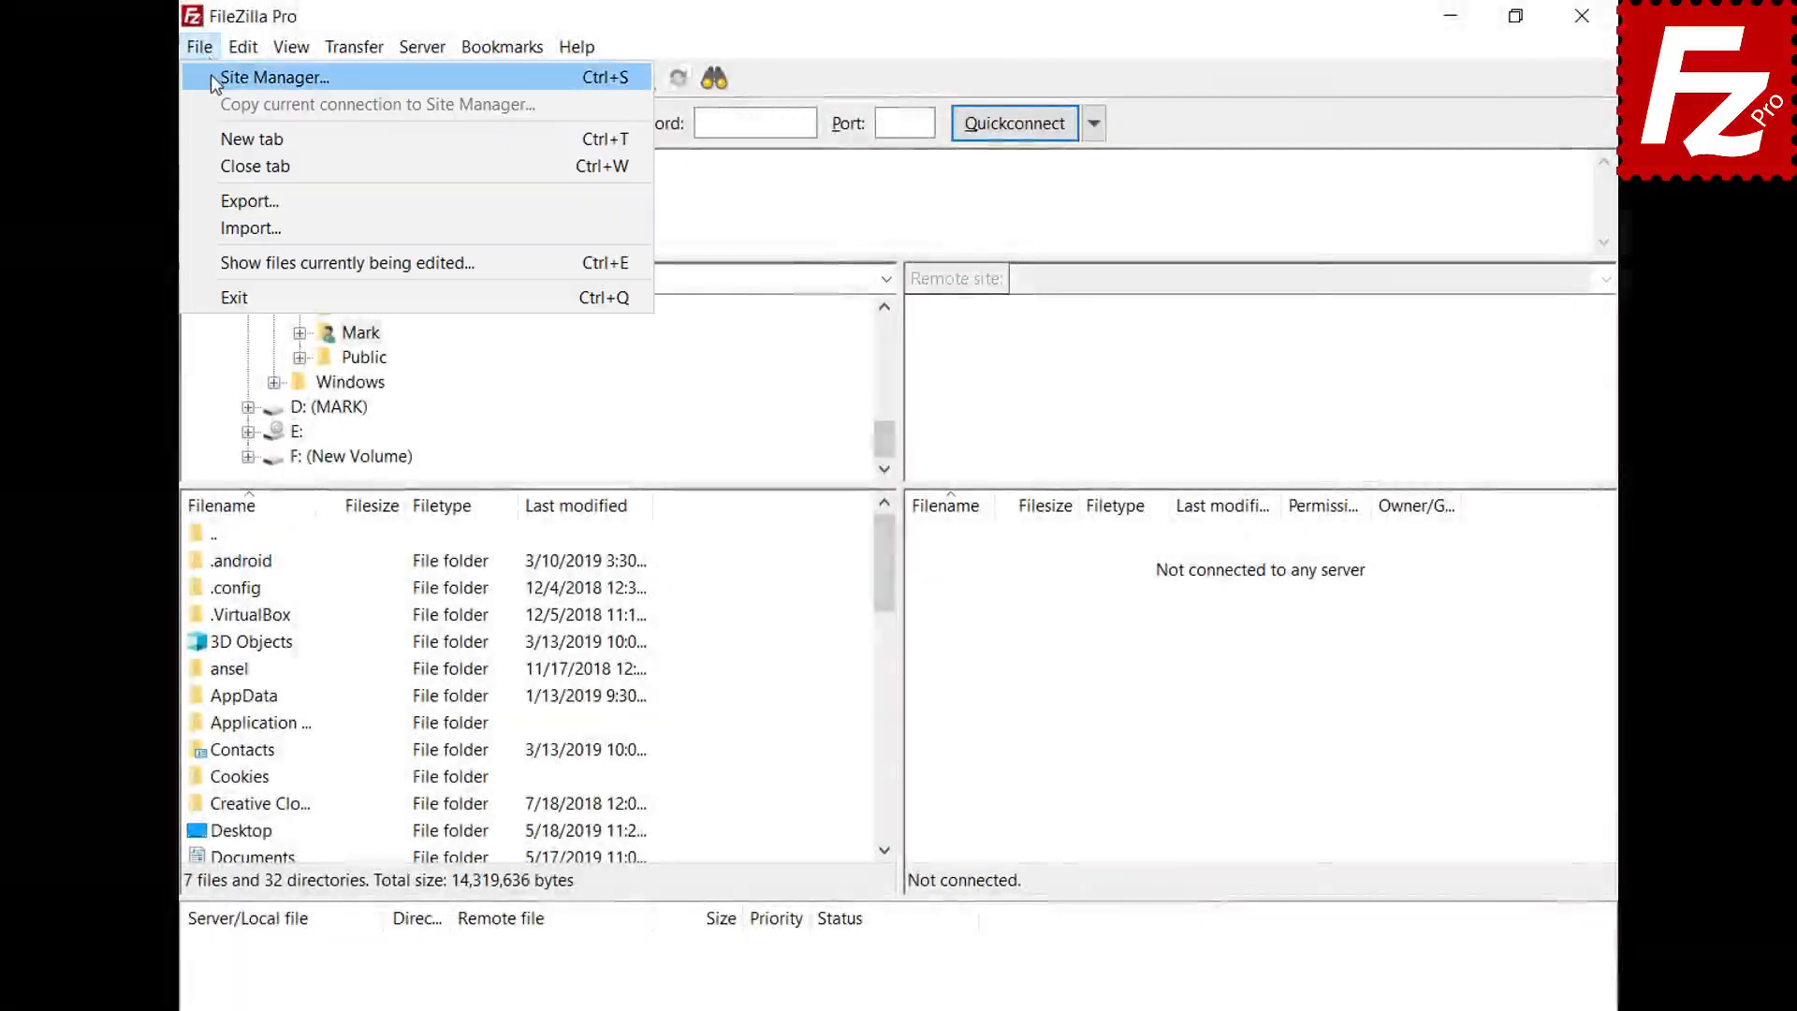
{"action": "left_click", "coordinate": [210, 75]}
{"action": "left_click", "coordinate": [558, 694]}
{"action": "type", "text": "O"}
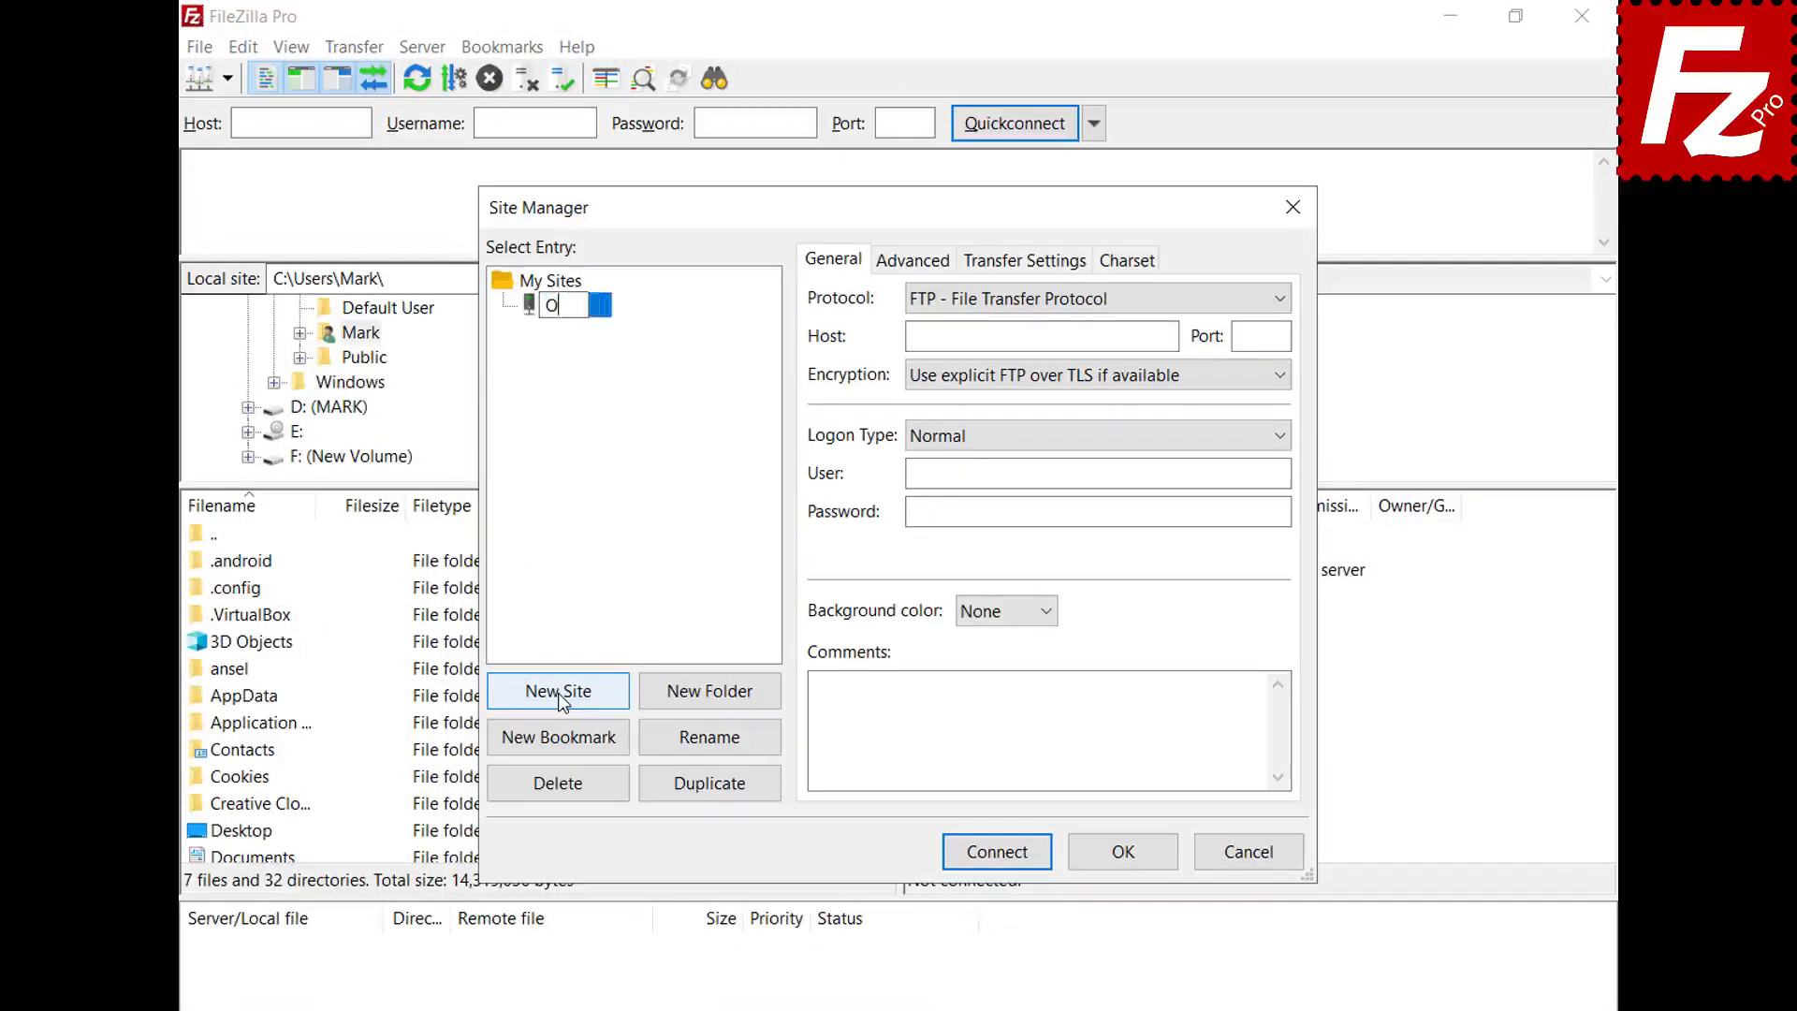
{"action": "type", "text": "neDrive for "}
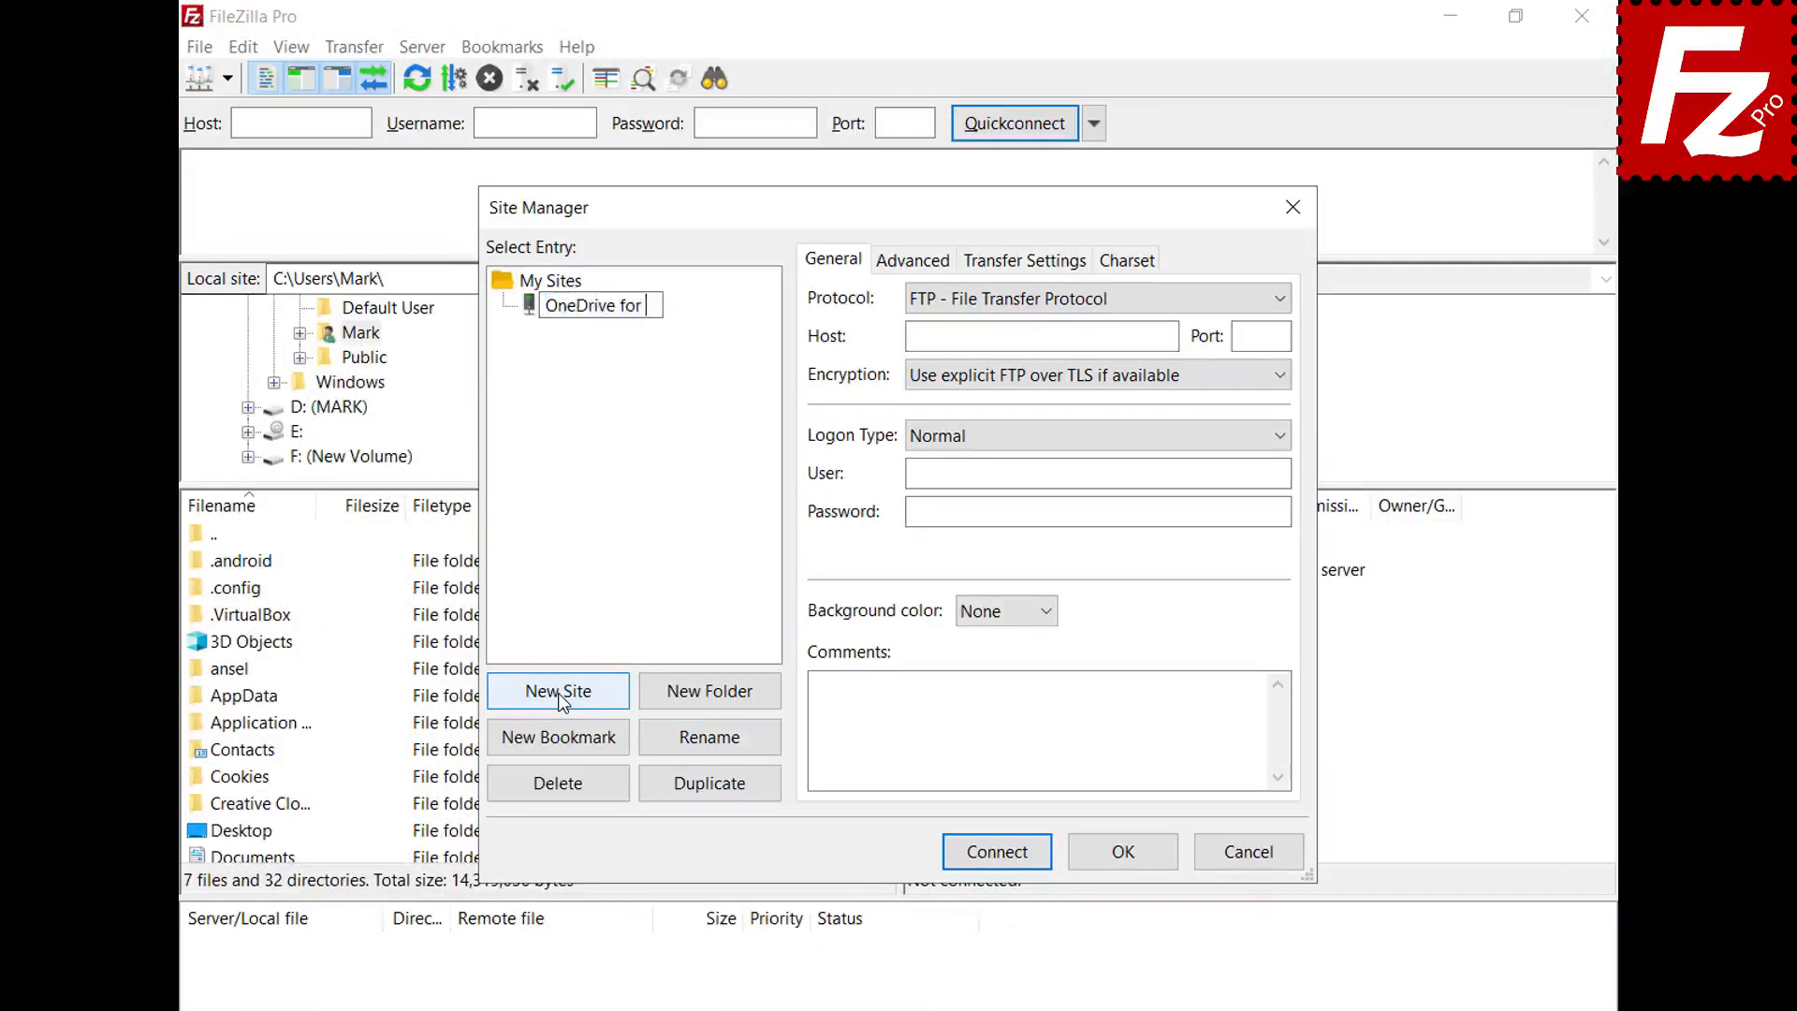
{"action": "type", "text": "Business"}
{"action": "key", "text": "Return"}
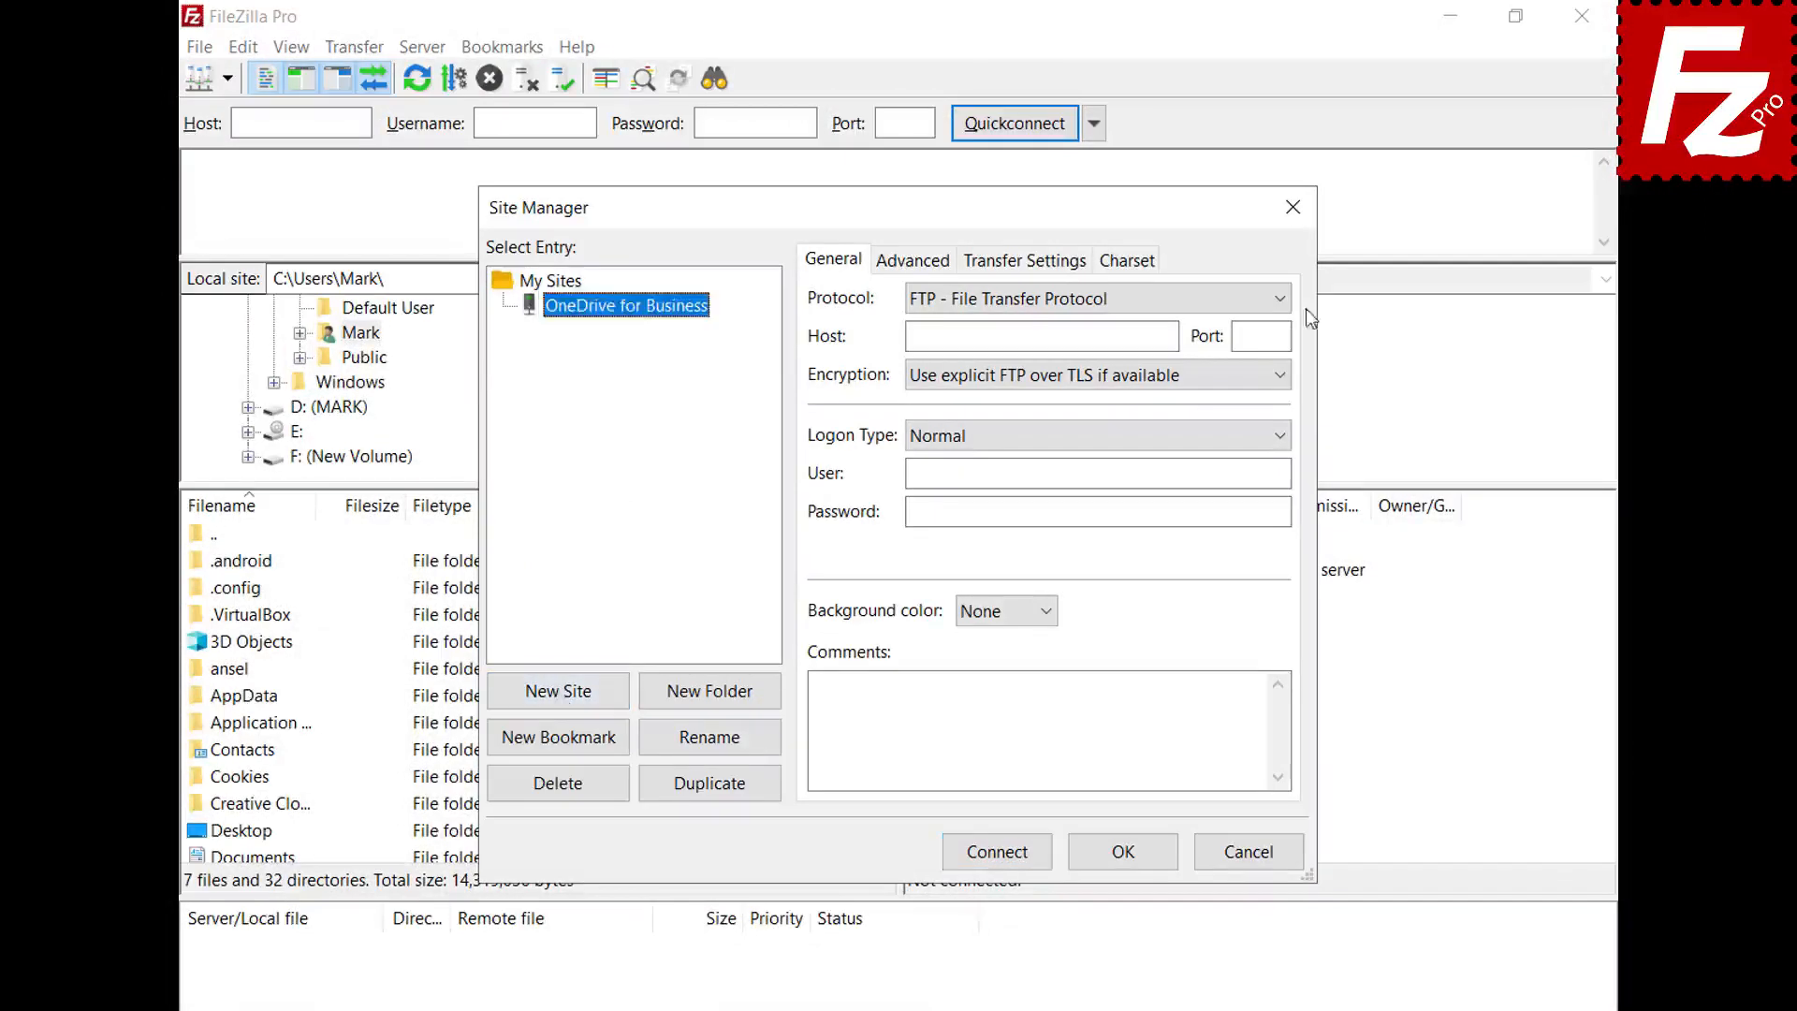
{"action": "left_click", "coordinate": [1277, 299]}
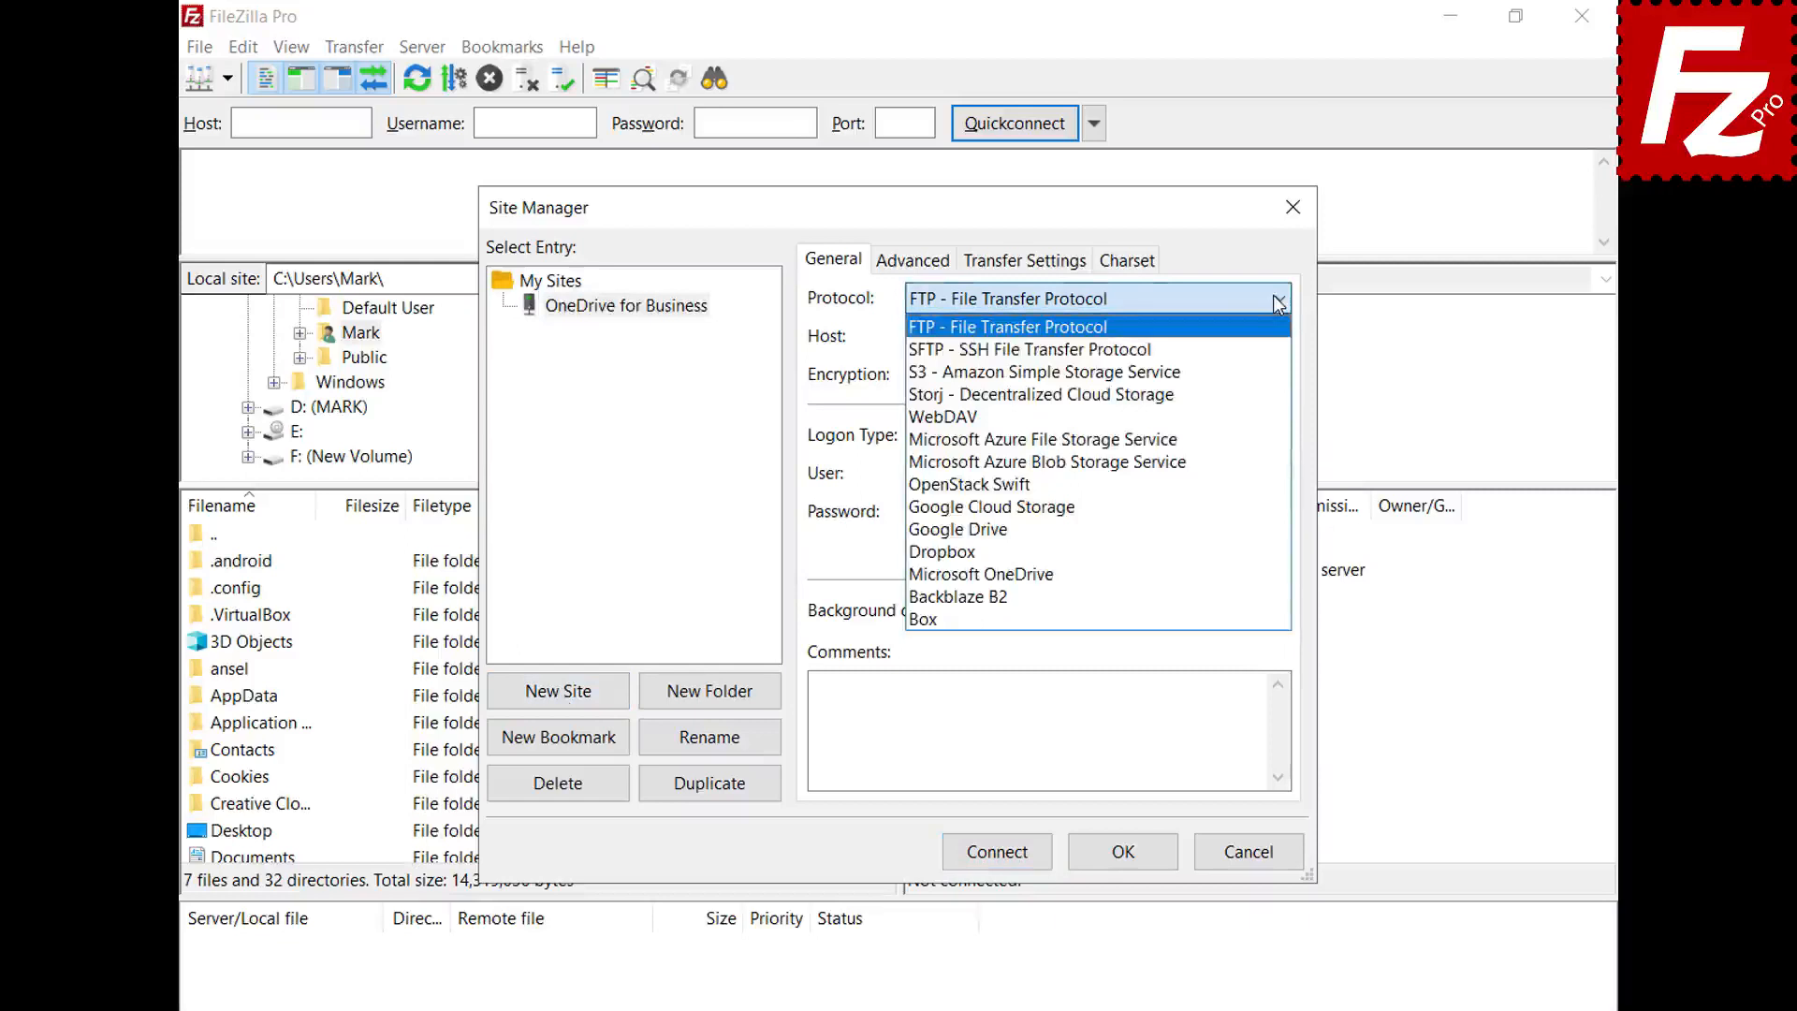
{"action": "left_click", "coordinate": [1241, 582]}
- Connect using a different Microsoft account's e-mail and password, then browse remotely into My Drives/OneDrive
{"action": "left_click", "coordinate": [996, 853]}
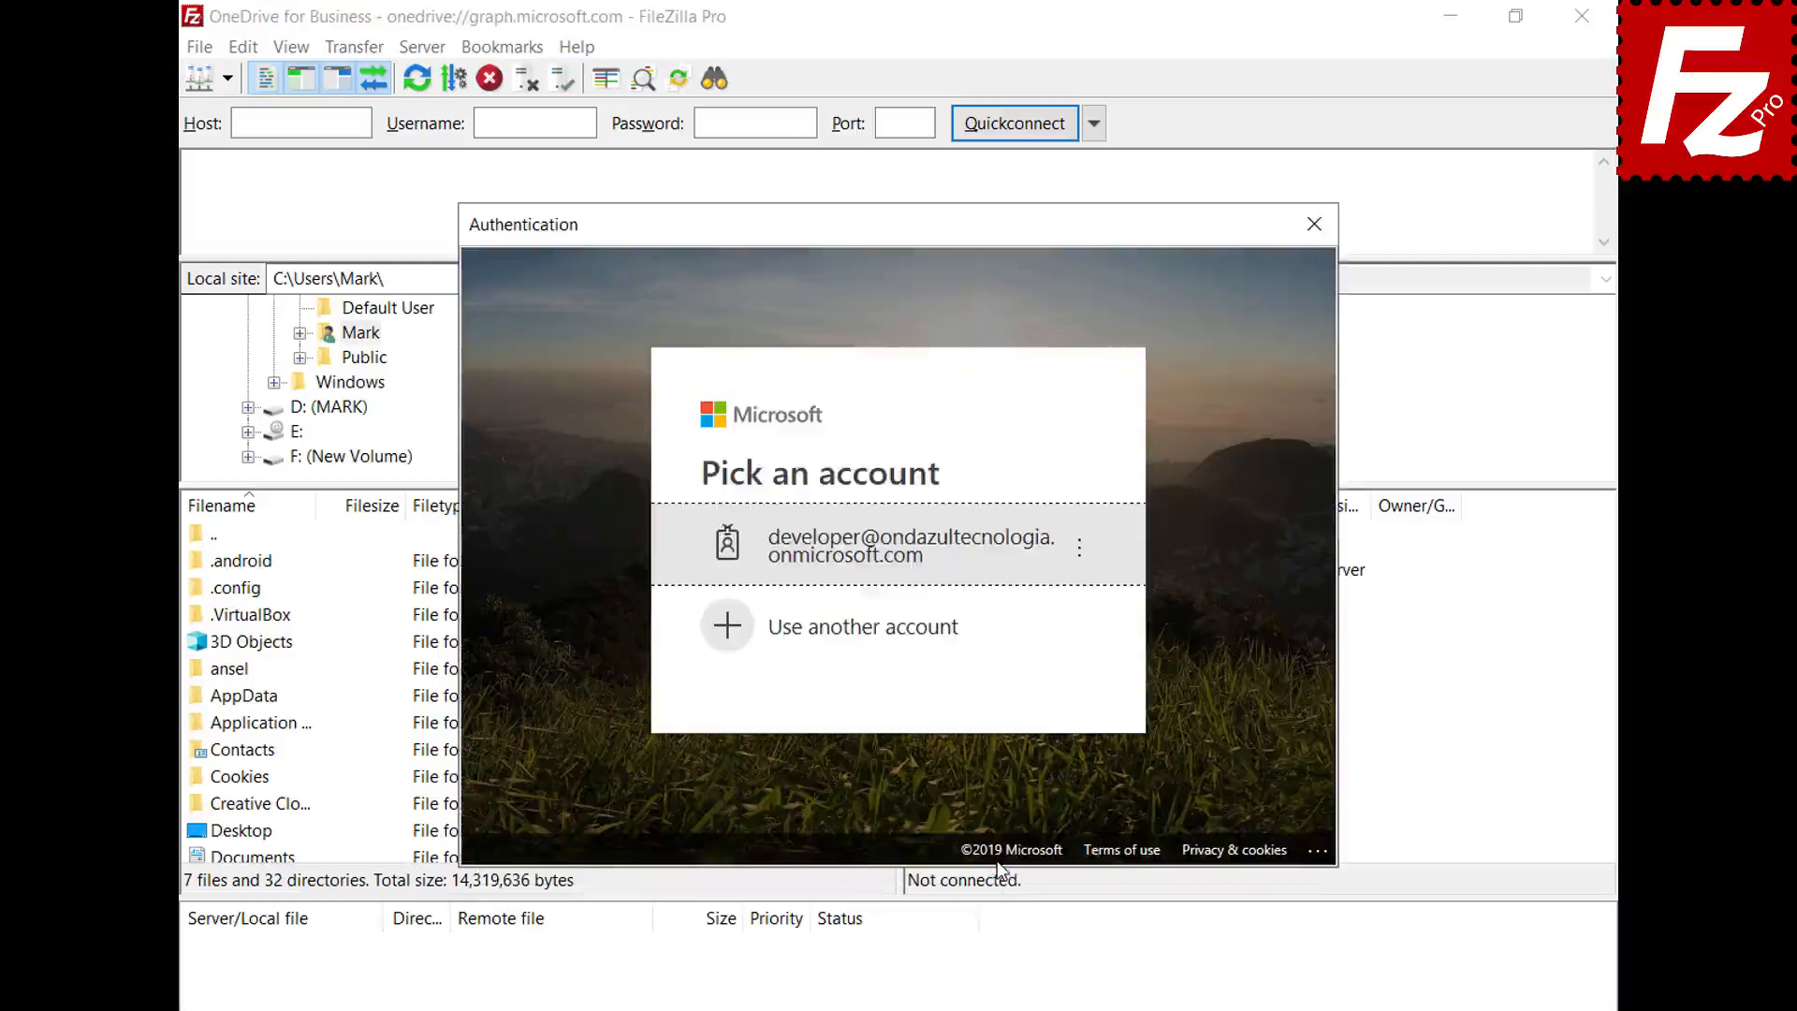
{"action": "left_click", "coordinate": [947, 630]}
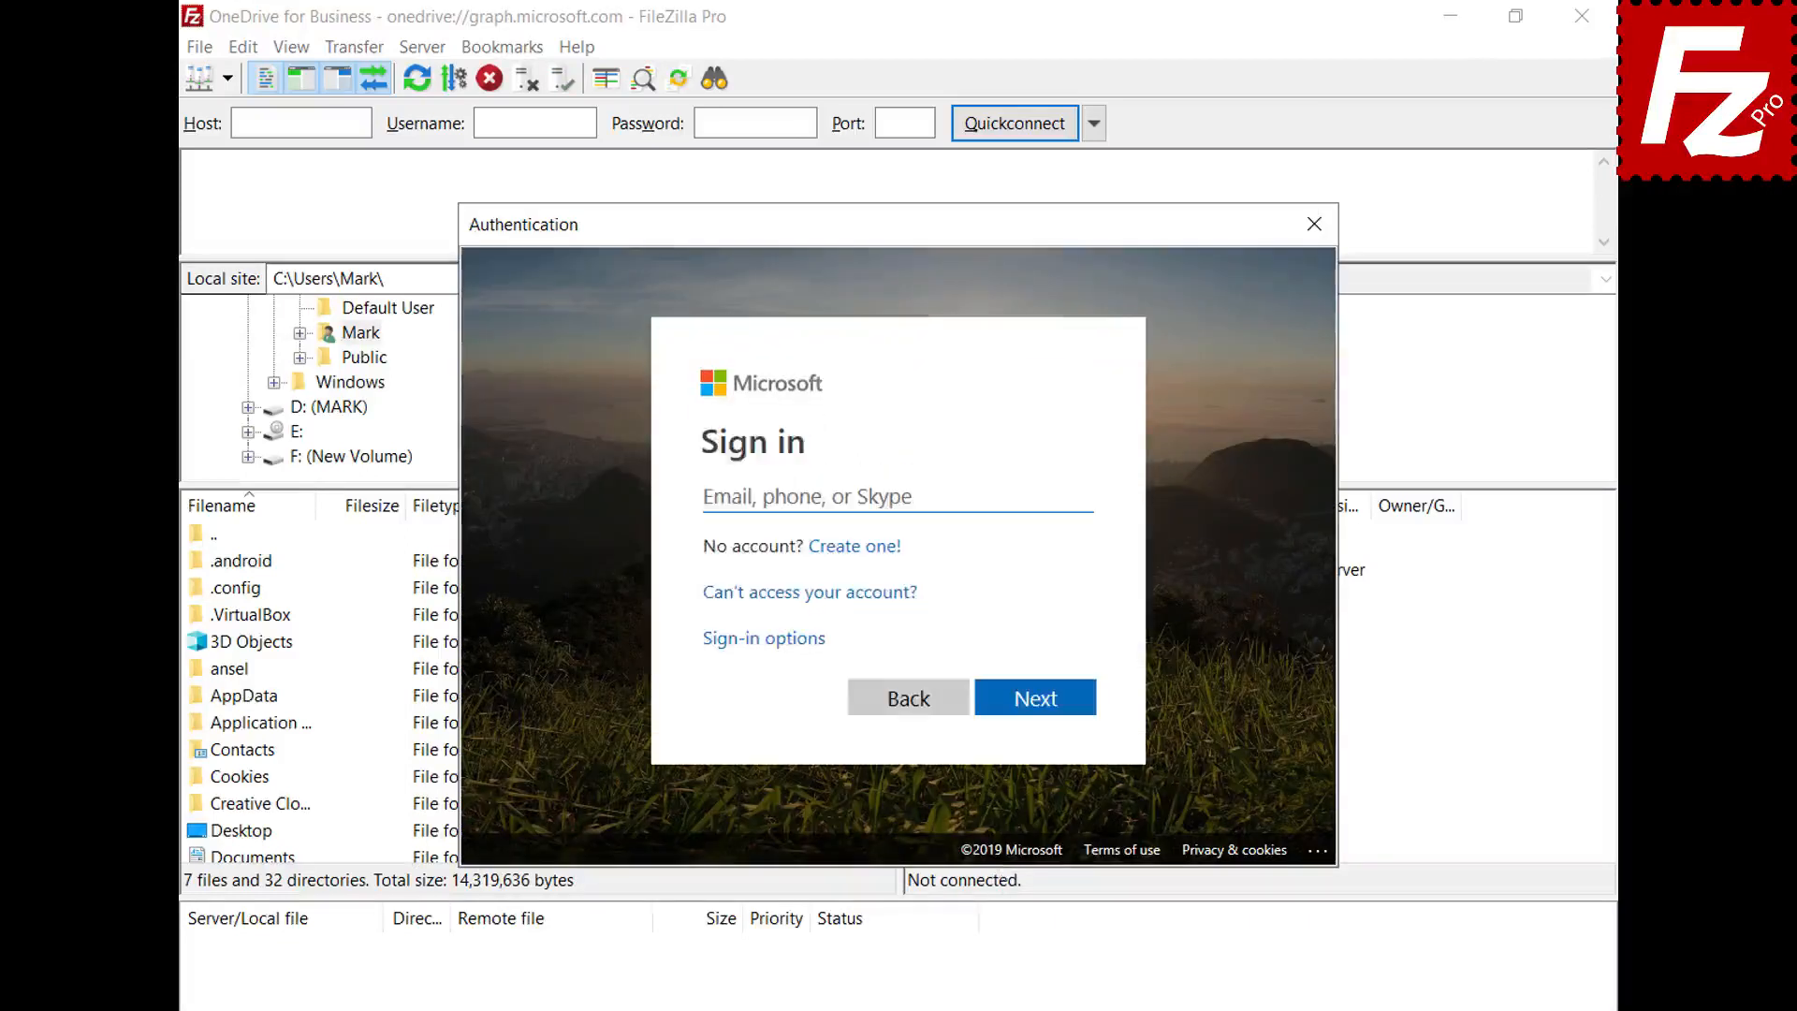
{"action": "key", "text": "ctrl+v"}
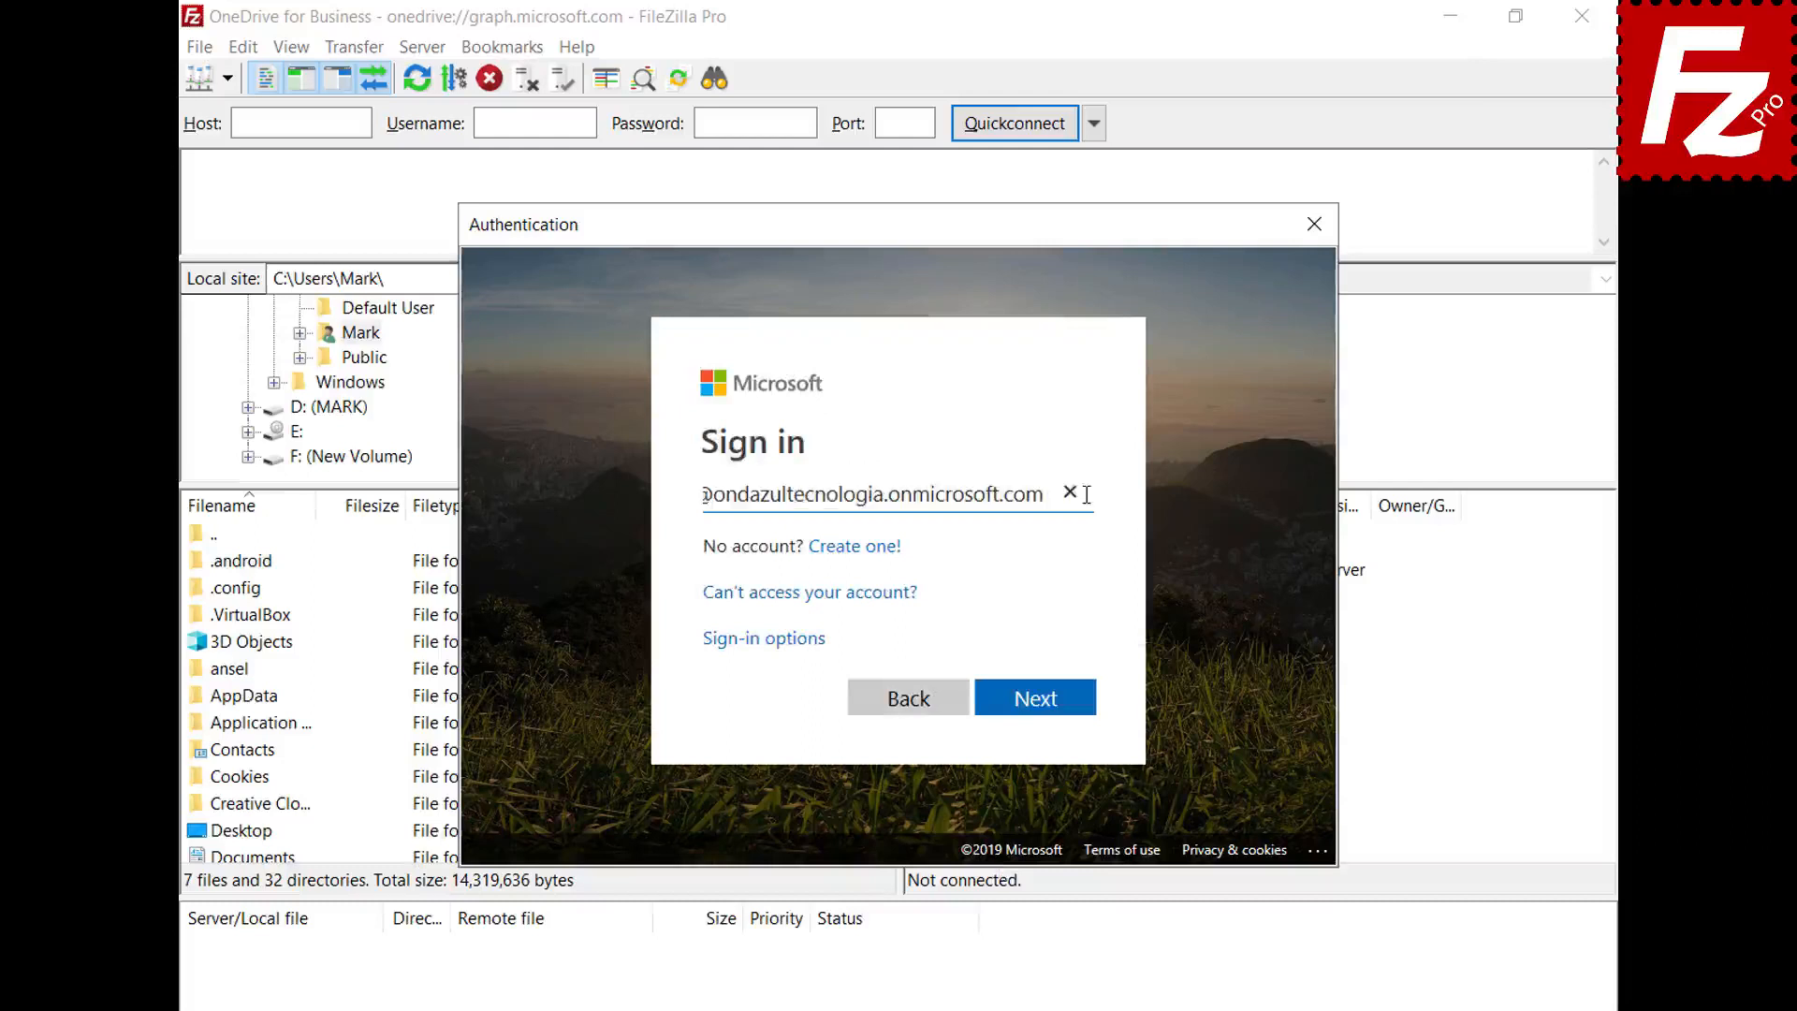
{"action": "left_click", "coordinate": [1034, 700]}
{"action": "key", "text": "ctrl+v"}
{"action": "left_click", "coordinate": [1039, 679]}
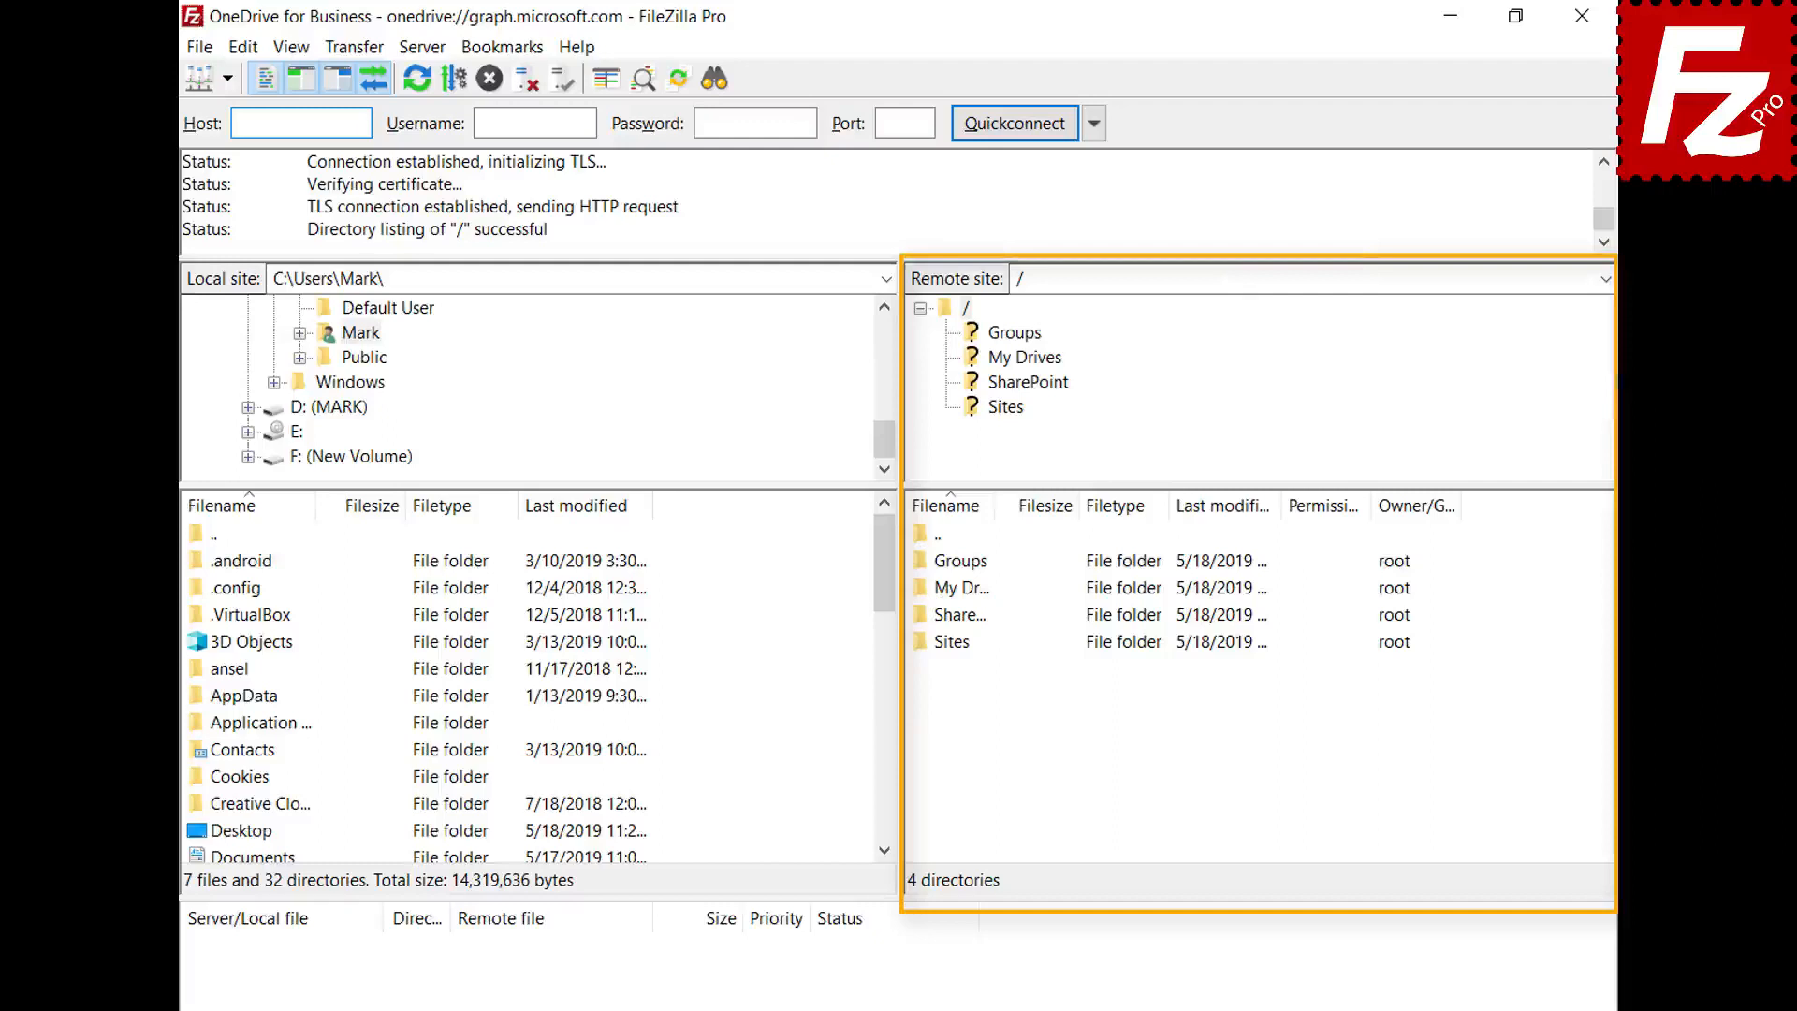
{"action": "double_click", "coordinate": [926, 590]}
{"action": "double_click", "coordinate": [947, 565]}
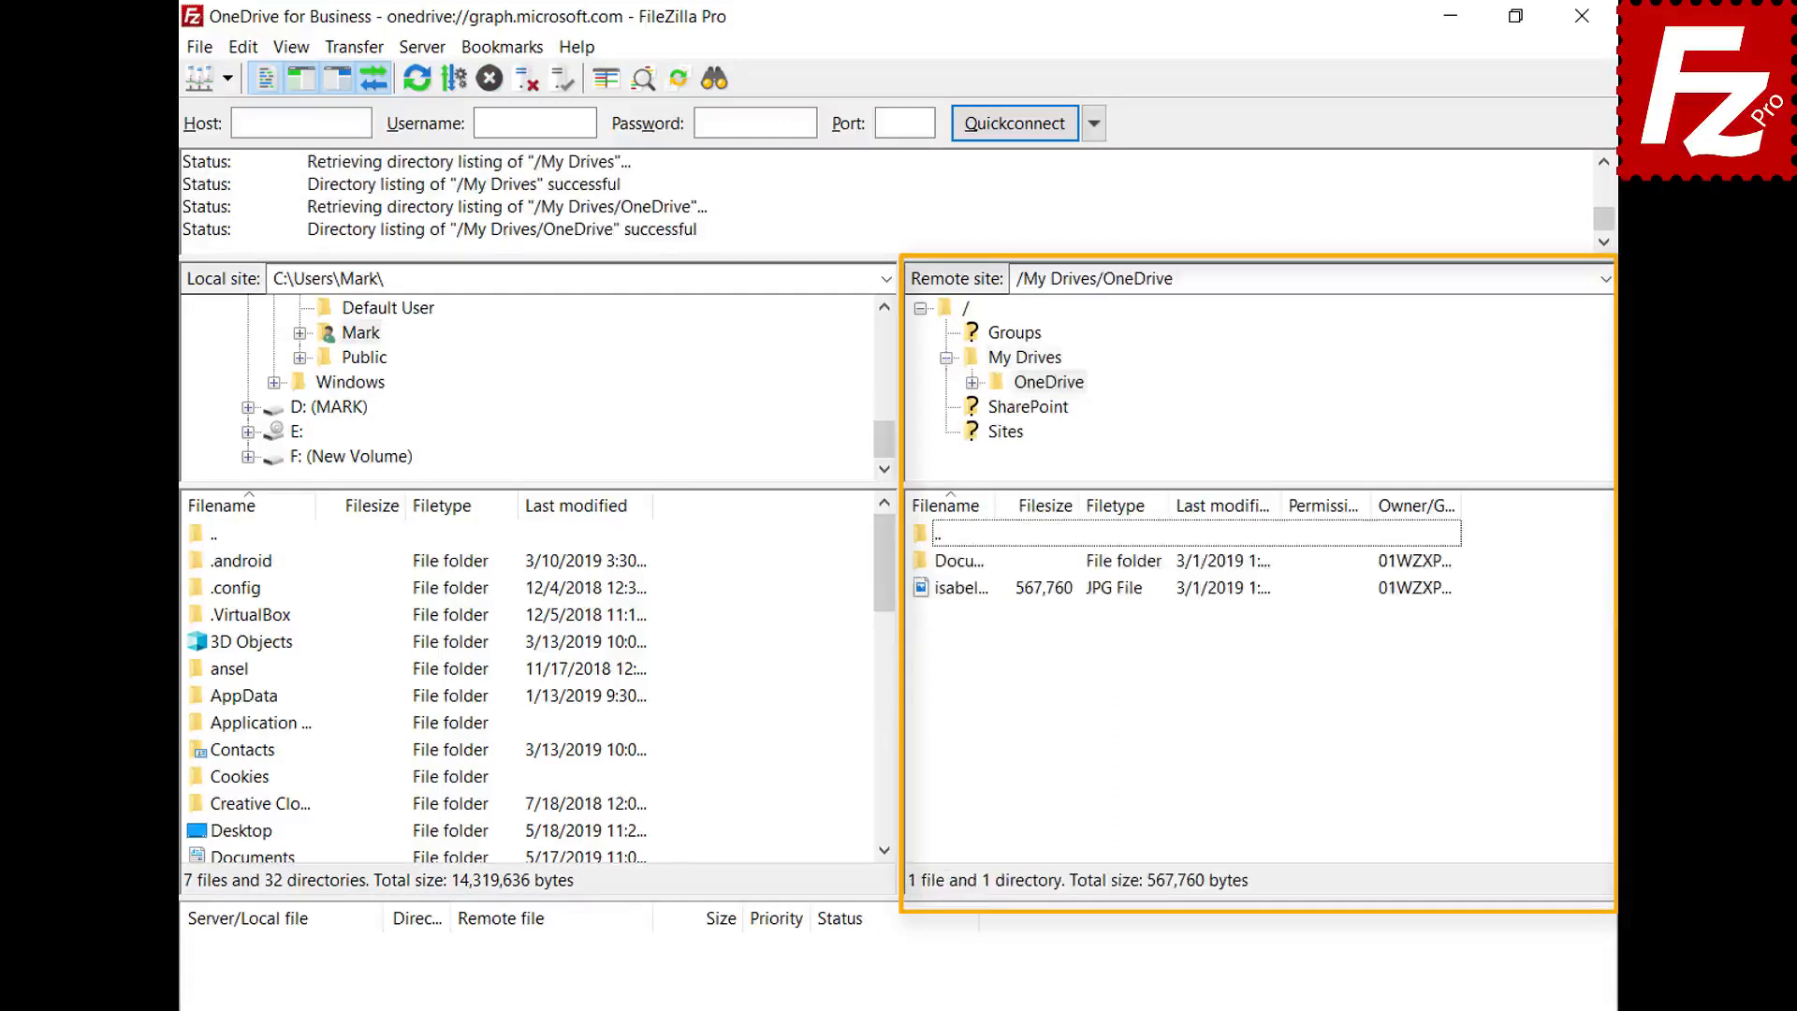
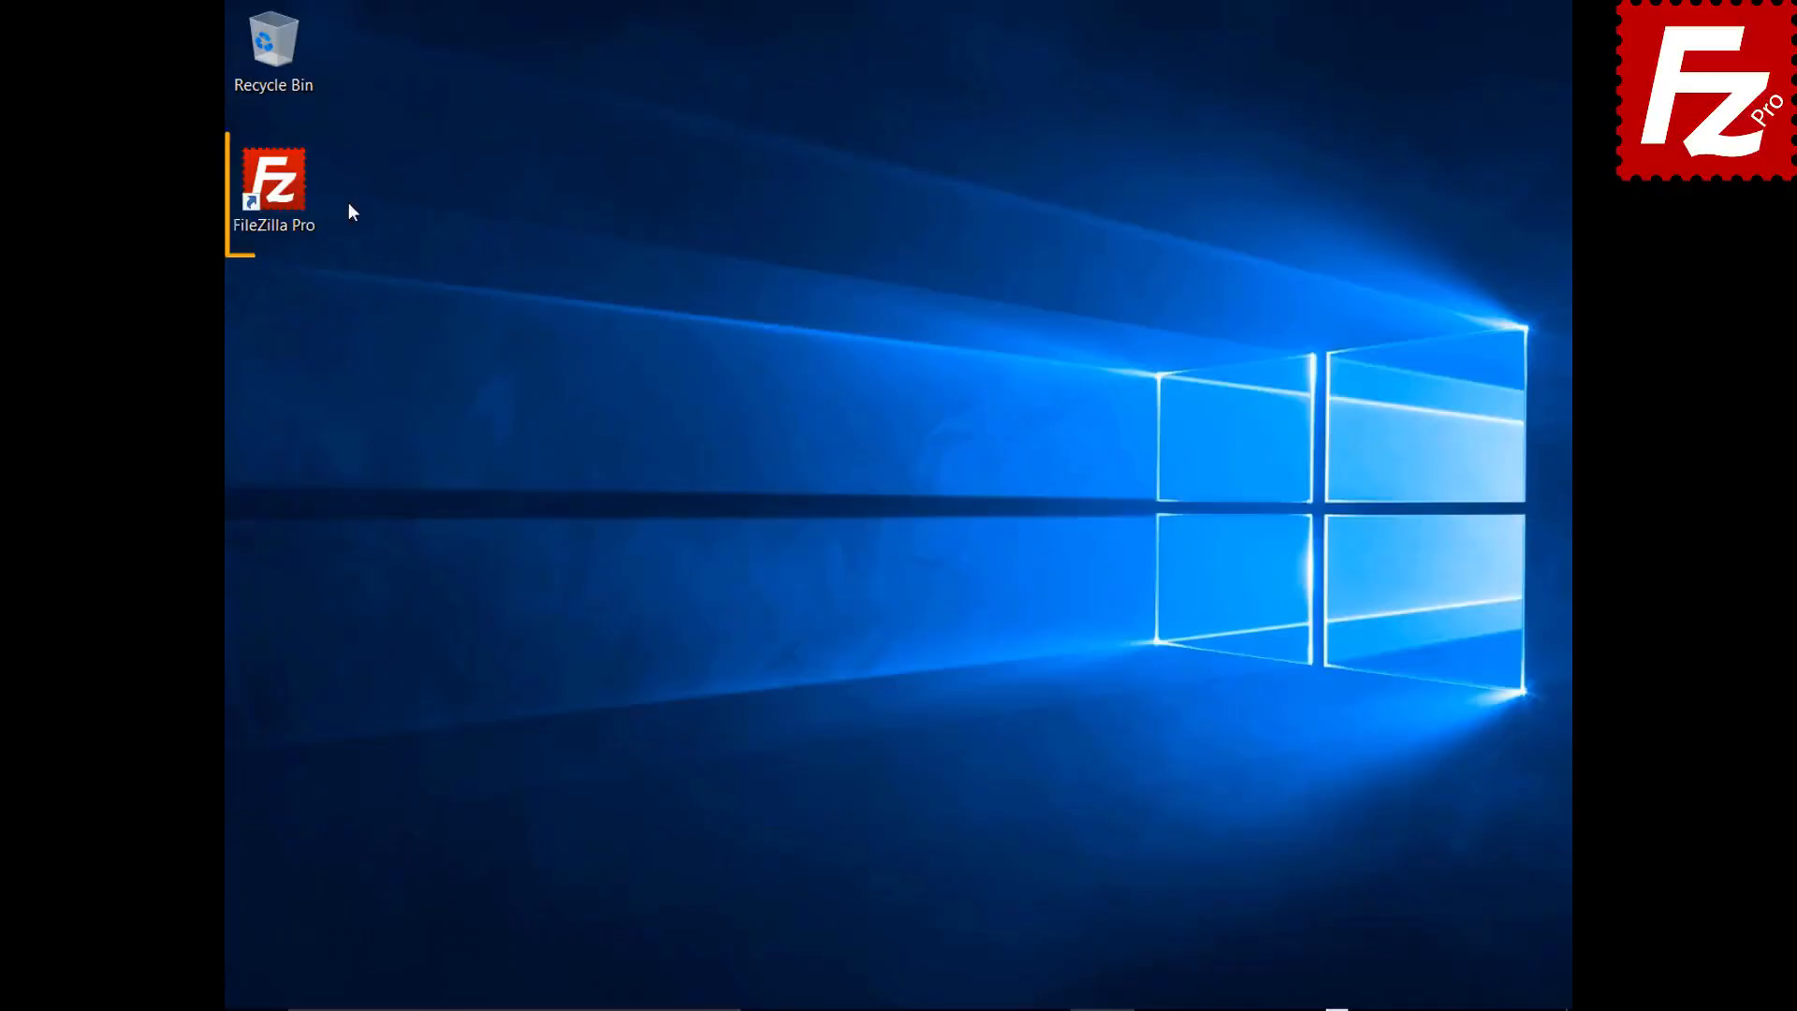
- Launch FileZilla Pro from its desktop shortcut
{"action": "double_click", "coordinate": [284, 194]}
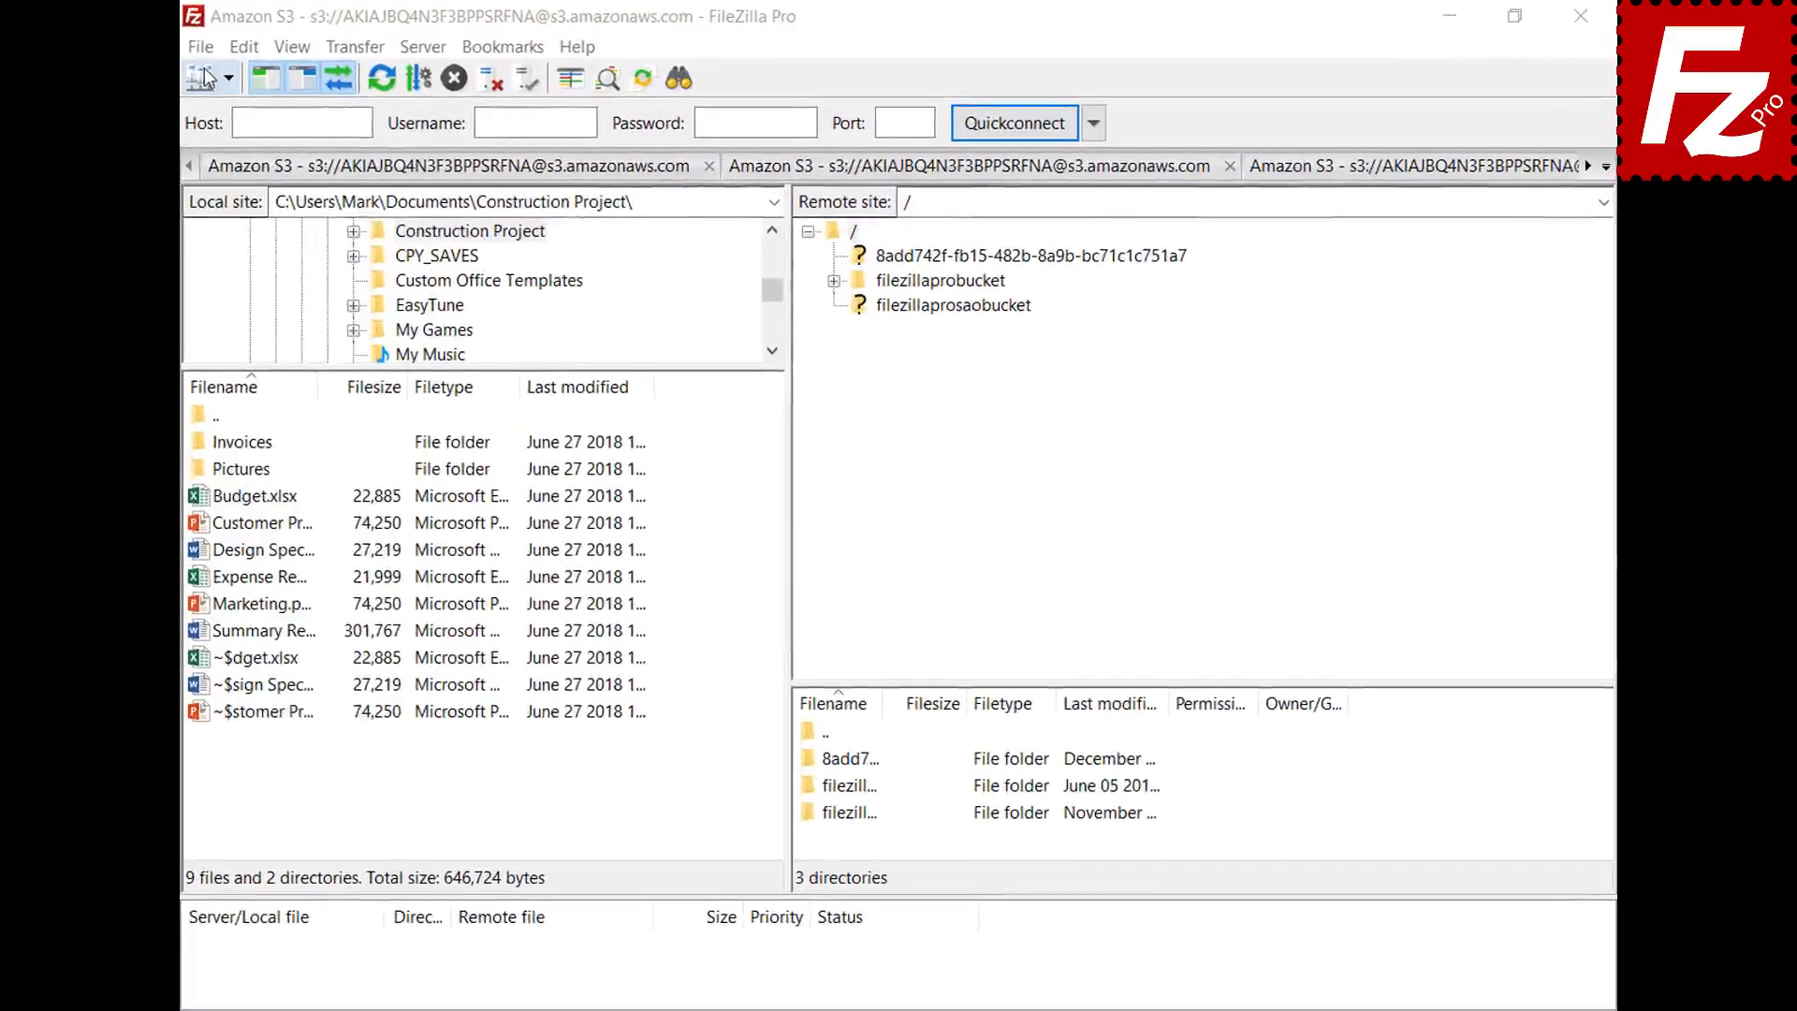
- In the Site Manager, create a new site named 'OneDrive' using the Microsoft OneDrive protocol
{"action": "left_click", "coordinate": [202, 49]}
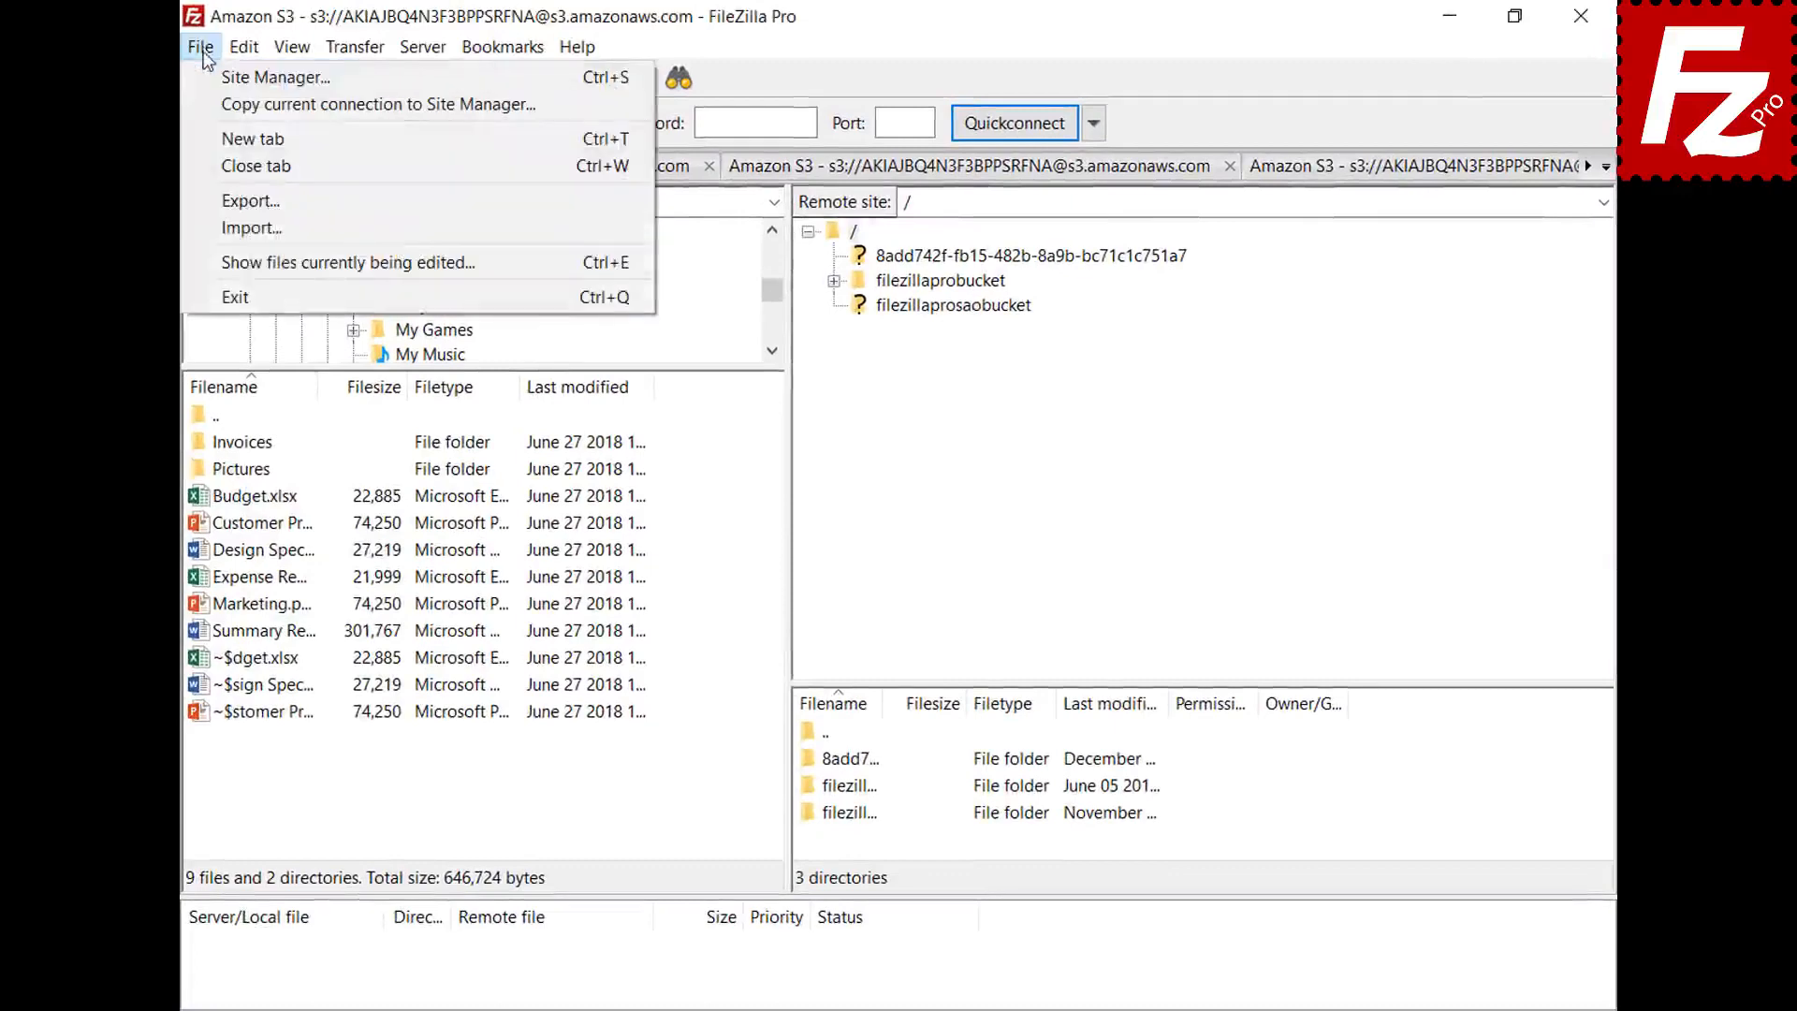
{"action": "left_click", "coordinate": [206, 75]}
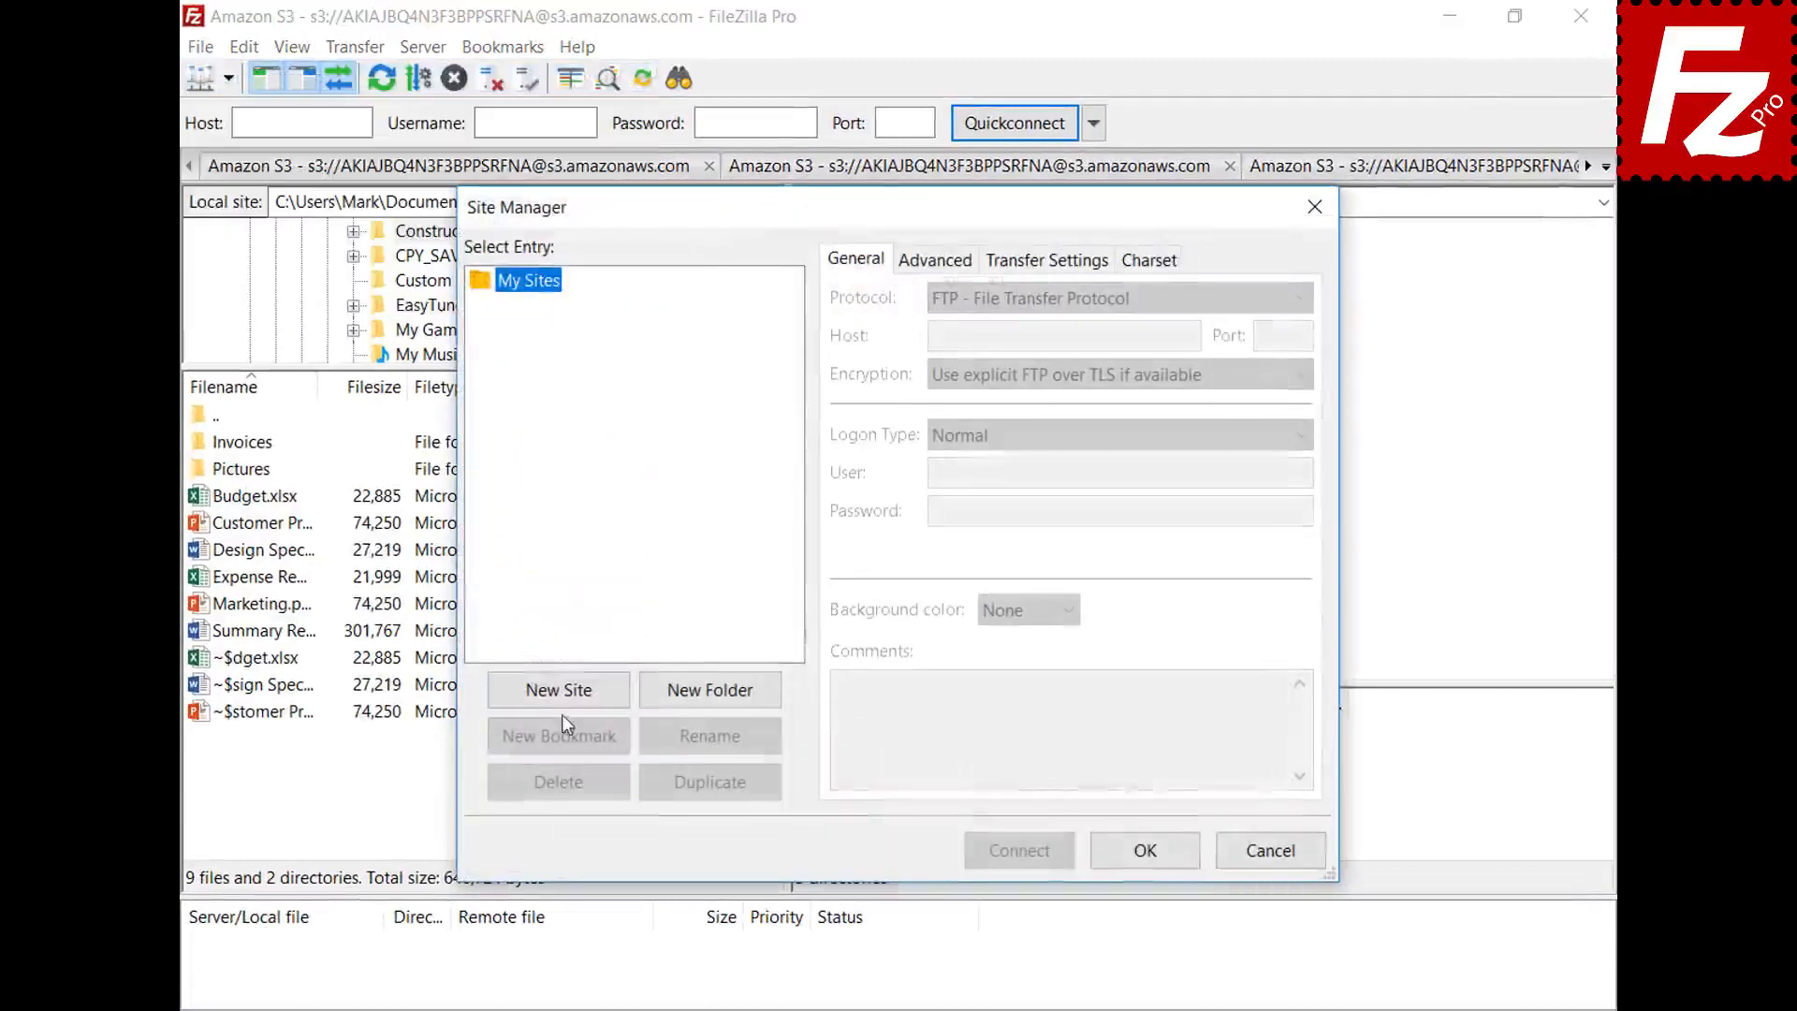
{"action": "left_click", "coordinate": [562, 693]}
{"action": "type", "text": "OneDrive"}
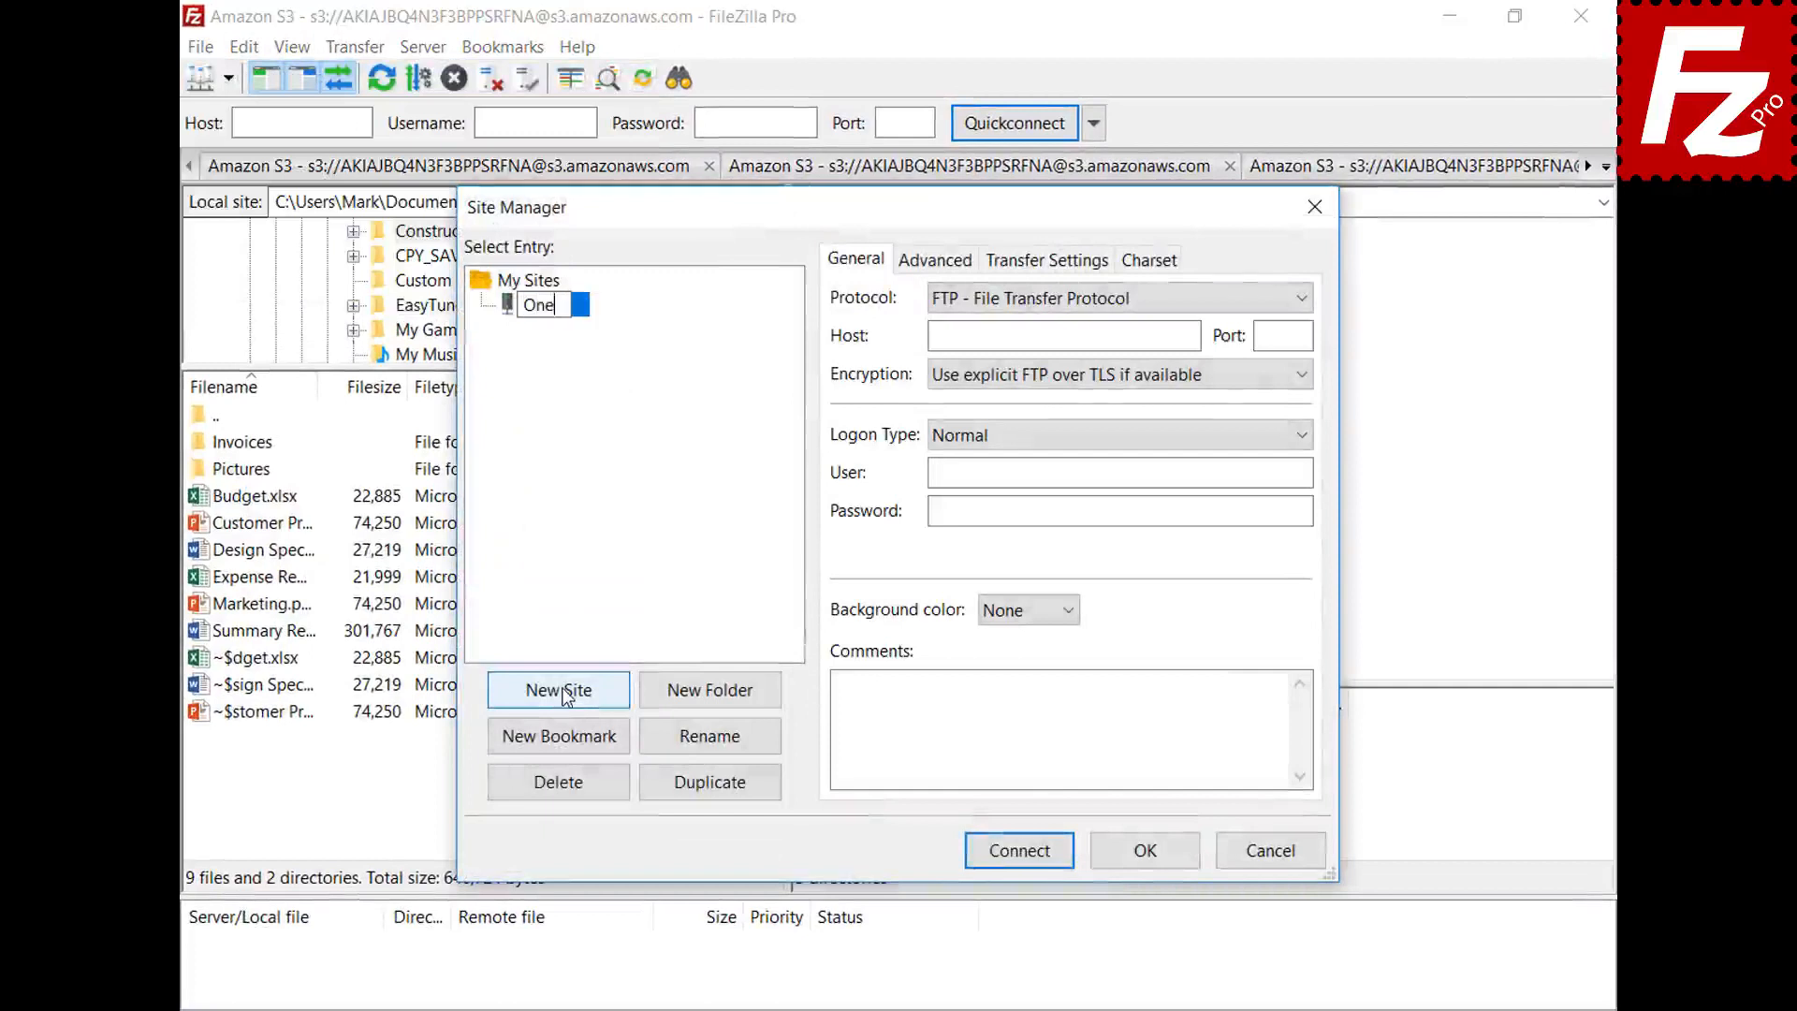
{"action": "left_click", "coordinate": [1304, 311]}
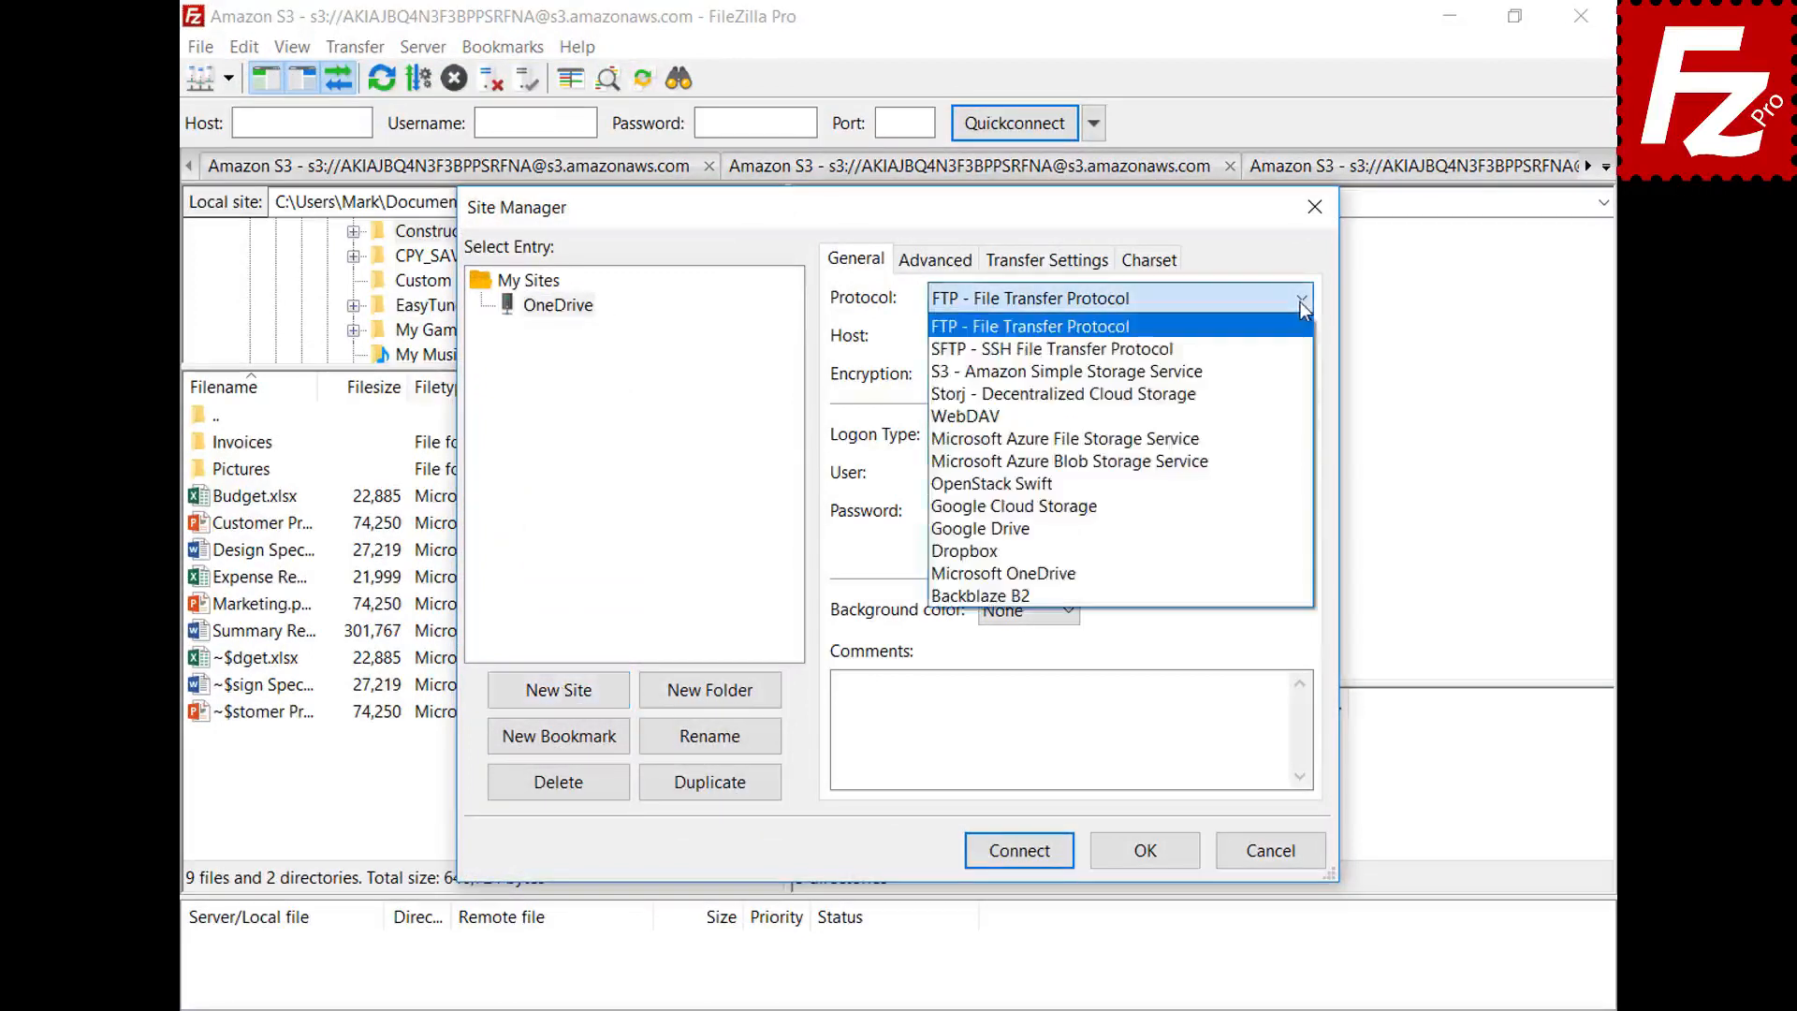
{"action": "left_click", "coordinate": [1296, 573]}
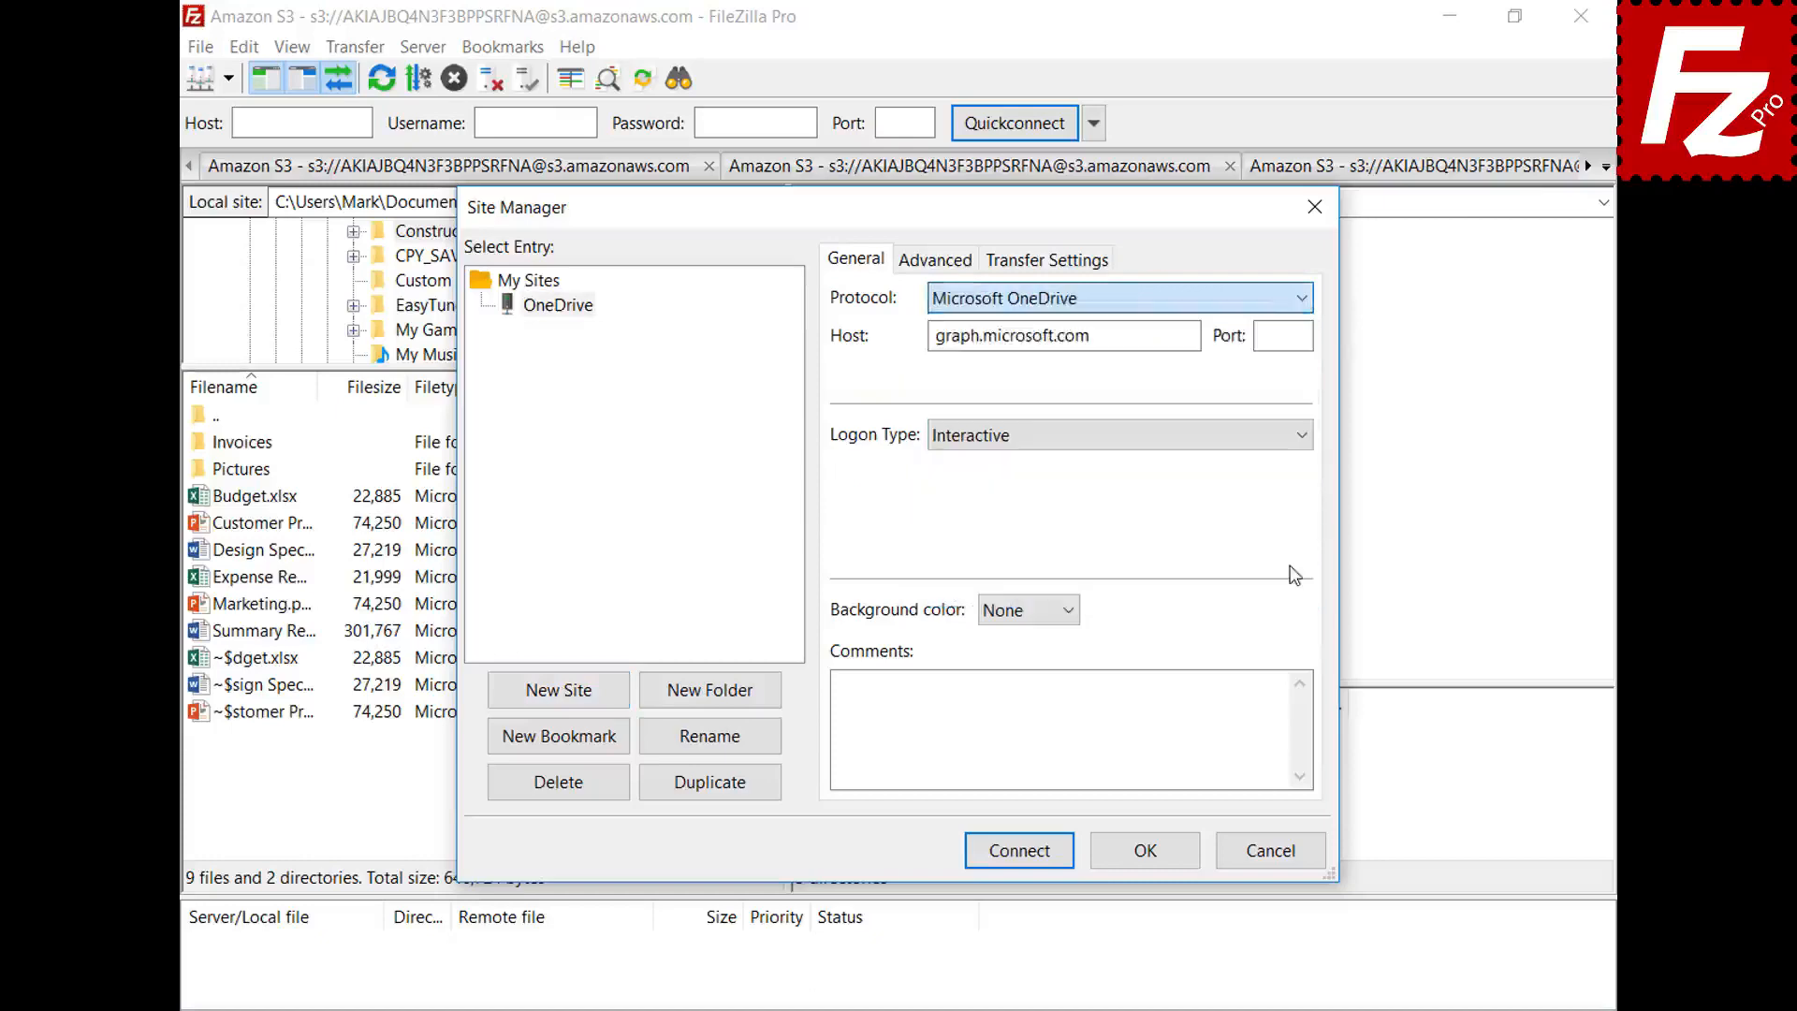
- Connect to the OneDrive site and sign in with the Microsoft account e-mail and password
{"action": "left_click", "coordinate": [1022, 855]}
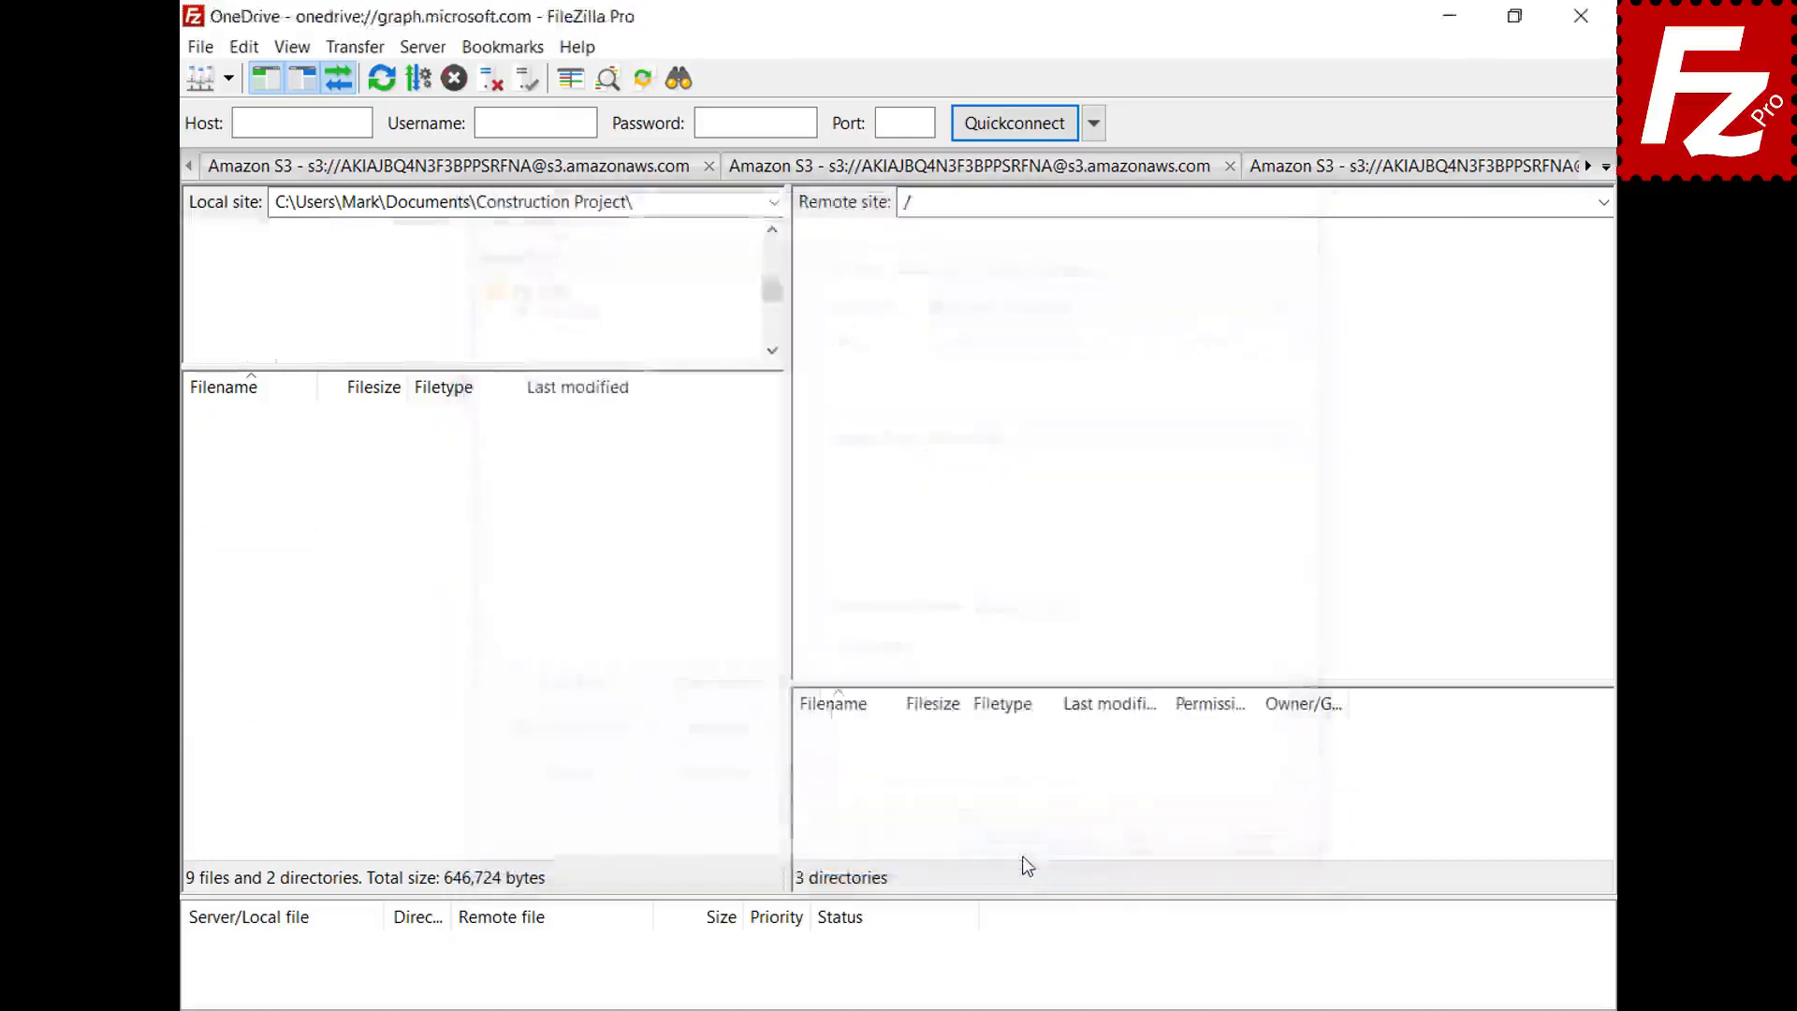
{"action": "key", "text": "ctrl+v"}
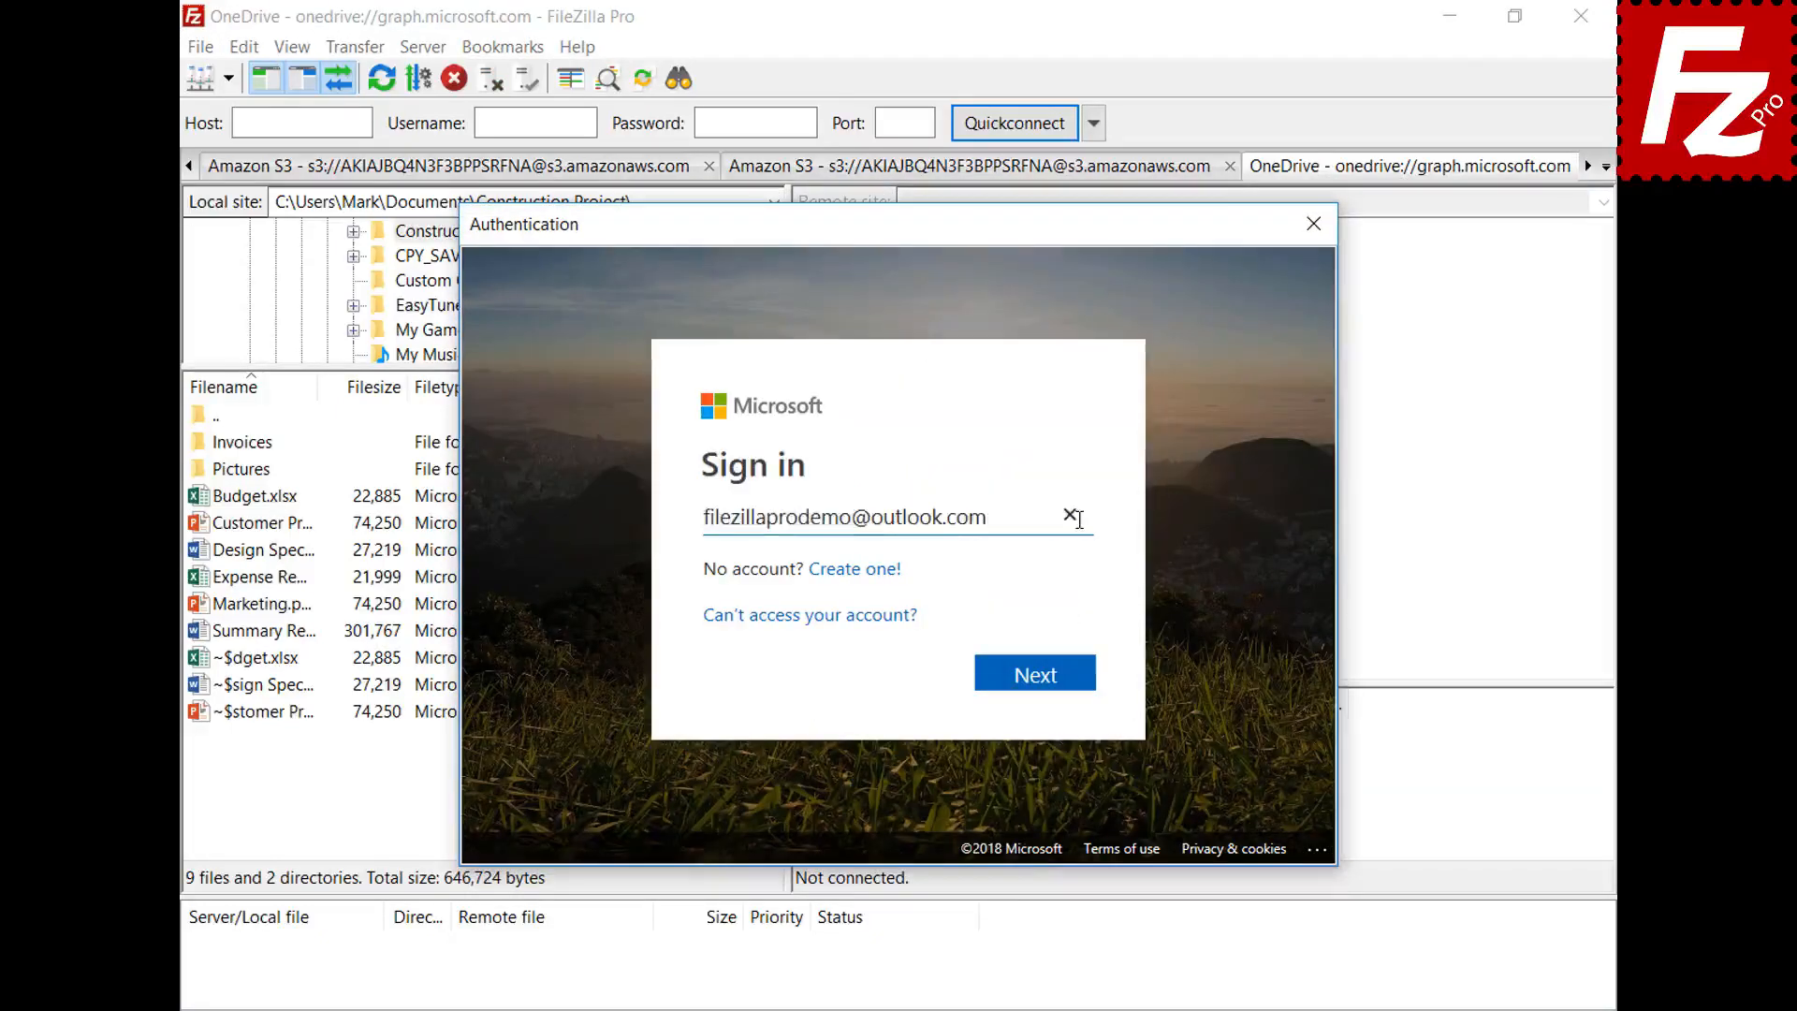
{"action": "left_click", "coordinate": [1041, 676]}
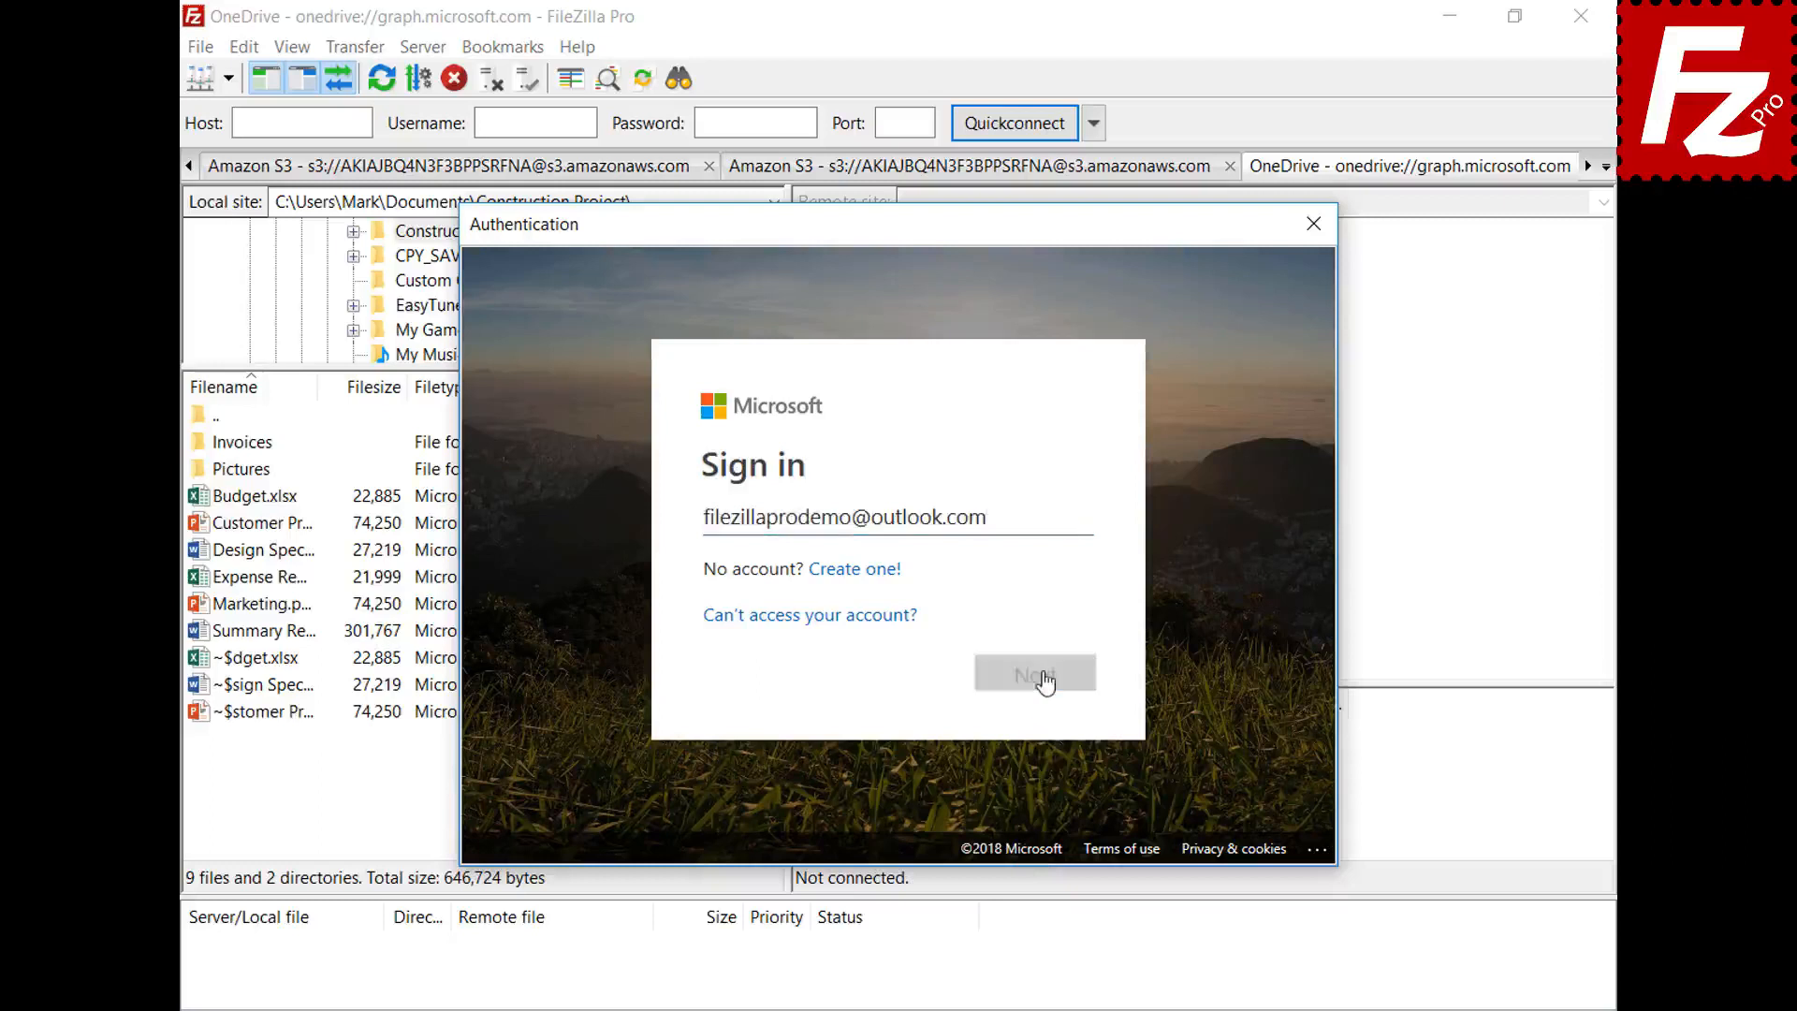
{"action": "key", "text": "ctrl+v"}
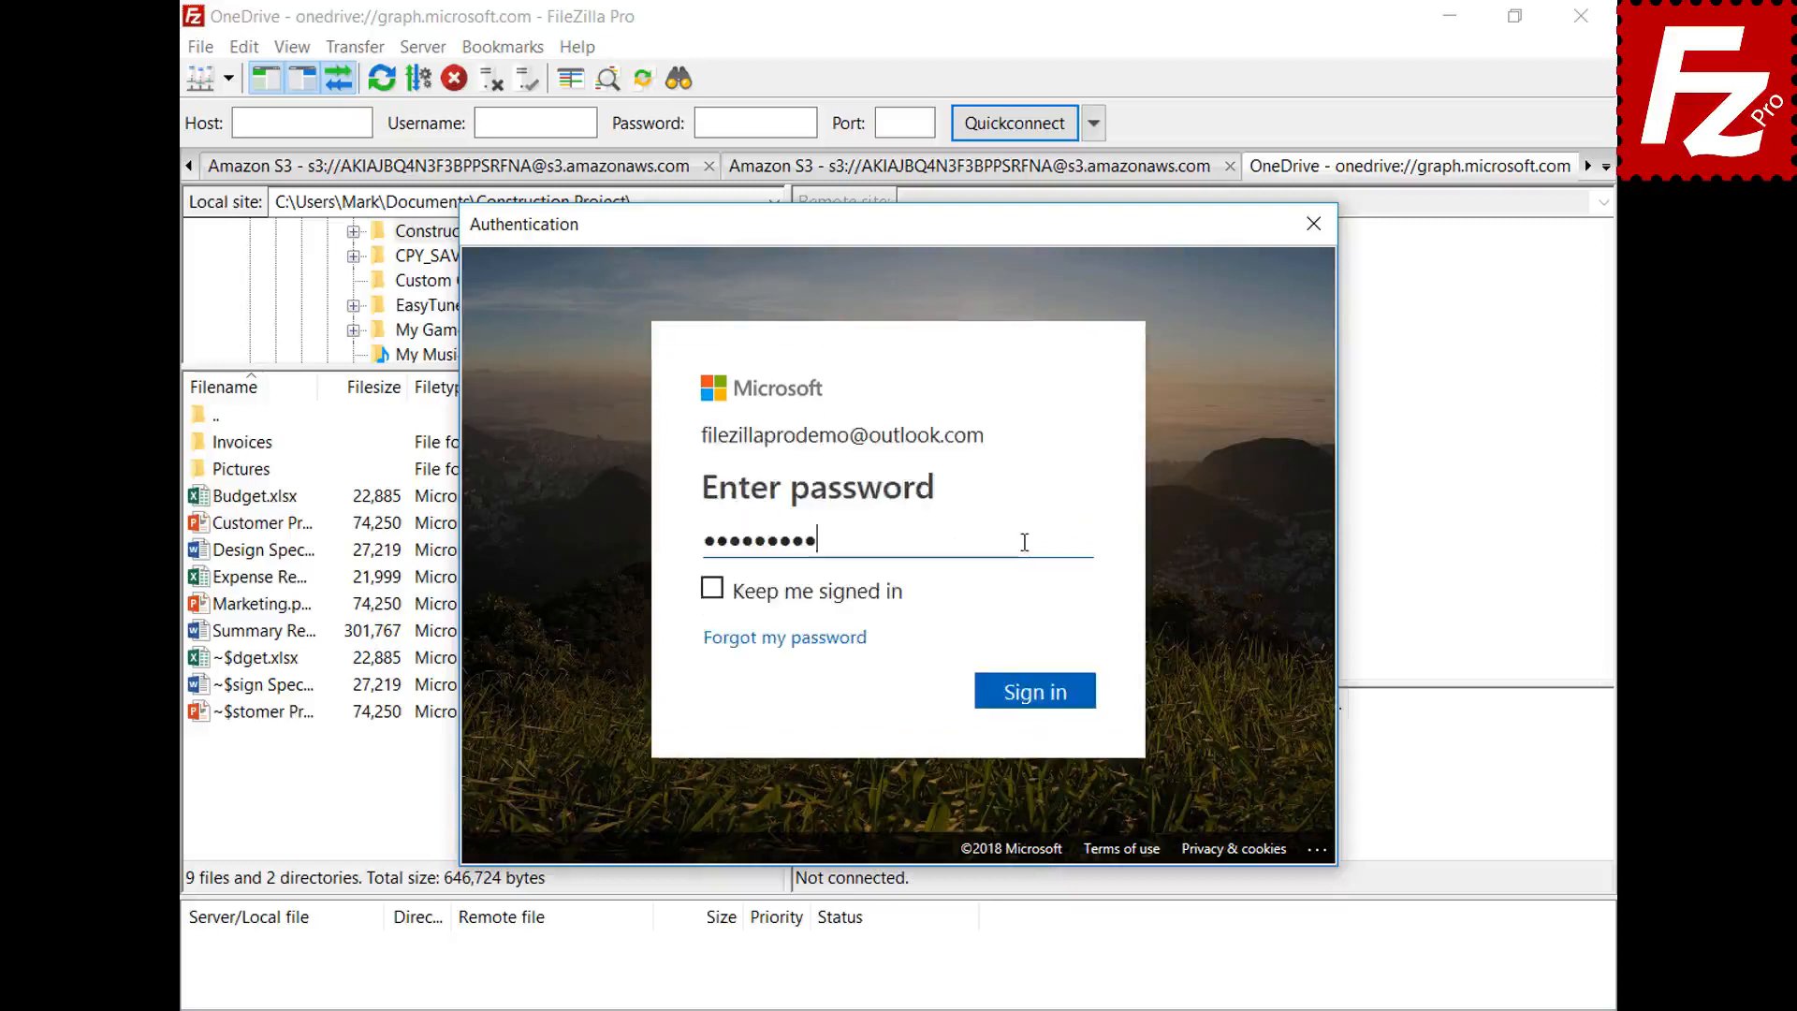
{"action": "left_click", "coordinate": [1040, 700]}
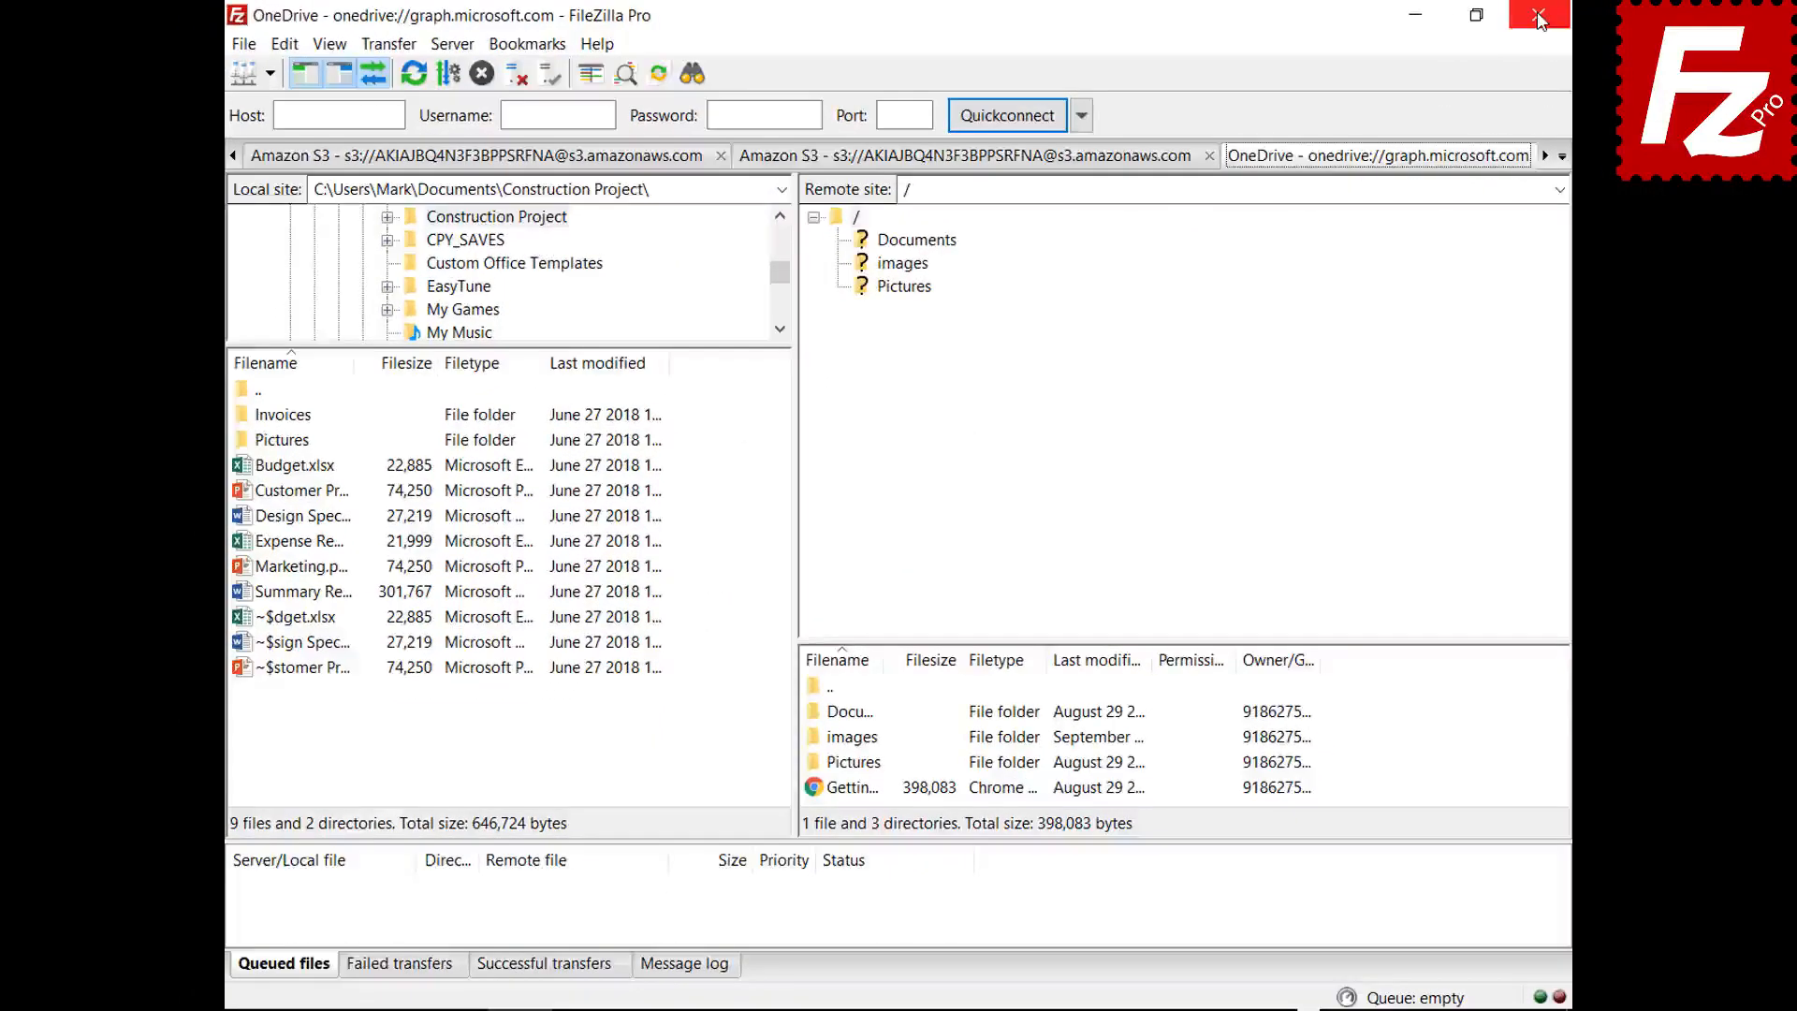
- Close FileZilla Pro and complete the Microsoft sign-in with the account e-mail and password
{"action": "left_click", "coordinate": [1538, 17]}
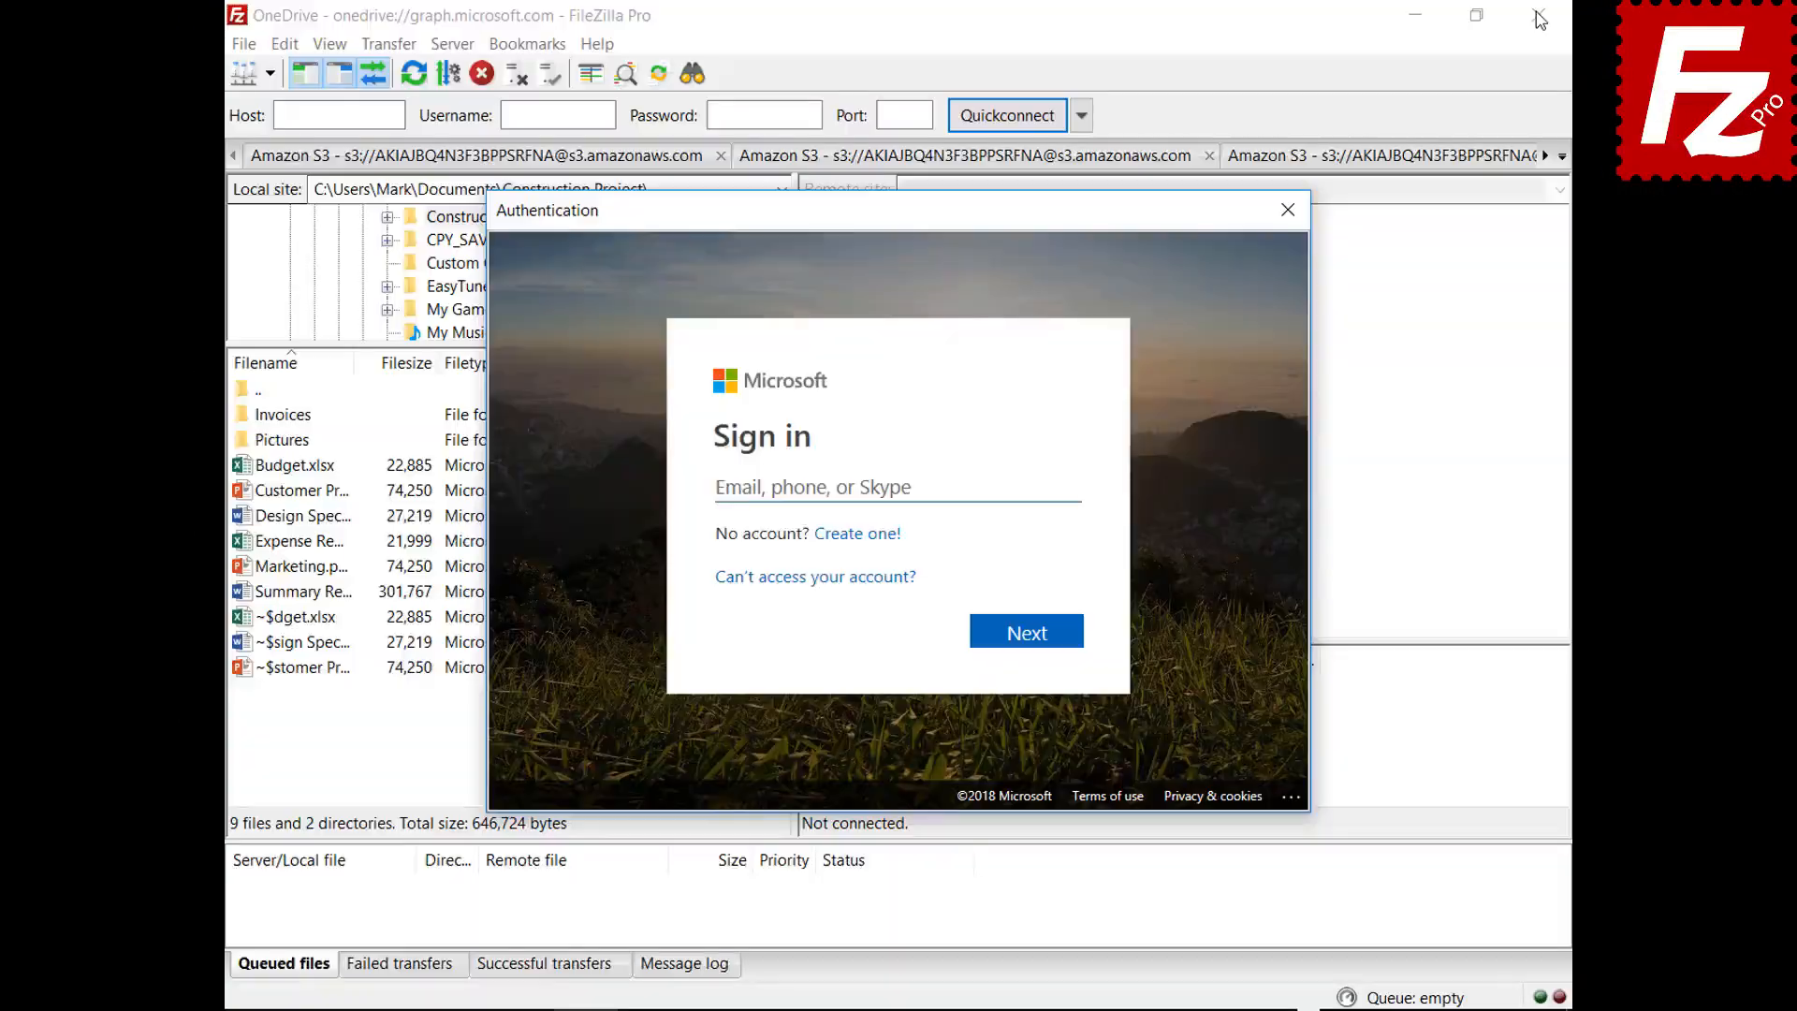
{"action": "left_click", "coordinate": [1035, 485]}
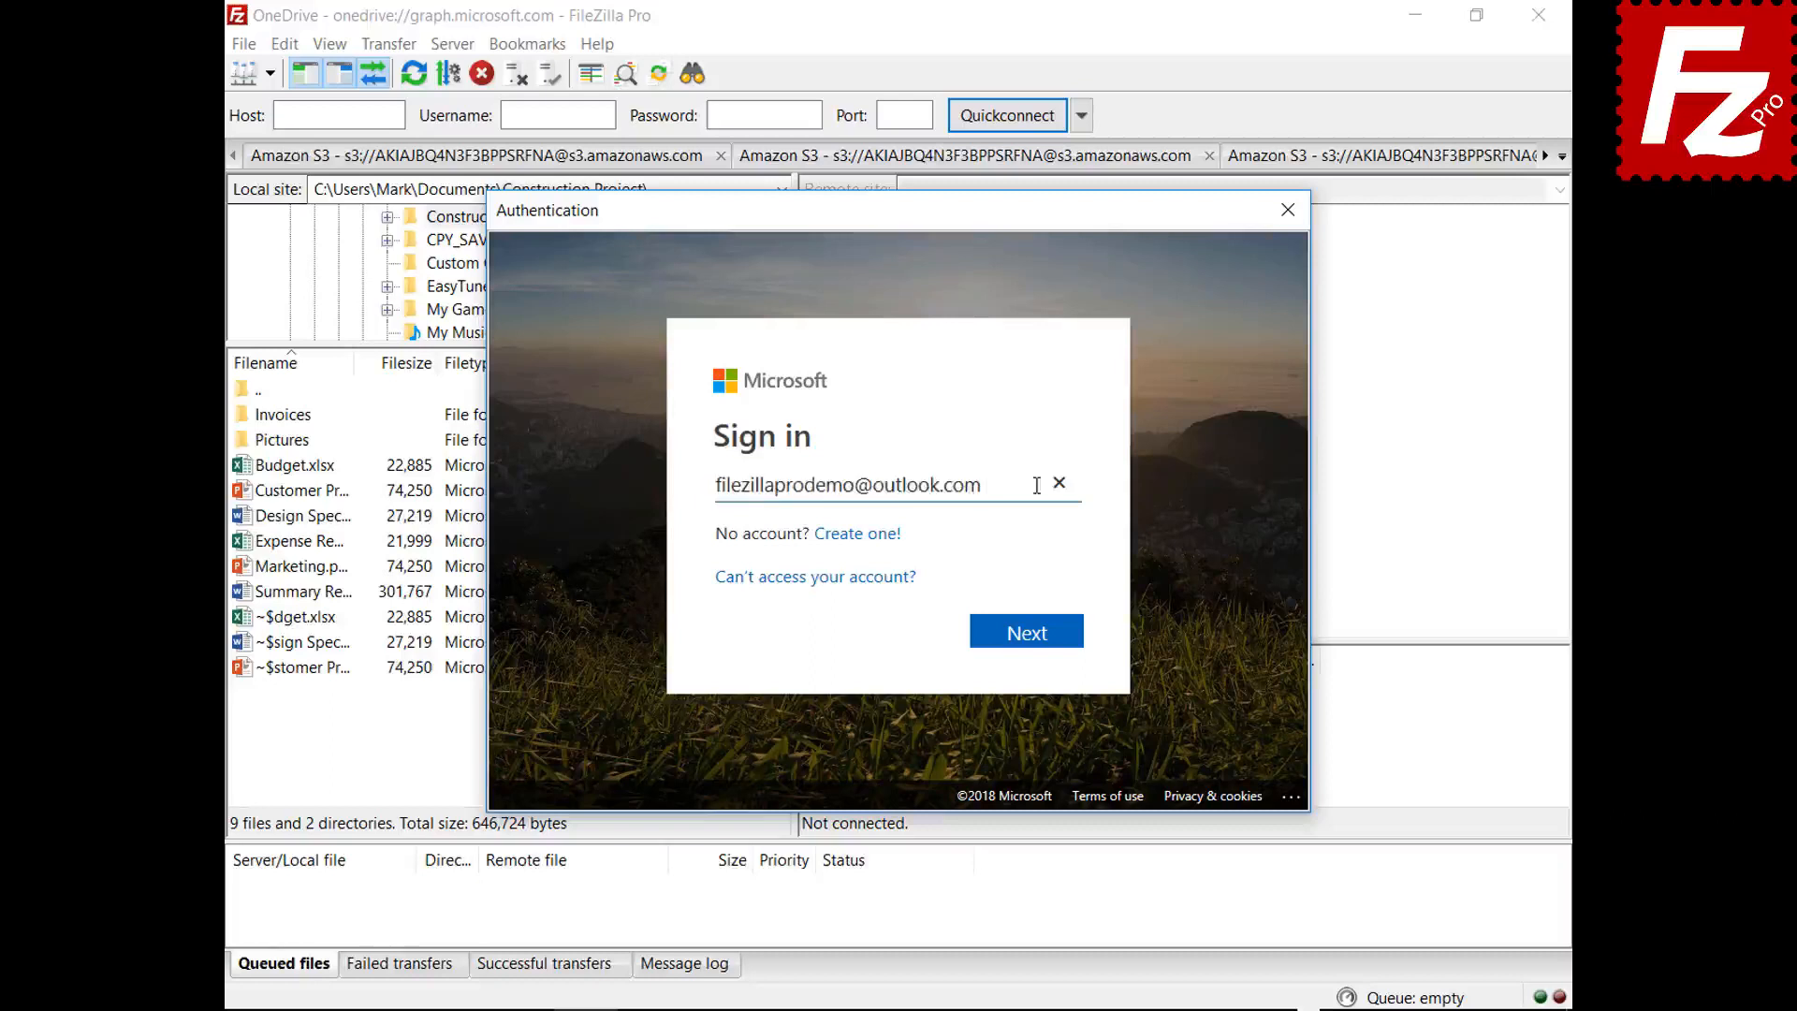
{"action": "left_click", "coordinate": [1027, 642]}
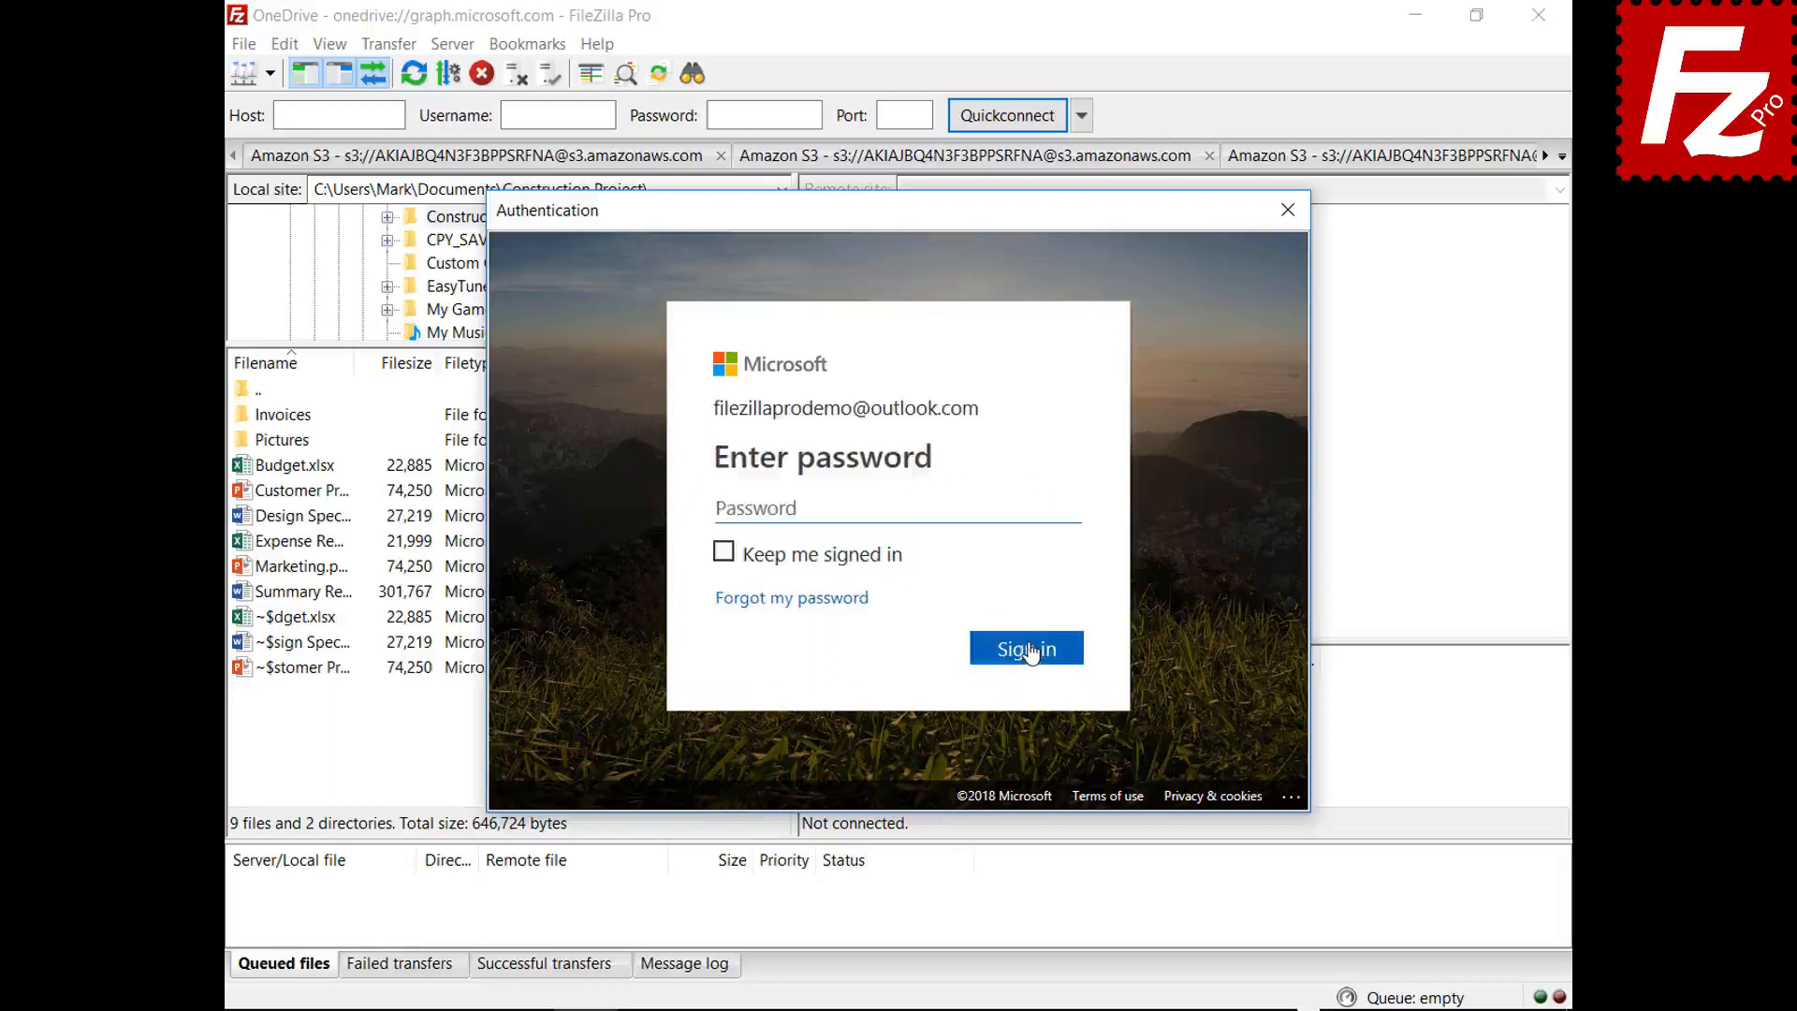
{"action": "type", "text": "*********"}
{"action": "left_click", "coordinate": [1027, 657]}
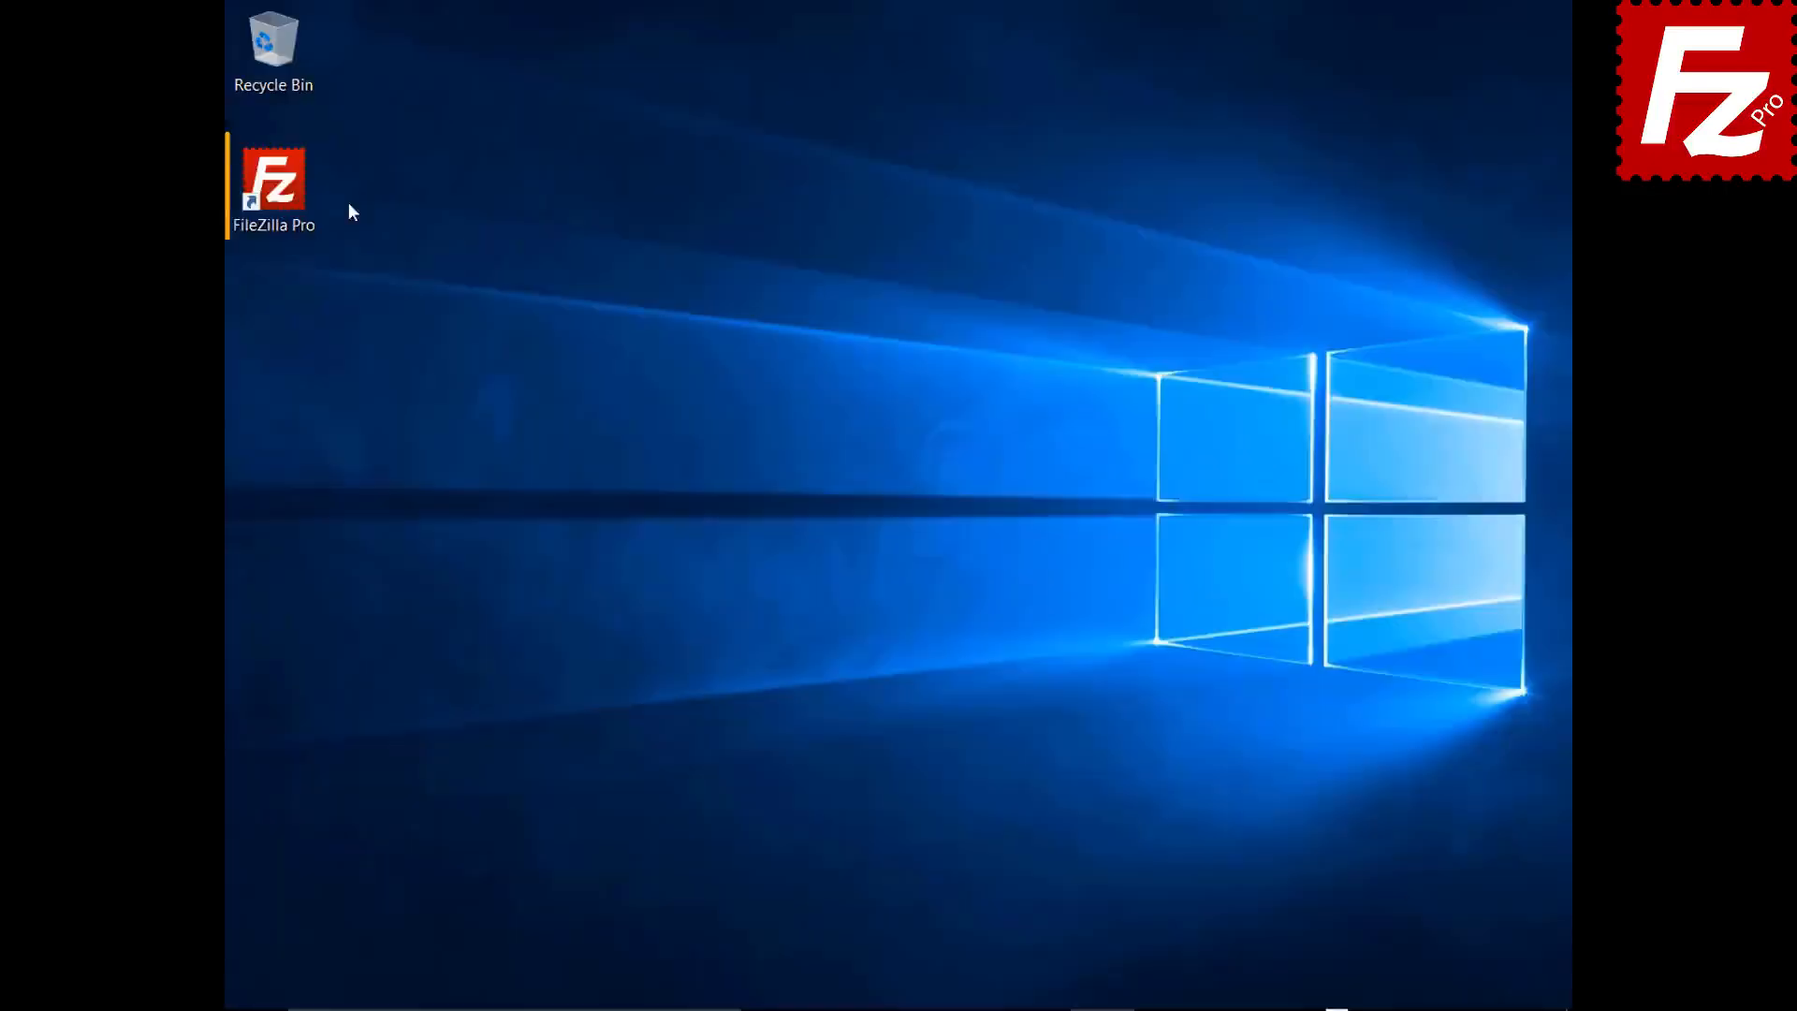
- Reopen FileZilla Pro and protect saved passwords with a master password in the Passwords settings
{"action": "double_click", "coordinate": [285, 193]}
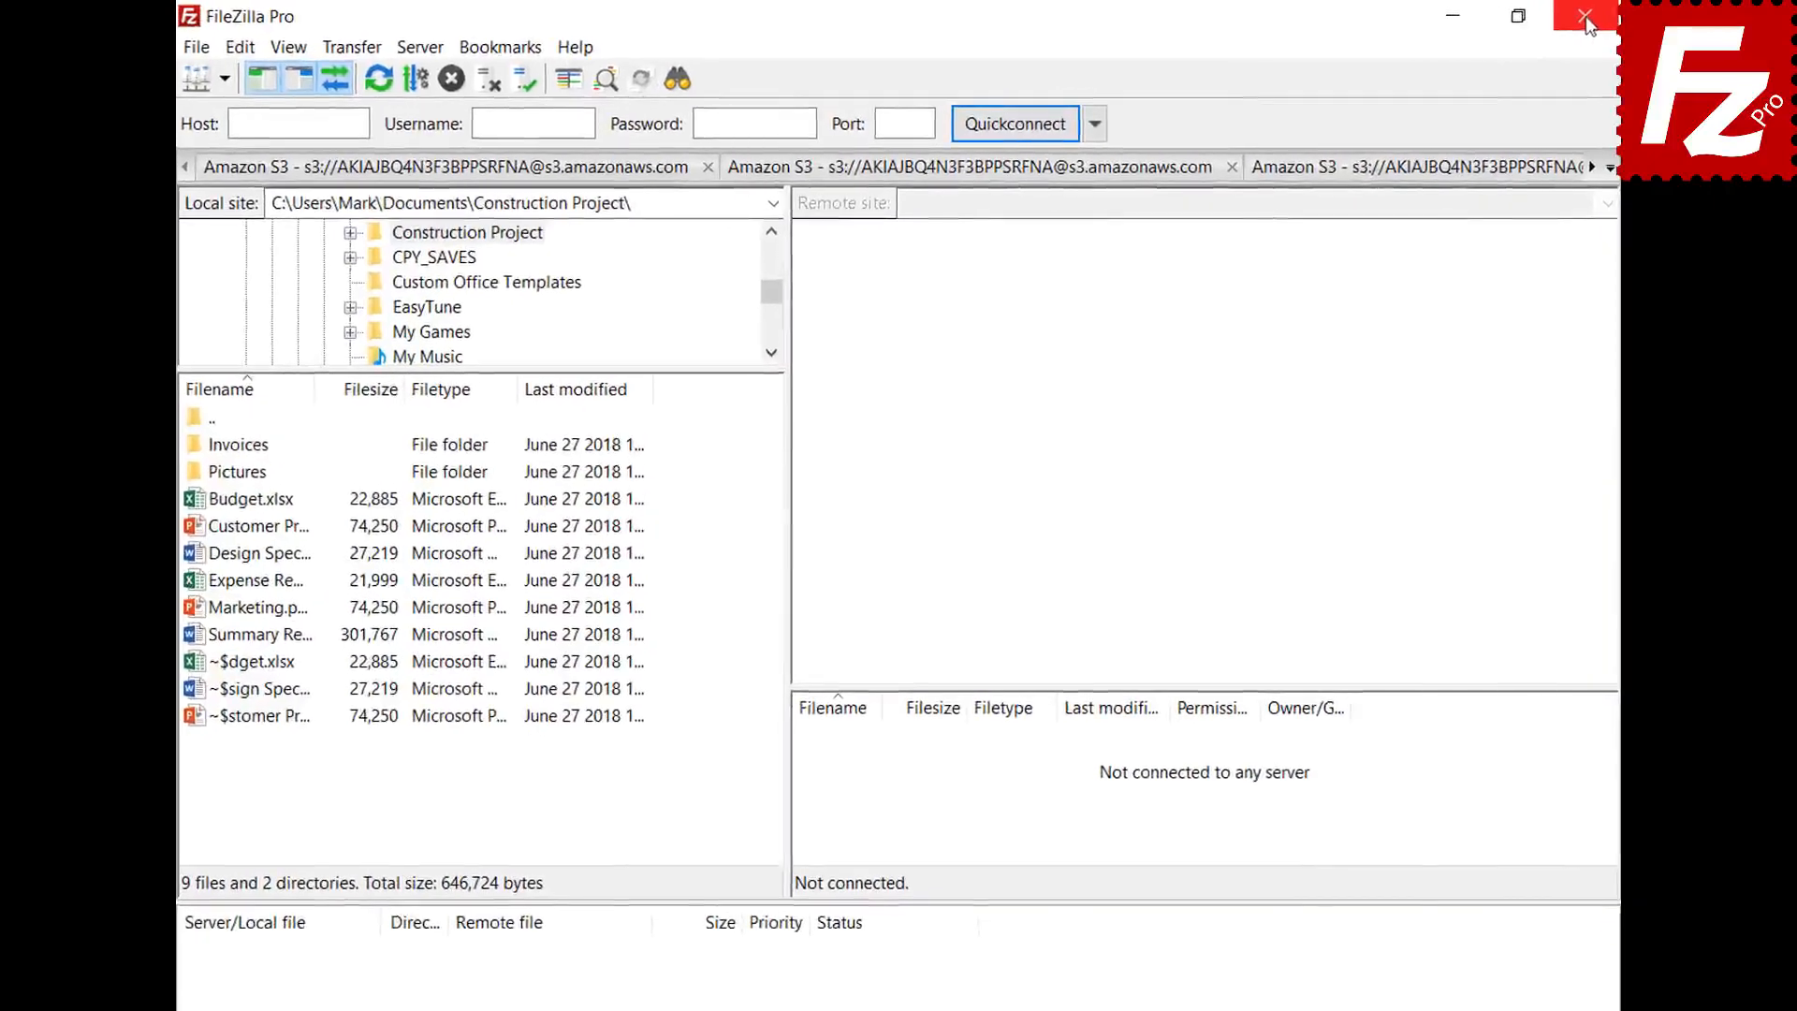
{"action": "left_click", "coordinate": [239, 49]}
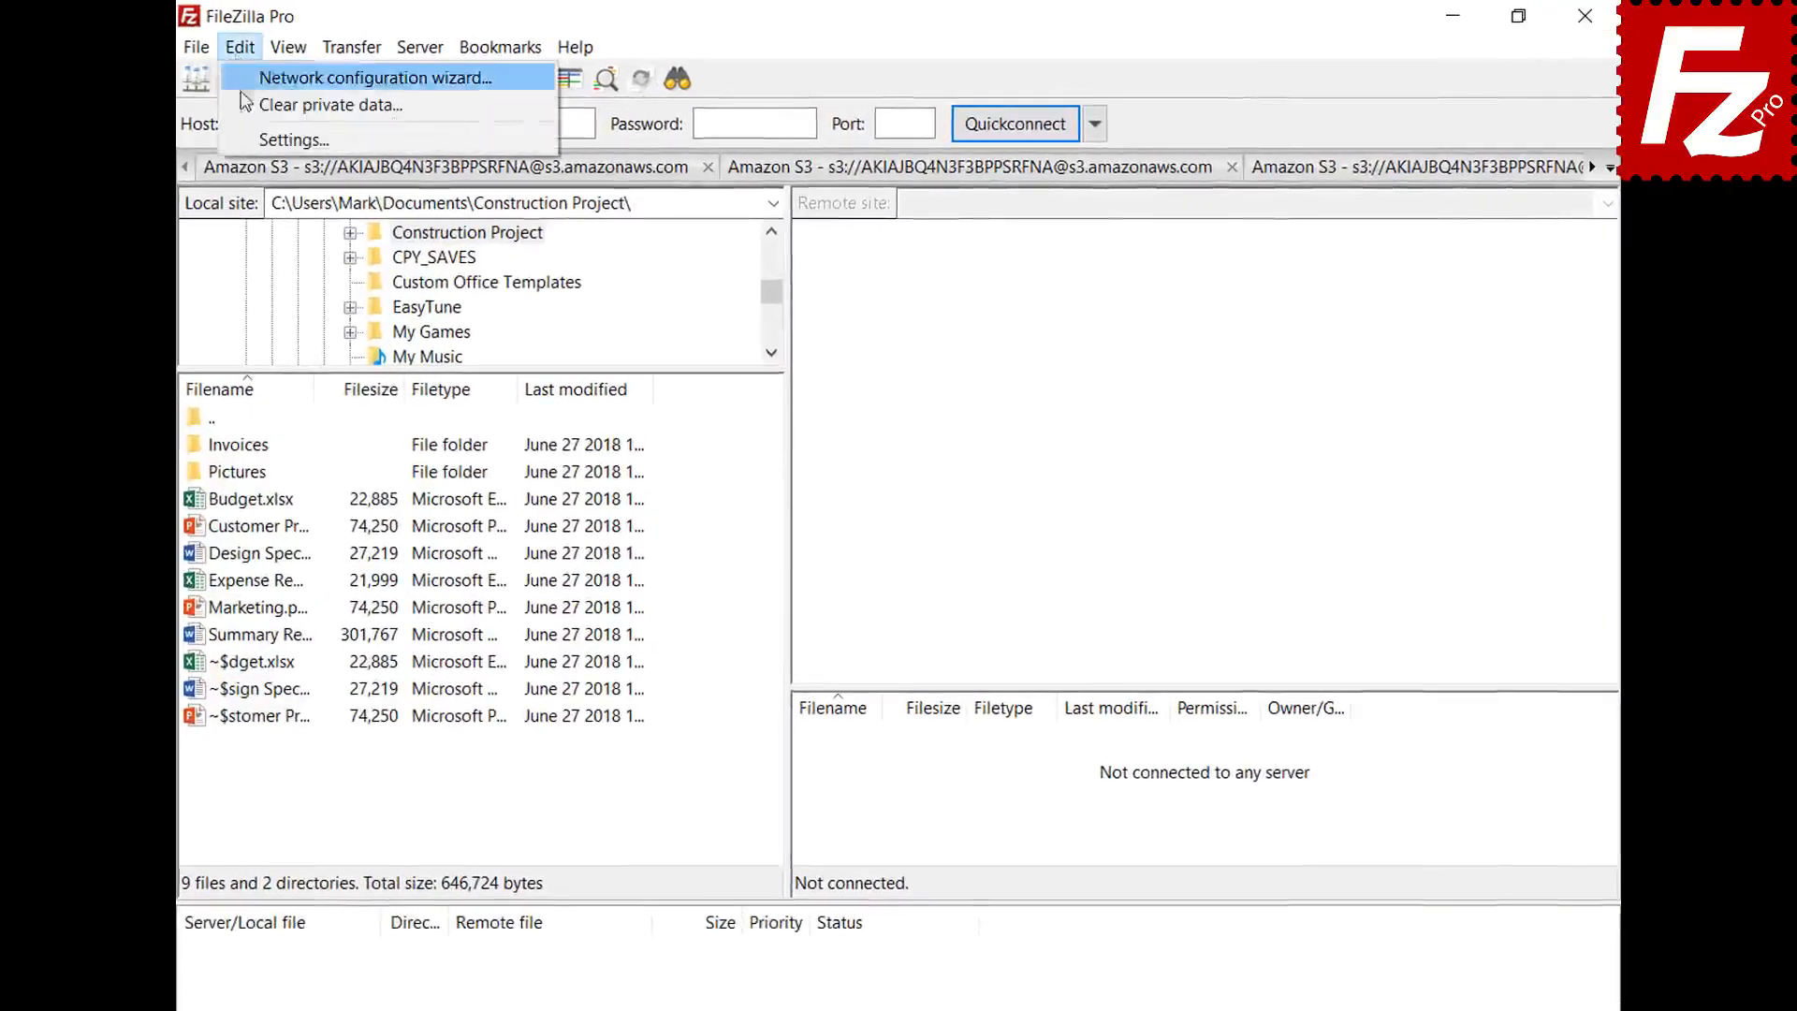
{"action": "left_click", "coordinate": [249, 133]}
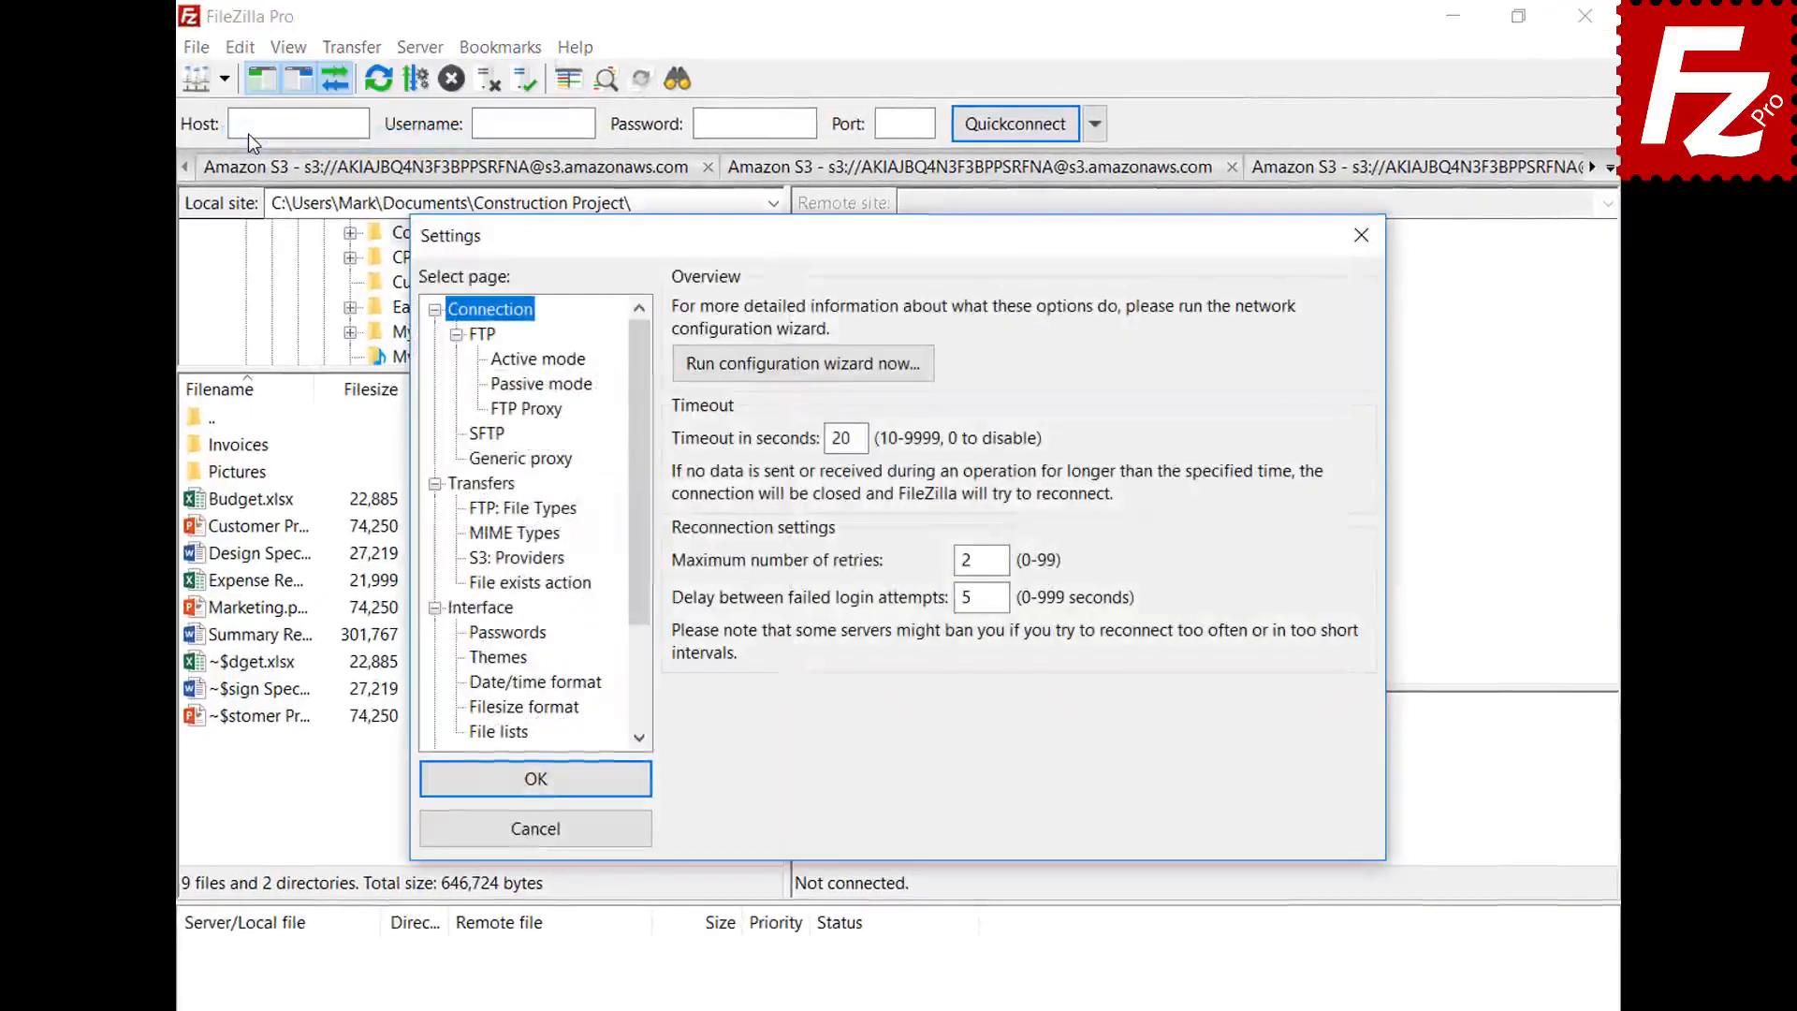
{"action": "left_click", "coordinate": [470, 636]}
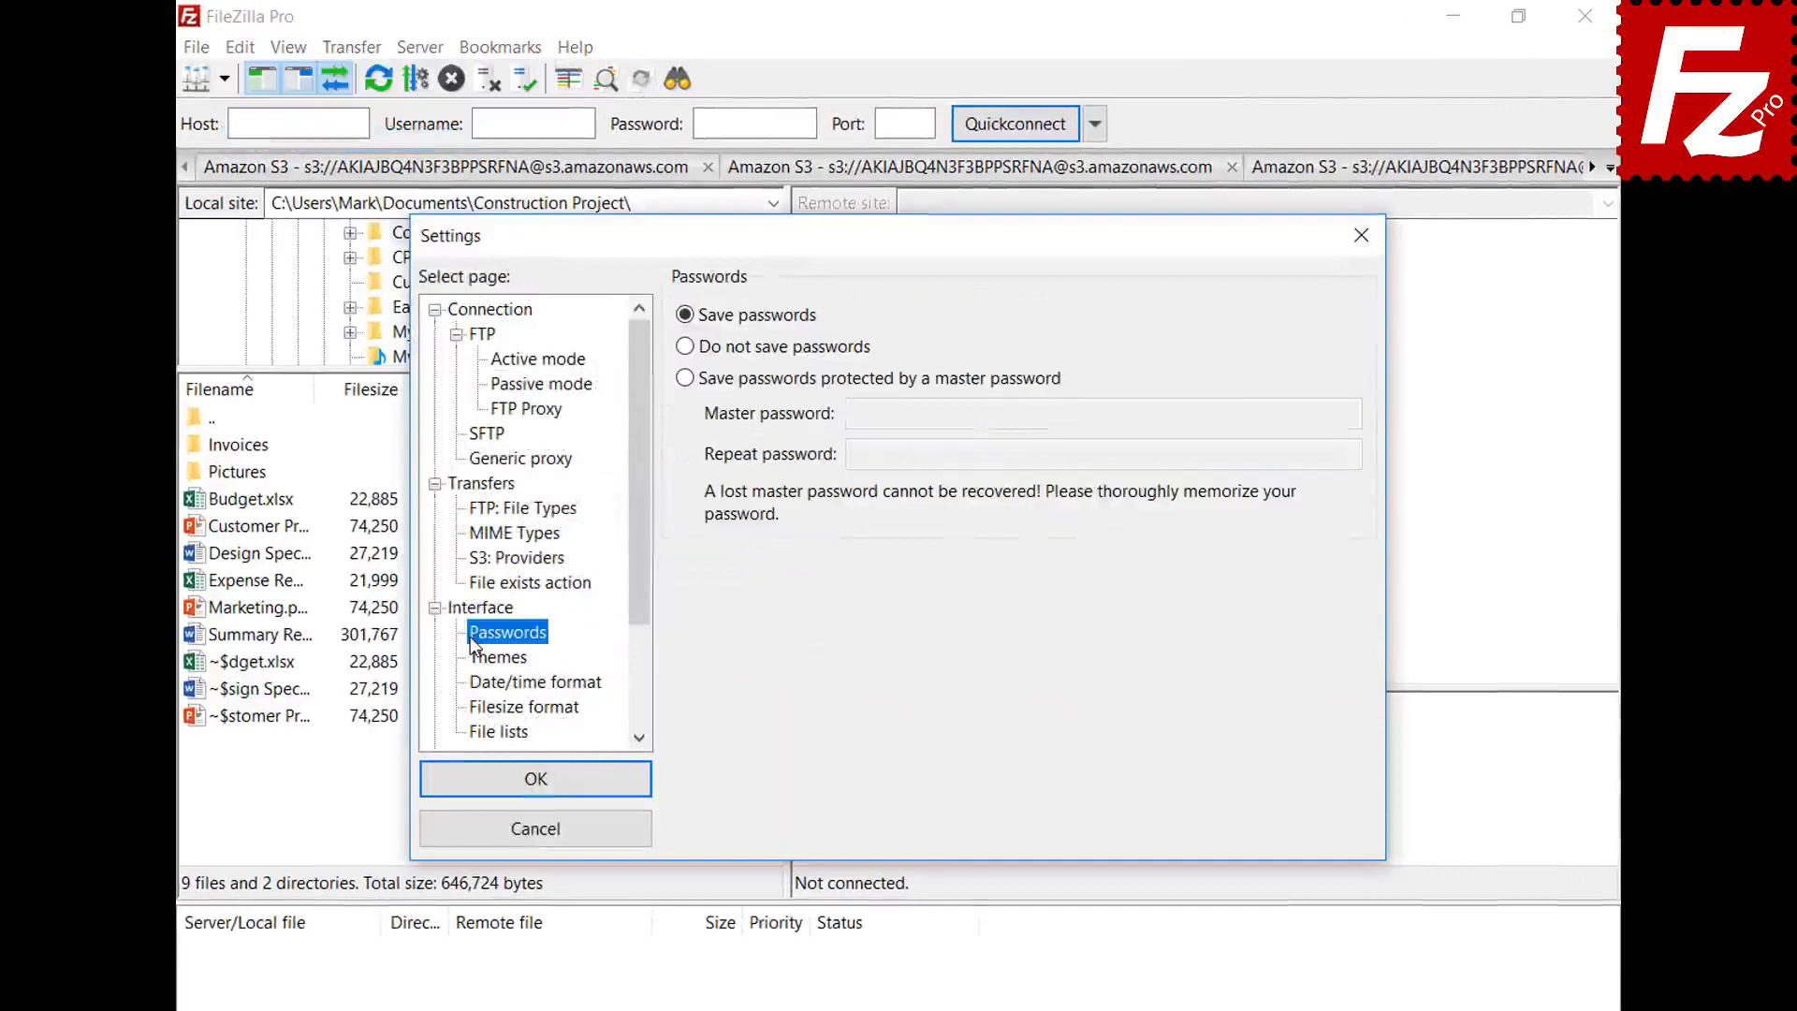
{"action": "left_click", "coordinate": [685, 378]}
{"action": "left_click", "coordinate": [1311, 410]}
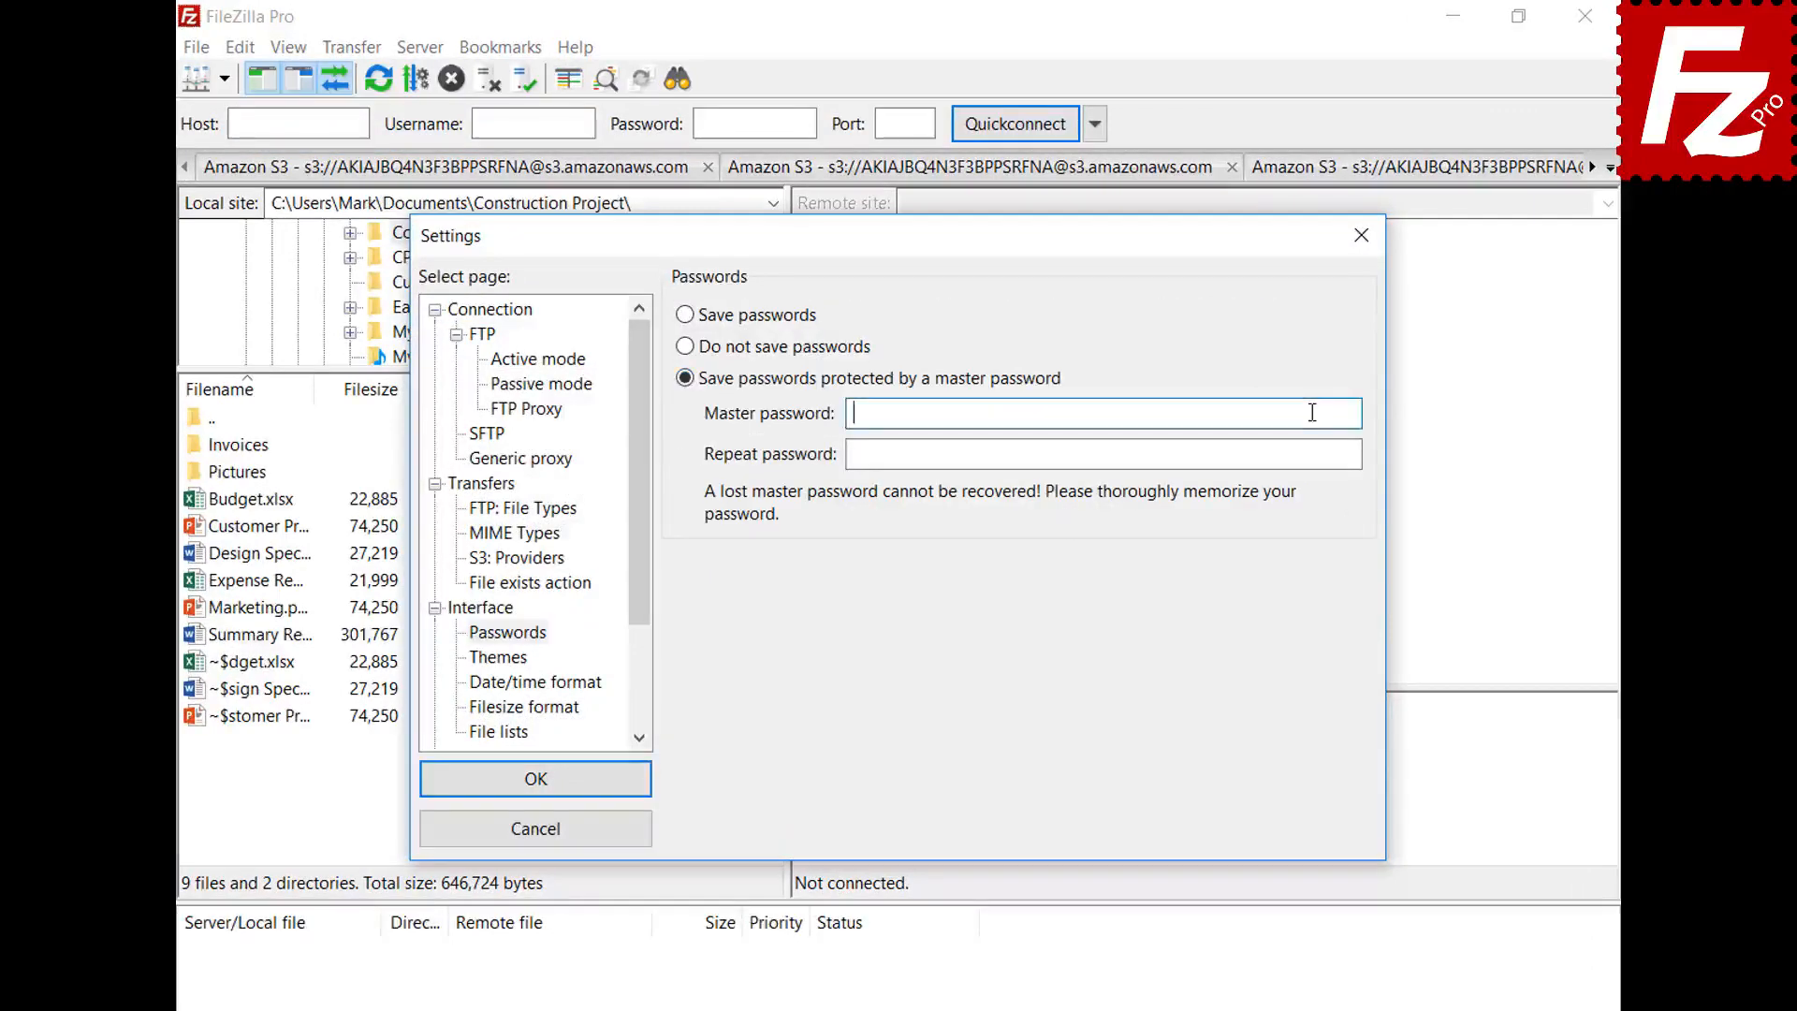
{"action": "key", "text": "ctrl+v"}
{"action": "left_click", "coordinate": [1349, 456]}
{"action": "key", "text": "ctrl+v"}
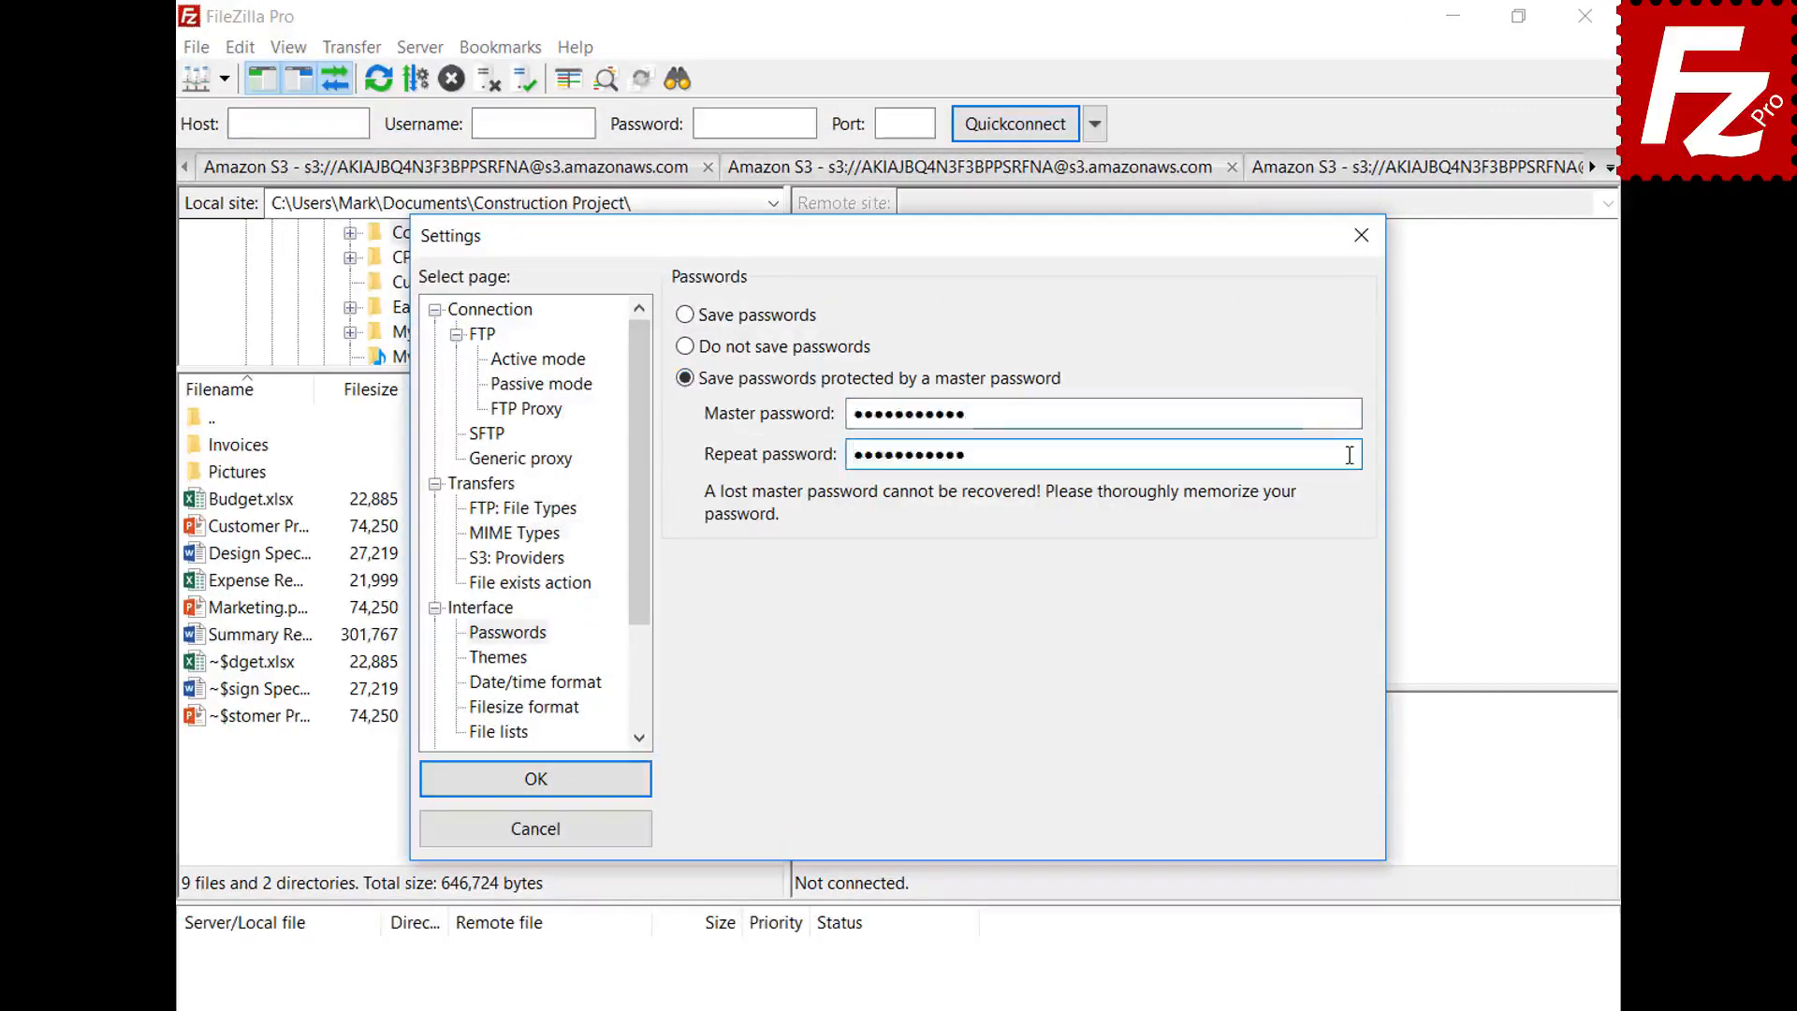
{"action": "left_click", "coordinate": [530, 780]}
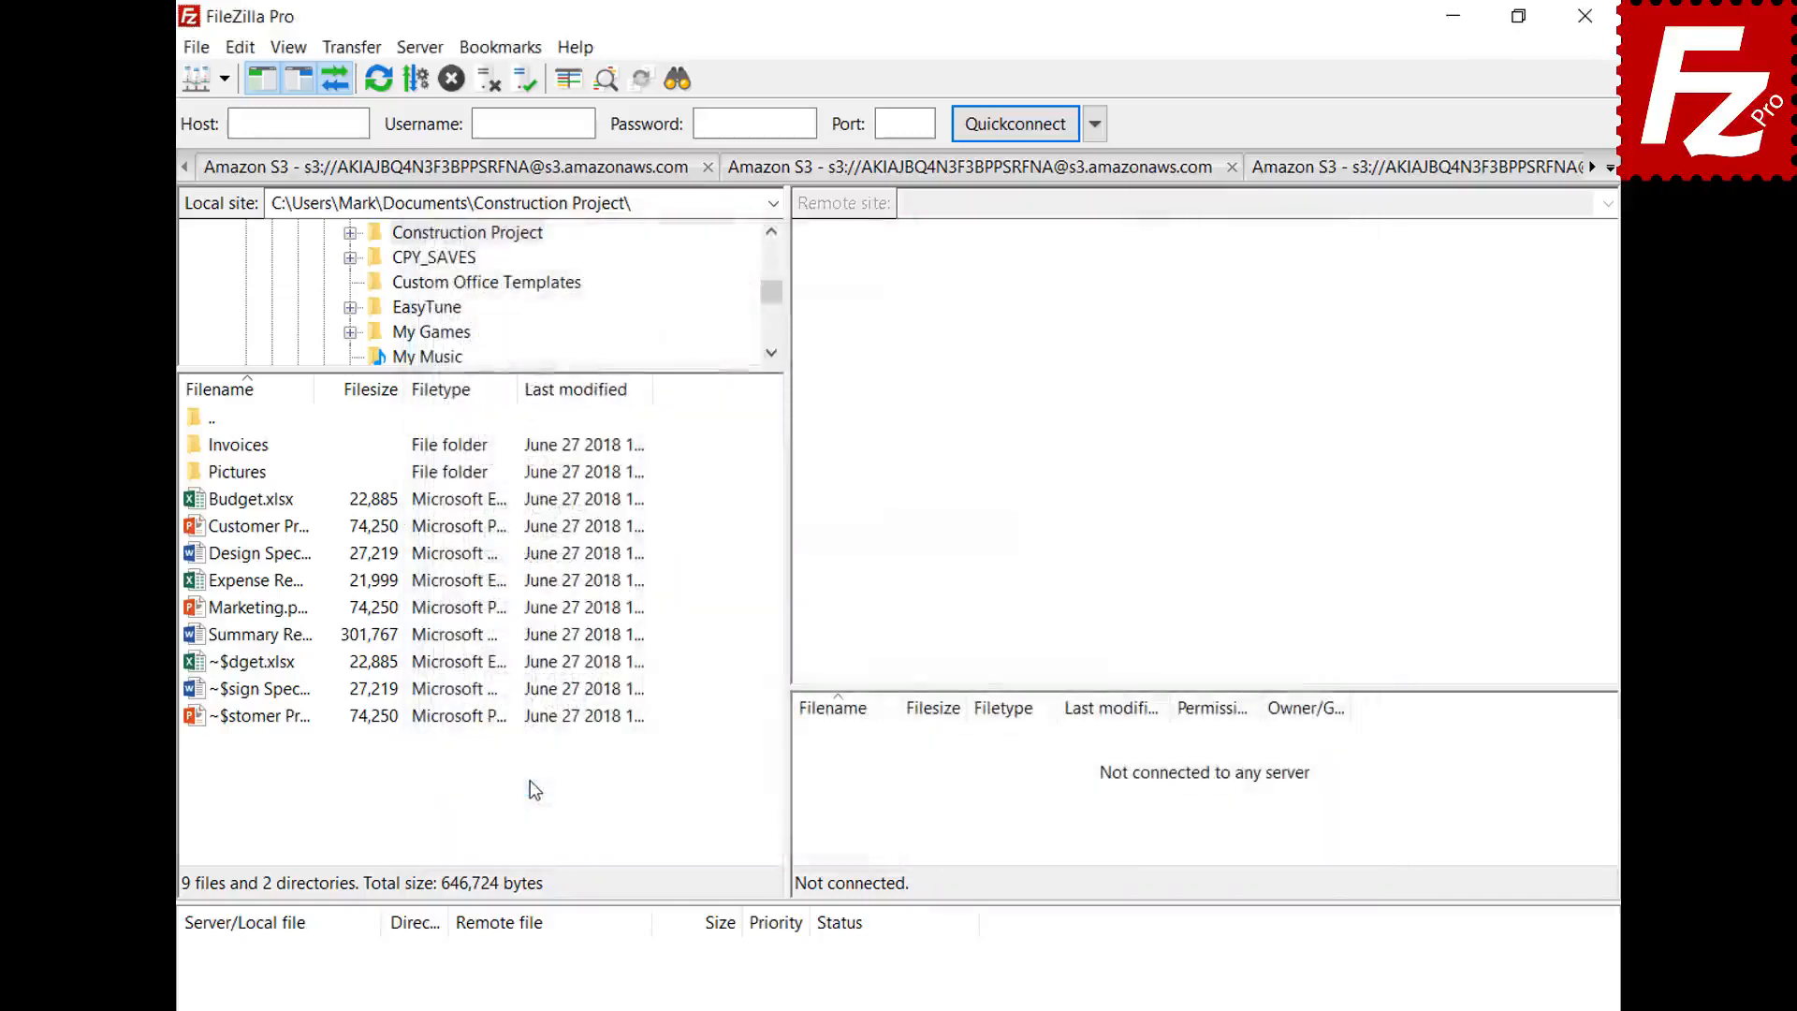
- Connect to the saved OneDrive site and sign in with the Microsoft account e-mail and password
{"action": "left_click", "coordinate": [224, 80]}
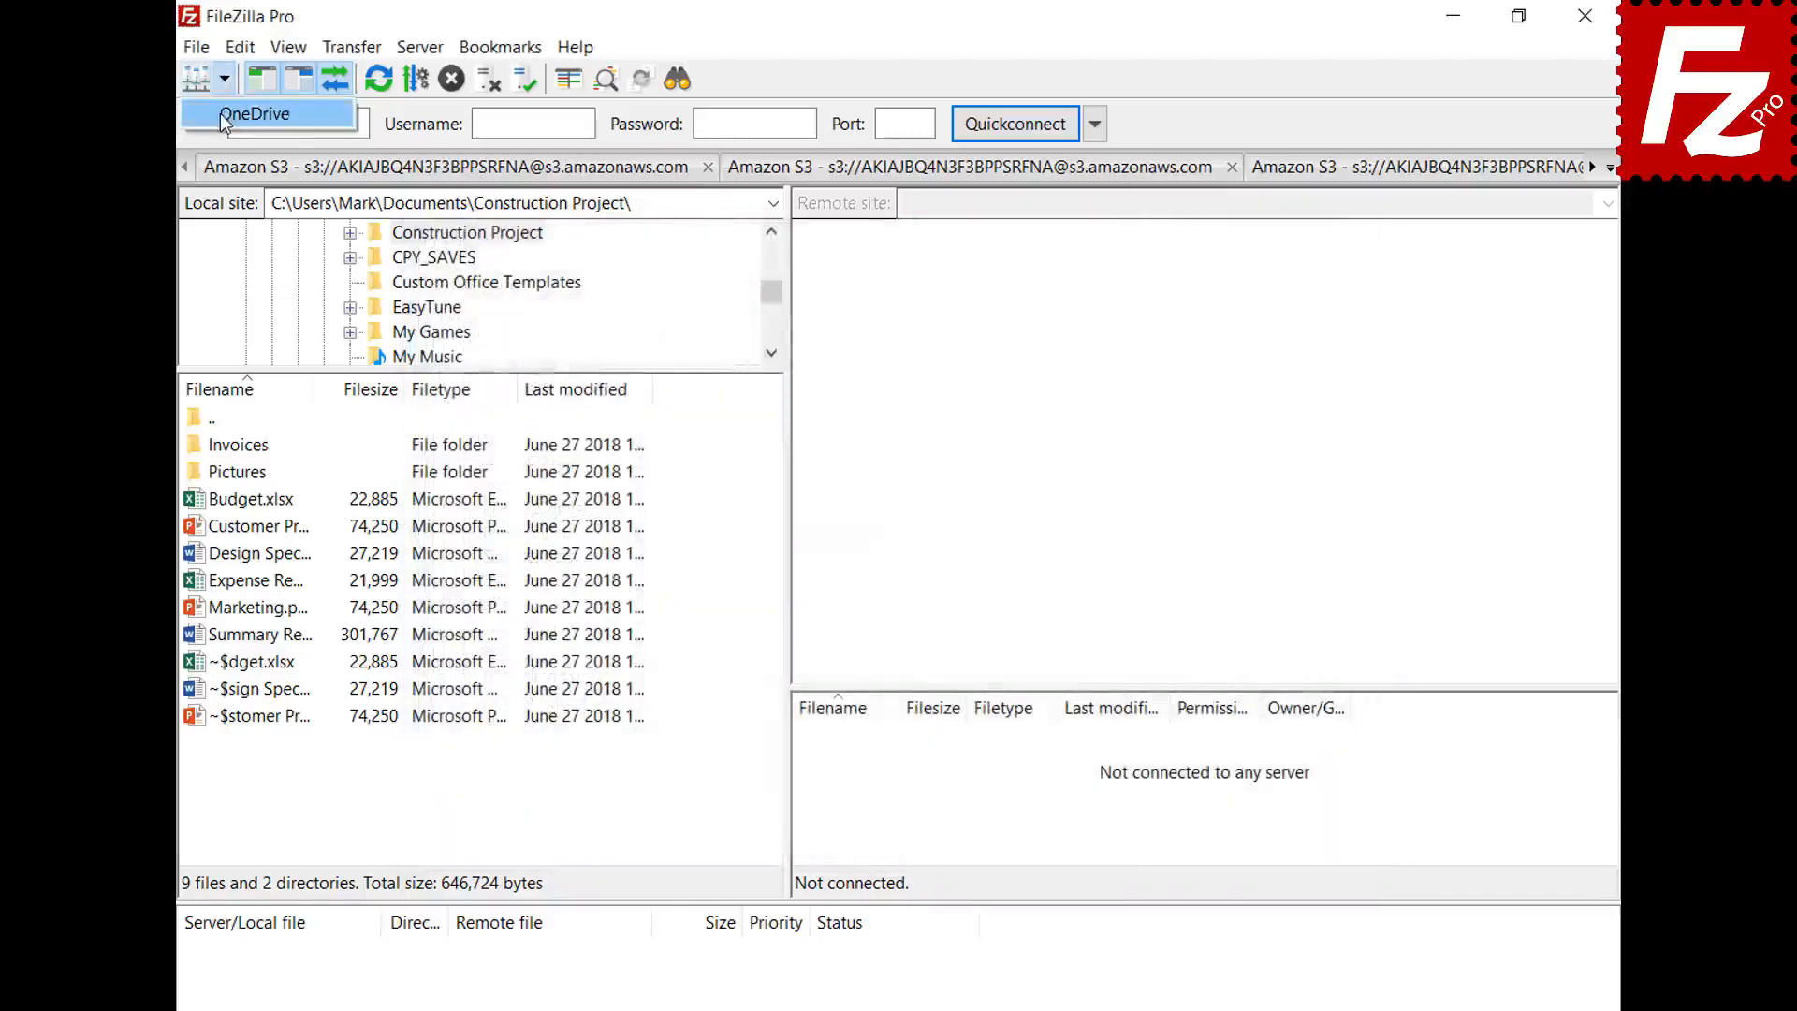
{"action": "left_click", "coordinate": [221, 114]}
{"action": "key", "text": "ctrl+v"}
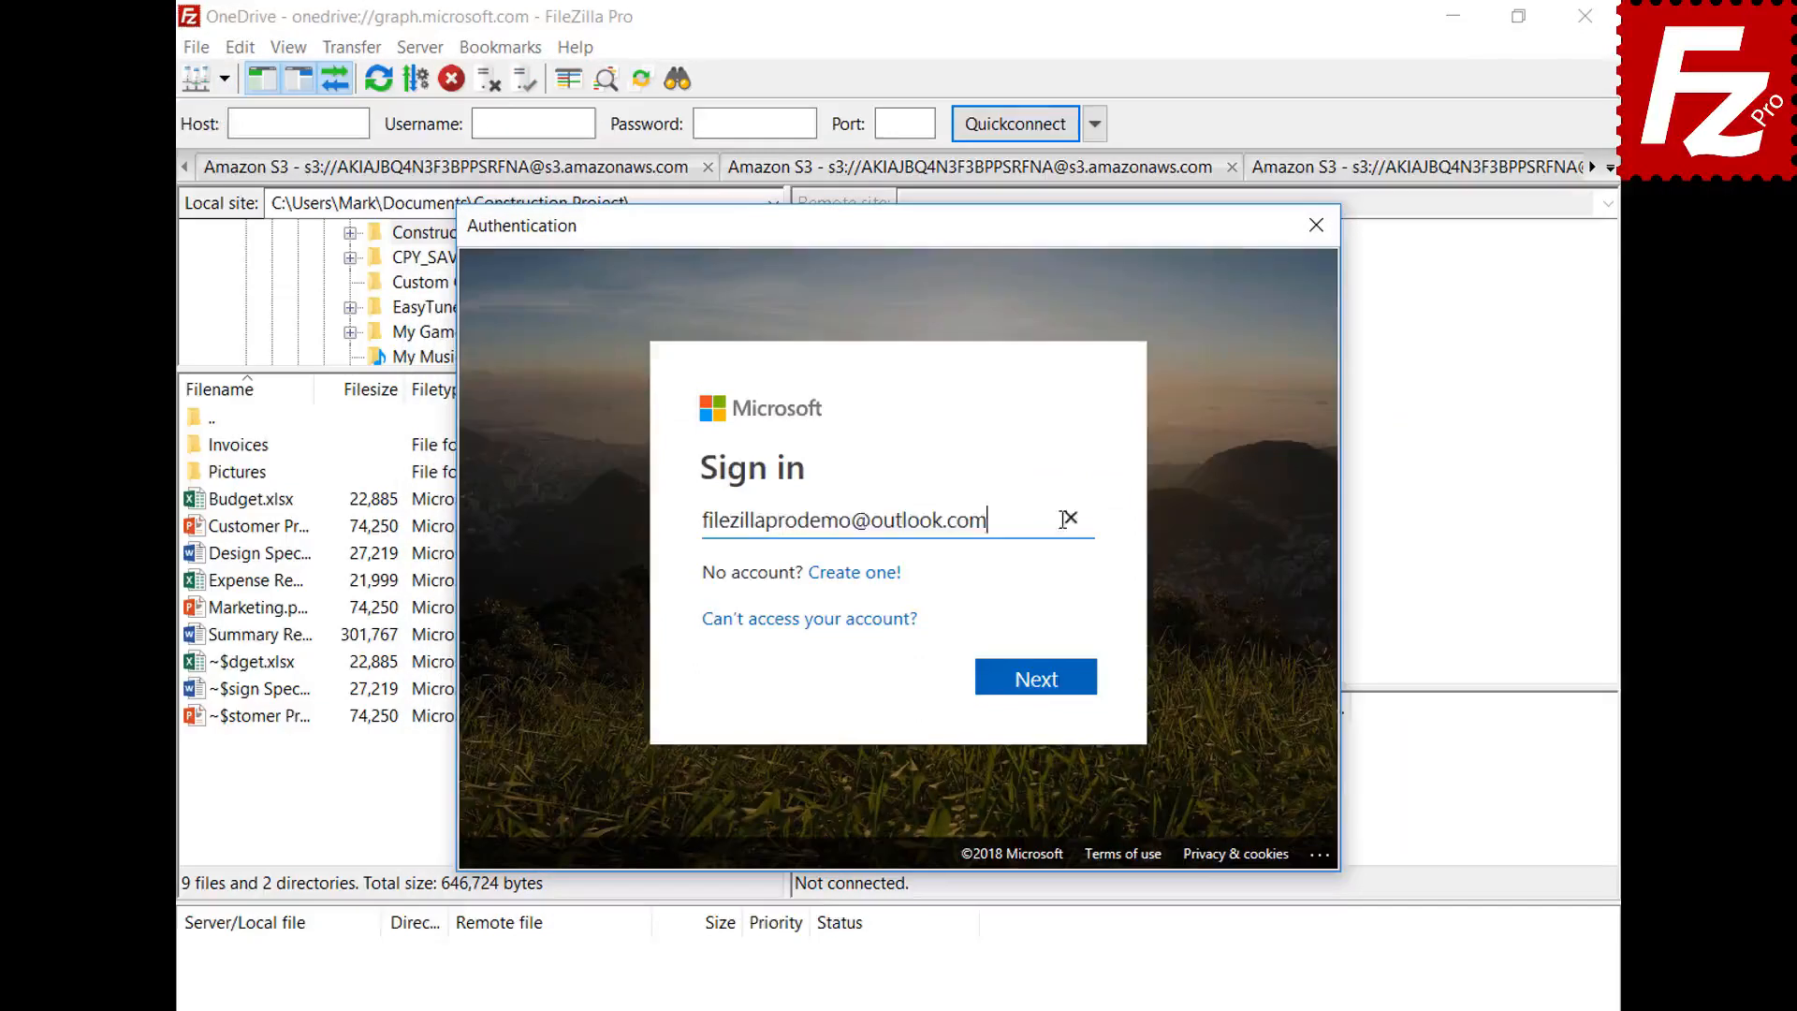
{"action": "left_click", "coordinate": [1045, 685]}
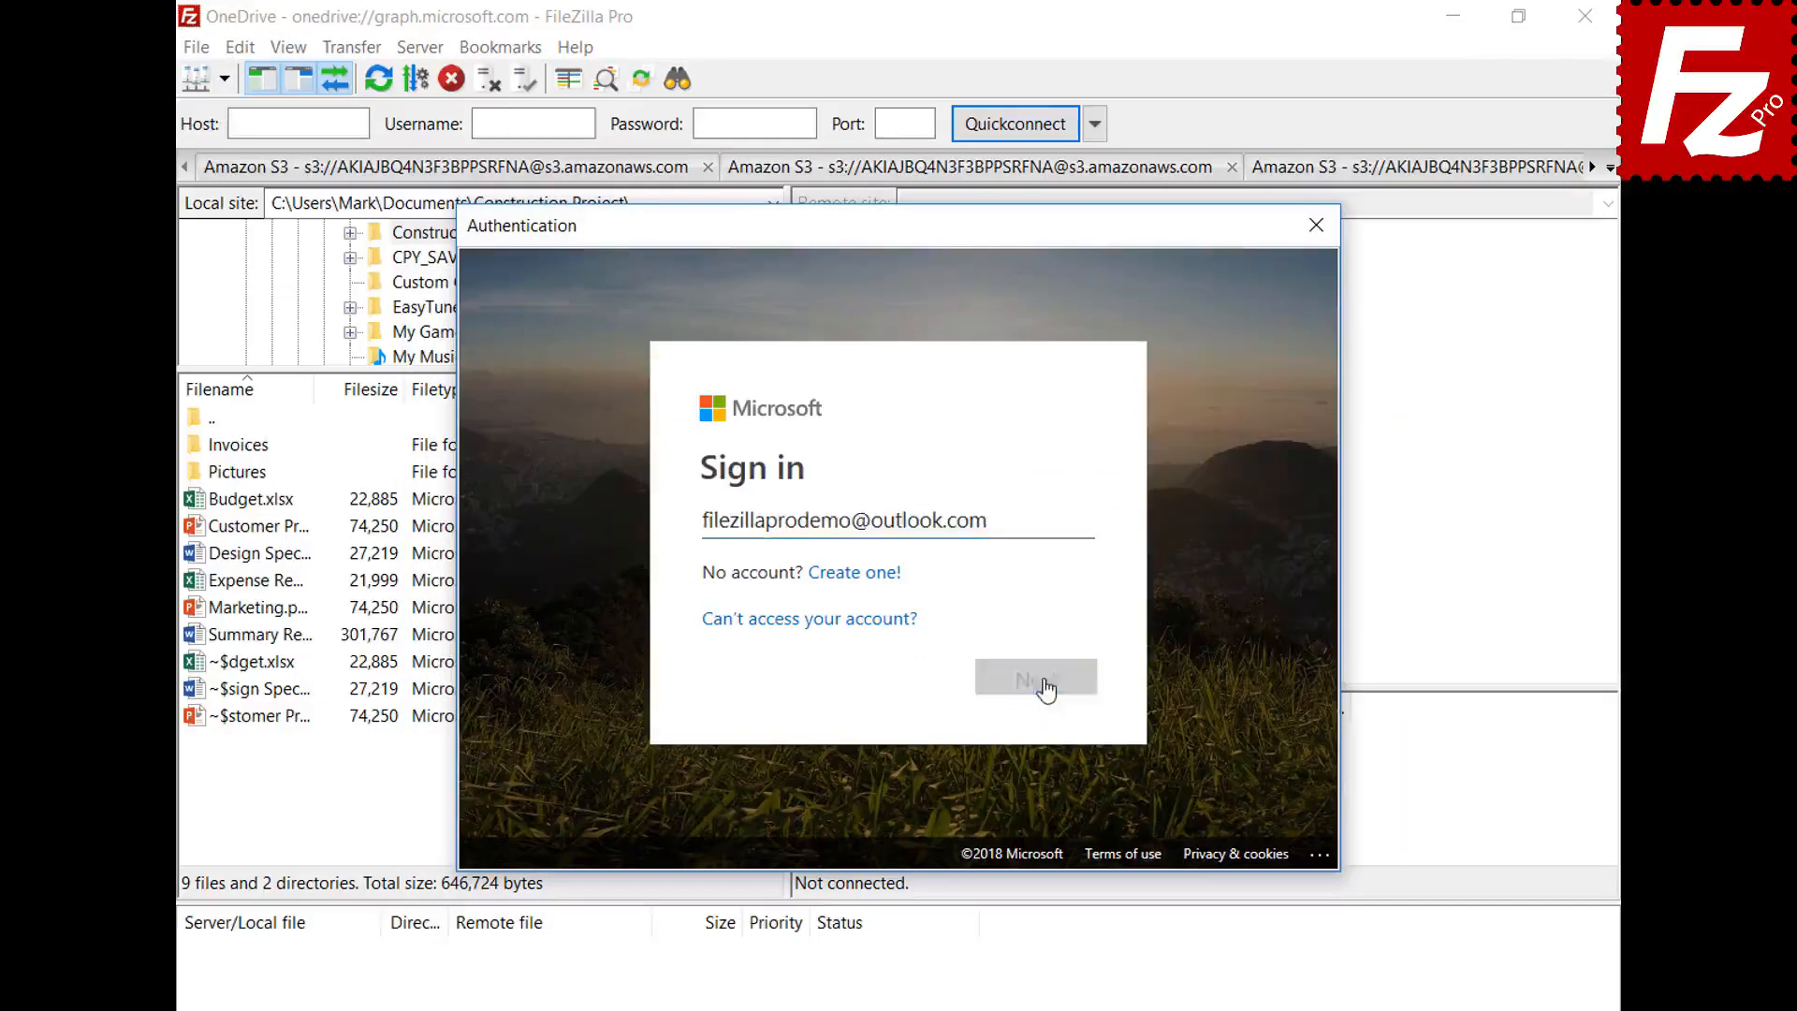
{"action": "key", "text": "ctrl+v"}
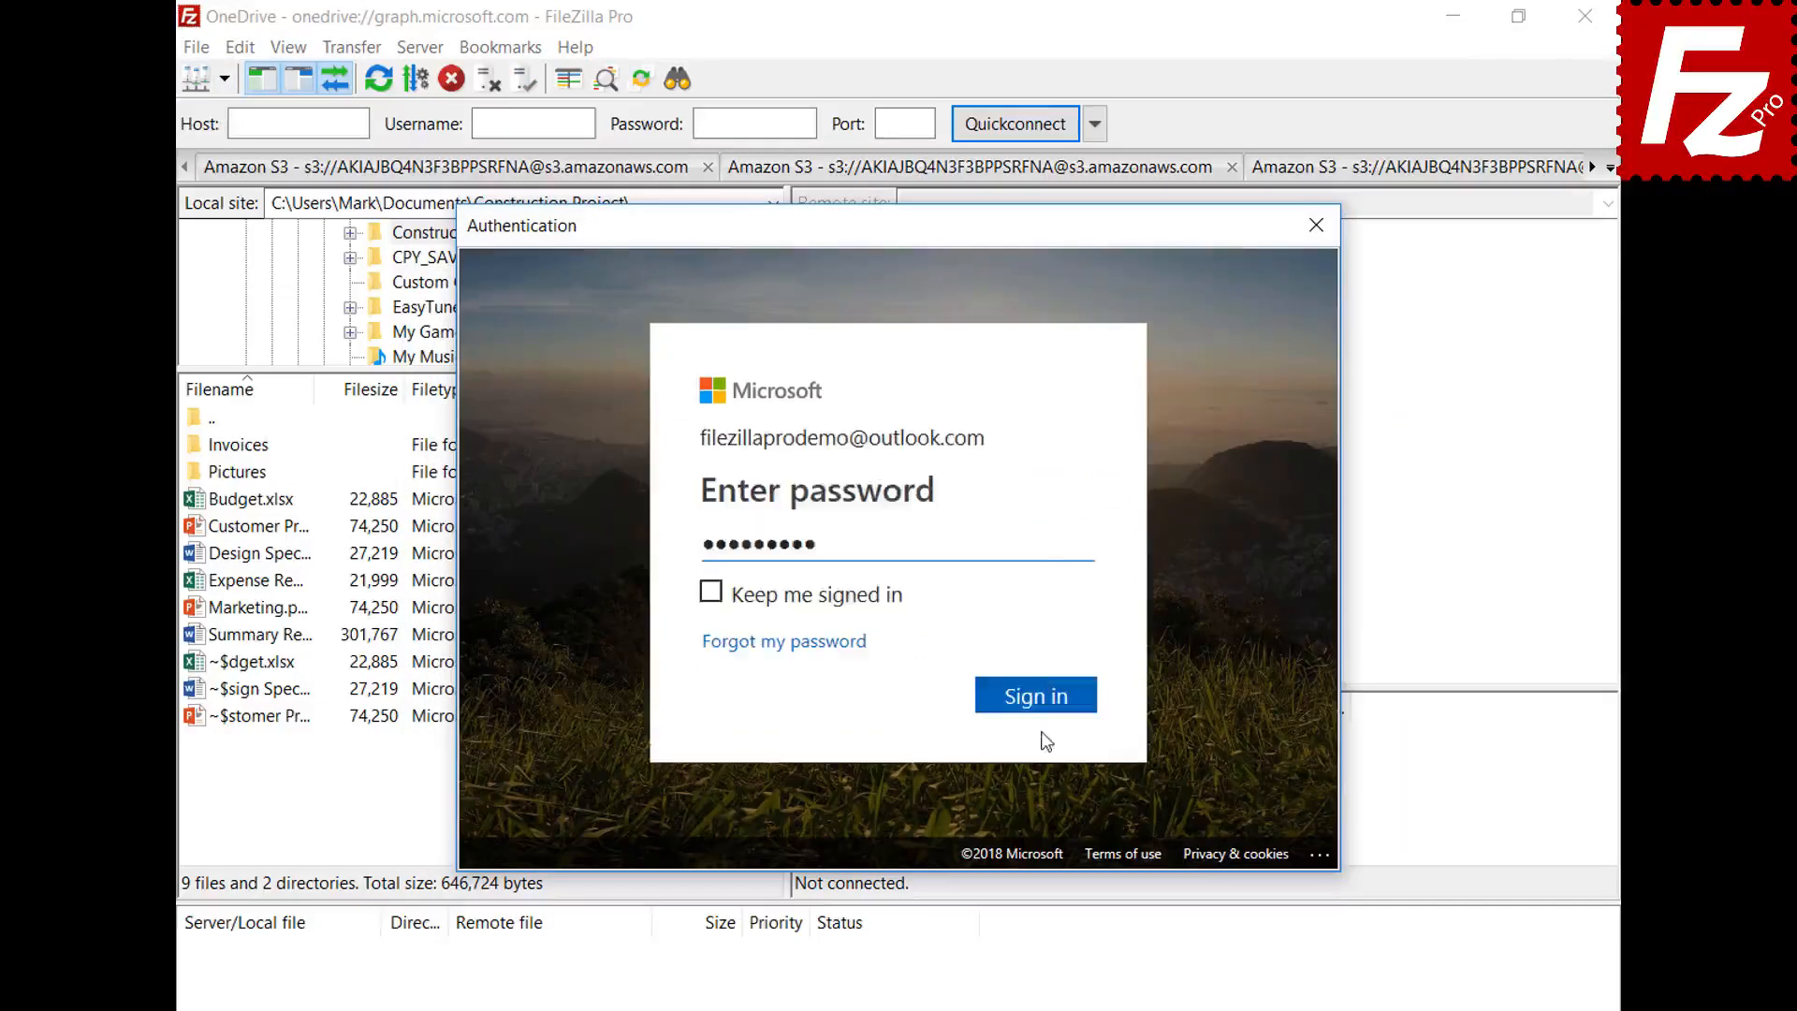
{"action": "left_click", "coordinate": [1035, 695]}
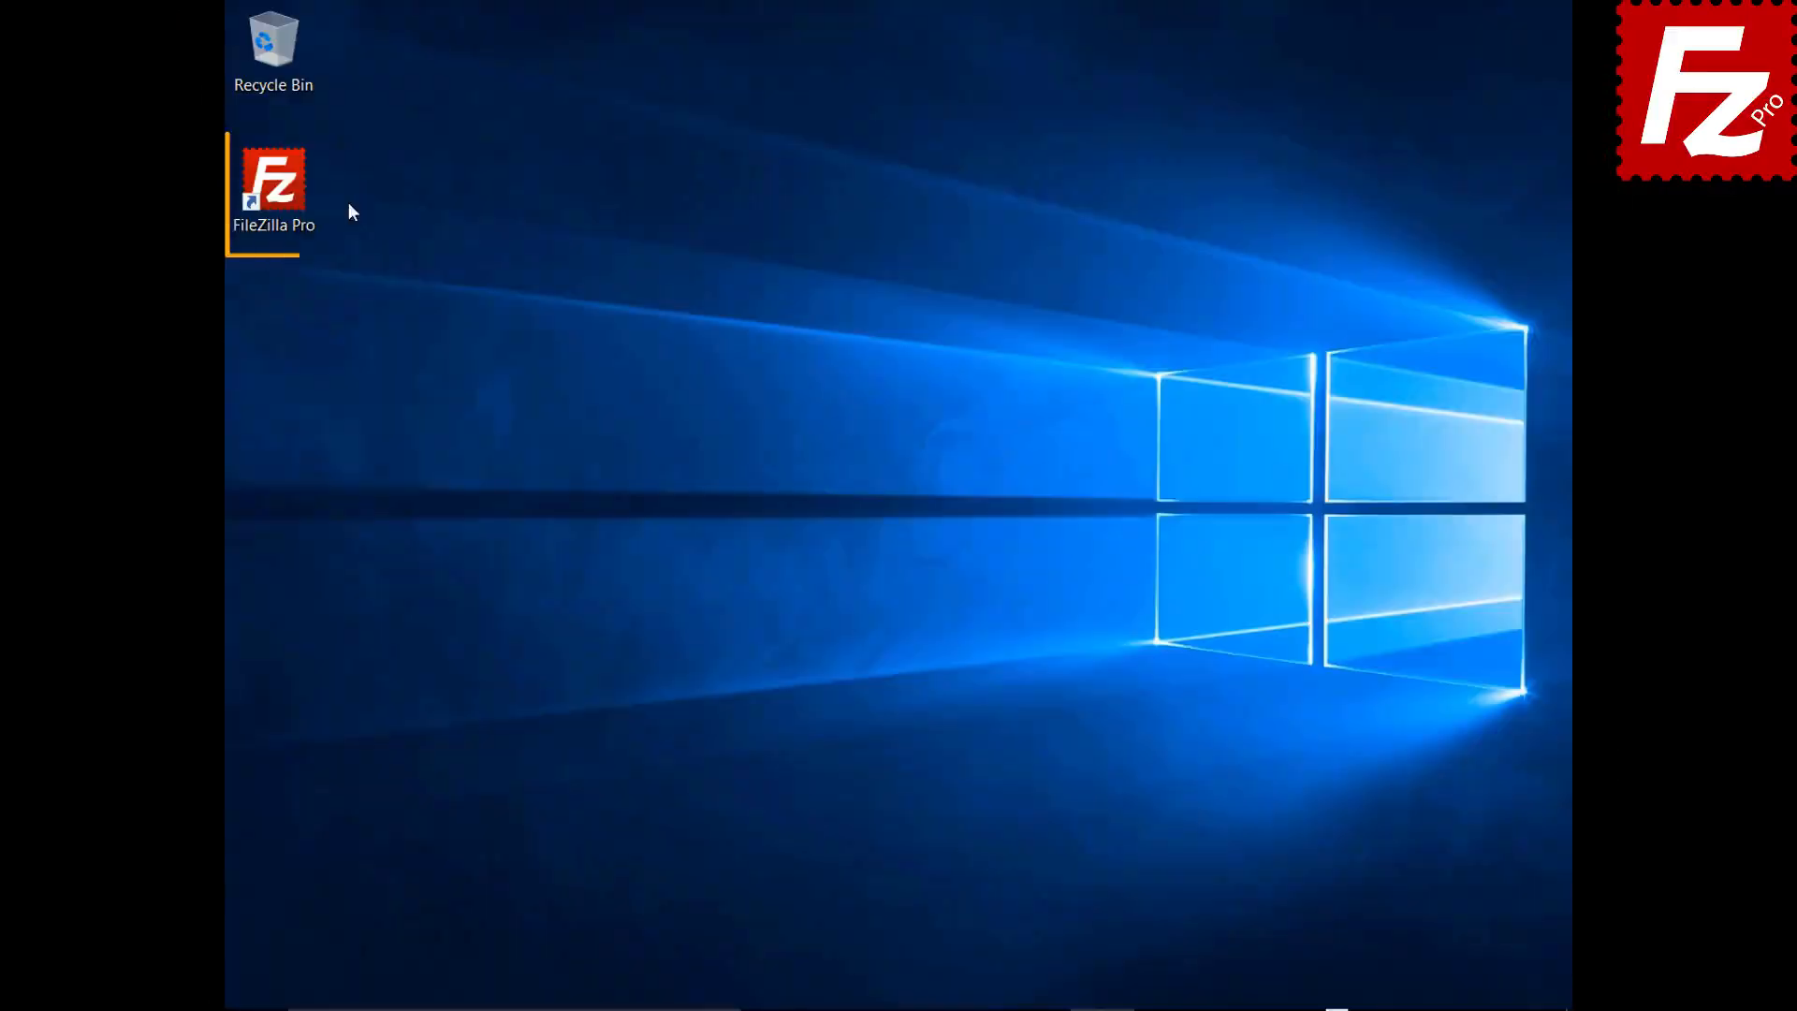
- Launch FileZilla Pro, pick the saved OneDrive site, and unlock it with the master password
{"action": "double_click", "coordinate": [284, 193]}
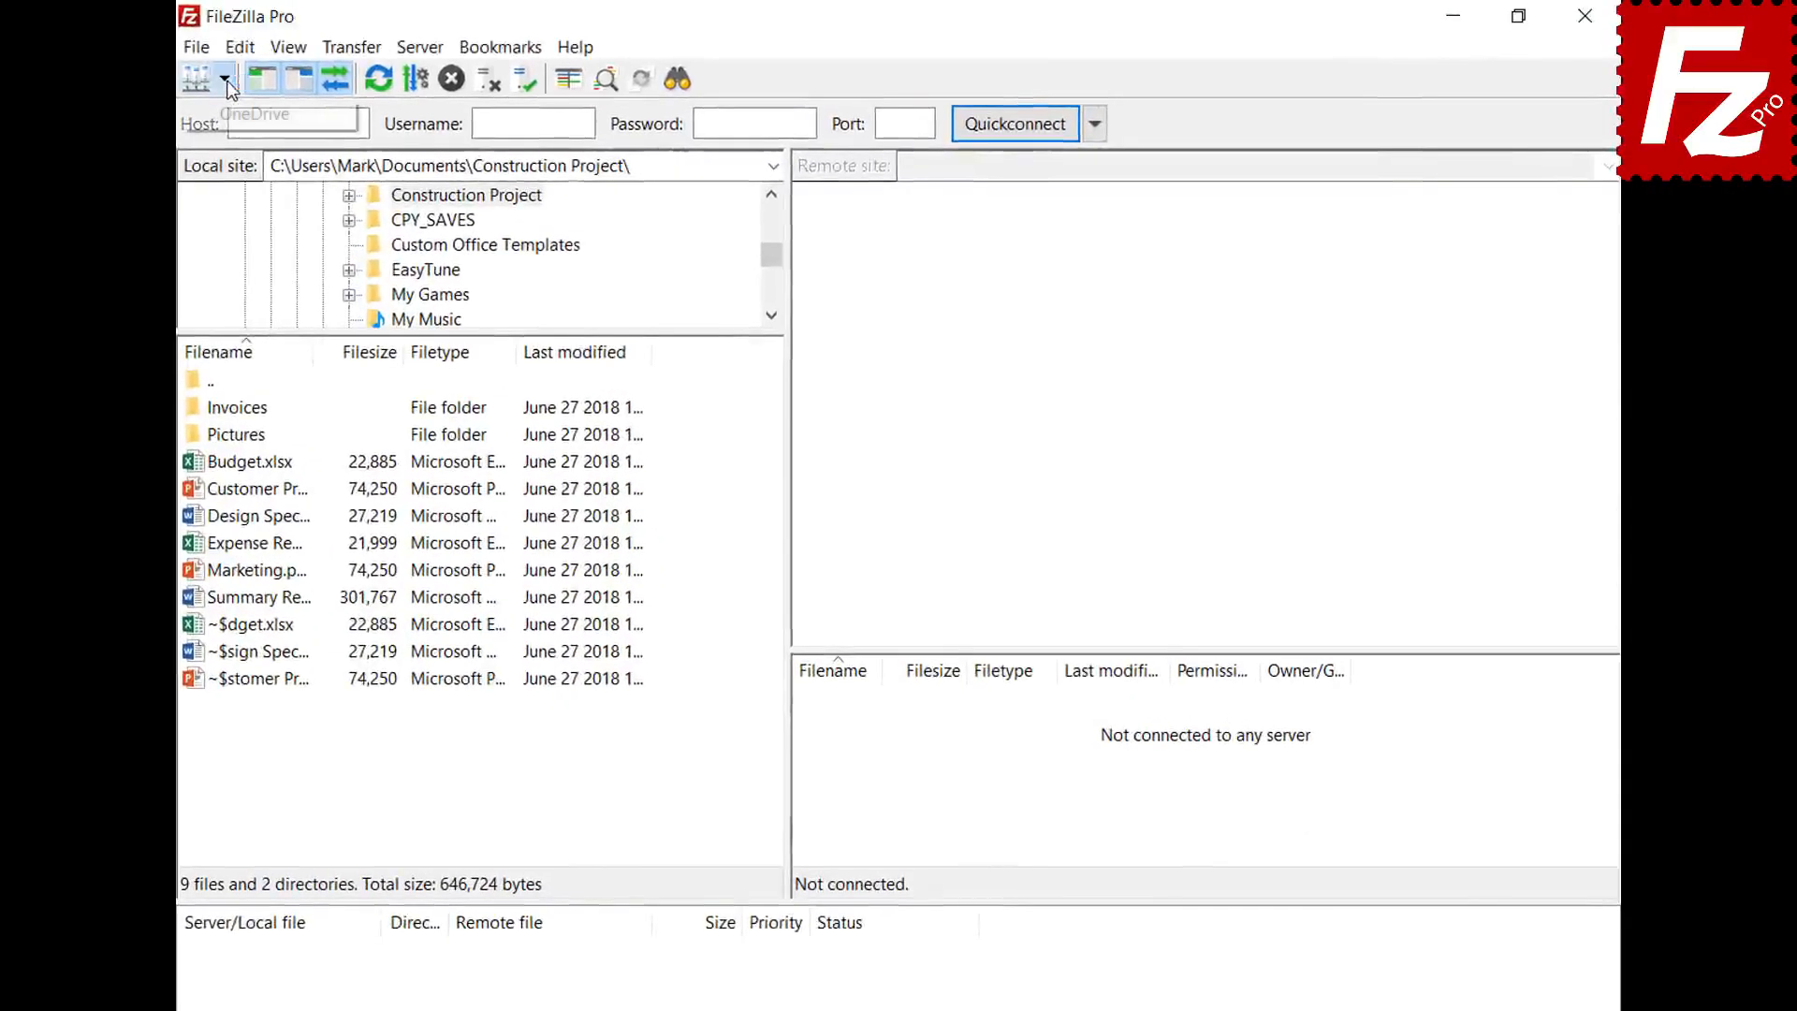
{"action": "left_click", "coordinate": [229, 79]}
{"action": "left_click", "coordinate": [228, 113]}
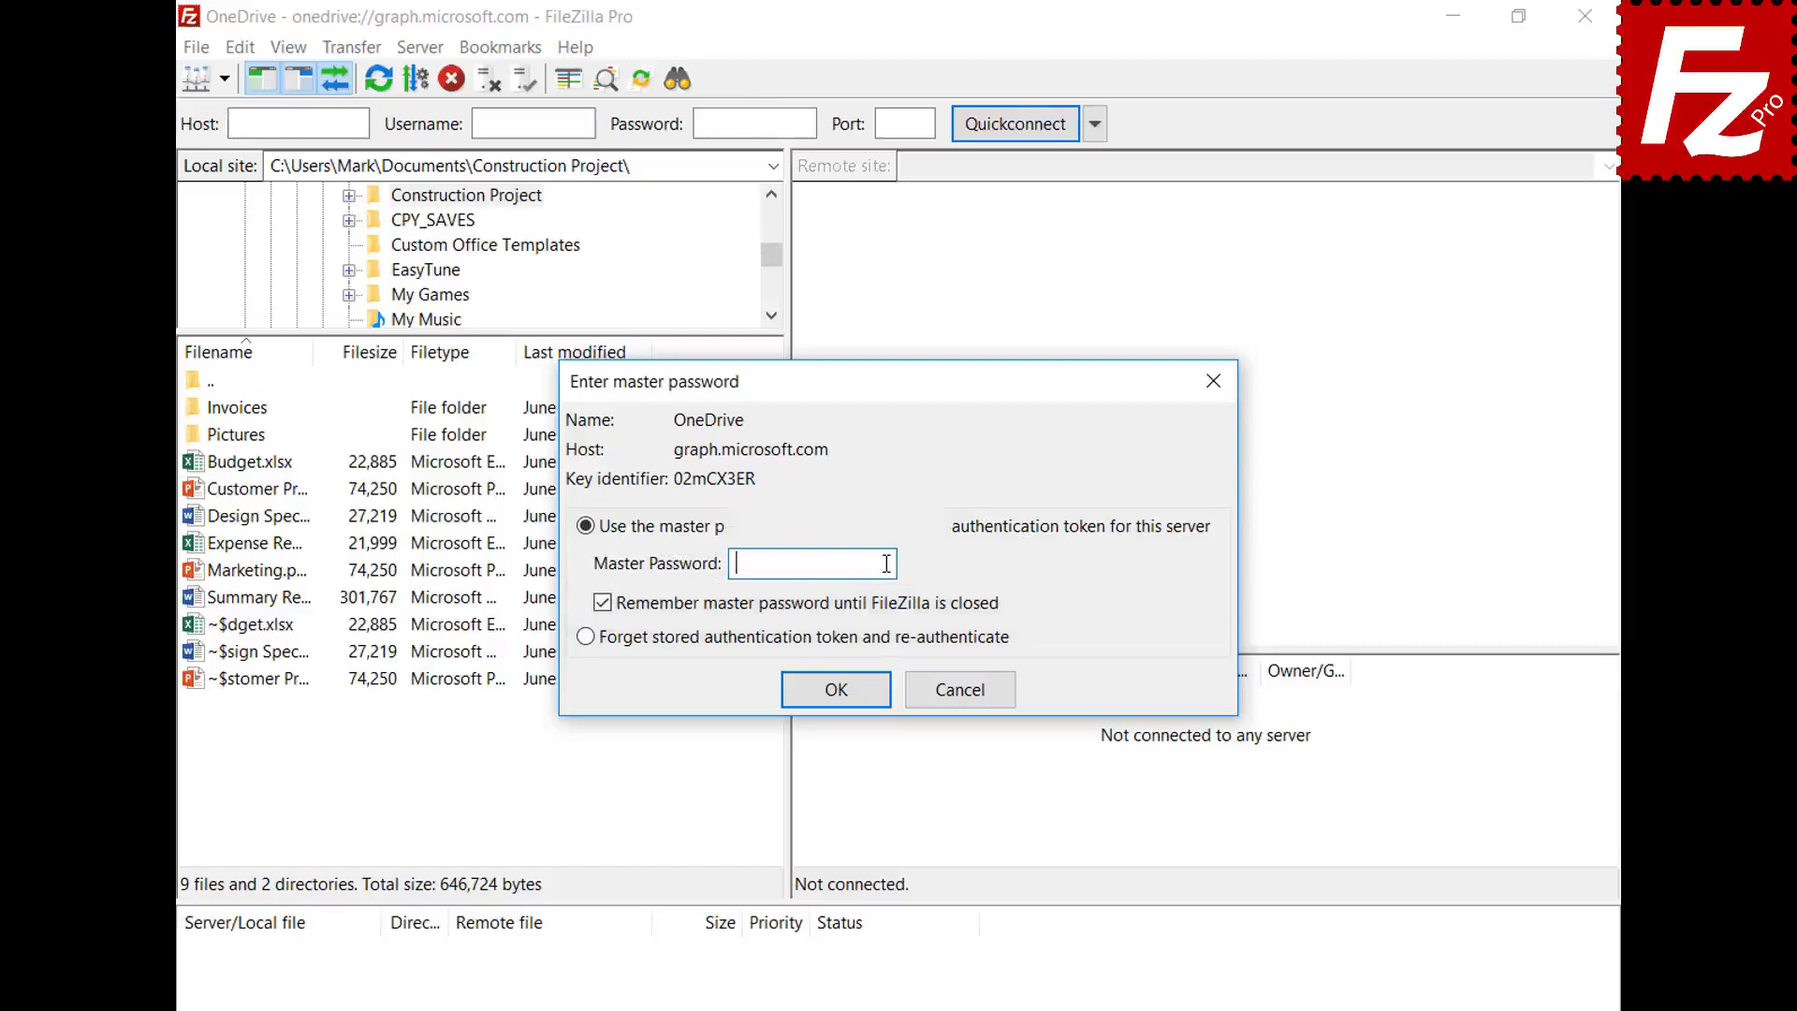
{"action": "type", "text": "•••••••••••"}
{"action": "left_click", "coordinate": [837, 689]}
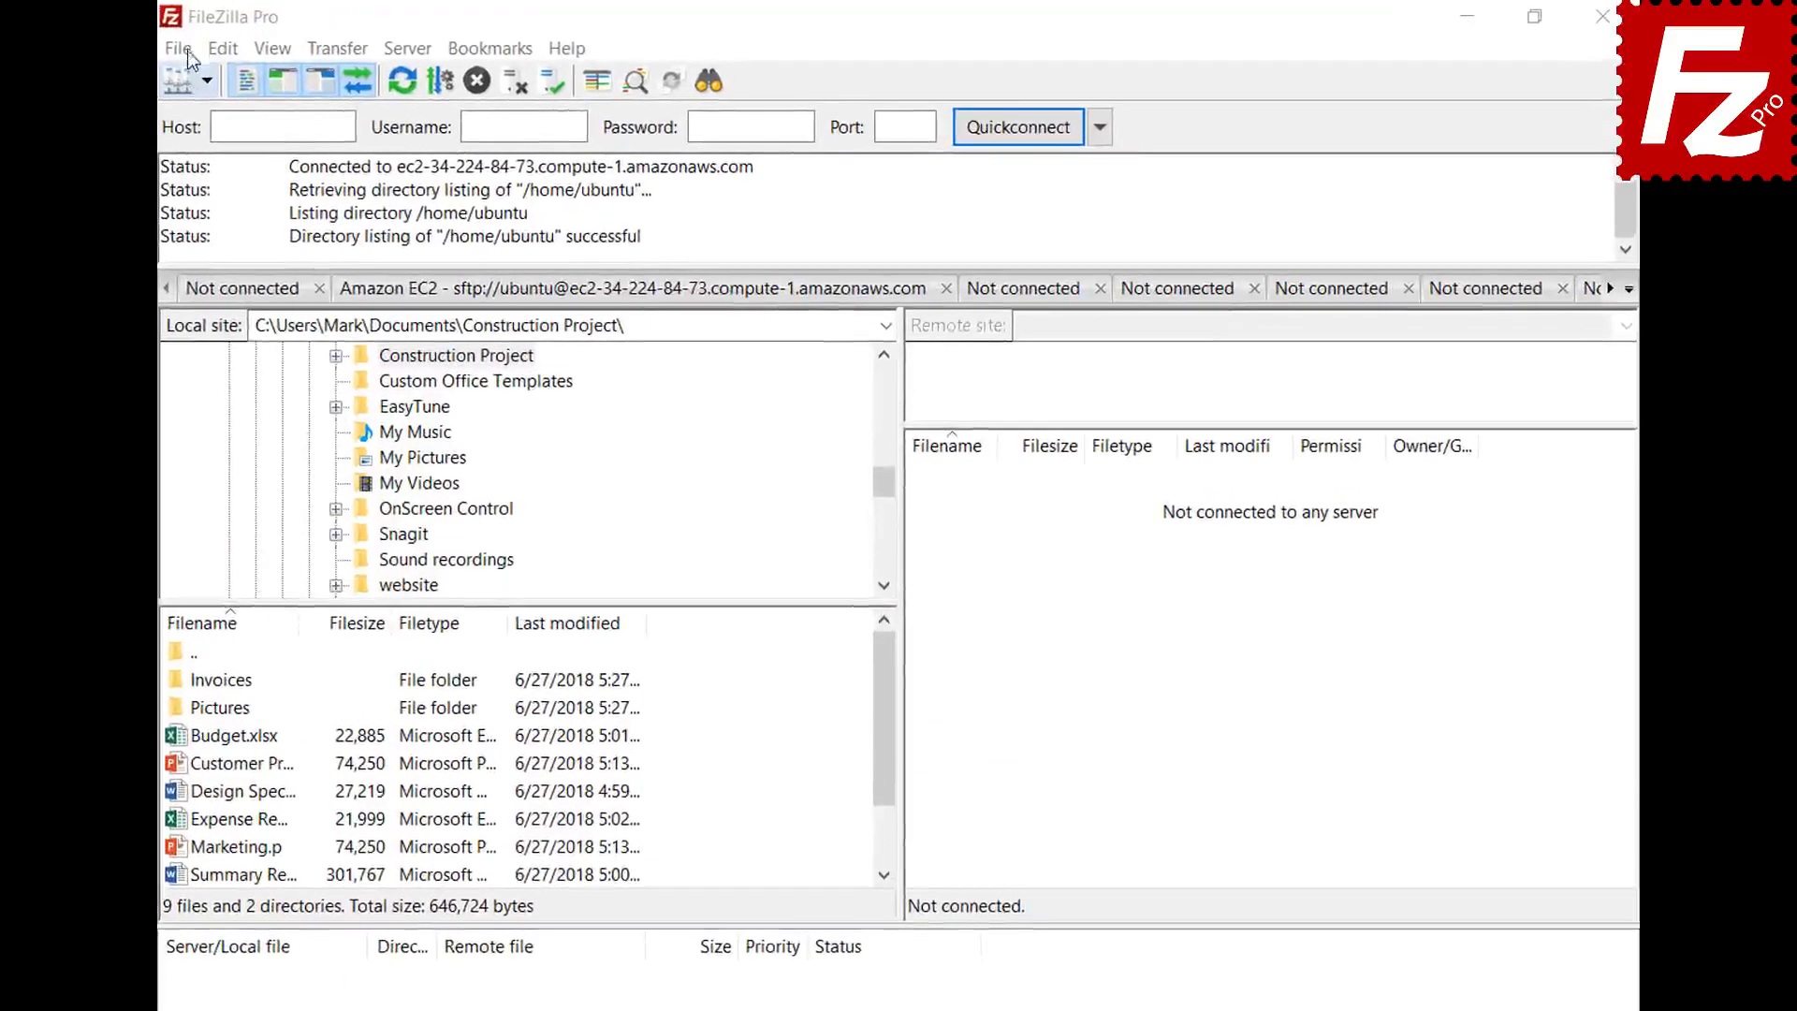
- In the Site Manager, create a new site named 'B2' with the Backblaze B2 protocol
{"action": "left_click", "coordinate": [180, 48]}
{"action": "left_click", "coordinate": [194, 71]}
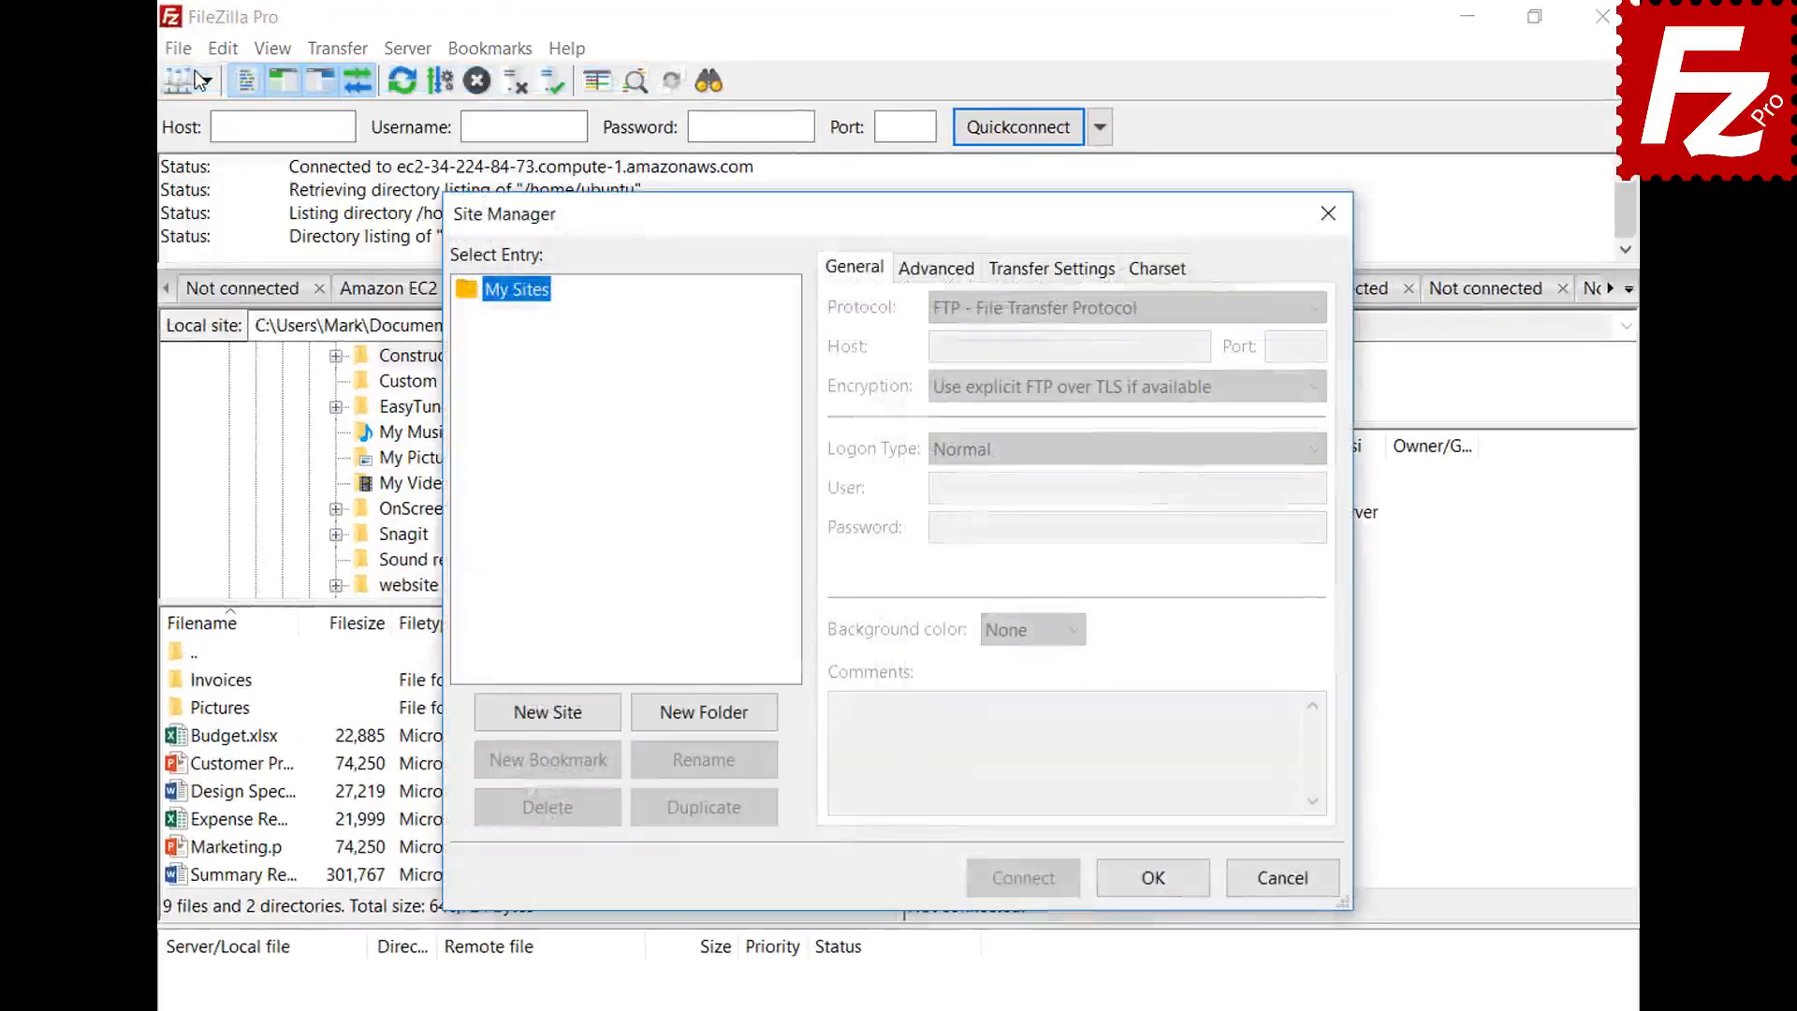
{"action": "left_click", "coordinate": [550, 713]}
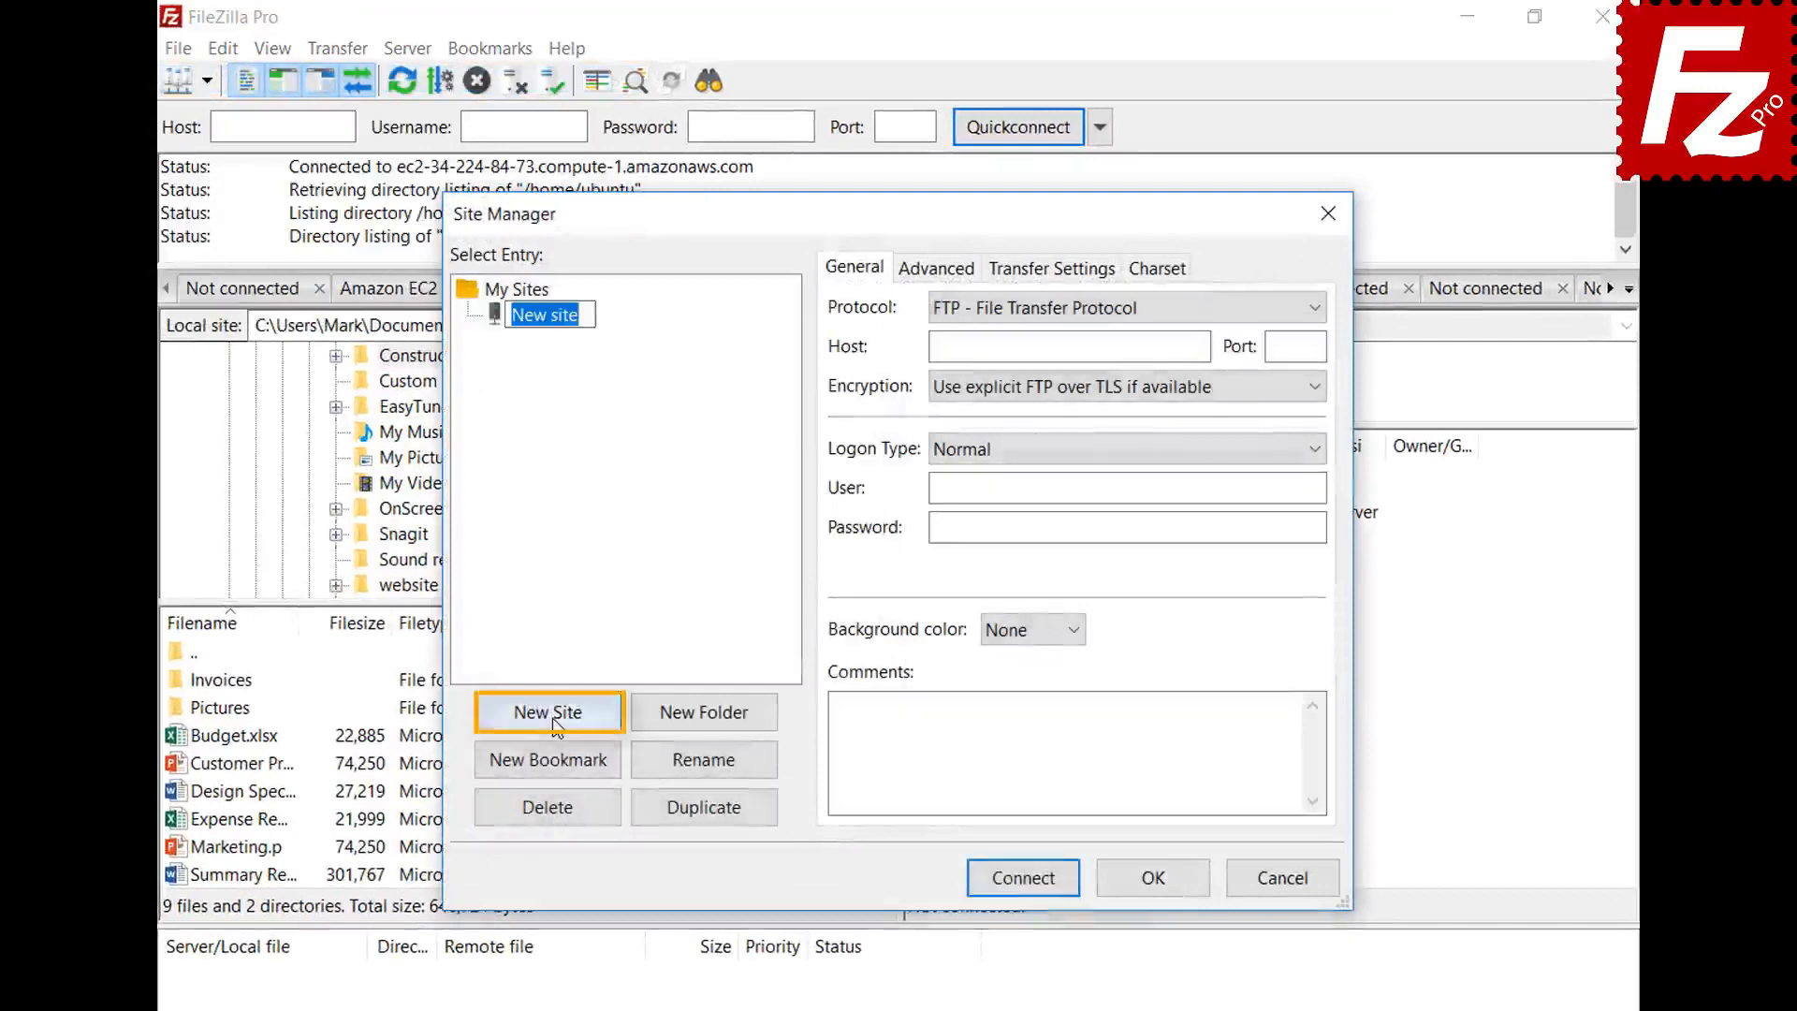
{"action": "type", "text": "B2"}
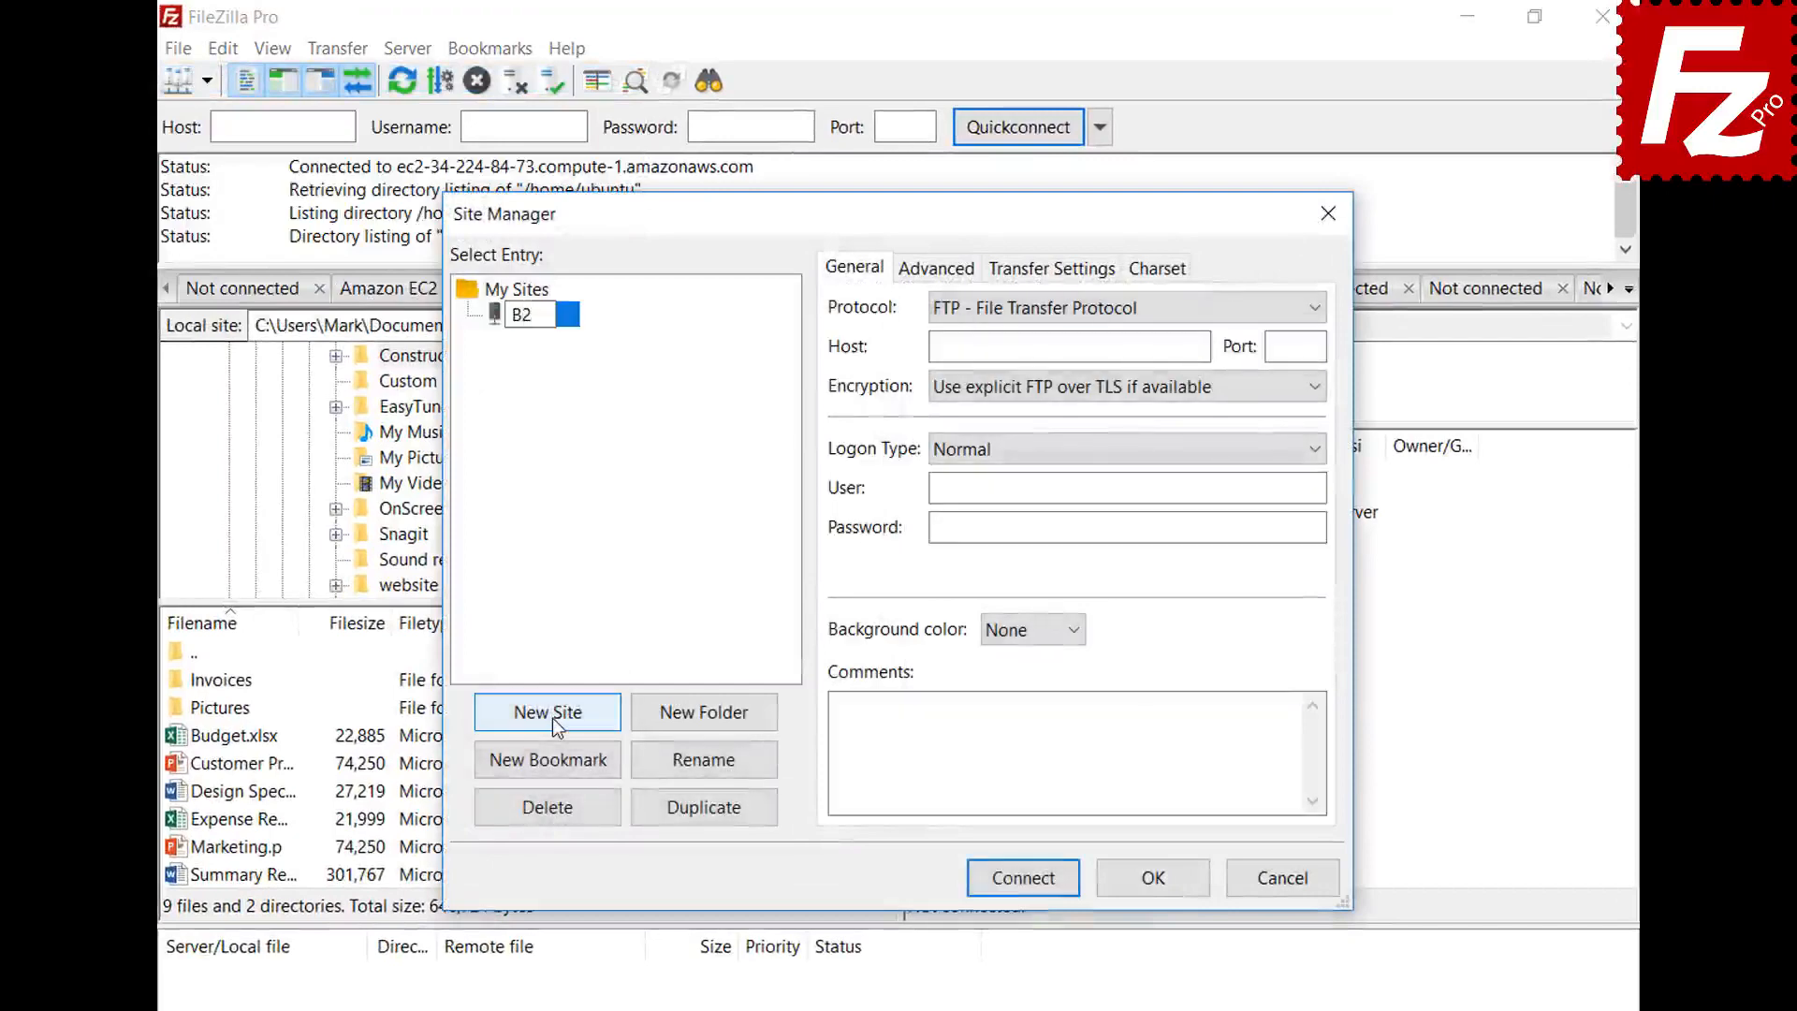
{"action": "left_click", "coordinate": [1068, 307]}
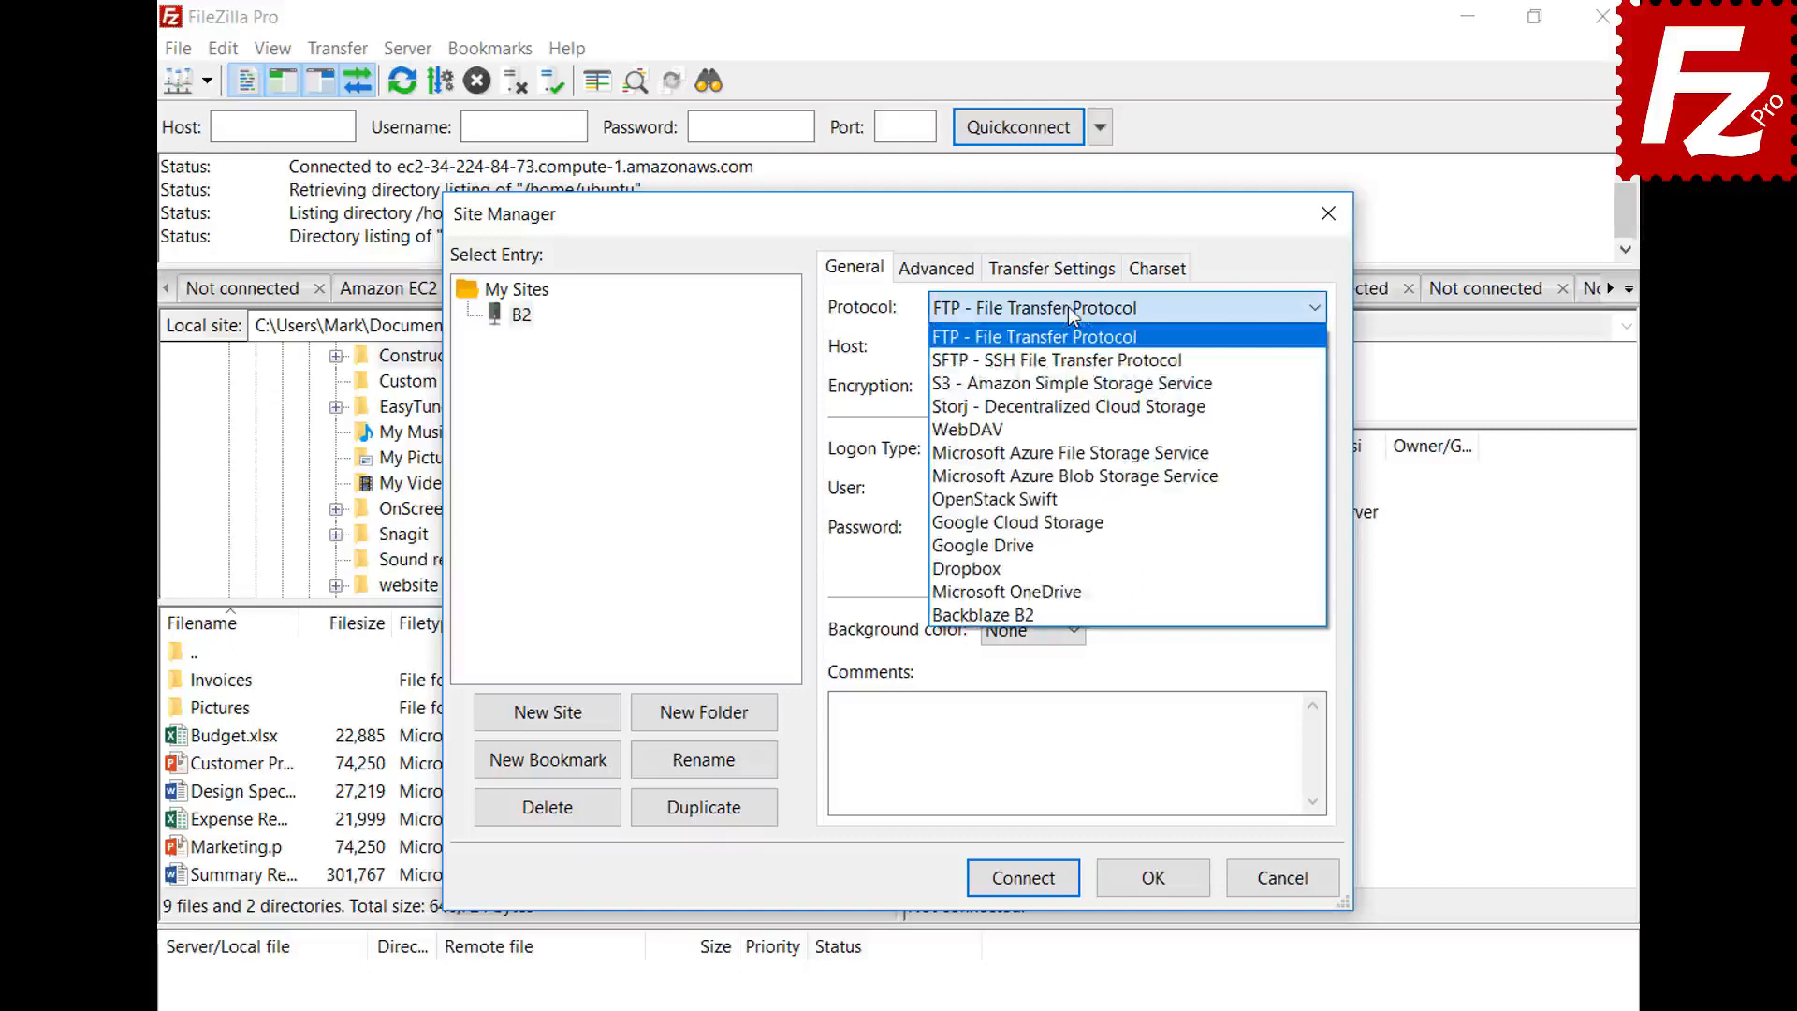
{"action": "left_click", "coordinate": [1067, 614]}
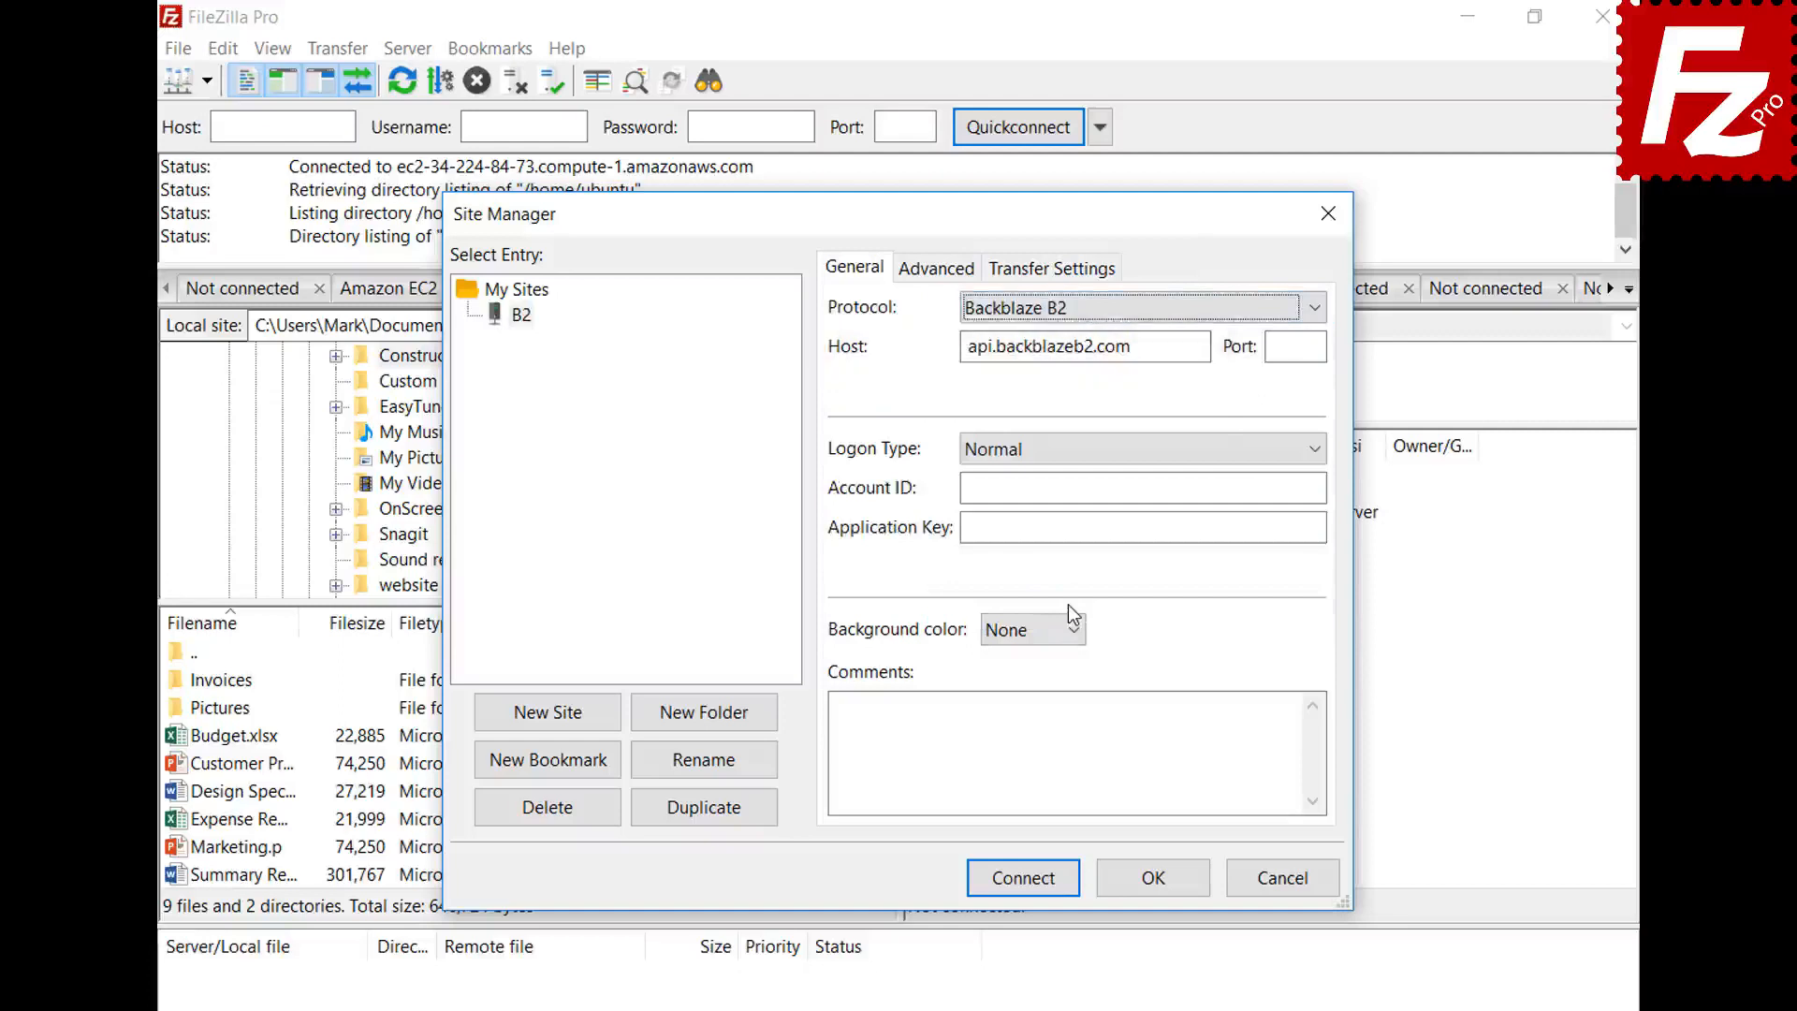
- Enter the B2 account ID and application key, then connect
{"action": "left_click", "coordinate": [1320, 487]}
{"action": "type", "text": "17939b0a698e"}
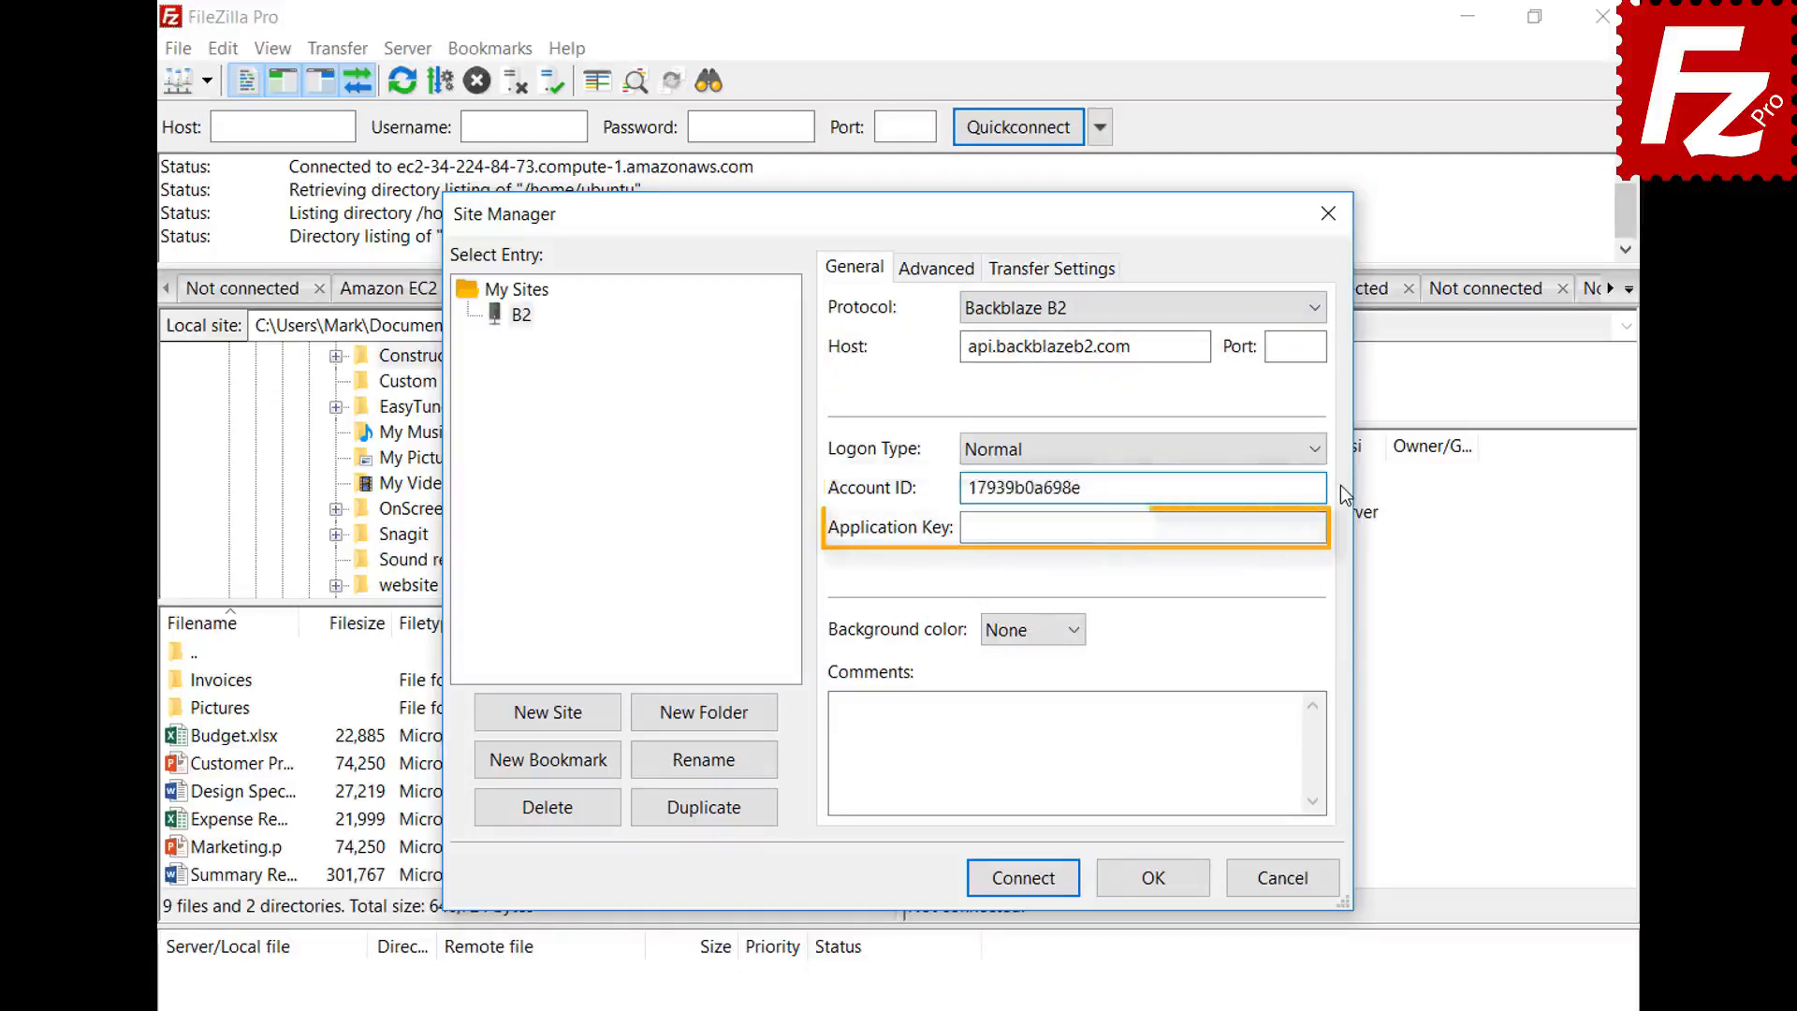
{"action": "key", "text": "Tab"}
{"action": "key", "text": "ctrl+v"}
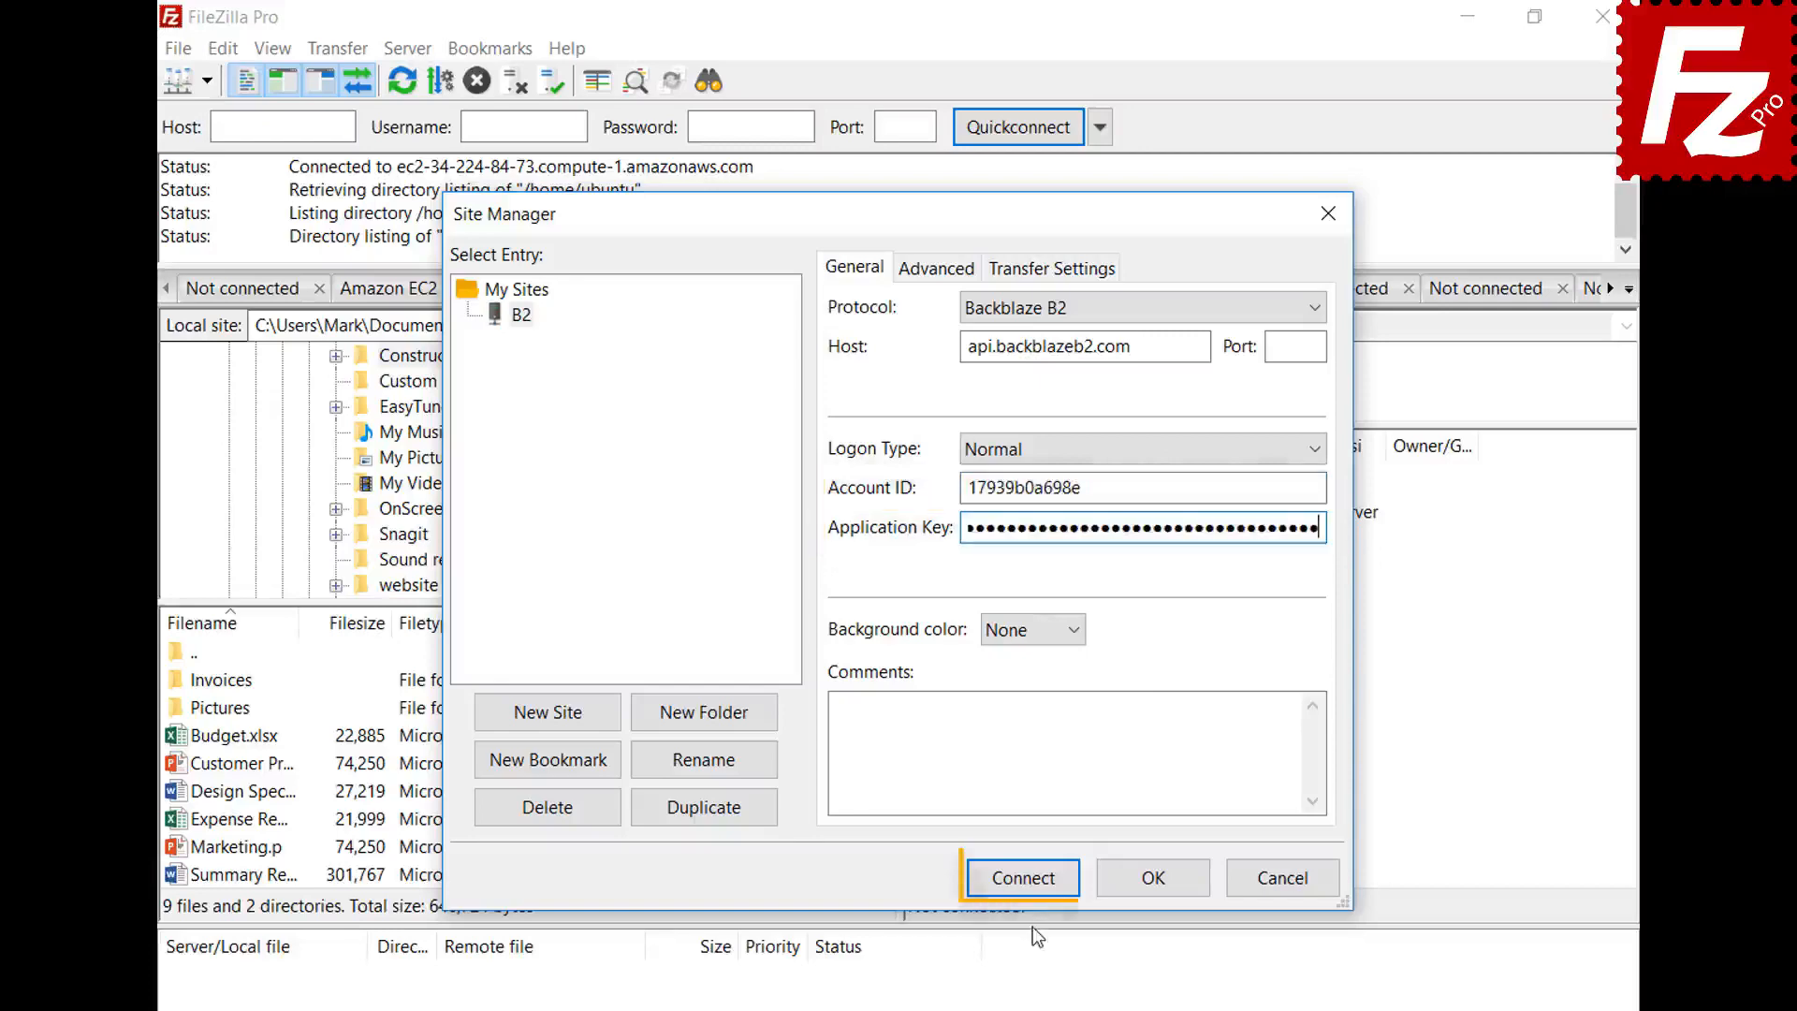
{"action": "left_click", "coordinate": [1031, 889]}
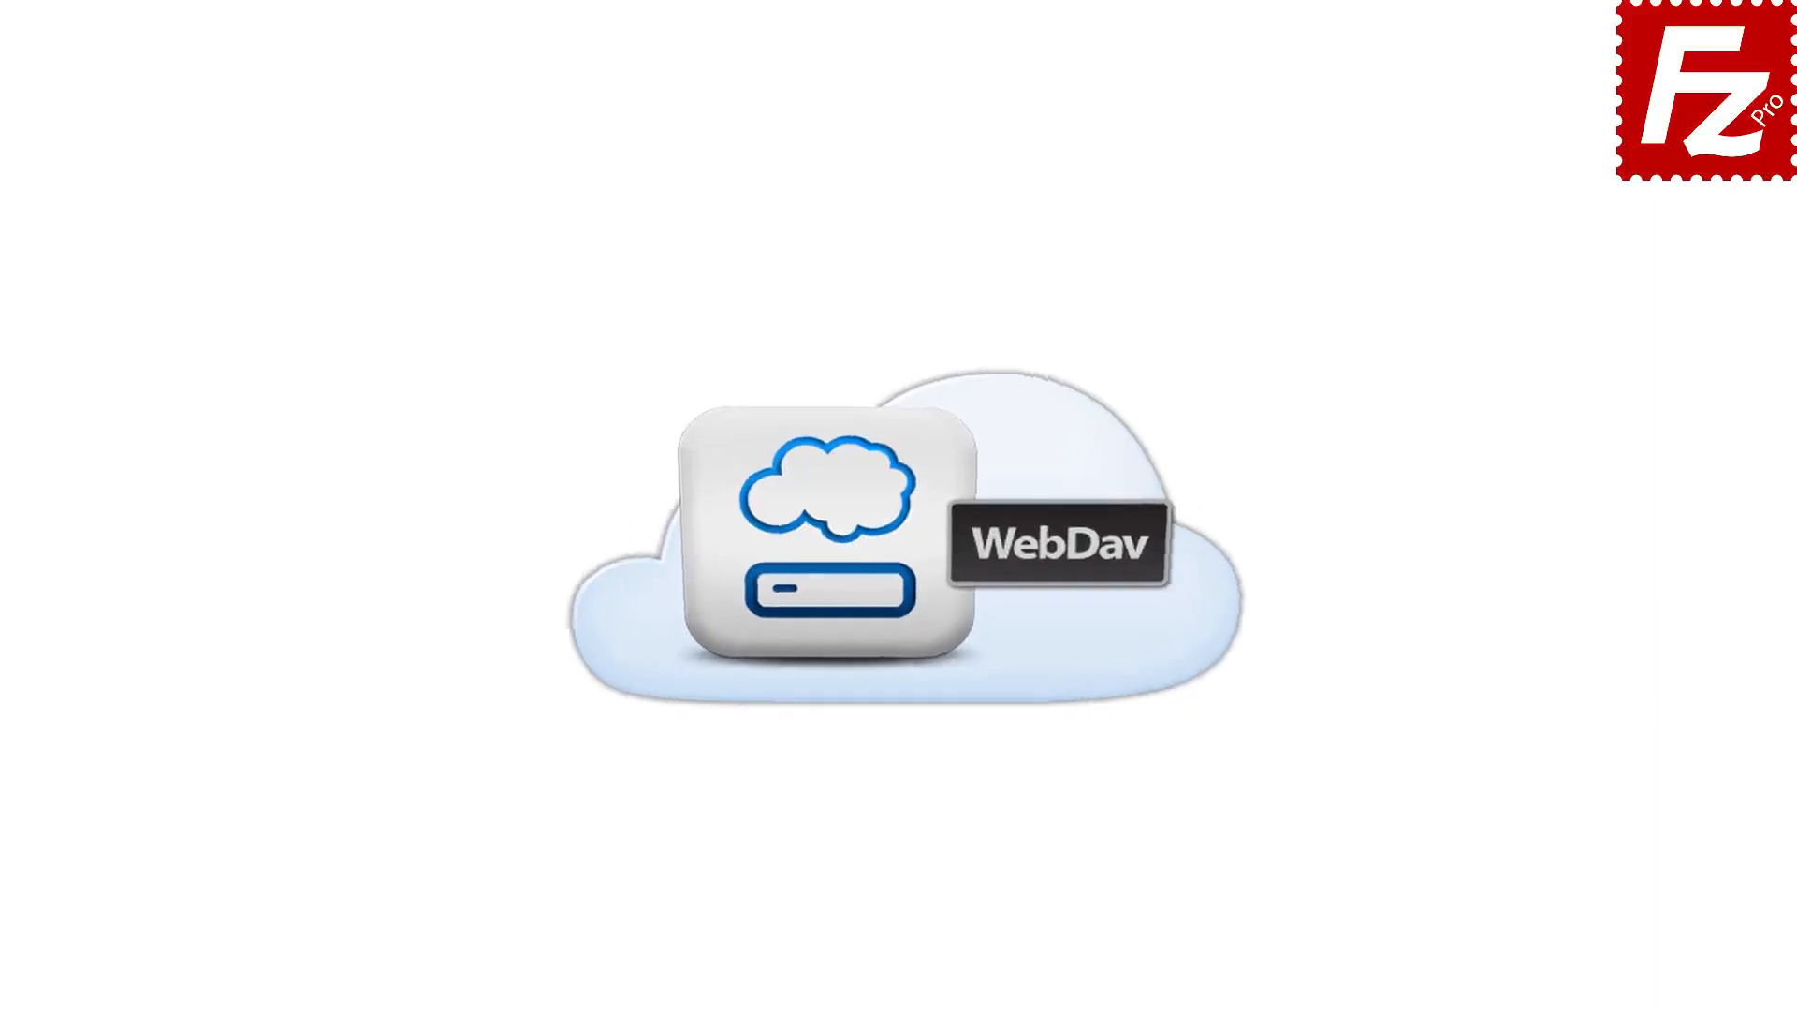
- Launch FileZilla Pro and create a new site named 'WebDav' with the WebDAV protocol
{"action": "double_click", "coordinate": [281, 192]}
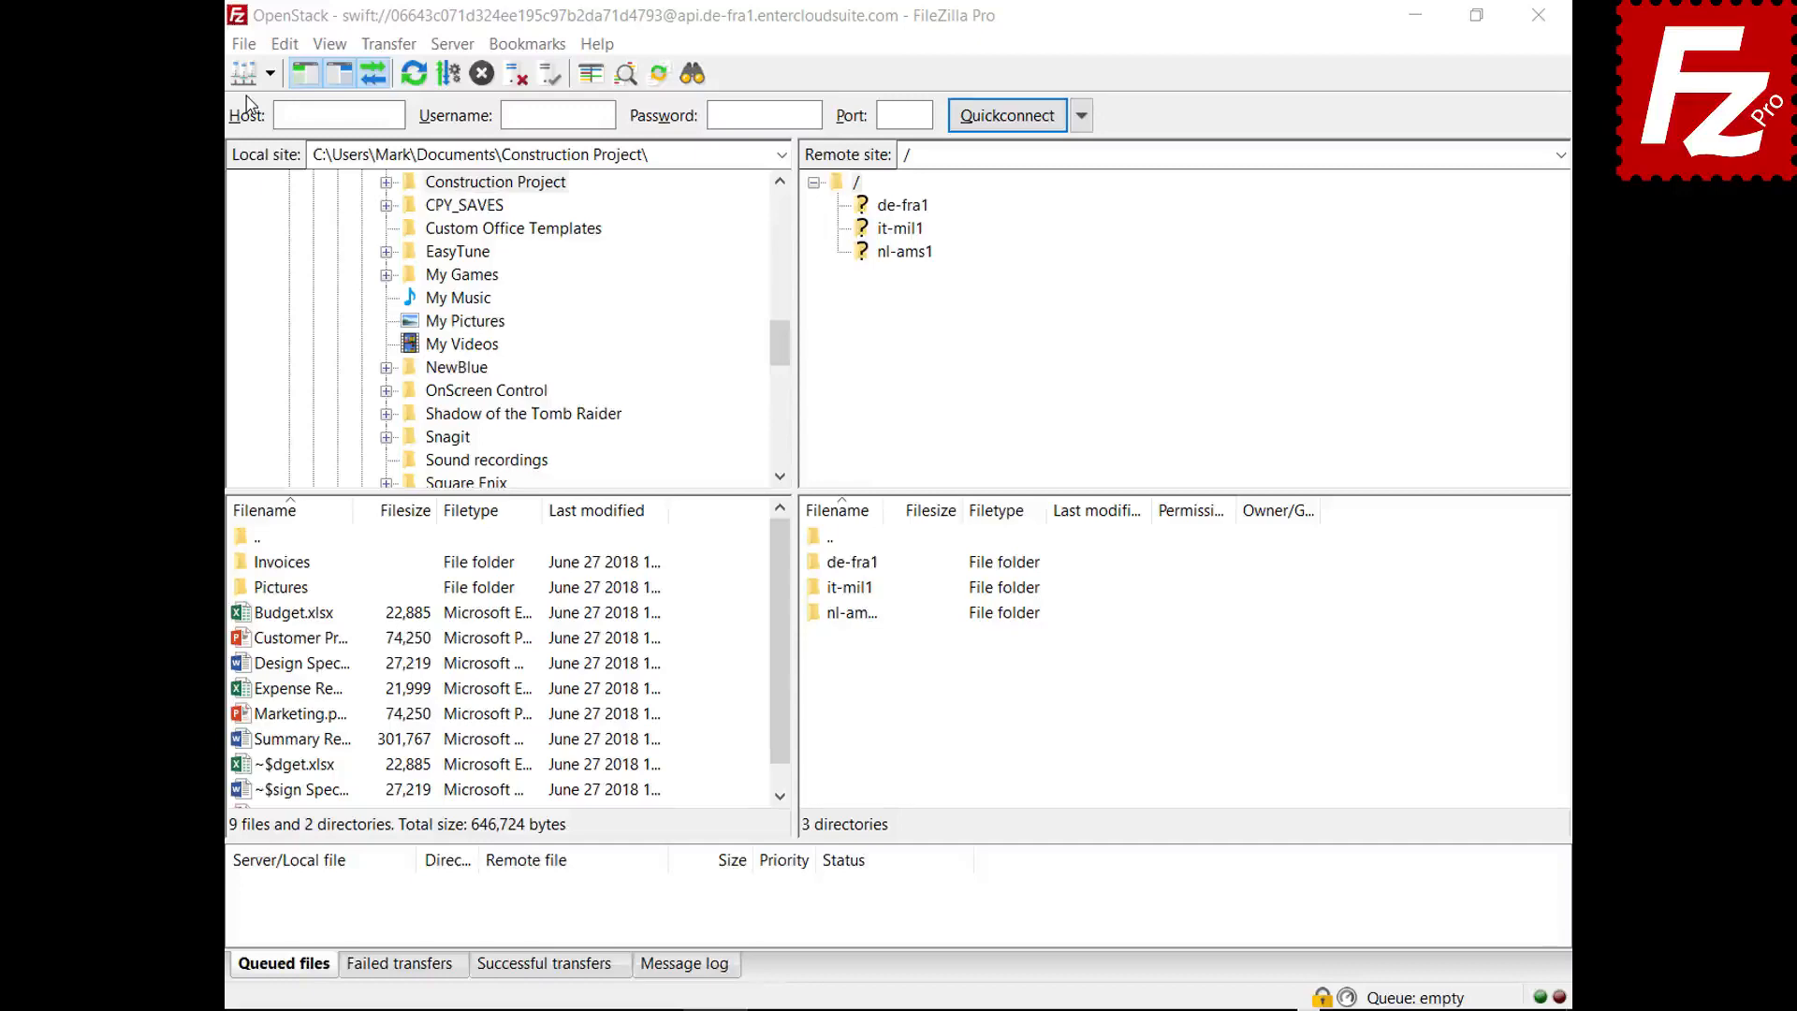
{"action": "left_click", "coordinate": [243, 44]}
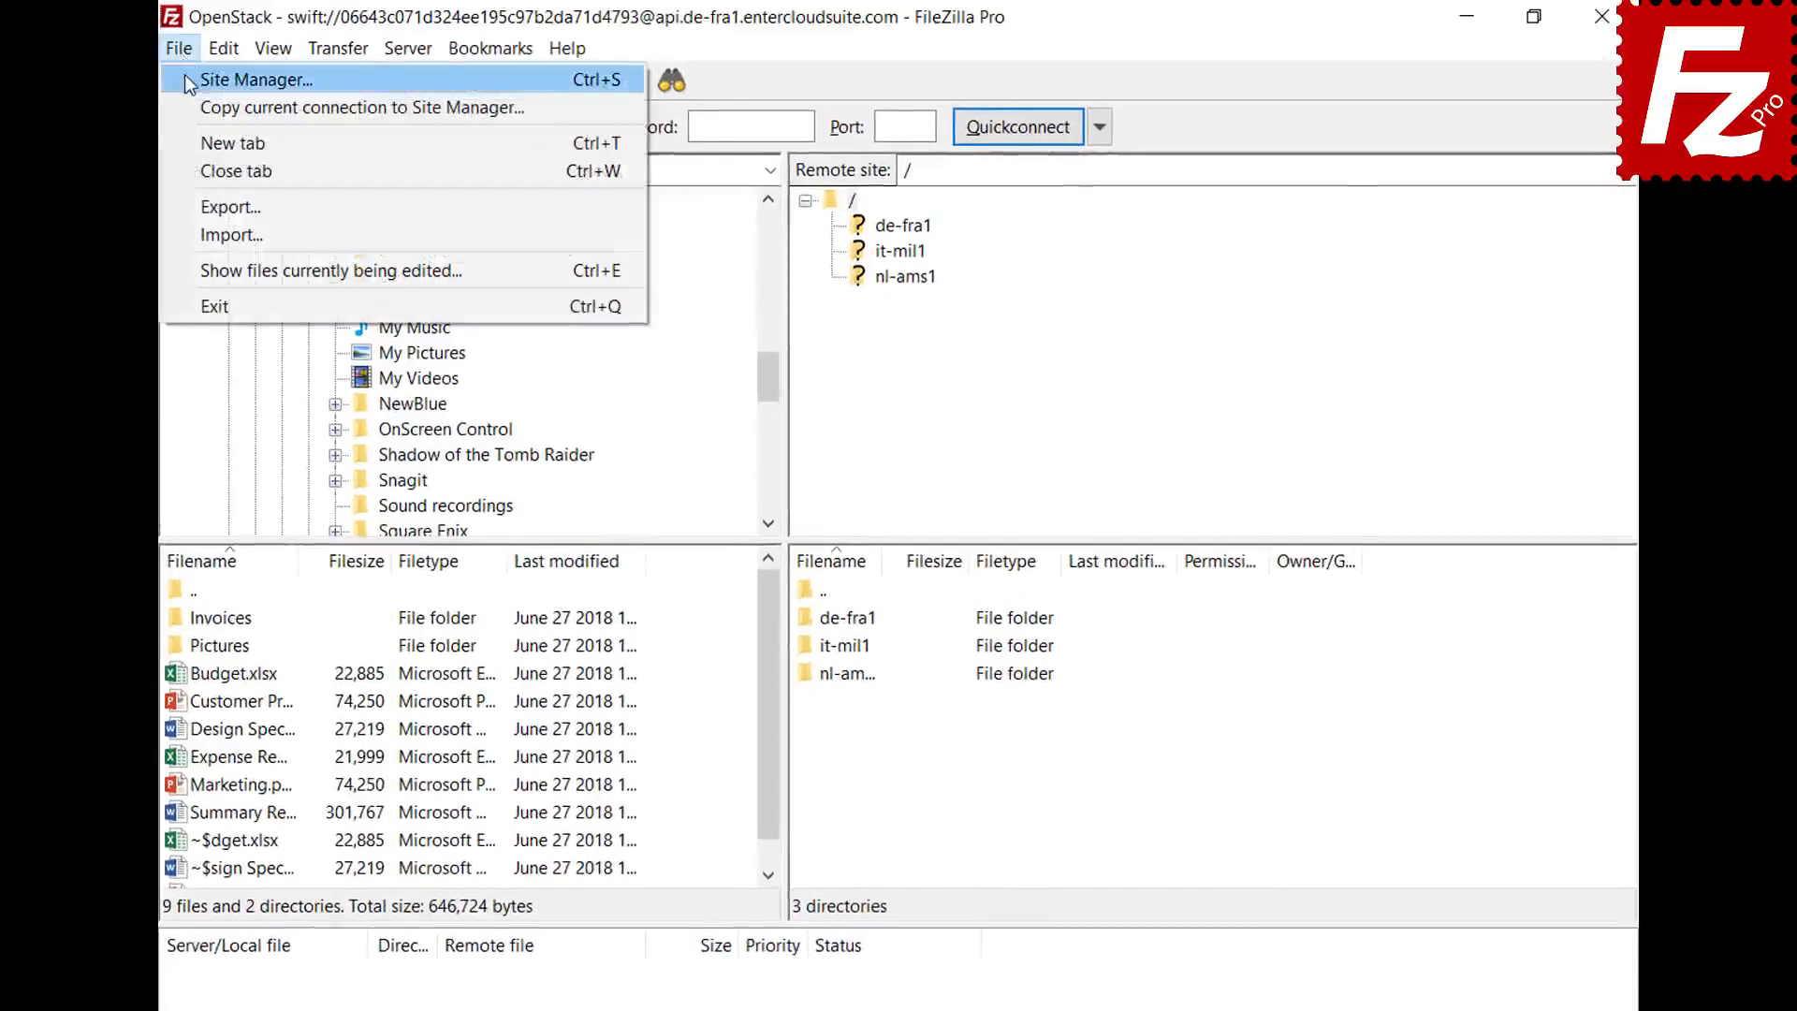
{"action": "left_click", "coordinate": [184, 79]}
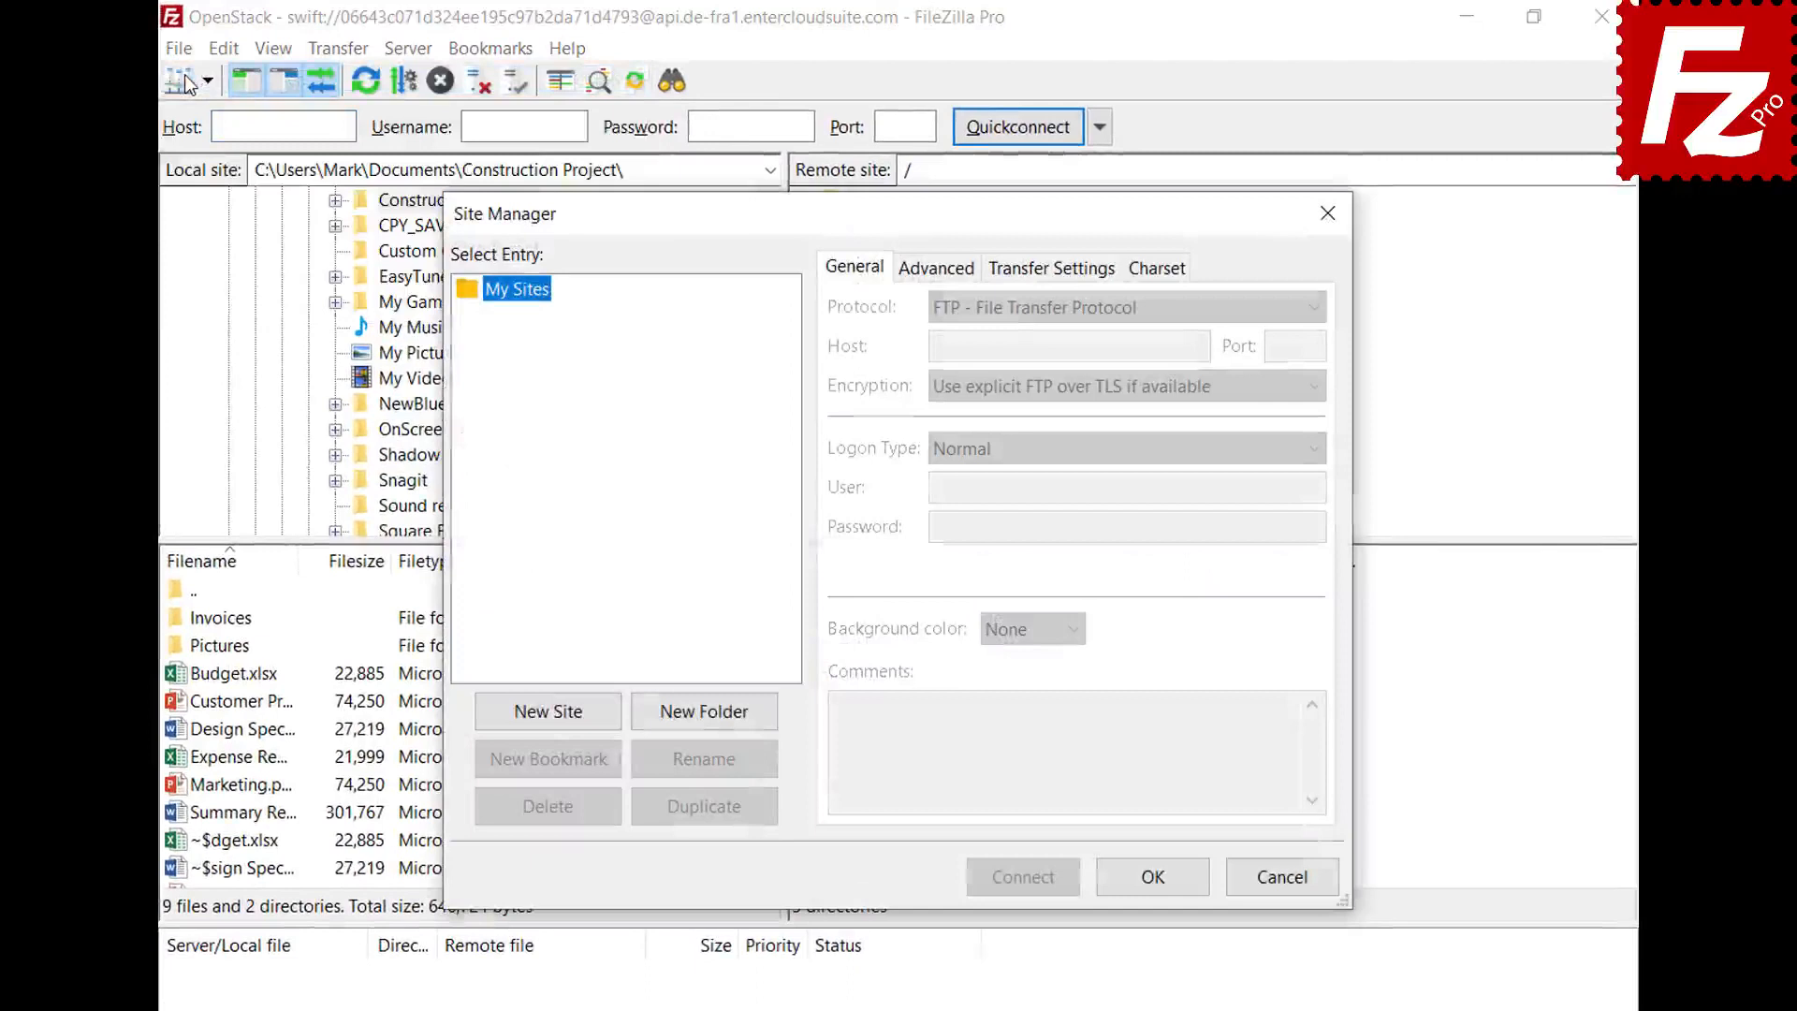
{"action": "left_click", "coordinate": [553, 724]}
{"action": "type", "text": "WebDav"}
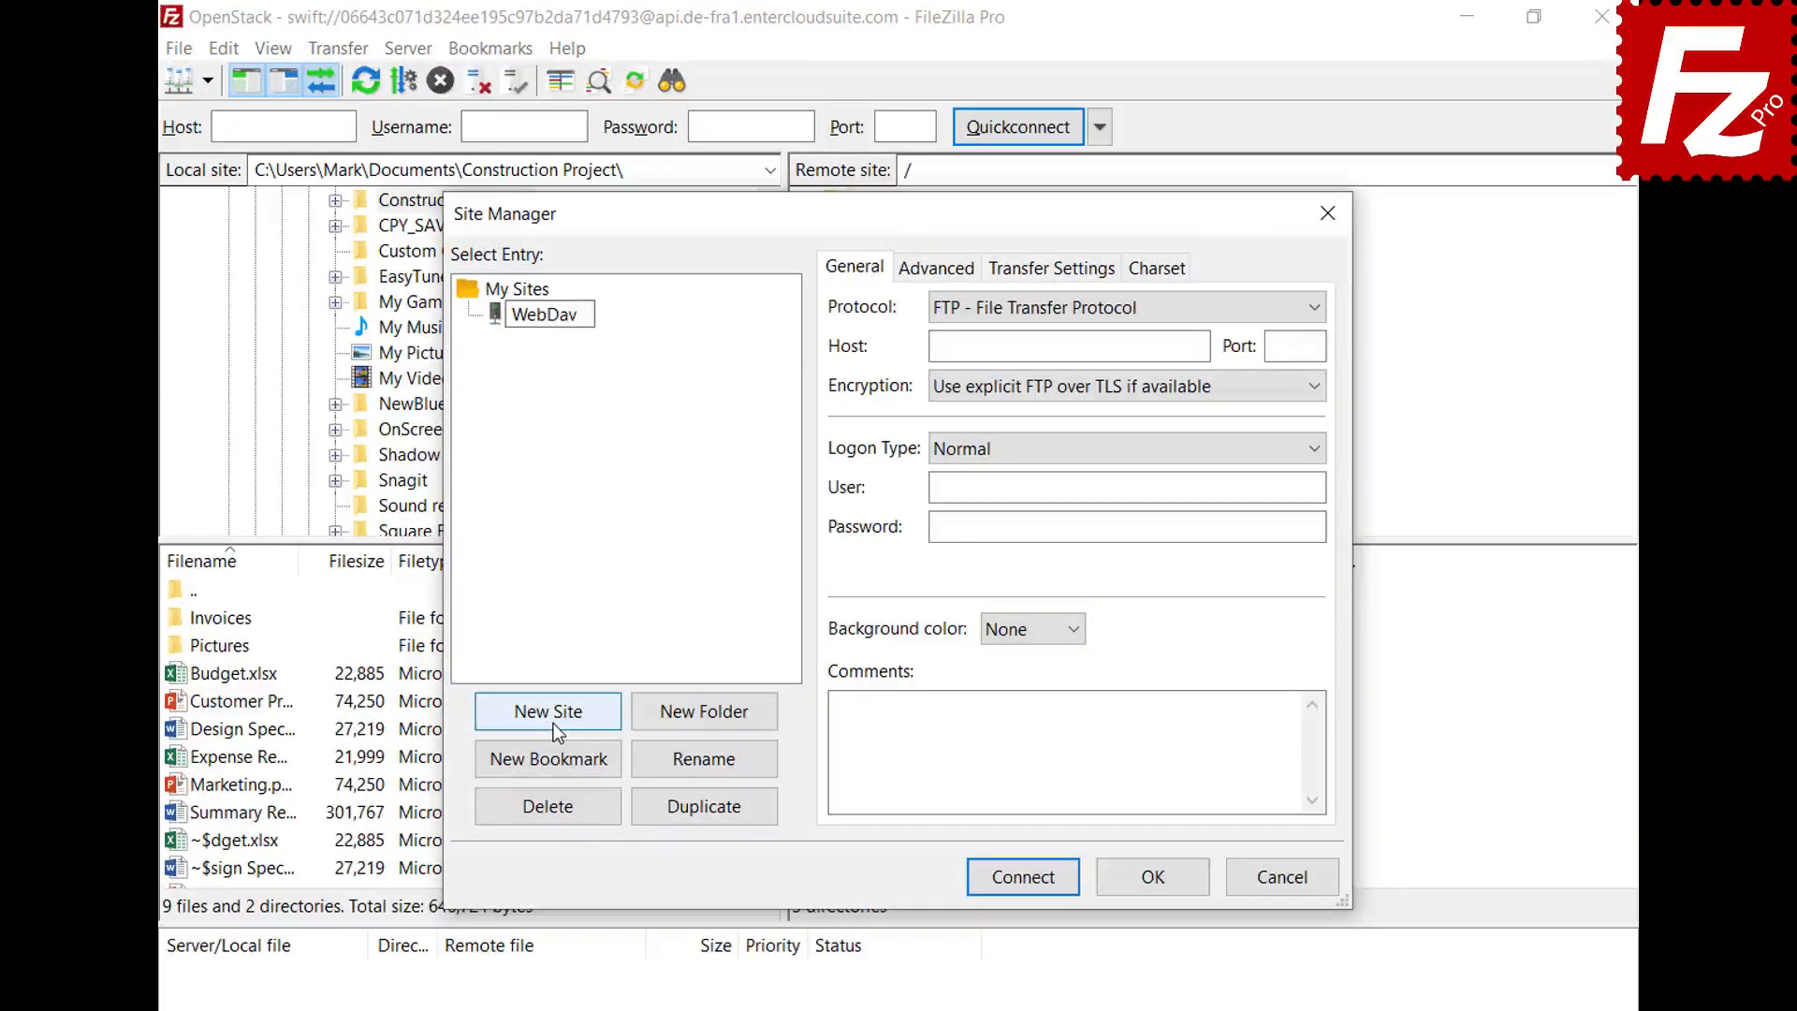
{"action": "key", "text": "Return"}
{"action": "left_click", "coordinate": [1245, 307]}
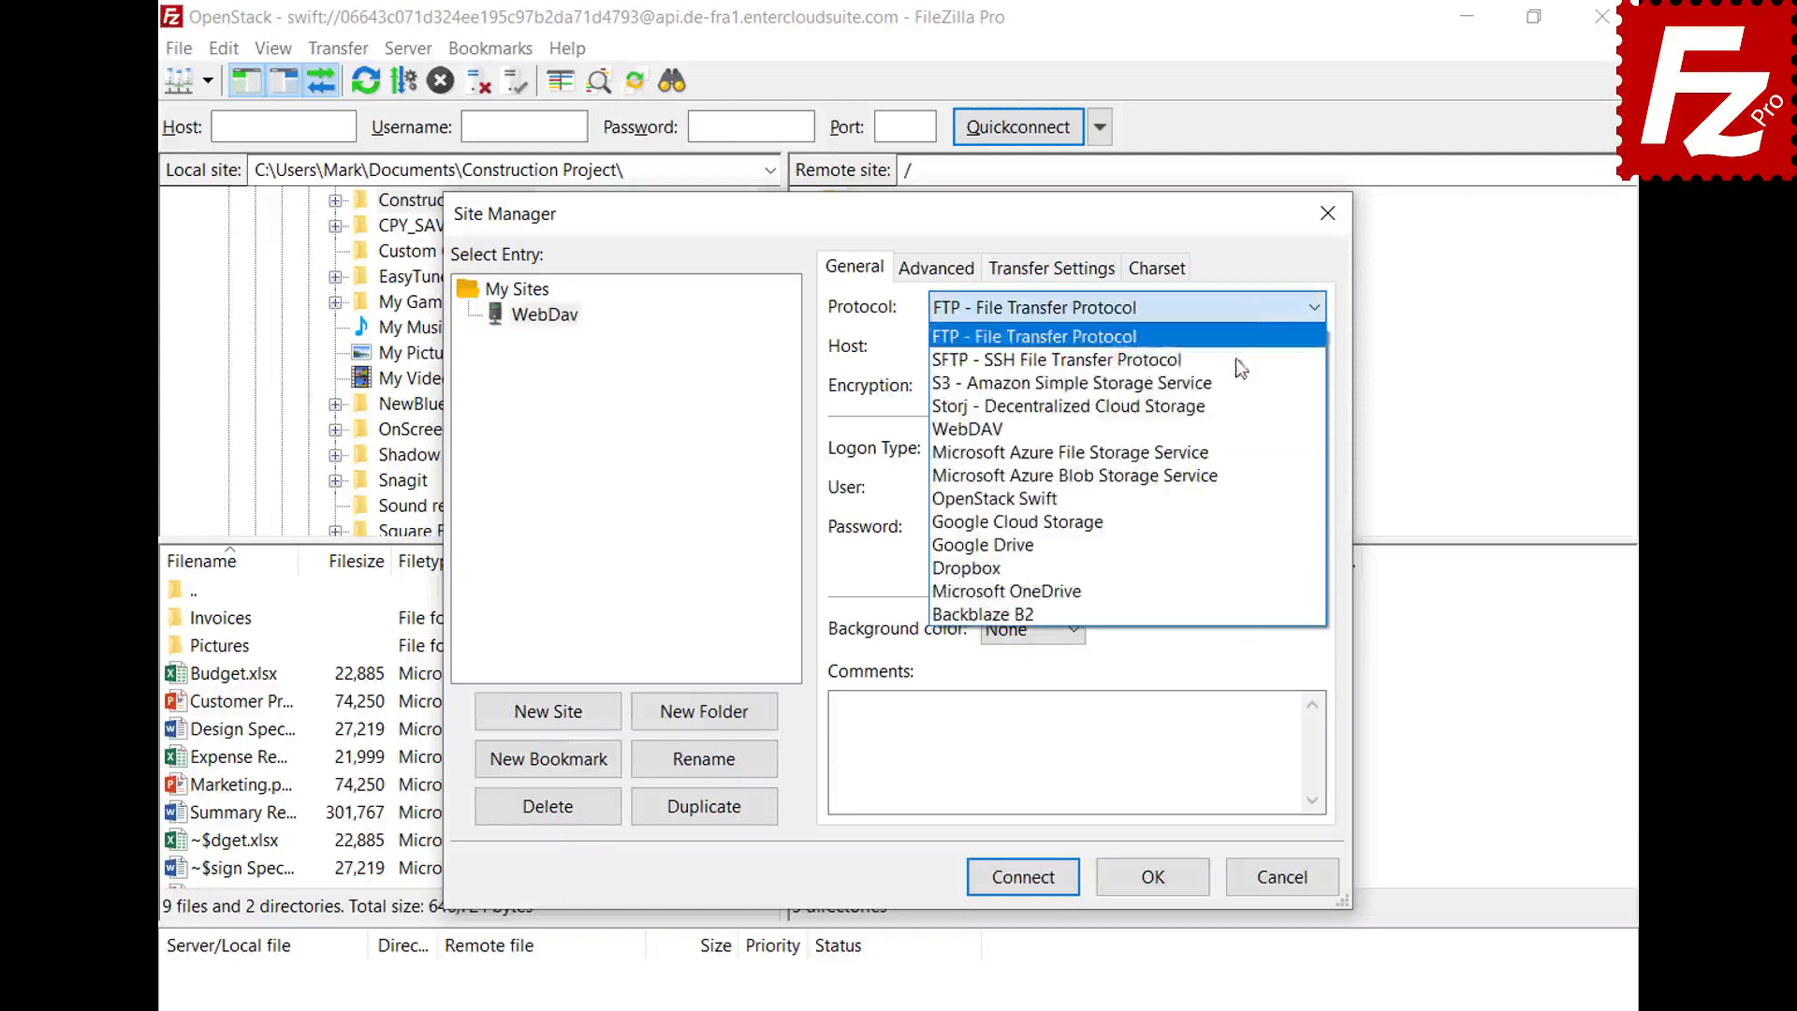
{"action": "left_click", "coordinate": [1233, 426]}
- Set host webdav.opendrive.com, enter the account e-mail as user and its password, then connect
{"action": "left_click", "coordinate": [1202, 345]}
{"action": "type", "text": "webdav.opendrive.com"}
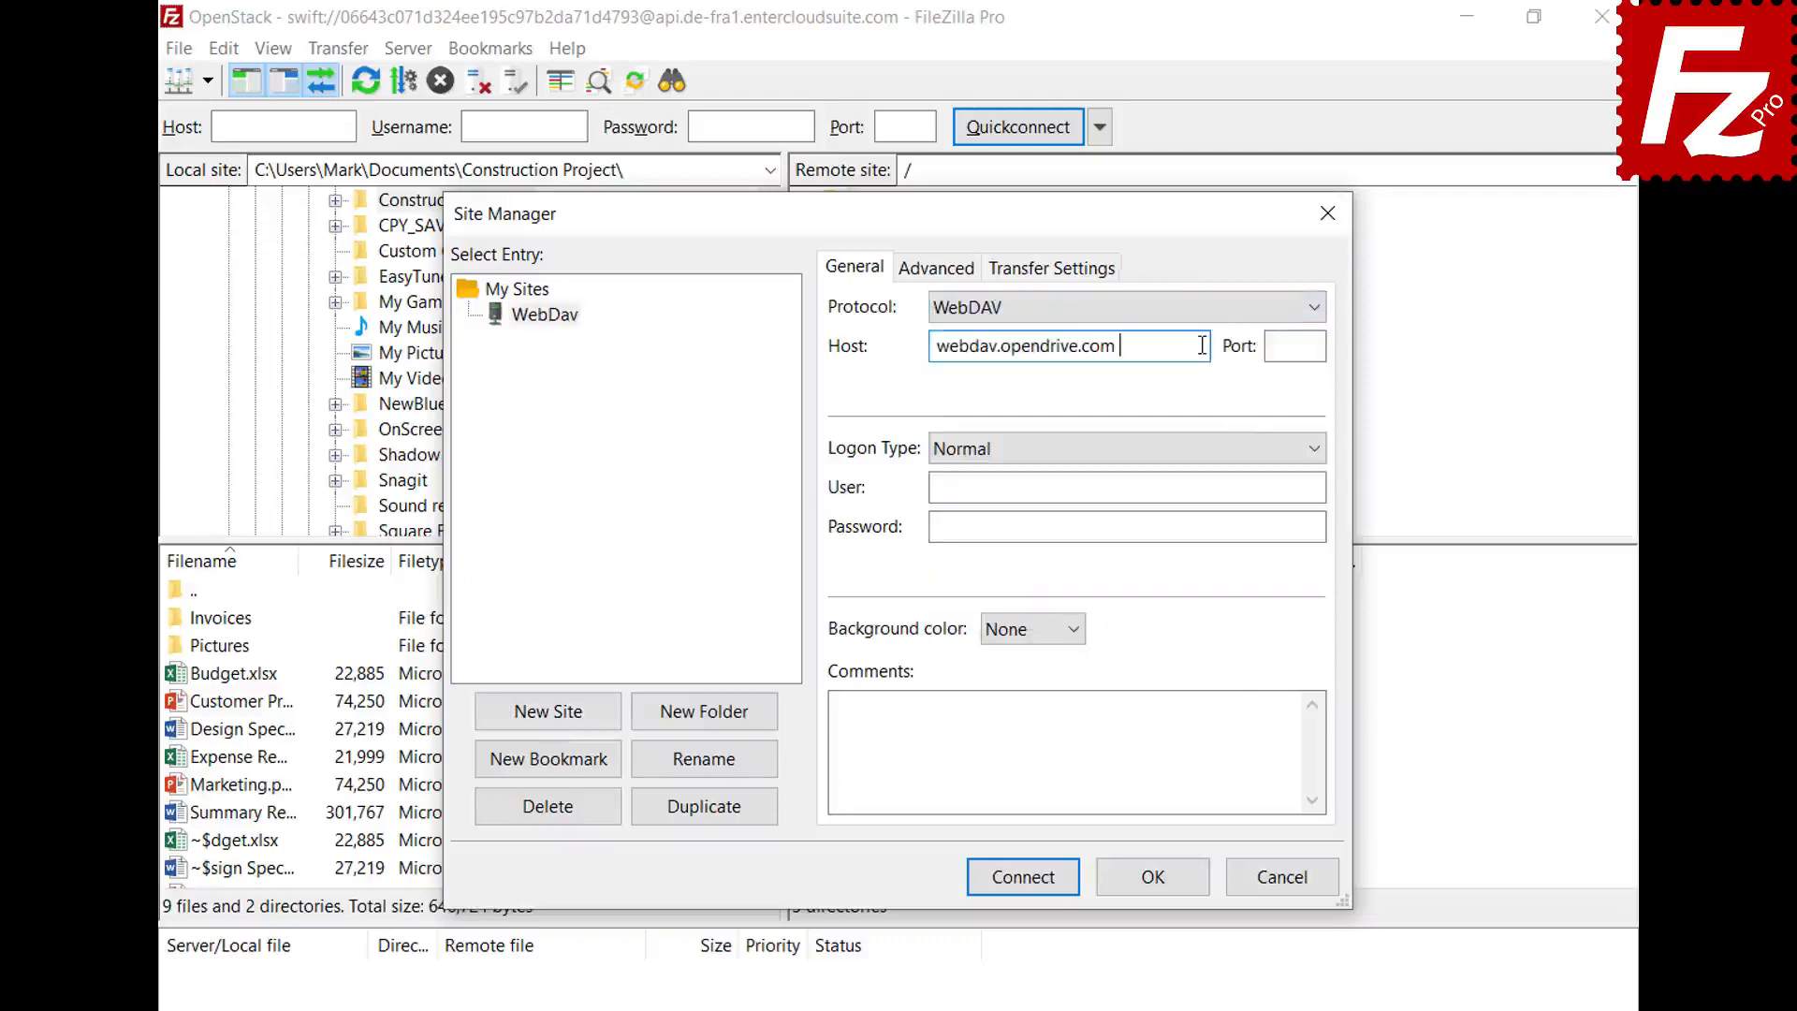
{"action": "left_click", "coordinate": [1303, 486]}
{"action": "key", "text": "ctrl+v"}
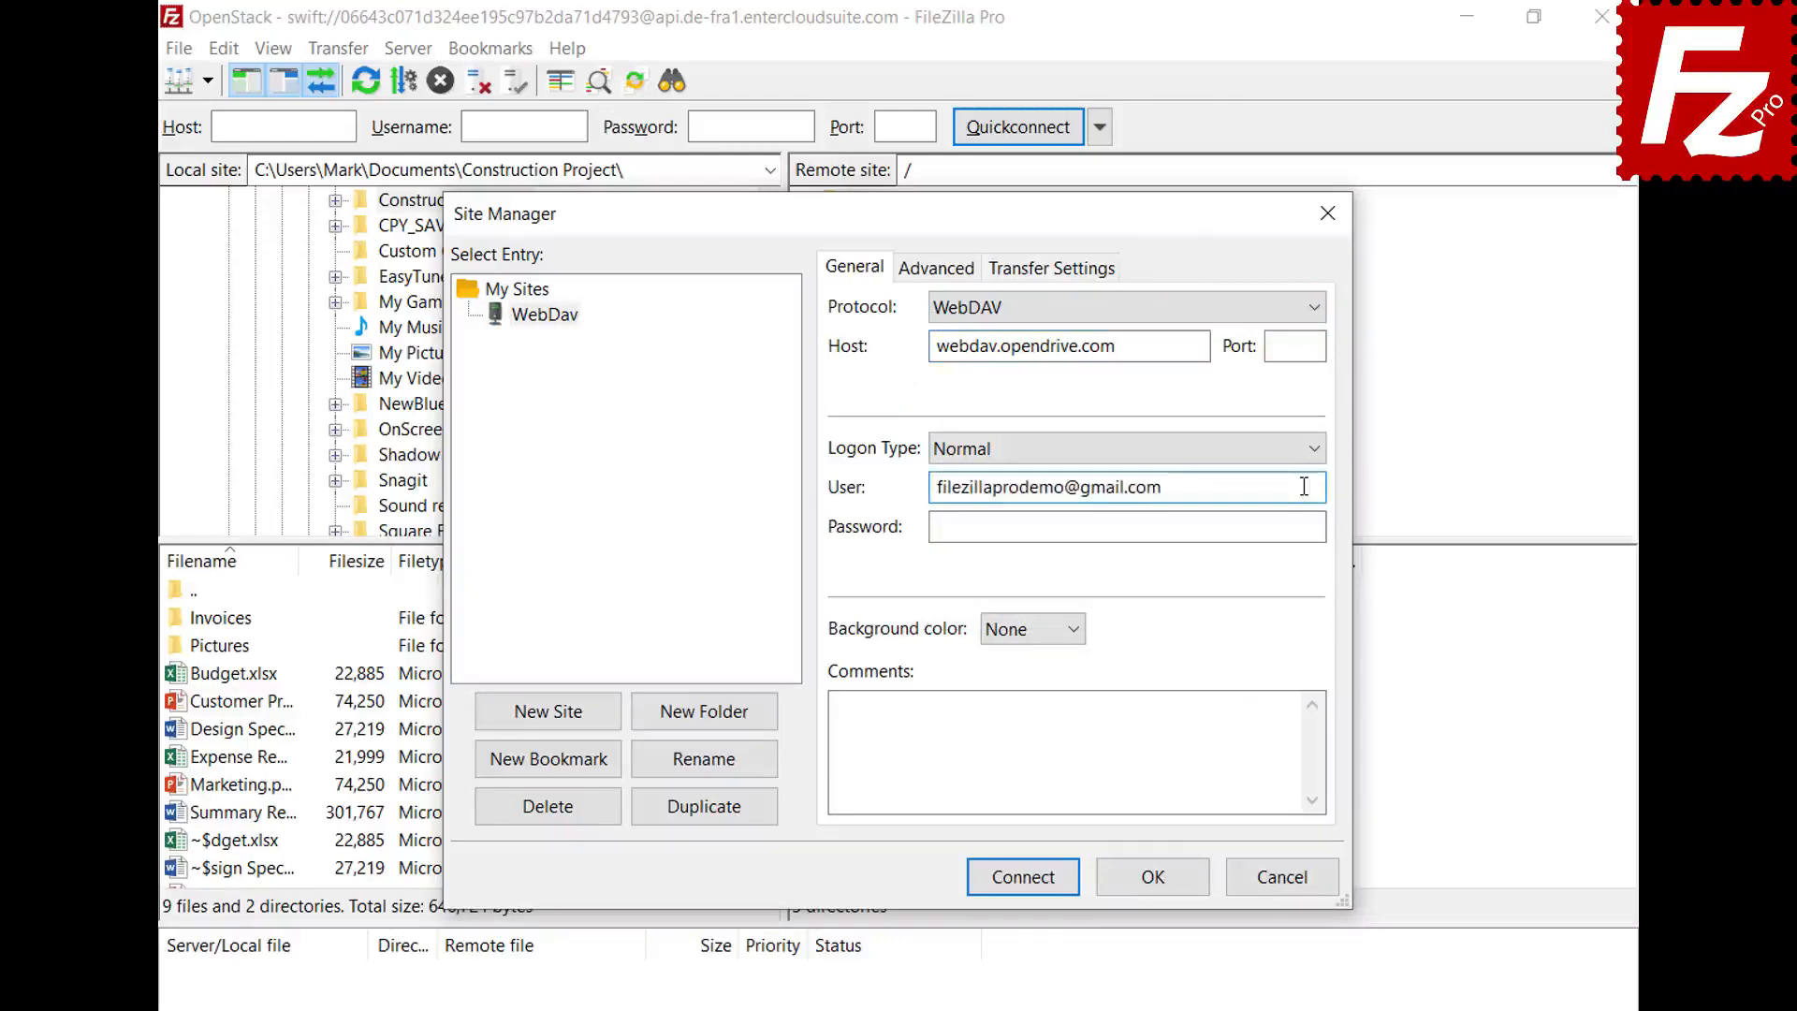
{"action": "left_click", "coordinate": [1299, 526]}
{"action": "key", "text": "ctrl+v"}
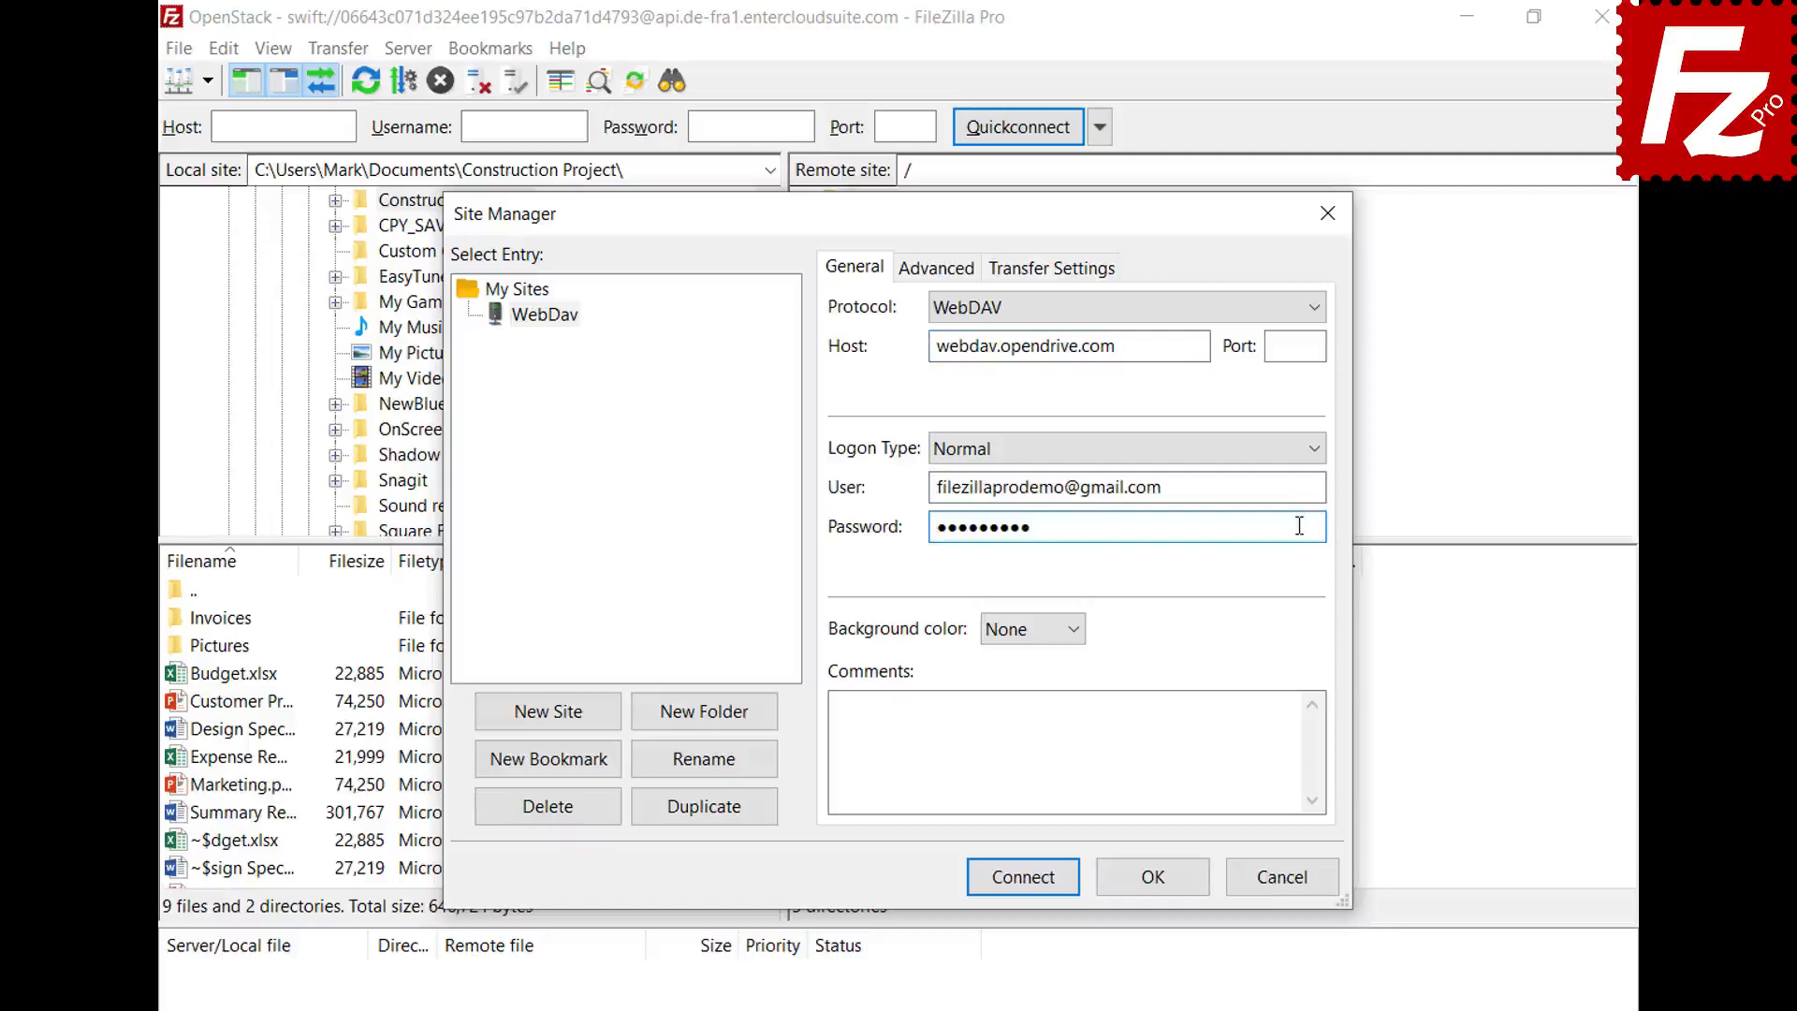
{"action": "left_click", "coordinate": [1029, 883]}
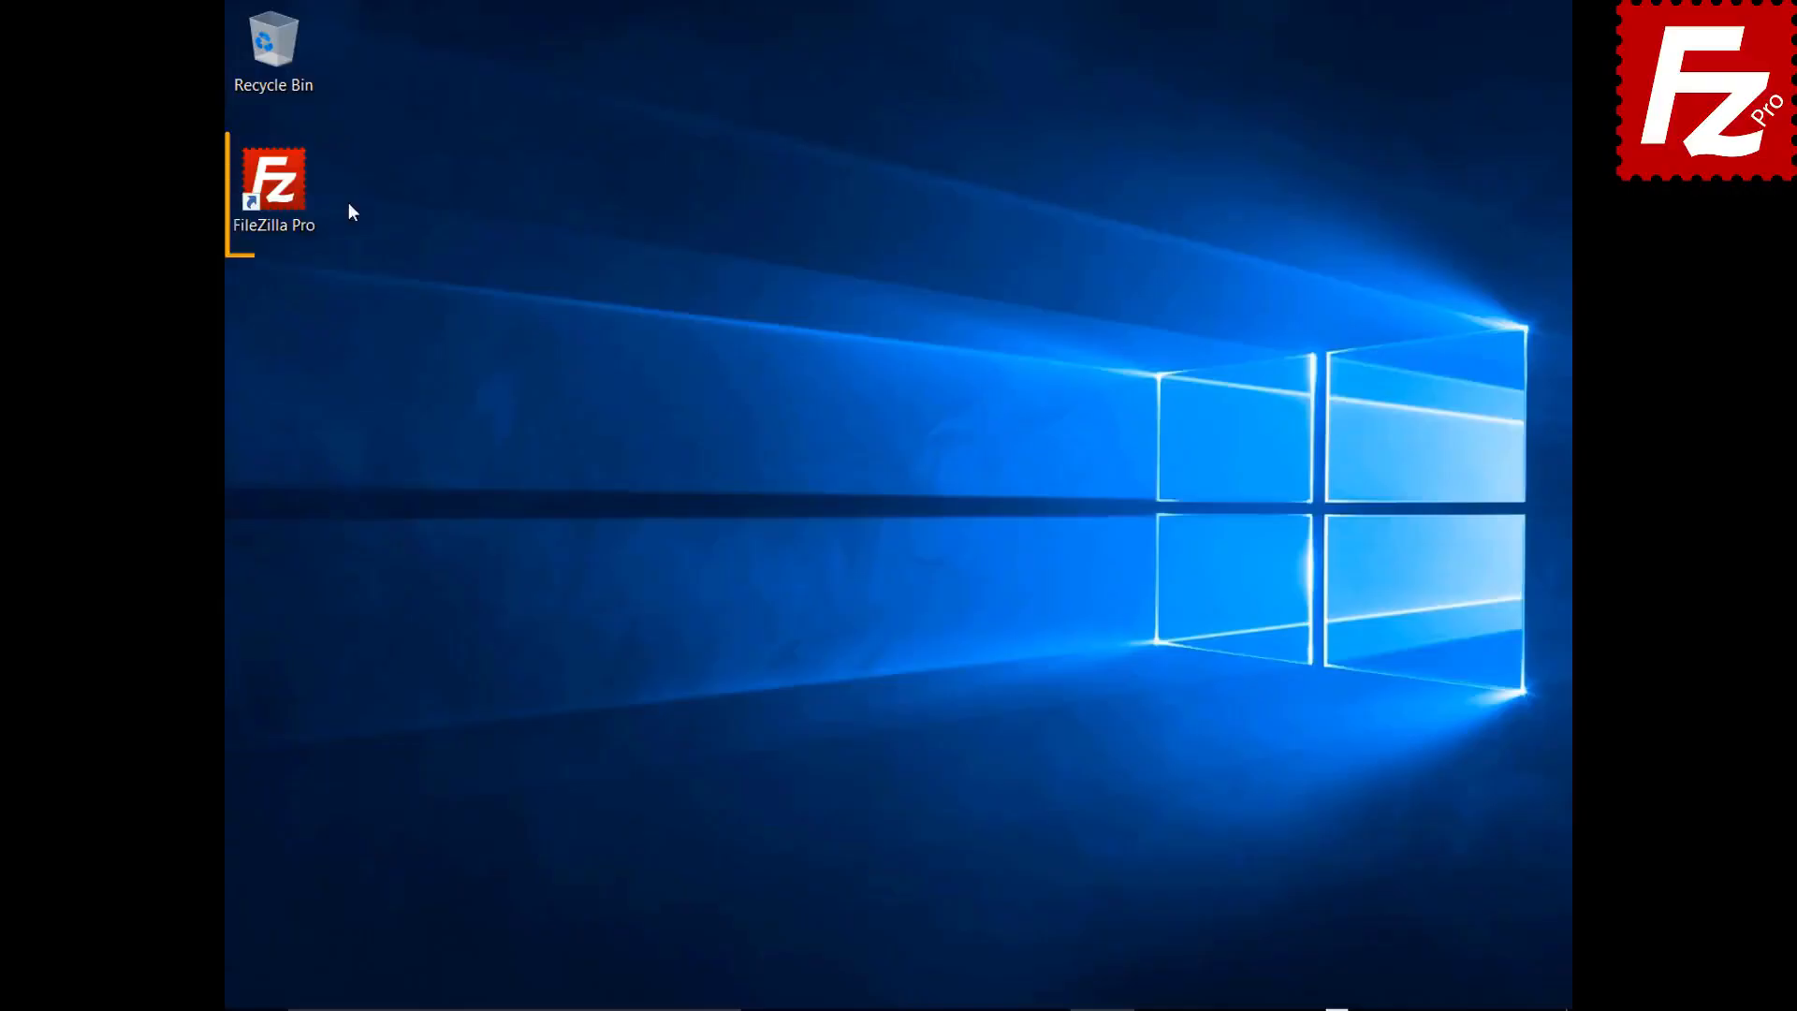
- Launch FileZilla Pro and create a new site named 'OpenStack' with the OpenStack Swift protocol
{"action": "double_click", "coordinate": [284, 193]}
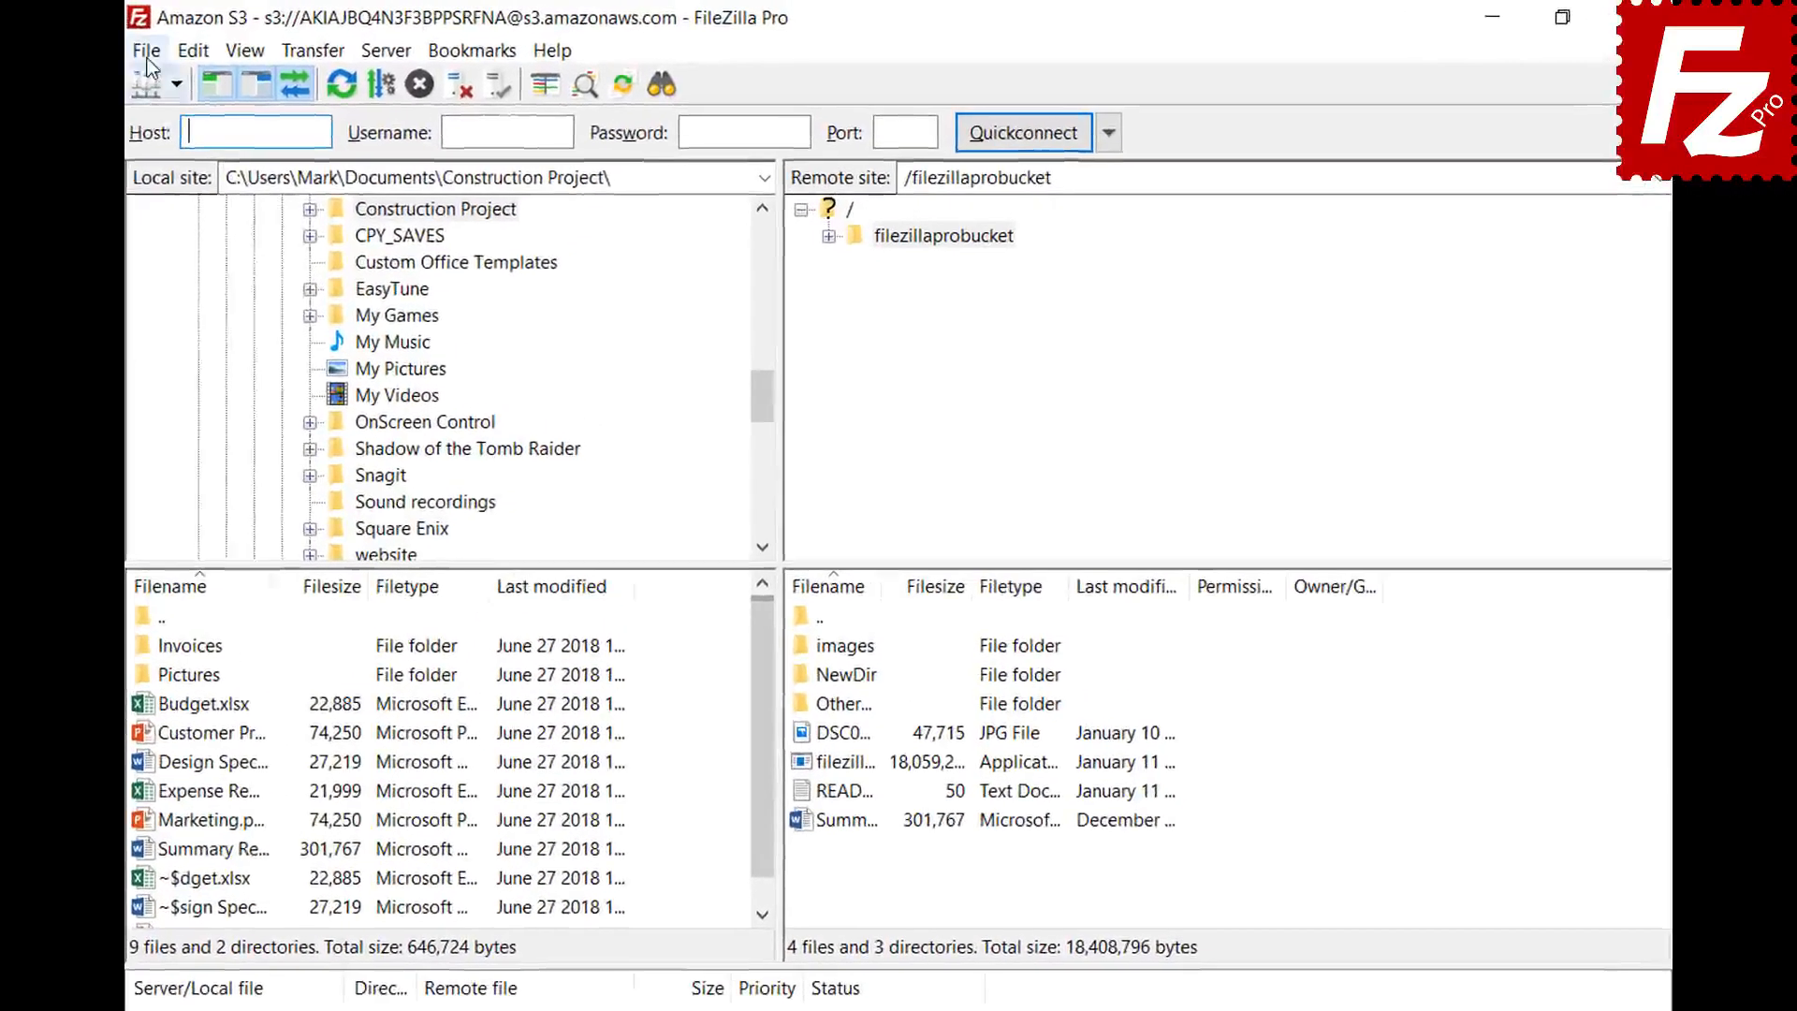
{"action": "left_click", "coordinate": [243, 47]}
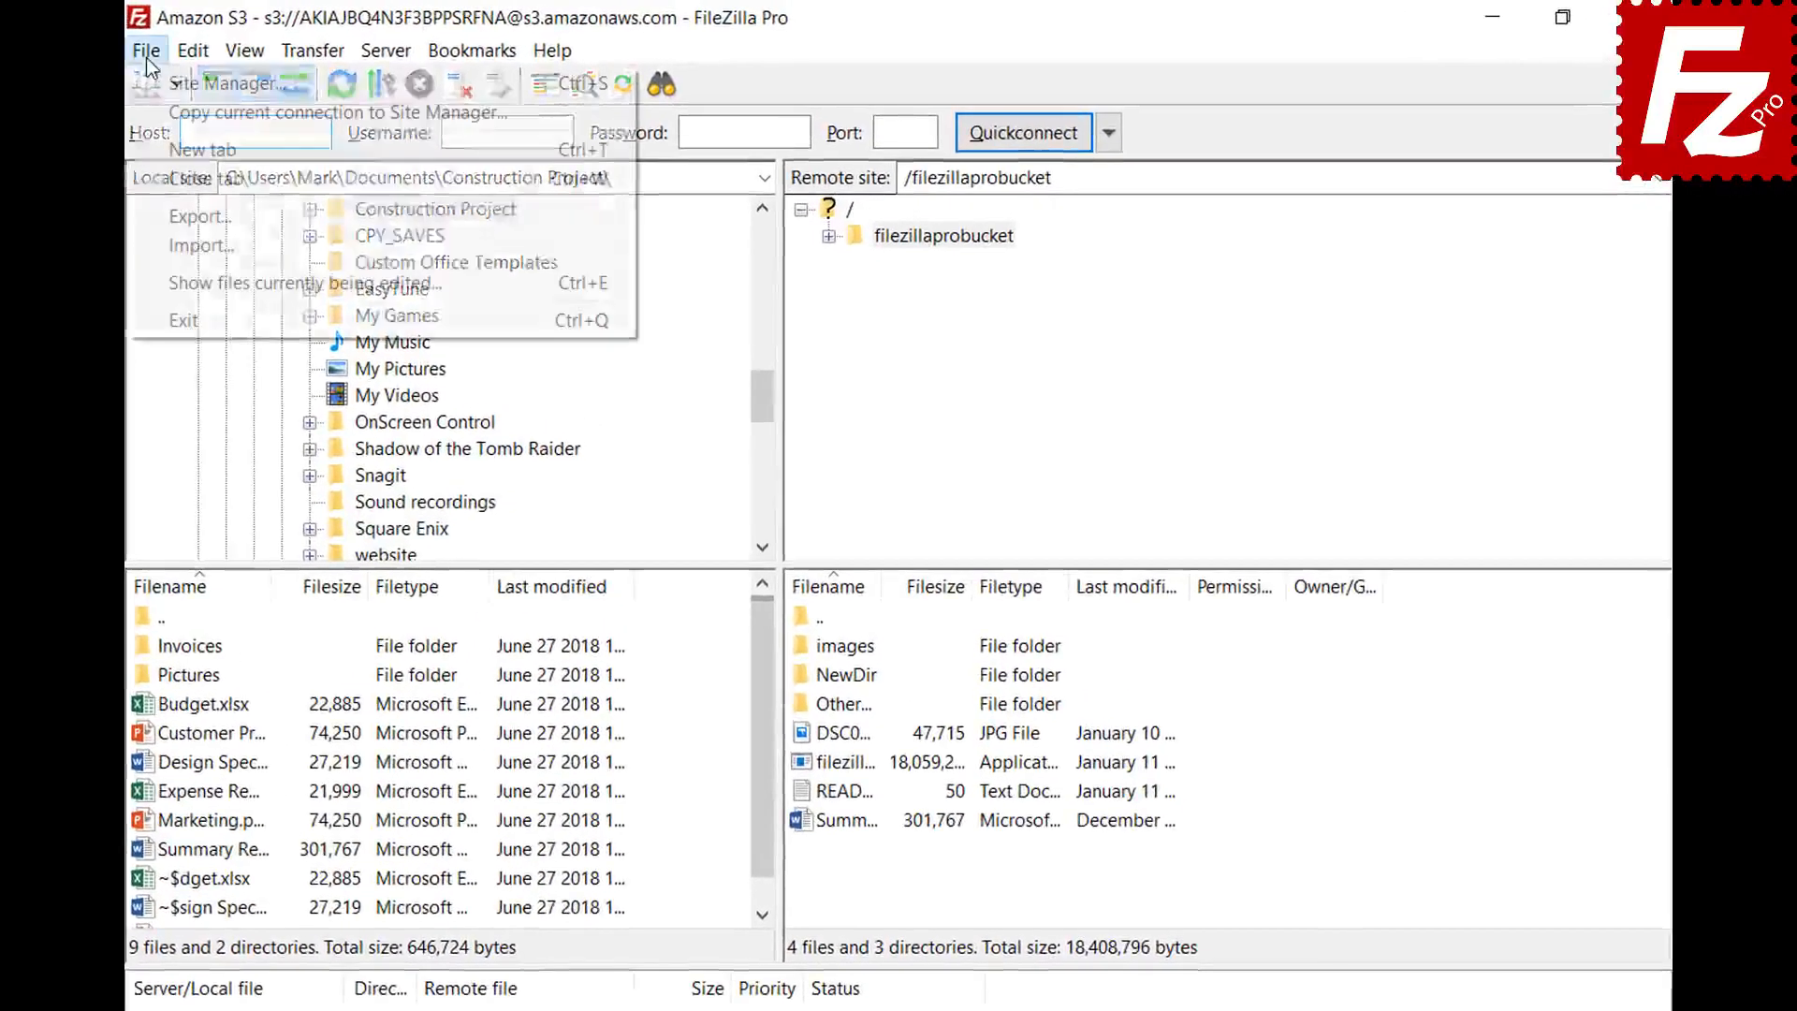
{"action": "left_click", "coordinate": [159, 88]}
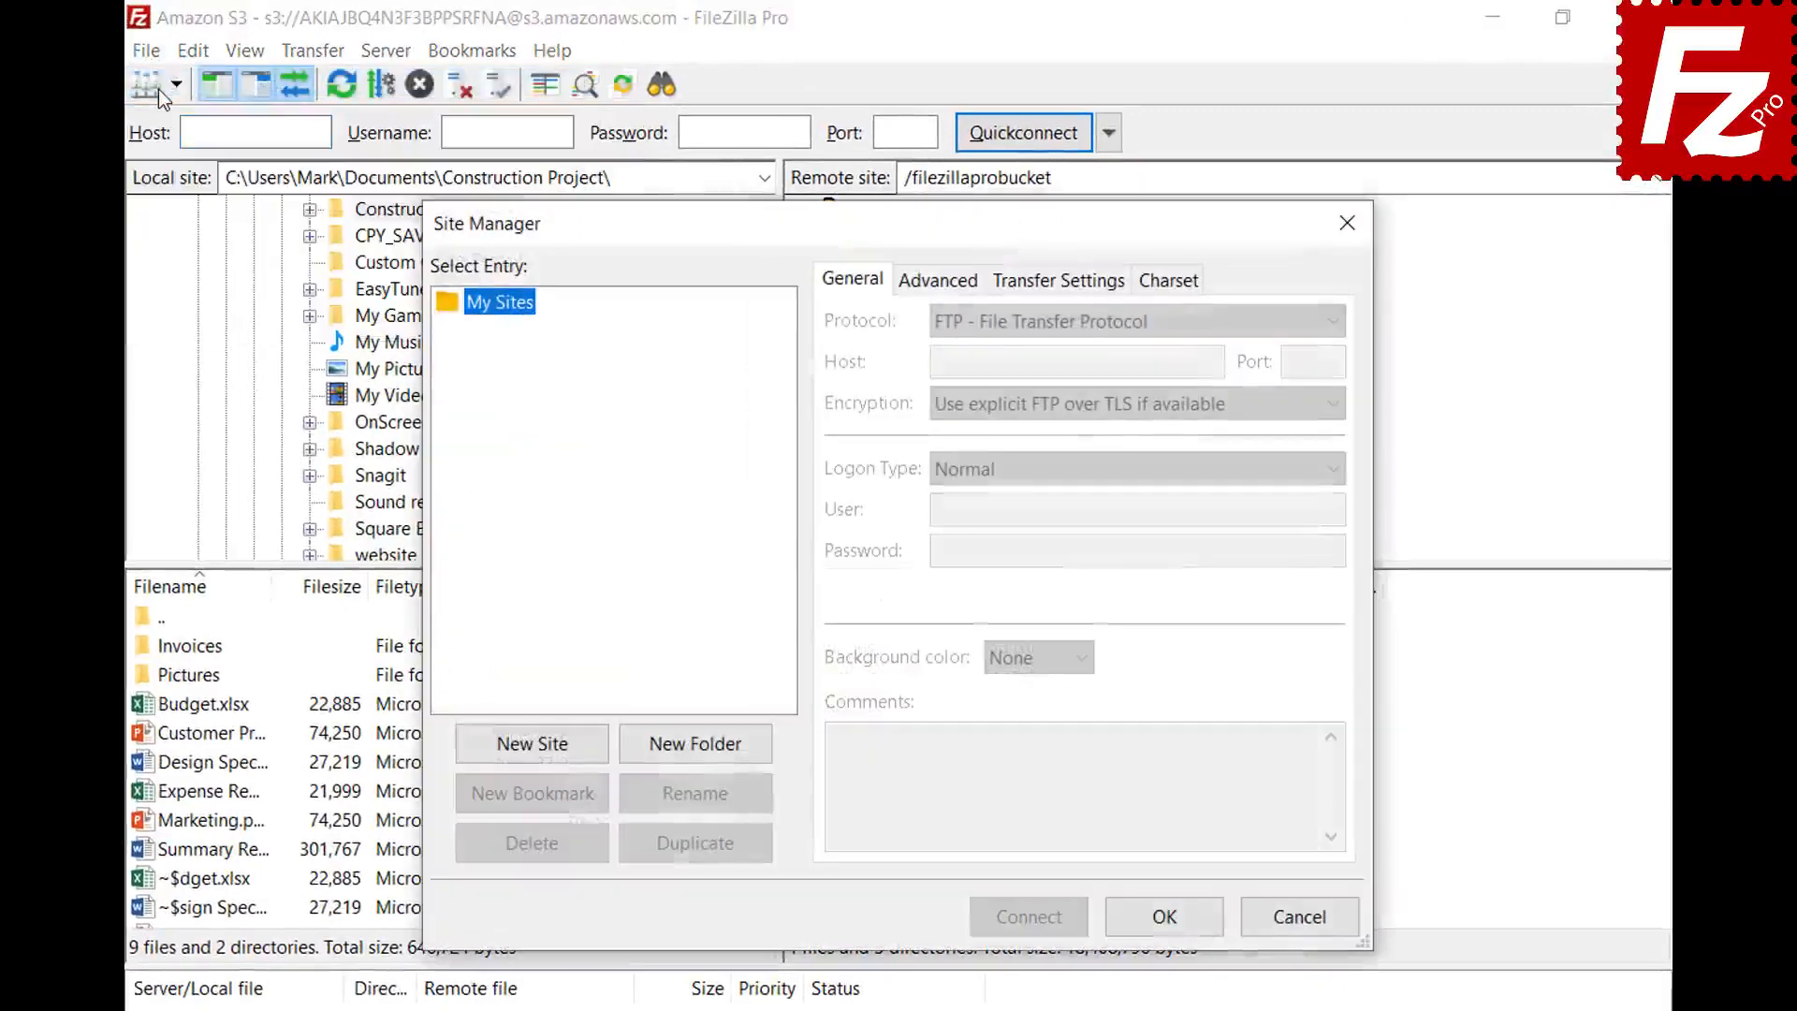
{"action": "left_click", "coordinate": [532, 743]}
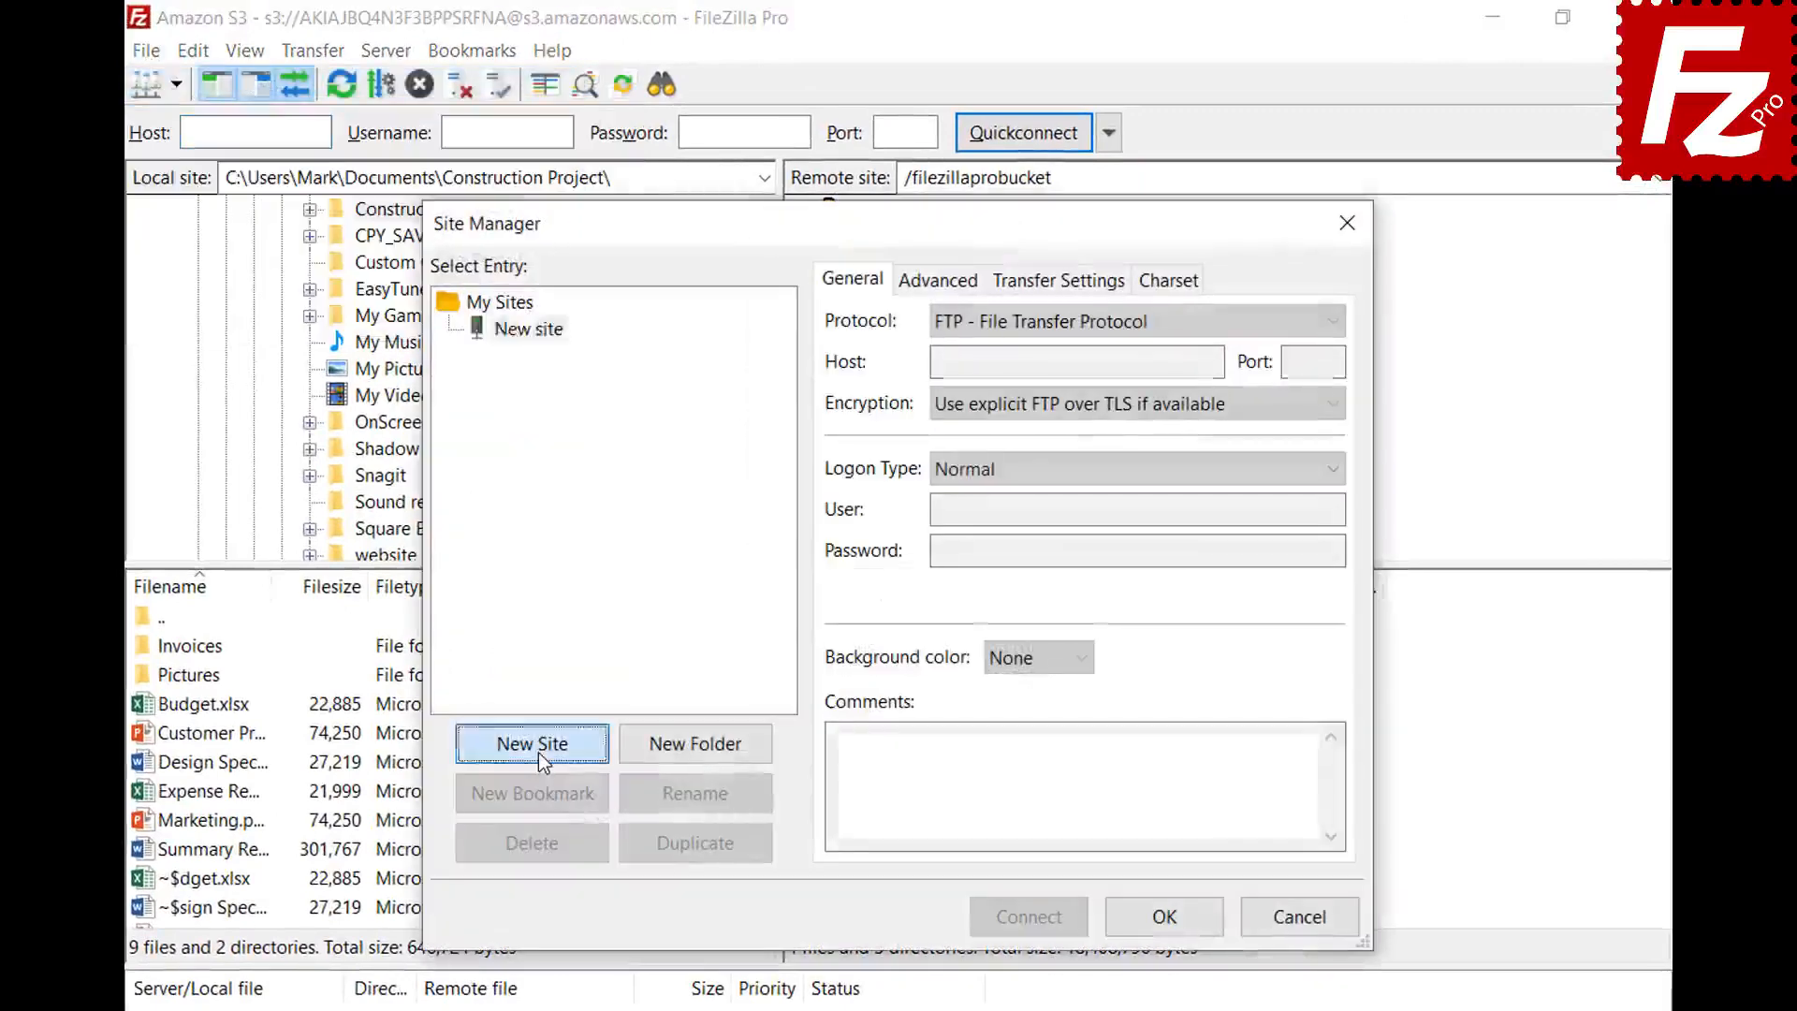
{"action": "type", "text": "OpenStack"}
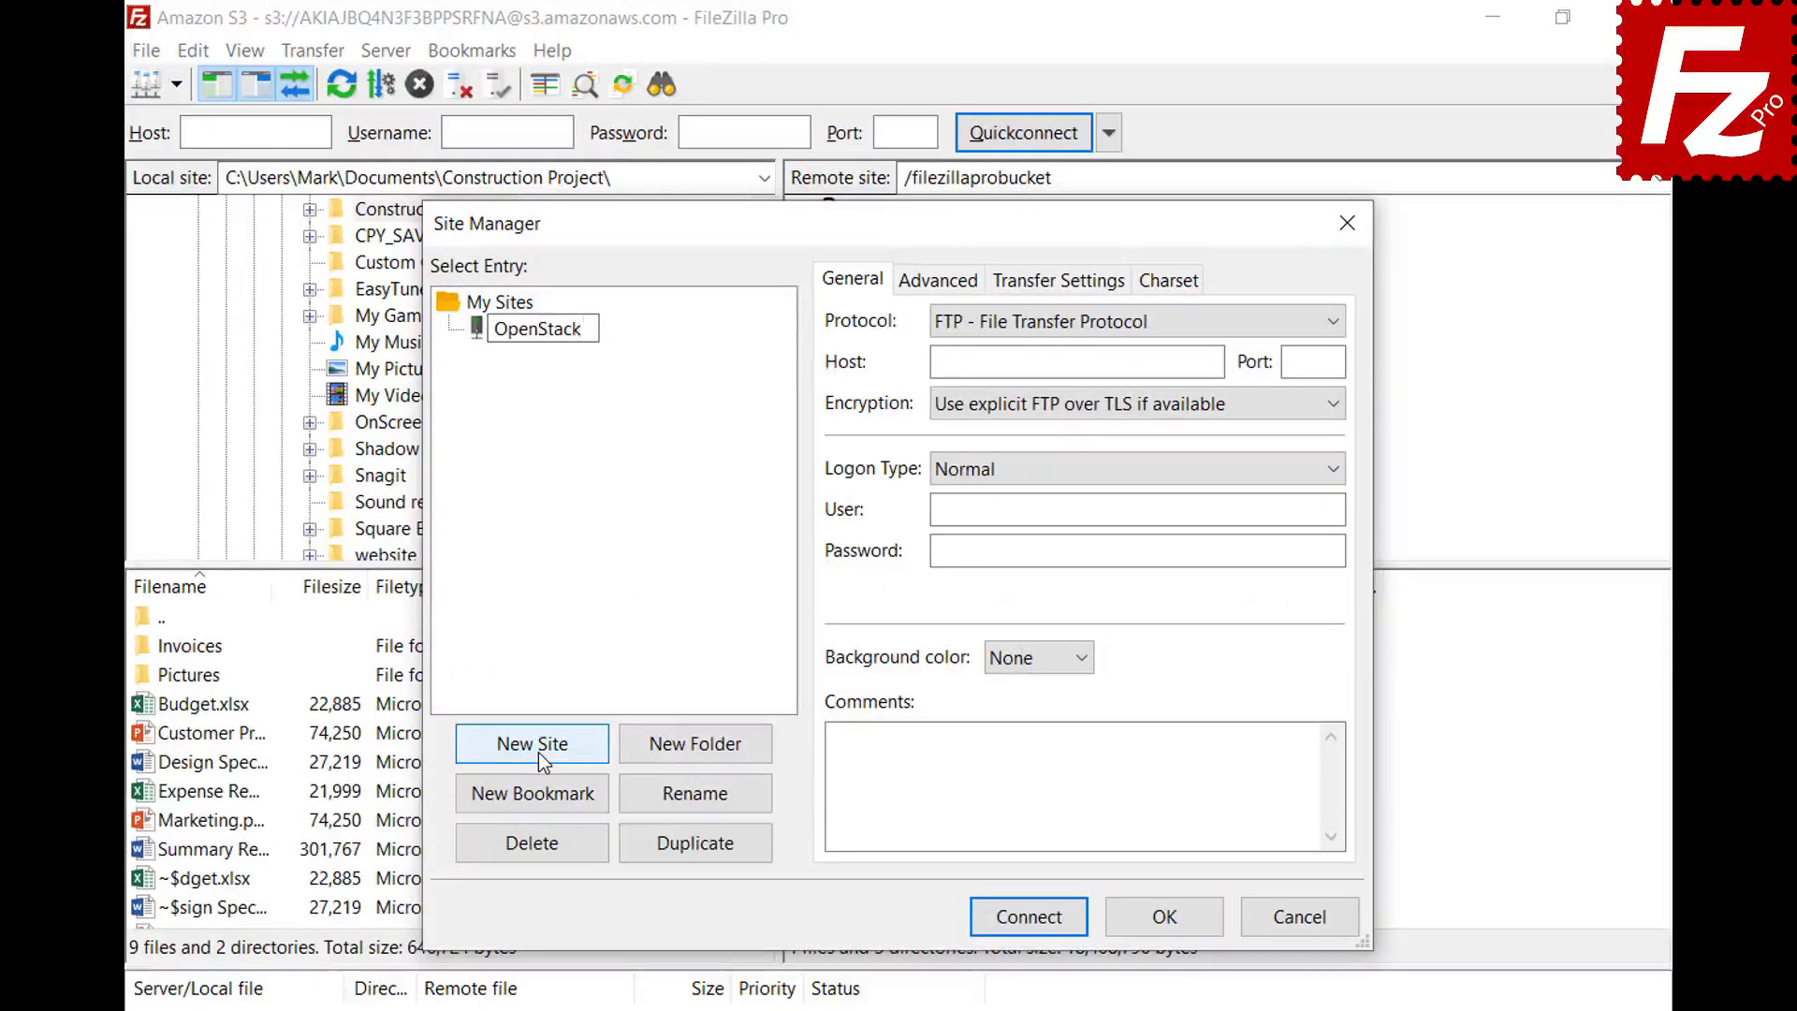
{"action": "key", "text": "Return"}
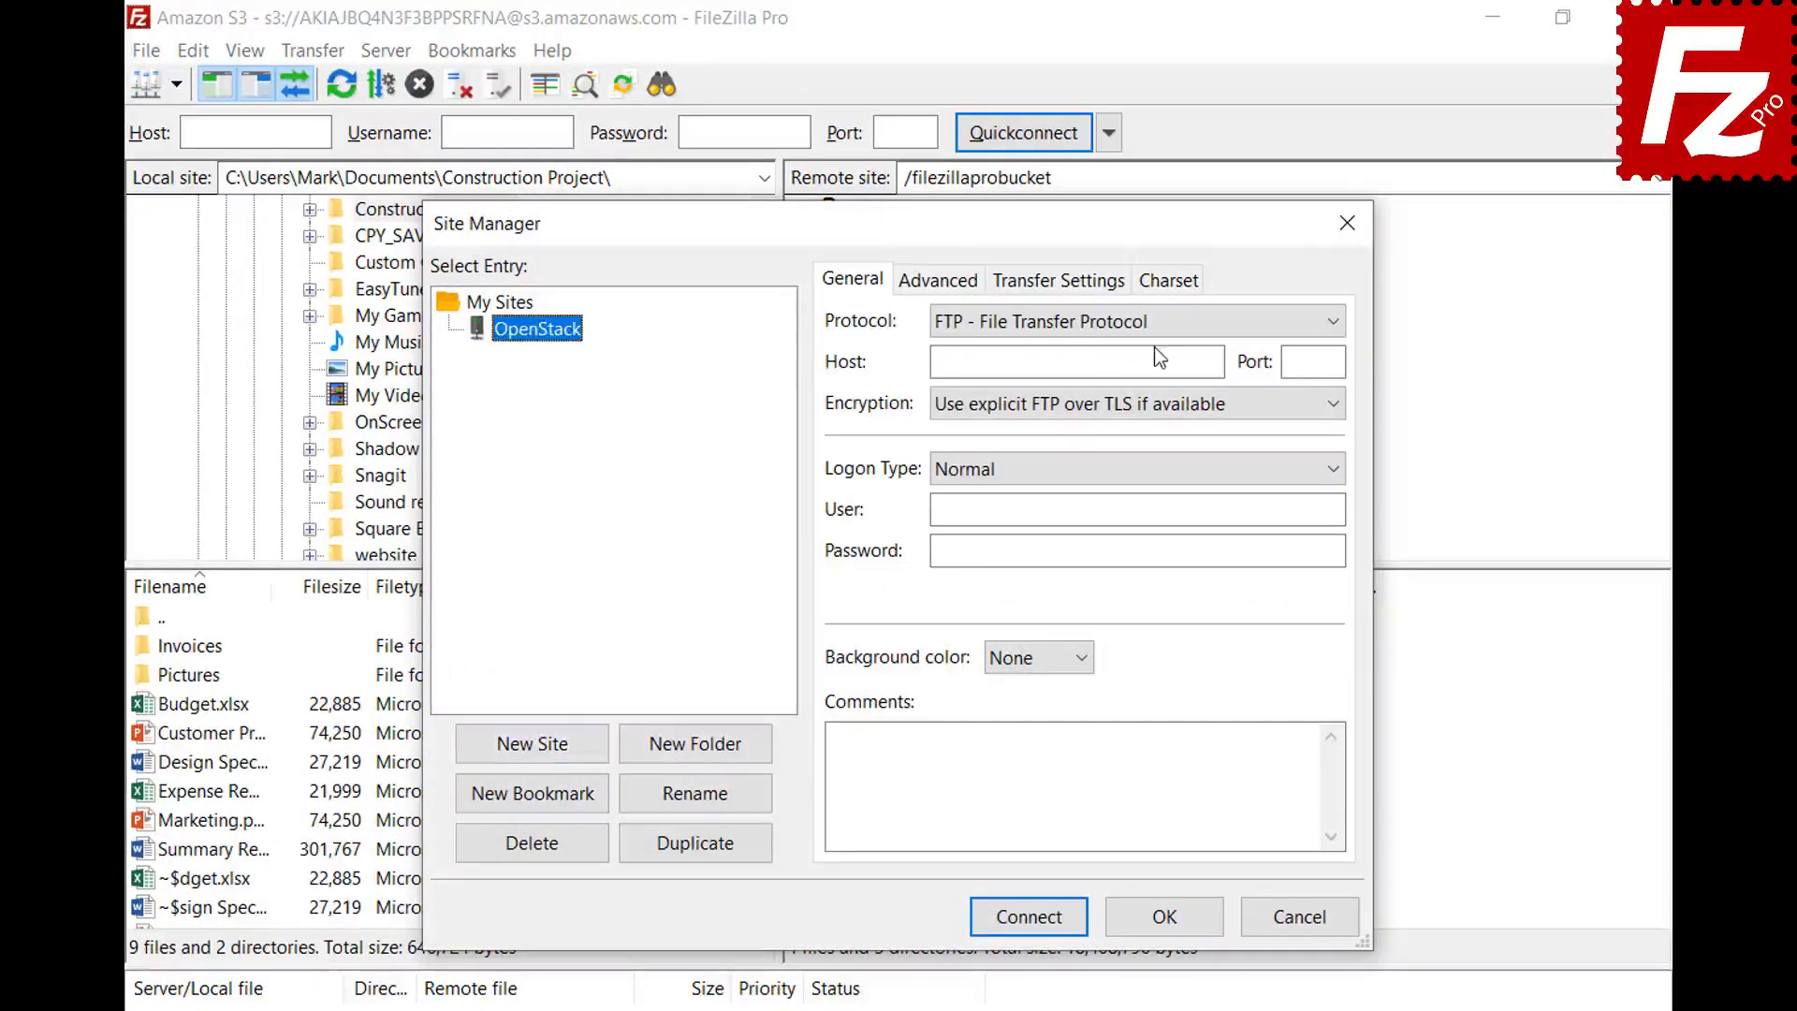
{"action": "left_click", "coordinate": [1154, 324]}
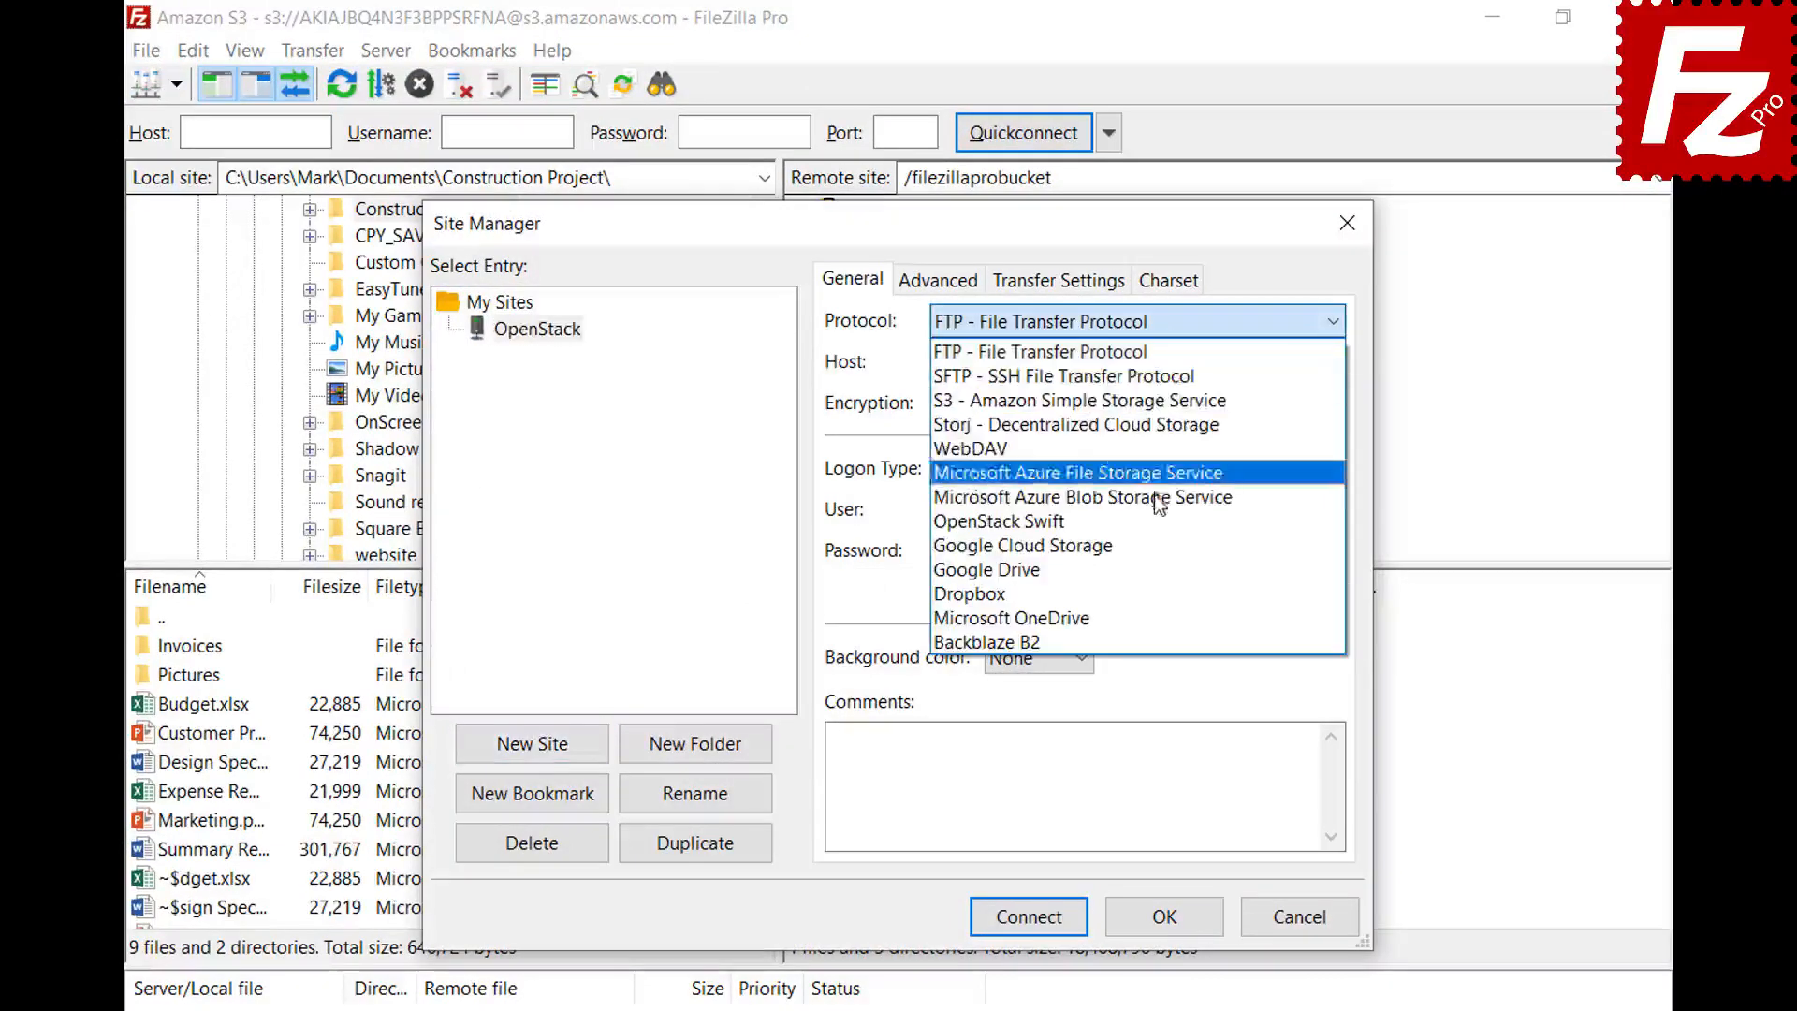
{"action": "left_click", "coordinate": [1153, 529]}
- Fill in the identity host, /v2.0/tokens path, project ID, user name and password, then connect
{"action": "left_click", "coordinate": [1216, 362]}
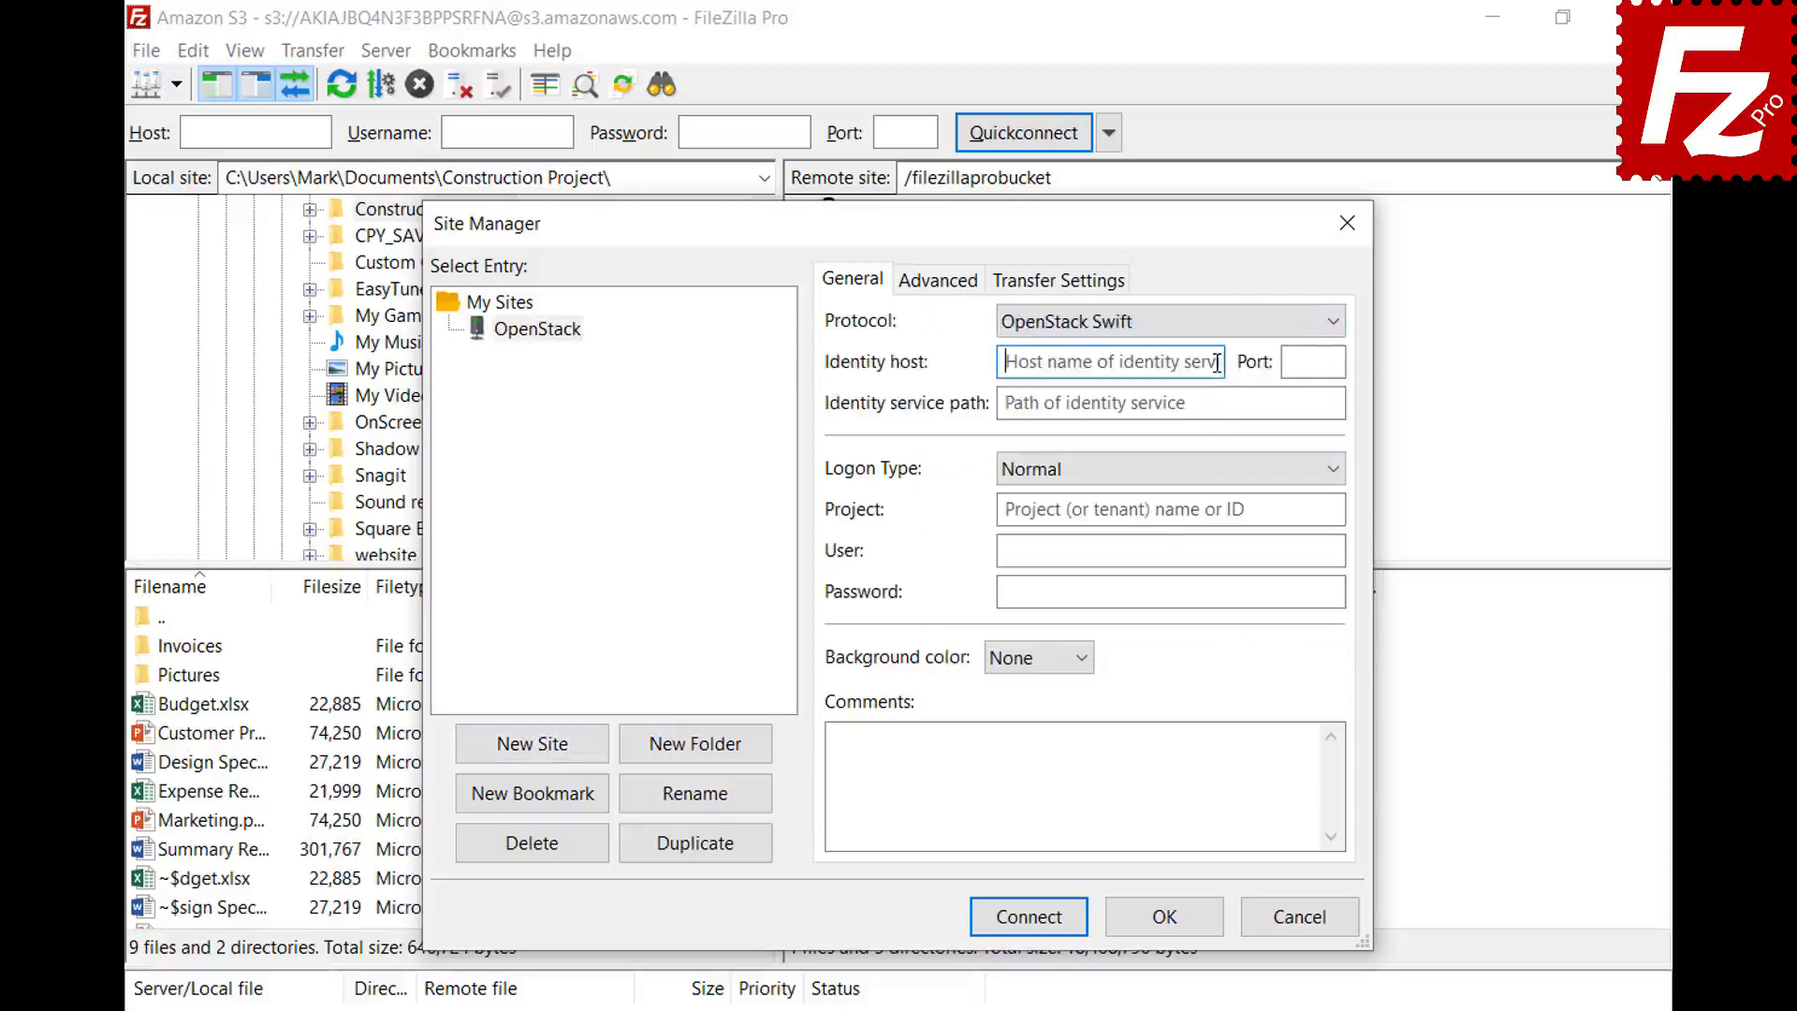
{"action": "key", "text": "ctrl+v"}
{"action": "left_click", "coordinate": [1334, 403]}
{"action": "type", "text": "/v2.0/tokens"}
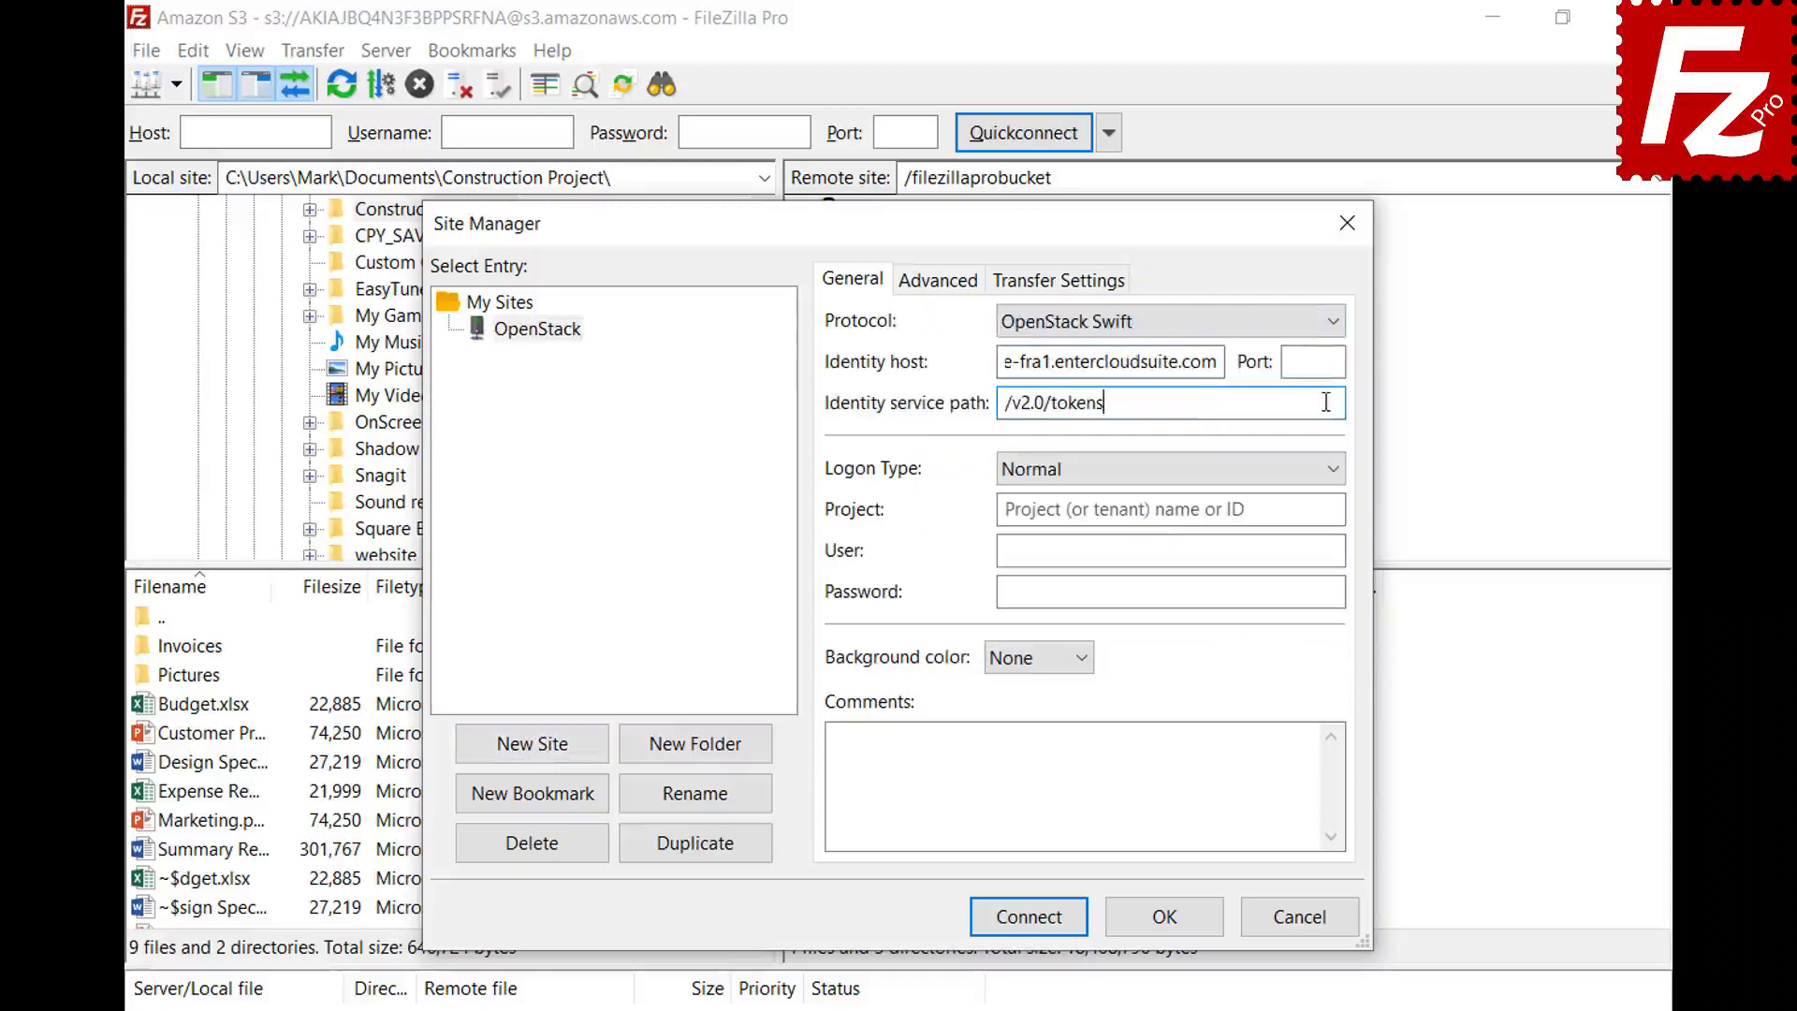
{"action": "left_click", "coordinate": [1333, 509]}
{"action": "type", "text": "06643c071d324ee195c97b2da71d4793"}
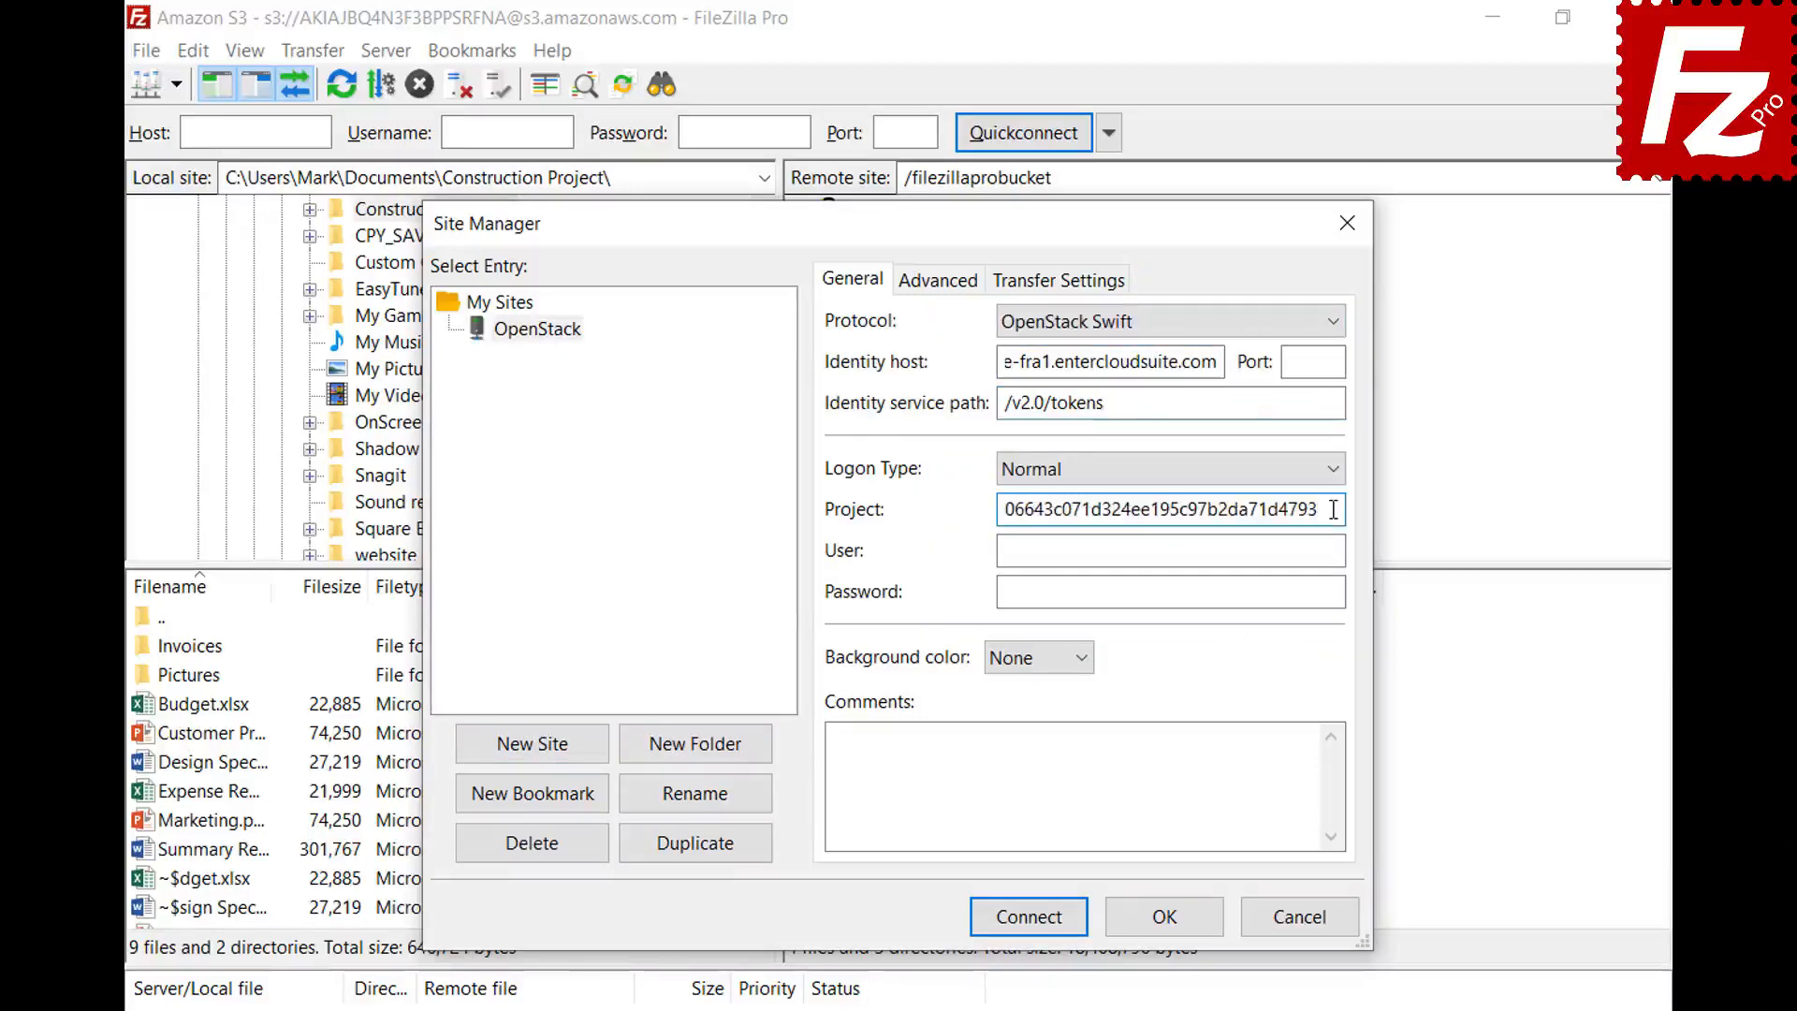
{"action": "left_click", "coordinate": [1335, 550]}
{"action": "key", "text": "ctrl+v"}
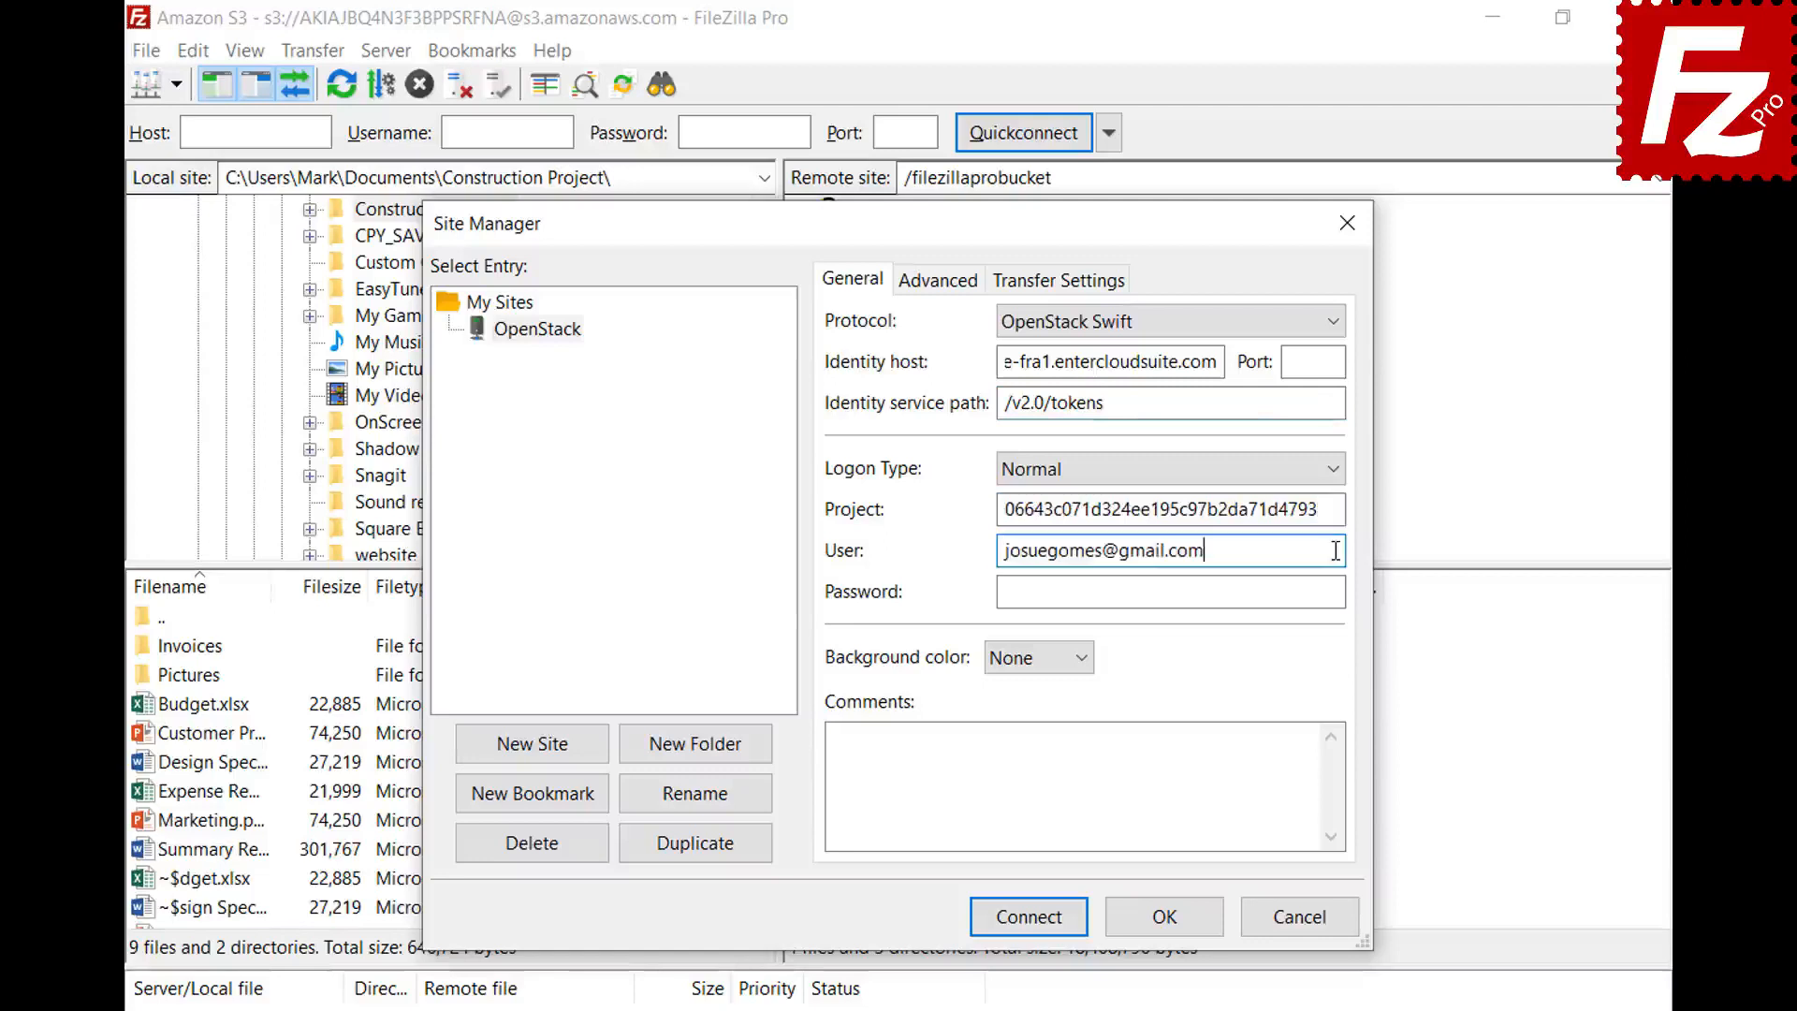
{"action": "left_click", "coordinate": [1339, 591]}
{"action": "key", "text": "ctrl+v"}
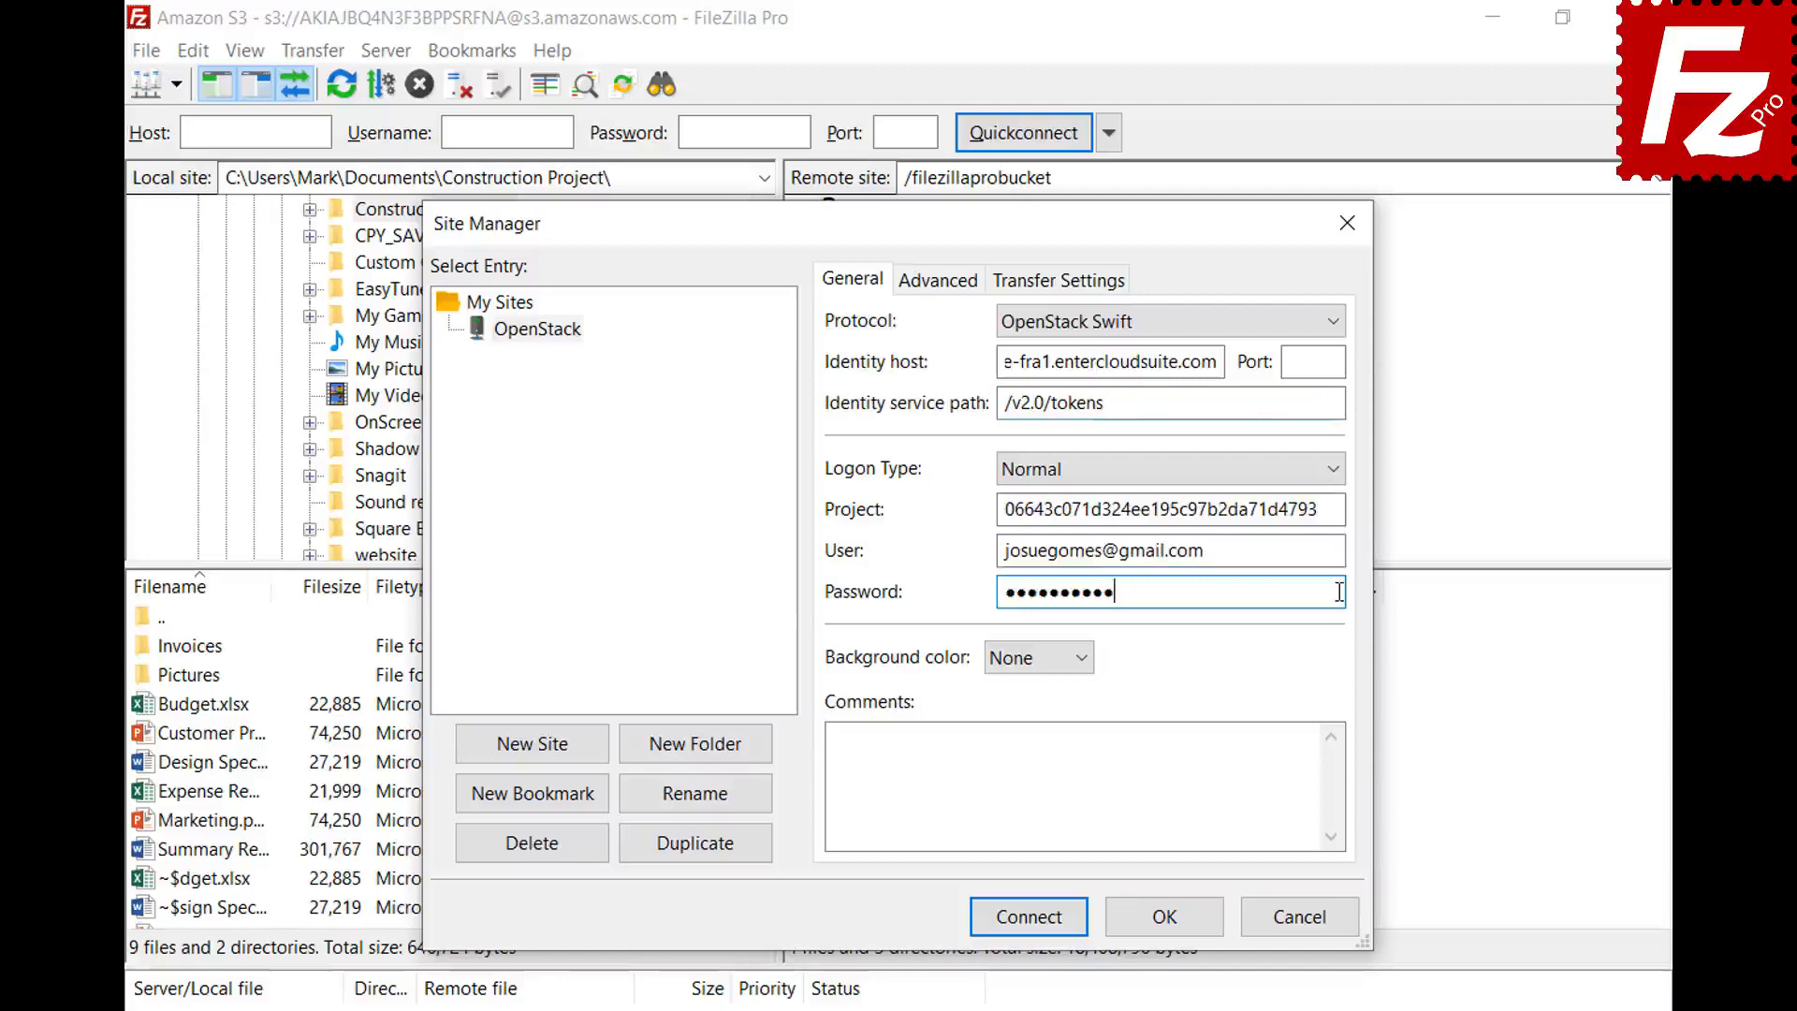
{"action": "left_click", "coordinate": [1029, 917]}
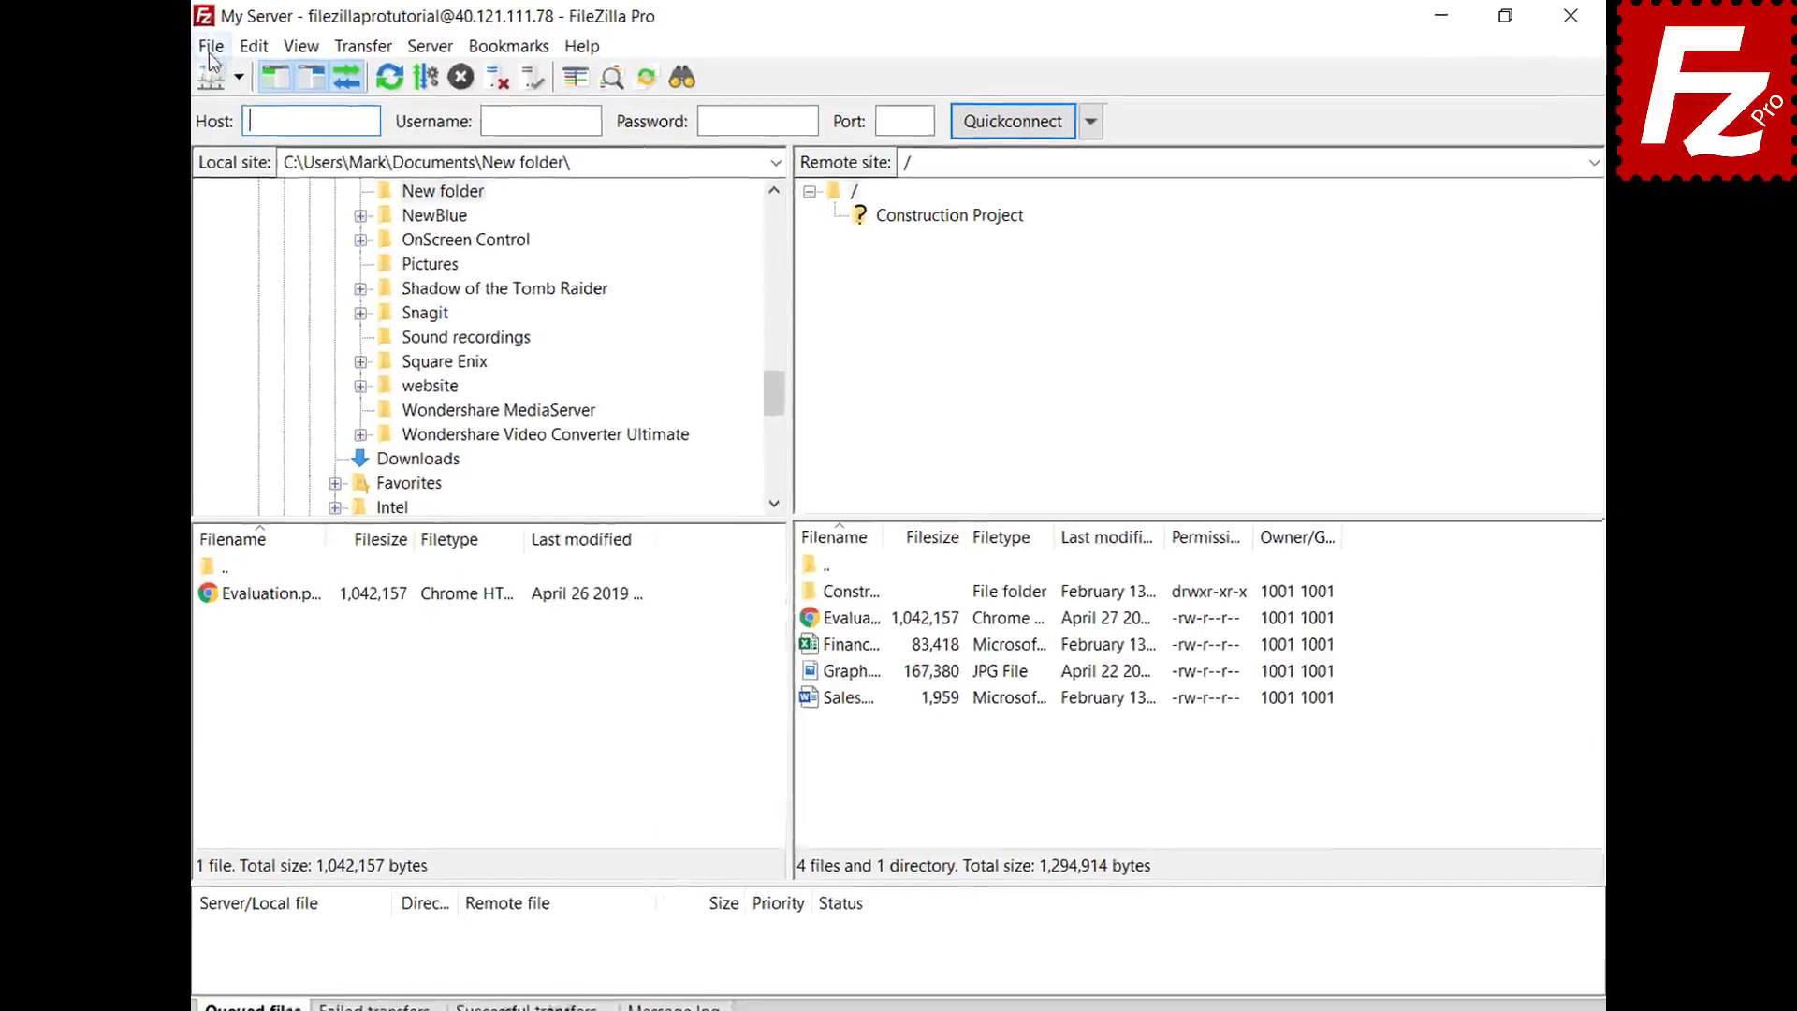
- In the Site Manager, create a new site named 'Box' with the Box protocol
{"action": "left_click", "coordinate": [195, 49]}
{"action": "left_click", "coordinate": [195, 78]}
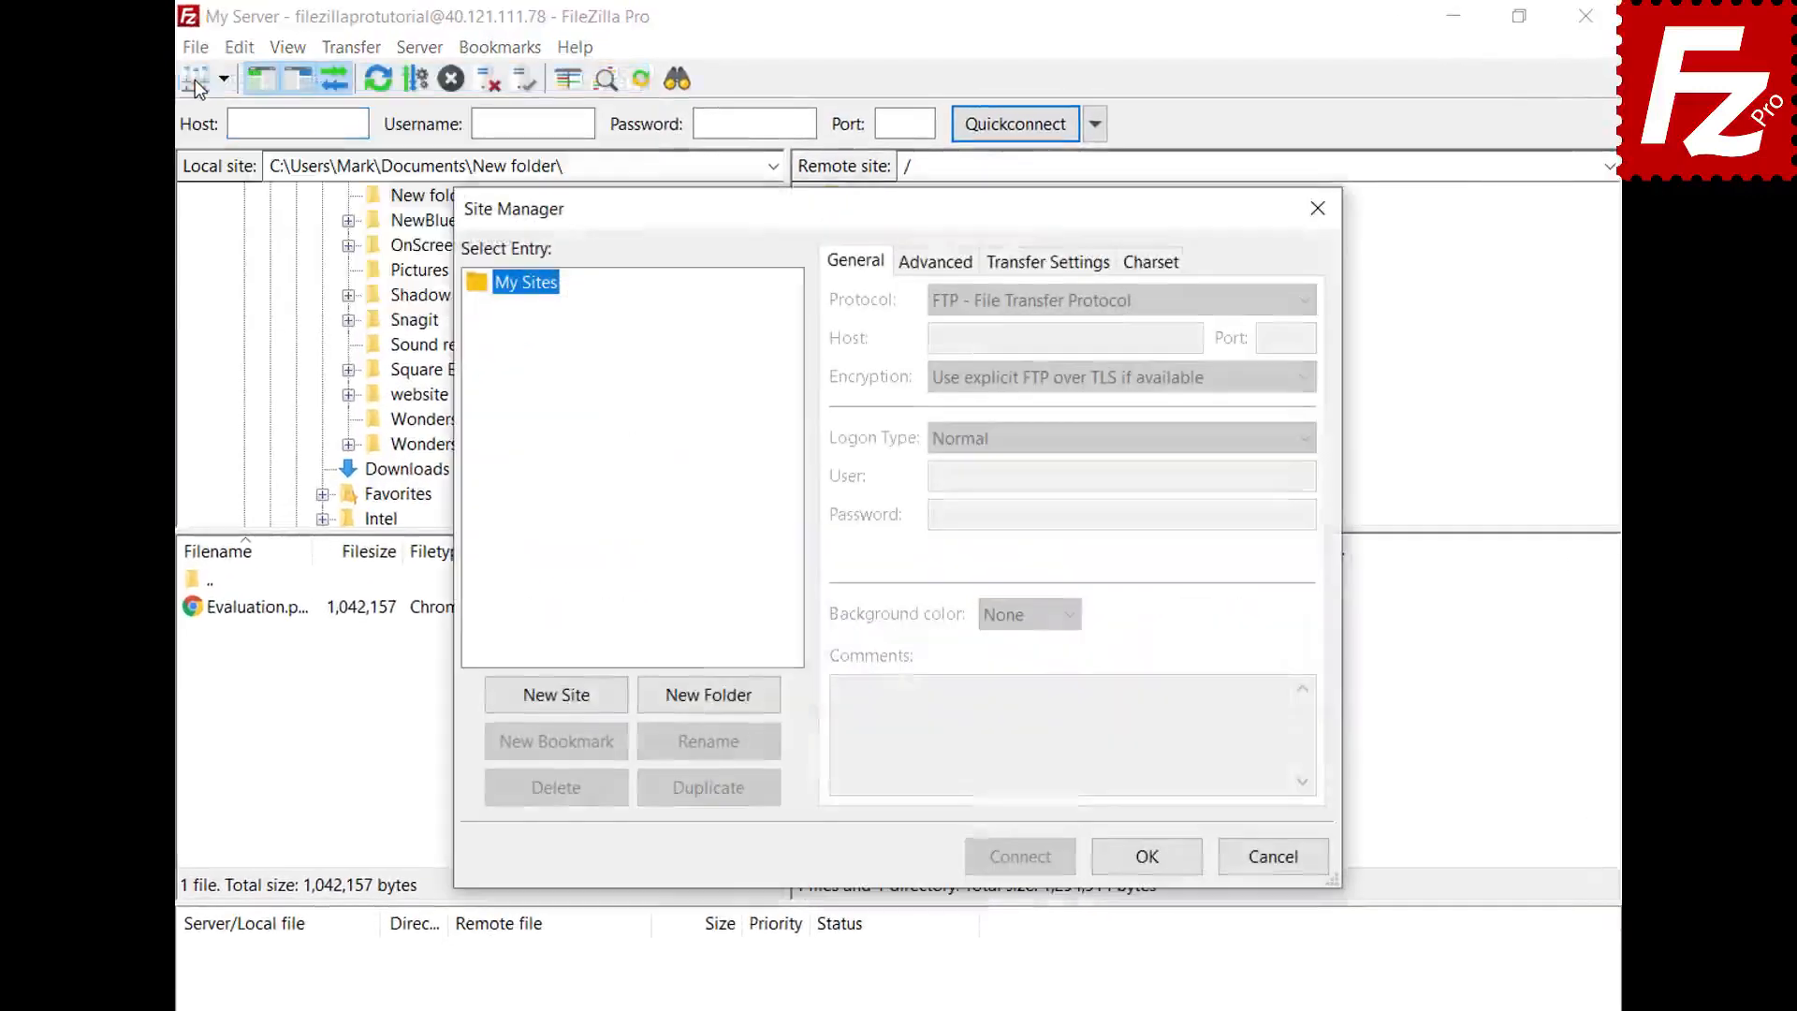
{"action": "left_click", "coordinate": [555, 700]}
{"action": "type", "text": "Box"}
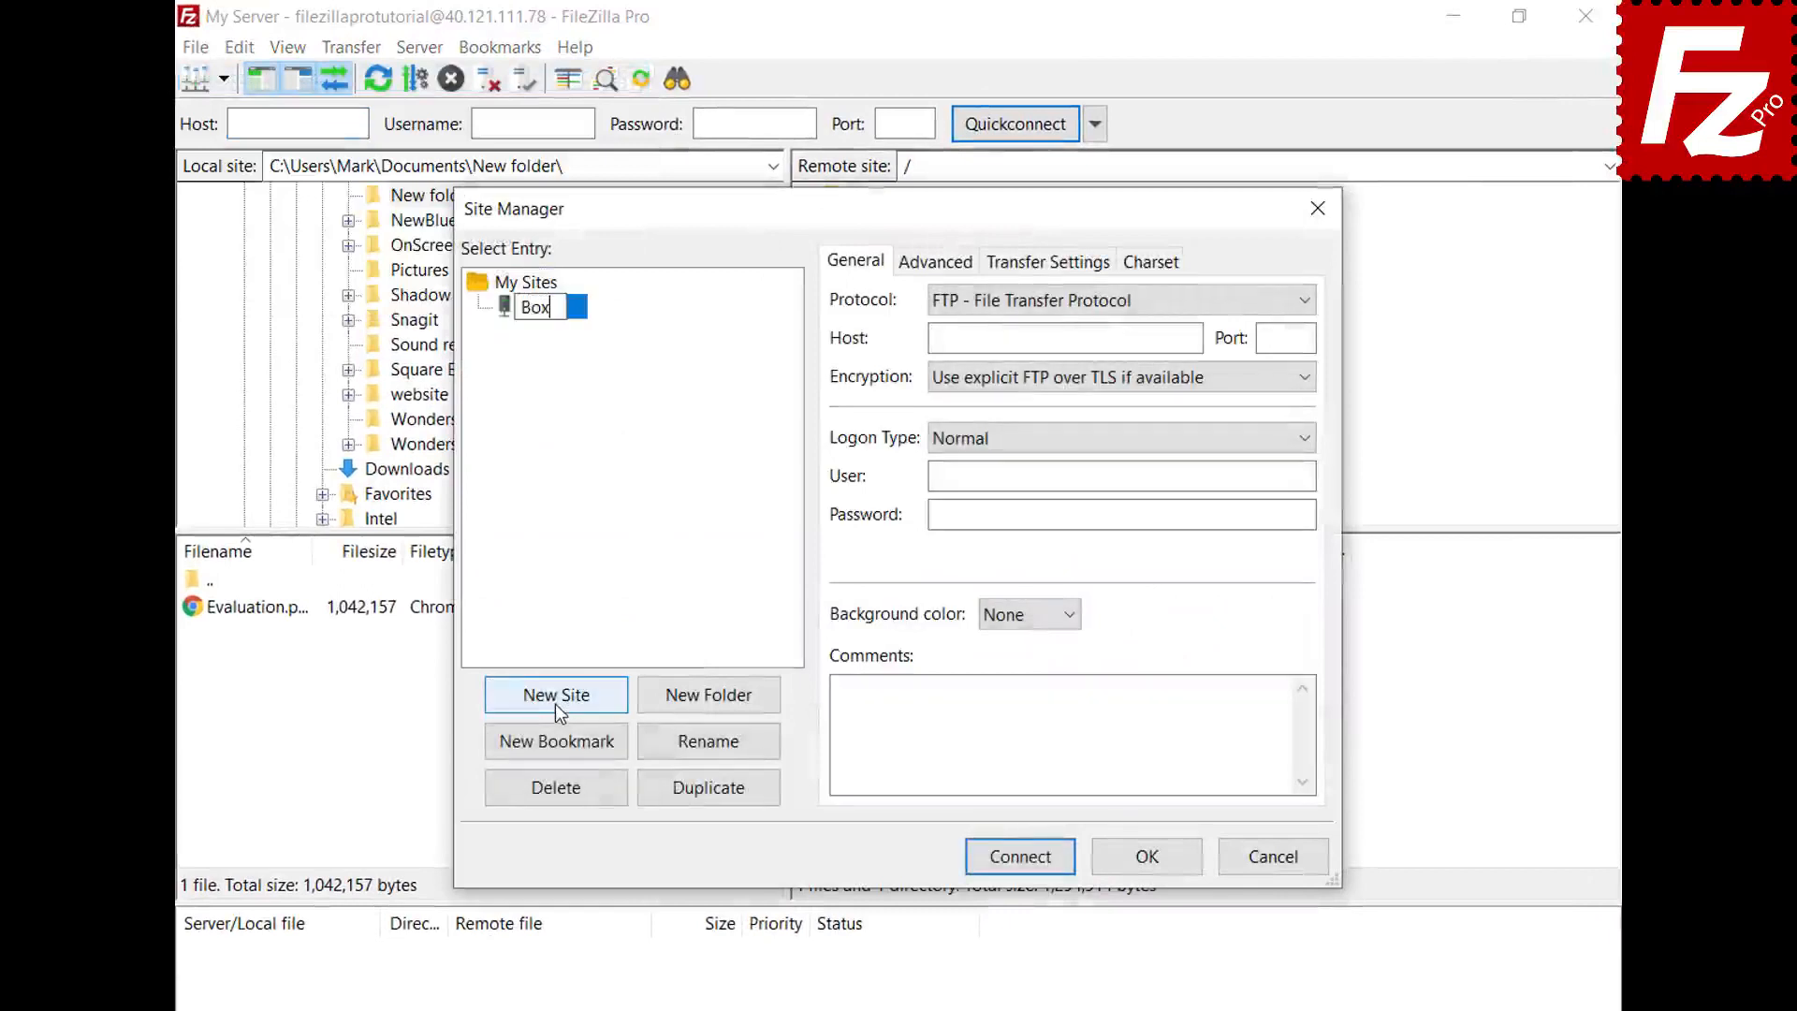
{"action": "key", "text": "Return"}
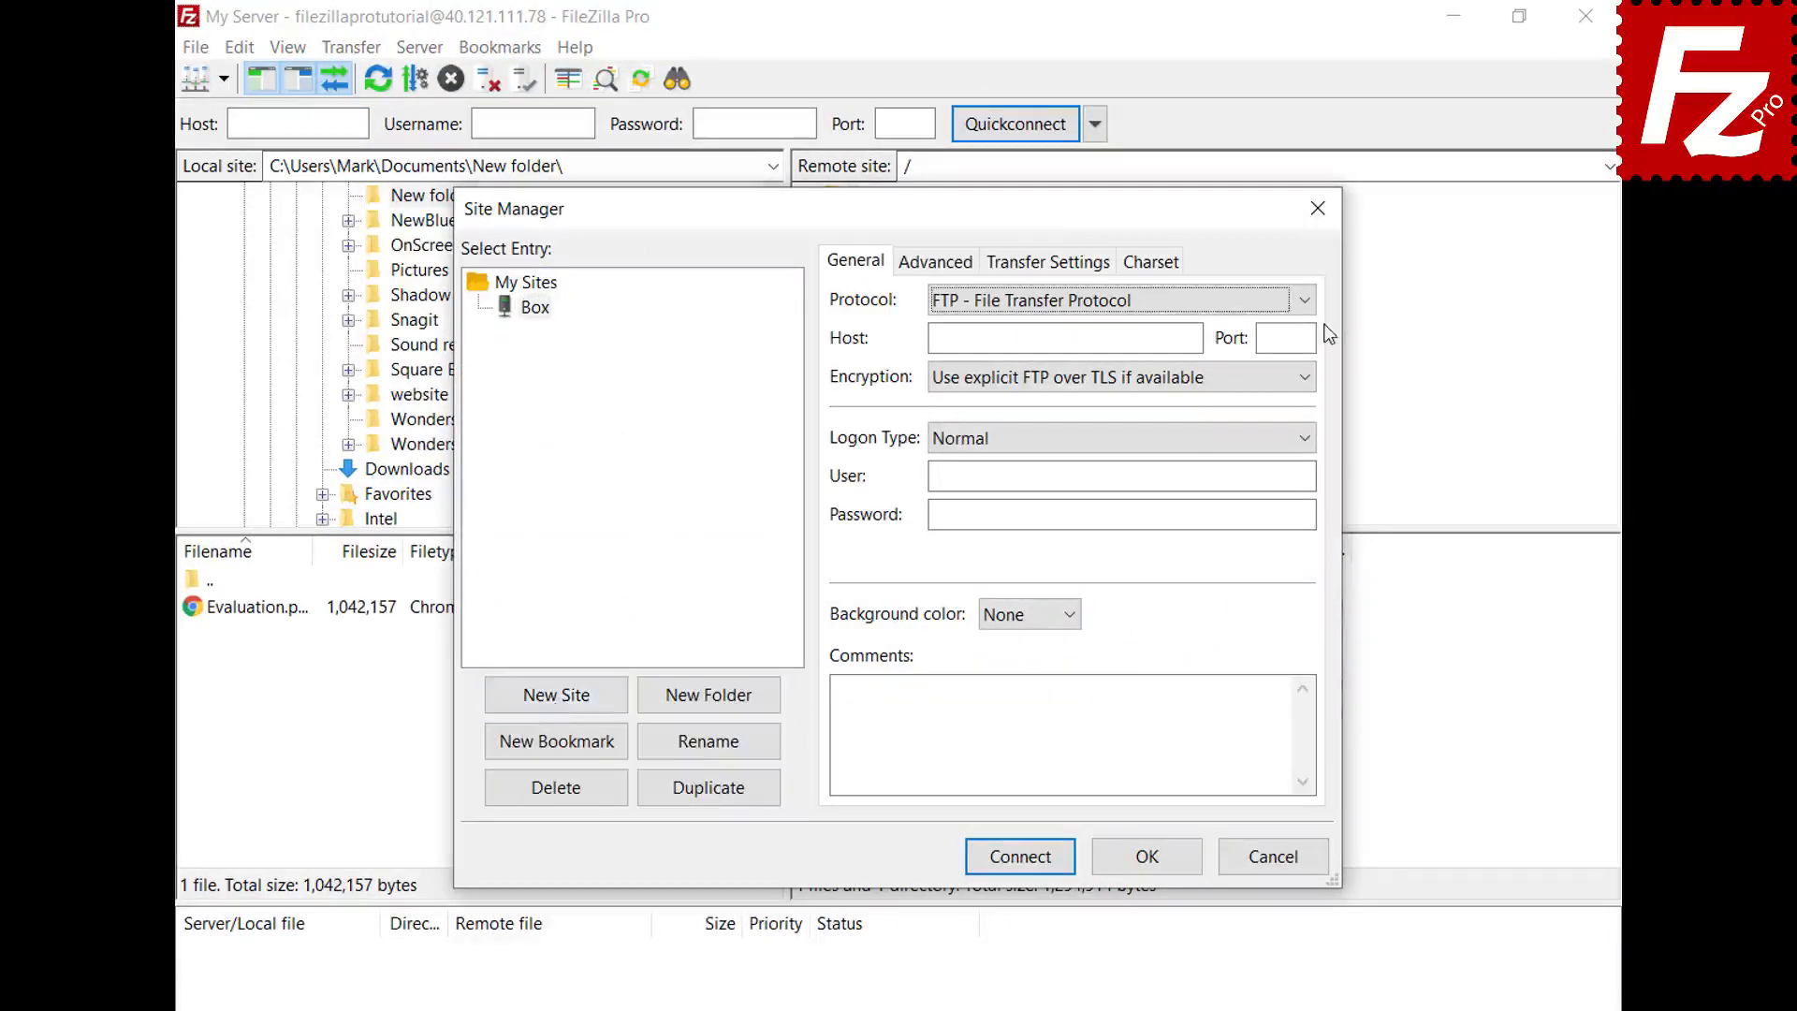
{"action": "left_click", "coordinate": [1304, 301]}
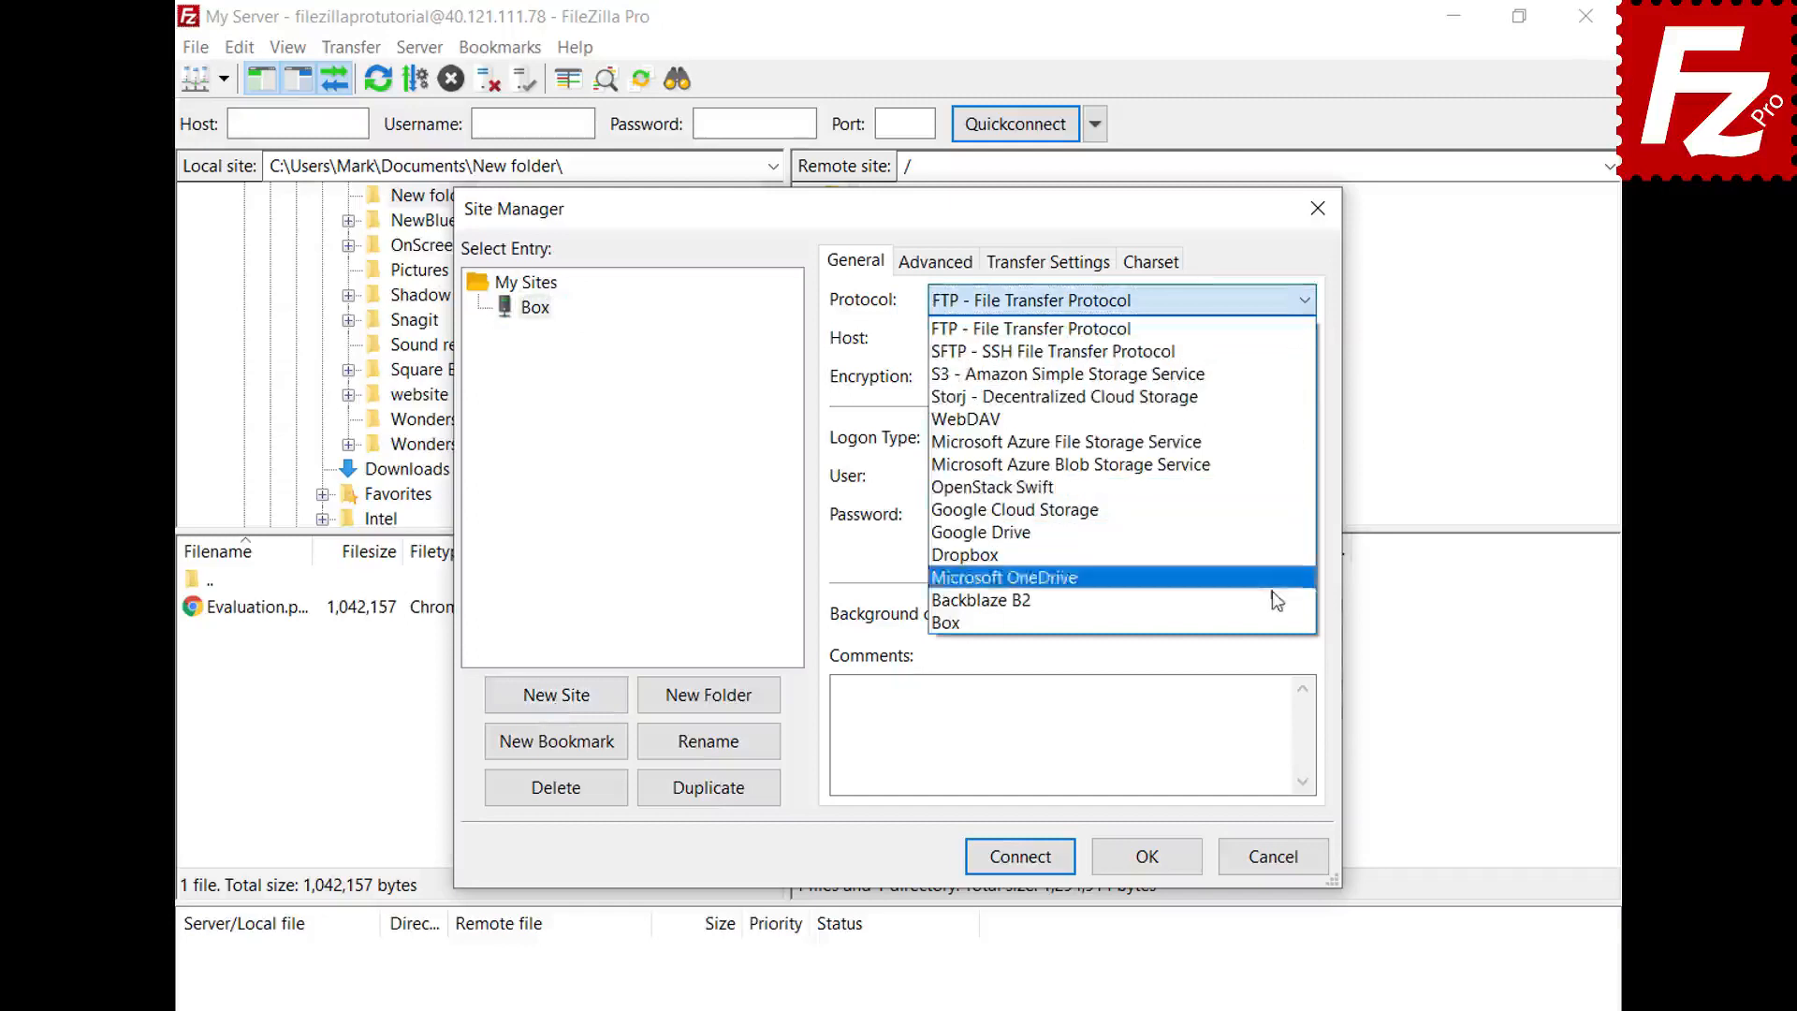
{"action": "left_click", "coordinate": [1273, 624]}
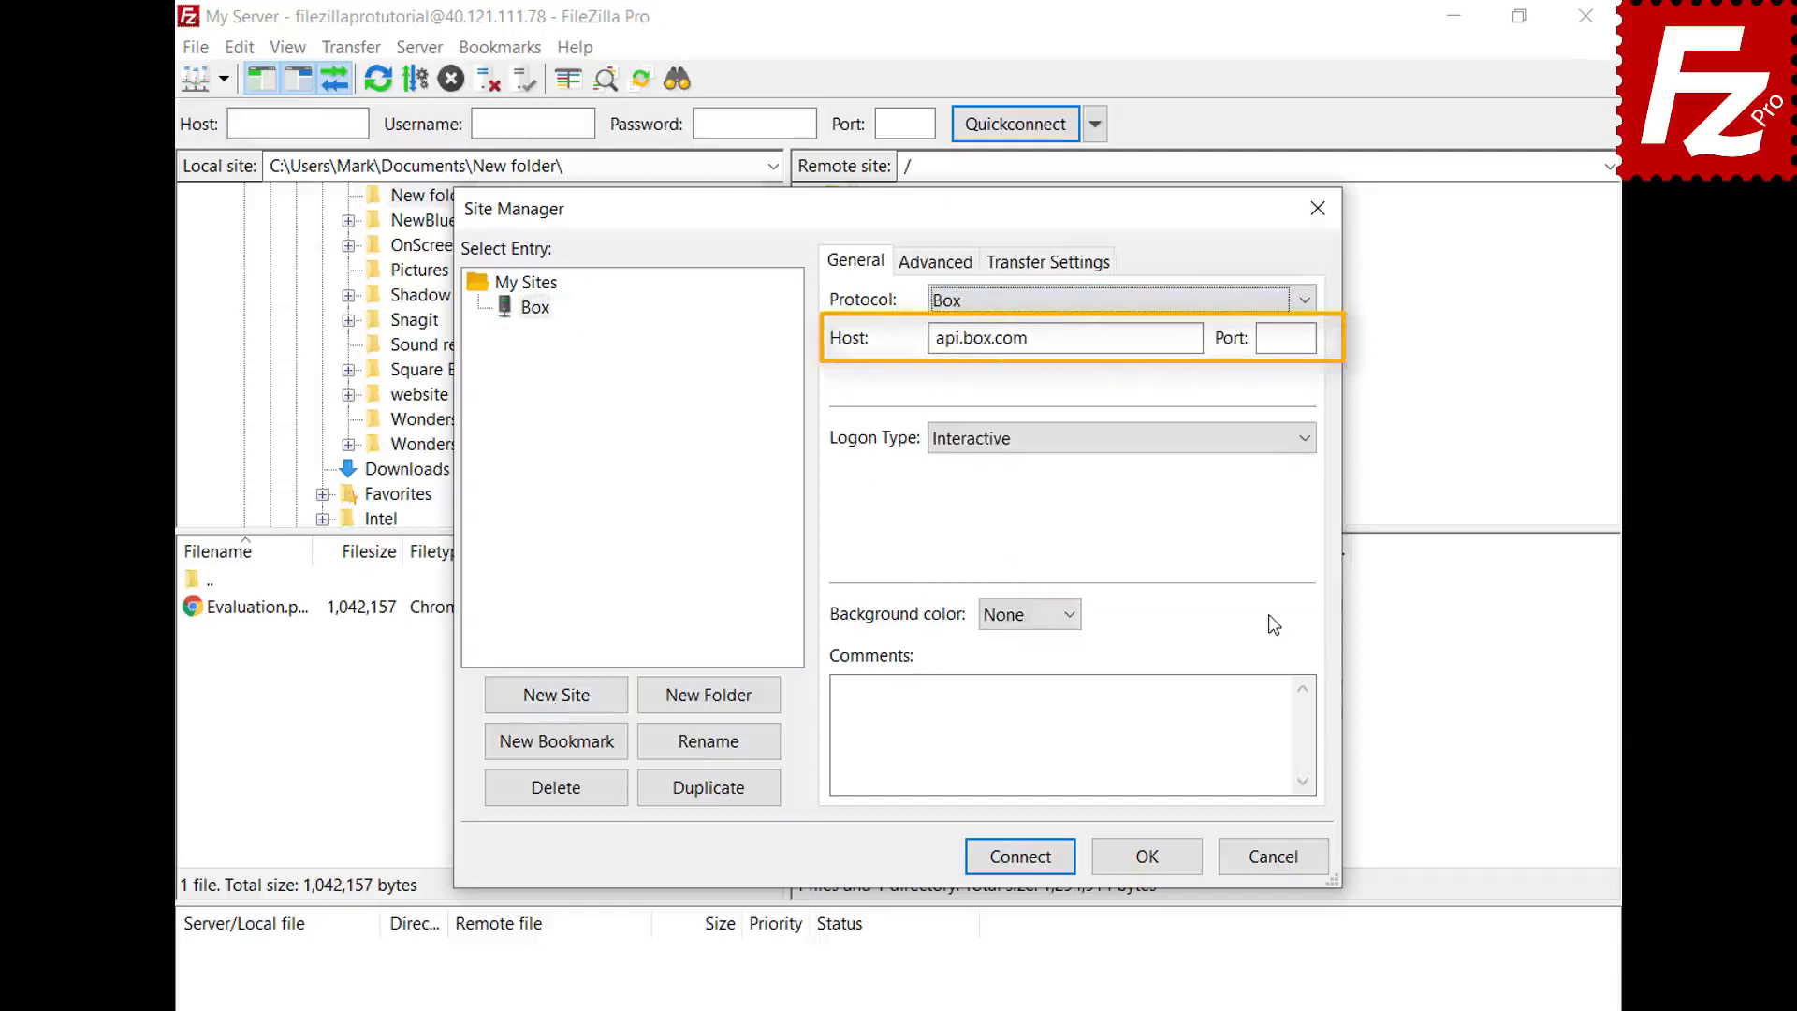
- Connect, log in with the Box account e-mail and password, and grant FileZilla Pro access
{"action": "left_click", "coordinate": [1020, 858]}
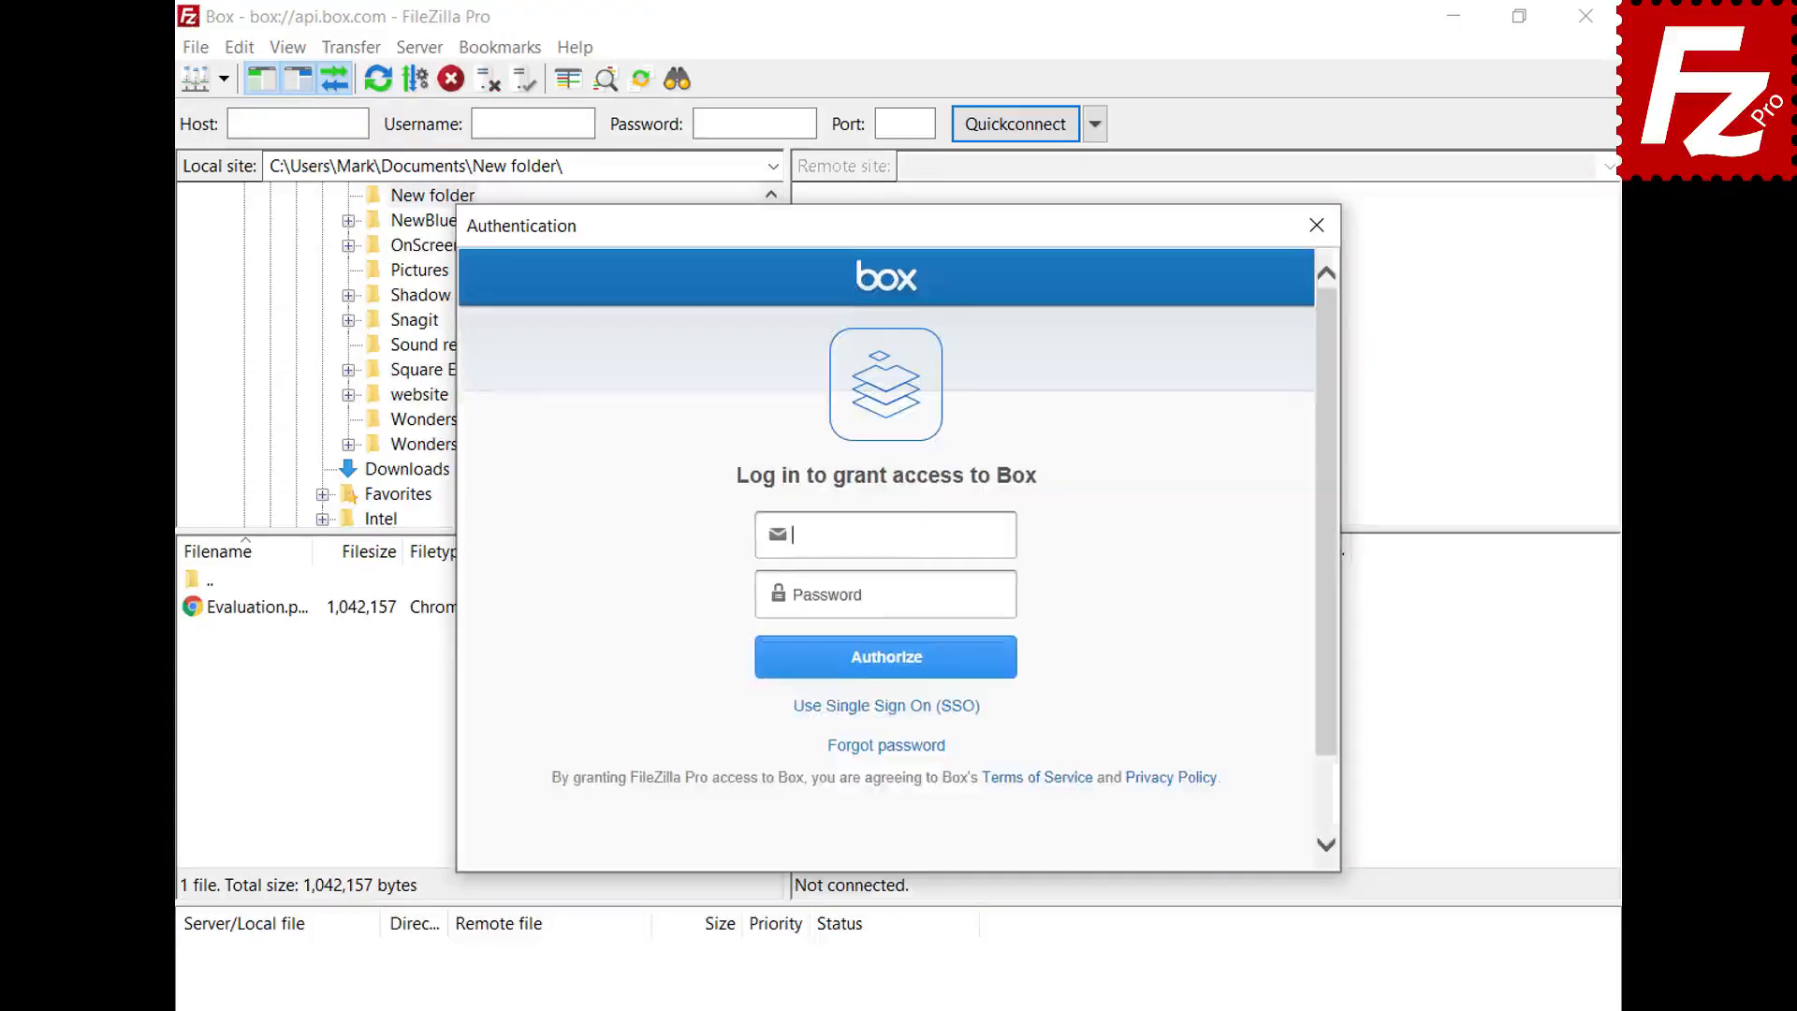
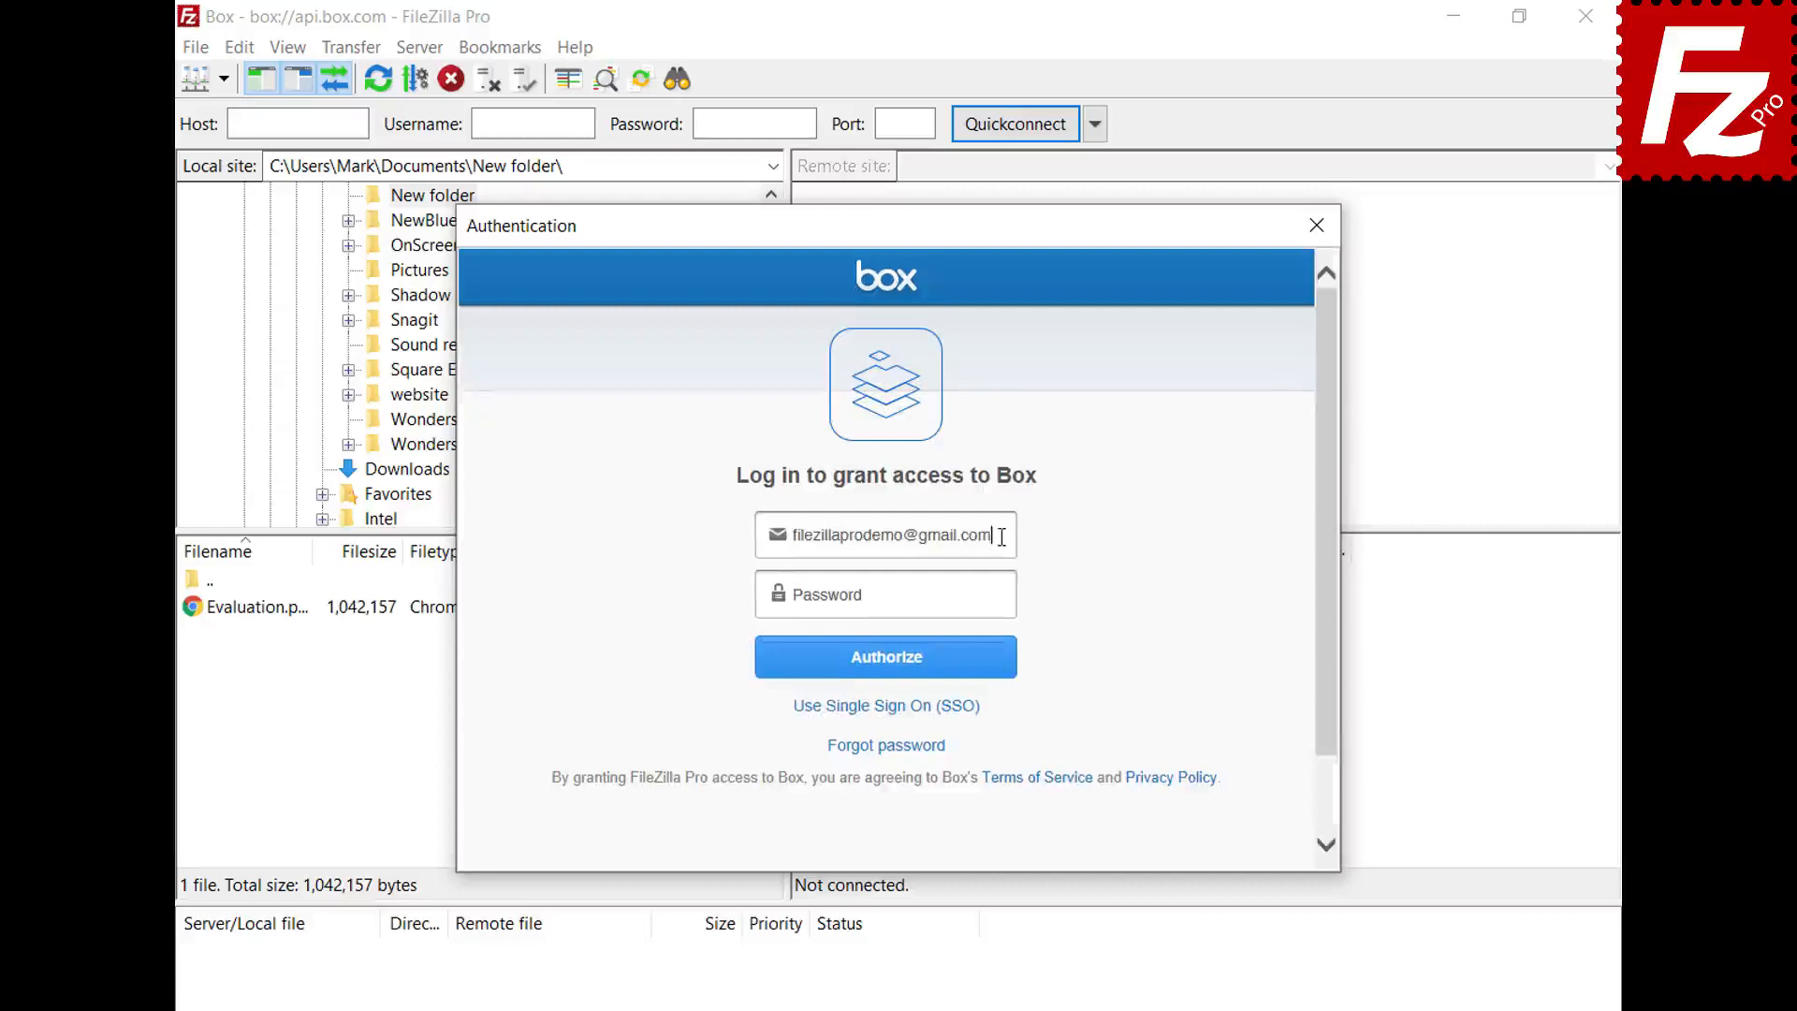
{"action": "left_click", "coordinate": [1008, 596]}
{"action": "type", "text": "••••••••••"}
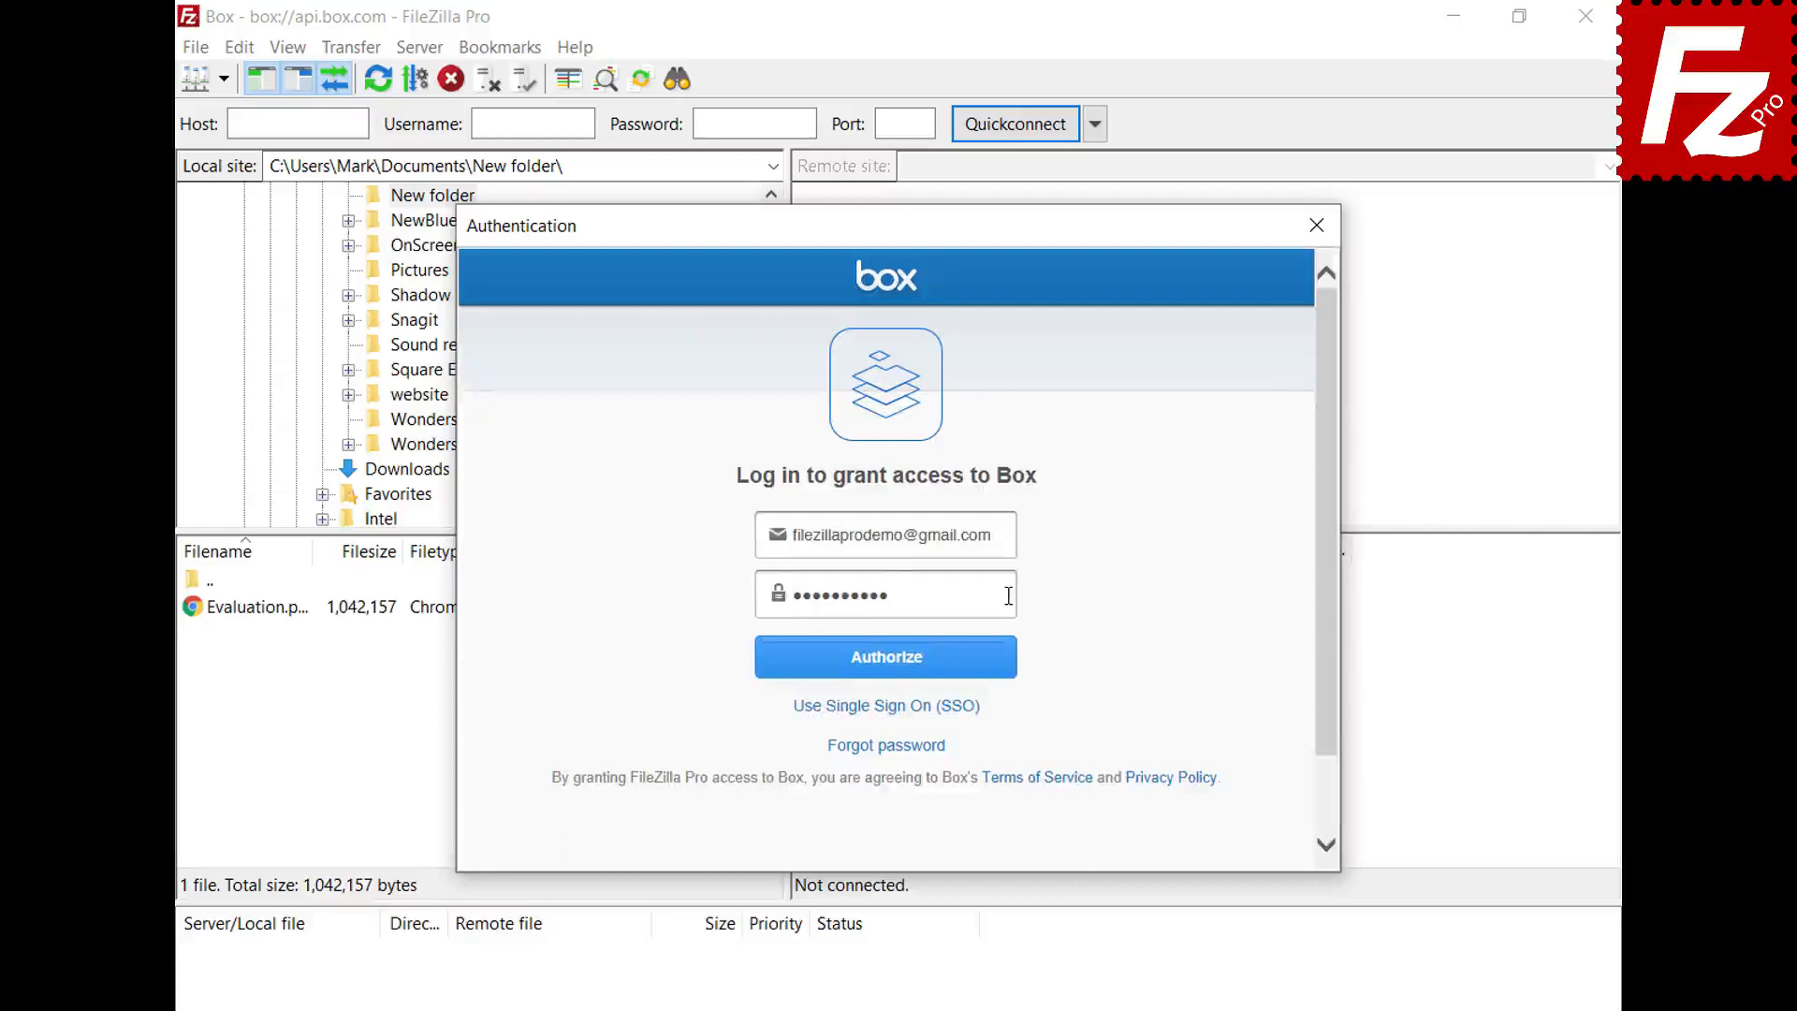
{"action": "left_click", "coordinate": [887, 675]}
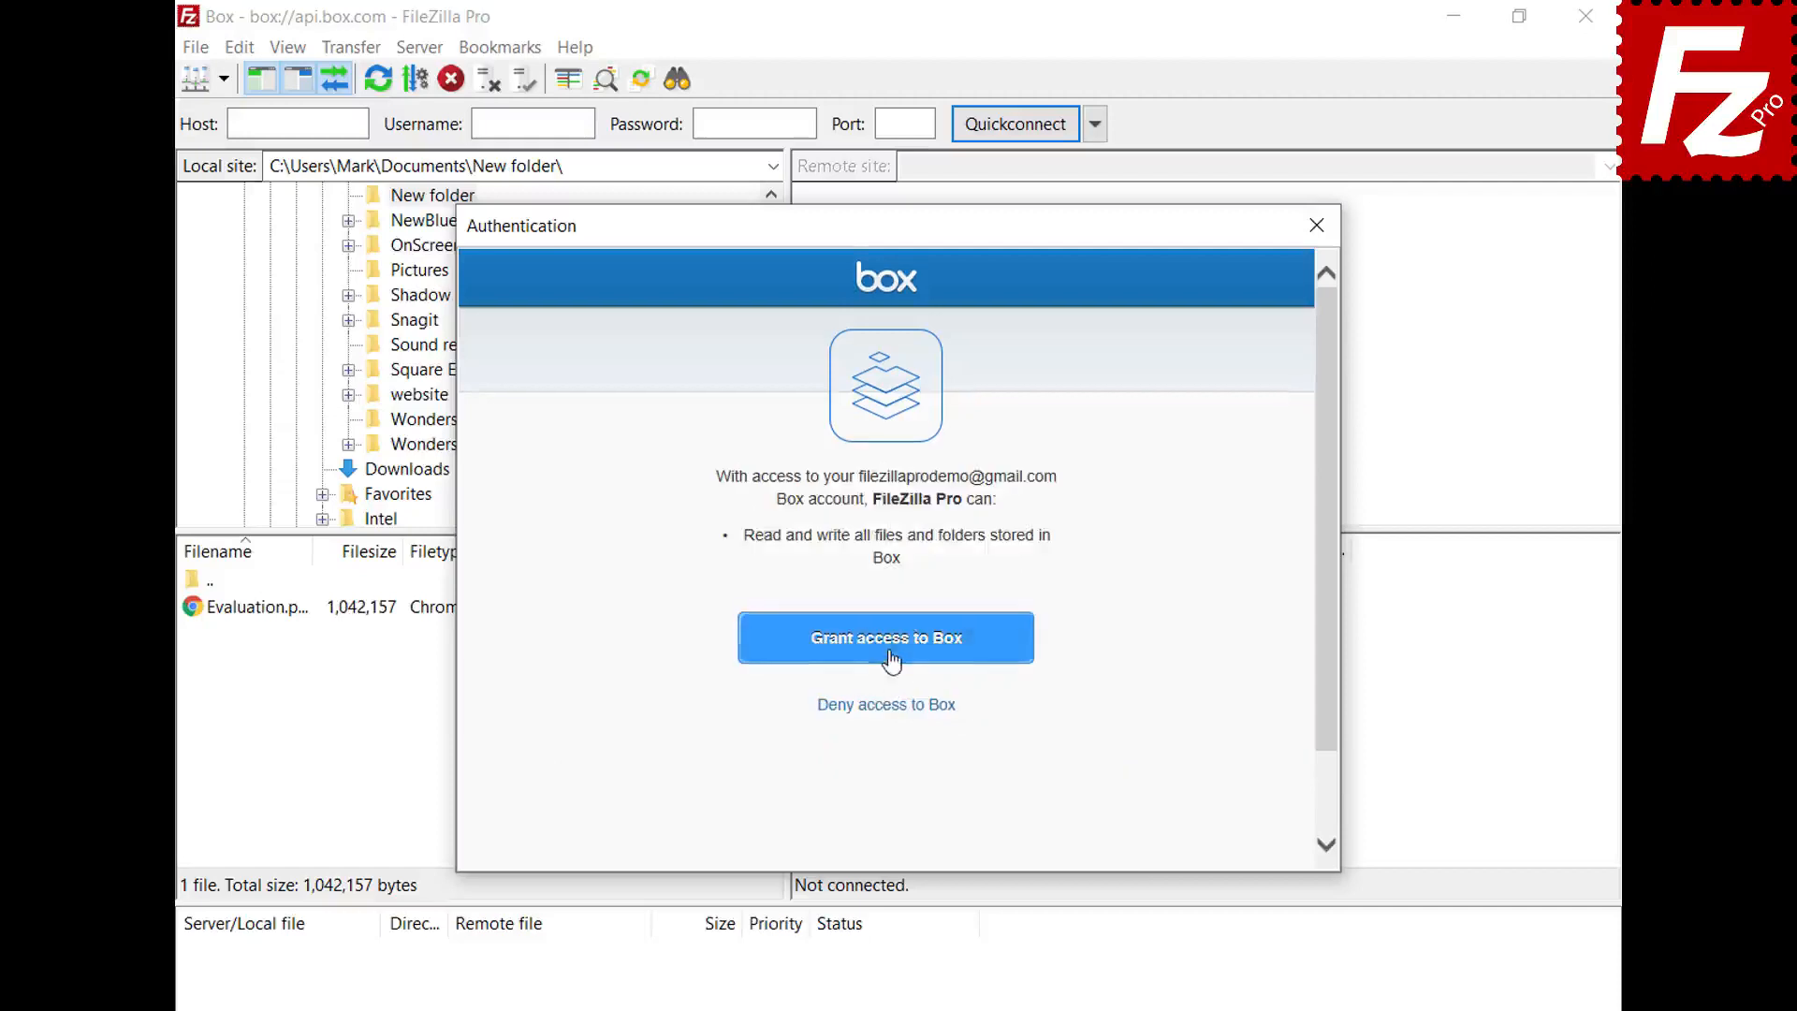
{"action": "left_click", "coordinate": [887, 646]}
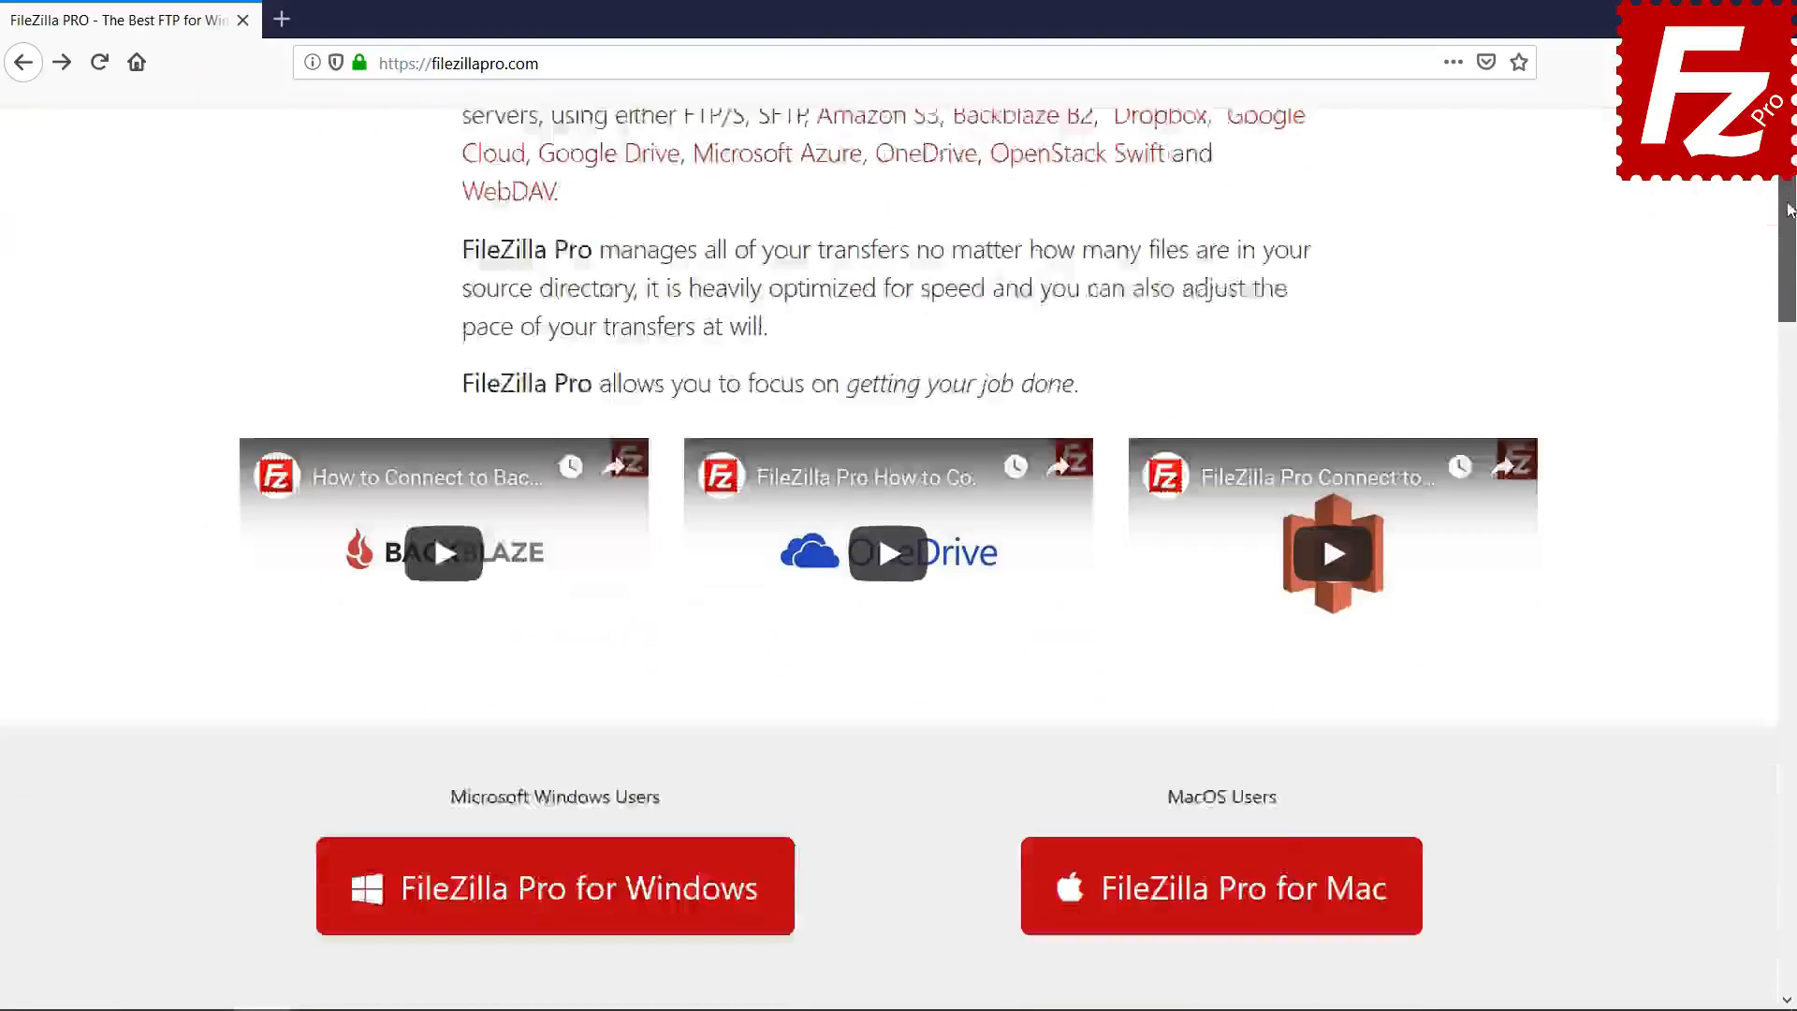
- Go to the FileZilla Pro for Windows checkout and scroll down to its Payment Options
{"action": "scroll", "coordinate": [561, 599], "scroll_direction": "down", "scroll_amount": 3}
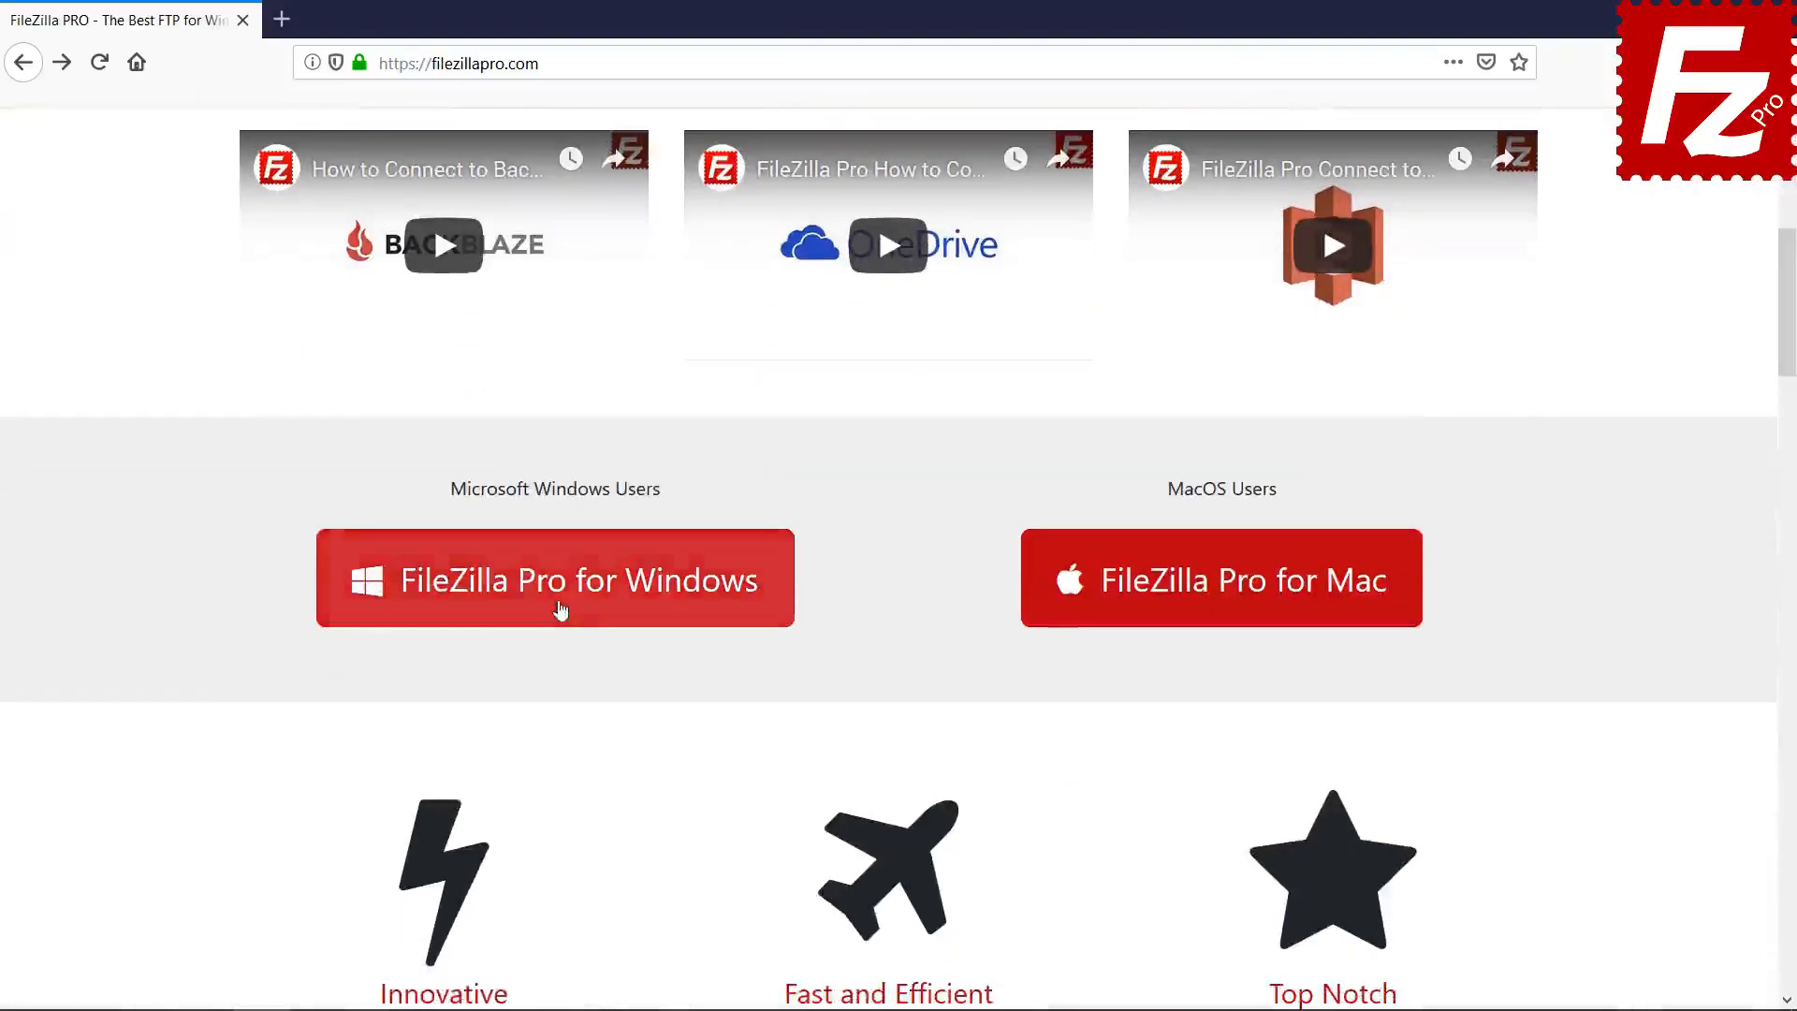
{"action": "left_click", "coordinate": [562, 609]}
{"action": "left_click_drag", "start_coordinate": [1790, 256], "coordinate": [1792, 652]}
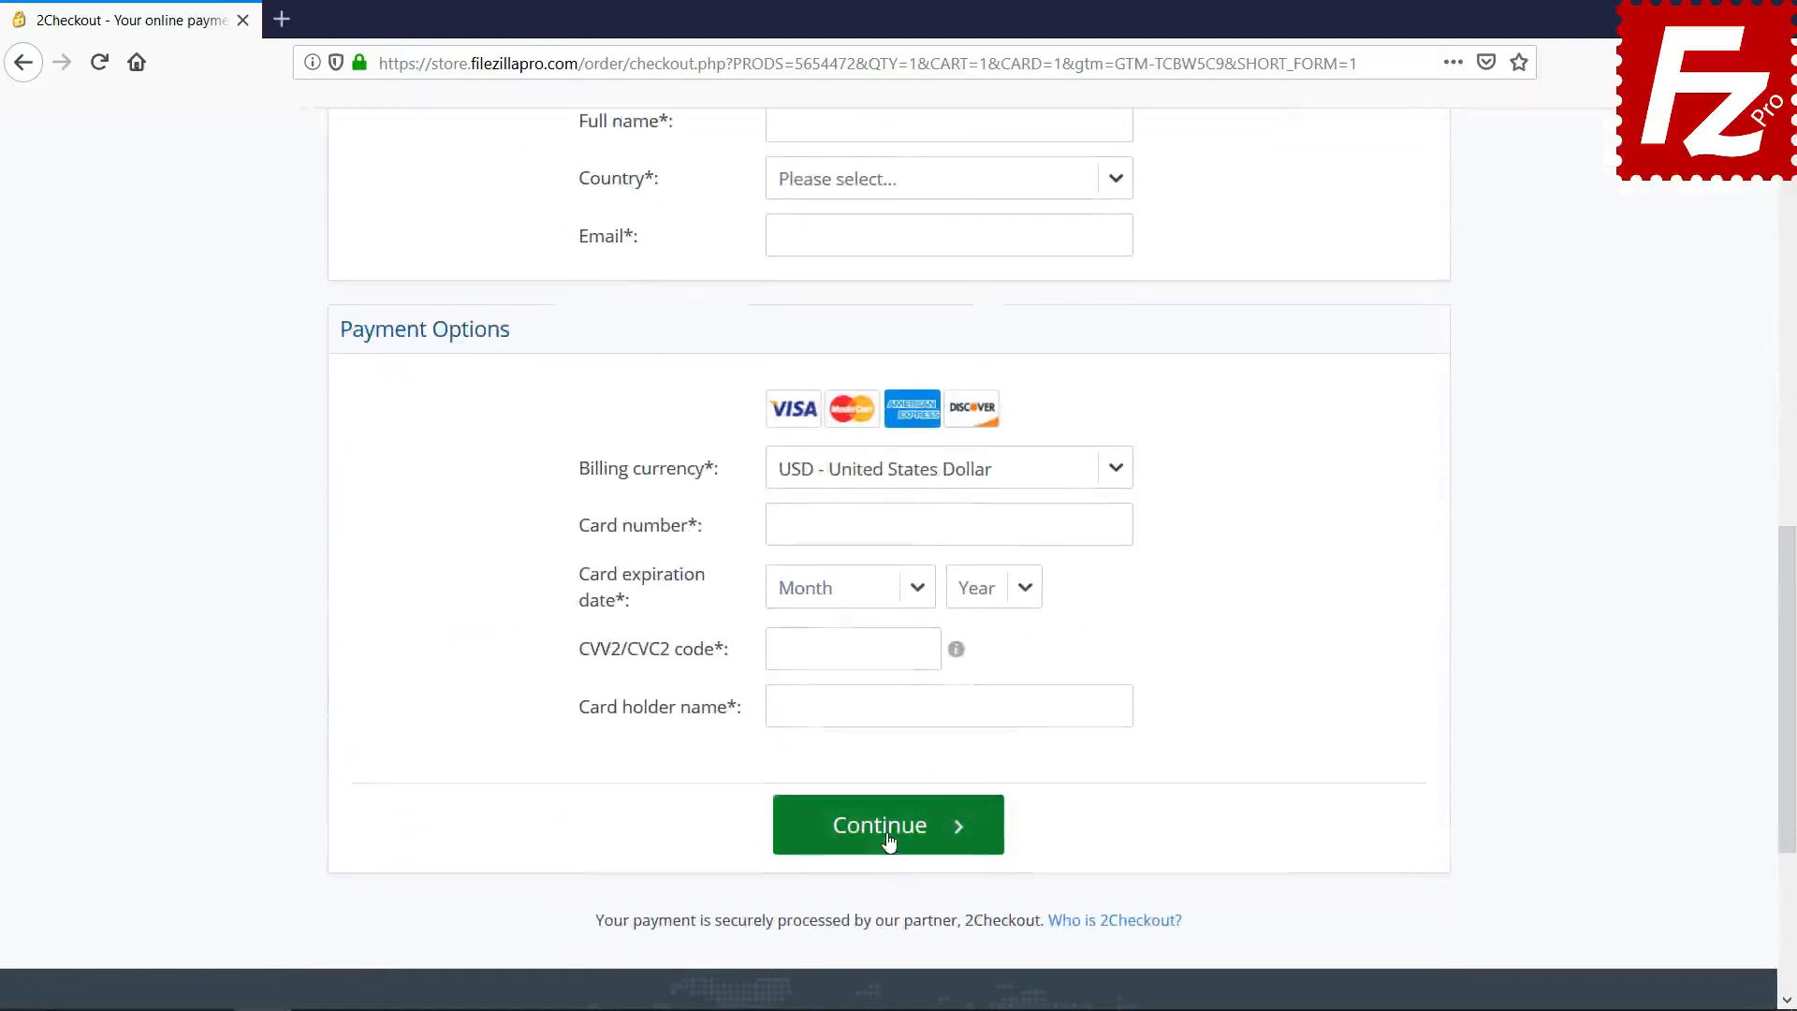